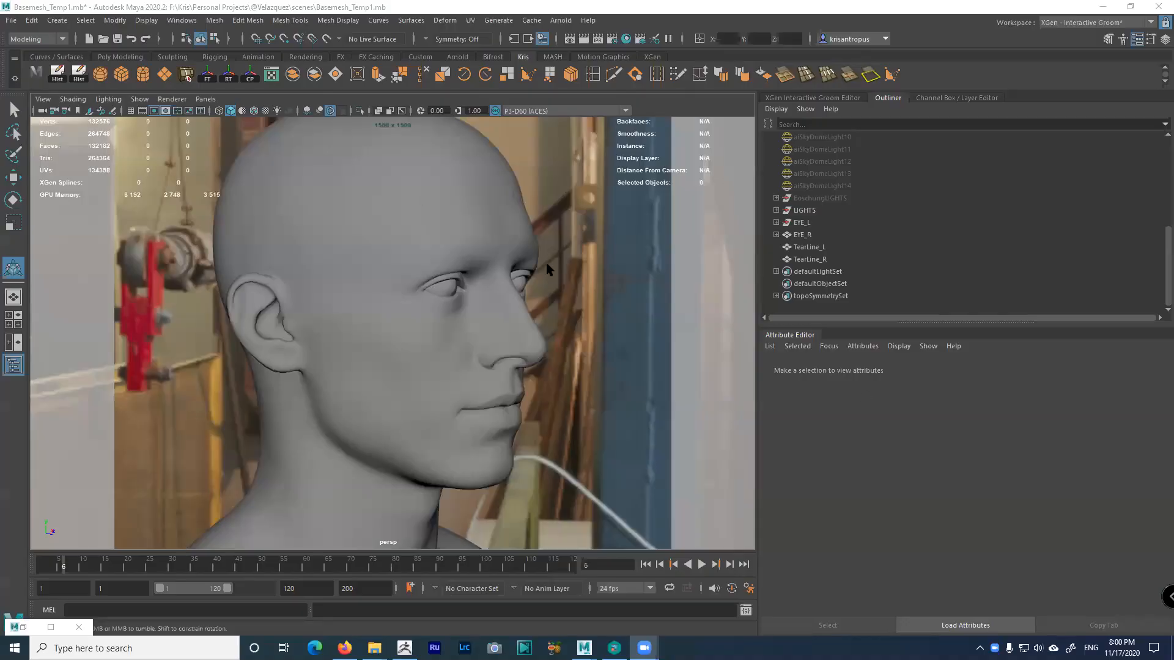
# Tumble the Maya head view, then switch to ZBrush and turn the moustached sculpt to face front
pyautogui.keyDown('alt'); pyautogui.moveTo(547, 269); pyautogui.dragTo(624, 513); pyautogui.keyUp('alt')
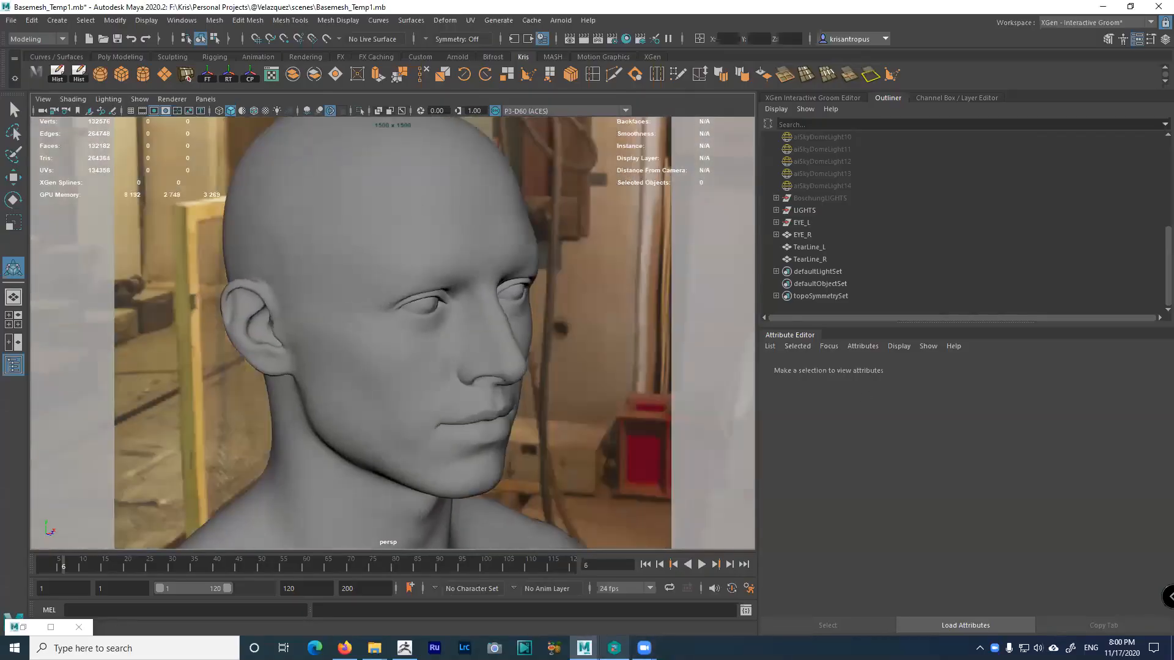
pyautogui.click(404, 648)
pyautogui.moveTo(852, 341)
pyautogui.mouseDown()
pyautogui.moveTo(815, 375)
pyautogui.moveTo(781, 361)
pyautogui.moveTo(825, 366)
pyautogui.mouseUp()
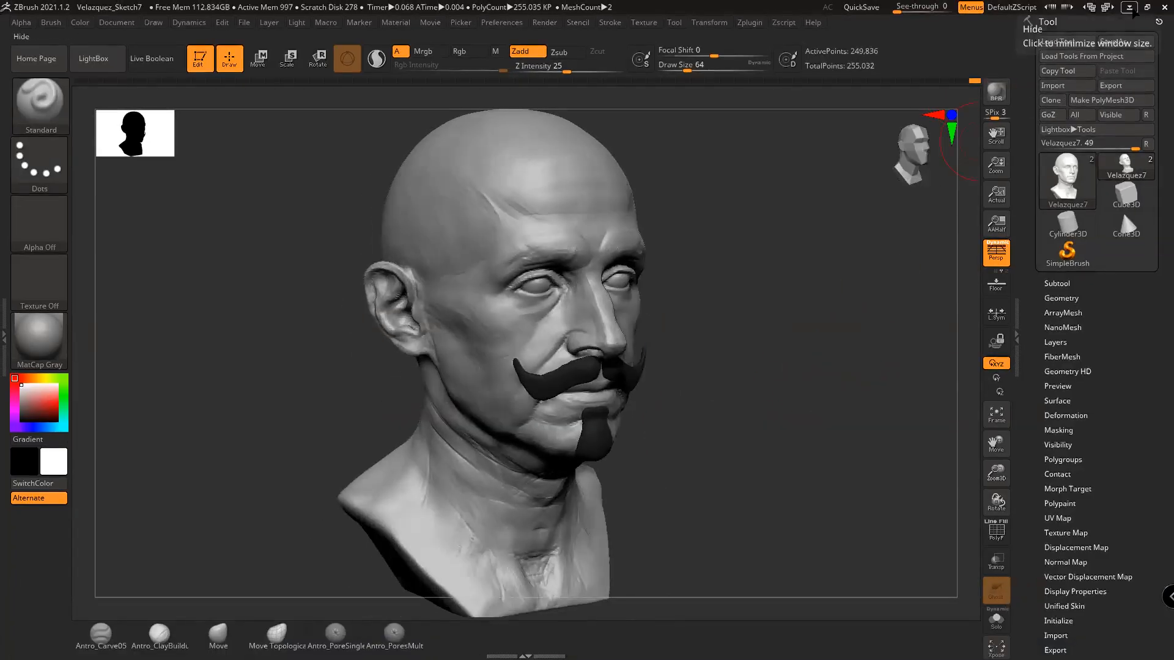
# Minimize ZBrush to get back to the Basemesh_Temp1 head in Maya
pyautogui.click(1129, 7)
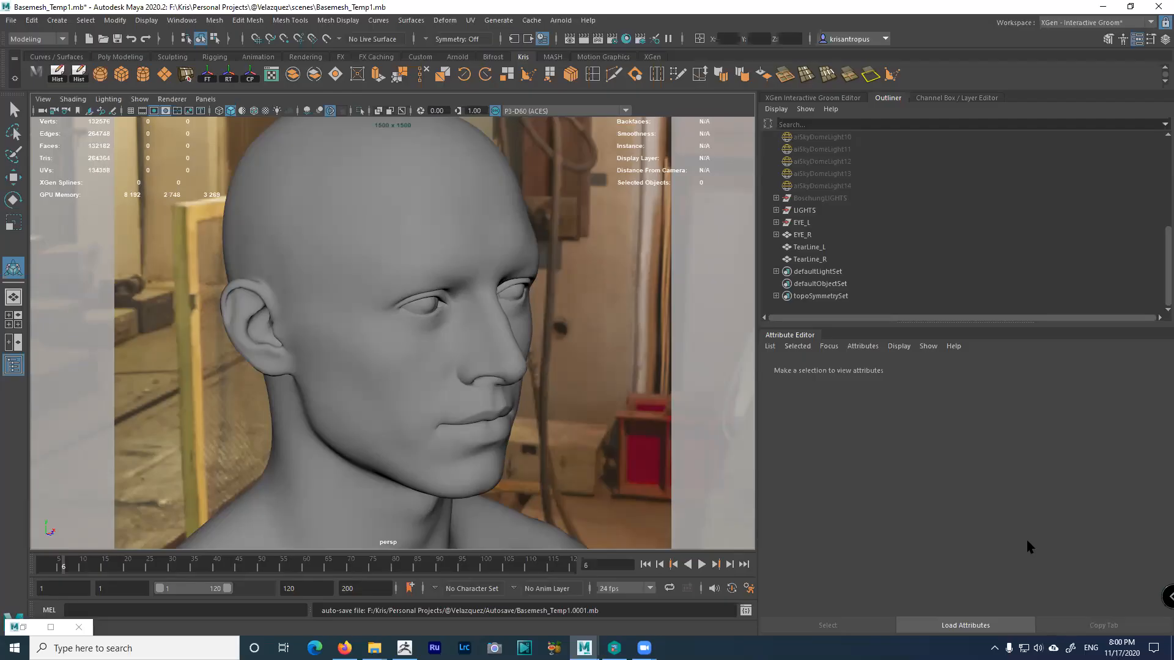
# Orbit the head into profile, widen the viewport past the Outliner, and briefly check playback preferences
pyautogui.keyDown('alt'); pyautogui.moveTo(695, 433); pyautogui.dragTo(678, 453); pyautogui.keyUp('alt')
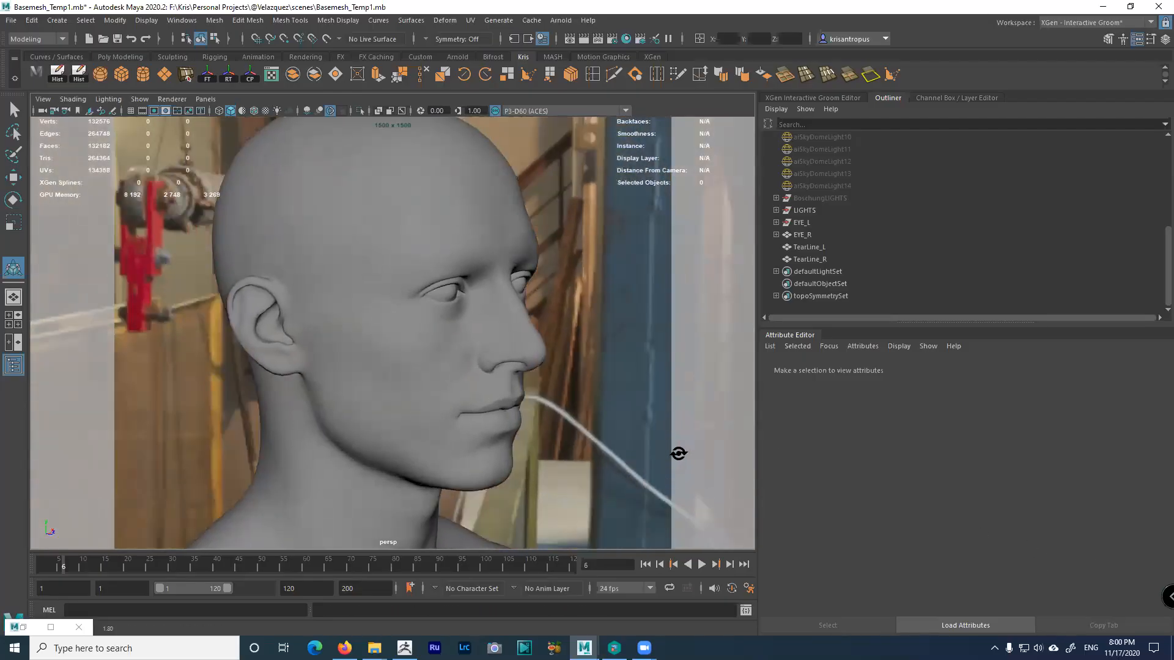
pyautogui.moveTo(758, 538); pyautogui.dragTo(839, 544)
pyautogui.click(831, 589)
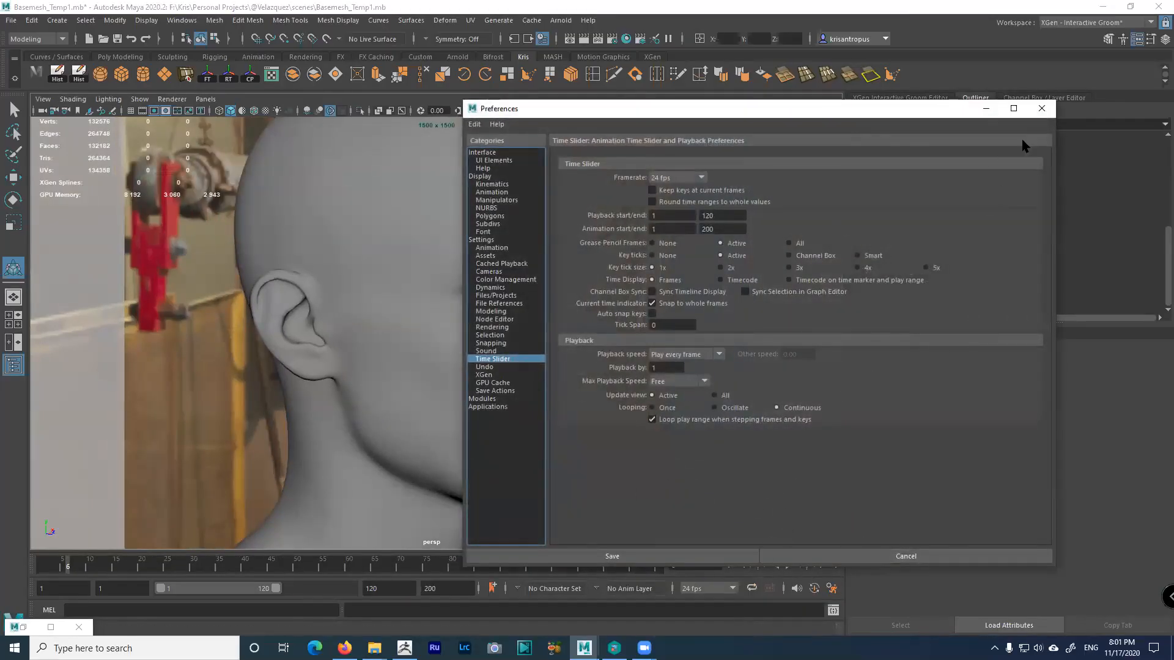
pyautogui.click(1041, 108)
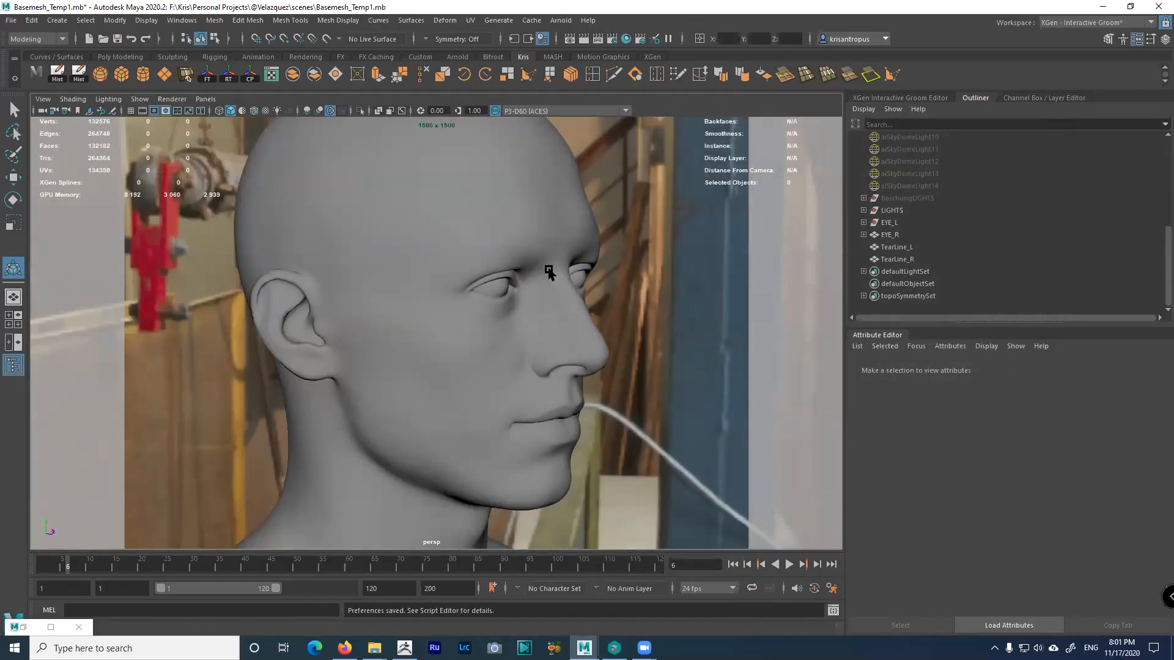
# Reopen Preferences through Windows > Settings/Preferences, which only produces an error
pyautogui.click(185, 21)
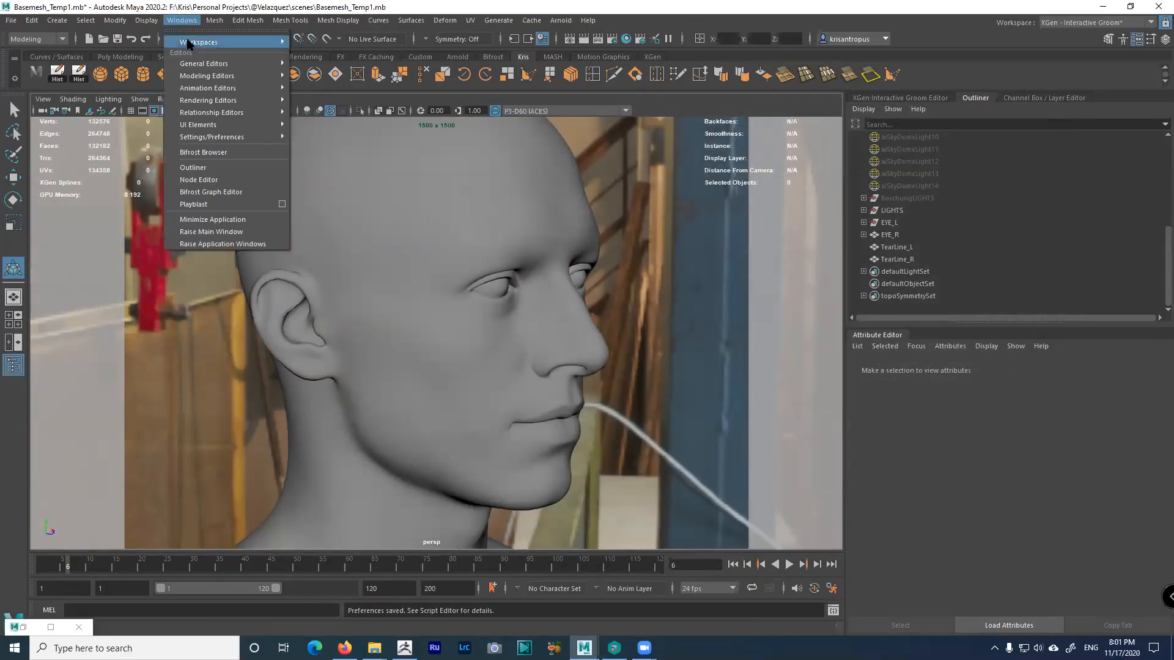
pyautogui.moveTo(221, 137)
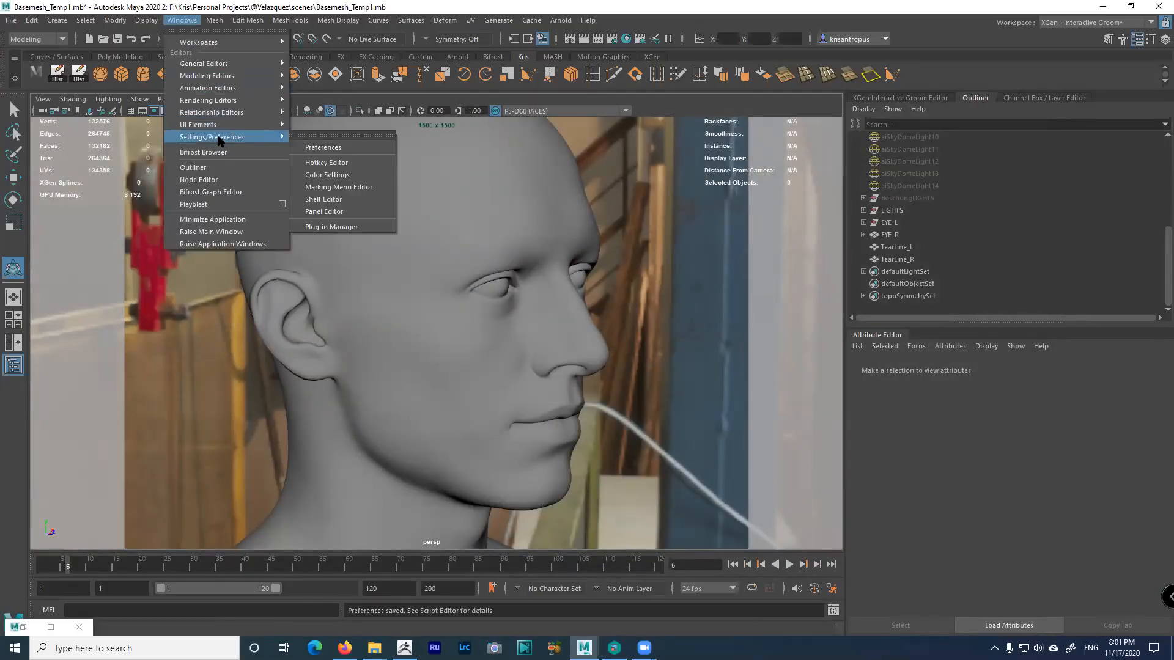
pyautogui.click(324, 148)
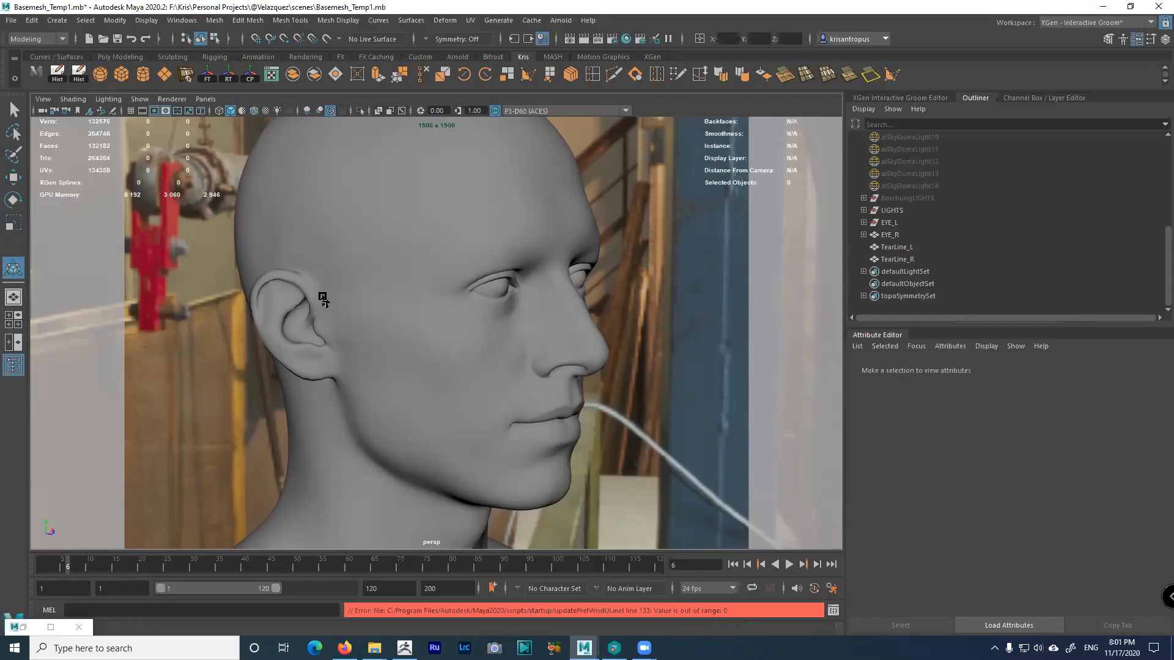
# Save preferences via File > Save Preferences, then open the Preferences window
pyautogui.click(11, 20)
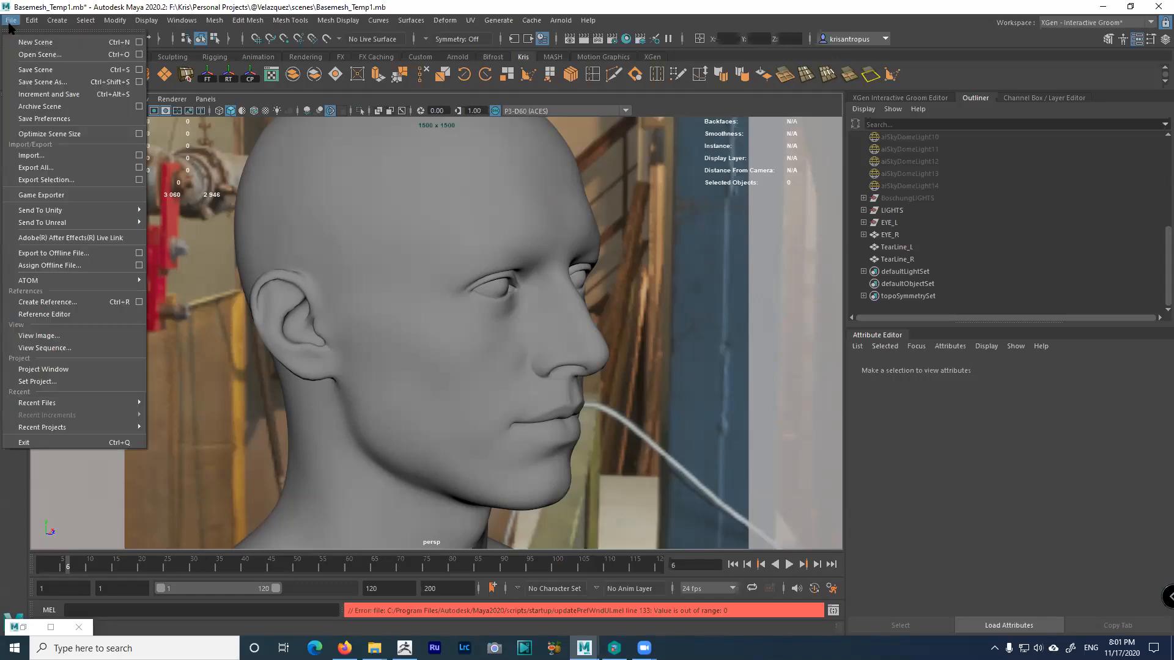
pyautogui.click(44, 119)
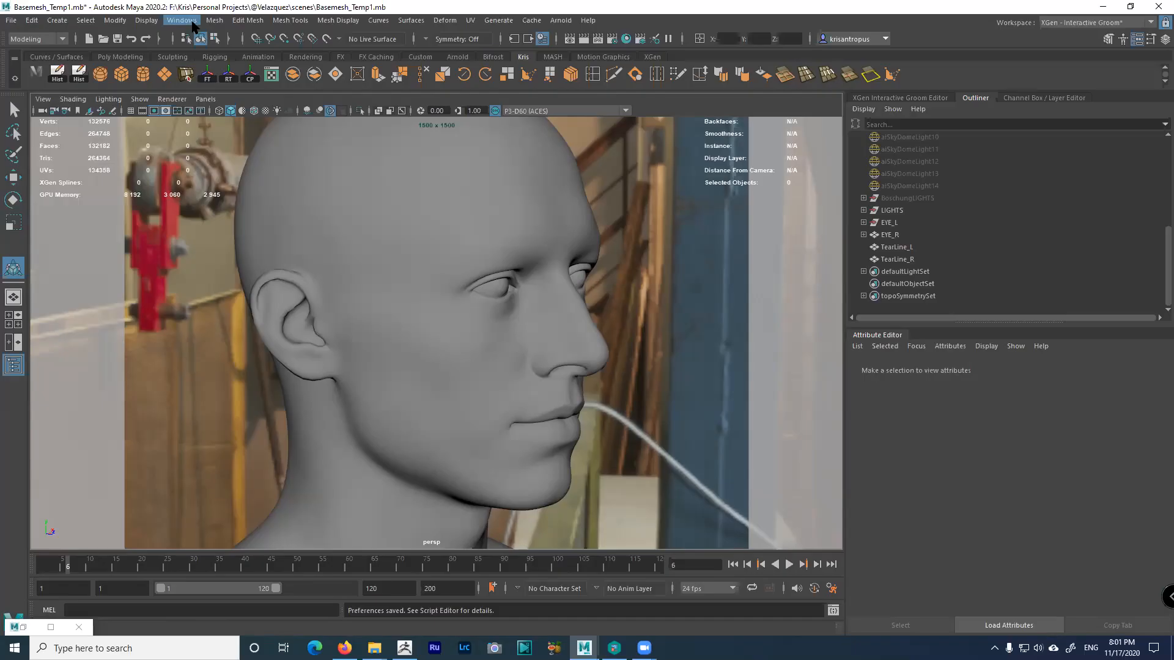
pyautogui.click(193, 26)
pyautogui.moveTo(230, 136)
pyautogui.click(332, 135)
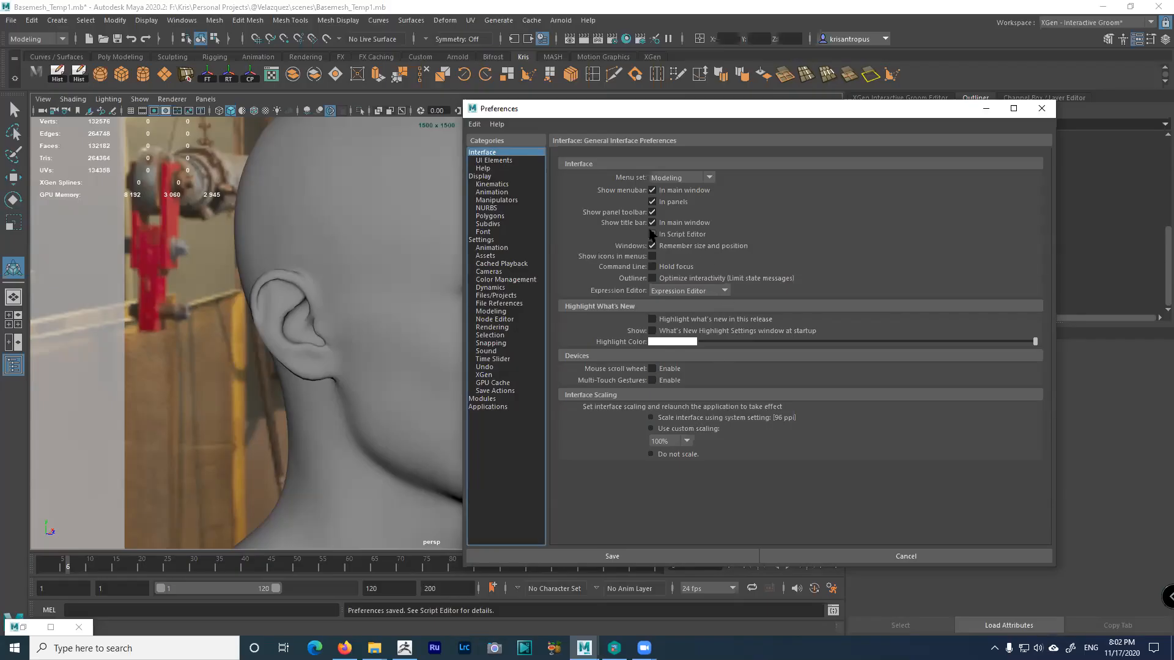
# Reposition the Preferences window and browse the Kinematics, NURBS and Animation categories
pyautogui.moveTo(697, 112); pyautogui.dragTo(680, 97)
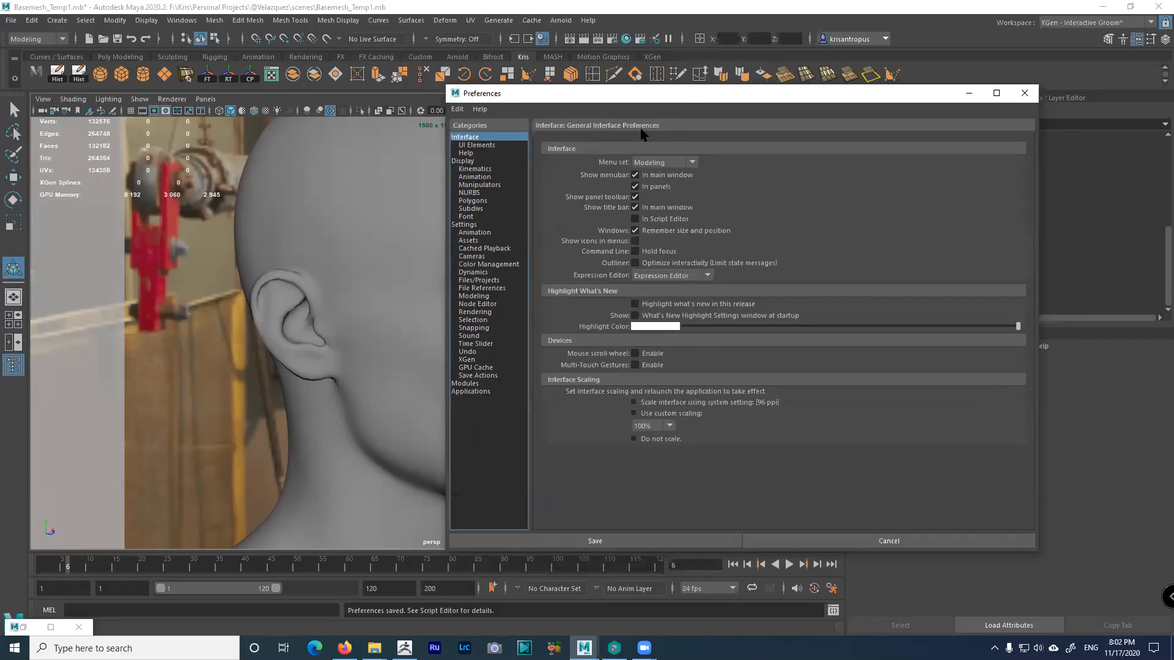
pyautogui.click(474, 169)
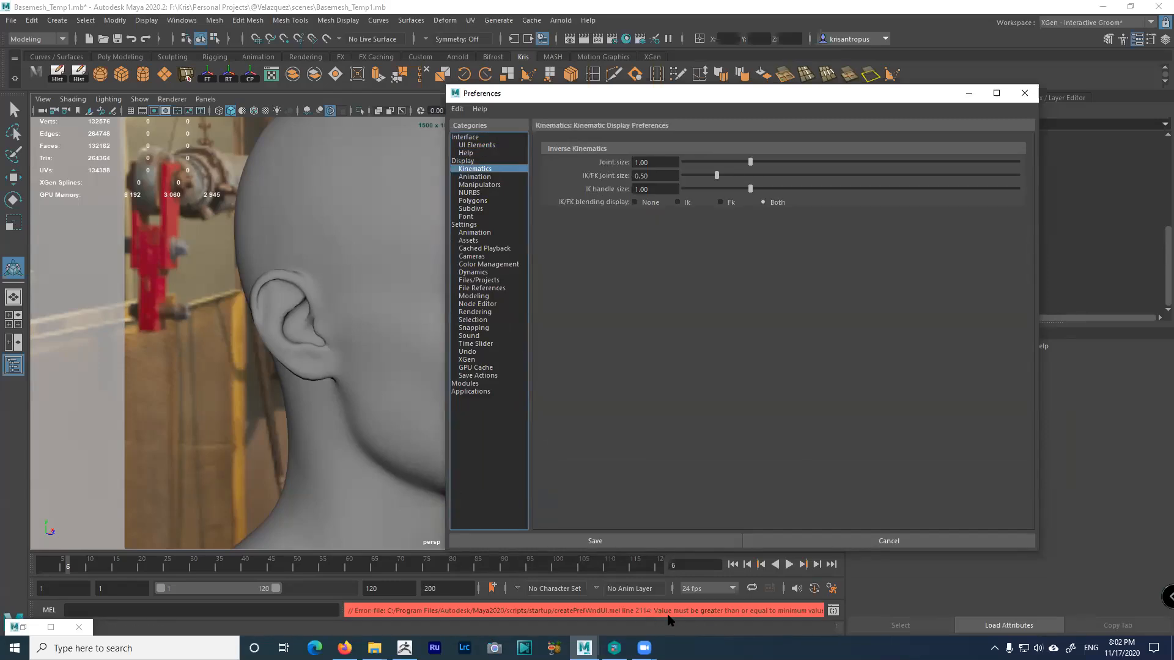
pyautogui.click(469, 193)
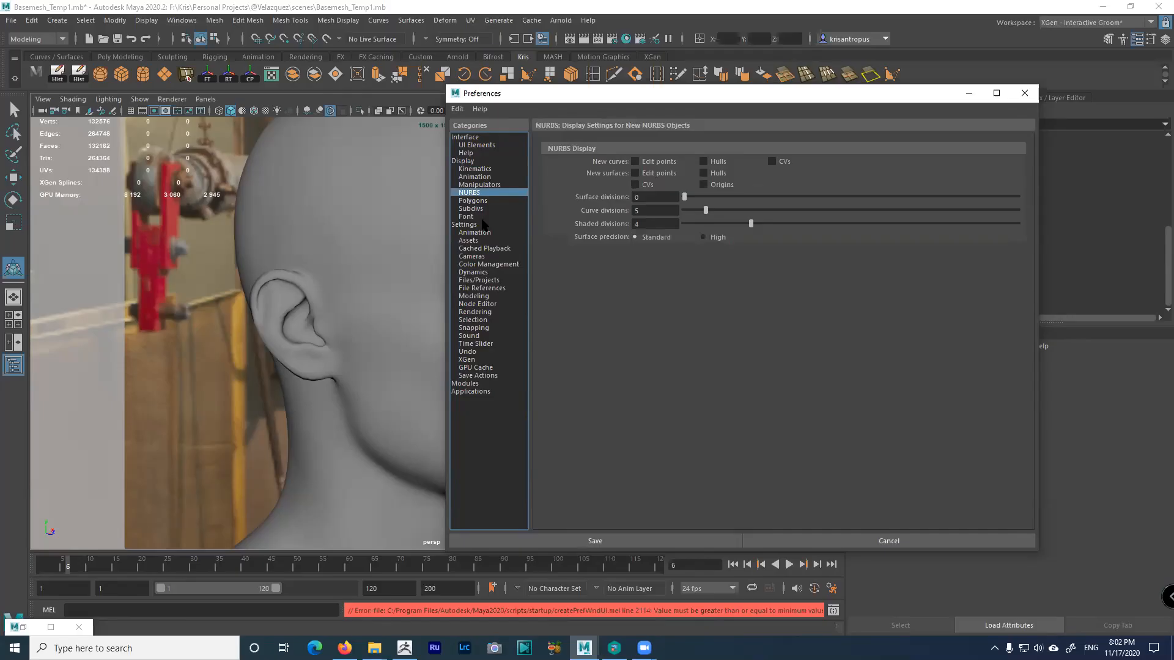
pyautogui.click(474, 233)
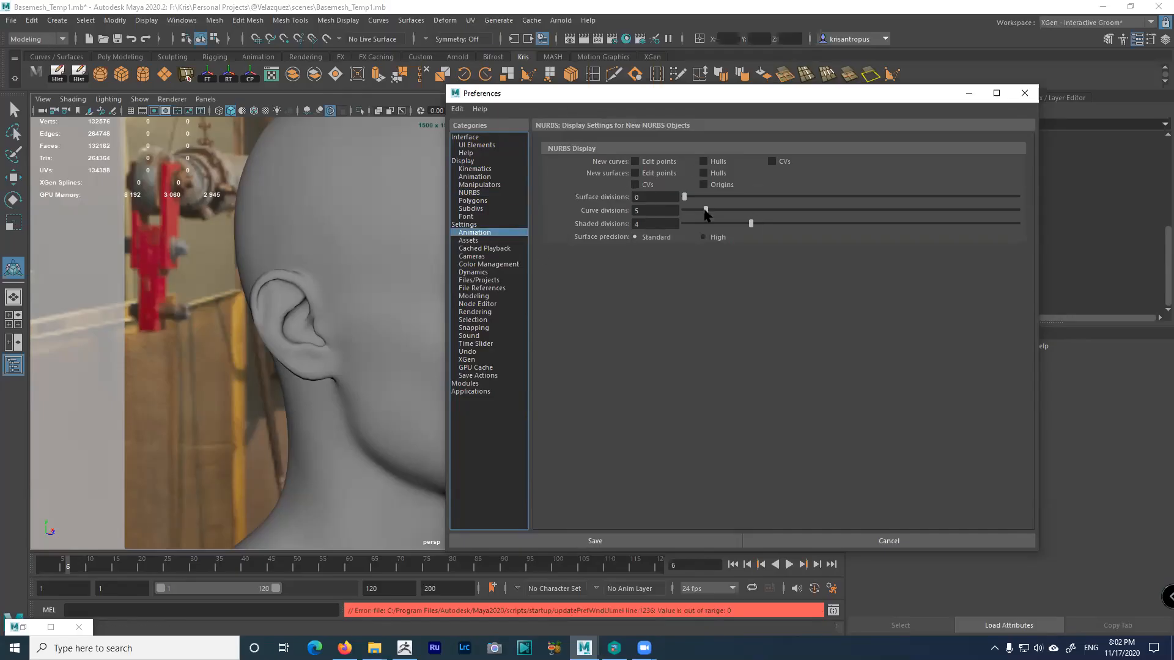
# Save preferences again and return to the Animation settings page
pyautogui.click(11, 21)
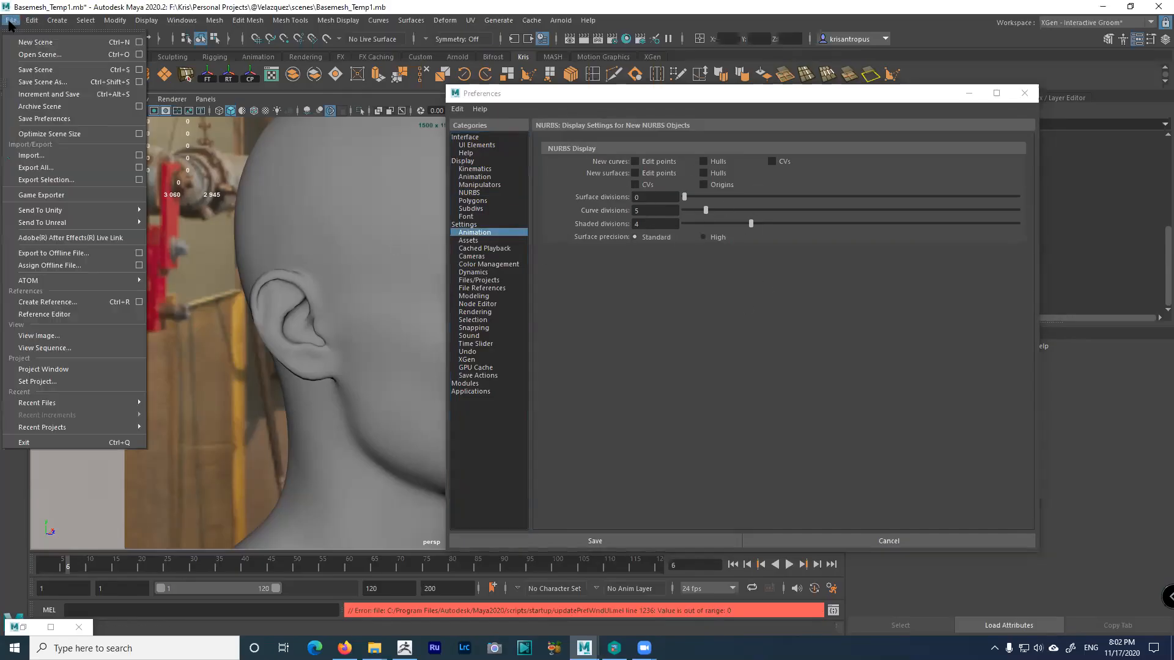
pyautogui.click(46, 119)
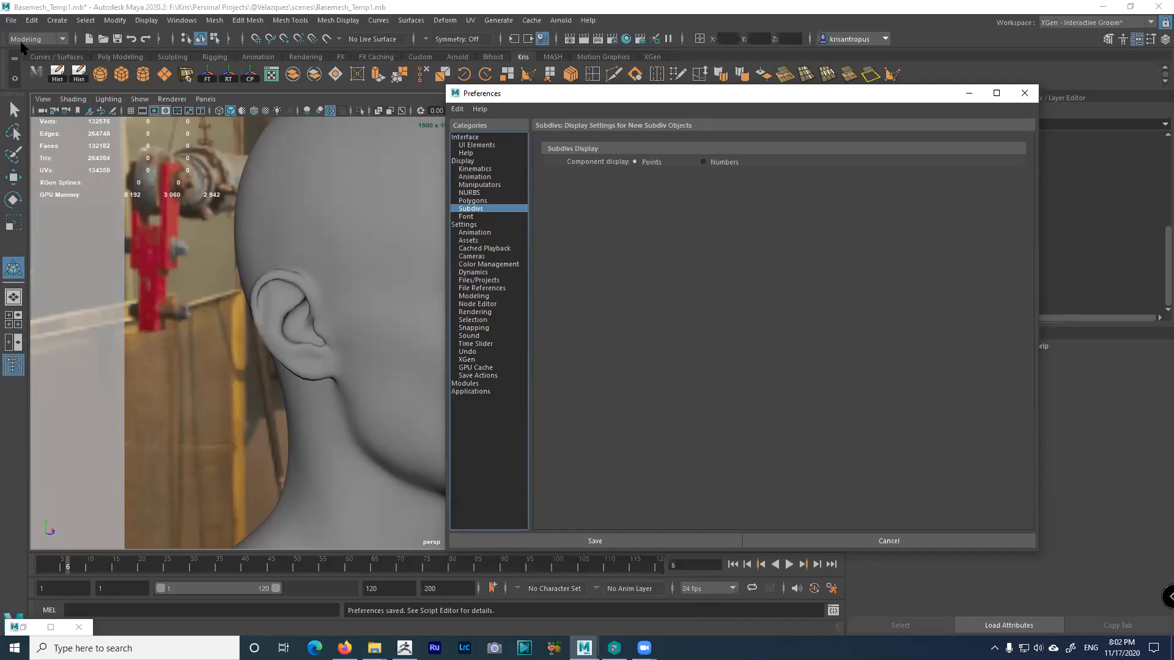
pyautogui.click(11, 20)
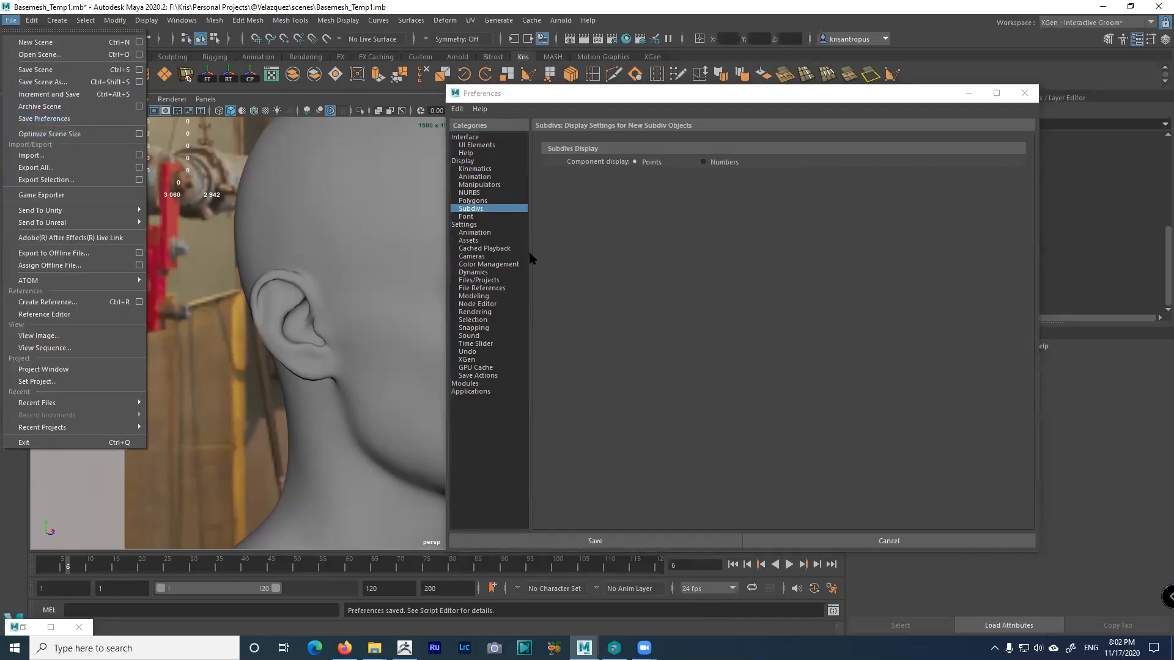
pyautogui.click(489, 233)
# In Color Management preferences, uncheck Apply Output Transform to Playblast and save
pyautogui.click(489, 257)
pyautogui.click(487, 312)
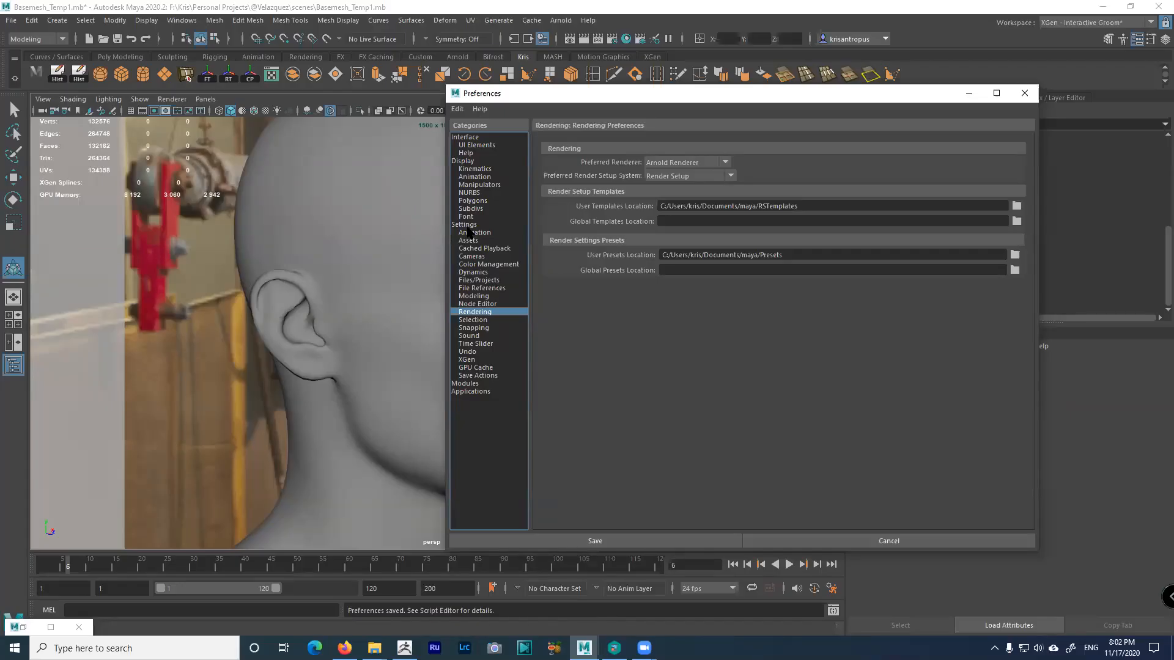
pyautogui.click(488, 265)
pyautogui.scroll(-3, 666, 480)
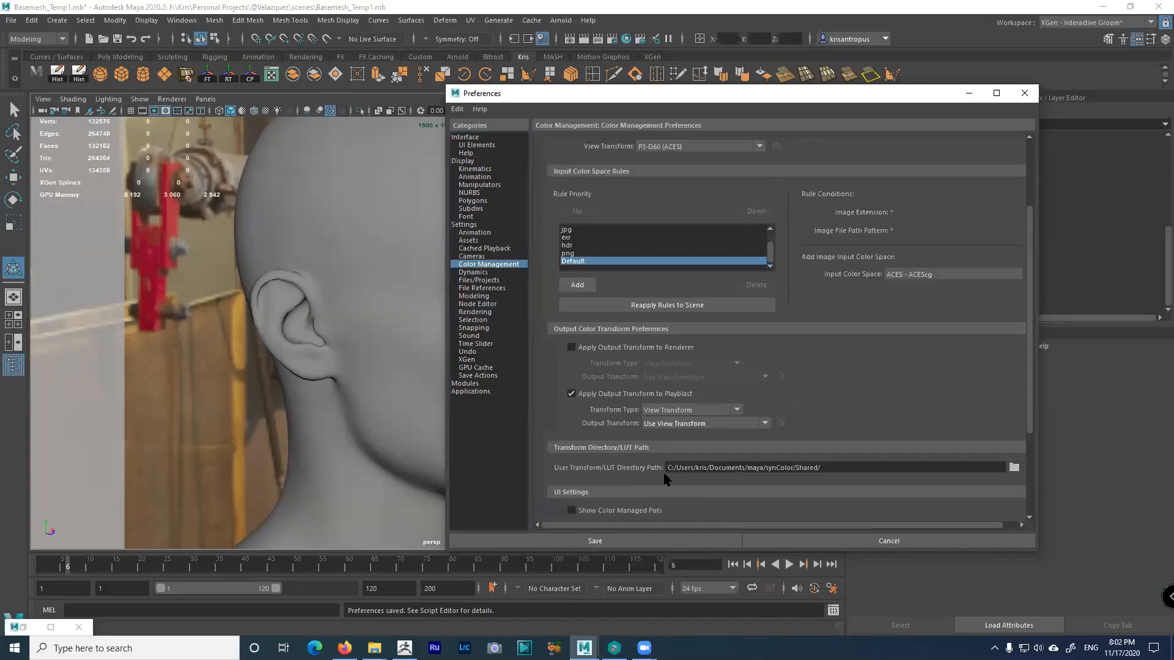
pyautogui.click(614, 395)
pyautogui.click(630, 541)
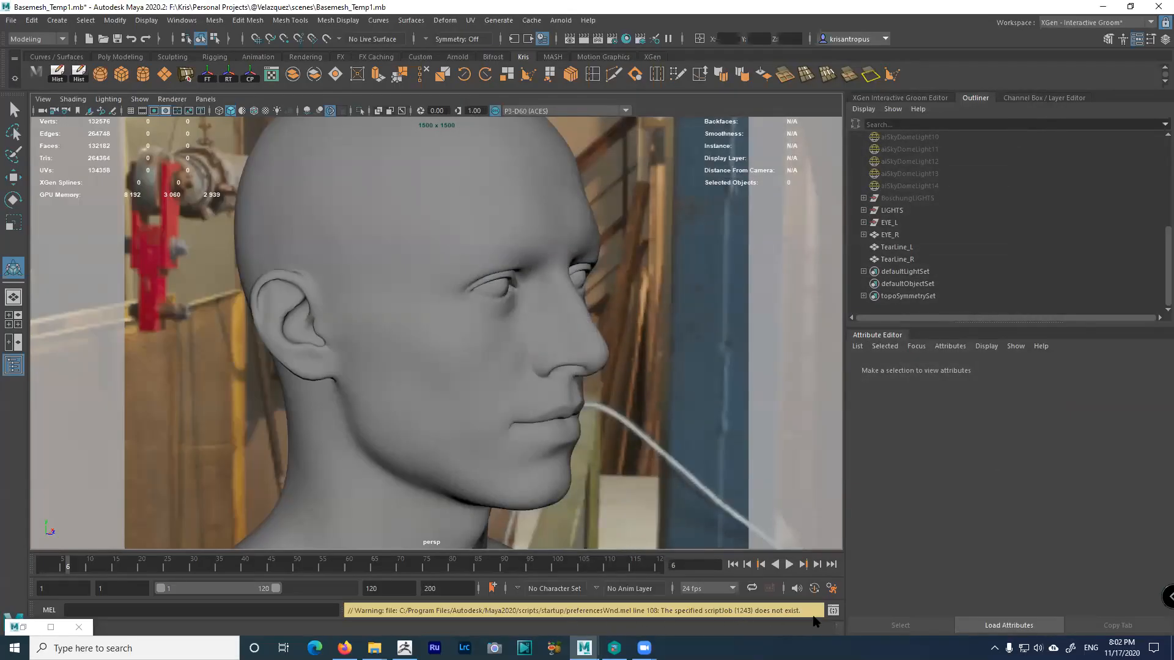
# Recheck the Color Management page, save preferences from the File menu, and close the window
pyautogui.click(832, 588)
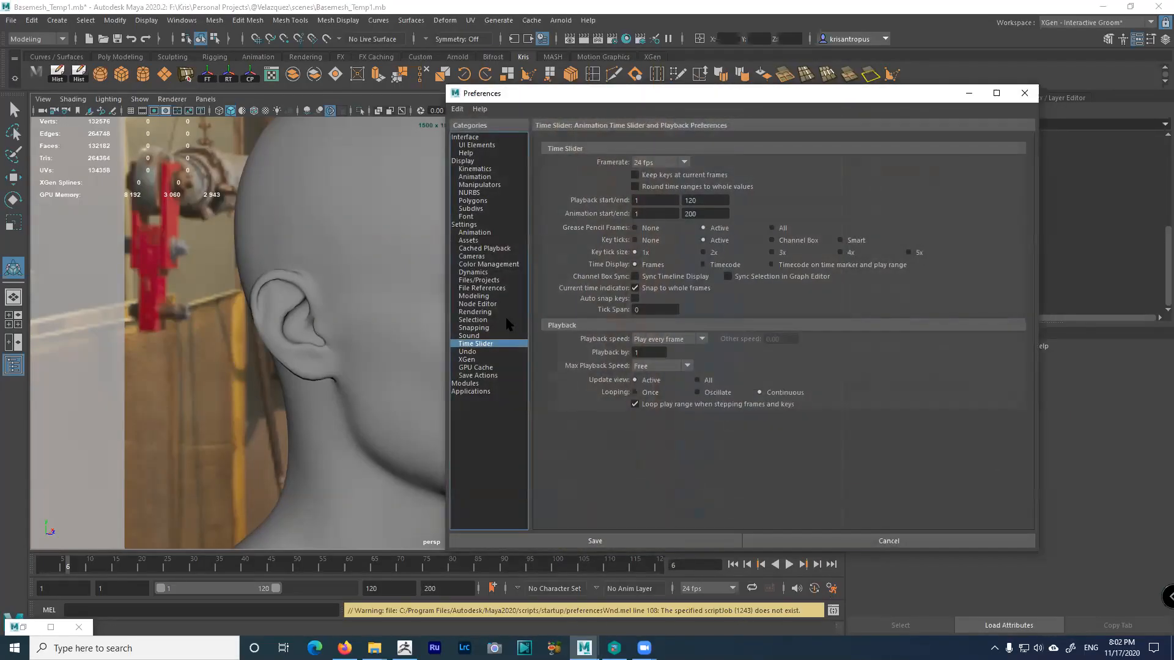
pyautogui.click(485, 265)
pyautogui.scroll(-2, 595, 335)
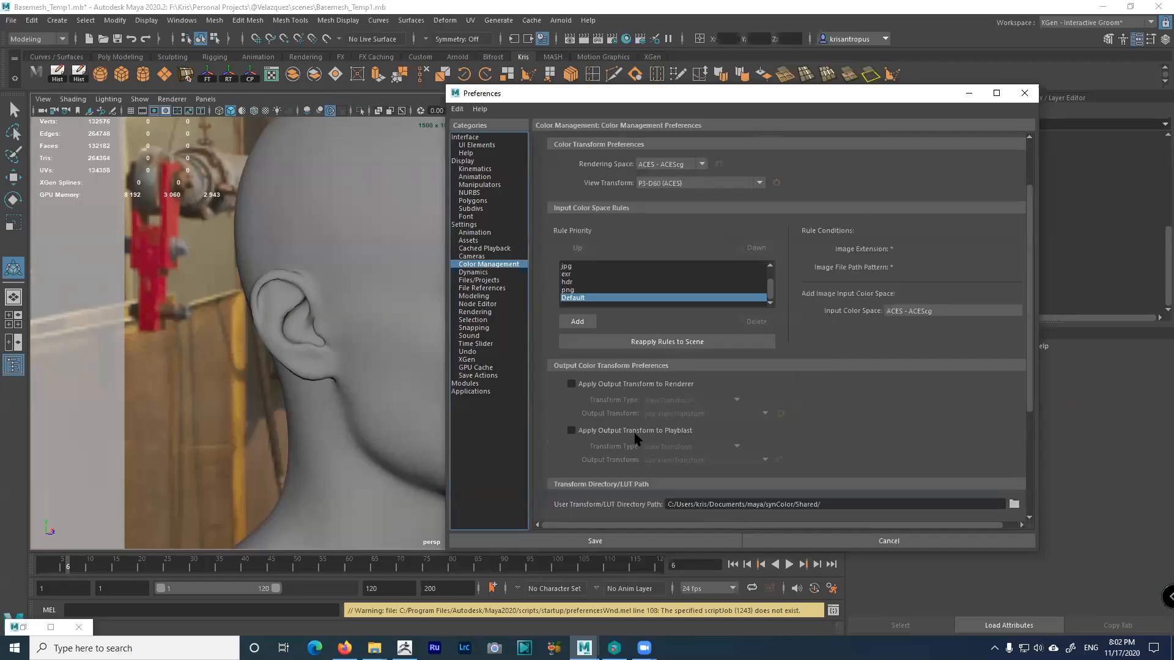
pyautogui.click(9, 22)
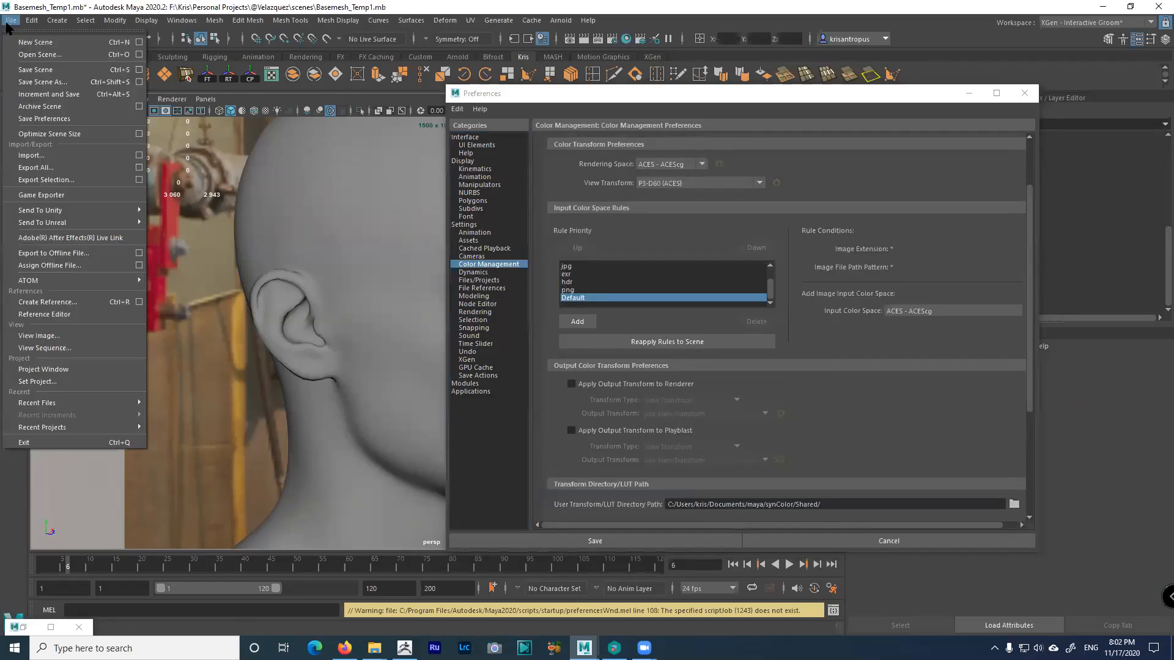
pyautogui.click(41, 119)
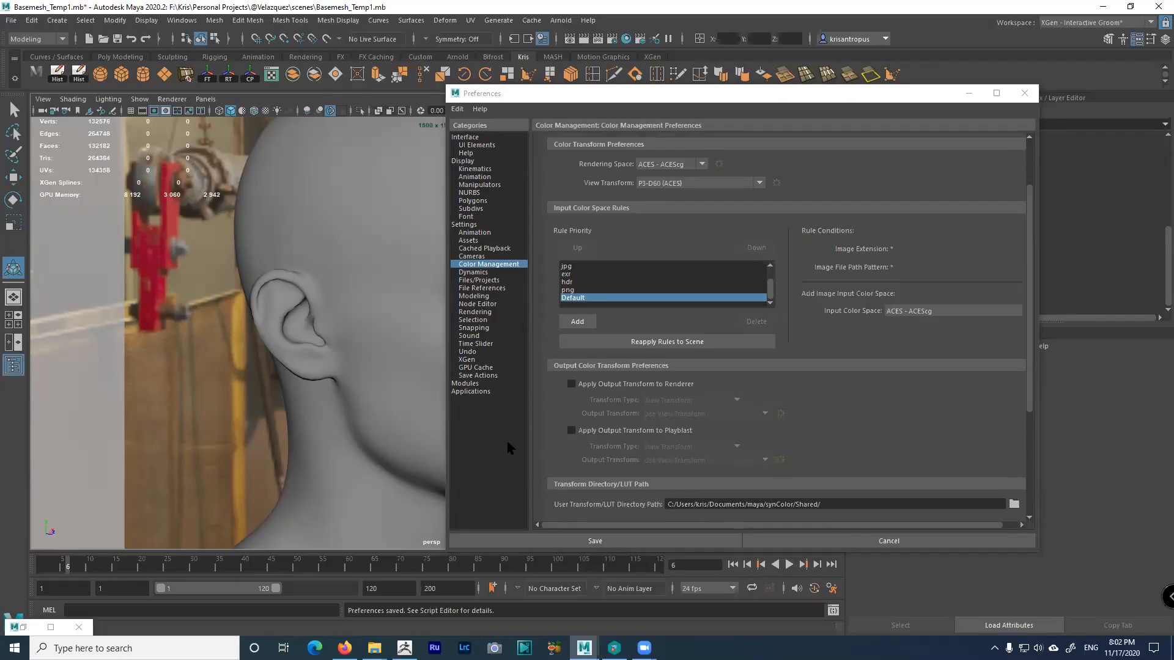
pyautogui.click(673, 543)
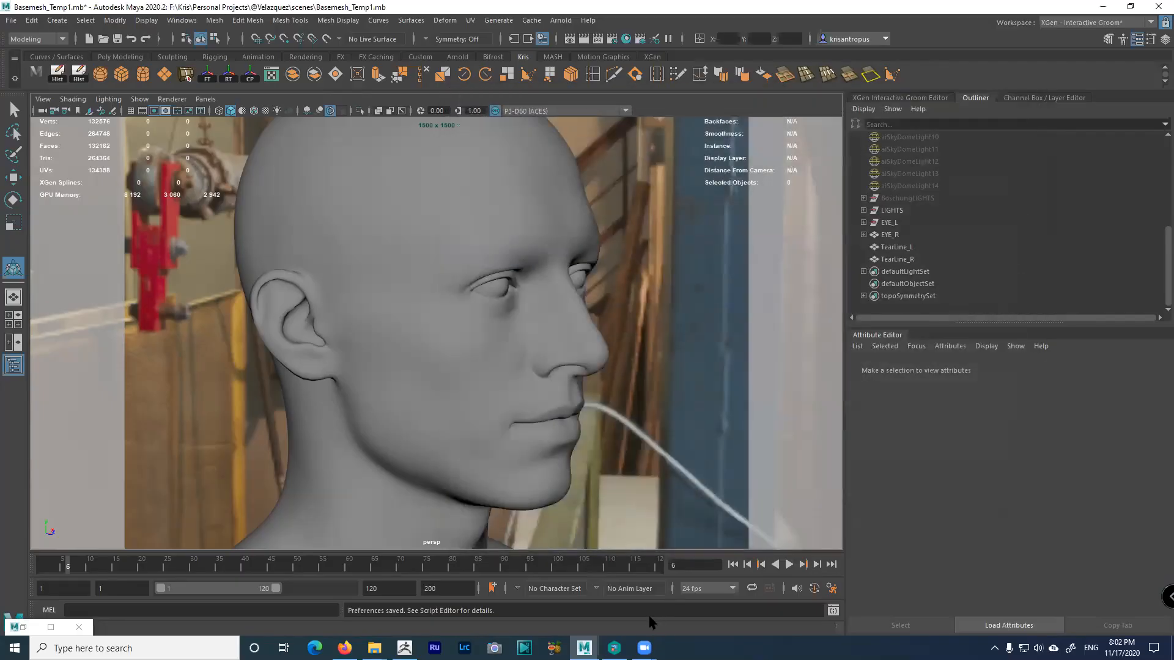
# Select the status-line message text, then clear the selection
pyautogui.click(636, 619)
pyautogui.moveTo(514, 616); pyautogui.dragTo(353, 611)
pyautogui.click(466, 611)
# Close the preferences again, save the Basemesh_Temp1 scene, and quit Maya
pyautogui.click(832, 588)
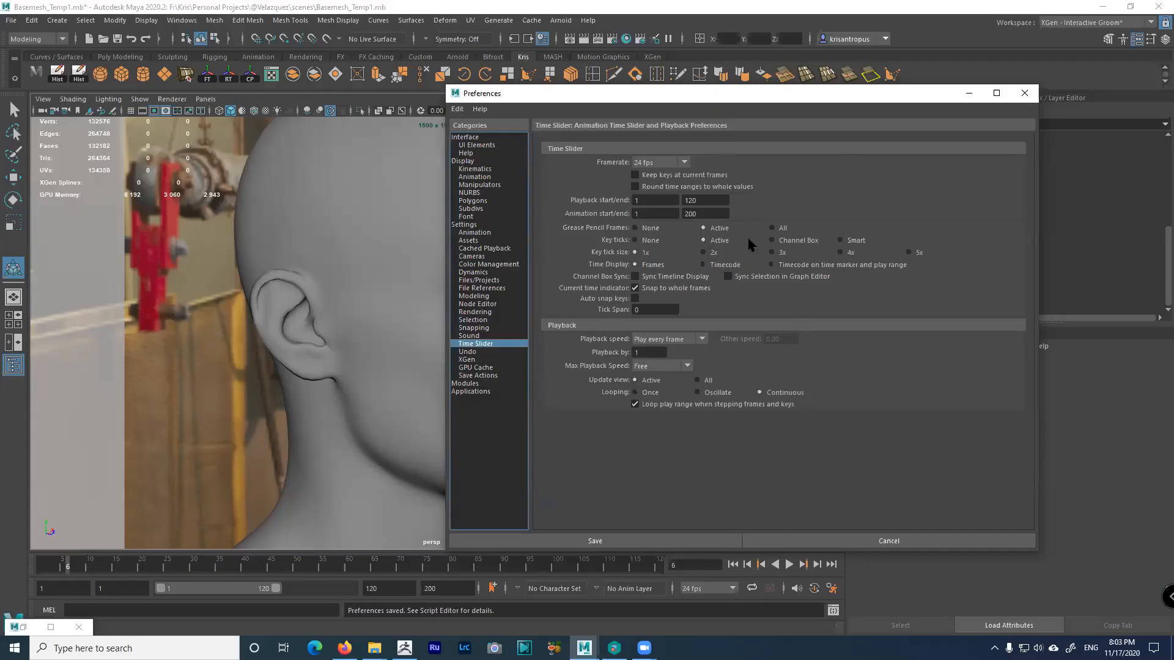
pyautogui.click(1025, 93)
pyautogui.click(117, 39)
pyautogui.click(1158, 6)
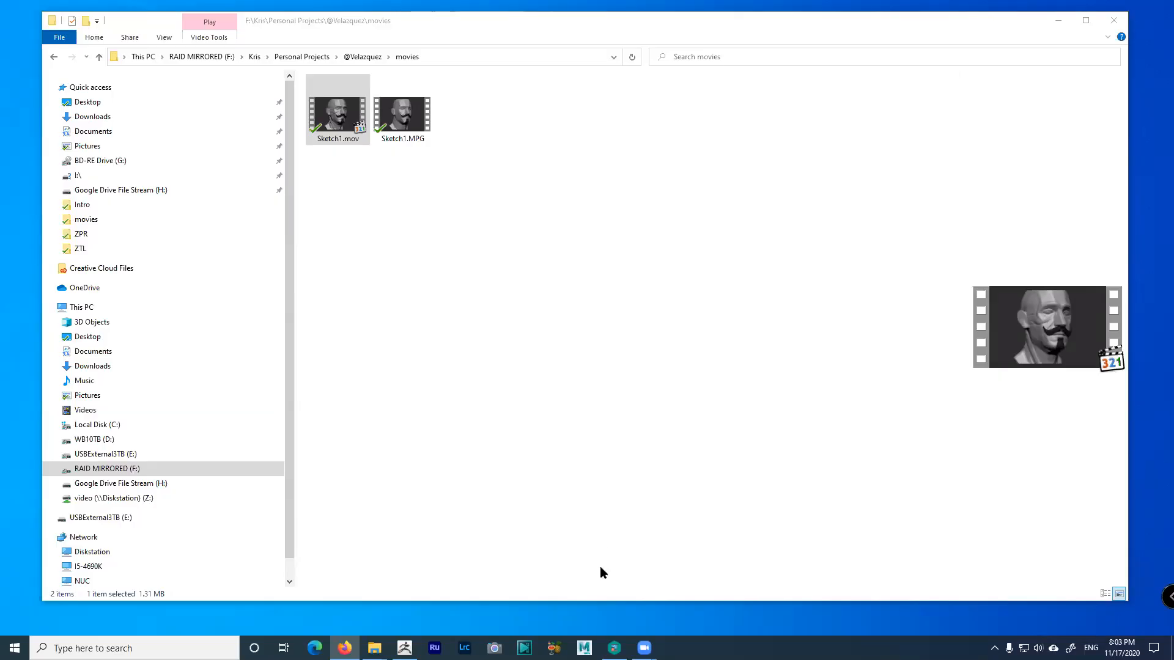
pyautogui.rightClick(584, 648)
pyautogui.rightClick(564, 603)
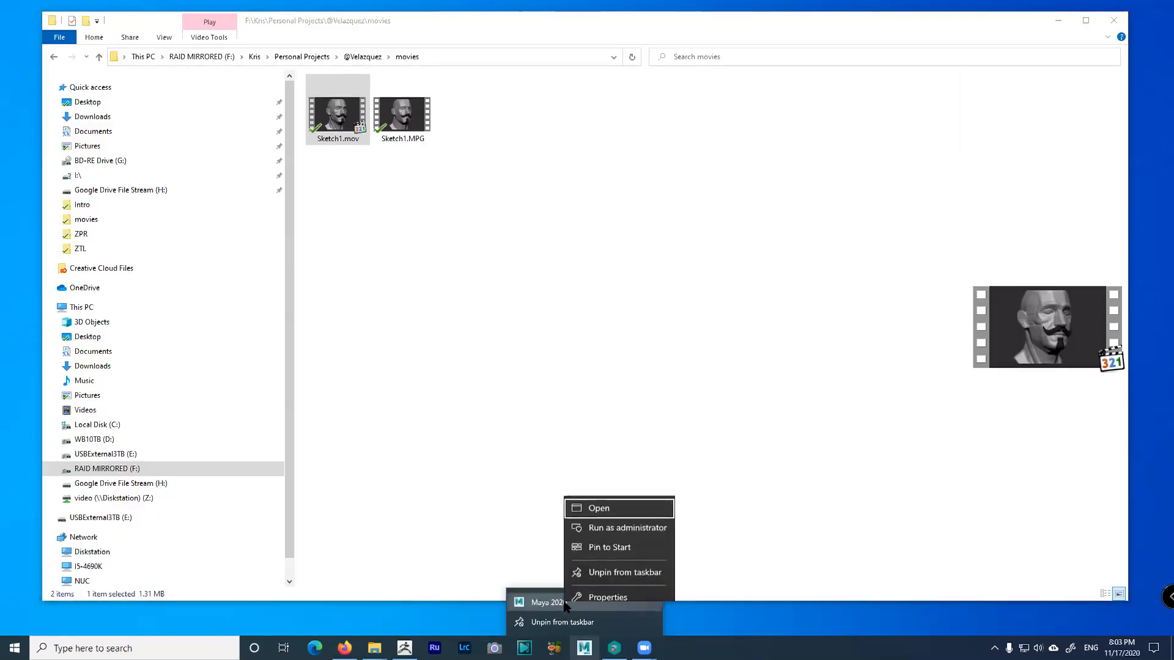
pyautogui.click(605, 590)
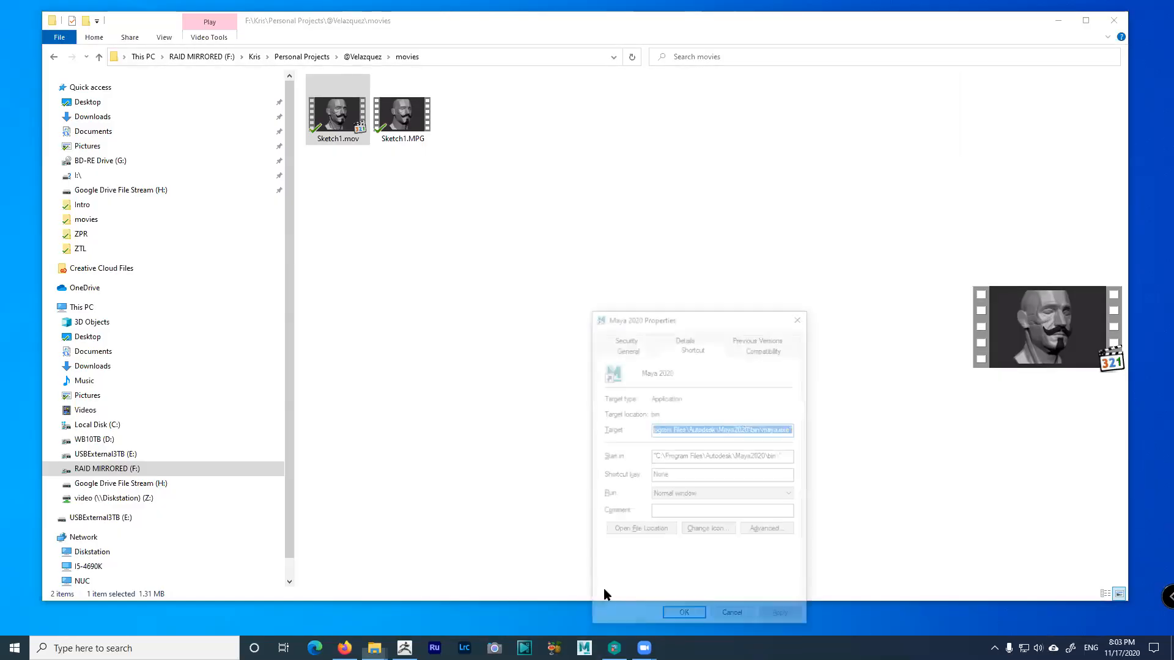
pyautogui.click(755, 351)
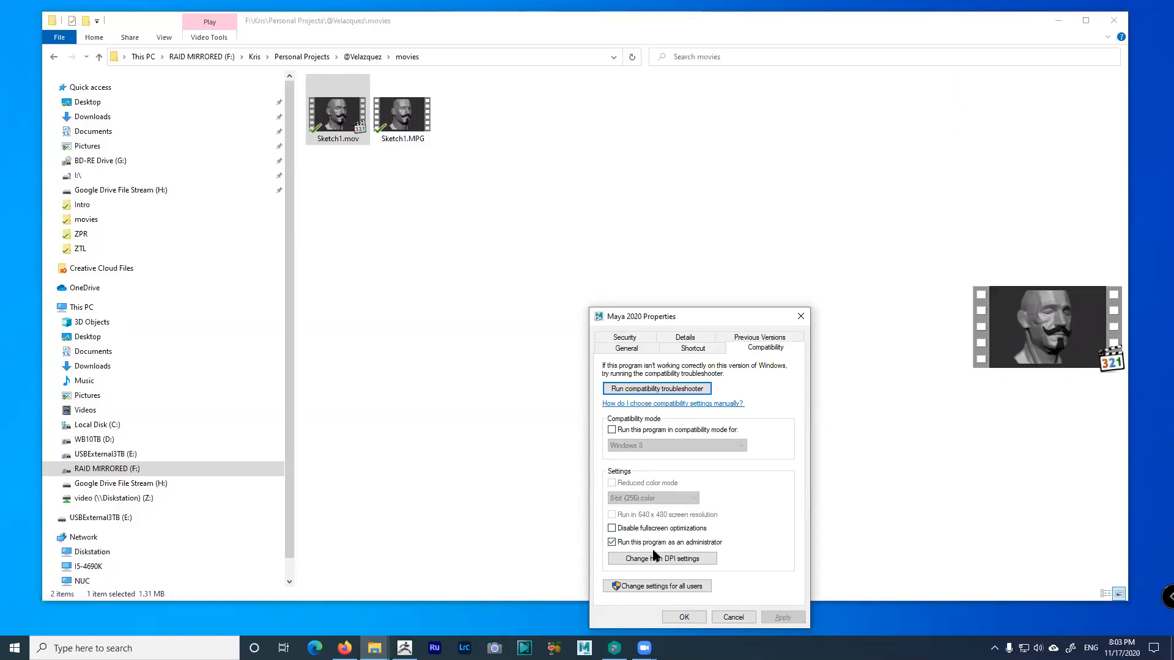
pyautogui.click(734, 618)
# Check the Maya 2020 taskbar jump-list options, then dismiss them and return to File Explorer
pyautogui.rightClick(584, 648)
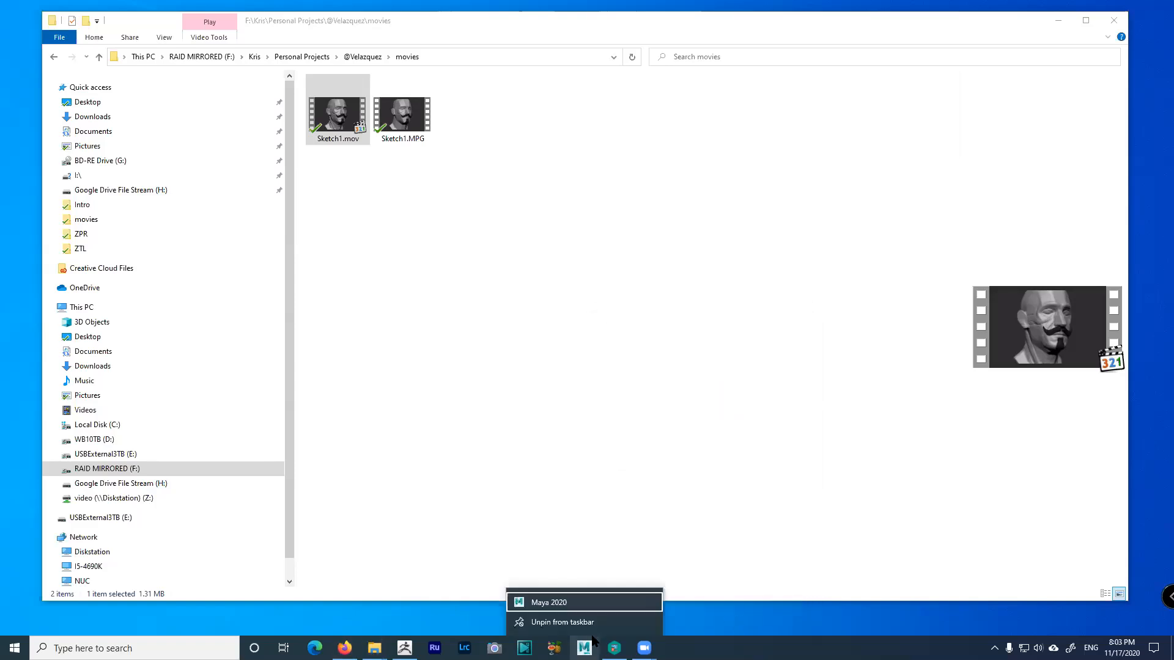
pyautogui.rightClick(572, 604)
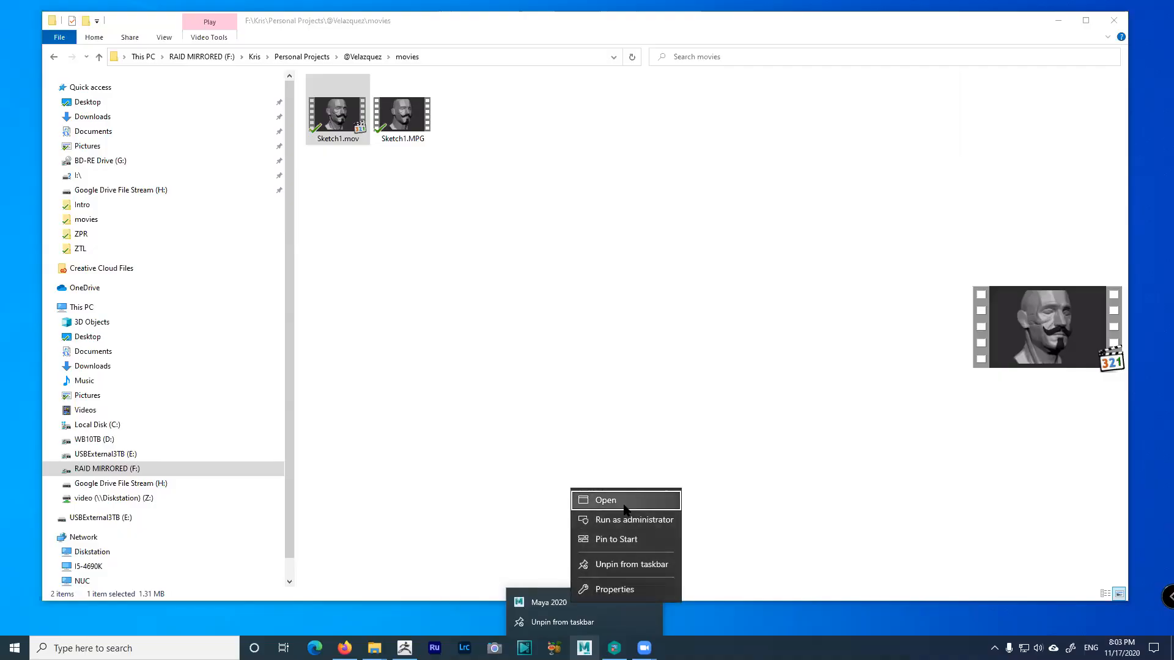
pyautogui.click(141, 644)
pyautogui.click(496, 223)
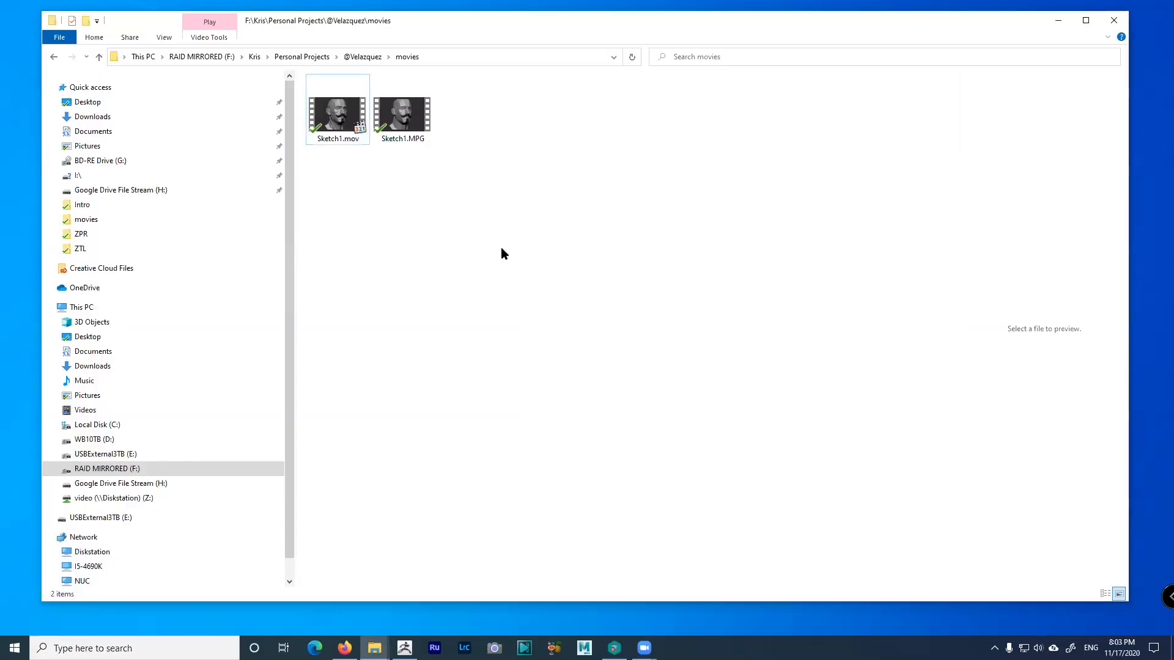
# Look through the Autodesk folders on C: and in Program Files (x86)
pyautogui.click(194, 423)
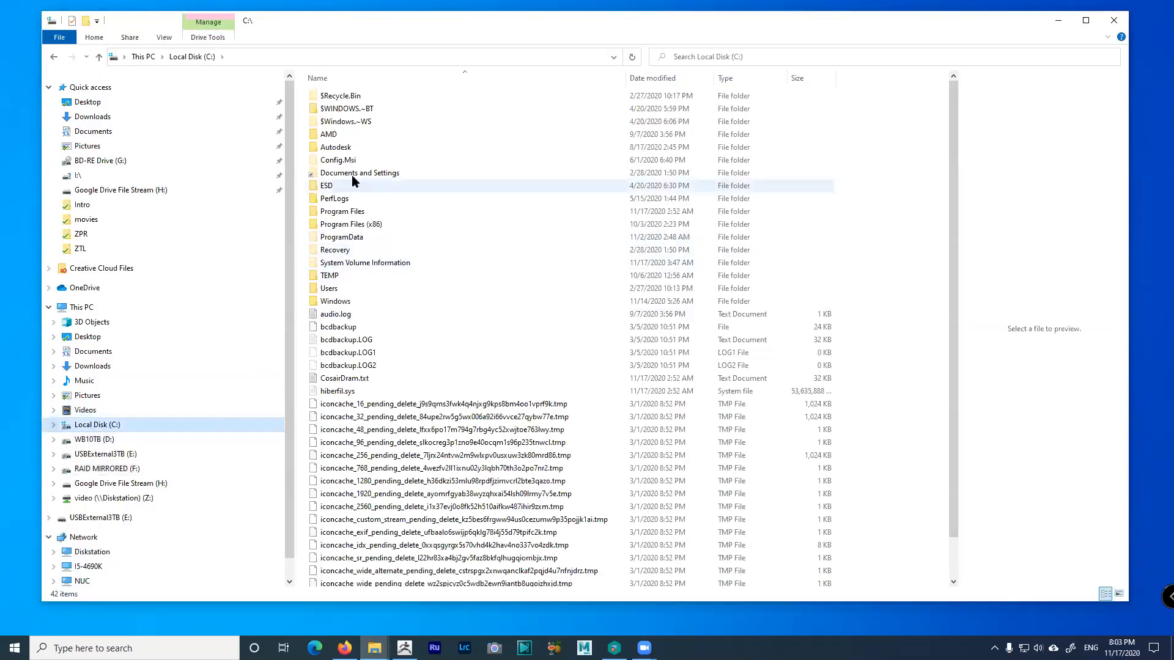
pyautogui.doubleClick(340, 147)
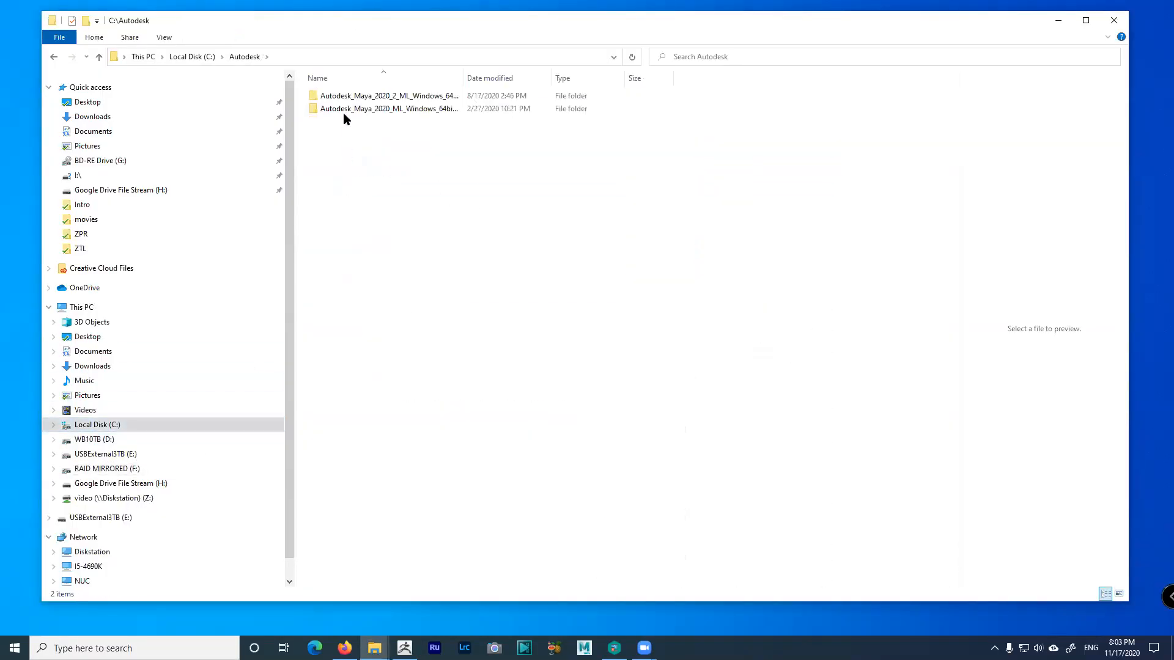
pyautogui.click(192, 56)
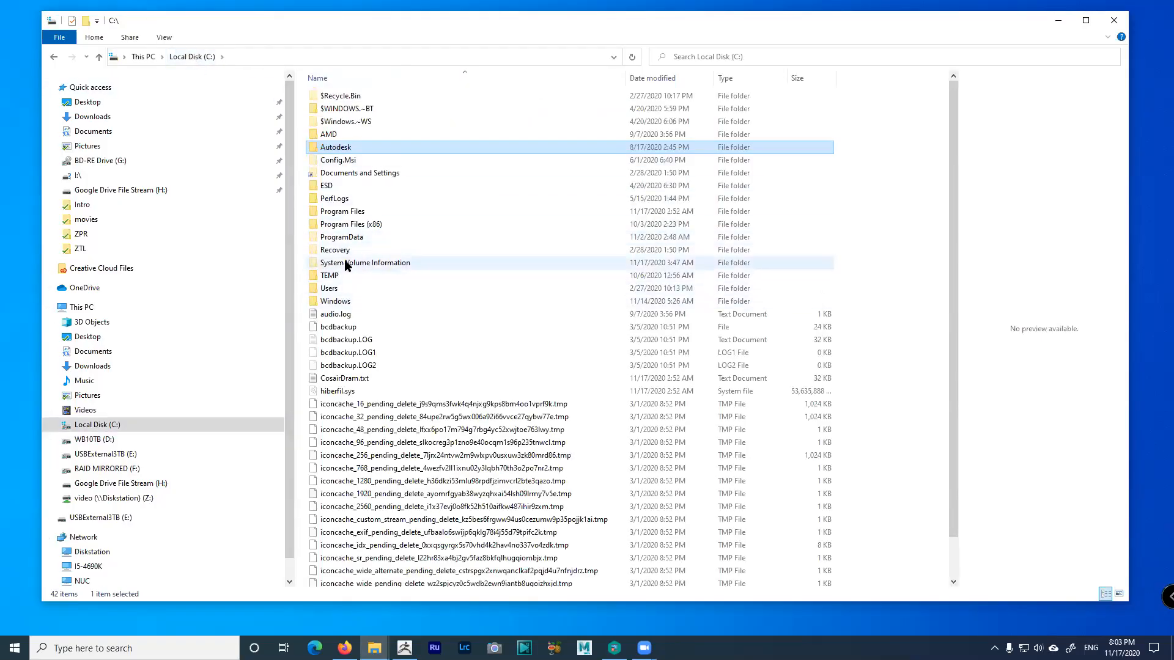
pyautogui.doubleClick(357, 225)
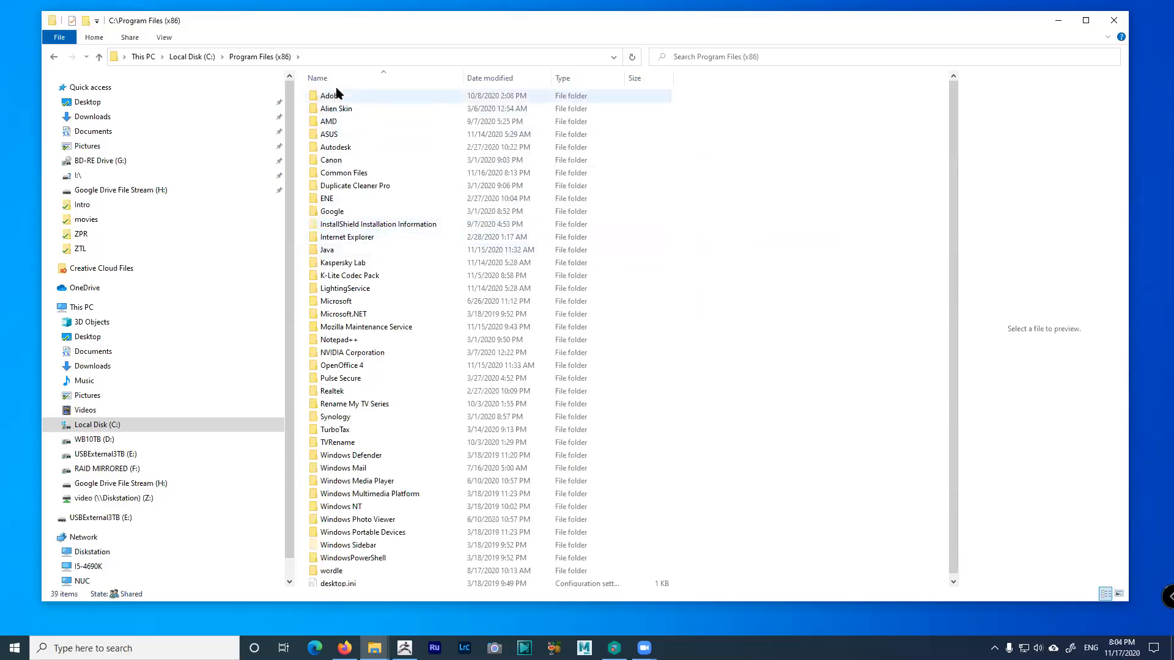
pyautogui.doubleClick(336, 148)
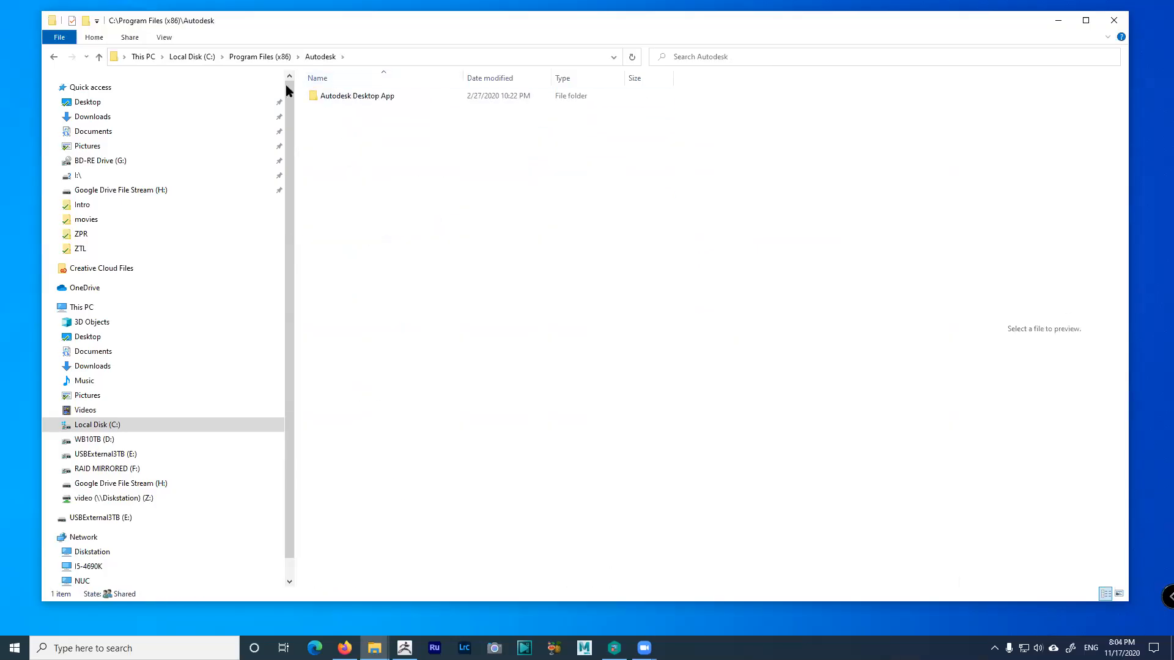
pyautogui.click(263, 57)
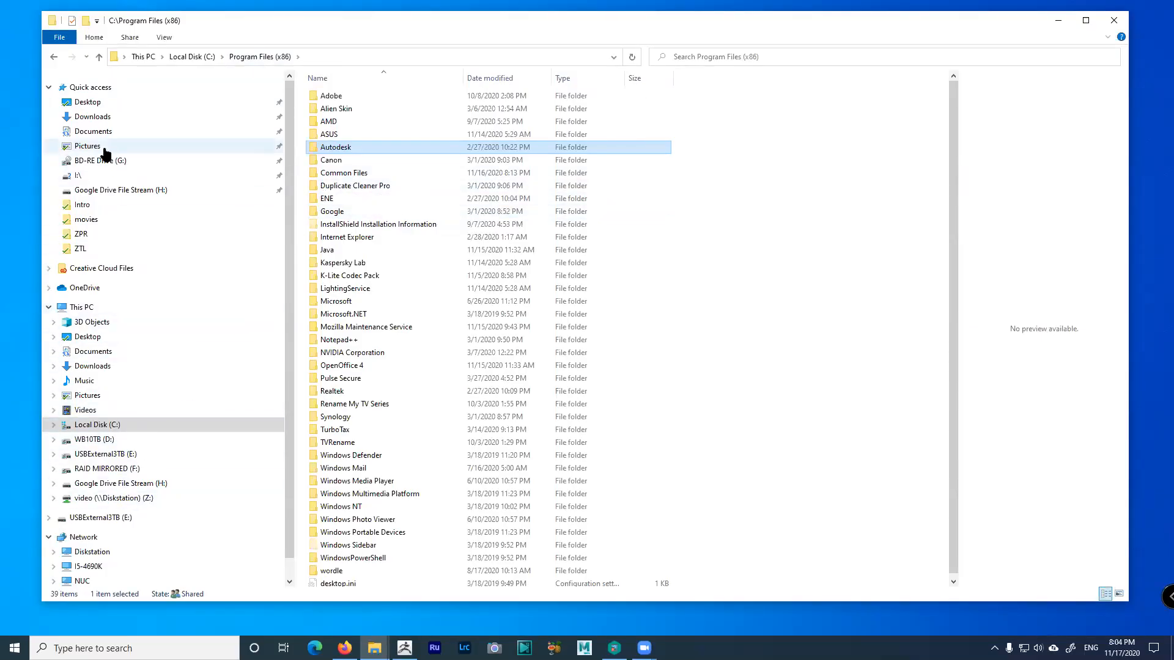
pyautogui.click(113, 425)
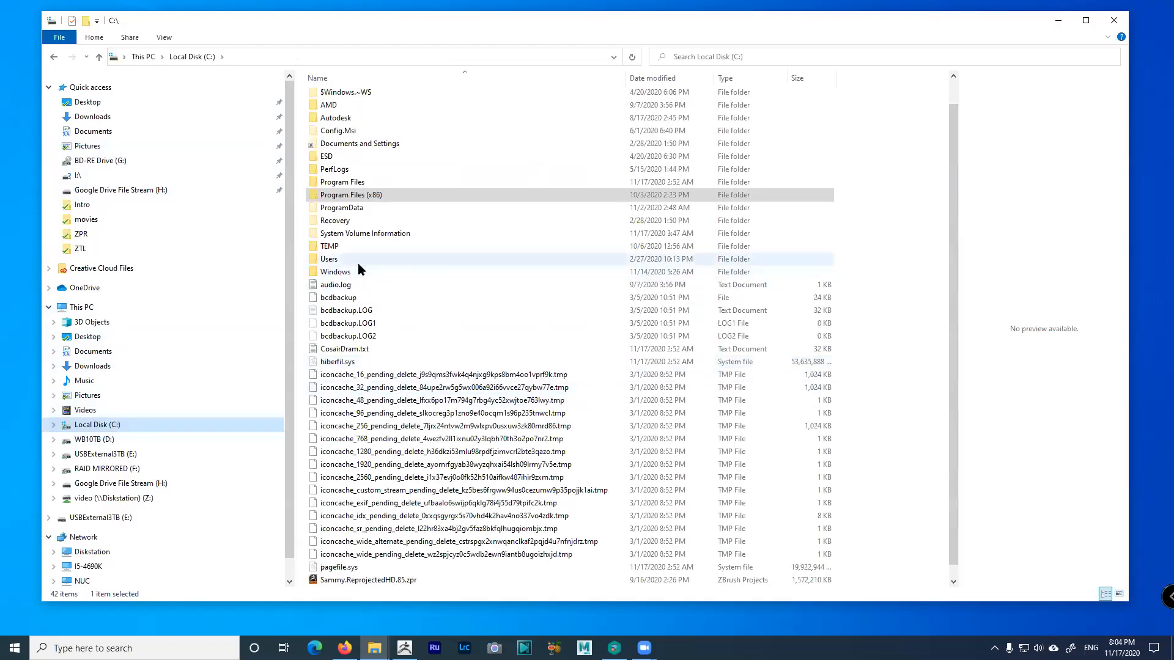
# Look inside the maya folder in Documents
pyautogui.scroll(1, 357, 263)
pyautogui.click(95, 130)
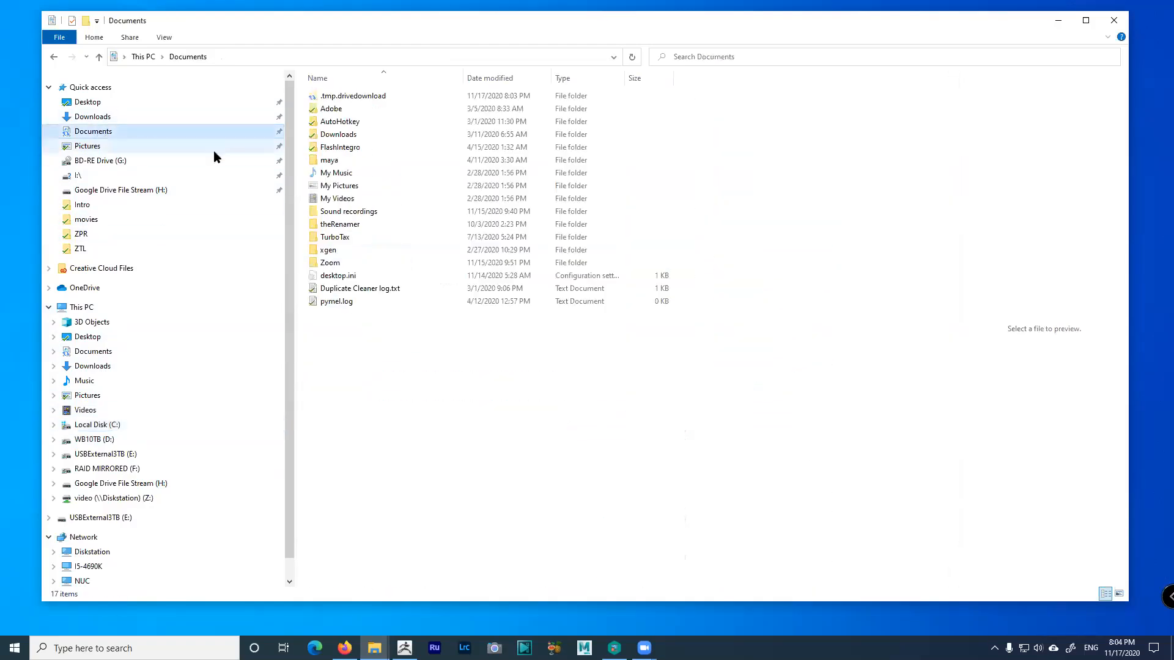
pyautogui.doubleClick(334, 160)
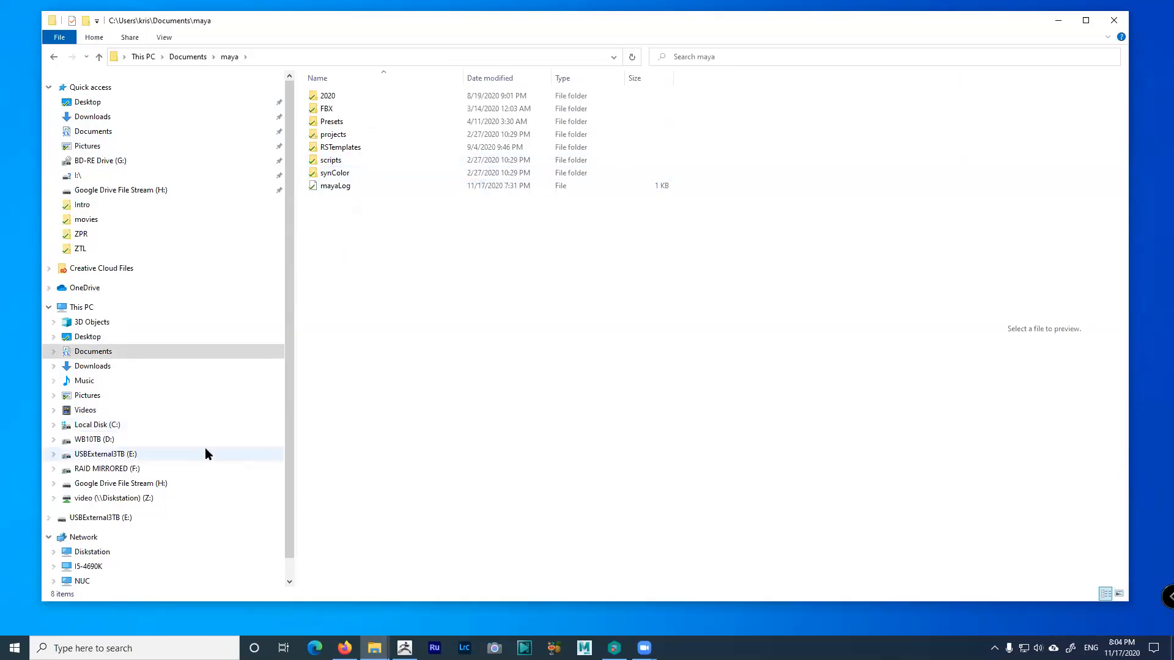
# Navigate to C:\Program Files\Autodesk\Maya2020\bin and scroll to maya.exe
pyautogui.click(111, 428)
pyautogui.doubleClick(357, 212)
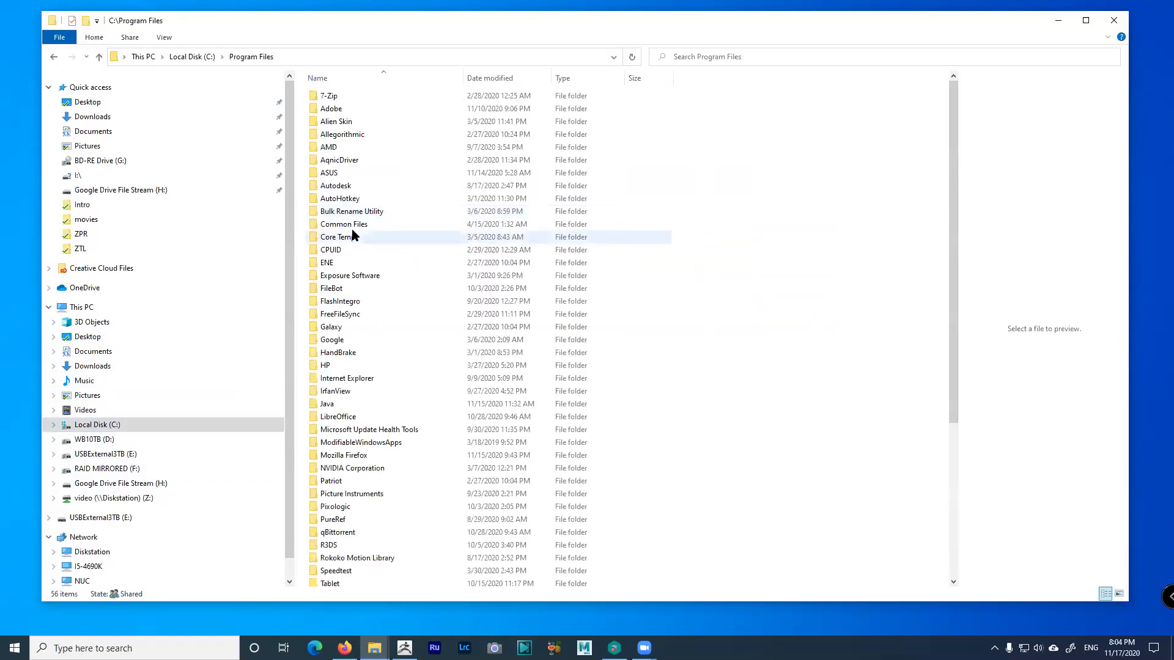
pyautogui.doubleClick(335, 185)
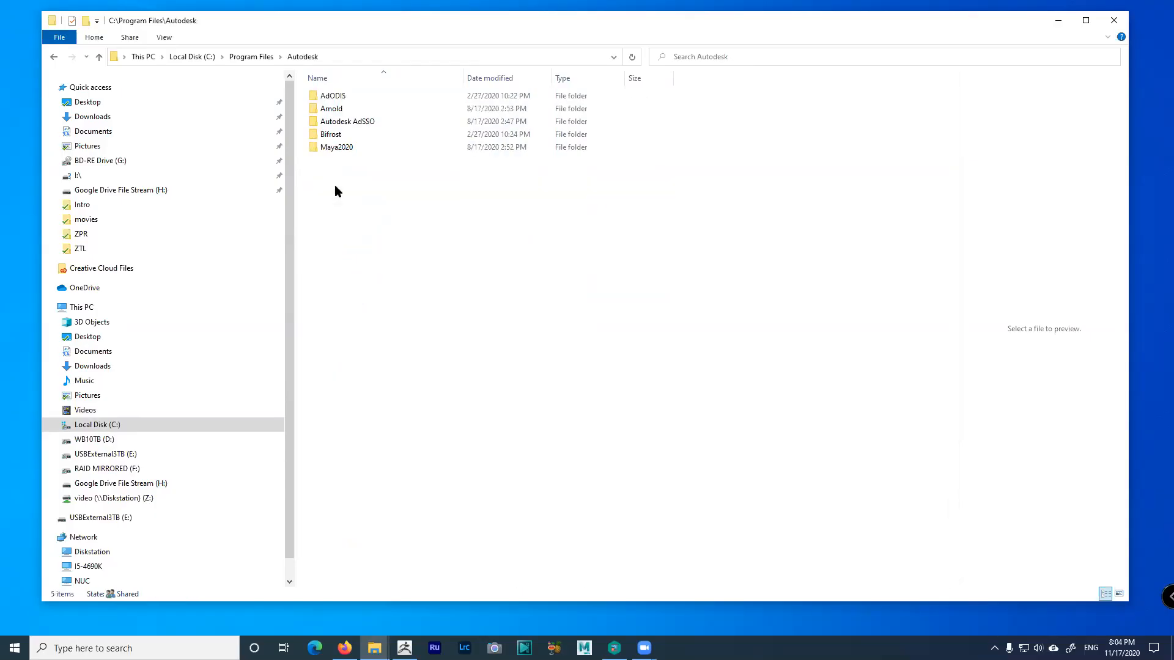
pyautogui.doubleClick(340, 148)
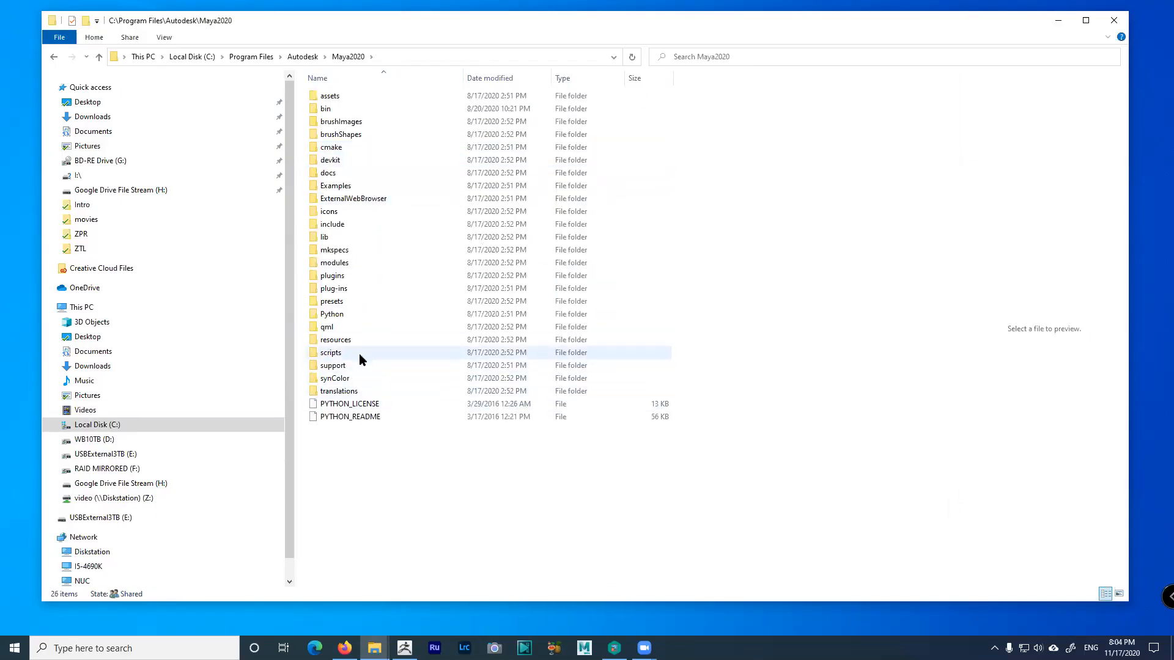
pyautogui.doubleClick(326, 109)
pyautogui.scroll(-6, 442, 358)
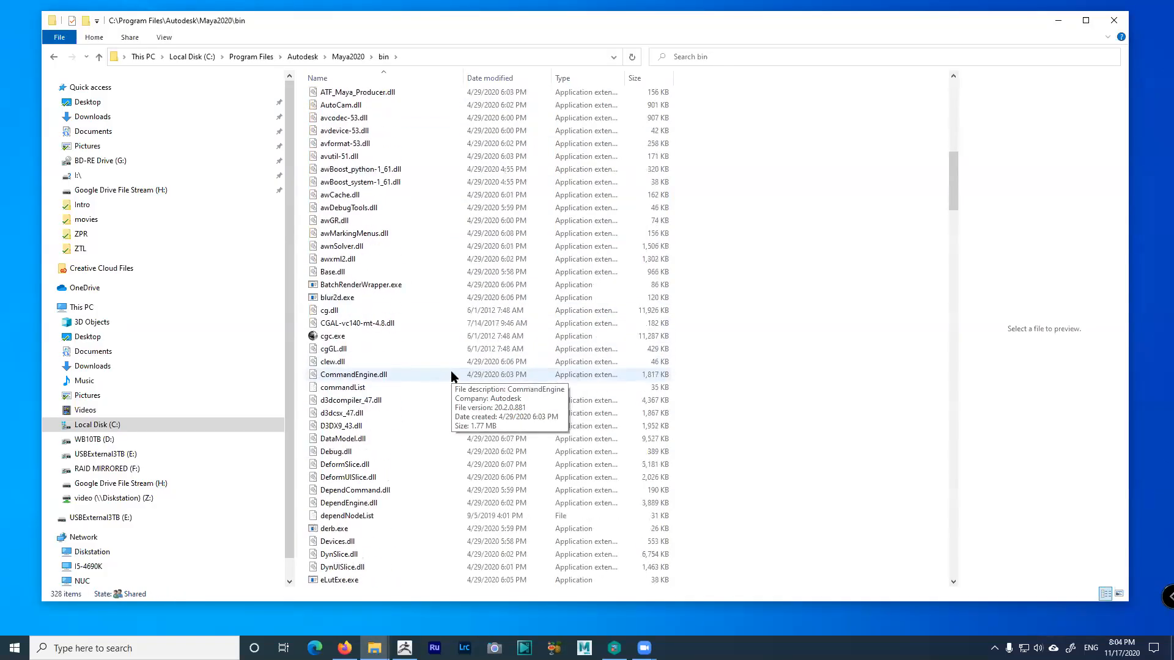
pyautogui.moveTo(953, 190); pyautogui.dragTo(956, 330)
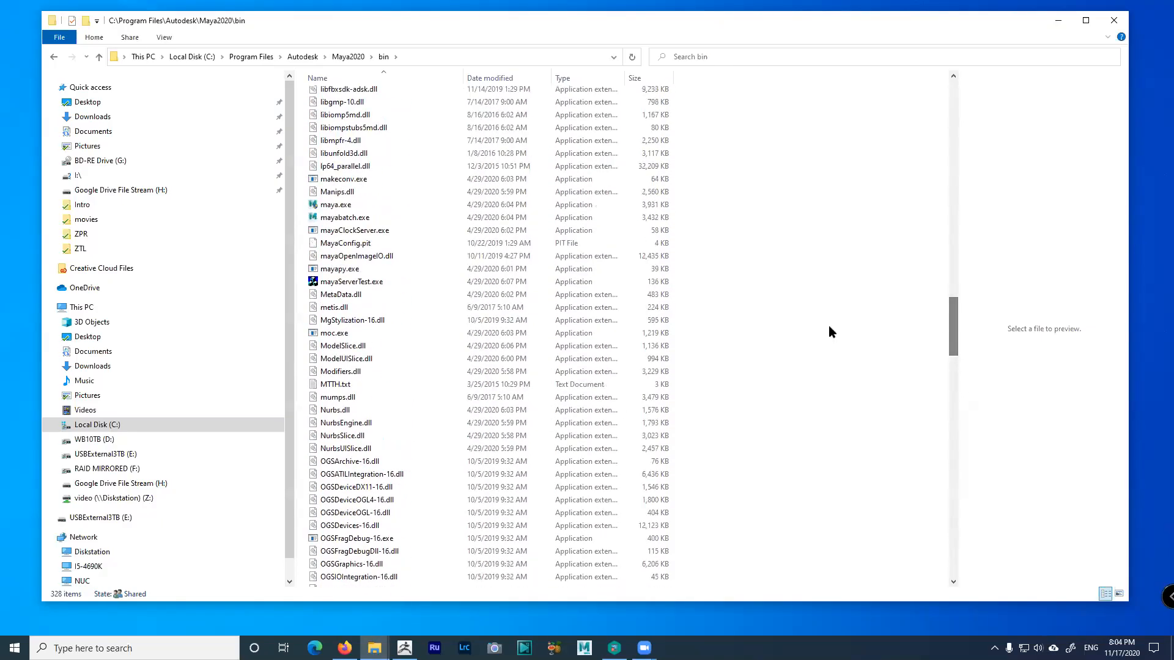
# Verify Run as administrator on maya.exe's Compatibility tab, cancel, and close the bin window
pyautogui.click(334, 205)
pyautogui.rightClick(336, 208)
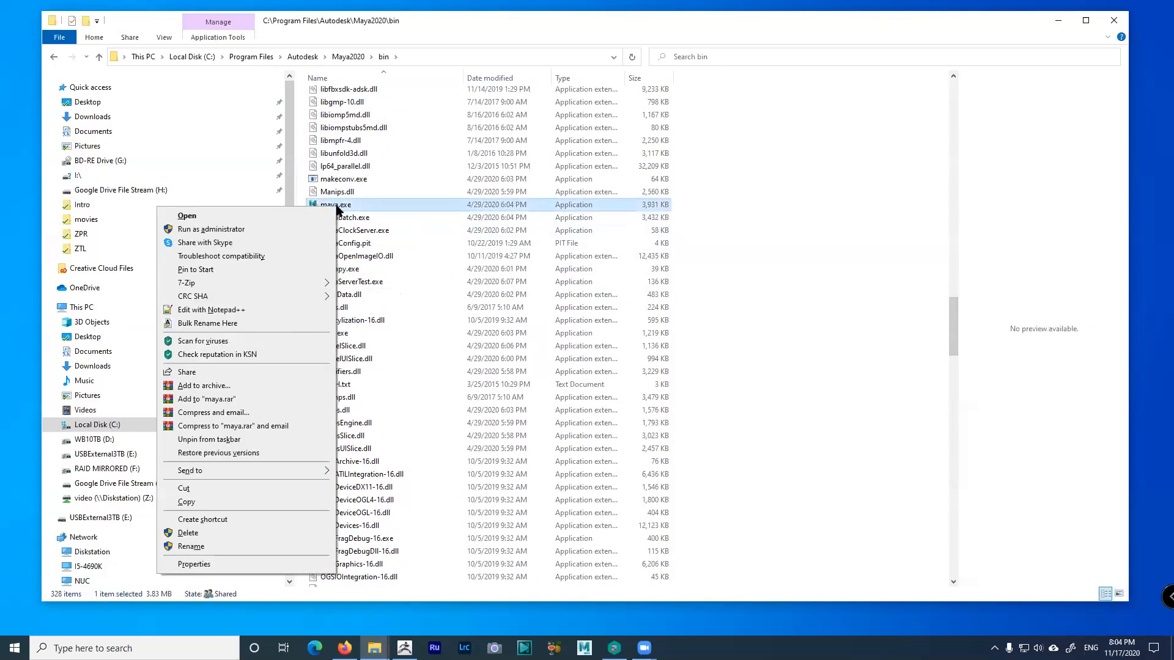
pyautogui.click(219, 564)
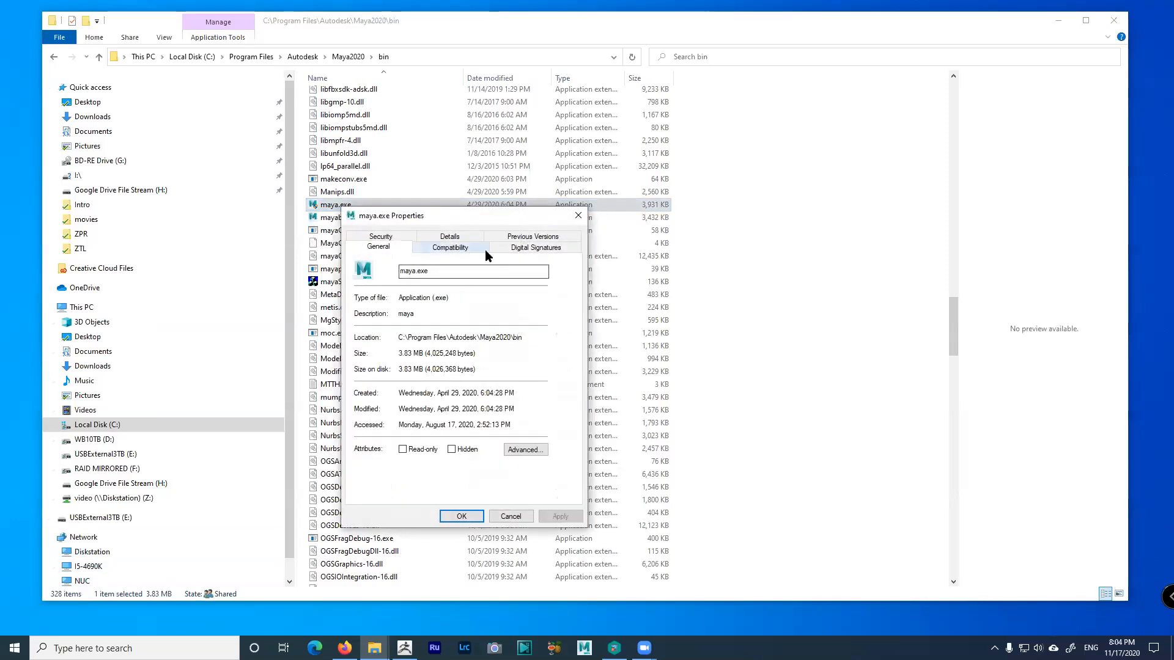
pyautogui.click(476, 250)
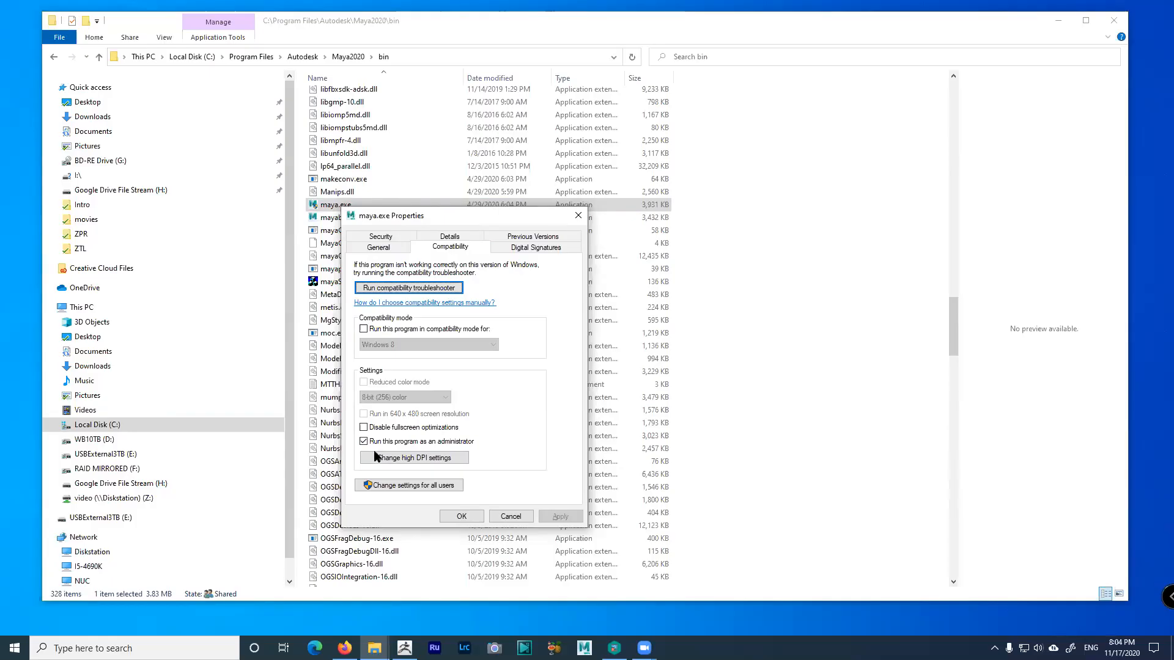
pyautogui.click(509, 518)
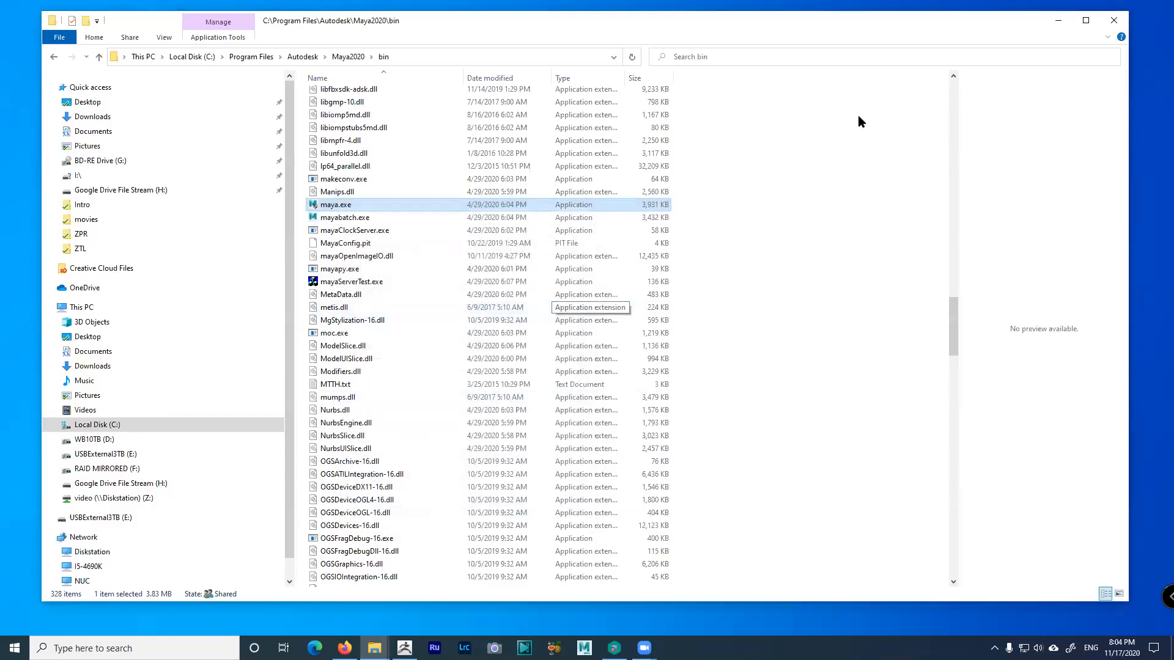
pyautogui.click(1108, 24)
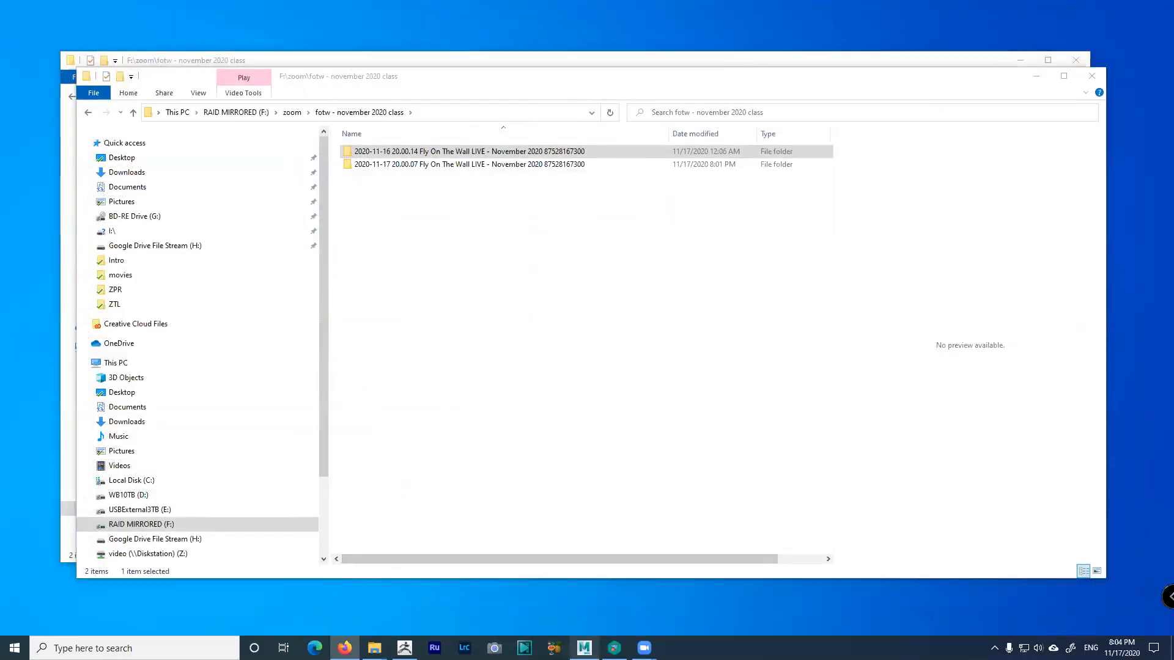
pyautogui.click(1037, 76)
# Minimize the last Explorer window and maximize Firefox on the course Welcome Letter
pyautogui.click(1020, 60)
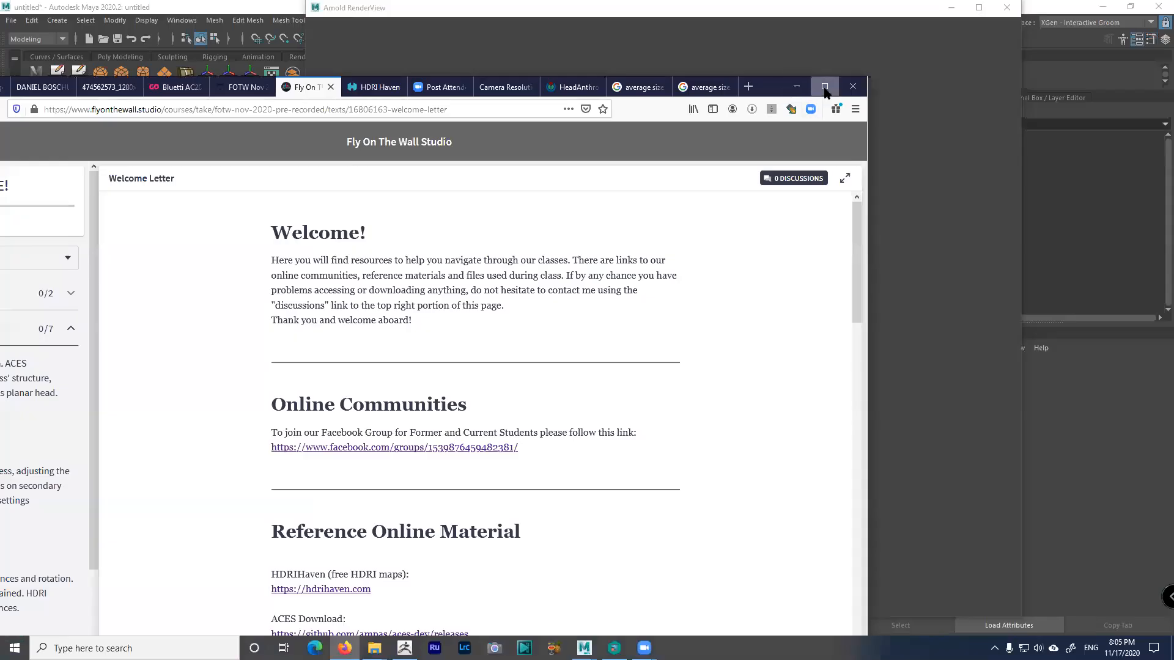
pyautogui.click(826, 90)
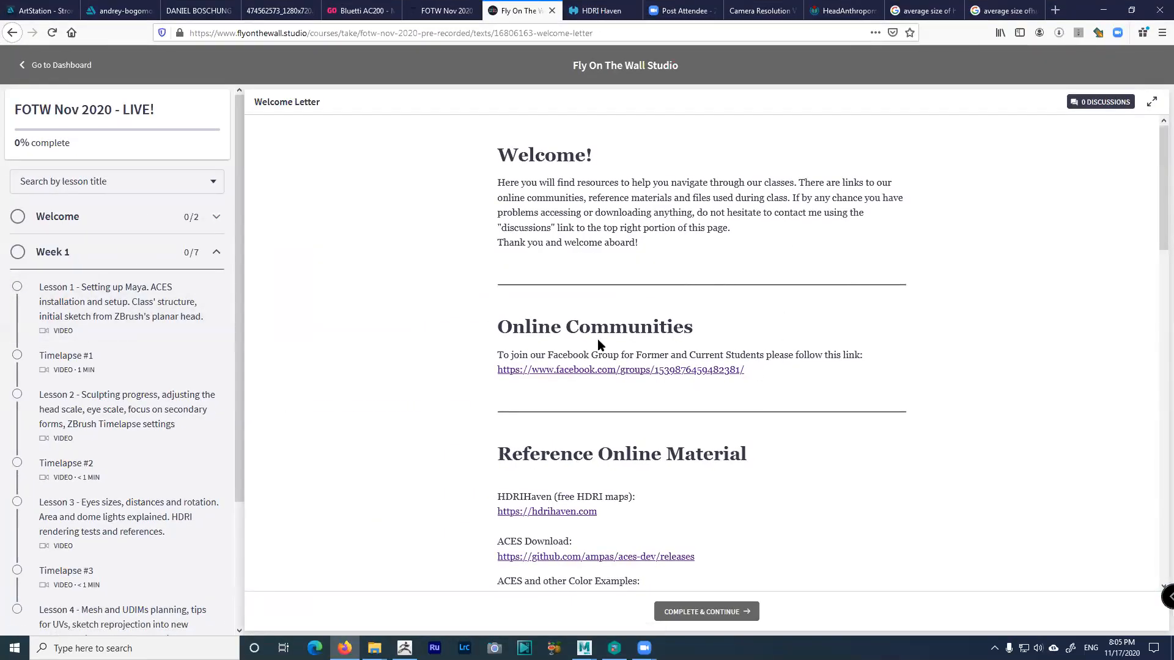
# Scroll to Reference Online Material and open the HDRIHaven link in a background tab
pyautogui.scroll(-12, 597, 339)
pyautogui.scroll(5, 605, 353)
pyautogui.scroll(3, 609, 299)
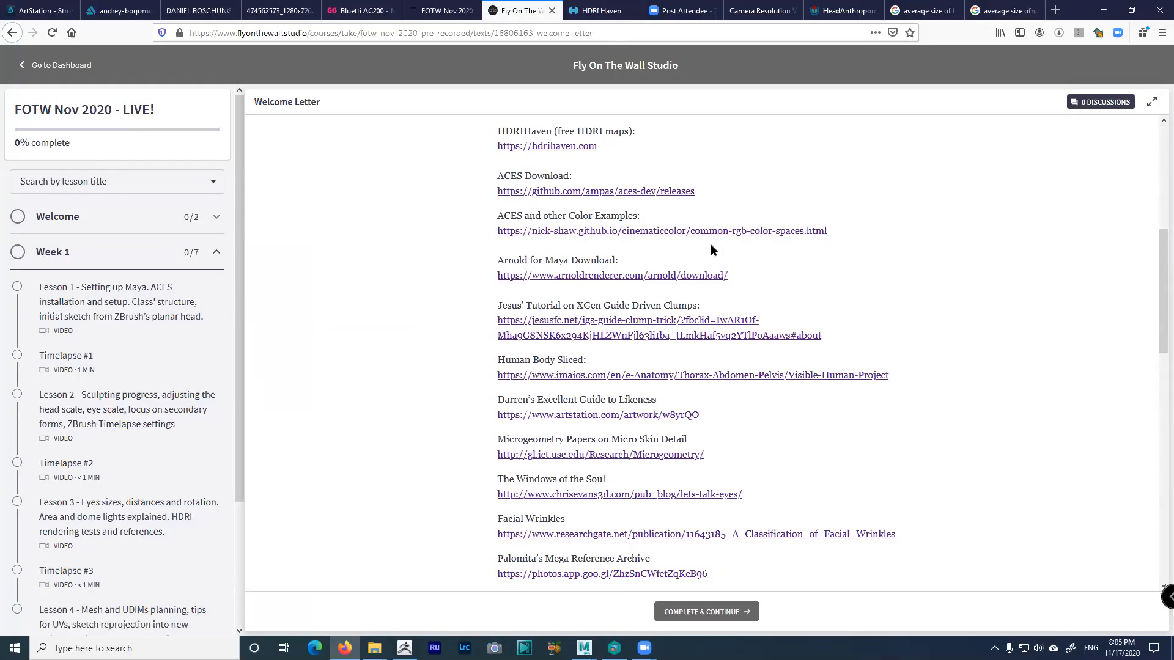
pyautogui.scroll(3, 716, 238)
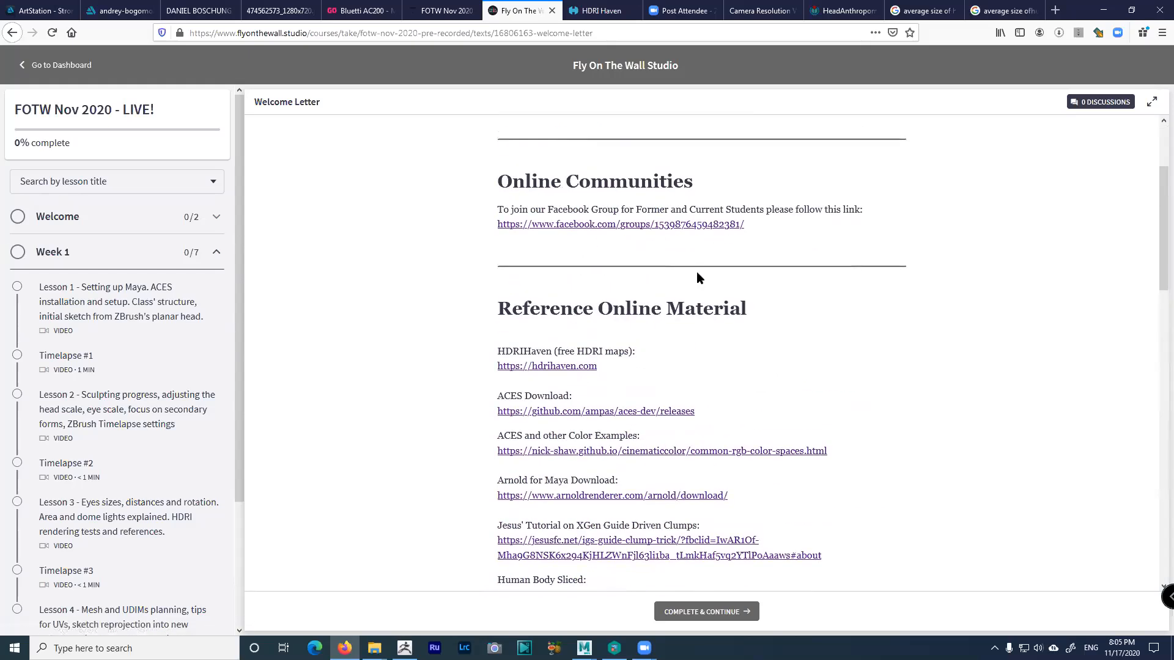
pyautogui.scroll(-2, 699, 278)
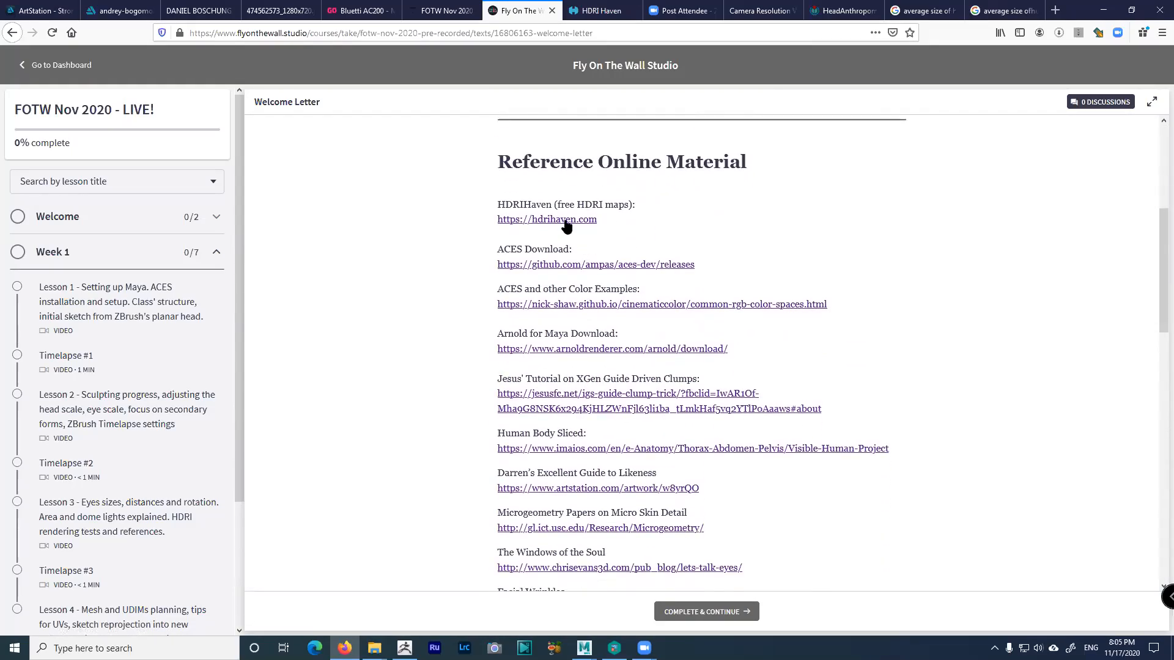
pyautogui.middleClick(565, 221)
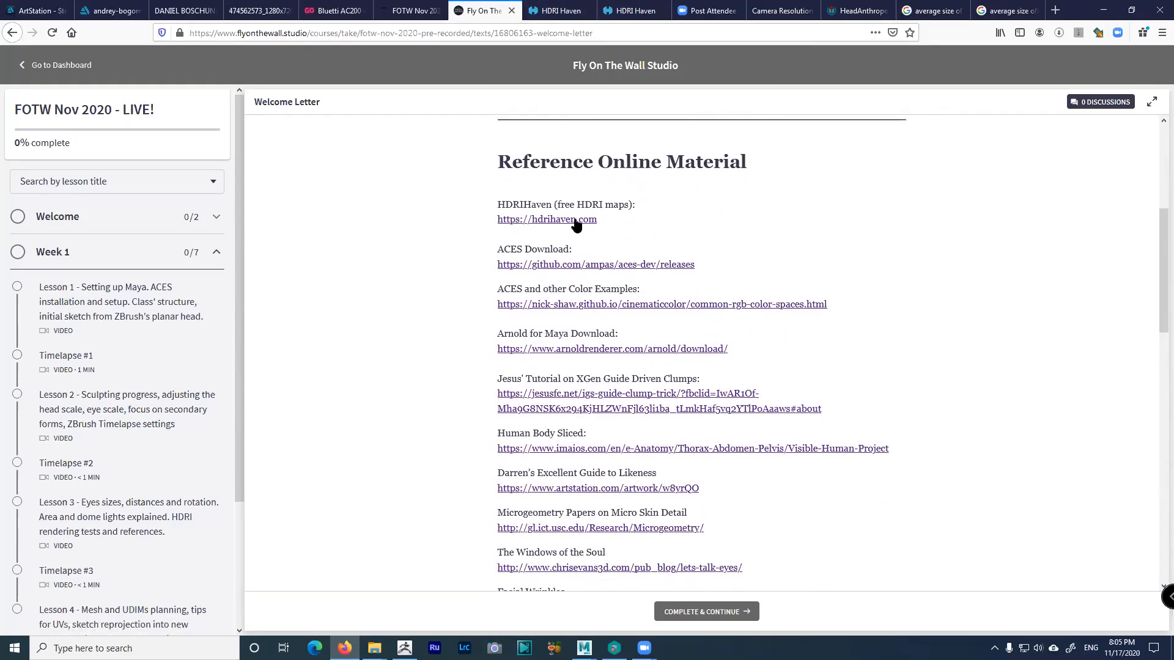
# View the HDRI Haven homepage, close its duplicate tab, and return to the Welcome Letter
pyautogui.click(559, 10)
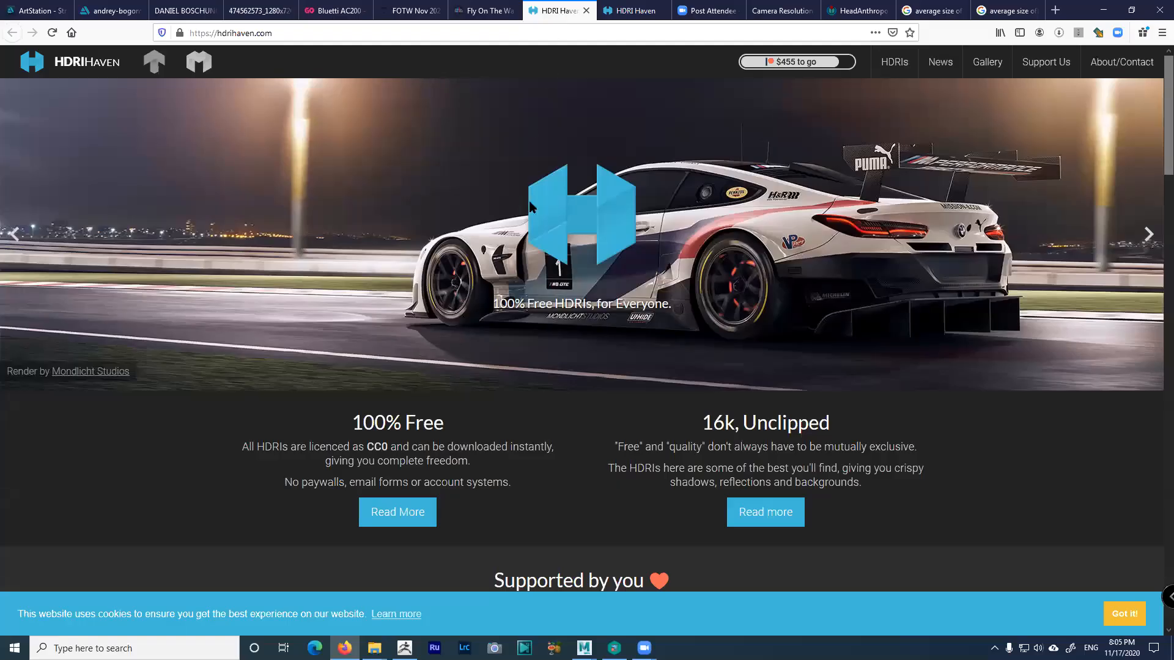
pyautogui.click(654, 14)
pyautogui.rightClick(656, 12)
pyautogui.click(659, 11)
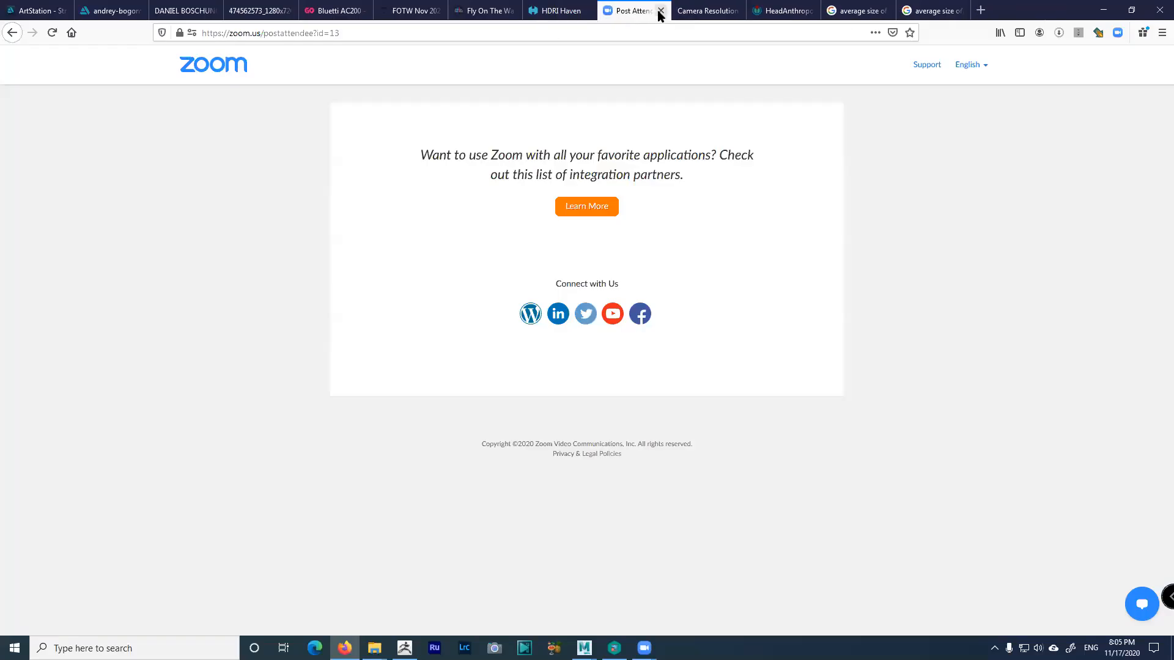
pyautogui.click(569, 12)
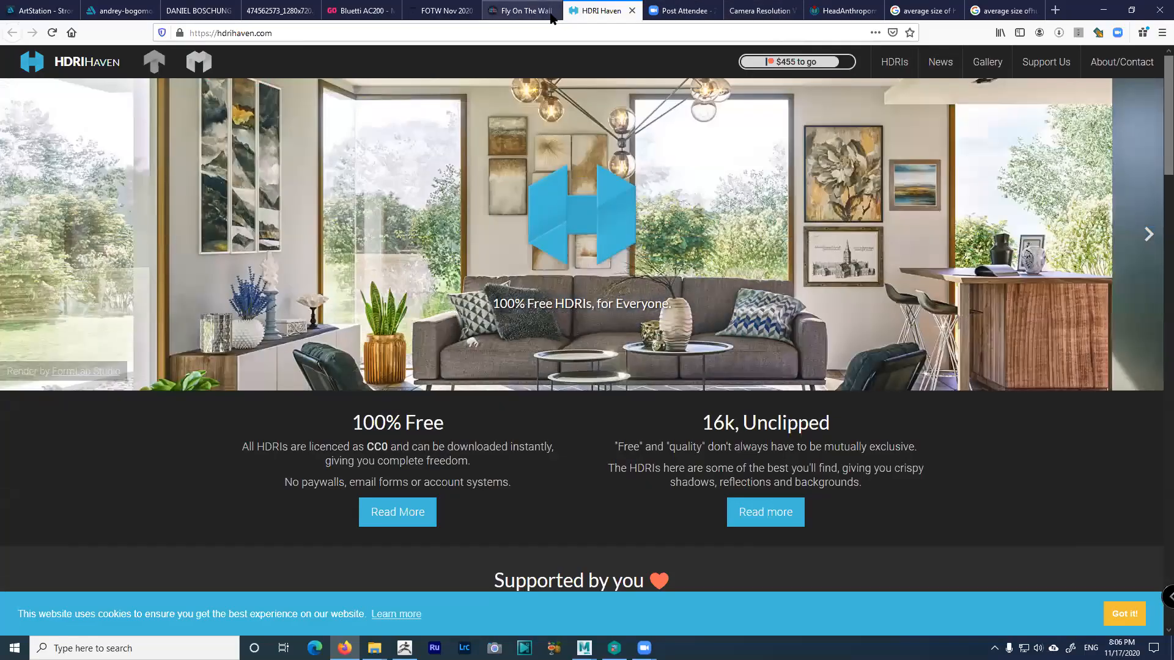
pyautogui.click(526, 11)
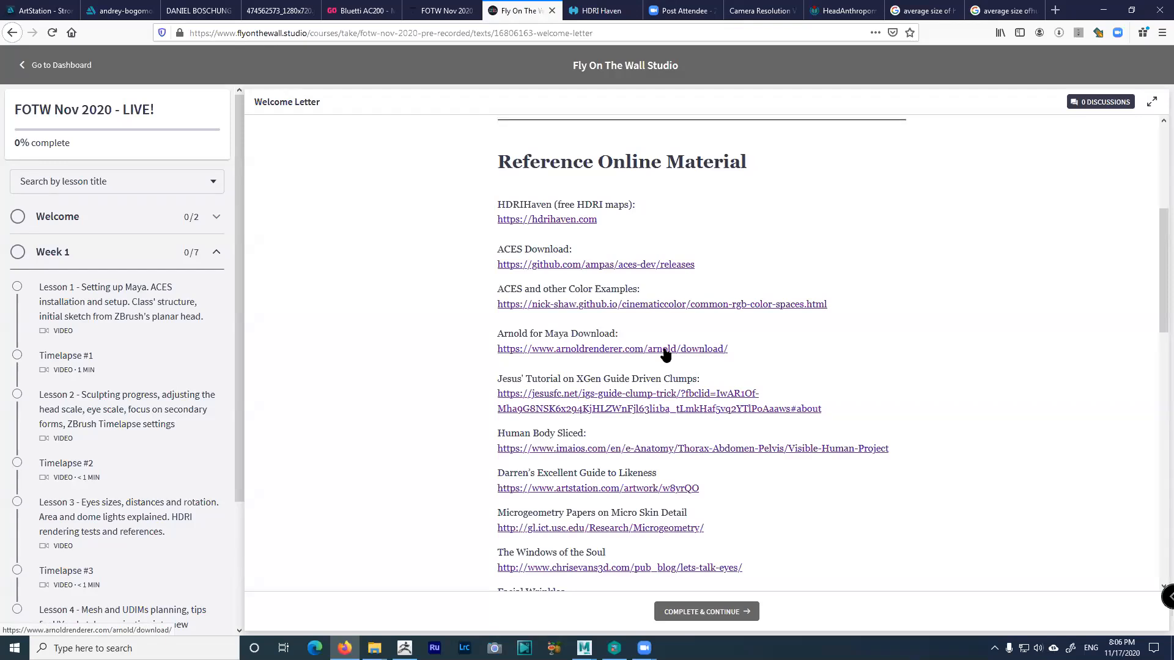
# Open the Common RGB Color Spaces examples in a new tab and view them
pyautogui.middleClick(637, 304)
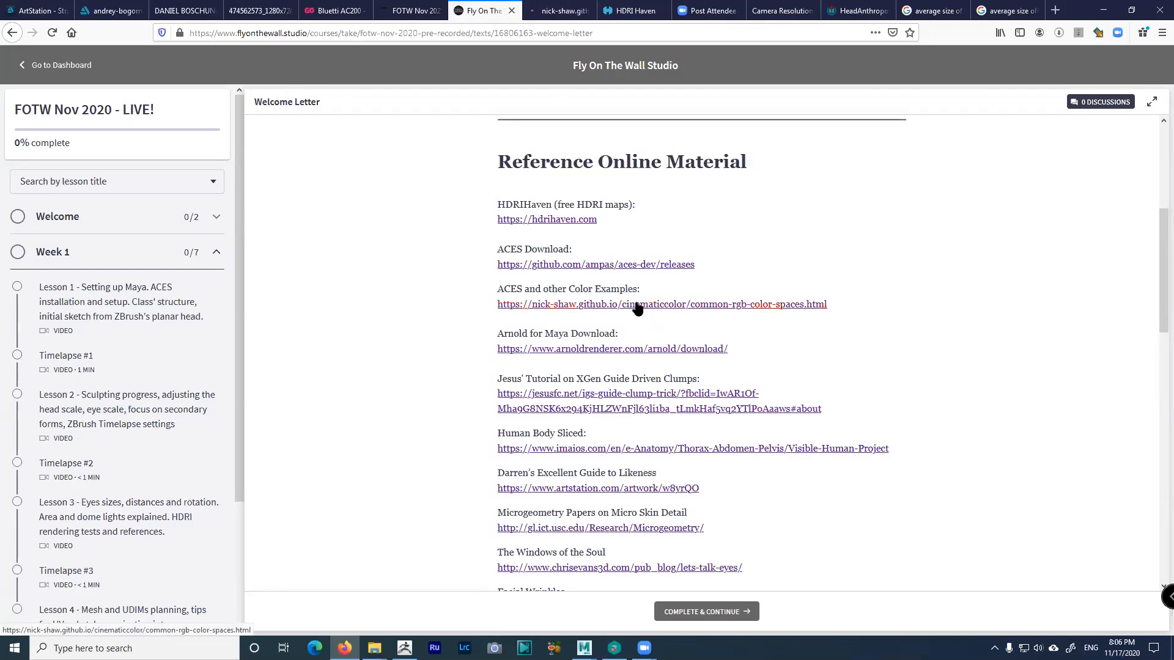
pyautogui.click(541, 11)
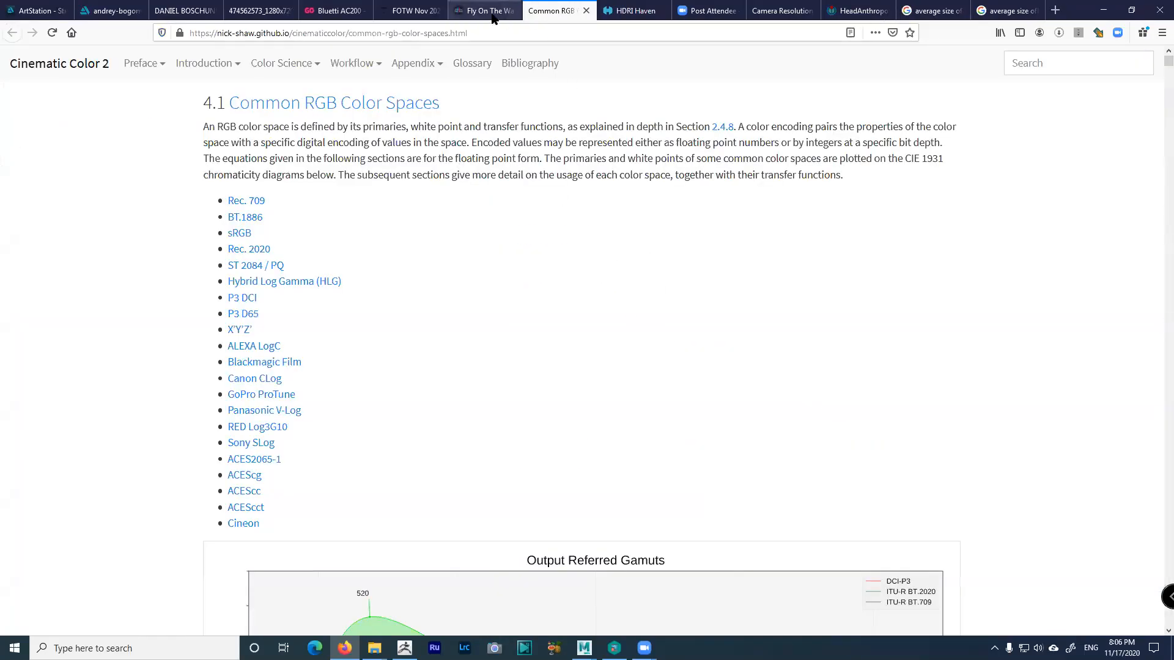
pyautogui.click(493, 13)
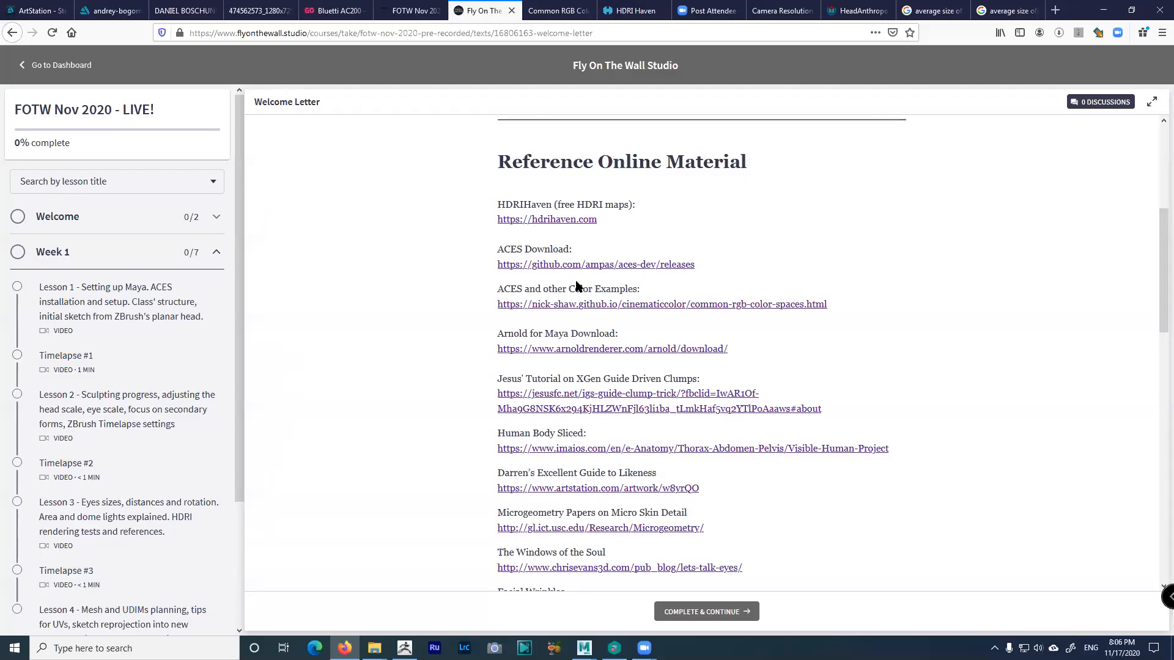
# Open the aces-dev GitHub releases in a new tab and download aces-dev-1.2.zip
pyautogui.middleClick(588, 264)
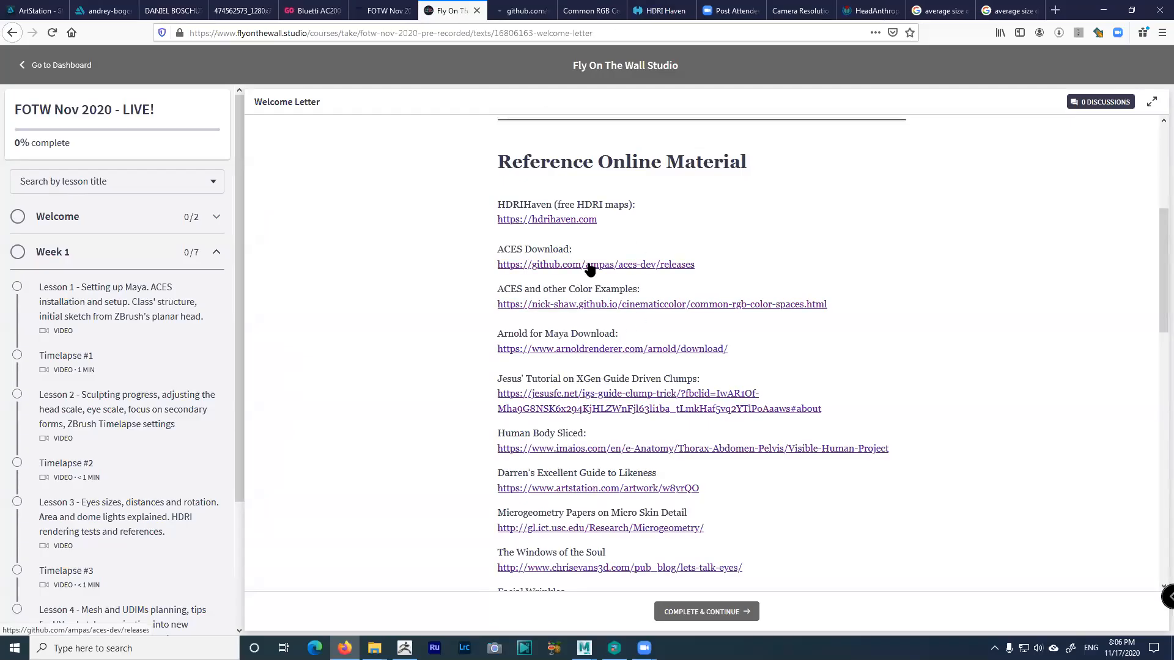
pyautogui.click(511, 13)
pyautogui.click(409, 367)
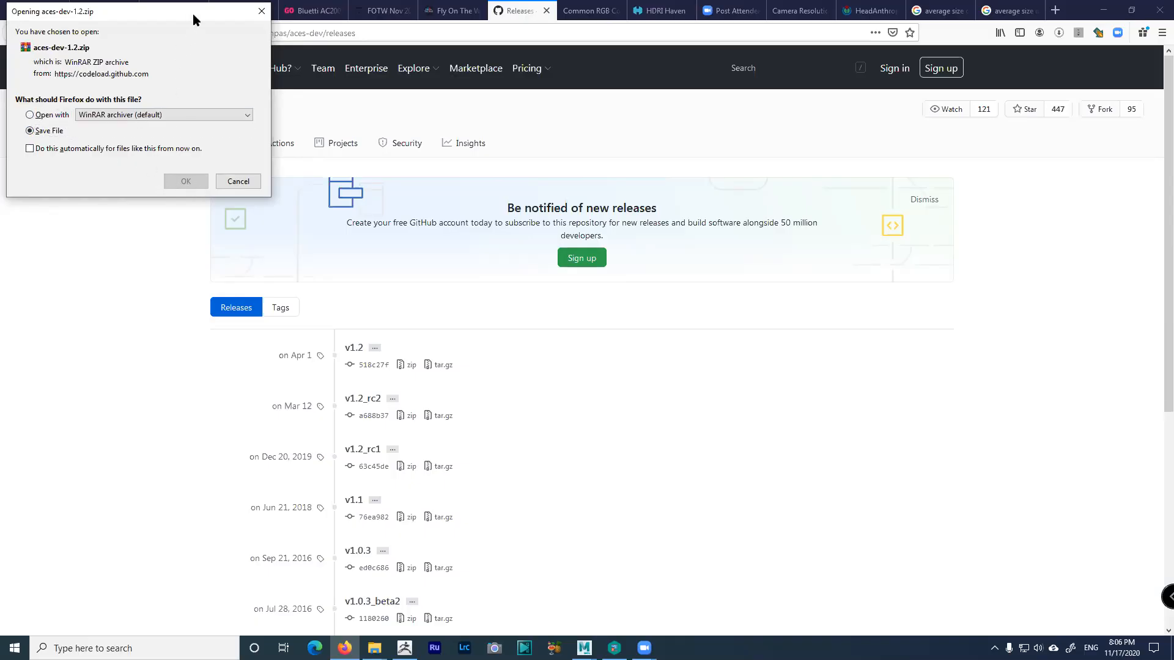
# Cancel the ACES v1.2 zip download and set the tar.gz prompt to open with WinRAR archiver
pyautogui.moveTo(192, 14); pyautogui.dragTo(639, 187)
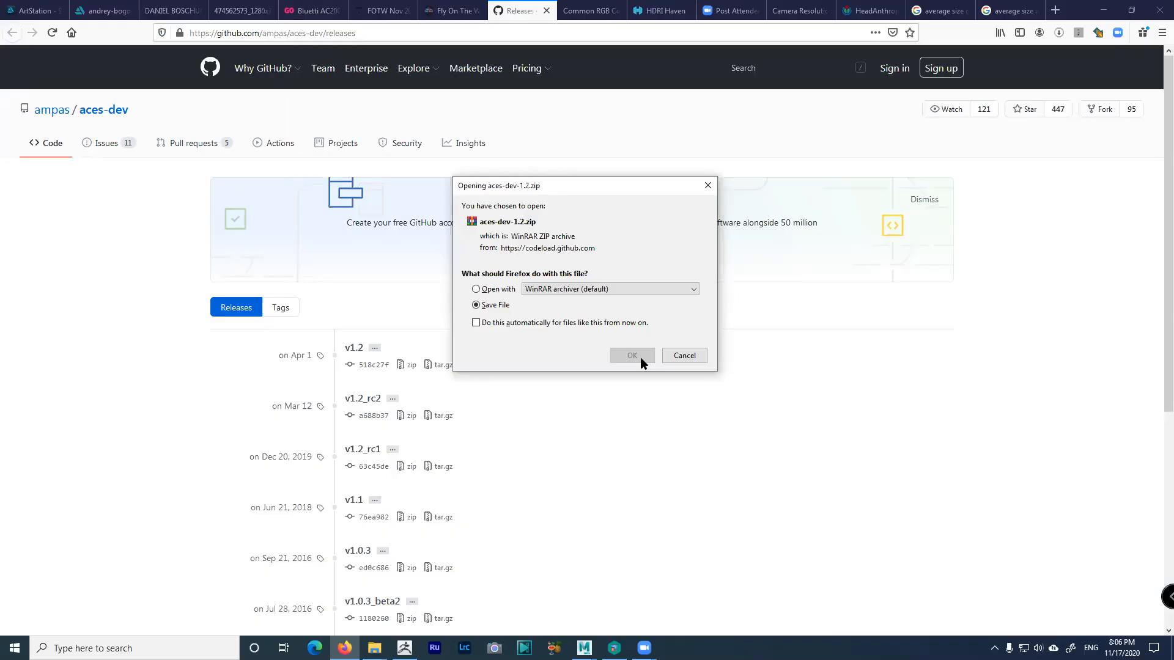
pyautogui.click(684, 357)
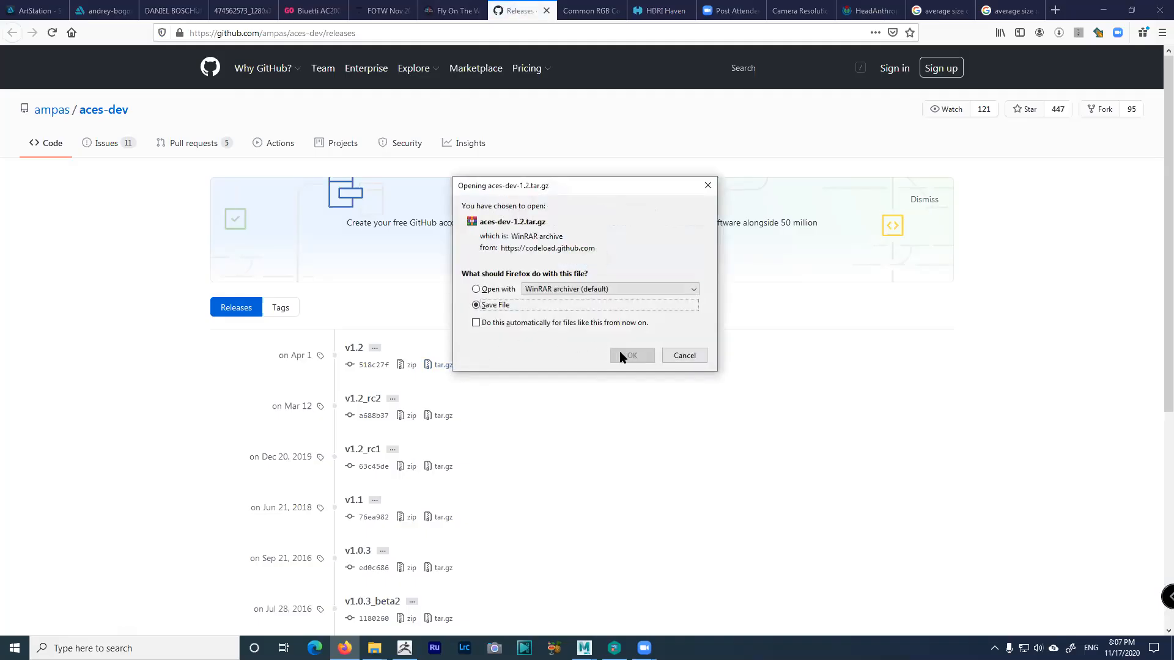
pyautogui.click(477, 289)
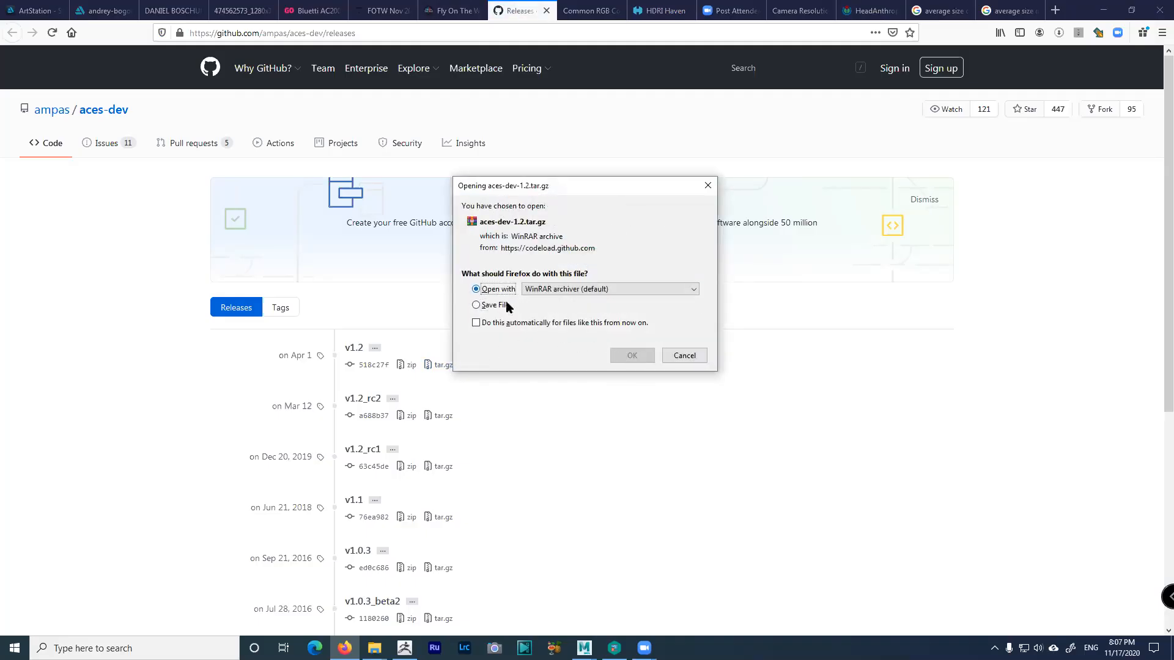
pyautogui.click(626, 289)
pyautogui.click(611, 314)
pyautogui.click(641, 367)
# Switch the tar.gz prompt to Save File, cancel it, and minimise Firefox
pyautogui.click(507, 276)
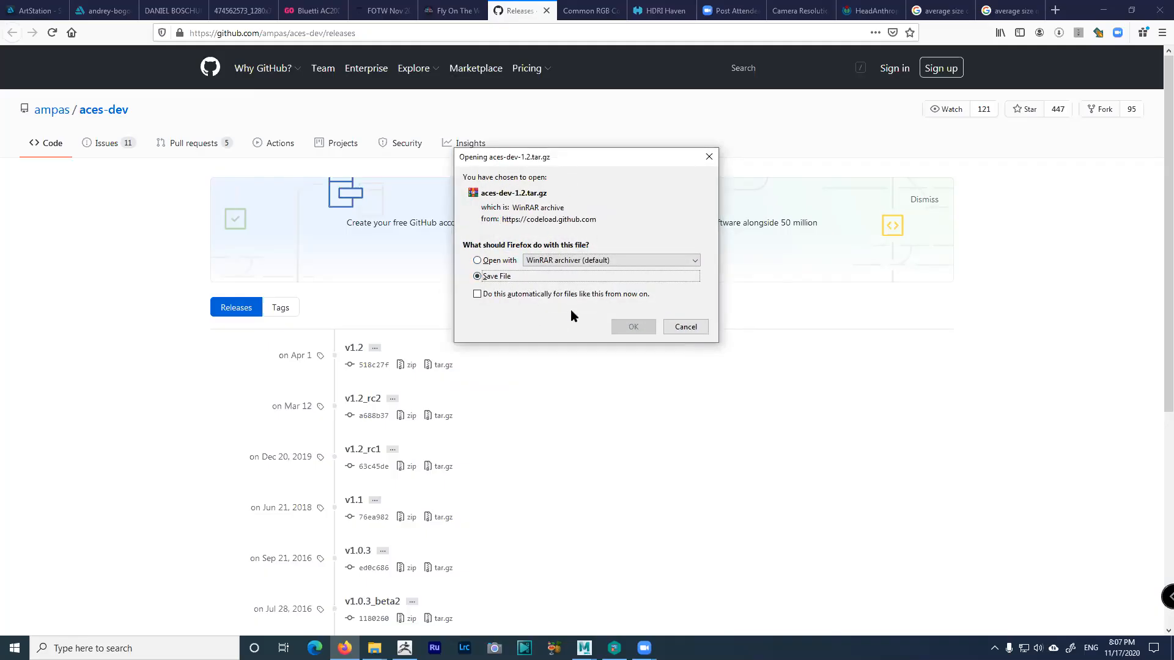
pyautogui.click(694, 329)
pyautogui.click(1104, 10)
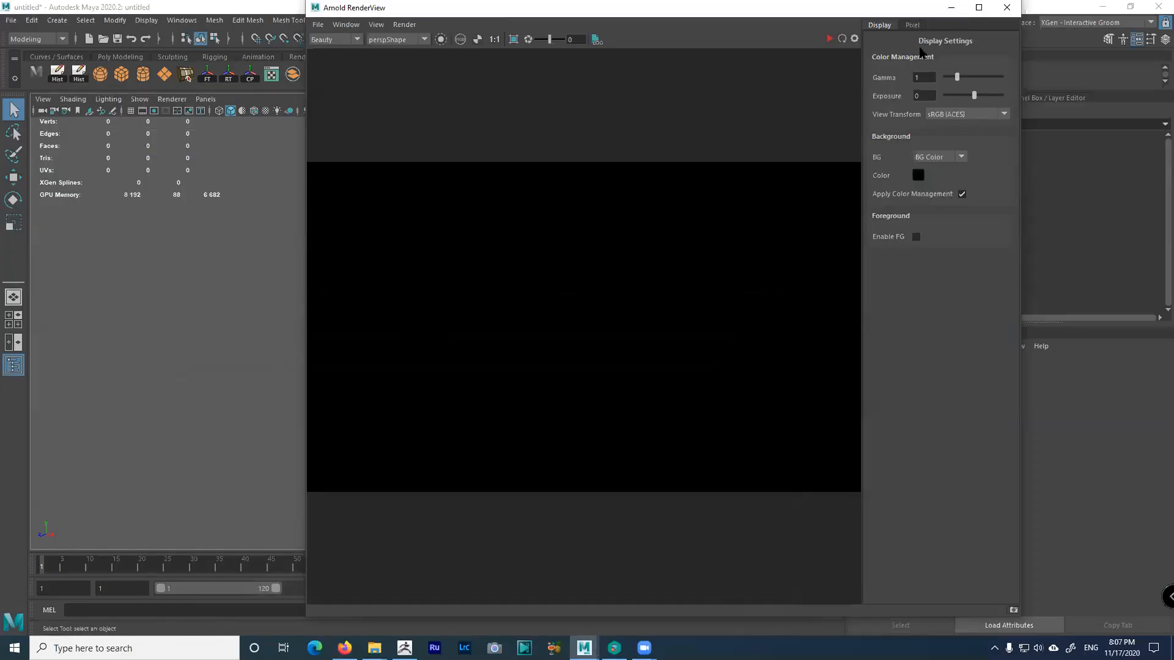
# Minimise the Arnold RenderView and Maya, then open File Explorer from the Start right-click menu
pyautogui.click(951, 7)
pyautogui.click(1104, 6)
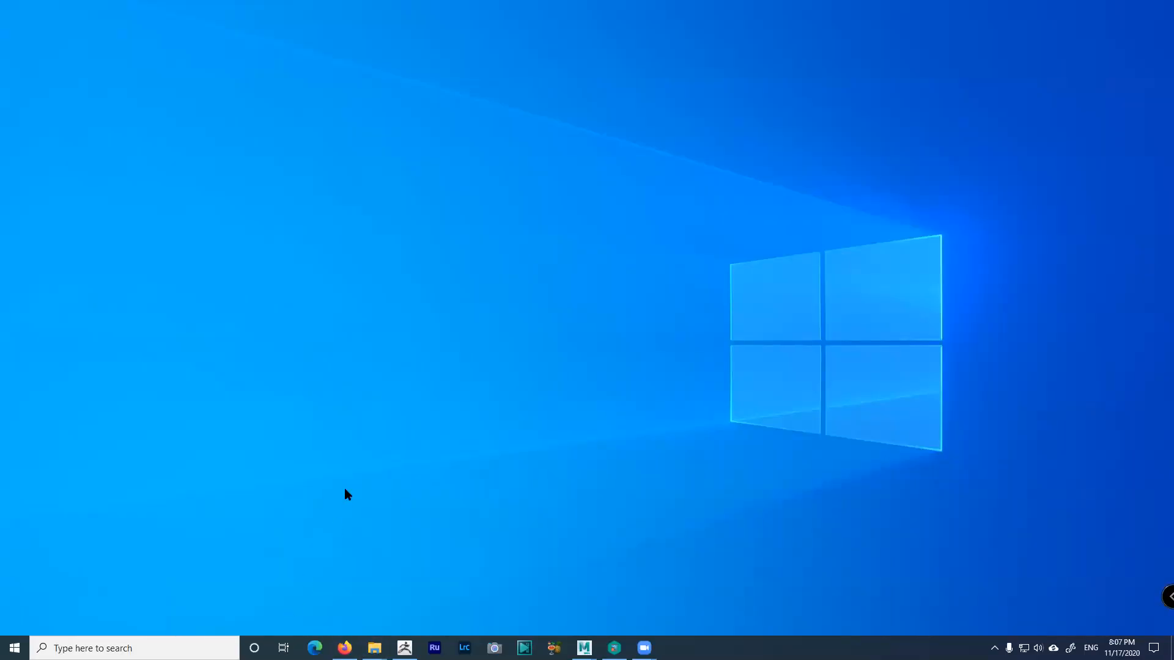
pyautogui.moveTo(374, 648)
pyautogui.rightClick(20, 651)
pyautogui.click(71, 552)
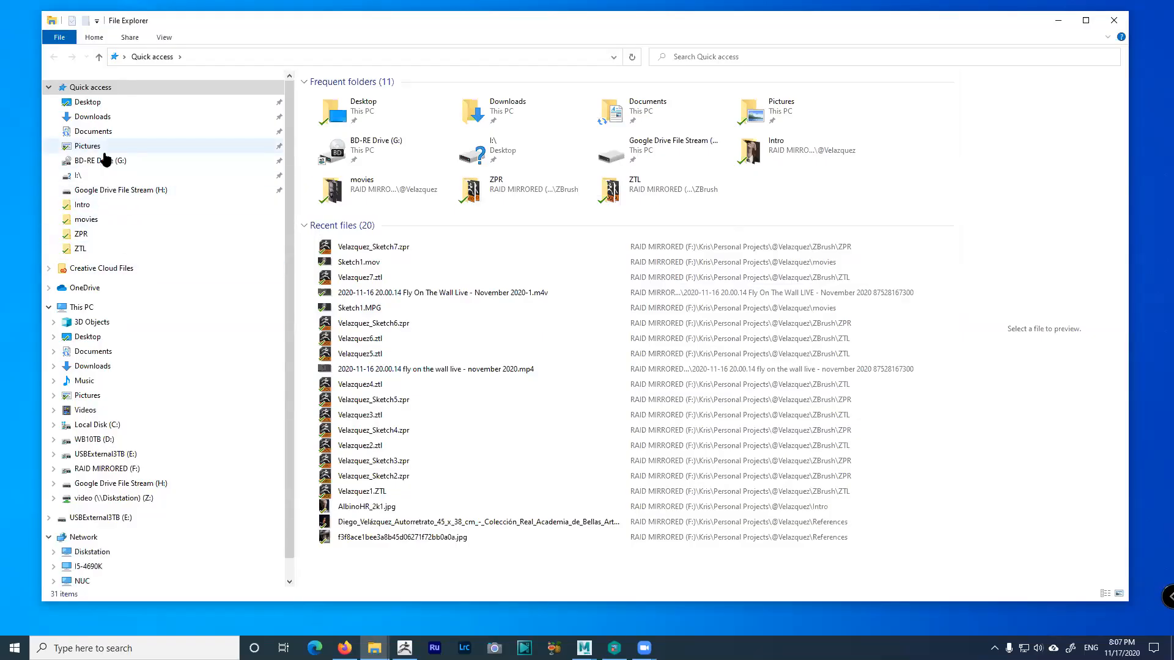
# Browse the F: drive through Kris and Personal Projects into the ACES Config folder
pyautogui.click(135, 470)
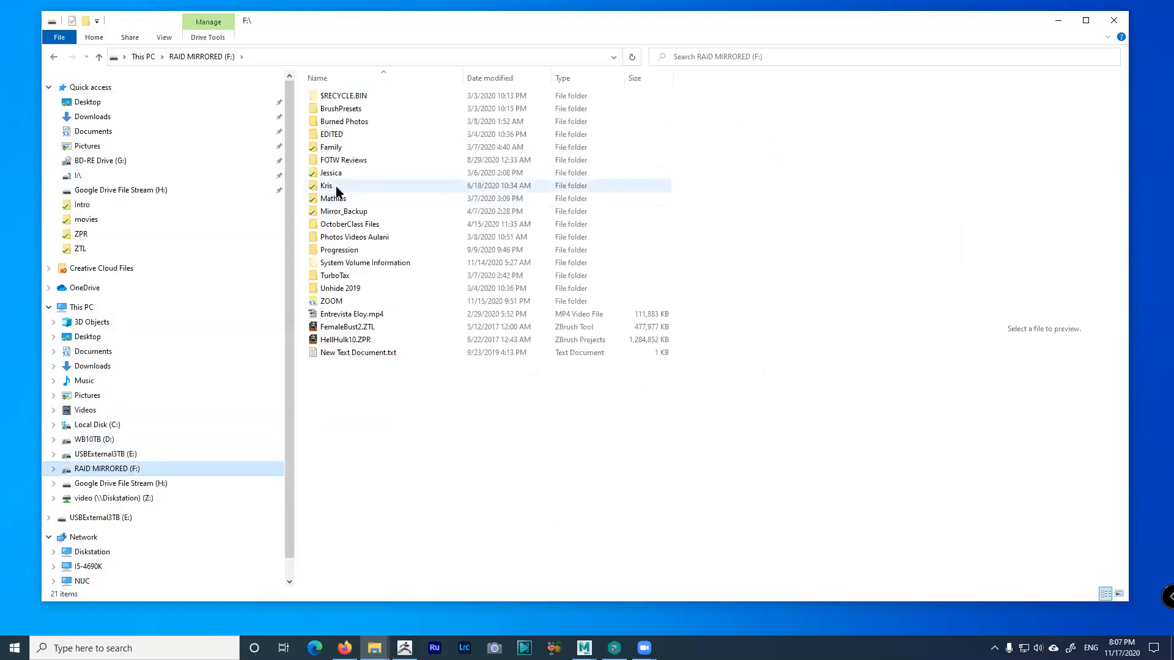
pyautogui.doubleClick(338, 190)
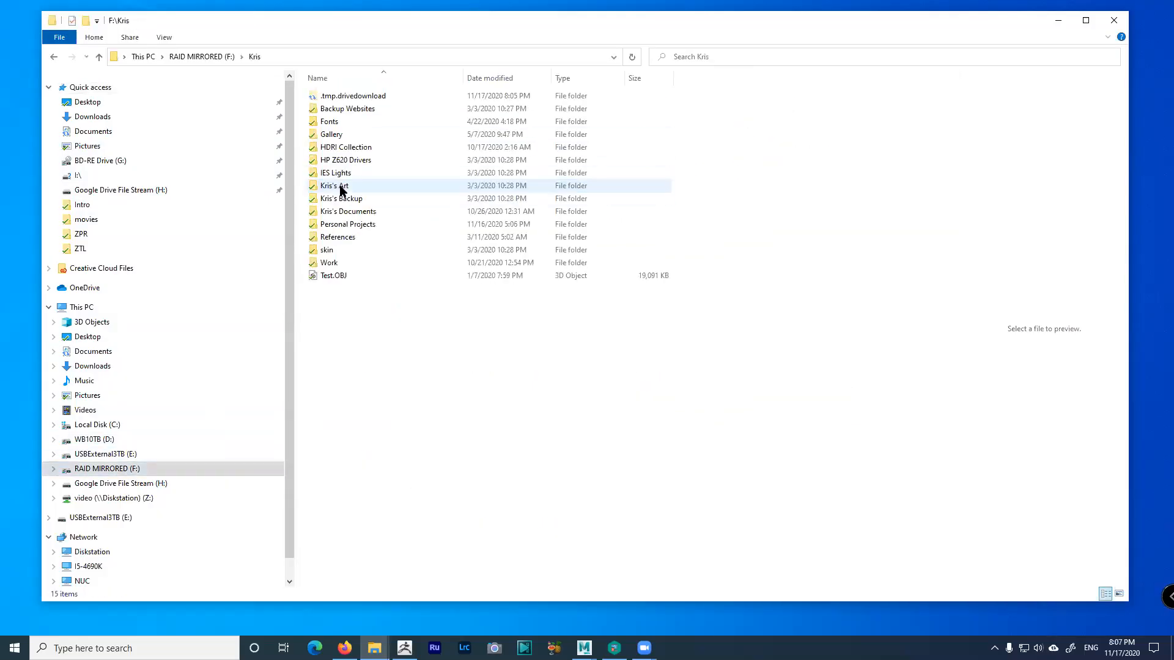
pyautogui.doubleClick(369, 223)
pyautogui.doubleClick(343, 120)
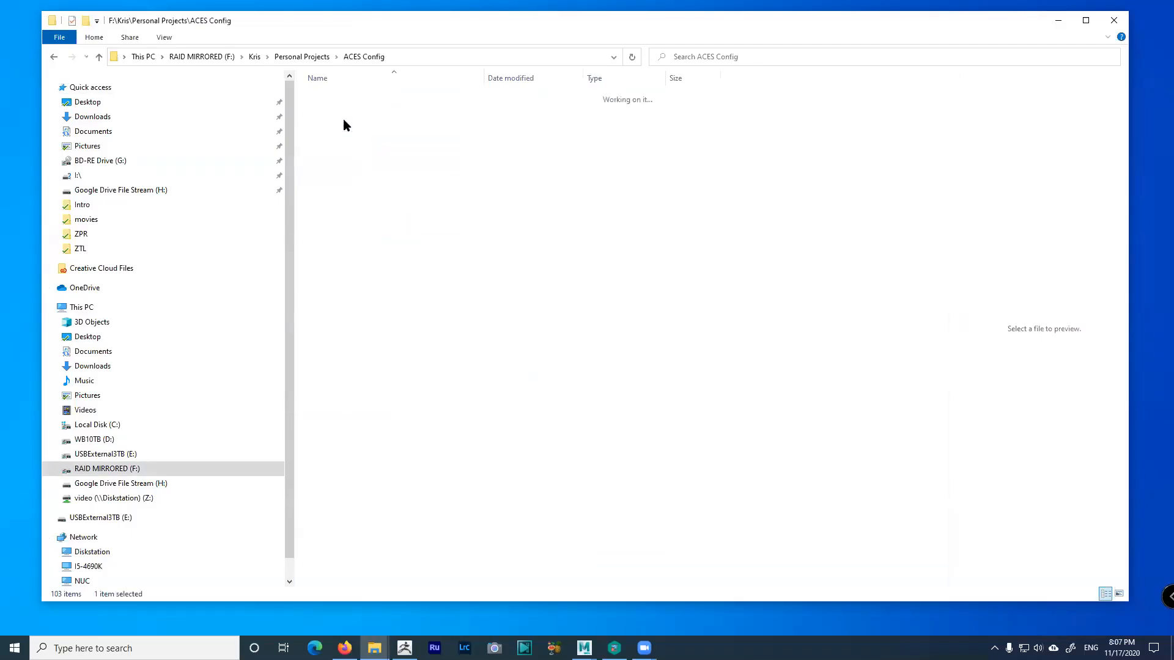
# Back in Personal Projects, view the ACES Config folder's properties and close them unchanged
pyautogui.click(323, 57)
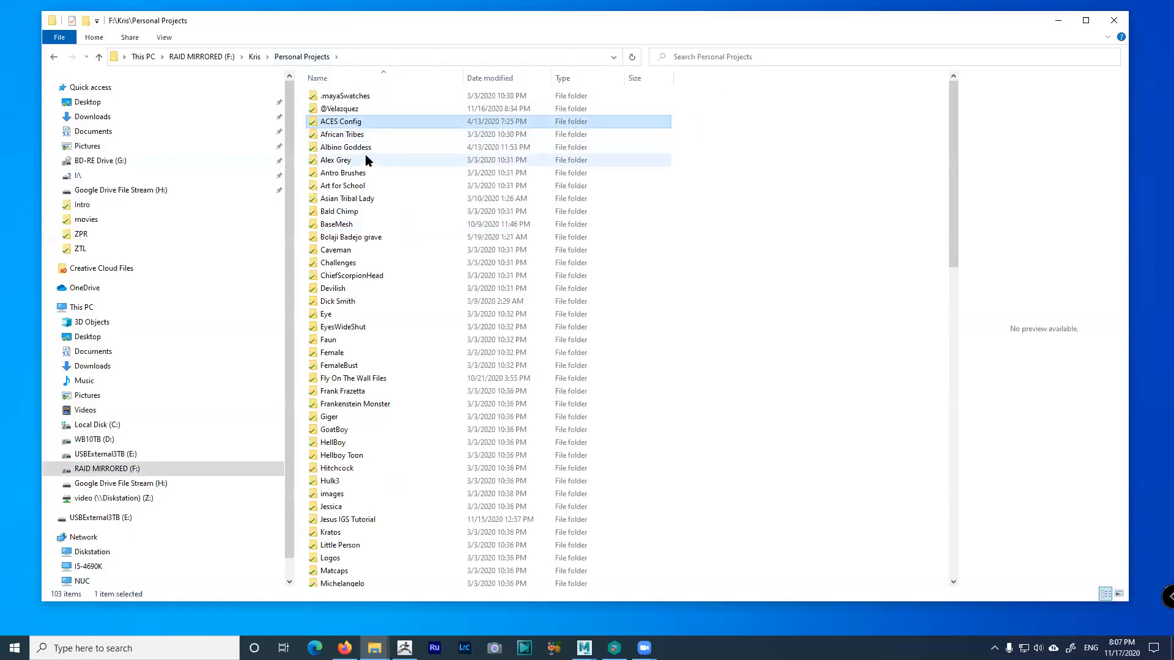
pyautogui.rightClick(352, 122)
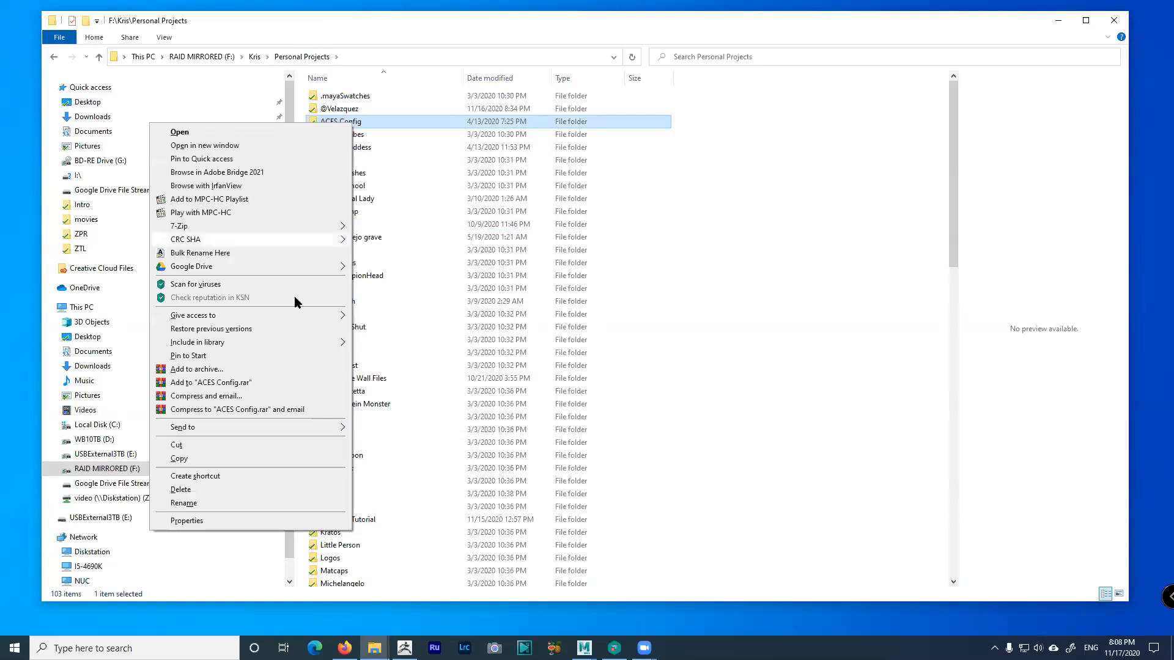
pyautogui.click(232, 521)
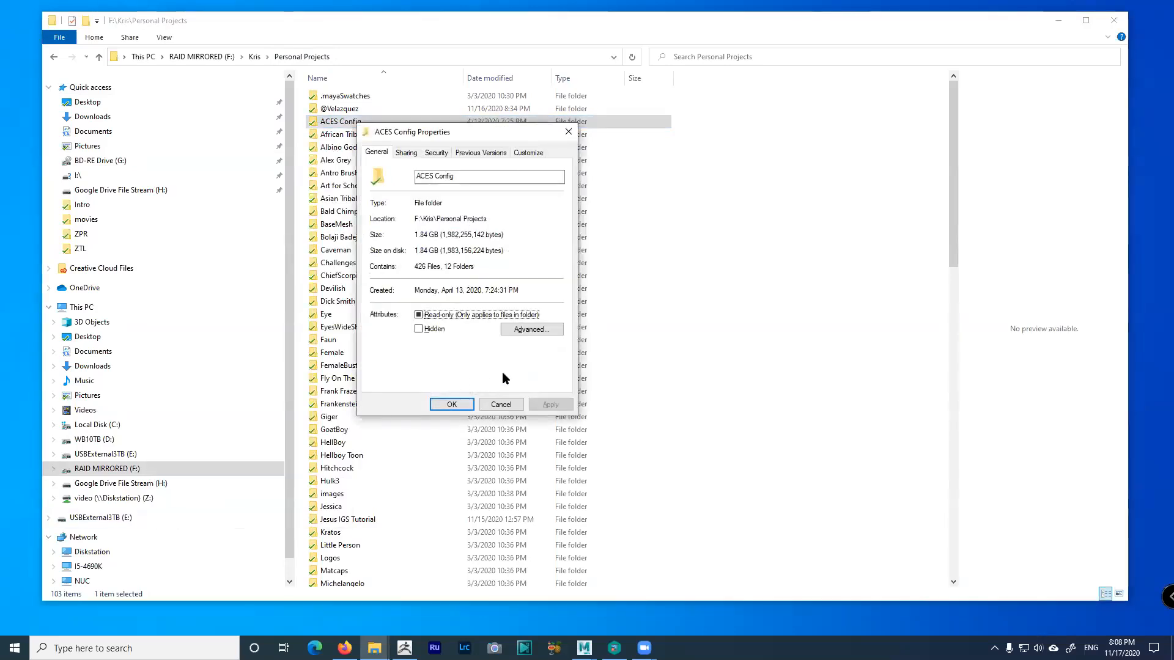
pyautogui.click(505, 405)
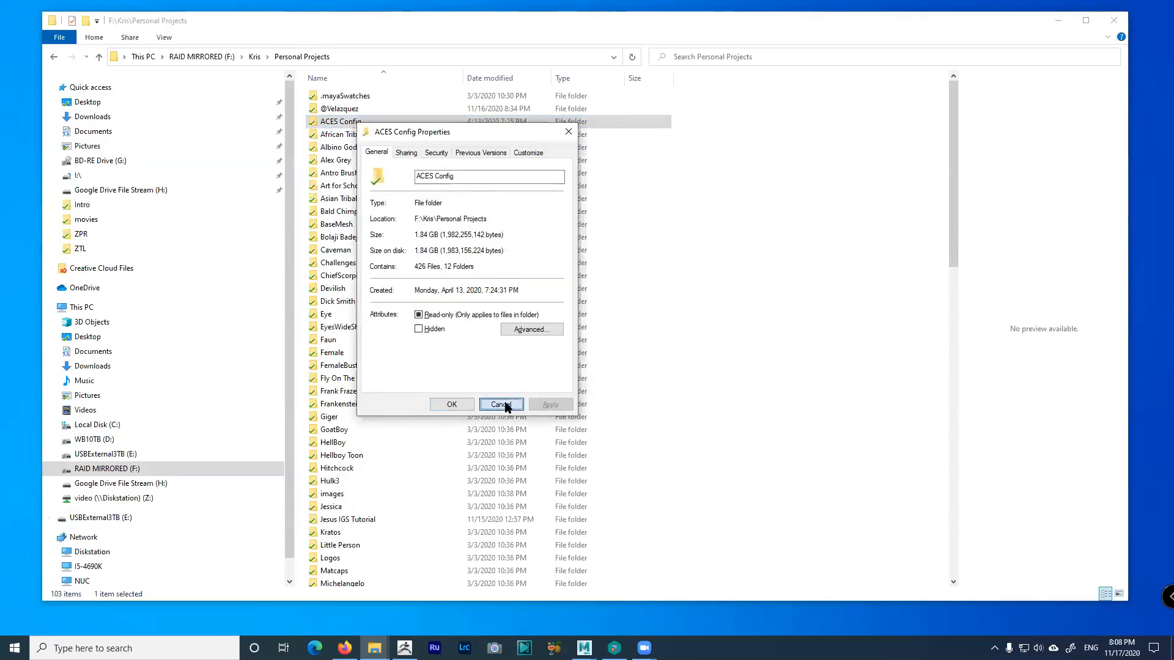
# Reopen ACES Config, select config.ocio, and select the folder path in the address bar
pyautogui.doubleClick(347, 123)
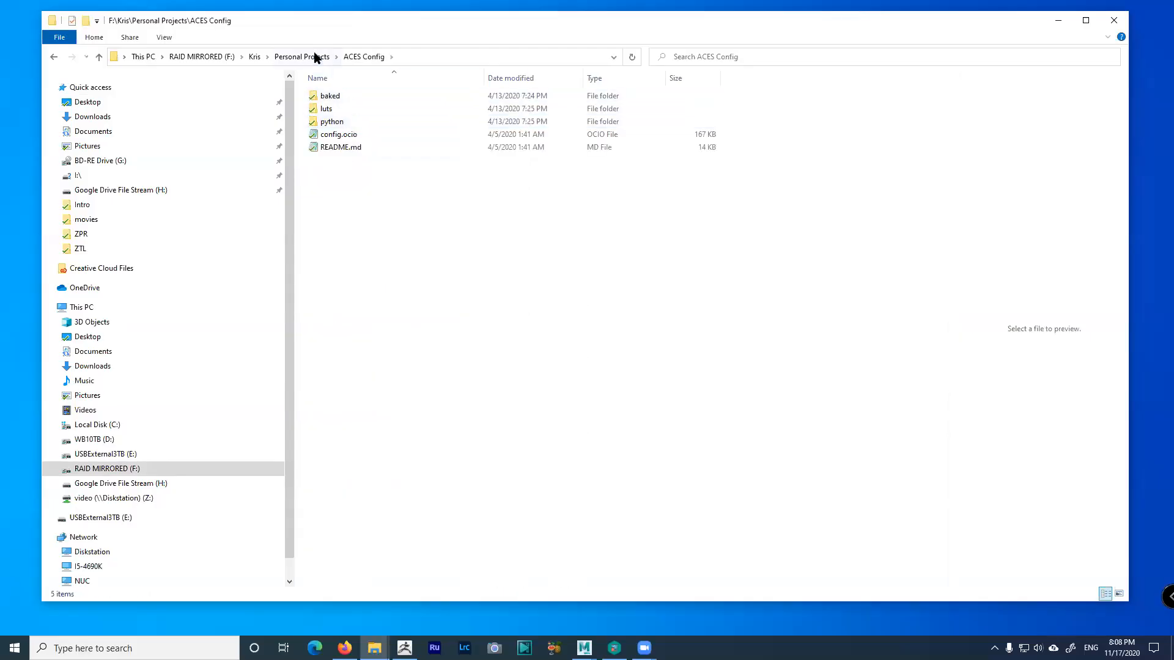
pyautogui.click(316, 56)
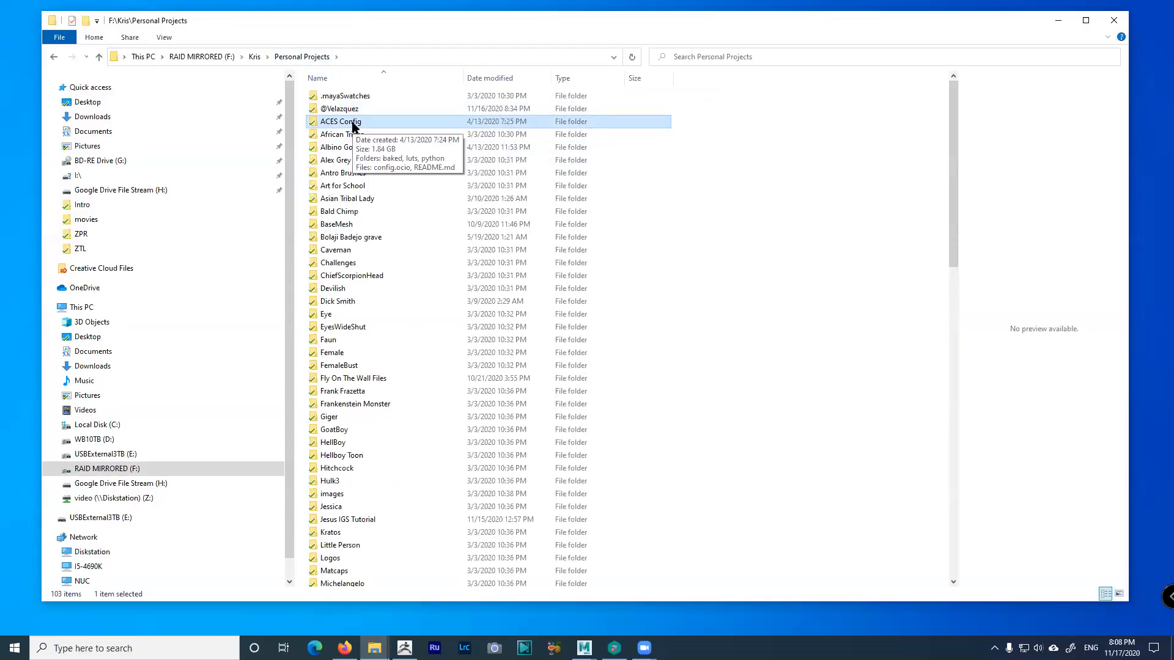
pyautogui.doubleClick(352, 122)
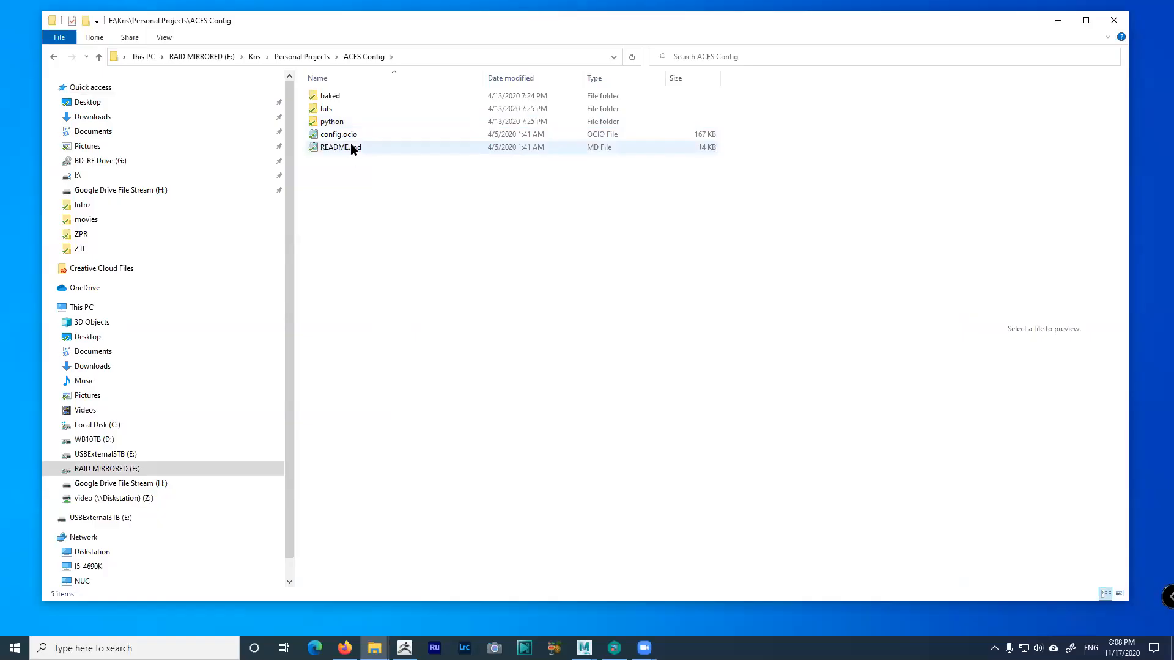
pyautogui.click(338, 136)
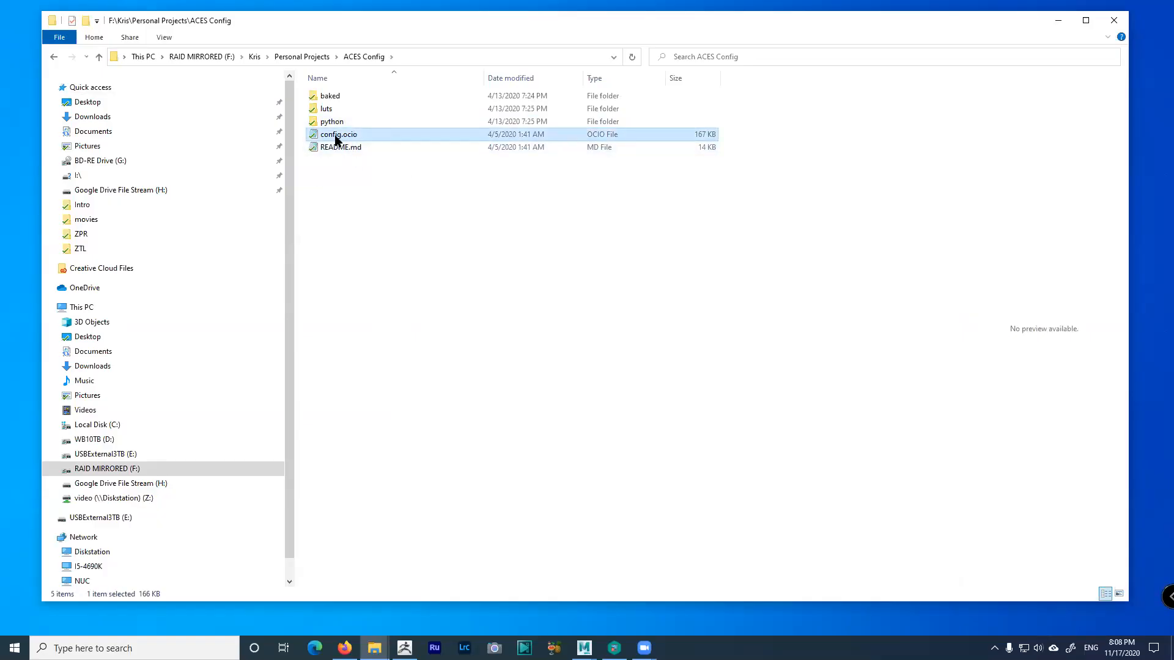
pyautogui.click(371, 202)
pyautogui.click(351, 140)
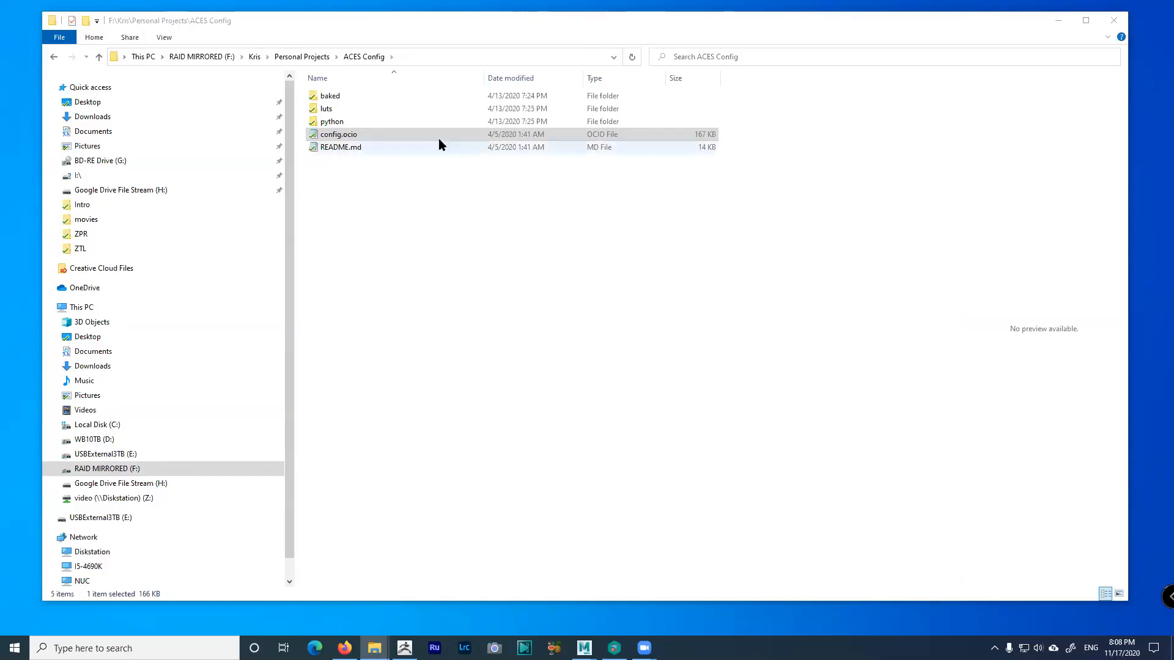
pyautogui.click(420, 57)
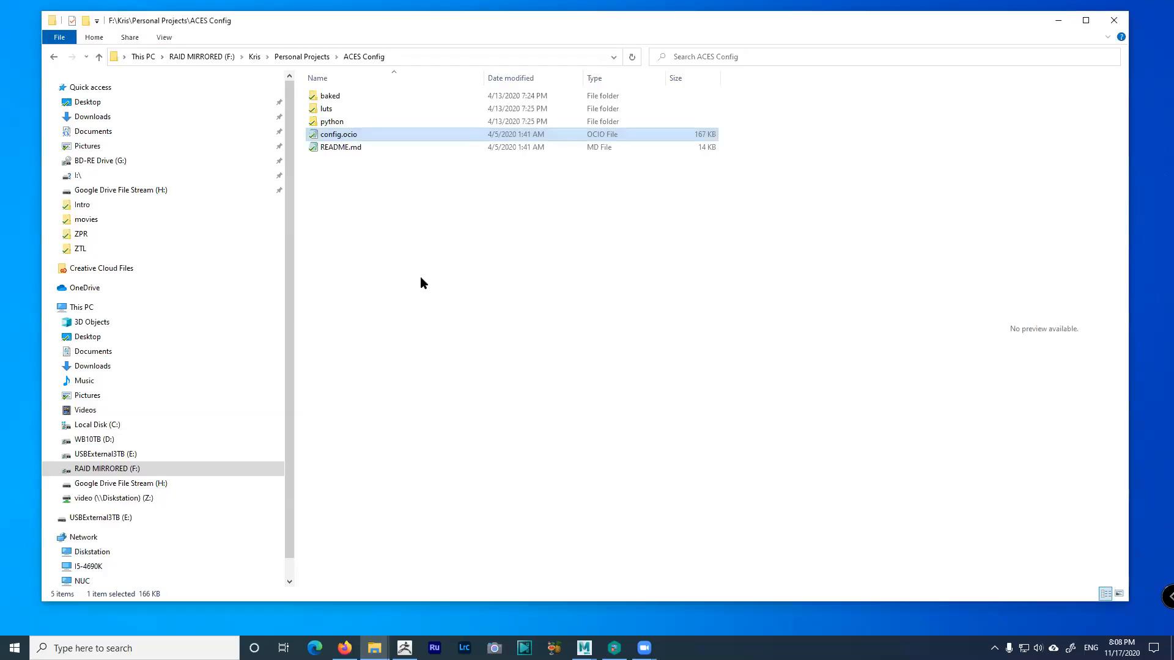
pyautogui.click(472, 251)
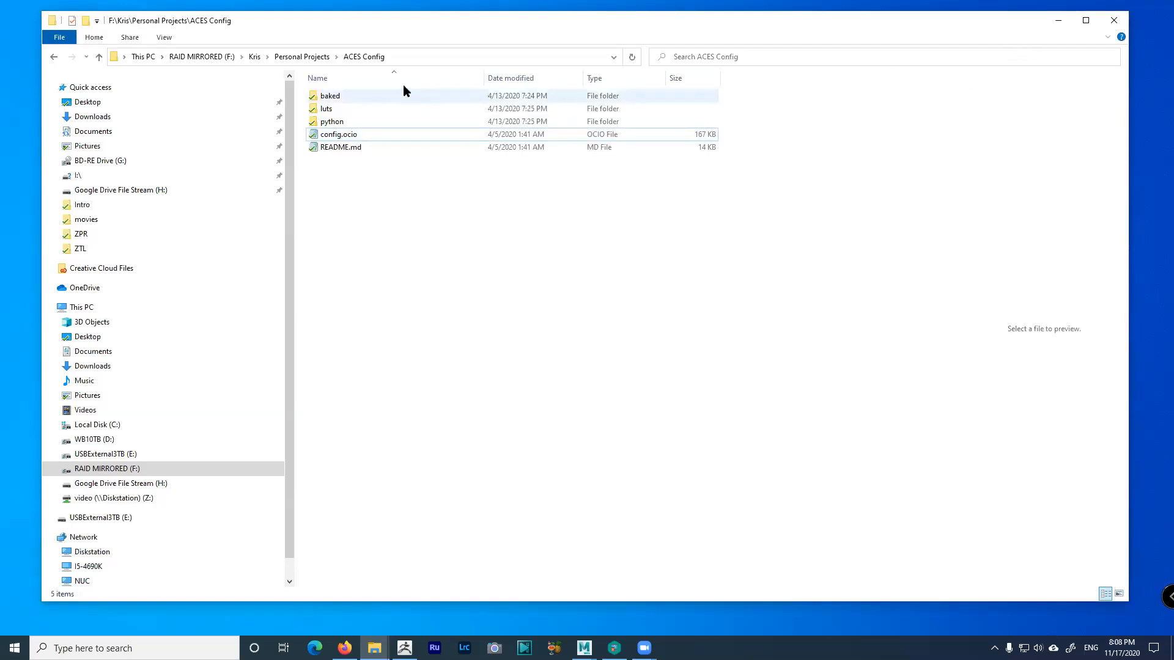
# Compress the ACES Config folder to ACES Config.zip using WinRAR's Add to archive with ZIP format
pyautogui.click(309, 56)
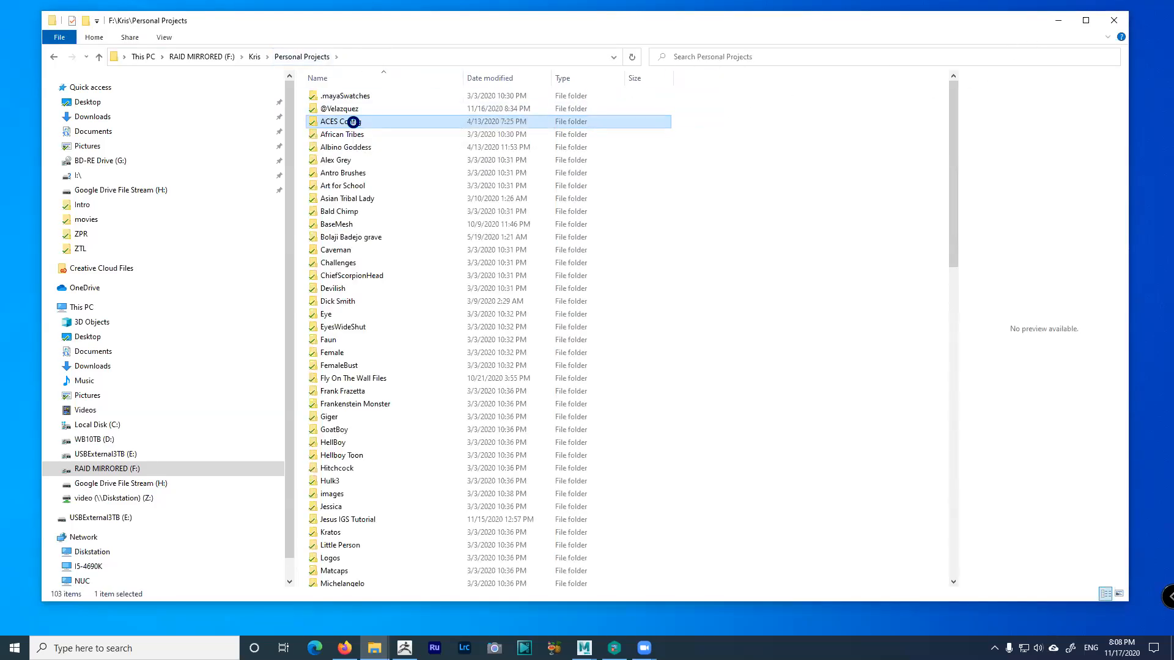
pyautogui.rightClick(353, 123)
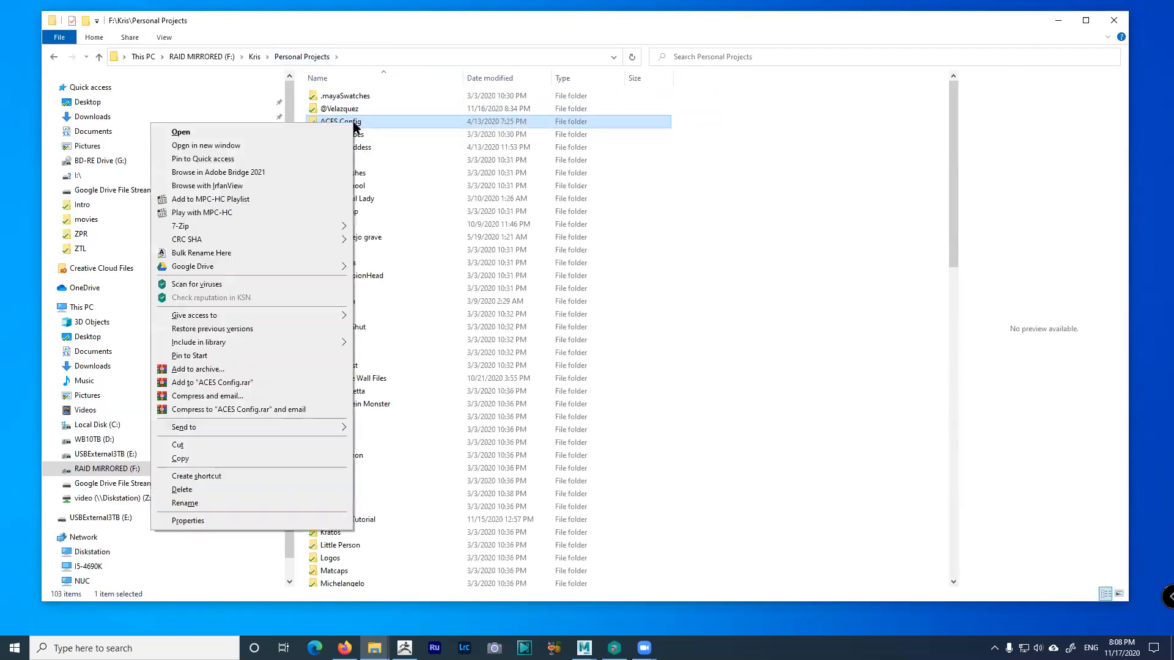
pyautogui.click(240, 369)
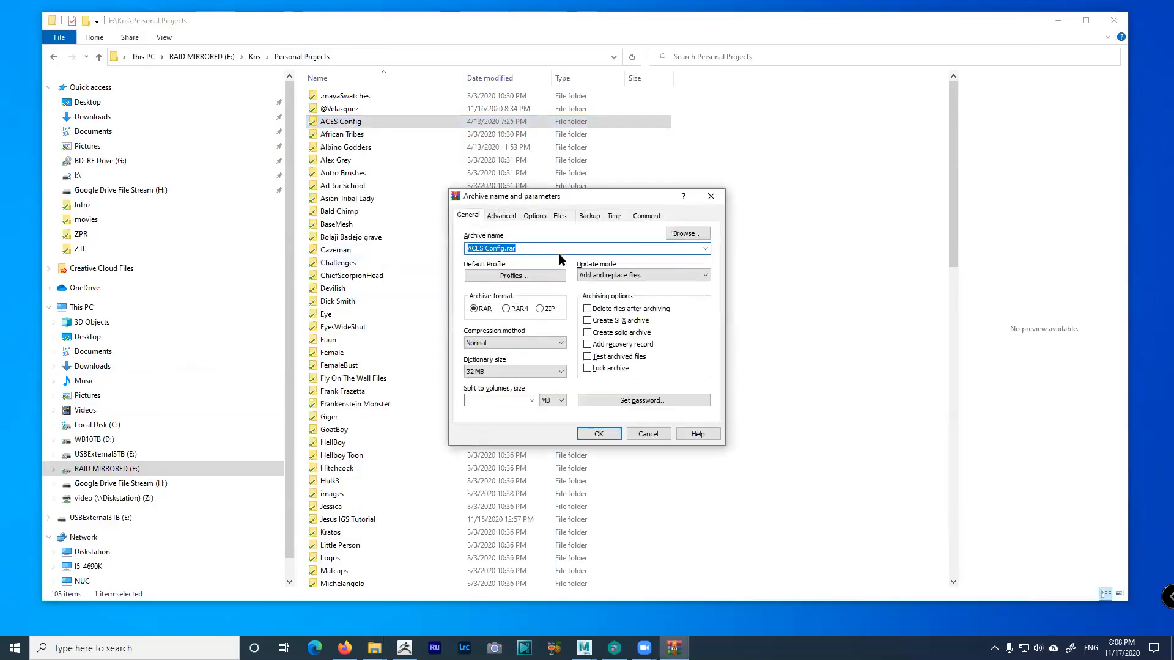
pyautogui.click(540, 308)
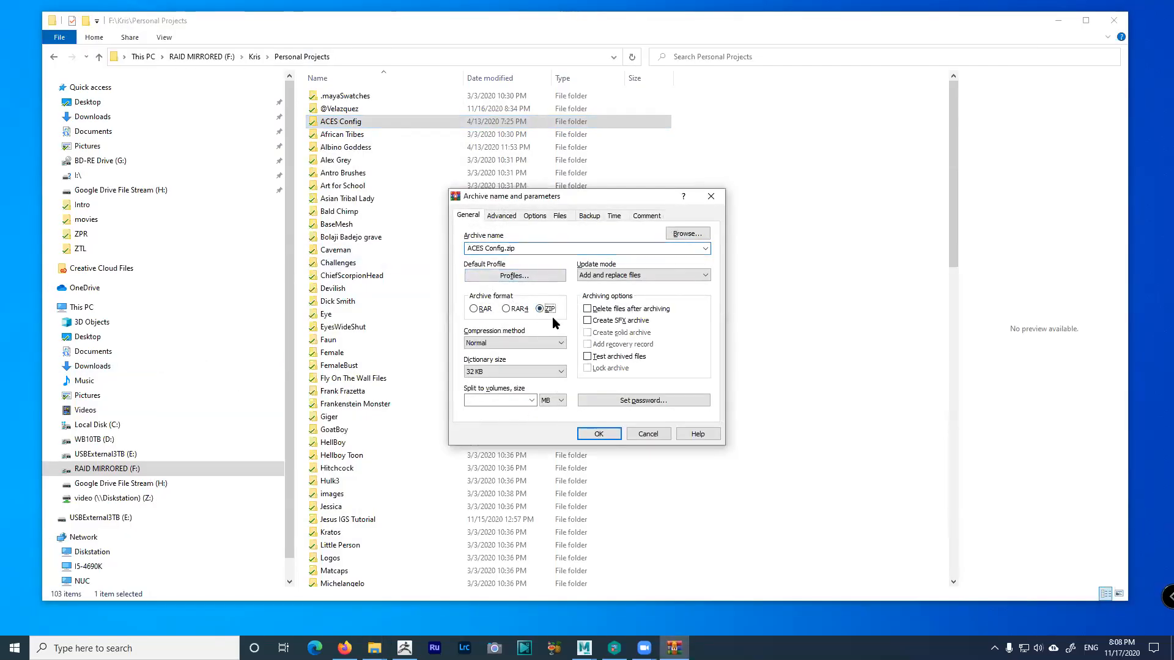
pyautogui.click(599, 434)
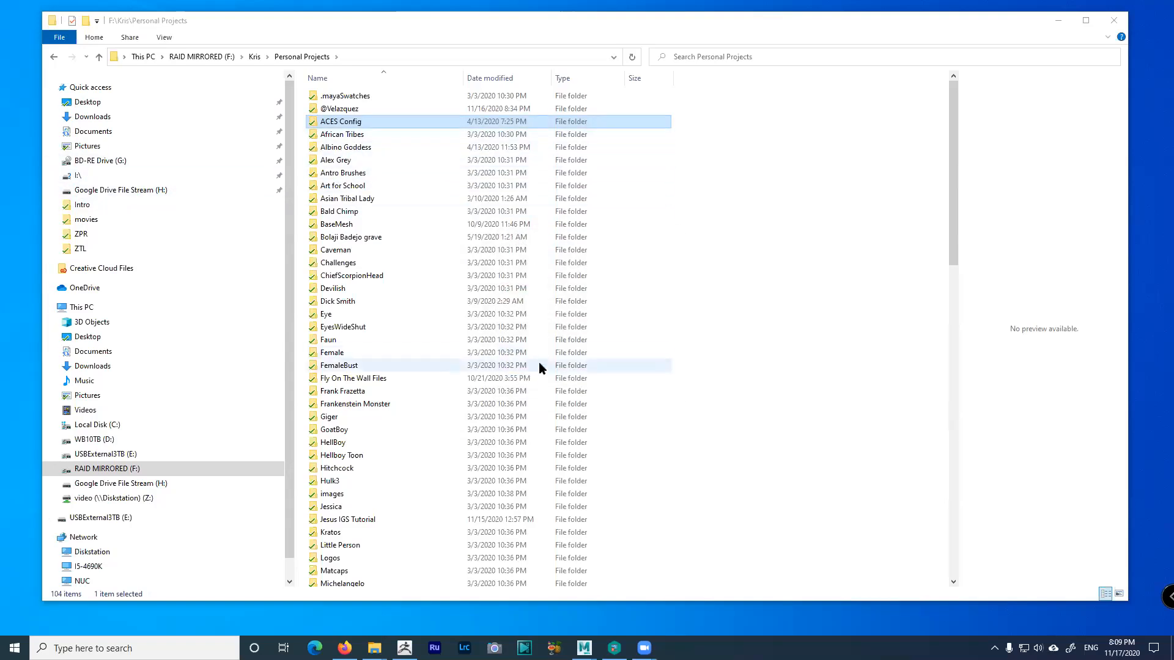
# Locate and select the new ACES Config.zip, then minimise File Explorer
pyautogui.scroll(-13, 564, 443)
pyautogui.scroll(-7, 563, 443)
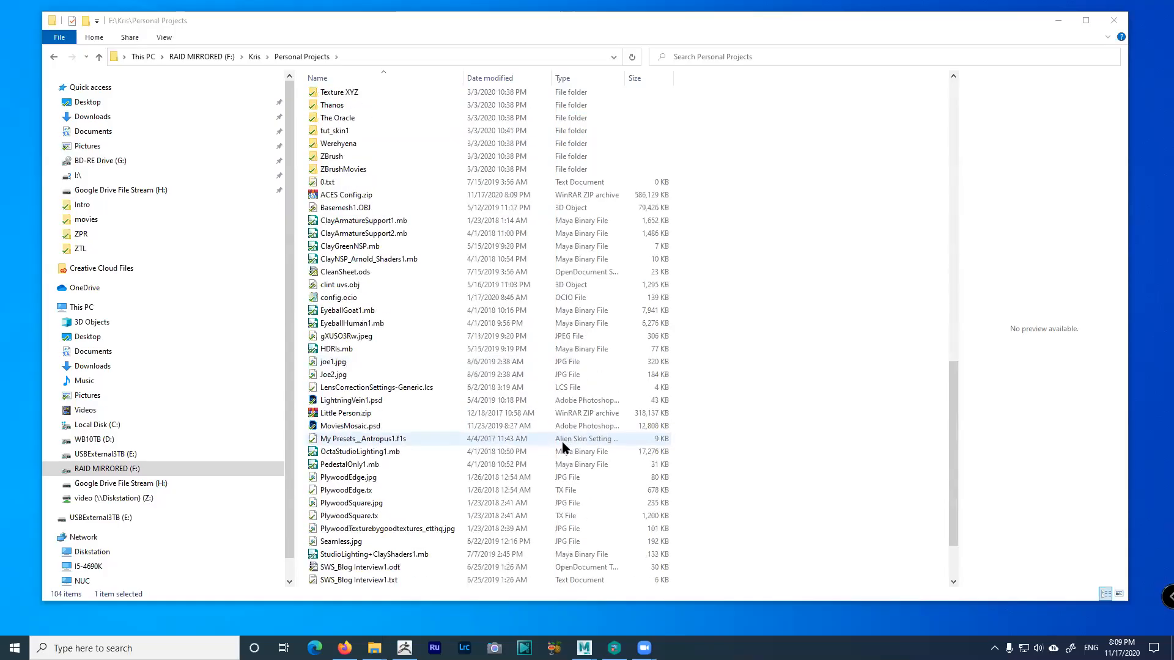
pyautogui.click(358, 196)
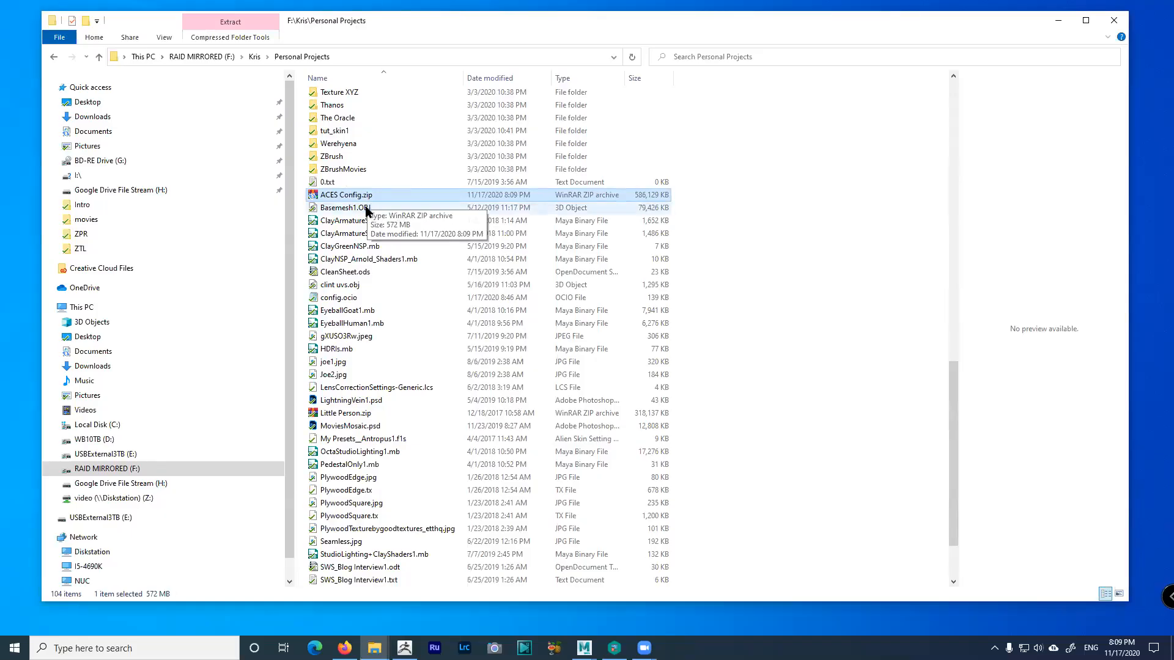
pyautogui.click(365, 208)
pyautogui.click(369, 196)
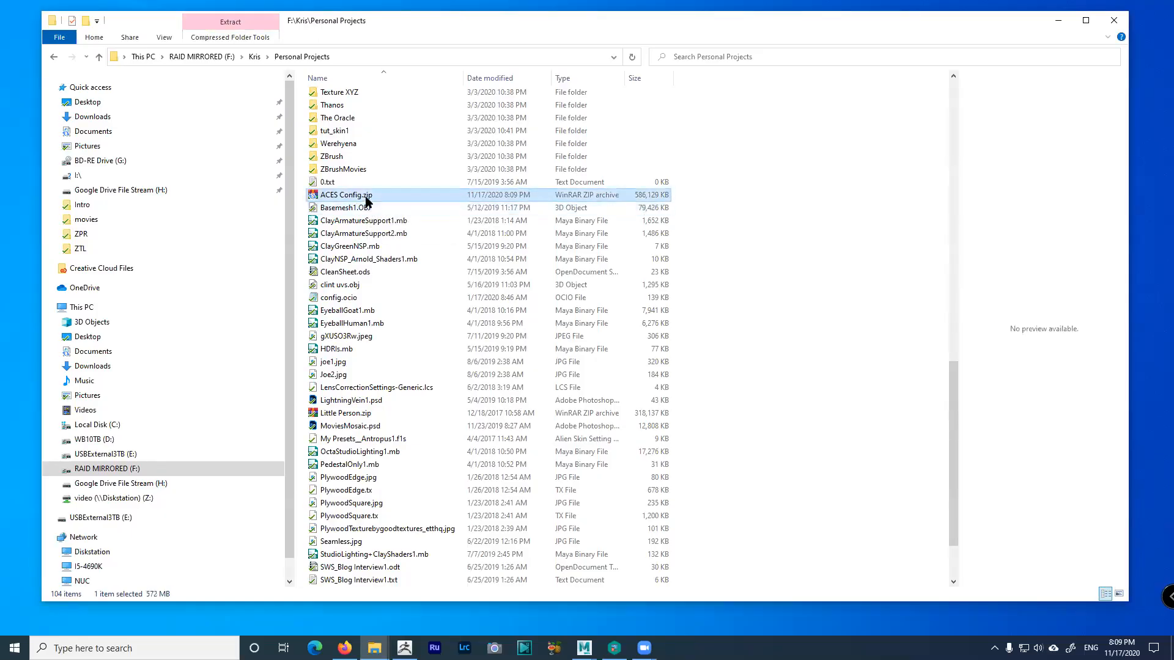
pyautogui.click(1054, 23)
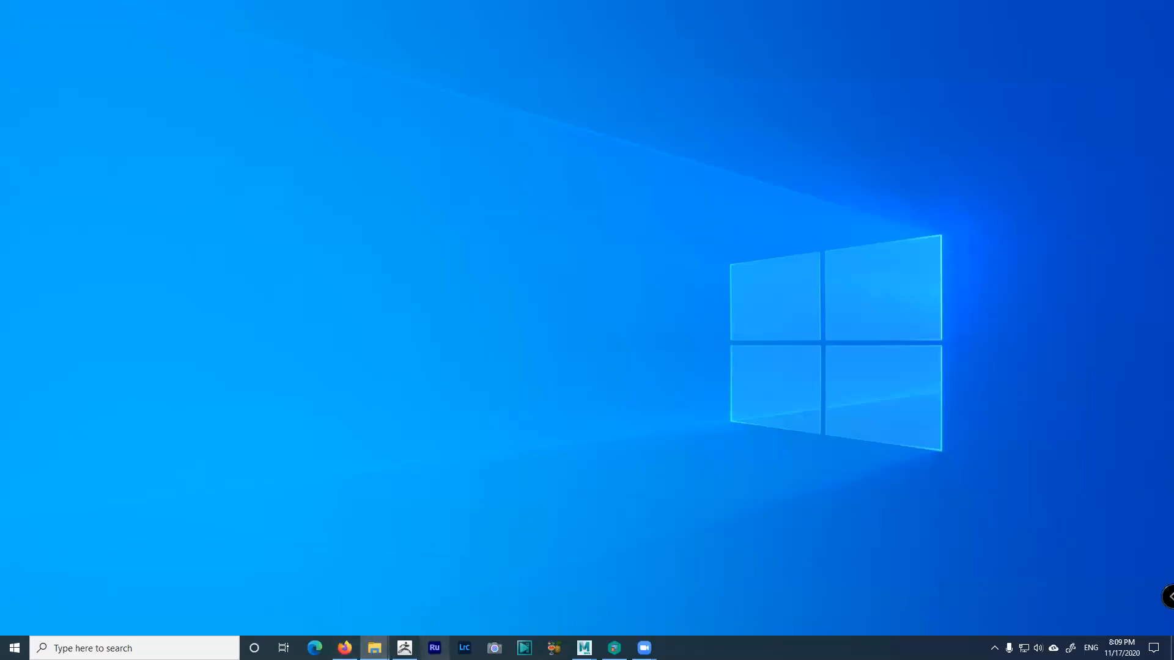
pyautogui.click(404, 647)
pyautogui.moveTo(706, 426)
pyautogui.mouseDown()
pyautogui.moveTo(758, 401)
pyautogui.moveTo(794, 401)
pyautogui.mouseUp()
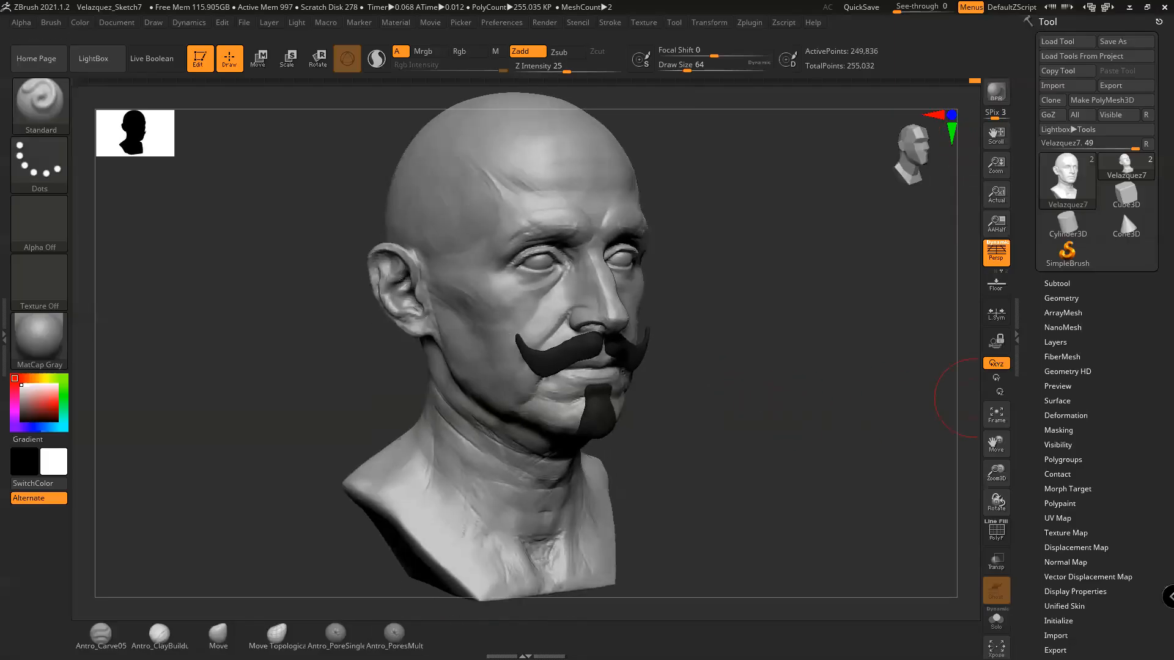
pyautogui.moveTo(788, 332)
pyautogui.keyDown('shift'); pyautogui.mouseDown()
pyautogui.moveTo(752, 311)
pyautogui.moveTo(794, 309)
pyautogui.moveTo(781, 315)
pyautogui.mouseUp(); pyautogui.keyUp('shift')
pyautogui.moveTo(937, 74)
pyautogui.mouseDown()
pyautogui.moveTo(973, 84)
pyautogui.moveTo(104, 80)
pyautogui.moveTo(242, 80)
pyautogui.mouseUp()
pyautogui.moveTo(393, 84); pyautogui.dragTo(980, 86)
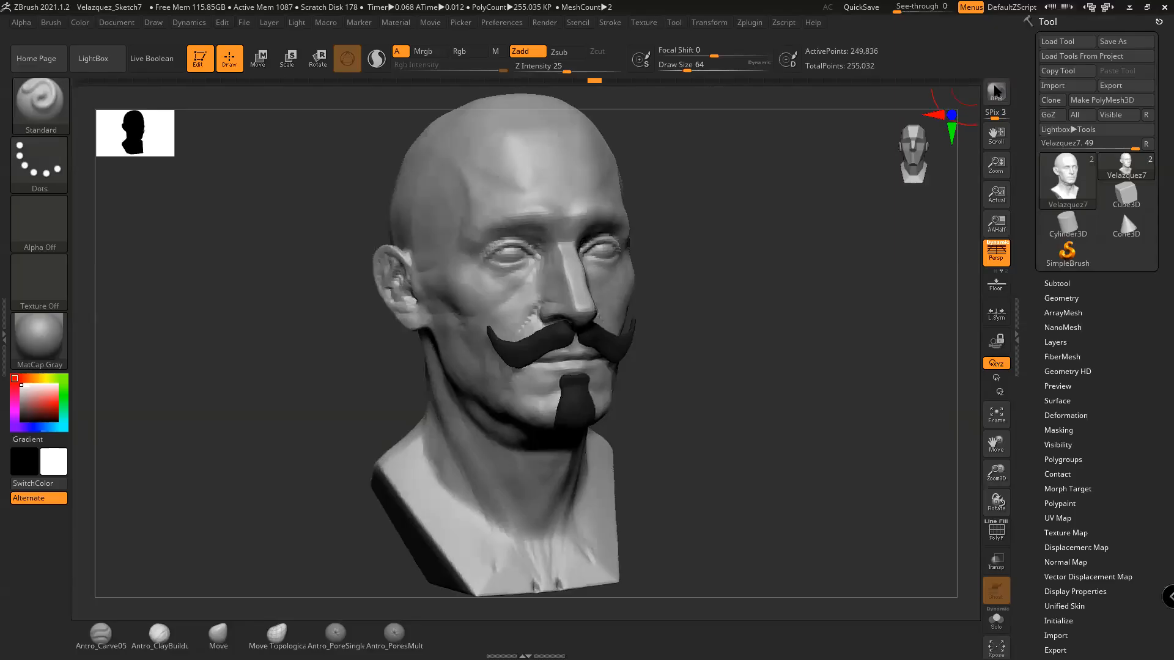
pyautogui.click(996, 90)
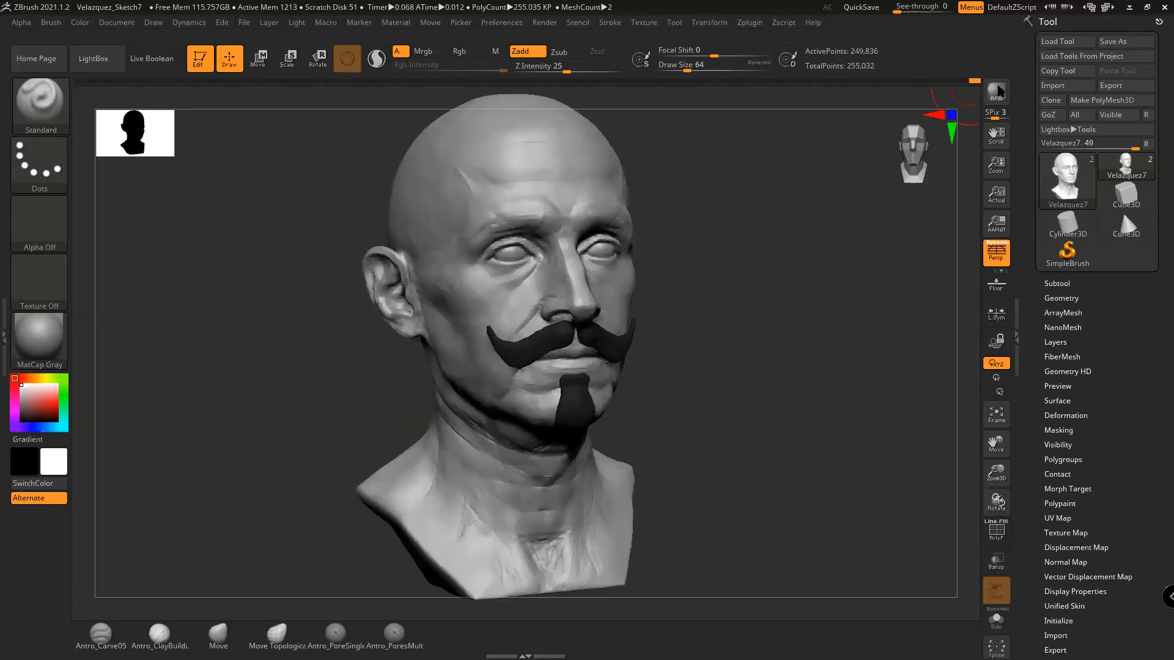
pyautogui.moveTo(760, 315)
pyautogui.mouseDown()
pyautogui.moveTo(763, 351)
pyautogui.moveTo(807, 340)
pyautogui.mouseUp()
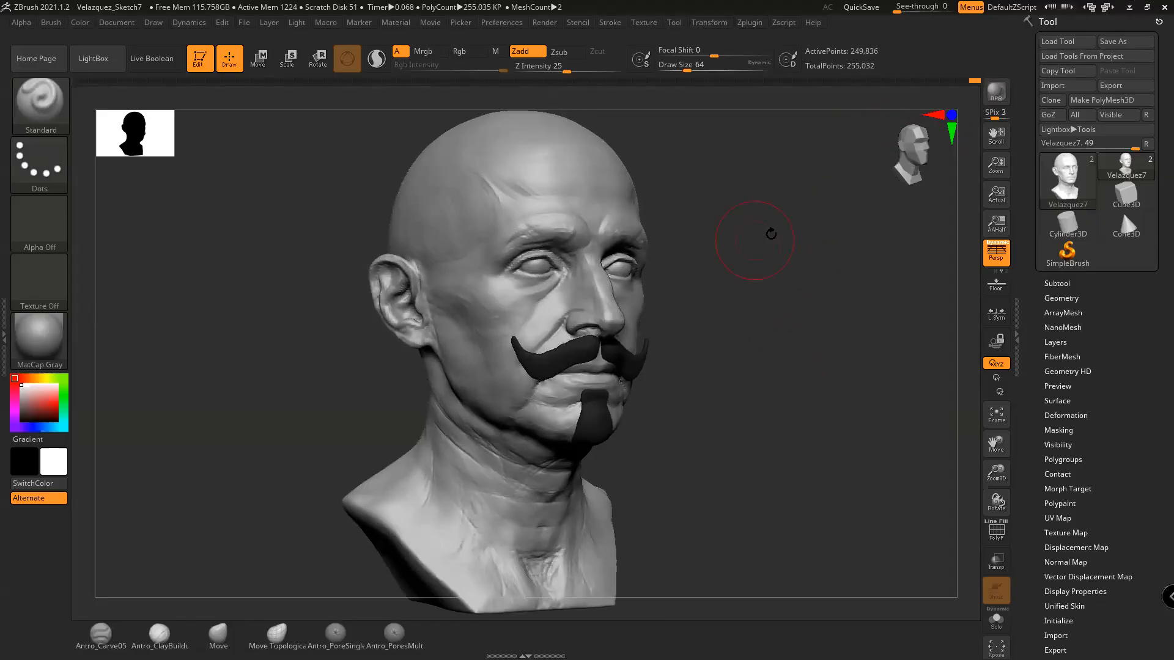
pyautogui.moveTo(749, 382); pyautogui.dragTo(745, 387)
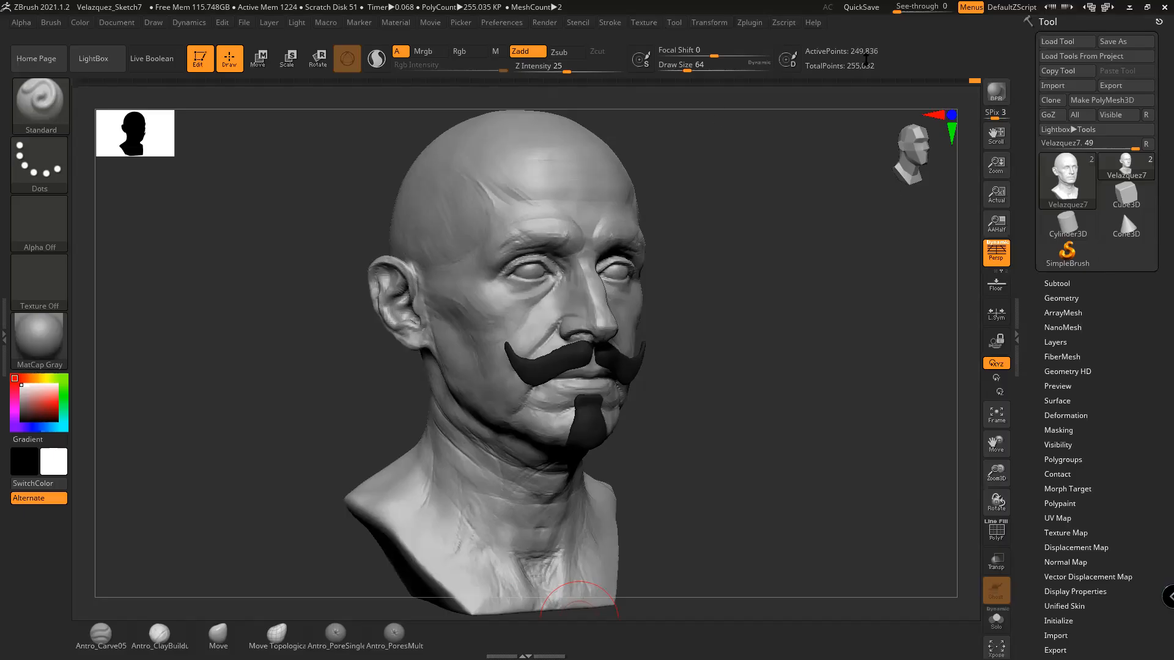
pyautogui.click(1130, 7)
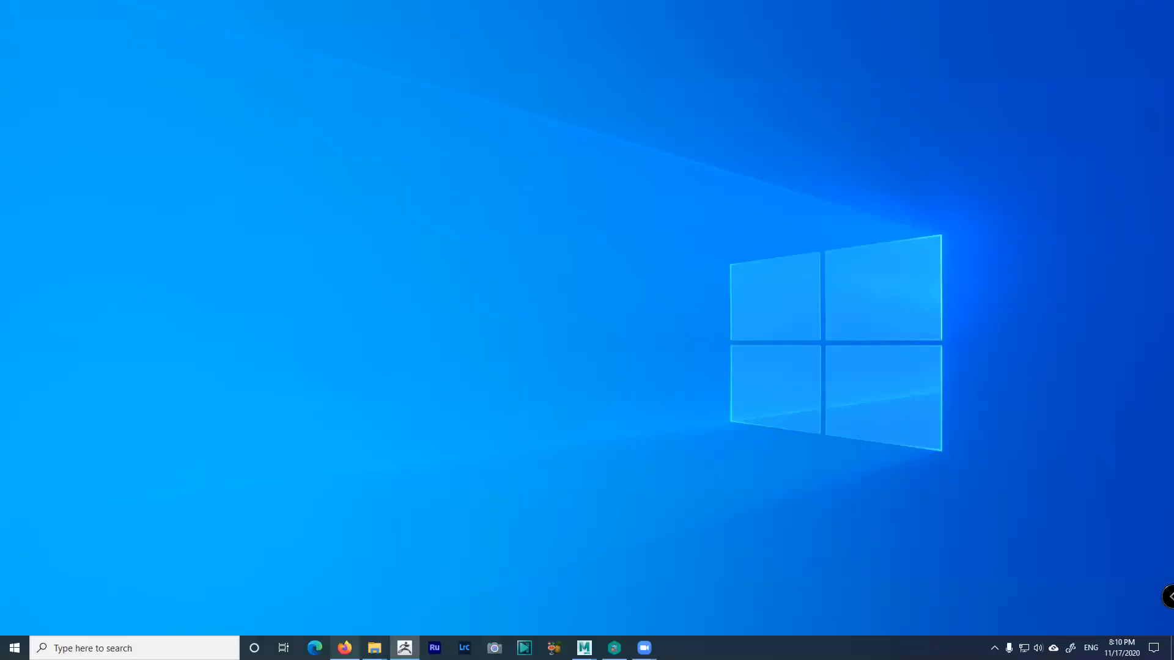
# Bring the Personal Projects Explorer window forward via Alt+Tab and taskbar previews
pyautogui.moveTo(374, 648)
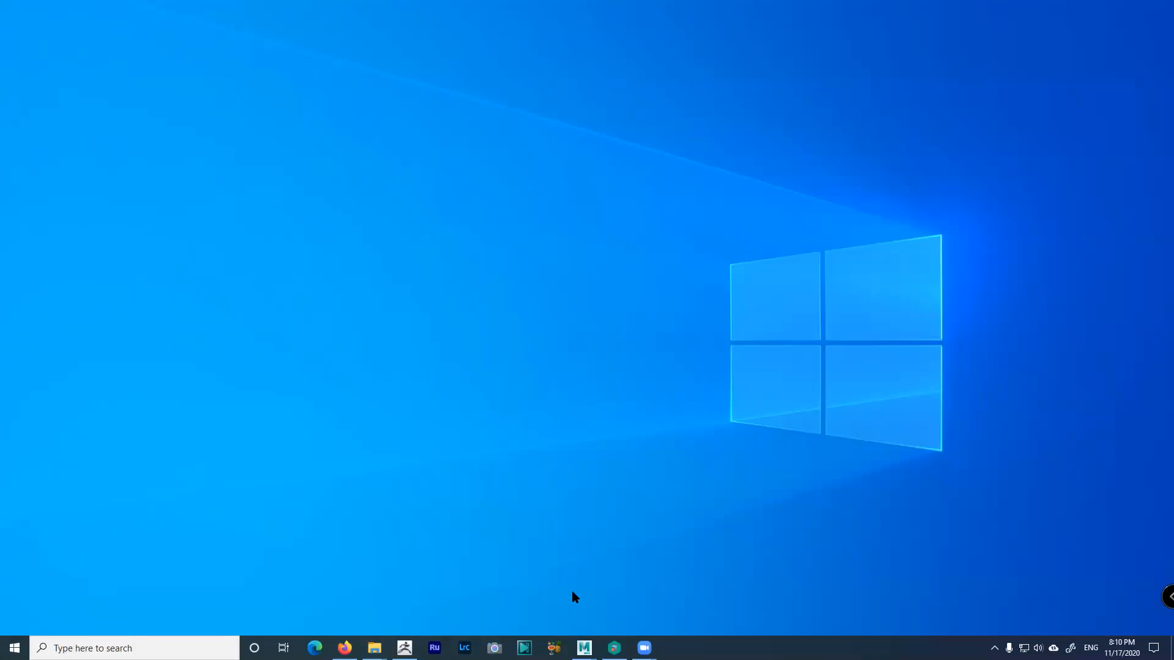
pyautogui.hotkey('alt', 'Tab')
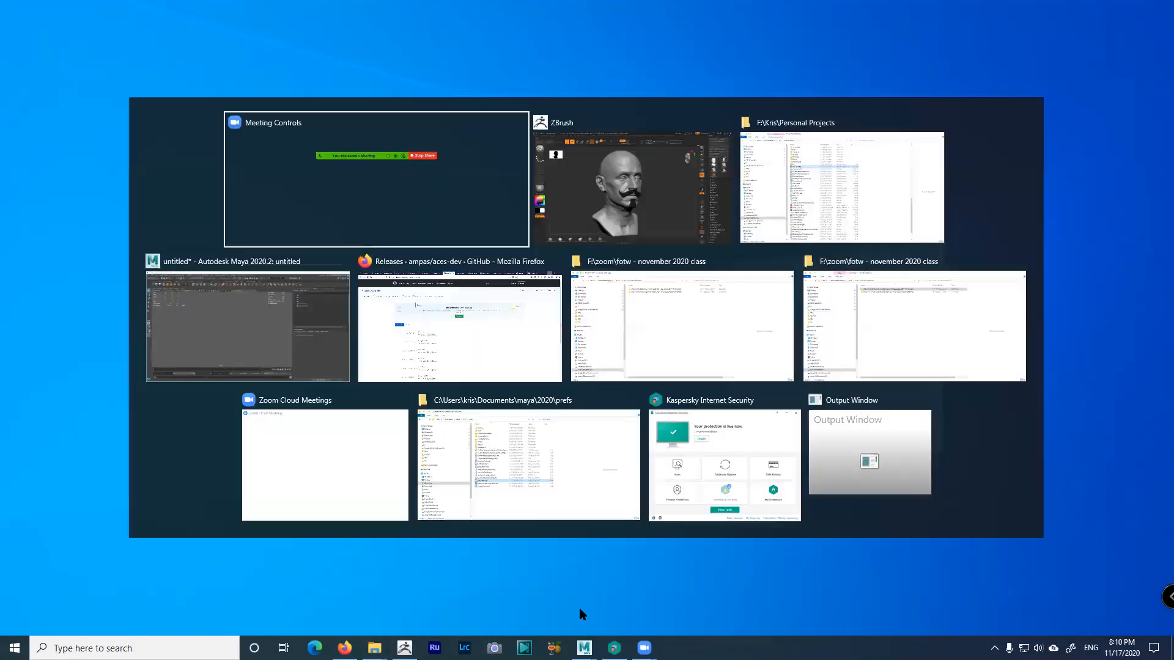
pyautogui.hotkey('alt', 'Tab')
pyautogui.hotkey('alt', 'Tab')
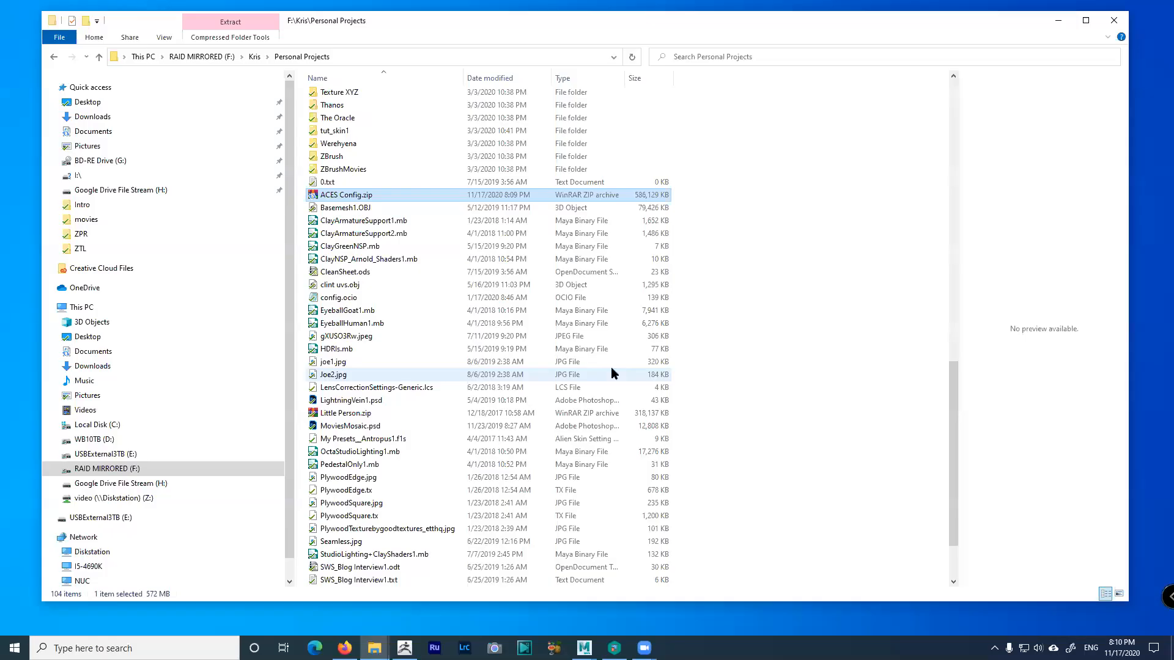
pyautogui.click(374, 648)
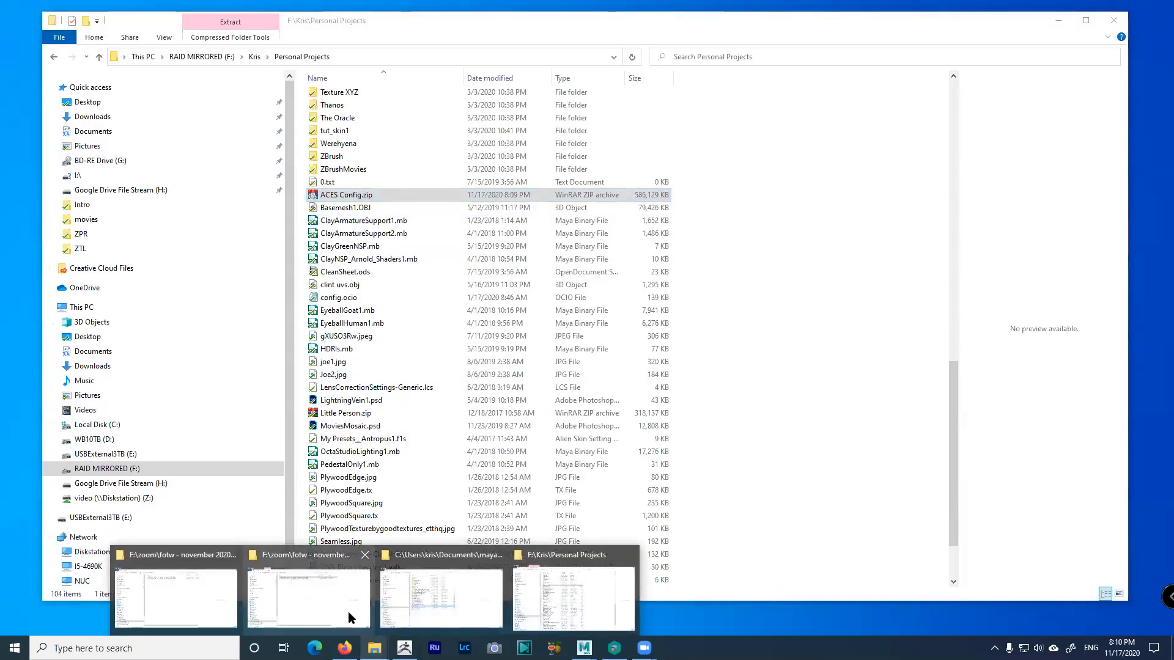
pyautogui.click(349, 613)
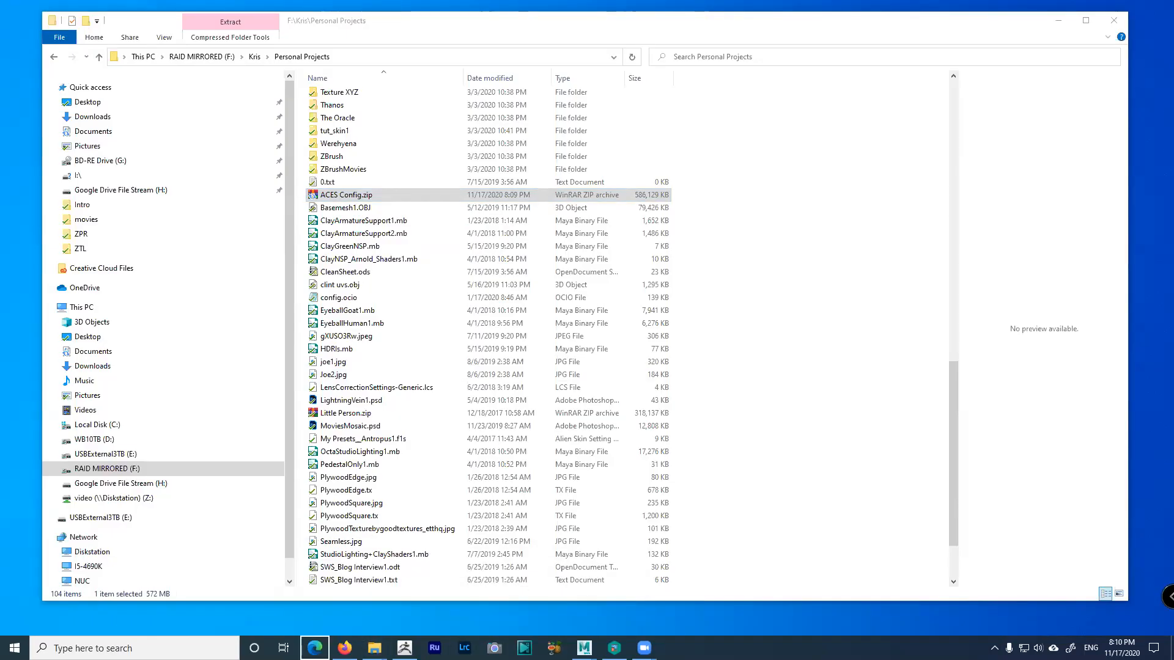
pyautogui.moveTo(374, 648)
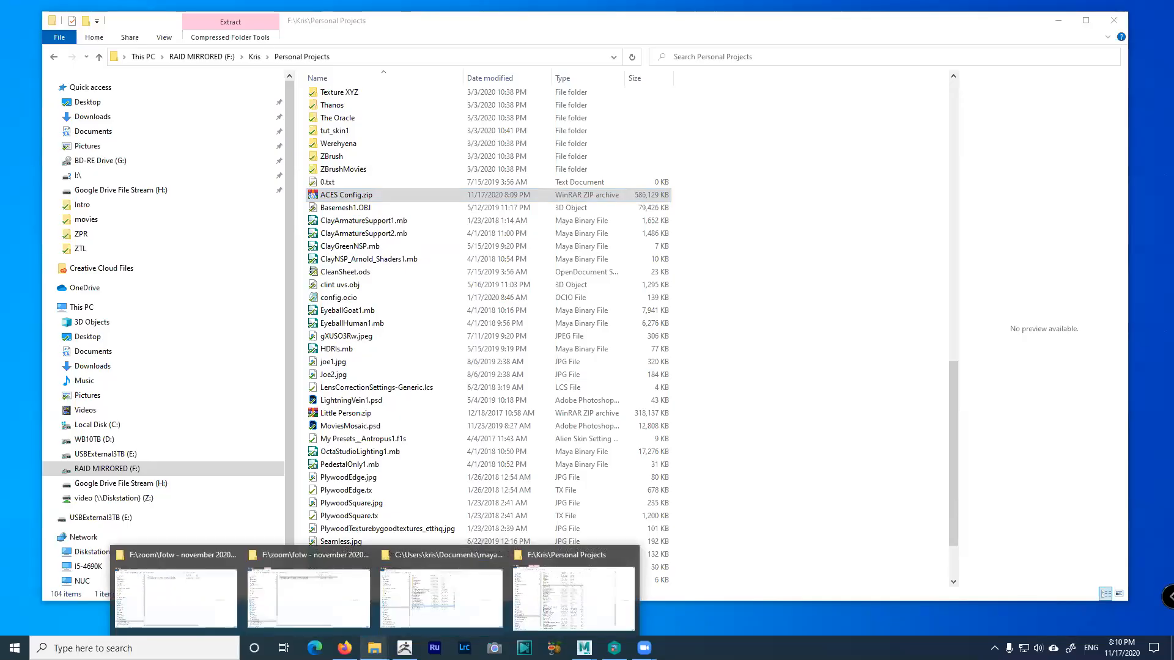
pyautogui.click(517, 607)
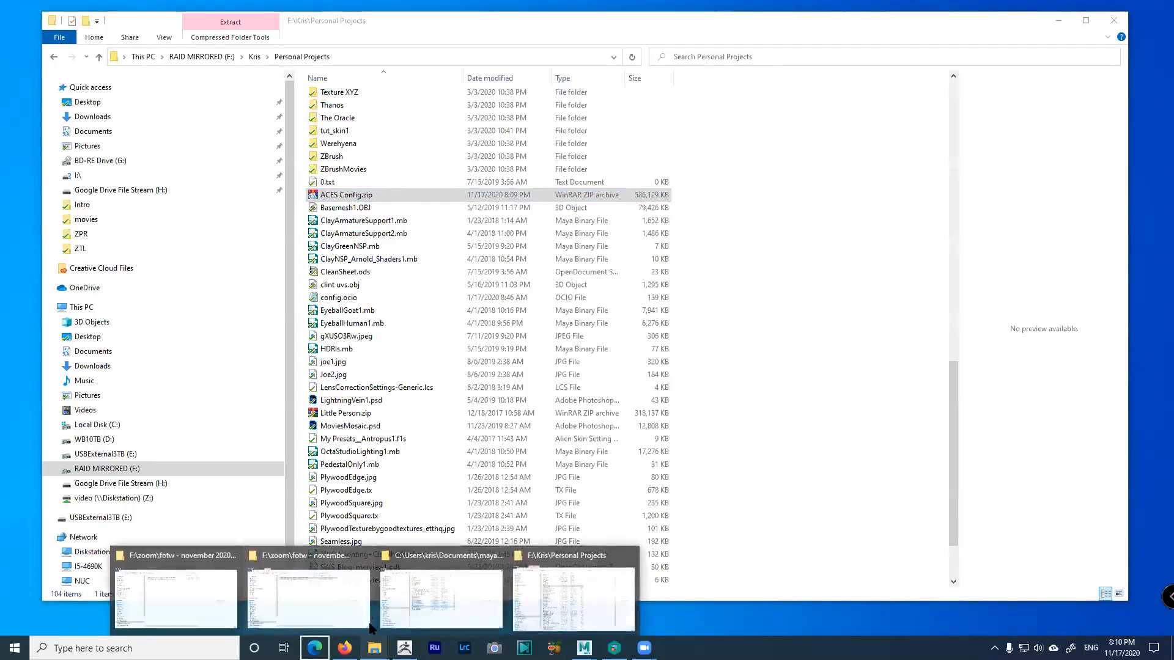
# Alt+Tab through the open windows to the fotw - november 2020 class folder
pyautogui.hotkey('alt', 'Tab')
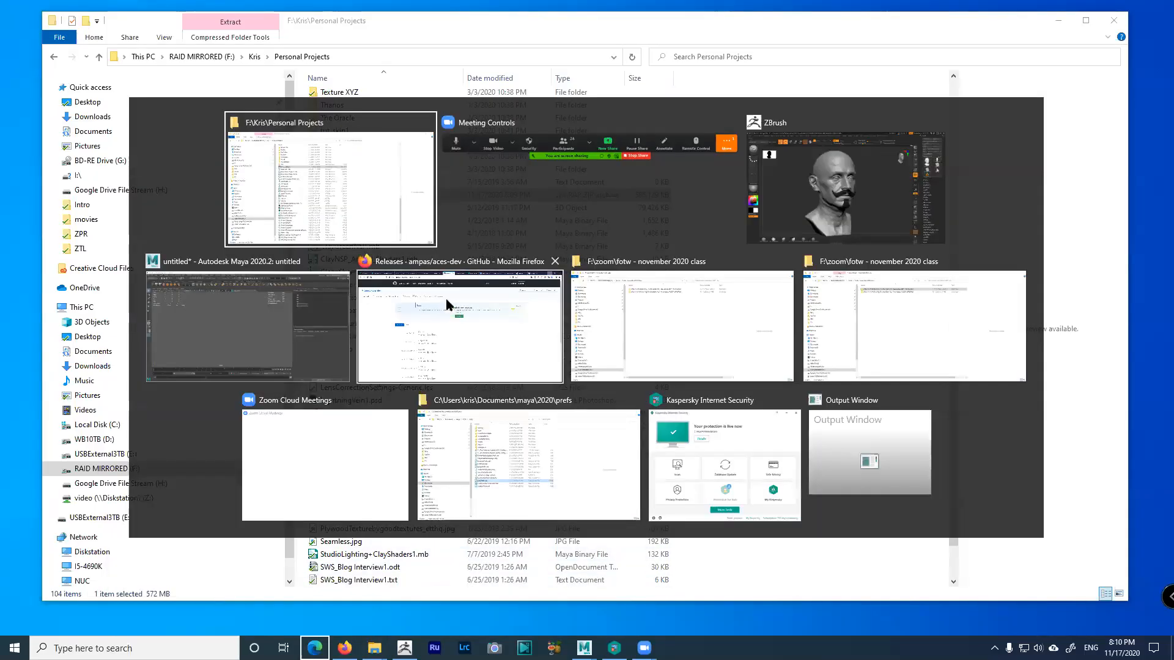
pyautogui.press('Tab')
pyautogui.press('Tab')
pyautogui.press('Tab')
pyautogui.press('Tab')
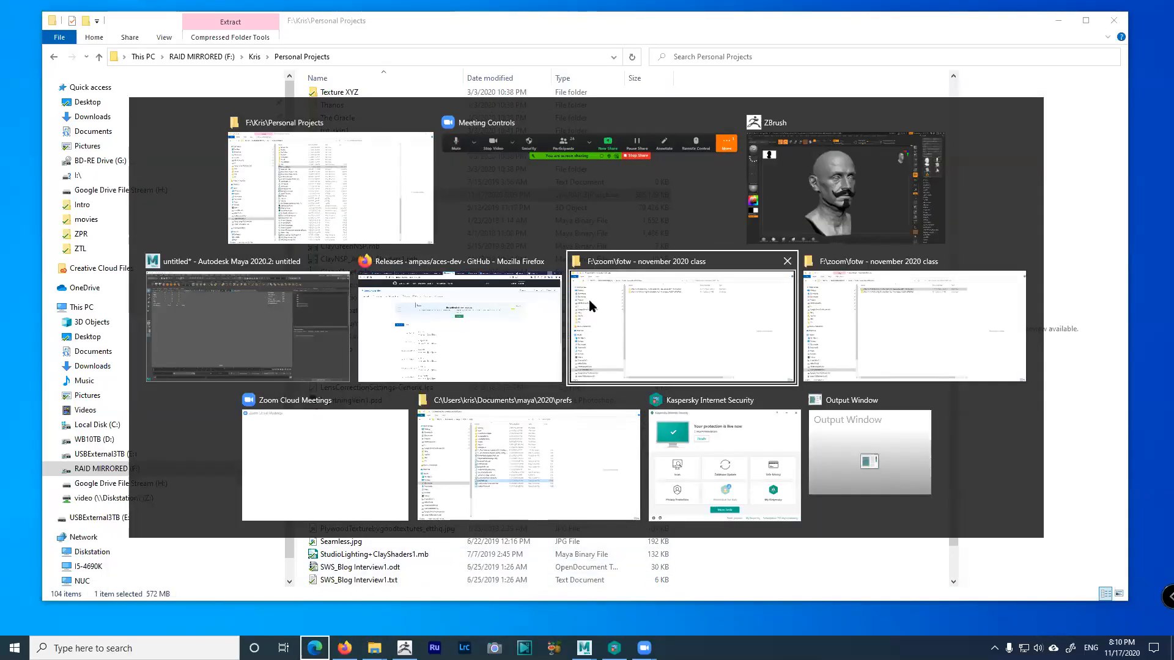
pyautogui.press('Tab')
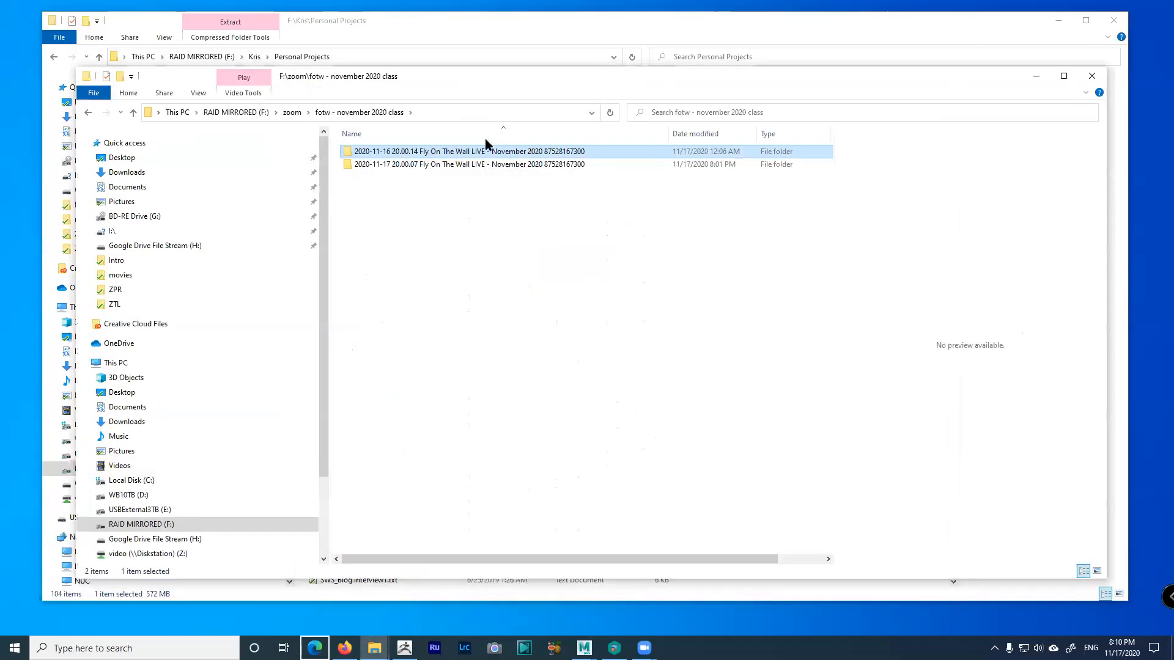
pyautogui.click(231, 113)
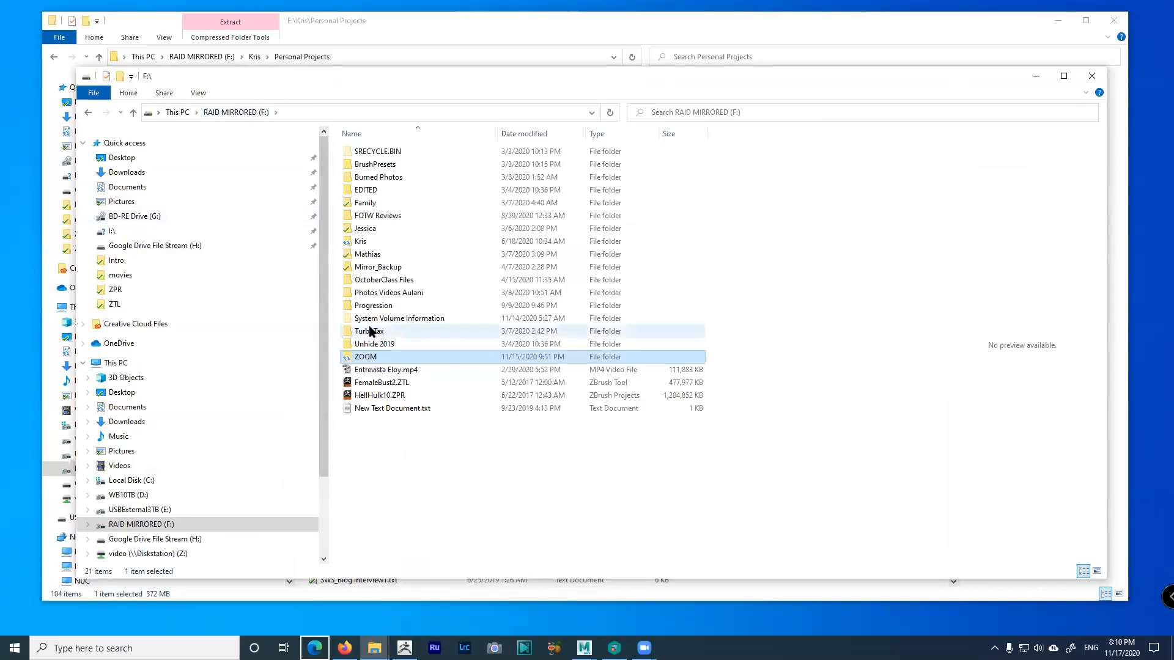
pyautogui.doubleClick(367, 242)
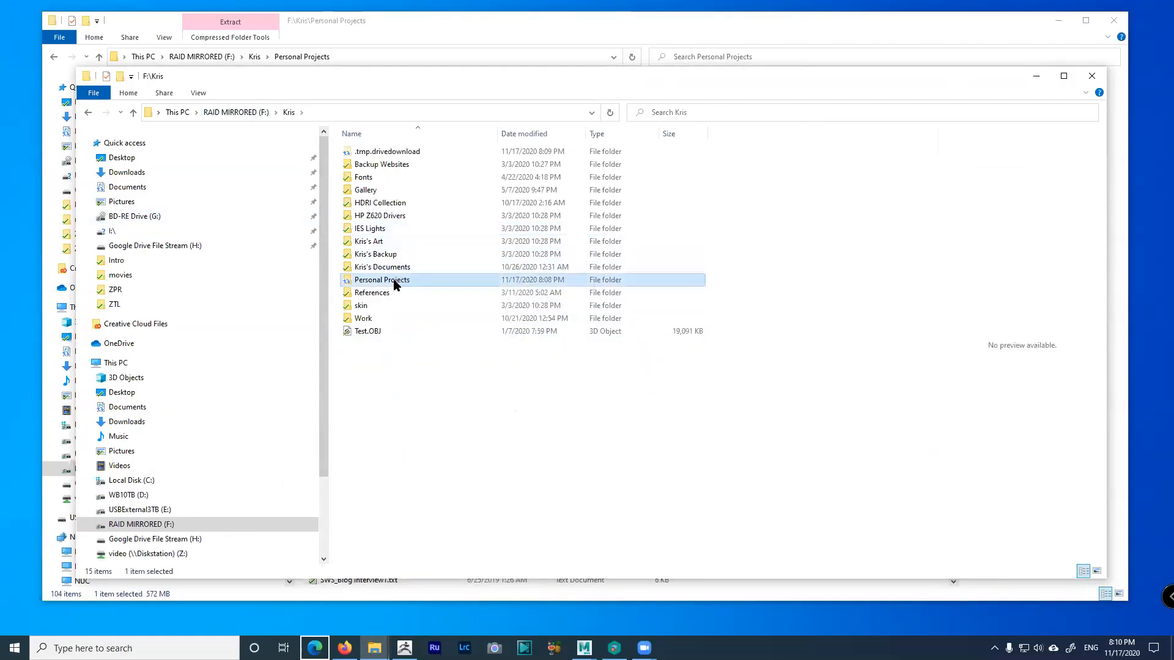
pyautogui.doubleClick(398, 278)
pyautogui.doubleClick(374, 164)
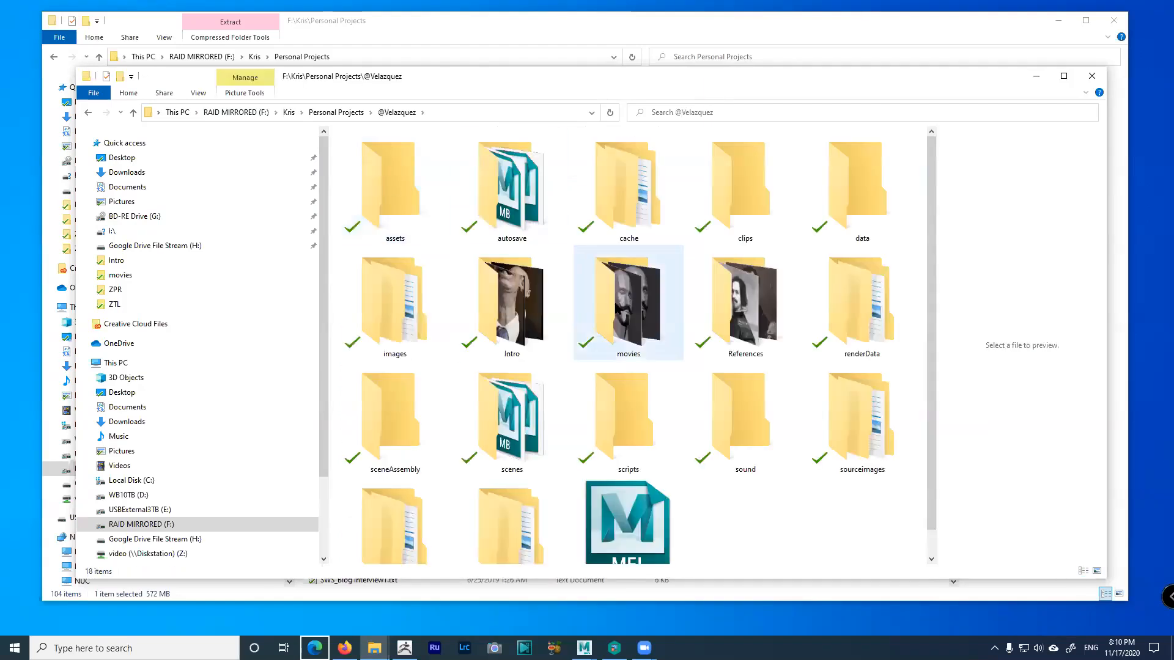
pyautogui.doubleClick(713, 308)
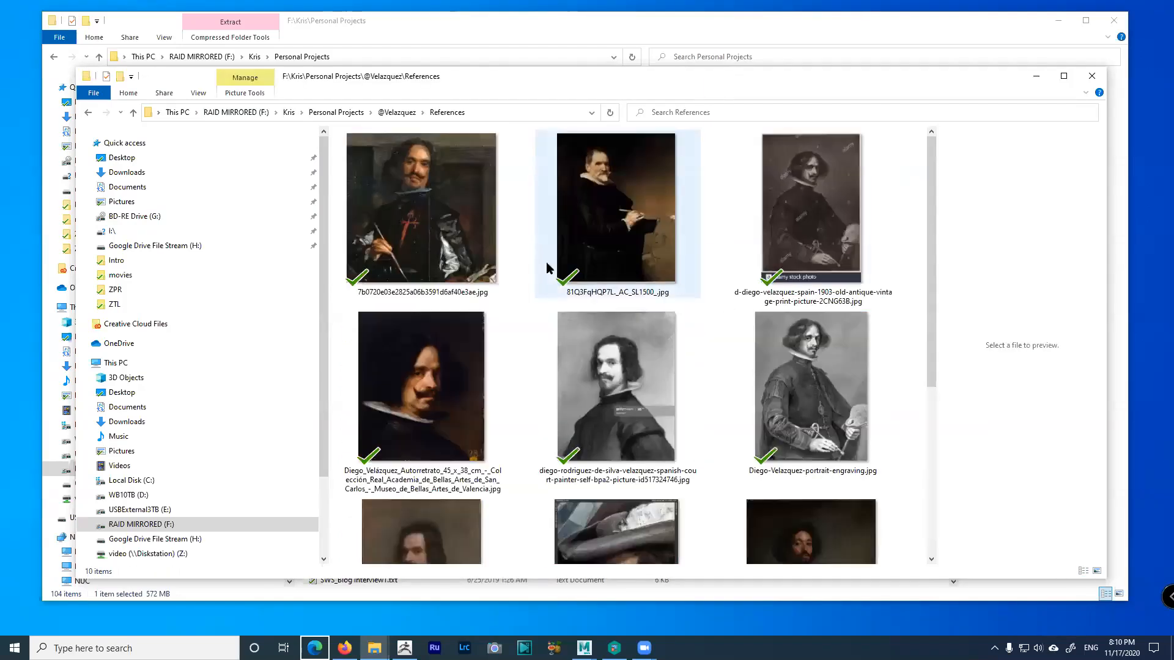
pyautogui.doubleClick(428, 385)
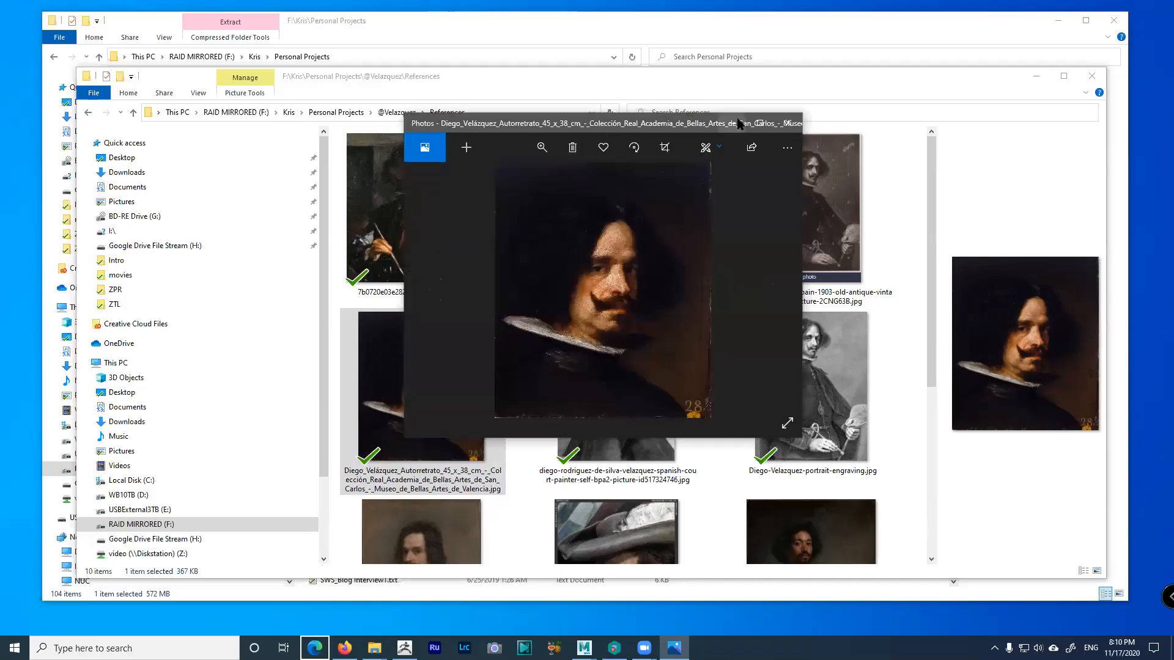
# Zoom and pan around the Velázquez self-portrait to study its details
pyautogui.scroll(3, 666, 298)
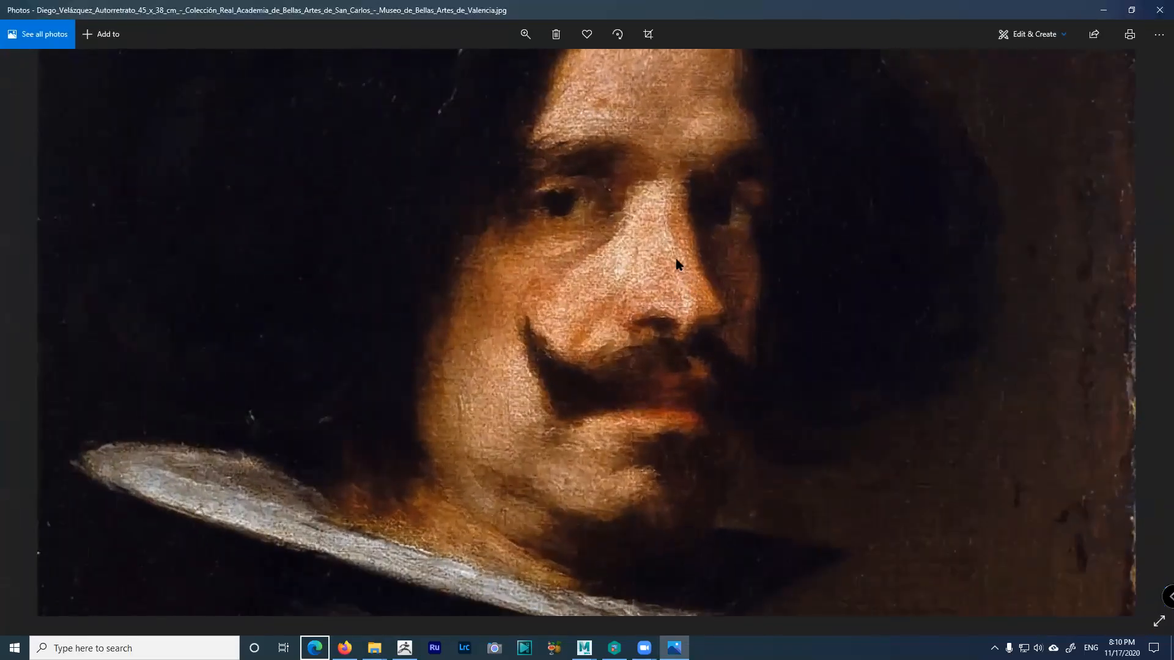
pyautogui.moveTo(742, 296); pyautogui.dragTo(641, 328)
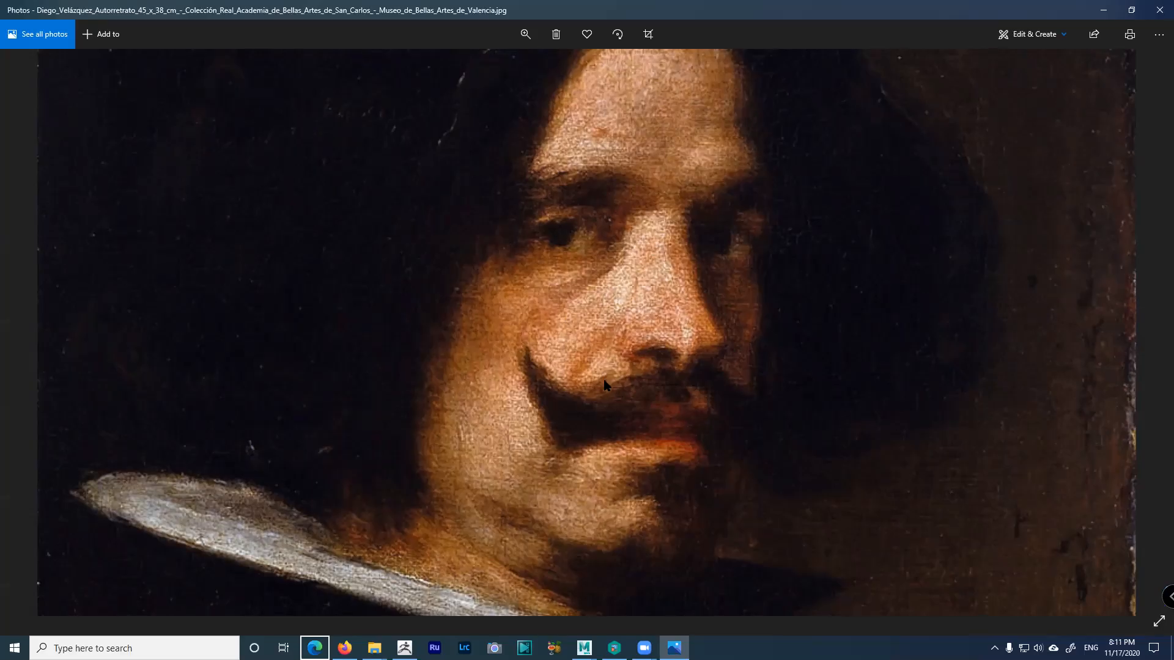
pyautogui.scroll(-2, 617, 394)
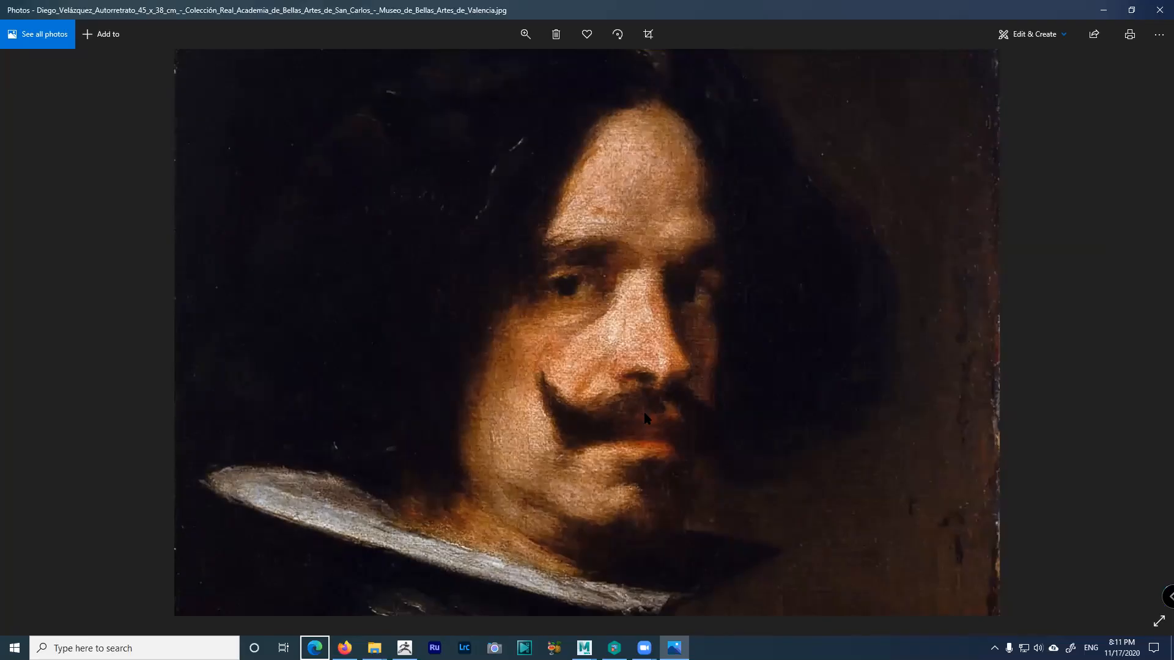
pyautogui.scroll(-1, 645, 418)
pyautogui.scroll(-2, 663, 378)
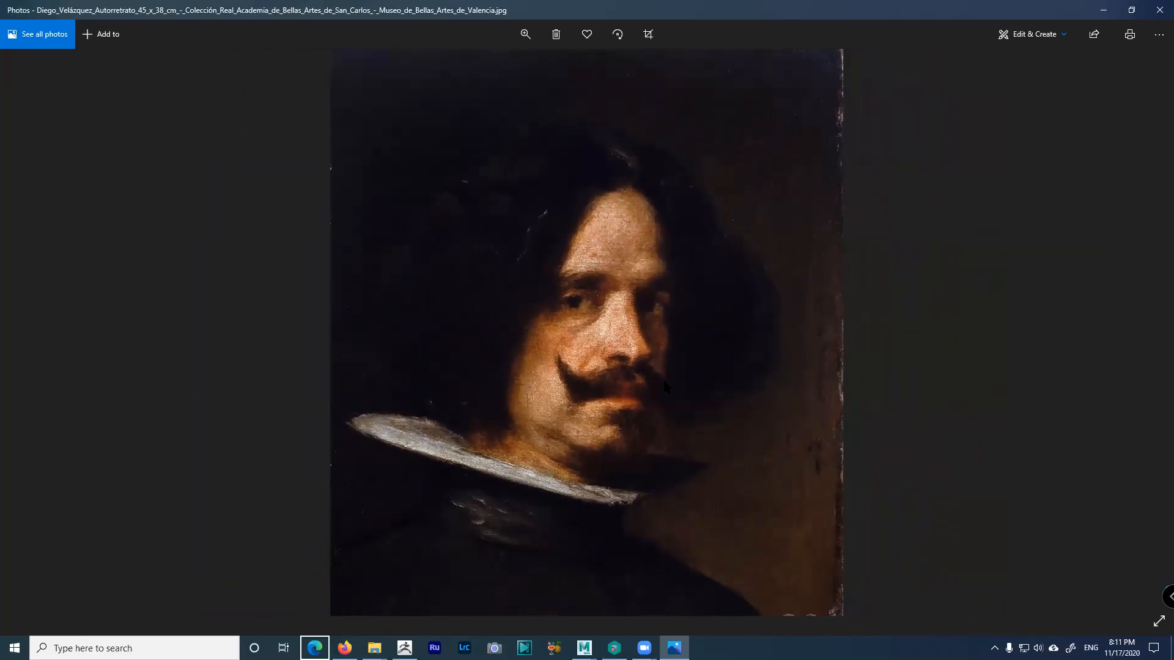
pyautogui.scroll(1, 663, 378)
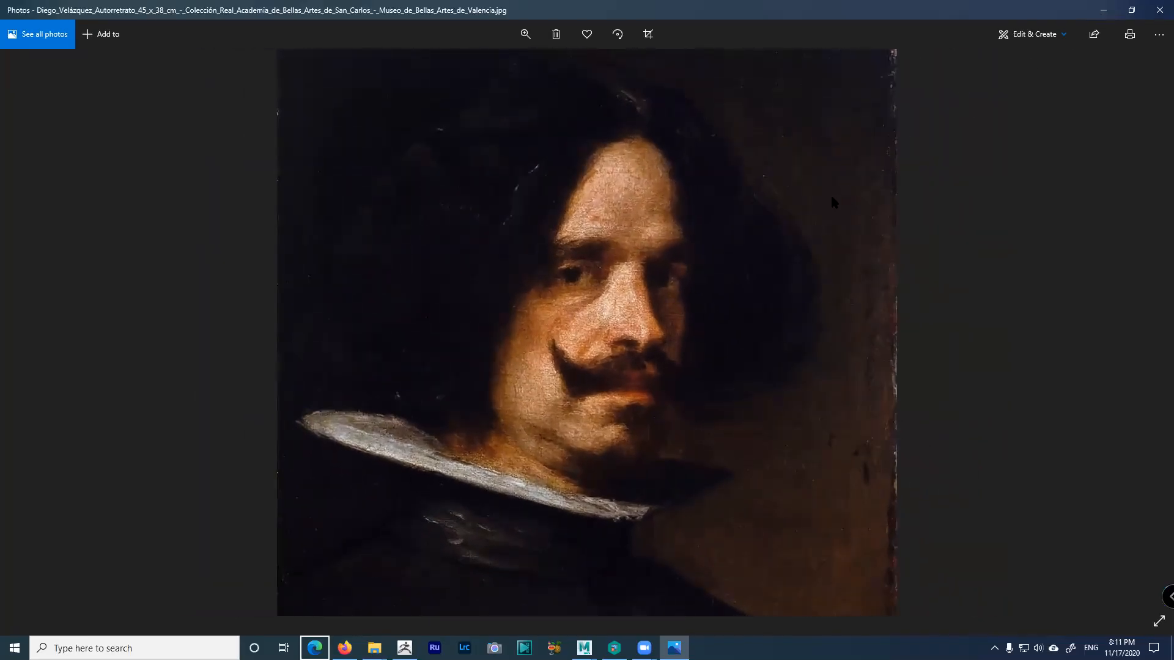
pyautogui.scroll(2, 760, 230)
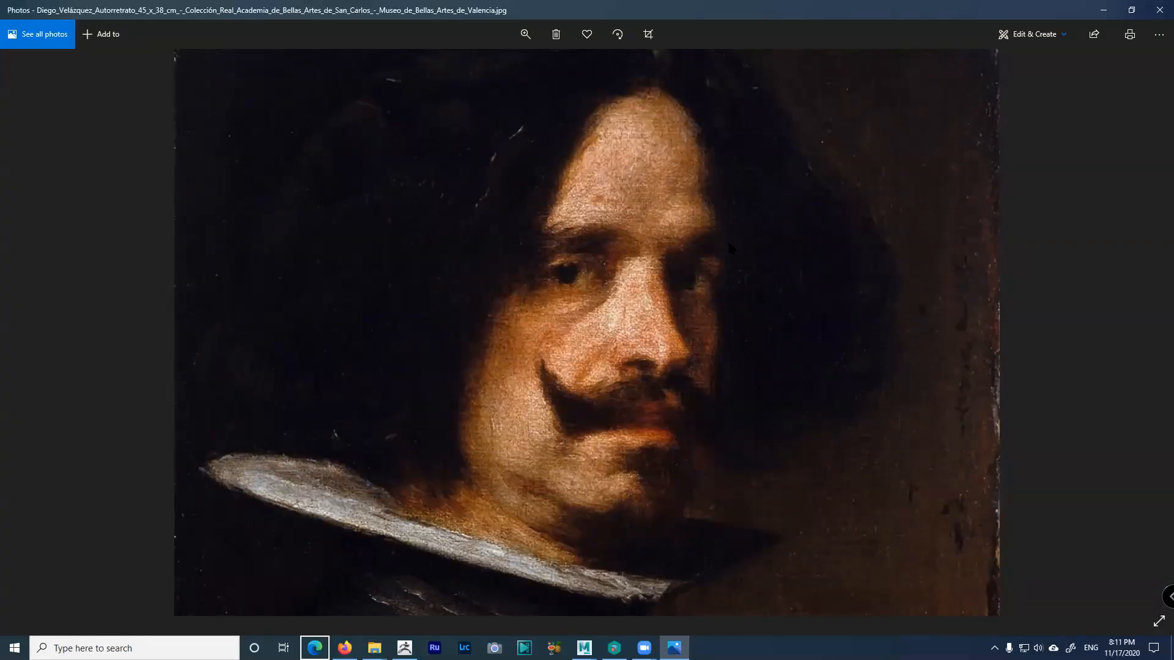
pyautogui.scroll(-1, 739, 274)
pyautogui.scroll(3, 739, 274)
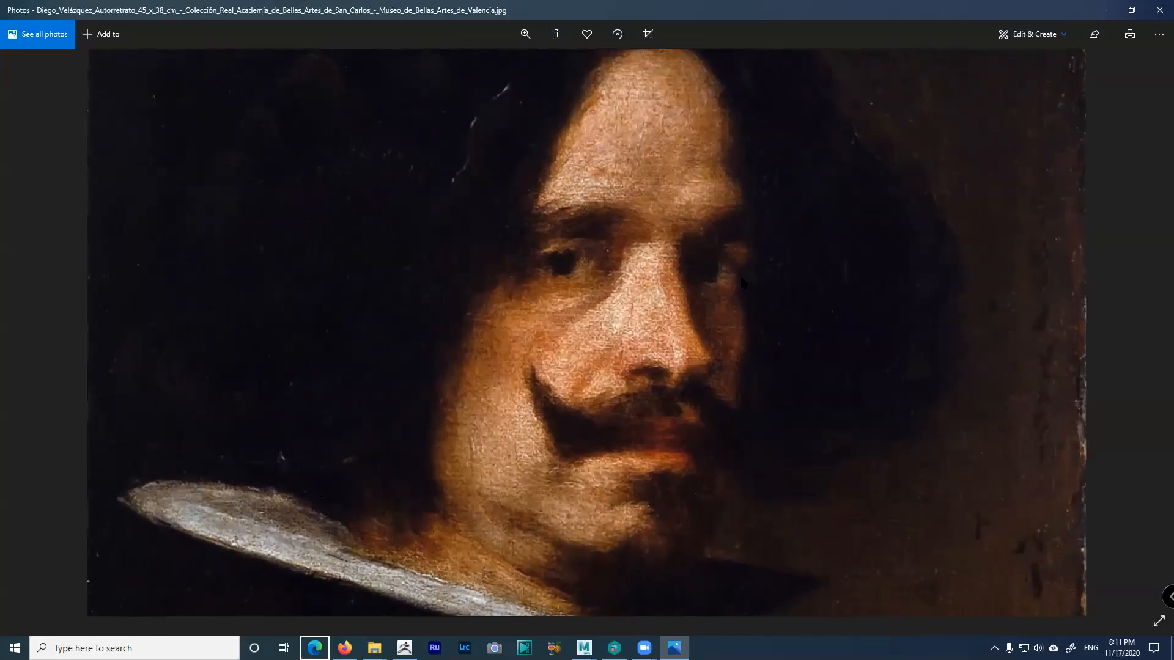
pyautogui.scroll(-2, 740, 275)
pyautogui.scroll(-2, 740, 277)
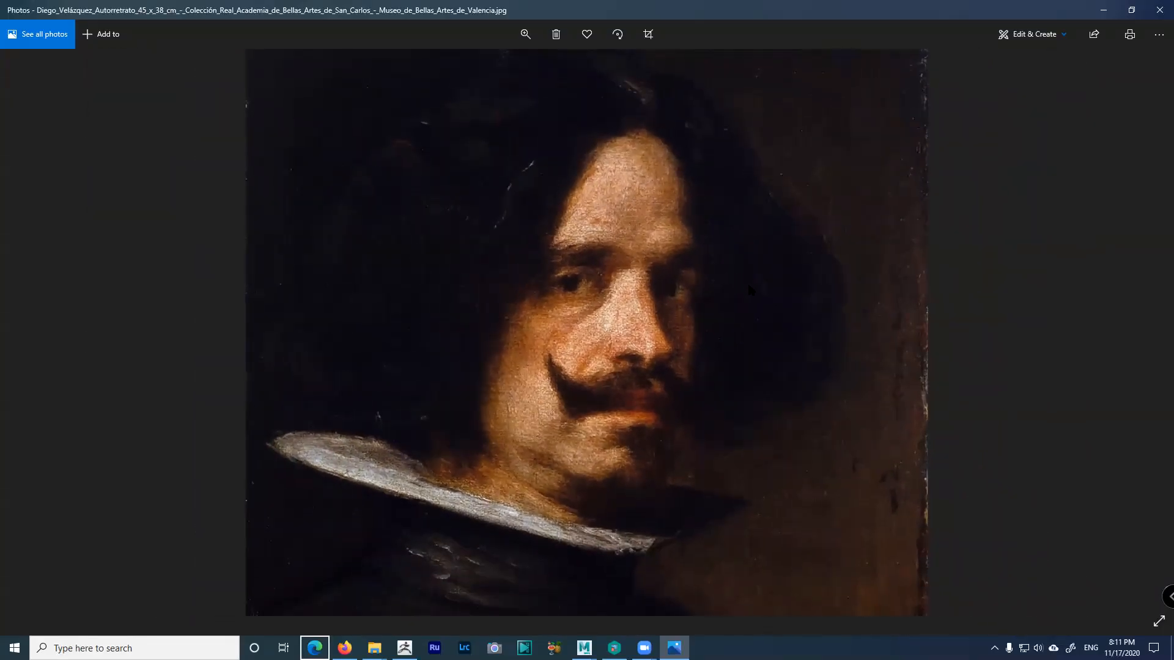
# Minimise the Photos viewer and the References folder window
pyautogui.click(1104, 10)
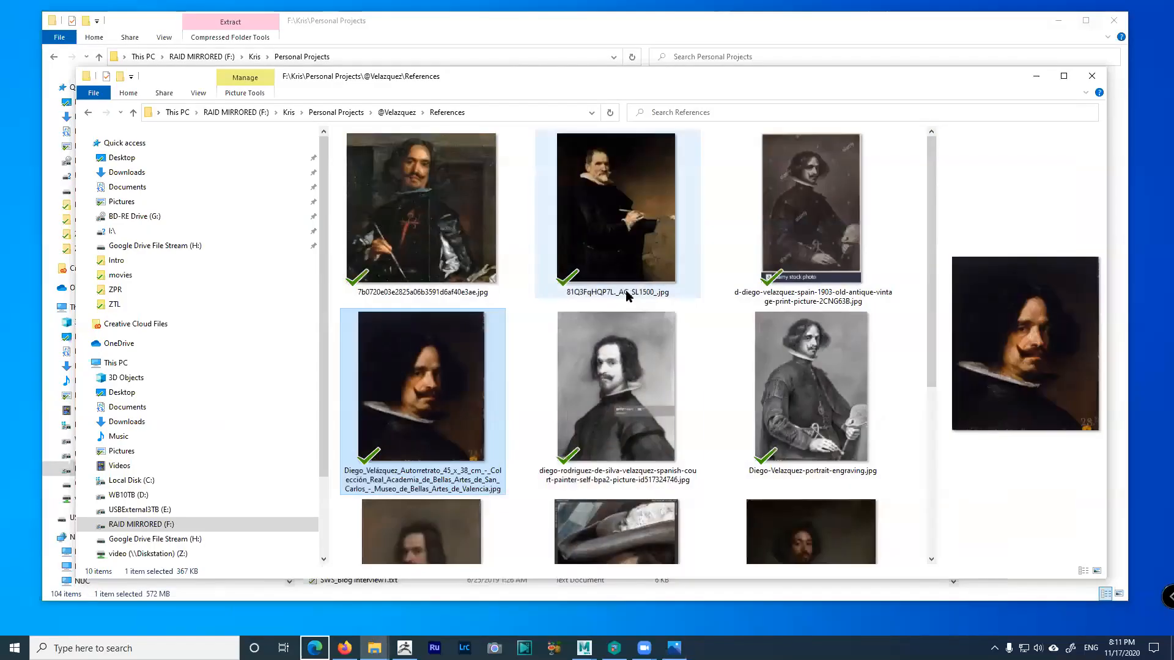
pyautogui.scroll(-5, 749, 384)
pyautogui.scroll(5, 758, 384)
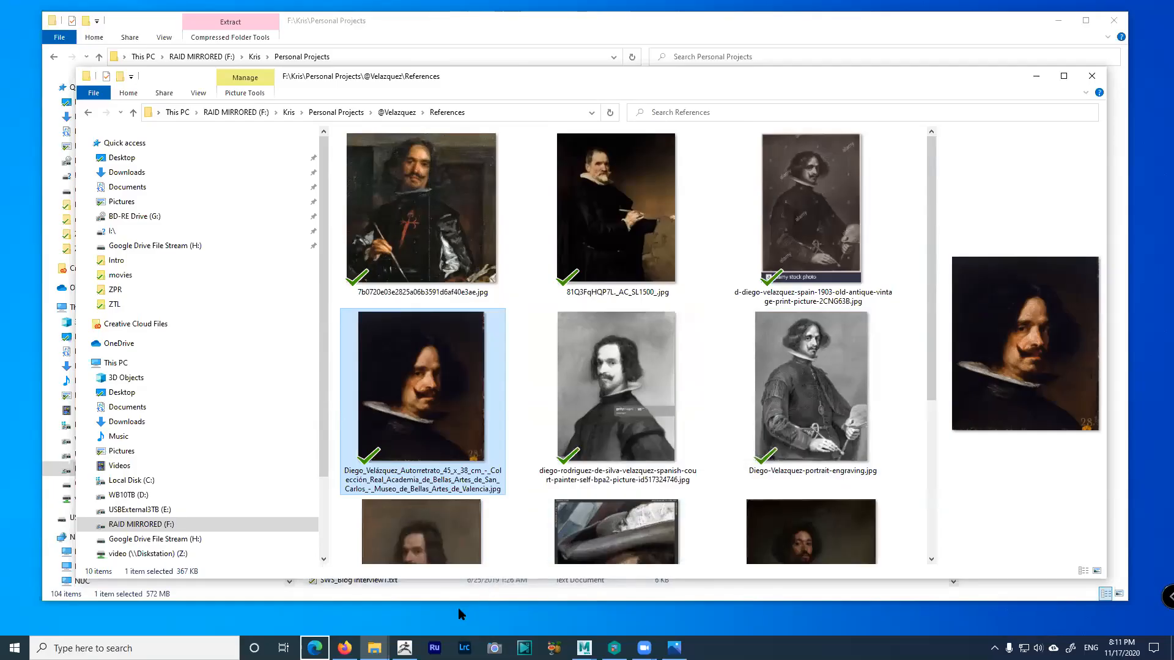
pyautogui.click(1036, 76)
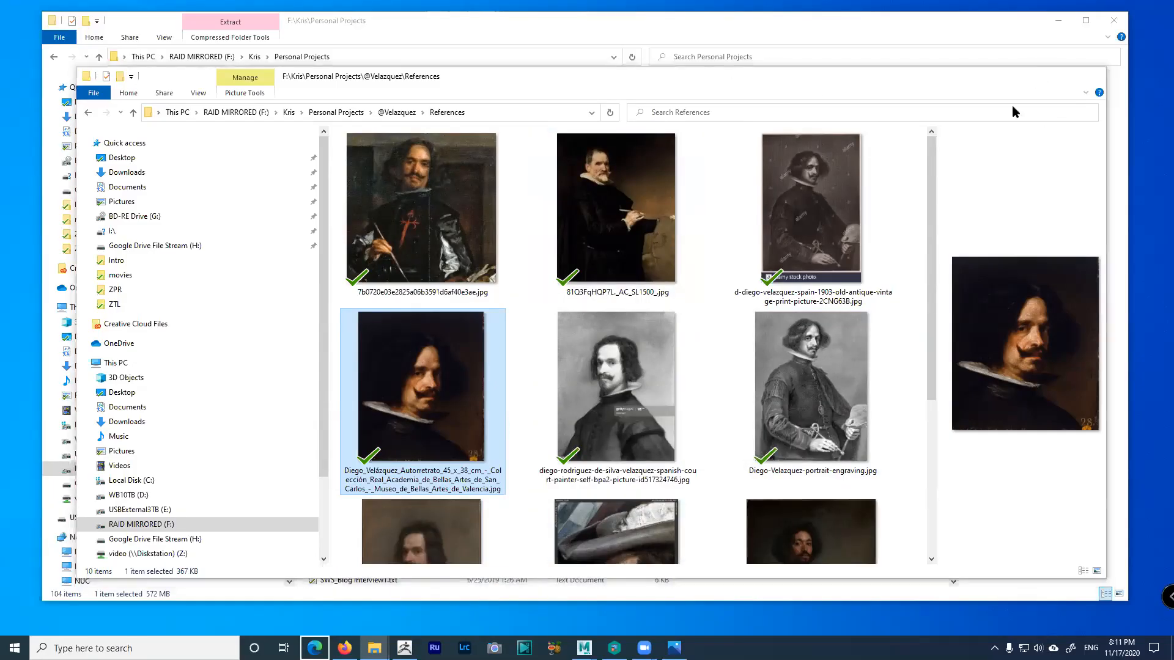
# Bring Firefox forward from the taskbar and switch to the Fly On The Wall course tab
pyautogui.click(345, 648)
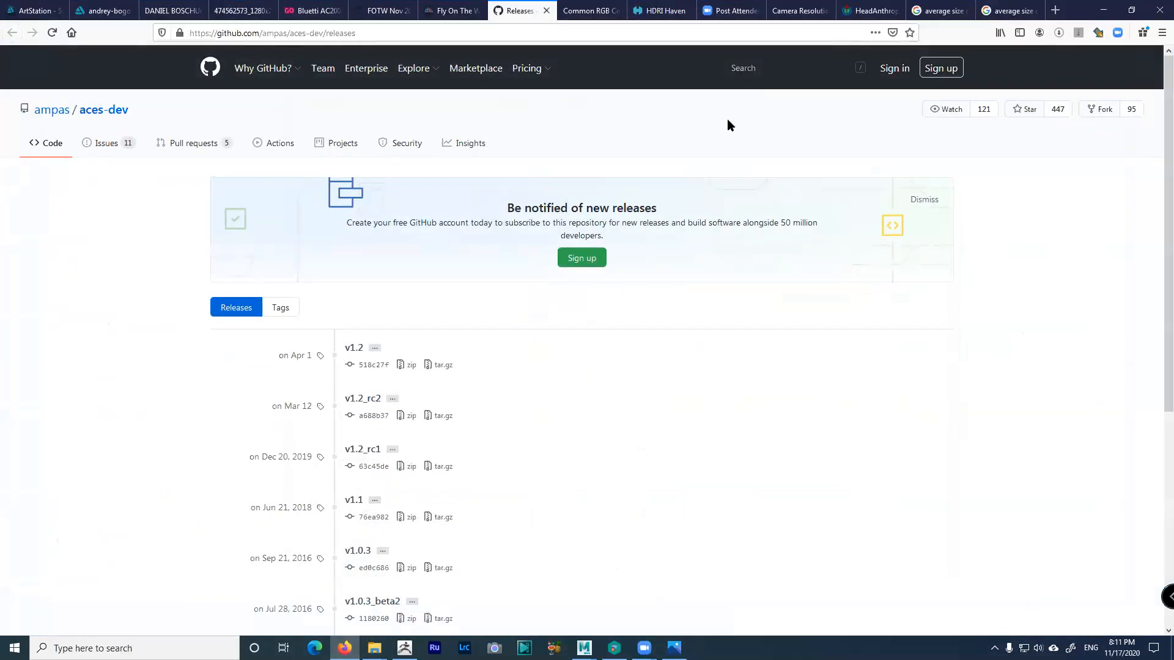
pyautogui.hotkey('ctrl', 'shift', 'Tab')
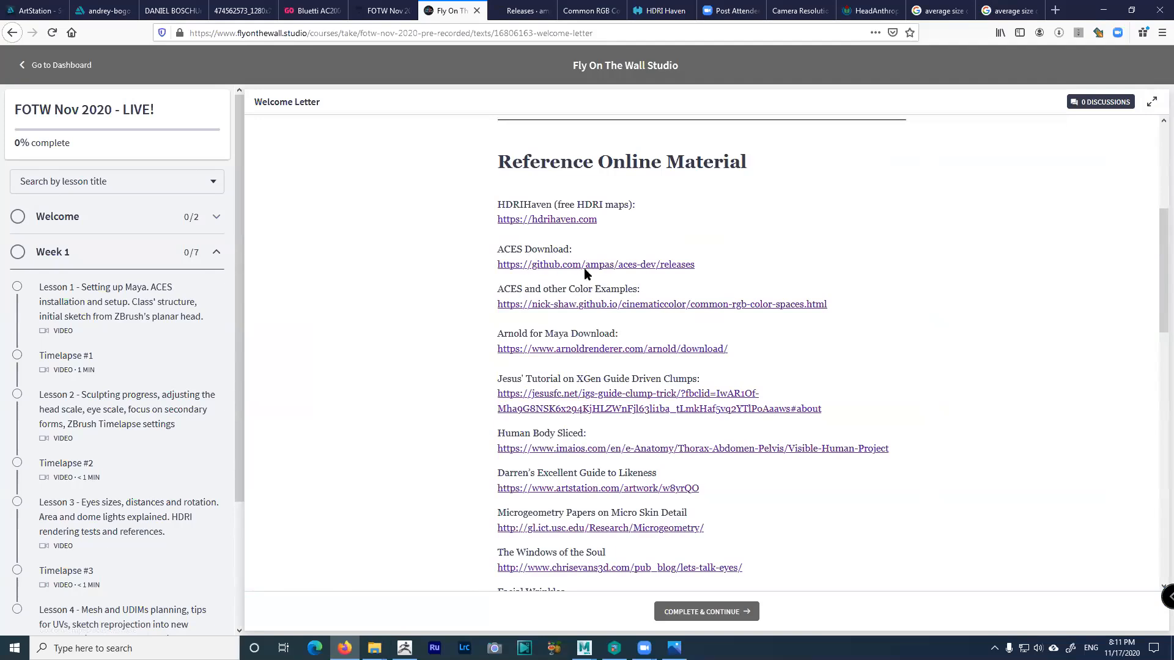
# Switch to the HDRI Haven tab in Firefox
pyautogui.click(656, 13)
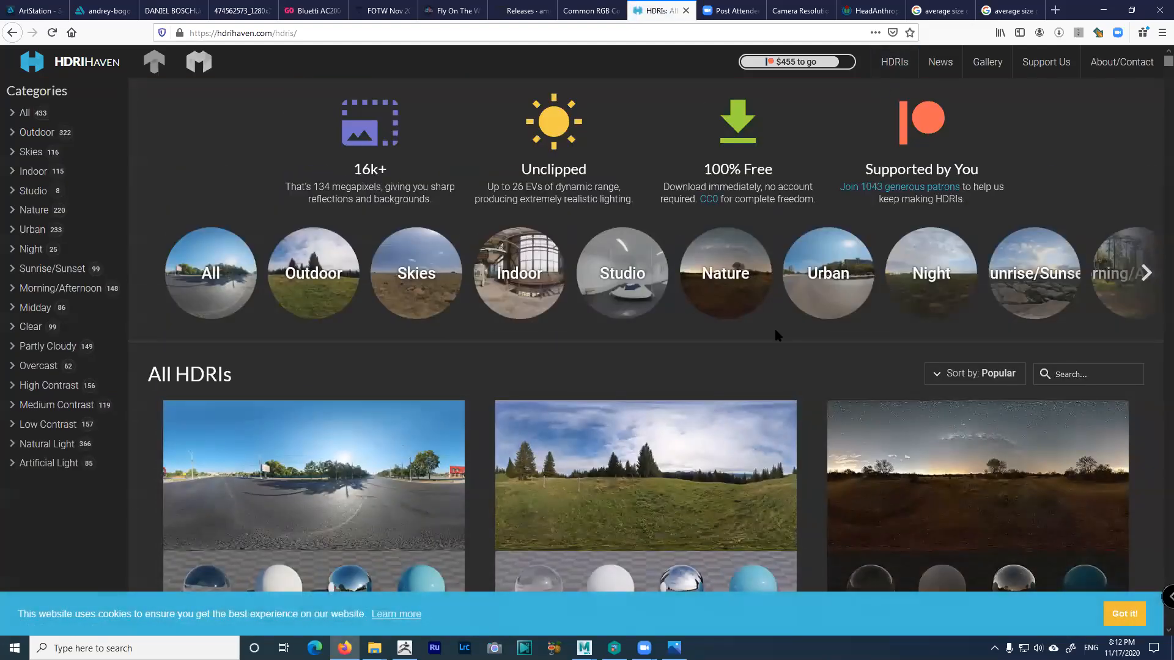
# Filter HDRI Haven to the Studio category and scroll through its studio HDRIs
pyautogui.scroll(-4, 621, 331)
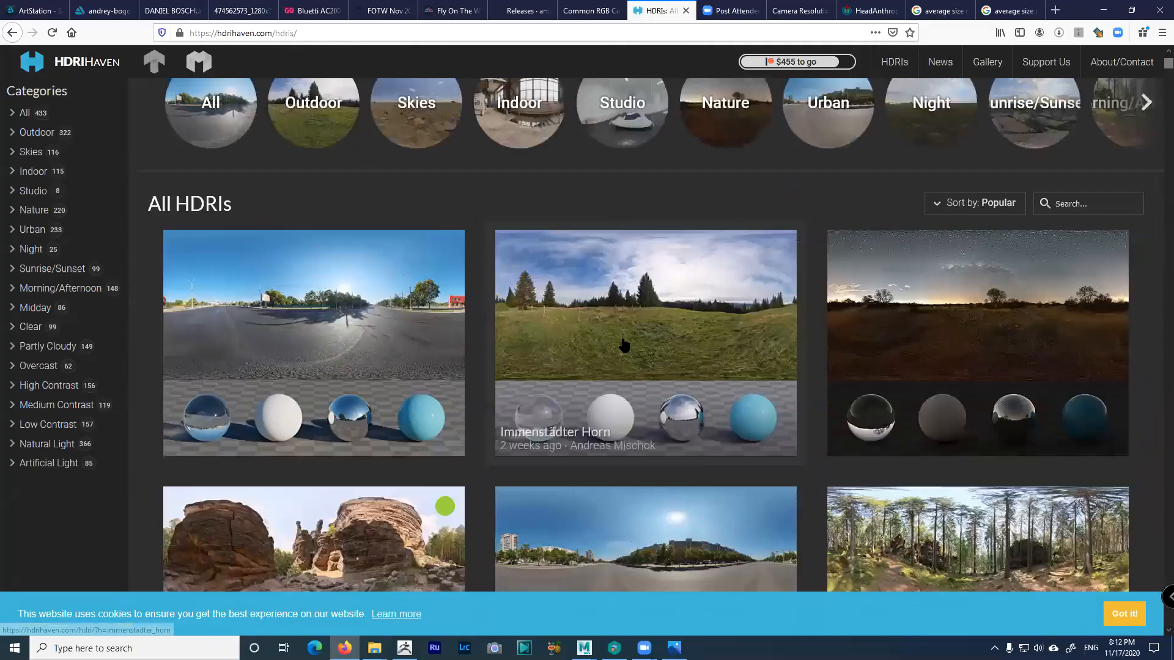
pyautogui.scroll(4, 624, 339)
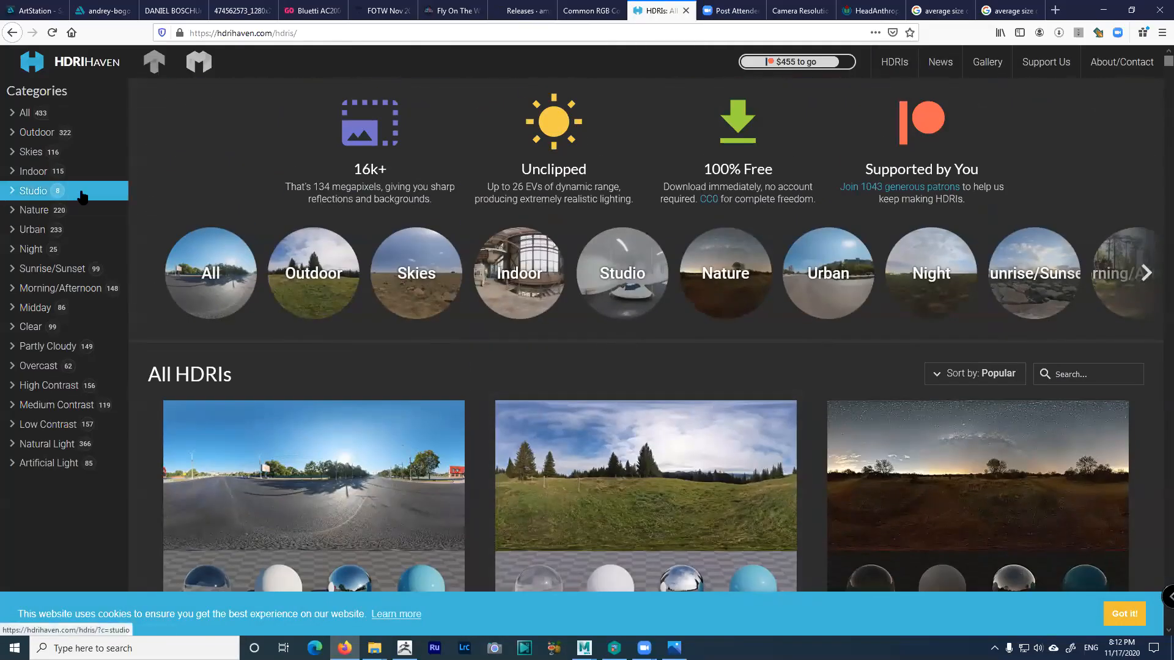
pyautogui.click(42, 194)
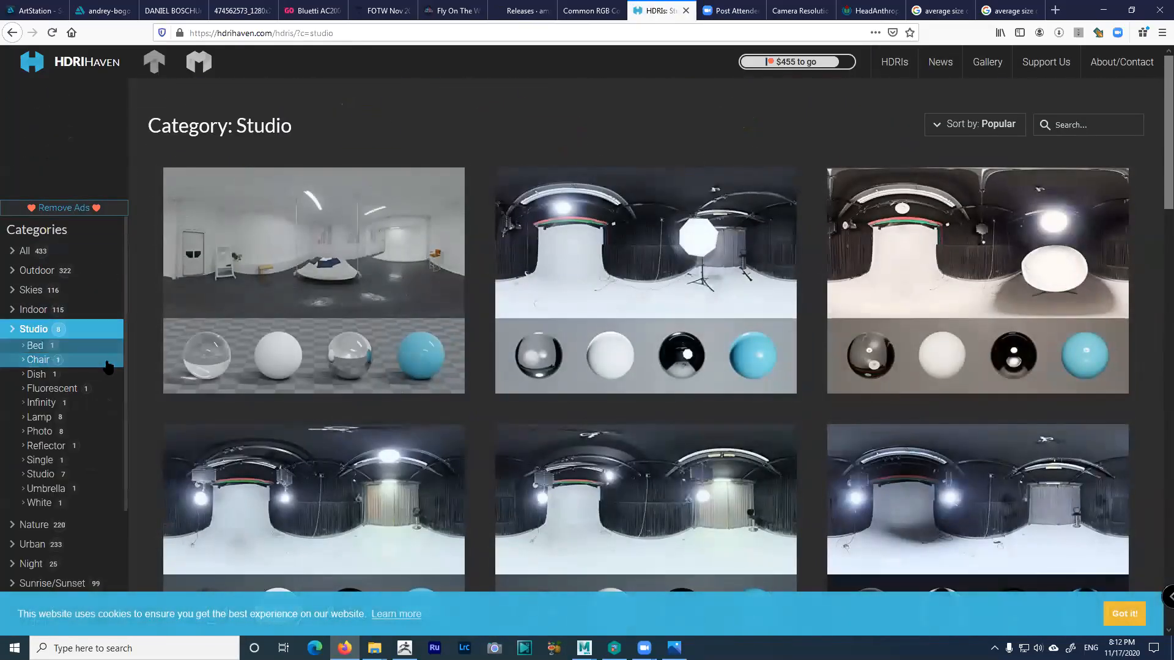
pyautogui.scroll(-3, 73, 305)
pyautogui.scroll(3, 75, 297)
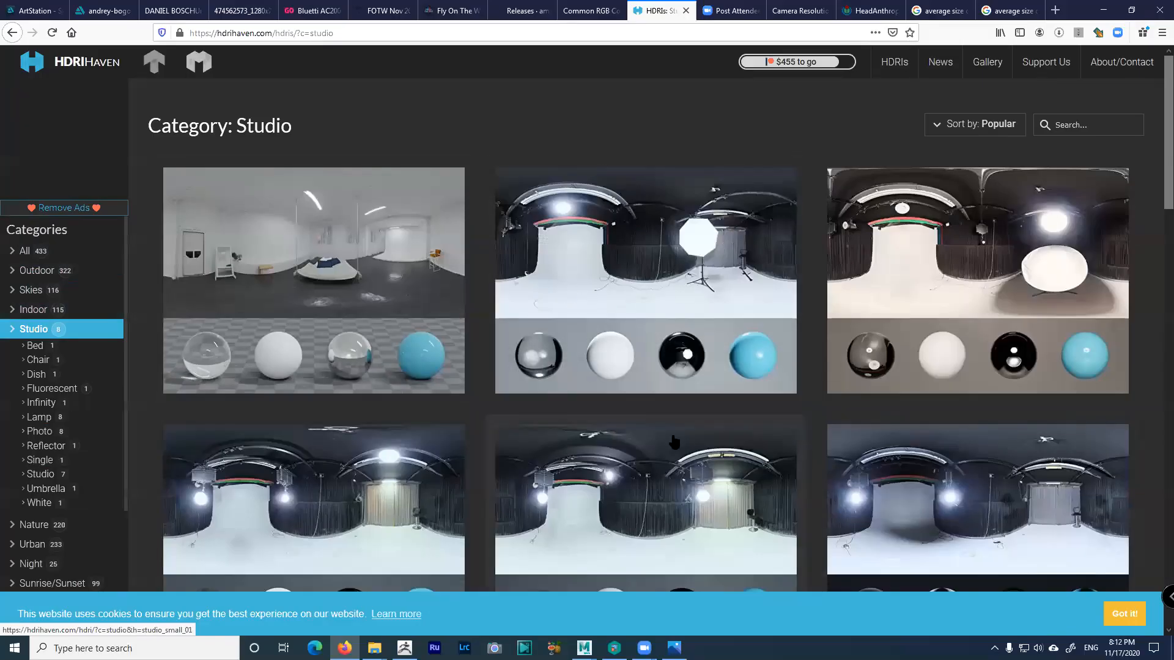
pyautogui.scroll(-3, 824, 298)
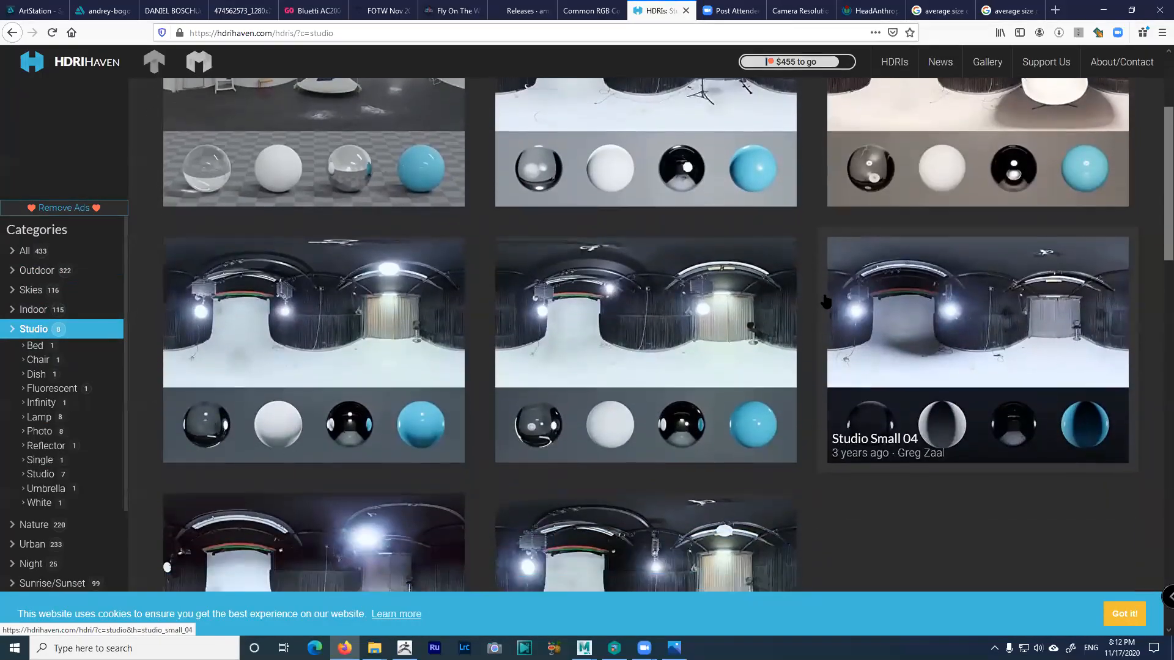
pyautogui.scroll(2, 825, 300)
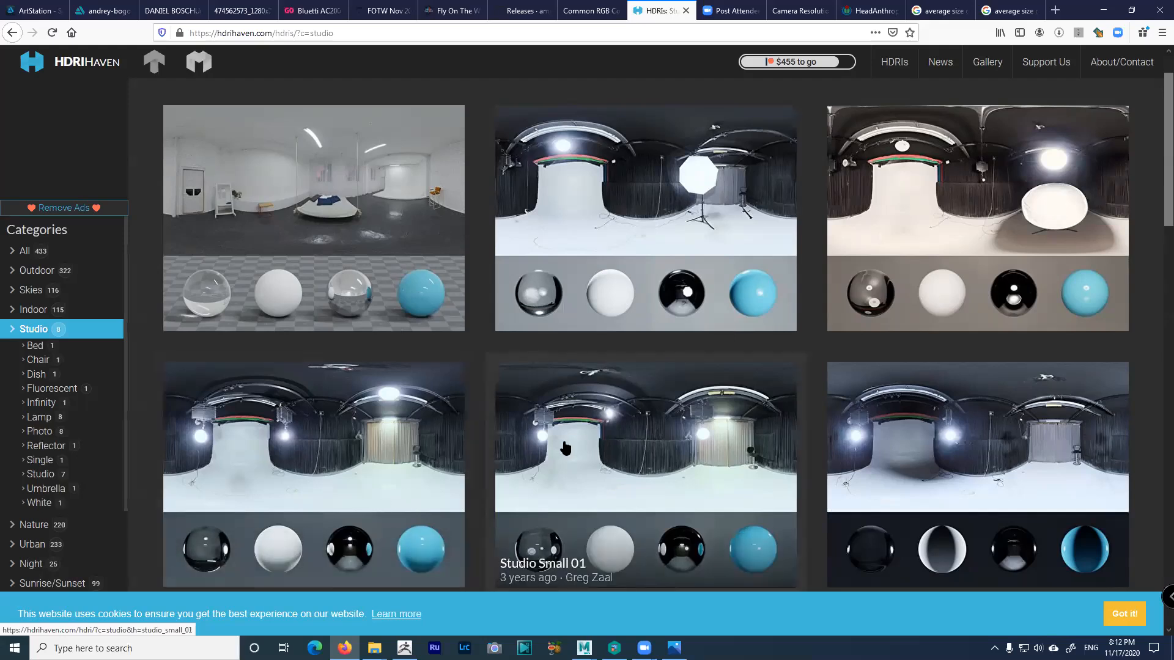
pyautogui.scroll(-2, 566, 449)
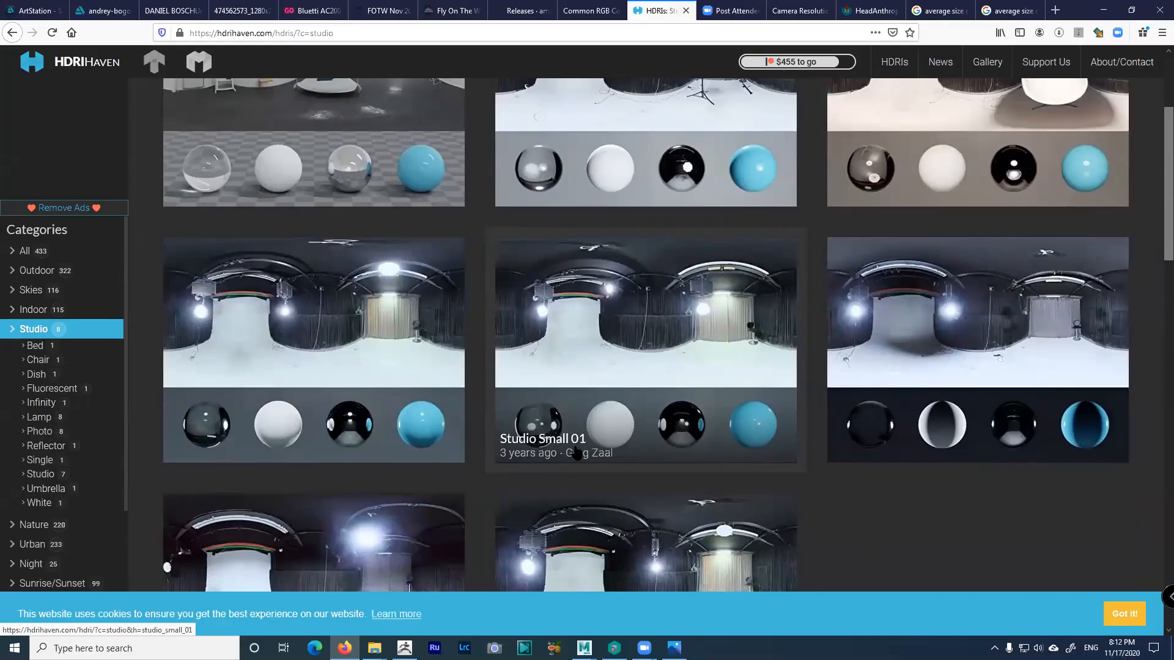
pyautogui.scroll(-2, 578, 440)
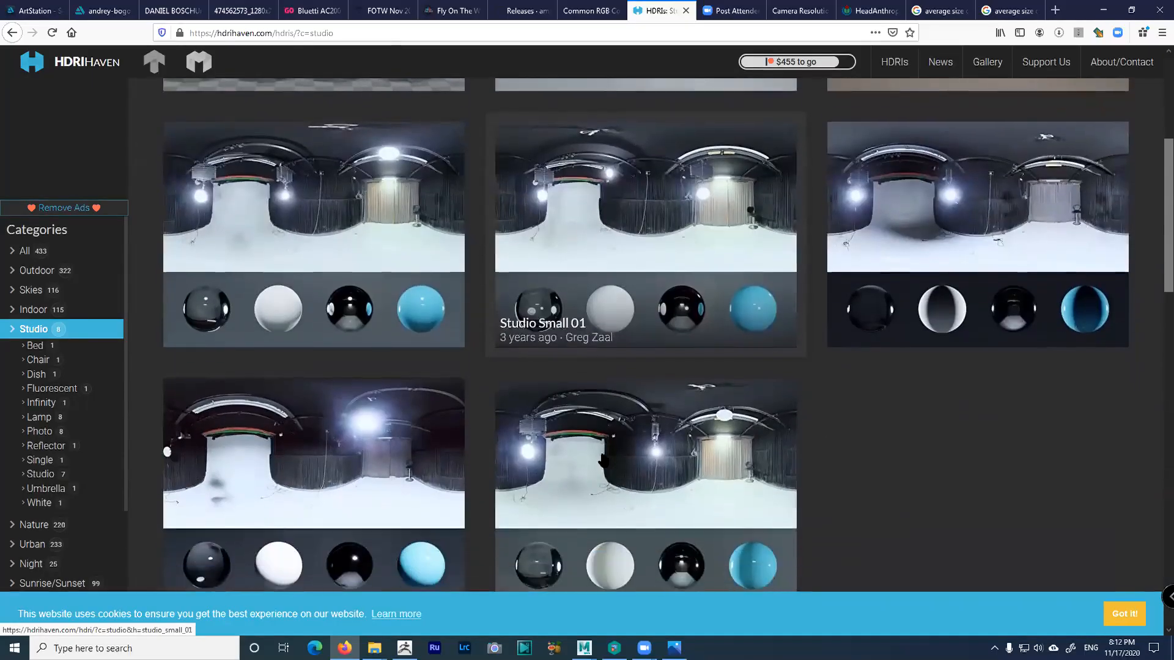
pyautogui.scroll(-1, 605, 389)
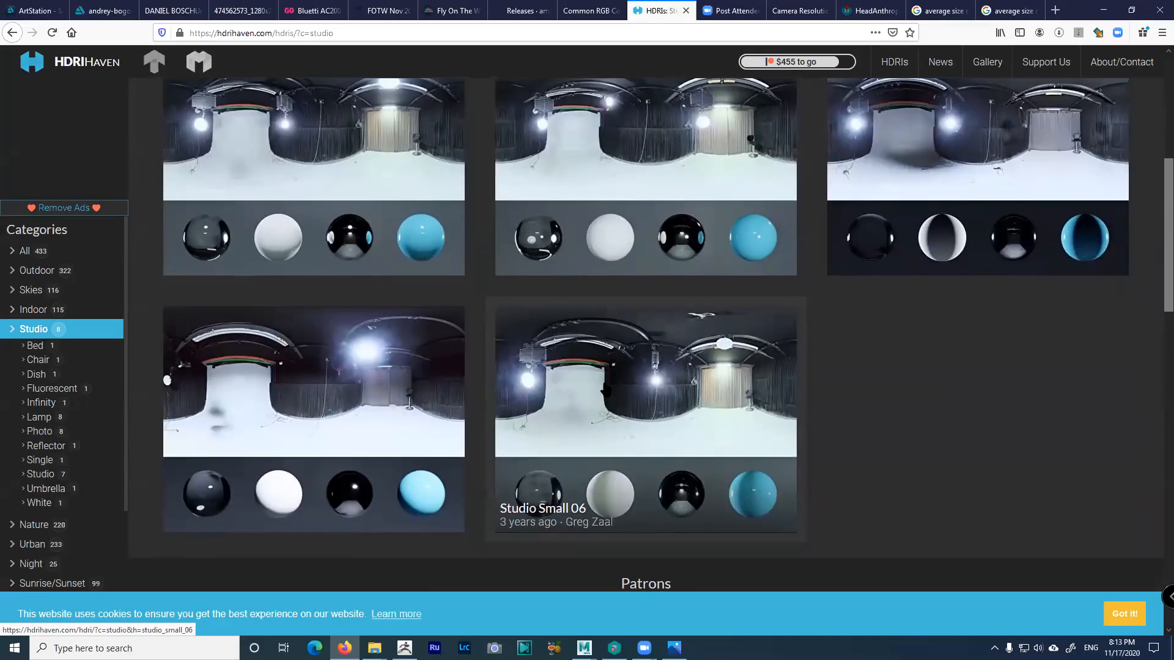
pyautogui.scroll(2, 723, 382)
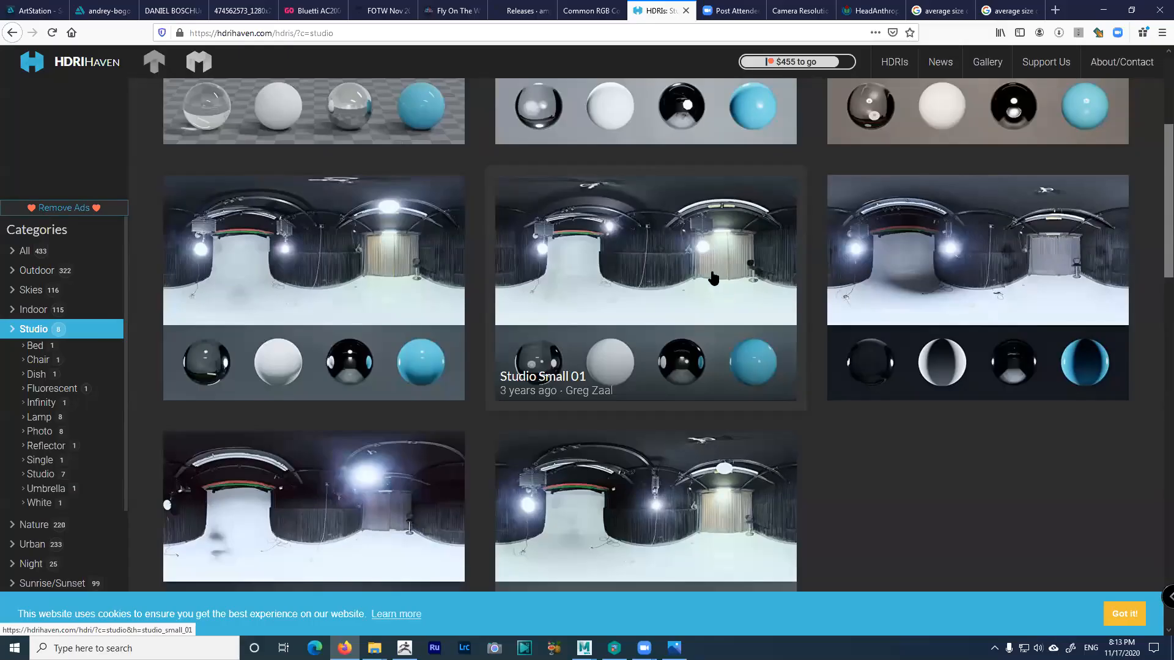
pyautogui.scroll(3, 718, 284)
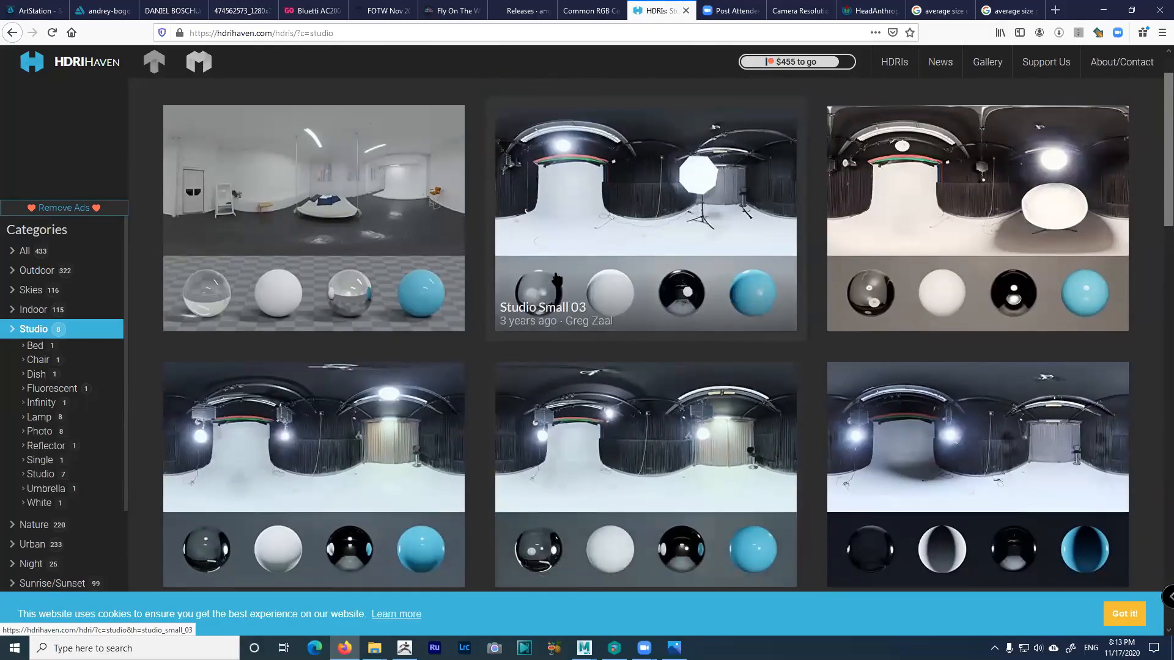
# Reopen the Studio listing, then move on to the Indoor category
pyautogui.click(11, 333)
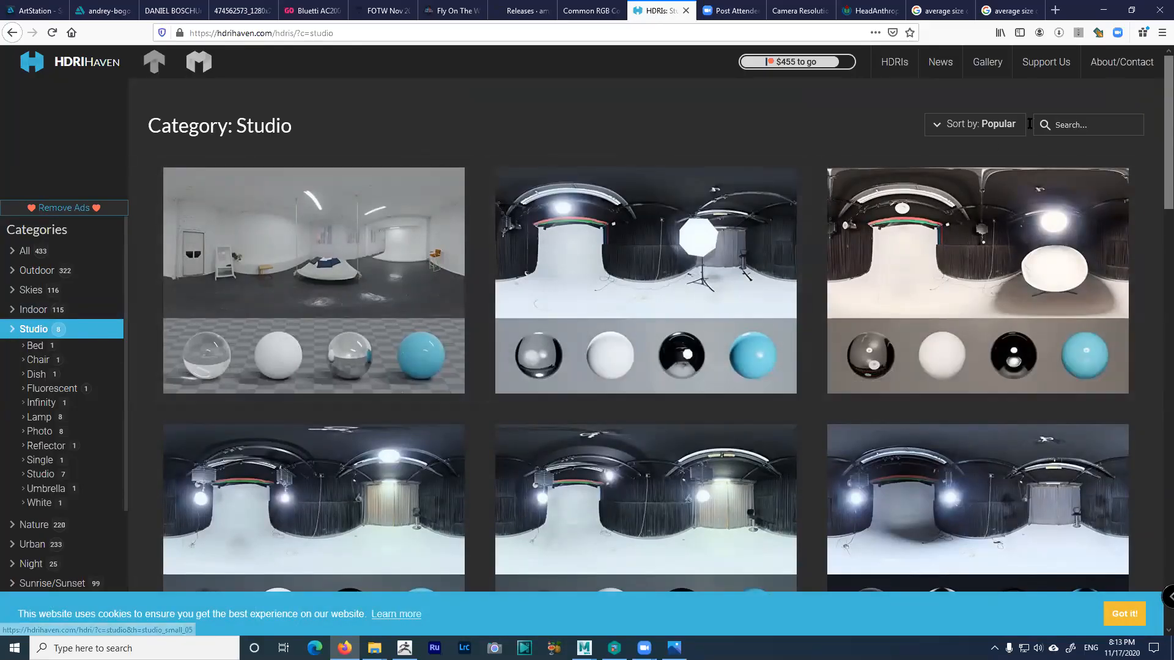
pyautogui.click(1078, 124)
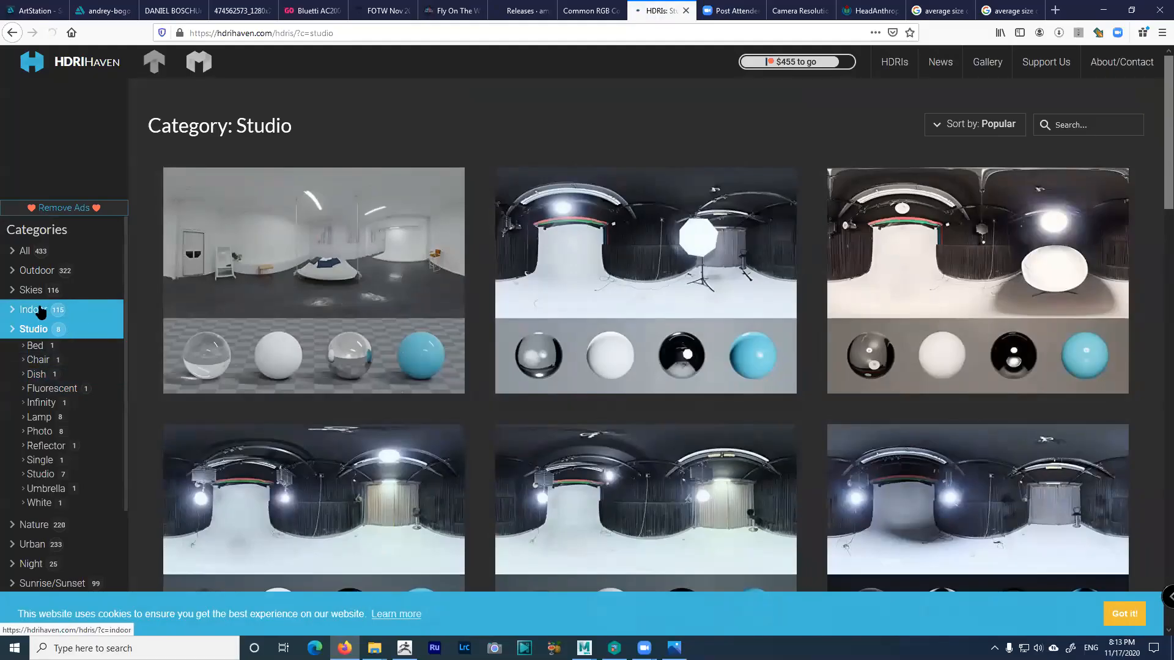
pyautogui.click(40, 311)
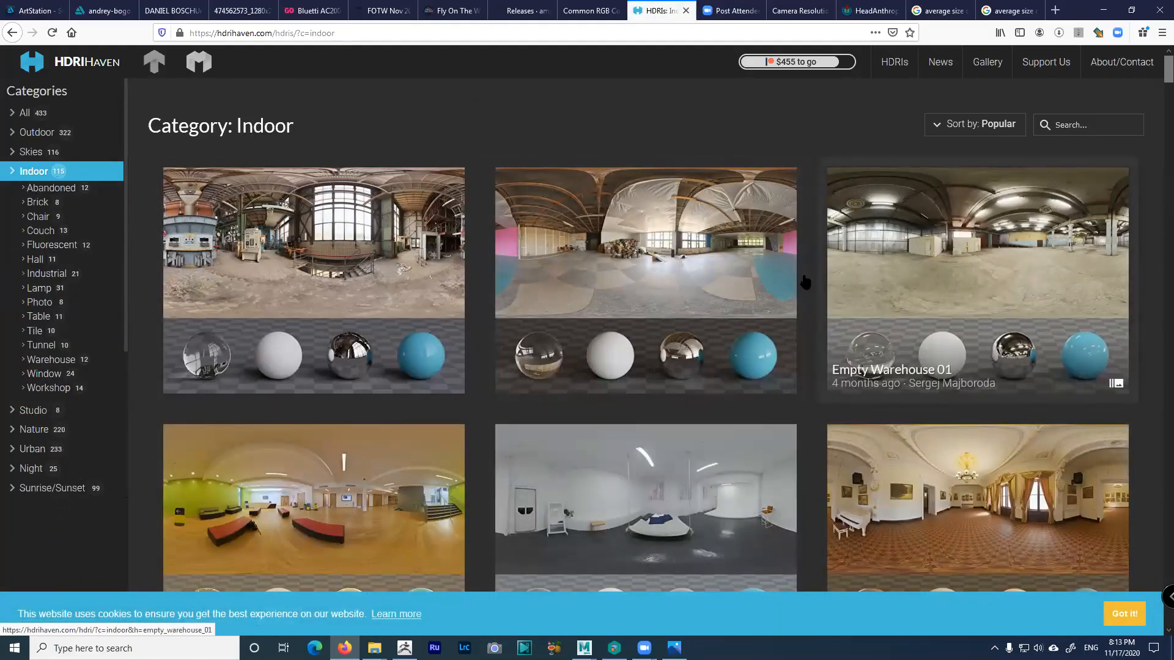
# Scroll down through HDRI Haven's Indoor HDRI thumbnails, then minimize Firefox to reveal the Personal Projects folder
pyautogui.scroll(-3, 754, 314)
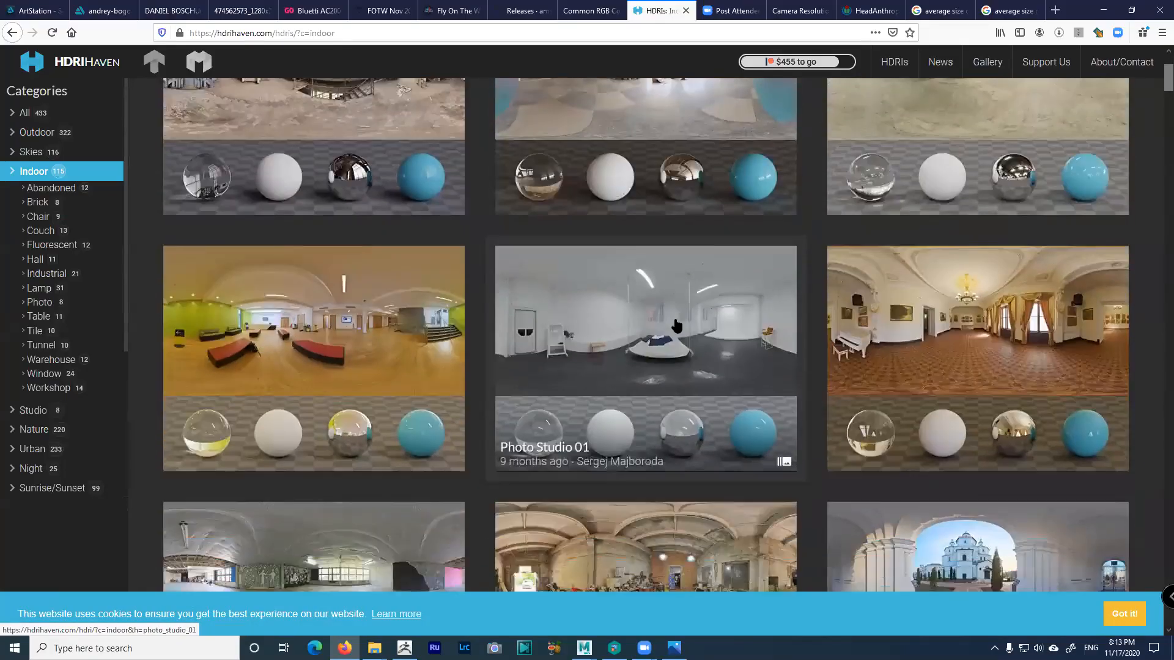
pyautogui.scroll(-2, 677, 326)
pyautogui.scroll(-2, 697, 342)
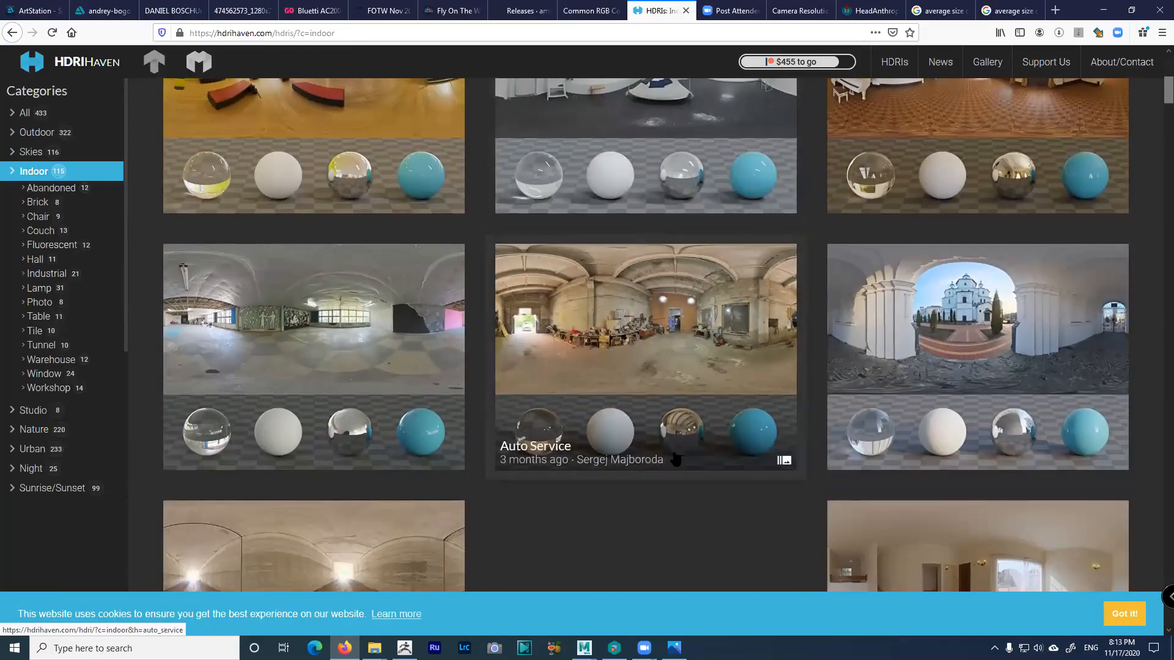
pyautogui.scroll(-4, 655, 467)
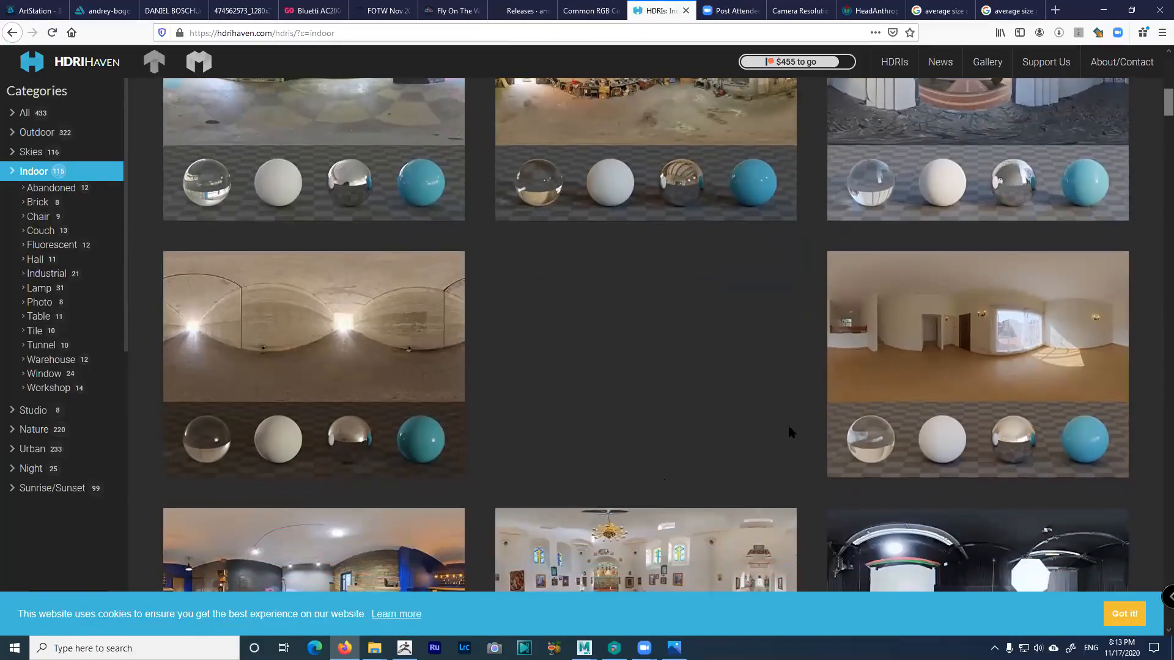
pyautogui.scroll(-1, 786, 408)
pyautogui.scroll(-3, 786, 410)
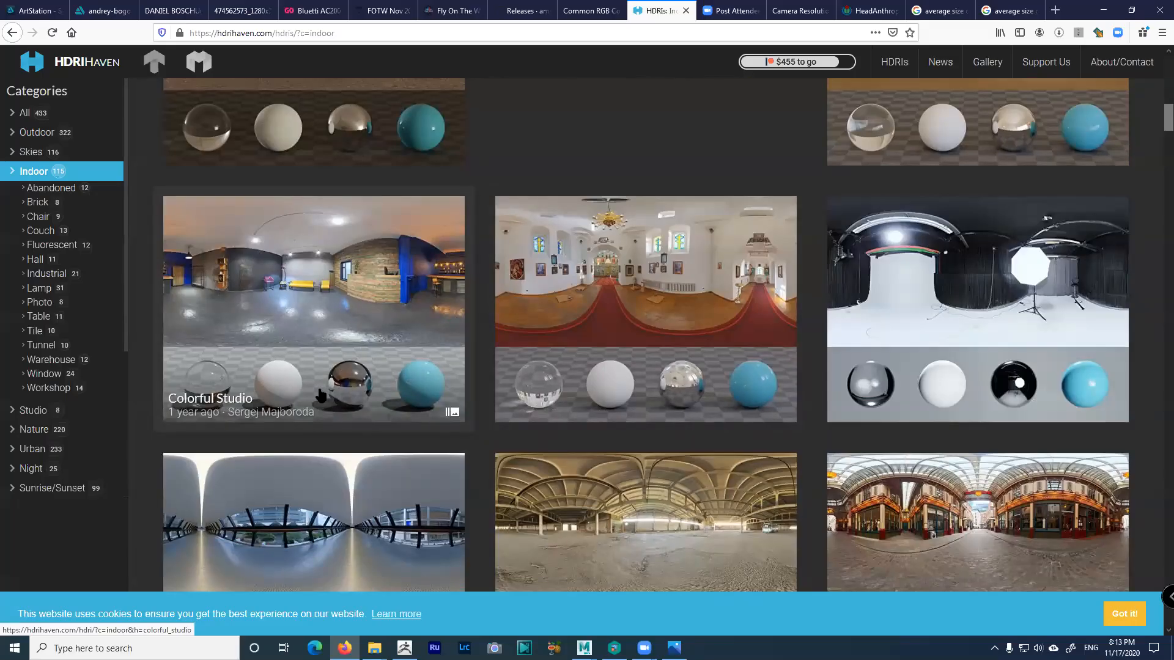
pyautogui.scroll(-2, 445, 336)
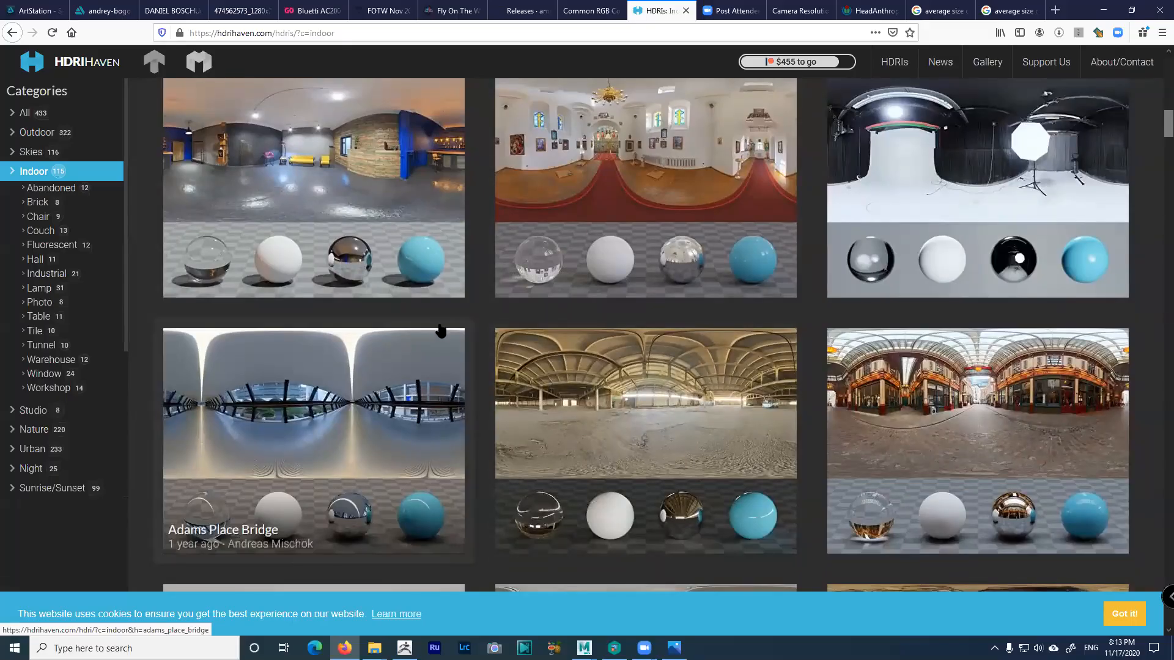
pyautogui.scroll(-3, 791, 309)
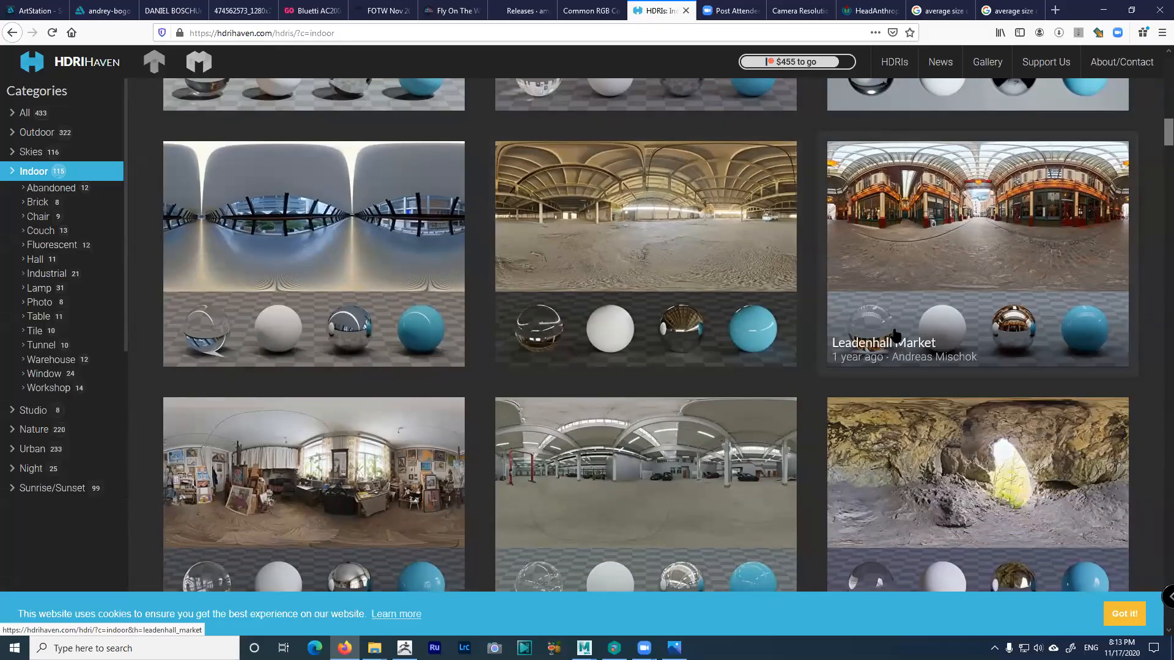
pyautogui.scroll(-2, 850, 262)
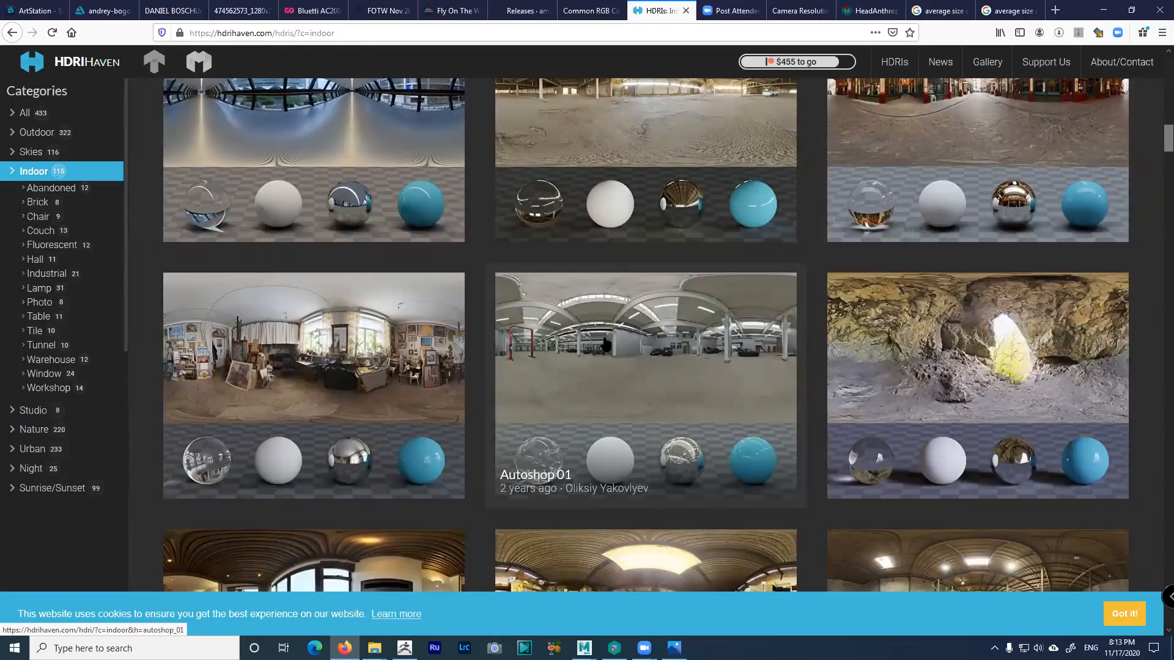
pyautogui.scroll(-5, 613, 334)
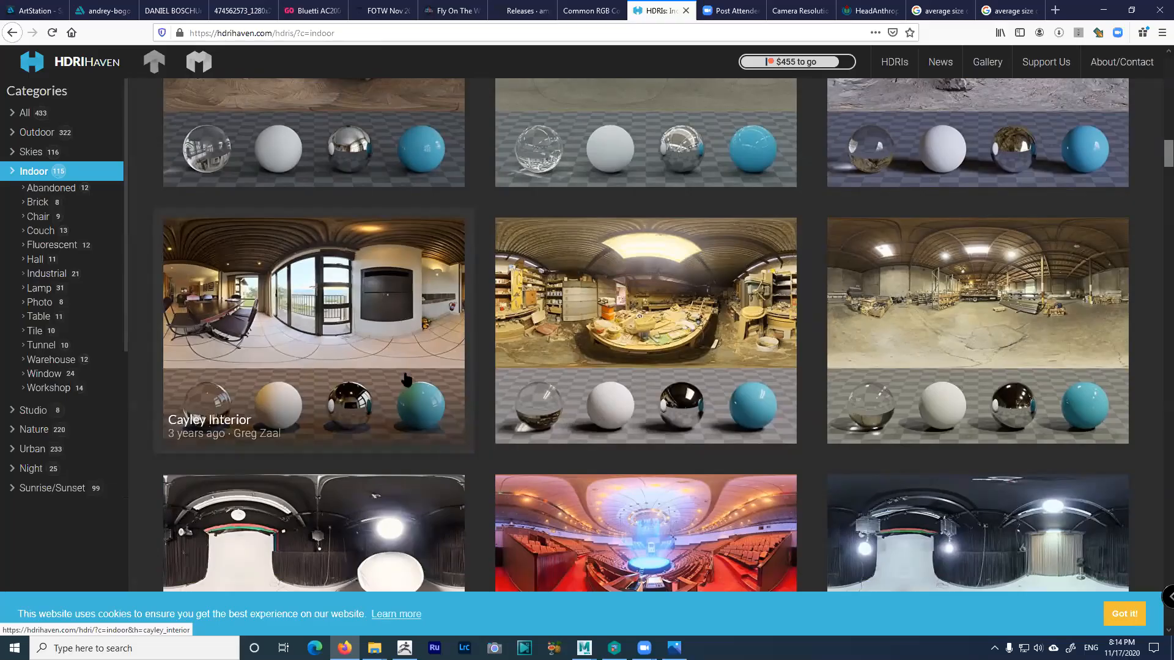
pyautogui.scroll(-3, 575, 375)
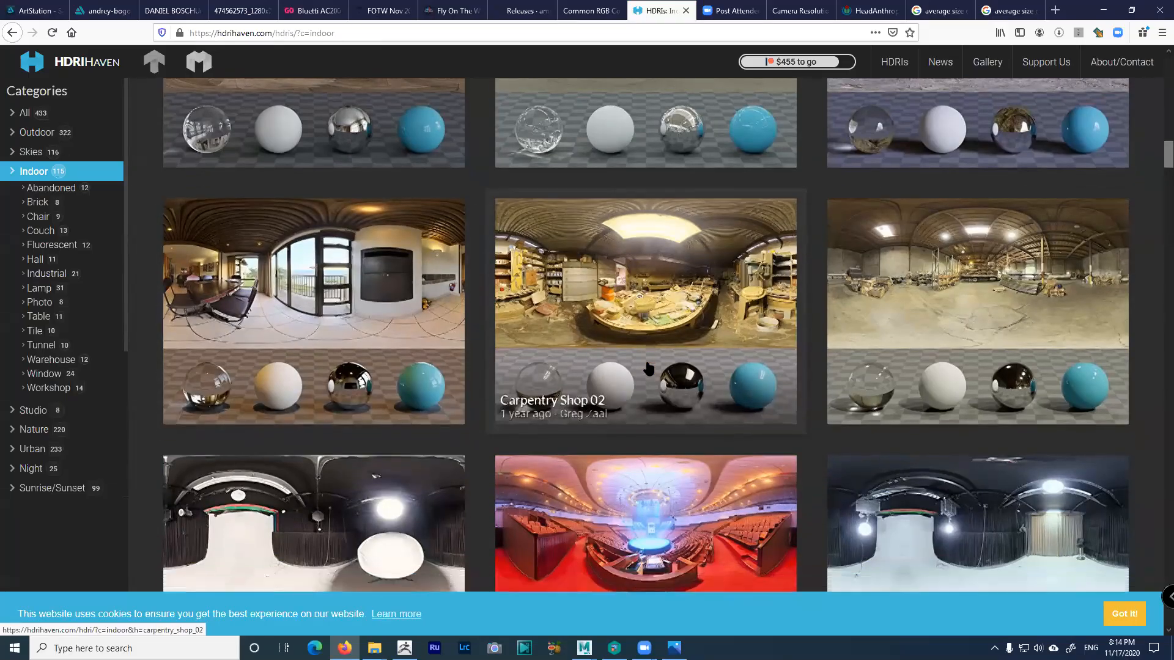
pyautogui.scroll(-1, 653, 369)
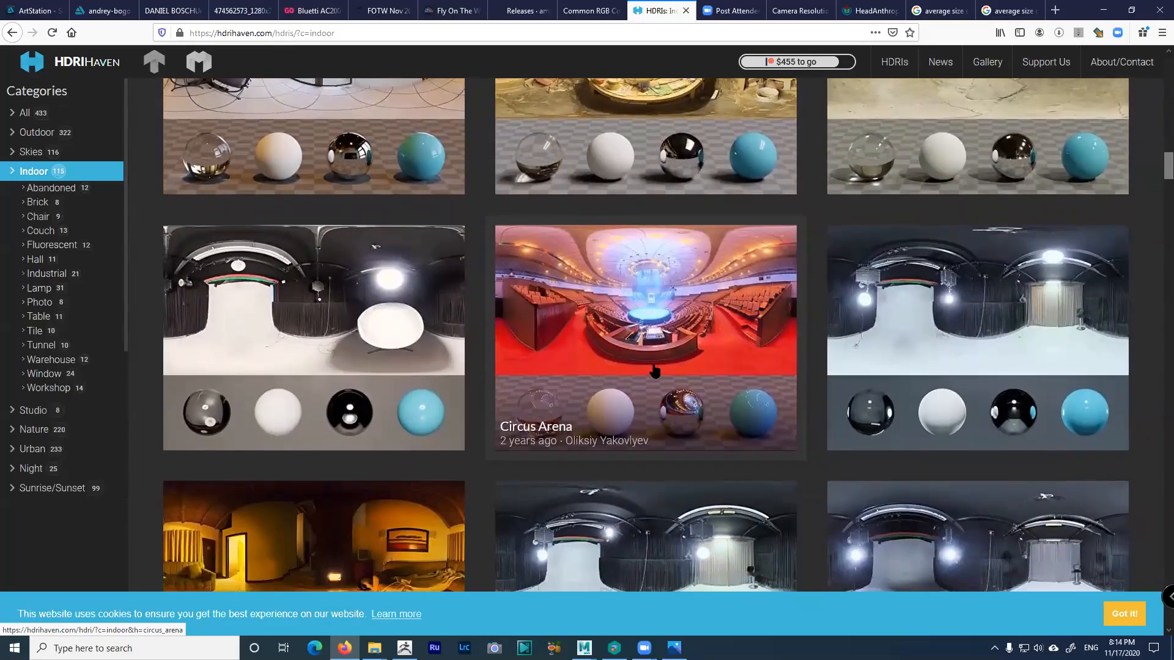
pyautogui.scroll(-3, 654, 370)
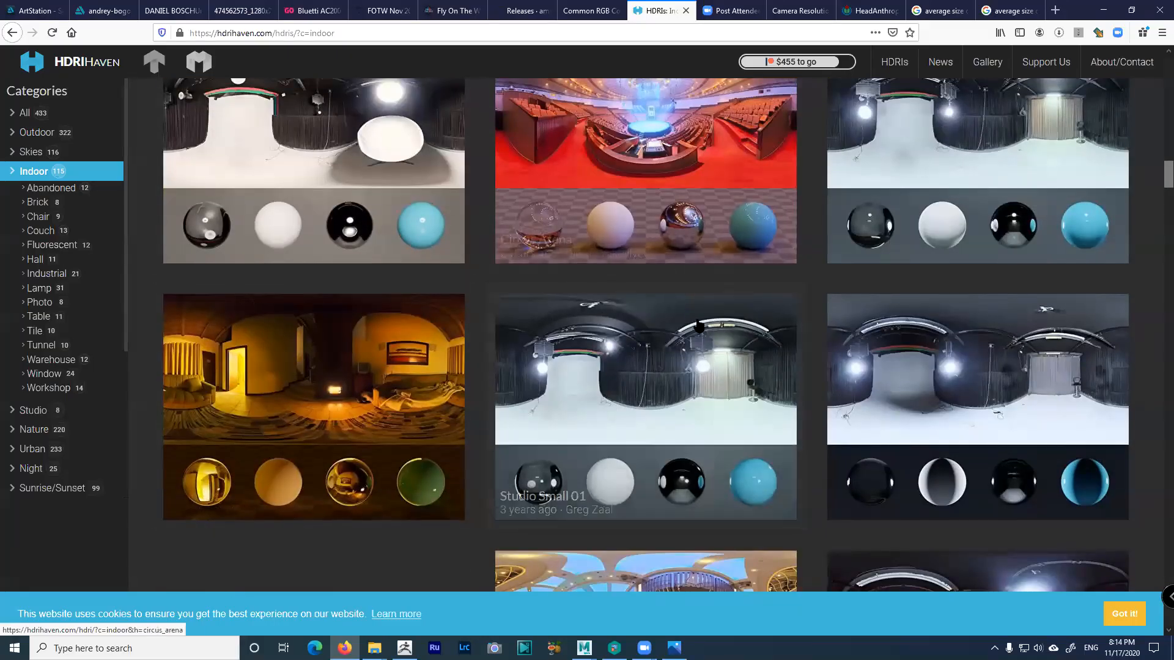
pyautogui.scroll(-3, 673, 333)
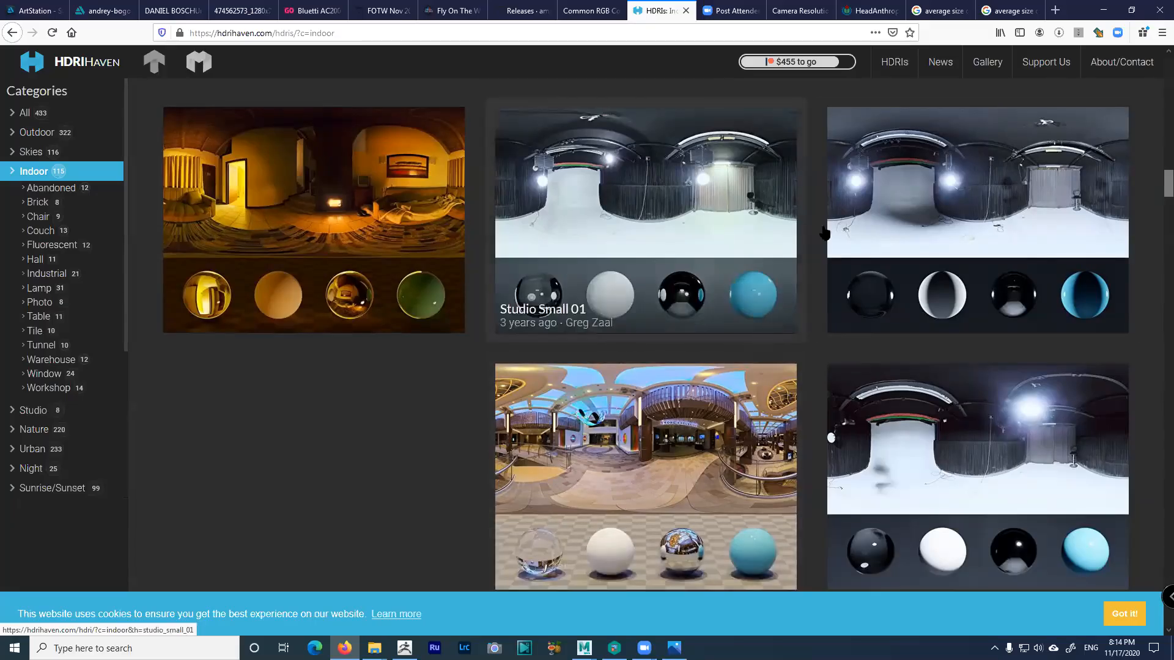
pyautogui.click(1104, 11)
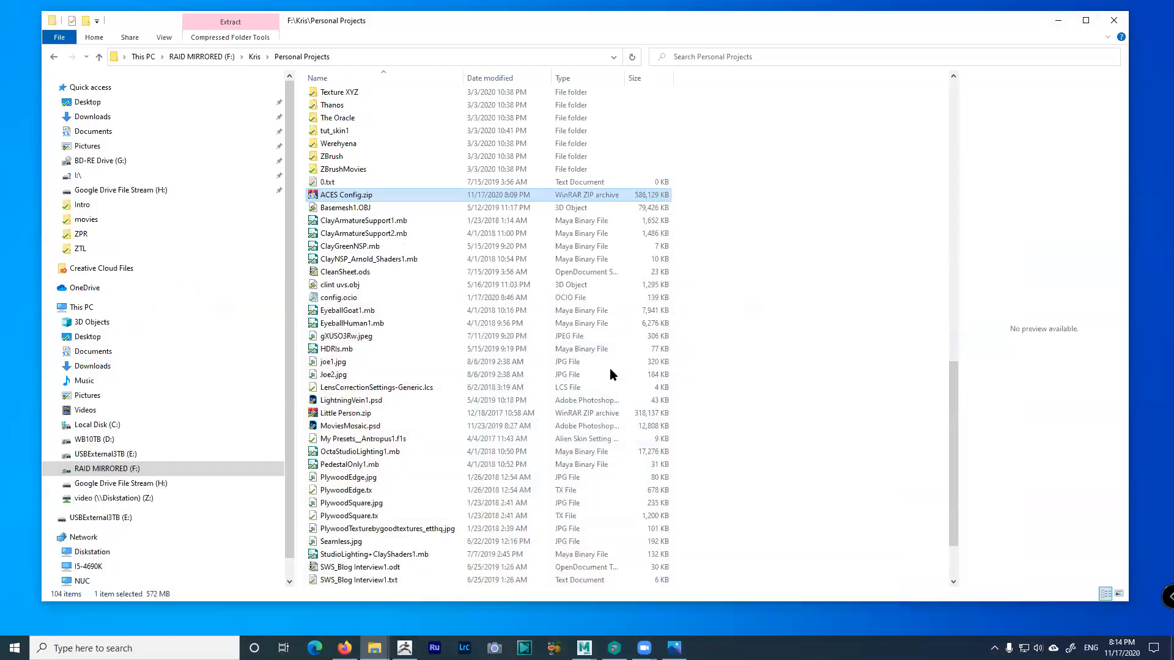
# Switch to Maya and minimize the Arnold RenderView window
pyautogui.click(584, 647)
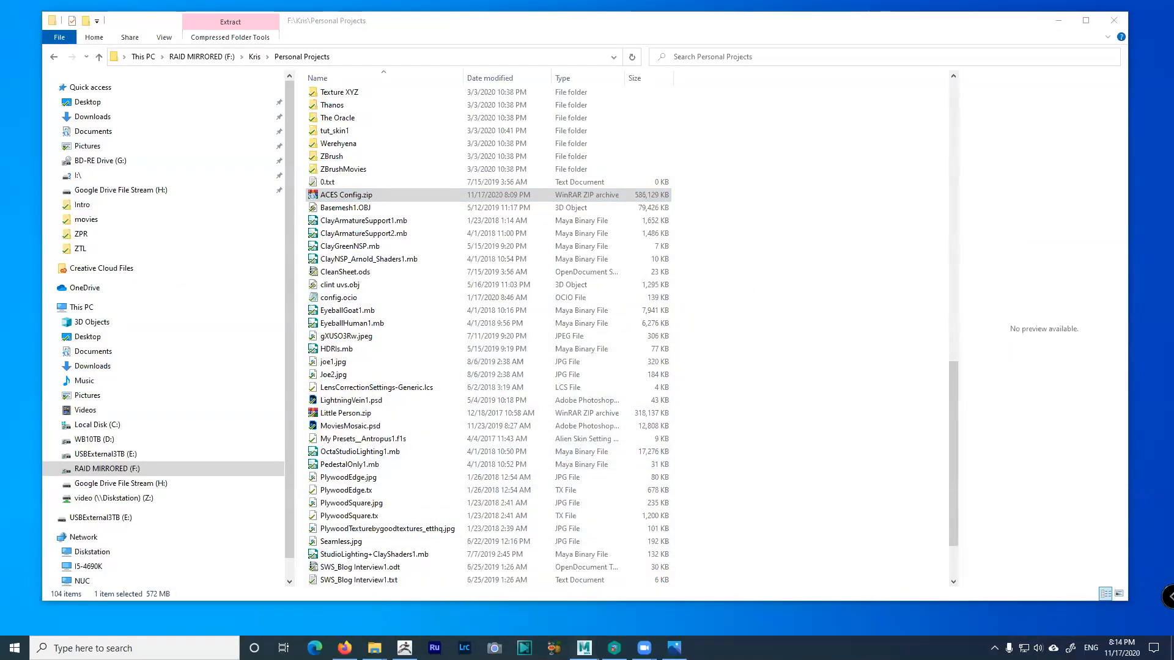
pyautogui.hotkey('alt', 'Tab')
pyautogui.hotkey('alt', 'Tab')
pyautogui.hotkey('alt', 'Tab')
pyautogui.hotkey('alt', 'Tab')
pyautogui.hotkey('alt', 'Tab')
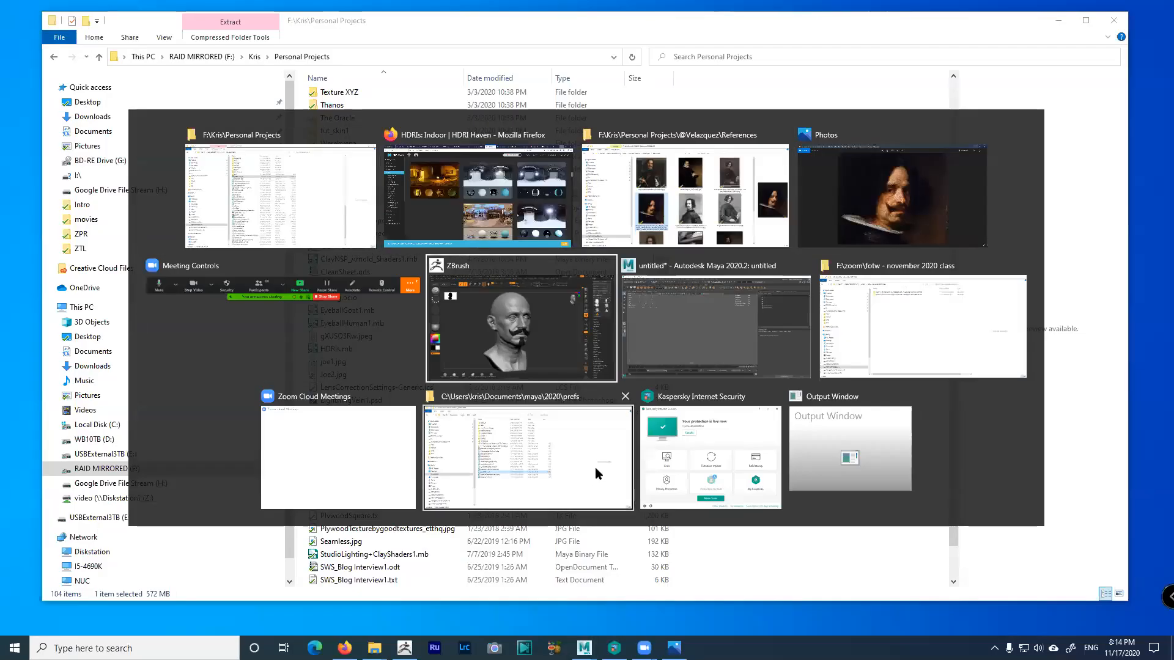
pyautogui.hotkey('alt', 'Tab')
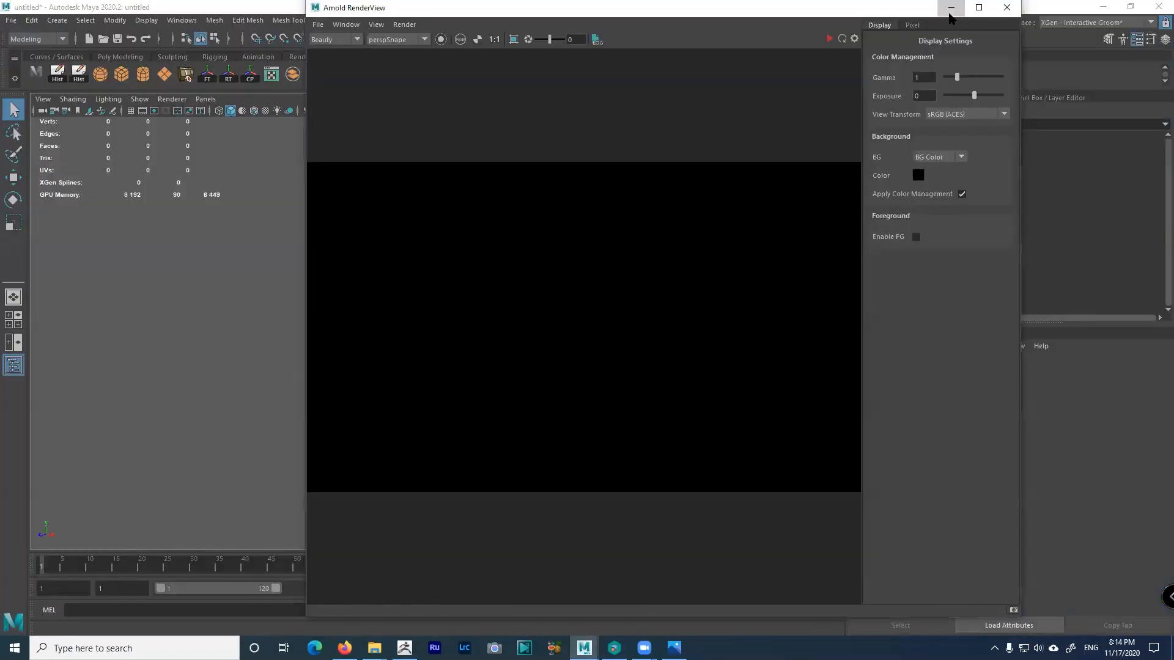
pyautogui.click(951, 8)
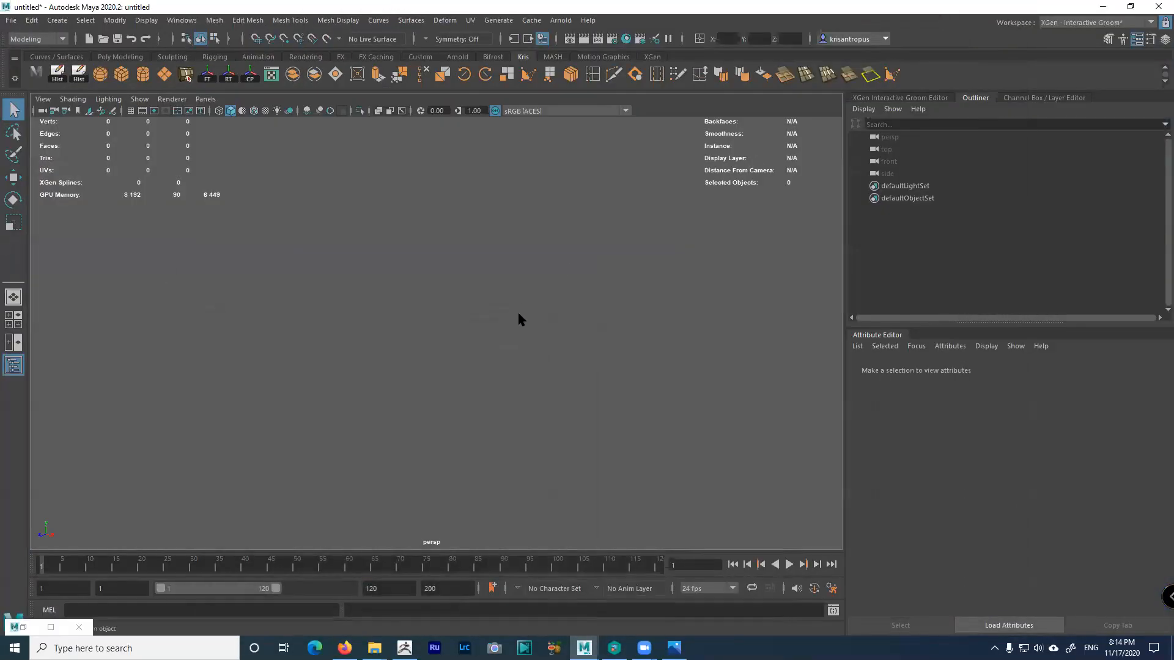
# Use File > Open Scene to choose Basemesh_Temp1.mb from the scenes folder
pyautogui.click(11, 20)
pyautogui.click(28, 42)
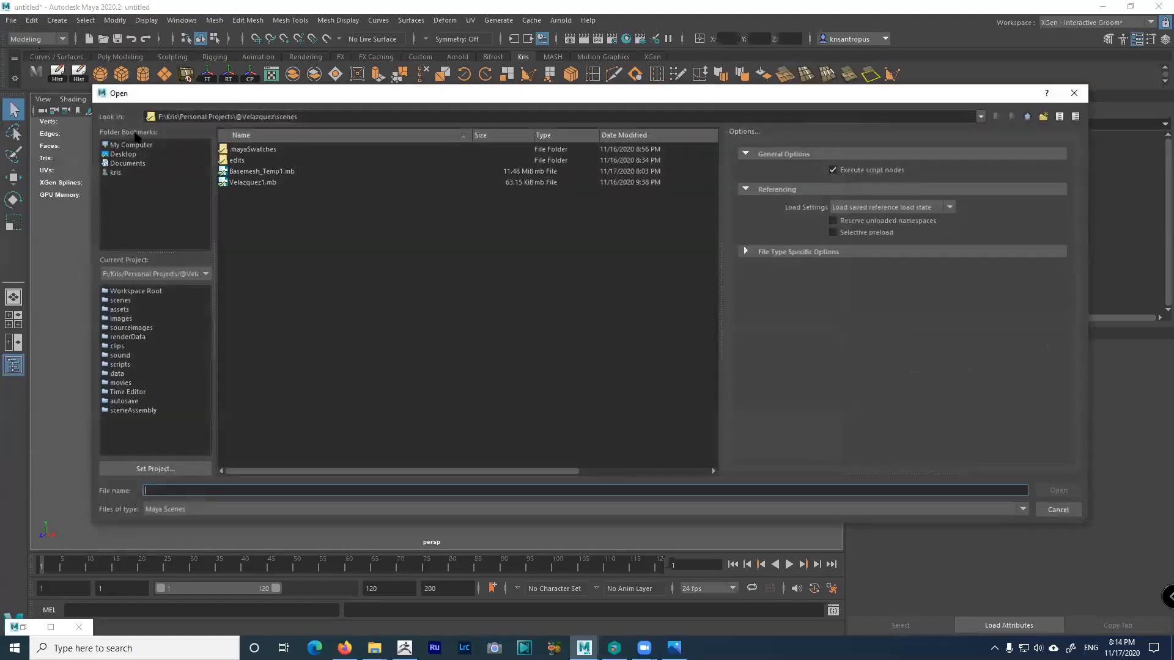
pyautogui.click(259, 174)
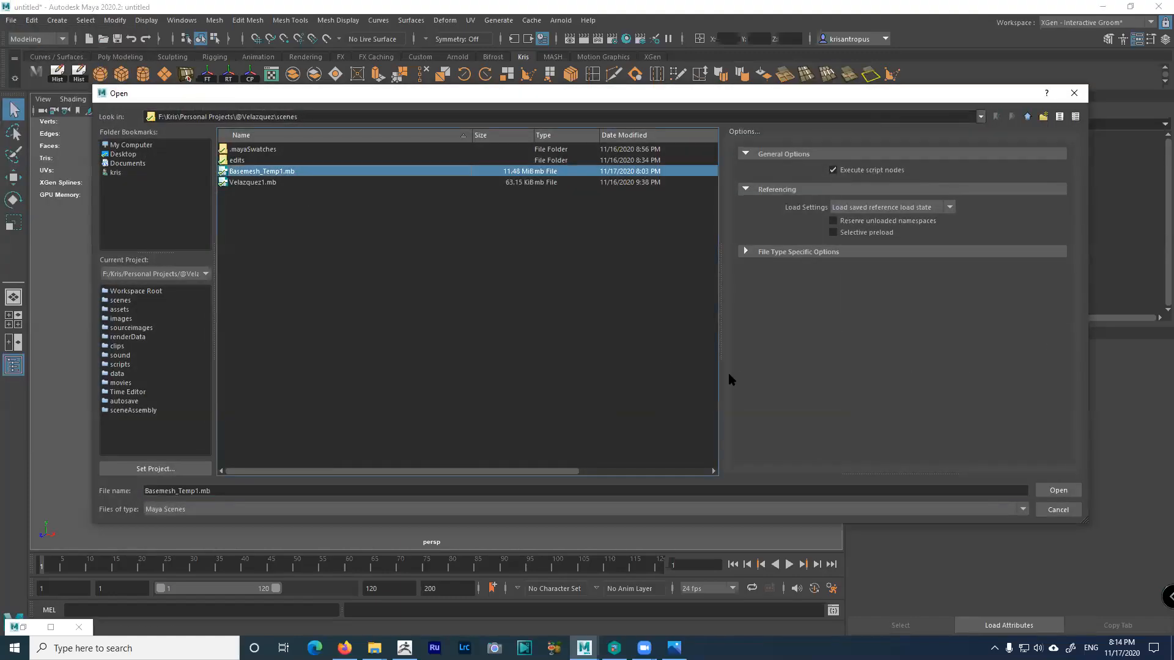
pyautogui.click(1055, 491)
# Open Basemesh_Temp1.mb without saving, enable Wireframe on Shaded, and orbit around the head bust
pyautogui.click(591, 327)
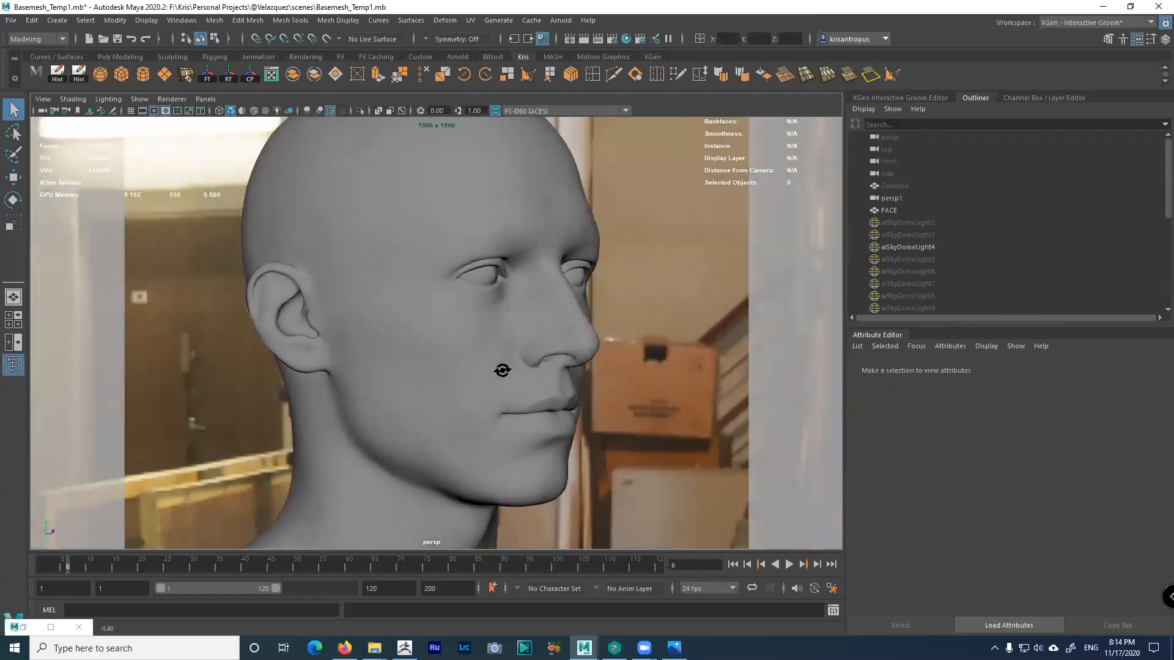
pyautogui.click(254, 110)
pyautogui.moveTo(458, 319)
pyautogui.keyDown('alt'); pyautogui.mouseDown()
pyautogui.moveTo(406, 319)
pyautogui.moveTo(463, 372)
pyautogui.mouseUp(); pyautogui.keyUp('alt')
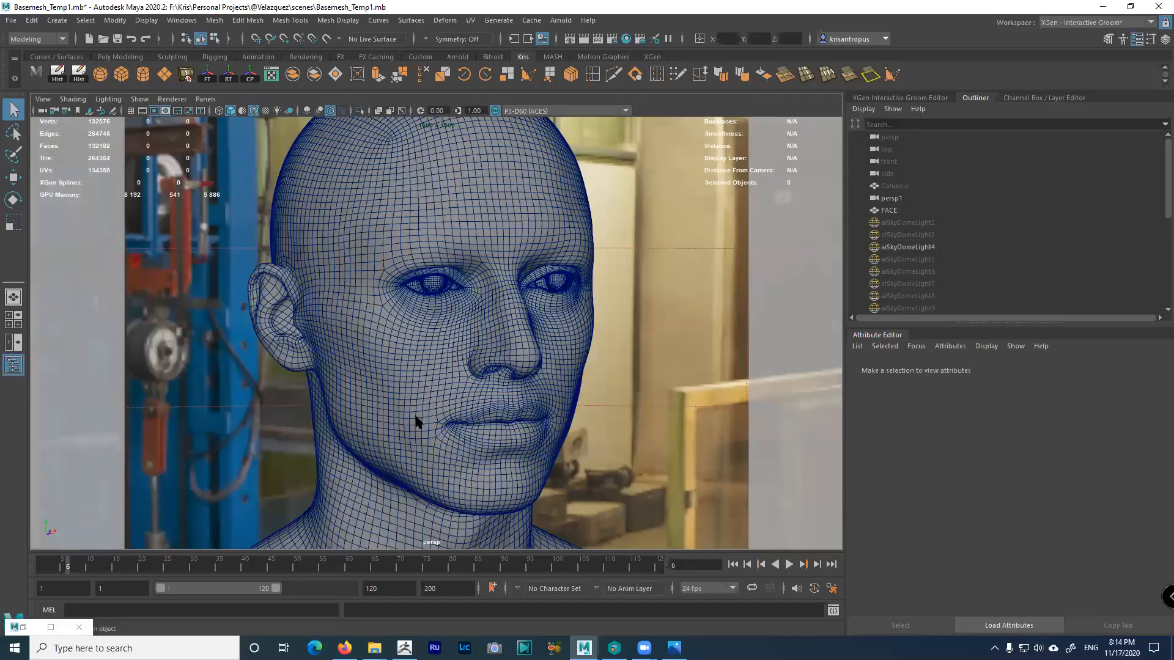
pyautogui.keyDown('alt'); pyautogui.moveTo(474, 407); pyautogui.dragTo(415, 323); pyautogui.keyUp('alt')
pyautogui.keyDown('alt'); pyautogui.moveTo(445, 414); pyautogui.dragTo(517, 402); pyautogui.keyUp('alt')
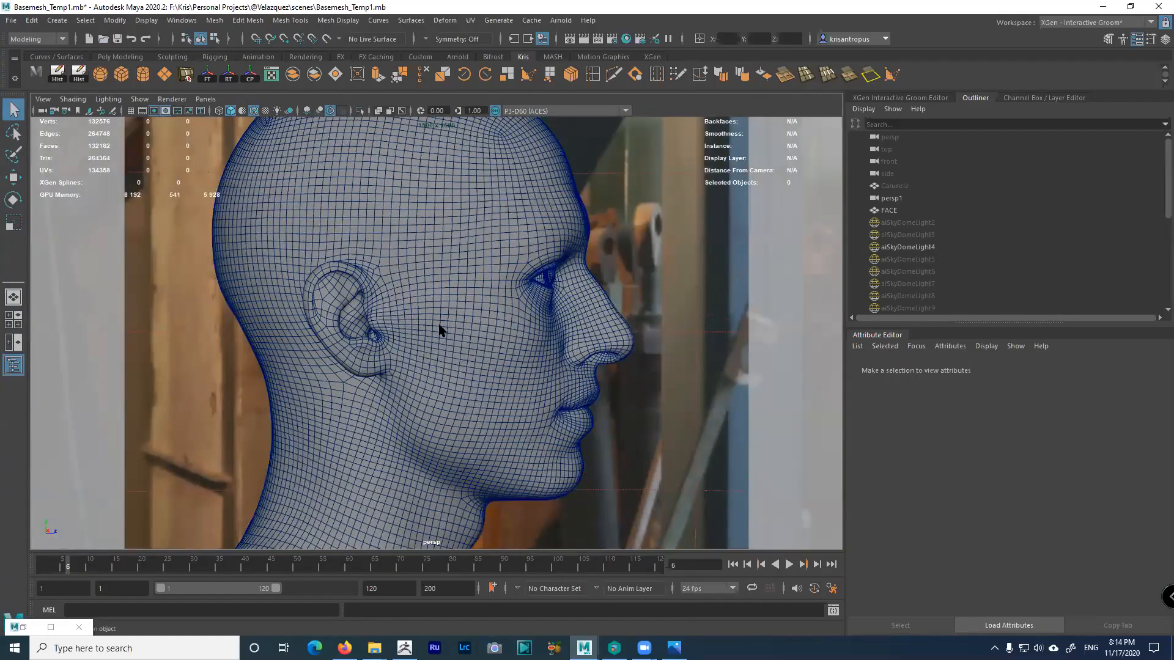
pyautogui.keyDown('alt'); pyautogui.moveTo(426, 235); pyautogui.dragTo(430, 300); pyautogui.keyUp('alt')
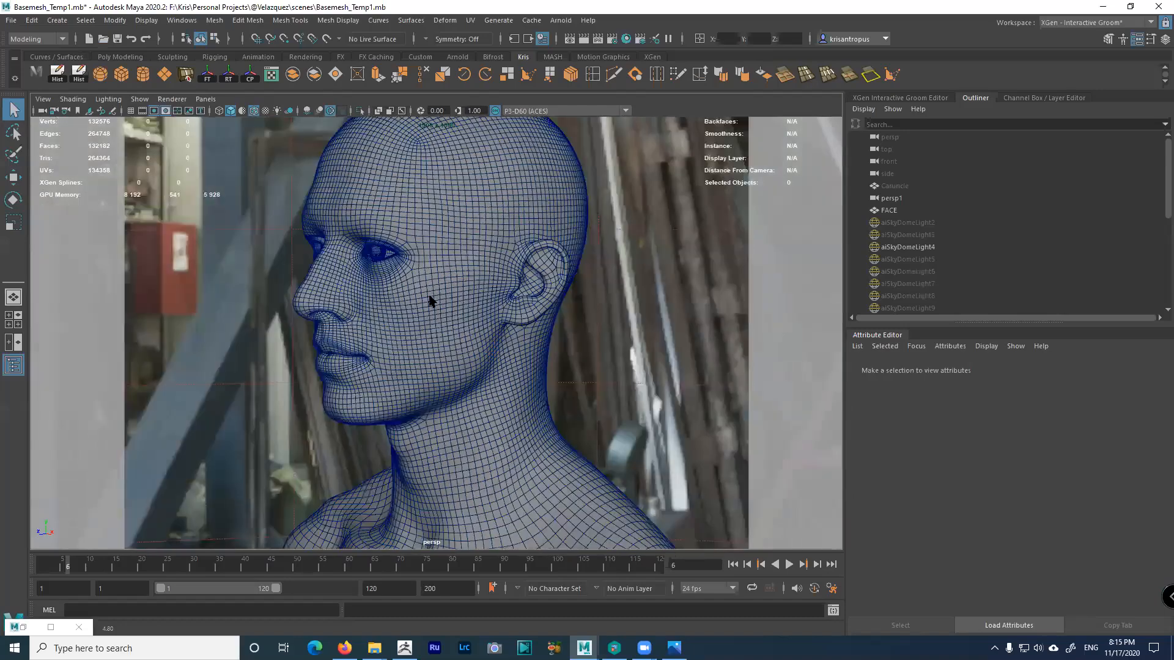
pyautogui.scroll(-2, 431, 352)
pyautogui.keyDown('alt'); pyautogui.moveTo(431, 351); pyautogui.dragTo(521, 357); pyautogui.keyUp('alt')
pyautogui.scroll(-2, 519, 353)
pyautogui.keyDown('alt'); pyautogui.moveTo(422, 318); pyautogui.dragTo(422, 405); pyautogui.keyUp('alt')
# Zoom in past the nose to frame the inner corner of the eye
pyautogui.keyDown('alt'); pyautogui.moveTo(422, 405); pyautogui.dragTo(441, 387, button='right'); pyautogui.keyUp('alt')
pyautogui.keyDown('alt'); pyautogui.moveTo(385, 395); pyautogui.dragTo(244, 422); pyautogui.keyUp('alt')
pyautogui.keyDown('alt'); pyautogui.moveTo(312, 449); pyautogui.dragTo(367, 416, button='right'); pyautogui.keyUp('alt')
pyautogui.keyDown('alt'); pyautogui.moveTo(367, 416); pyautogui.dragTo(438, 464); pyautogui.keyUp('alt')
pyautogui.keyDown('alt'); pyautogui.moveTo(438, 464); pyautogui.dragTo(449, 415, button='right'); pyautogui.keyUp('alt')
pyautogui.keyDown('alt'); pyautogui.moveTo(398, 324); pyautogui.dragTo(420, 385, button='middle'); pyautogui.keyUp('alt')
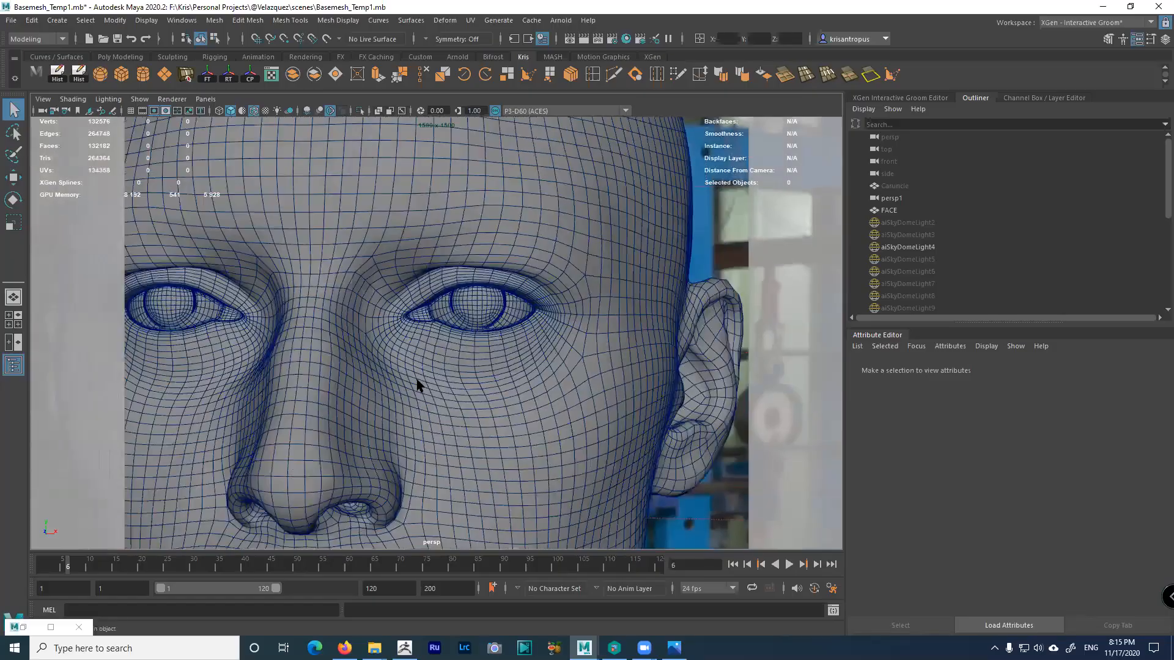
pyautogui.keyDown('alt'); pyautogui.moveTo(419, 386); pyautogui.dragTo(456, 349); pyautogui.keyUp('alt')
pyautogui.keyDown('alt'); pyautogui.moveTo(456, 348); pyautogui.dragTo(486, 343, button='right'); pyautogui.keyUp('alt')
pyautogui.keyDown('alt'); pyautogui.moveTo(486, 343); pyautogui.dragTo(505, 345, button='middle'); pyautogui.keyUp('alt')
pyautogui.keyDown('alt'); pyautogui.moveTo(505, 345); pyautogui.dragTo(382, 359); pyautogui.keyUp('alt')
pyautogui.keyDown('alt'); pyautogui.moveTo(383, 359); pyautogui.dragTo(430, 390, button='right'); pyautogui.keyUp('alt')
pyautogui.keyDown('alt'); pyautogui.moveTo(430, 390); pyautogui.dragTo(432, 401); pyautogui.keyUp('alt')
pyautogui.keyDown('alt'); pyautogui.moveTo(432, 401); pyautogui.dragTo(458, 422, button='right'); pyautogui.keyUp('alt')
pyautogui.keyDown('alt'); pyautogui.moveTo(458, 422); pyautogui.dragTo(269, 484); pyautogui.keyUp('alt')
# Select the FACE mesh and orbit around the eye corner to see the eyeball
pyautogui.click(270, 488)
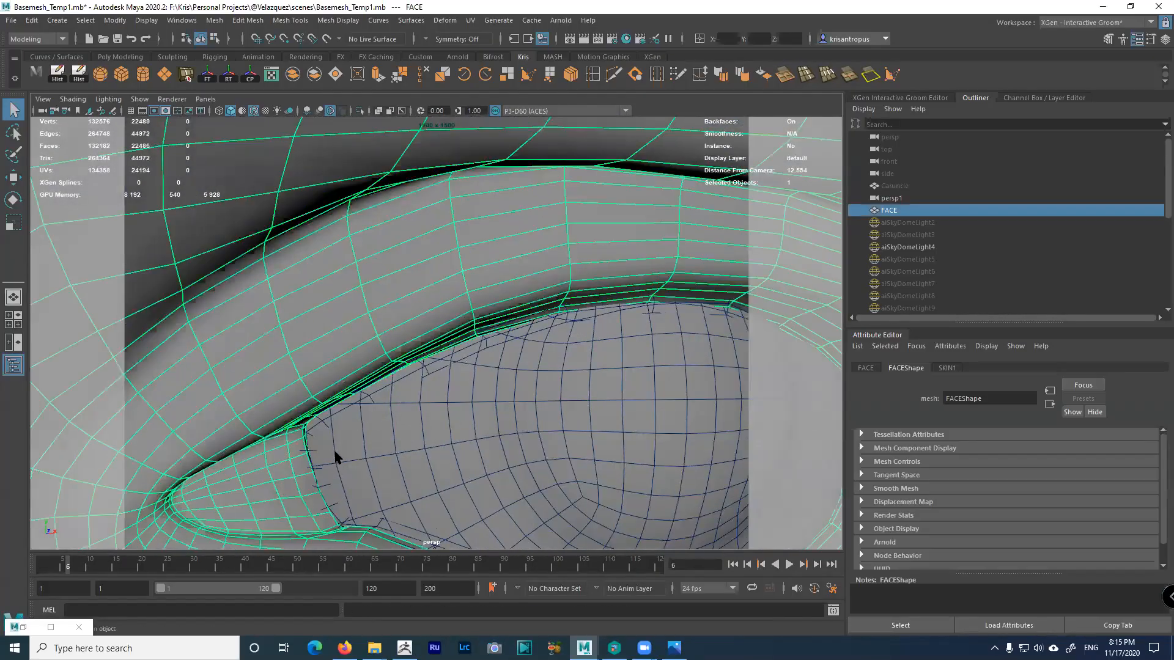
pyautogui.keyDown('alt'); pyautogui.moveTo(335, 451); pyautogui.dragTo(375, 296); pyautogui.keyUp('alt')
pyautogui.keyDown('alt'); pyautogui.moveTo(452, 408); pyautogui.dragTo(396, 340); pyautogui.keyUp('alt')
pyautogui.scroll(-3, 457, 376)
# Select Caruncle, unhide it with Shift+H, center its pivot, and nudge it along Y
pyautogui.click(906, 187)
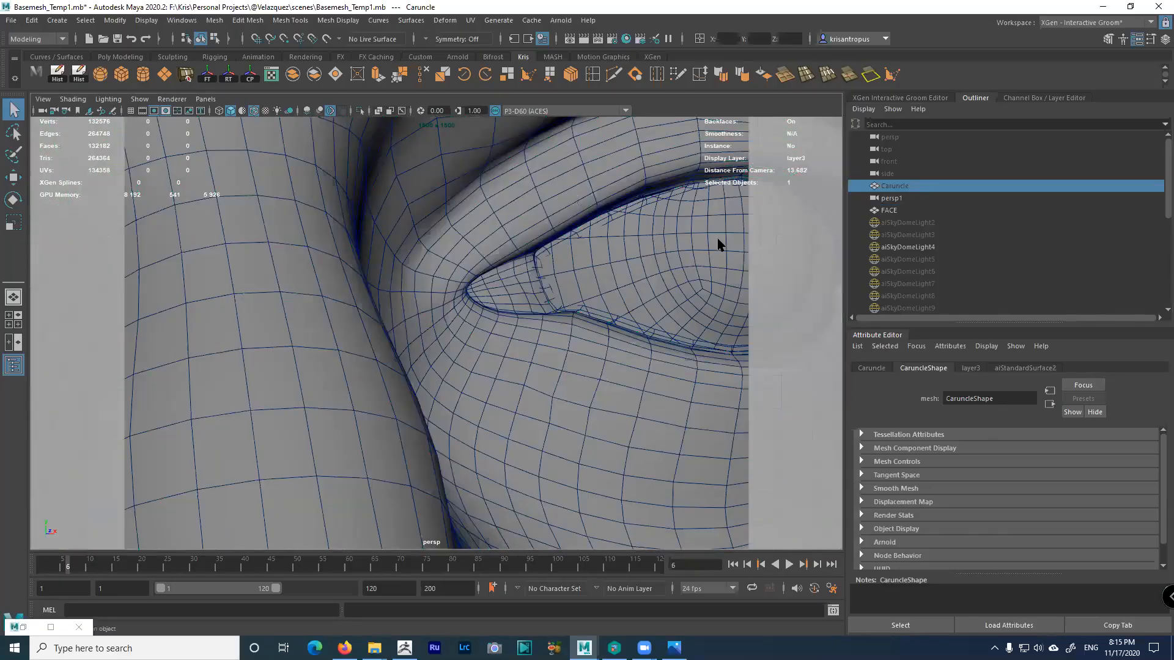
pyautogui.hotkey('shift', 'h')
pyautogui.moveTo(557, 314)
pyautogui.keyDown('alt'); pyautogui.mouseDown()
pyautogui.moveTo(526, 338)
pyautogui.moveTo(539, 305)
pyautogui.mouseUp(); pyautogui.keyUp('alt')
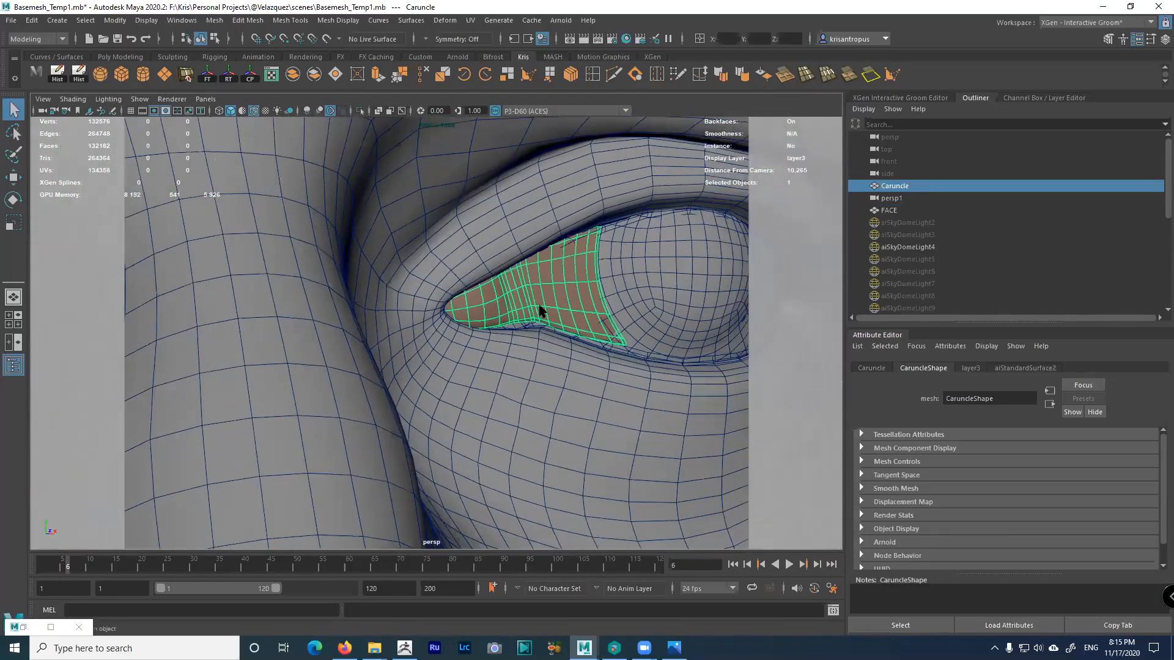
pyautogui.press('w')
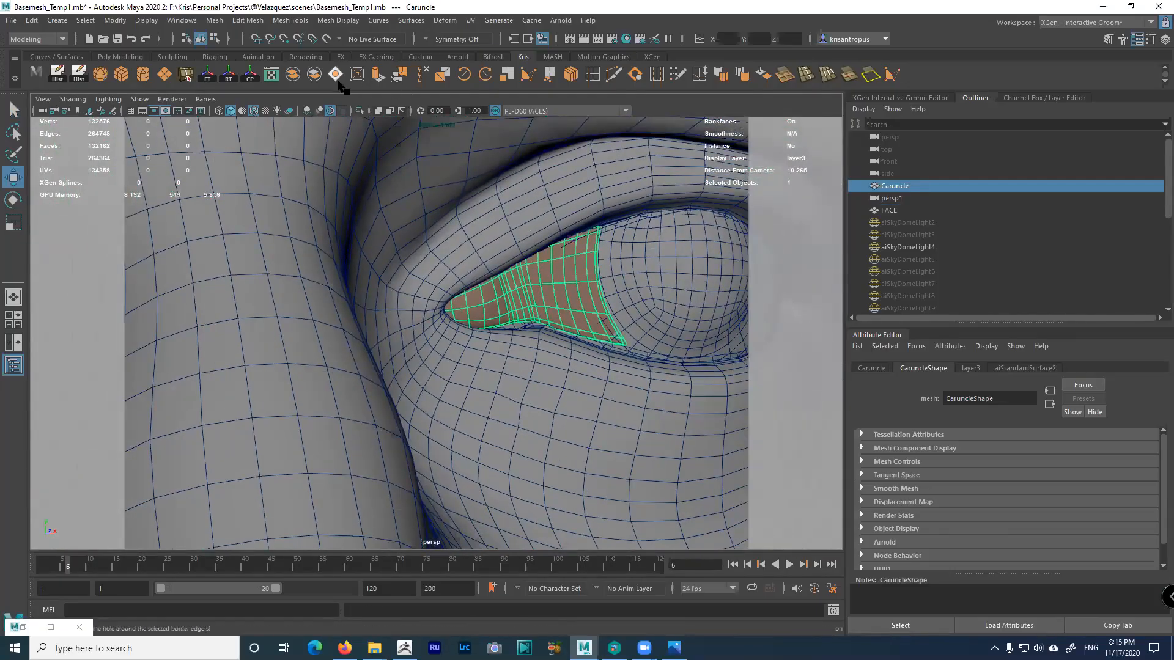
pyautogui.click(249, 81)
pyautogui.moveTo(526, 245); pyautogui.dragTo(527, 250)
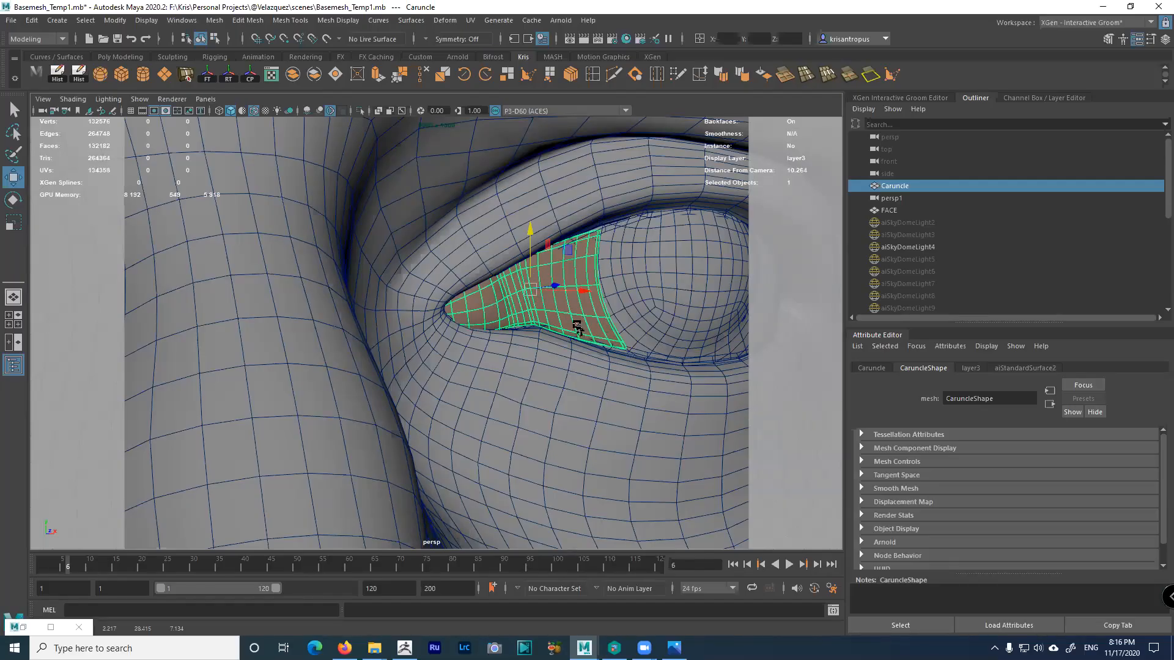
pyautogui.scroll(-5, 581, 330)
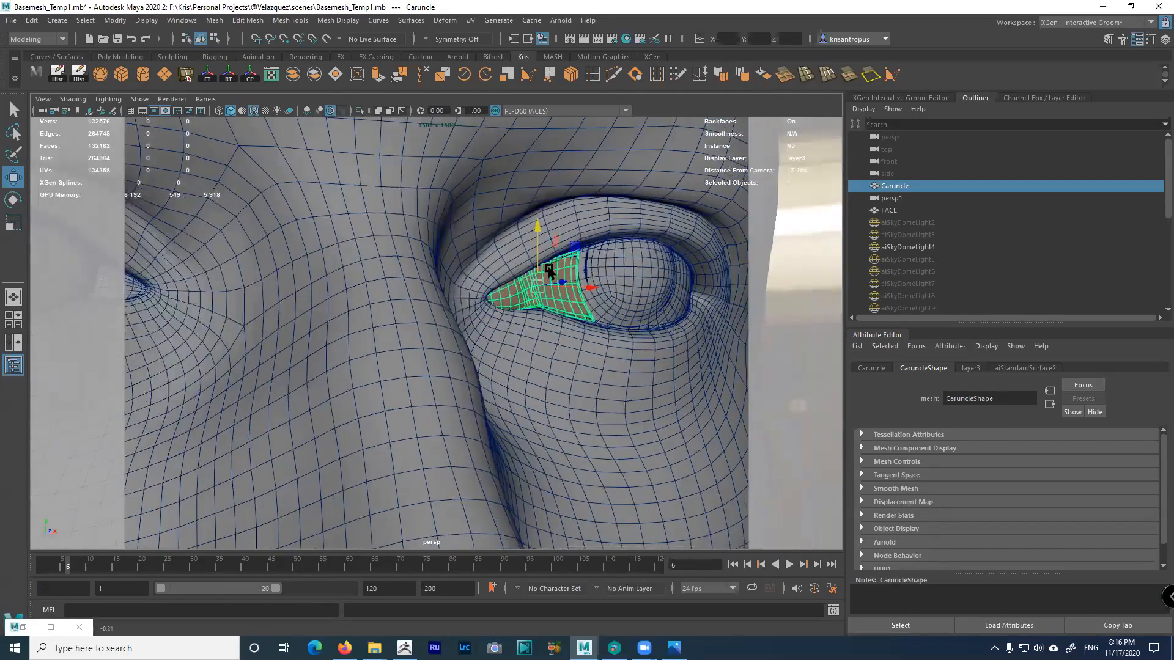
pyautogui.scroll(3, 548, 314)
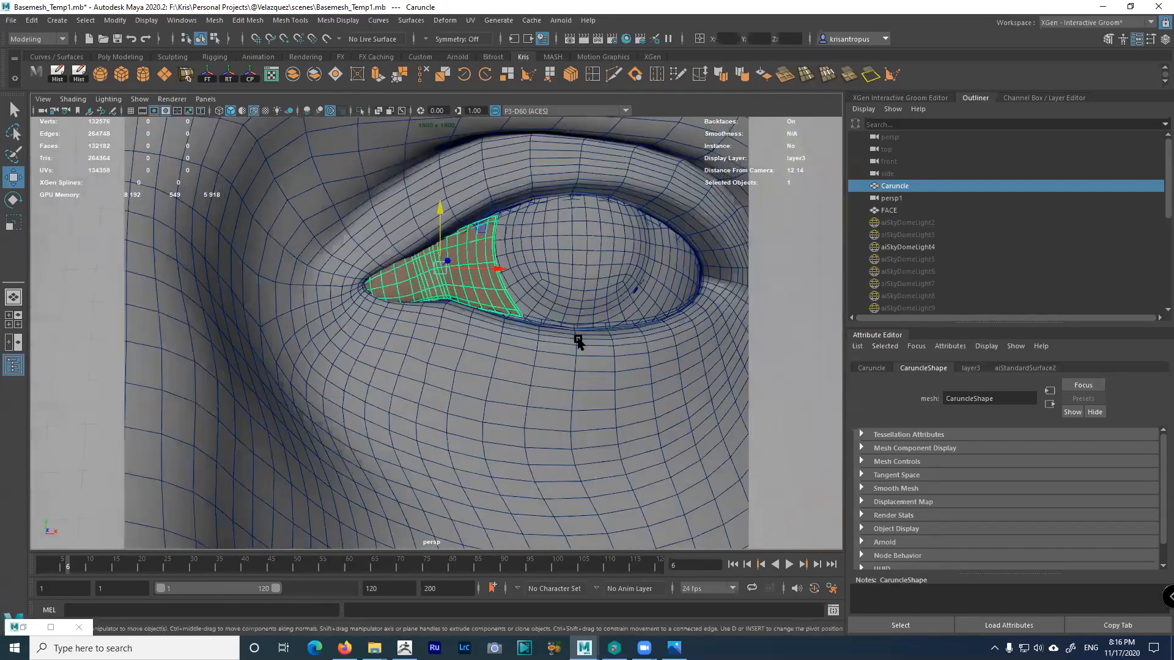
pyautogui.scroll(-3, 580, 339)
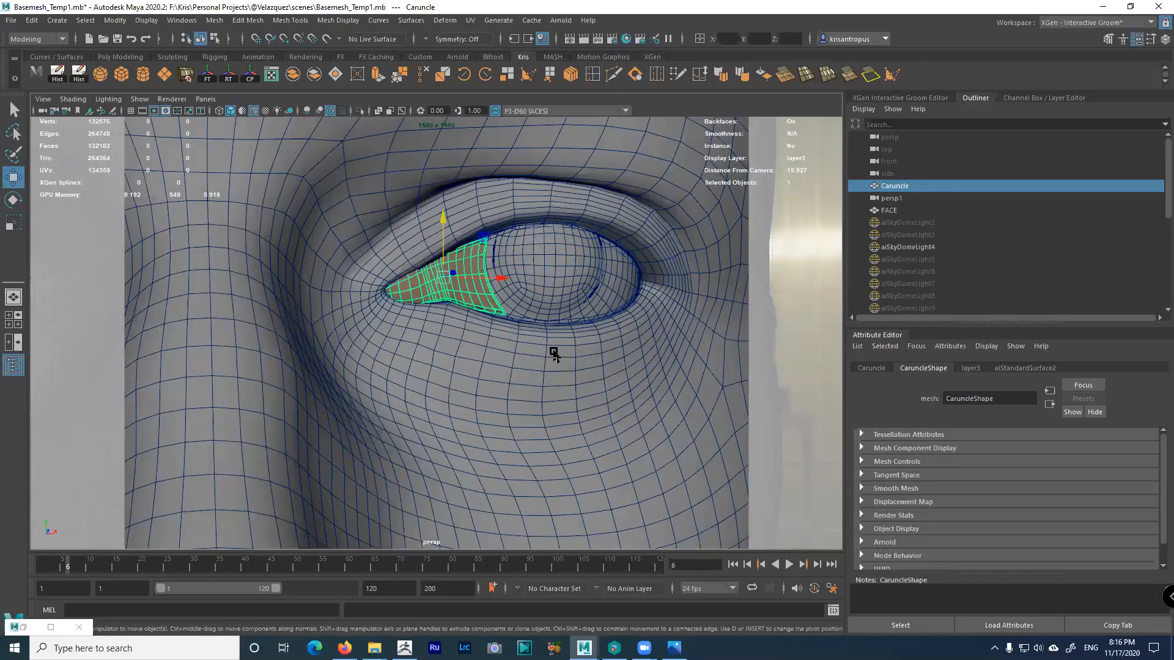
pyautogui.moveTo(552, 358)
pyautogui.keyDown('alt'); pyautogui.mouseDown()
pyautogui.moveTo(558, 398)
pyautogui.moveTo(552, 347)
pyautogui.mouseUp(); pyautogui.keyUp('alt')
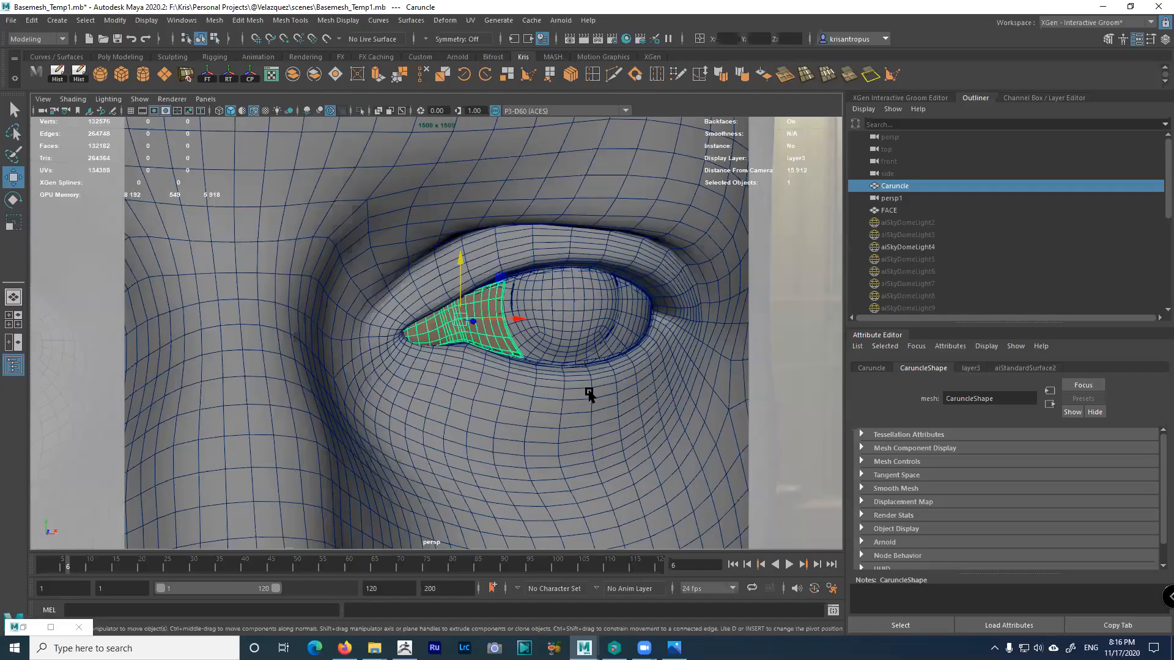
pyautogui.scroll(-5, 603, 398)
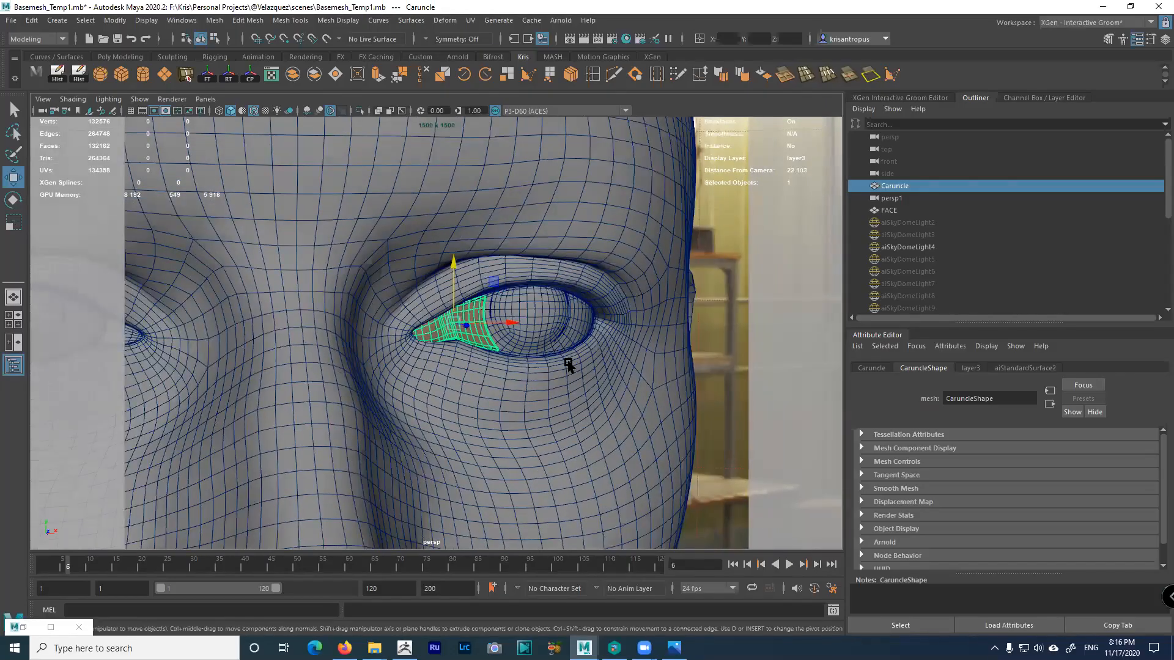
pyautogui.scroll(4, 563, 365)
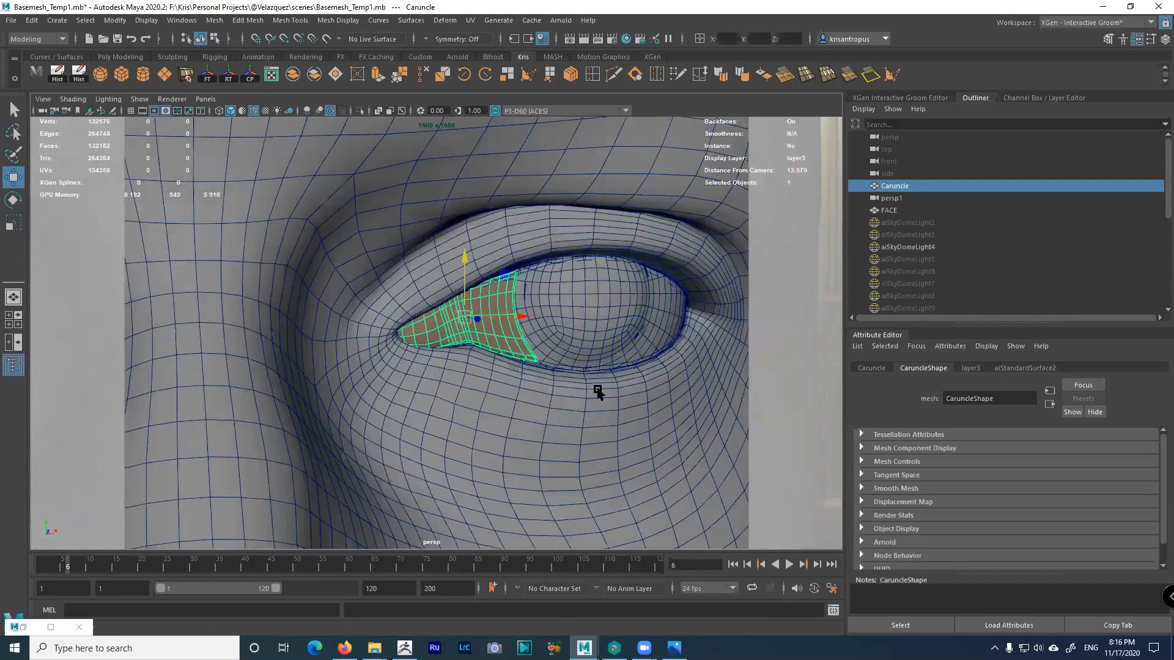
pyautogui.scroll(-3, 581, 342)
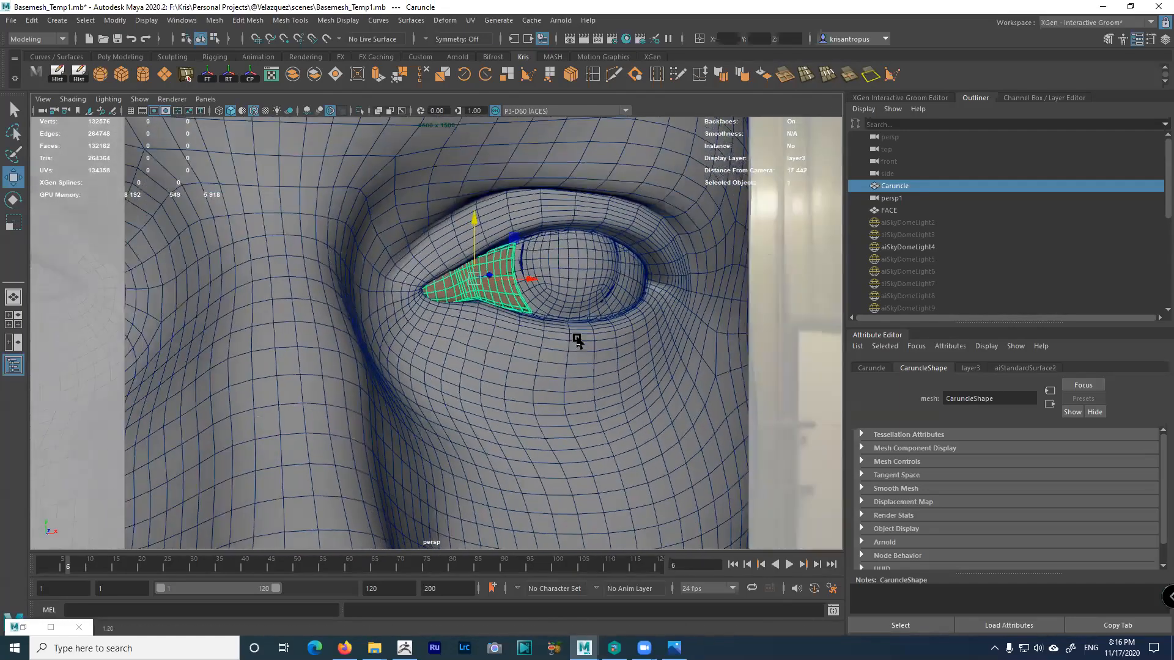
pyautogui.scroll(4, 631, 312)
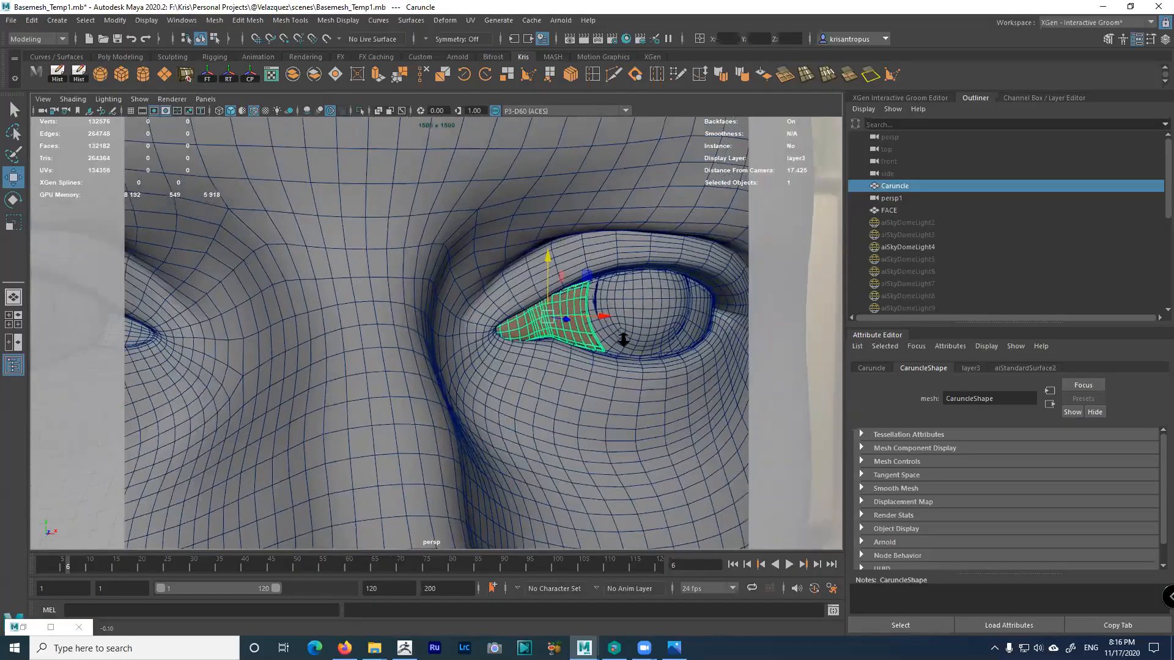
pyautogui.scroll(4, 557, 359)
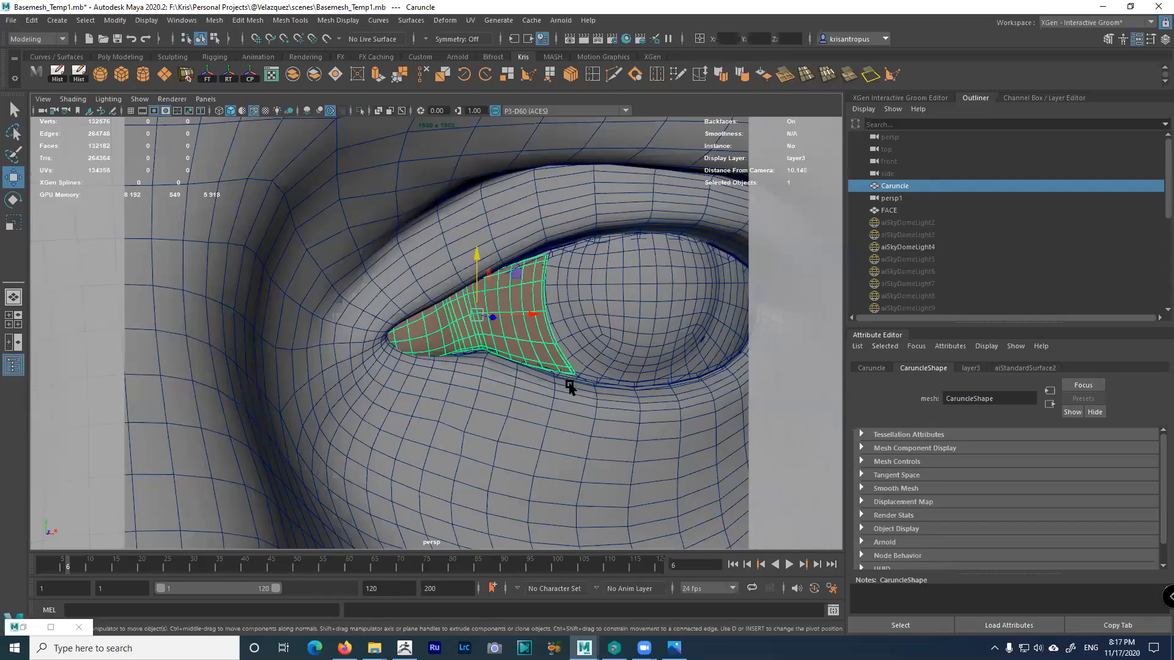
pyautogui.scroll(6, 569, 391)
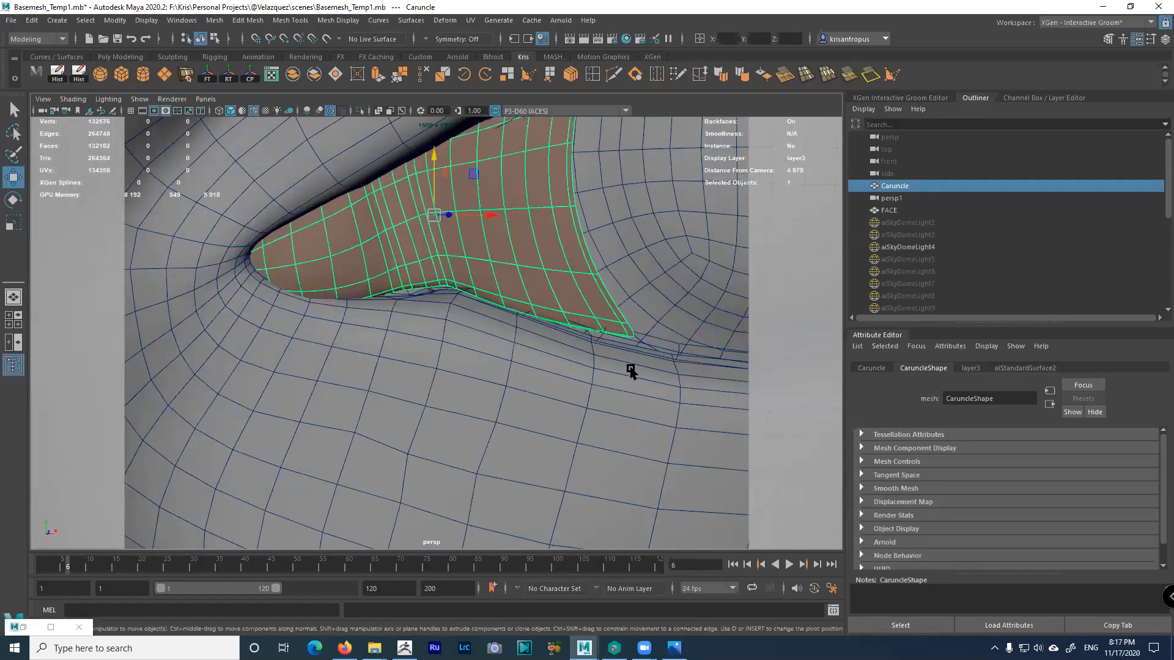
pyautogui.keyDown('alt'); pyautogui.moveTo(573, 301); pyautogui.dragTo(590, 318, button='middle'); pyautogui.keyUp('alt')
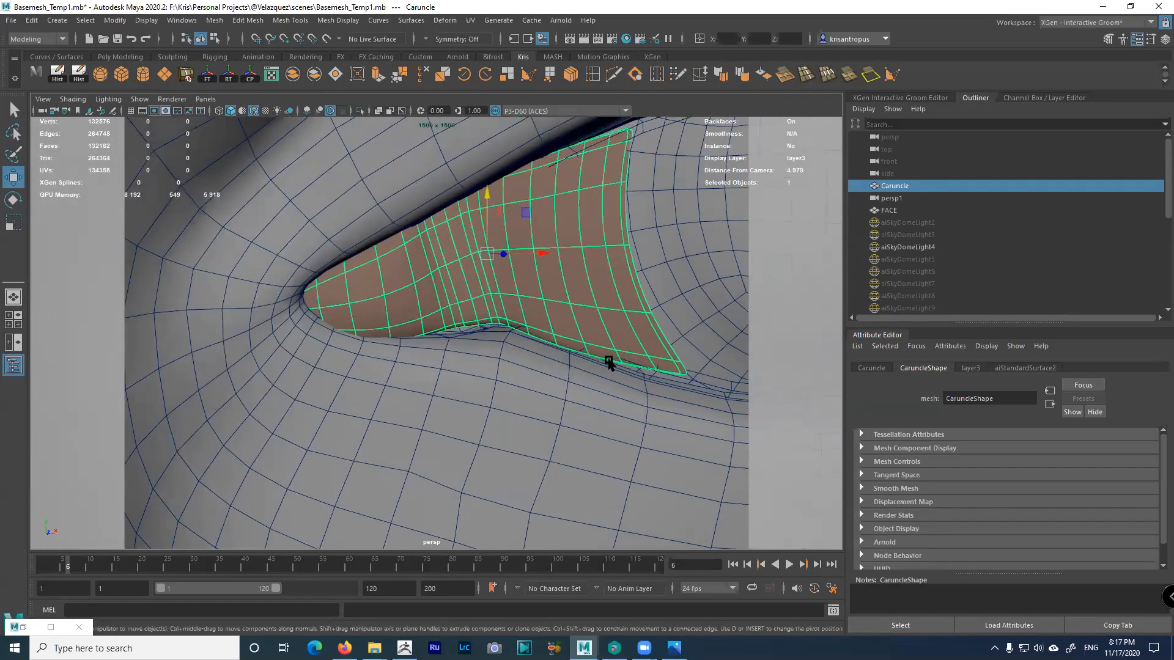
pyautogui.keyDown('alt'); pyautogui.moveTo(546, 336); pyautogui.dragTo(556, 344, button='middle'); pyautogui.keyUp('alt')
pyautogui.scroll(-4, 532, 325)
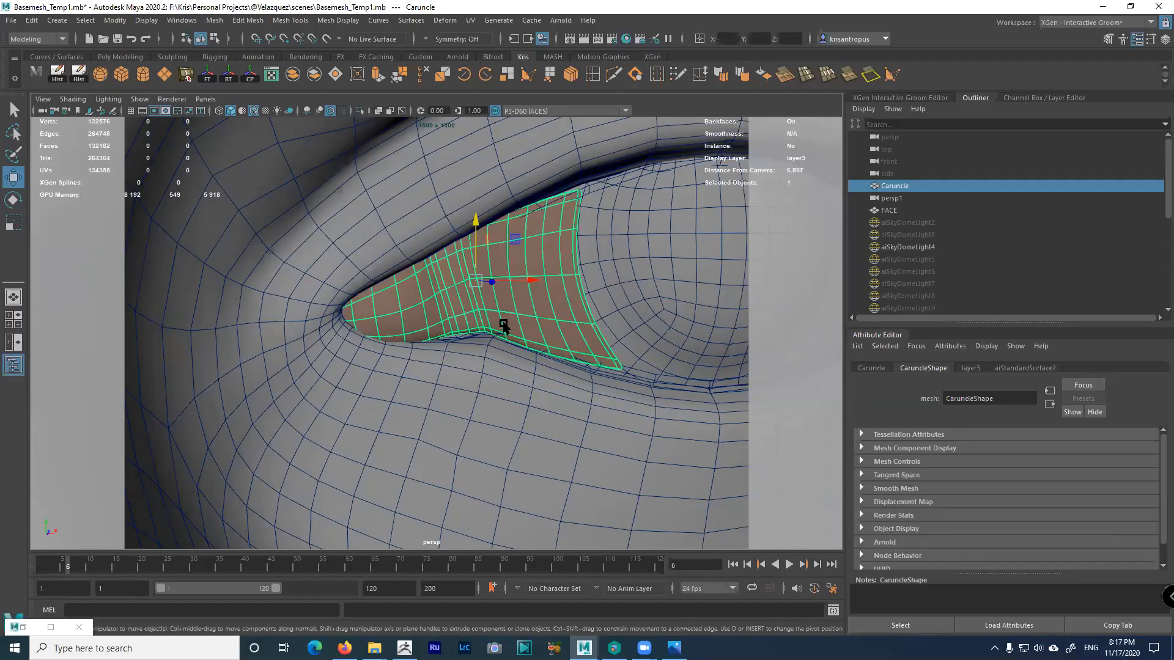
pyautogui.scroll(-5, 503, 324)
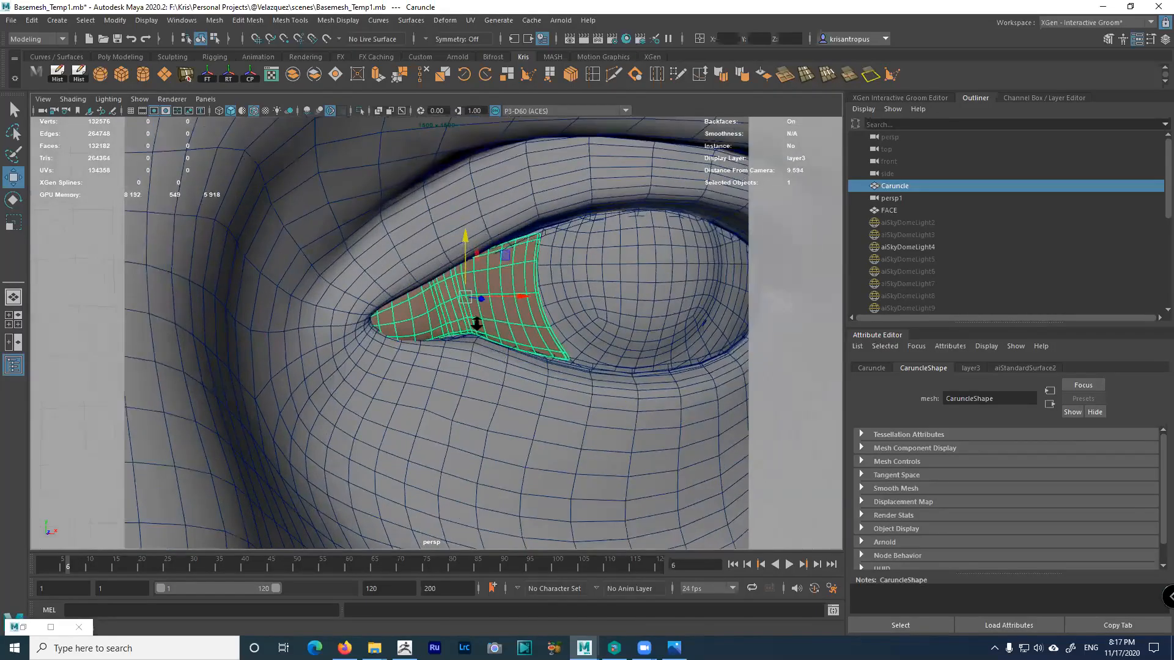
pyautogui.scroll(3, 476, 324)
pyautogui.scroll(3, 478, 315)
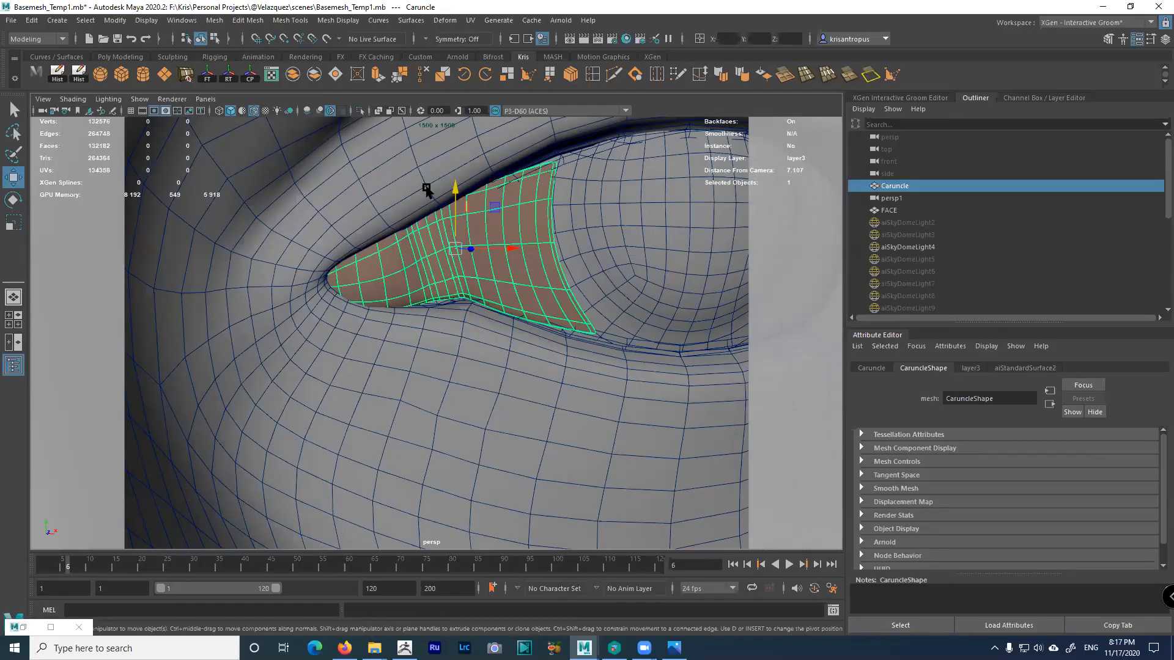
# Select only the FACE mesh and show its Channel Box and layers
pyautogui.click(429, 174)
pyautogui.keyDown('shift'); pyautogui.click(480, 225); pyautogui.keyUp('shift')
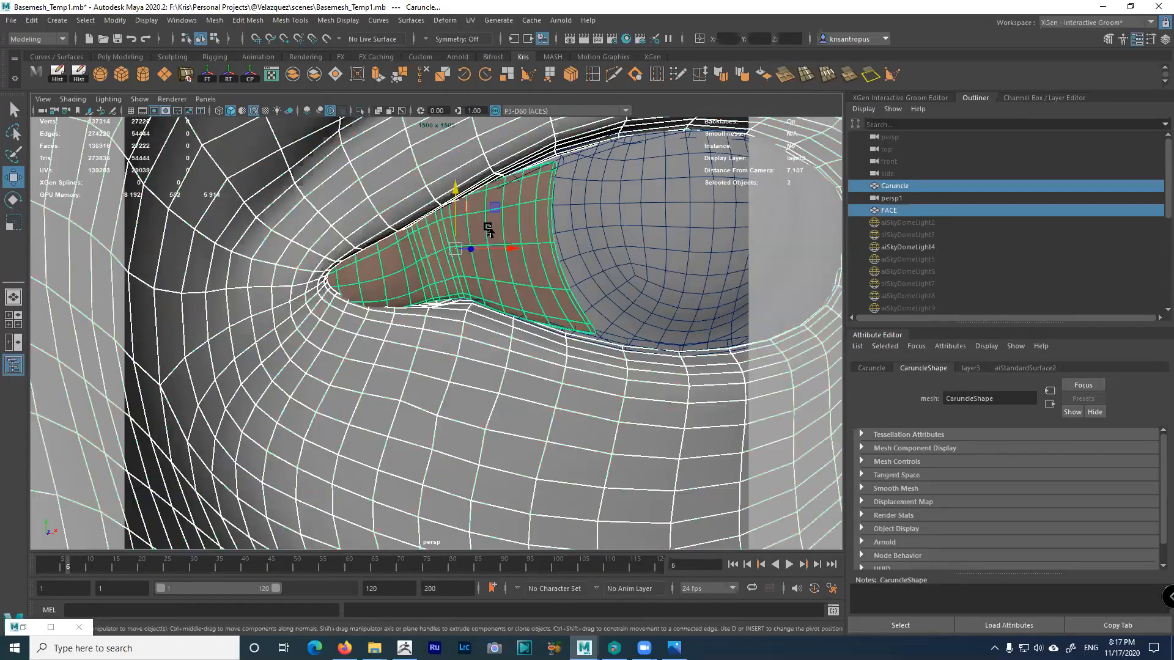
pyautogui.click(397, 189)
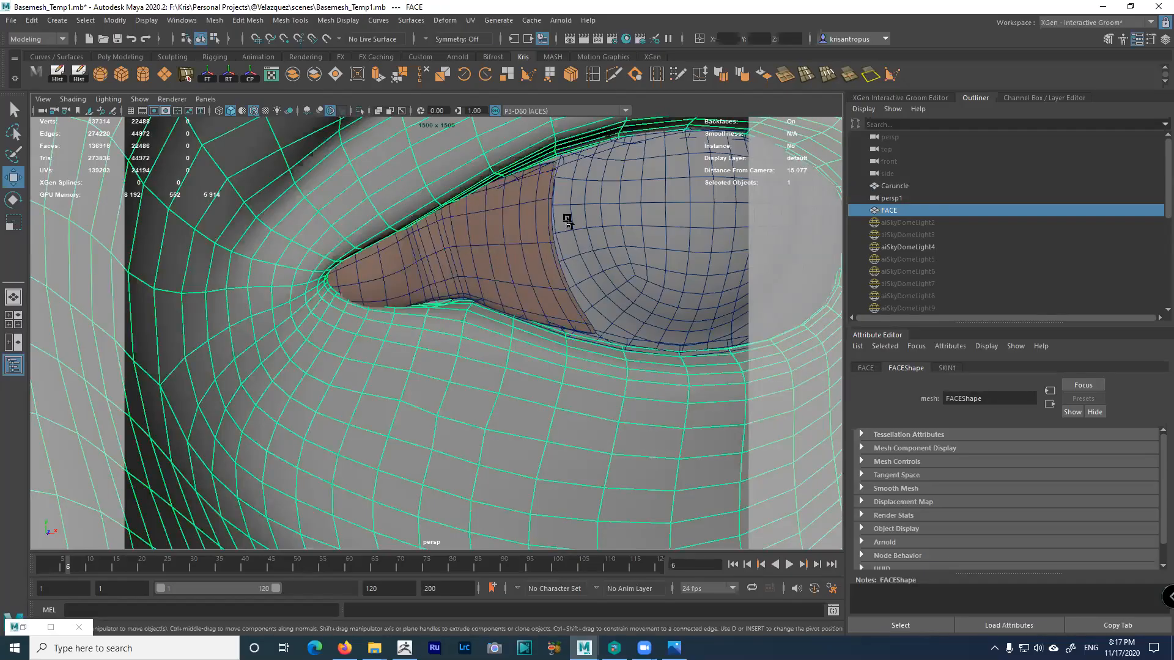
pyautogui.scroll(-2, 472, 297)
pyautogui.scroll(-2, 404, 248)
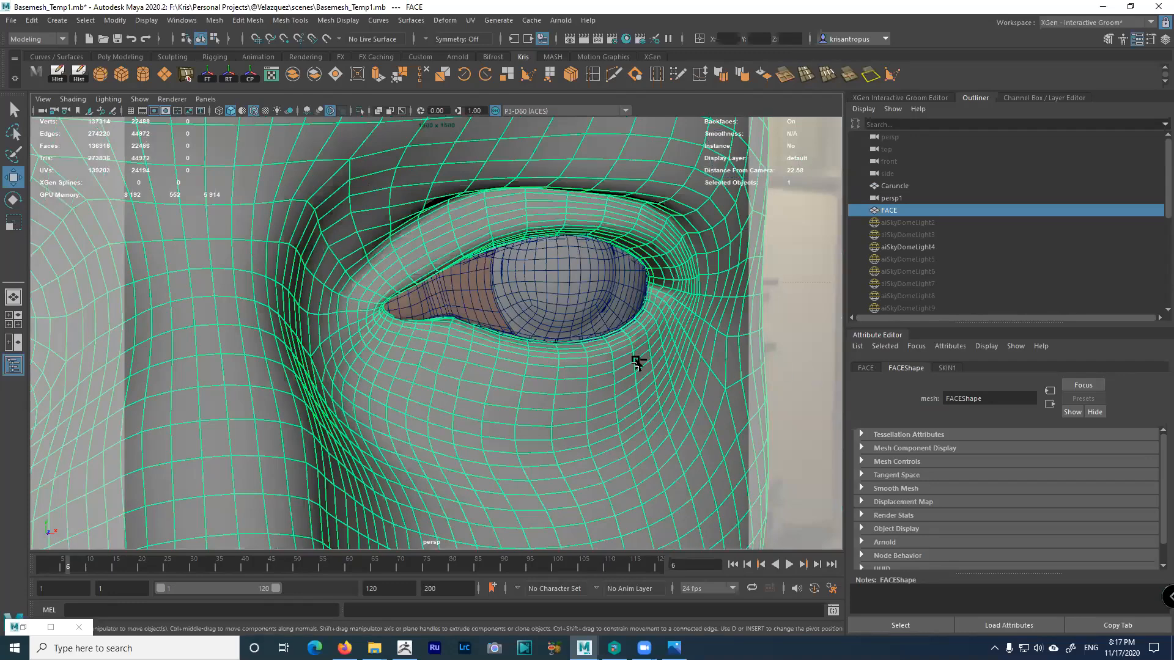
pyautogui.hotkey('ctrl', 'a')
pyautogui.moveTo(520, 283); pyautogui.dragTo(606, 296)
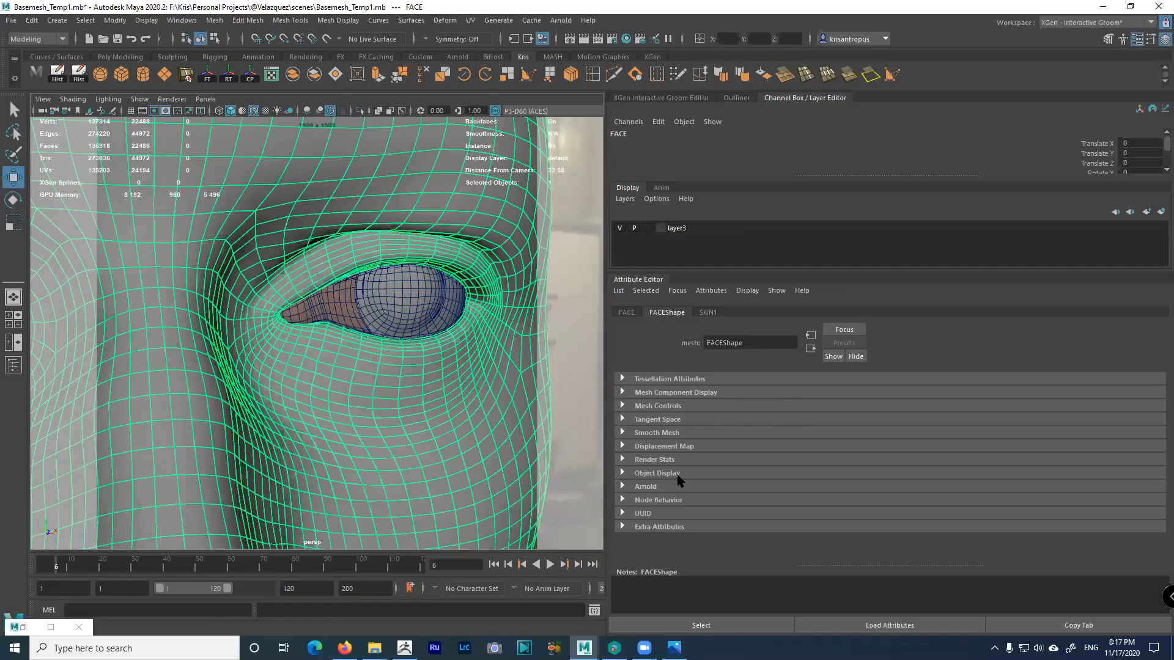
# Expand FACE's Arnold attributes and compare its SSS Set Name with the caruncle's sharedSSS
pyautogui.click(641, 487)
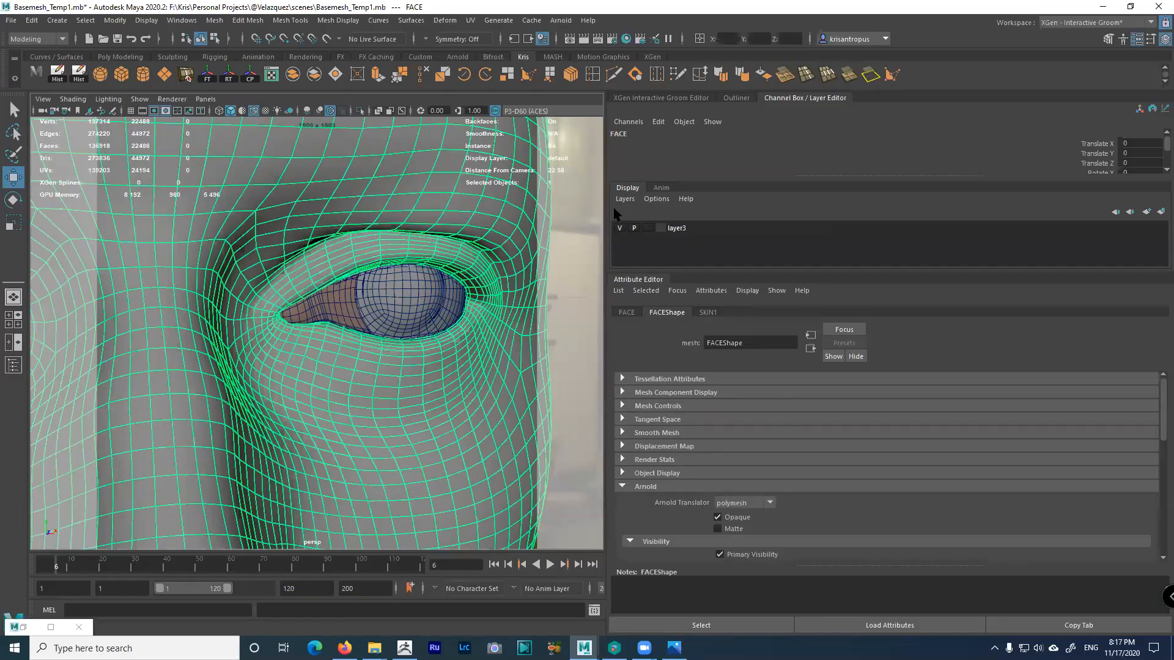
pyautogui.click(630, 313)
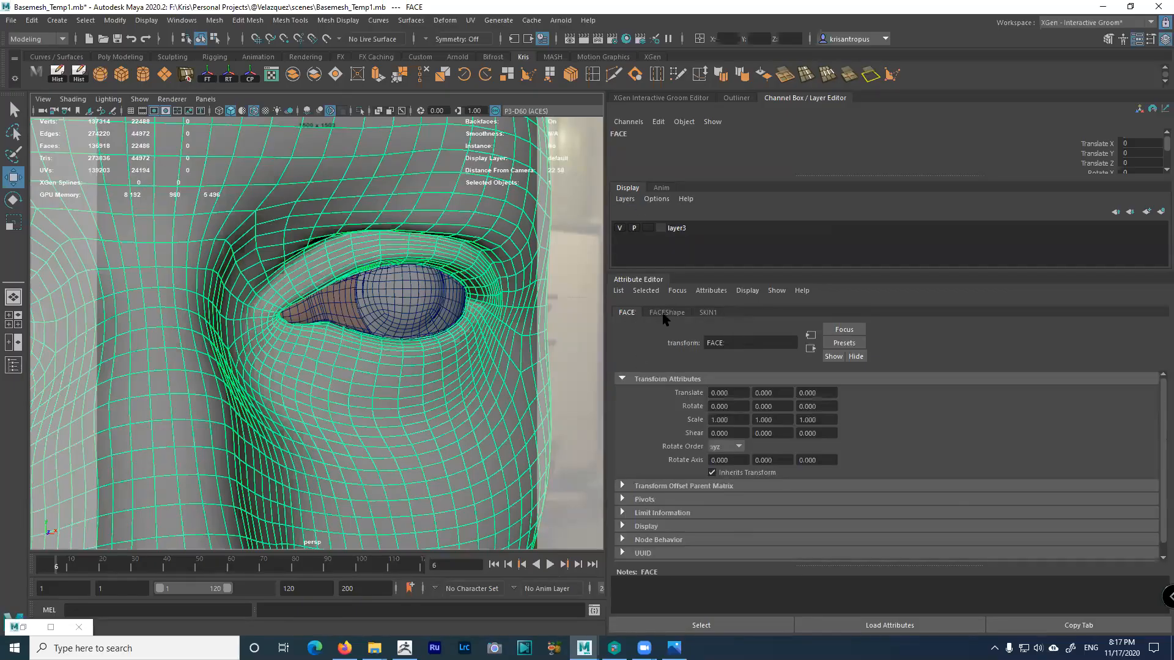
pyautogui.click(664, 314)
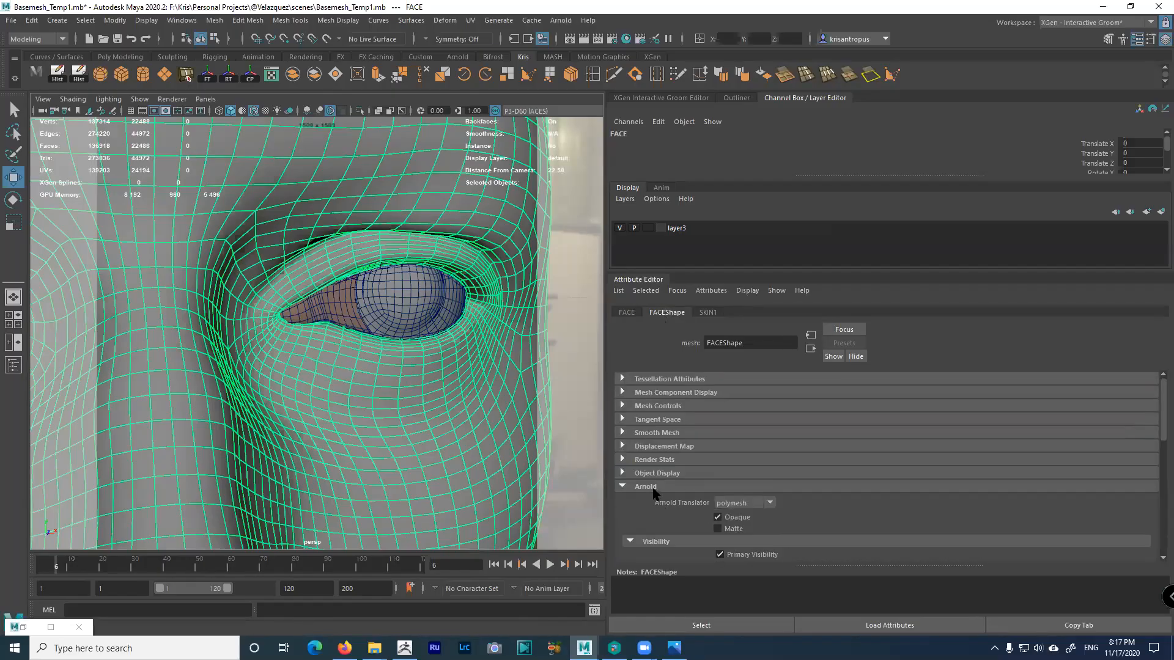
pyautogui.scroll(-3, 727, 472)
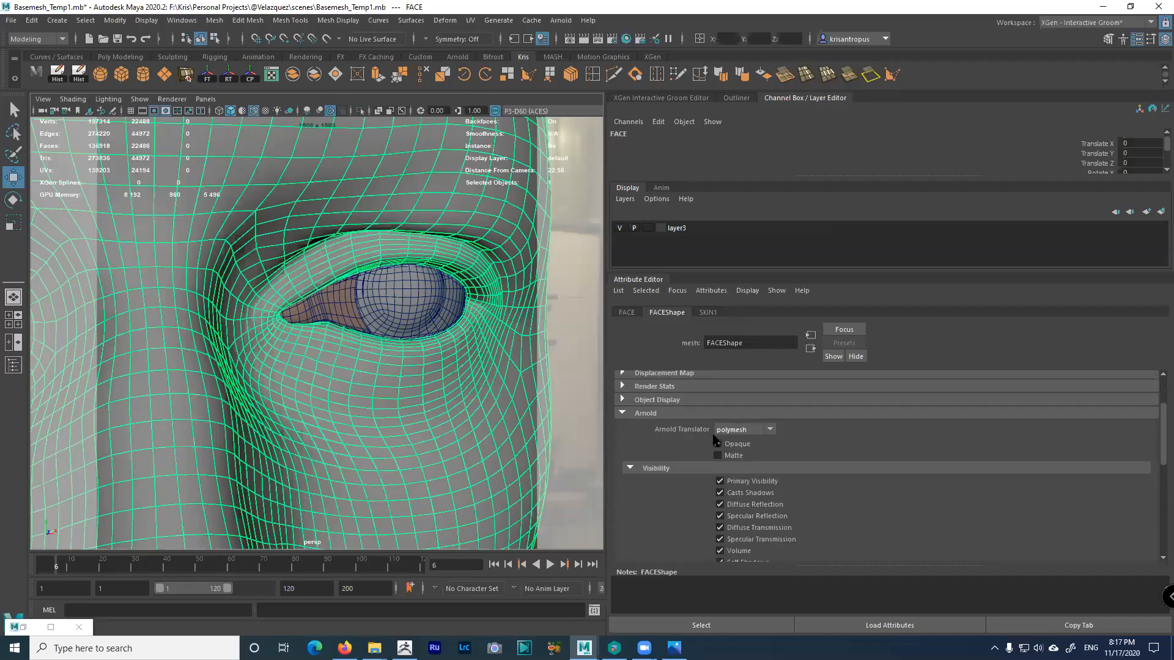
pyautogui.scroll(-2, 751, 451)
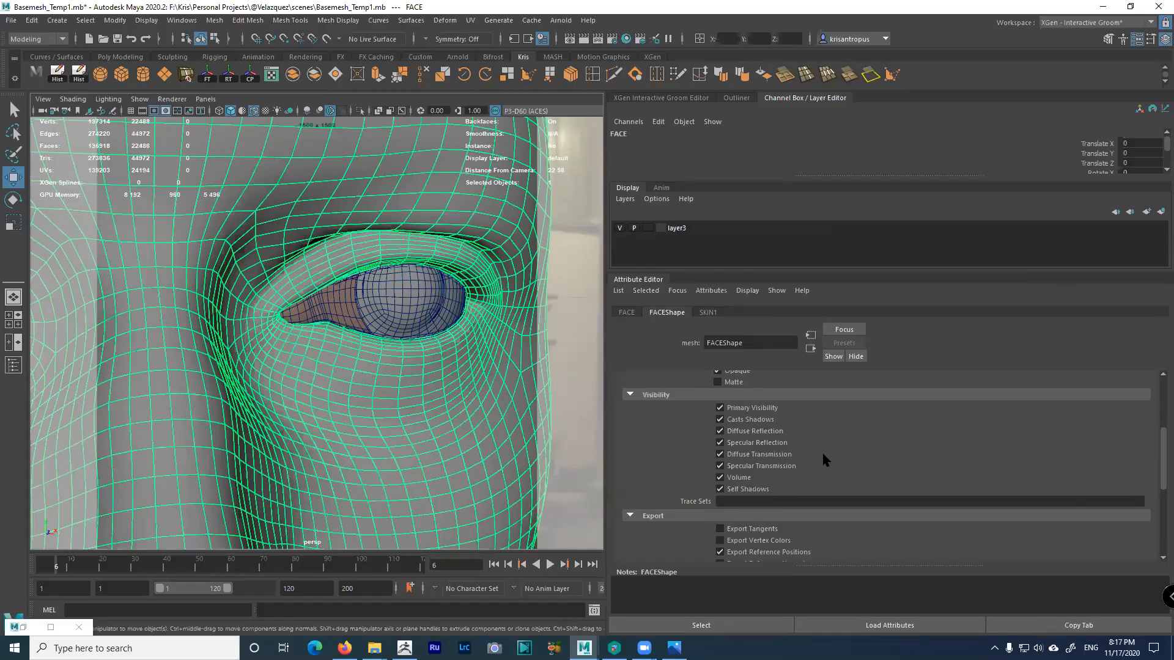
pyautogui.scroll(-3, 814, 440)
pyautogui.doubleClick(723, 483)
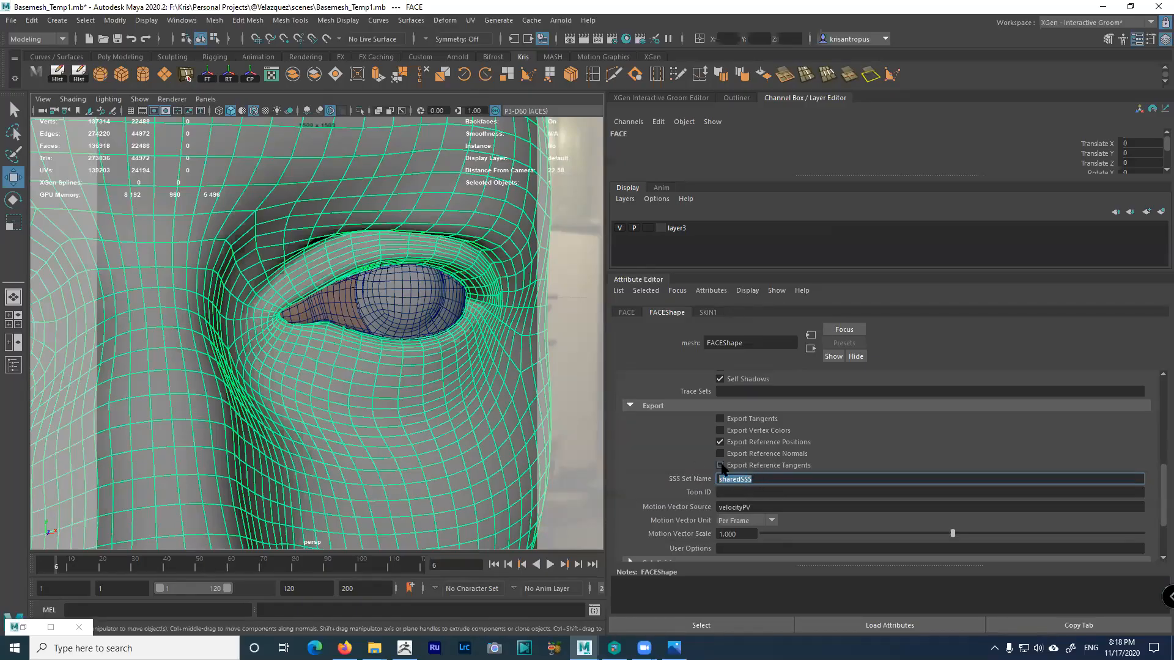
pyautogui.click(339, 312)
pyautogui.click(762, 482)
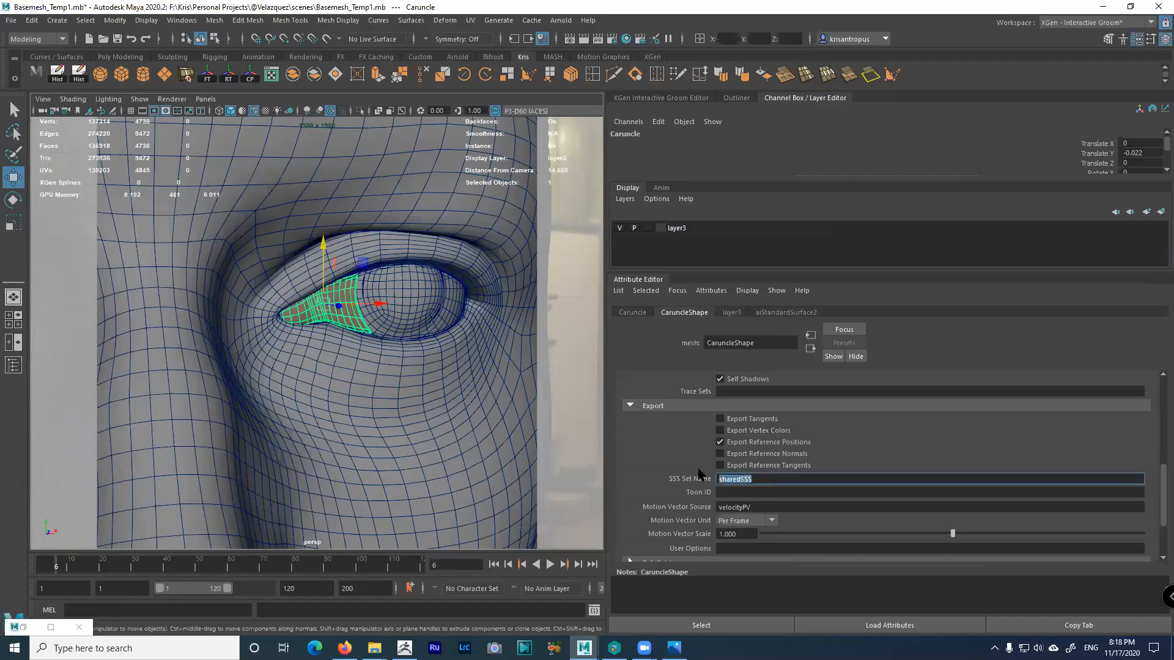
pyautogui.click(358, 245)
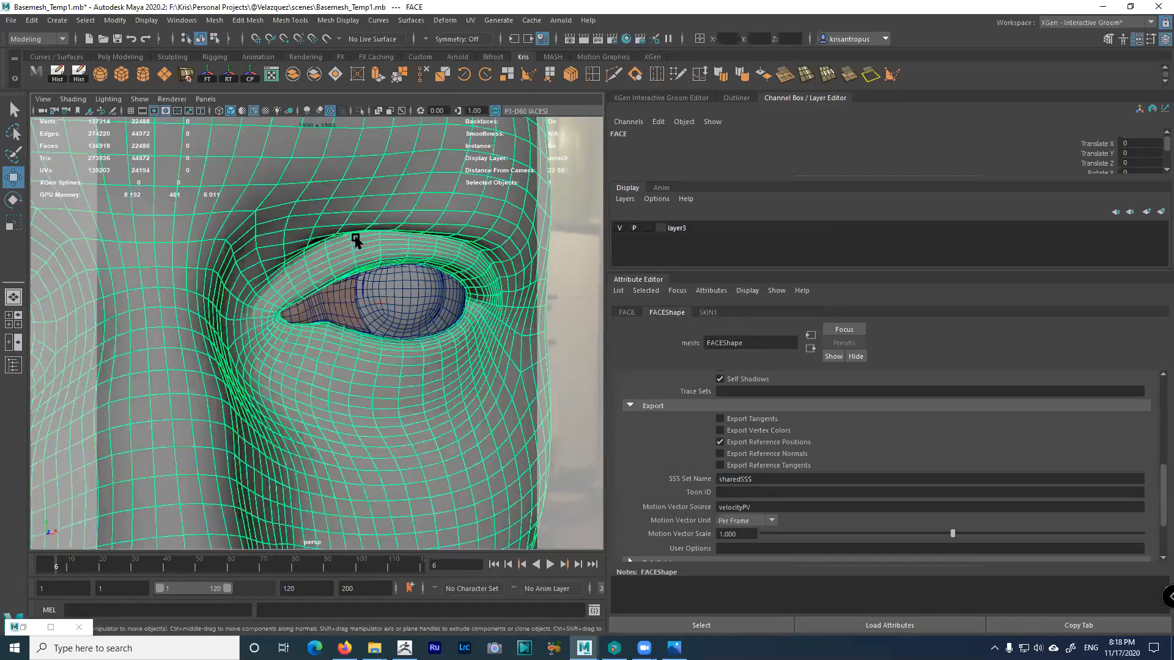
pyautogui.click(325, 302)
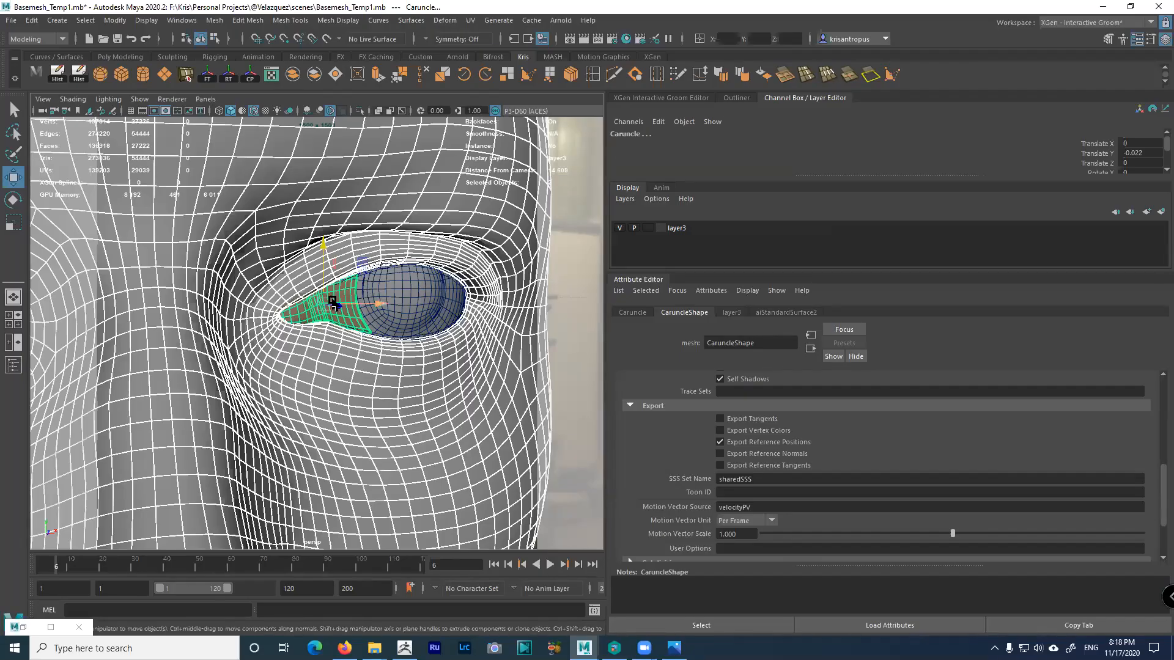
pyautogui.scroll(3, 367, 318)
pyautogui.scroll(2, 373, 327)
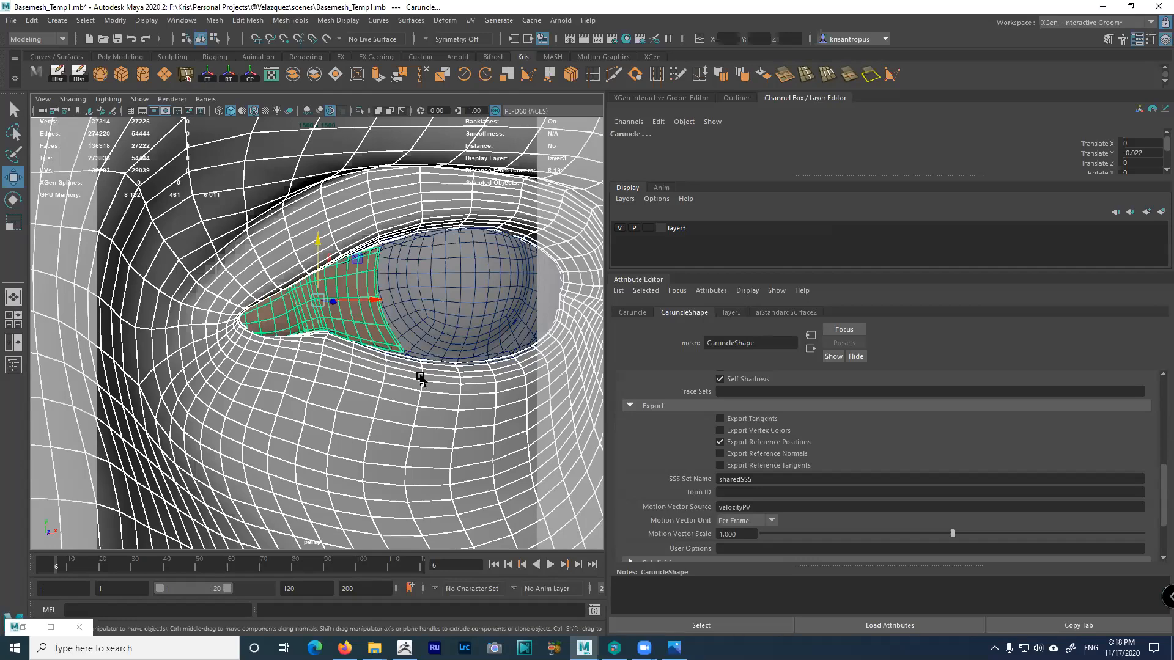
pyautogui.keyDown('alt'); pyautogui.moveTo(401, 346); pyautogui.dragTo(380, 353, button='middle'); pyautogui.keyUp('alt')
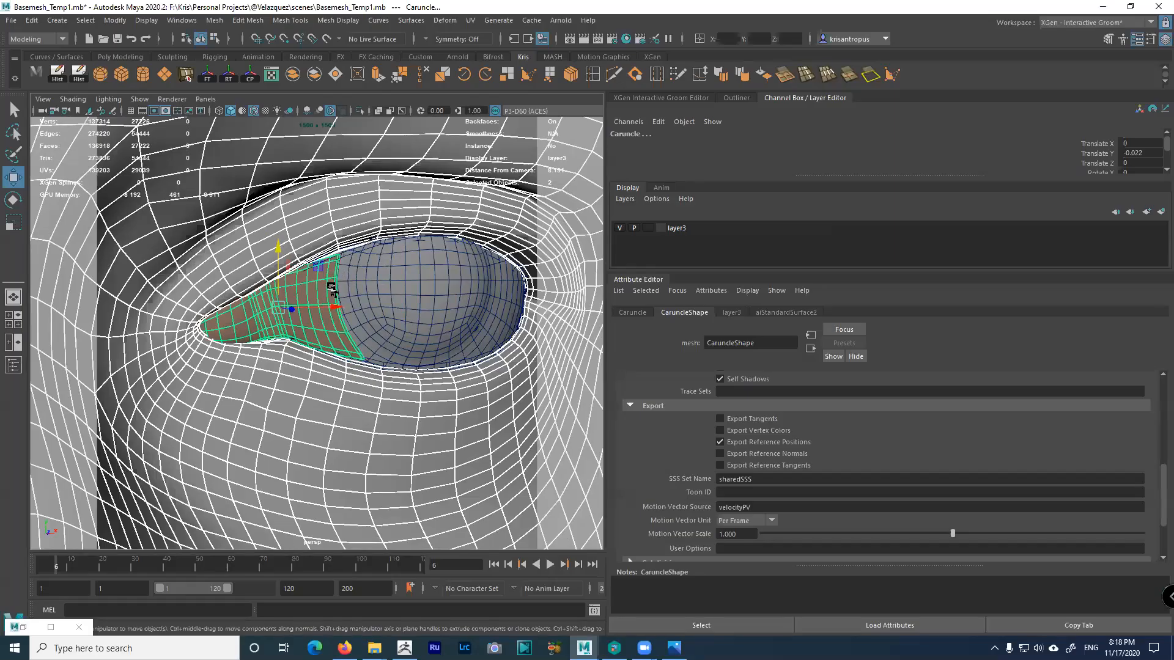
pyautogui.keyDown('alt'); pyautogui.moveTo(343, 289); pyautogui.dragTo(342, 273); pyautogui.keyUp('alt')
pyautogui.keyDown('alt'); pyautogui.moveTo(342, 273); pyautogui.dragTo(382, 346, button='right'); pyautogui.keyUp('alt')
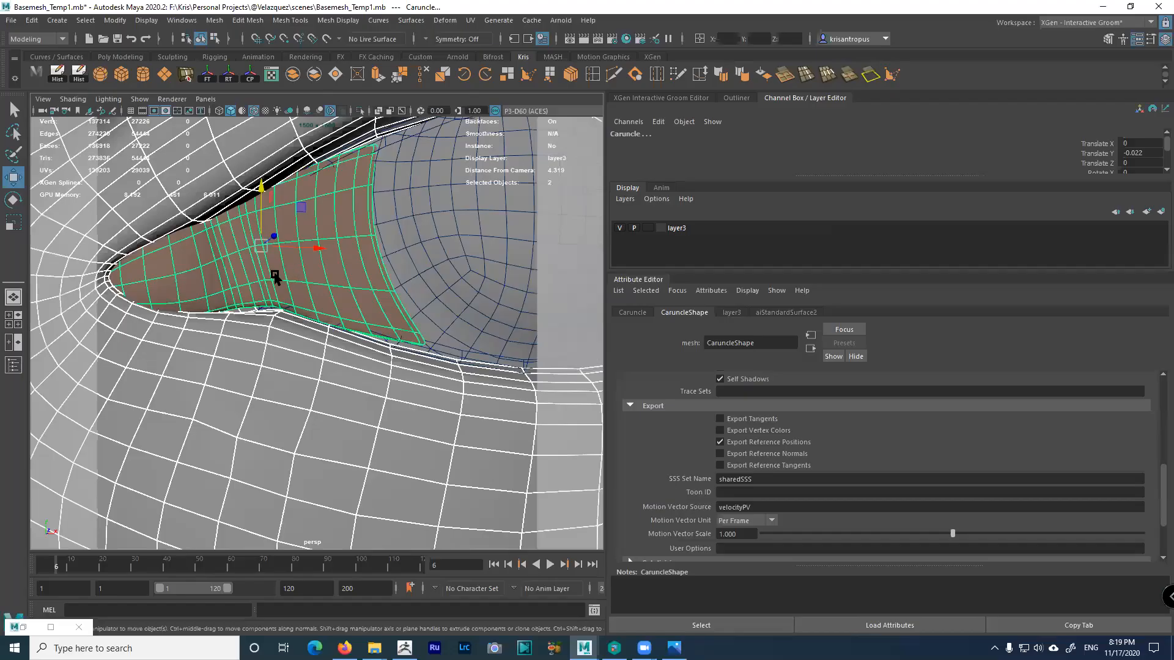
pyautogui.scroll(-4, 368, 295)
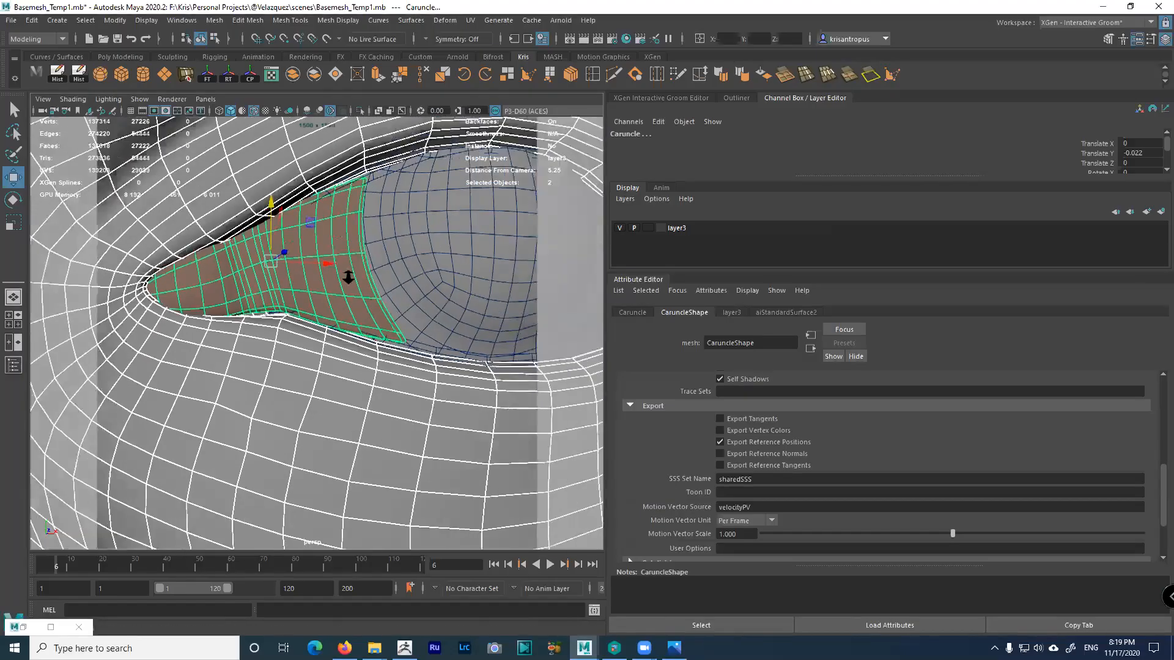
pyautogui.click(347, 310)
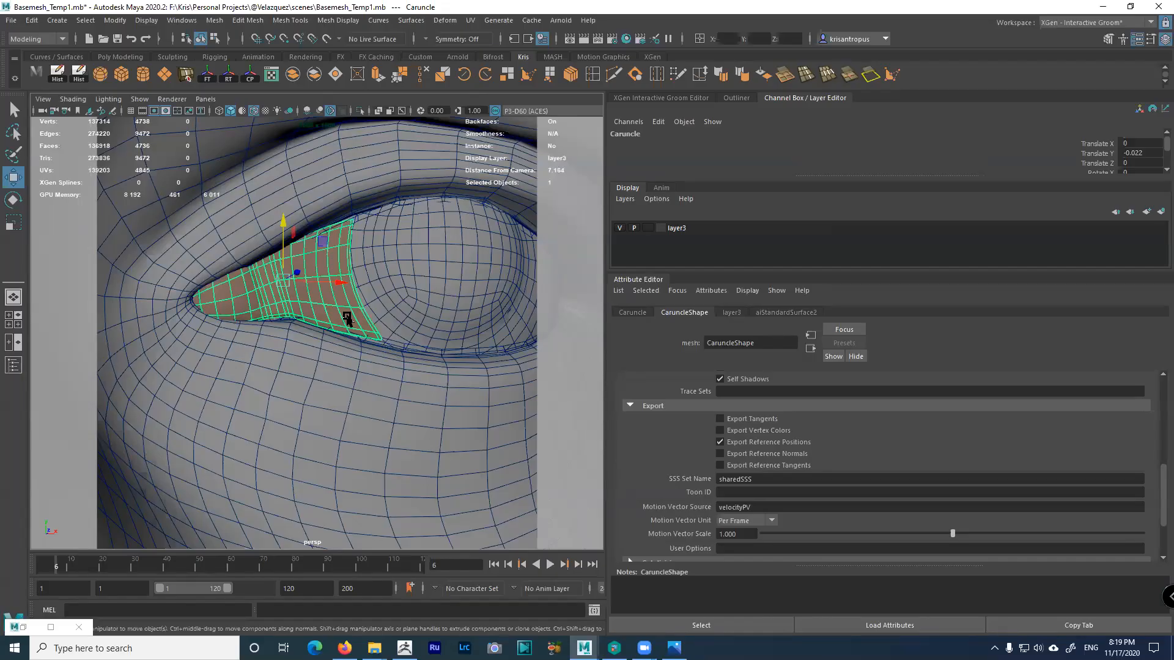
# Hide the caruncle, select and frame the FACE mesh, and close in on the inner eye corner
pyautogui.hotkey('ctrl', 'h')
pyautogui.keyDown('alt'); pyautogui.moveTo(263, 303); pyautogui.dragTo(324, 285); pyautogui.keyUp('alt')
pyautogui.click(324, 285)
pyautogui.press('f')
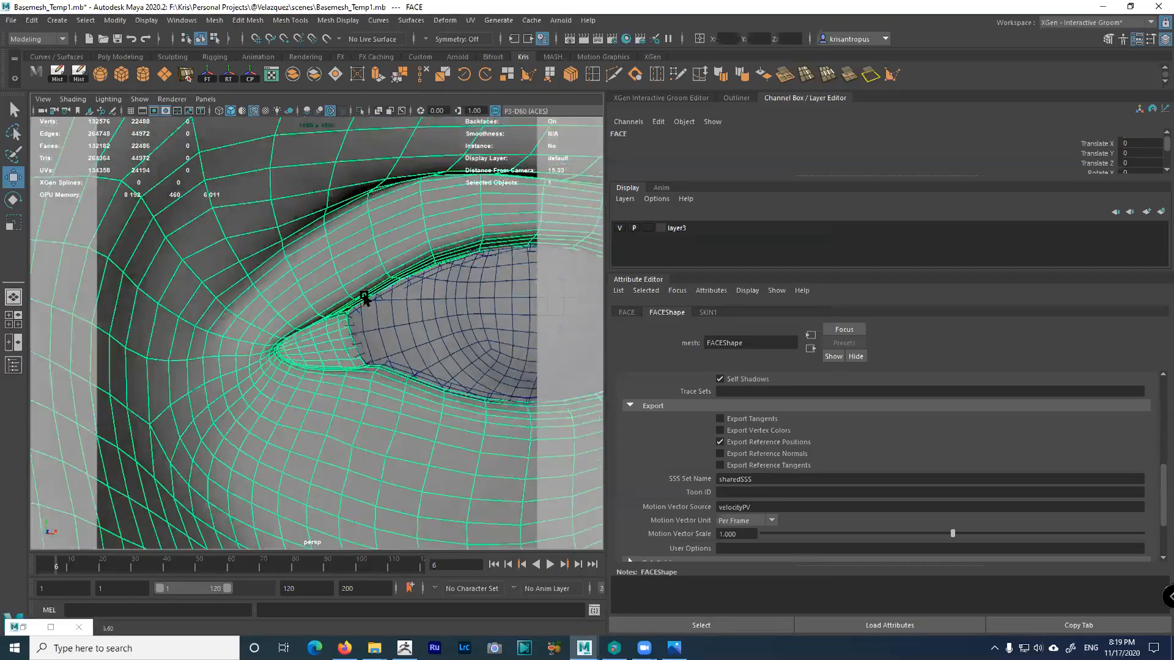
pyautogui.keyDown('alt'); pyautogui.moveTo(357, 262); pyautogui.dragTo(317, 351, button='right'); pyautogui.keyUp('alt')
pyautogui.keyDown('alt'); pyautogui.moveTo(318, 351); pyautogui.dragTo(312, 548, button='middle'); pyautogui.keyUp('alt')
pyautogui.keyDown('alt'); pyautogui.moveTo(304, 393); pyautogui.dragTo(348, 365, button='right'); pyautogui.keyUp('alt')
pyautogui.keyDown('alt'); pyautogui.moveTo(348, 365); pyautogui.dragTo(386, 406, button='middle'); pyautogui.keyUp('alt')
pyautogui.keyDown('alt'); pyautogui.moveTo(386, 406); pyautogui.dragTo(396, 319, button='right'); pyautogui.keyUp('alt')
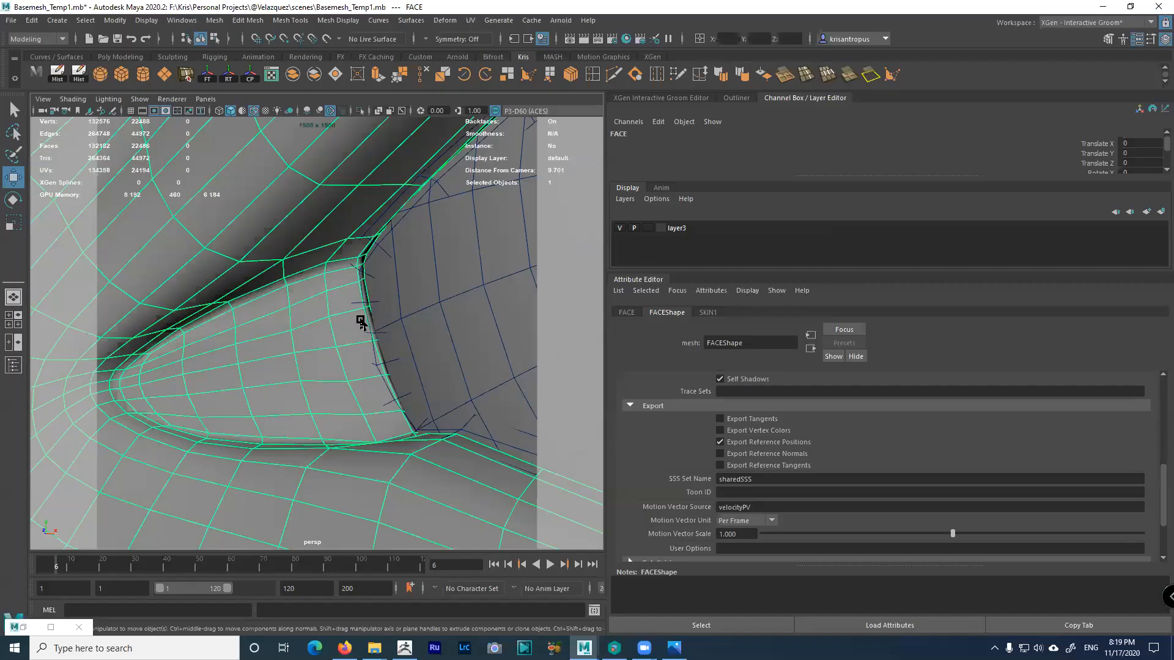
# Select the EYE2 eyeball and orbit closely around the eye-corner mesh
pyautogui.click(386, 331)
pyautogui.scroll(8, 397, 331)
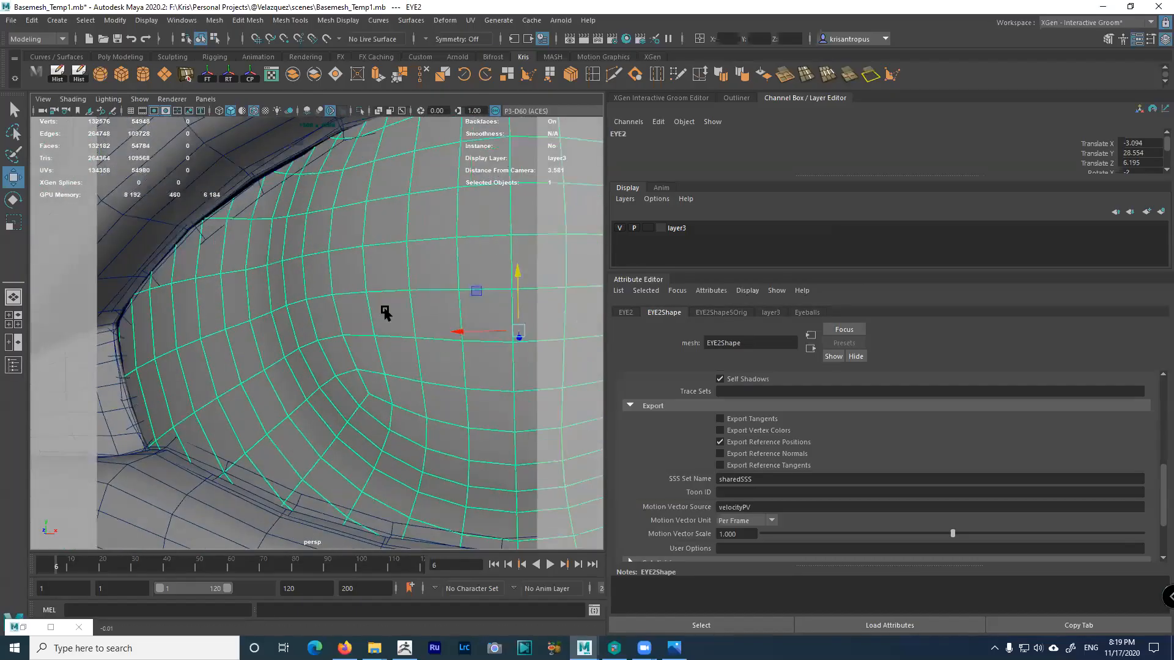
pyautogui.keyDown('alt'); pyautogui.moveTo(129, 342); pyautogui.dragTo(310, 304, button='middle'); pyautogui.keyUp('alt')
pyautogui.scroll(3, 346, 336)
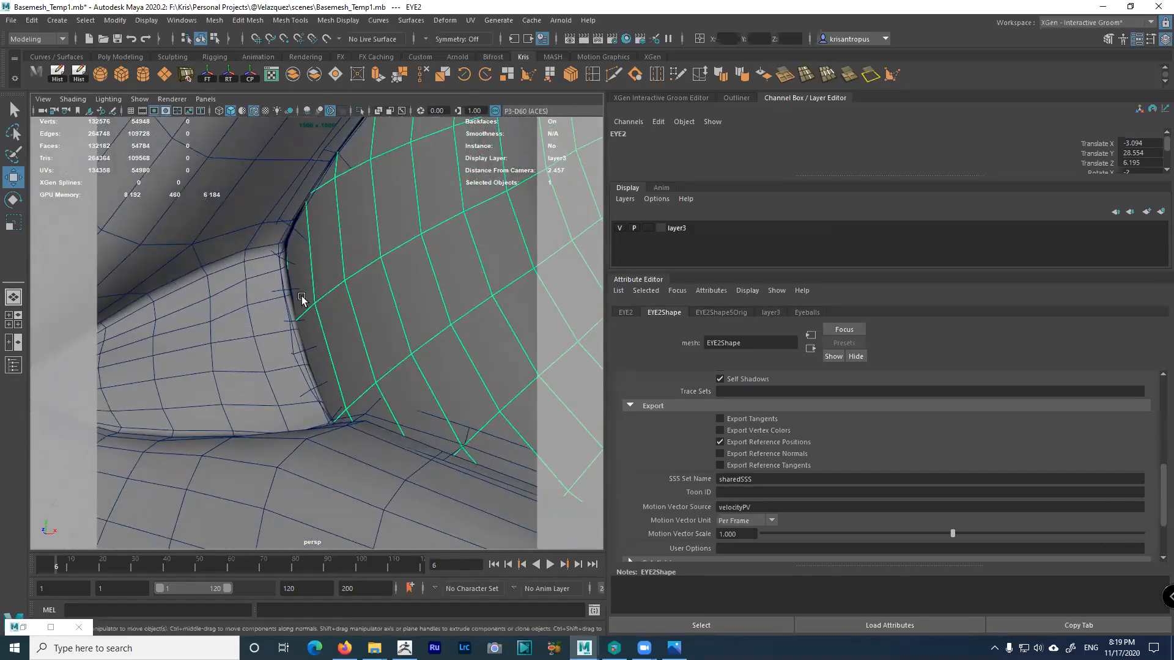
pyautogui.keyDown('alt'); pyautogui.moveTo(335, 397); pyautogui.dragTo(157, 351); pyautogui.keyUp('alt')
pyautogui.scroll(10, 263, 404)
pyautogui.scroll(-5, 323, 390)
pyautogui.keyDown('alt'); pyautogui.moveTo(322, 391); pyautogui.dragTo(266, 311, button='right'); pyautogui.keyUp('alt')
pyautogui.keyDown('alt'); pyautogui.moveTo(266, 311); pyautogui.dragTo(488, 315); pyautogui.keyUp('alt')
pyautogui.keyDown('alt'); pyautogui.moveTo(488, 314); pyautogui.dragTo(274, 224, button='right'); pyautogui.keyUp('alt')
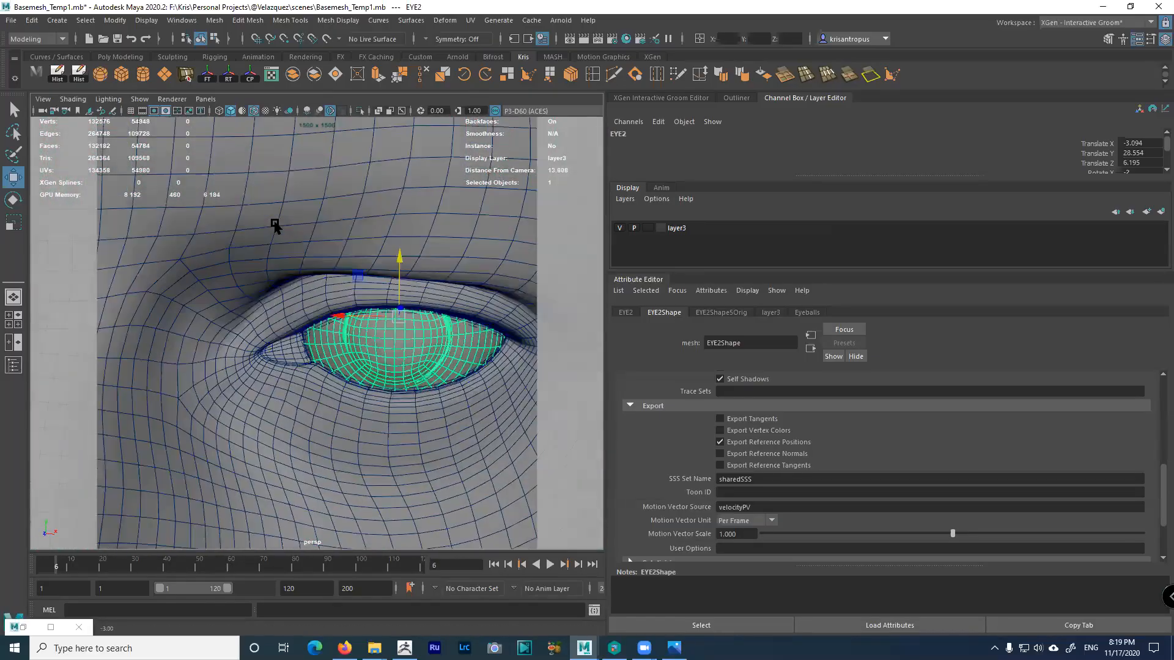
# Turn on smooth preview (3) for the FACE mesh, then zoom out and deselect
pyautogui.click(274, 245)
pyautogui.keyDown('alt'); pyautogui.moveTo(281, 254); pyautogui.dragTo(324, 309); pyautogui.keyUp('alt')
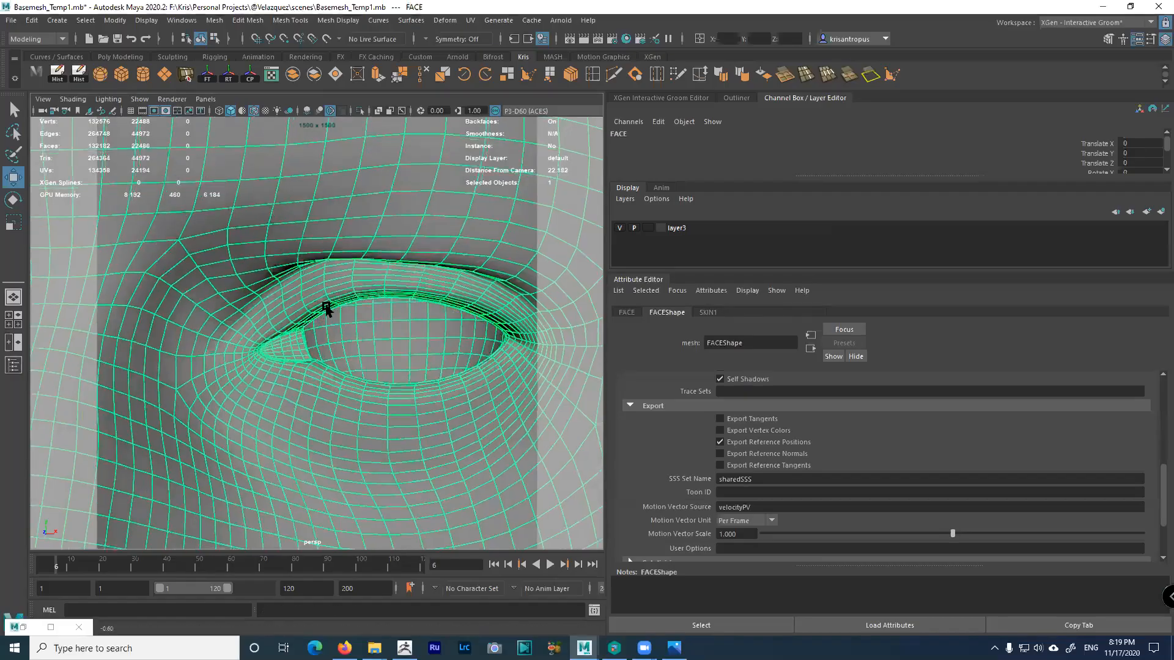
pyautogui.press('3')
pyautogui.click(511, 335)
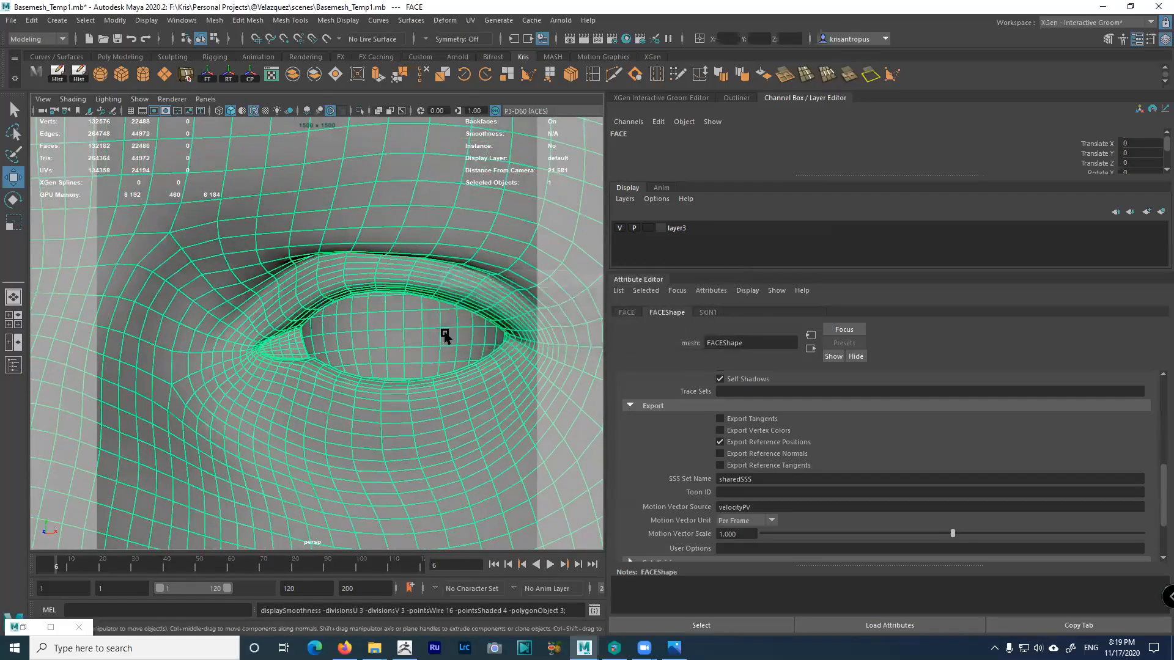
pyautogui.keyDown('alt'); pyautogui.moveTo(308, 332); pyautogui.dragTo(450, 319, button='middle'); pyautogui.keyUp('alt')
pyautogui.keyDown('alt'); pyautogui.moveTo(450, 319); pyautogui.dragTo(119, 250, button='right'); pyautogui.keyUp('alt')
pyautogui.click(120, 249)
# Orbit closely around the smoothed inner eye corner and along the upper eyelid
pyautogui.keyDown('alt'); pyautogui.moveTo(273, 281); pyautogui.dragTo(541, 472, button='right'); pyautogui.keyUp('alt')
pyautogui.keyDown('alt'); pyautogui.moveTo(464, 391); pyautogui.dragTo(333, 383); pyautogui.keyUp('alt')
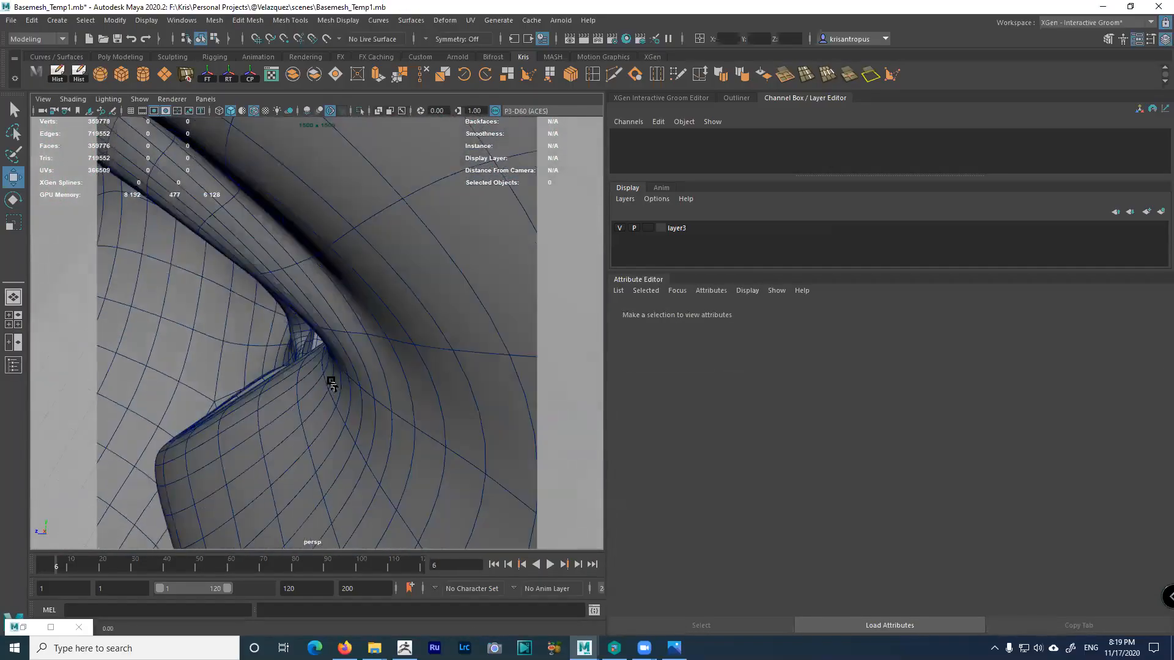
pyautogui.keyDown('alt'); pyautogui.moveTo(333, 383); pyautogui.dragTo(385, 424, button='right'); pyautogui.keyUp('alt')
pyautogui.keyDown('alt'); pyautogui.moveTo(385, 424); pyautogui.dragTo(435, 401, button='middle'); pyautogui.keyUp('alt')
pyautogui.keyDown('alt'); pyautogui.moveTo(435, 401); pyautogui.dragTo(386, 386); pyautogui.keyUp('alt')
pyautogui.keyDown('alt'); pyautogui.moveTo(386, 387); pyautogui.dragTo(420, 375, button='right'); pyautogui.keyUp('alt')
pyautogui.keyDown('alt'); pyautogui.moveTo(420, 375); pyautogui.dragTo(293, 270); pyautogui.keyUp('alt')
pyautogui.keyDown('alt'); pyautogui.moveTo(282, 437); pyautogui.dragTo(197, 283); pyautogui.keyUp('alt')
pyautogui.keyDown('alt'); pyautogui.moveTo(126, 237); pyautogui.dragTo(306, 287); pyautogui.keyUp('alt')
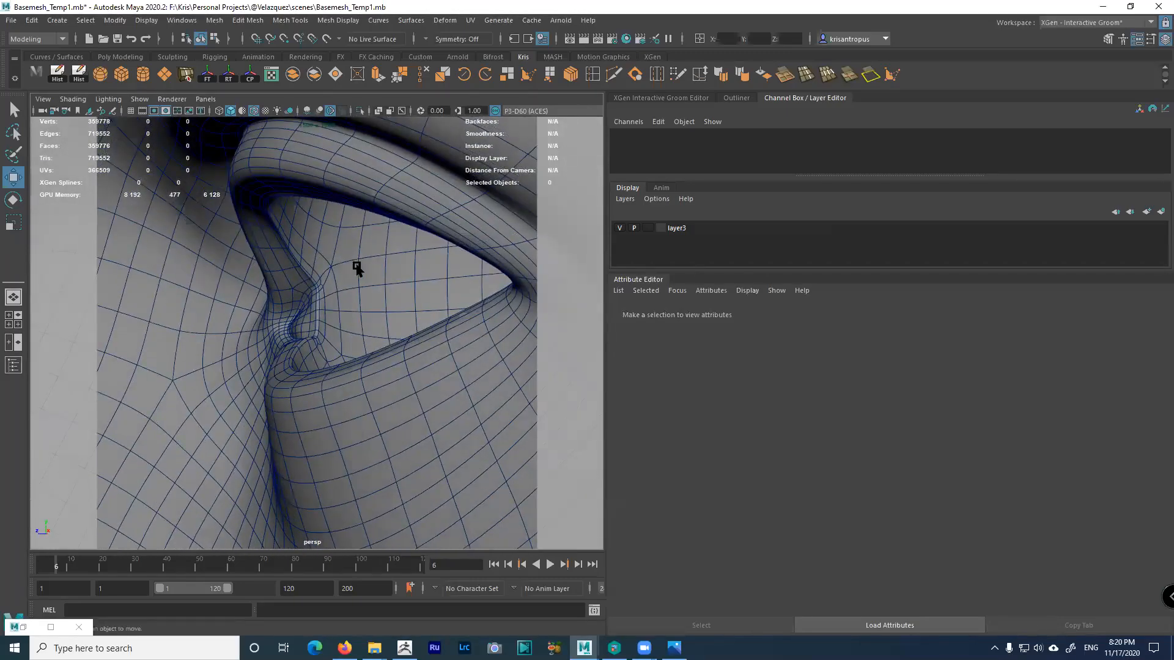
pyautogui.keyDown('alt'); pyautogui.moveTo(462, 350); pyautogui.dragTo(402, 306); pyautogui.keyUp('alt')
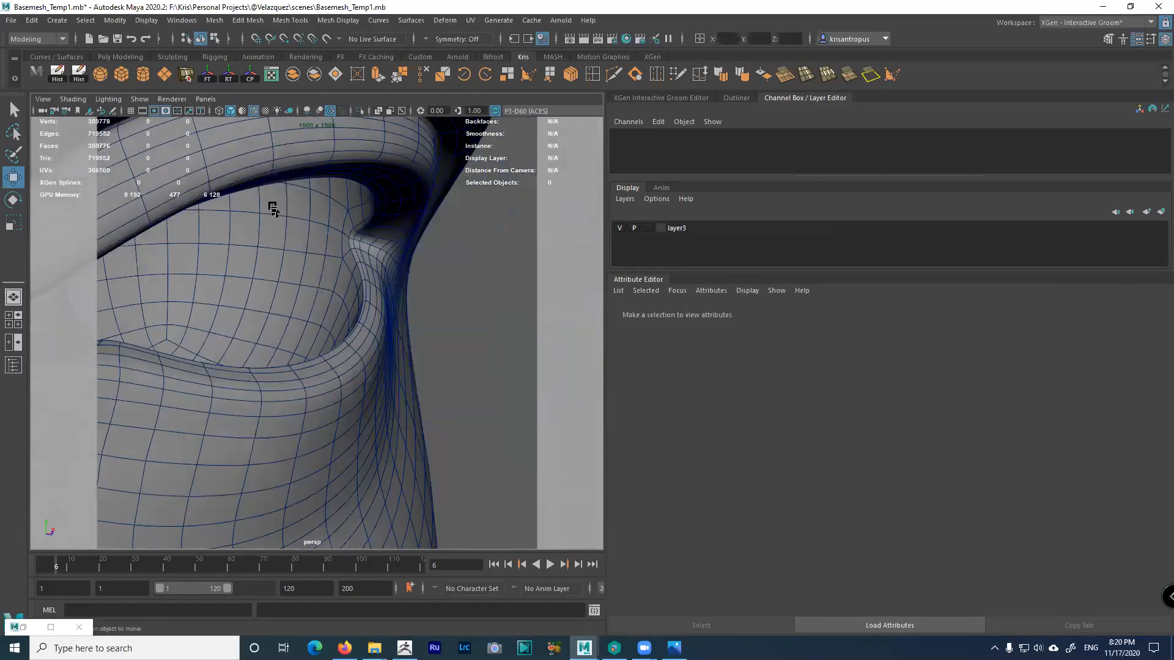
pyautogui.keyDown('alt'); pyautogui.moveTo(256, 320); pyautogui.dragTo(295, 312); pyautogui.keyUp('alt')
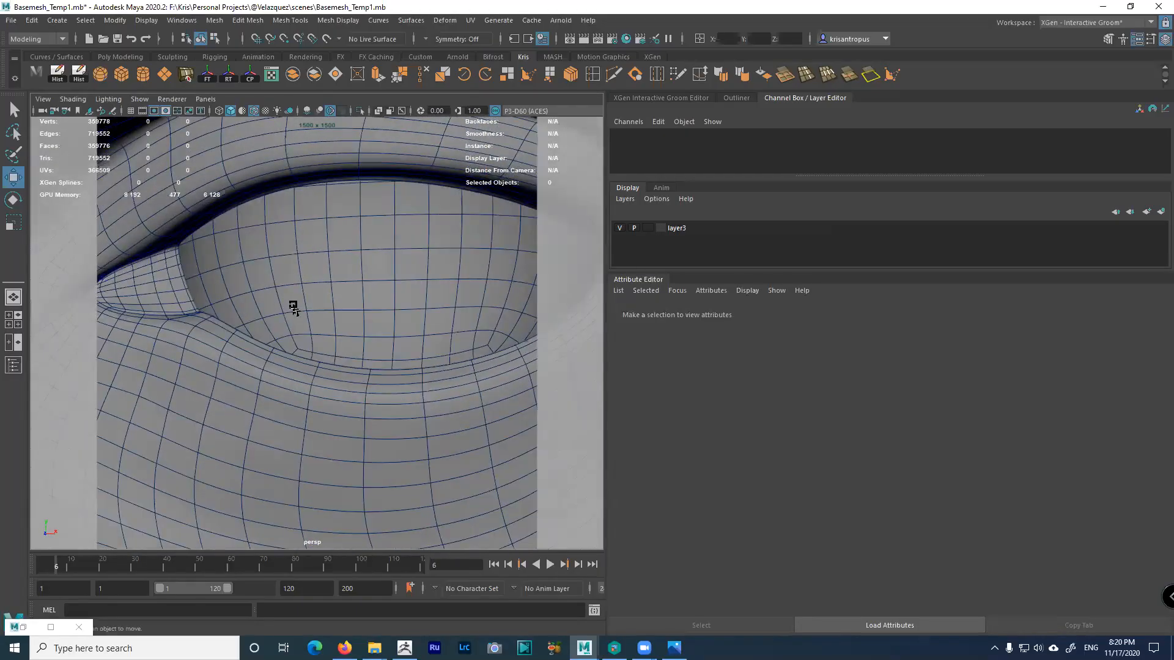
pyautogui.keyDown('alt'); pyautogui.moveTo(358, 331); pyautogui.dragTo(344, 255); pyautogui.keyUp('alt')
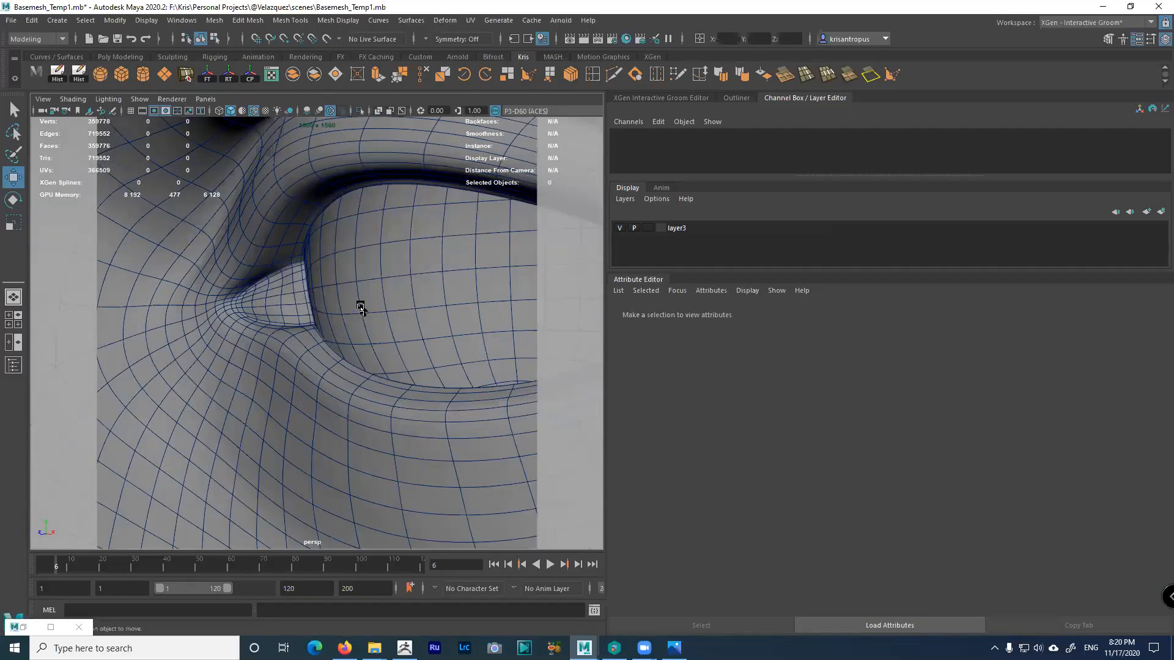
pyautogui.keyDown('alt'); pyautogui.moveTo(356, 301); pyautogui.dragTo(352, 243); pyautogui.keyUp('alt')
pyautogui.keyDown('alt'); pyautogui.moveTo(365, 283); pyautogui.dragTo(457, 286); pyautogui.keyUp('alt')
# Inspect the eye opening from more angles, then restore the Arnold RenderView window
pyautogui.keyDown('alt'); pyautogui.moveTo(397, 255); pyautogui.dragTo(328, 257); pyautogui.keyUp('alt')
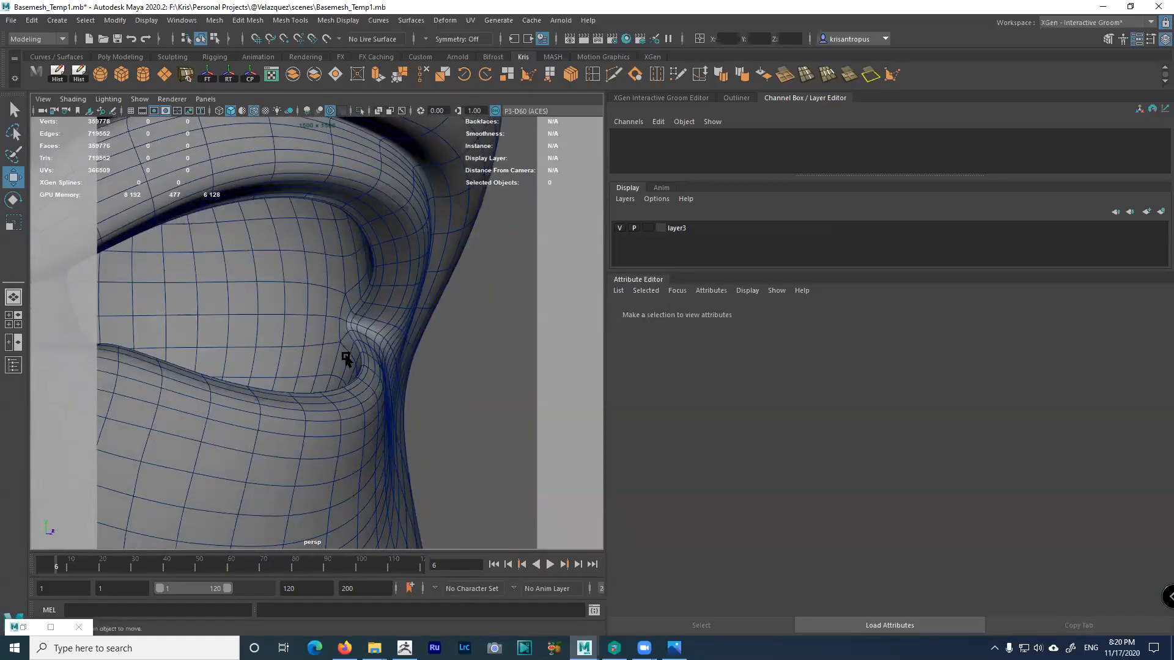
pyautogui.keyDown('alt'); pyautogui.moveTo(345, 362); pyautogui.dragTo(208, 367); pyautogui.keyUp('alt')
pyautogui.keyDown('alt'); pyautogui.moveTo(268, 319); pyautogui.dragTo(365, 396, button='right'); pyautogui.keyUp('alt')
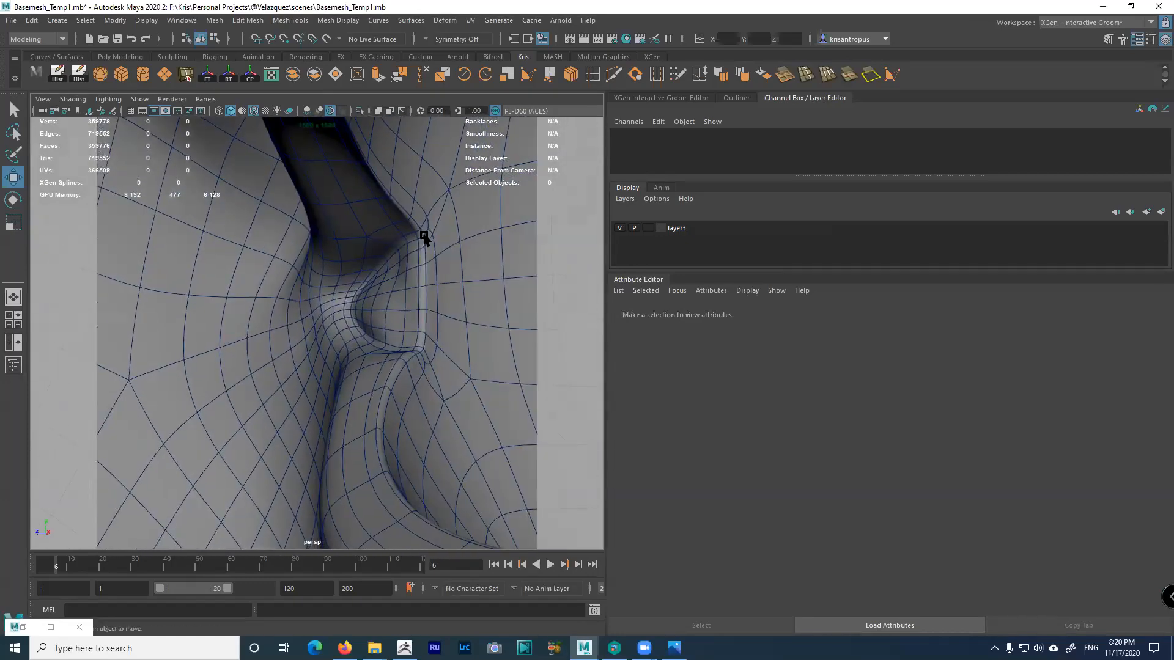
pyautogui.keyDown('alt'); pyautogui.moveTo(413, 304); pyautogui.dragTo(485, 306); pyautogui.keyUp('alt')
pyautogui.keyDown('alt'); pyautogui.moveTo(485, 306); pyautogui.dragTo(348, 322, button='middle'); pyautogui.keyUp('alt')
pyautogui.moveTo(348, 322)
pyautogui.keyDown('alt'); pyautogui.mouseDown()
pyautogui.moveTo(299, 314)
pyautogui.moveTo(328, 313)
pyautogui.mouseUp(); pyautogui.keyUp('alt')
pyautogui.keyDown('alt'); pyautogui.moveTo(328, 314); pyautogui.dragTo(257, 275, button='right'); pyautogui.keyUp('alt')
pyautogui.keyDown('alt'); pyautogui.moveTo(257, 275); pyautogui.dragTo(234, 262); pyautogui.keyUp('alt')
pyautogui.keyDown('alt'); pyautogui.moveTo(234, 262); pyautogui.dragTo(205, 261, button='right'); pyautogui.keyUp('alt')
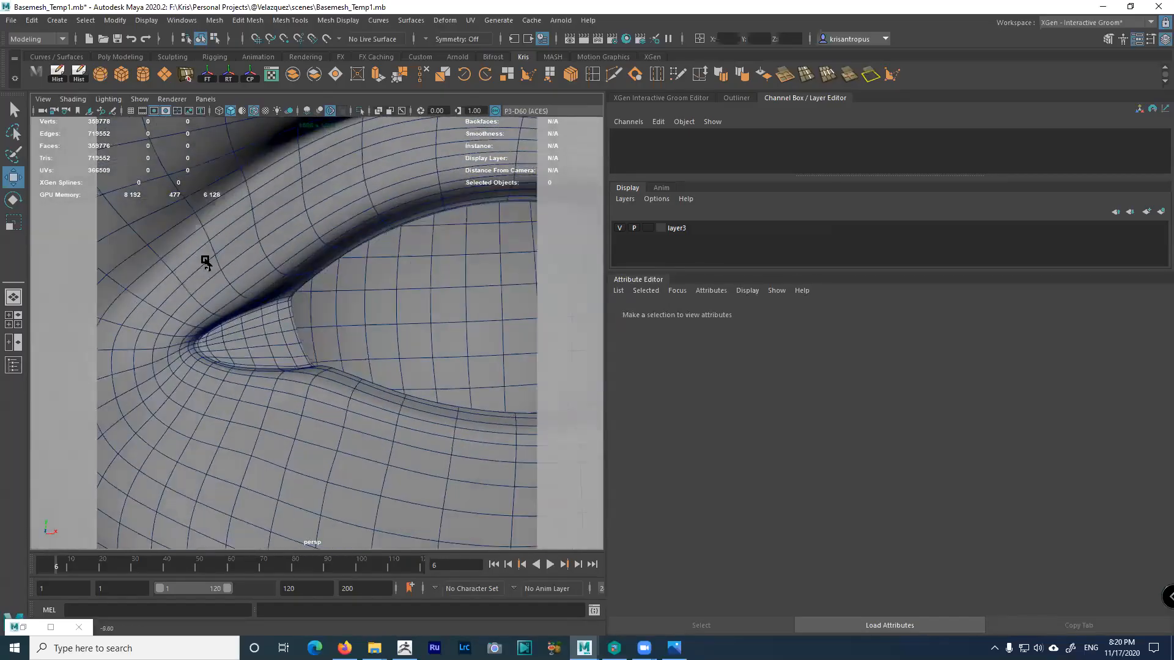
pyautogui.keyDown('alt'); pyautogui.moveTo(231, 269); pyautogui.dragTo(286, 317); pyautogui.keyUp('alt')
pyautogui.keyDown('alt'); pyautogui.moveTo(286, 318); pyautogui.dragTo(183, 301, button='middle'); pyautogui.keyUp('alt')
pyautogui.keyDown('alt'); pyautogui.moveTo(183, 302); pyautogui.dragTo(302, 292); pyautogui.keyUp('alt')
pyautogui.keyDown('alt'); pyautogui.moveTo(302, 291); pyautogui.dragTo(213, 263, button='right'); pyautogui.keyUp('alt')
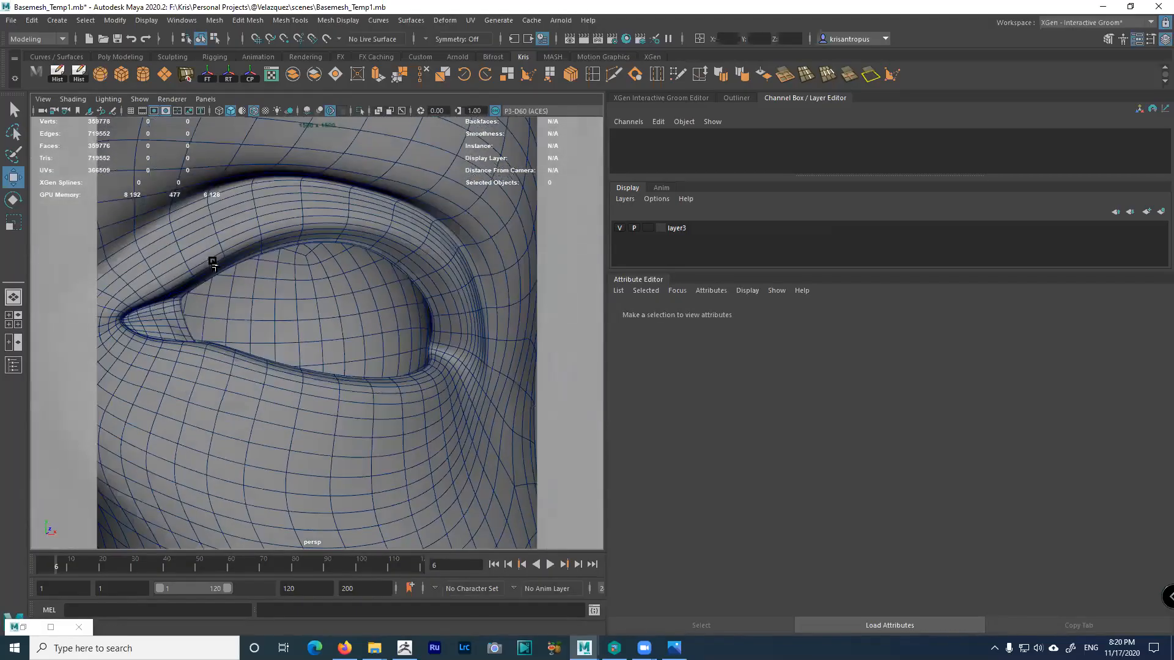
pyautogui.click(28, 629)
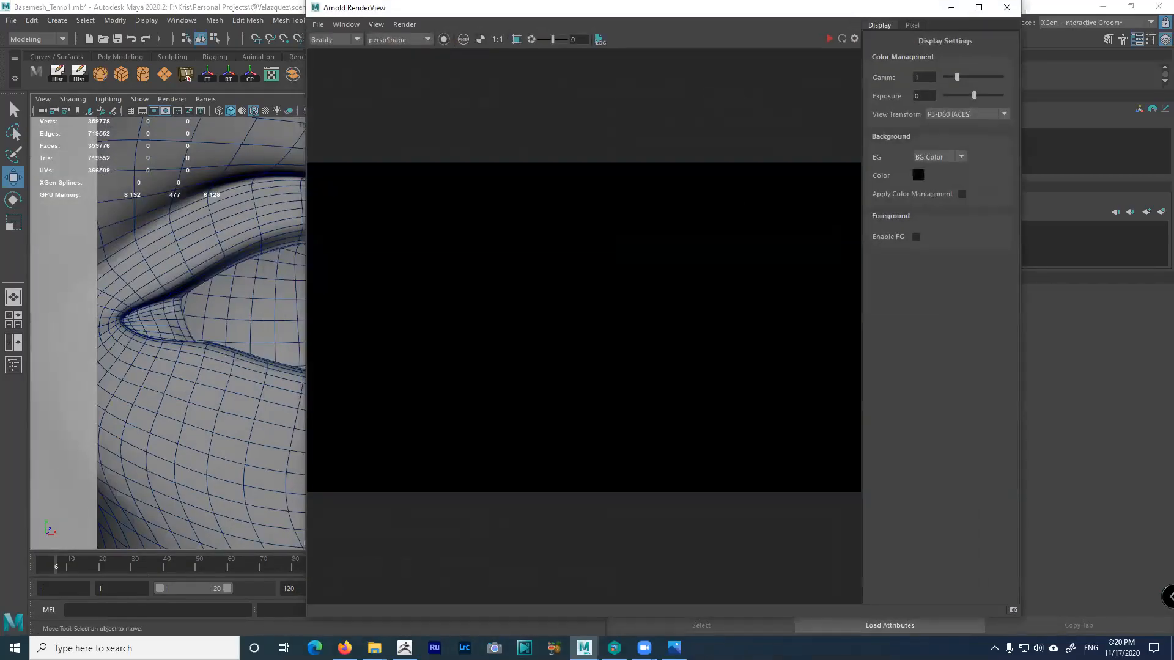
# Minimize Arnold RenderView, orbit to a frontal view of the eyes, and show the Outliner
pyautogui.click(951, 7)
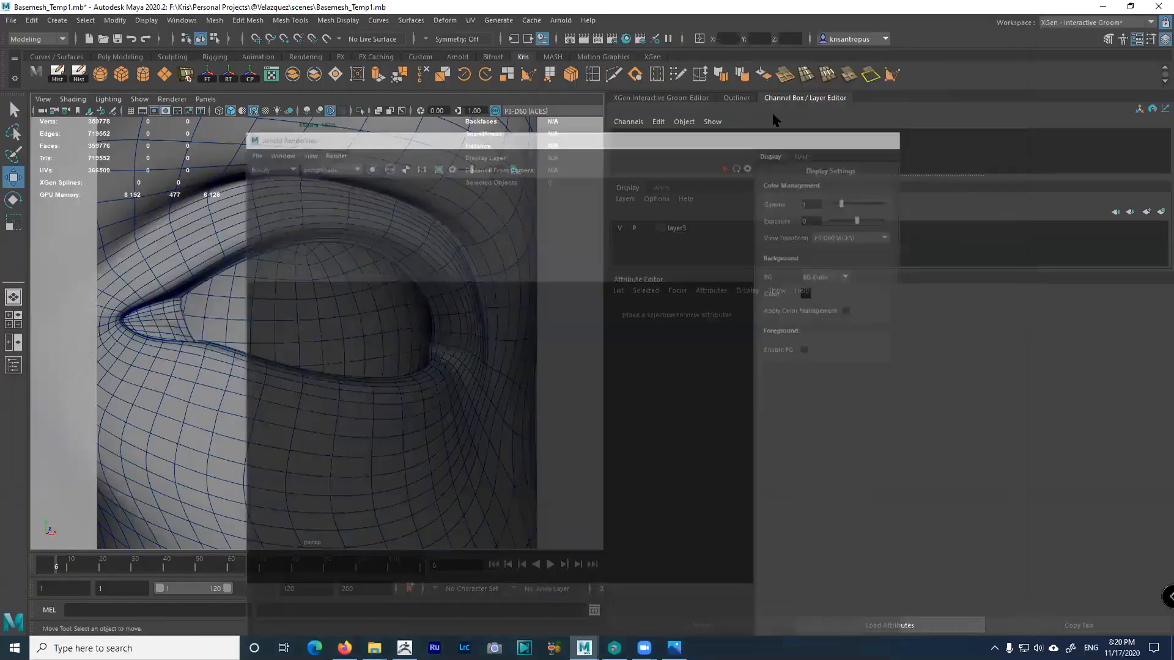
pyautogui.keyDown('alt'); pyautogui.moveTo(304, 285); pyautogui.dragTo(293, 341); pyautogui.keyUp('alt')
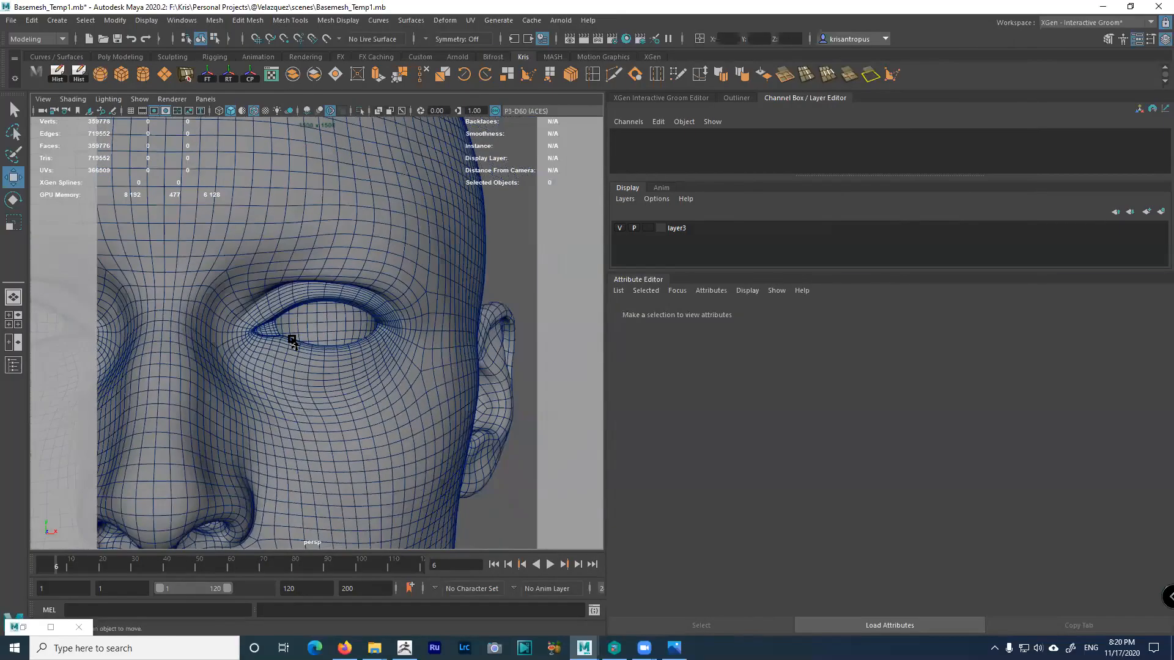
pyautogui.keyDown('alt'); pyautogui.moveTo(287, 385); pyautogui.dragTo(446, 318); pyautogui.keyUp('alt')
pyautogui.keyDown('alt'); pyautogui.moveTo(369, 367); pyautogui.dragTo(353, 296); pyautogui.keyUp('alt')
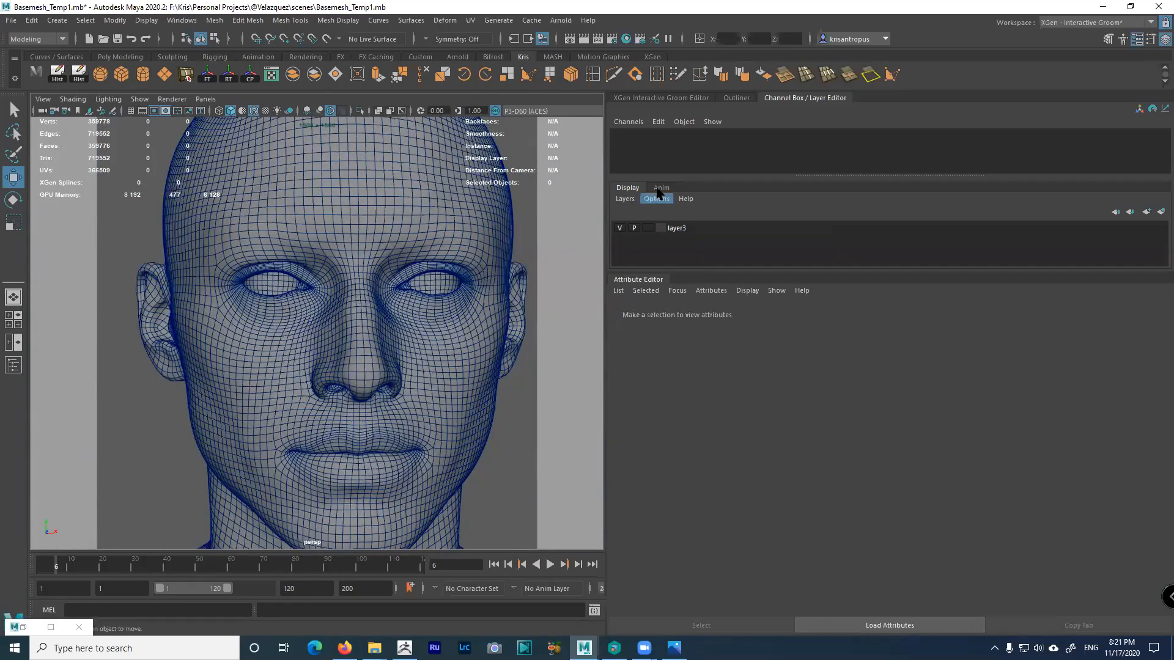
pyautogui.click(735, 99)
pyautogui.keyDown('alt'); pyautogui.moveTo(561, 277); pyautogui.dragTo(343, 324); pyautogui.keyUp('alt')
pyautogui.keyDown('alt'); pyautogui.moveTo(344, 324); pyautogui.dragTo(649, 229, button='right'); pyautogui.keyUp('alt')
pyautogui.click(655, 187)
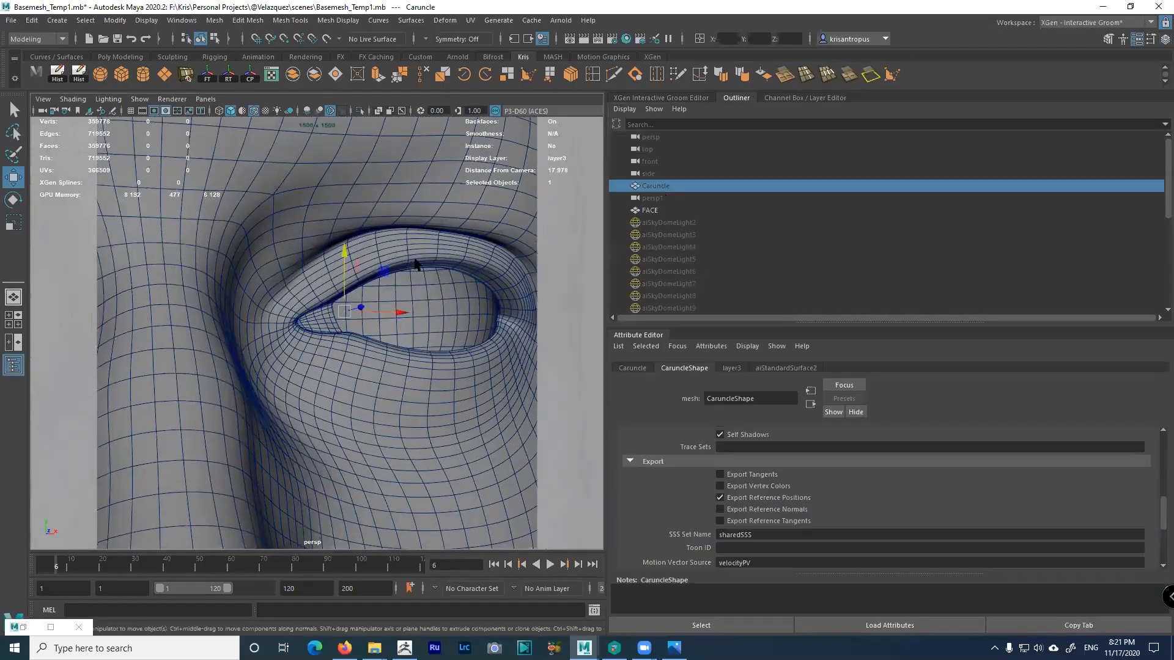
pyautogui.hotkey('shift', 'h')
pyautogui.keyDown('alt'); pyautogui.moveTo(365, 333); pyautogui.dragTo(351, 267); pyautogui.keyUp('alt')
pyautogui.moveTo(392, 365)
pyautogui.keyDown('alt'); pyautogui.mouseDown()
pyautogui.moveTo(359, 354)
pyautogui.moveTo(398, 364)
pyautogui.mouseUp(); pyautogui.keyUp('alt')
pyautogui.keyDown('alt'); pyautogui.moveTo(400, 367); pyautogui.dragTo(455, 452, button='right'); pyautogui.keyUp('alt')
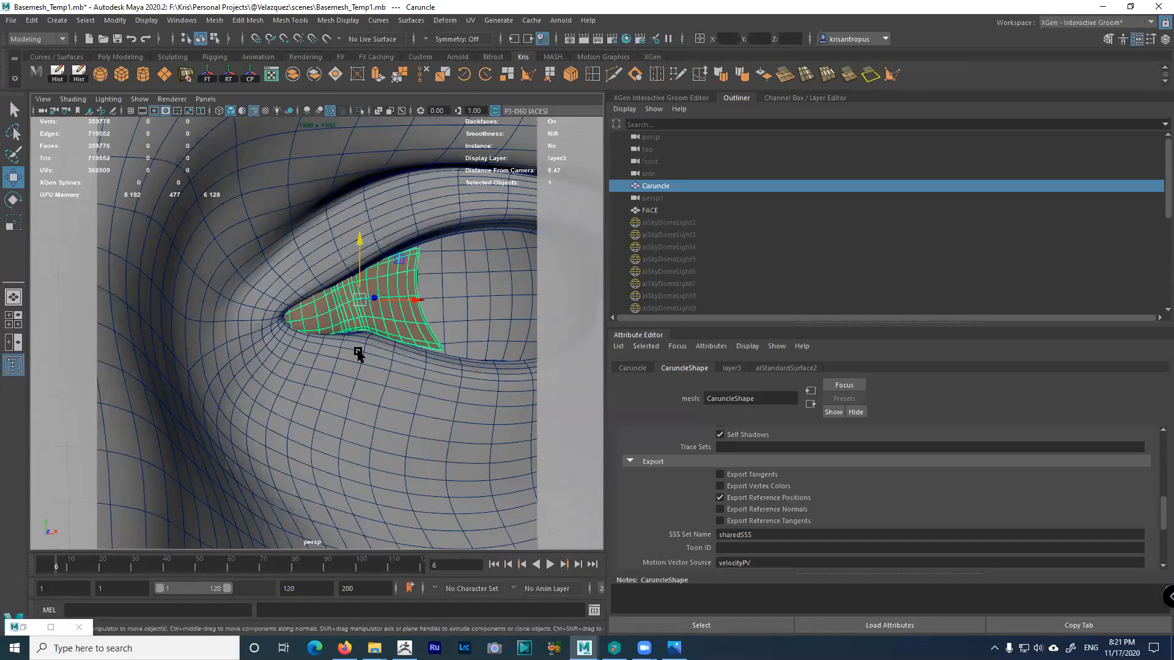
pyautogui.keyDown('alt'); pyautogui.moveTo(352, 338); pyautogui.dragTo(318, 301); pyautogui.keyUp('alt')
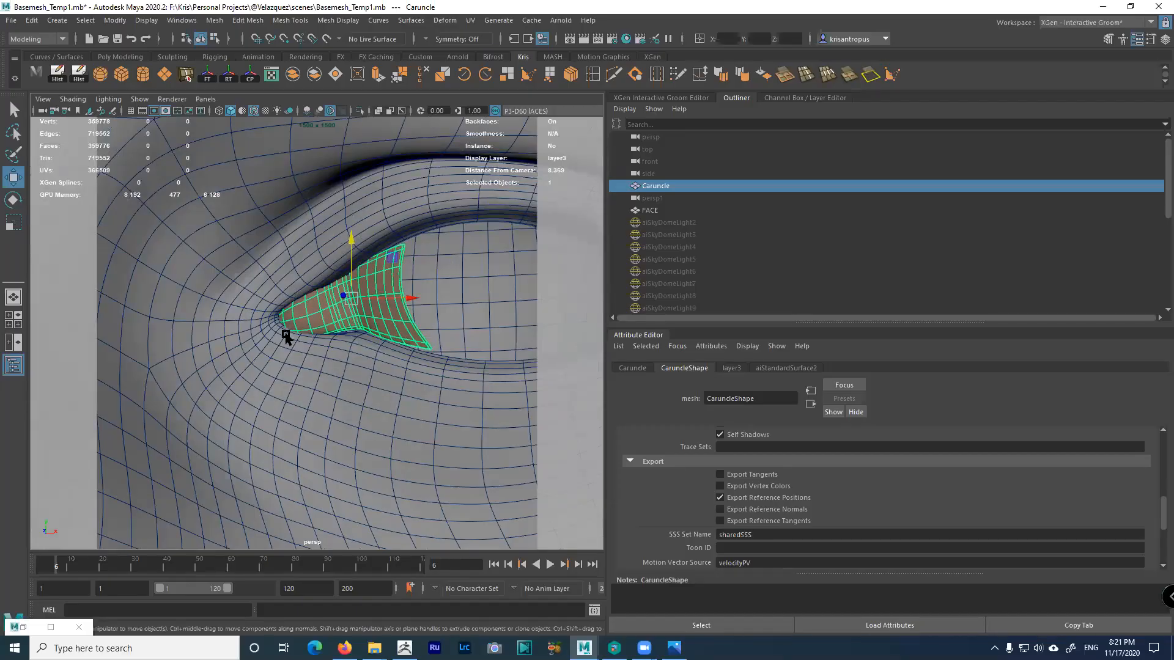
pyautogui.keyDown('alt'); pyautogui.moveTo(393, 280); pyautogui.dragTo(414, 288); pyautogui.keyUp('alt')
pyautogui.keyDown('alt'); pyautogui.moveTo(414, 288); pyautogui.dragTo(173, 246, button='right'); pyautogui.keyUp('alt')
pyautogui.keyDown('alt'); pyautogui.moveTo(173, 246); pyautogui.dragTo(283, 241); pyautogui.keyUp('alt')
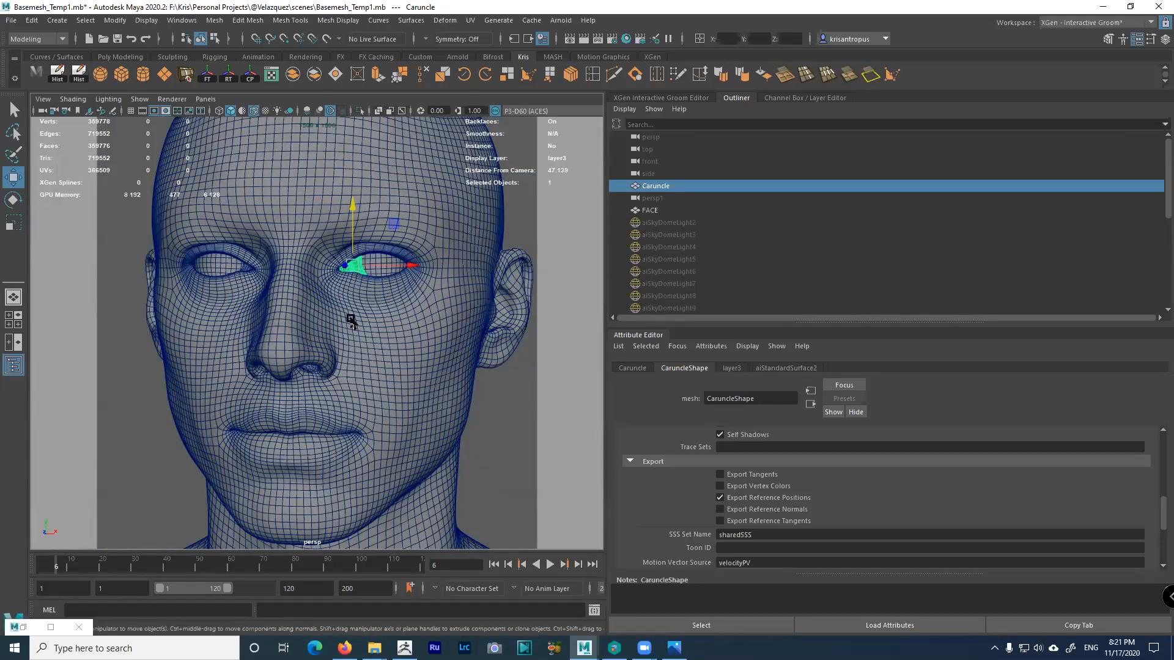
pyautogui.keyDown('alt'); pyautogui.moveTo(346, 299); pyautogui.dragTo(383, 282); pyautogui.keyUp('alt')
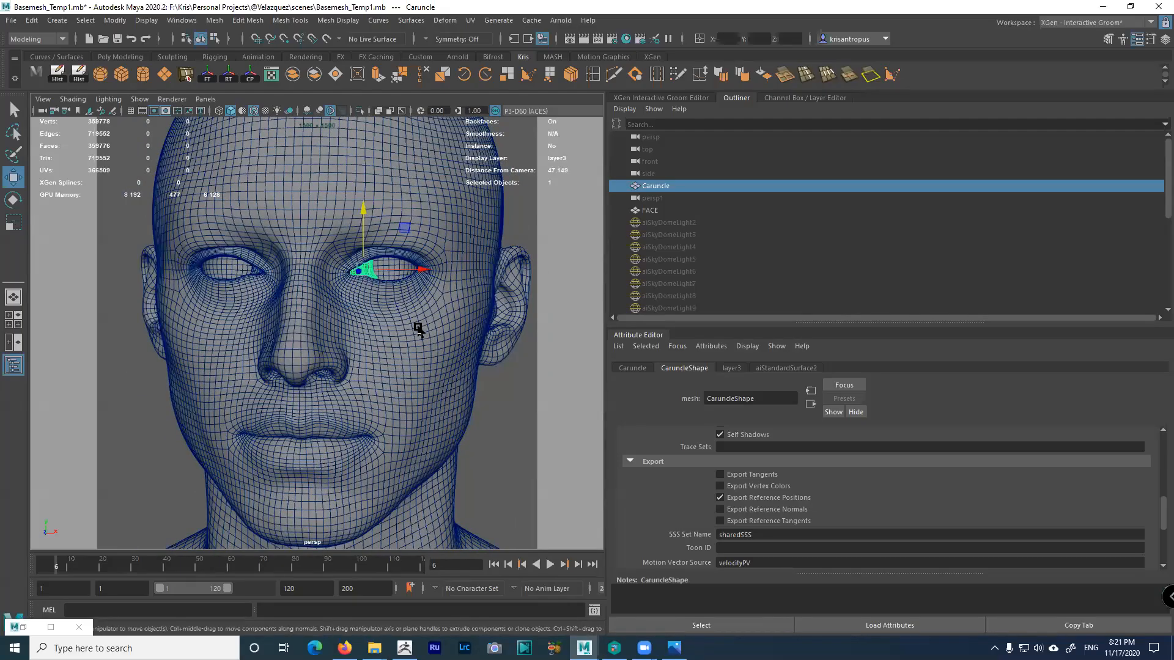
pyautogui.keyDown('alt'); pyautogui.moveTo(286, 278); pyautogui.dragTo(325, 272); pyautogui.keyUp('alt')
pyautogui.keyDown('alt'); pyautogui.moveTo(325, 273); pyautogui.dragTo(418, 314, button='right'); pyautogui.keyUp('alt')
pyautogui.keyDown('alt'); pyautogui.moveTo(419, 315); pyautogui.dragTo(419, 312); pyautogui.keyUp('alt')
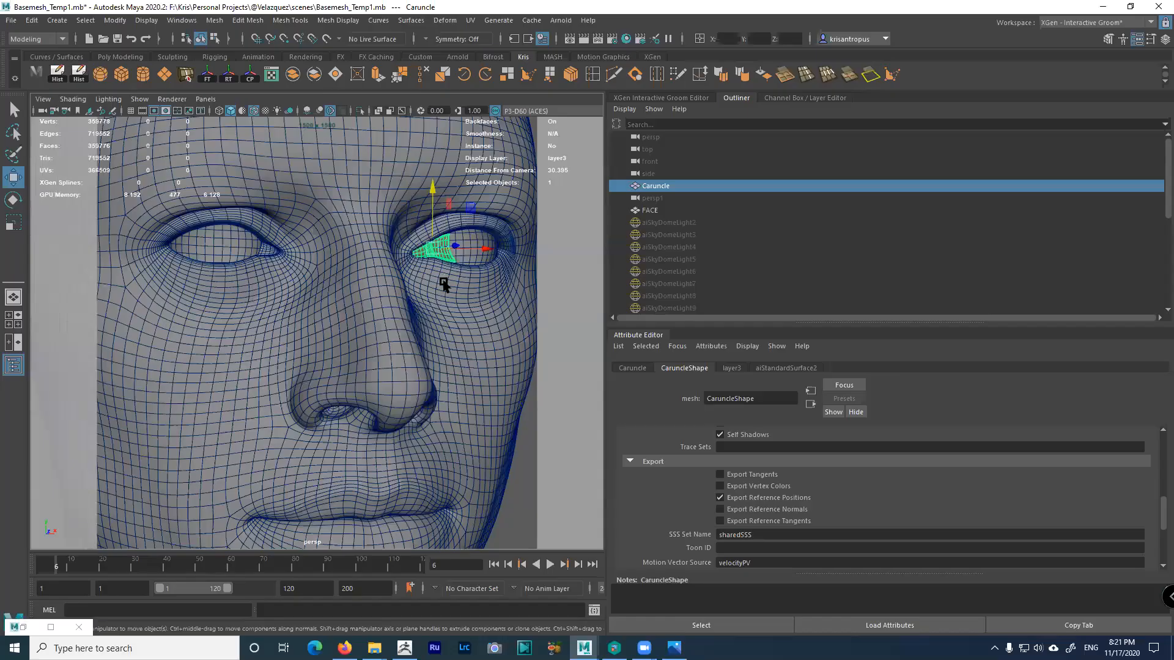
pyautogui.scroll(-3, 549, 134)
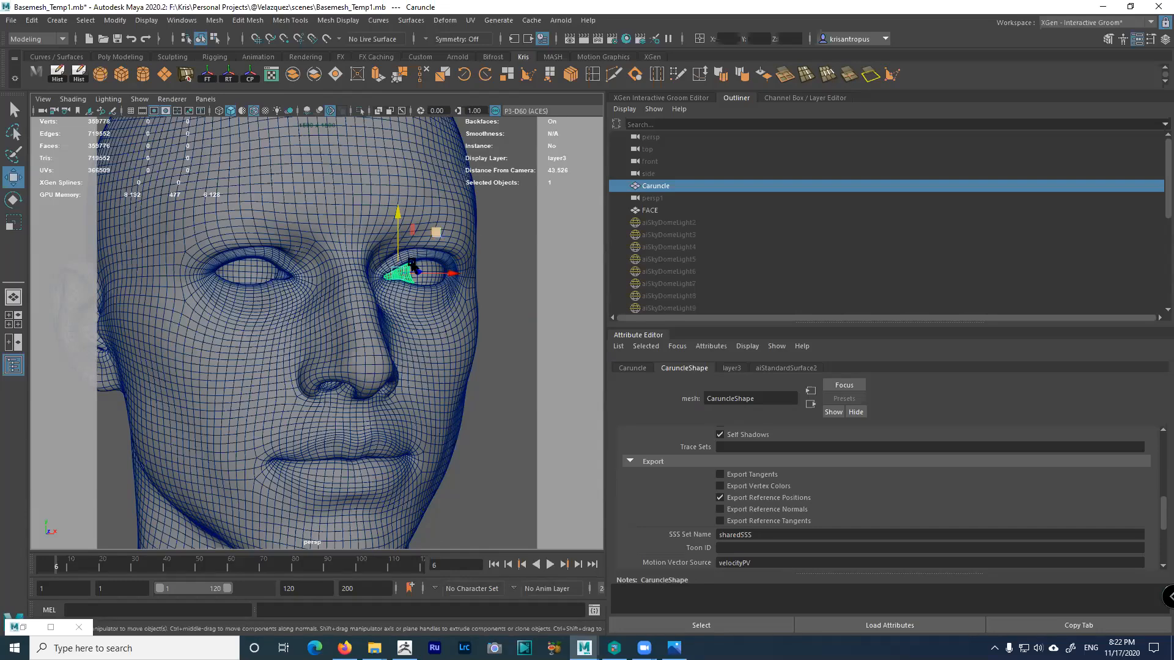
pyautogui.keyDown('alt'); pyautogui.moveTo(389, 279); pyautogui.dragTo(348, 236); pyautogui.keyUp('alt')
pyautogui.scroll(4, 349, 244)
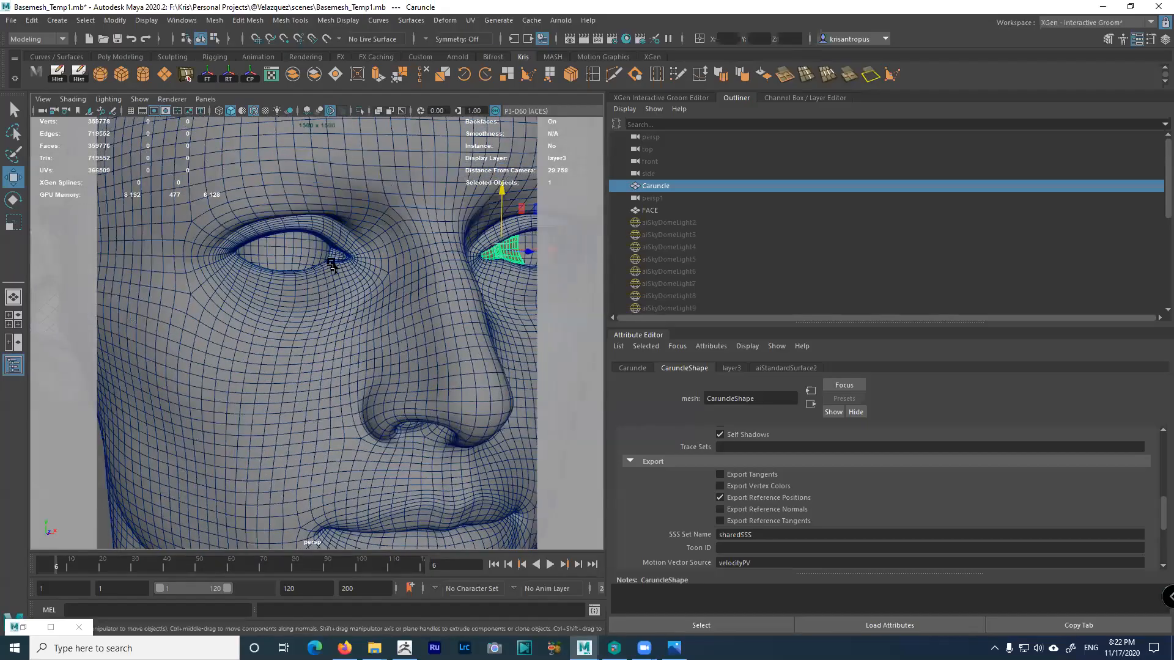
pyautogui.keyDown('alt'); pyautogui.moveTo(331, 265); pyautogui.dragTo(329, 247, button='middle'); pyautogui.keyUp('alt')
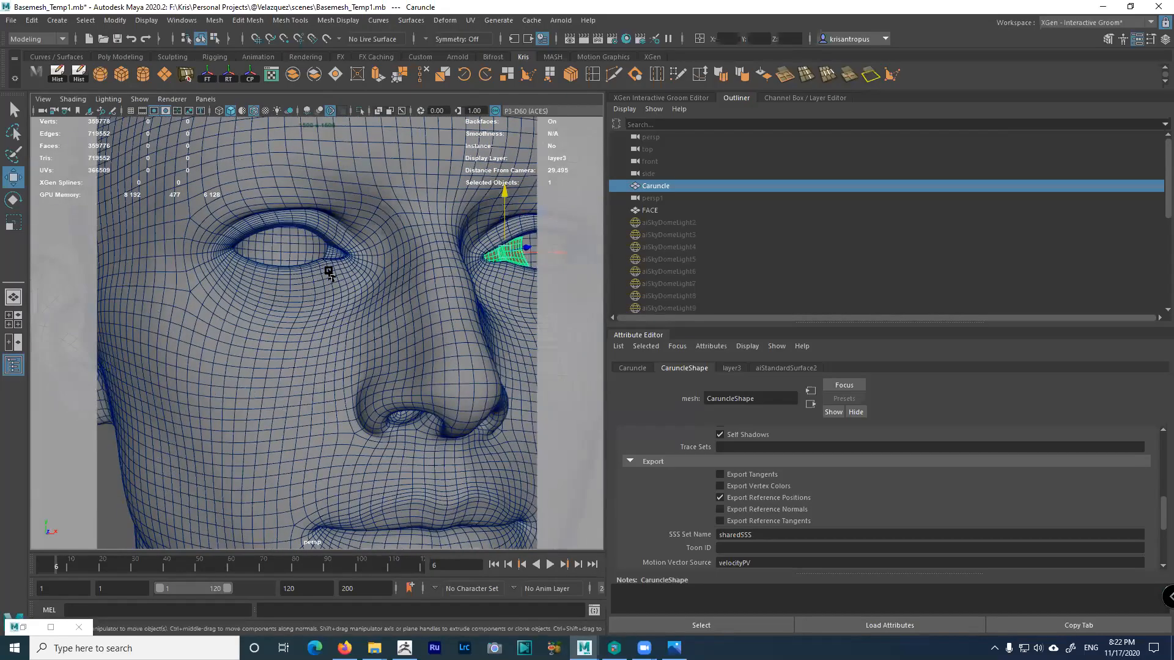
pyautogui.scroll(4, 334, 267)
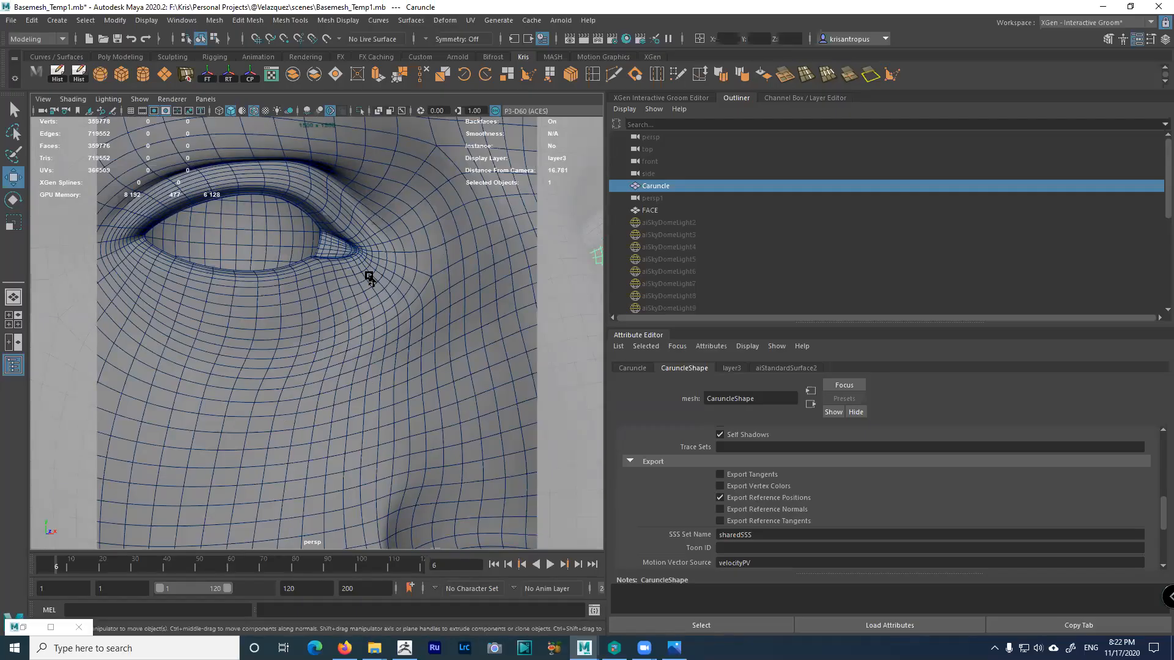
pyautogui.scroll(5, 333, 257)
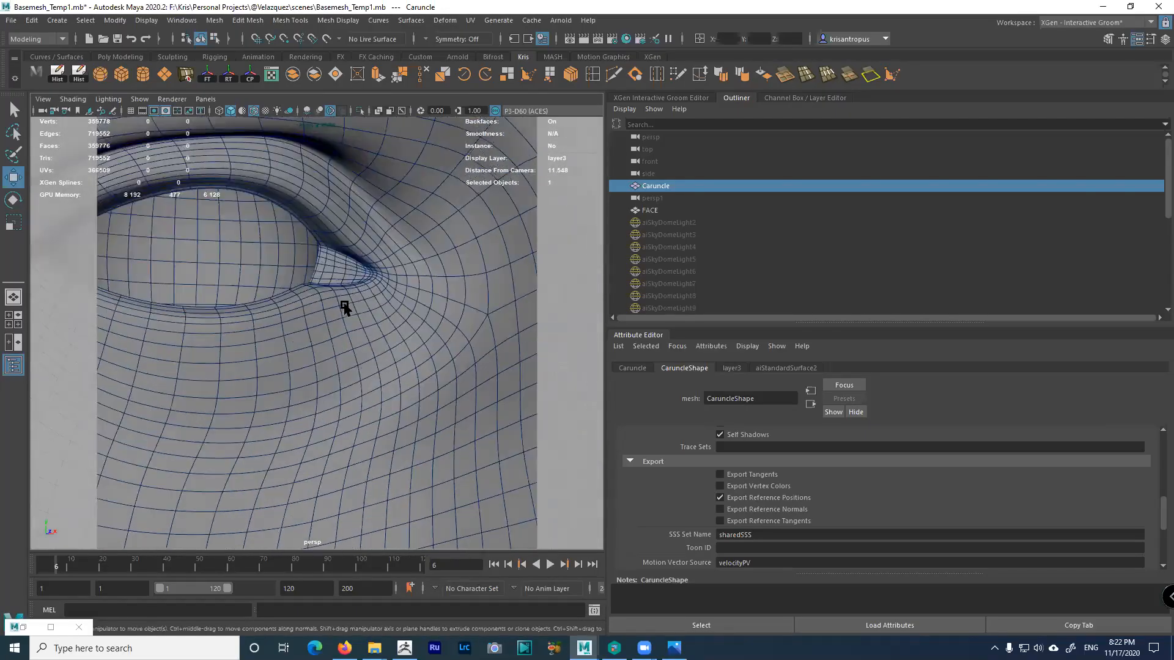
pyautogui.scroll(3, 330, 335)
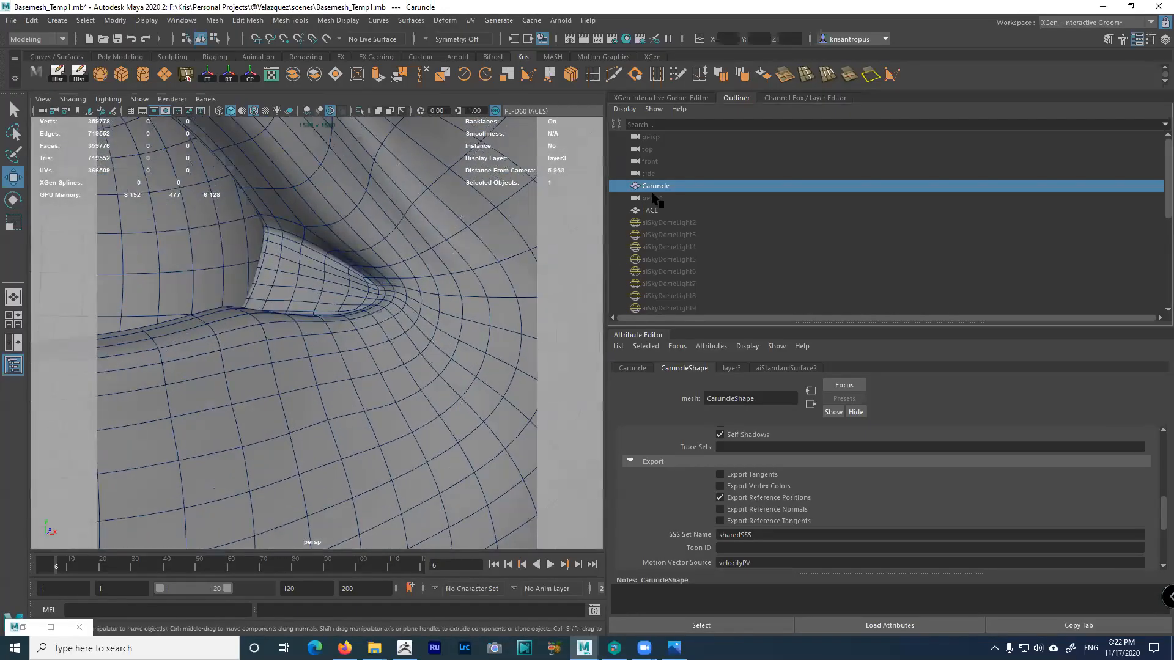
pyautogui.moveTo(392, 306)
pyautogui.keyDown('alt'); pyautogui.mouseDown()
pyautogui.moveTo(362, 309)
pyautogui.moveTo(312, 273)
pyautogui.moveTo(406, 288)
pyautogui.mouseUp(); pyautogui.keyUp('alt')
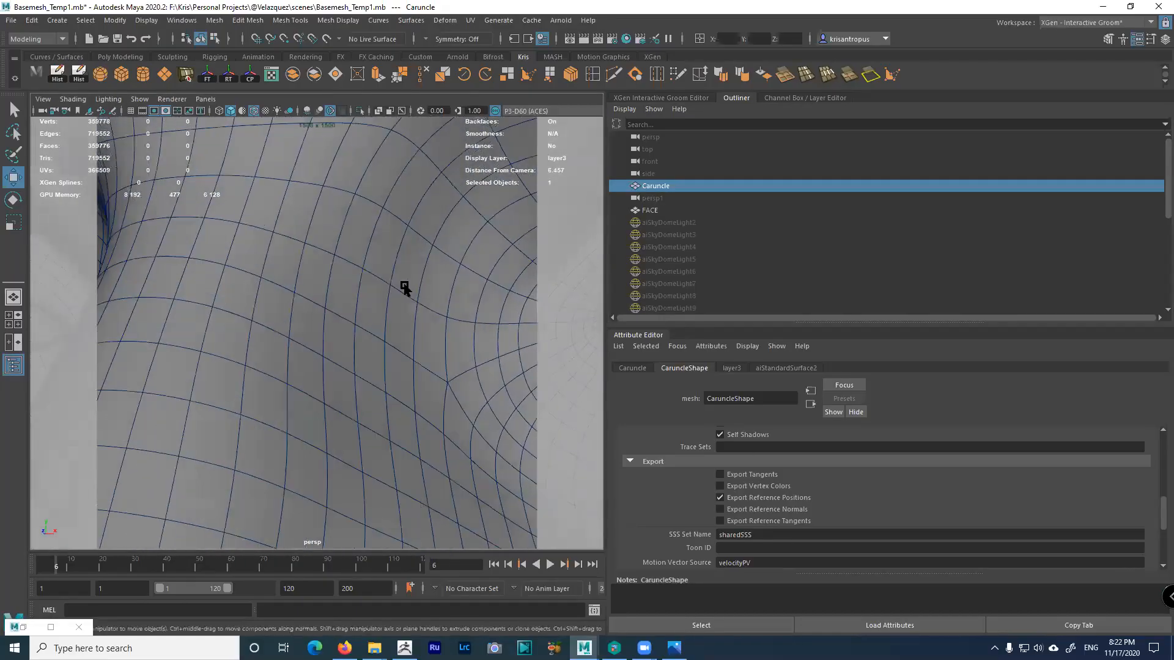
pyautogui.keyDown('alt'); pyautogui.moveTo(406, 288); pyautogui.dragTo(196, 319, button='middle'); pyautogui.keyUp('alt')
pyautogui.keyDown('alt'); pyautogui.moveTo(196, 320); pyautogui.dragTo(250, 303, button='right'); pyautogui.keyUp('alt')
pyautogui.keyDown('alt'); pyautogui.moveTo(250, 303); pyautogui.dragTo(205, 314, button='middle'); pyautogui.keyUp('alt')
pyautogui.keyDown('alt'); pyautogui.moveTo(205, 314); pyautogui.dragTo(312, 248, button='right'); pyautogui.keyUp('alt')
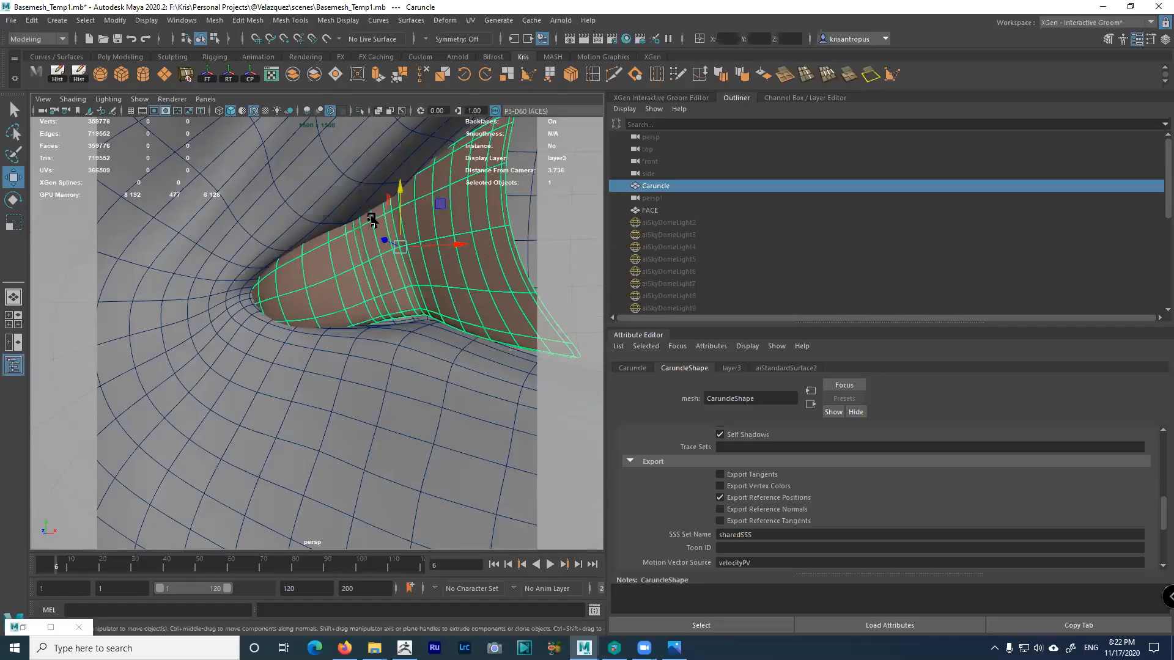
pyautogui.keyDown('alt'); pyautogui.moveTo(345, 229); pyautogui.dragTo(368, 235); pyautogui.keyUp('alt')
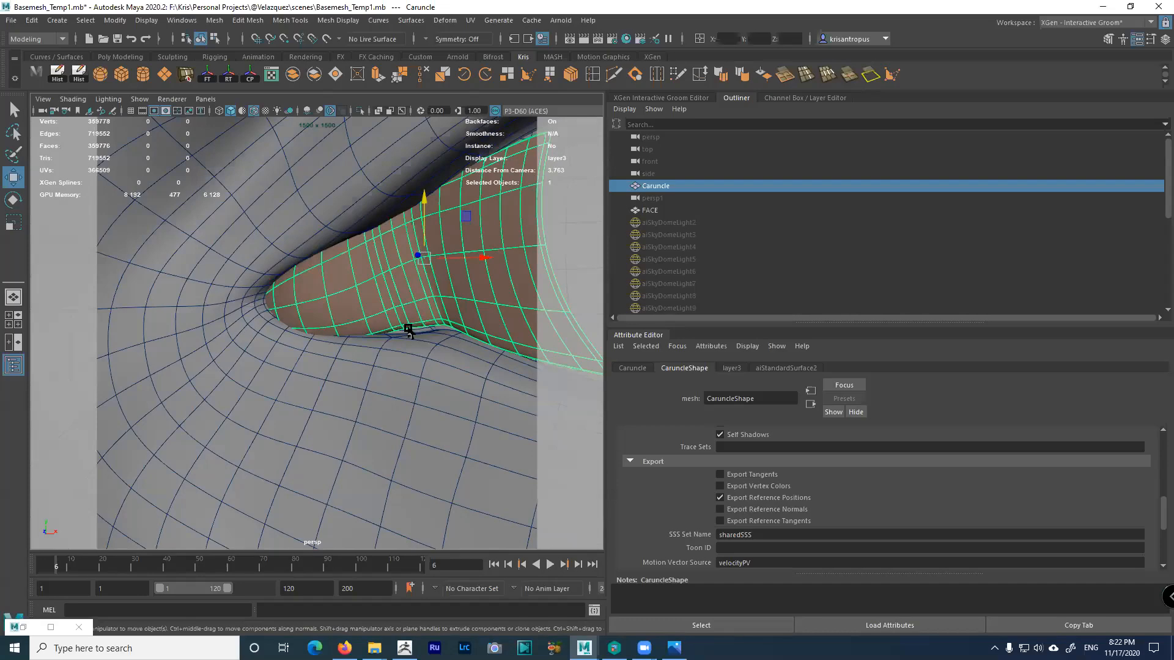
pyautogui.keyDown('alt'); pyautogui.moveTo(415, 331); pyautogui.dragTo(437, 333); pyautogui.keyUp('alt')
pyautogui.keyDown('alt'); pyautogui.moveTo(438, 333); pyautogui.dragTo(396, 312, button='right'); pyautogui.keyUp('alt')
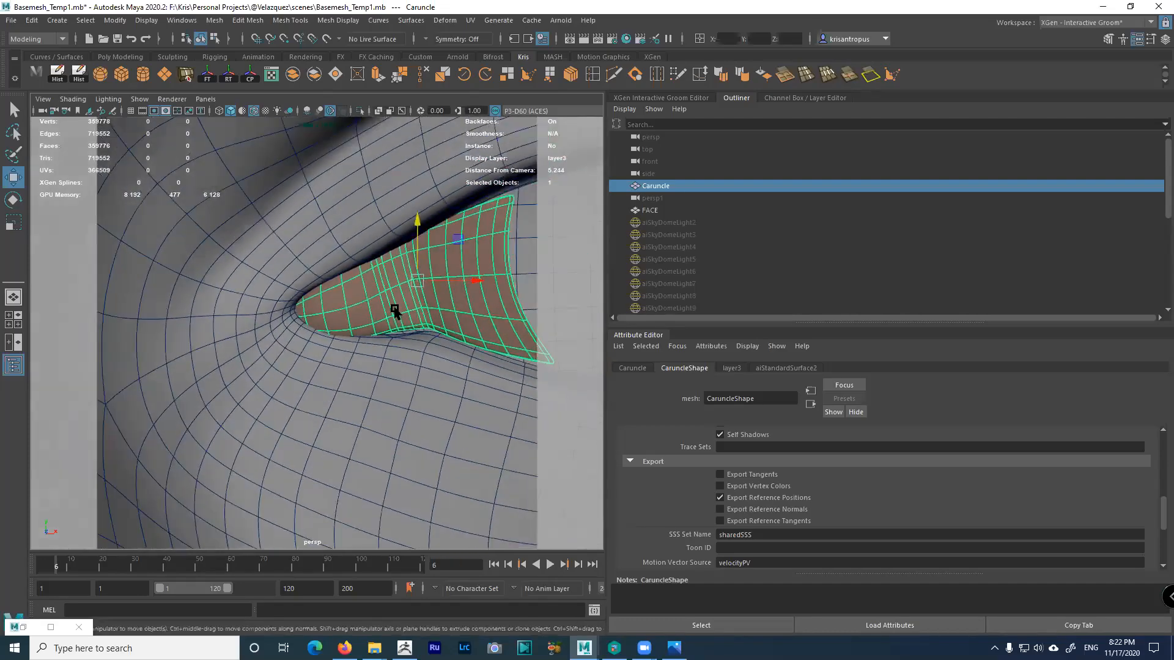
pyautogui.keyDown('alt'); pyautogui.moveTo(396, 311); pyautogui.dragTo(367, 299, button='middle'); pyautogui.keyUp('alt')
pyautogui.keyDown('alt'); pyautogui.moveTo(428, 339); pyautogui.dragTo(463, 336); pyautogui.keyUp('alt')
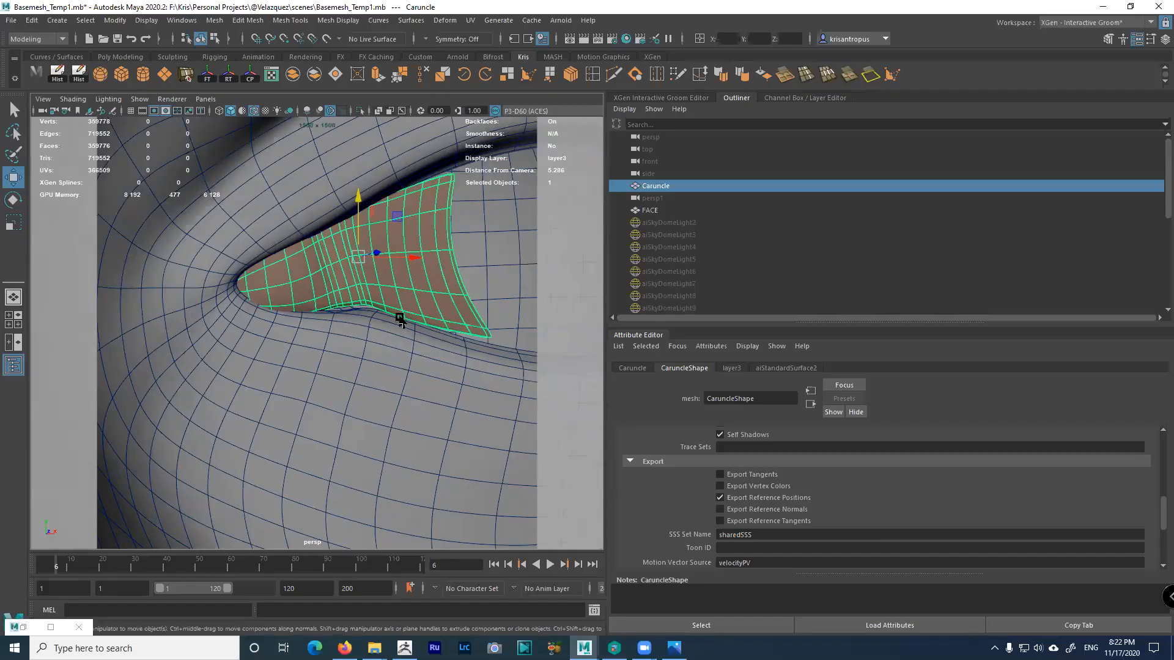
pyautogui.keyDown('alt'); pyautogui.moveTo(406, 336); pyautogui.dragTo(246, 252, button='right'); pyautogui.keyUp('alt')
# Hide the Caruncle mesh with Ctrl+H so only the FACE wireframe remains, then review the head from several angles
pyautogui.hotkey('ctrl', 'h')
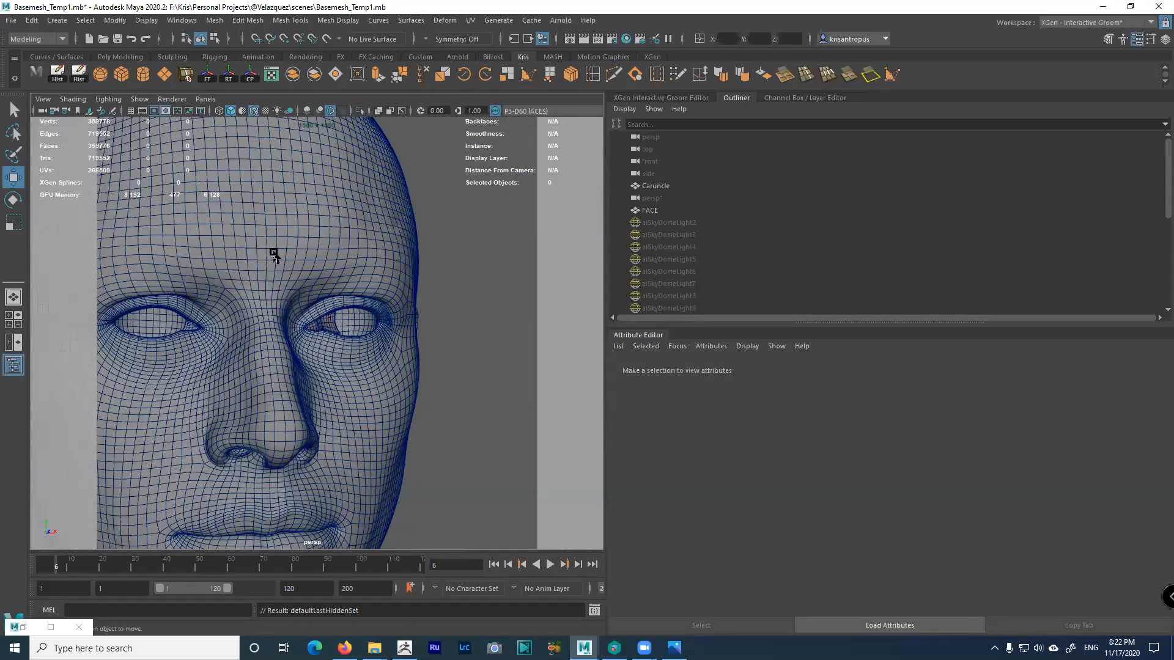
pyautogui.click(325, 328)
pyautogui.hotkey('ctrl', 'h')
pyautogui.keyDown('alt'); pyautogui.moveTo(356, 326); pyautogui.dragTo(309, 244, button='right'); pyautogui.keyUp('alt')
pyautogui.keyDown('alt'); pyautogui.moveTo(309, 243); pyautogui.dragTo(320, 277); pyautogui.keyUp('alt')
pyautogui.keyDown('alt'); pyautogui.moveTo(435, 269); pyautogui.dragTo(502, 506); pyautogui.keyUp('alt')
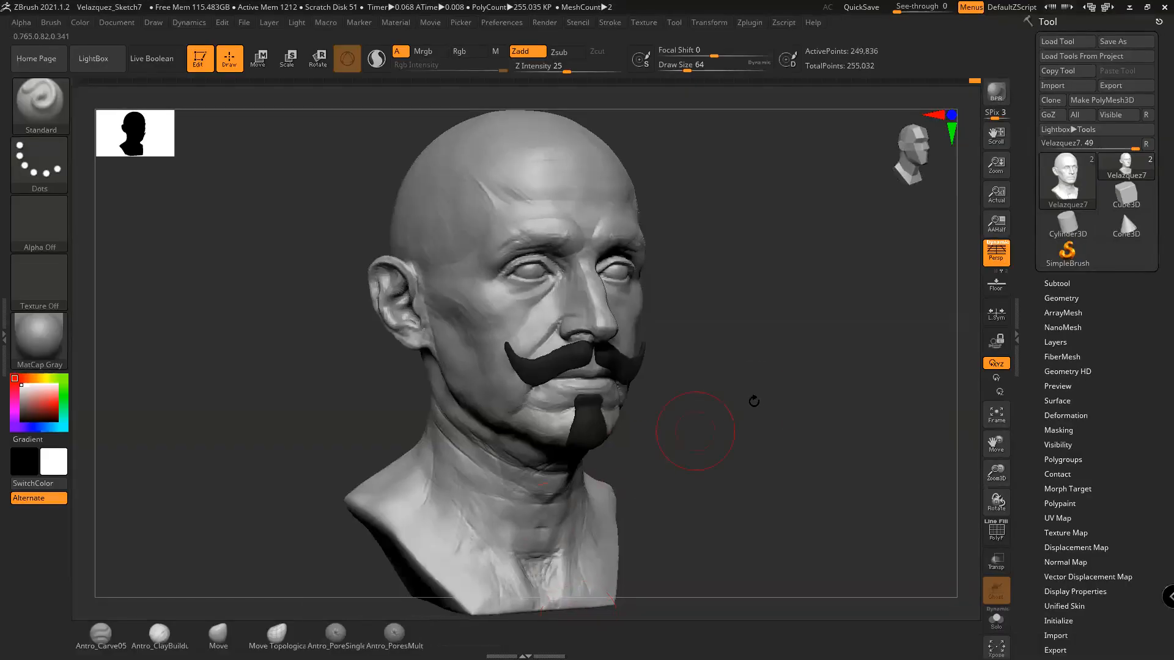
pyautogui.moveTo(754, 401)
pyautogui.mouseDown()
pyautogui.moveTo(720, 411)
pyautogui.moveTo(713, 398)
pyautogui.moveTo(660, 401)
pyautogui.moveTo(774, 400)
pyautogui.mouseUp()
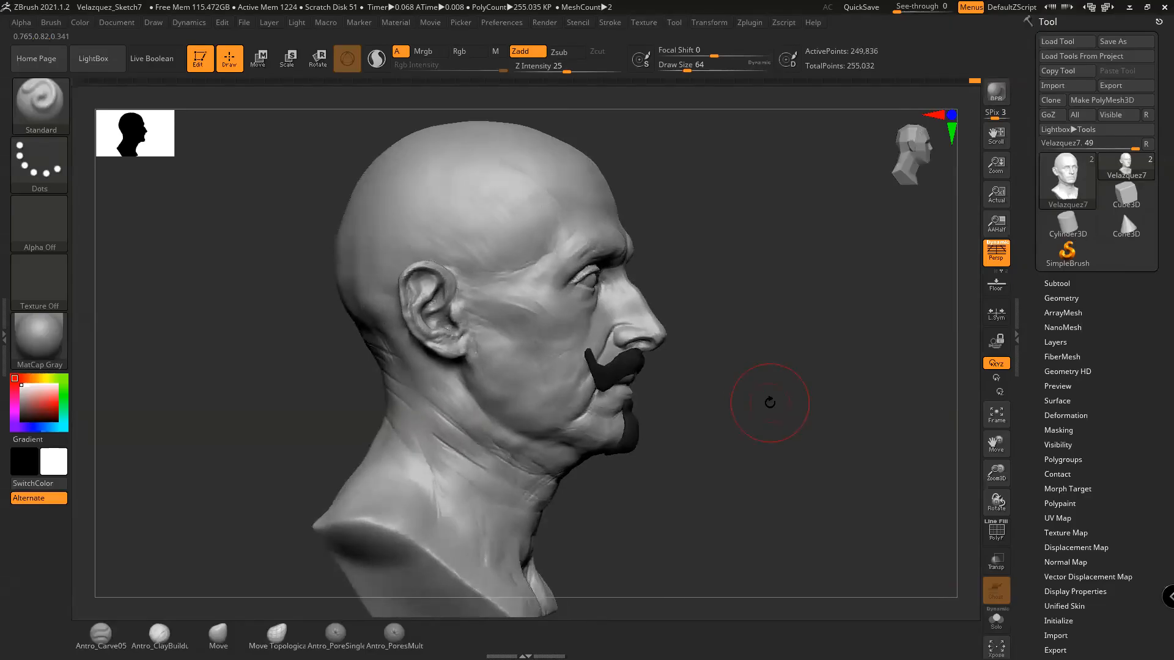
# Turn off the Extract4 mustache-and-goatee subtool's visibility in the Subtool list
pyautogui.moveTo(769, 402)
pyautogui.mouseDown()
pyautogui.moveTo(713, 430)
pyautogui.moveTo(776, 432)
pyautogui.moveTo(744, 424)
pyautogui.moveTo(781, 388)
pyautogui.moveTo(702, 393)
pyautogui.moveTo(687, 375)
pyautogui.moveTo(734, 359)
pyautogui.mouseUp()
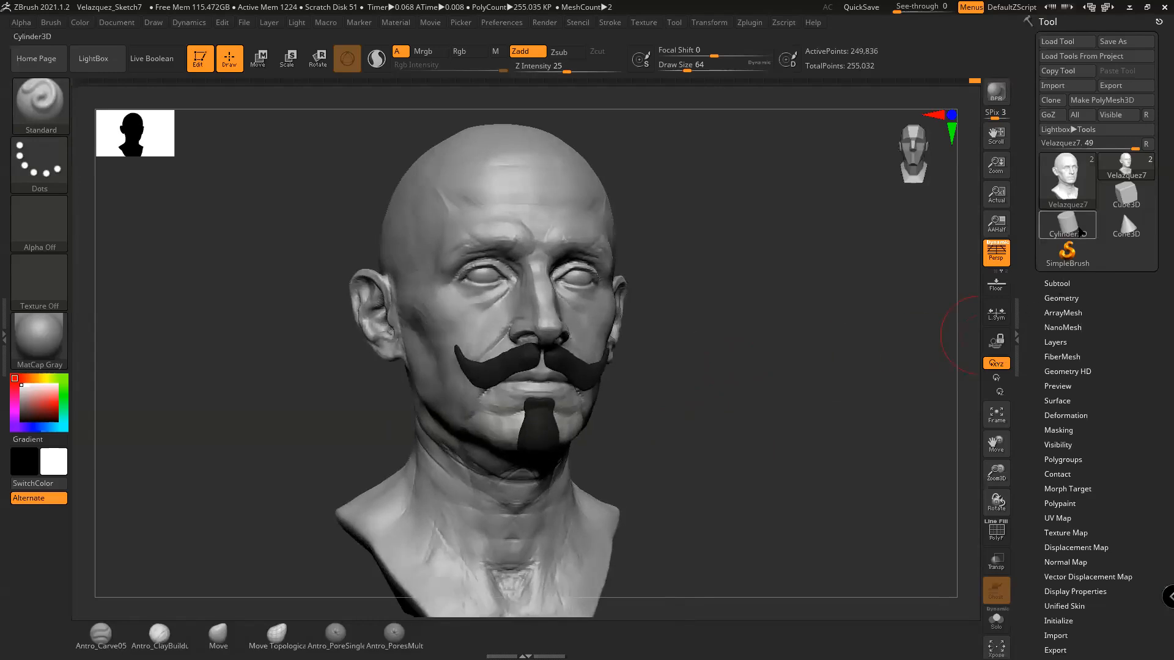
pyautogui.click(1057, 283)
pyautogui.click(1147, 338)
pyautogui.moveTo(733, 353)
pyautogui.mouseDown()
pyautogui.moveTo(707, 348)
pyautogui.moveTo(770, 364)
pyautogui.moveTo(756, 384)
pyautogui.moveTo(704, 387)
pyautogui.moveTo(795, 373)
pyautogui.mouseUp()
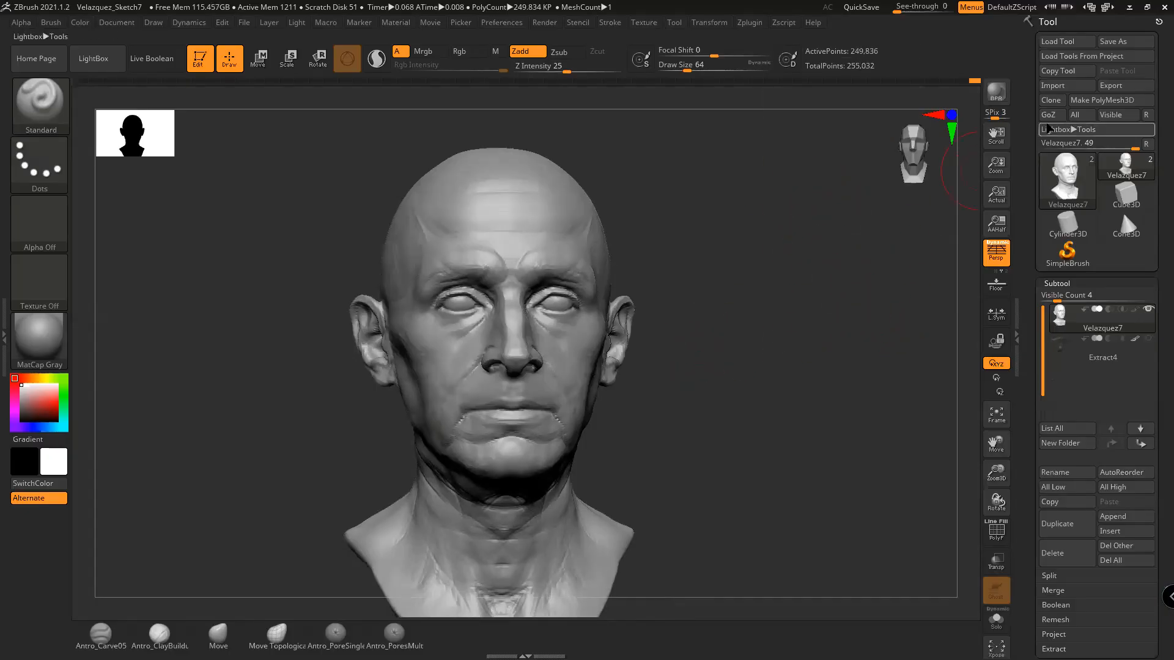
# Export the bald head subtool as Velazquez1.obj into the OBJ folder
pyautogui.click(1115, 88)
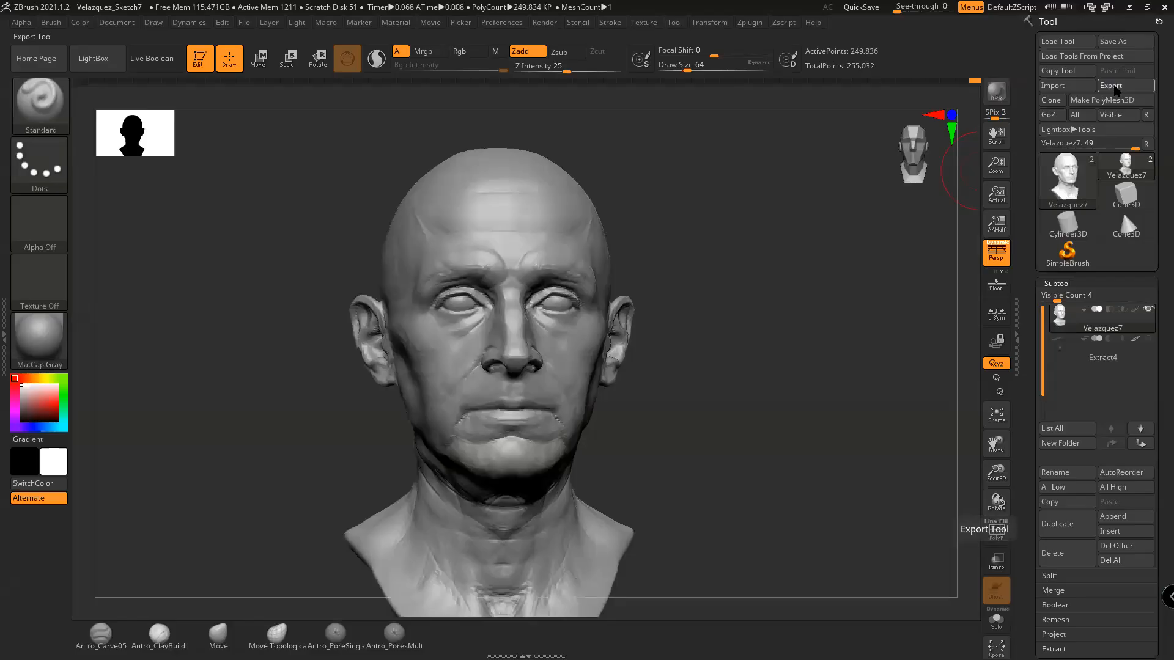
pyautogui.click(574, 145)
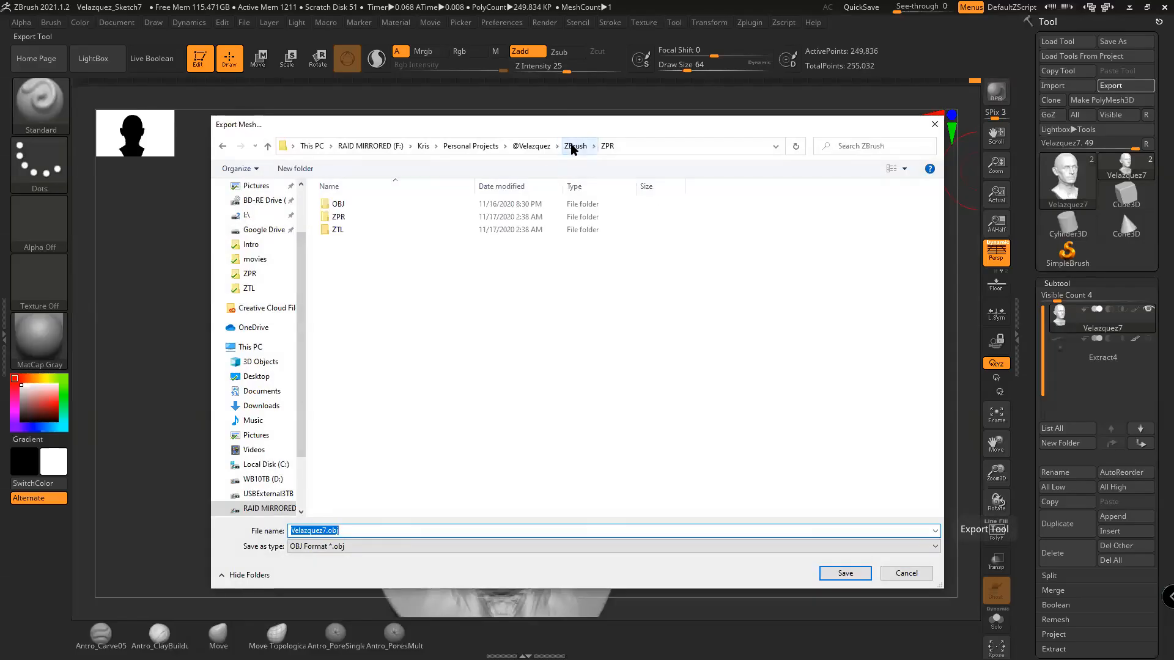
pyautogui.doubleClick(339, 205)
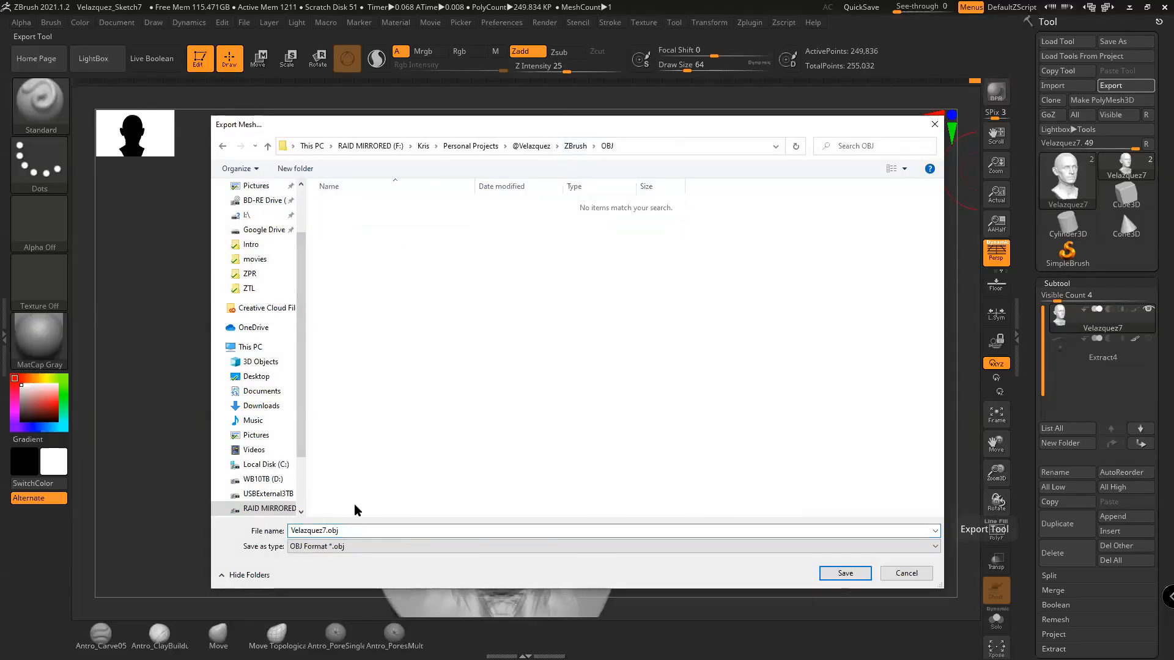
pyautogui.click(324, 532)
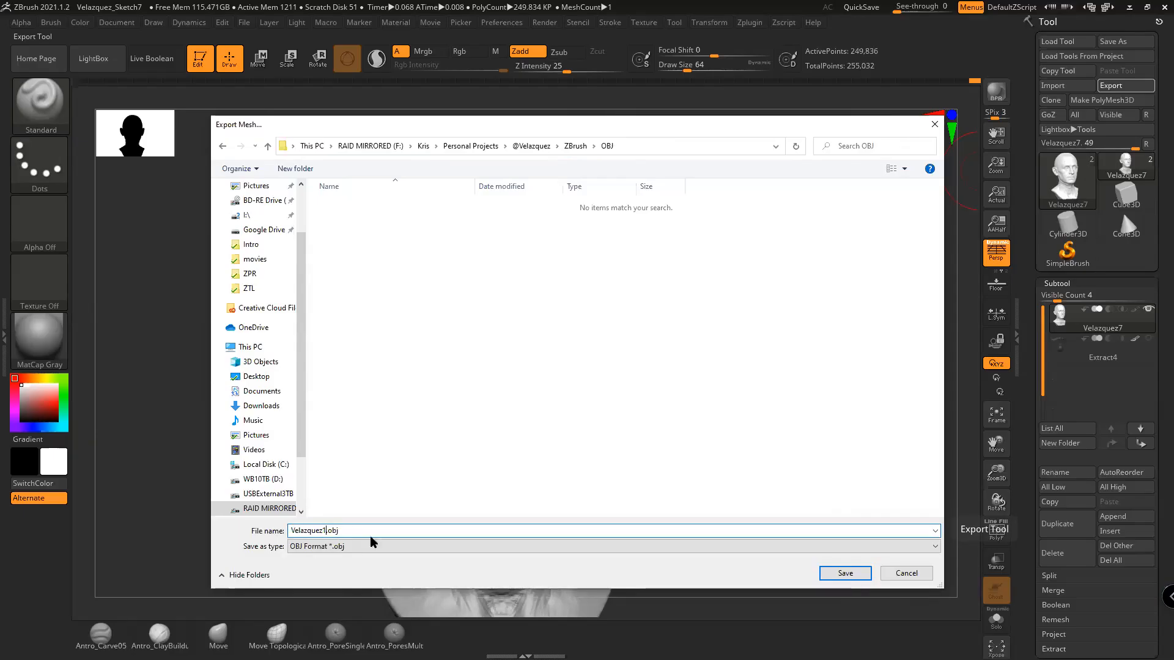
pyautogui.click(854, 575)
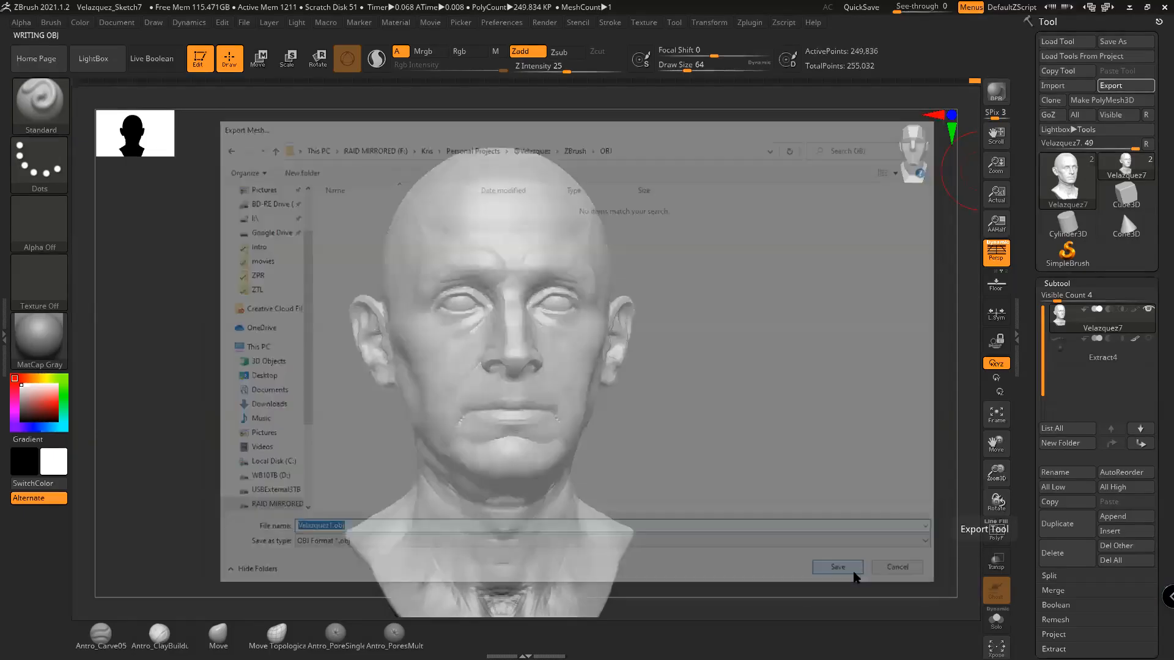
# Export the Extract4 mustache-and-goatee subtool as Velazquez_B1.obj in the same folder
pyautogui.click(1069, 346)
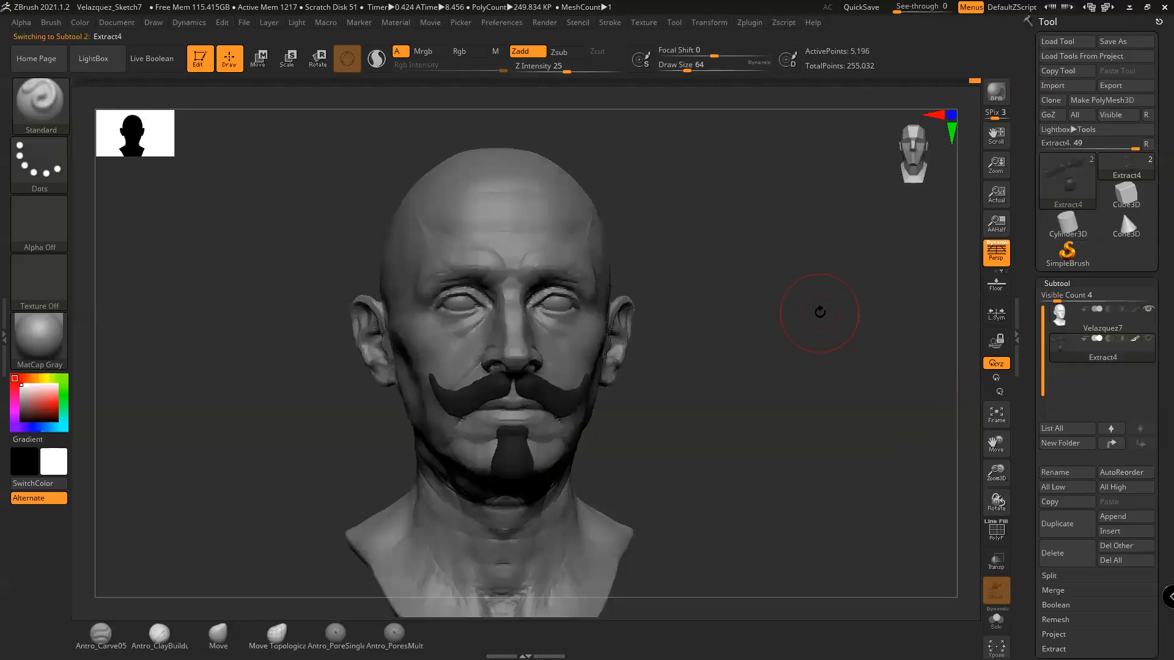
pyautogui.click(1106, 85)
pyautogui.click(374, 232)
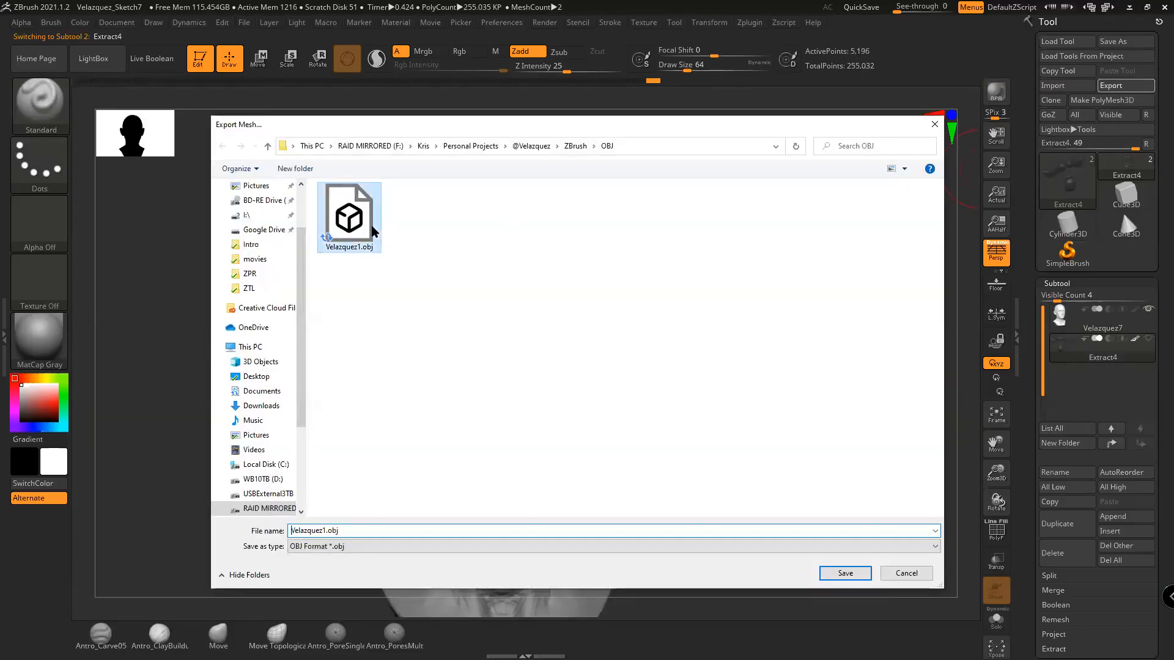
pyautogui.click(322, 530)
pyautogui.click(323, 531)
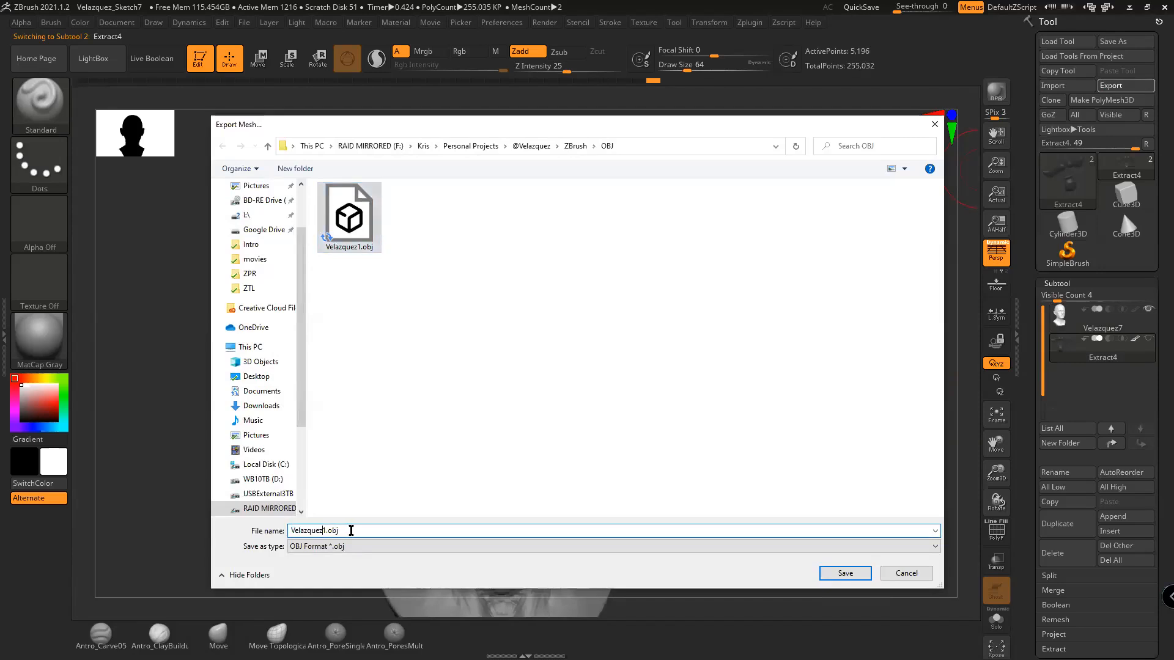
pyautogui.write('_Beard')
pyautogui.press('Return')
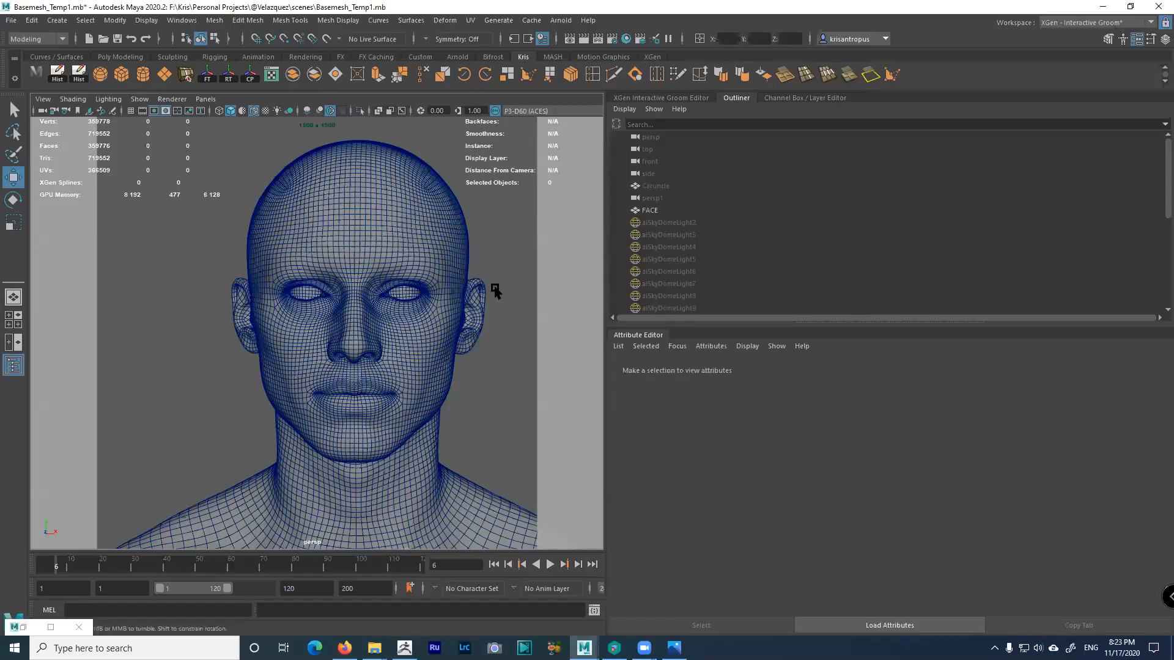
# Drag the viewport splitter rightward so the wireframe head fills a larger 3D view
pyautogui.keyDown('alt'); pyautogui.moveTo(496, 292); pyautogui.dragTo(435, 263); pyautogui.keyUp('alt')
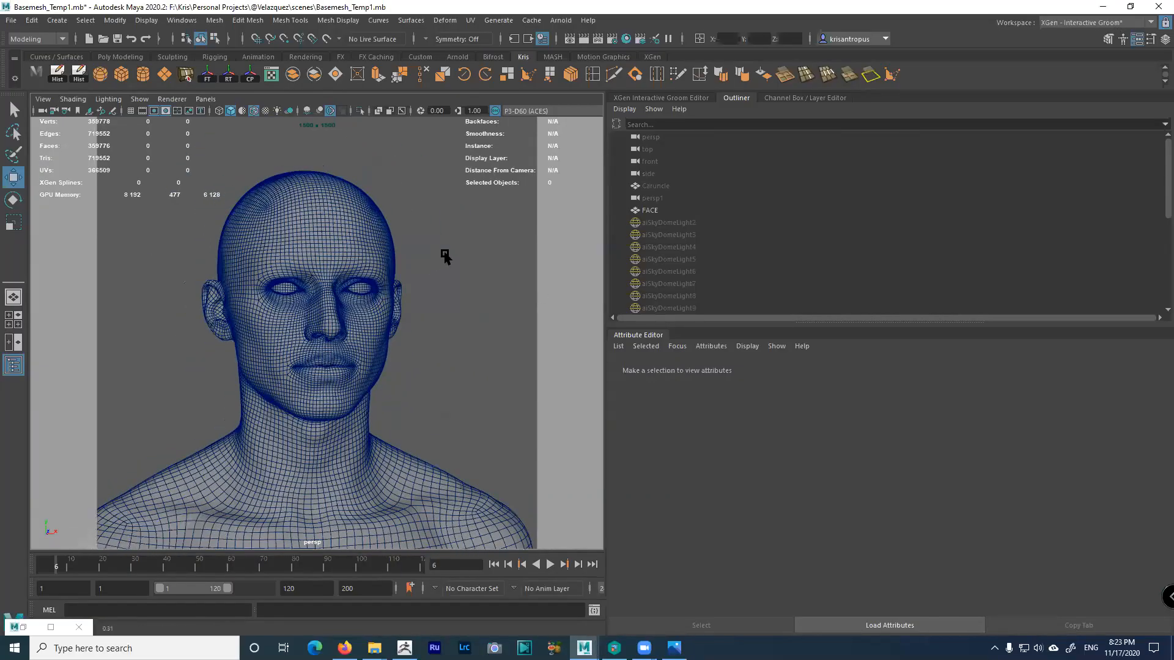
pyautogui.moveTo(607, 234); pyautogui.dragTo(838, 244)
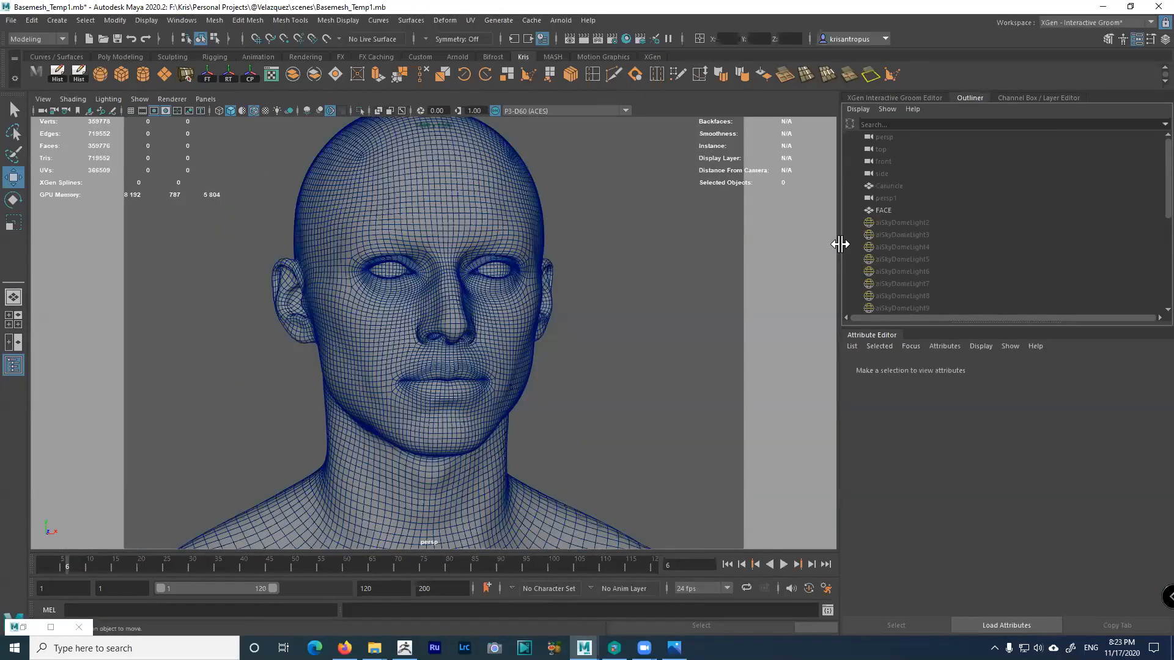
pyautogui.keyDown('alt'); pyautogui.moveTo(634, 254); pyautogui.dragTo(576, 275); pyautogui.keyUp('alt')
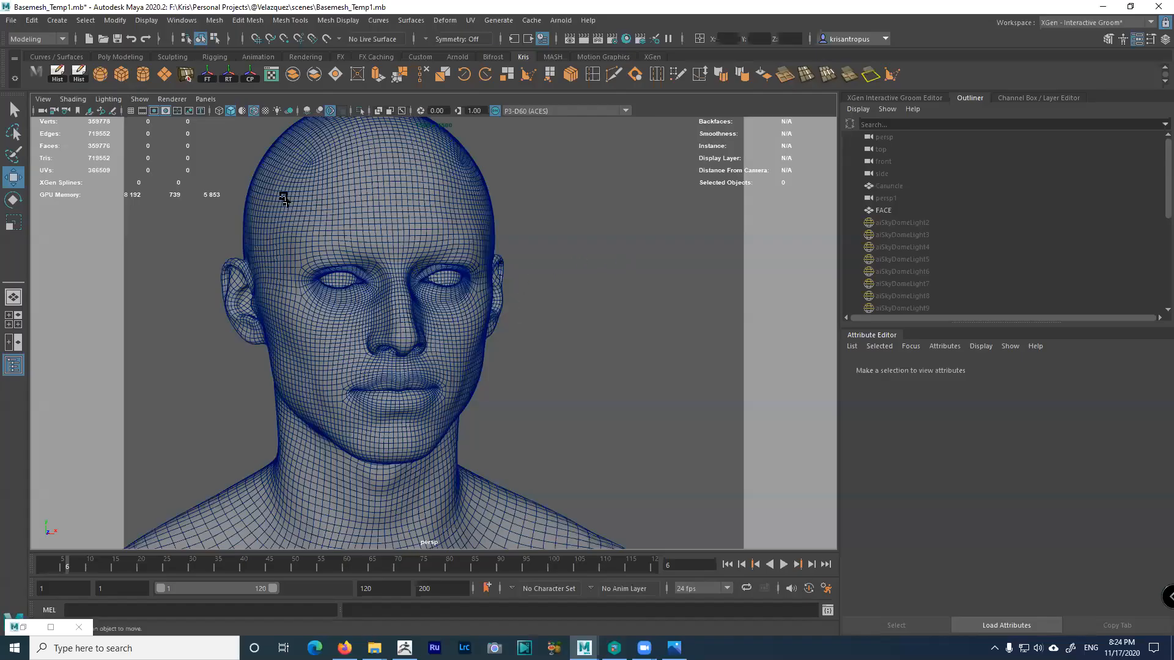
# Select the perspective camera via View > Select Camera and show the Channel Box
pyautogui.click(43, 99)
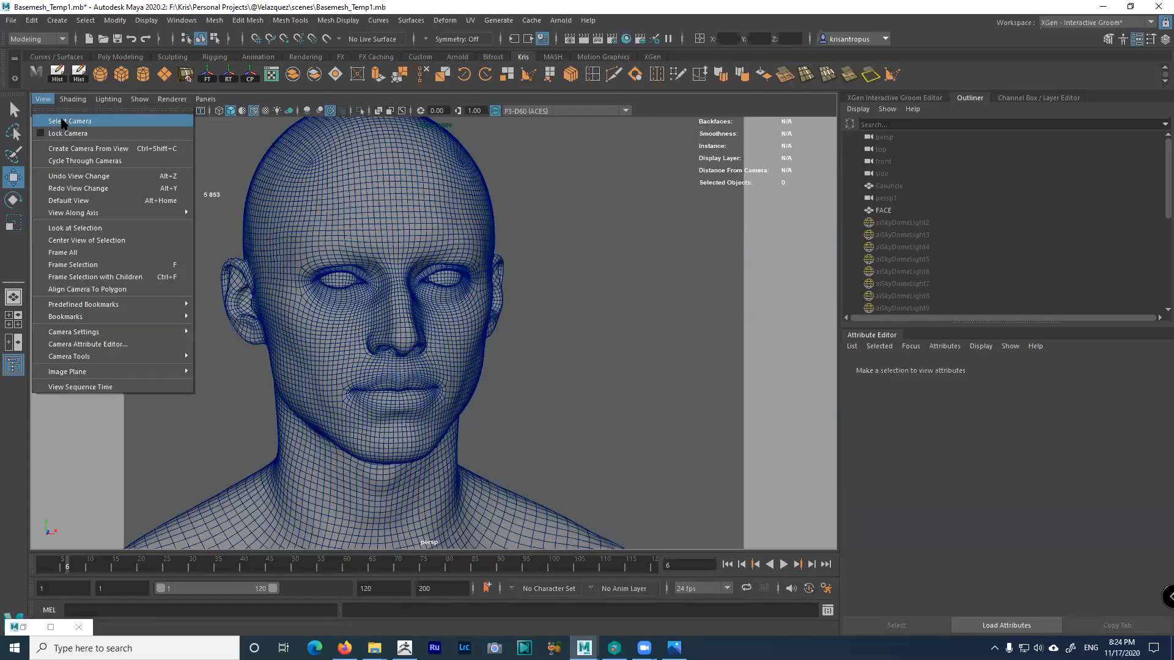
pyautogui.click(62, 122)
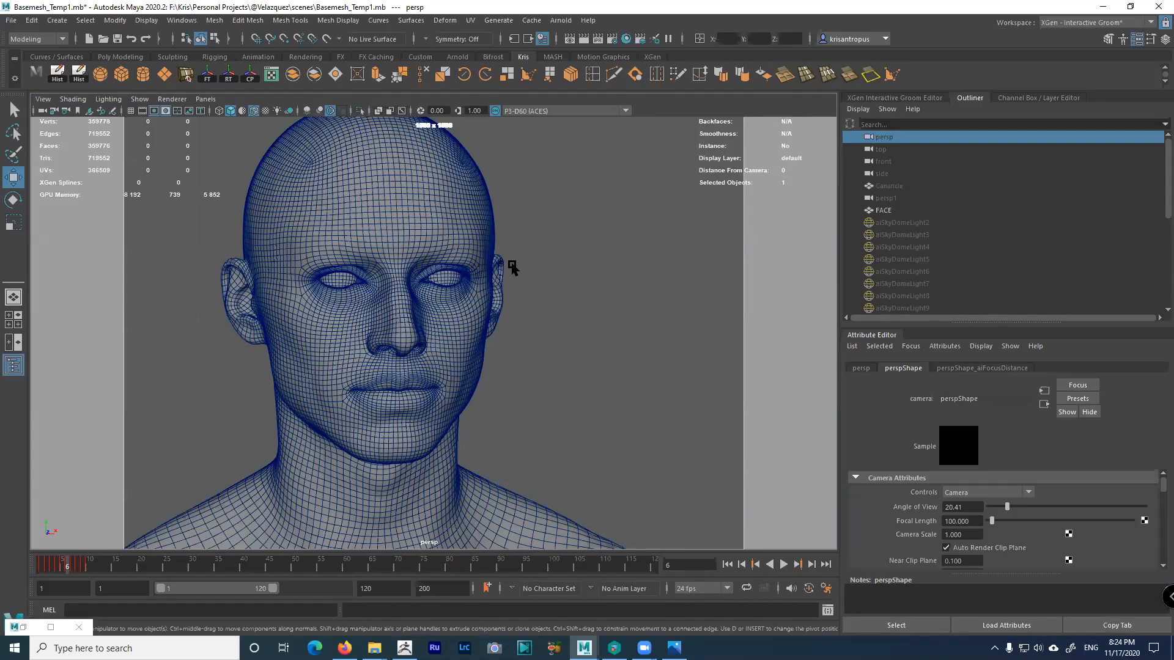
pyautogui.hotkey('ctrl', 'a')
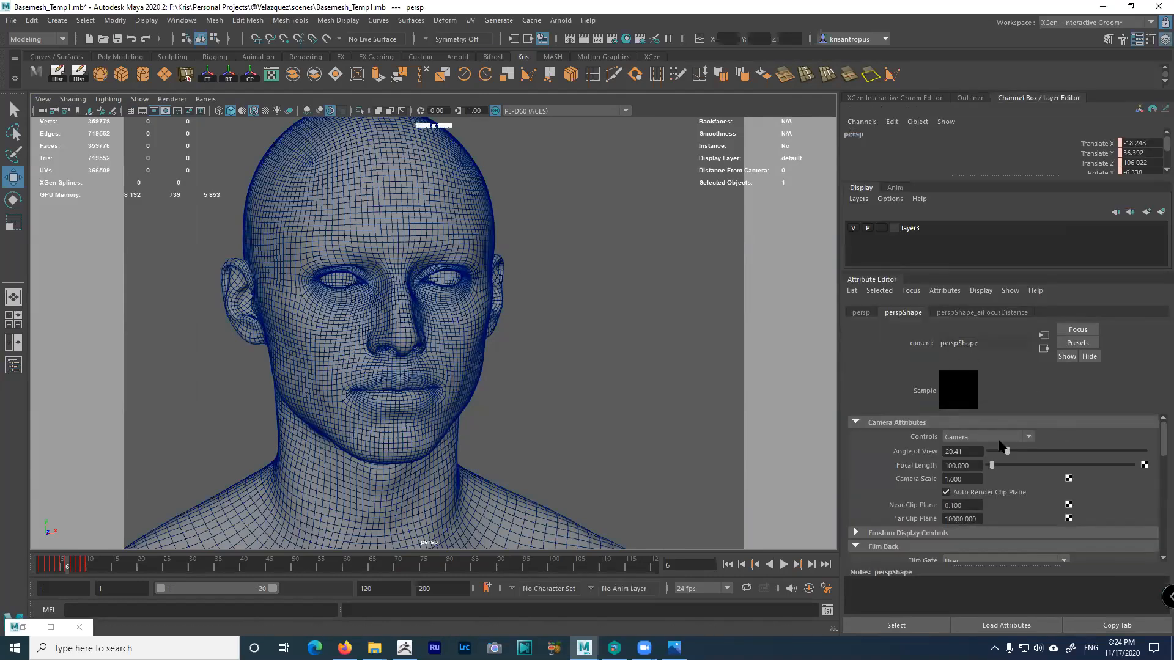
pyautogui.scroll(-4, 1067, 505)
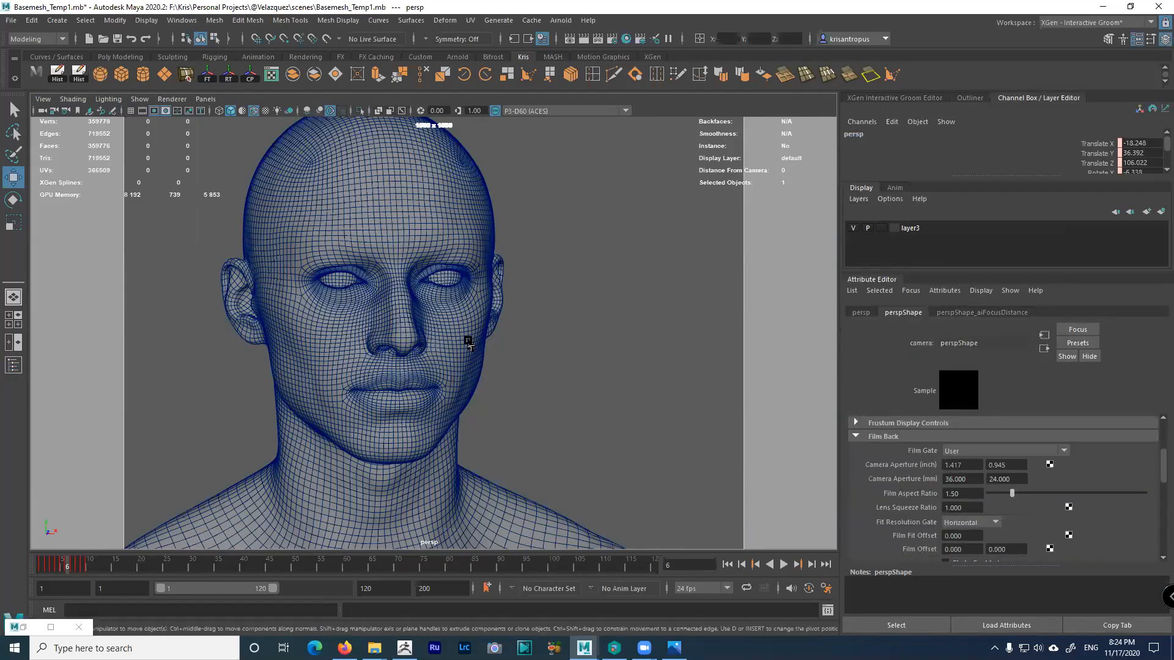
# Select the FACE head mesh, view its SKIN1 material settings, then deselect it
pyautogui.click(486, 338)
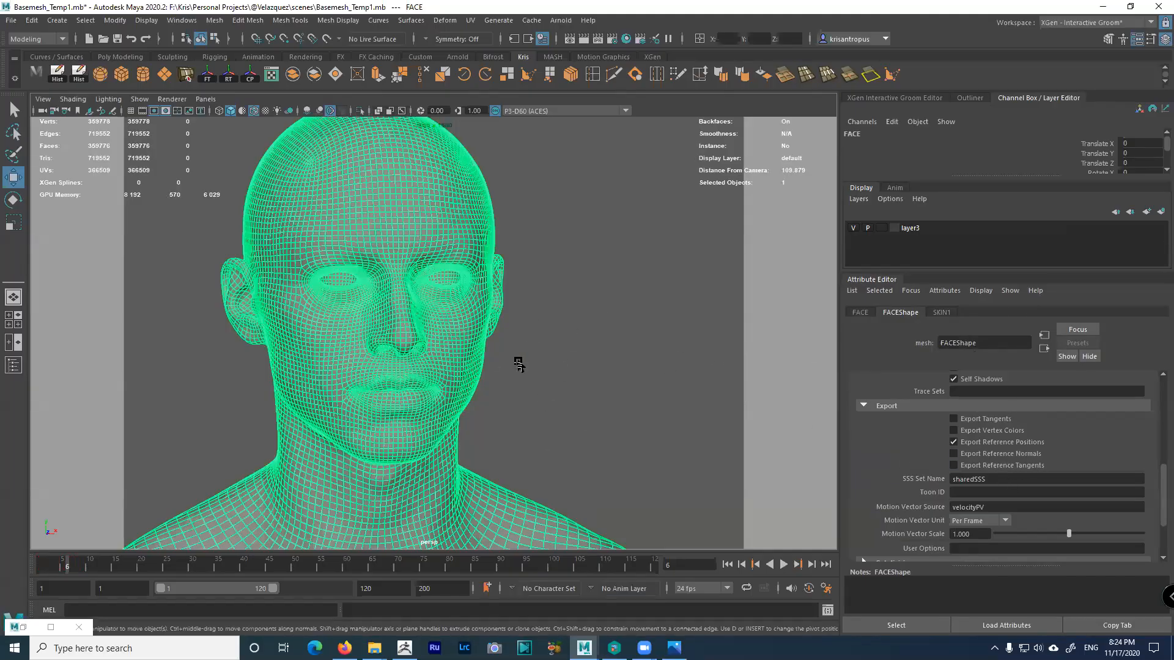
pyautogui.click(942, 313)
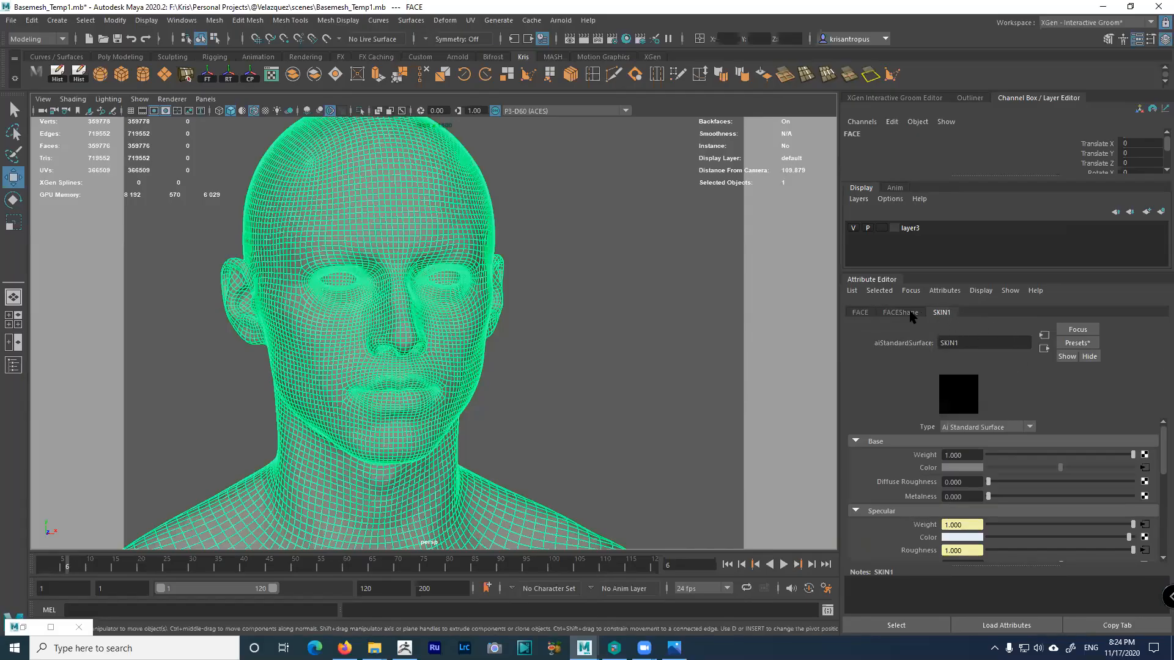
pyautogui.click(525, 352)
pyautogui.scroll(-3, 509, 348)
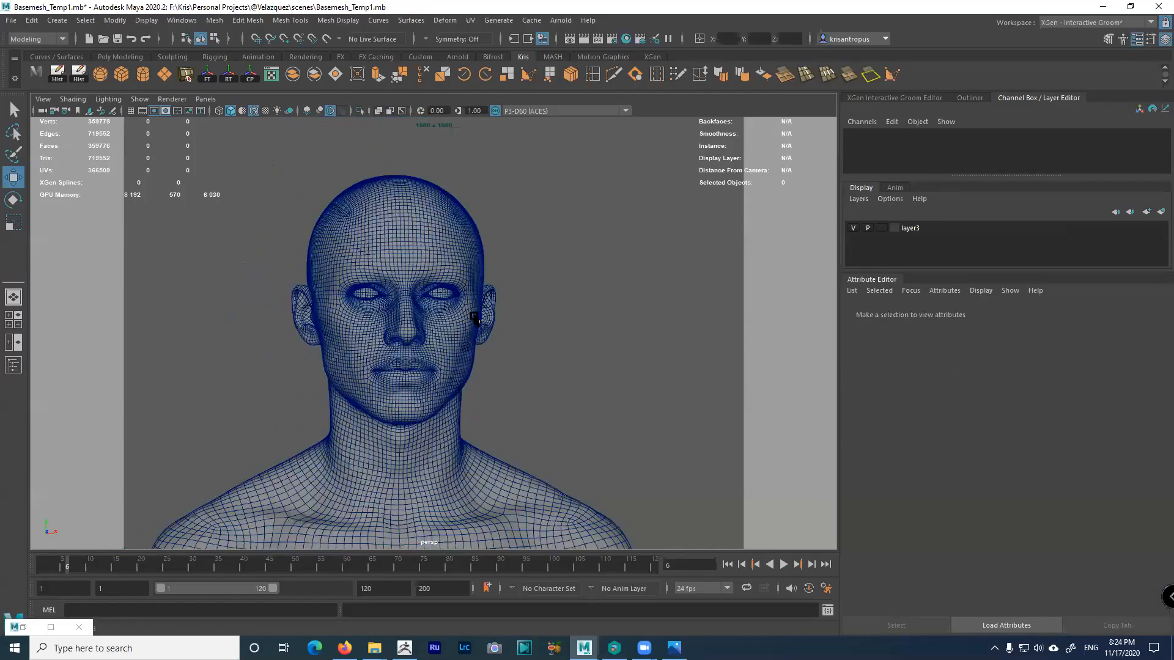
# Turn the head slightly and open the Mesh menu, moving over to Edit Mesh
pyautogui.keyDown('alt'); pyautogui.moveTo(475, 318); pyautogui.dragTo(485, 320); pyautogui.keyUp('alt')
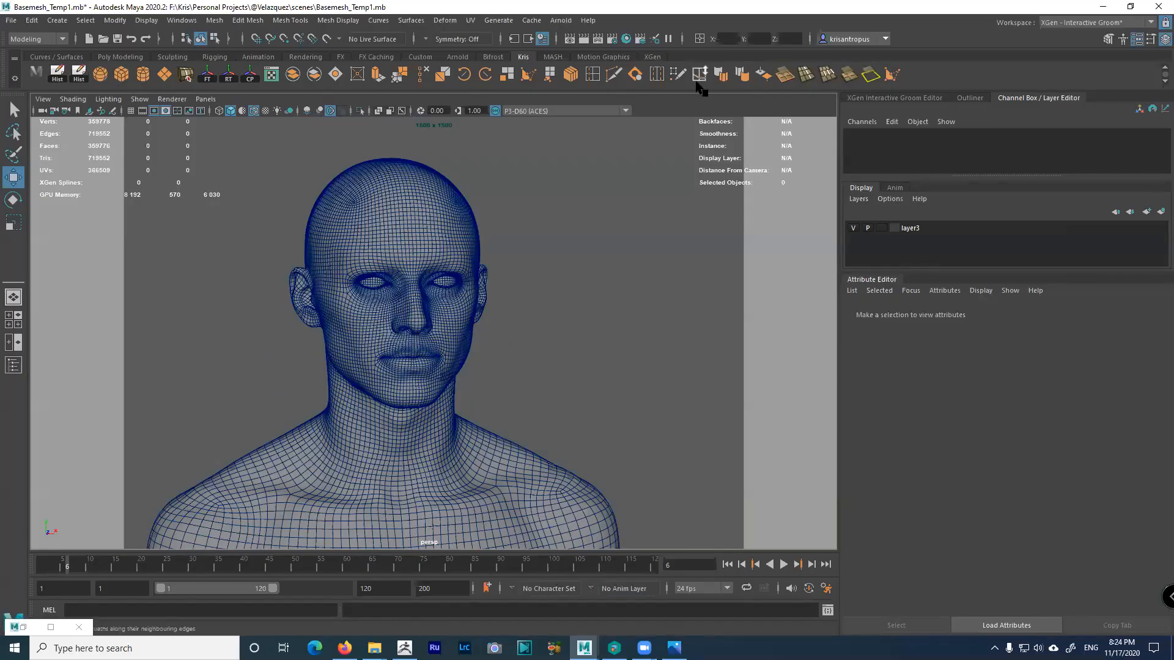
pyautogui.click(214, 22)
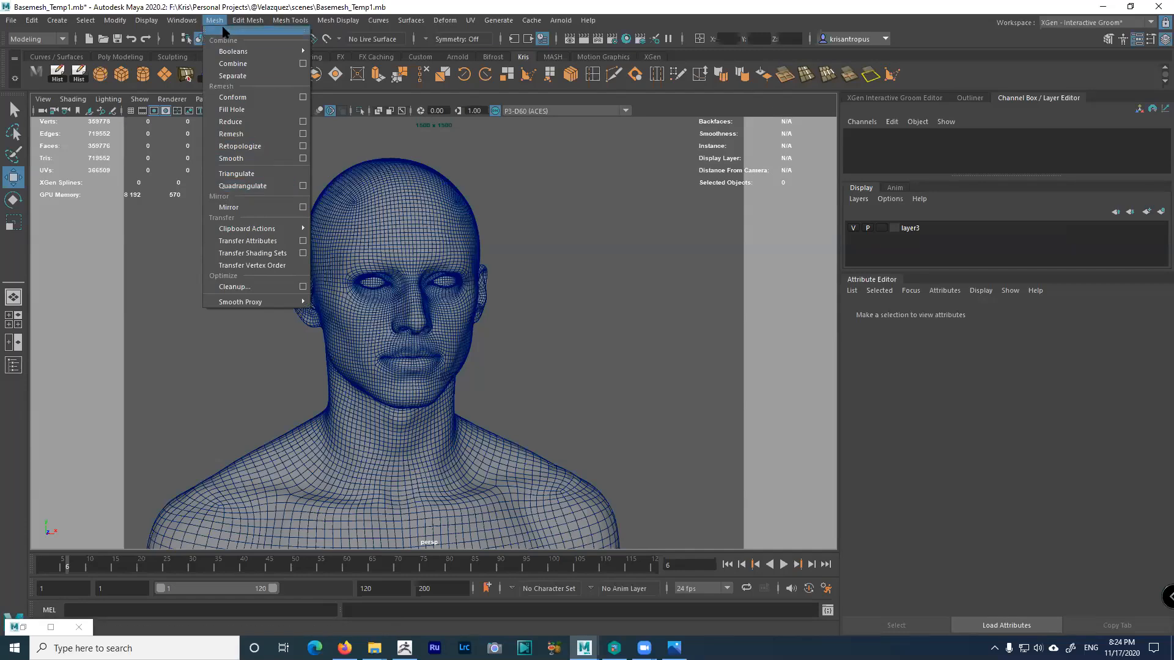
pyautogui.moveTo(236, 23)
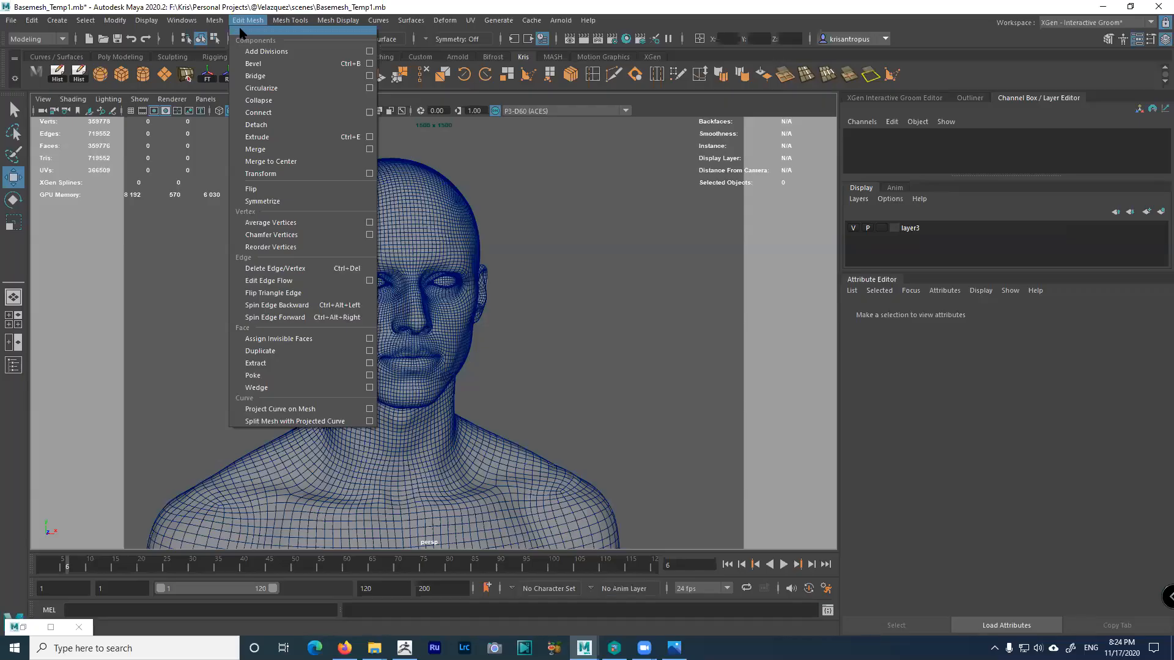
# Tear off the Edit Mesh menu into a floating panel and position it beside the head
pyautogui.click(242, 31)
pyautogui.click(253, 18)
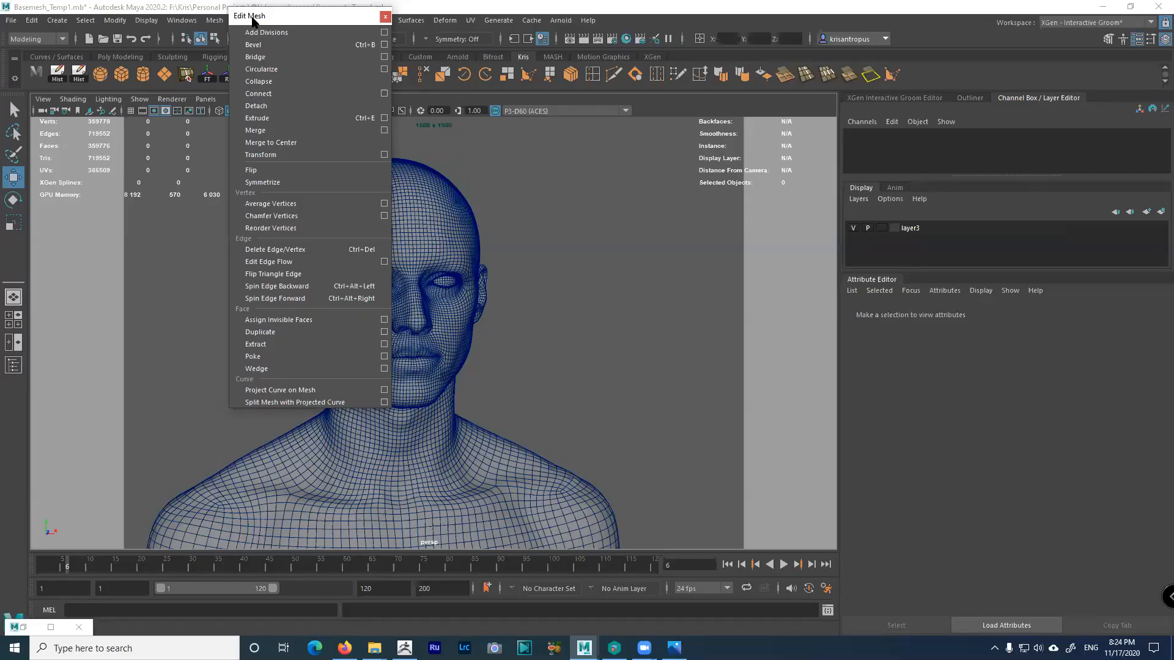
pyautogui.moveTo(253, 20); pyautogui.dragTo(499, 133)
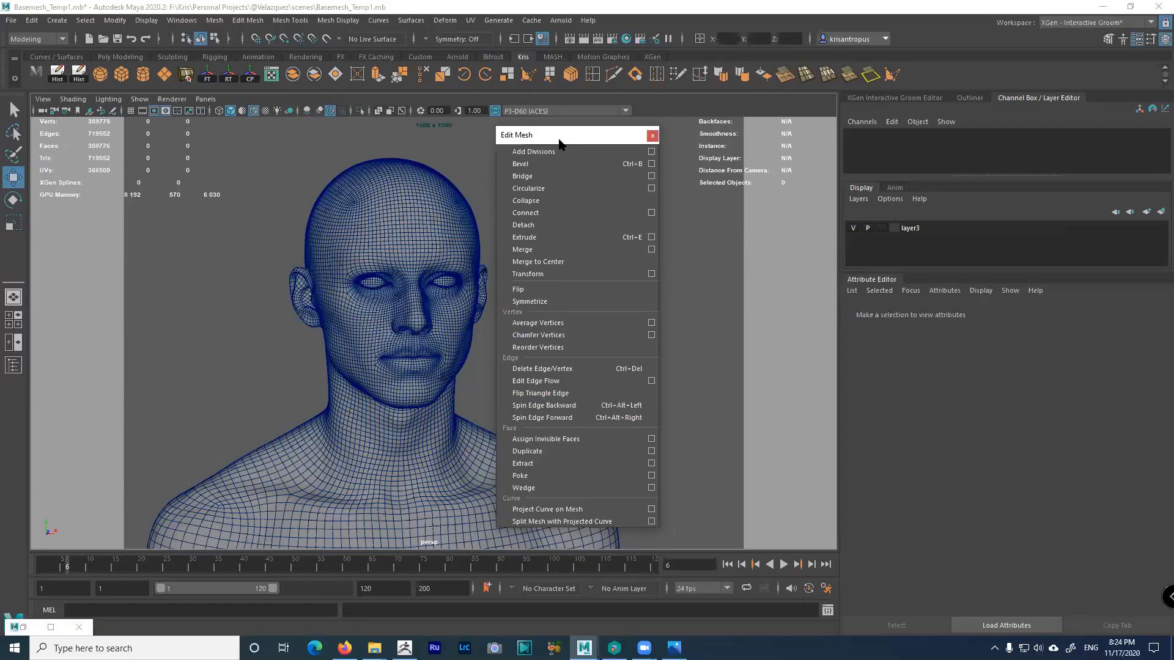
pyautogui.moveTo(558, 140); pyautogui.dragTo(581, 130)
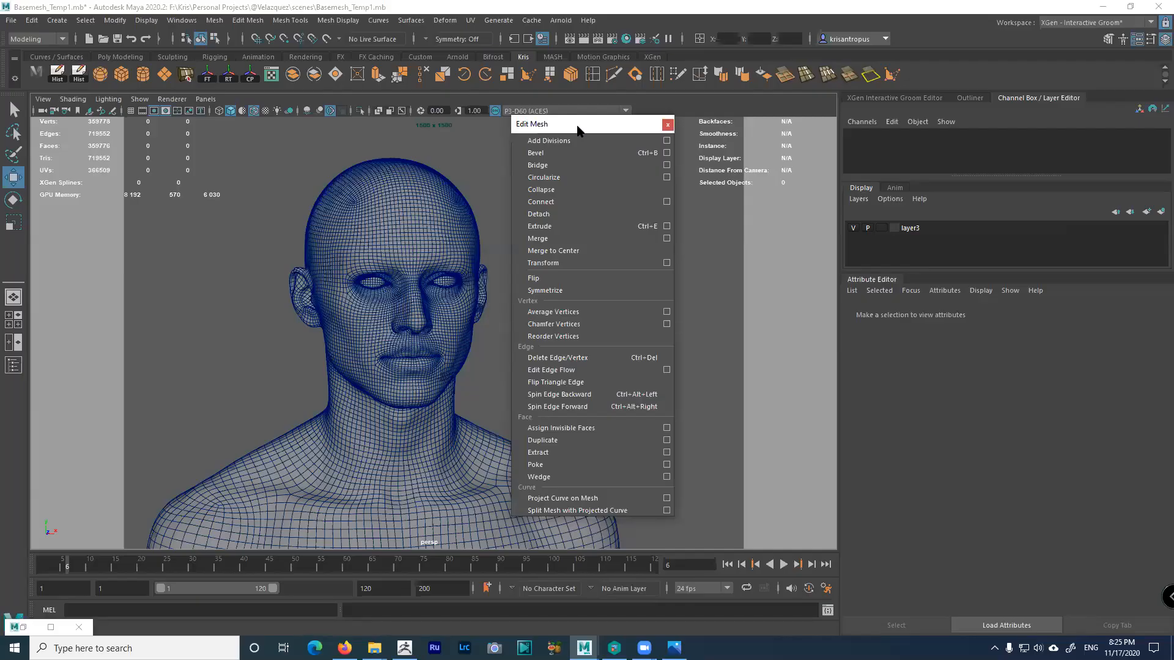
pyautogui.moveTo(574, 125); pyautogui.dragTo(568, 118)
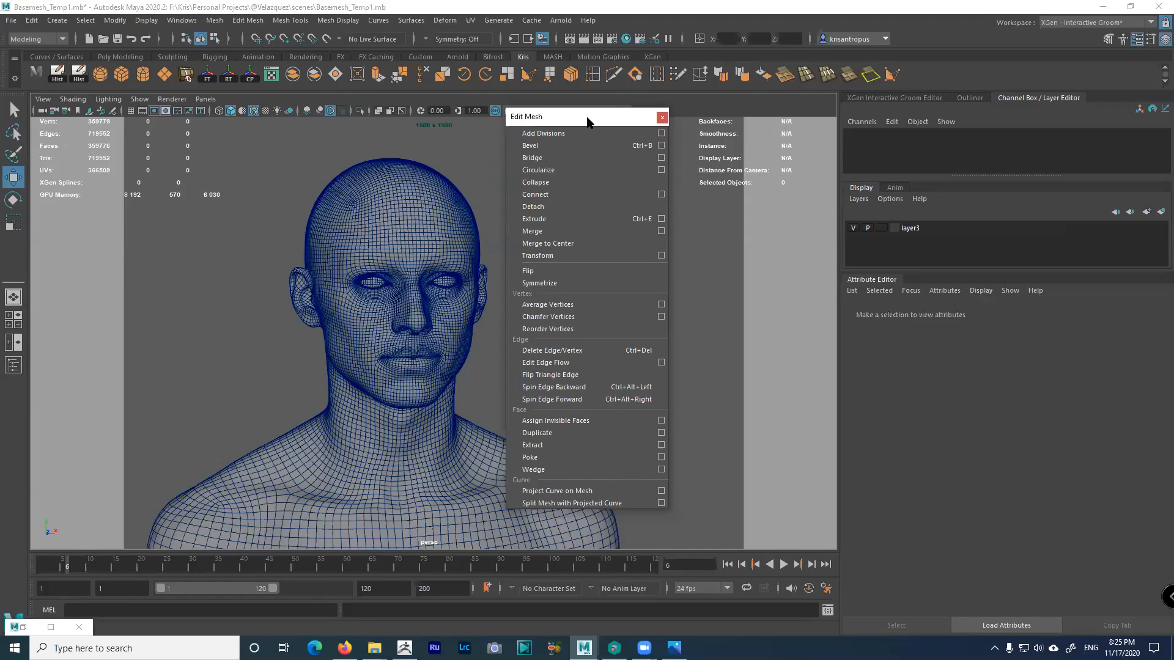
pyautogui.moveTo(589, 122); pyautogui.dragTo(595, 122)
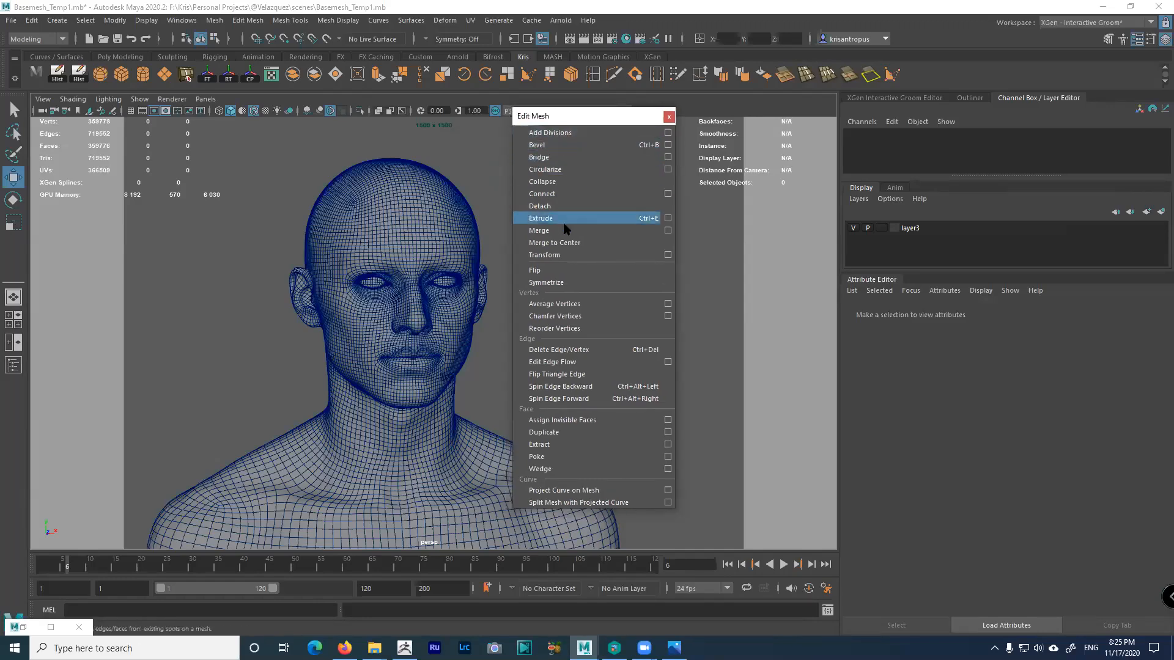
pyautogui.moveTo(549, 109); pyautogui.dragTo(537, 96)
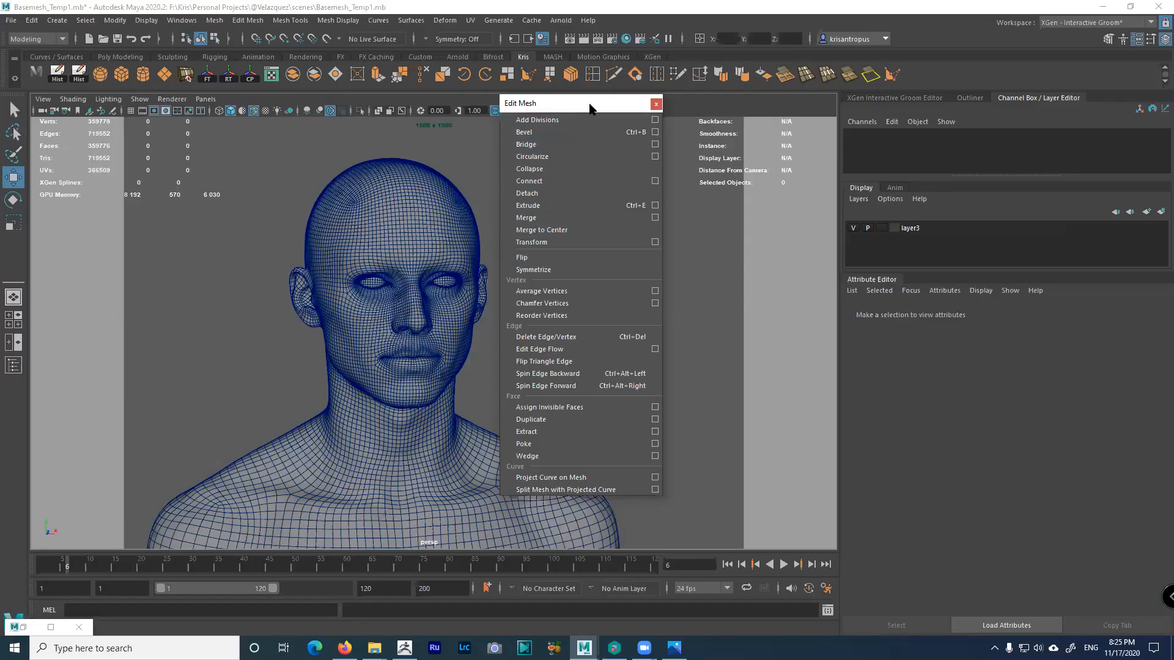
pyautogui.moveTo(590, 108)
pyautogui.mouseDown()
pyautogui.moveTo(626, 115)
pyautogui.moveTo(570, 107)
pyautogui.mouseUp()
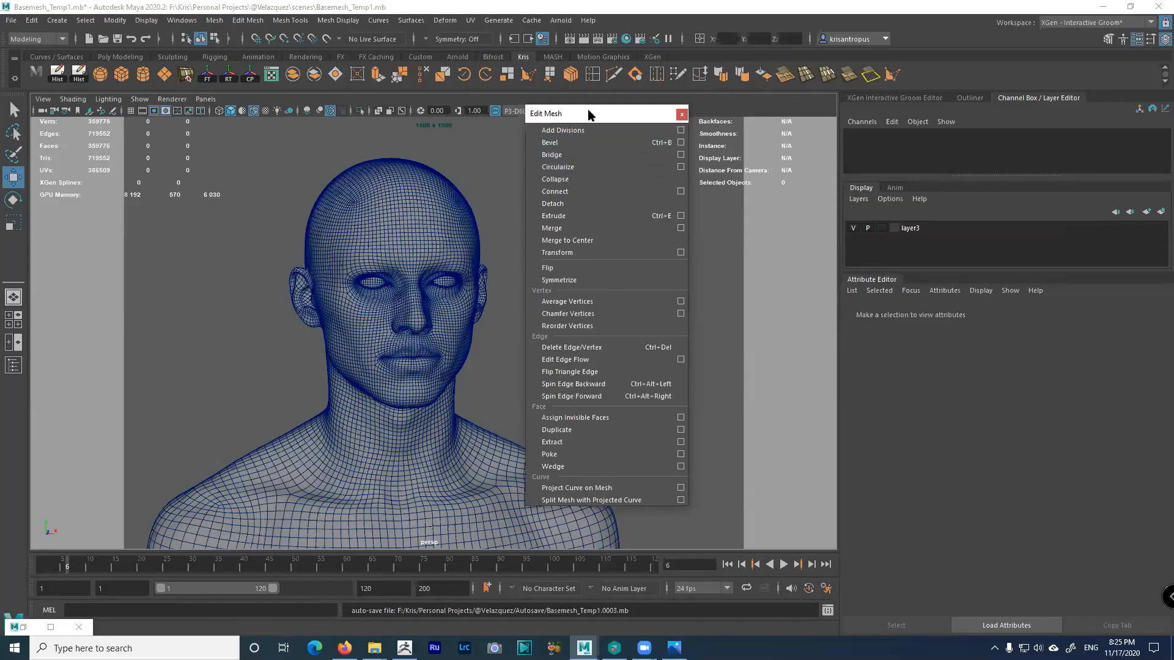
# Re-tear the Edit Mesh menu as a floating panel placed to the right of the head
pyautogui.click(681, 116)
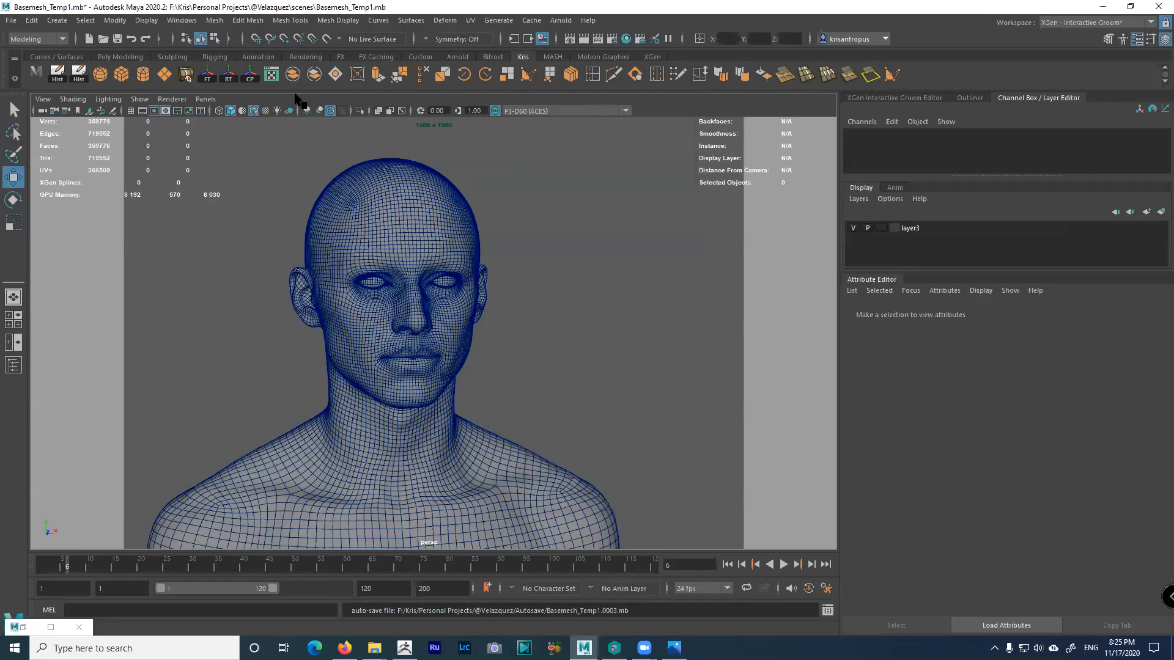
pyautogui.click(247, 21)
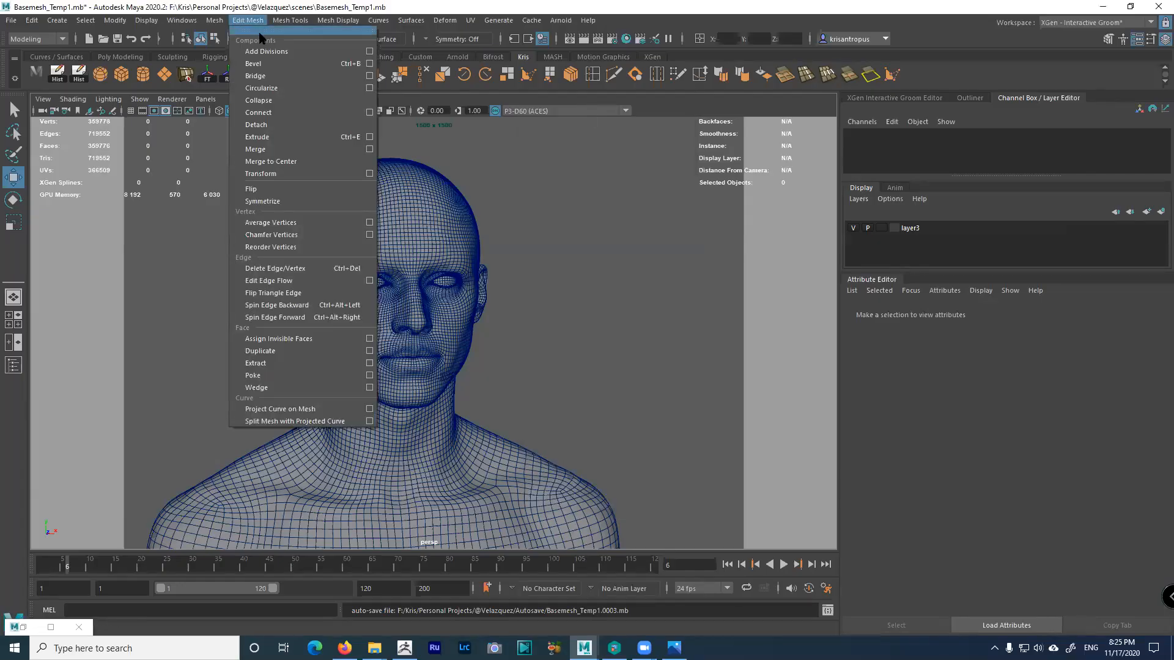
pyautogui.click(258, 30)
pyautogui.moveTo(324, 21); pyautogui.dragTo(638, 151)
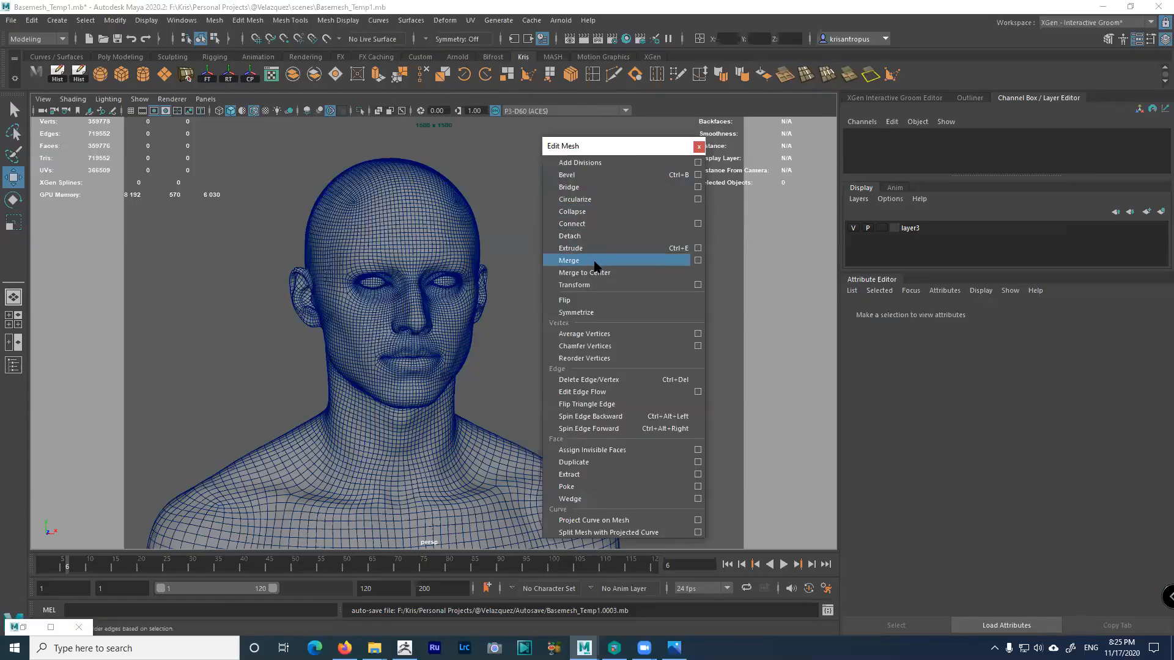
# Add a Bevel shortcut to the Kris shelf and save all shelves
pyautogui.keyDown('ctrl'); pyautogui.keyDown('shift'); pyautogui.click(568, 176); pyautogui.keyUp('shift'); pyautogui.keyUp('ctrl')
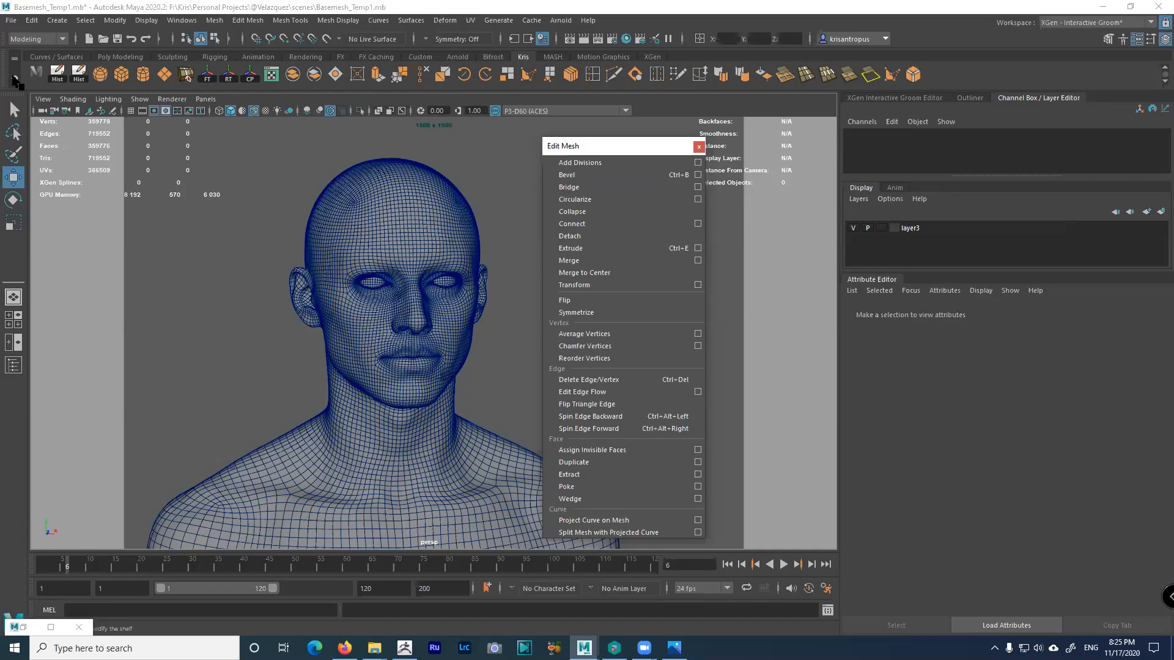
pyautogui.click(15, 80)
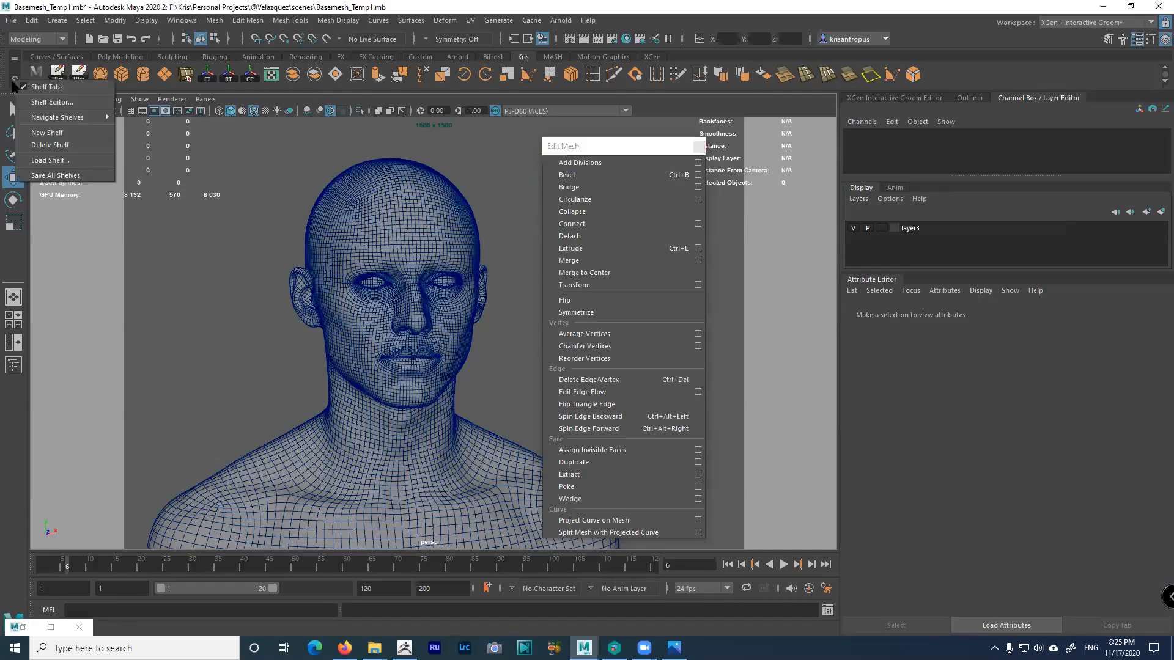
pyautogui.click(52, 176)
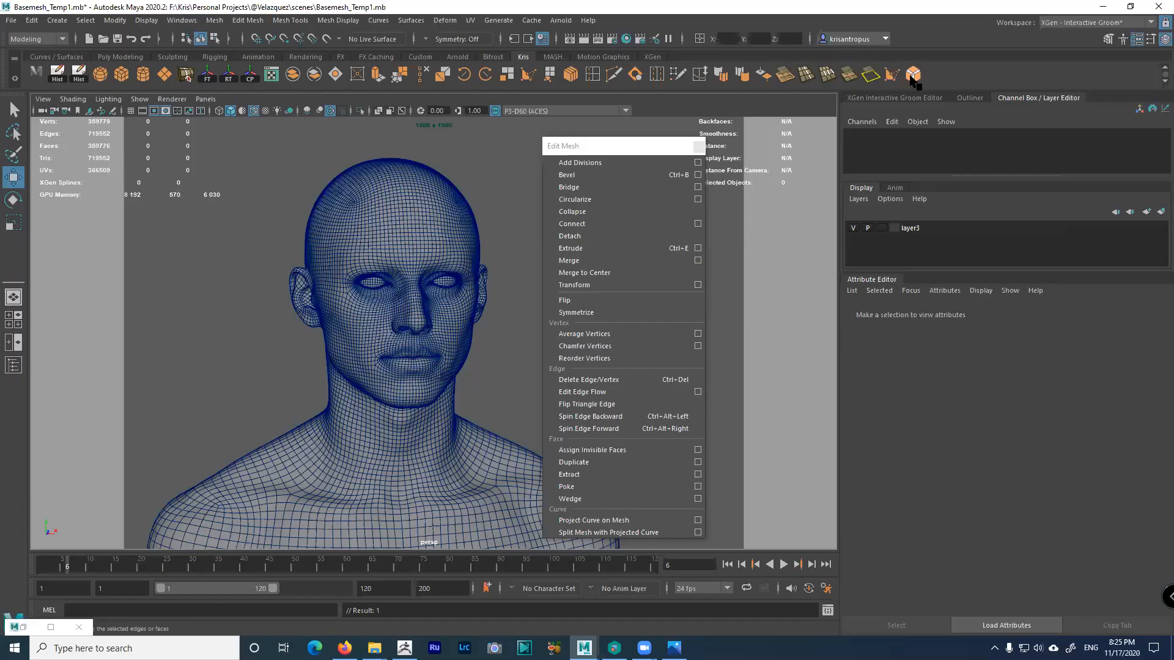
# Delete the Bevel shortcut from the shelf and close the floating Edit Mesh panel
pyautogui.rightClick(913, 77)
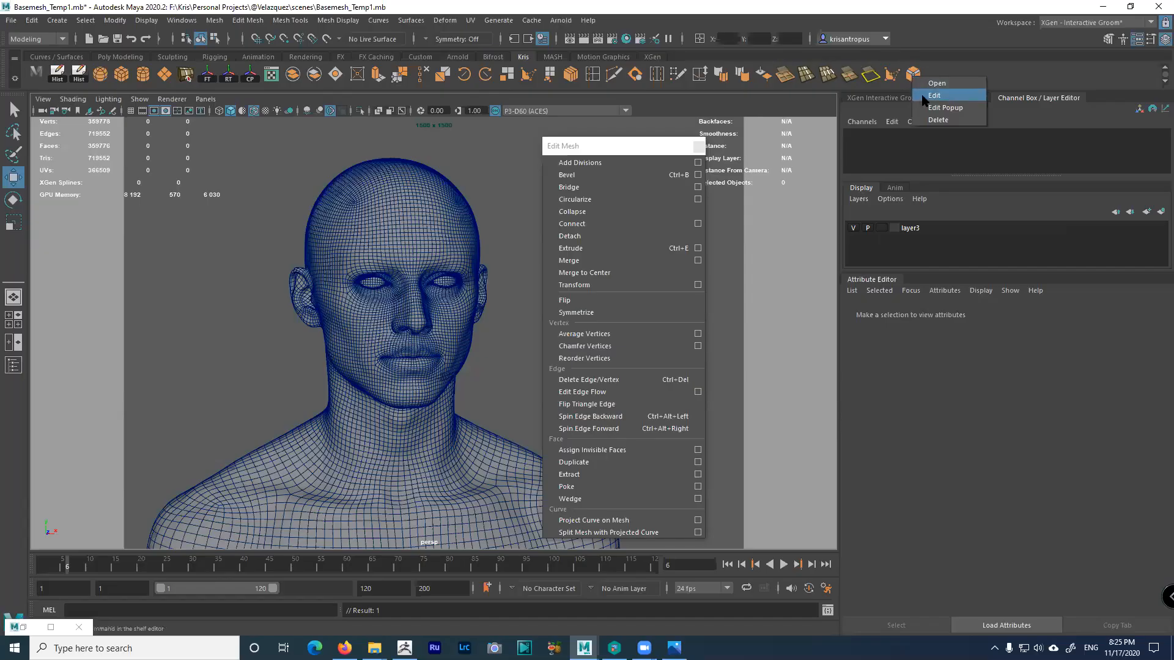
pyautogui.click(935, 120)
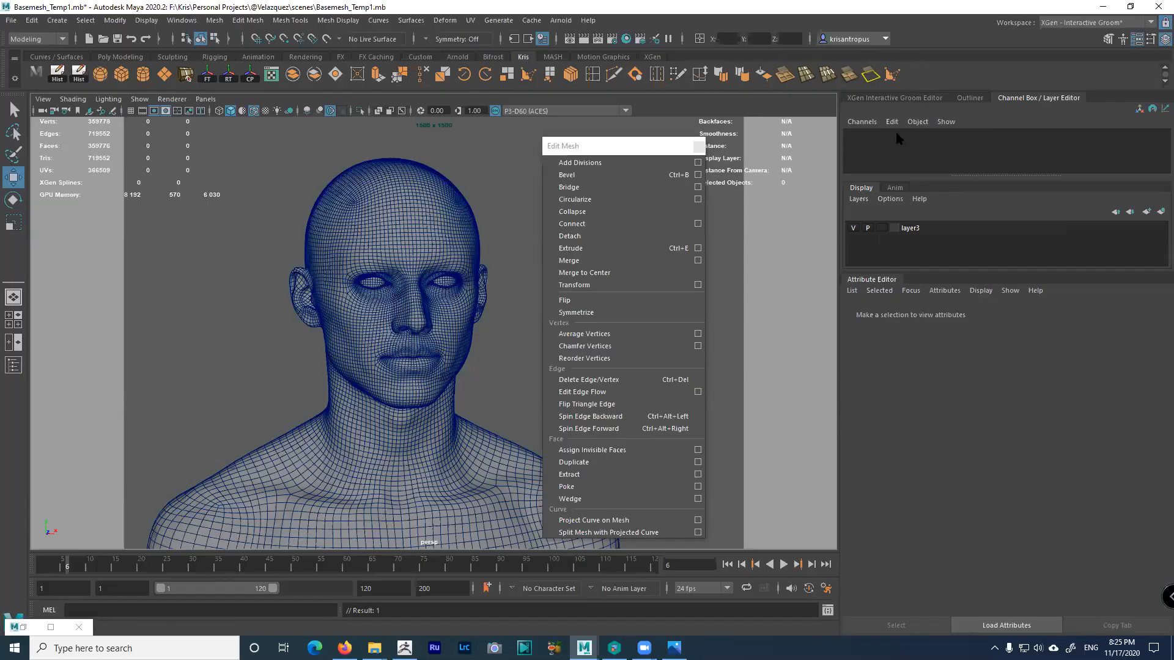
pyautogui.click(697, 147)
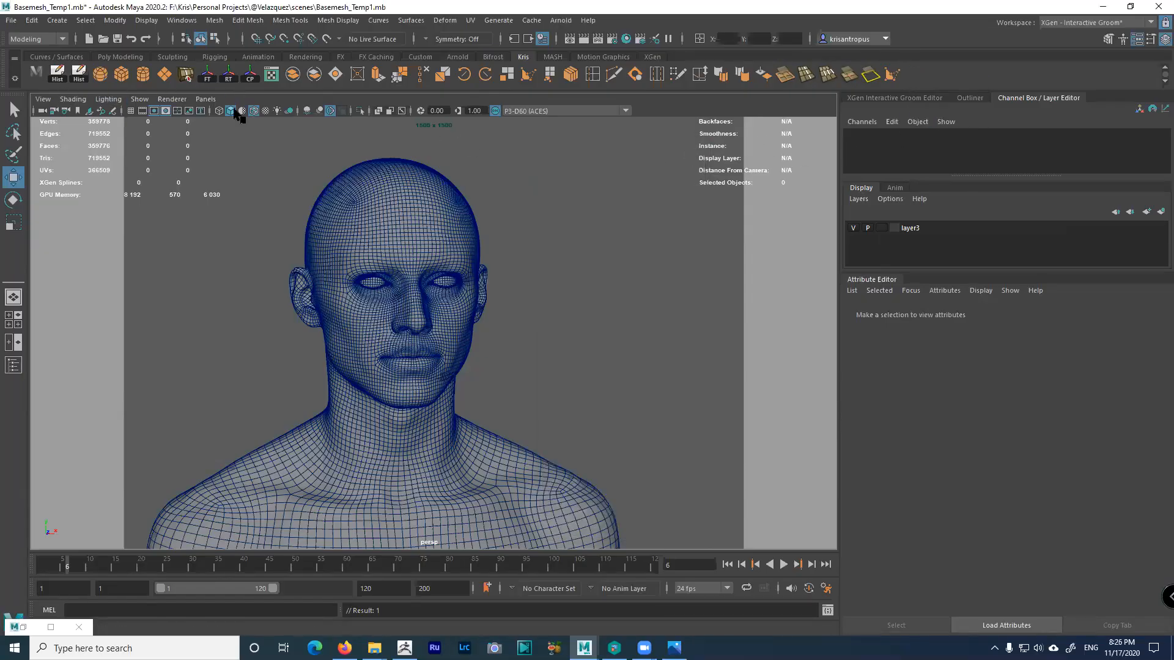
# Open the Modify > Freeze Transformations option box, with Translate, Rotate and Scale enabled
pyautogui.keyDown('alt'); pyautogui.moveTo(411, 211); pyautogui.dragTo(206, 88); pyautogui.keyUp('alt')
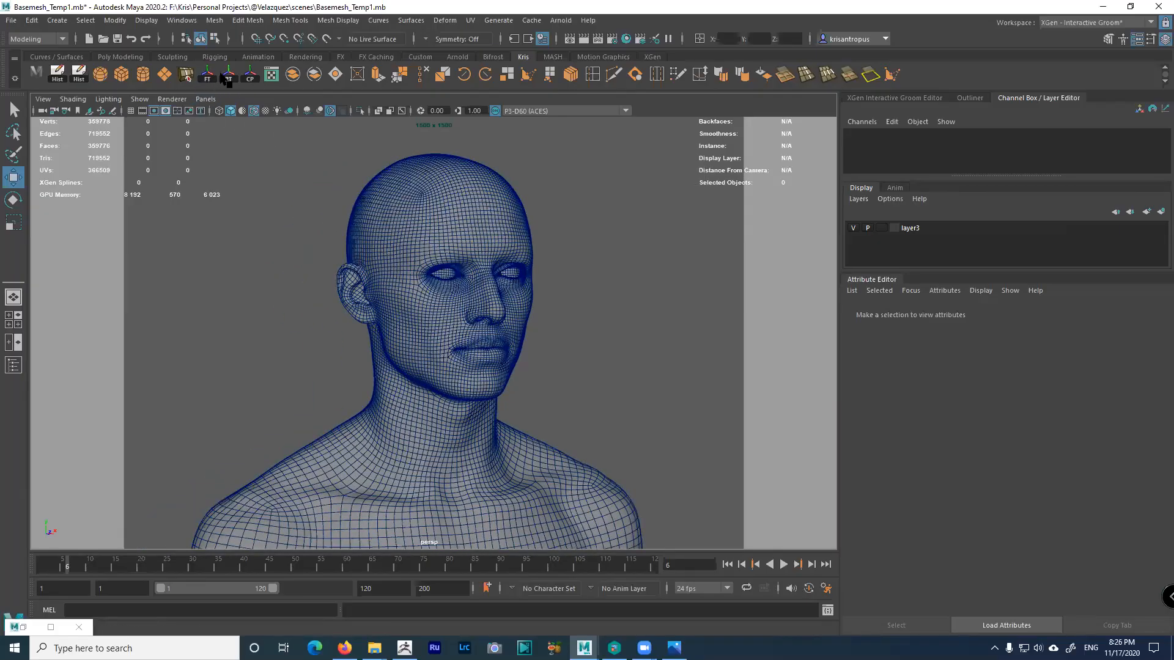
pyautogui.click(115, 21)
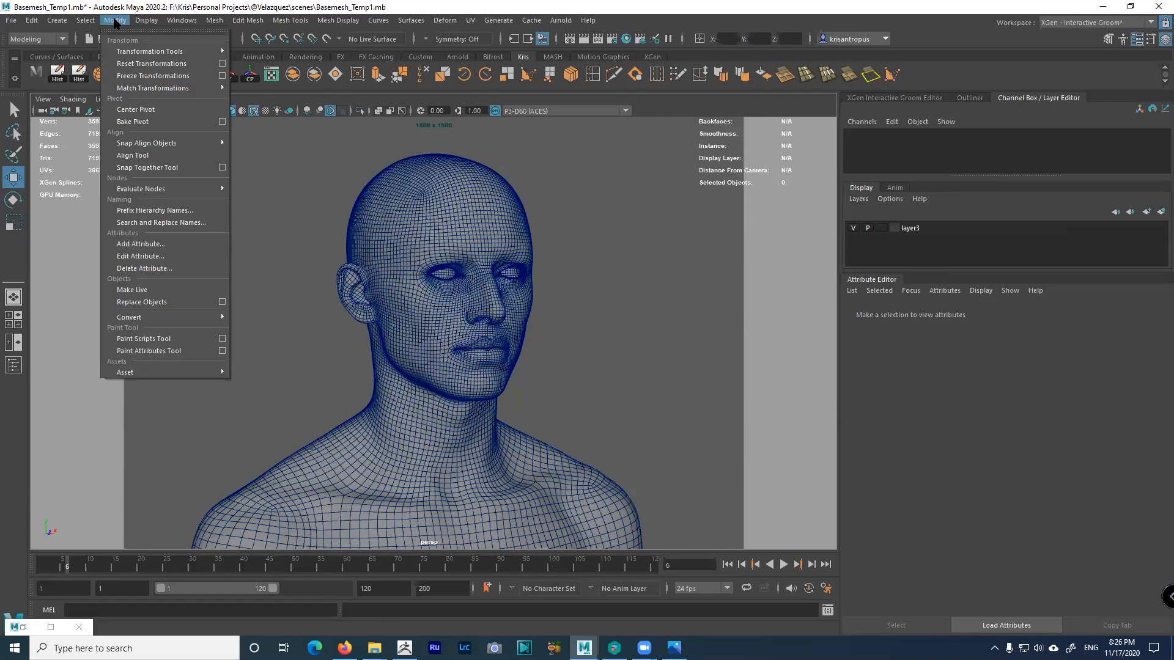
pyautogui.moveTo(131, 56)
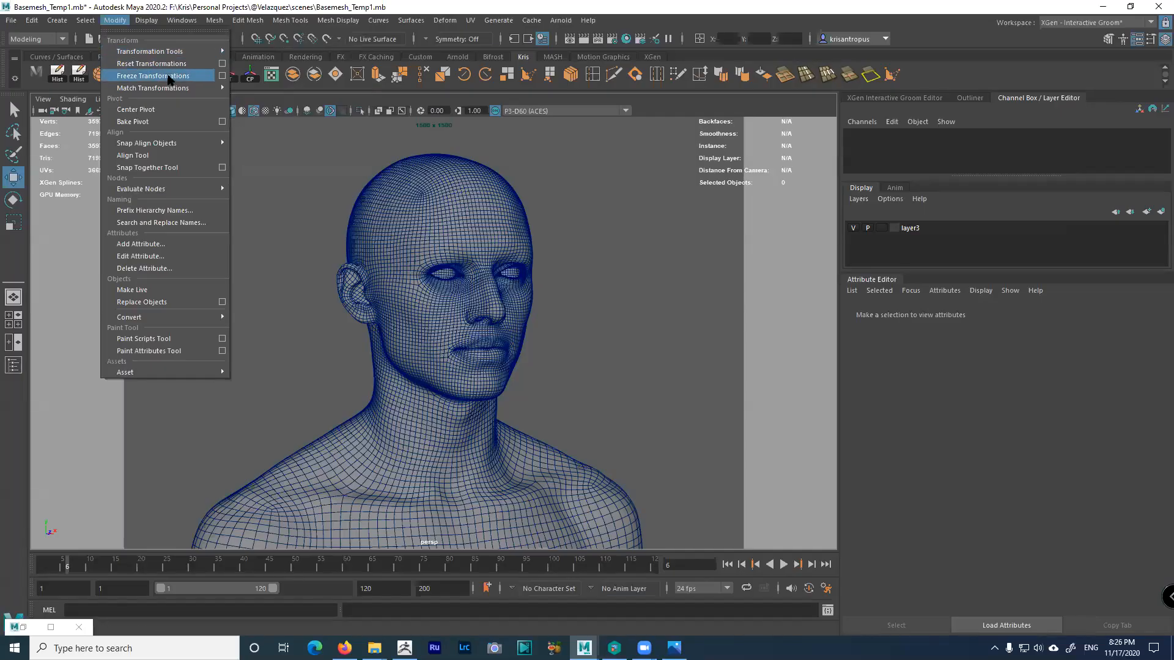
pyautogui.click(222, 77)
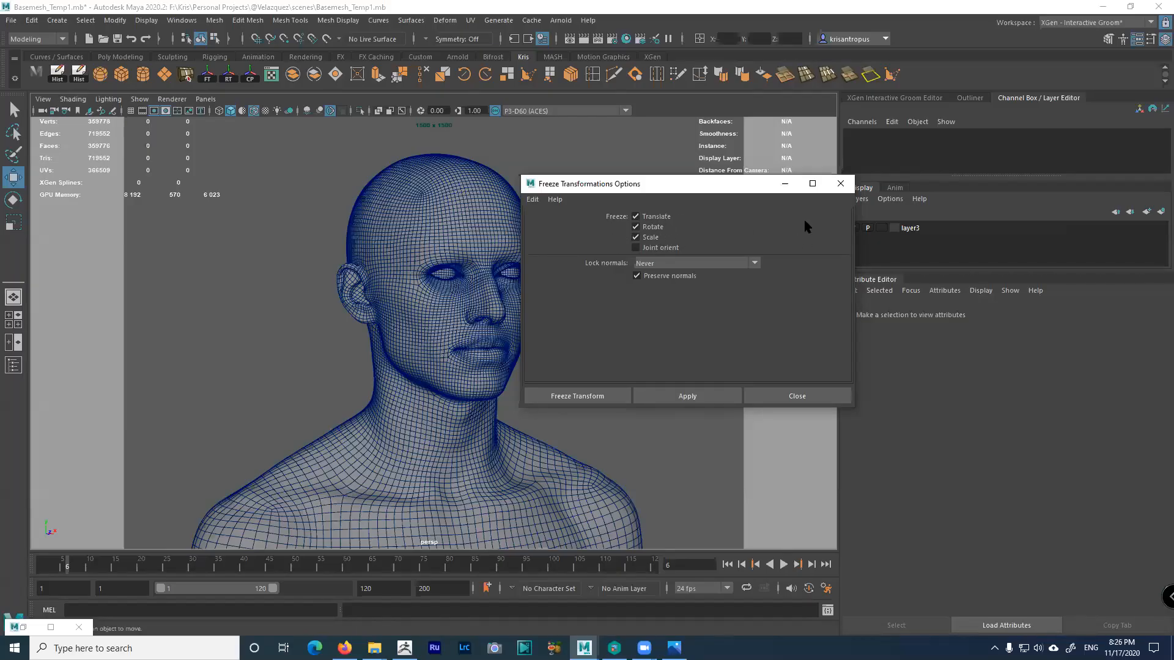
# Close the Freeze Transformations Options dialog and orbit between front and three-quarter views
pyautogui.click(840, 184)
pyautogui.keyDown('alt'); pyautogui.moveTo(586, 244); pyautogui.dragTo(484, 224); pyautogui.keyUp('alt')
pyautogui.keyDown('alt'); pyautogui.moveTo(585, 247); pyautogui.dragTo(528, 267); pyautogui.keyUp('alt')
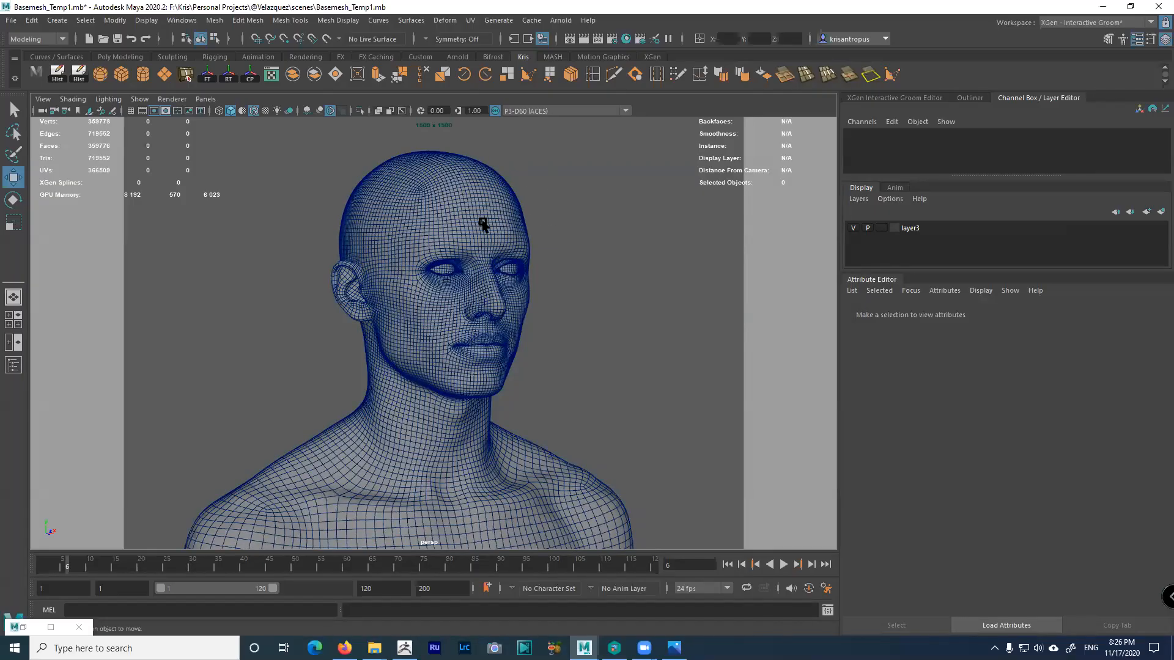
# Select and deselect the FACE head mesh, then move the view in close on the head
pyautogui.click(417, 201)
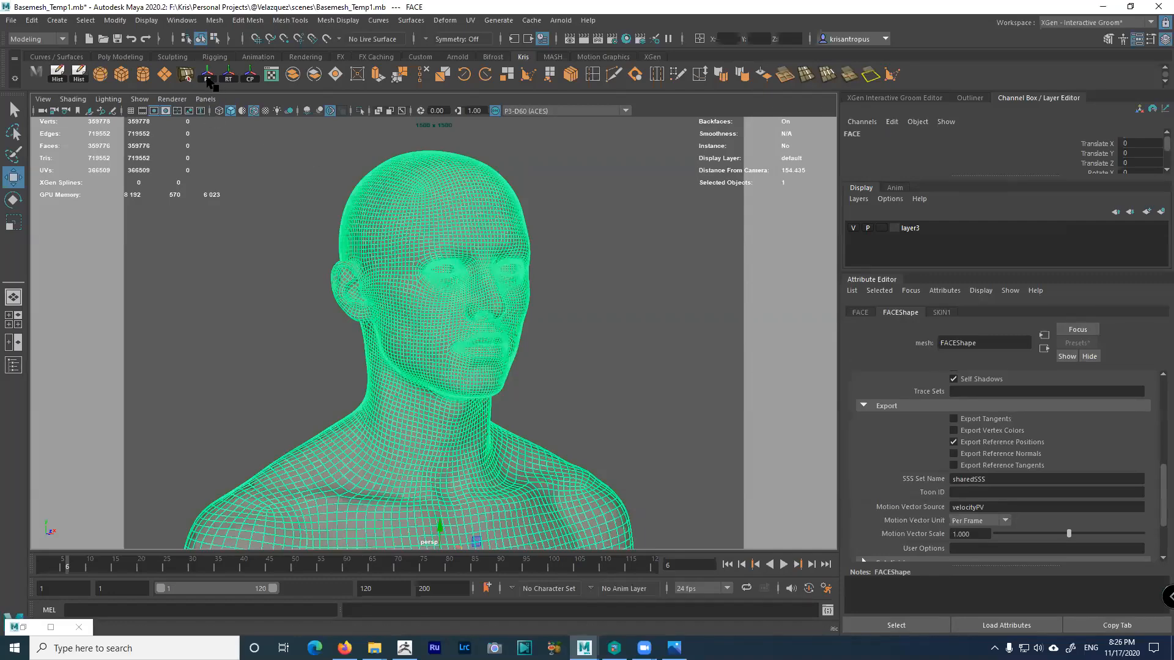
pyautogui.click(552, 217)
pyautogui.moveTo(512, 221)
pyautogui.keyDown('alt'); pyautogui.mouseDown()
pyautogui.moveTo(412, 204)
pyautogui.moveTo(459, 228)
pyautogui.moveTo(513, 220)
pyautogui.moveTo(523, 204)
pyautogui.mouseUp(); pyautogui.keyUp('alt')
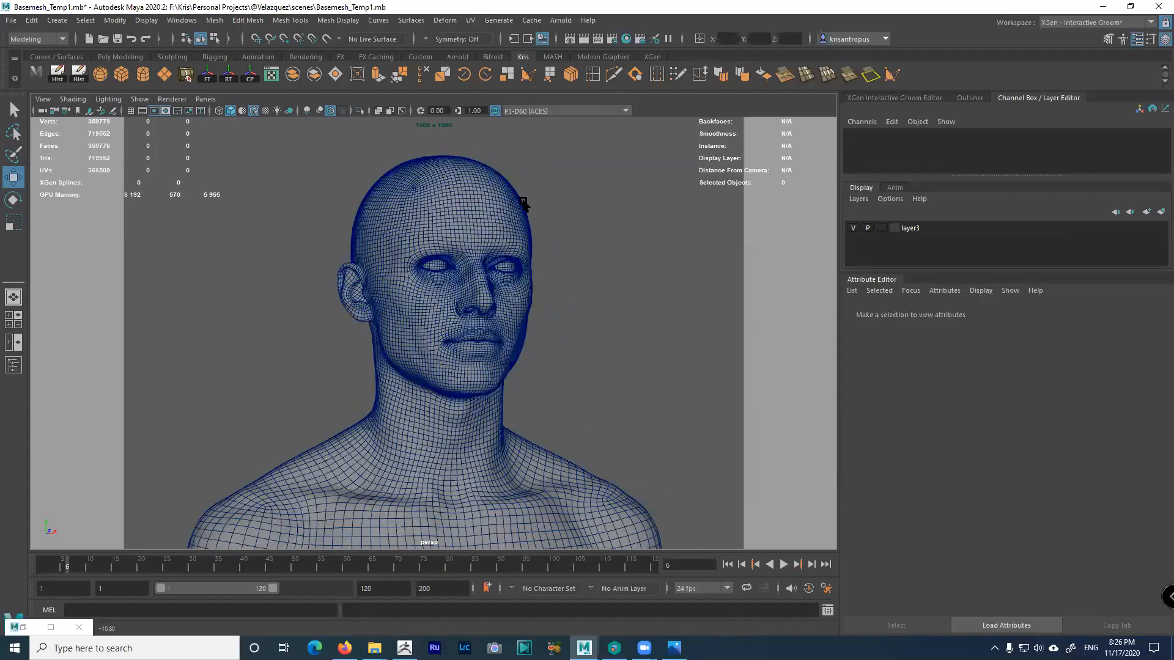
pyautogui.keyDown('alt'); pyautogui.moveTo(523, 203); pyautogui.dragTo(537, 225, button='right'); pyautogui.keyUp('alt')
pyautogui.keyDown('alt'); pyautogui.moveTo(537, 225); pyautogui.dragTo(542, 257, button='middle'); pyautogui.keyUp('alt')
pyautogui.keyDown('alt'); pyautogui.moveTo(542, 257); pyautogui.dragTo(533, 258); pyautogui.keyUp('alt')
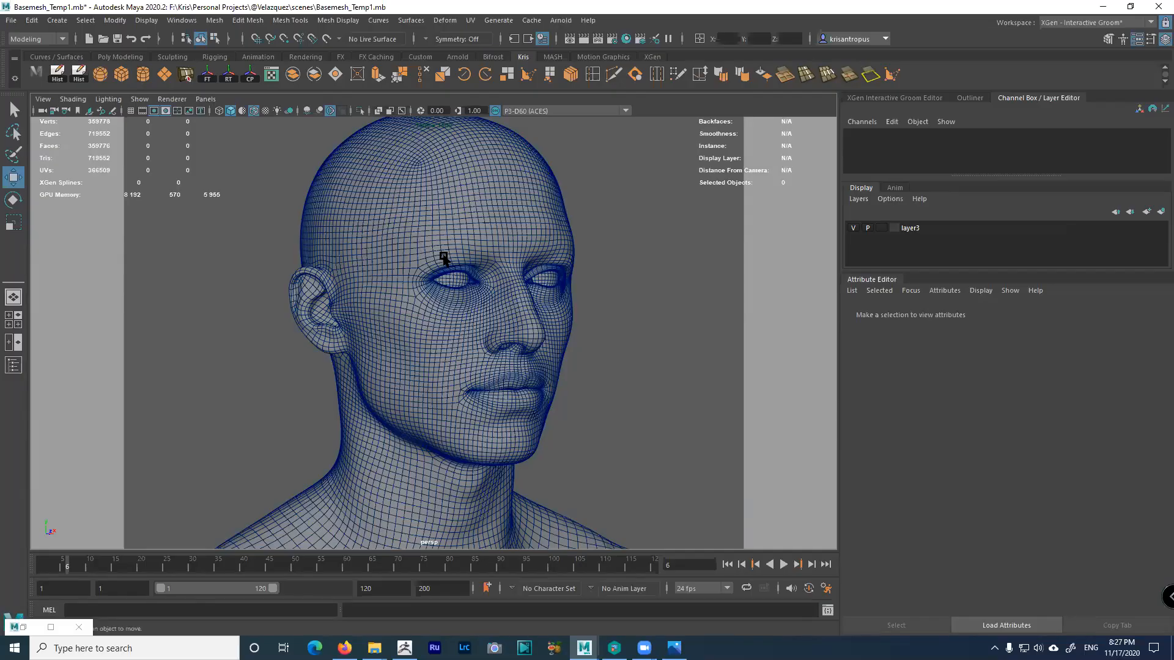
# Select the head mesh and delete history on all objects via Edit > Delete All by Type > History
pyautogui.click(32, 22)
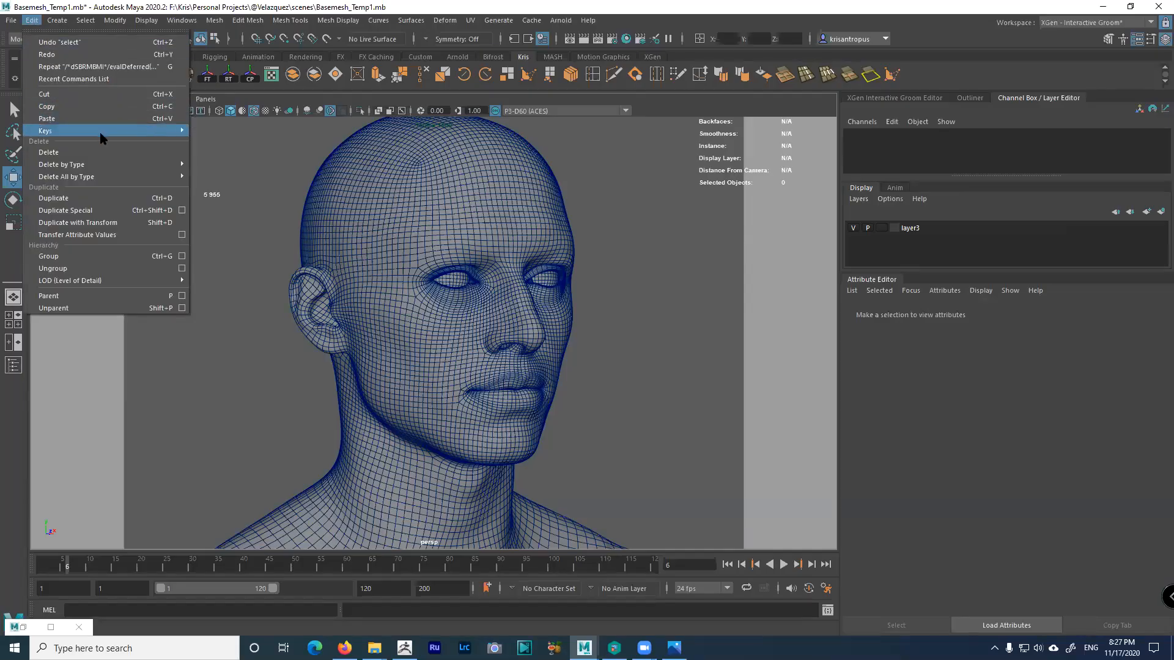
pyautogui.moveTo(146, 166)
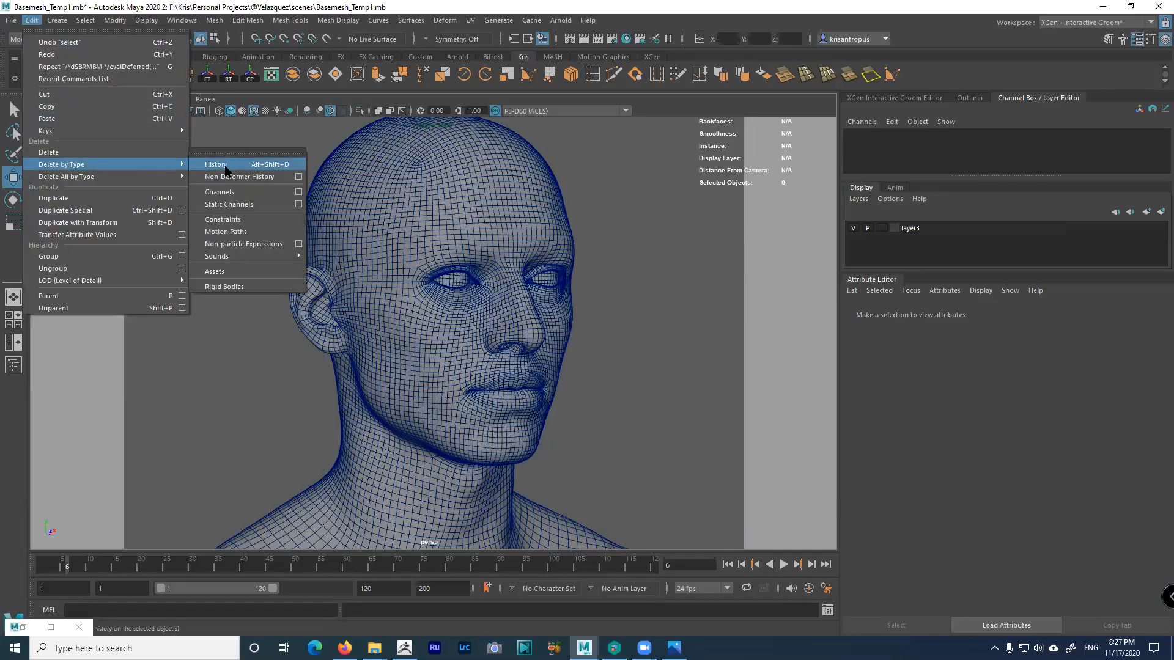
pyautogui.click(385, 184)
pyautogui.keyDown('alt'); pyautogui.moveTo(524, 281); pyautogui.dragTo(483, 269); pyautogui.keyUp('alt')
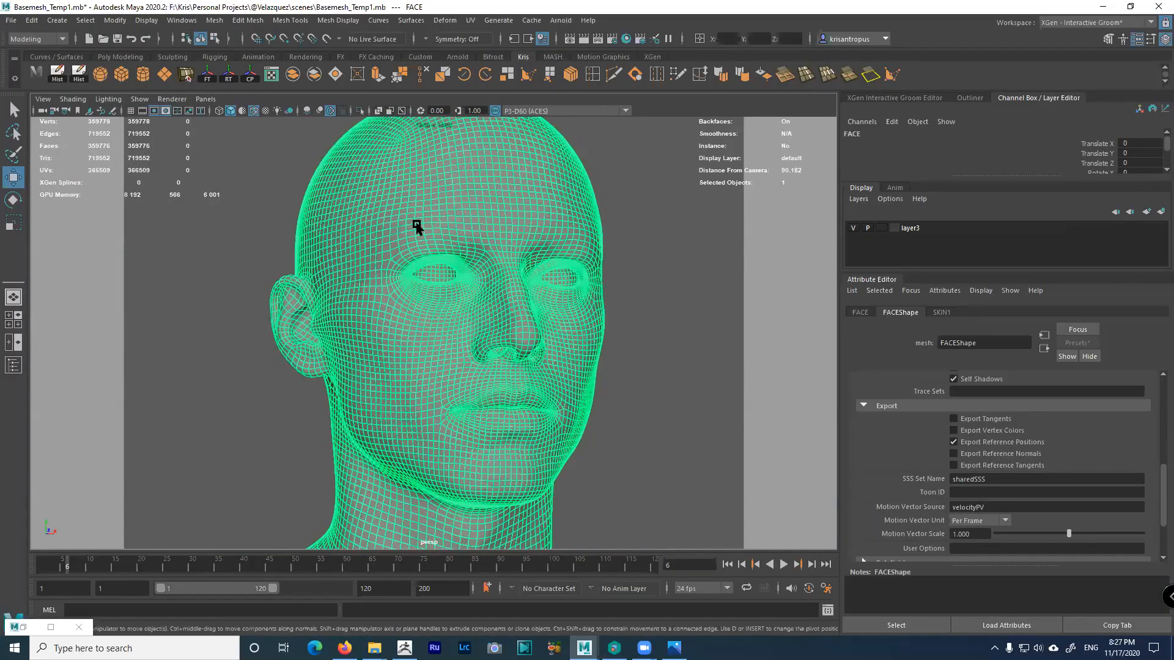
pyautogui.keyDown('alt'); pyautogui.moveTo(414, 230); pyautogui.dragTo(420, 231); pyautogui.keyUp('alt')
pyautogui.click(34, 21)
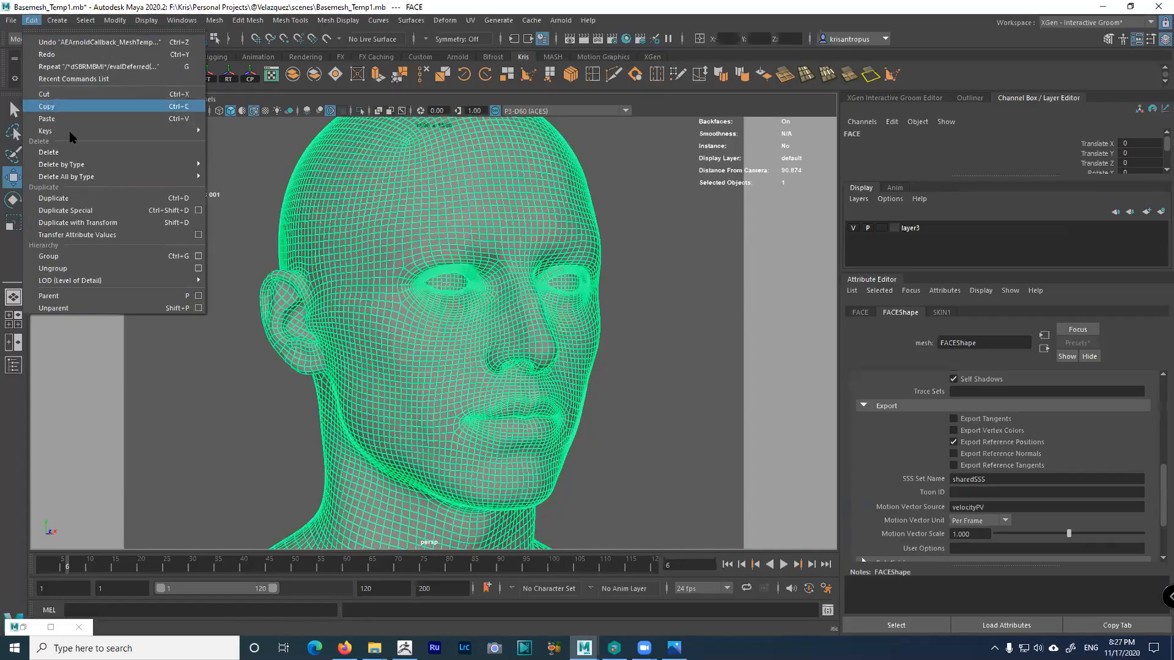
pyautogui.moveTo(92, 166)
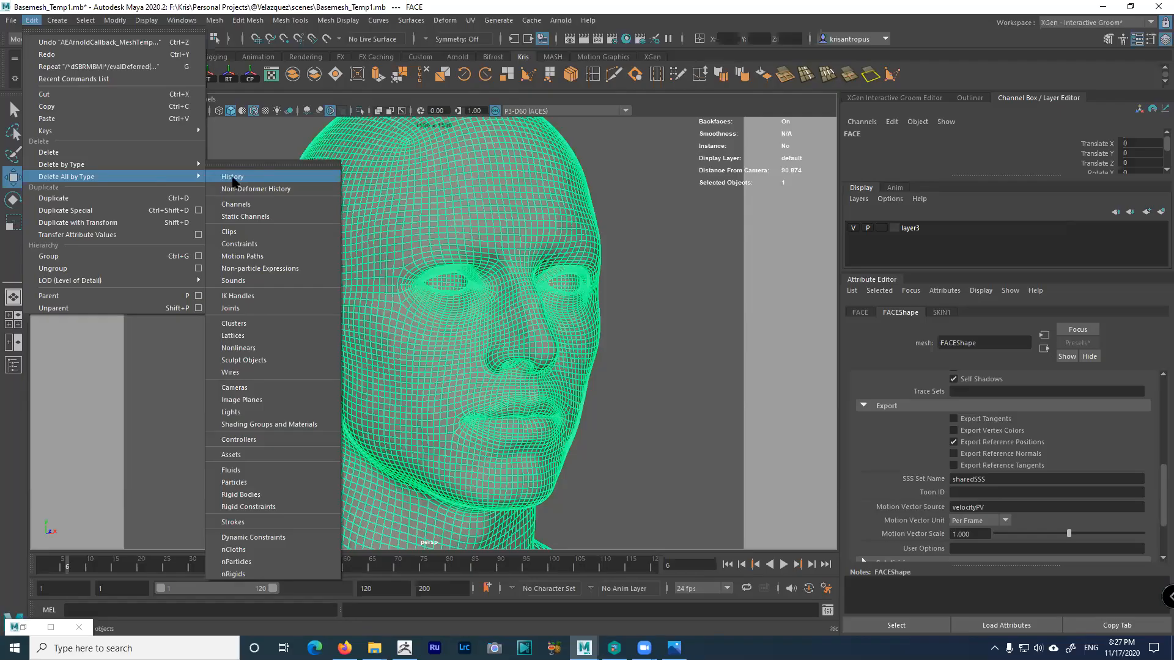
pyautogui.moveTo(150, 166)
pyautogui.click(244, 141)
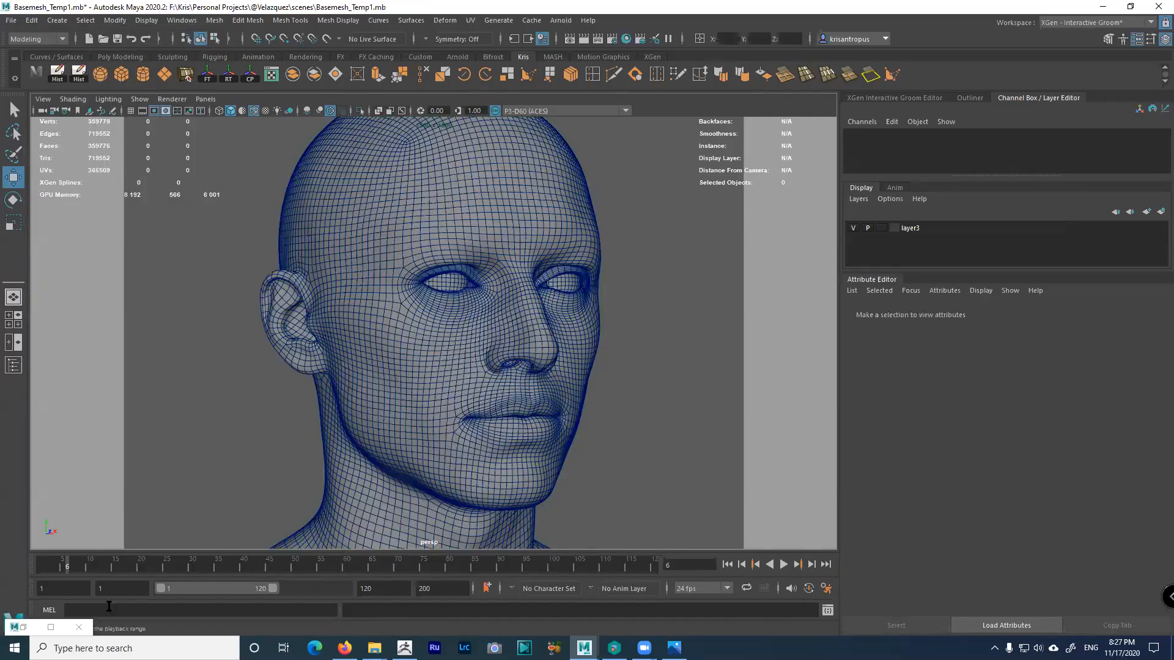
# Close the Arnold RenderView window and orbit to a three-quarter view of the head
pyautogui.click(51, 627)
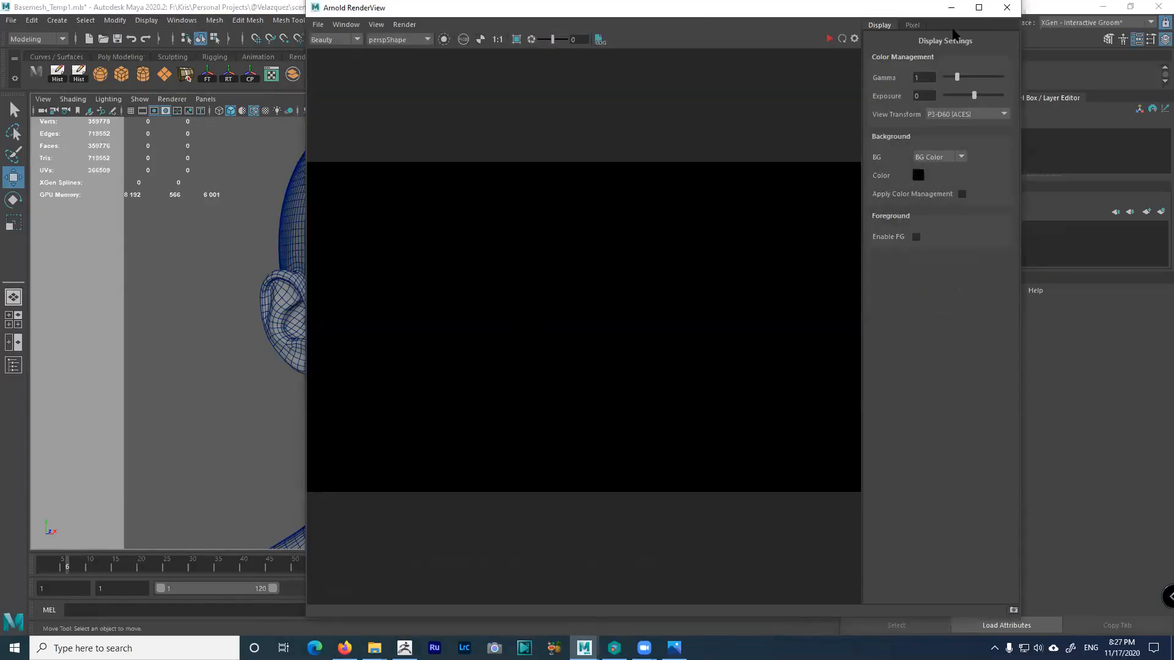
pyautogui.click(1006, 8)
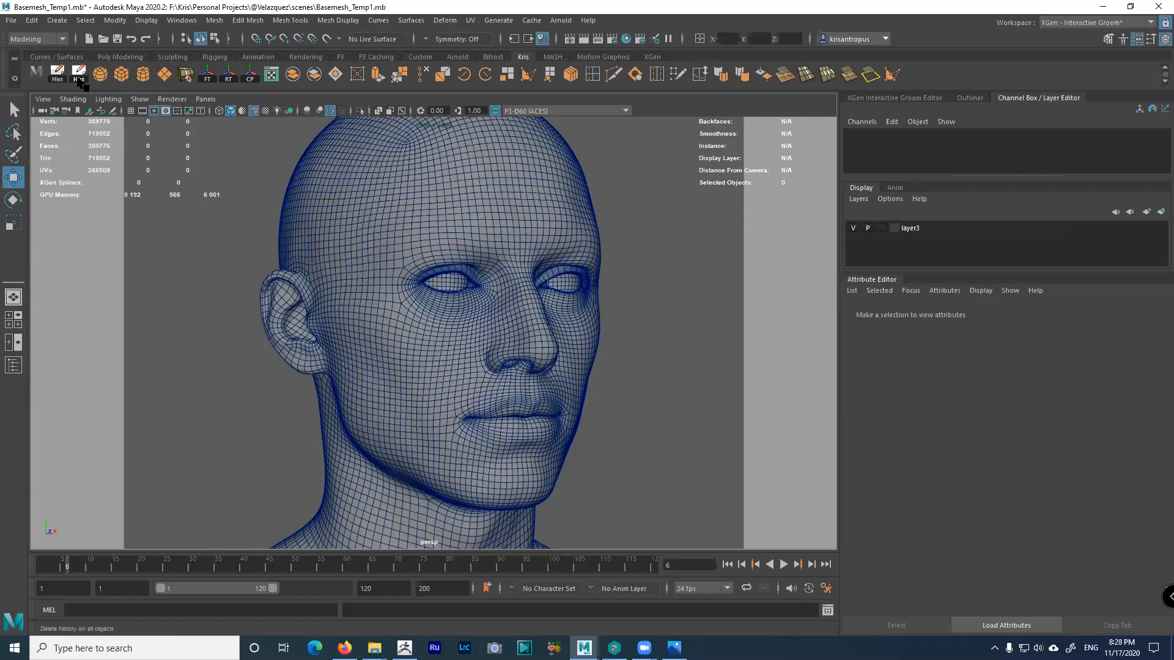
pyautogui.click(31, 20)
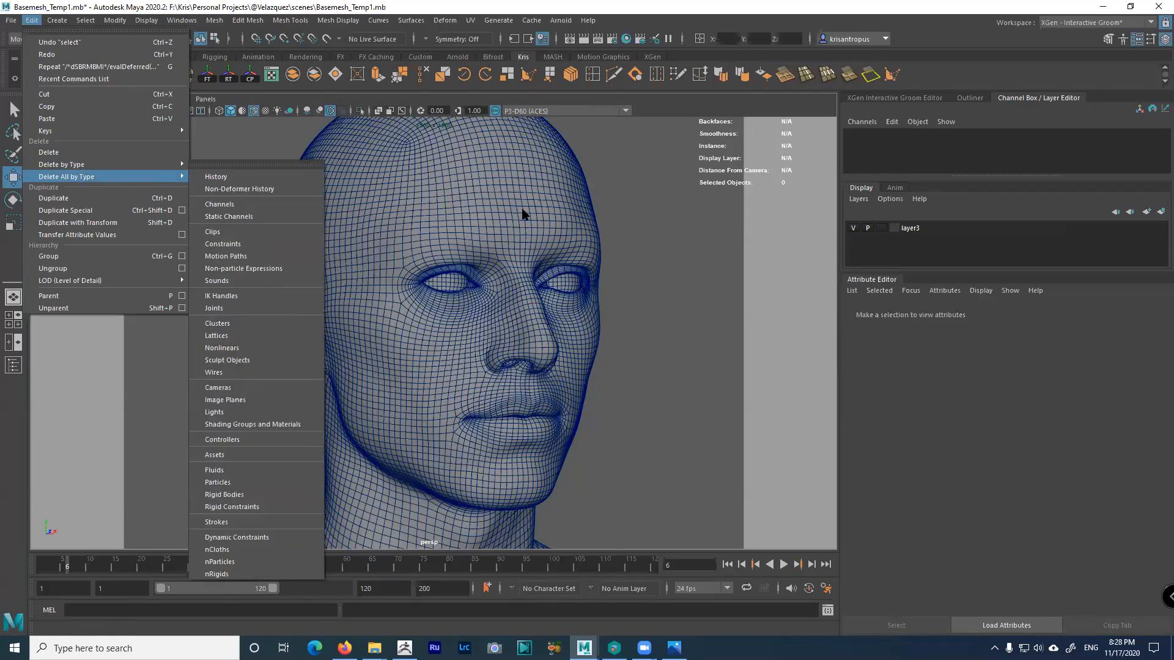
pyautogui.press('Escape')
pyautogui.press('Escape')
pyautogui.keyDown('alt'); pyautogui.moveTo(642, 304); pyautogui.dragTo(609, 303); pyautogui.keyUp('alt')
pyautogui.keyDown('alt'); pyautogui.moveTo(501, 269); pyautogui.dragTo(440, 249); pyautogui.keyUp('alt')
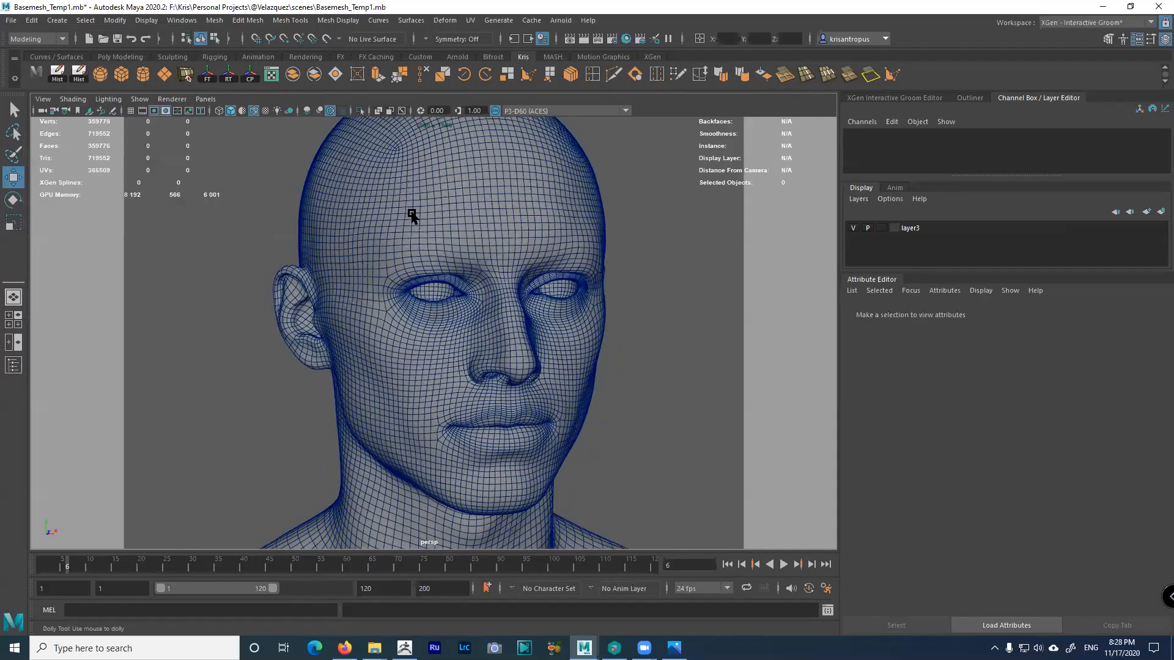
pyautogui.keyDown('alt'); pyautogui.moveTo(412, 216); pyautogui.dragTo(387, 199, button='right'); pyautogui.keyUp('alt')
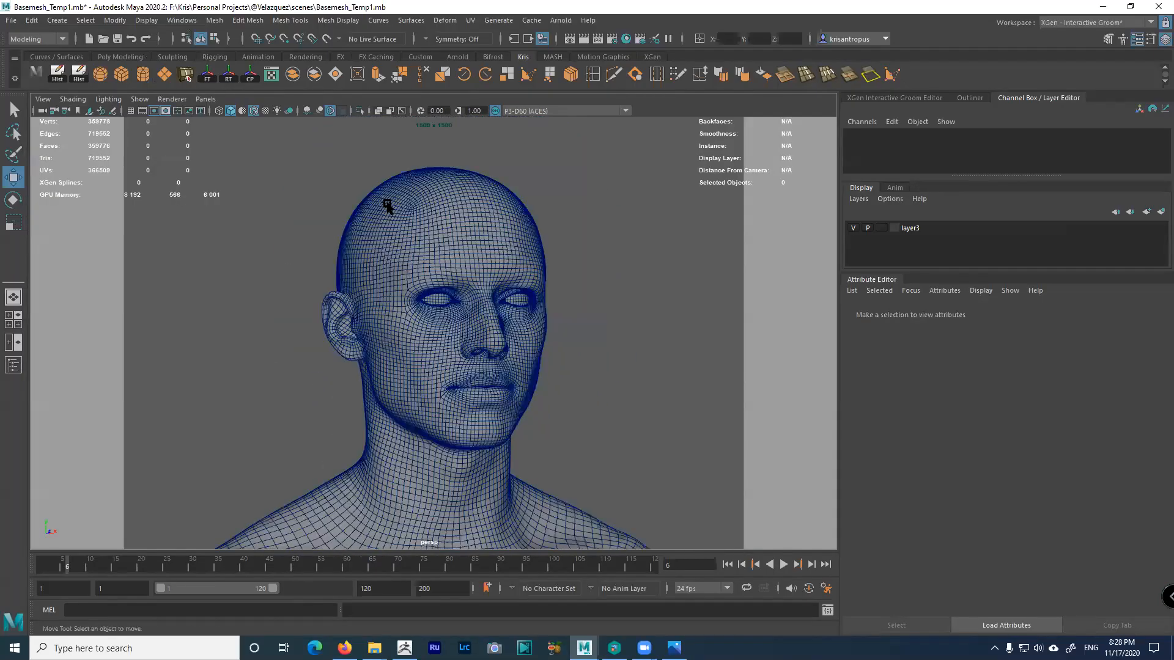
# Open the File menu to reach the Import option box
pyautogui.click(10, 20)
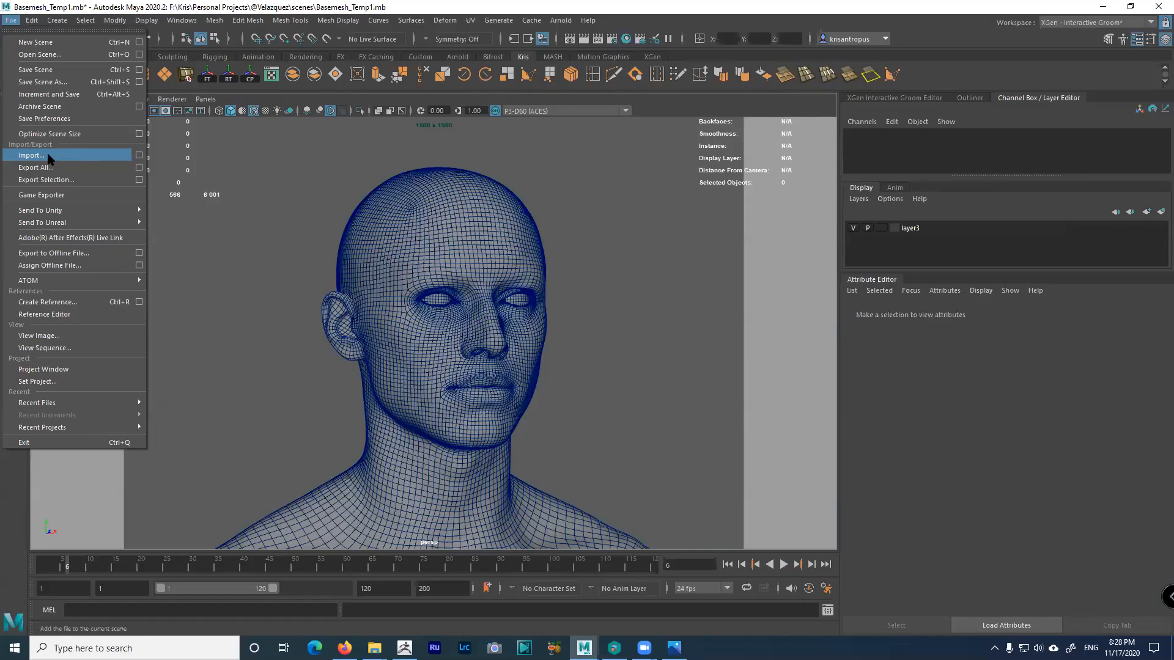
# Set the import options to OBJ file type with Single Object and save the settings
pyautogui.click(139, 157)
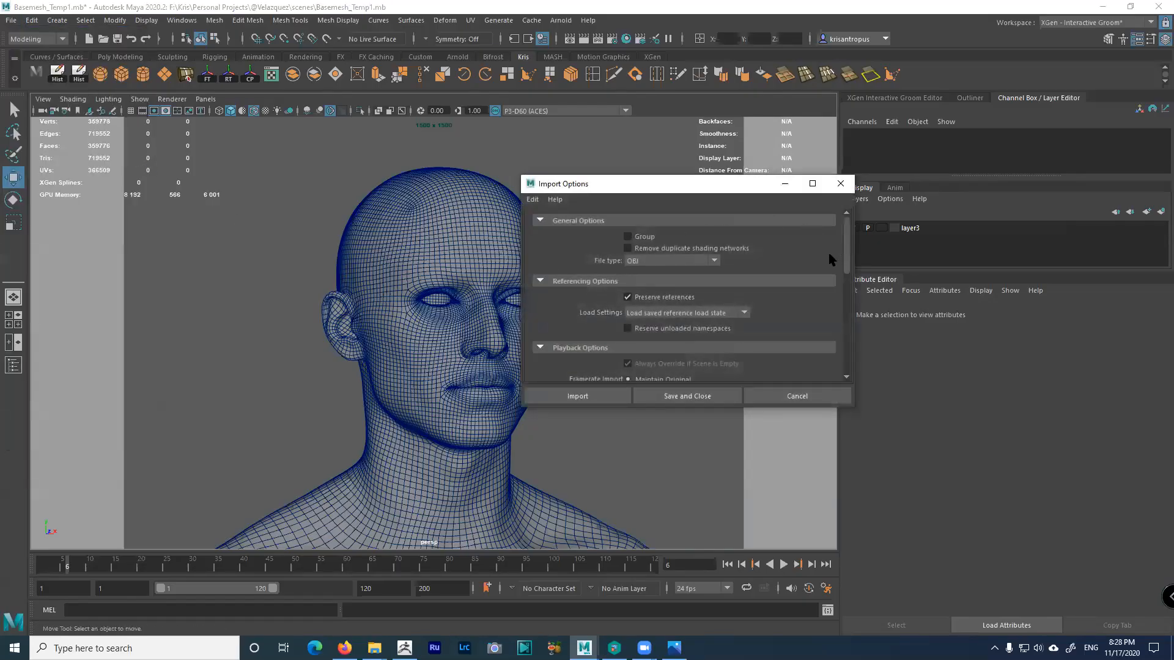
pyautogui.click(689, 260)
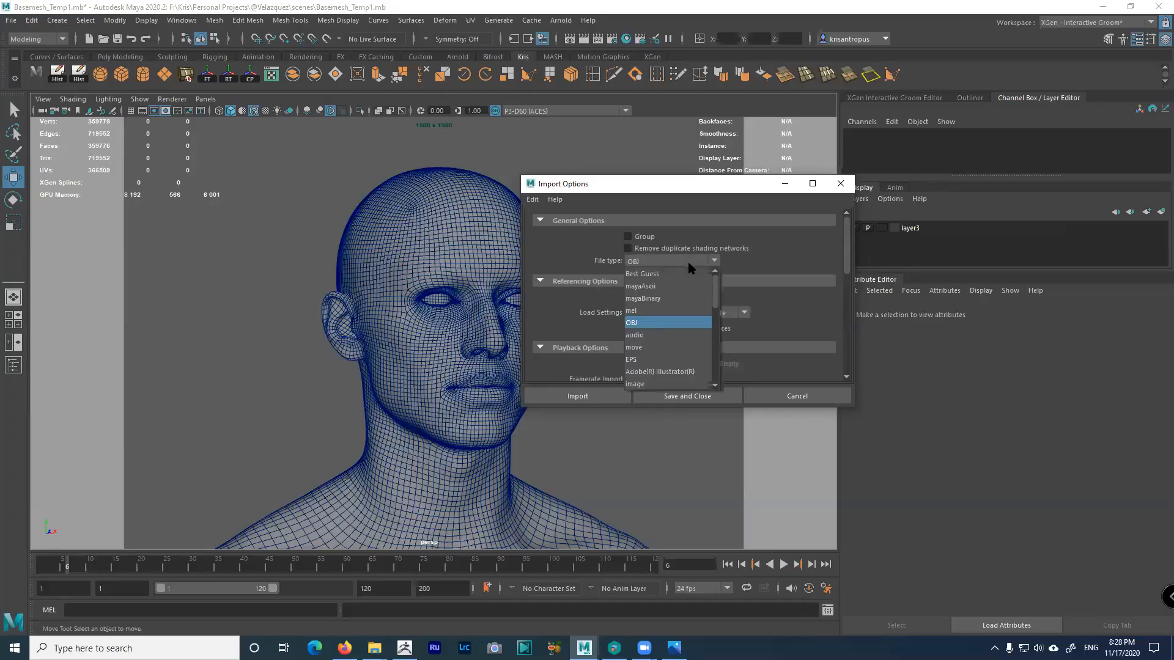
pyautogui.click(640, 323)
pyautogui.moveTo(848, 240); pyautogui.dragTo(845, 337)
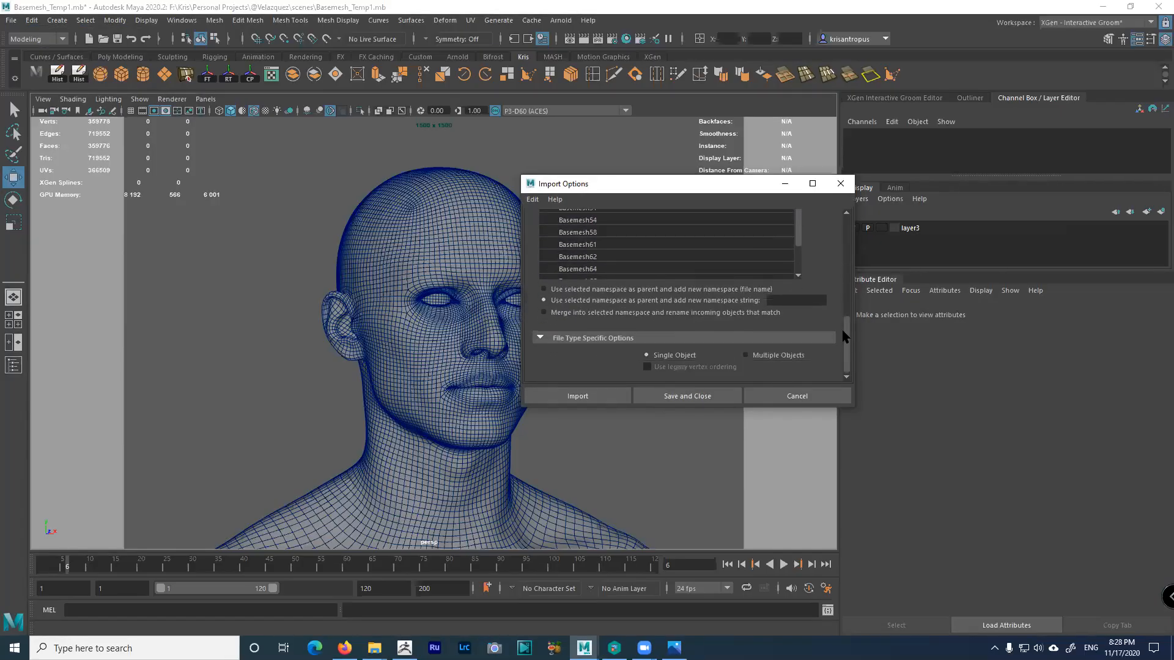
pyautogui.click(747, 357)
pyautogui.click(668, 360)
pyautogui.click(530, 202)
pyautogui.click(542, 213)
pyautogui.moveTo(847, 336); pyautogui.dragTo(853, 219)
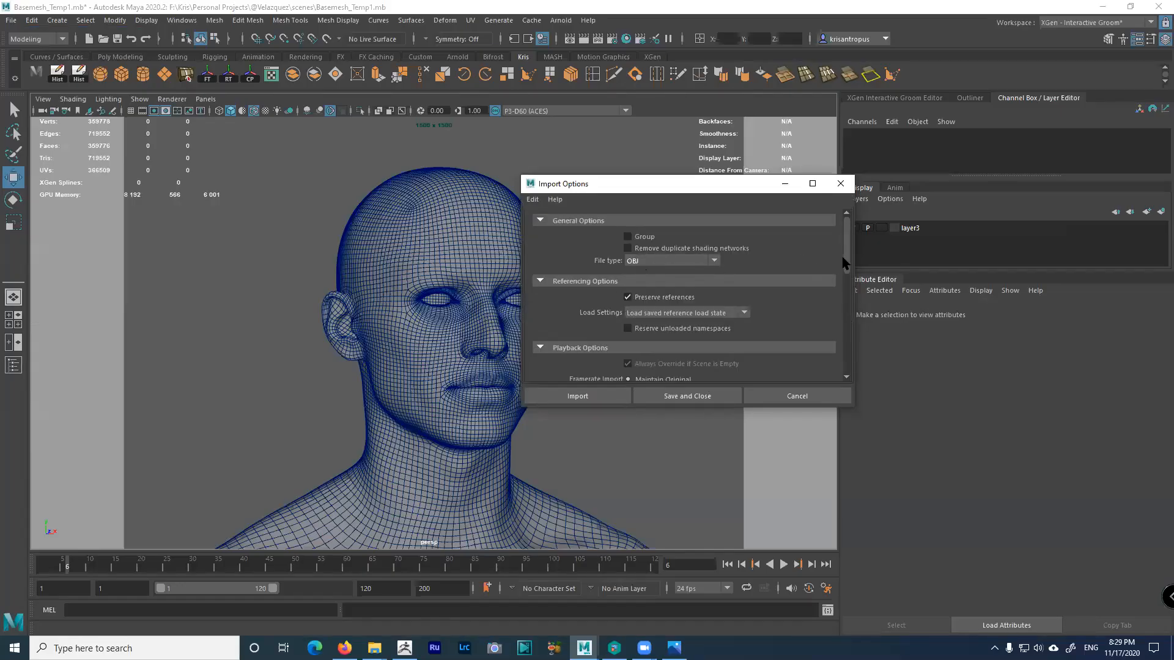
pyautogui.scroll(-10, 844, 263)
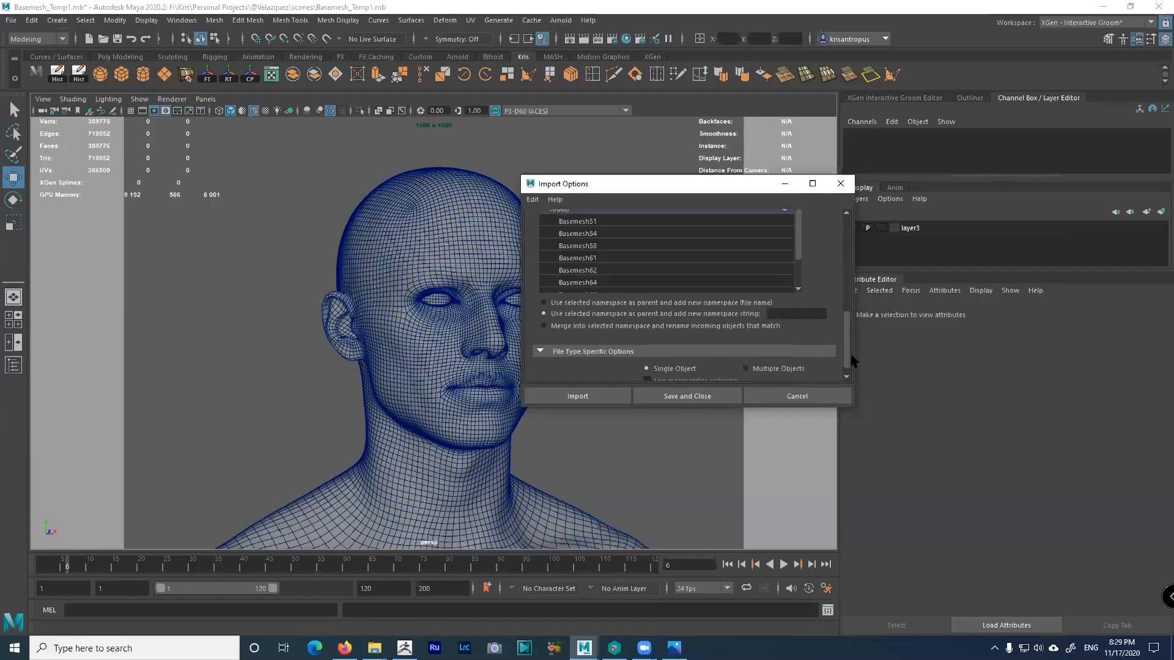
# Browse to the ZBrush/OBJ folder and import Velazquez1.obj
pyautogui.click(596, 397)
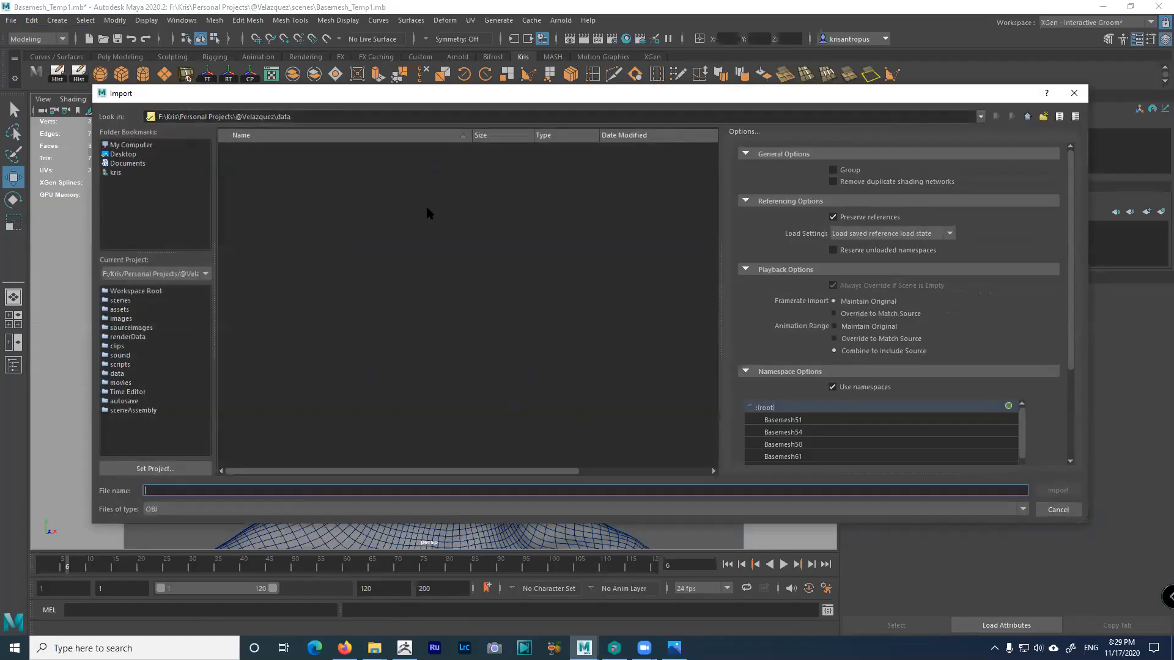
pyautogui.click(1027, 117)
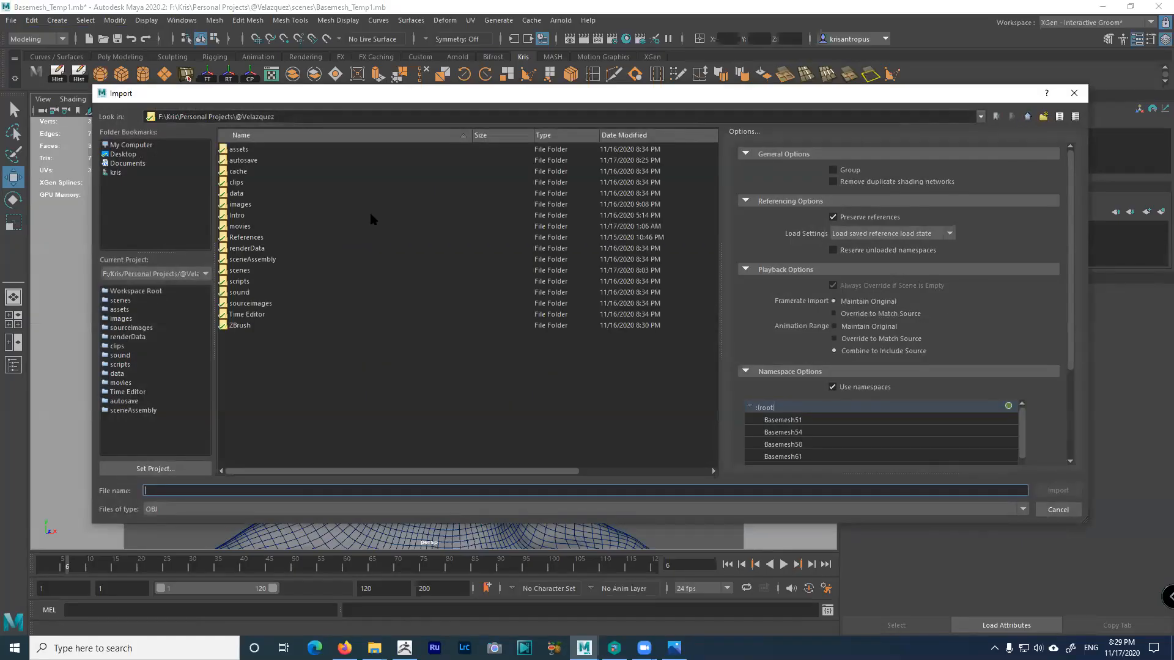
pyautogui.doubleClick(231, 323)
pyautogui.doubleClick(233, 150)
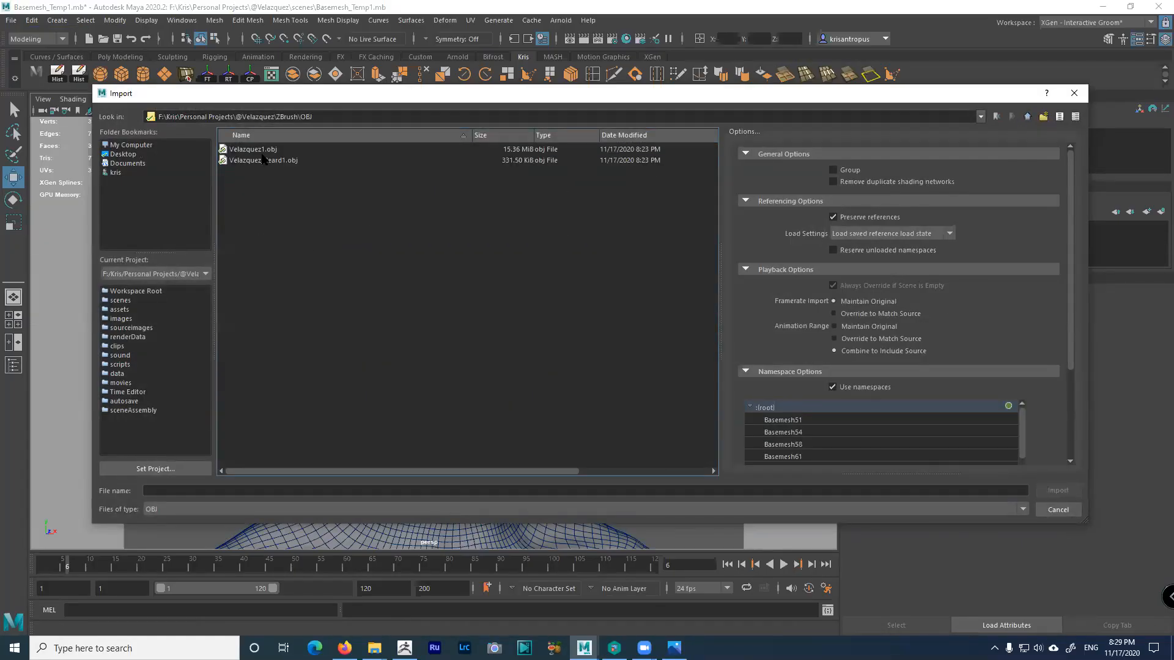
pyautogui.click(262, 148)
pyautogui.doubleClick(261, 148)
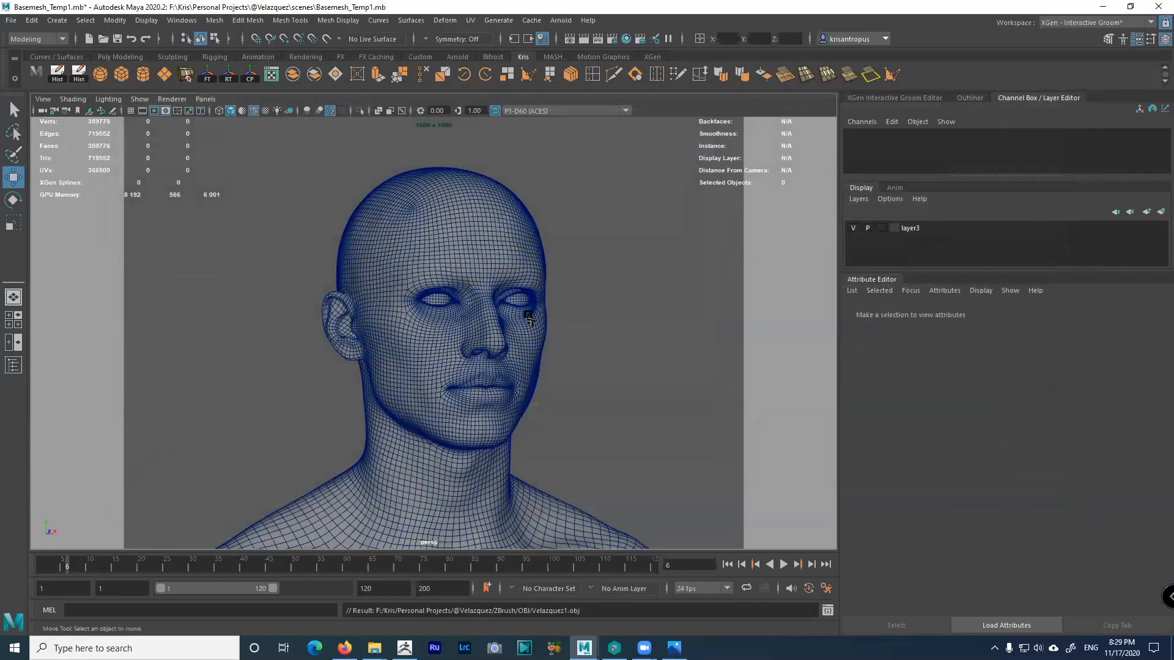
# Inspect the imported bust and the small mesh beneath it, then deselect everything
pyautogui.keyDown('alt'); pyautogui.moveTo(509, 310); pyautogui.dragTo(459, 309, button='right'); pyautogui.keyUp('alt')
pyautogui.keyDown('alt'); pyautogui.moveTo(458, 310); pyautogui.dragTo(462, 239, button='middle'); pyautogui.keyUp('alt')
pyautogui.keyDown('alt'); pyautogui.moveTo(461, 238); pyautogui.dragTo(612, 391, button='right'); pyautogui.keyUp('alt')
pyautogui.keyDown('alt'); pyautogui.moveTo(611, 391); pyautogui.dragTo(595, 277, button='middle'); pyautogui.keyUp('alt')
pyautogui.keyDown('alt'); pyautogui.moveTo(595, 277); pyautogui.dragTo(633, 242); pyautogui.keyUp('alt')
pyautogui.click(425, 418)
pyautogui.keyDown('alt'); pyautogui.moveTo(425, 419); pyautogui.dragTo(403, 441); pyautogui.keyUp('alt')
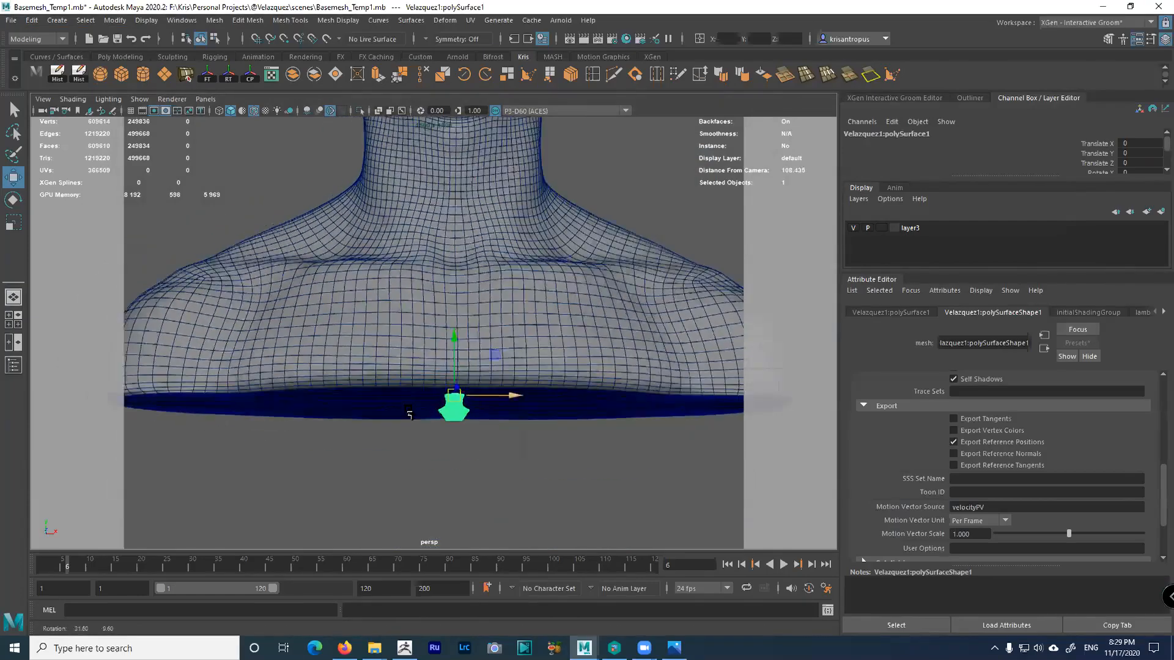
pyautogui.keyDown('alt'); pyautogui.moveTo(404, 441); pyautogui.dragTo(583, 584, button='right'); pyautogui.keyUp('alt')
pyautogui.keyDown('alt'); pyautogui.moveTo(582, 584); pyautogui.dragTo(504, 325, button='middle'); pyautogui.keyUp('alt')
pyautogui.scroll(-15, 467, 288)
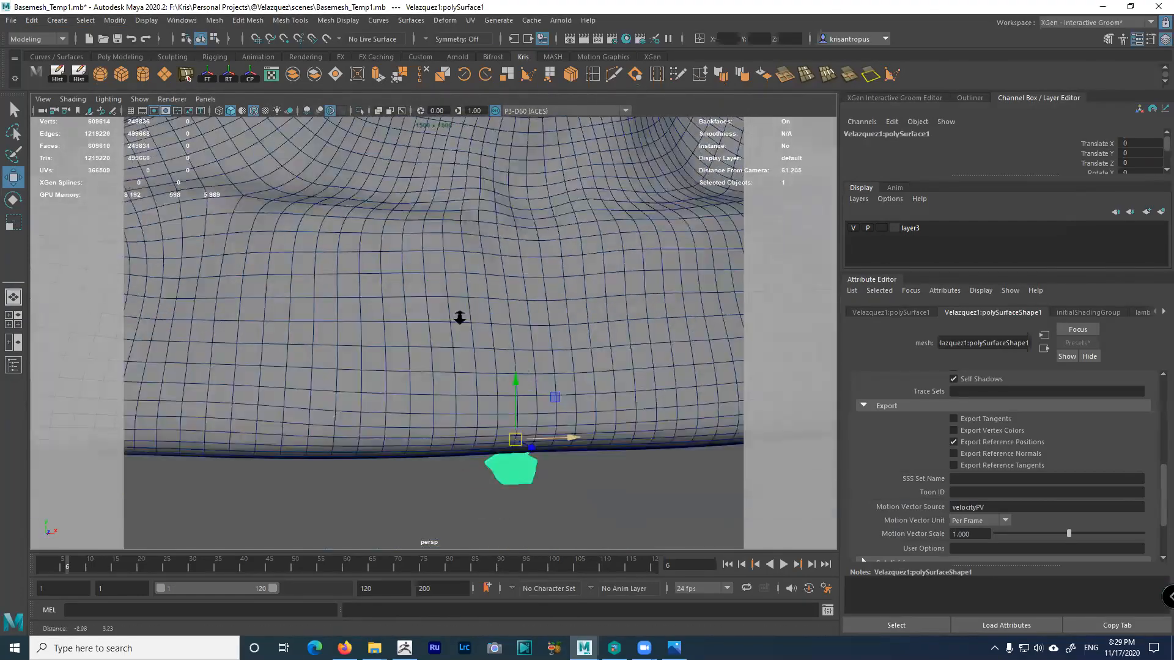
pyautogui.click(296, 257)
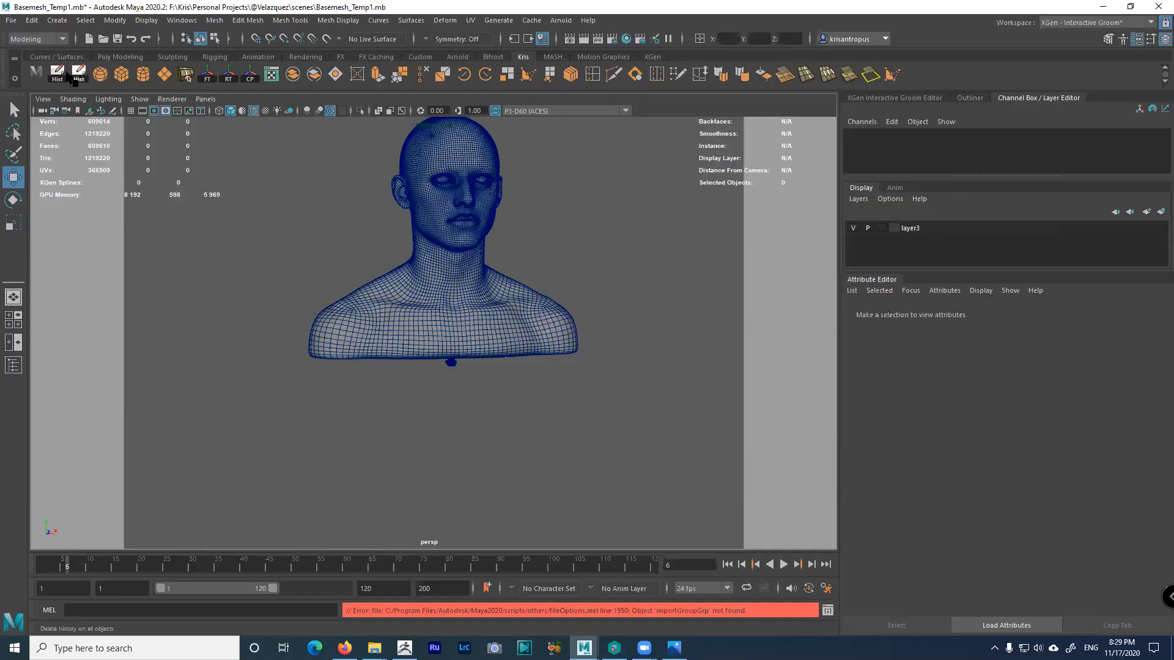
# Import Velazquez_Beard1.obj and zoom in on the tiny meshes under the bust
pyautogui.click(11, 20)
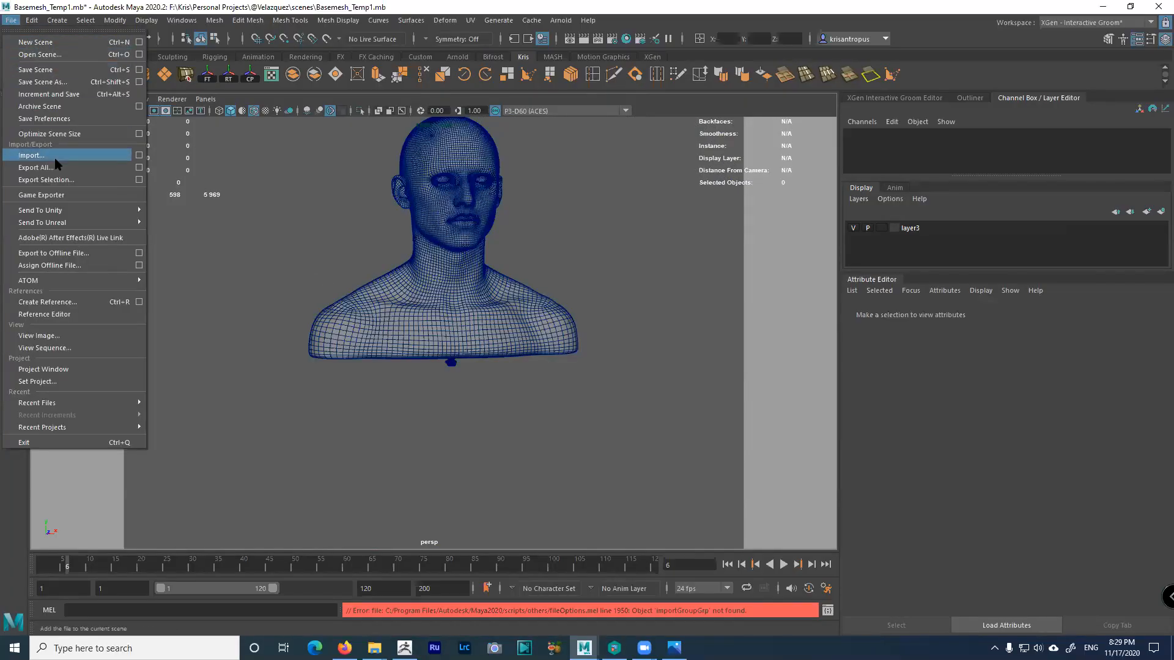
pyautogui.click(32, 155)
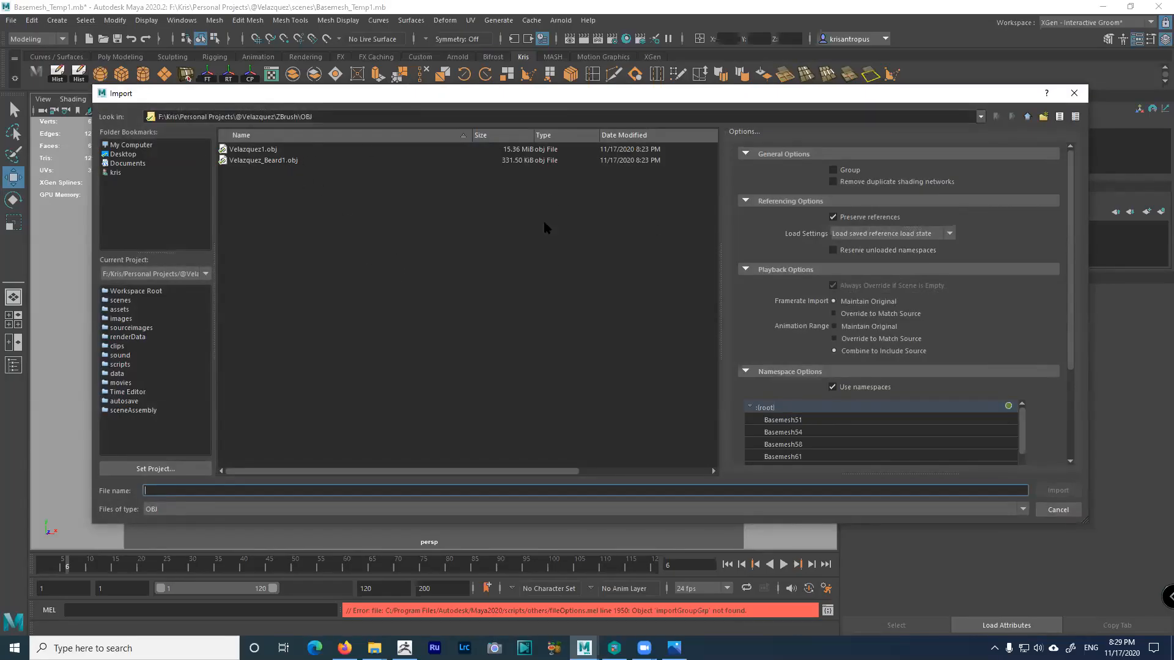
pyautogui.doubleClick(271, 161)
pyautogui.keyDown('alt'); pyautogui.moveTo(396, 325); pyautogui.dragTo(657, 477, button='right'); pyautogui.keyUp('alt')
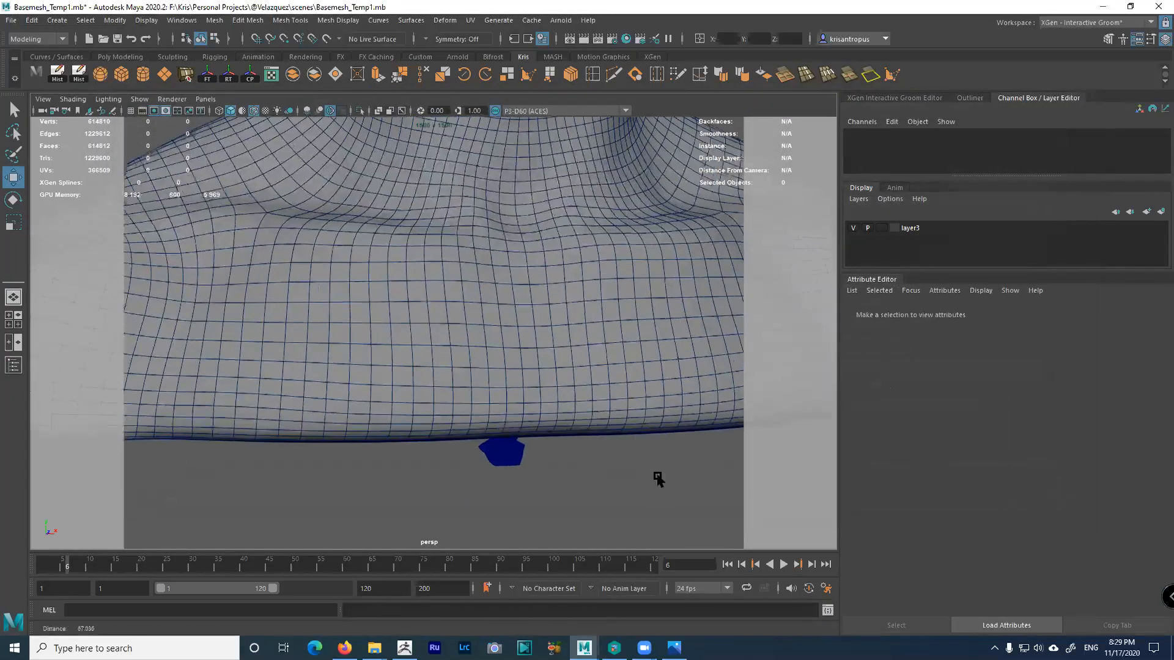
pyautogui.keyDown('alt'); pyautogui.moveTo(574, 392); pyautogui.dragTo(552, 304, button='middle'); pyautogui.keyUp('alt')
pyautogui.keyDown('alt'); pyautogui.moveTo(552, 304); pyautogui.dragTo(593, 346); pyautogui.keyUp('alt')
pyautogui.keyDown('alt'); pyautogui.moveTo(593, 346); pyautogui.dragTo(612, 358, button='right'); pyautogui.keyUp('alt')
# Box-select the imported head and beard meshes, excluding FACE, and collapse the layer editor
pyautogui.moveTo(488, 369); pyautogui.dragTo(621, 462)
pyautogui.keyDown('ctrl'); pyautogui.click(602, 350); pyautogui.keyUp('ctrl')
pyautogui.keyDown('alt'); pyautogui.moveTo(621, 463); pyautogui.dragTo(655, 419, button='right'); pyautogui.keyUp('alt')
pyautogui.keyDown('alt'); pyautogui.moveTo(655, 419); pyautogui.dragTo(476, 249, button='middle'); pyautogui.keyUp('alt')
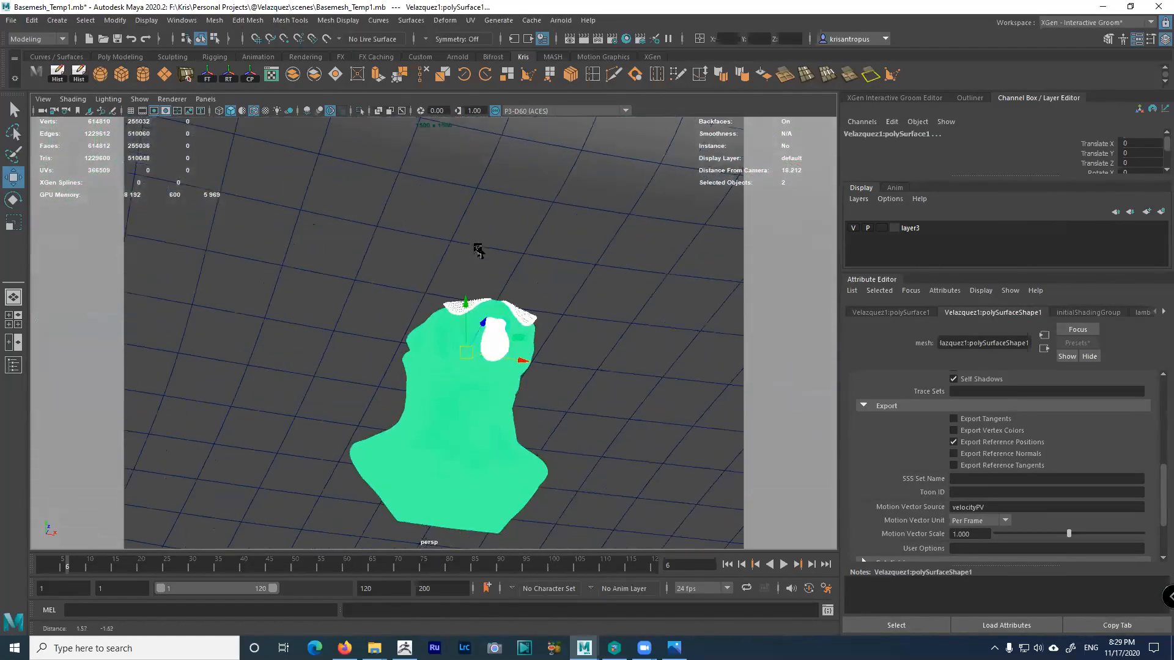
pyautogui.keyDown('alt'); pyautogui.moveTo(476, 249); pyautogui.dragTo(463, 295); pyautogui.keyUp('alt')
pyautogui.keyDown('alt'); pyautogui.moveTo(463, 295); pyautogui.dragTo(333, 205, button='right'); pyautogui.keyUp('alt')
pyautogui.keyDown('alt'); pyautogui.moveTo(333, 204); pyautogui.dragTo(325, 252, button='middle'); pyautogui.keyUp('alt')
pyautogui.keyDown('alt'); pyautogui.moveTo(324, 251); pyautogui.dragTo(288, 232, button='right'); pyautogui.keyUp('alt')
pyautogui.keyDown('alt'); pyautogui.moveTo(417, 300); pyautogui.dragTo(422, 273); pyautogui.keyUp('alt')
pyautogui.keyDown('alt'); pyautogui.moveTo(422, 272); pyautogui.dragTo(421, 287, button='right'); pyautogui.keyUp('alt')
pyautogui.keyDown('alt'); pyautogui.moveTo(421, 287); pyautogui.dragTo(418, 312); pyautogui.keyUp('alt')
pyautogui.keyDown('alt'); pyautogui.moveTo(419, 312); pyautogui.dragTo(327, 241, button='right'); pyautogui.keyUp('alt')
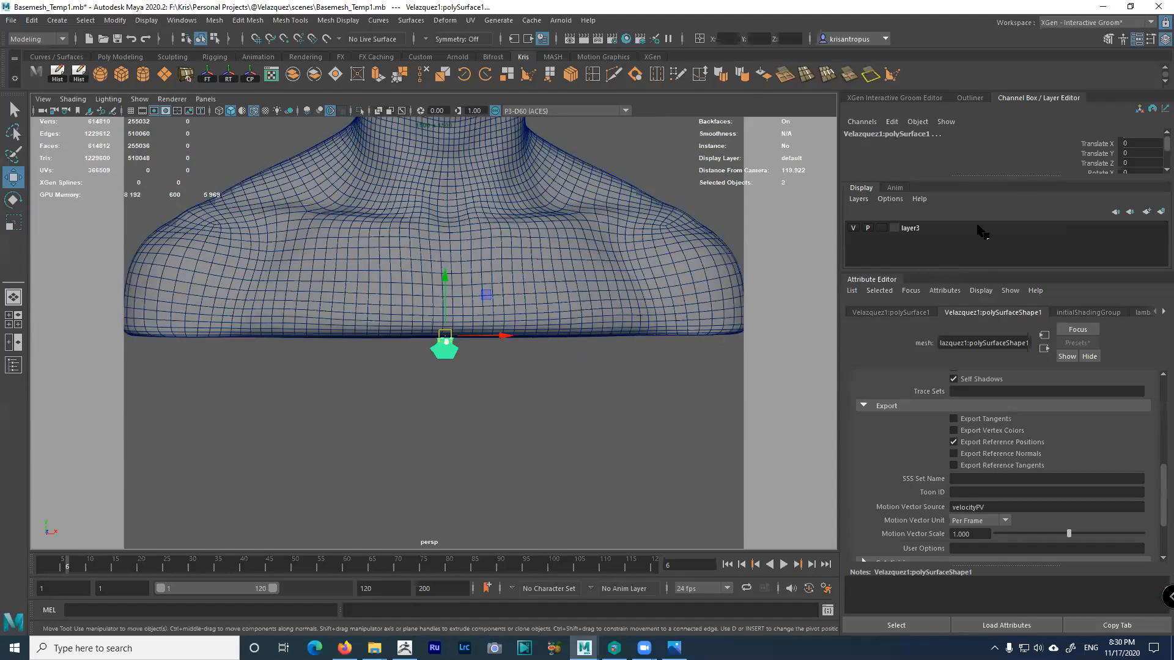
pyautogui.moveTo(1017, 177); pyautogui.dragTo(1031, 321)
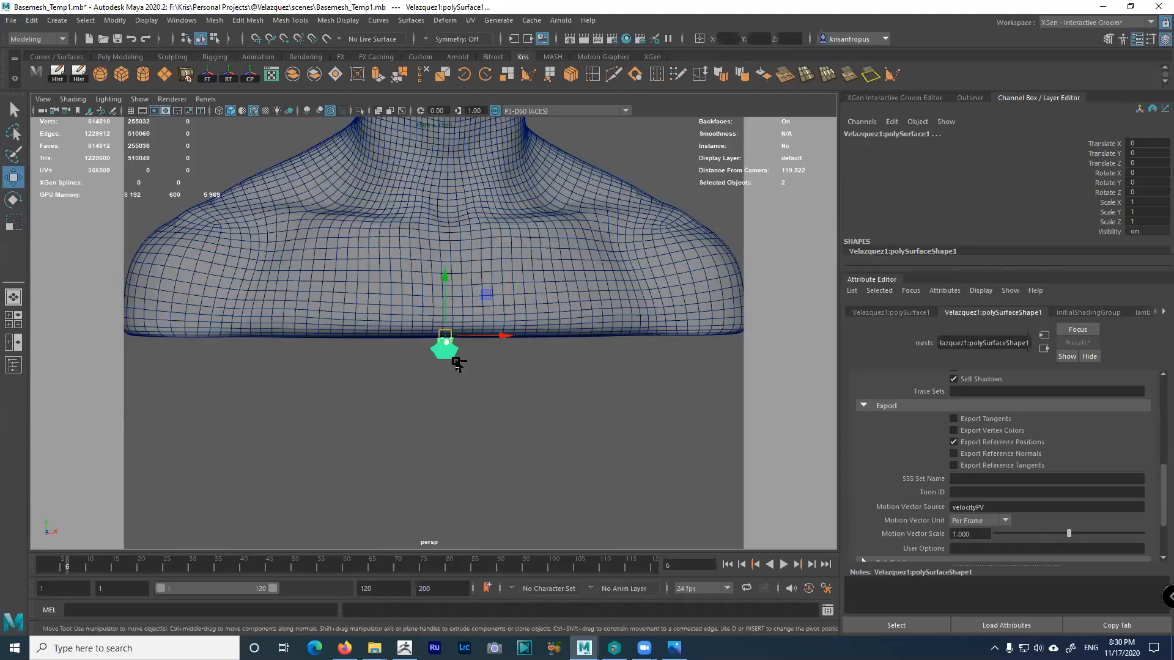
# Group the head and beard with Ctrl+G and rename group1 to VelazquezGROUP in the Outliner
pyautogui.hotkey('ctrl', 'g')
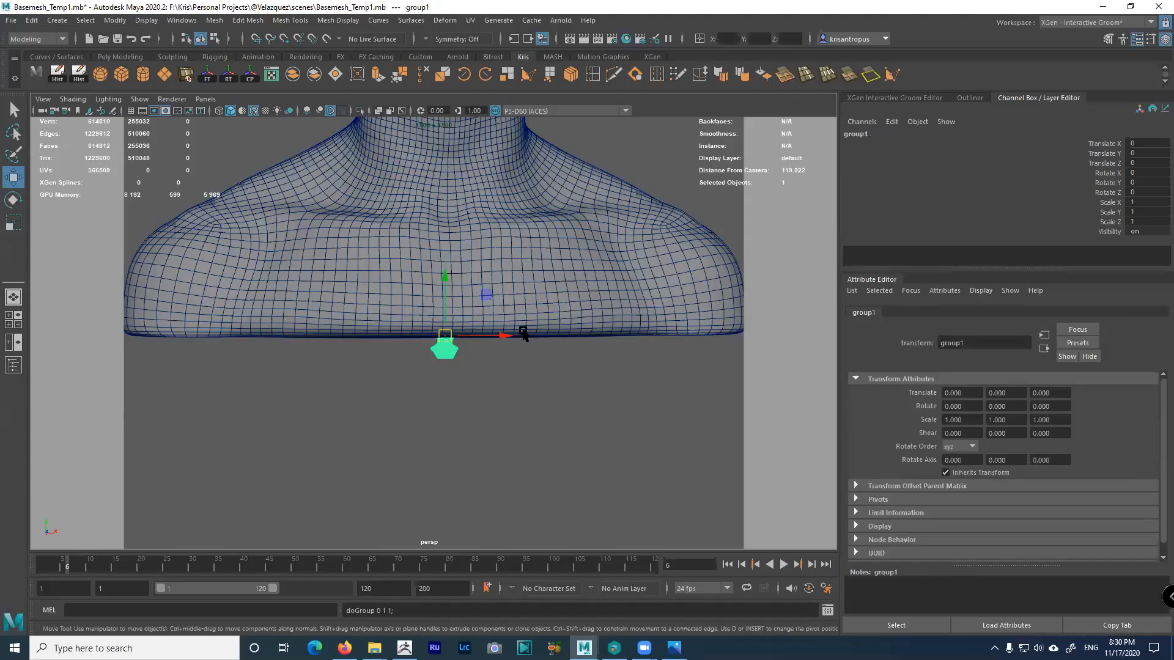
pyautogui.click(14, 366)
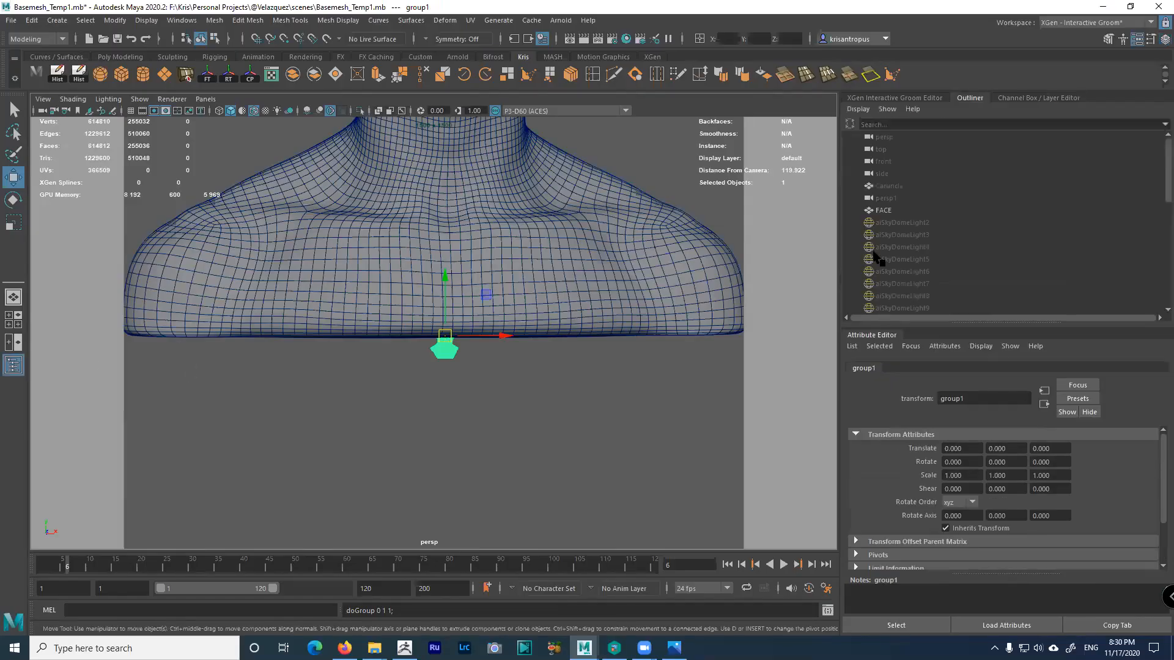
pyautogui.moveTo(979, 333); pyautogui.dragTo(979, 370)
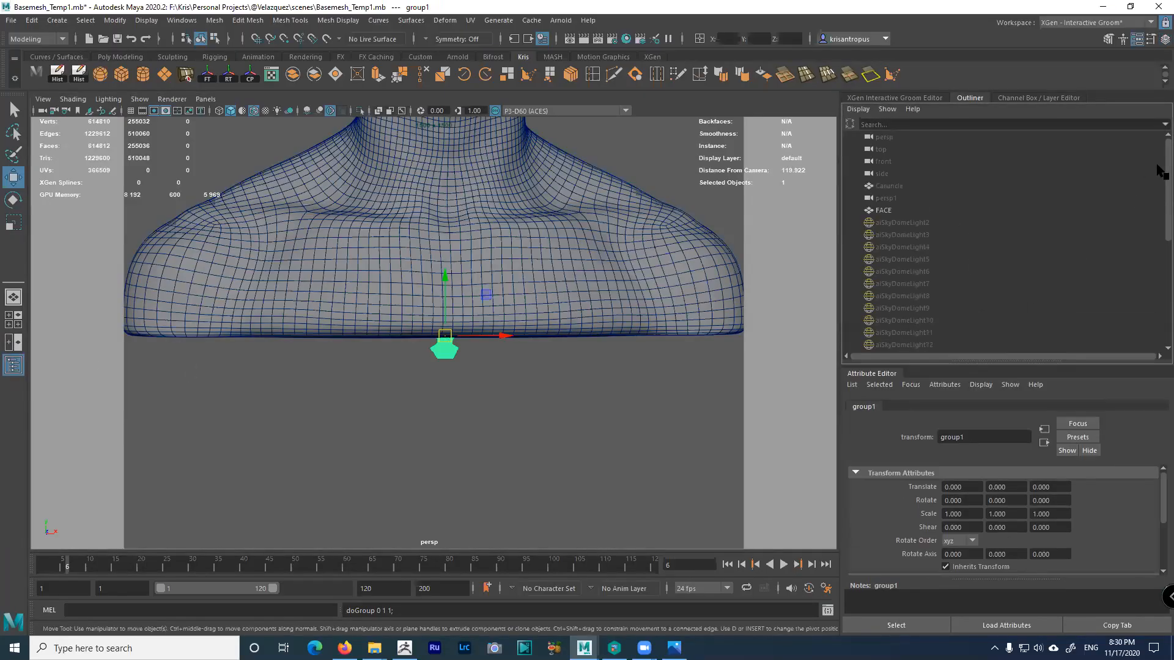
pyautogui.moveTo(1166, 175); pyautogui.dragTo(1167, 273)
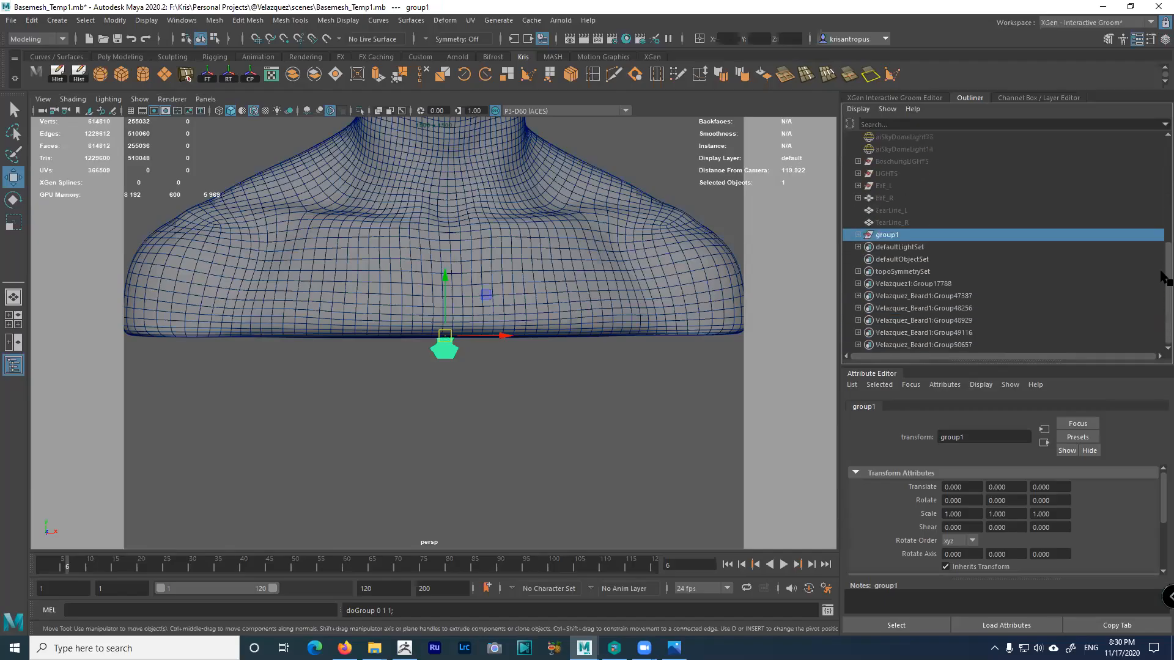
pyautogui.click(858, 234)
pyautogui.click(923, 247)
pyautogui.click(924, 257)
pyautogui.click(923, 248)
pyautogui.click(923, 257)
pyautogui.click(919, 245)
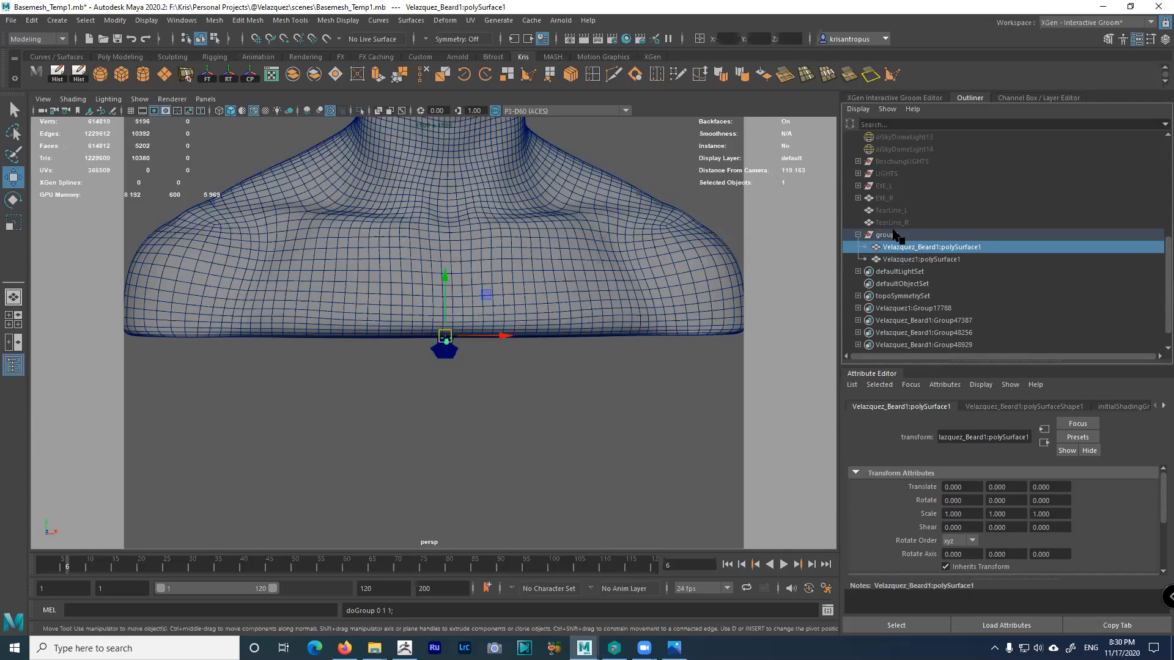
pyautogui.doubleClick(894, 235)
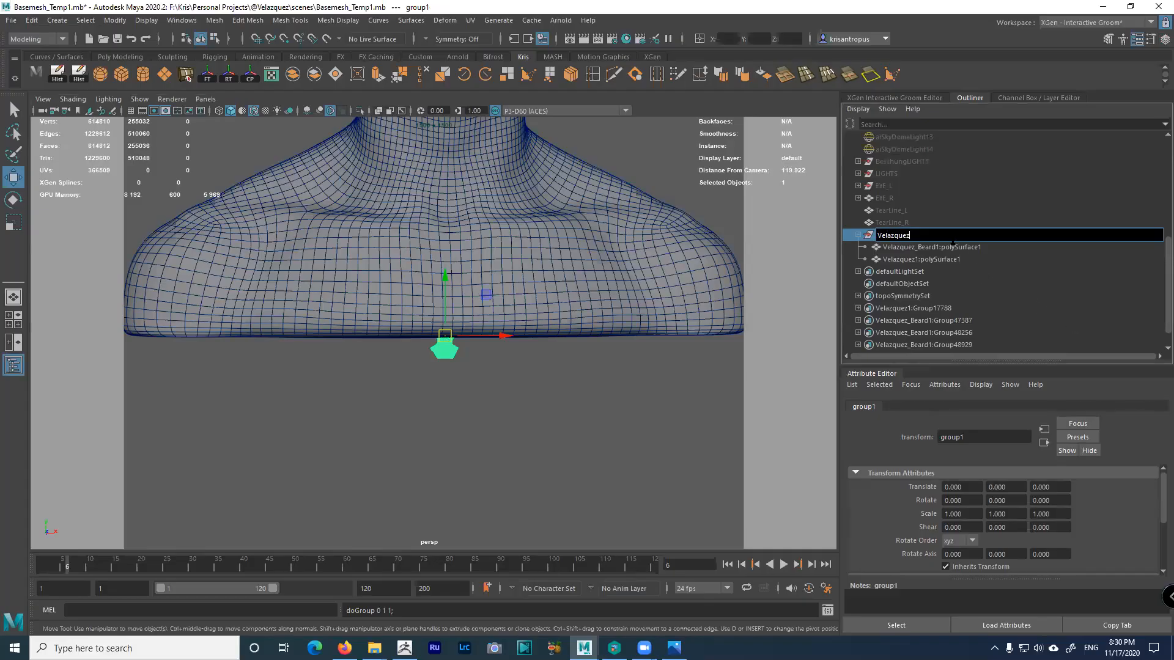
pyautogui.press('Return')
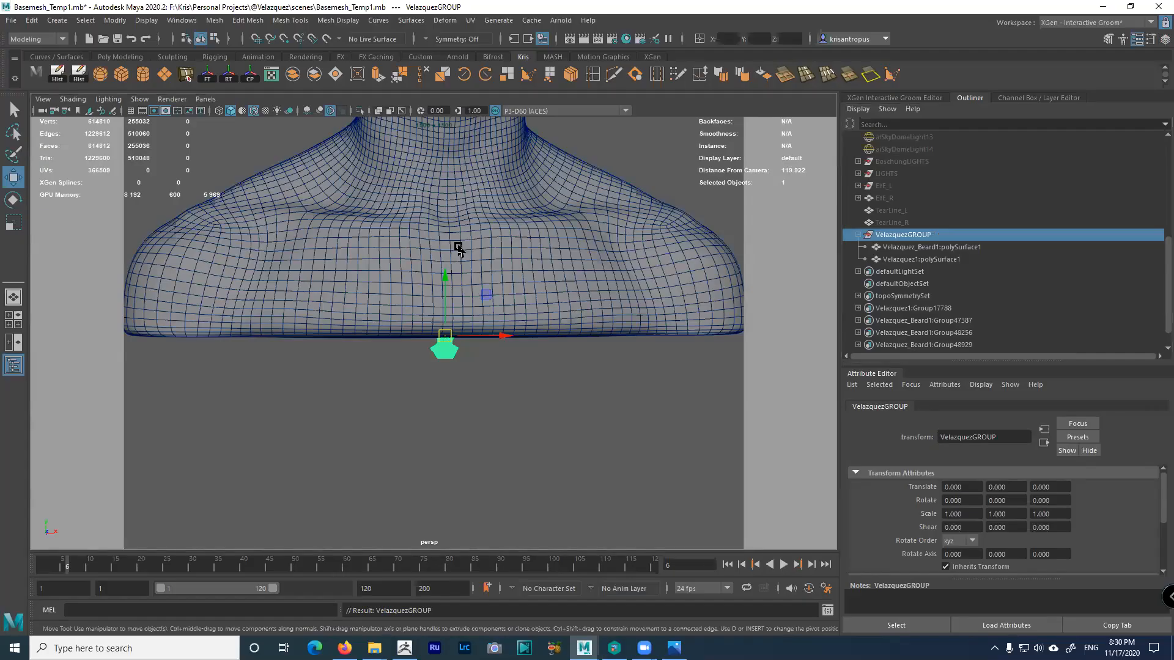
pyautogui.scroll(-5, 435, 252)
# Scale VelazquezGROUP uniformly to 5.974 and reselect it after reframing the view
pyautogui.press('r')
pyautogui.moveTo(452, 346); pyautogui.dragTo(558, 365)
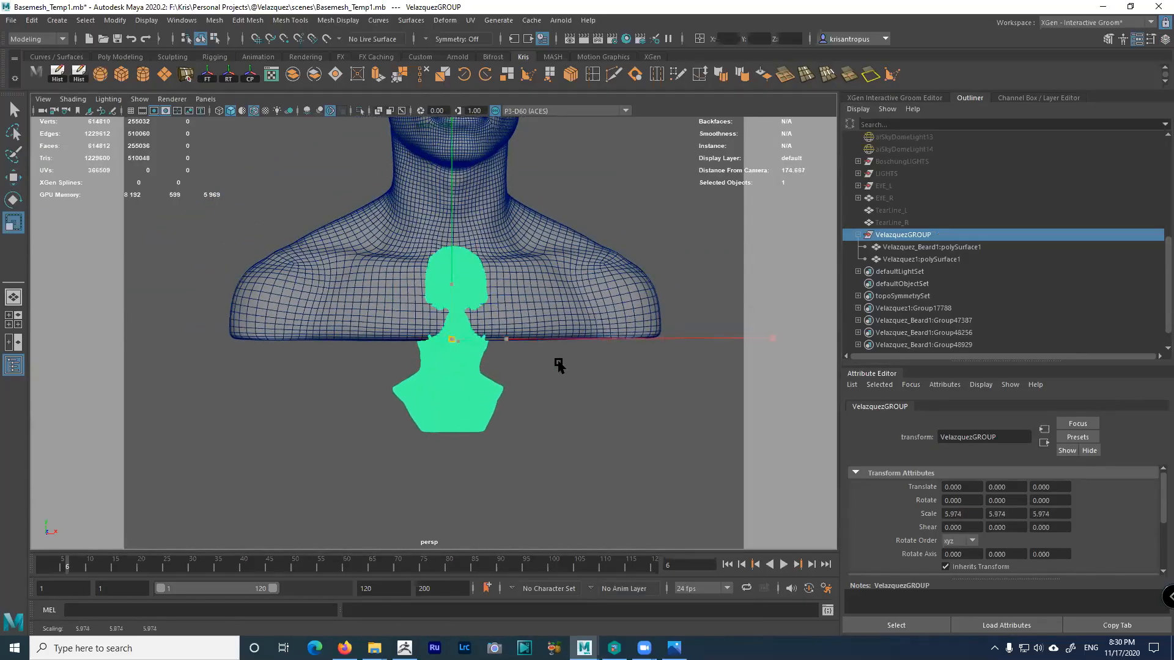
pyautogui.press('w')
pyautogui.moveTo(521, 317)
pyautogui.keyDown('alt'); pyautogui.mouseDown()
pyautogui.moveTo(545, 352)
pyautogui.moveTo(582, 336)
pyautogui.moveTo(526, 345)
pyautogui.moveTo(535, 305)
pyautogui.mouseUp(); pyautogui.keyUp('alt')
pyautogui.moveTo(535, 304)
pyautogui.keyDown('alt'); pyautogui.mouseDown(button='middle')
pyautogui.moveTo(524, 393)
pyautogui.moveTo(525, 322)
pyautogui.mouseUp(button='middle'); pyautogui.keyUp('alt')
pyautogui.click(640, 309)
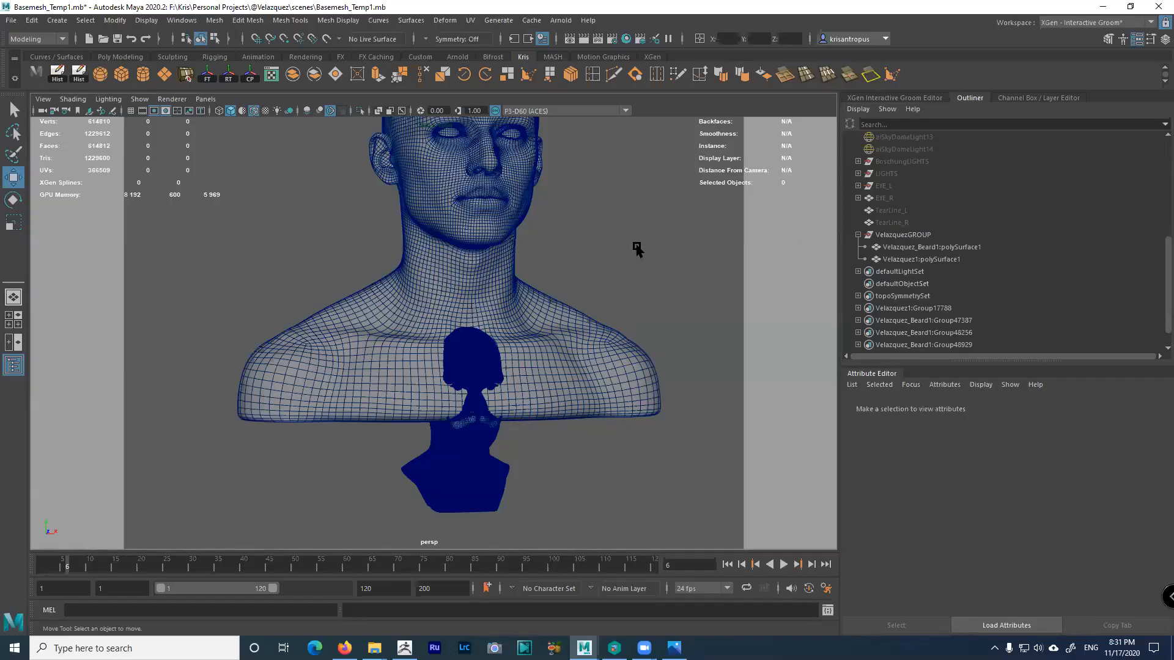
pyautogui.click(916, 235)
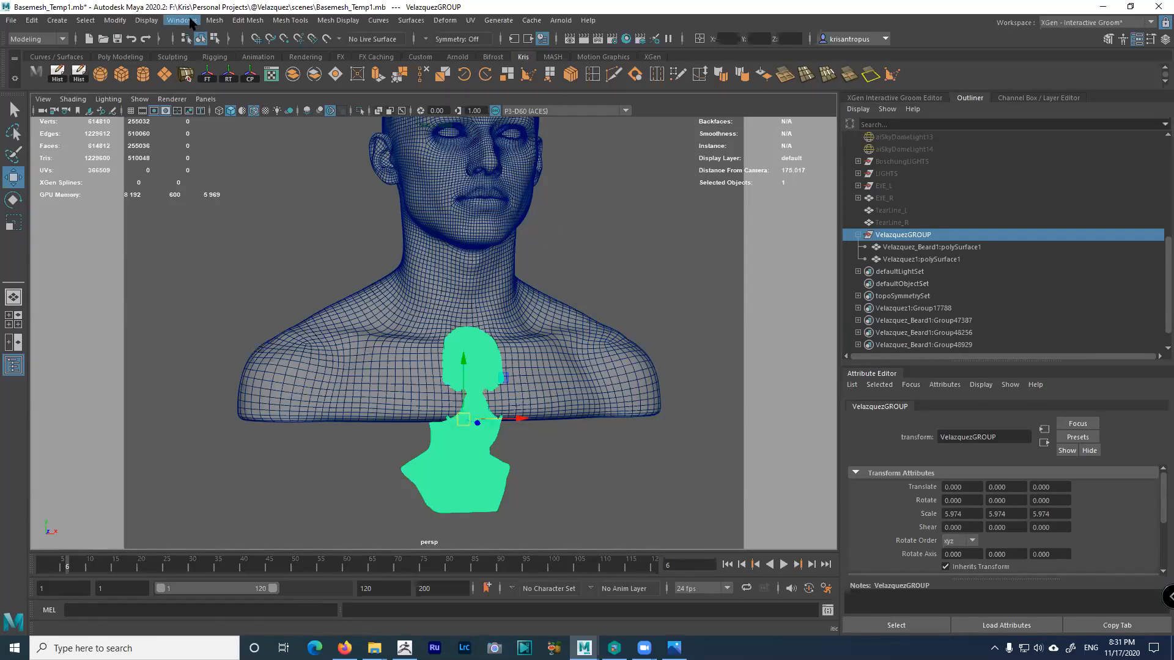
# Open Windows > Settings/Preferences > Color Settings and enlarge the window beside the bust
pyautogui.click(189, 22)
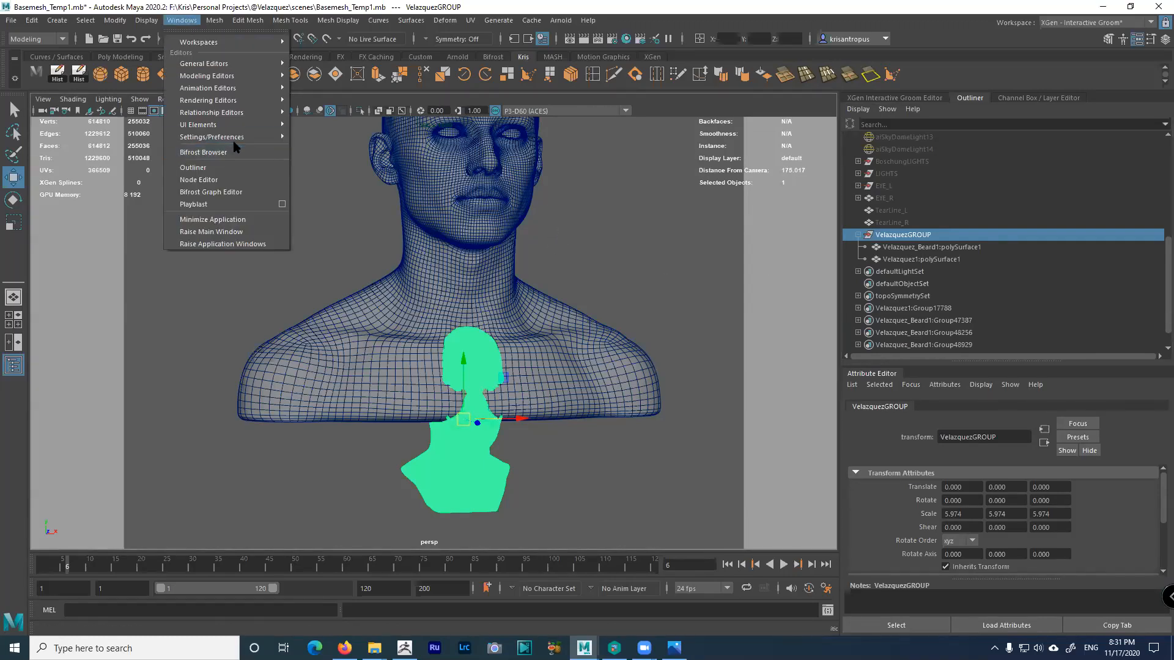
pyautogui.moveTo(238, 137)
pyautogui.click(336, 176)
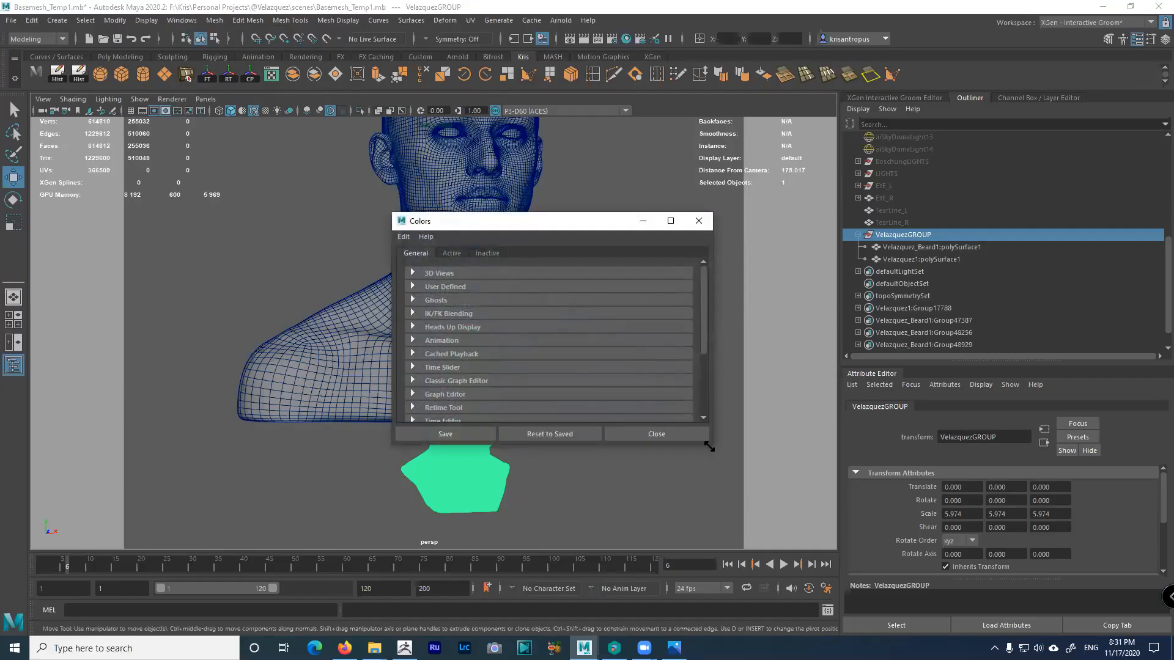
pyautogui.moveTo(711, 447); pyautogui.dragTo(795, 541)
pyautogui.moveTo(636, 229); pyautogui.dragTo(734, 177)
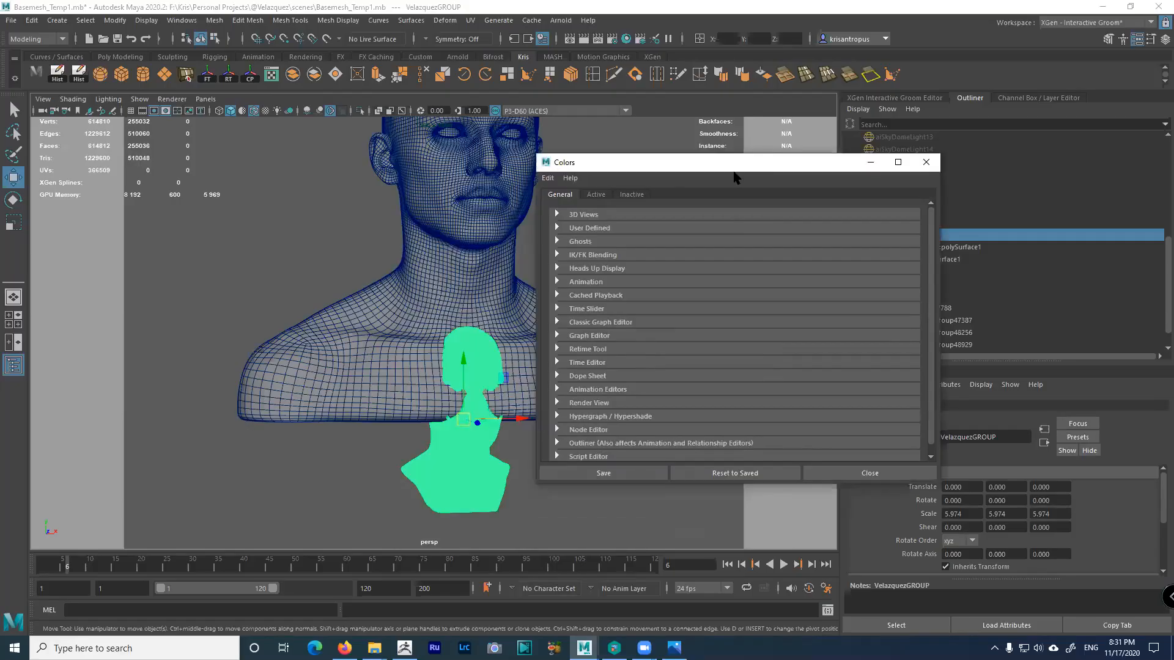
# Review the Active tab's General and Objects colours, then minimize the Color Settings window
pyautogui.click(596, 195)
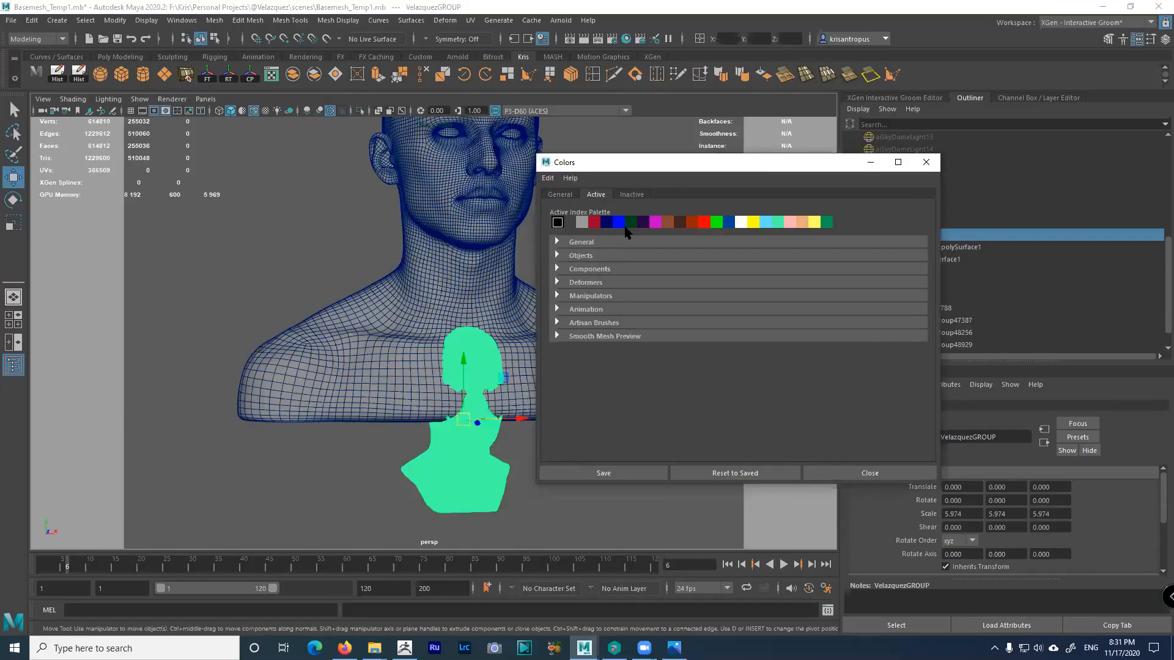
pyautogui.click(576, 256)
pyautogui.click(576, 256)
pyautogui.click(576, 245)
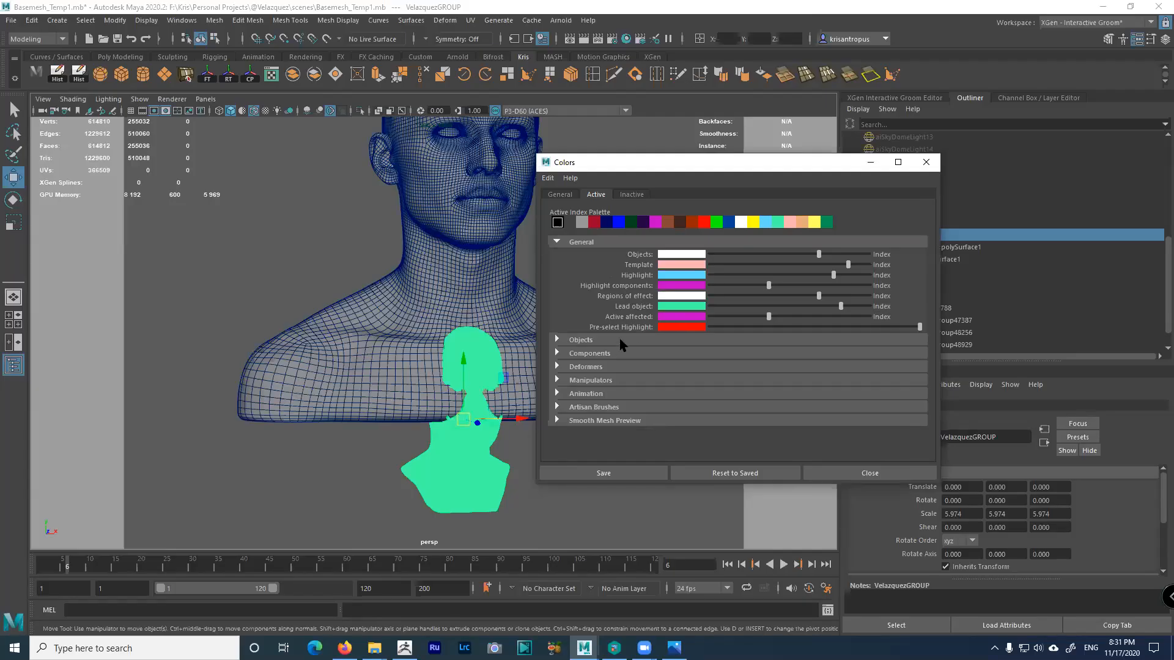
pyautogui.click(584, 340)
pyautogui.scroll(-5, 671, 367)
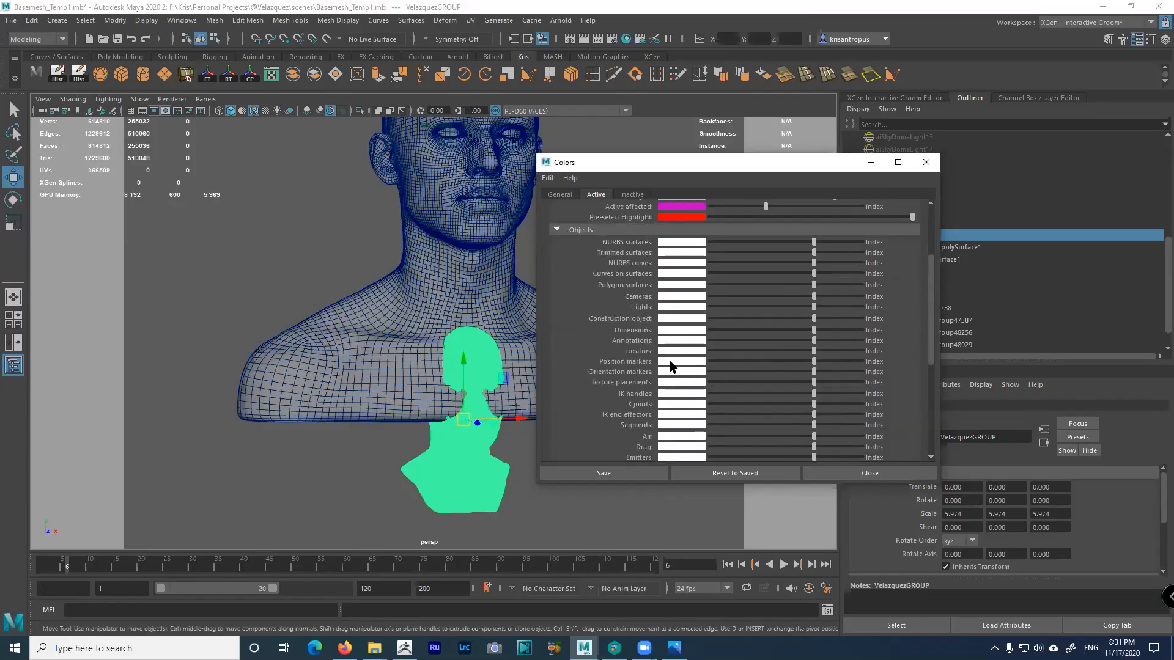
pyautogui.scroll(5, 671, 367)
pyautogui.click(870, 162)
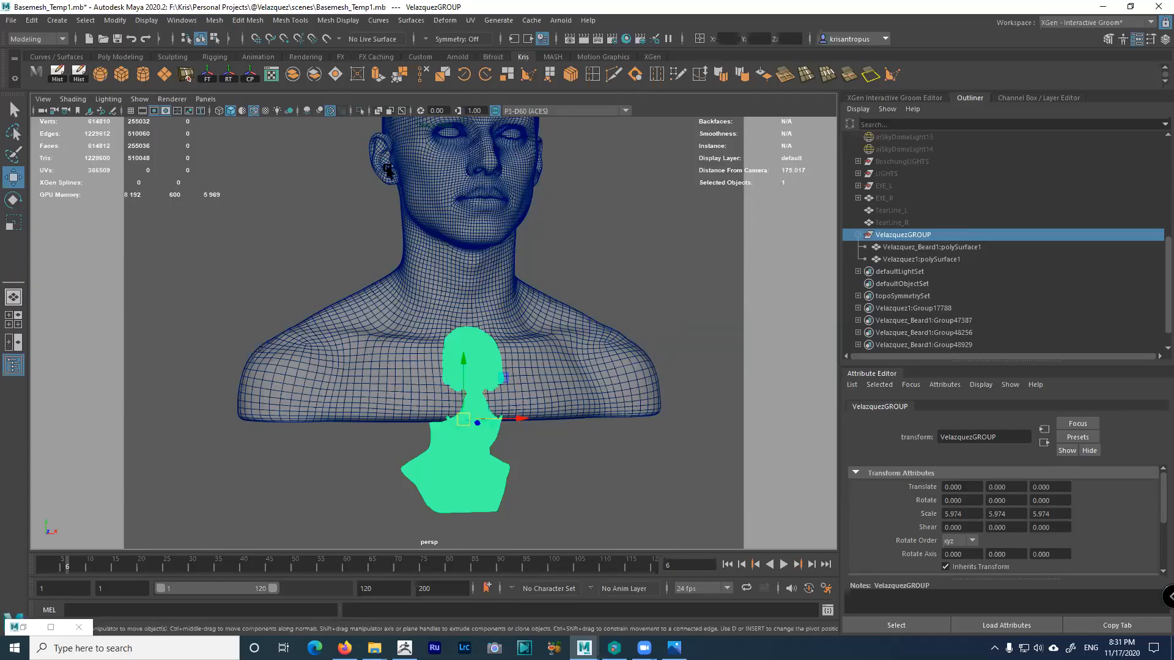
pyautogui.click(215, 39)
pyautogui.keyDown('alt'); pyautogui.moveTo(449, 357); pyautogui.dragTo(593, 459, button='right'); pyautogui.keyUp('alt')
pyautogui.keyDown('alt'); pyautogui.moveTo(566, 371); pyautogui.dragTo(480, 214, button='middle'); pyautogui.keyUp('alt')
pyautogui.keyDown('alt'); pyautogui.moveTo(481, 214); pyautogui.dragTo(652, 438, button='right'); pyautogui.keyUp('alt')
pyautogui.keyDown('alt'); pyautogui.moveTo(653, 438); pyautogui.dragTo(551, 341); pyautogui.keyUp('alt')
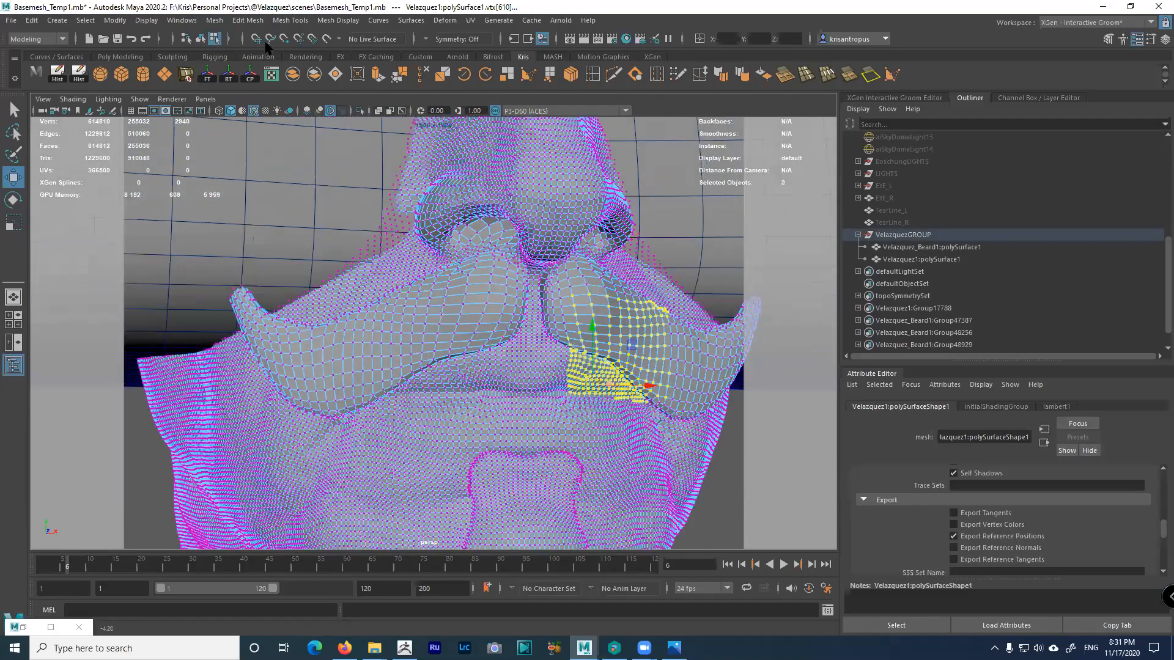
pyautogui.click(200, 38)
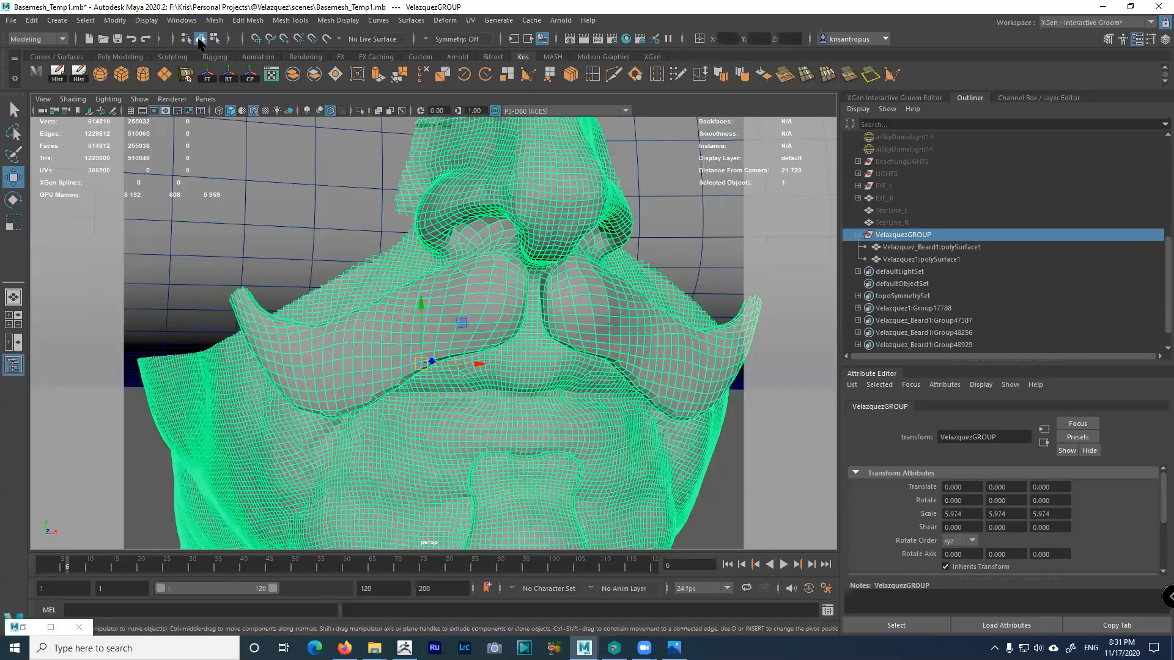
pyautogui.click(215, 39)
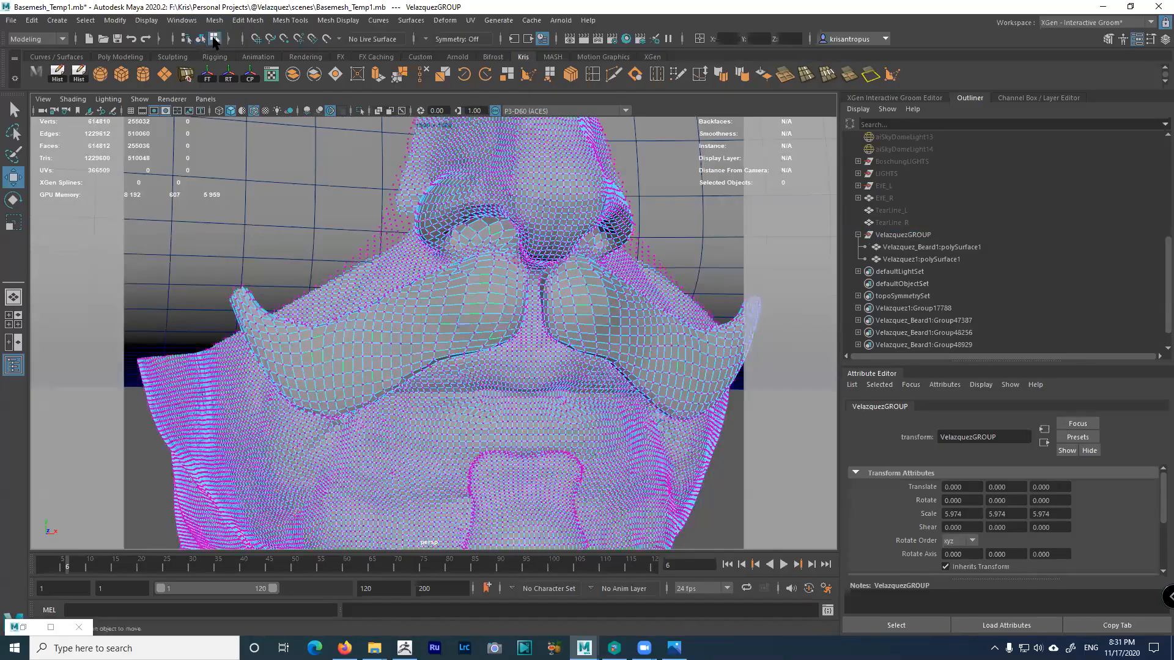
pyautogui.click(500, 313)
pyautogui.moveTo(587, 323); pyautogui.dragTo(588, 301, button='right')
pyautogui.doubleClick(593, 309)
pyautogui.keyDown('shift'); pyautogui.click(621, 340); pyautogui.keyUp('shift')
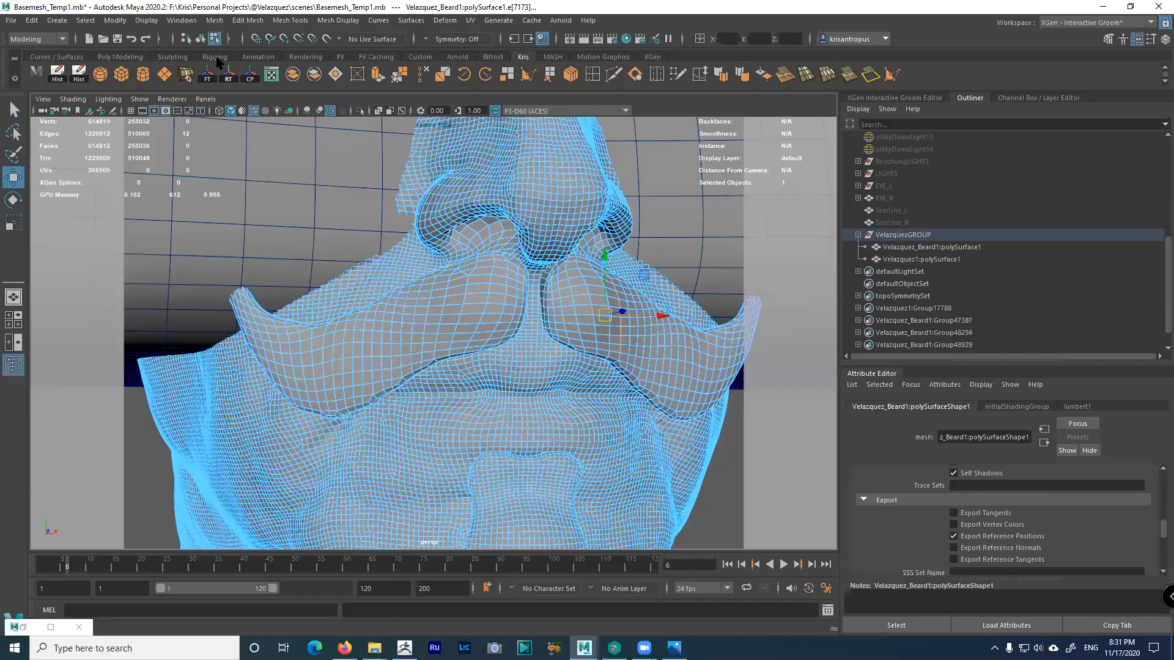
pyautogui.click(200, 38)
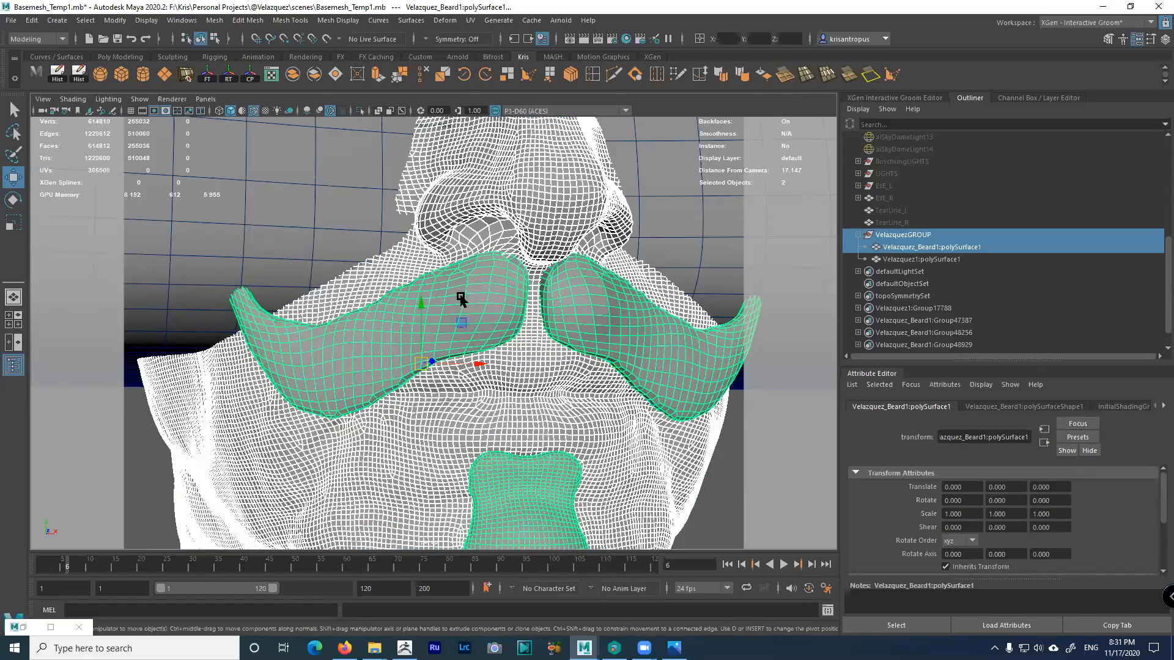
pyautogui.keyDown('alt'); pyautogui.moveTo(437, 263); pyautogui.dragTo(324, 183, button='right'); pyautogui.keyUp('alt')
pyautogui.click(140, 99)
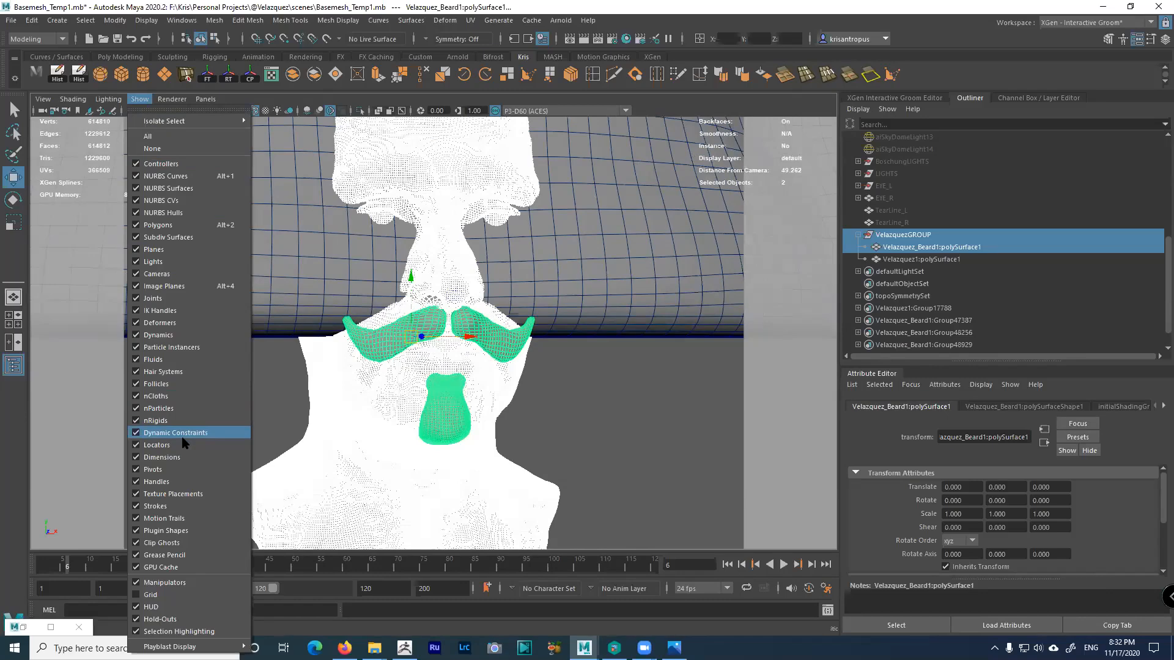
# Turn off selection highlighting and select VelazquezGROUP in the Outliner
pyautogui.click(195, 632)
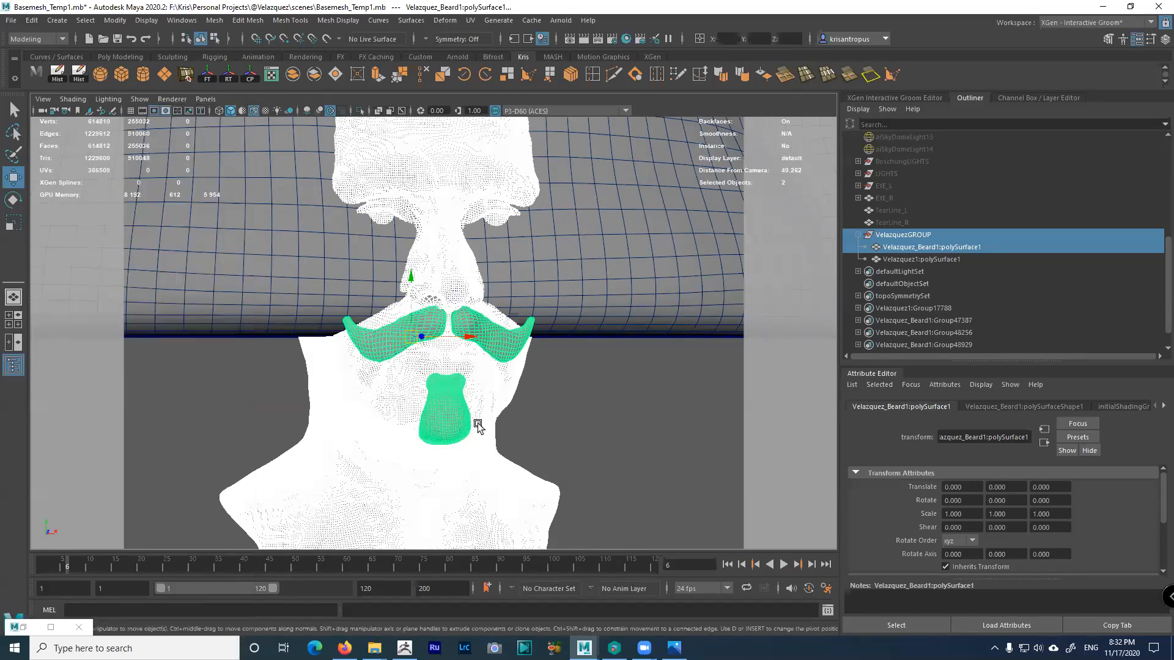
pyautogui.keyDown('alt'); pyautogui.moveTo(478, 422); pyautogui.dragTo(412, 360, button='right'); pyautogui.keyUp('alt')
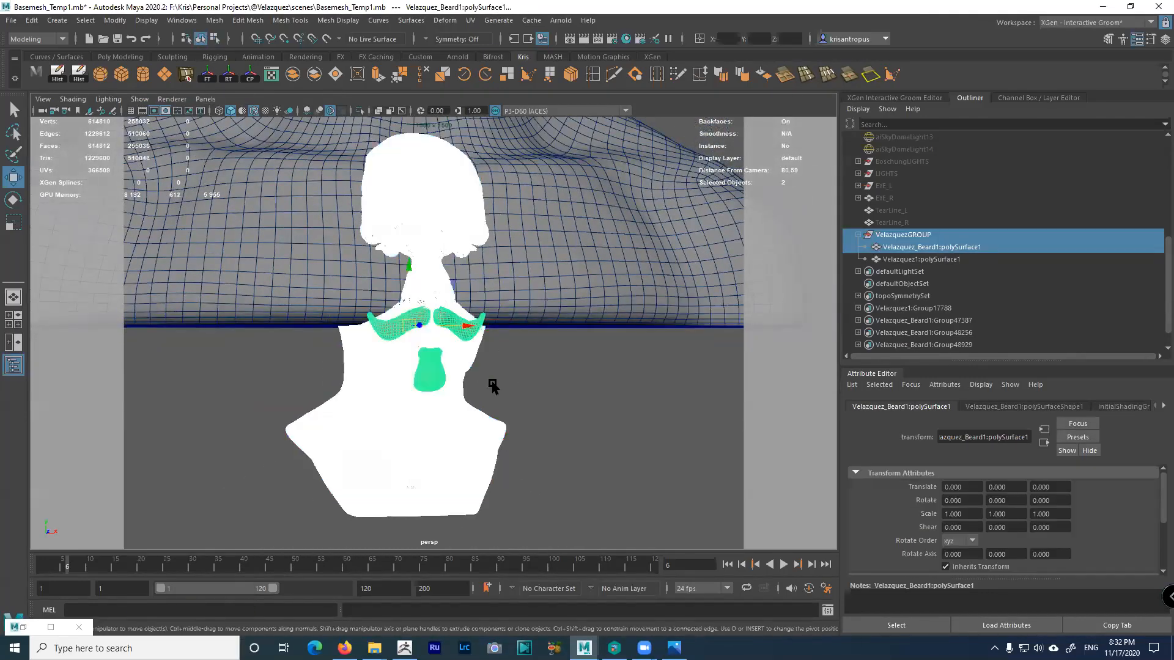
pyautogui.click(535, 397)
pyautogui.click(463, 348)
pyautogui.click(524, 359)
pyautogui.moveTo(524, 359)
pyautogui.keyDown('alt'); pyautogui.mouseDown()
pyautogui.moveTo(613, 387)
pyautogui.moveTo(581, 403)
pyautogui.moveTo(608, 401)
pyautogui.moveTo(520, 376)
pyautogui.mouseUp(); pyautogui.keyUp('alt')
pyautogui.click(911, 236)
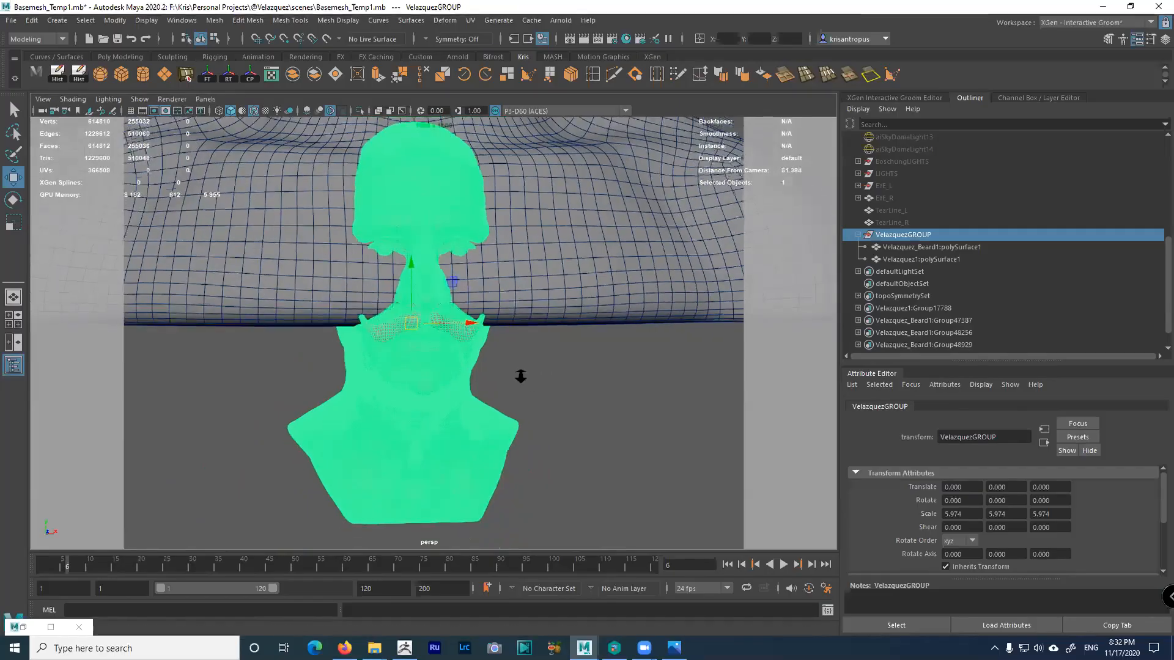
# Turn selection highlighting back on and select the head and beard meshes
pyautogui.click(139, 99)
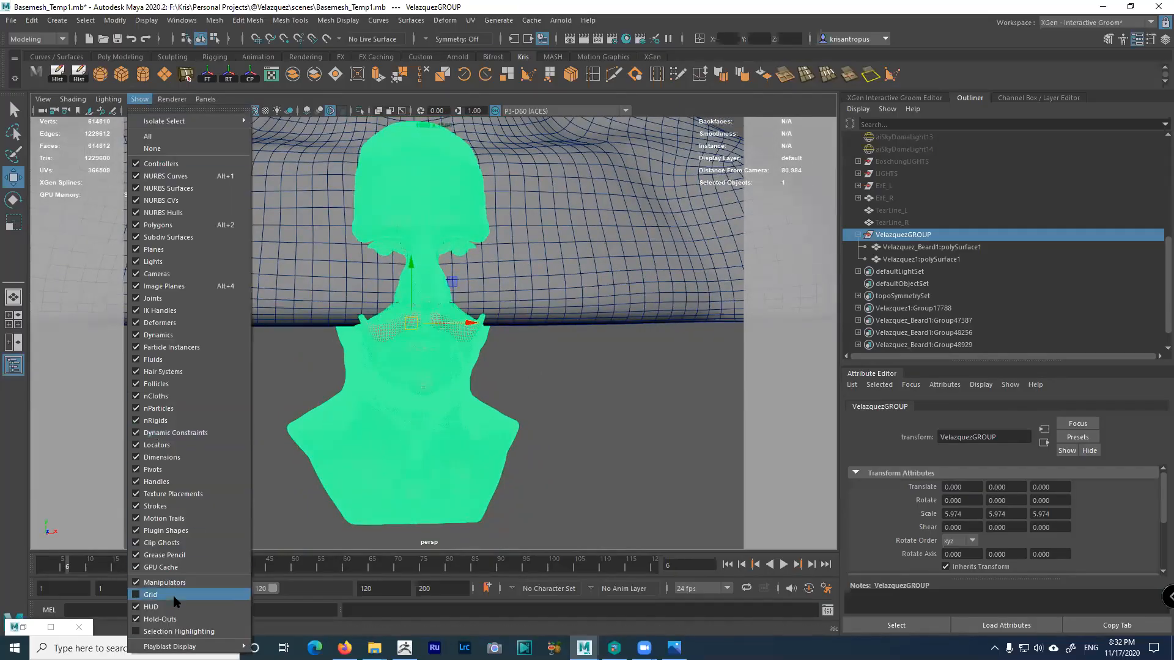
pyautogui.click(177, 632)
pyautogui.moveTo(504, 435)
pyautogui.keyDown('alt'); pyautogui.mouseDown()
pyautogui.moveTo(581, 440)
pyautogui.moveTo(494, 439)
pyautogui.moveTo(534, 437)
pyautogui.moveTo(516, 434)
pyautogui.mouseUp(); pyautogui.keyUp('alt')
pyautogui.click(419, 379)
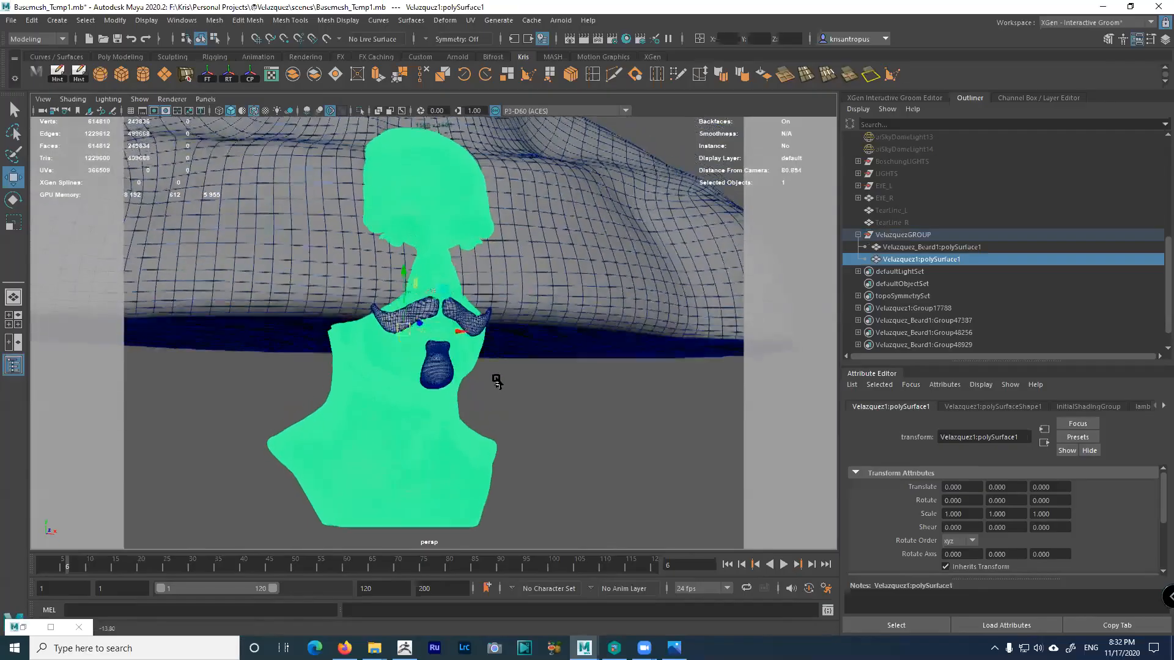
pyautogui.keyDown('shift'); pyautogui.click(442, 384); pyautogui.keyUp('shift')
pyautogui.moveTo(532, 409)
pyautogui.keyDown('alt'); pyautogui.mouseDown()
pyautogui.moveTo(621, 412)
pyautogui.moveTo(511, 406)
pyautogui.moveTo(525, 416)
pyautogui.mouseUp(); pyautogui.keyUp('alt')
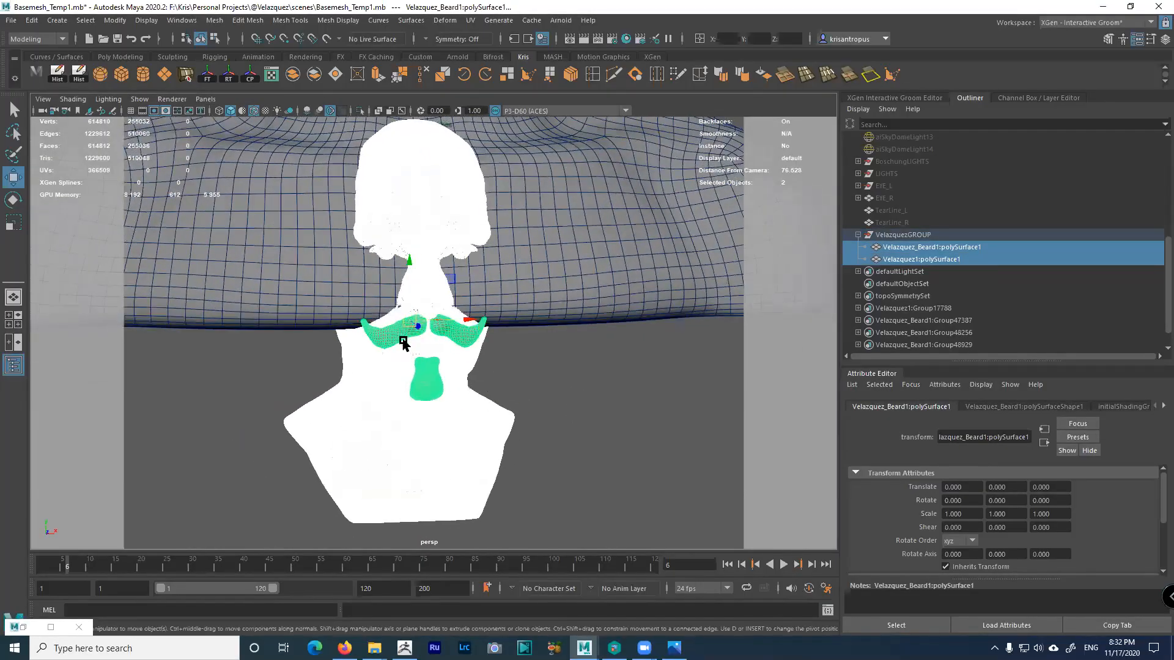
# Turn off Wireframe on Shaded and selection highlighting, then select VelazquezGROUP
pyautogui.click(254, 111)
pyautogui.click(140, 99)
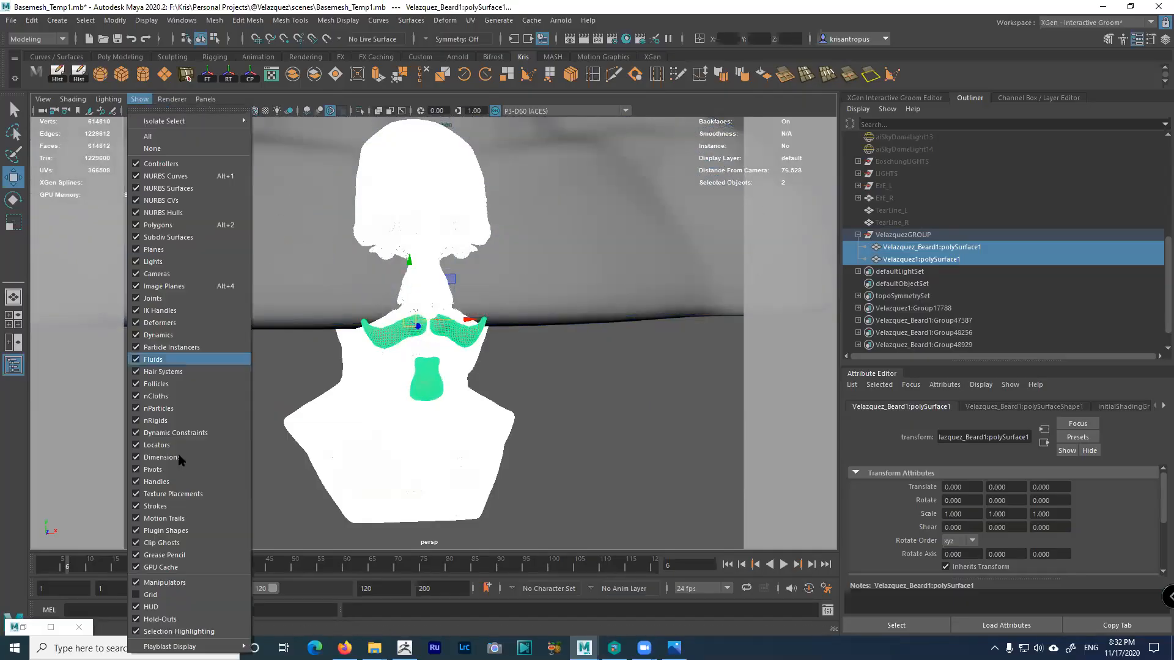
pyautogui.click(179, 631)
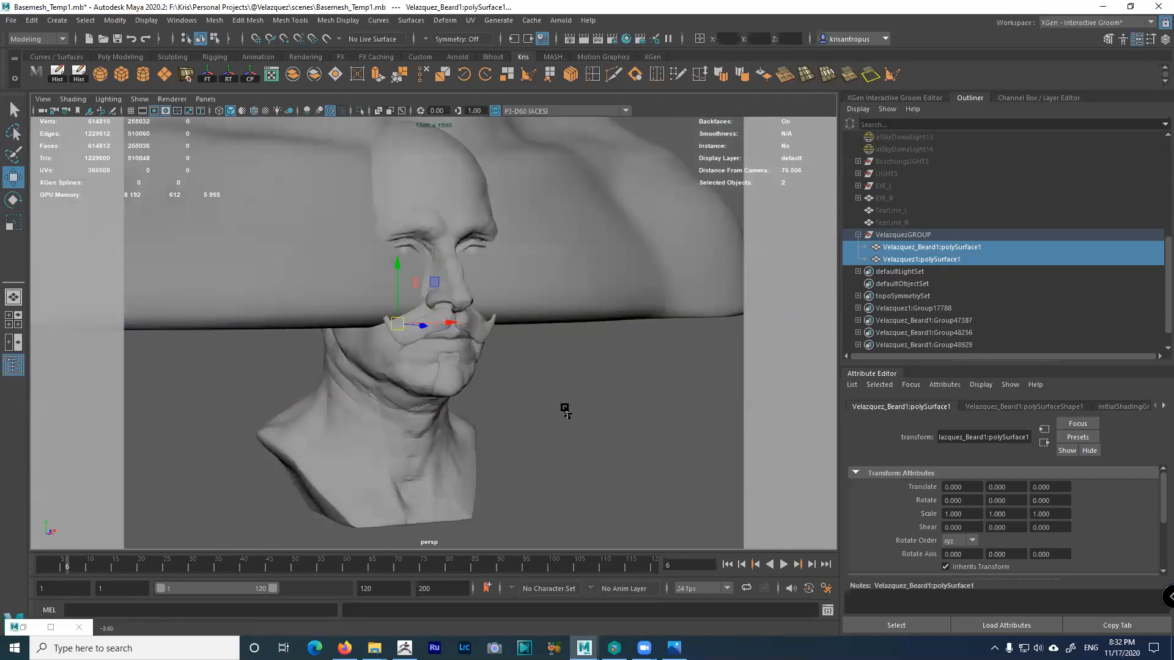
pyautogui.keyDown('alt'); pyautogui.moveTo(565, 411); pyautogui.dragTo(582, 408); pyautogui.keyUp('alt')
pyautogui.click(889, 236)
pyautogui.keyDown('alt'); pyautogui.moveTo(441, 376); pyautogui.dragTo(403, 362); pyautogui.keyUp('alt')
pyautogui.moveTo(382, 362)
pyautogui.keyDown('alt'); pyautogui.mouseDown(button='right')
pyautogui.moveTo(409, 359)
pyautogui.moveTo(398, 367)
pyautogui.mouseUp(button='right'); pyautogui.keyUp('alt')
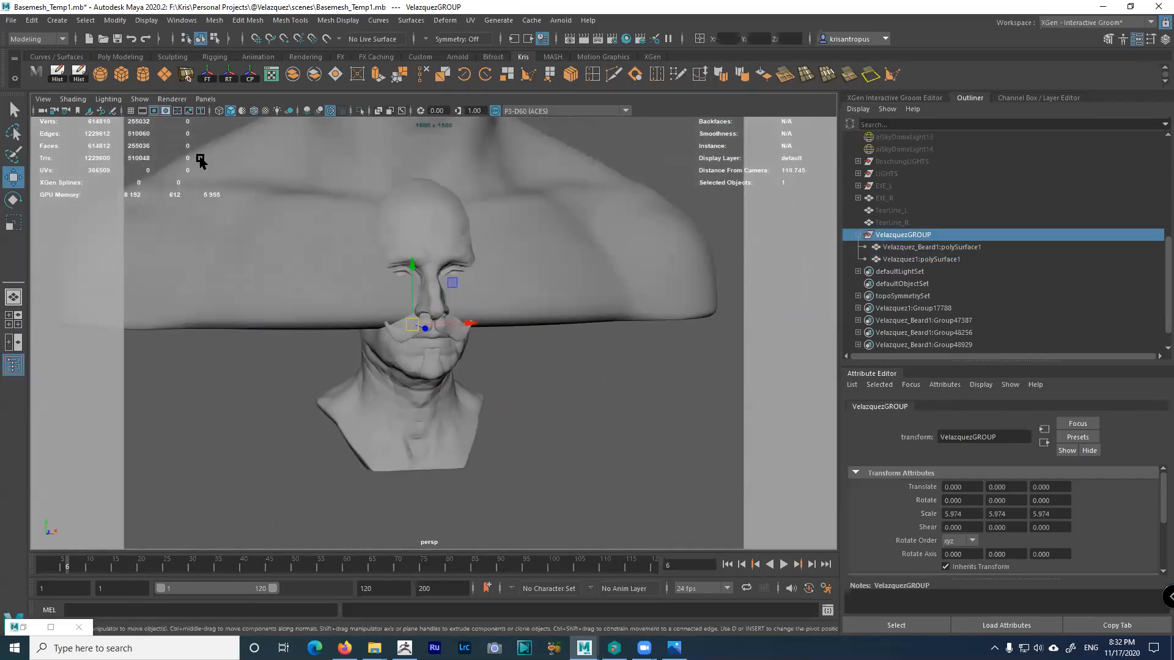
pyautogui.click(139, 99)
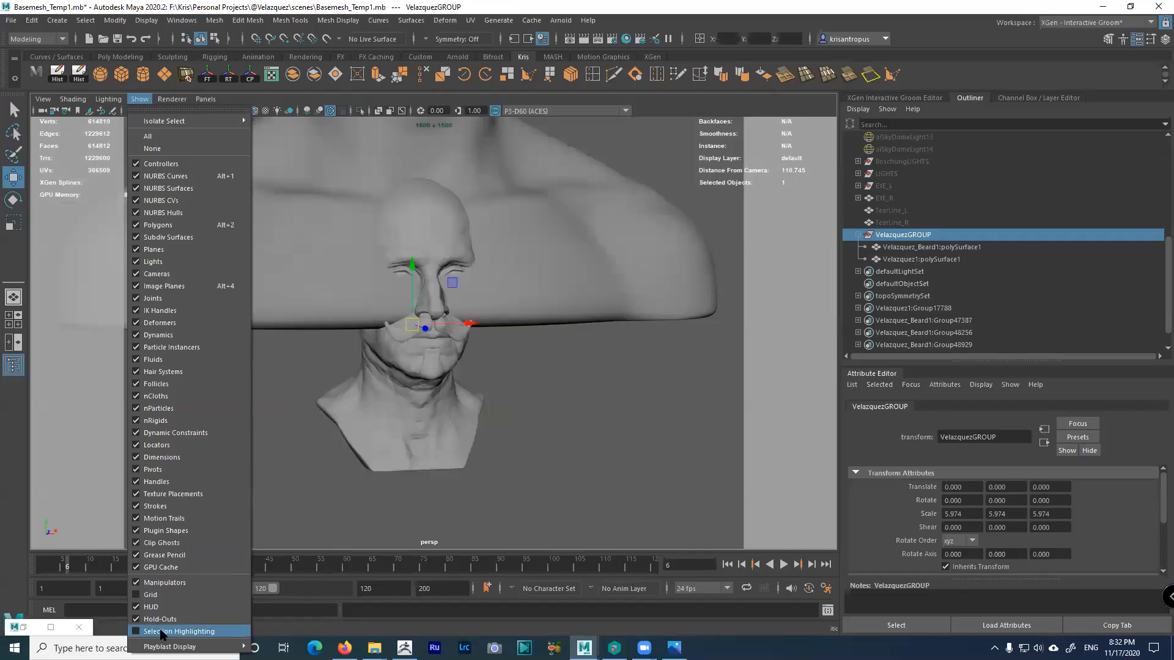
pyautogui.click(256, 113)
pyautogui.click(256, 112)
# Roughly scale up VelazquezGROUP and raise it over the basemesh head
pyautogui.keyDown('alt'); pyautogui.moveTo(508, 388); pyautogui.dragTo(378, 303, button='right'); pyautogui.keyUp('alt')
pyautogui.keyDown('alt'); pyautogui.moveTo(377, 303); pyautogui.dragTo(383, 317, button='middle'); pyautogui.keyUp('alt')
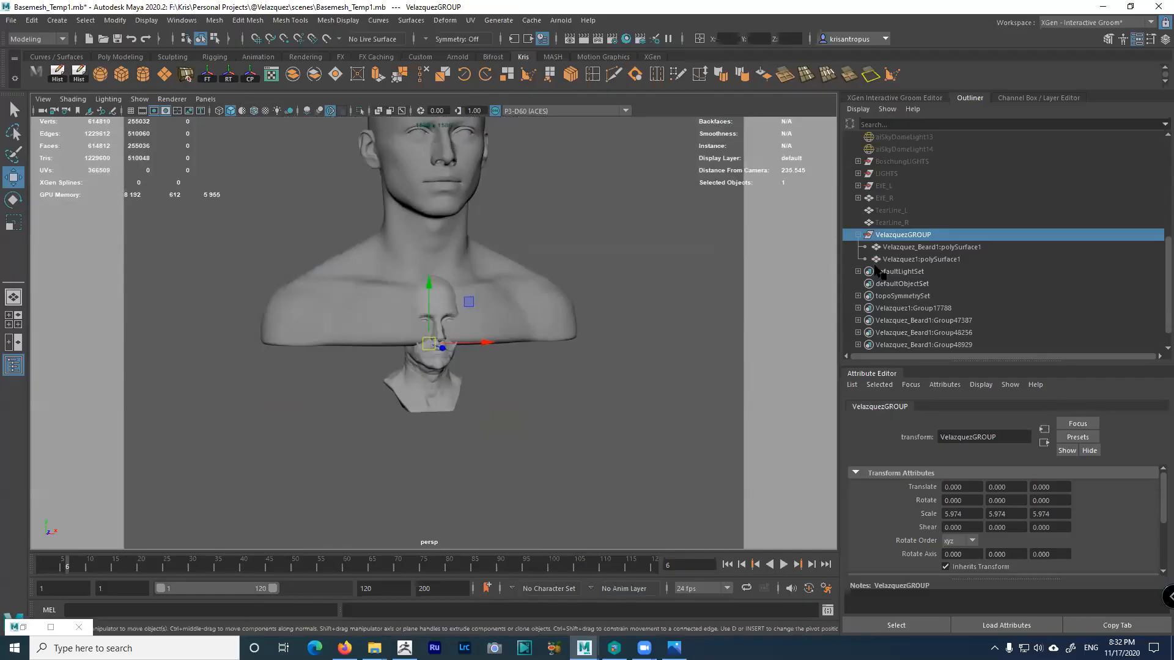
pyautogui.press('r')
pyautogui.moveTo(428, 346); pyautogui.dragTo(453, 183)
pyautogui.press('w')
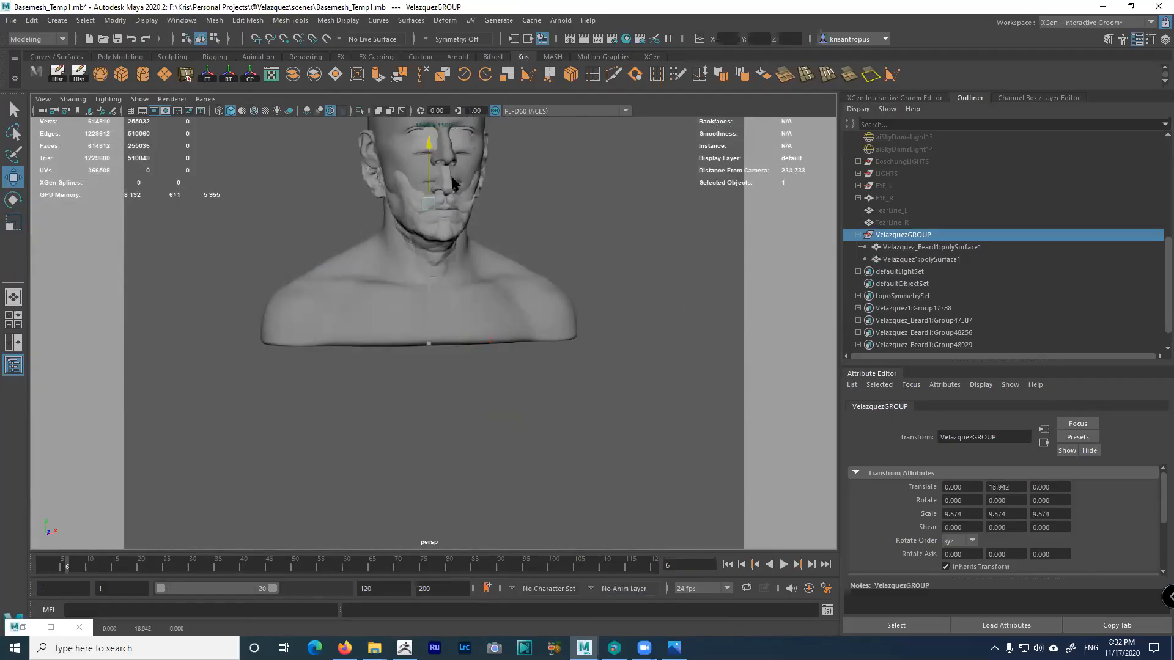
pyautogui.keyDown('alt'); pyautogui.moveTo(453, 184); pyautogui.dragTo(487, 348, button='middle'); pyautogui.keyUp('alt')
pyautogui.moveTo(463, 337); pyautogui.dragTo(463, 318)
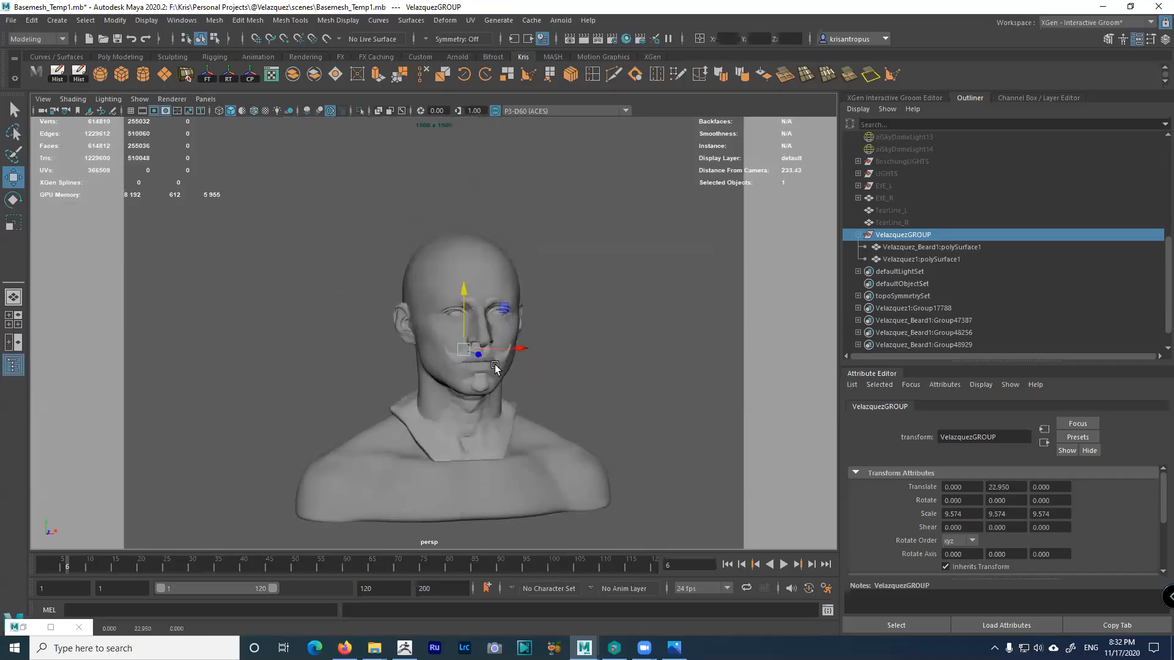
pyautogui.keyDown('alt'); pyautogui.moveTo(494, 365); pyautogui.dragTo(566, 361); pyautogui.keyUp('alt')
pyautogui.keyDown('alt'); pyautogui.moveTo(566, 361); pyautogui.dragTo(593, 405, button='right'); pyautogui.keyUp('alt')
pyautogui.keyDown('alt'); pyautogui.moveTo(593, 405); pyautogui.dragTo(535, 401); pyautogui.keyUp('alt')
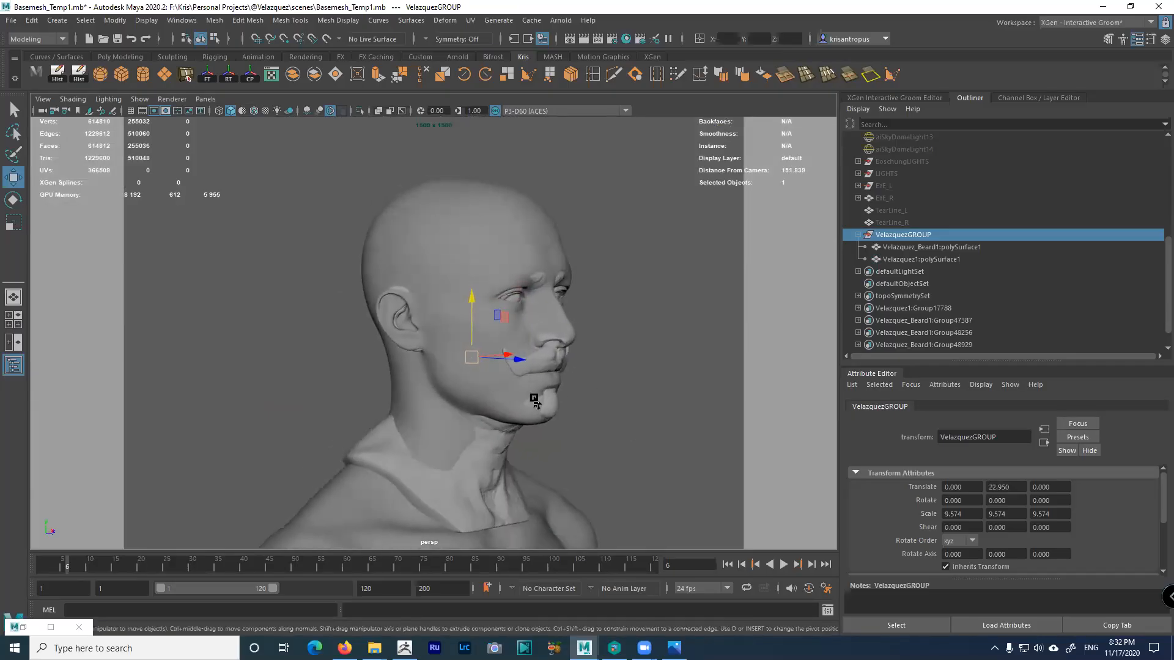
pyautogui.press('r')
pyautogui.moveTo(472, 359)
pyautogui.mouseDown()
pyautogui.moveTo(490, 370)
pyautogui.moveTo(479, 367)
pyautogui.mouseUp()
pyautogui.press('w')
pyautogui.moveTo(471, 326); pyautogui.dragTo(528, 332)
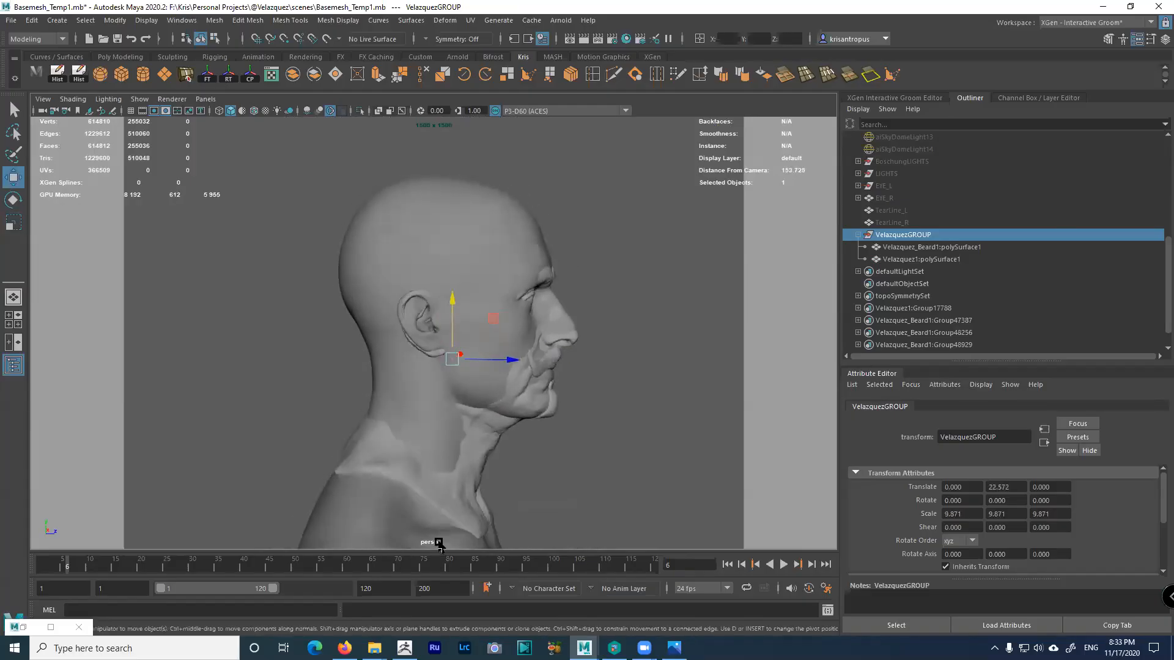
# Check the tool's export scale settings in ZBrush, then return to Maya
pyautogui.click(406, 646)
pyautogui.moveTo(1041, 394); pyautogui.dragTo(1040, 294)
pyautogui.click(1061, 384)
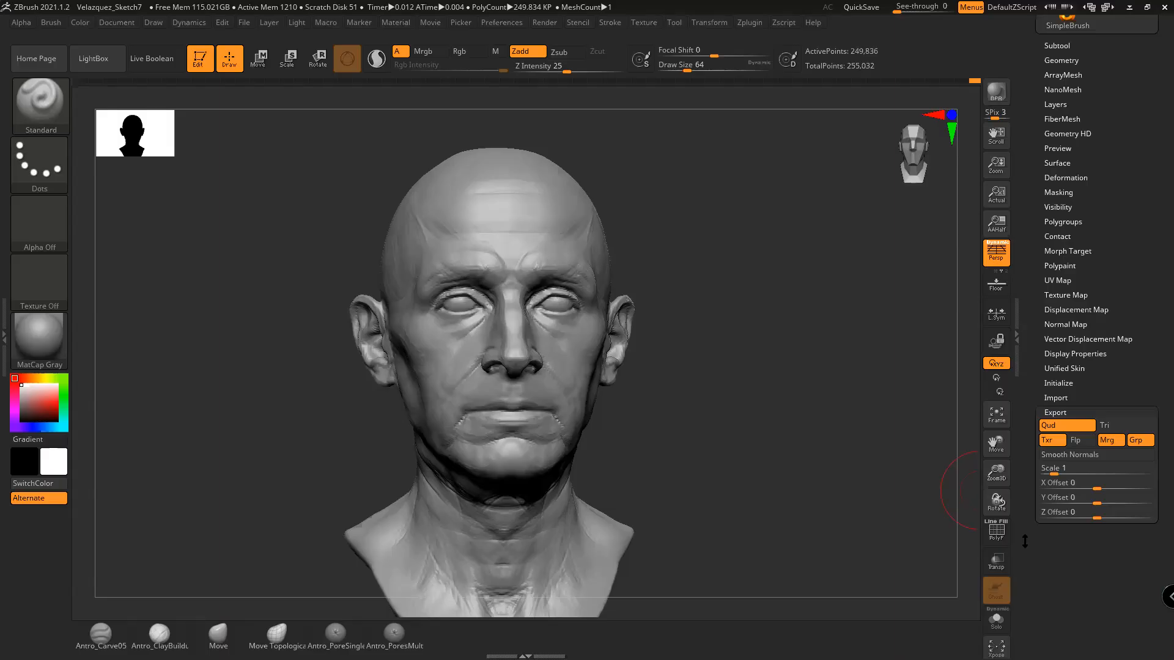
pyautogui.click(1130, 7)
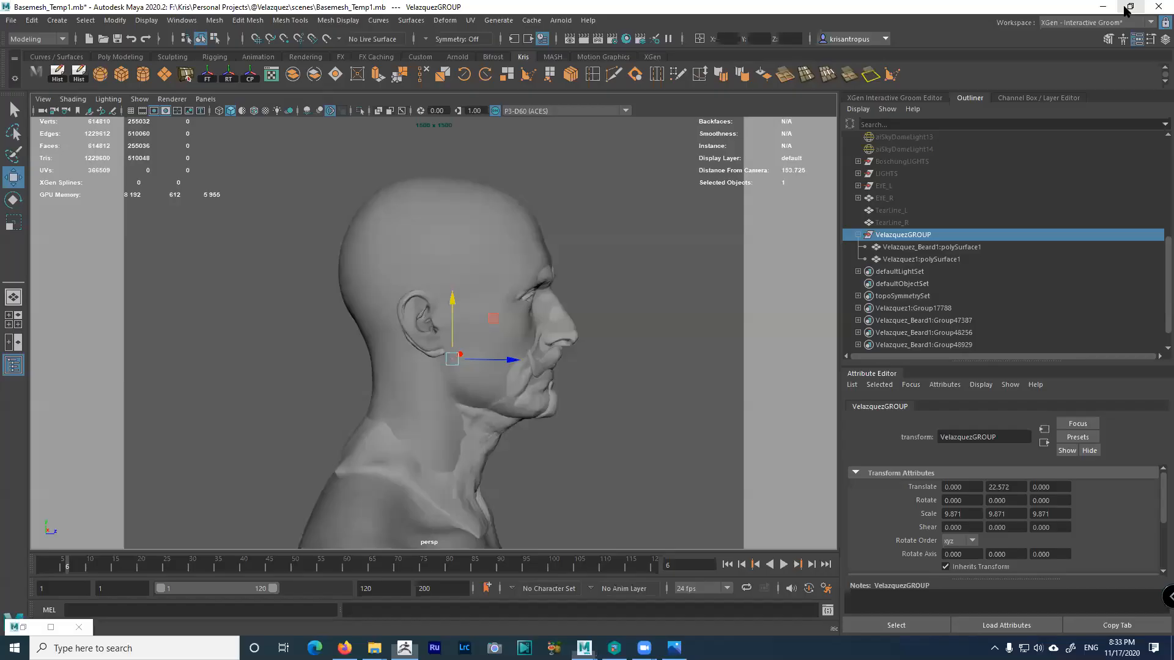
# Fine-tune VelazquezGROUP to scale 10.022, Translate Y 22.566 and Translate Z 0.162
pyautogui.keyDown('alt'); pyautogui.moveTo(650, 319); pyautogui.dragTo(592, 275); pyautogui.keyUp('alt')
pyautogui.press('r')
pyautogui.moveTo(443, 324); pyautogui.dragTo(477, 323)
pyautogui.press('w')
pyautogui.keyDown('alt'); pyautogui.moveTo(518, 334); pyautogui.dragTo(411, 332); pyautogui.keyUp('alt')
pyautogui.moveTo(450, 288); pyautogui.dragTo(384, 309)
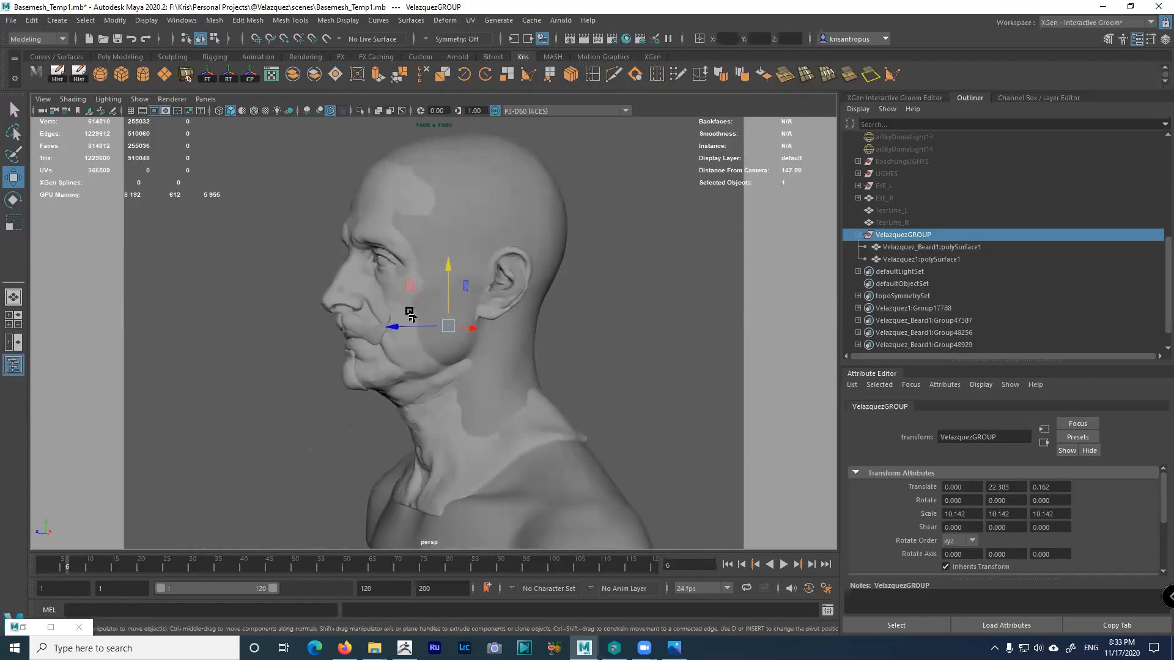
pyautogui.press('r')
pyautogui.moveTo(450, 326)
pyautogui.mouseDown()
pyautogui.moveTo(451, 314)
pyautogui.moveTo(450, 332)
pyautogui.mouseUp()
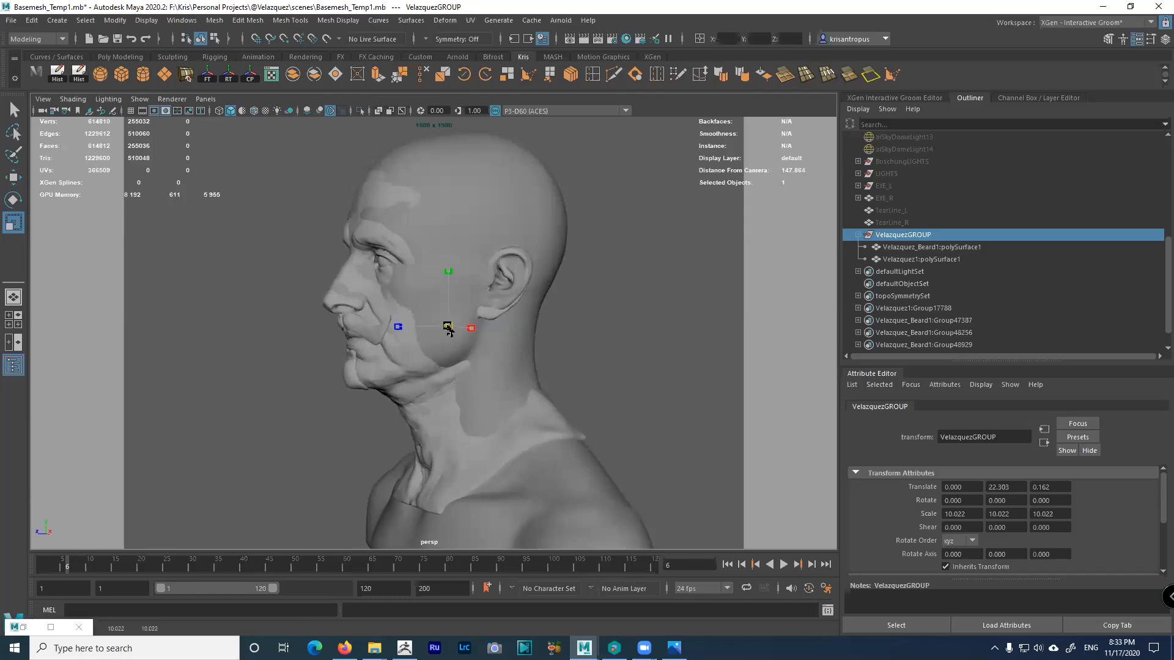
pyautogui.press('w')
pyautogui.moveTo(449, 294); pyautogui.dragTo(447, 294)
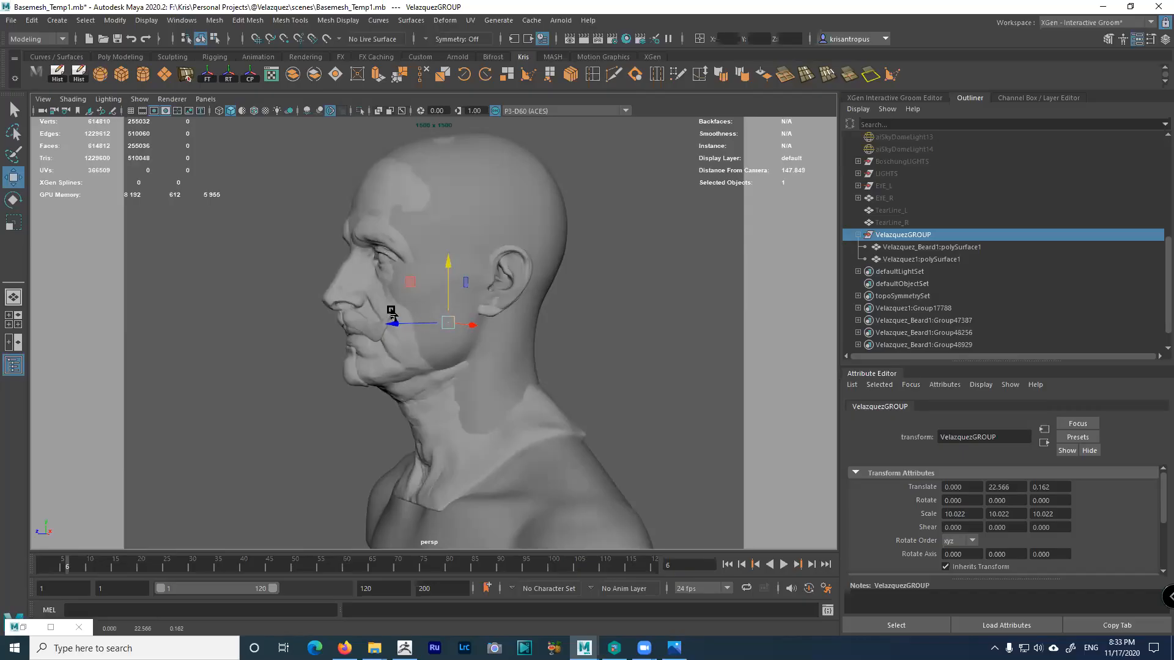
pyautogui.keyDown('alt'); pyautogui.moveTo(291, 310); pyautogui.dragTo(369, 309); pyautogui.keyUp('alt')
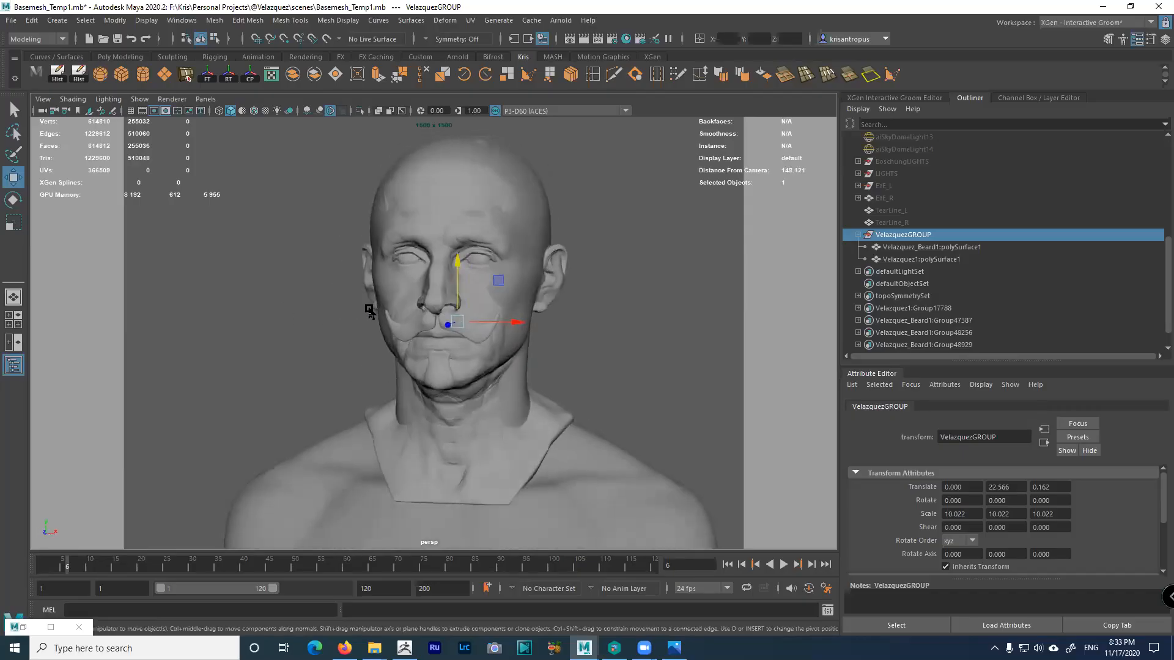
pyautogui.keyDown('alt'); pyautogui.moveTo(445, 334); pyautogui.dragTo(475, 330); pyautogui.keyUp('alt')
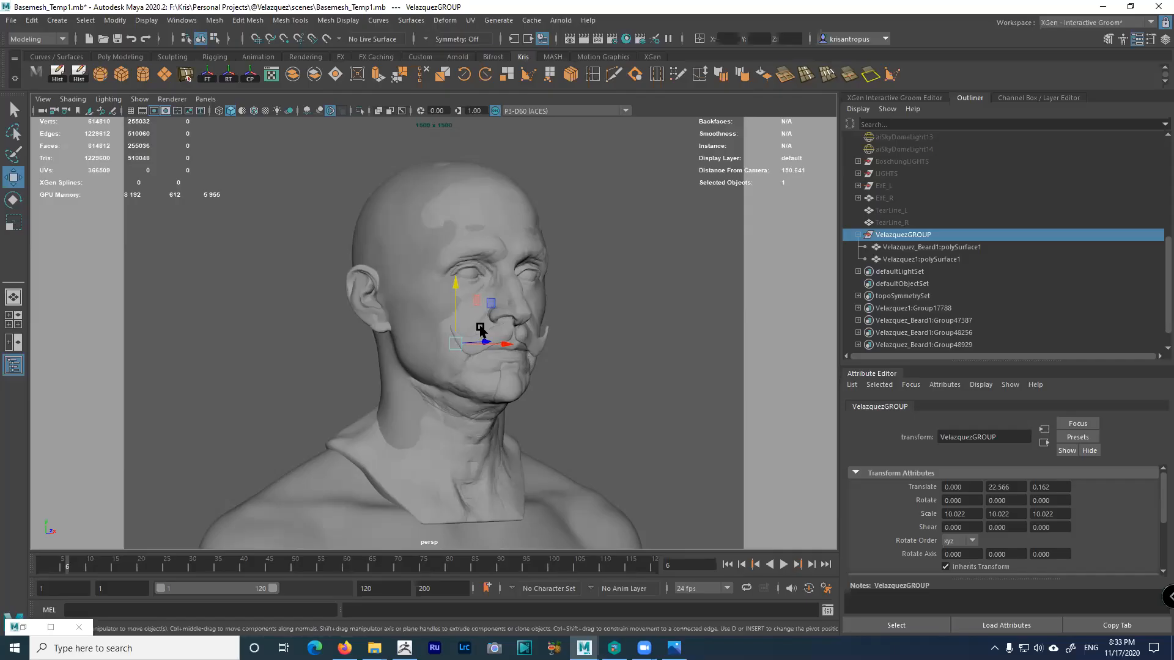
# Select the FACE basemesh and turn selection highlighting back on
pyautogui.click(574, 510)
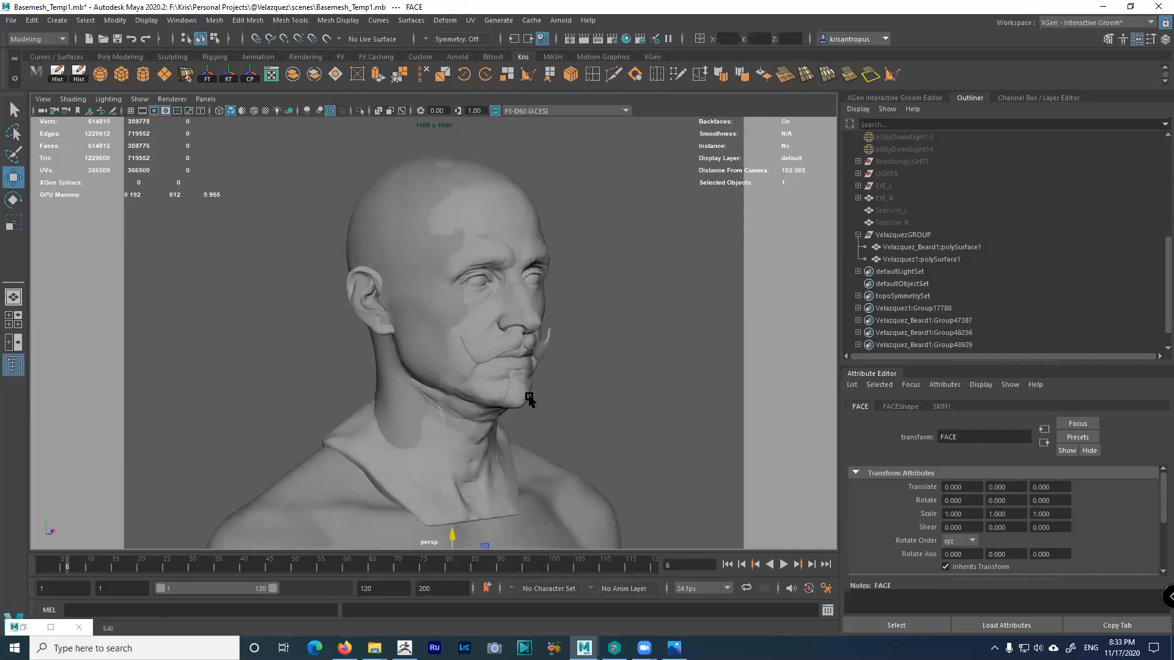
pyautogui.keyDown('alt'); pyautogui.moveTo(532, 398); pyautogui.dragTo(456, 343, button='right'); pyautogui.keyUp('alt')
pyautogui.keyDown('alt'); pyautogui.moveTo(456, 343); pyautogui.dragTo(443, 303); pyautogui.keyUp('alt')
pyautogui.click(13, 109)
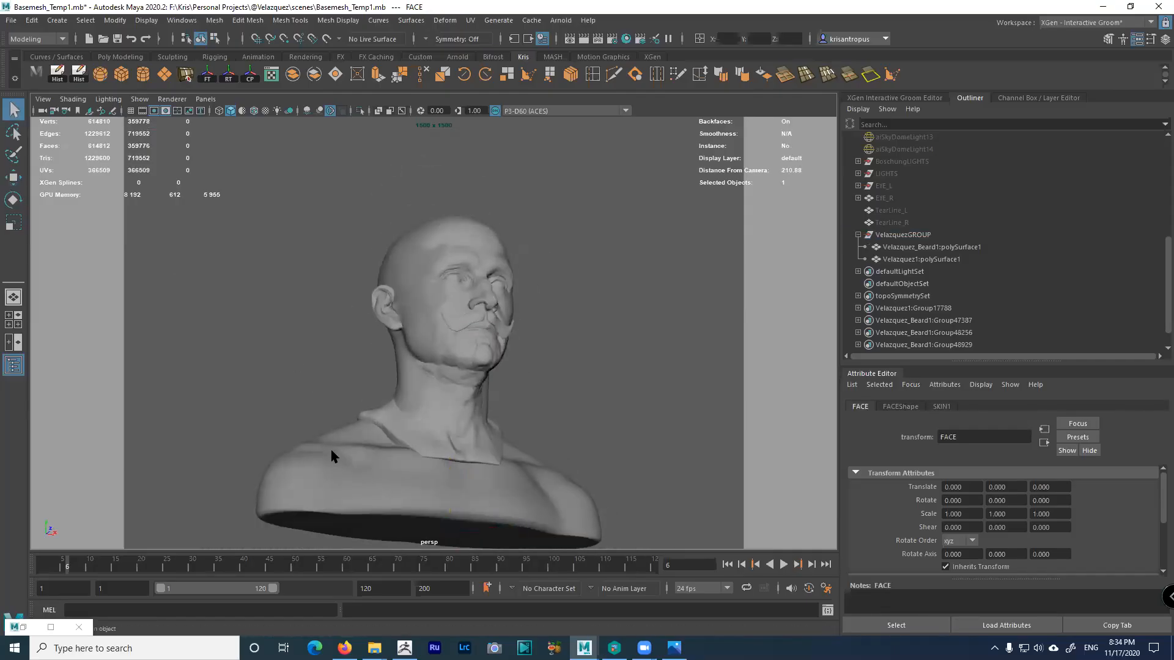
pyautogui.keyDown('alt'); pyautogui.moveTo(340, 467); pyautogui.dragTo(341, 459); pyautogui.keyUp('alt')
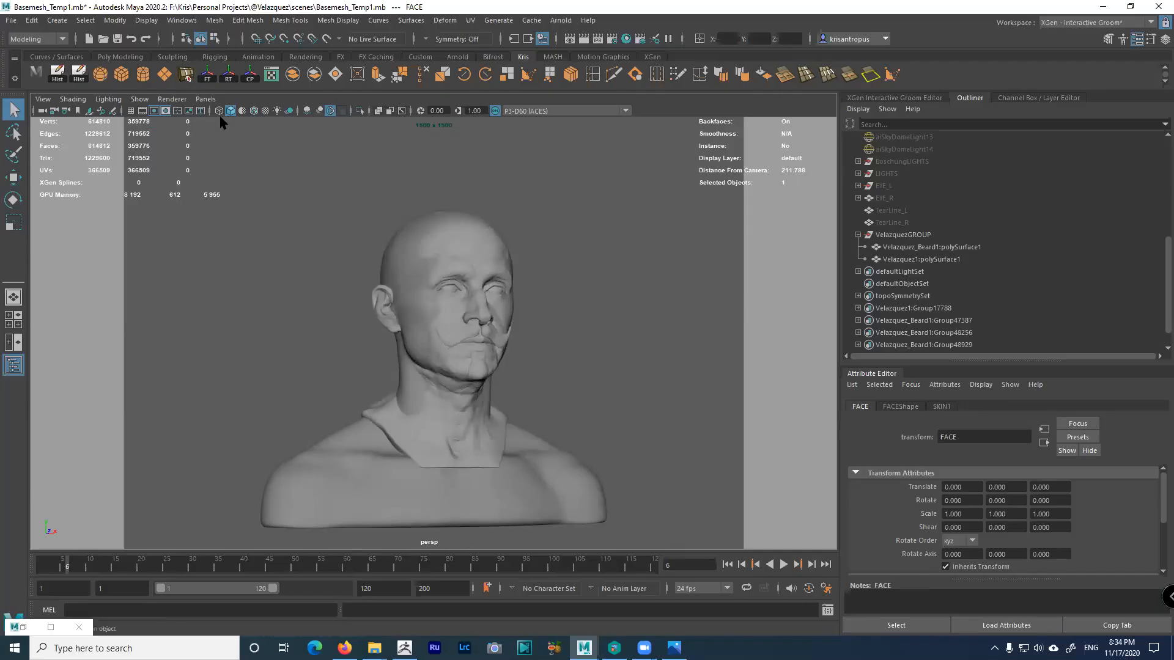
pyautogui.click(139, 99)
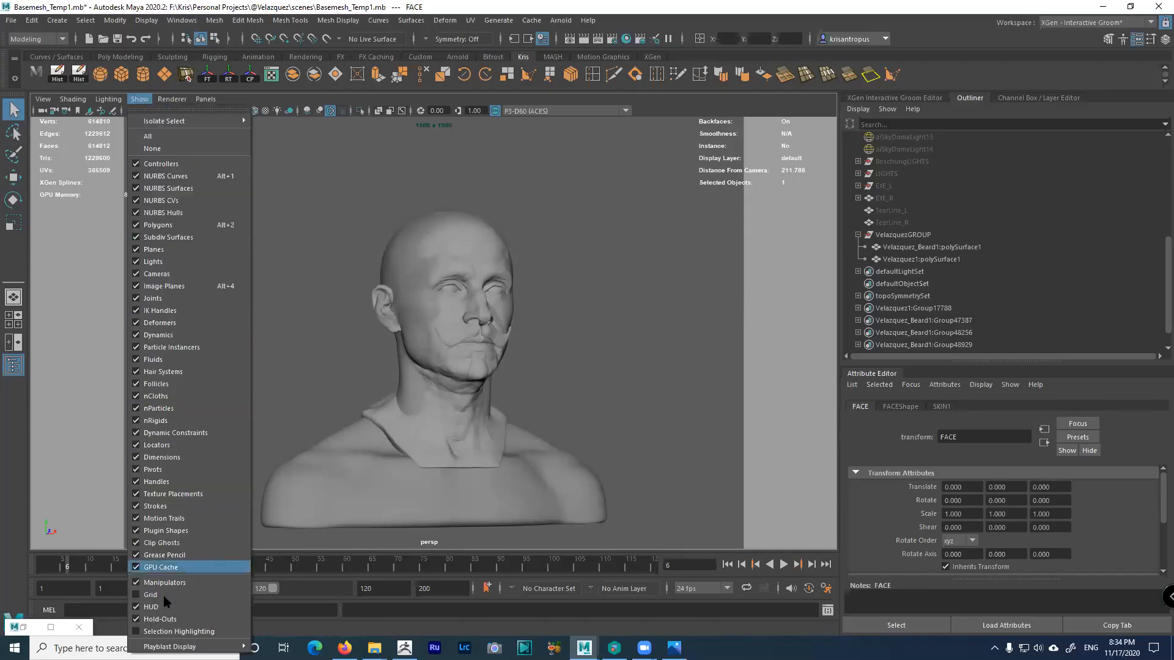
pyautogui.click(170, 632)
pyautogui.scroll(3, 387, 367)
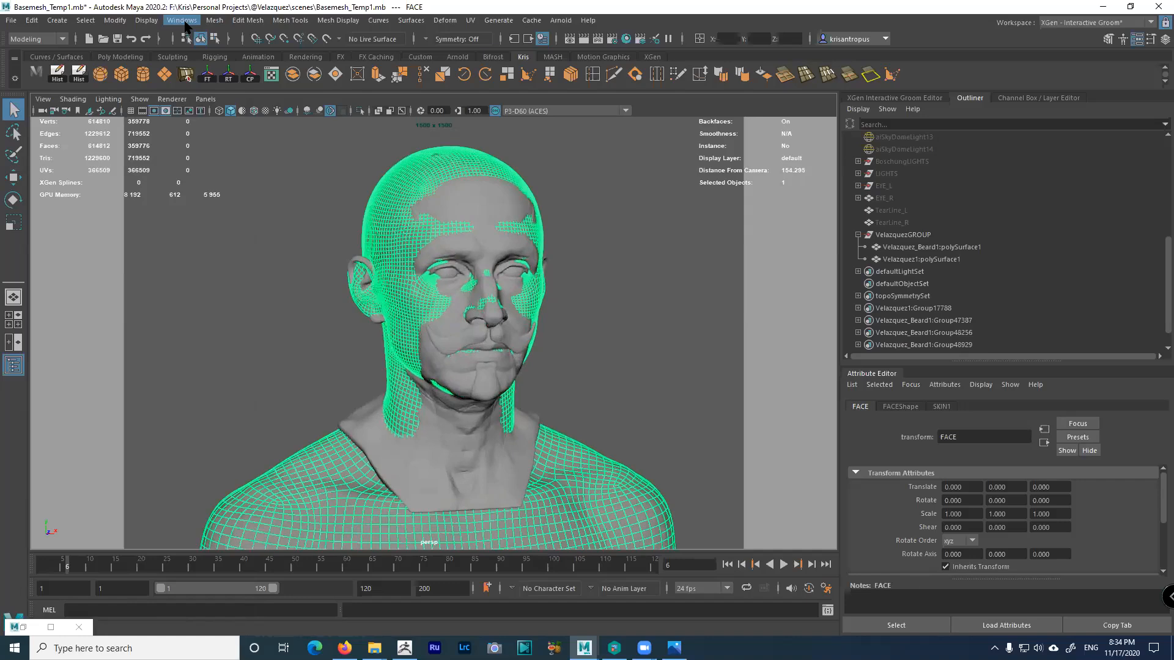
# Open the UV Editor for FACE and zoom in on the mouth-corner UV shells
pyautogui.click(181, 20)
pyautogui.moveTo(202, 77)
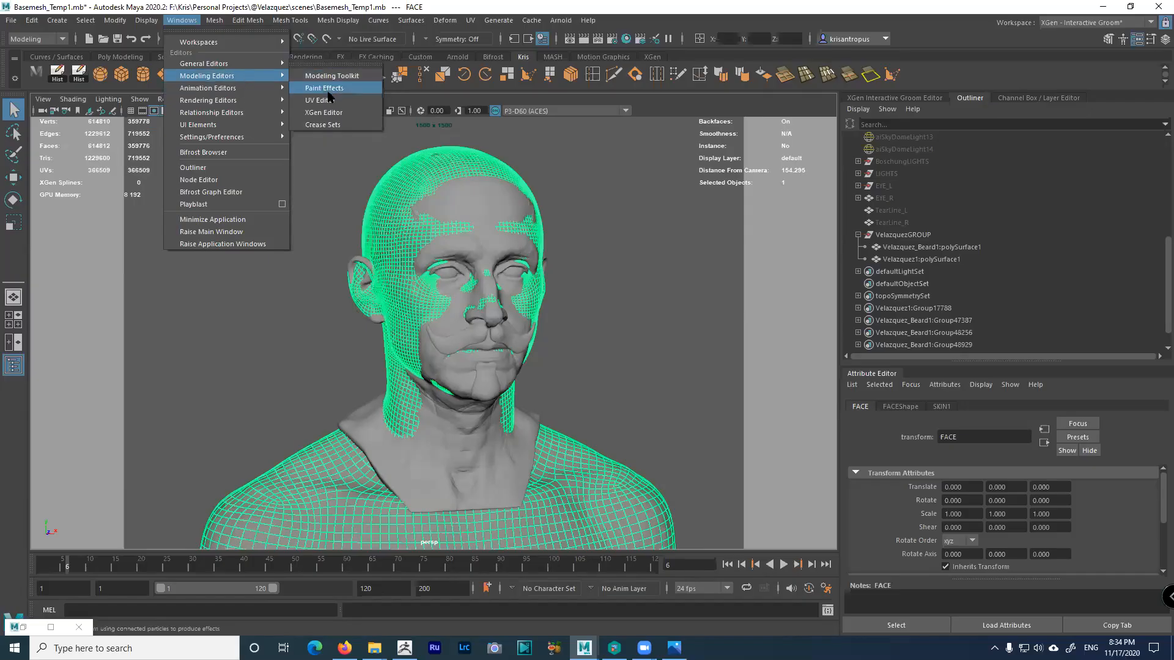
pyautogui.click(326, 101)
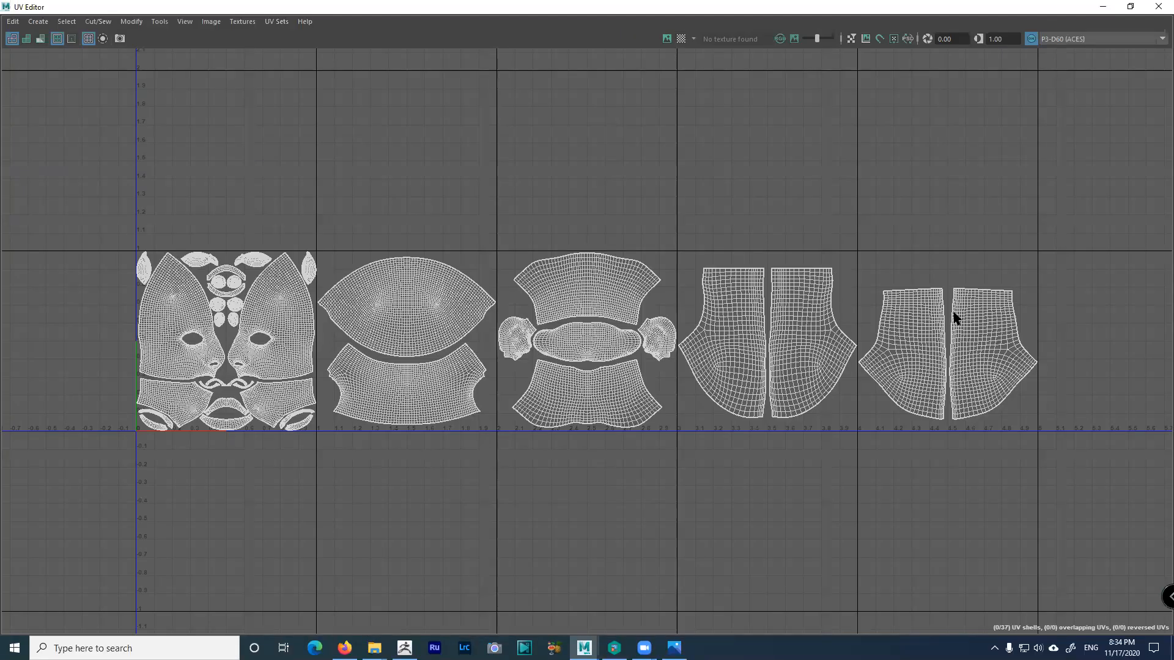
pyautogui.scroll(5, 559, 387)
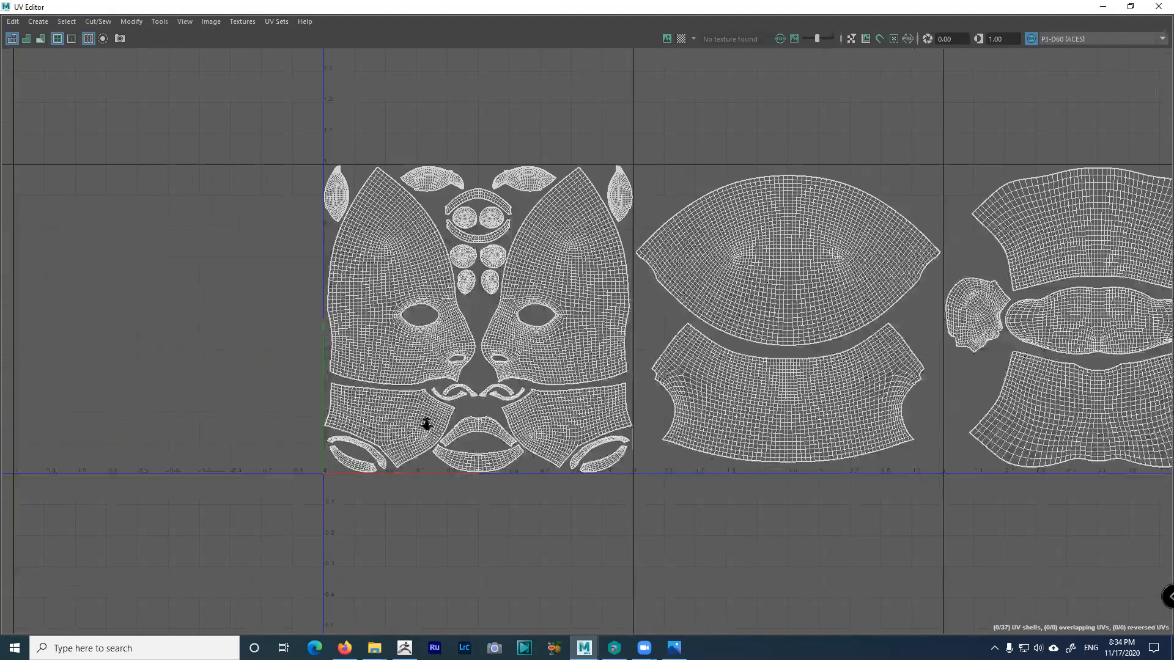
pyautogui.keyDown('alt'); pyautogui.moveTo(278, 407); pyautogui.dragTo(298, 386, button='right'); pyautogui.keyUp('alt')
pyautogui.keyDown('alt'); pyautogui.moveTo(298, 385); pyautogui.dragTo(502, 369, button='middle'); pyautogui.keyUp('alt')
pyautogui.keyDown('alt'); pyautogui.moveTo(450, 370); pyautogui.dragTo(353, 314, button='right'); pyautogui.keyUp('alt')
pyautogui.keyDown('alt'); pyautogui.moveTo(353, 314); pyautogui.dragTo(207, 317, button='middle'); pyautogui.keyUp('alt')
pyautogui.keyDown('alt'); pyautogui.moveTo(414, 367); pyautogui.dragTo(401, 325, button='right'); pyautogui.keyUp('alt')
pyautogui.keyDown('alt'); pyautogui.moveTo(401, 325); pyautogui.dragTo(246, 327, button='middle'); pyautogui.keyUp('alt')
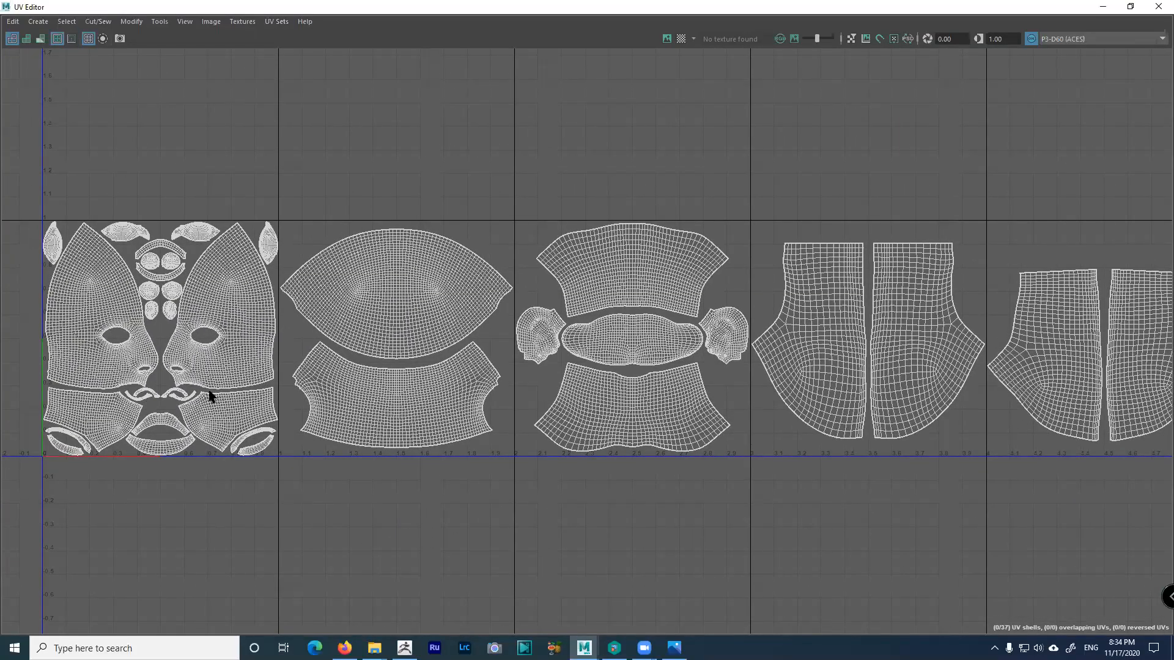
pyautogui.keyDown('alt'); pyautogui.moveTo(210, 393); pyautogui.dragTo(254, 419, button='right'); pyautogui.keyUp('alt')
pyautogui.keyDown('alt'); pyautogui.moveTo(254, 419); pyautogui.dragTo(698, 306, button='middle'); pyautogui.keyUp('alt')
pyautogui.keyDown('alt'); pyautogui.moveTo(486, 397); pyautogui.dragTo(611, 422, button='right'); pyautogui.keyUp('alt')
pyautogui.keyDown('alt'); pyautogui.moveTo(572, 315); pyautogui.dragTo(13, 407, button='middle'); pyautogui.keyUp('alt')
pyautogui.keyDown('alt'); pyautogui.moveTo(519, 428); pyautogui.dragTo(630, 459, button='right'); pyautogui.keyUp('alt')
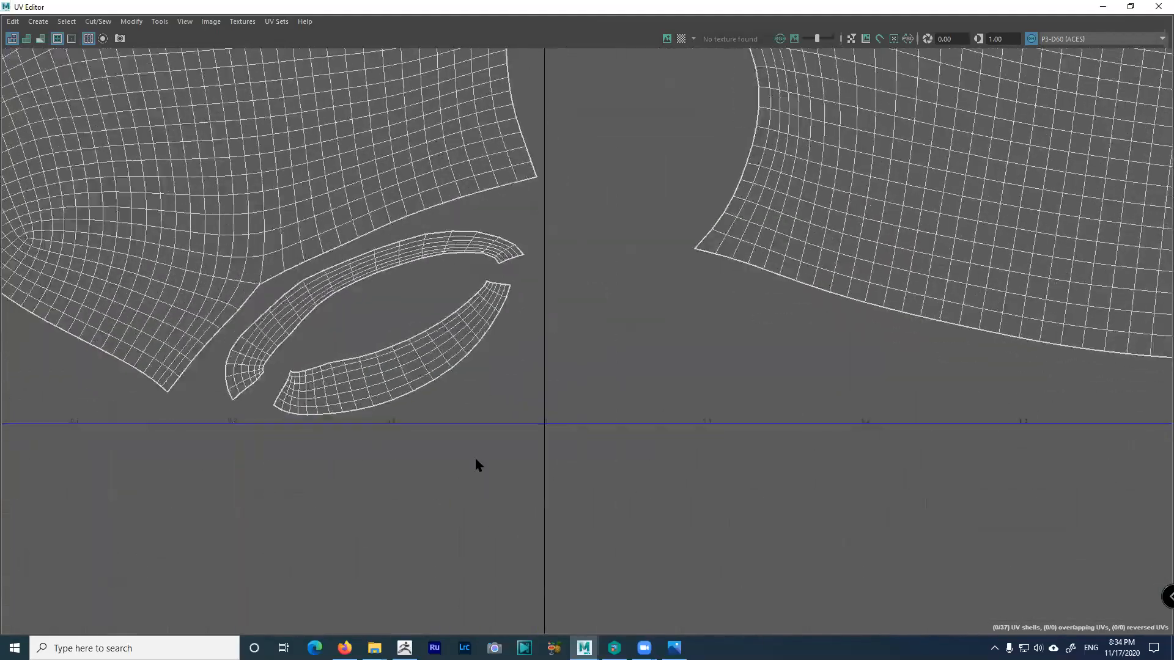
pyautogui.keyDown('alt'); pyautogui.moveTo(493, 440); pyautogui.dragTo(1156, 568, button='middle'); pyautogui.keyUp('alt')
pyautogui.keyDown('alt'); pyautogui.moveTo(584, 406); pyautogui.dragTo(674, 394, button='middle'); pyautogui.keyUp('alt')
pyautogui.keyDown('alt'); pyautogui.moveTo(674, 394); pyautogui.dragTo(835, 569, button='right'); pyautogui.keyUp('alt')
pyautogui.keyDown('alt'); pyautogui.moveTo(705, 382); pyautogui.dragTo(938, 558, button='right'); pyautogui.keyUp('alt')
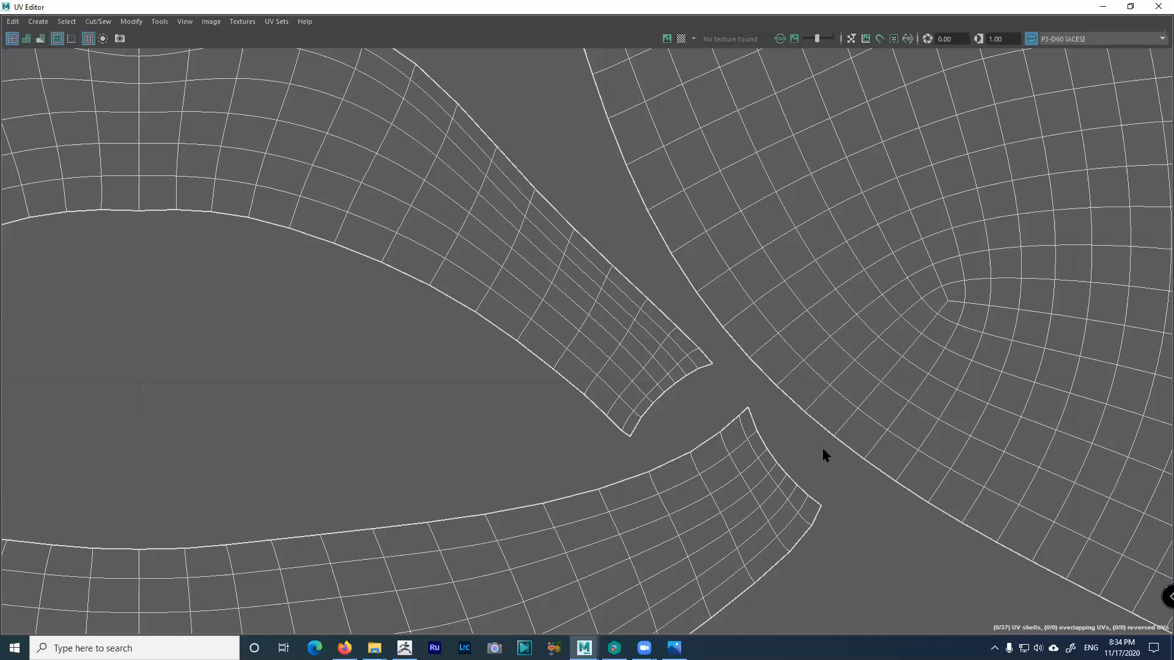
# Zoom out to frame all five UV tiles, then minimize the UV Editor
pyautogui.scroll(-6, 456, 296)
pyautogui.keyDown('alt'); pyautogui.moveTo(627, 312); pyautogui.dragTo(428, 306, button='right'); pyautogui.keyUp('alt')
pyautogui.keyDown('alt'); pyautogui.moveTo(773, 364); pyautogui.dragTo(941, 404, button='middle'); pyautogui.keyUp('alt')
pyautogui.keyDown('alt'); pyautogui.moveTo(941, 404); pyautogui.dragTo(708, 368, button='right'); pyautogui.keyUp('alt')
pyautogui.keyDown('alt'); pyautogui.moveTo(708, 369); pyautogui.dragTo(658, 361, button='middle'); pyautogui.keyUp('alt')
pyautogui.keyDown('alt'); pyautogui.moveTo(658, 361); pyautogui.dragTo(490, 258, button='right'); pyautogui.keyUp('alt')
pyautogui.keyDown('alt'); pyautogui.moveTo(490, 257); pyautogui.dragTo(490, 323, button='middle'); pyautogui.keyUp('alt')
pyautogui.keyDown('alt'); pyautogui.moveTo(876, 399); pyautogui.dragTo(632, 328, button='middle'); pyautogui.keyUp('alt')
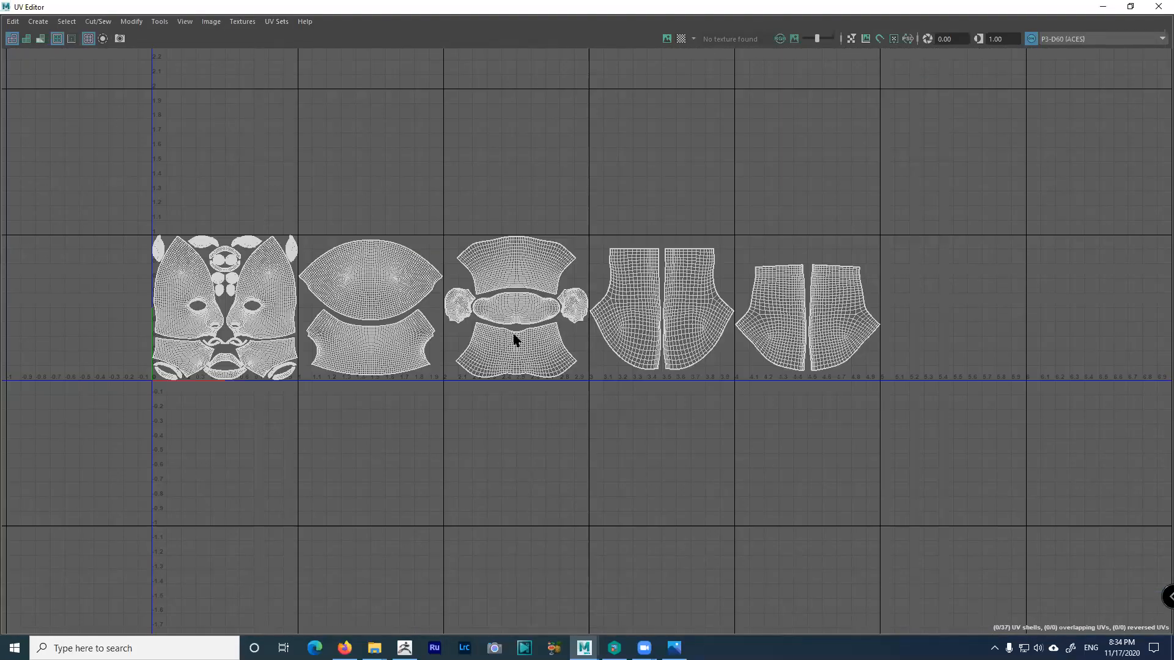
pyautogui.click(1103, 6)
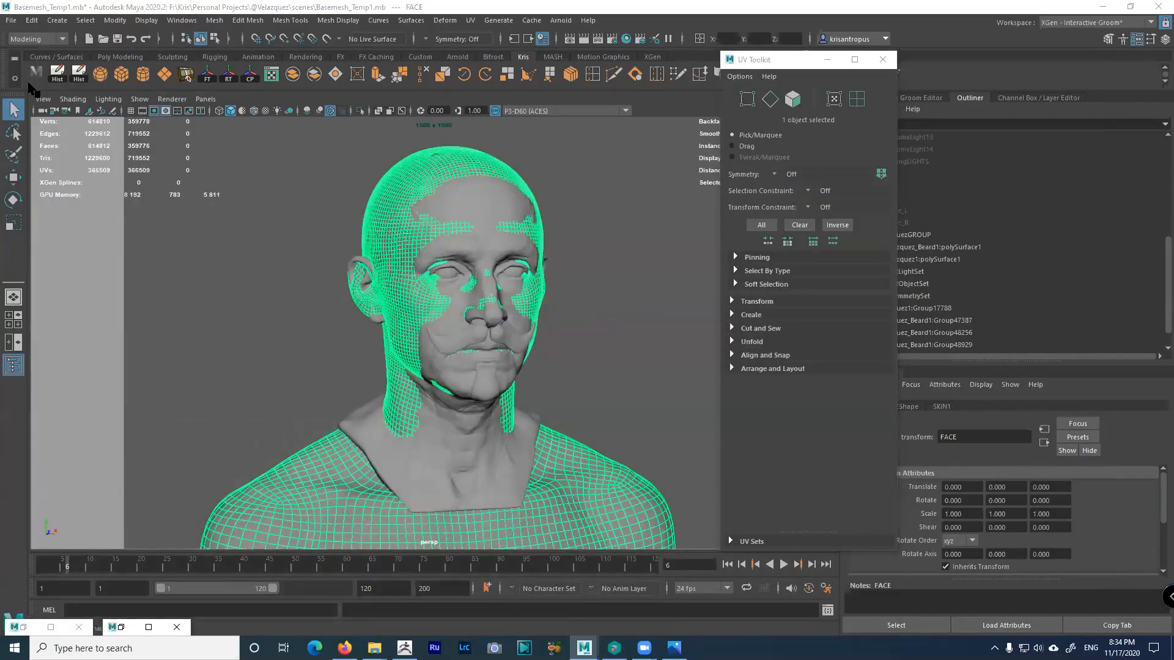
# Offset the selected UVs down one tile and deselect the FACE mesh
pyautogui.click(9, 21)
pyautogui.click(9, 22)
pyautogui.click(87, 69)
pyautogui.click(11, 20)
pyautogui.click(255, 182)
pyautogui.click(617, 247)
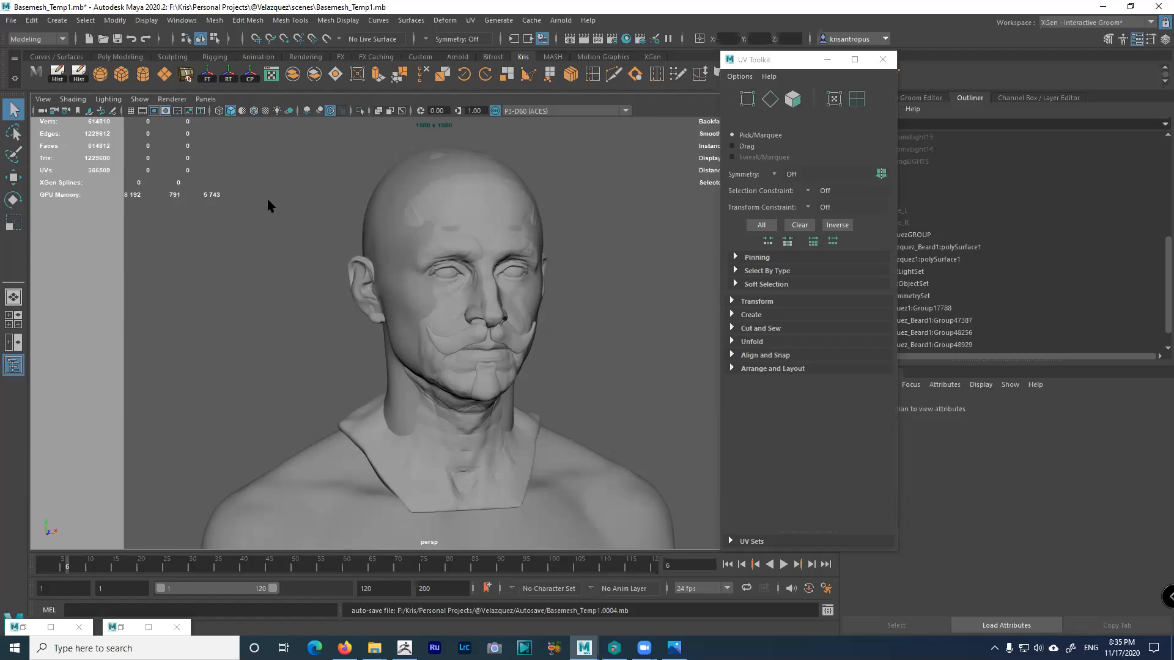
# Open the File menu in the main menu bar
pyautogui.click(10, 19)
pyautogui.click(11, 20)
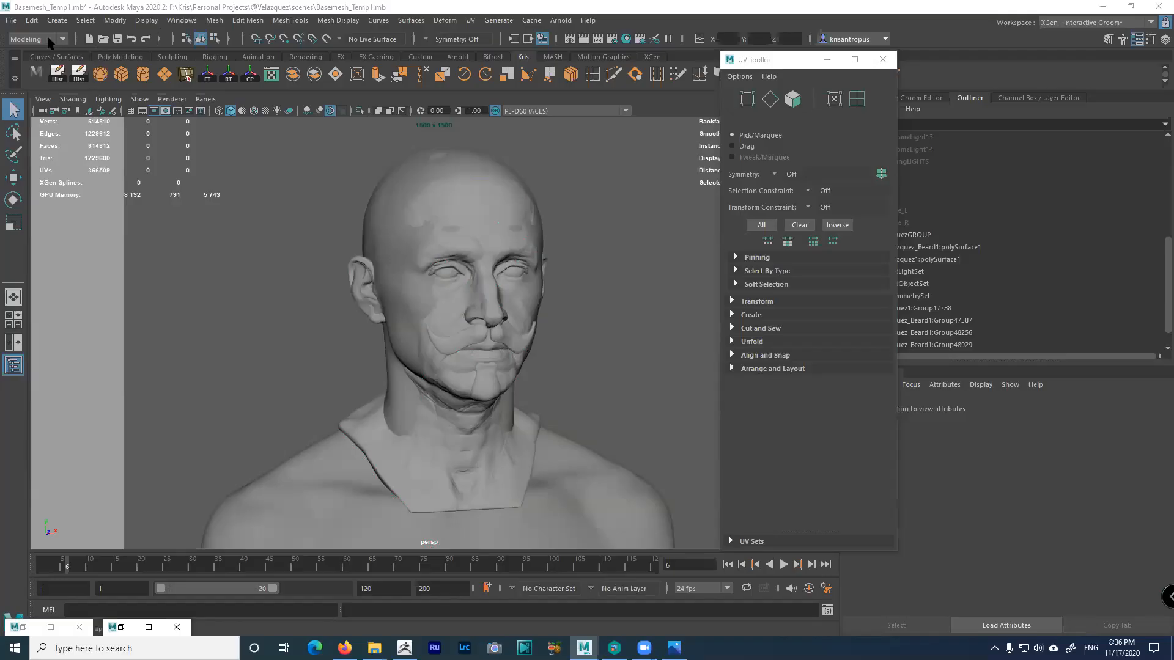
pyautogui.click(11, 20)
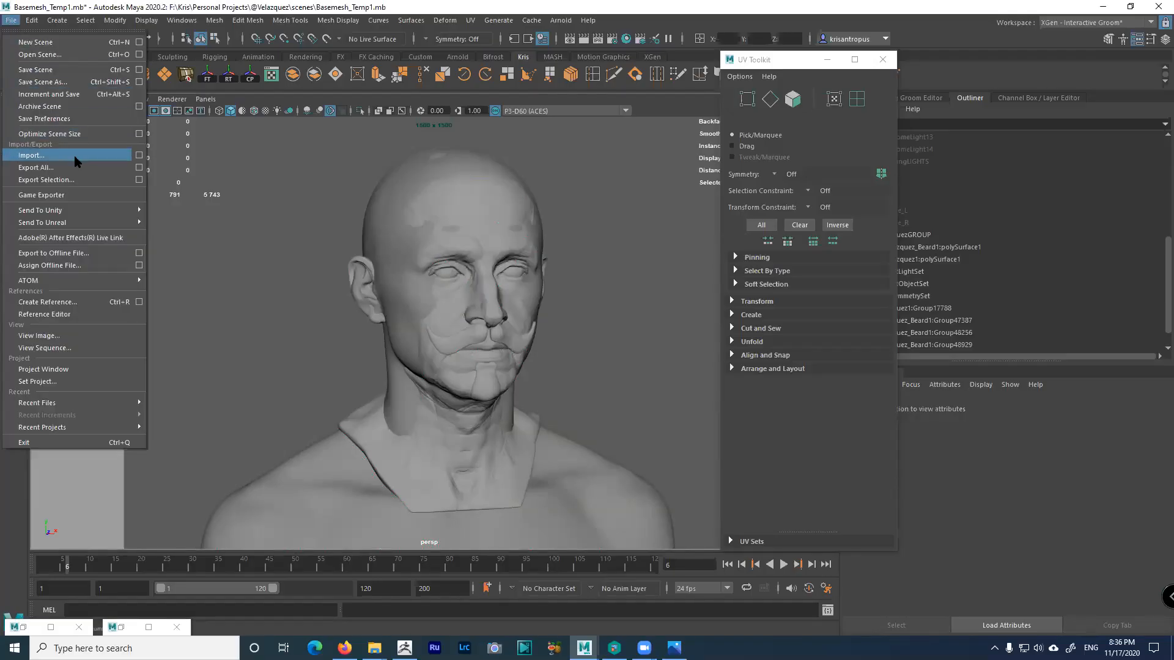
# Select the FACE basemesh and start File > Export Selection
pyautogui.click(343, 198)
pyautogui.click(388, 201)
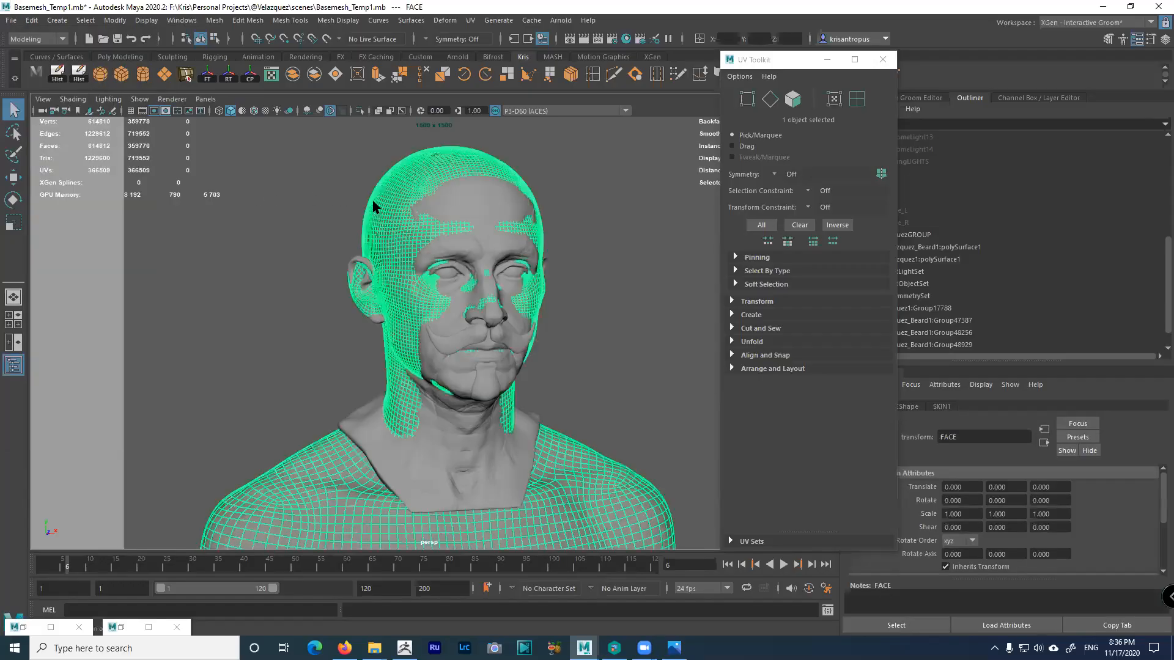
pyautogui.click(11, 20)
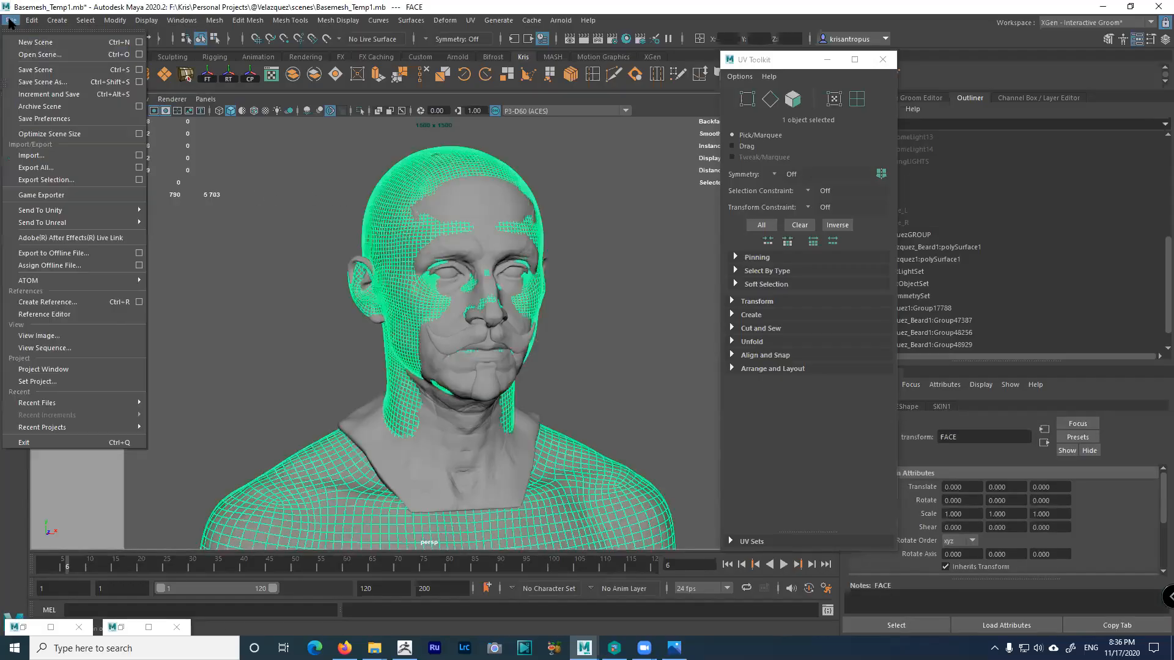
pyautogui.click(139, 184)
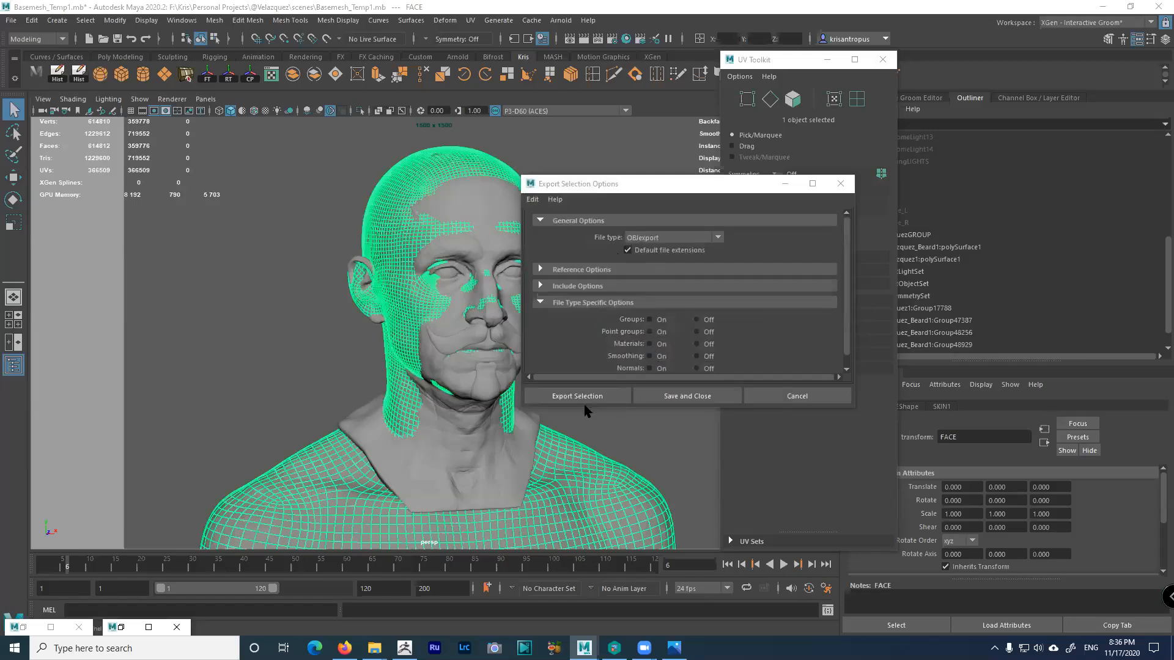
pyautogui.click(586, 397)
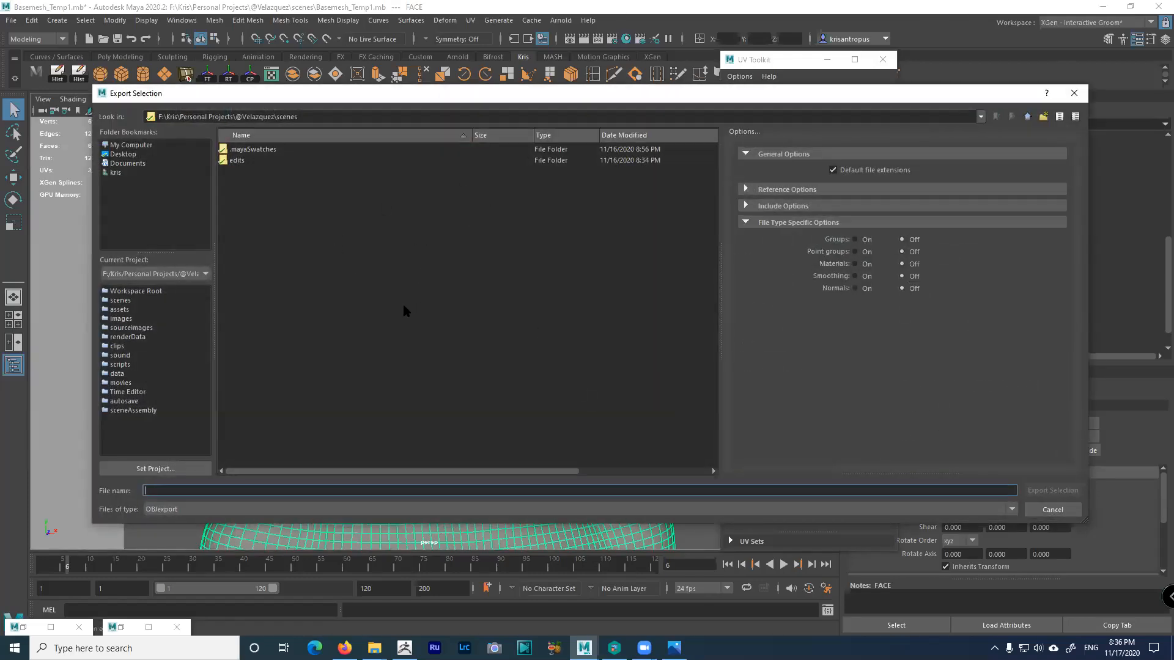
# Export it as Basemesh1.obj into the project's ZBrush/OBJ folder
pyautogui.click(1027, 116)
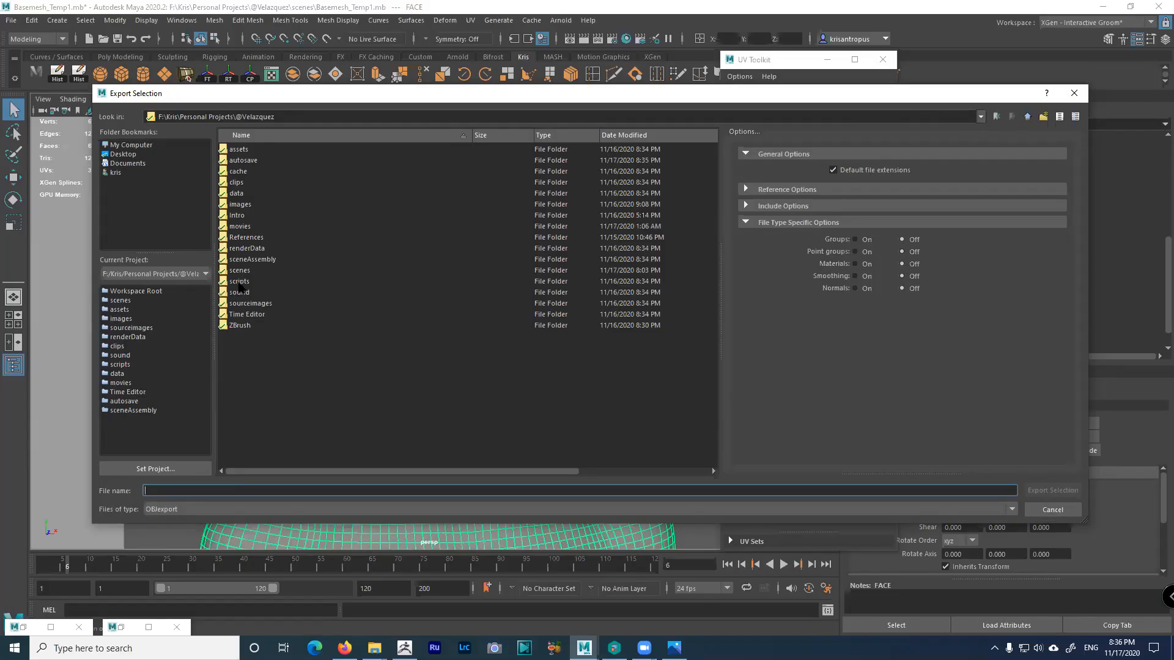
pyautogui.doubleClick(240, 325)
pyautogui.doubleClick(237, 150)
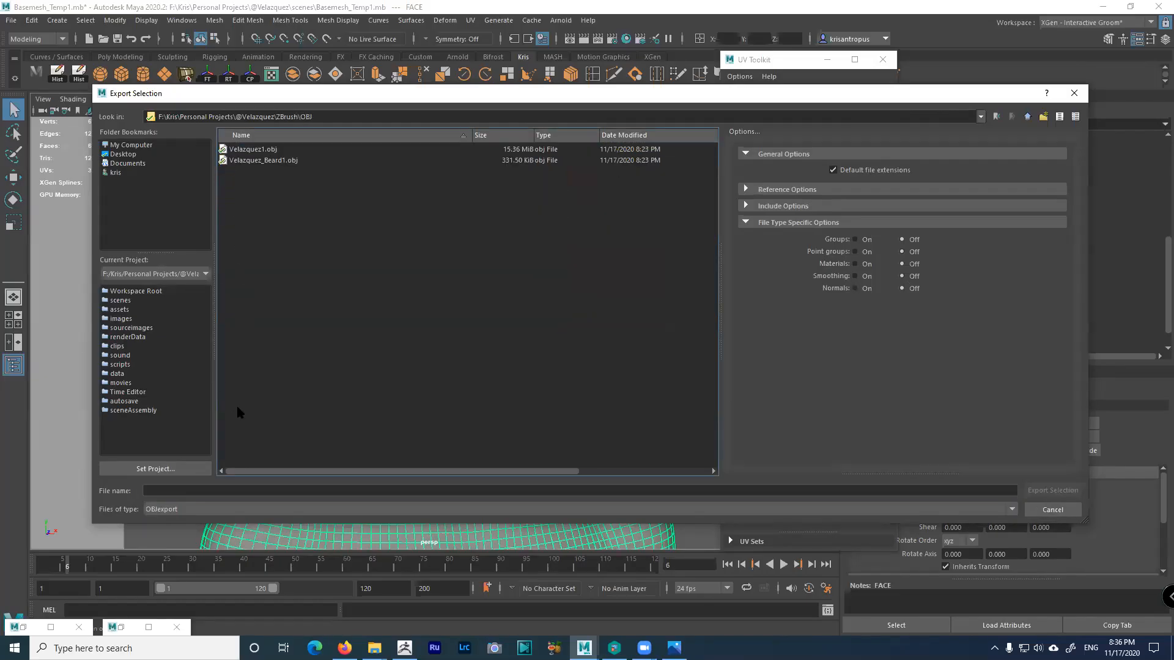
pyautogui.click(257, 149)
pyautogui.click(188, 490)
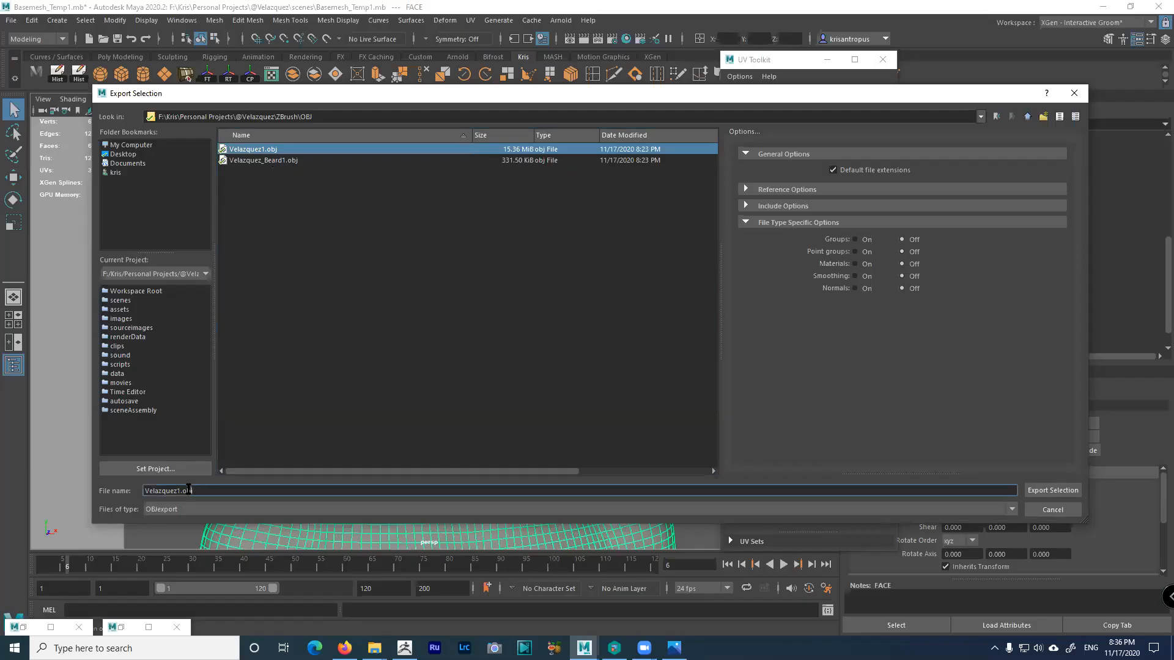
pyautogui.moveTo(179, 490); pyautogui.dragTo(127, 485)
pyautogui.write('Basemesh')
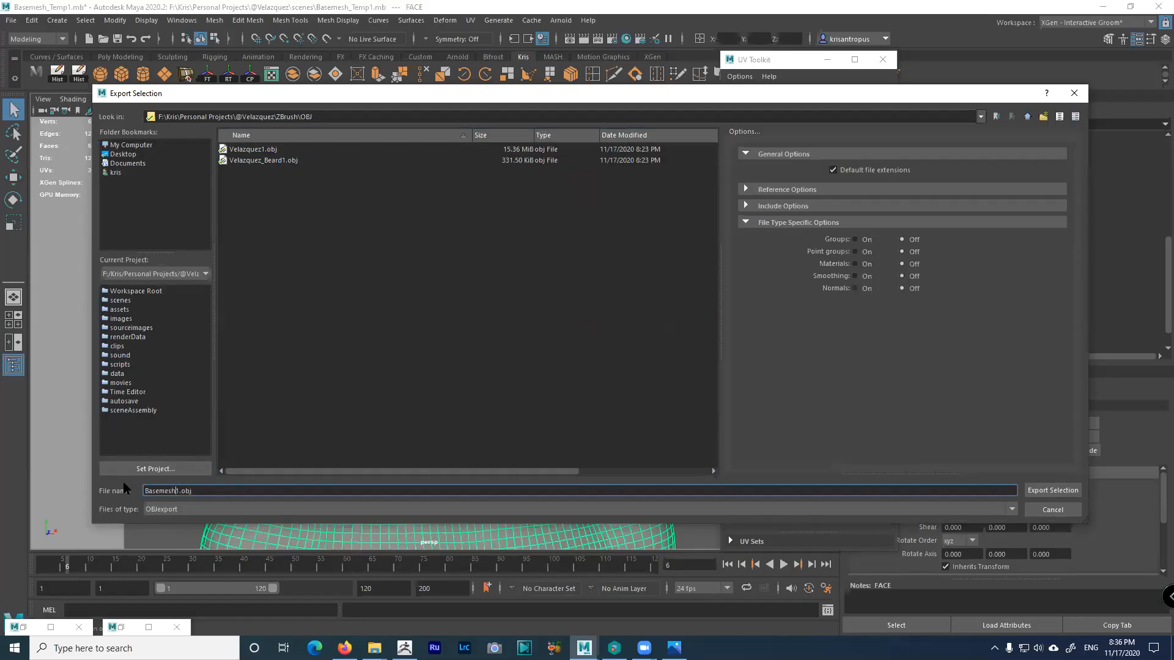
pyautogui.click(1067, 490)
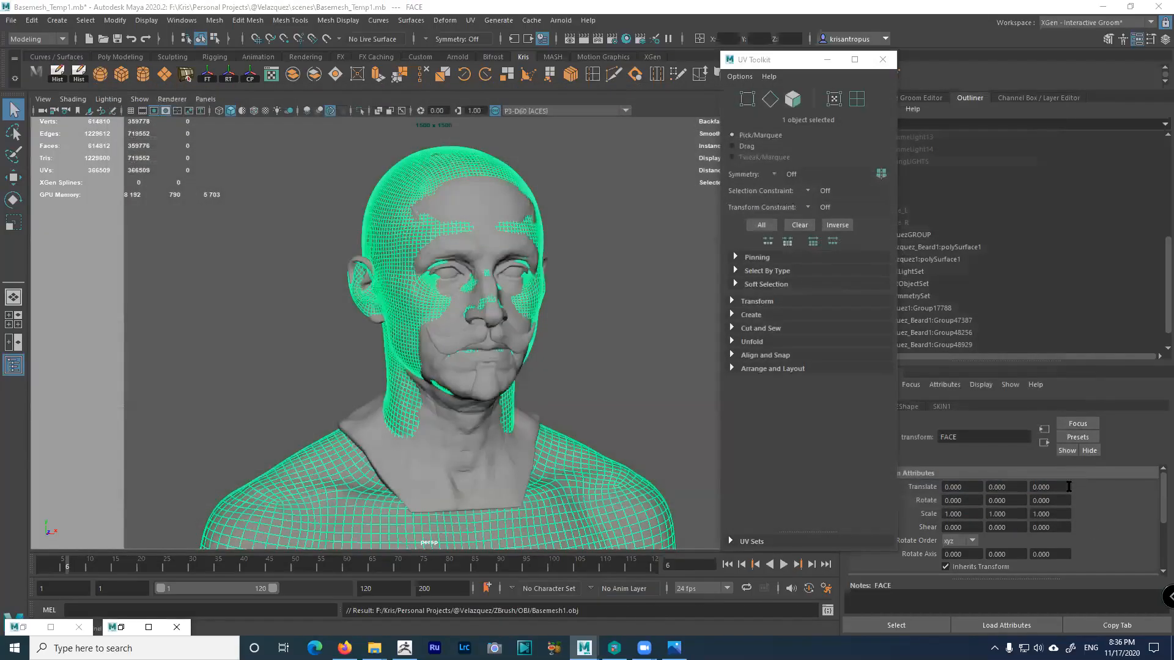
# In ZBrush, replace the current tool with the PolyMesh3D star
pyautogui.click(404, 648)
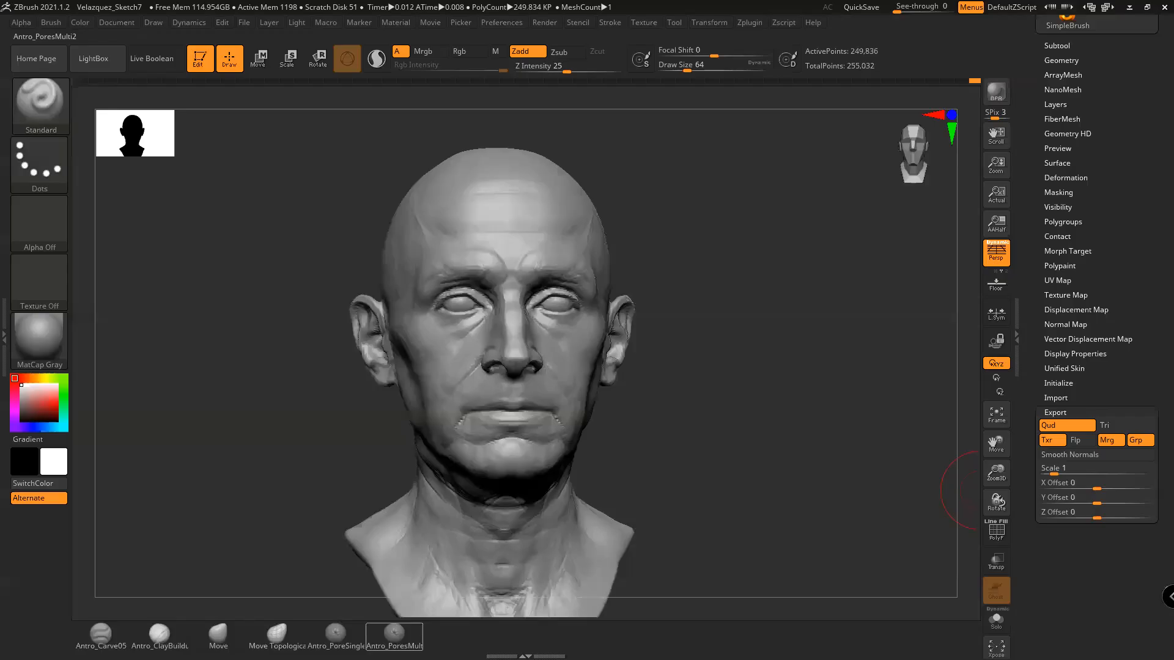
pyautogui.moveTo(760, 331); pyautogui.dragTo(801, 292)
pyautogui.moveTo(1036, 205); pyautogui.dragTo(1036, 212)
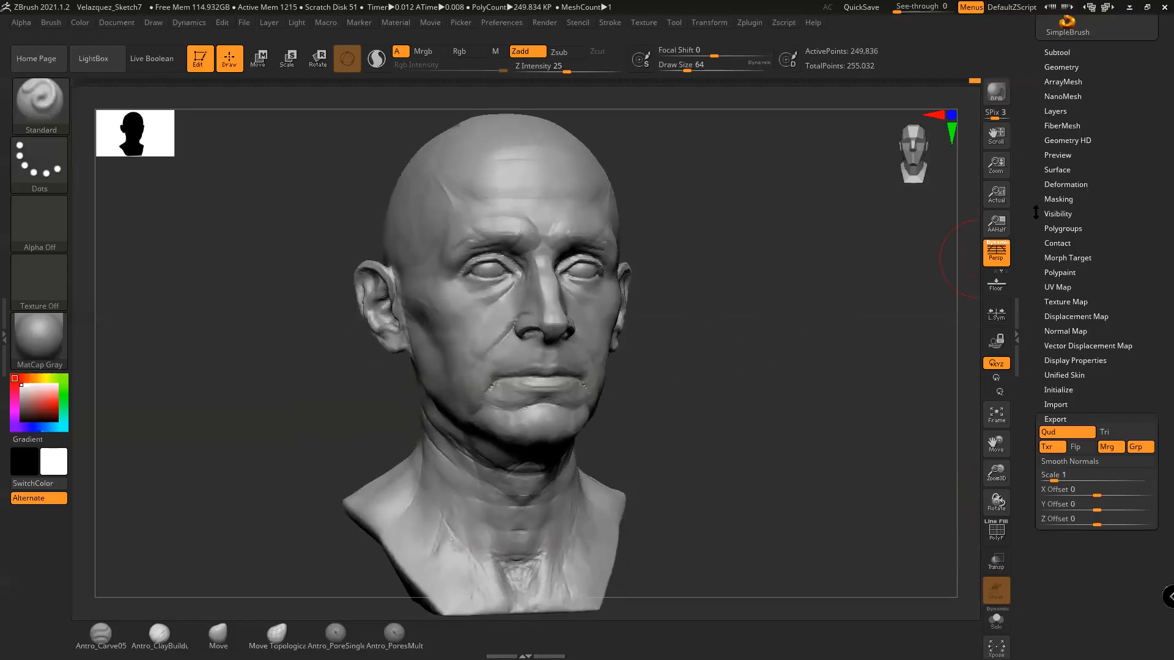
pyautogui.scroll(5, 1036, 212)
pyautogui.click(1068, 181)
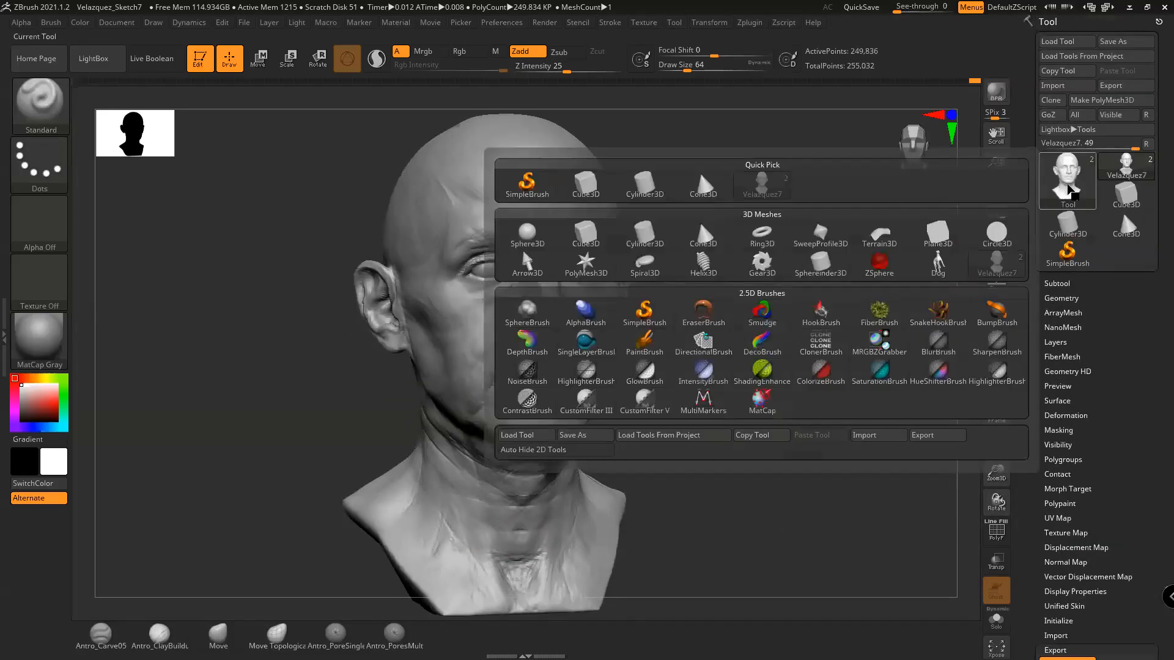
pyautogui.click(586, 263)
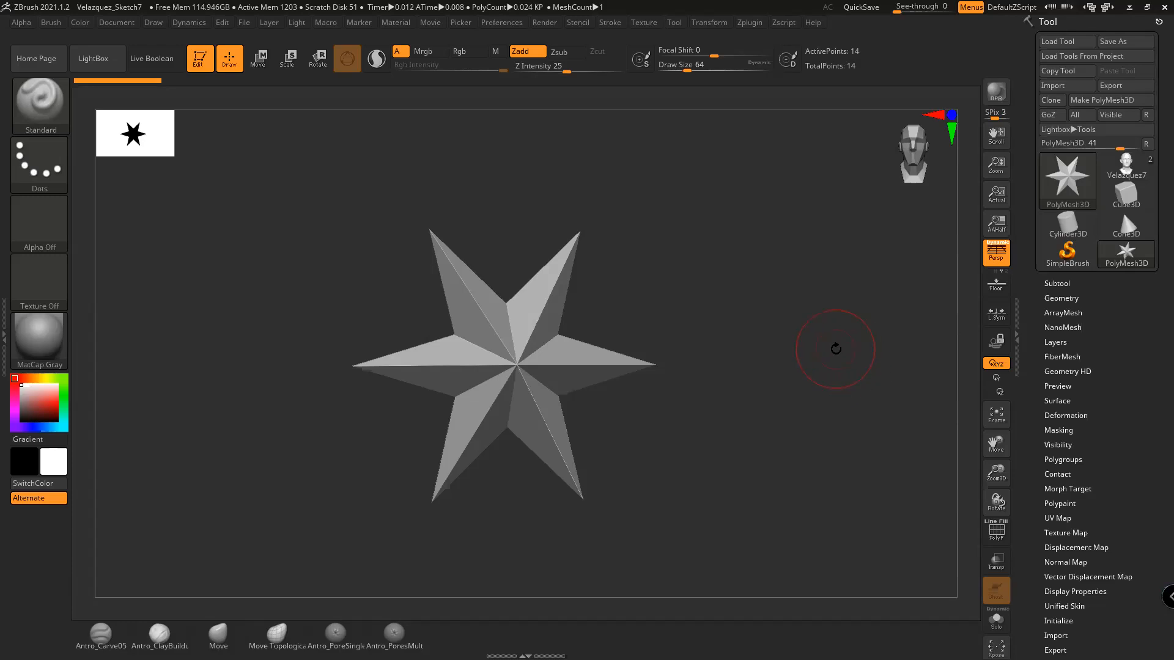
pyautogui.moveTo(835, 353); pyautogui.dragTo(856, 368)
pyautogui.keyDown('alt'); pyautogui.moveTo(868, 335); pyautogui.dragTo(878, 325); pyautogui.keyUp('alt')
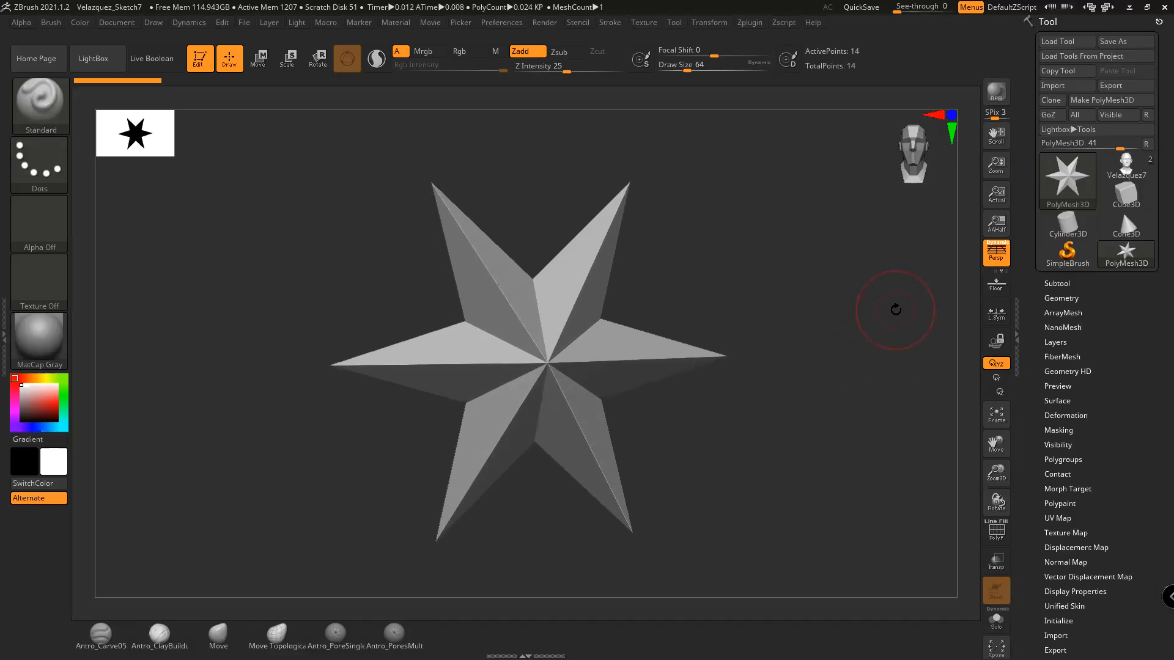
# Import Basemesh1.obj and turn the bust to a three-quarter view
pyautogui.click(1064, 87)
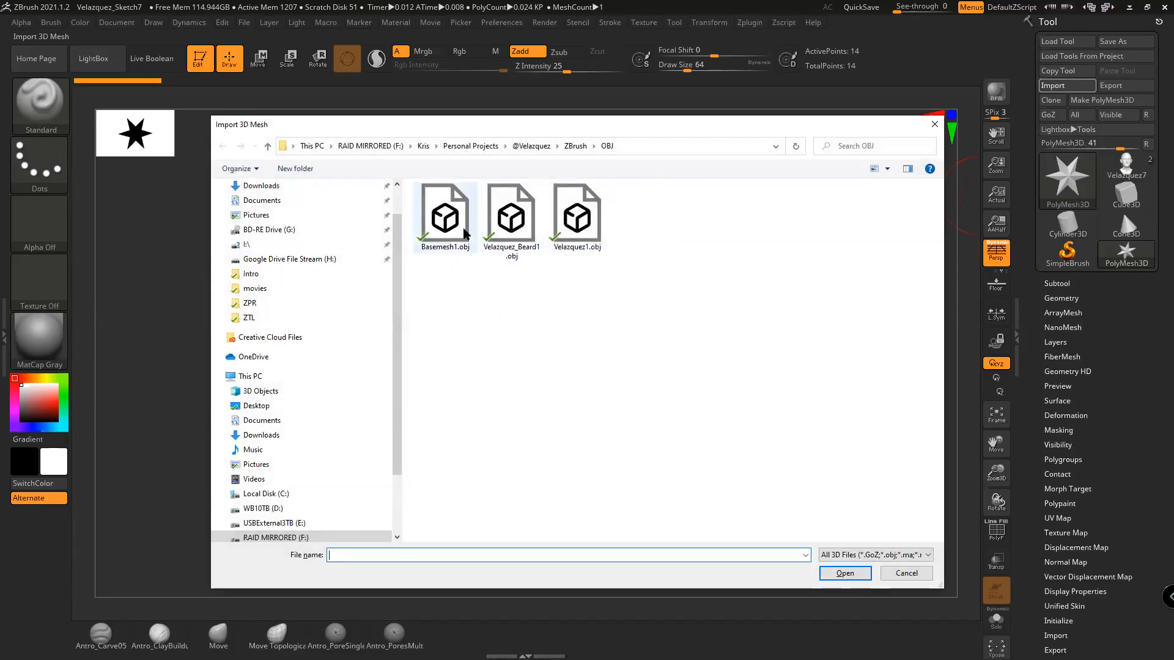
pyautogui.doubleClick(445, 217)
pyautogui.keyDown('alt'); pyautogui.moveTo(771, 380); pyautogui.dragTo(911, 379); pyautogui.keyUp('alt')
pyautogui.moveTo(1037, 417); pyautogui.dragTo(1041, 349)
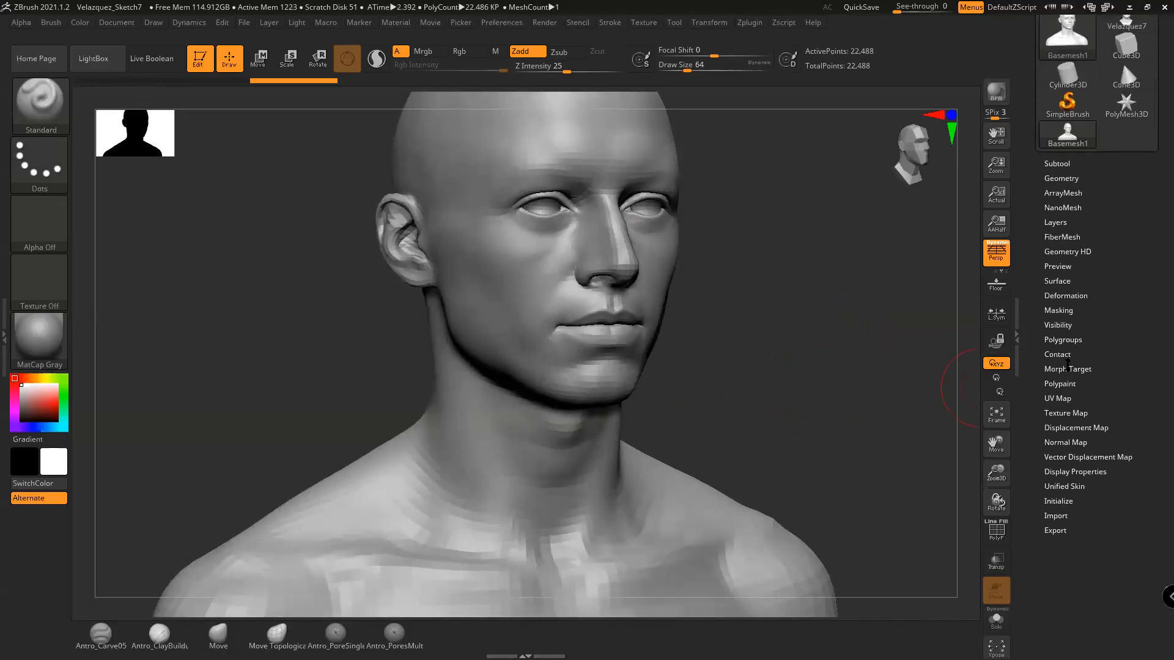
# Show the wireframe and auto-group the Basemesh1 bust by its UV islands
pyautogui.click(1065, 340)
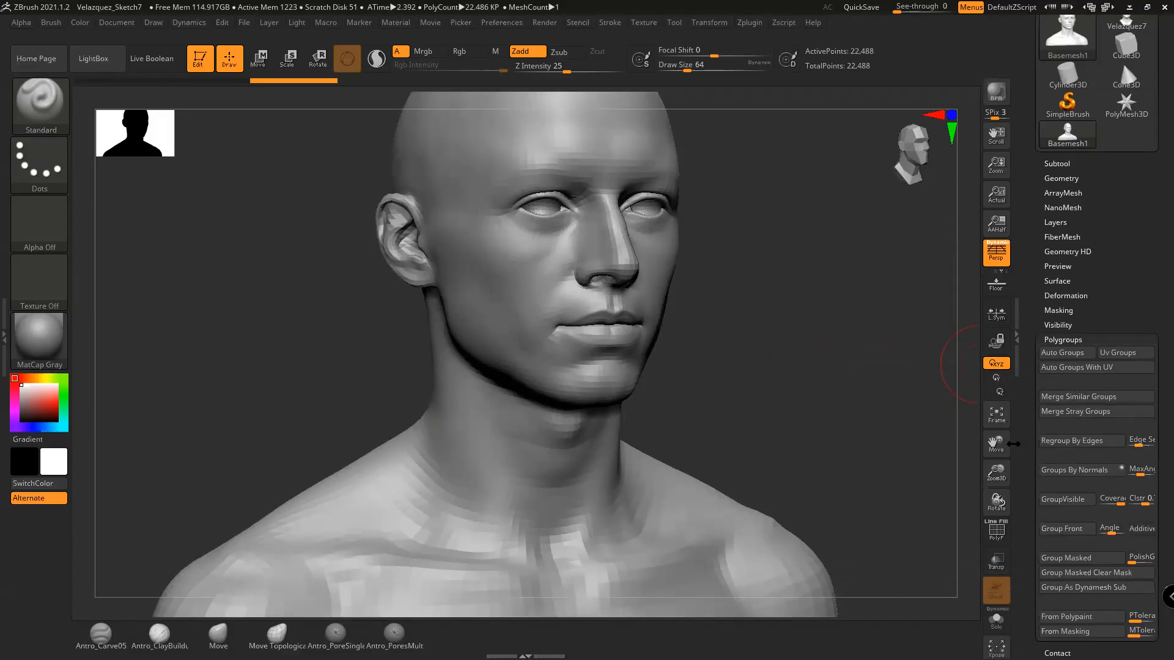
pyautogui.hotkey('shift', 'f')
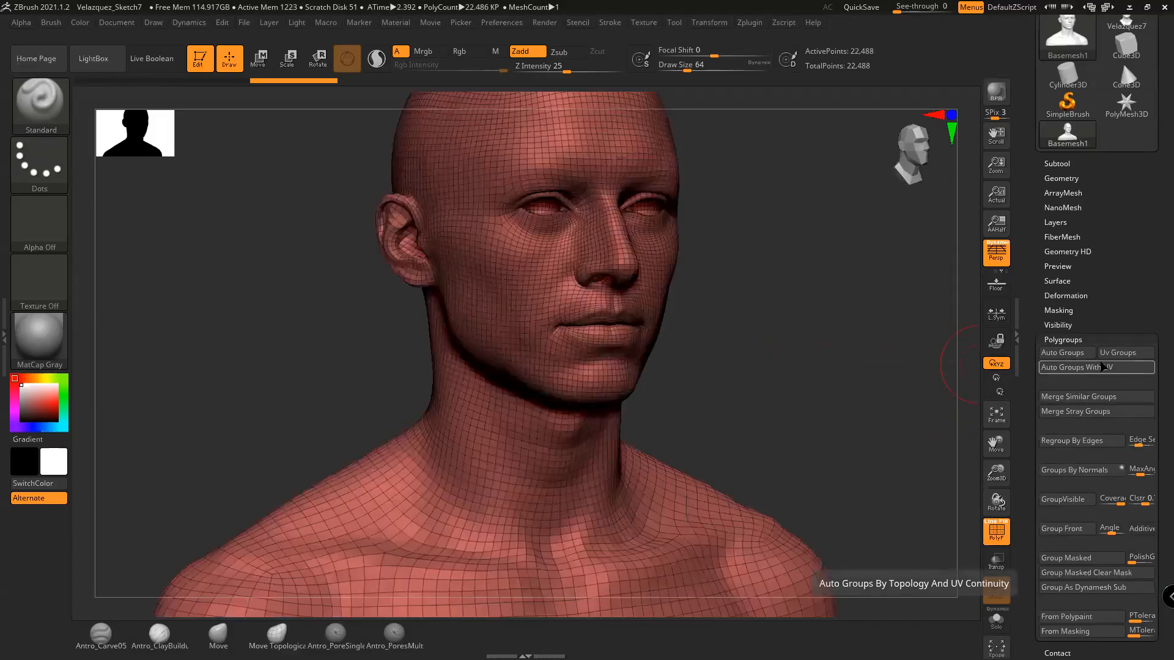
pyautogui.click(1094, 367)
pyautogui.moveTo(770, 313); pyautogui.dragTo(834, 327)
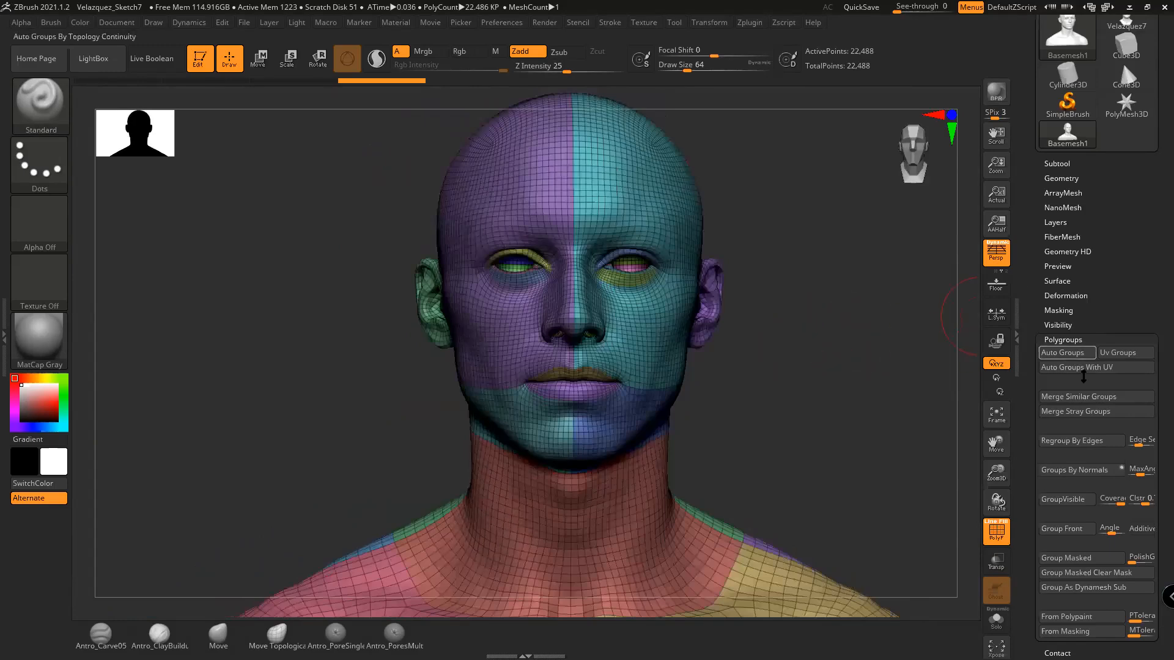
pyautogui.moveTo(877, 374)
pyautogui.mouseDown()
pyautogui.moveTo(865, 380)
pyautogui.moveTo(874, 392)
pyautogui.mouseUp()
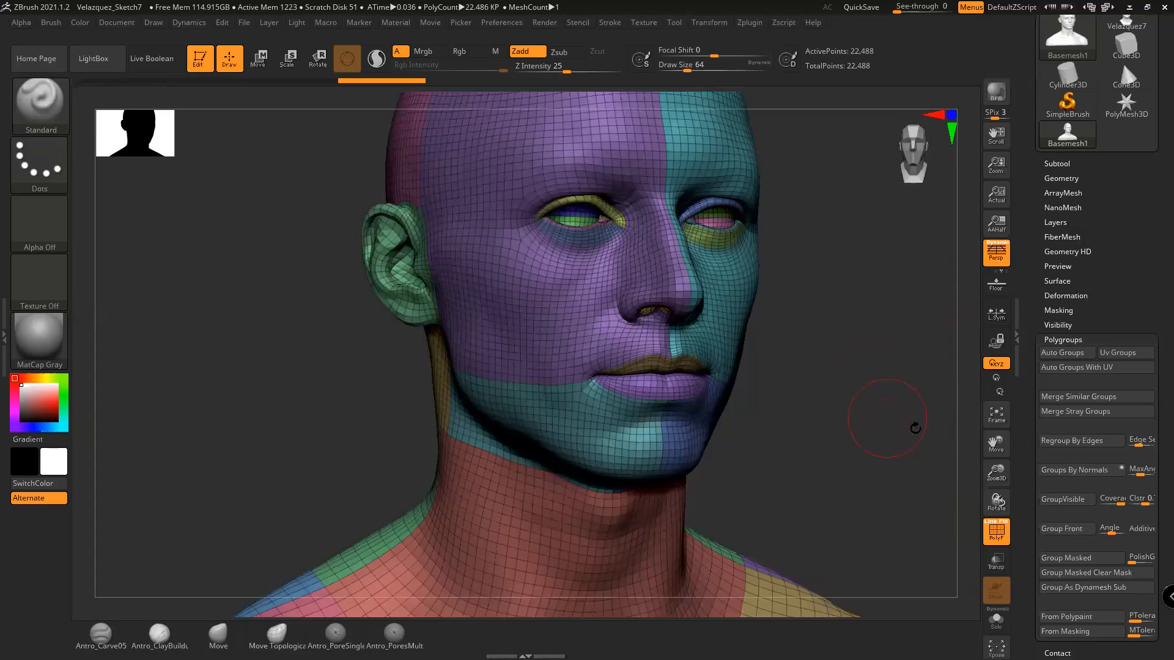
pyautogui.scroll(-5, 1038, 450)
pyautogui.scroll(1, 1038, 453)
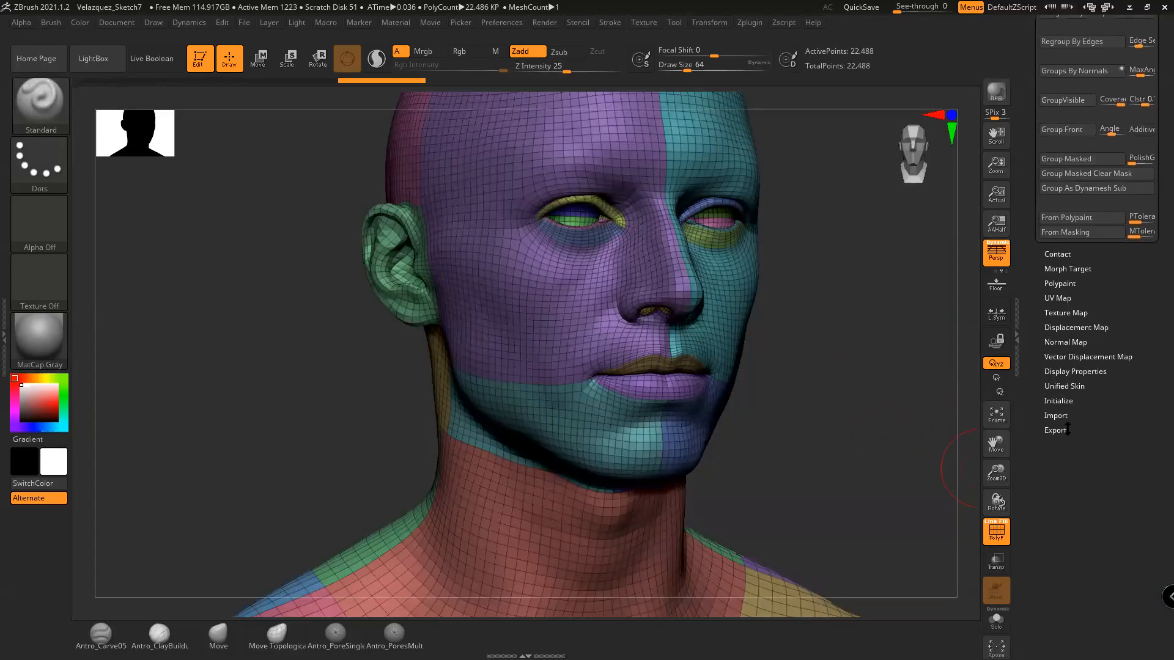
# Expand the export options, then minimize ZBrush to return to Maya
pyautogui.click(1068, 430)
pyautogui.moveTo(1036, 250); pyautogui.dragTo(1030, 303)
pyautogui.click(1130, 8)
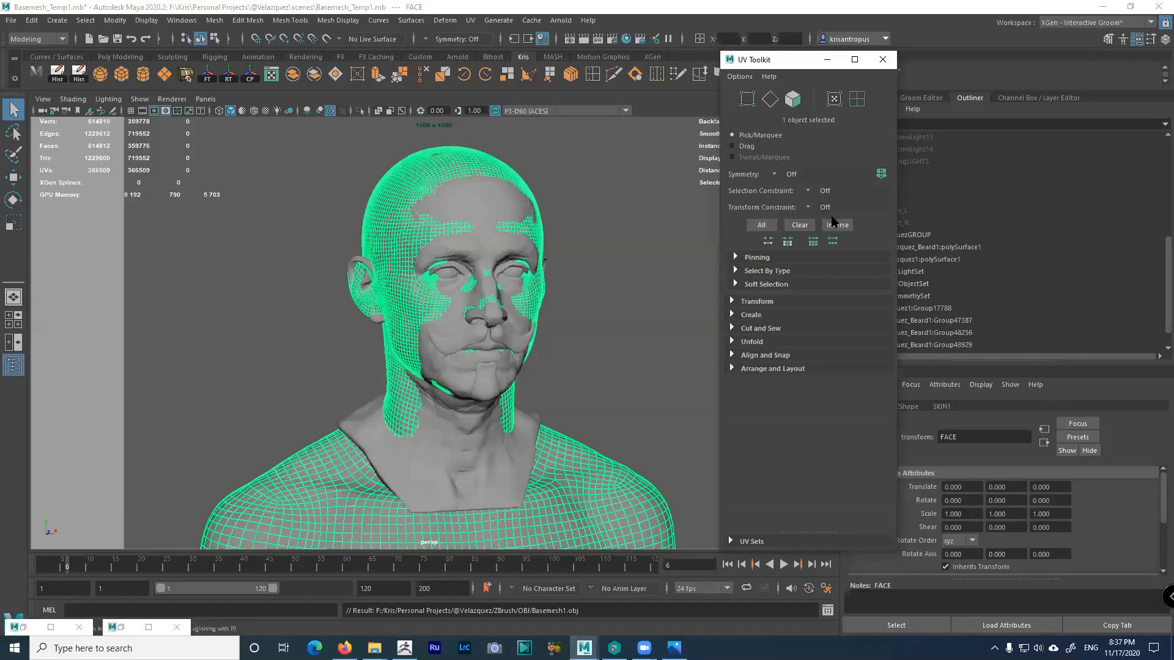
# Select VelazquezGROUP for scaling and close the UV Toolkit window
pyautogui.click(609, 328)
pyautogui.keyDown('alt'); pyautogui.moveTo(602, 323); pyautogui.dragTo(449, 324); pyautogui.keyUp('alt')
pyautogui.keyDown('alt'); pyautogui.moveTo(450, 324); pyautogui.dragTo(546, 356, button='right'); pyautogui.keyUp('alt')
pyautogui.keyDown('alt'); pyautogui.moveTo(546, 357); pyautogui.dragTo(587, 364); pyautogui.keyUp('alt')
pyautogui.click(499, 371)
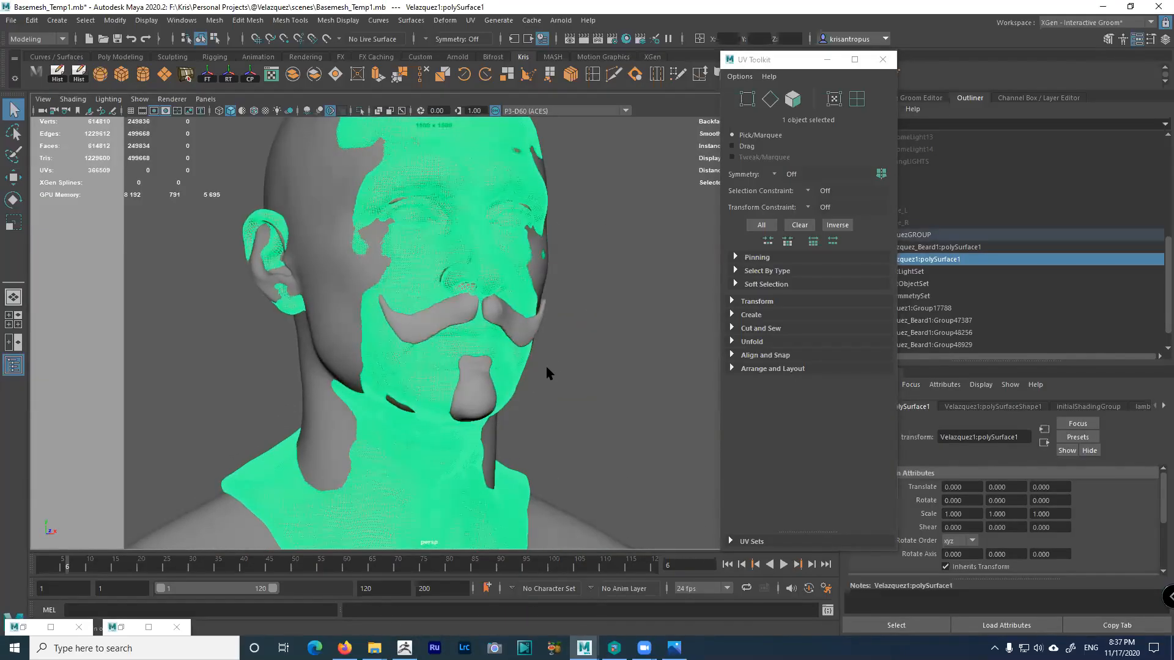
pyautogui.press('Up')
pyautogui.moveTo(530, 337)
pyautogui.keyDown('alt'); pyautogui.mouseDown()
pyautogui.moveTo(556, 343)
pyautogui.moveTo(534, 354)
pyautogui.moveTo(459, 332)
pyautogui.moveTo(324, 348)
pyautogui.moveTo(526, 351)
pyautogui.mouseUp(); pyautogui.keyUp('alt')
pyautogui.press('r')
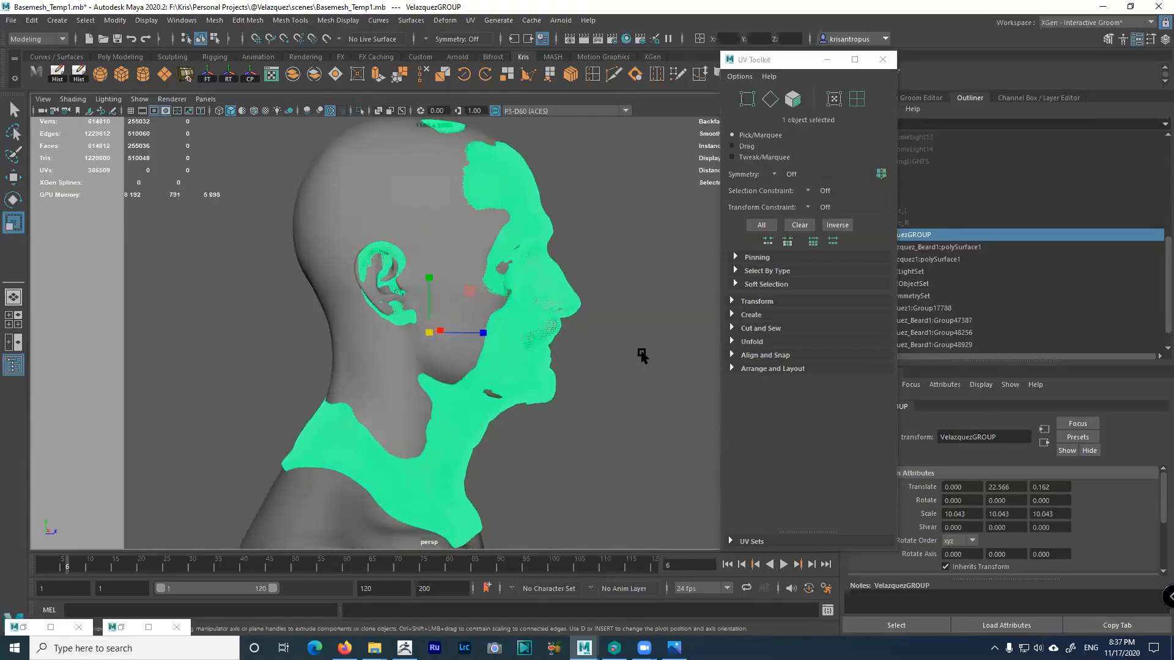
pyautogui.click(637, 354)
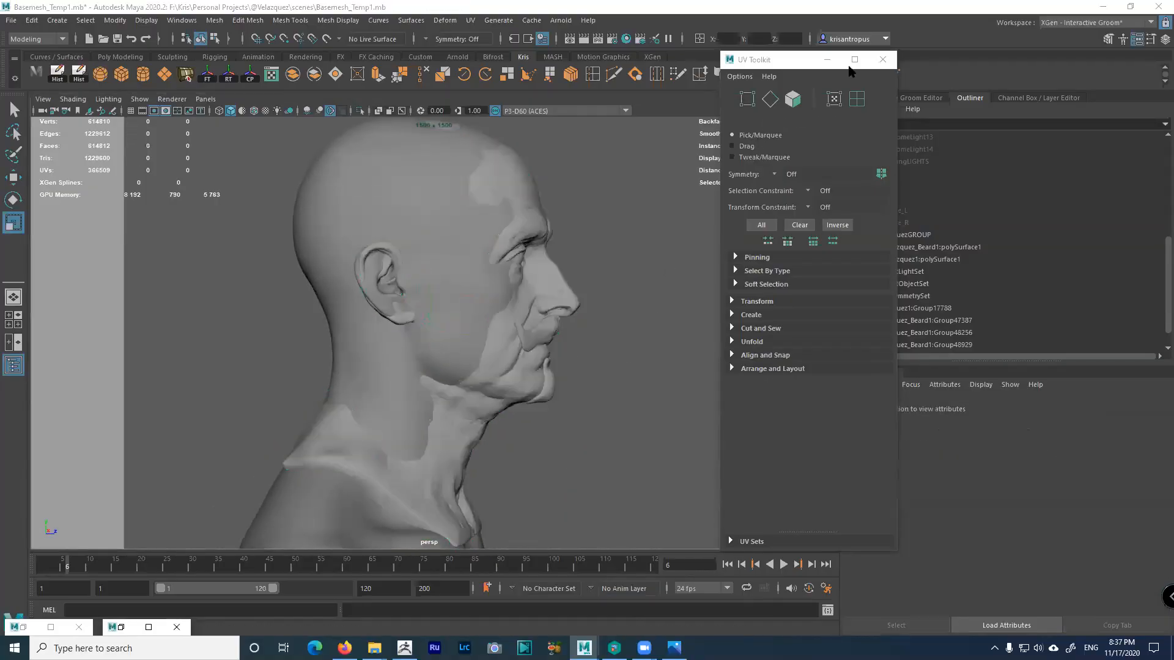
pyautogui.click(882, 59)
pyautogui.moveTo(689, 254)
pyautogui.keyDown('alt'); pyautogui.mouseDown()
pyautogui.moveTo(532, 252)
pyautogui.moveTo(687, 252)
pyautogui.moveTo(673, 257)
pyautogui.mouseUp(); pyautogui.keyUp('alt')
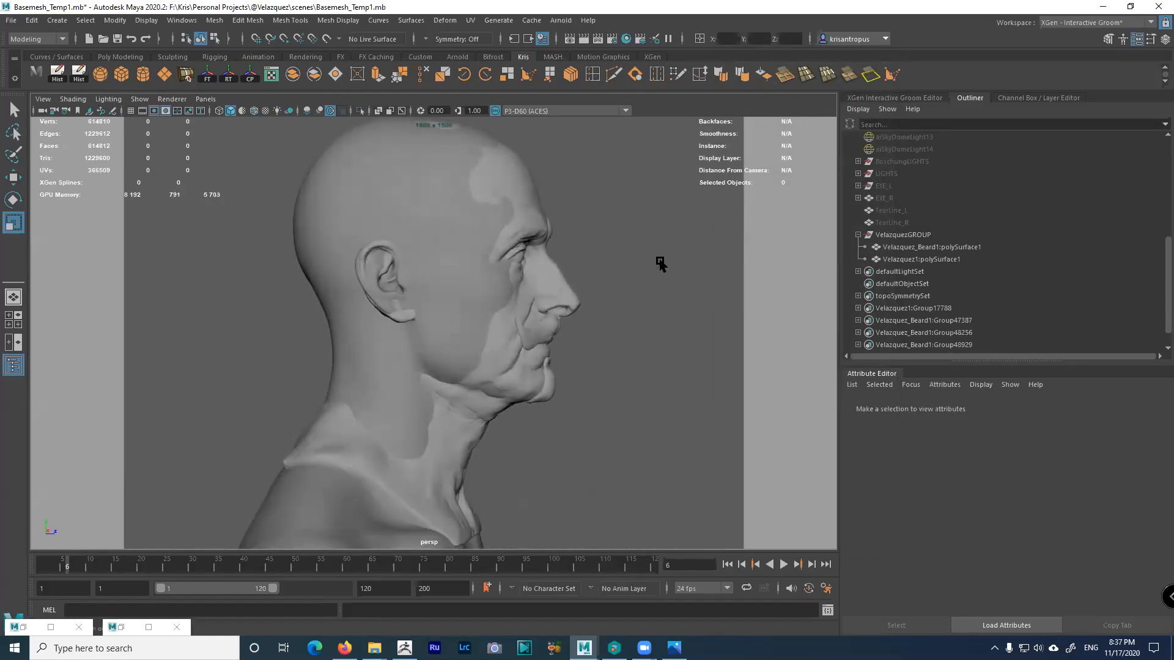
# Reselect VelazquezGROUP and scale it up slightly to about 10.255
pyautogui.click(571, 288)
pyautogui.press('Up')
pyautogui.moveTo(428, 332); pyautogui.dragTo(438, 333)
pyautogui.keyDown('alt'); pyautogui.moveTo(616, 348); pyautogui.dragTo(479, 355); pyautogui.keyUp('alt')
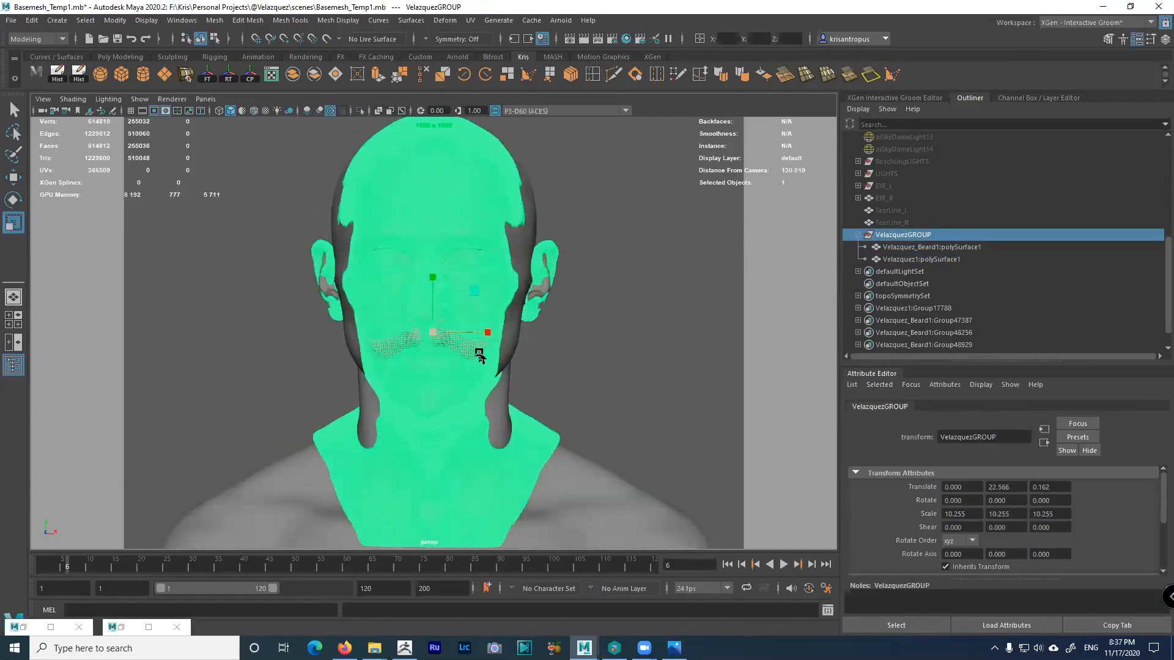
pyautogui.keyDown('alt'); pyautogui.moveTo(479, 354); pyautogui.dragTo(445, 295, button='right'); pyautogui.keyUp('alt')
pyautogui.keyDown('alt'); pyautogui.moveTo(445, 294); pyautogui.dragTo(469, 296); pyautogui.keyUp('alt')
pyautogui.click(632, 334)
pyautogui.keyDown('alt'); pyautogui.moveTo(581, 390); pyautogui.dragTo(532, 490); pyautogui.keyUp('alt')
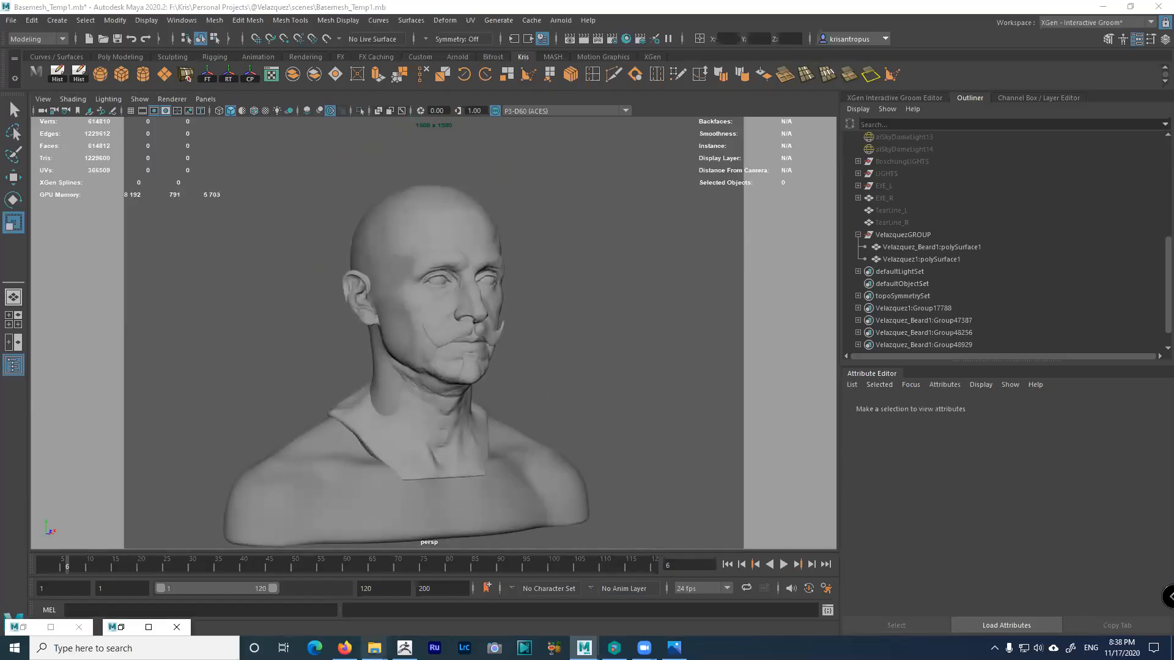
pyautogui.click(345, 648)
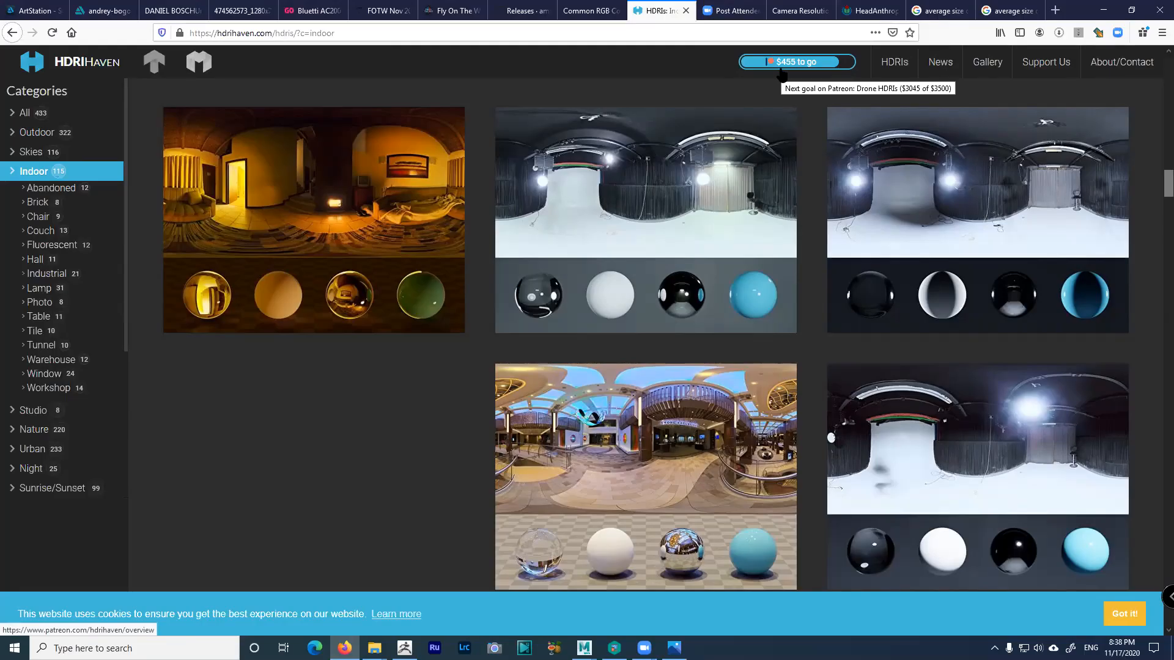
# Check male and female 50th-percentile head heights in the PDF, then open the HeadAnthropometry chart
pyautogui.click(790, 12)
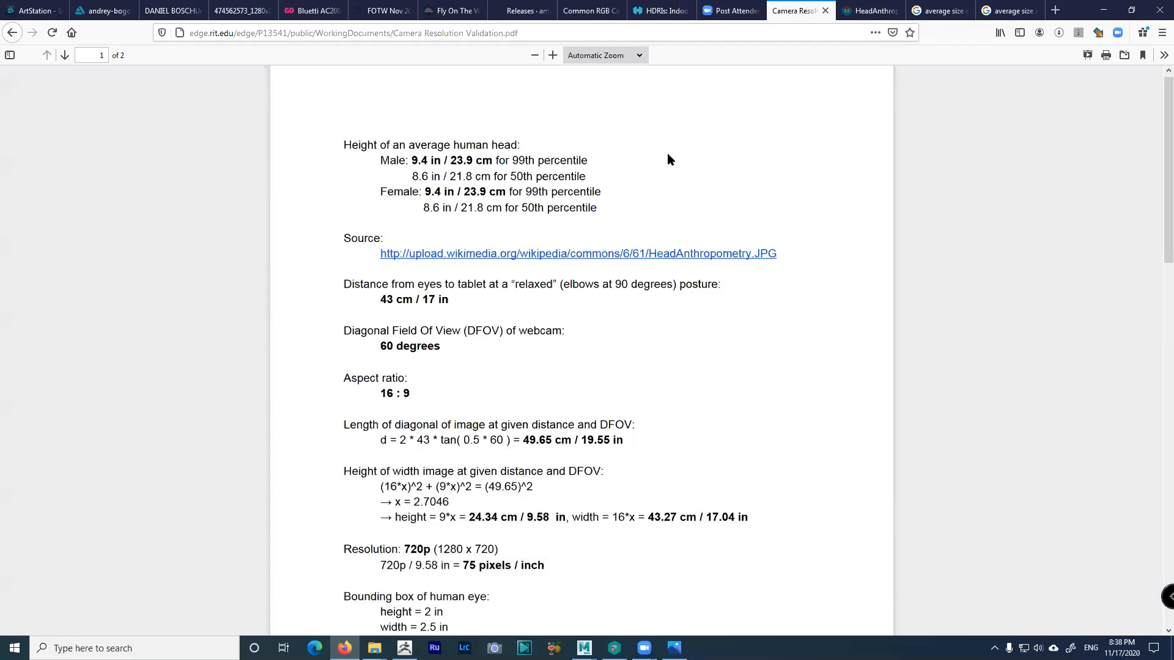
pyautogui.moveTo(368, 147); pyautogui.dragTo(431, 148)
pyautogui.click(384, 162)
pyautogui.moveTo(426, 177)
pyautogui.mouseDown()
pyautogui.moveTo(444, 178)
pyautogui.moveTo(422, 161)
pyautogui.mouseUp()
pyautogui.click(429, 206)
pyautogui.moveTo(423, 207); pyautogui.dragTo(462, 208)
pyautogui.click(461, 208)
pyautogui.click(867, 12)
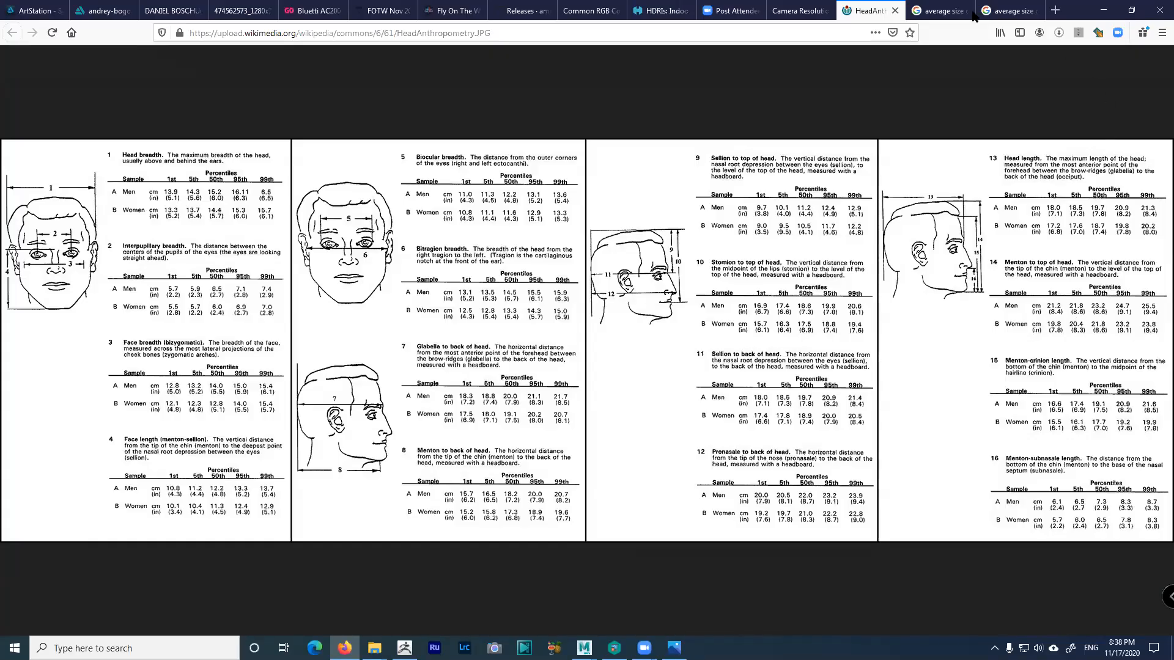
# Review the eyeball (21–27 mm) and iris (10.2–13.0 mm) size results, then return to the Maya head view
pyautogui.click(931, 13)
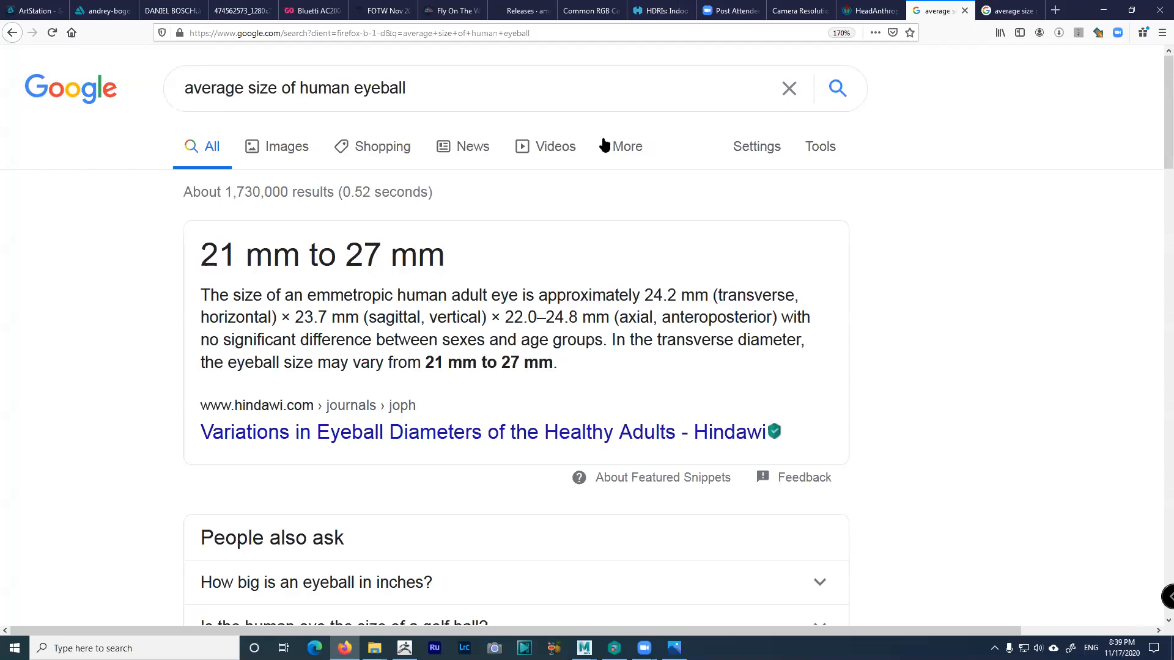
pyautogui.click(1006, 11)
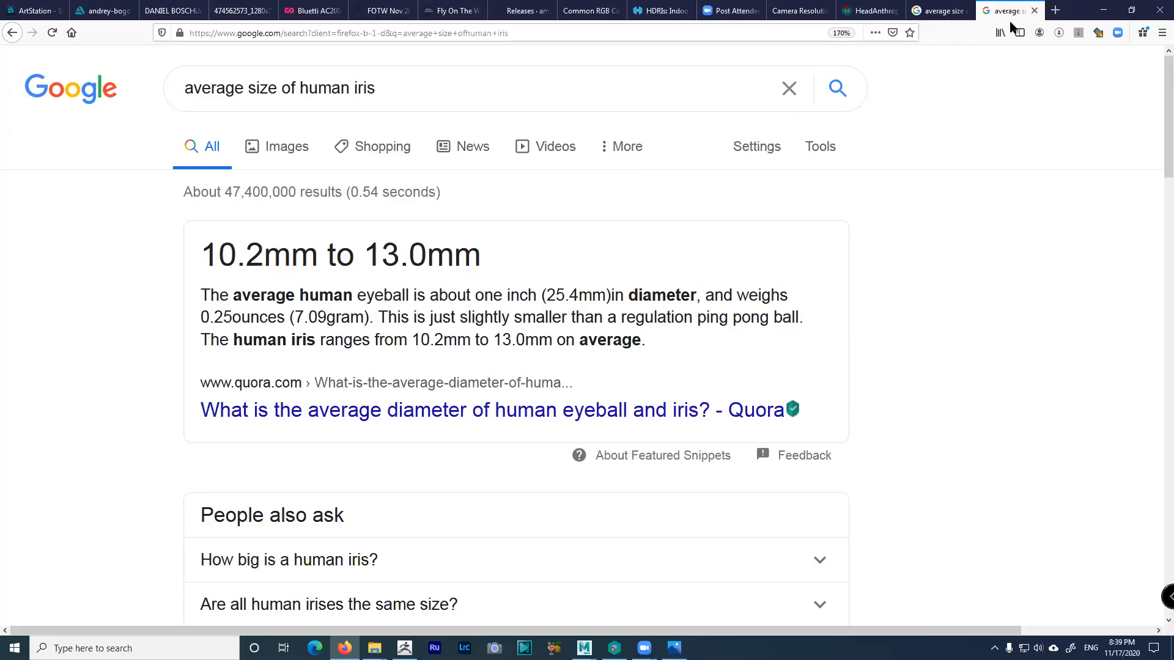
pyautogui.click(1104, 11)
pyautogui.keyDown('alt'); pyautogui.moveTo(570, 298); pyautogui.dragTo(578, 323); pyautogui.keyUp('alt')
pyautogui.keyDown('alt'); pyautogui.moveTo(579, 324); pyautogui.dragTo(602, 331, button='right'); pyautogui.keyUp('alt')
pyautogui.moveTo(602, 331)
pyautogui.keyDown('alt'); pyautogui.mouseDown()
pyautogui.moveTo(554, 331)
pyautogui.moveTo(616, 312)
pyautogui.moveTo(585, 323)
pyautogui.mouseUp(); pyautogui.keyUp('alt')
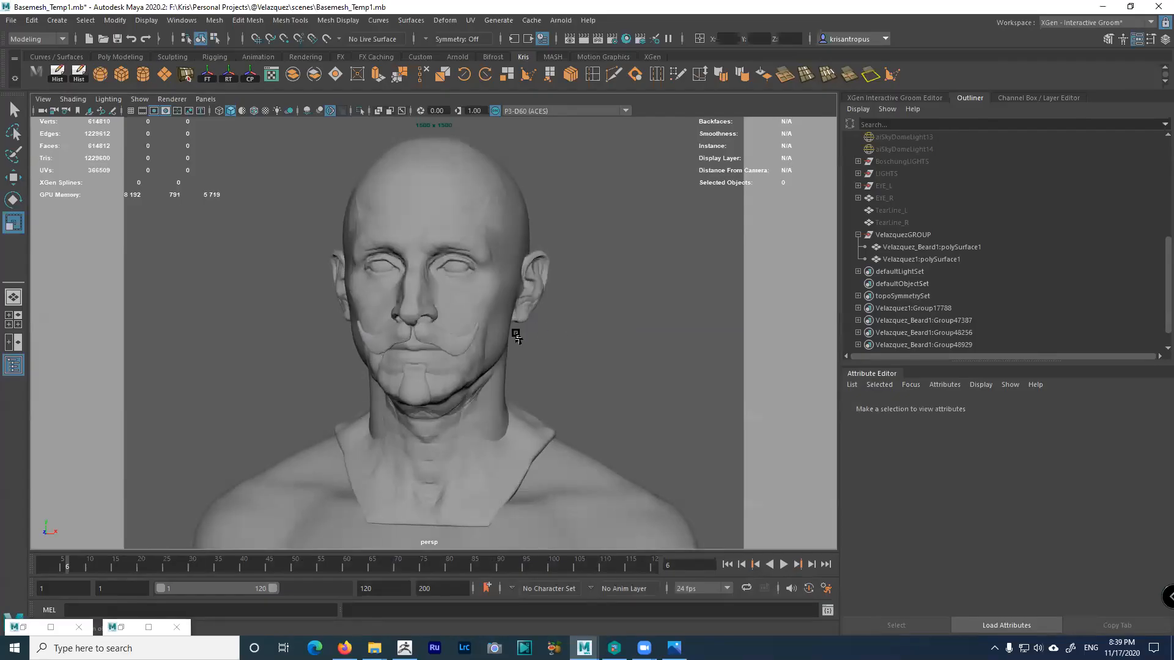
# Frame the head in side view and hide the face mesh with Ctrl+H
pyautogui.press('space')
pyautogui.press('space')
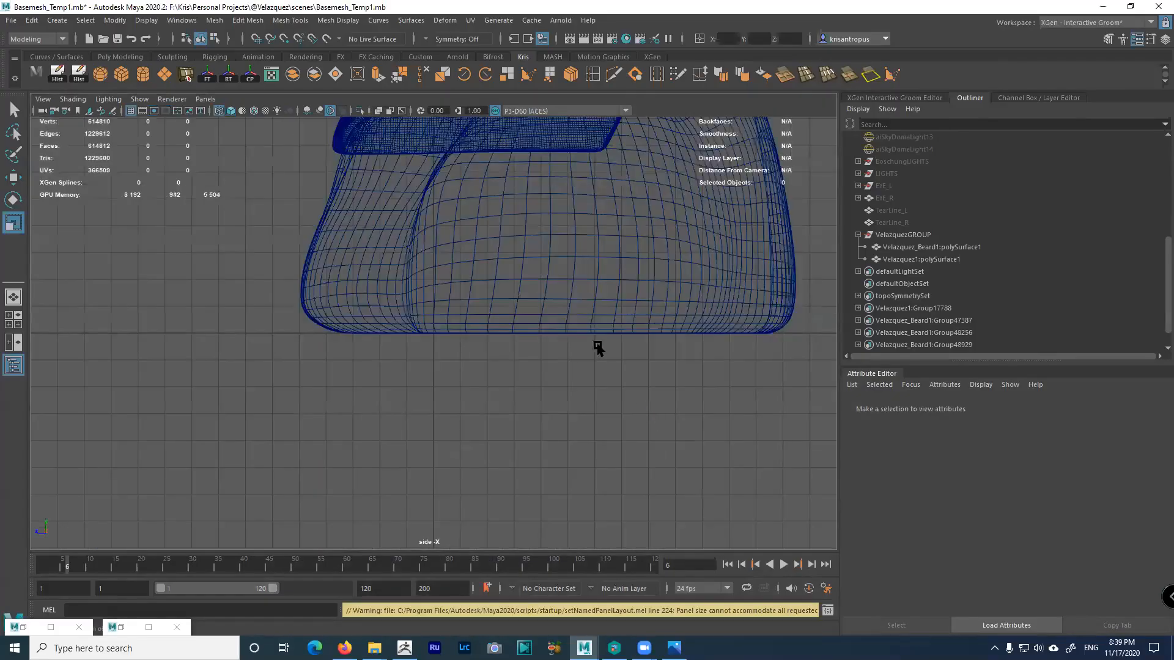
pyautogui.keyDown('alt'); pyautogui.moveTo(598, 348); pyautogui.dragTo(632, 475, button='middle'); pyautogui.keyUp('alt')
pyautogui.keyDown('alt'); pyautogui.moveTo(632, 475); pyautogui.dragTo(450, 312, button='right'); pyautogui.keyUp('alt')
pyautogui.keyDown('alt'); pyautogui.moveTo(451, 311); pyautogui.dragTo(497, 455, button='middle'); pyautogui.keyUp('alt')
pyautogui.keyDown('alt'); pyautogui.moveTo(497, 455); pyautogui.dragTo(433, 264, button='right'); pyautogui.keyUp('alt')
pyautogui.keyDown('alt'); pyautogui.moveTo(517, 277); pyautogui.dragTo(487, 228, button='middle'); pyautogui.keyUp('alt')
pyautogui.click(648, 201)
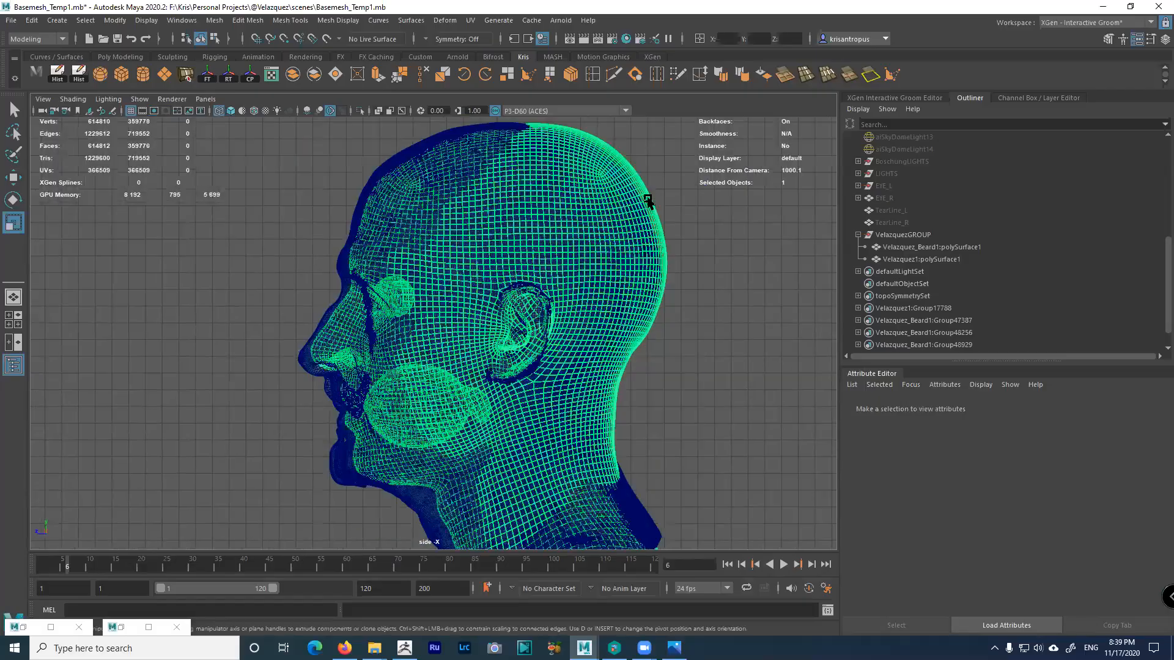
pyautogui.hotkey('ctrl', 'h')
pyautogui.keyDown('alt'); pyautogui.moveTo(510, 336); pyautogui.dragTo(490, 324, button='middle'); pyautogui.keyUp('alt')
pyautogui.keyDown('alt'); pyautogui.moveTo(489, 324); pyautogui.dragTo(455, 299, button='right'); pyautogui.keyUp('alt')
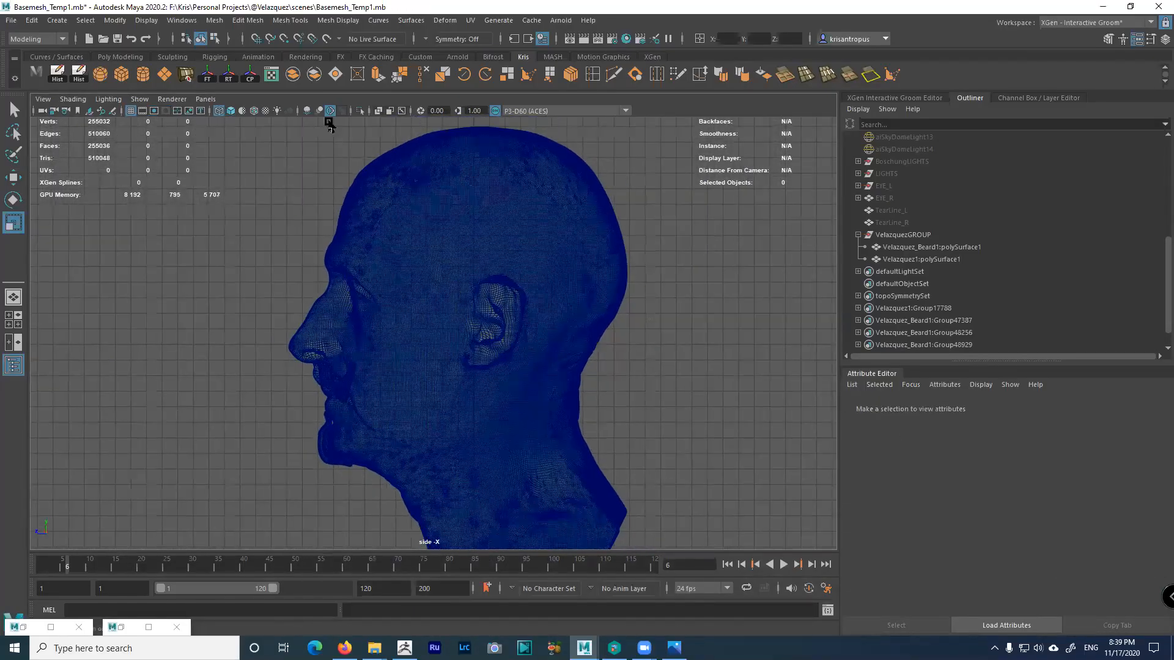
# Start the Distance Tool from Create > Measure Tools and place the first point on the chin
pyautogui.click(59, 21)
pyautogui.click(58, 22)
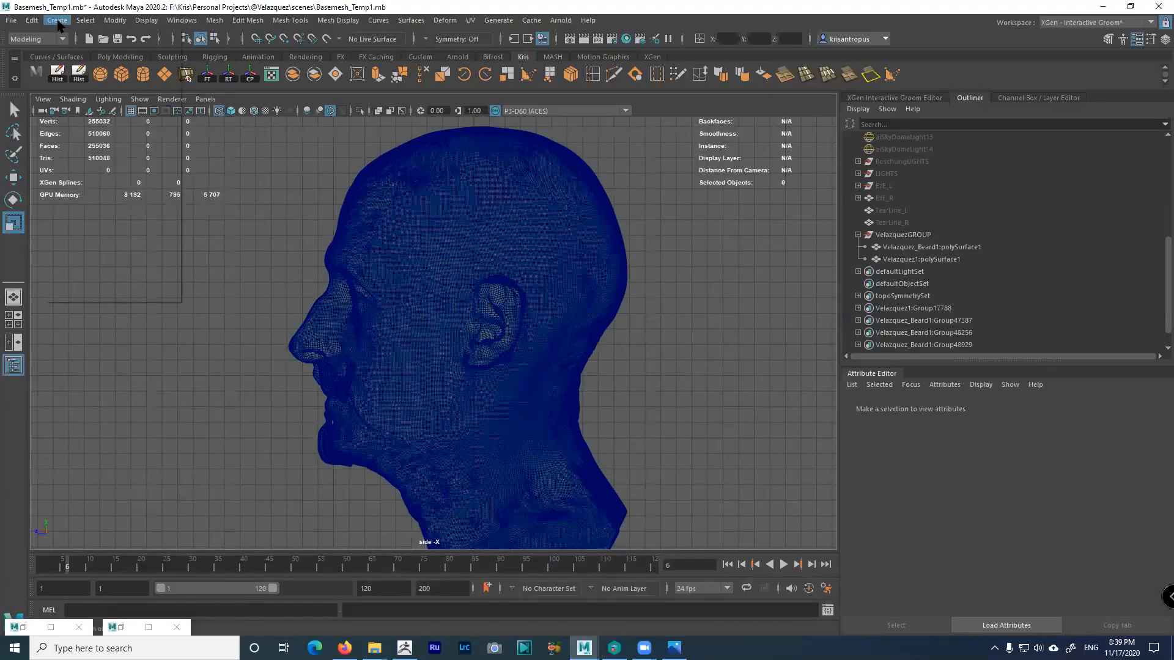
pyautogui.click(58, 21)
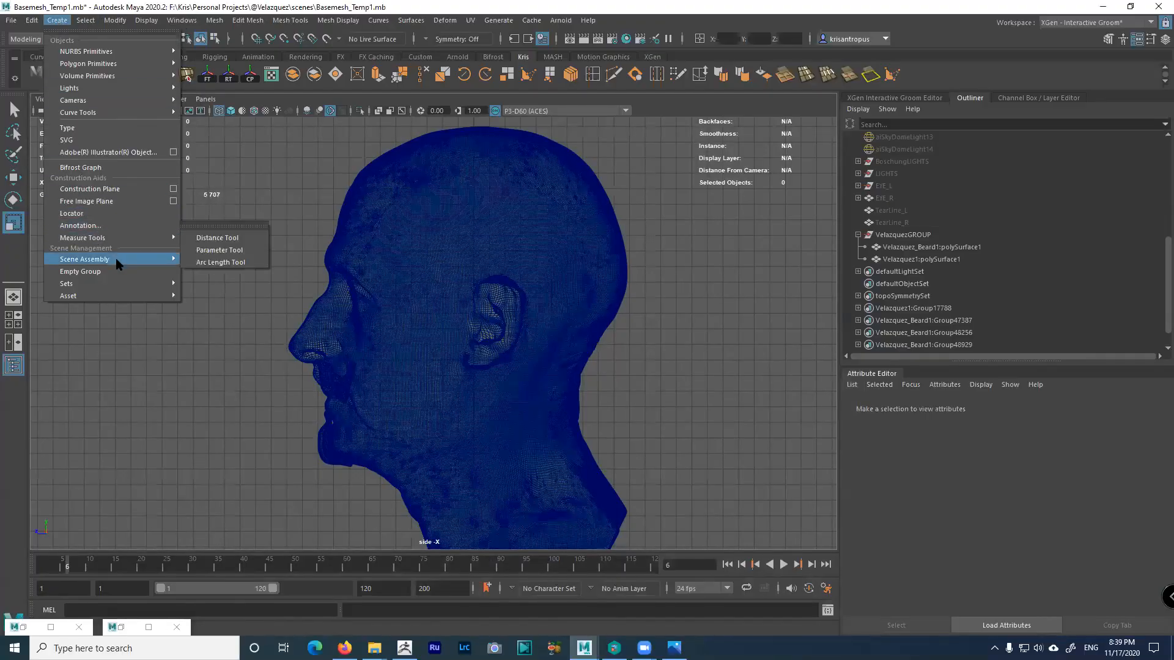
pyautogui.moveTo(121, 240)
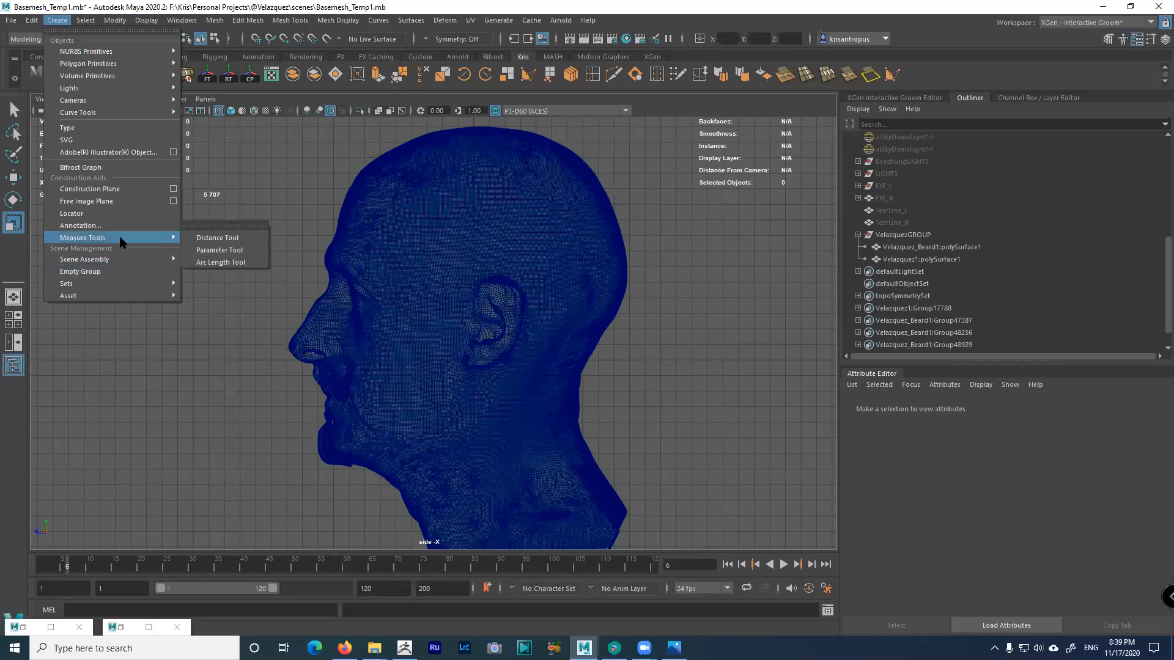
pyautogui.click(215, 240)
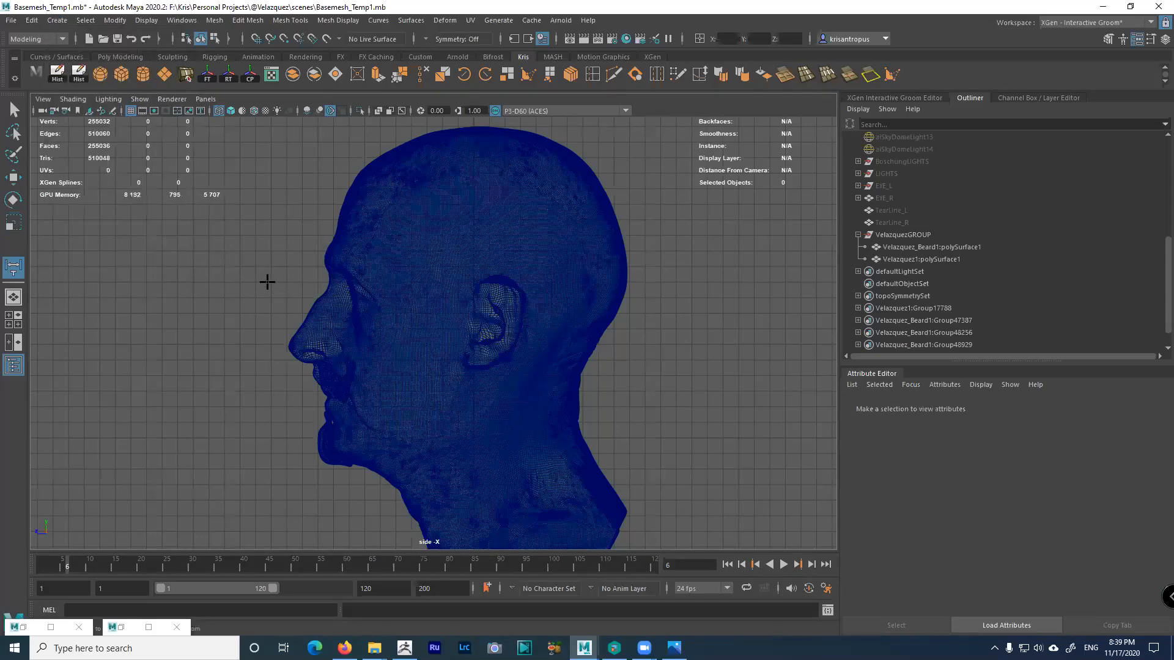
pyautogui.keyDown('alt'); pyautogui.moveTo(303, 445); pyautogui.dragTo(453, 555, button='right'); pyautogui.keyUp('alt')
pyautogui.keyDown('alt'); pyautogui.moveTo(453, 555); pyautogui.dragTo(443, 377, button='middle'); pyautogui.keyUp('alt')
pyautogui.keyDown('alt'); pyautogui.moveTo(444, 377); pyautogui.dragTo(572, 455, button='right'); pyautogui.keyUp('alt')
pyautogui.click(336, 384)
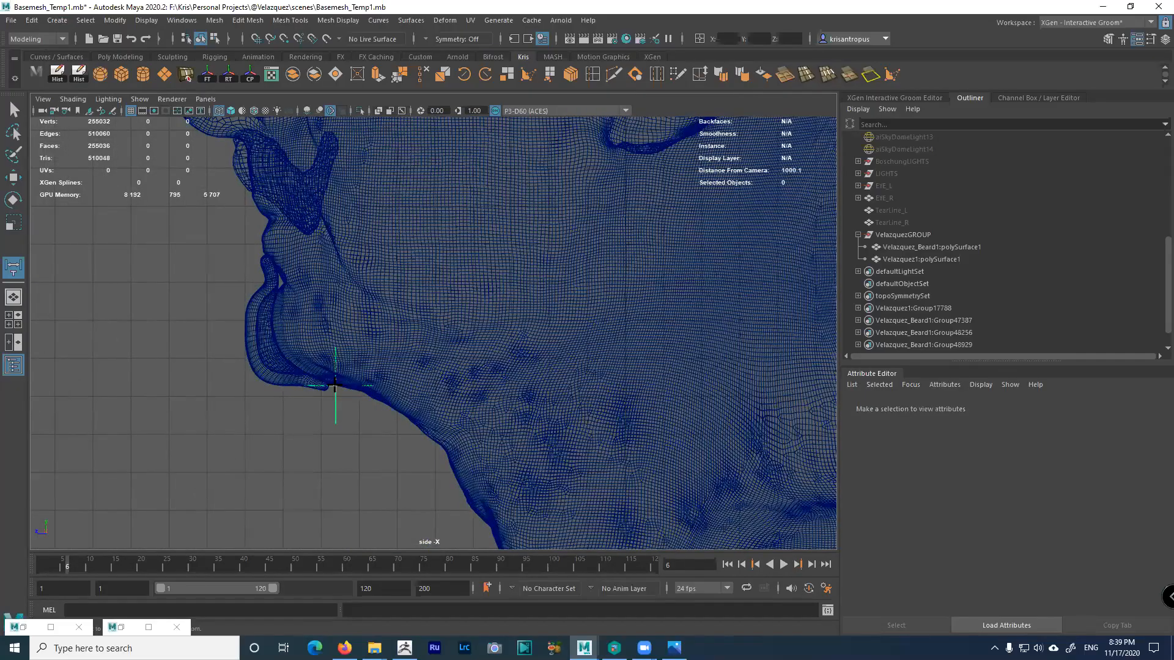
# Place the second point on the skull top, giving a 21.784582 head height, then exit the tool
pyautogui.keyDown('alt'); pyautogui.moveTo(495, 379); pyautogui.dragTo(301, 261, button='right'); pyautogui.keyUp('alt')
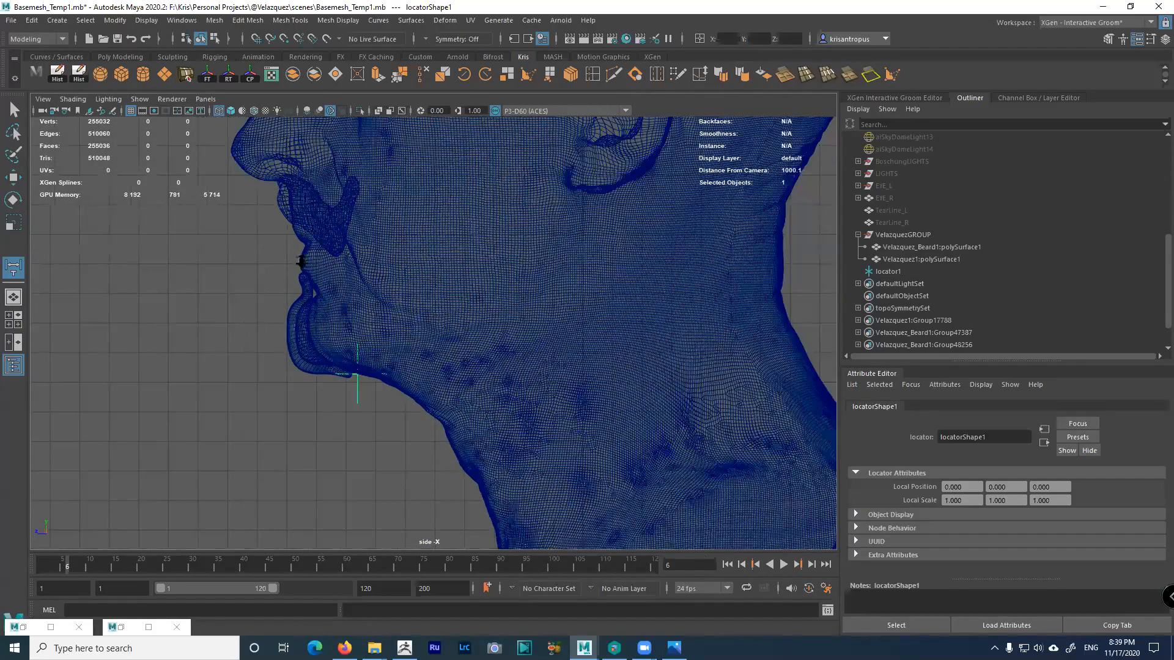
pyautogui.keyDown('alt'); pyautogui.moveTo(302, 261); pyautogui.dragTo(326, 458, button='middle'); pyautogui.keyUp('alt')
pyautogui.keyDown('alt'); pyautogui.moveTo(363, 285); pyautogui.dragTo(280, 406, button='middle'); pyautogui.keyUp('alt')
pyautogui.keyDown('alt'); pyautogui.moveTo(450, 258); pyautogui.dragTo(503, 241, button='middle'); pyautogui.keyUp('alt')
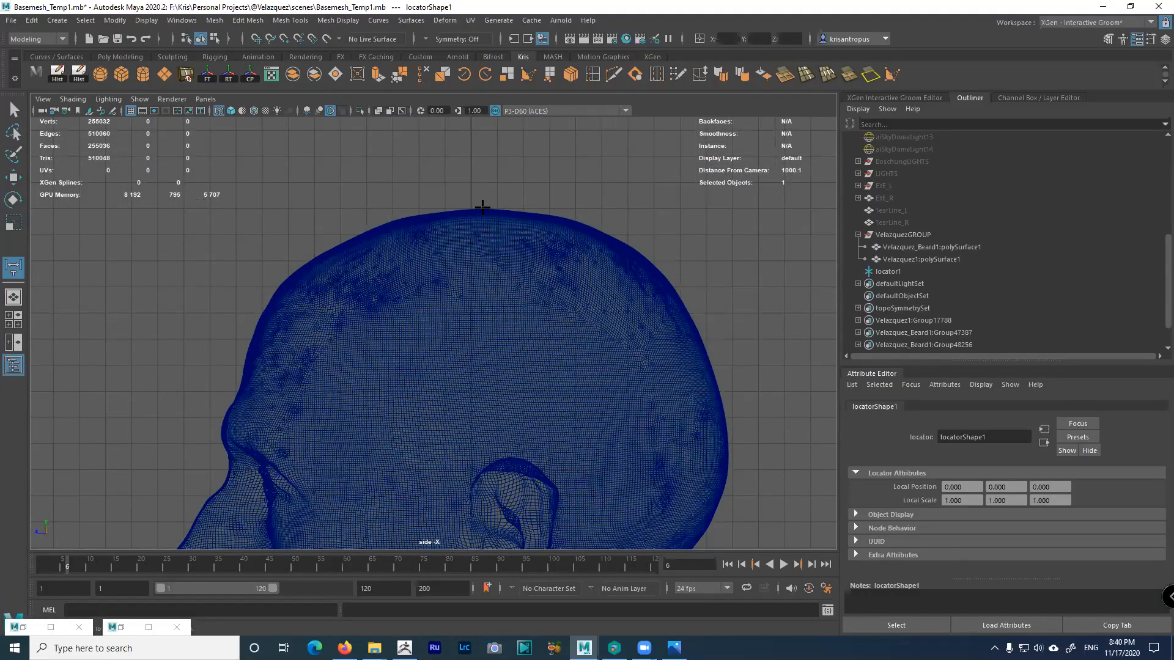
pyautogui.click(311, 208)
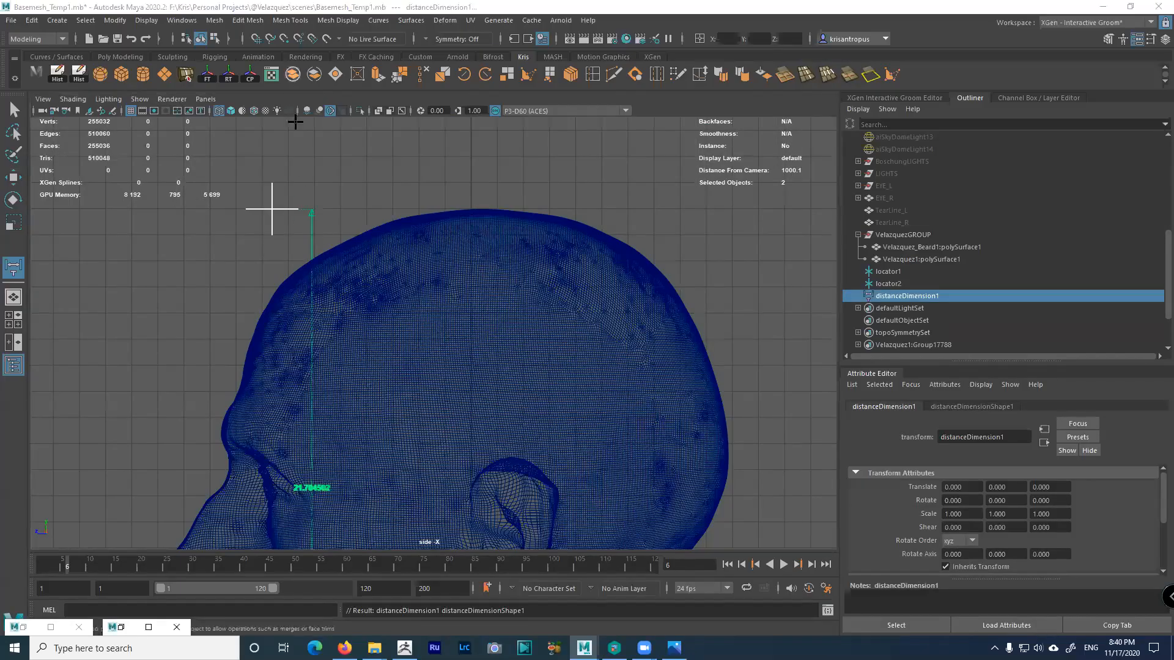
pyautogui.keyDown('alt'); pyautogui.moveTo(272, 206); pyautogui.dragTo(284, 155, button='middle'); pyautogui.keyUp('alt')
pyautogui.keyDown('alt'); pyautogui.moveTo(376, 227); pyautogui.dragTo(348, 140, button='middle'); pyautogui.keyUp('alt')
pyautogui.scroll(5, 379, 320)
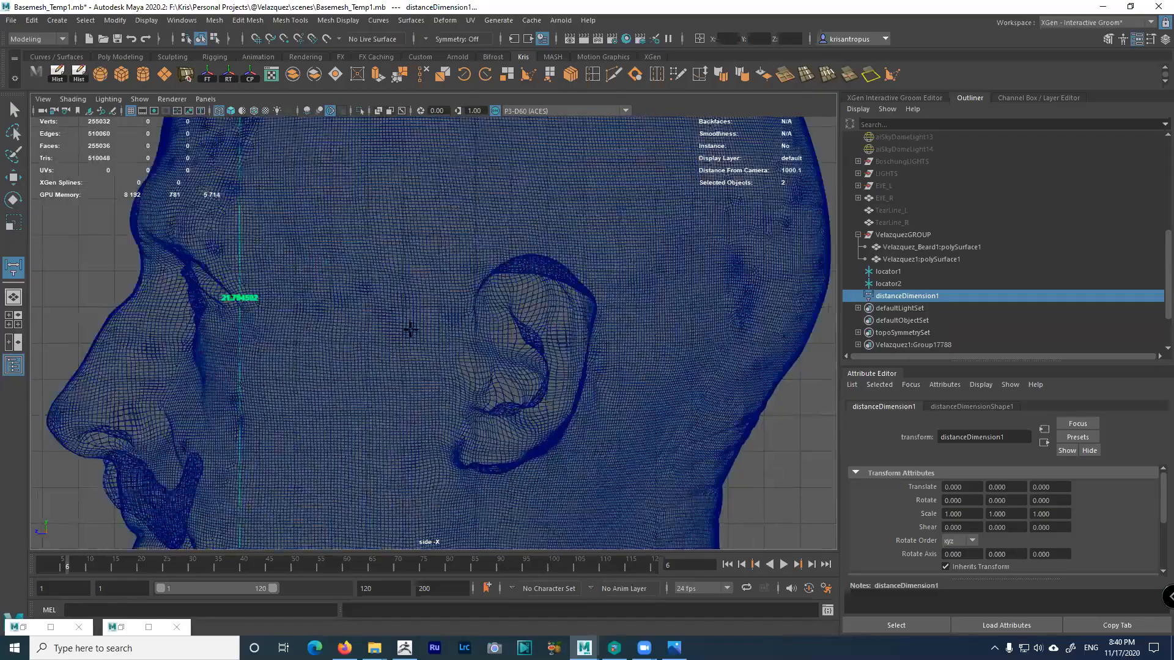
pyautogui.scroll(-4, 396, 328)
pyautogui.scroll(5, 288, 409)
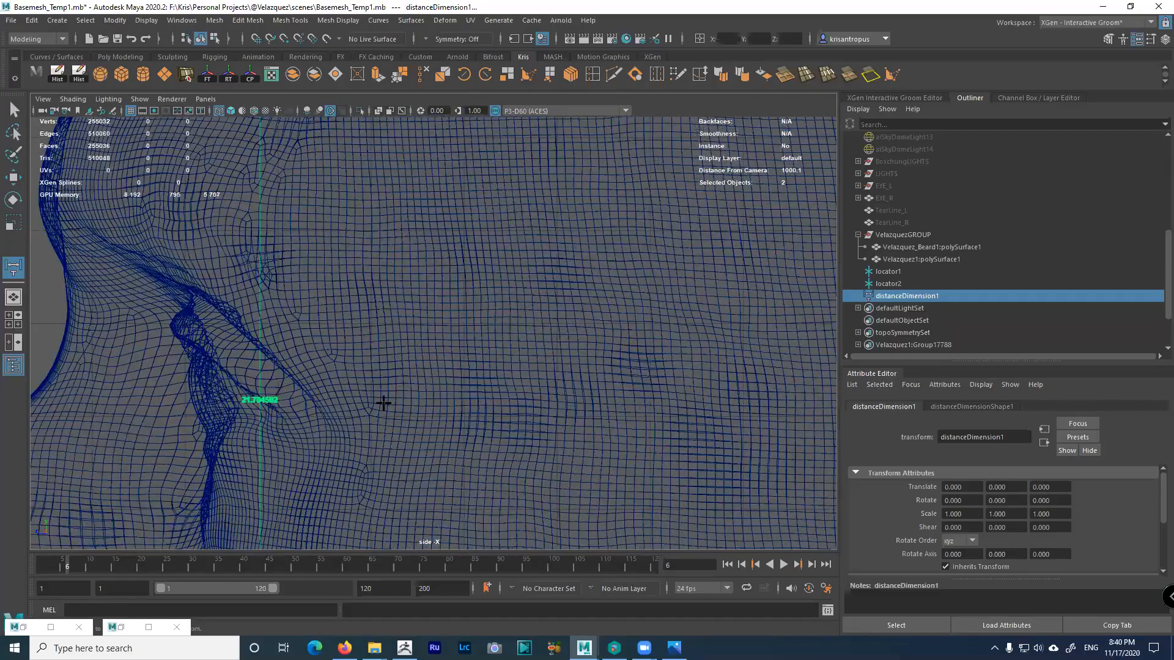
pyautogui.scroll(-3, 440, 408)
pyautogui.scroll(-4, 328, 244)
pyautogui.scroll(1, 314, 210)
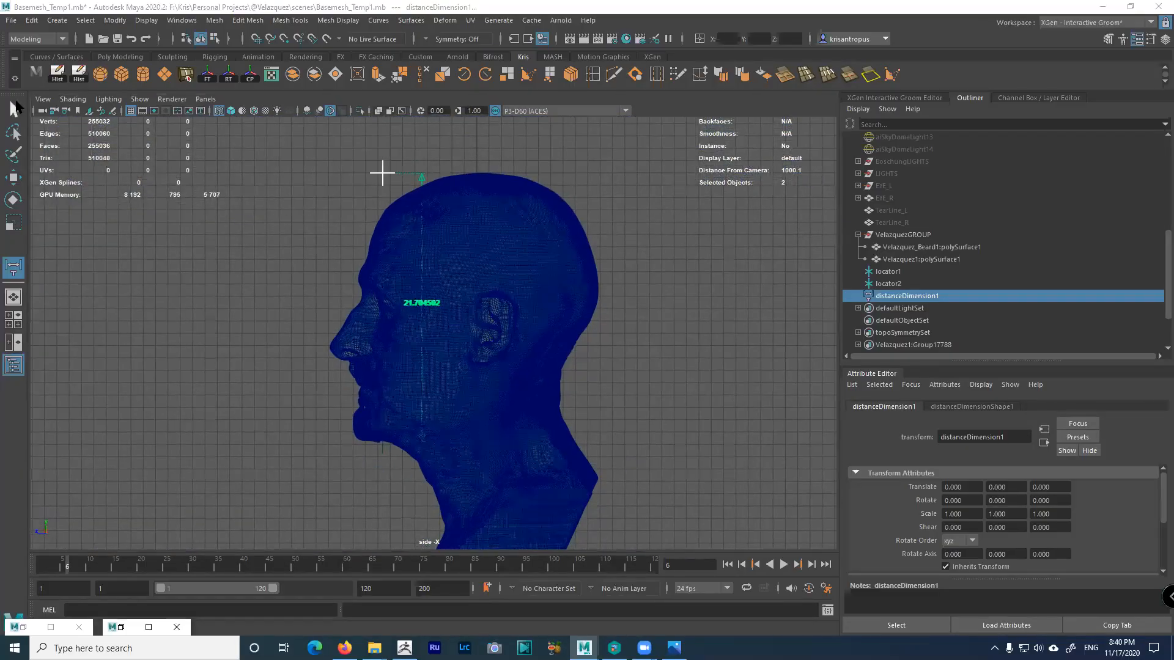
pyautogui.click(13, 110)
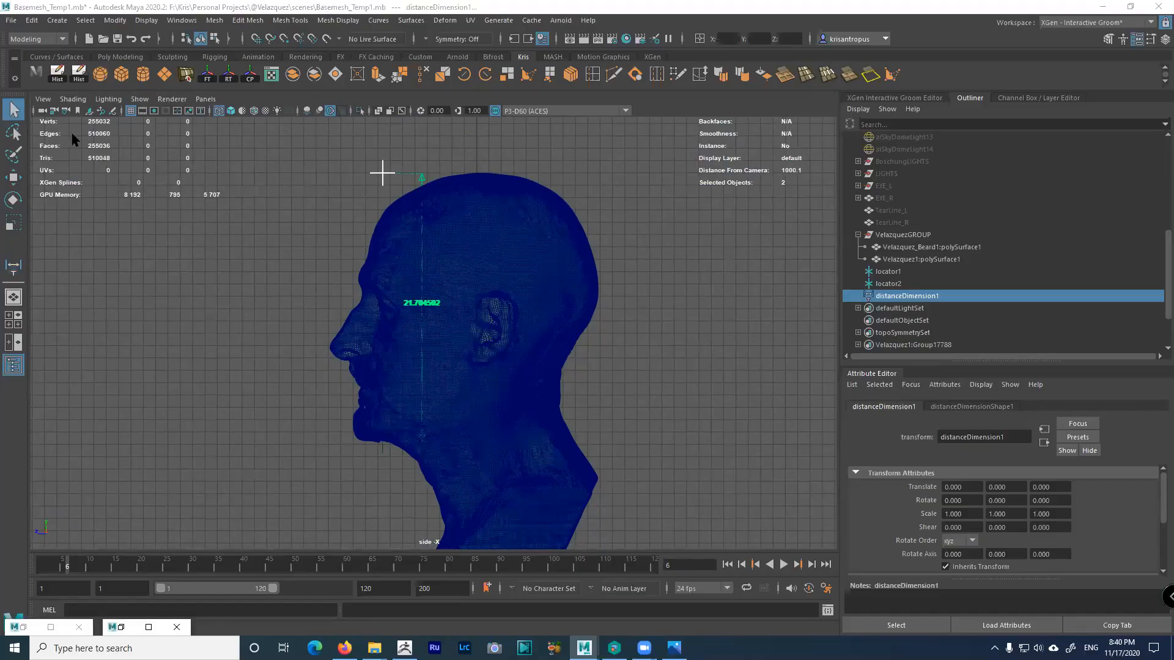
# Set Preferences linear working units to inch and save, so the head height reads 8.54588
pyautogui.click(826, 589)
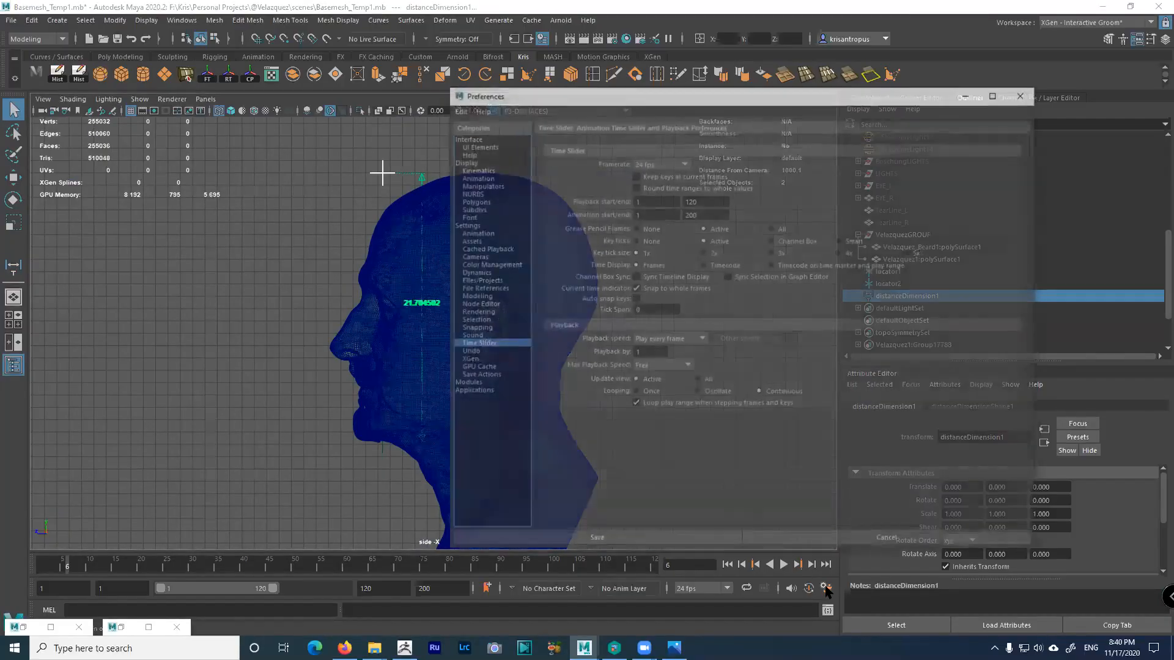
pyautogui.click(464, 225)
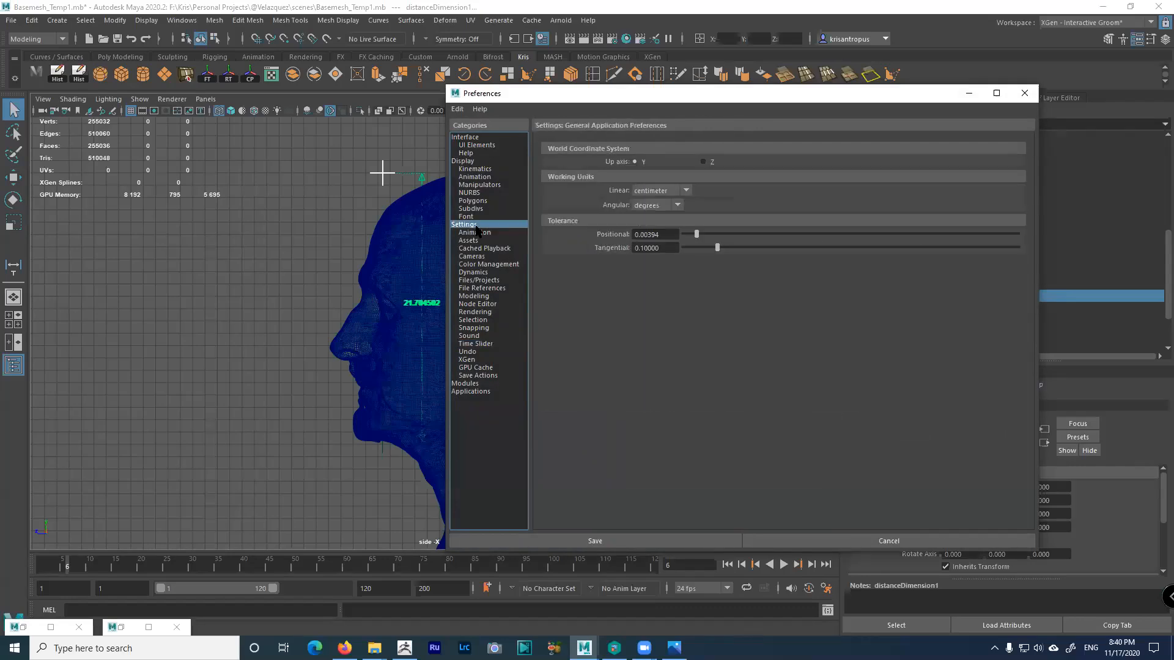
pyautogui.click(663, 194)
pyautogui.click(651, 235)
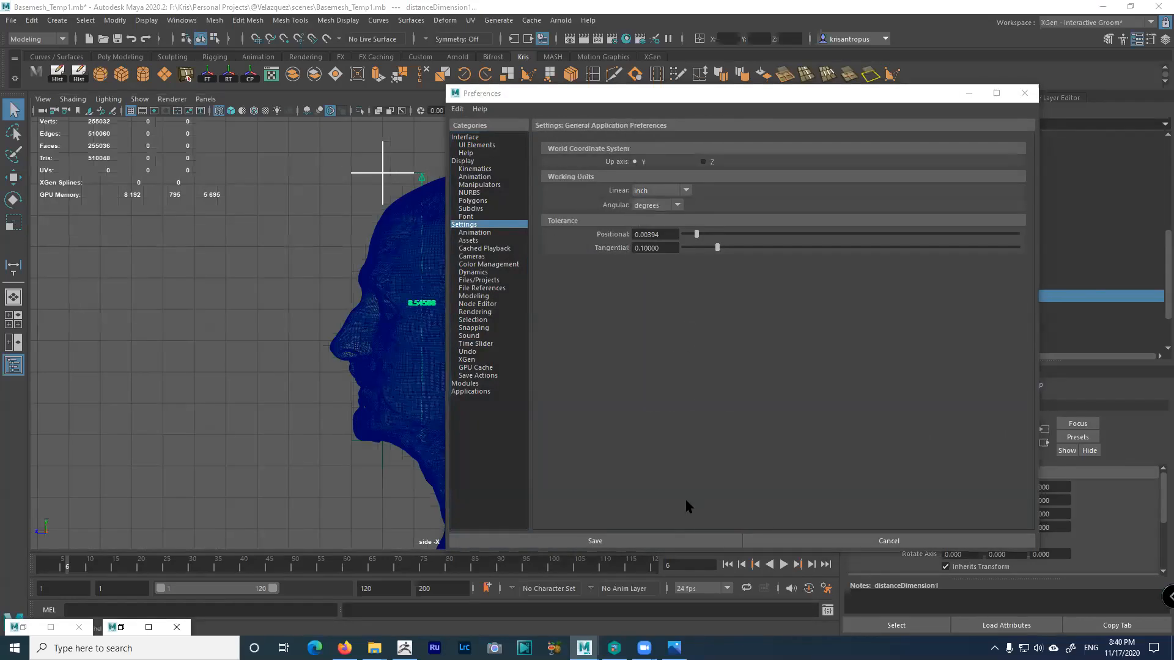
pyautogui.click(658, 541)
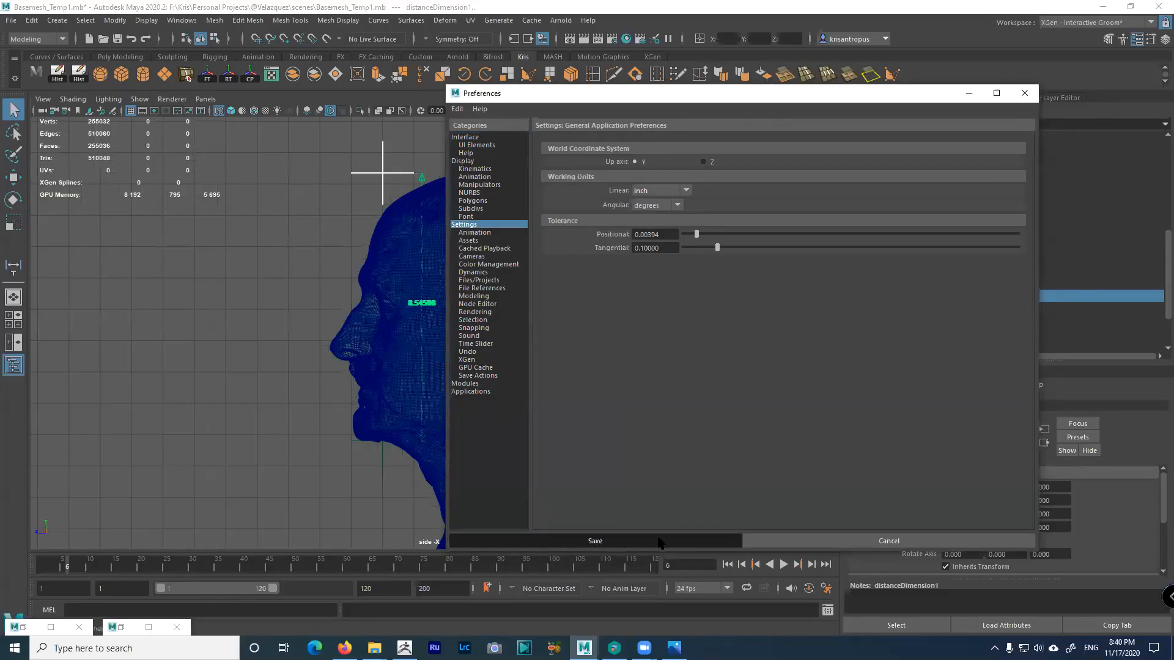
pyautogui.scroll(5, 668, 446)
pyautogui.scroll(5, 657, 371)
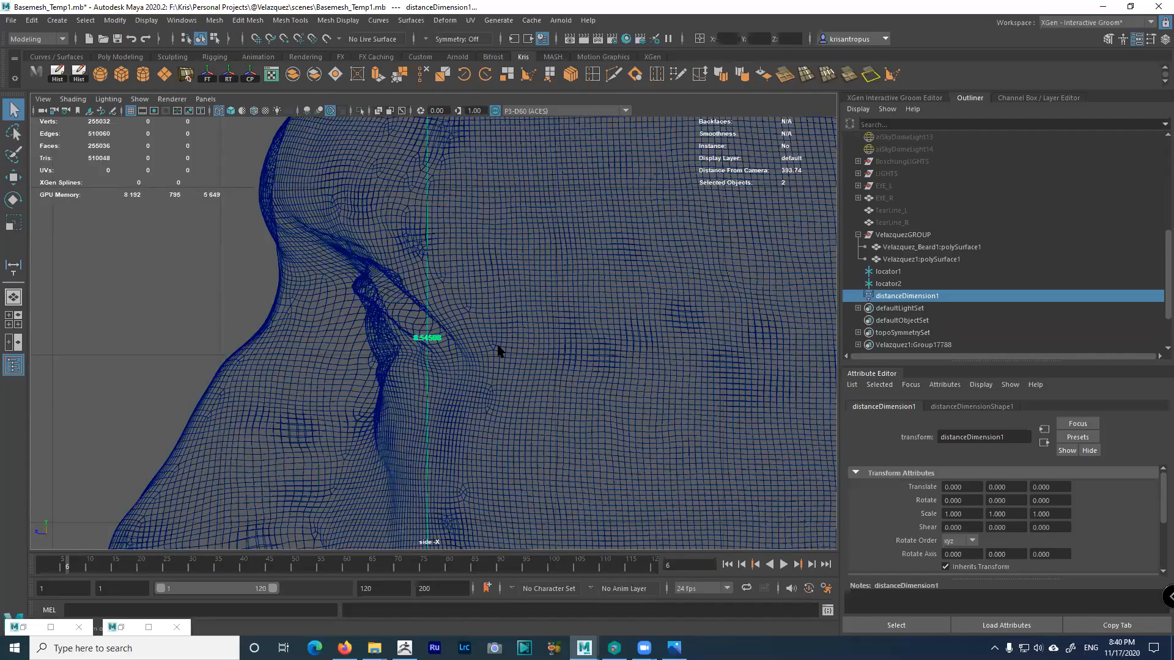
pyautogui.scroll(-10, 498, 350)
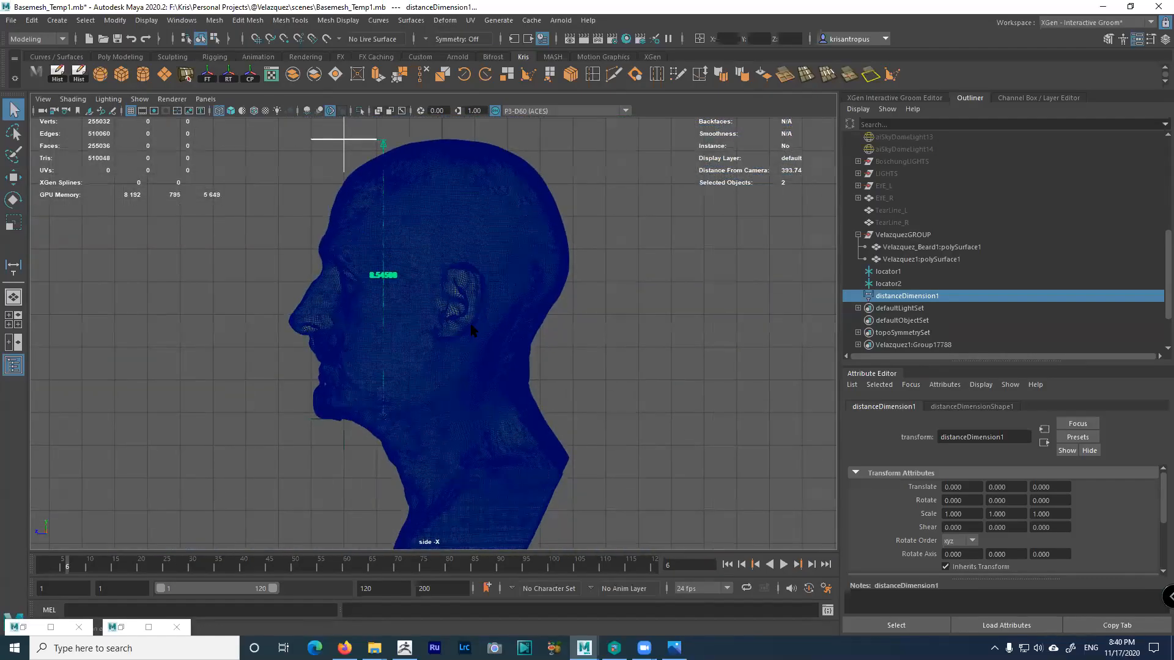
pyautogui.click(471, 331)
# Select the whole head group with the beard and scale it up slightly
pyautogui.press('Up')
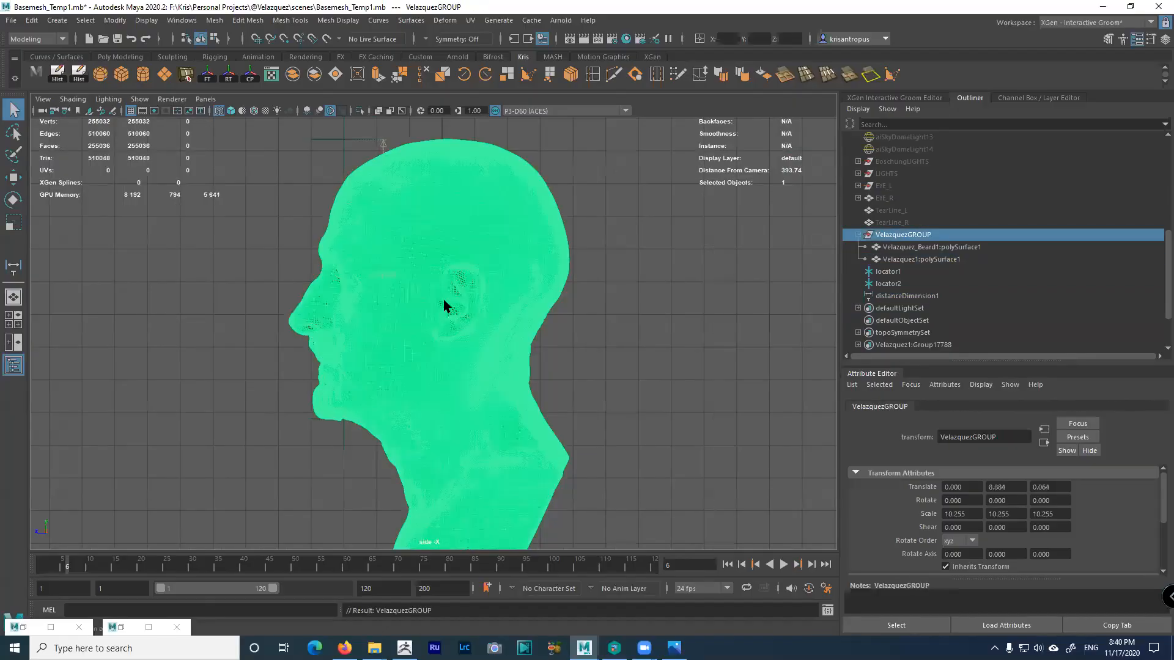
pyautogui.press('r')
pyautogui.moveTo(441, 353); pyautogui.dragTo(449, 355)
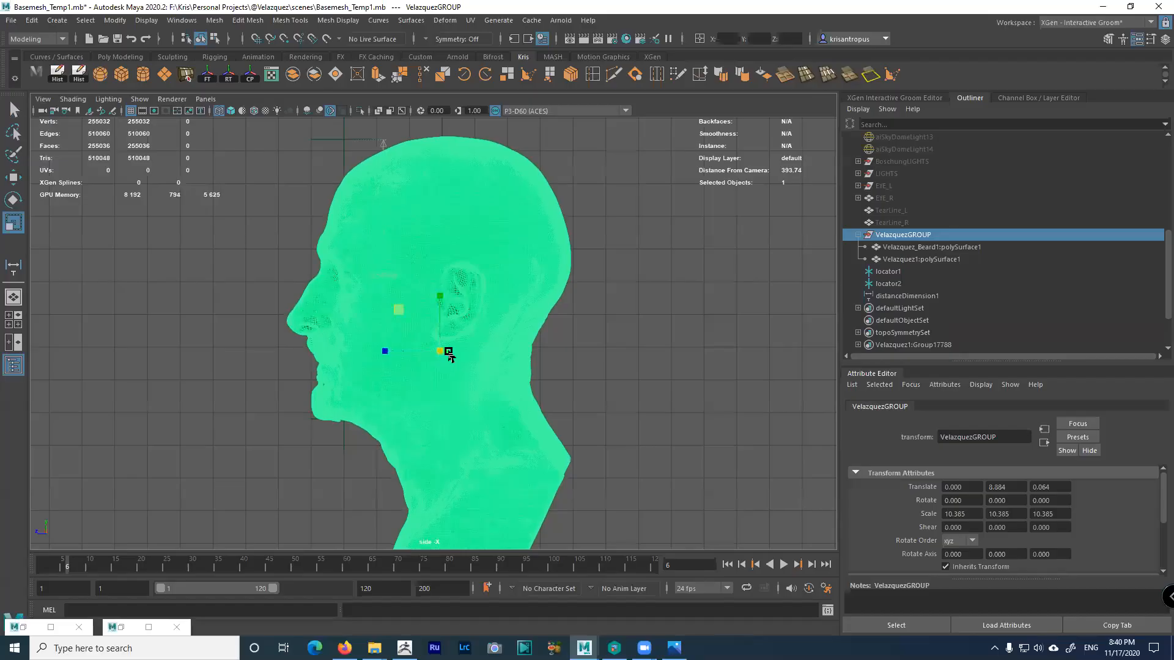
pyautogui.click(579, 330)
# Select the chin locator and nudge it slightly down with the Move tool
pyautogui.scroll(10, 406, 341)
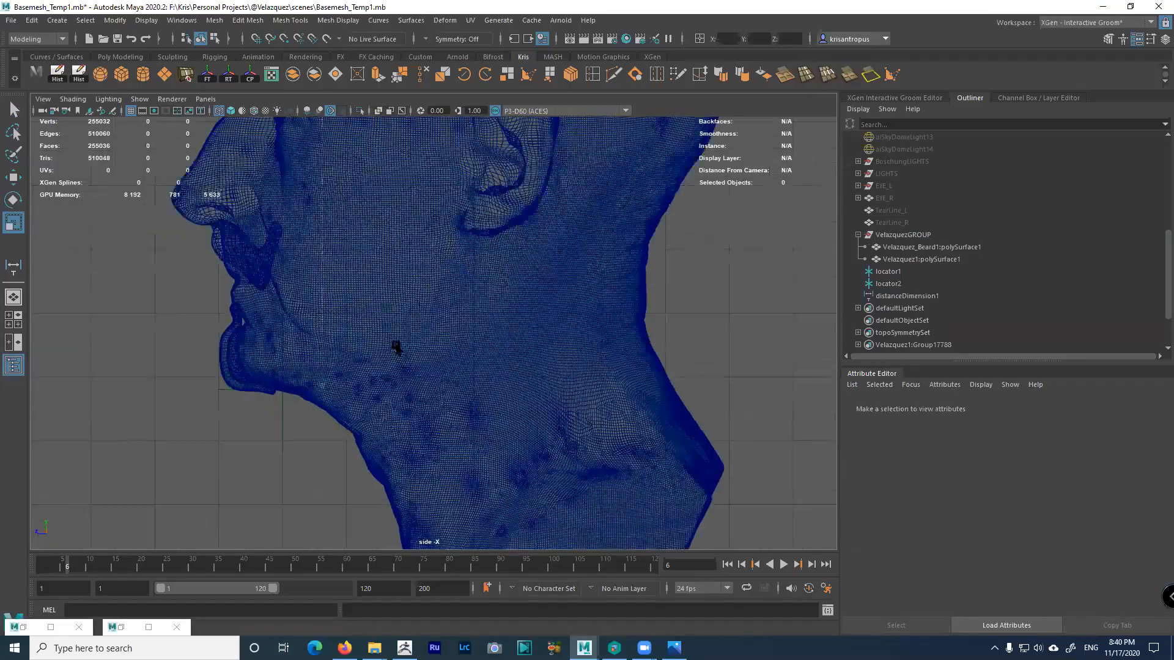
pyautogui.scroll(5, 246, 328)
pyautogui.moveTo(253, 330); pyautogui.dragTo(299, 365)
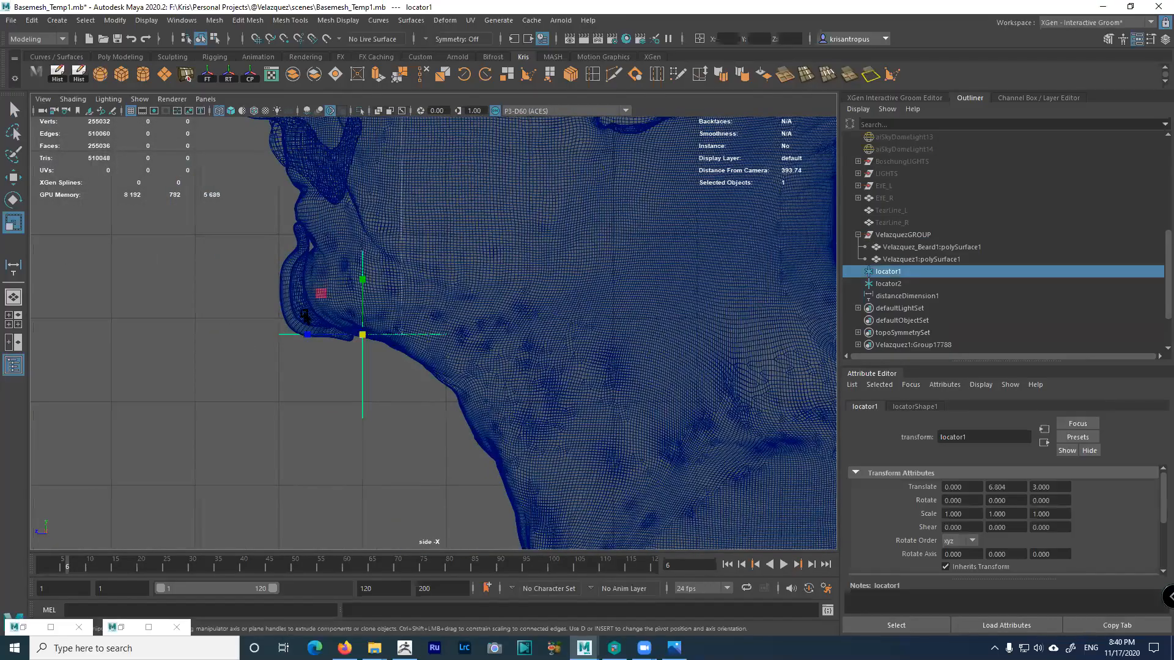
pyautogui.scroll(2, 447, 373)
pyautogui.press('w')
pyautogui.scroll(1, 454, 339)
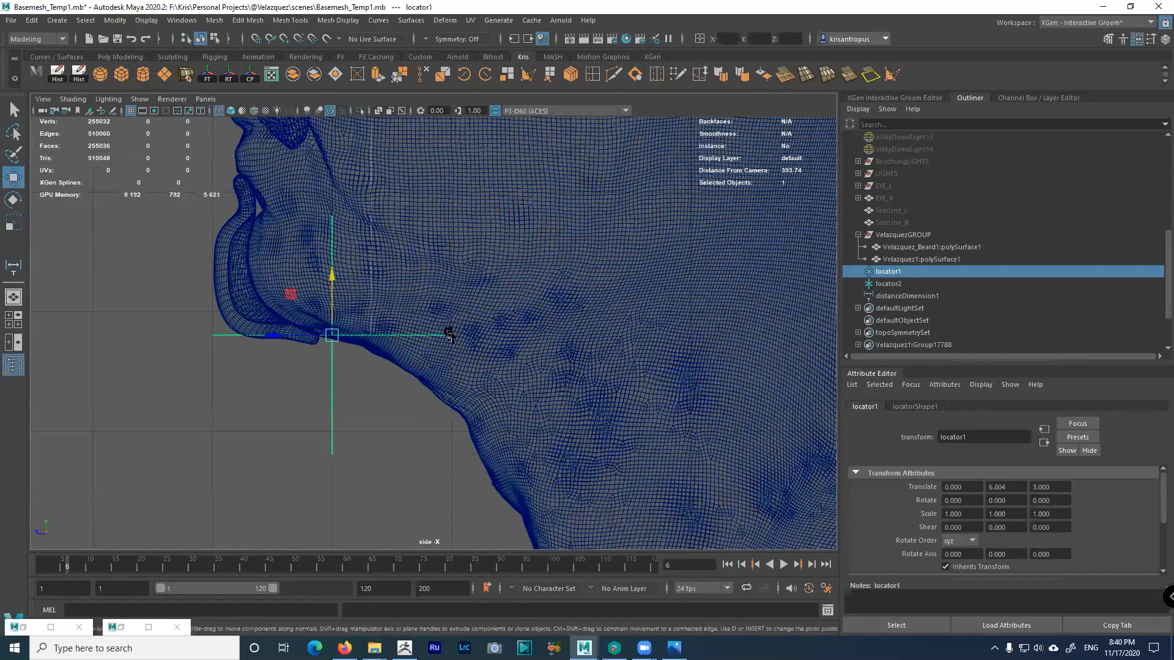
pyautogui.moveTo(333, 288); pyautogui.dragTo(339, 296)
# Frame the top of the head and select only the top-of-head locator
pyautogui.keyDown('alt'); pyautogui.moveTo(511, 285); pyautogui.dragTo(446, 92, button='right'); pyautogui.keyUp('alt')
pyautogui.keyDown('alt'); pyautogui.moveTo(447, 91); pyautogui.dragTo(416, 446, button='middle'); pyautogui.keyUp('alt')
pyautogui.keyDown('alt'); pyautogui.moveTo(416, 447); pyautogui.dragTo(620, 483, button='right'); pyautogui.keyUp('alt')
pyautogui.keyDown('alt'); pyautogui.moveTo(621, 483); pyautogui.dragTo(609, 461, button='middle'); pyautogui.keyUp('alt')
pyautogui.moveTo(247, 204); pyautogui.dragTo(263, 224)
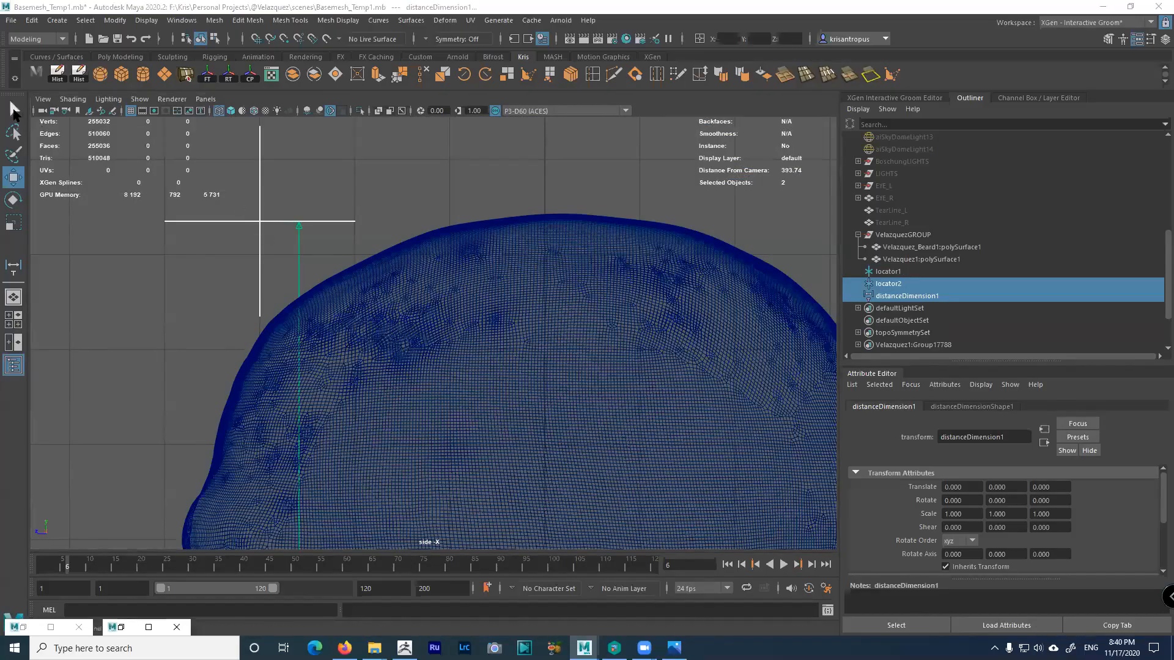
pyautogui.keyDown('alt'); pyautogui.moveTo(408, 269); pyautogui.dragTo(139, 130, button='right'); pyautogui.keyUp('alt')
pyautogui.keyDown('alt'); pyautogui.moveTo(285, 250); pyautogui.dragTo(110, 147, button='right'); pyautogui.keyUp('alt')
pyautogui.moveTo(336, 286); pyautogui.dragTo(358, 303)
pyautogui.keyDown('alt'); pyautogui.moveTo(371, 307); pyautogui.dragTo(284, 269, button='right'); pyautogui.keyUp('alt')
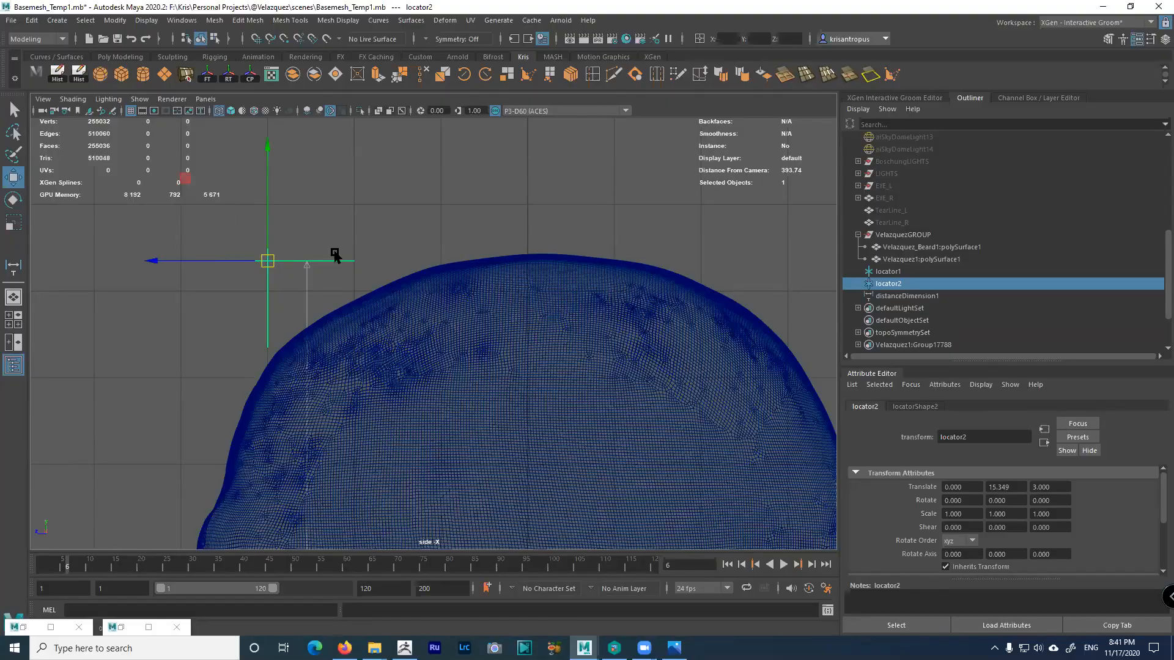
pyautogui.keyDown('alt'); pyautogui.moveTo(432, 322); pyautogui.dragTo(397, 367, button='right'); pyautogui.keyUp('alt')
# Enlarge locator2 and raise it to Y 15.443, making the head height read 8.690774
pyautogui.press('r')
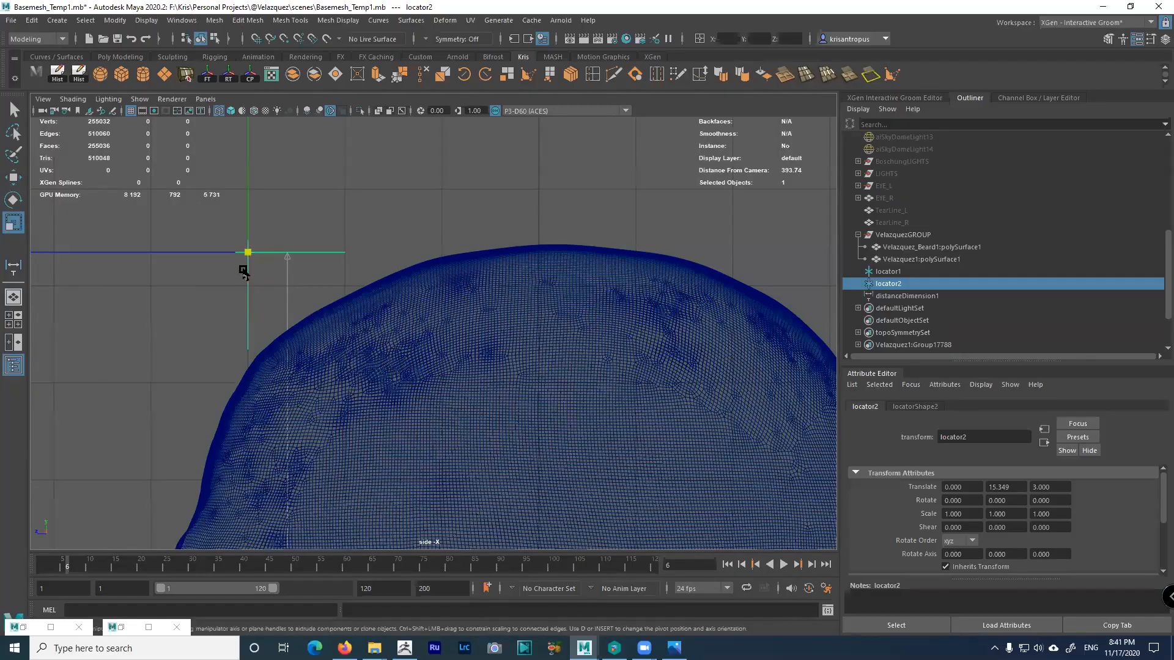
pyautogui.moveTo(248, 253); pyautogui.dragTo(755, 355)
pyautogui.press('w')
pyautogui.moveTo(249, 230); pyautogui.dragTo(250, 221)
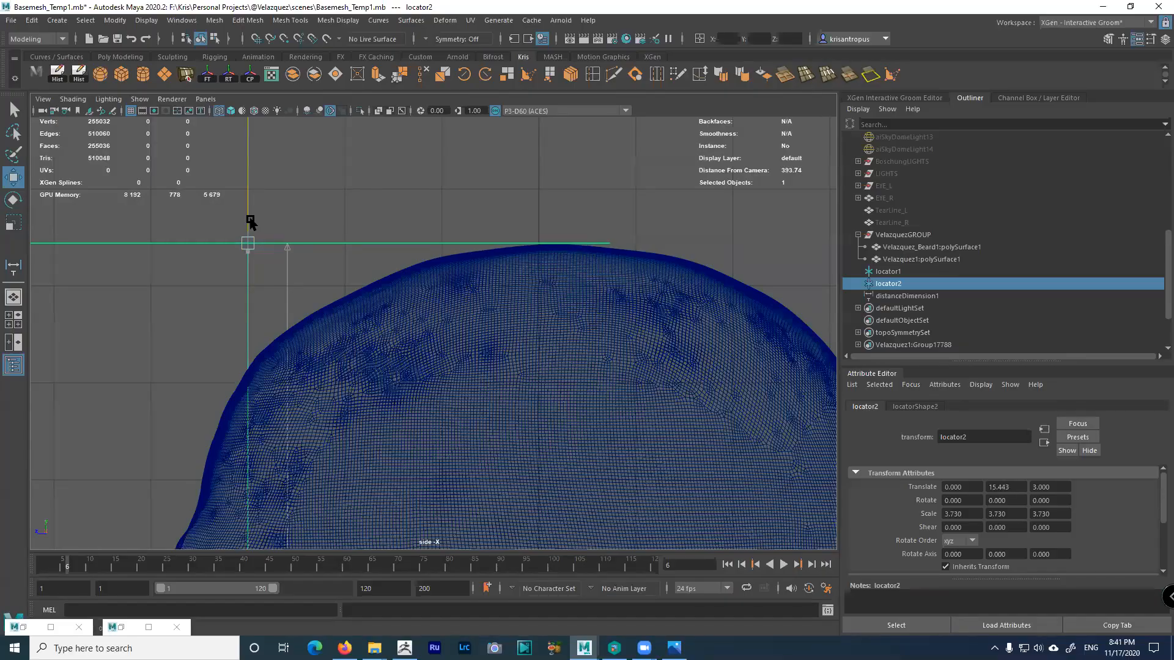
pyautogui.scroll(-1, 435, 380)
pyautogui.keyDown('alt'); pyautogui.moveTo(421, 526); pyautogui.dragTo(460, 336, button='middle'); pyautogui.keyUp('alt')
pyautogui.keyDown('alt'); pyautogui.moveTo(460, 336); pyautogui.dragTo(688, 544, button='right'); pyautogui.keyUp('alt')
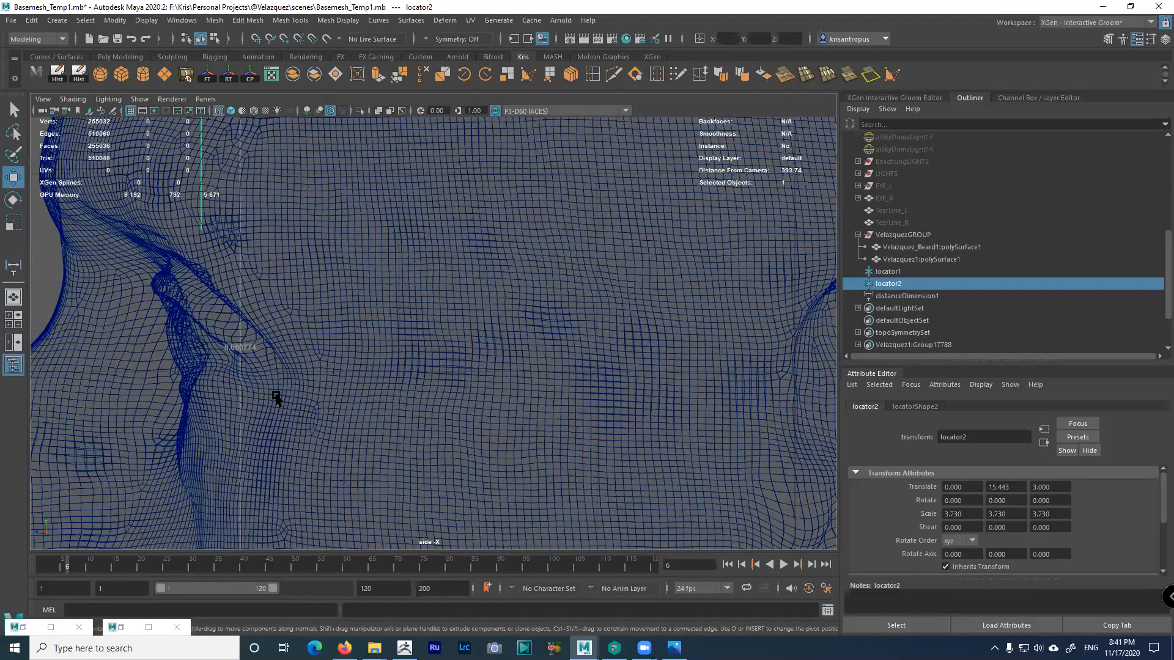
pyautogui.keyDown('alt'); pyautogui.moveTo(440, 388); pyautogui.dragTo(140, 246, button='right'); pyautogui.keyUp('alt')
pyautogui.keyDown('alt'); pyautogui.moveTo(340, 348); pyautogui.dragTo(249, 283, button='right'); pyautogui.keyUp('alt')
pyautogui.keyDown('alt'); pyautogui.moveTo(312, 332); pyautogui.dragTo(312, 291, button='middle'); pyautogui.keyUp('alt')
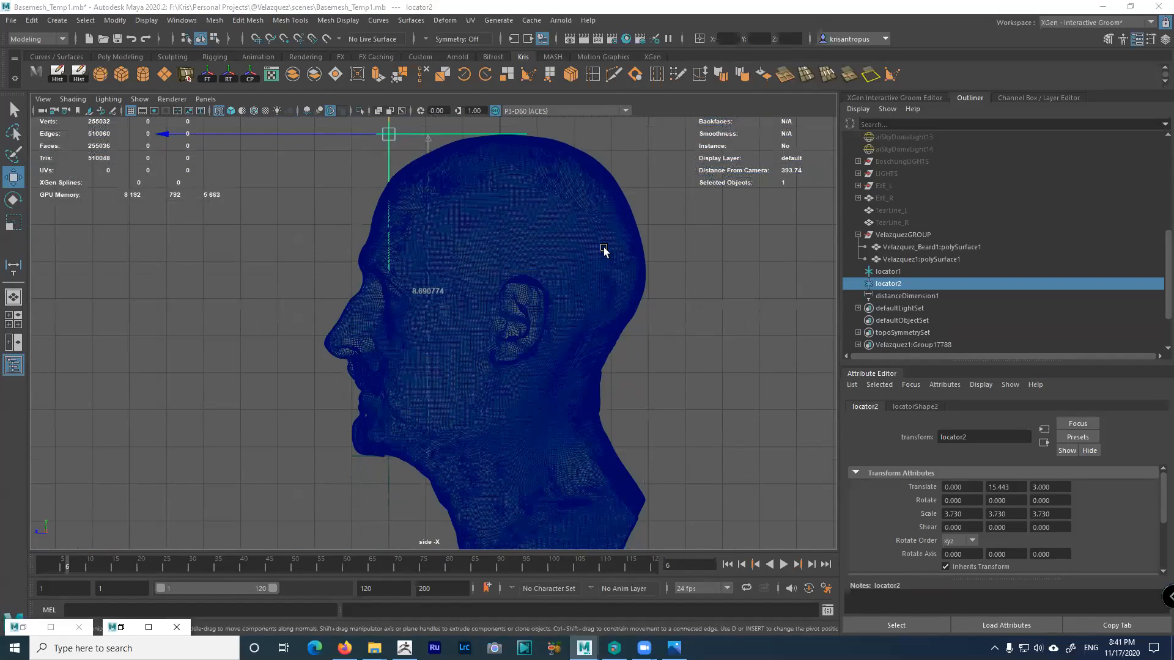
pyautogui.press('space')
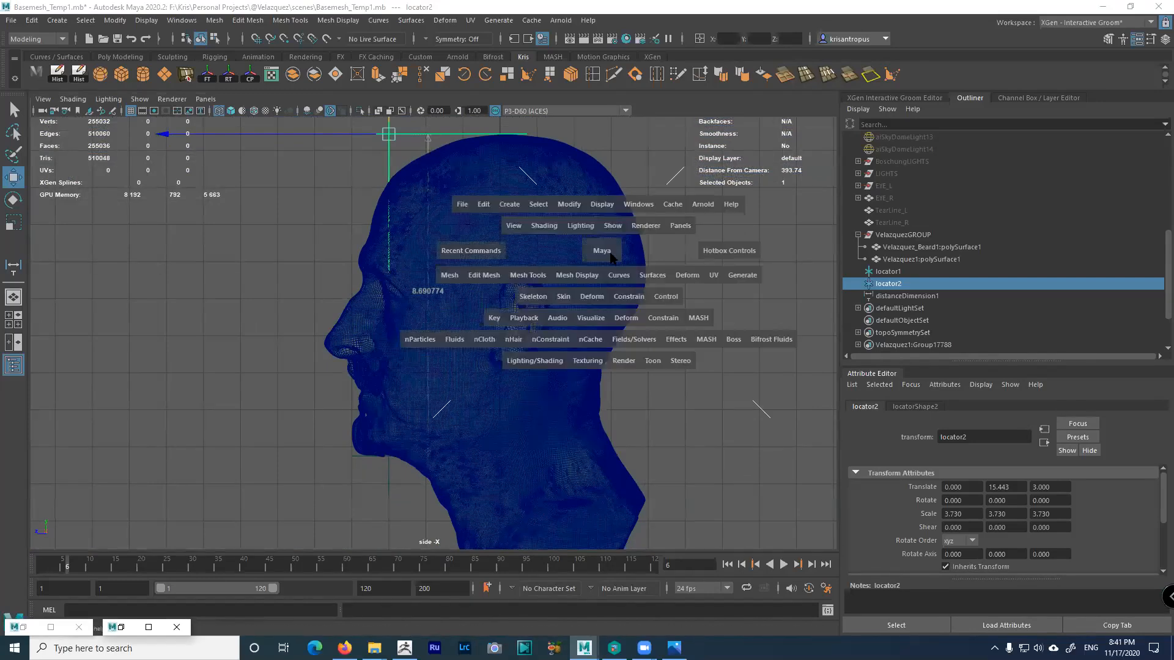
# In the four-view layout, select EYE_L and EYE_R and unhide them
pyautogui.click(602, 251)
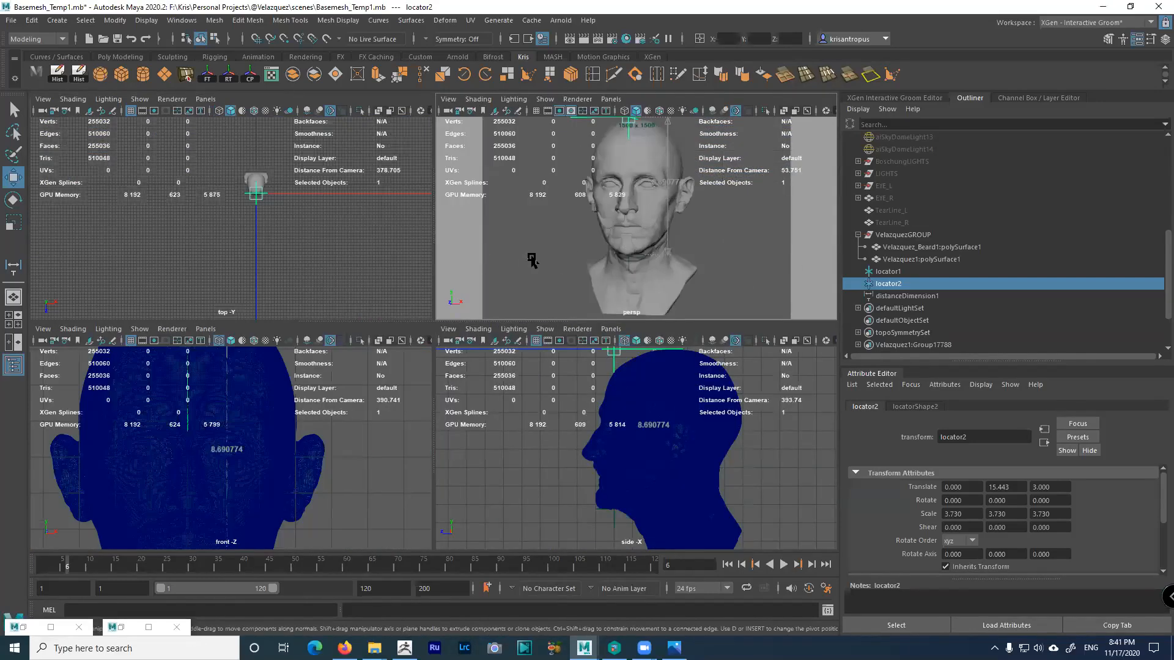
pyautogui.keyDown('alt'); pyautogui.moveTo(540, 260); pyautogui.dragTo(606, 259); pyautogui.keyUp('alt')
pyautogui.keyDown('alt'); pyautogui.moveTo(605, 259); pyautogui.dragTo(633, 301, button='right'); pyautogui.keyUp('alt')
pyautogui.middleClick(572, 374)
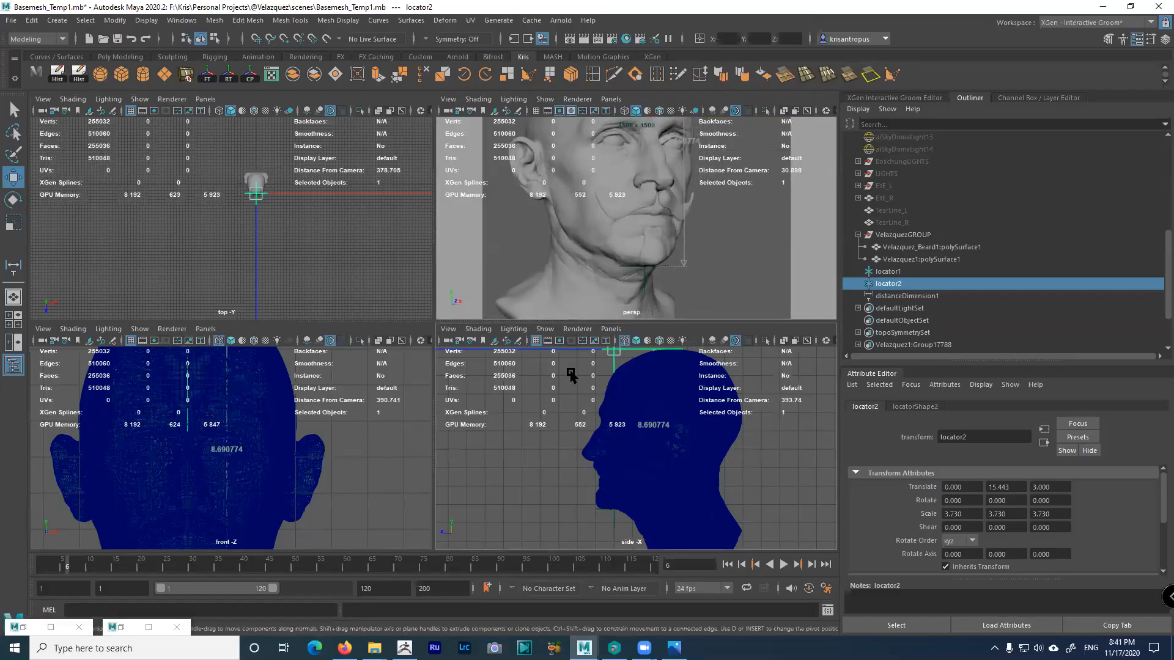
pyautogui.keyDown('alt'); pyautogui.moveTo(618, 214); pyautogui.dragTo(555, 211); pyautogui.keyUp('alt')
pyautogui.keyDown('alt'); pyautogui.moveTo(555, 211); pyautogui.dragTo(598, 237, button='right'); pyautogui.keyUp('alt')
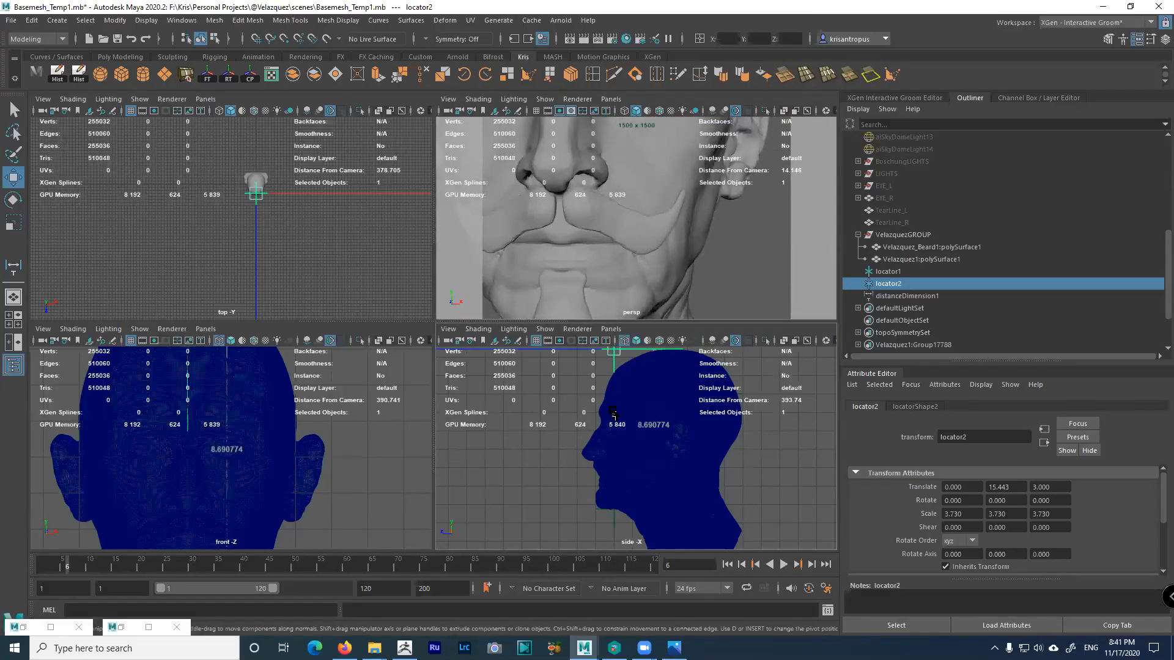
pyautogui.click(627, 388)
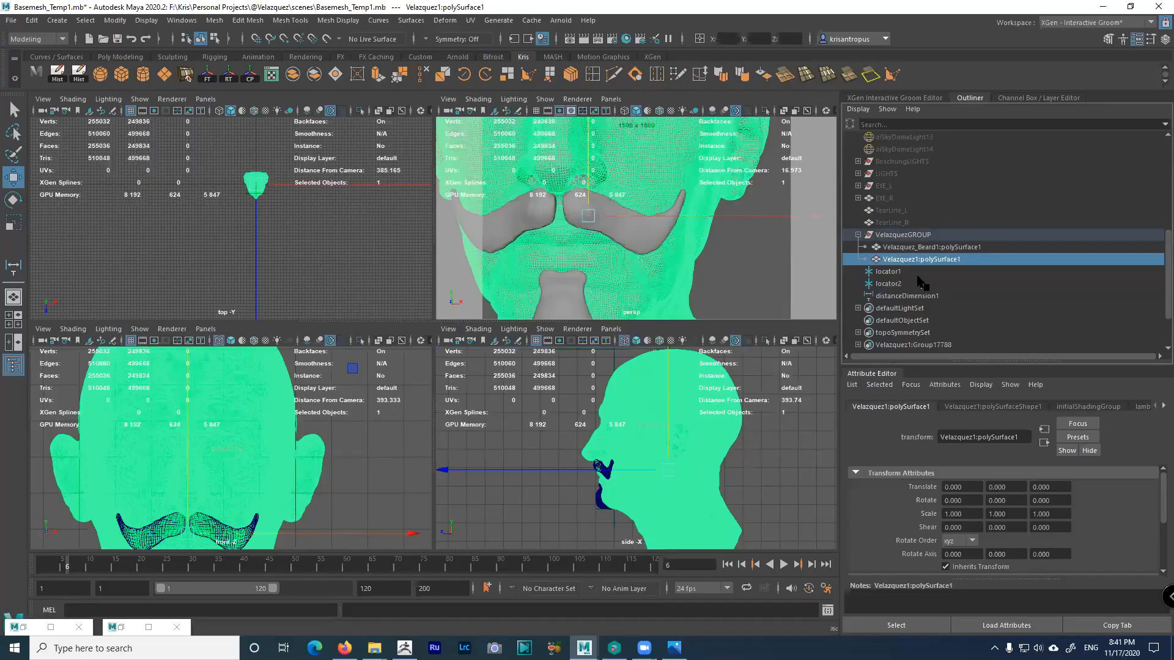
pyautogui.scroll(3, 917, 279)
pyautogui.moveTo(893, 285); pyautogui.dragTo(889, 297)
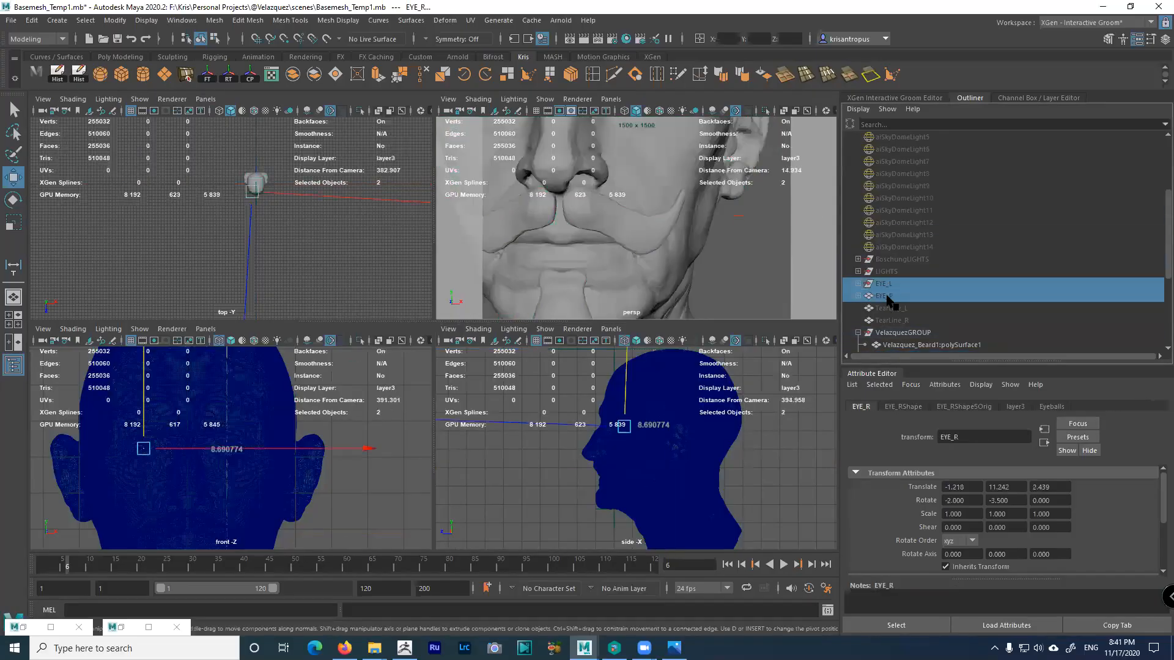
pyautogui.hotkey('shift', 'h')
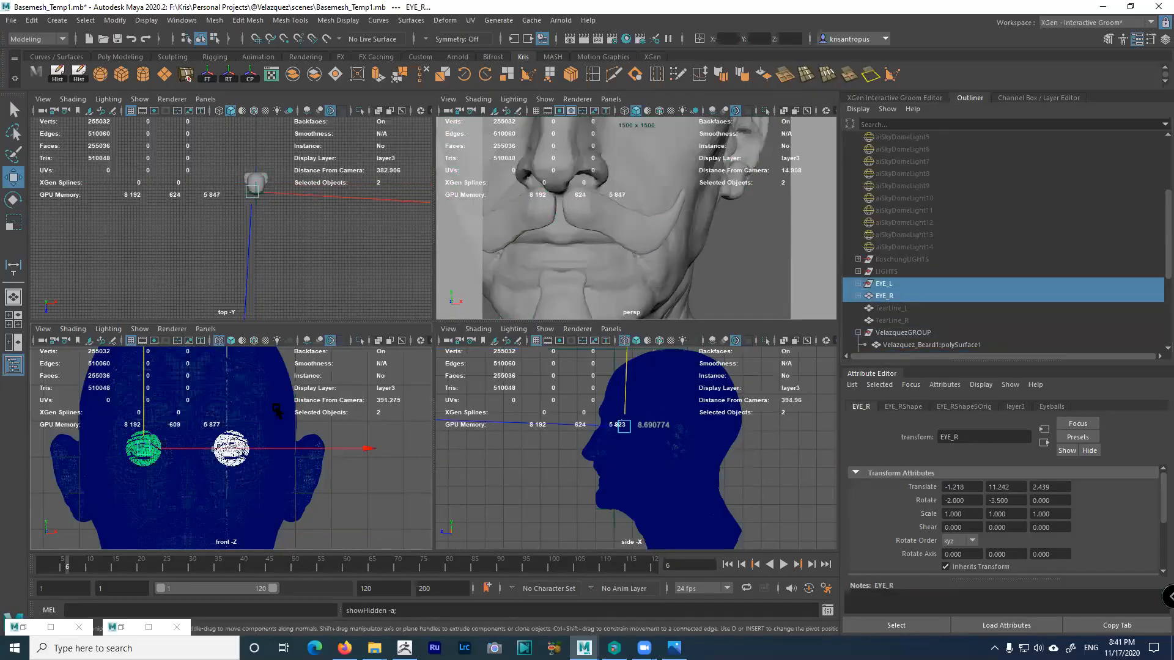
# Hide the head mesh so the front view shows only the two eyeballs
pyautogui.keyDown('alt'); pyautogui.moveTo(277, 410); pyautogui.dragTo(366, 406, button='middle'); pyautogui.keyUp('alt')
pyautogui.click(368, 403)
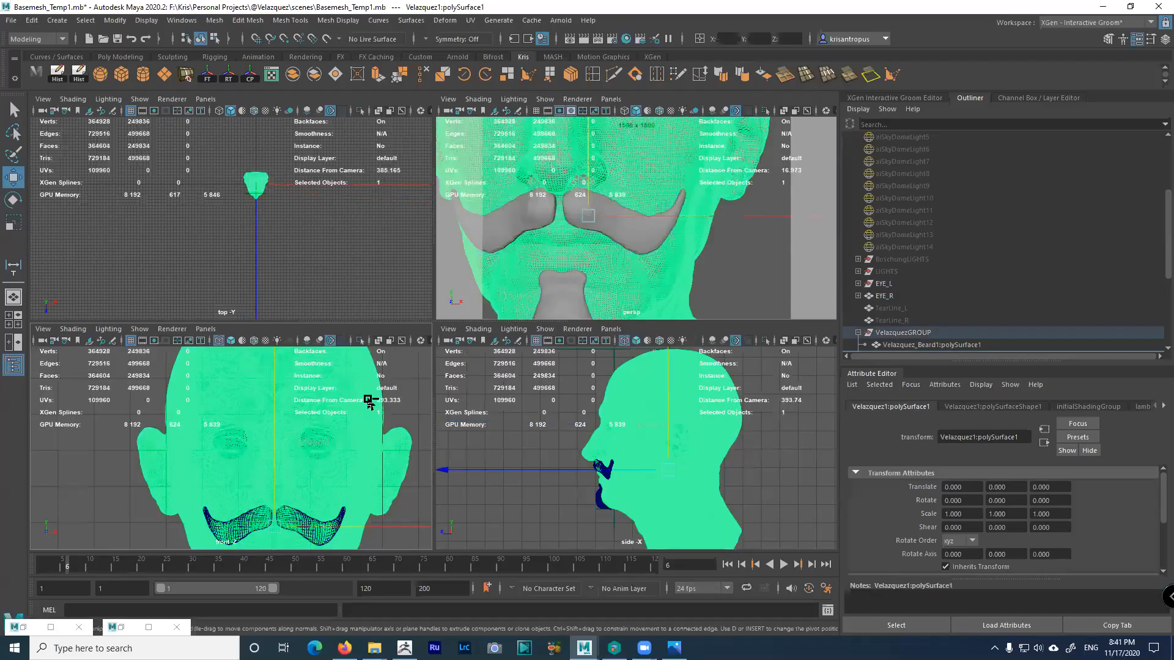
pyautogui.hotkey('ctrl', 'h')
pyautogui.press('space')
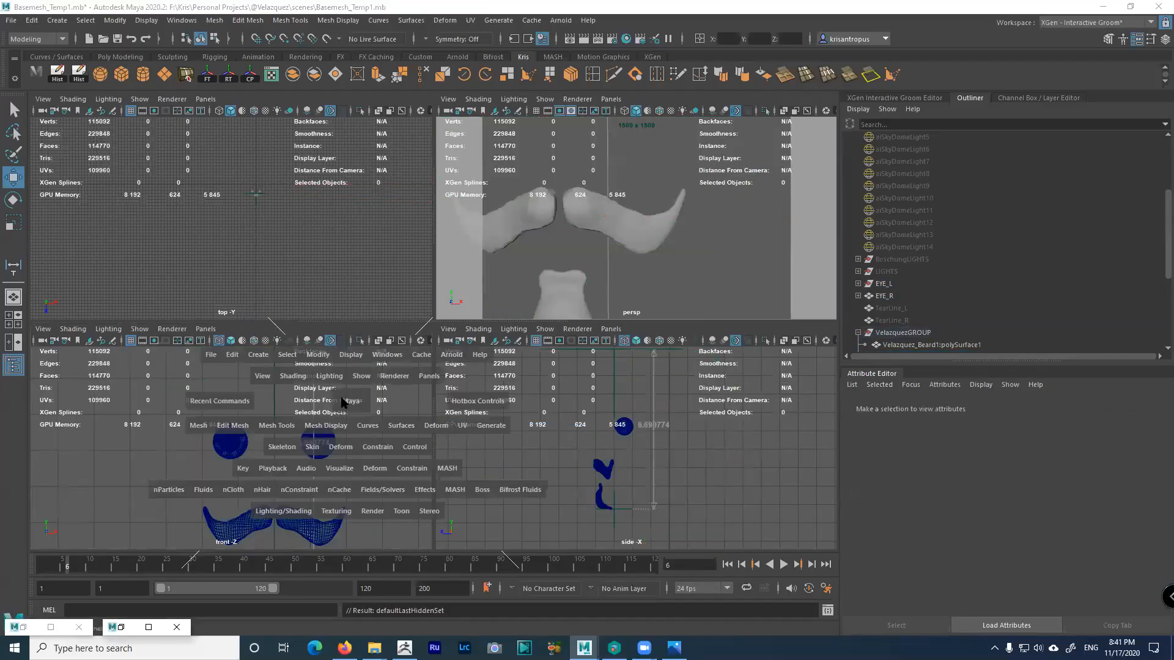
pyautogui.scroll(6, 396, 319)
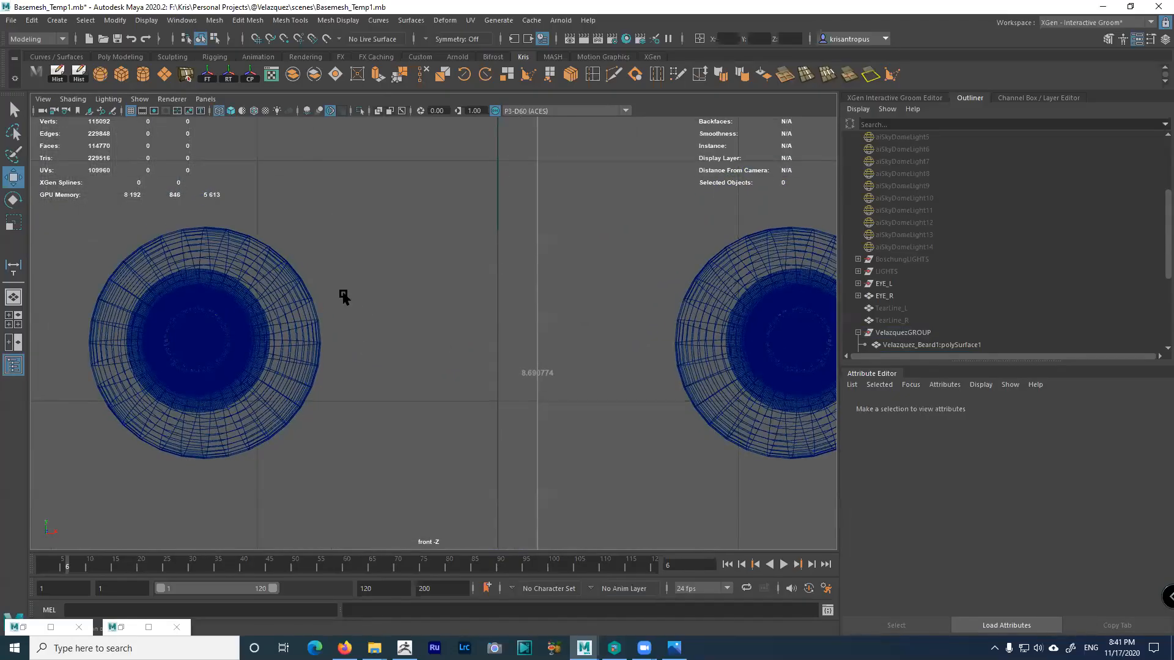
pyautogui.scroll(-4, 355, 297)
pyautogui.scroll(4, 327, 303)
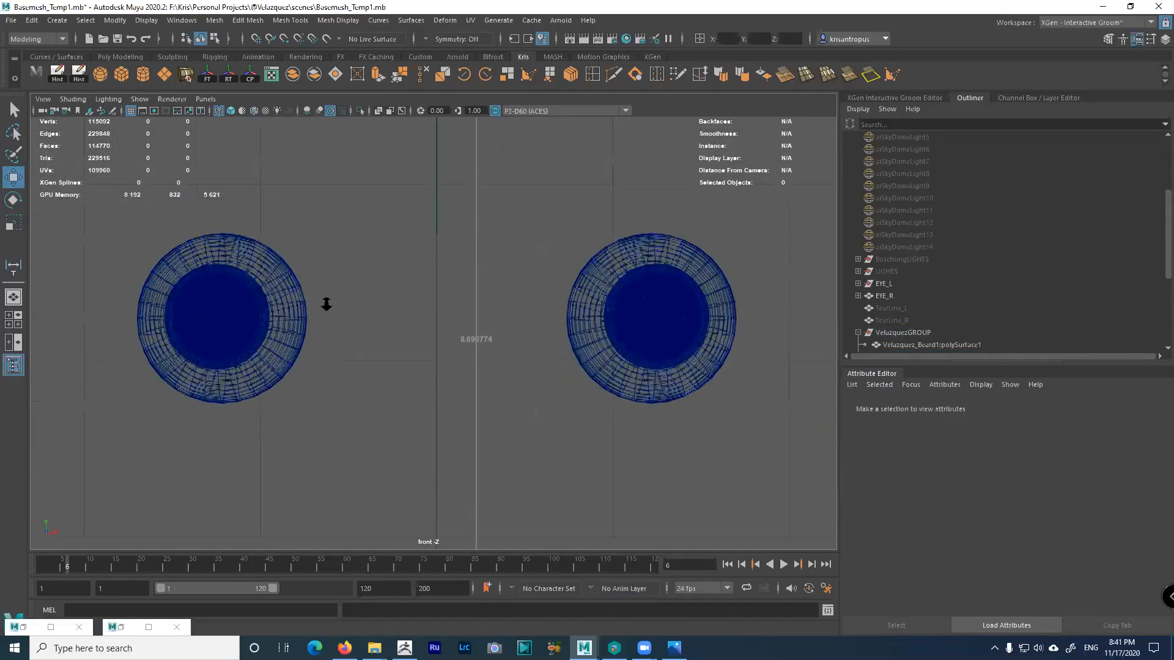
pyautogui.scroll(2, 260, 241)
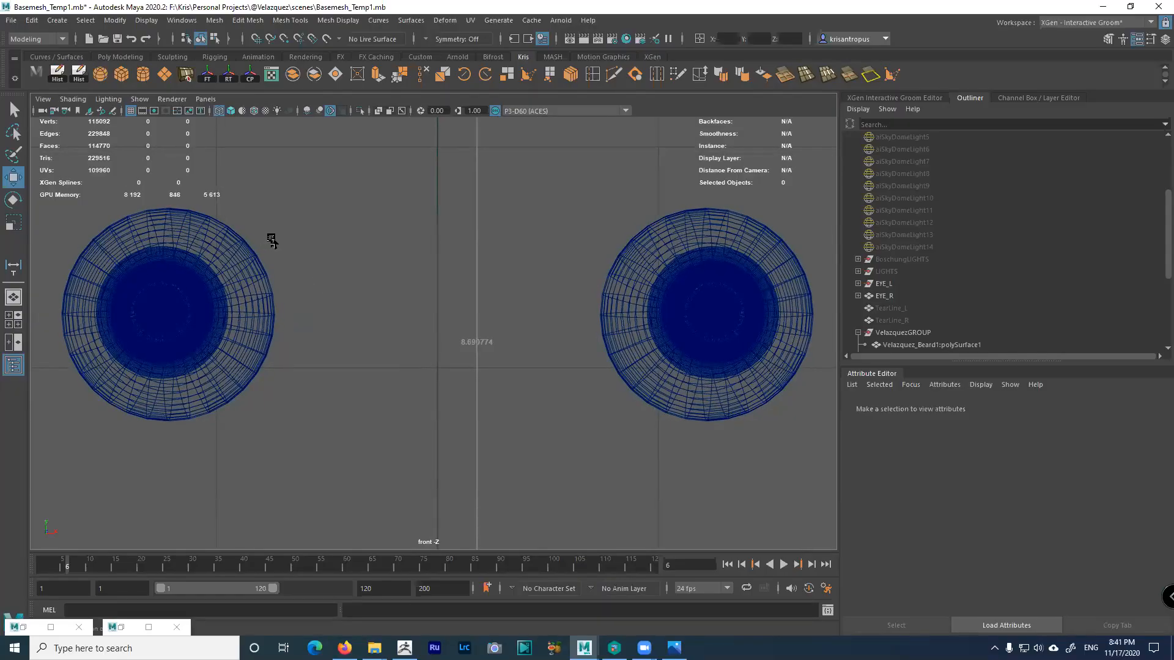
# Measure the left eyeball edge to edge with the Distance Tool, reading 0.96323 inches
pyautogui.click(57, 21)
pyautogui.moveTo(93, 238)
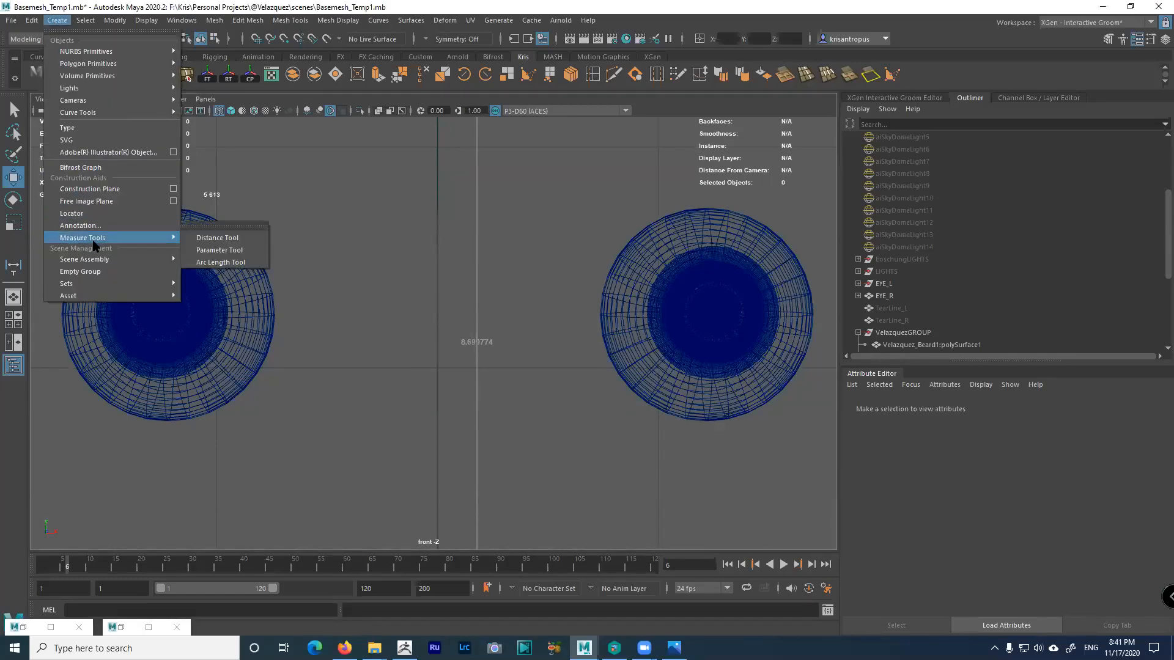
pyautogui.click(223, 239)
pyautogui.scroll(2, 185, 316)
pyautogui.keyDown('alt'); pyautogui.moveTo(184, 316); pyautogui.dragTo(461, 392, button='middle'); pyautogui.keyUp('alt')
pyautogui.scroll(1, 397, 409)
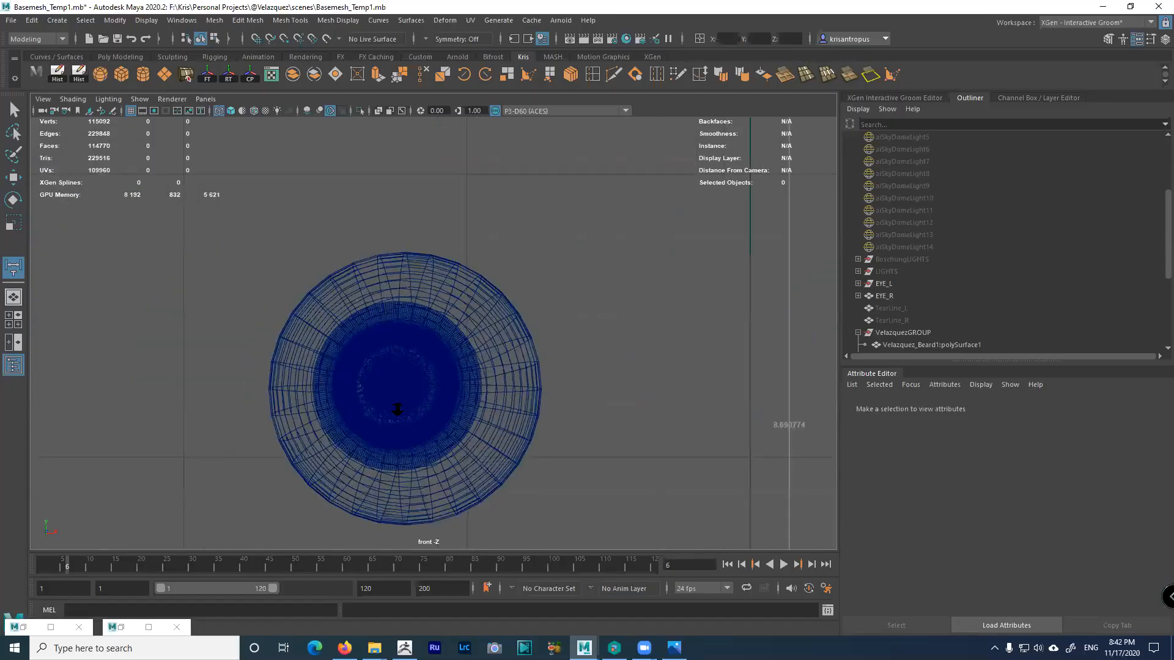
pyautogui.scroll(1, 351, 248)
pyautogui.scroll(1, 215, 319)
pyautogui.scroll(1, 136, 316)
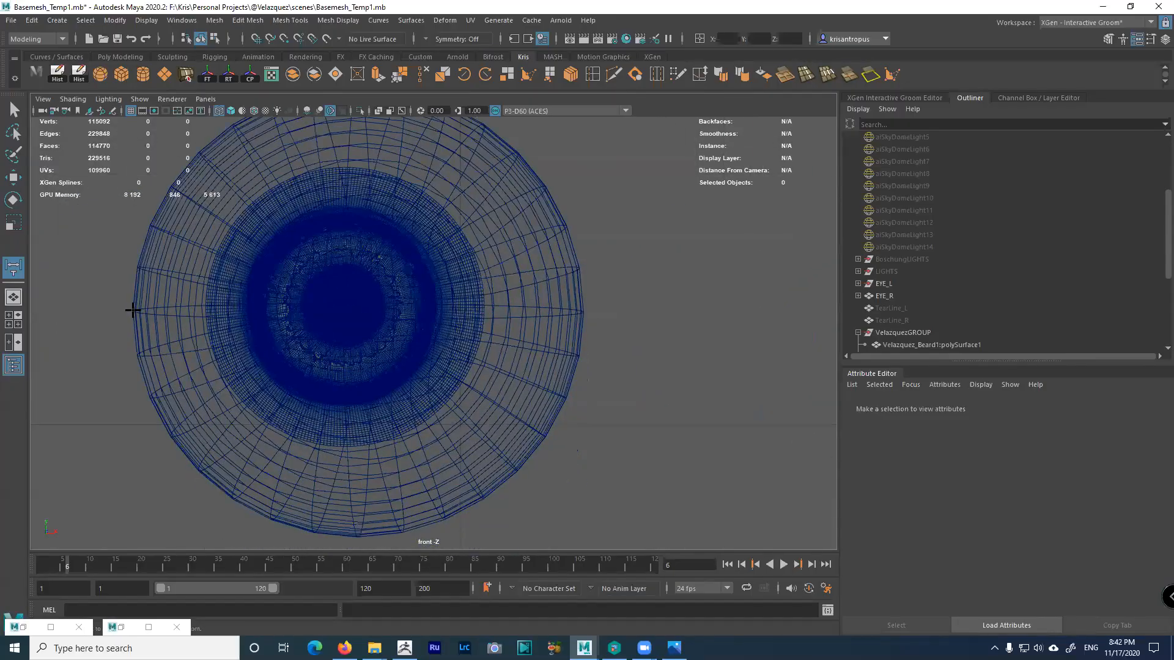
pyautogui.click(132, 310)
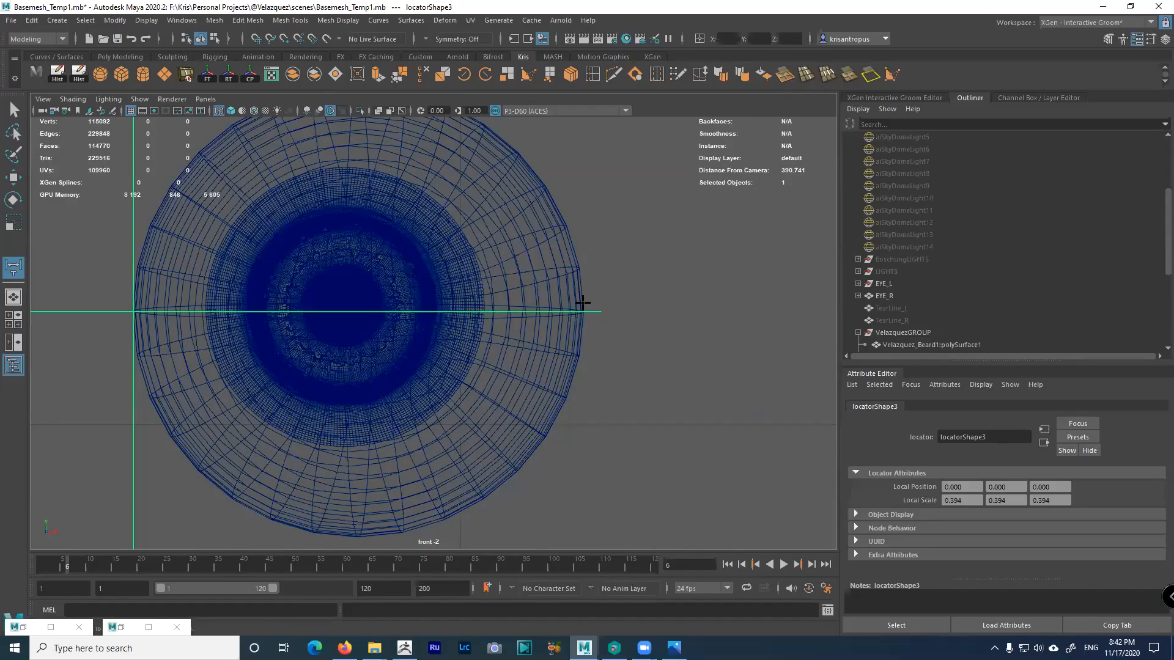
pyautogui.moveTo(584, 303); pyautogui.dragTo(583, 306)
pyautogui.press('w')
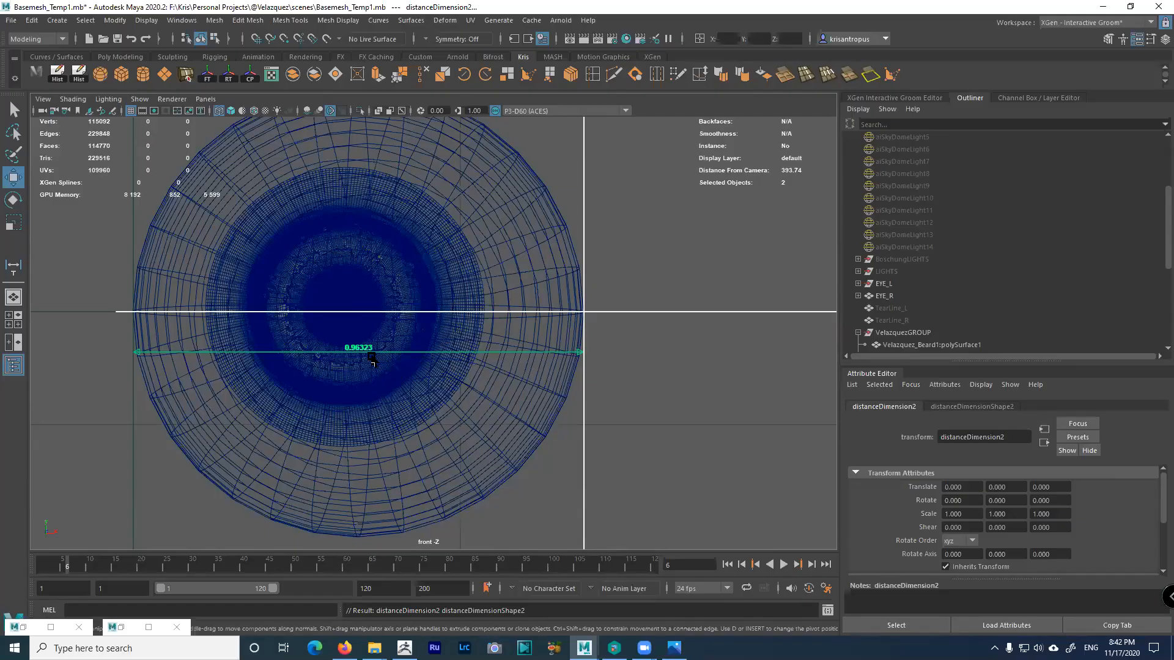
# Set Preferences linear working units to centimeter and save, so the eye measures about 2.4466
pyautogui.click(826, 588)
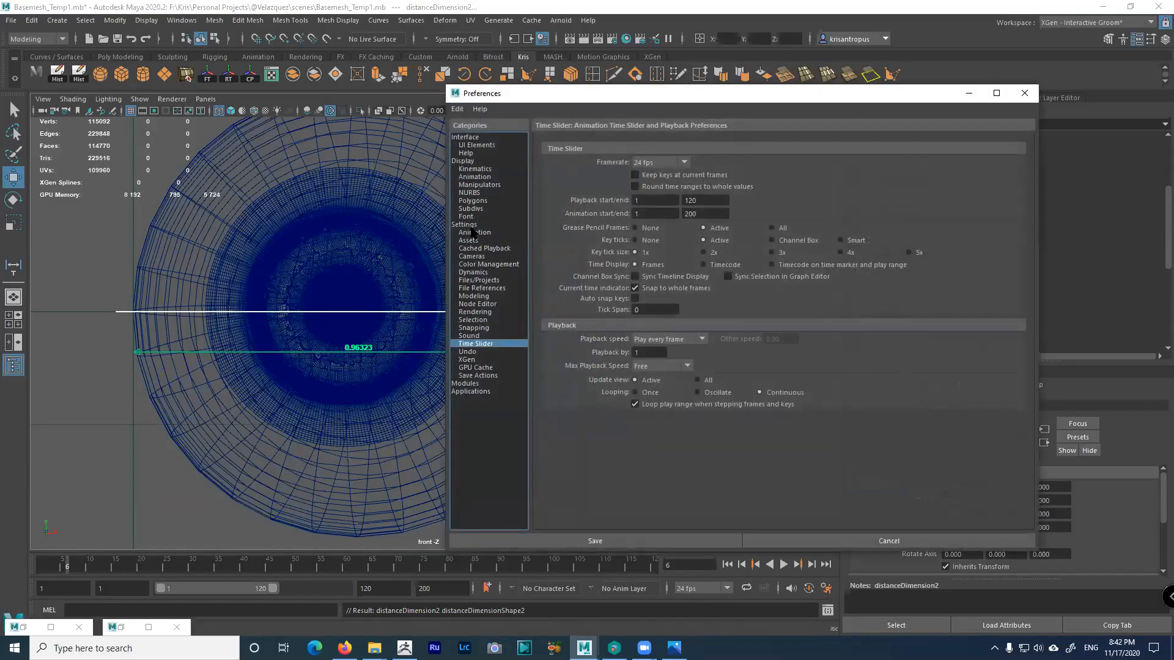
pyautogui.click(466, 225)
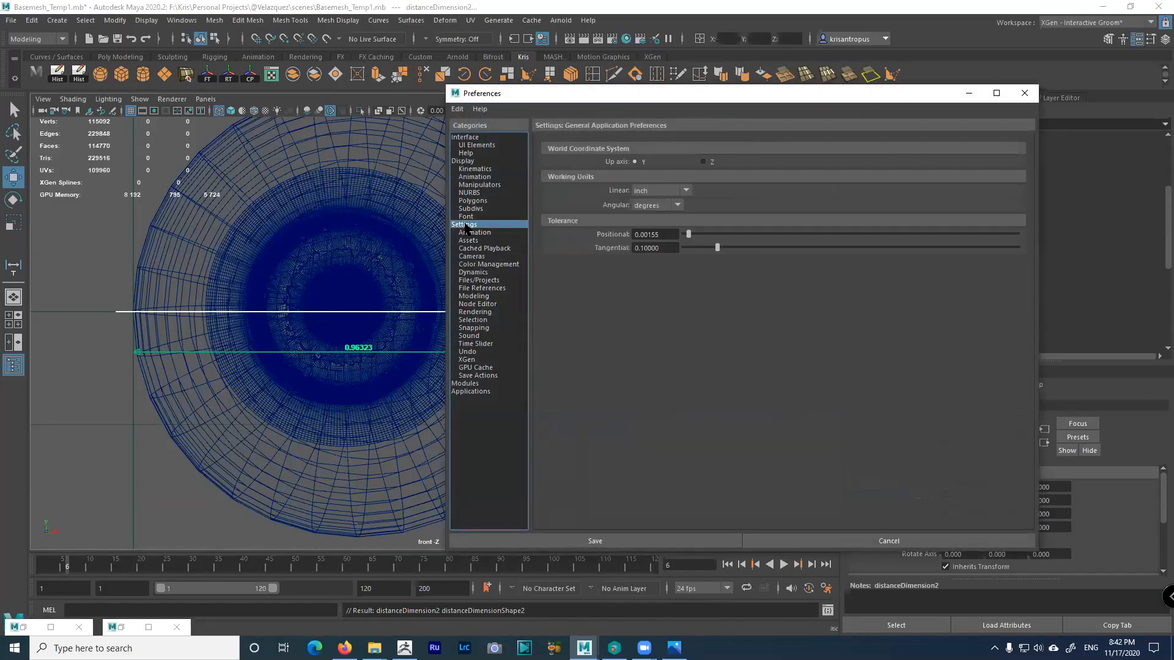
pyautogui.click(660, 192)
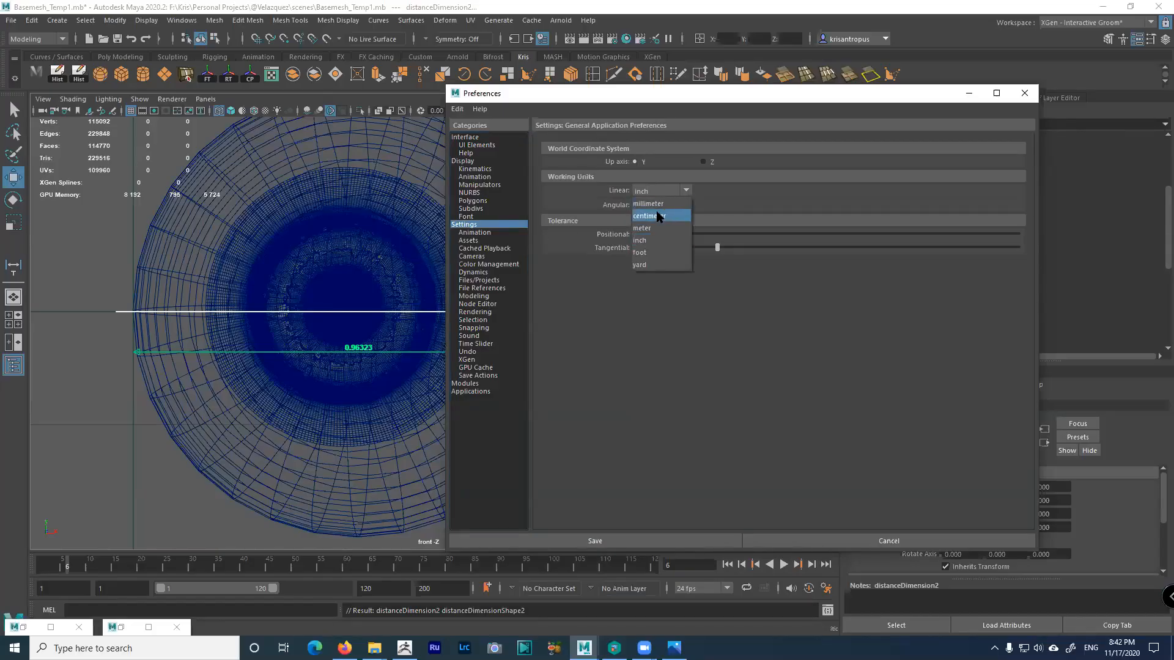
pyautogui.click(649, 216)
pyautogui.click(679, 543)
# Select EYE_R, expand it in the Outliner, and select Iris_R
pyautogui.keyDown('alt'); pyautogui.moveTo(389, 365); pyautogui.dragTo(482, 480, button='right'); pyautogui.keyUp('alt')
pyautogui.keyDown('alt'); pyautogui.moveTo(491, 411); pyautogui.dragTo(571, 423, button='middle'); pyautogui.keyUp('alt')
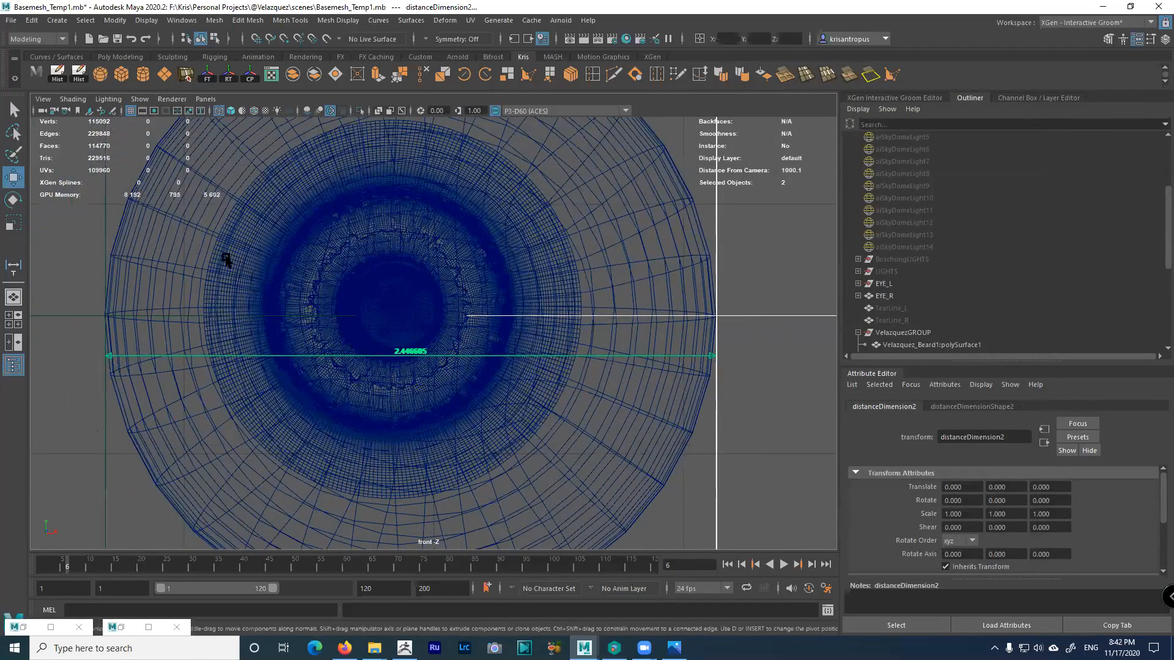
pyautogui.click(195, 227)
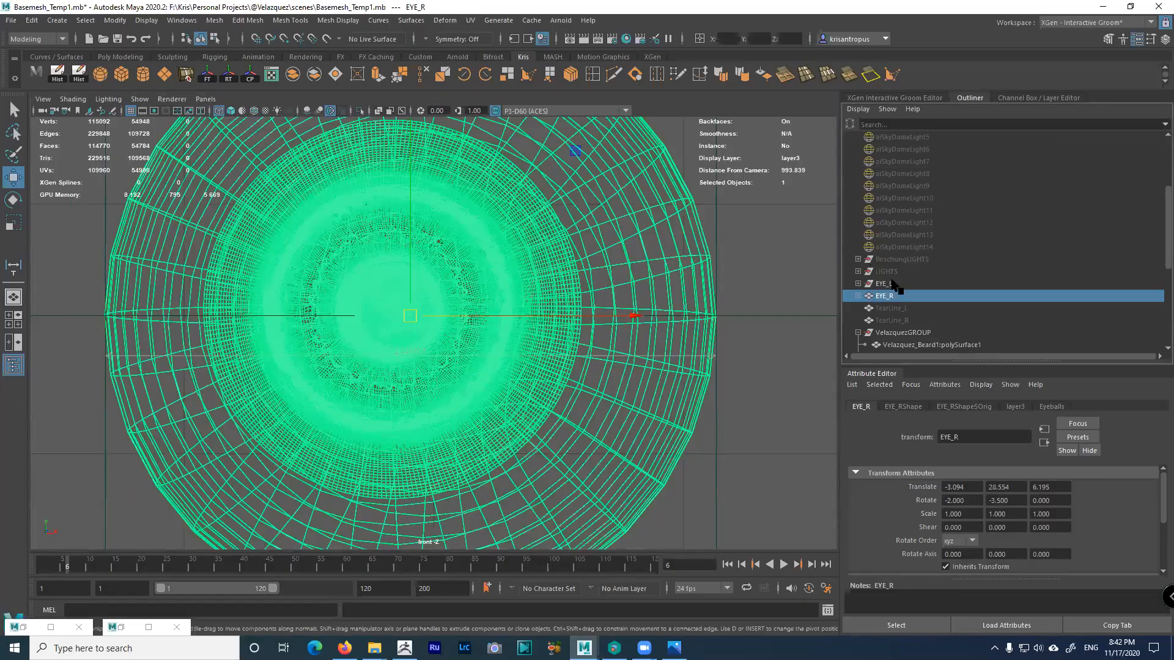
pyautogui.click(858, 296)
pyautogui.click(890, 308)
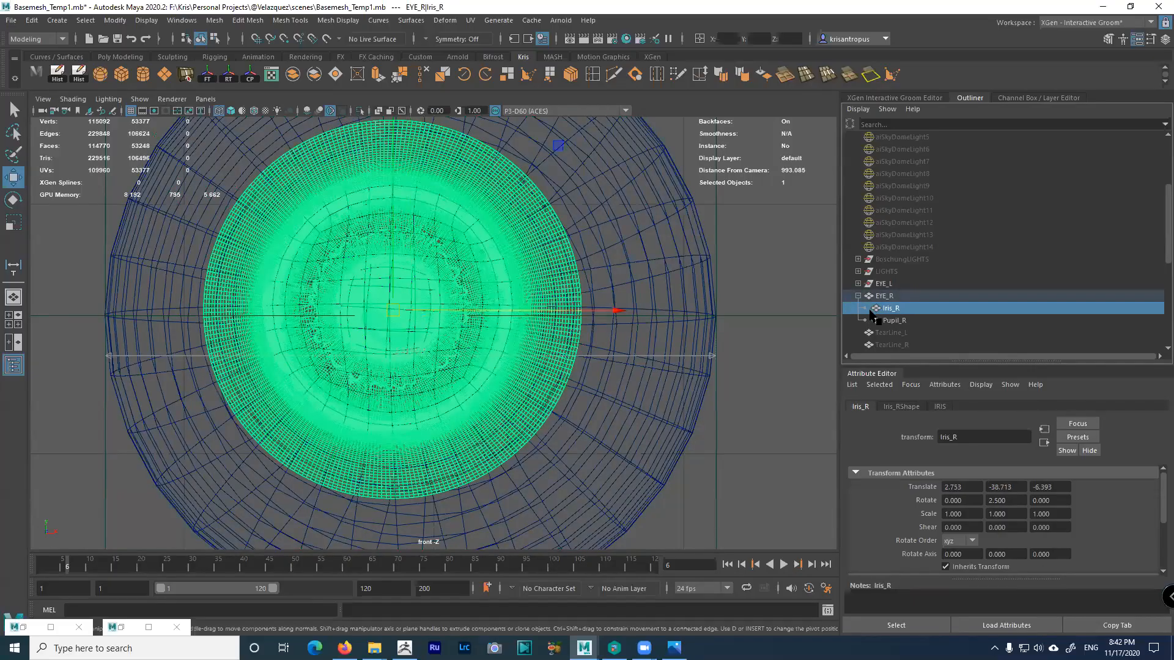
# Unparent Iris_R from EYE_R with Shift+P and select the right eyeball
pyautogui.hotkey('shift', 'p')
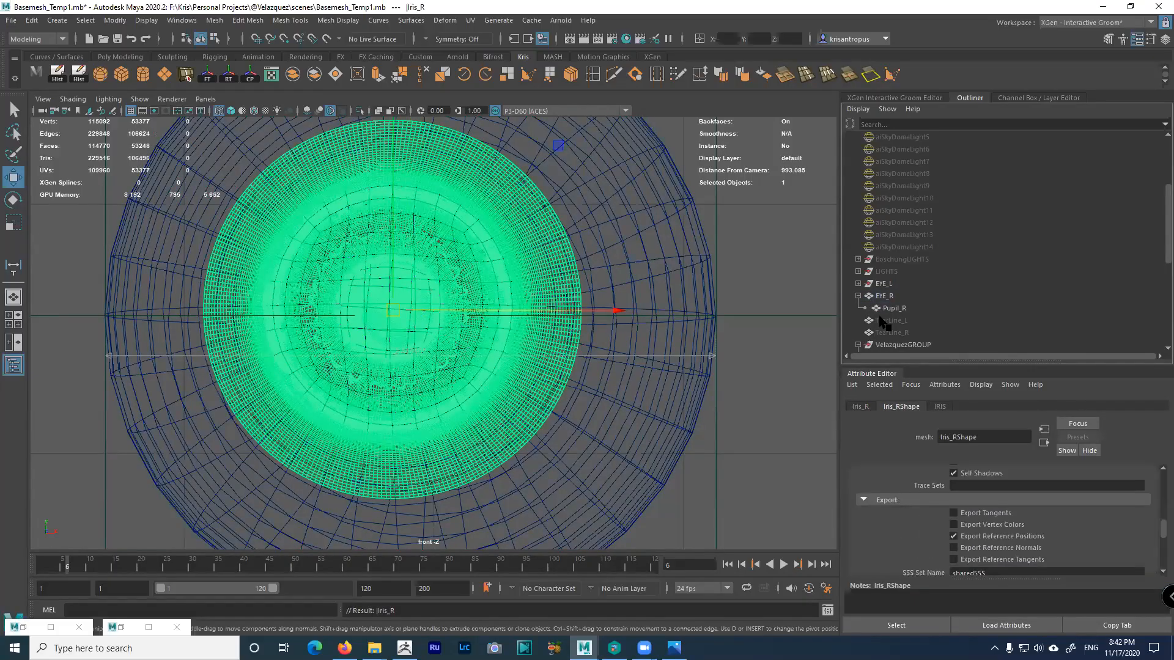
pyautogui.click(638, 333)
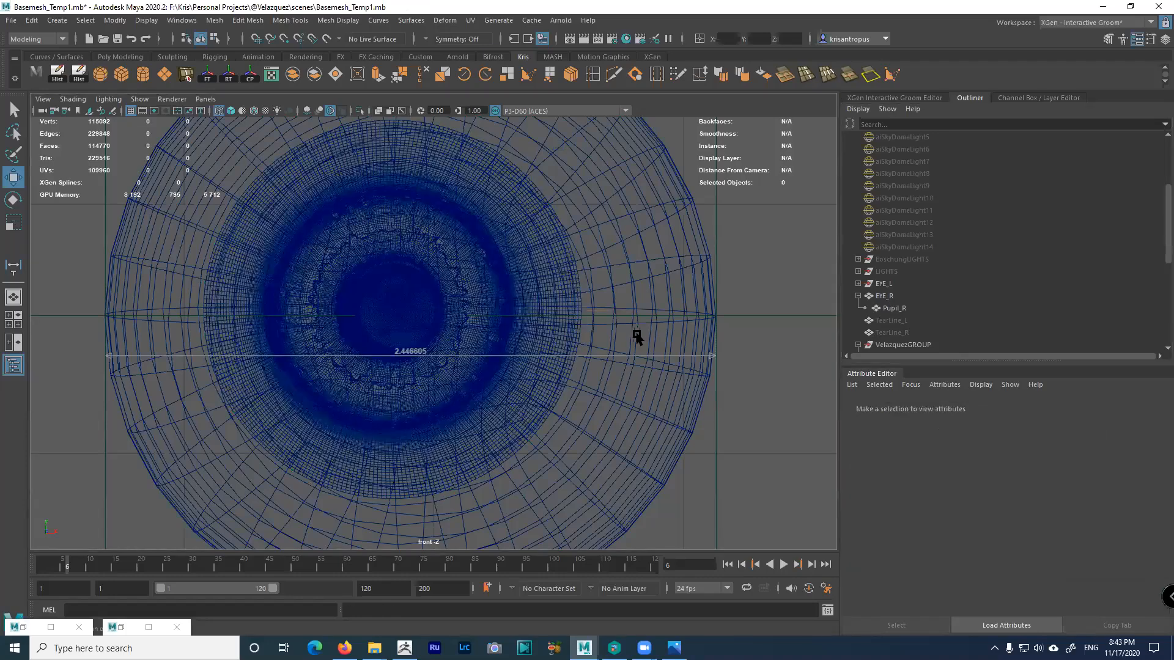
pyautogui.click(633, 334)
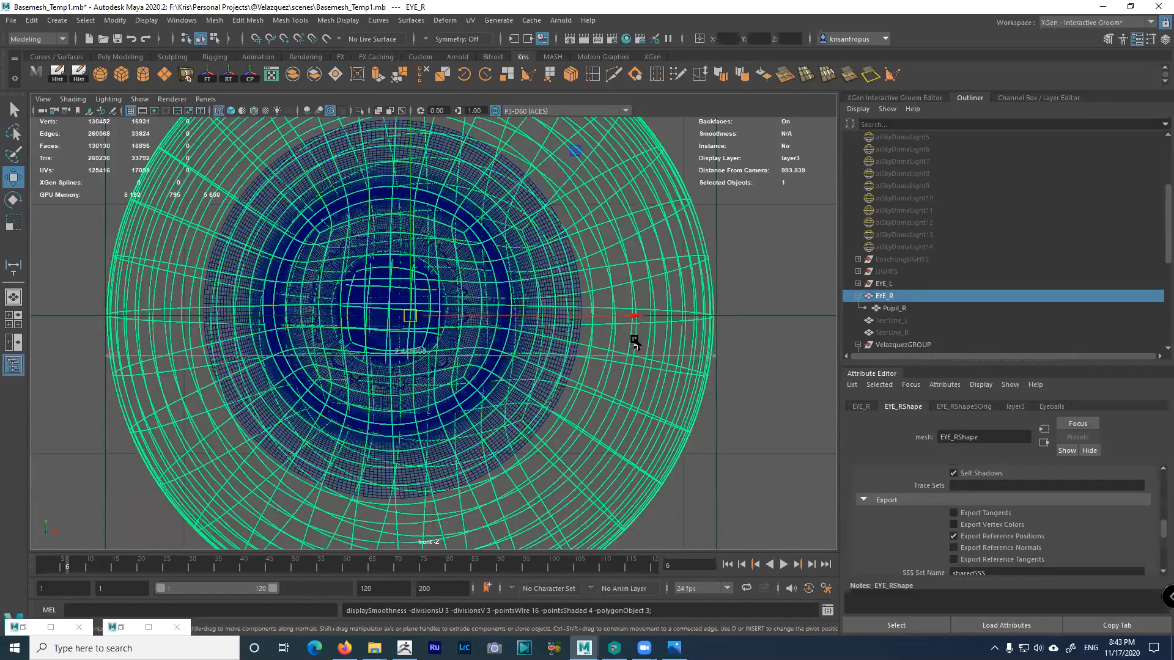
# Snap both measure locators onto the eyeball's outer edges, making the width 2.42702
pyautogui.click(734, 315)
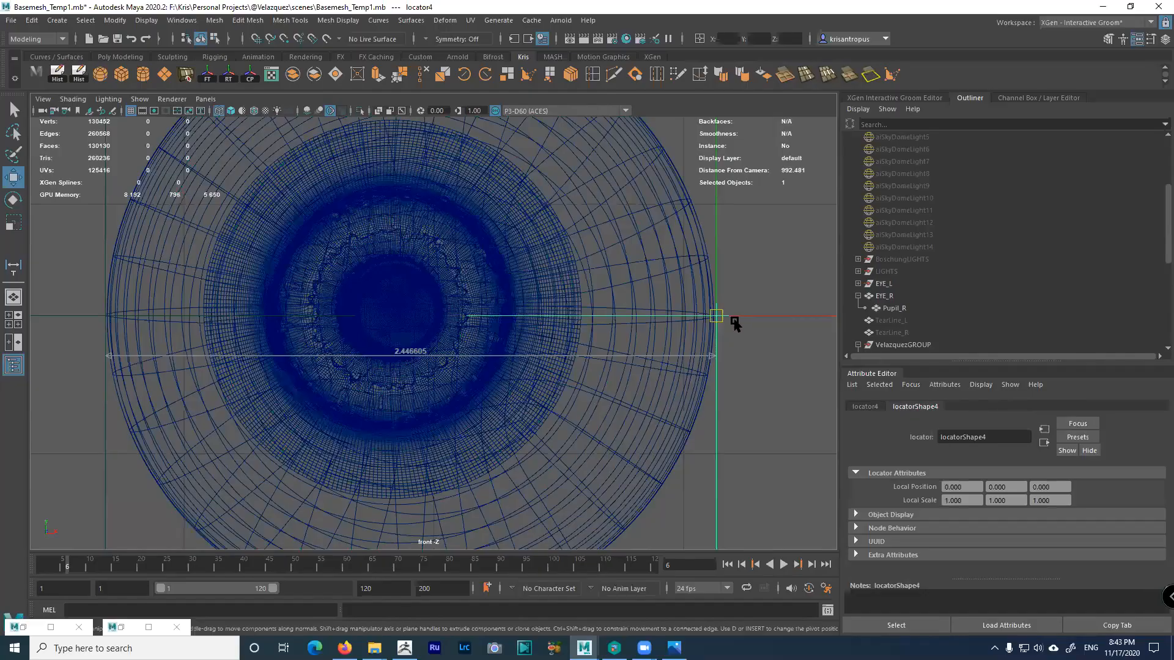
pyautogui.moveTo(759, 315); pyautogui.dragTo(757, 316)
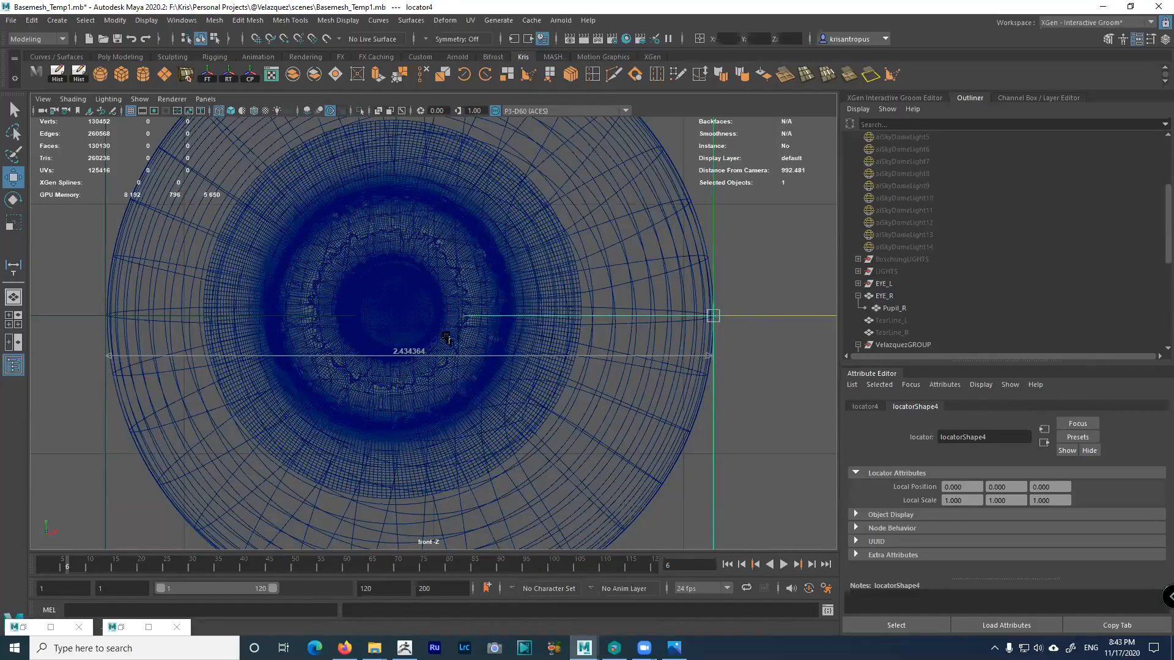
pyautogui.click(104, 316)
pyautogui.moveTo(137, 318); pyautogui.dragTo(139, 318)
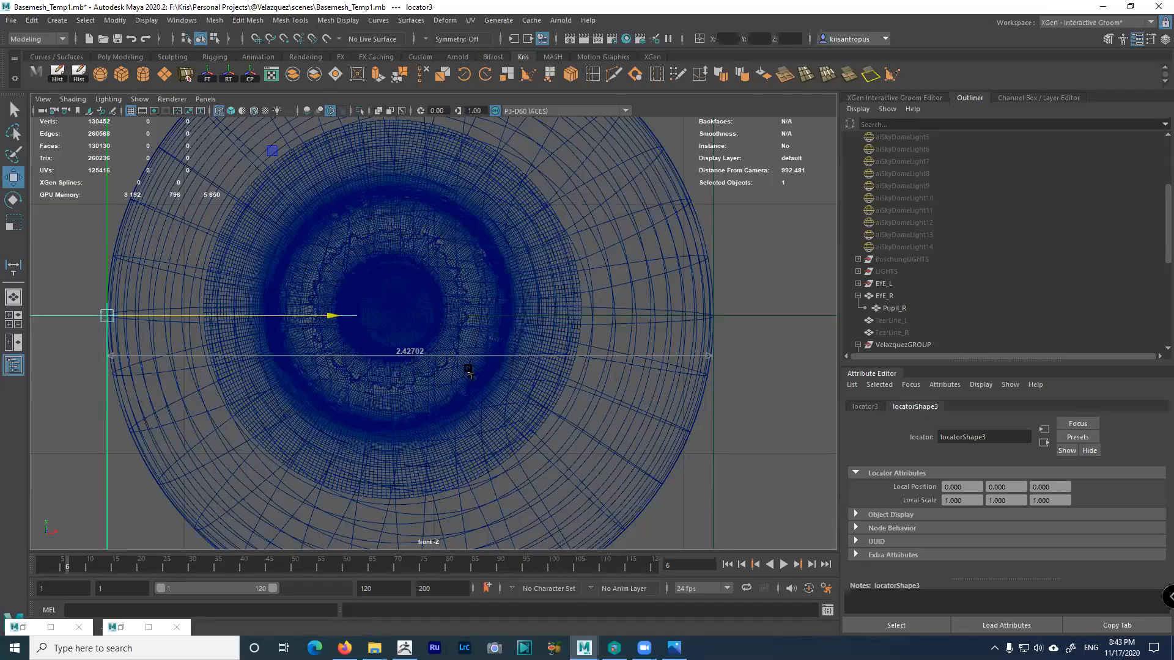
pyautogui.scroll(-3, 469, 374)
pyautogui.scroll(3, 477, 355)
# Enlarge the perspective view, then zoom and orbit in close around the right eyeball
pyautogui.press('space')
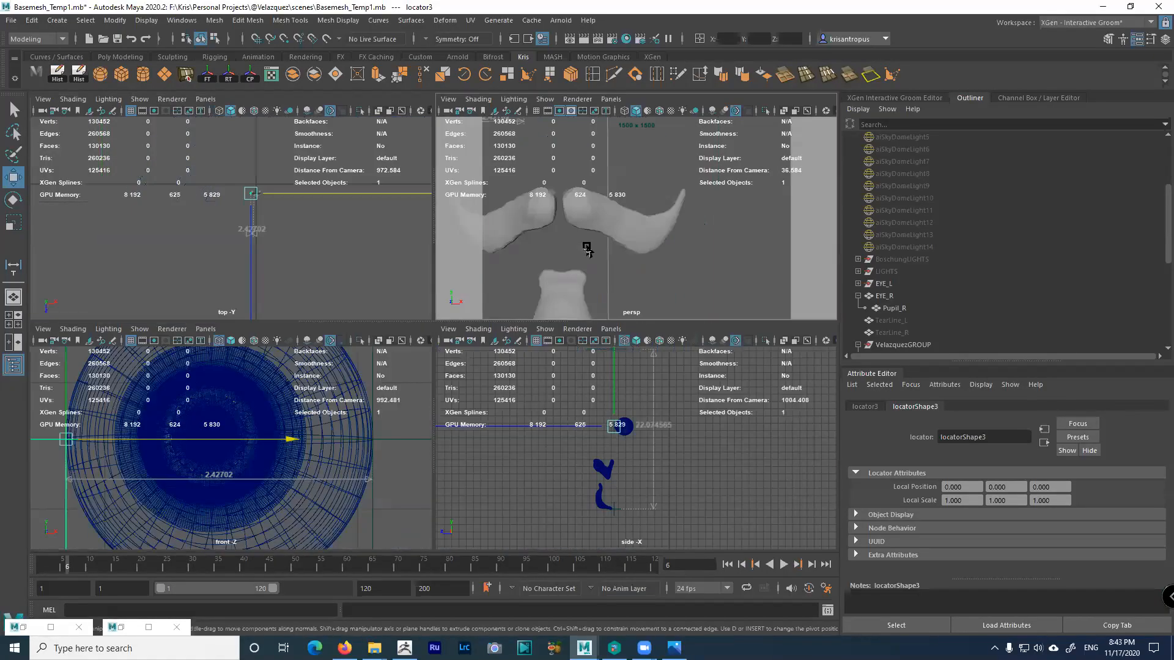
pyautogui.keyDown('alt'); pyautogui.moveTo(562, 261); pyautogui.dragTo(598, 271, button='right'); pyautogui.keyUp('alt')
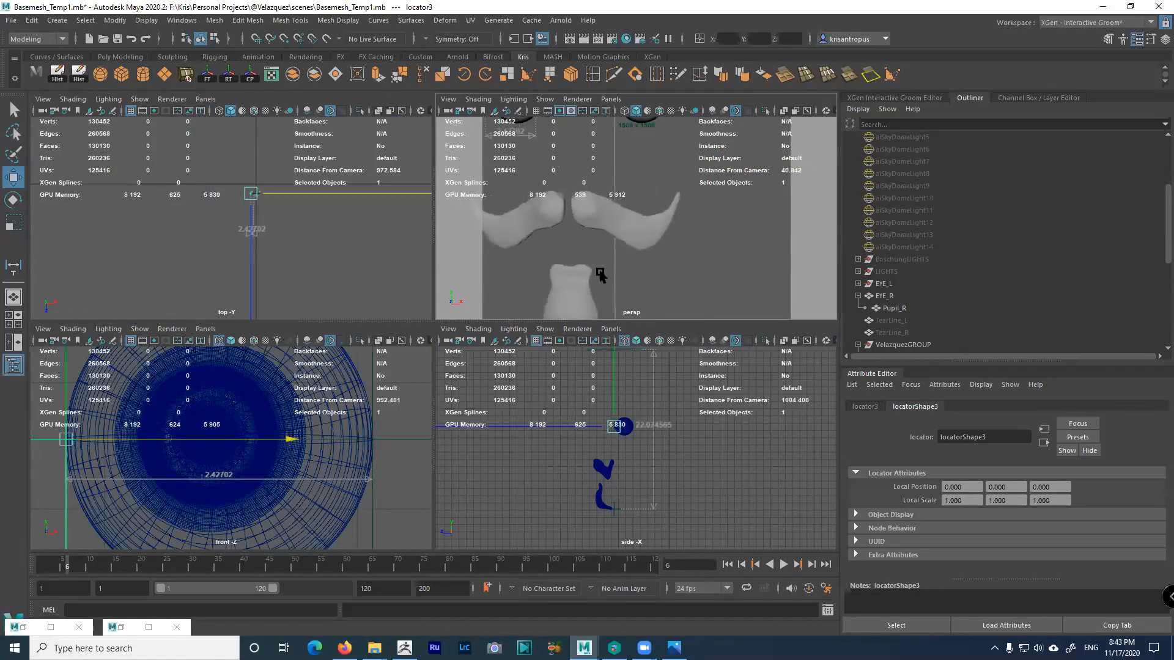
pyautogui.keyDown('alt'); pyautogui.moveTo(534, 144); pyautogui.dragTo(601, 246, button='middle'); pyautogui.keyUp('alt')
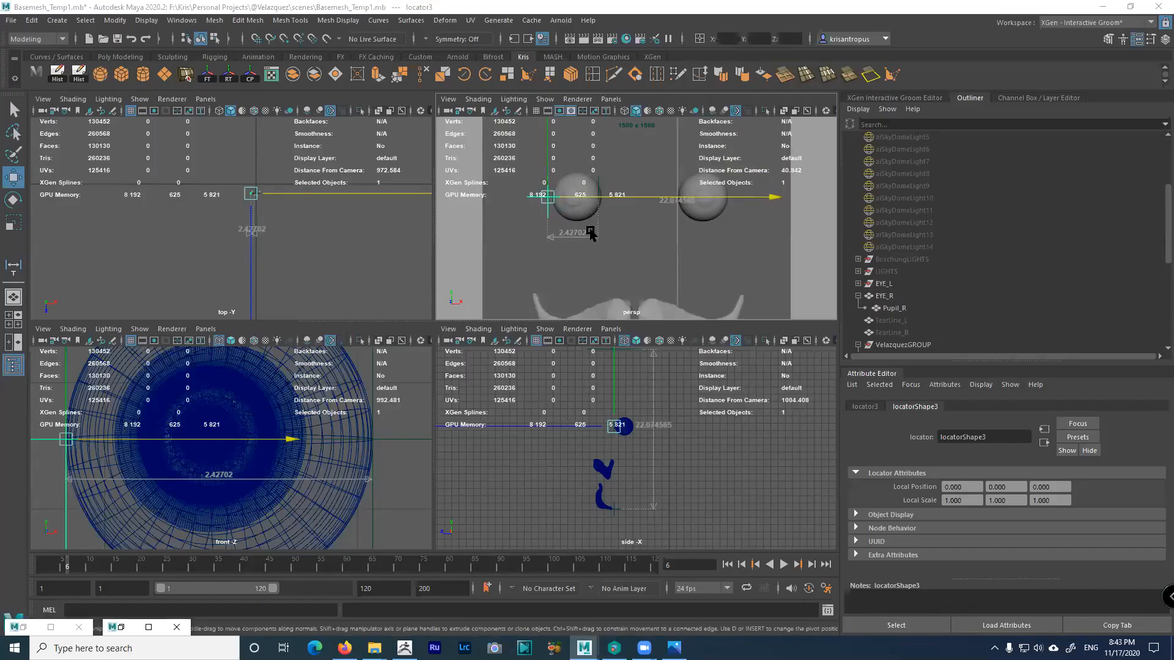
pyautogui.press('space')
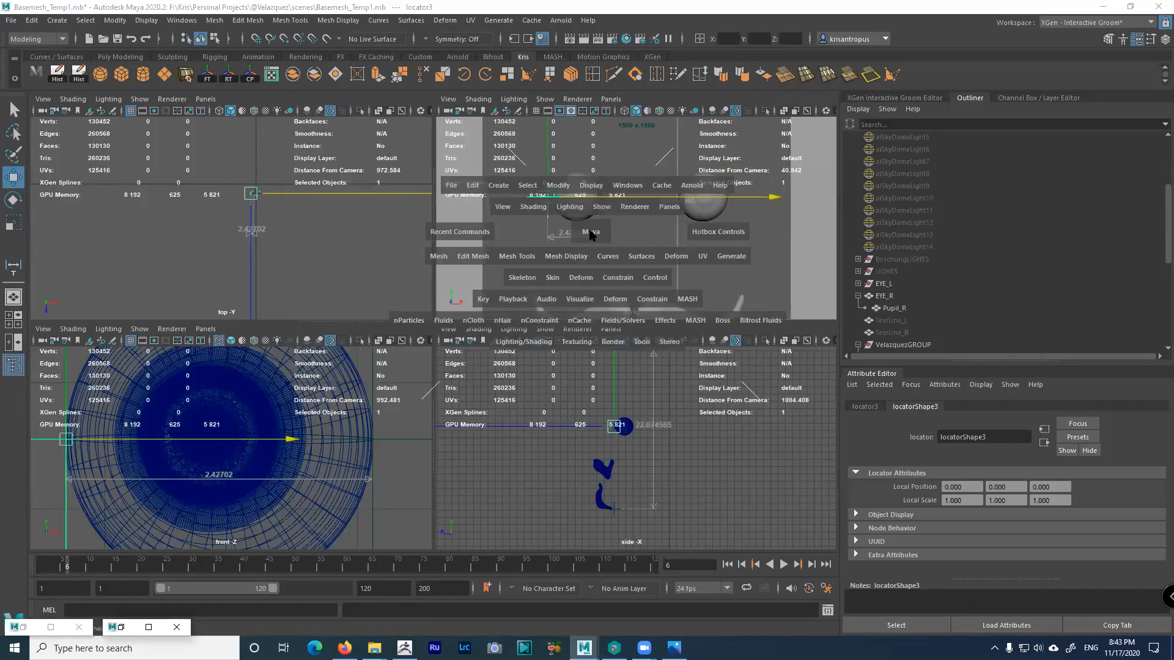
pyautogui.press('space')
pyautogui.keyDown('alt'); pyautogui.moveTo(427, 341); pyautogui.dragTo(627, 451, button='right'); pyautogui.keyUp('alt')
pyautogui.keyDown('alt'); pyautogui.moveTo(498, 383); pyautogui.dragTo(460, 367); pyautogui.keyUp('alt')
pyautogui.keyDown('alt'); pyautogui.moveTo(460, 368); pyautogui.dragTo(528, 400, button='right'); pyautogui.keyUp('alt')
pyautogui.moveTo(528, 401)
pyautogui.keyDown('alt'); pyautogui.mouseDown(button='middle')
pyautogui.moveTo(543, 435)
pyautogui.moveTo(534, 380)
pyautogui.mouseUp(button='middle'); pyautogui.keyUp('alt')
pyautogui.keyDown('alt'); pyautogui.moveTo(534, 380); pyautogui.dragTo(563, 401, button='right'); pyautogui.keyUp('alt')
pyautogui.keyDown('alt'); pyautogui.moveTo(563, 401); pyautogui.dragTo(307, 354); pyautogui.keyUp('alt')
# Maximize the top view and zoom in on the front of the right eyeball
pyautogui.click(369, 348)
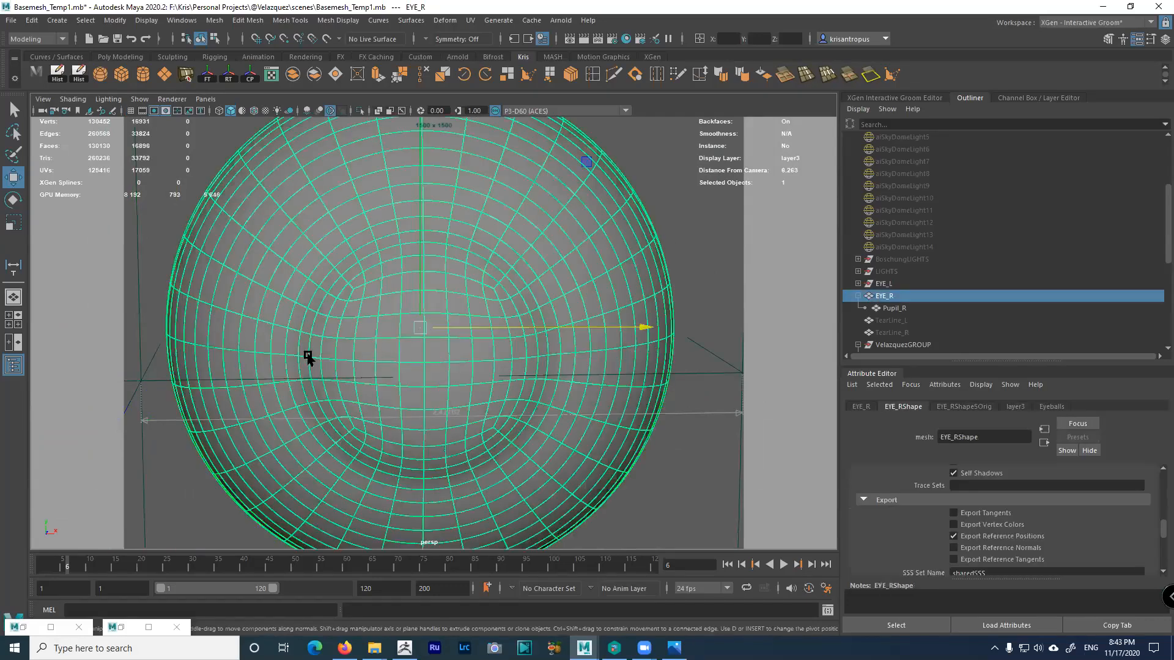
pyautogui.click(704, 369)
pyautogui.press('space')
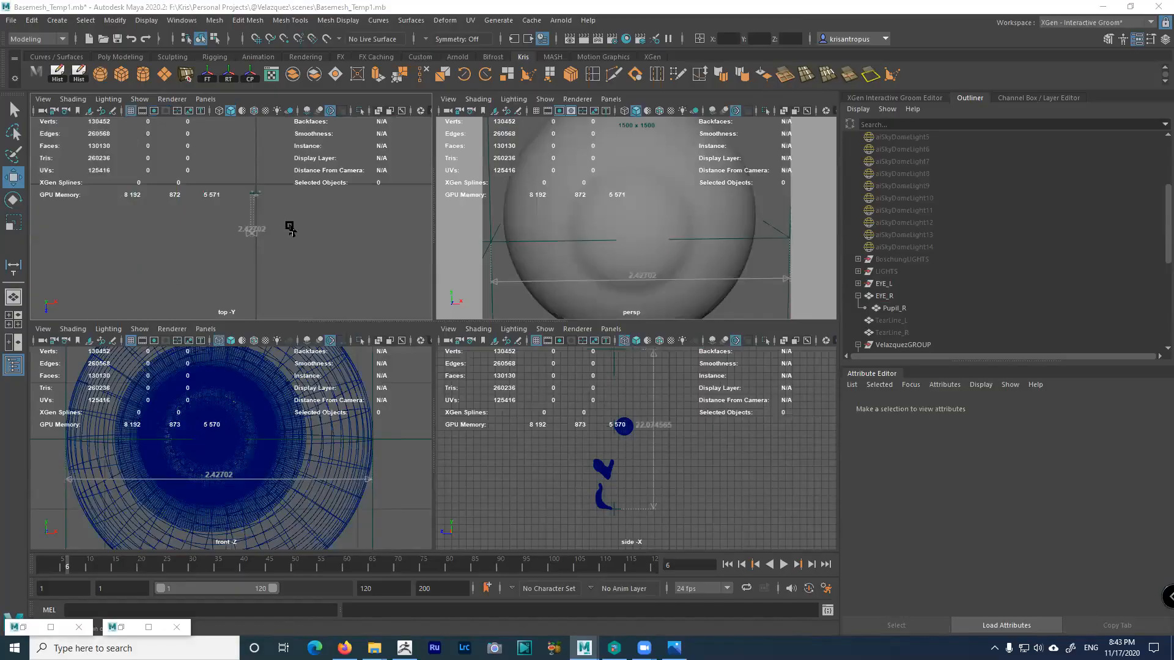
pyautogui.press('space')
pyautogui.keyDown('alt'); pyautogui.moveTo(385, 208); pyautogui.dragTo(282, 338, button='middle'); pyautogui.keyUp('alt')
pyautogui.keyDown('alt'); pyautogui.moveTo(282, 338); pyautogui.dragTo(406, 291, button='right'); pyautogui.keyUp('alt')
pyautogui.keyDown('alt'); pyautogui.moveTo(456, 171); pyautogui.dragTo(312, 354, button='middle'); pyautogui.keyUp('alt')
pyautogui.keyDown('alt'); pyautogui.moveTo(318, 327); pyautogui.dragTo(587, 379, button='right'); pyautogui.keyUp('alt')
pyautogui.keyDown('alt'); pyautogui.moveTo(559, 538); pyautogui.dragTo(689, 371, button='middle'); pyautogui.keyUp('alt')
pyautogui.keyDown('alt'); pyautogui.moveTo(391, 306); pyautogui.dragTo(728, 575, button='right'); pyautogui.keyUp('alt')
pyautogui.keyDown('alt'); pyautogui.moveTo(485, 364); pyautogui.dragTo(577, 443, button='right'); pyautogui.keyUp('alt')
pyautogui.click(56, 20)
pyautogui.click(56, 20)
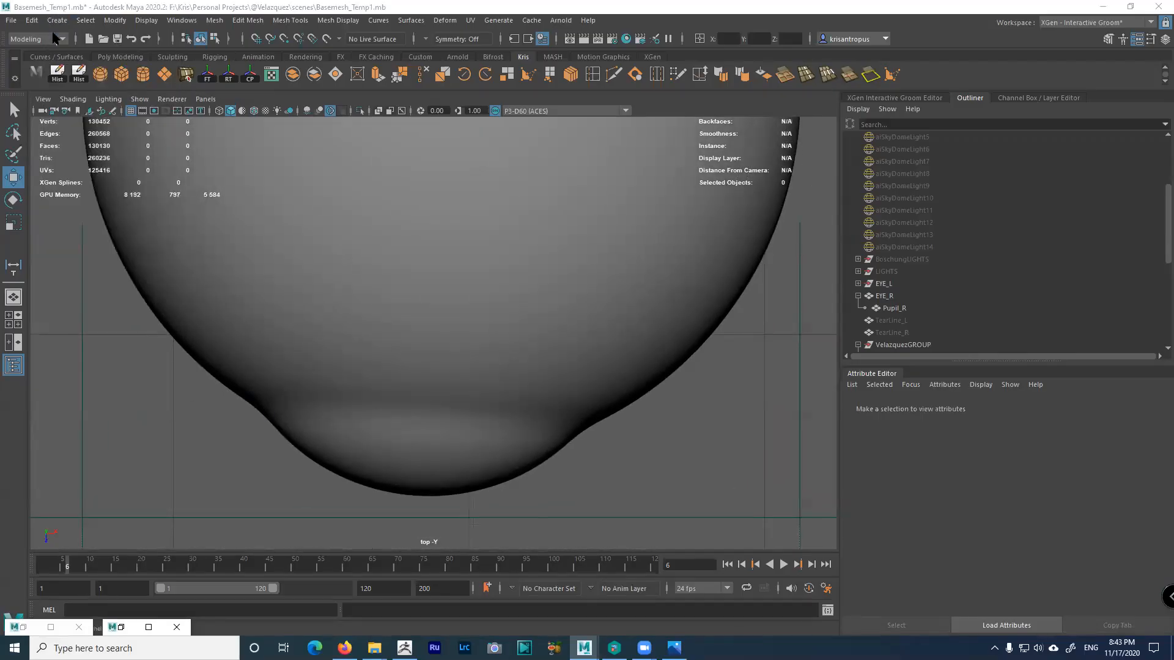
# Measure across the right eyeball's front bulge in top view with Create > Measure Tools > Distance Tool
pyautogui.click(56, 20)
pyautogui.moveTo(93, 240)
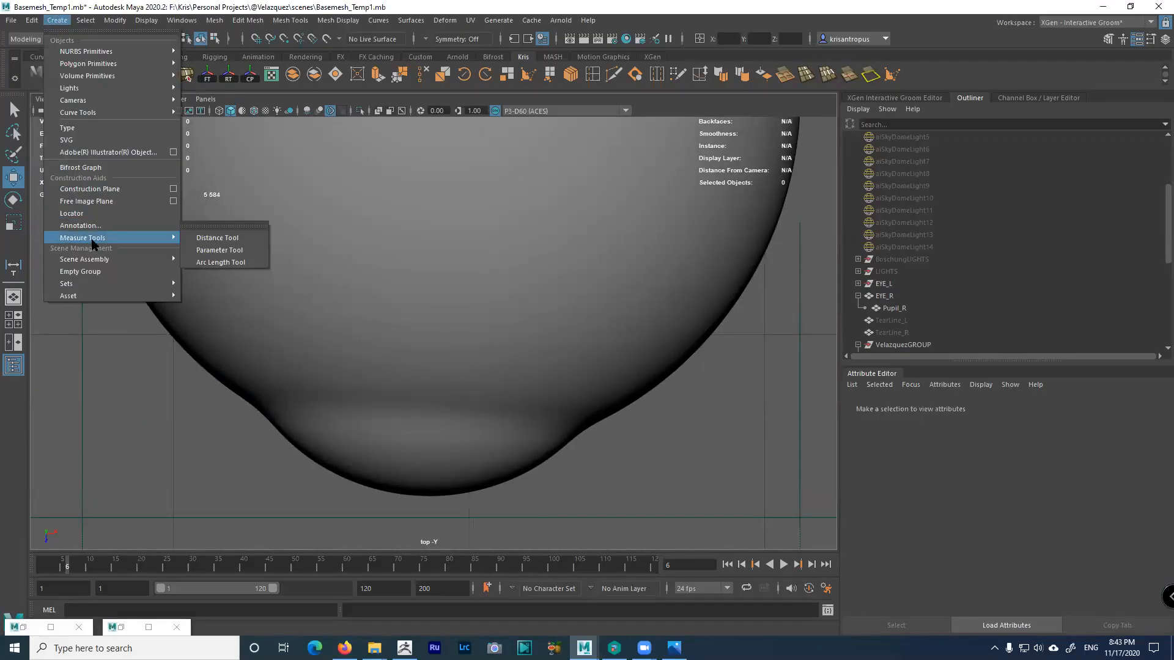
pyautogui.click(221, 239)
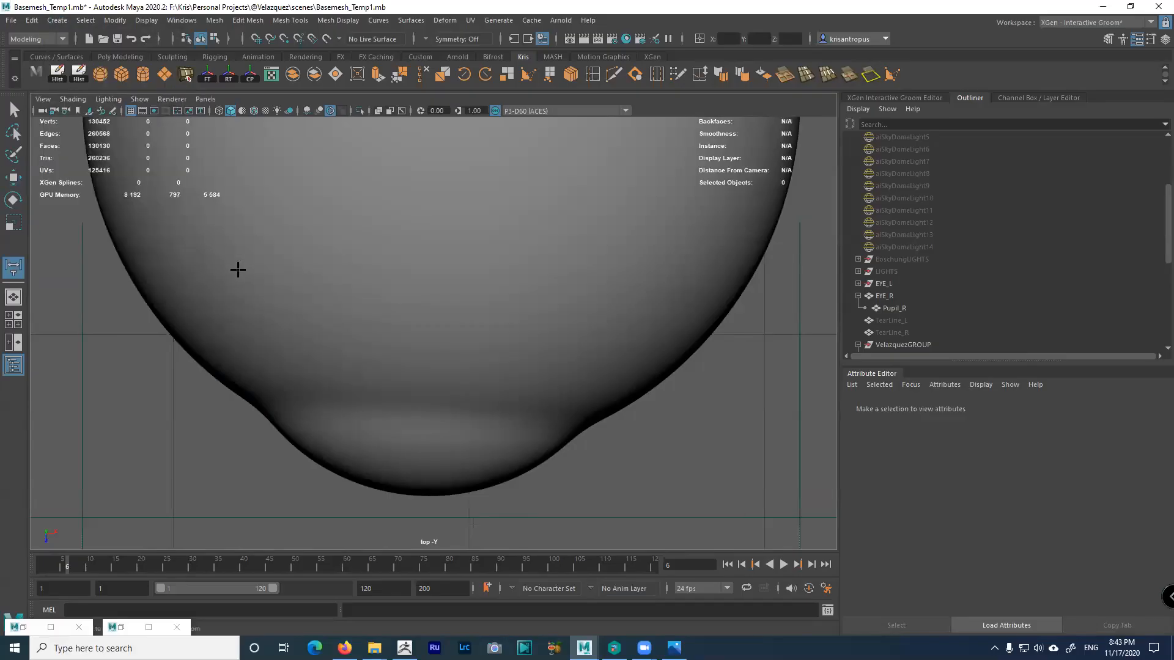
pyautogui.click(264, 414)
pyautogui.moveTo(569, 433)
pyautogui.mouseDown()
pyautogui.moveTo(582, 437)
pyautogui.moveTo(568, 447)
pyautogui.moveTo(576, 438)
pyautogui.mouseUp()
# Move both measure locators to the bulge's edges so the distance reads 1.154603
pyautogui.press('e')
pyautogui.click(236, 415)
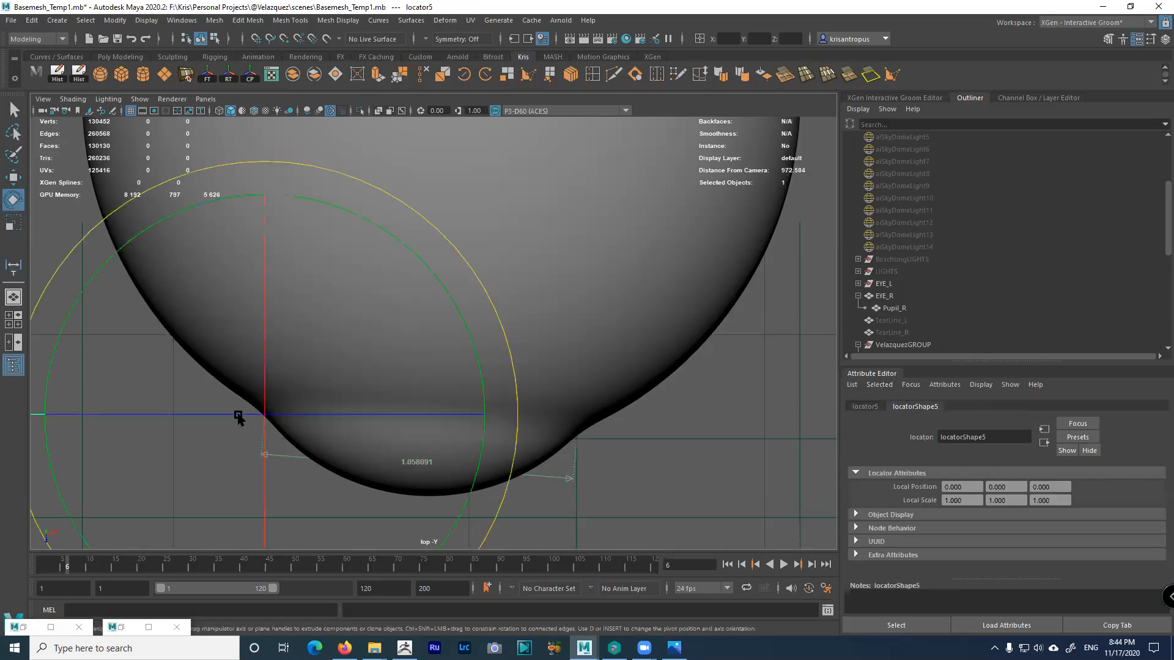
pyautogui.press('w')
pyautogui.moveTo(281, 422); pyautogui.dragTo(243, 414)
pyautogui.click(591, 437)
pyautogui.moveTo(576, 439); pyautogui.dragTo(590, 437)
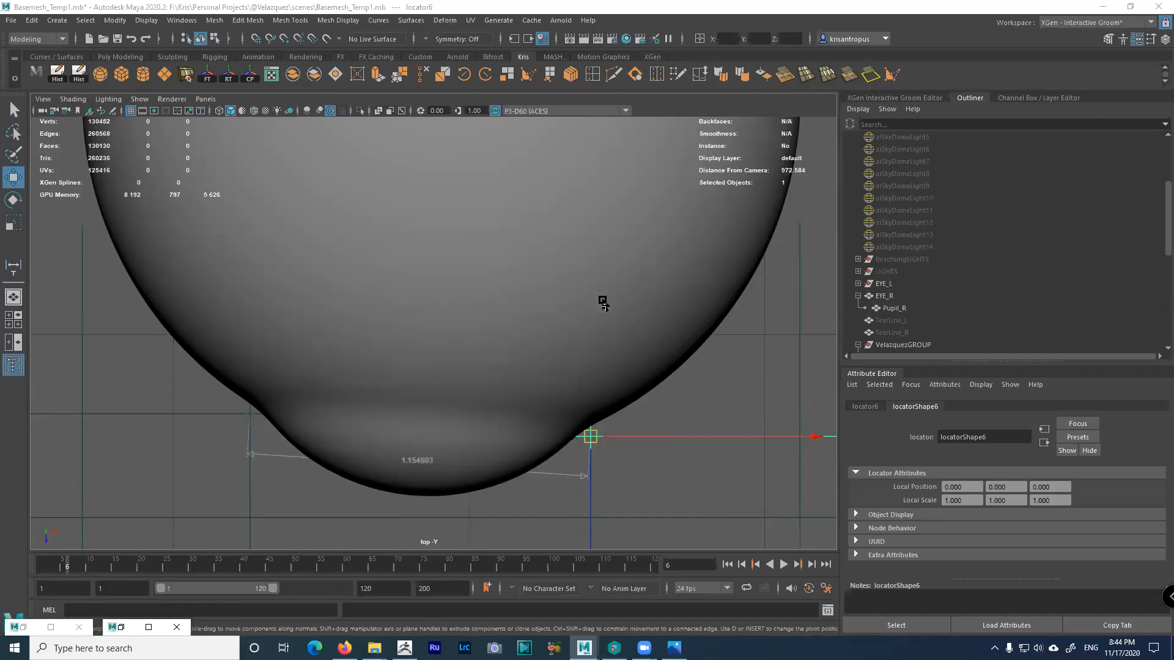
# Enlarge the perspective view, orbit toward the eye and select the right eyeball
pyautogui.press('space')
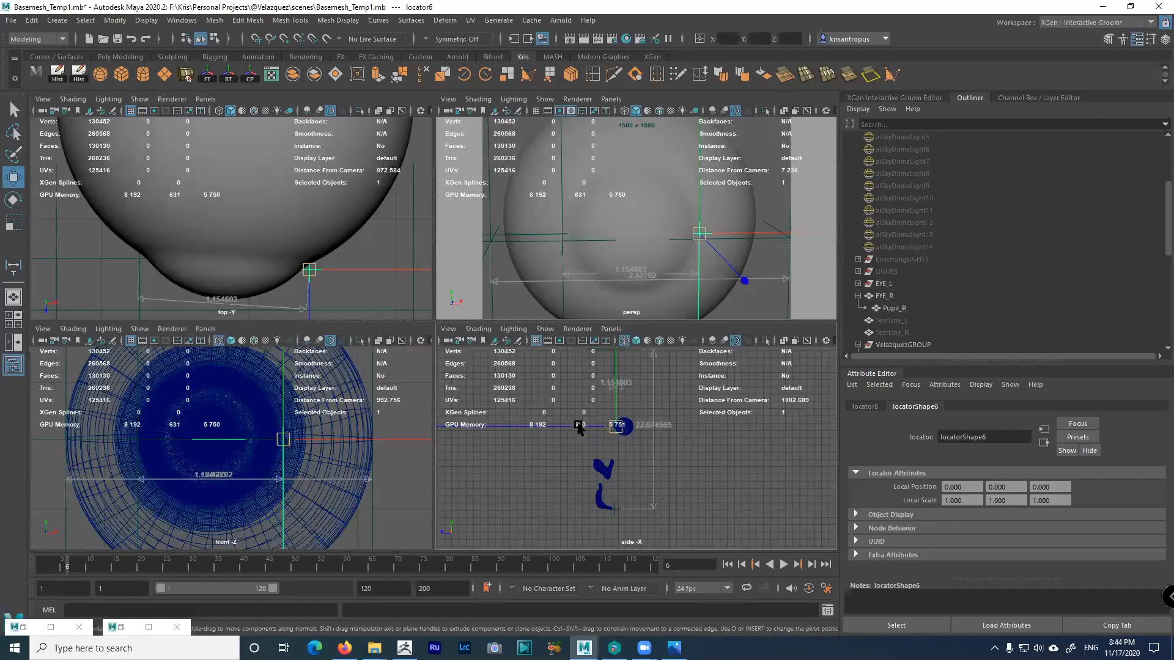
pyautogui.press('space')
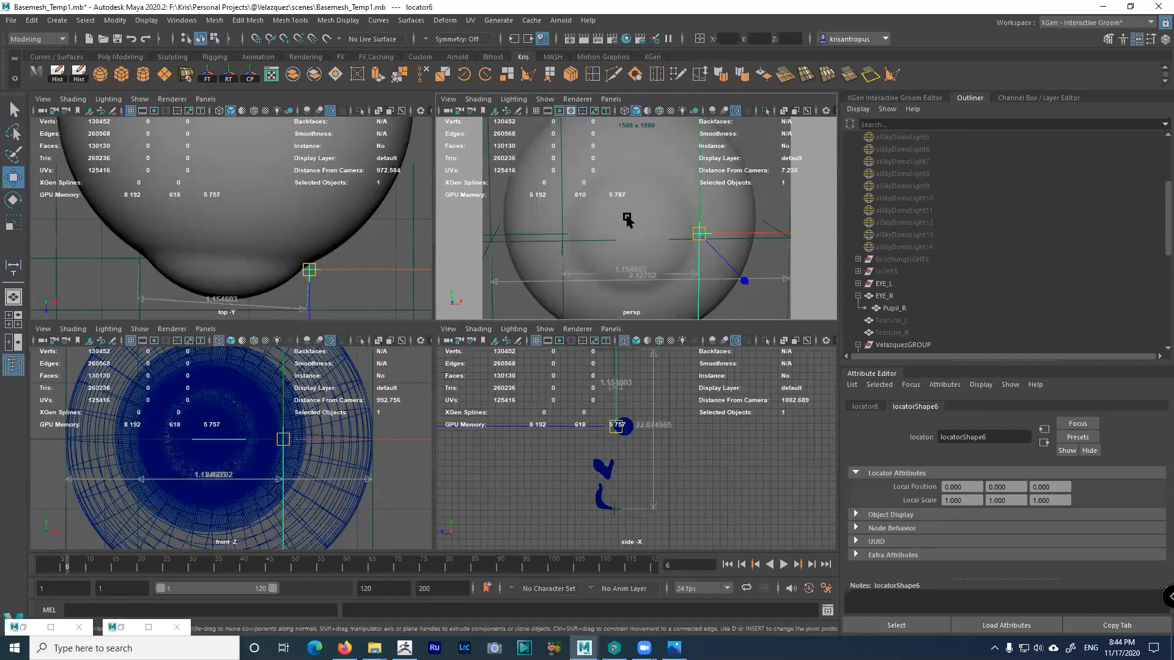
pyautogui.press('space')
pyautogui.press('space')
pyautogui.press('space')
pyautogui.press('space')
pyautogui.keyDown('alt'); pyautogui.moveTo(694, 261); pyautogui.dragTo(699, 231); pyautogui.keyUp('alt')
pyautogui.click(504, 289)
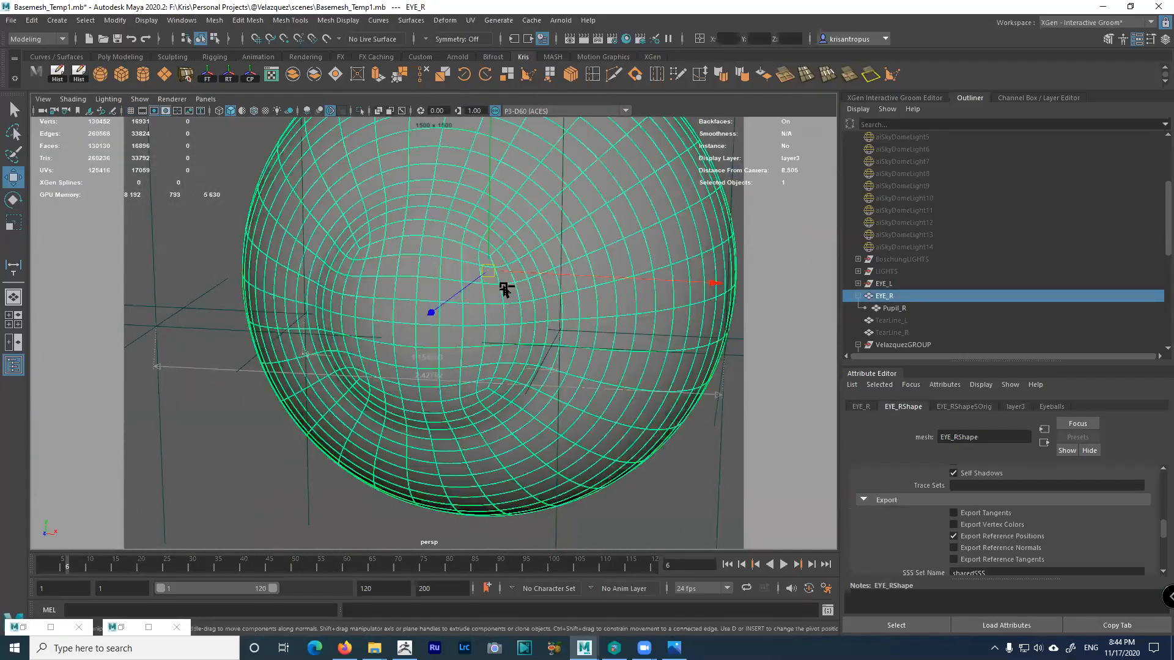
pyautogui.hotkey('ctrl', 'h')
pyautogui.keyDown('alt'); pyautogui.moveTo(511, 307); pyautogui.dragTo(477, 297); pyautogui.keyUp('alt')
pyautogui.keyDown('alt'); pyautogui.moveTo(523, 327); pyautogui.dragTo(469, 324, button='middle'); pyautogui.keyUp('alt')
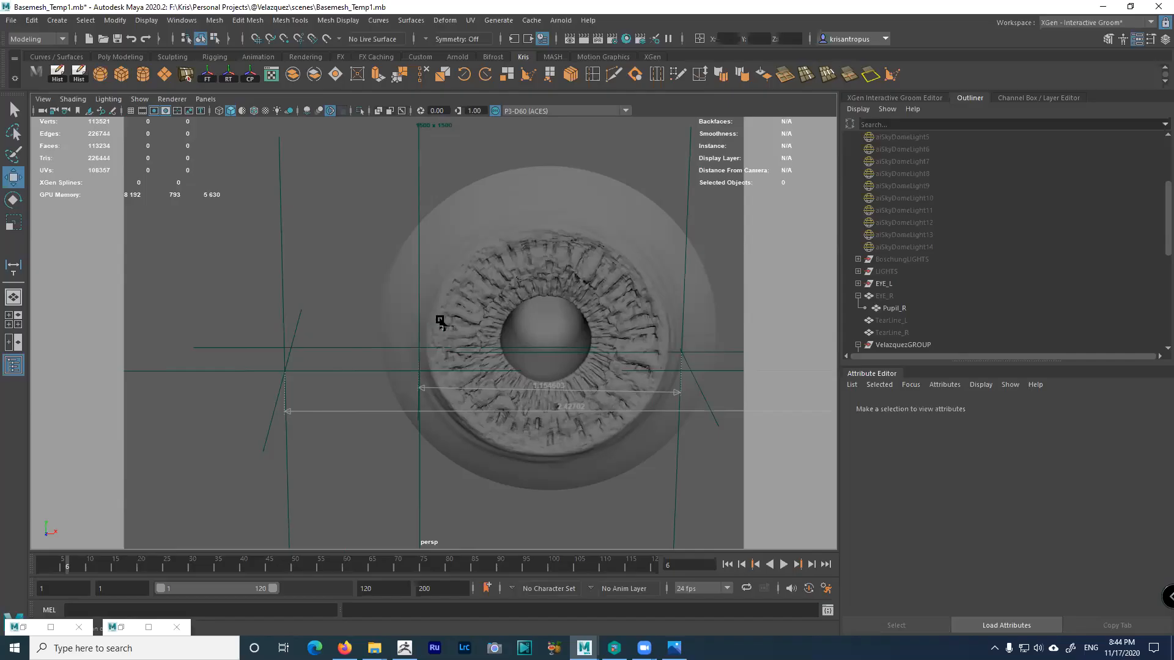
pyautogui.keyDown('alt'); pyautogui.moveTo(462, 324); pyautogui.dragTo(509, 340, button='middle'); pyautogui.keyUp('alt')
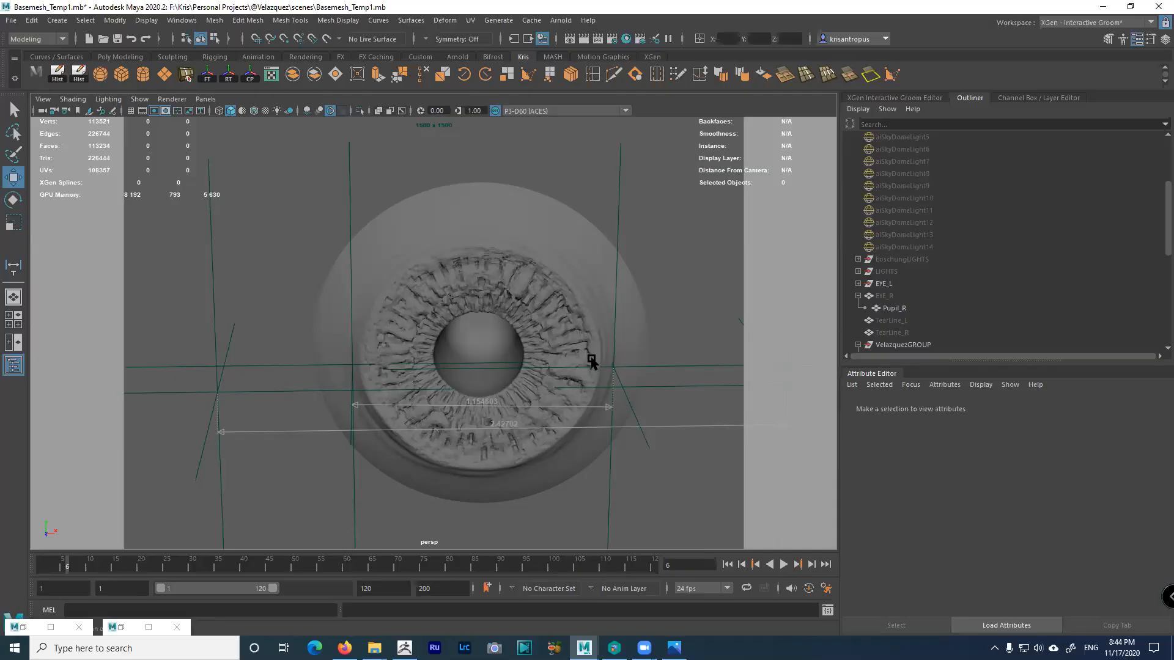
pyautogui.keyDown('alt'); pyautogui.moveTo(600, 365); pyautogui.dragTo(516, 324, button='right'); pyautogui.keyUp('alt')
pyautogui.press('space')
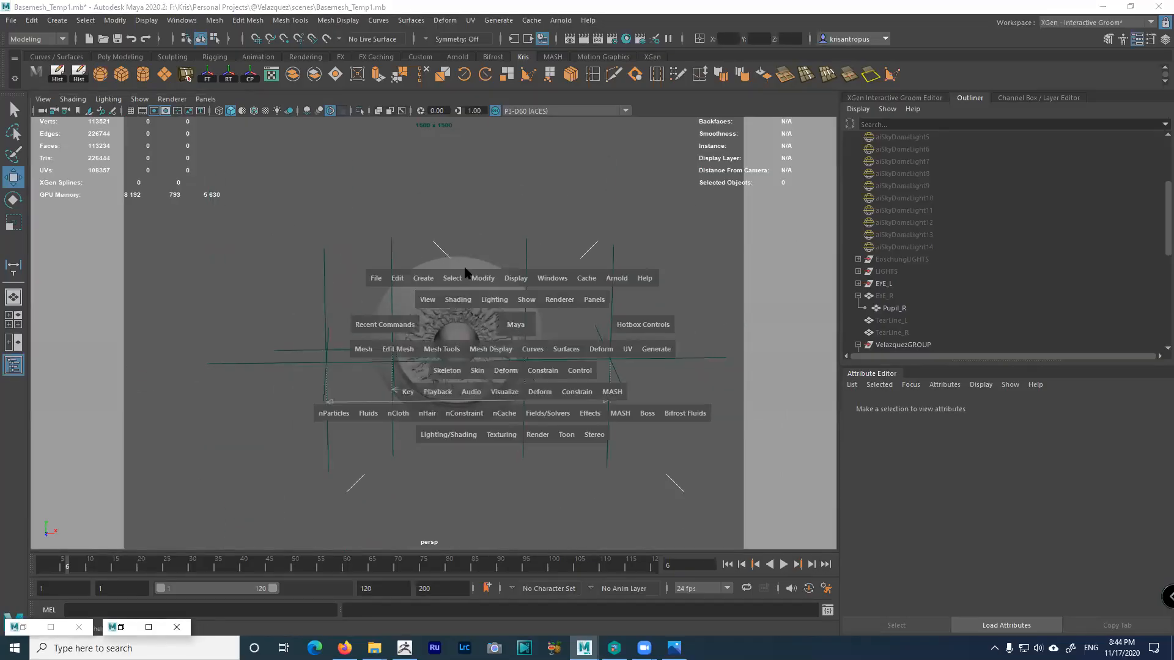
pyautogui.press('space')
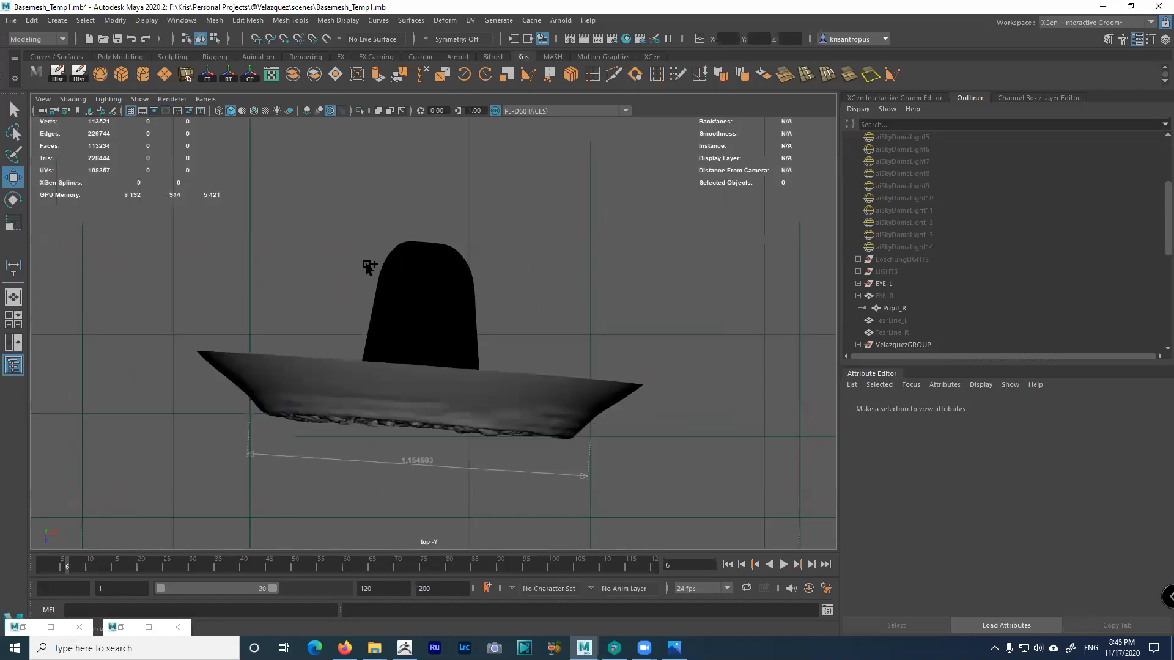
pyautogui.hotkey('ctrl', 'shift', 'h')
pyautogui.keyDown('alt'); pyautogui.moveTo(361, 258); pyautogui.dragTo(672, 483, button='right'); pyautogui.keyUp('alt')
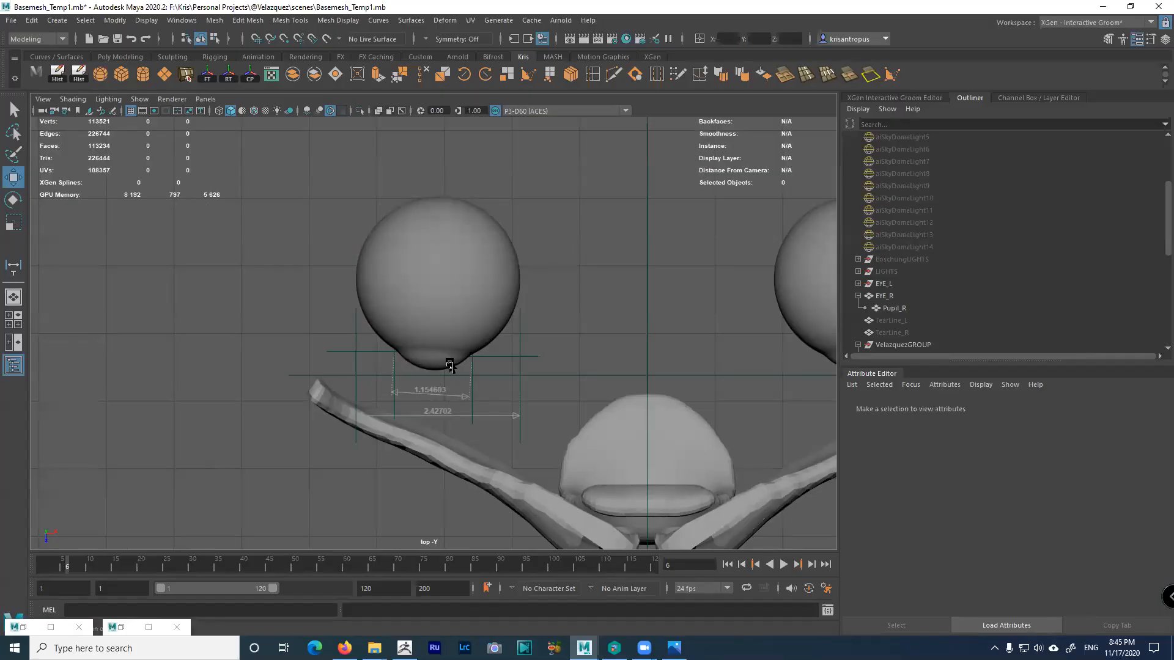
pyautogui.keyDown('alt'); pyautogui.moveTo(581, 369); pyautogui.dragTo(440, 368, button='middle'); pyautogui.keyUp('alt')
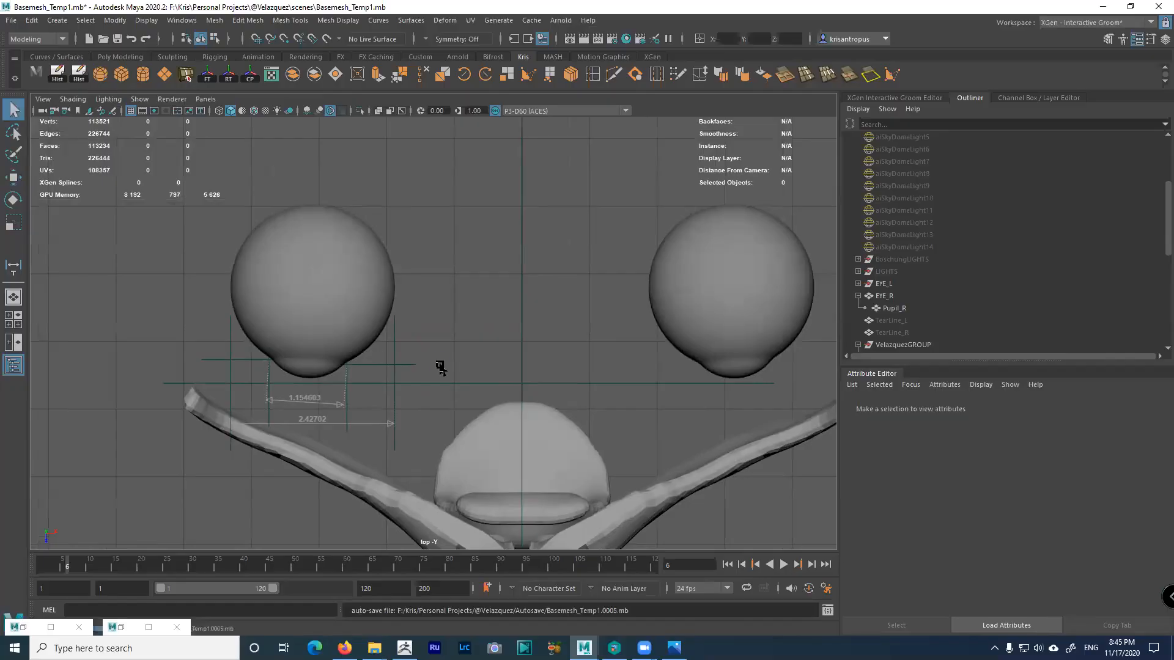
pyautogui.keyDown('alt'); pyautogui.moveTo(536, 345); pyautogui.dragTo(499, 312, button='right'); pyautogui.keyUp('alt')
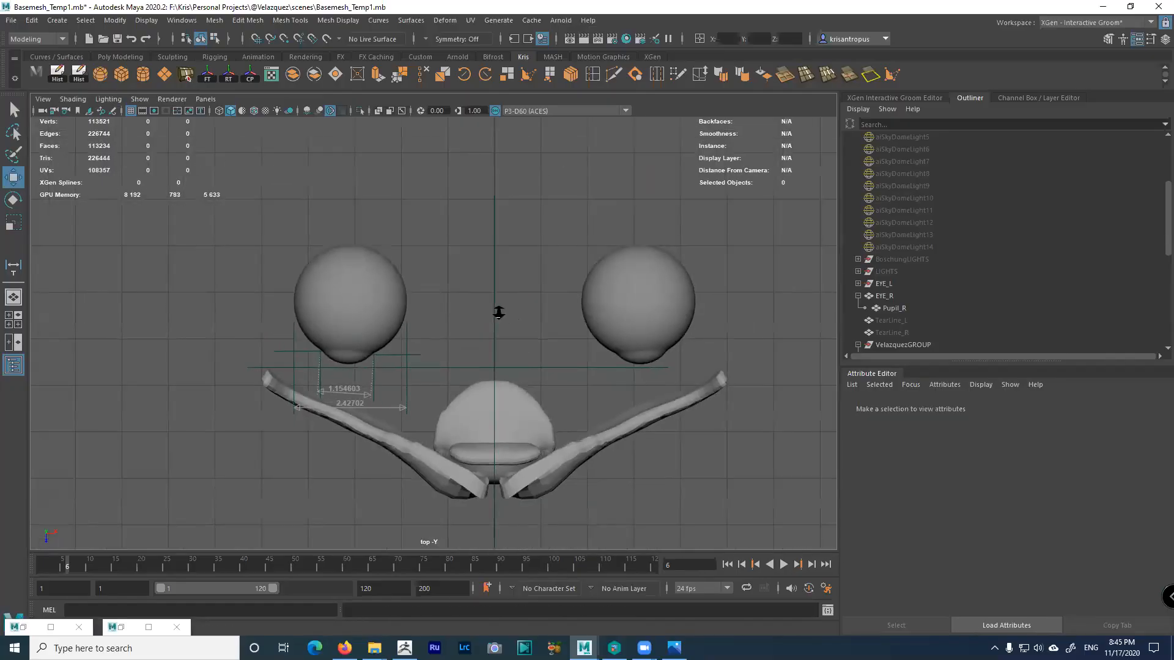
pyautogui.keyDown('alt'); pyautogui.moveTo(499, 312); pyautogui.dragTo(468, 305, button='middle'); pyautogui.keyUp('alt')
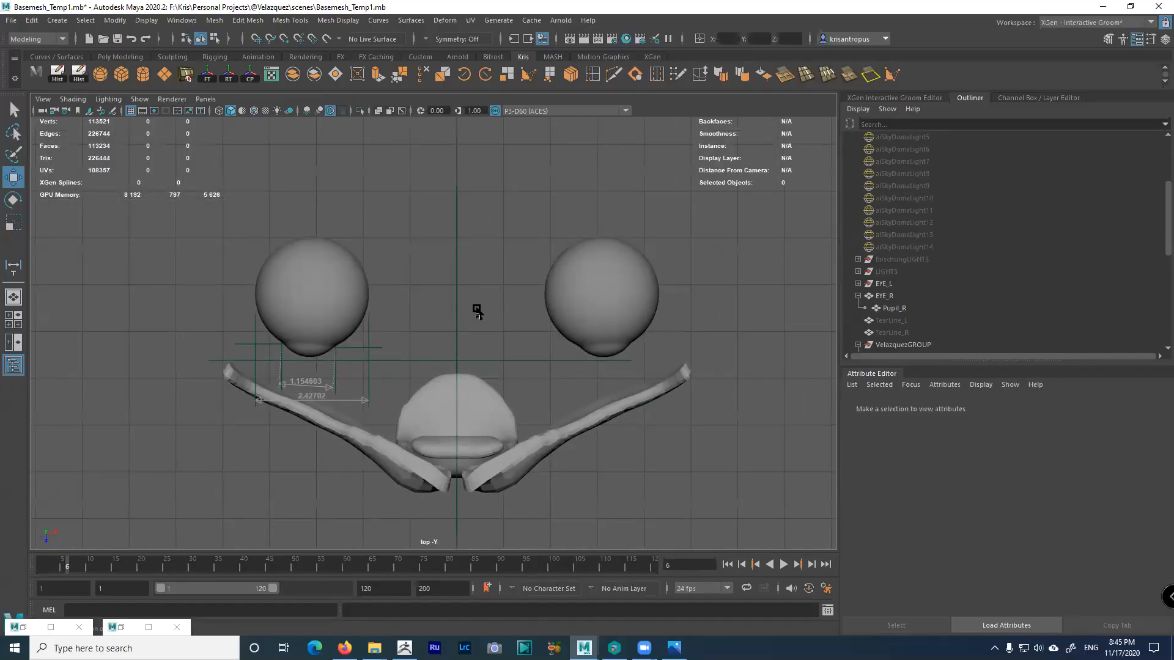
pyautogui.keyDown('alt'); pyautogui.moveTo(526, 334); pyautogui.dragTo(556, 348, button='right'); pyautogui.keyUp('alt')
pyautogui.scroll(-7, 925, 299)
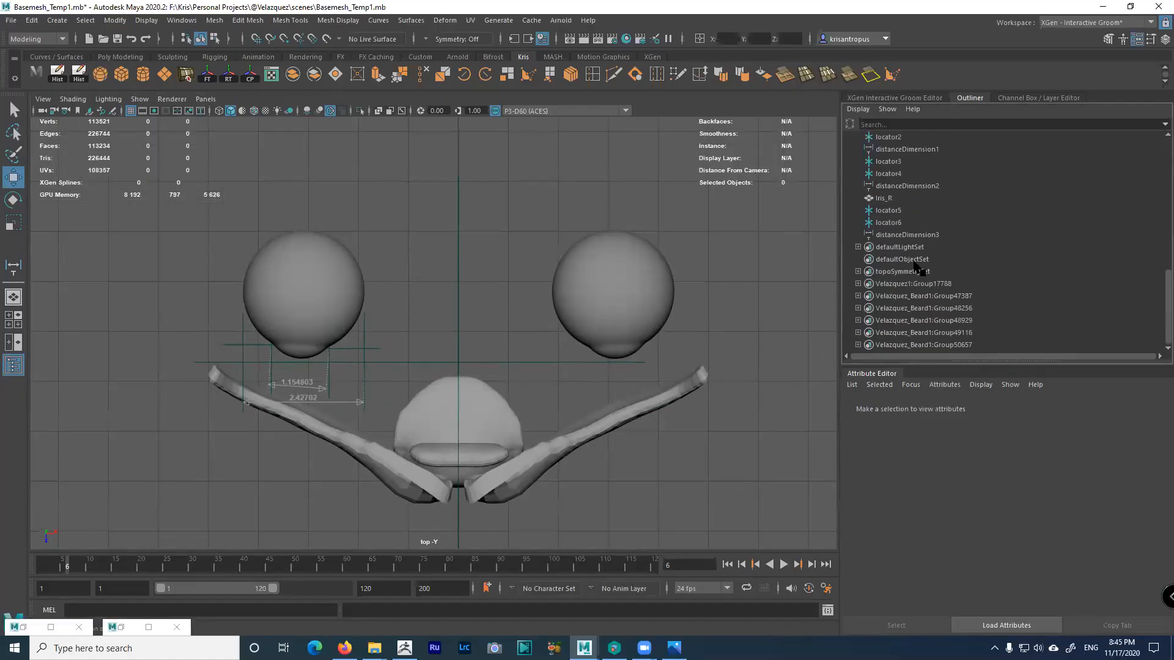
pyautogui.scroll(3, 917, 263)
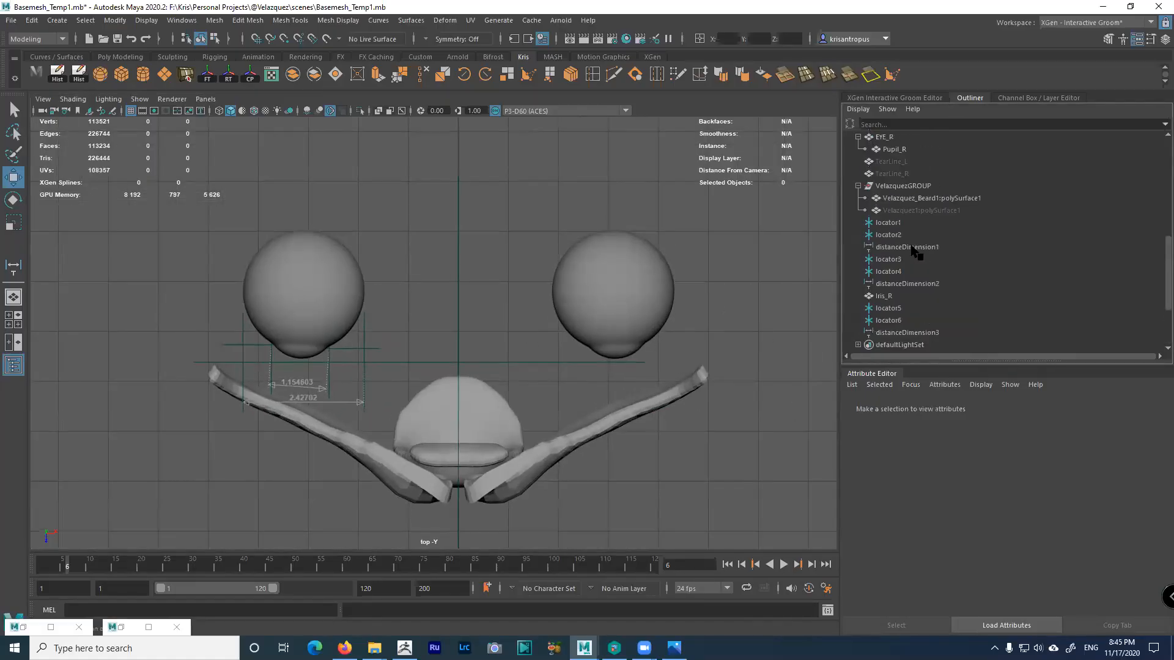
# Unhide Velazquez1:polySurface1 with Shift+H and enlarge the perspective view
pyautogui.click(908, 210)
pyautogui.hotkey('shift', 'h')
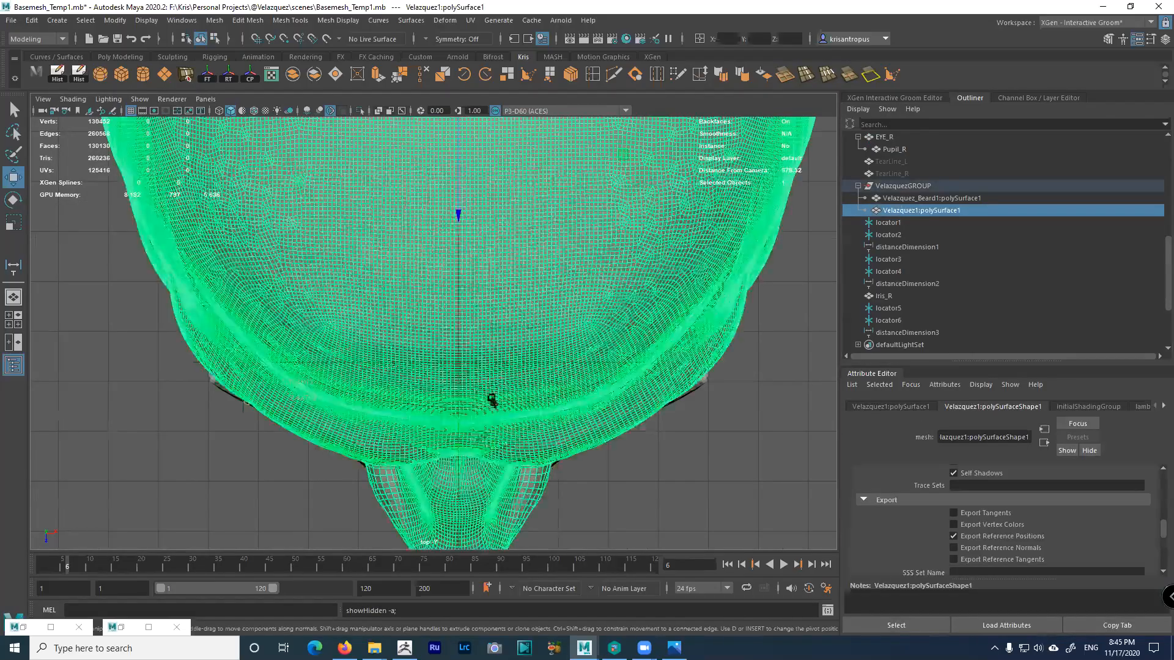
pyautogui.press('space')
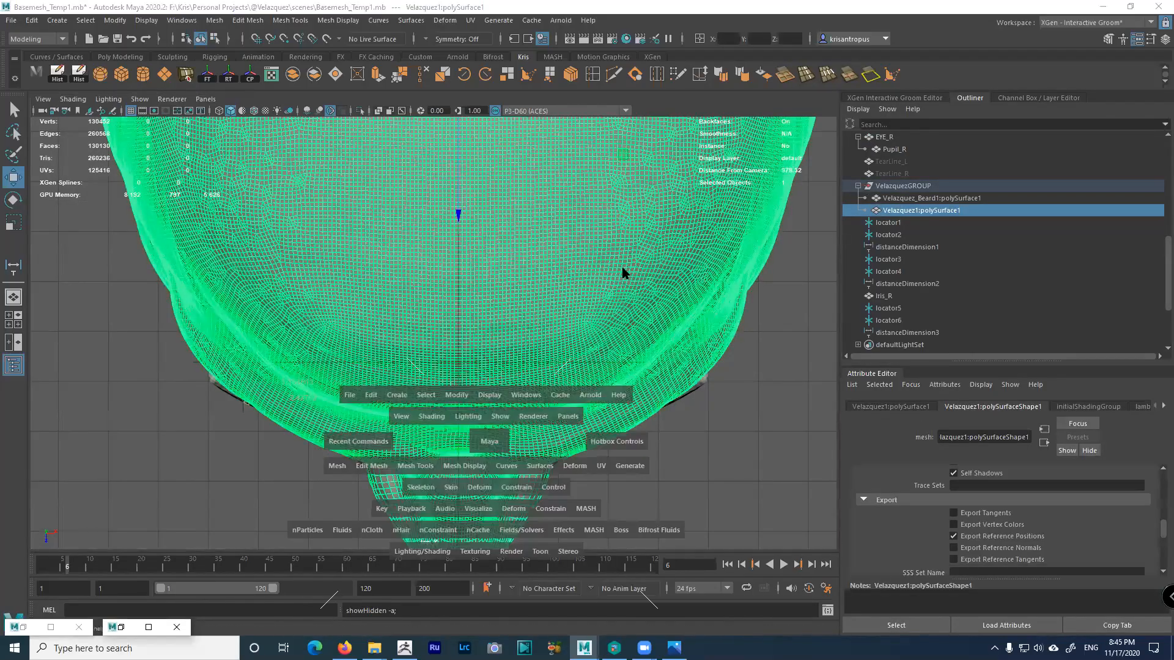
pyautogui.press('space')
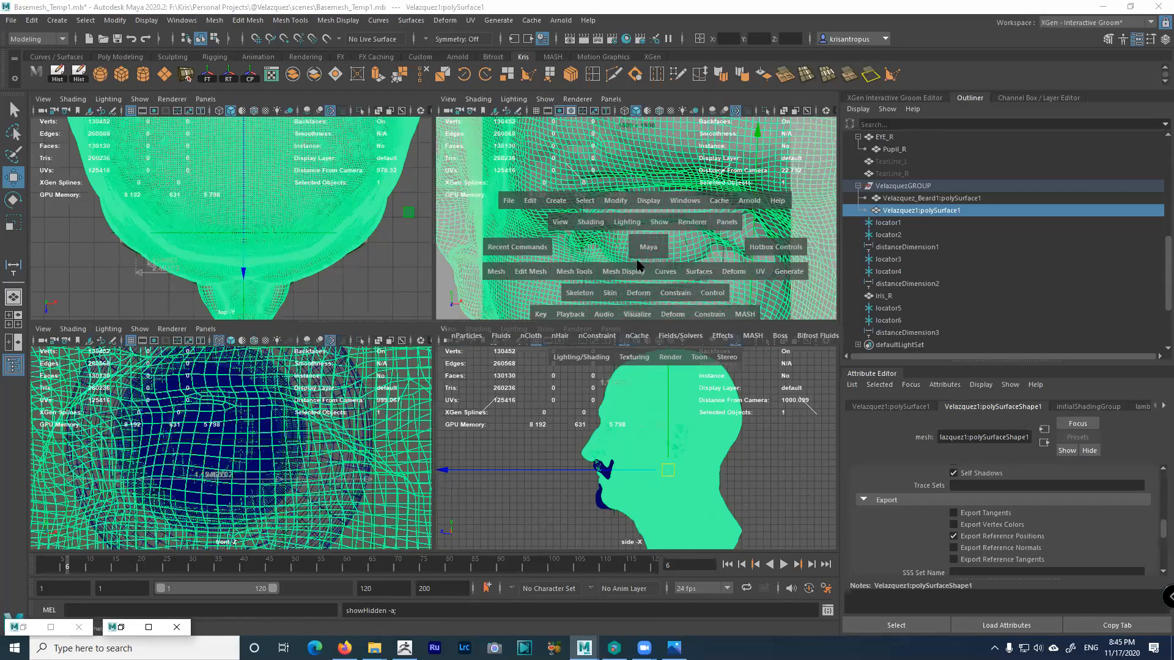
pyautogui.press('space')
# Orbit the head through frontal and three-quarter views, then return to four views
pyautogui.keyDown('alt'); pyautogui.moveTo(602, 365); pyautogui.dragTo(567, 339); pyautogui.keyUp('alt')
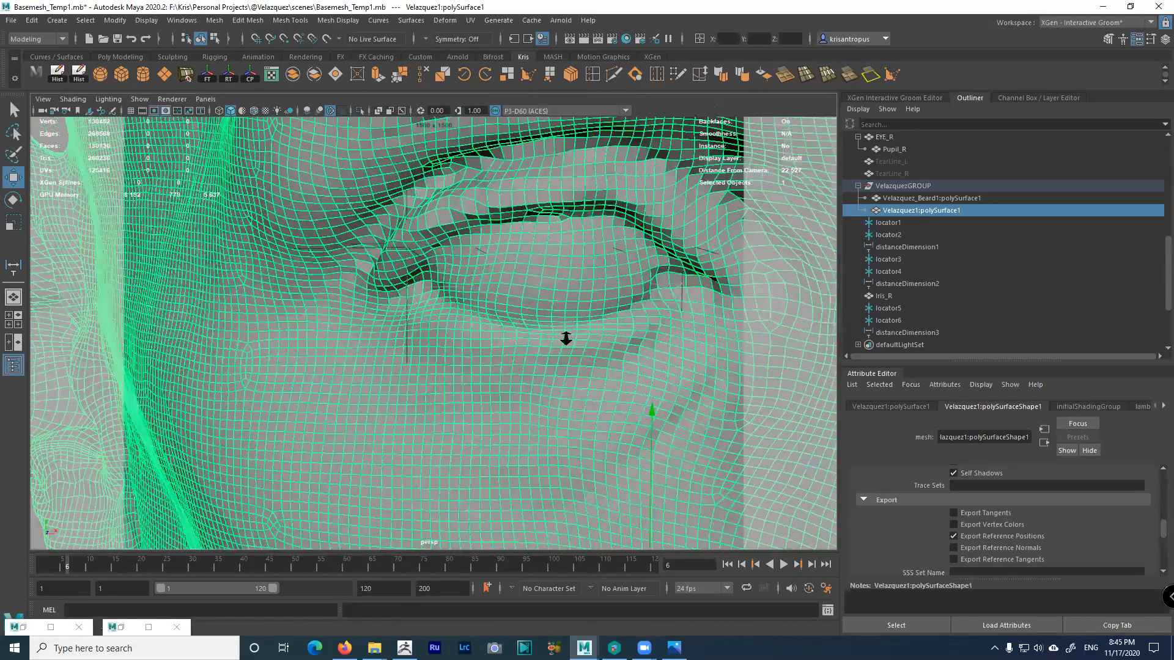
pyautogui.keyDown('alt'); pyautogui.moveTo(566, 338); pyautogui.dragTo(397, 280, button='right'); pyautogui.keyUp('alt')
pyautogui.keyDown('alt'); pyautogui.moveTo(396, 280); pyautogui.dragTo(369, 270); pyautogui.keyUp('alt')
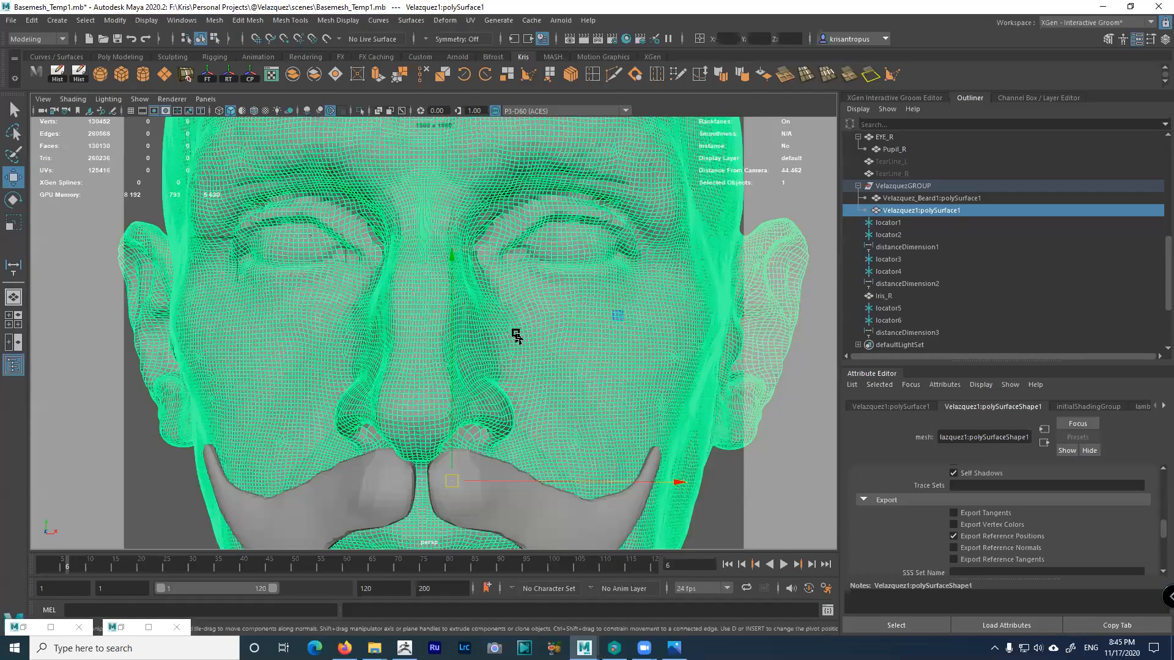
pyautogui.keyDown('alt'); pyautogui.moveTo(512, 332); pyautogui.dragTo(552, 332); pyautogui.keyUp('alt')
pyautogui.keyDown('alt'); pyautogui.moveTo(552, 332); pyautogui.dragTo(459, 255, button='right'); pyautogui.keyUp('alt')
pyautogui.keyDown('alt'); pyautogui.moveTo(458, 255); pyautogui.dragTo(462, 222, button='middle'); pyautogui.keyUp('alt')
pyautogui.click(700, 298)
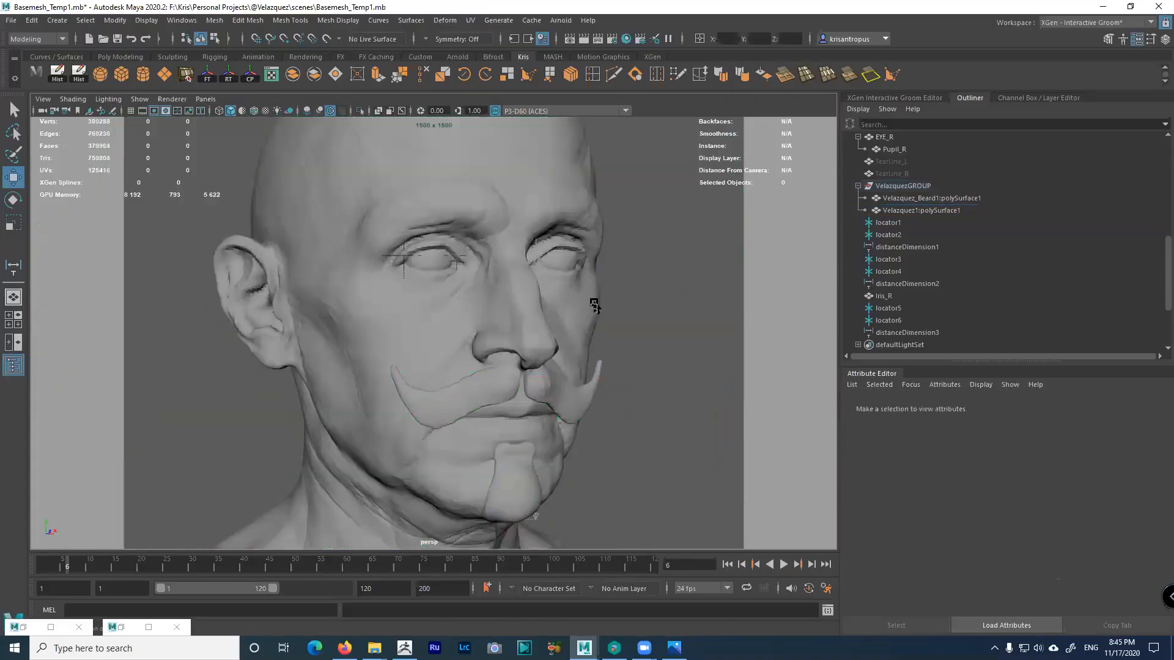
pyautogui.keyDown('alt'); pyautogui.moveTo(593, 306); pyautogui.dragTo(554, 291); pyautogui.keyUp('alt')
pyautogui.keyDown('alt'); pyautogui.moveTo(538, 246); pyautogui.dragTo(625, 311); pyautogui.keyUp('alt')
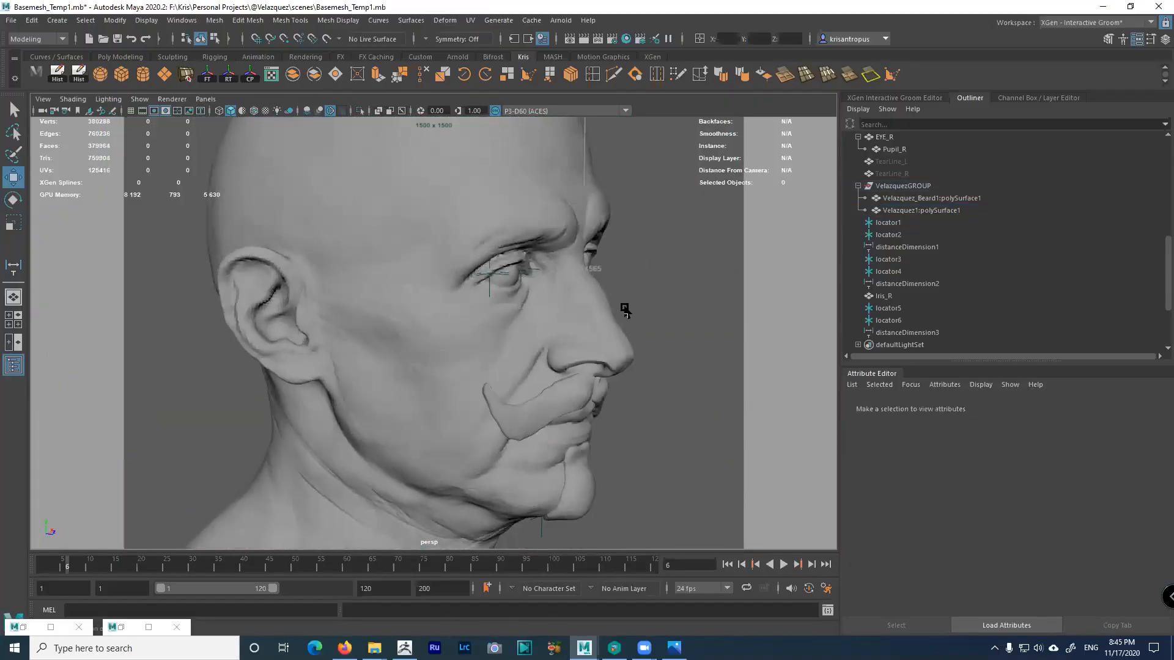
pyautogui.press('space')
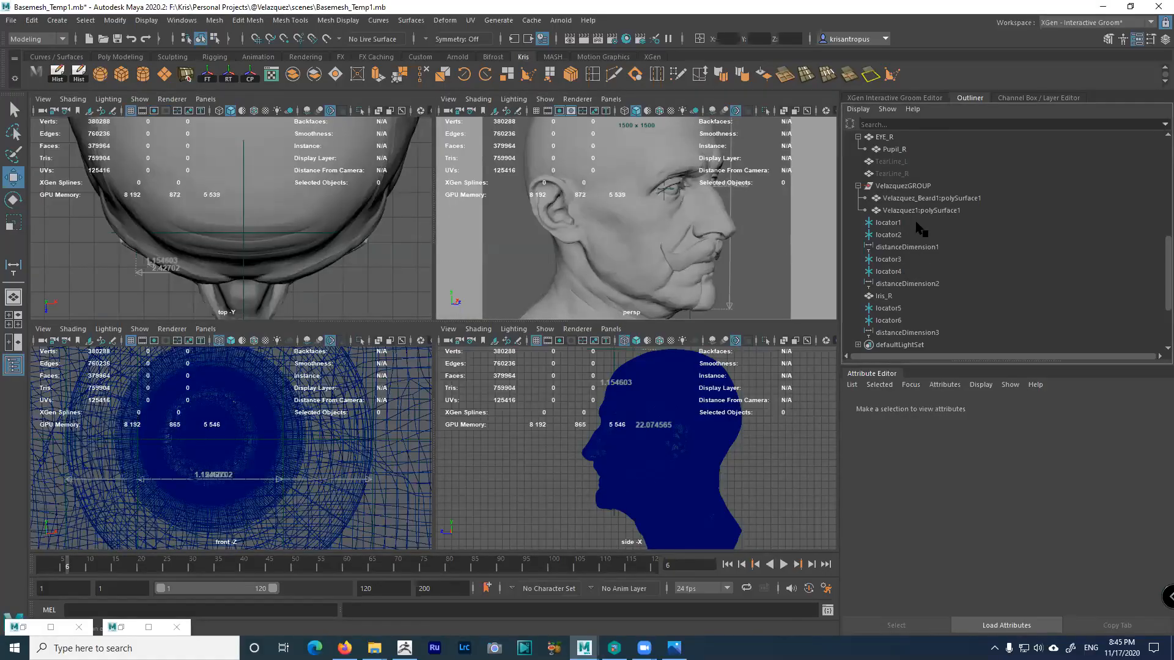
# Parent Iris_R under EYE_R and confirm it now sits beside Pupil_R
pyautogui.scroll(3, 920, 225)
pyautogui.scroll(-5, 914, 269)
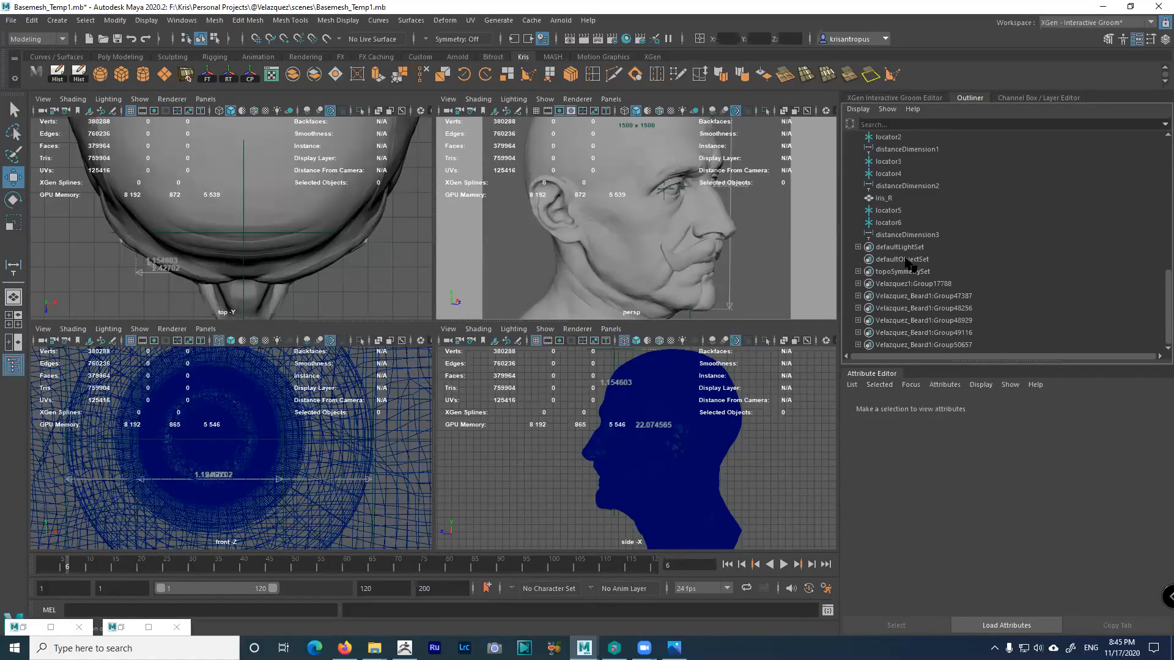
pyautogui.click(884, 199)
pyautogui.scroll(3, 922, 238)
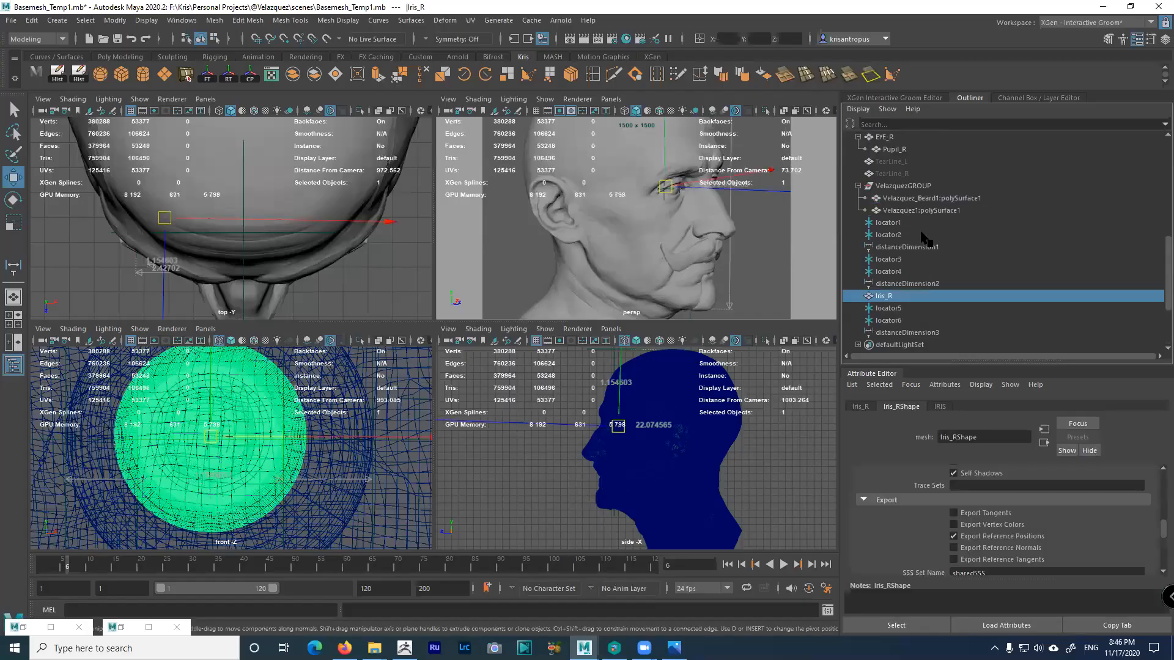
pyautogui.scroll(3, 923, 239)
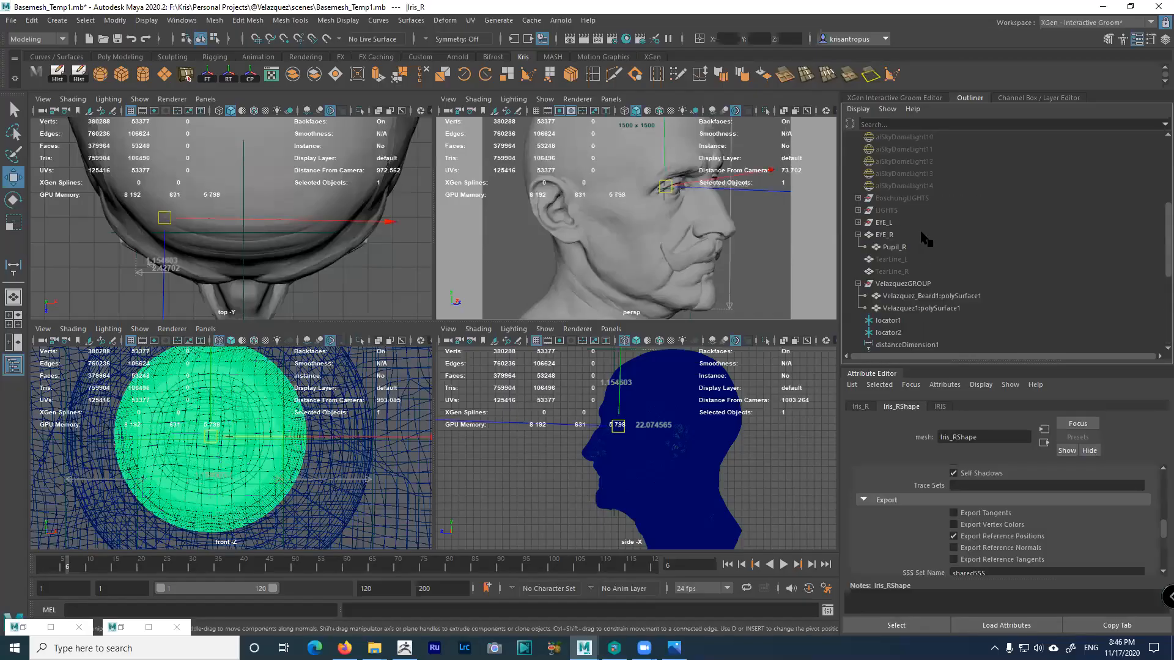
pyautogui.click(882, 235)
pyautogui.click(892, 258)
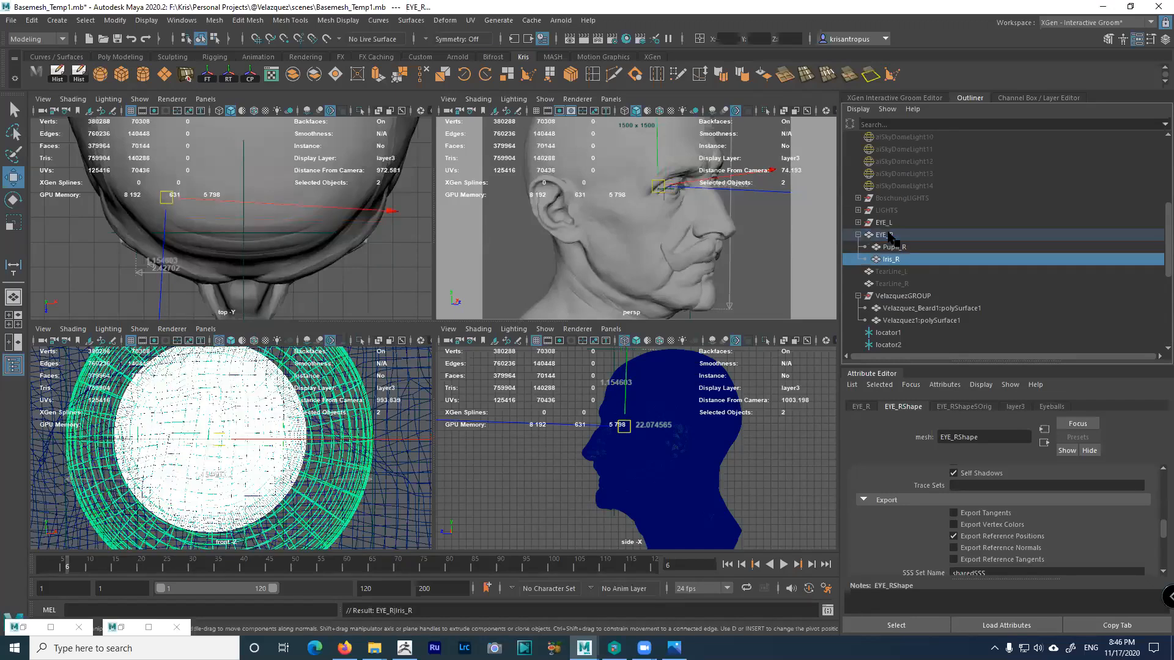
pyautogui.click(884, 236)
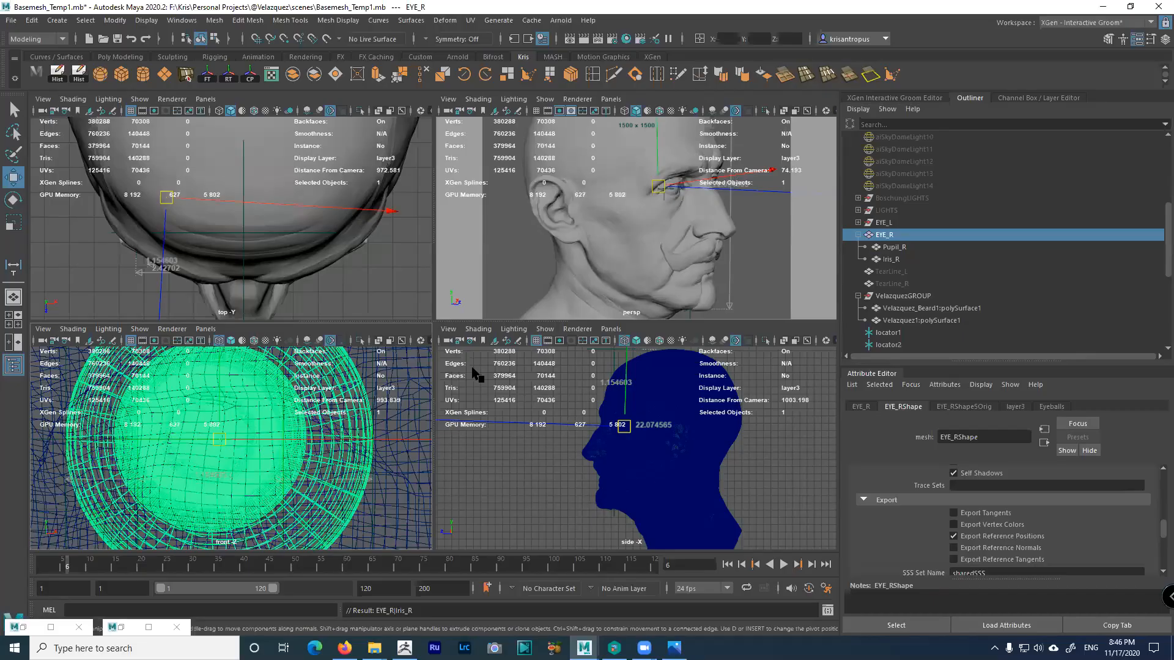
pyautogui.click(890, 260)
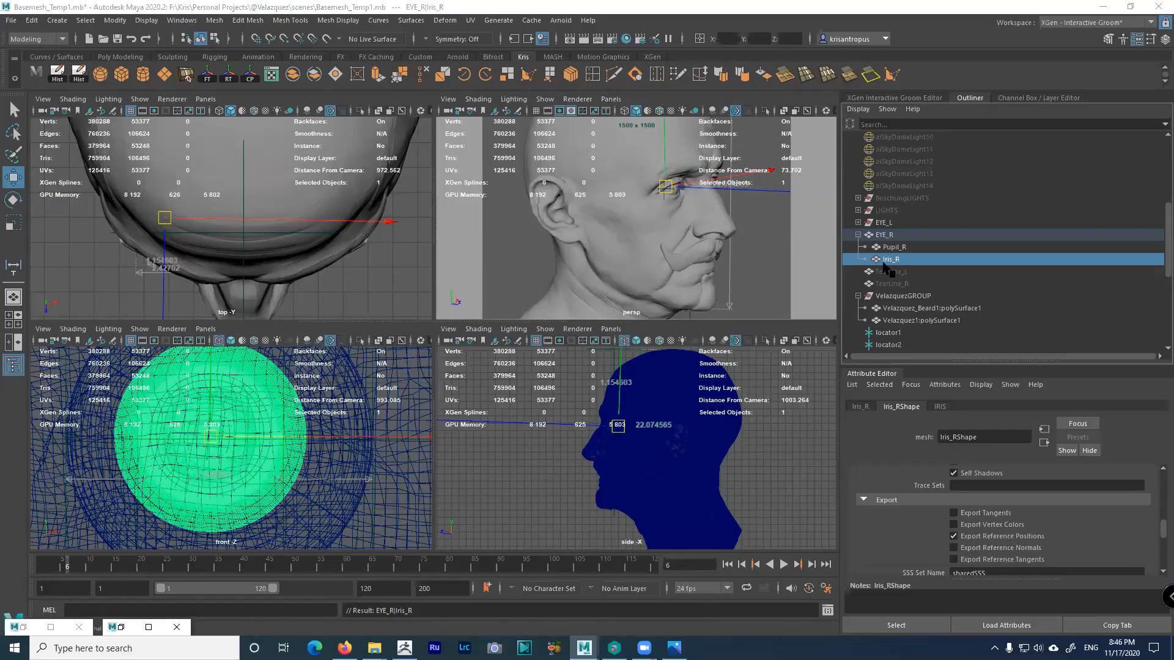
# Select TearLine_R, then both eyeballs EYE_L and EYE_R, and maximize the side view
pyautogui.click(896, 285)
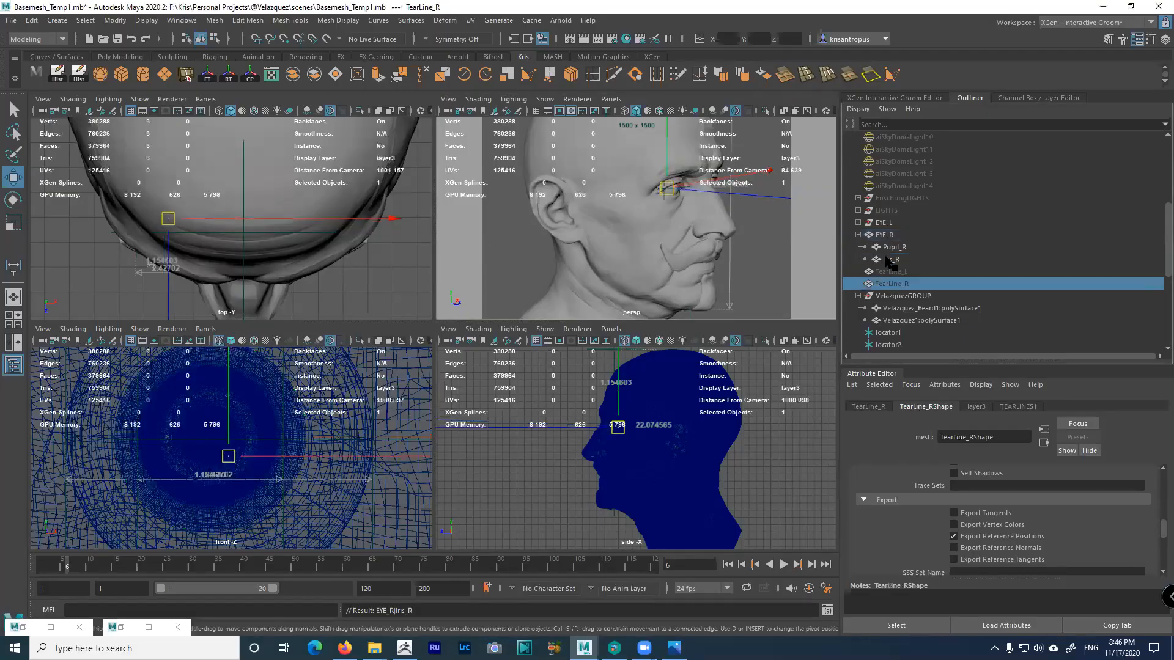
pyautogui.keyDown('ctrl'); pyautogui.click(884, 238); pyautogui.keyUp('ctrl')
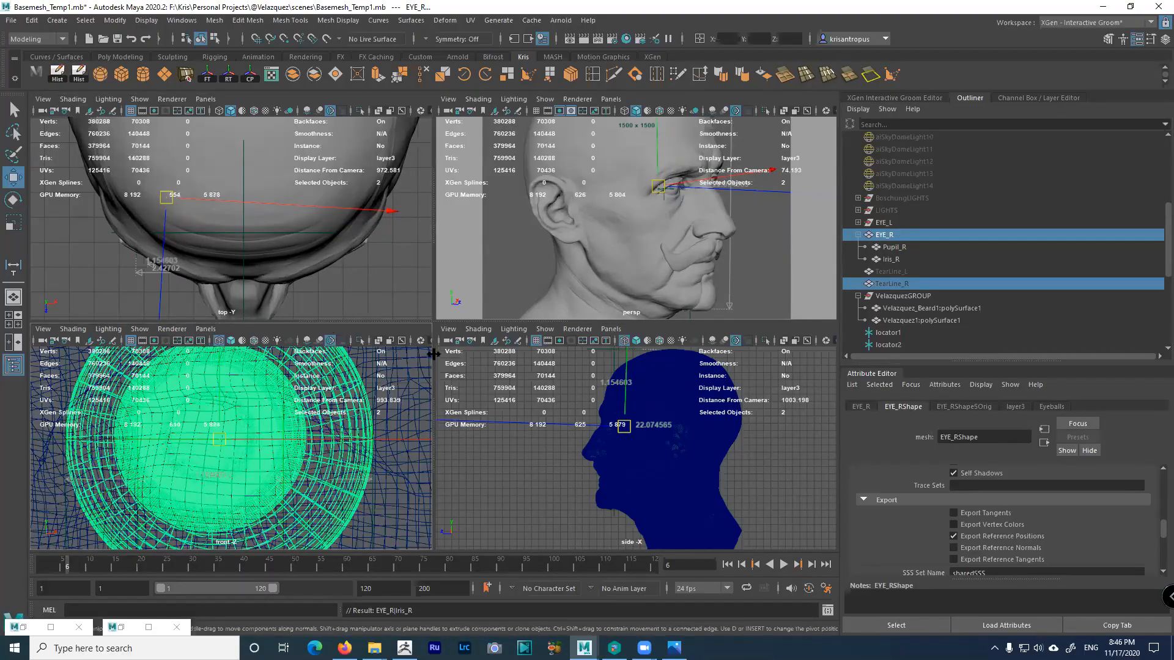
pyautogui.click(884, 222)
pyautogui.keyDown('ctrl'); pyautogui.click(883, 235); pyautogui.keyUp('ctrl')
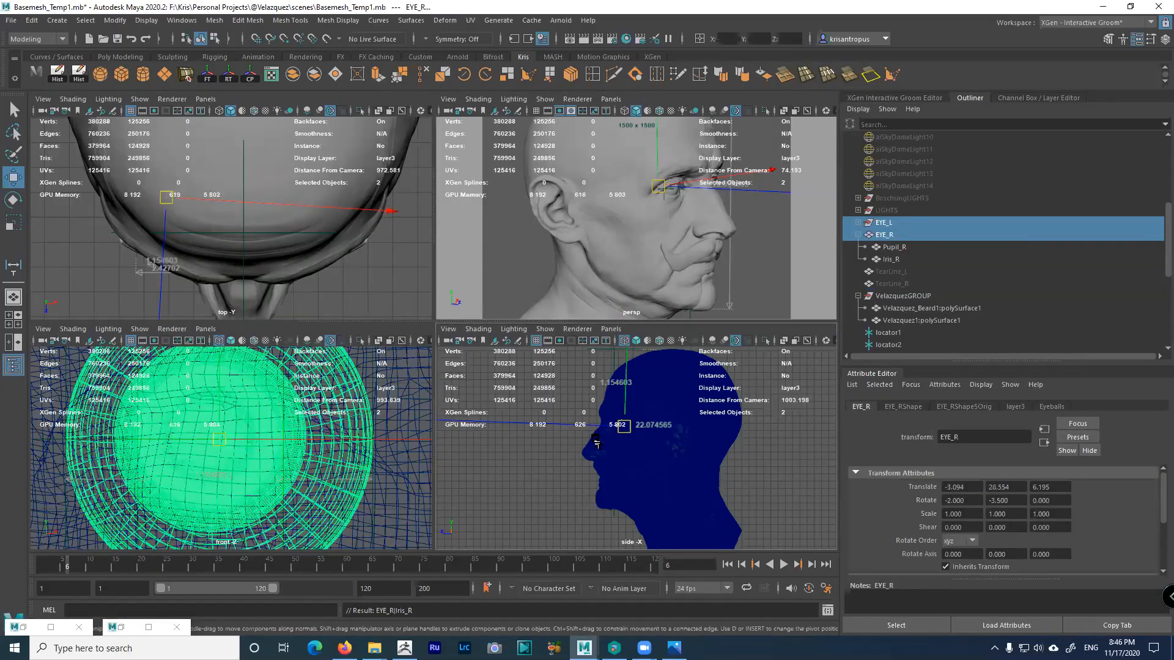
pyautogui.press('space')
# Move EYE_R down and back into its socket, to translate Y 28.407, Z 6.721
pyautogui.keyDown('alt'); pyautogui.moveTo(405, 286); pyautogui.dragTo(550, 334, button='right'); pyautogui.keyUp('alt')
pyautogui.keyDown('alt'); pyautogui.moveTo(579, 374); pyautogui.dragTo(648, 444, button='middle'); pyautogui.keyUp('alt')
pyautogui.keyDown('alt'); pyautogui.moveTo(648, 444); pyautogui.dragTo(714, 490, button='right'); pyautogui.keyUp('alt')
pyautogui.scroll(3, 416, 365)
pyautogui.moveTo(418, 348)
pyautogui.mouseDown()
pyautogui.moveTo(370, 352)
pyautogui.moveTo(417, 364)
pyautogui.mouseUp()
pyautogui.scroll(2, 373, 334)
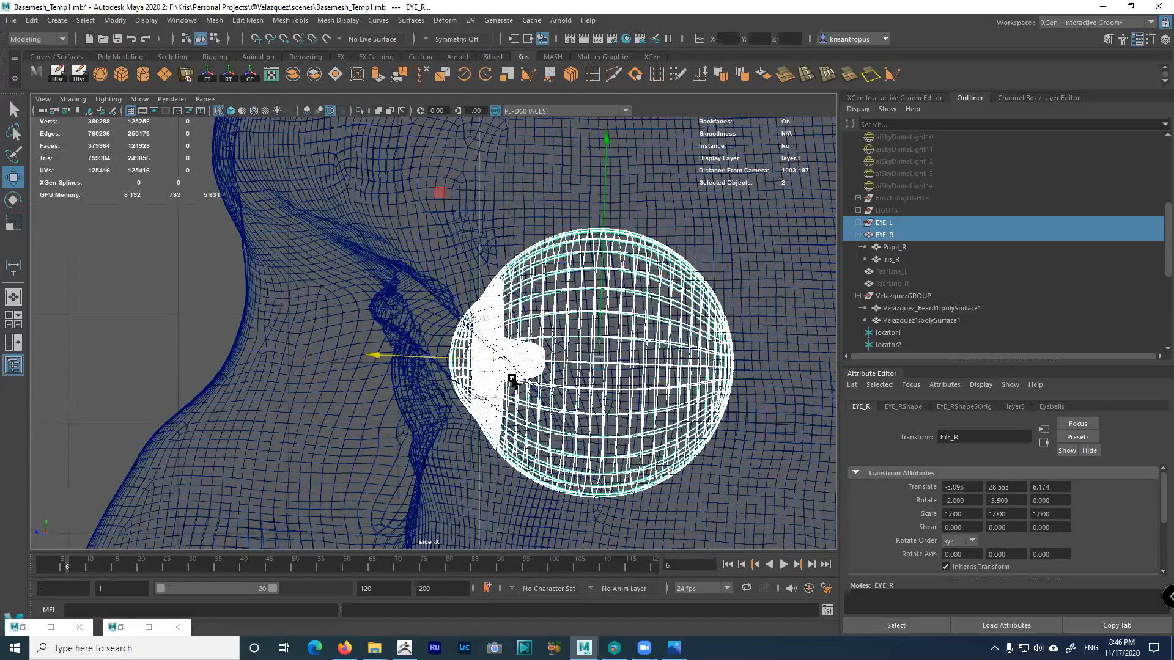
pyautogui.scroll(3, 331, 301)
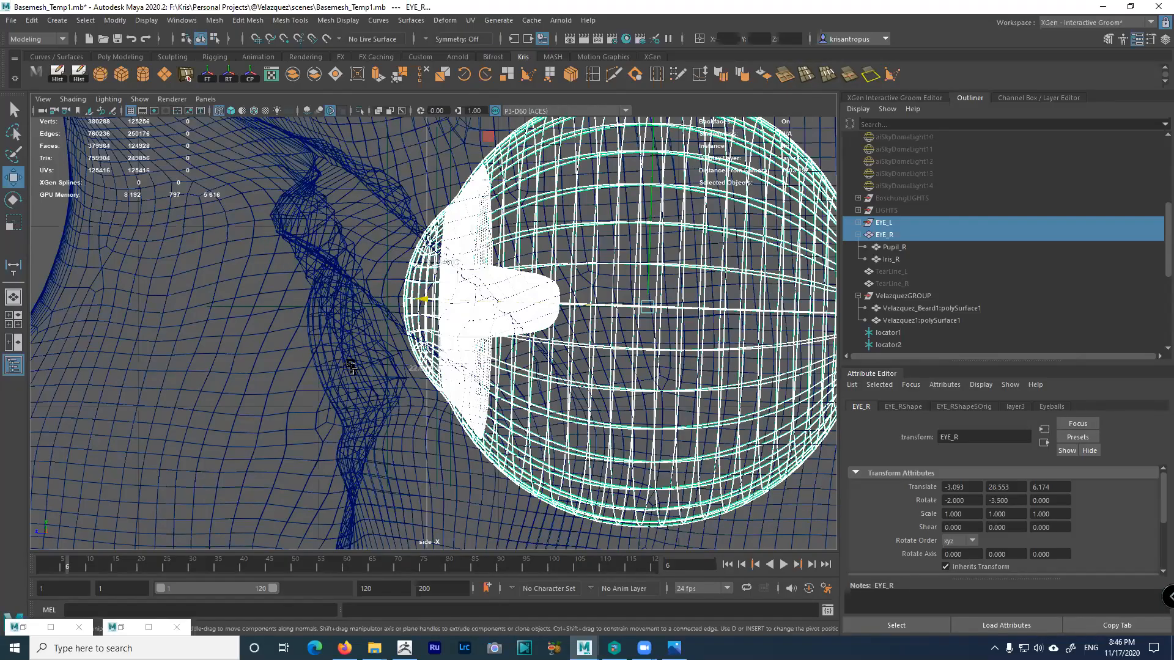
pyautogui.moveTo(647, 308); pyautogui.dragTo(568, 337)
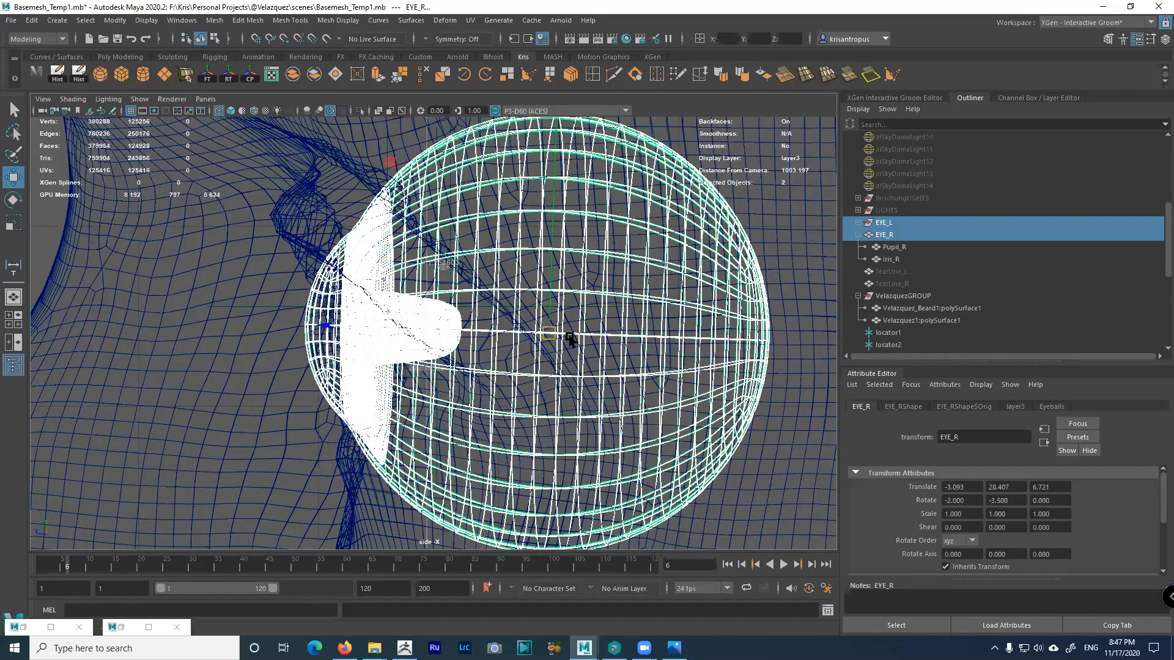
# Try tilting the eyeballs with the Rotate tool and undo each rotation
pyautogui.scroll(-3, 570, 336)
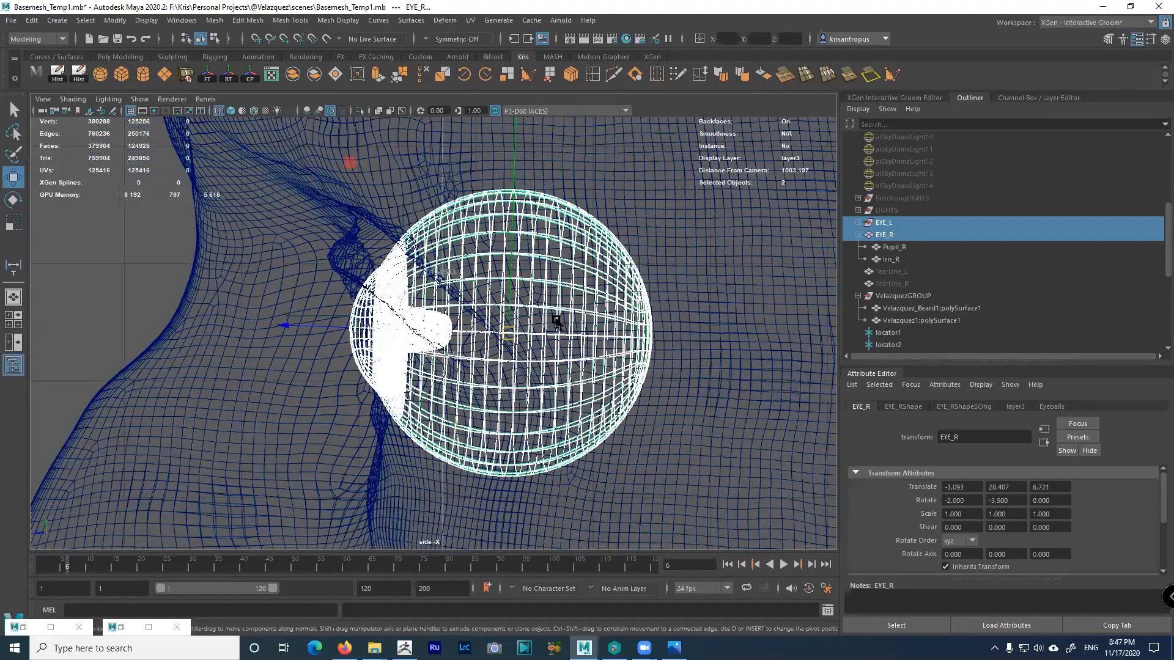
pyautogui.press('e')
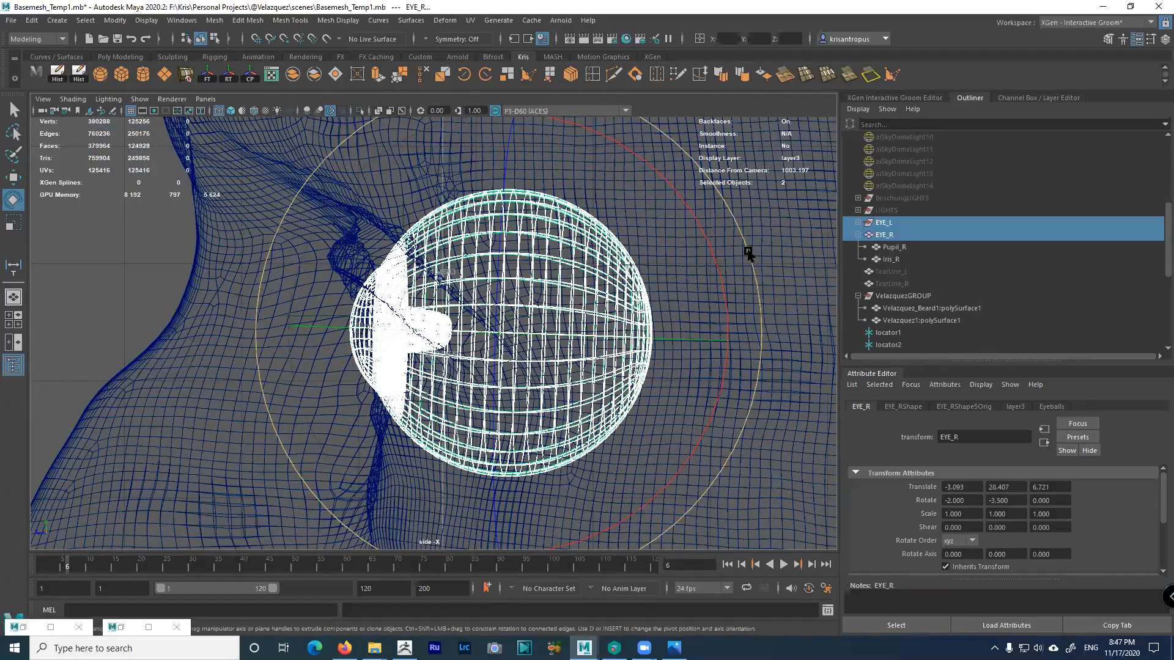
pyautogui.moveTo(750, 251); pyautogui.dragTo(744, 244)
pyautogui.hotkey('ctrl', 'z')
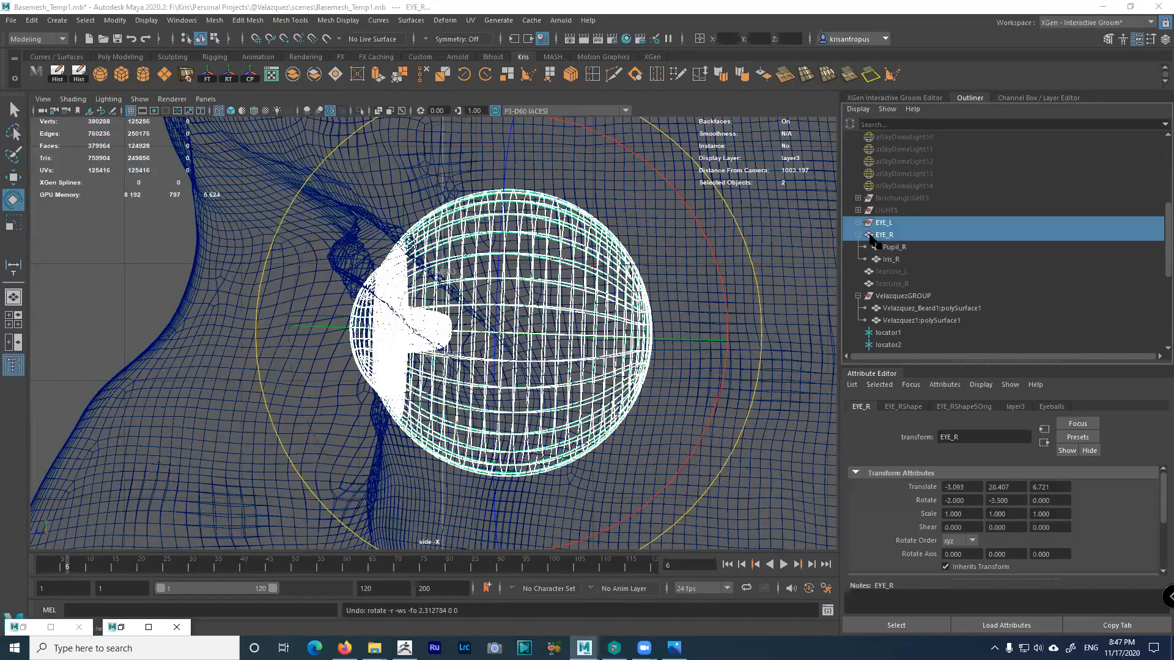
pyautogui.keyDown('ctrl'); pyautogui.click(884, 235); pyautogui.keyUp('ctrl')
pyautogui.keyDown('ctrl'); pyautogui.click(884, 236); pyautogui.keyUp('ctrl')
pyautogui.moveTo(744, 237); pyautogui.dragTo(740, 228)
pyautogui.hotkey('ctrl', 'z')
# Hide EYE_R with Ctrl+H and select EYE_L
pyautogui.click(883, 235)
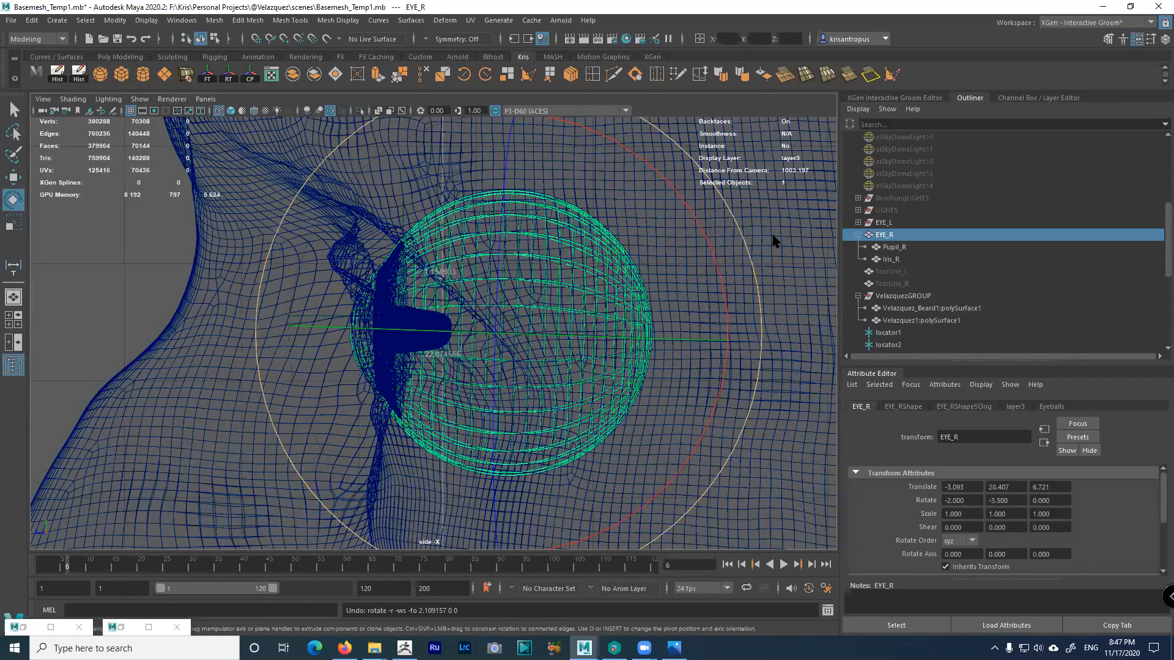
pyautogui.click(859, 236)
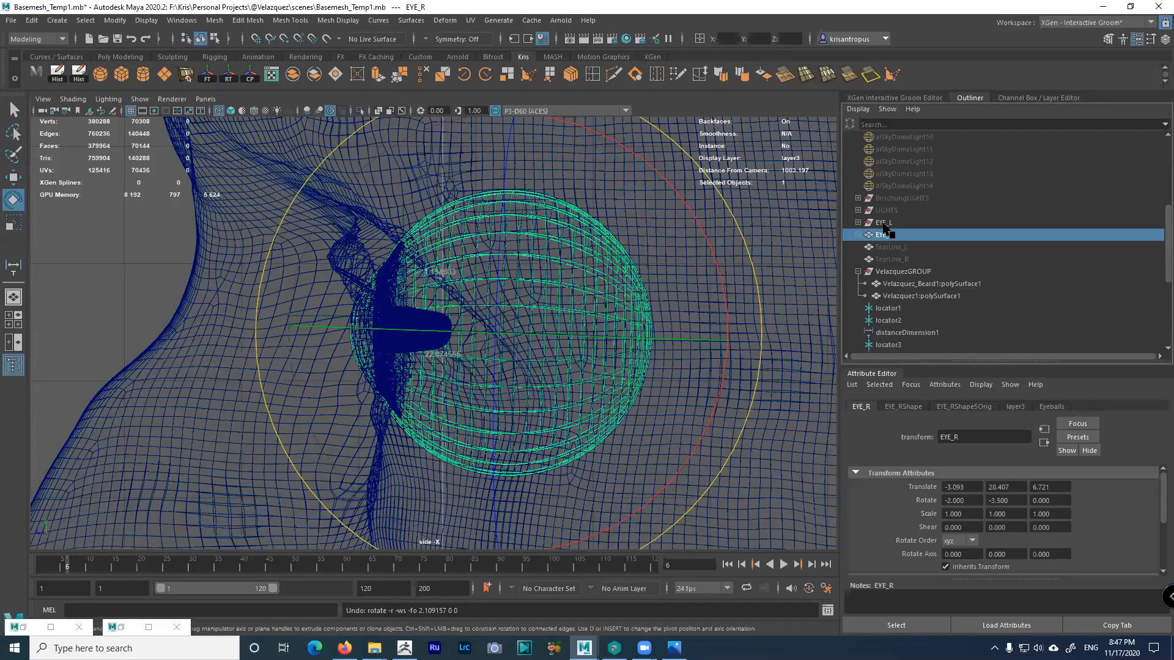
pyautogui.hotkey('ctrl', 'h')
pyautogui.click(883, 222)
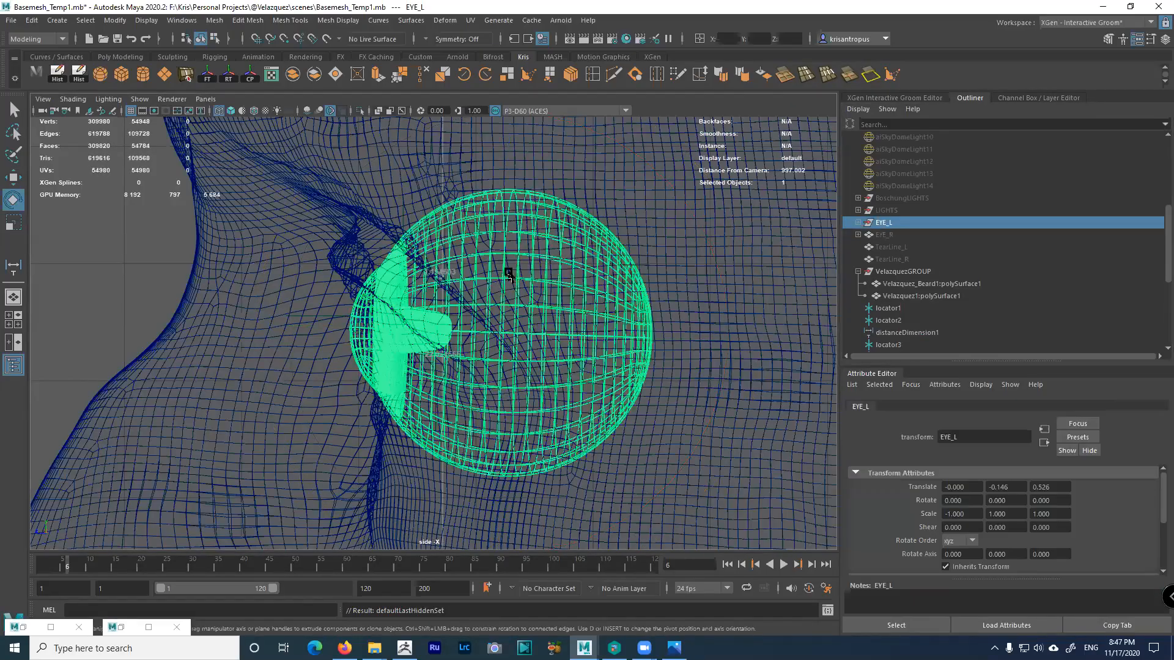
# Frame the left eyeball and select the EYE2 sphere inside EYE_L
pyautogui.scroll(-3, 497, 304)
pyautogui.scroll(-3, 173, 218)
pyautogui.scroll(-1, 325, 309)
pyautogui.scroll(1, 496, 446)
pyautogui.press('f')
pyautogui.click(885, 235)
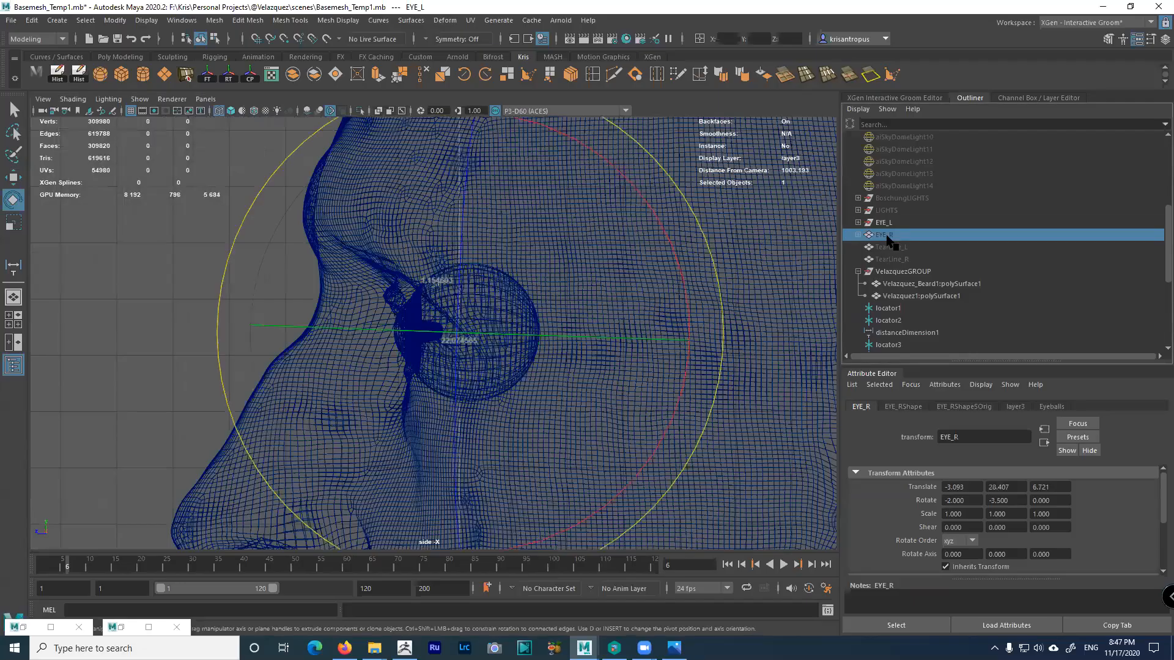
pyautogui.click(881, 224)
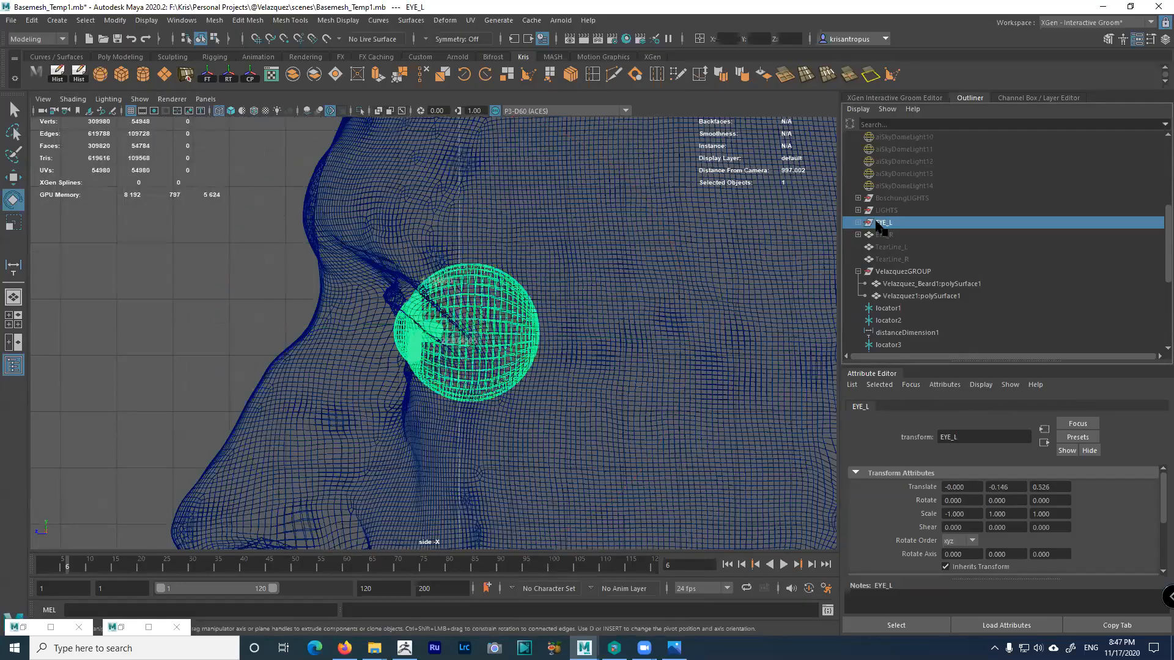
pyautogui.click(859, 223)
pyautogui.click(890, 235)
# Set EYE2's Rotate X and Rotate Y to 0 in the Channel Box
pyautogui.keyDown('alt'); pyautogui.moveTo(480, 351); pyautogui.dragTo(666, 496, button='right'); pyautogui.keyUp('alt')
pyautogui.moveTo(520, 345)
pyautogui.keyDown('alt'); pyautogui.mouseDown(button='right')
pyautogui.moveTo(560, 383)
pyautogui.moveTo(716, 291)
pyautogui.mouseUp(button='right'); pyautogui.keyUp('alt')
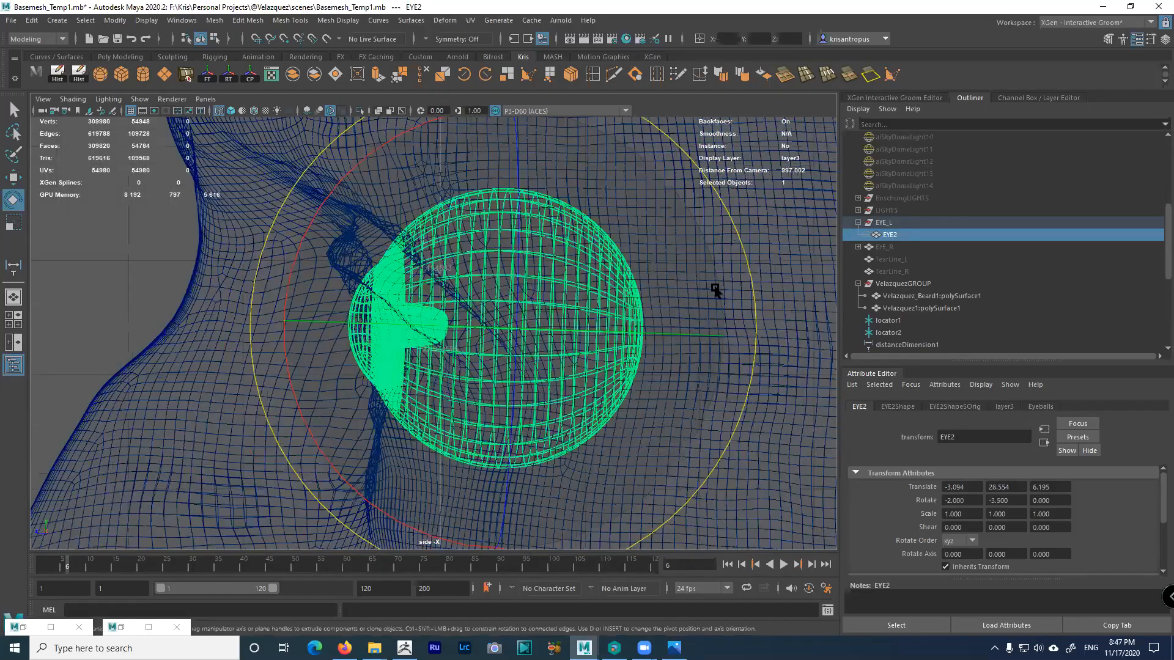
pyautogui.moveTo(750, 275); pyautogui.dragTo(752, 274)
pyautogui.hotkey('ctrl', 'z')
pyautogui.click(1164, 38)
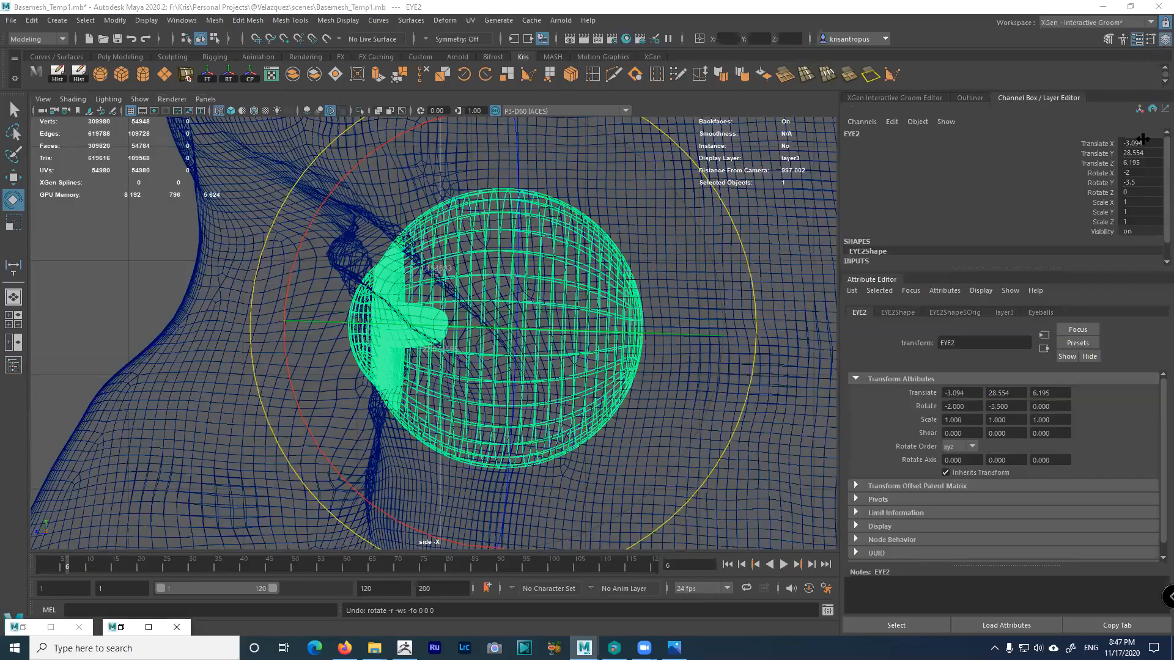
pyautogui.doubleClick(1134, 173)
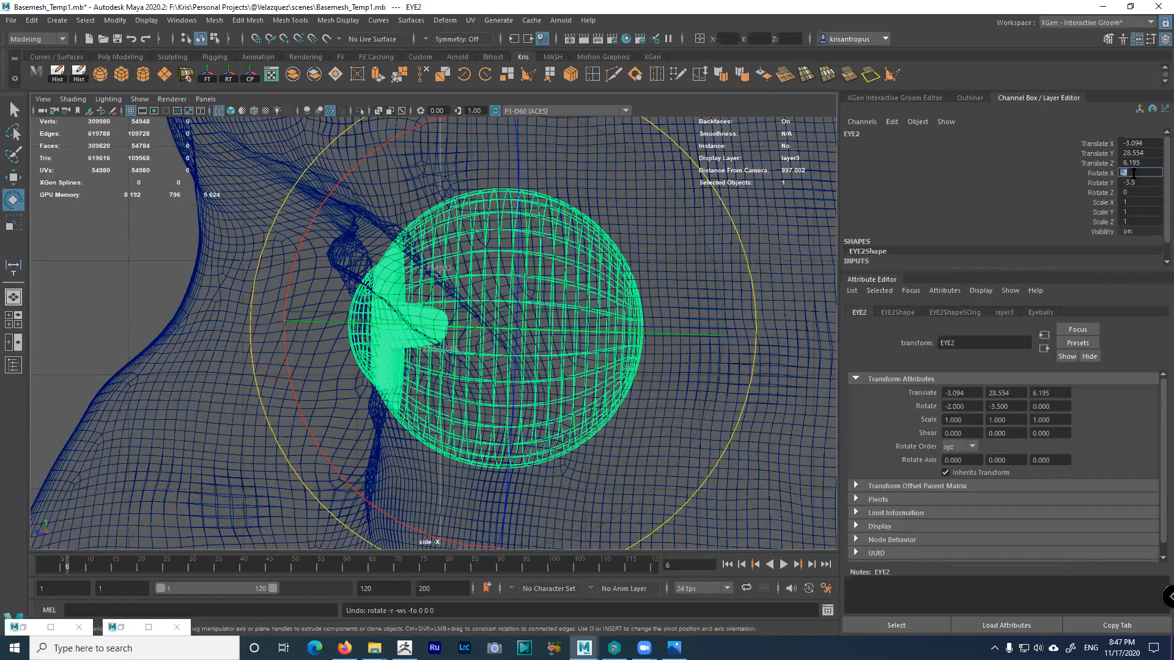
pyautogui.write('0')
pyautogui.press('Return')
pyautogui.doubleClick(1135, 183)
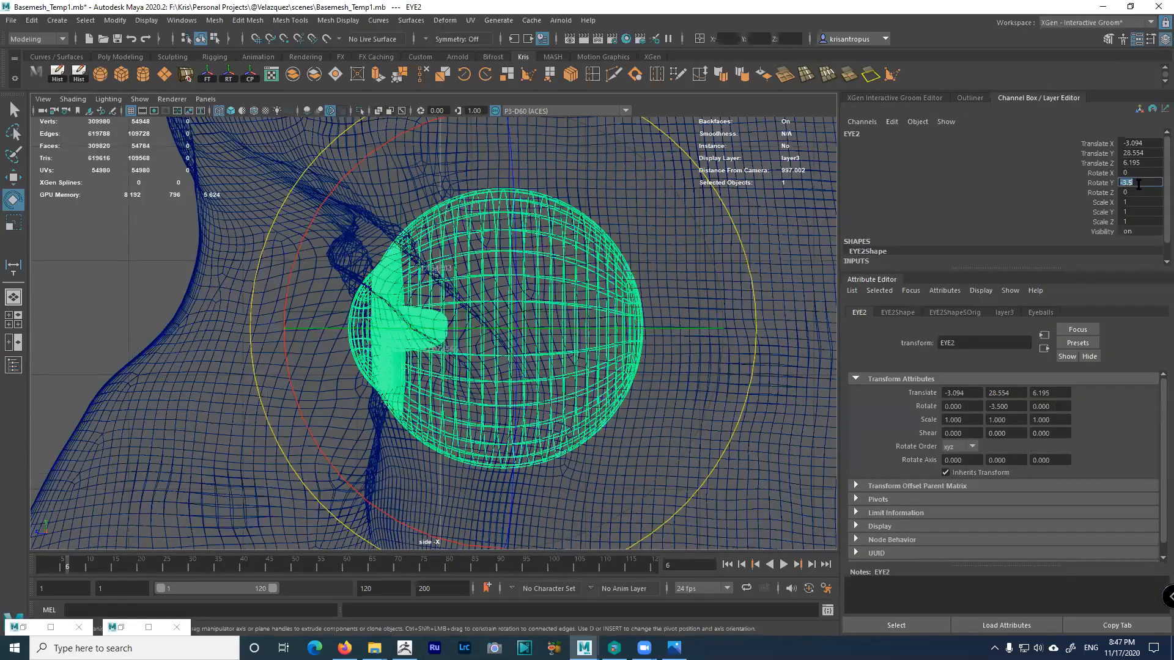
pyautogui.write('0')
pyautogui.press('Return')
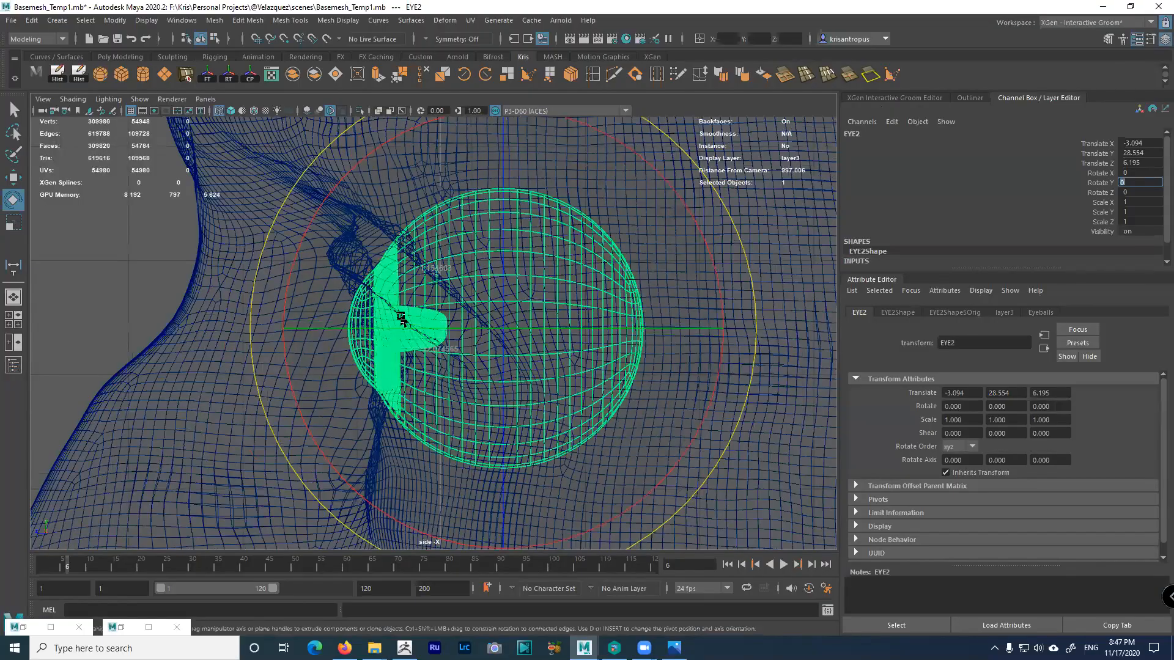
# Switch from the side view to a maximized top view
pyautogui.scroll(3, 403, 321)
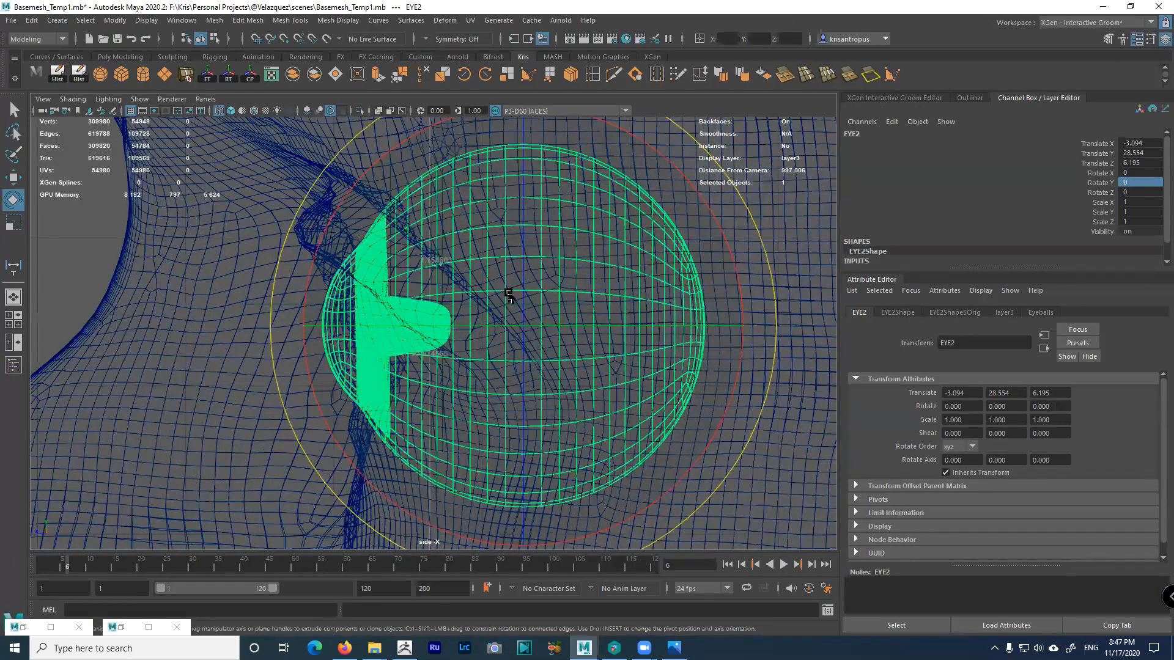
pyautogui.press('space')
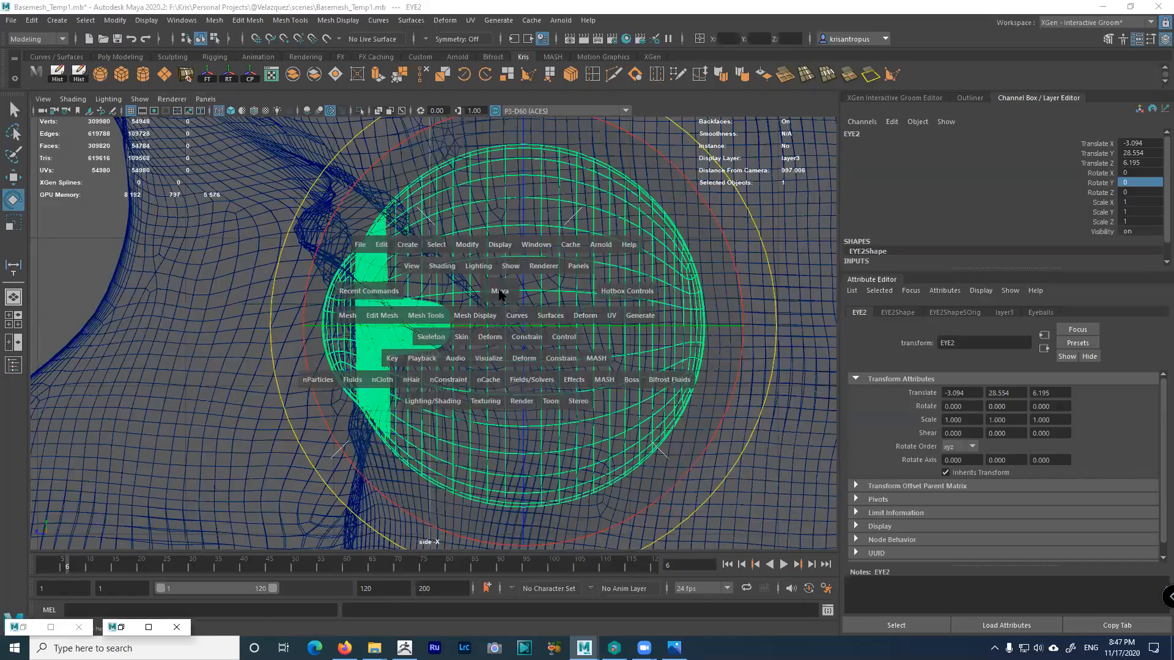
pyautogui.press('space')
pyautogui.press('space')
pyautogui.press('space')
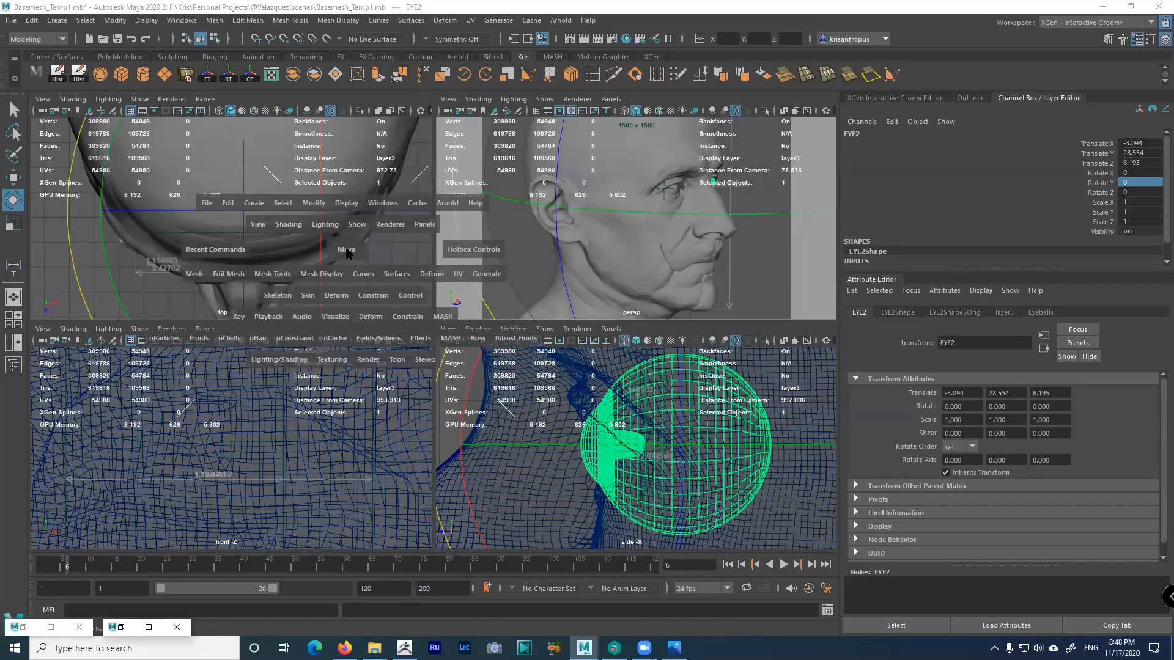
pyautogui.press('space')
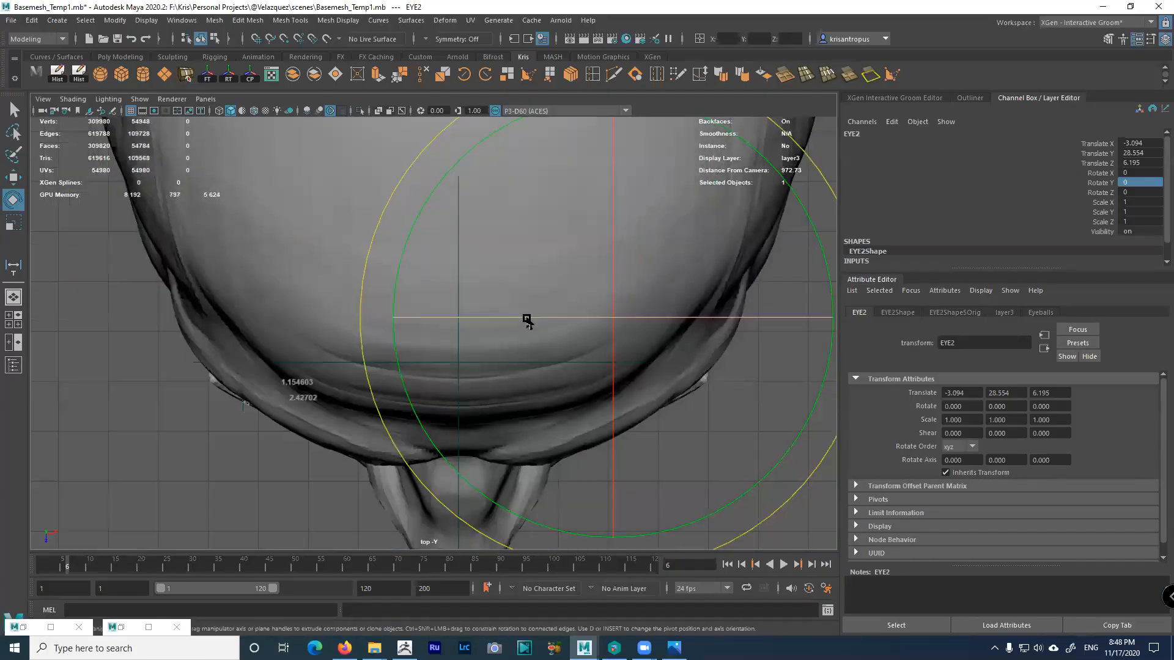
# In wireframe top view, try EYE2 Rotate Y values -0.35, -3, 0.5 and -3.5
pyautogui.press('4')
pyautogui.keyDown('alt'); pyautogui.moveTo(587, 361); pyautogui.dragTo(728, 424, button='right'); pyautogui.keyUp('alt')
pyautogui.keyDown('alt'); pyautogui.moveTo(728, 420); pyautogui.dragTo(439, 395, button='middle'); pyautogui.keyUp('alt')
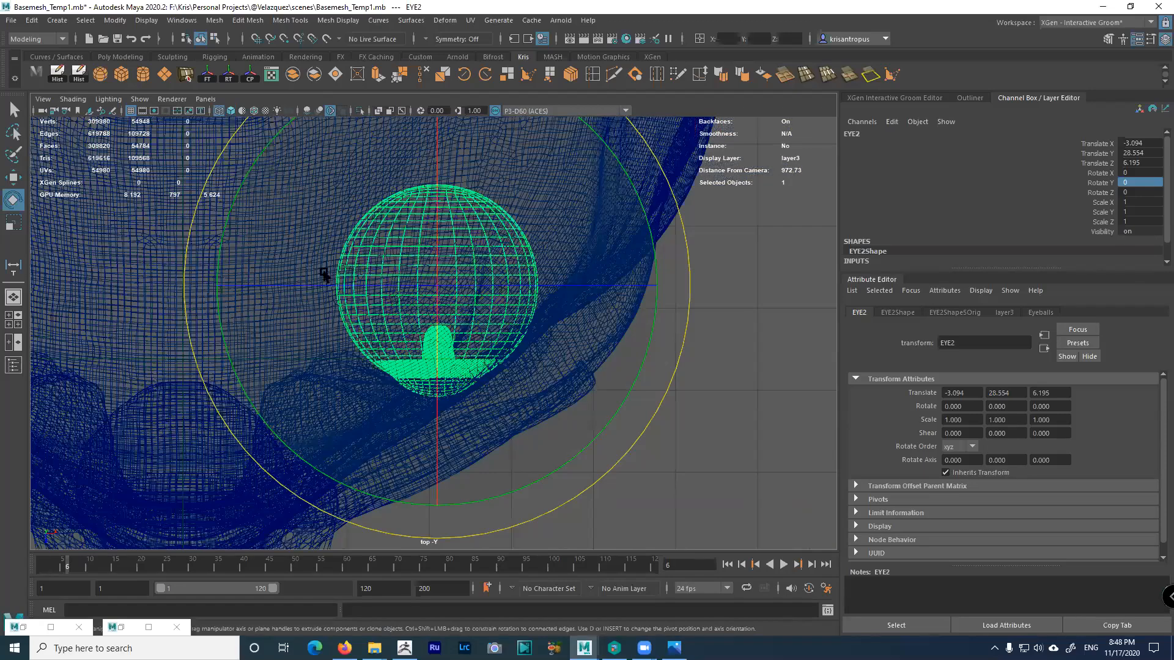
pyautogui.click(1134, 183)
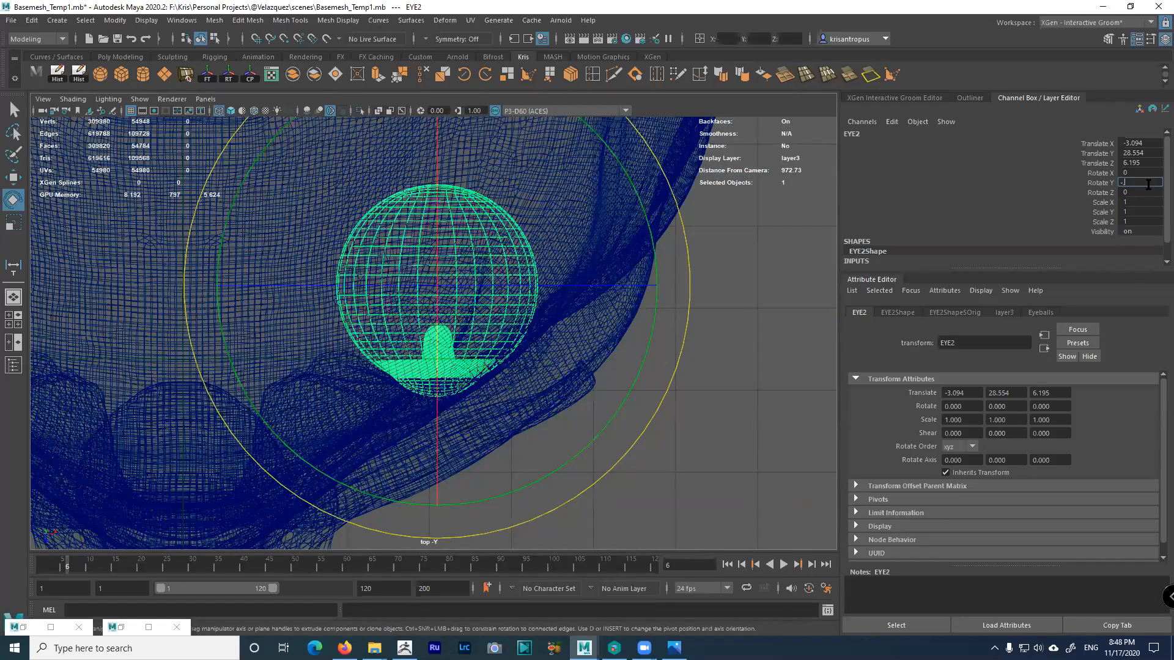
pyautogui.write('-.35')
pyautogui.press('Return')
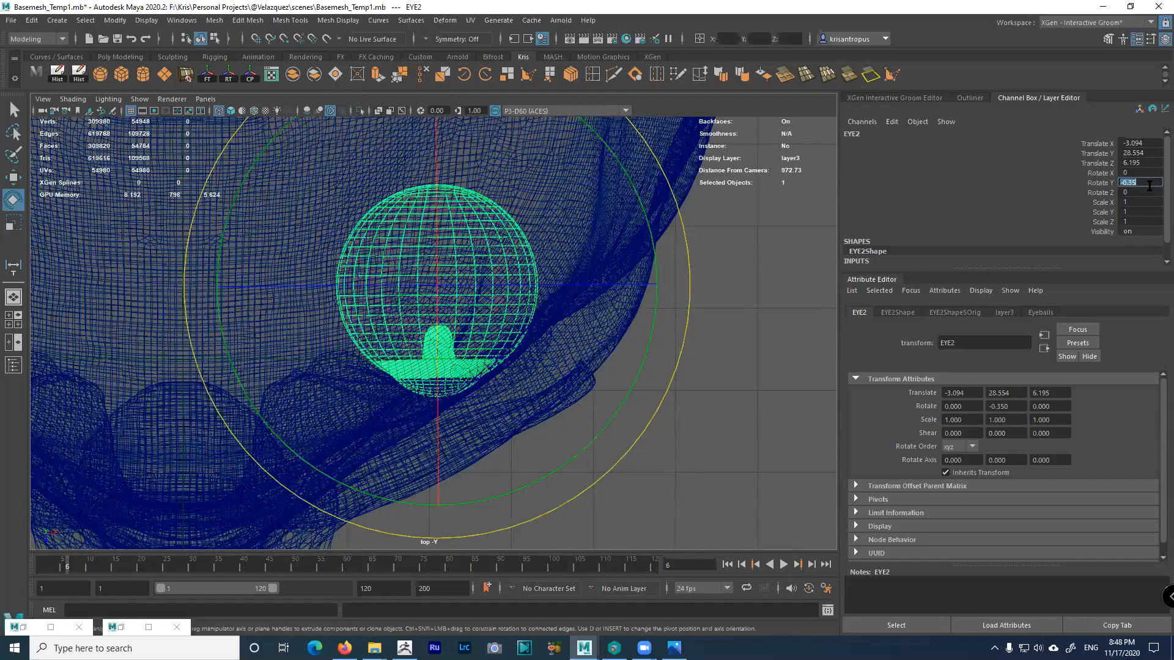
pyautogui.press('Return')
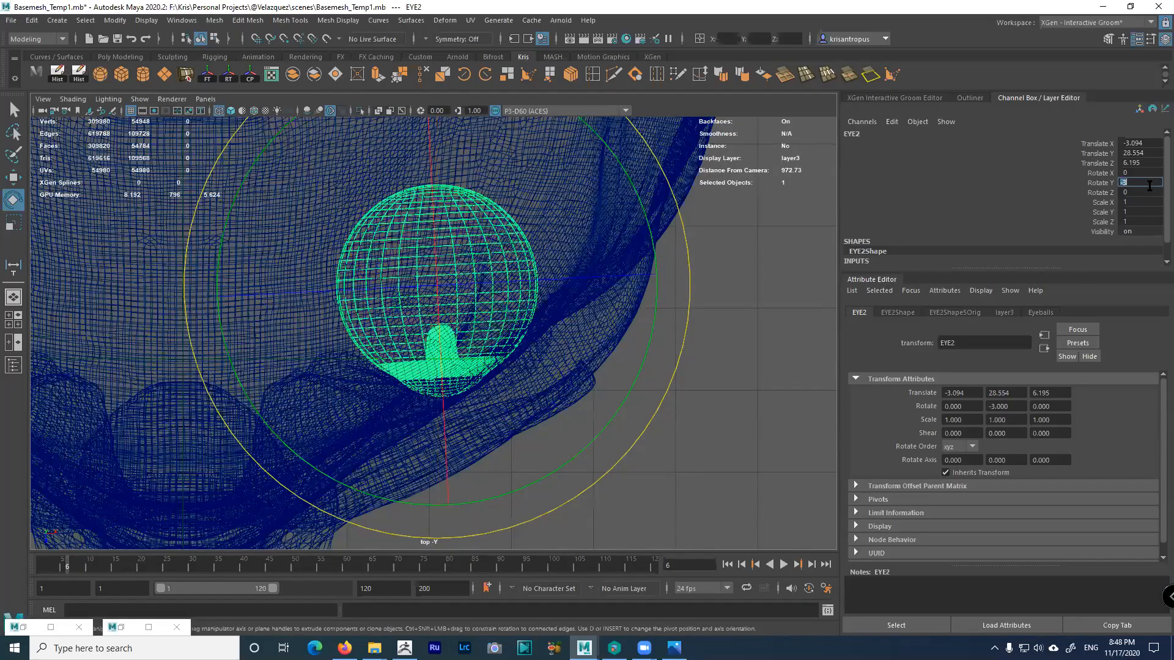
pyautogui.write('.5')
pyautogui.press('Return')
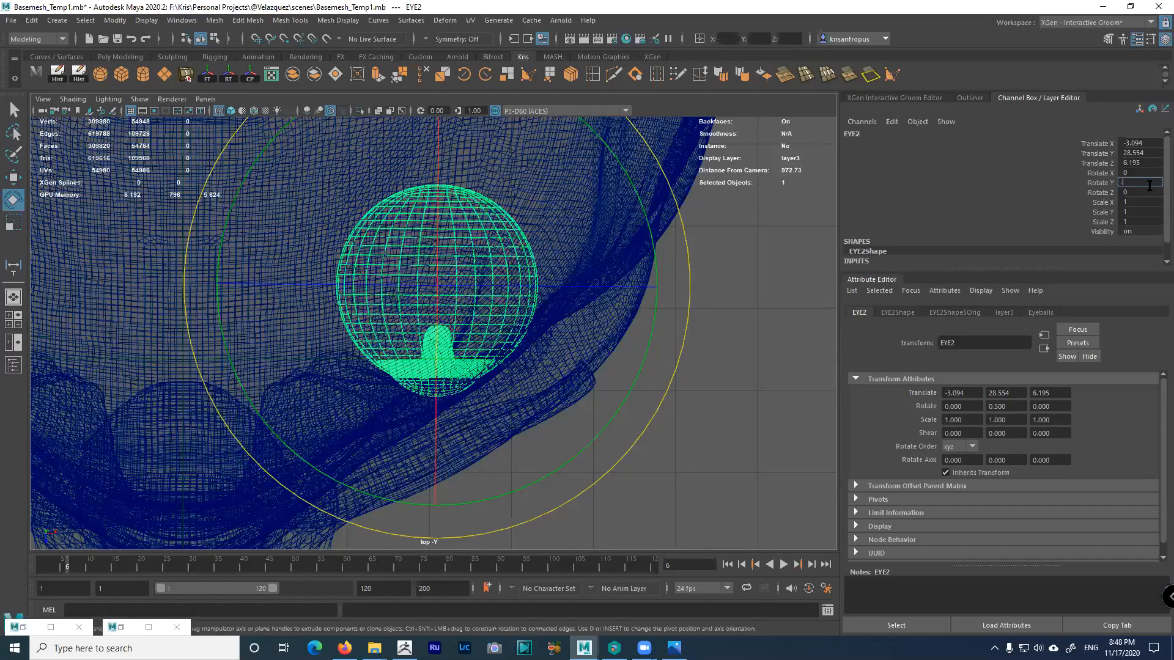
pyautogui.write('-3.5')
pyautogui.press('Return')
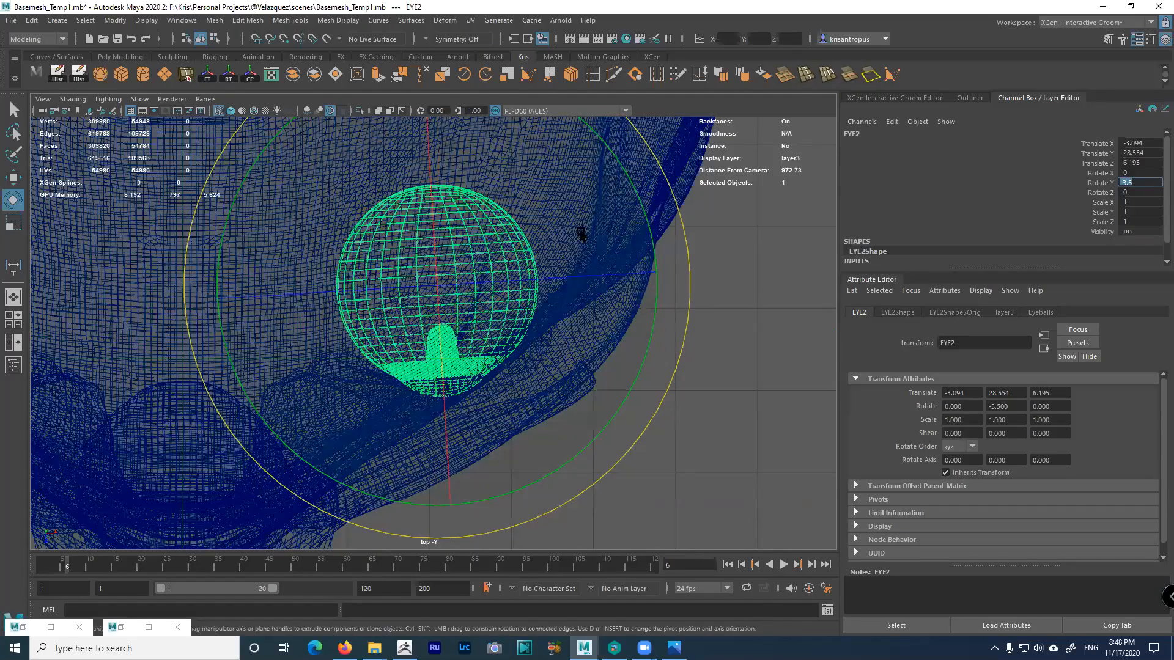
# Drag-rotate EYE2, reset its Rotate Y to -3.5 and return to four views
pyautogui.moveTo(684, 239)
pyautogui.mouseDown()
pyautogui.moveTo(687, 263)
pyautogui.moveTo(686, 222)
pyautogui.mouseUp()
pyautogui.click(1146, 182)
pyautogui.write('-3.')
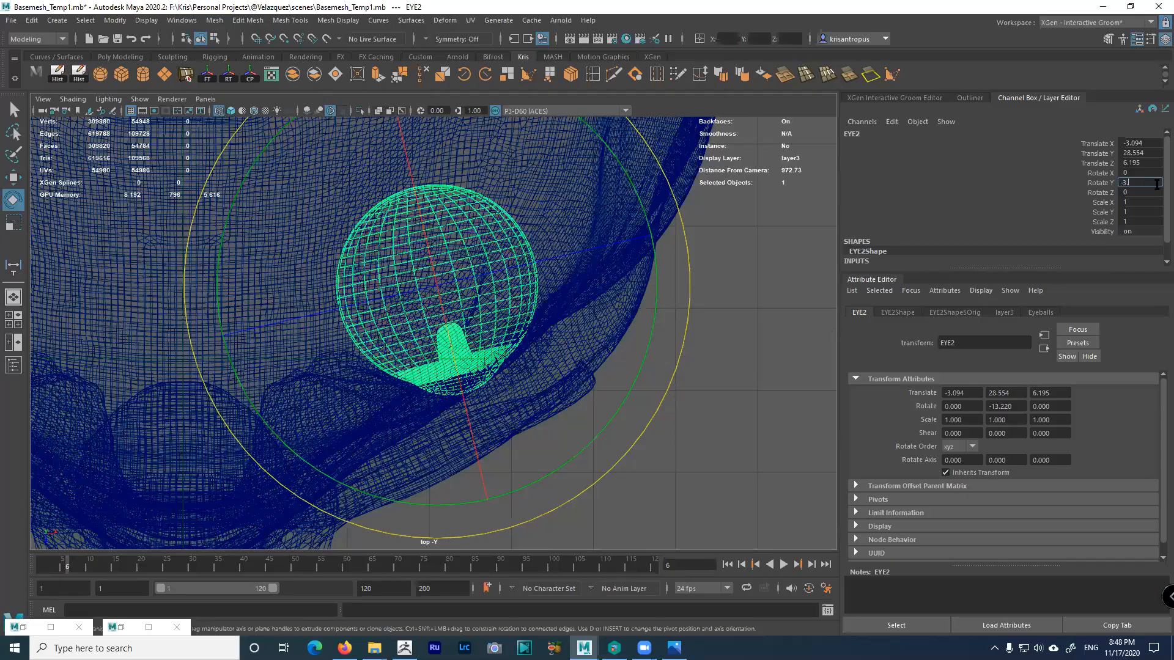
pyautogui.write('5')
pyautogui.press('Return')
pyautogui.press('space')
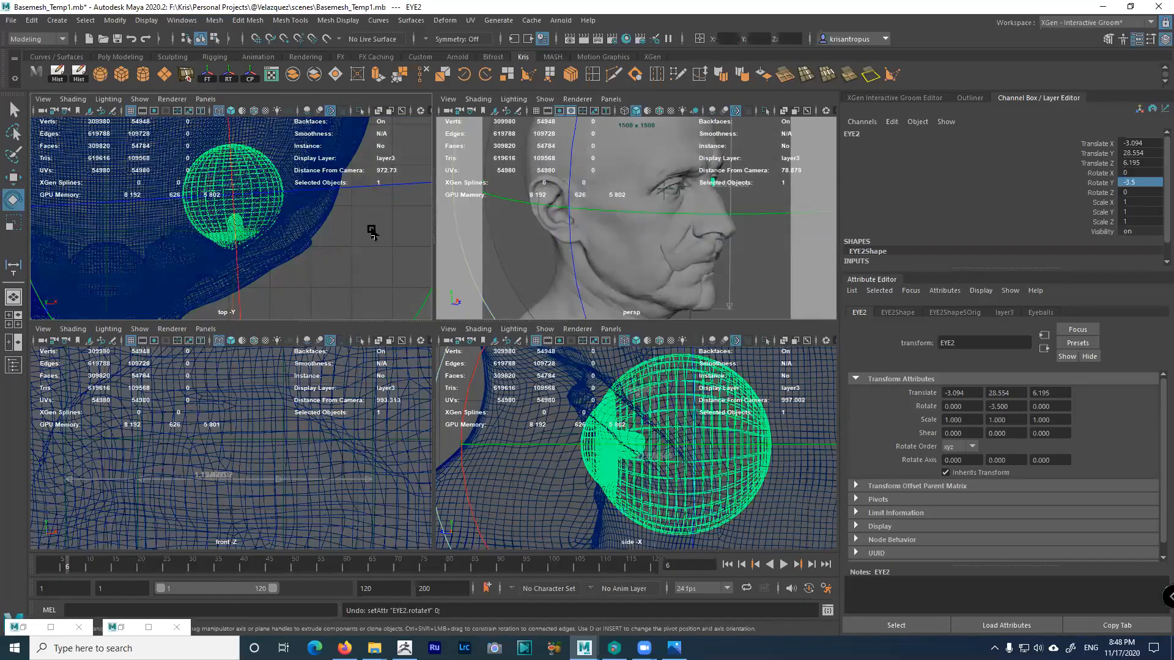
# Close in on EYE2 in the maximized perspective view and set its Rotate X to -2
pyautogui.press('space')
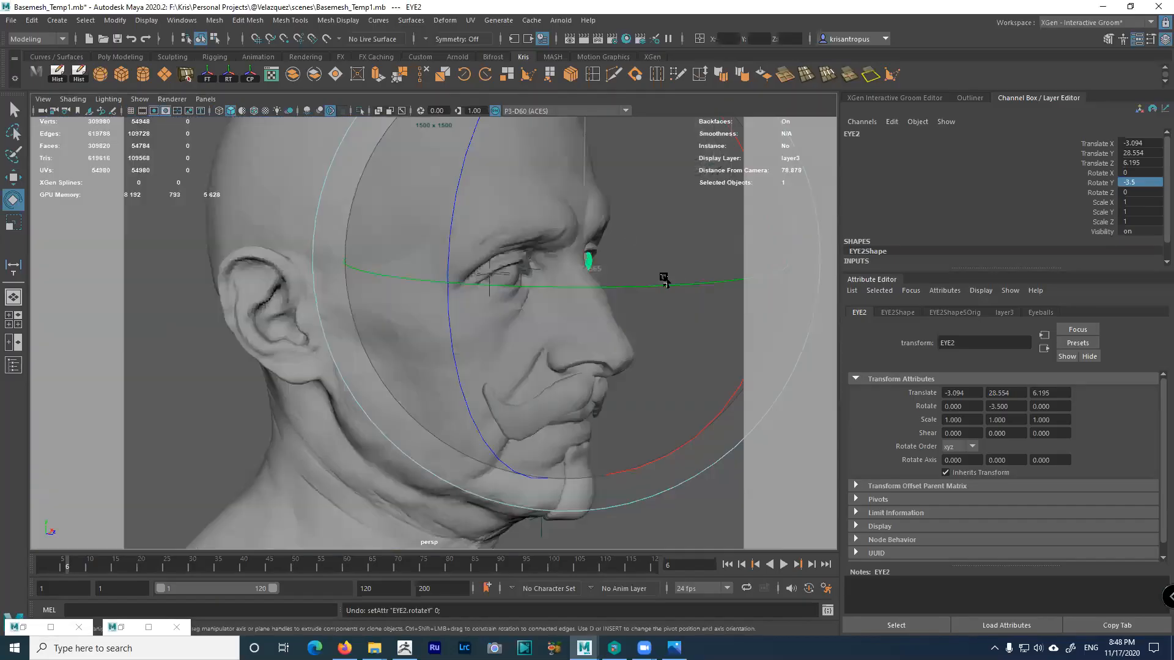
pyautogui.keyDown('alt'); pyautogui.moveTo(665, 280); pyautogui.dragTo(485, 288); pyautogui.keyUp('alt')
pyautogui.keyDown('alt'); pyautogui.moveTo(485, 288); pyautogui.dragTo(711, 385, button='right'); pyautogui.keyUp('alt')
pyautogui.keyDown('alt'); pyautogui.moveTo(711, 385); pyautogui.dragTo(729, 386); pyautogui.keyUp('alt')
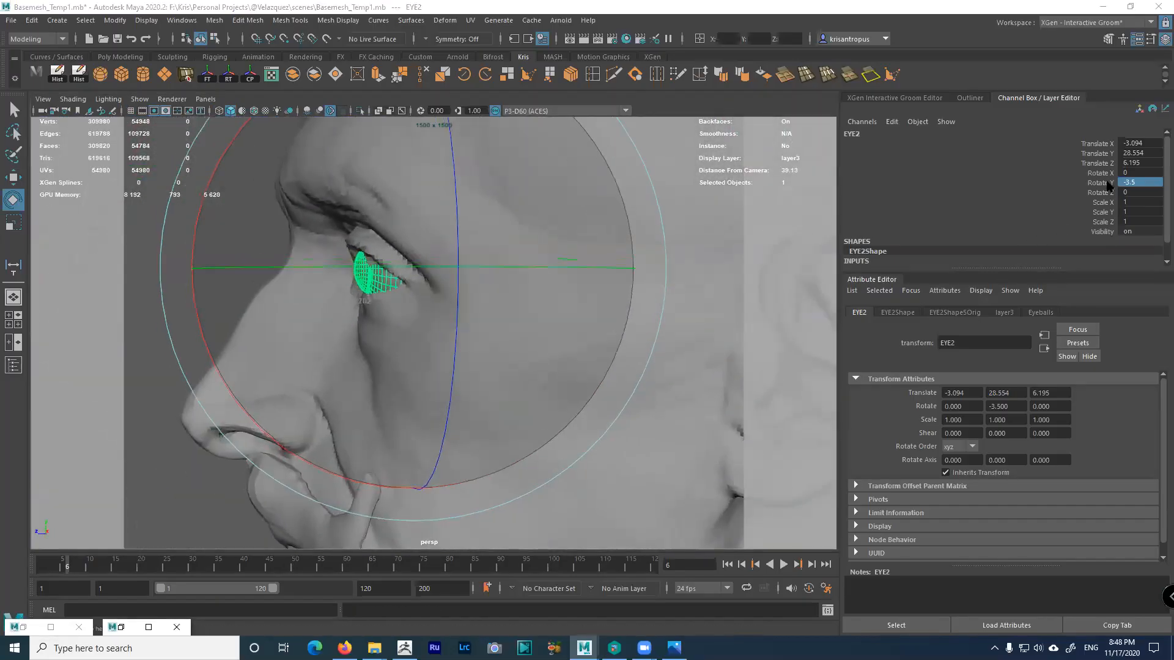
pyautogui.click(1133, 173)
pyautogui.write('2')
pyautogui.press('Return')
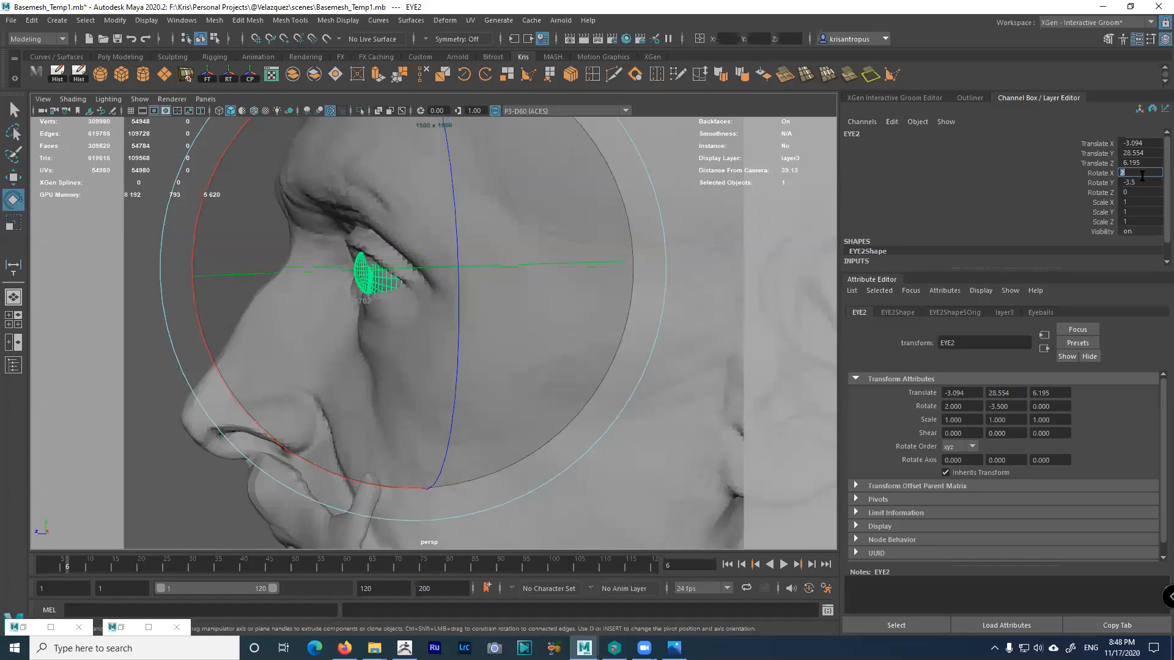
pyautogui.write('-2')
pyautogui.press('Return')
# Nudge EYE2 into the socket with the Move tool, then view Firefox's HeadAnthropometry chart
pyautogui.keyDown('alt'); pyautogui.moveTo(502, 284); pyautogui.dragTo(556, 333, button='right'); pyautogui.keyUp('alt')
pyautogui.keyDown('alt'); pyautogui.moveTo(557, 306); pyautogui.dragTo(682, 298); pyautogui.keyUp('alt')
pyautogui.keyDown('alt'); pyautogui.moveTo(682, 298); pyautogui.dragTo(597, 252, button='right'); pyautogui.keyUp('alt')
pyautogui.moveTo(598, 252)
pyautogui.keyDown('alt'); pyautogui.mouseDown()
pyautogui.moveTo(623, 264)
pyautogui.moveTo(585, 270)
pyautogui.mouseUp(); pyautogui.keyUp('alt')
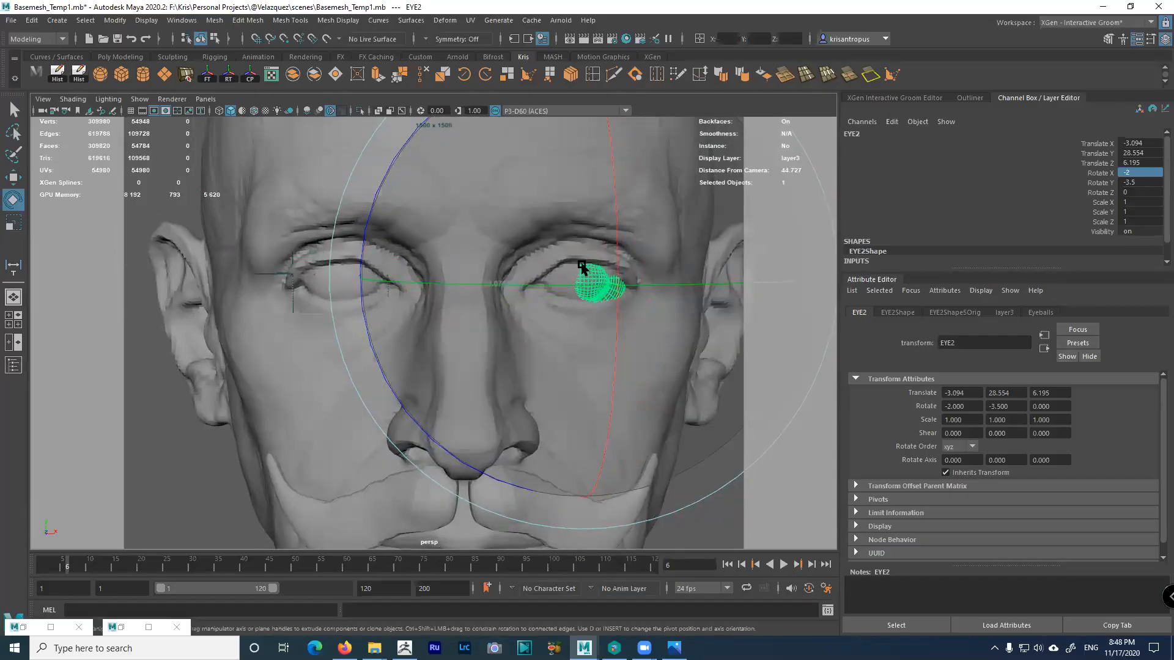
pyautogui.press('w')
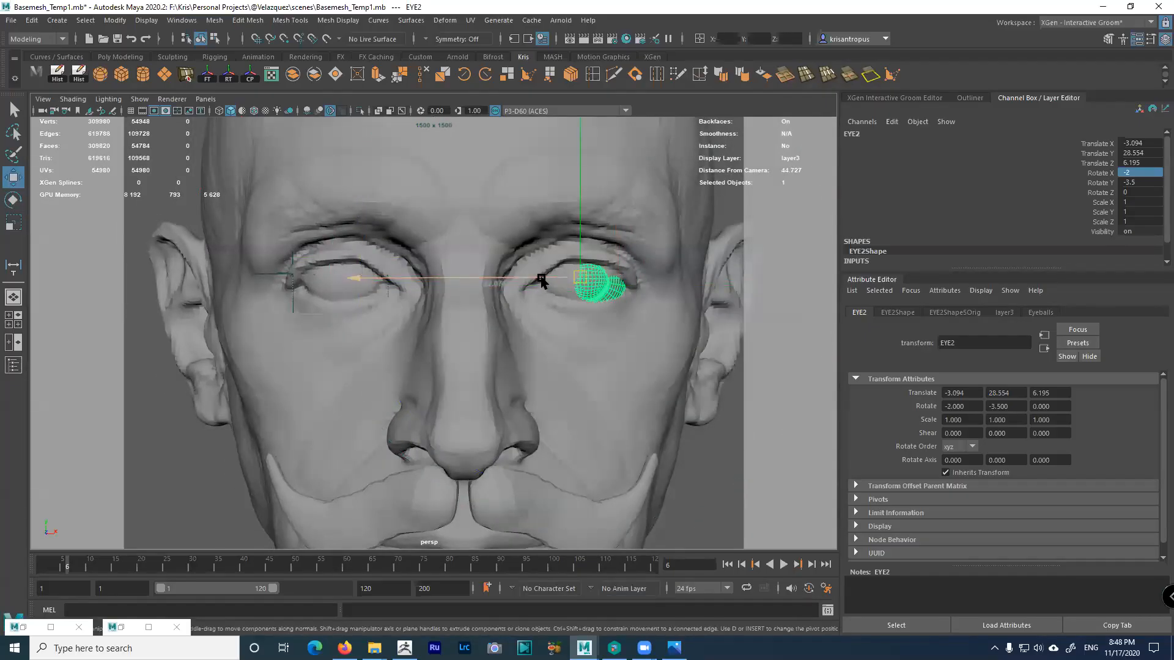
pyautogui.moveTo(535, 279); pyautogui.dragTo(532, 277)
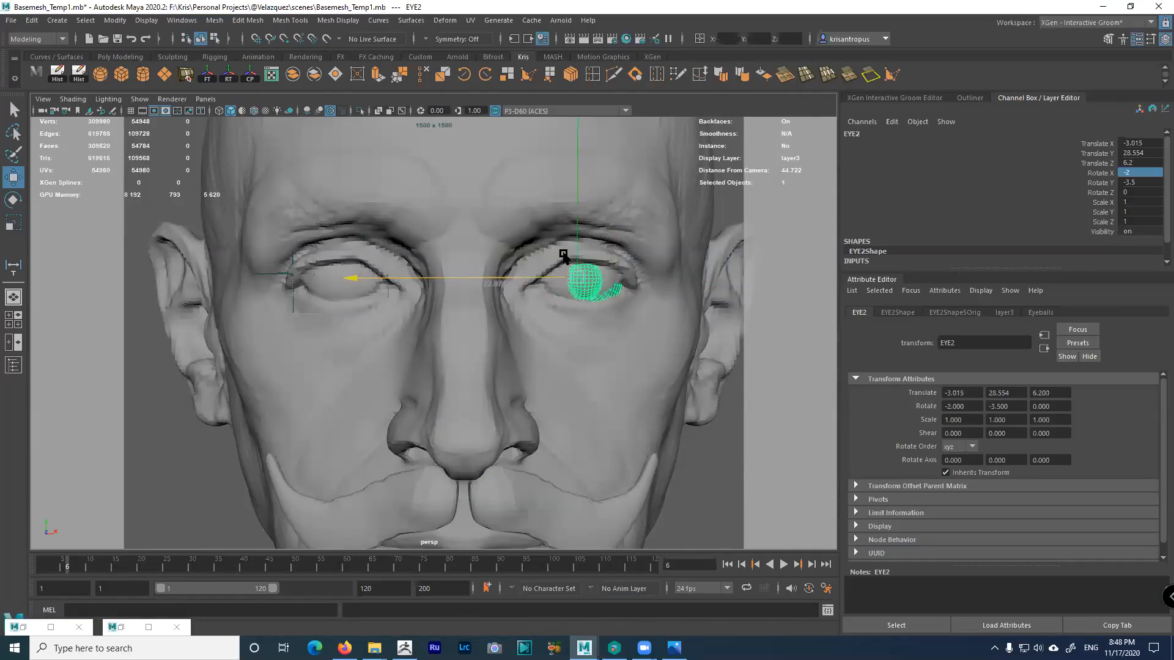
pyautogui.moveTo(576, 242); pyautogui.dragTo(574, 242)
pyautogui.moveTo(530, 276); pyautogui.dragTo(527, 281)
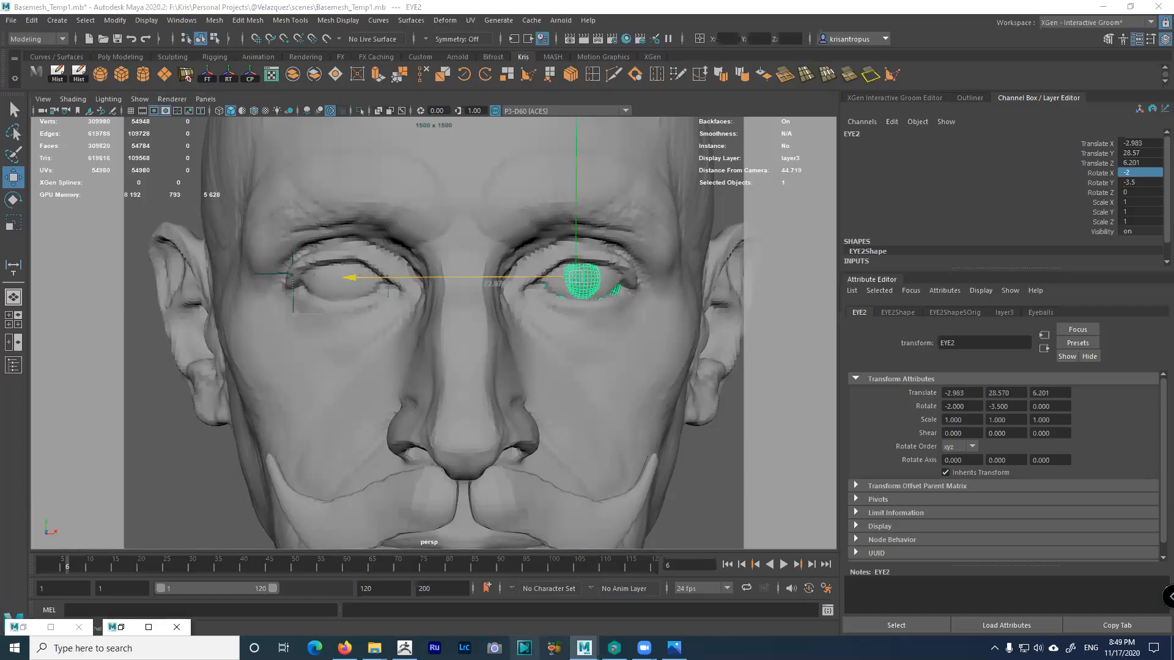
pyautogui.click(345, 648)
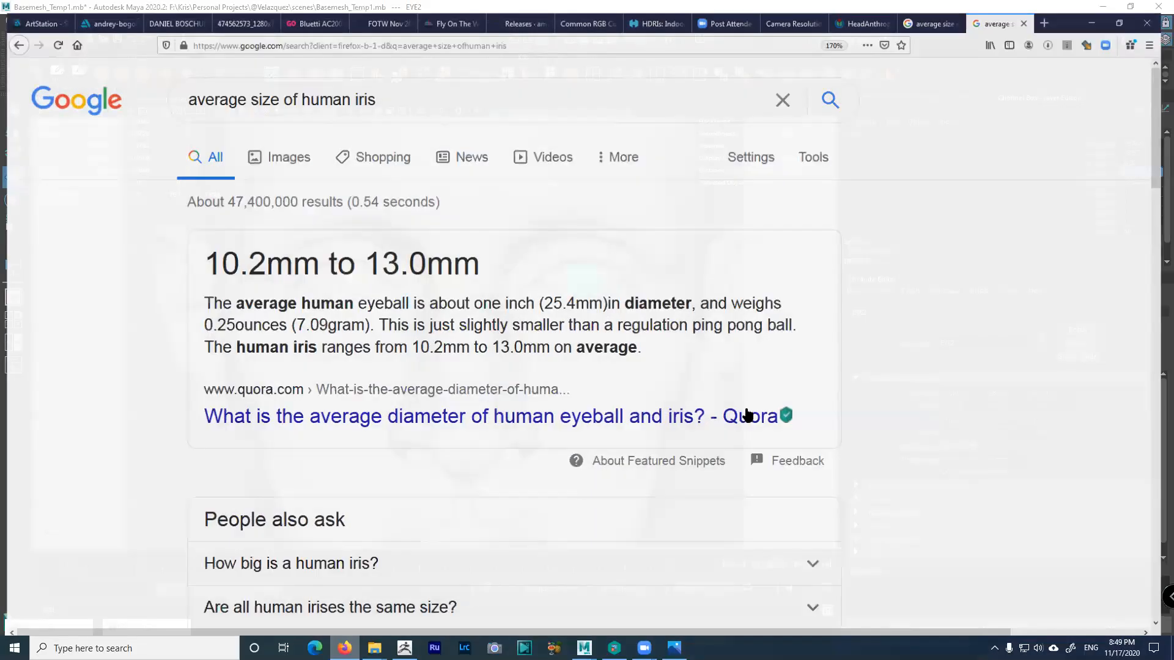
pyautogui.click(871, 10)
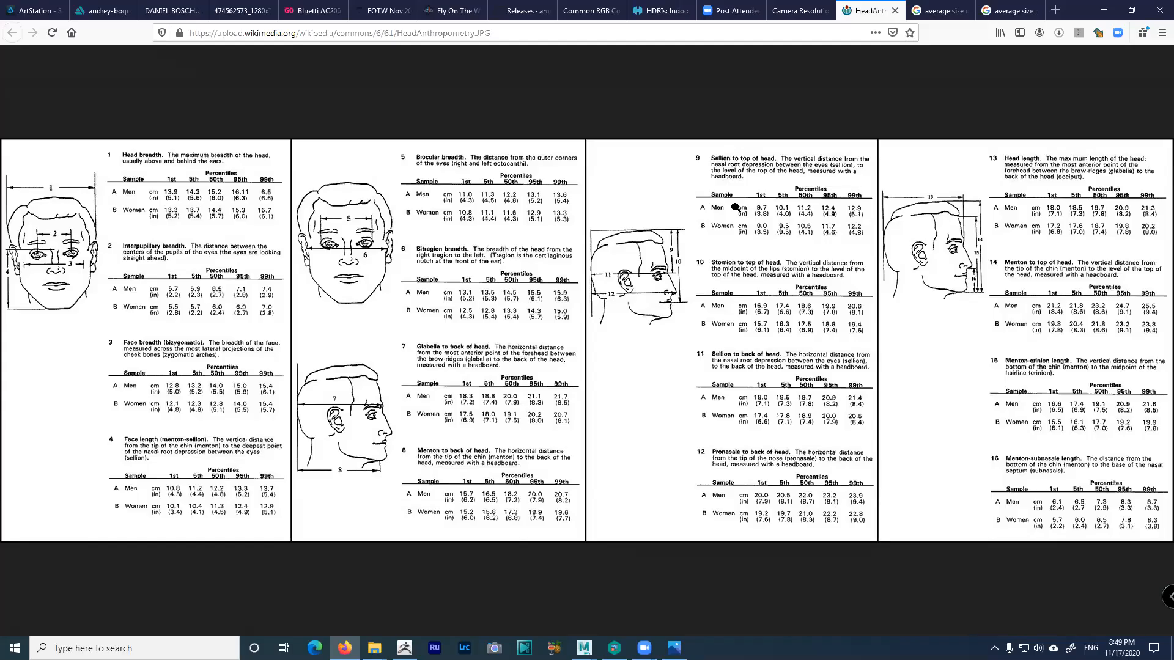
# Minimize Firefox to return to Maya and turn the head to a profile view
pyautogui.click(1104, 10)
pyautogui.keyDown('alt'); pyautogui.moveTo(547, 339); pyautogui.dragTo(388, 246); pyautogui.keyUp('alt')
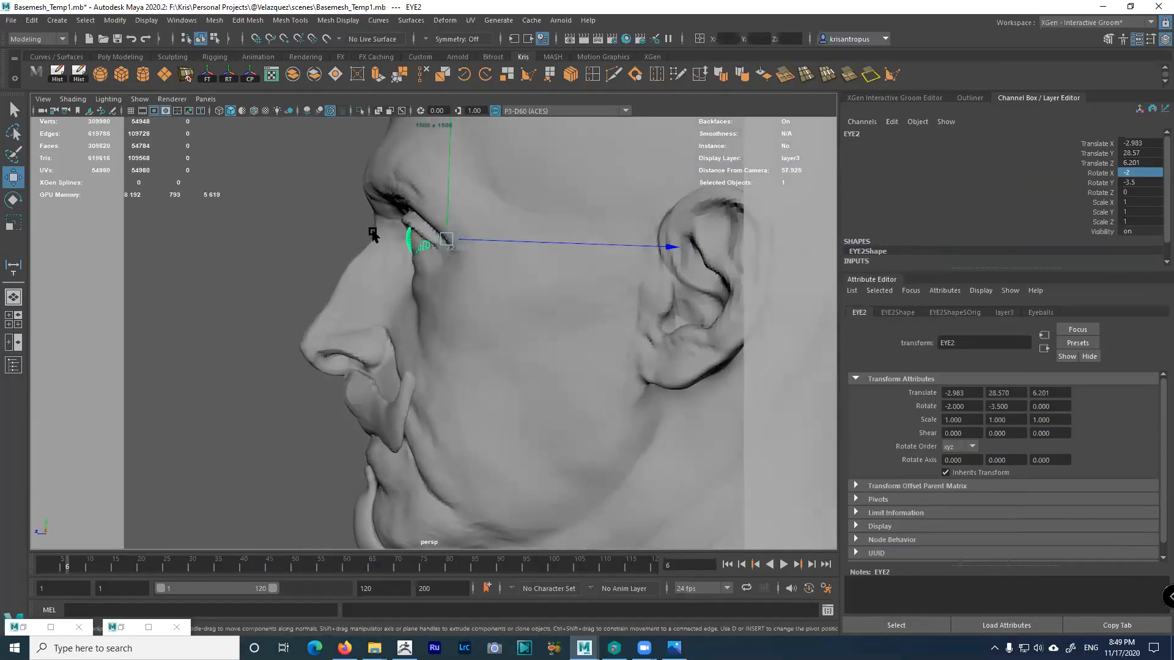
# Frame the eyes from the front and nudge EYE2 sideways in its socket
pyautogui.keyDown('alt'); pyautogui.moveTo(375, 239); pyautogui.dragTo(384, 240); pyautogui.keyUp('alt')
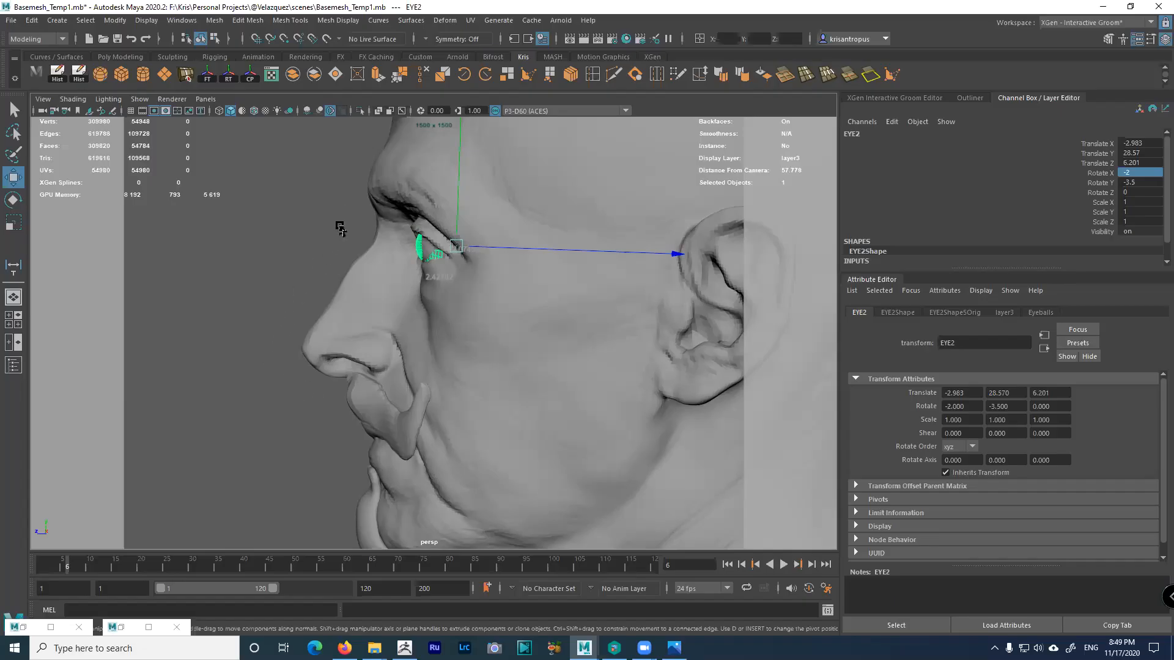
pyautogui.keyDown('alt'); pyautogui.moveTo(341, 262); pyautogui.dragTo(482, 281); pyautogui.keyUp('alt')
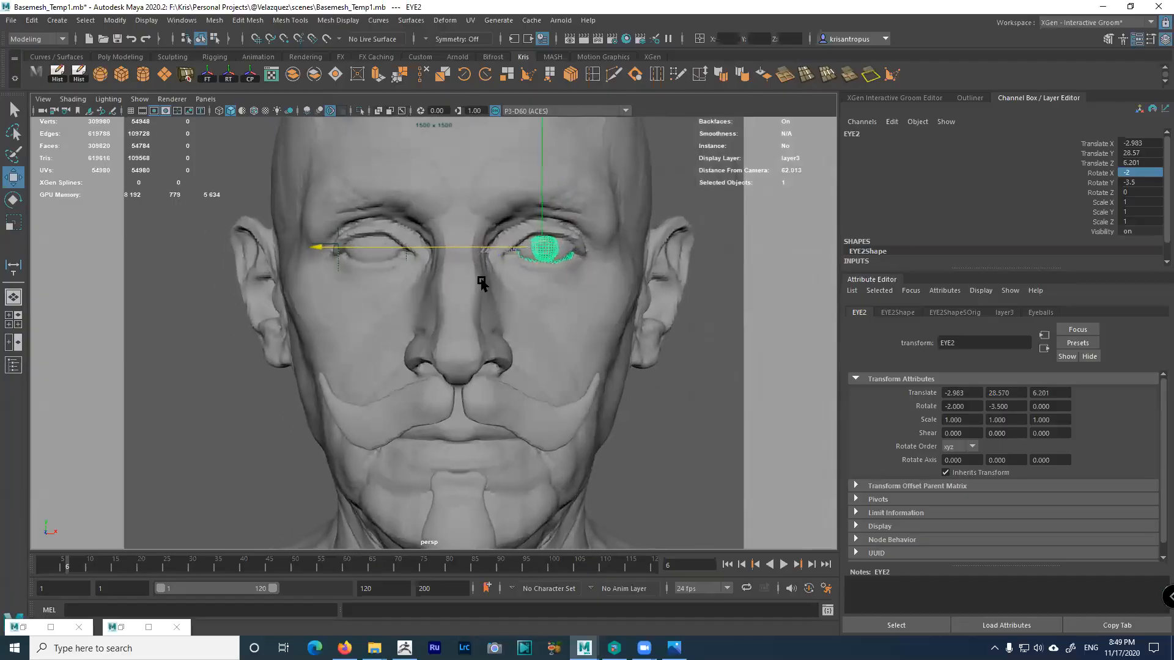
pyautogui.keyDown('alt'); pyautogui.moveTo(453, 276); pyautogui.dragTo(409, 296, button='middle'); pyautogui.keyUp('alt')
pyautogui.keyDown('alt'); pyautogui.moveTo(409, 296); pyautogui.dragTo(452, 347, button='right'); pyautogui.keyUp('alt')
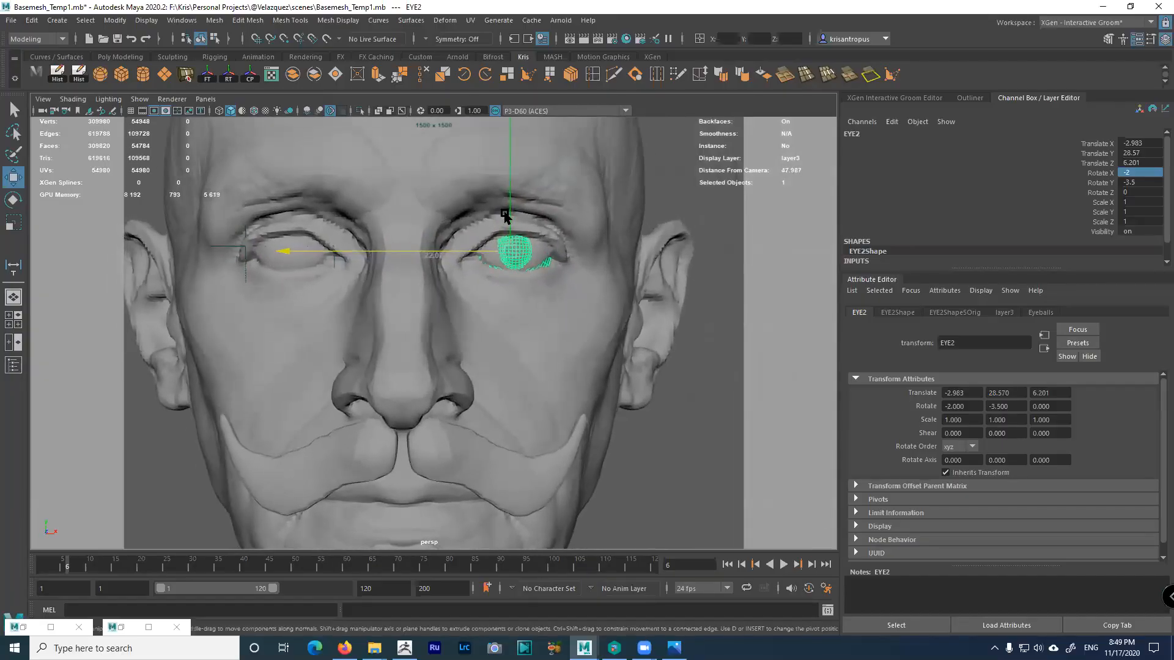
pyautogui.moveTo(432, 255); pyautogui.dragTo(440, 254)
# Orbit around the head to inspect how EYE2 fits its socket
pyautogui.moveTo(516, 301)
pyautogui.keyDown('alt'); pyautogui.mouseDown()
pyautogui.moveTo(406, 296)
pyautogui.moveTo(526, 291)
pyautogui.moveTo(516, 254)
pyautogui.moveTo(506, 287)
pyautogui.moveTo(526, 317)
pyautogui.mouseUp(); pyautogui.keyUp('alt')
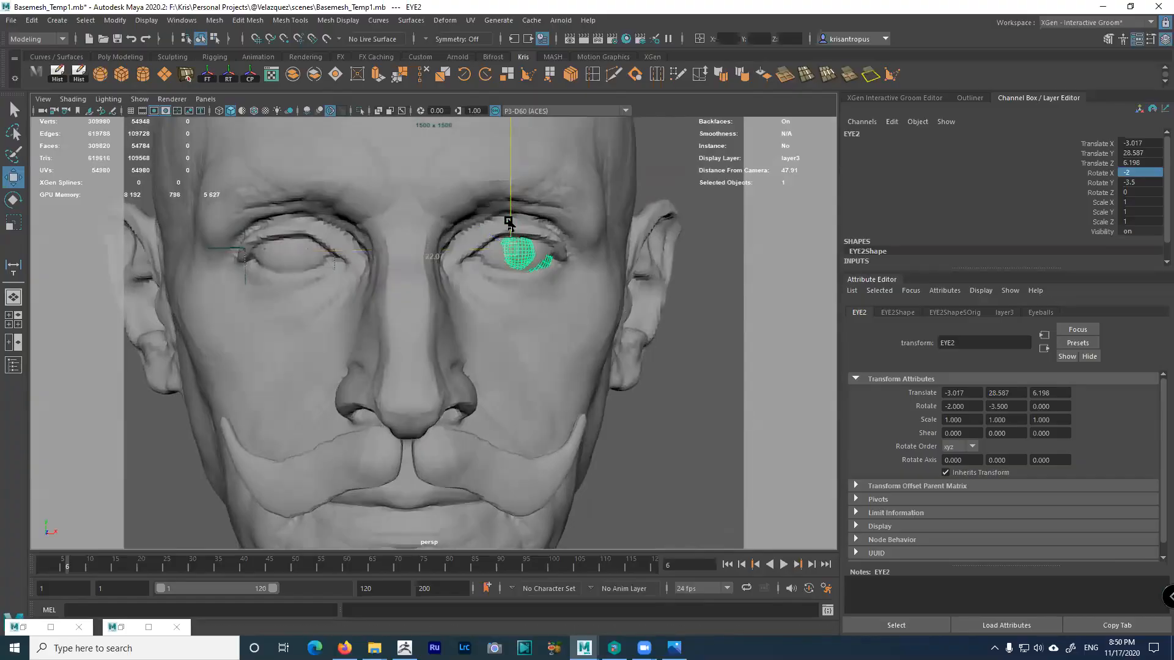
pyautogui.keyDown('alt'); pyautogui.moveTo(511, 221); pyautogui.dragTo(478, 260); pyautogui.keyUp('alt')
pyautogui.keyDown('alt'); pyautogui.moveTo(478, 261); pyautogui.dragTo(414, 417, button='right'); pyautogui.keyUp('alt')
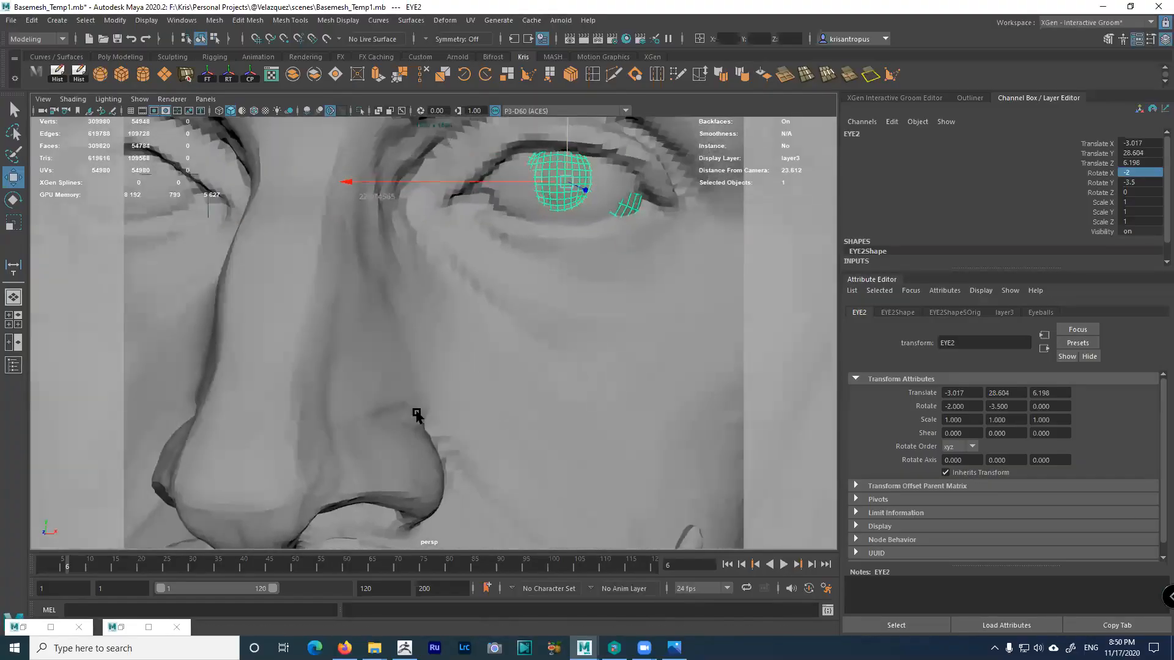
pyautogui.keyDown('alt'); pyautogui.moveTo(514, 299); pyautogui.dragTo(427, 382, button='middle'); pyautogui.keyUp('alt')
pyautogui.keyDown('alt'); pyautogui.moveTo(428, 383); pyautogui.dragTo(451, 331); pyautogui.keyUp('alt')
pyautogui.keyDown('alt'); pyautogui.moveTo(493, 293); pyautogui.dragTo(477, 272); pyautogui.keyUp('alt')
pyautogui.keyDown('alt'); pyautogui.moveTo(477, 272); pyautogui.dragTo(424, 263, button='right'); pyautogui.keyUp('alt')
pyautogui.keyDown('alt'); pyautogui.moveTo(424, 263); pyautogui.dragTo(490, 285); pyautogui.keyUp('alt')
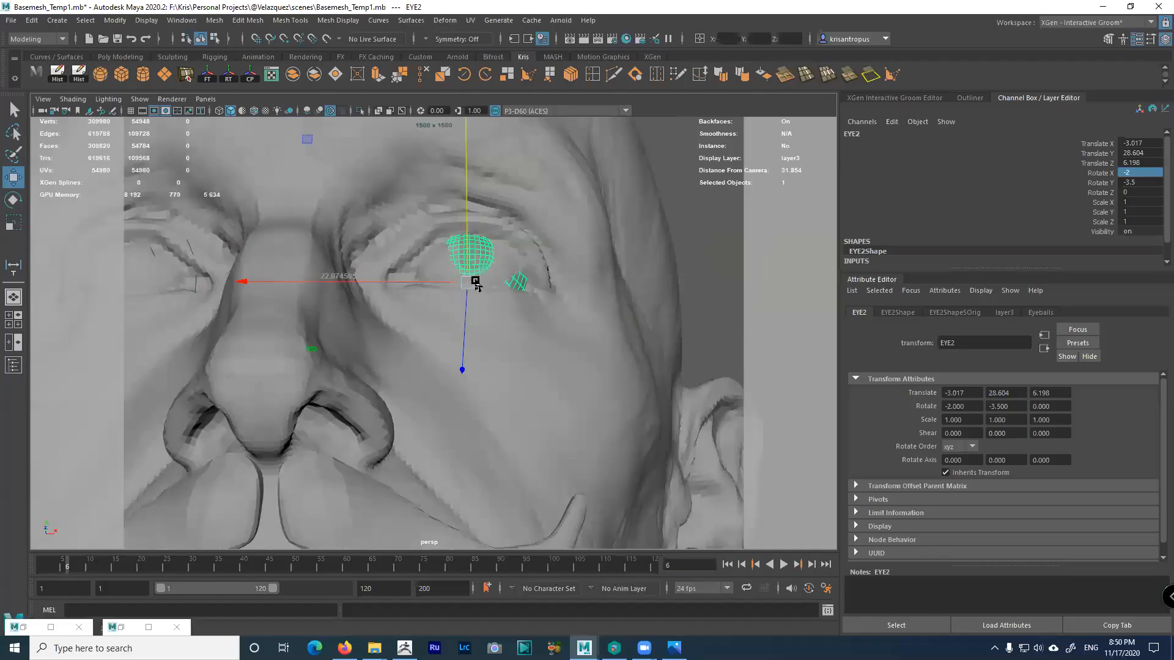
# Undo back to the earlier eyeball position and maximize the top view
pyautogui.hotkey('ctrl', 'z')
pyautogui.hotkey('ctrl', 'z')
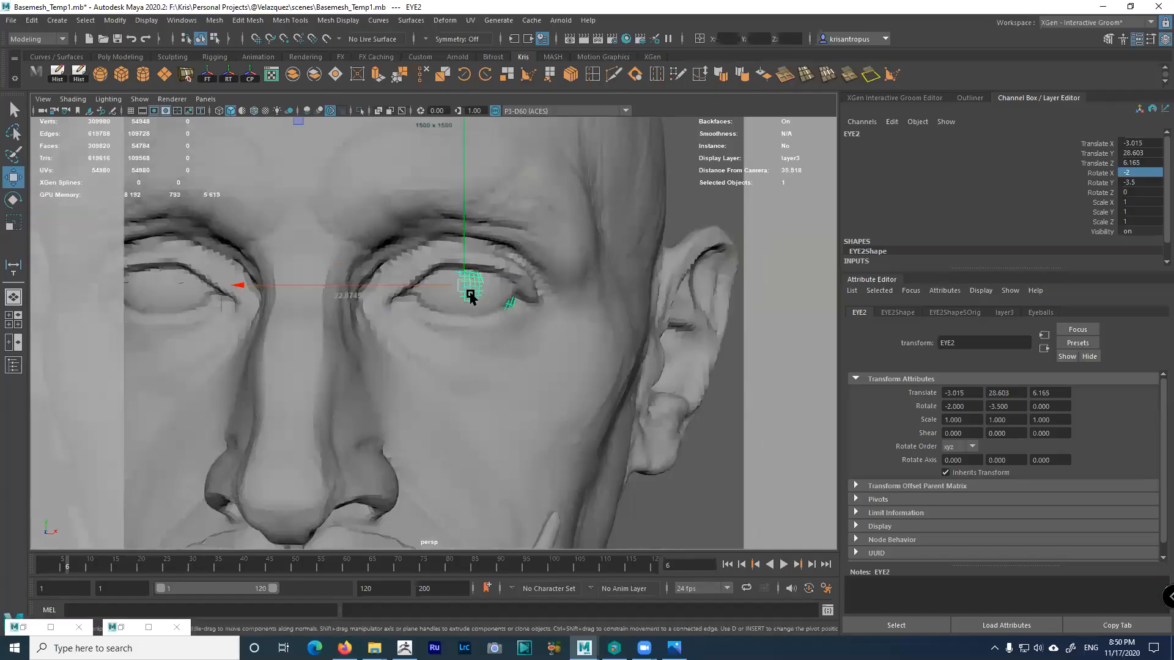
pyautogui.press('space')
pyautogui.press('space')
pyautogui.scroll(-5, 334, 239)
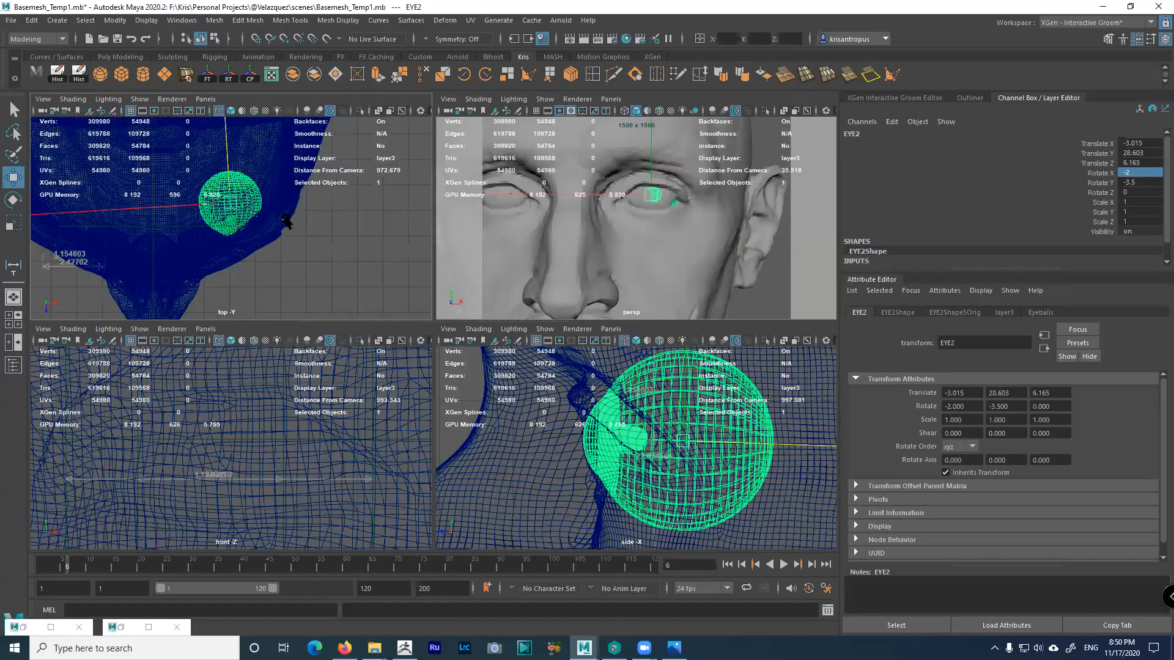
pyautogui.press('space')
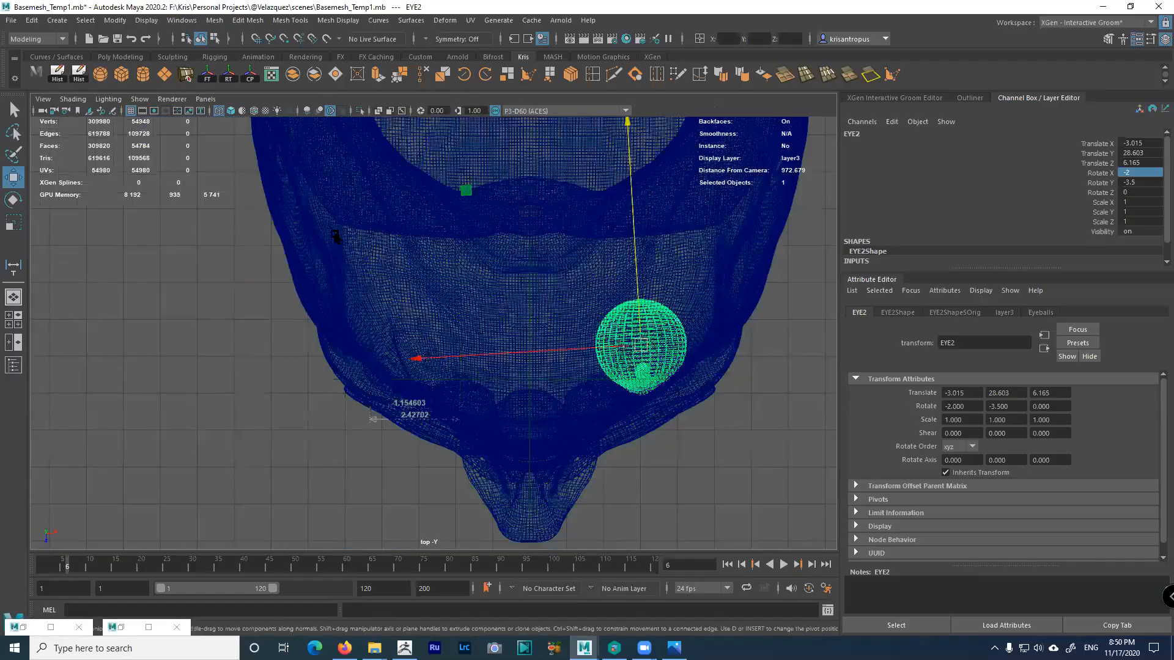
pyautogui.scroll(2, 483, 292)
# Duplicate the eyeball as EYE3, group it, and set the group's Scale X to -1
pyautogui.hotkey('ctrl', 'd')
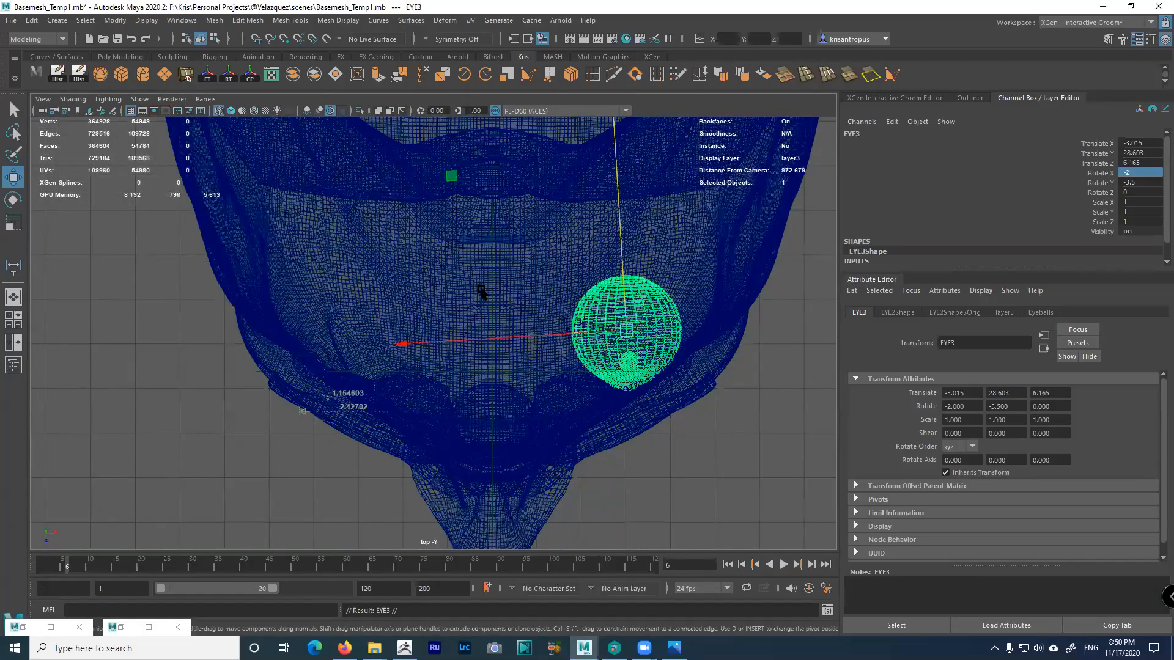
pyautogui.hotkey('ctrl', 'g')
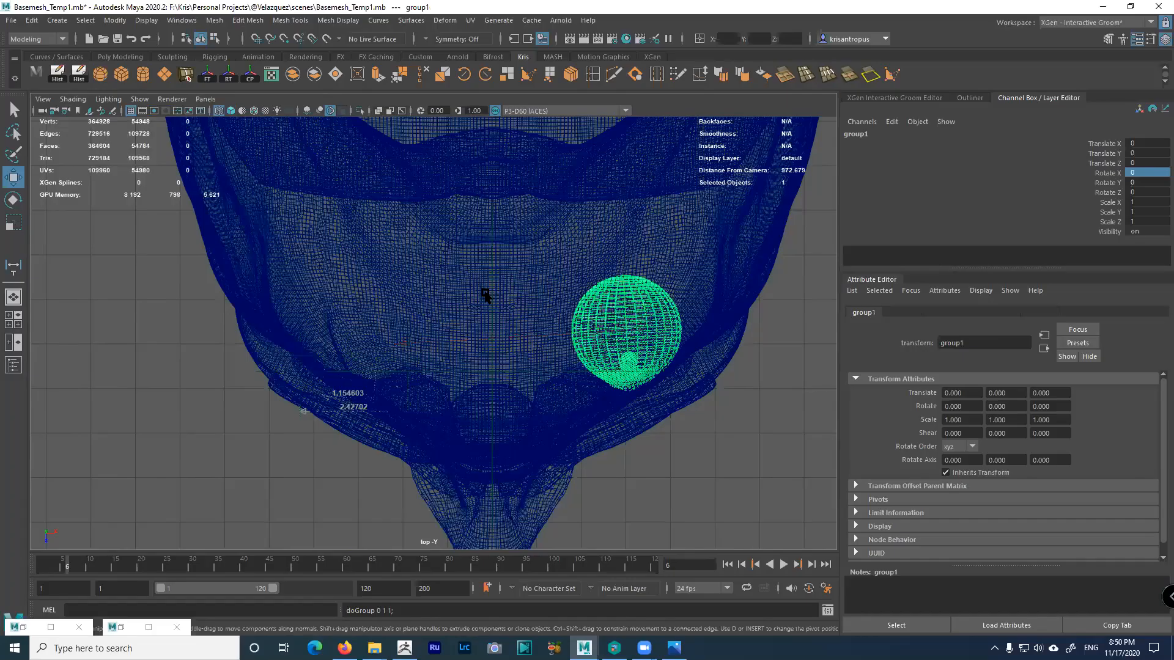
pyautogui.doubleClick(1151, 222)
pyautogui.doubleClick(1144, 202)
pyautogui.write('-1')
pyautogui.press('Return')
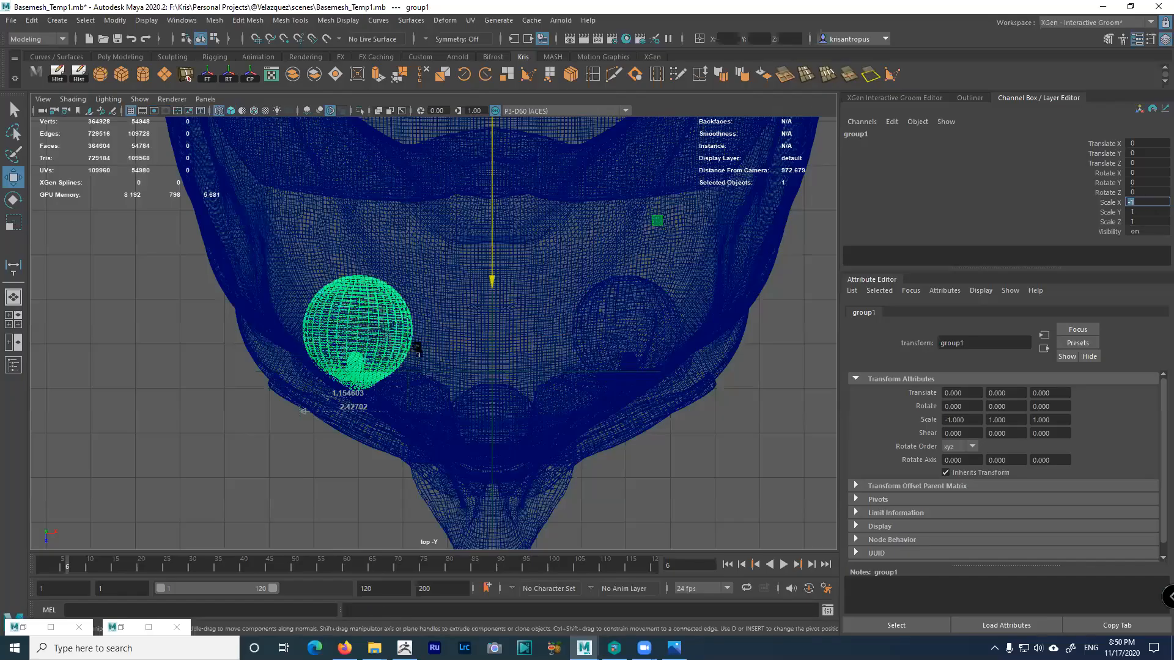
# Go through the four-view layout and maximize the perspective view
pyautogui.scroll(2, 422, 379)
pyautogui.scroll(1, 452, 402)
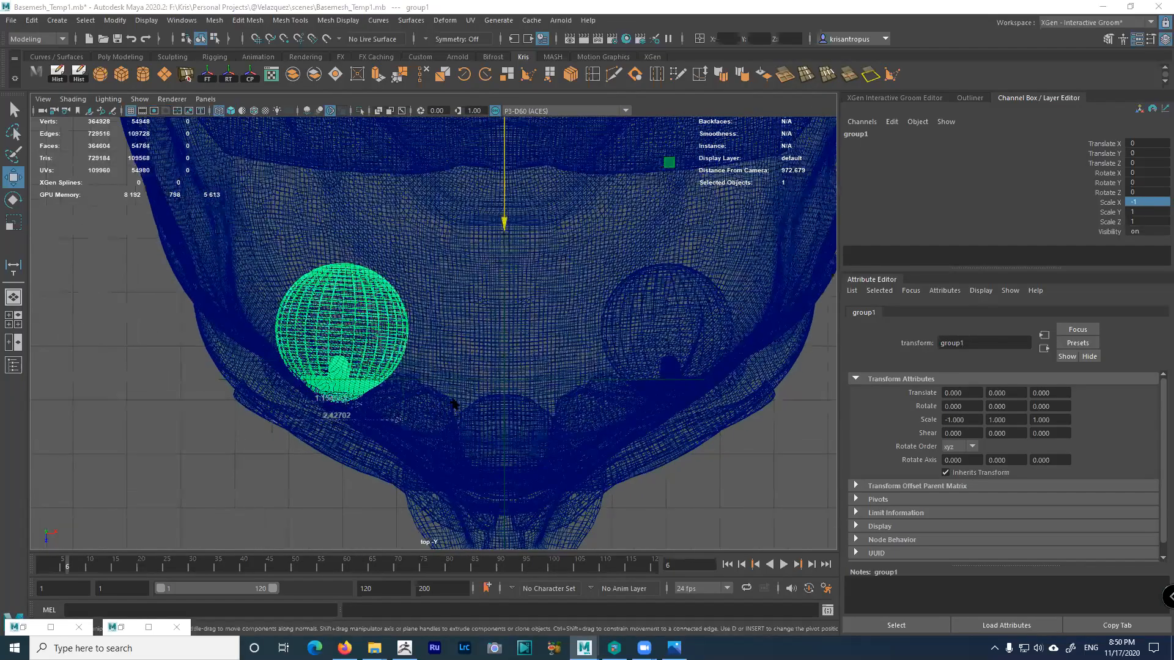
pyautogui.press('space')
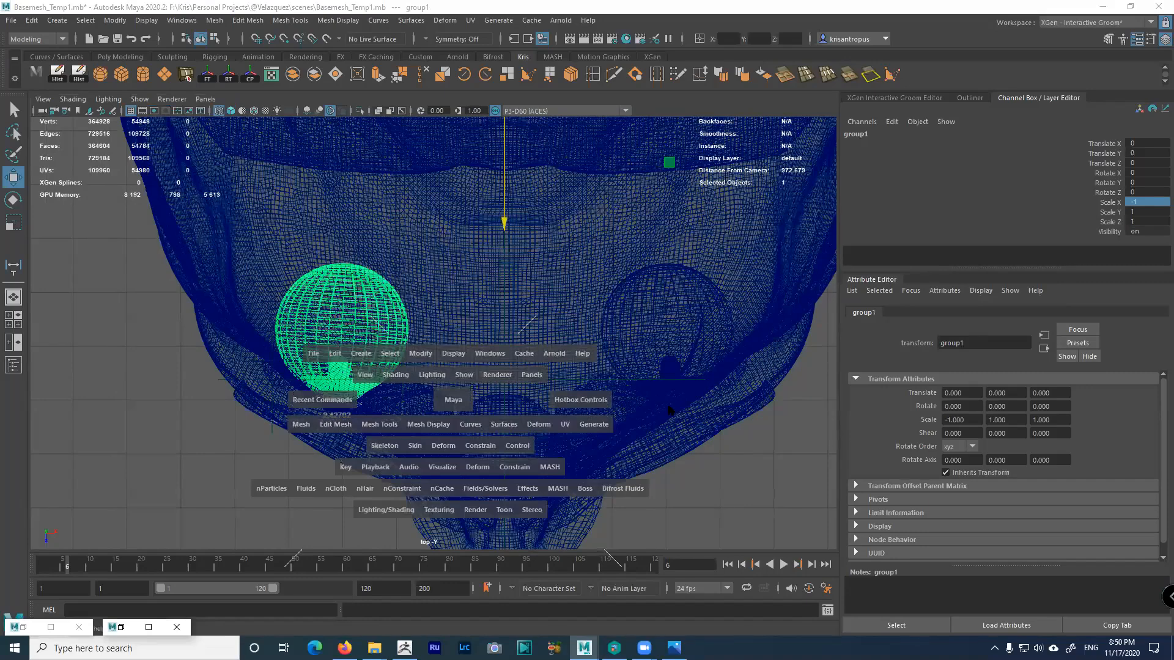
pyautogui.press('space')
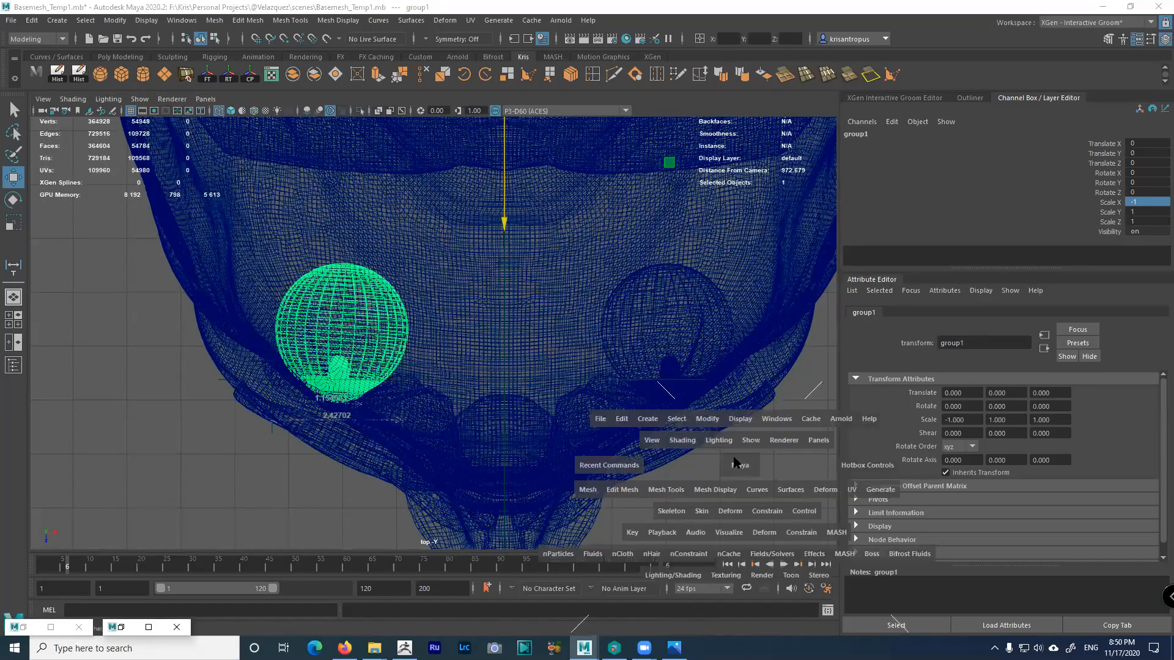
pyautogui.press('space')
pyautogui.press('space')
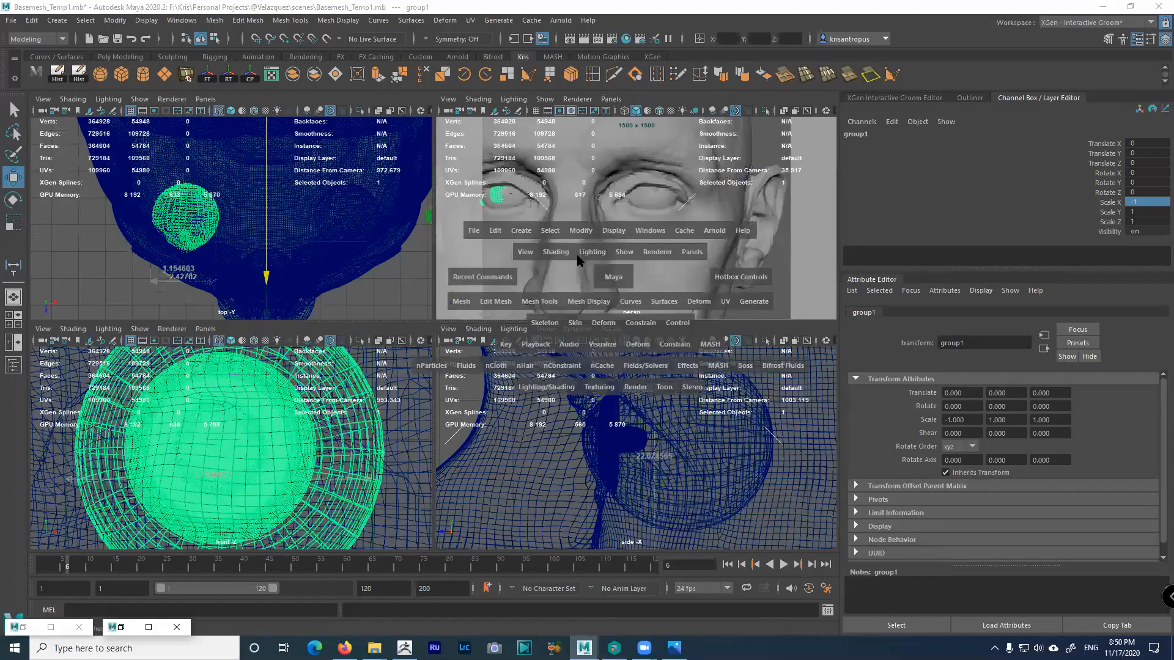
pyautogui.press('space')
# Turn off Two Sided Lighting in the viewport Lighting menu
pyautogui.keyDown('alt'); pyautogui.moveTo(448, 320); pyautogui.dragTo(470, 320); pyautogui.keyUp('alt')
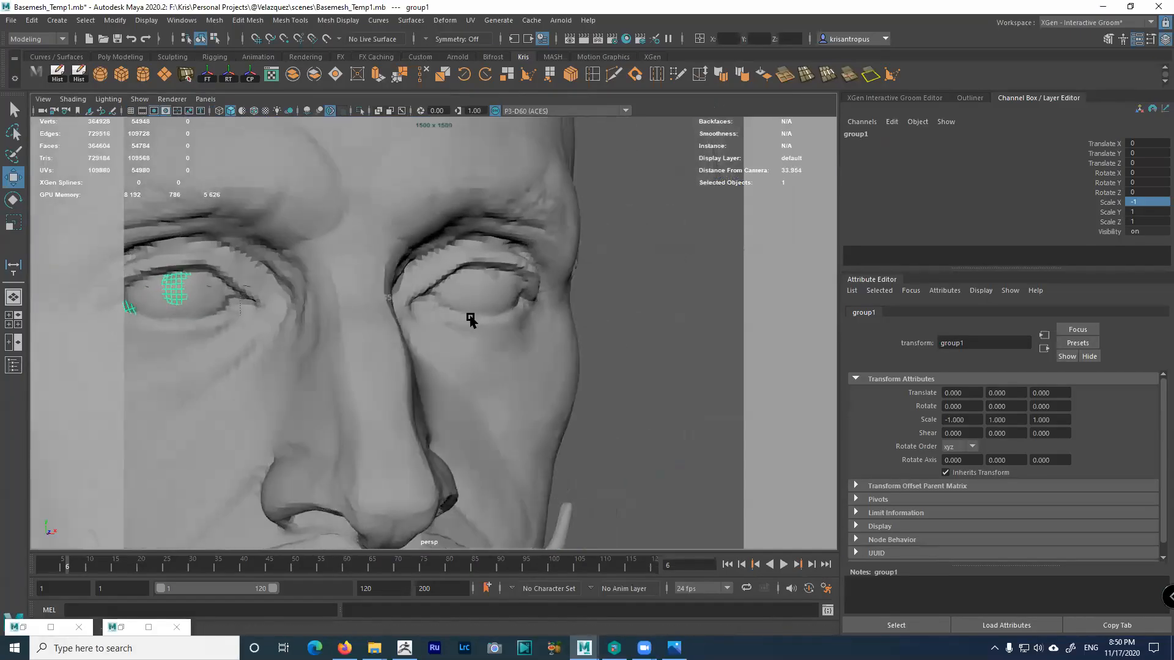
pyautogui.keyDown('alt'); pyautogui.moveTo(470, 320); pyautogui.dragTo(469, 285, button='right'); pyautogui.keyUp('alt')
pyautogui.keyDown('alt'); pyautogui.moveTo(468, 281); pyautogui.dragTo(488, 280); pyautogui.keyUp('alt')
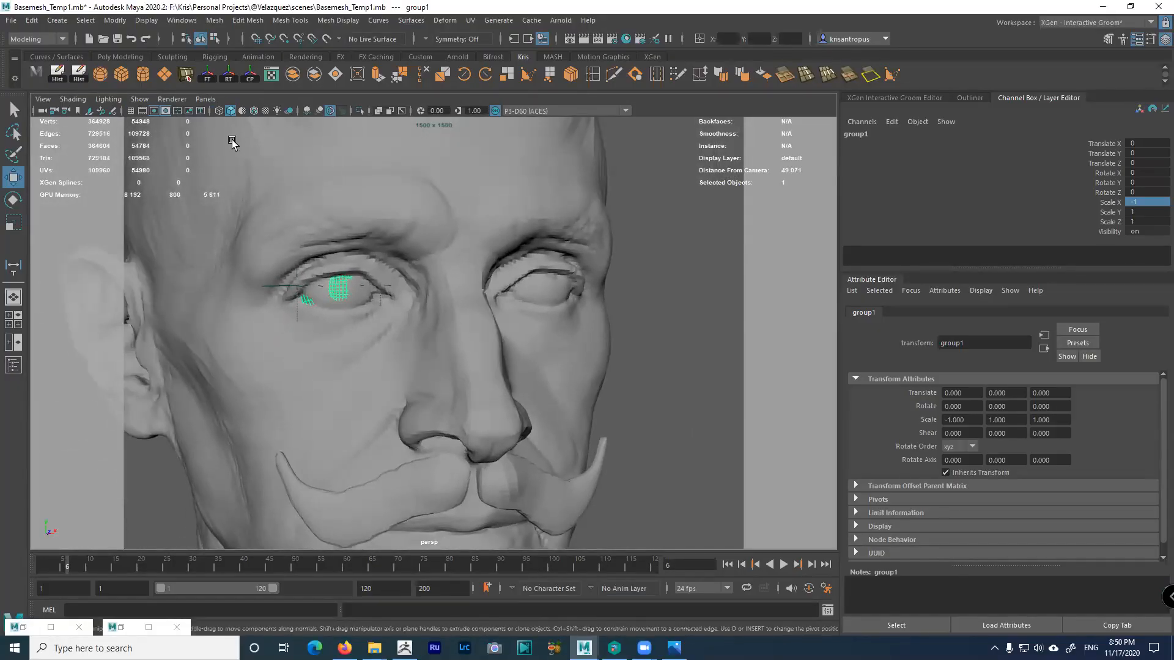
pyautogui.click(108, 99)
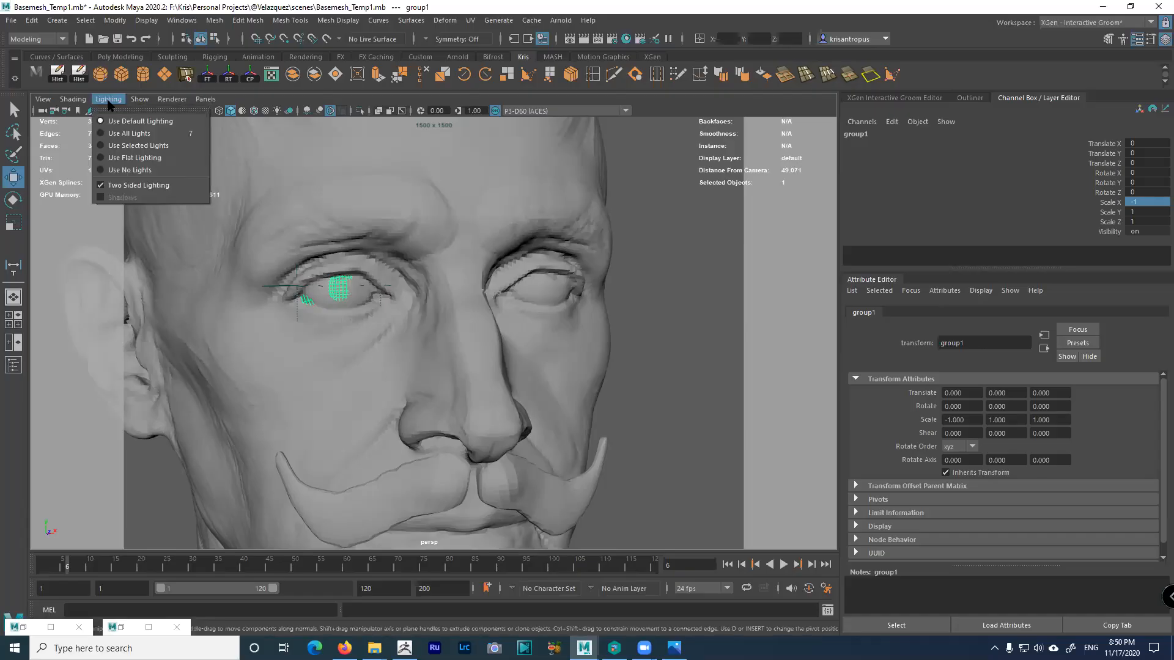
pyautogui.click(116, 187)
# Browse Display > Polygons without changes and deselect the eyeball group
pyautogui.keyDown('alt'); pyautogui.moveTo(406, 328); pyautogui.dragTo(222, 223); pyautogui.keyUp('alt')
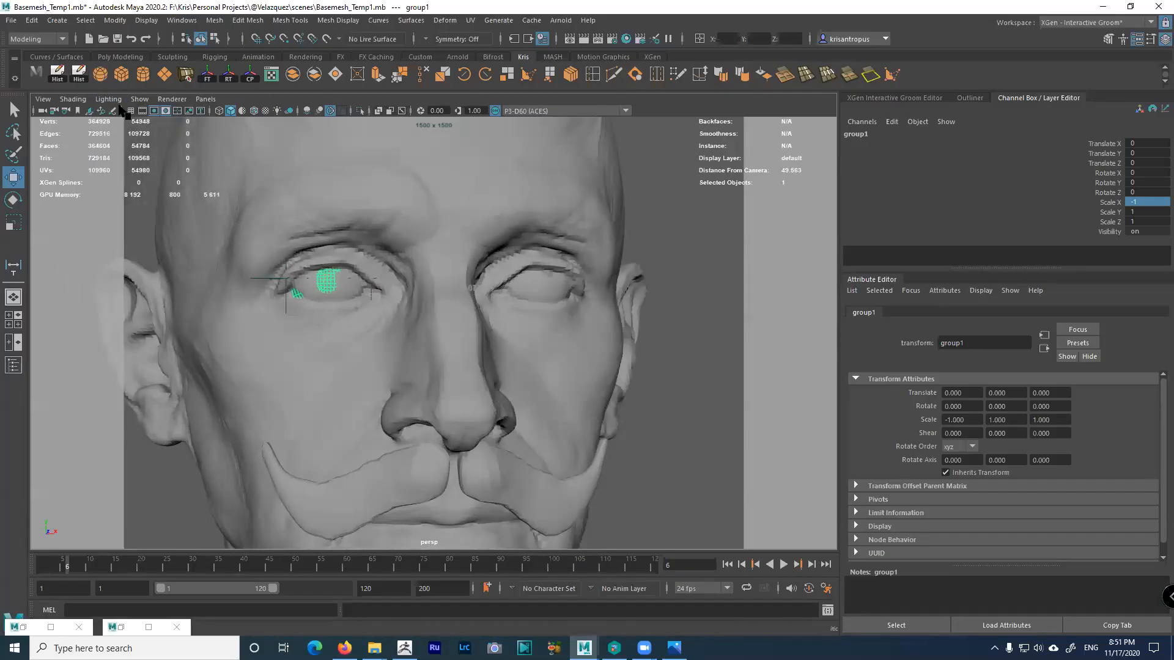
pyautogui.moveTo(410, 298)
pyautogui.keyDown('alt'); pyautogui.mouseDown()
pyautogui.moveTo(406, 314)
pyautogui.moveTo(406, 299)
pyautogui.mouseUp(); pyautogui.keyUp('alt')
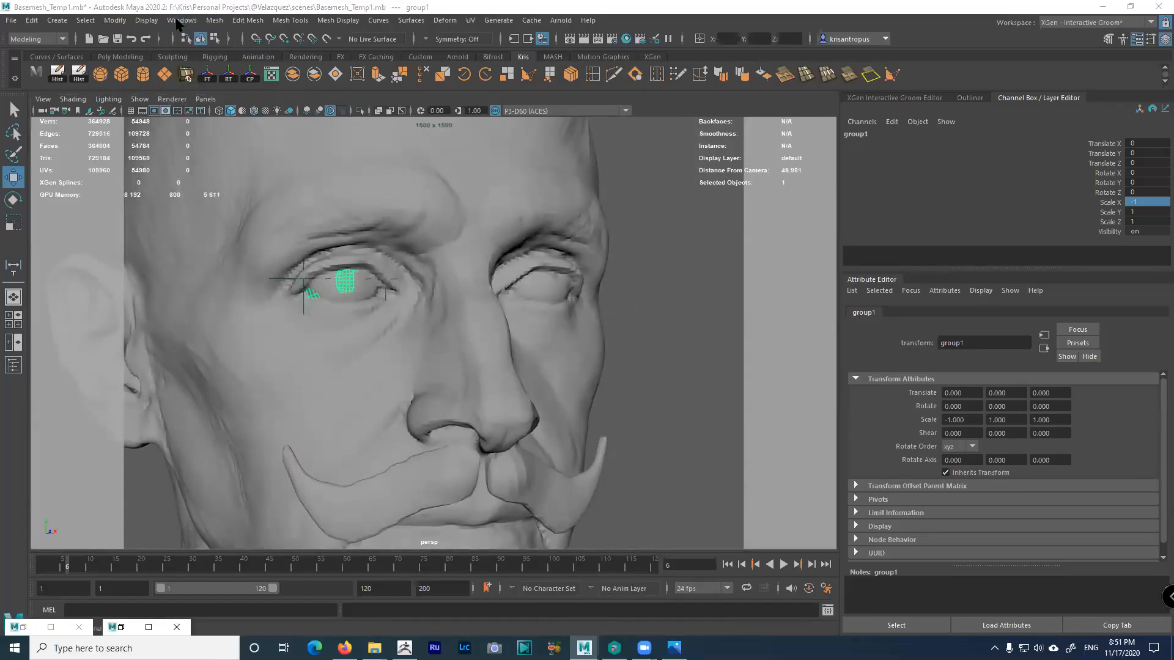
pyautogui.click(178, 21)
pyautogui.moveTo(157, 22)
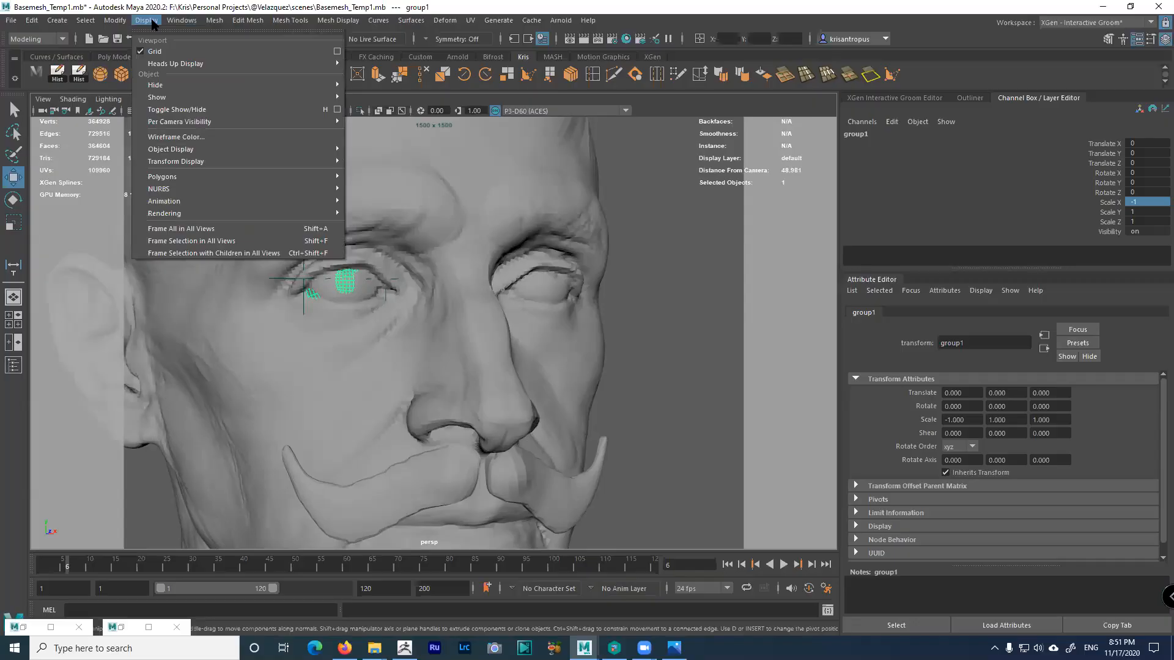
pyautogui.moveTo(190, 178)
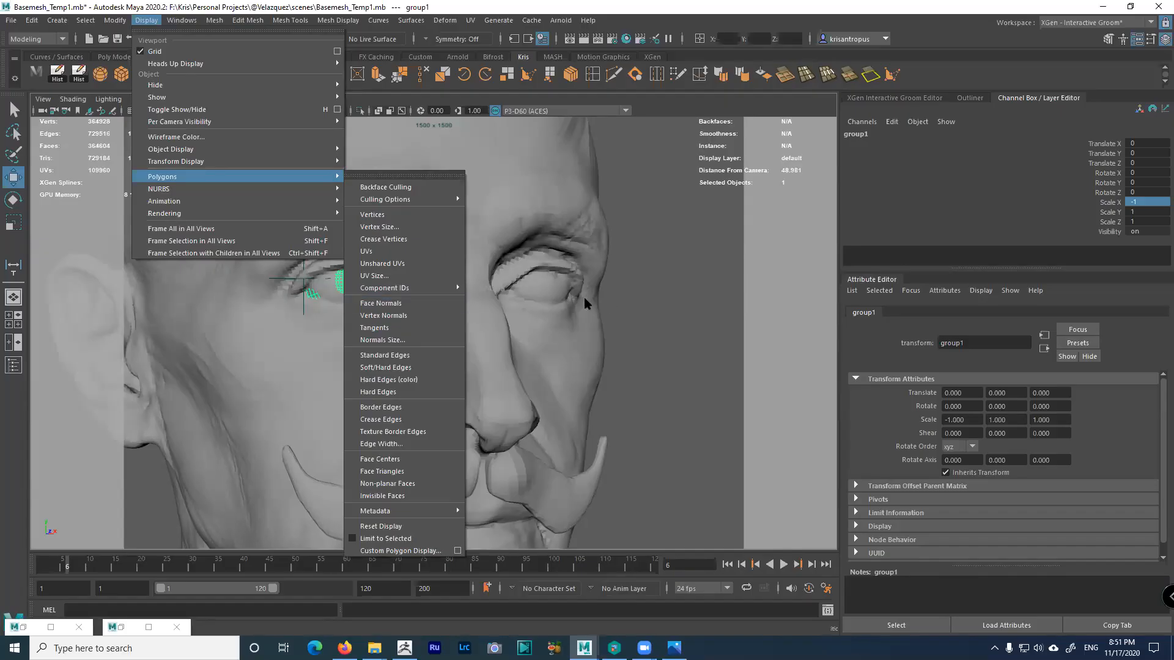
pyautogui.click(637, 300)
pyautogui.click(637, 293)
pyautogui.keyDown('alt'); pyautogui.moveTo(474, 277); pyautogui.dragTo(419, 340); pyautogui.keyUp('alt')
# Switch to four views and pan the side view toward the neck base
pyautogui.press('space')
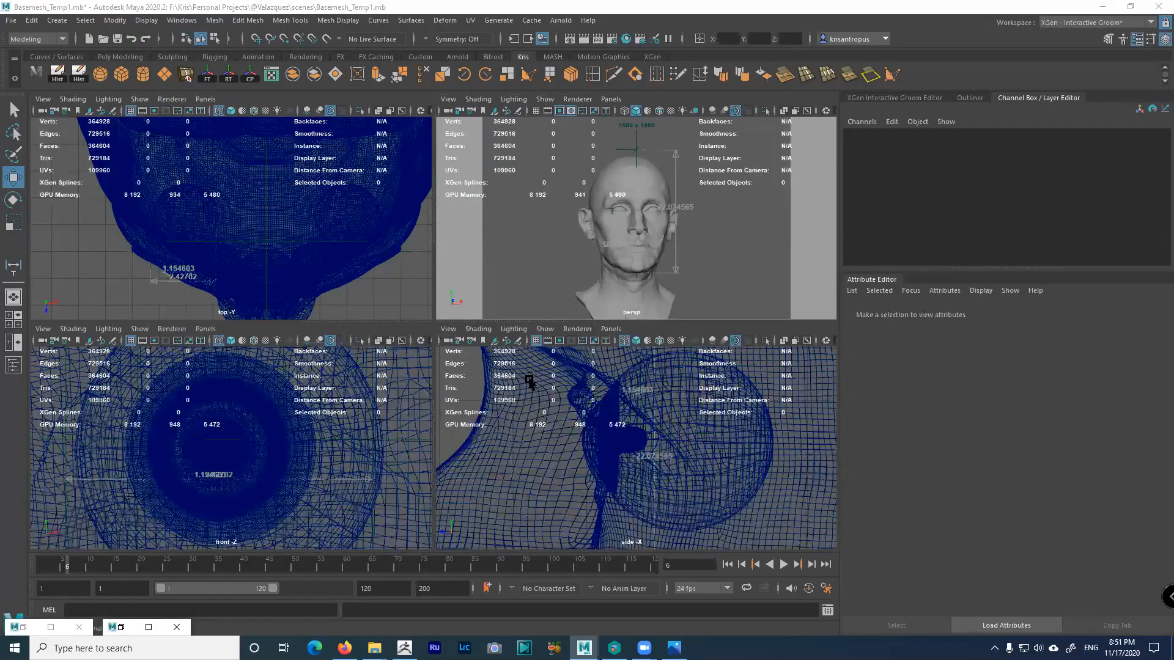
pyautogui.press('space')
pyautogui.press('space')
pyautogui.scroll(-6, 587, 398)
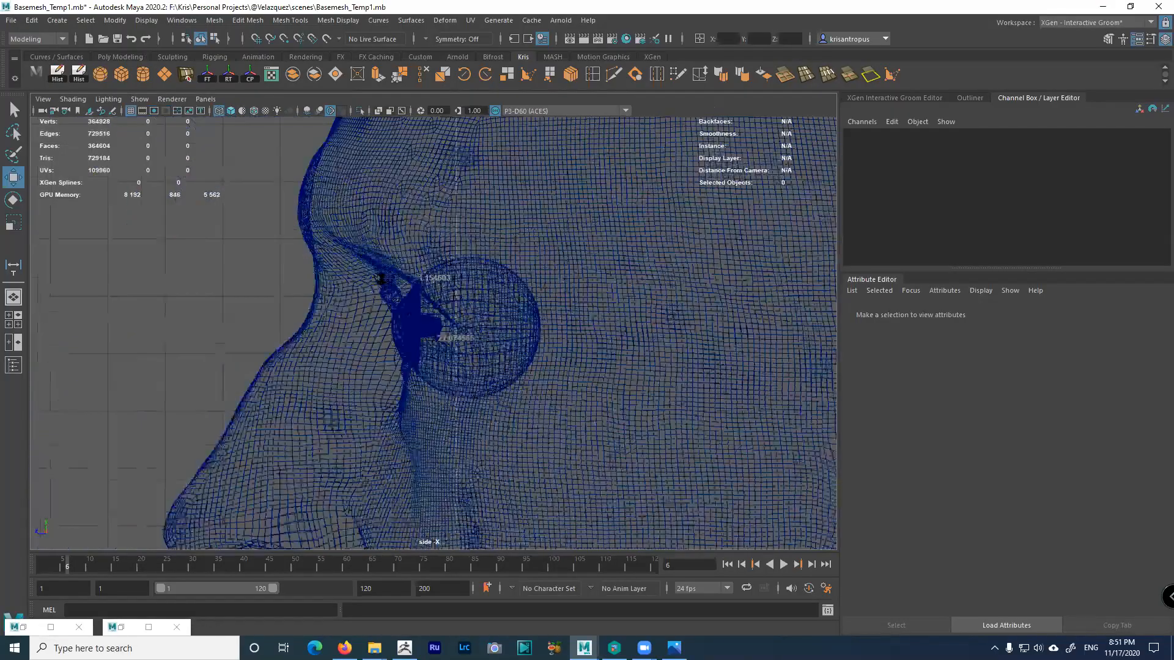
pyautogui.scroll(-8, 458, 400)
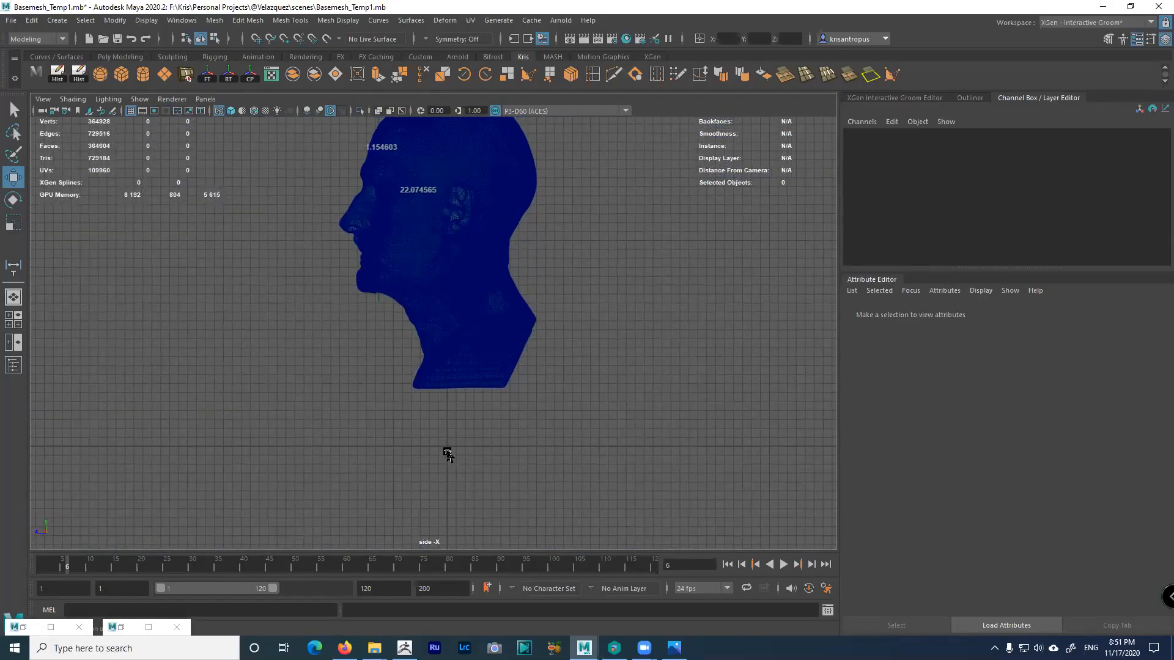
pyautogui.keyDown('alt'); pyautogui.moveTo(449, 453); pyautogui.dragTo(647, 557, button='right'); pyautogui.keyUp('alt')
pyautogui.keyDown('alt'); pyautogui.moveTo(592, 488); pyautogui.dragTo(548, 384, button='middle'); pyautogui.keyUp('alt')
pyautogui.keyDown('alt'); pyautogui.moveTo(548, 384); pyautogui.dragTo(624, 456, button='right'); pyautogui.keyUp('alt')
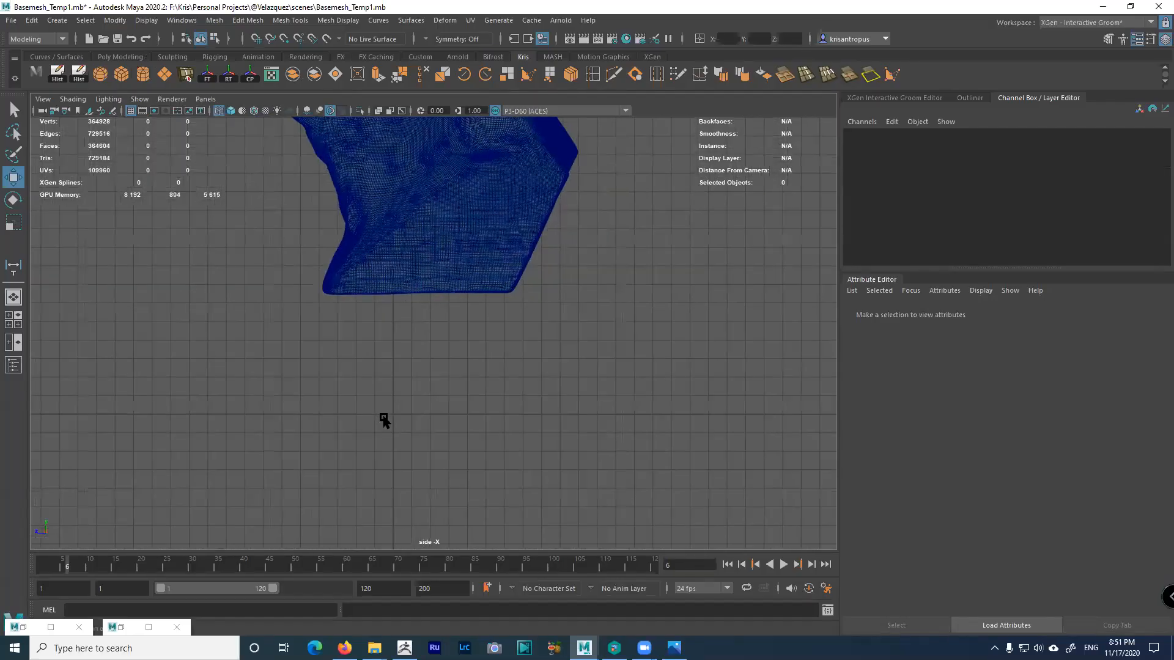
pyautogui.keyDown('alt'); pyautogui.moveTo(430, 385); pyautogui.dragTo(459, 369, button='right'); pyautogui.keyUp('alt')
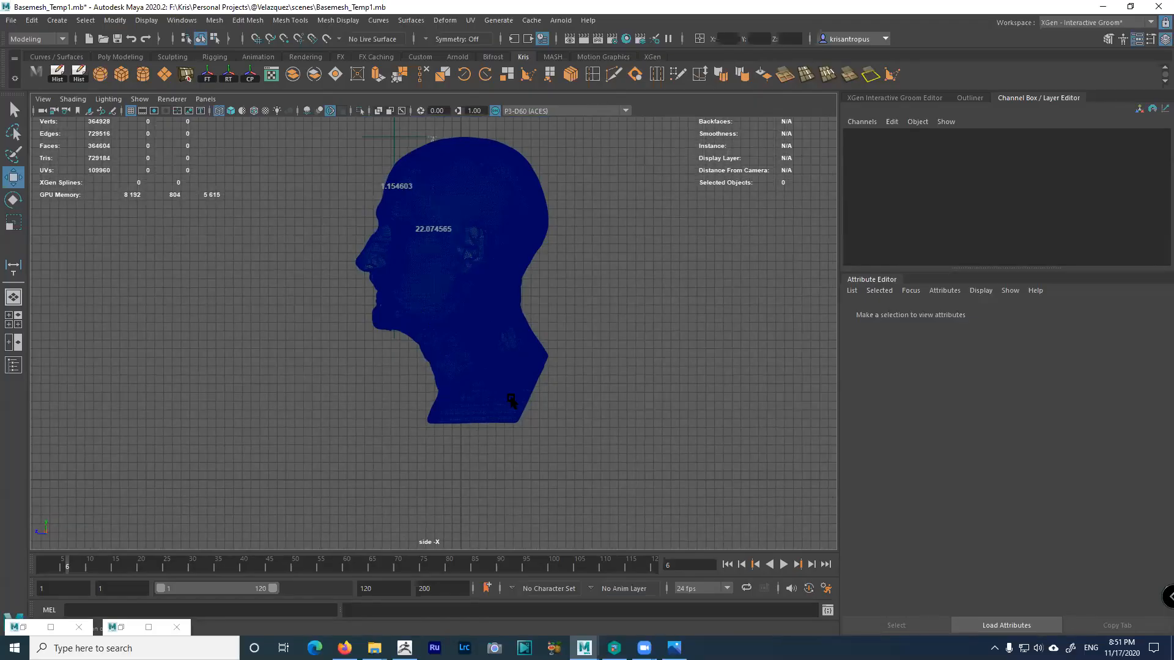
# Pull the side view back to frame the whole head profile
pyautogui.keyDown('alt'); pyautogui.moveTo(520, 416); pyautogui.dragTo(411, 367, button='right'); pyautogui.keyUp('alt')
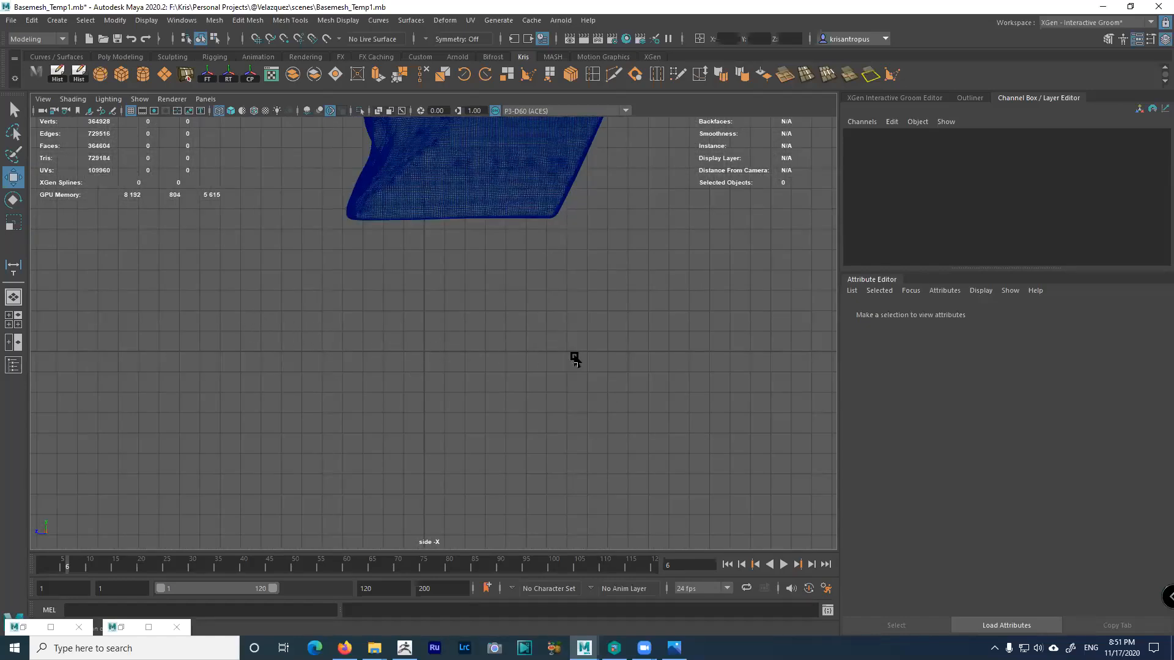
pyautogui.keyDown('alt'); pyautogui.moveTo(514, 374); pyautogui.dragTo(344, 279, button='right'); pyautogui.keyUp('alt')
pyautogui.keyDown('alt'); pyautogui.moveTo(365, 311); pyautogui.dragTo(389, 420, button='middle'); pyautogui.keyUp('alt')
pyautogui.keyDown('alt'); pyautogui.moveTo(389, 420); pyautogui.dragTo(284, 280, button='right'); pyautogui.keyUp('alt')
pyautogui.keyDown('alt'); pyautogui.moveTo(284, 280); pyautogui.dragTo(302, 314, button='middle'); pyautogui.keyUp('alt')
pyautogui.keyDown('alt'); pyautogui.moveTo(380, 367); pyautogui.dragTo(318, 292, button='right'); pyautogui.keyUp('alt')
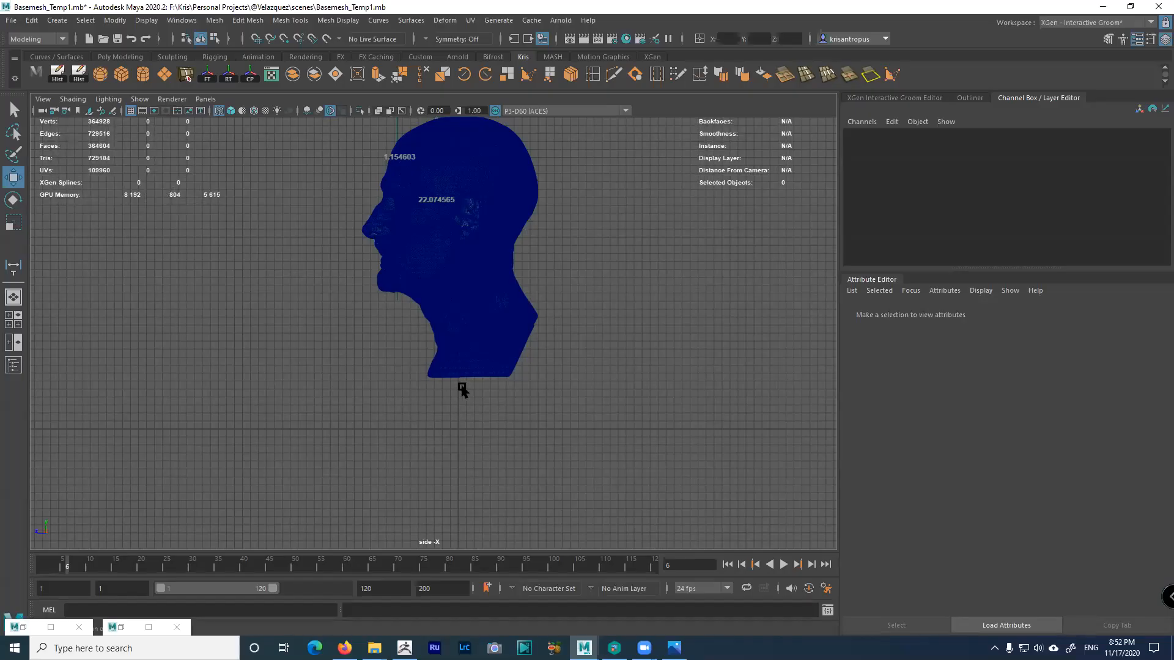
pyautogui.moveTo(452, 323)
pyautogui.keyDown('alt'); pyautogui.mouseDown(button='middle')
pyautogui.moveTo(450, 359)
pyautogui.moveTo(438, 329)
pyautogui.mouseUp(button='middle'); pyautogui.keyUp('alt')
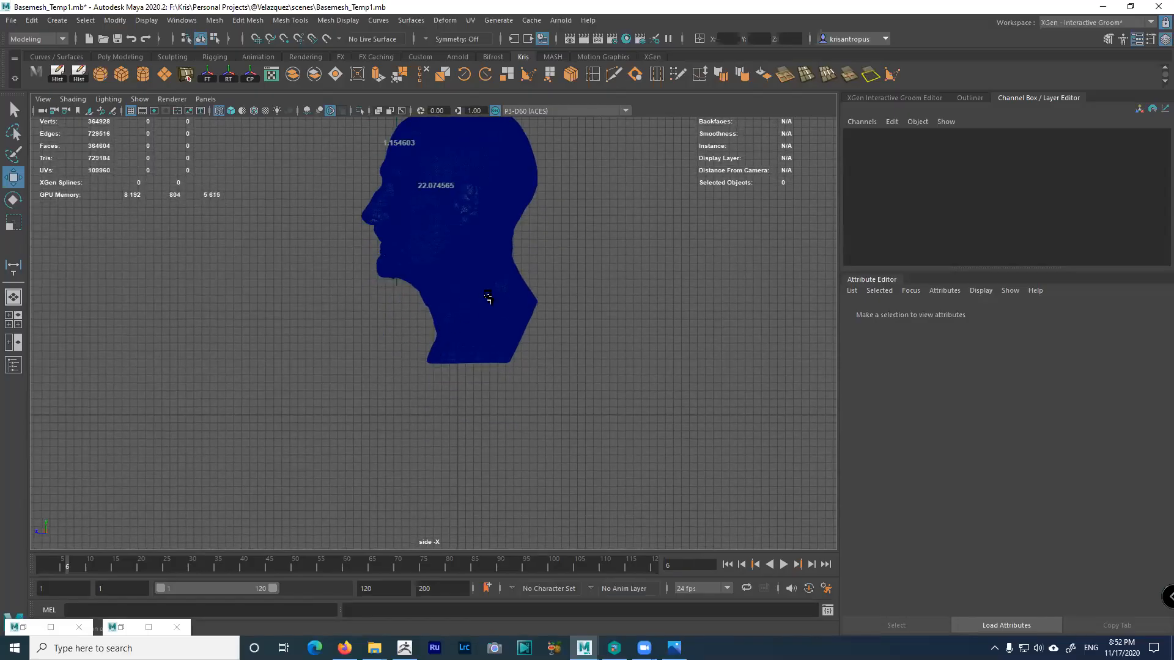
pyautogui.scroll(-4, 372, 338)
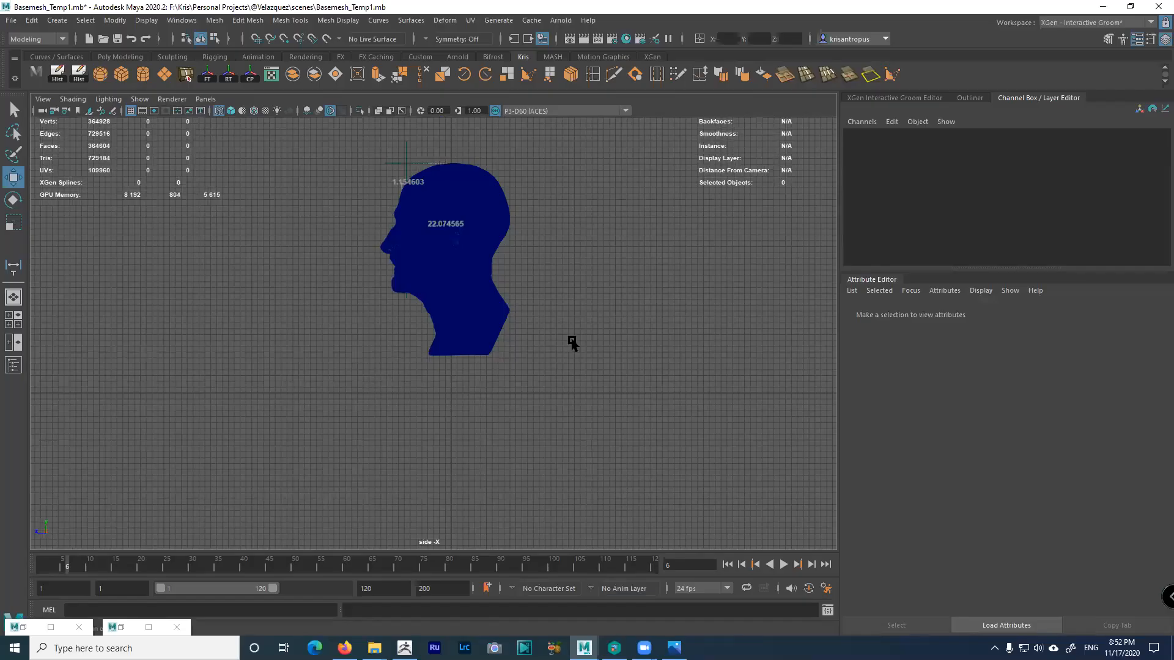
pyautogui.scroll(1, 482, 400)
pyautogui.scroll(5, 482, 400)
pyautogui.keyDown('alt'); pyautogui.moveTo(466, 199); pyautogui.dragTo(441, 328, button='middle'); pyautogui.keyUp('alt')
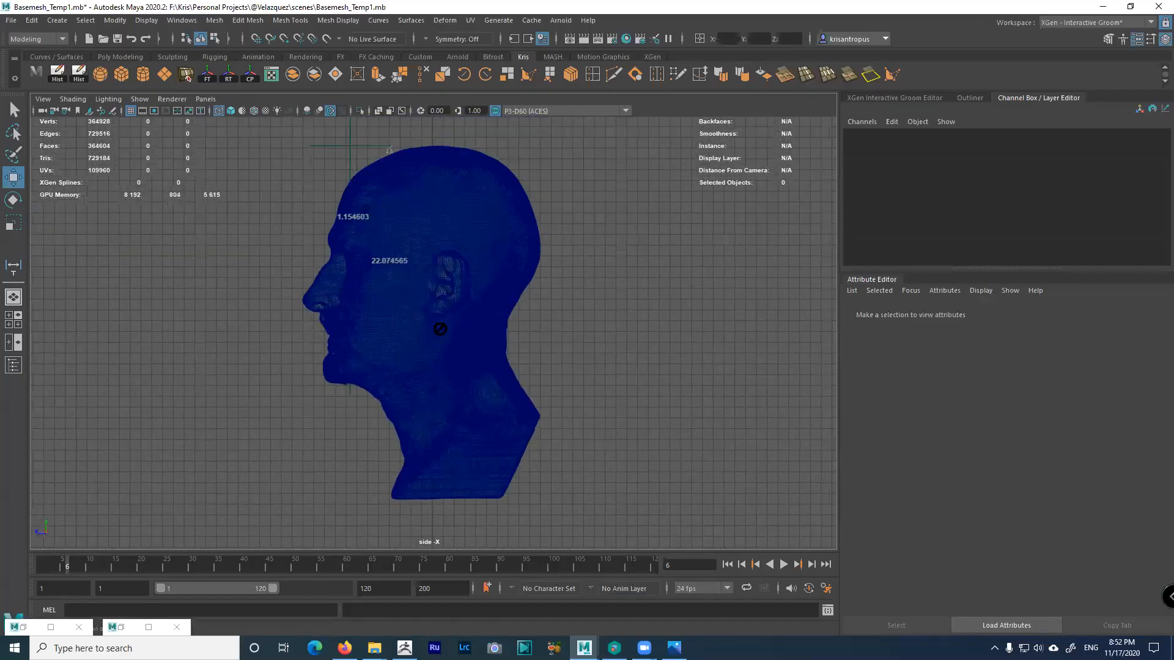
# Maximize the perspective view and orbit the head to its side profile
pyautogui.press('space')
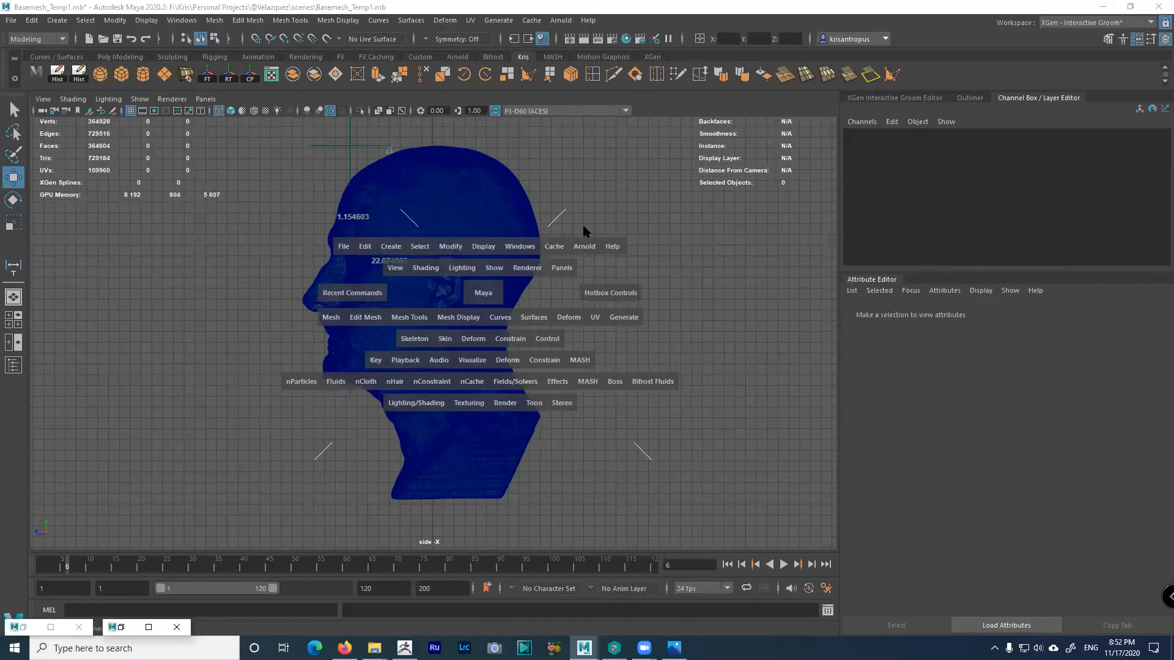
pyautogui.press('space')
pyautogui.keyDown('alt'); pyautogui.moveTo(524, 283); pyautogui.dragTo(624, 288); pyautogui.keyUp('alt')
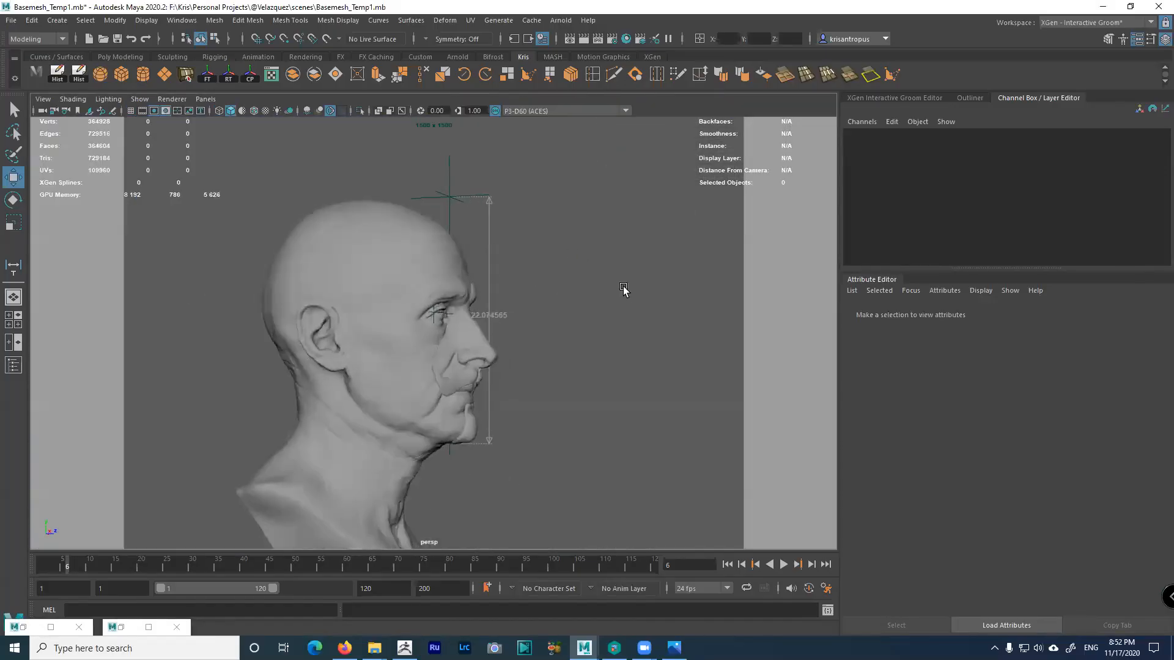
pyautogui.press('space')
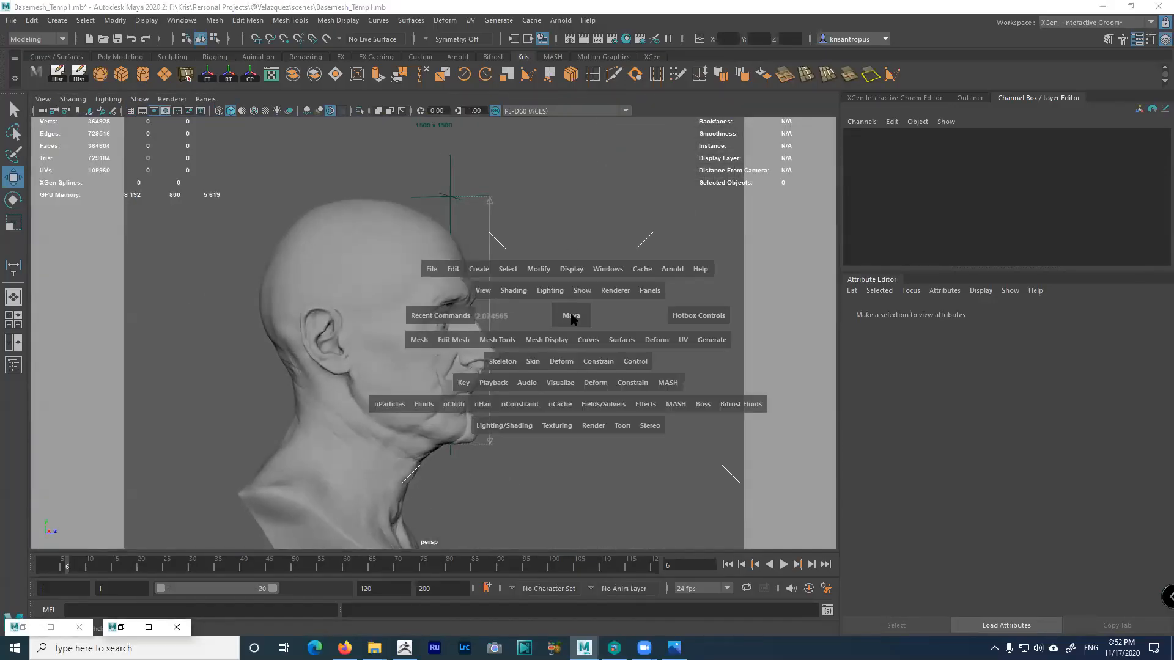
pyautogui.press('space')
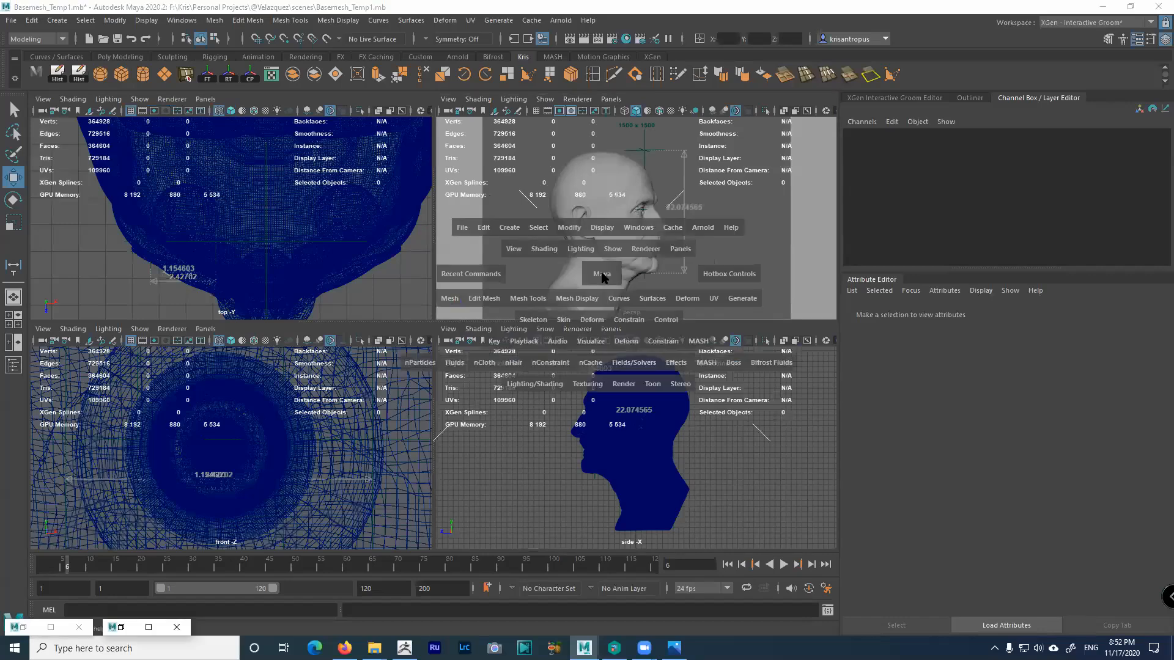
pyautogui.press('space')
pyautogui.scroll(3, 596, 318)
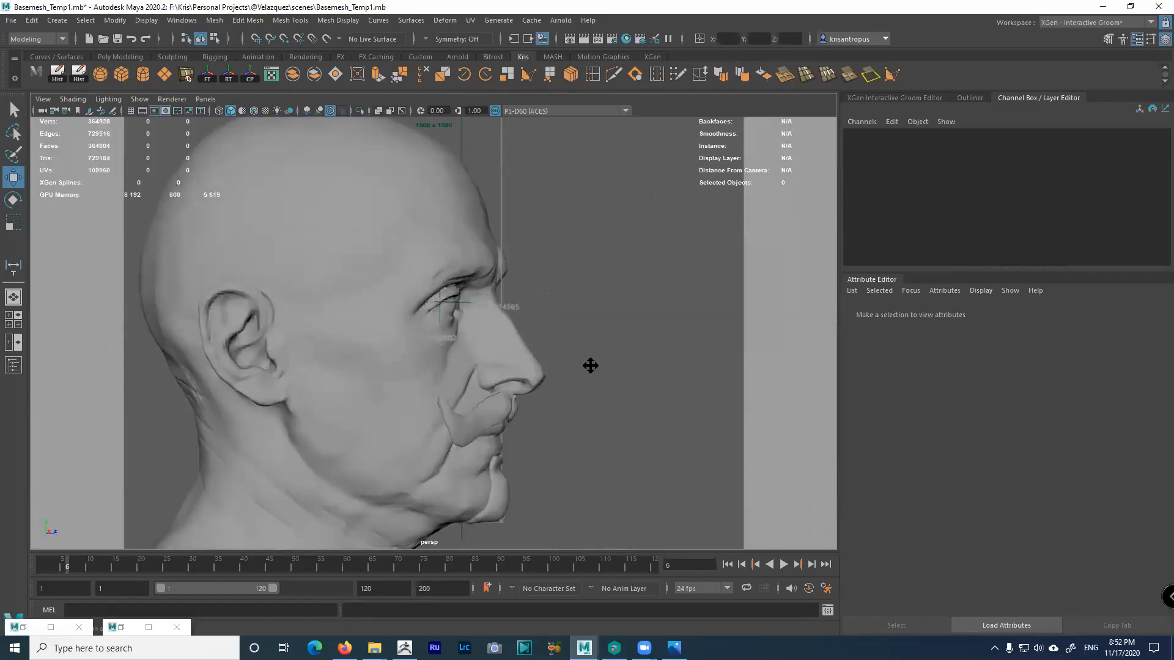
# Select the head and beard meshes in the Outliner and unparent them with Shift+P
pyautogui.click(380, 351)
pyautogui.scroll(-3, 409, 379)
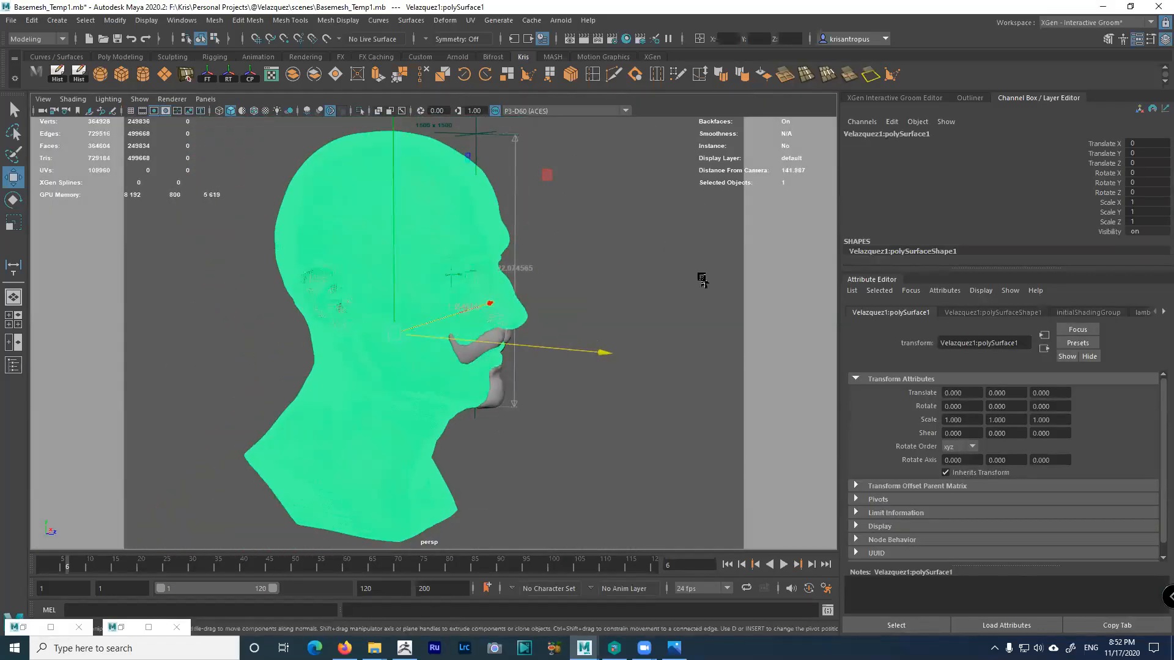
pyautogui.click(972, 99)
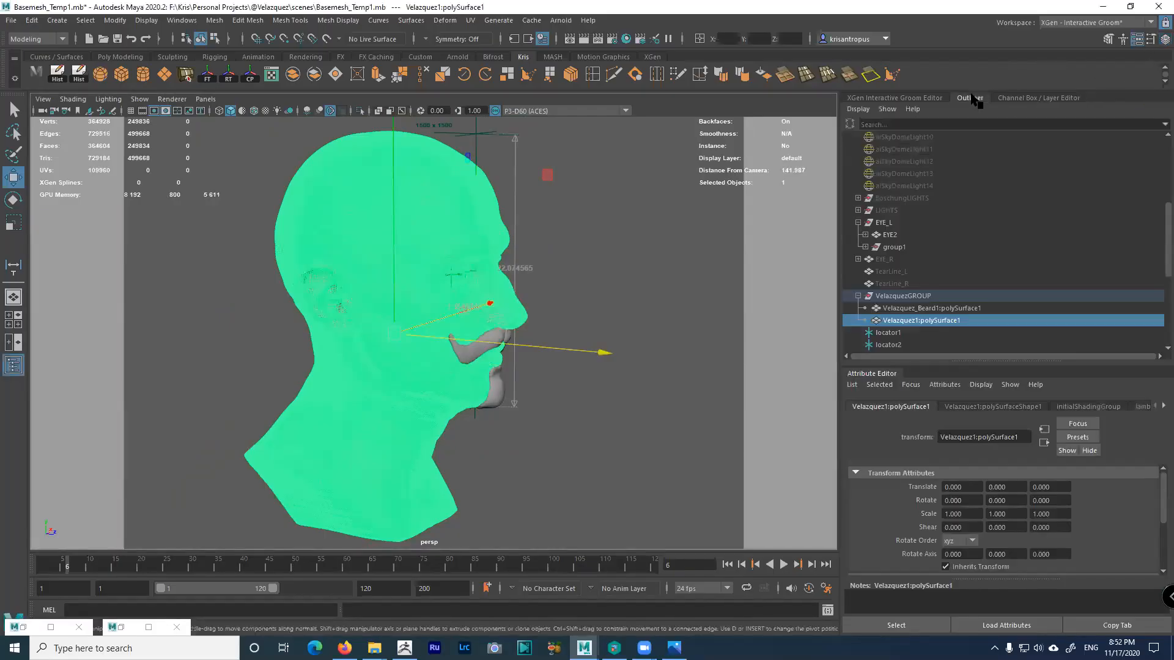
pyautogui.scroll(-3, 964, 270)
pyautogui.click(921, 211)
pyautogui.keyDown('ctrl'); pyautogui.click(922, 222); pyautogui.keyUp('ctrl')
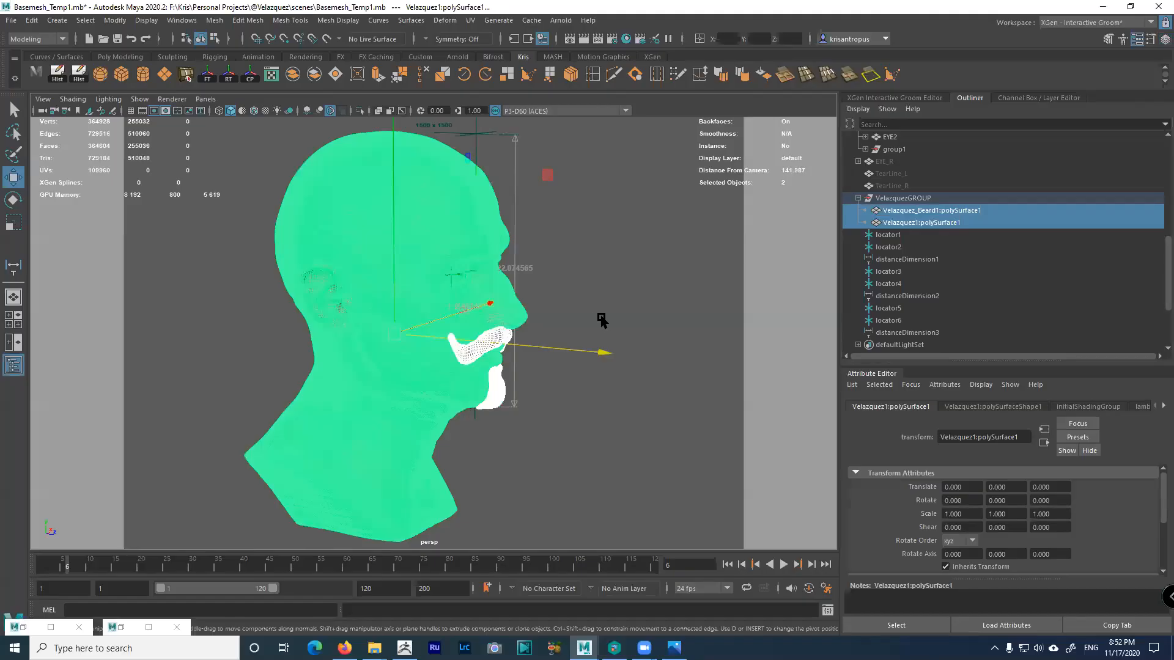
pyautogui.click(920, 211)
pyautogui.click(921, 223)
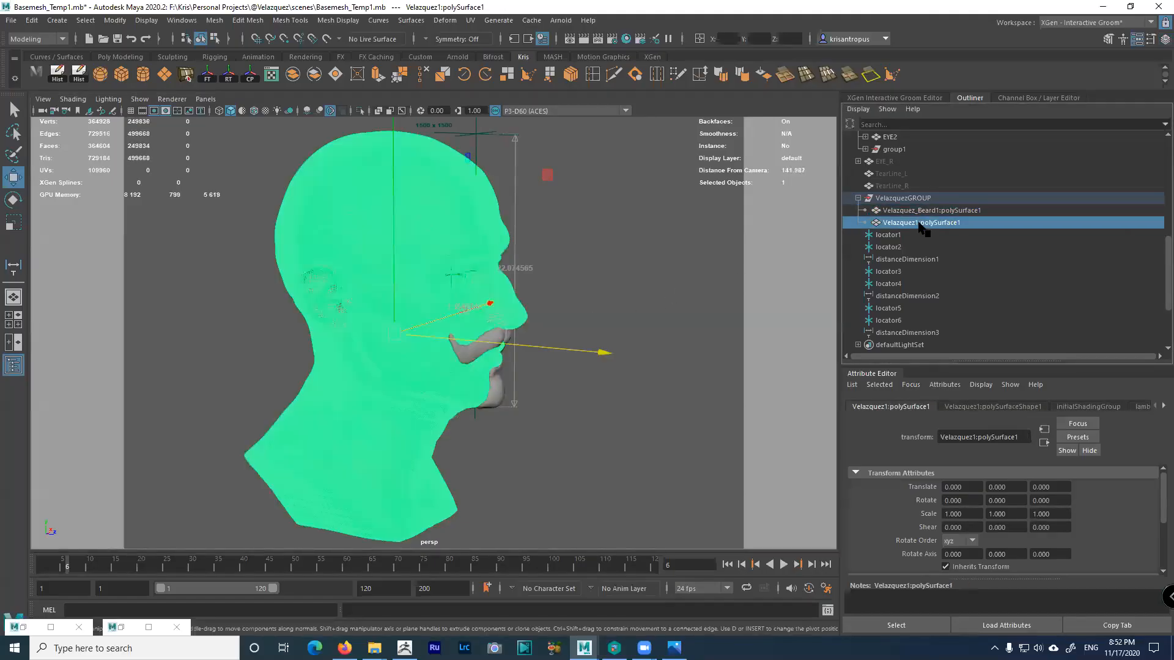
pyautogui.keyDown('ctrl'); pyautogui.click(919, 212); pyautogui.keyUp('ctrl')
pyautogui.hotkey('shift', 'p')
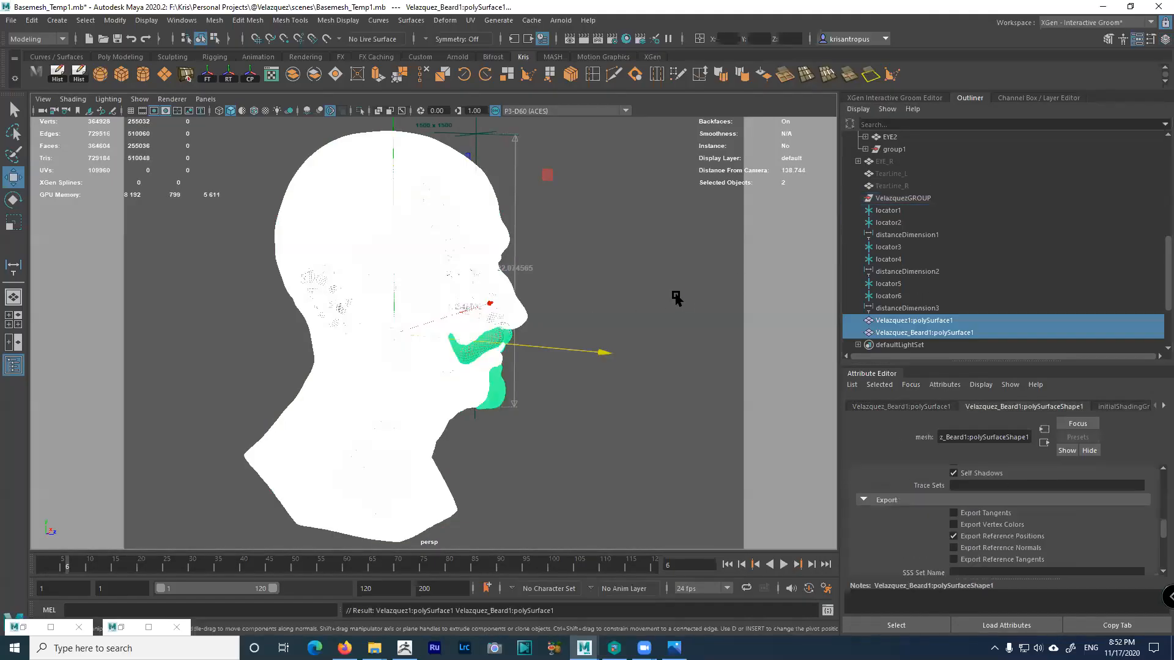
# Delete the empty VelazquezGROUP and reselect the beard and head meshes
pyautogui.click(903, 198)
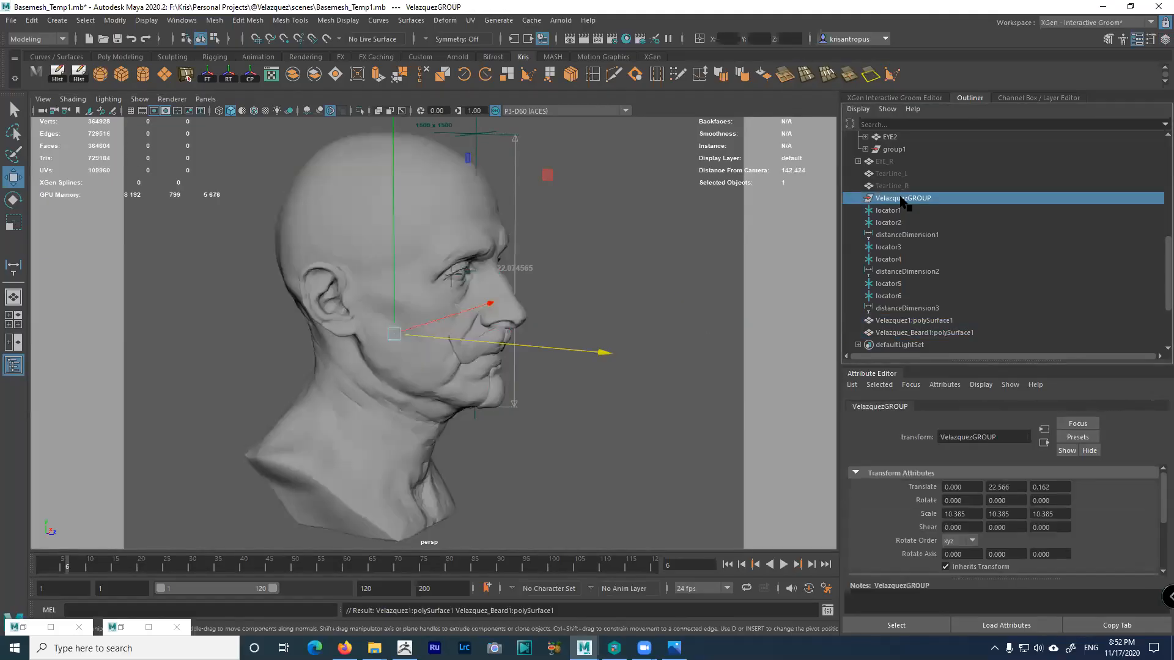
pyautogui.press('Delete')
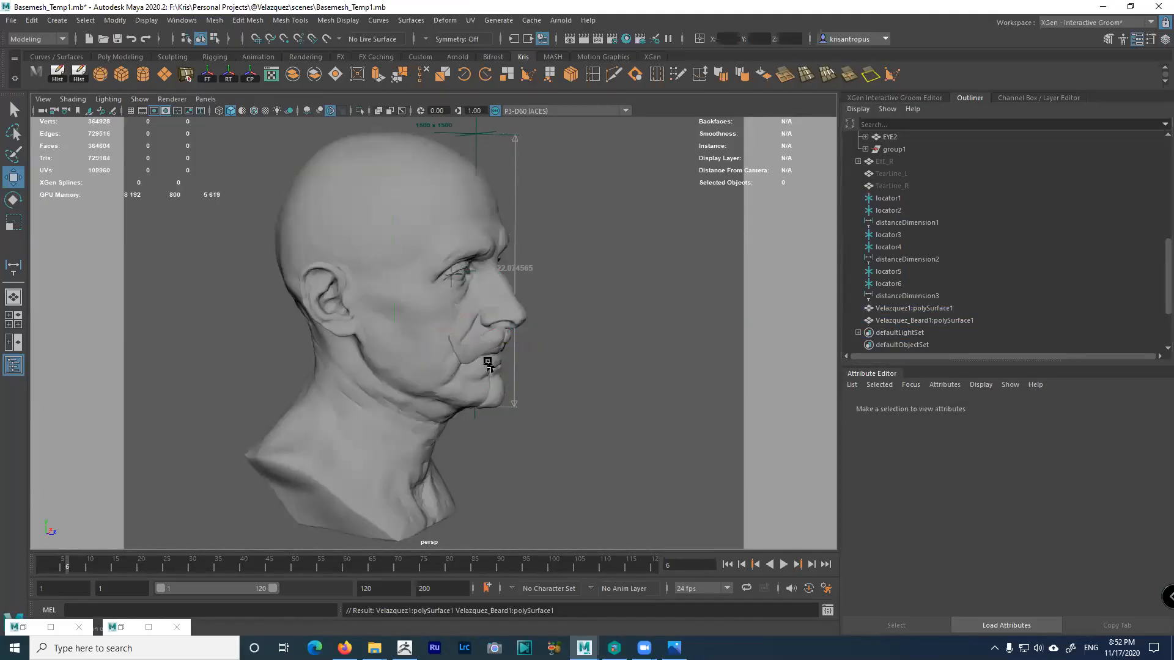
pyautogui.click(474, 346)
pyautogui.keyDown('shift'); pyautogui.click(441, 392); pyautogui.keyUp('shift')
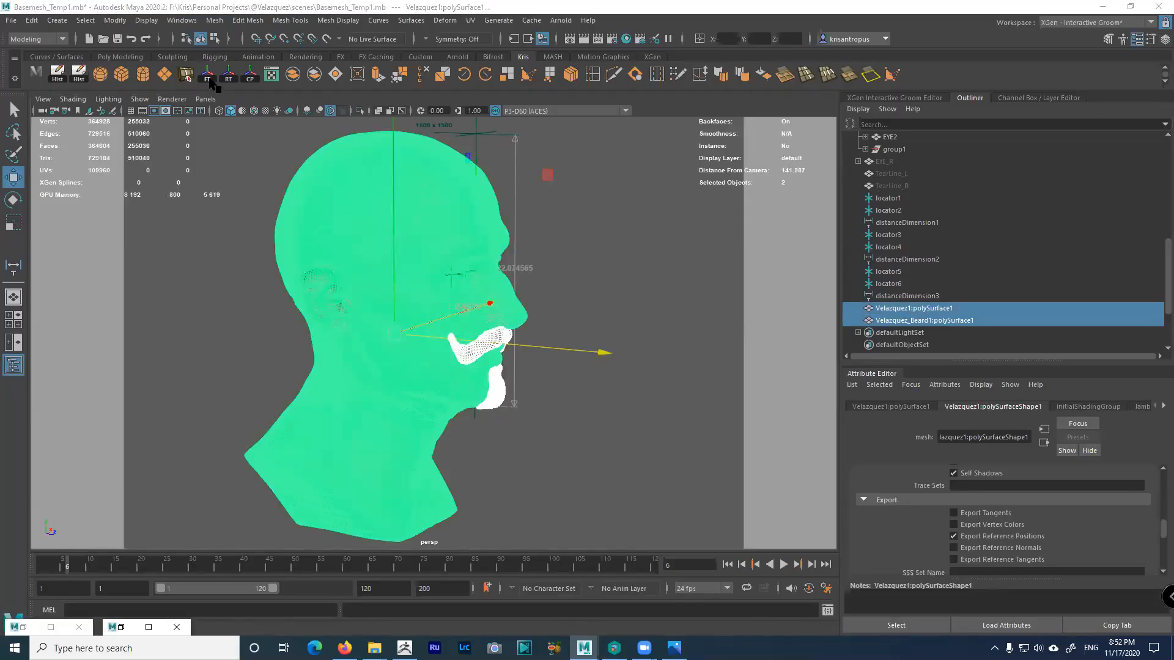
# Freeze transformations on the head and beard meshes
pyautogui.click(119, 20)
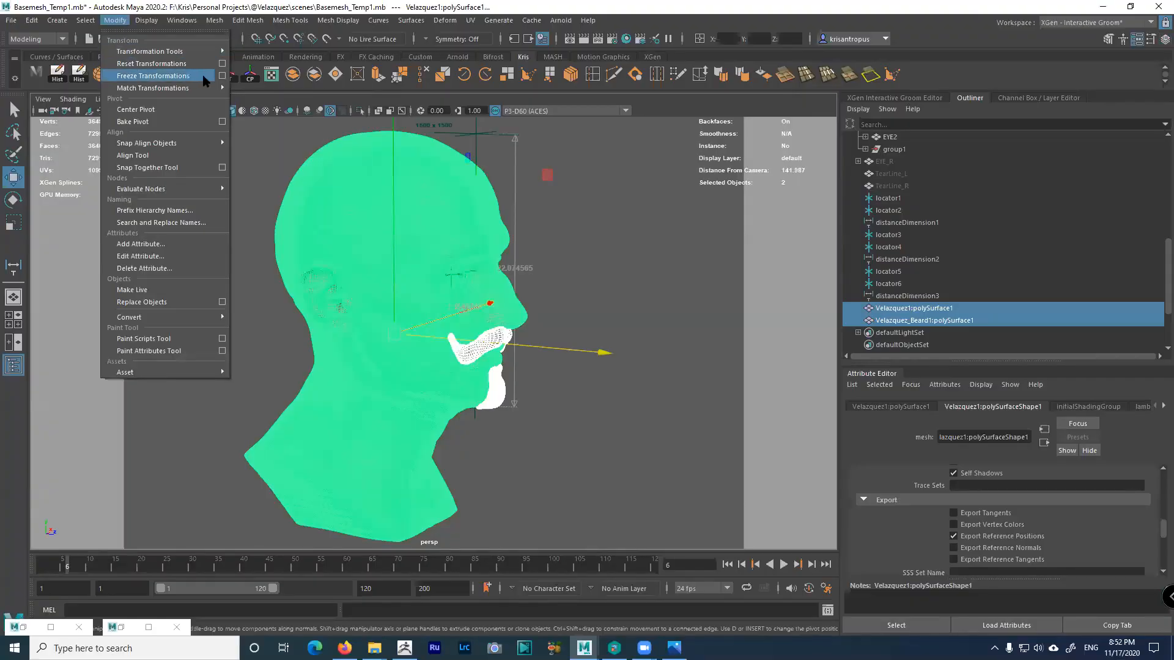
pyautogui.click(221, 77)
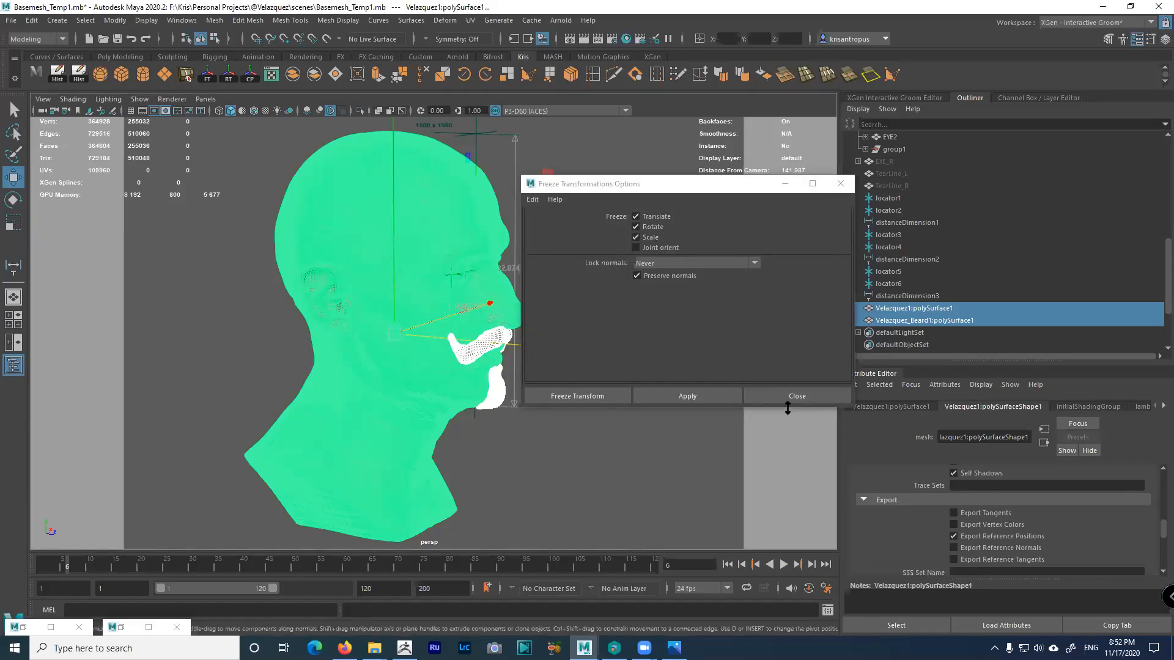
pyautogui.click(841, 183)
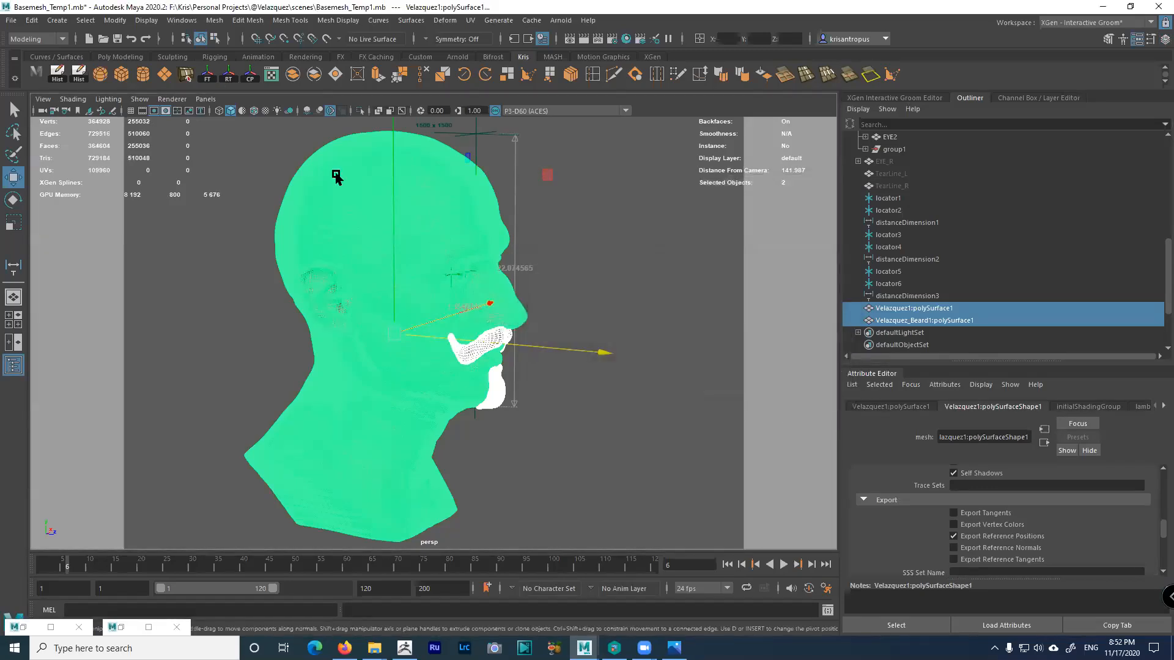
pyautogui.click(115, 20)
pyautogui.click(138, 77)
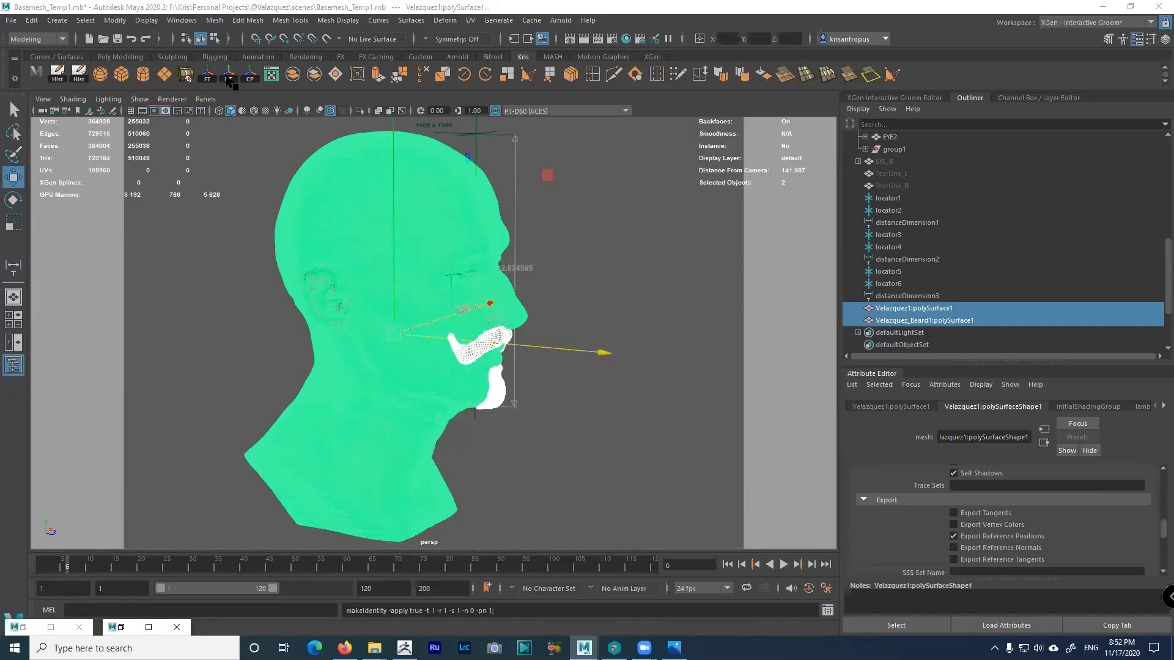
# Reset transformations so the pivot sits at the origin, then deselect the beard
pyautogui.click(113, 21)
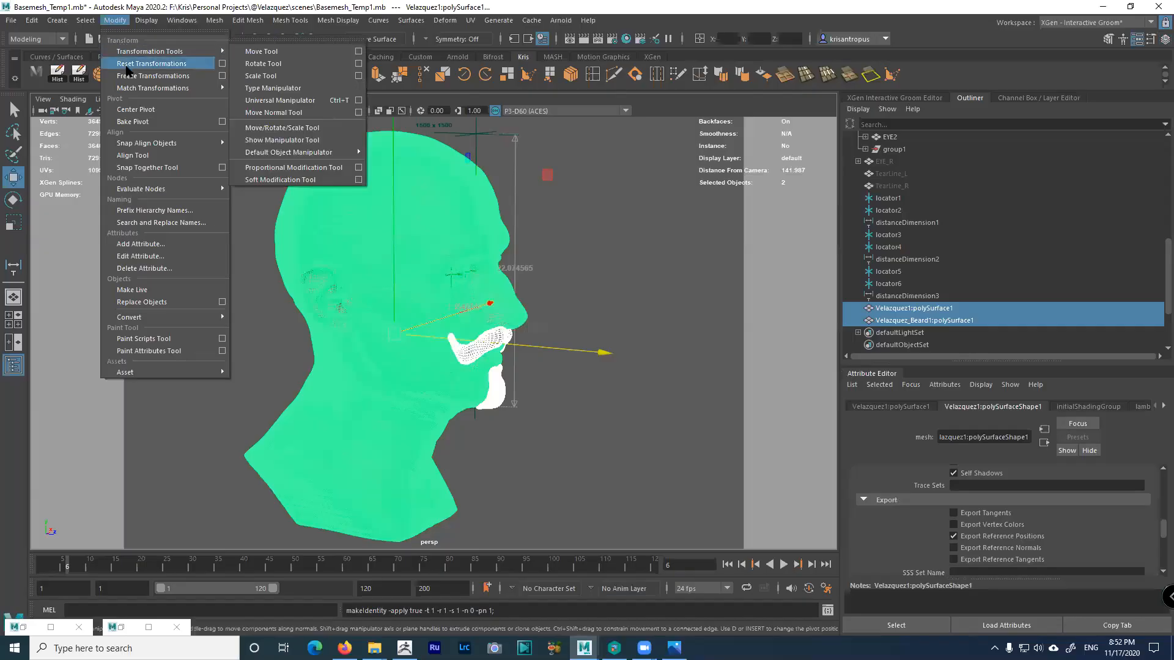
pyautogui.click(184, 64)
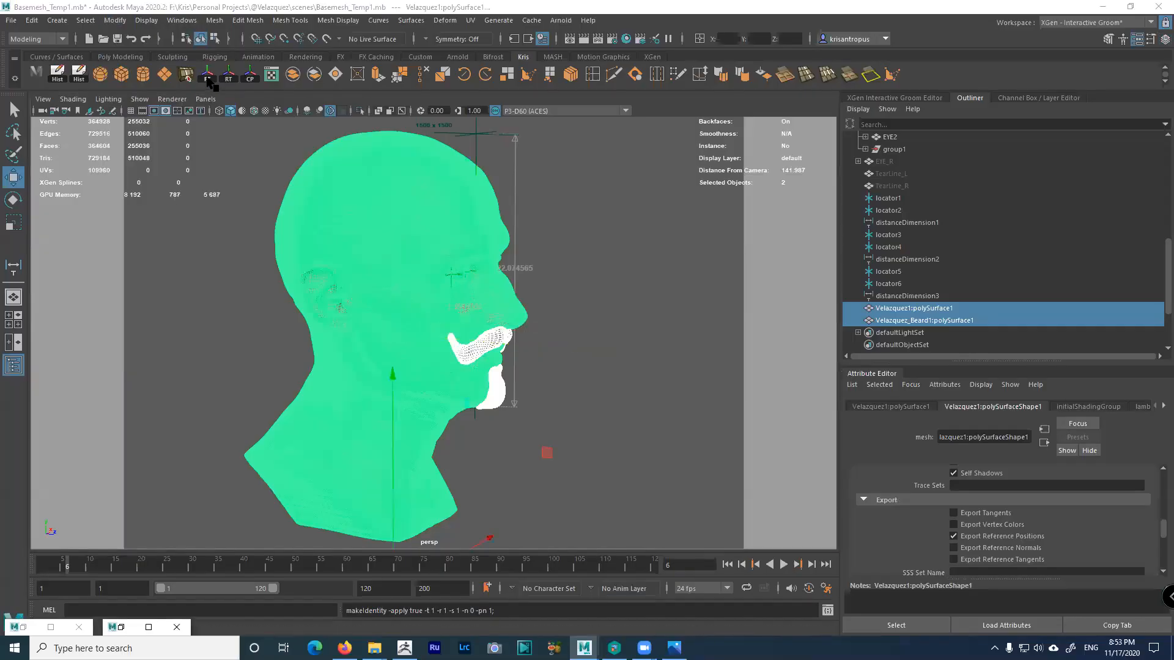
pyautogui.scroll(-5, 475, 340)
pyautogui.keyDown('alt'); pyautogui.moveTo(424, 286); pyautogui.dragTo(423, 202, button='middle'); pyautogui.keyUp('alt')
pyautogui.keyDown('alt'); pyautogui.moveTo(423, 202); pyautogui.dragTo(402, 389); pyautogui.keyUp('alt')
pyautogui.click(401, 389)
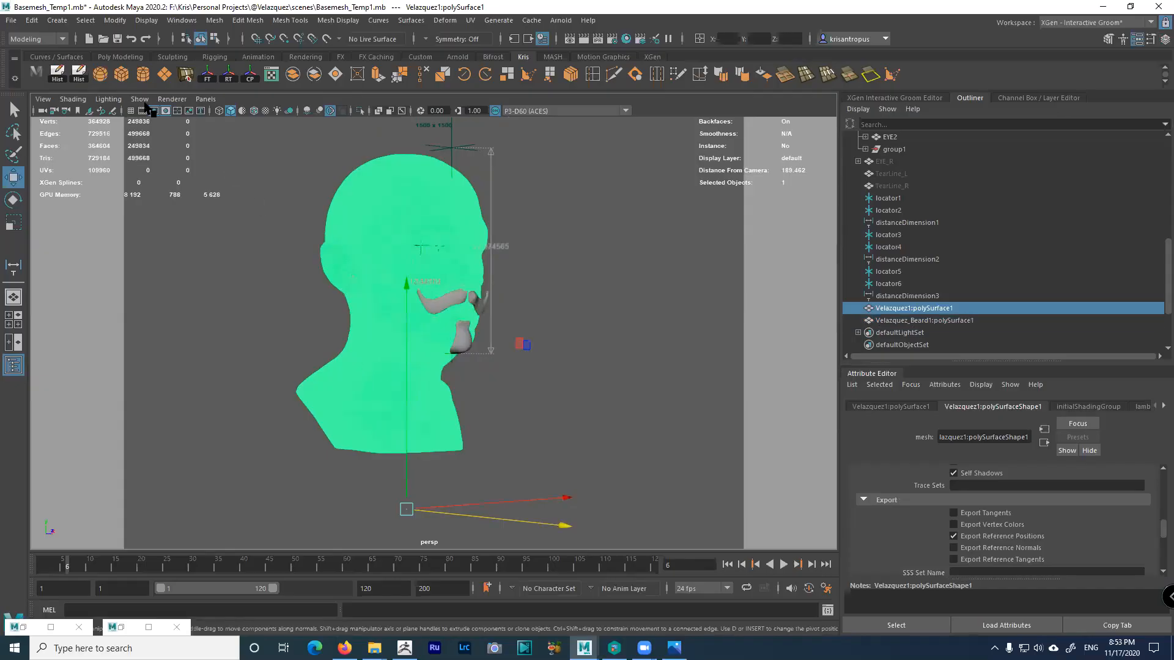
# Export the selected head mesh as Velazquez2.obj
pyautogui.click(11, 20)
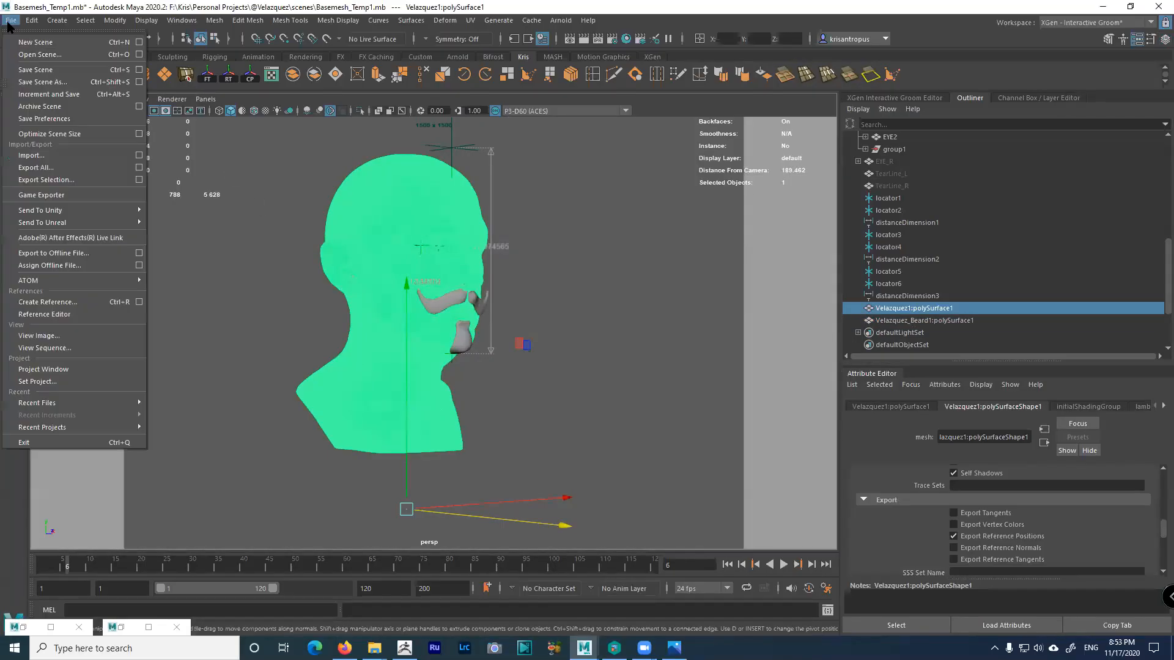
pyautogui.click(139, 181)
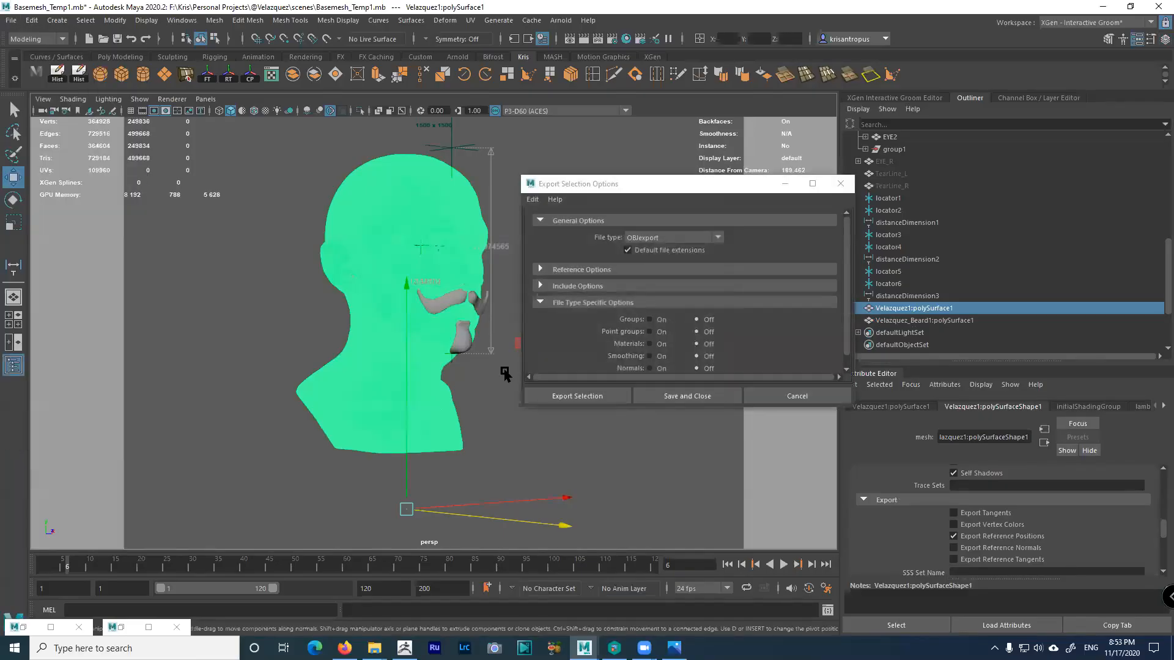
pyautogui.click(575, 396)
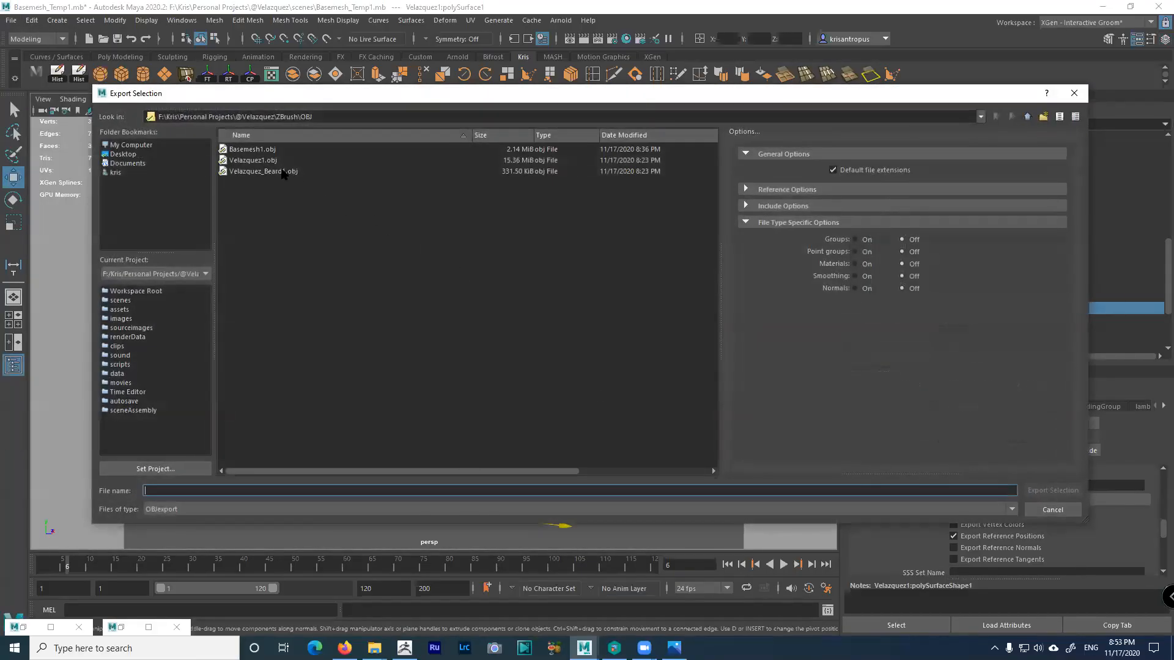
pyautogui.click(263, 161)
pyautogui.click(177, 491)
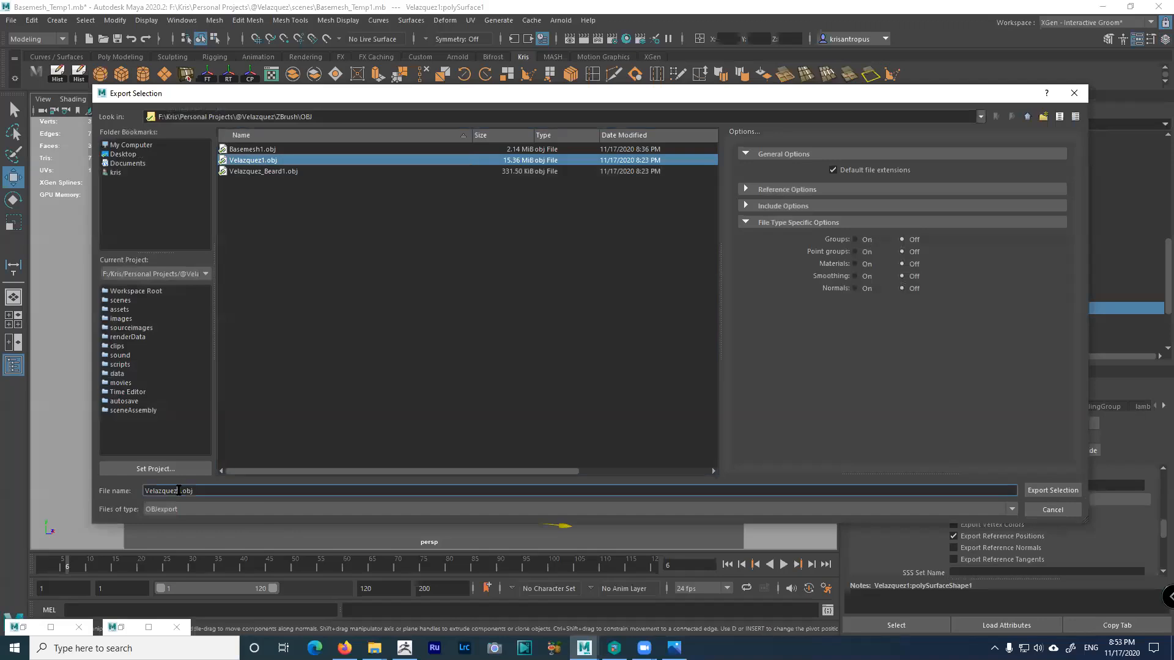
pyautogui.press('BackSpace')
pyautogui.write('2')
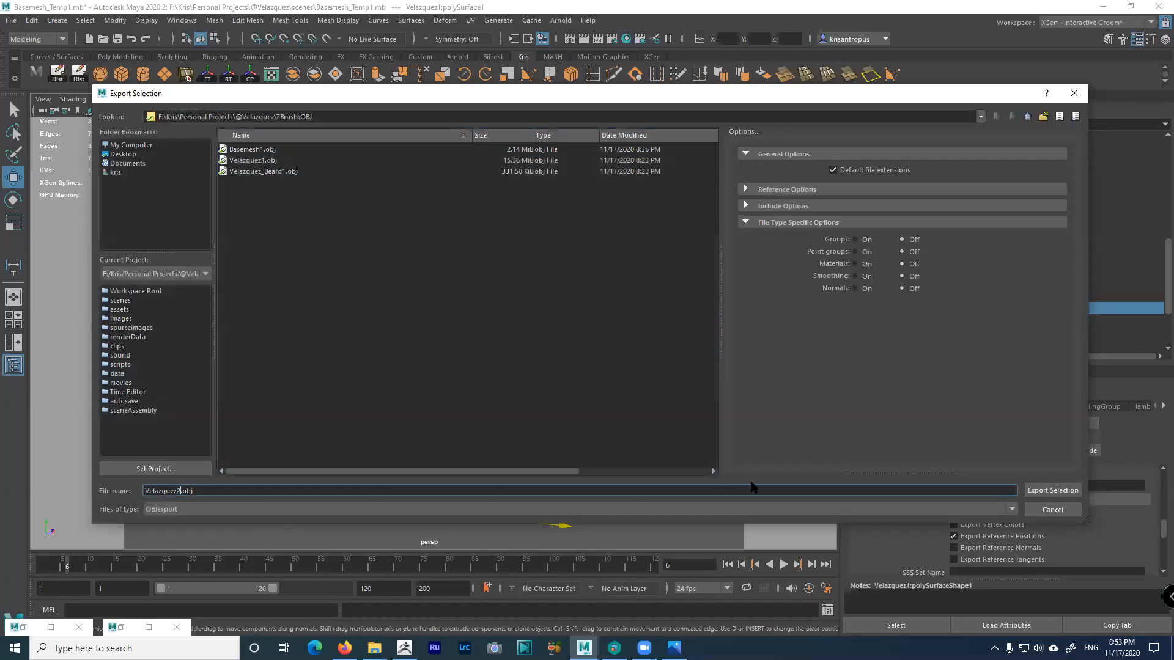
pyautogui.click(1053, 491)
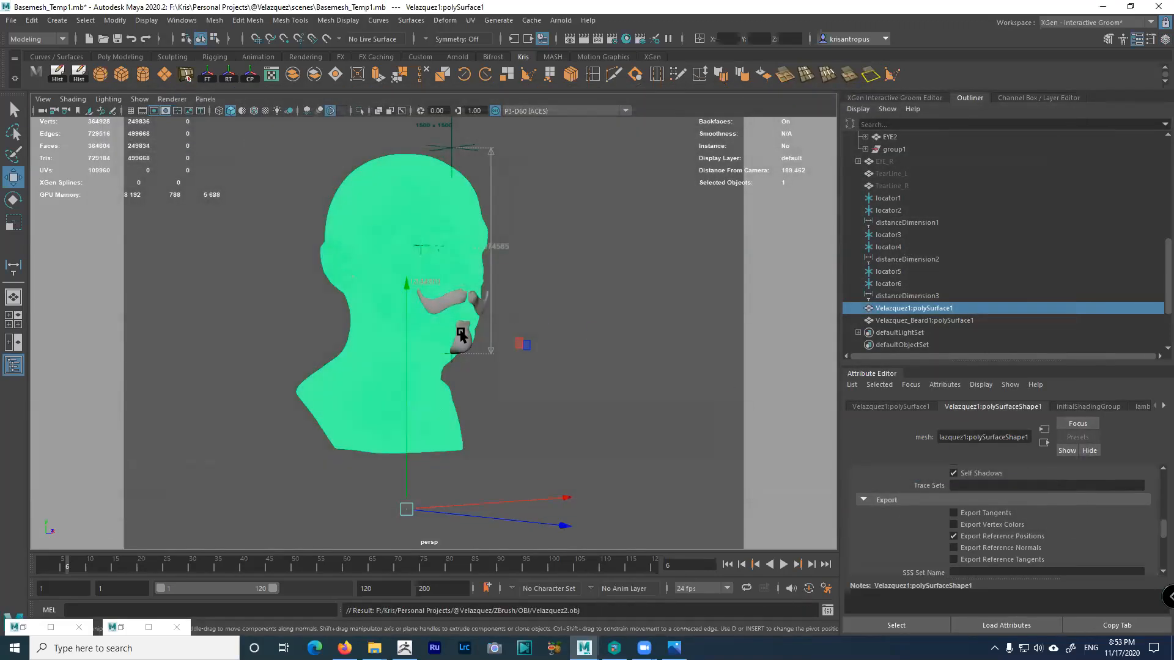
# Select the beard and export it as Velazquez_Beard2.obj
pyautogui.click(460, 335)
pyautogui.click(11, 21)
pyautogui.click(11, 20)
pyautogui.click(137, 179)
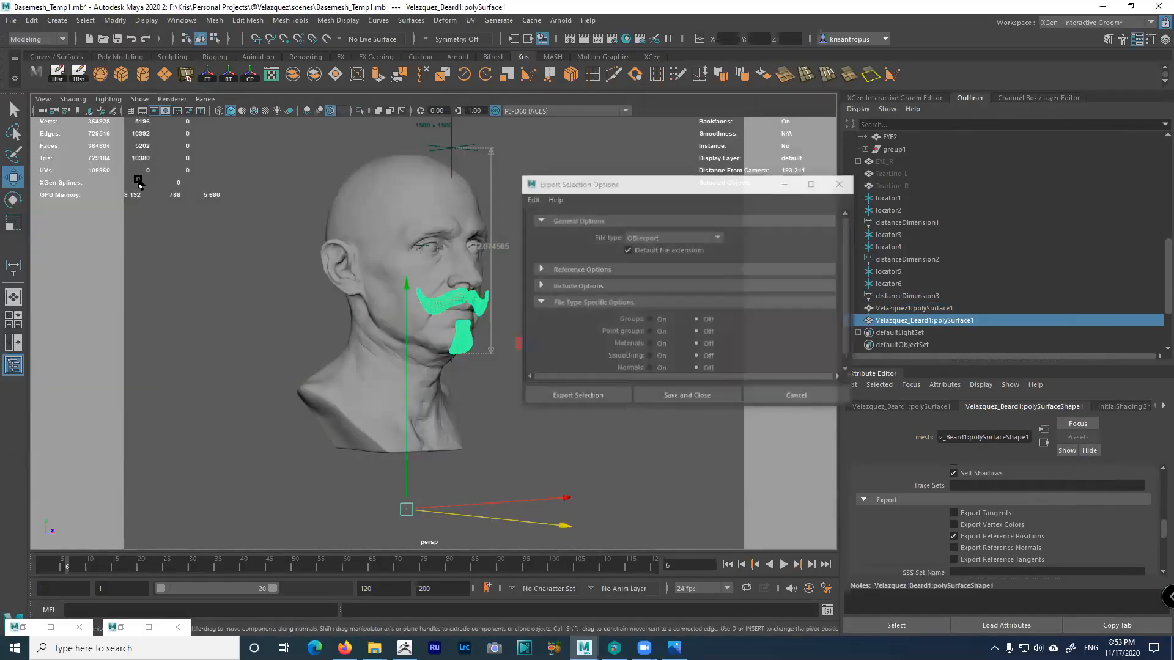
pyautogui.click(611, 395)
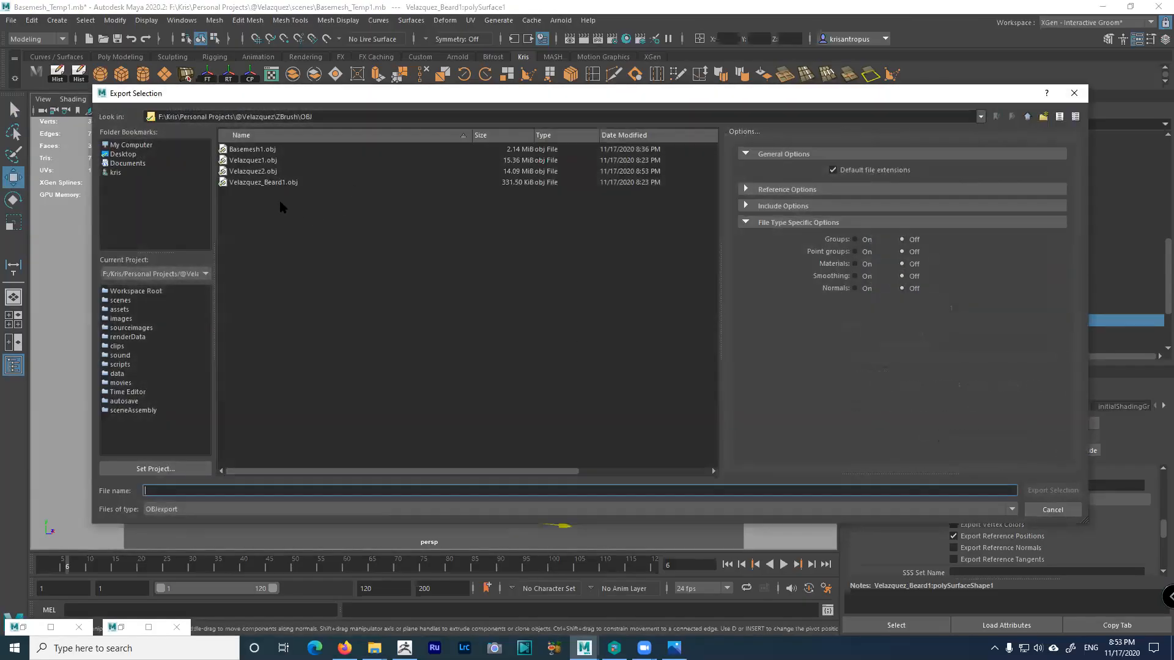
pyautogui.click(274, 183)
pyautogui.click(201, 491)
pyautogui.press('BackSpace')
pyautogui.write('2')
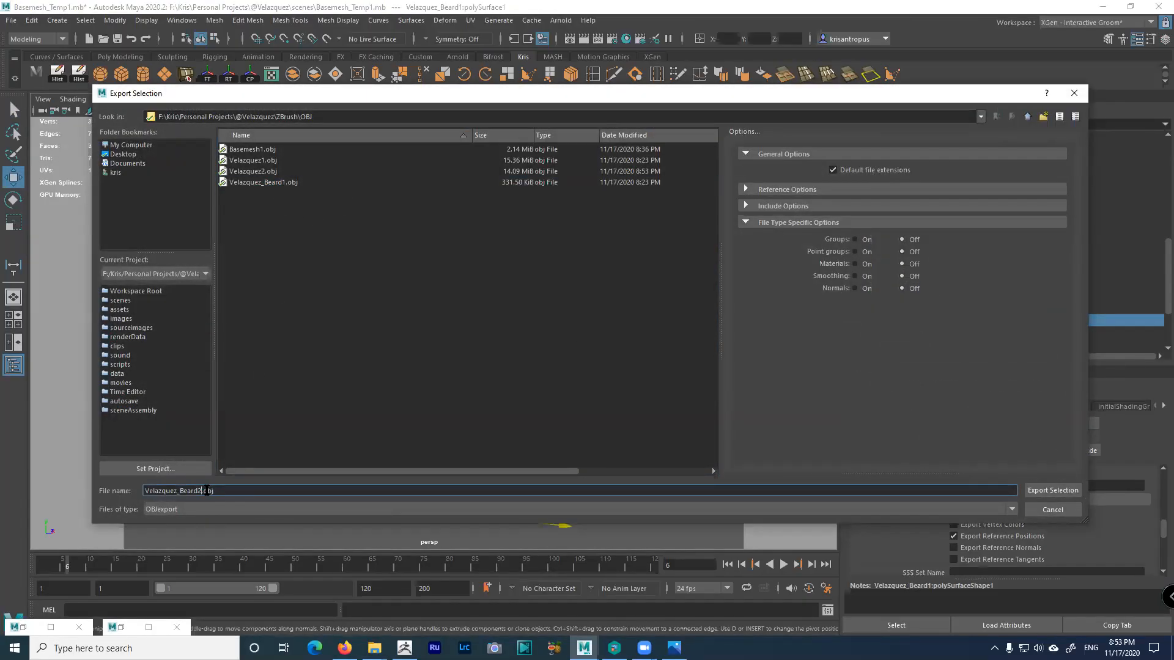
pyautogui.click(1033, 491)
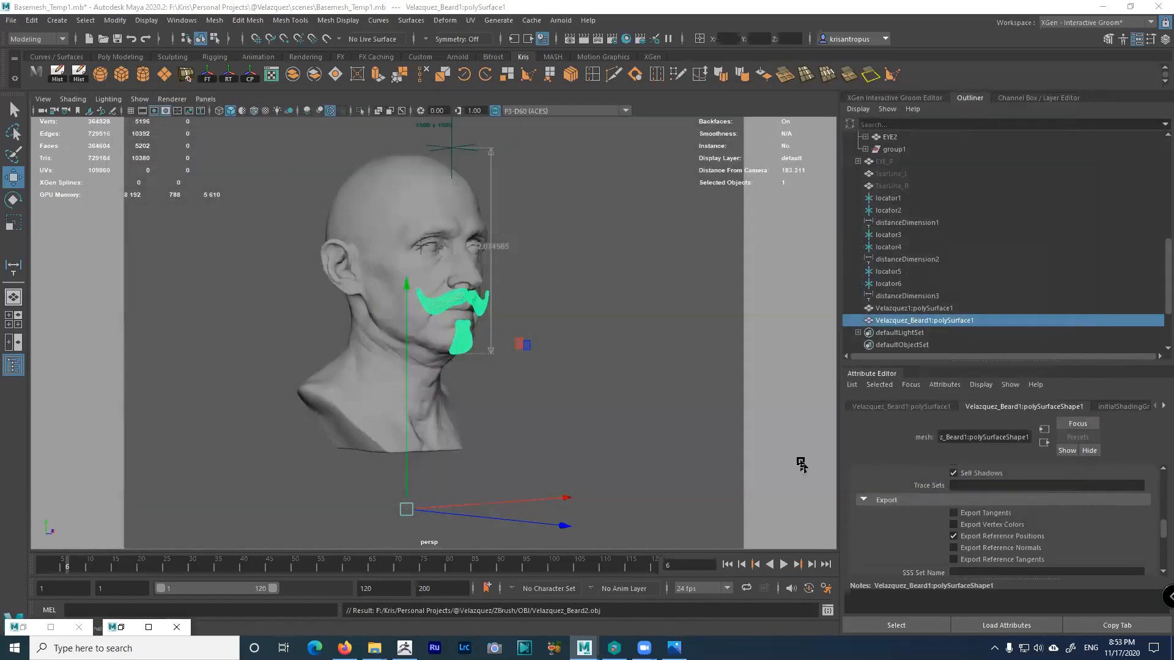
# Orbit to view the bust and beard front-on, then minimize Maya to reveal File Explorer
pyautogui.keyDown('alt'); pyautogui.moveTo(566, 385); pyautogui.dragTo(502, 386); pyautogui.keyUp('alt')
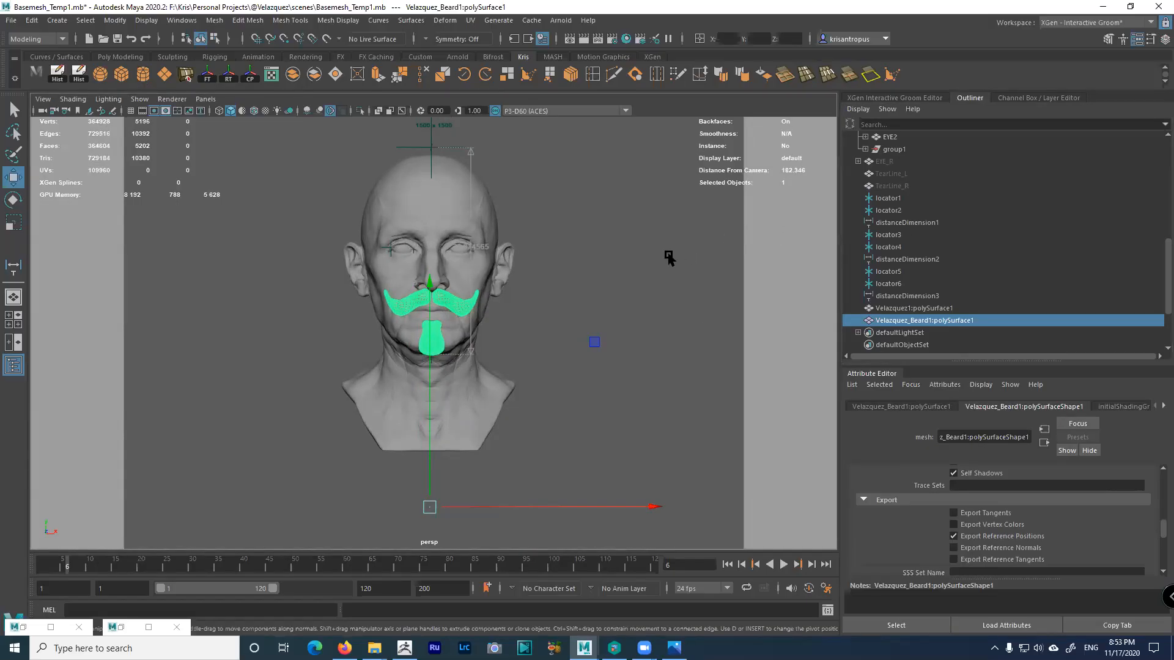
pyautogui.keyDown('alt'); pyautogui.moveTo(655, 260); pyautogui.dragTo(659, 263); pyautogui.keyUp('alt')
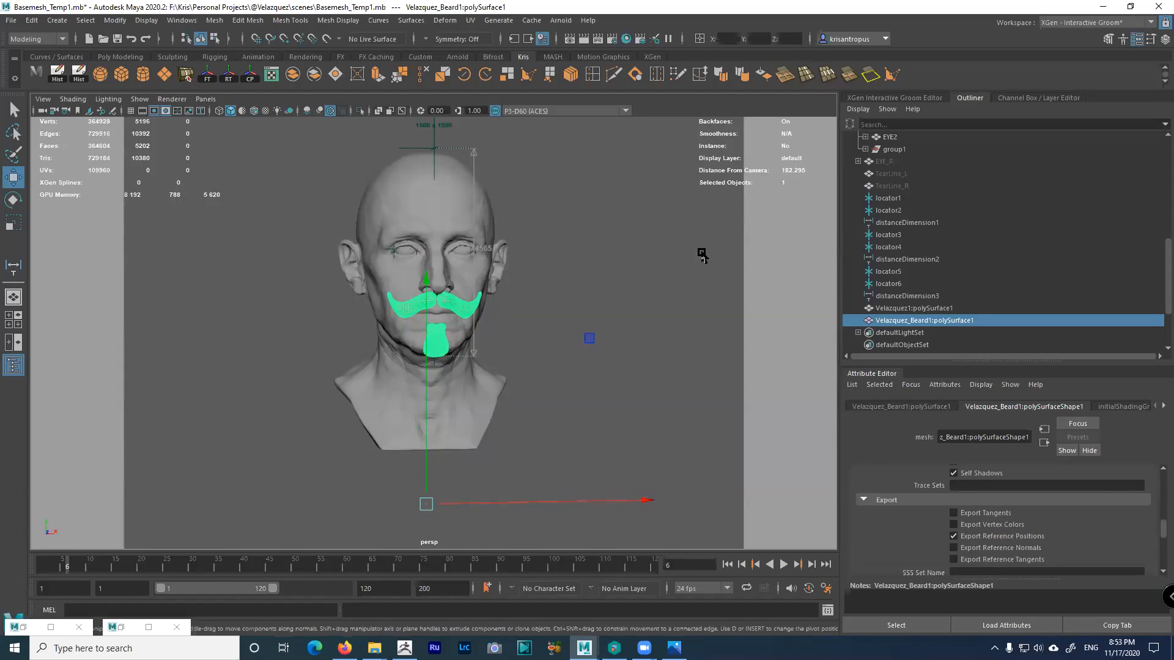
pyautogui.keyDown('alt'); pyautogui.moveTo(612, 336); pyautogui.dragTo(601, 338); pyautogui.keyUp('alt')
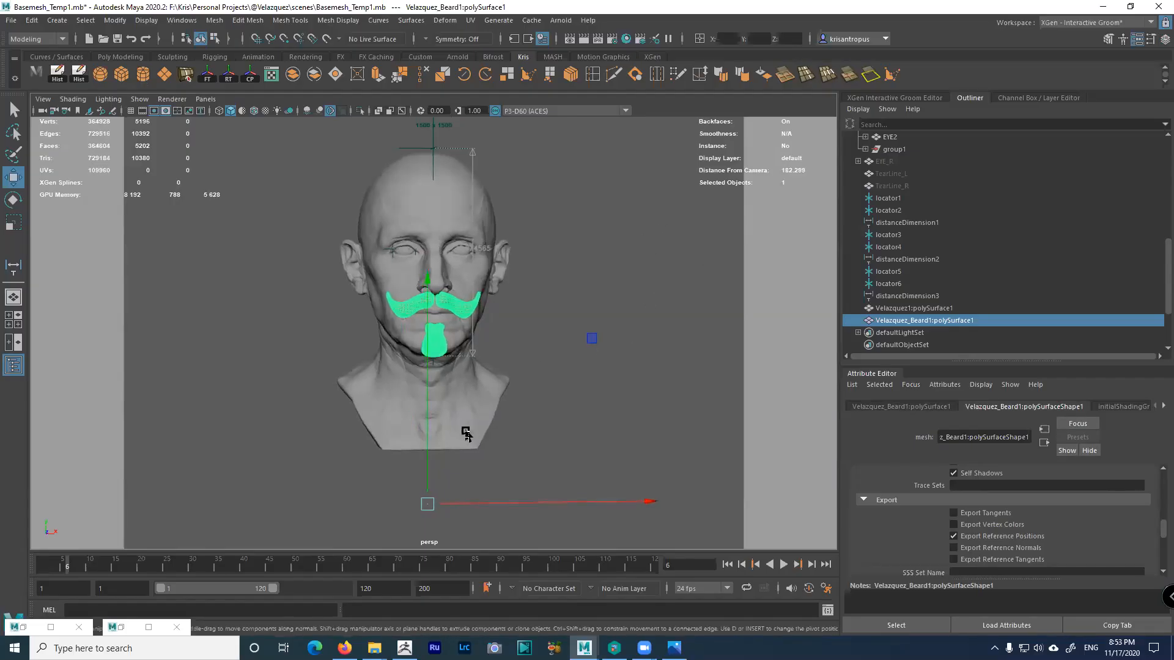
pyautogui.keyDown('alt'); pyautogui.moveTo(430, 502); pyautogui.dragTo(427, 499); pyautogui.keyUp('alt')
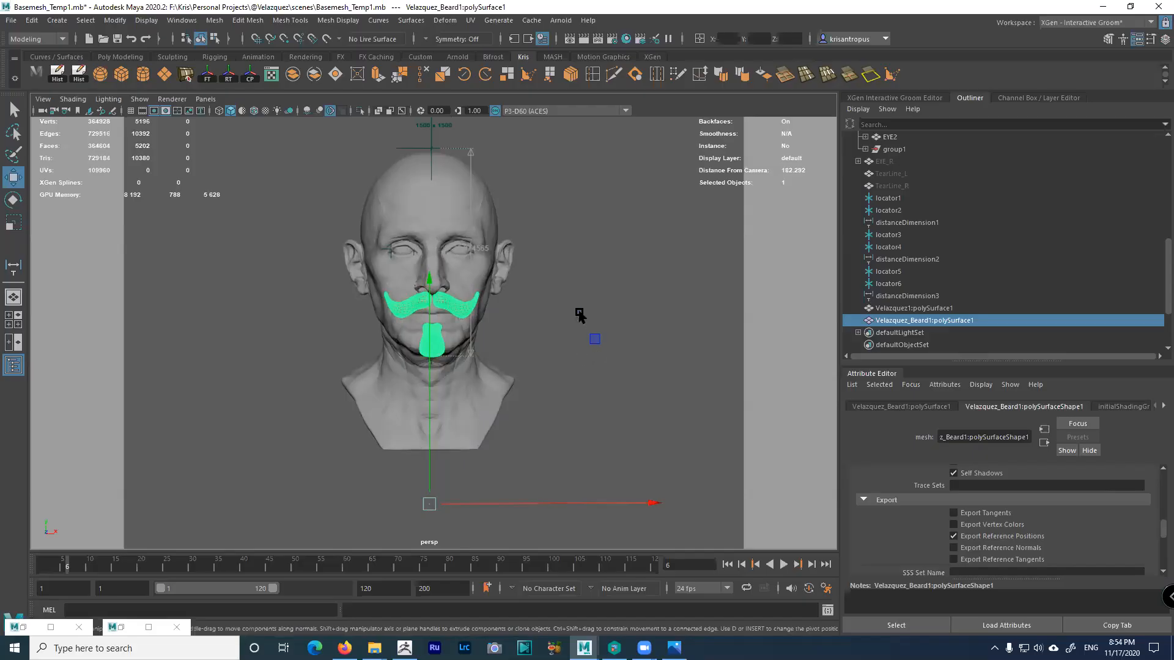
pyautogui.click(1103, 7)
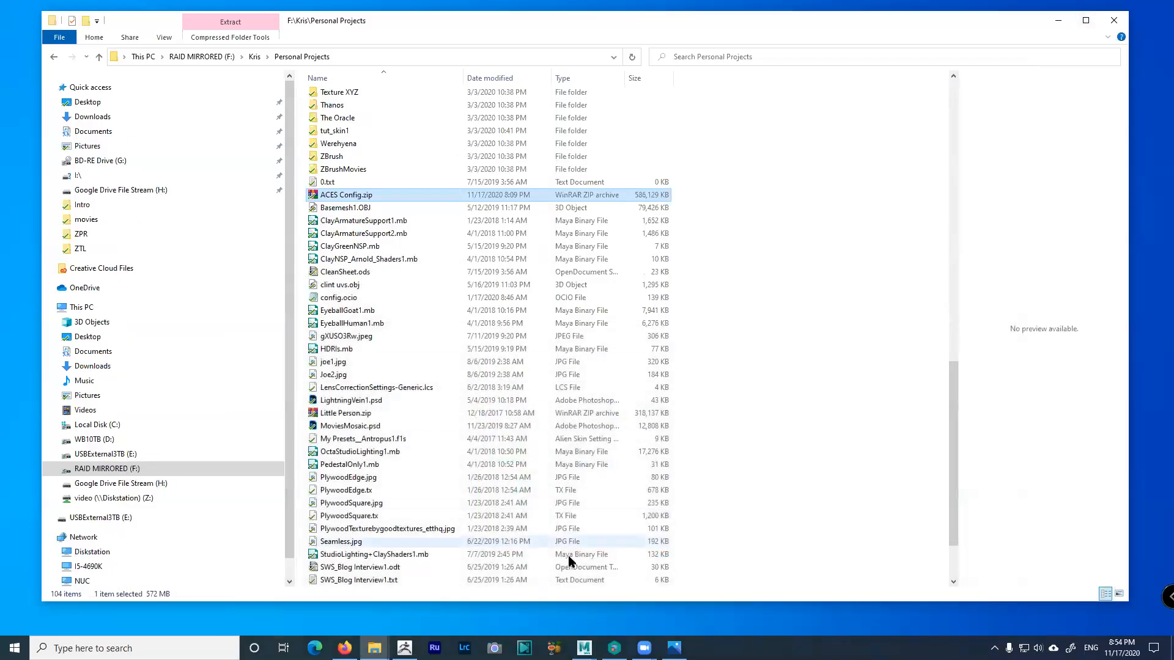
# In ZBrush, pick the Velazquez7 tool, turn off polygroup colouring, and import Velazquez2.obj
pyautogui.click(404, 648)
pyautogui.moveTo(815, 343); pyautogui.dragTo(756, 299)
pyautogui.moveTo(1029, 90); pyautogui.dragTo(1039, 470)
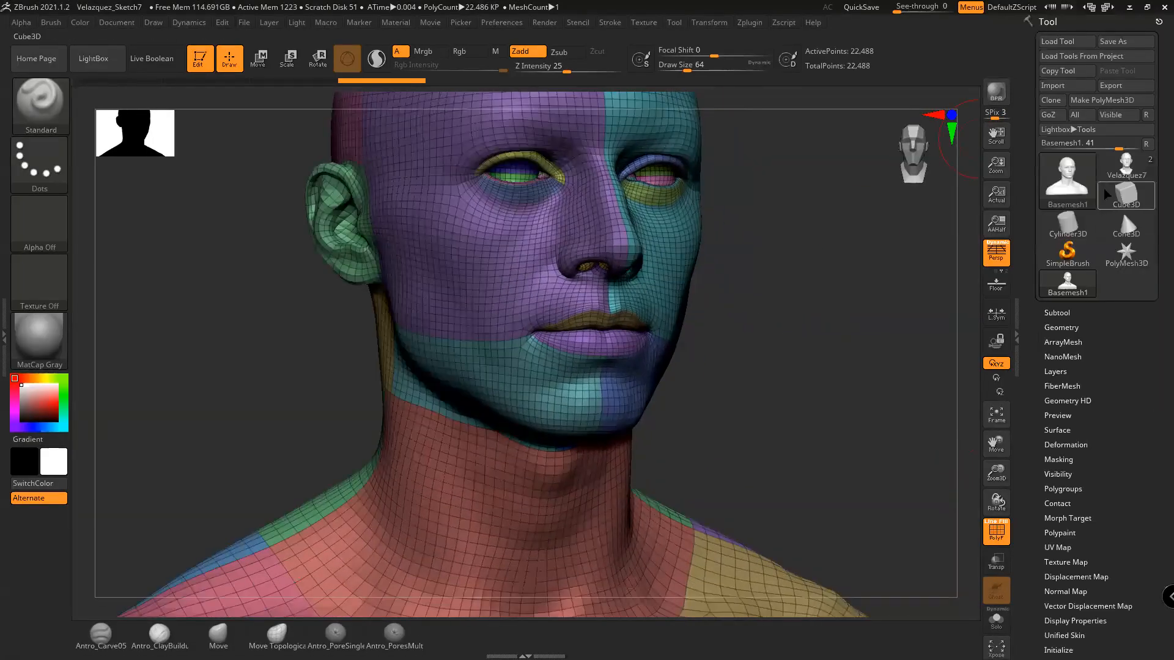
pyautogui.click(1138, 164)
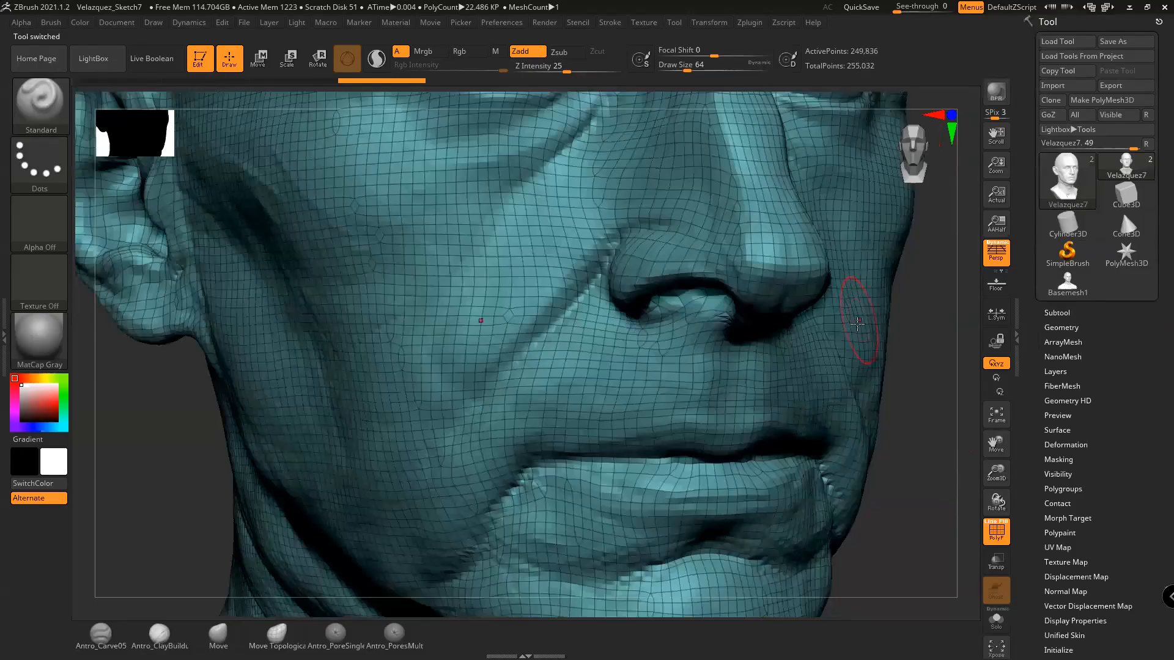
pyautogui.press('f')
pyautogui.click(997, 537)
pyautogui.moveTo(846, 480); pyautogui.dragTo(799, 361)
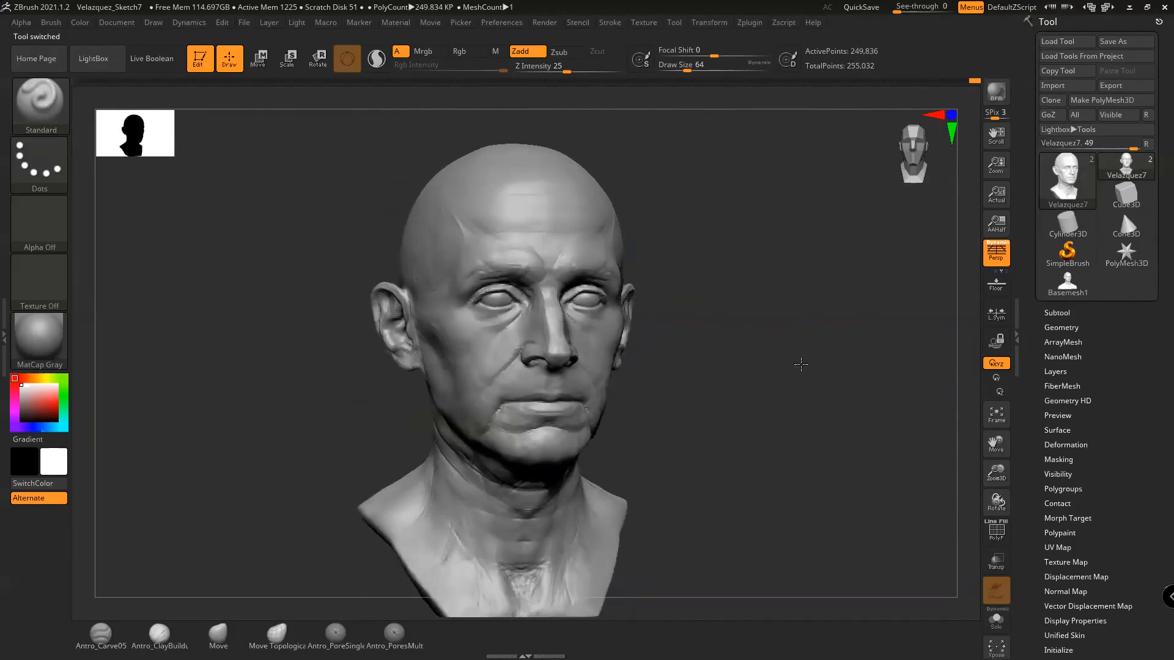
pyautogui.click(1064, 87)
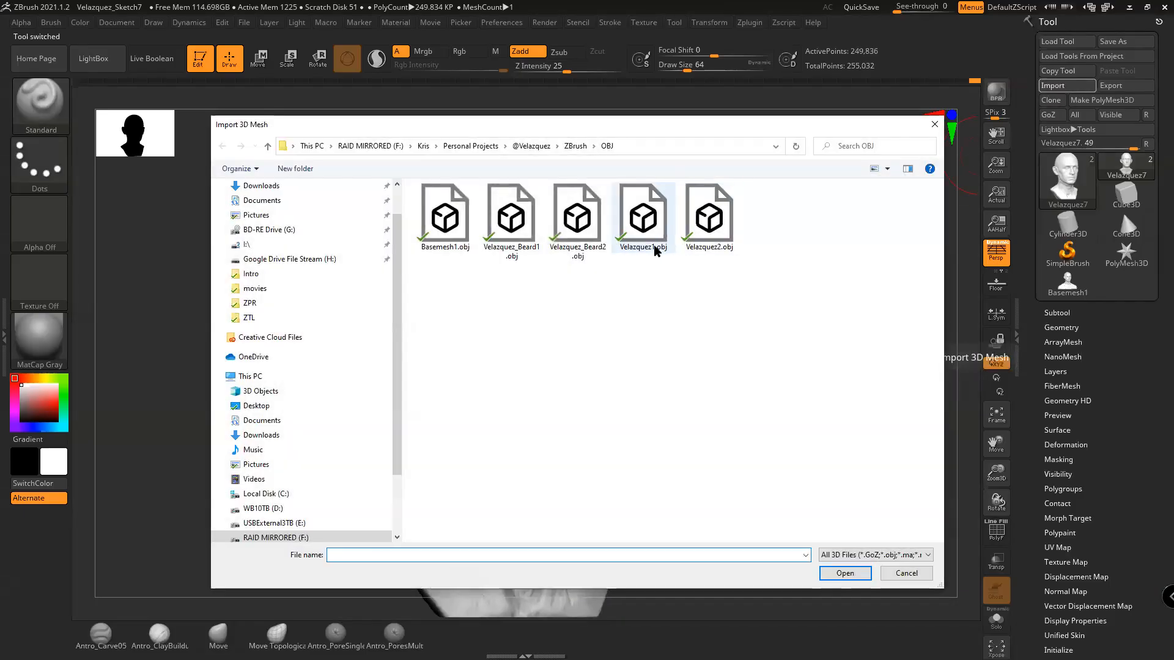
pyautogui.doubleClick(700, 224)
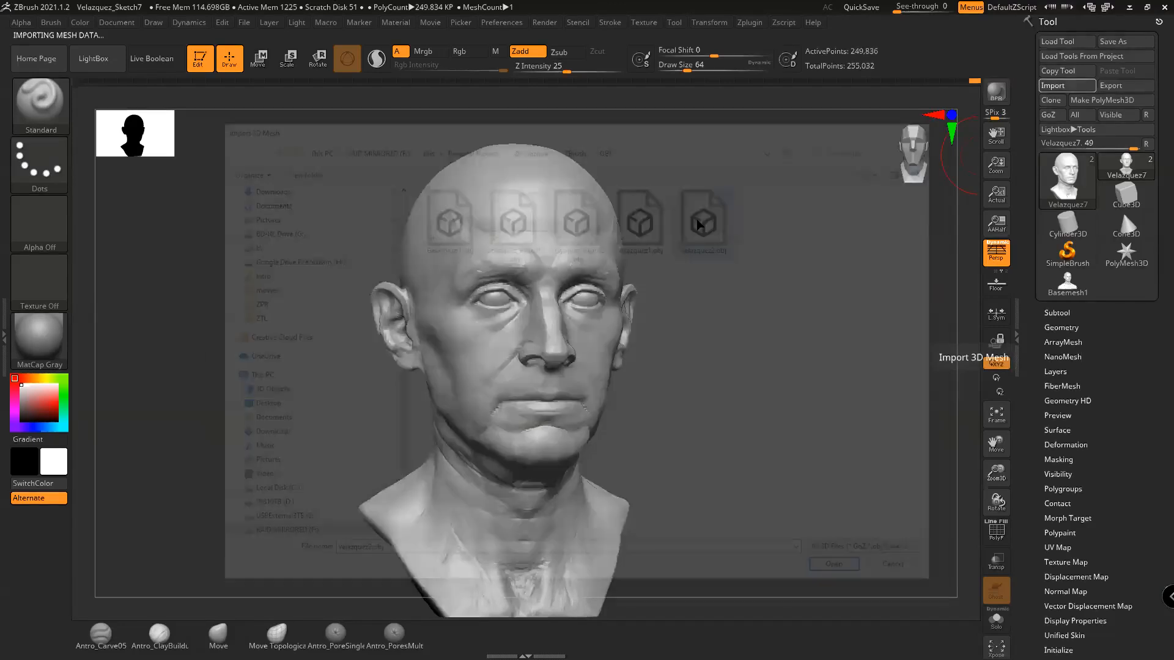
pyautogui.moveTo(778, 341); pyautogui.dragTo(802, 338)
# Replace the Extract4 subtool with Velazquez_Beard2.obj and show the beard in its dark colour
pyautogui.click(1057, 313)
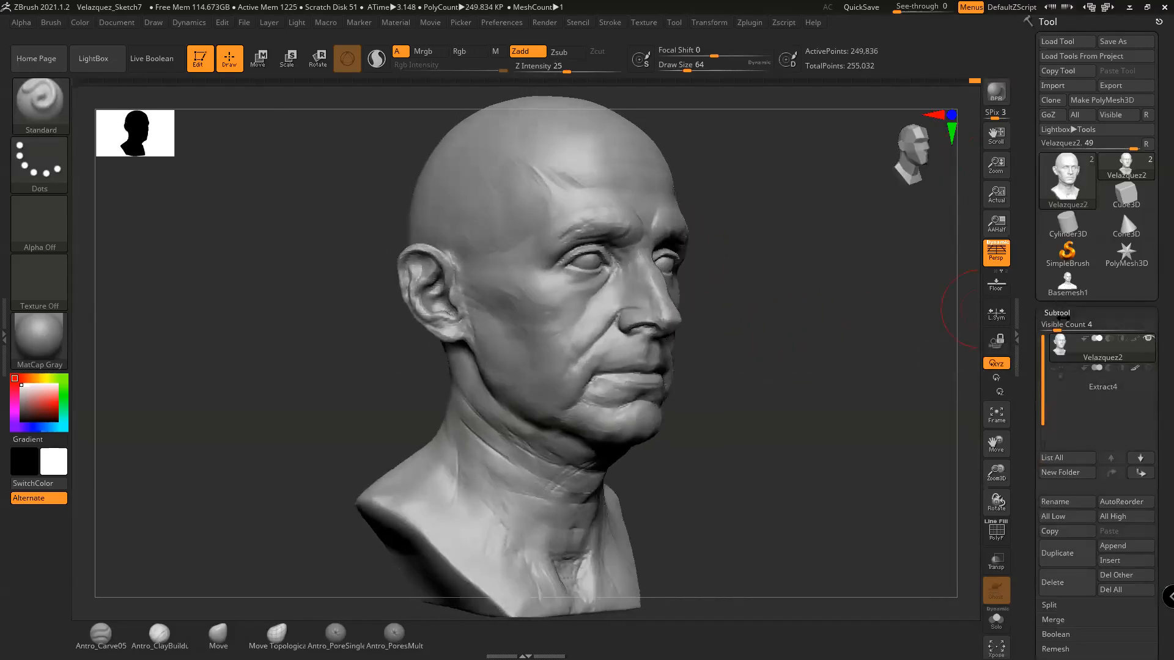
pyautogui.click(1067, 379)
pyautogui.keyDown('alt'); pyautogui.moveTo(883, 398); pyautogui.dragTo(786, 218); pyautogui.keyUp('alt')
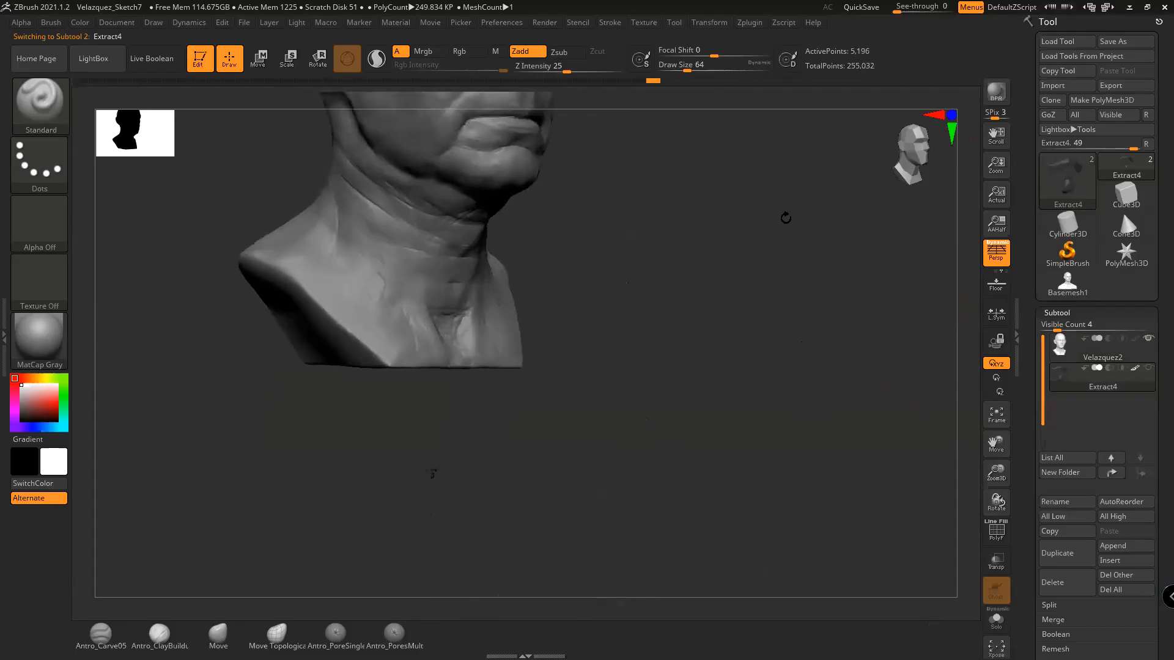
pyautogui.keyDown('alt'); pyautogui.moveTo(552, 443); pyautogui.dragTo(584, 508); pyautogui.keyUp('alt')
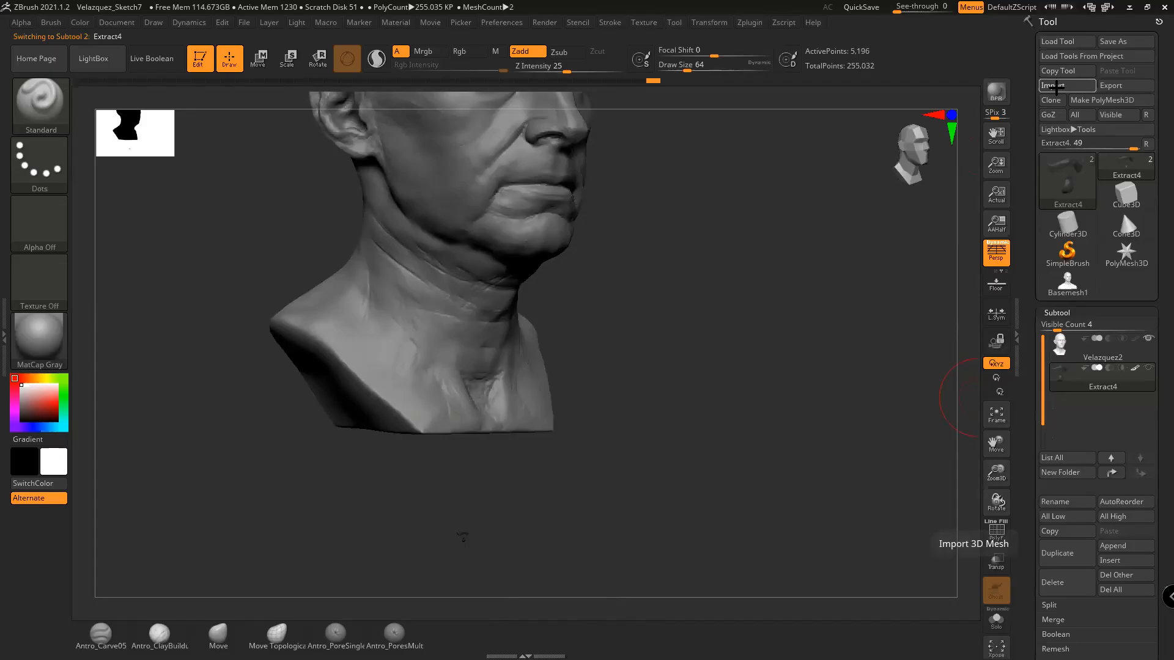
pyautogui.click(1056, 87)
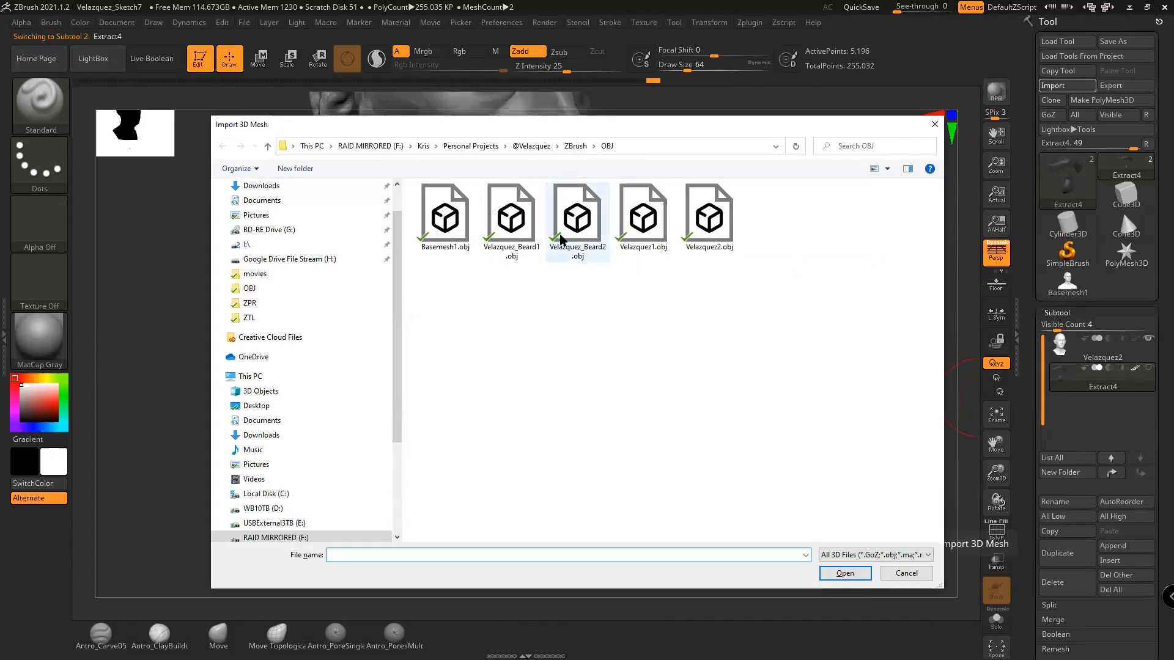
pyautogui.doubleClick(568, 236)
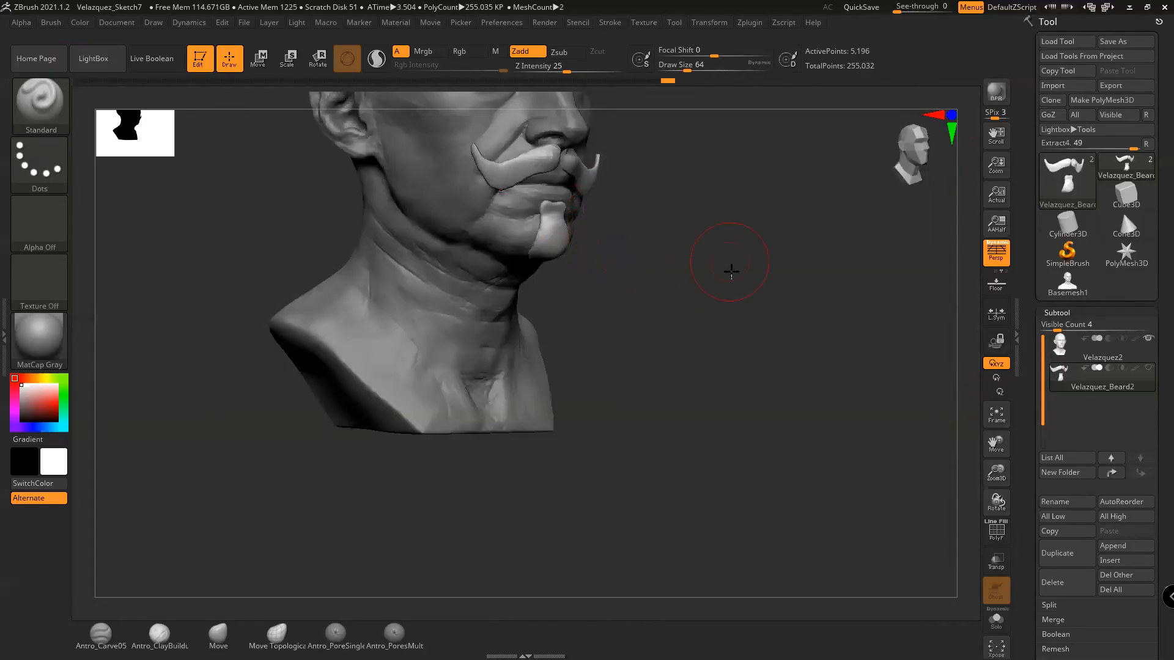
pyautogui.keyDown('alt'); pyautogui.moveTo(731, 271); pyautogui.dragTo(767, 416); pyautogui.keyUp('alt')
pyautogui.moveTo(767, 416); pyautogui.dragTo(737, 395)
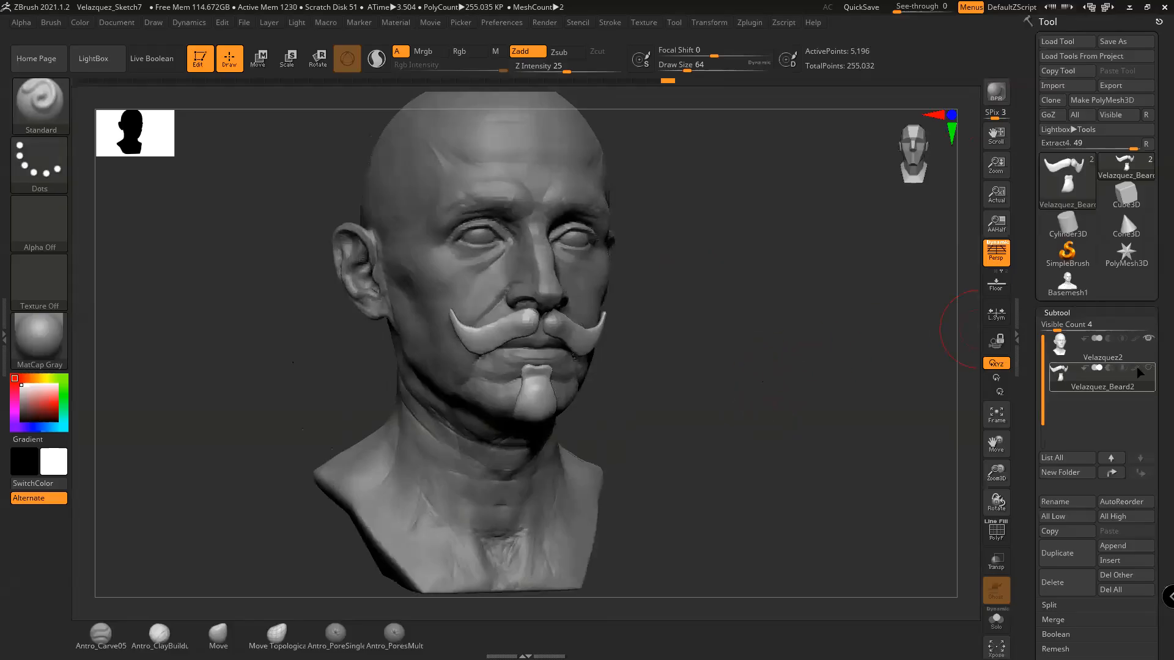
pyautogui.click(1139, 372)
pyautogui.moveTo(696, 365)
pyautogui.mouseDown()
pyautogui.moveTo(675, 369)
pyautogui.moveTo(700, 363)
pyautogui.mouseUp()
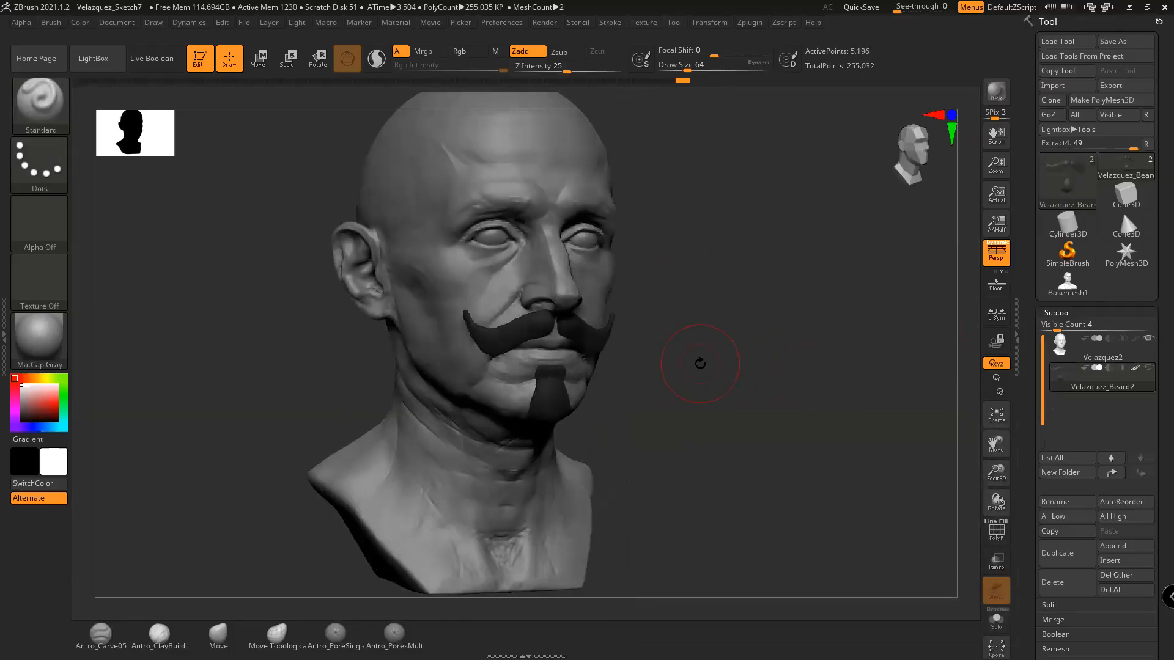
pyautogui.press('d')
pyautogui.click(544, 219)
# Rotate the bust through several angles to a straight front view, inspecting the dark mustache and goatee
pyautogui.moveTo(773, 329)
pyautogui.keyDown('shift'); pyautogui.mouseDown()
pyautogui.moveTo(781, 359)
pyautogui.moveTo(808, 351)
pyautogui.moveTo(772, 351)
pyautogui.moveTo(819, 320)
pyautogui.moveTo(757, 343)
pyautogui.moveTo(807, 342)
pyautogui.moveTo(786, 349)
pyautogui.mouseUp(); pyautogui.keyUp('shift')
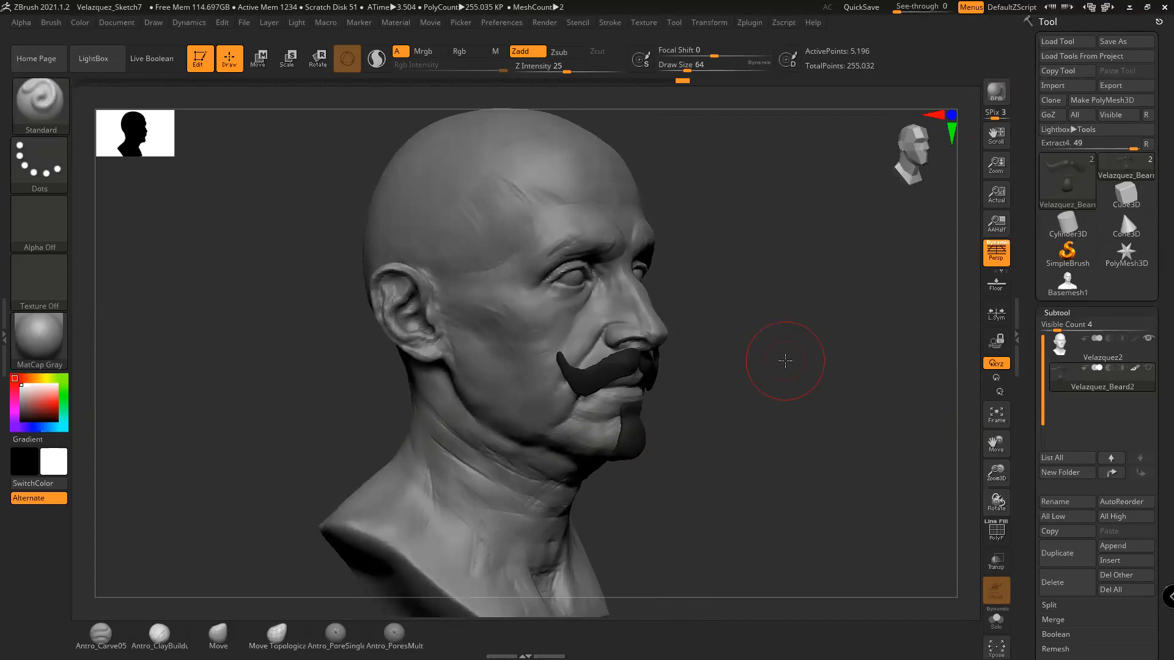
pyautogui.moveTo(775, 341); pyautogui.dragTo(765, 331)
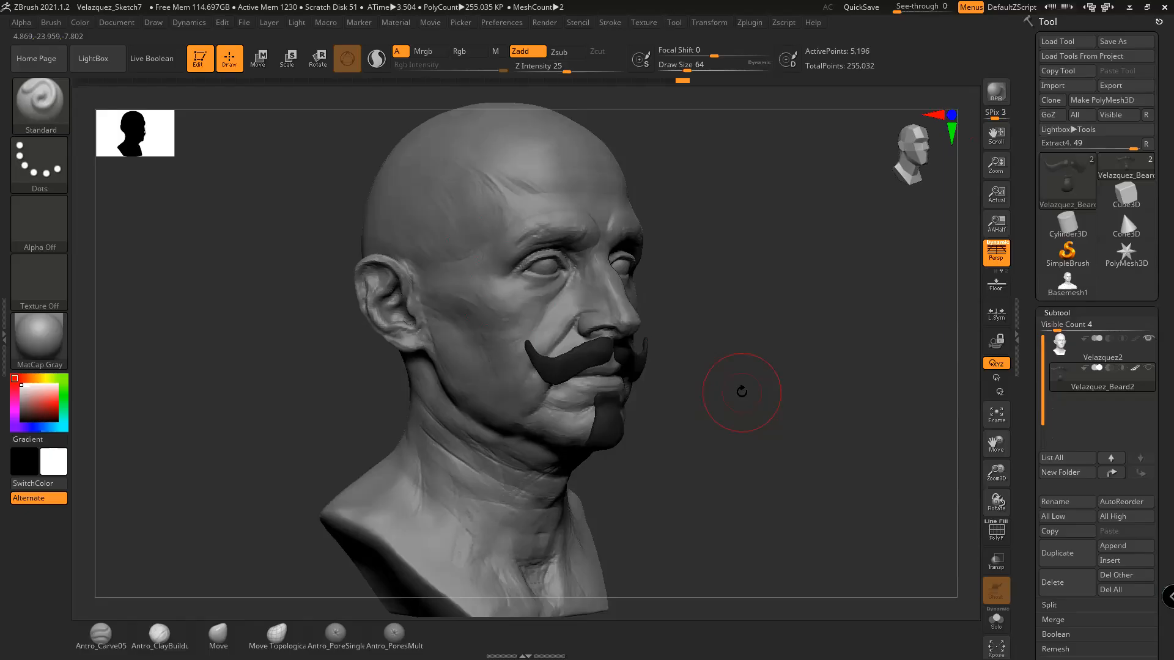
pyautogui.moveTo(779, 369); pyautogui.dragTo(771, 367)
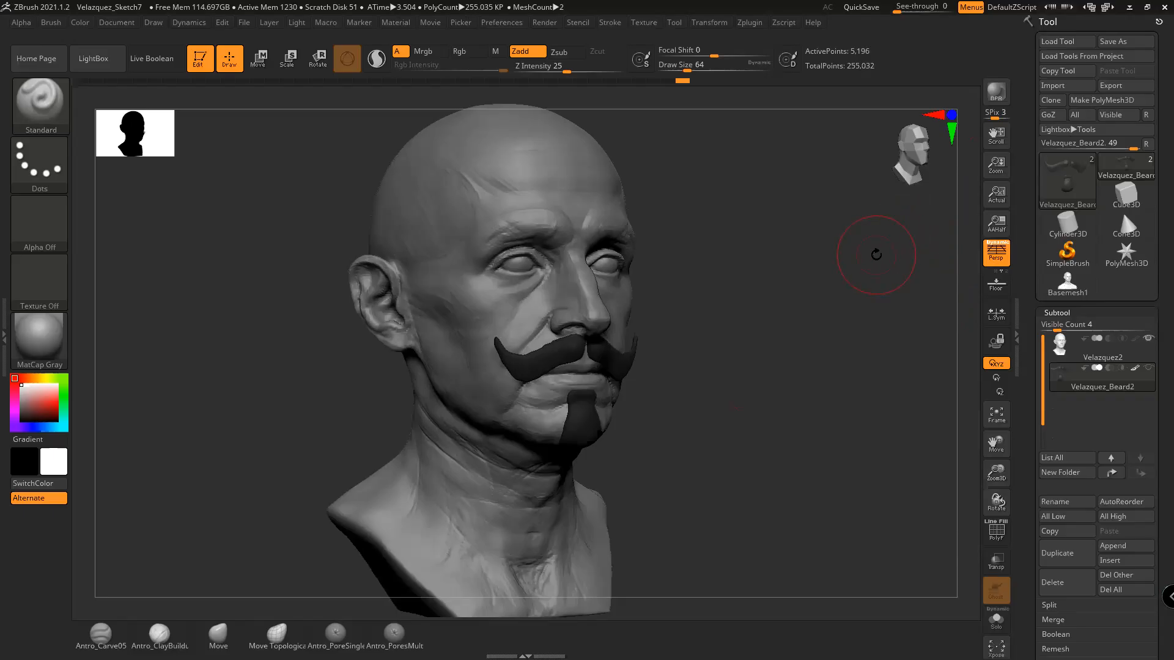
pyautogui.moveTo(829, 310)
pyautogui.mouseDown()
pyautogui.moveTo(790, 304)
pyautogui.moveTo(826, 316)
pyautogui.moveTo(825, 296)
pyautogui.mouseUp()
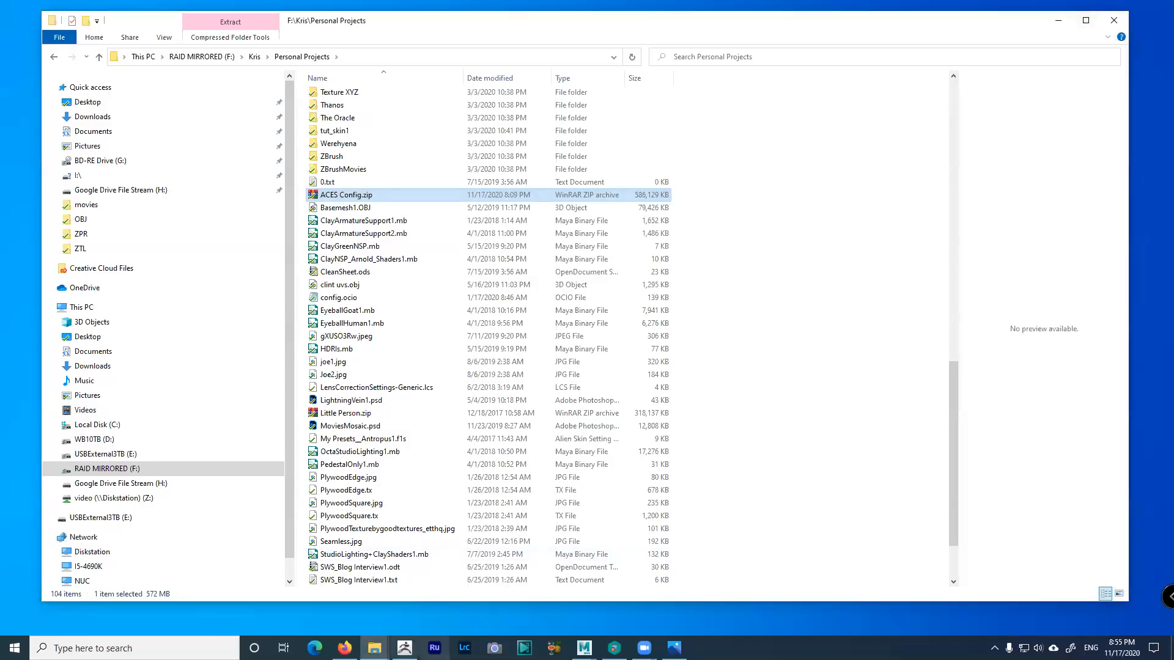
# Bring Maya back in front using its taskbar previews and Alt+Tab, setting the UV Editor aside
pyautogui.click(584, 649)
pyautogui.click(651, 600)
pyautogui.click(585, 648)
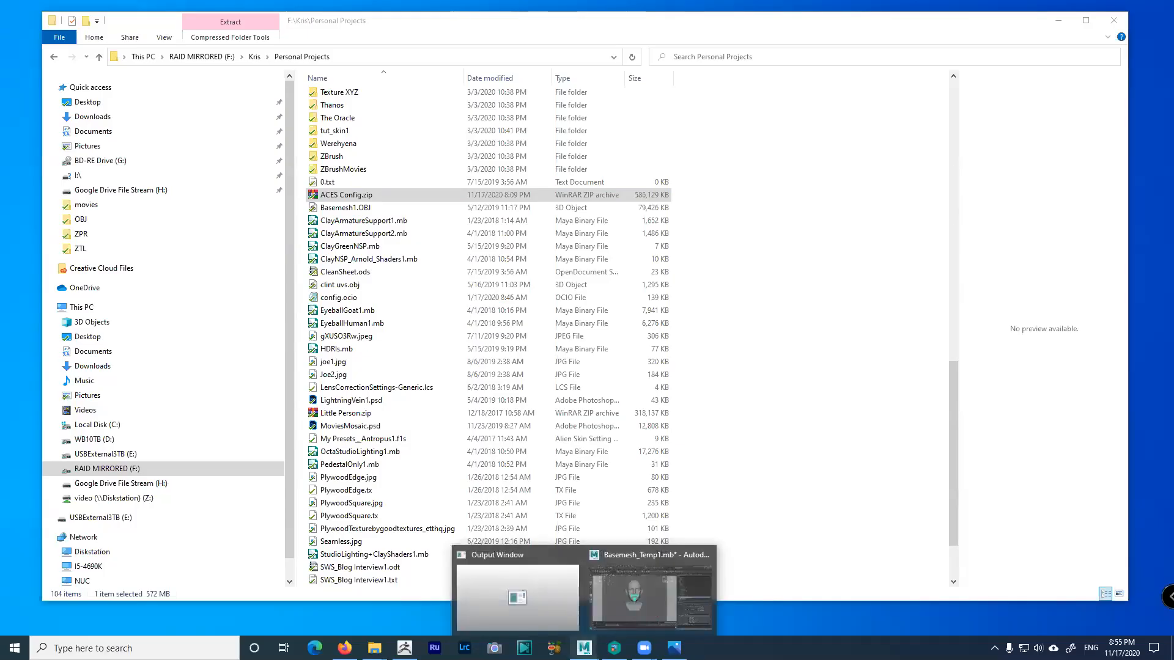
pyautogui.rightClick(584, 649)
pyautogui.click(584, 648)
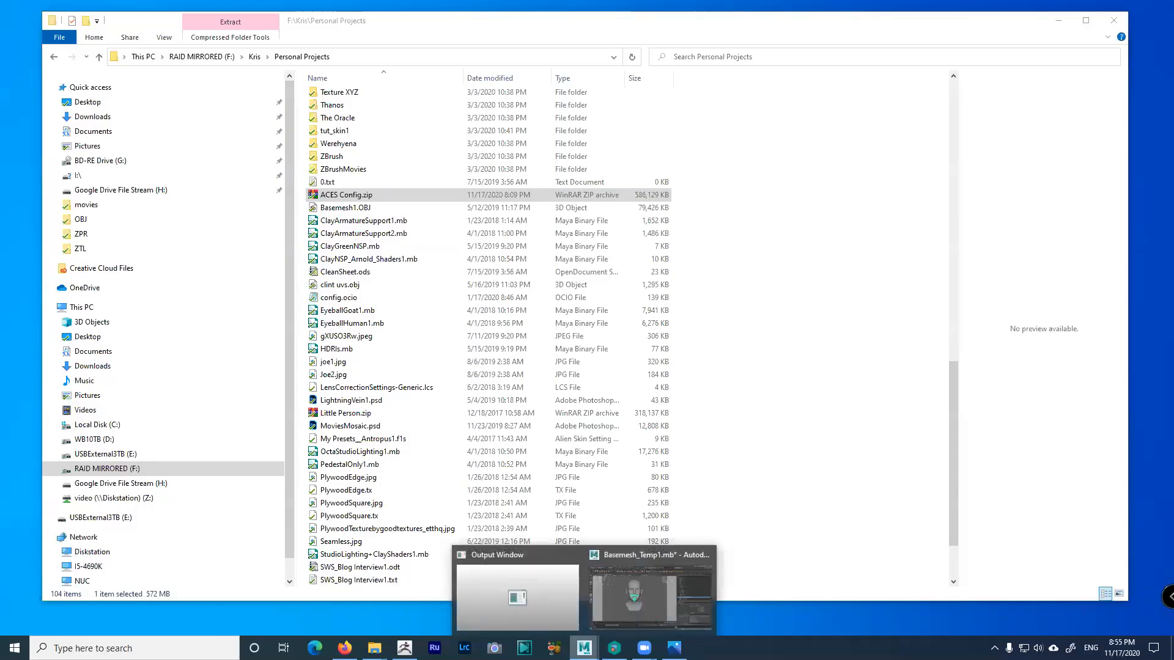
pyautogui.click(600, 622)
pyautogui.click(584, 648)
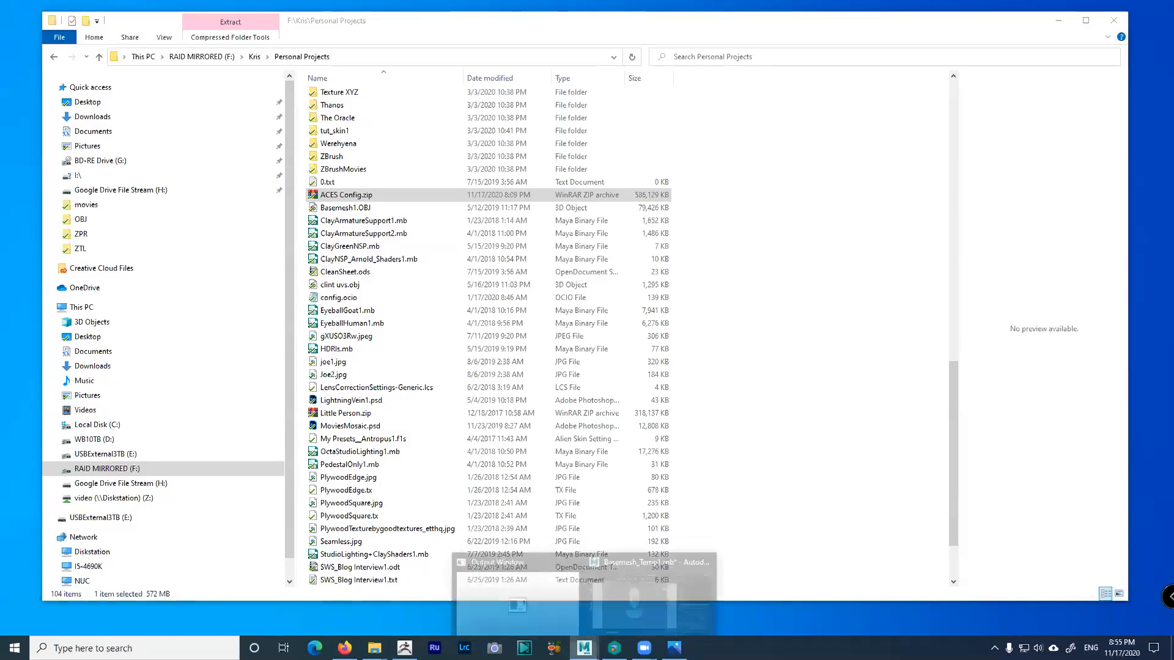
pyautogui.click(625, 611)
pyautogui.hotkey('alt', 'Tab')
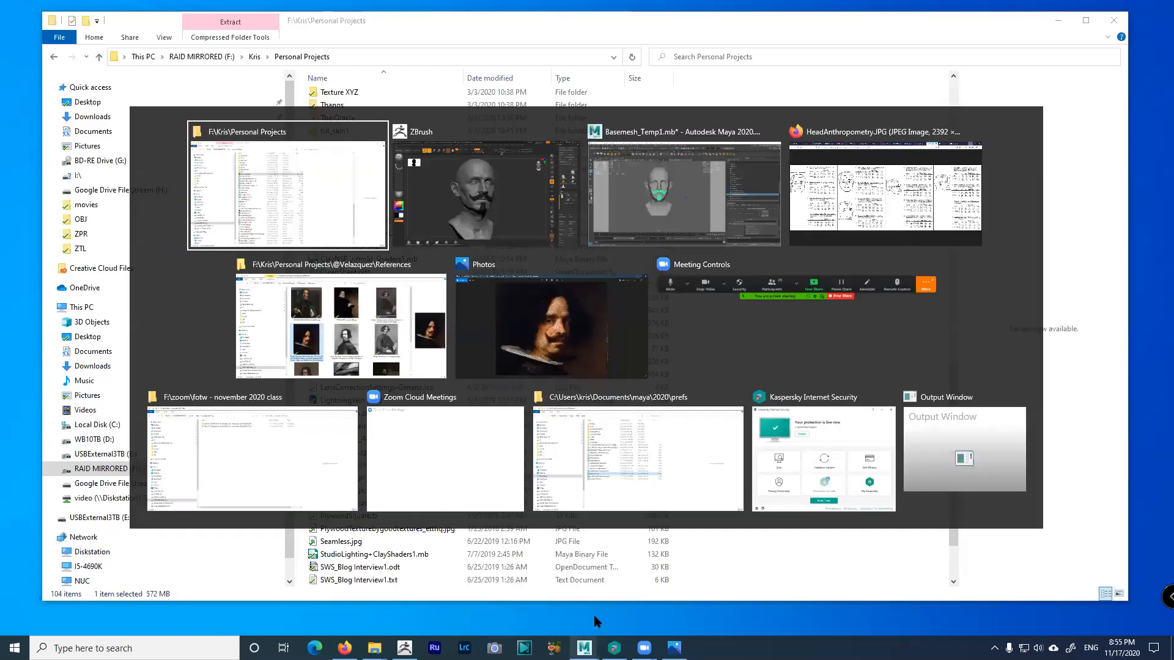
pyautogui.click(634, 231)
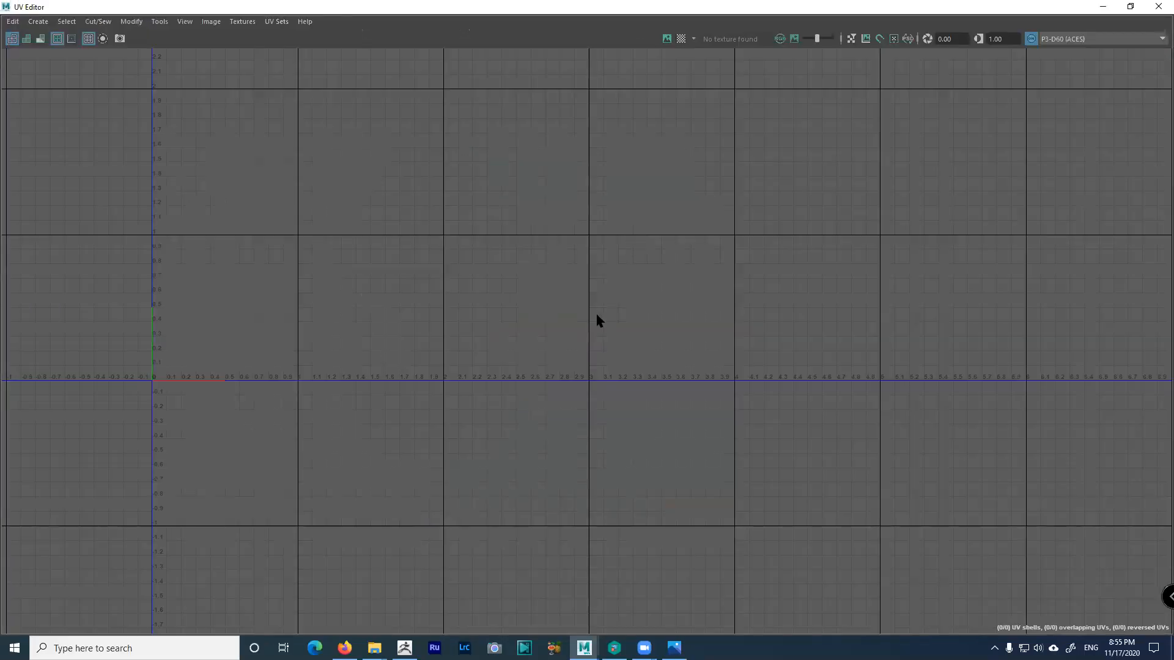
pyautogui.click(1103, 6)
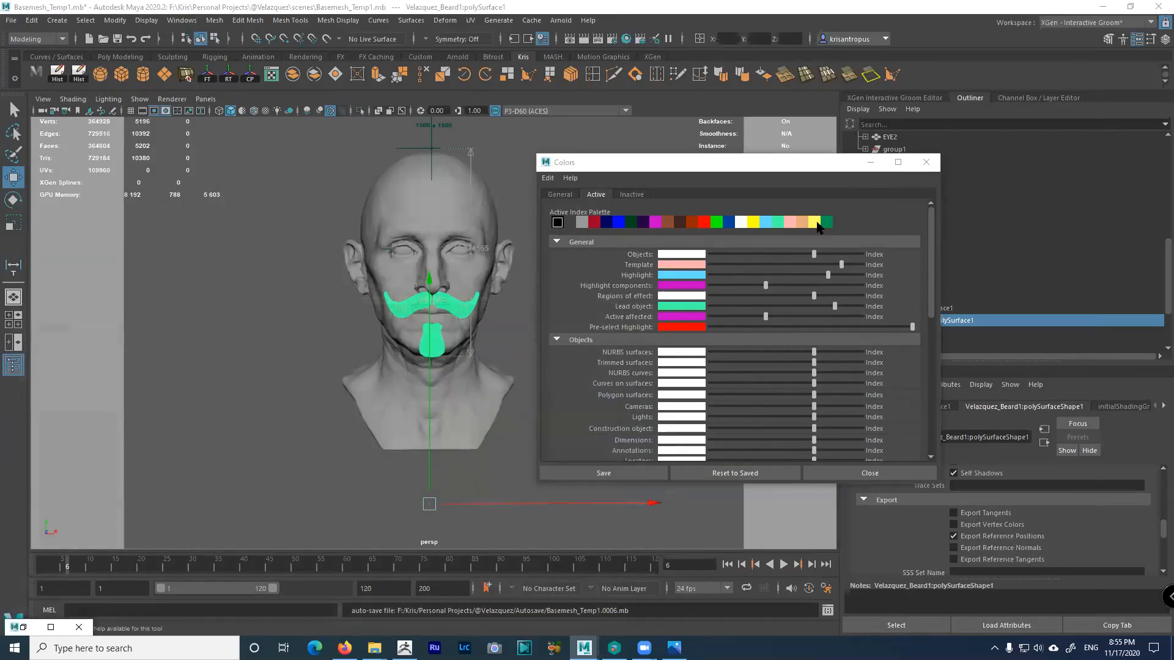
# Close the Colors dialog, deselect the beard, and orbit to a three-quarter view of the head
pyautogui.click(926, 162)
pyautogui.keyDown('alt'); pyautogui.moveTo(594, 377); pyautogui.dragTo(632, 364); pyautogui.keyUp('alt')
pyautogui.click(609, 265)
pyautogui.keyDown('alt'); pyautogui.moveTo(610, 264); pyautogui.dragTo(655, 259); pyautogui.keyUp('alt')
pyautogui.keyDown('alt'); pyautogui.moveTo(655, 259); pyautogui.dragTo(668, 295, button='right'); pyautogui.keyUp('alt')
pyautogui.keyDown('alt'); pyautogui.moveTo(668, 295); pyautogui.dragTo(644, 300); pyautogui.keyUp('alt')
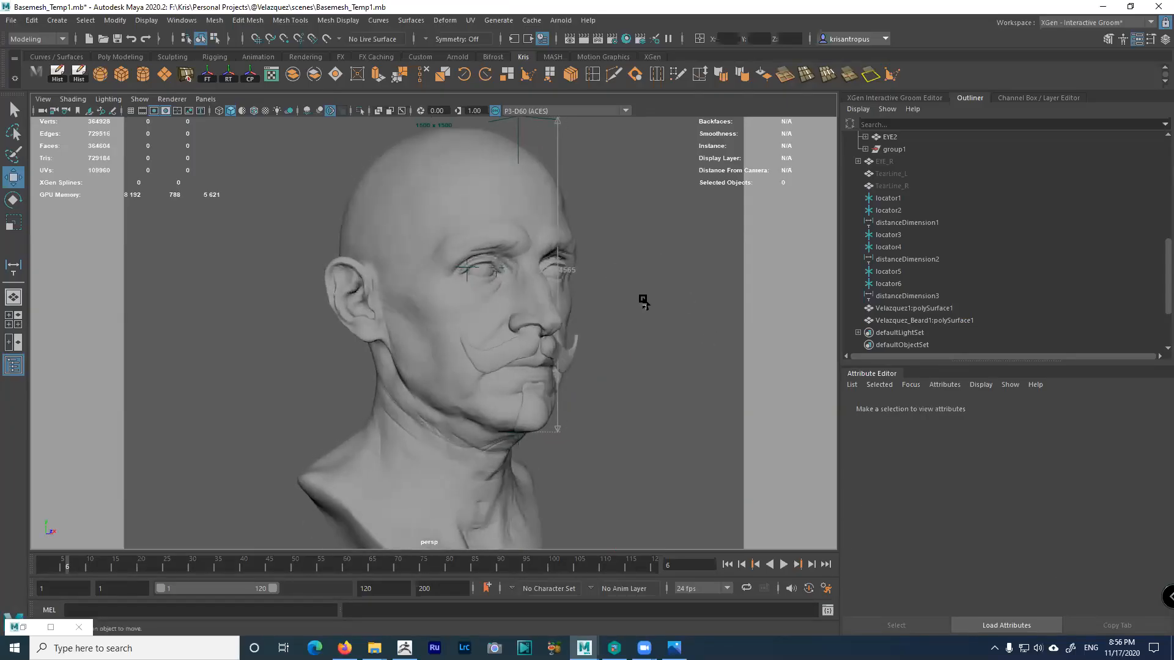
# Orbit the head through front, profile and three-quarter views, then save Basemesh_Temp1 with Ctrl+S
pyautogui.keyDown('alt'); pyautogui.moveTo(618, 322); pyautogui.dragTo(599, 305); pyautogui.keyUp('alt')
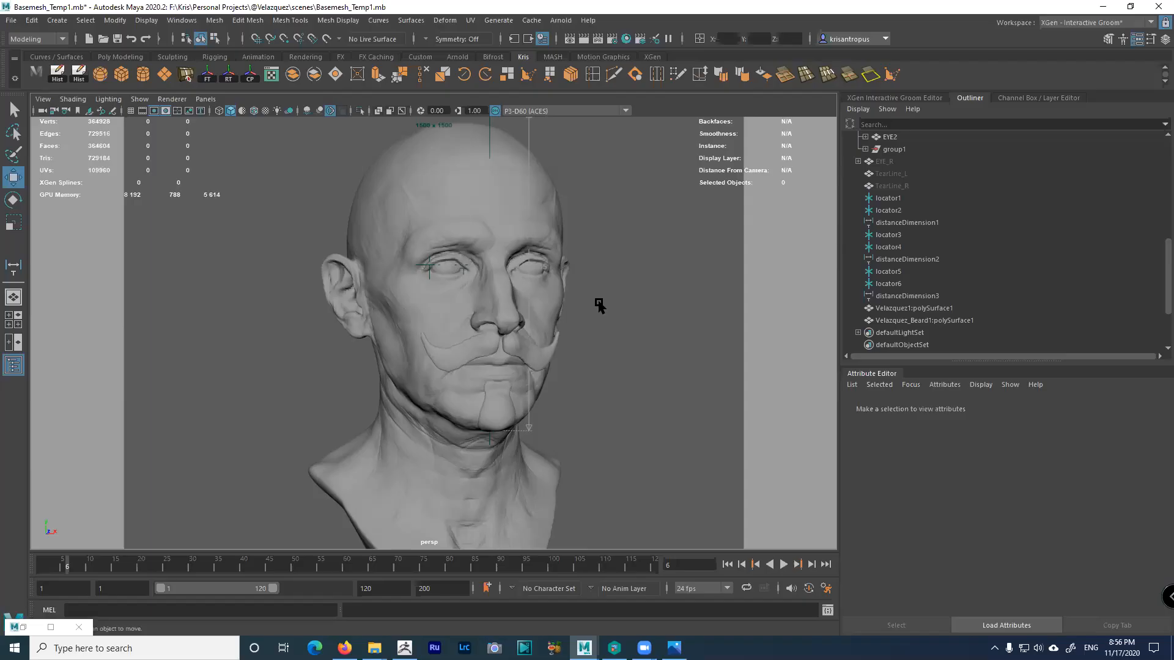
pyautogui.keyDown('alt'); pyautogui.moveTo(537, 328); pyautogui.dragTo(607, 325); pyautogui.keyUp('alt')
pyautogui.moveTo(546, 304)
pyautogui.keyDown('alt'); pyautogui.mouseDown()
pyautogui.moveTo(556, 273)
pyautogui.moveTo(479, 274)
pyautogui.mouseUp(); pyautogui.keyUp('alt')
pyautogui.moveTo(576, 341)
pyautogui.keyDown('alt'); pyautogui.mouseDown()
pyautogui.moveTo(463, 342)
pyautogui.moveTo(455, 319)
pyautogui.mouseUp(); pyautogui.keyUp('alt')
pyautogui.keyDown('alt'); pyautogui.moveTo(572, 298); pyautogui.dragTo(529, 294); pyautogui.keyUp('alt')
pyautogui.keyDown('alt'); pyautogui.moveTo(656, 358); pyautogui.dragTo(566, 305); pyautogui.keyUp('alt')
pyautogui.keyDown('alt'); pyautogui.moveTo(566, 305); pyautogui.dragTo(666, 337, button='right'); pyautogui.keyUp('alt')
pyautogui.keyDown('alt'); pyautogui.moveTo(665, 337); pyautogui.dragTo(645, 332); pyautogui.keyUp('alt')
pyautogui.keyDown('alt'); pyautogui.moveTo(552, 292); pyautogui.dragTo(597, 278); pyautogui.keyUp('alt')
pyautogui.keyDown('alt'); pyautogui.moveTo(598, 277); pyautogui.dragTo(524, 251, button='right'); pyautogui.keyUp('alt')
pyautogui.keyDown('alt'); pyautogui.moveTo(524, 251); pyautogui.dragTo(541, 278); pyautogui.keyUp('alt')
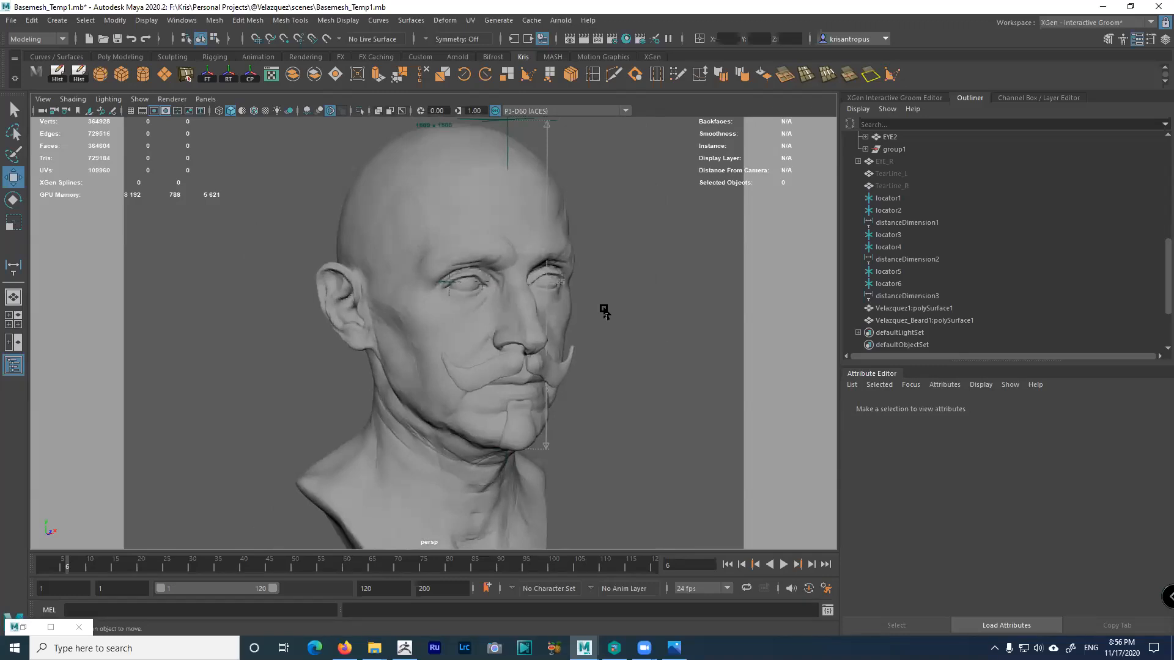
pyautogui.keyDown('alt'); pyautogui.moveTo(652, 358); pyautogui.dragTo(584, 341); pyautogui.keyUp('alt')
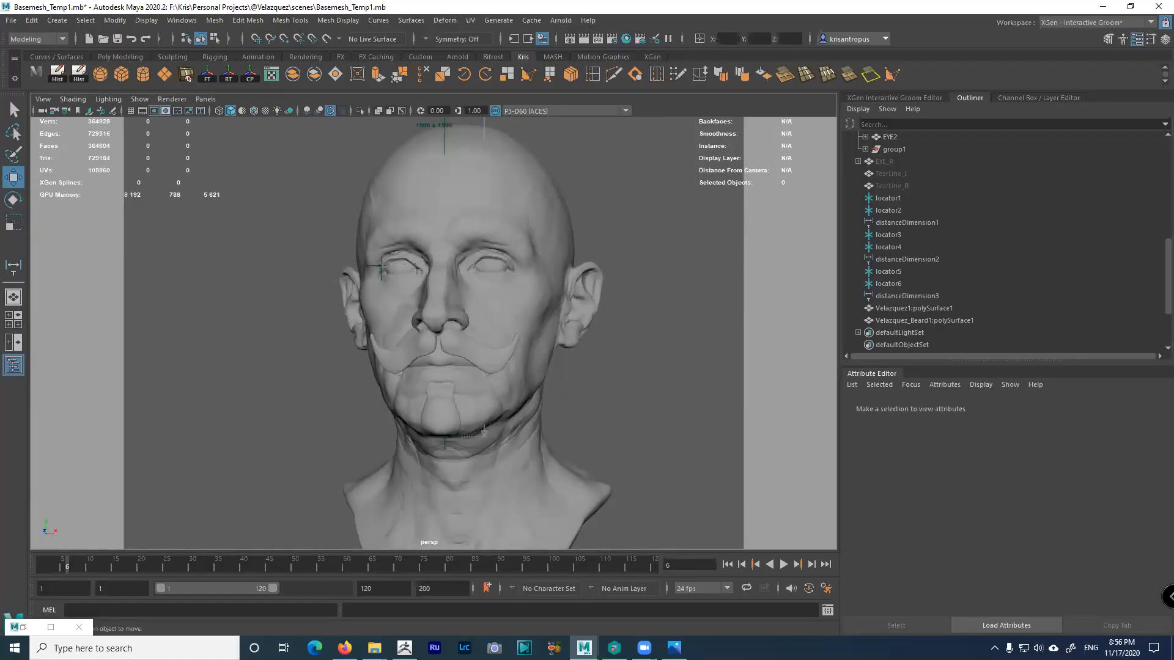
pyautogui.hotkey('ctrl', 's')
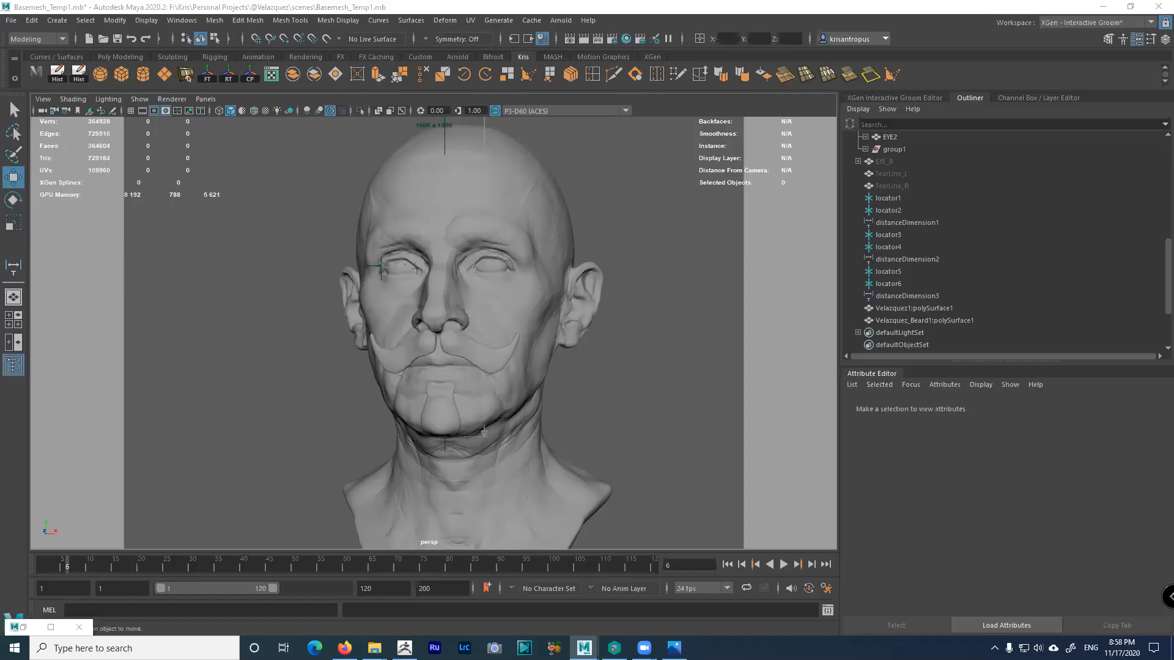
# Enlarge the Outliner and scroll it to the top, then browse HDRI Haven's Indoor HDRIs in Firefox
pyautogui.keyDown('alt'); pyautogui.moveTo(658, 422); pyautogui.dragTo(605, 312); pyautogui.keyUp('alt')
pyautogui.moveTo(1025, 363); pyautogui.dragTo(1050, 551)
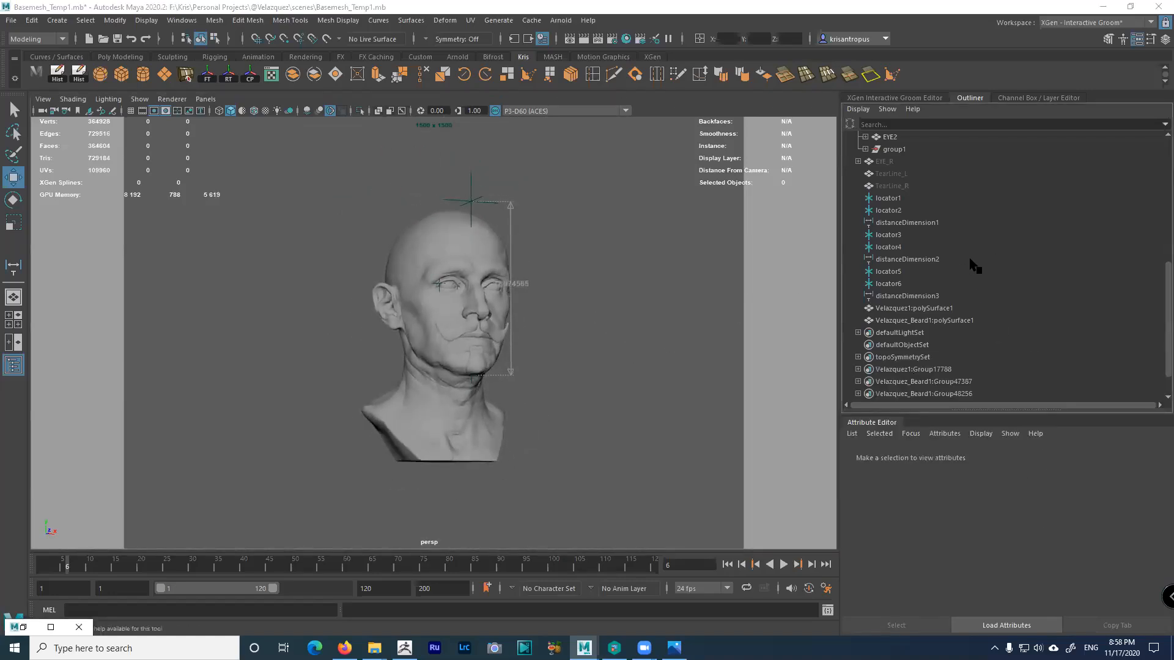
pyautogui.scroll(8, 971, 260)
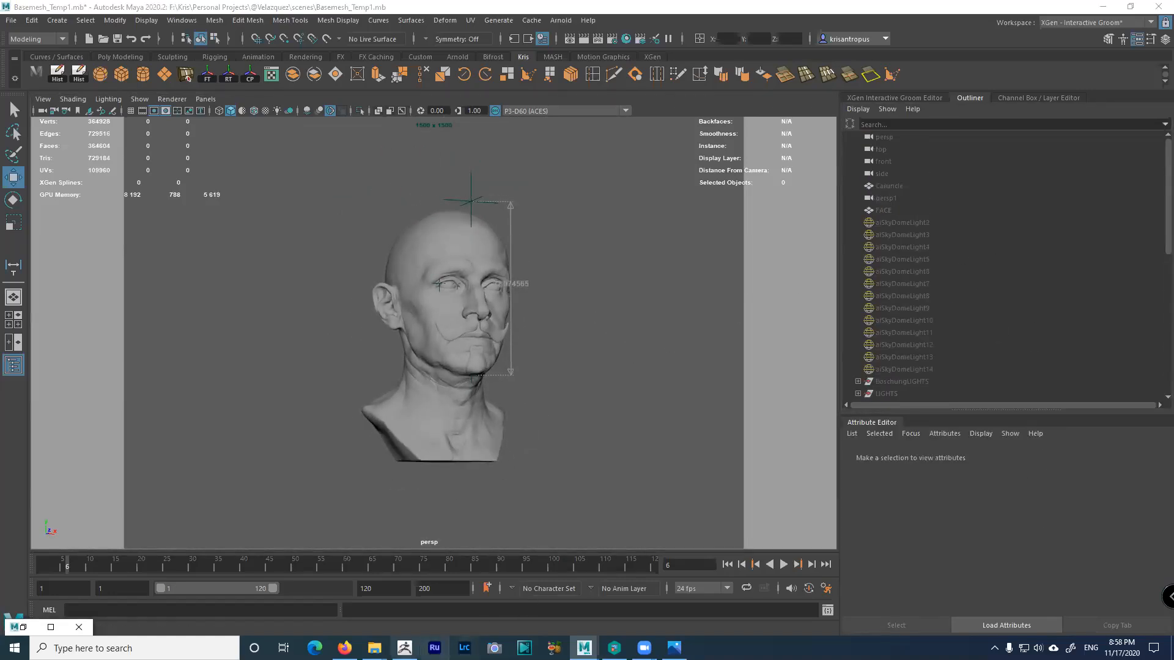
pyautogui.click(345, 649)
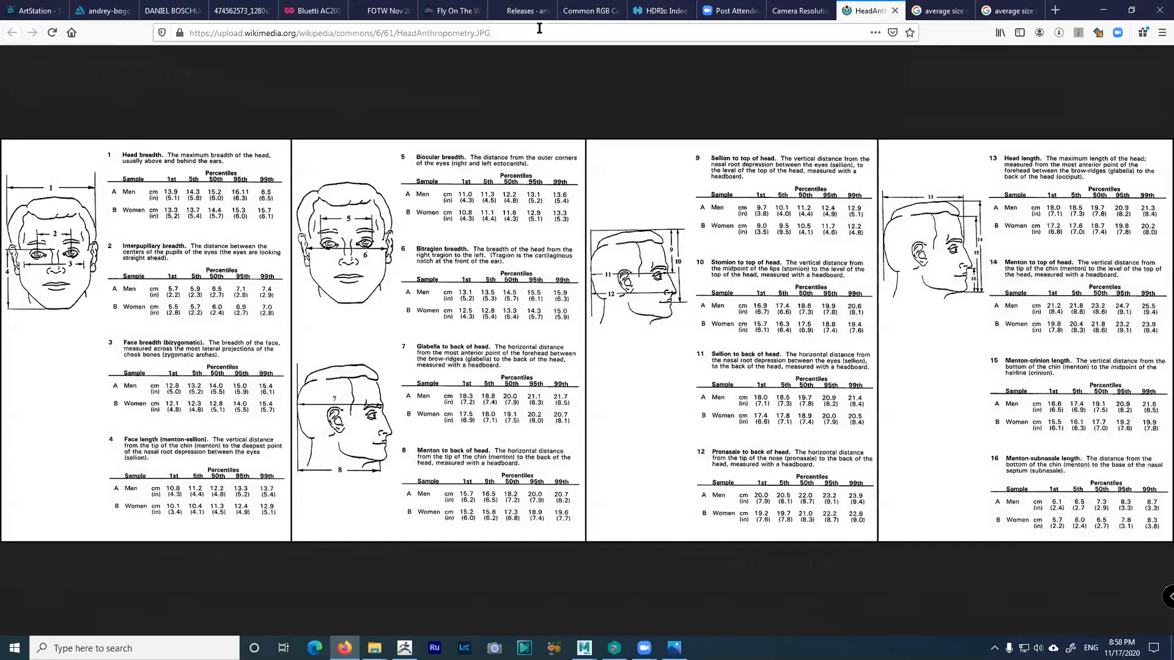
pyautogui.click(642, 12)
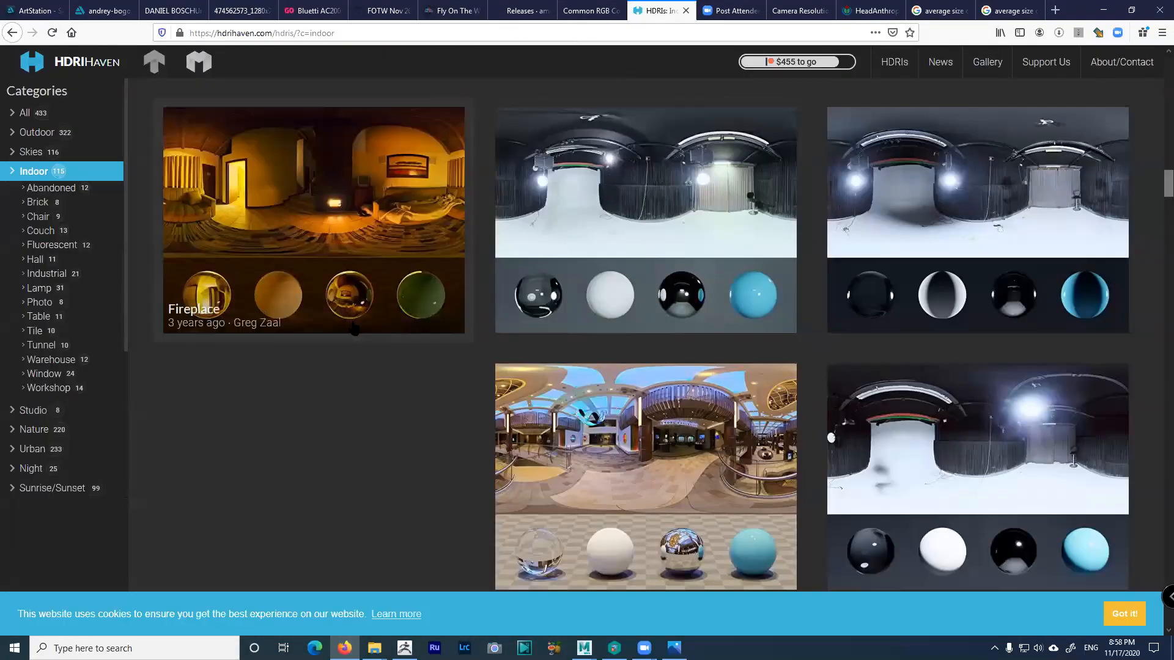
pyautogui.scroll(10, 579, 310)
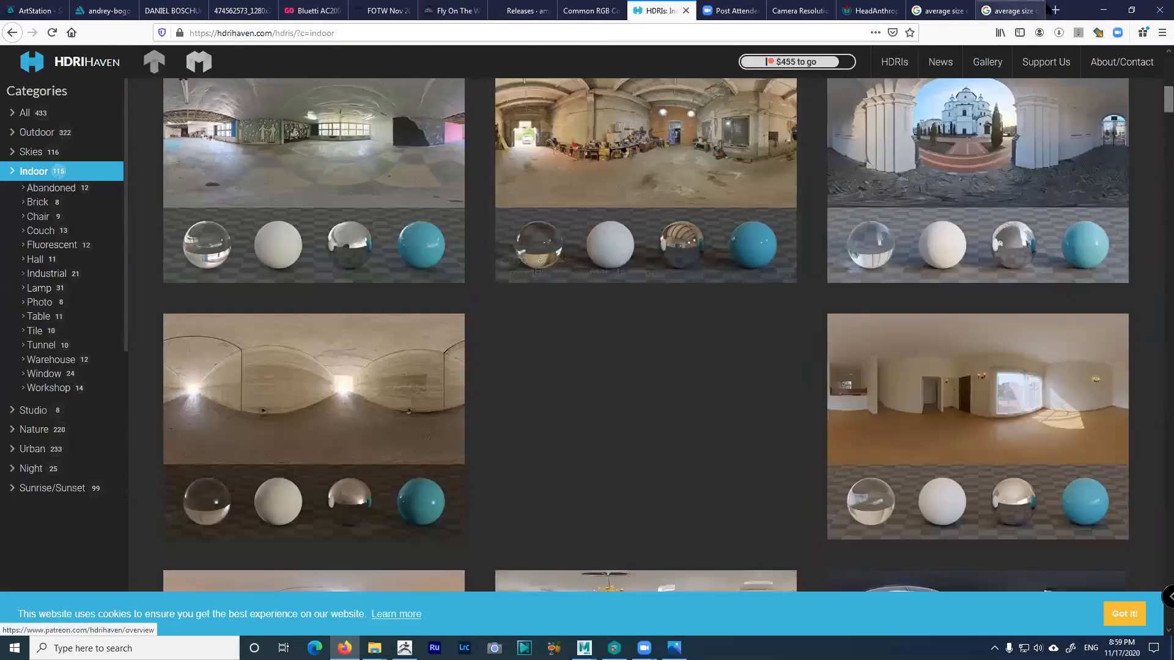
# Back in Maya, check the existing aiSkyDomeLight2, then clear the selection
pyautogui.click(1104, 10)
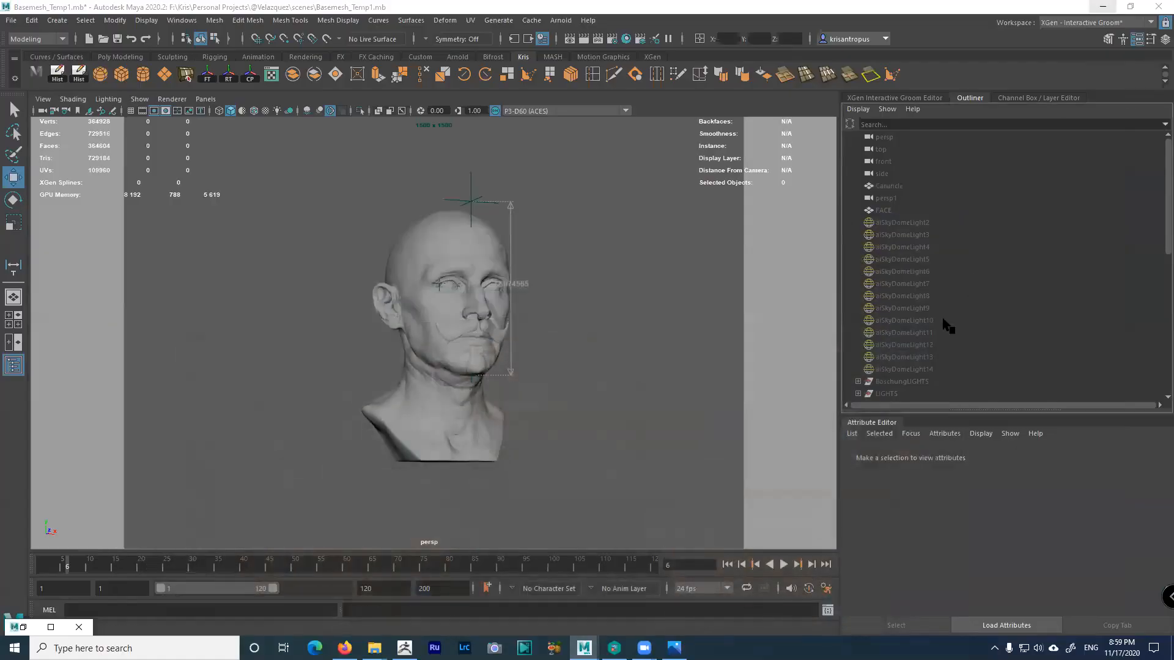
pyautogui.click(904, 226)
pyautogui.scroll(-5, 948, 290)
pyautogui.scroll(5, 950, 295)
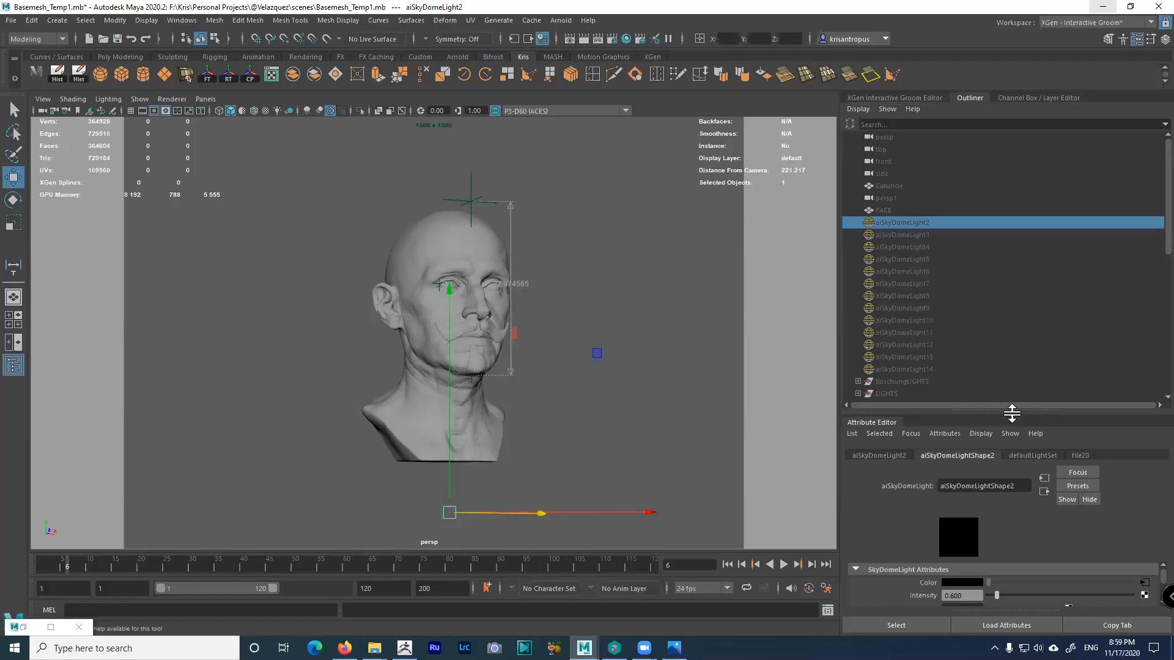
pyautogui.click(597, 280)
pyautogui.keyDown('alt'); pyautogui.moveTo(598, 280); pyautogui.dragTo(599, 296); pyautogui.keyUp('alt')
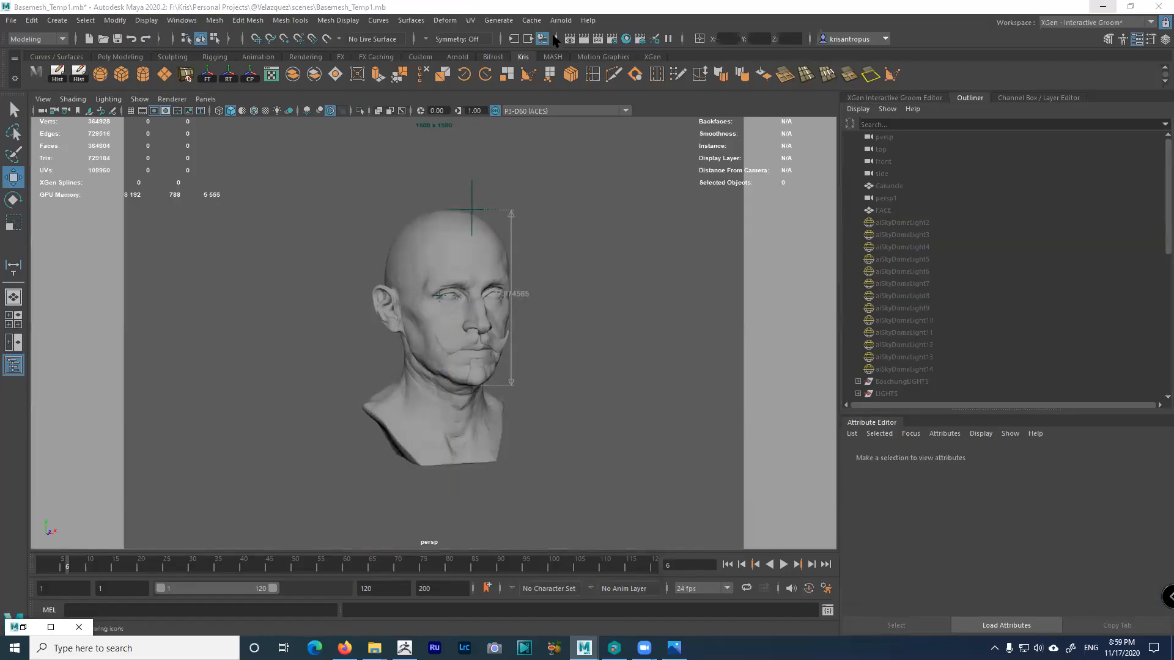
# Create a new Arnold skydome light, aiSkyDomeLight1, around the bust and zoom out to inspect it
pyautogui.click(559, 20)
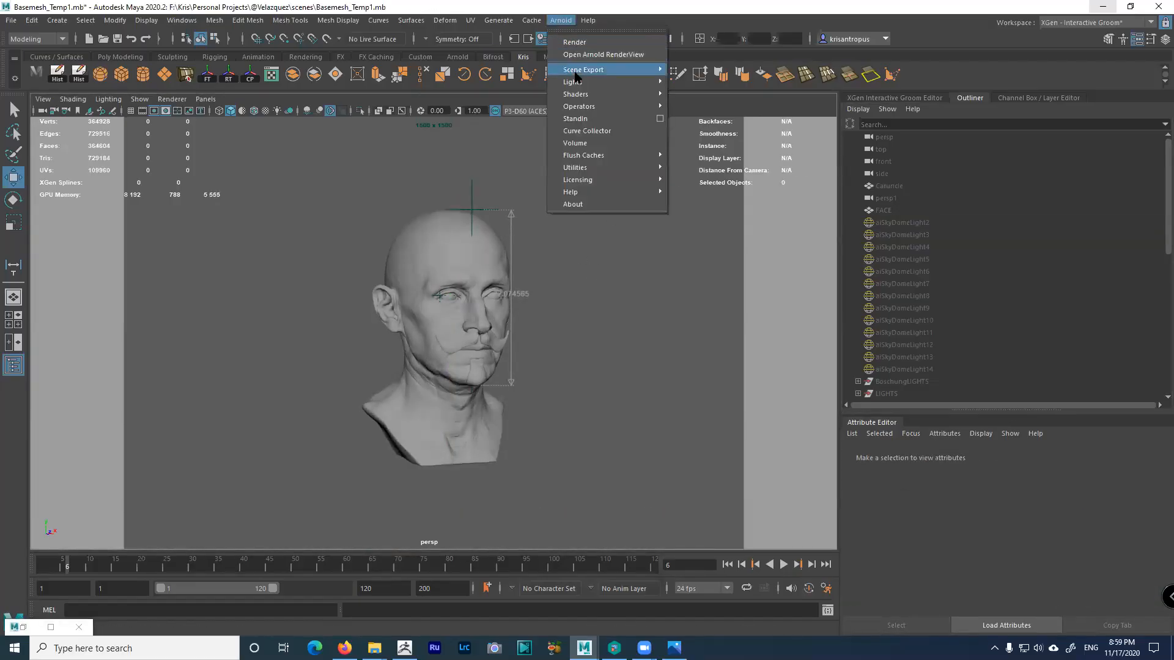
pyautogui.moveTo(580, 84)
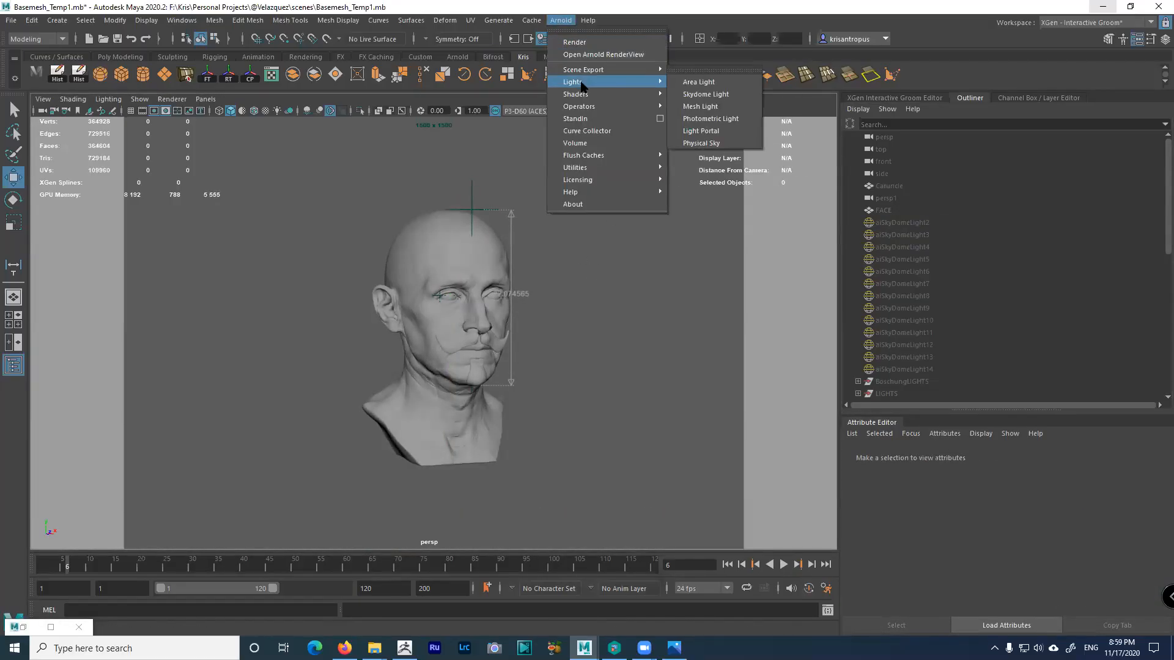
pyautogui.click(705, 94)
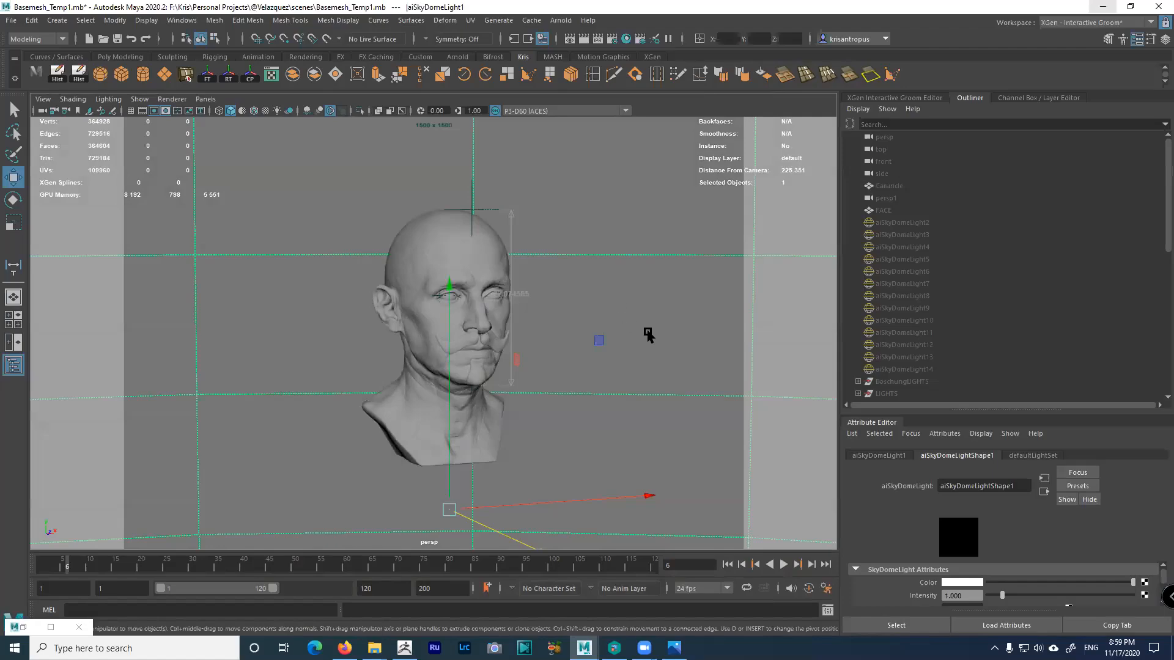
pyautogui.scroll(-6, 646, 335)
pyautogui.scroll(-3, 562, 266)
pyautogui.scroll(8, 501, 309)
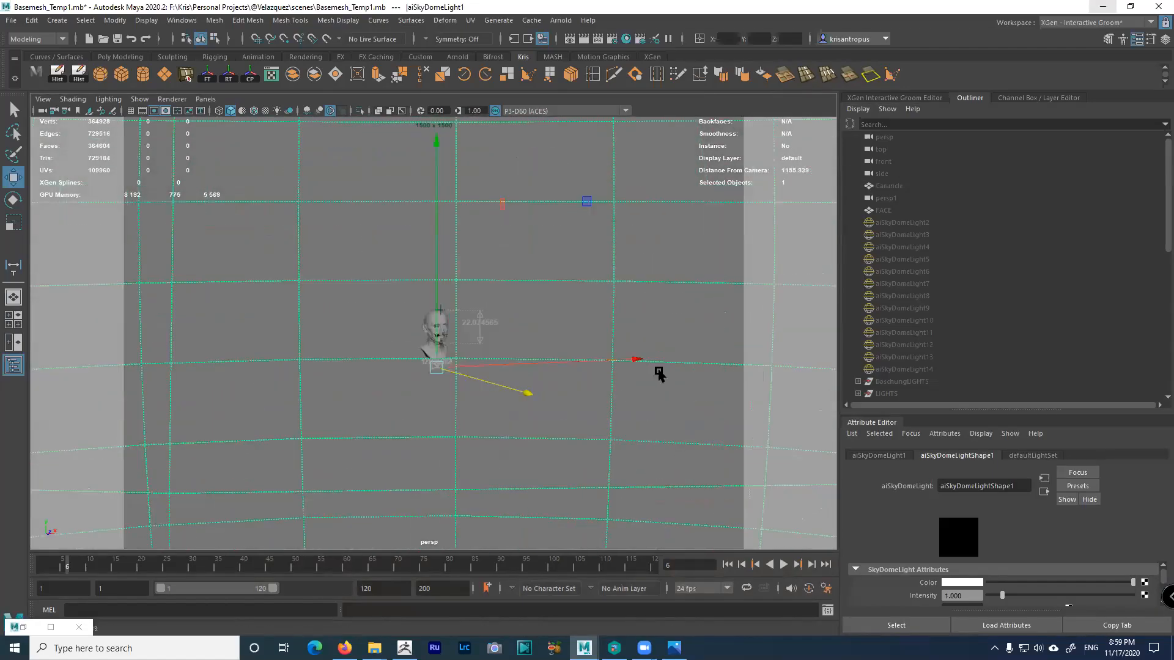
pyautogui.scroll(10, 601, 332)
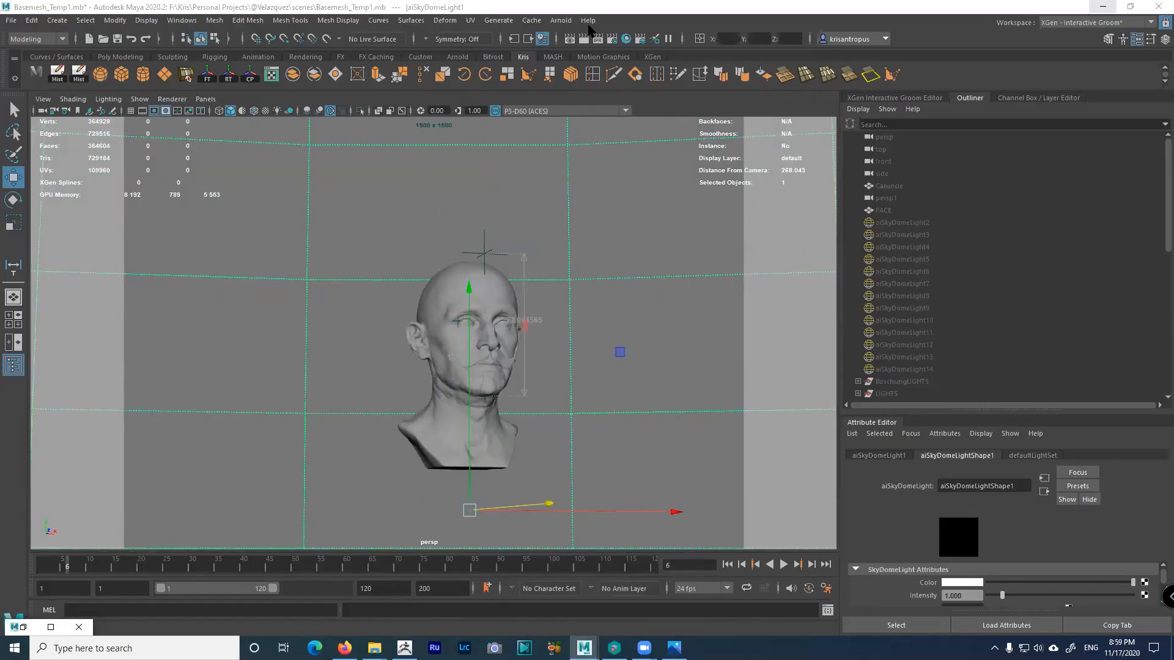
pyautogui.click(569, 20)
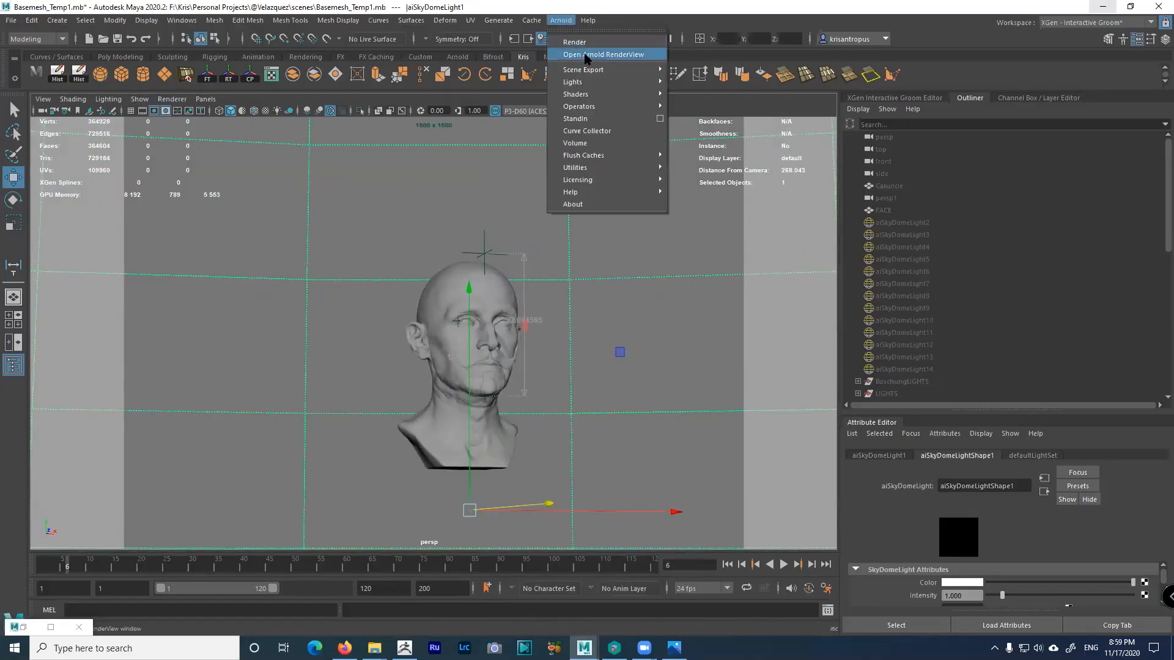
# Render the skydome-lit bust in Arnold RenderView, centre the head in the render, then minimize the window
pyautogui.click(586, 54)
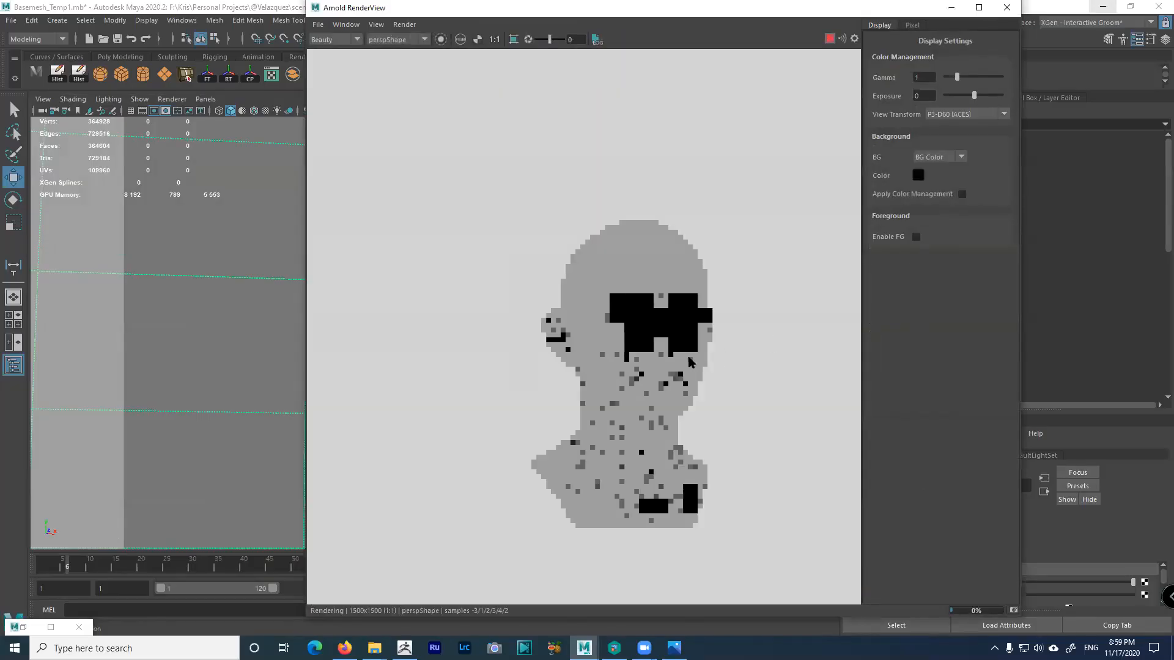
pyautogui.click(215, 249)
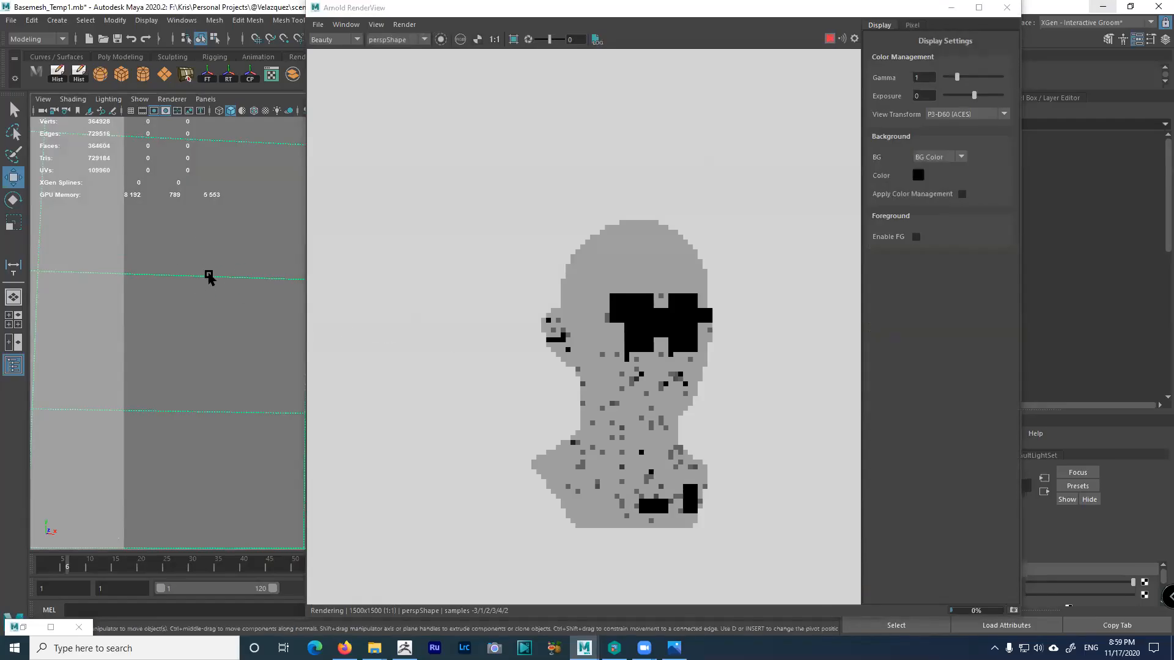
pyautogui.click(434, 337)
pyautogui.scroll(5, 670, 358)
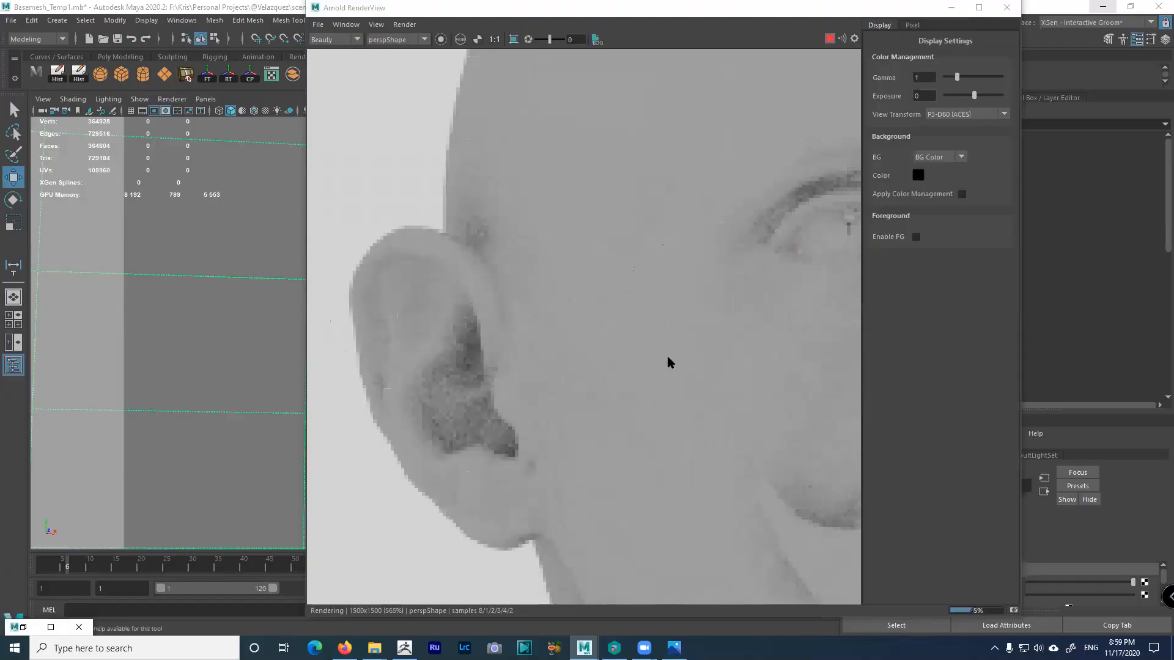
pyautogui.scroll(-2, 666, 354)
pyautogui.moveTo(714, 350); pyautogui.dragTo(550, 318, button='middle')
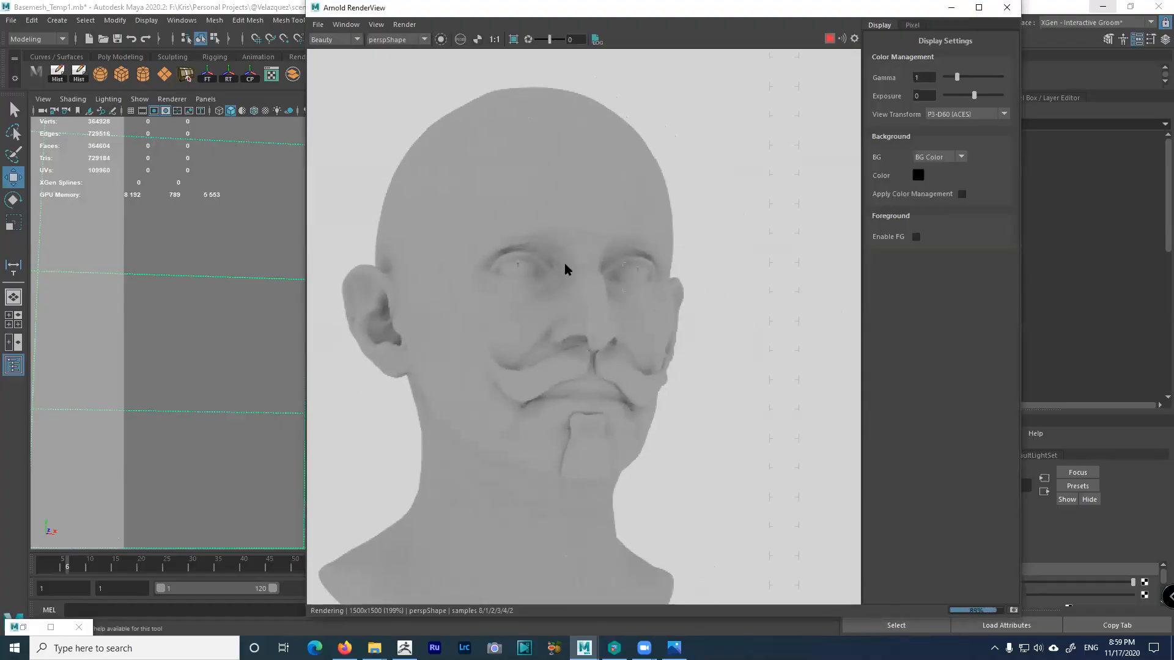
pyautogui.click(950, 7)
pyautogui.keyDown('alt'); pyautogui.moveTo(585, 327); pyautogui.dragTo(592, 346); pyautogui.keyUp('alt')
# Map a new file texture, file37, onto the skydome Color with Quadratic filtering, and browse for its image
pyautogui.keyDown('alt'); pyautogui.moveTo(592, 346); pyautogui.dragTo(563, 278, button='middle'); pyautogui.keyUp('alt')
pyautogui.scroll(3, 563, 278)
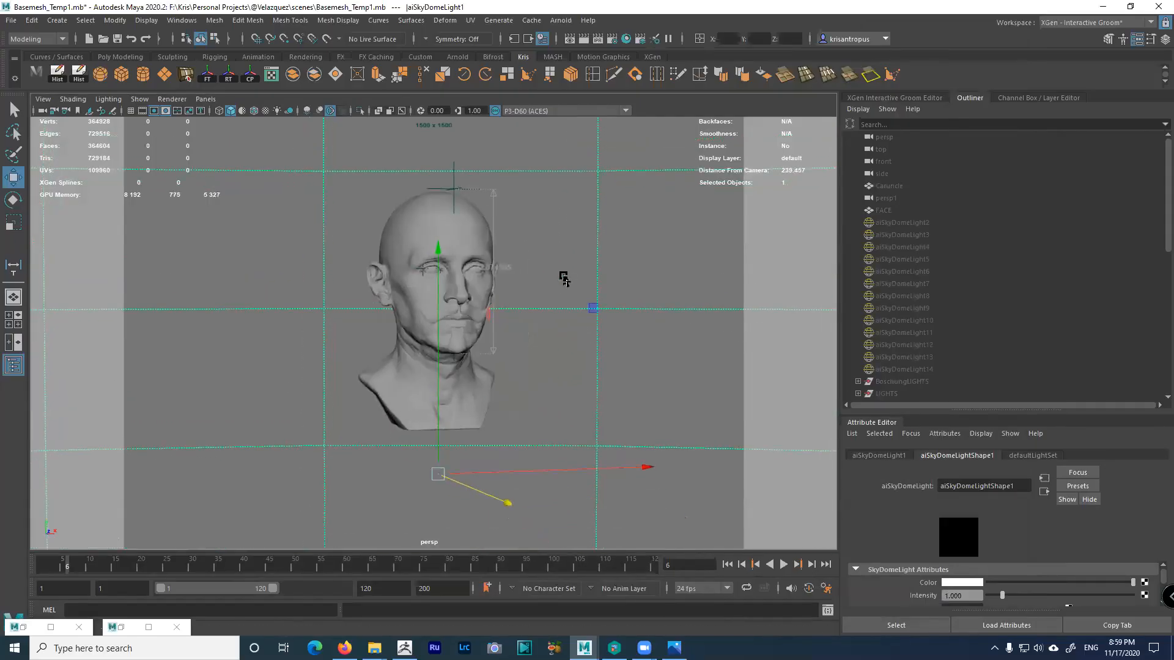
pyautogui.moveTo(907, 416); pyautogui.dragTo(910, 209)
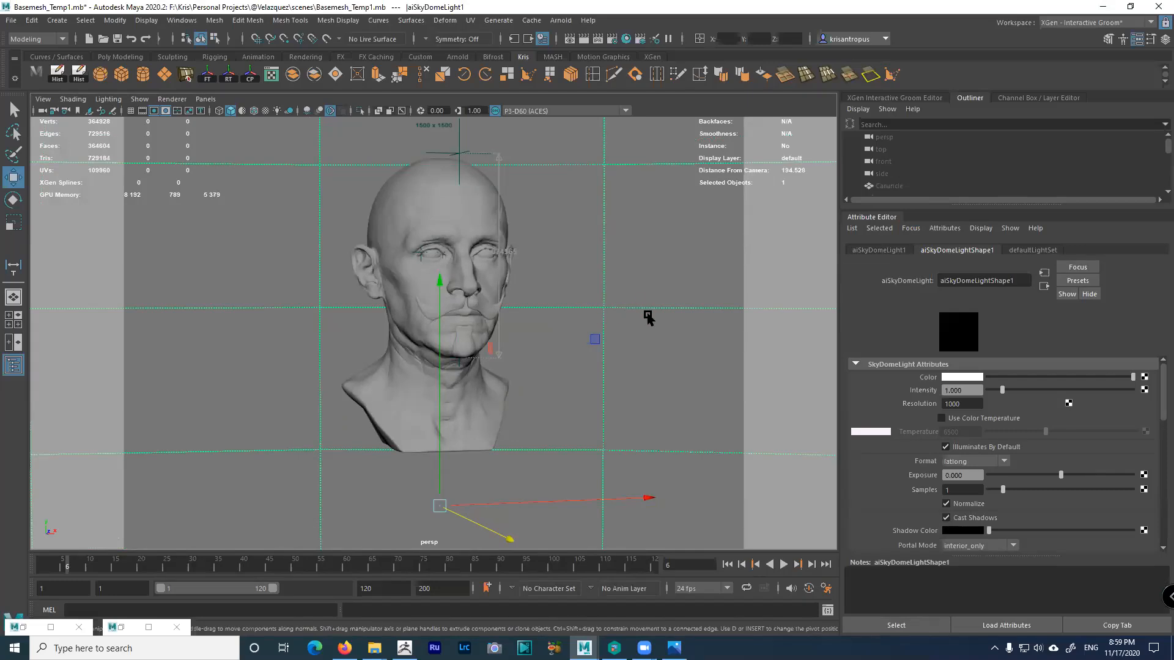
pyautogui.hotkey('ctrl', 'a')
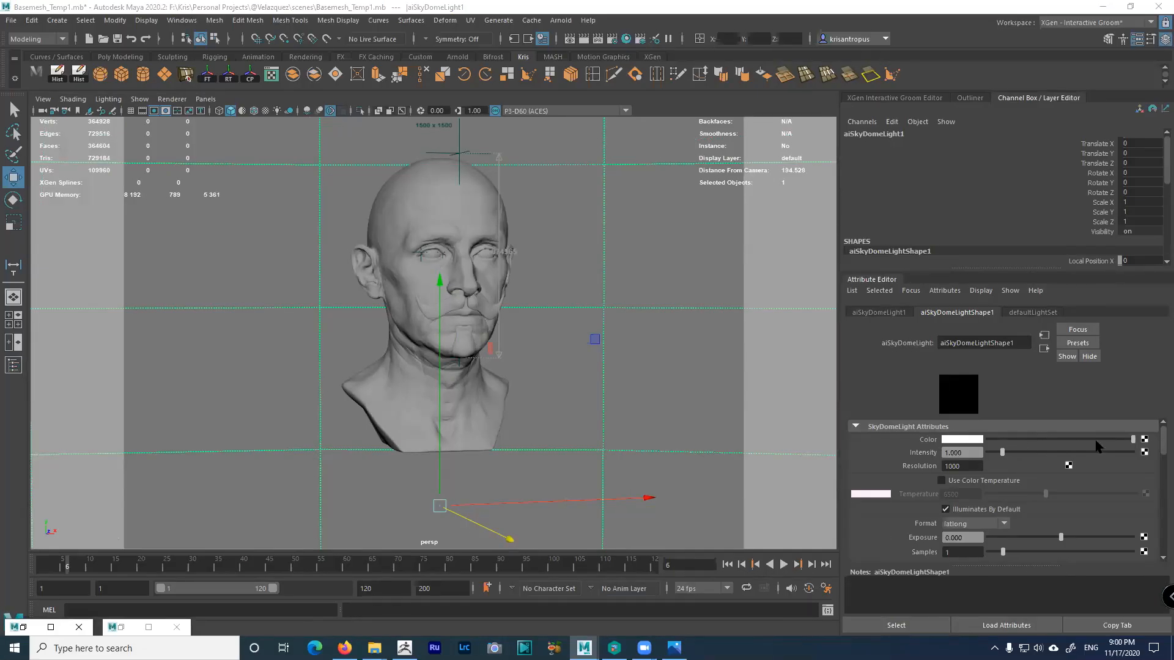
pyautogui.click(1145, 442)
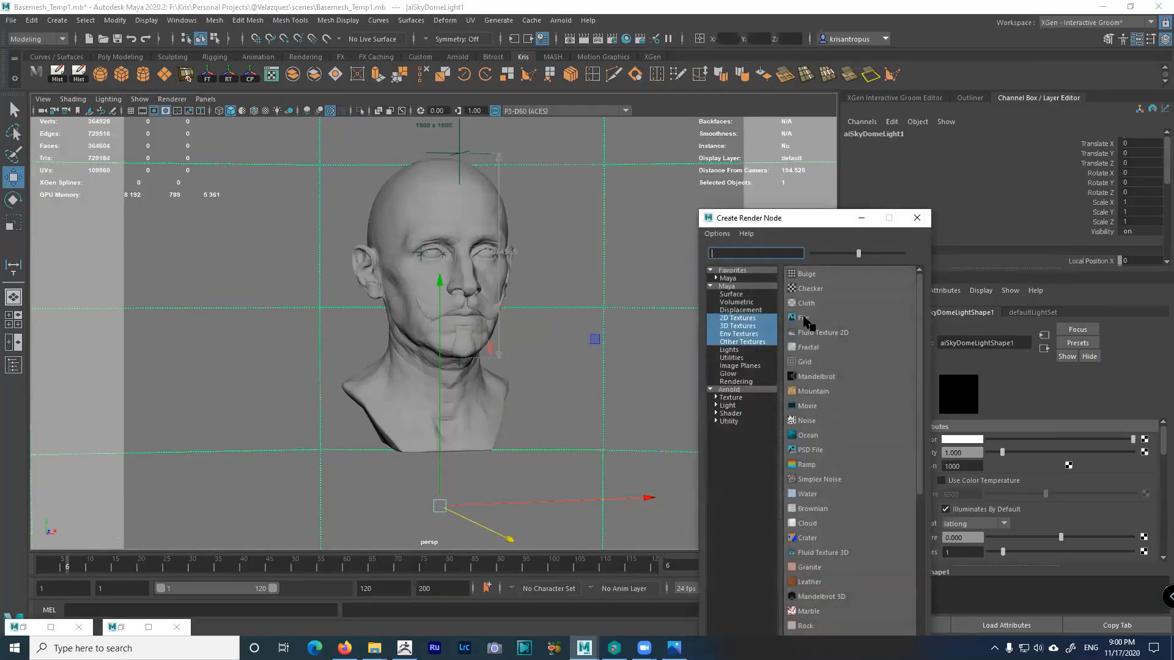
pyautogui.click(804, 318)
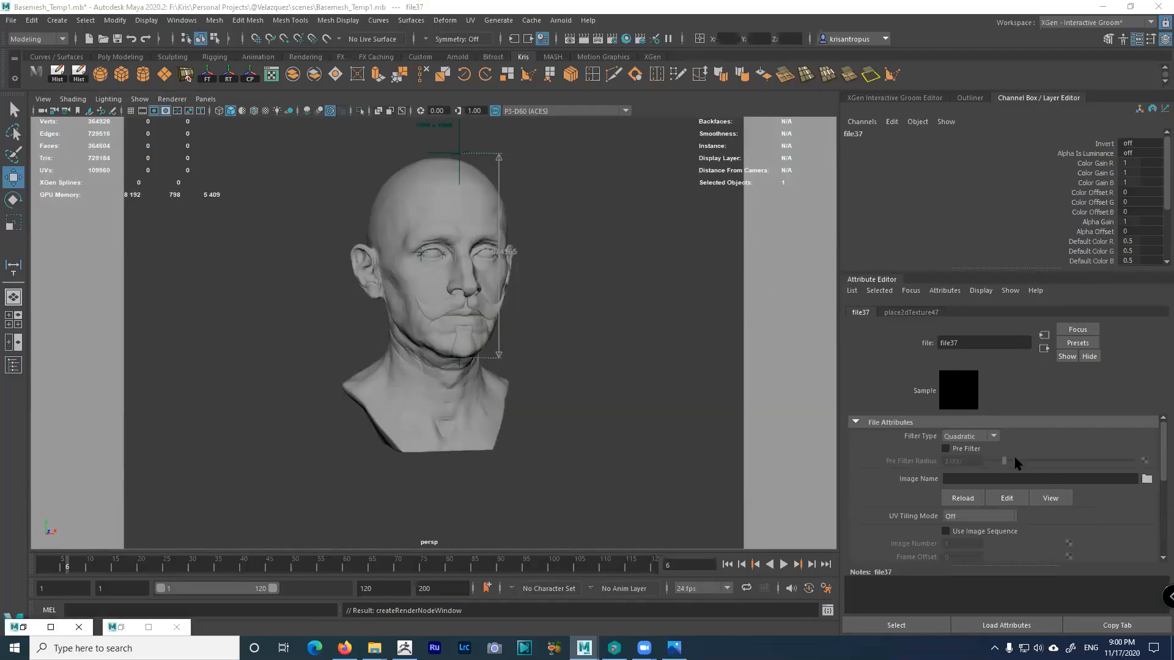
pyautogui.click(993, 437)
pyautogui.click(993, 437)
pyautogui.click(993, 437)
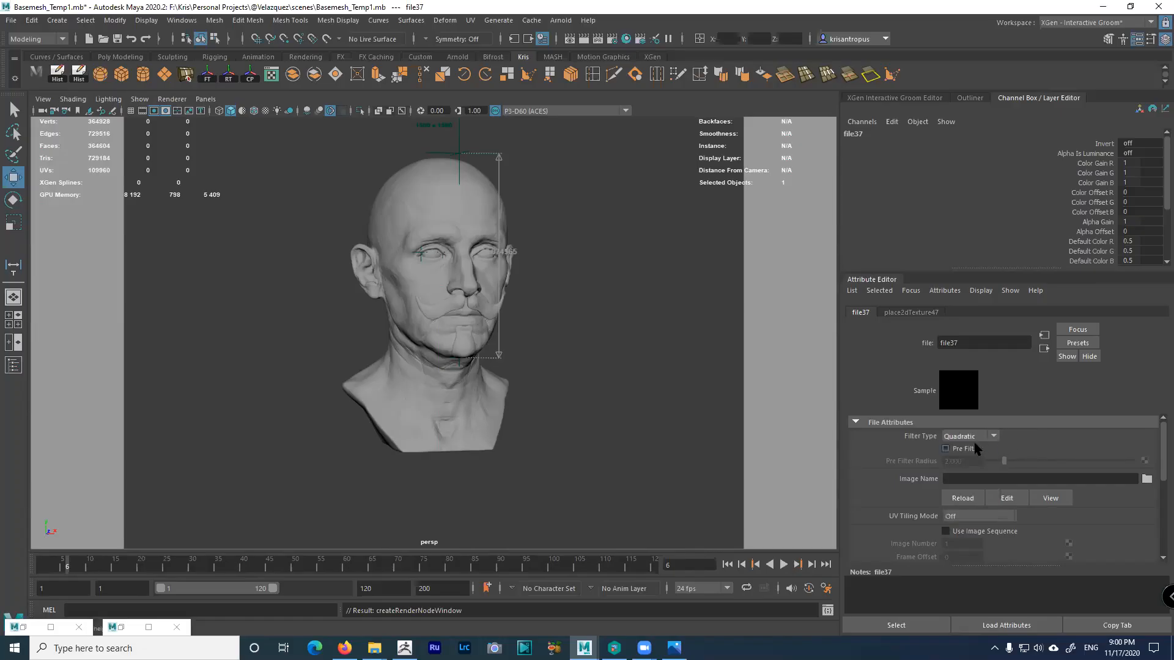
pyautogui.click(1147, 479)
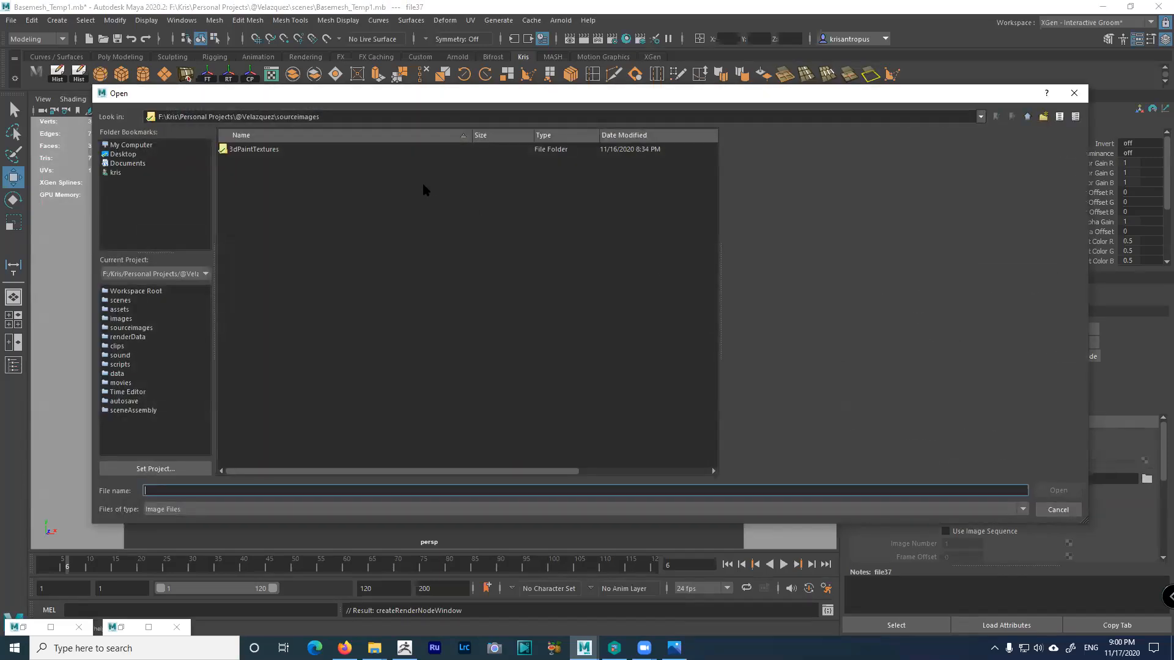
# Browse to F:\Kris\HDRI Collection, sort by date modified, and load graffiti_shelter.jpg into file37
pyautogui.click(1027, 117)
pyautogui.click(1027, 116)
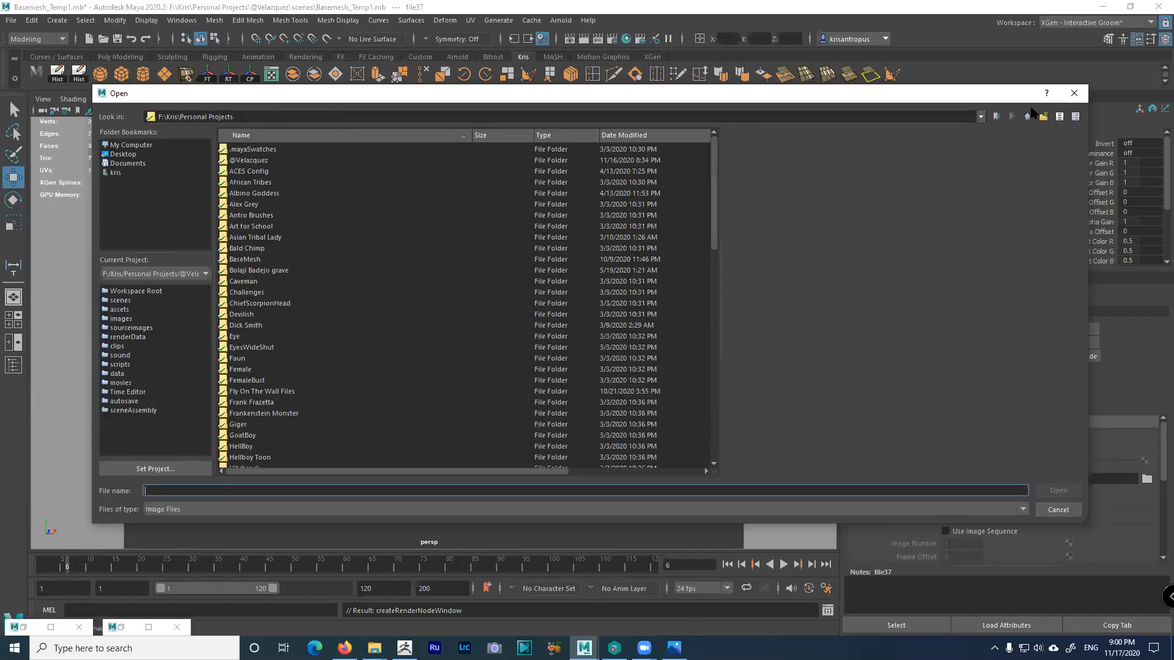
pyautogui.click(1028, 116)
pyautogui.click(238, 183)
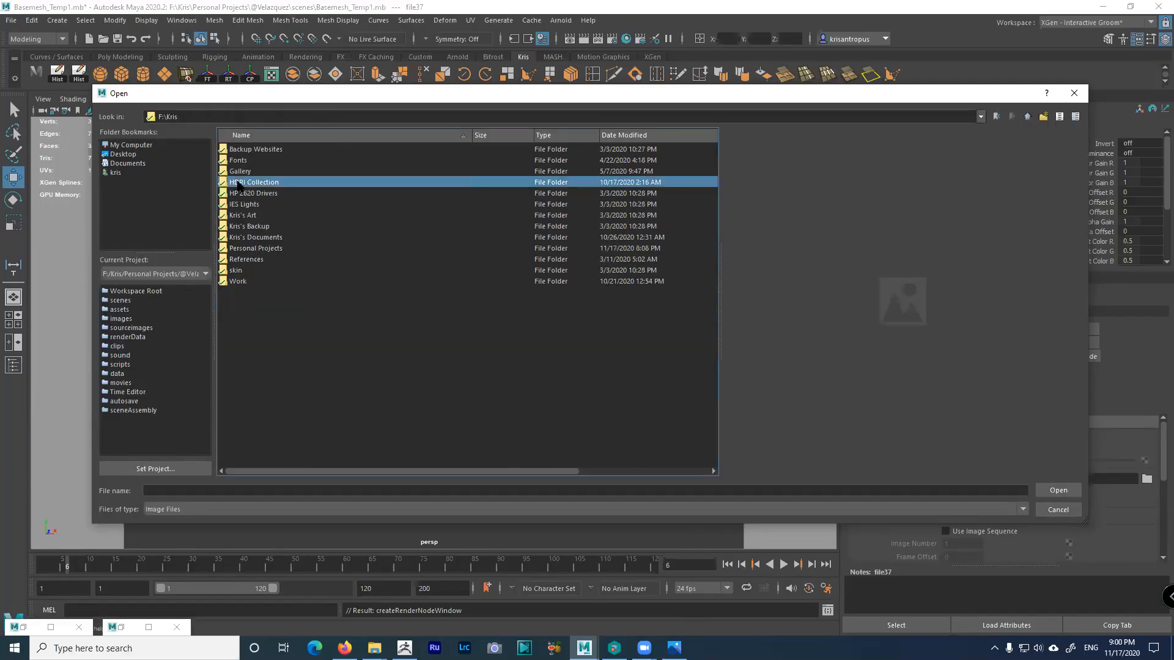
pyautogui.doubleClick(238, 182)
pyautogui.scroll(-8, 411, 319)
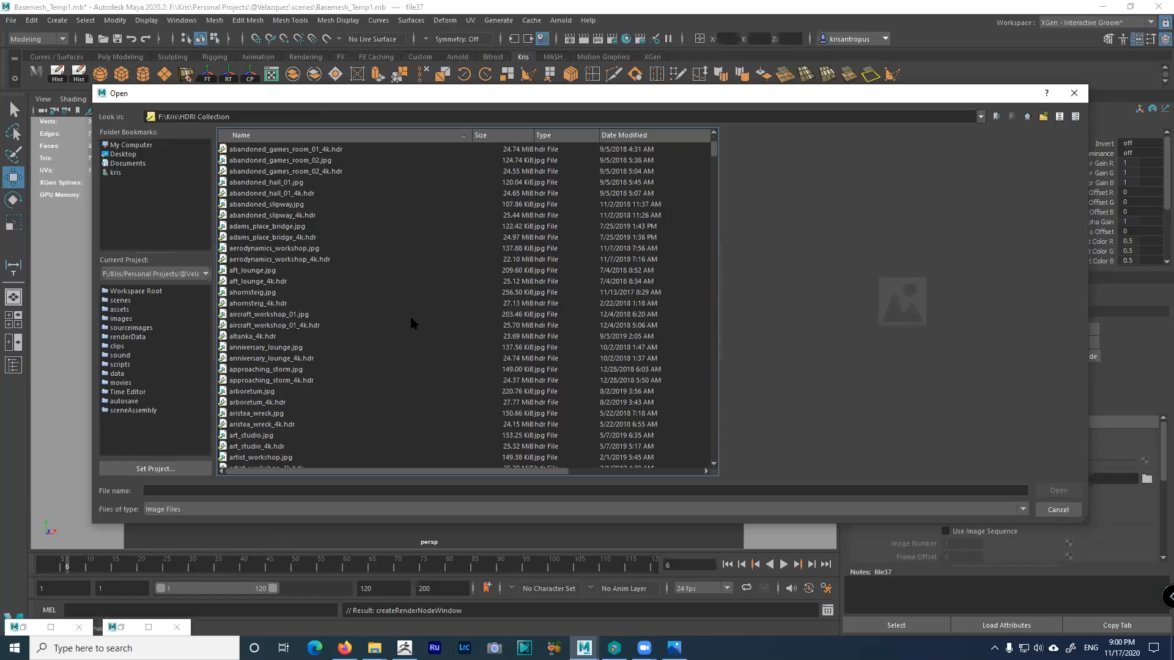
pyautogui.scroll(8, 411, 319)
pyautogui.click(628, 136)
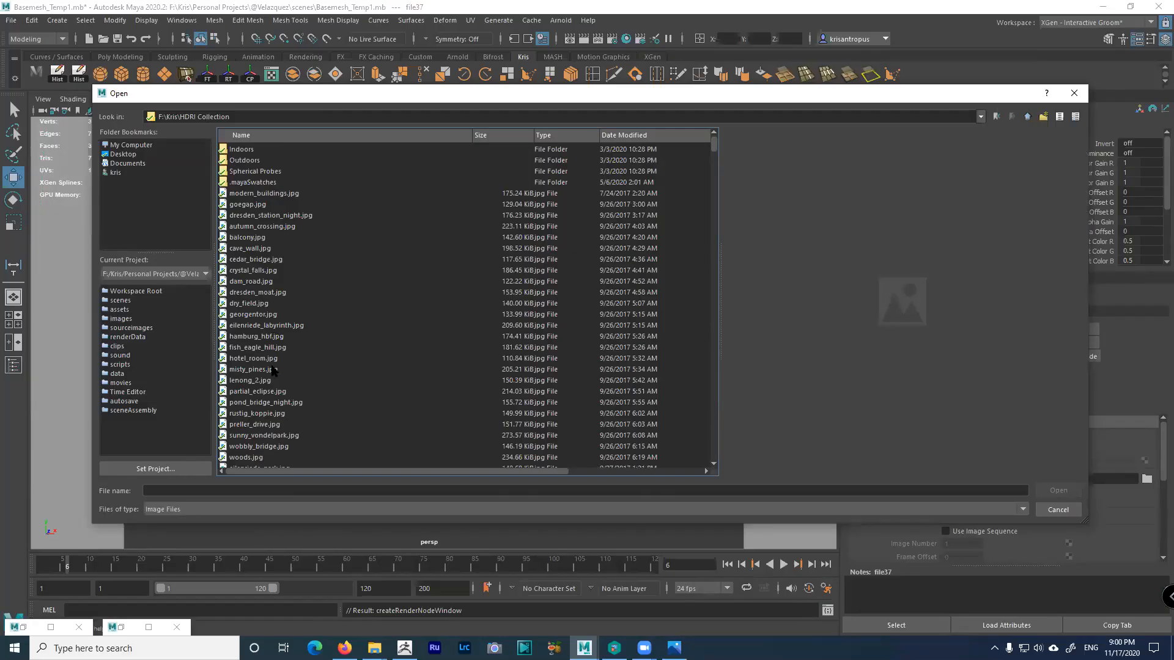
pyautogui.scroll(-2, 274, 402)
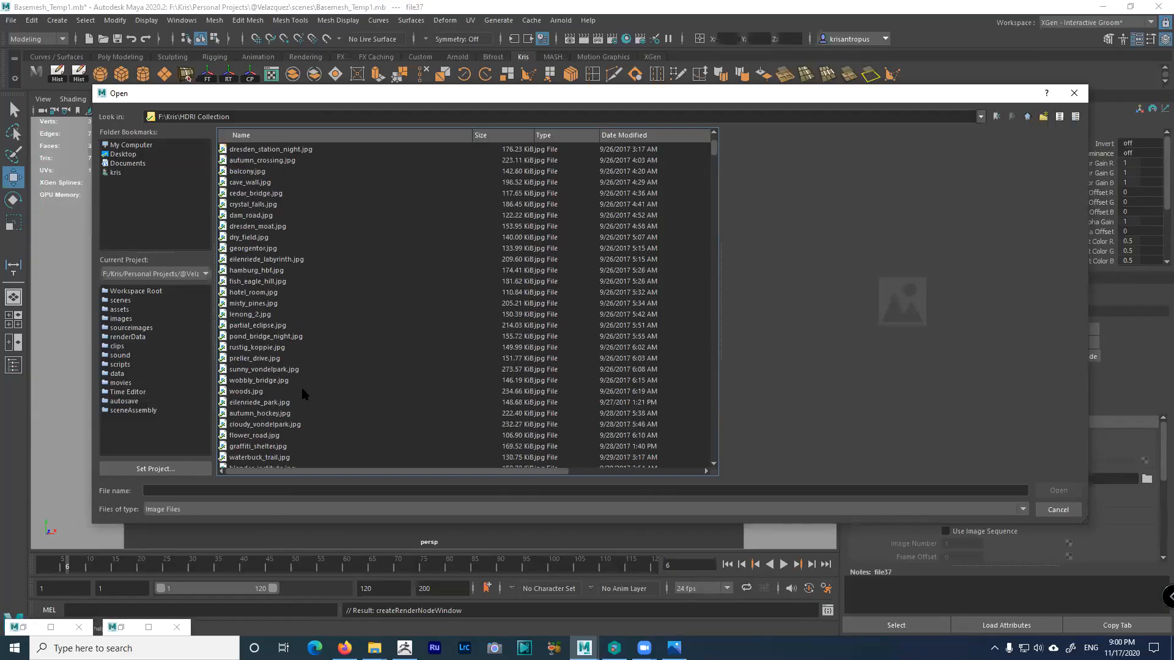
pyautogui.doubleClick(271, 447)
# Pull the camera back and orbit inside the graffiti shelter environment toward the doorway
pyautogui.keyDown('alt'); pyautogui.moveTo(640, 337); pyautogui.dragTo(129, 123, button='right'); pyautogui.keyUp('alt')
pyautogui.keyDown('alt'); pyautogui.moveTo(367, 214); pyautogui.dragTo(440, 232); pyautogui.keyUp('alt')
pyautogui.keyDown('alt'); pyautogui.moveTo(440, 233); pyautogui.dragTo(621, 388, button='right'); pyautogui.keyUp('alt')
pyautogui.keyDown('alt'); pyautogui.moveTo(621, 388); pyautogui.dragTo(575, 272); pyautogui.keyUp('alt')
pyautogui.keyDown('alt'); pyautogui.moveTo(634, 192); pyautogui.dragTo(501, 199); pyautogui.keyUp('alt')
# Leave Maya through the taskbar and bring up the Alt+Tab window switcher
pyautogui.click(374, 648)
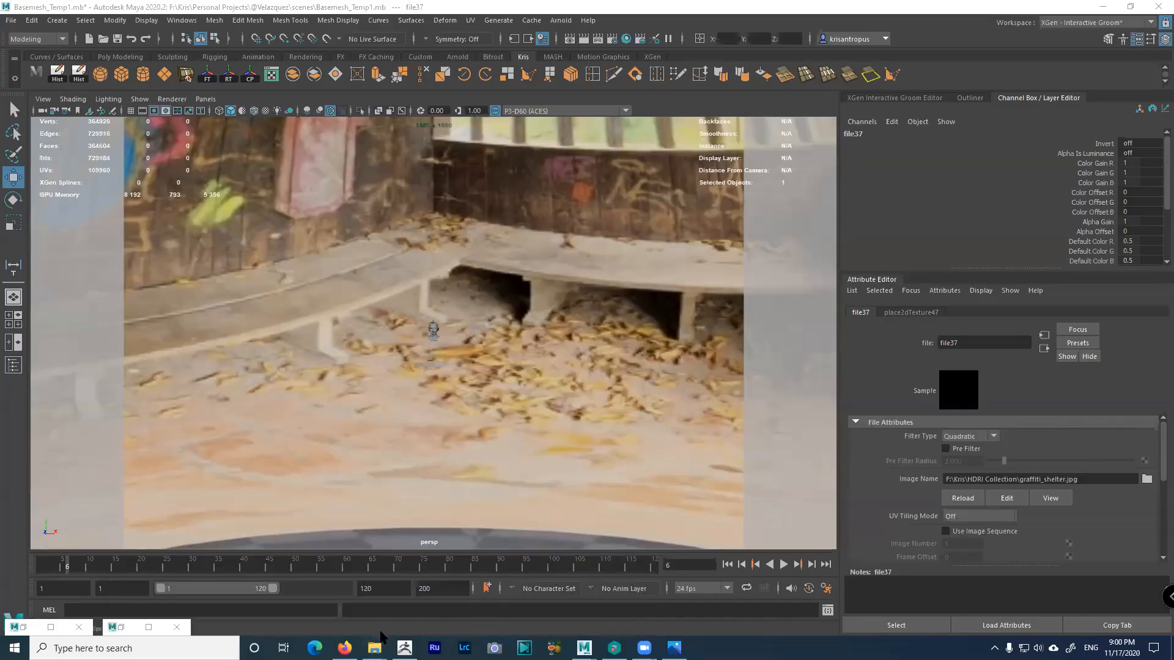
pyautogui.hotkey('alt', 'Tab')
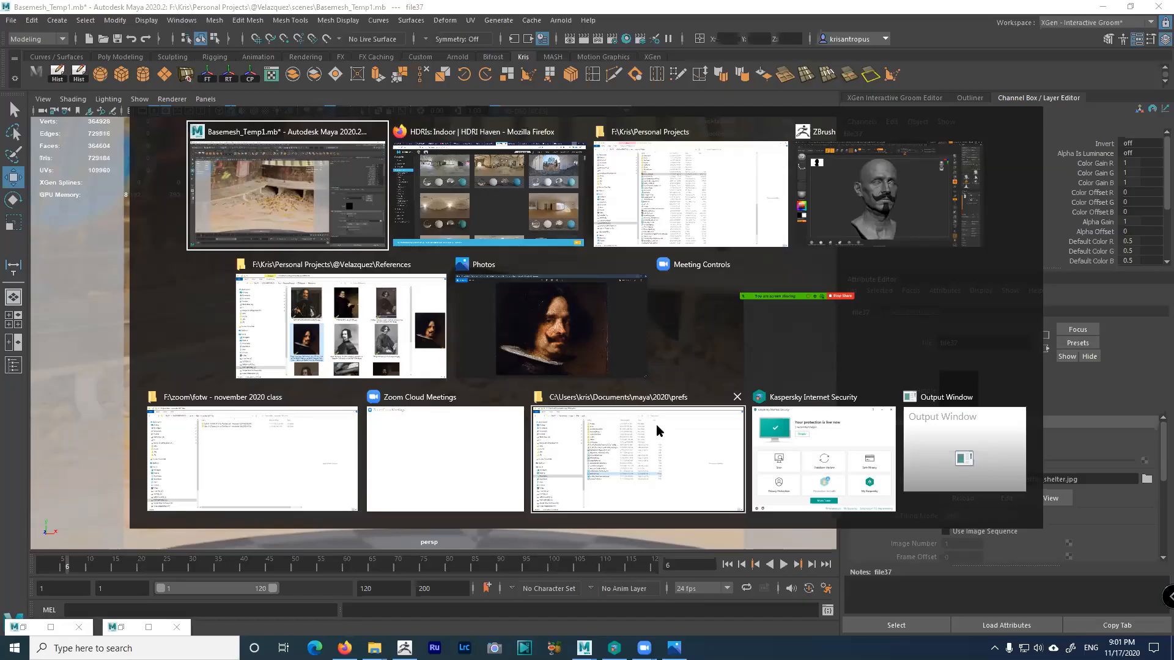
# Go to Personal Projects > African Tribes > images and open AfricanMan20_1.0011 copy.jpg in Photos
pyautogui.click(713, 187)
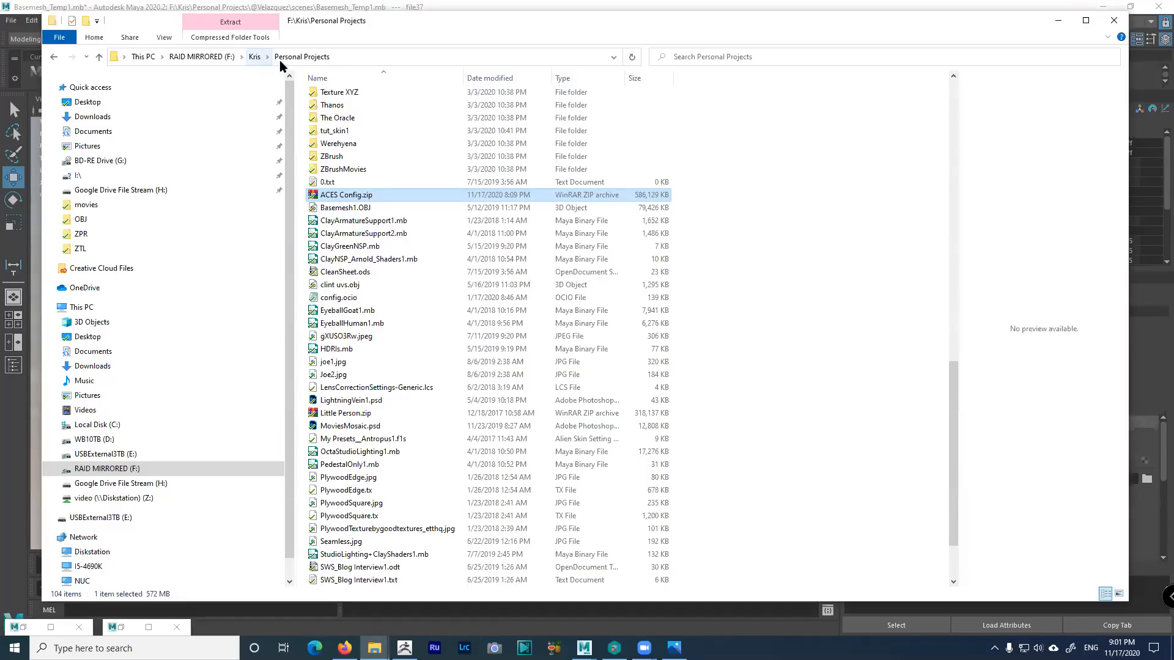
pyautogui.scroll(12, 379, 174)
pyautogui.scroll(7, 379, 174)
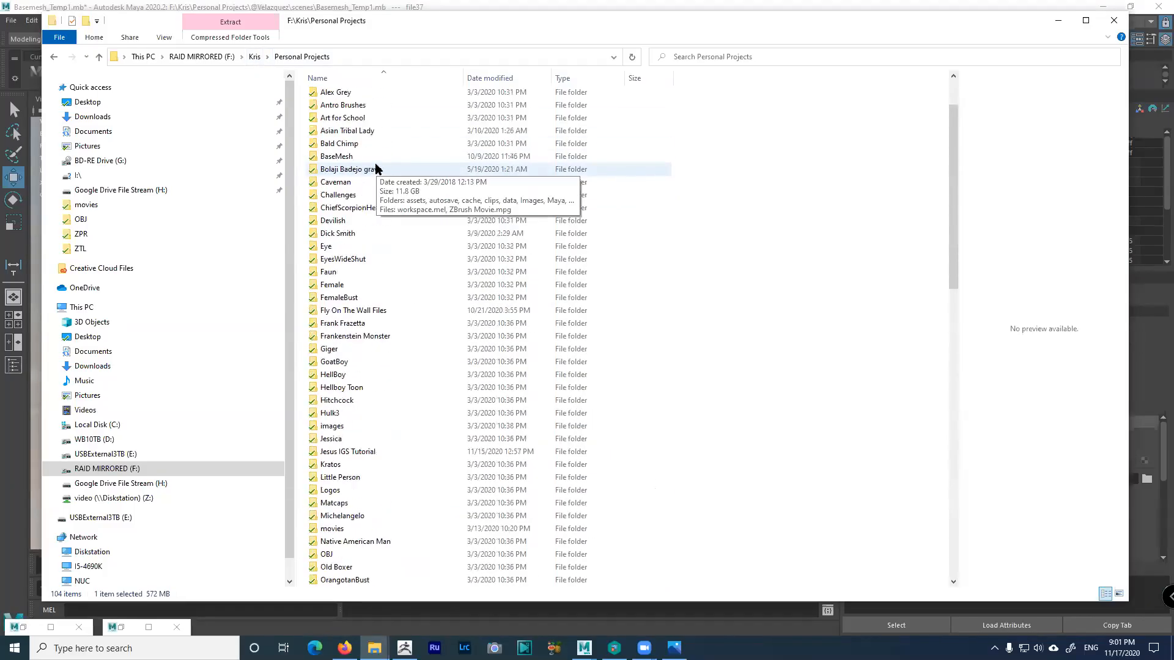
pyautogui.click(346, 137)
pyautogui.doubleClick(346, 140)
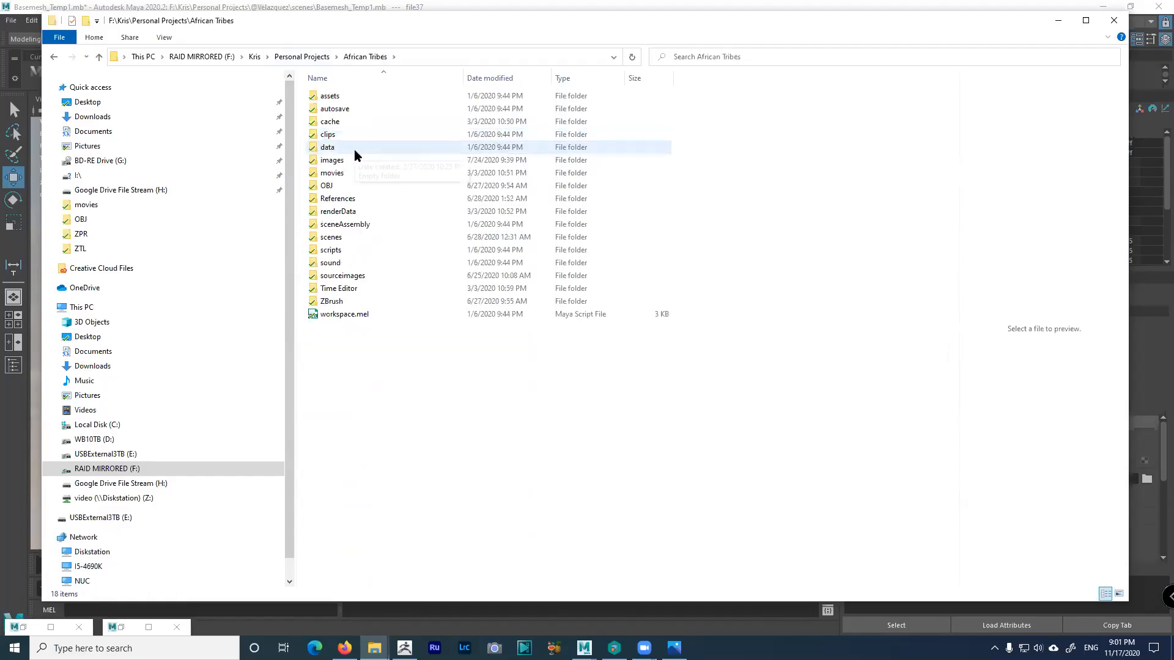
pyautogui.click(334, 164)
pyautogui.doubleClick(334, 164)
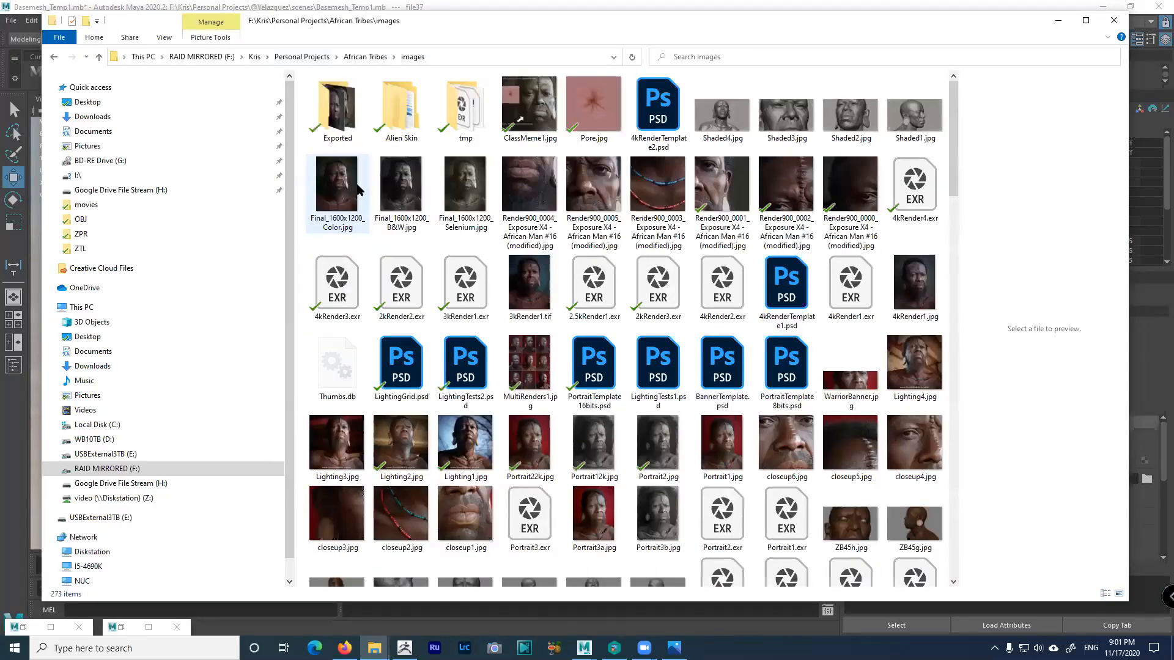
pyautogui.scroll(-10, 671, 342)
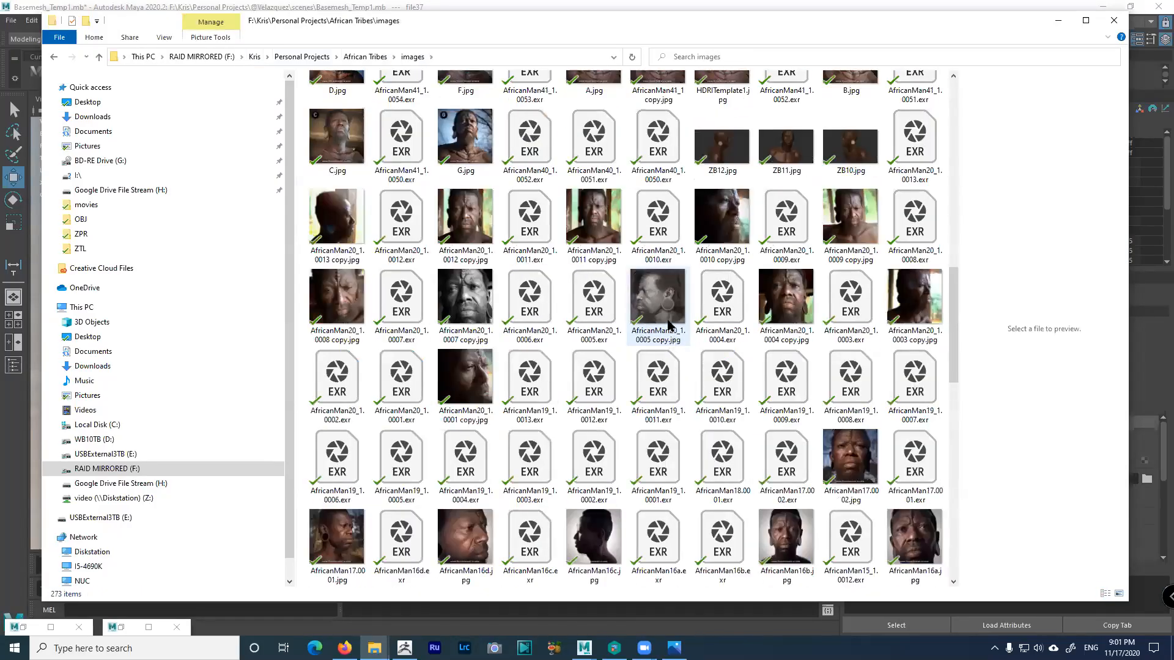
pyautogui.click(581, 221)
pyautogui.doubleClick(578, 223)
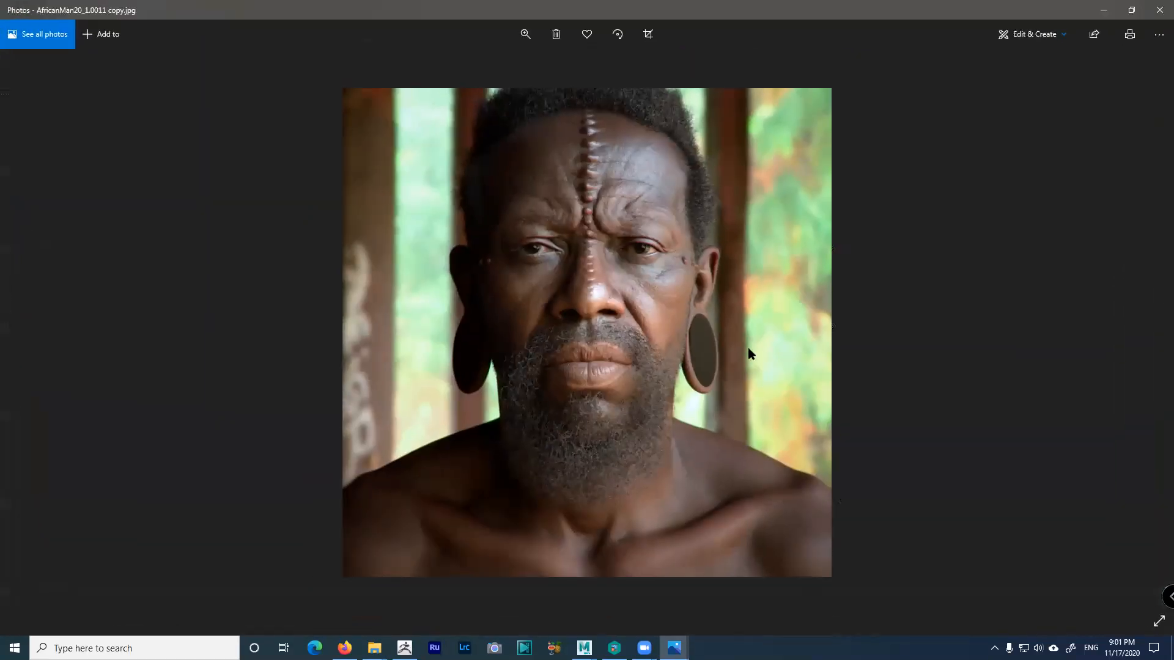
# Flip through AfricanMan20 copies 0010–0008, then back through 0012 and 0013 to ZB10.jpg
pyautogui.click(1142, 333)
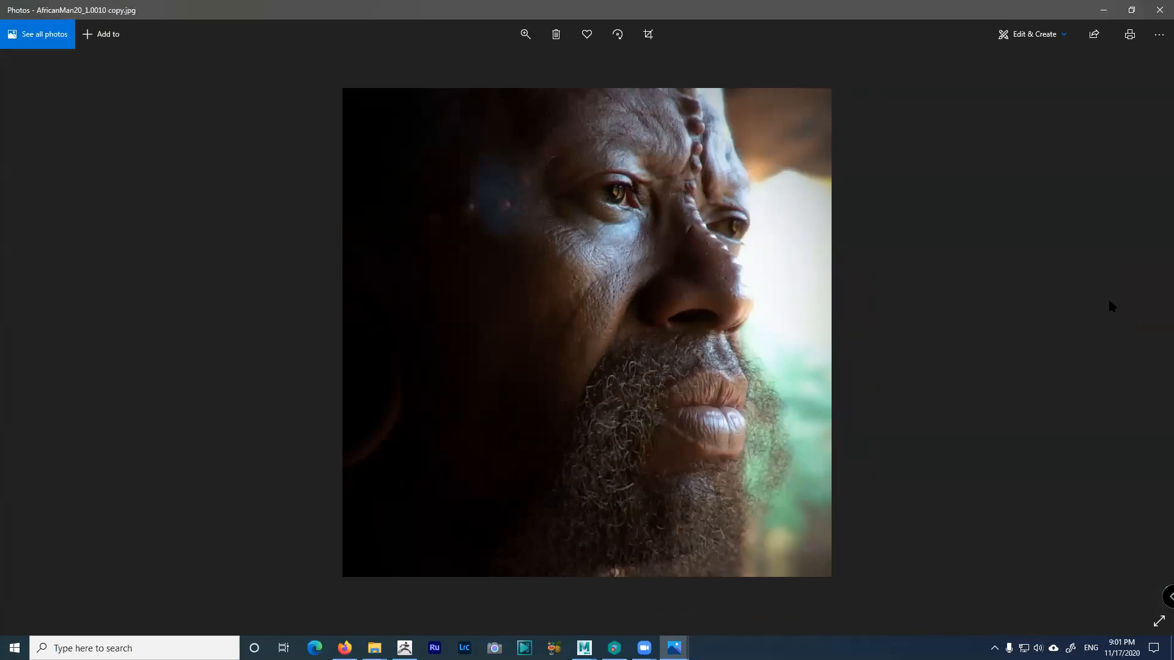
pyautogui.click(1142, 331)
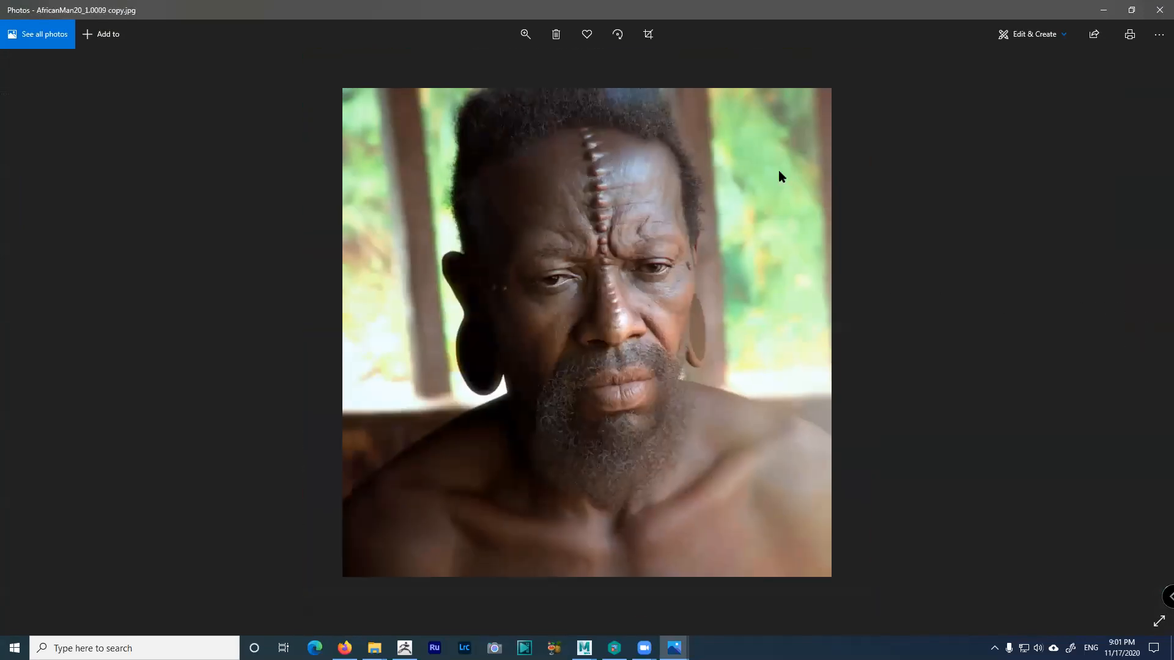
pyautogui.click(1143, 334)
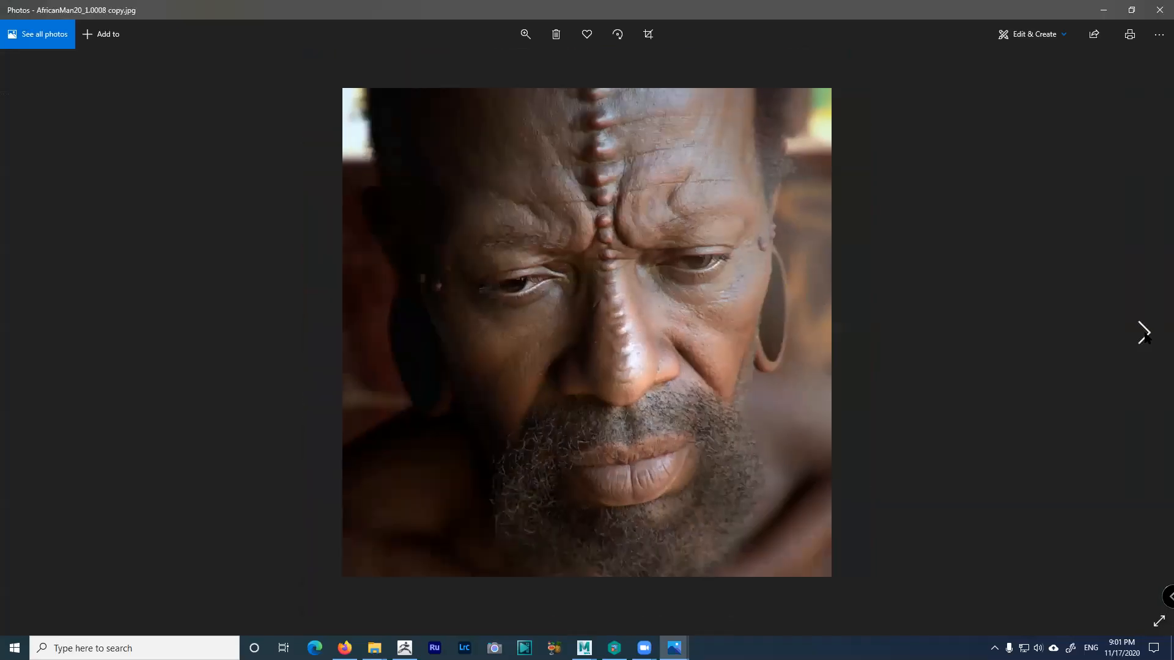
pyautogui.click(1143, 333)
pyautogui.click(31, 334)
pyautogui.click(31, 333)
pyautogui.click(31, 333)
pyautogui.click(30, 333)
pyautogui.click(24, 333)
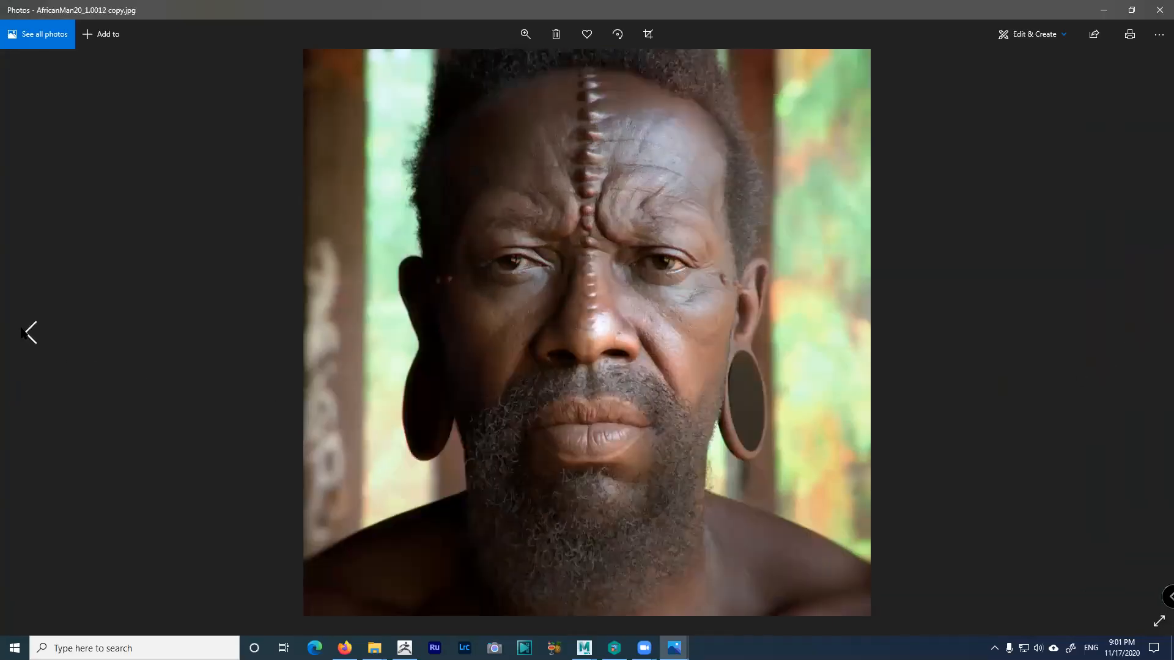
pyautogui.click(25, 334)
pyautogui.click(24, 333)
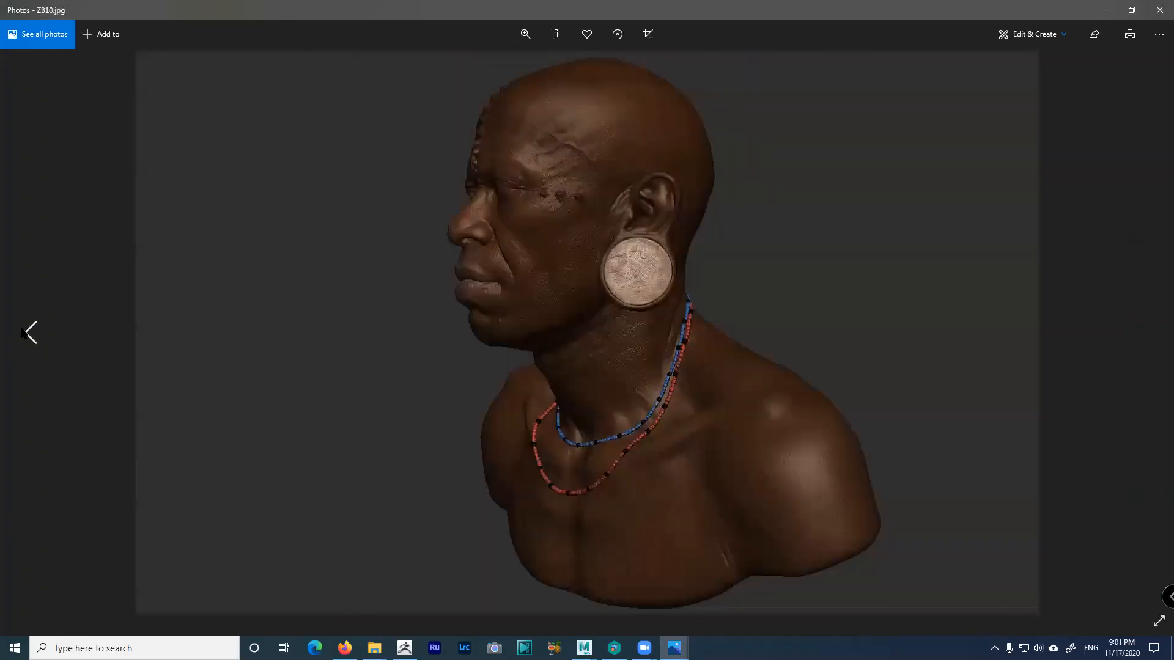
# Minimize Photos and Explorer, then orbit and zoom Maya's viewport to a near-frontal view of the bust
pyautogui.click(1107, 12)
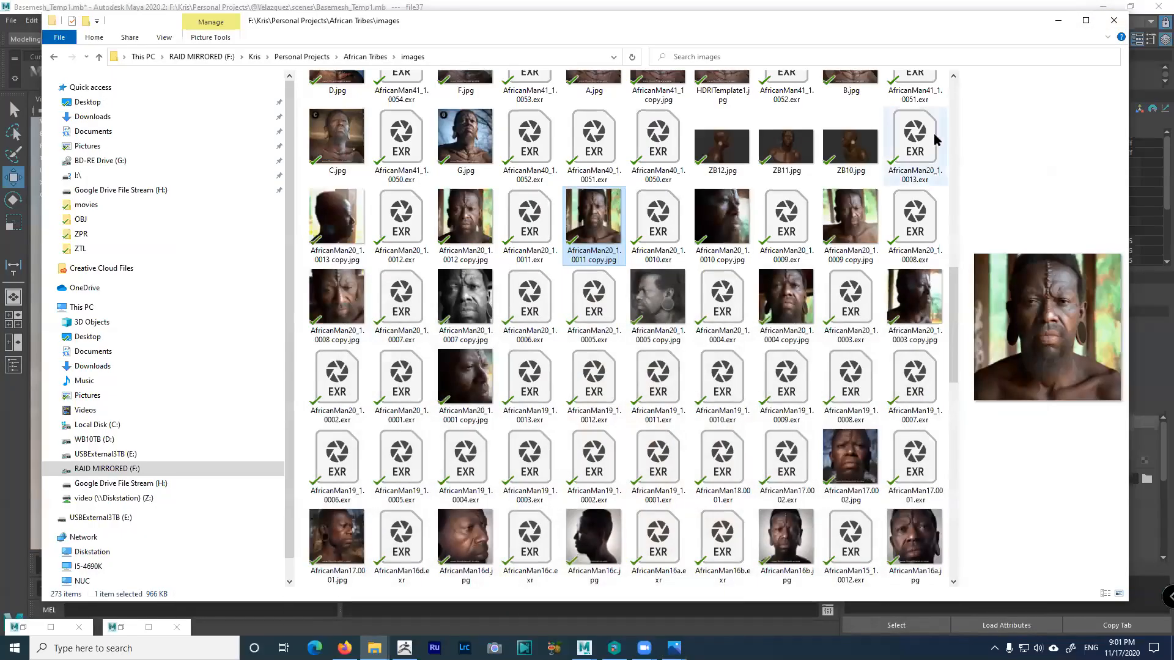
pyautogui.click(1056, 21)
pyautogui.keyDown('alt'); pyautogui.moveTo(442, 296); pyautogui.dragTo(432, 324); pyautogui.keyUp('alt')
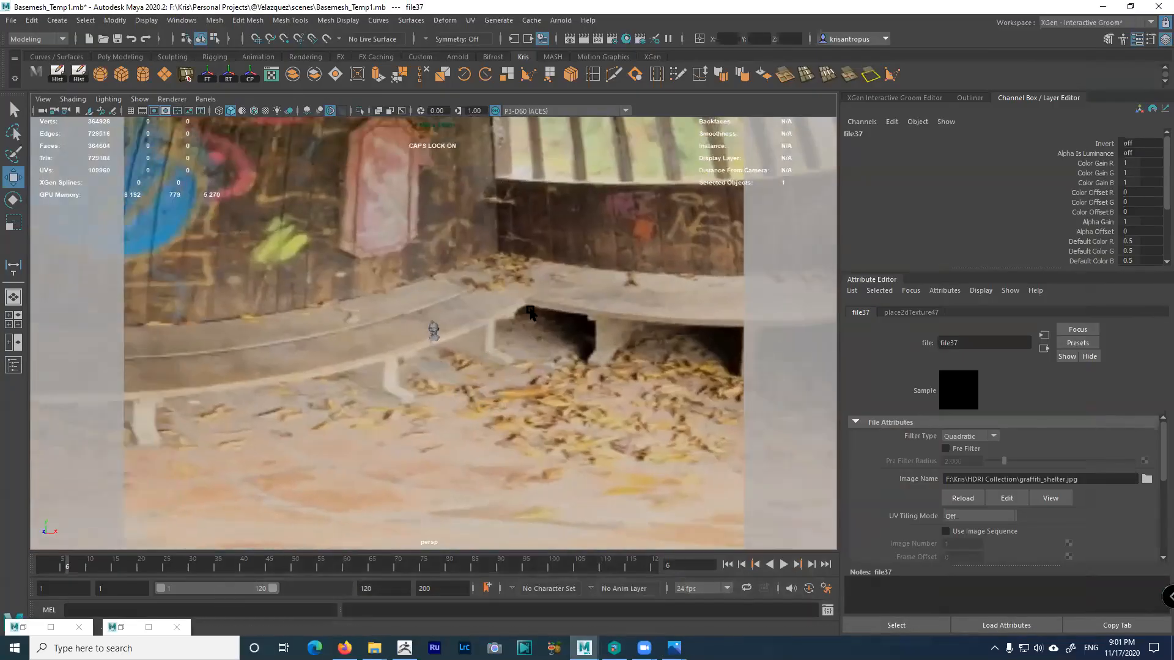
pyautogui.keyDown('alt'); pyautogui.moveTo(433, 324); pyautogui.dragTo(750, 440, button='right'); pyautogui.keyUp('alt')
pyautogui.keyDown('alt'); pyautogui.moveTo(749, 440); pyautogui.dragTo(501, 331); pyautogui.keyUp('alt')
pyautogui.keyDown('alt'); pyautogui.moveTo(500, 330); pyautogui.dragTo(464, 324, button='right'); pyautogui.keyUp('alt')
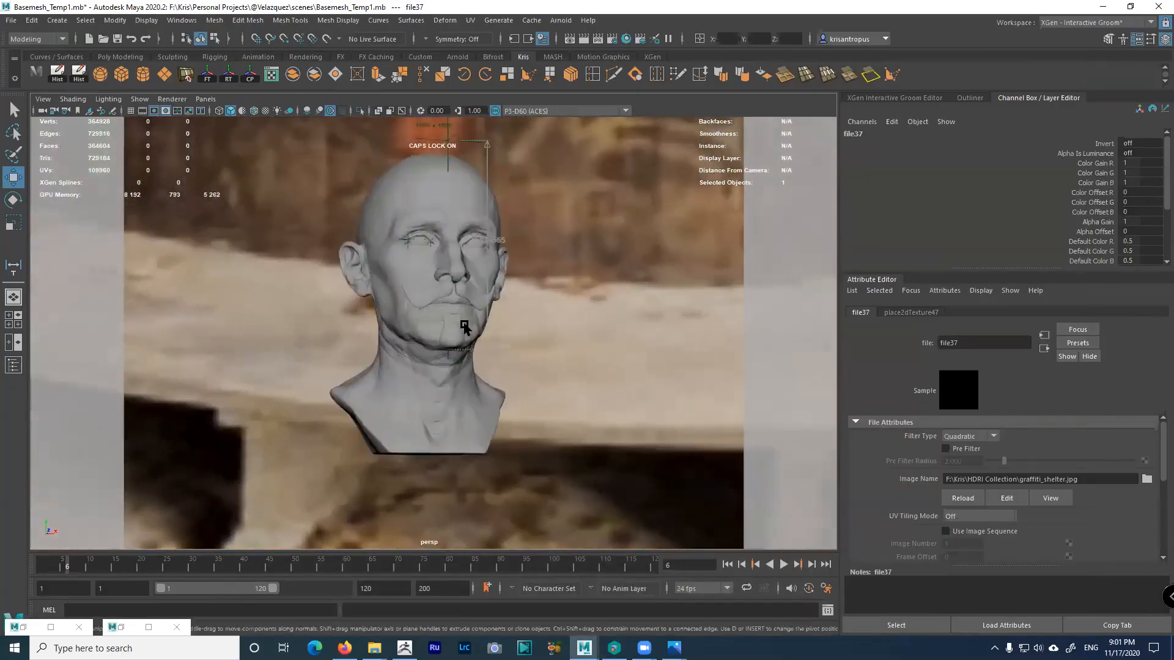
pyautogui.keyDown('alt'); pyautogui.moveTo(463, 325); pyautogui.dragTo(490, 333); pyautogui.keyUp('alt')
pyautogui.keyDown('alt'); pyautogui.moveTo(490, 332); pyautogui.dragTo(442, 321, button='right'); pyautogui.keyUp('alt')
pyautogui.keyDown('alt'); pyautogui.moveTo(441, 321); pyautogui.dragTo(437, 296); pyautogui.keyUp('alt')
pyautogui.keyDown('alt'); pyautogui.moveTo(437, 297); pyautogui.dragTo(461, 323, button='right'); pyautogui.keyUp('alt')
pyautogui.keyDown('alt'); pyautogui.moveTo(461, 323); pyautogui.dragTo(619, 435); pyautogui.keyUp('alt')
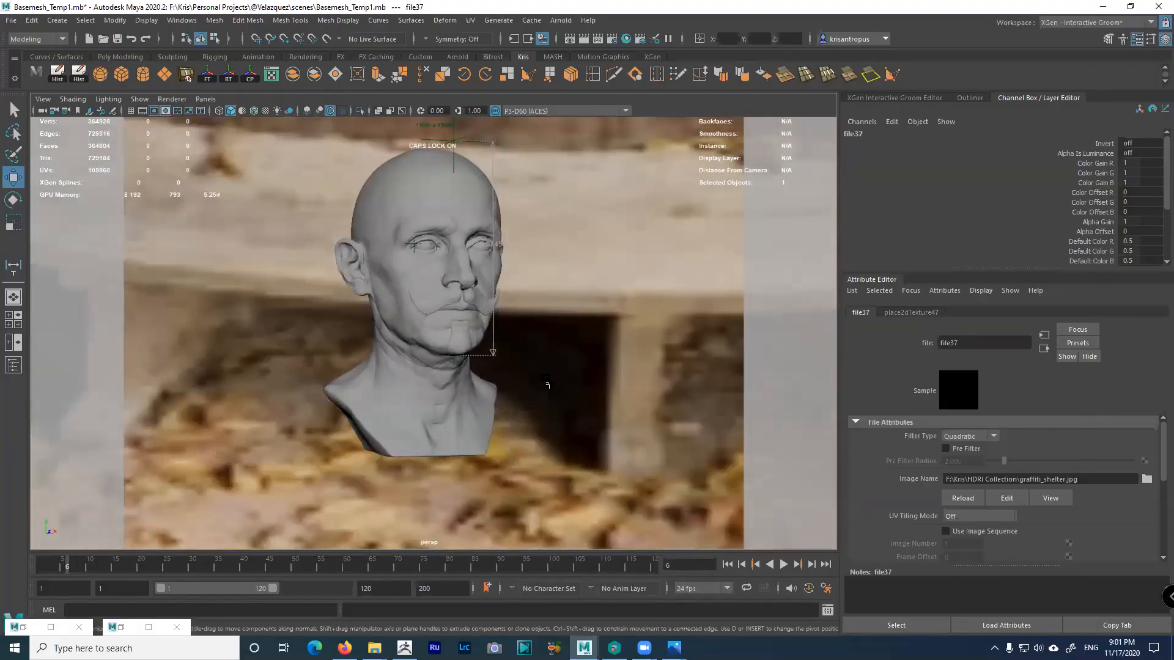
# Restore and re-hide Arnold RenderView, then select the skydome light
pyautogui.click(122, 628)
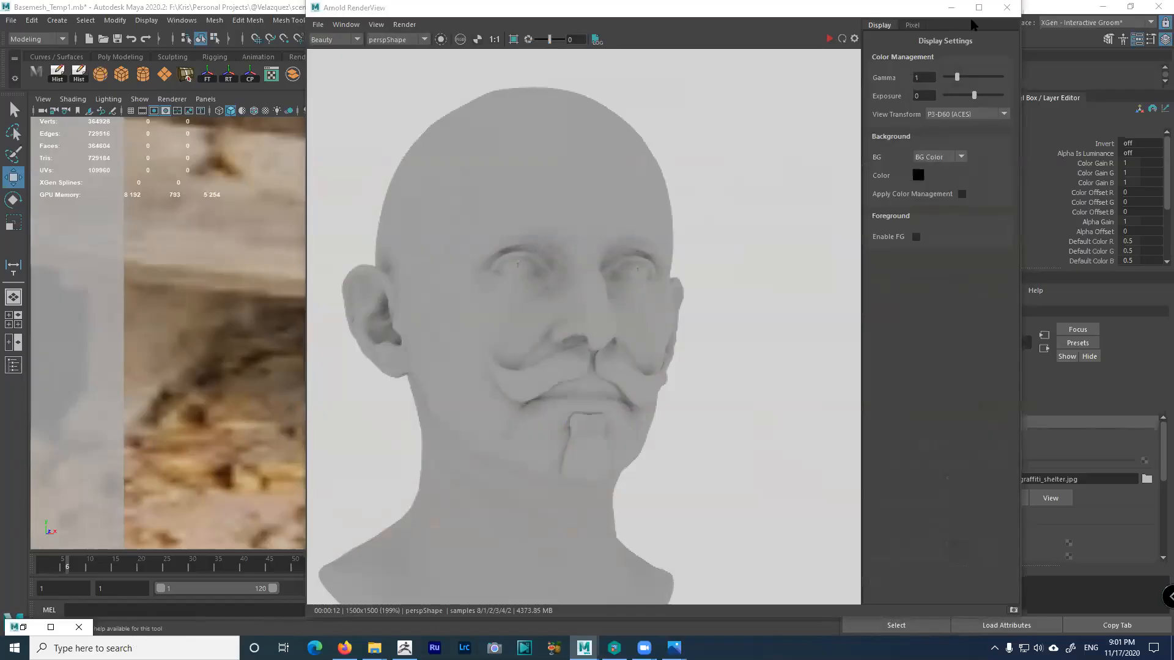
pyautogui.click(951, 8)
pyautogui.click(636, 330)
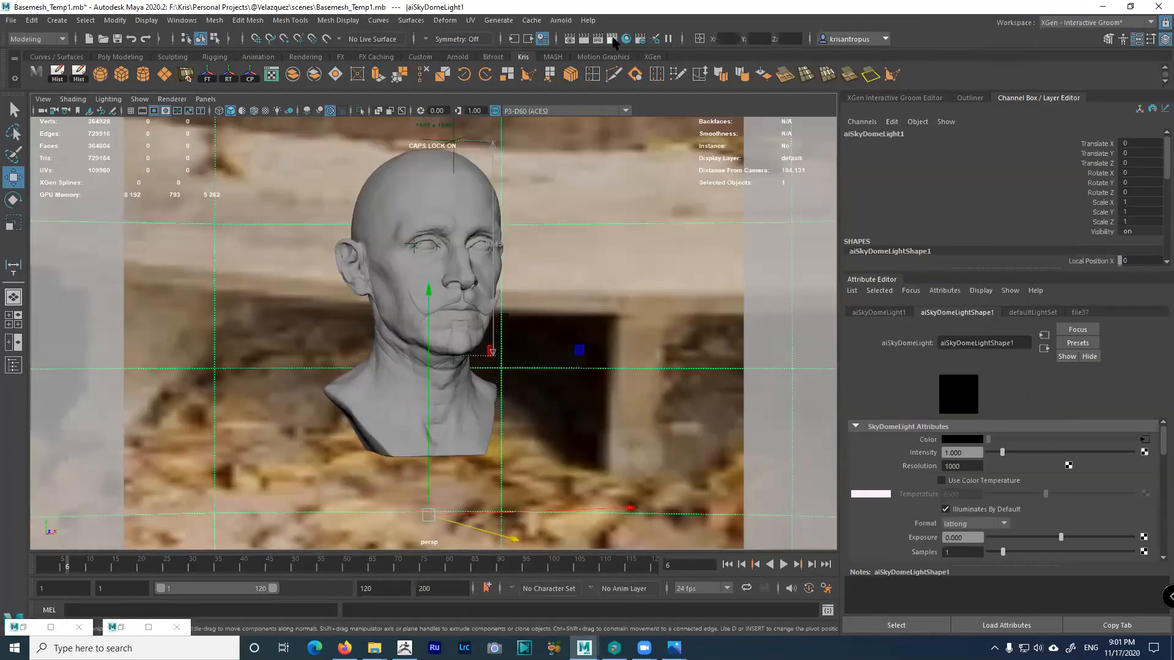
# Check the Image Size and Arnold Textures options in Render Settings, then close it
pyautogui.click(610, 74)
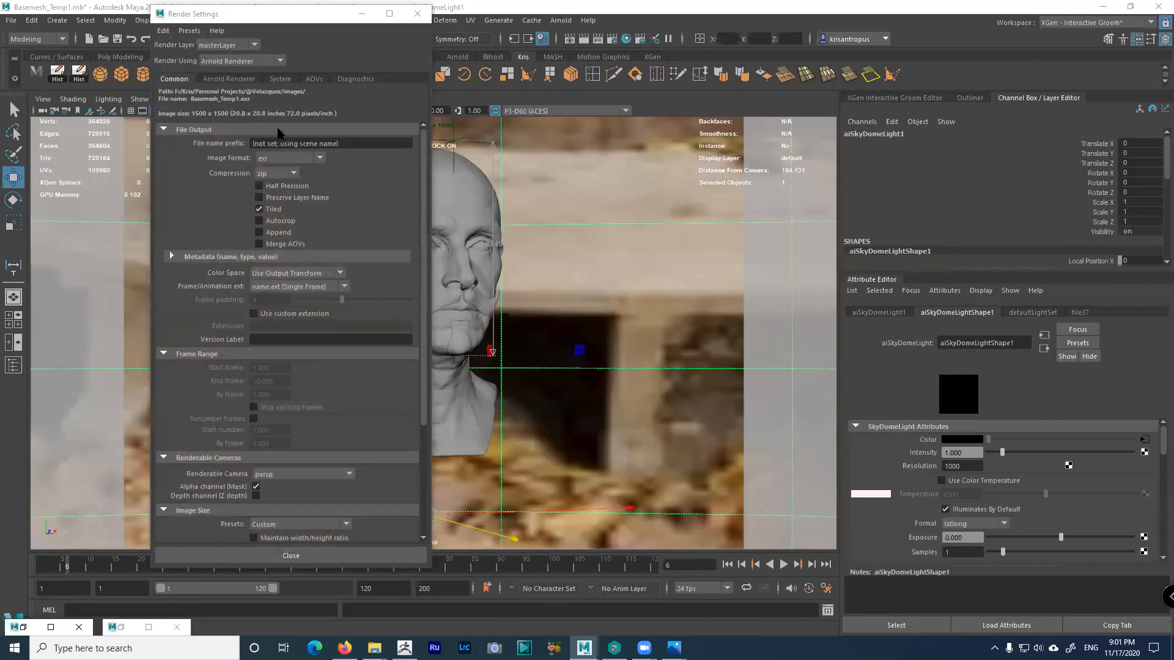
pyautogui.moveTo(421, 264); pyautogui.dragTo(428, 365)
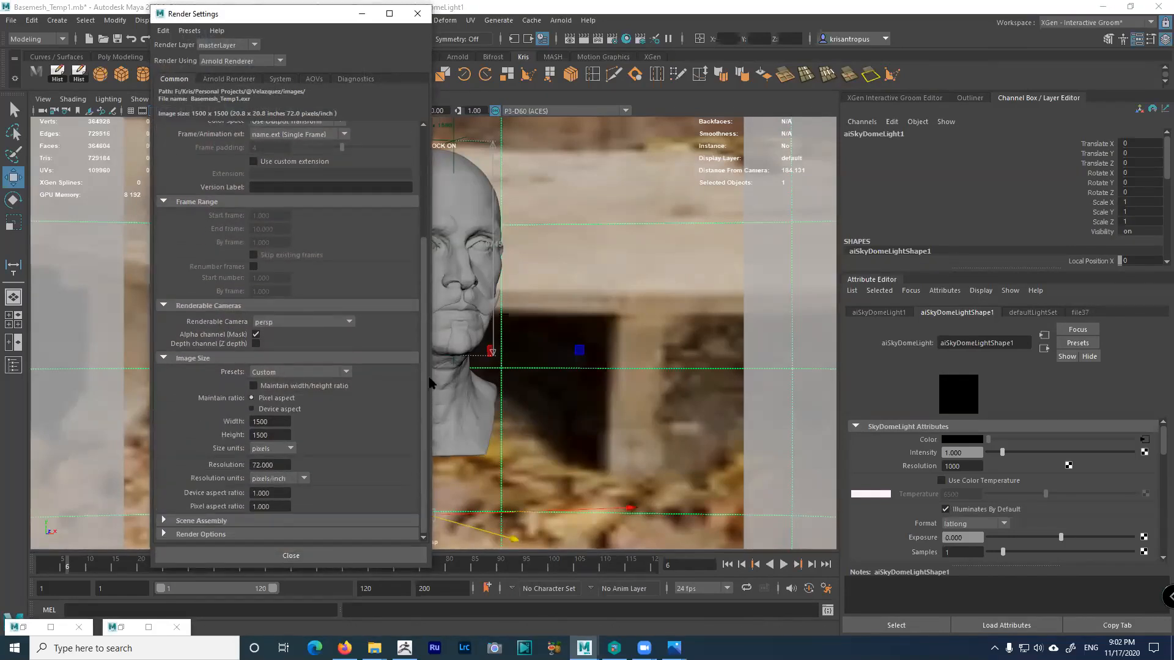
pyautogui.click(250, 81)
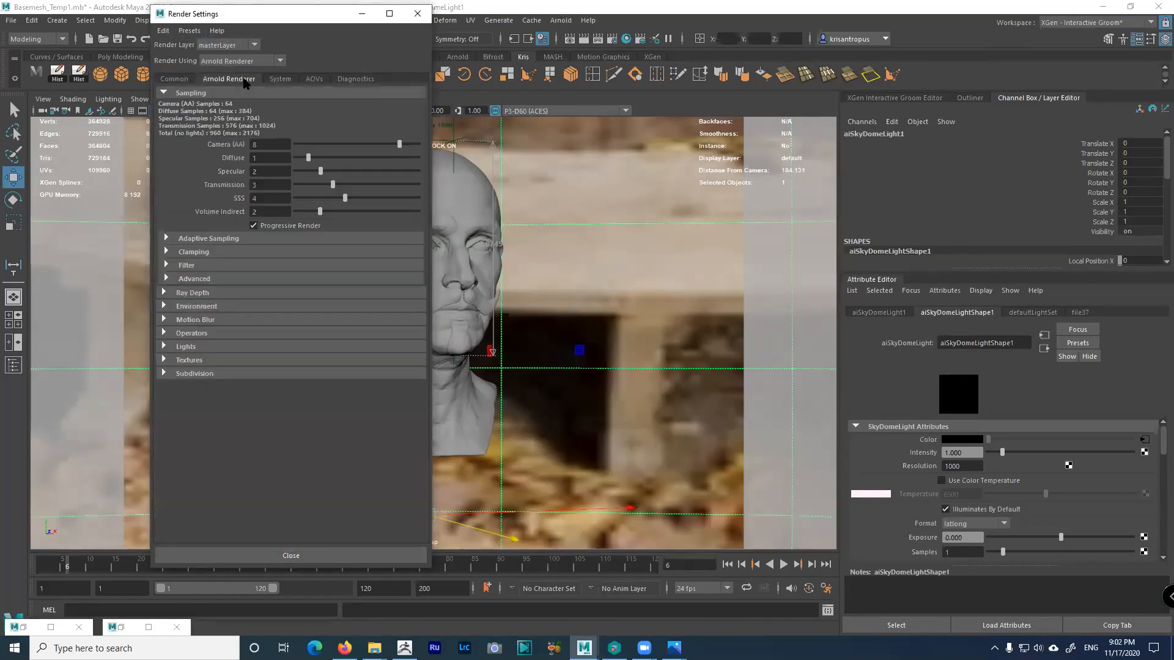
pyautogui.click(197, 360)
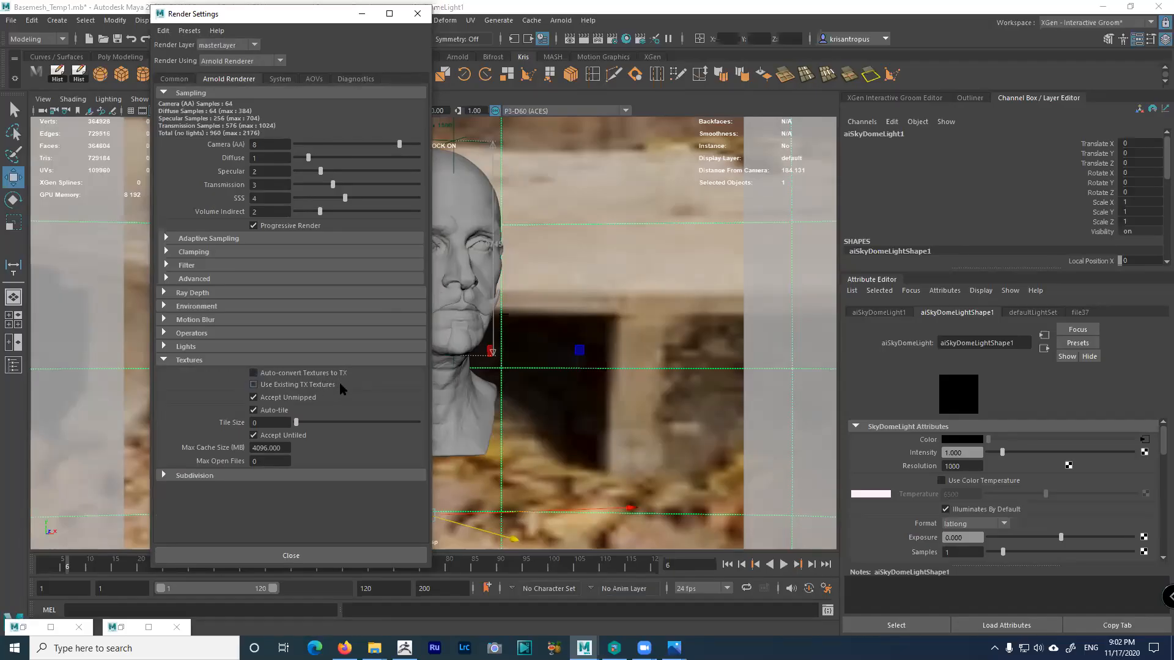
pyautogui.click(417, 14)
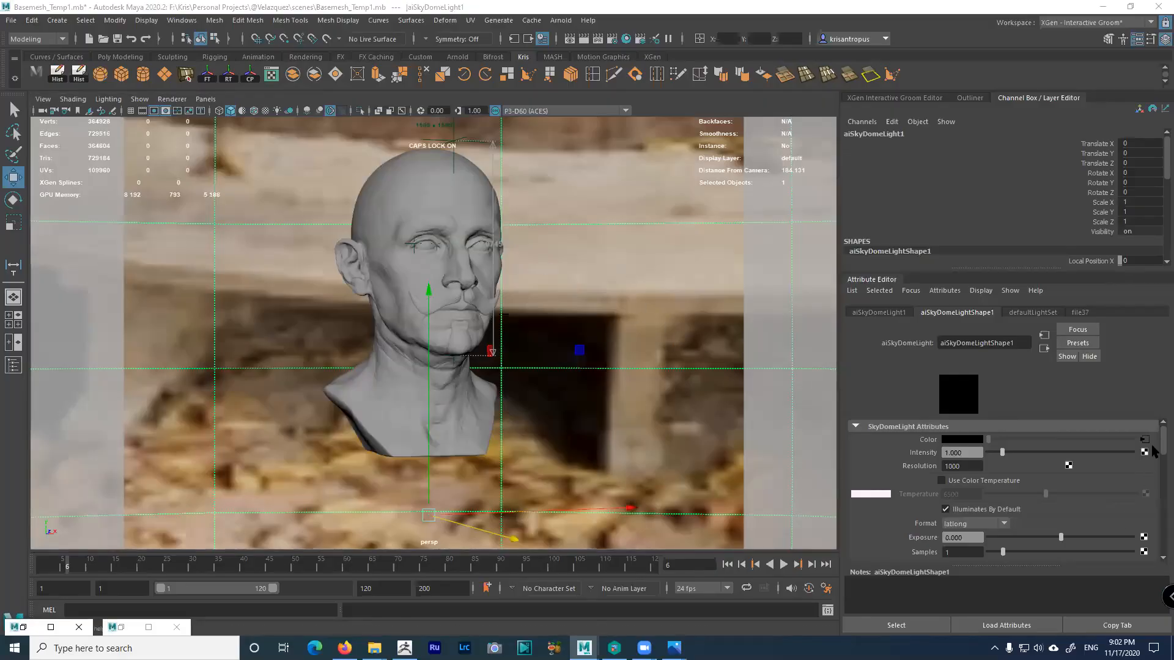
# On the file37 tab, expand Arnold and uncheck Auto-generate TX Textures
pyautogui.moveTo(1162, 439); pyautogui.dragTo(1156, 545)
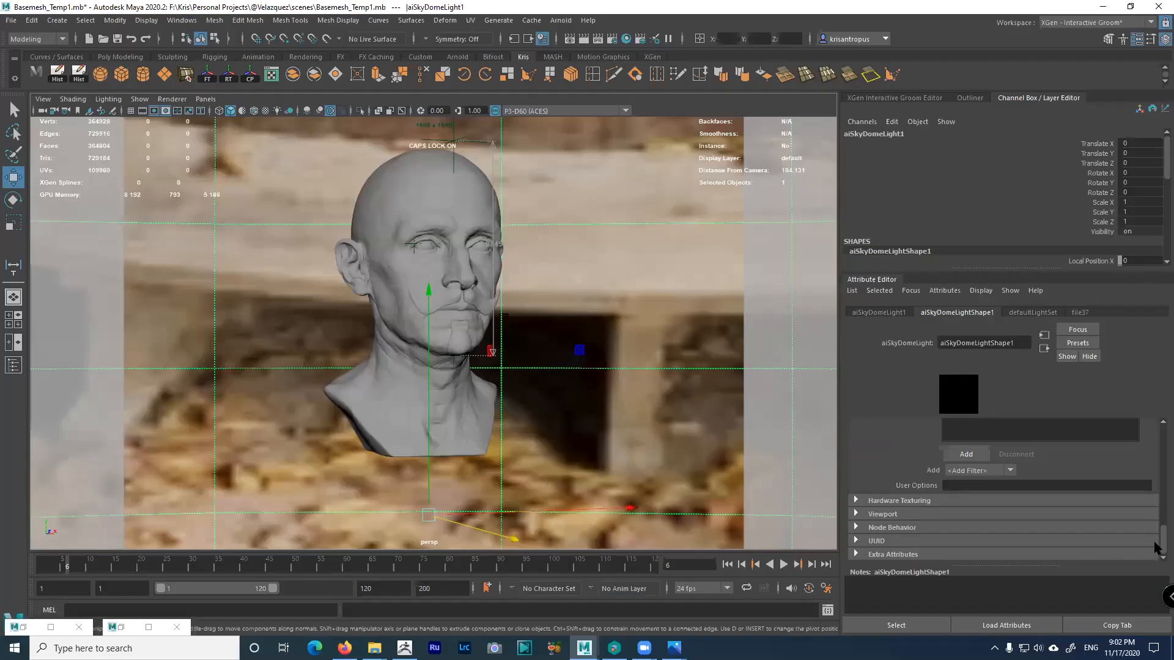
pyautogui.scroll(5, 1070, 479)
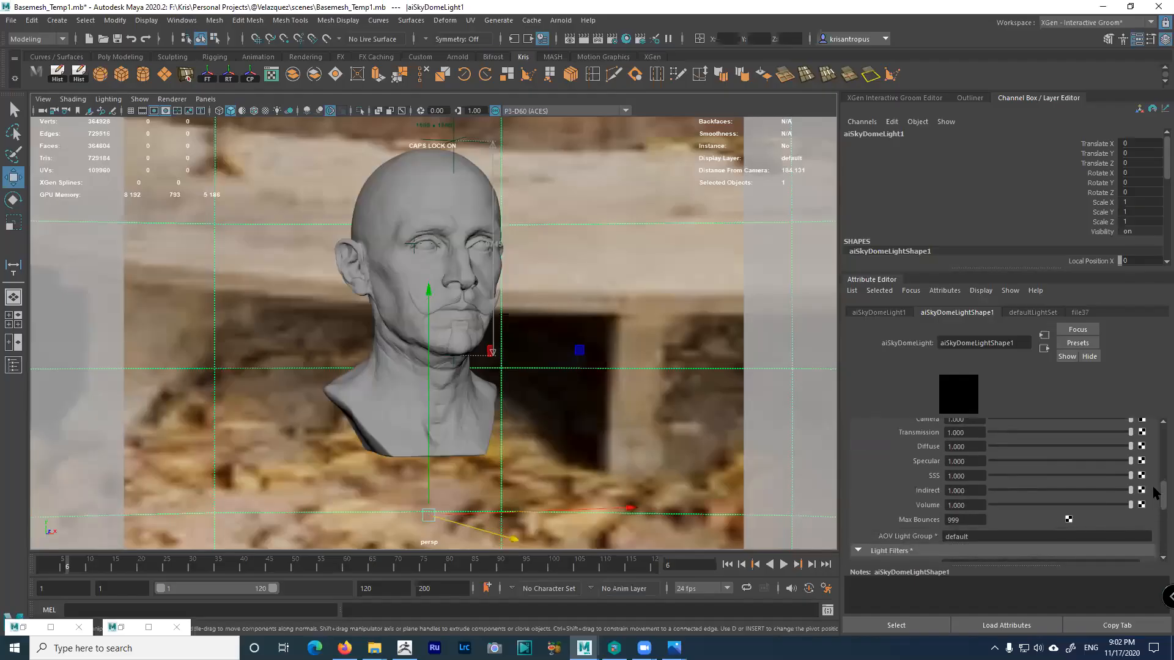
pyautogui.click(1080, 313)
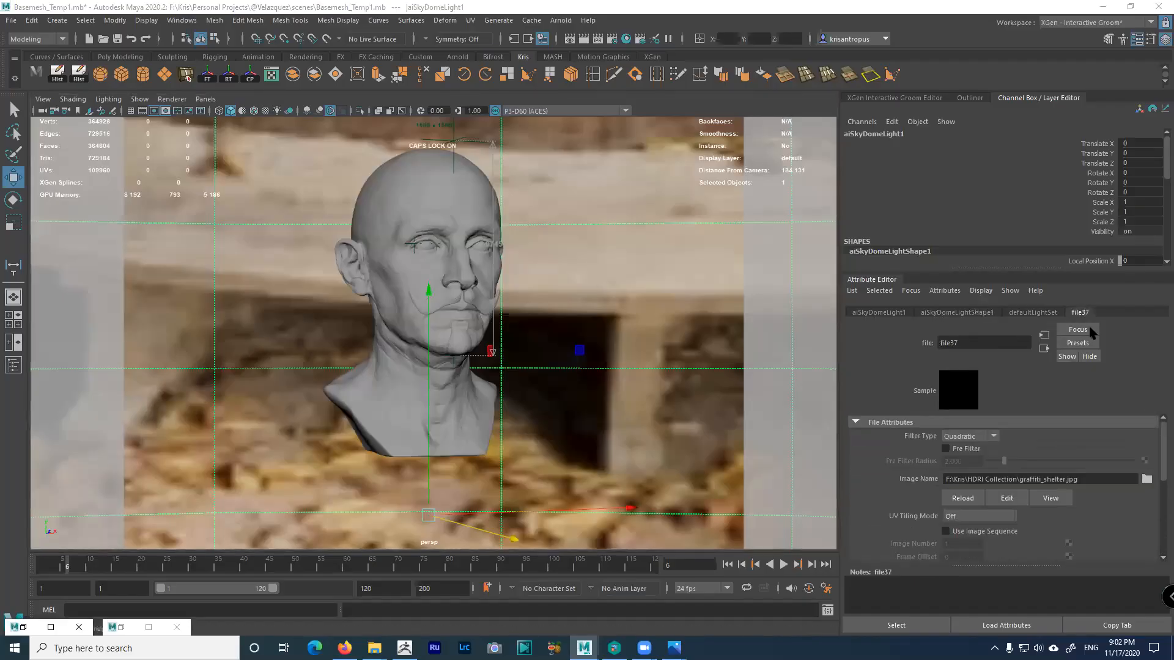
pyautogui.moveTo(1162, 463); pyautogui.dragTo(1162, 538)
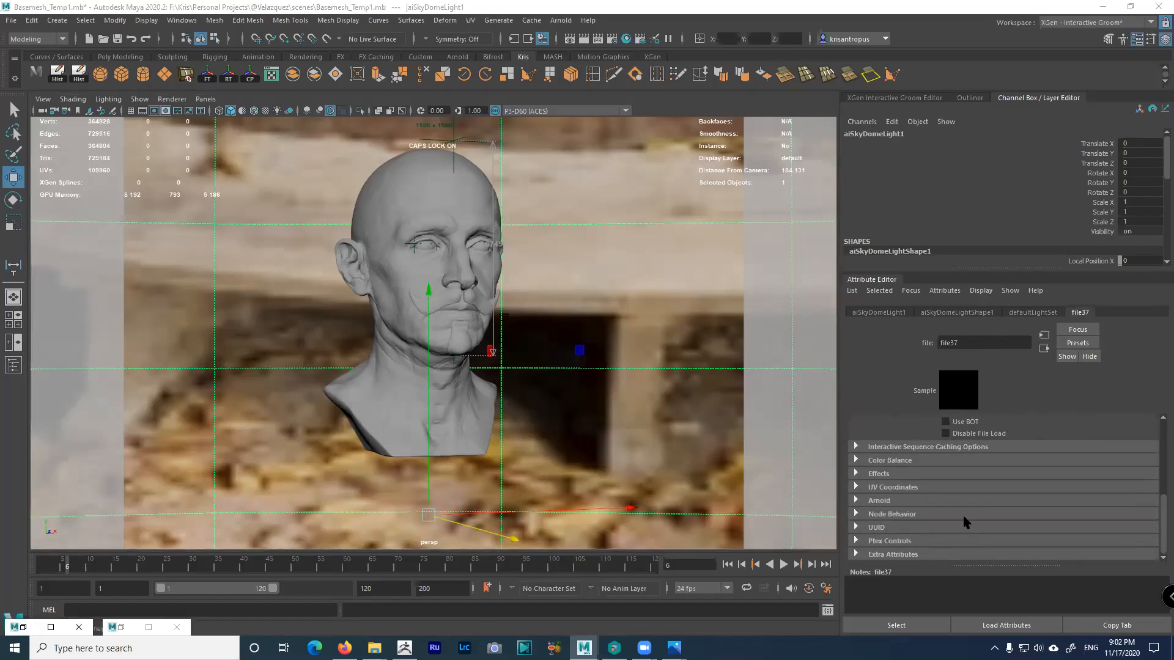
pyautogui.click(876, 501)
pyautogui.scroll(-1, 1002, 520)
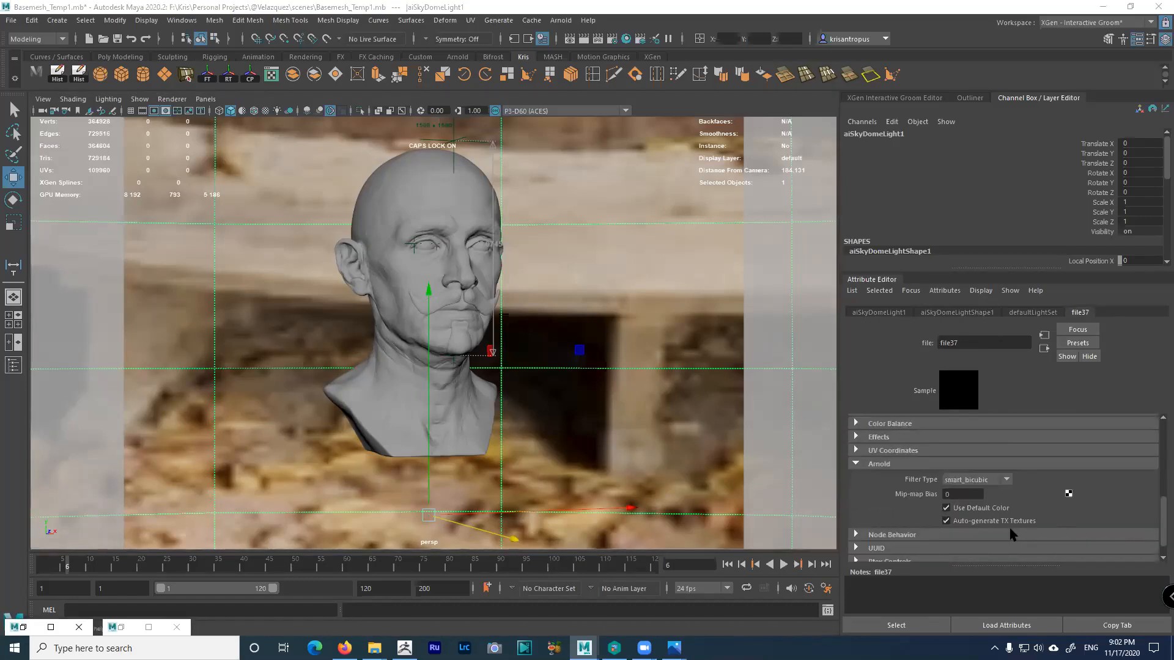
pyautogui.click(996, 521)
# Browse from Image Name to the HDRI Collection folder, sorted by modification date
pyautogui.moveTo(1162, 530); pyautogui.dragTo(1159, 445)
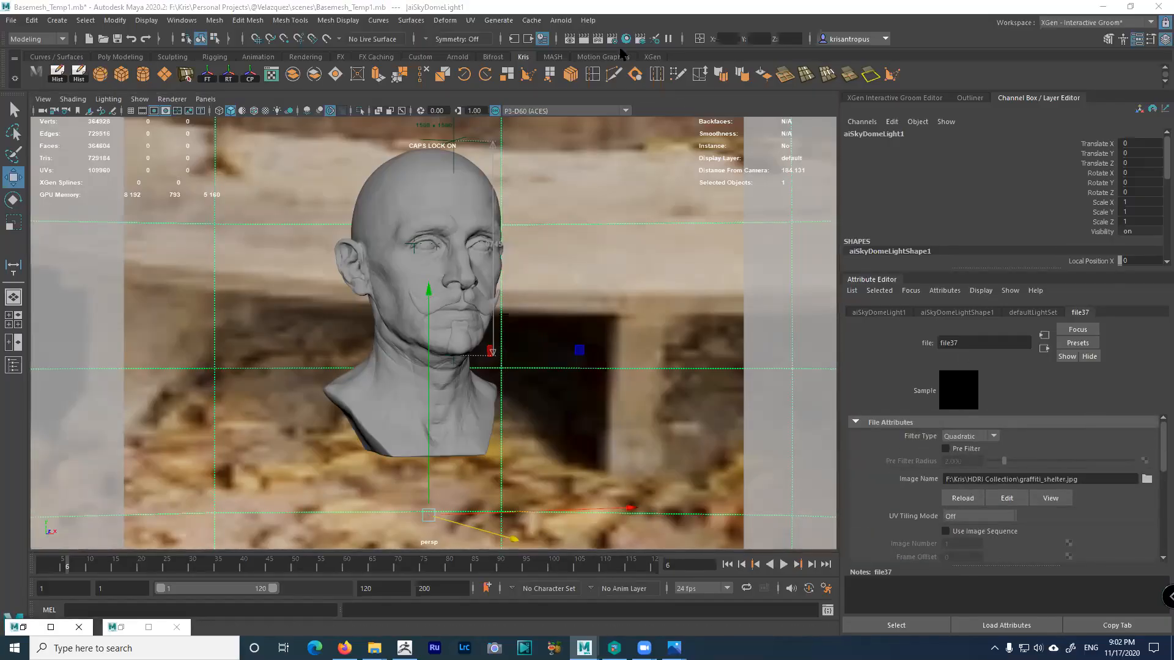
pyautogui.scroll(-10, 1162, 452)
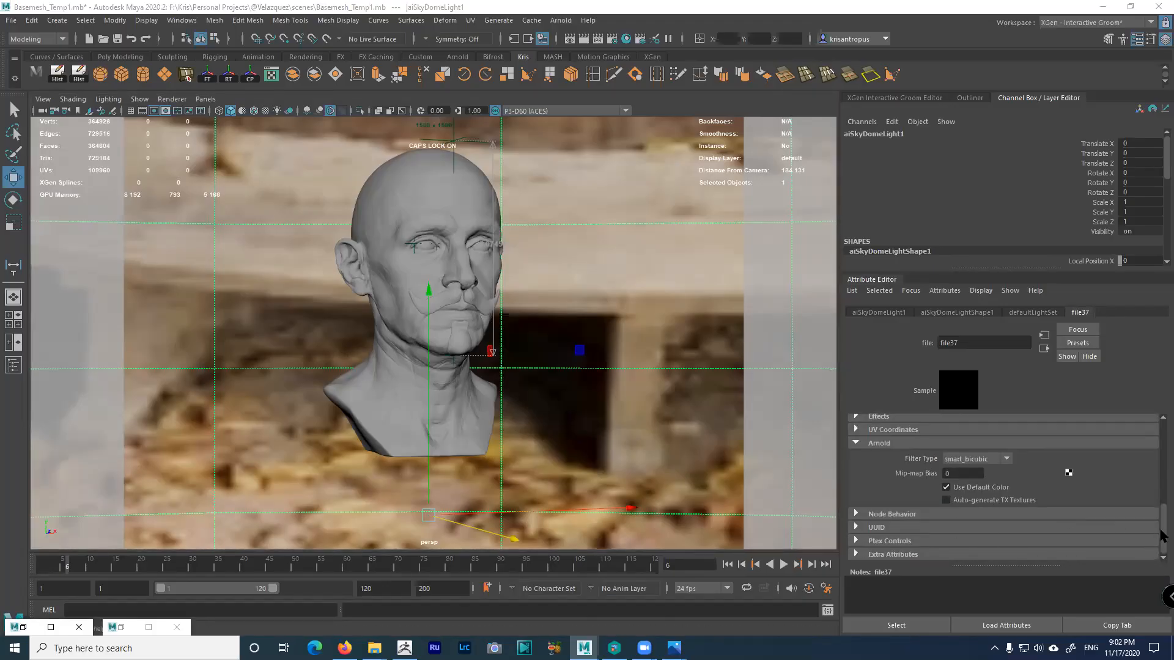
pyautogui.scroll(8, 1153, 458)
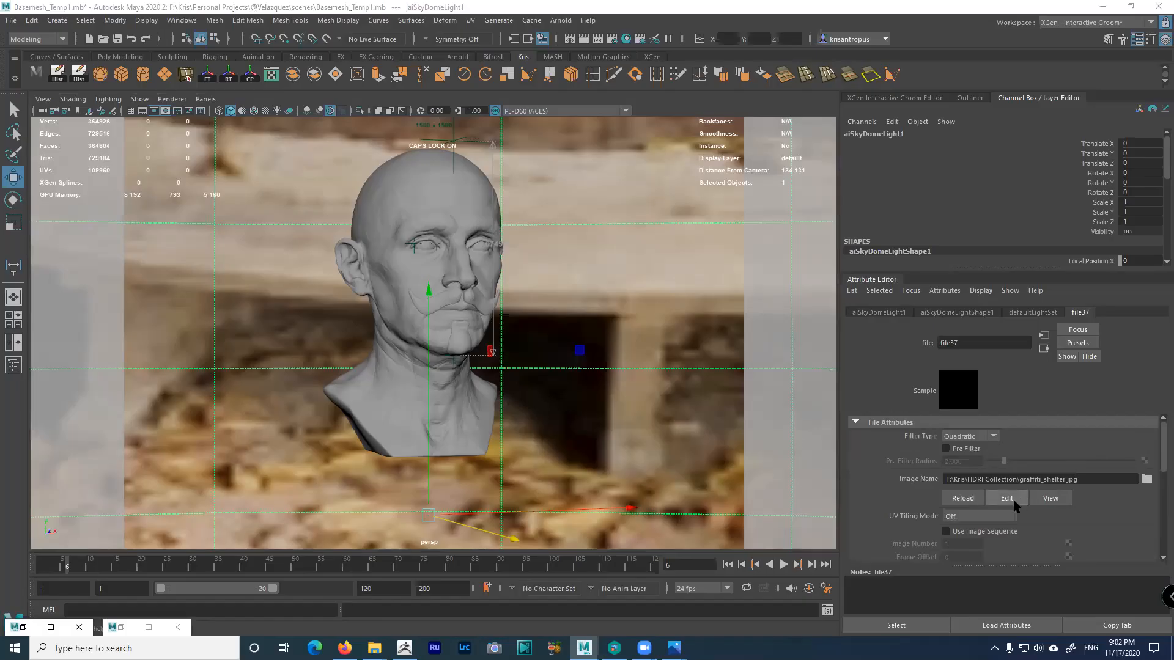
pyautogui.doubleClick(1069, 480)
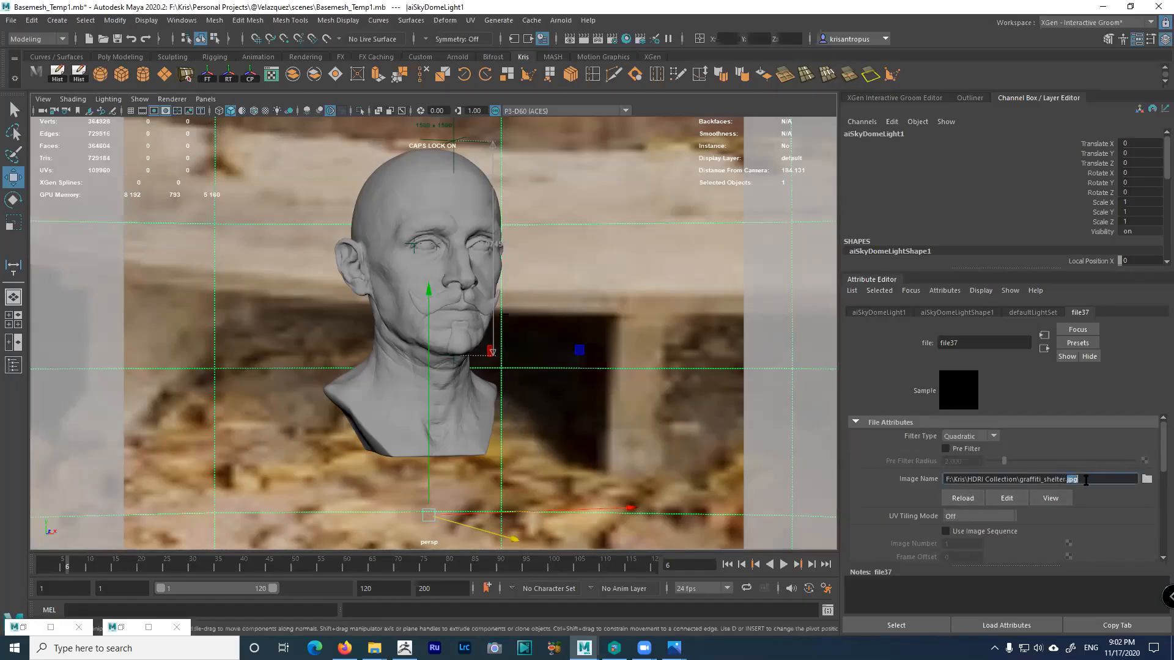
pyautogui.click(1147, 480)
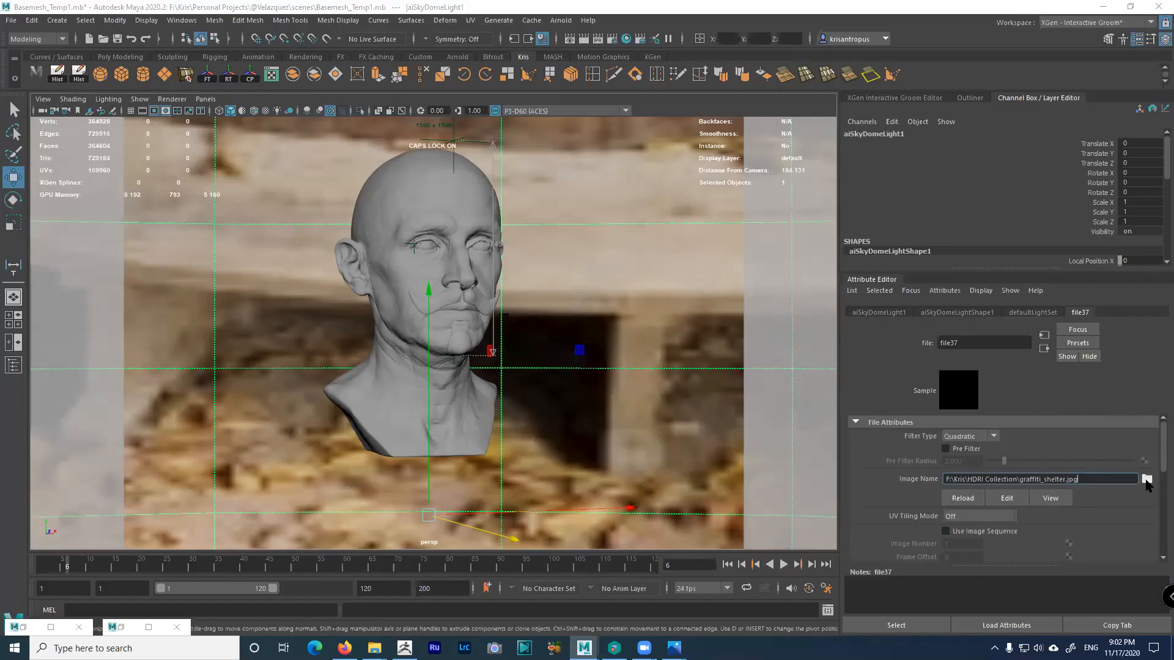
pyautogui.click(615, 136)
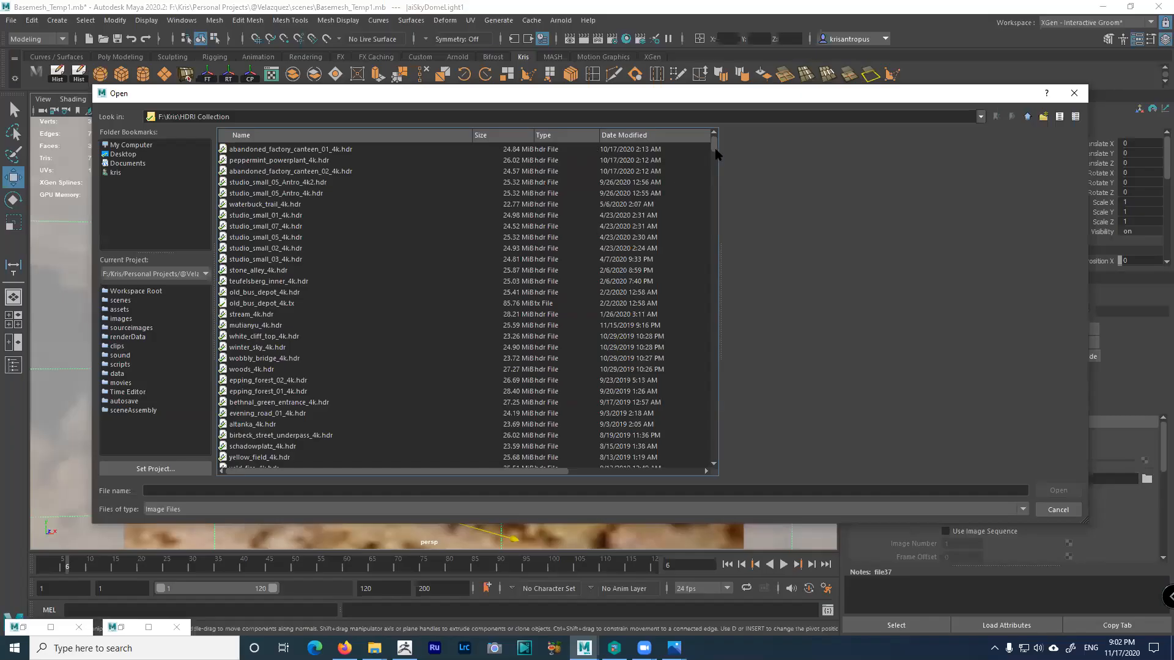
# Sort the HDRI files by name and load graffiti_shelter_4k.hdr instead of graffiti_shelter.jpg
pyautogui.click(615, 137)
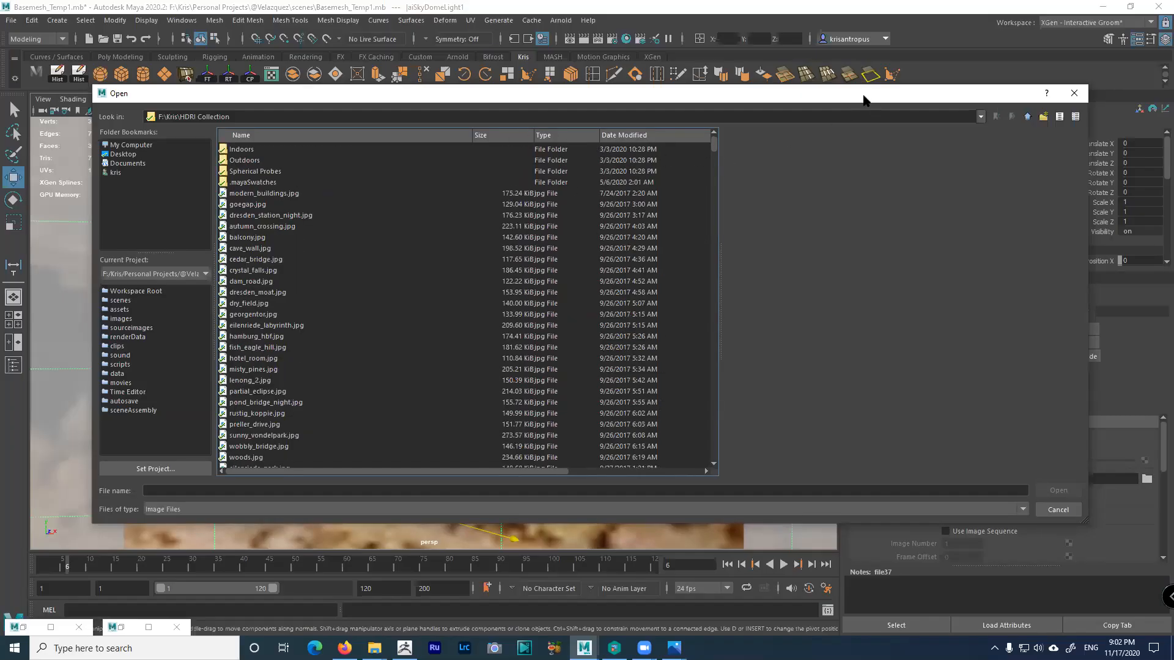
pyautogui.moveTo(865, 99); pyautogui.dragTo(847, 84)
pyautogui.click(365, 120)
pyautogui.moveTo(696, 131); pyautogui.dragTo(689, 237)
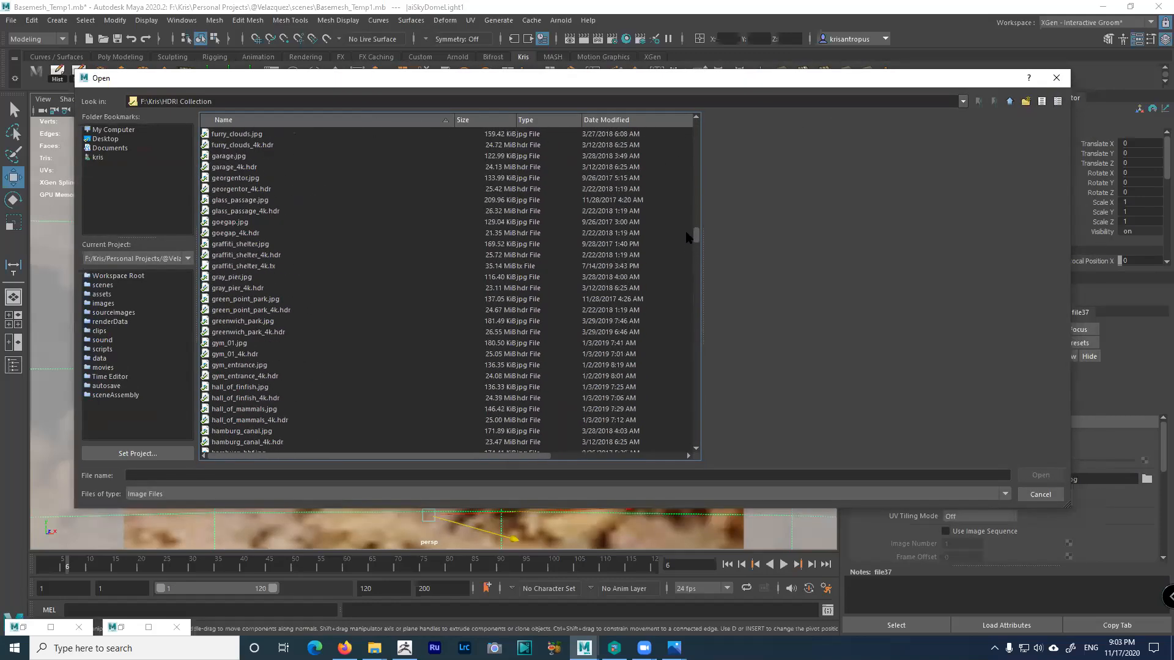
pyautogui.click(270, 256)
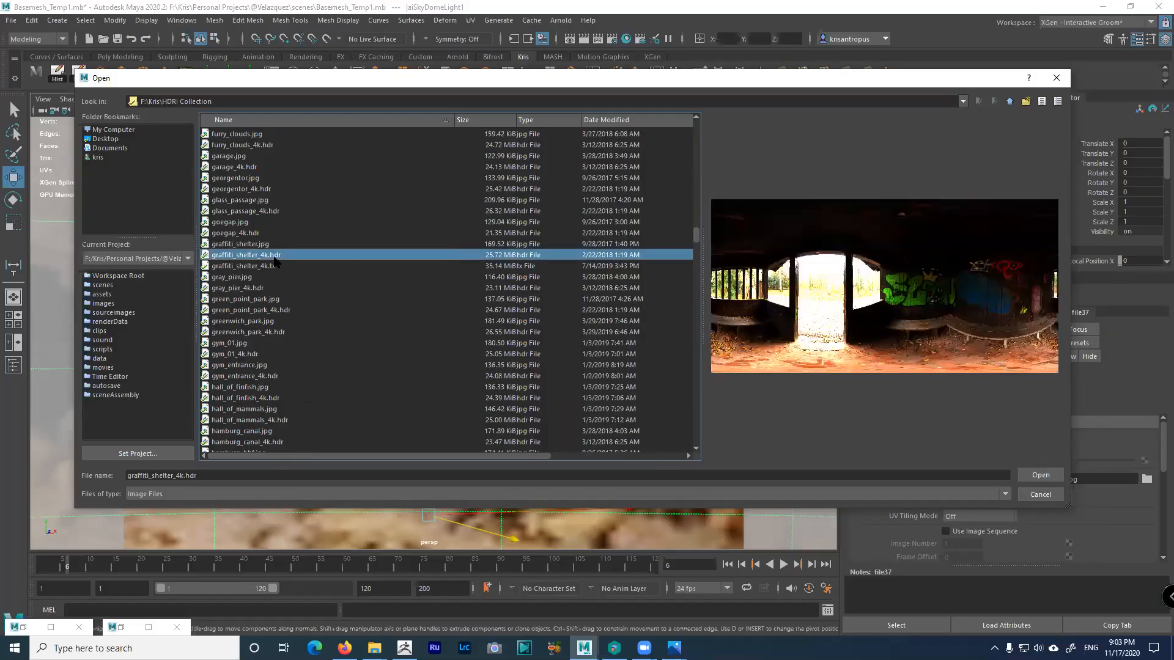
pyautogui.click(258, 244)
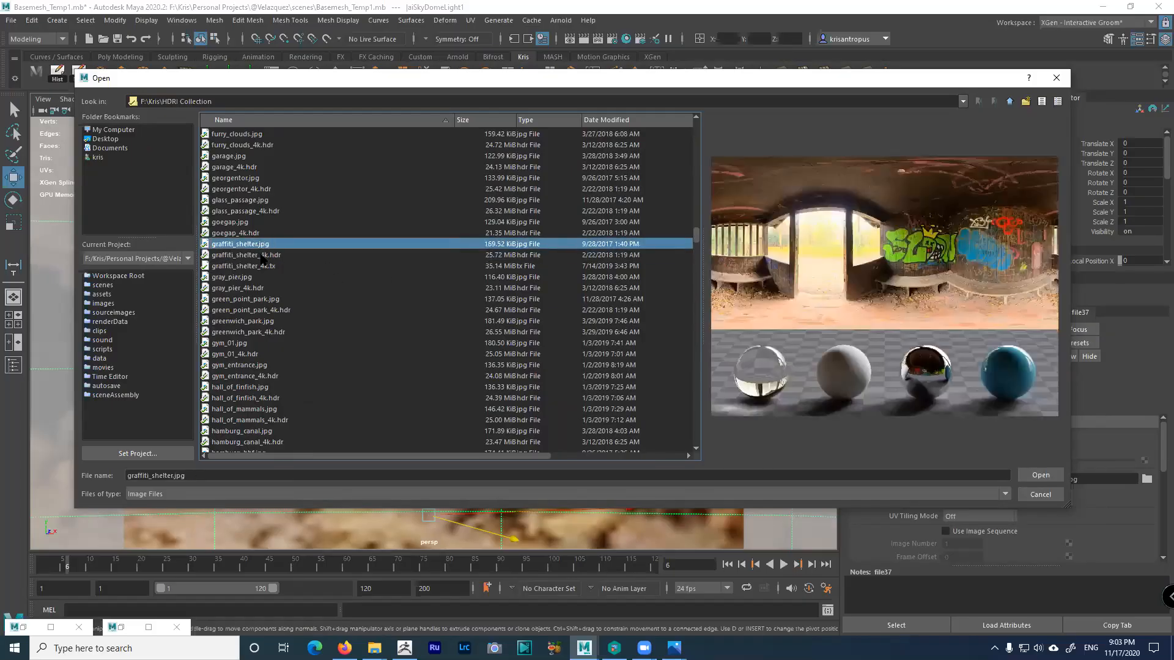
pyautogui.click(261, 256)
pyautogui.click(1023, 474)
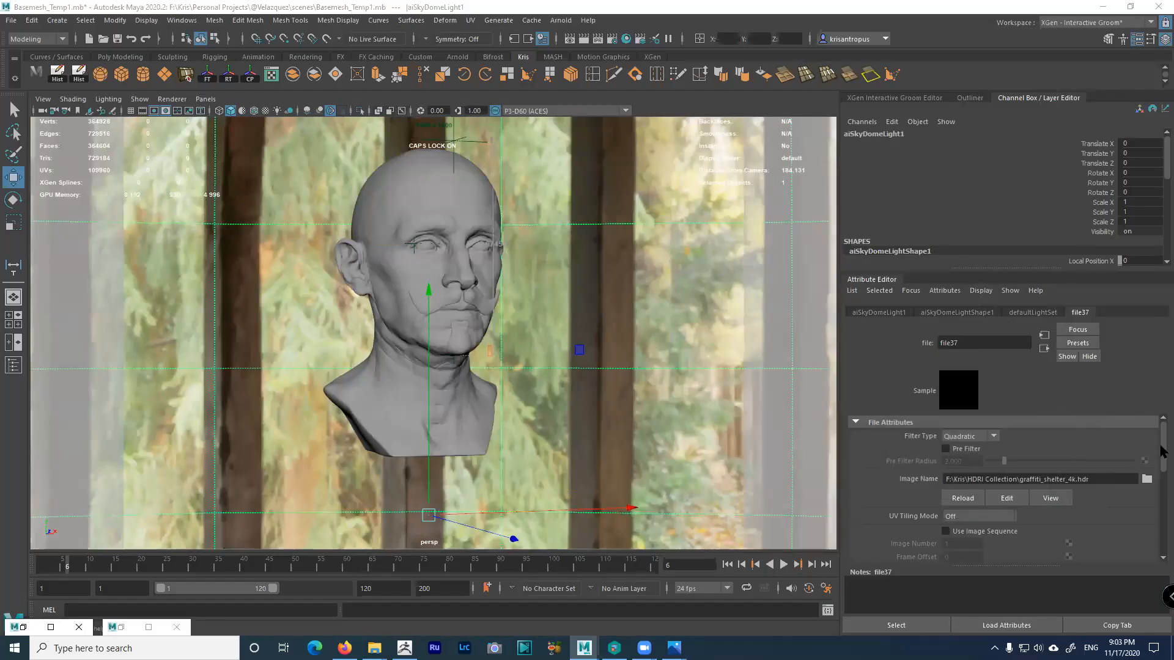
pyautogui.moveTo(1162, 445); pyautogui.dragTo(1161, 479)
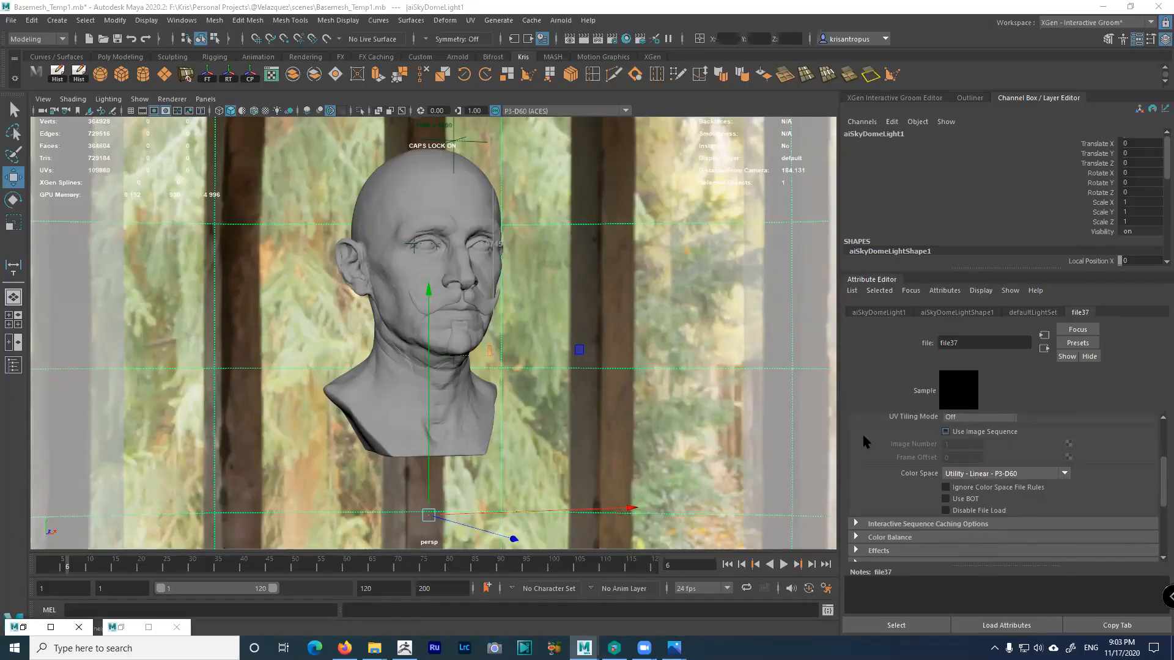
pyautogui.click(1064, 474)
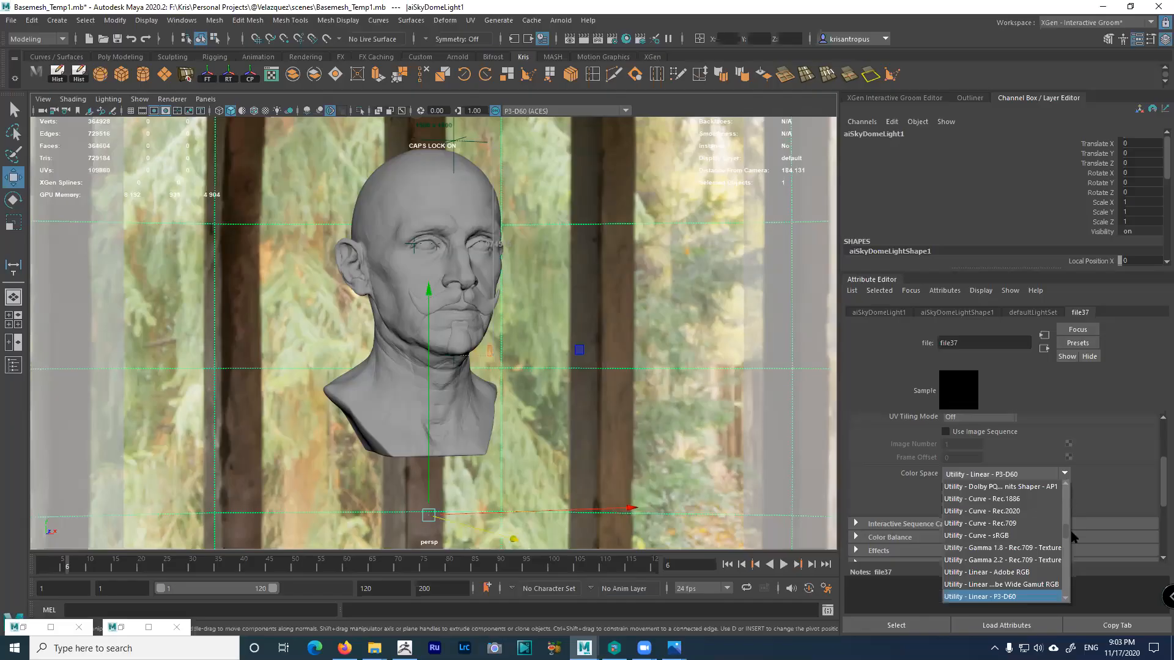
pyautogui.moveTo(1066, 532); pyautogui.dragTo(1067, 487)
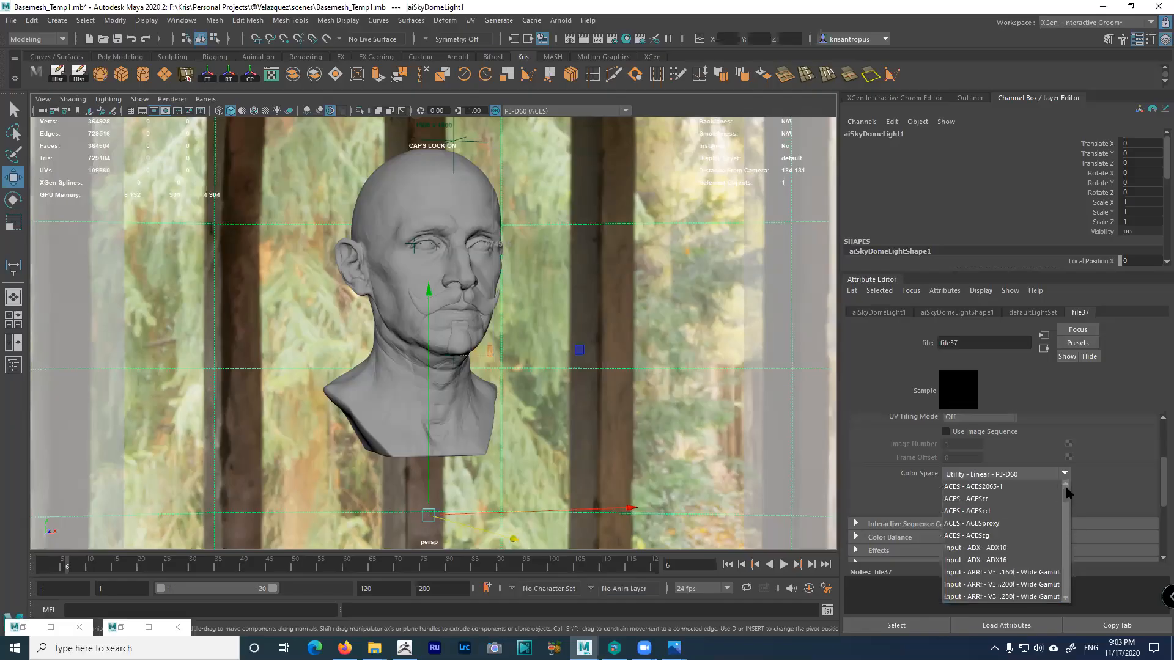
pyautogui.click(1112, 455)
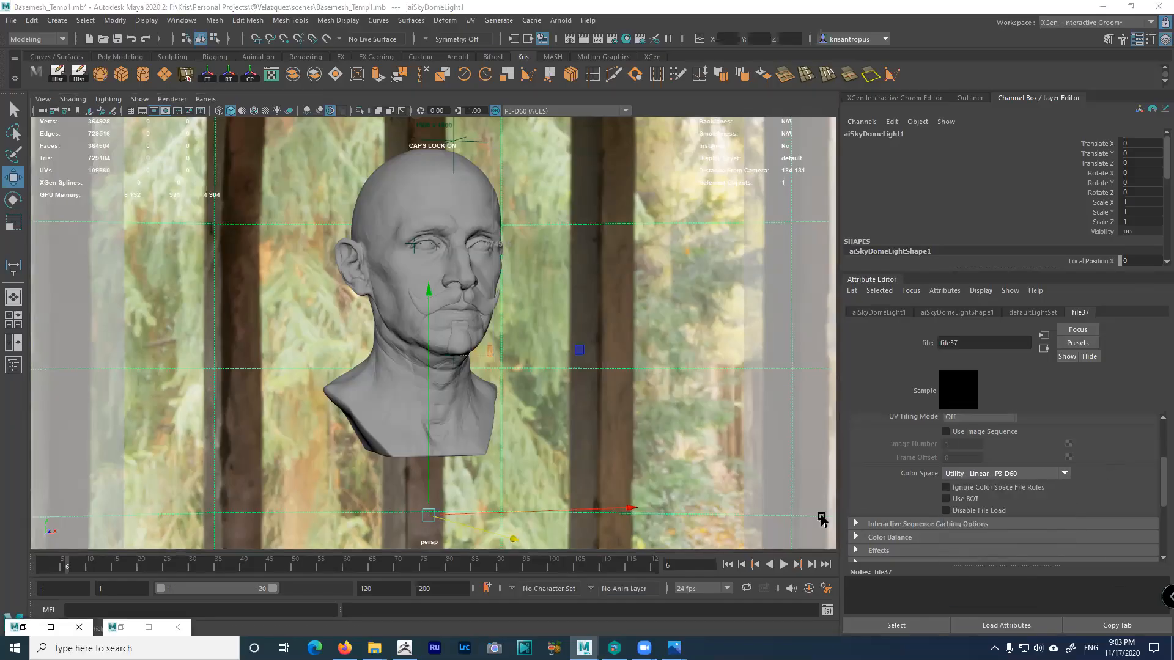
pyautogui.click(826, 588)
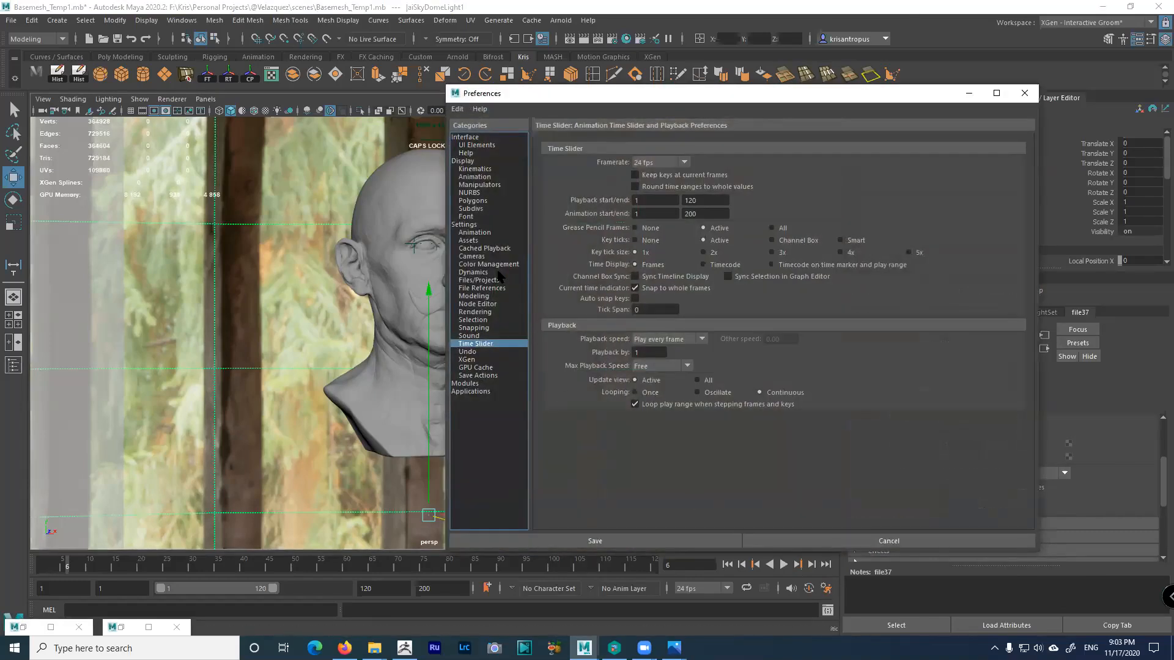
pyautogui.click(489, 264)
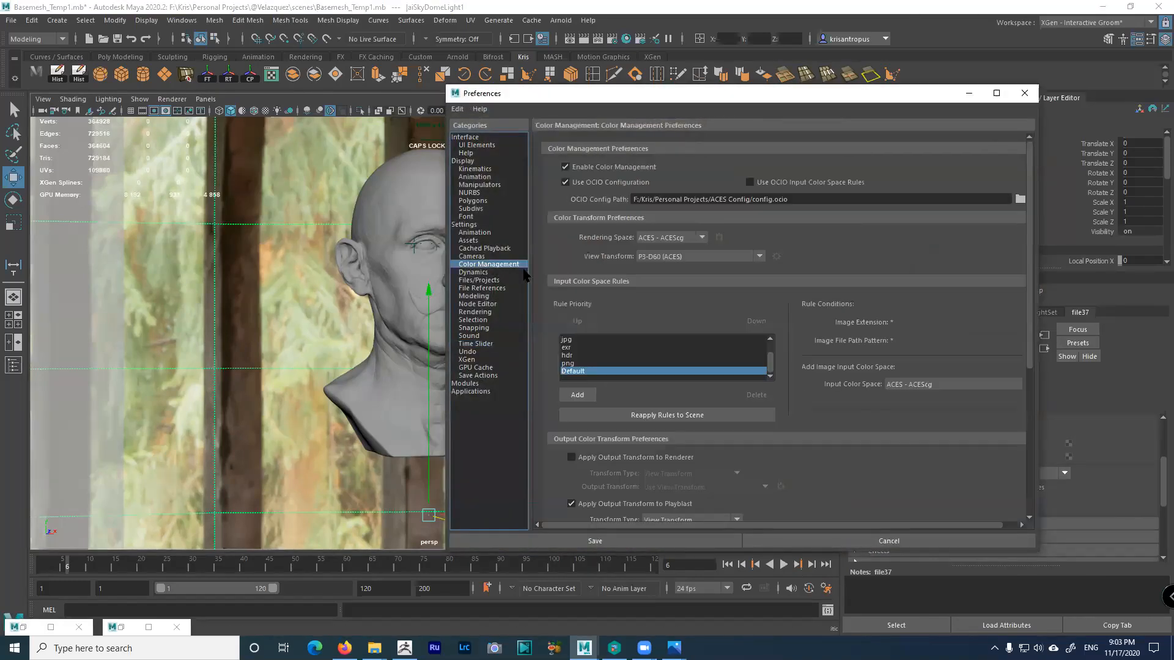
pyautogui.click(569, 356)
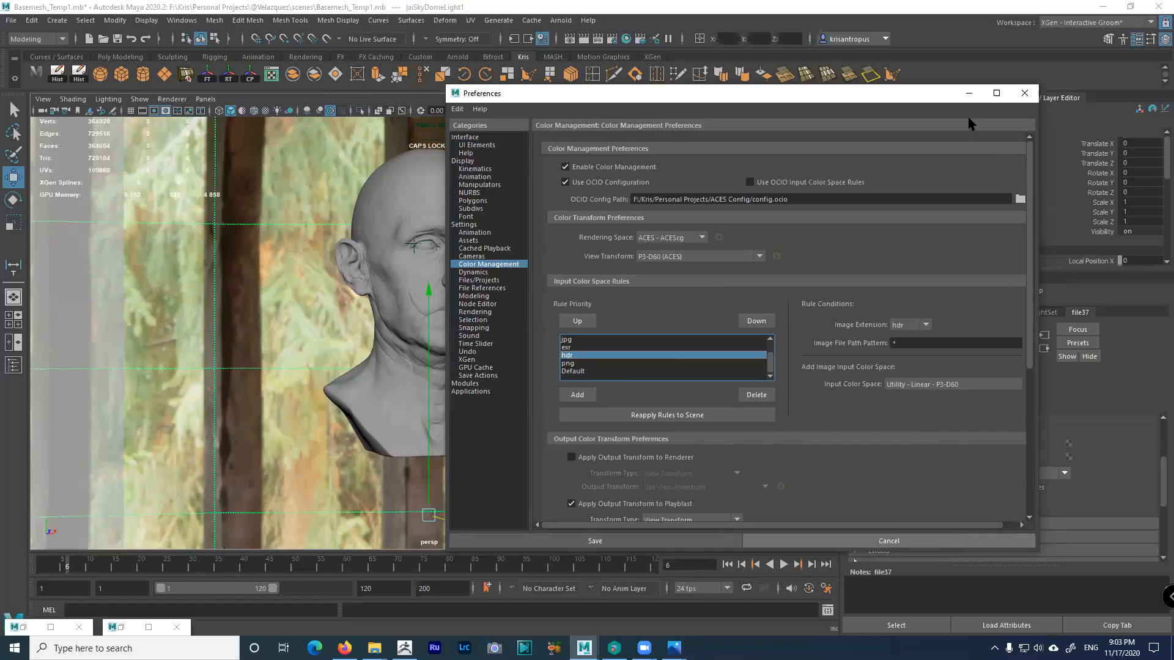
pyautogui.click(782, 541)
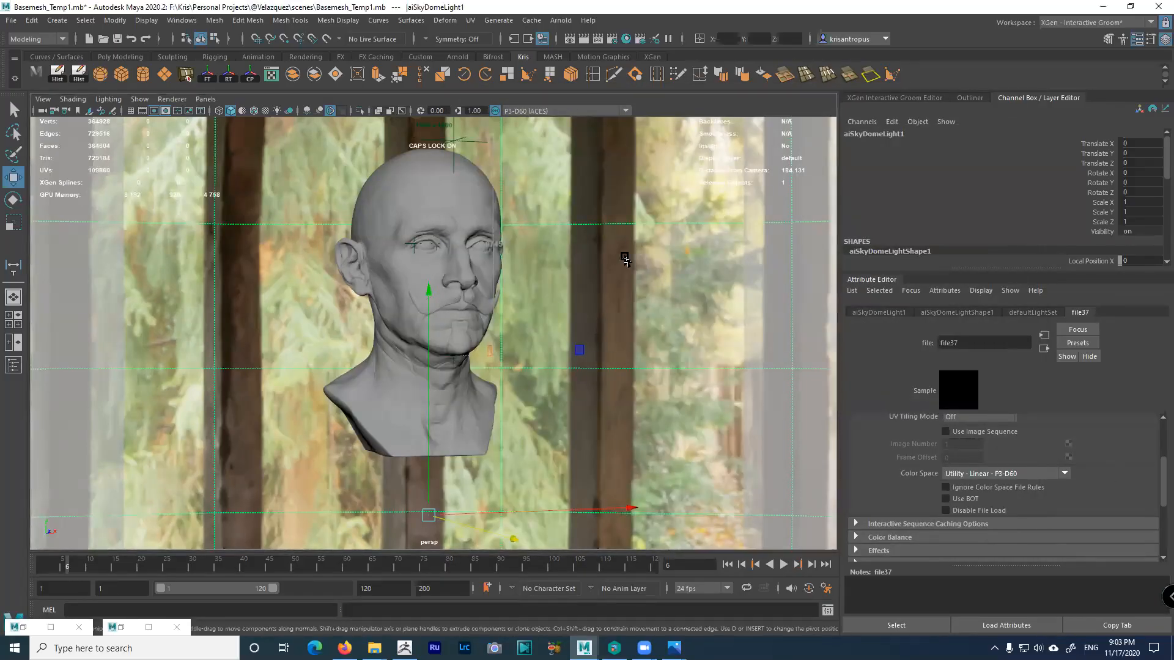
# Restore Arnold RenderView and re-render the bust, aborting the texture-processing pass
pyautogui.click(123, 629)
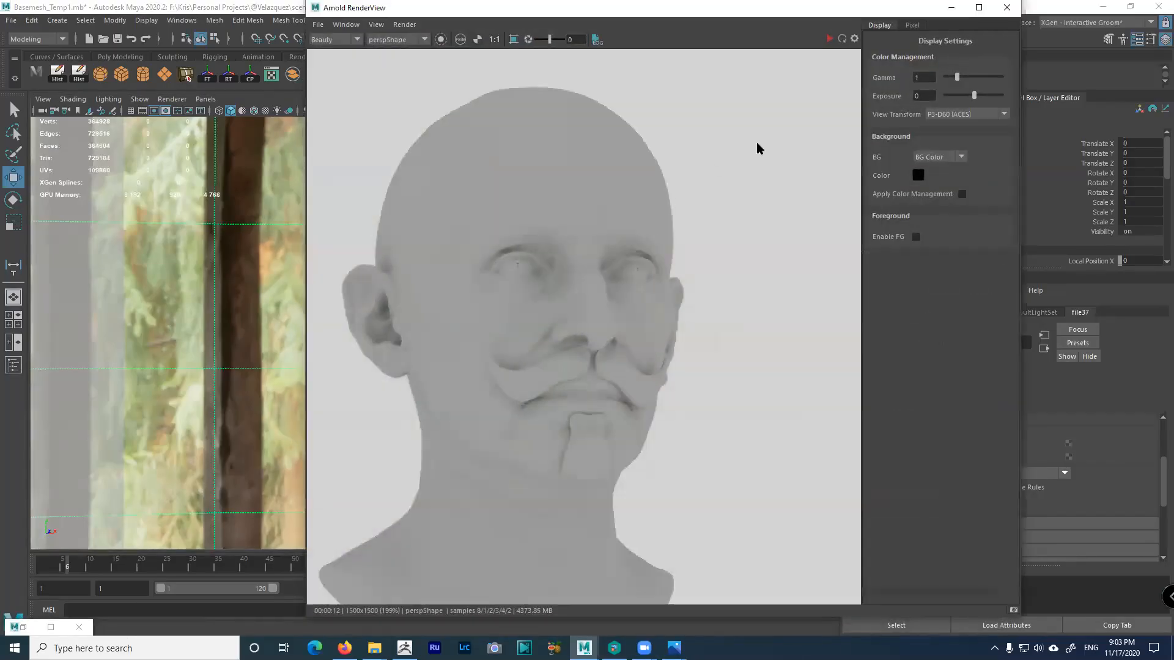
pyautogui.click(843, 39)
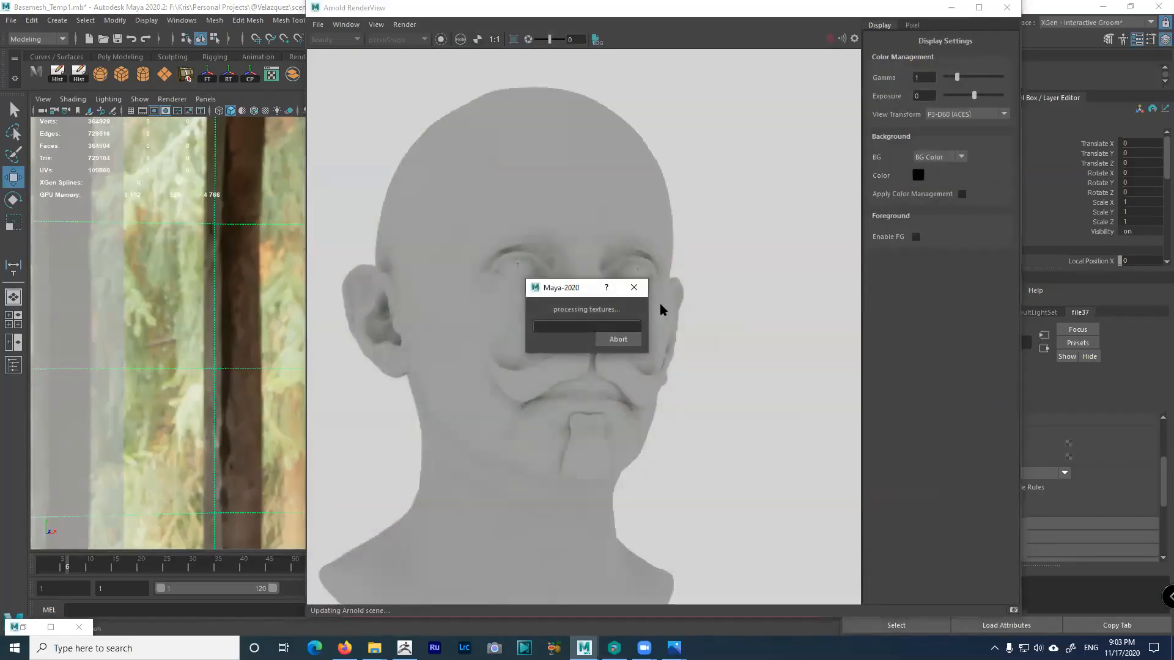
pyautogui.click(618, 340)
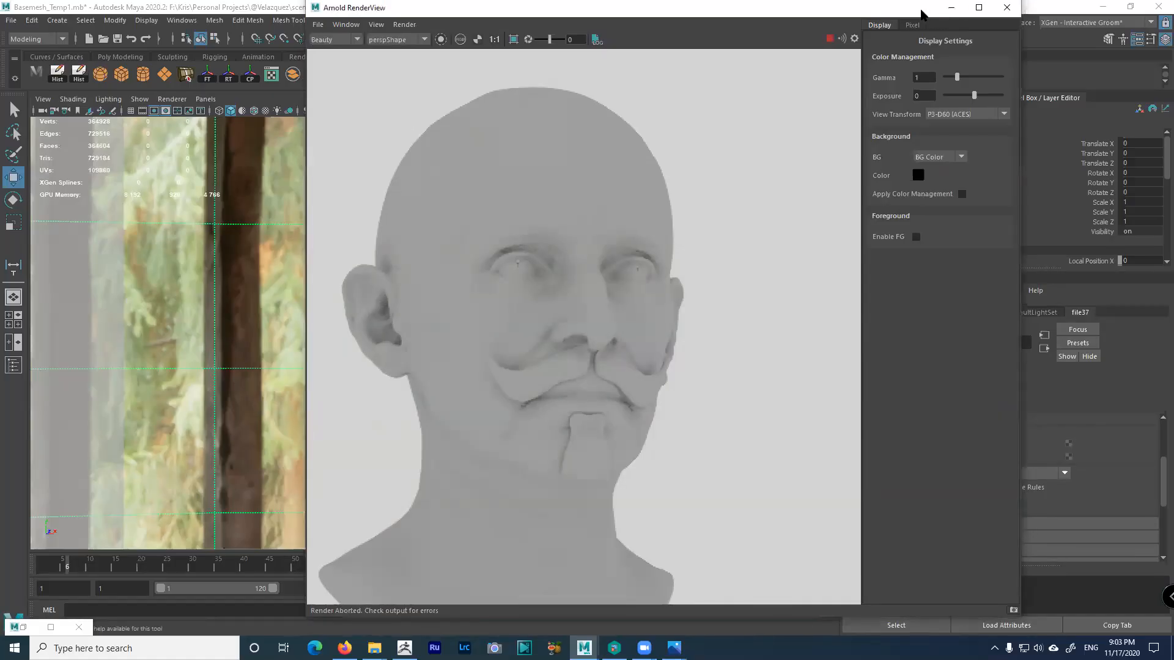
pyautogui.moveTo(920, 10); pyautogui.dragTo(428, 228)
pyautogui.click(778, 263)
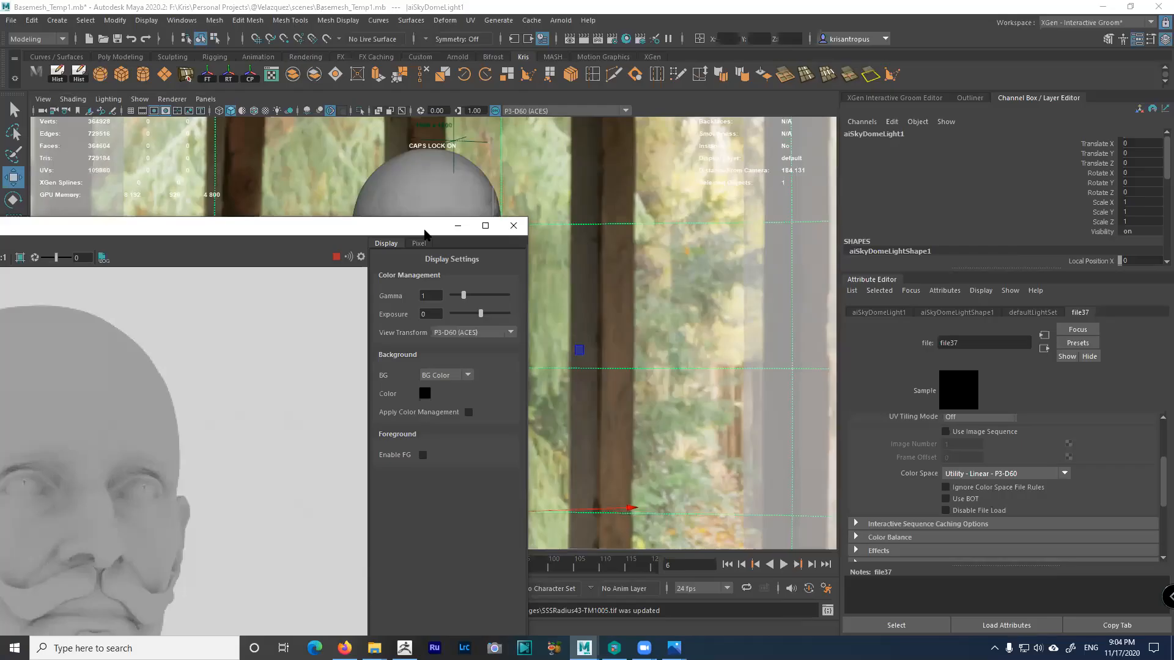
# Briefly check Render Settings, then start a fresh render viewed at actual size, centred on the bust
pyautogui.moveTo(425, 234); pyautogui.dragTo(601, 91)
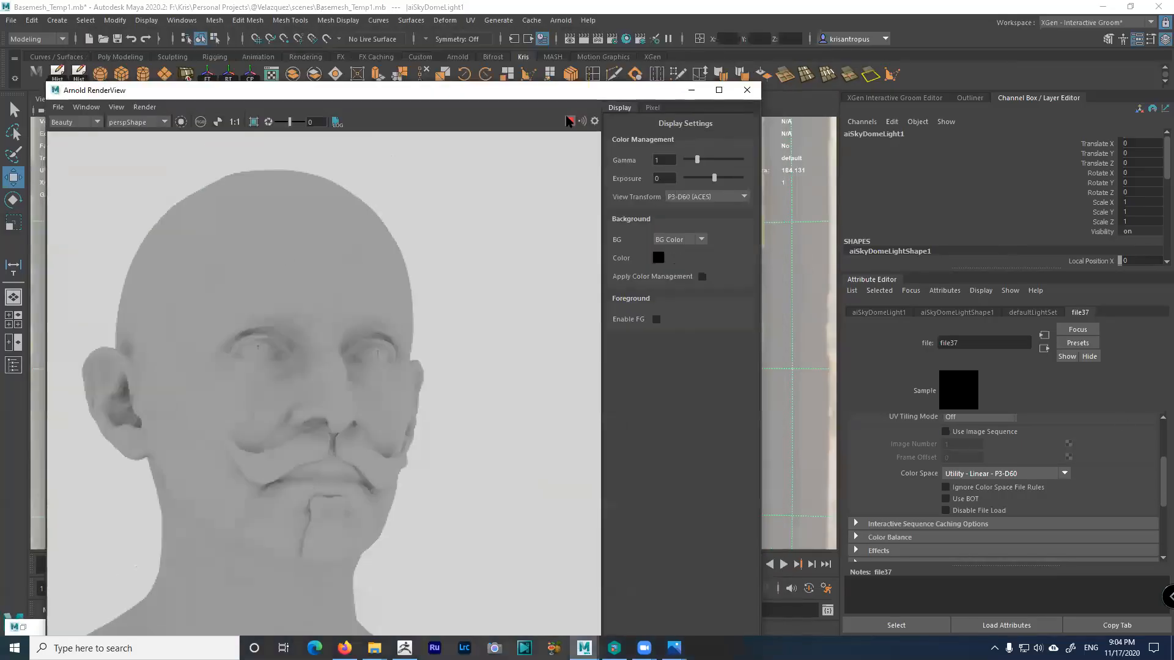
pyautogui.click(612, 38)
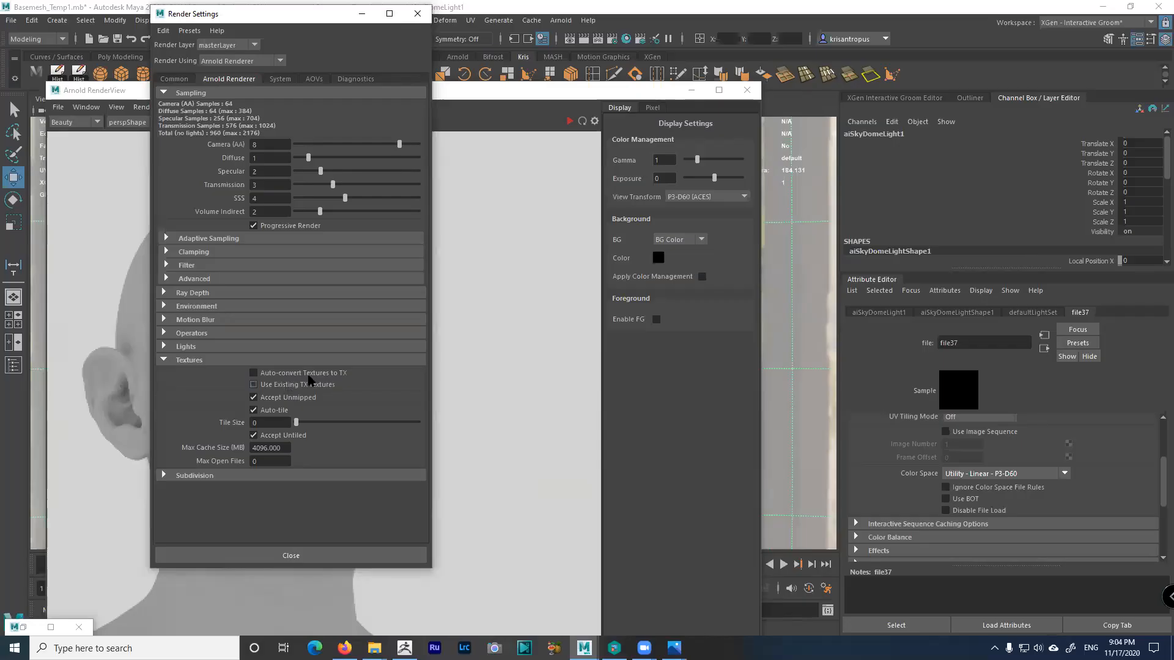
pyautogui.click(417, 14)
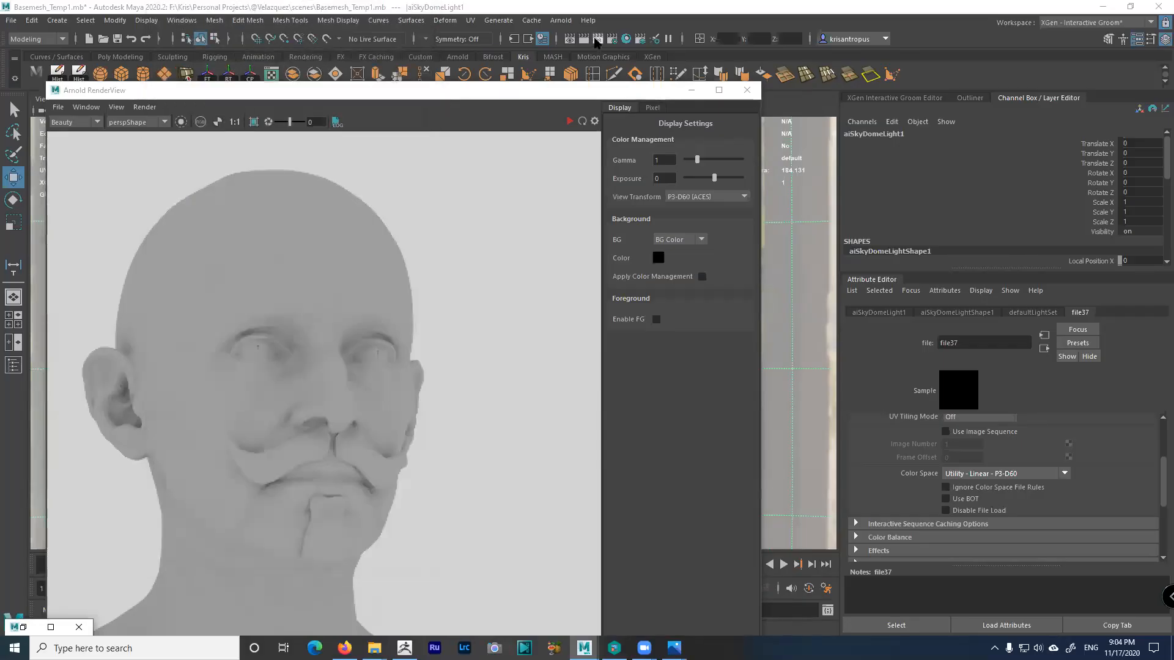
pyautogui.moveTo(646, 96); pyautogui.dragTo(780, 27)
pyautogui.click(703, 52)
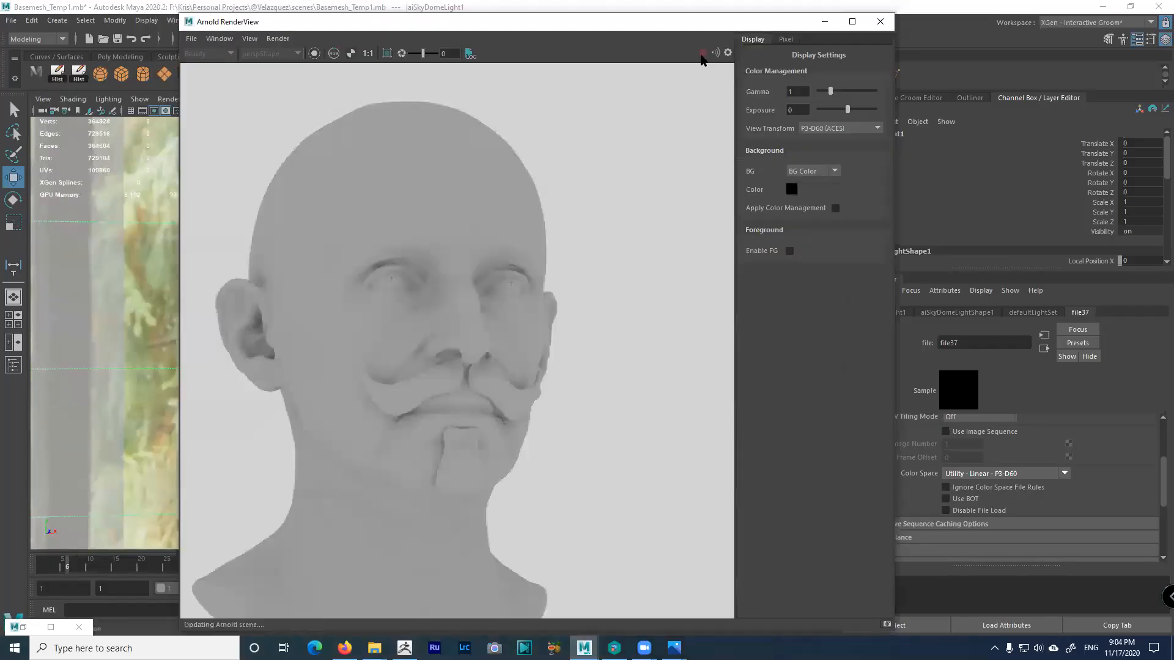
pyautogui.click(367, 53)
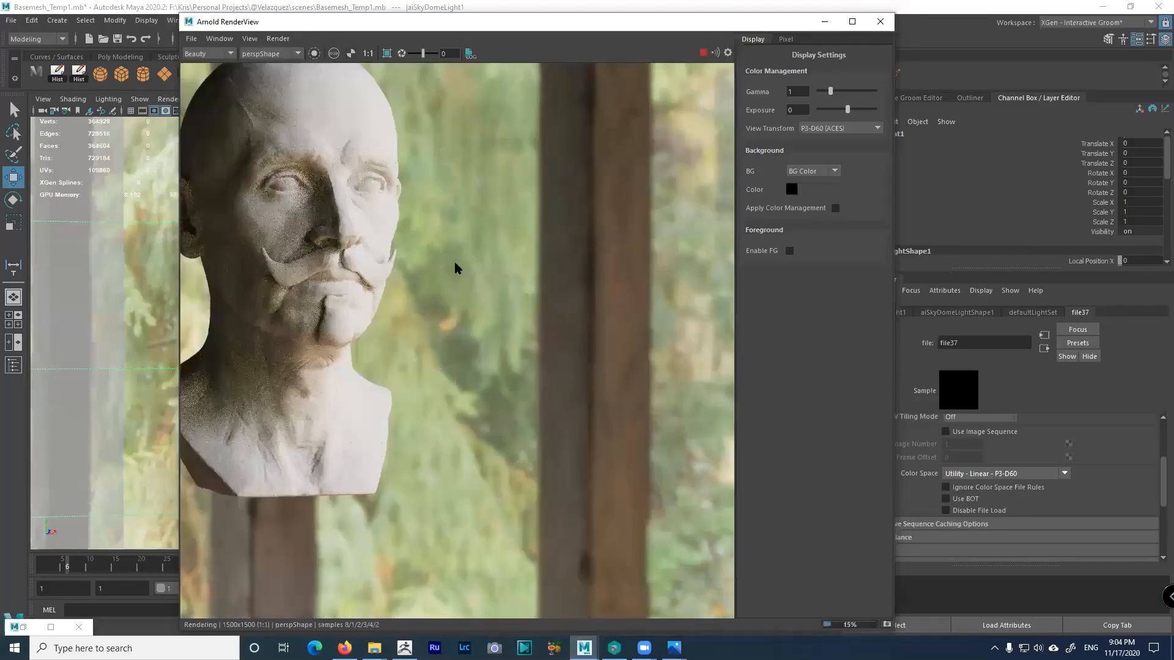
pyautogui.moveTo(610, 313); pyautogui.dragTo(665, 341, button='middle')
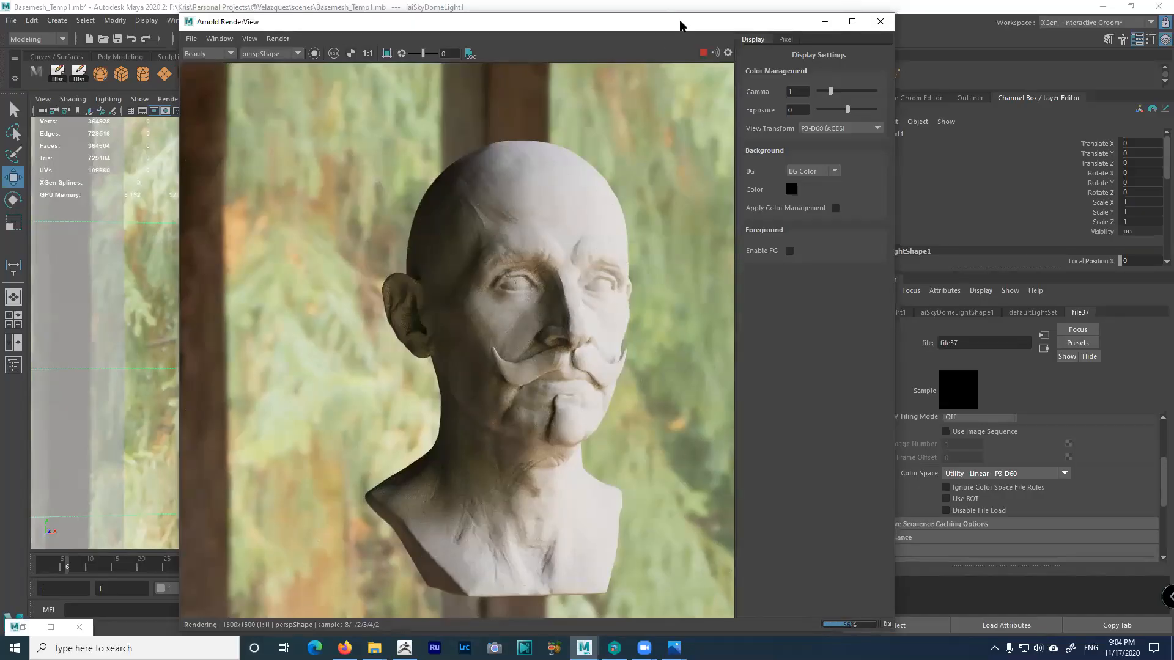
# Shrink and reposition the render window, zoom the perspective viewport, and set the timeline to frame 1
pyautogui.moveTo(680, 24); pyautogui.dragTo(902, 50)
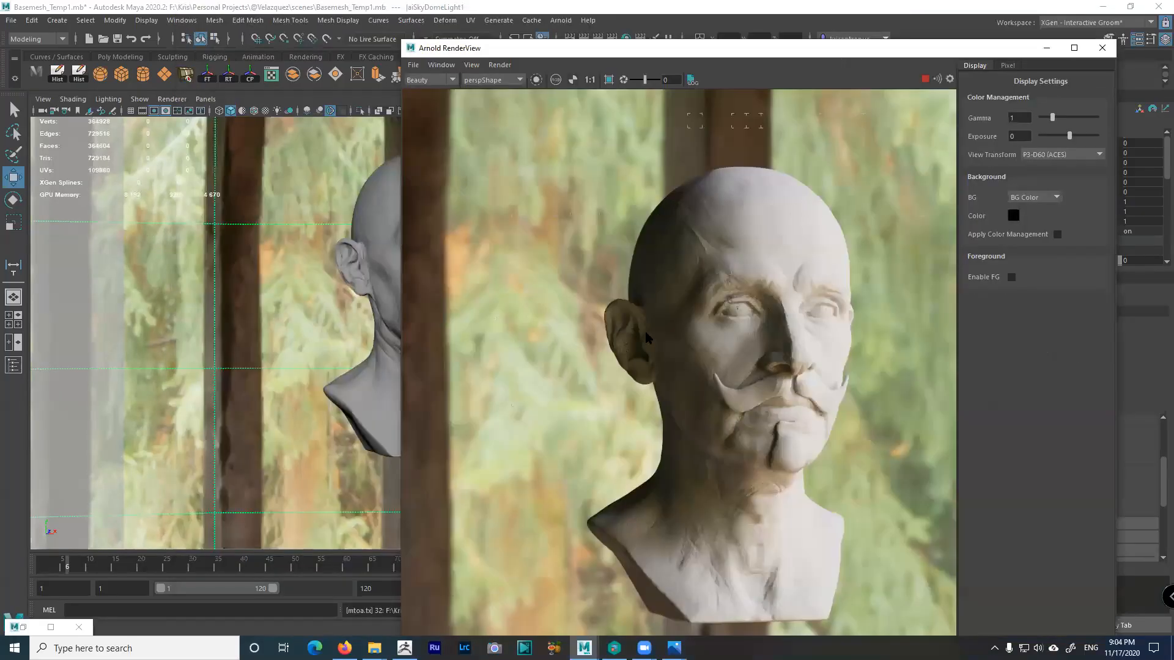
pyautogui.click(802, 48)
pyautogui.moveTo(802, 48); pyautogui.dragTo(833, 37)
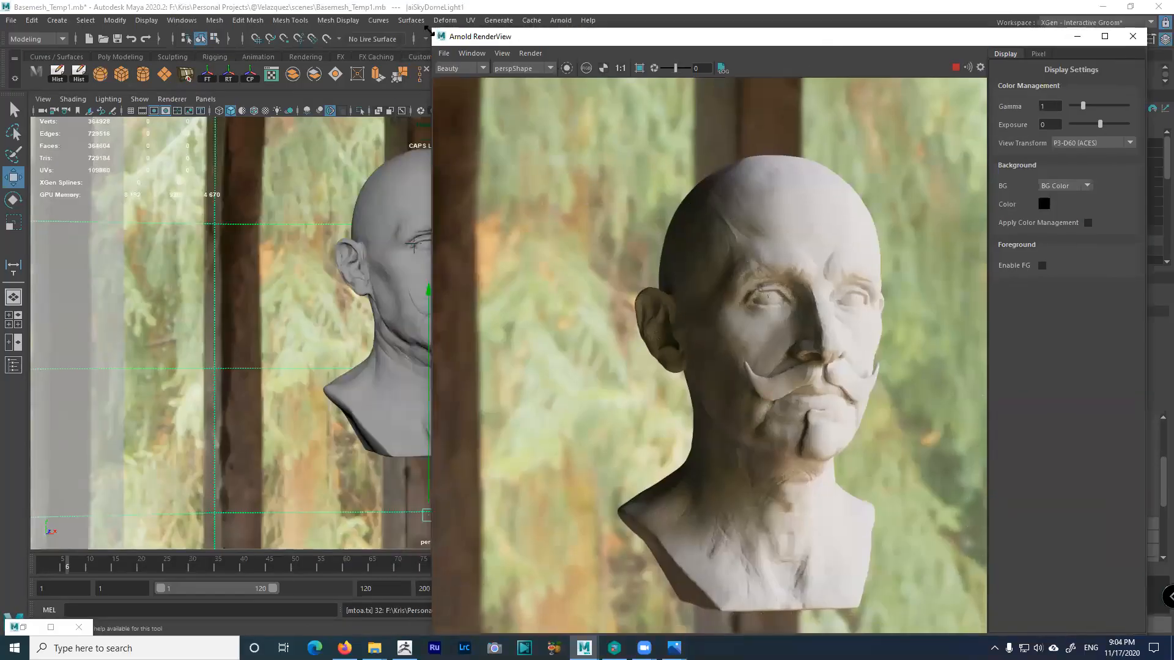
pyautogui.moveTo(426, 29); pyautogui.dragTo(583, 142)
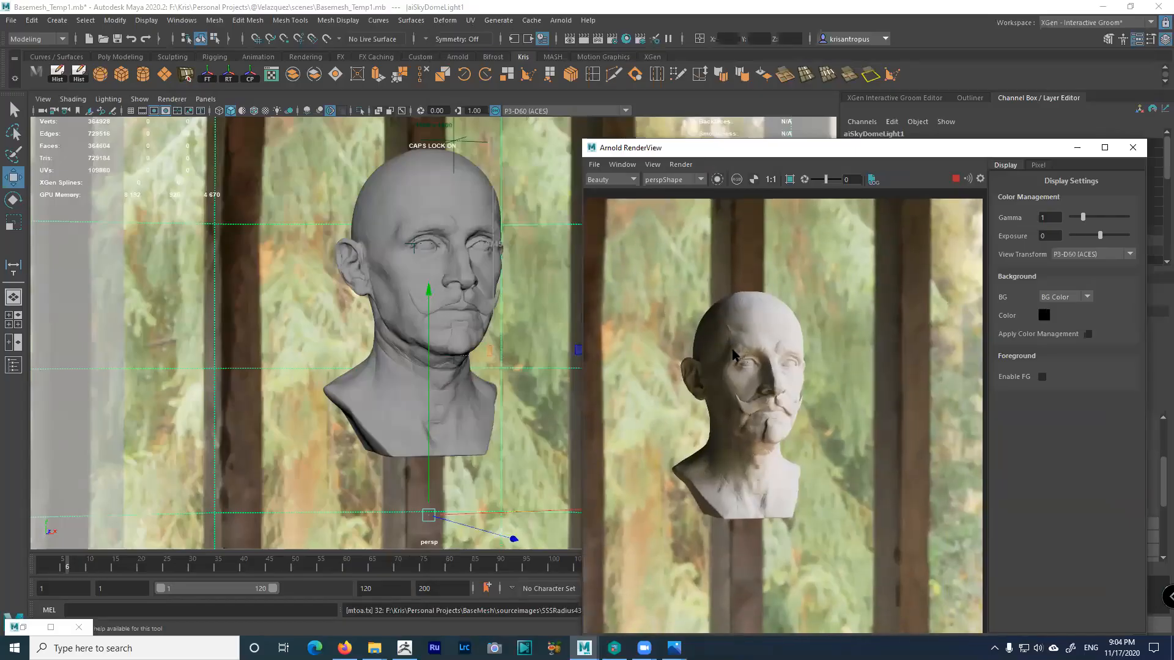
pyautogui.scroll(-2, 463, 374)
pyautogui.scroll(10, 467, 372)
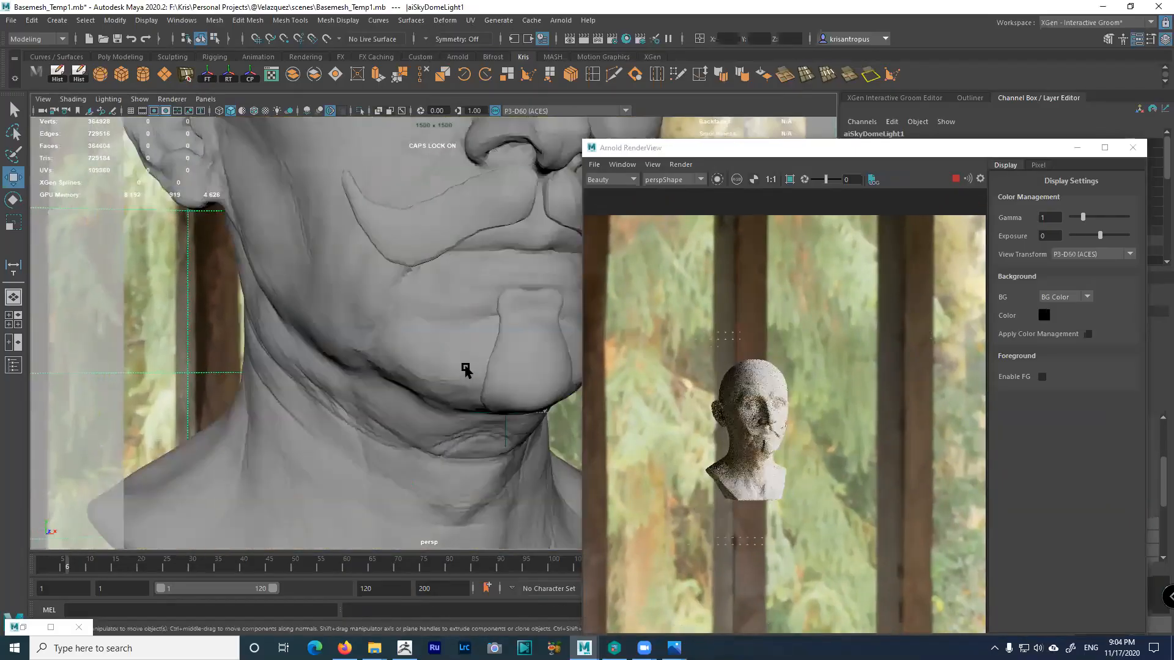
pyautogui.scroll(-8, 479, 359)
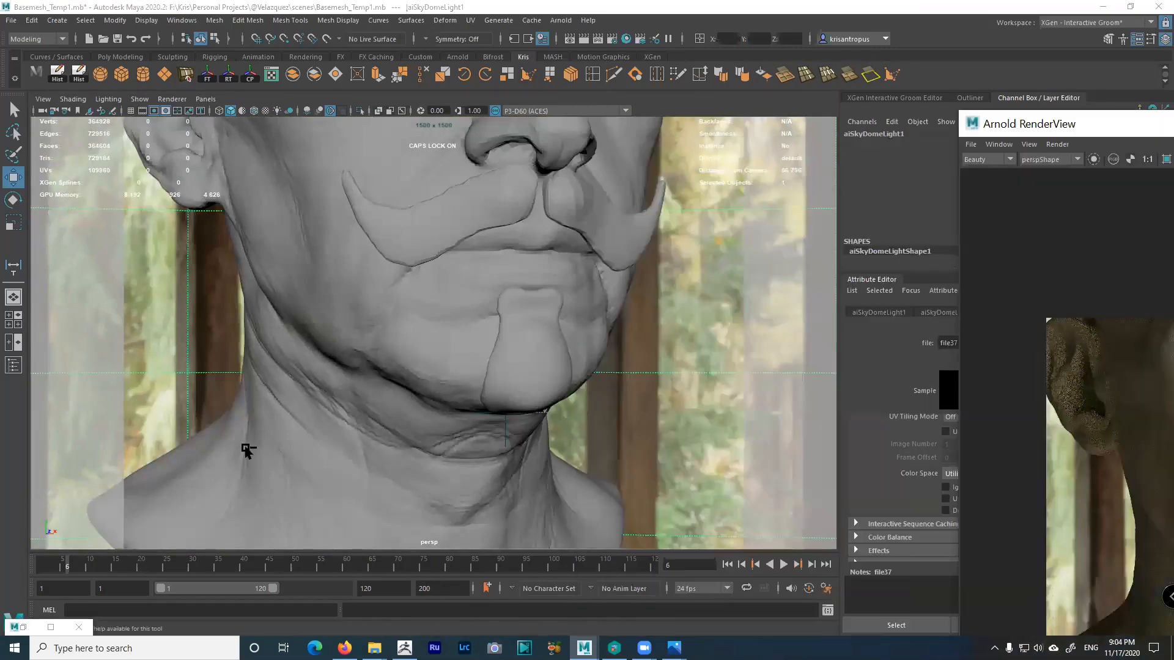
pyautogui.keyDown('alt'); pyautogui.click(245, 448); pyautogui.keyUp('alt')
pyautogui.moveTo(49, 562)
pyautogui.mouseDown()
pyautogui.moveTo(31, 566)
pyautogui.moveTo(46, 560)
pyautogui.mouseUp()
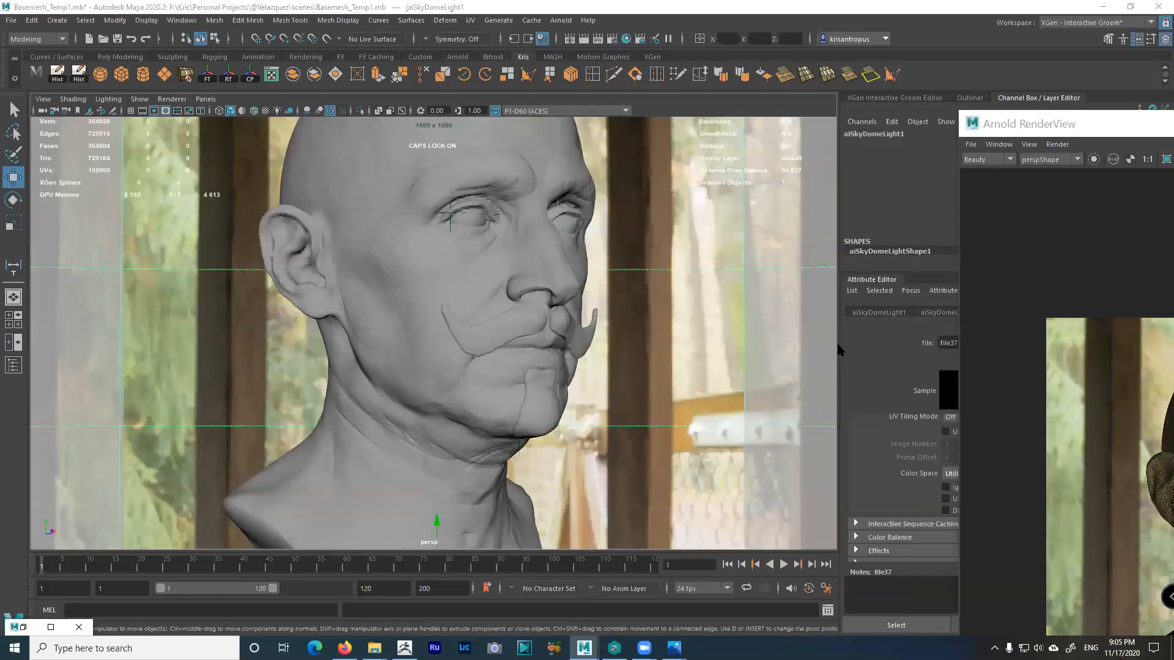
# Widen the Attribute Editor and park RenderView to its left, zooming the render out to 49%
pyautogui.moveTo(820, 351); pyautogui.dragTo(713, 348)
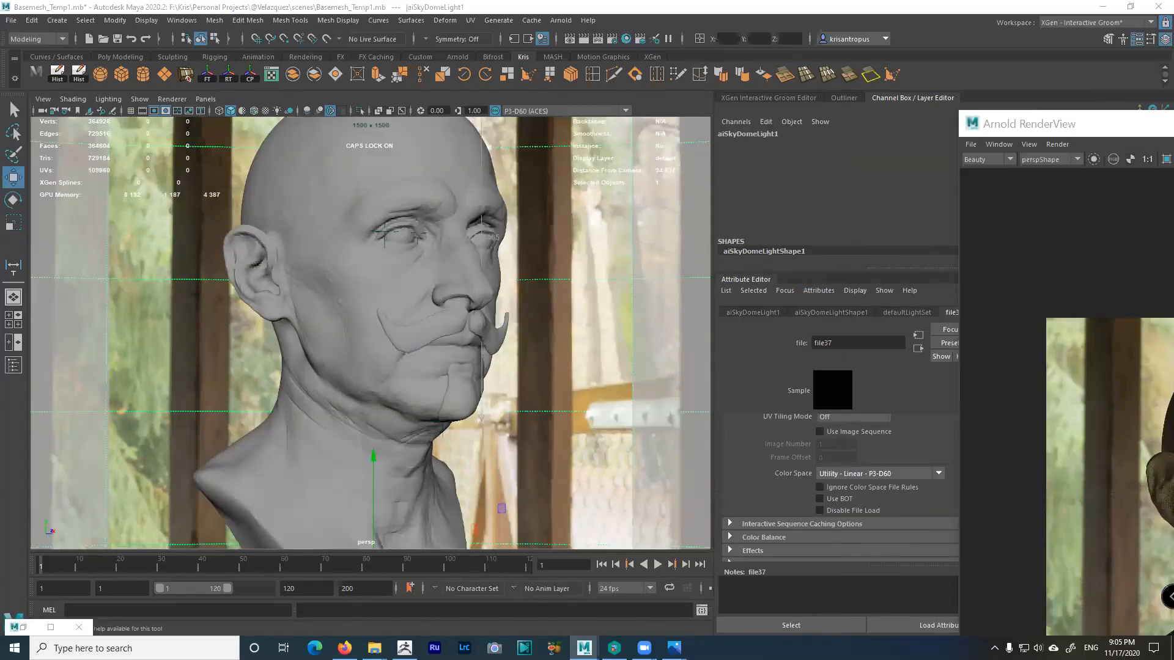
pyautogui.moveTo(1173, 123); pyautogui.dragTo(487, 72)
pyautogui.scroll(2, 490, 345)
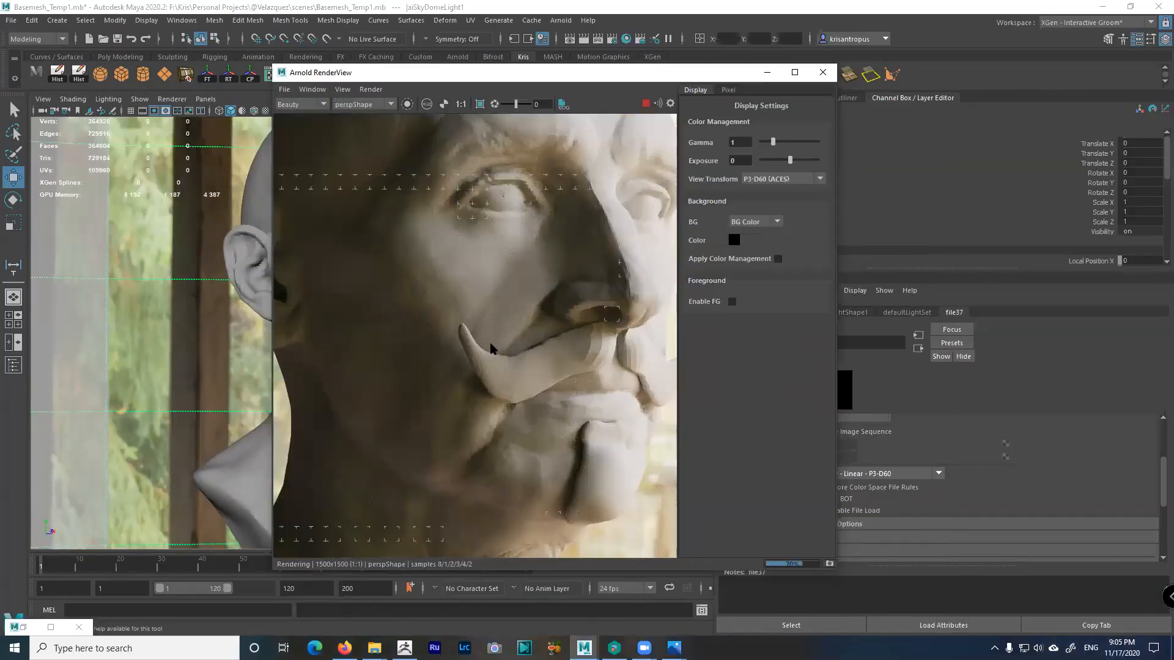
pyautogui.scroll(-1, 490, 345)
pyautogui.scroll(-1, 489, 340)
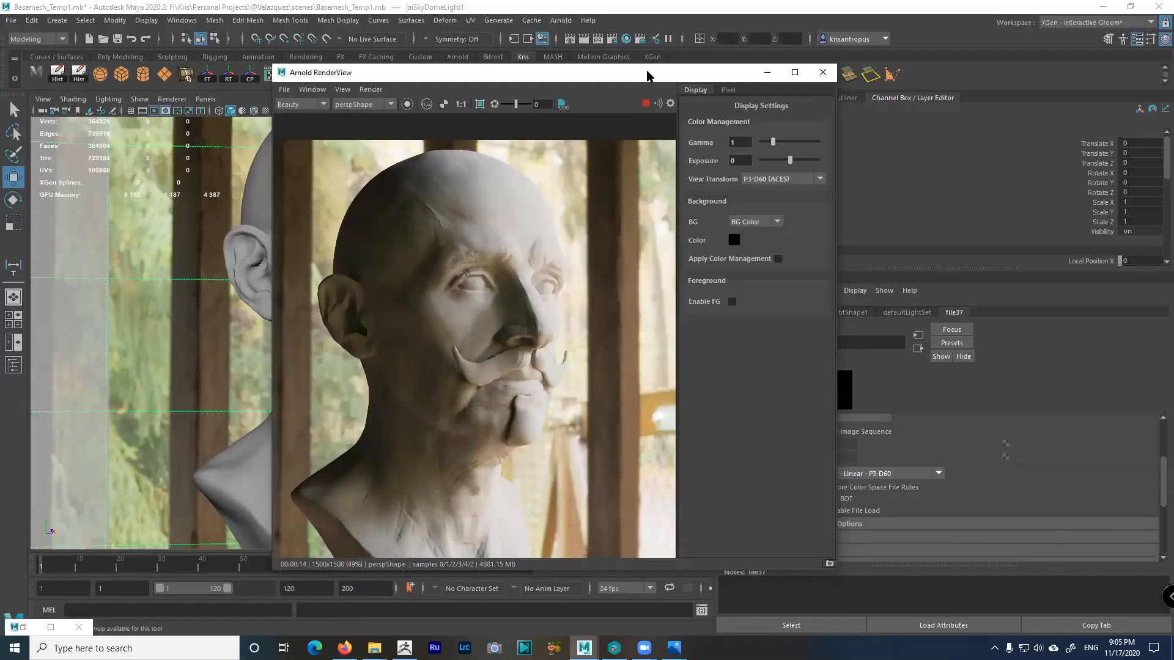
pyautogui.moveTo(647, 75); pyautogui.dragTo(864, 65)
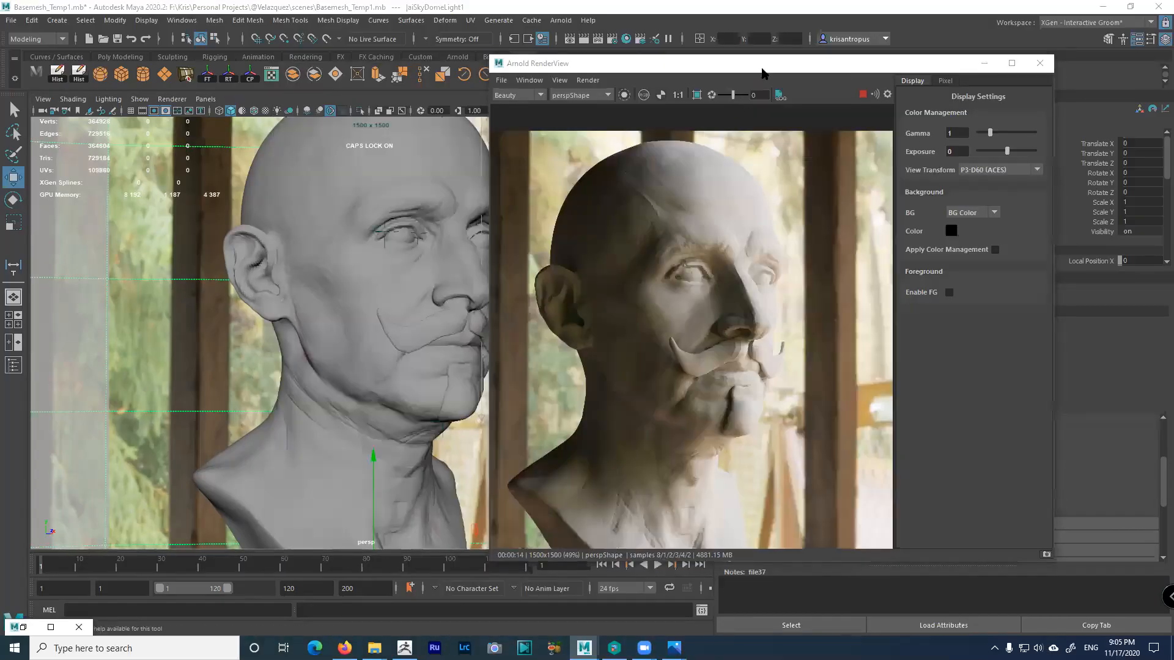
pyautogui.moveTo(755, 68); pyautogui.dragTo(340, 70)
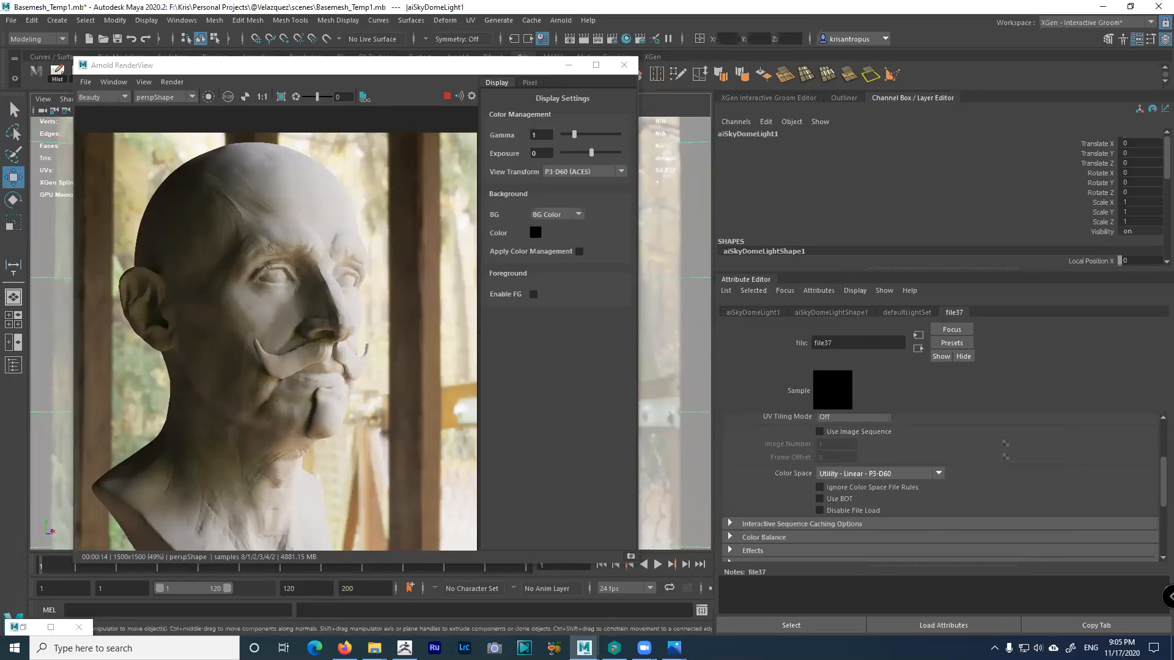
# Set aiSkyDomeLightShape1 to Exposure 0, Samples 2 and Resolution 4096
pyautogui.click(832, 312)
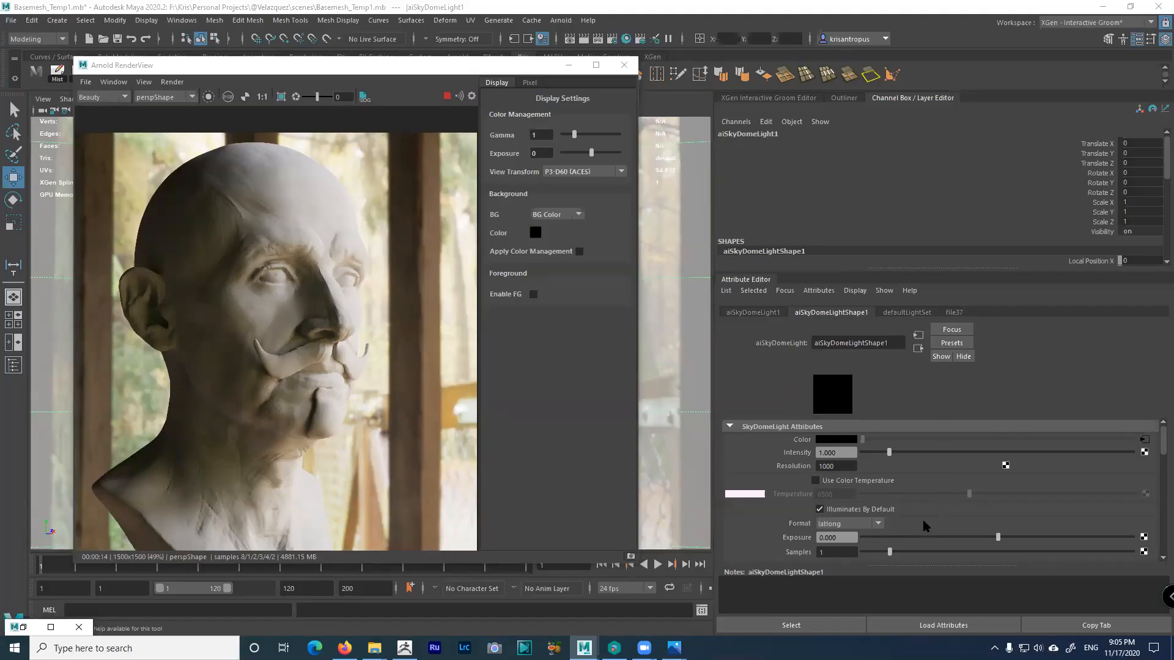
pyautogui.scroll(-1, 925, 526)
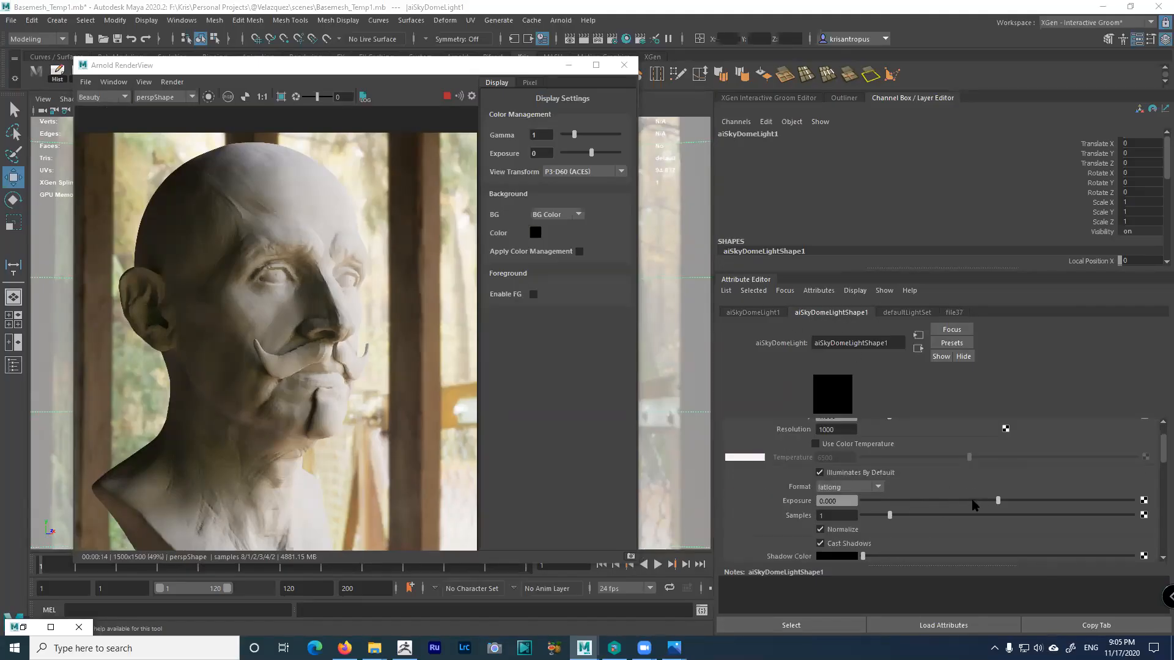
pyautogui.moveTo(997, 500)
pyautogui.mouseDown()
pyautogui.moveTo(947, 503)
pyautogui.moveTo(1029, 502)
pyautogui.moveTo(993, 503)
pyautogui.mouseUp()
pyautogui.write('0')
pyautogui.press('Return')
pyautogui.click(830, 517)
pyautogui.write('2')
pyautogui.press('Return')
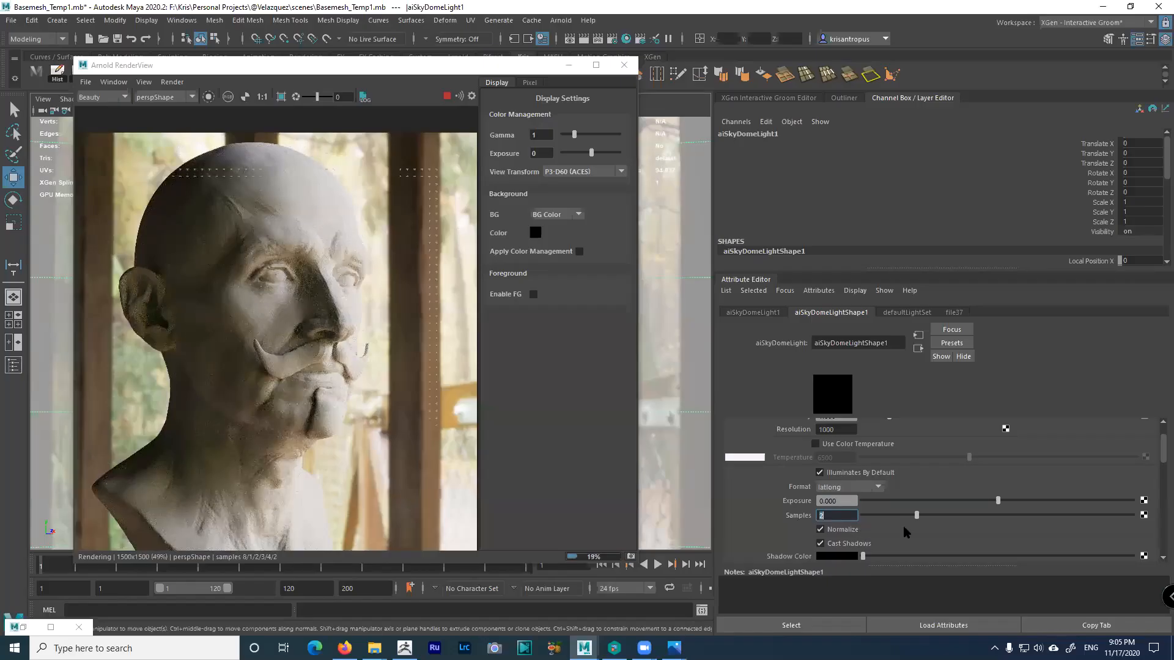
pyautogui.moveTo(1158, 449); pyautogui.dragTo(1158, 435)
pyautogui.click(846, 465)
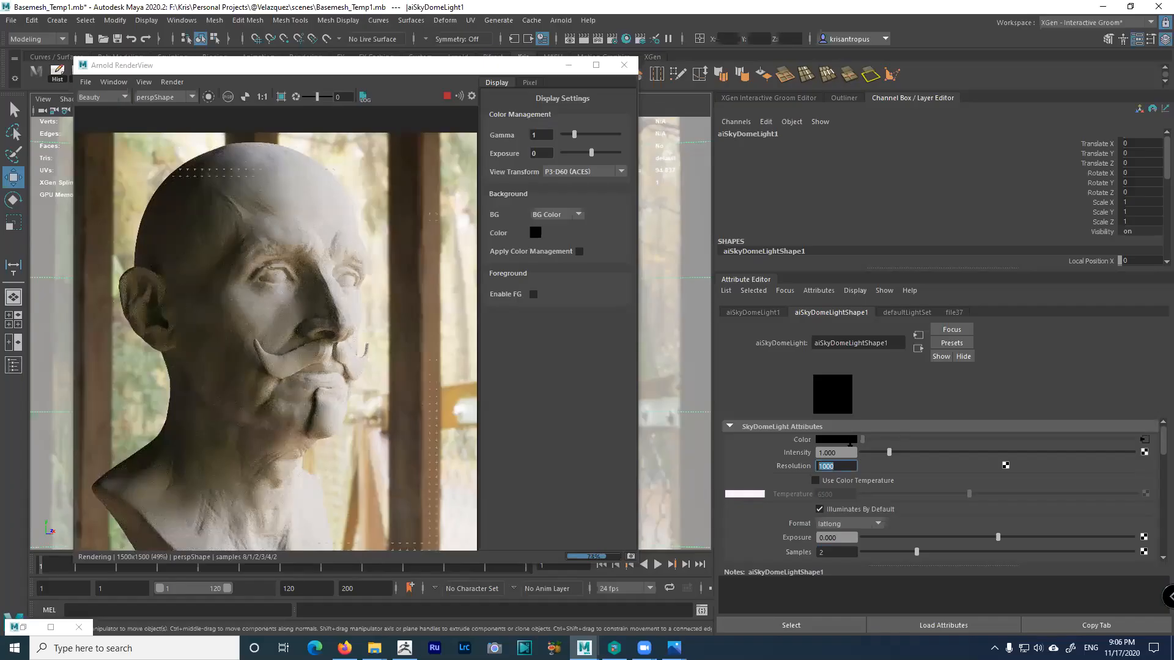
pyautogui.write('4096')
pyautogui.press('Return')
# Try Use Color Temperature with a warmer value, then switch it back off
pyautogui.scroll(-2, 955, 501)
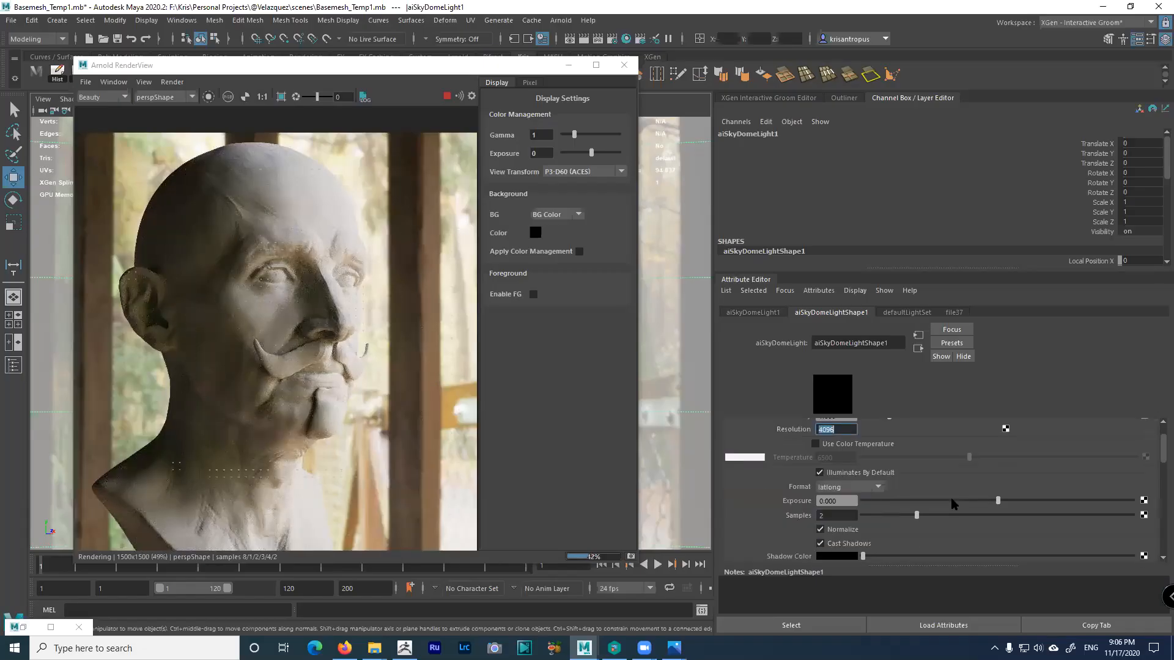
pyautogui.scroll(2, 949, 501)
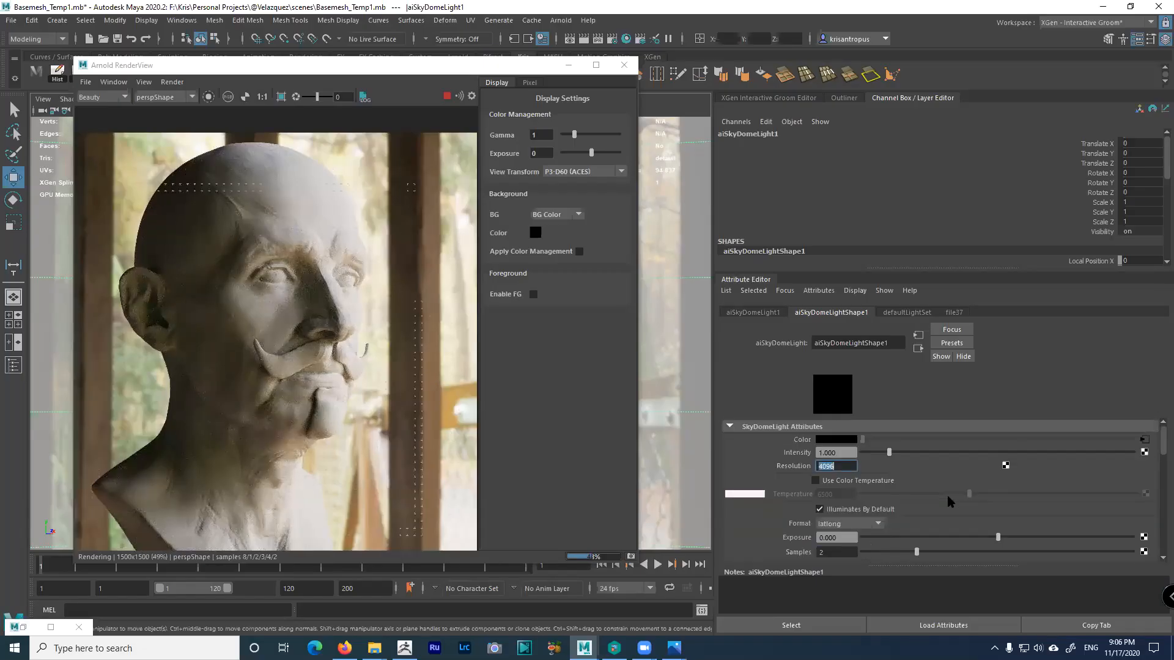
pyautogui.click(815, 481)
pyautogui.moveTo(955, 495); pyautogui.dragTo(925, 494)
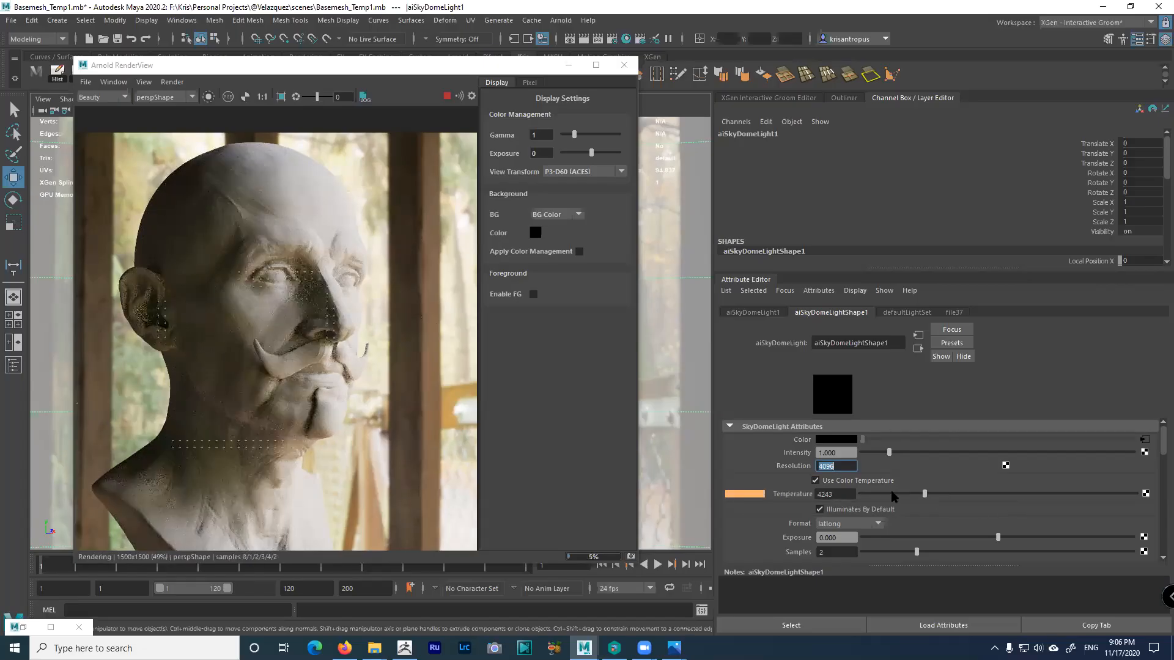
pyautogui.click(858, 482)
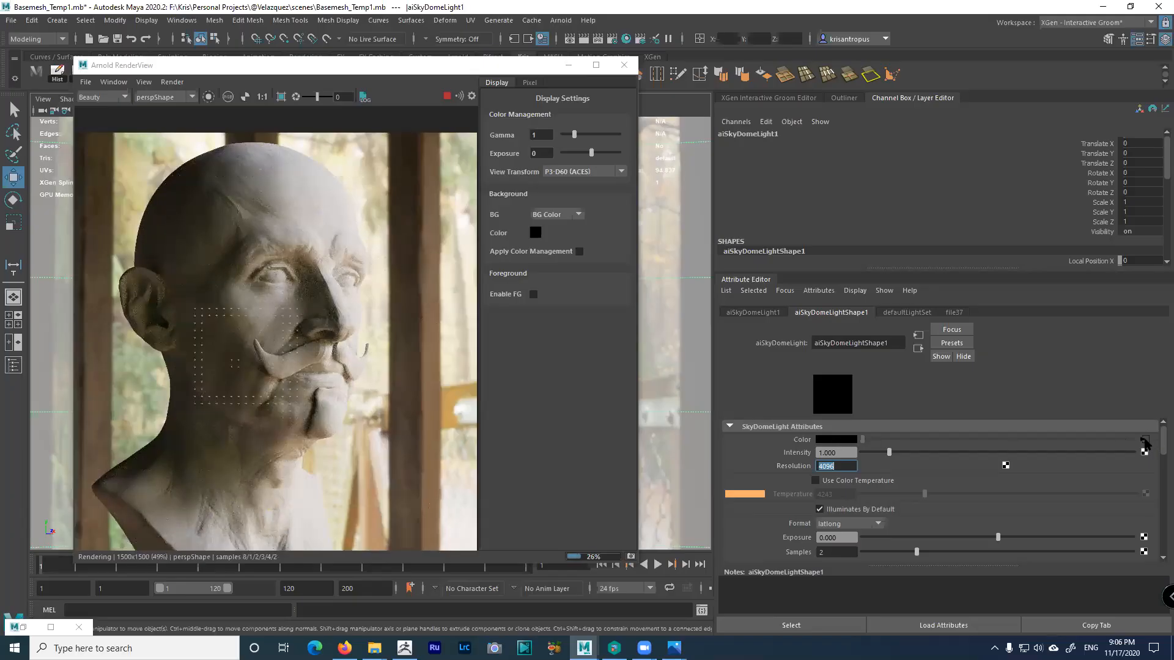
# Jump from the Color map to the file37 HDR texture node and expand its Color Balance section
pyautogui.click(1144, 442)
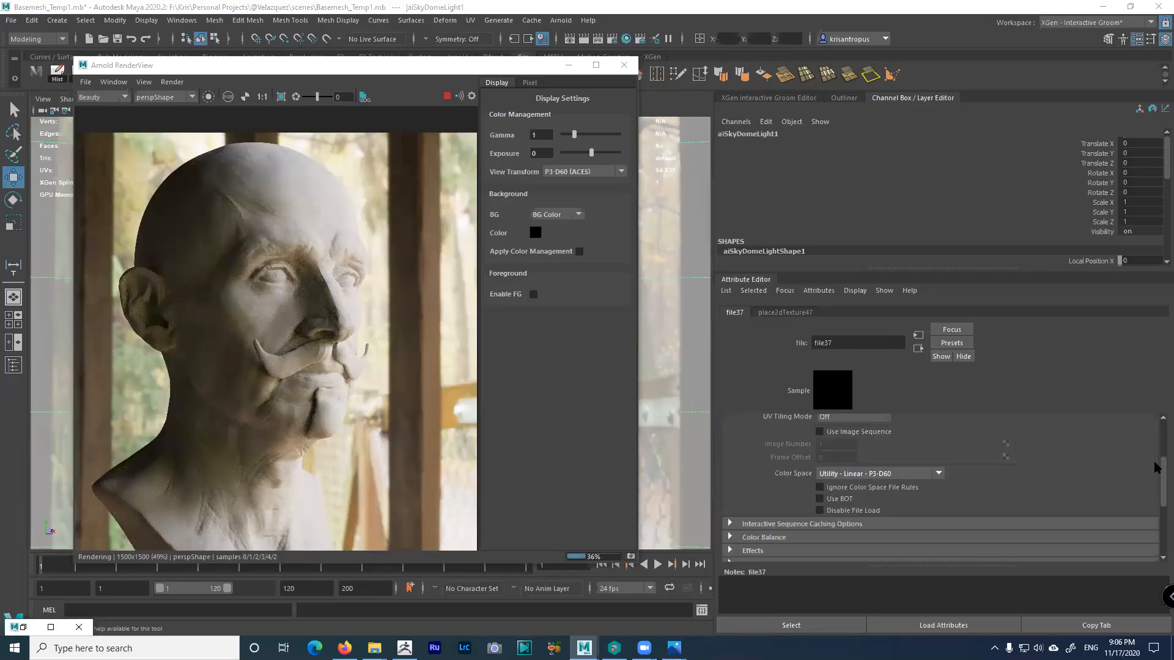
pyautogui.scroll(-2, 874, 500)
pyautogui.scroll(-4, 859, 504)
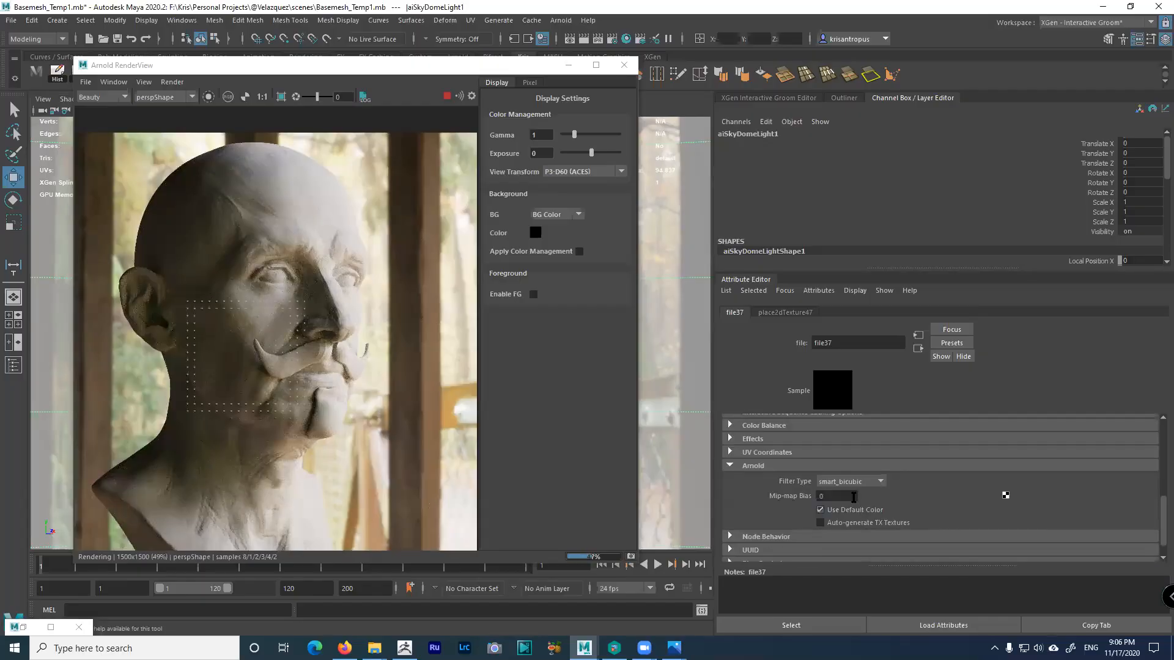
pyautogui.scroll(4, 906, 468)
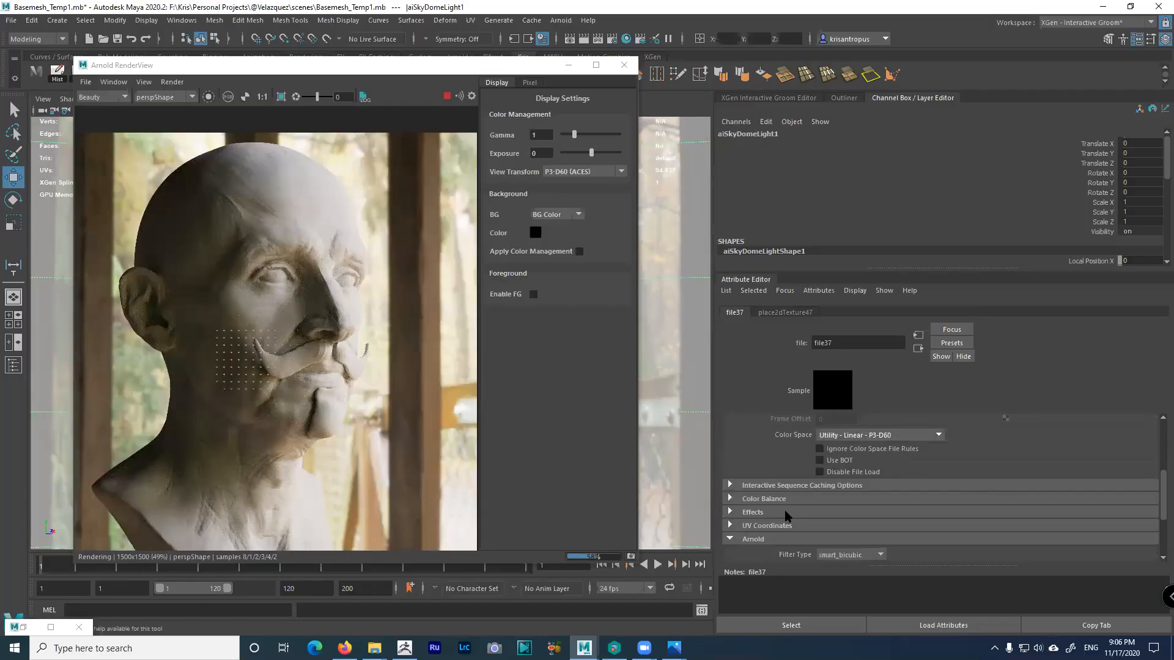
pyautogui.click(974, 501)
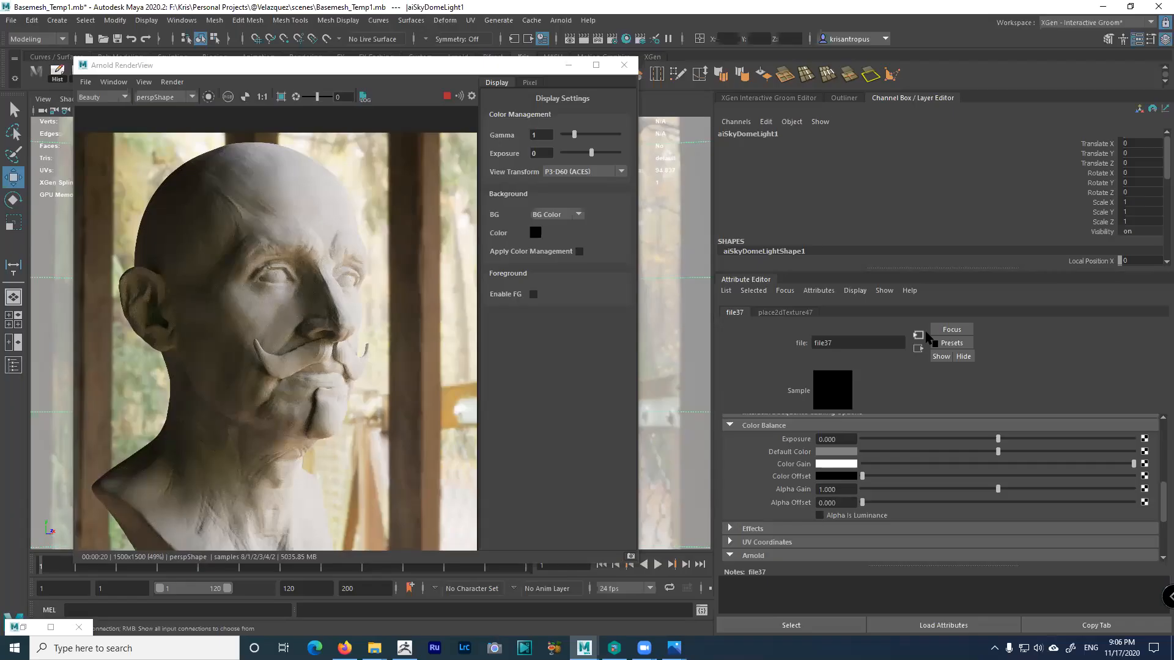
# Try a slight blue tint on file37's Color Gain, toggling colour management to compare
pyautogui.click(838, 475)
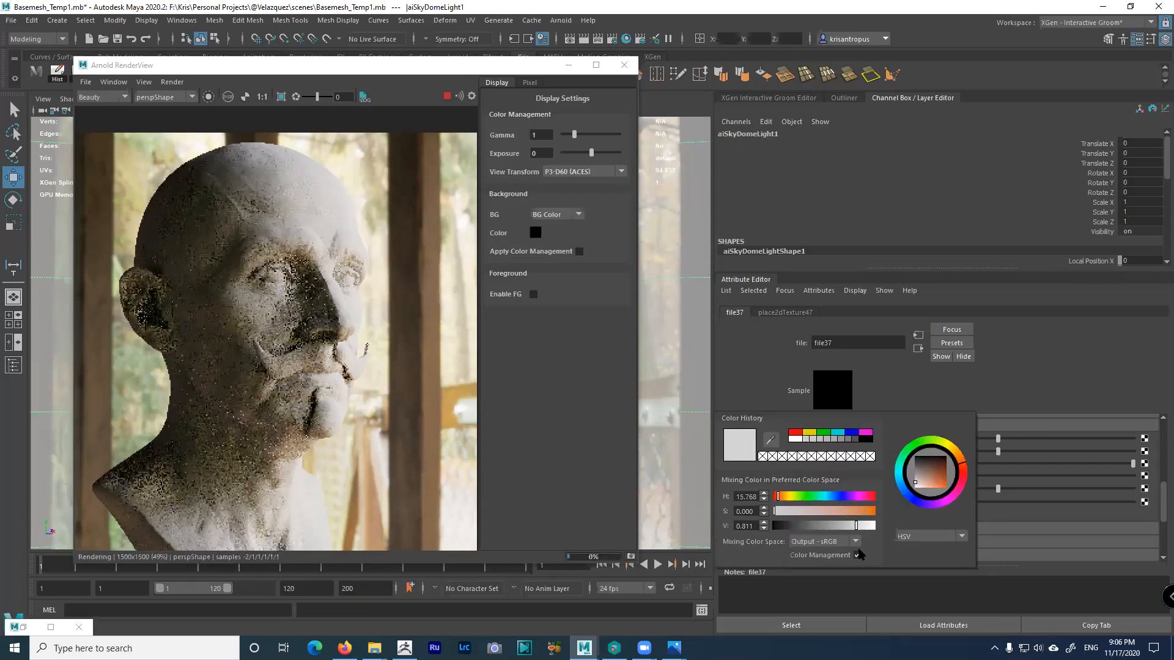
pyautogui.click(858, 555)
pyautogui.click(828, 496)
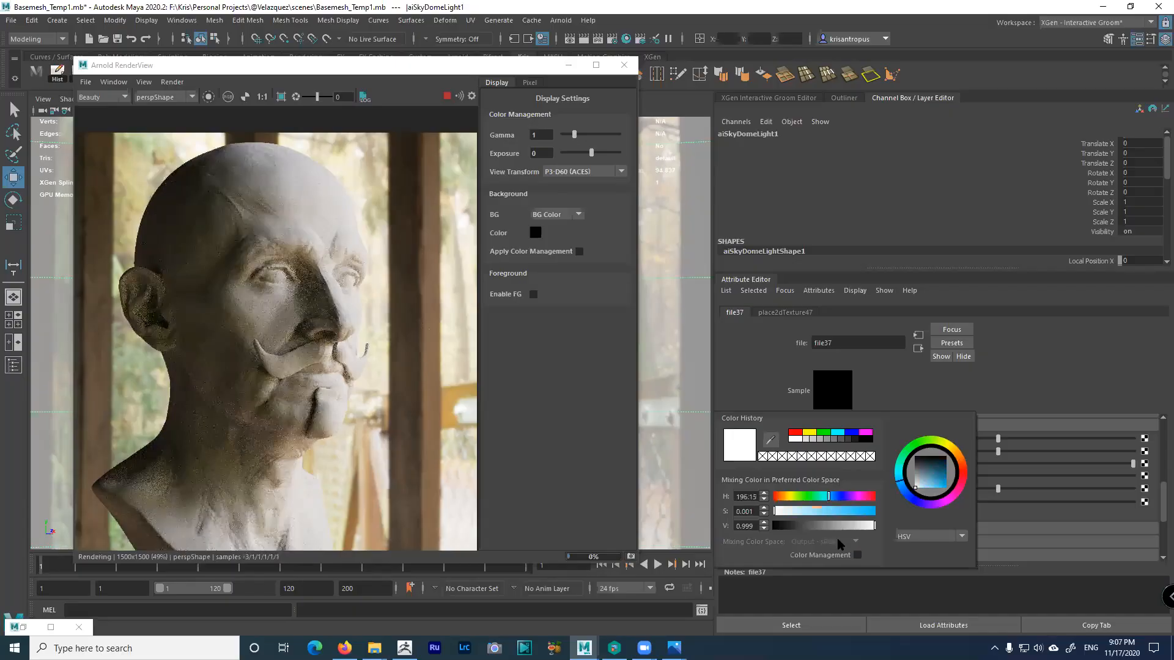
pyautogui.click(857, 555)
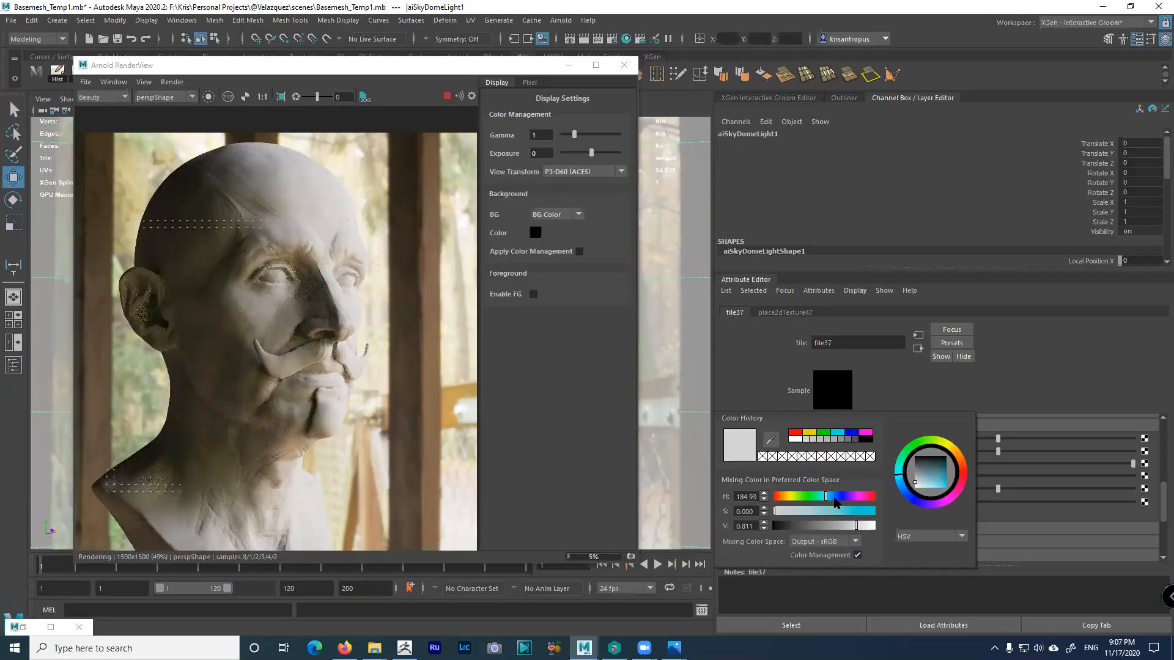
pyautogui.click(860, 556)
pyautogui.click(858, 556)
pyautogui.click(857, 555)
pyautogui.click(836, 498)
pyautogui.moveTo(784, 512); pyautogui.dragTo(813, 538)
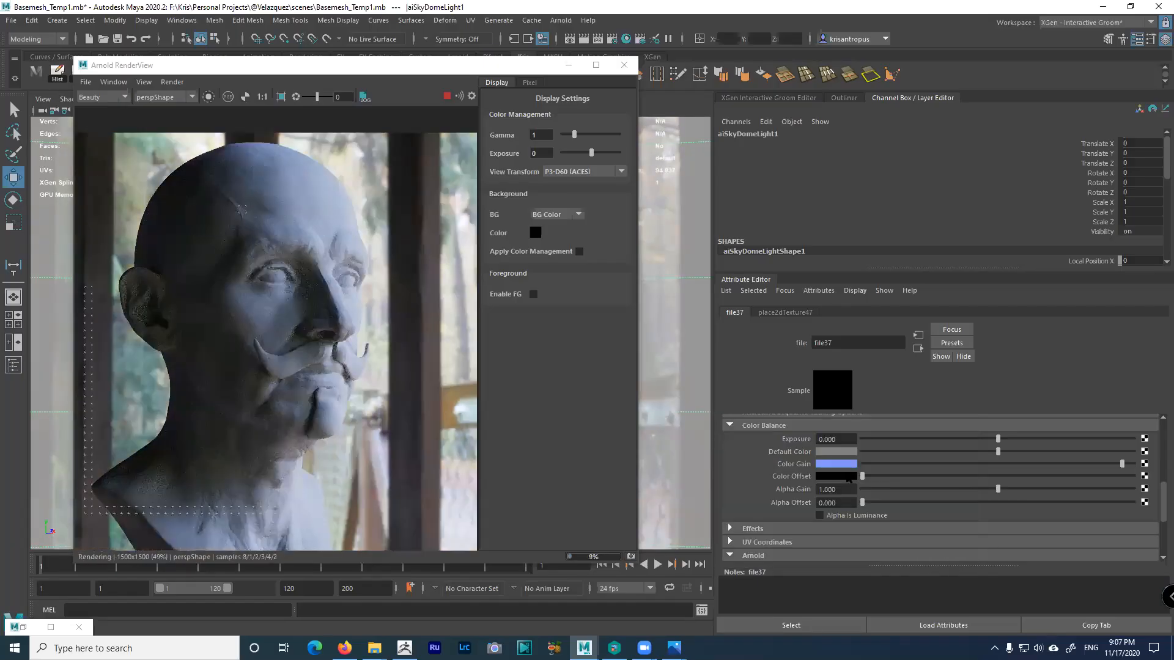
# Change the Color Gain to a faint warm tint: hue about 29, saturation about 0.05
pyautogui.click(843, 467)
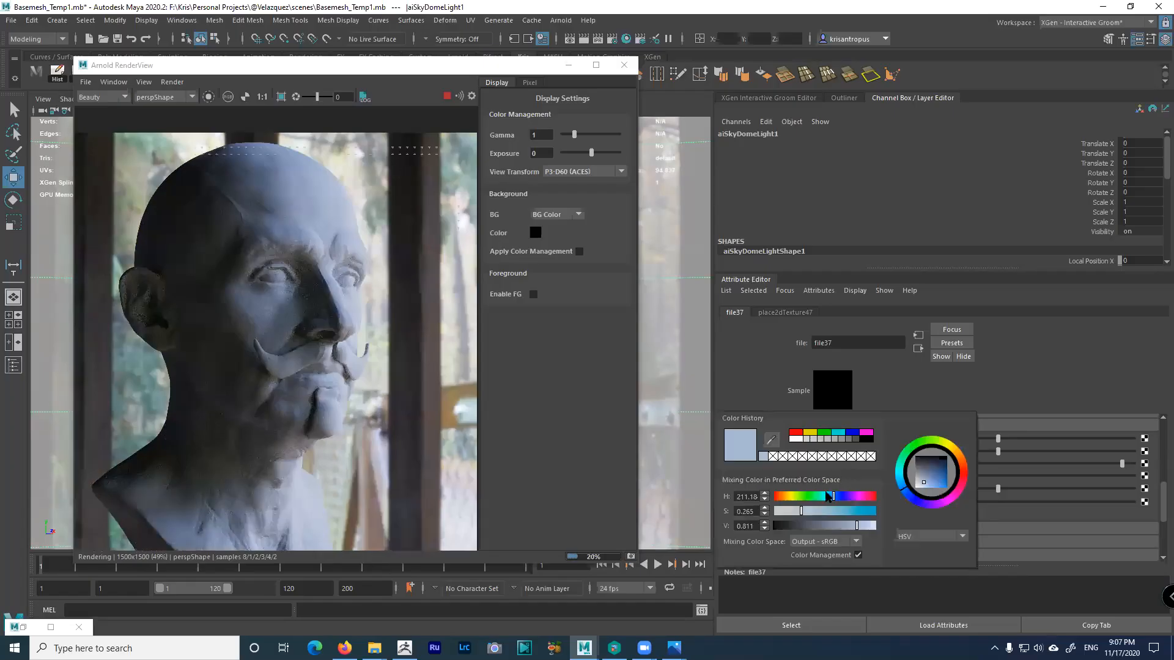
pyautogui.click(784, 498)
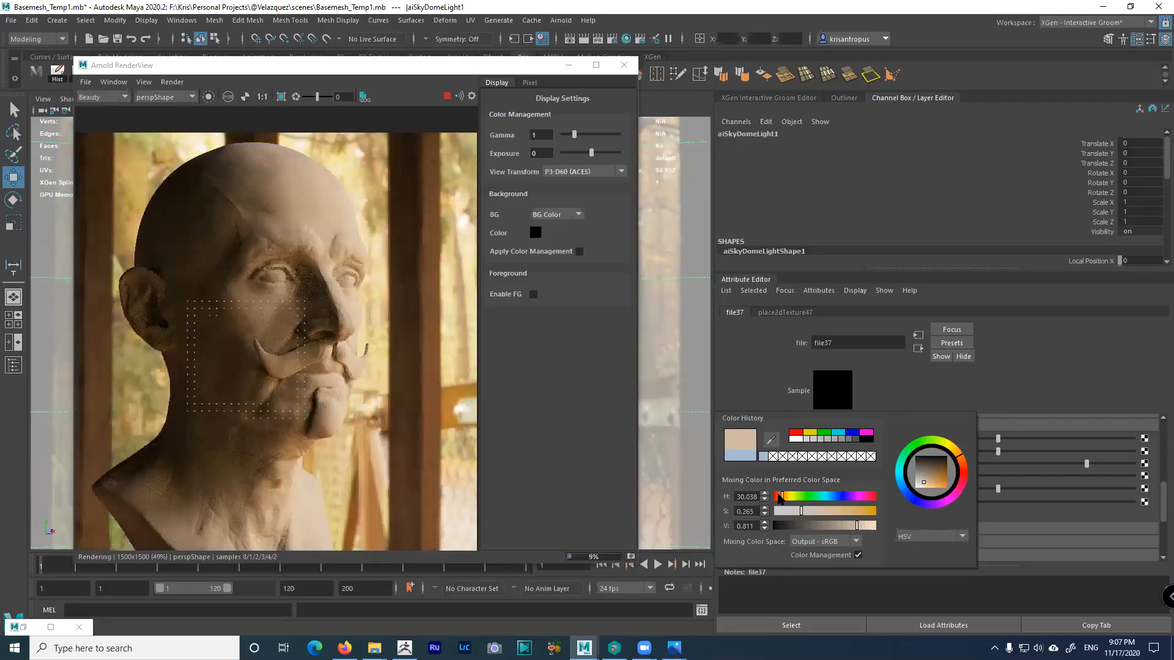
pyautogui.click(789, 513)
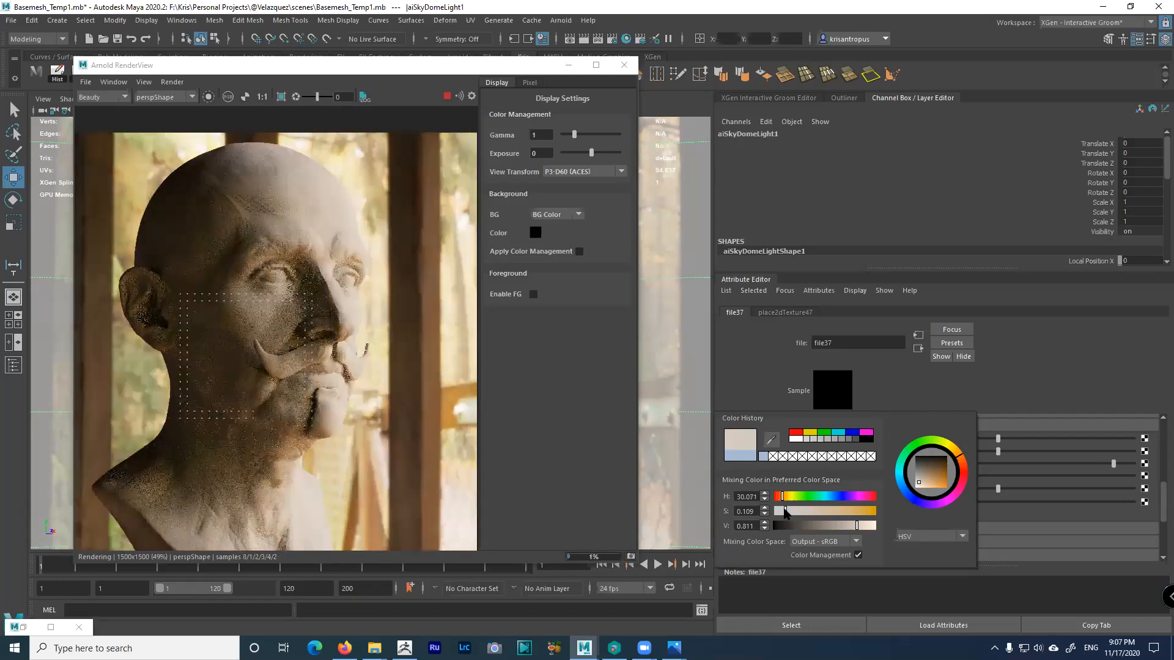
pyautogui.click(779, 511)
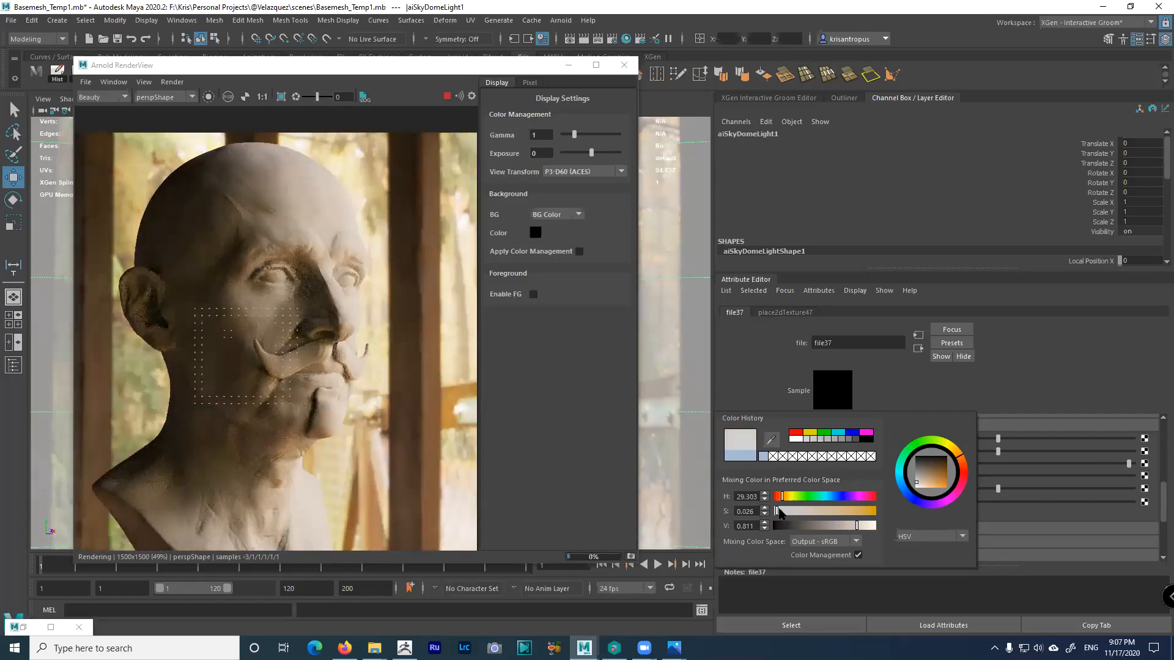
pyautogui.click(781, 513)
pyautogui.click(782, 513)
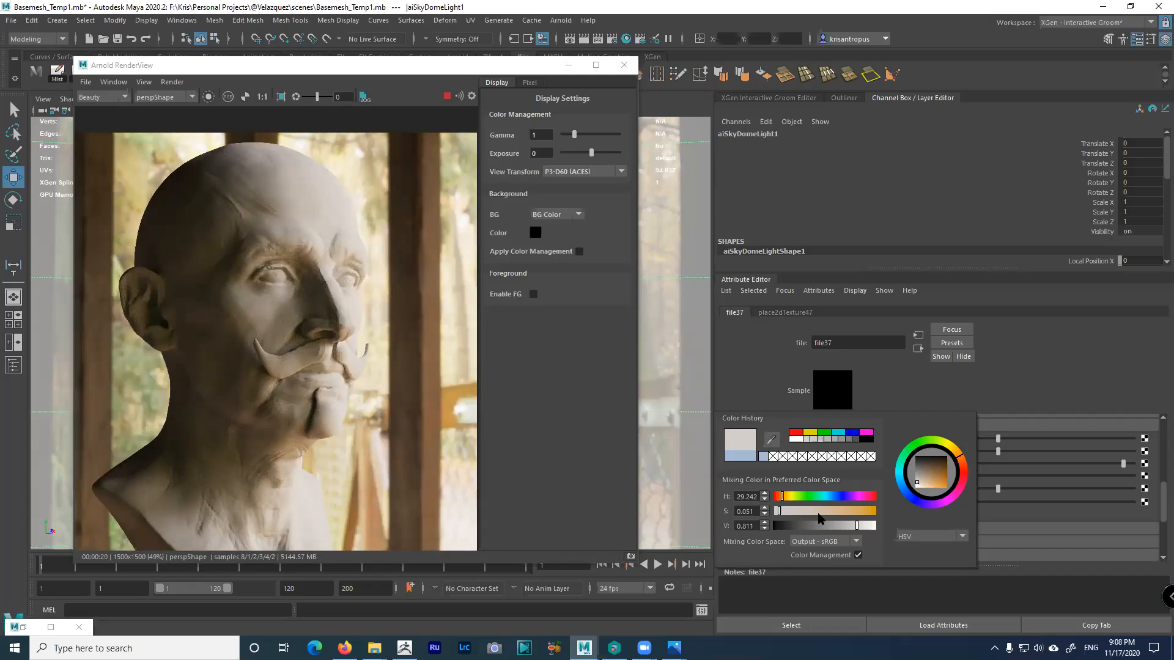
# Drop Color Gain saturation to 0 (HSV 15.762, 0, 0.811), comparing colour management off and on
pyautogui.moveTo(780, 511); pyautogui.dragTo(774, 512)
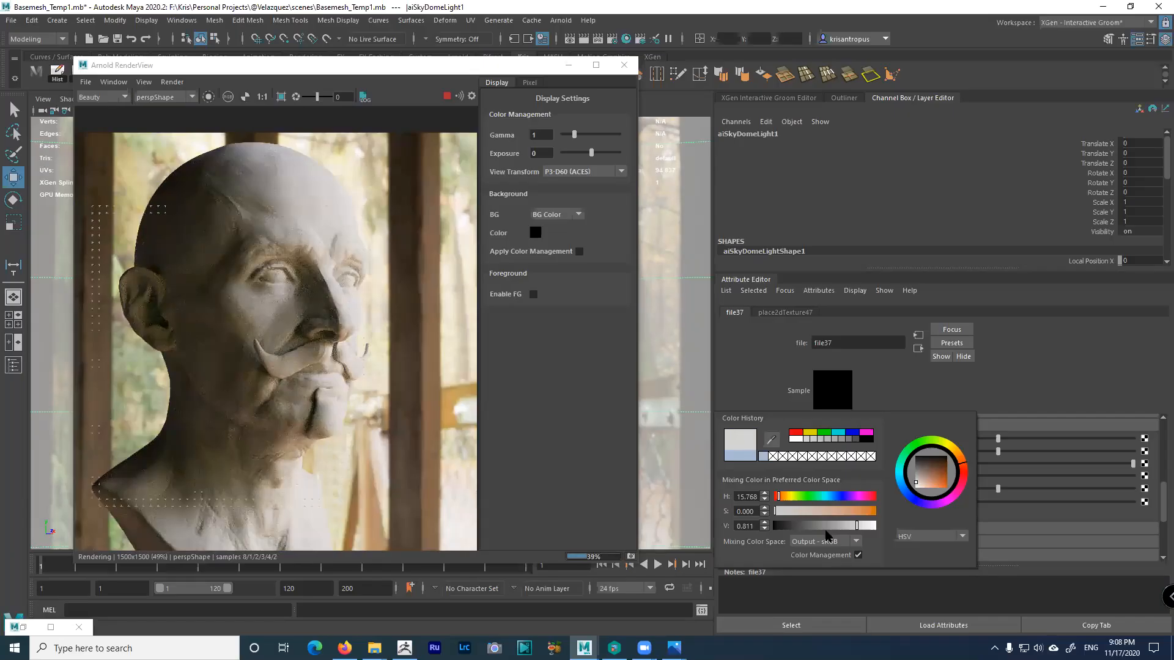
pyautogui.click(858, 556)
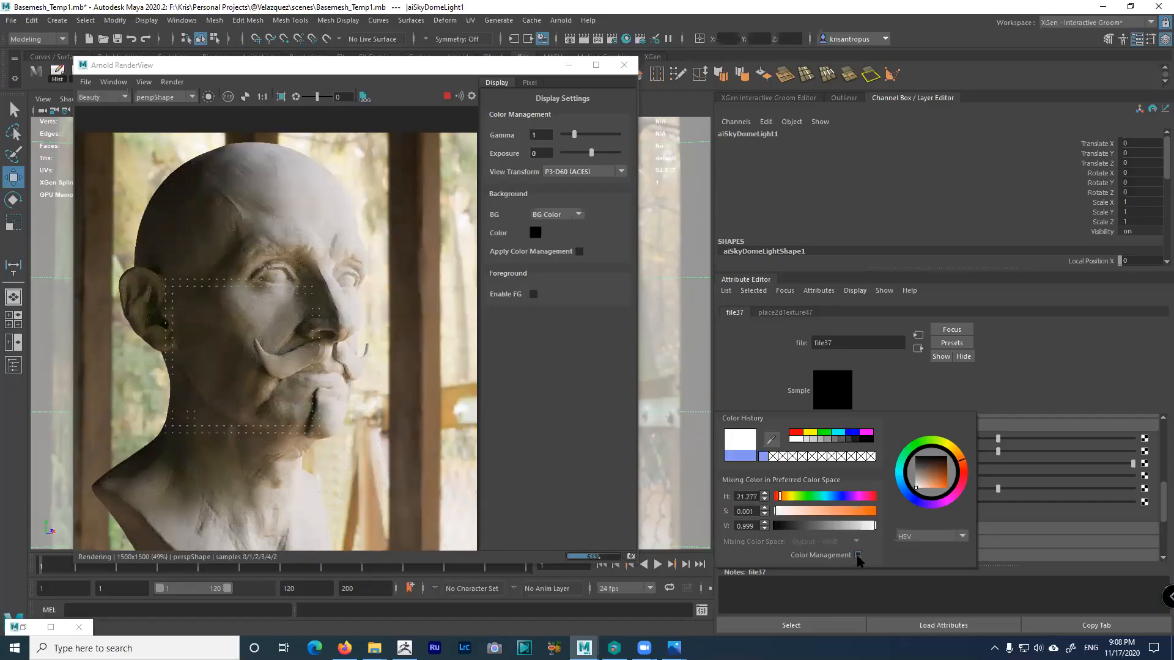
pyautogui.click(858, 556)
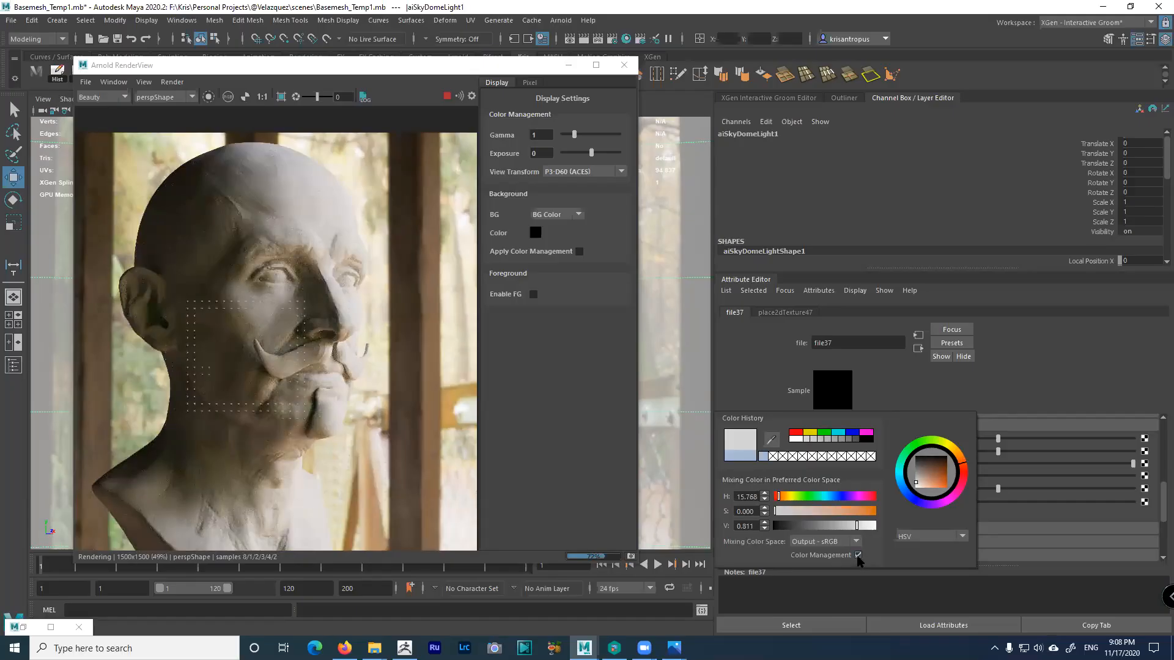
pyautogui.click(858, 556)
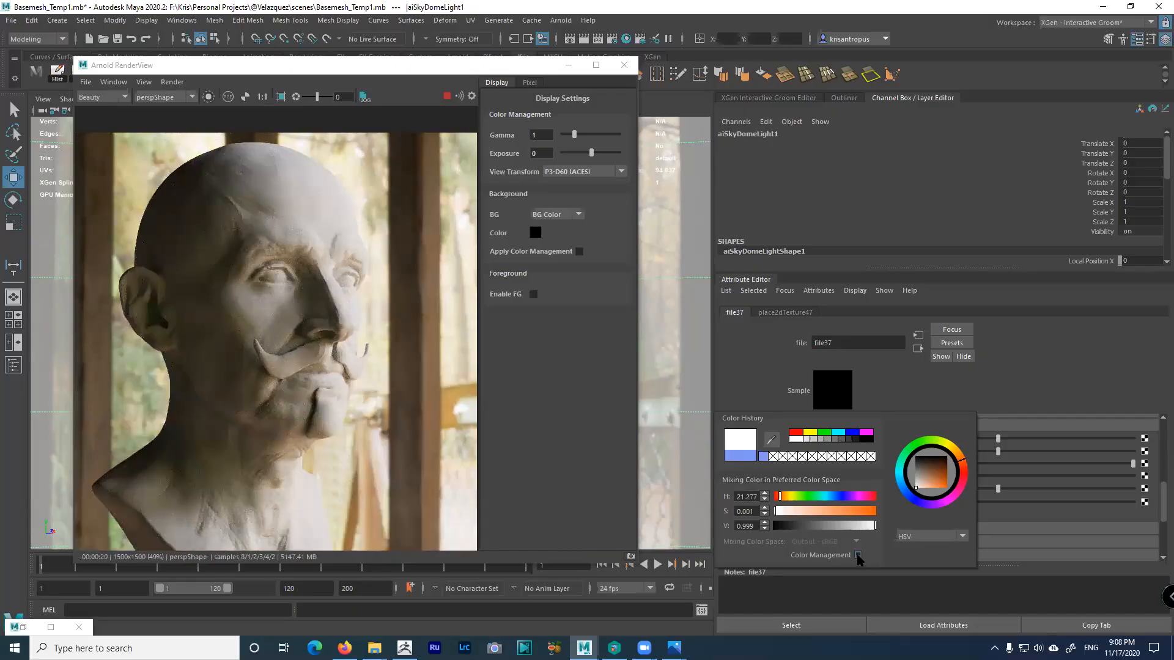
pyautogui.click(859, 556)
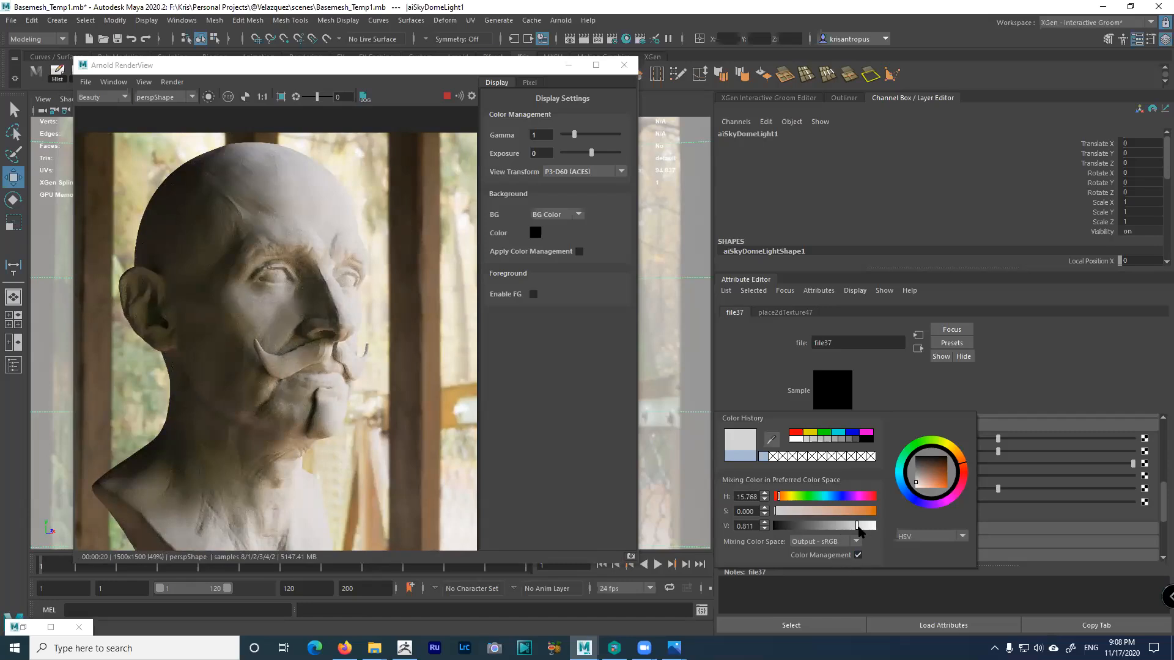
# Raise Color Gain brightness to 1 and move its hue into orange, around 20
pyautogui.moveTo(858, 529); pyautogui.dragTo(877, 527)
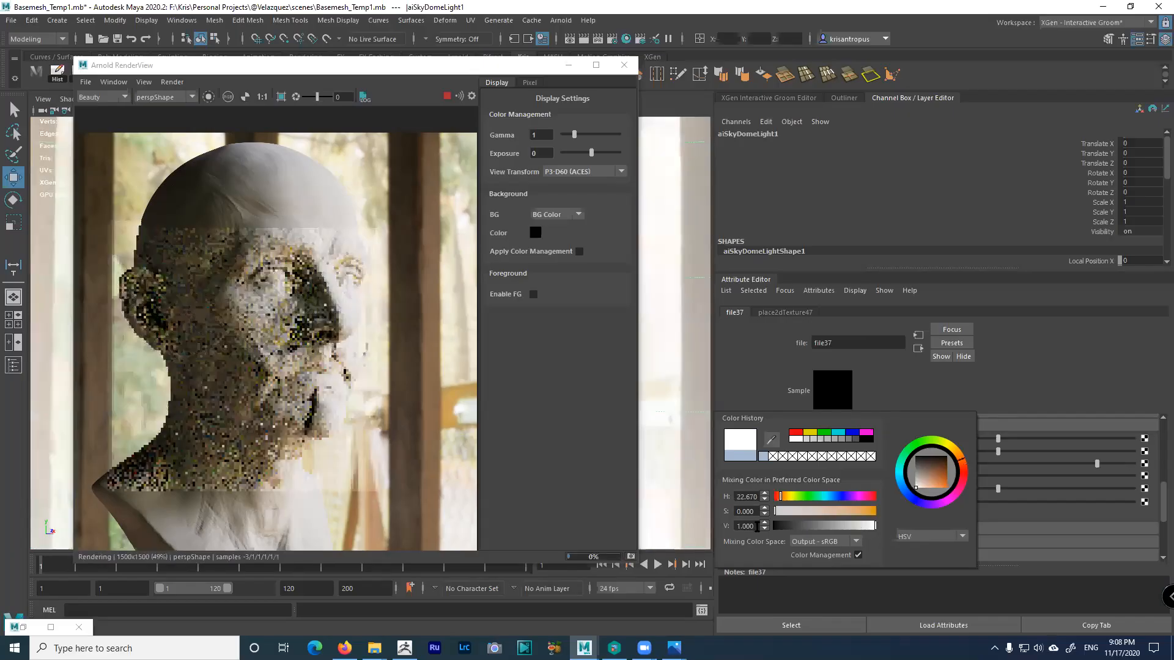
pyautogui.click(858, 556)
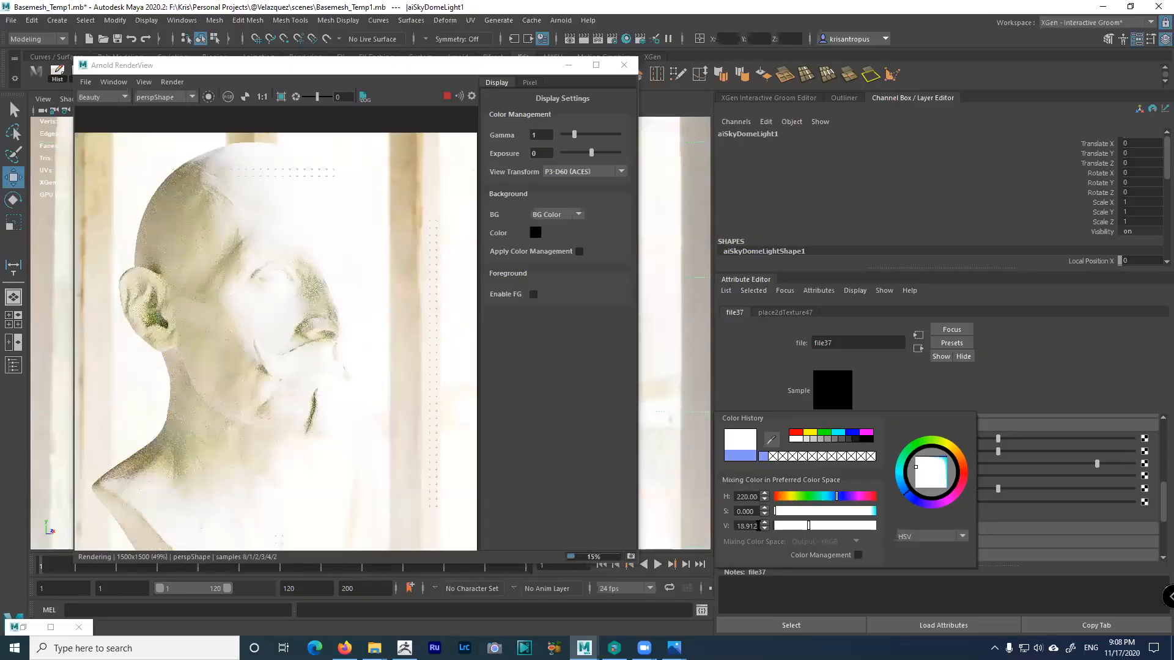
pyautogui.moveTo(728, 527); pyautogui.dragTo(757, 530)
pyautogui.click(858, 555)
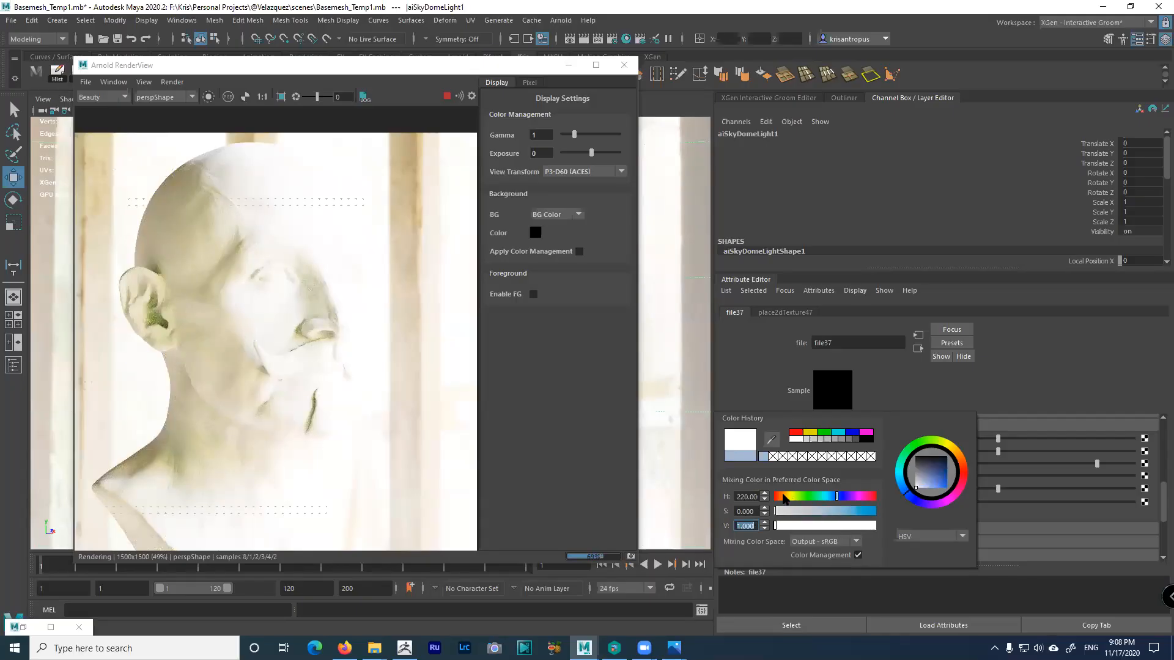
pyautogui.click(780, 497)
pyautogui.click(826, 511)
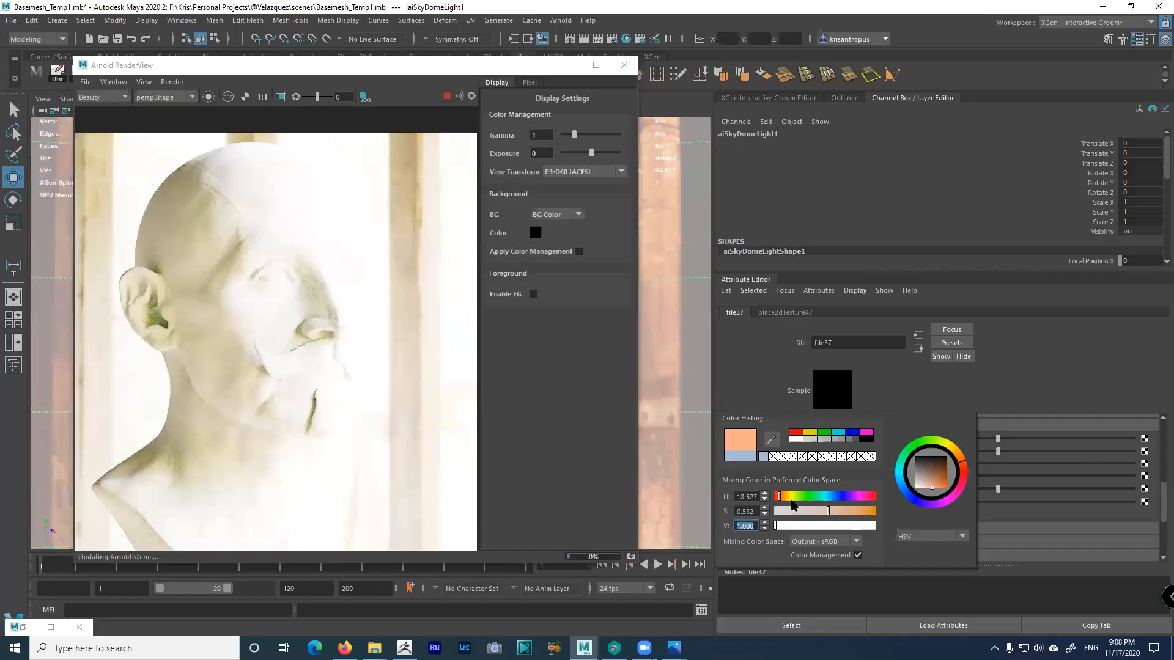
pyautogui.click(779, 497)
pyautogui.click(777, 496)
pyautogui.click(778, 497)
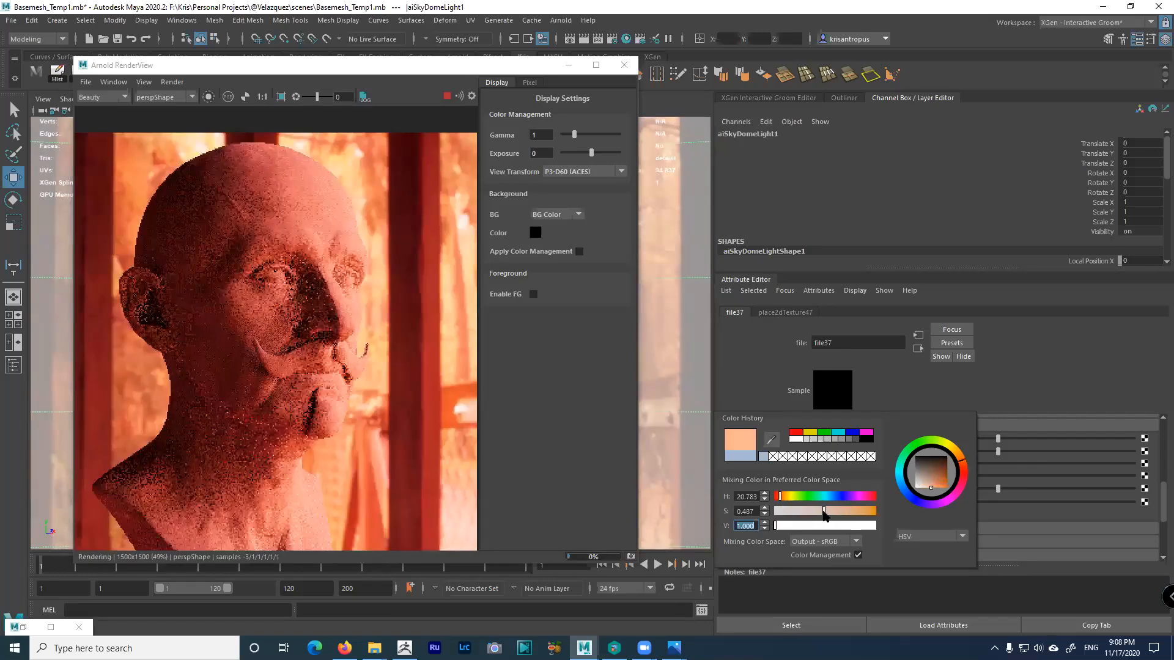
# Enter saturation 0.490 and brightness 0.8, comparing colour management off and on
pyautogui.moveTo(746, 511); pyautogui.dragTo(777, 507)
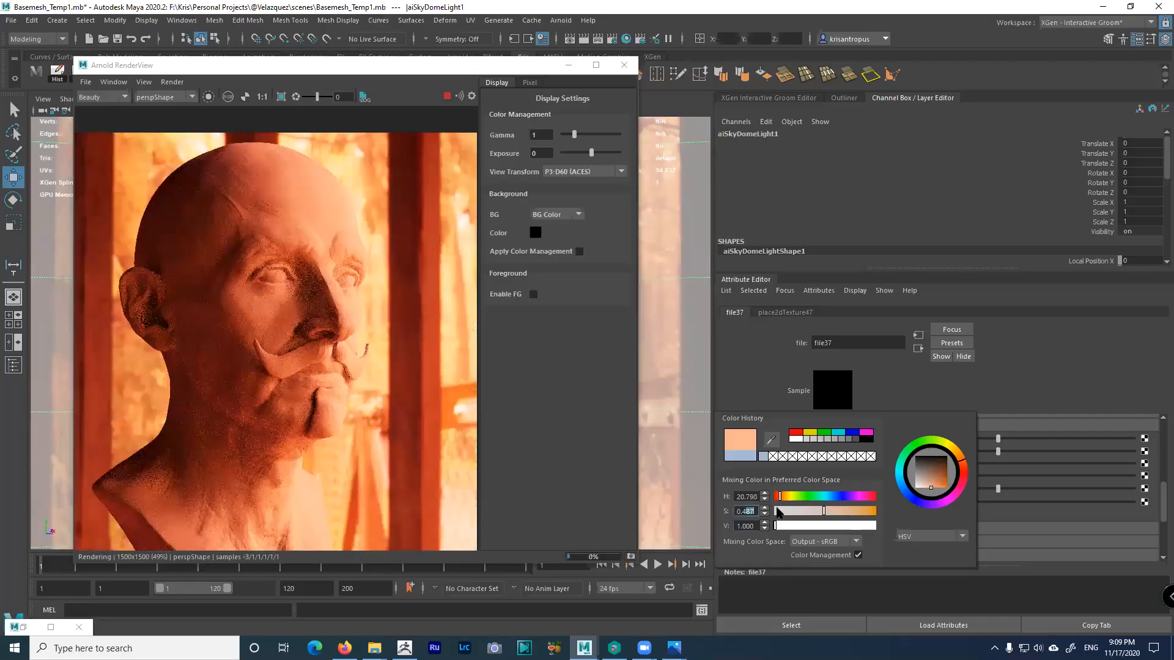
pyautogui.write('9')
pyautogui.press('Return')
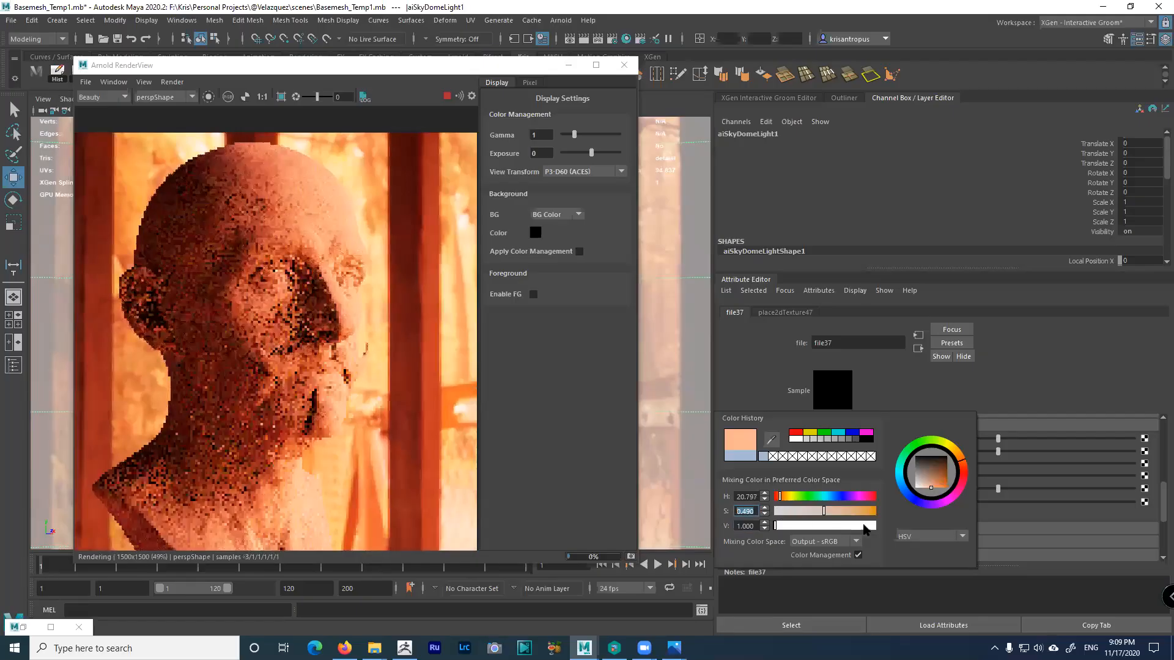
pyautogui.press('Tab')
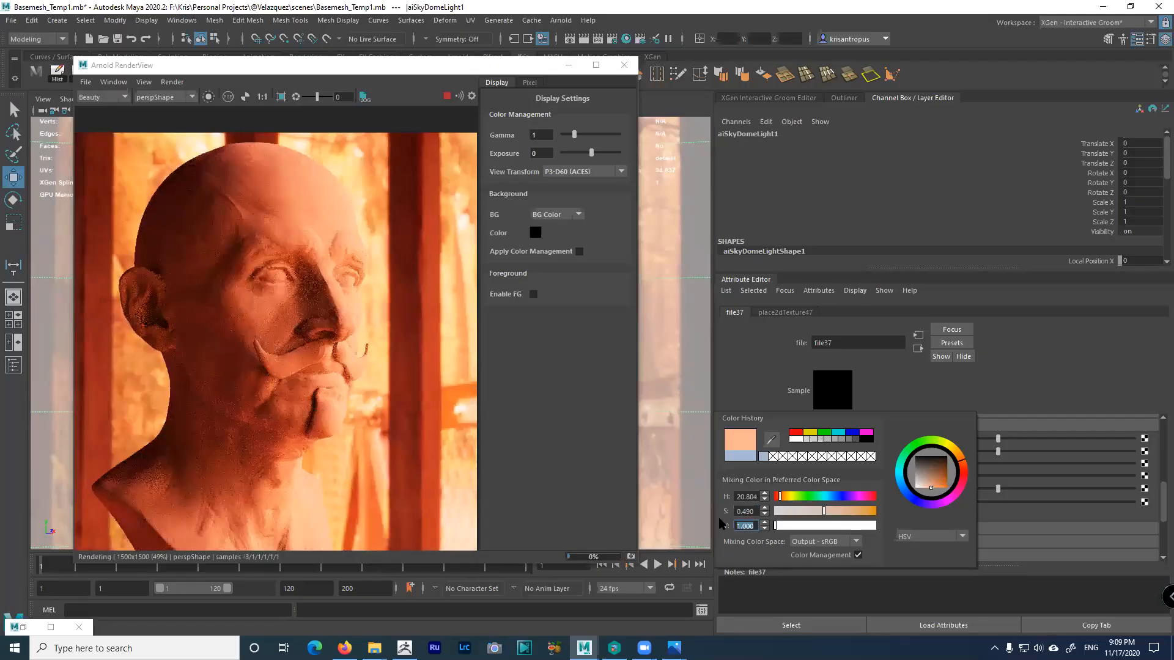
pyautogui.write('0.8')
pyautogui.press('Return')
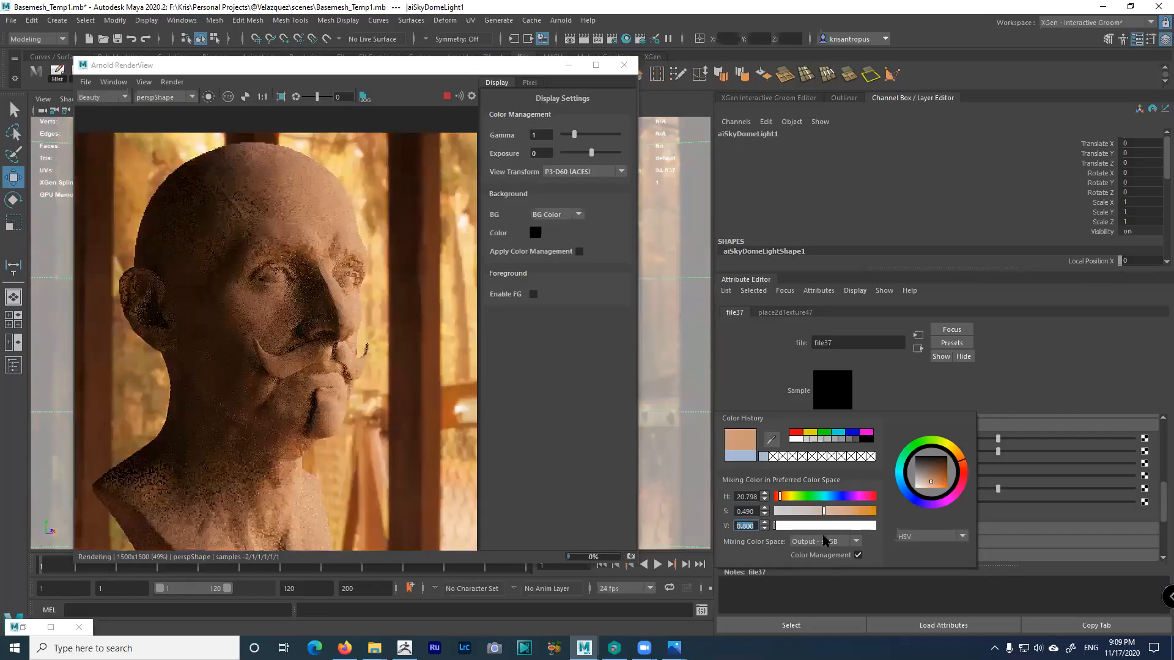
pyautogui.click(859, 555)
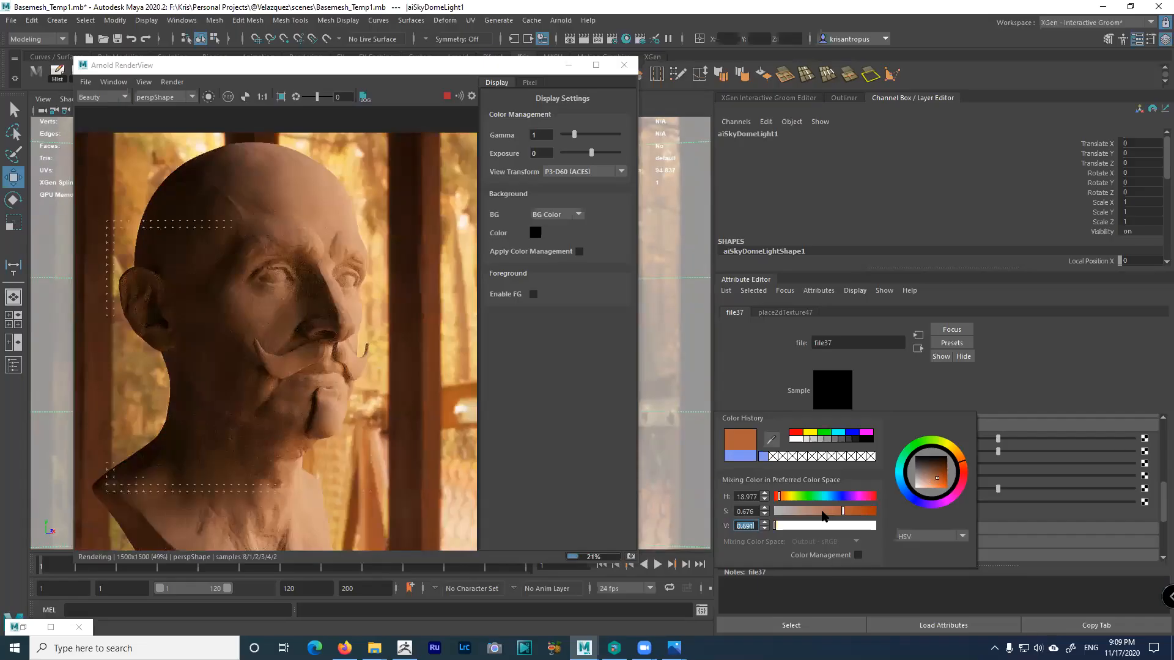
pyautogui.click(859, 556)
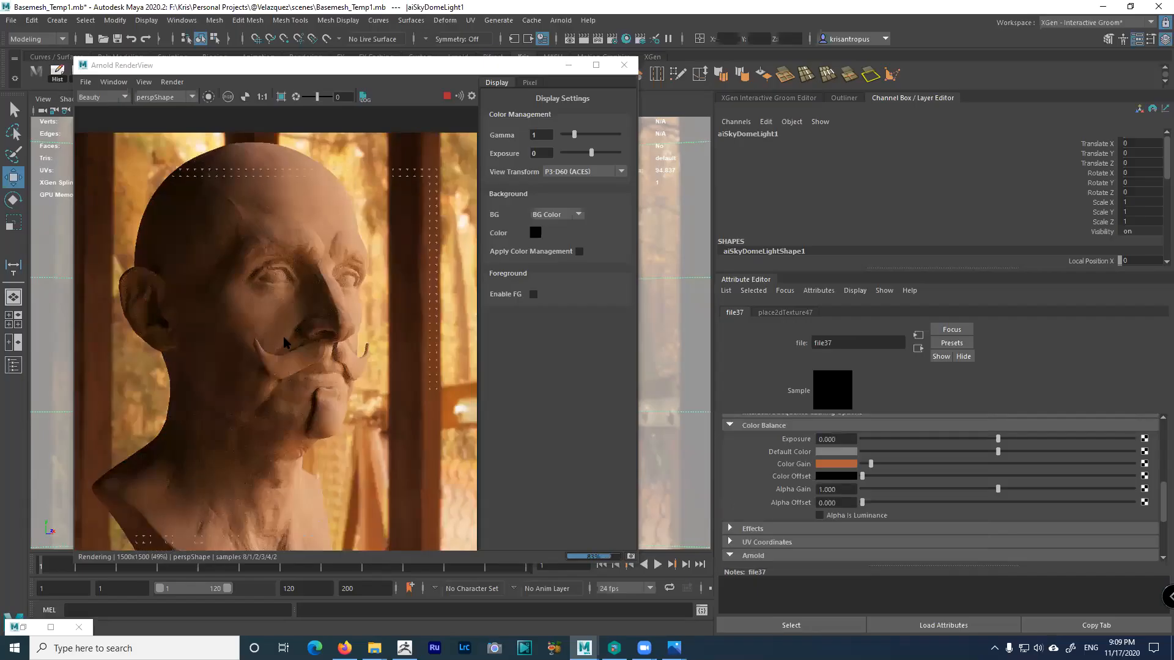
# Compare Color Gain with colour management off and on, lowering saturation to 0.513 and darkening it
pyautogui.click(845, 465)
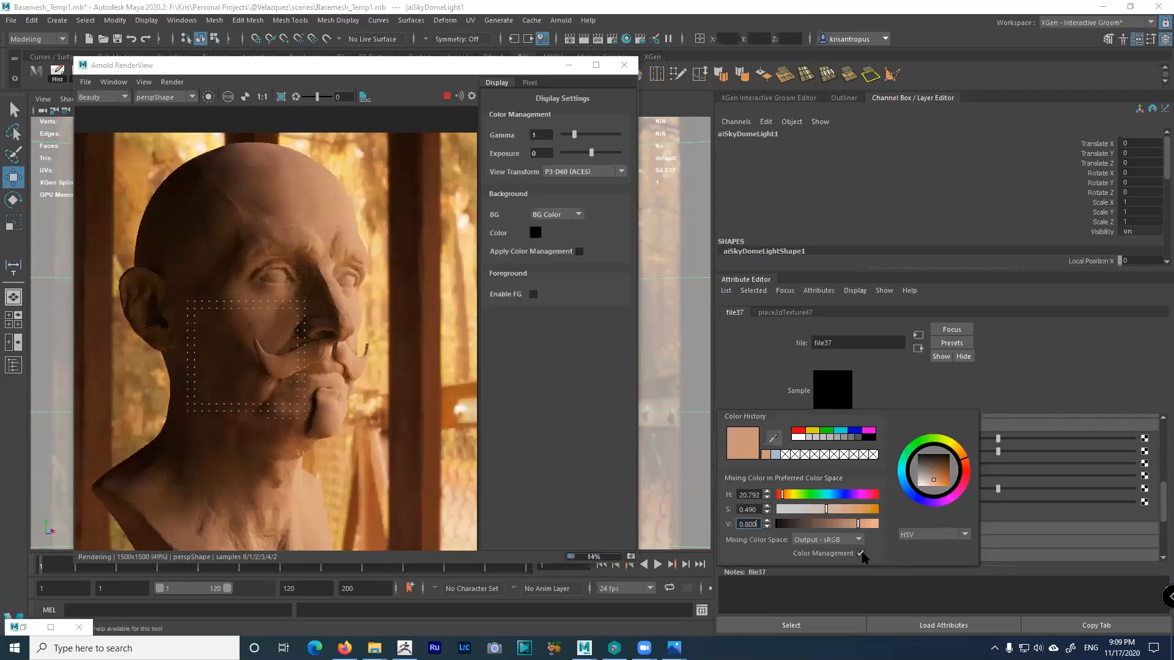
pyautogui.click(861, 554)
pyautogui.click(861, 554)
pyautogui.click(860, 554)
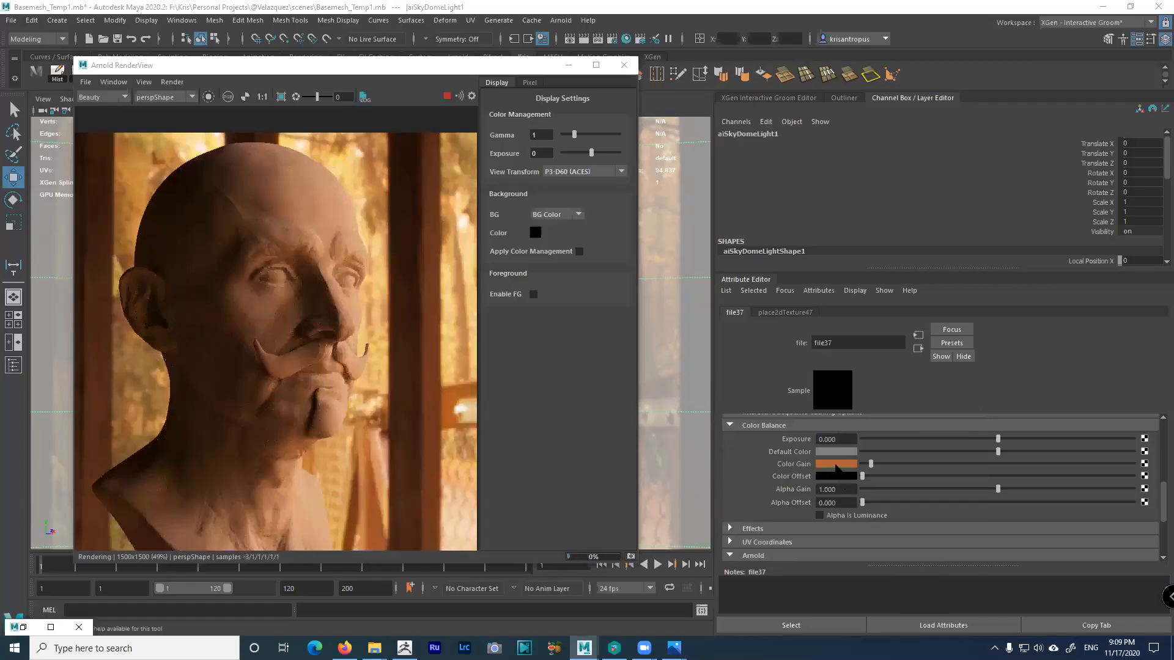
pyautogui.click(837, 464)
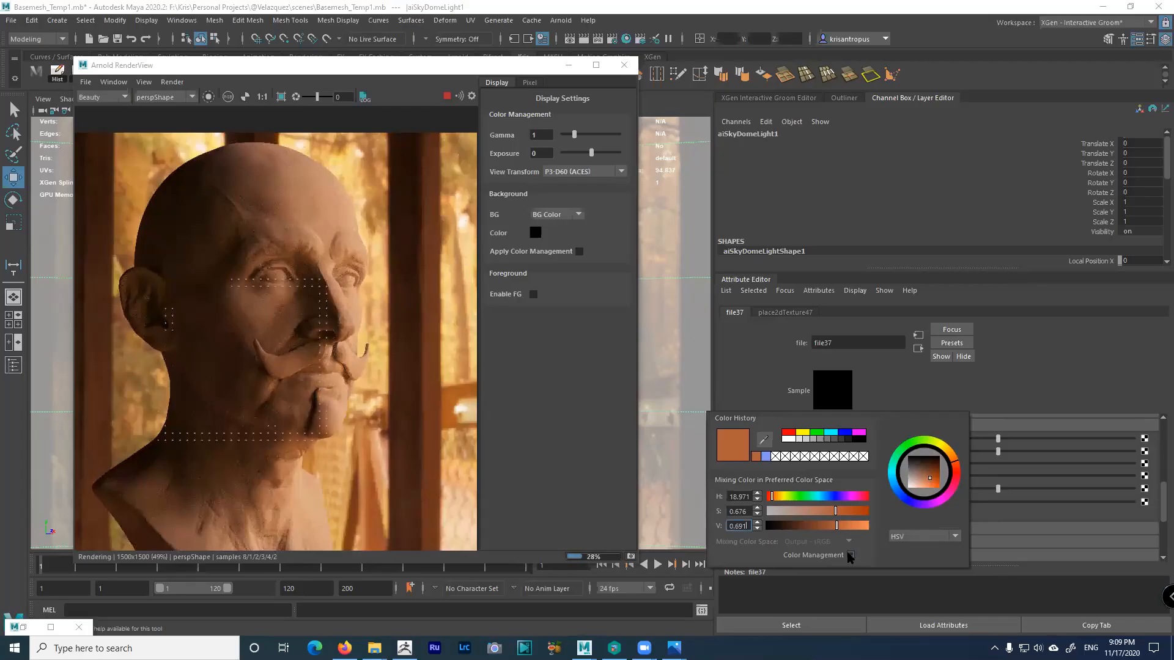
pyautogui.click(851, 556)
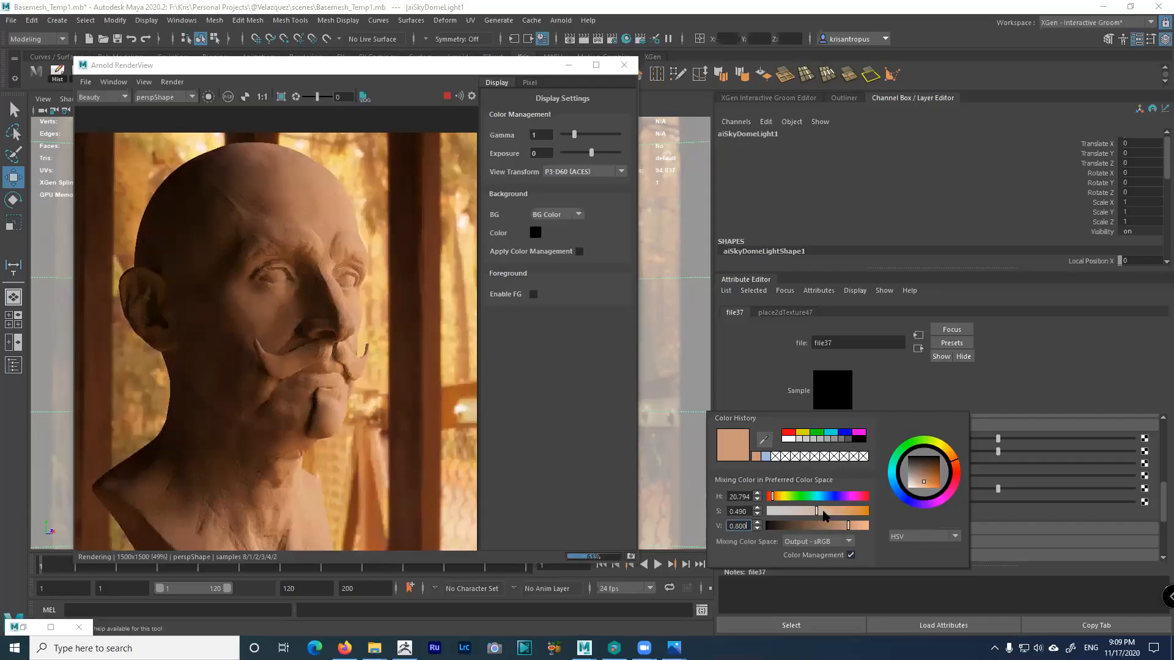
pyautogui.click(851, 555)
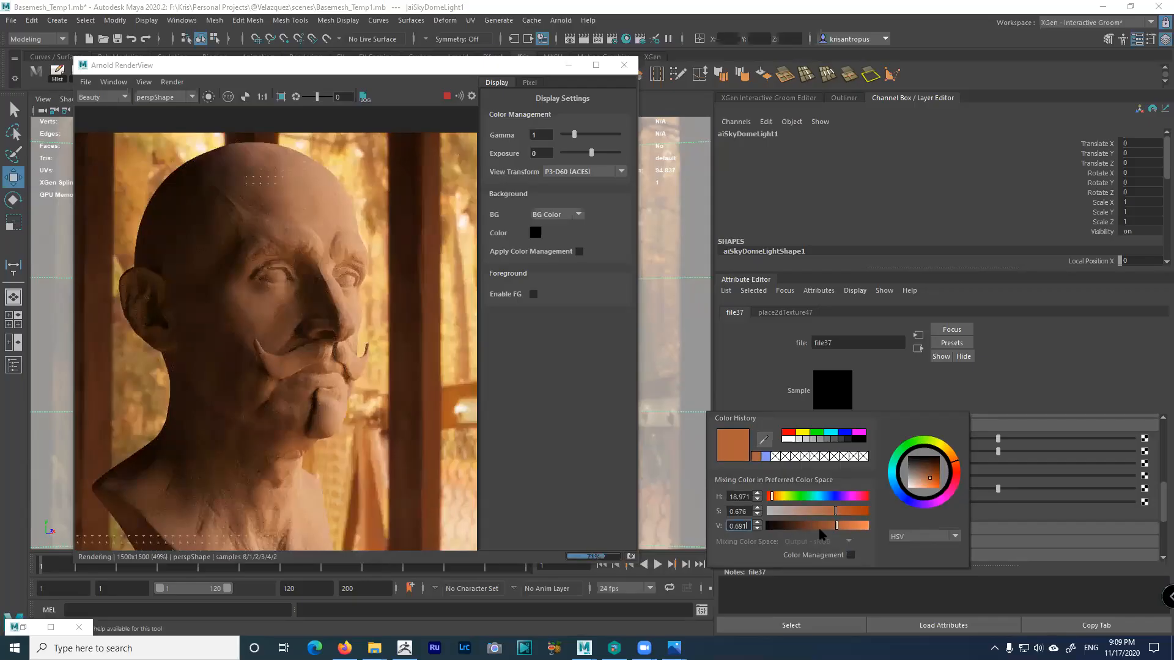
pyautogui.click(819, 511)
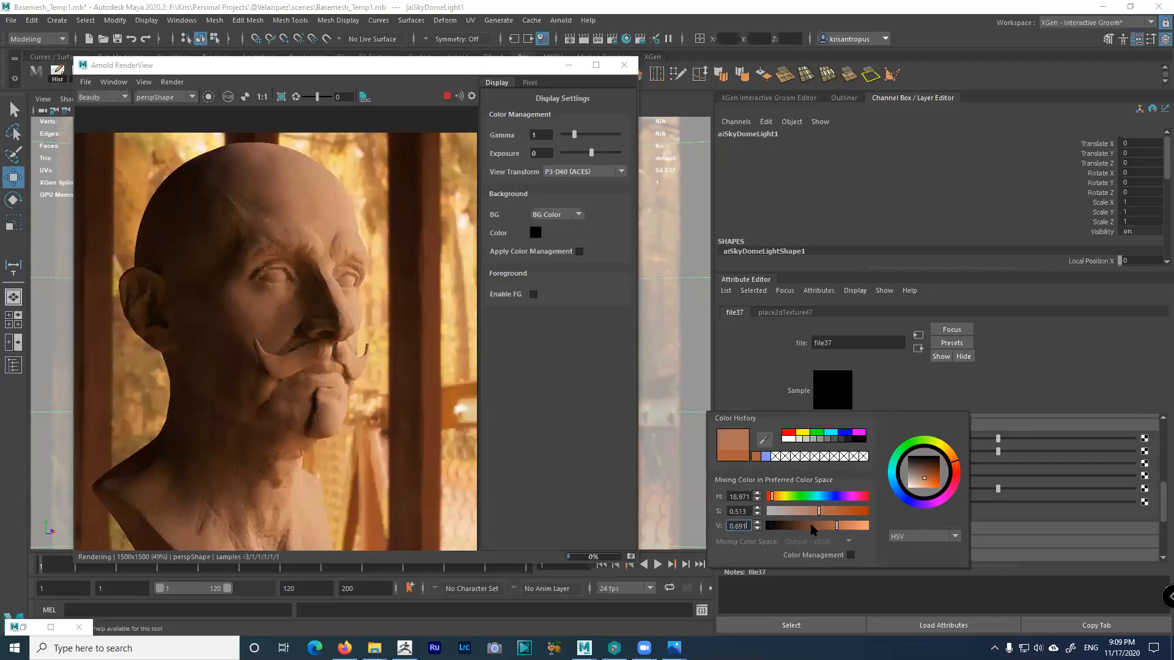
pyautogui.click(814, 529)
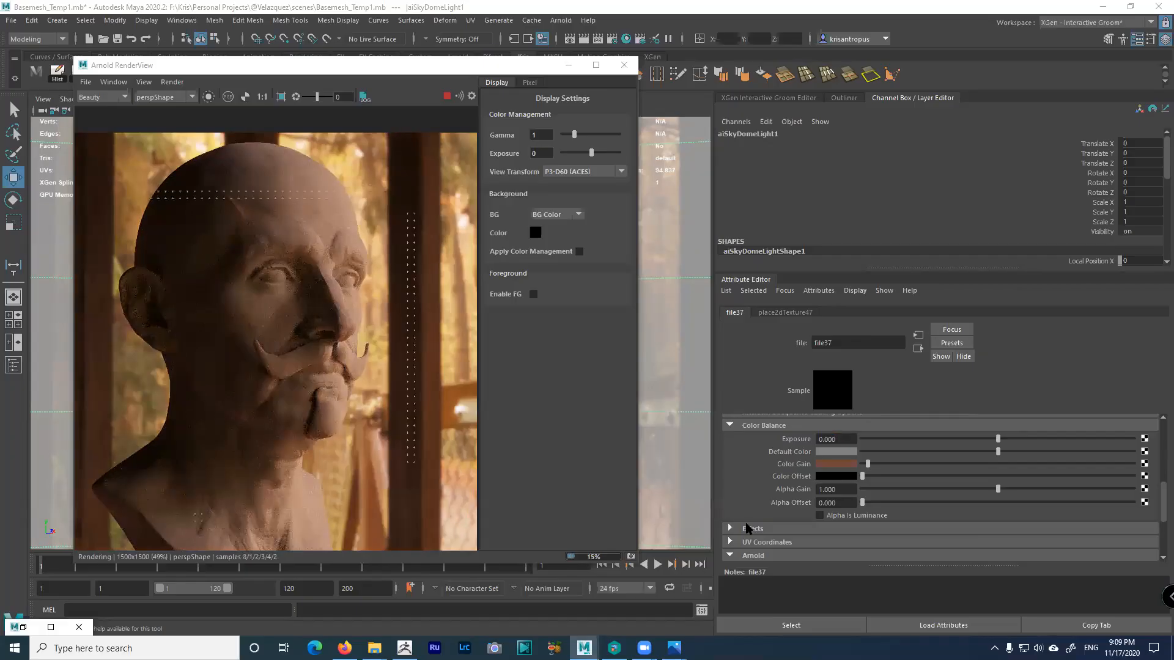
# Push Color Gain brightness to 1.0 and show it in Output - sRGB values
pyautogui.click(835, 466)
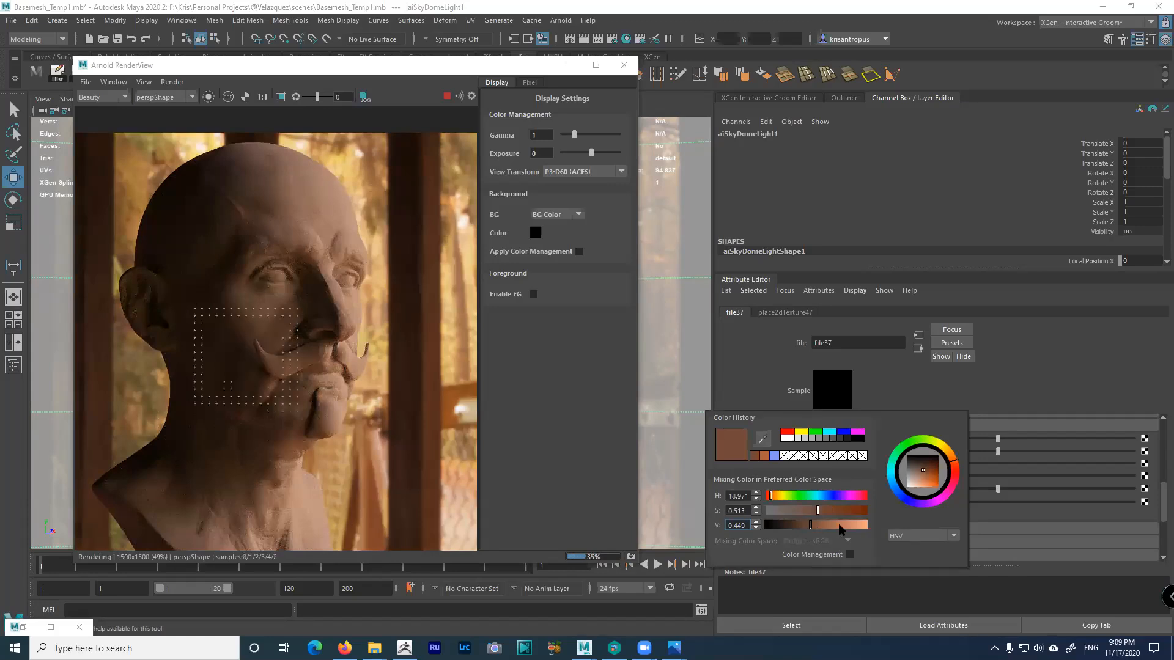
pyautogui.click(856, 530)
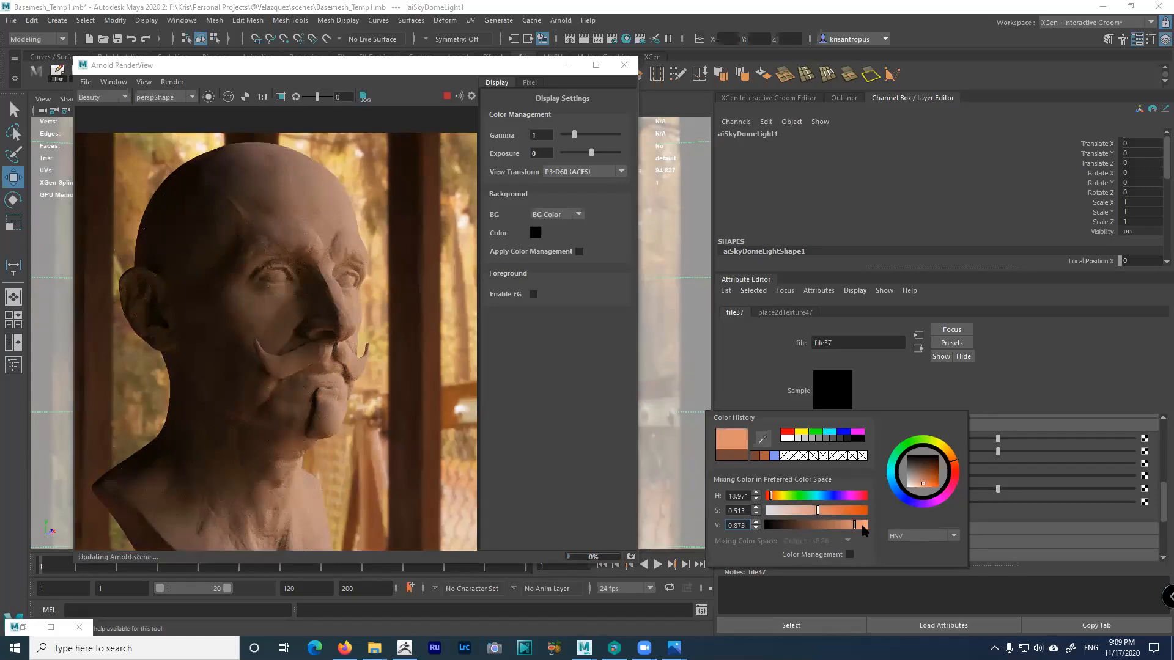
pyautogui.click(865, 527)
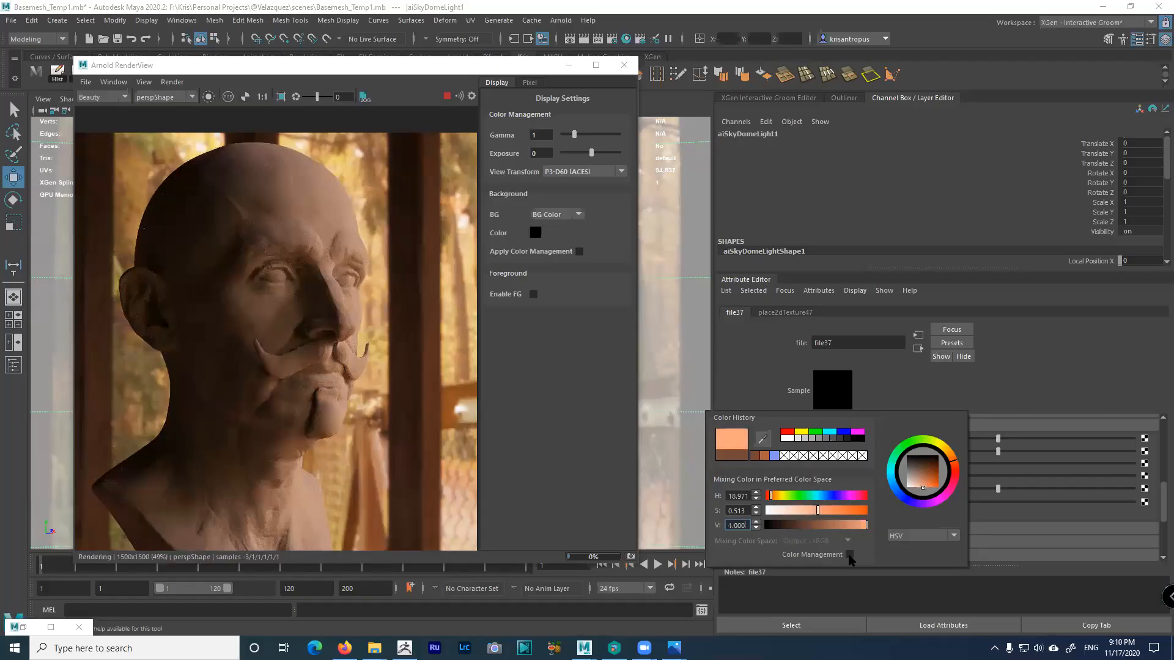
pyautogui.click(850, 554)
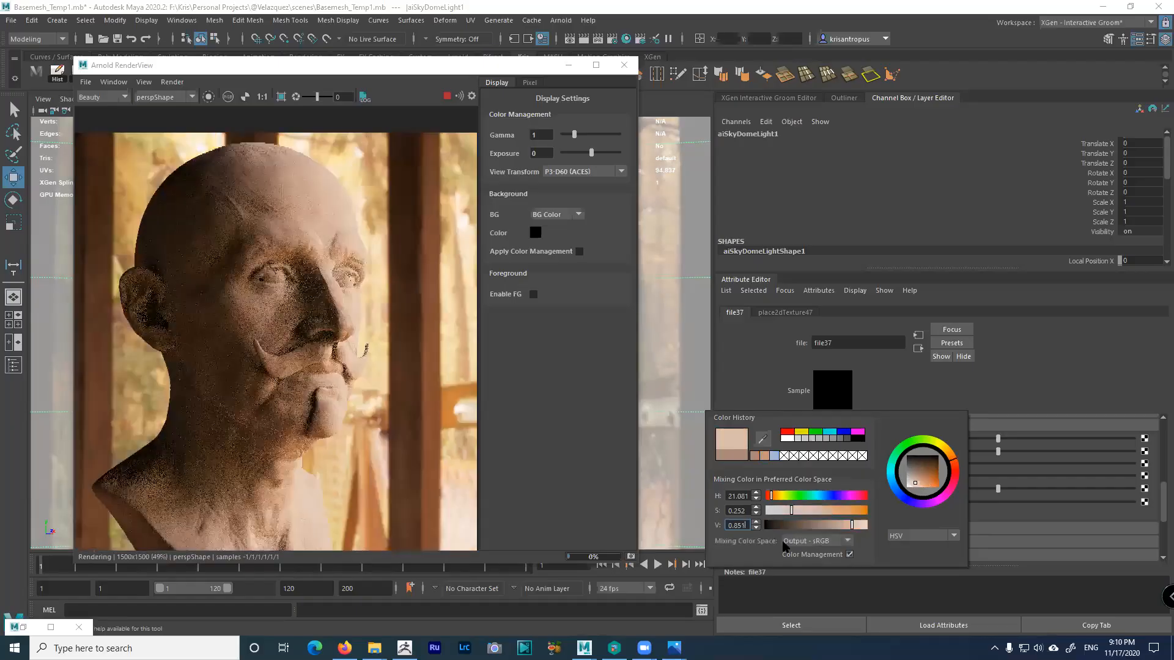
# Set Color Gain brightness to 0.918, comparing colour management off and on
pyautogui.click(849, 554)
pyautogui.click(849, 554)
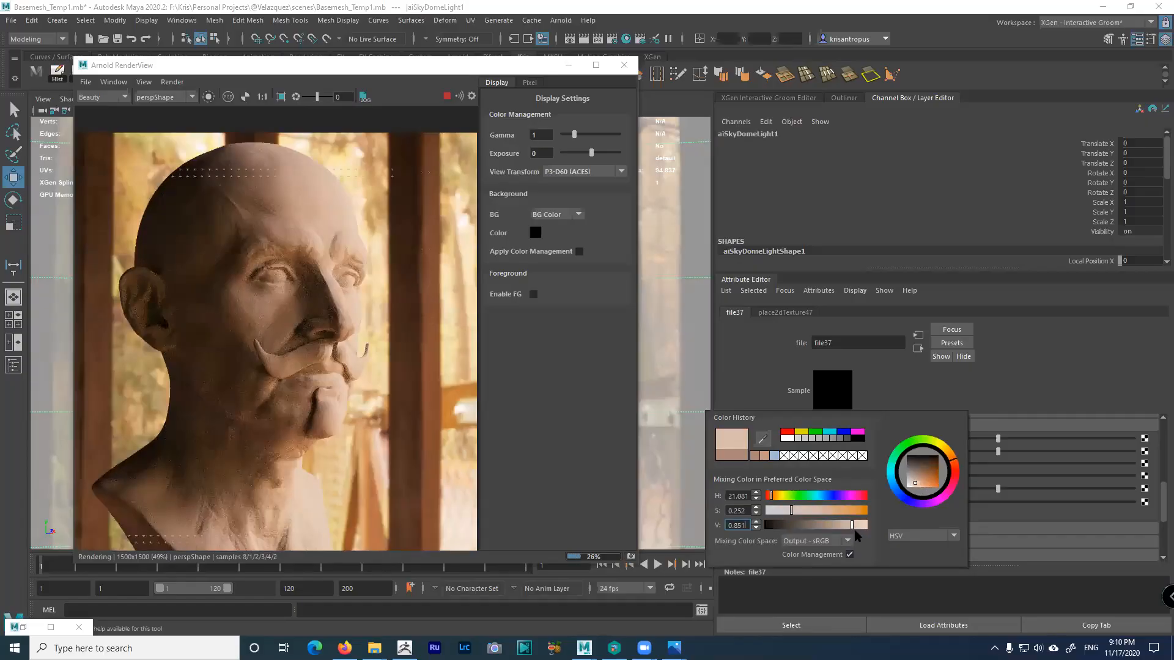
pyautogui.moveTo(853, 525); pyautogui.dragTo(859, 525)
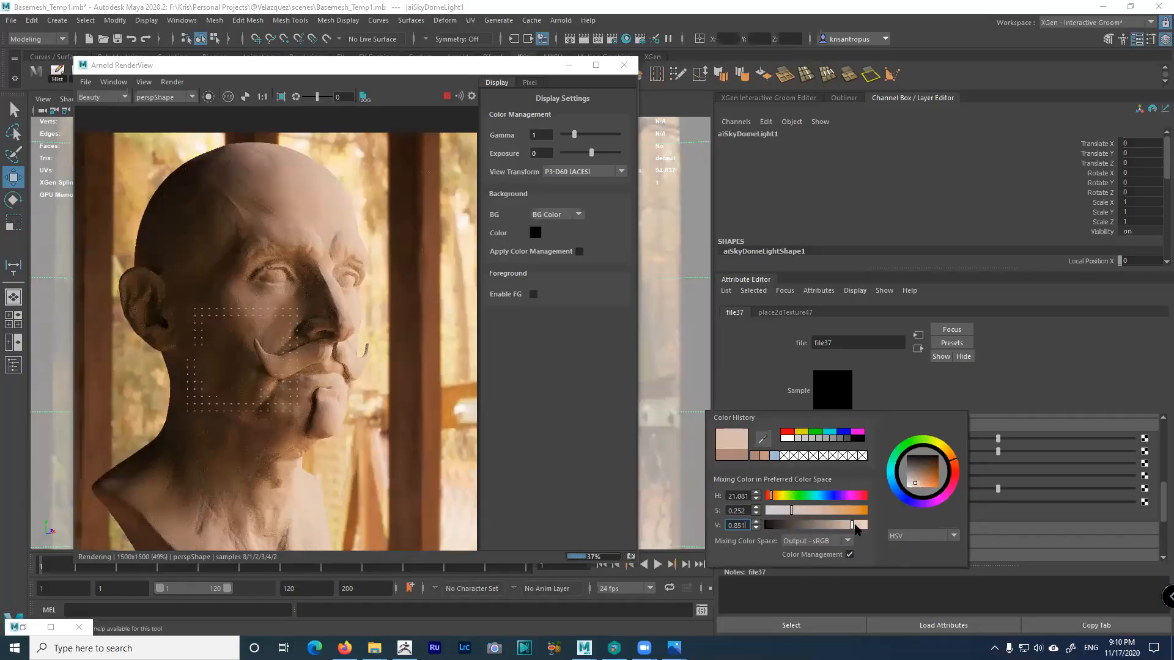
pyautogui.click(850, 555)
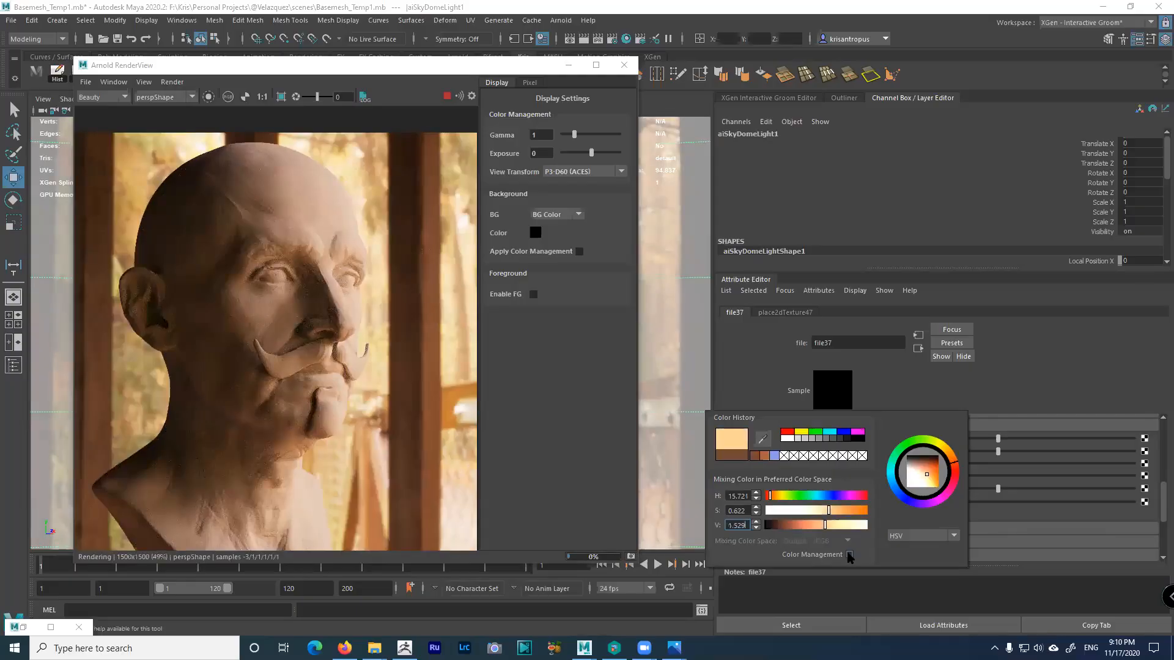
pyautogui.click(849, 555)
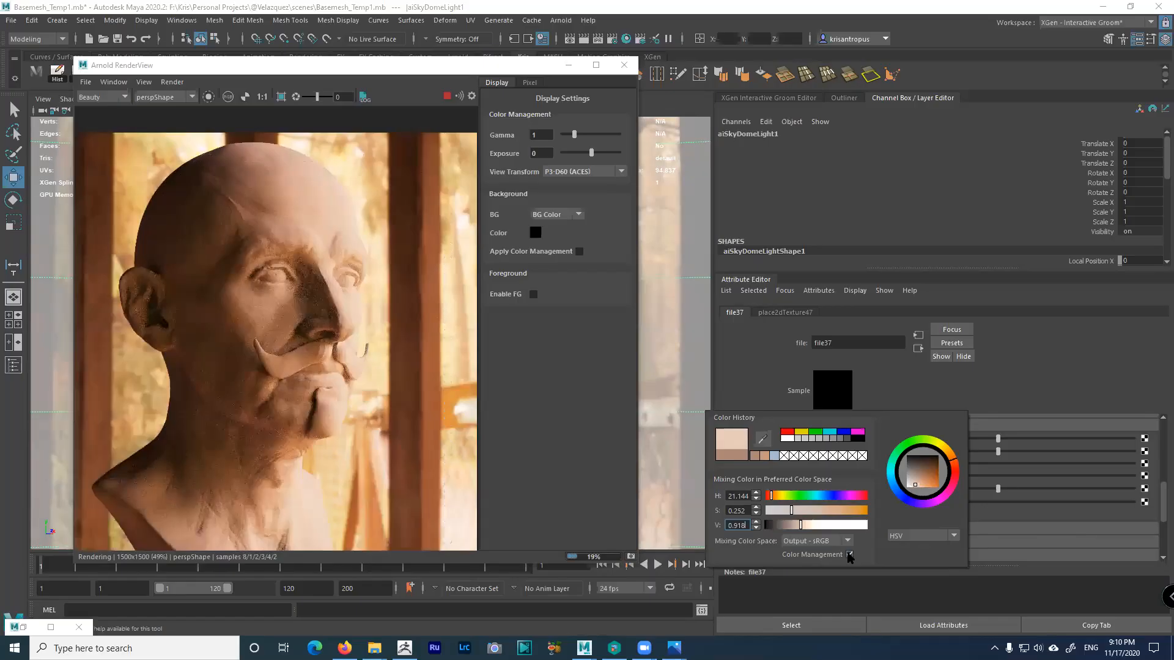
pyautogui.click(849, 555)
# Keep Output - sRGB as mixing colour space and lower saturation to 0.122
pyautogui.moveTo(712, 520); pyautogui.dragTo(720, 521)
pyautogui.click(806, 542)
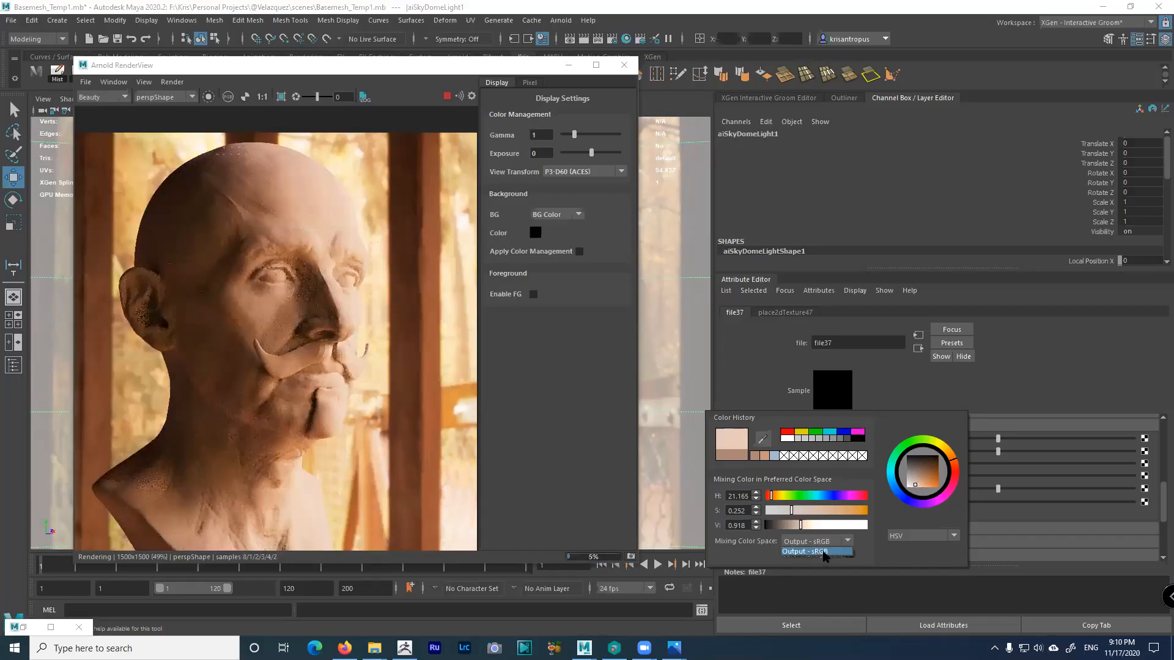
pyautogui.click(820, 552)
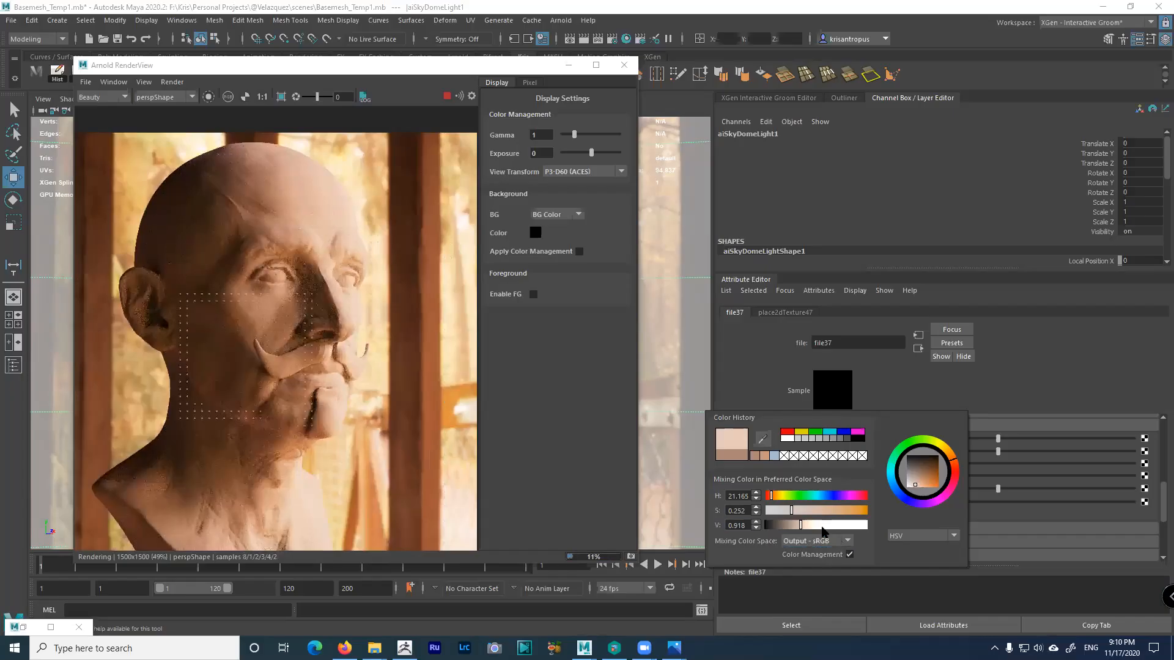
pyautogui.click(779, 510)
pyautogui.moveTo(829, 526); pyautogui.dragTo(827, 526)
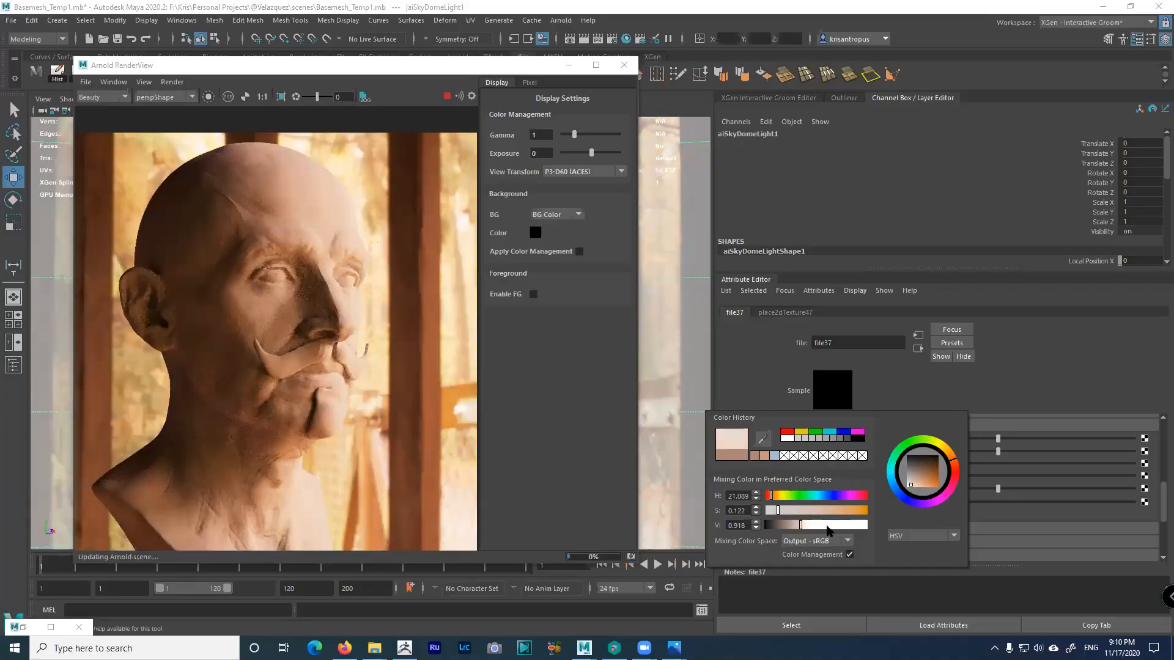
# Reset the oversized brightness to 1 and tint Color Gain light peach, about HSV 25.347, 0.256, 0.811
pyautogui.click(850, 555)
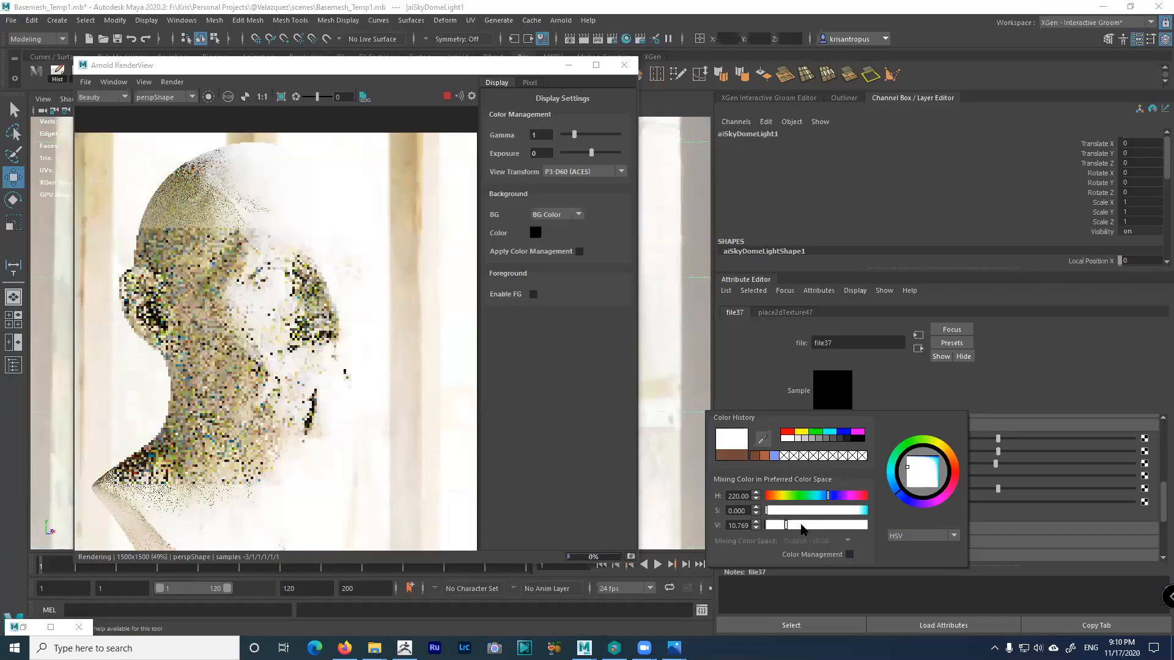
pyautogui.click(720, 520)
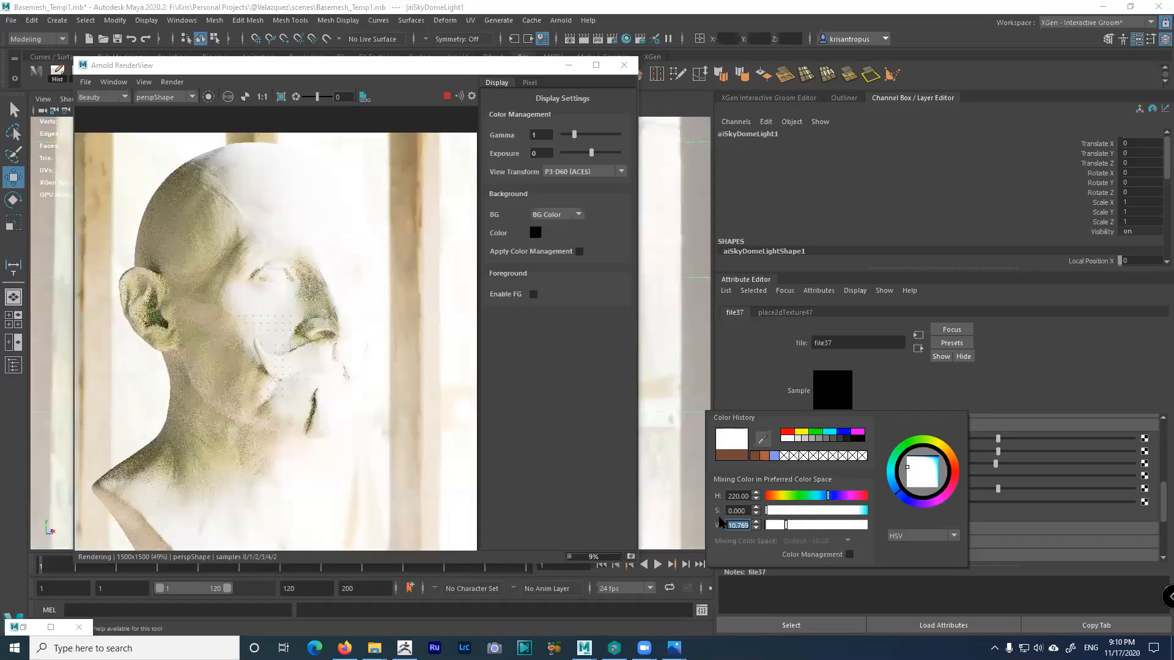
pyautogui.write('1')
pyautogui.press('Return')
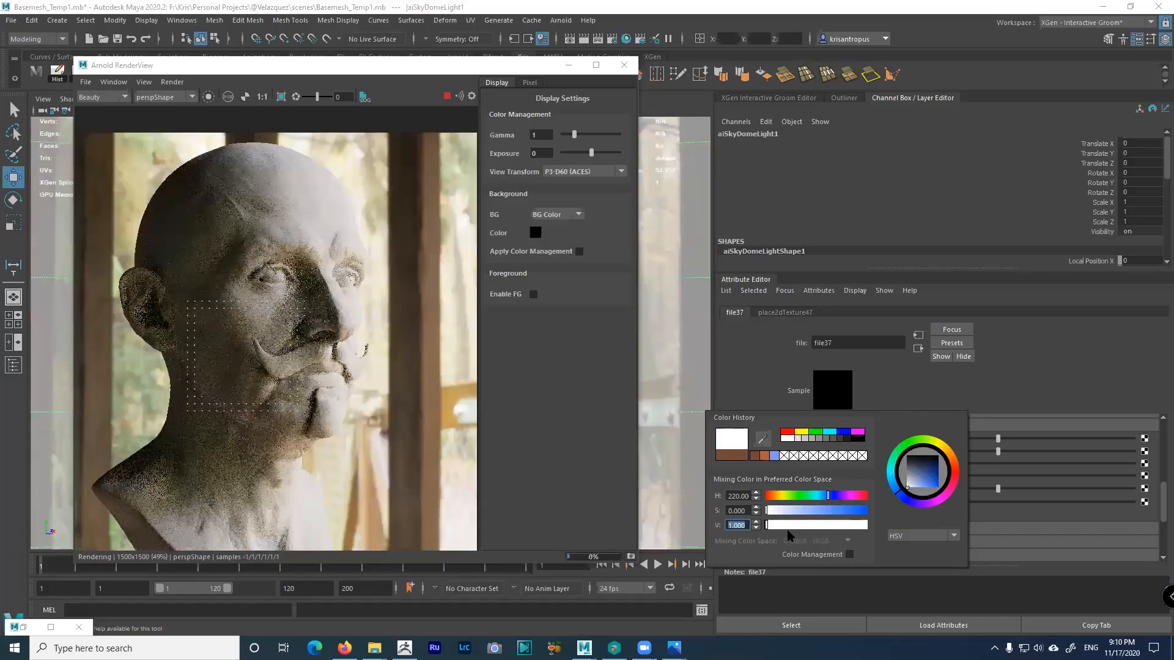
pyautogui.click(849, 554)
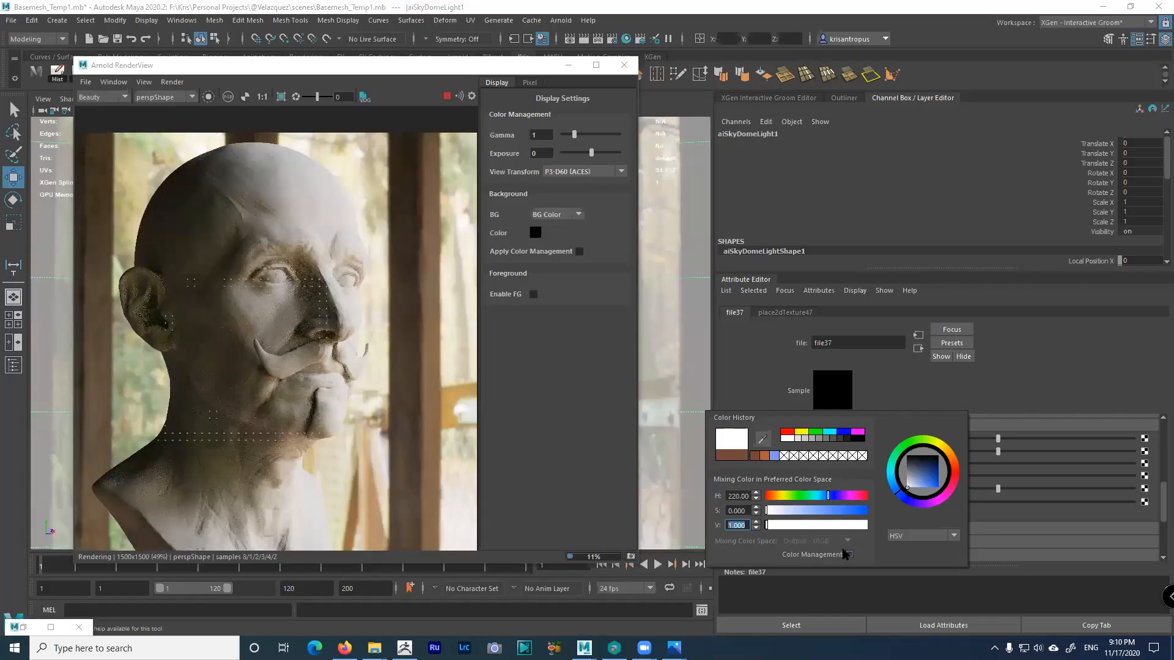
pyautogui.click(796, 510)
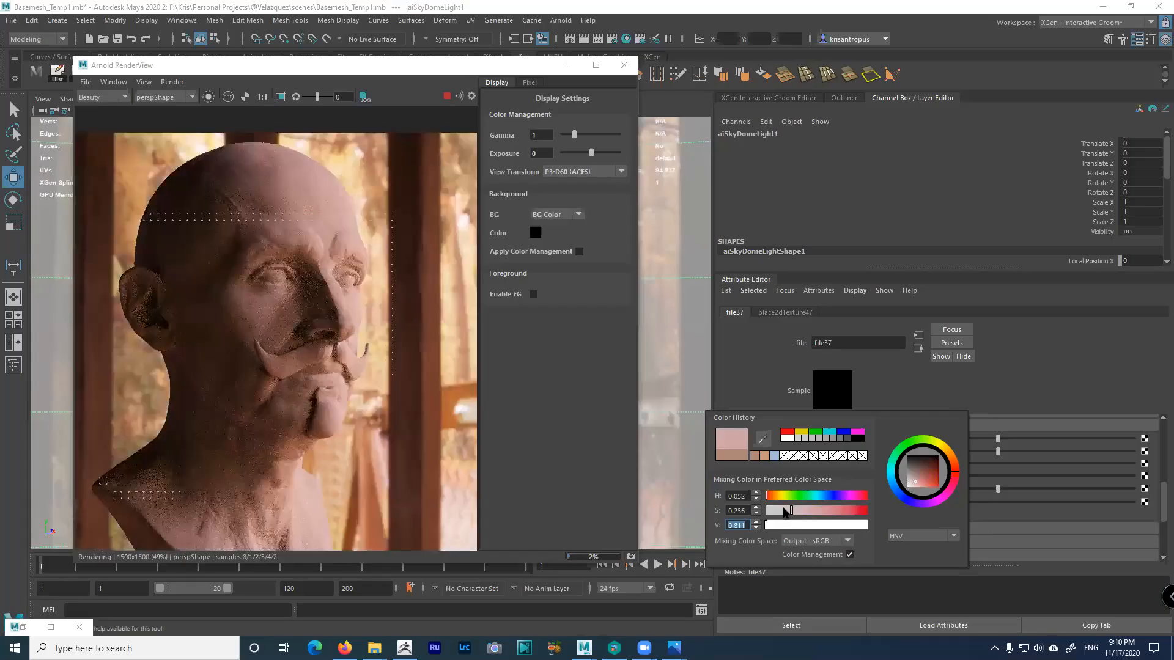
pyautogui.click(775, 497)
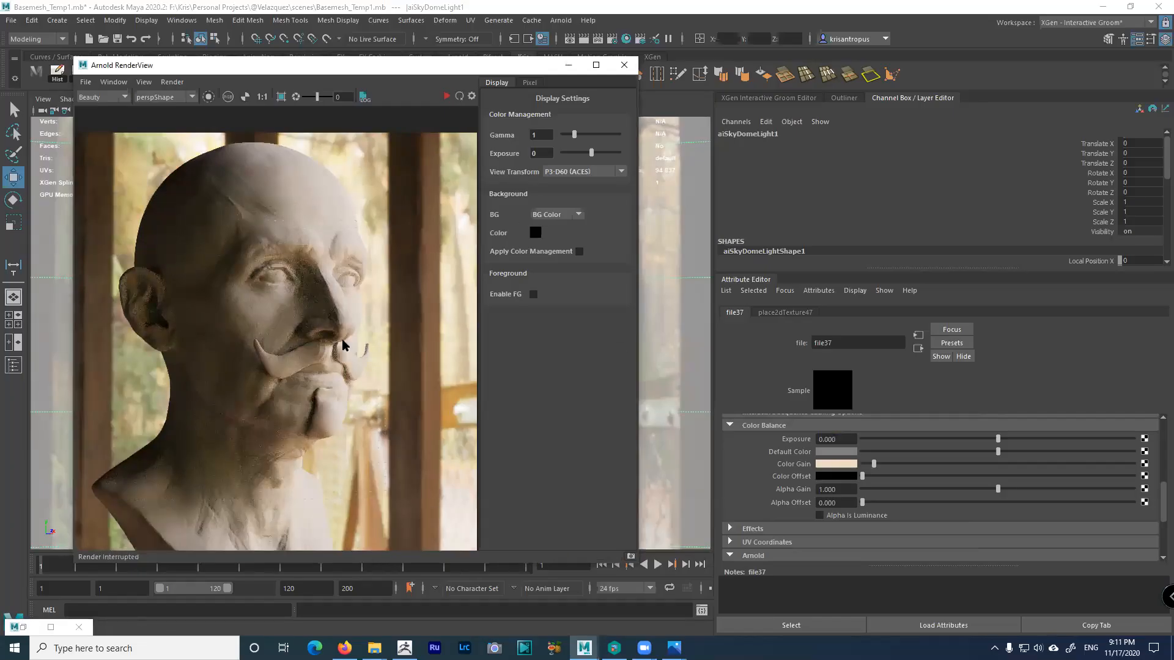
# Stop the render, set Color Gain to white from Color History, and re-render in Arnold RenderView
pyautogui.click(833, 468)
pyautogui.click(833, 466)
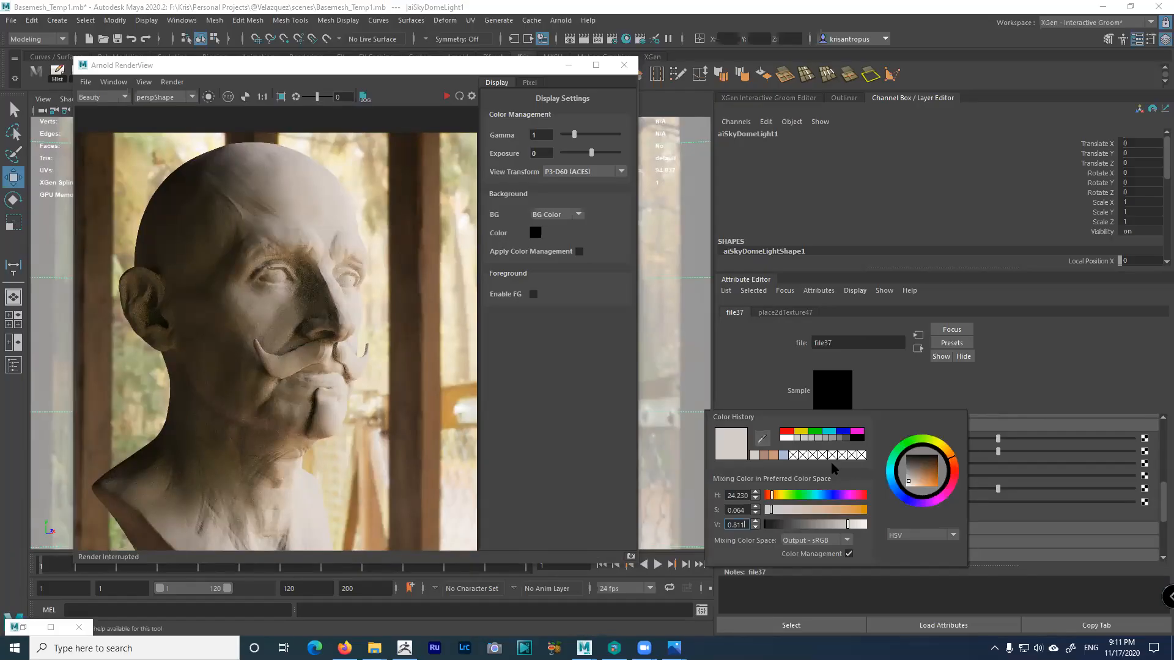
pyautogui.moveTo(762, 511); pyautogui.dragTo(761, 510)
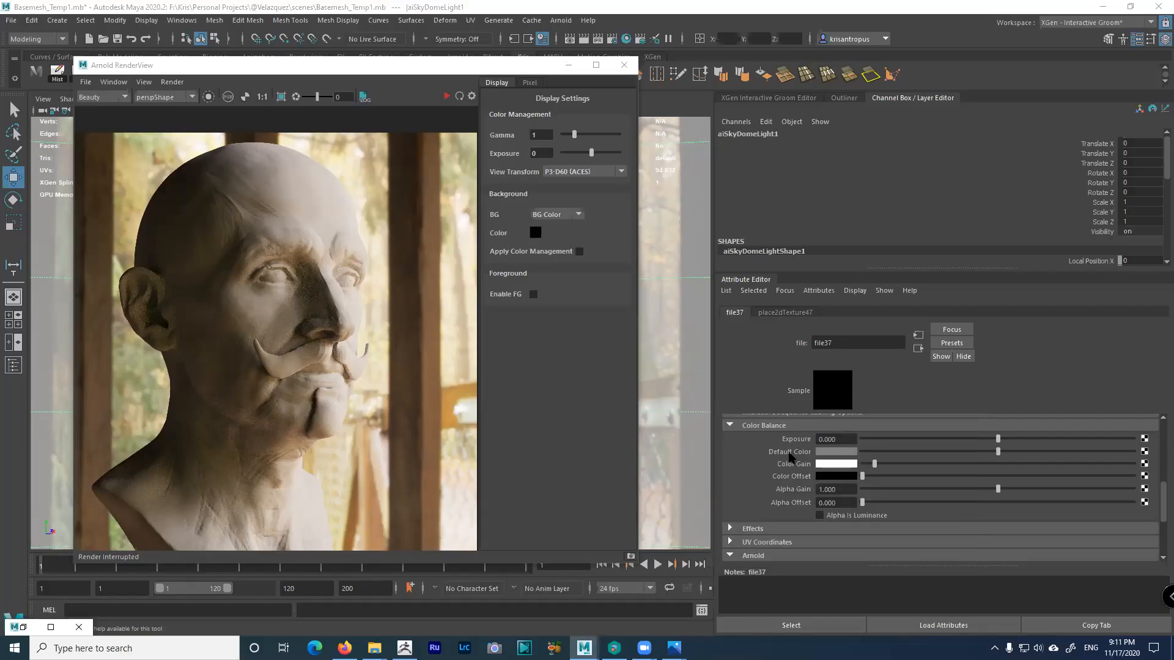
pyautogui.click(822, 463)
pyautogui.click(795, 440)
pyautogui.click(447, 96)
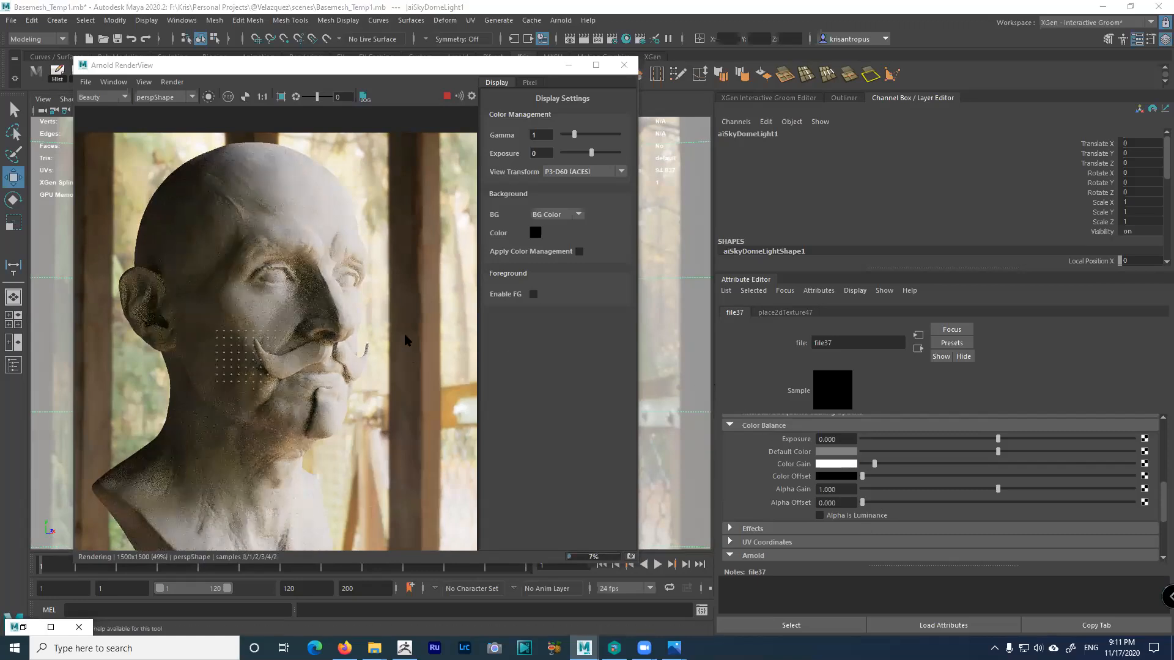
pyautogui.click(443, 67)
# Move the Arnold RenderView aside, stop its render and close the window
pyautogui.moveTo(443, 67); pyautogui.dragTo(856, 92)
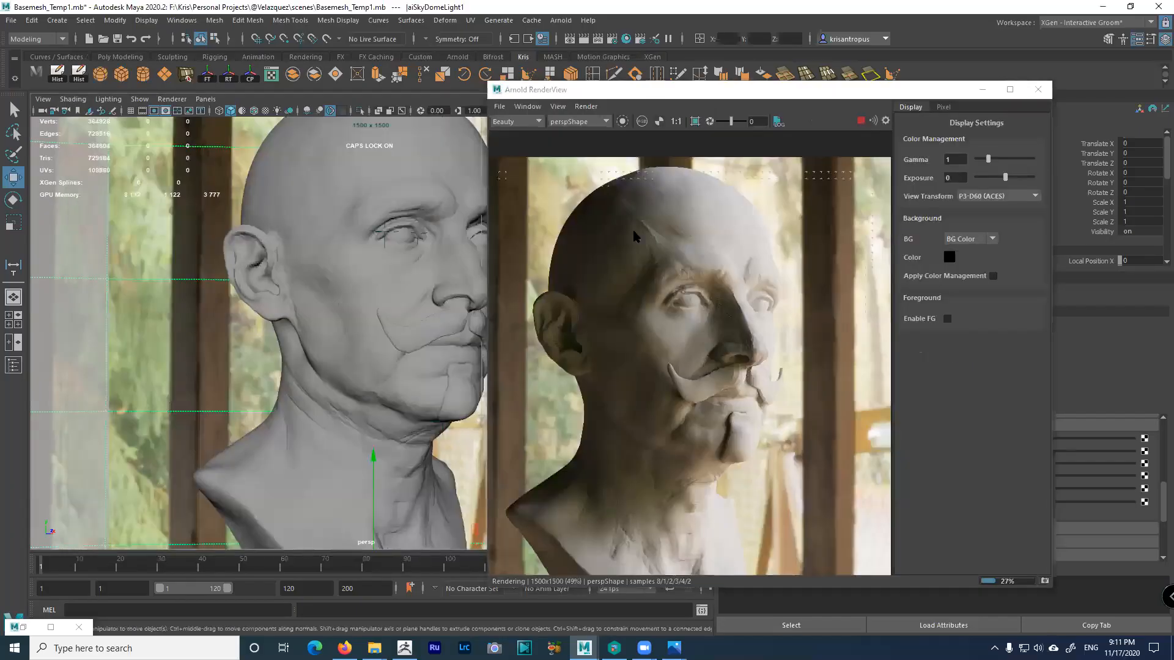
pyautogui.click(861, 122)
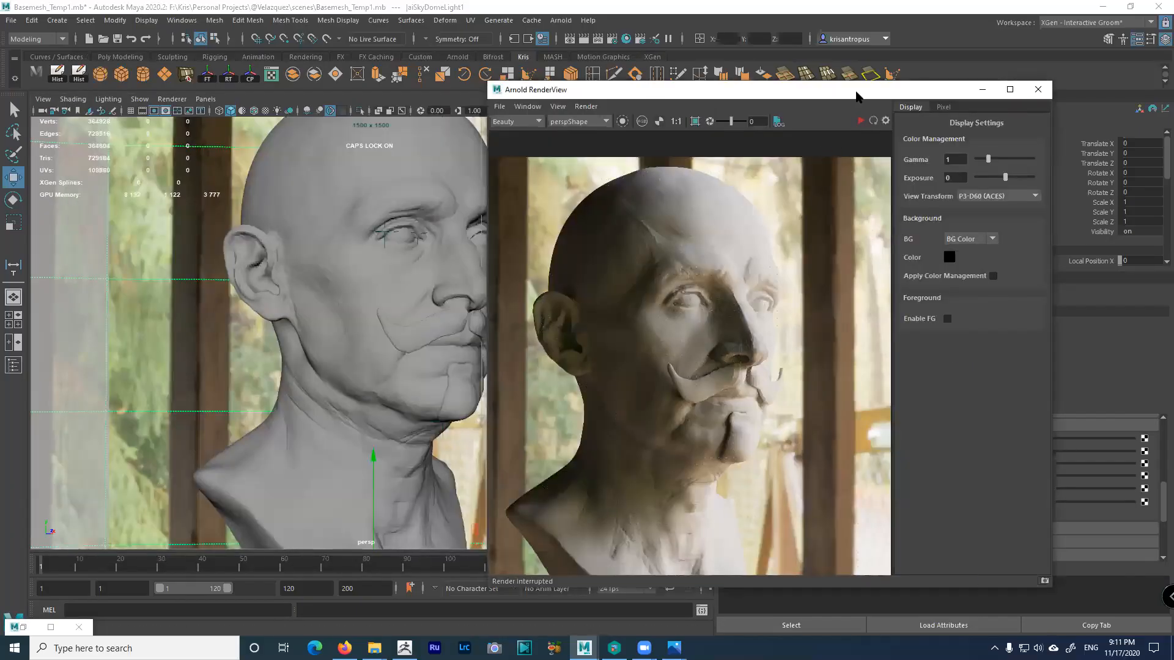
pyautogui.moveTo(942, 94); pyautogui.dragTo(1029, 91)
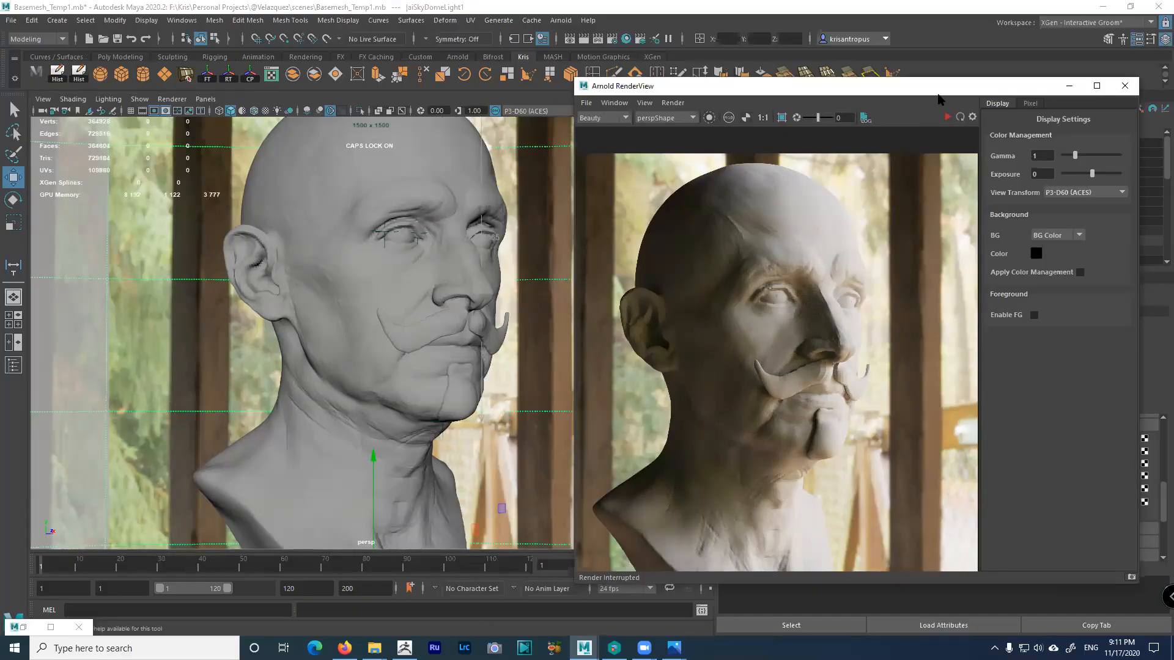
pyautogui.click(1125, 86)
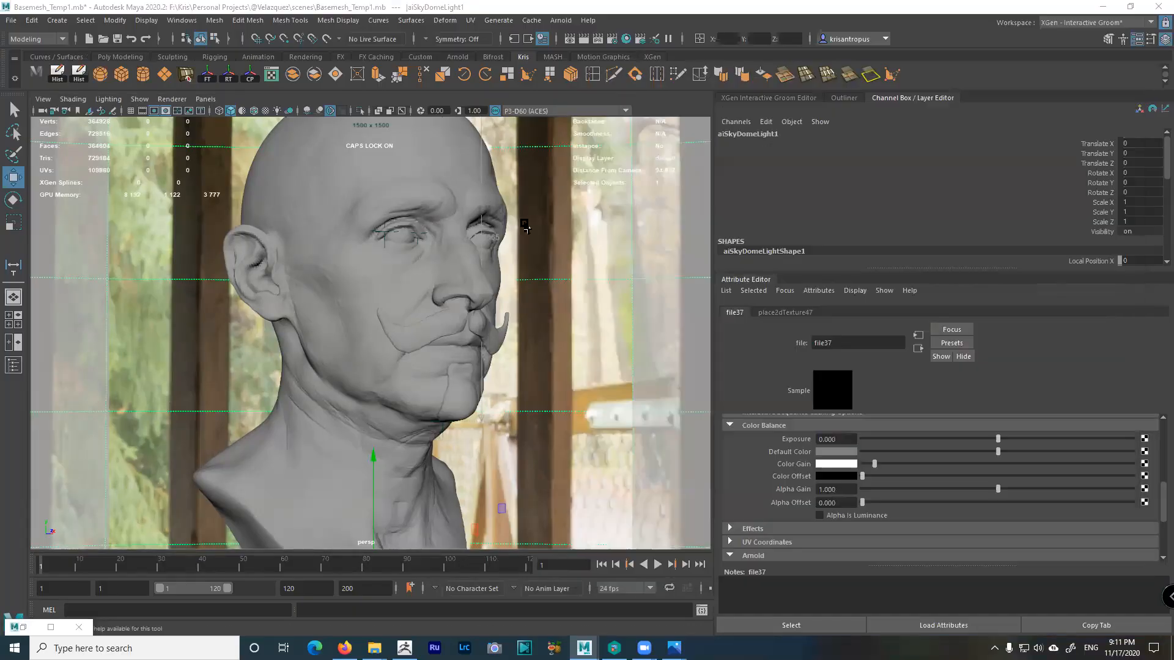
# Look through the persp1 camera and orbit to view the bust at a three-quarter angle
pyautogui.click(208, 100)
pyautogui.moveTo(217, 111)
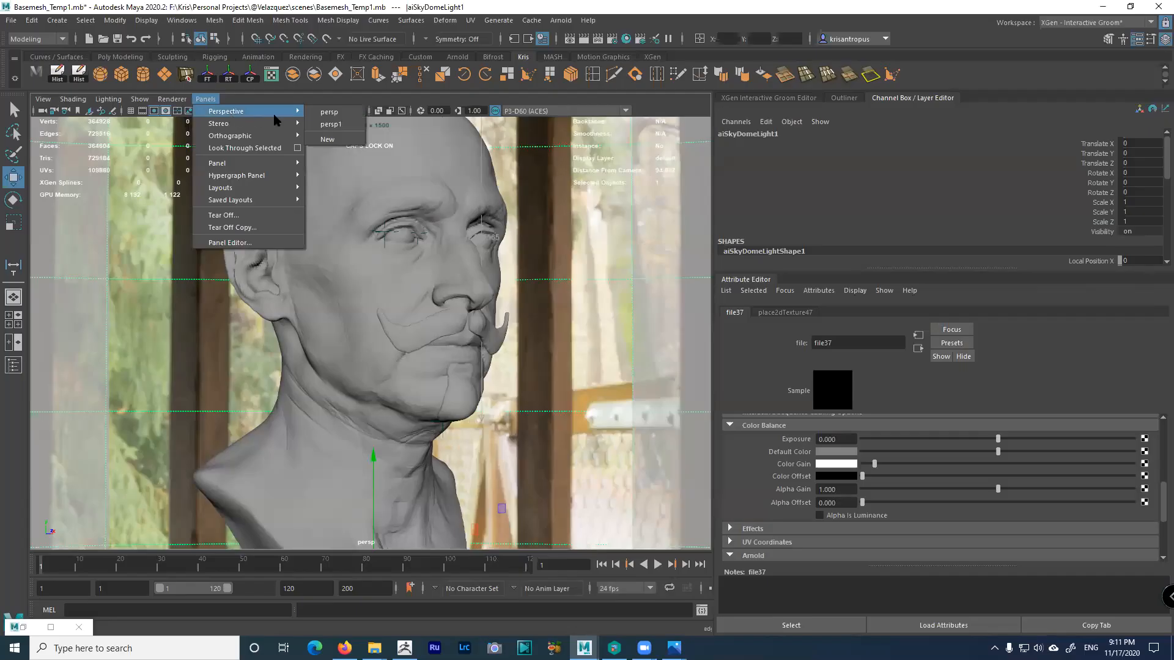
pyautogui.click(328, 126)
pyautogui.moveTo(470, 349)
pyautogui.keyDown('alt'); pyautogui.mouseDown(button='right')
pyautogui.moveTo(401, 297)
pyautogui.moveTo(493, 343)
pyautogui.mouseUp(button='right'); pyautogui.keyUp('alt')
pyautogui.keyDown('alt'); pyautogui.moveTo(493, 343); pyautogui.dragTo(532, 350); pyautogui.keyUp('alt')
pyautogui.keyDown('alt'); pyautogui.moveTo(532, 349); pyautogui.dragTo(524, 370, button='right'); pyautogui.keyUp('alt')
pyautogui.keyDown('alt'); pyautogui.moveTo(524, 369); pyautogui.dragTo(569, 343); pyautogui.keyUp('alt')
pyautogui.keyDown('alt'); pyautogui.moveTo(569, 343); pyautogui.dragTo(604, 399, button='right'); pyautogui.keyUp('alt')
pyautogui.keyDown('alt'); pyautogui.moveTo(604, 399); pyautogui.dragTo(382, 306); pyautogui.keyUp('alt')
# Switch back to the persp camera and widen the Attribute Editor beside a narrower viewport
pyautogui.click(214, 103)
pyautogui.click(214, 102)
pyautogui.click(212, 100)
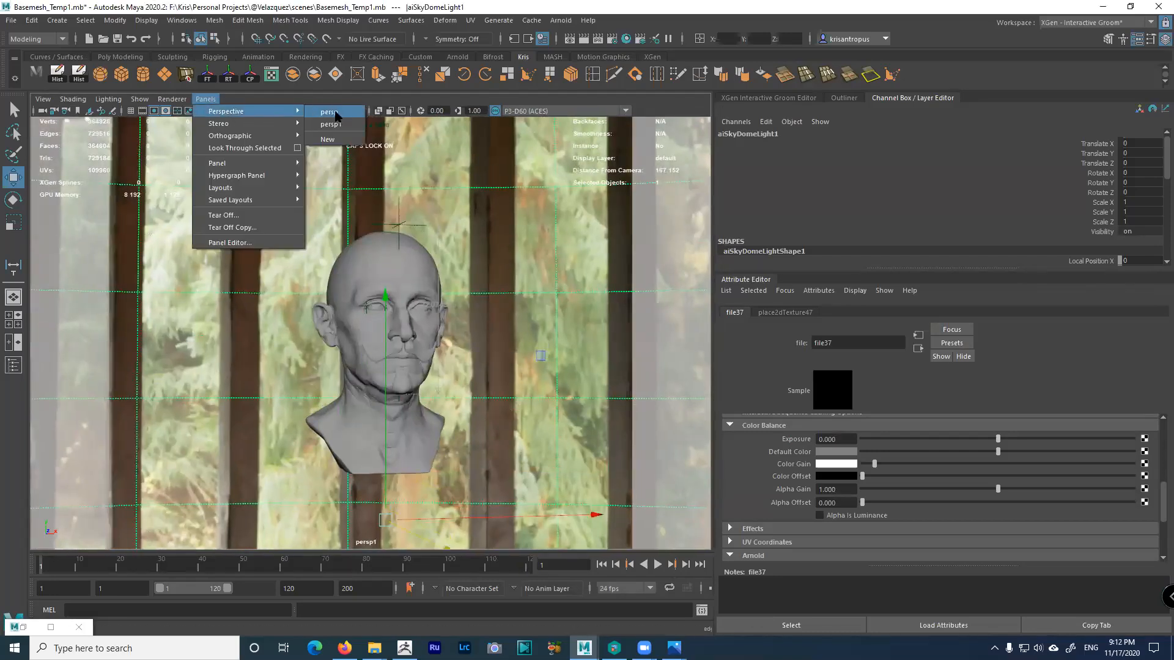
pyautogui.click(330, 115)
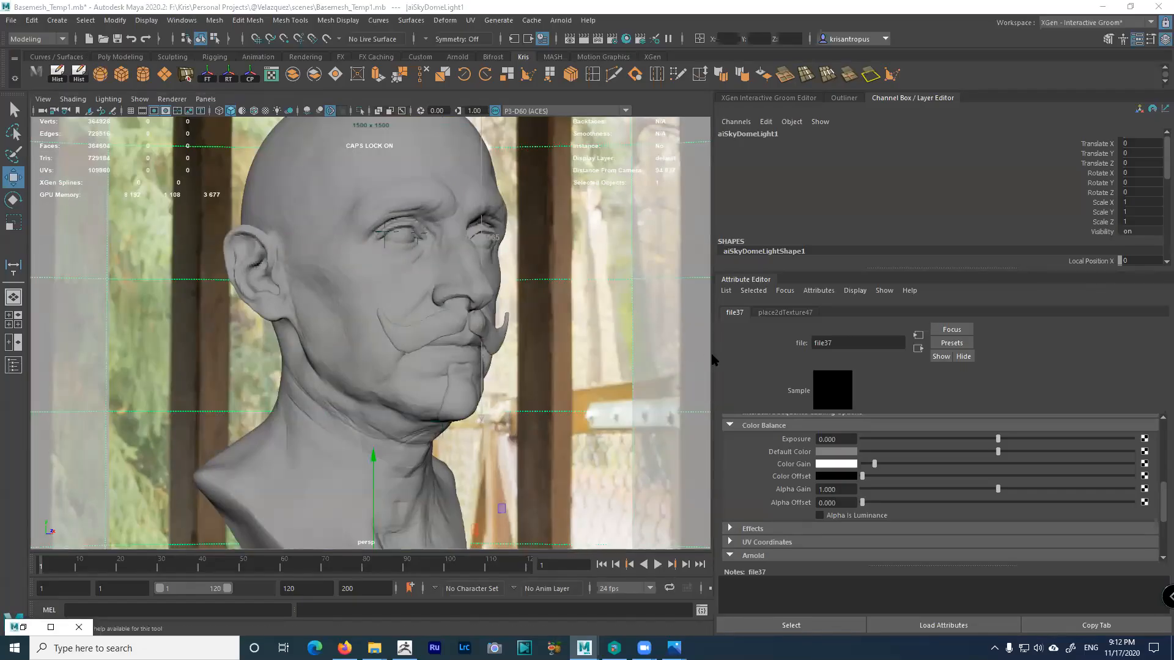
pyautogui.moveTo(713, 357); pyautogui.dragTo(572, 351)
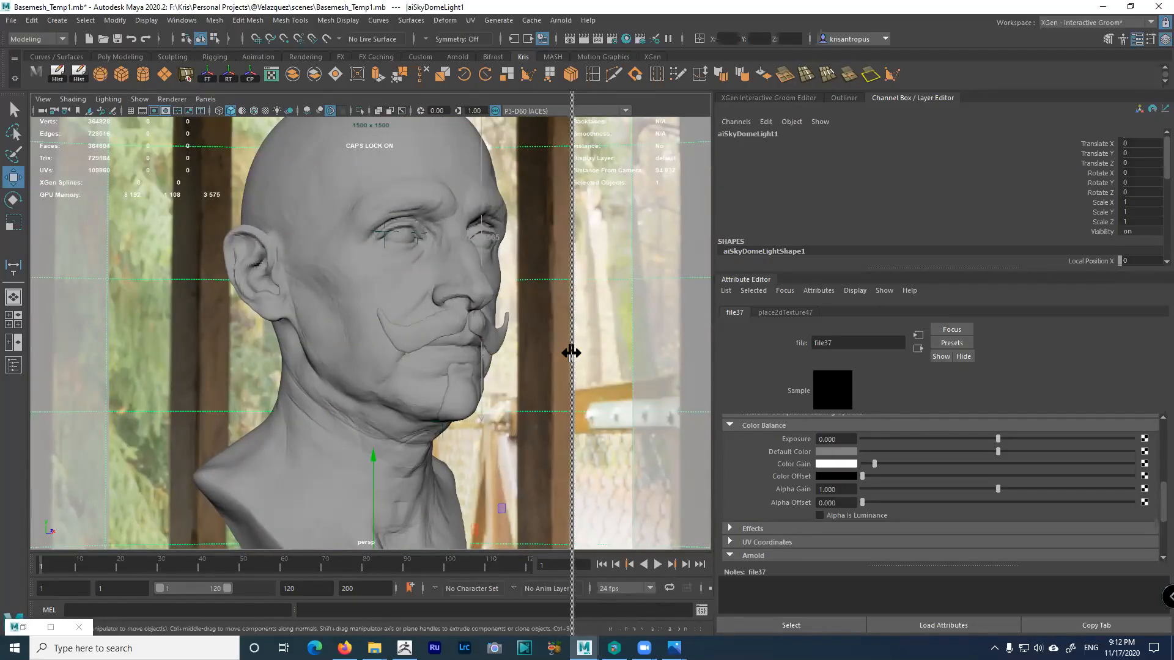
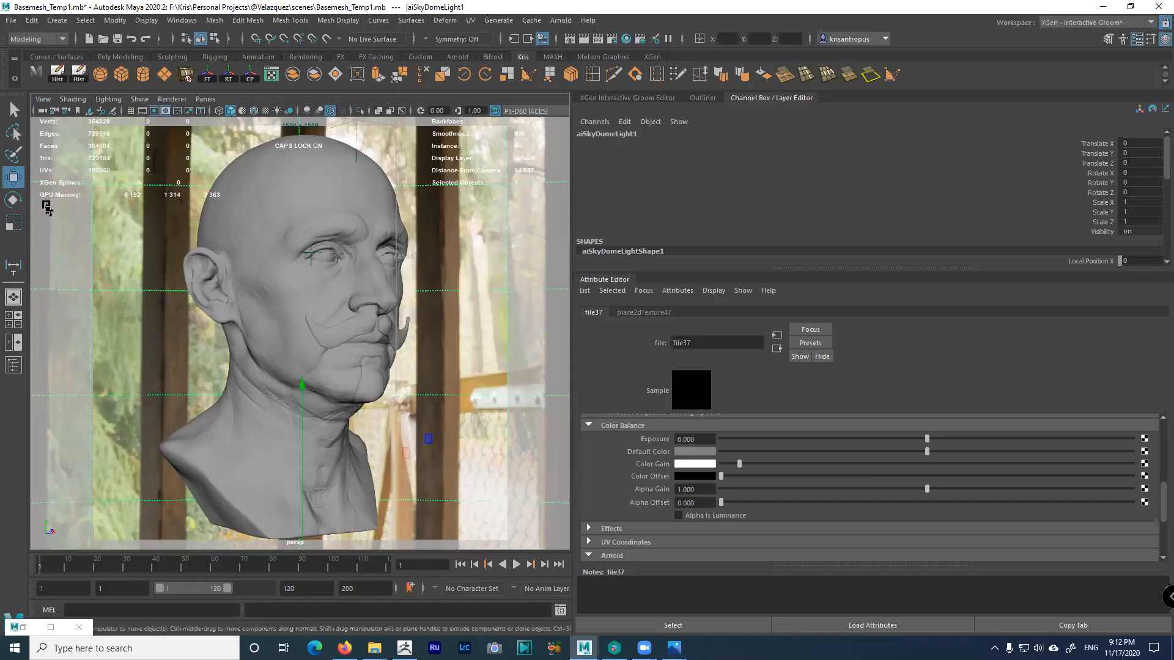
# Select the perspective camera and set the playback and animation end frames to 20
pyautogui.click(43, 100)
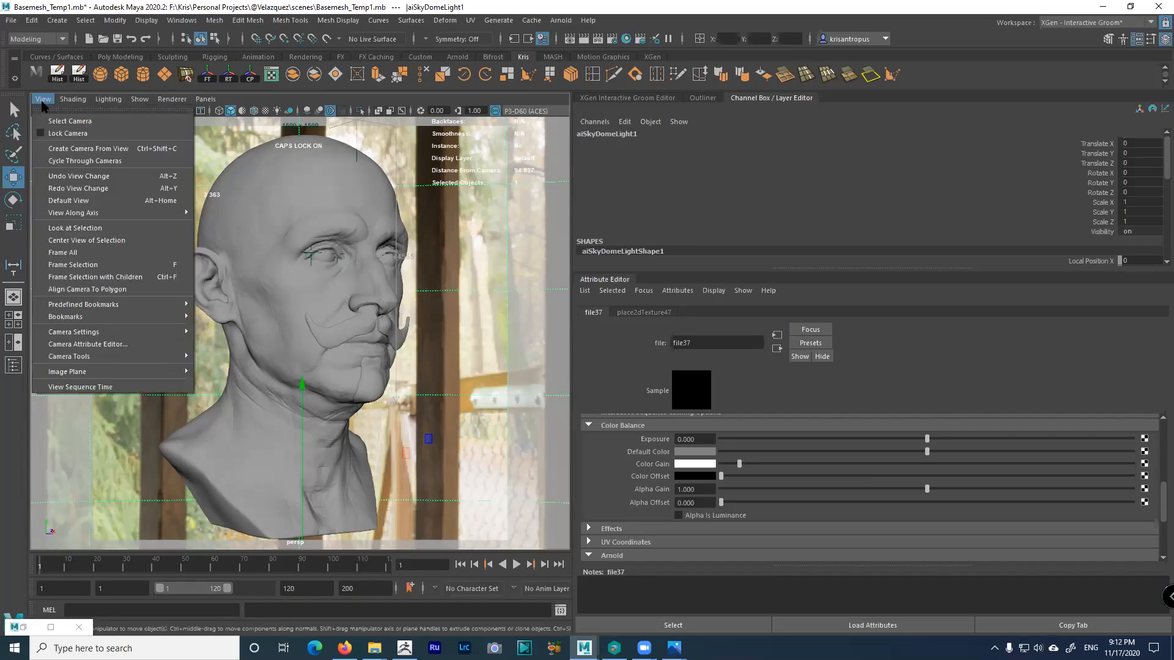
pyautogui.click(68, 120)
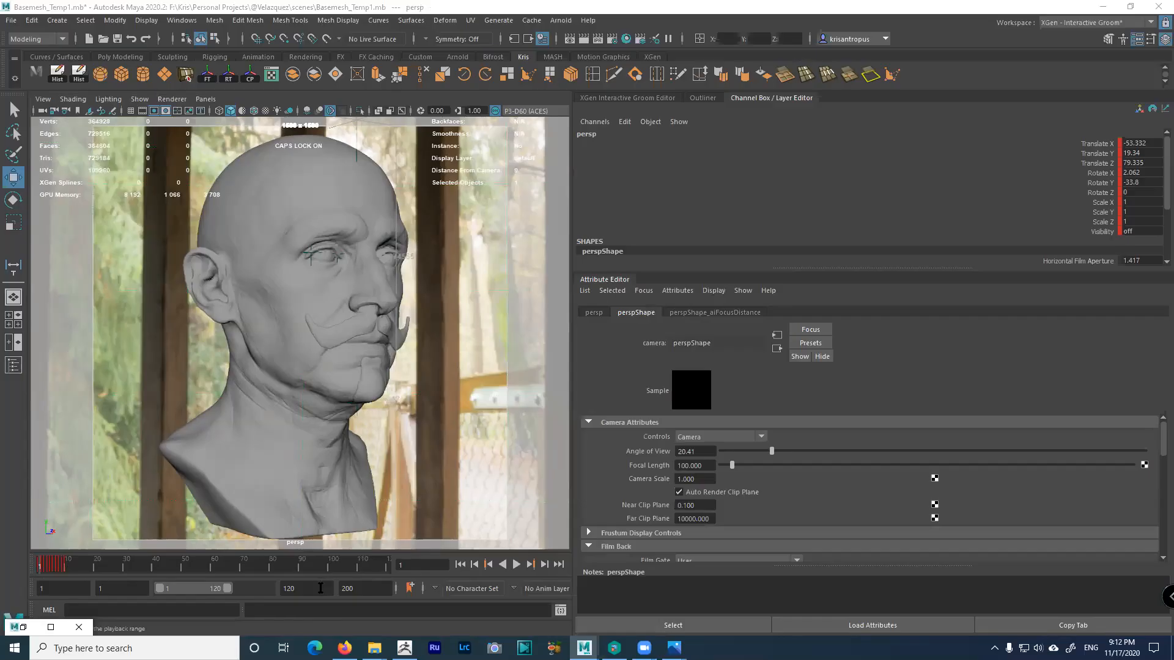
pyautogui.moveTo(303, 590); pyautogui.dragTo(261, 590)
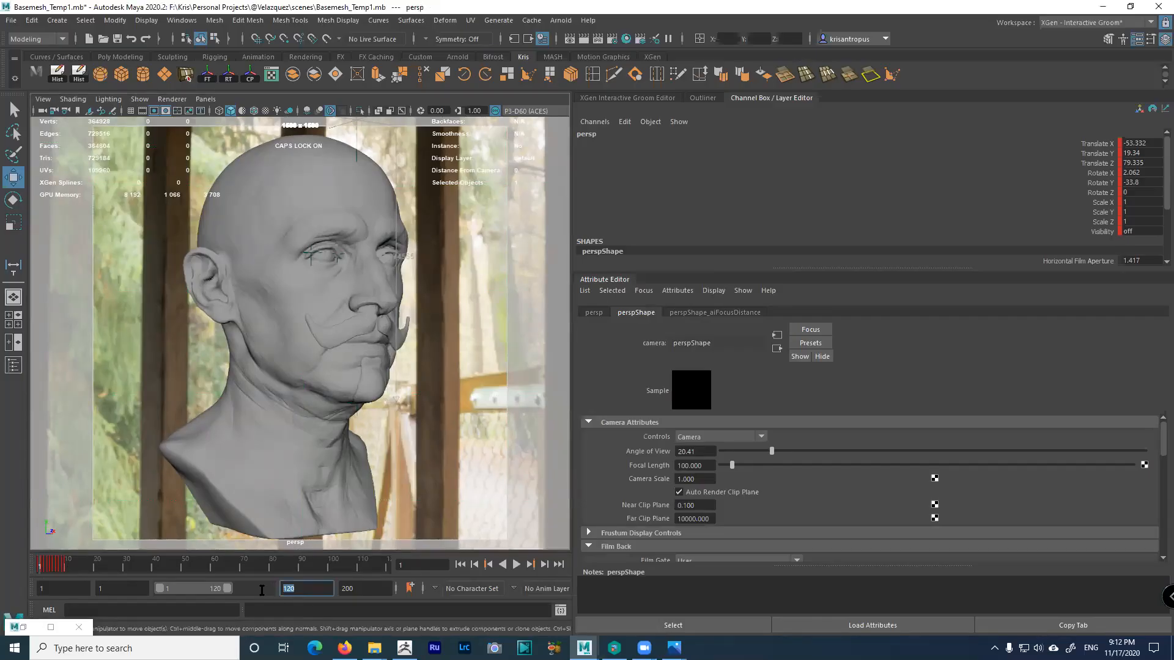
pyautogui.write('20')
pyautogui.press('Tab')
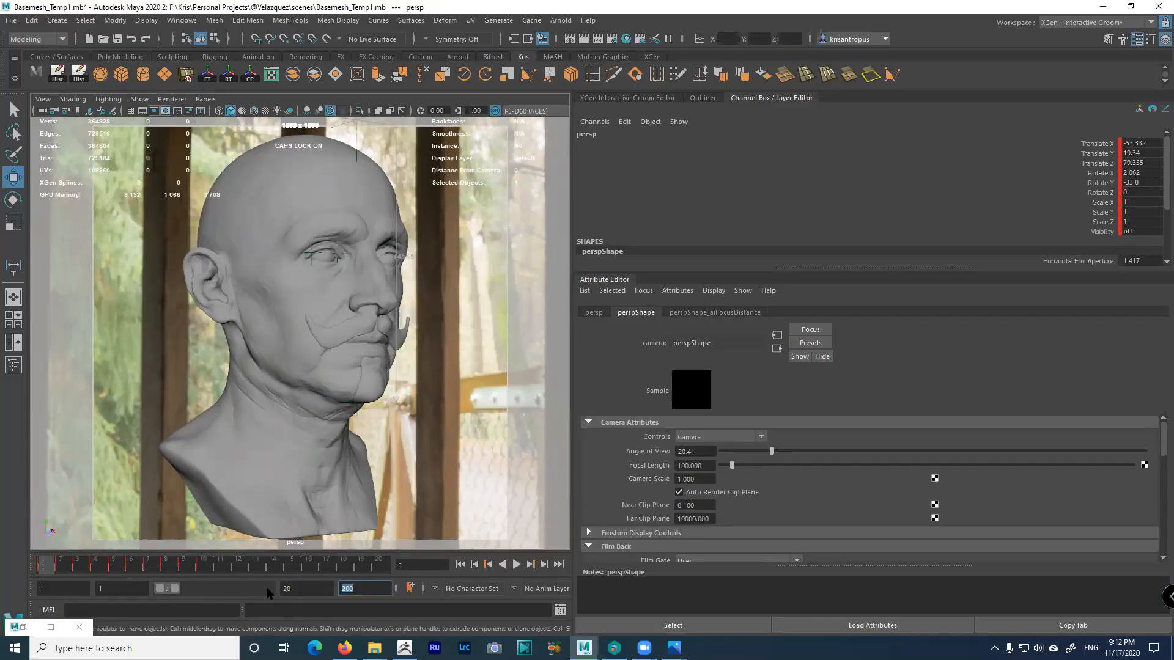
pyautogui.write('20')
pyautogui.press('Return')
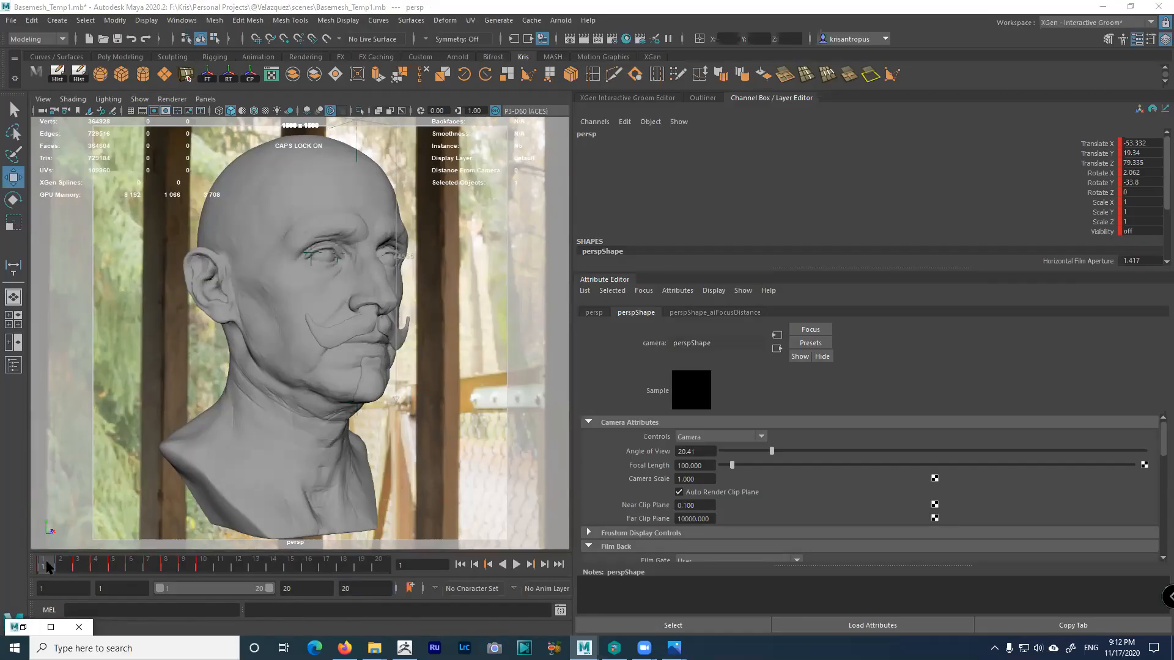
# Select the persp camera and key a frontal head framing at frame 2
pyautogui.click(43, 99)
pyautogui.click(44, 101)
pyautogui.click(44, 100)
pyautogui.click(61, 122)
pyautogui.moveTo(331, 343)
pyautogui.keyDown('alt'); pyautogui.mouseDown()
pyautogui.moveTo(319, 342)
pyautogui.moveTo(330, 357)
pyautogui.mouseUp(); pyautogui.keyUp('alt')
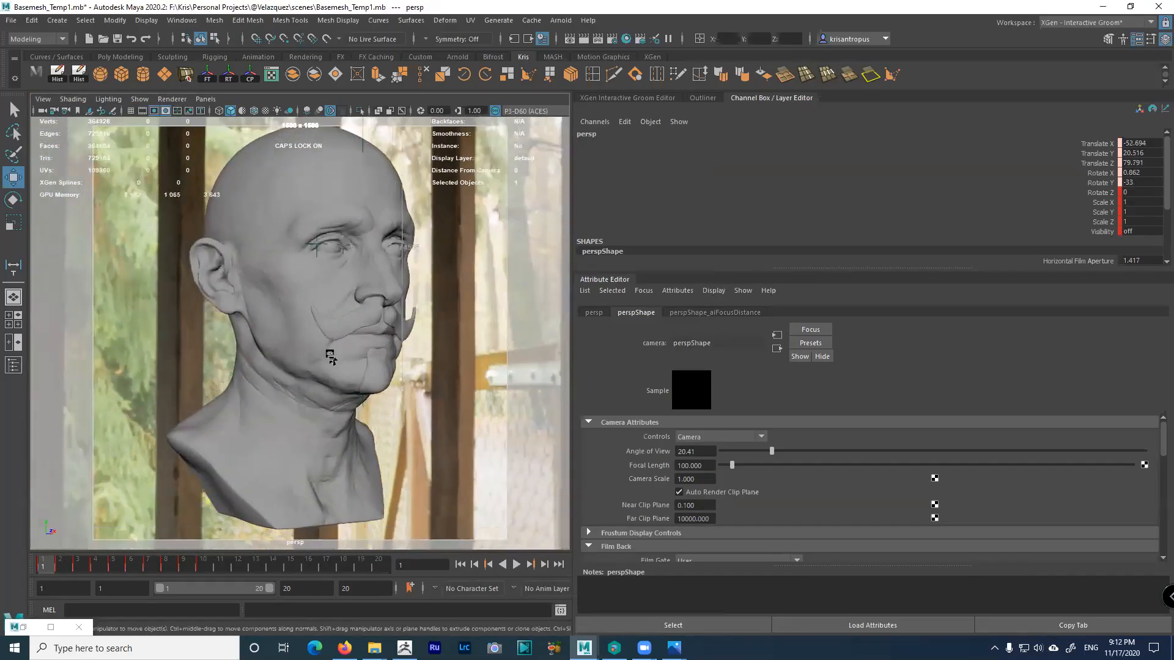
pyautogui.click(60, 569)
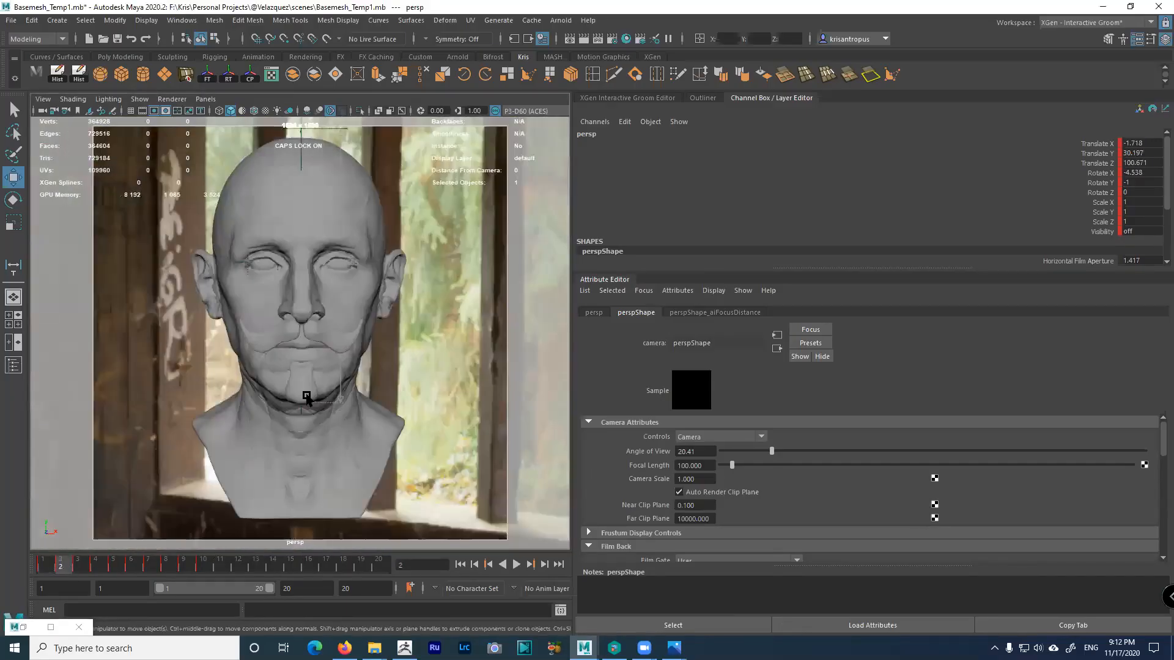
pyautogui.keyDown('alt'); pyautogui.moveTo(321, 409); pyautogui.dragTo(329, 388); pyautogui.keyUp('alt')
pyautogui.keyDown('alt'); pyautogui.moveTo(329, 387); pyautogui.dragTo(330, 386, button='middle'); pyautogui.keyUp('alt')
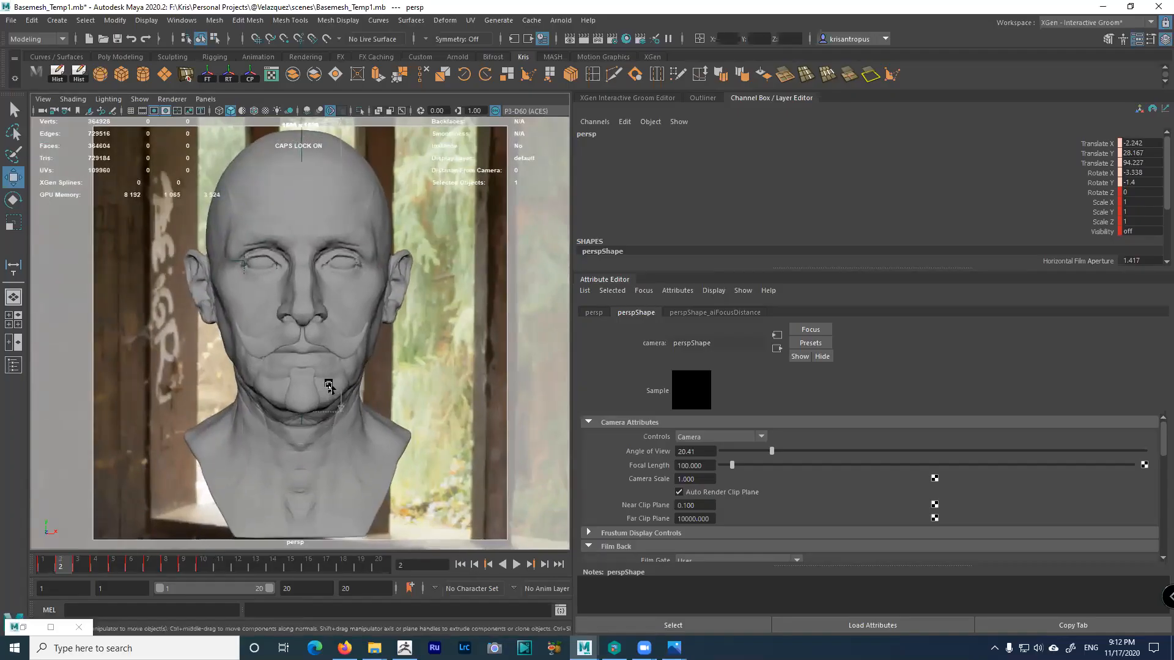
pyautogui.press('.')
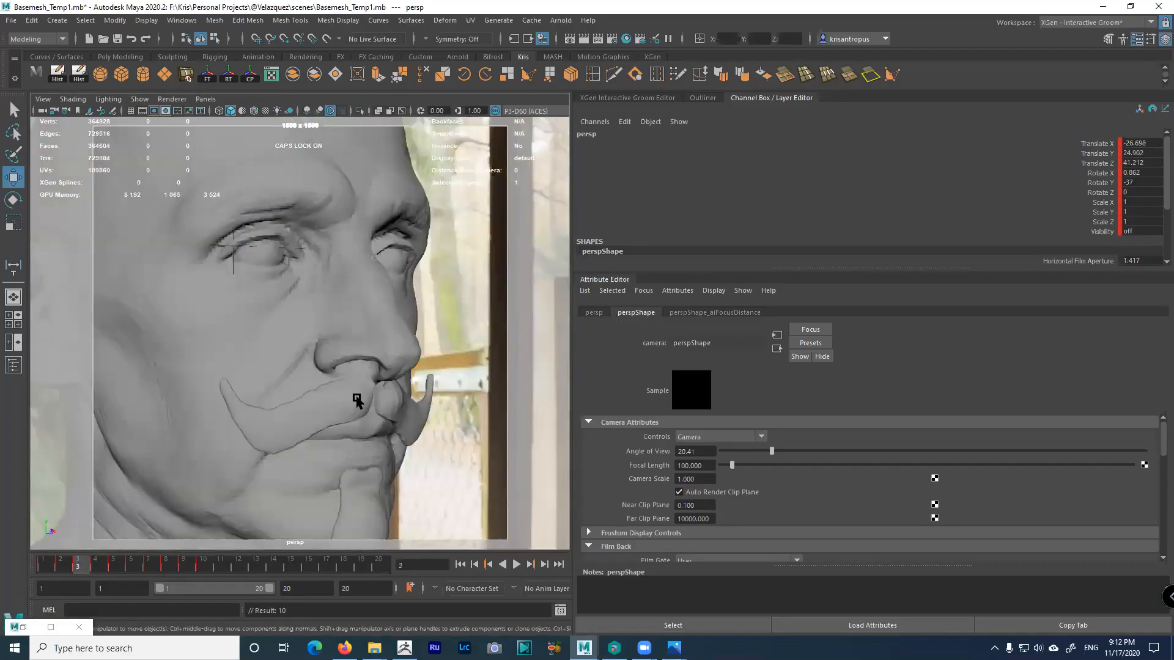
# Step through frames 4 to 9 to review the camera's keyed views
pyautogui.click(104, 568)
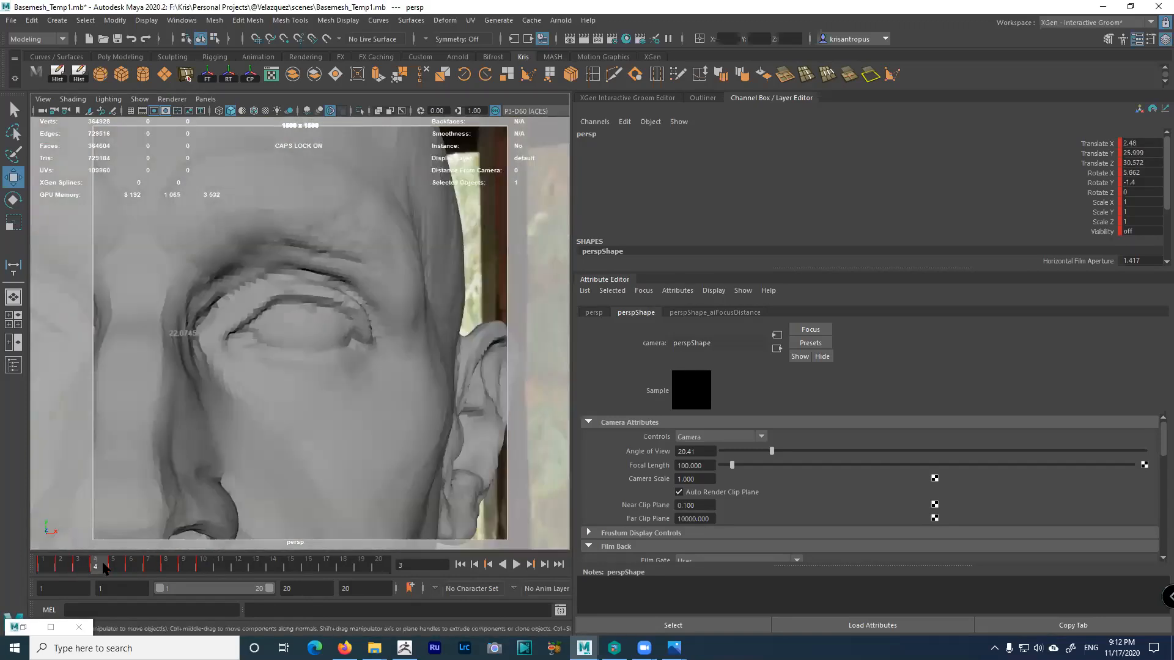
pyautogui.click(115, 566)
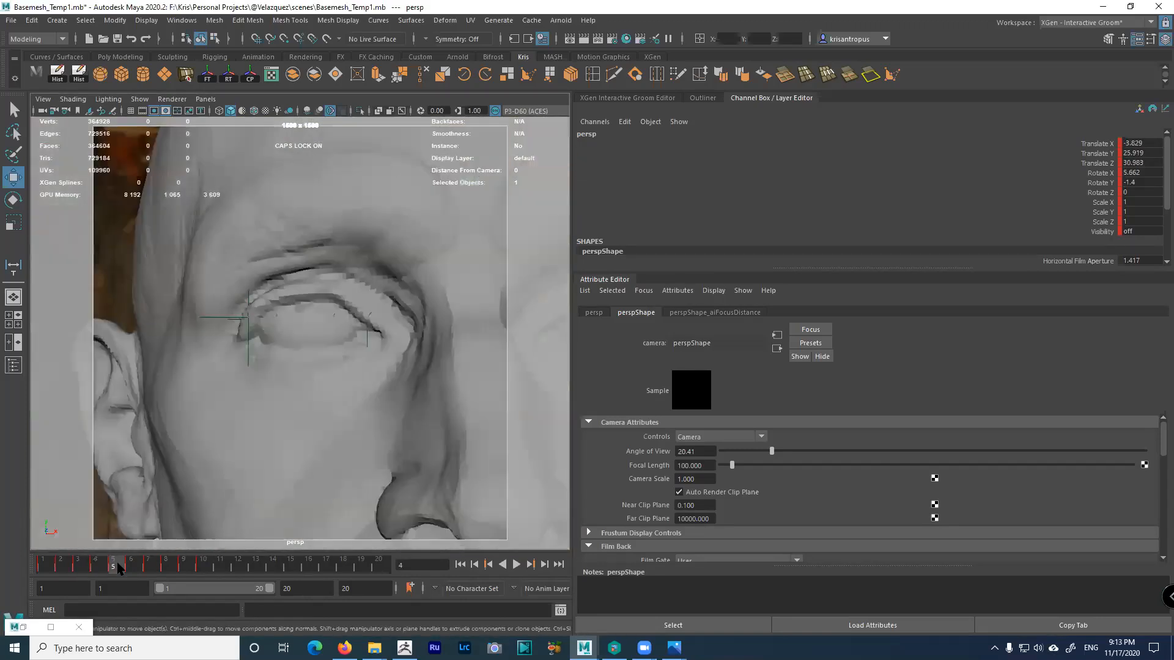
pyautogui.click(136, 571)
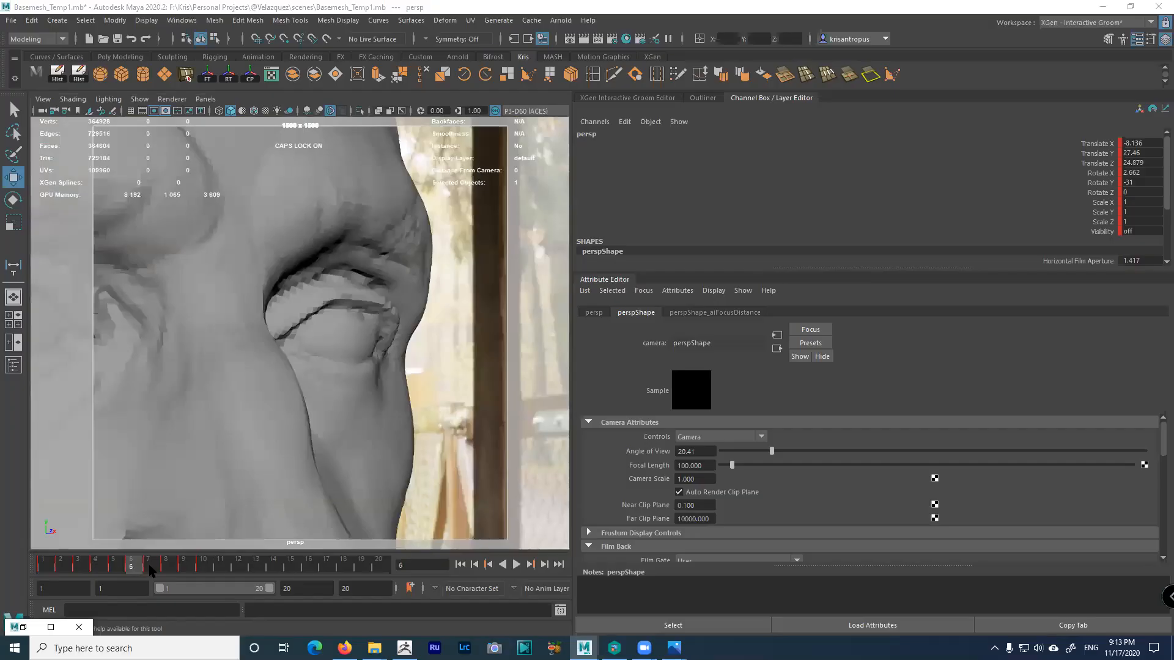
pyautogui.click(150, 567)
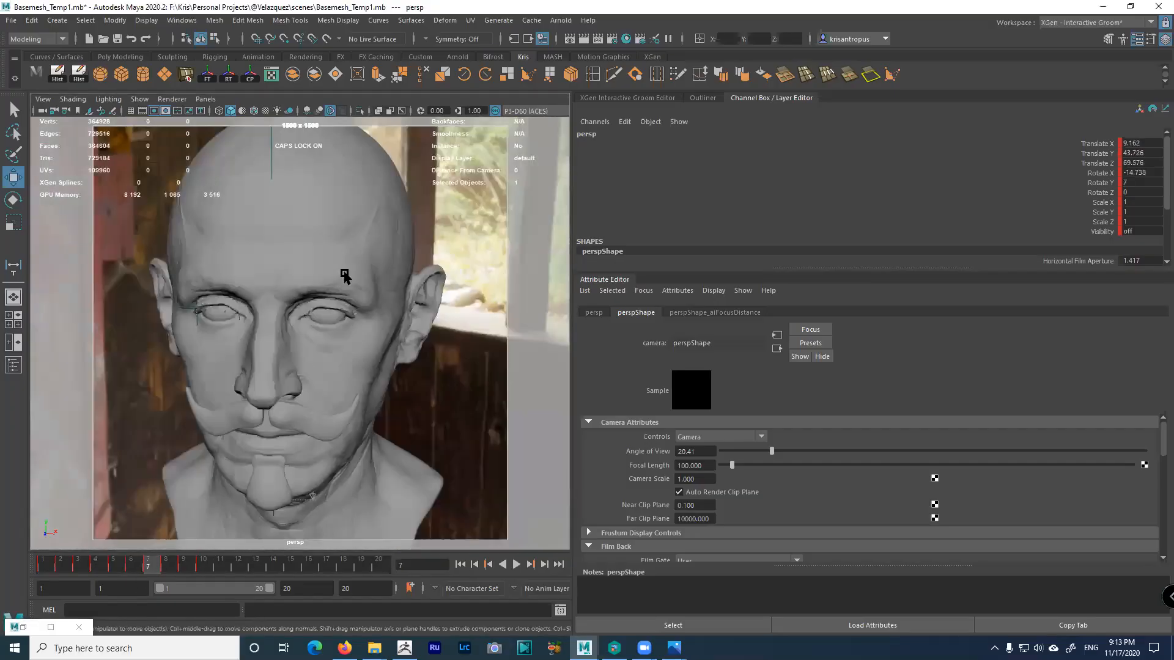
pyautogui.click(170, 563)
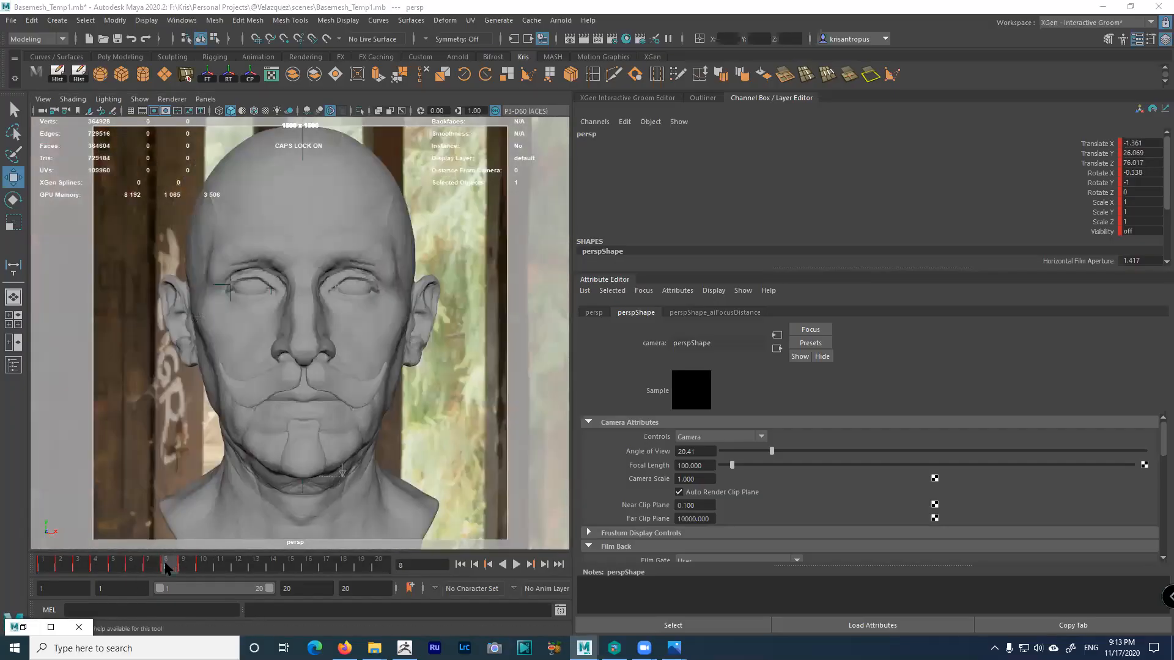
pyautogui.click(154, 567)
pyautogui.click(184, 565)
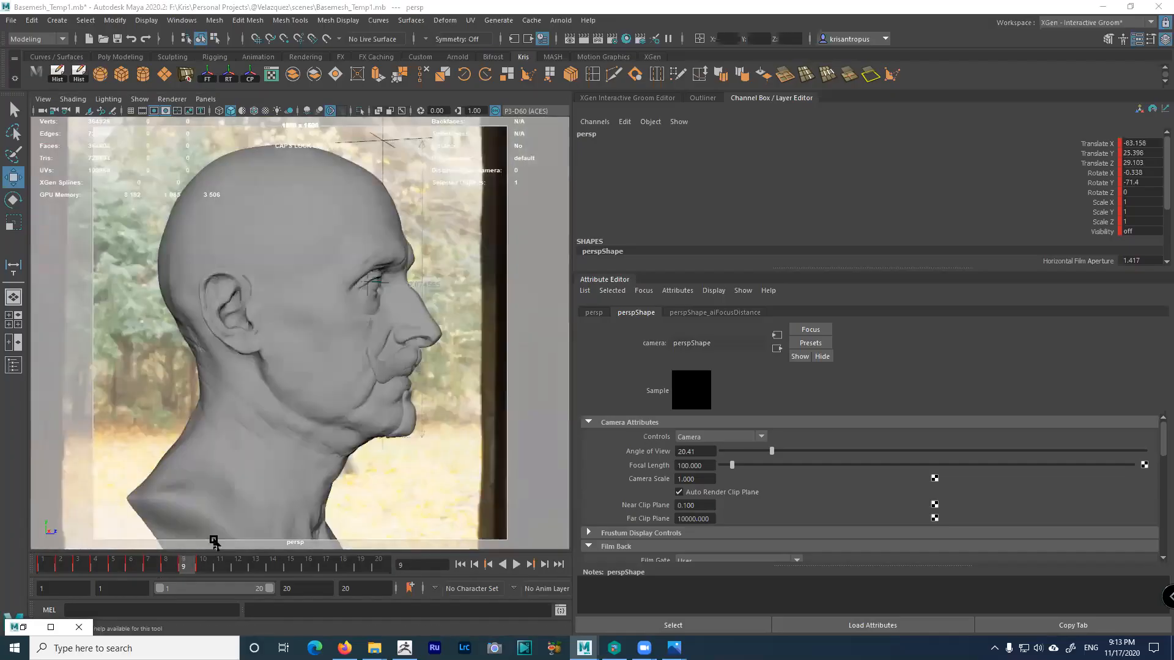
# Reframe the head's side profile at frame 9 and key the camera with S
pyautogui.keyDown('alt'); pyautogui.moveTo(376, 448); pyautogui.dragTo(392, 450, button='right'); pyautogui.keyUp('alt')
pyautogui.keyDown('alt'); pyautogui.moveTo(358, 441); pyautogui.dragTo(346, 456, button='middle'); pyautogui.keyUp('alt')
pyautogui.keyDown('alt'); pyautogui.moveTo(346, 456); pyautogui.dragTo(351, 456, button='right'); pyautogui.keyUp('alt')
pyautogui.click(43, 100)
pyautogui.click(48, 117)
pyautogui.click(43, 101)
pyautogui.click(48, 118)
pyautogui.click(44, 100)
pyautogui.click(51, 121)
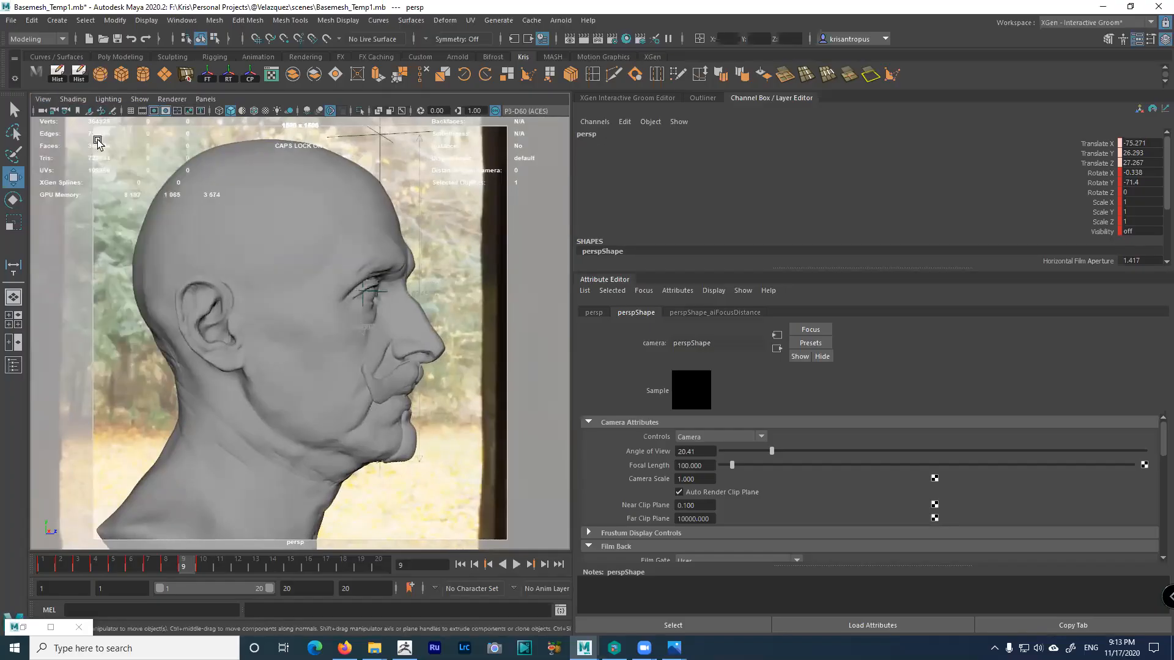
pyautogui.press('s')
# Frame the whole head from overhead at frame 10, then play and stop the camera move
pyautogui.click(203, 563)
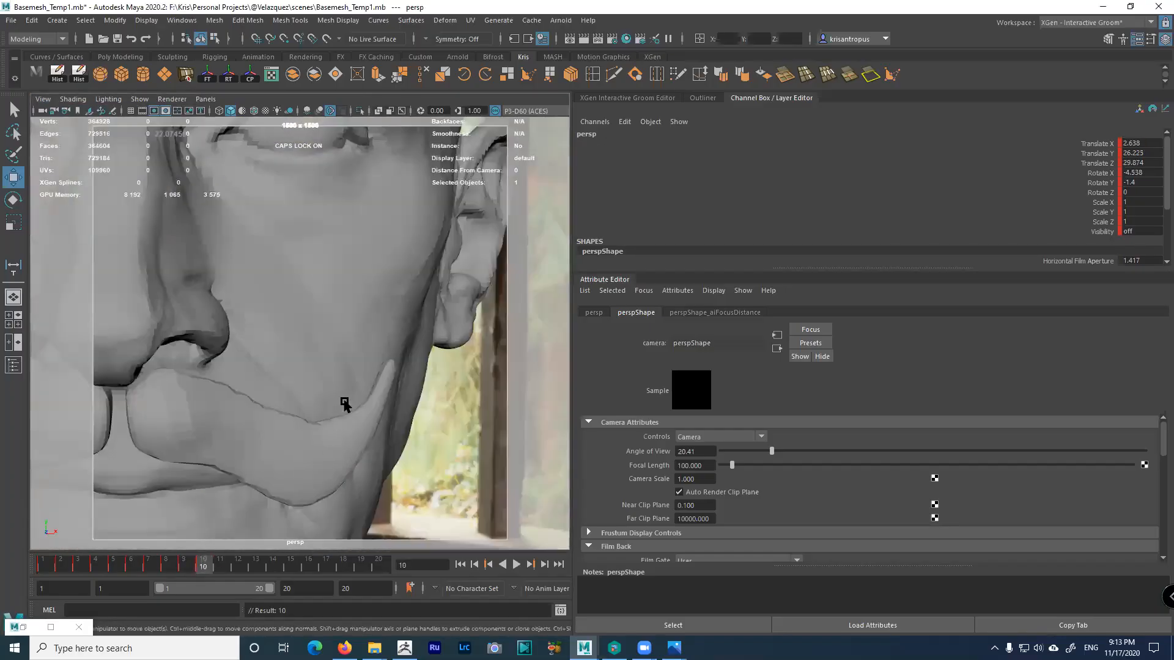
pyautogui.keyDown('alt'); pyautogui.moveTo(343, 401); pyautogui.dragTo(319, 414); pyautogui.keyUp('alt')
pyautogui.keyDown('alt'); pyautogui.moveTo(319, 414); pyautogui.dragTo(337, 331, button='right'); pyautogui.keyUp('alt')
pyautogui.keyDown('alt'); pyautogui.moveTo(336, 331); pyautogui.dragTo(356, 281); pyautogui.keyUp('alt')
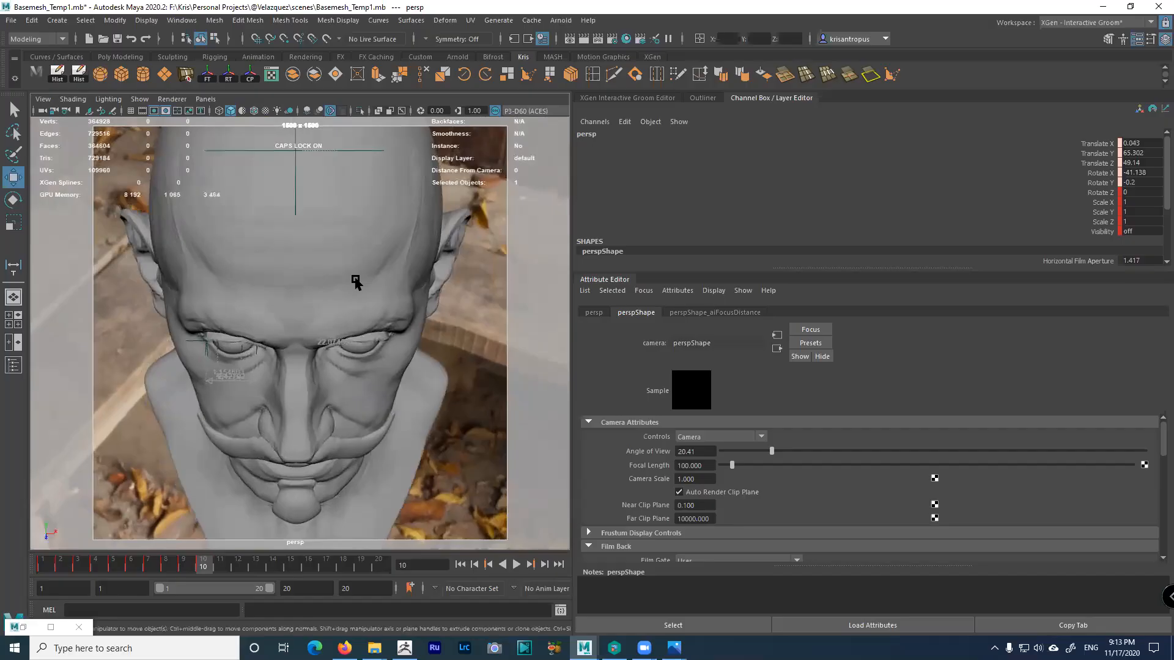
pyautogui.hotkey('alt', 'v')
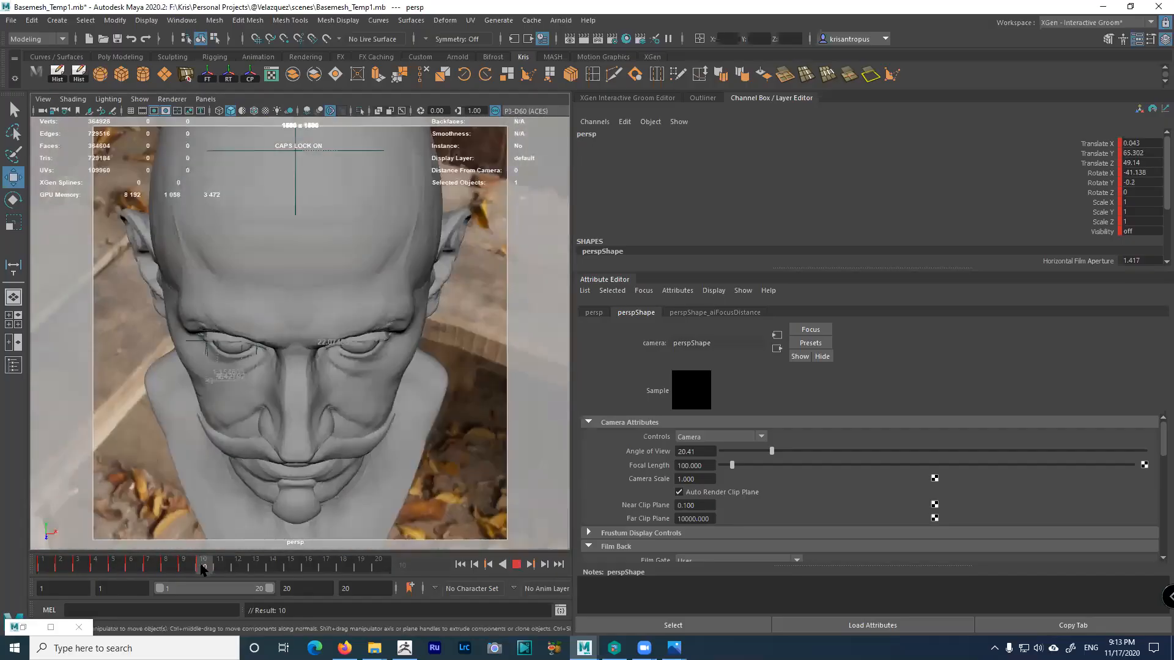
pyautogui.hotkey('alt', 'v')
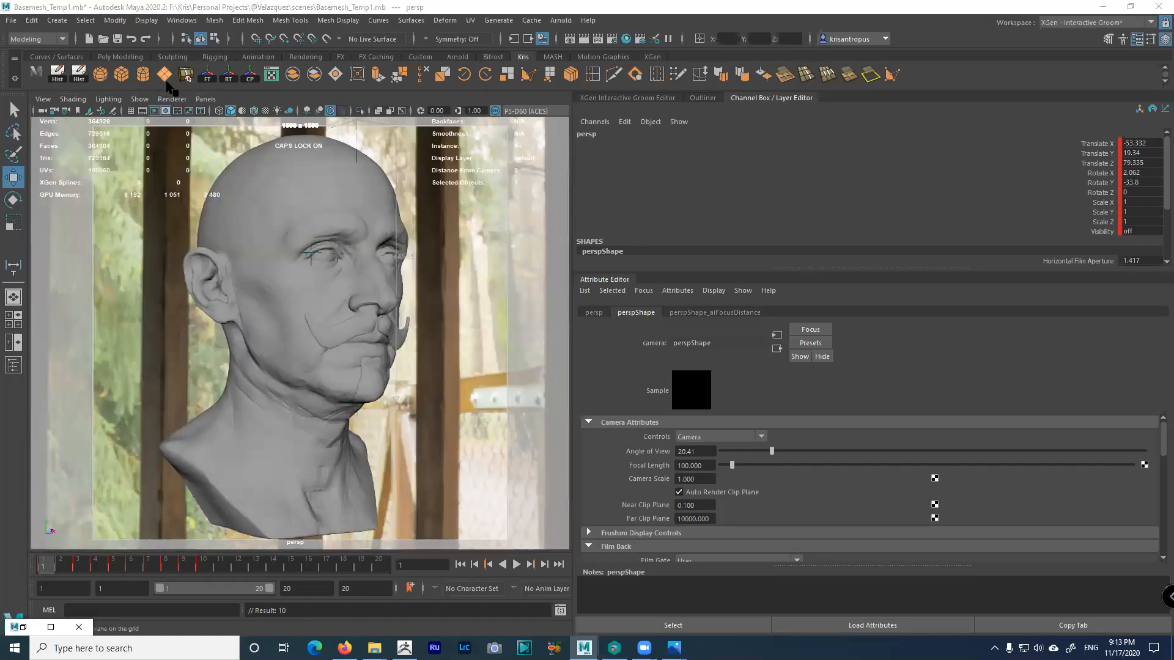
# Switch to the Rendering menu set and open the Render Sequence options for the persp camera
pyautogui.click(61, 39)
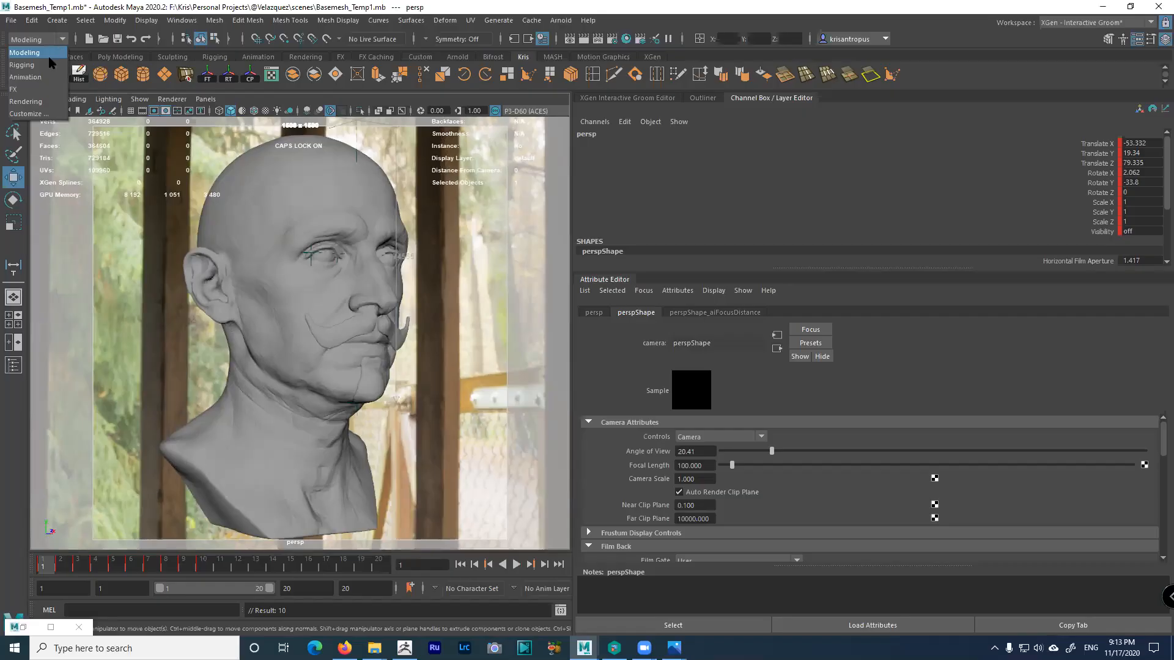
pyautogui.click(35, 104)
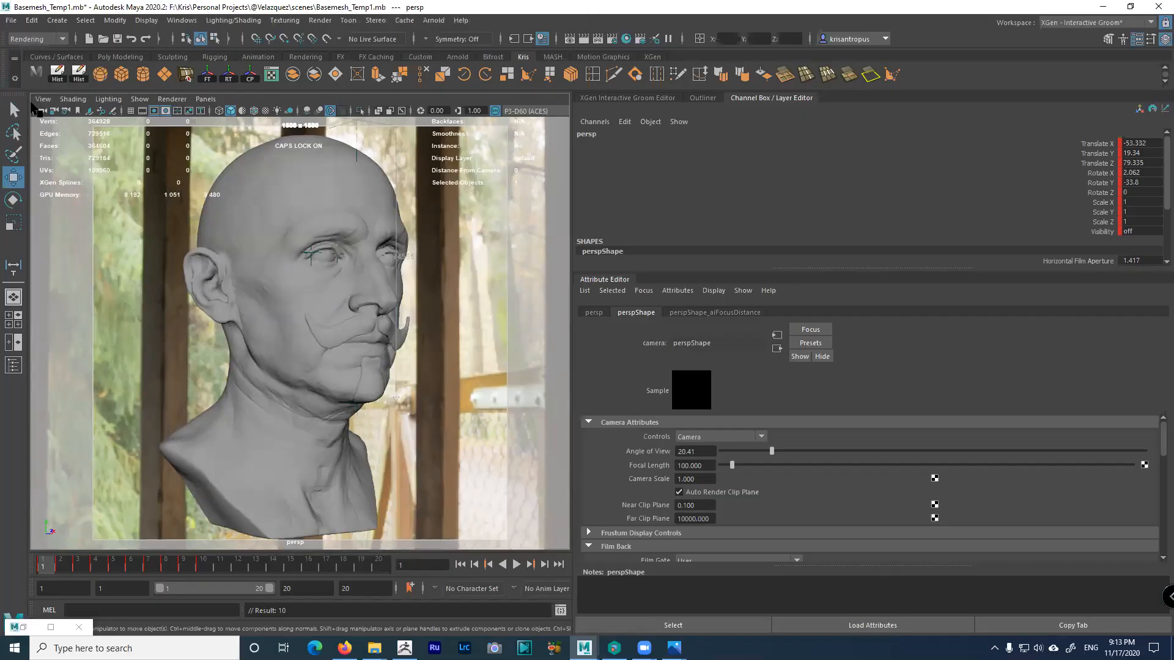
pyautogui.click(319, 21)
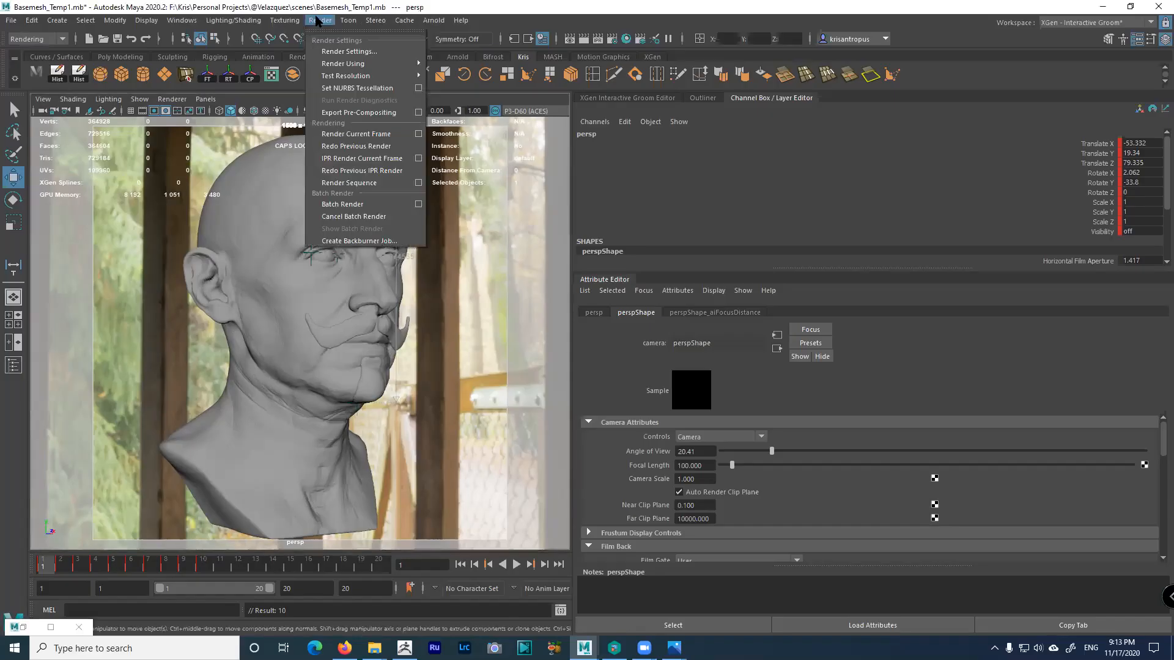
pyautogui.click(419, 183)
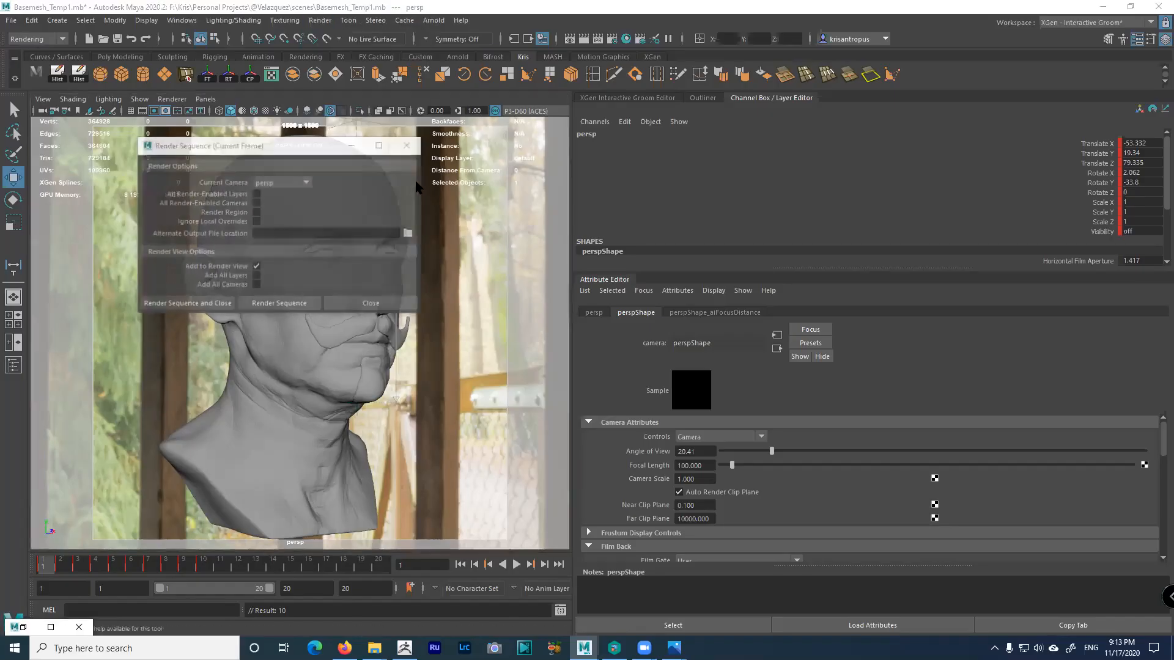
pyautogui.moveTo(315, 154); pyautogui.dragTo(655, 187)
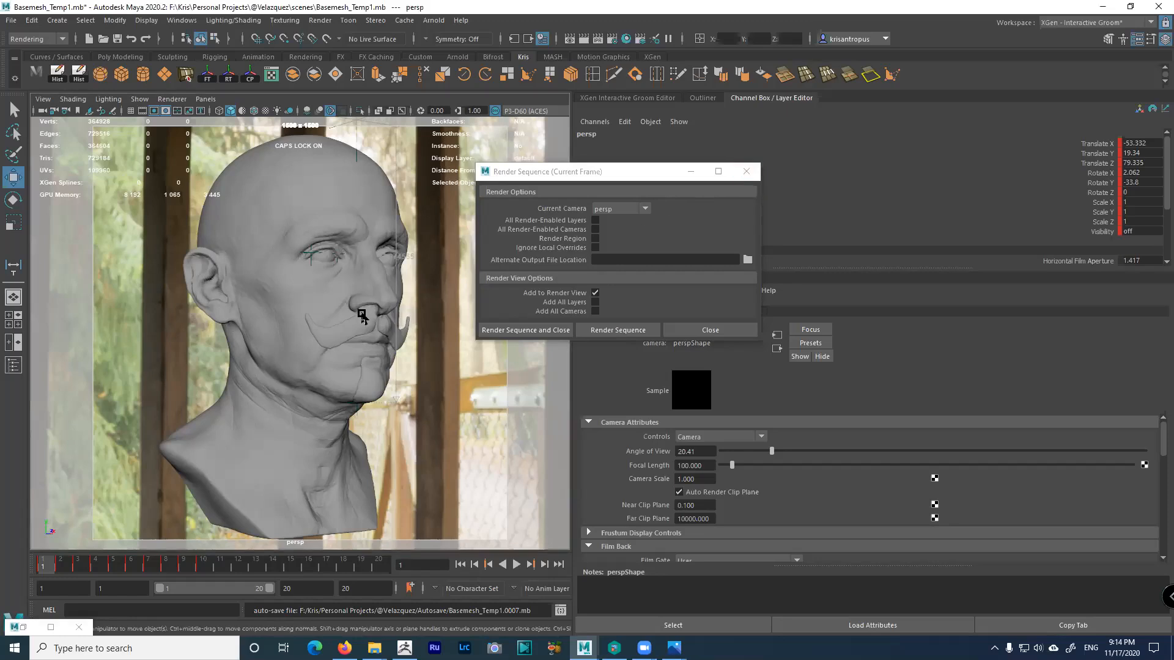
# Close the Render Sequence options and render frame 3 in the Arnold RenderView
pyautogui.click(746, 171)
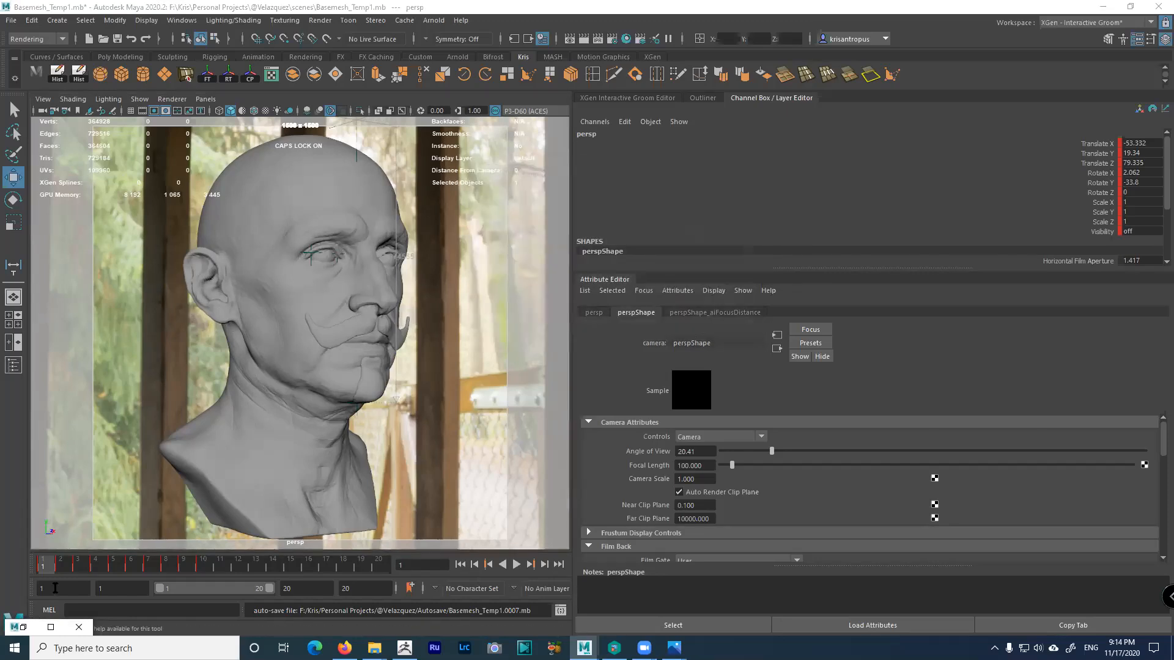
pyautogui.click(75, 566)
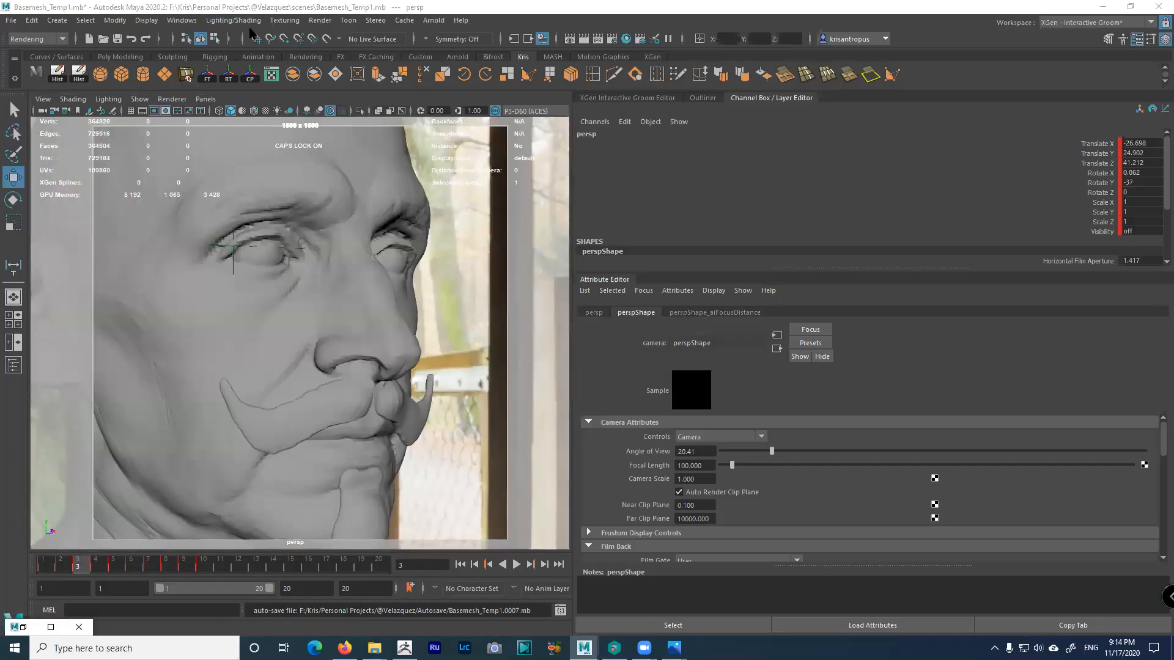
pyautogui.click(438, 25)
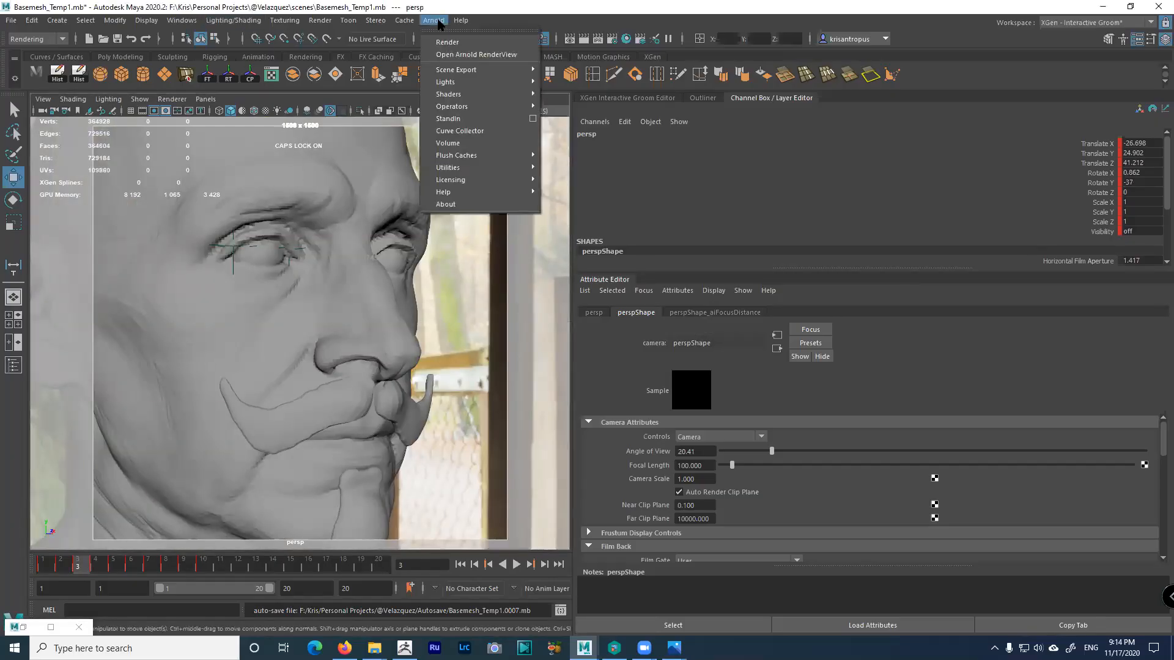
pyautogui.click(453, 57)
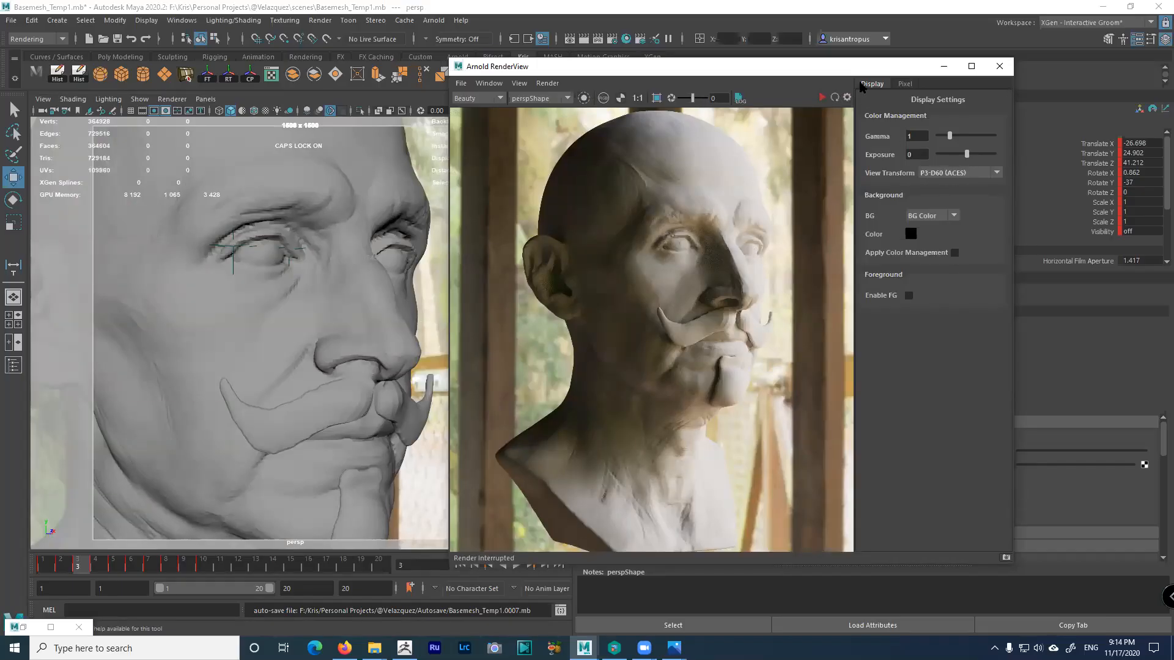
# Reposition the RenderView window and set its view transform to sRGB (ACES)
pyautogui.moveTo(855, 65); pyautogui.dragTo(434, 69)
pyautogui.moveTo(573, 151); pyautogui.dragTo(891, 157)
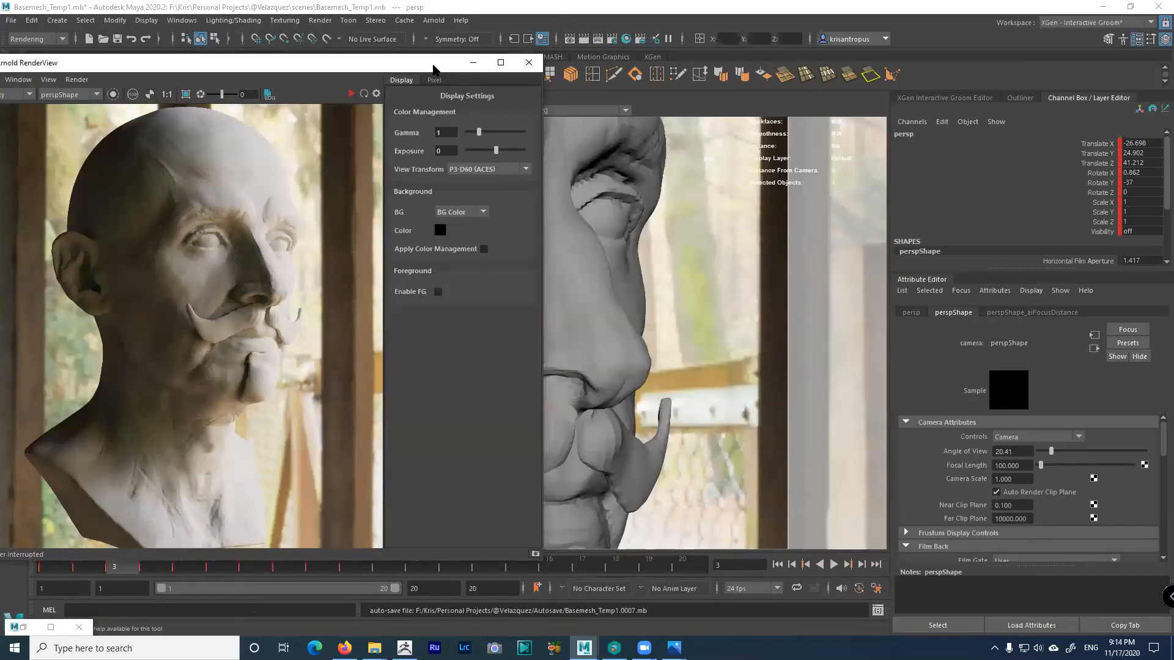
pyautogui.moveTo(433, 67); pyautogui.dragTo(848, 46)
pyautogui.click(911, 150)
pyautogui.click(898, 158)
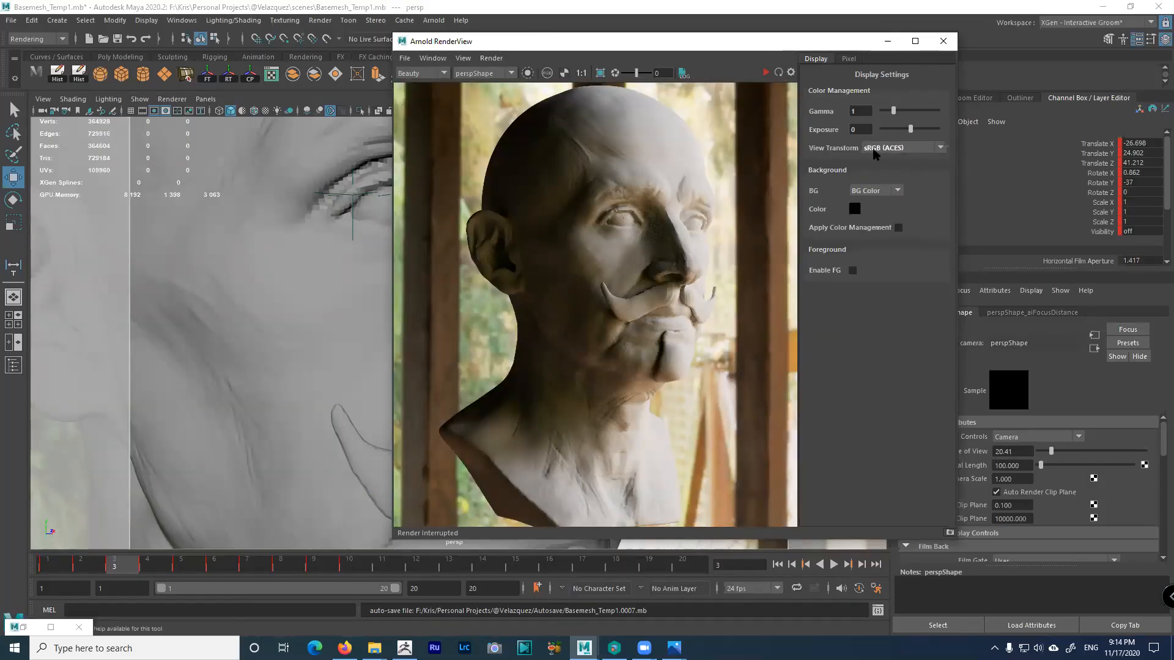
# Compare the DCDM P3D60 Limited, DCDM, sRGB D60 sim. and Rec.709 (ACES) view transforms
pyautogui.click(893, 150)
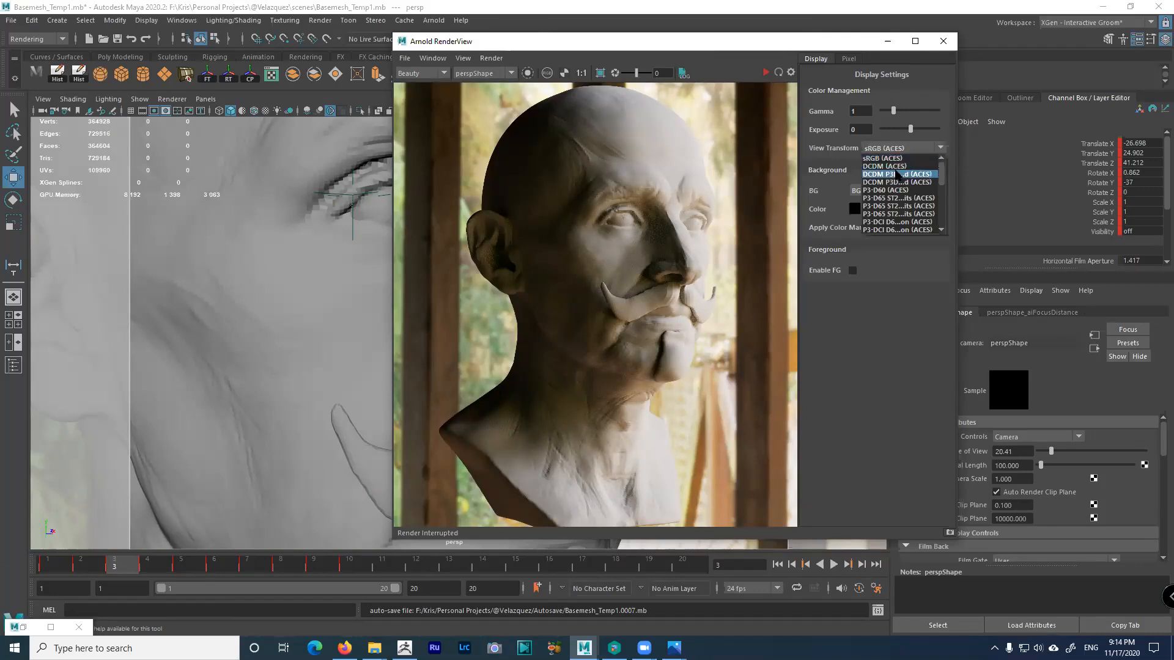
pyautogui.click(897, 174)
pyautogui.click(906, 149)
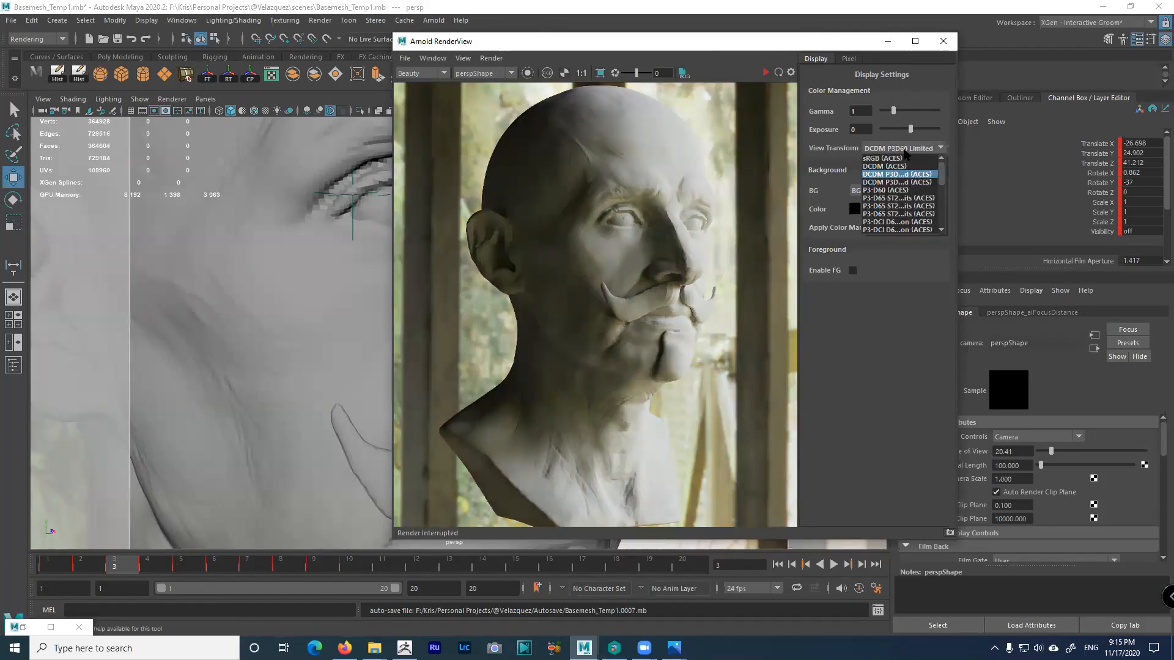
pyautogui.click(908, 166)
pyautogui.press('Down')
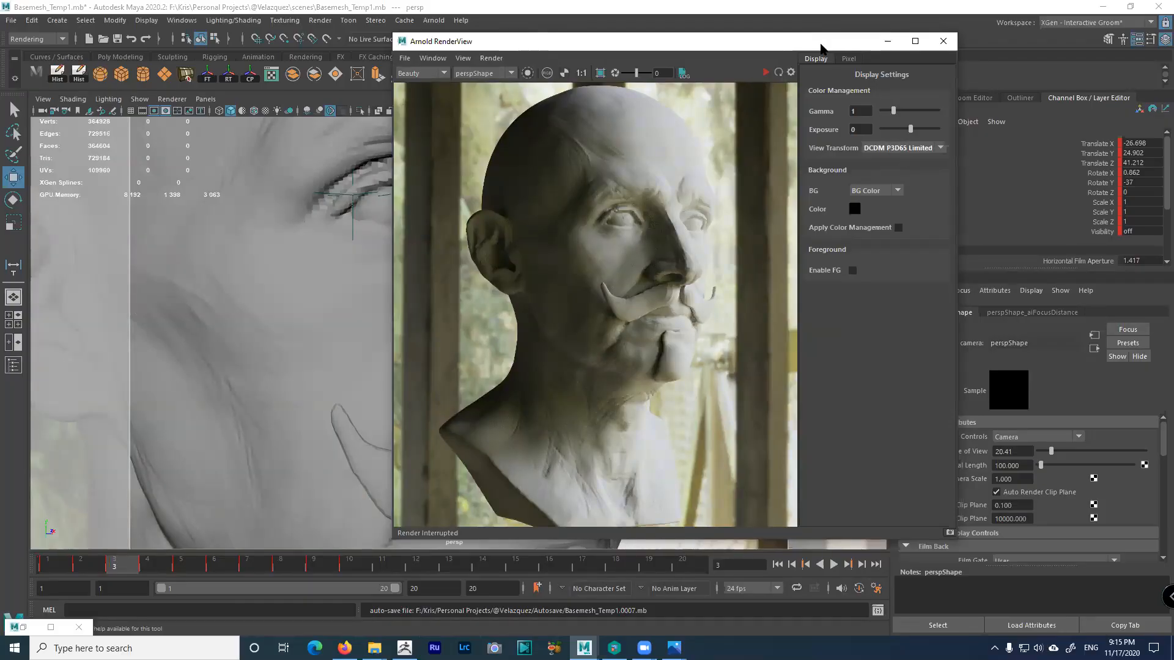
pyautogui.moveTo(817, 47); pyautogui.dragTo(728, 54)
pyautogui.click(851, 154)
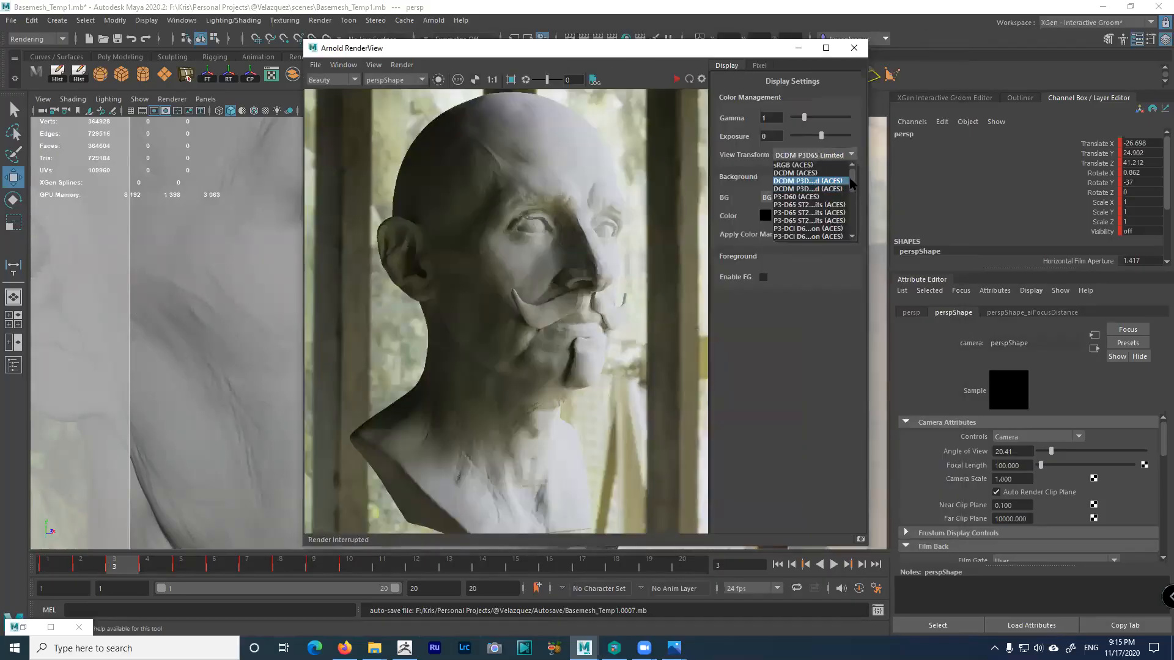
pyautogui.moveTo(853, 183); pyautogui.dragTo(861, 227)
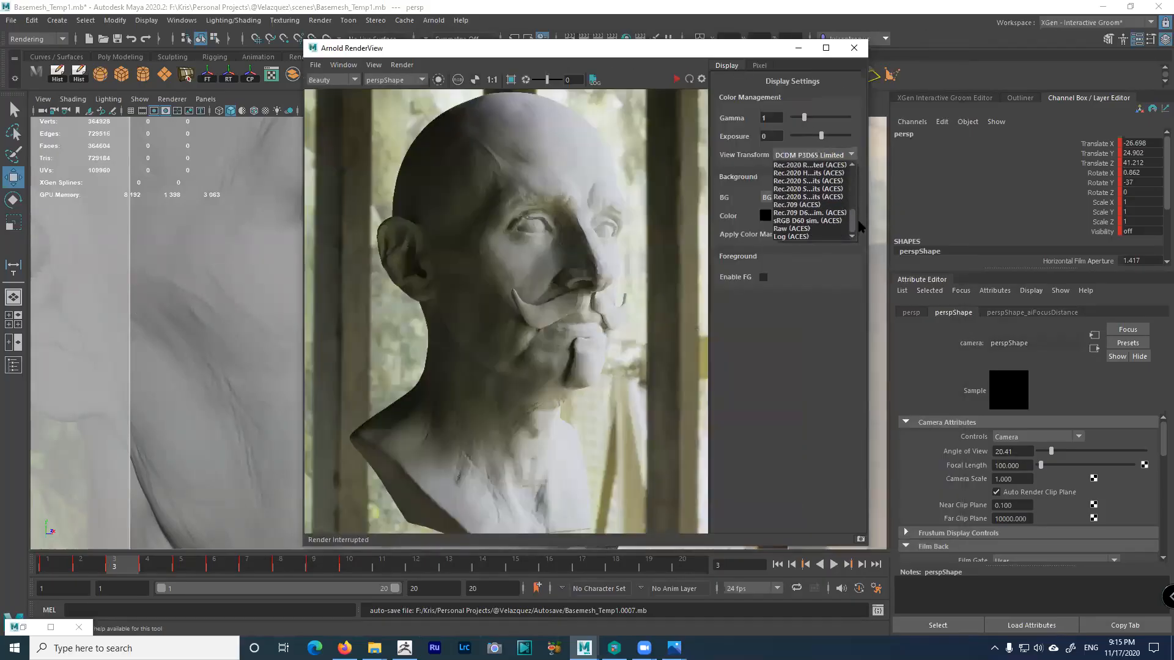
pyautogui.click(812, 221)
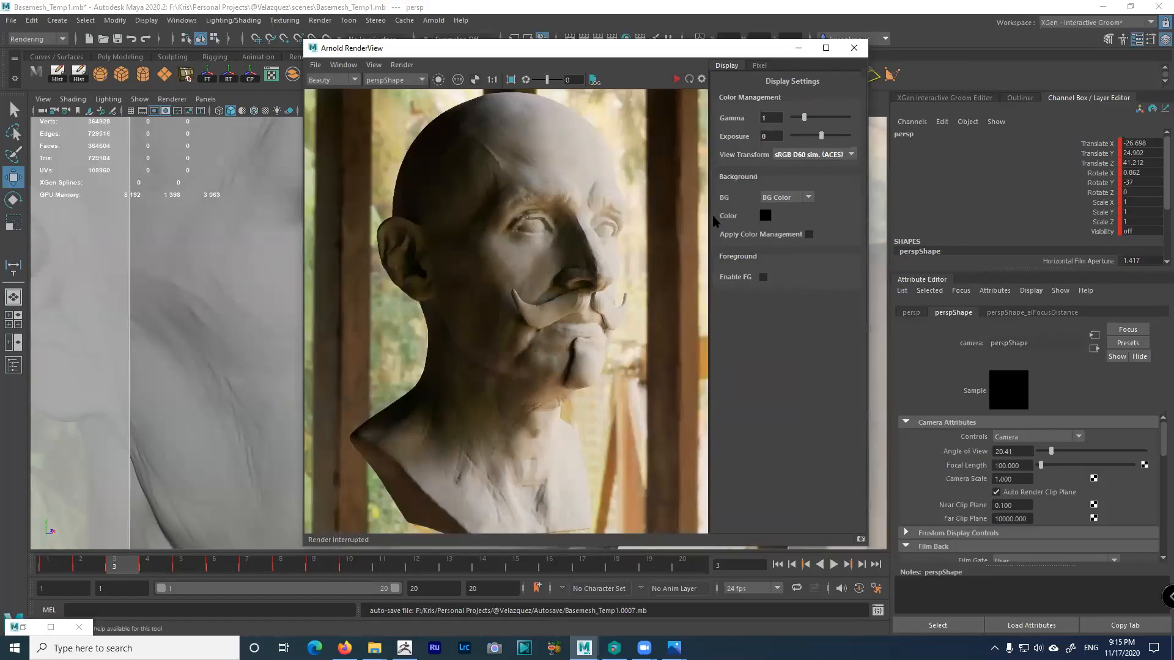
pyautogui.click(850, 156)
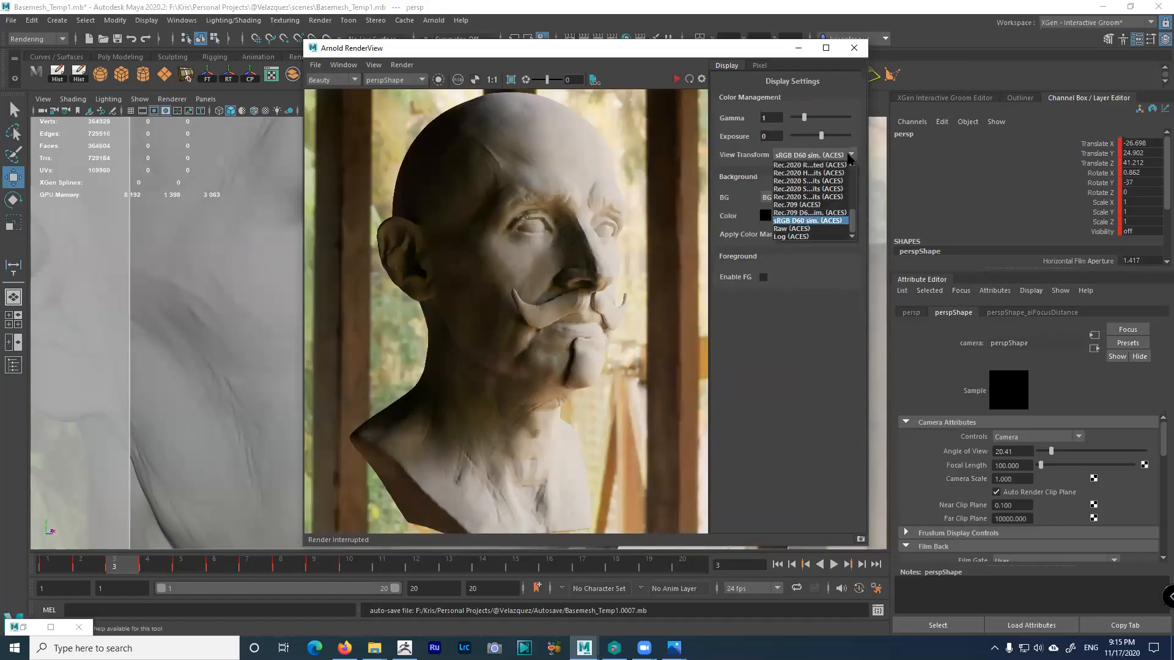
pyautogui.click(822, 206)
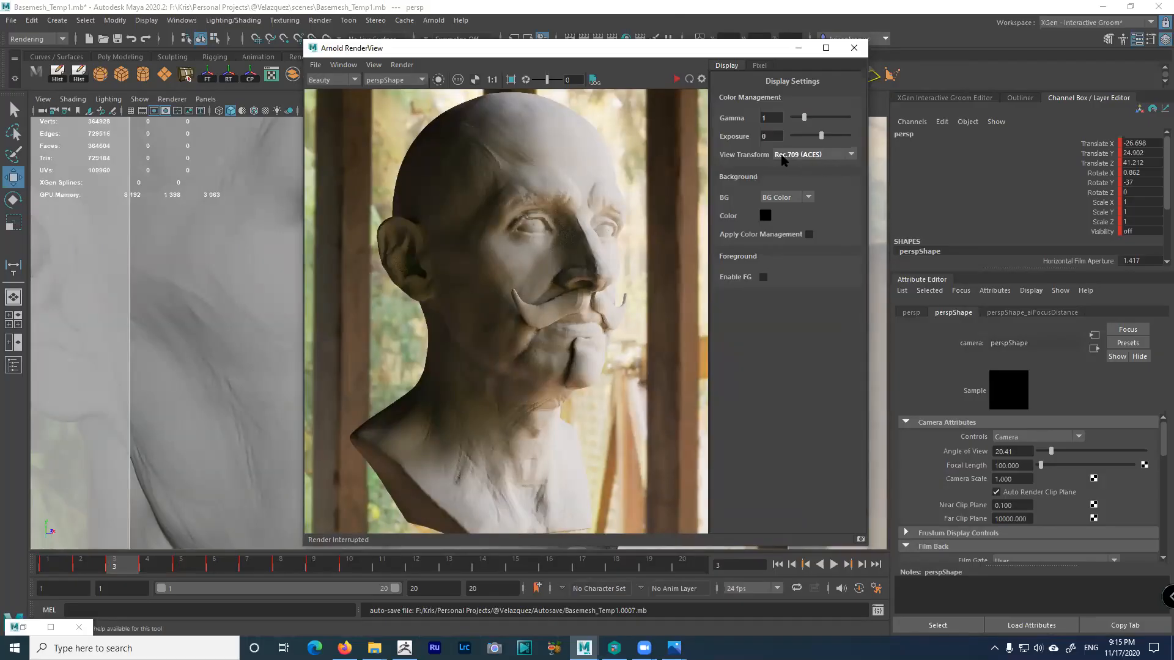
# Try P3D65 (ACES), then settle on the P3-D60 (ACES) view transform
pyautogui.click(850, 154)
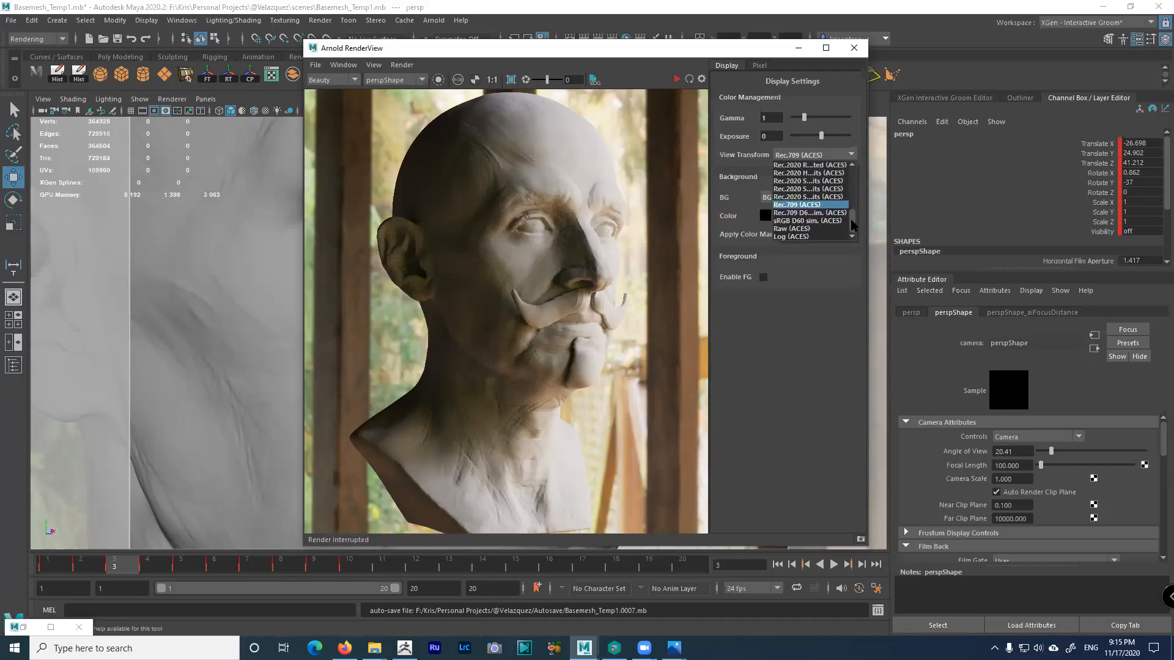
pyautogui.moveTo(850, 220); pyautogui.dragTo(847, 193)
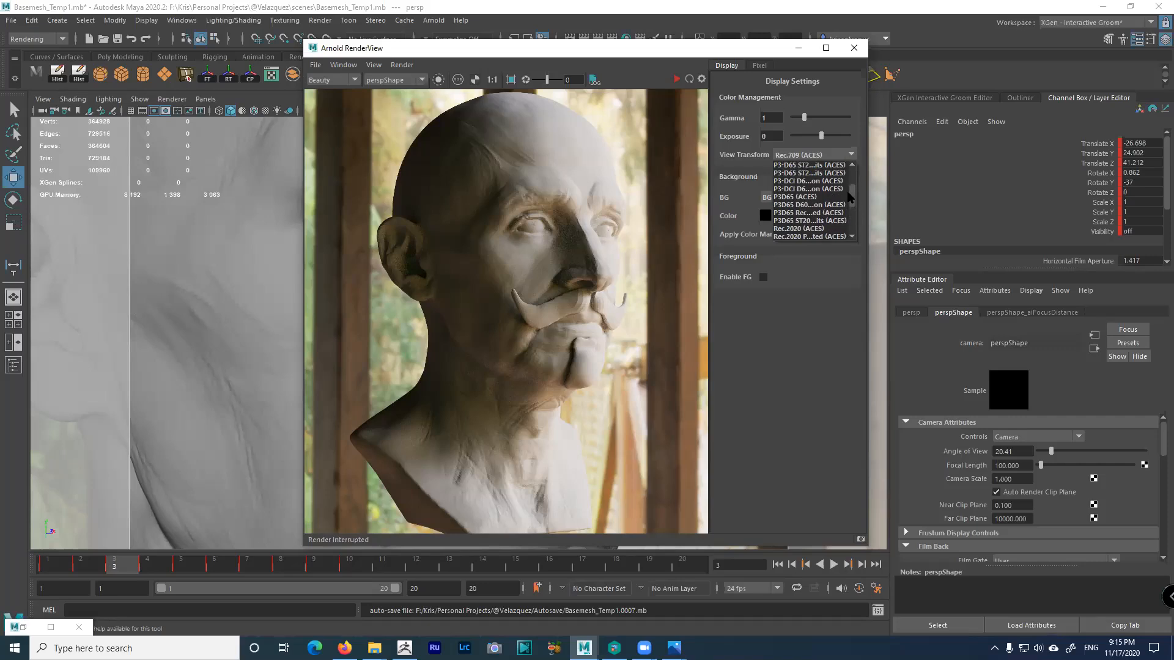
pyautogui.click(798, 197)
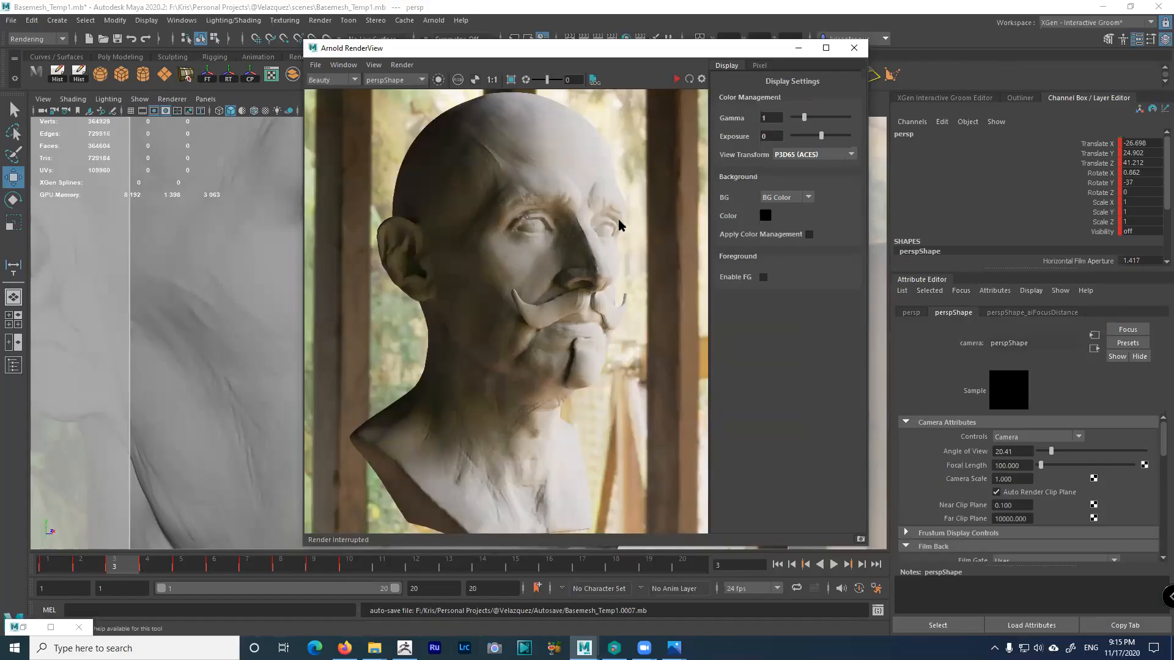
pyautogui.click(850, 156)
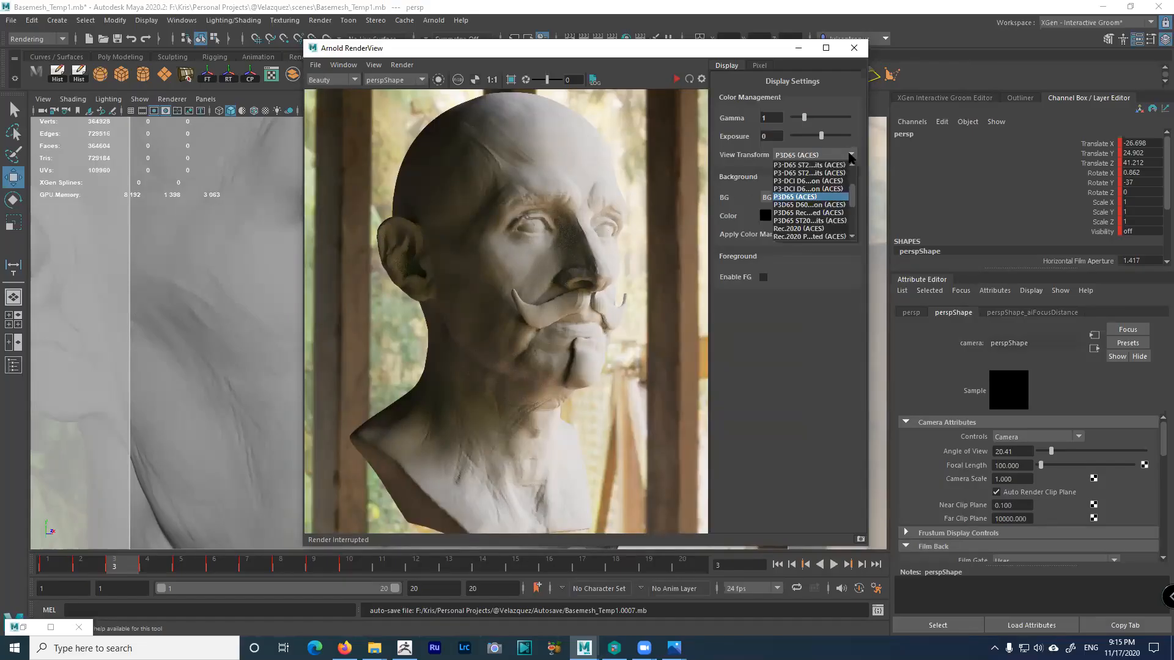
pyautogui.moveTo(849, 190); pyautogui.dragTo(849, 181)
pyautogui.click(813, 183)
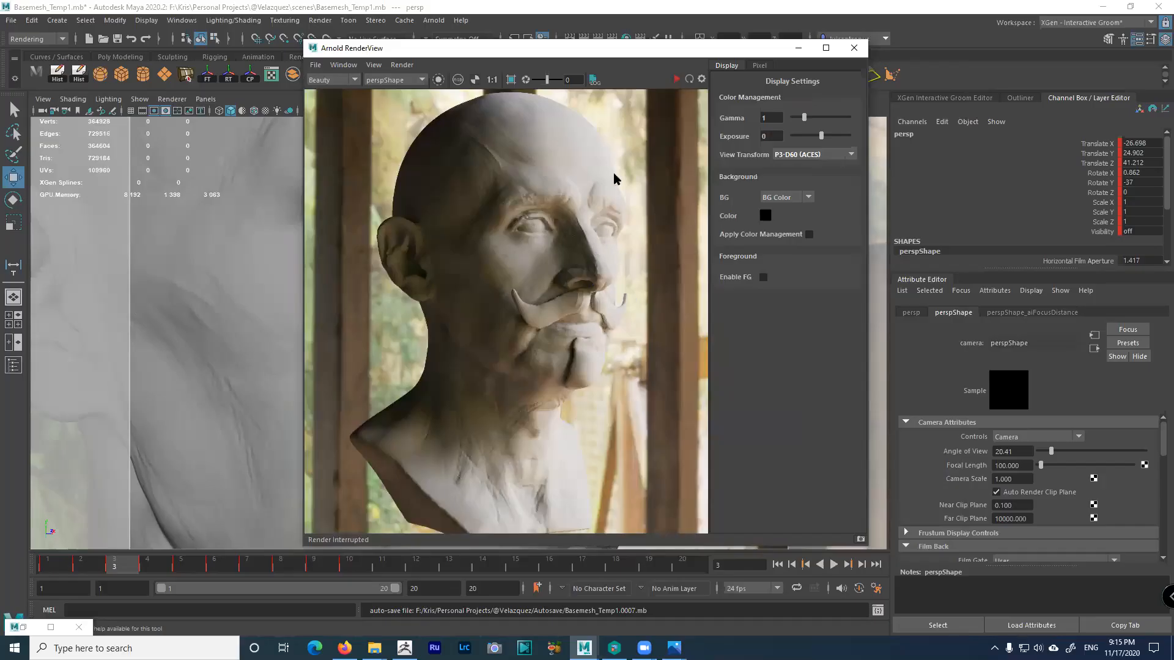
# Put the RenderView away, pull back to the whole bust, and select aiSkyDomeLight1
pyautogui.moveTo(670, 48); pyautogui.dragTo(724, 46)
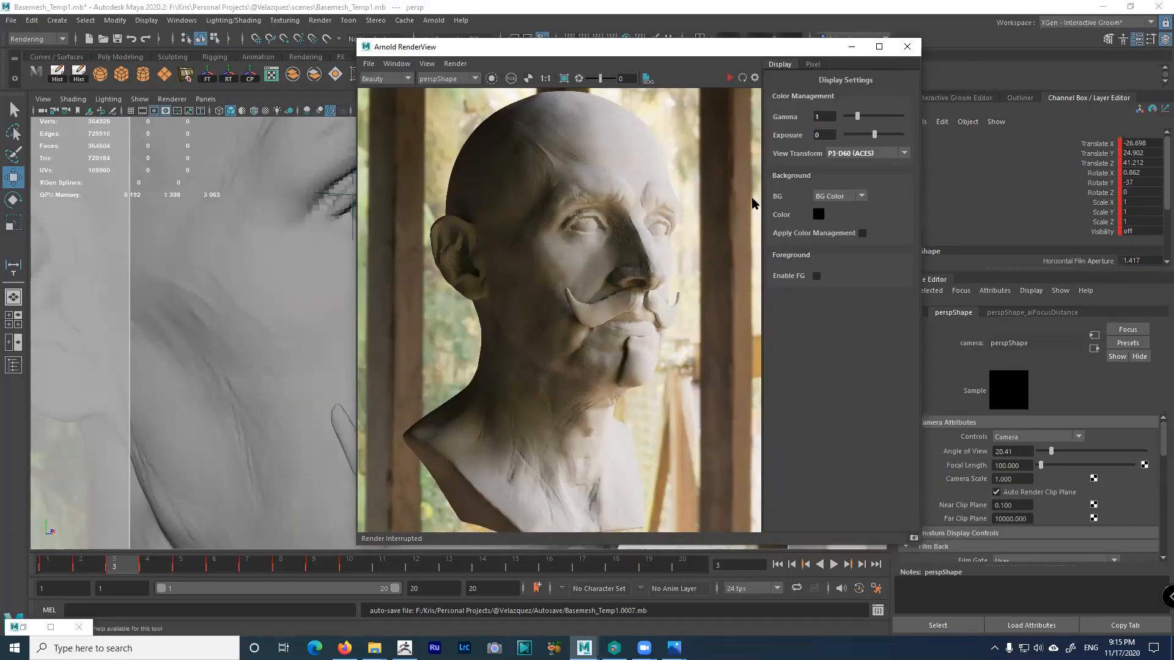
pyautogui.click(851, 46)
pyautogui.keyDown('alt'); pyautogui.moveTo(563, 320); pyautogui.dragTo(474, 217, button='right'); pyautogui.keyUp('alt')
pyautogui.click(604, 275)
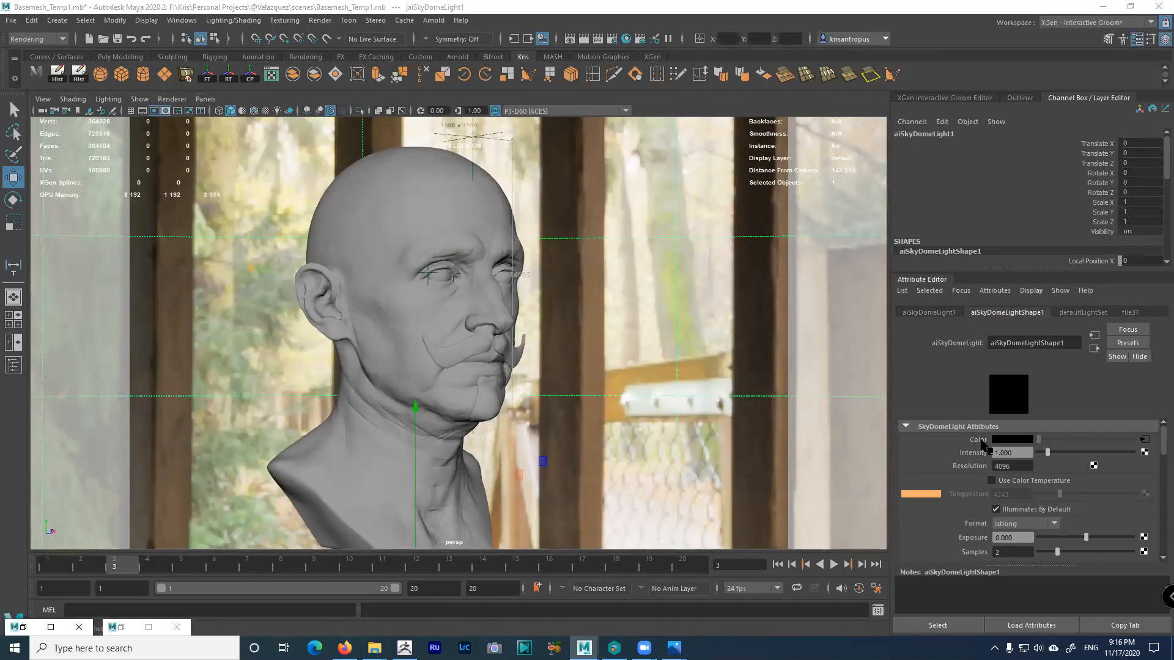
# Inspect file37, try breaking its link to the dome's Color, then save the preferences
pyautogui.click(1145, 440)
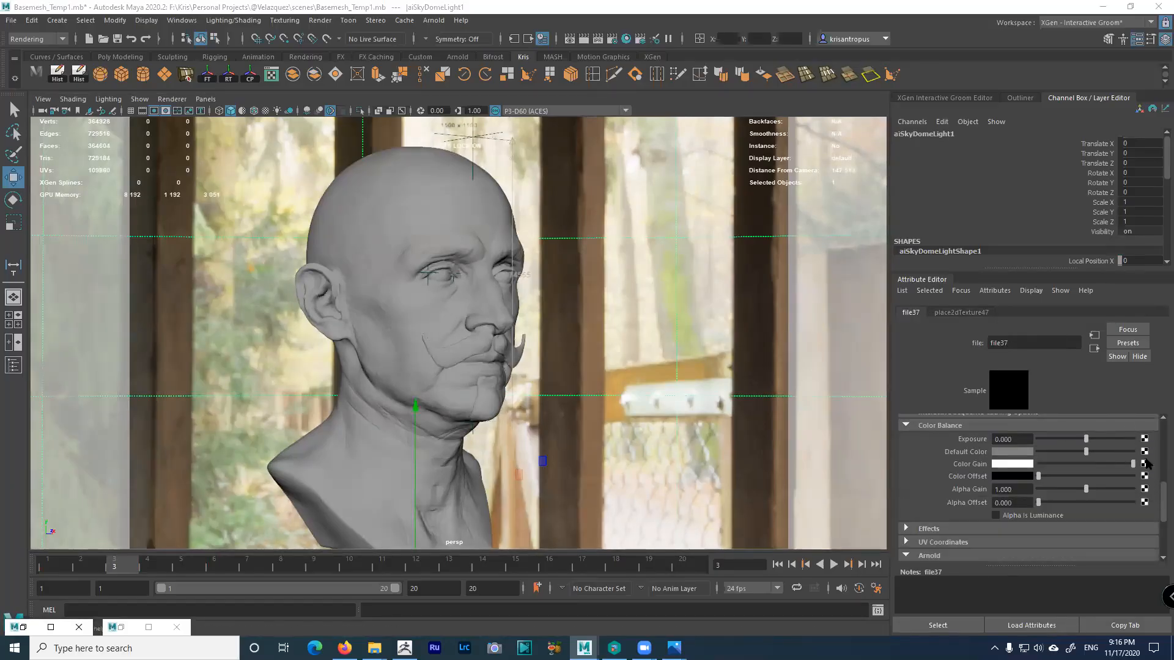
pyautogui.click(1095, 349)
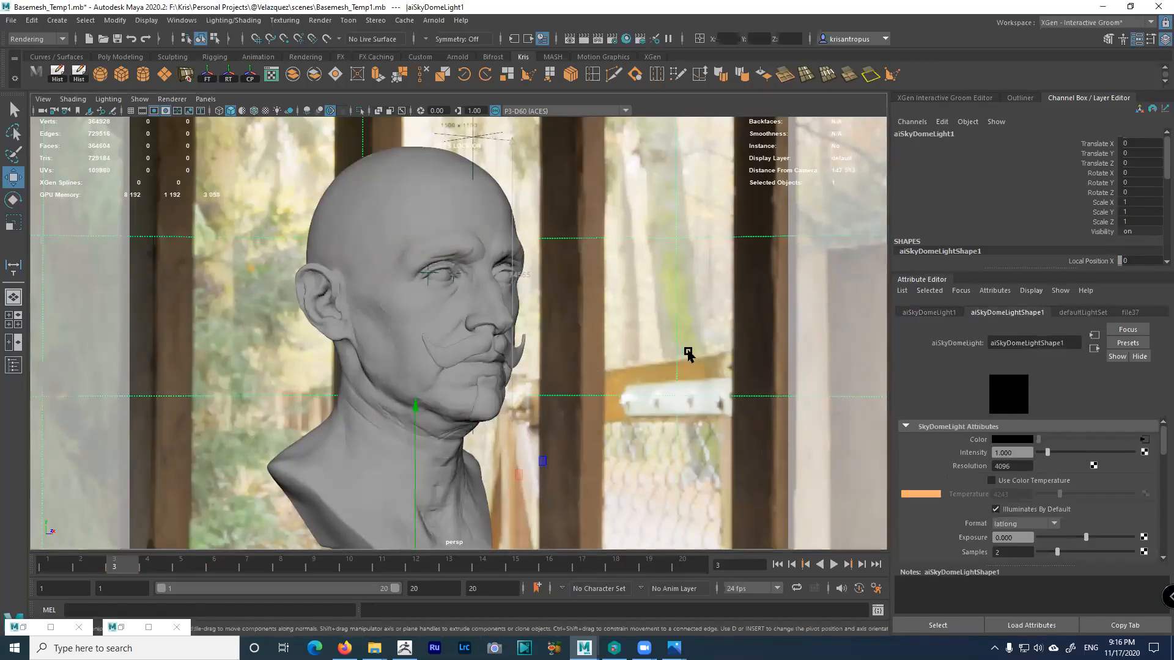
pyautogui.rightClick(973, 440)
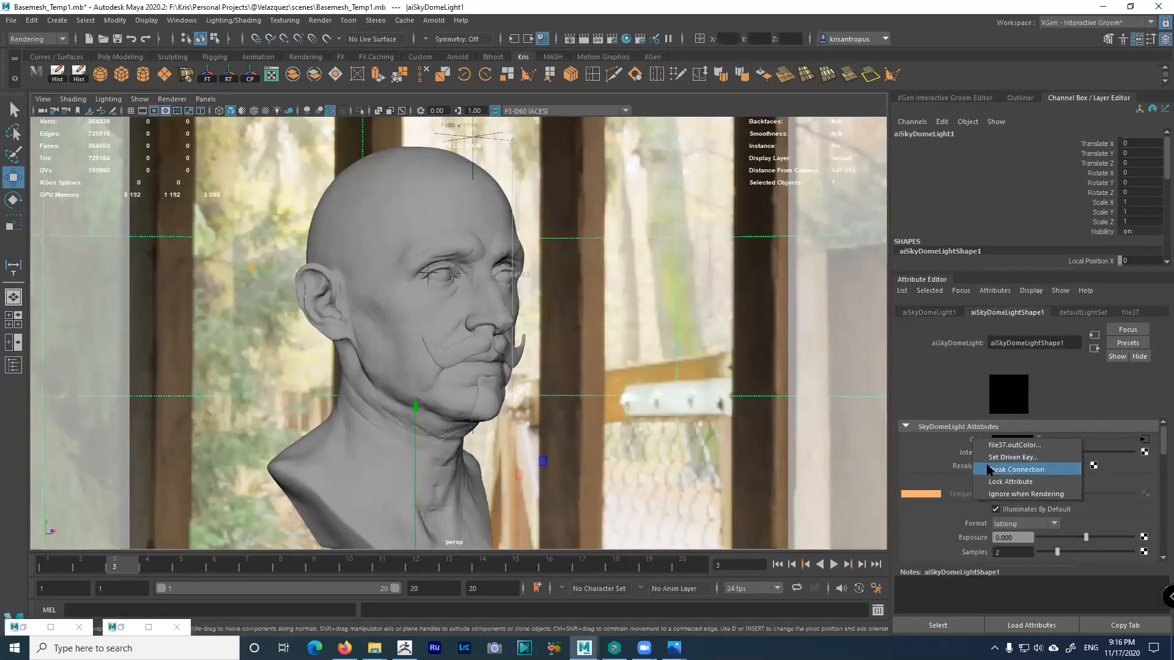
pyautogui.click(991, 469)
pyautogui.rightClick(982, 440)
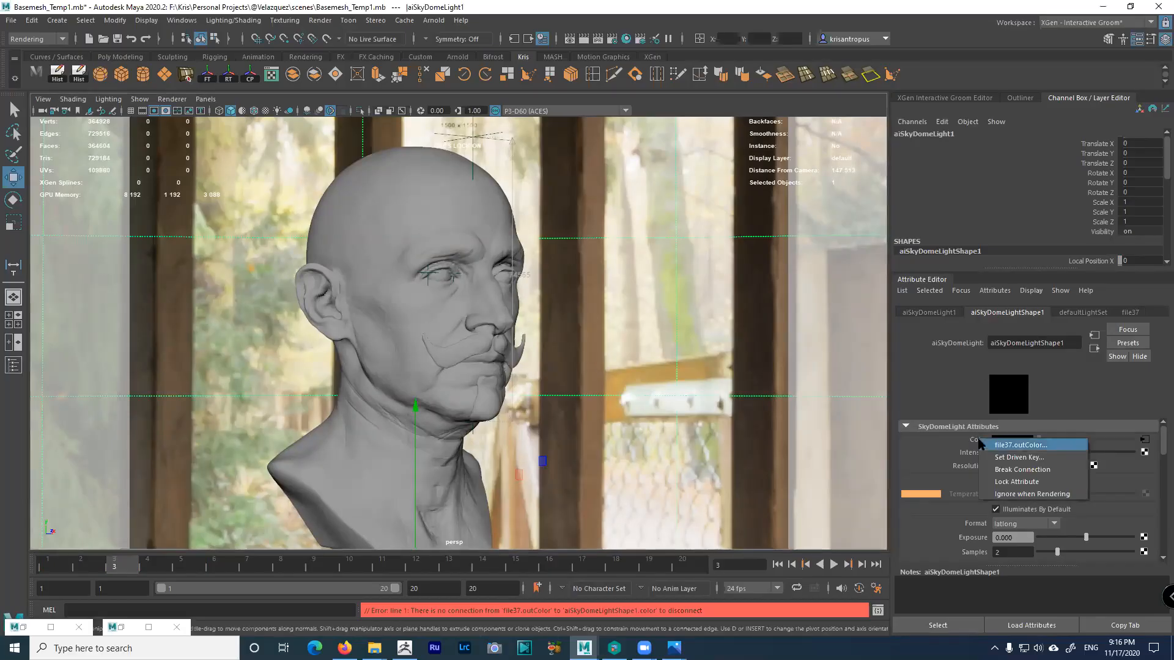
pyautogui.click(999, 468)
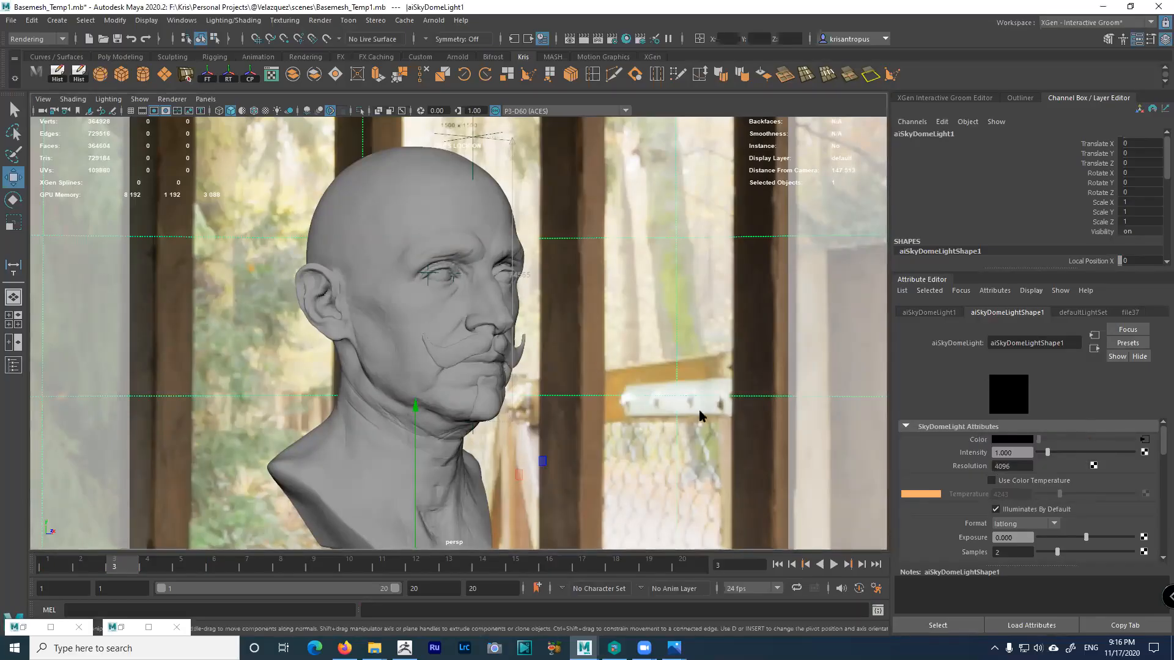
pyautogui.rightClick(974, 440)
pyautogui.click(989, 470)
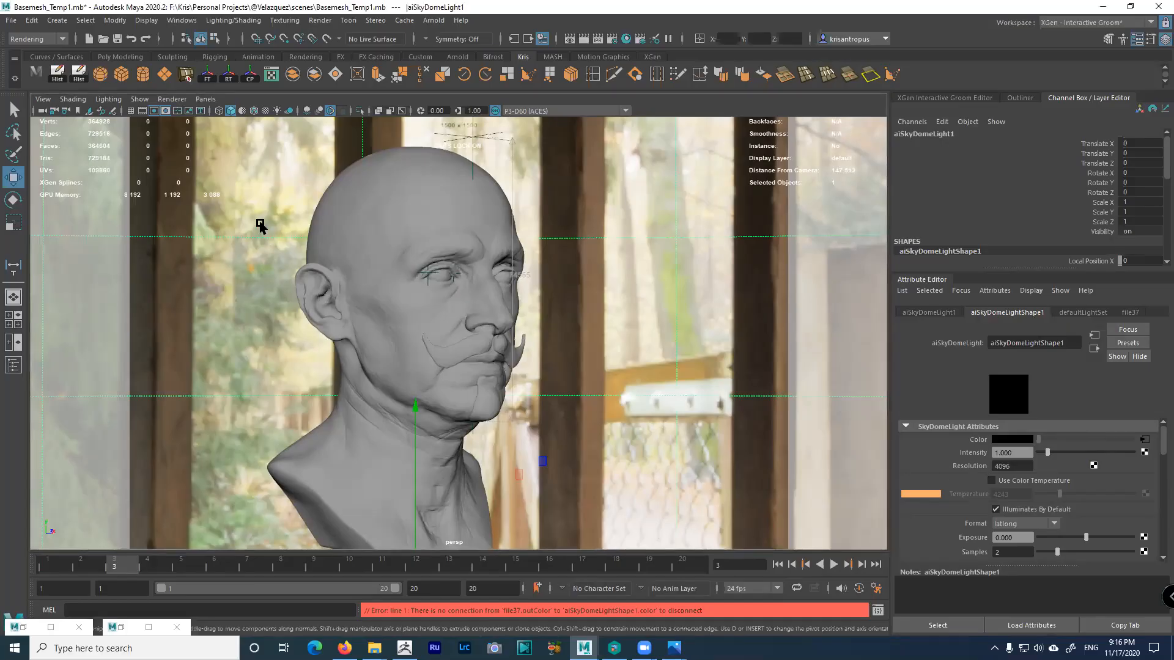
pyautogui.click(11, 20)
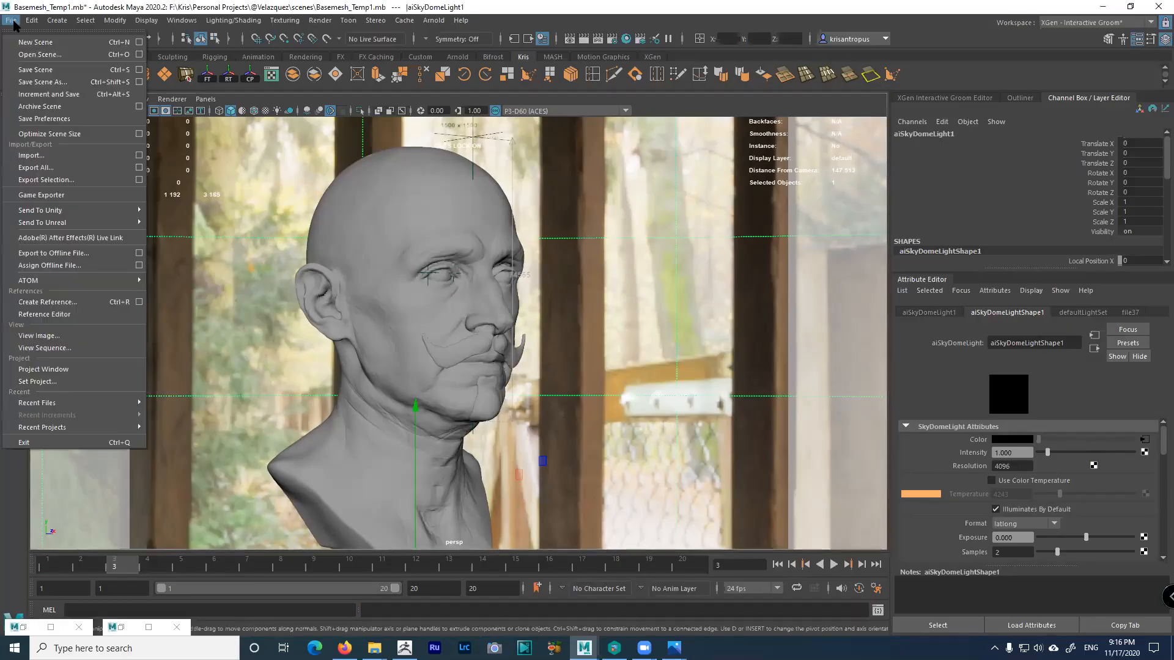
pyautogui.click(44, 119)
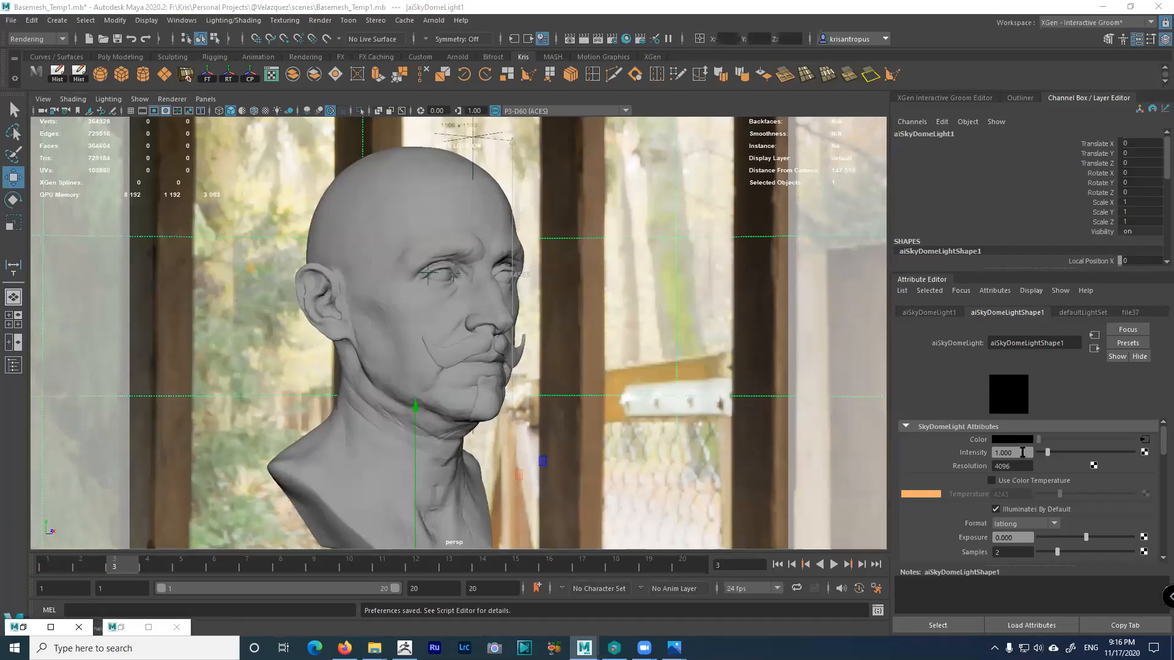
# Retry disconnecting file37 from the sky dome's Color on the shape attributes, then reselect the dome
pyautogui.rightClick(974, 445)
pyautogui.click(1006, 472)
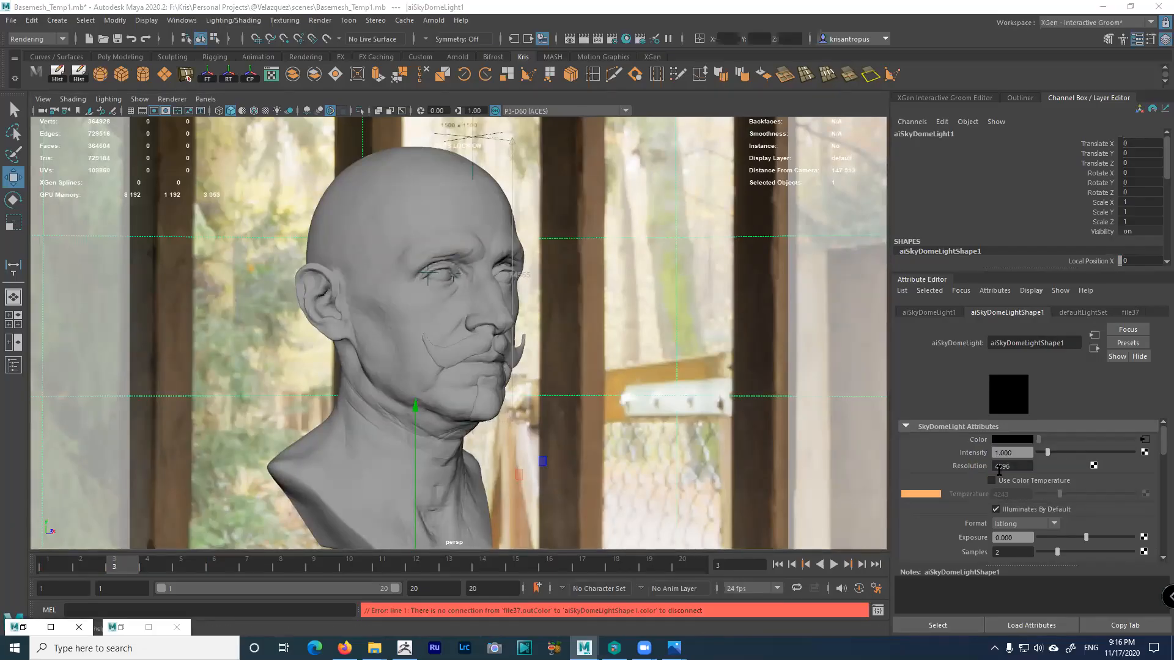
pyautogui.click(1144, 439)
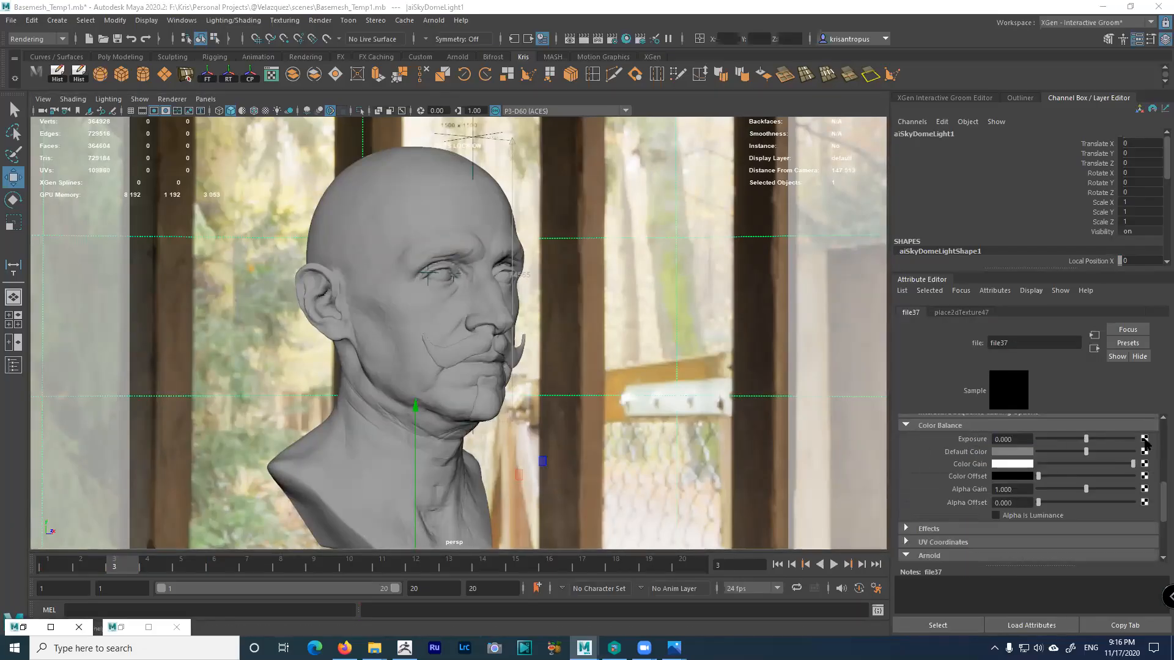
pyautogui.click(719, 356)
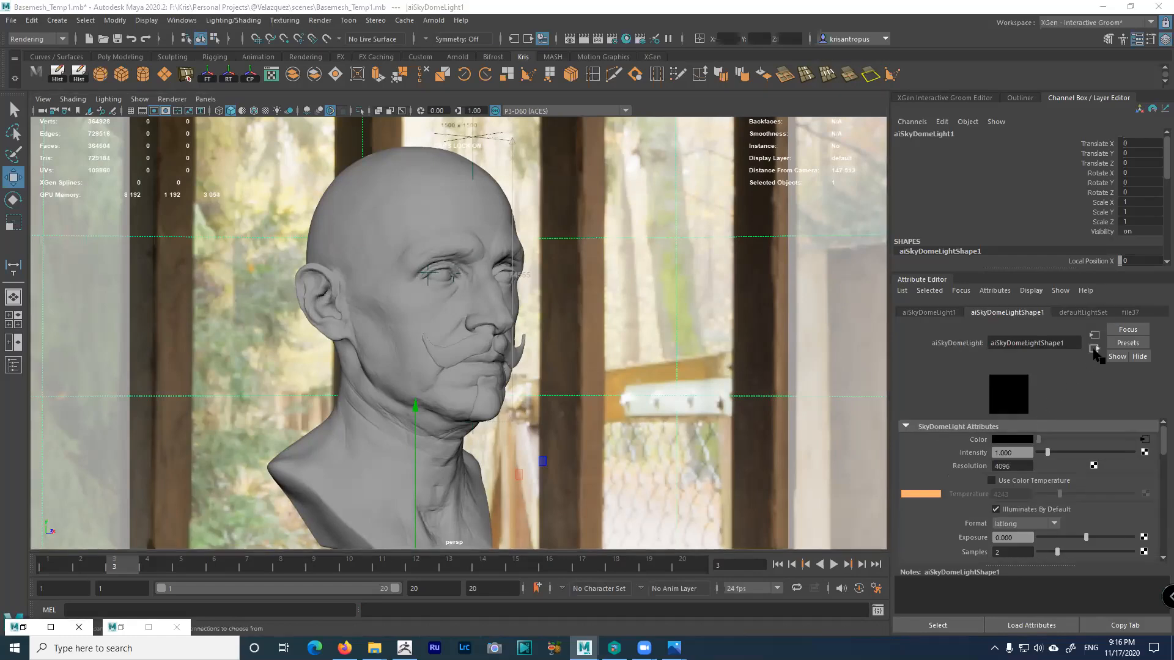
pyautogui.click(949, 312)
pyautogui.click(994, 314)
pyautogui.rightClick(978, 438)
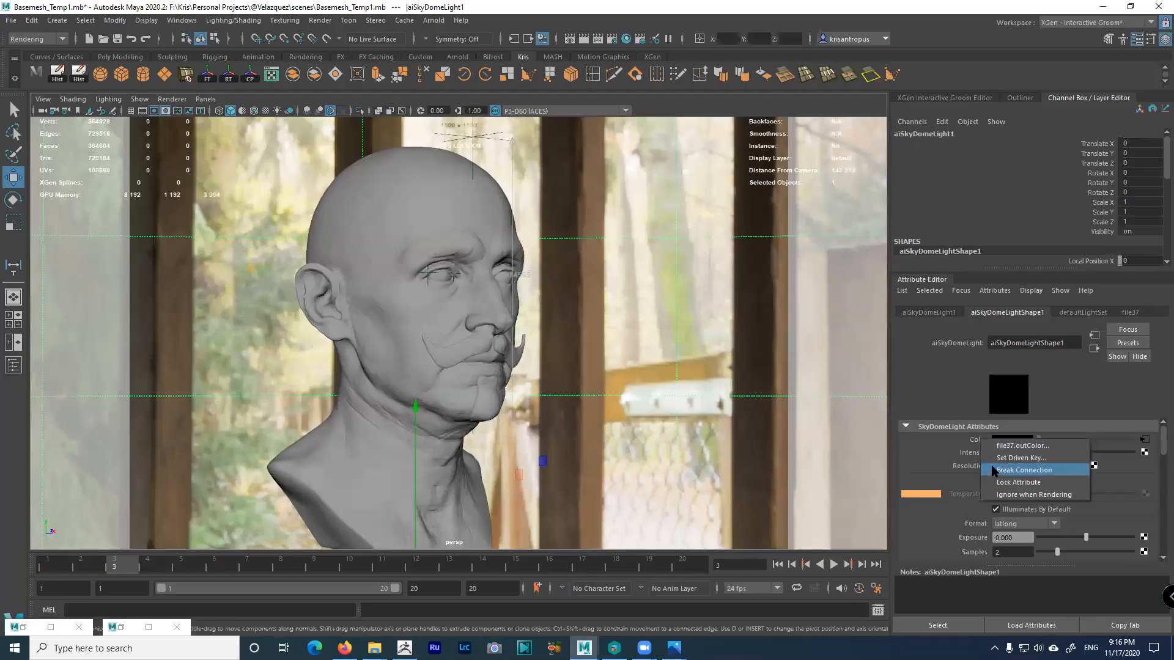
pyautogui.click(994, 468)
pyautogui.click(553, 291)
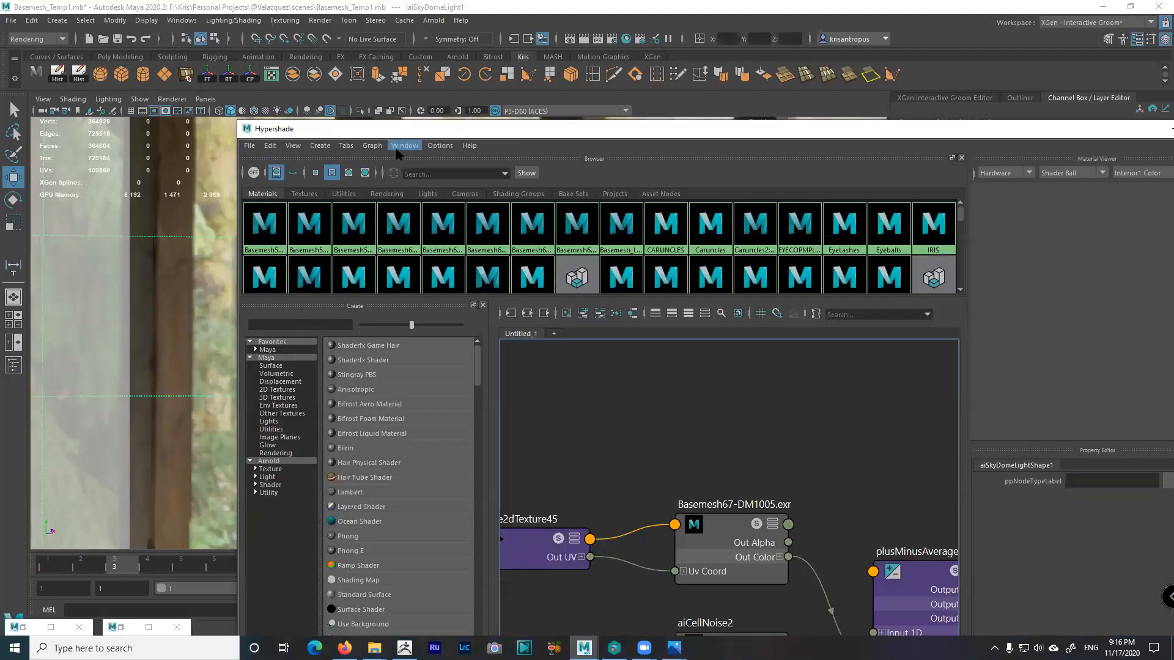
# Move the Hypershade aside and graph the sky dome light's node network
pyautogui.click(374, 148)
pyautogui.click(374, 148)
pyautogui.click(376, 148)
pyautogui.click(384, 166)
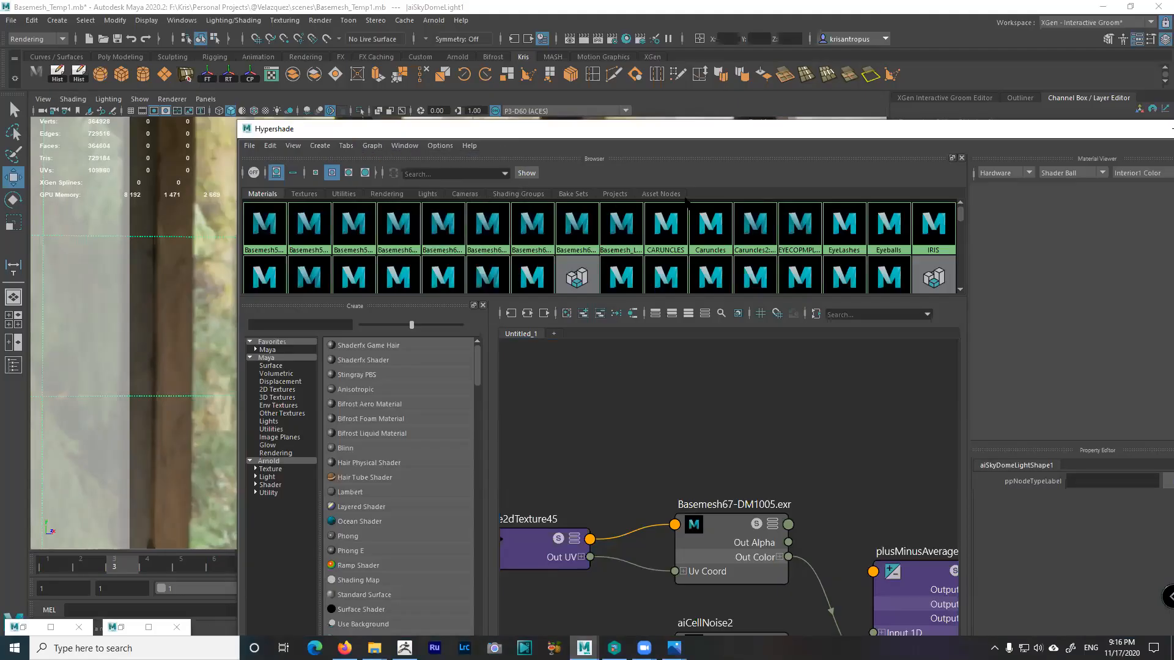
pyautogui.moveTo(703, 129); pyautogui.dragTo(491, 54)
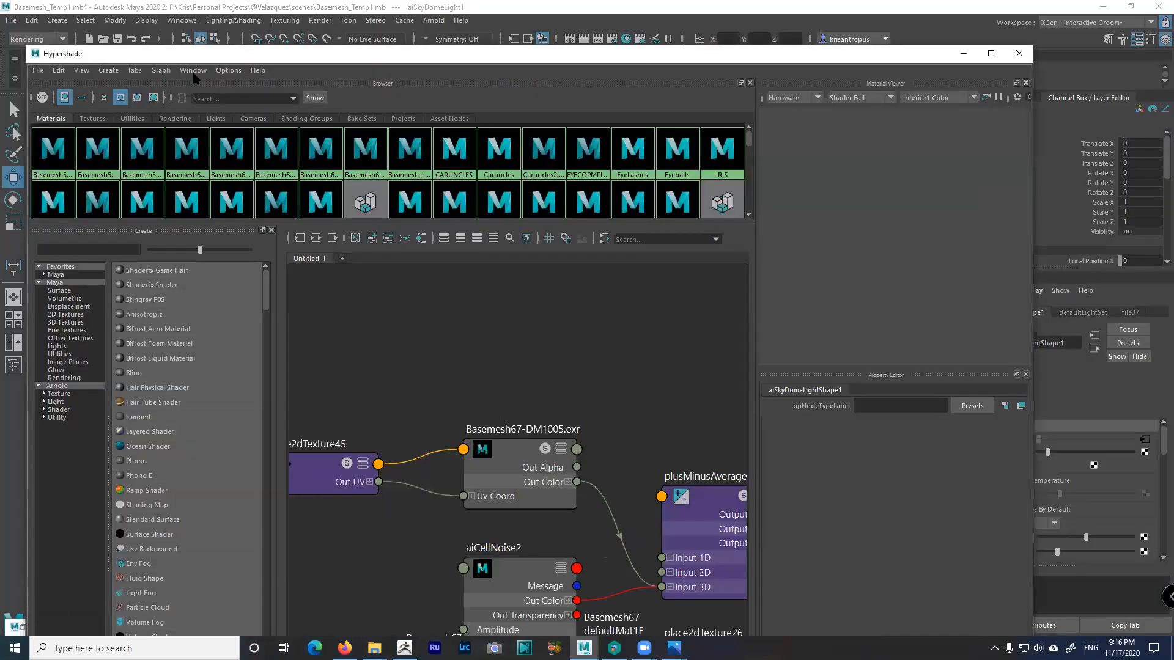
pyautogui.click(161, 70)
pyautogui.click(183, 122)
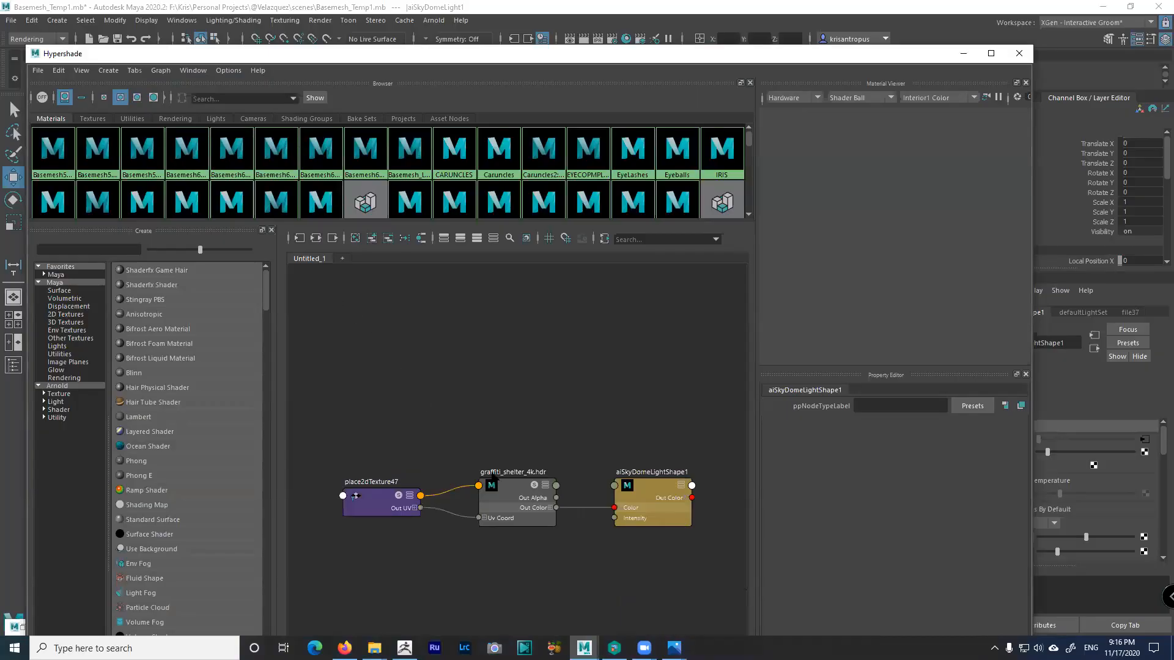
# Remove the graffiti_shelter_4k.hdr link to the dome's Color, close the Hypershade and reselect the dome
pyautogui.moveTo(578, 485); pyautogui.dragTo(597, 542)
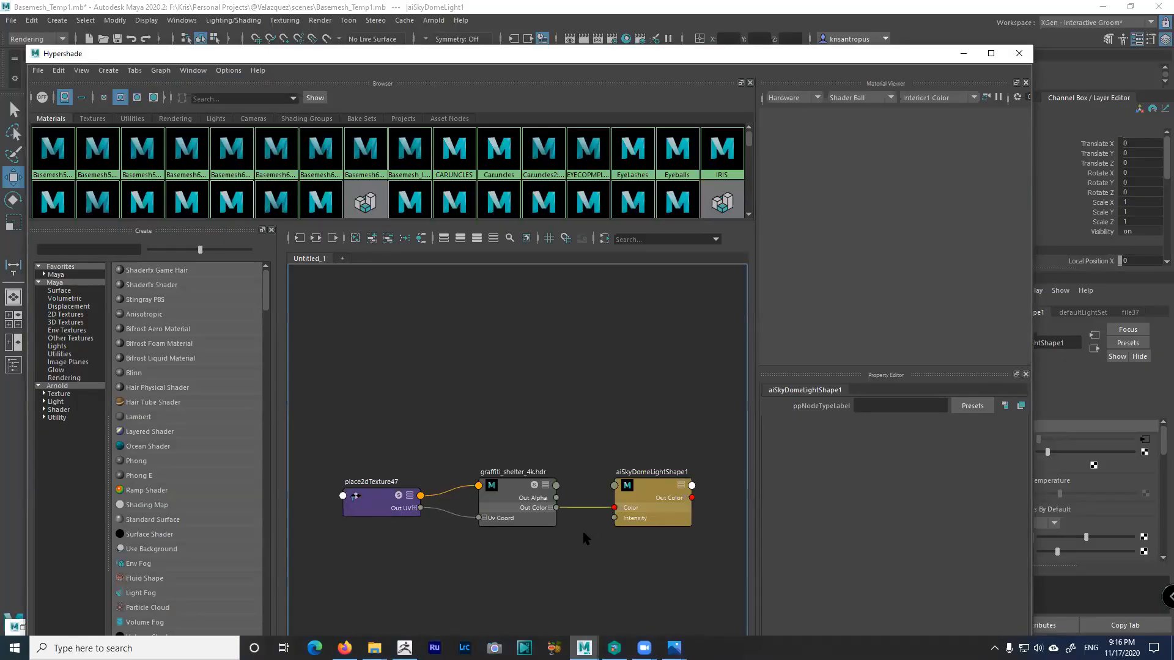
pyautogui.click(442, 523)
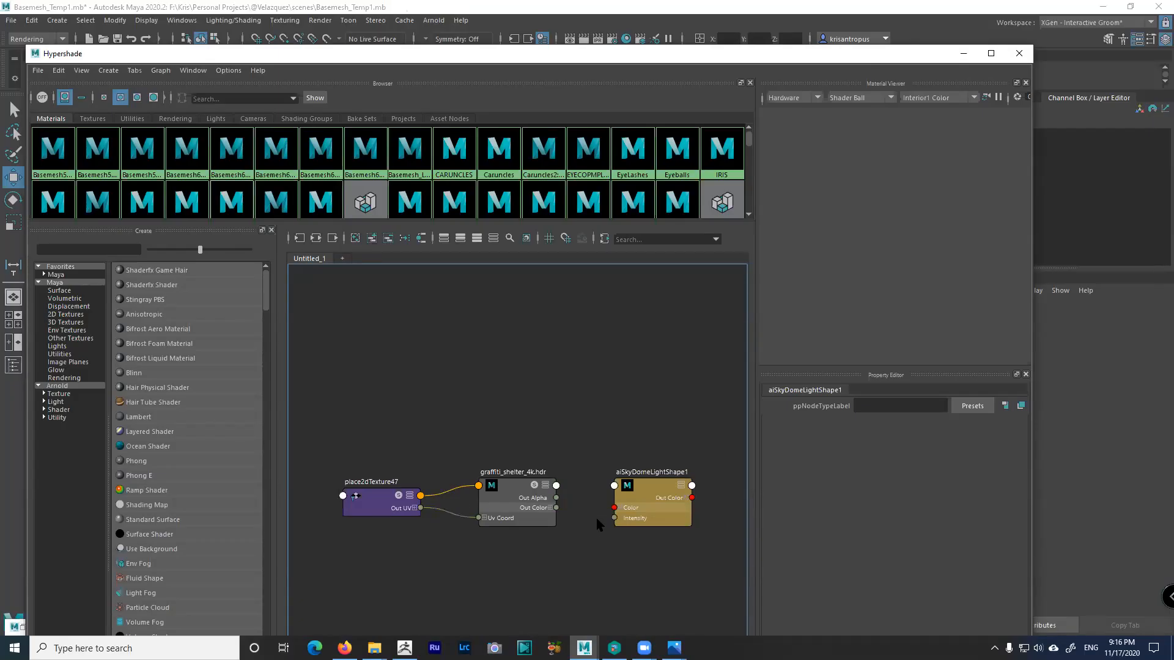
pyautogui.click(963, 53)
pyautogui.click(667, 309)
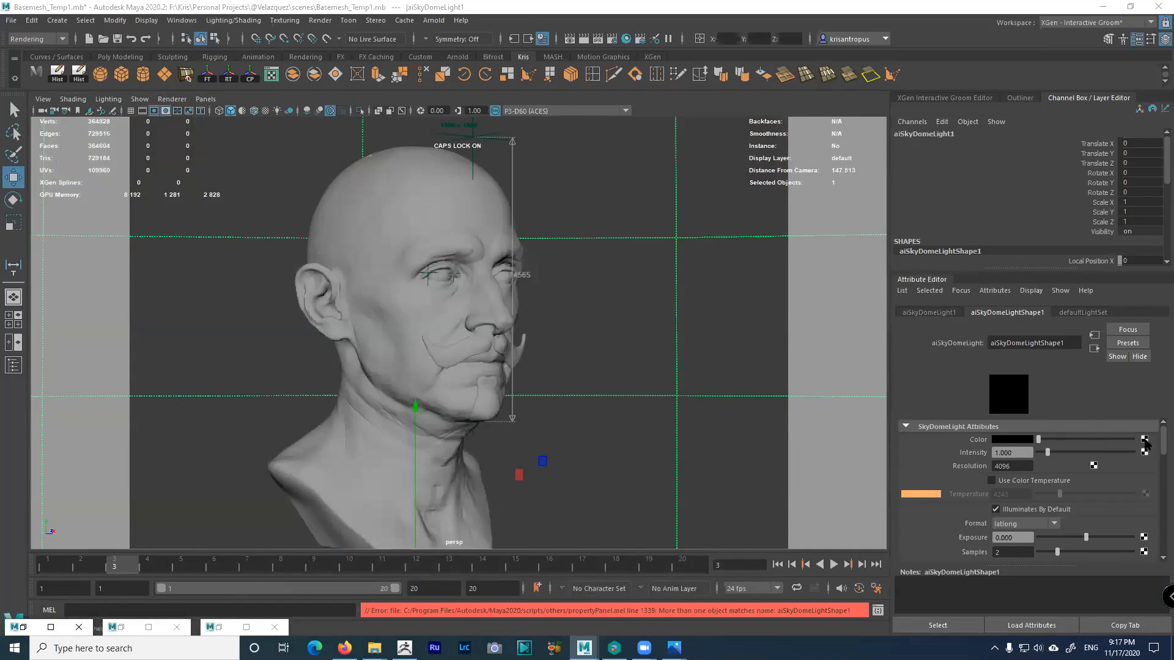
# Create a new File texture node on the sky dome light's Color
pyautogui.click(1144, 439)
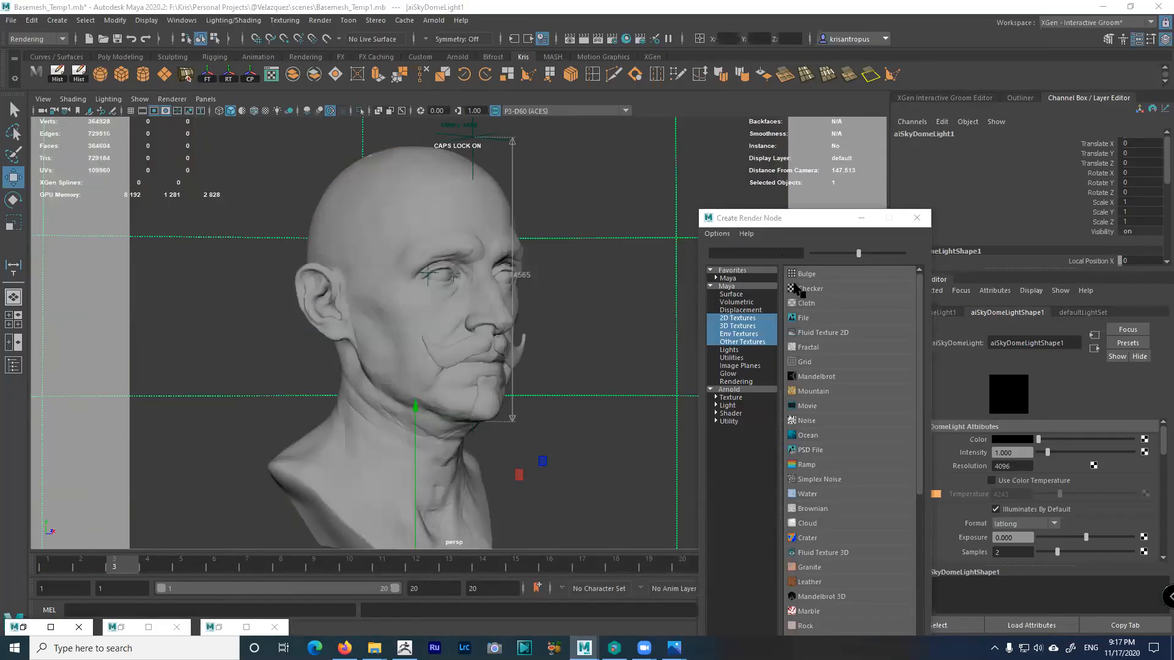
pyautogui.click(803, 319)
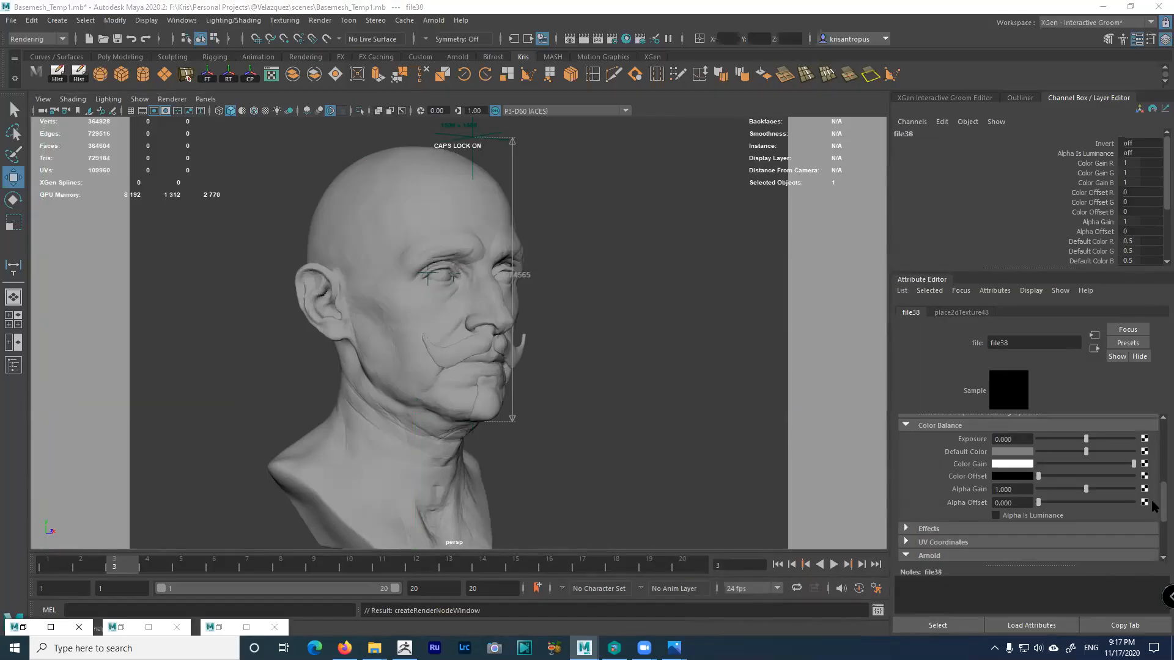
pyautogui.scroll(5, 1152, 507)
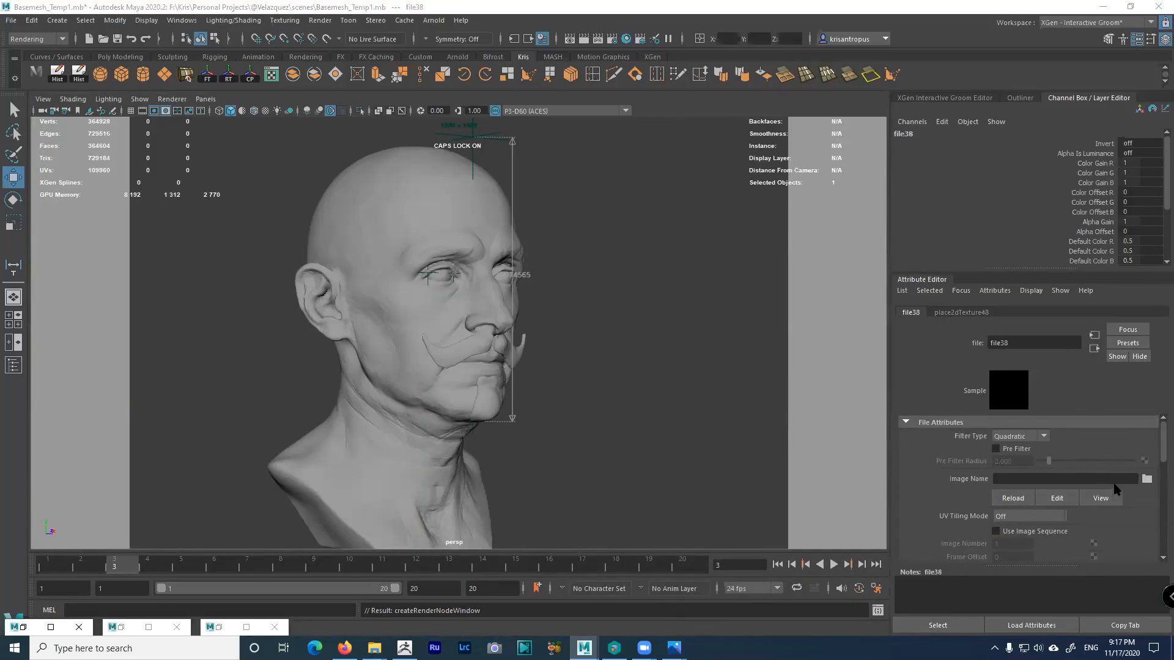
# Load graffiti_shelter_4k.hdr into the new file38 texture and frame the bust
pyautogui.click(1147, 479)
pyautogui.click(599, 121)
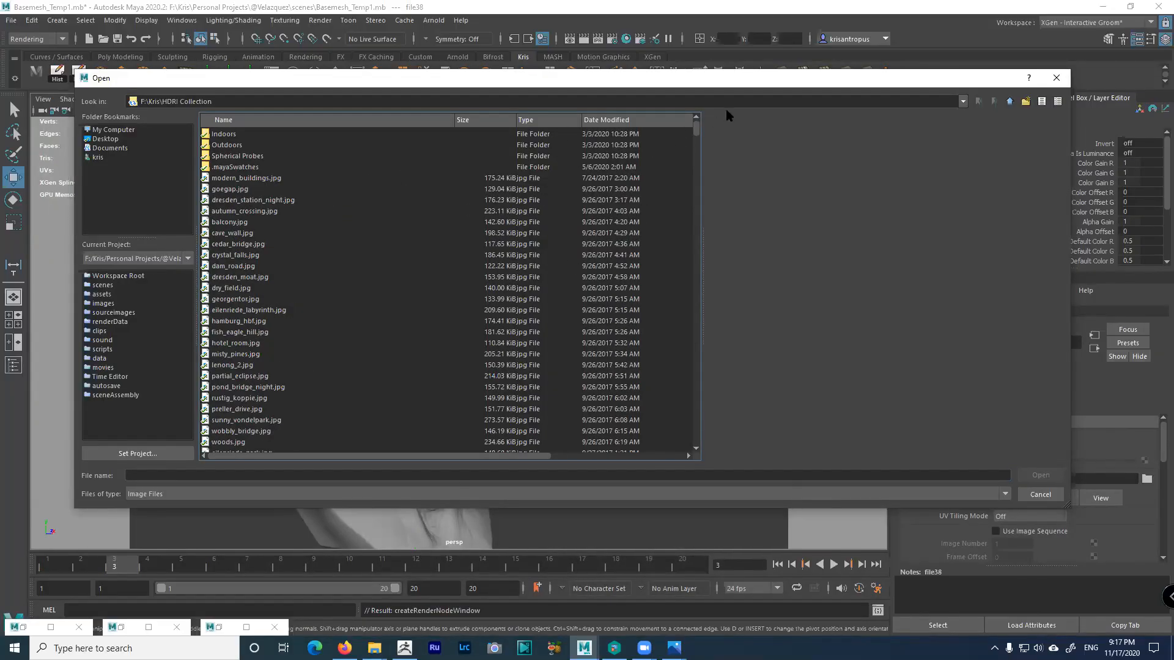
pyautogui.moveTo(770, 82); pyautogui.dragTo(761, 77)
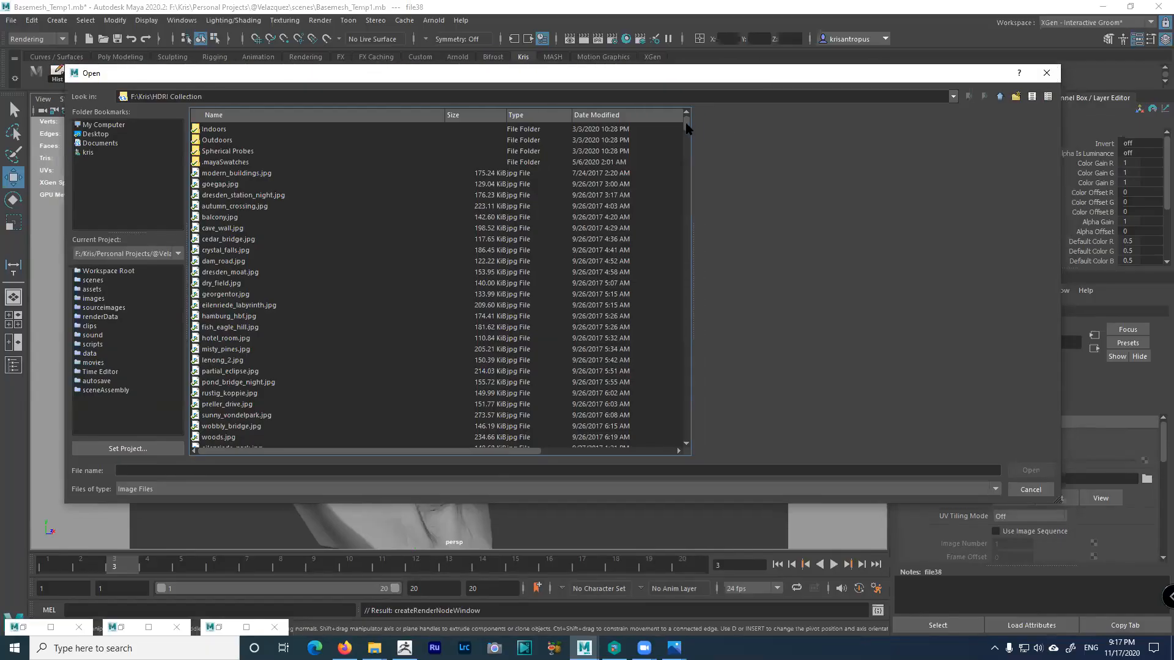
pyautogui.click(356, 117)
pyautogui.moveTo(686, 125); pyautogui.dragTo(679, 233)
pyautogui.doubleClick(259, 207)
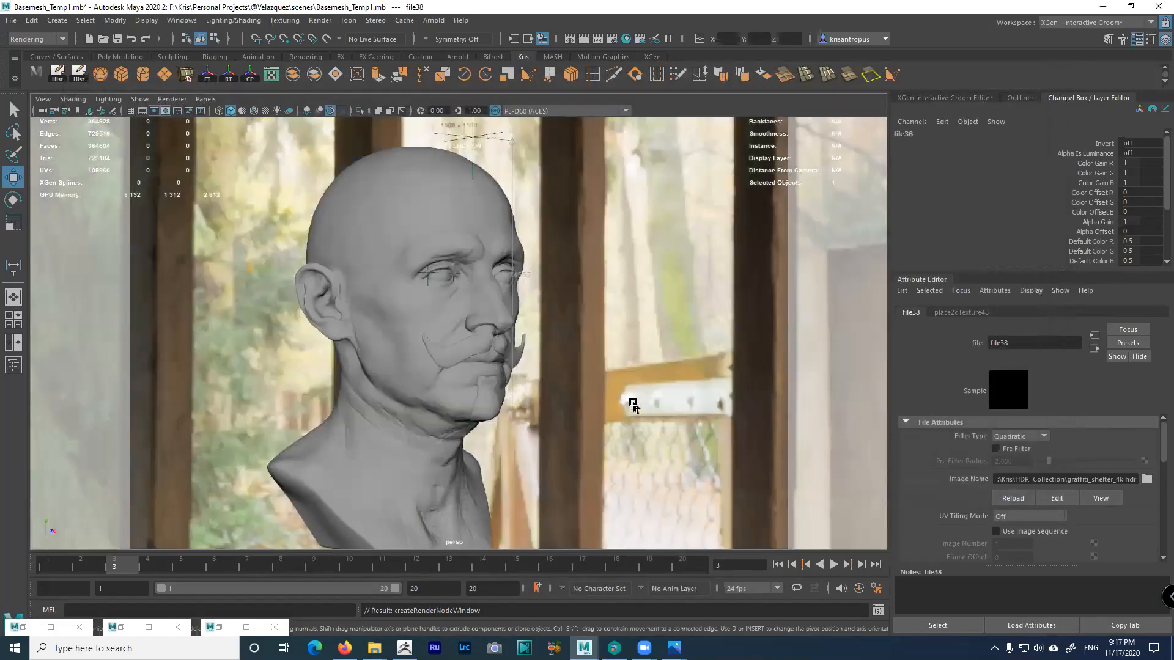
pyautogui.keyDown('alt'); pyautogui.moveTo(633, 406); pyautogui.dragTo(602, 422, button='right'); pyautogui.keyUp('alt')
pyautogui.keyDown('alt'); pyautogui.moveTo(603, 422); pyautogui.dragTo(666, 399, button='middle'); pyautogui.keyUp('alt')
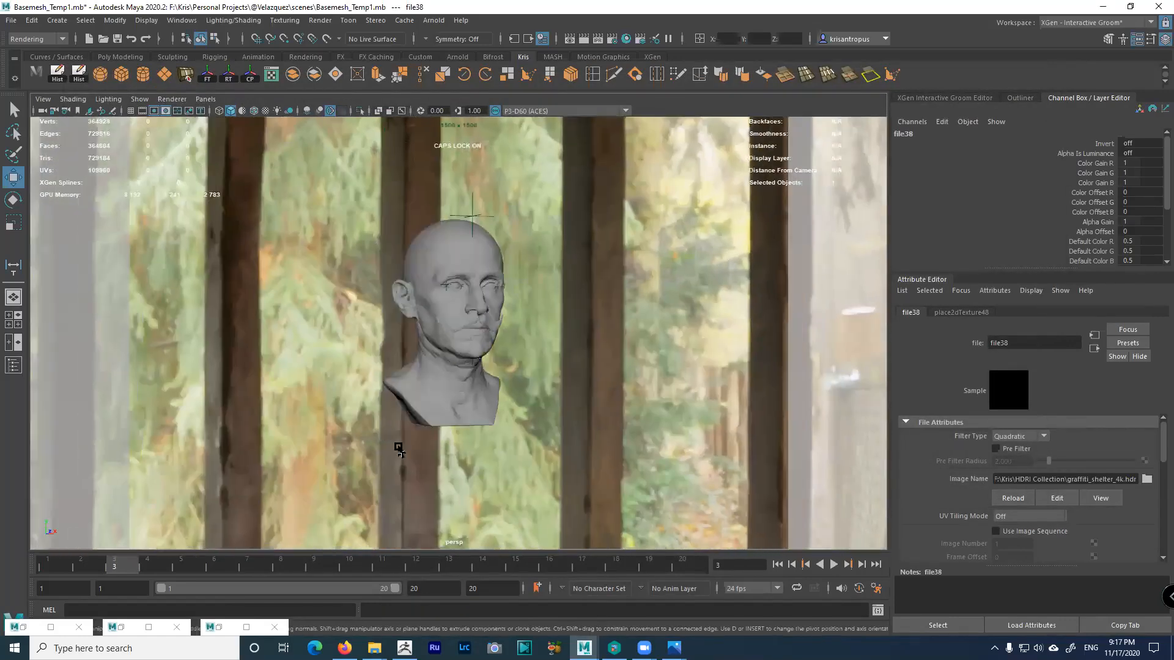
# At frame 1, set the sky dome light's Rotate Y to 20
pyautogui.click(53, 563)
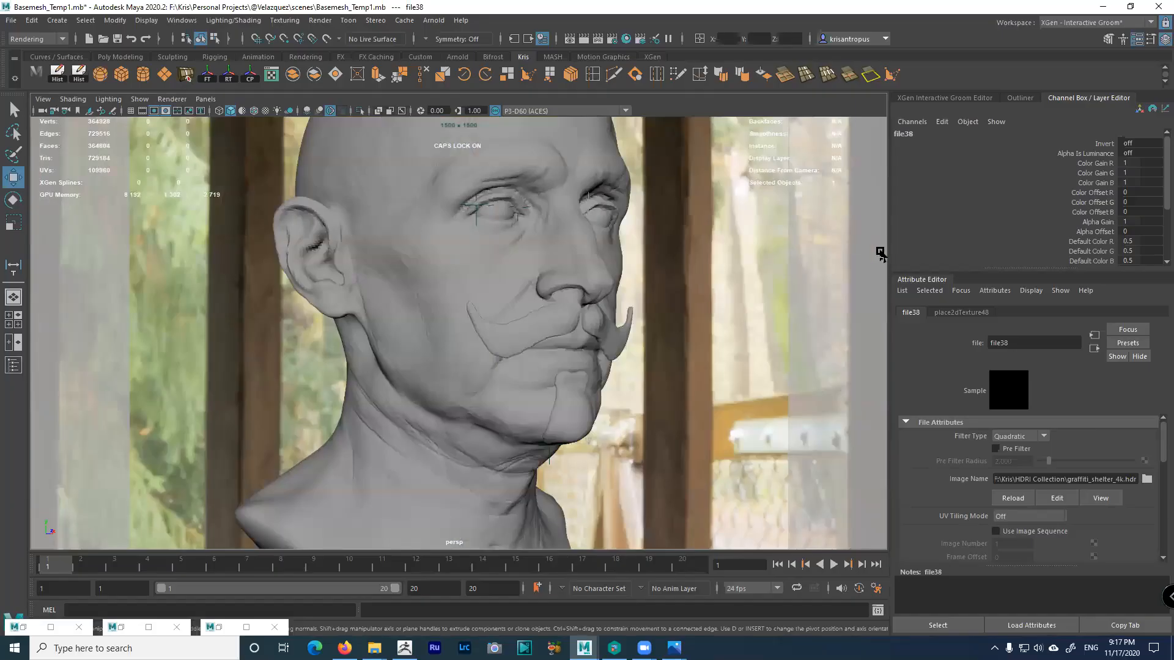
pyautogui.moveTo(889, 265); pyautogui.dragTo(600, 278)
pyautogui.click(457, 256)
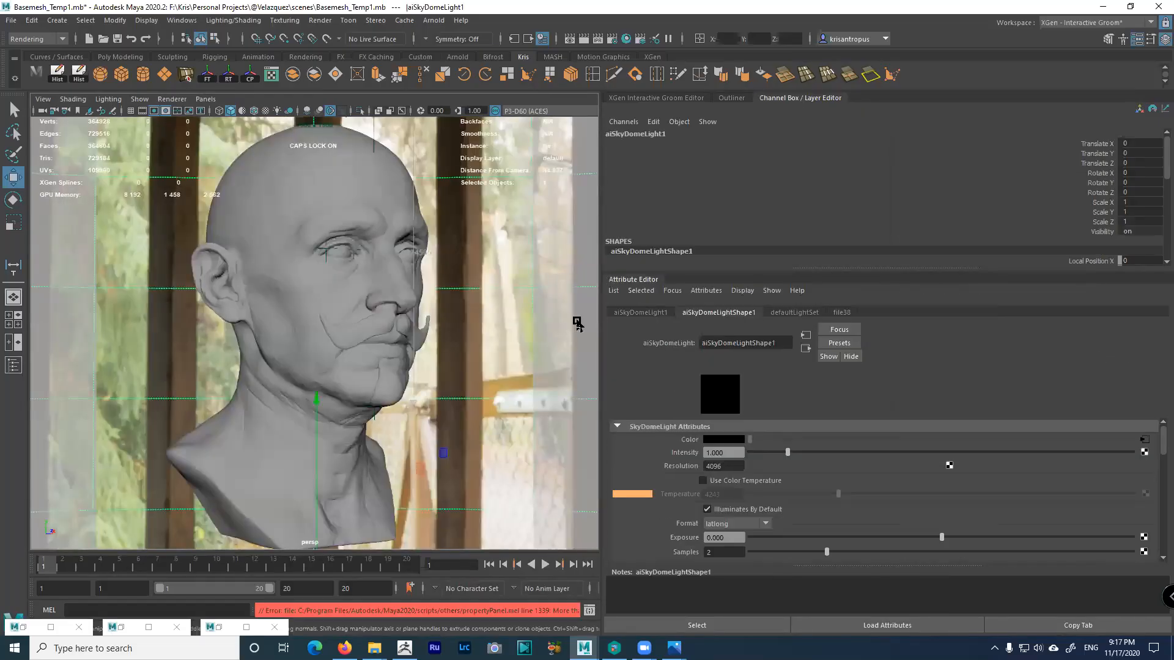
pyautogui.press('e')
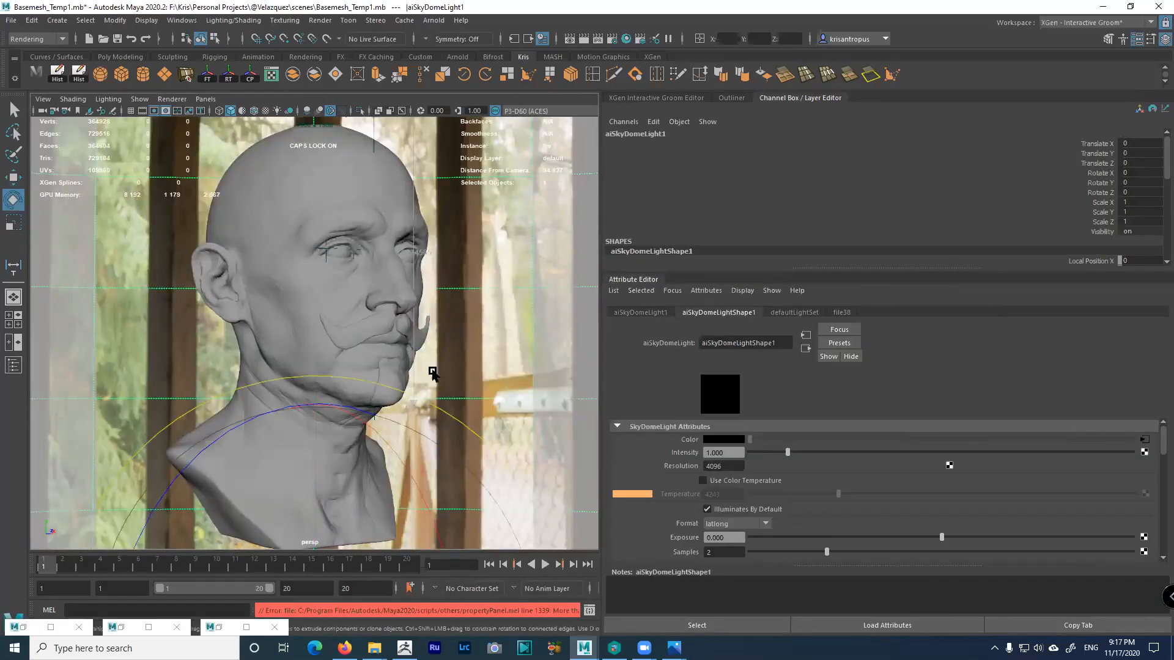
pyautogui.scroll(-5, 404, 367)
pyautogui.moveTo(410, 406); pyautogui.dragTo(486, 430)
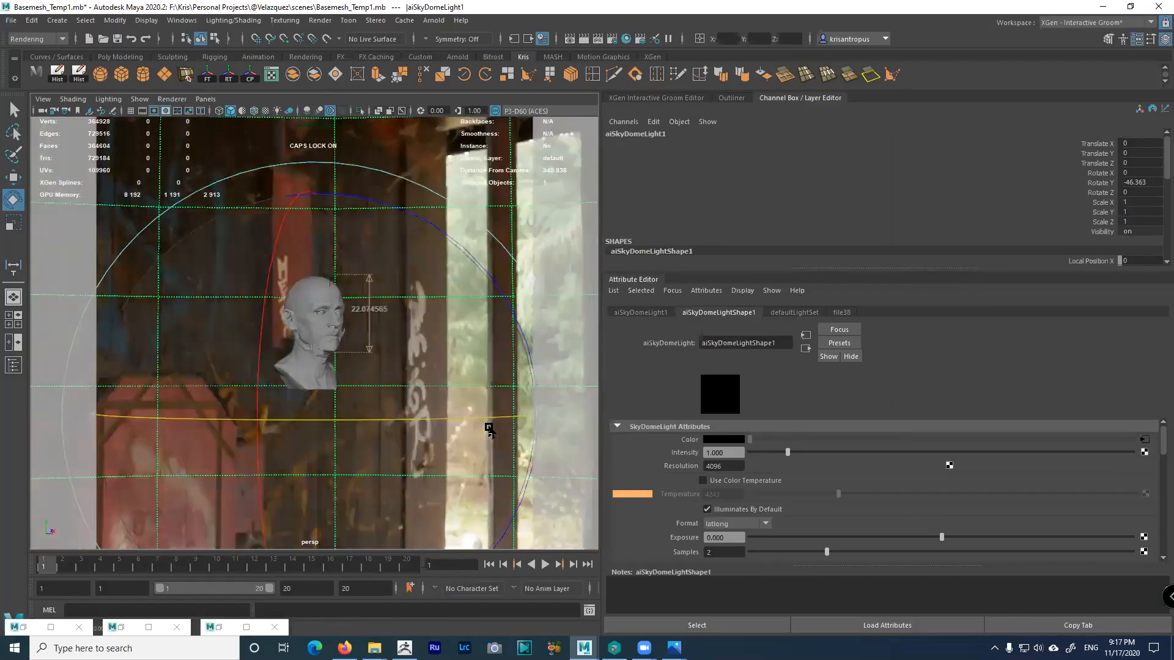
pyautogui.hotkey('ctrl', 'z')
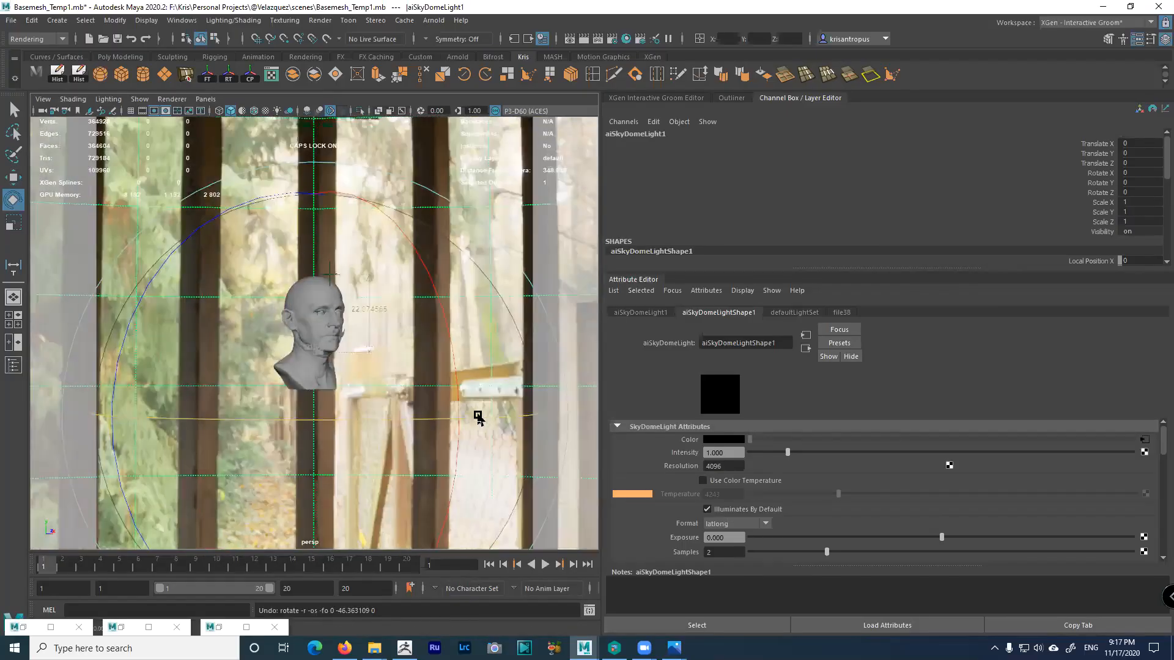
pyautogui.click(649, 314)
pyautogui.click(780, 407)
pyautogui.write('20')
pyautogui.press('Return')
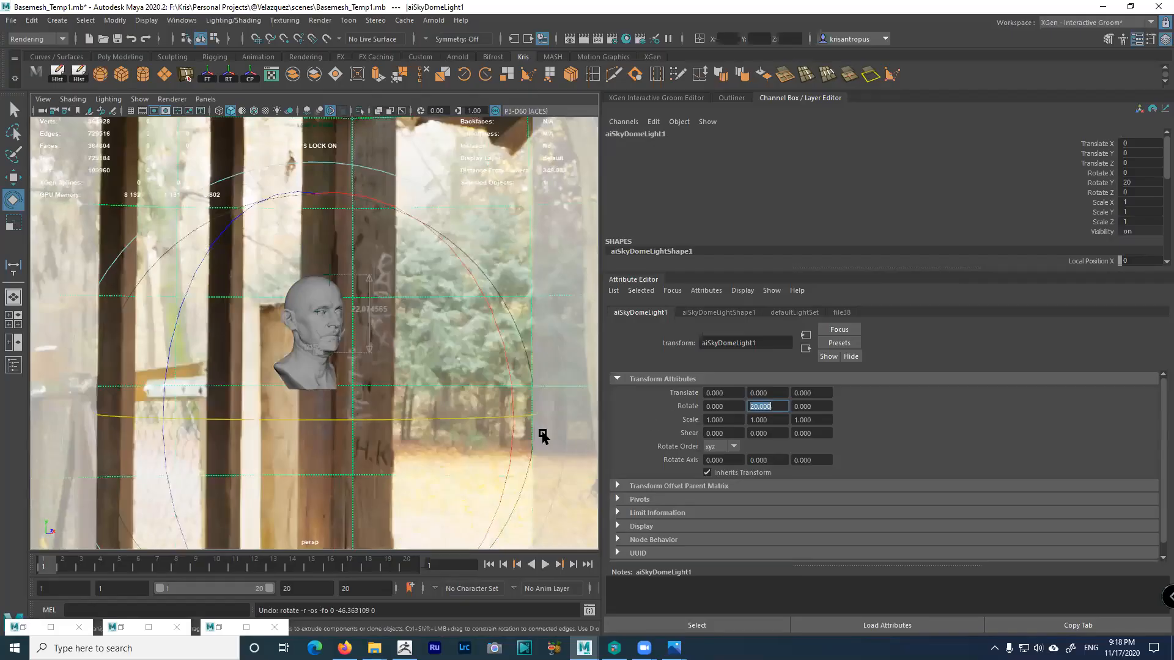
# Close the Hypershade, uncheck Auto-generate TX Textures on file38, and restore the Arnold RenderView
pyautogui.click(54, 563)
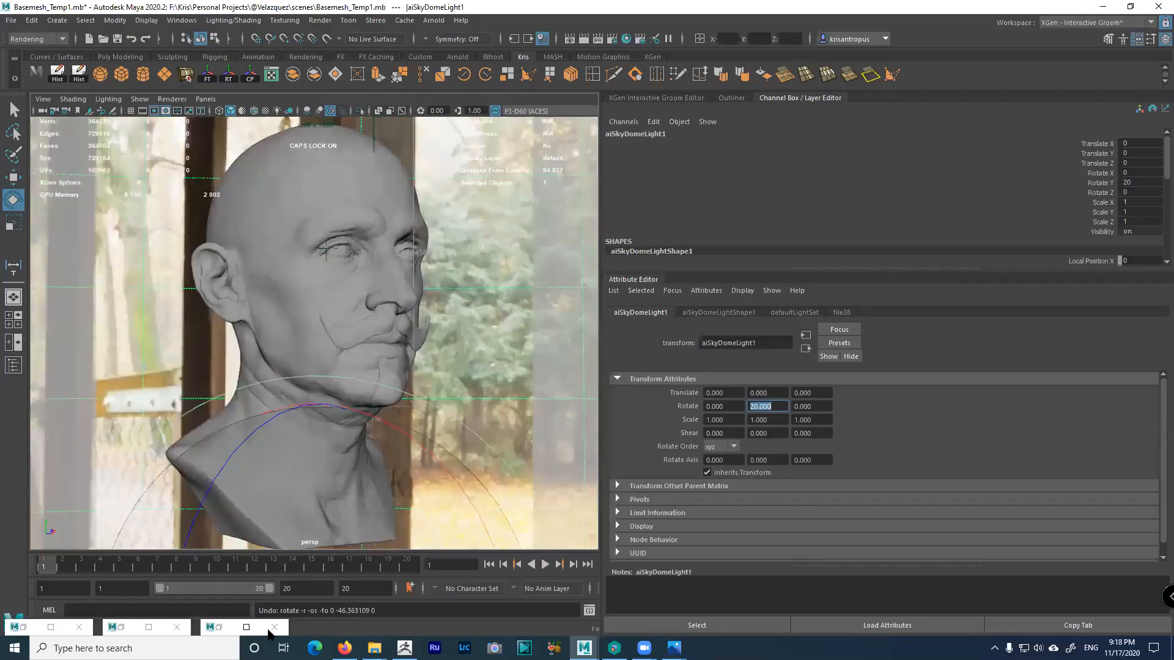
pyautogui.click(217, 625)
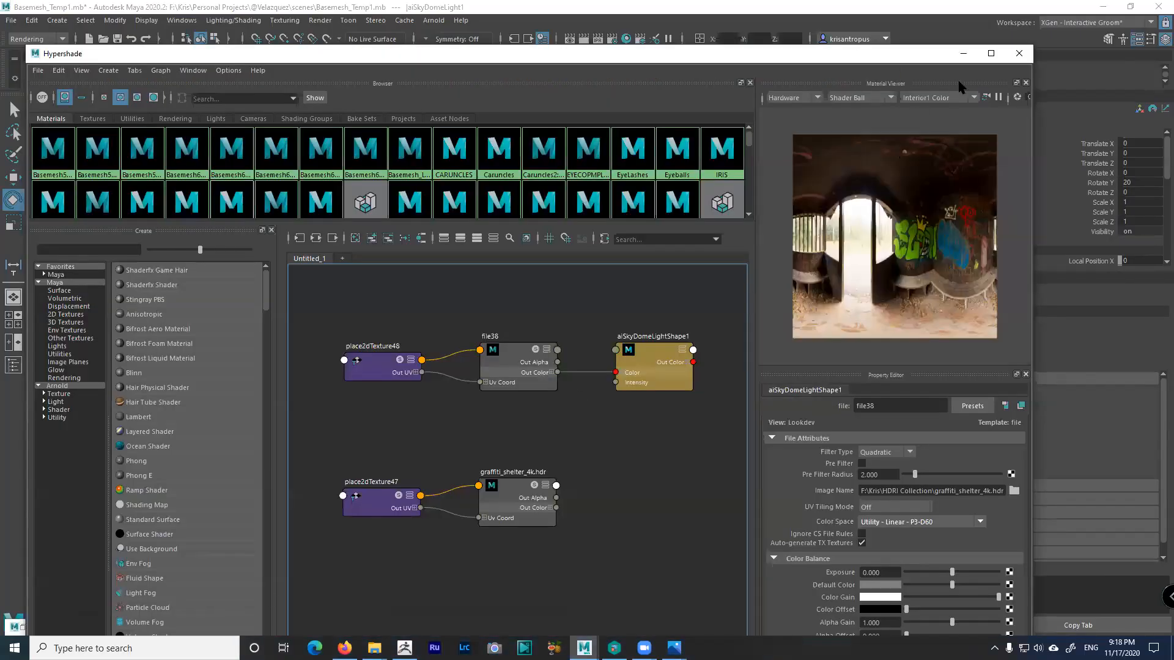
pyautogui.click(1019, 53)
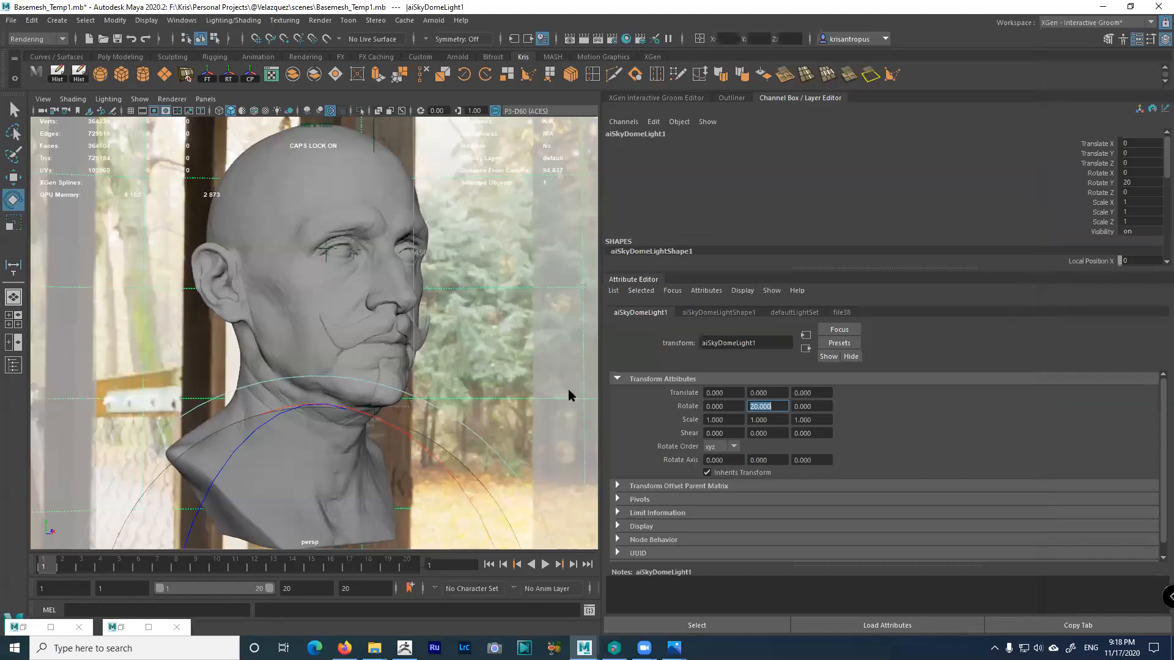
pyautogui.click(732, 314)
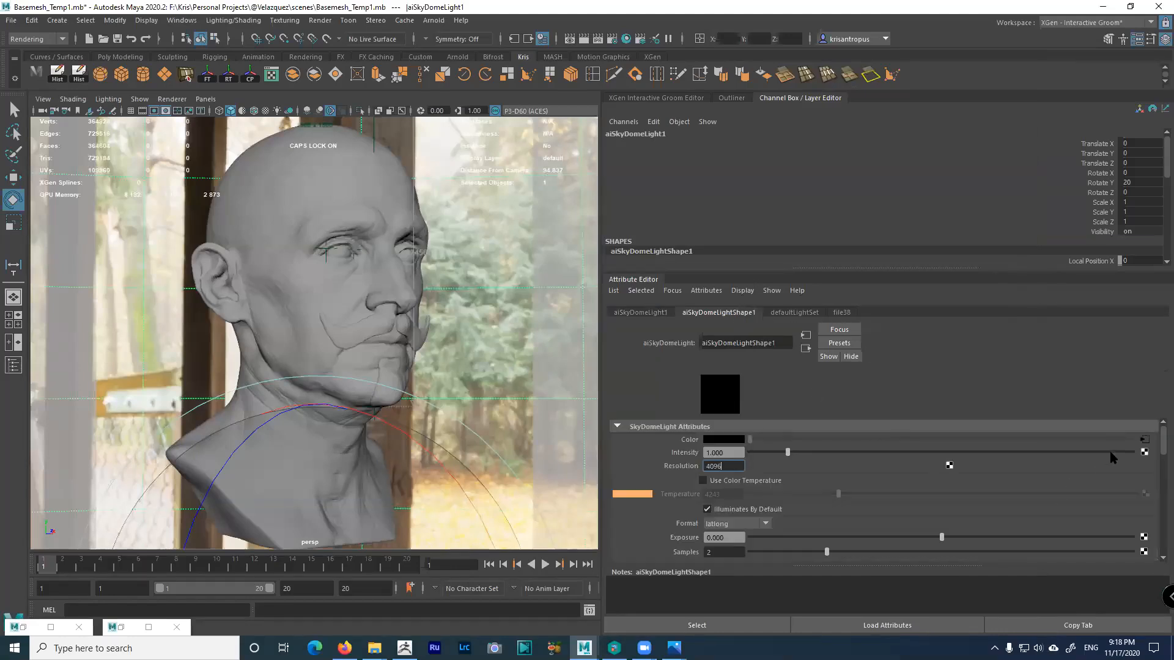
pyautogui.click(1144, 439)
pyautogui.click(773, 501)
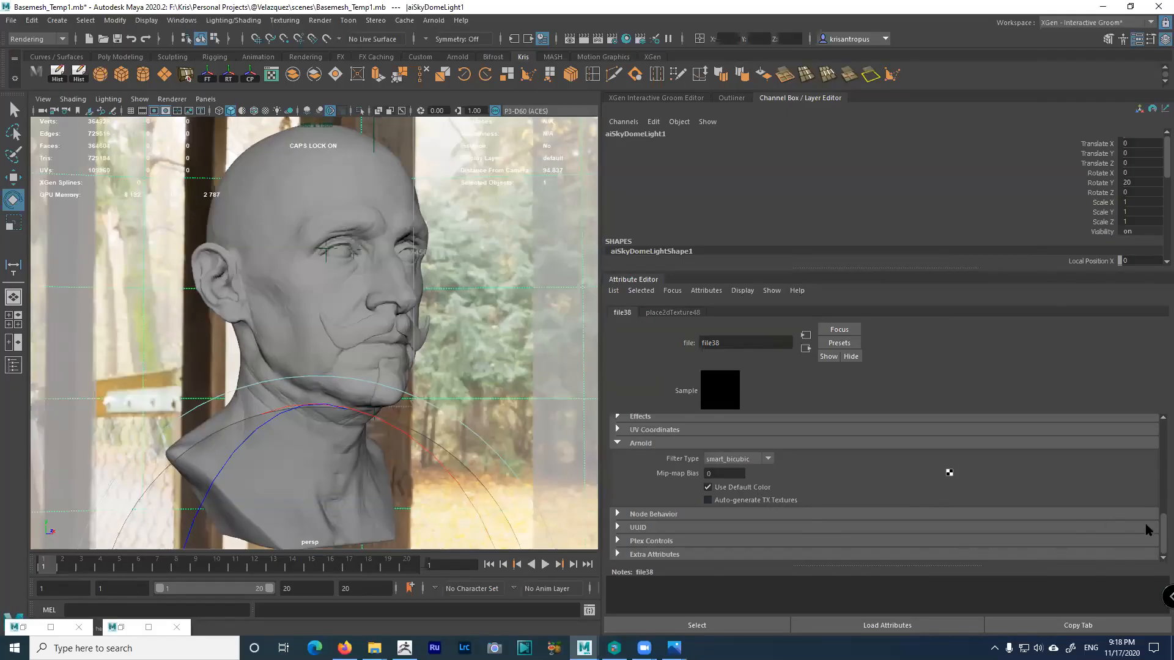
pyautogui.scroll(5, 1157, 546)
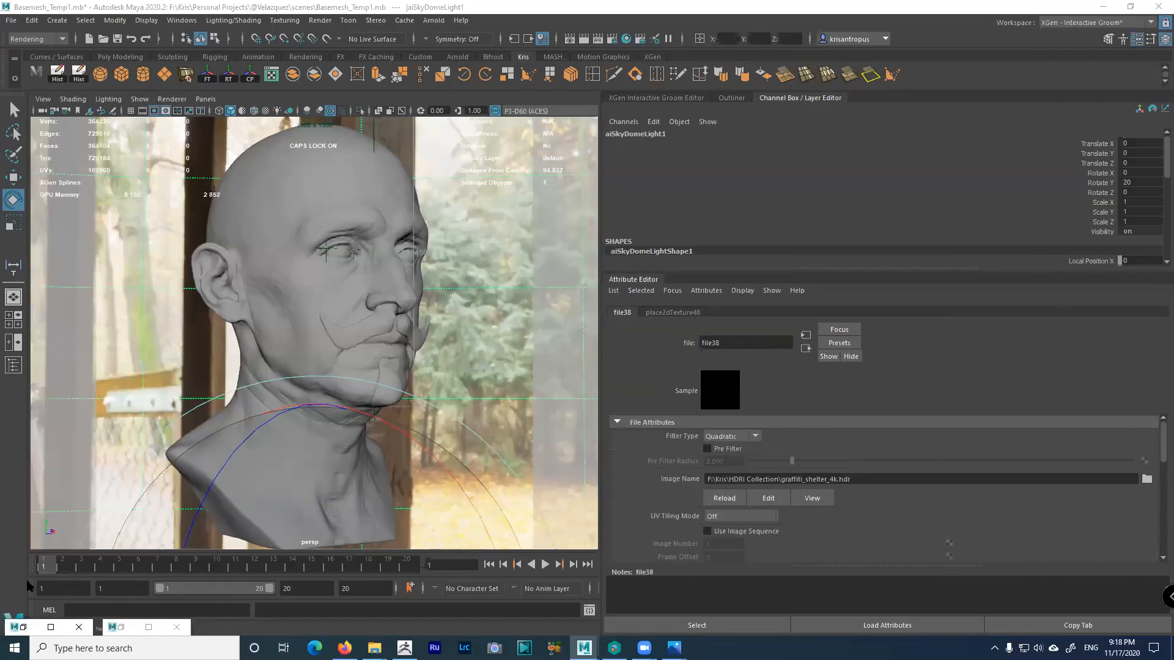
pyautogui.click(122, 629)
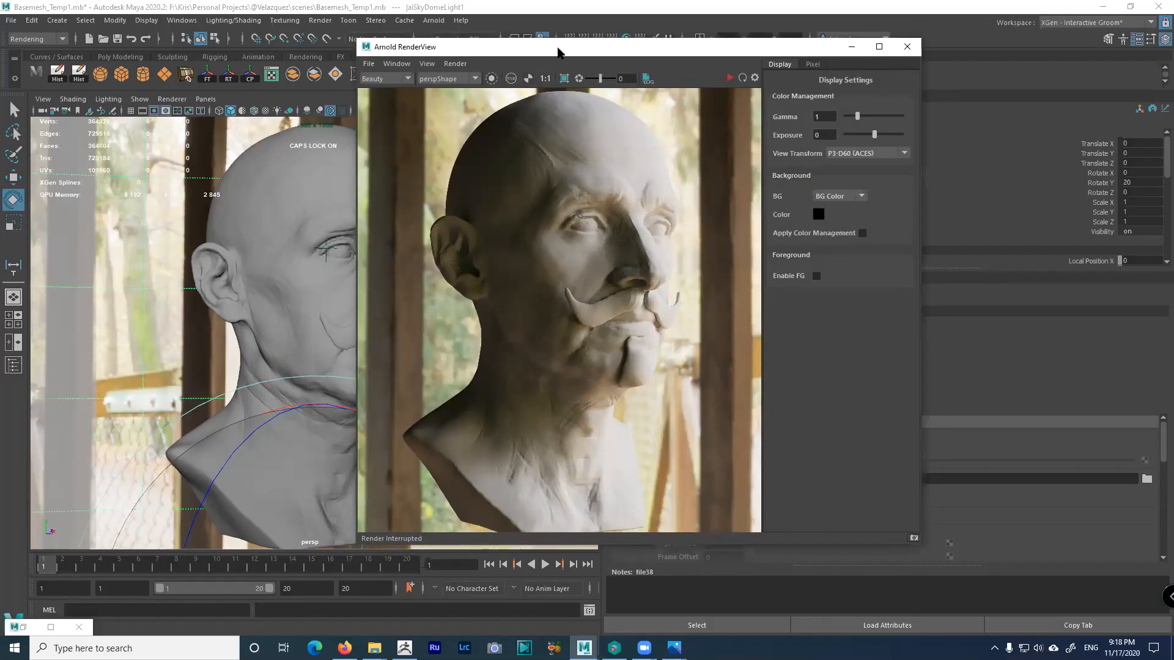
# Store a snapshot of the current render in Arnold RenderView
pyautogui.moveTo(558, 52); pyautogui.dragTo(520, 31)
pyautogui.click(389, 44)
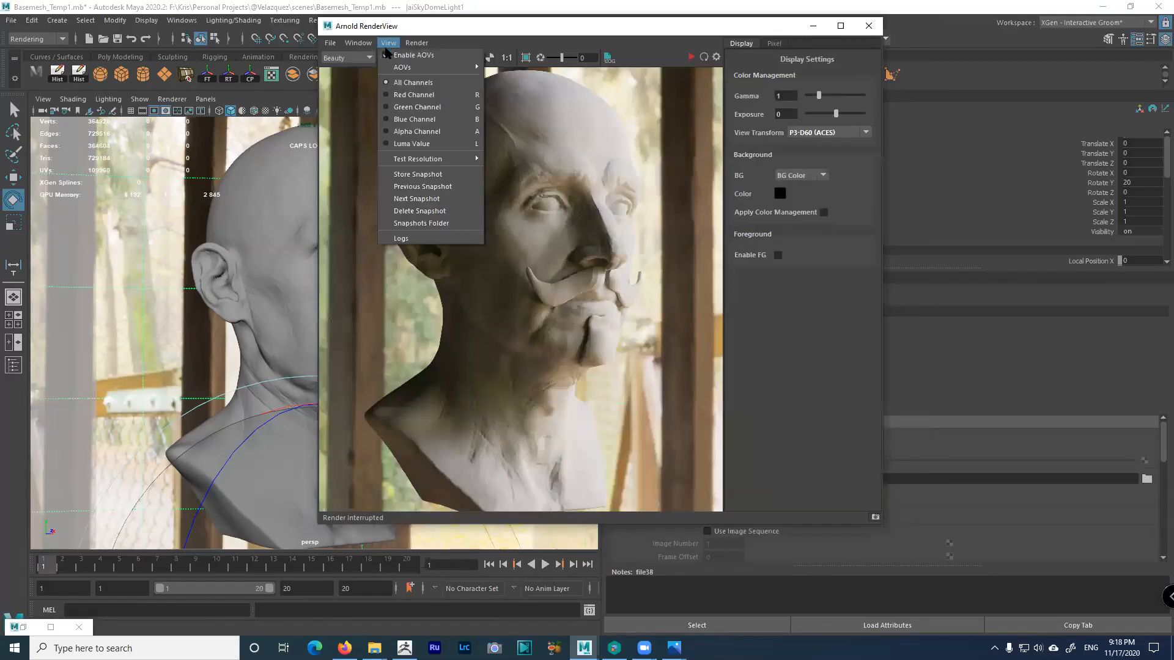
pyautogui.click(414, 176)
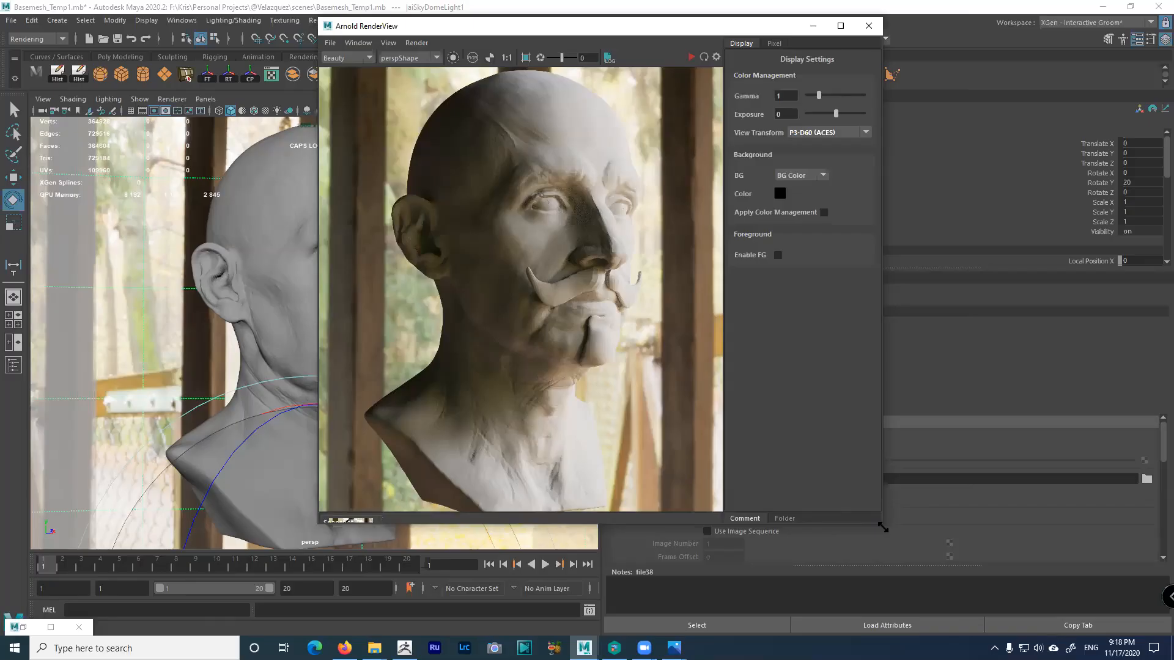
# Enlarge RenderView, re-render the bust under the rotated HDRI and compare it with the snapshot
pyautogui.moveTo(883, 527); pyautogui.dragTo(965, 610)
pyautogui.click(773, 58)
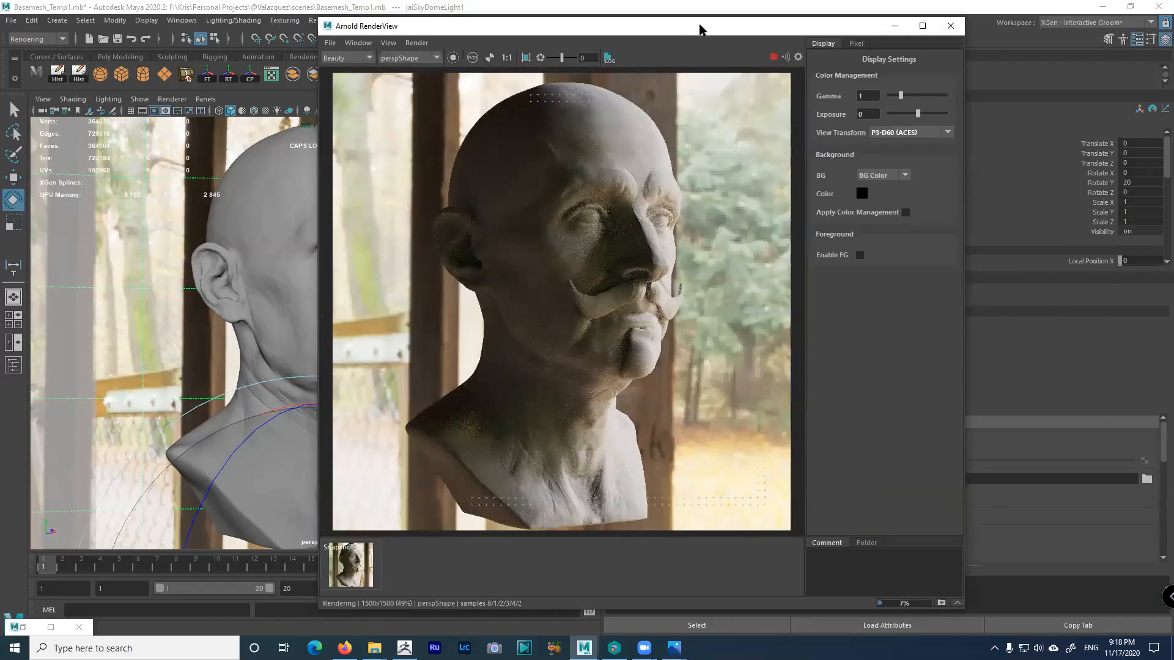
pyautogui.moveTo(699, 29); pyautogui.dragTo(834, 49)
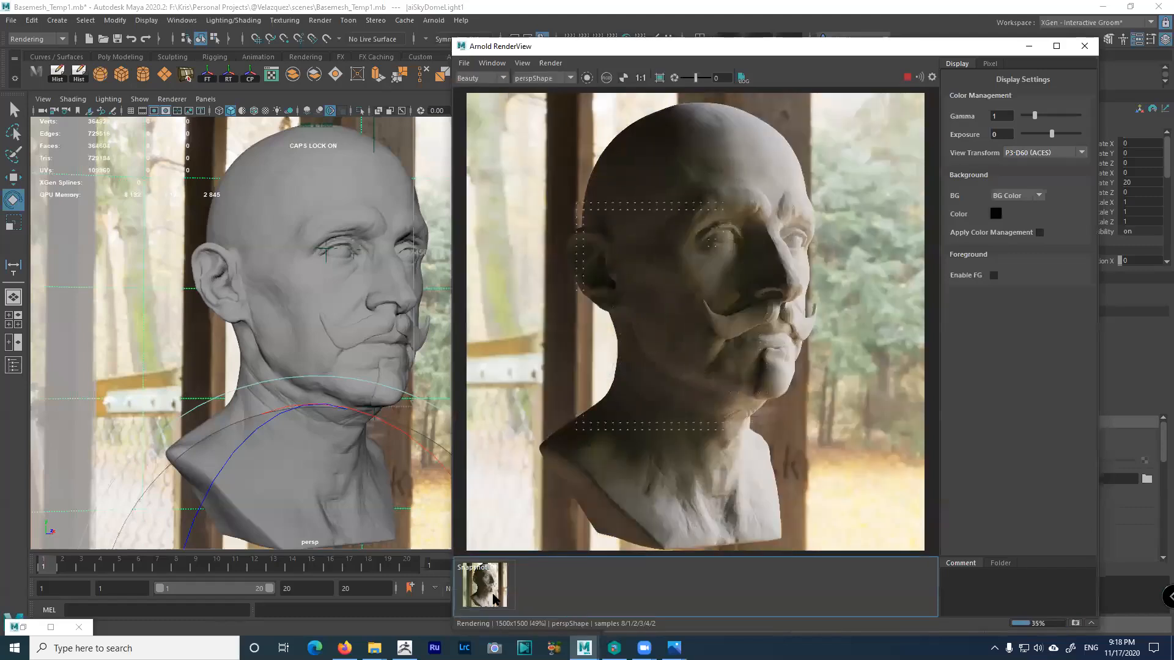
pyautogui.click(494, 600)
pyautogui.click(494, 599)
# Put RenderView away and show the Outliner's dome lights aiSkyDomeLight2 through aiSkyDomeLight14
pyautogui.click(1029, 46)
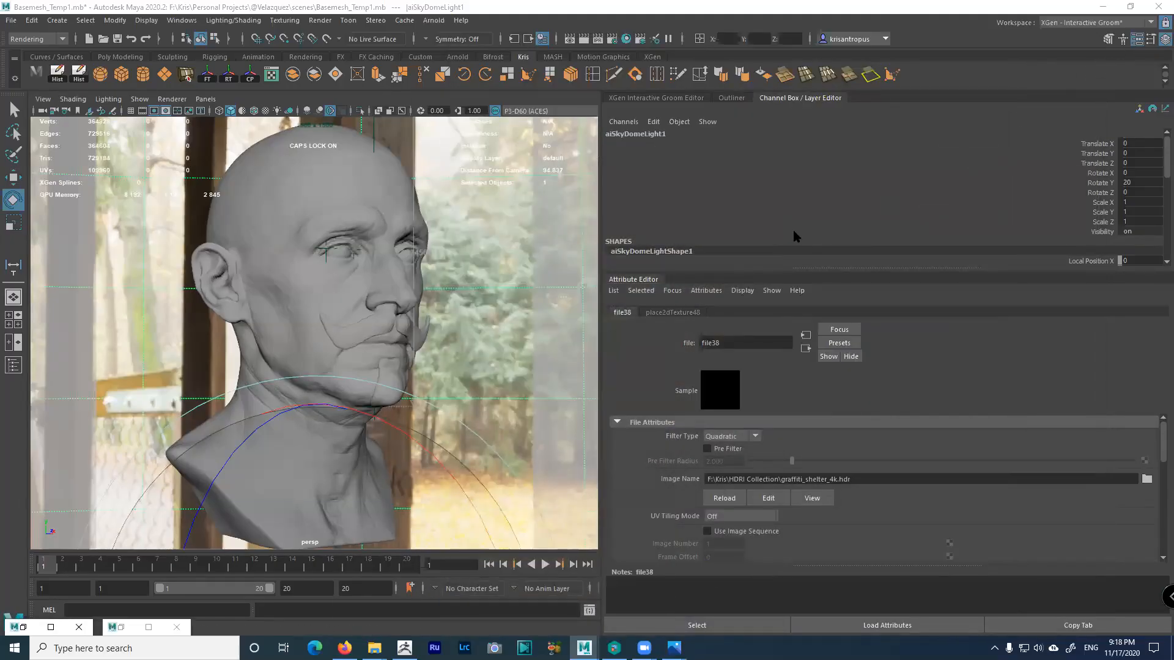
pyautogui.click(740, 98)
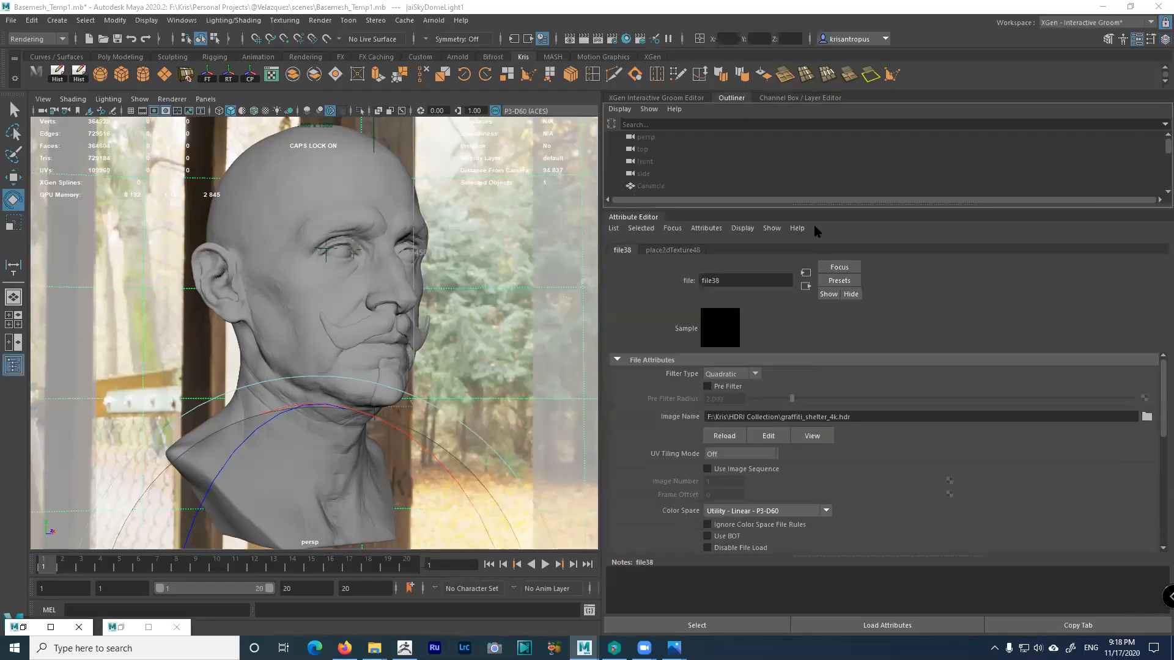
pyautogui.moveTo(845, 205); pyautogui.dragTo(844, 411)
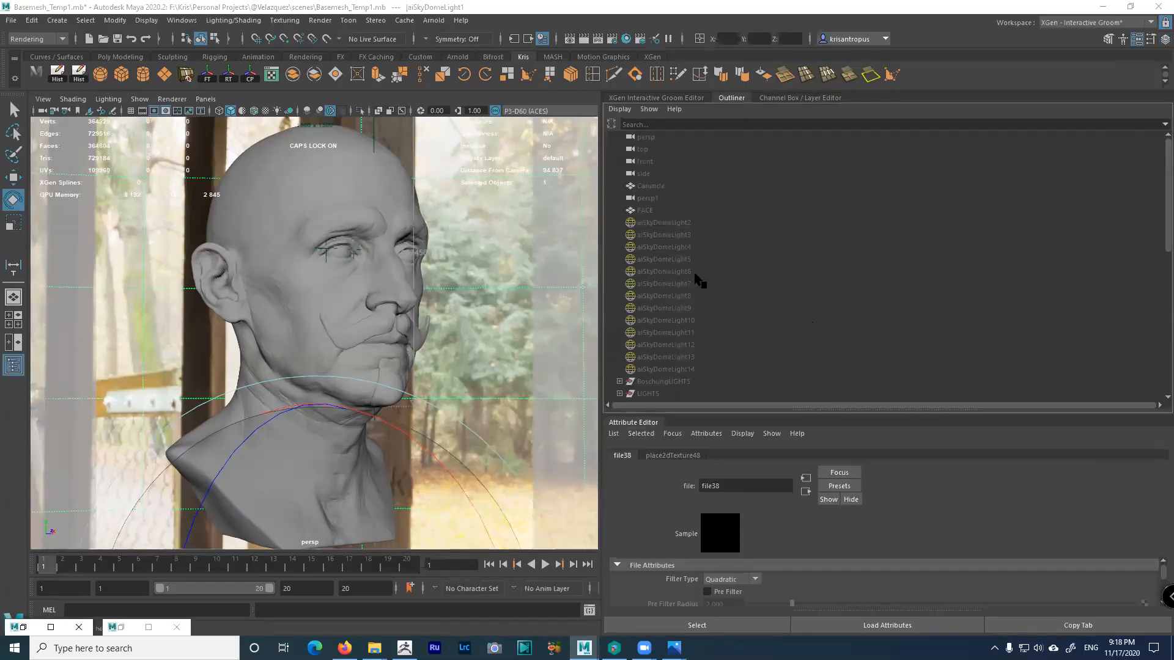
pyautogui.click(673, 224)
pyautogui.scroll(-3, 681, 293)
pyautogui.scroll(3, 683, 287)
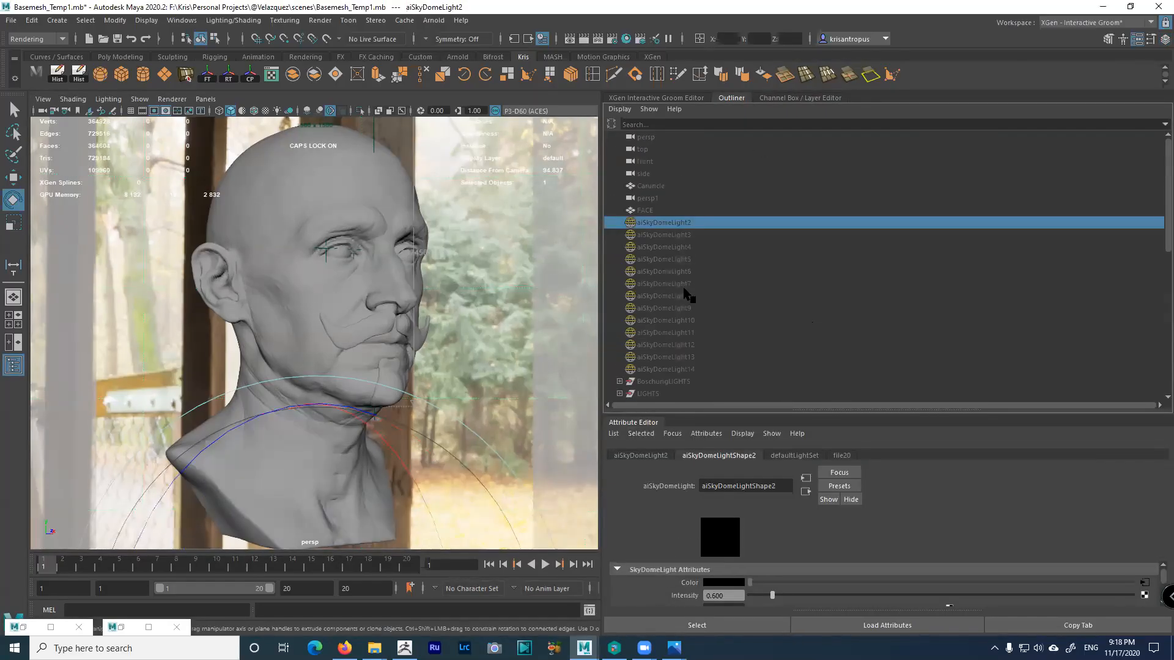
pyautogui.keyDown('shift'); pyautogui.click(677, 370); pyautogui.keyUp('shift')
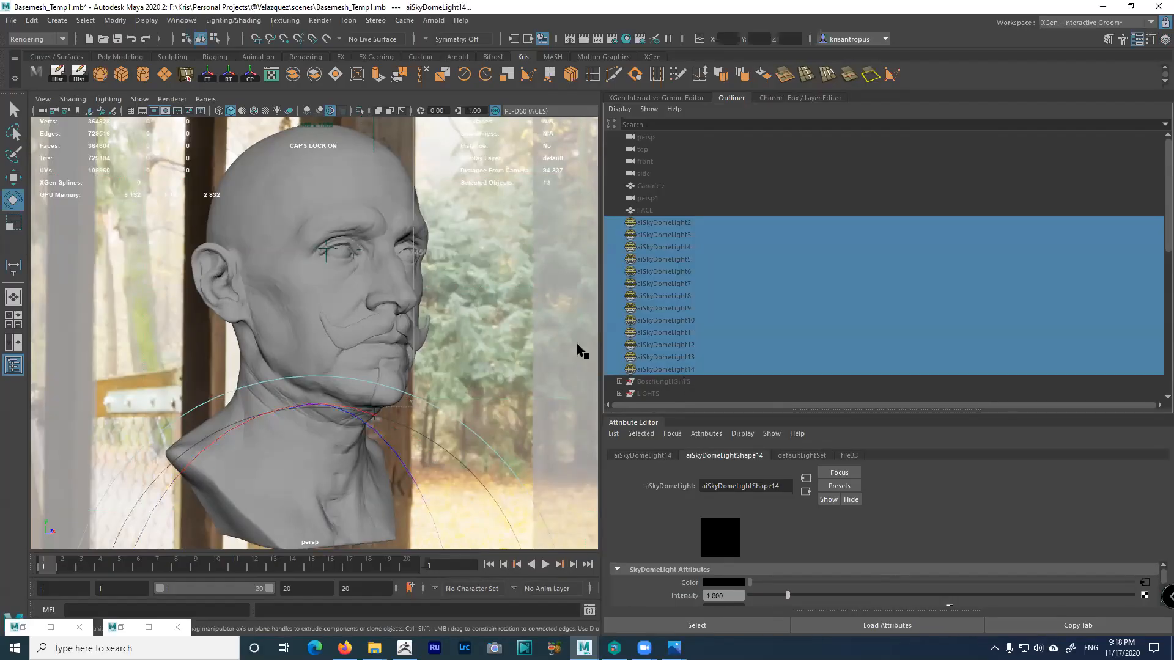
# Hide aiSkyDomeLight1, then unhide and frame aiSkyDomeLight2
pyautogui.click(495, 298)
pyautogui.hotkey('ctrl', 'h')
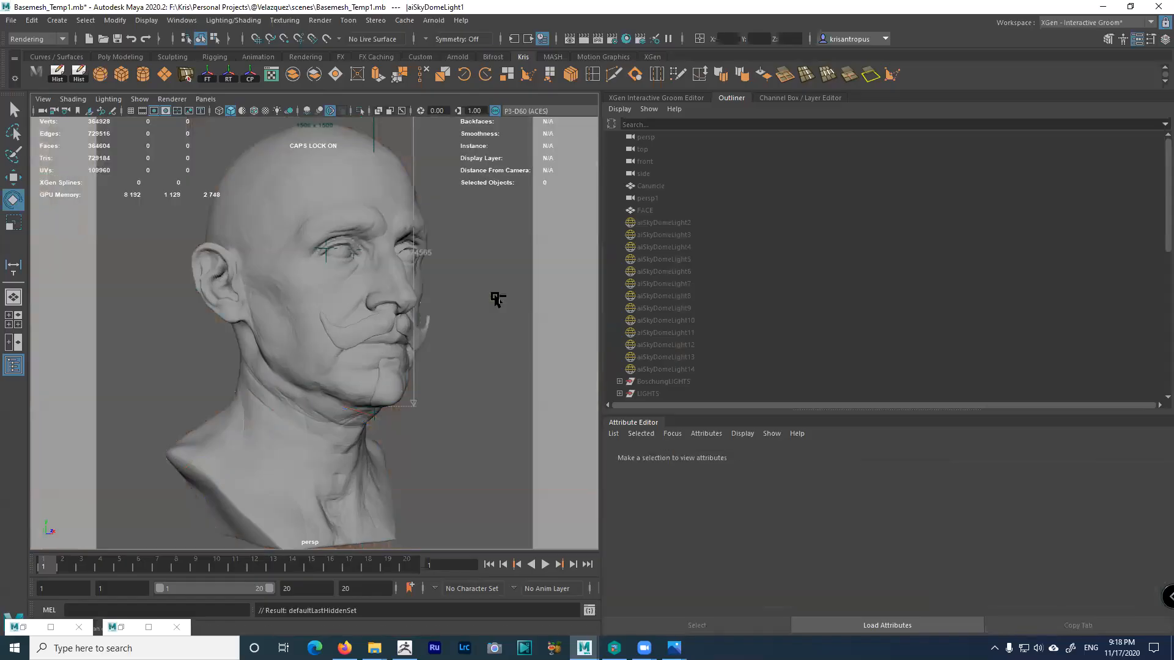
pyautogui.click(666, 223)
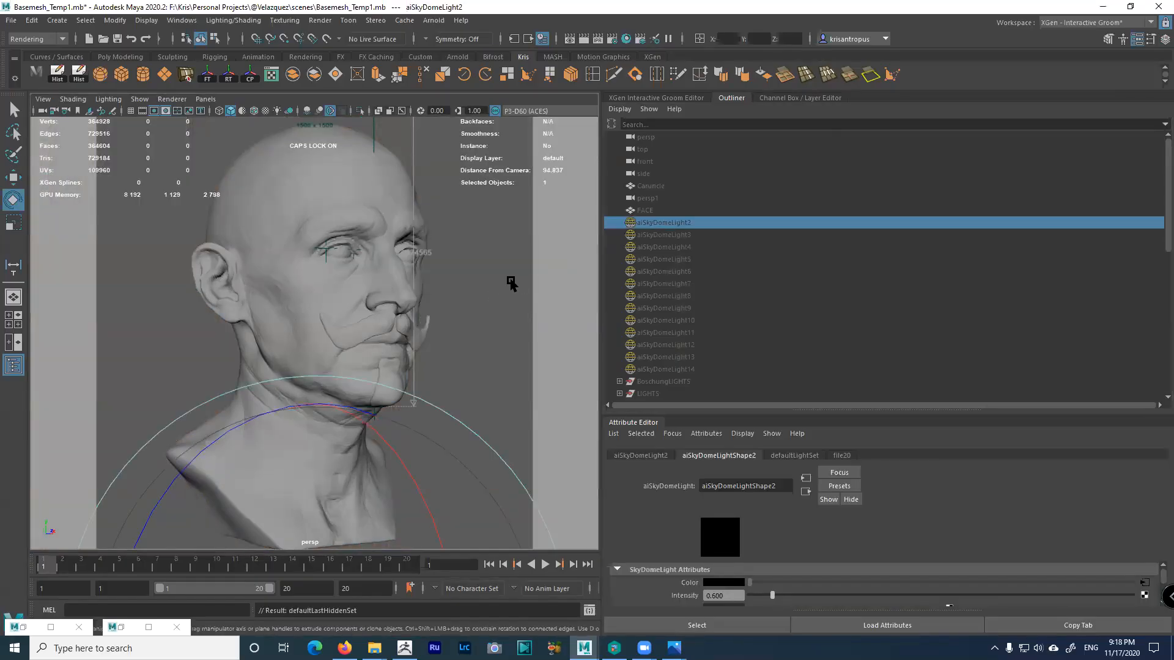
pyautogui.hotkey('shift', 'h')
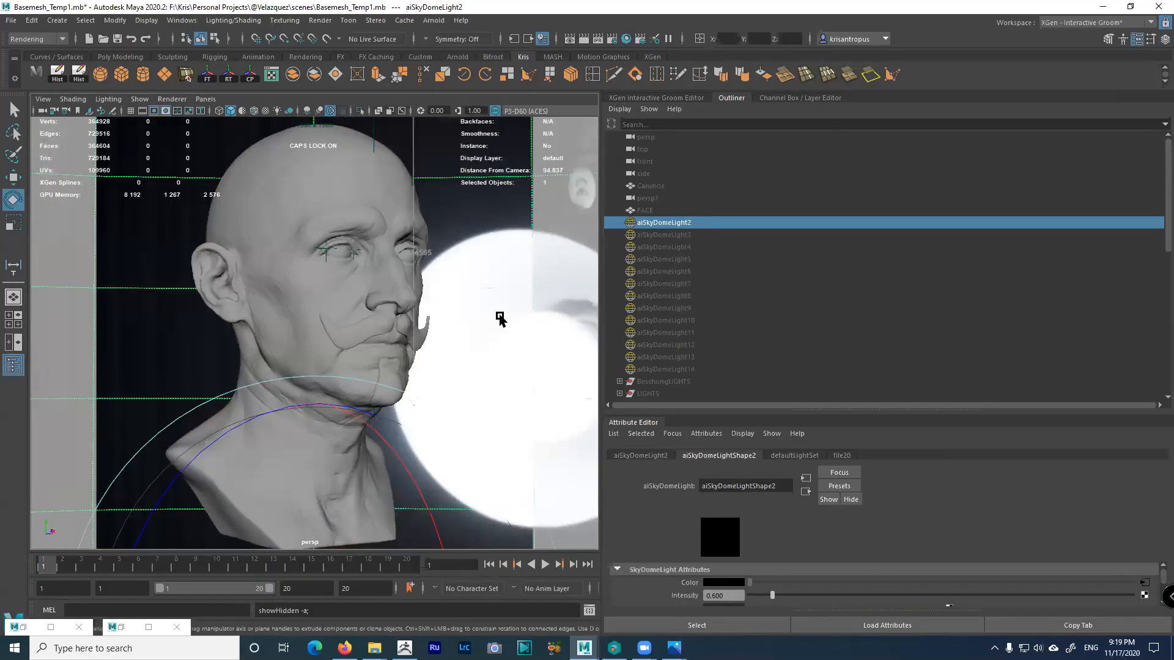
pyautogui.press('f')
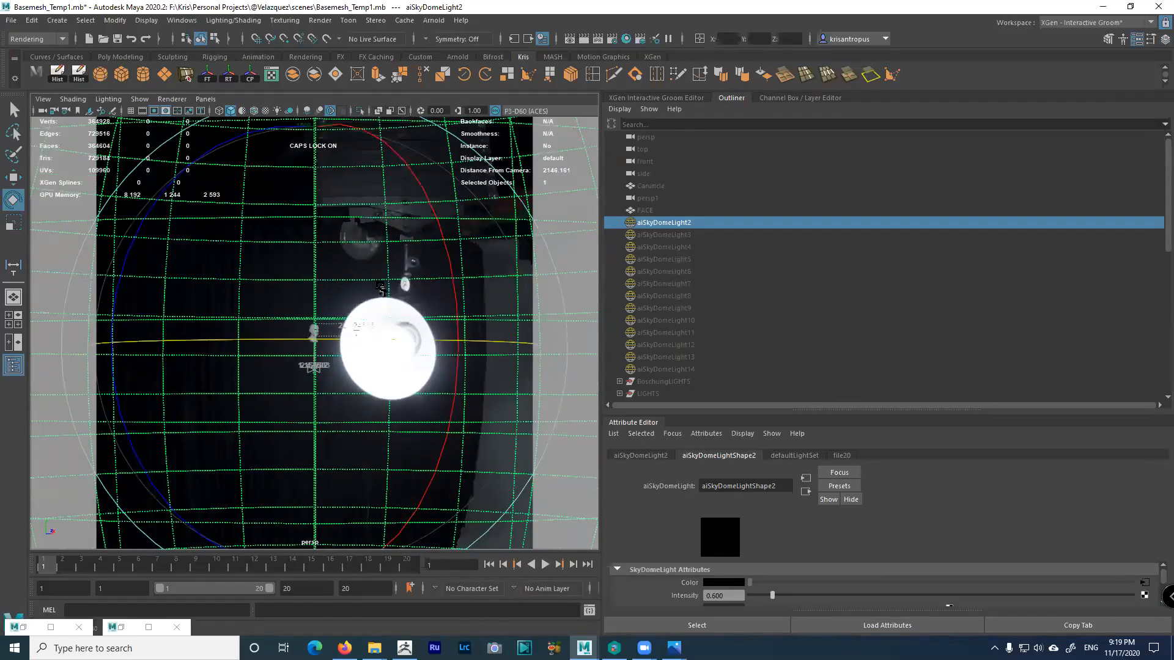
# Read aiSkyDomeLight2's file20 image name, studio_small_02_4k.hdr, then reframe the head
pyautogui.moveTo(854, 415); pyautogui.dragTo(850, 260)
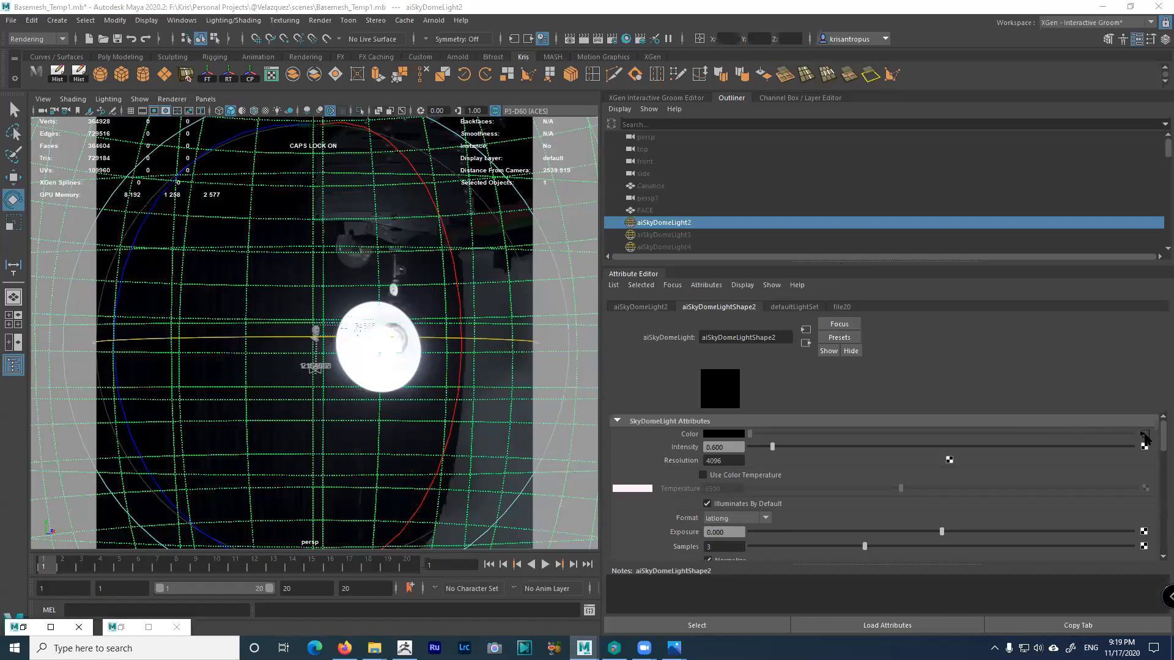
pyautogui.click(1144, 435)
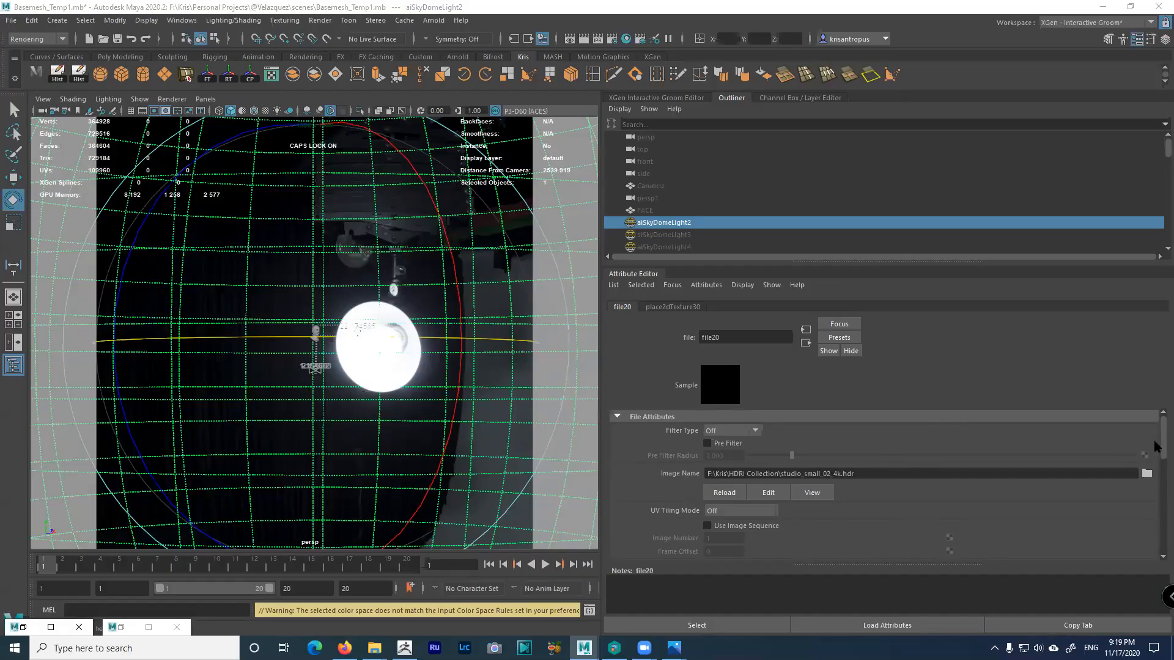
pyautogui.moveTo(782, 475); pyautogui.dragTo(862, 476)
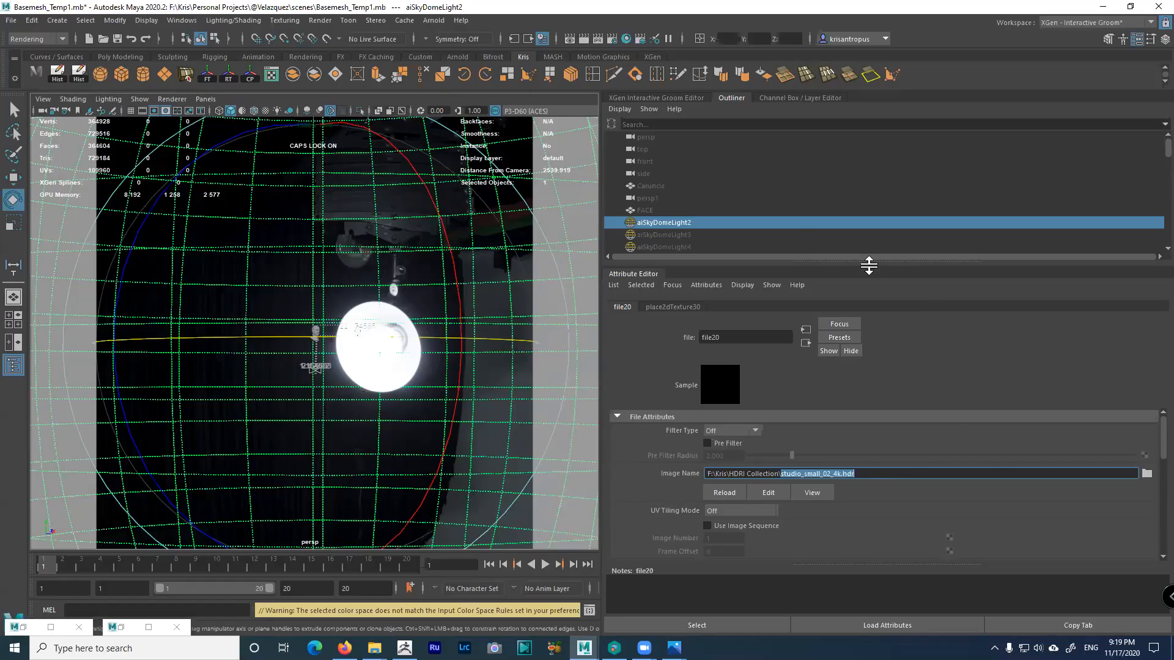
pyautogui.moveTo(869, 261); pyautogui.dragTo(870, 370)
pyautogui.press('[')
pyautogui.press('[')
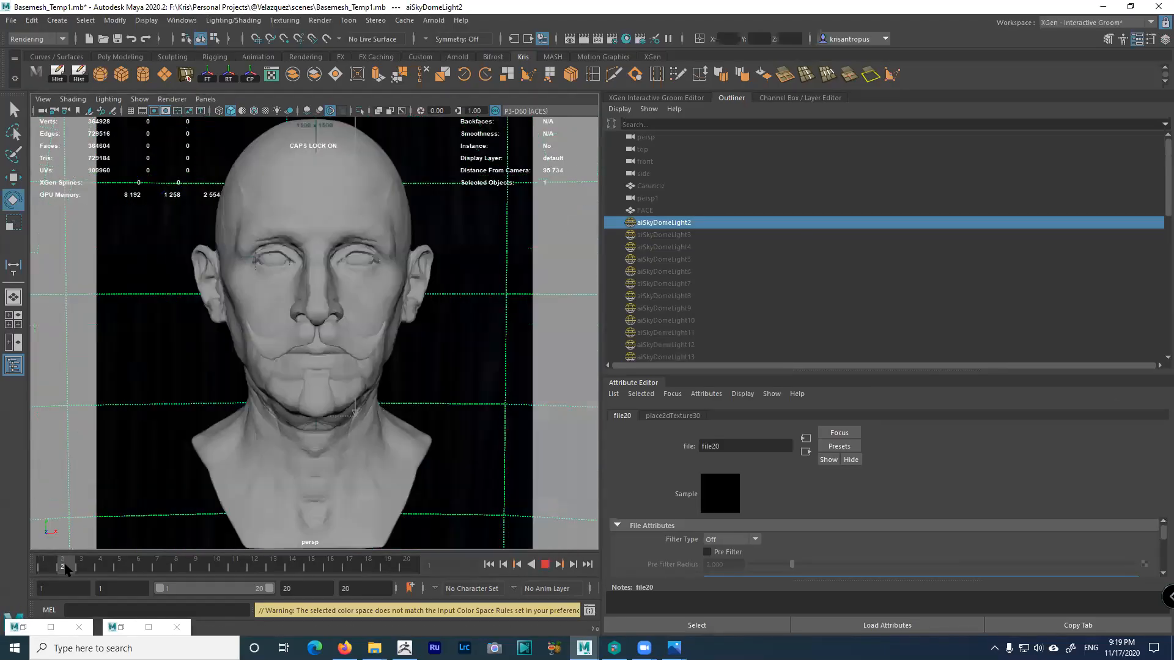
# Reopen Arnold RenderView, move it left and store a snapshot of the studio-lit render
pyautogui.click(122, 627)
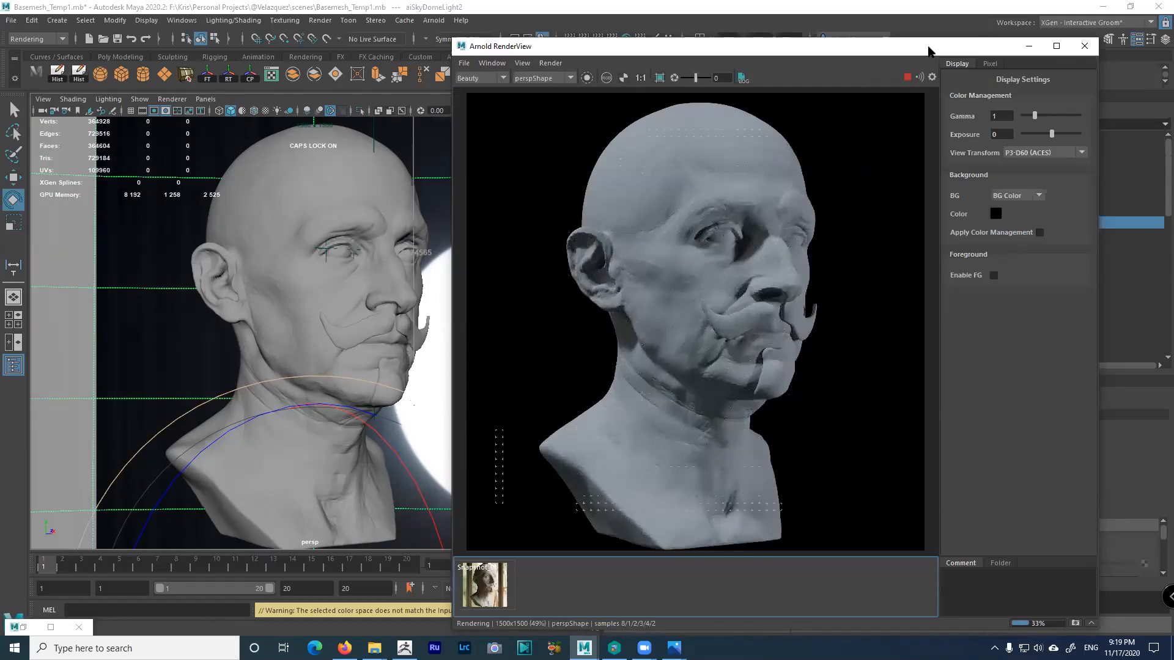
pyautogui.moveTo(928, 50); pyautogui.dragTo(333, 67)
pyautogui.click(172, 73)
pyautogui.click(172, 73)
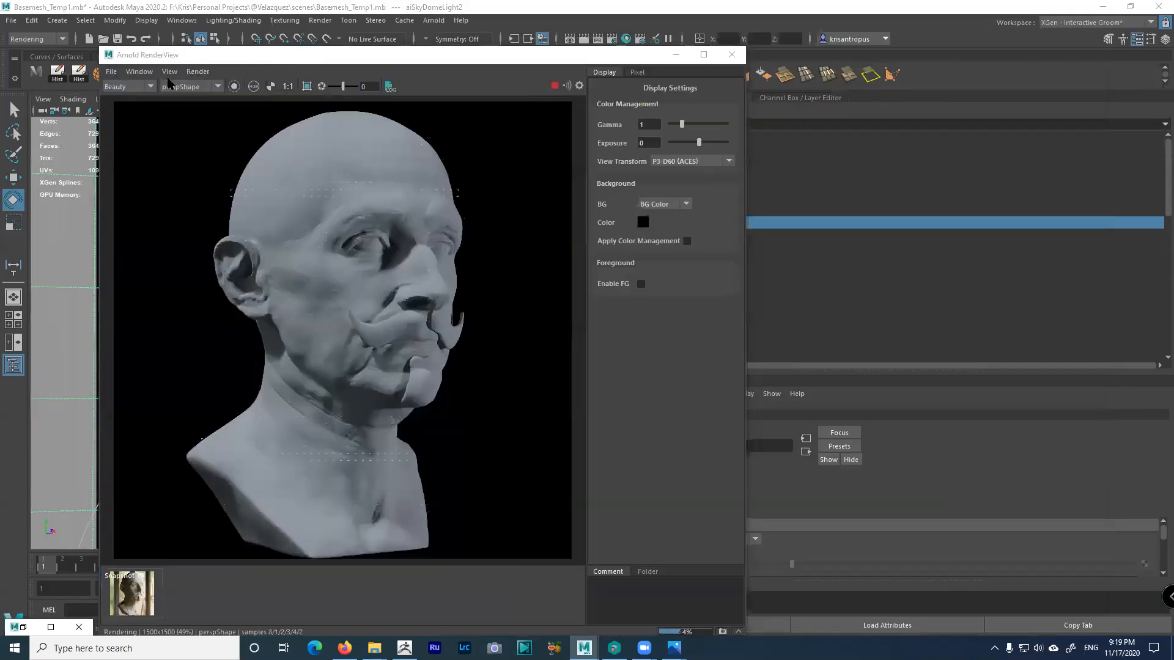
pyautogui.click(171, 72)
pyautogui.click(193, 204)
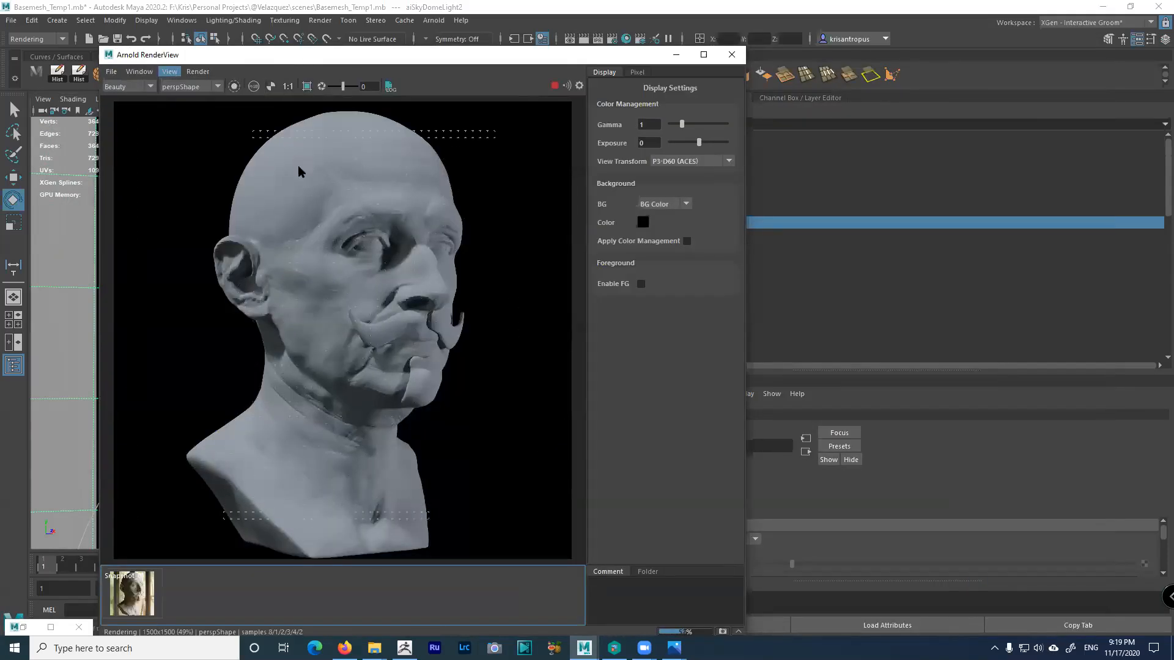
pyautogui.moveTo(562, 59); pyautogui.dragTo(393, 65)
pyautogui.click(666, 223)
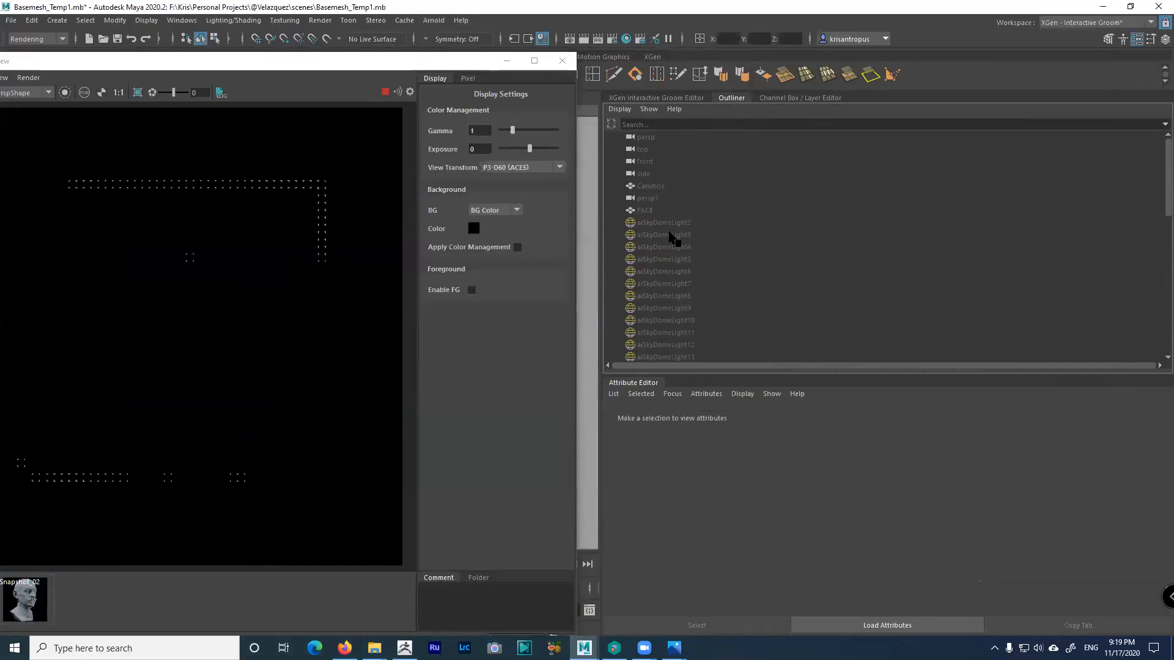
# Select aiSkyDomeLight3 and read its file21 image name, teufelsberg_inner_4k.hdr, as the render updates
pyautogui.click(670, 236)
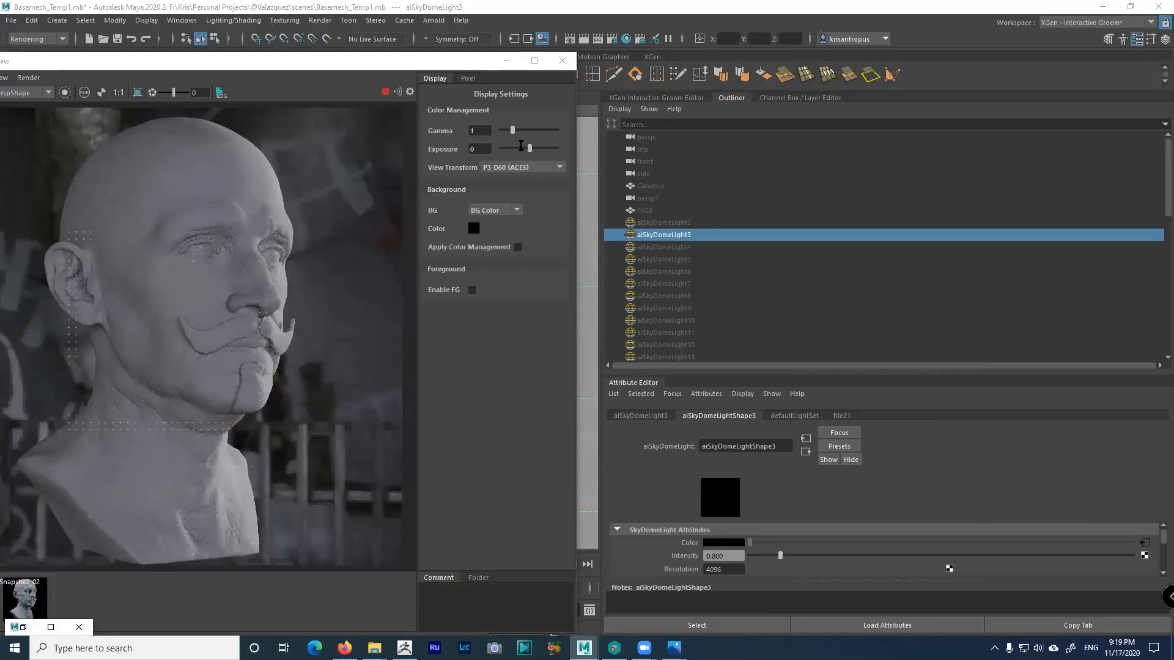
pyautogui.click(1144, 545)
pyautogui.moveTo(1008, 373); pyautogui.dragTo(999, 264)
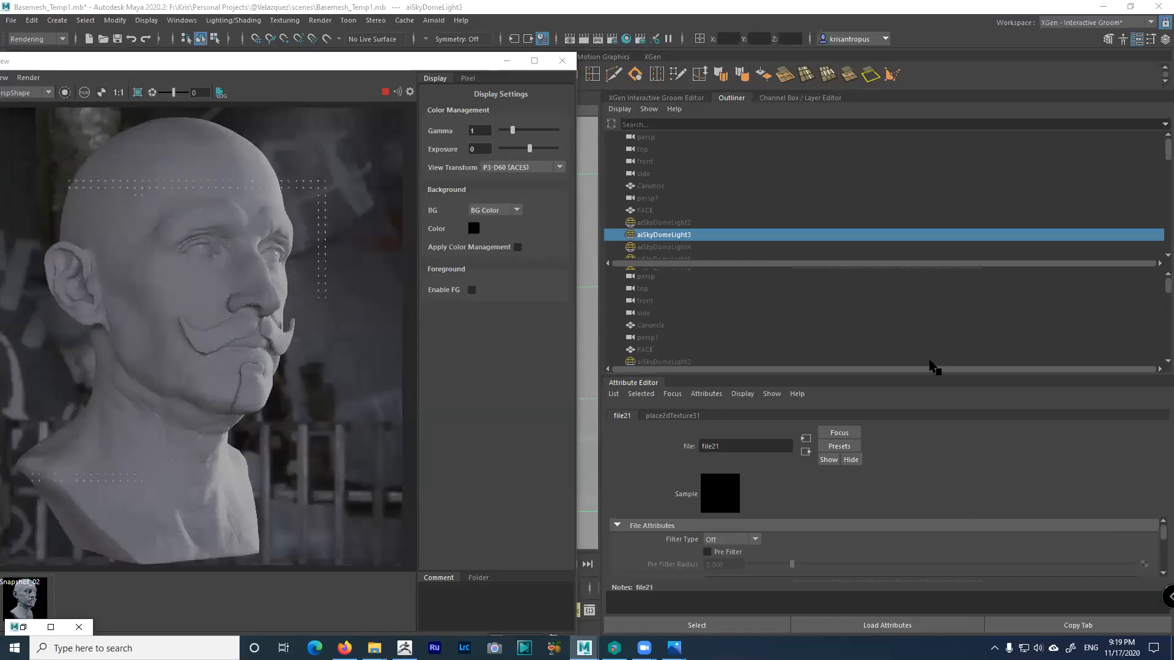
pyautogui.moveTo(930, 375); pyautogui.dragTo(930, 251)
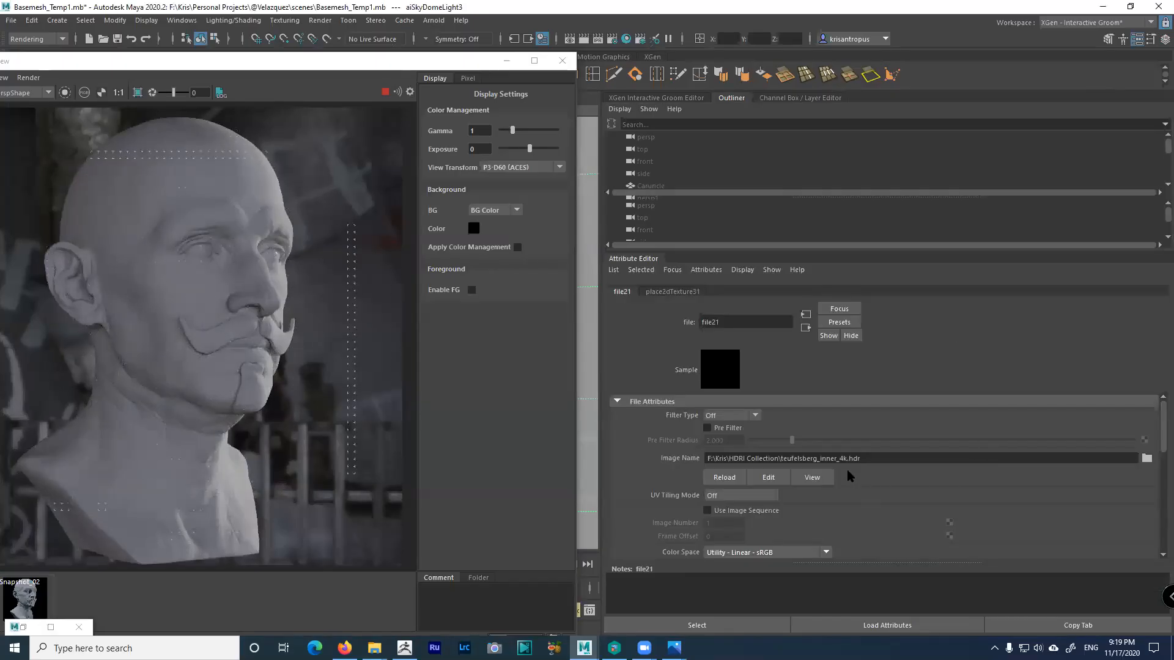
pyautogui.click(781, 460)
pyautogui.moveTo(781, 460); pyautogui.dragTo(819, 469)
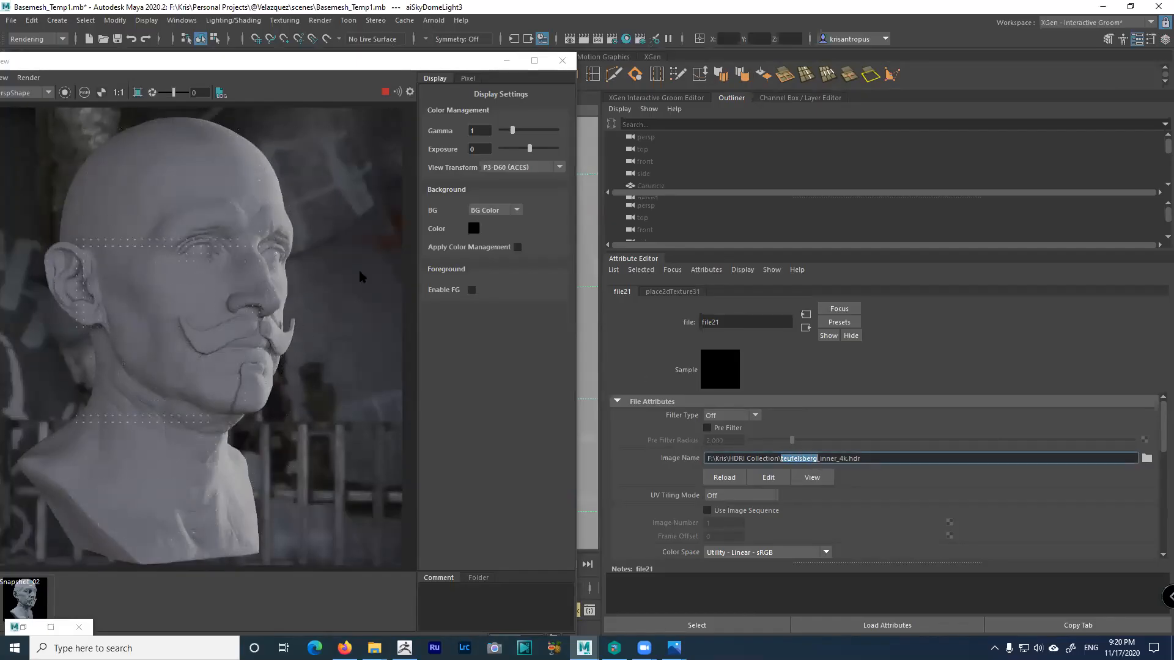
pyautogui.moveTo(411, 69); pyautogui.dragTo(691, 81)
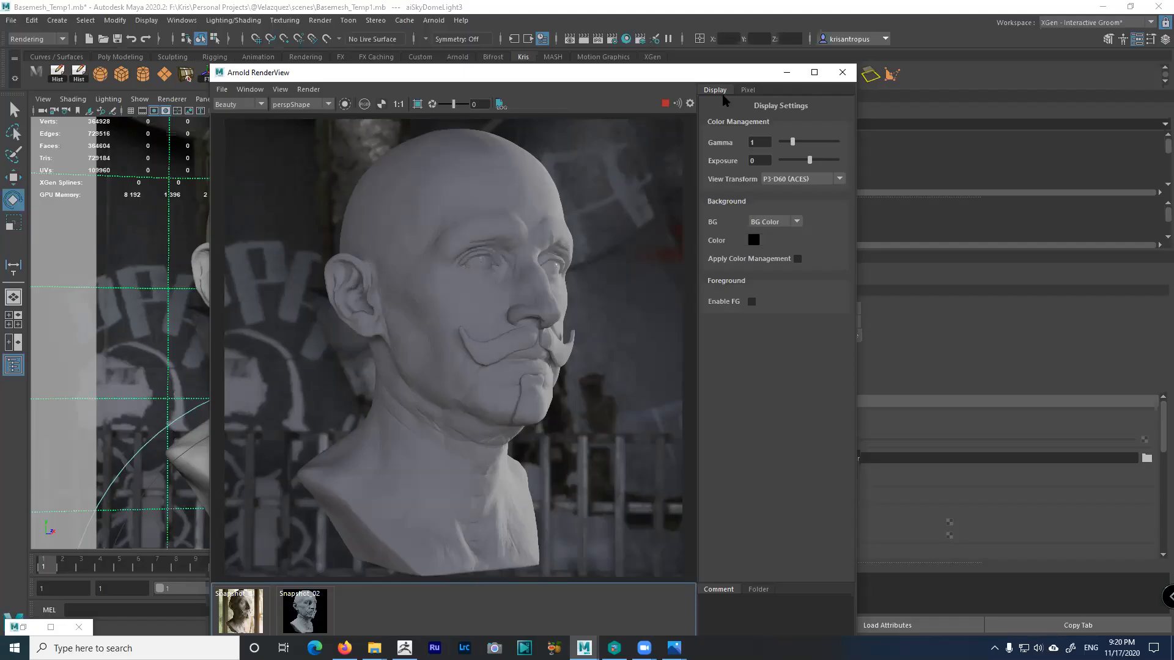
# Minimize the render and zoom the viewport to see the bust inside the graffiti dome
pyautogui.click(787, 72)
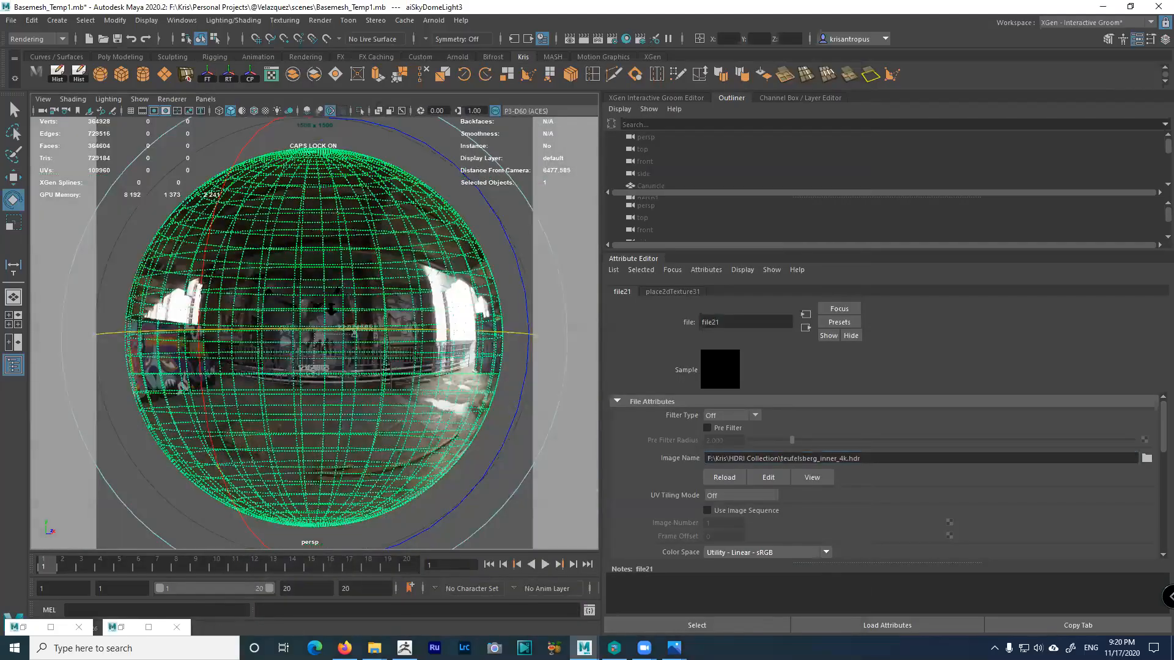
pyautogui.scroll(2, 359, 335)
pyautogui.scroll(2, 431, 349)
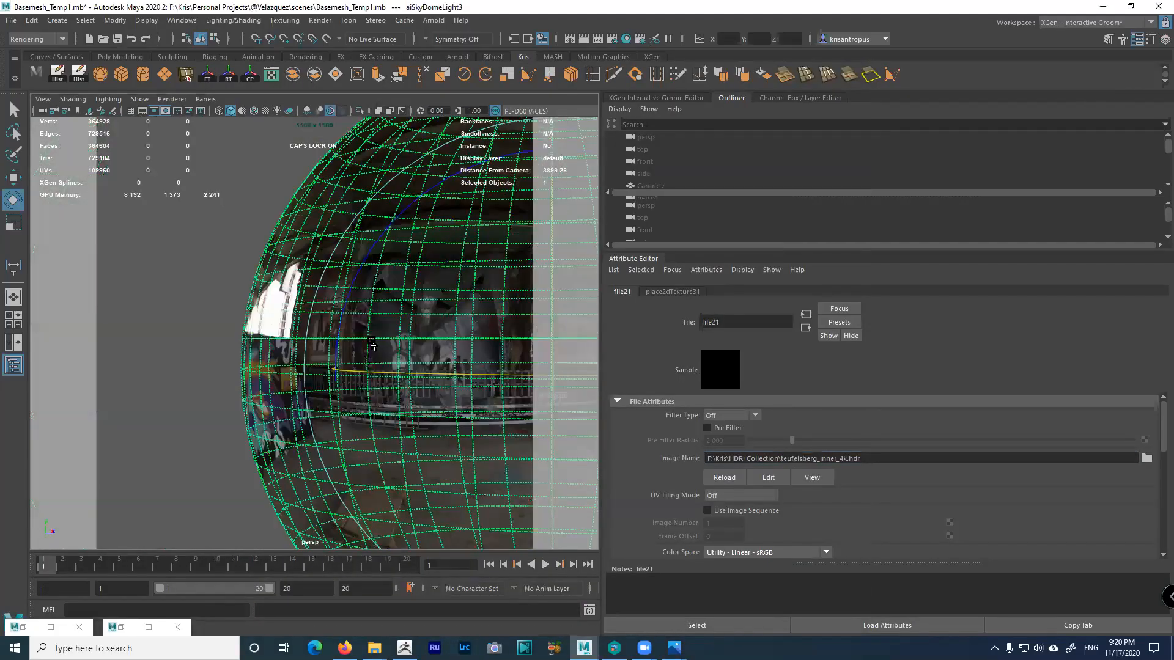
pyautogui.scroll(4, 373, 345)
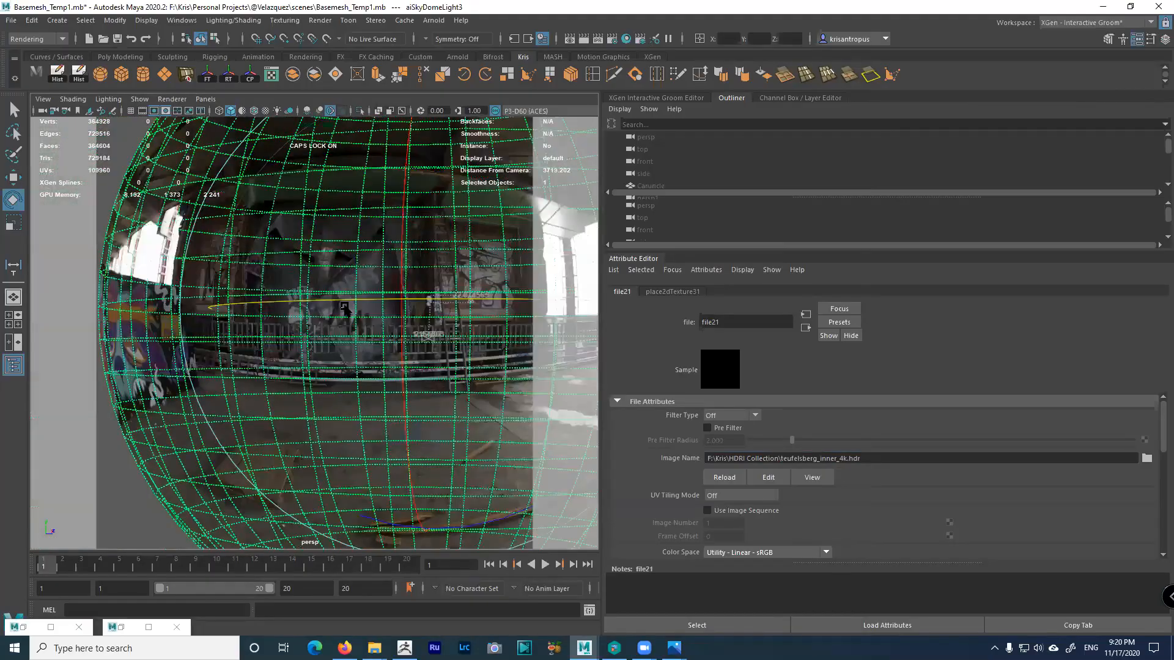
pyautogui.scroll(3, 344, 308)
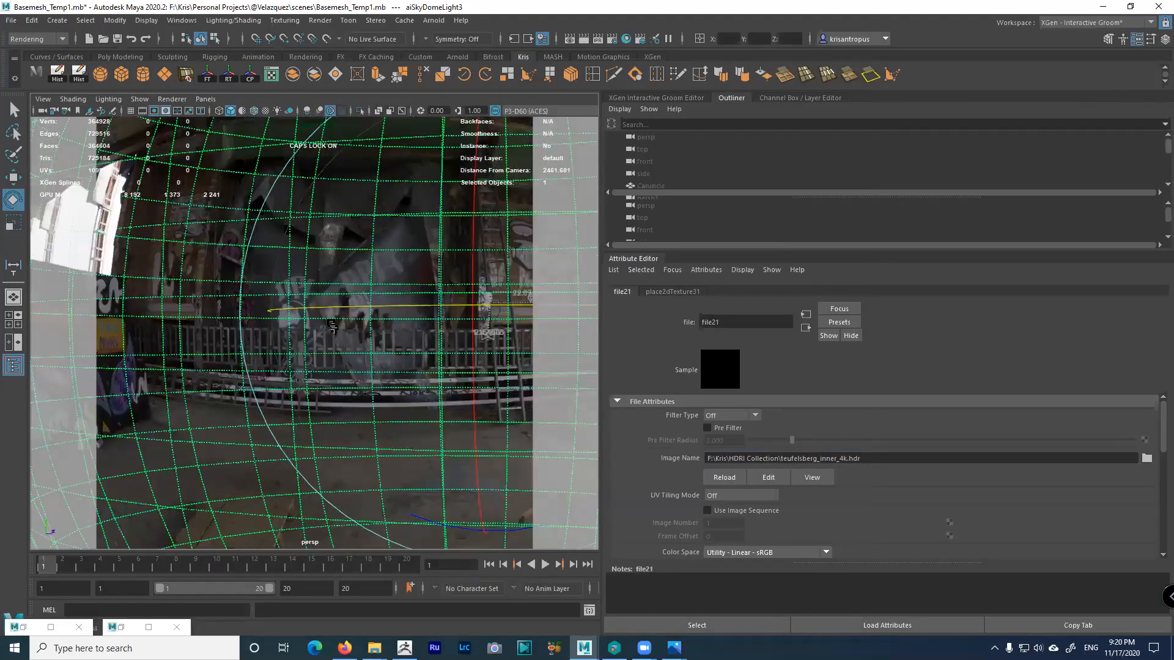
pyautogui.scroll(4, 333, 331)
pyautogui.press('[')
pyautogui.press('[')
pyautogui.press('[')
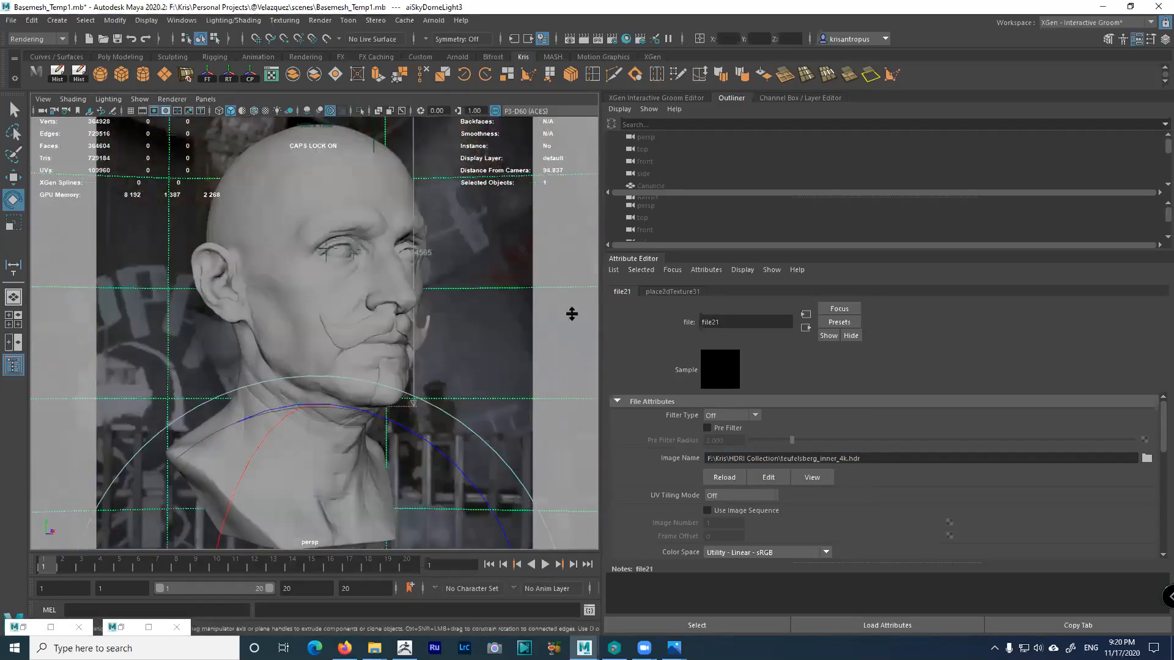
# Check the Arnold render again, minimize it and enlarge the Outliner's dome-light list
pyautogui.click(120, 628)
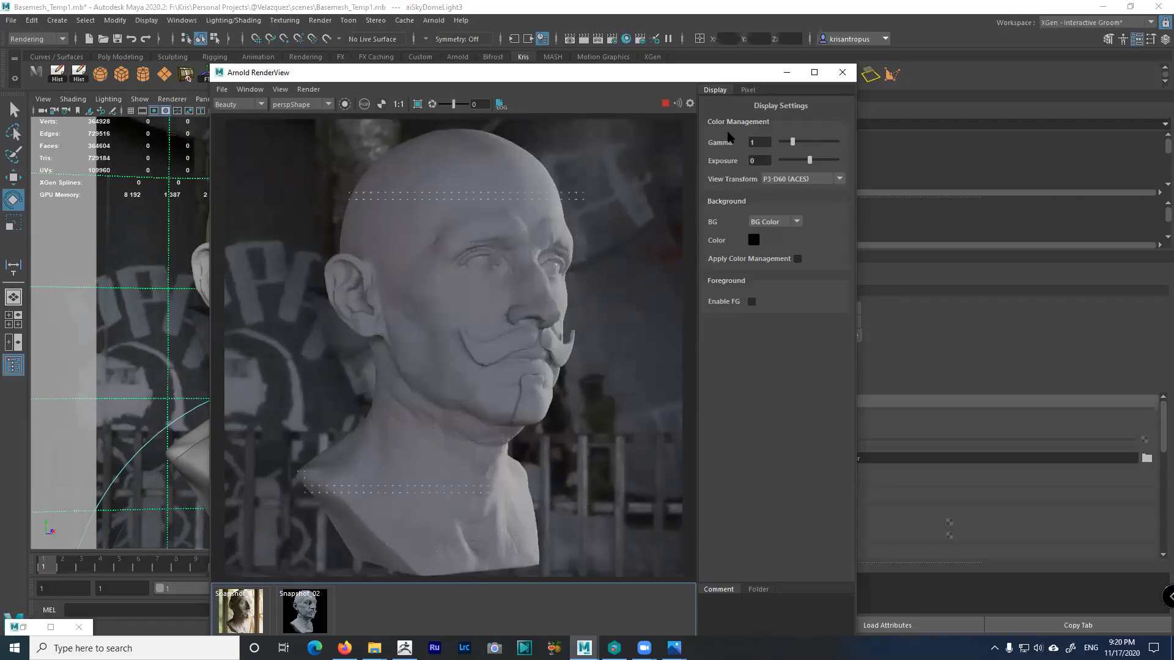
pyautogui.click(787, 72)
pyautogui.moveTo(842, 337); pyautogui.dragTo(856, 420)
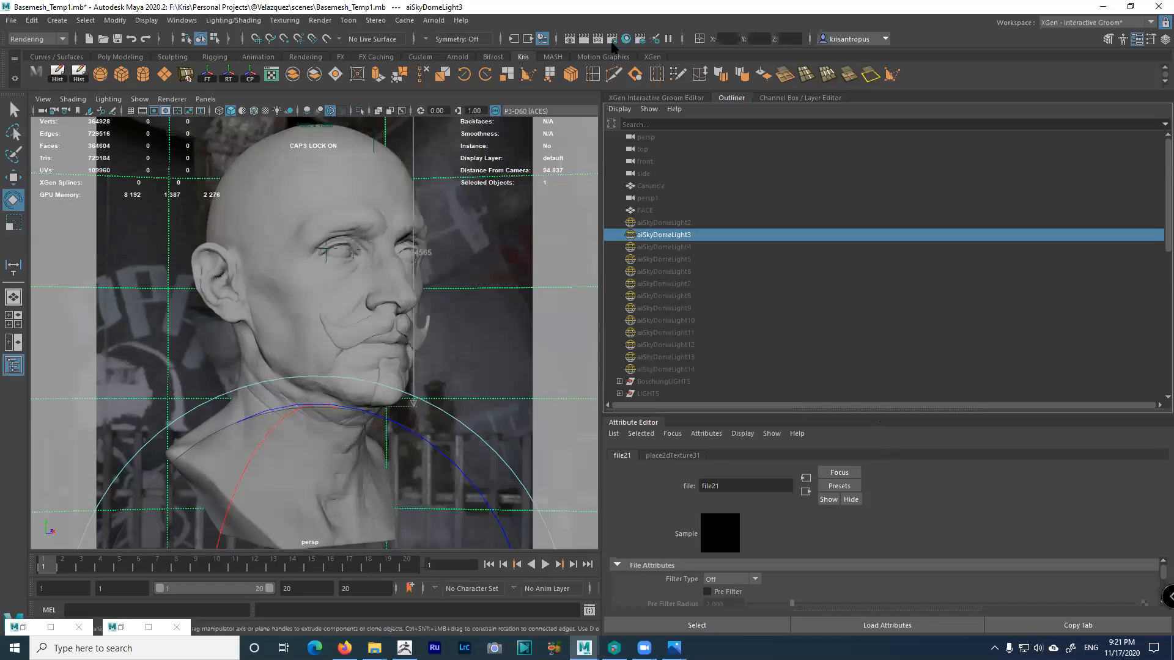
# Browse Arnold's light menu, then select aiSkyDomeLight2 to show its 0.600 intensity attributes
pyautogui.click(435, 22)
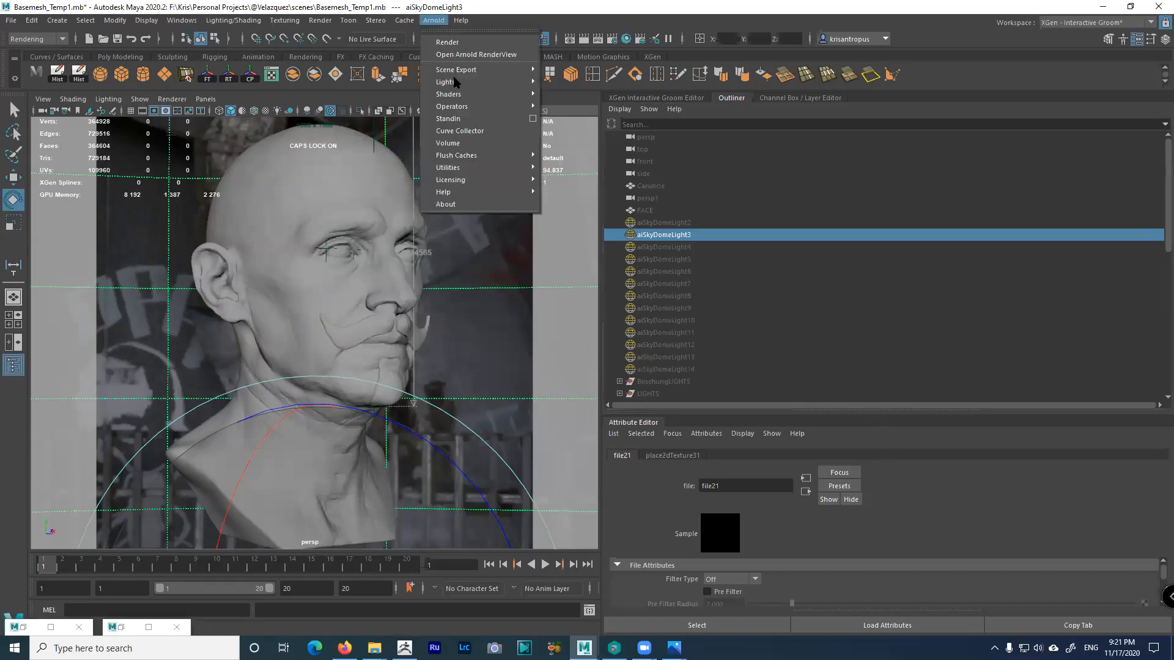
pyautogui.moveTo(458, 82)
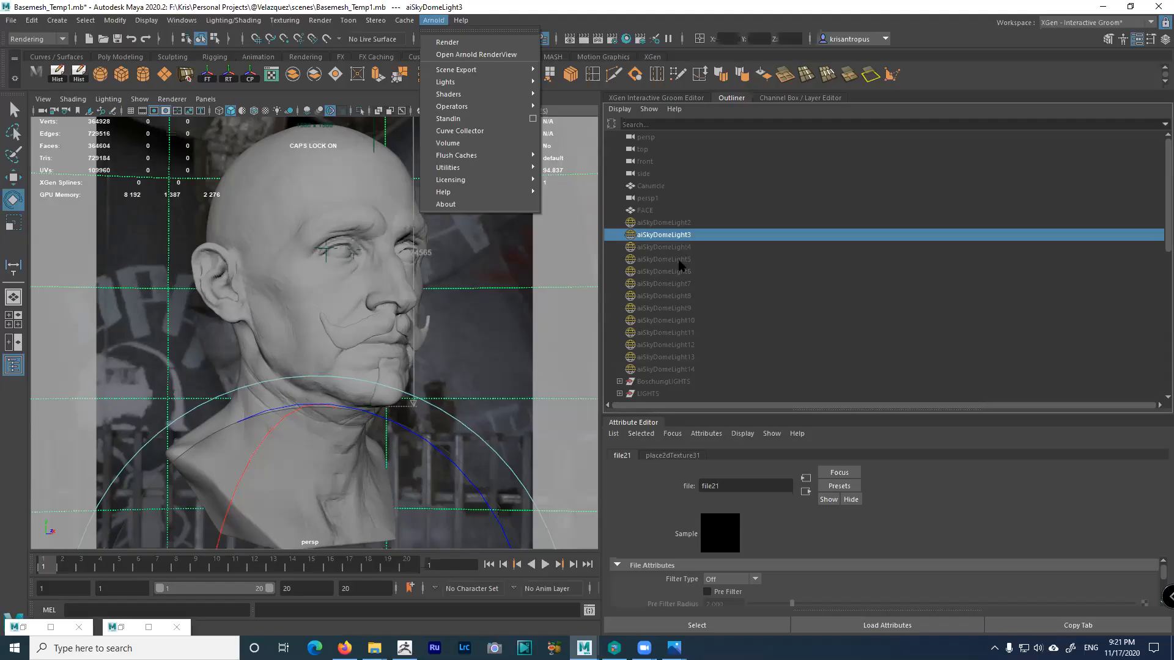
pyautogui.click(679, 224)
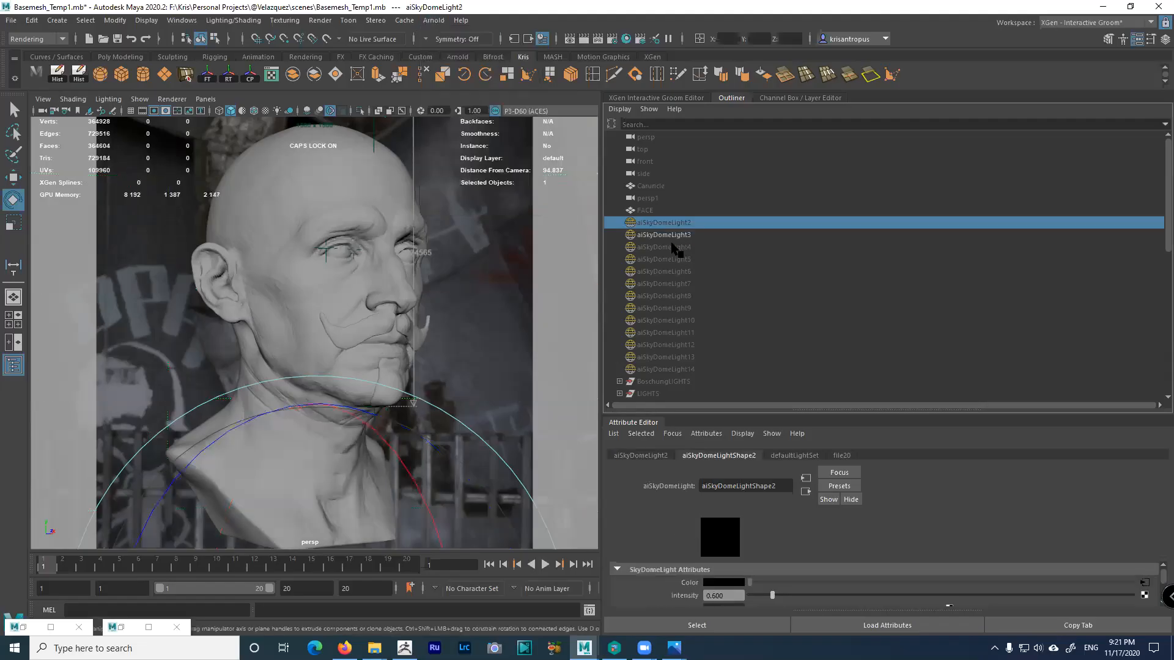
pyautogui.click(666, 234)
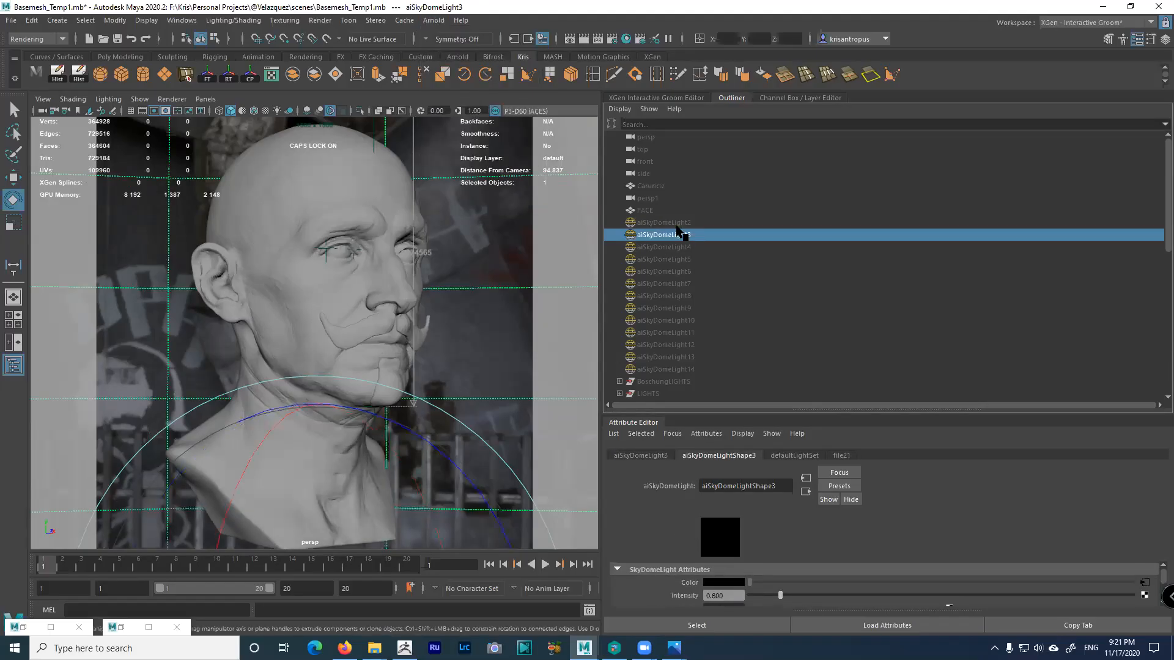
pyautogui.click(677, 223)
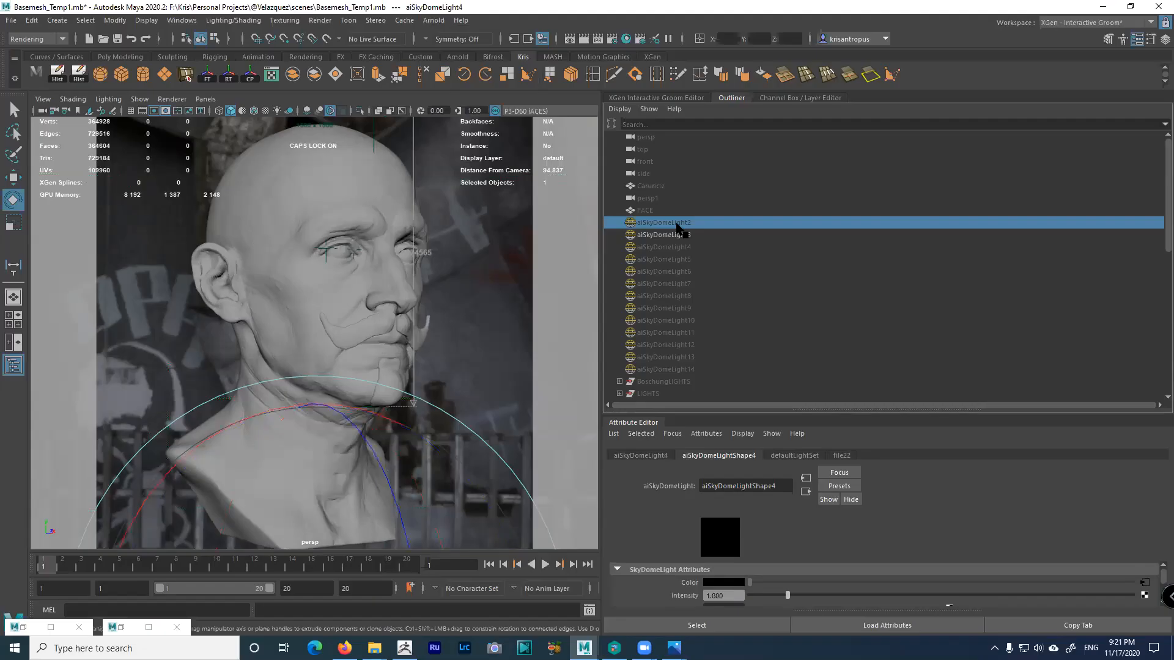
# Review the Duplicate Special options and close them without duplicating
pyautogui.click(32, 20)
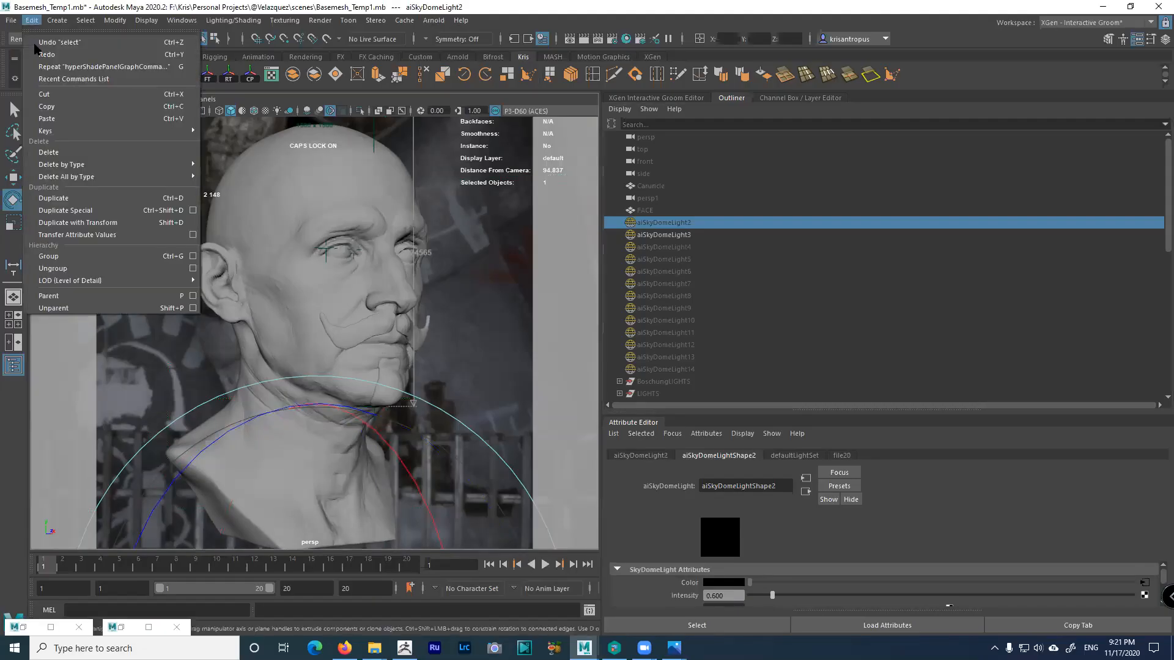
pyautogui.click(193, 210)
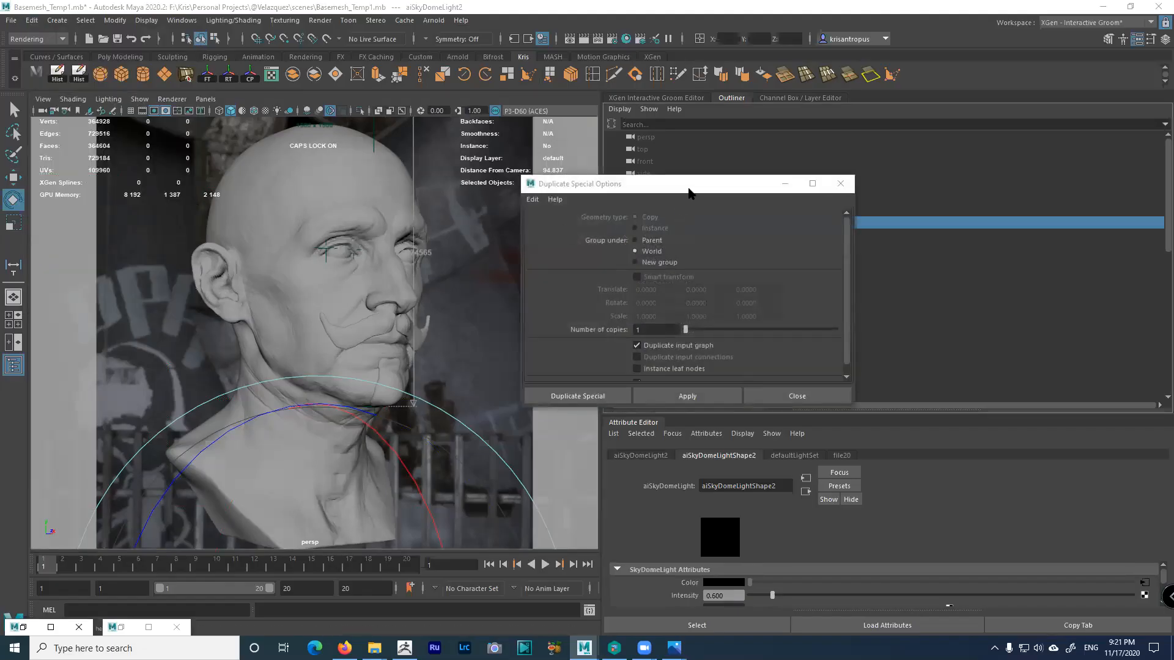
pyautogui.moveTo(689, 194); pyautogui.dragTo(418, 161)
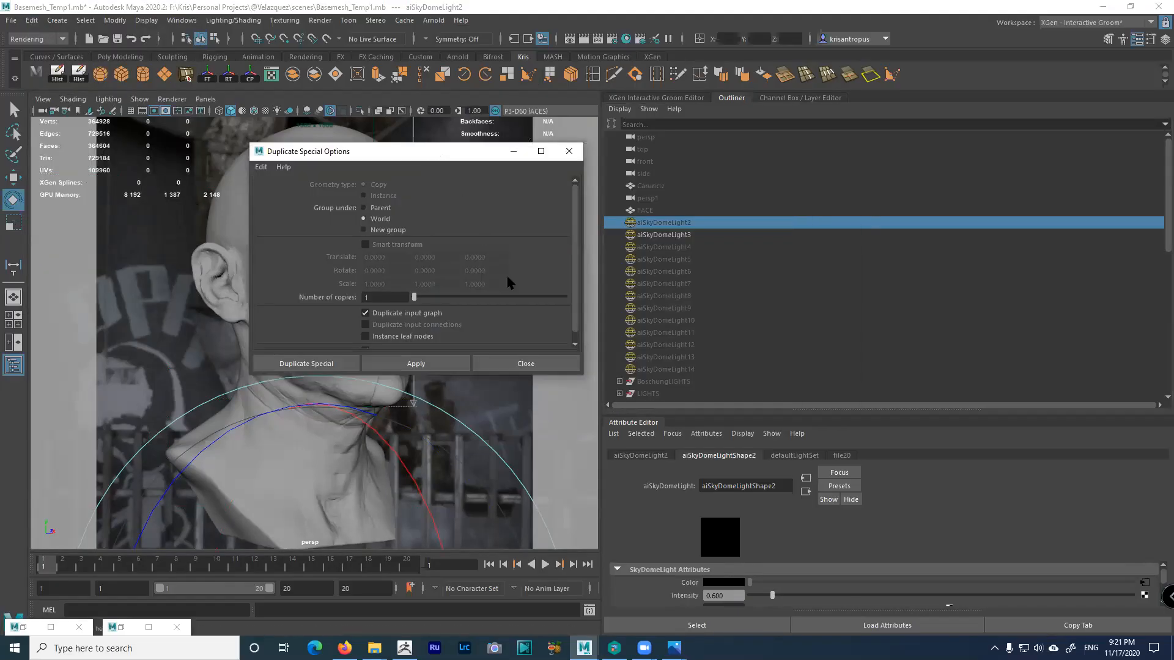
pyautogui.moveTo(545, 375); pyautogui.dragTo(543, 477)
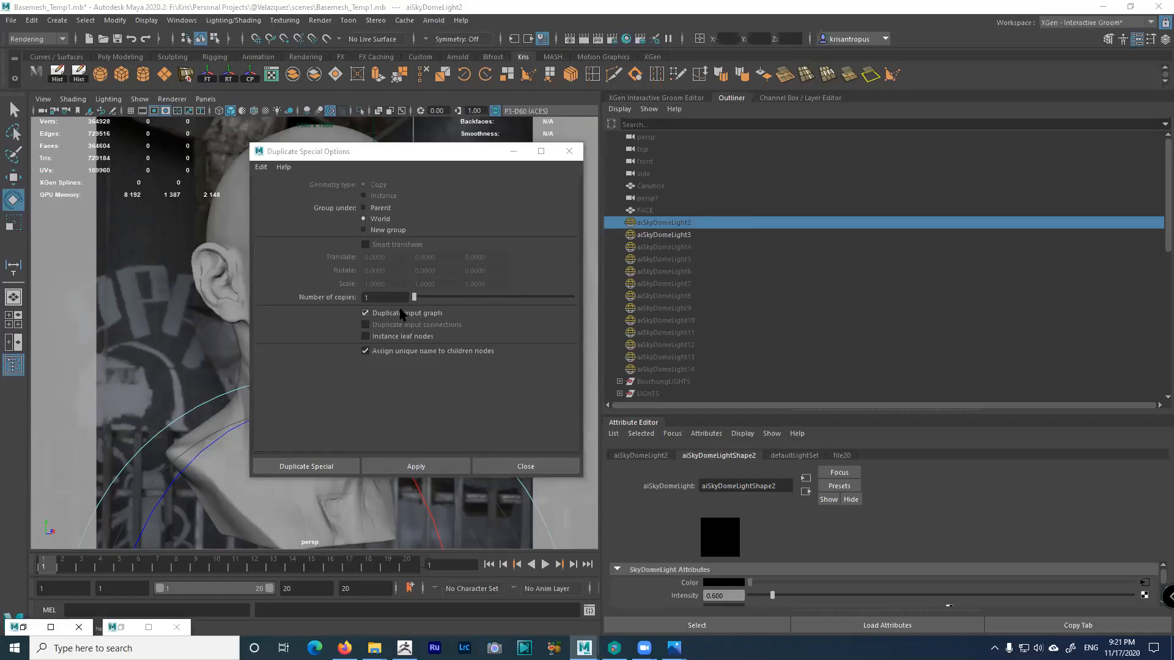
pyautogui.click(511, 471)
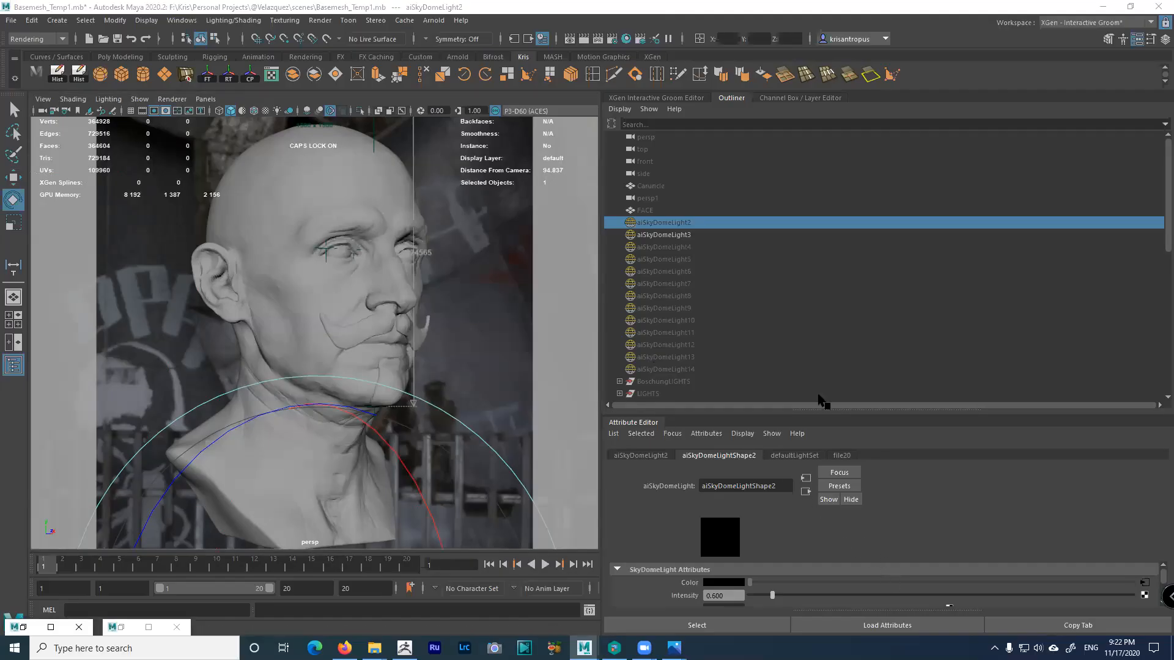
# Hide aiSkyDomeLight3 and show aiSkyDomeLight13, the workshop-photo dome
pyautogui.click(675, 370)
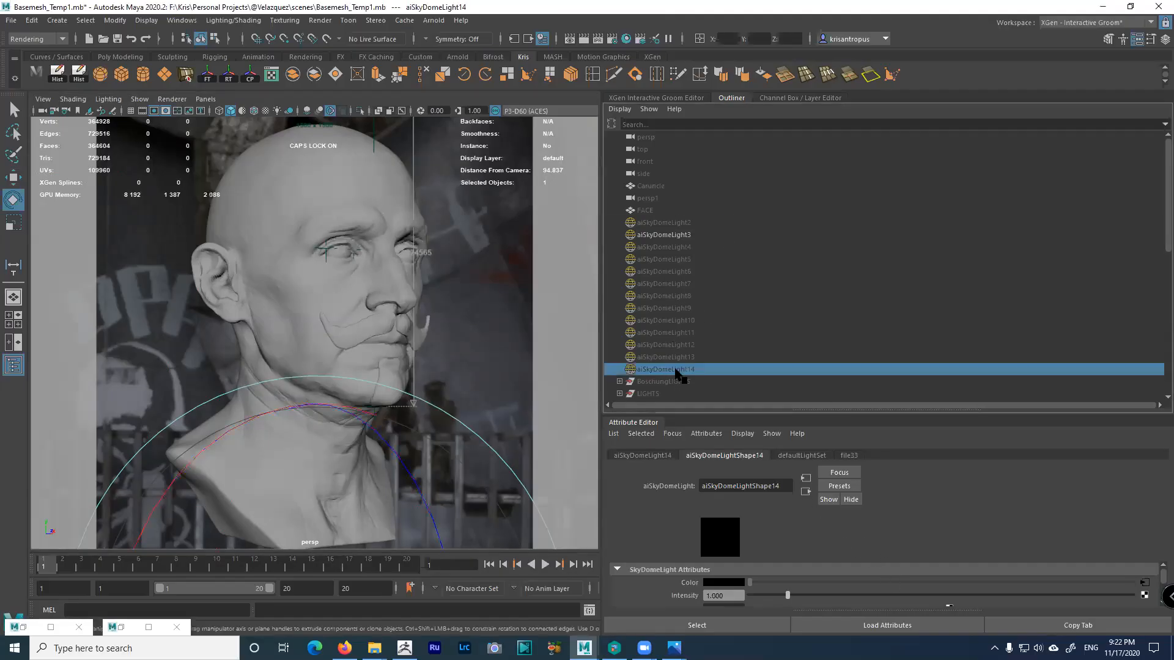
pyautogui.click(662, 234)
pyautogui.hotkey('ctrl', 'h')
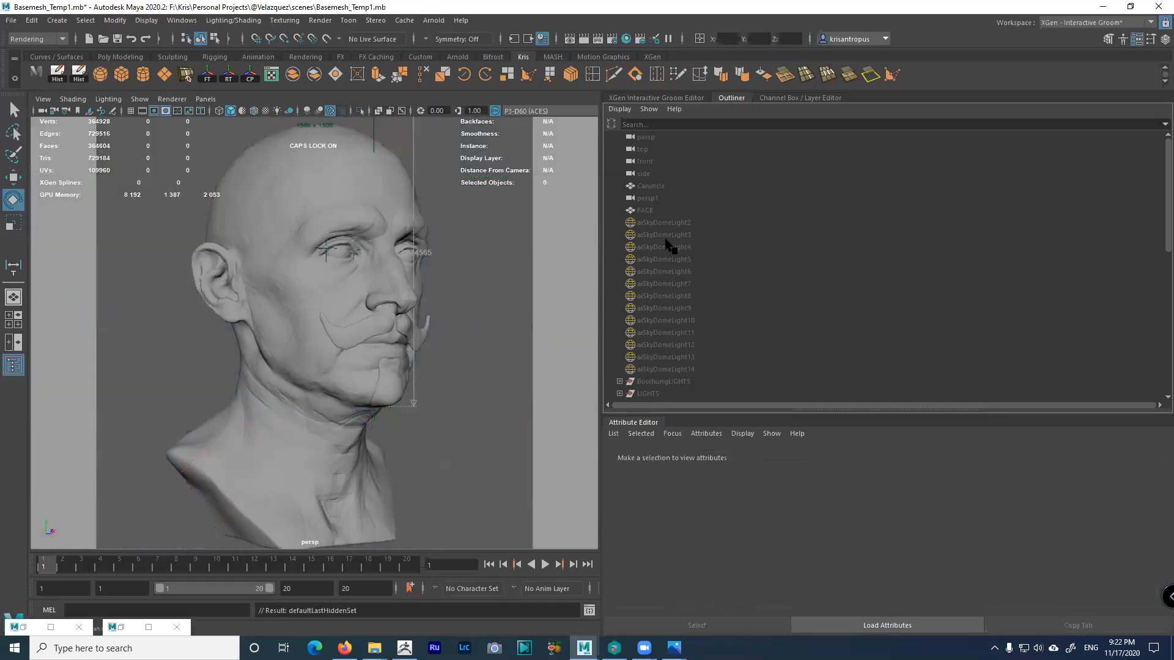
pyautogui.click(668, 357)
pyautogui.hotkey('shift', 'h')
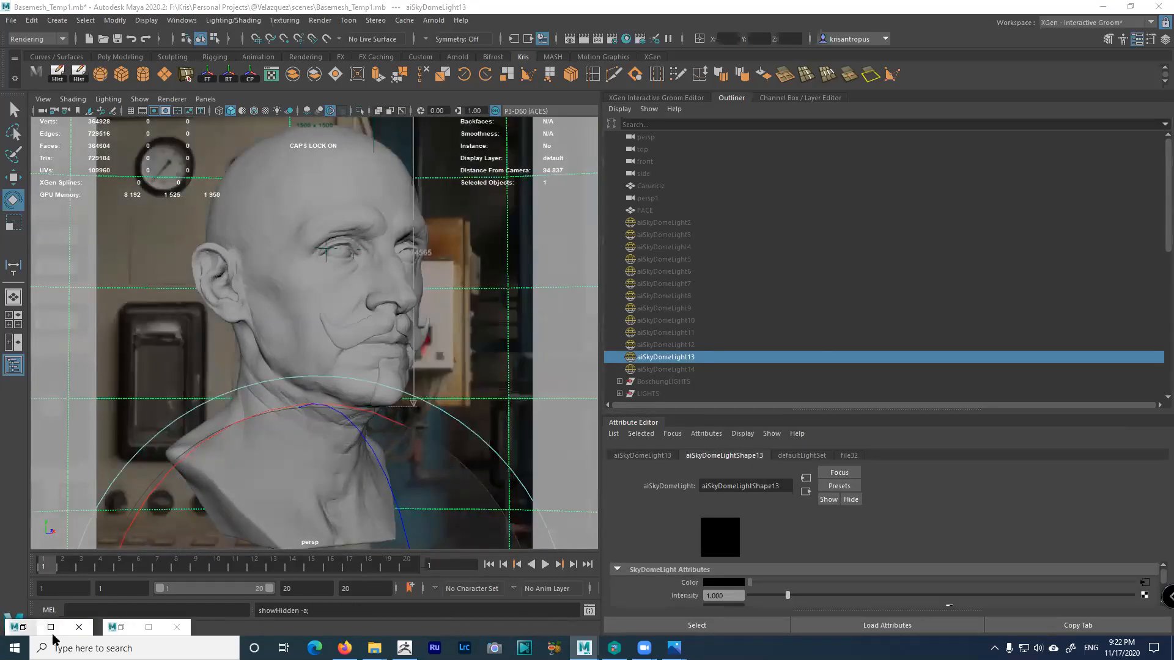
# Store the new render as a snapshot, compare Snapshots 01–03, then store another
pyautogui.click(149, 627)
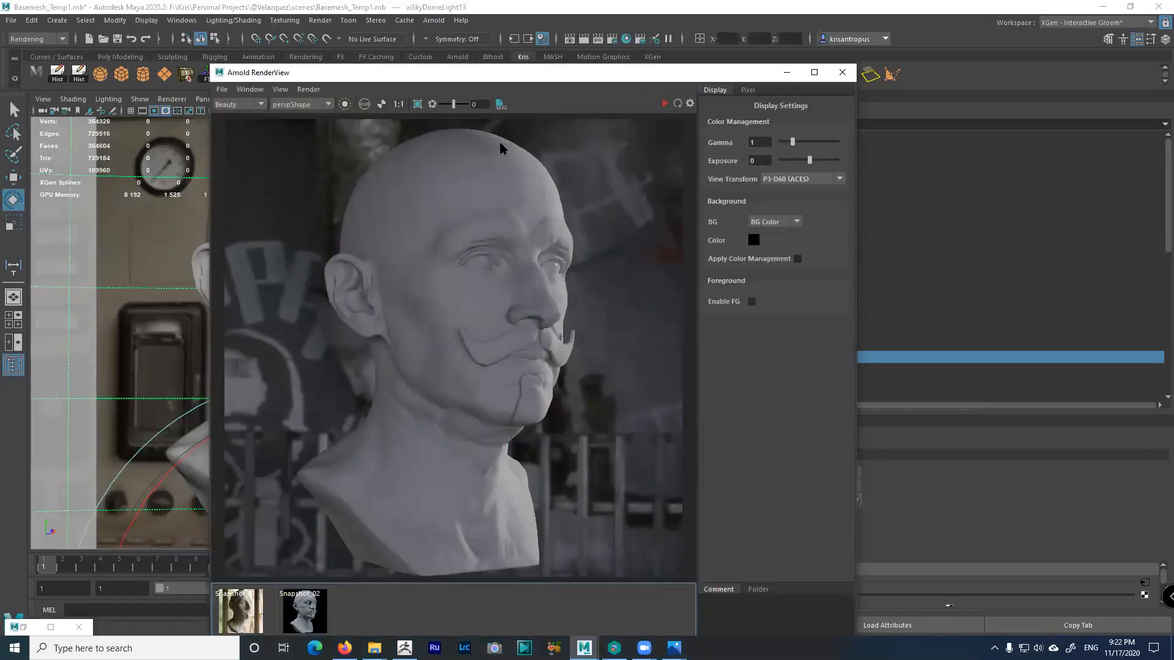
pyautogui.click(281, 90)
pyautogui.click(303, 220)
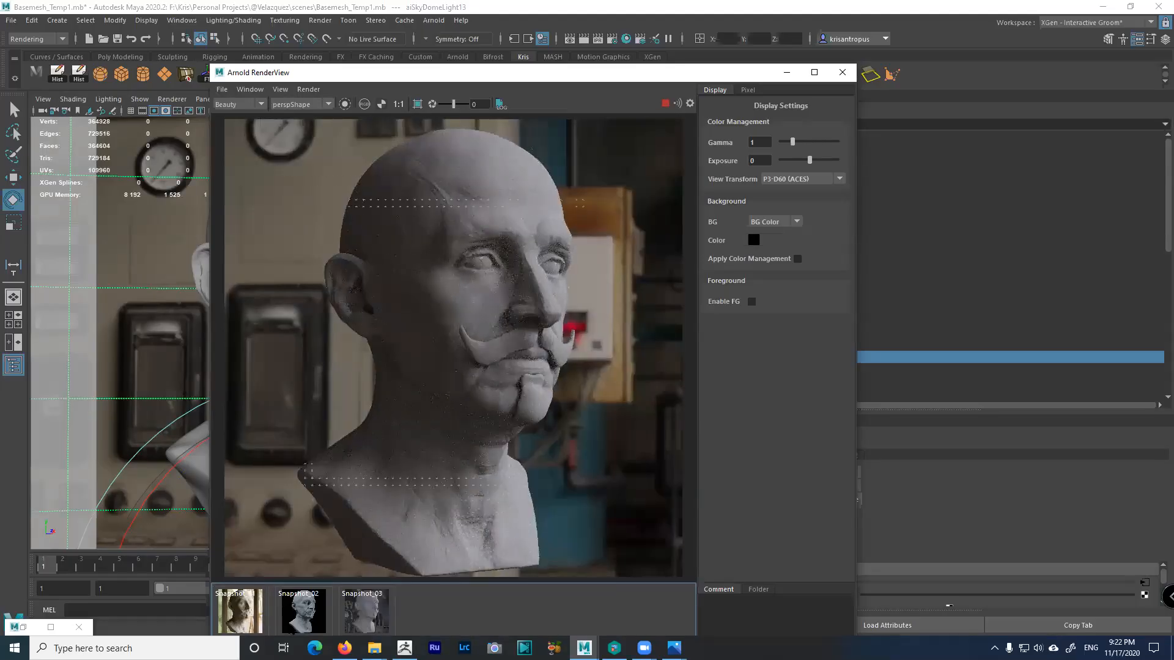
pyautogui.click(248, 621)
pyautogui.click(305, 612)
pyautogui.click(366, 620)
pyautogui.click(378, 625)
pyautogui.click(280, 89)
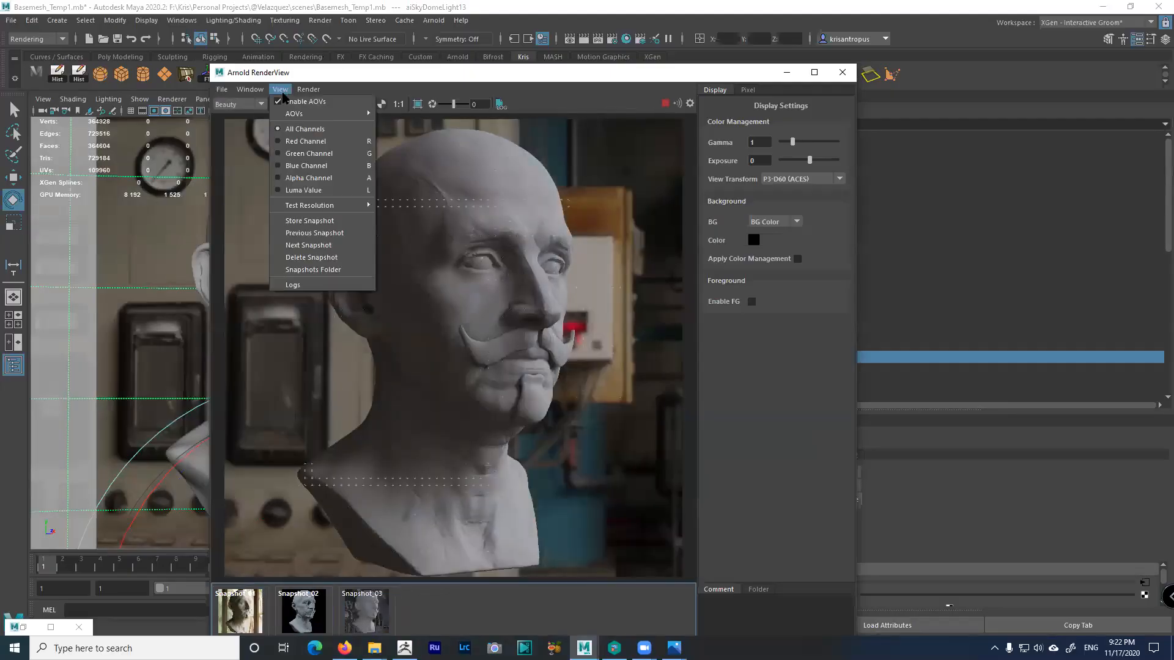
pyautogui.click(309, 221)
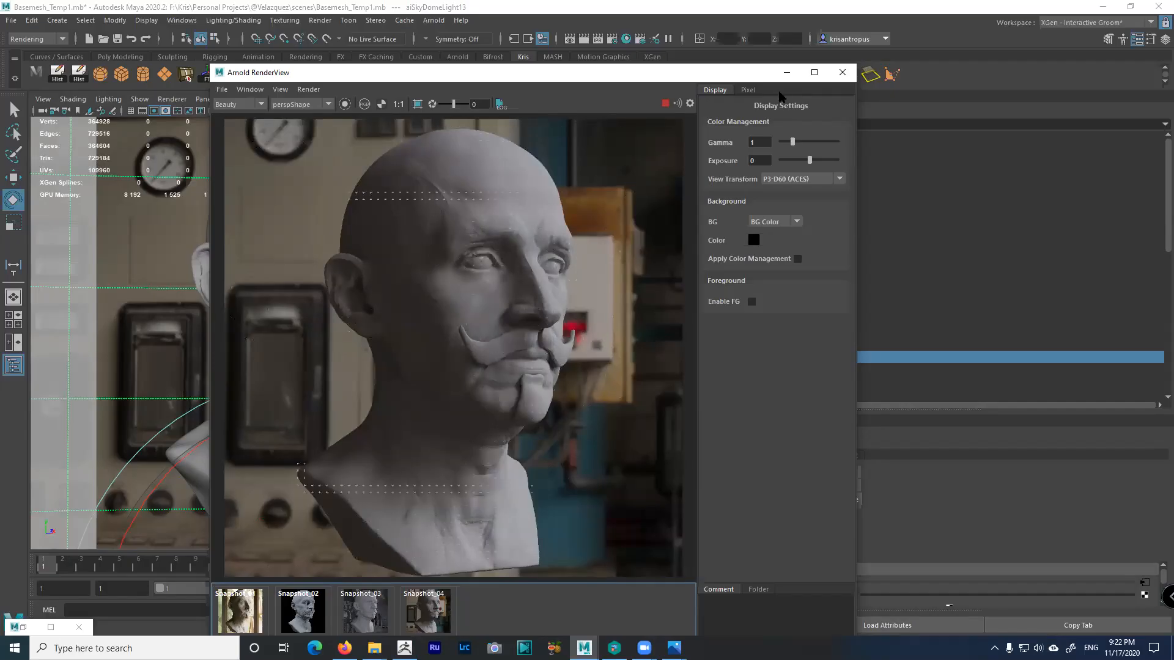
# Stop the running render, close RenderView, and open Hypershade on the dome's graffiti_shelter_4k.hdr network
pyautogui.click(787, 72)
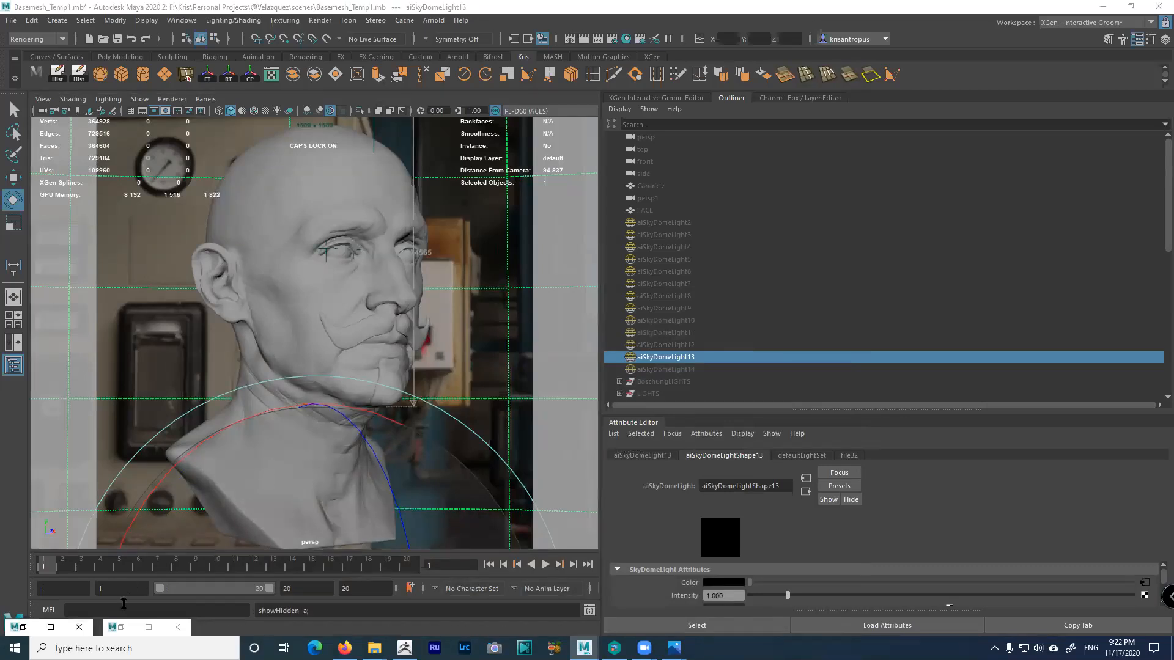
pyautogui.click(118, 628)
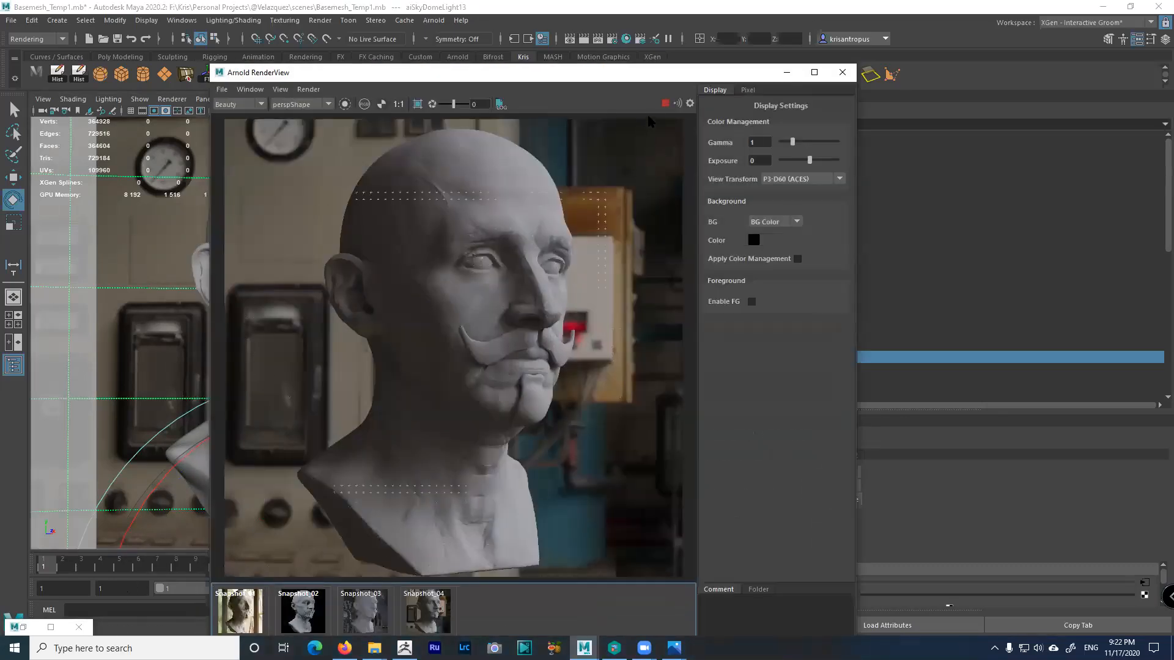
pyautogui.click(665, 103)
pyautogui.click(841, 73)
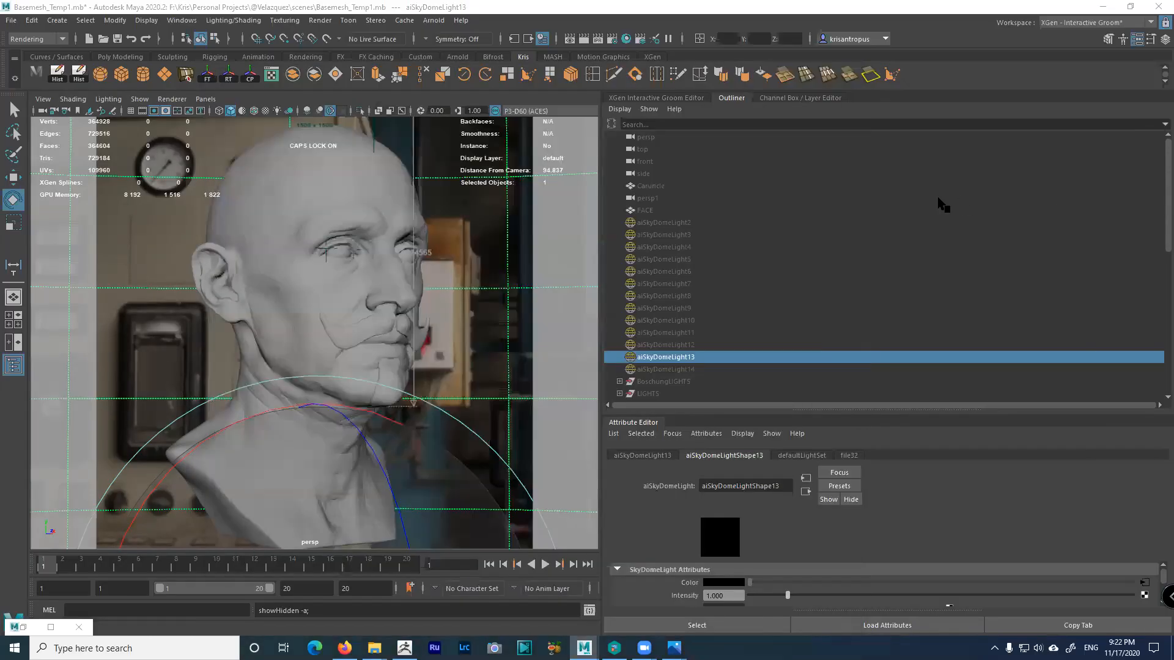
pyautogui.click(624, 38)
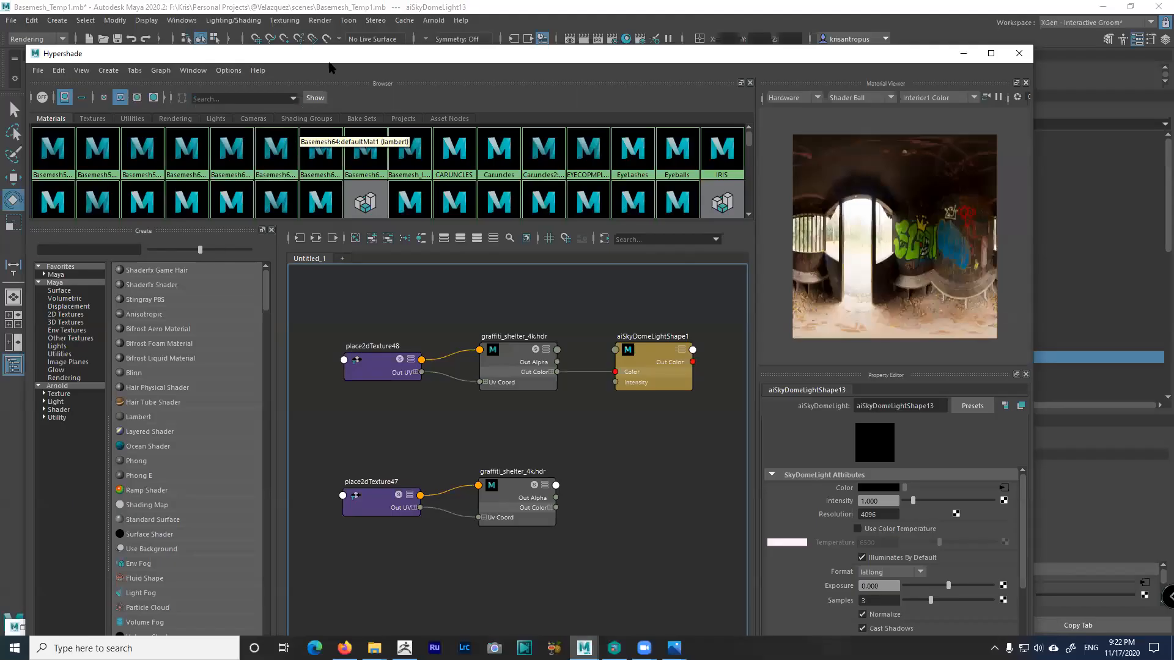
# Create aiStandardSurface10 from Hypershade's Arnold shaders below the dome nodes and rename it SKINTEMP
pyautogui.moveTo(342, 58); pyautogui.dragTo(368, 52)
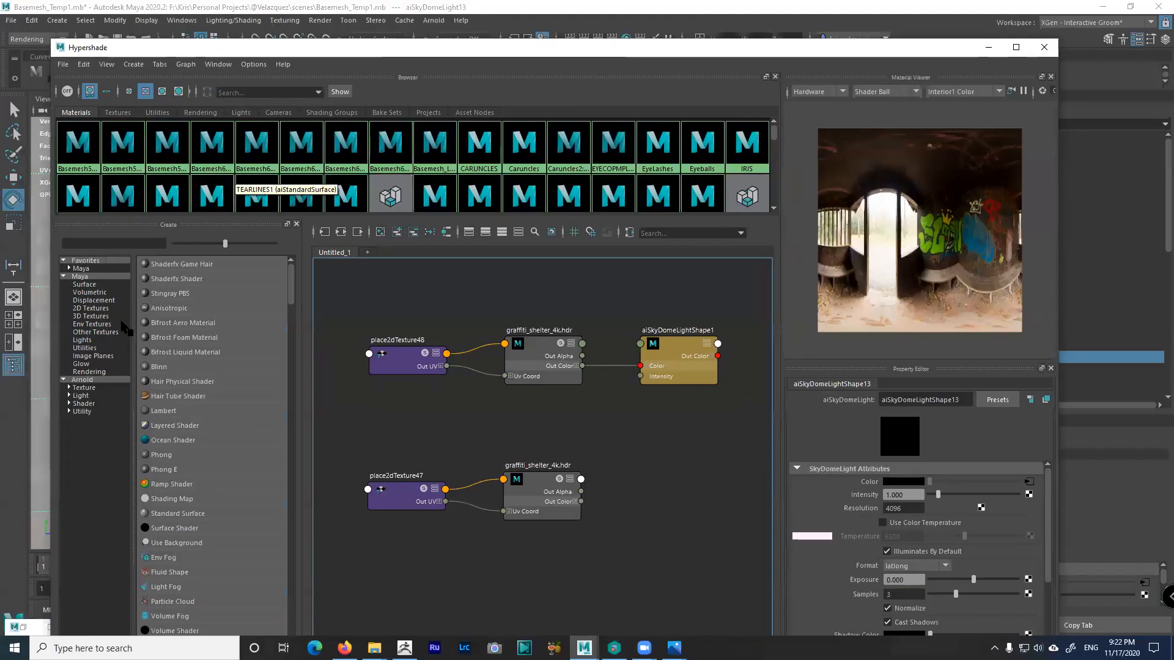
pyautogui.click(85, 404)
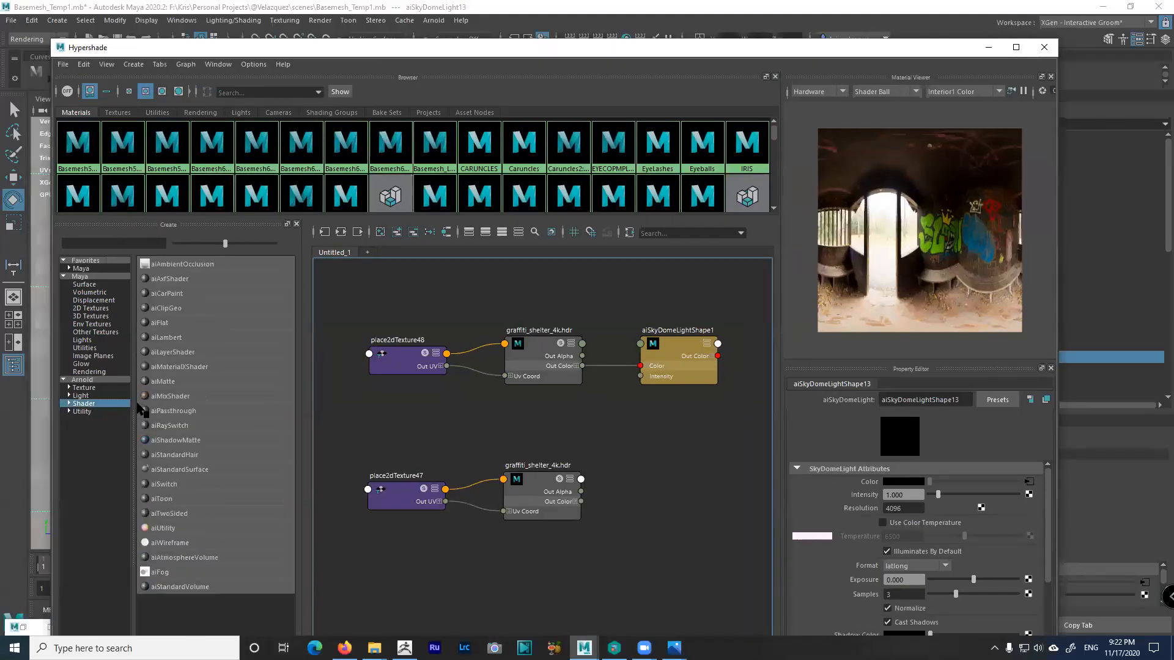
pyautogui.click(69, 404)
pyautogui.click(174, 470)
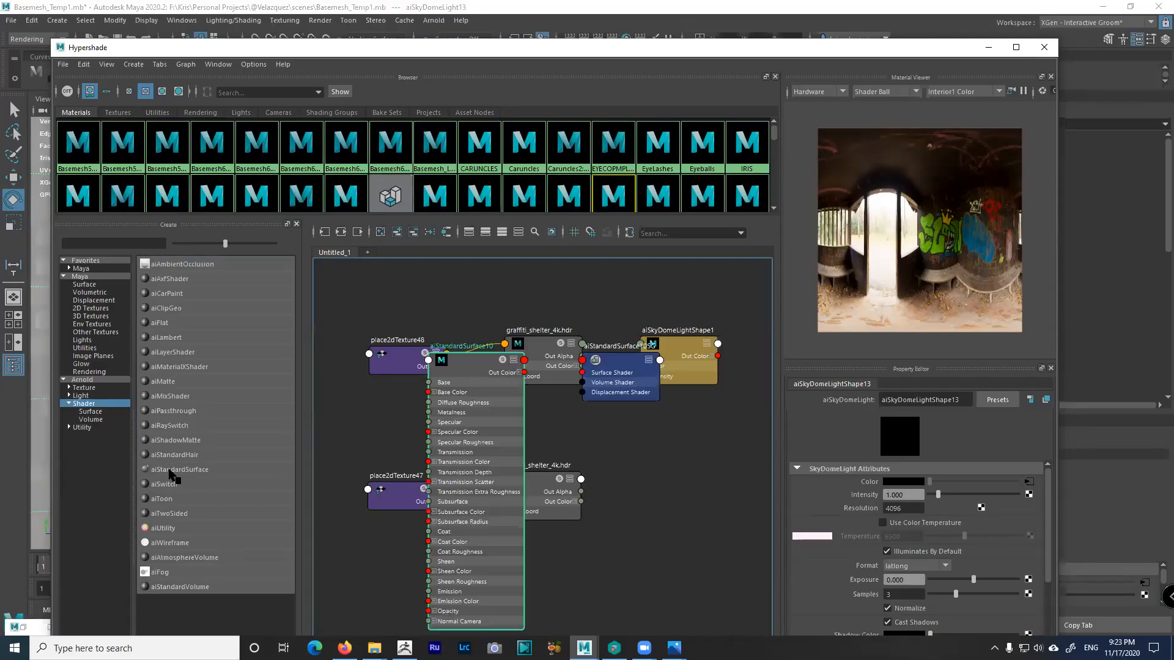
pyautogui.moveTo(452, 379); pyautogui.dragTo(689, 475)
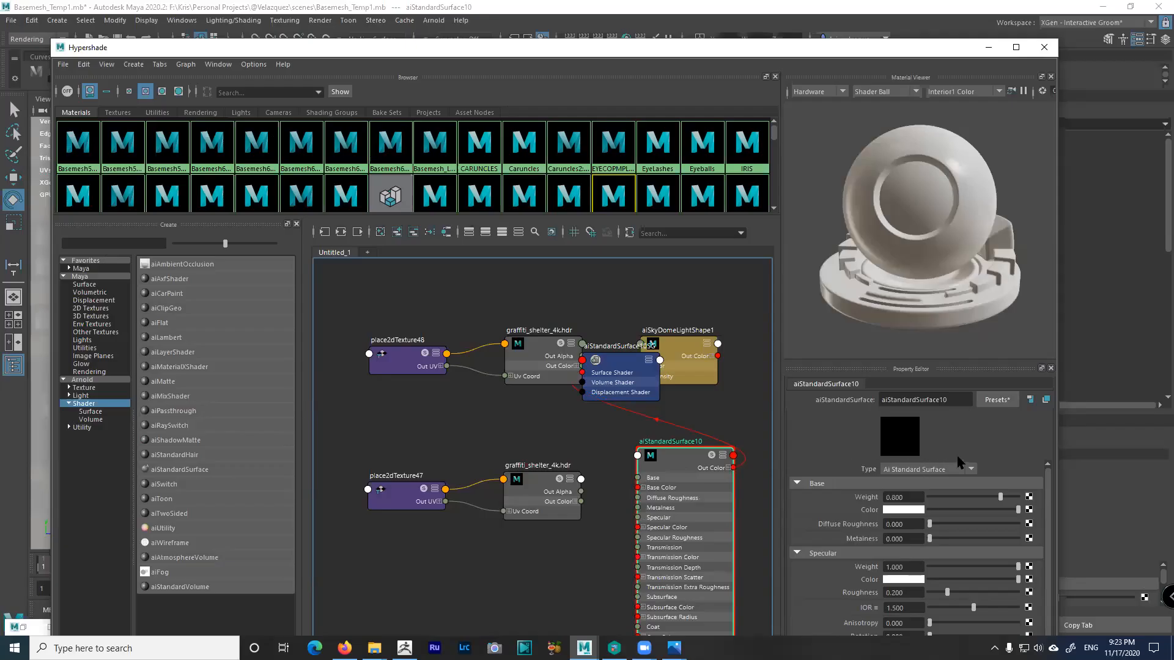
pyautogui.moveTo(948, 400); pyautogui.dragTo(869, 404)
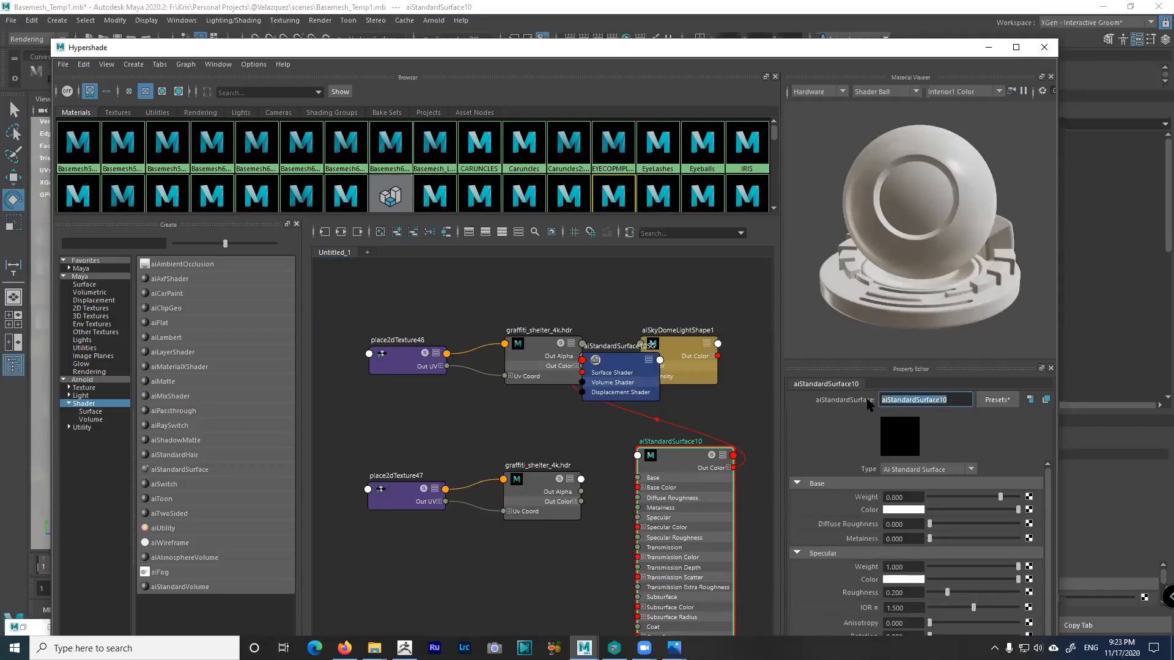
pyautogui.doubleClick(682, 441)
pyautogui.write('ski')
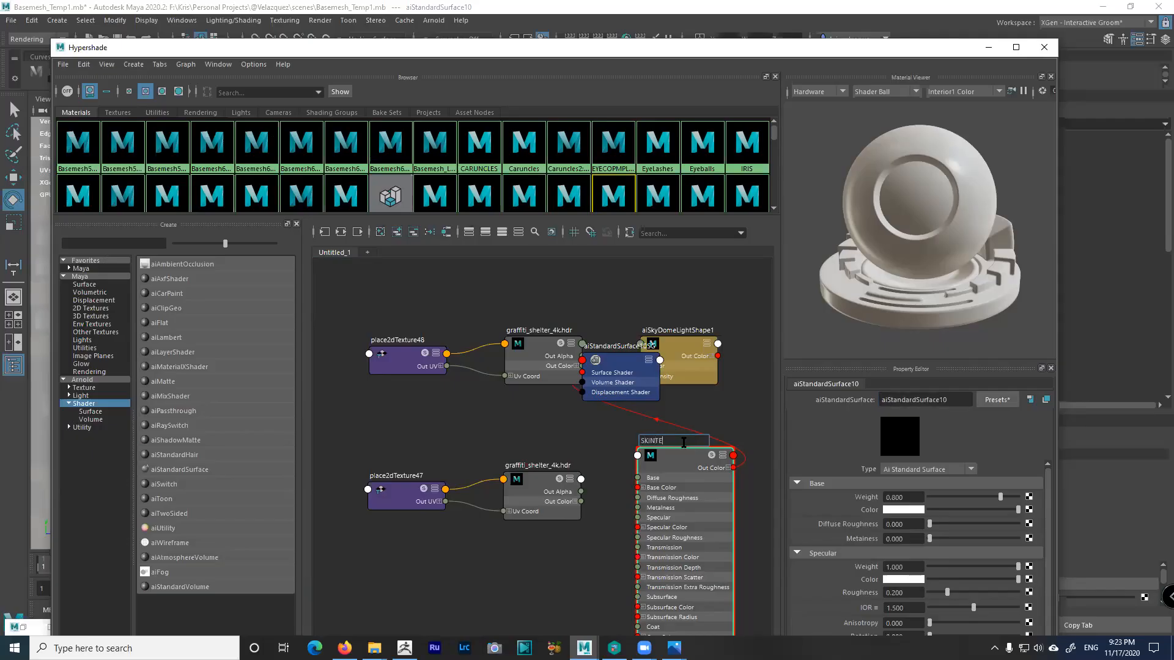
pyautogui.write('NTEMP')
pyautogui.press('Return')
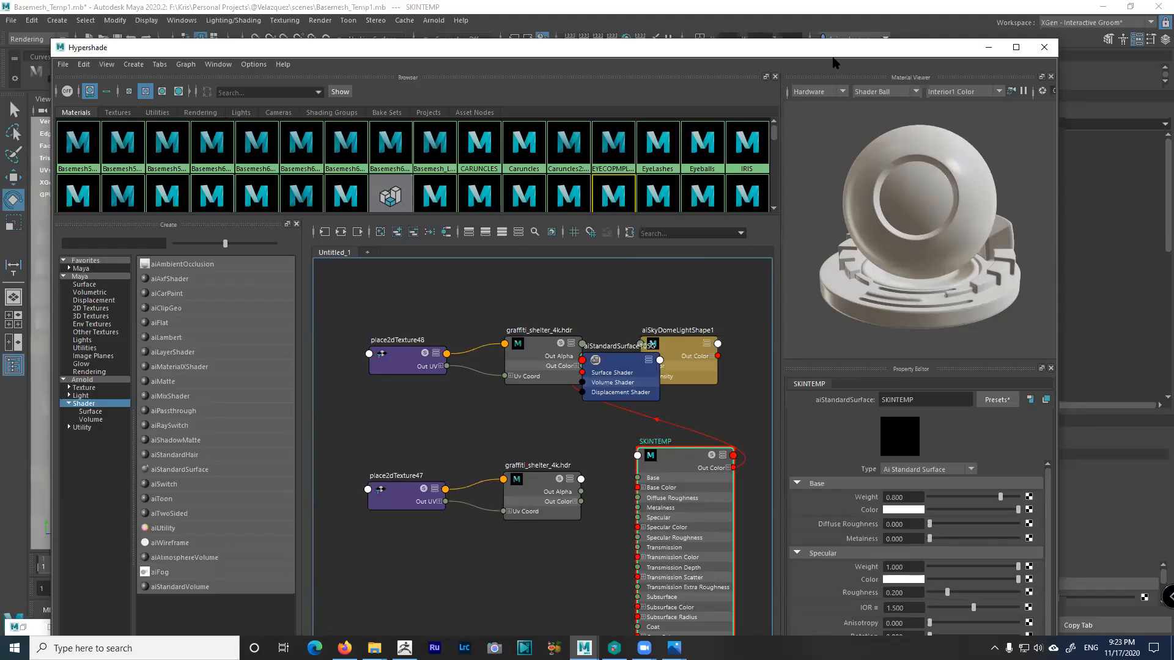
# Apply SKINTEMP to the head mesh and re-render the now plain white bust in Arnold
pyautogui.moveTo(836, 63); pyautogui.dragTo(793, 306)
pyautogui.click(299, 209)
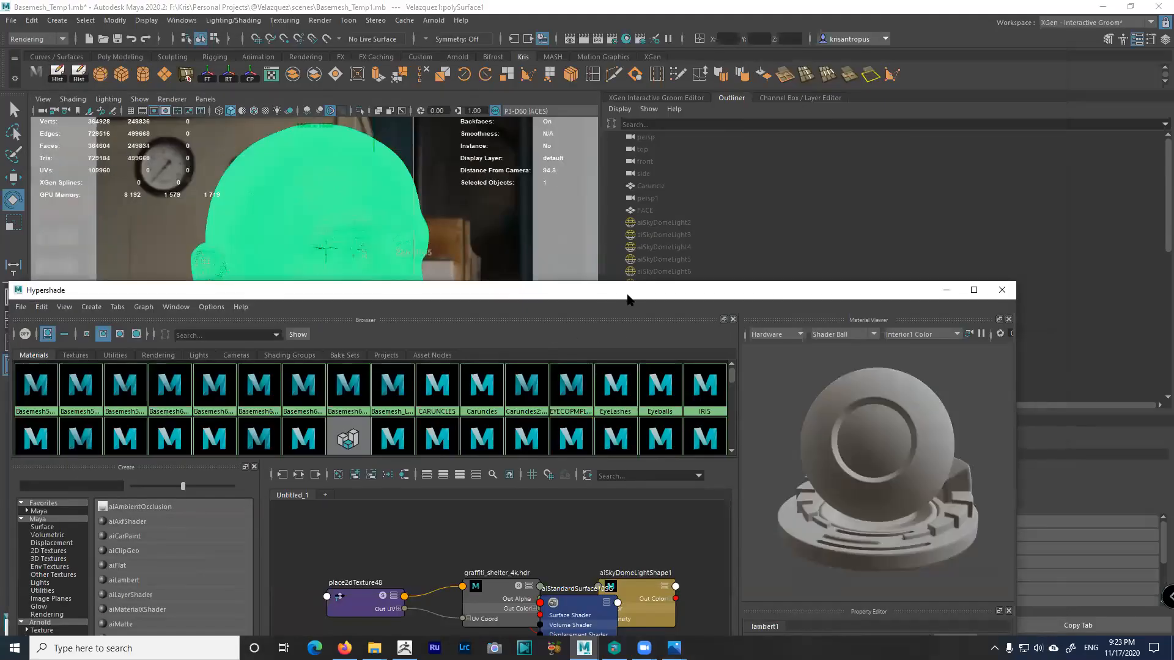
pyautogui.moveTo(627, 292); pyautogui.dragTo(660, 38)
pyautogui.moveTo(659, 439); pyautogui.dragTo(671, 399, button='right')
pyautogui.click(978, 36)
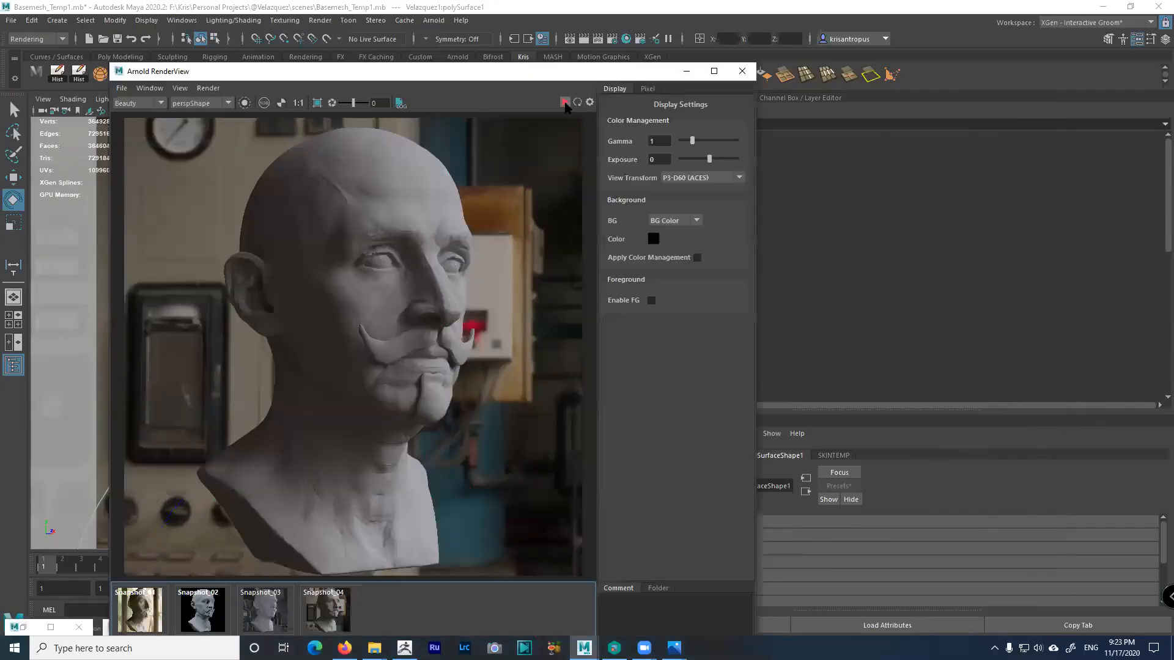
pyautogui.click(566, 103)
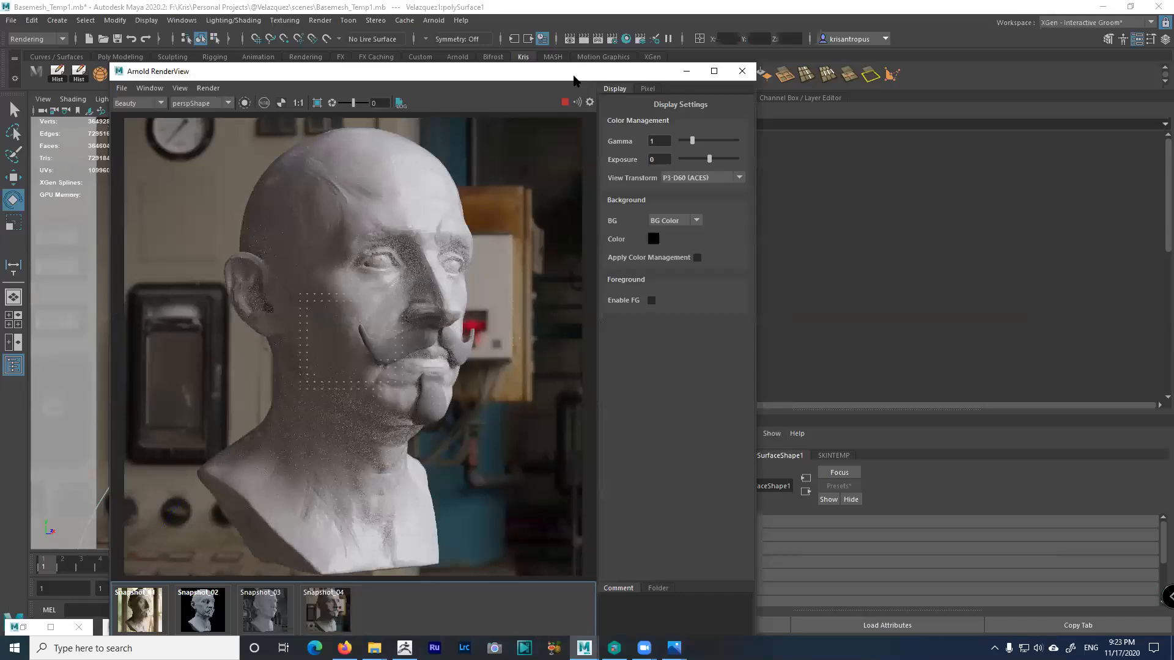
# Reposition the RenderView window and resize the scene list and Attribute Editor panels
pyautogui.moveTo(574, 76); pyautogui.dragTo(475, 154)
pyautogui.moveTo(601, 123); pyautogui.dragTo(835, 134)
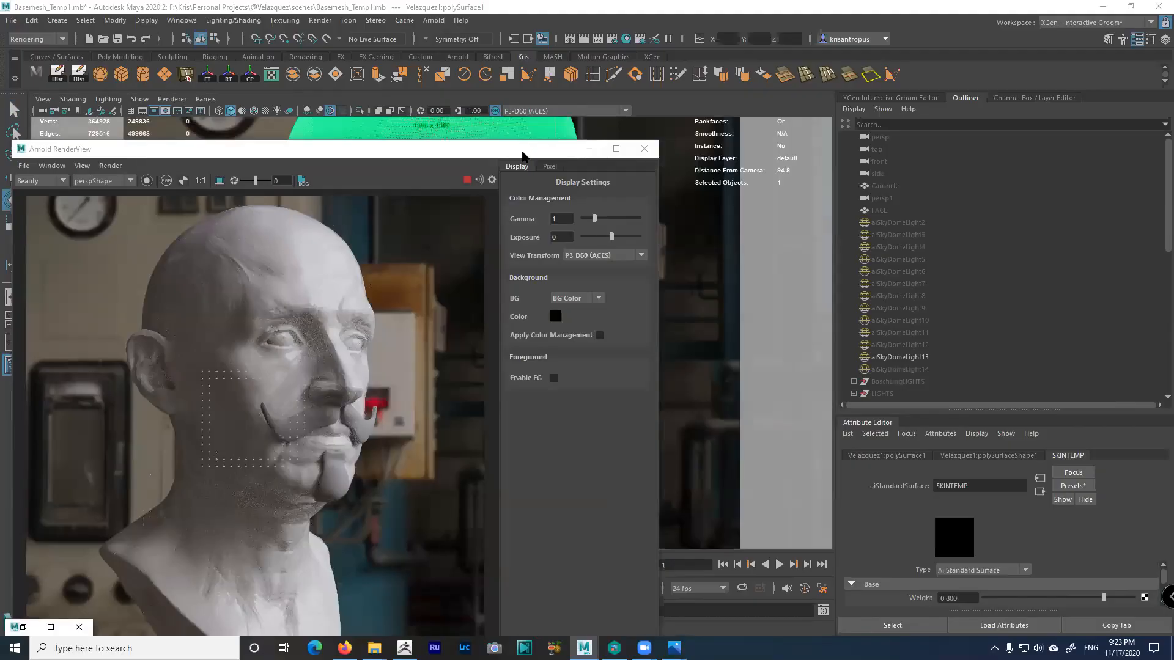
pyautogui.moveTo(575, 148); pyautogui.dragTo(702, 45)
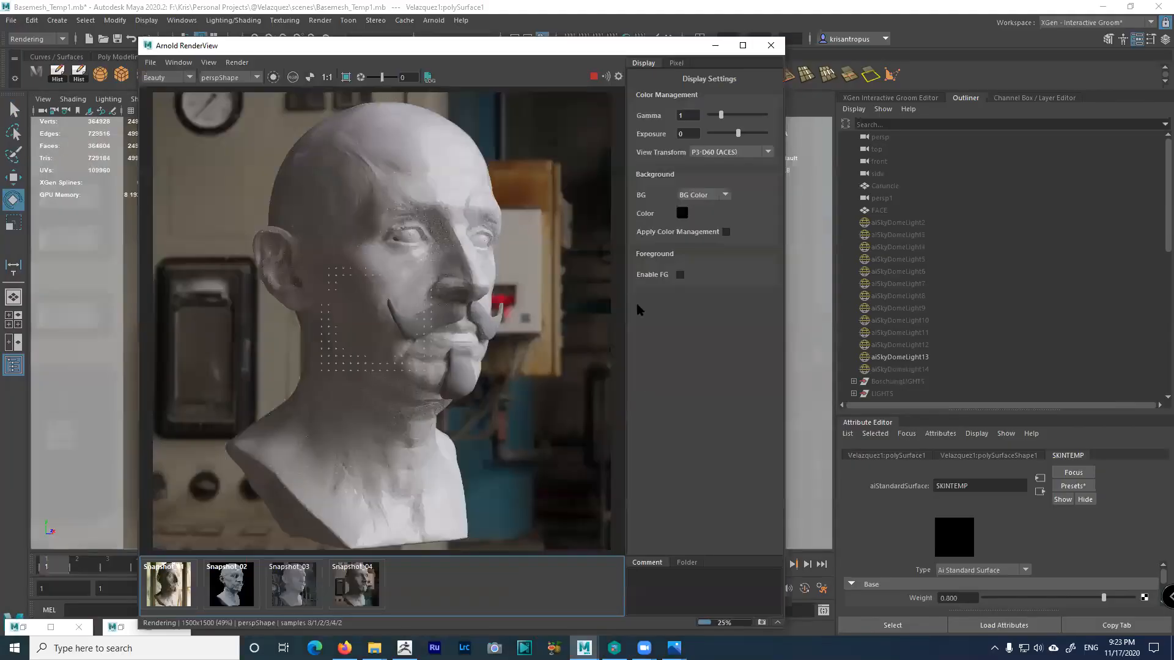
pyautogui.moveTo(835, 371); pyautogui.dragTo(804, 361)
pyautogui.moveTo(1119, 411); pyautogui.dragTo(1106, 280)
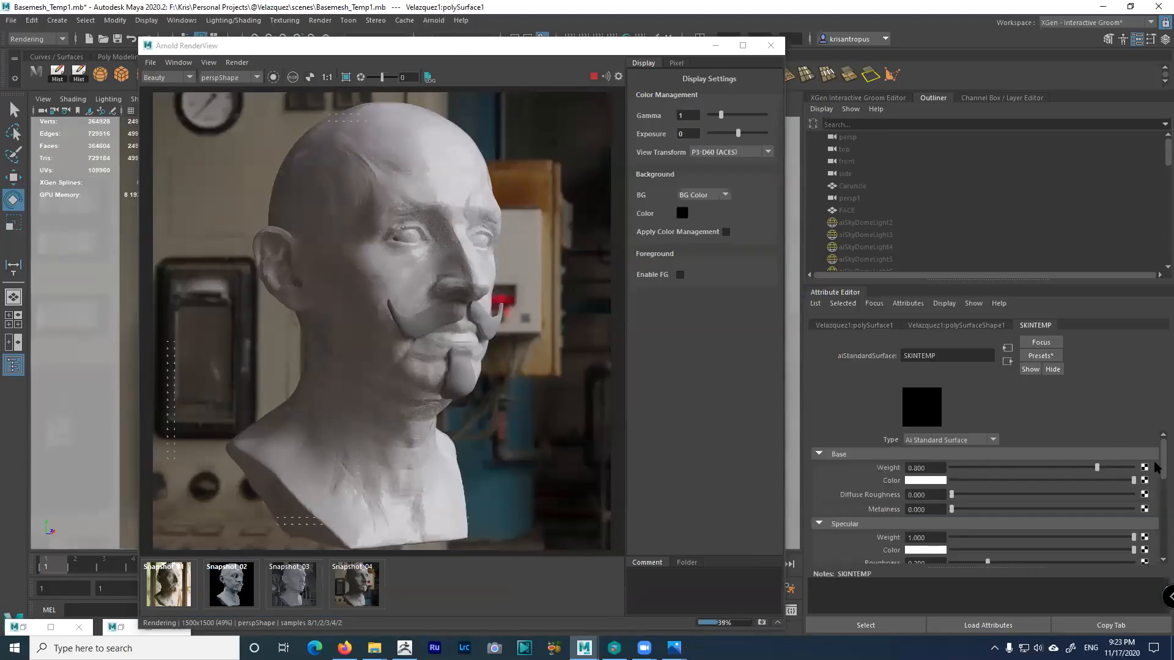
# Enlarge the attribute area to show Base and Specular, then expand SKINTEMP's Subsurface section
pyautogui.scroll(-3, 1154, 464)
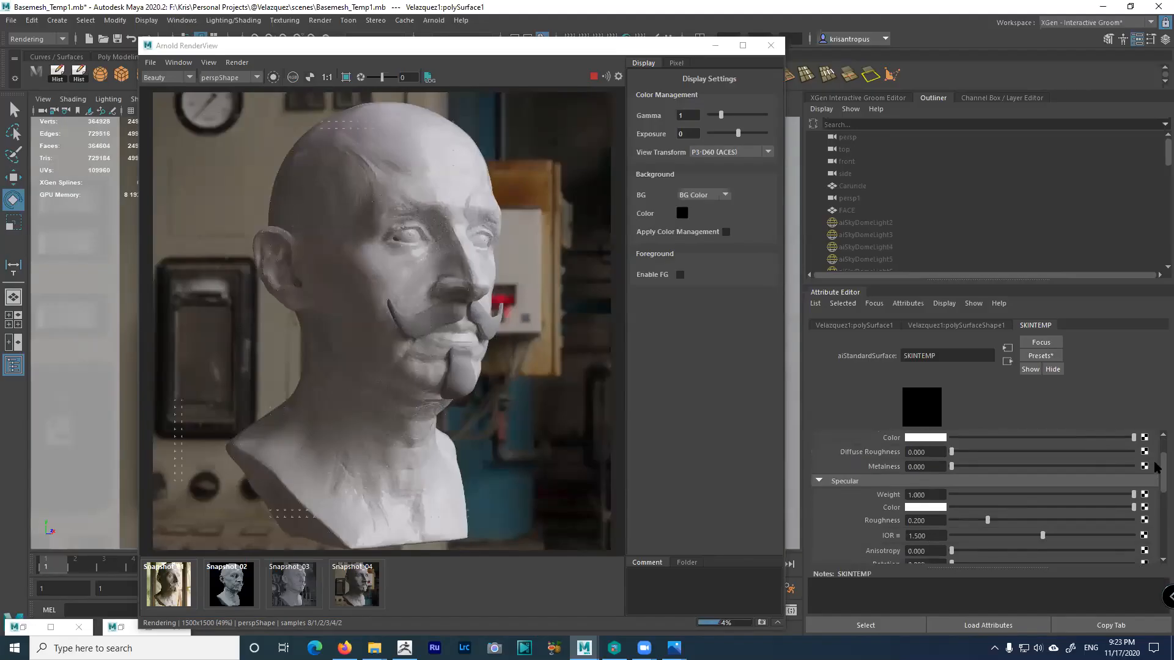
pyautogui.scroll(3, 1154, 463)
pyautogui.moveTo(993, 280); pyautogui.dragTo(988, 199)
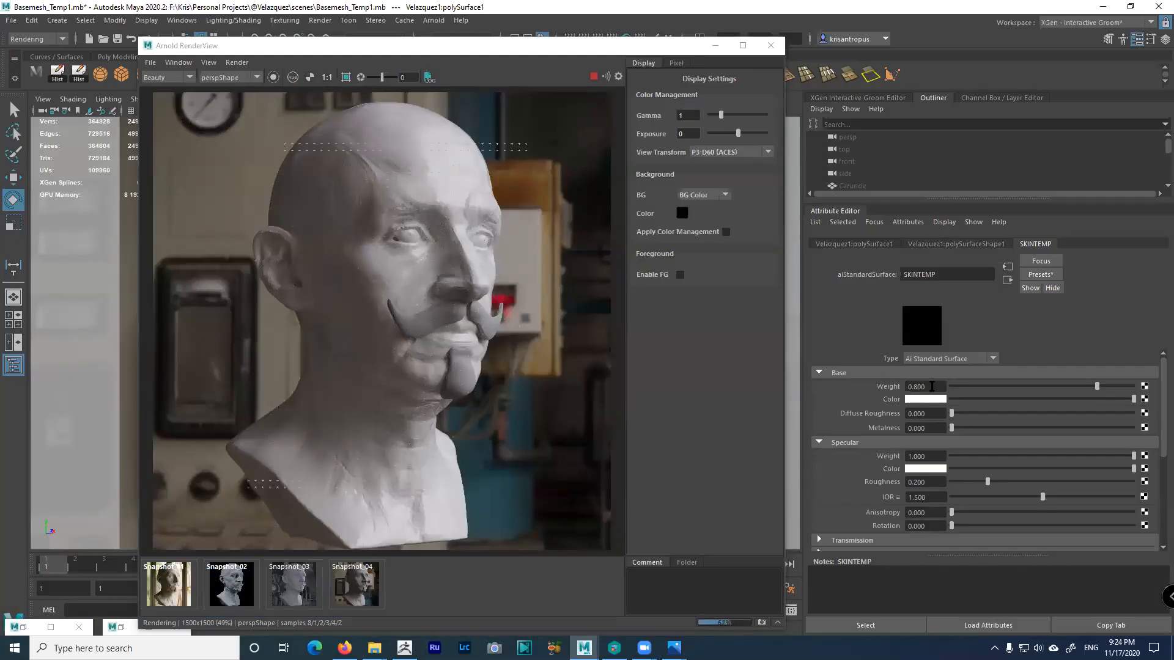
pyautogui.scroll(-3, 1152, 422)
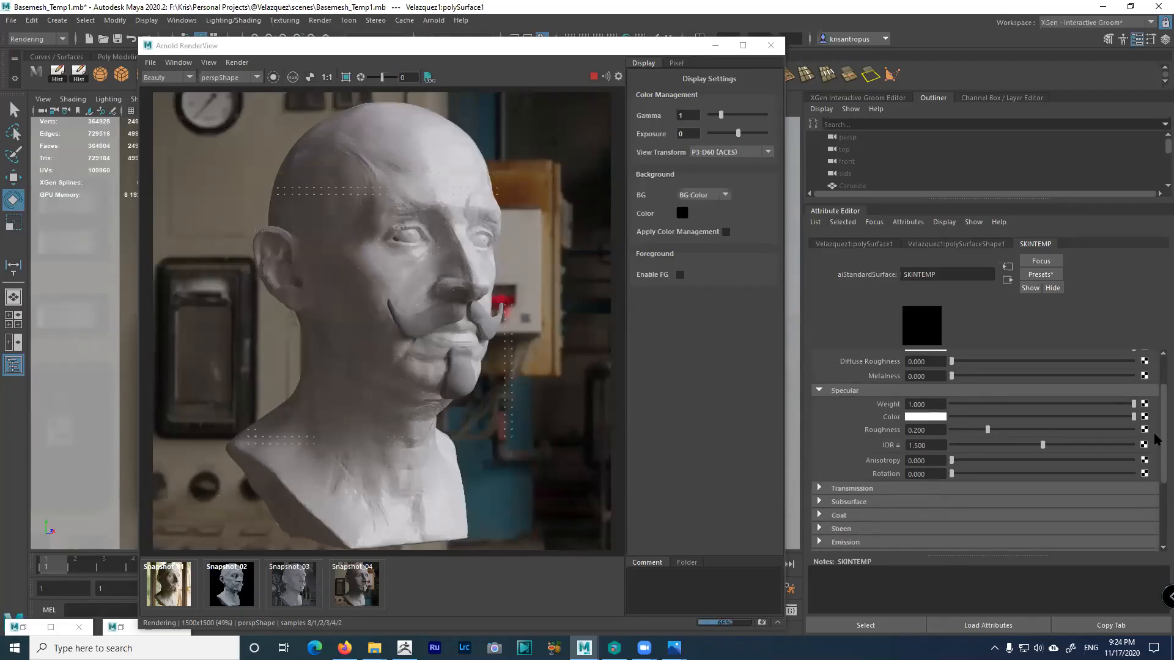
pyautogui.scroll(-1, 865, 498)
pyautogui.click(858, 464)
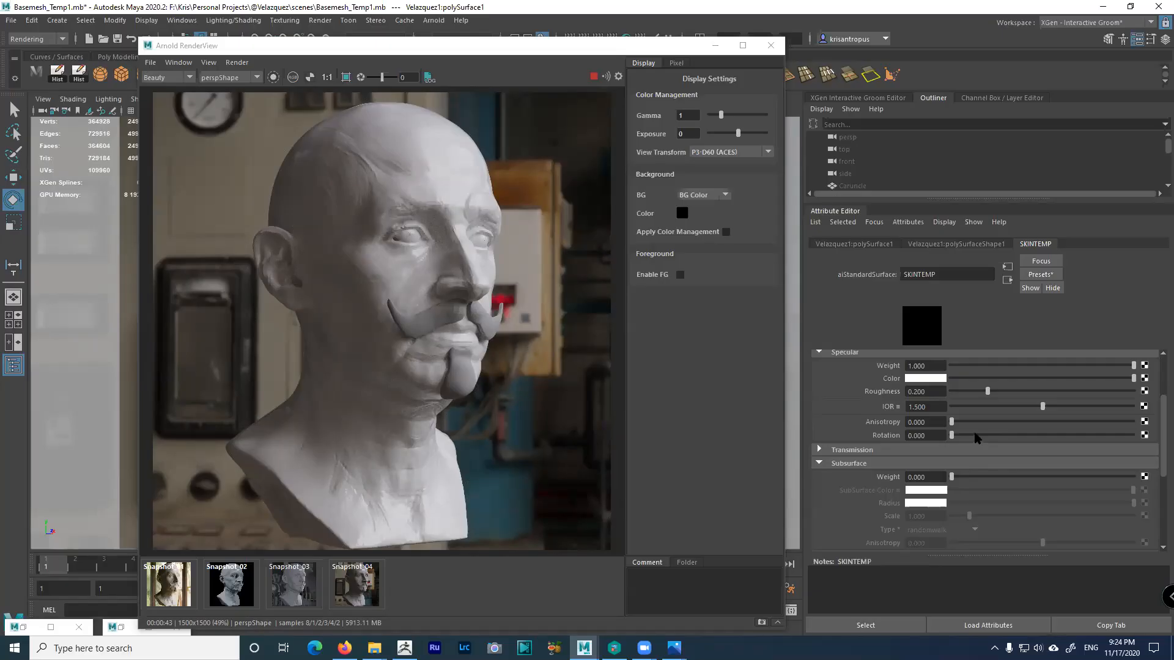
pyautogui.click(1041, 275)
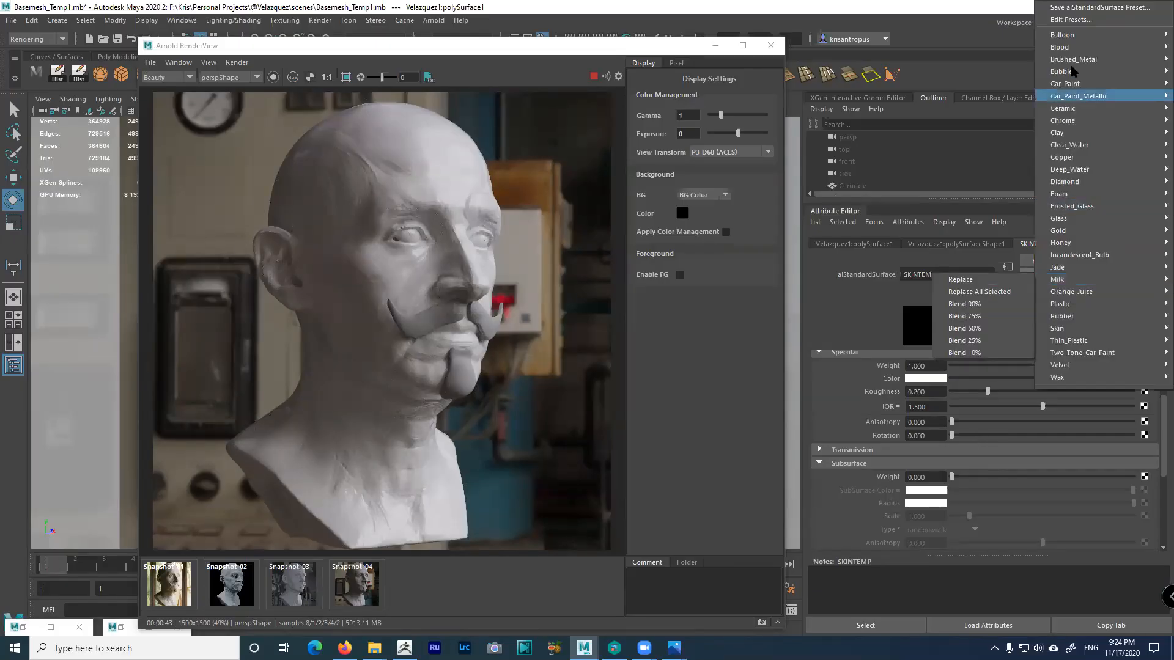
pyautogui.moveTo(1060, 269)
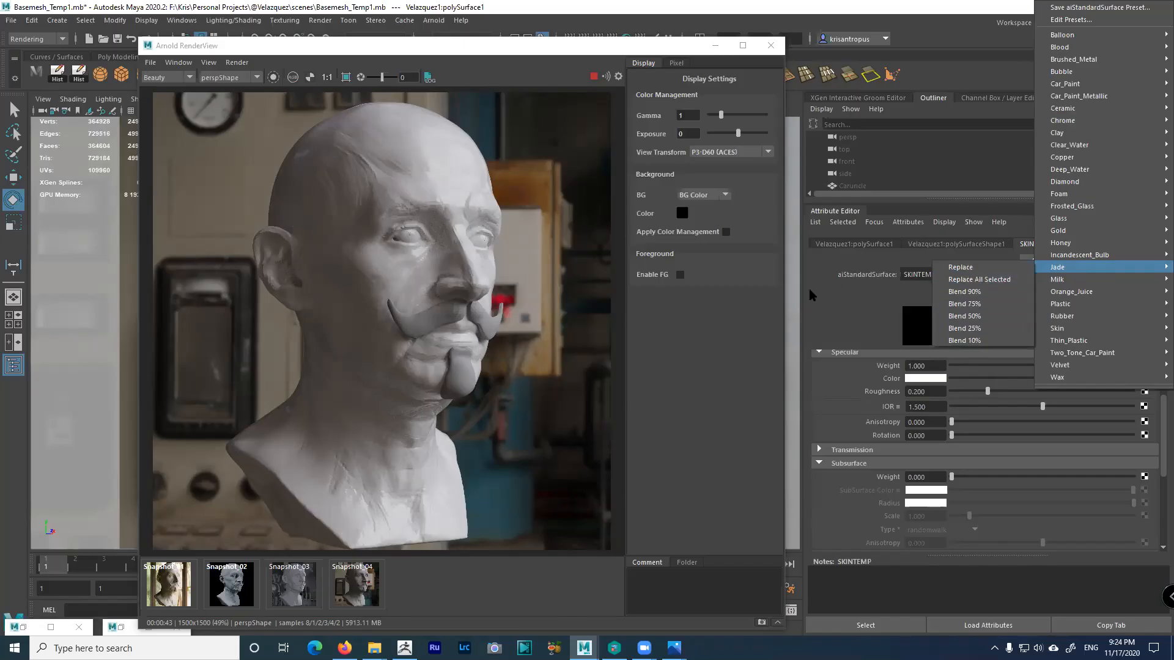
pyautogui.click(842, 293)
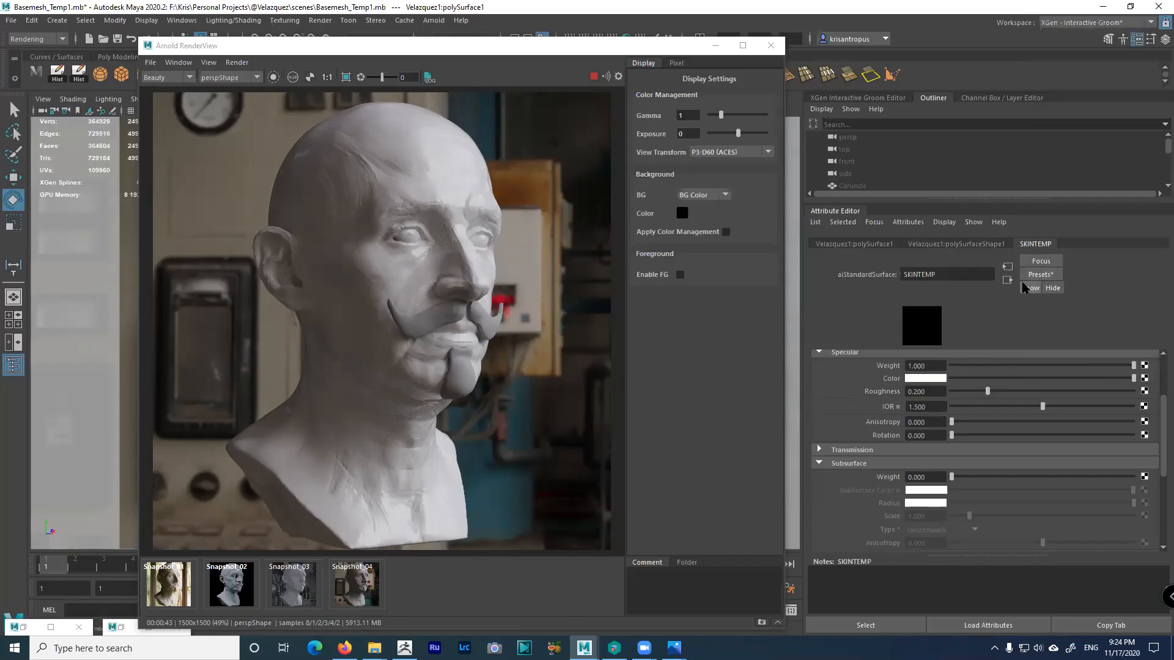
pyautogui.click(1036, 274)
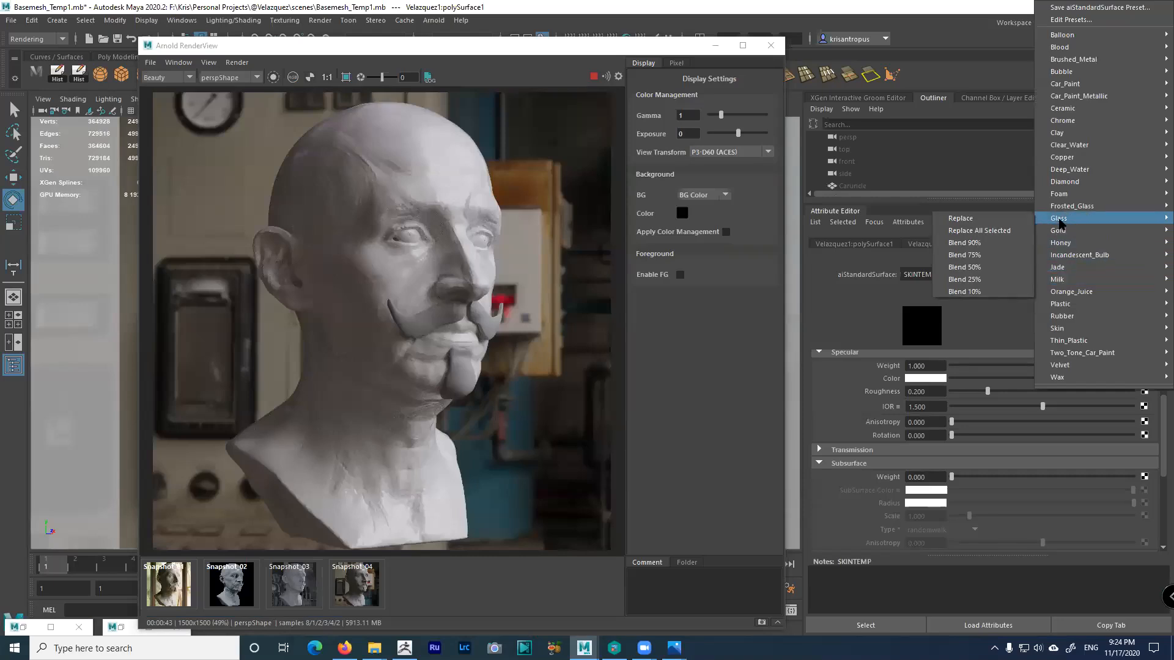
pyautogui.moveTo(1040, 317)
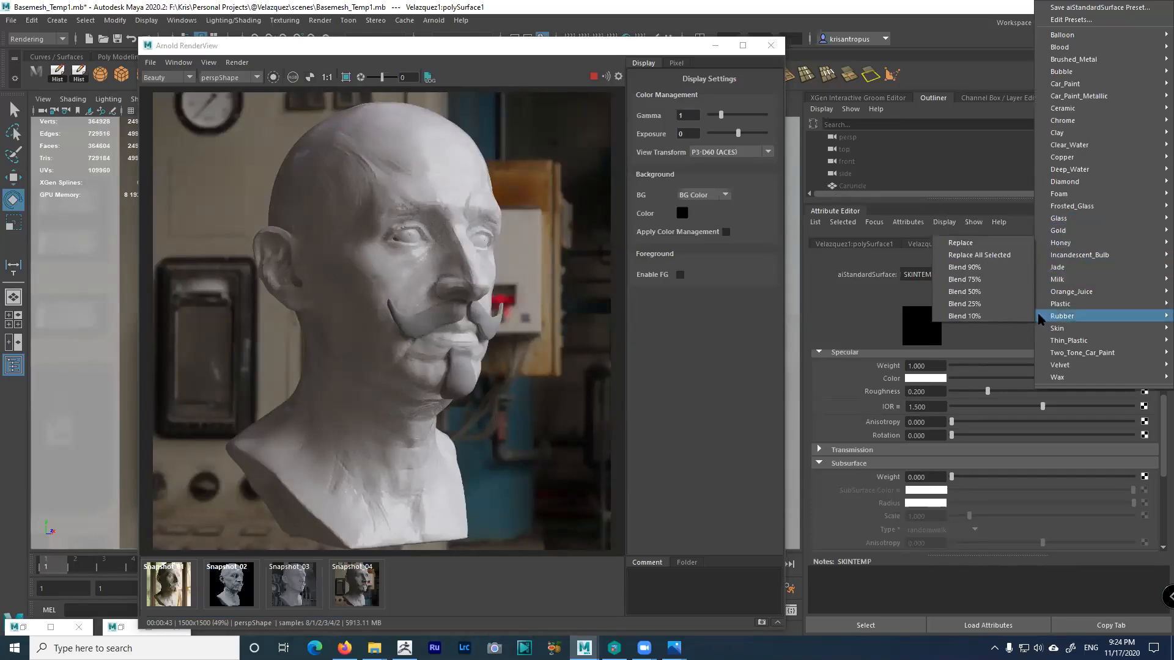
pyautogui.click(871, 312)
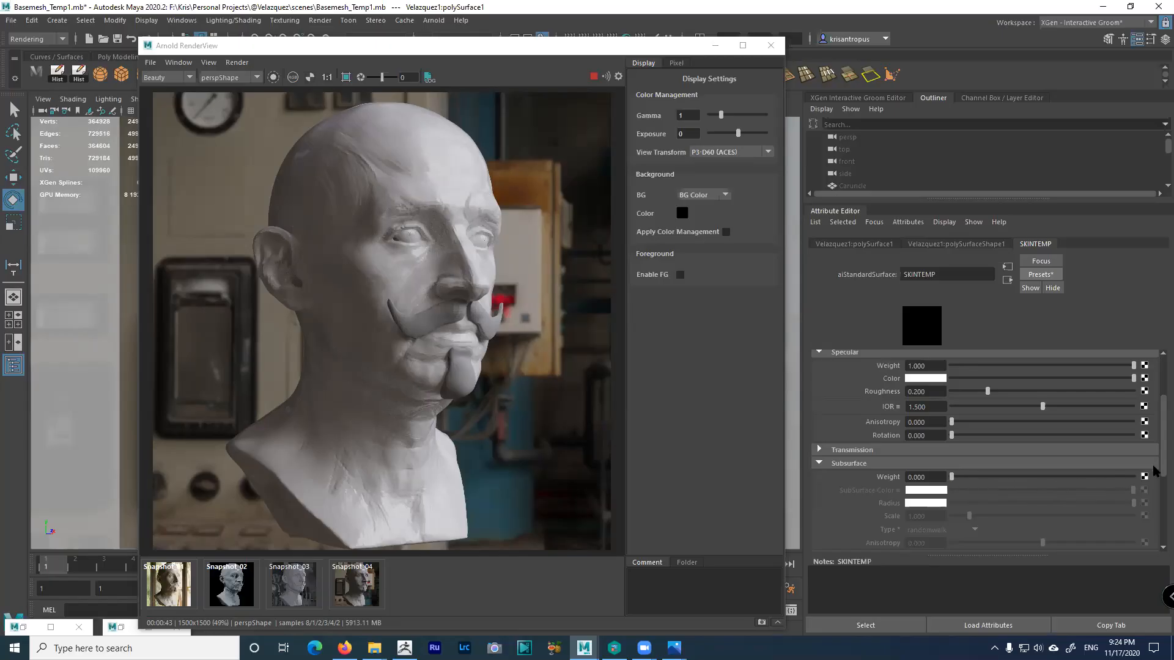
pyautogui.moveTo(1161, 458); pyautogui.dragTo(1161, 405)
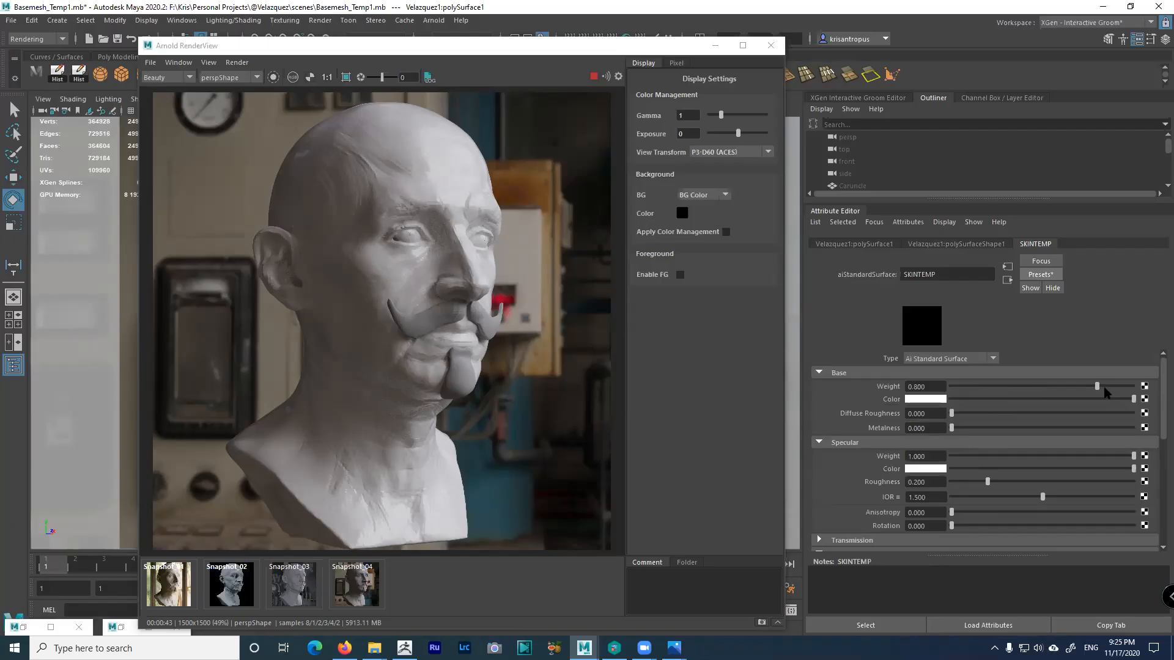
pyautogui.moveTo(1160, 405)
pyautogui.mouseDown()
pyautogui.moveTo(1158, 454)
pyautogui.moveTo(1157, 392)
pyautogui.mouseUp()
# Dismiss the Google Drive notification and raise SKINTEMP's Subsurface Weight from 0.240 to 1.0
pyautogui.scroll(-3, 1154, 410)
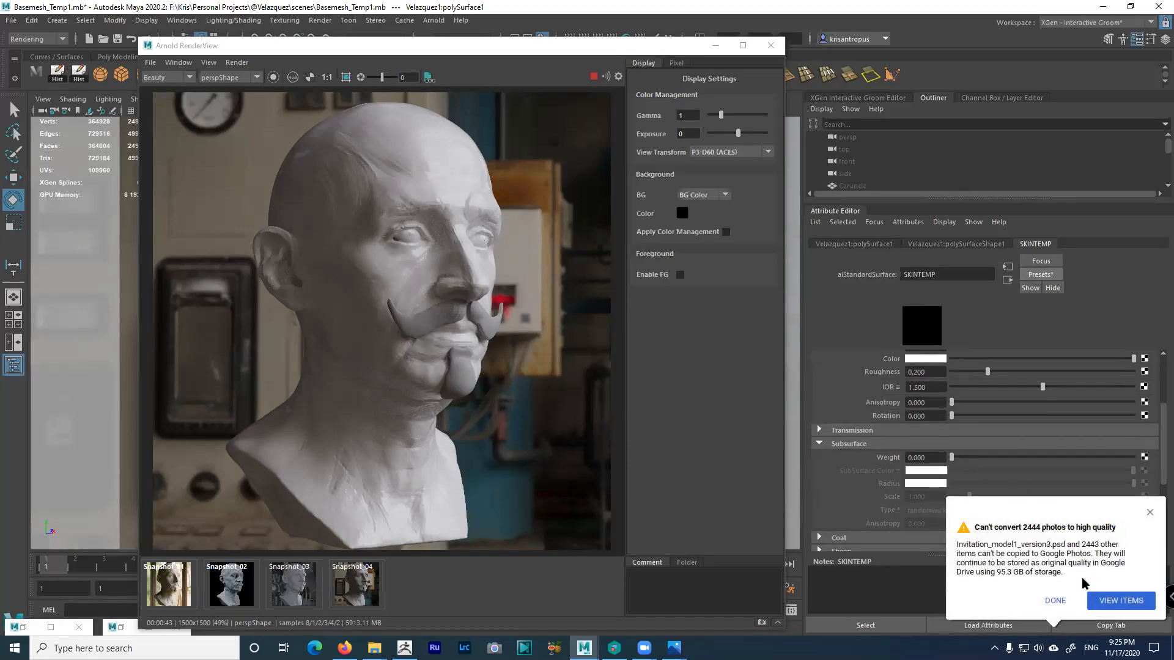
pyautogui.click(1056, 600)
pyautogui.moveTo(959, 462); pyautogui.dragTo(1136, 461)
pyautogui.click(1067, 600)
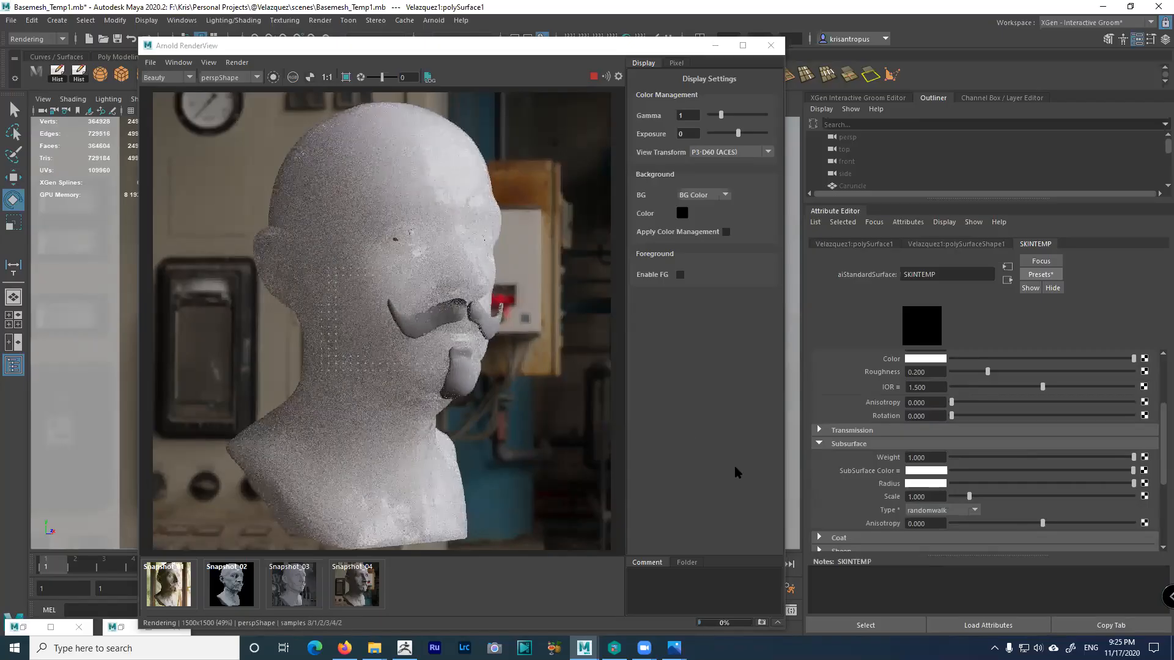
# Drag SKINTEMP's Base Weight from 0.8 up to 1.0
pyautogui.scroll(4, 1155, 465)
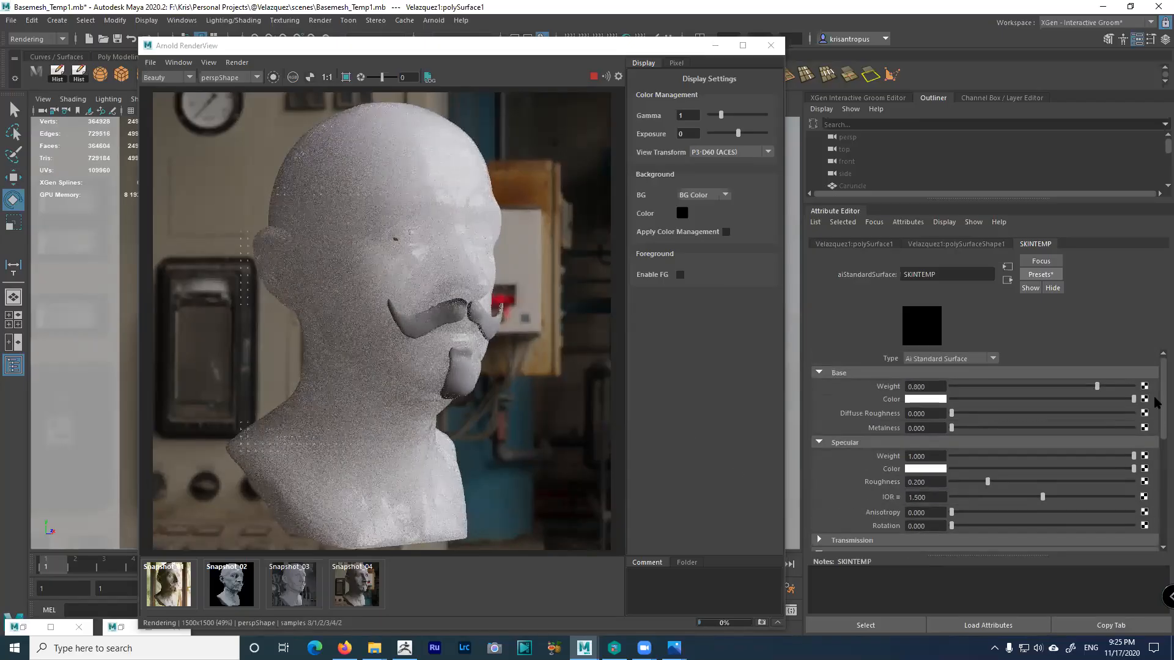
pyautogui.moveTo(1096, 386); pyautogui.dragTo(1155, 403)
pyautogui.scroll(-2, 1154, 398)
pyautogui.scroll(2, 1154, 379)
pyautogui.scroll(-1, 1156, 432)
pyautogui.scroll(-5, 1155, 432)
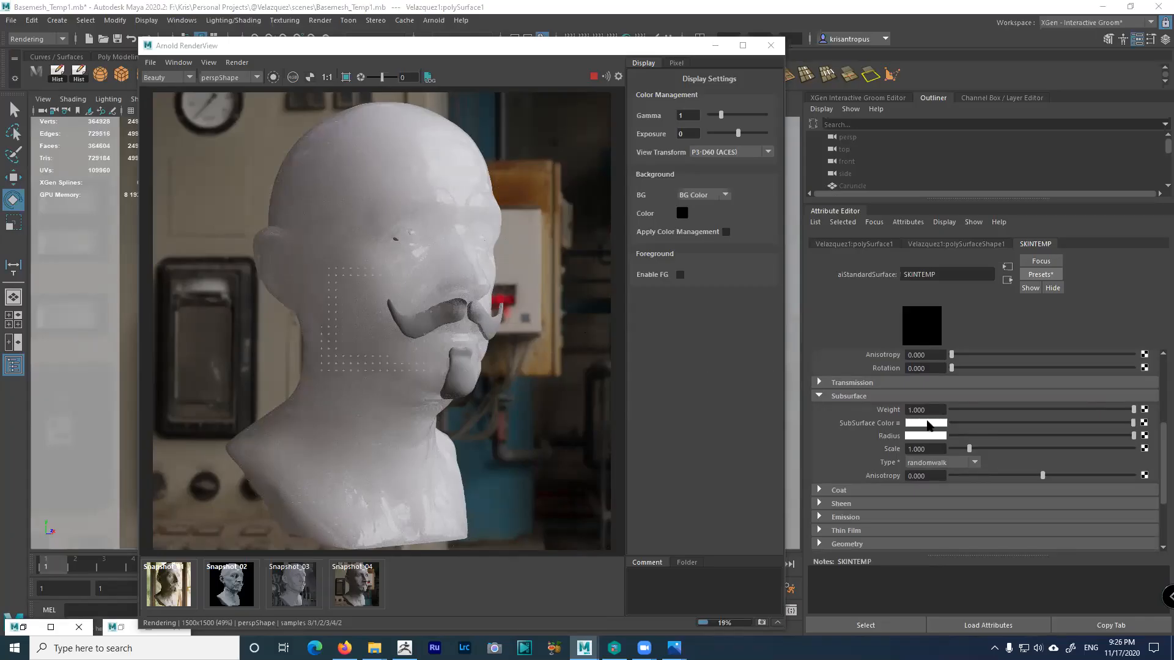
# Choose randomwalk_v2 as the subsurface type and enter 0.1 as the Subsurface Scale
pyautogui.click(975, 463)
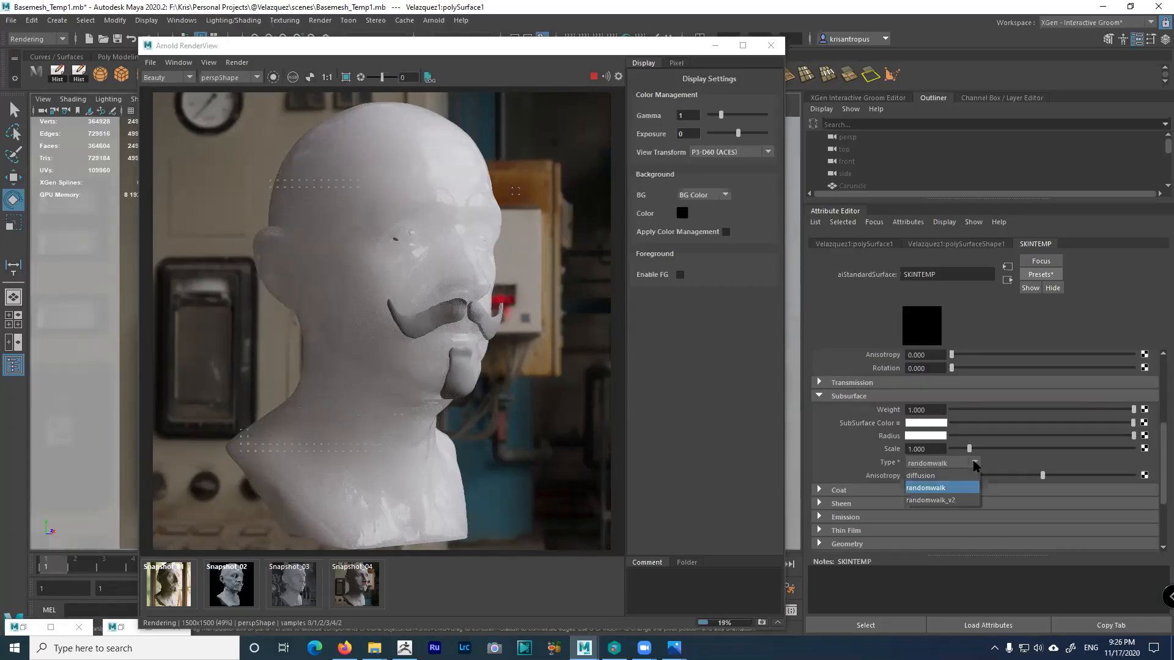
pyautogui.click(960, 501)
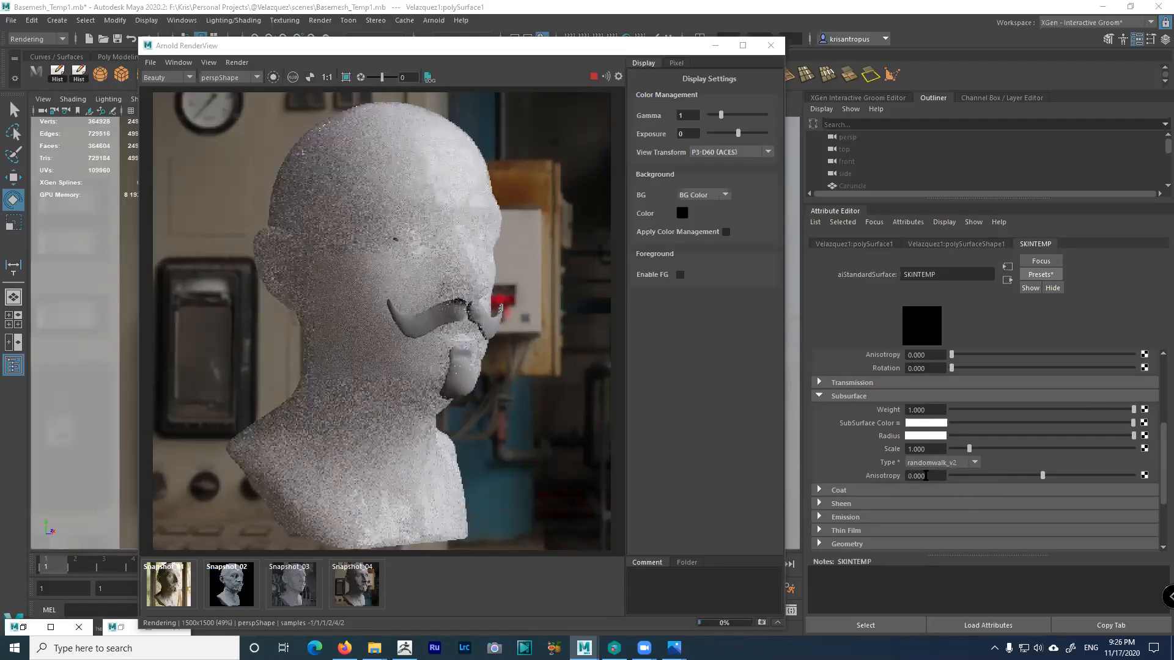
pyautogui.click(911, 449)
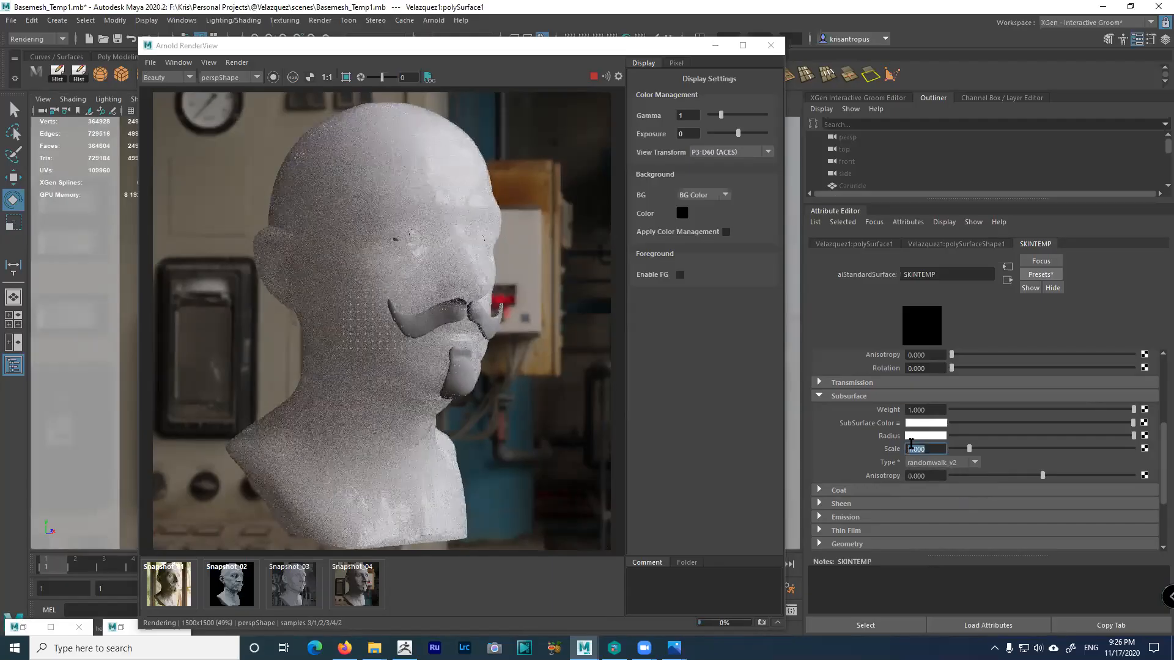
pyautogui.write('0.1')
pyautogui.press('Return')
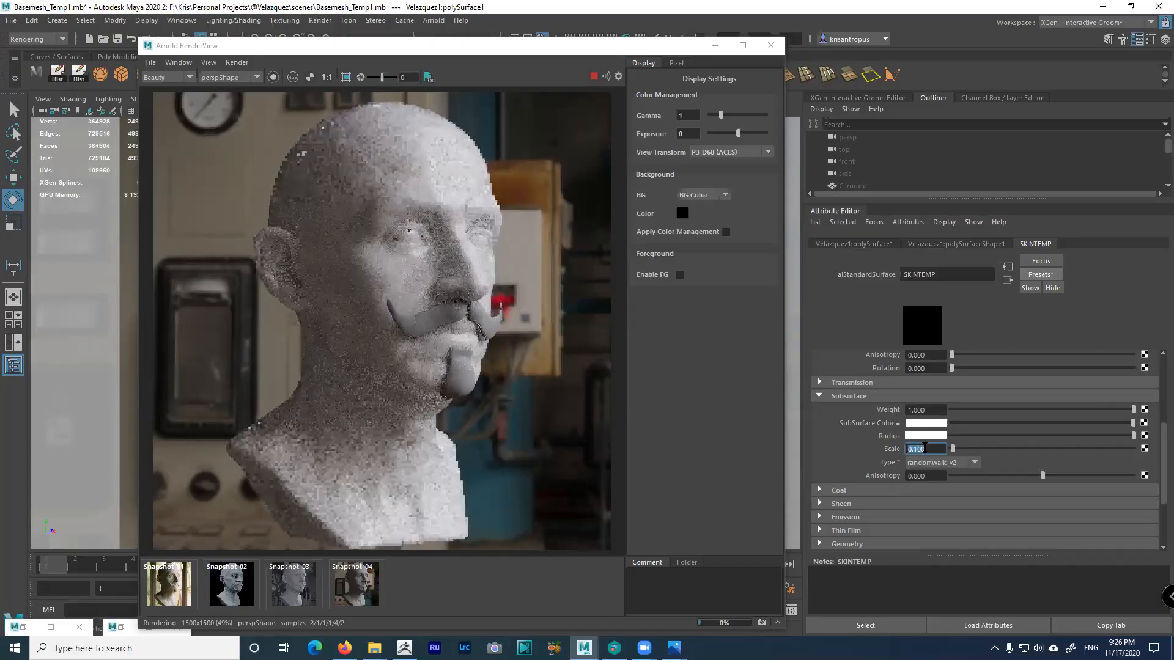
pyautogui.click(922, 449)
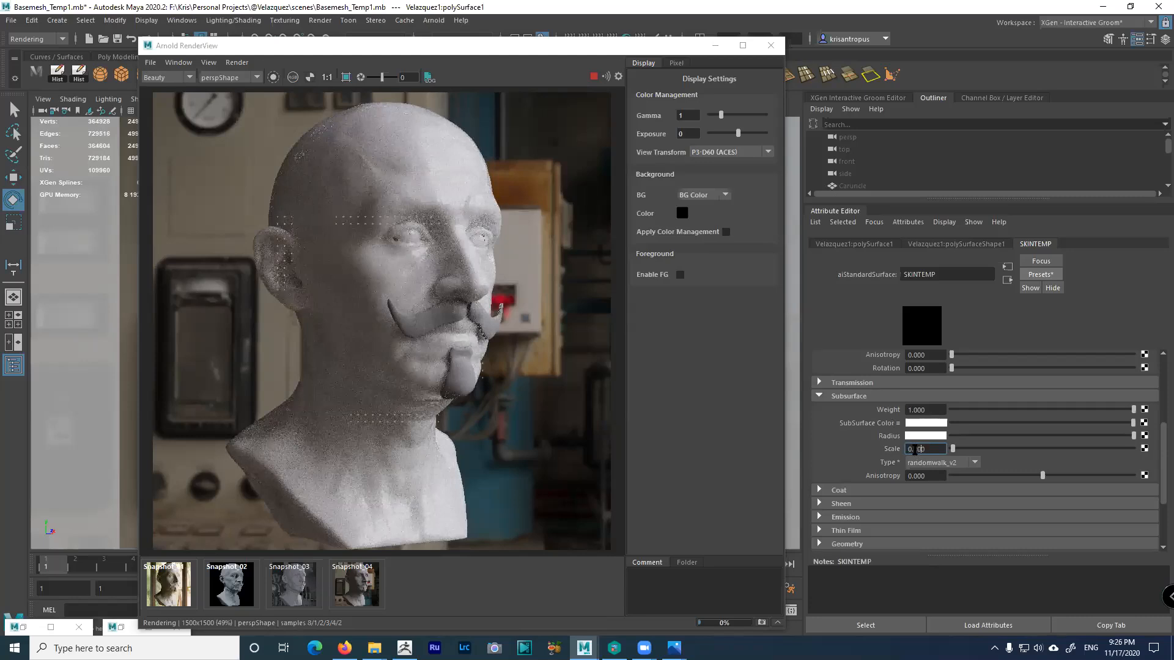
pyautogui.doubleClick(926, 451)
# Tune the SubSurface Color's hue, saturation and value to a warm beige skin tone
pyautogui.click(931, 426)
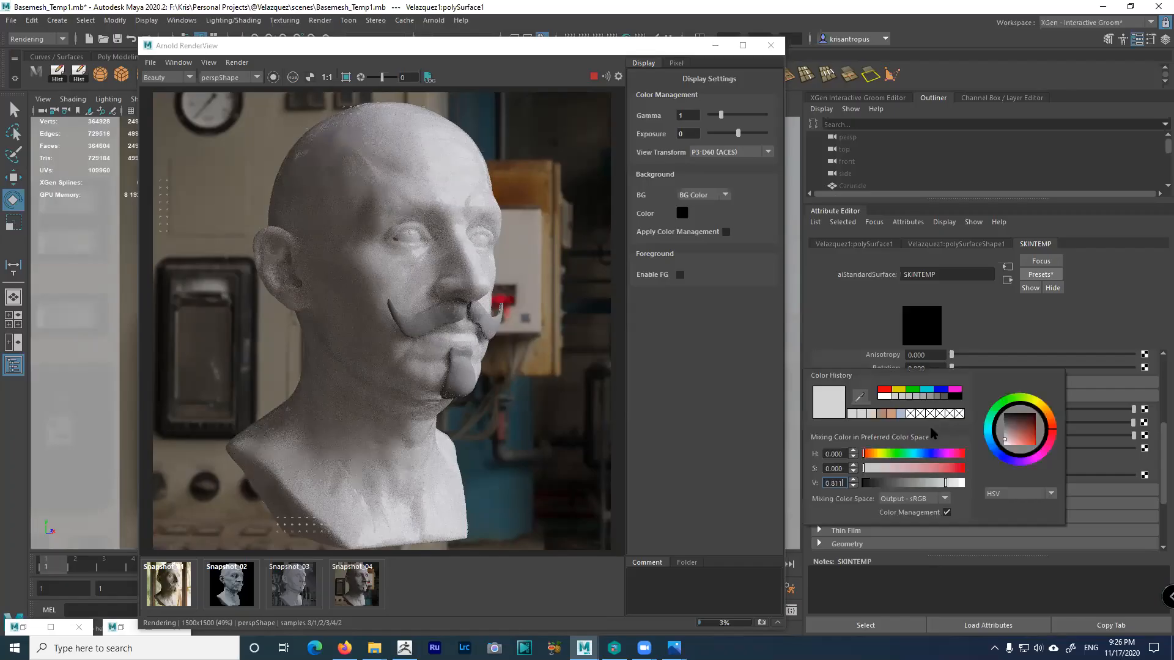
pyautogui.click(884, 468)
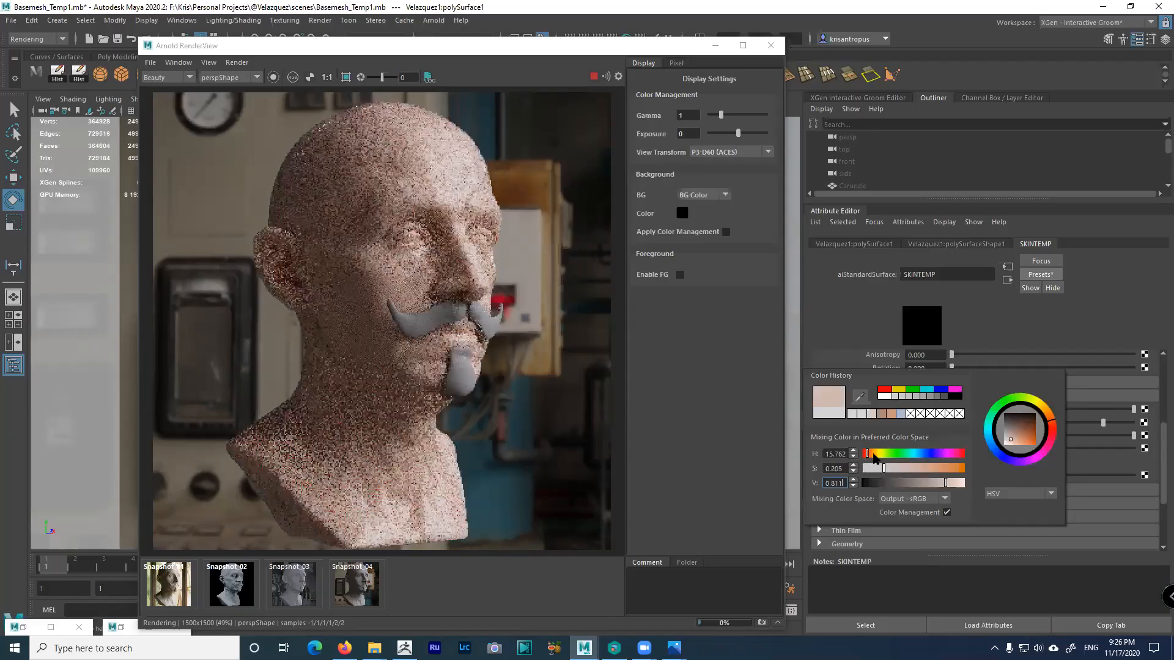
pyautogui.click(870, 453)
pyautogui.click(890, 469)
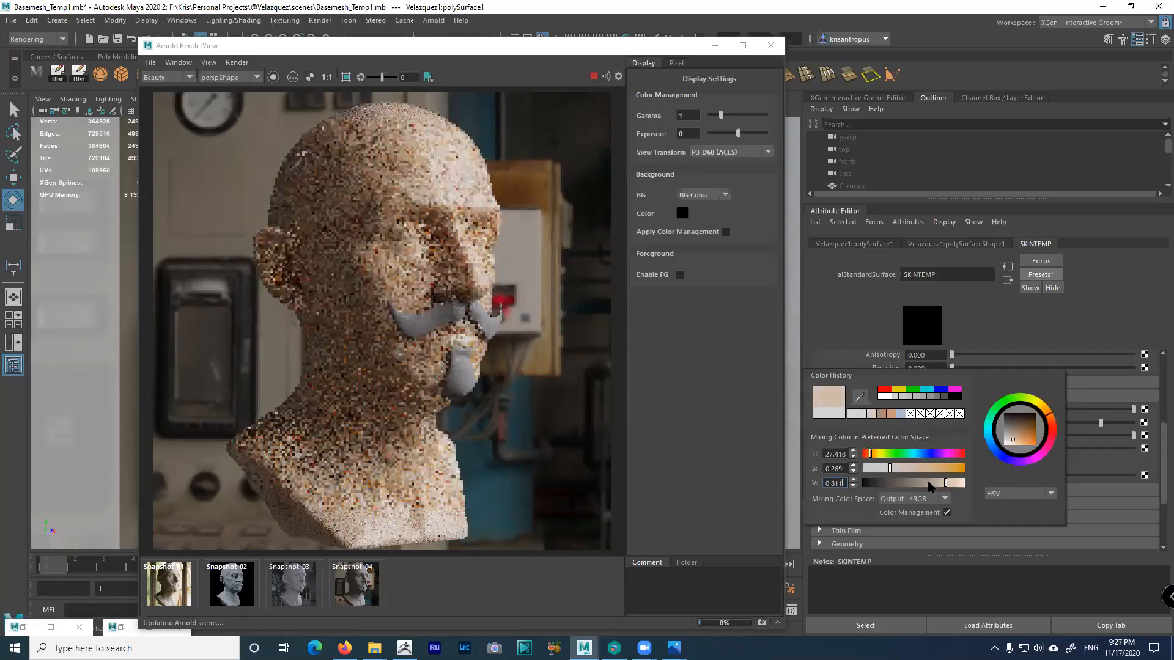
pyautogui.click(937, 483)
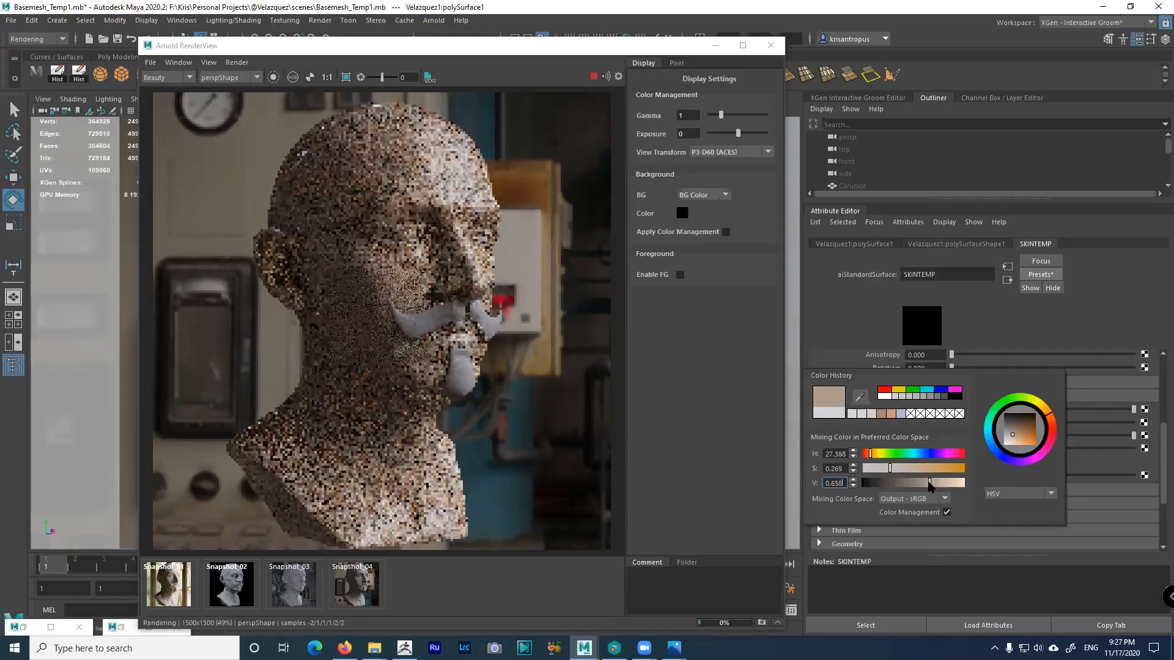
pyautogui.click(882, 469)
pyautogui.click(866, 453)
pyautogui.click(868, 453)
pyautogui.click(871, 456)
pyautogui.click(871, 454)
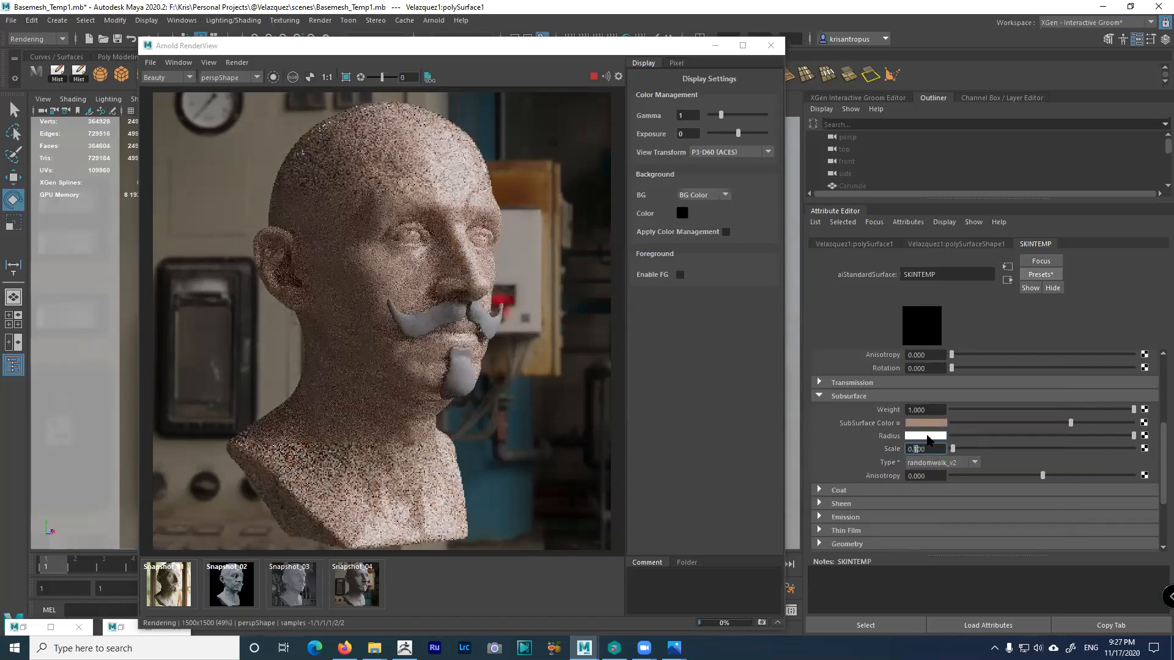
# Bring up the subsurface Radius colour swatch for editing
pyautogui.click(927, 436)
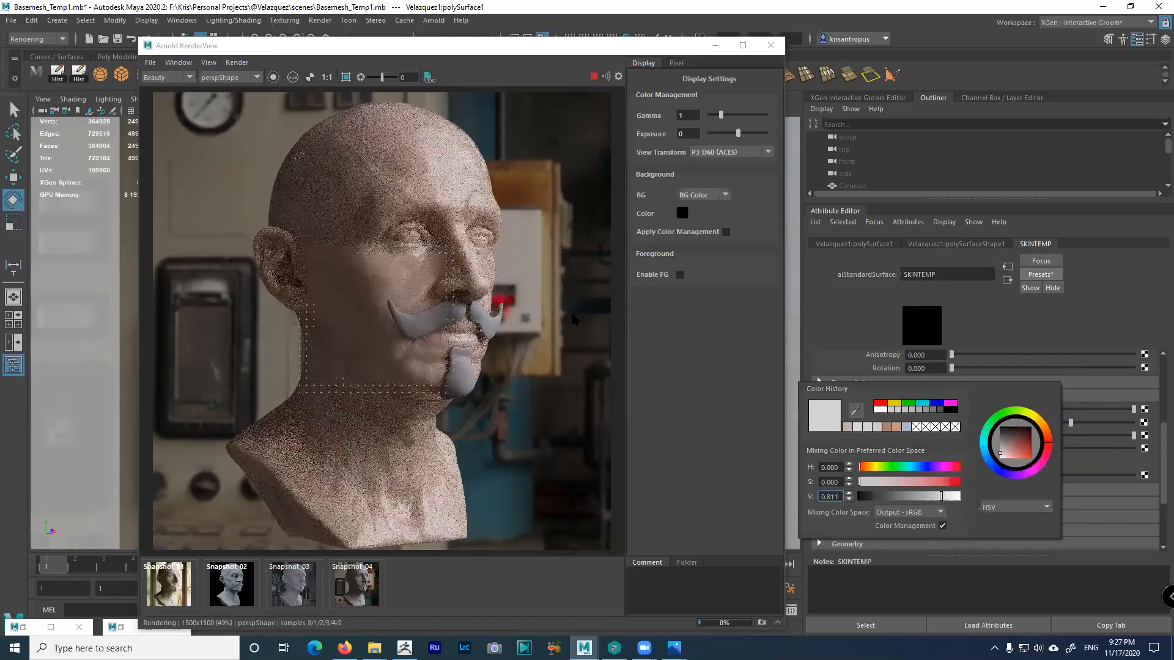
pyautogui.scroll(2, 530, 237)
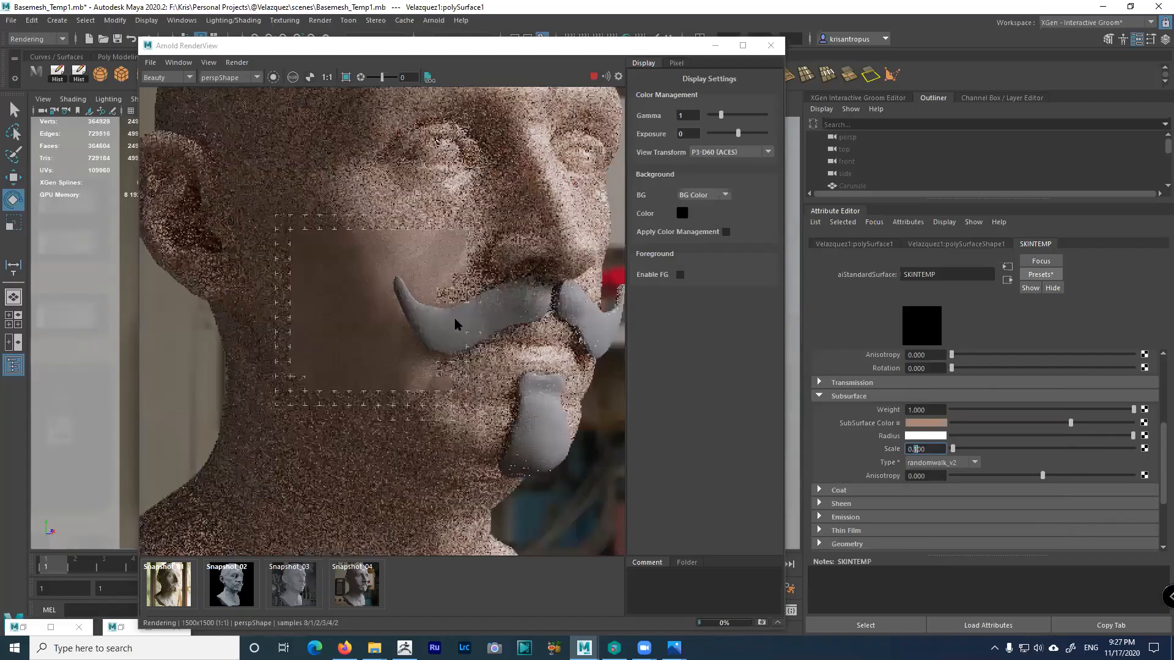
pyautogui.scroll(-1, 454, 316)
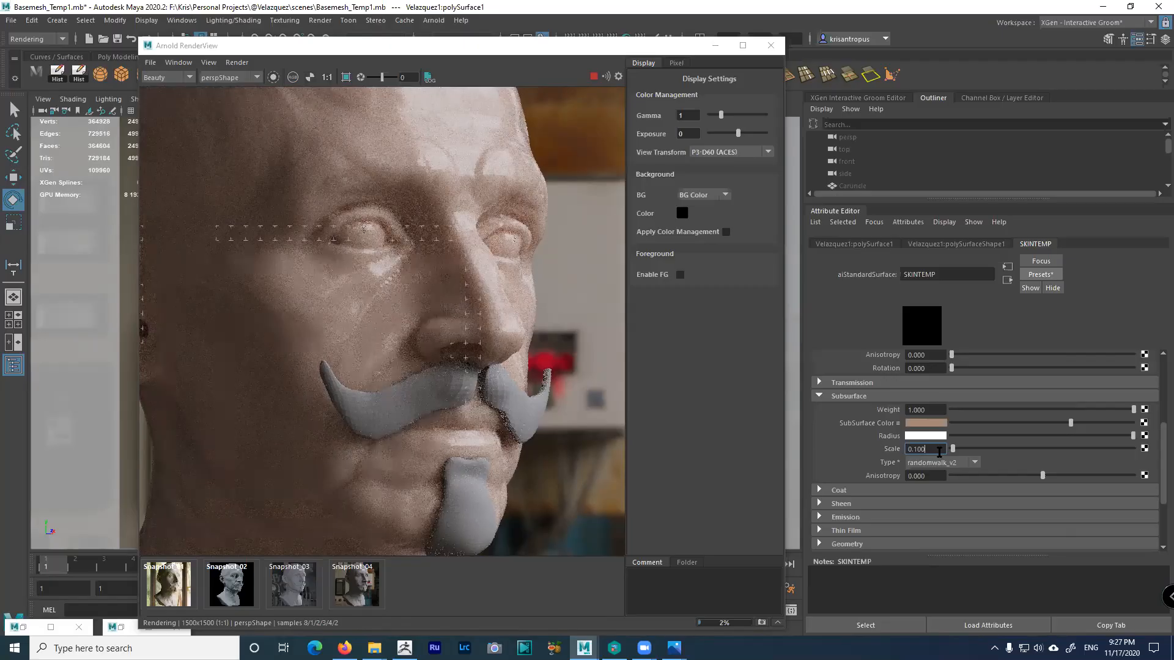
# Try a subsurface scale of 1.624, restore it to 0.1, and open the Radius colour chooser
pyautogui.moveTo(962, 452); pyautogui.dragTo(986, 454)
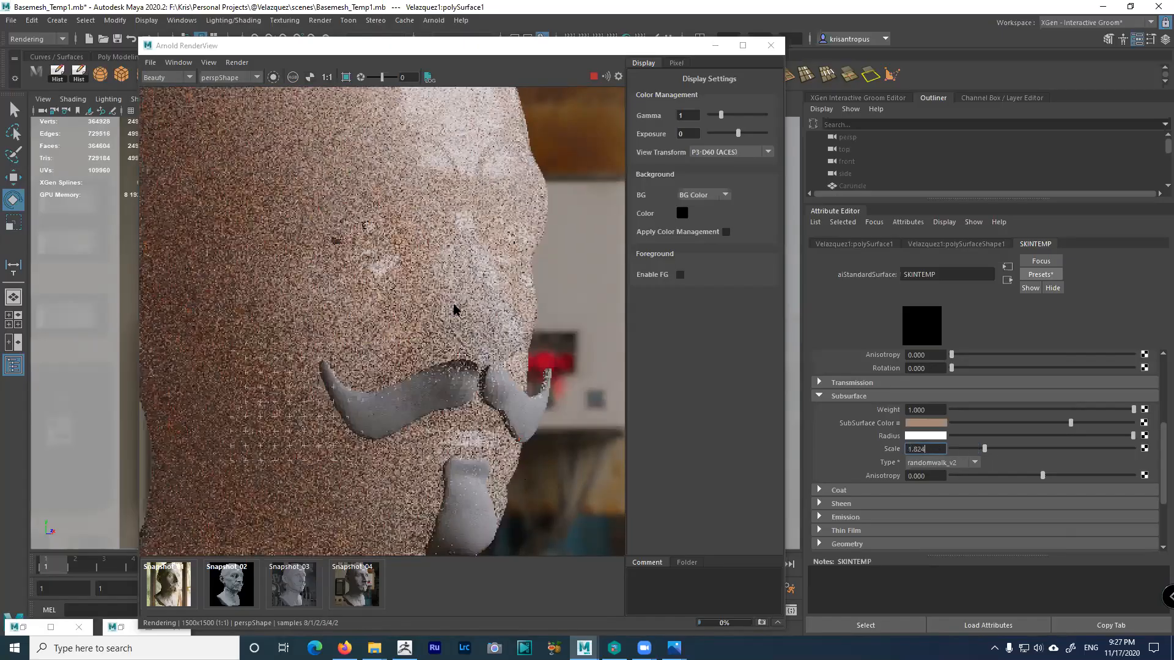
pyautogui.moveTo(934, 451); pyautogui.dragTo(907, 450)
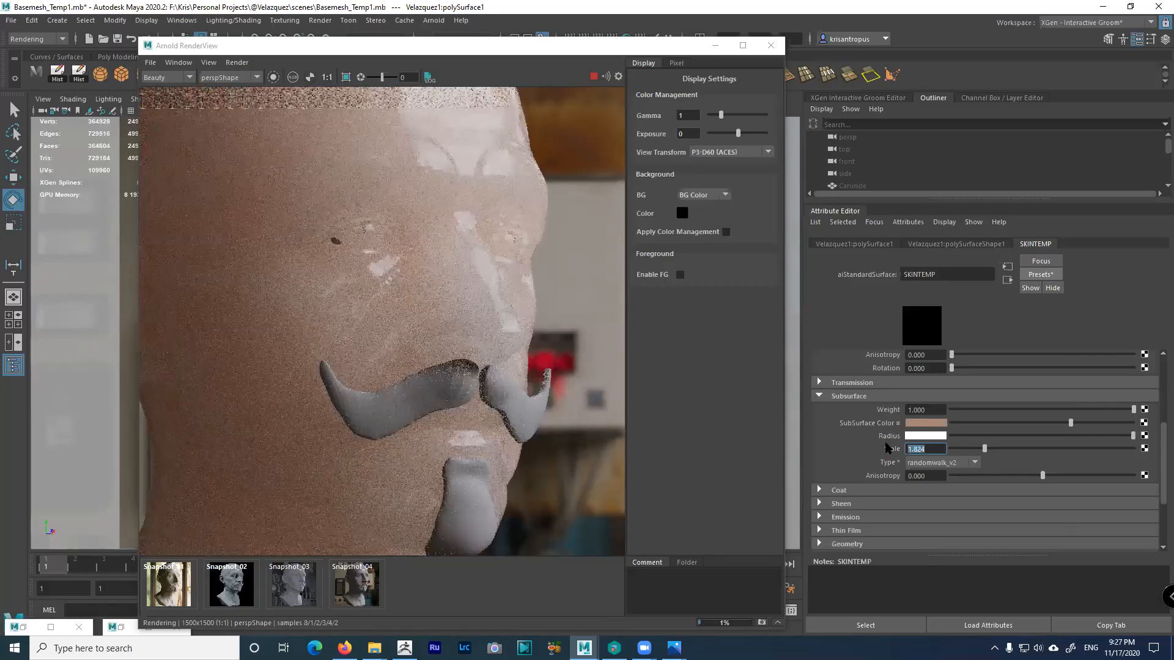
pyautogui.write('0.1')
pyautogui.press('Return')
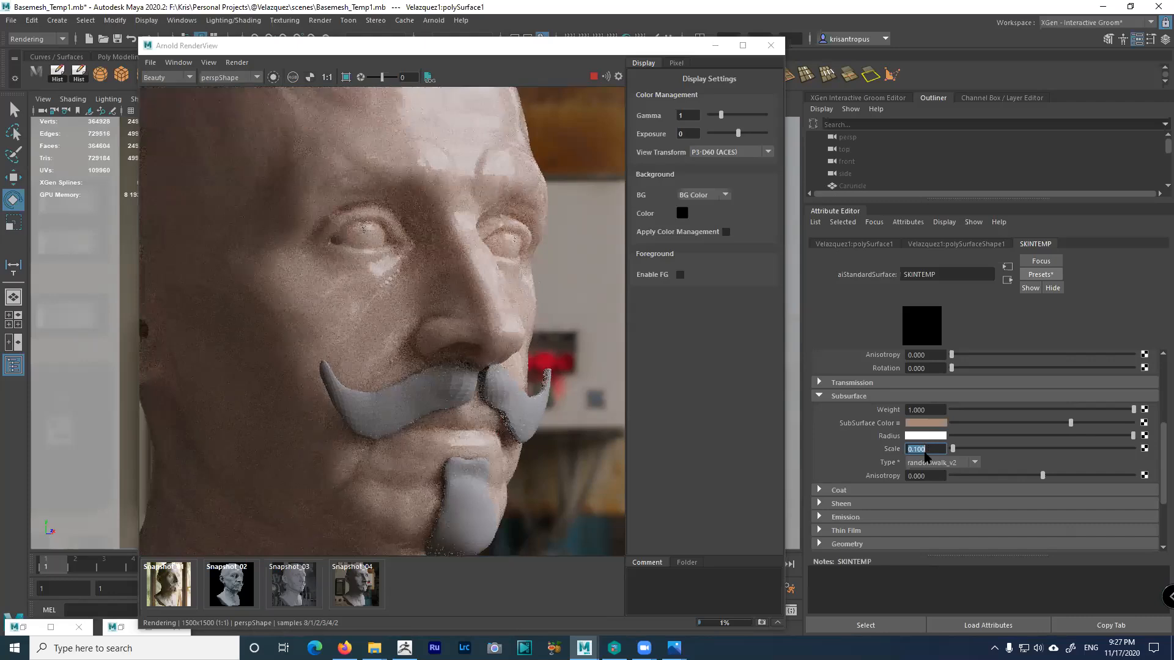
pyautogui.click(925, 437)
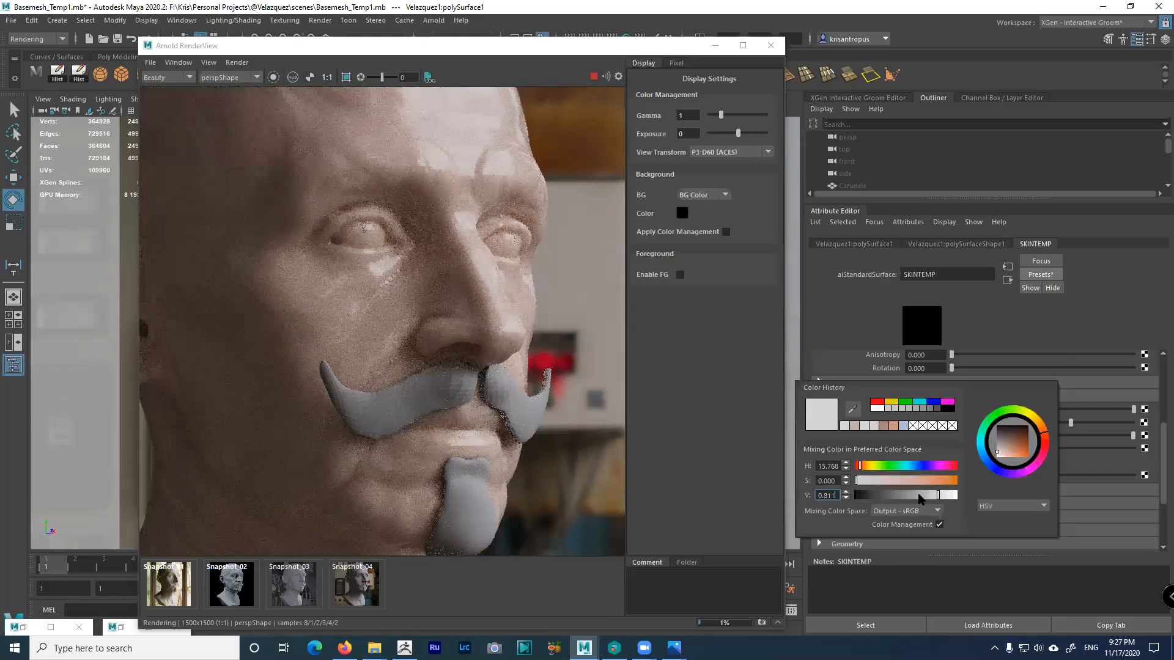
# Experiment with the radius colour: toggle colour management, try values 12, 20 and 0, then reset to white
pyautogui.click(939, 524)
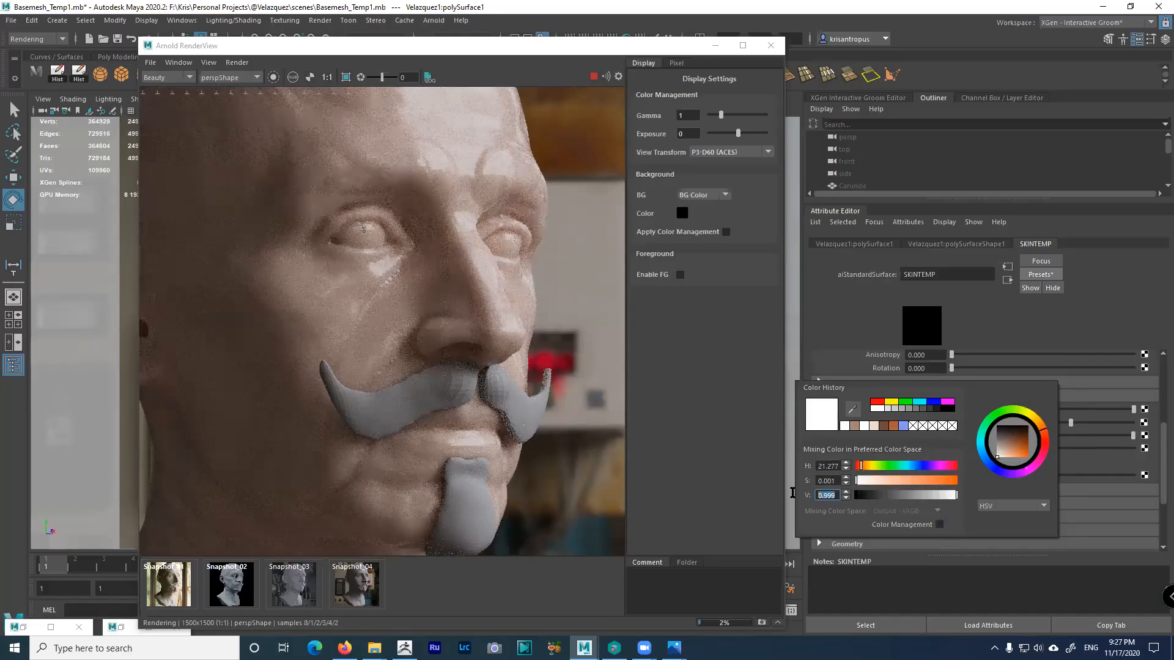
pyautogui.write('12')
pyautogui.press('Return')
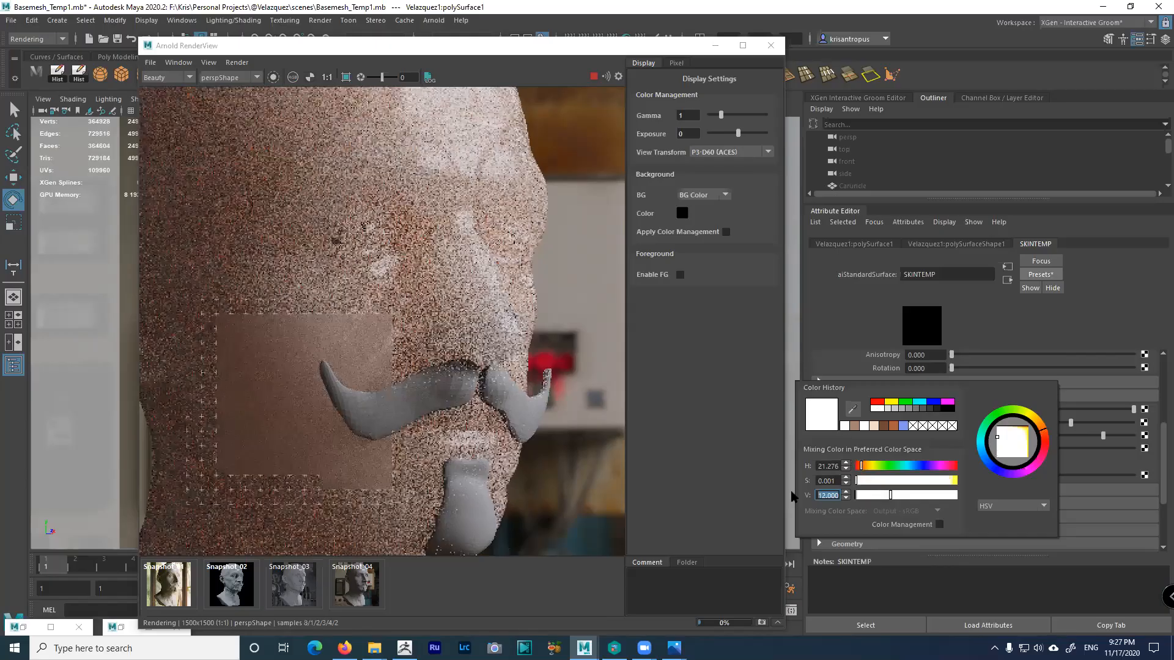
pyautogui.write('20')
pyautogui.press('Return')
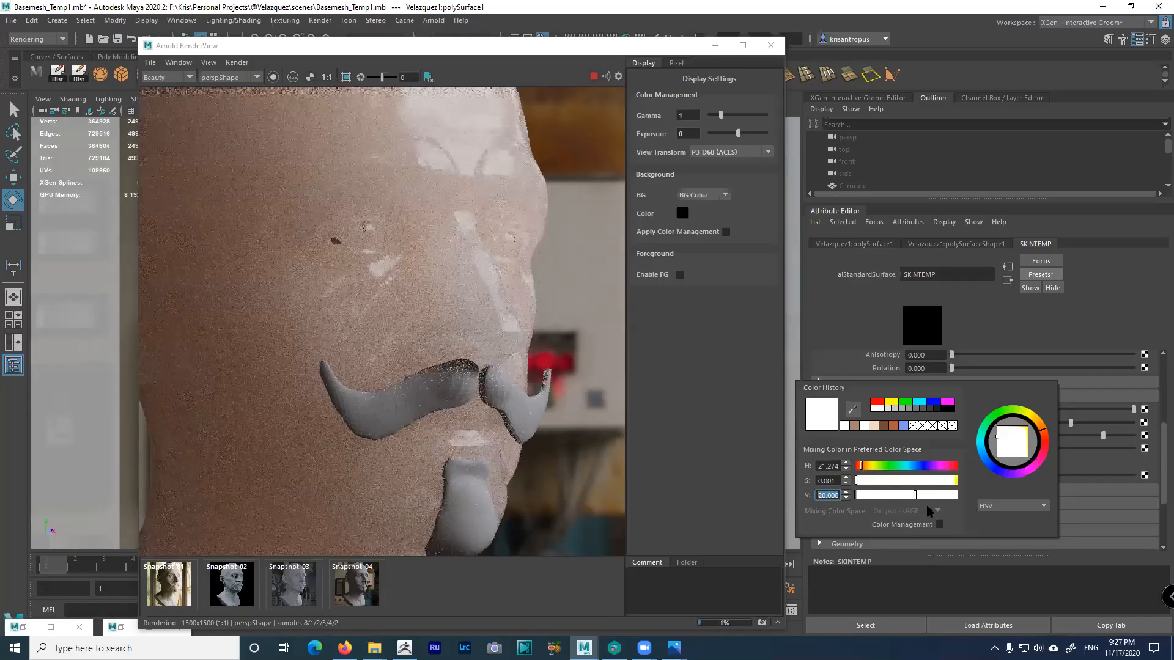
pyautogui.click(940, 525)
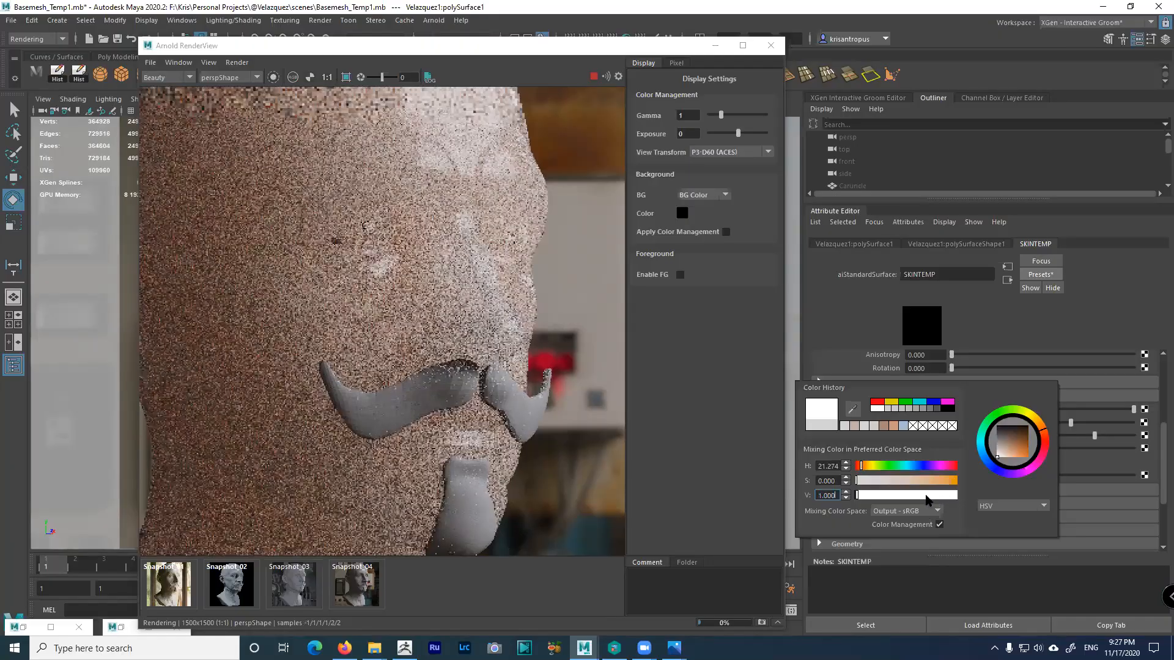
pyautogui.write('0')
pyautogui.press('Return')
pyautogui.moveTo(865, 482); pyautogui.dragTo(875, 482)
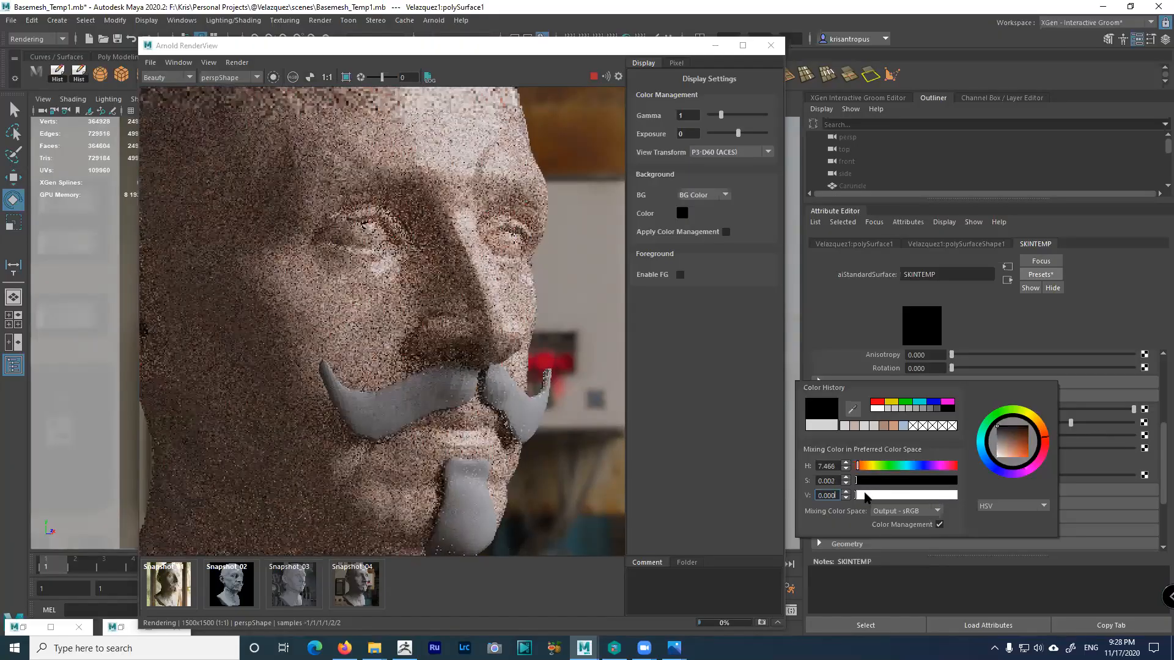
pyautogui.click(892, 497)
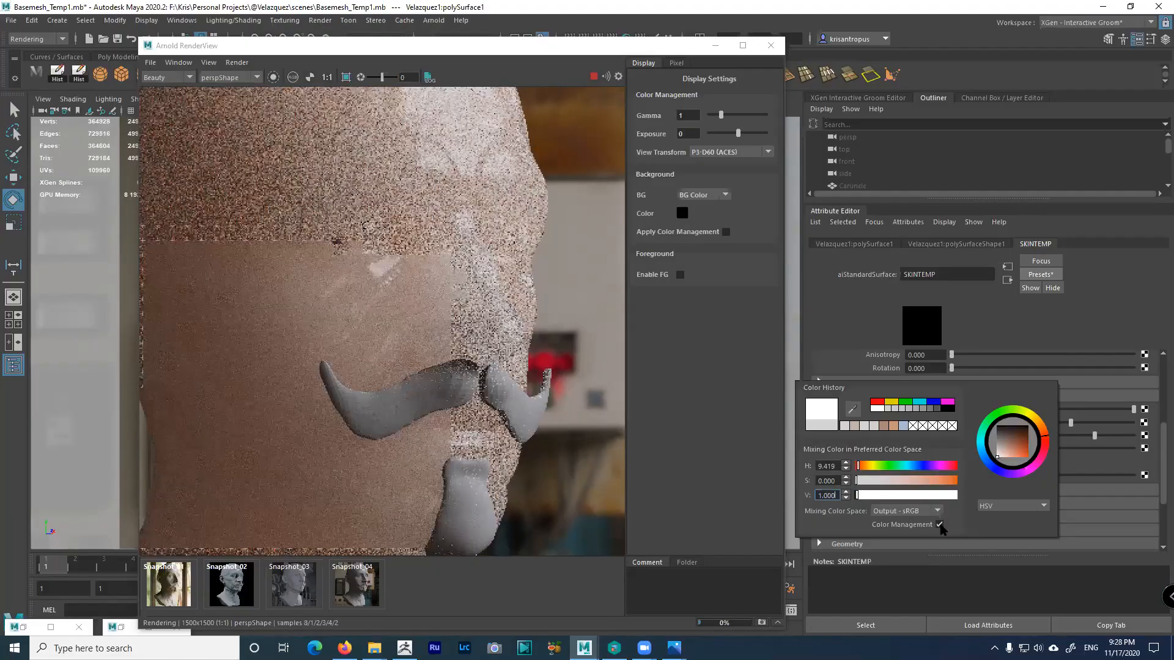
# Set the colour's value to 0.8 and its saturation to 0.49
pyautogui.moveTo(837, 495); pyautogui.dragTo(795, 494)
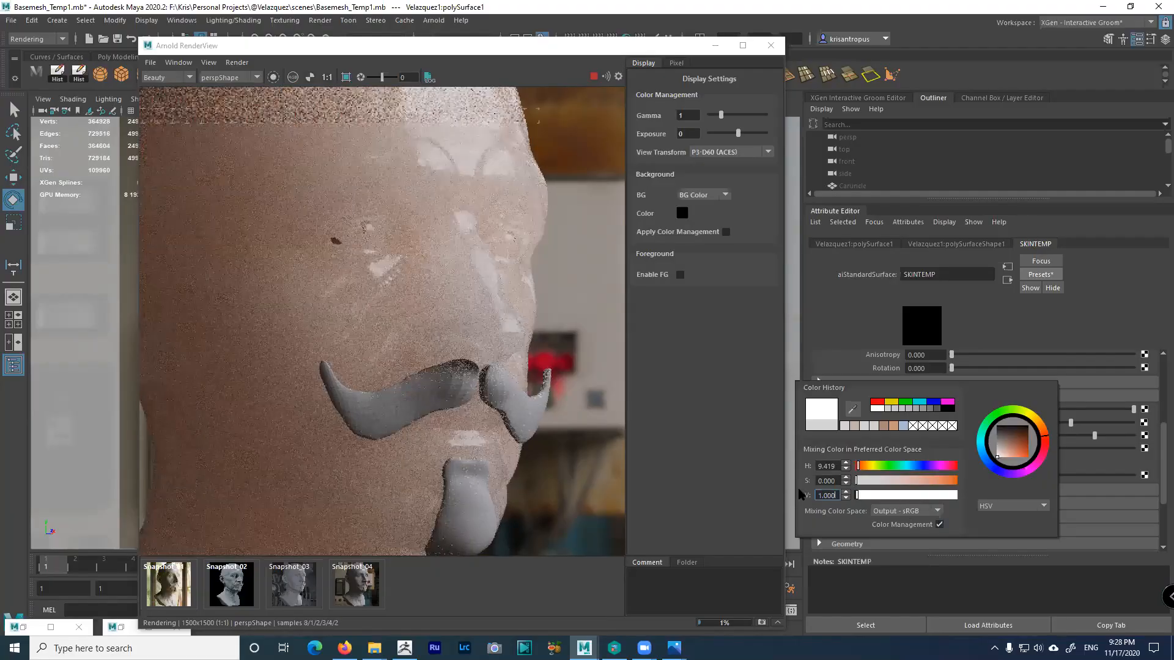
pyautogui.write('0.8')
pyautogui.press('Return')
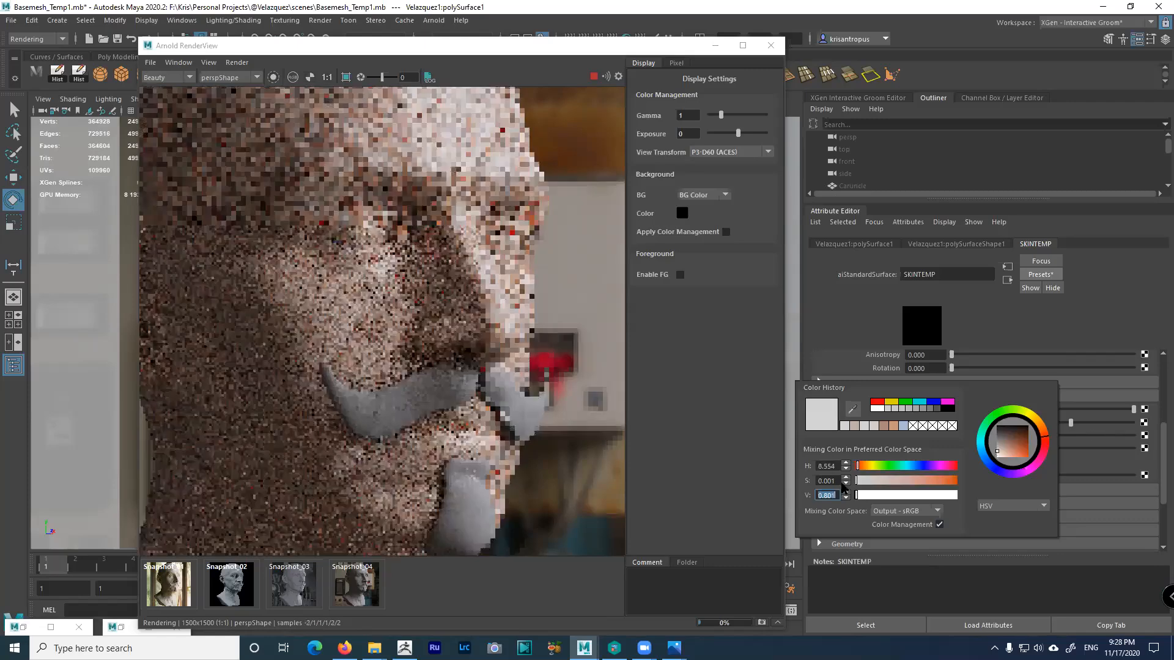
pyautogui.moveTo(835, 483); pyautogui.dragTo(899, 485)
pyautogui.click(899, 483)
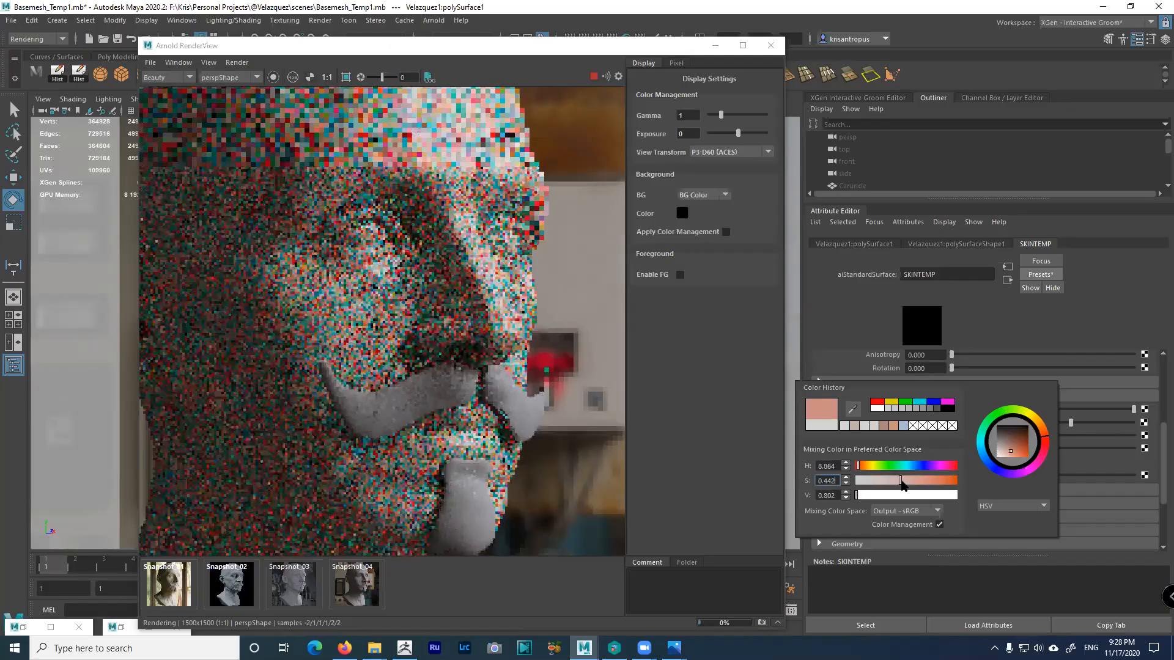
pyautogui.click(902, 483)
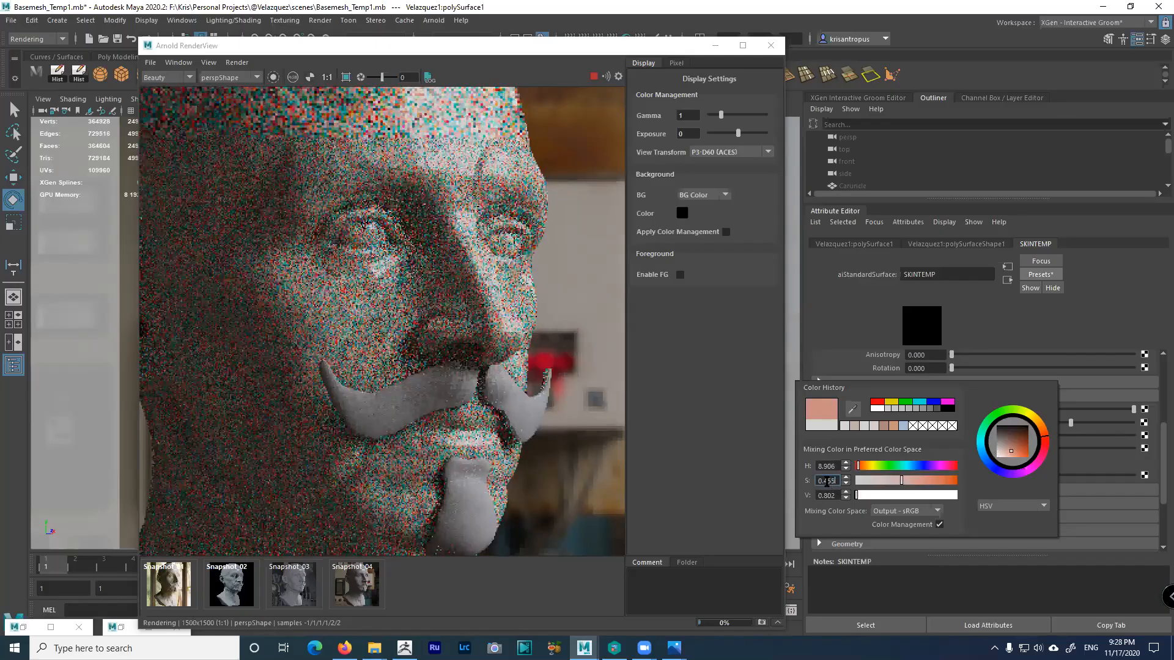
pyautogui.moveTo(825, 481); pyautogui.dragTo(874, 482)
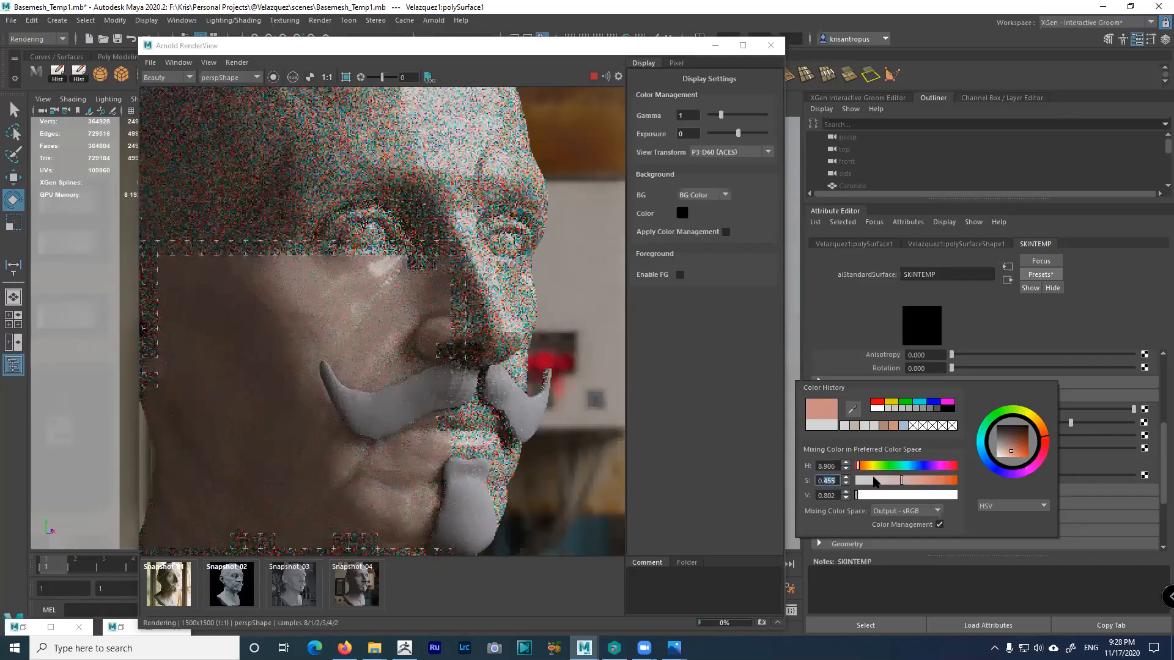
pyautogui.write('49')
pyautogui.press('Return')
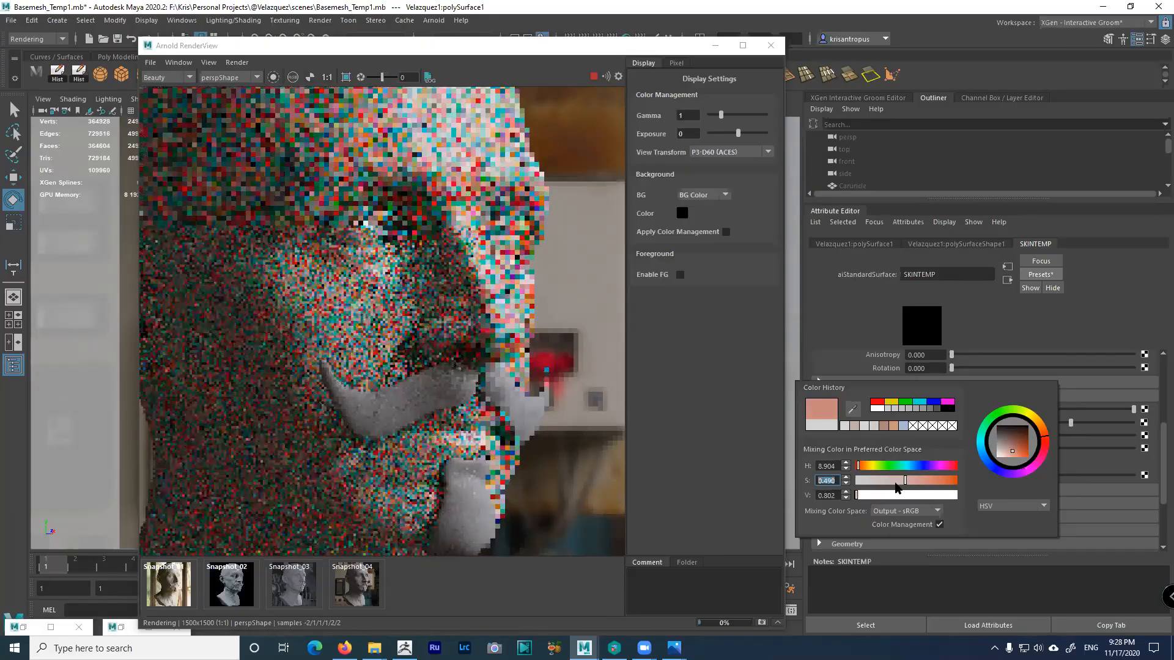
# Shift the hue to about 13.8 and close the colour picker
pyautogui.click(861, 466)
pyautogui.click(862, 467)
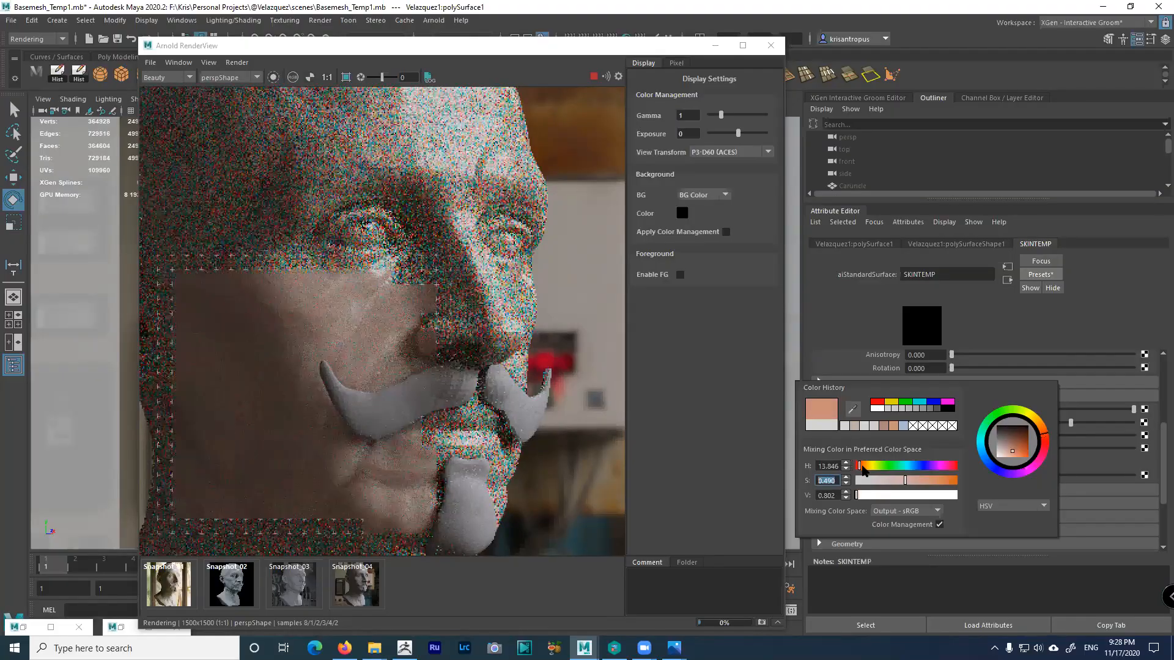
pyautogui.click(916, 451)
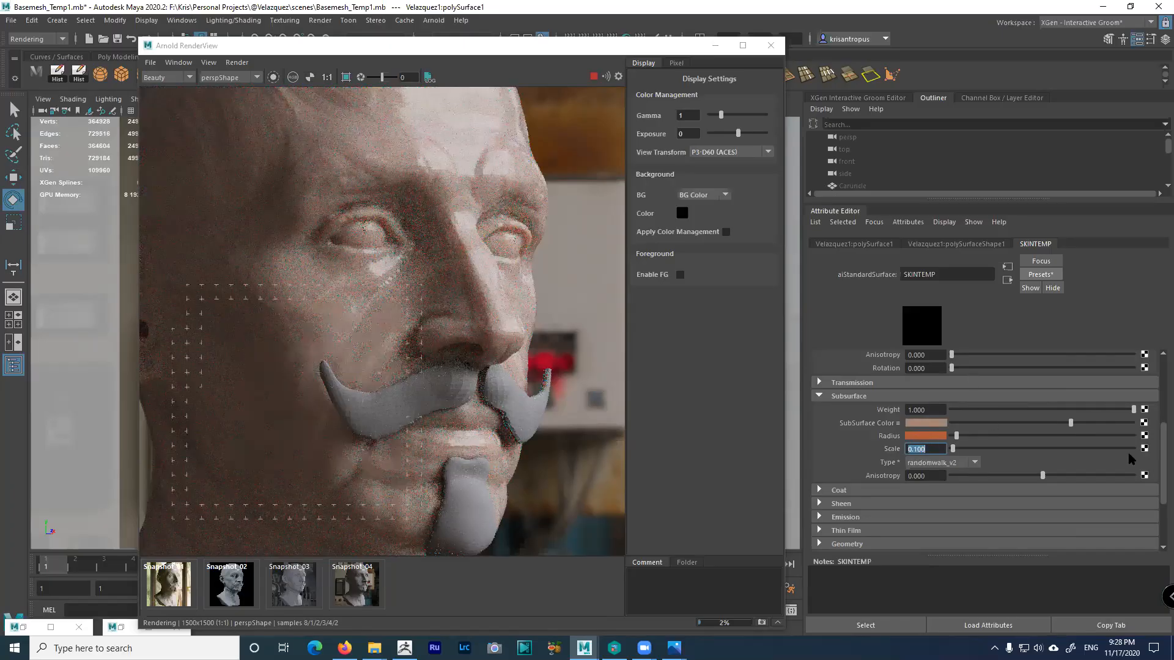
pyautogui.scroll(3, 936, 385)
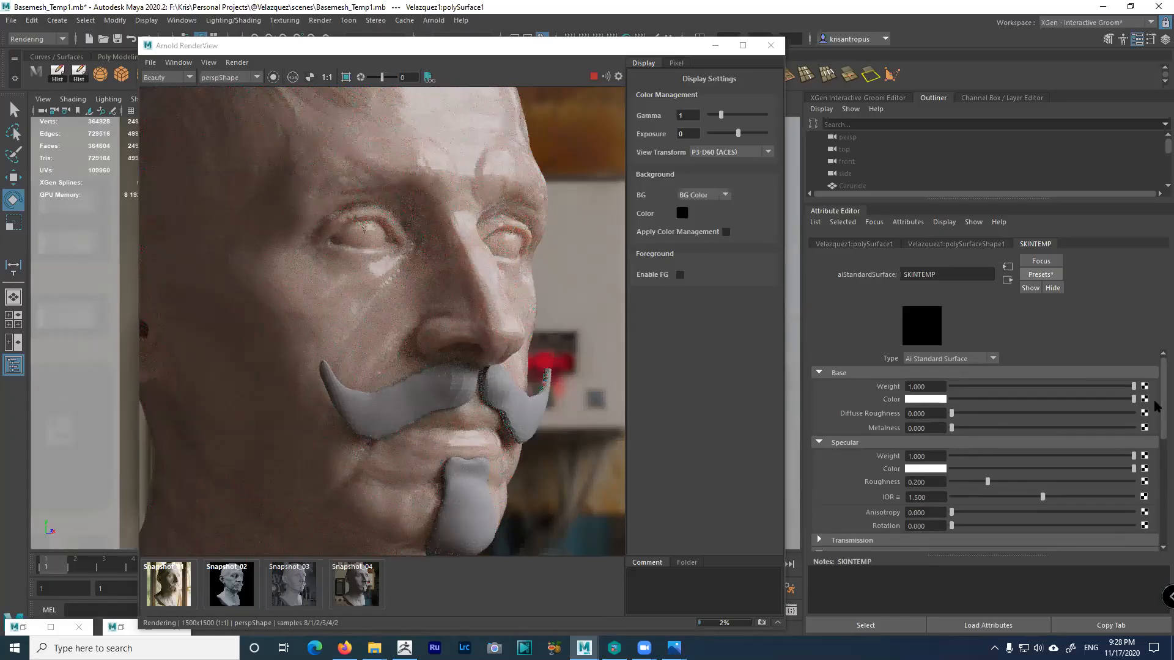
pyautogui.scroll(-3, 1156, 407)
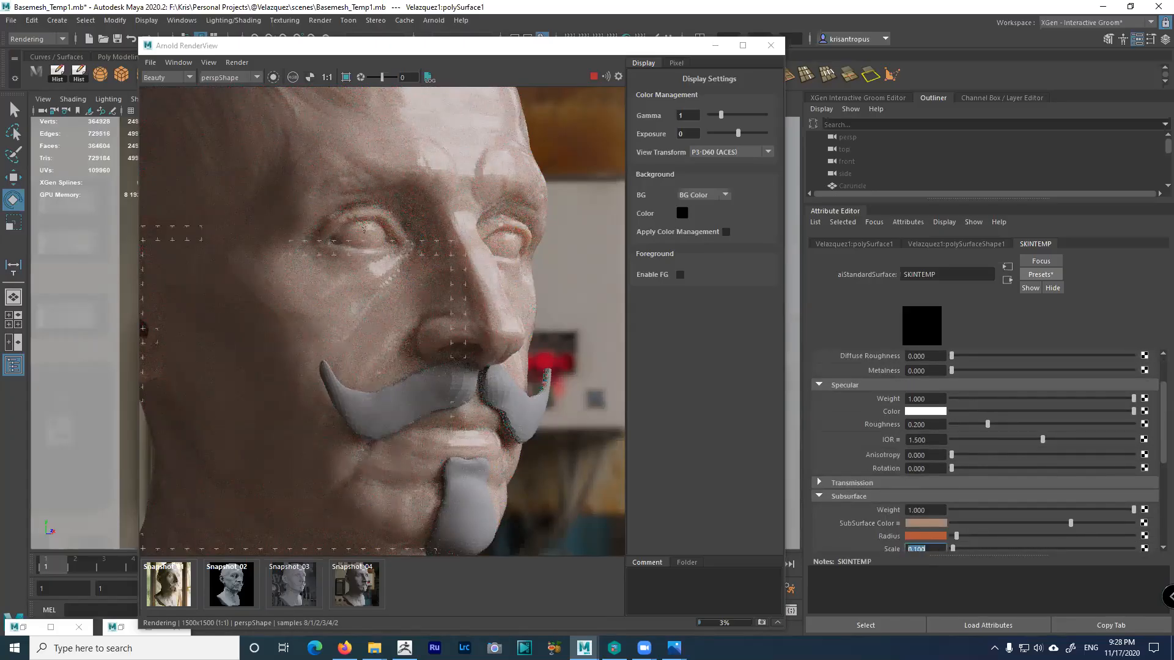
pyautogui.scroll(-2, 1157, 422)
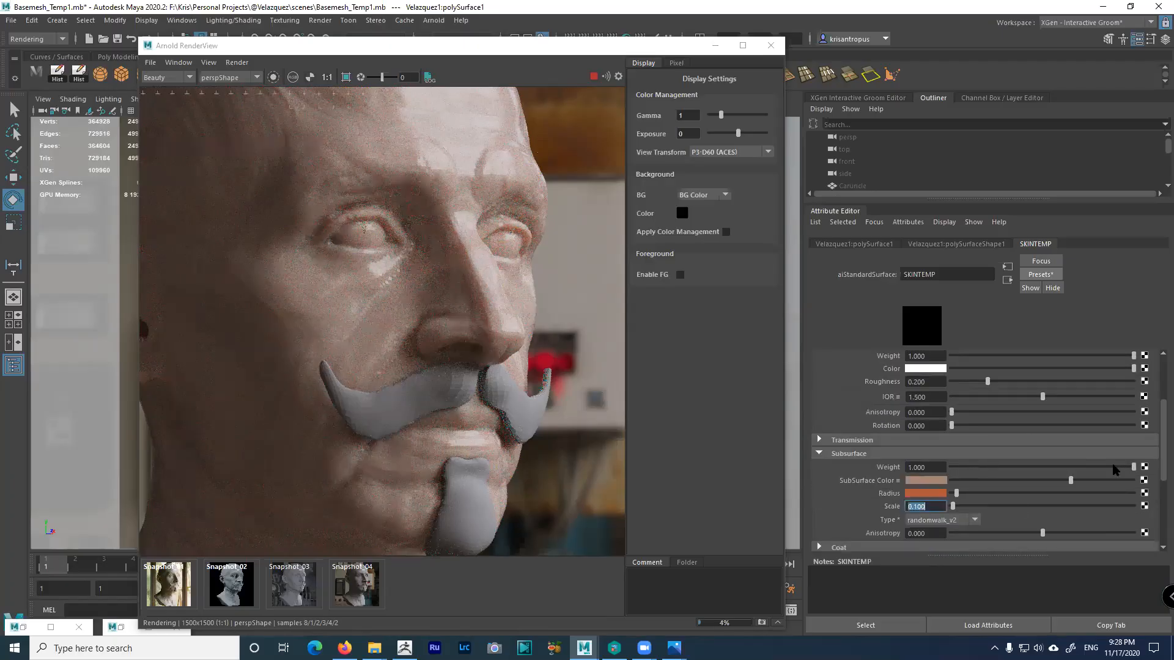
pyautogui.scroll(-1, 1158, 470)
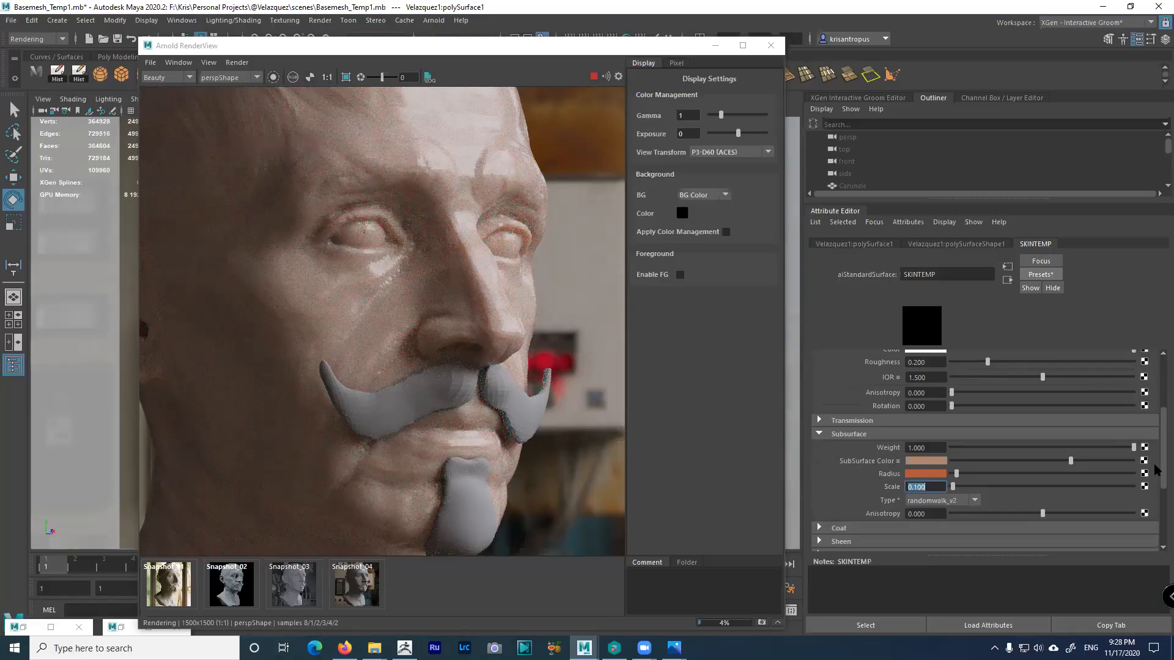
pyautogui.scroll(-1, 994, 514)
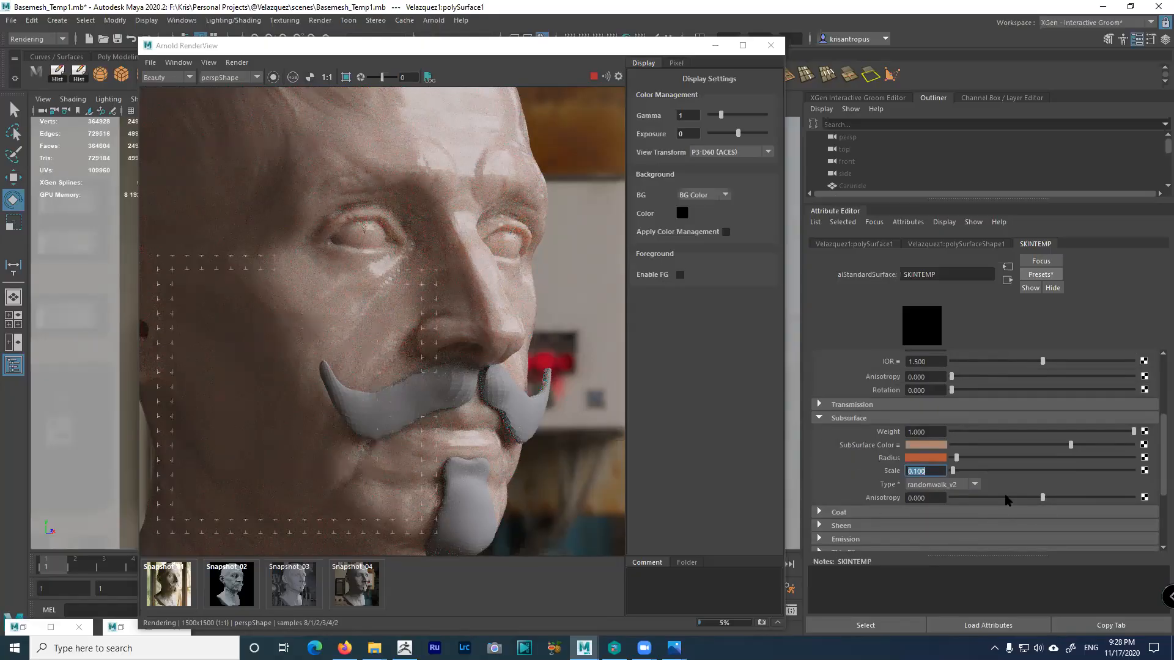
pyautogui.click(1069, 498)
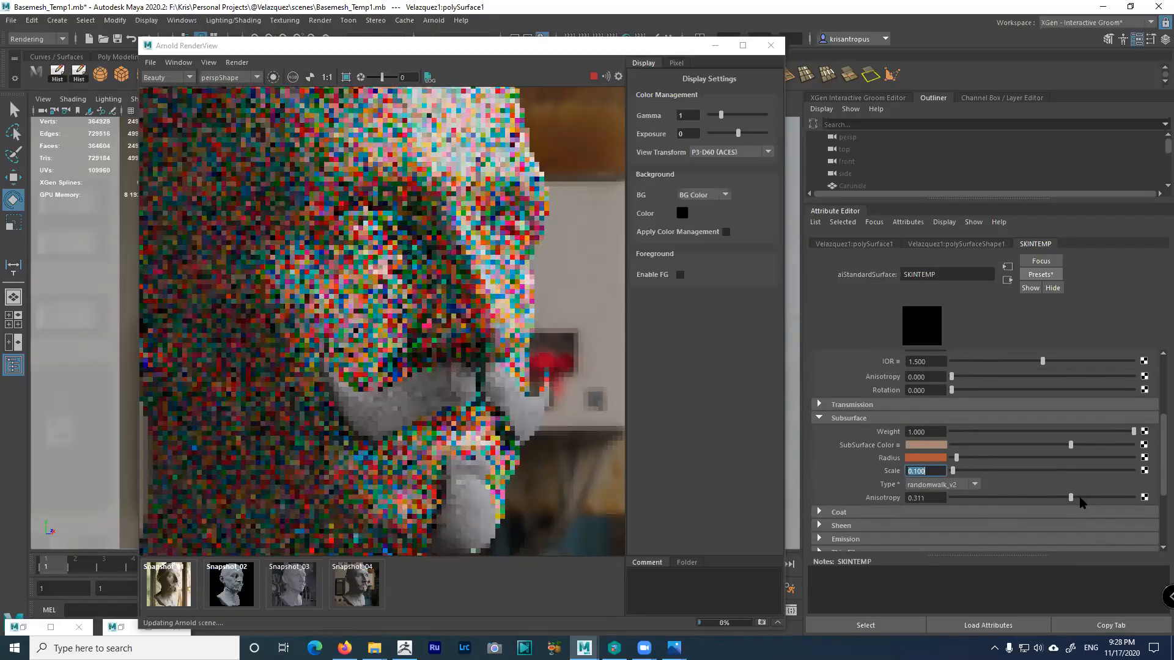
pyautogui.click(1061, 498)
pyautogui.moveTo(929, 495); pyautogui.dragTo(1140, 506)
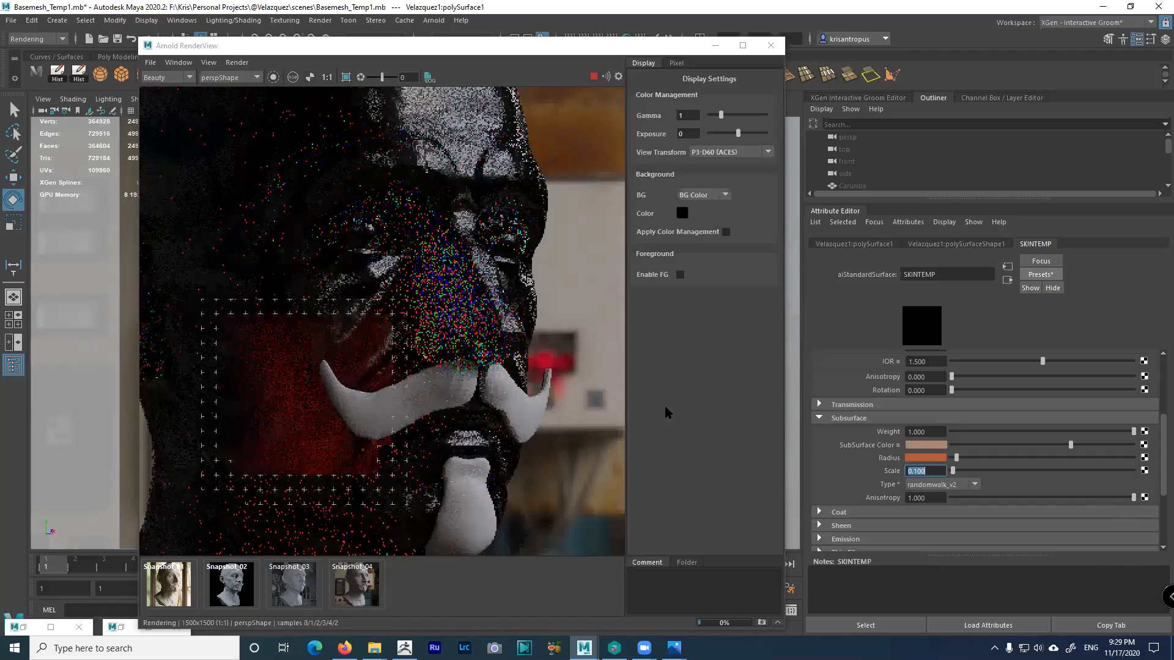
pyautogui.moveTo(1069, 500); pyautogui.dragTo(1053, 501)
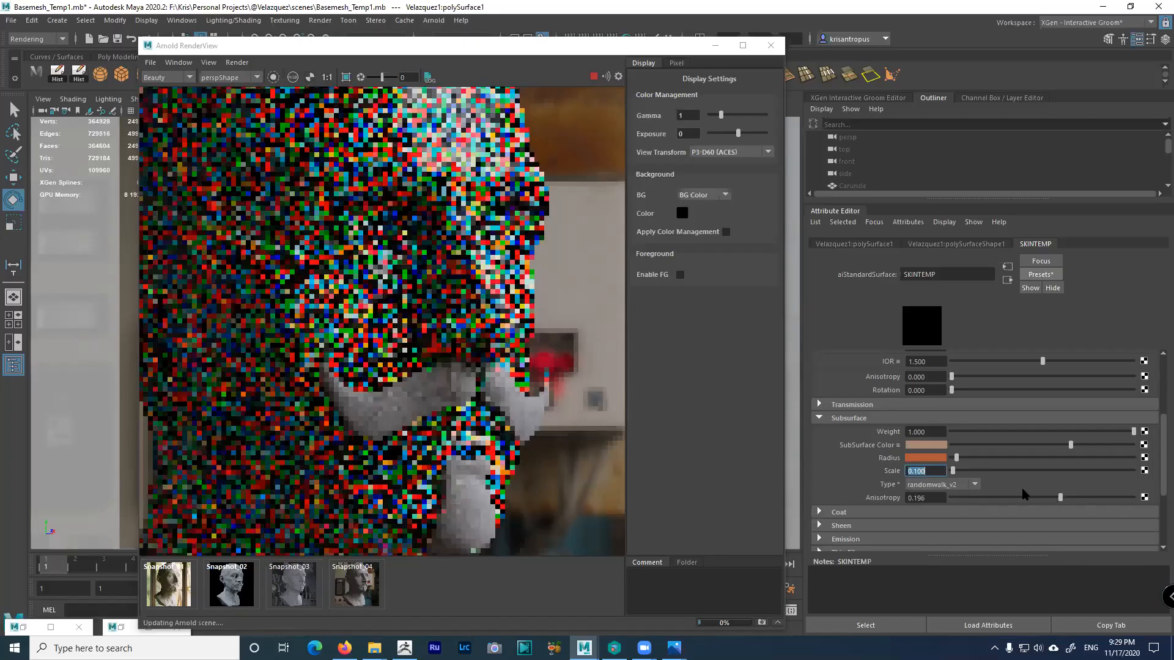
pyautogui.click(914, 498)
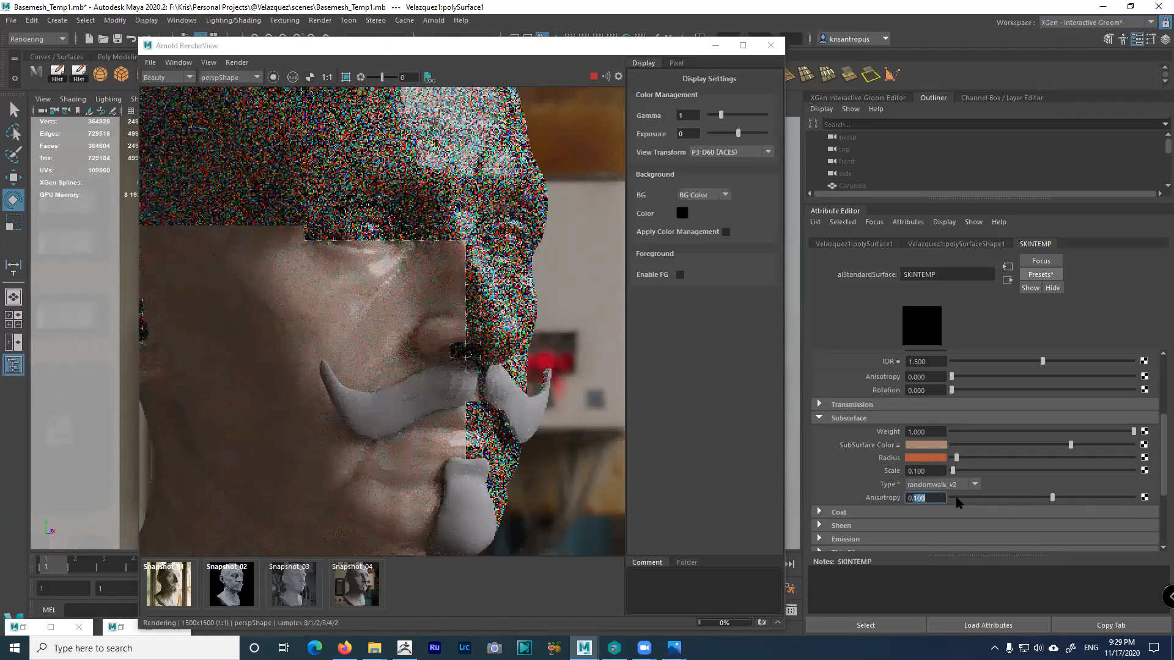
pyautogui.write('0')
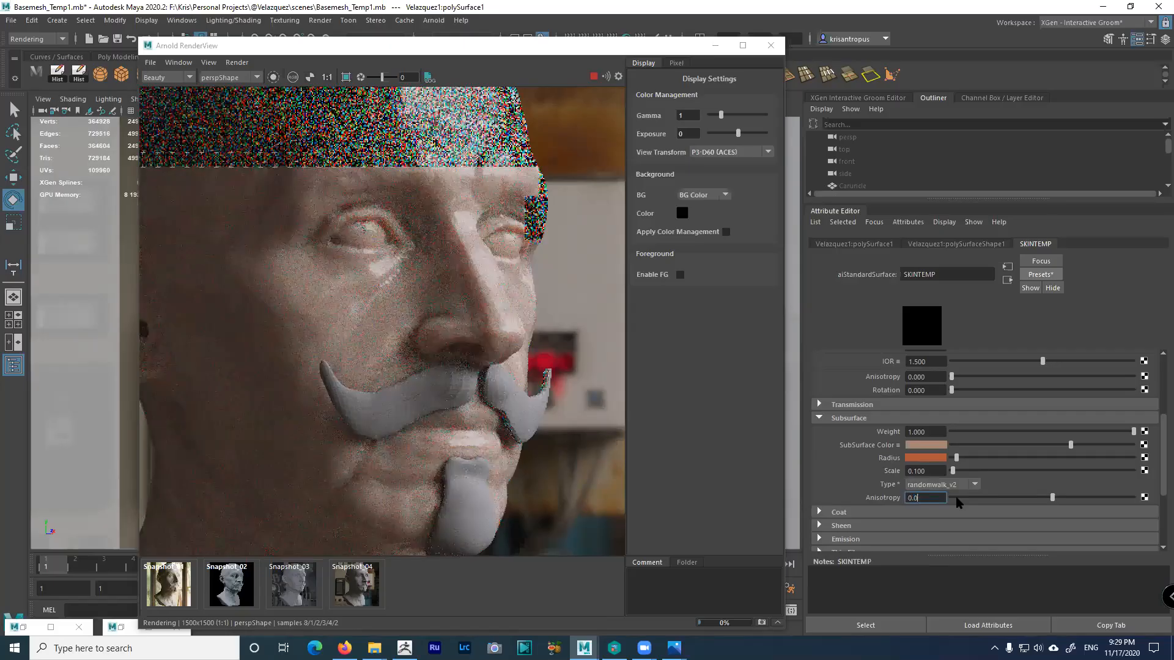
pyautogui.write('50')
pyautogui.press('Return')
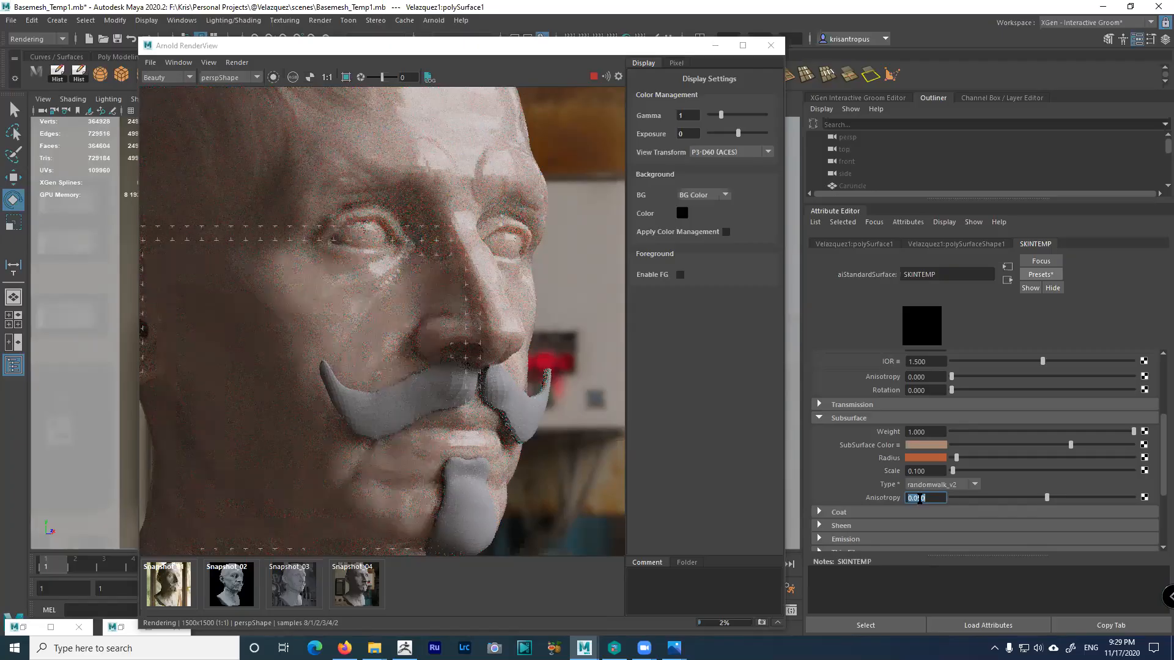
pyautogui.write('0')
pyautogui.press('Return')
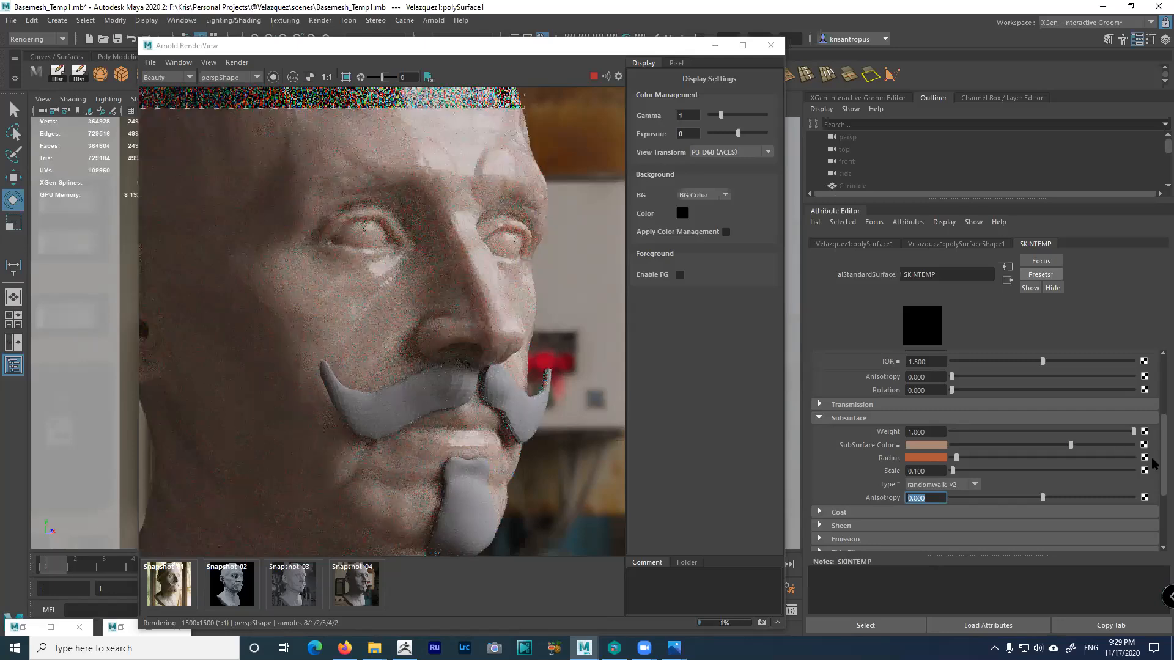
# Nudge SKINTEMP's Specular Roughness to 0.240 and enable Region render in Arnold RenderView
pyautogui.scroll(2, 1156, 441)
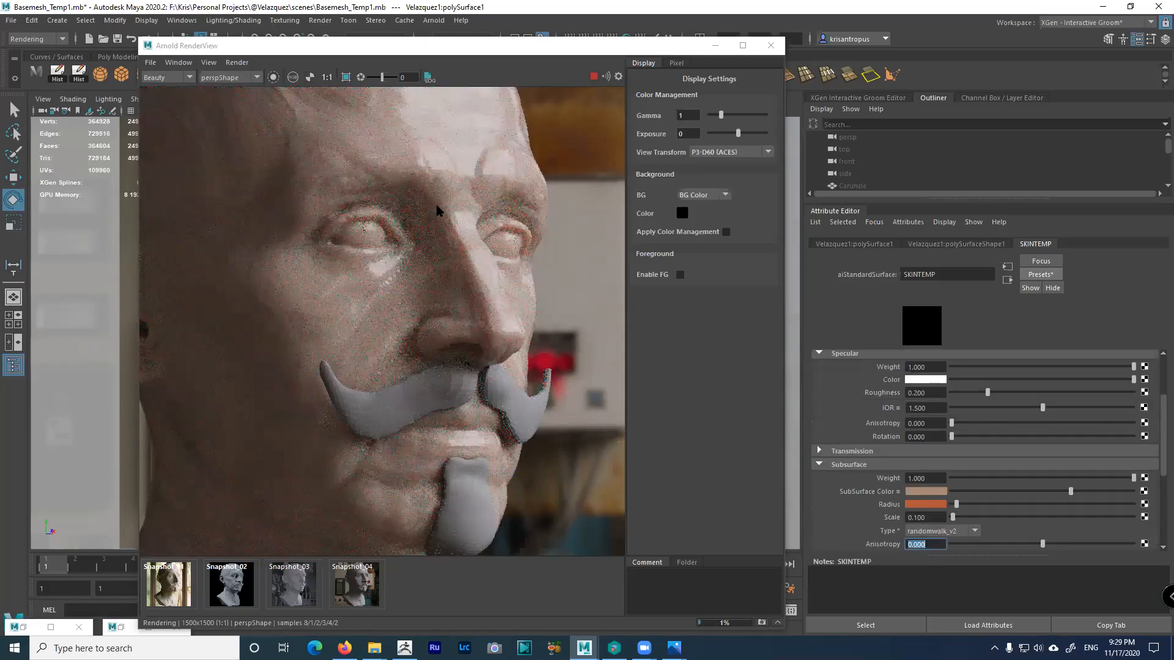
pyautogui.scroll(2, 868, 474)
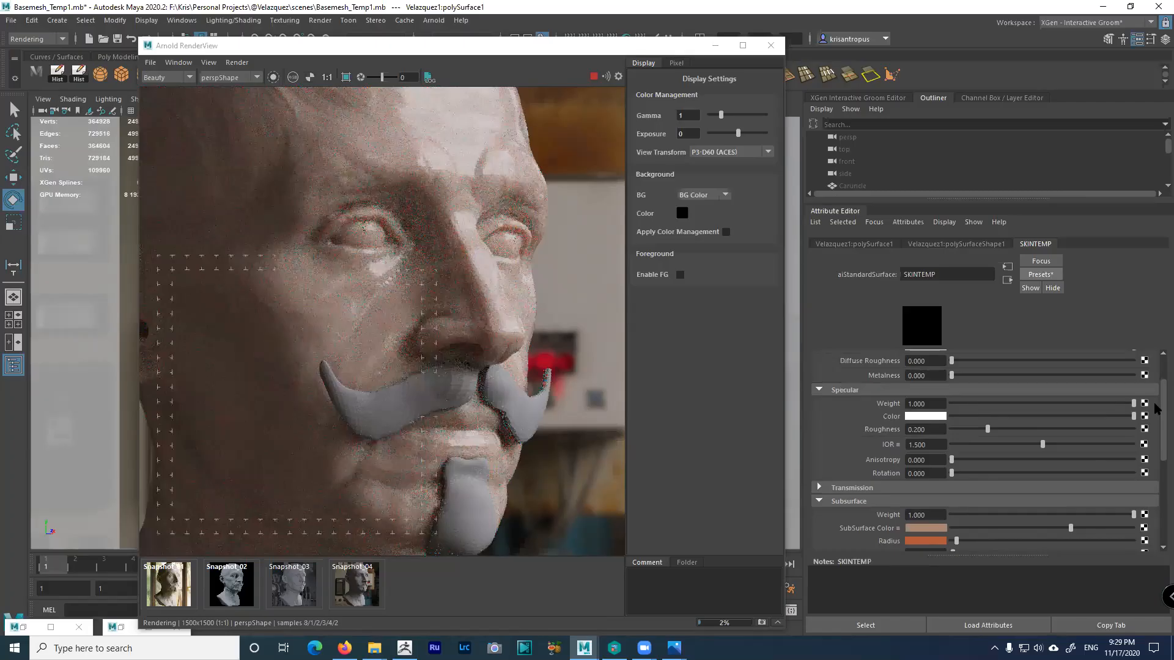
pyautogui.scroll(2, 1156, 414)
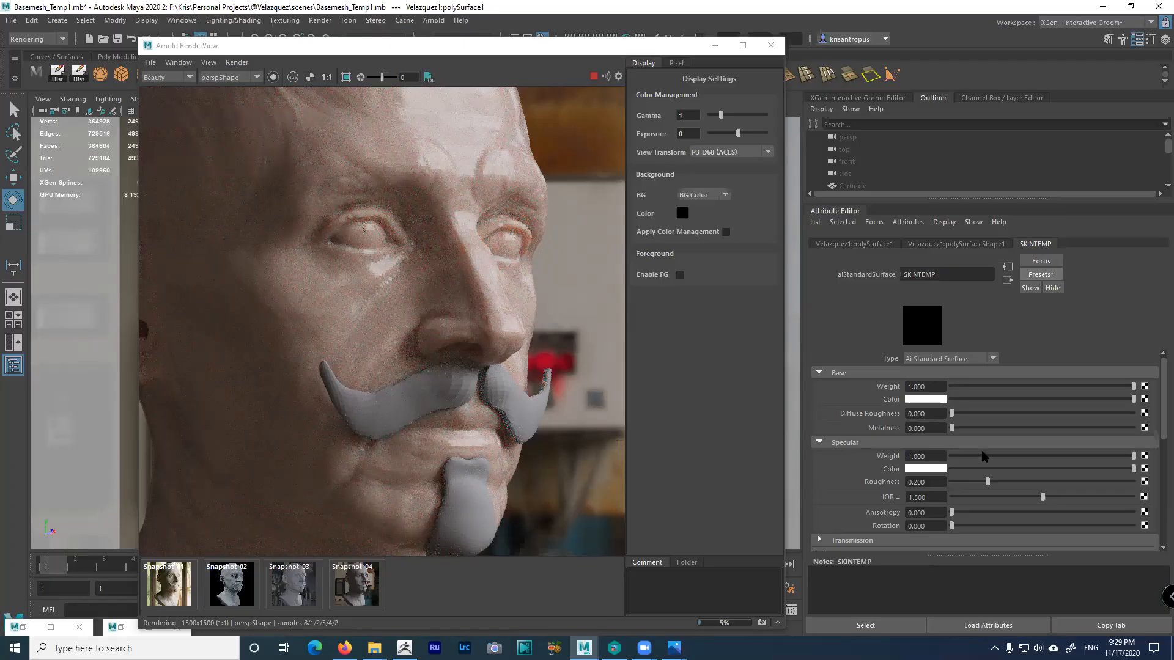
pyautogui.moveTo(990, 484); pyautogui.dragTo(996, 486)
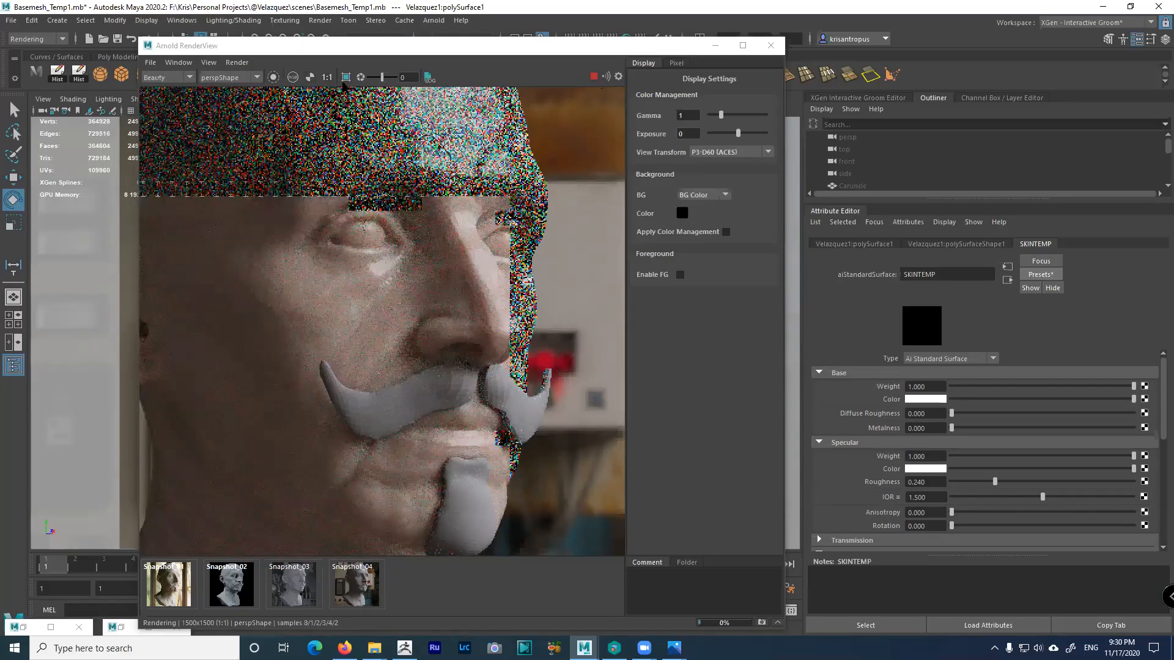
pyautogui.click(346, 77)
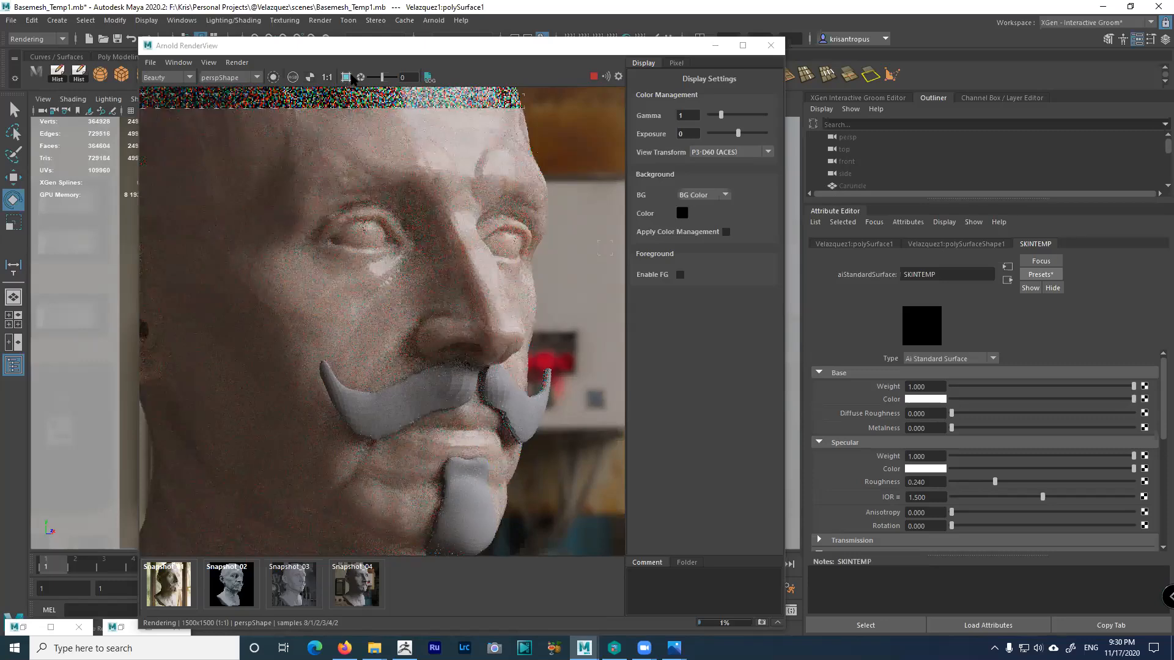
# Draw a render region around the left eye, then set specular roughness 0.443 and weight 0.74
pyautogui.moveTo(279, 177)
pyautogui.mouseDown()
pyautogui.moveTo(419, 307)
pyautogui.moveTo(445, 301)
pyautogui.mouseUp()
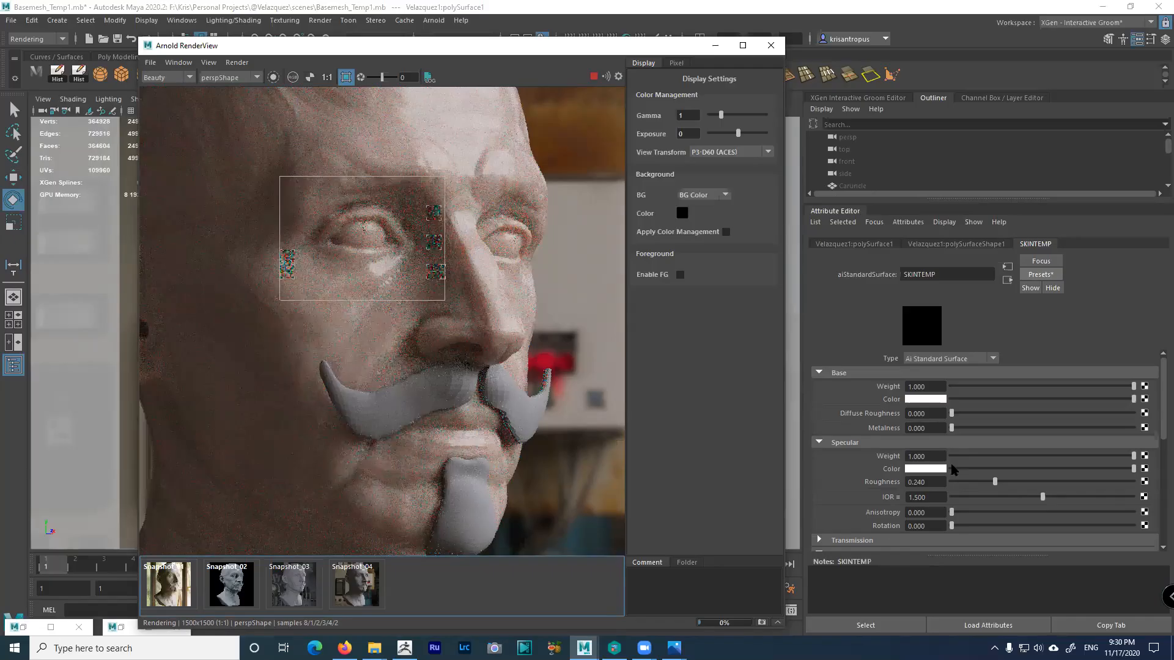
pyautogui.moveTo(1021, 484); pyautogui.dragTo(1031, 480)
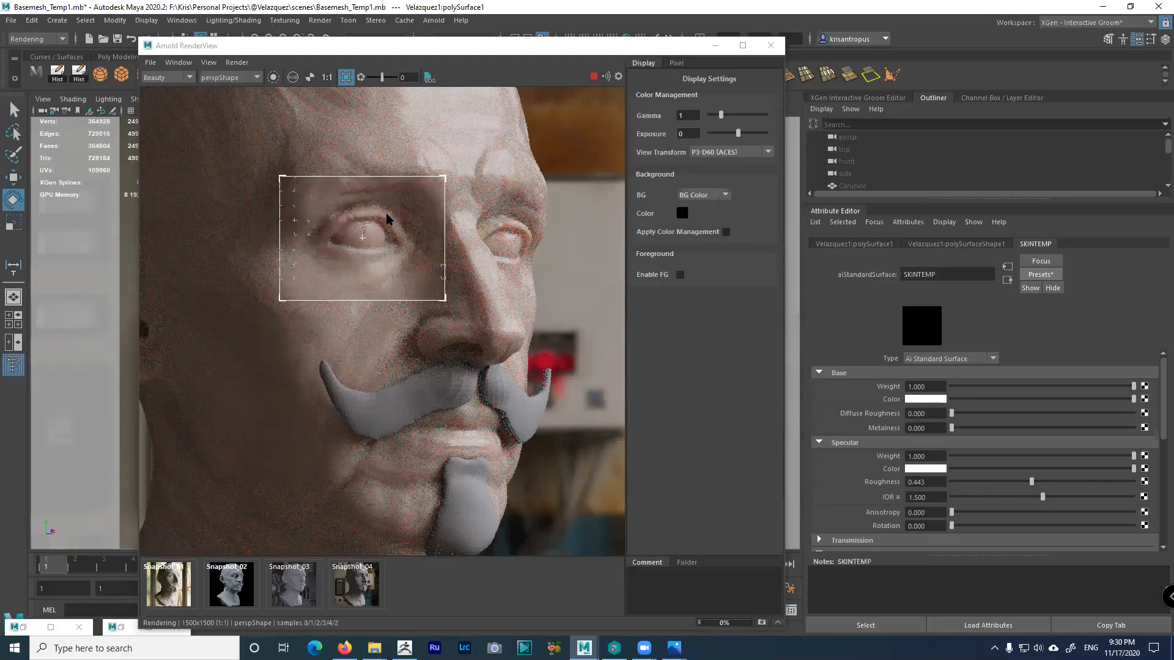
pyautogui.moveTo(1105, 456); pyautogui.dragTo(1086, 456)
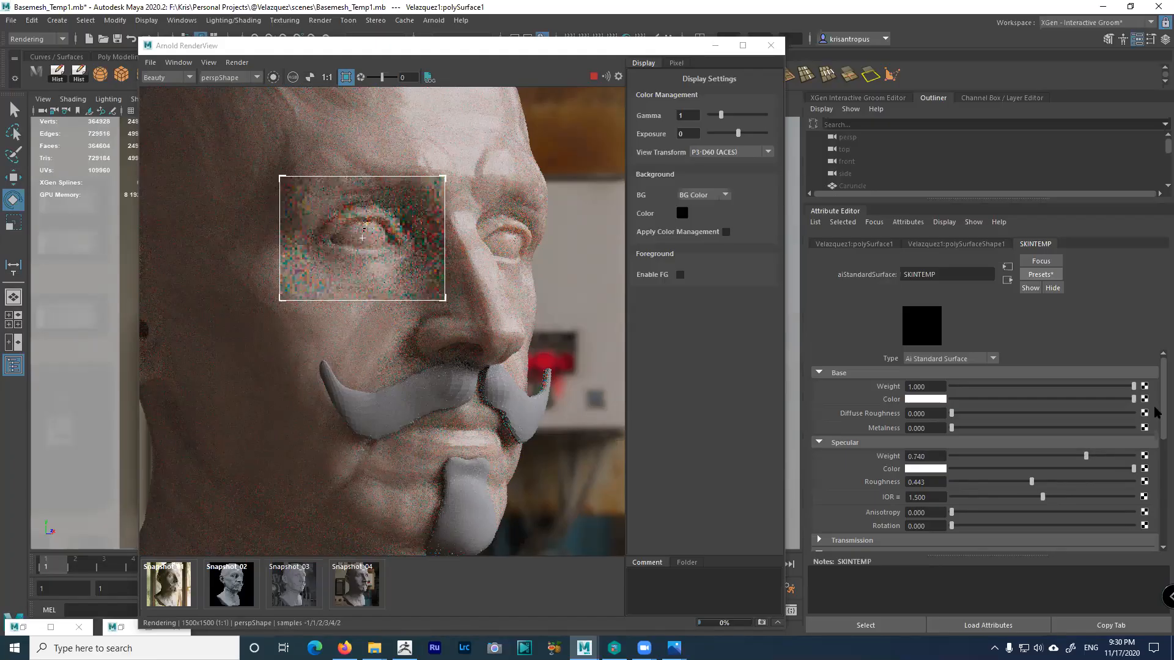
# Expand SKINTEMP's Coat section, showing coat weight 0, roughness 0.1 and IOR 1.5
pyautogui.scroll(-5, 1157, 477)
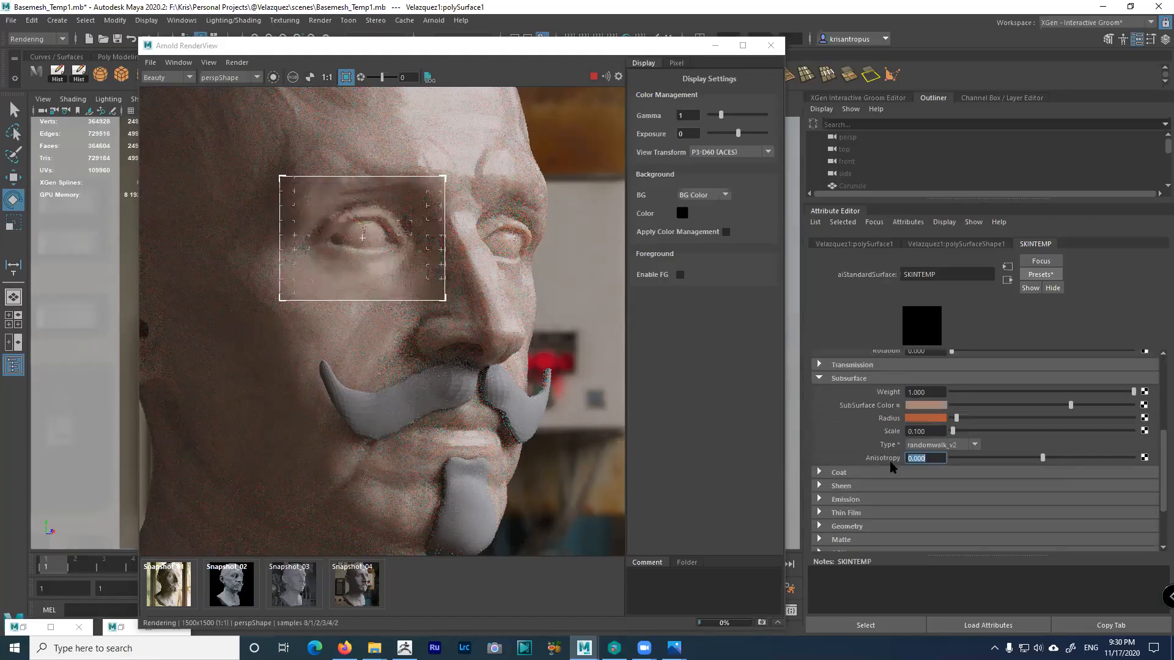
pyautogui.scroll(-1, 872, 460)
pyautogui.click(873, 463)
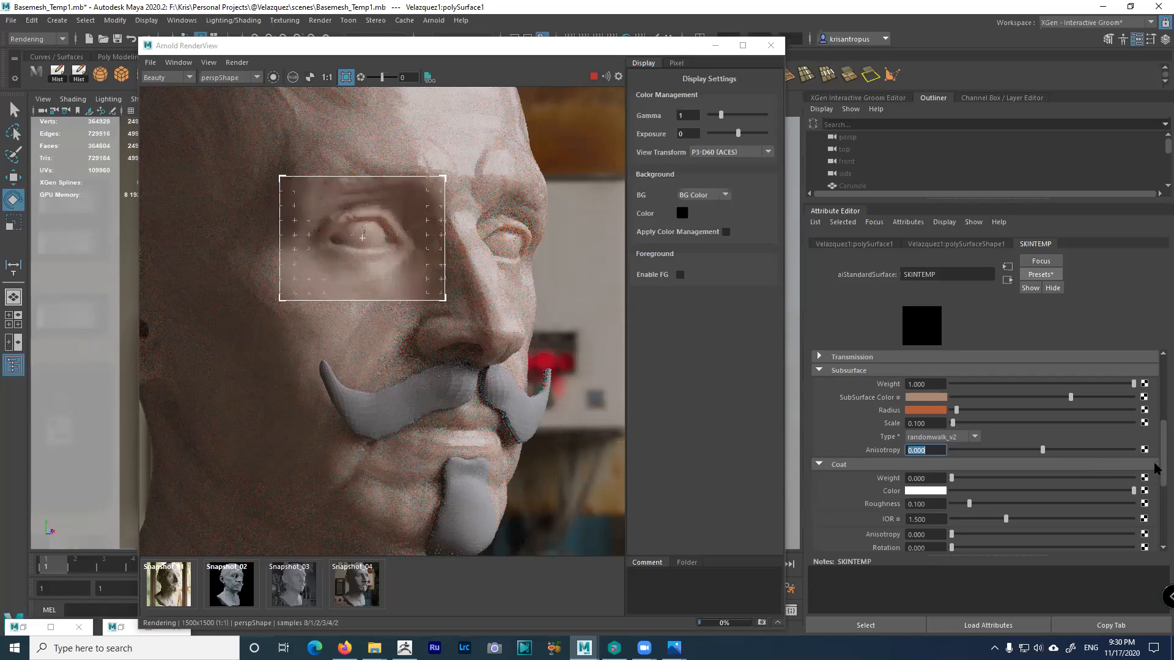
pyautogui.scroll(-2, 1154, 468)
pyautogui.scroll(-1, 898, 435)
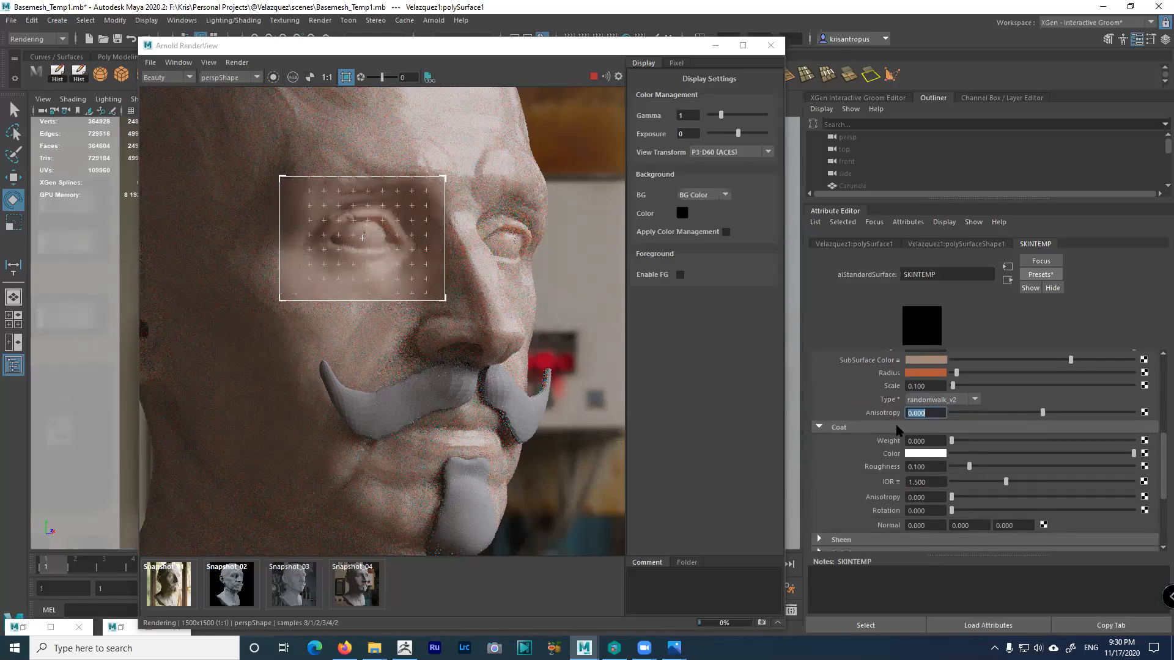
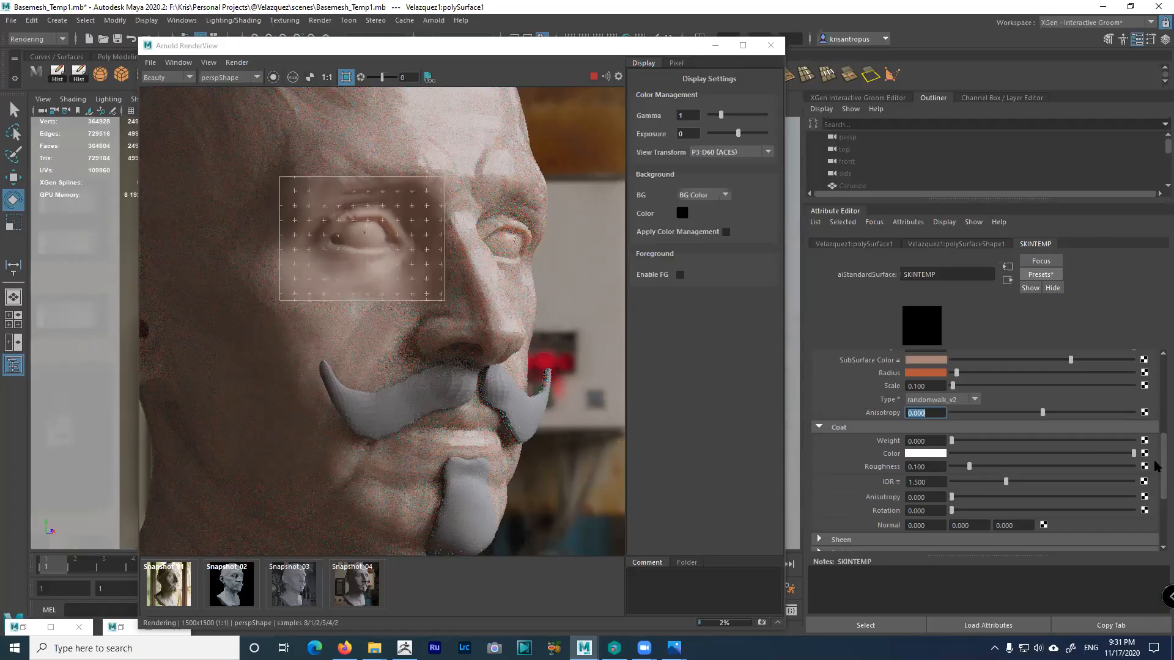
# Review SKINTEMP's specular and subsurface settings, then abort the eye render and turn off Region Render
pyautogui.scroll(3, 1156, 456)
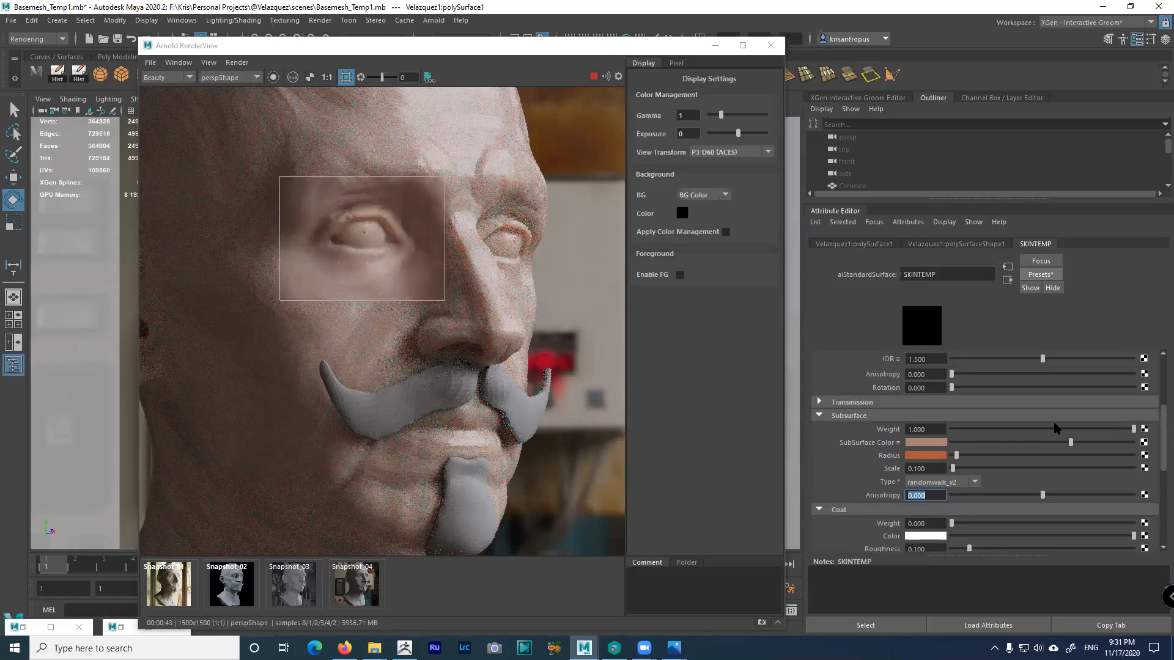
pyautogui.scroll(3, 978, 413)
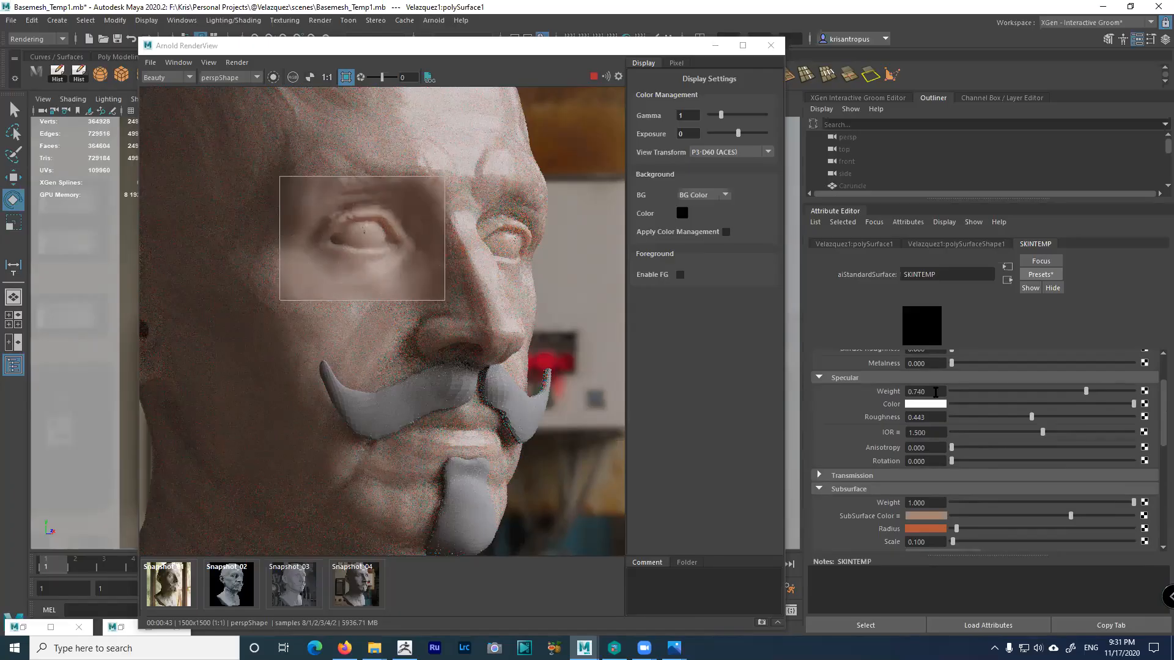
pyautogui.scroll(-4, 995, 507)
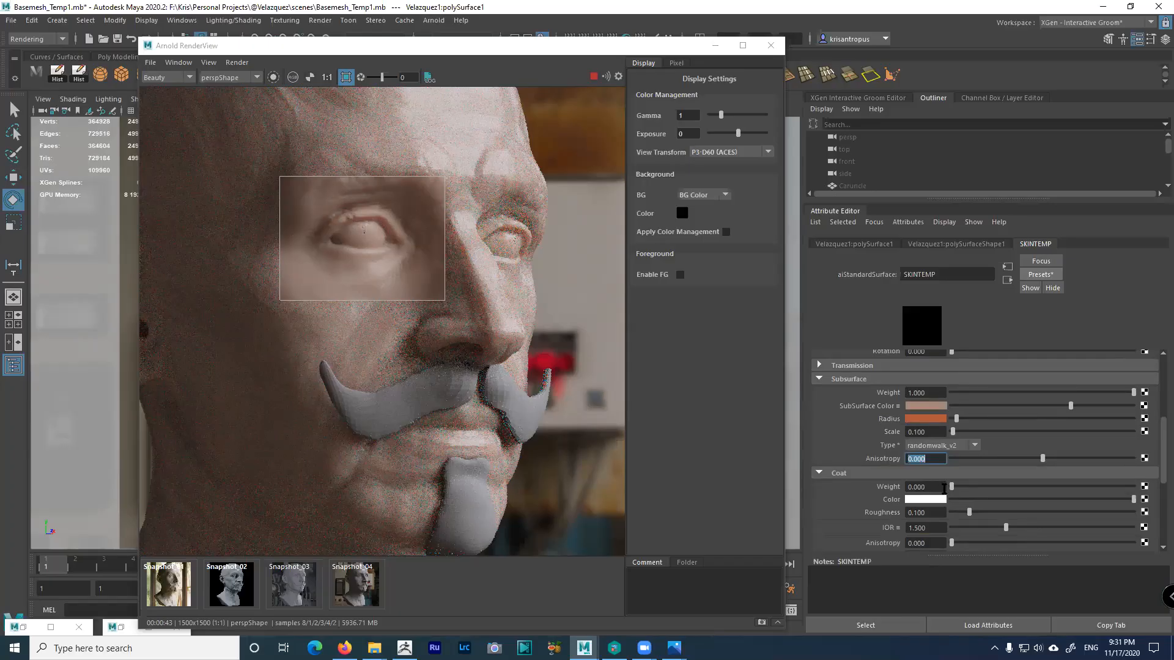
pyautogui.scroll(3, 944, 488)
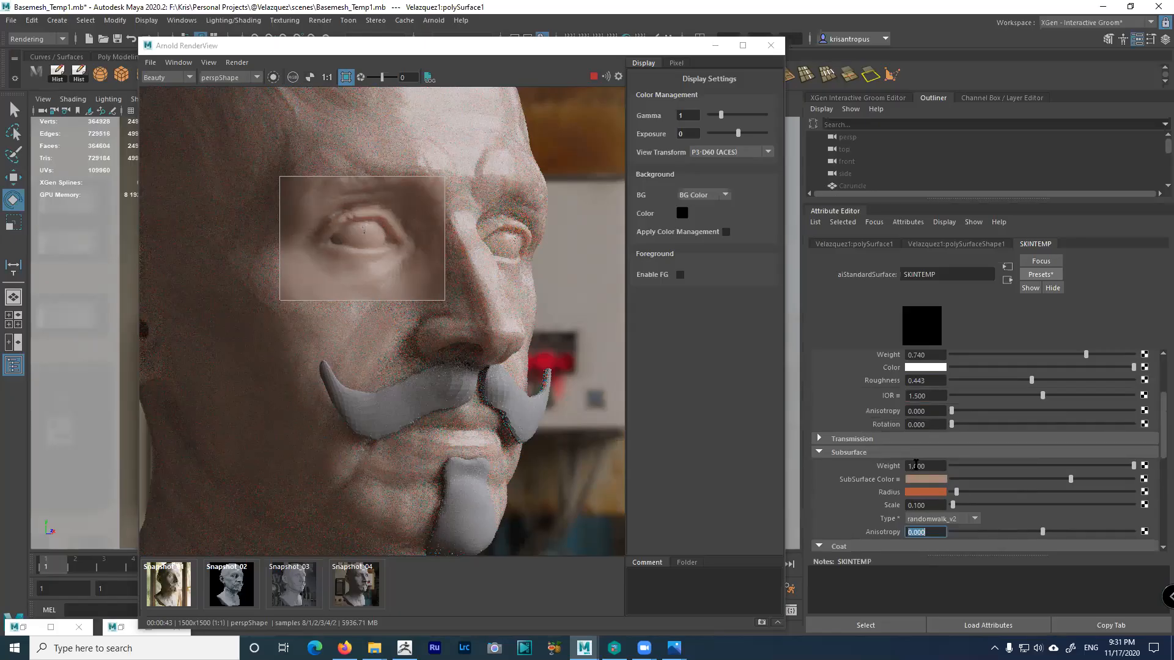
pyautogui.scroll(3, 942, 486)
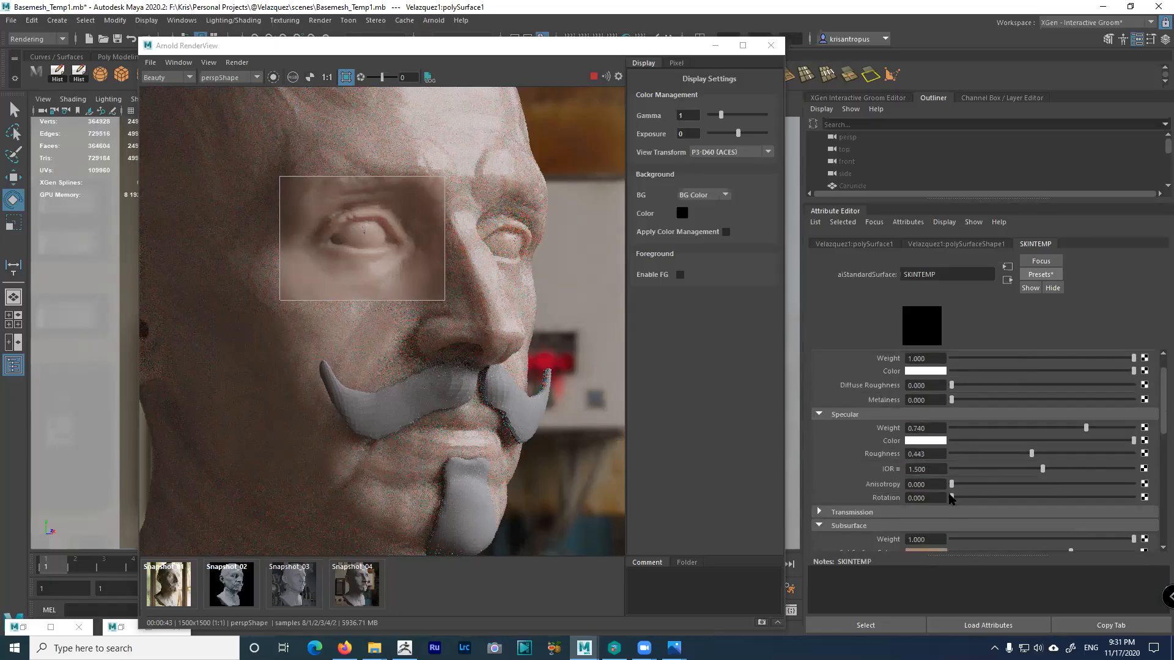
pyautogui.scroll(-4, 928, 443)
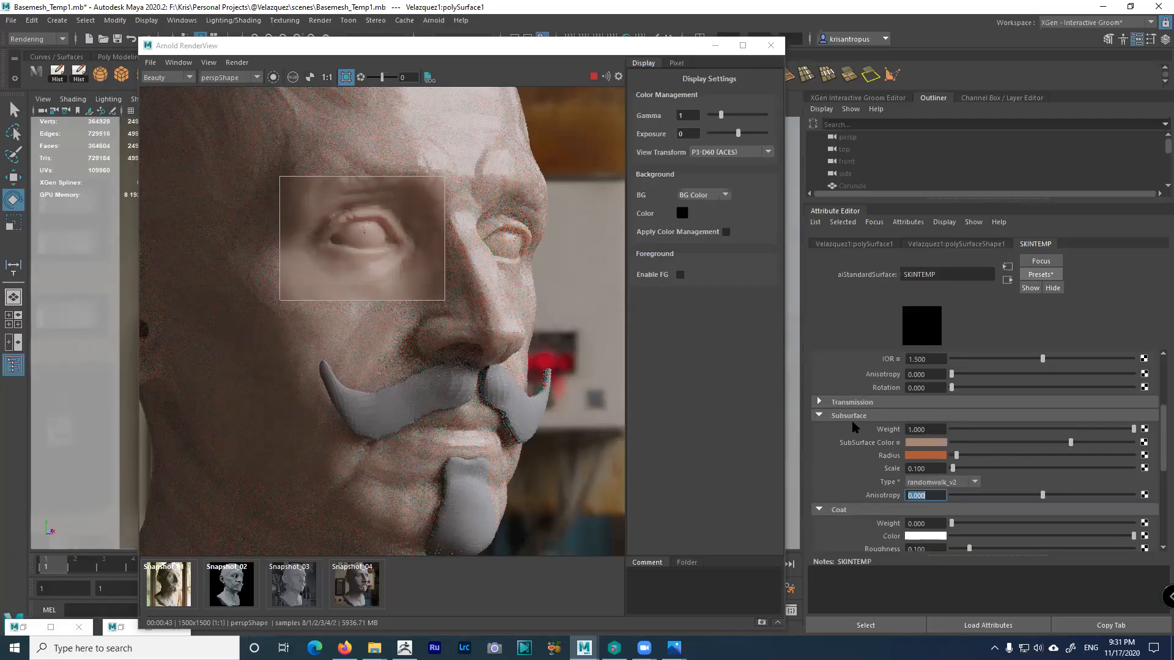
pyautogui.click(594, 77)
pyautogui.click(346, 77)
# Start a full-frame Arnold render and pan the preview over the head
pyautogui.click(592, 77)
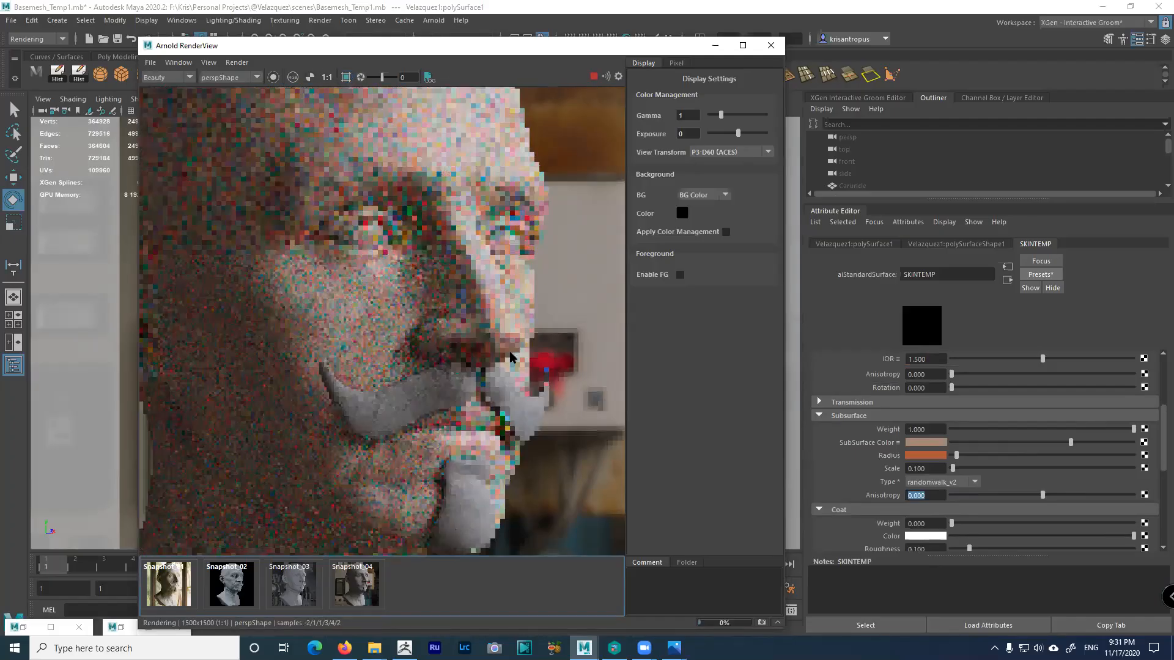
pyautogui.scroll(-2, 483, 378)
pyautogui.moveTo(460, 376); pyautogui.dragTo(494, 336, button='middle')
pyautogui.scroll(2, 525, 317)
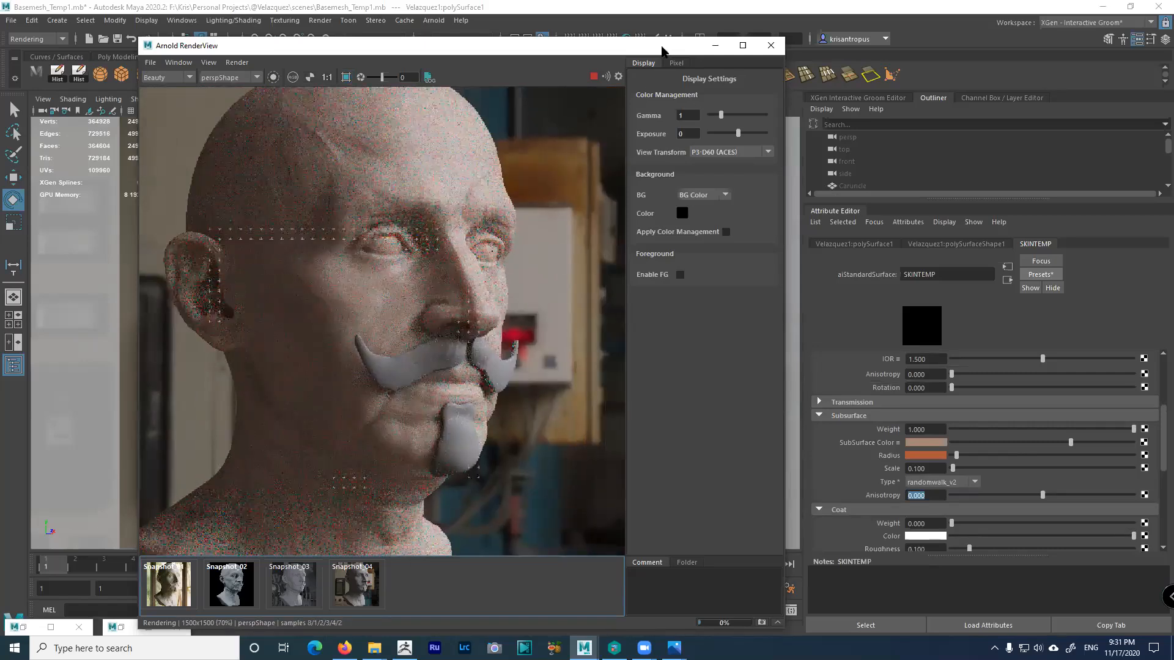
# Move the RenderView aside and bring the persp camera close to the face and ear
pyautogui.moveTo(624, 47); pyautogui.dragTo(936, 72)
pyautogui.keyDown('alt'); pyautogui.moveTo(367, 278); pyautogui.dragTo(349, 344); pyautogui.keyUp('alt')
pyautogui.press('f')
pyautogui.keyDown('alt'); pyautogui.moveTo(349, 344); pyautogui.dragTo(396, 389, button='right'); pyautogui.keyUp('alt')
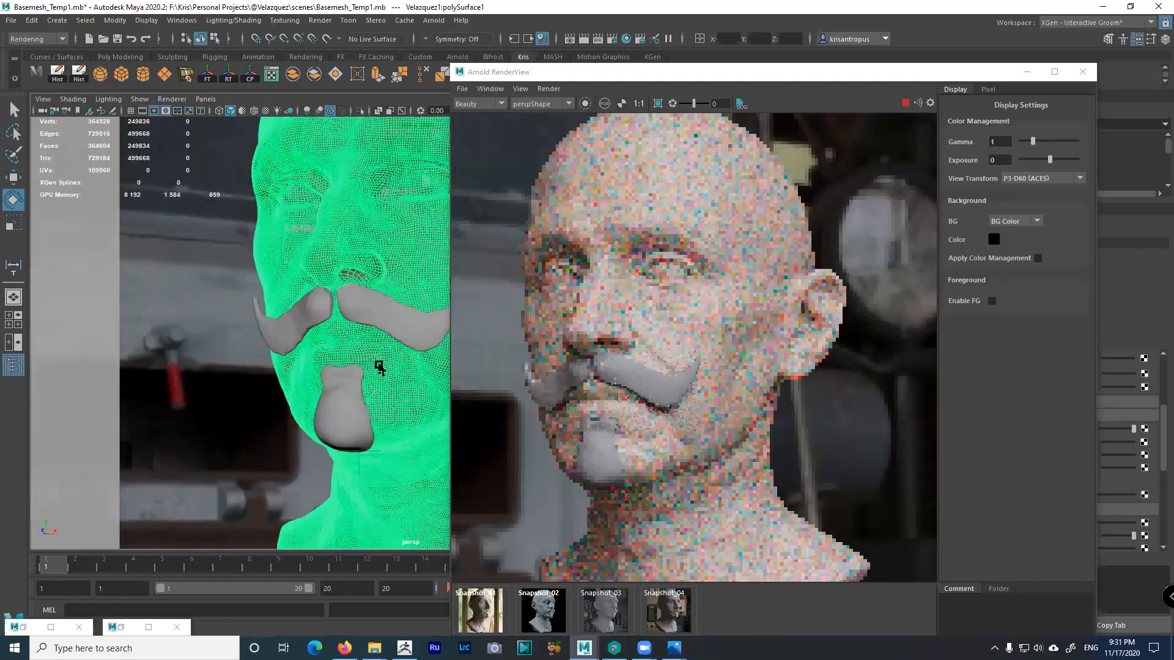
pyautogui.keyDown('alt'); pyautogui.moveTo(301, 248); pyautogui.dragTo(257, 262); pyautogui.keyUp('alt')
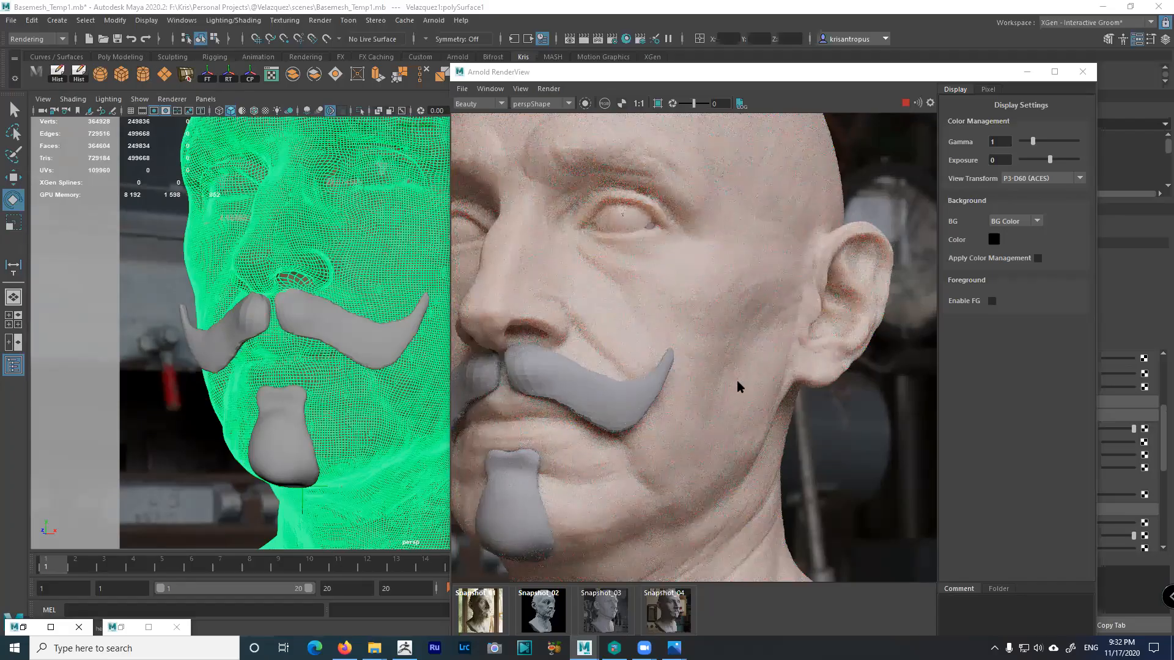
# Stop the IPR, pan and zoom out the rendered image, and restart the bust render
pyautogui.click(906, 103)
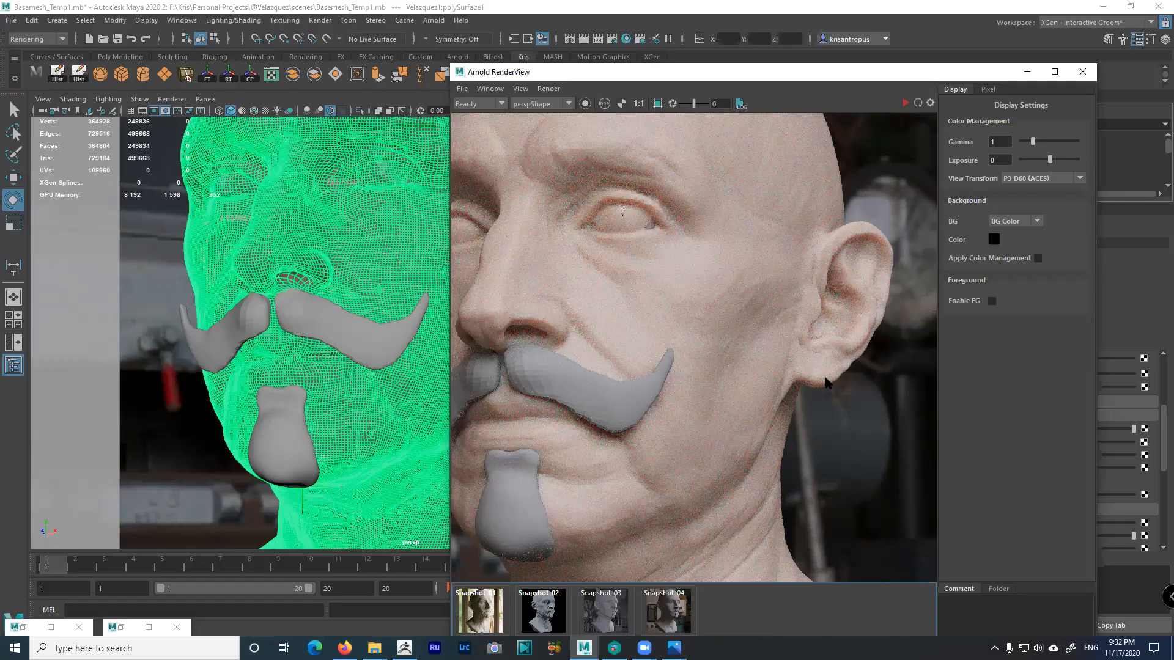
pyautogui.moveTo(663, 343); pyautogui.dragTo(785, 340, button='middle')
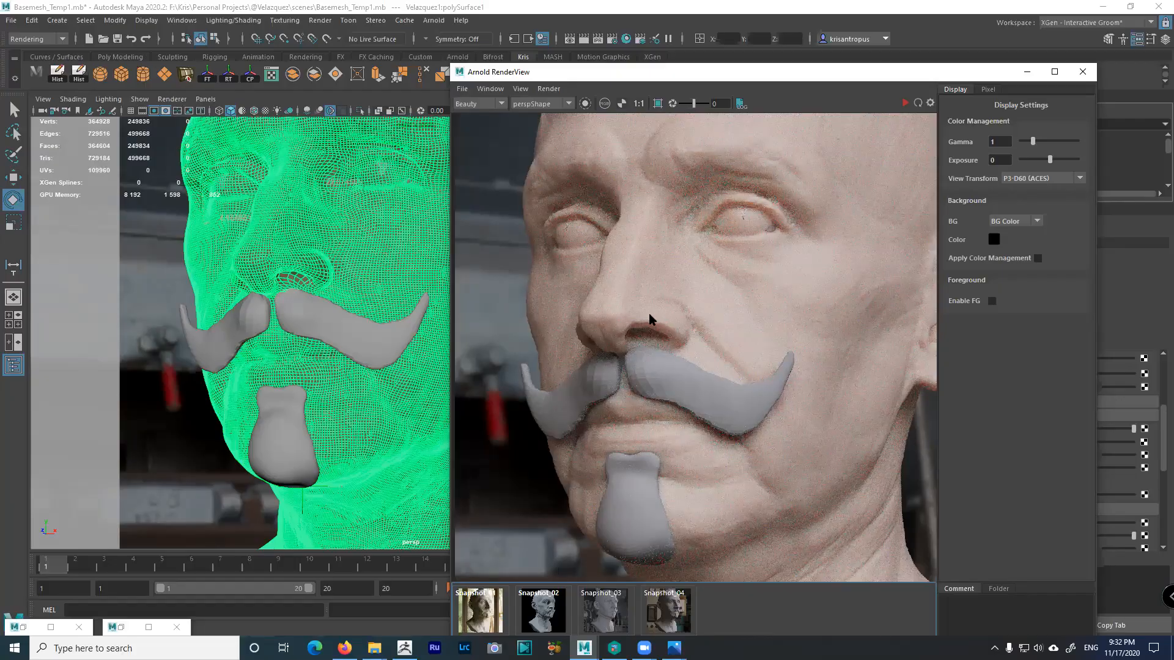
pyautogui.moveTo(670, 346); pyautogui.dragTo(627, 326, button='middle')
pyautogui.scroll(-2, 627, 328)
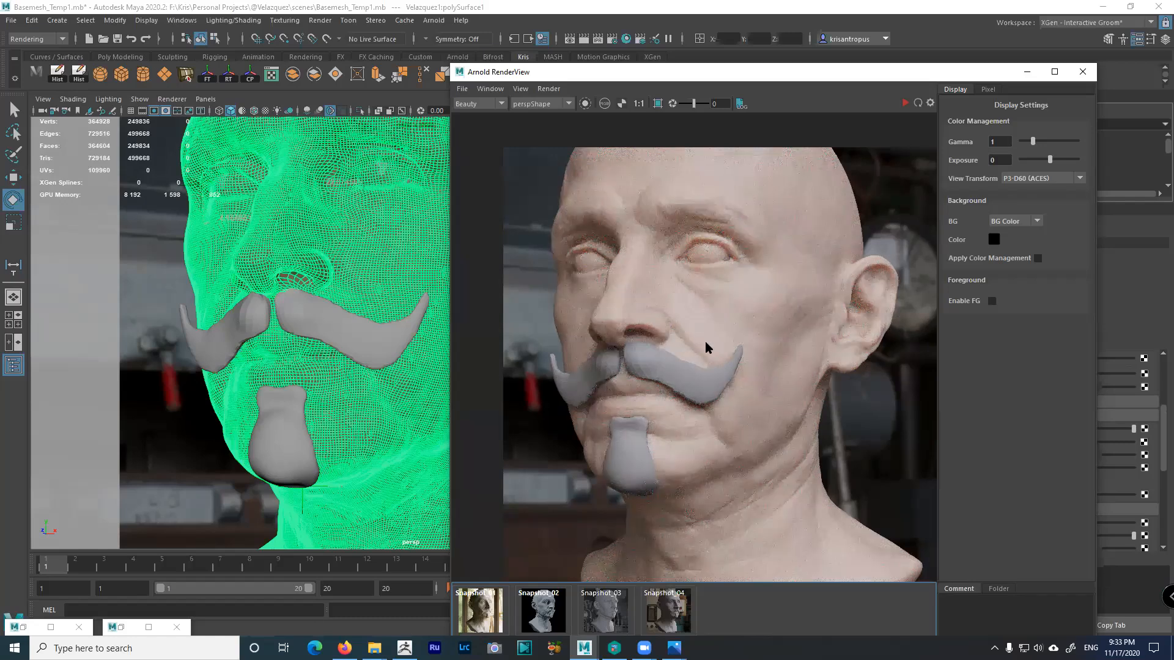
pyautogui.click(905, 103)
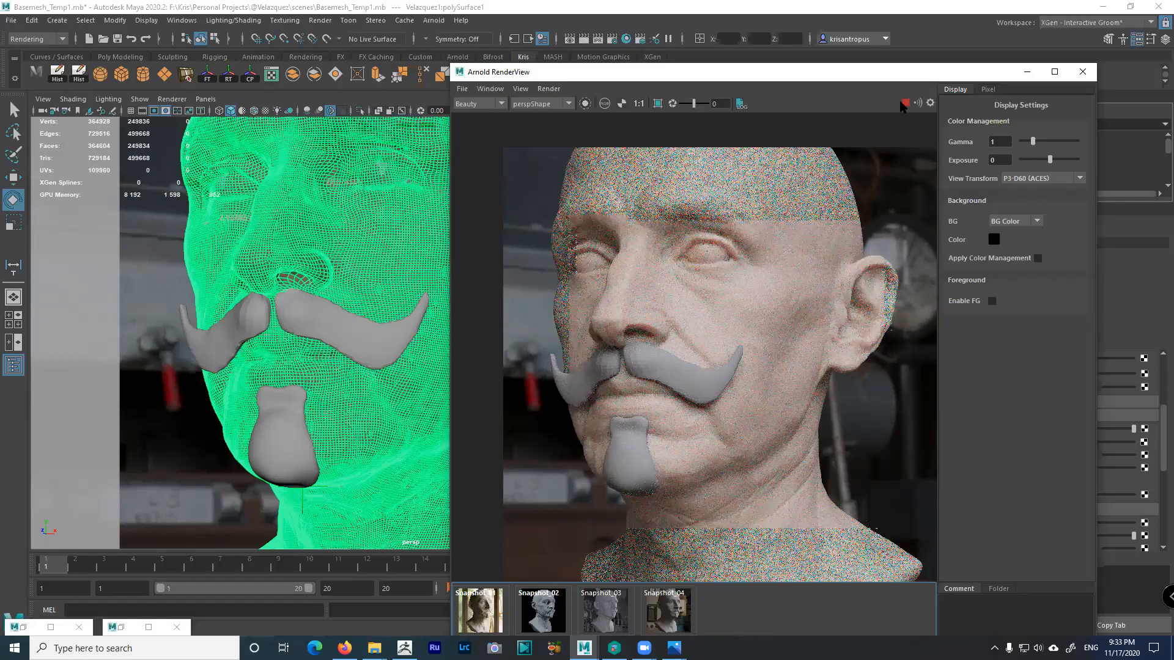
pyautogui.click(11, 20)
# Save the scene as Velazquez2.mb and minimize the Arnold RenderView
pyautogui.click(11, 22)
pyautogui.click(11, 22)
pyautogui.click(40, 83)
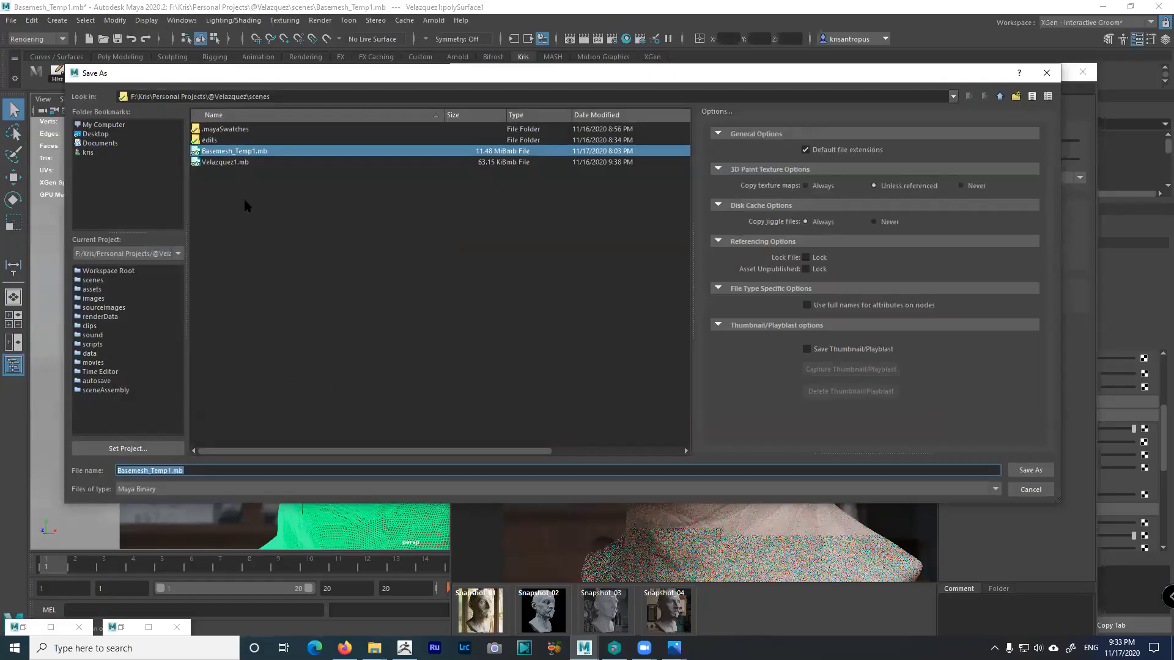
pyautogui.click(225, 162)
pyautogui.click(174, 471)
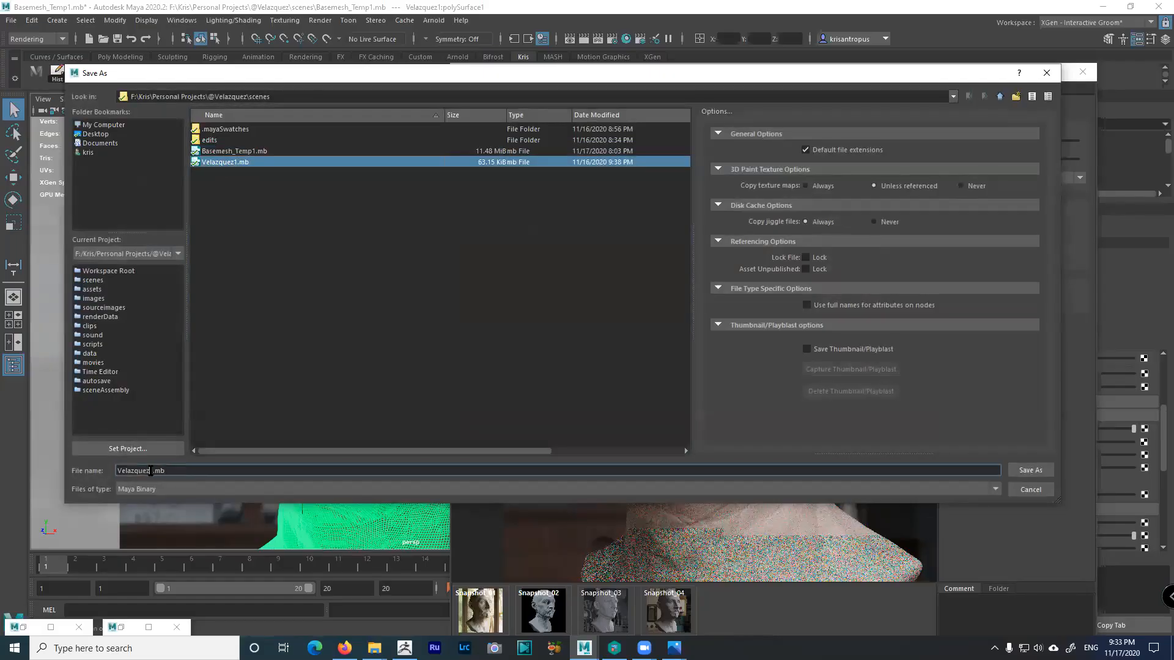
pyautogui.press('BackSpace')
pyautogui.write('2')
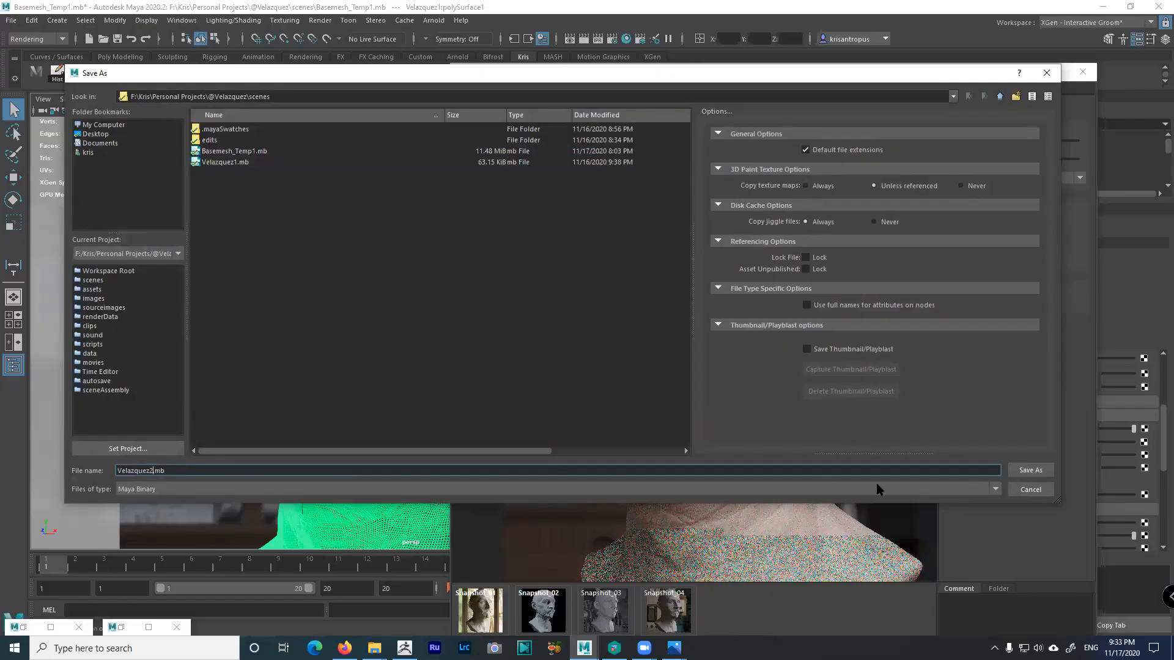
pyautogui.click(1020, 472)
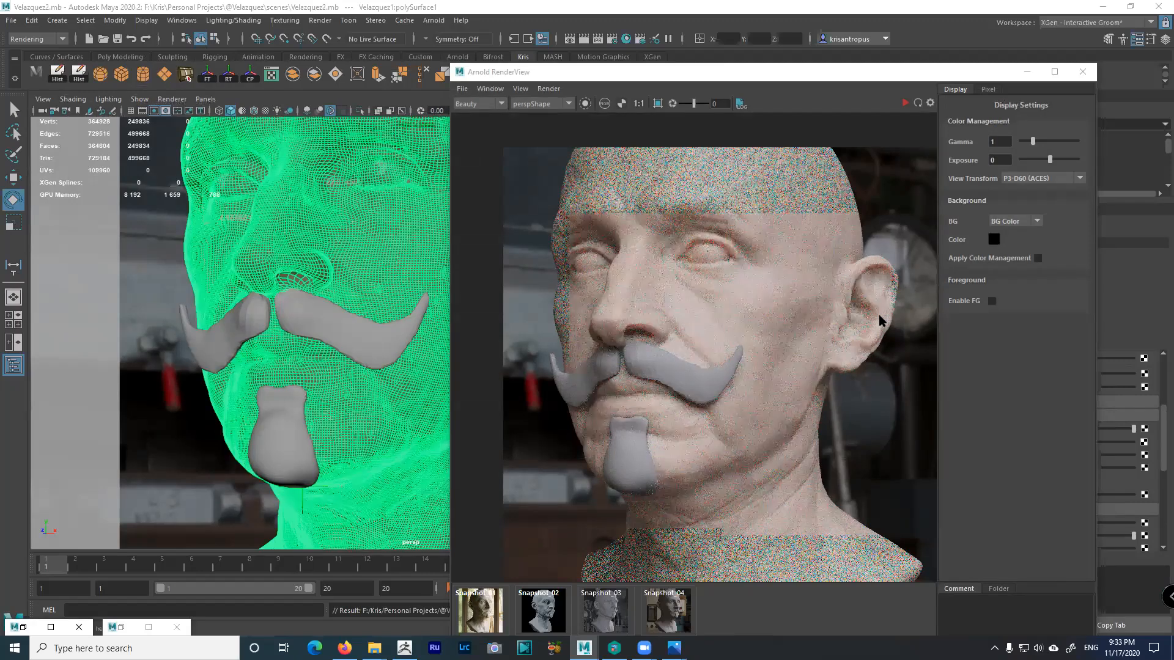
pyautogui.click(1028, 72)
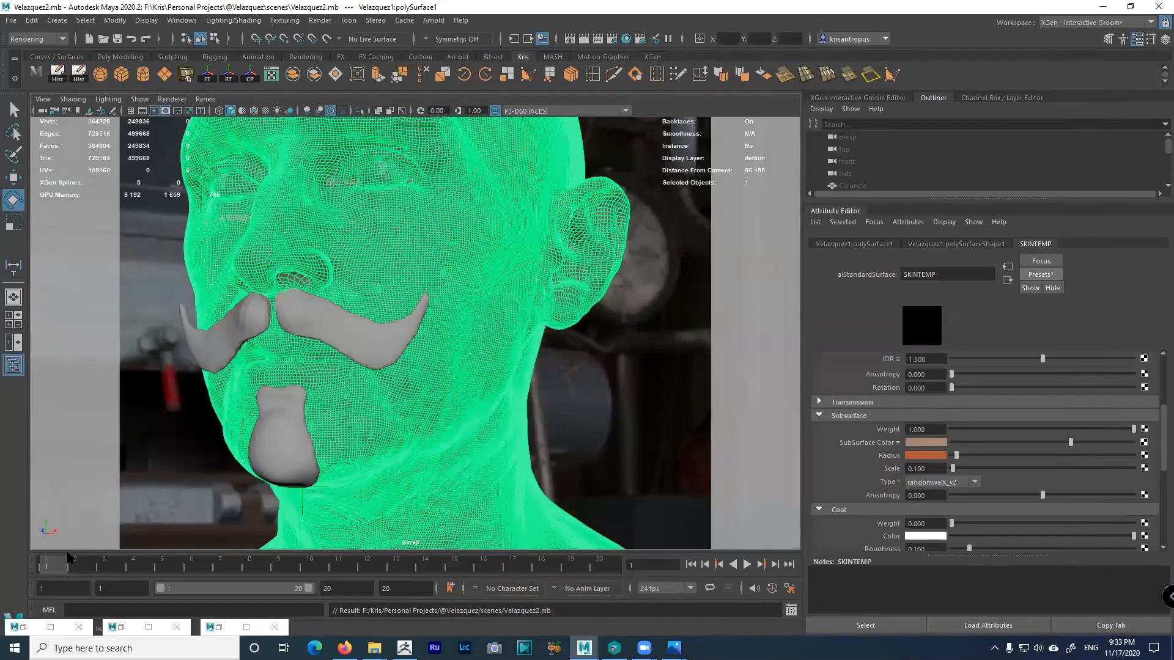
# Play back the camera animation, widen the viewport, and lock the camera
pyautogui.hotkey('alt', 'v')
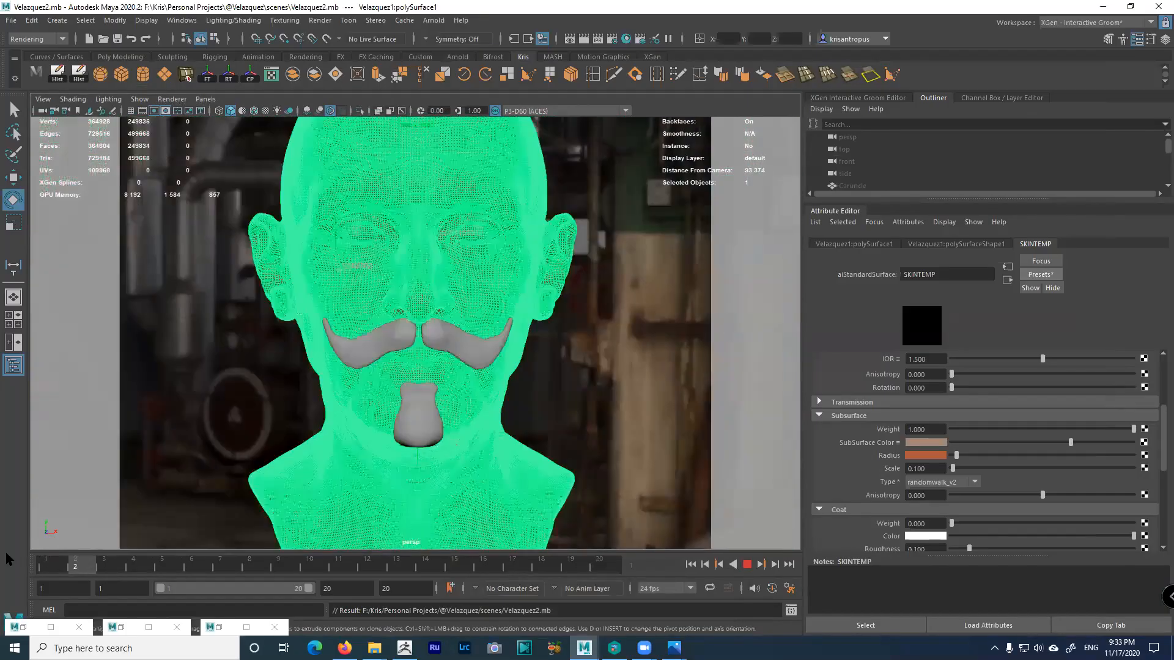
pyautogui.press('Escape')
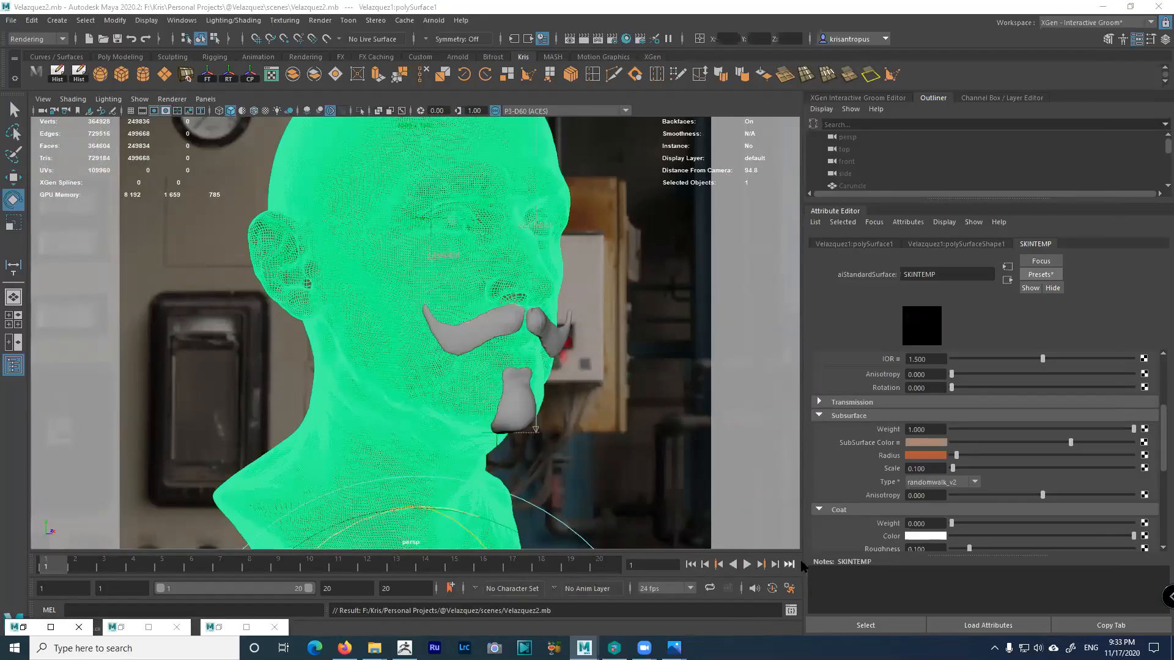
pyautogui.moveTo(803, 546); pyautogui.dragTo(952, 548)
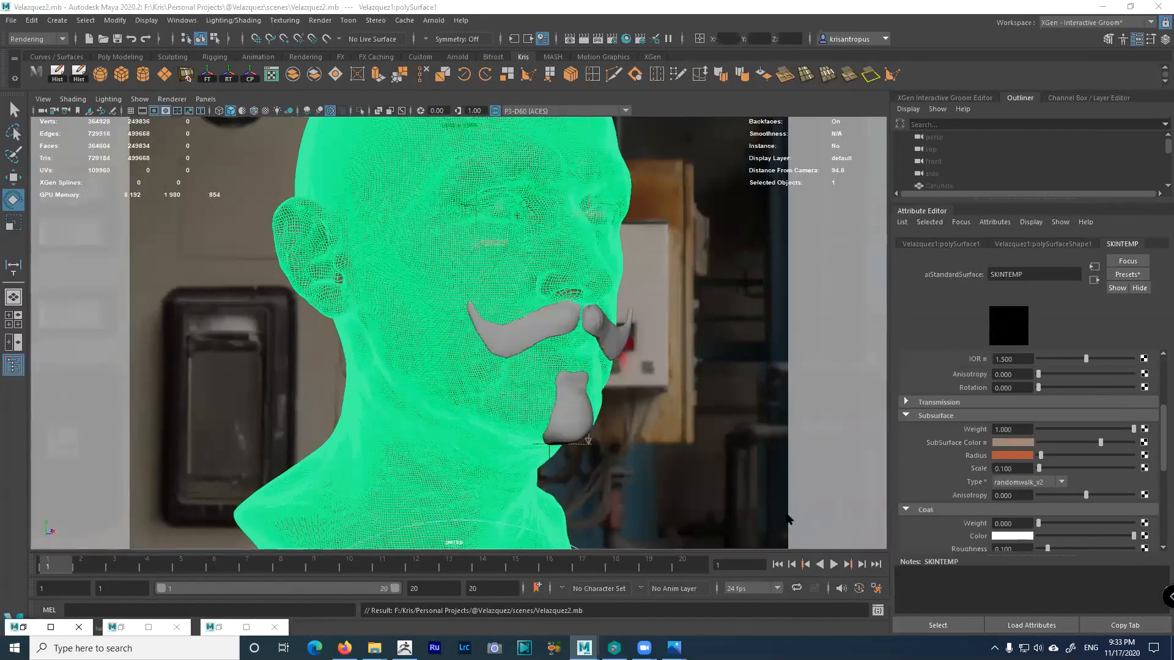
pyautogui.click(43, 99)
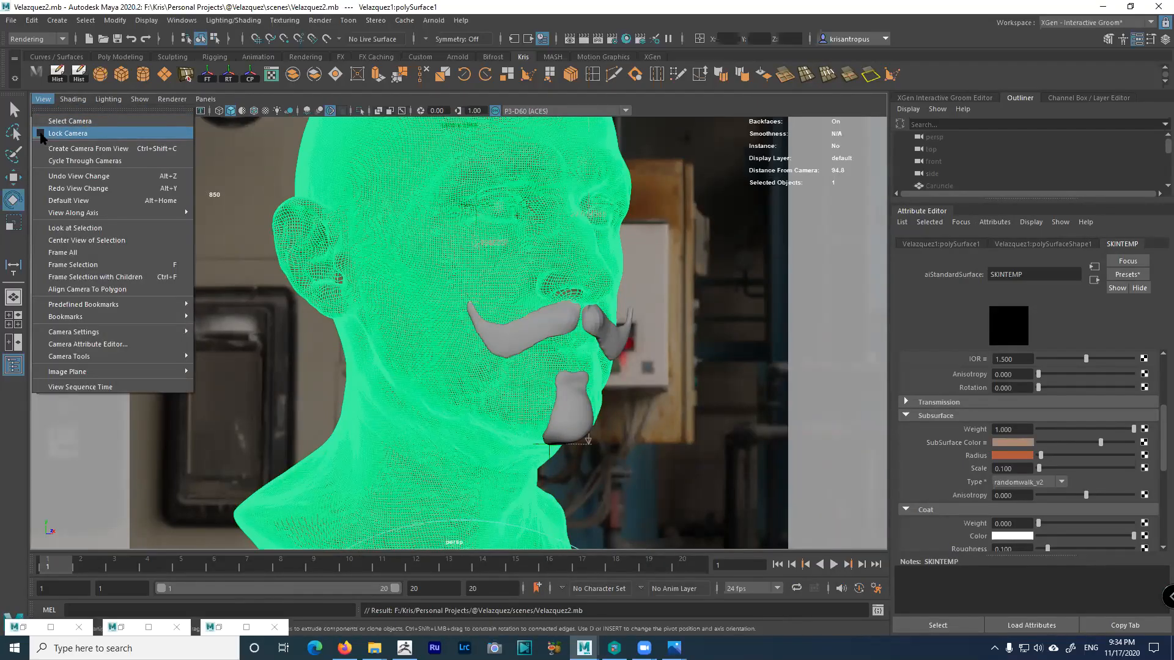
pyautogui.click(41, 134)
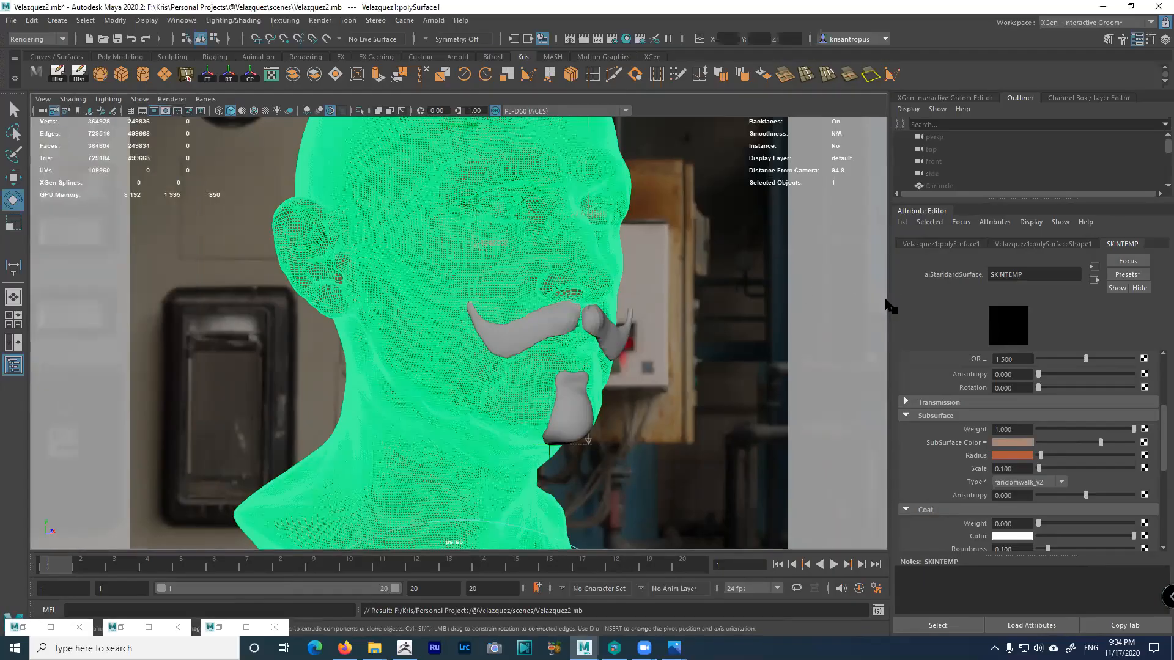
pyautogui.moveTo(888, 307); pyautogui.dragTo(876, 308)
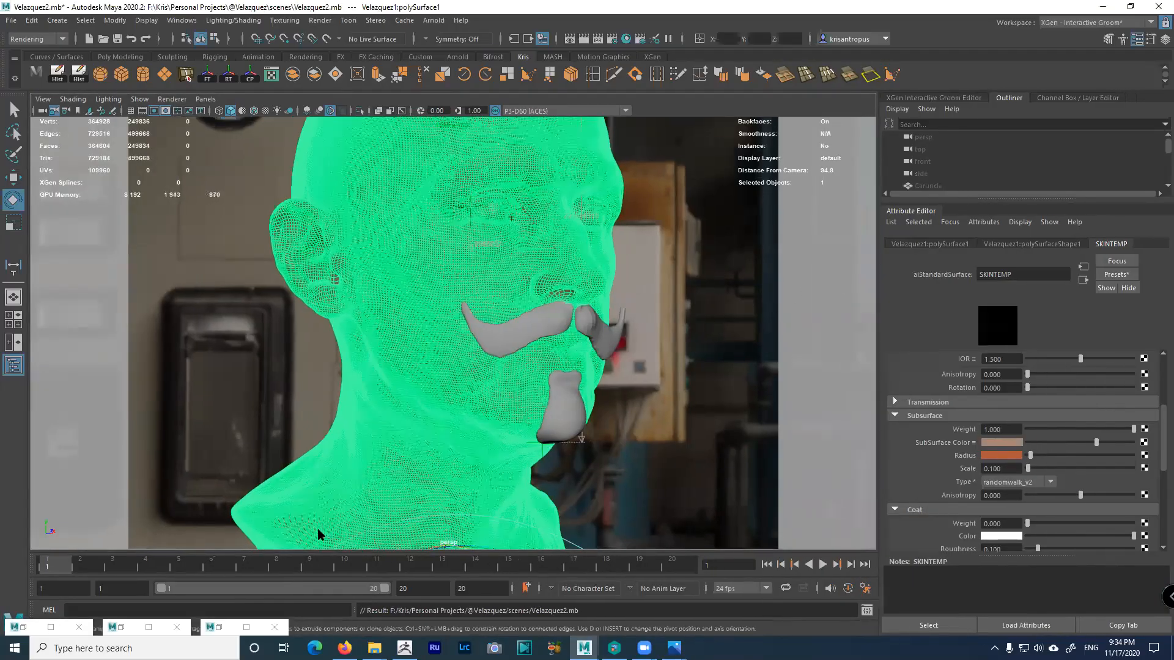
# Step through camera views on frames 1–4: side, front, cheek close-up, eye close-up
pyautogui.click(226, 628)
pyautogui.scroll(-1, 705, 383)
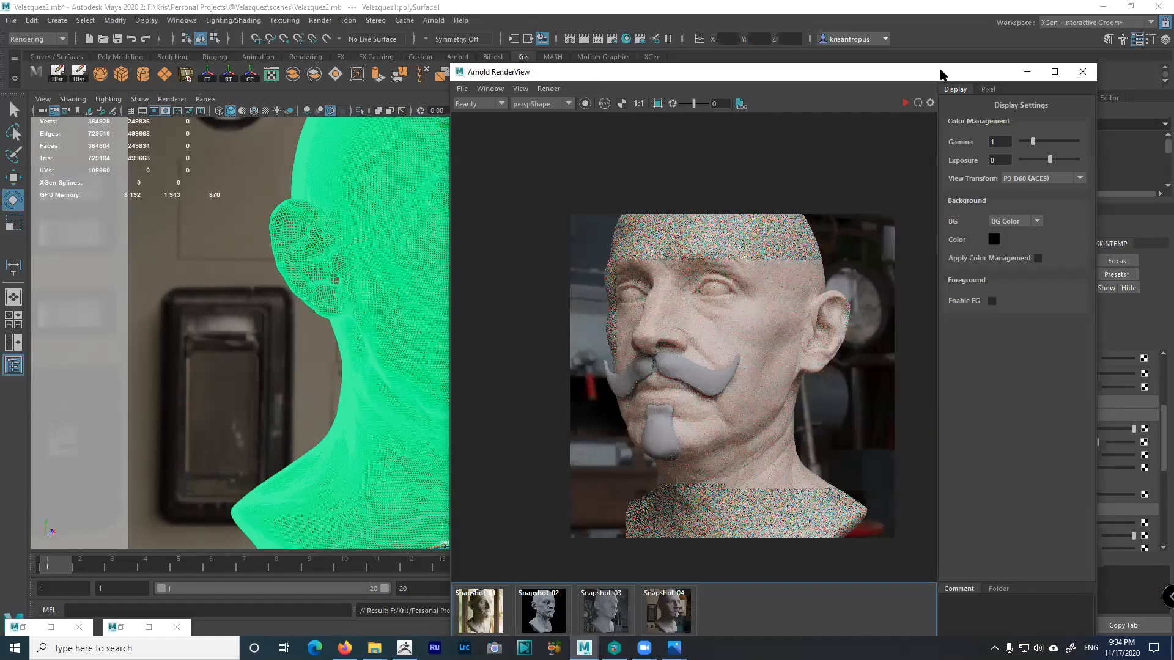
pyautogui.moveTo(942, 75); pyautogui.dragTo(1039, 265)
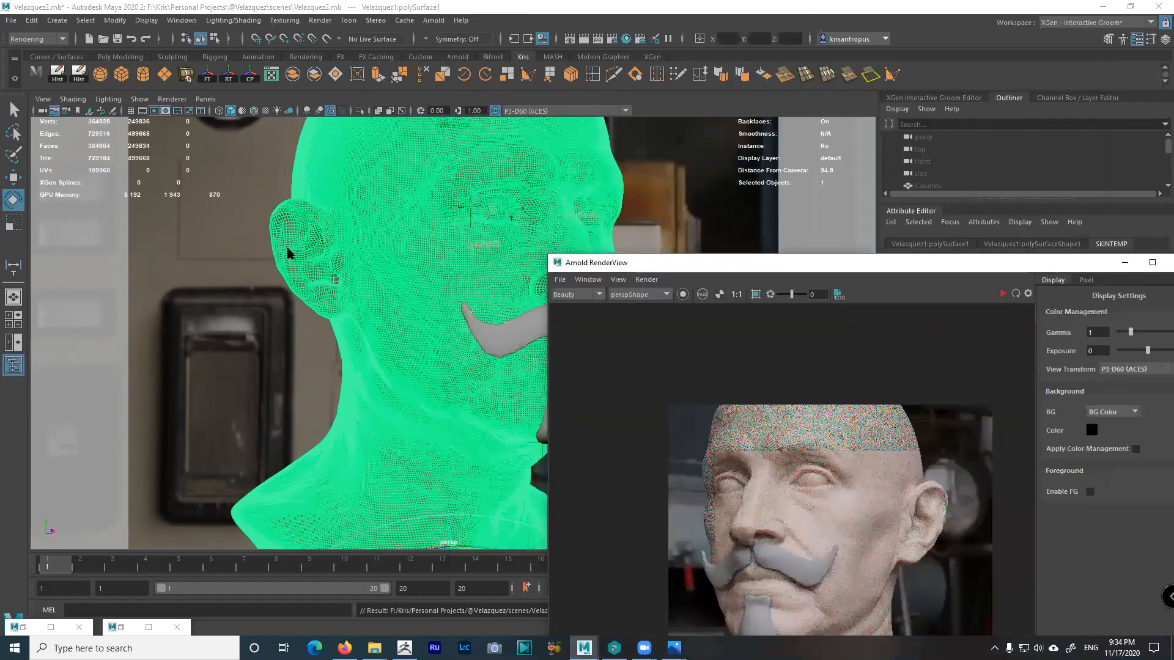
pyautogui.click(80, 562)
pyautogui.click(112, 564)
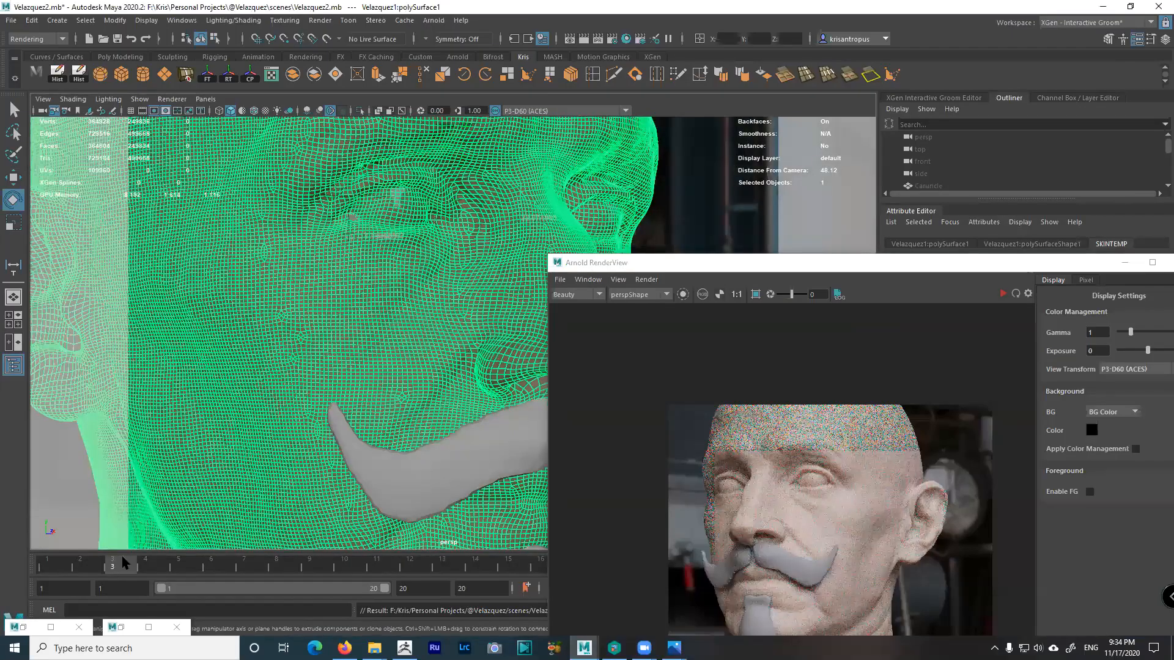
pyautogui.click(146, 564)
pyautogui.click(80, 564)
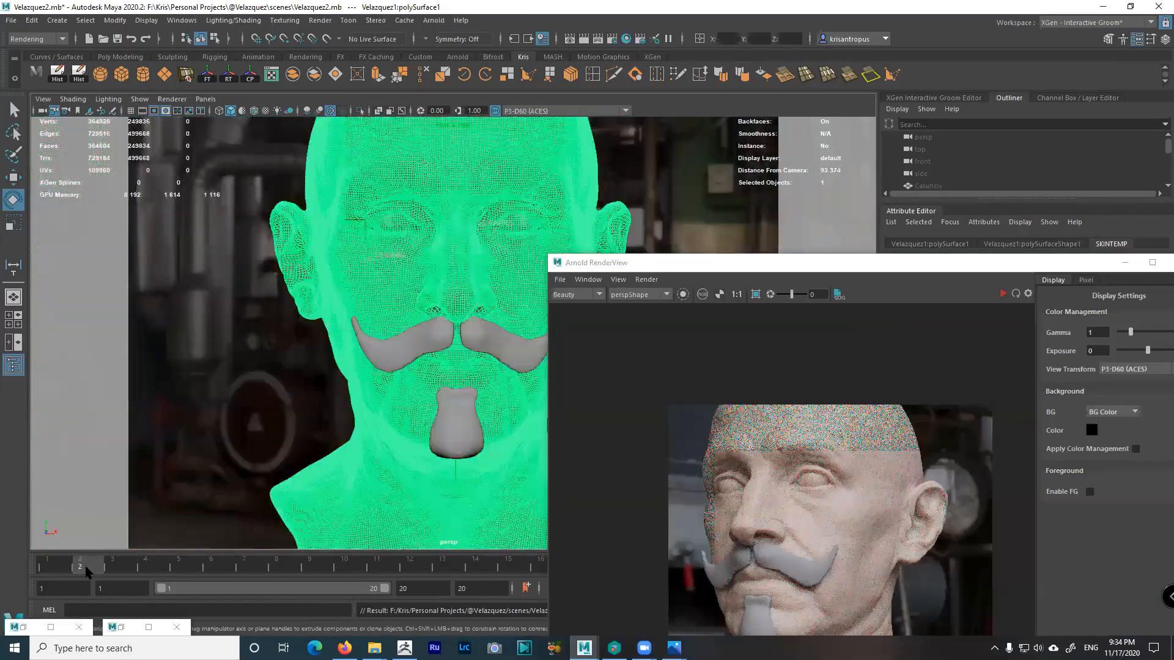
pyautogui.click(62, 566)
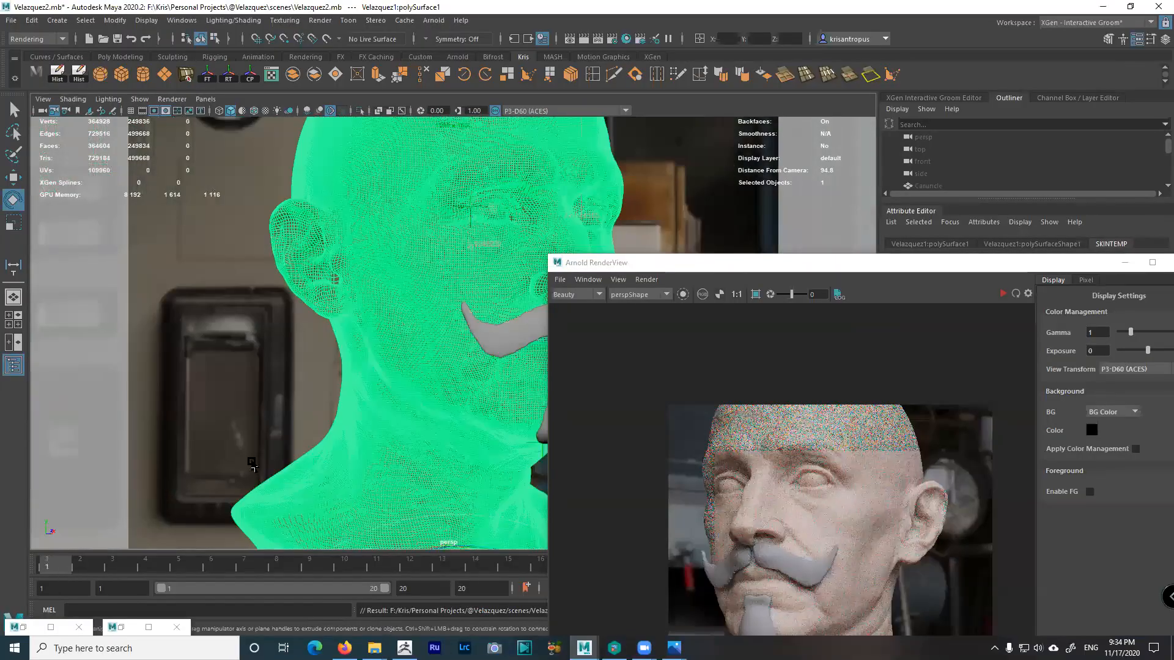
# Move the render window off screen and resize the Outliner and Attribute Editor panels
pyautogui.moveTo(816, 258); pyautogui.dragTo(879, 267)
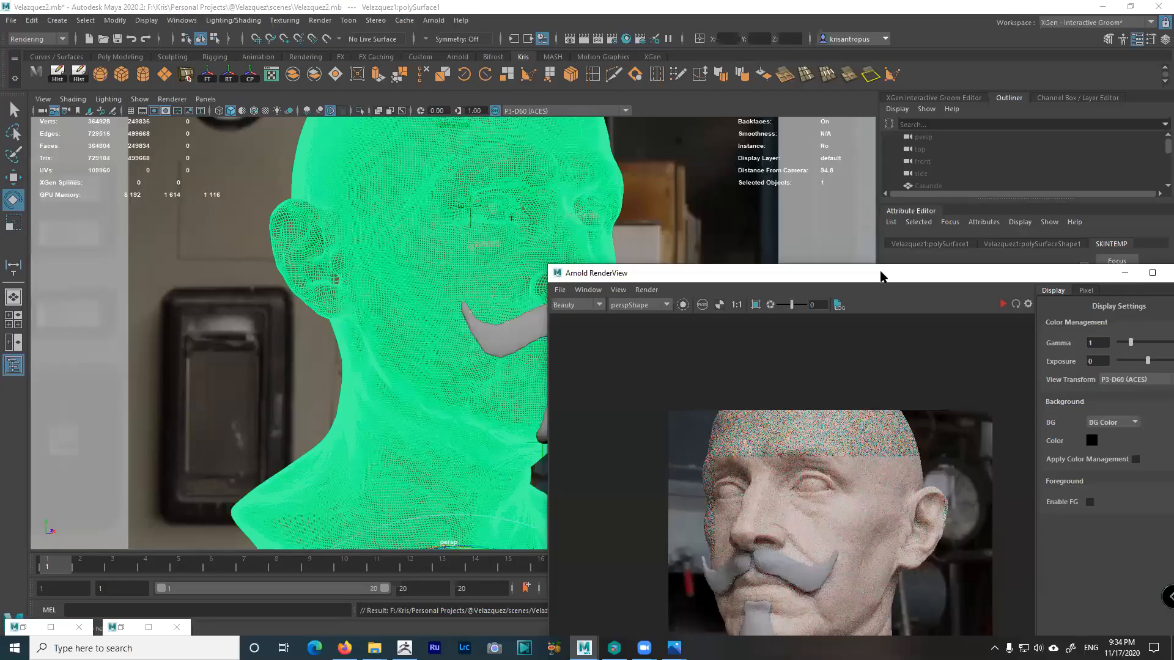
pyautogui.moveTo(880, 277); pyautogui.dragTo(856, 659)
pyautogui.moveTo(957, 201); pyautogui.dragTo(1041, 440)
# Delete the measuring locators and distanceDimensions around the eye
pyautogui.moveTo(480, 201); pyautogui.dragTo(508, 225)
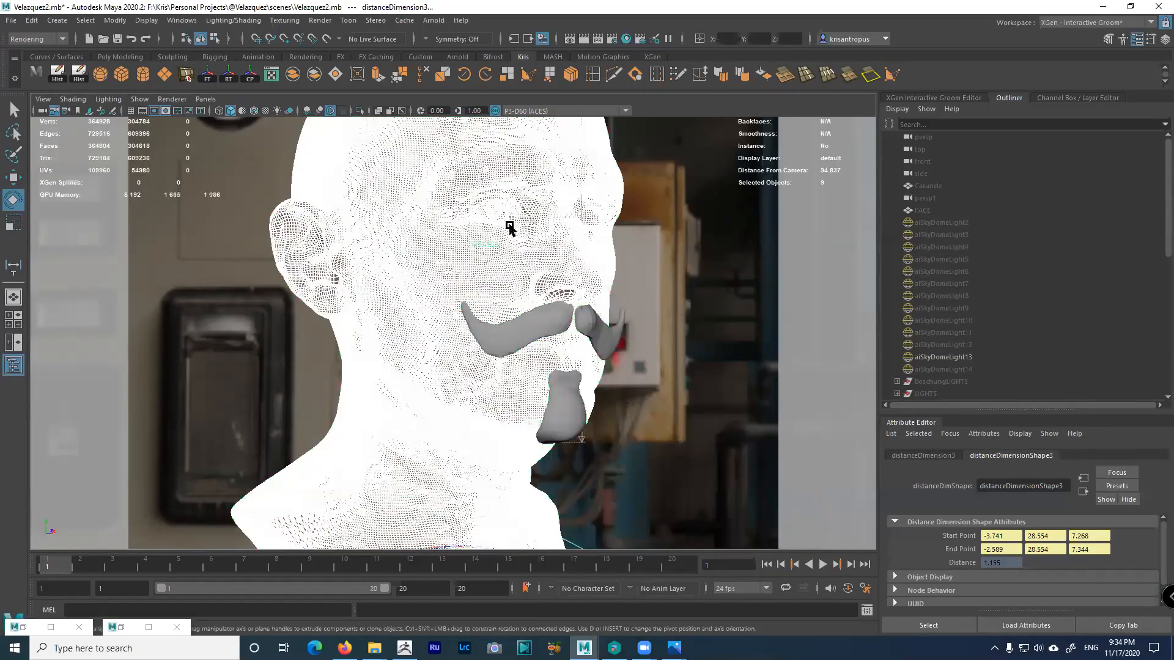
pyautogui.keyDown('ctrl'); pyautogui.click(569, 272); pyautogui.keyUp('ctrl')
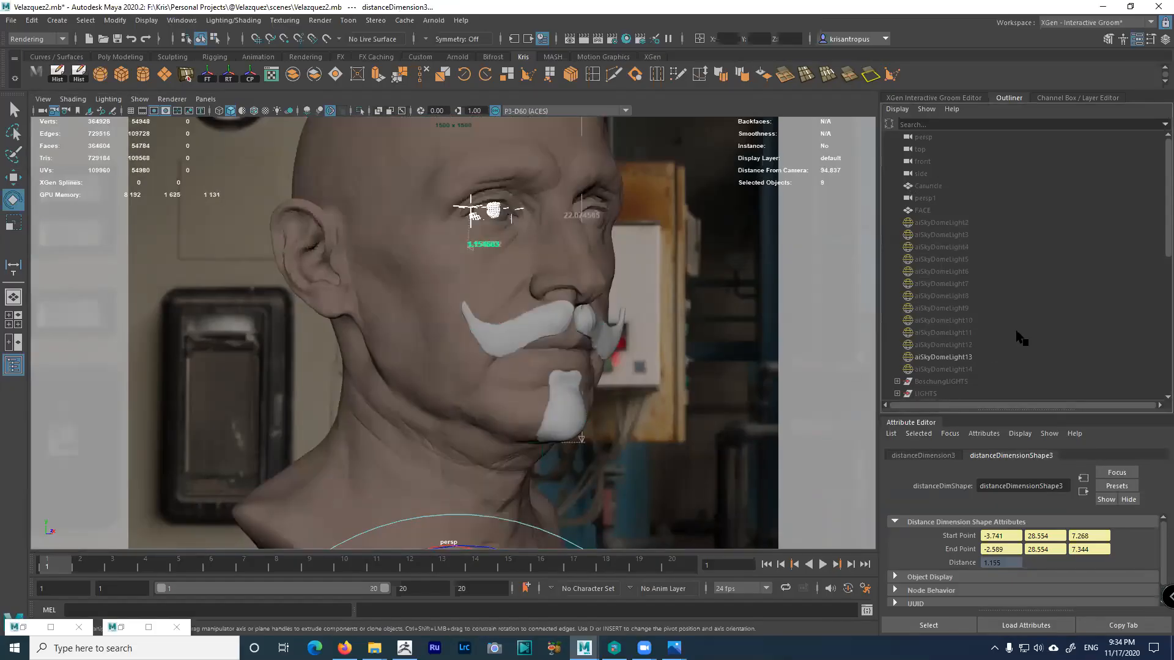
pyautogui.press('f')
pyautogui.click(941, 247)
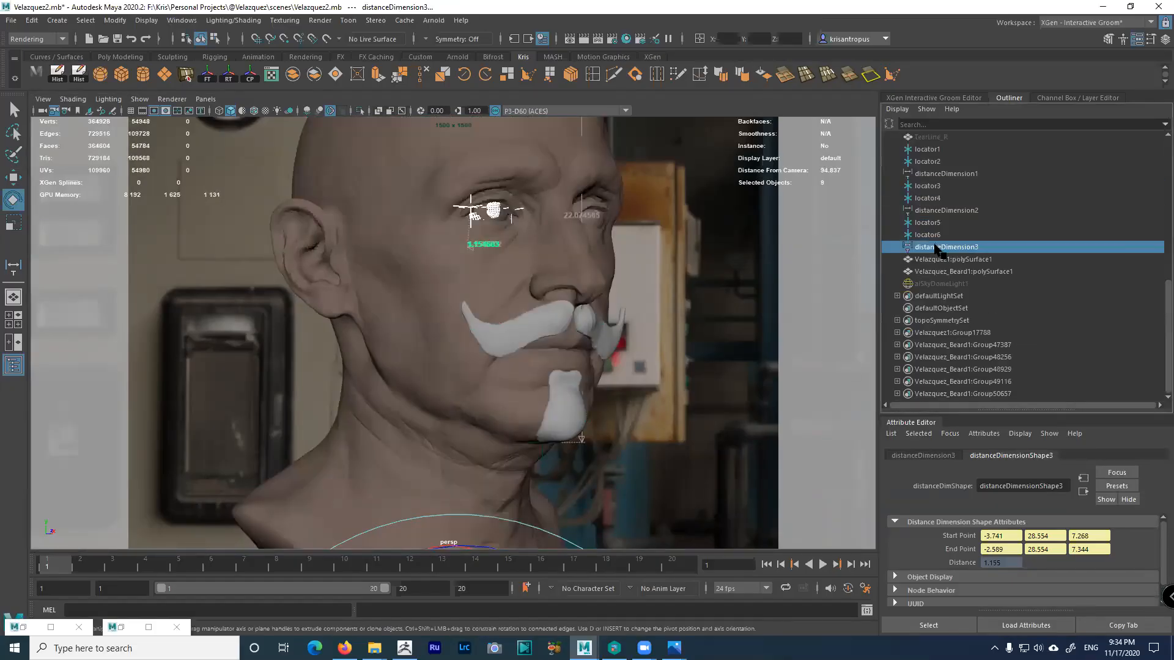
pyautogui.keyDown('shift'); pyautogui.click(918, 152); pyautogui.keyUp('shift')
pyautogui.press('Delete')
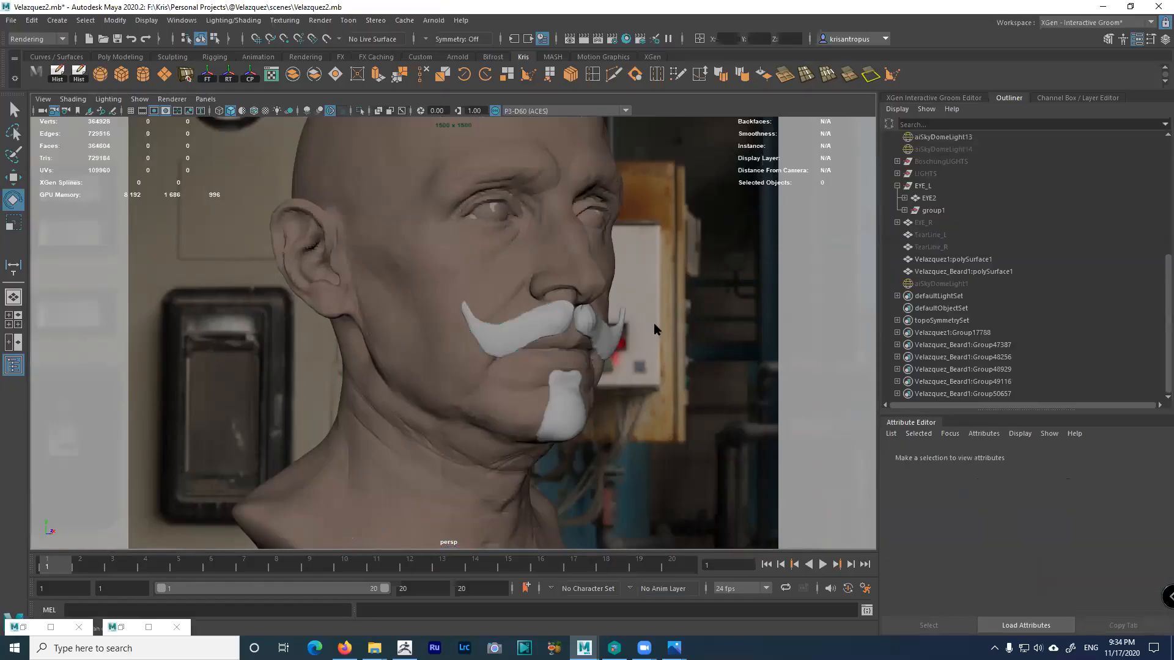
# Browse the eye hierarchy in the Outliner down to Iris_R, in wireframe display
pyautogui.click(925, 223)
pyautogui.click(923, 187)
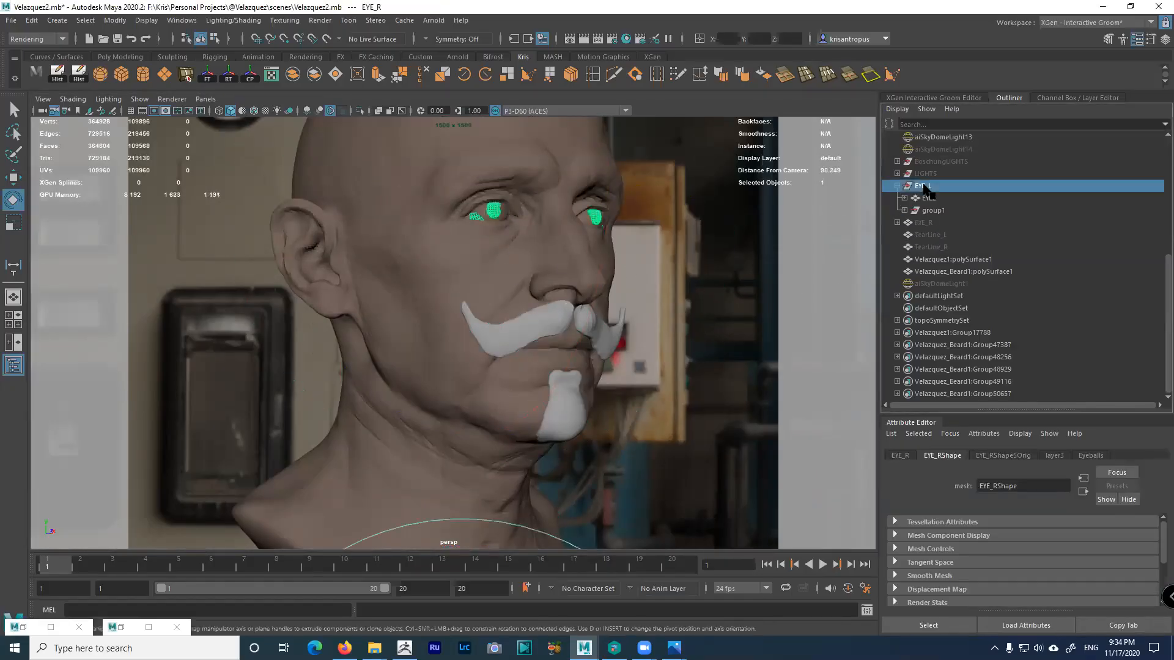
pyautogui.click(929, 198)
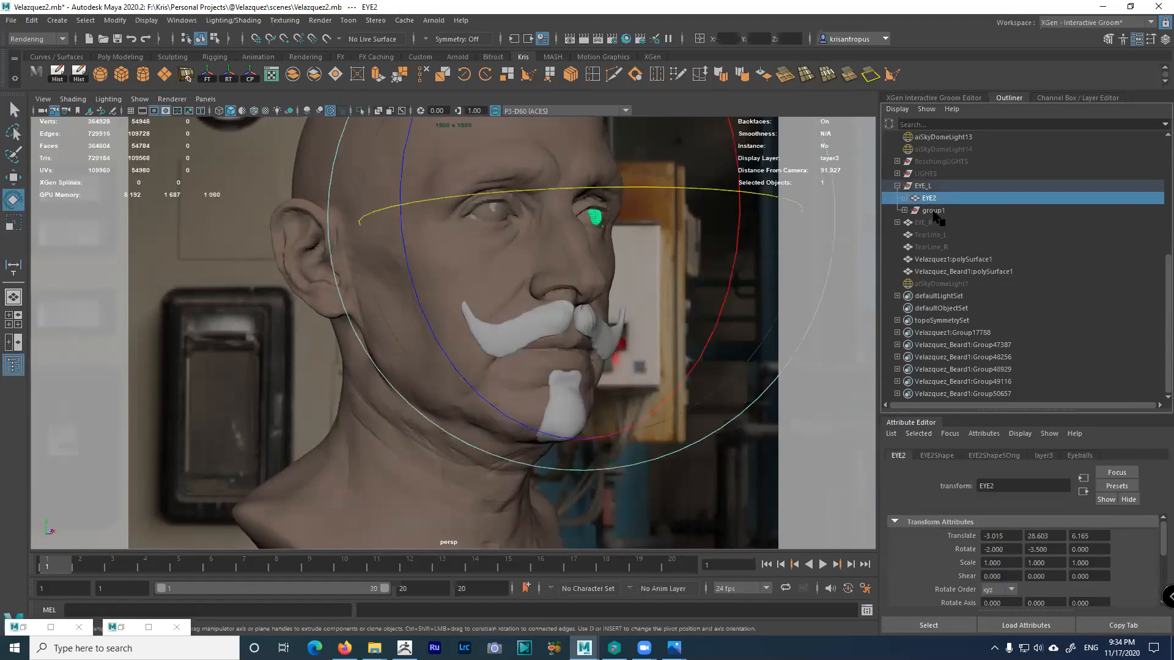
pyautogui.click(917, 211)
pyautogui.click(904, 210)
pyautogui.click(931, 223)
pyautogui.click(912, 222)
pyautogui.click(939, 236)
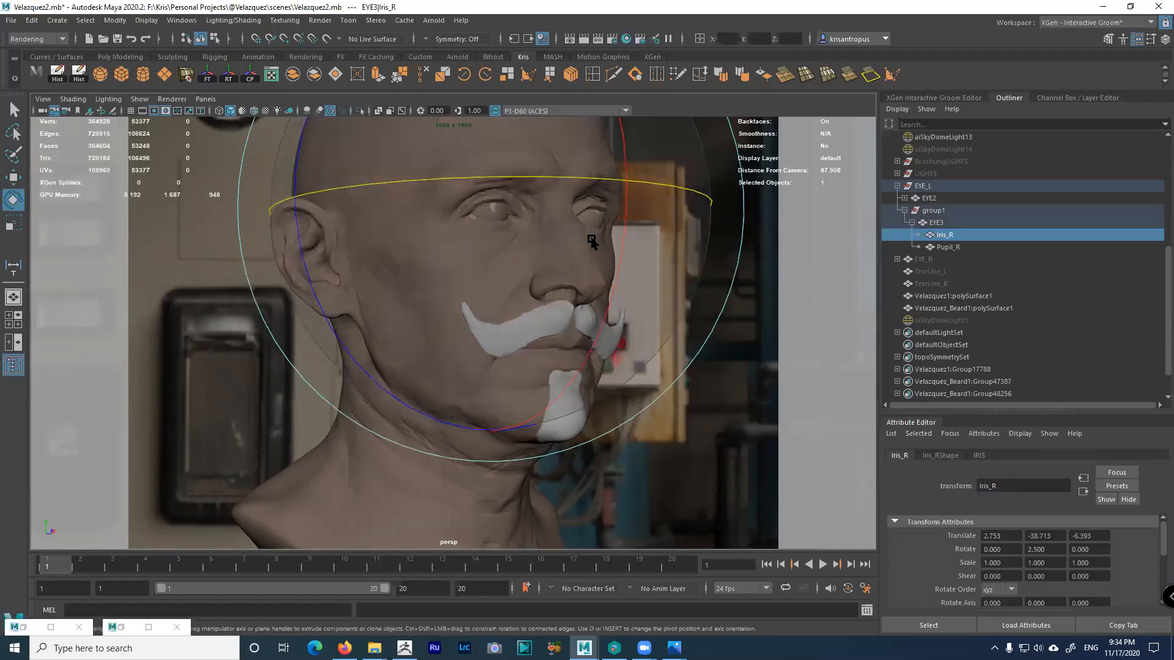
pyautogui.press('4')
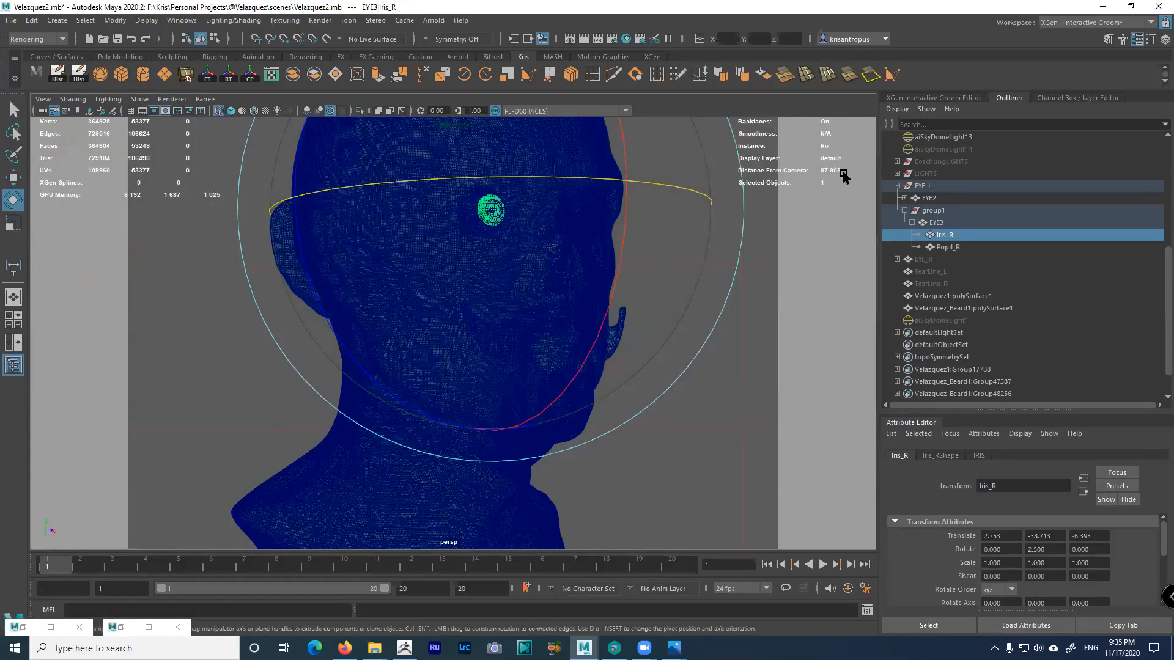
pyautogui.click(947, 247)
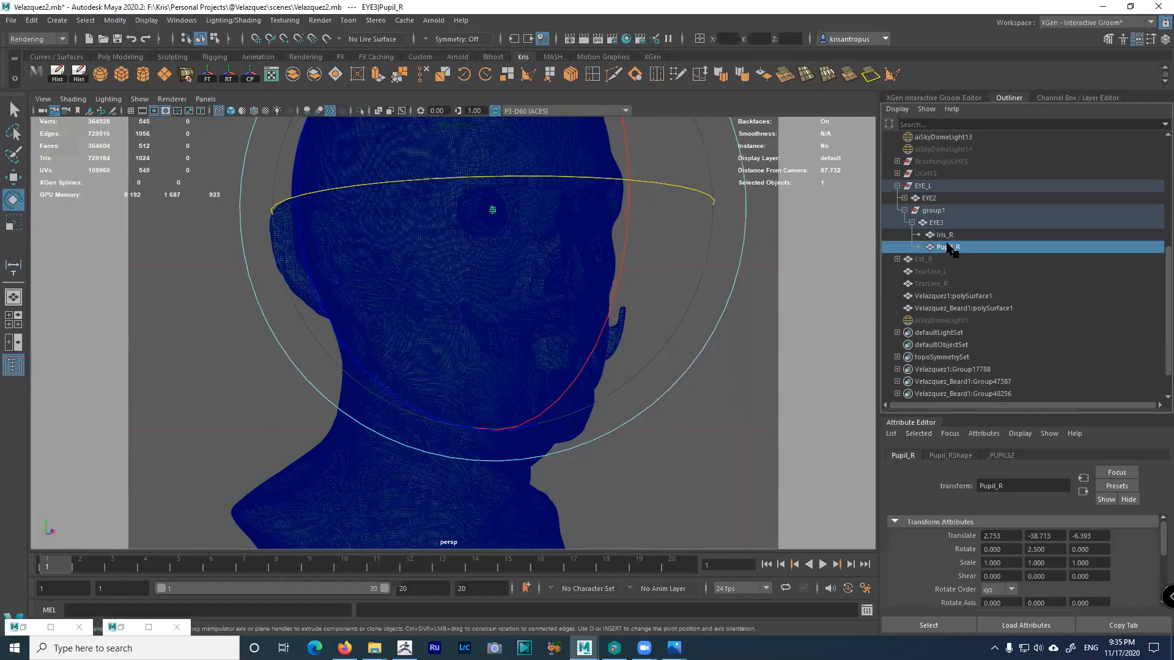
pyautogui.click(946, 237)
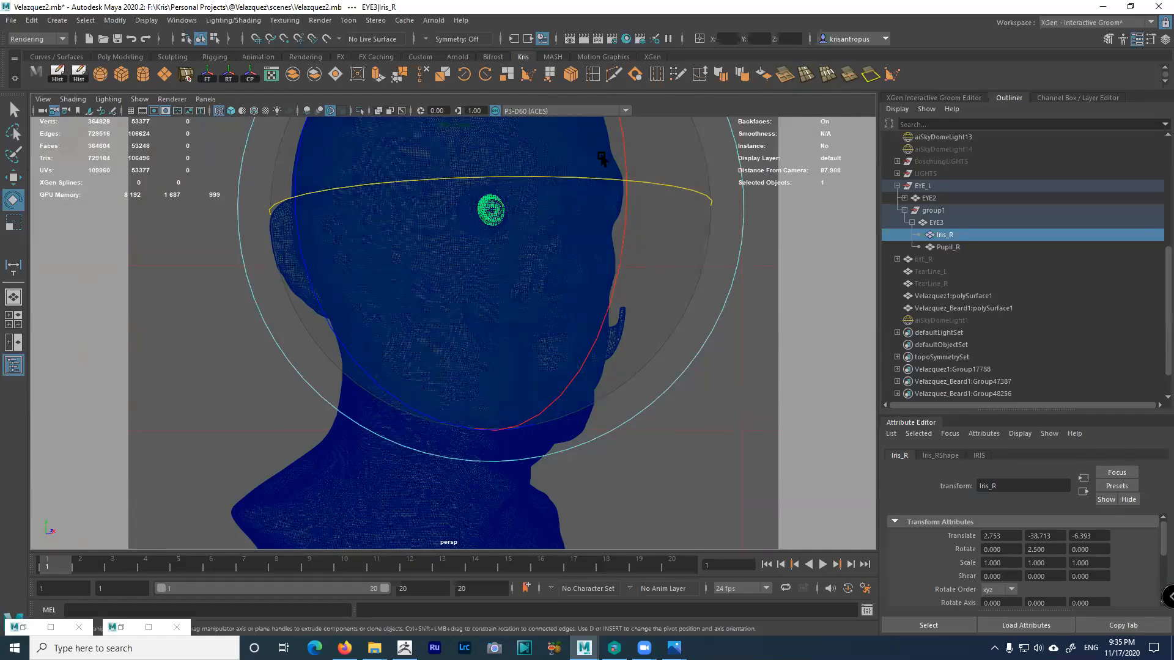
# Tear off the Heads Up Display menu and toggle Object Details off and on
pyautogui.click(146, 22)
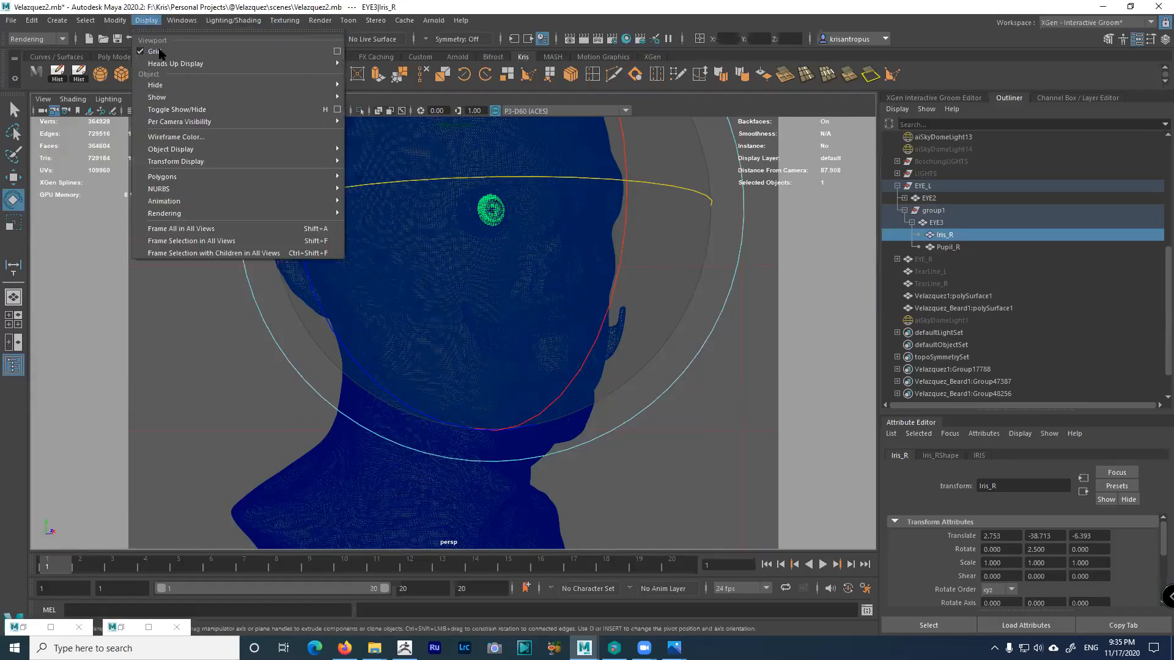
pyautogui.moveTo(176, 67)
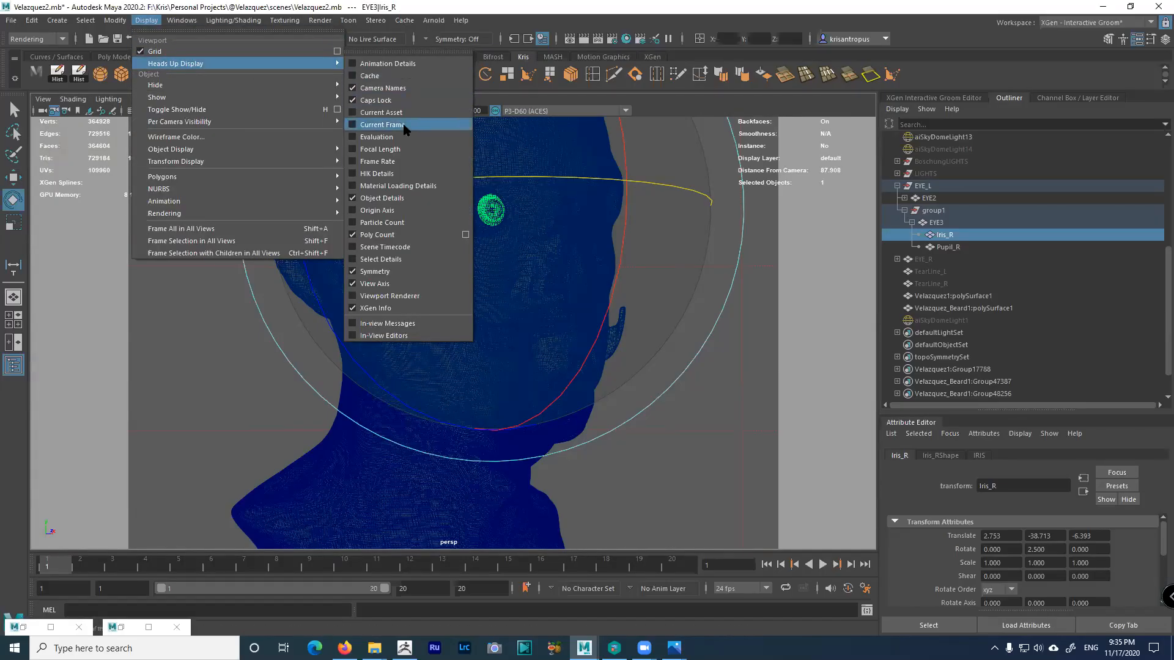
pyautogui.click(389, 56)
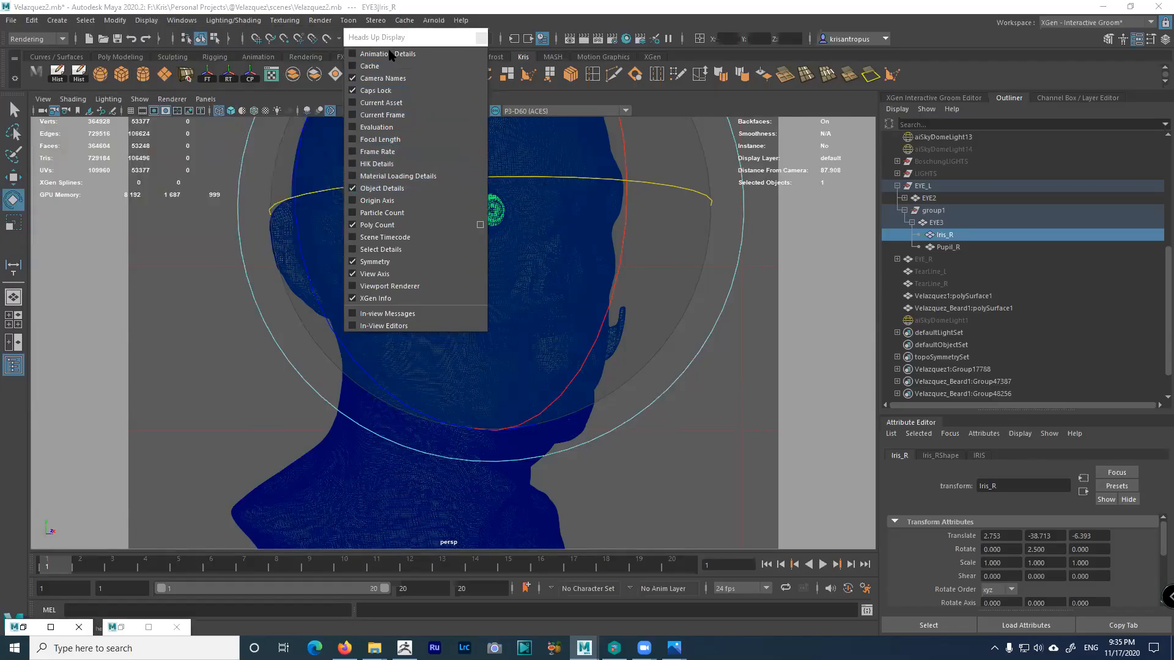
pyautogui.click(368, 189)
pyautogui.click(368, 190)
pyautogui.click(369, 190)
pyautogui.click(369, 190)
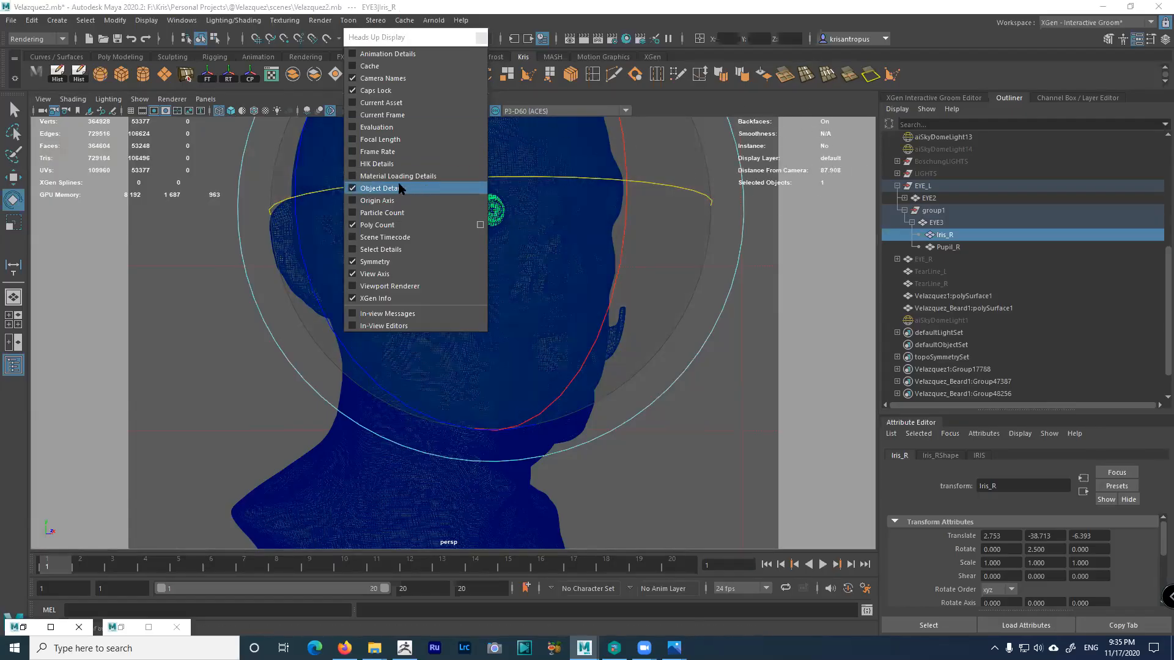
# Close the torn-off Heads Up Display options window
pyautogui.click(481, 38)
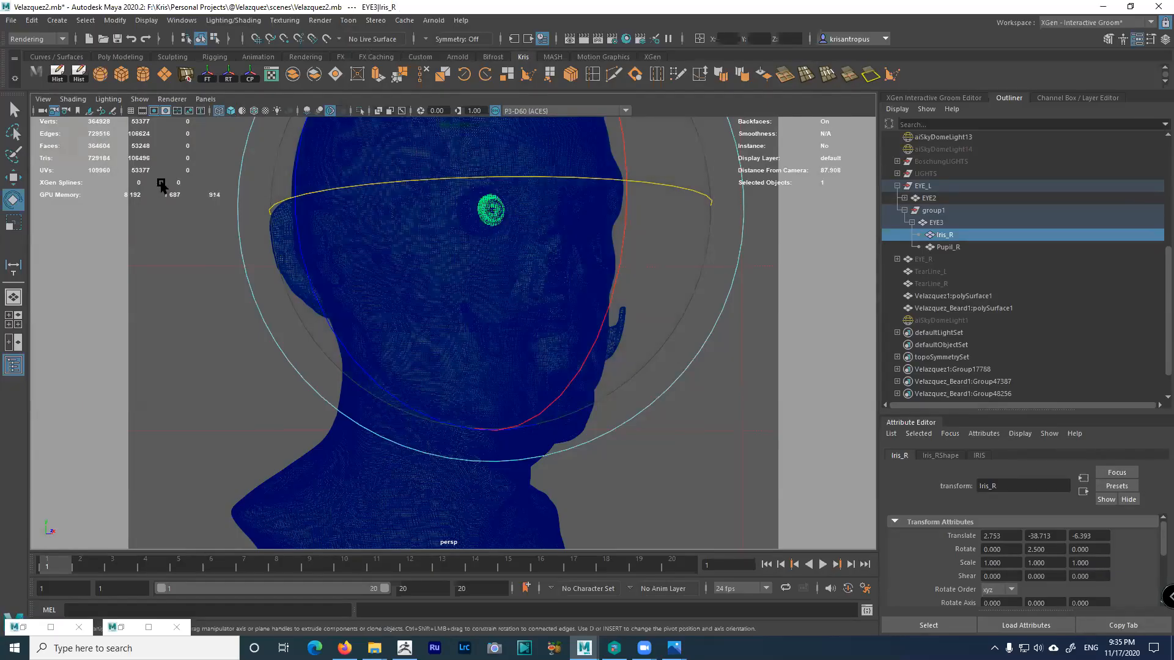
pyautogui.click(43, 99)
# Select the persp camera and copy its perspShape tab into a floating window
pyautogui.click(53, 122)
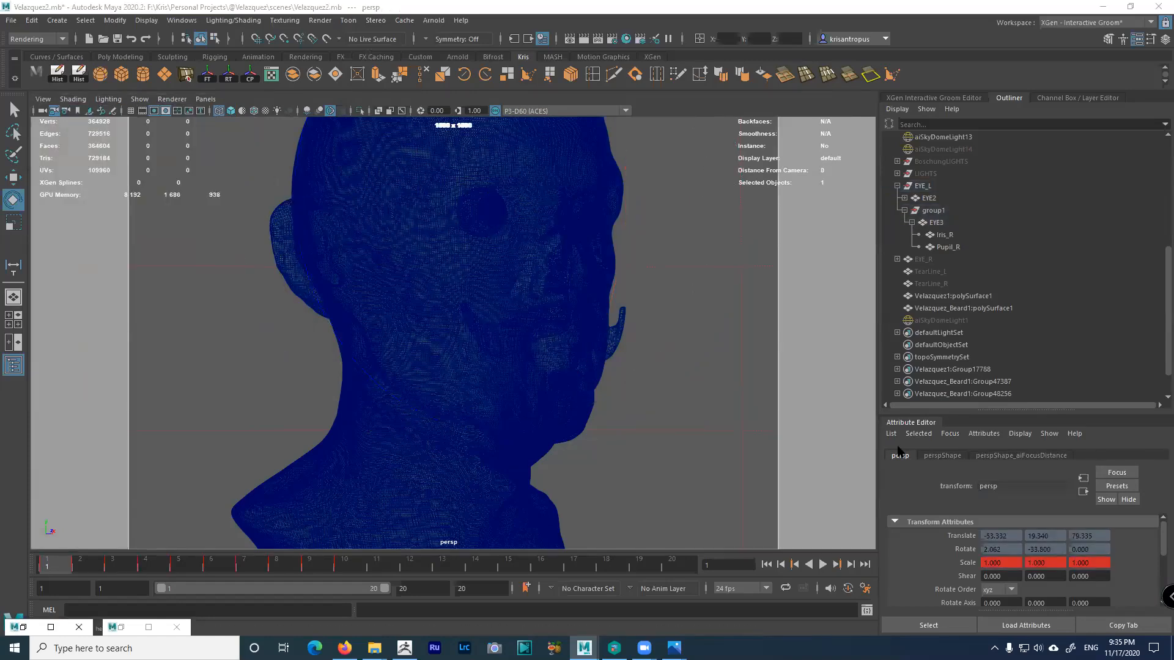
pyautogui.moveTo(1054, 413); pyautogui.dragTo(1045, 272)
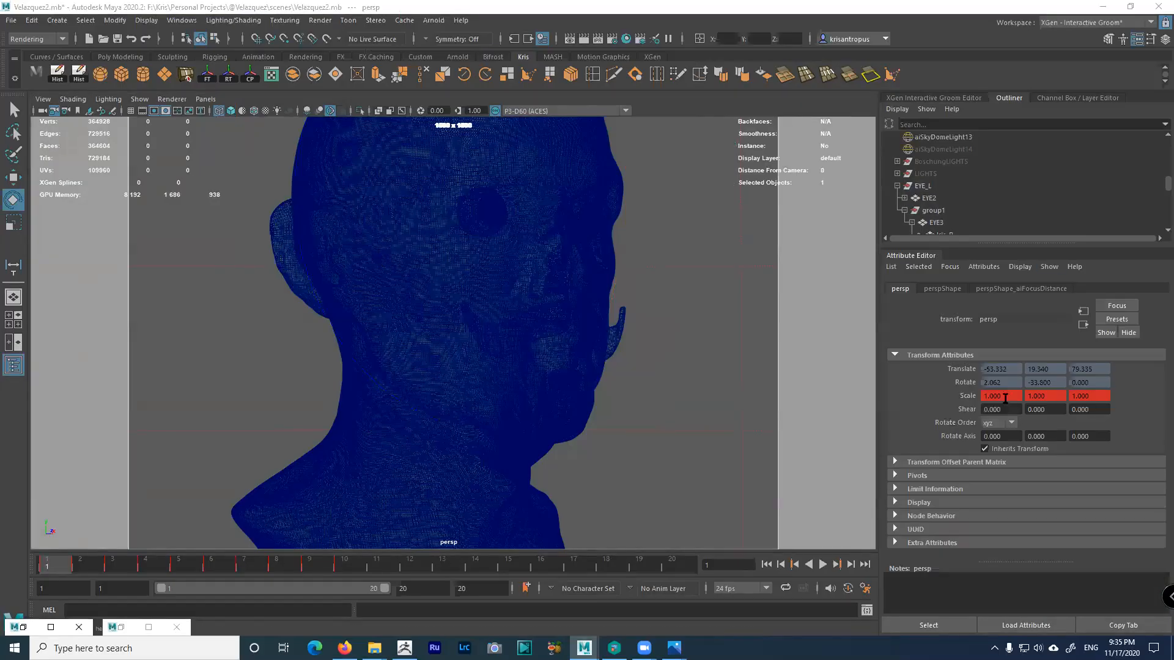
pyautogui.click(942, 289)
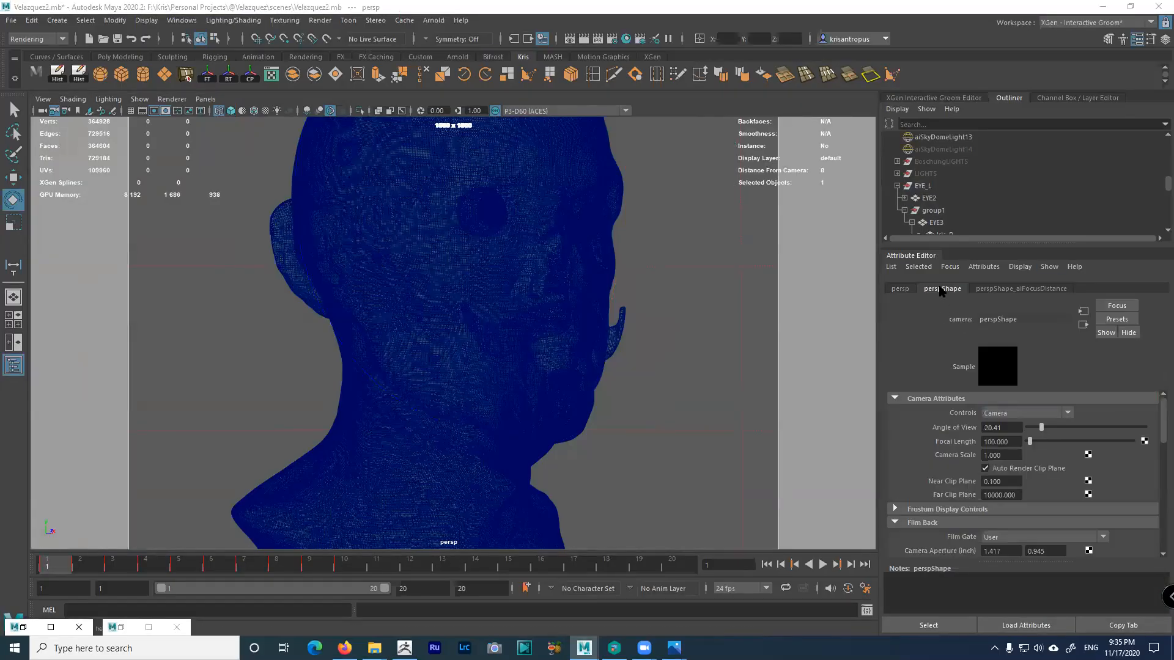
pyautogui.moveTo(1156, 424); pyautogui.dragTo(1156, 535)
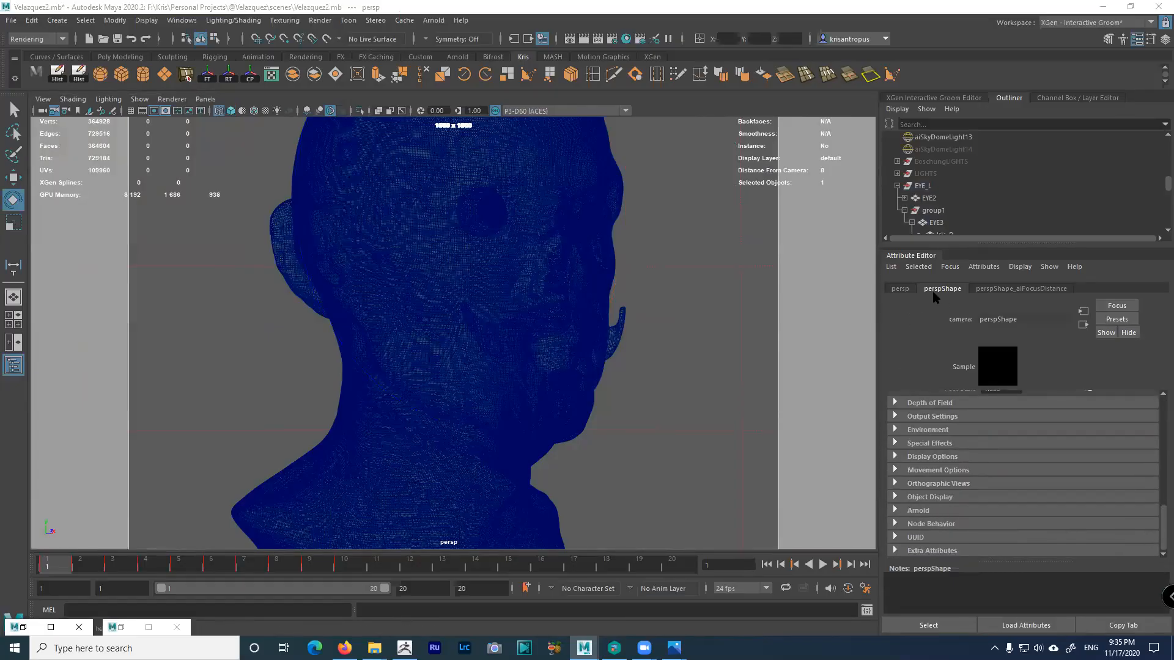
pyautogui.click(1116, 626)
pyautogui.click(567, 226)
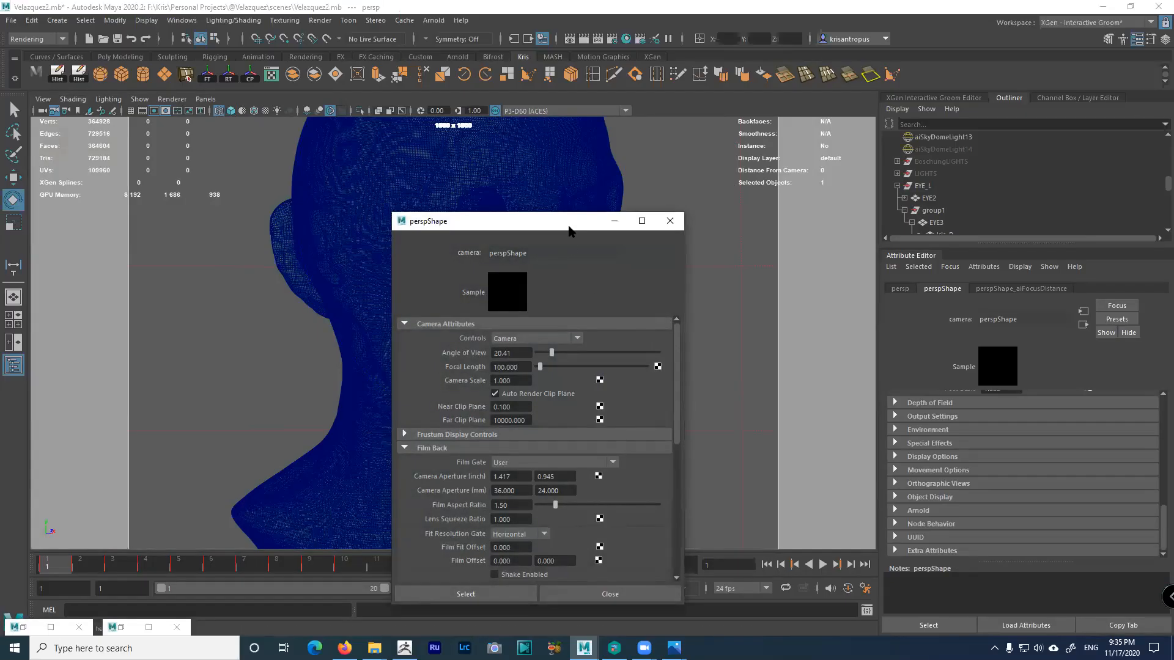
pyautogui.moveTo(568, 230); pyautogui.dragTo(773, 217)
pyautogui.scroll(-5, 948, 214)
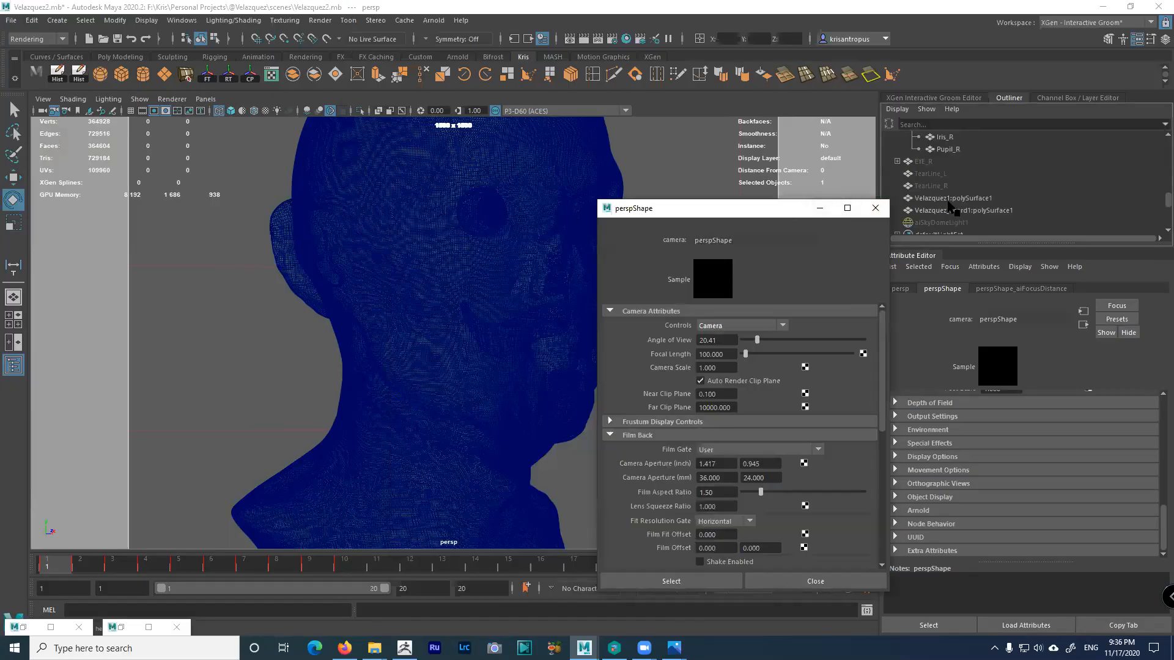
# Select Pupil_R, expand the camera's Arnold section, and select the Focus Distance value
pyautogui.click(947, 149)
pyautogui.moveTo(762, 212); pyautogui.dragTo(879, 240)
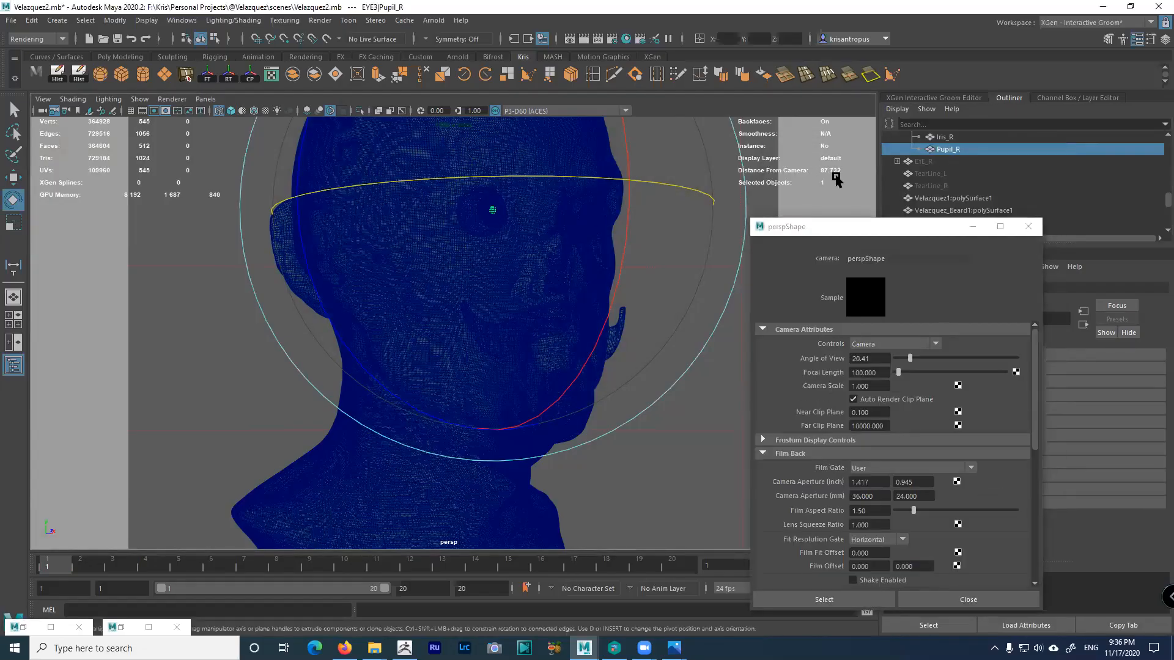
pyautogui.moveTo(873, 225); pyautogui.dragTo(975, 141)
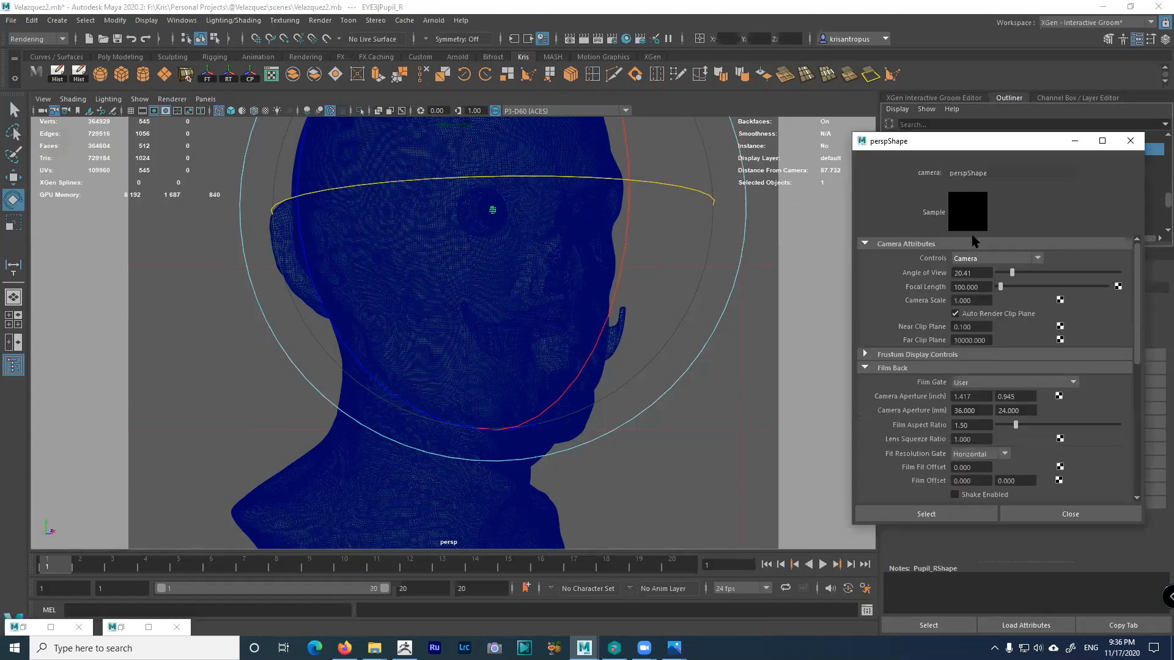
pyautogui.moveTo(1137, 330); pyautogui.dragTo(1140, 468)
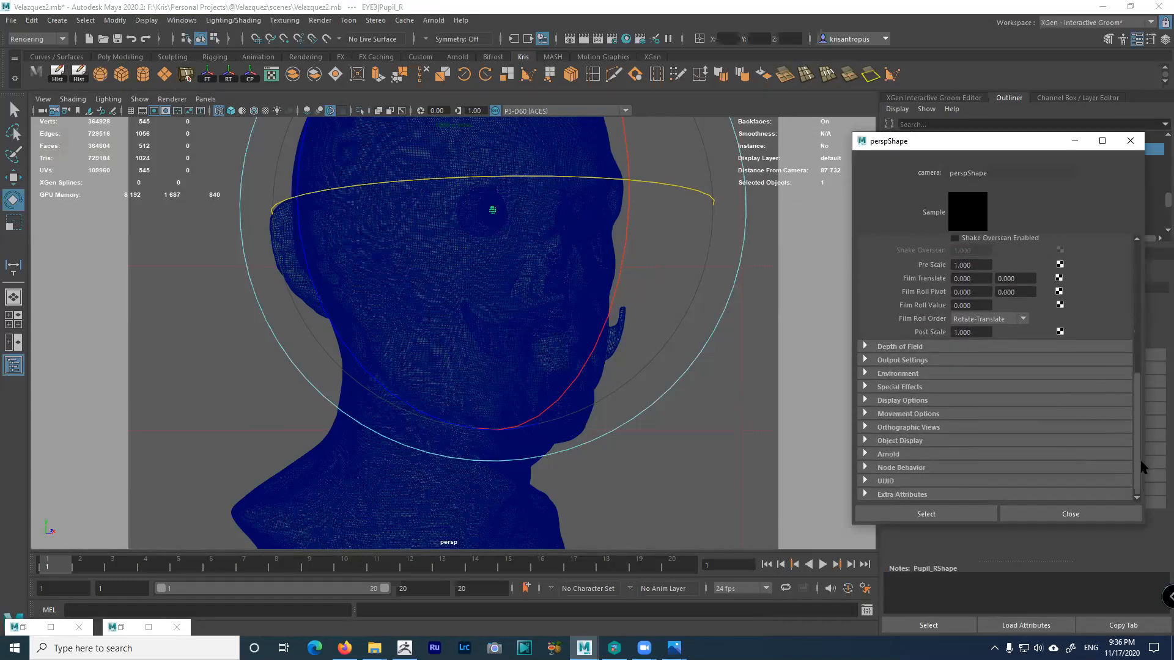
pyautogui.click(891, 455)
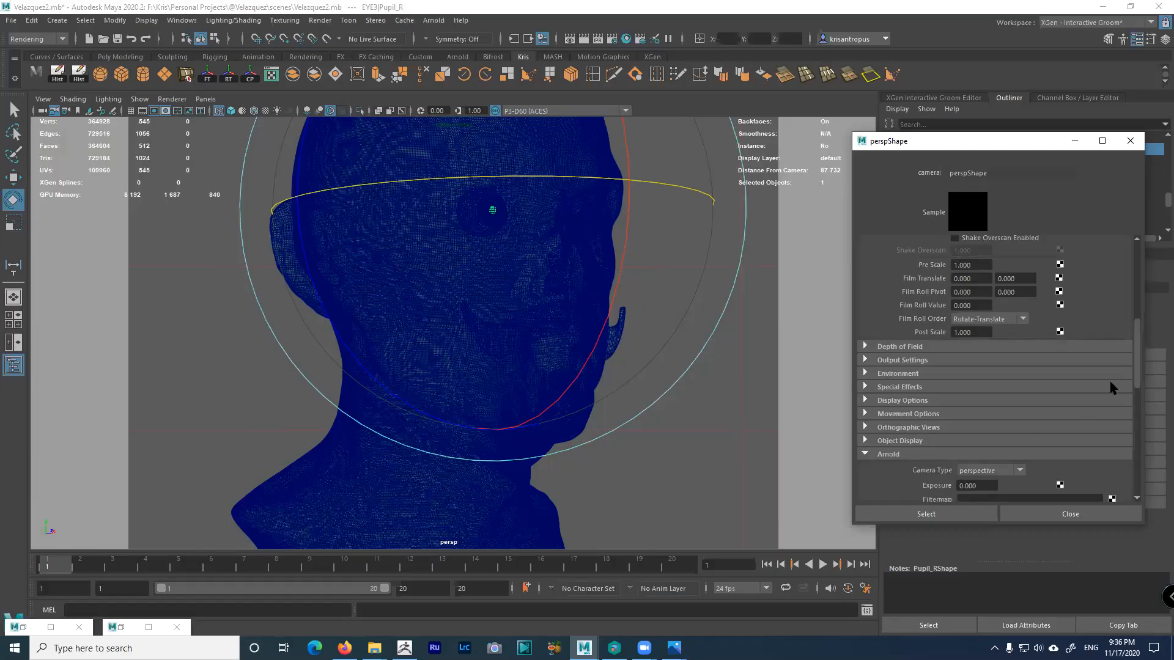
pyautogui.scroll(-5, 1135, 371)
pyautogui.moveTo(986, 381); pyautogui.dragTo(941, 381)
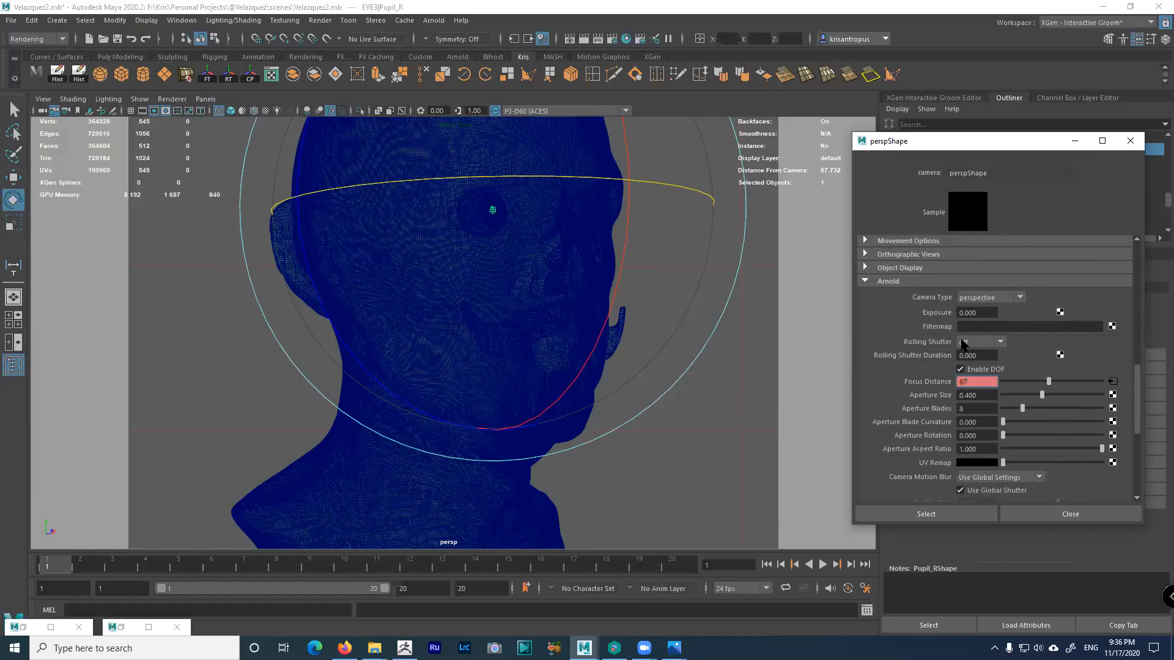
# Set Focus Distance to 87.732, key it, and start an Arnold render preview
pyautogui.write('87.732')
pyautogui.press('Return')
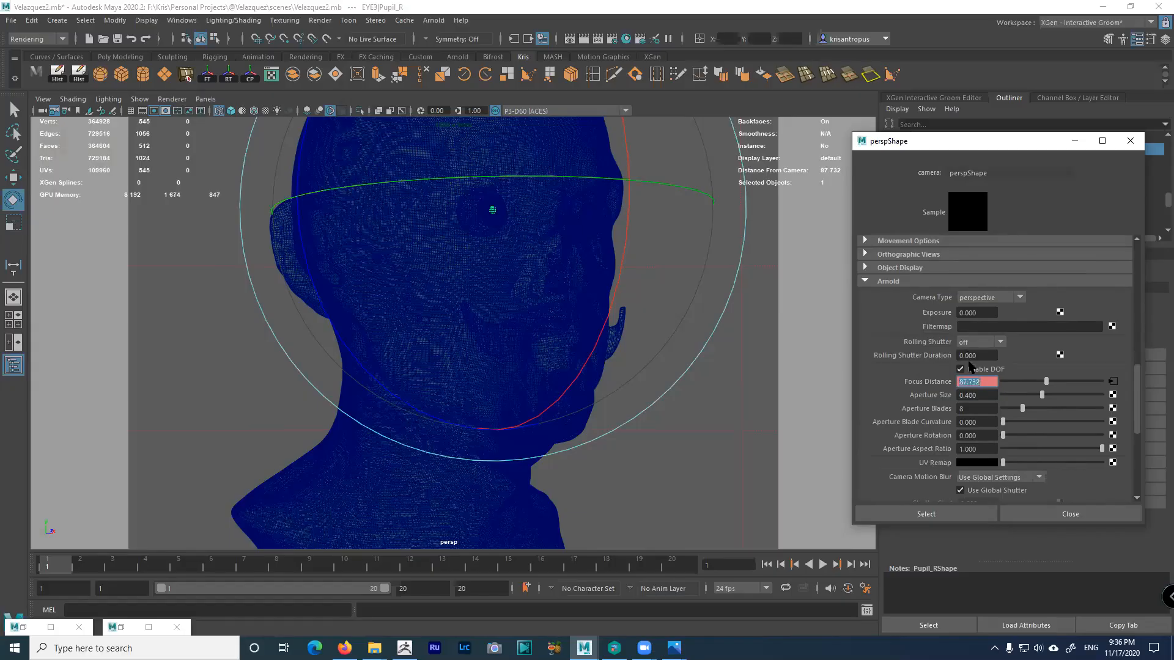
pyautogui.rightClick(923, 383)
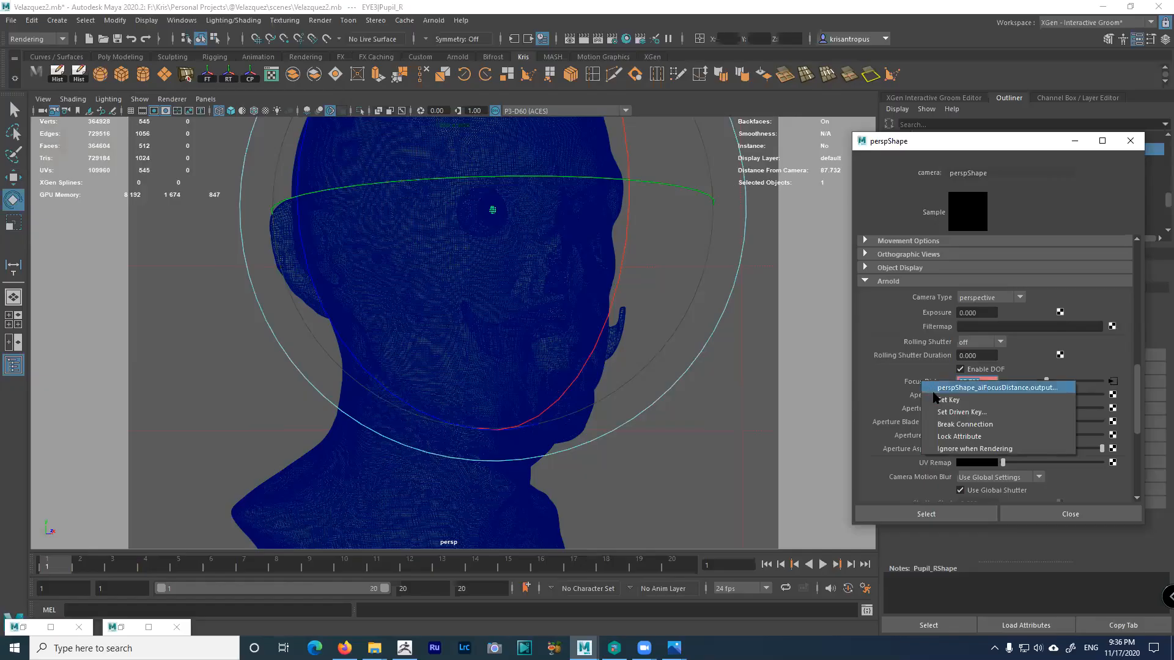
pyautogui.click(936, 398)
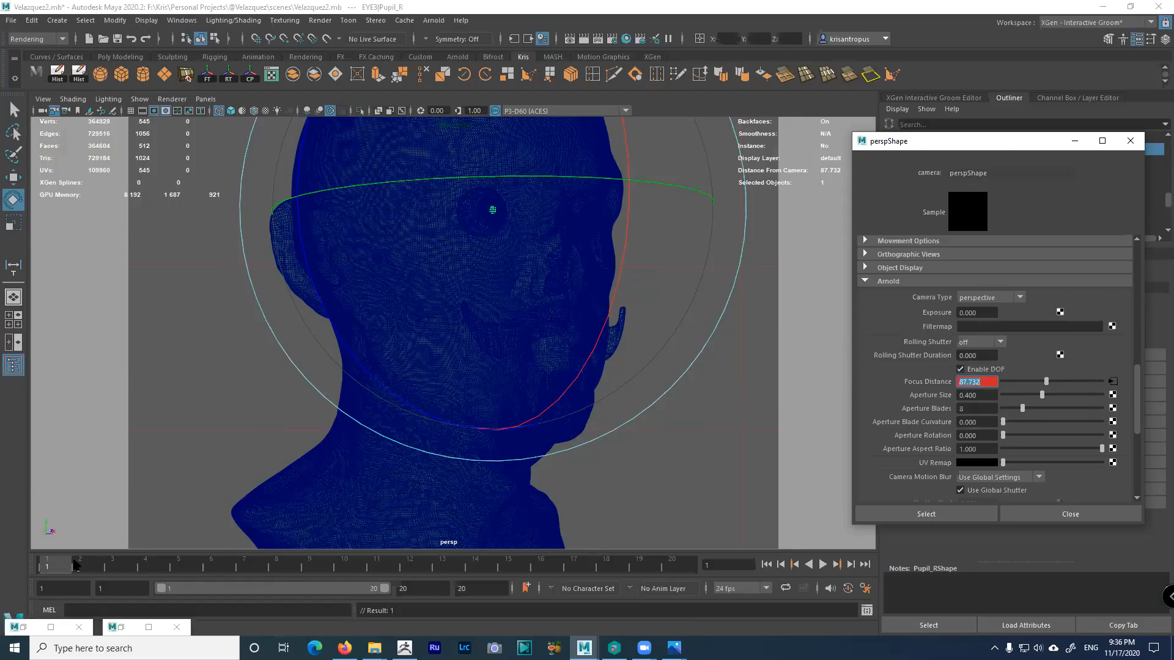
pyautogui.hotkey('alt', 'v')
pyautogui.hotkey('alt', 'v')
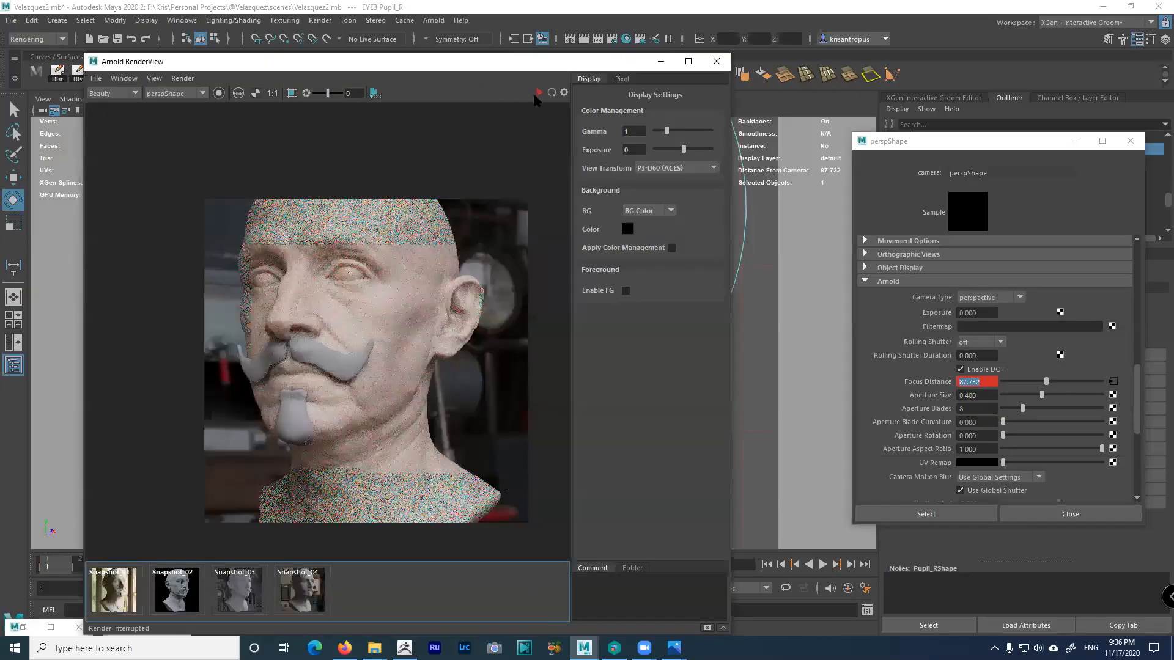
pyautogui.click(538, 93)
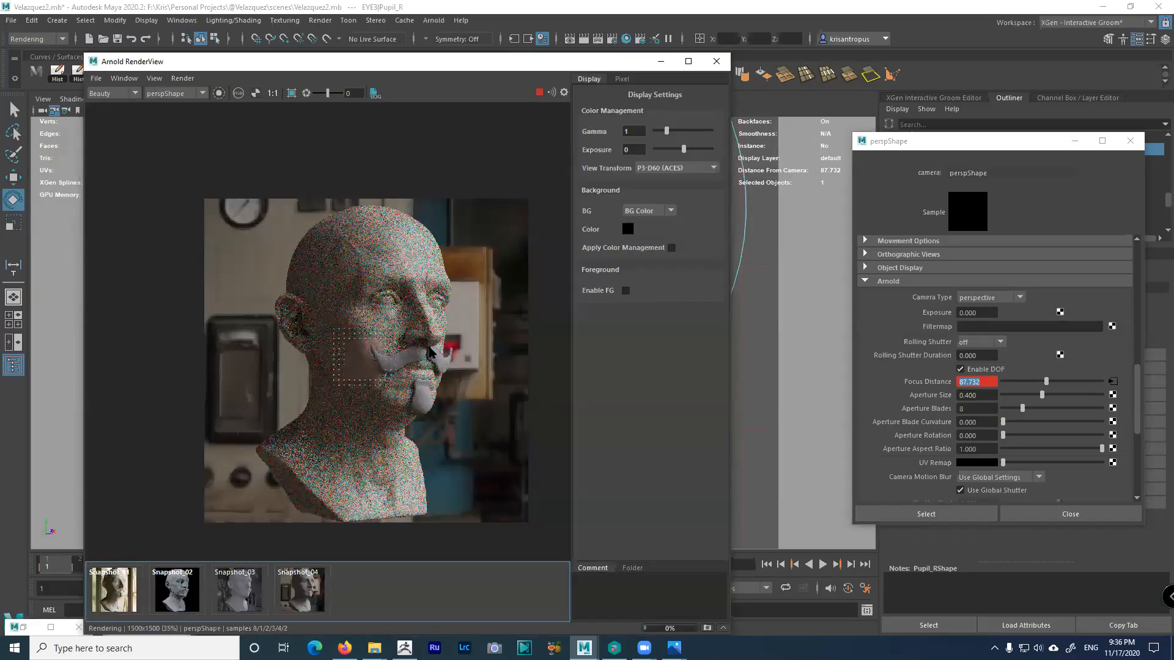
# Set Aperture Size to 2, then stop the render and move the RenderView aside
pyautogui.scroll(2, 430, 330)
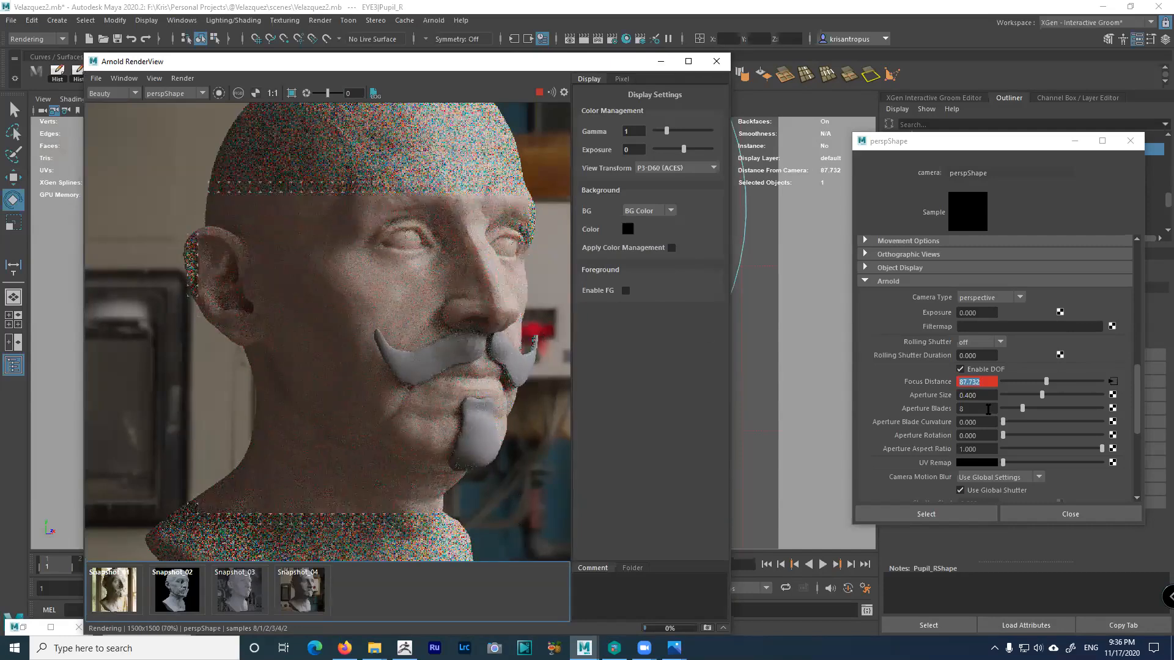
pyautogui.press('Tab')
pyautogui.write('2')
pyautogui.press('Return')
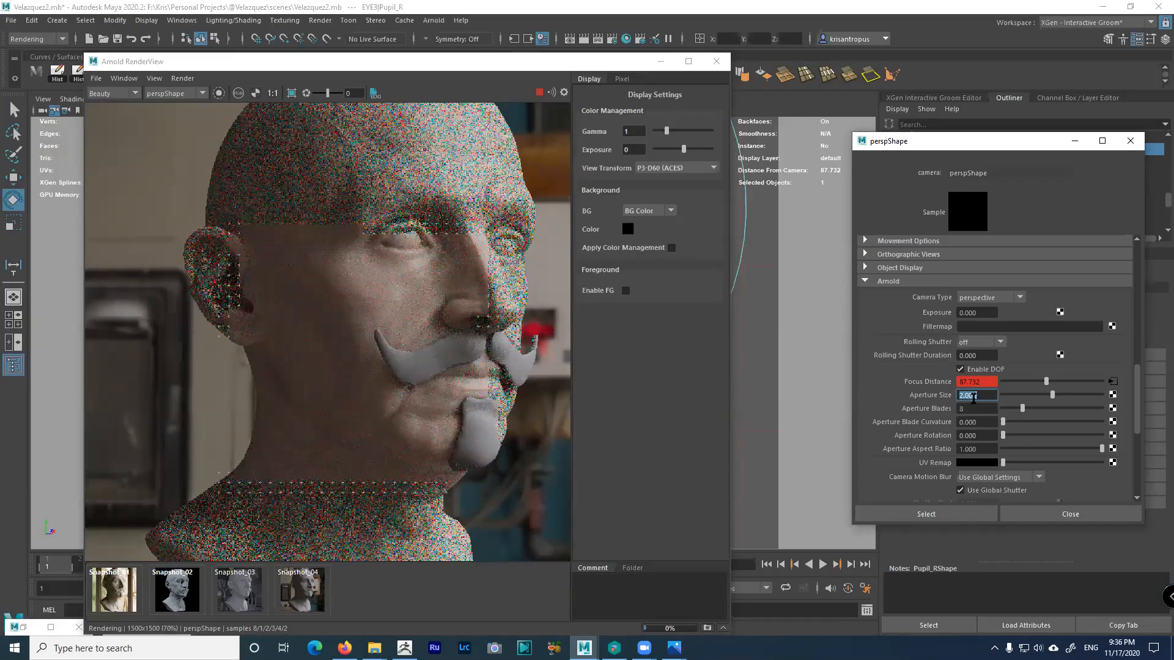
pyautogui.click(538, 93)
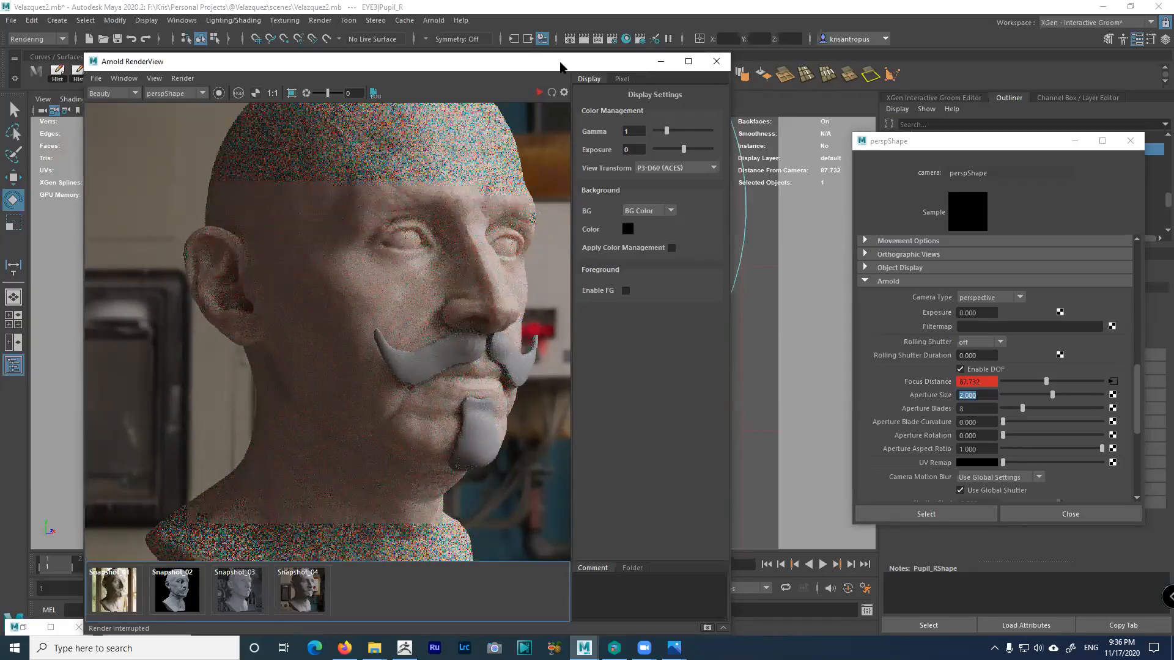
pyautogui.moveTo(563, 62); pyautogui.dragTo(515, 77)
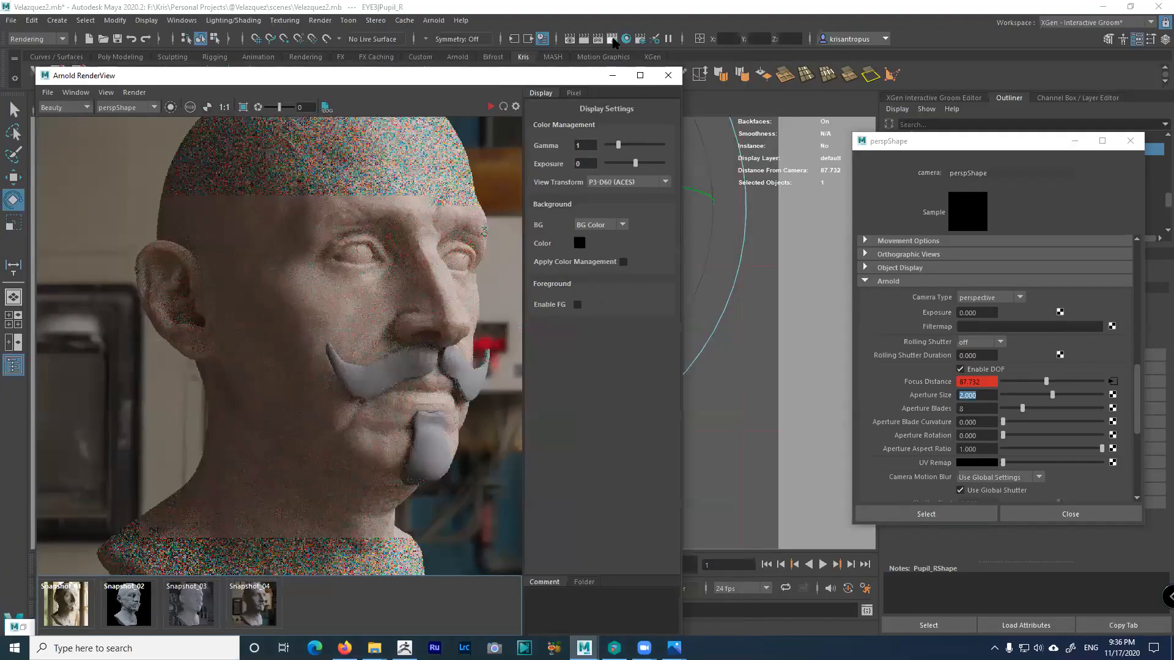
# Uncheck Ignore Depth of Field in Render Settings' Diagnostics overrides, then move the window aside
pyautogui.click(612, 38)
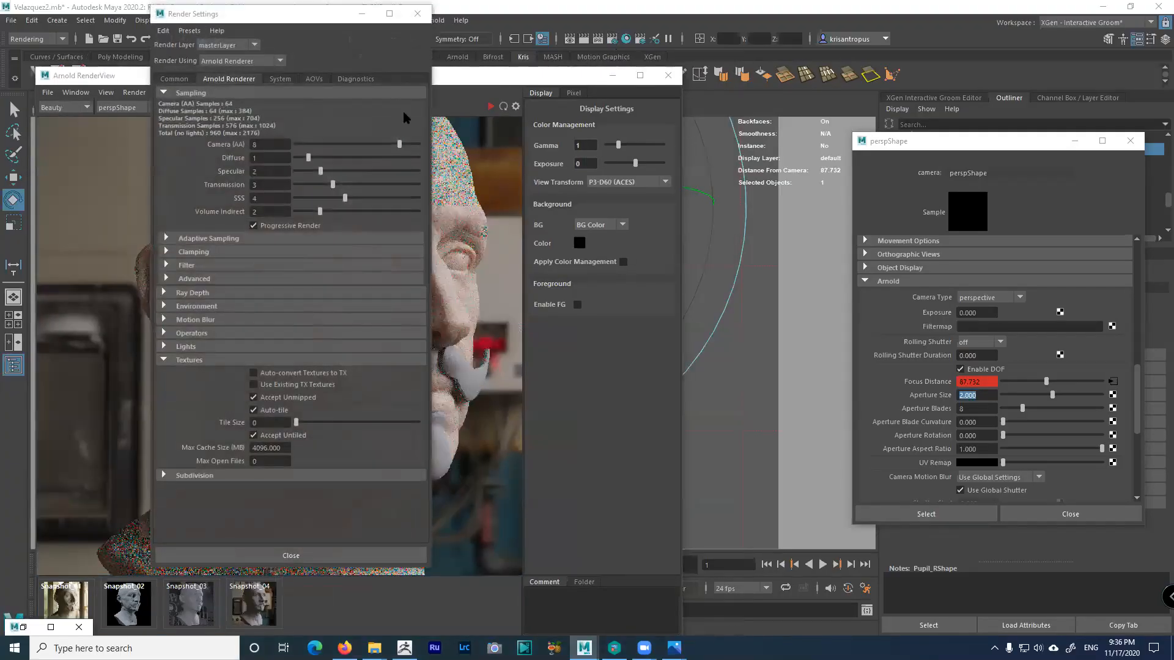
pyautogui.click(346, 79)
pyautogui.click(289, 458)
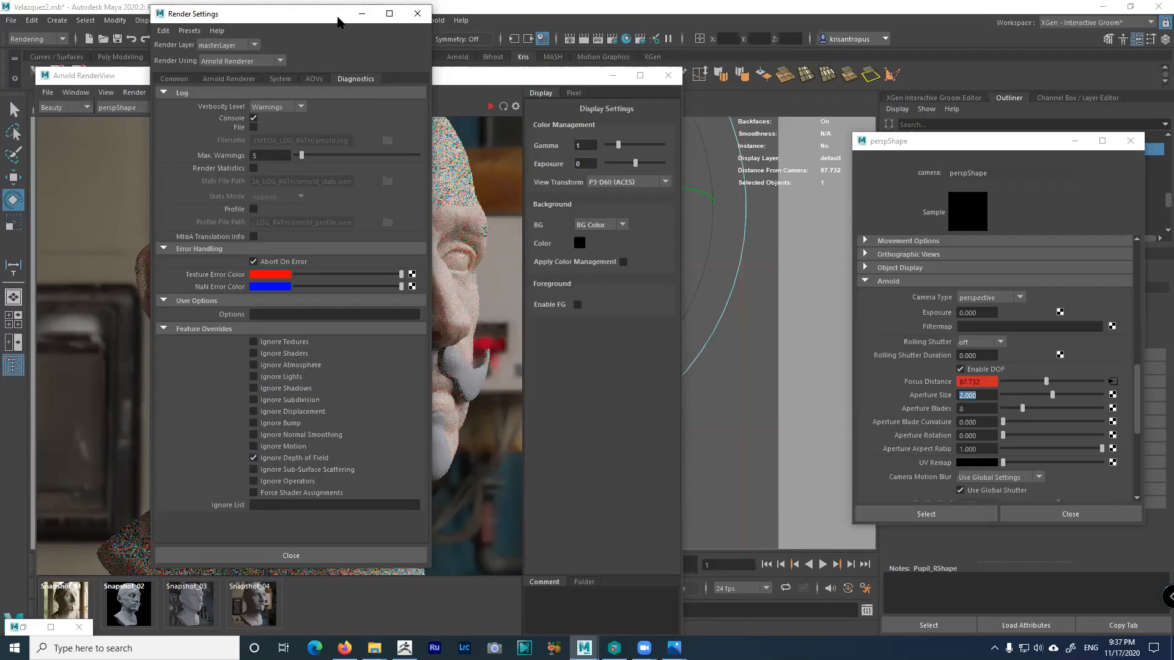
pyautogui.moveTo(339, 14); pyautogui.dragTo(630, 47)
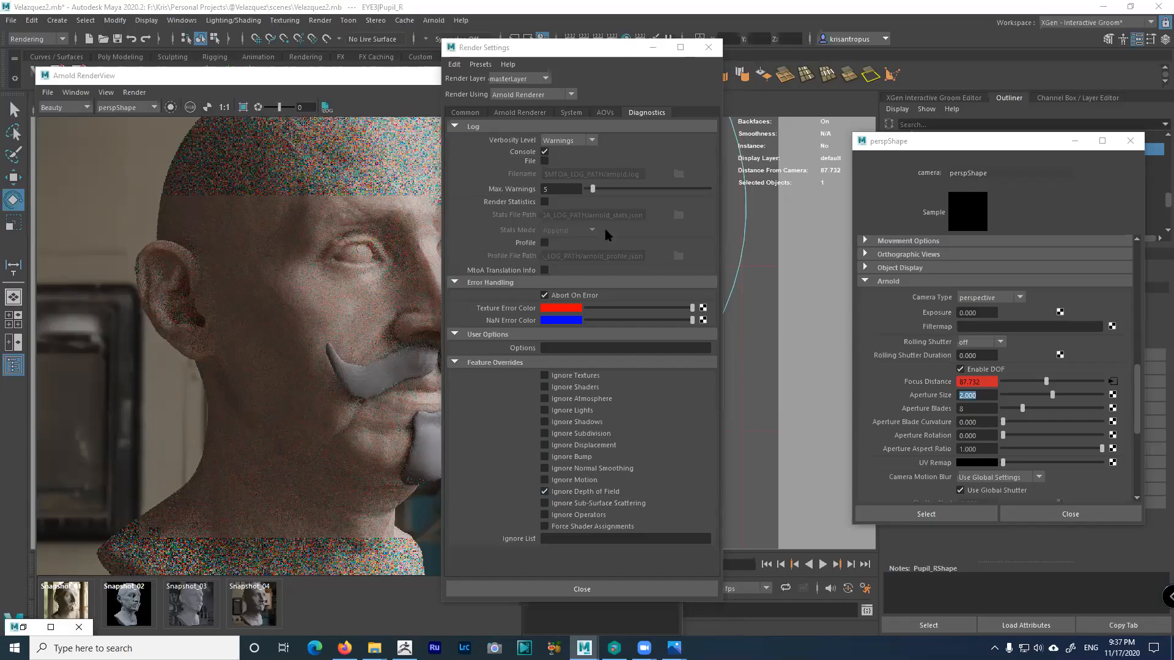
pyautogui.click(572, 494)
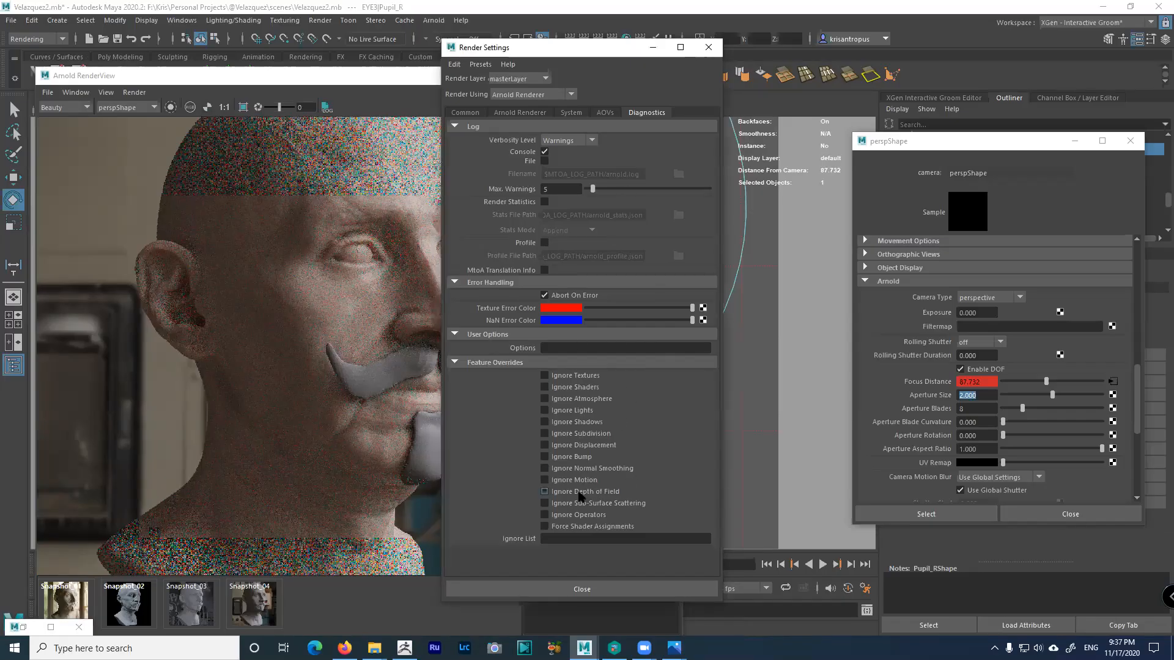
pyautogui.click(625, 52)
pyautogui.moveTo(625, 51); pyautogui.dragTo(796, 74)
# Start a fresh Arnold render of the bust and crop the render region to the face
pyautogui.click(493, 107)
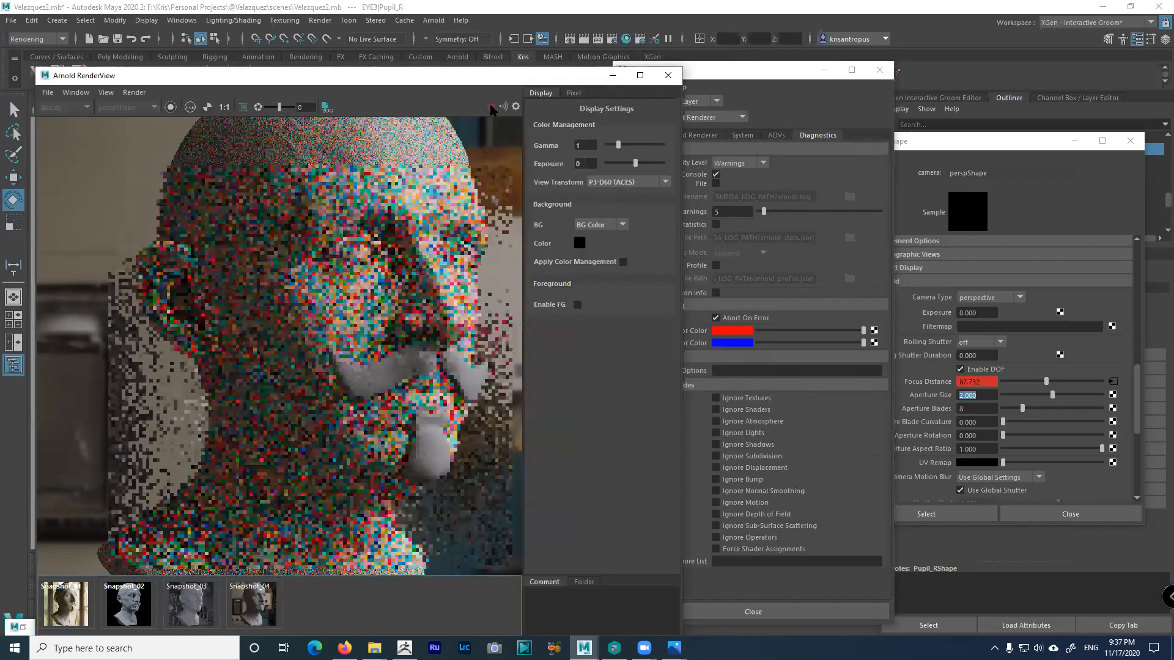
pyautogui.moveTo(221, 269); pyautogui.dragTo(411, 458)
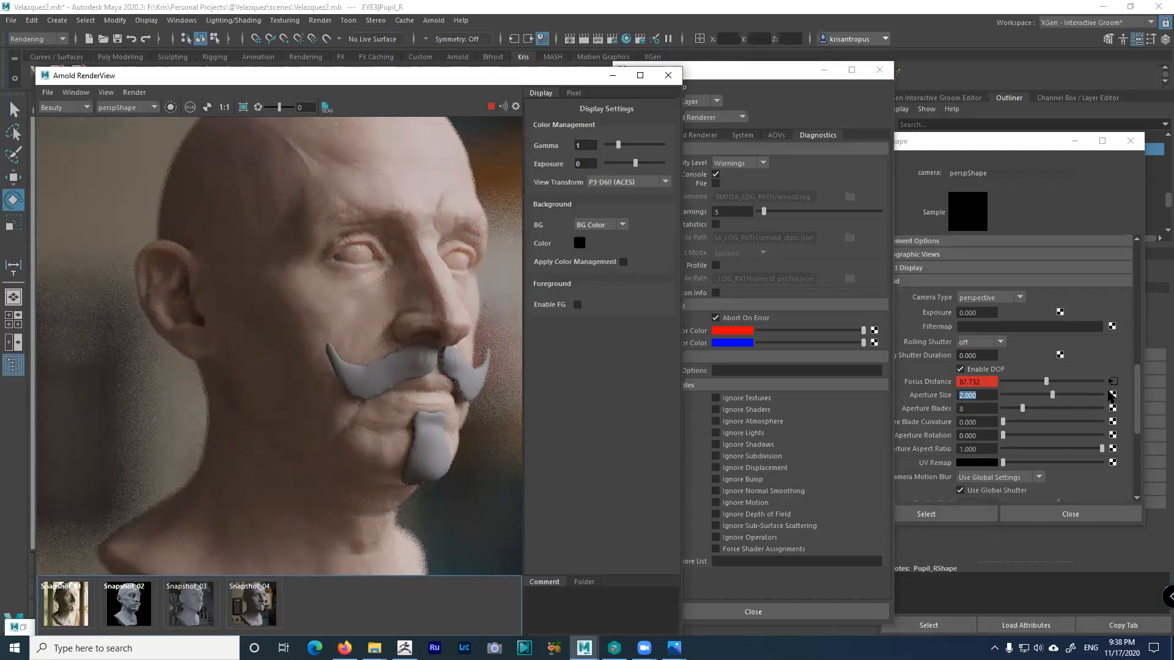
# Preview the perspShape camera at Exposure 1, then set Exposure back to 0
pyautogui.click(1137, 396)
pyautogui.scroll(-2, 1138, 396)
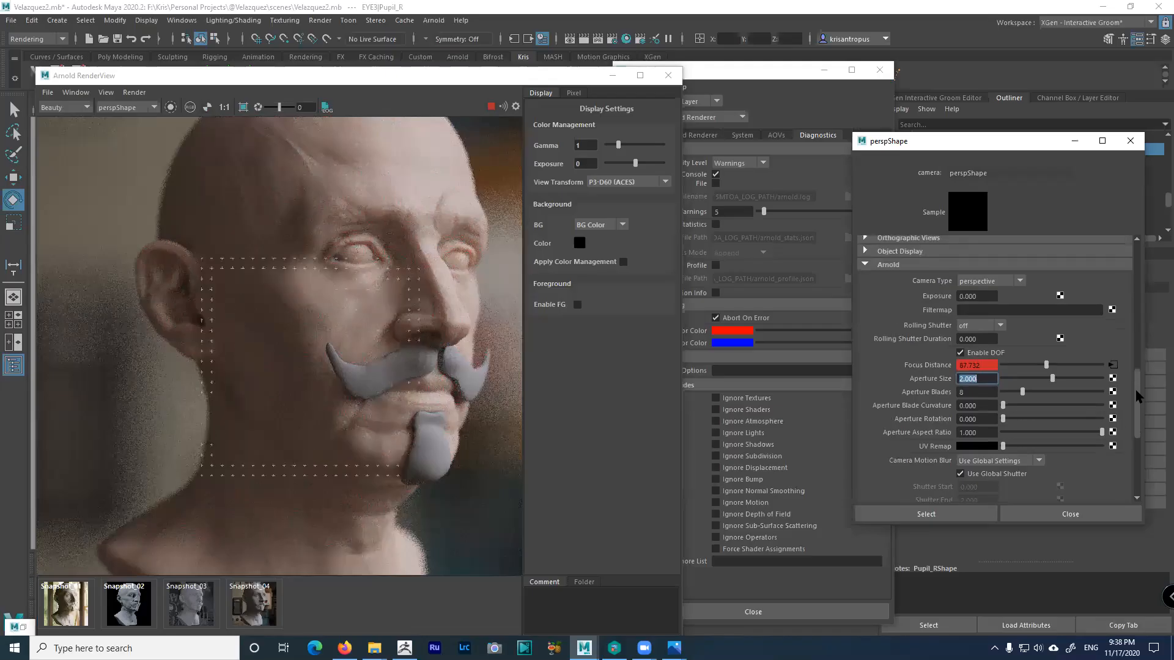
pyautogui.scroll(3, 1137, 396)
pyautogui.click(958, 336)
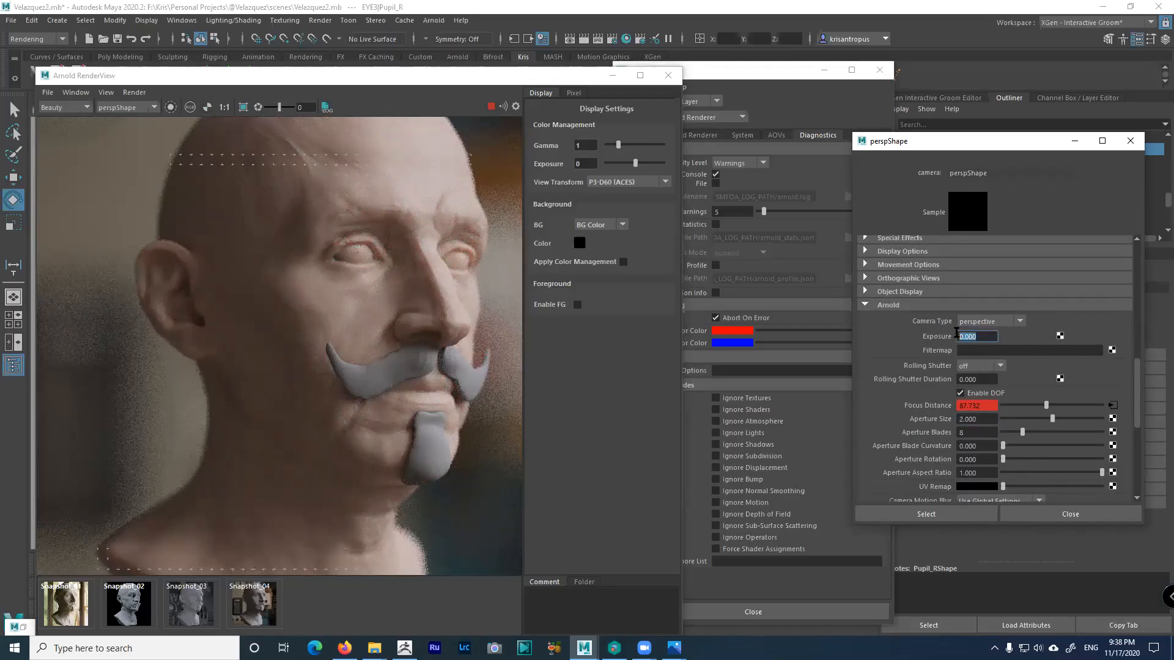
pyautogui.write('1')
pyautogui.press('Return')
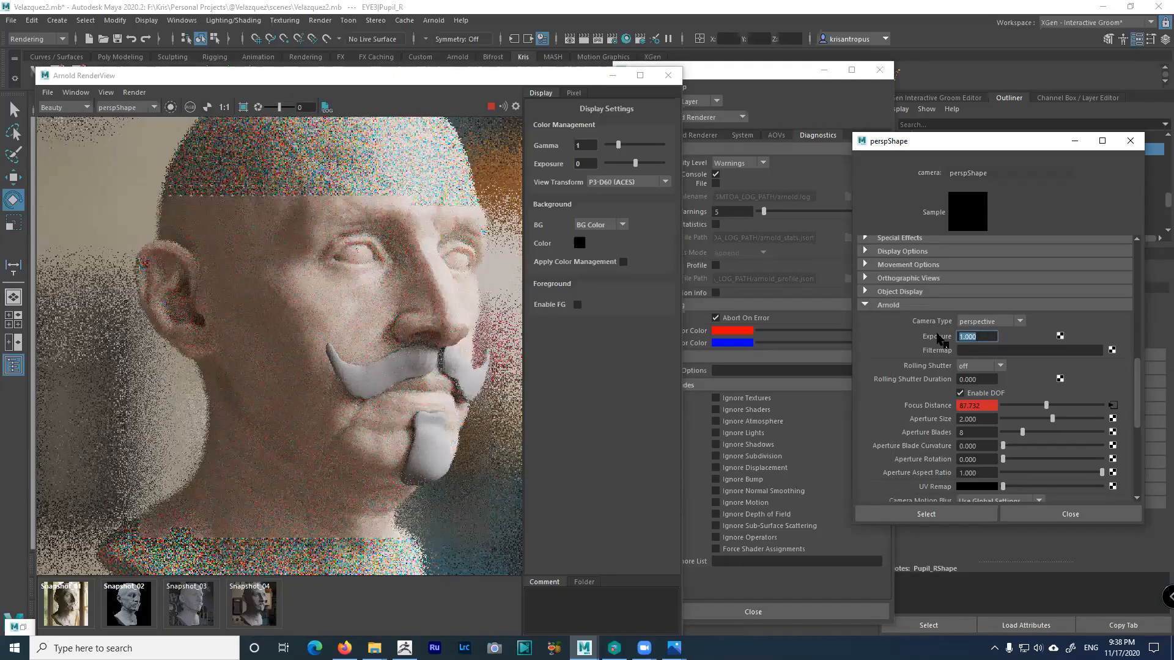
pyautogui.write('0')
pyautogui.press('Return')
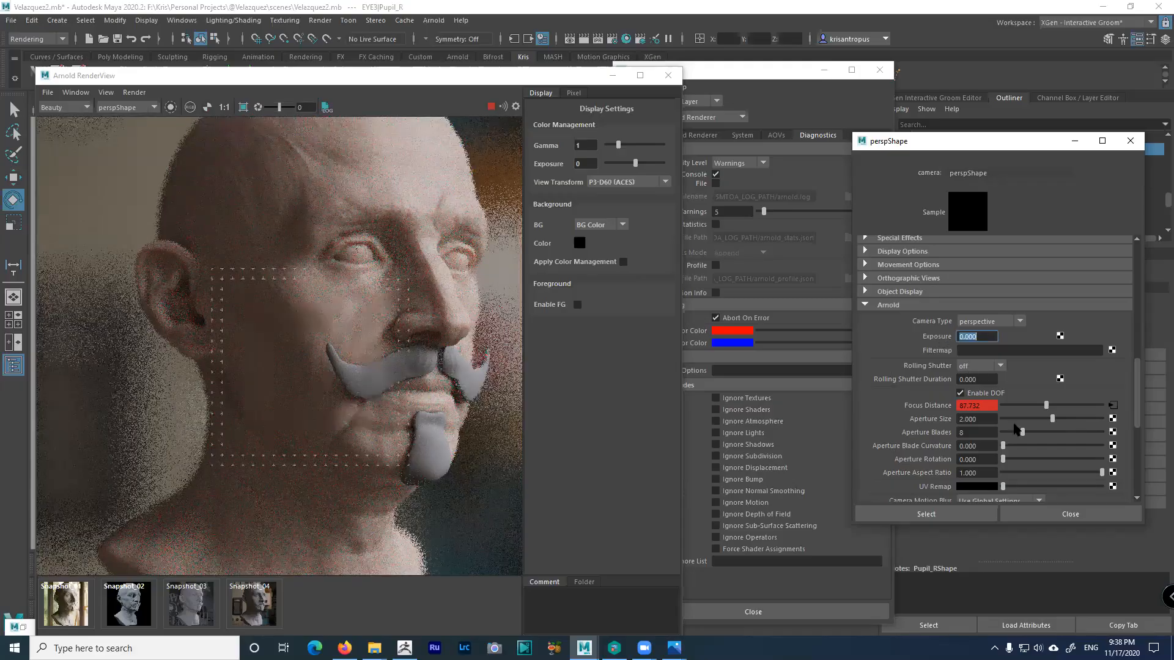
# Scroll through the perspShape camera's Arnold attributes, then bring up the open-windows list with Alt+Tab
pyautogui.scroll(-1, 1017, 438)
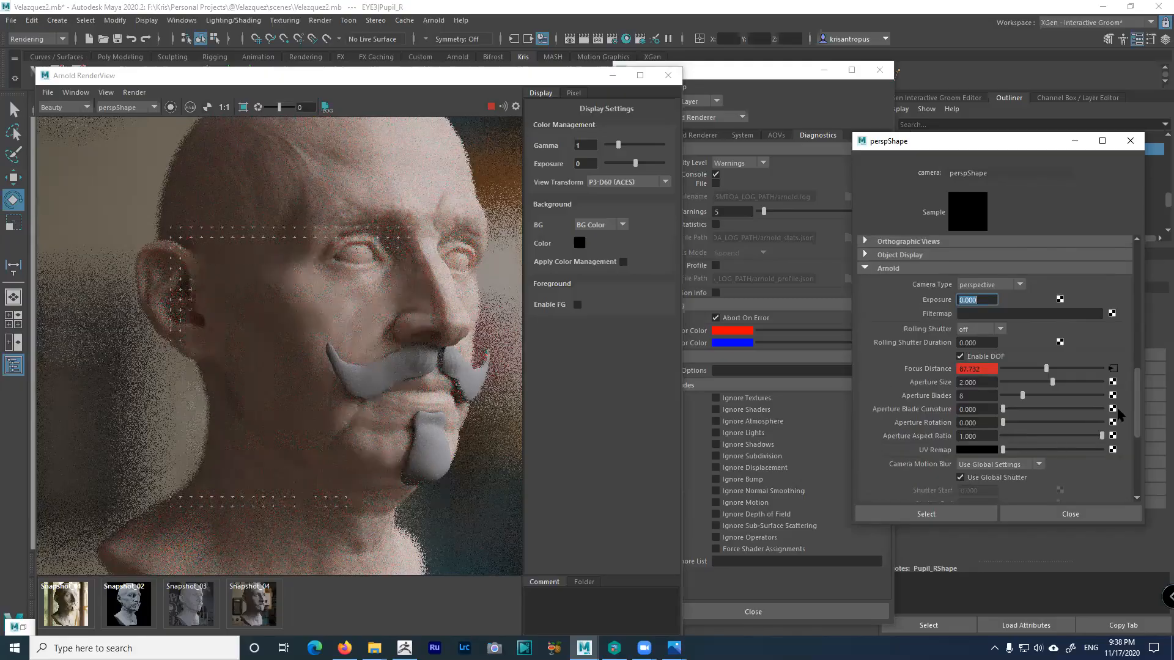
pyautogui.moveTo(1136, 384)
pyautogui.mouseDown()
pyautogui.moveTo(1138, 422)
pyautogui.moveTo(1137, 369)
pyautogui.mouseUp()
pyautogui.scroll(-2, 976, 398)
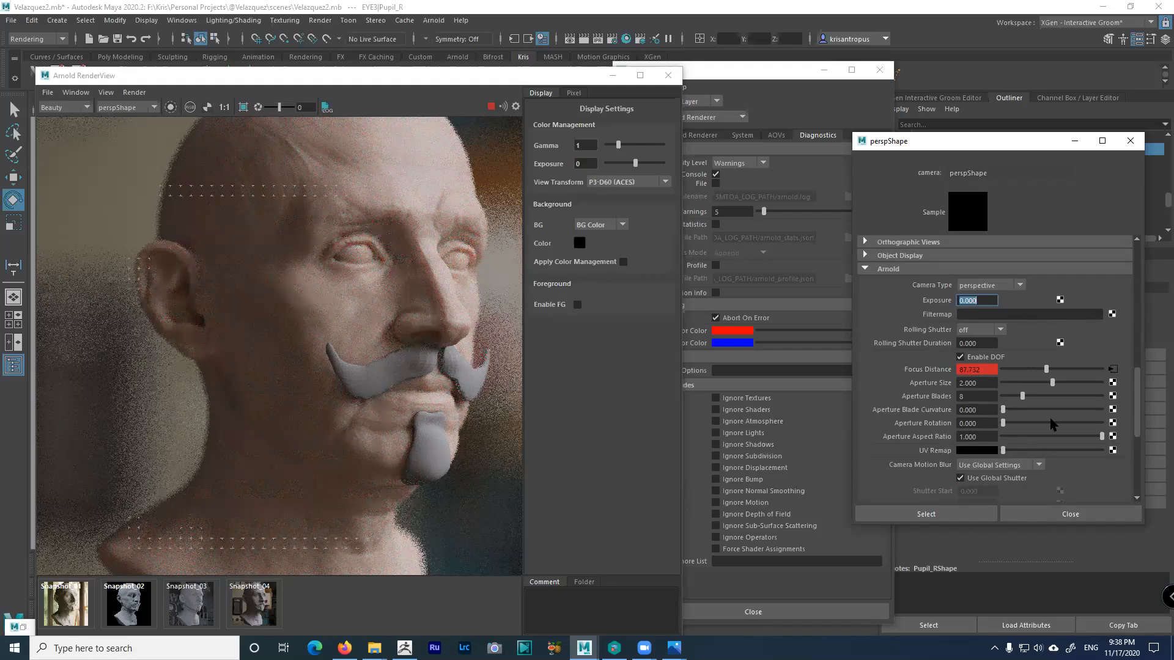
pyautogui.moveTo(1138, 410); pyautogui.dragTo(1135, 463)
pyautogui.scroll(8, 1132, 398)
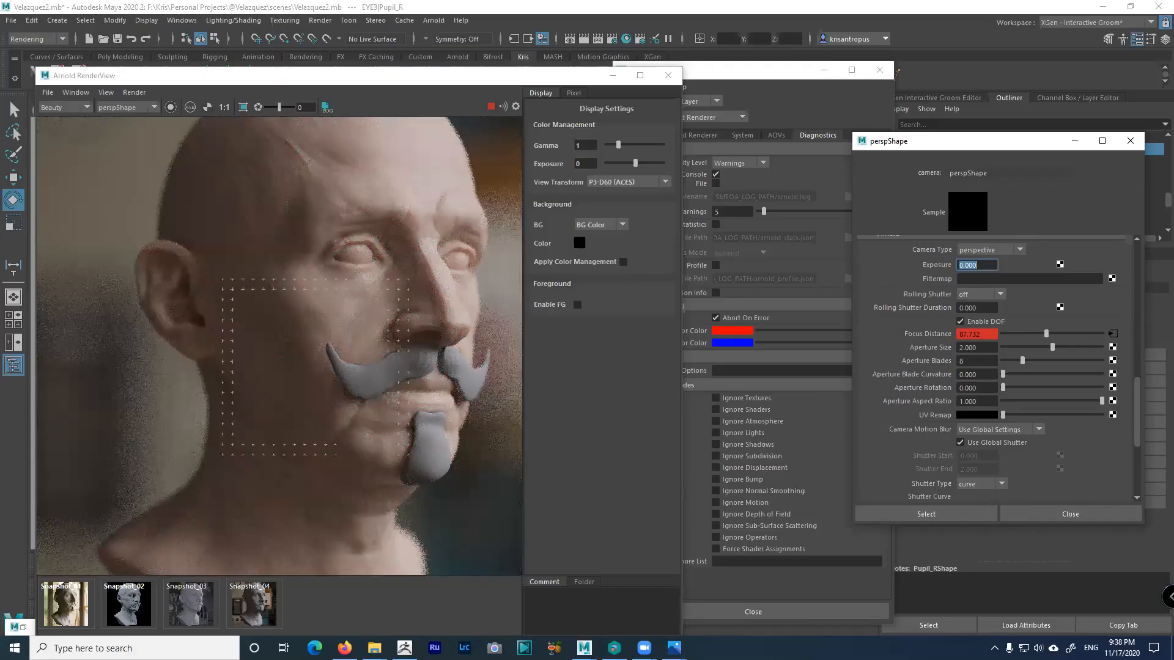
pyautogui.click(374, 648)
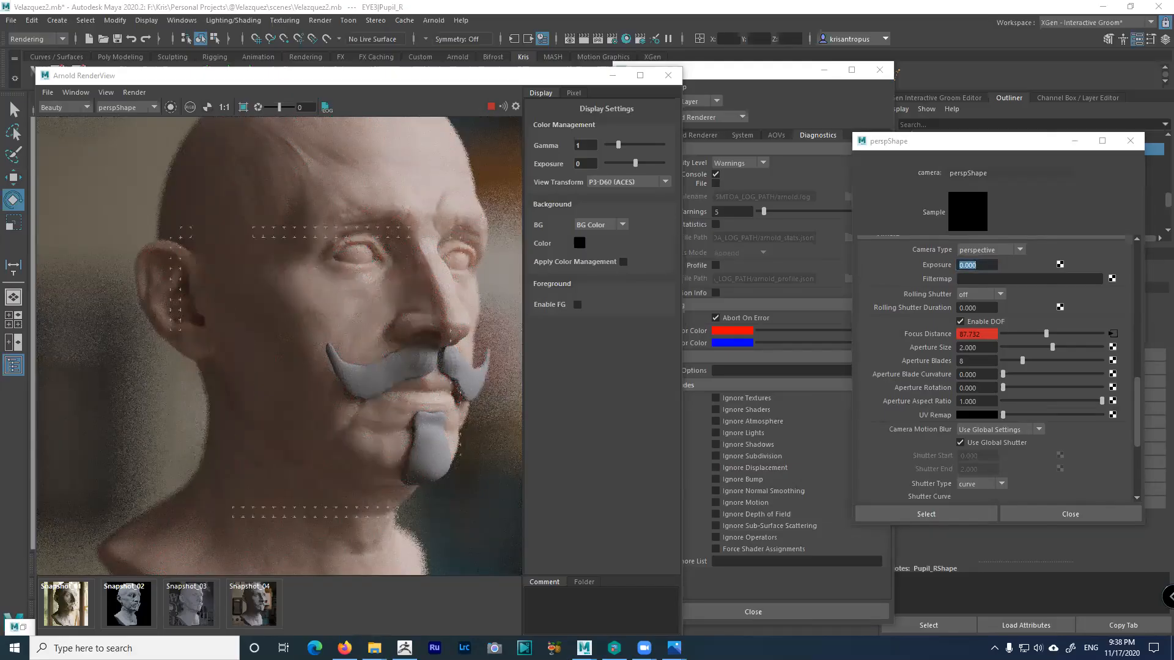
pyautogui.hotkey('alt', 'Tab')
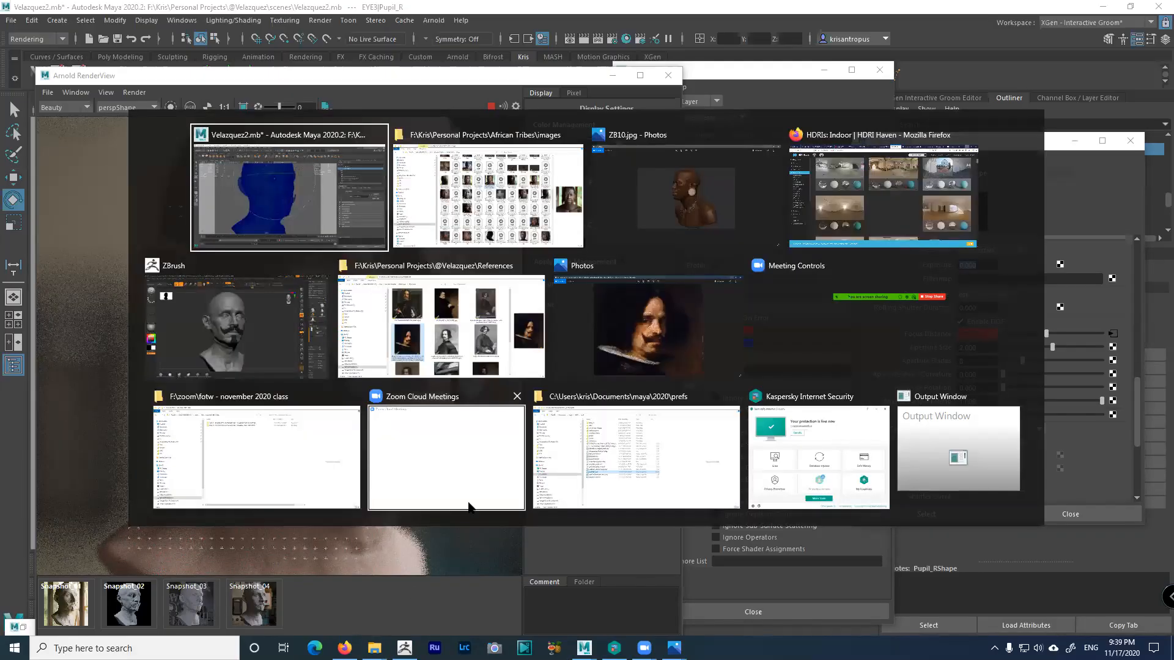
# In File Explorer, go up to Personal Projects and open the older portrait project's images folder
pyautogui.hotkey('alt', 'Tab')
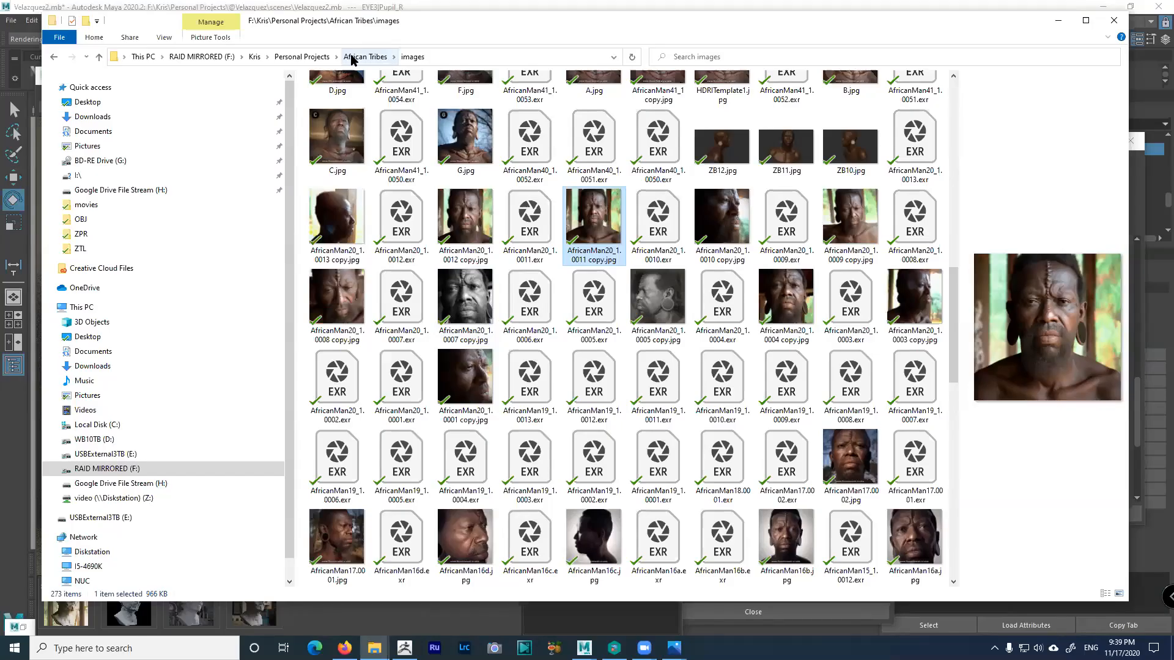
pyautogui.click(353, 59)
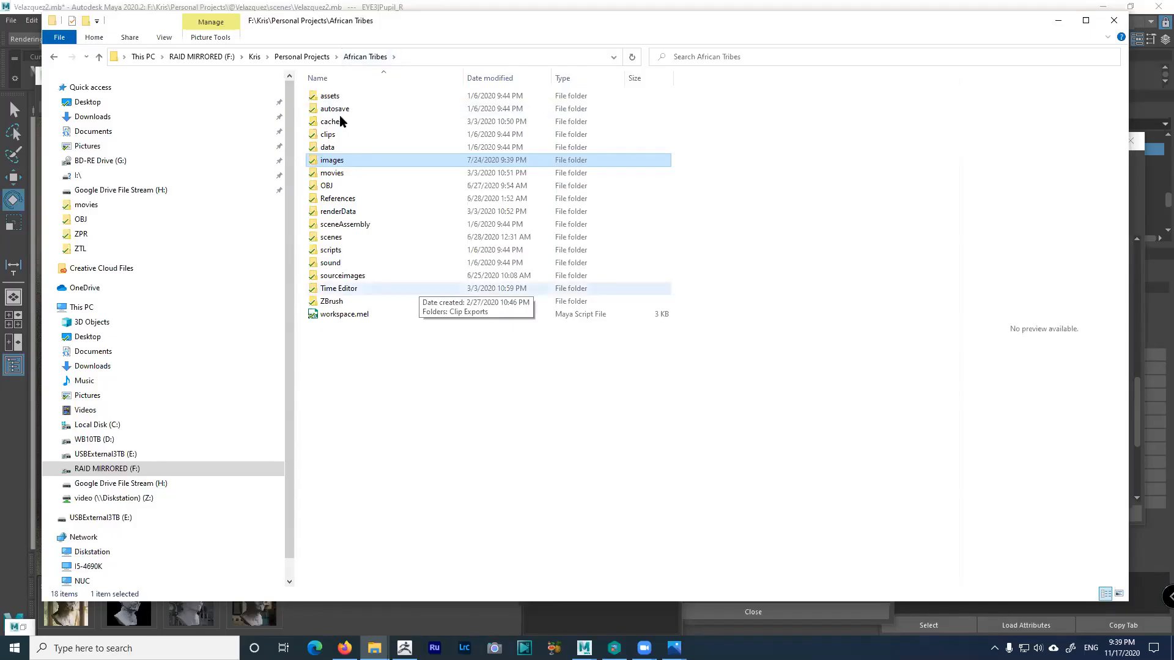
pyautogui.click(312, 57)
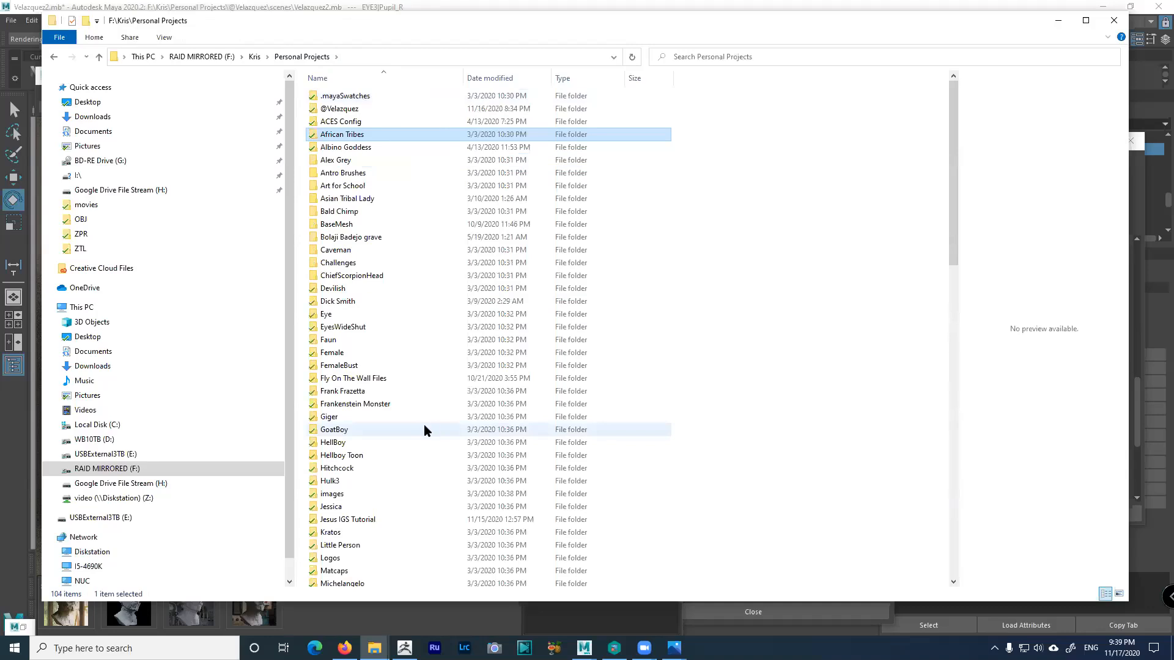
pyautogui.scroll(-7, 426, 424)
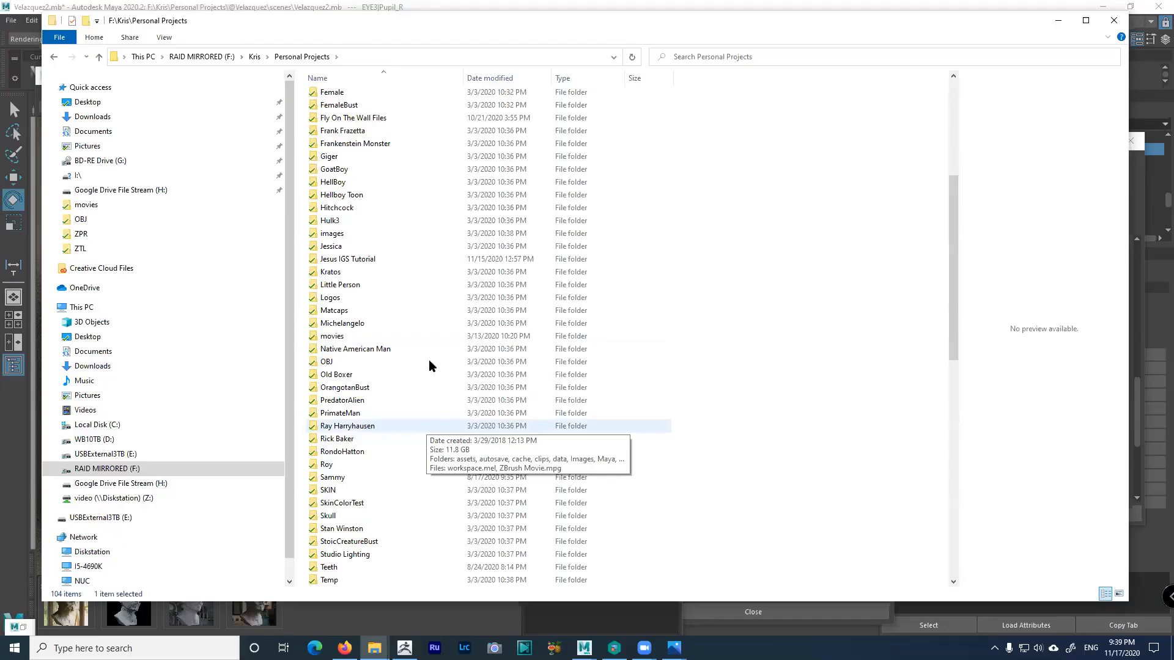
pyautogui.scroll(3, 438, 362)
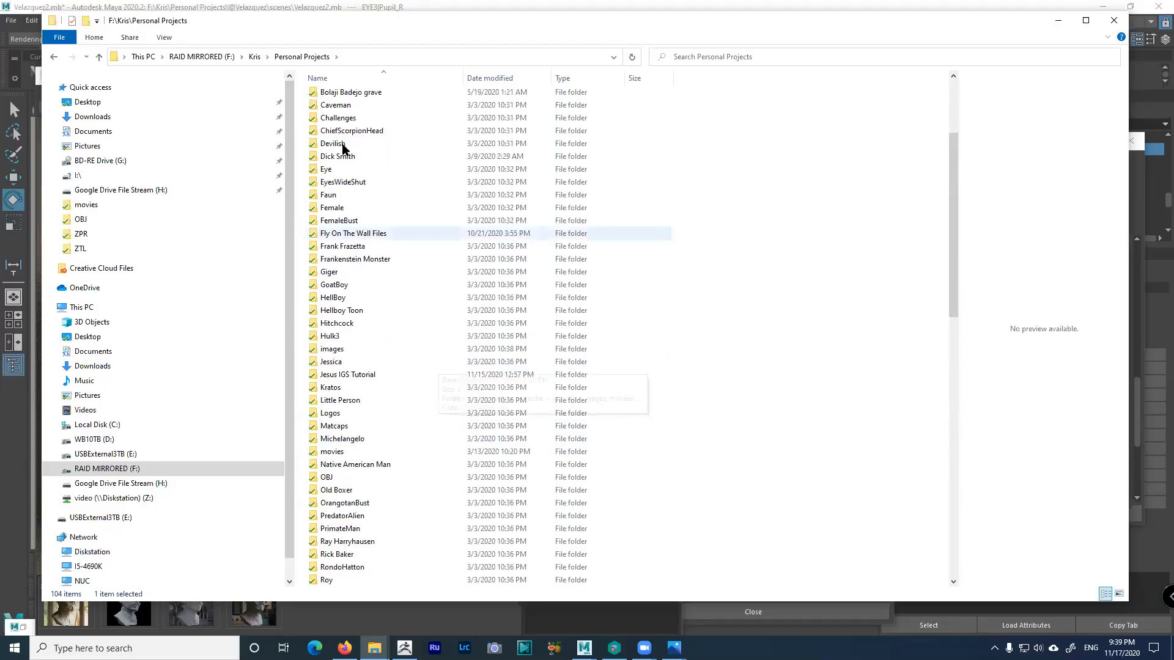
pyautogui.click(342, 148)
pyautogui.doubleClick(351, 156)
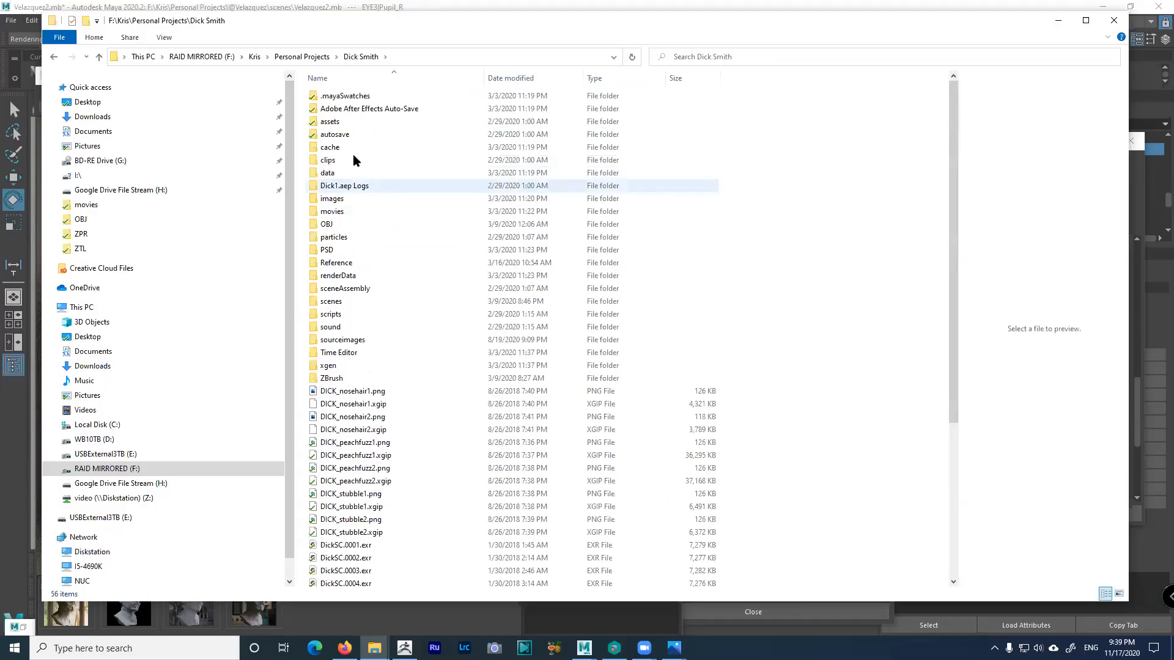
pyautogui.doubleClick(451, 198)
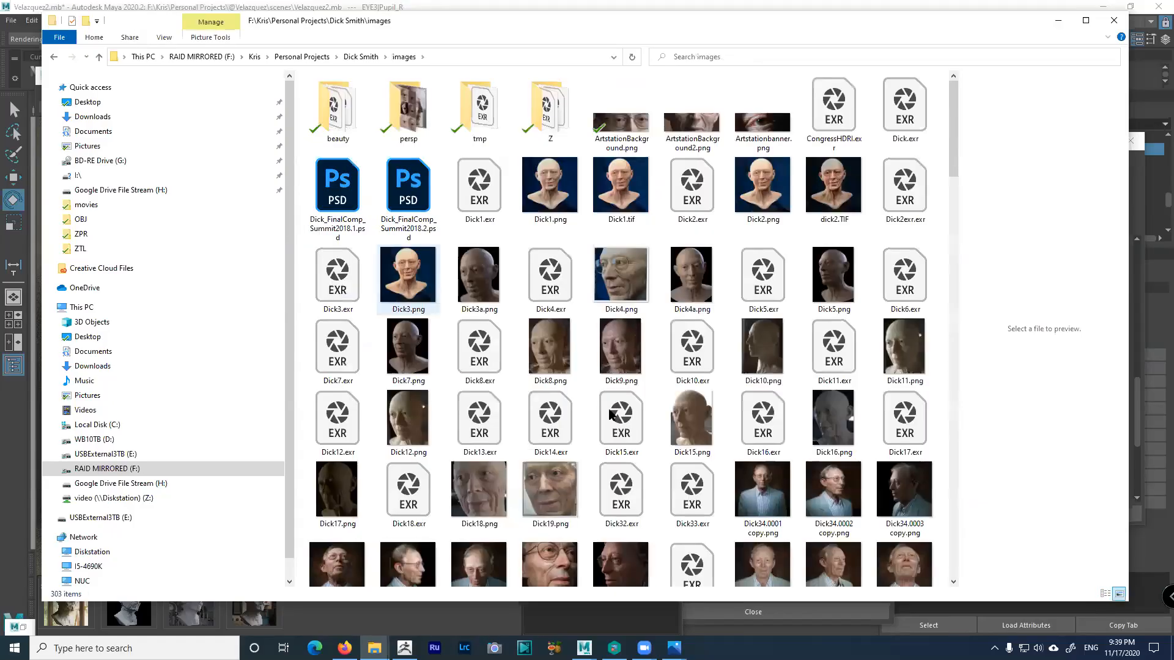
# Open the persp renders folder and open DickZeiss1.jpg for viewing
pyautogui.scroll(-10, 610, 407)
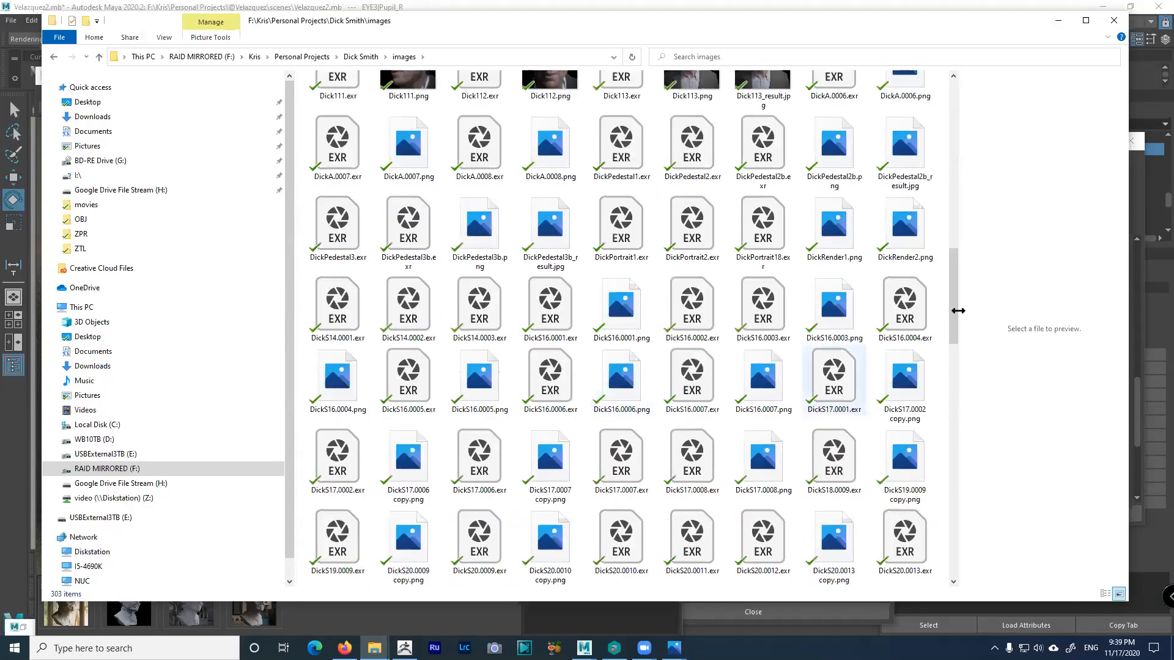
pyautogui.moveTo(949, 333); pyautogui.dragTo(951, 363)
pyautogui.scroll(10, 934, 185)
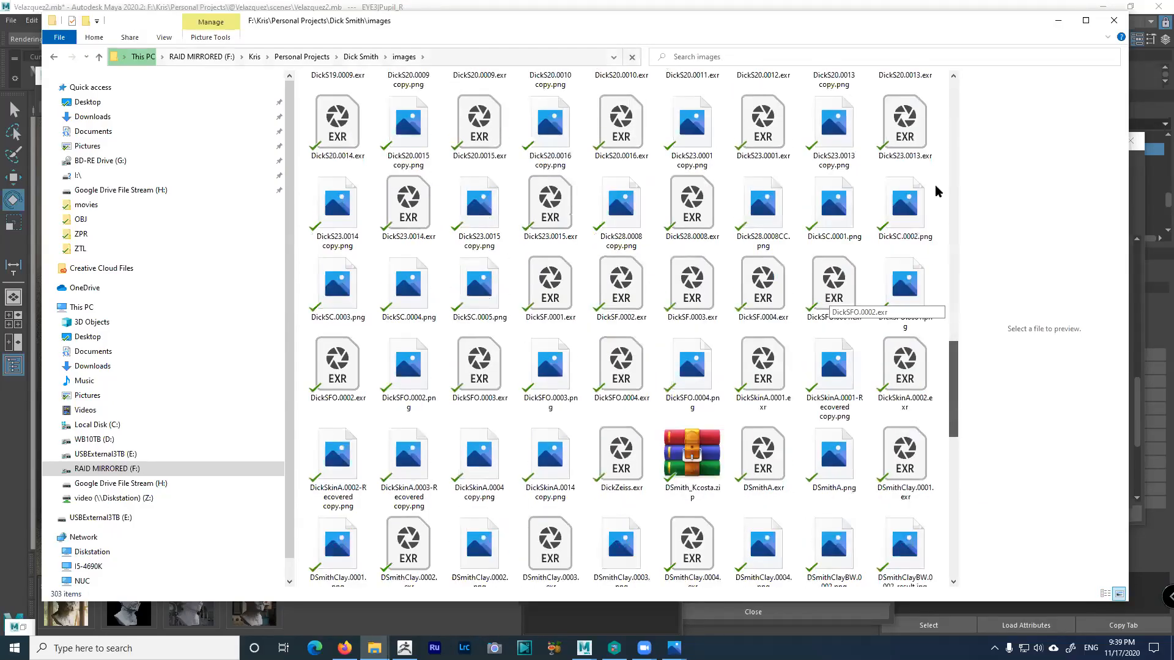
pyautogui.scroll(5, 920, 116)
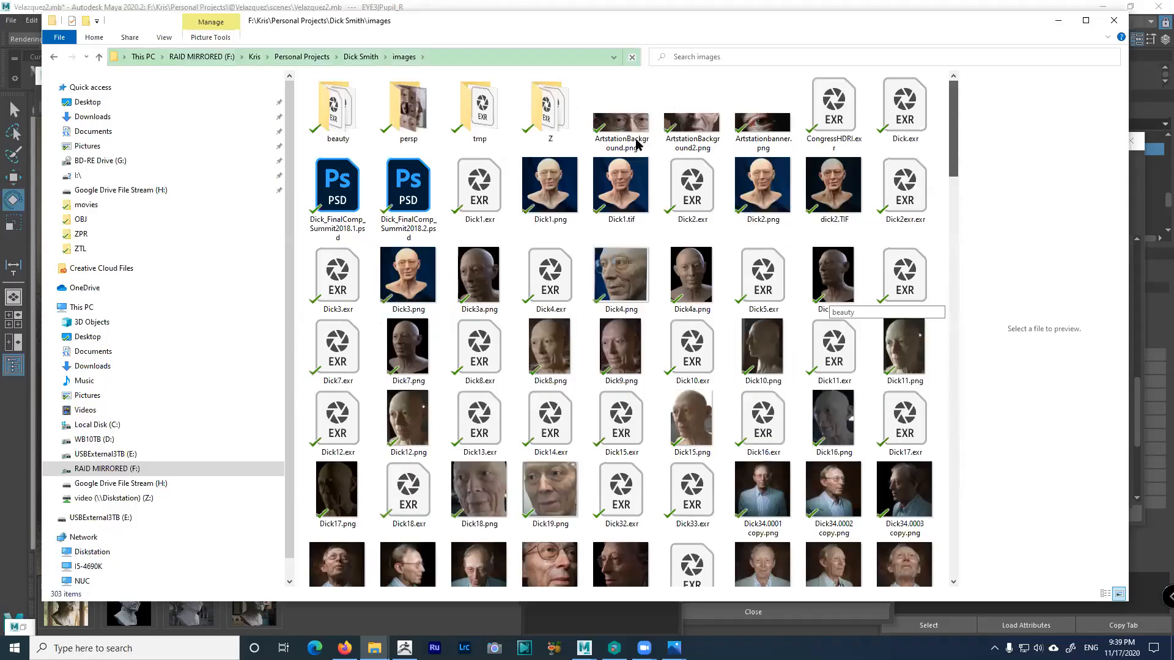
pyautogui.doubleClick(421, 120)
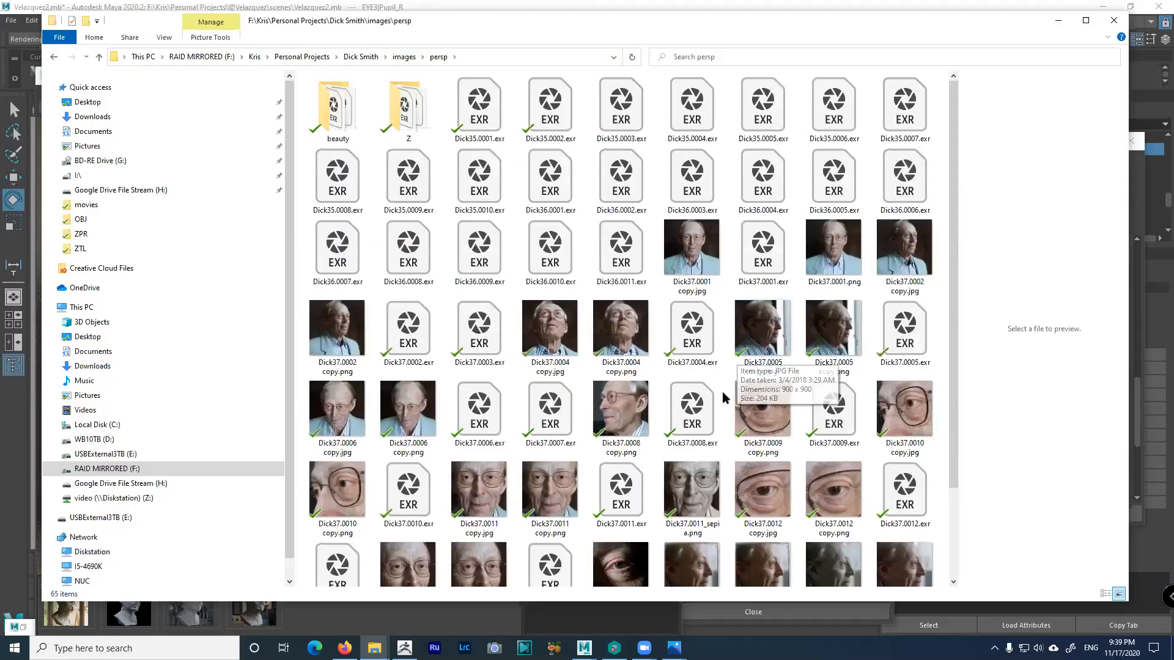
pyautogui.scroll(-2, 697, 467)
pyautogui.click(698, 466)
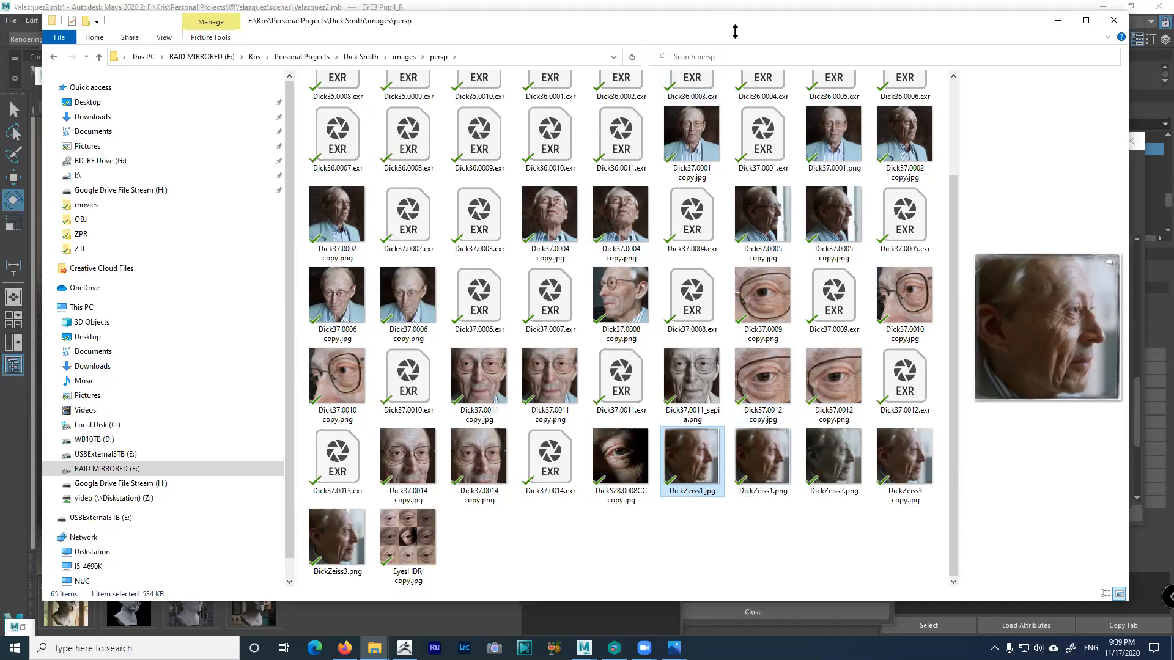
pyautogui.moveTo(733, 23); pyautogui.dragTo(732, 40)
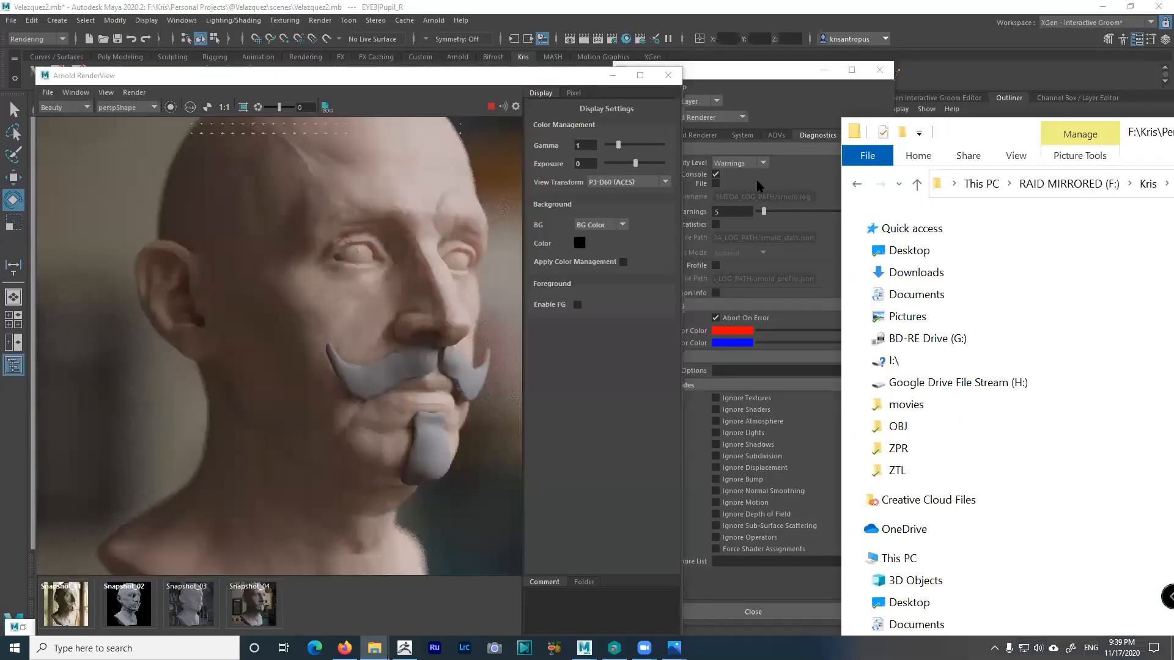
pyautogui.click(759, 186)
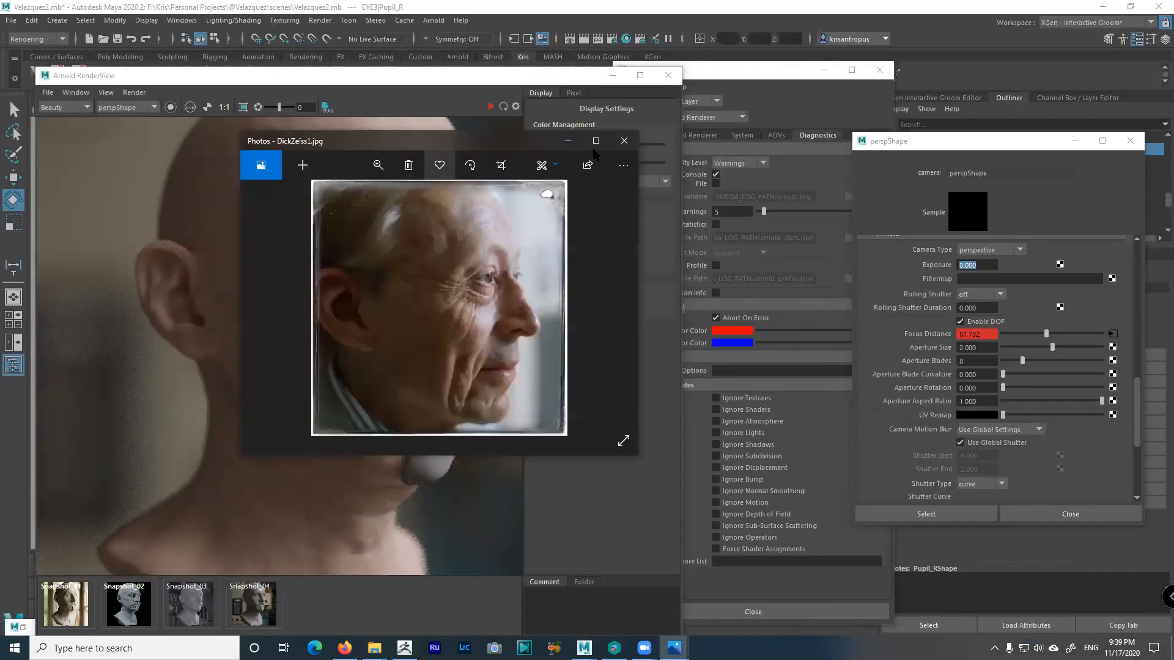
pyautogui.click(598, 138)
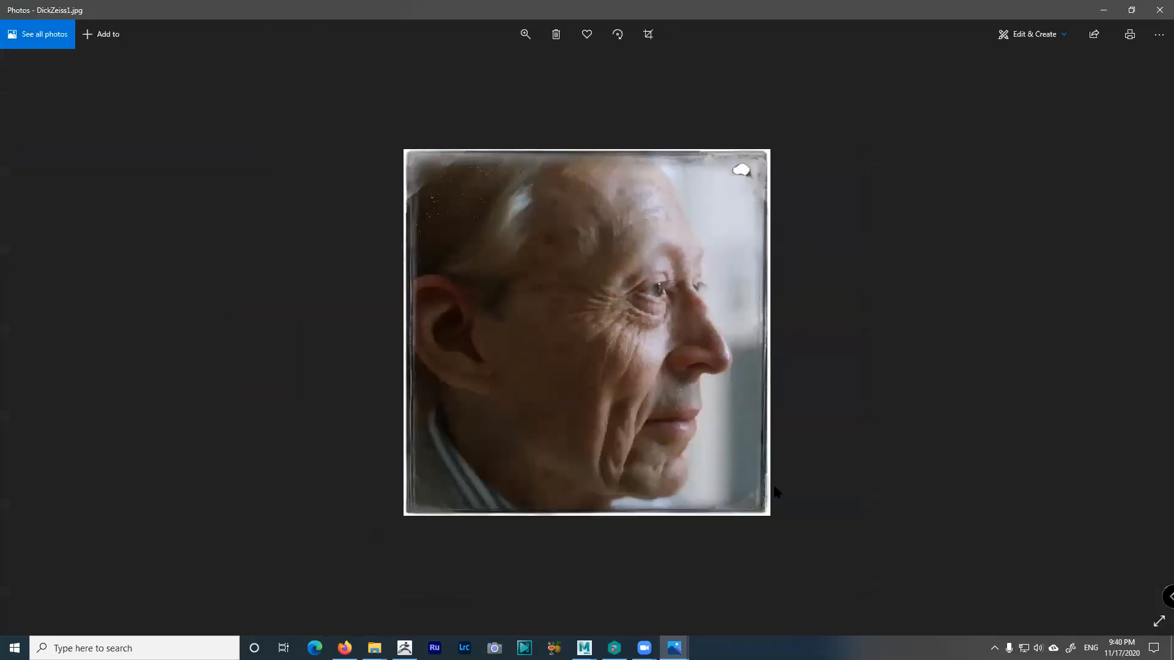
pyautogui.press('Left')
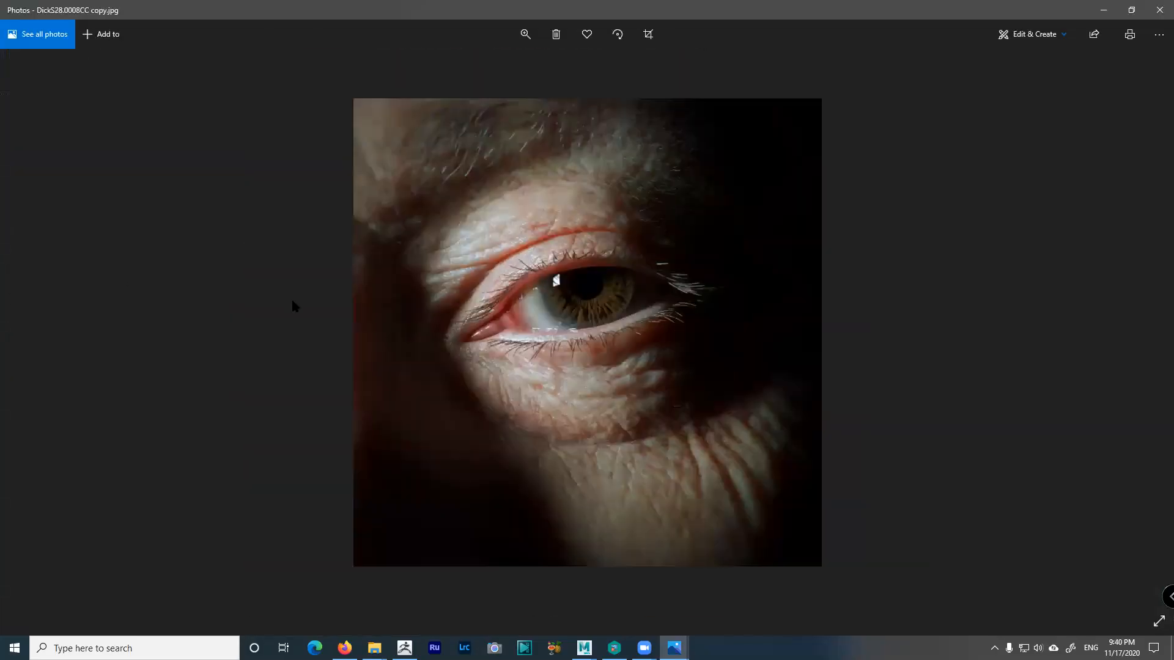
pyautogui.press('Right')
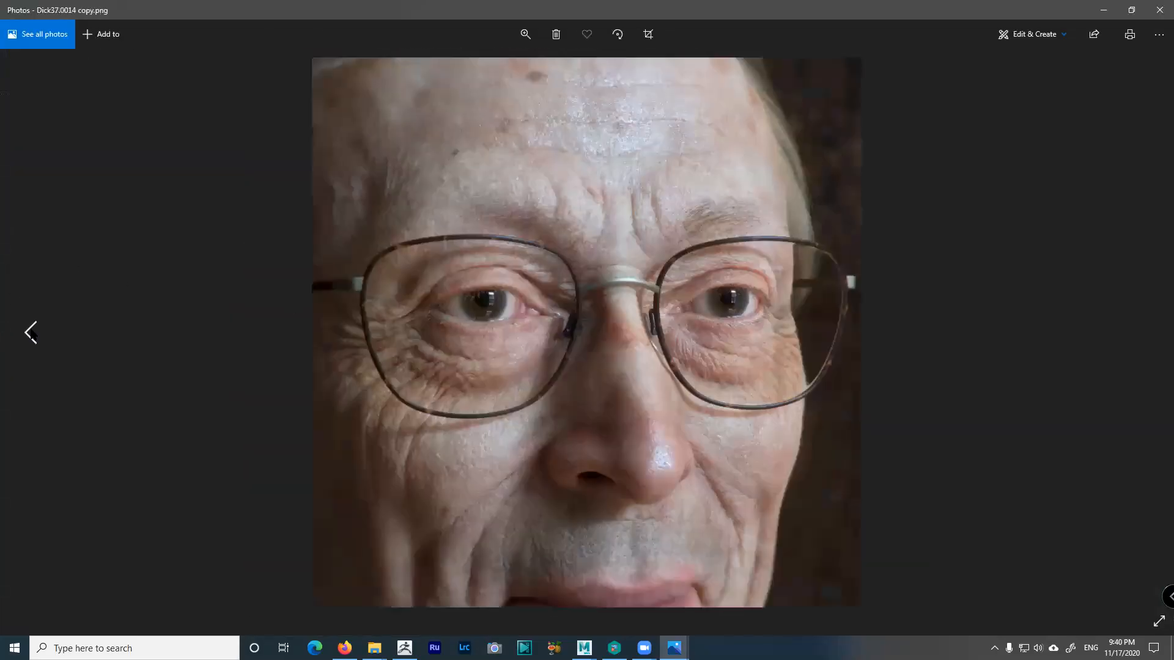
pyautogui.press('Right')
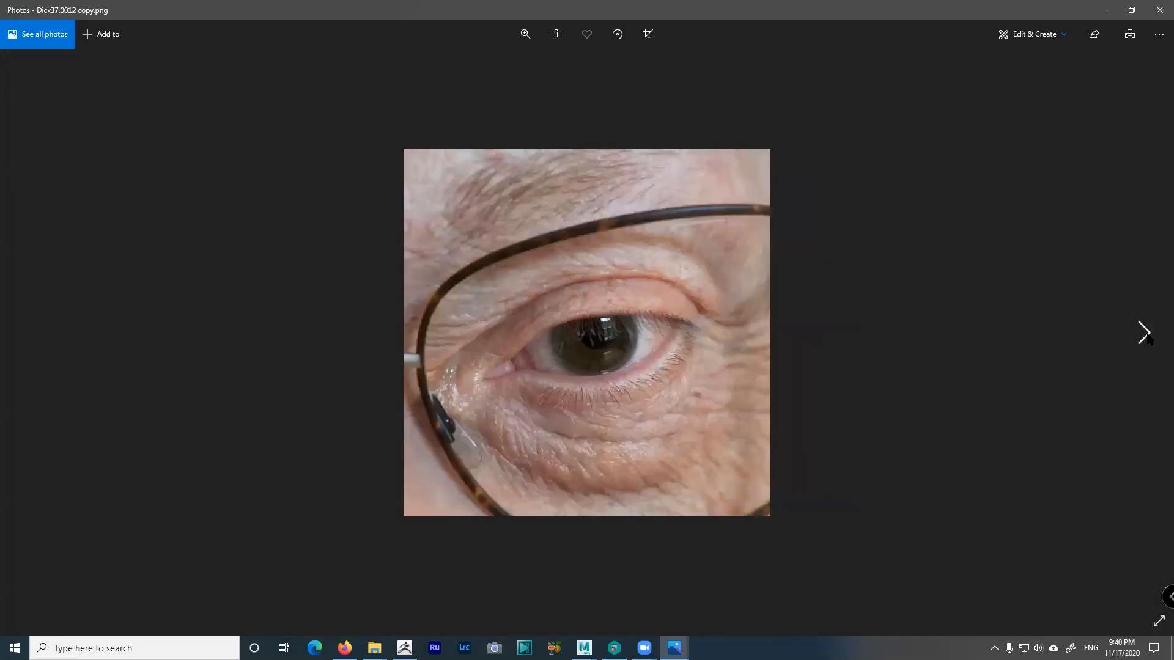
pyautogui.click(1147, 337)
pyautogui.click(1146, 335)
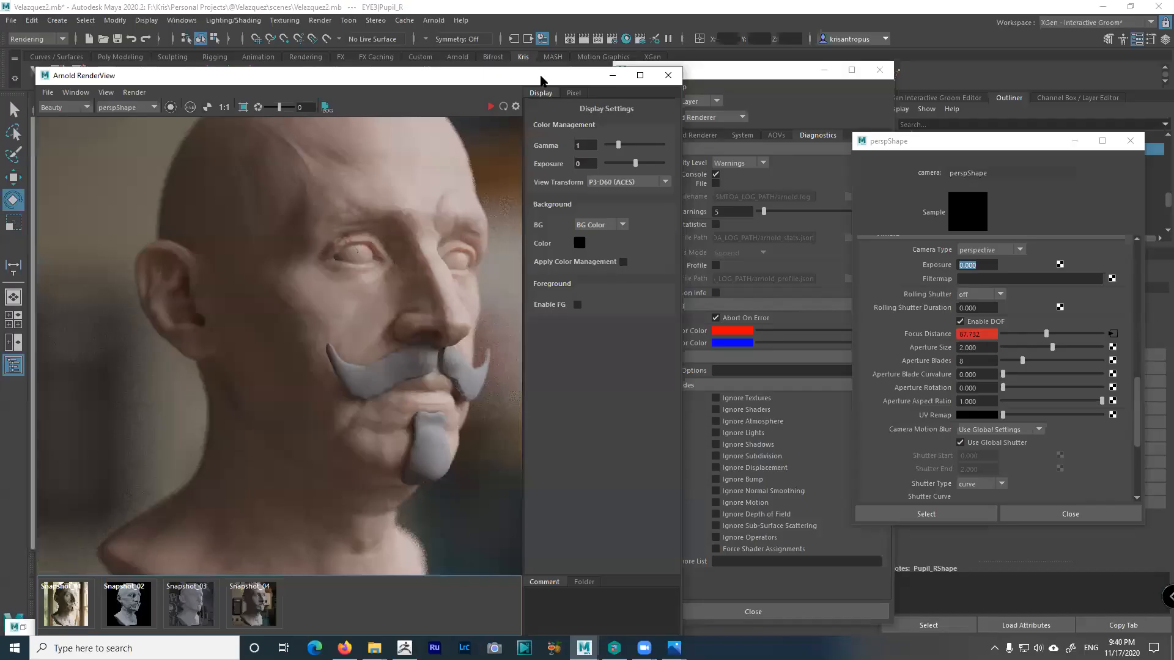
# Minimize the Arnold RenderView, save the Velazquez2 scene, and bring ZBrush up from the taskbar
pyautogui.moveTo(541, 76); pyautogui.dragTo(632, 58)
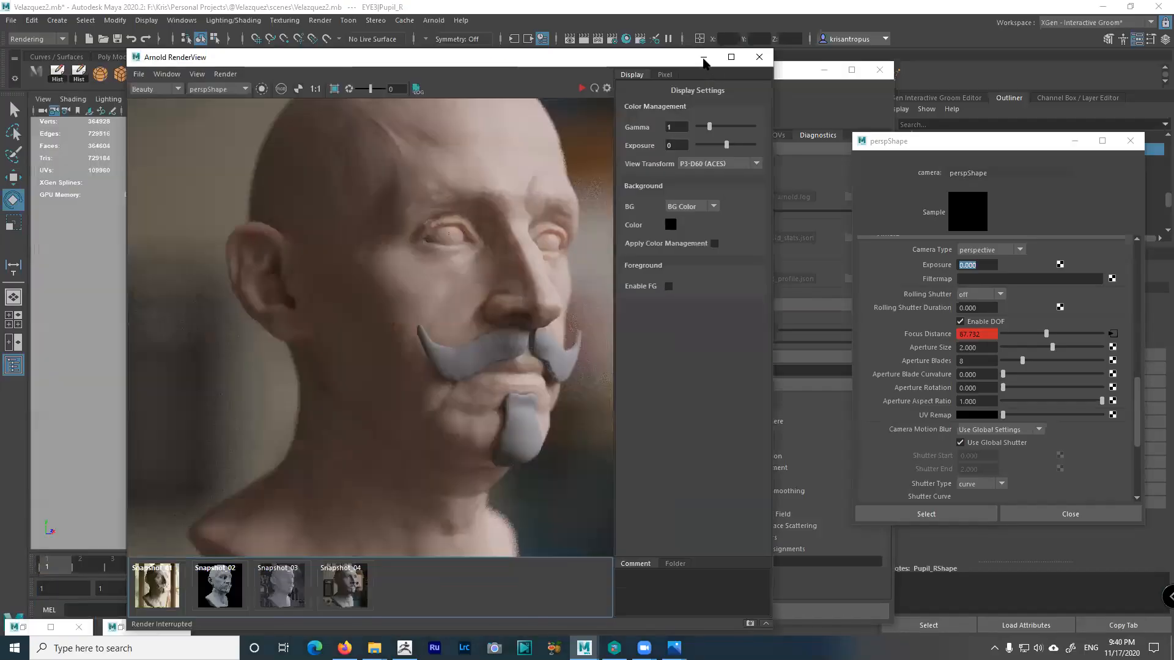
pyautogui.click(703, 56)
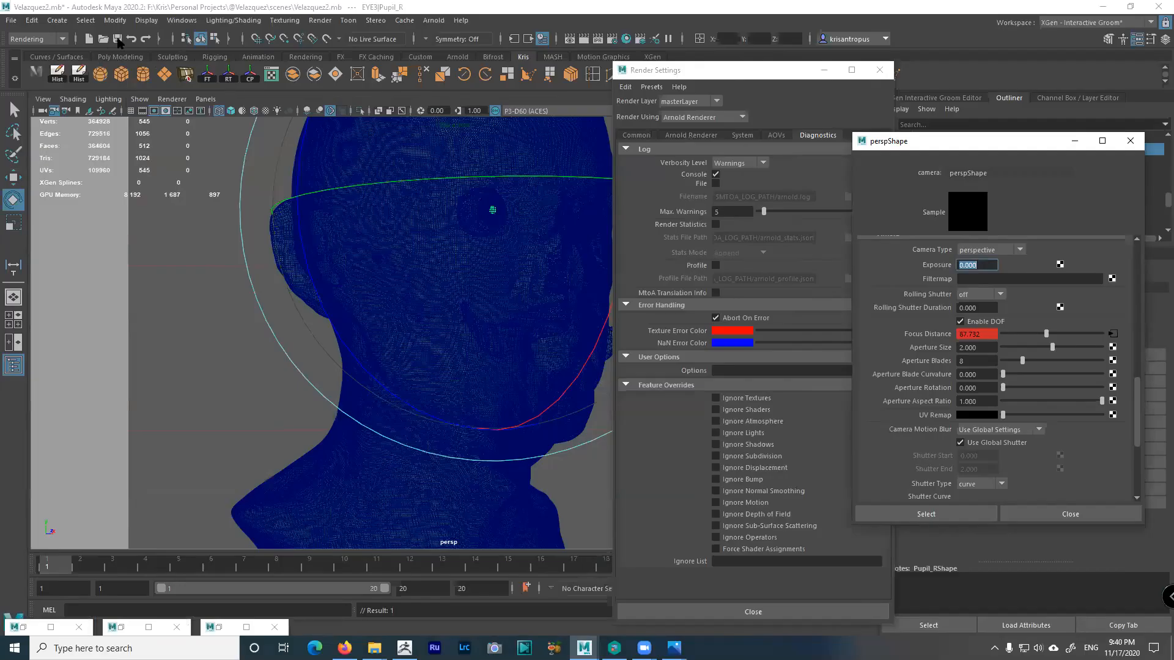
pyautogui.press('e')
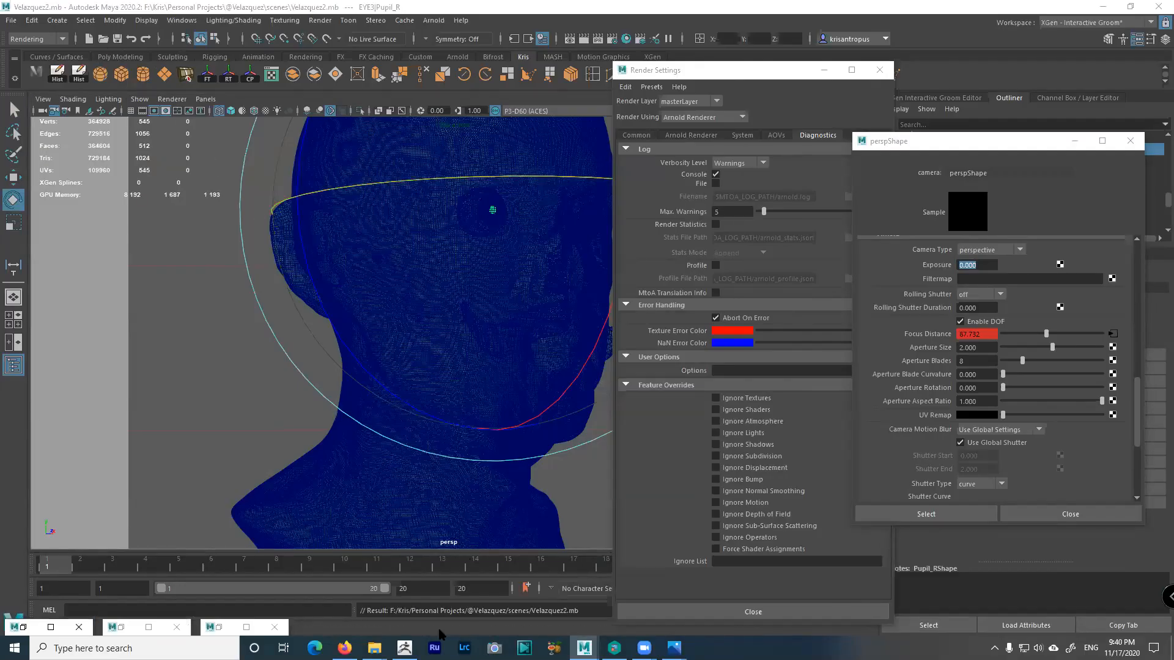
pyautogui.moveTo(404, 648)
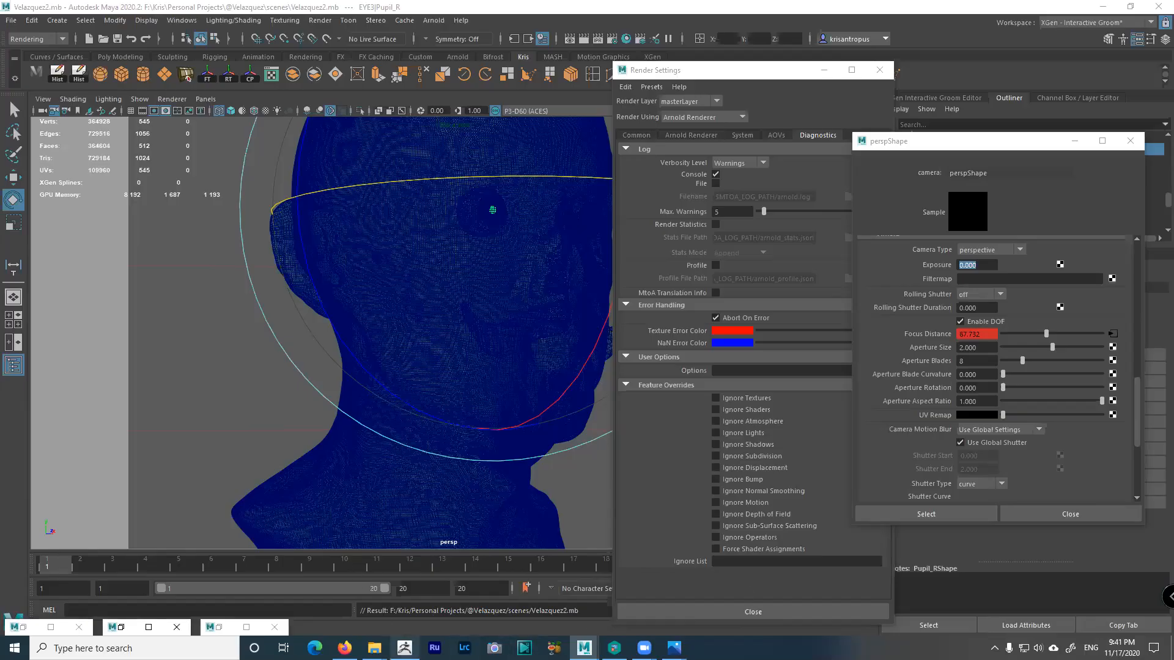
pyautogui.click(404, 648)
# Rotate and zoom the Velazquez_Sketch7 bust into a larger three-quarter front view
pyautogui.moveTo(787, 453); pyautogui.dragTo(764, 394)
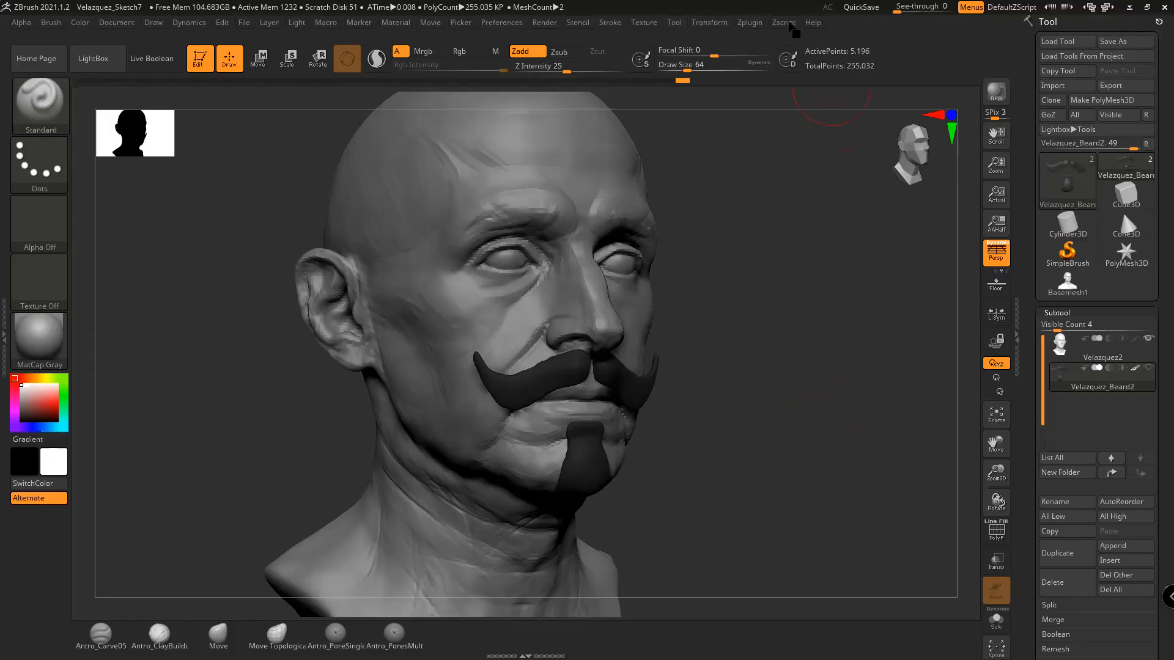
# Inspect the Zplugin Multi Map Exporter's Export Options and Displacement Map settings, then minimize ZBrush
pyautogui.click(753, 27)
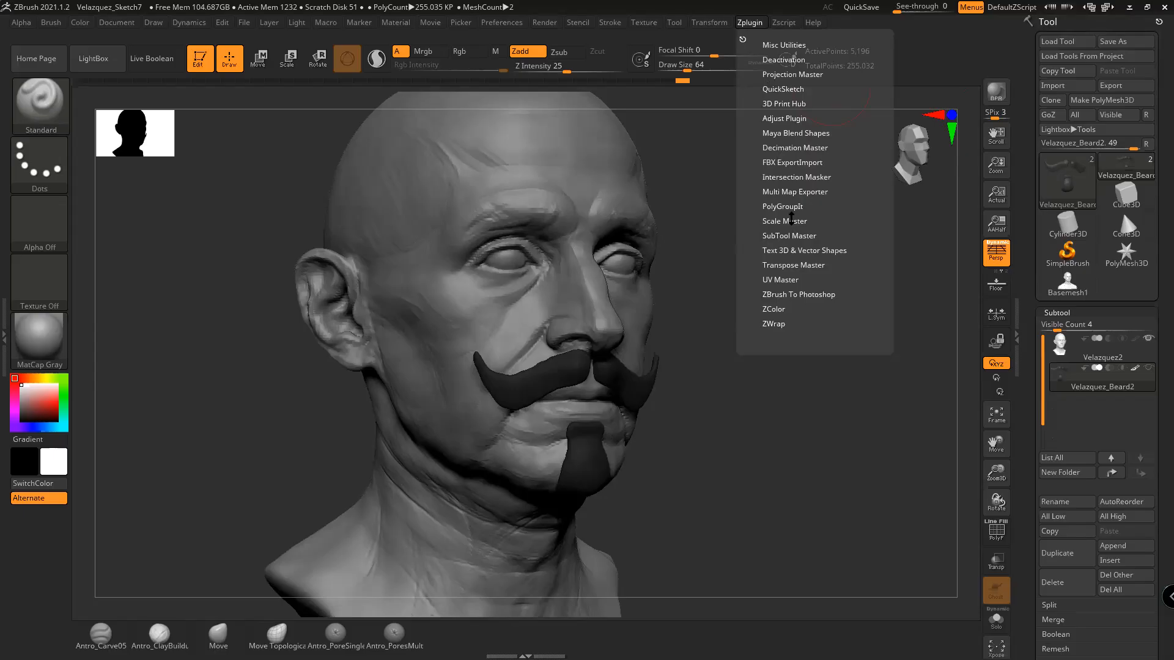
pyautogui.click(794, 192)
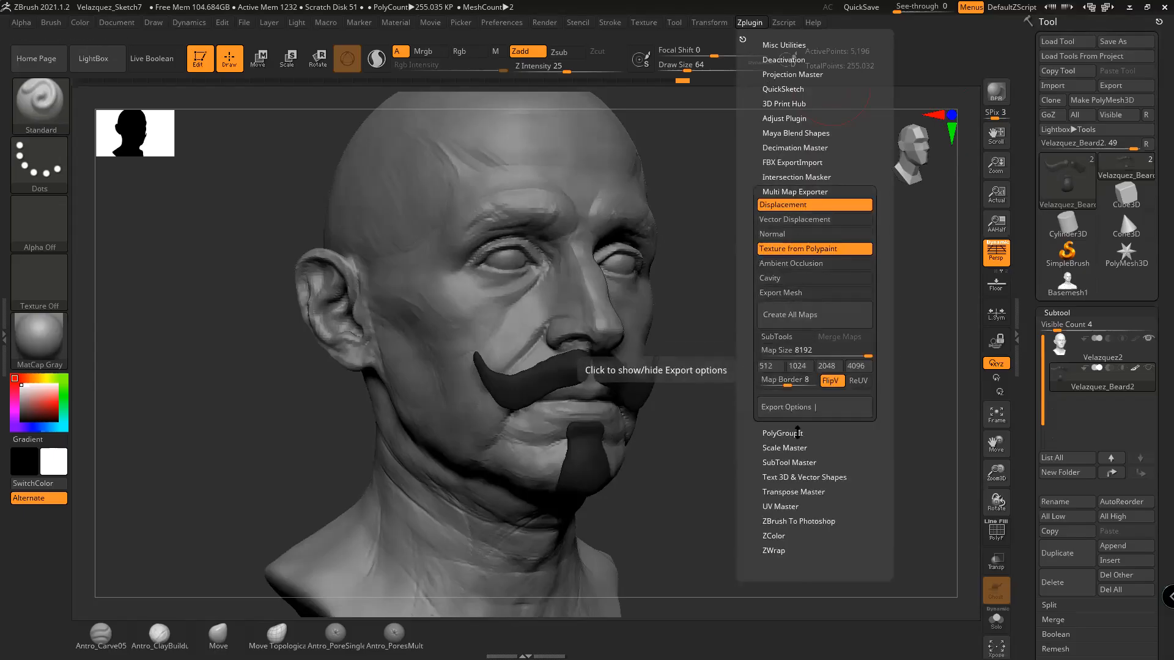
pyautogui.click(795, 409)
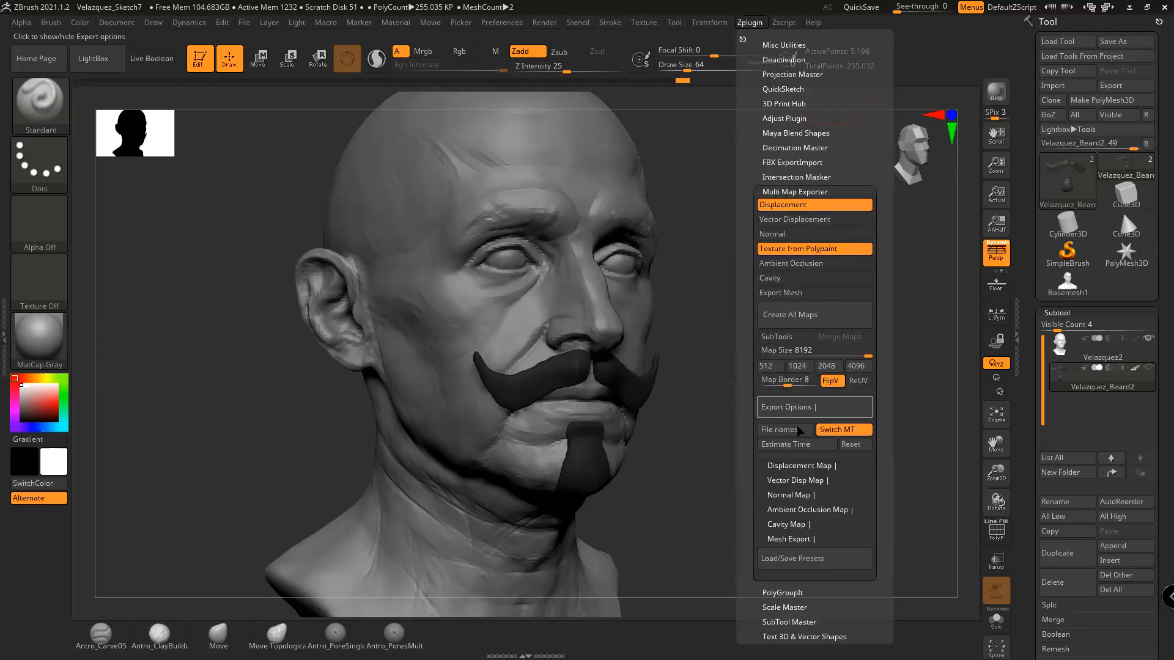
pyautogui.click(808, 468)
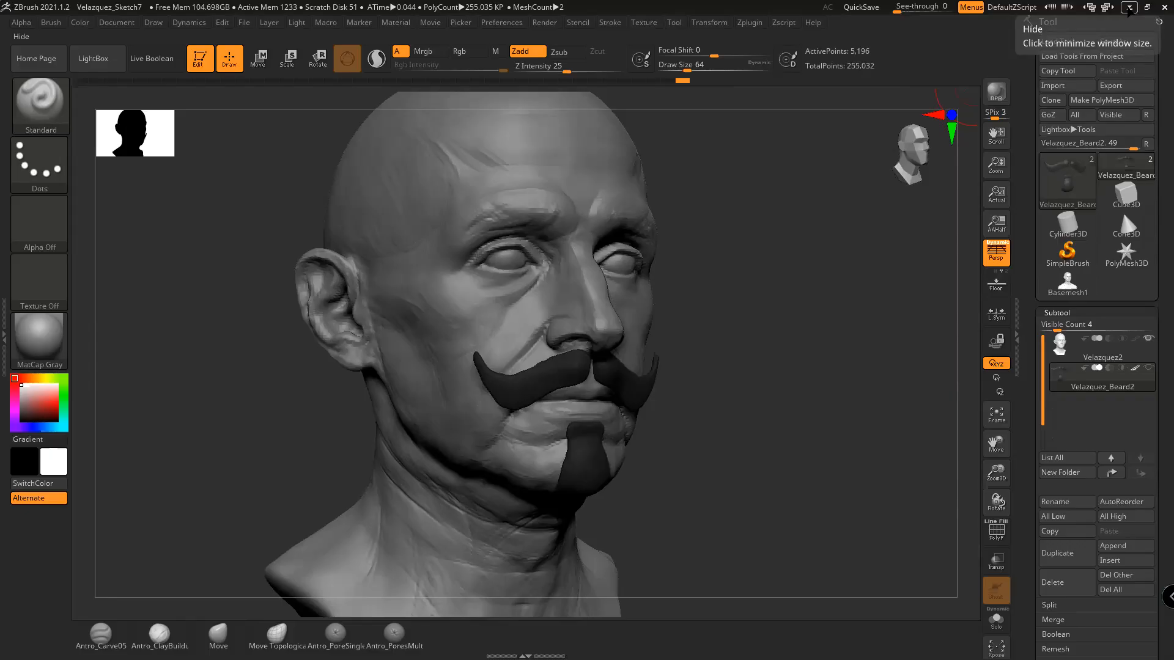
pyautogui.click(1130, 7)
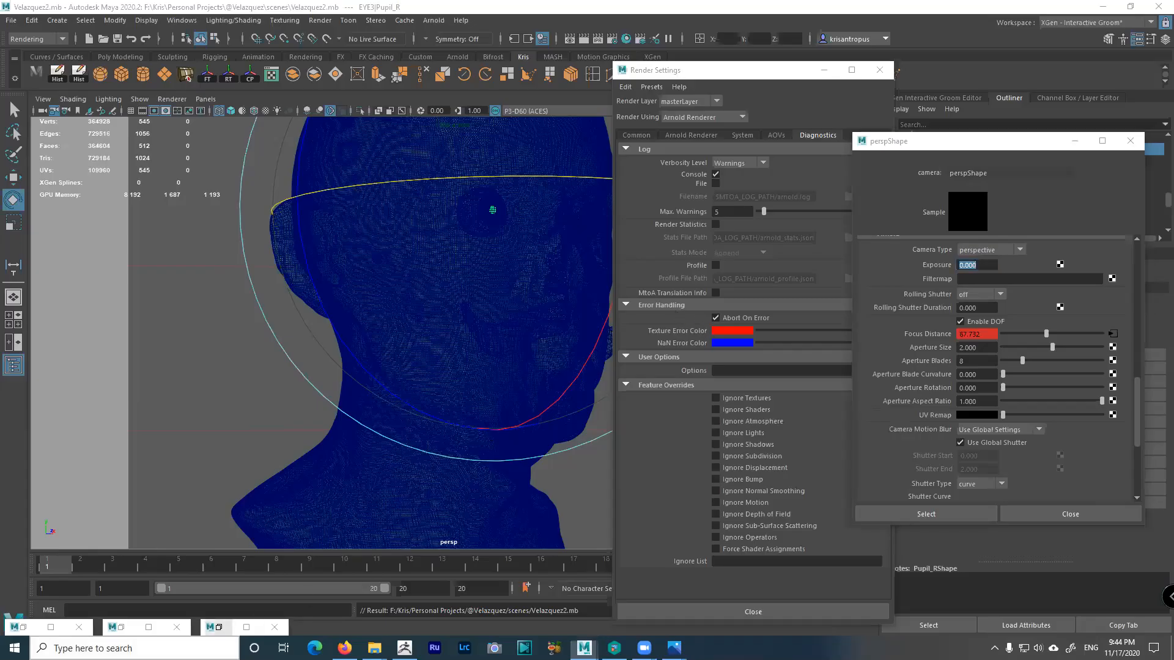
# Launch Photoshop 2021 by searching 'photoshop', then show the AOVs tab in Maya's Render Settings
pyautogui.click(198, 648)
pyautogui.write('phopt')
pyautogui.press('BackSpace')
pyautogui.press('BackSpace')
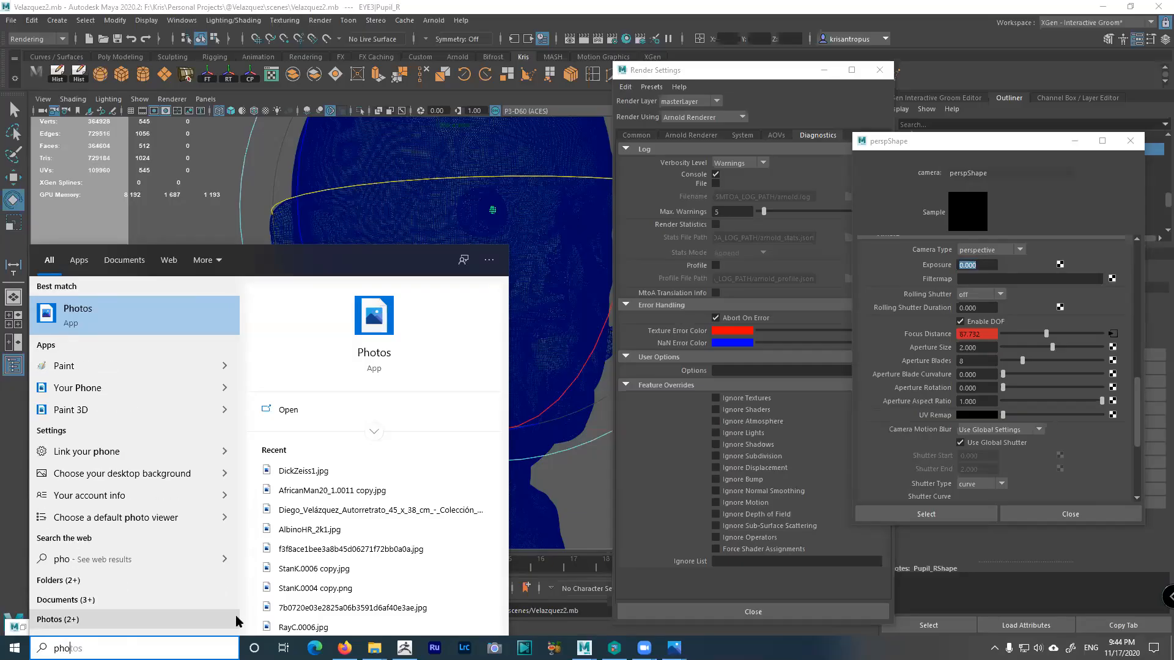
pyautogui.write('sh')
pyautogui.press('BackSpace')
pyautogui.press('BackSpace')
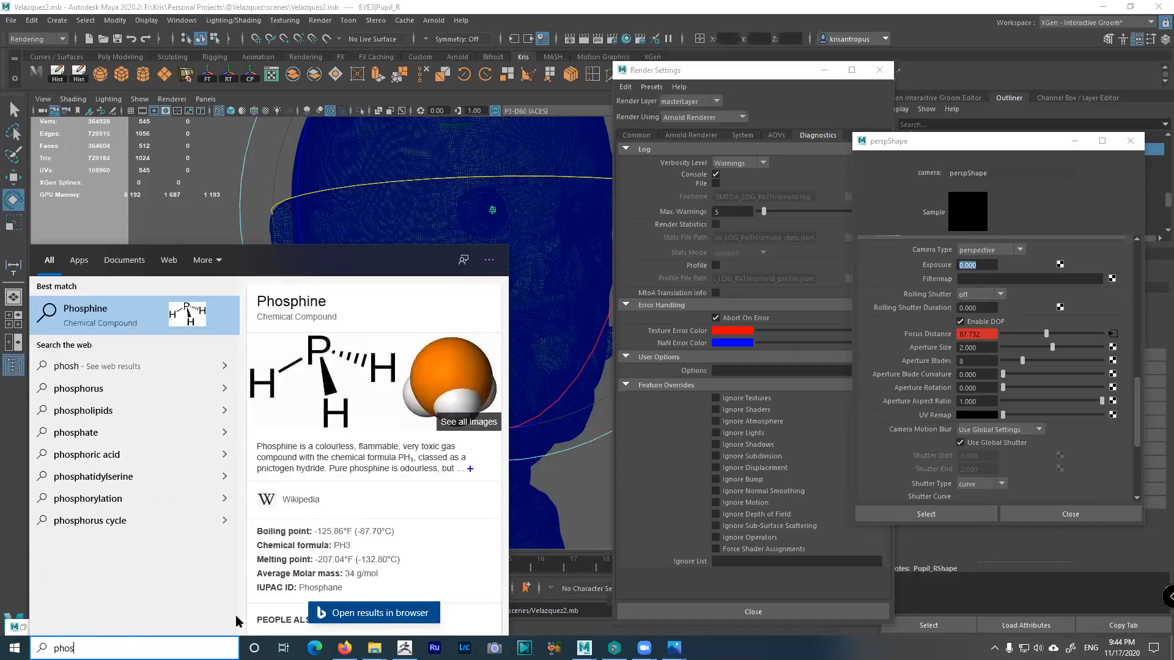
pyautogui.write('tosh')
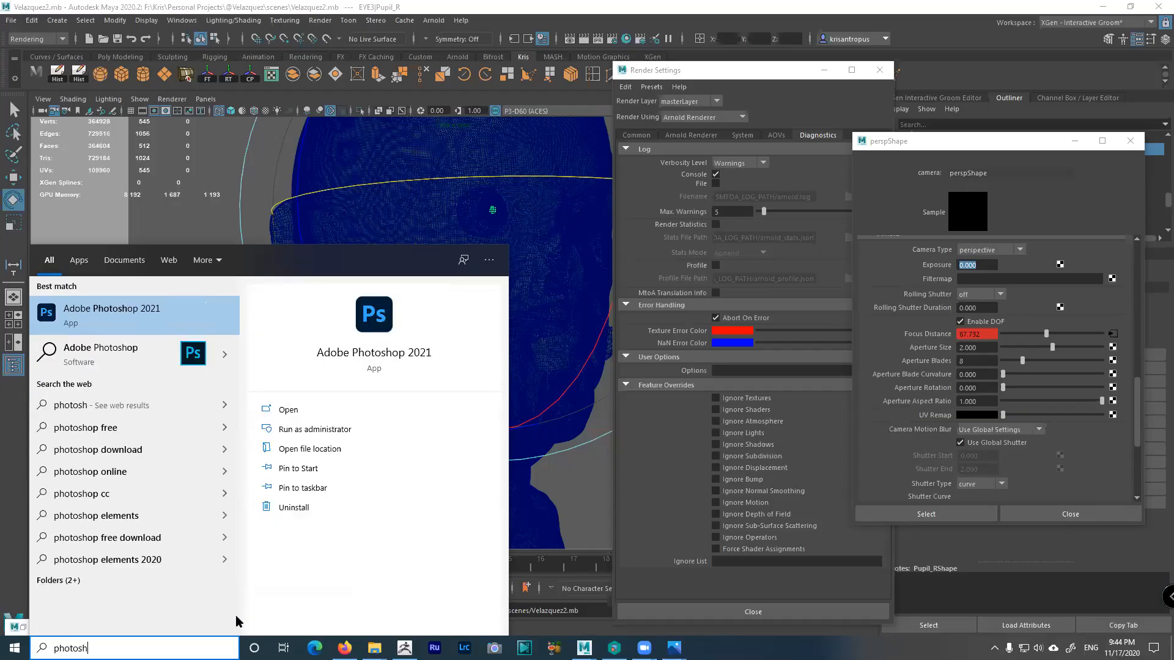
pyautogui.press('Return')
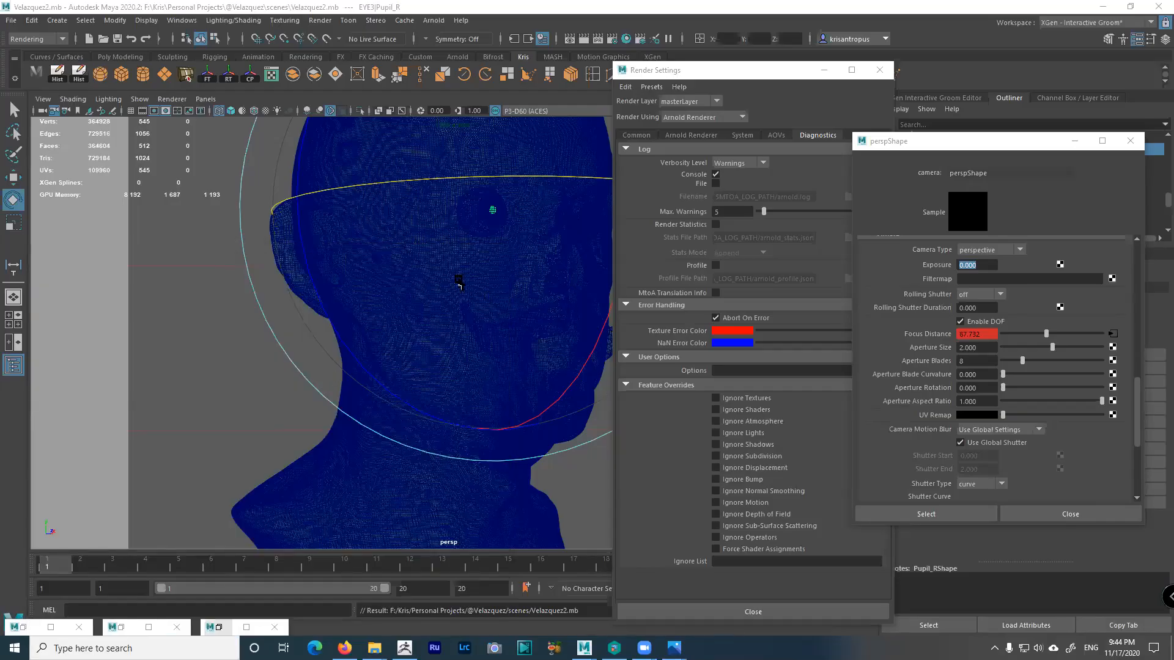
pyautogui.click(793, 66)
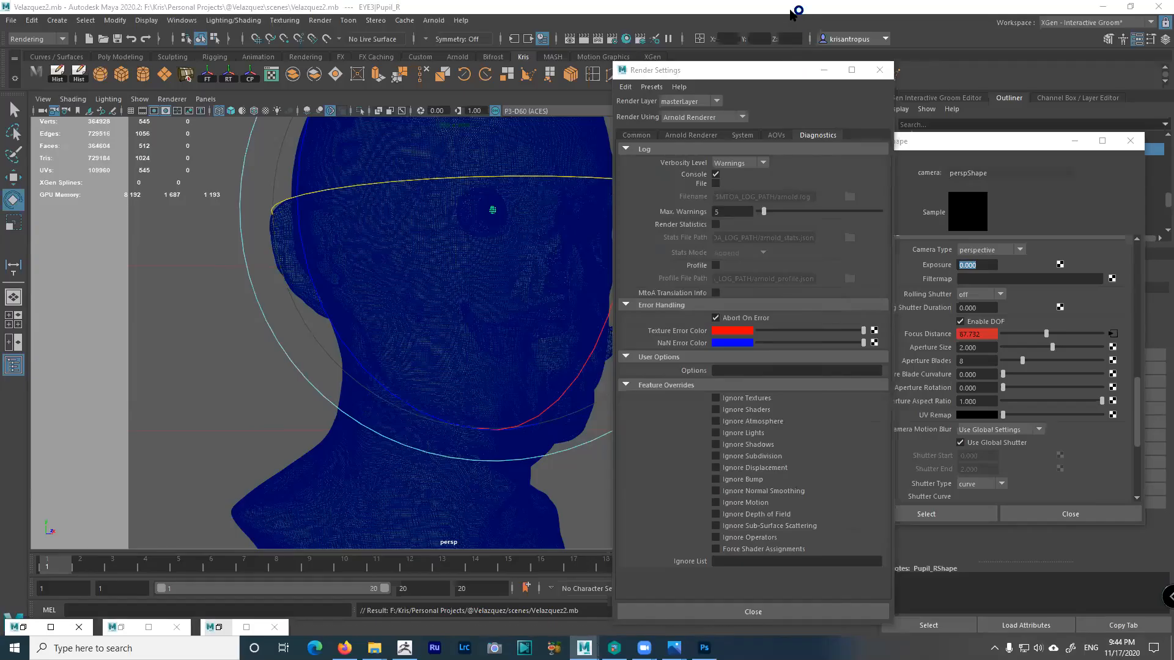
pyautogui.click(777, 135)
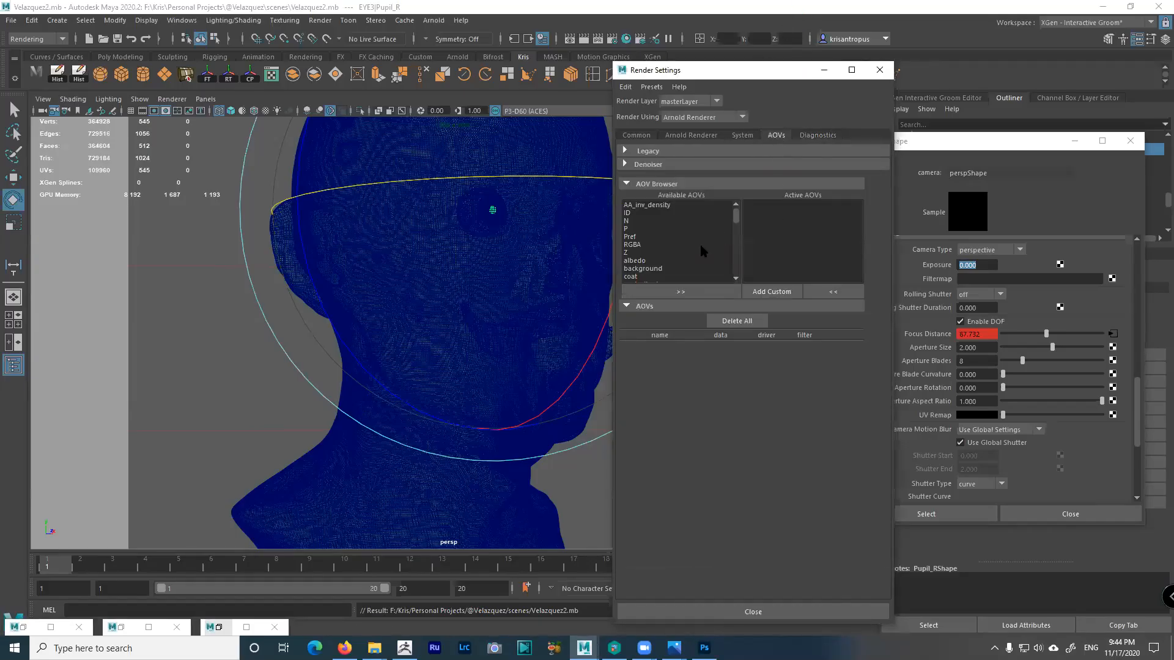
# Move the Z depth pass from Available AOVs into the active AOVs list
pyautogui.click(628, 253)
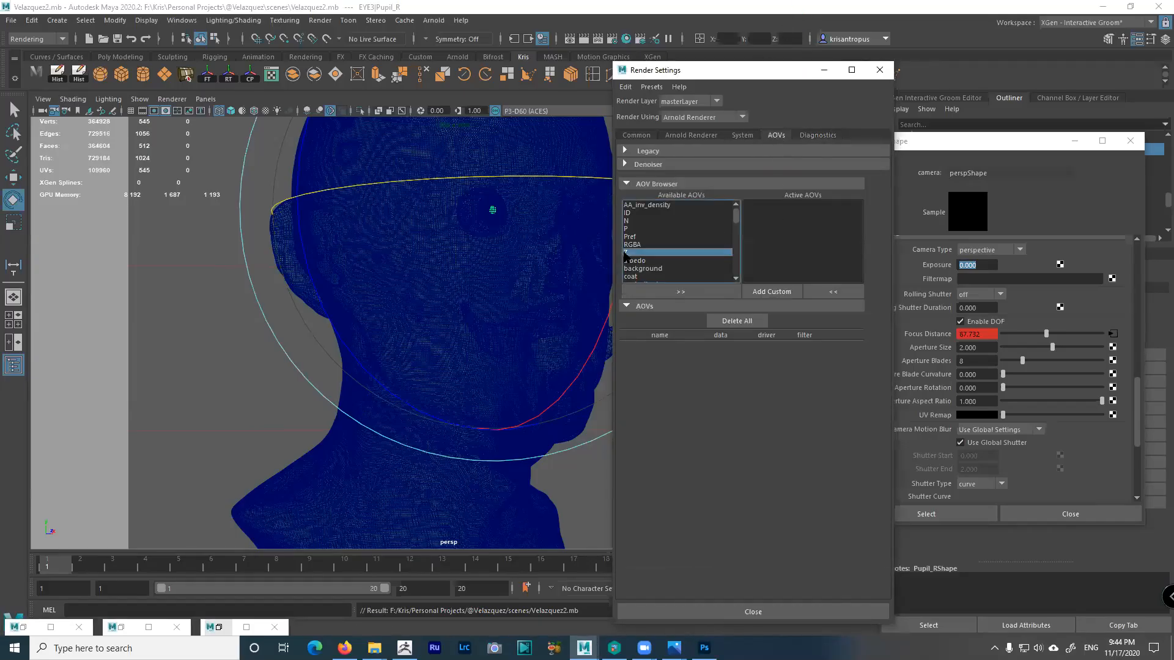
pyautogui.click(689, 289)
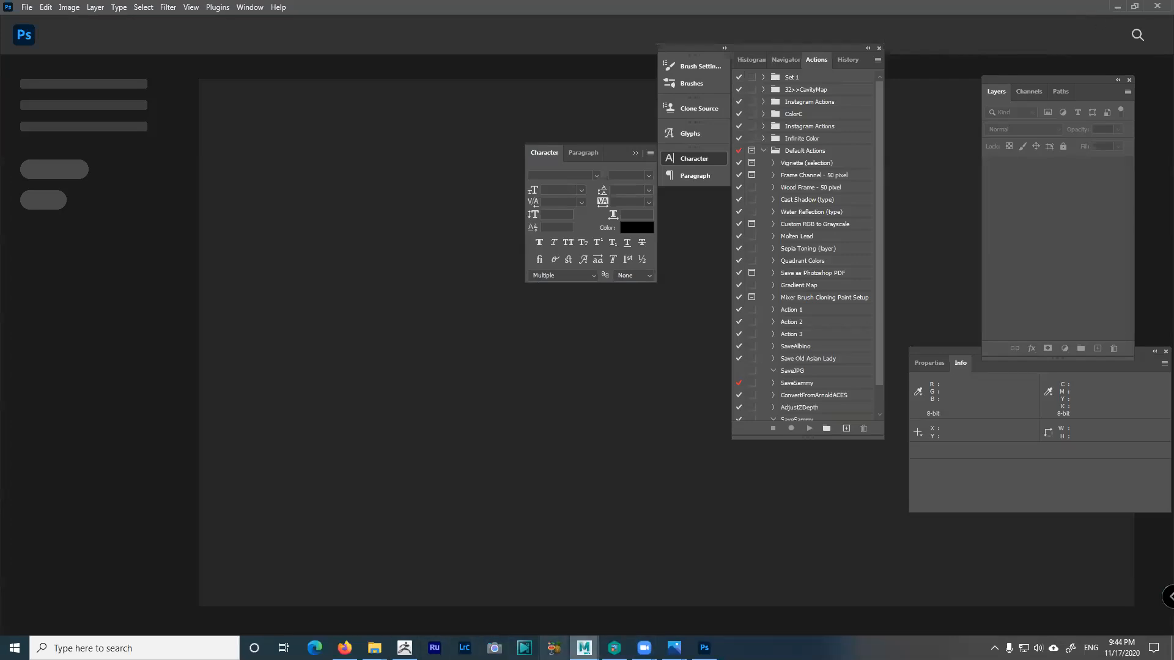
pyautogui.moveTo(585, 649)
pyautogui.click(617, 623)
pyautogui.hotkey('alt', 'Tab')
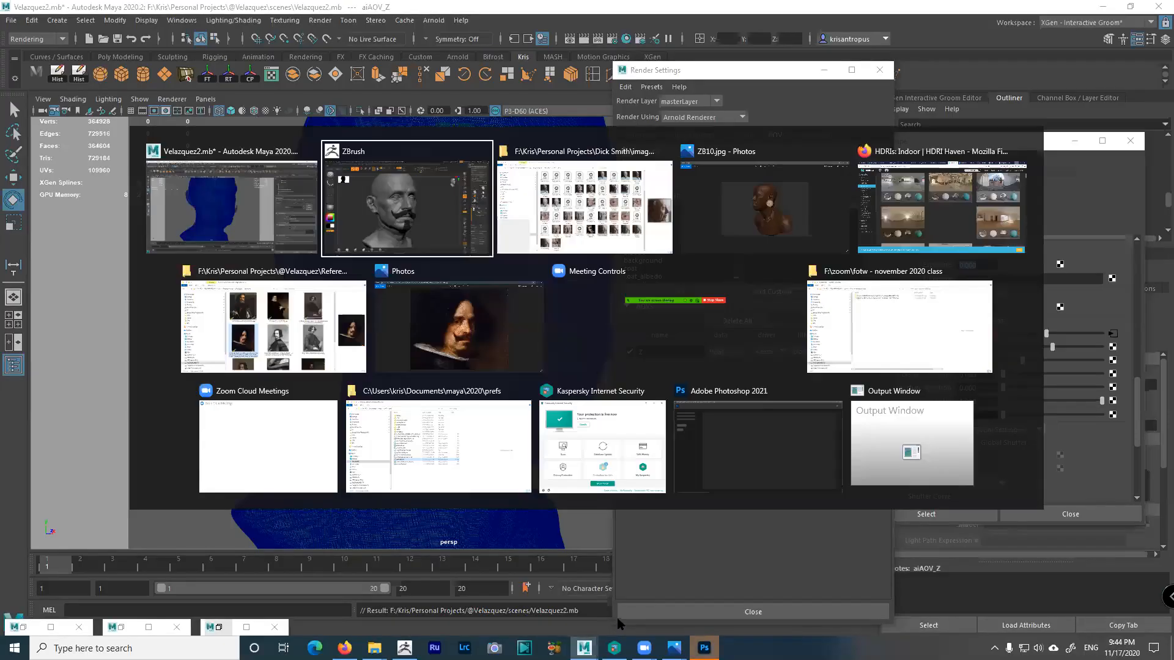
pyautogui.hotkey('alt', 'Tab')
pyautogui.hotkey('alt', 'Tab')
pyautogui.hotkey('alt', 'Tab')
pyautogui.hotkey('alt', 'Tab')
pyautogui.hotkey('alt', 'Tab')
pyautogui.hotkey('alt', 'Tab')
pyautogui.hotkey('alt', 'Tab')
pyautogui.hotkey('alt', 'Tab')
pyautogui.hotkey('alt', 'Tab')
pyautogui.hotkey('alt', 'Tab')
pyautogui.hotkey('alt', 'Tab')
pyautogui.hotkey('alt', 'Tab')
pyautogui.hotkey('alt', 'Tab')
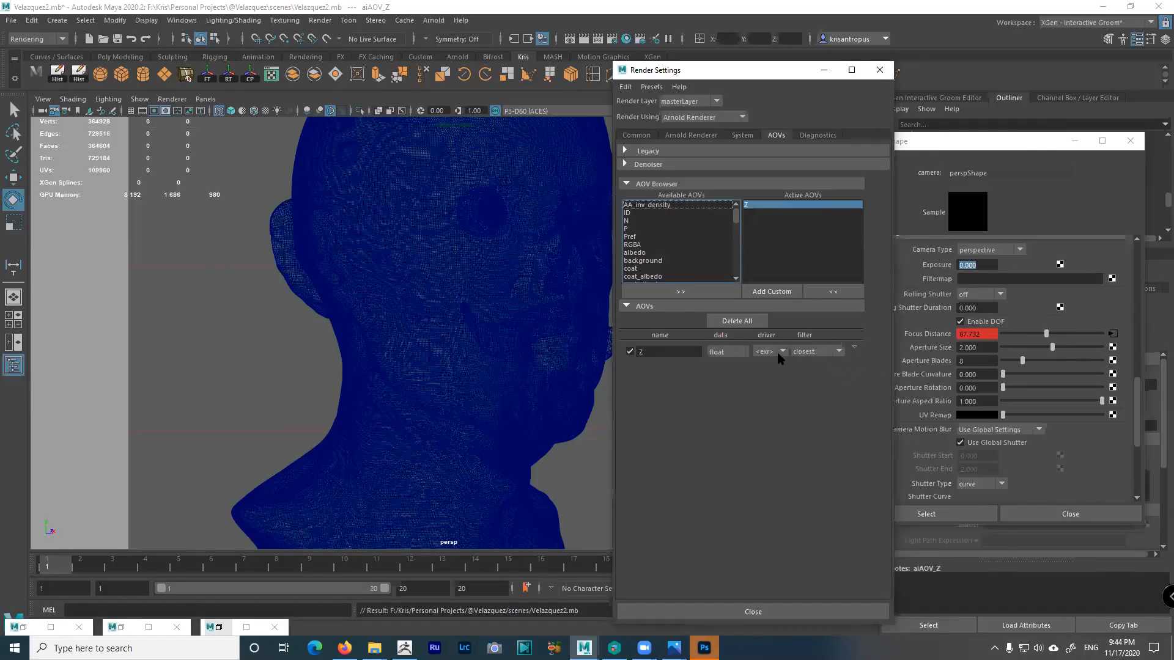
# Keep the closest filter on the Z pass and expand the Legacy render pass settings
pyautogui.click(838, 353)
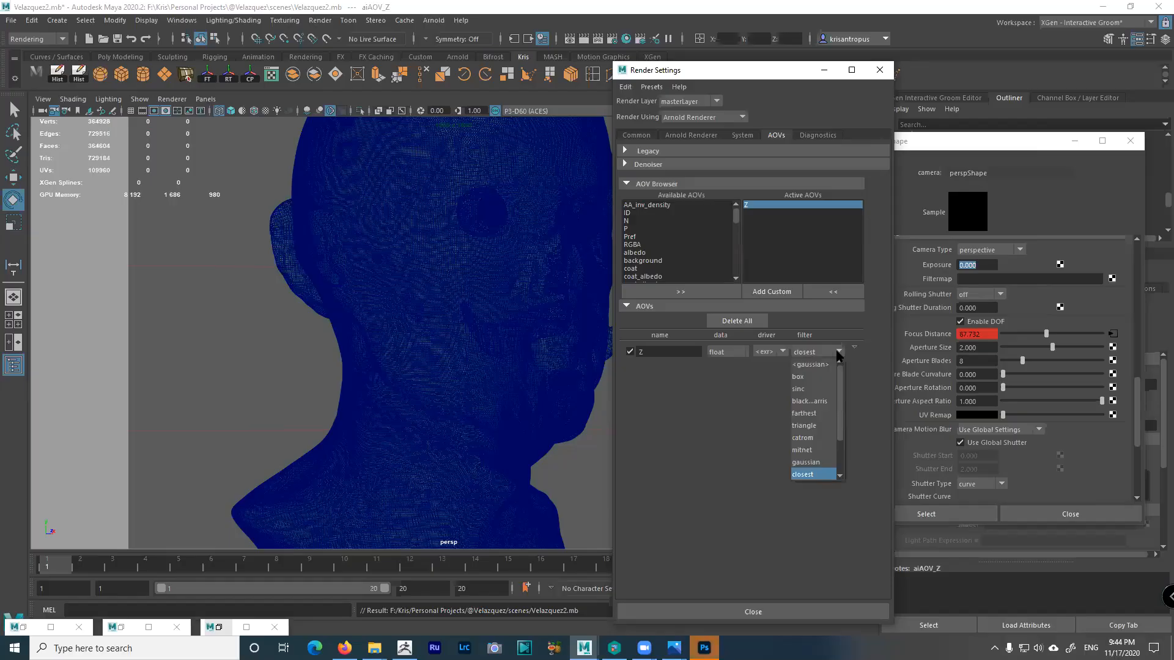
pyautogui.click(839, 352)
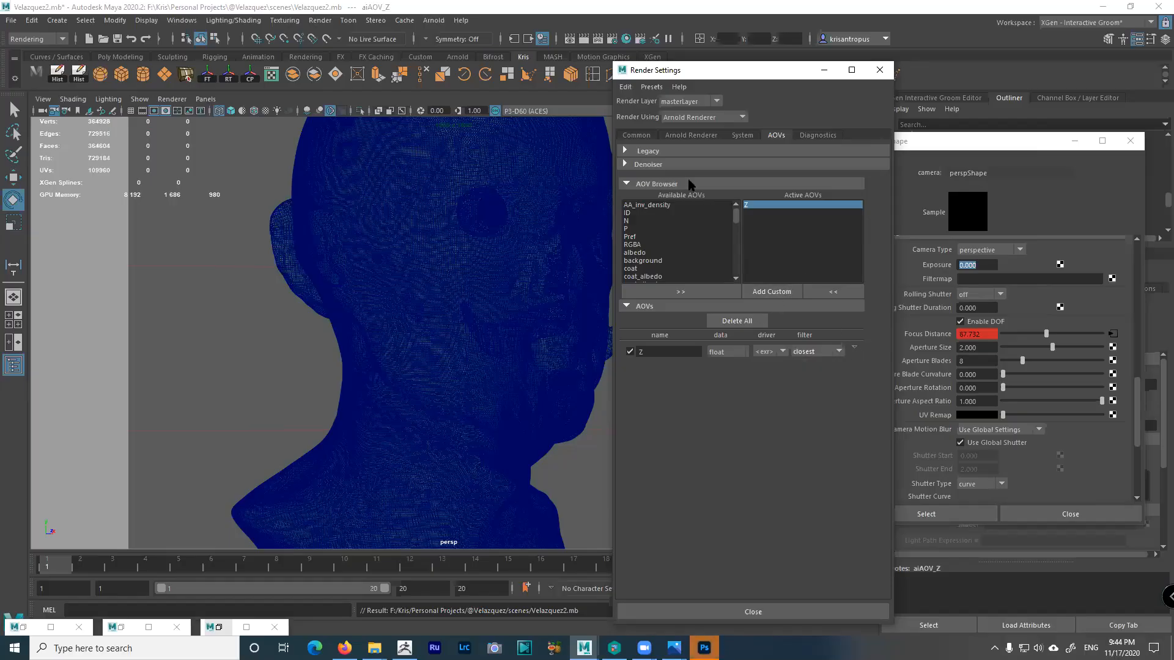
pyautogui.click(648, 153)
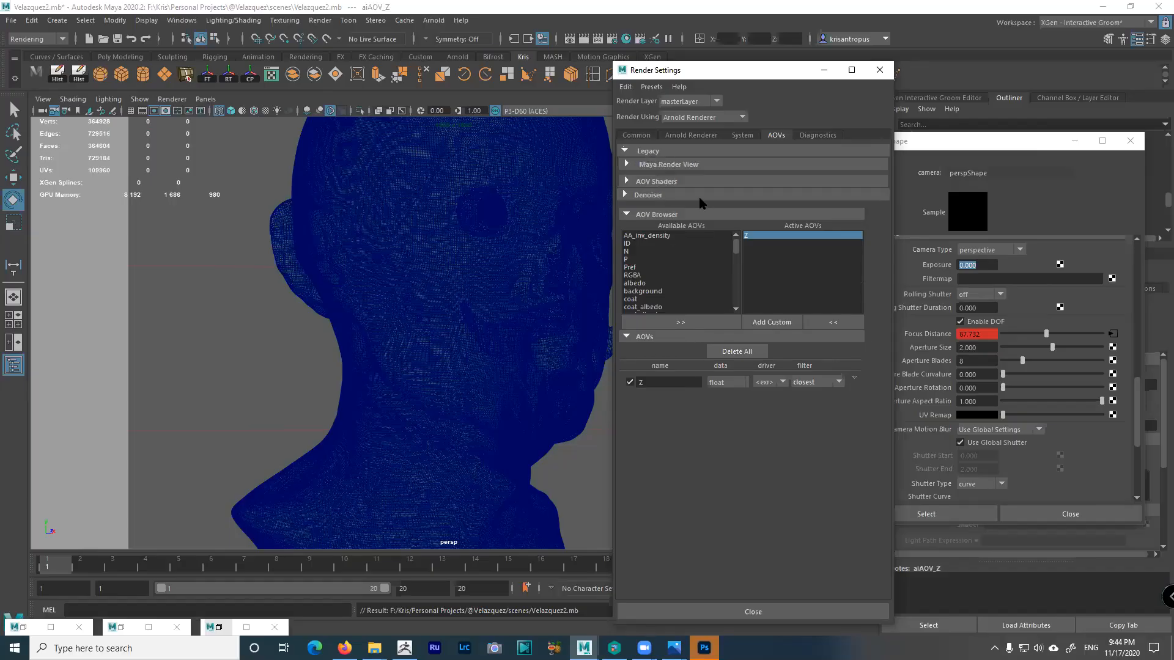
# Merge all AOVs into one file and set the file name prefix to Velazquez
pyautogui.click(647, 151)
pyautogui.click(636, 135)
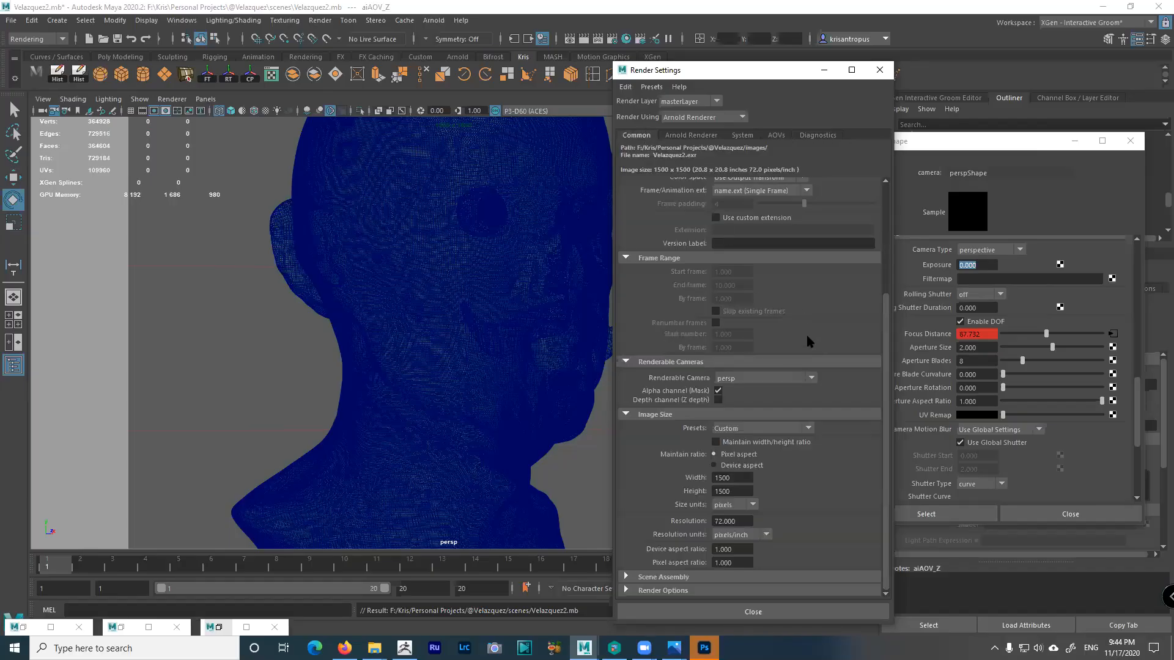
pyautogui.scroll(4, 880, 343)
pyautogui.scroll(3, 880, 298)
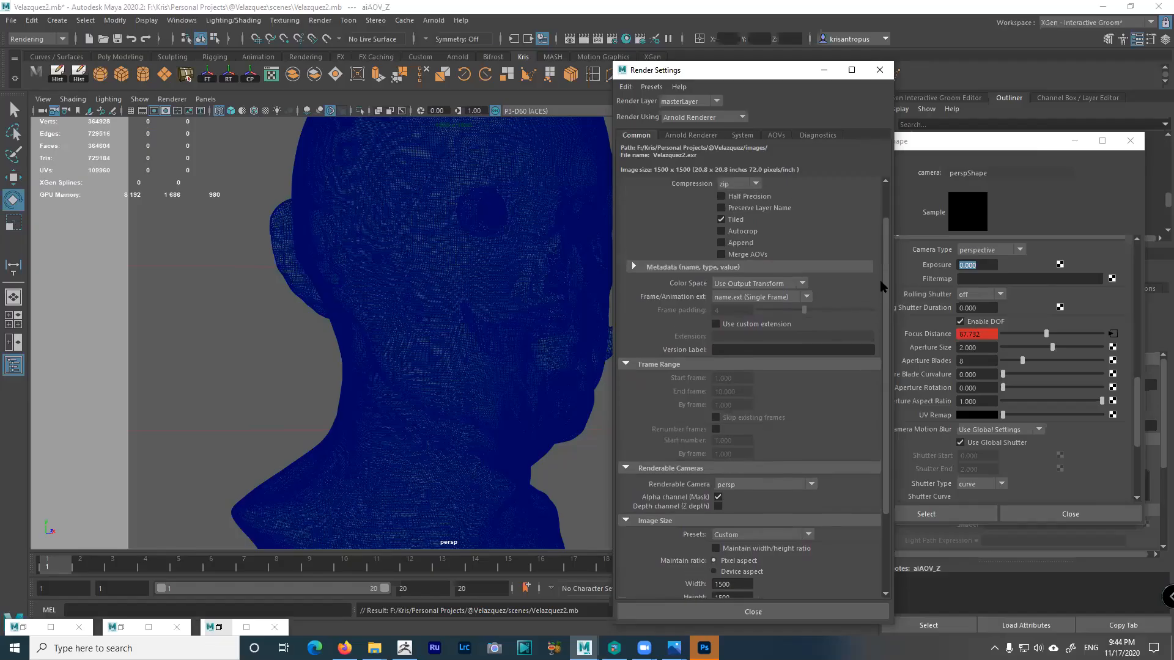
pyautogui.scroll(1, 879, 256)
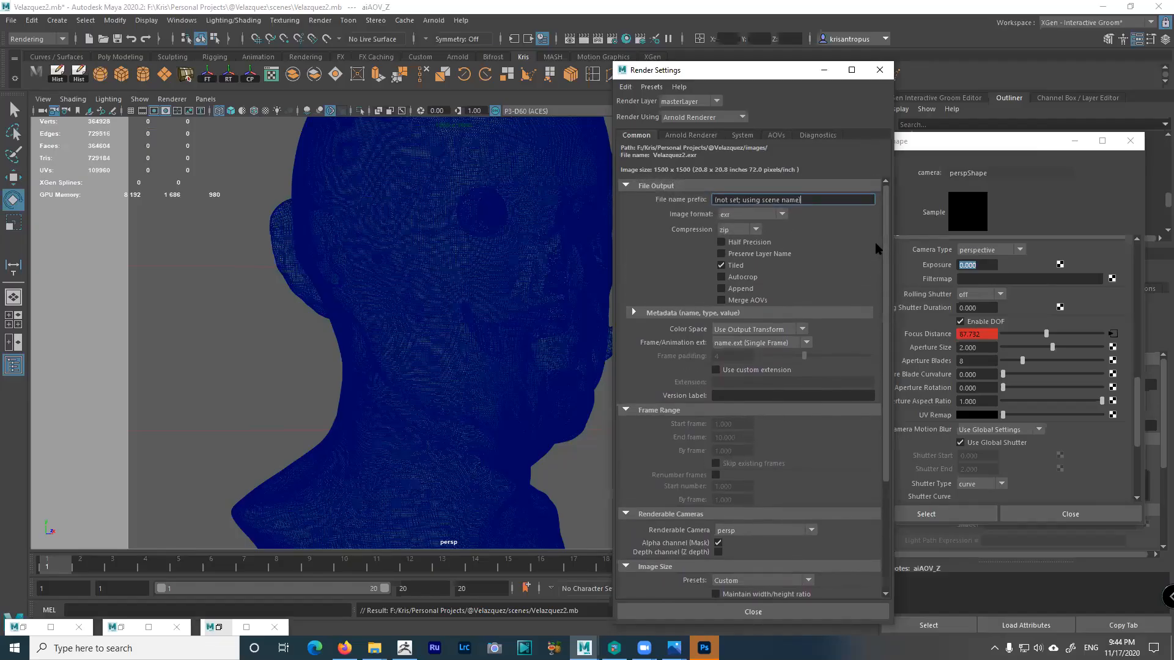
pyautogui.click(742, 300)
pyautogui.moveTo(810, 200); pyautogui.dragTo(670, 199)
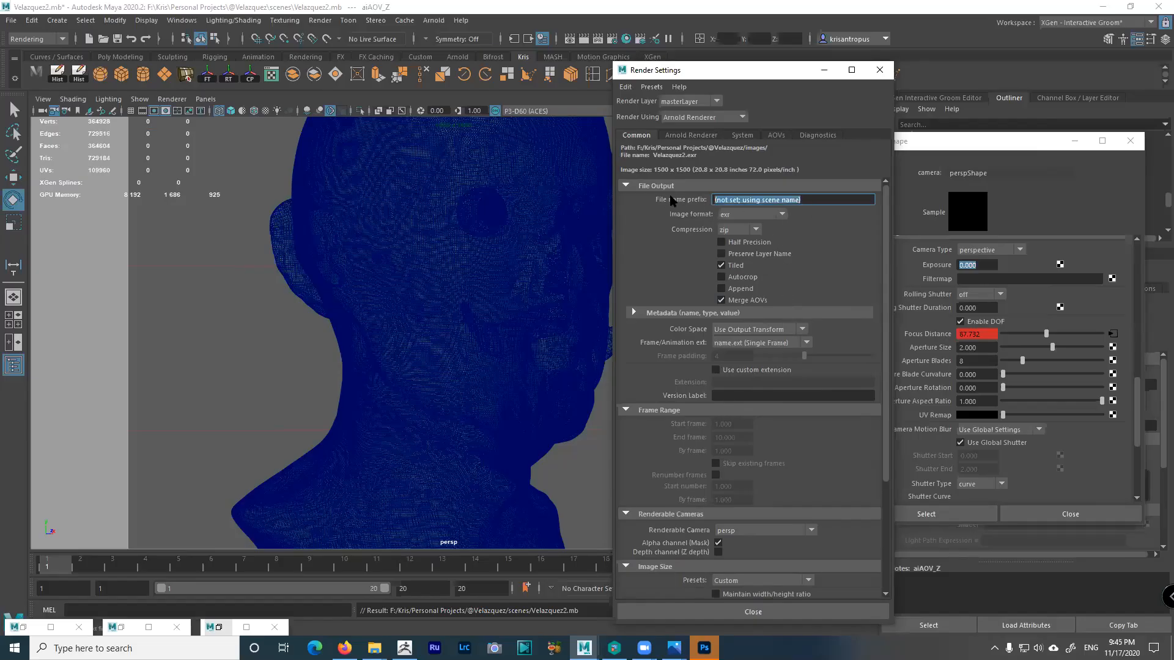
pyautogui.write('Vela')
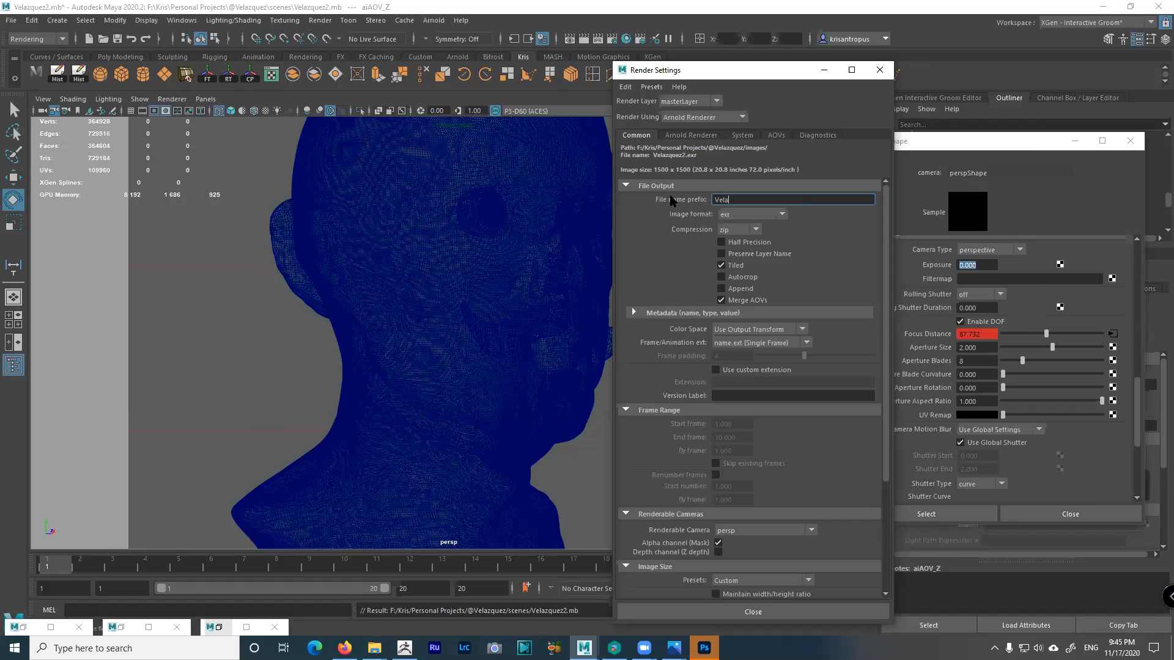
pyautogui.write('zquez')
pyautogui.press('Return')
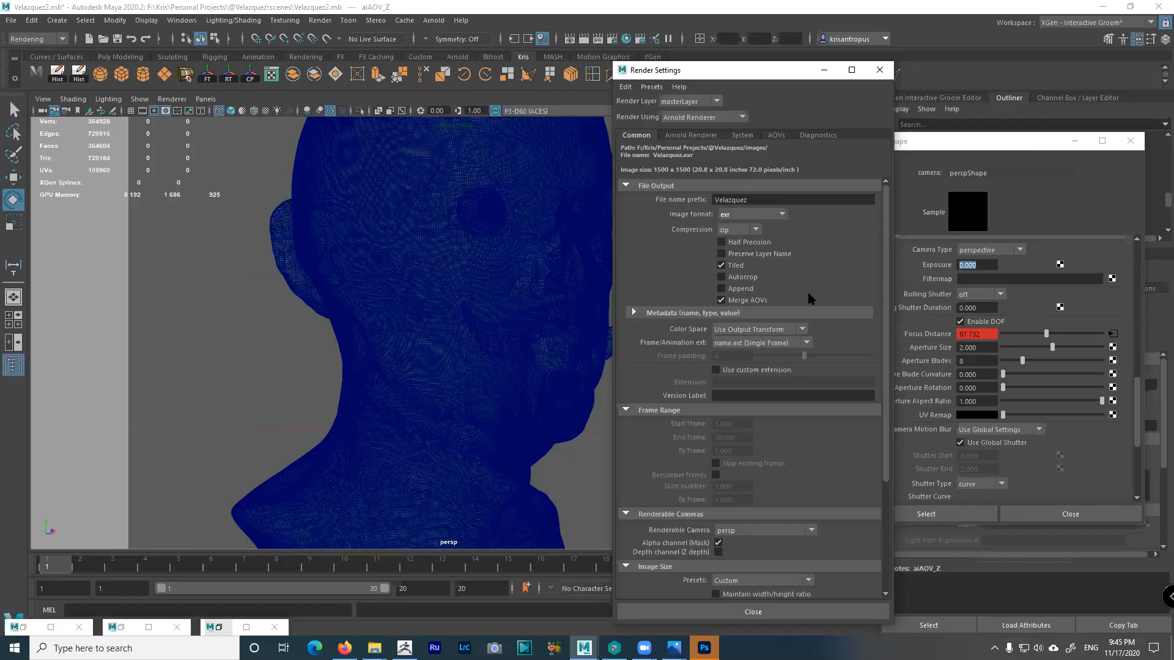
# Check the Arnold sampling settings, then close Render Settings and the Arnold RenderView
pyautogui.scroll(-3, 874, 343)
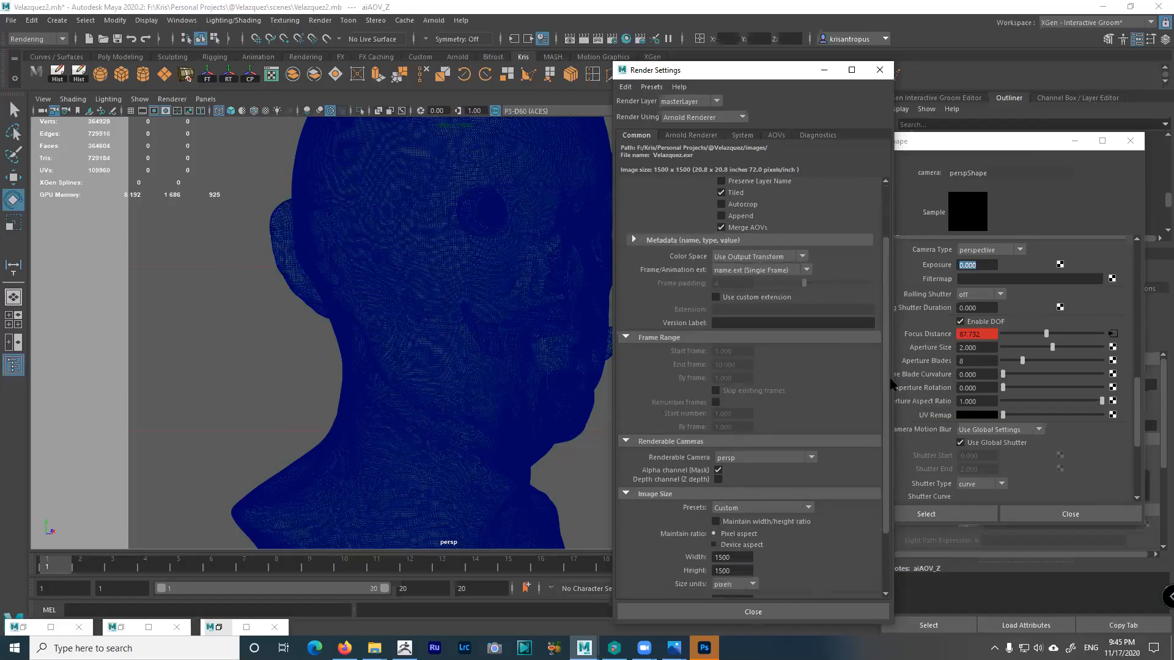
pyautogui.scroll(3, 887, 367)
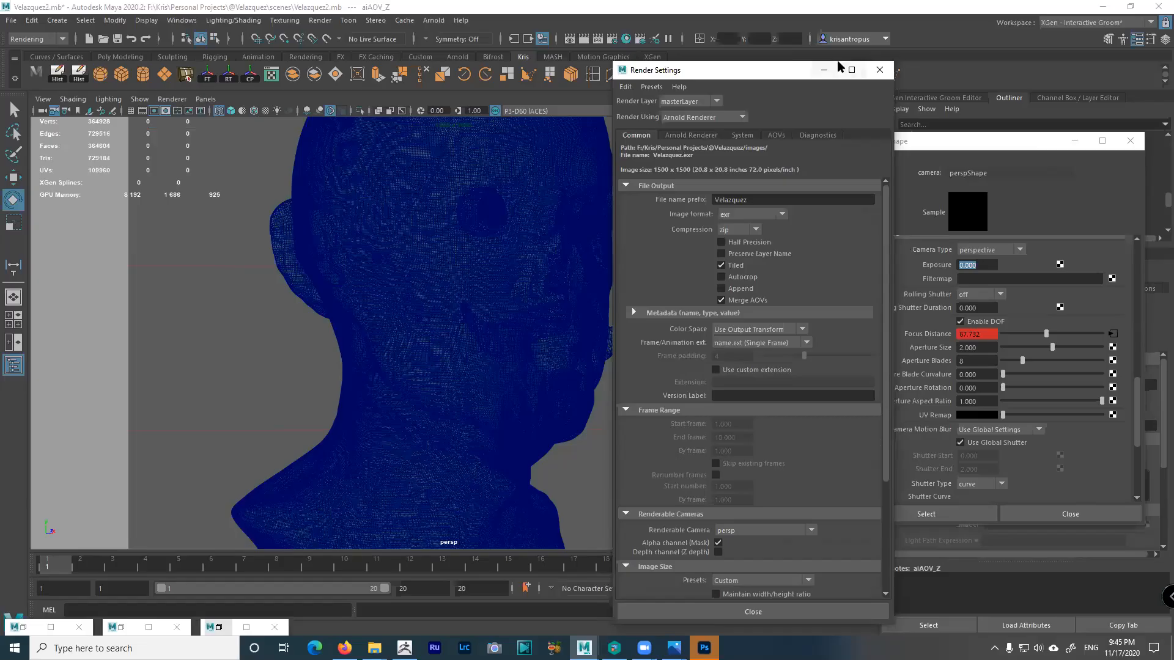
pyautogui.click(692, 136)
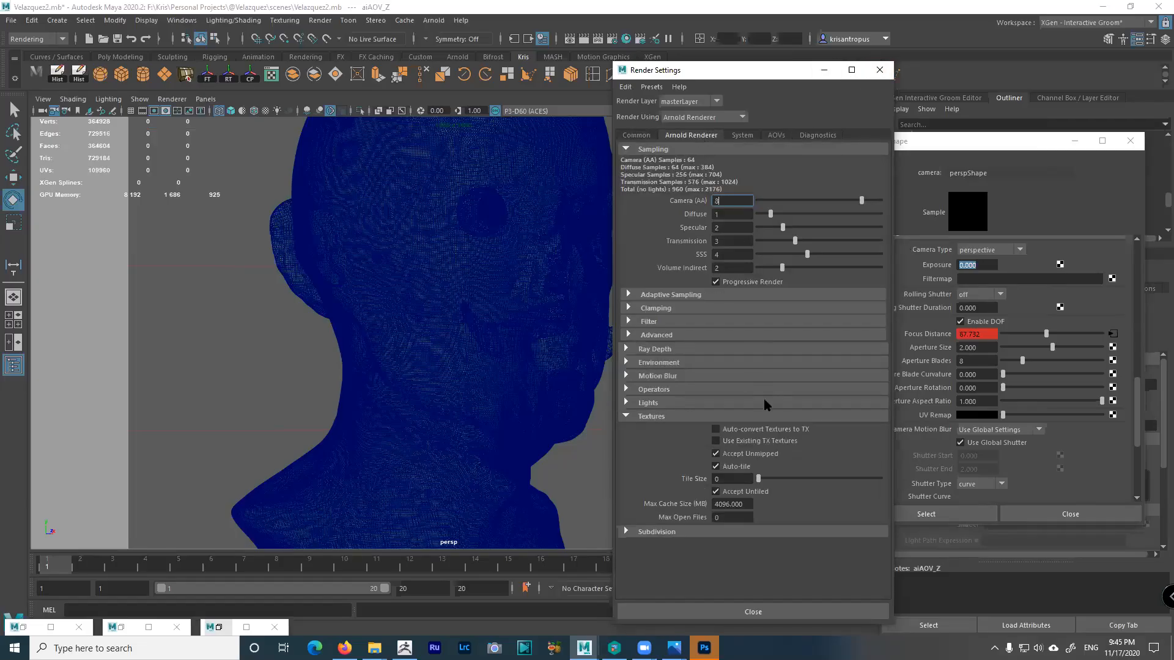
pyautogui.click(636, 136)
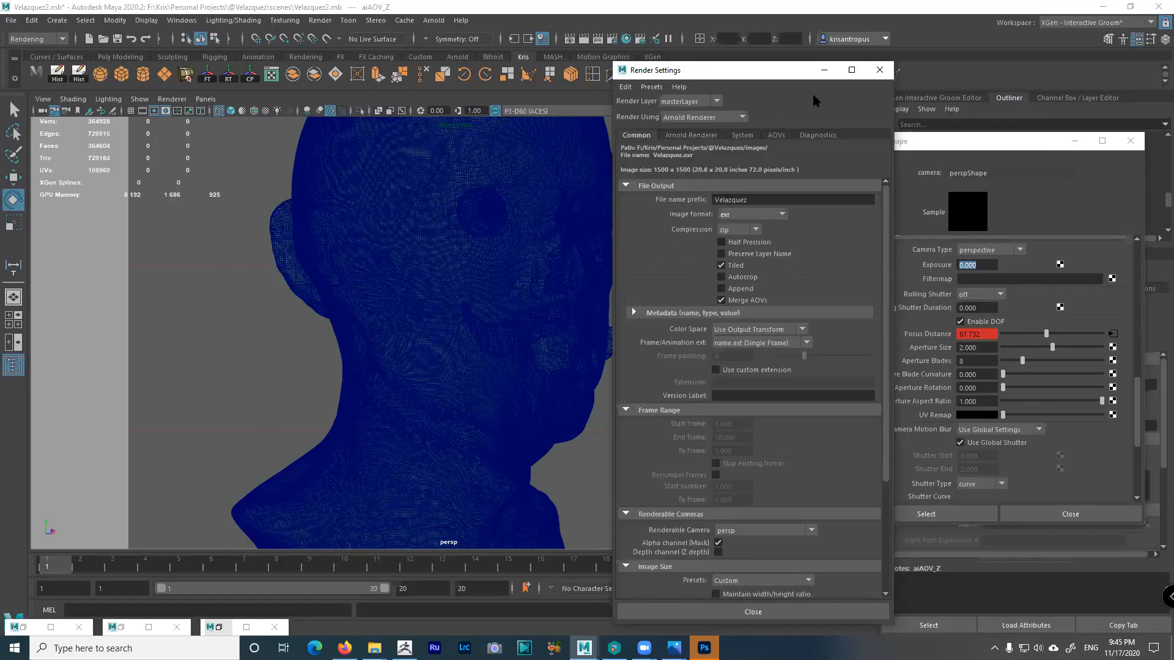
pyautogui.click(879, 70)
pyautogui.click(220, 628)
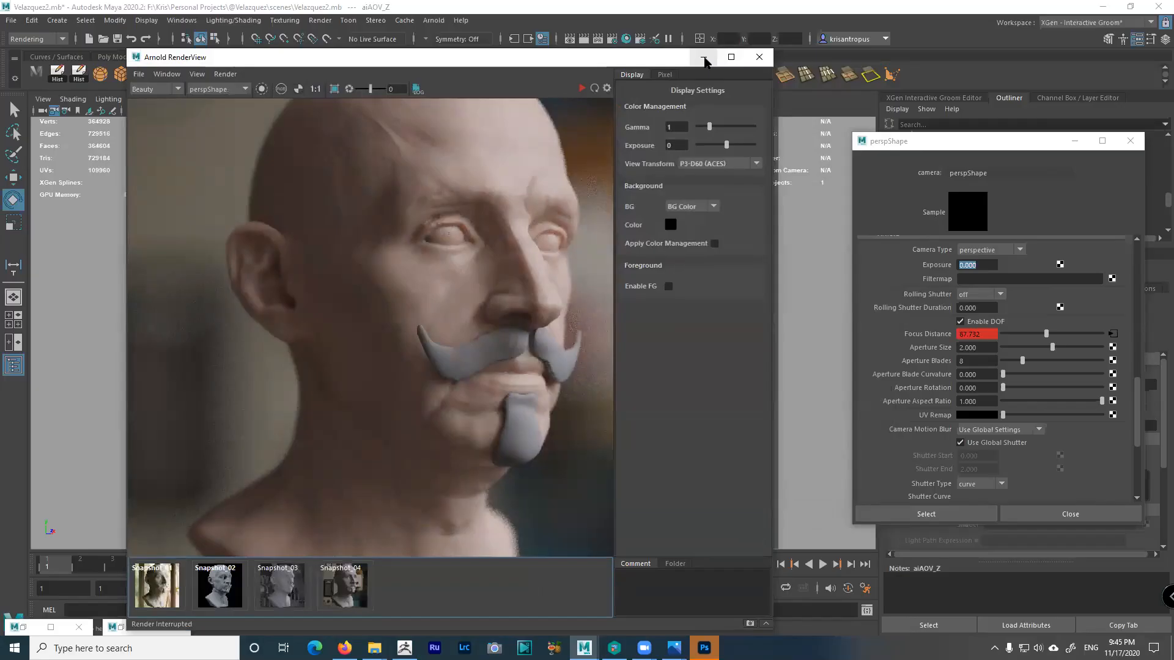
pyautogui.click(759, 57)
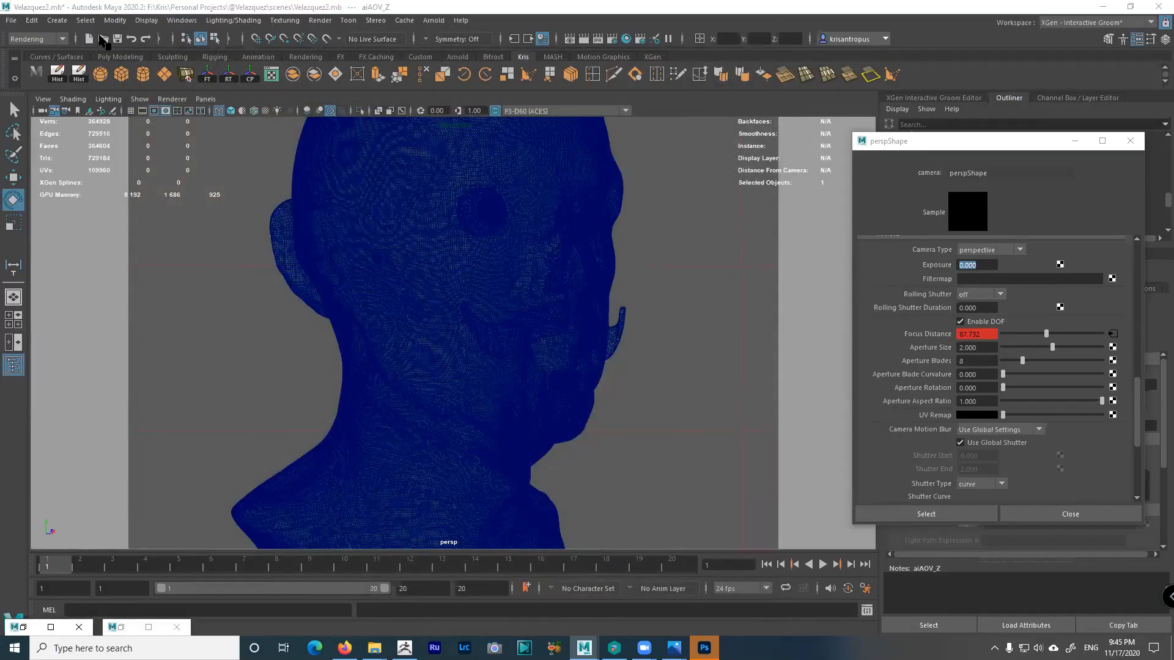
# With the Rendering menu set, open the Render Sequence options and Render Settings
pyautogui.click(52, 39)
pyautogui.click(39, 102)
pyautogui.click(321, 20)
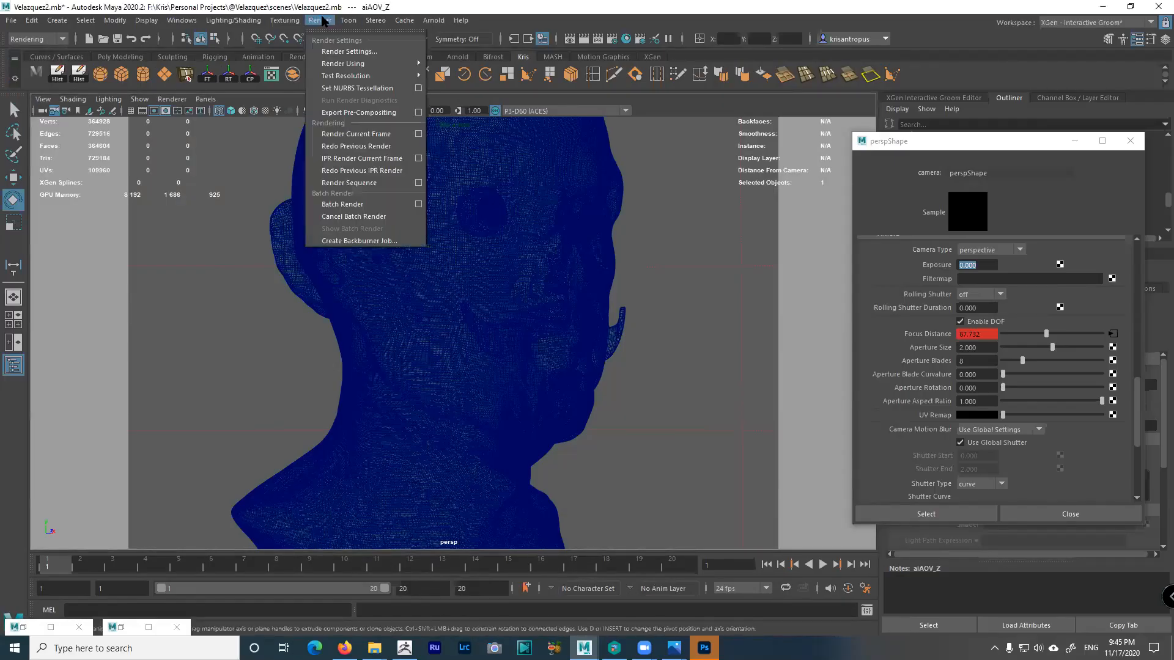
pyautogui.click(418, 183)
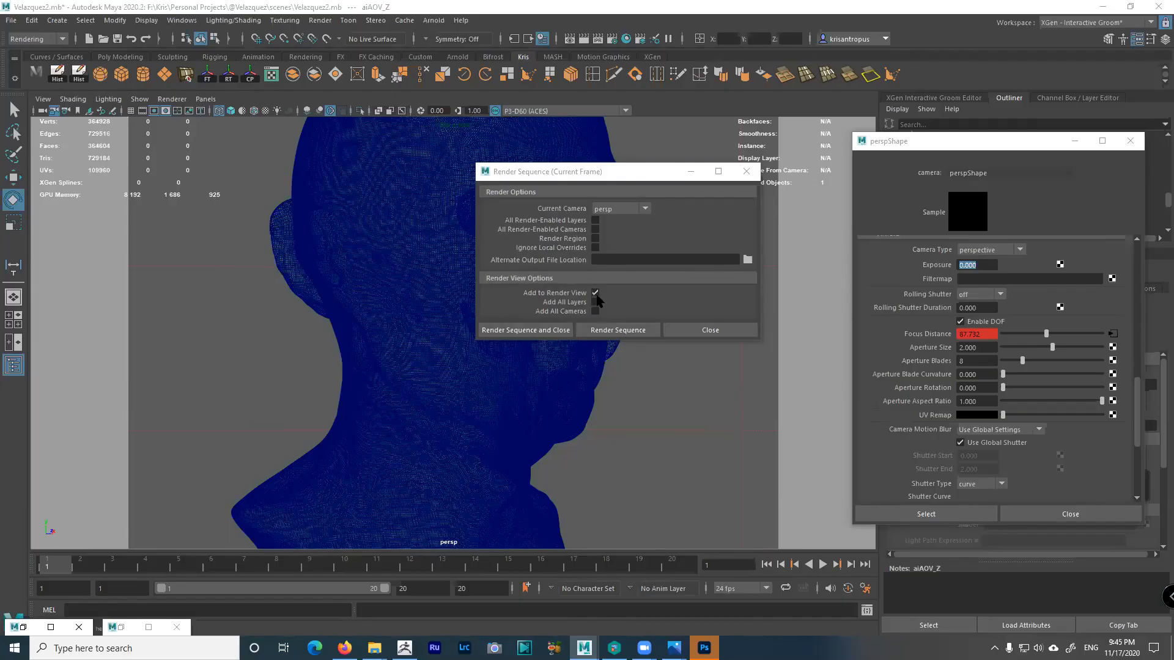
pyautogui.click(626, 39)
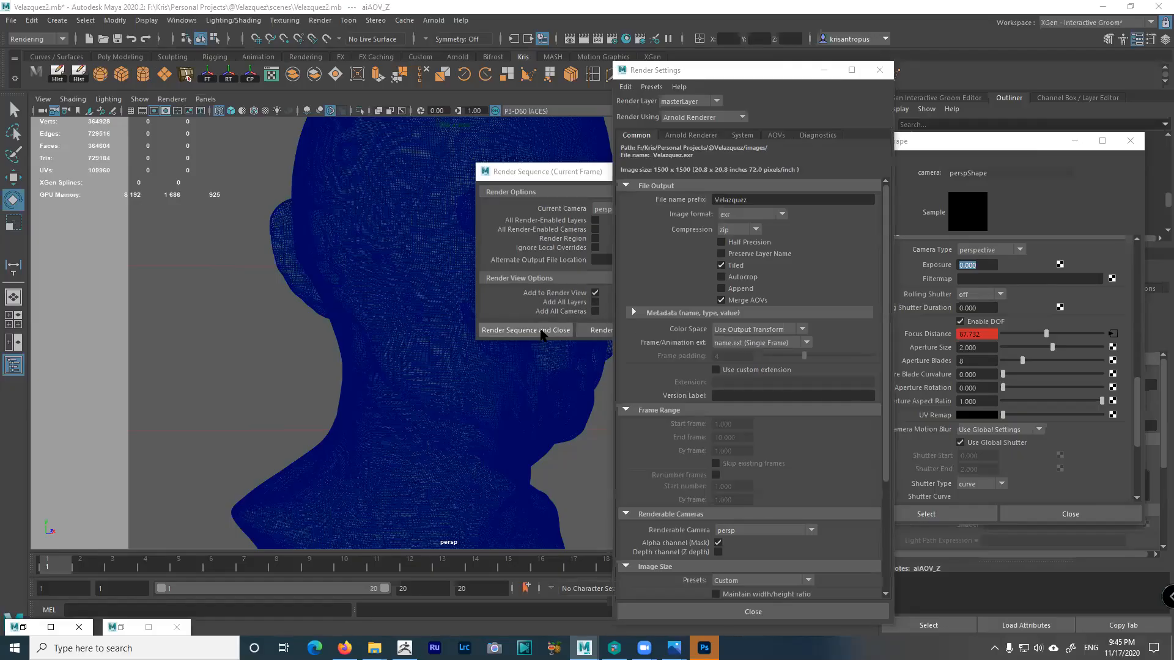
# Render the current frame to file, minimize the Render View, and show Arnold sampling
pyautogui.click(598, 331)
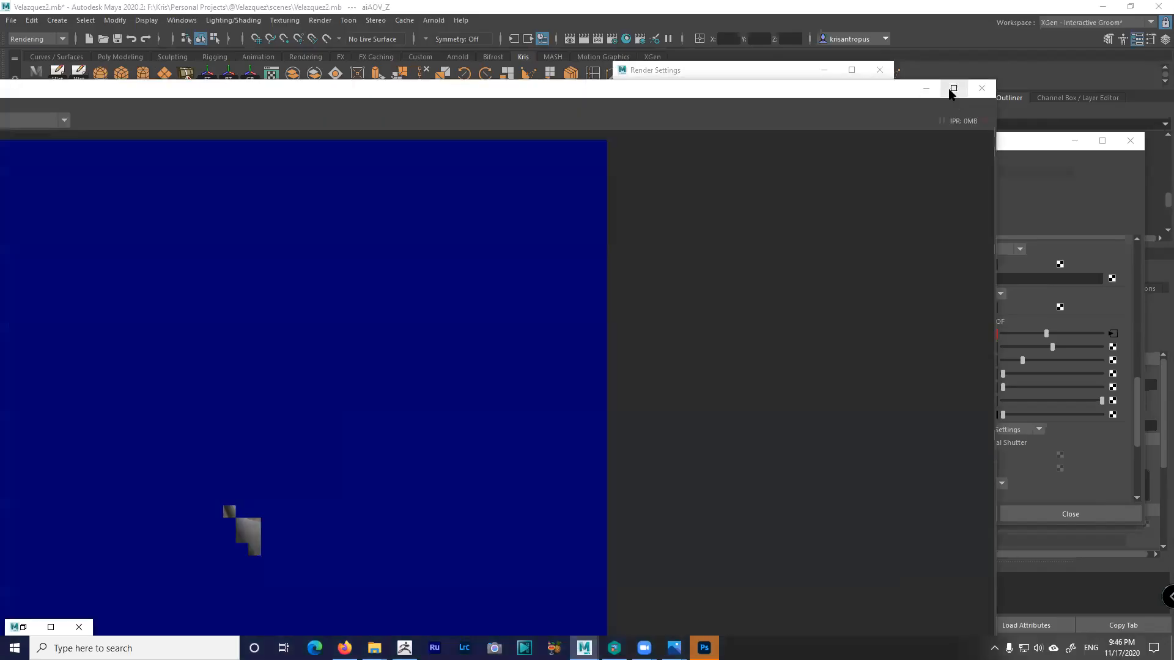
pyautogui.click(952, 91)
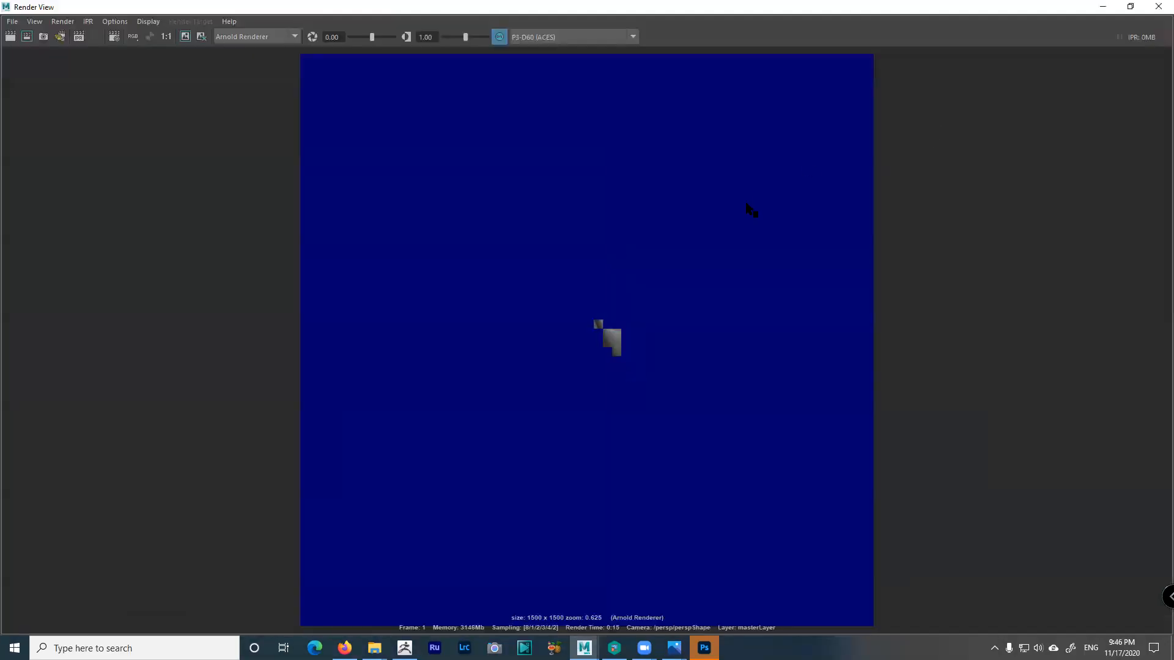
pyautogui.click(1103, 6)
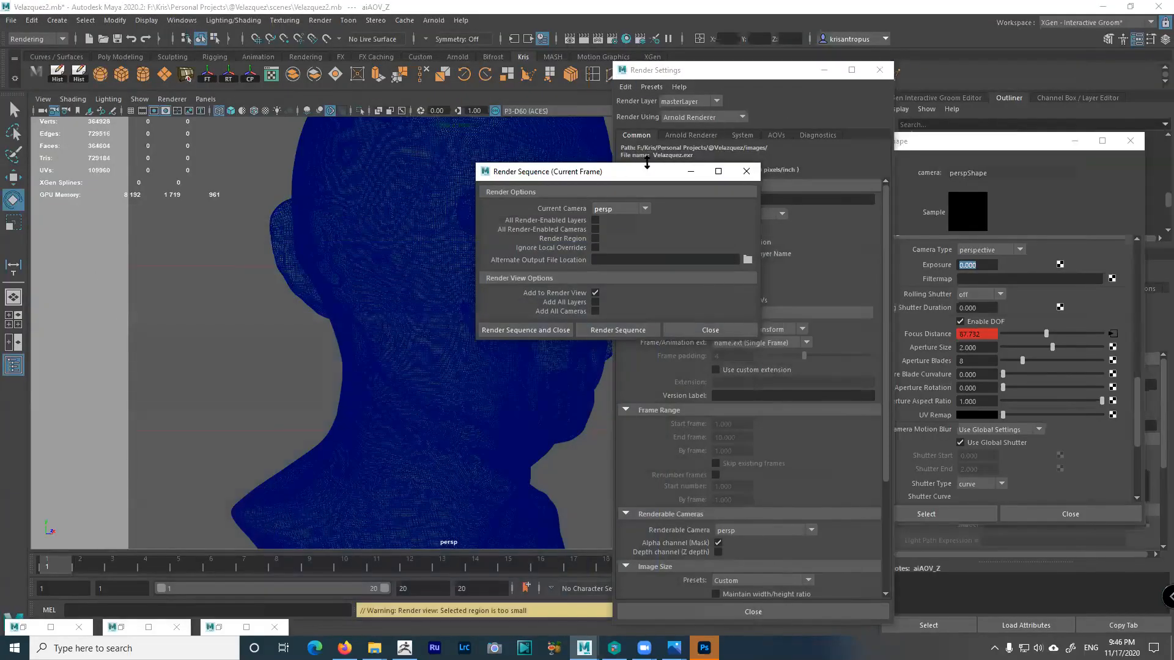
pyautogui.click(691, 135)
# Set Camera (AA) samples to 6 and the image size to 900 x 900
pyautogui.click(730, 200)
pyautogui.write('6')
pyautogui.press('Tab')
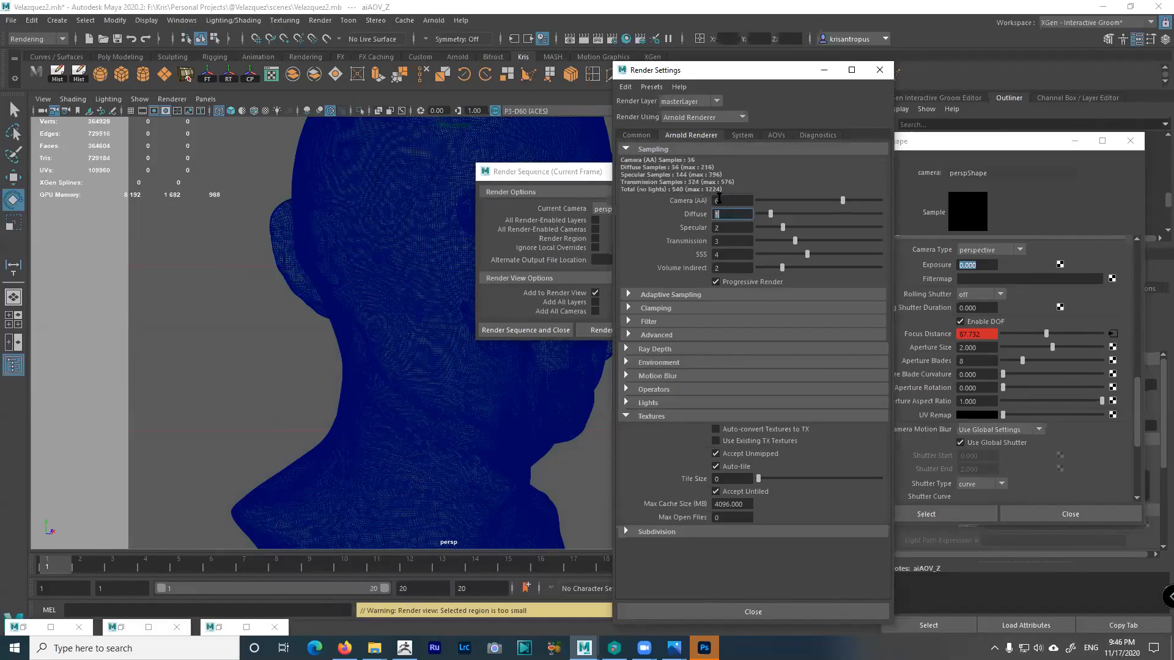
pyautogui.click(636, 135)
pyautogui.scroll(-5, 752, 428)
pyautogui.scroll(-1, 766, 465)
pyautogui.doubleClick(747, 520)
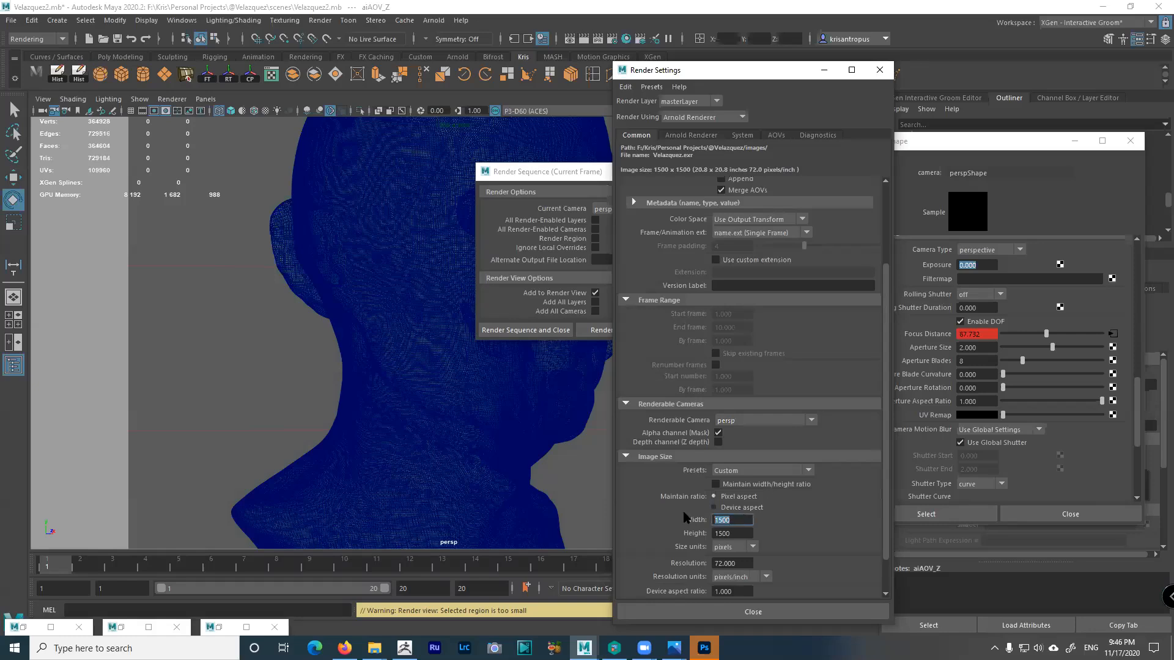
pyautogui.write('900')
pyautogui.press('Tab')
pyautogui.write('90')
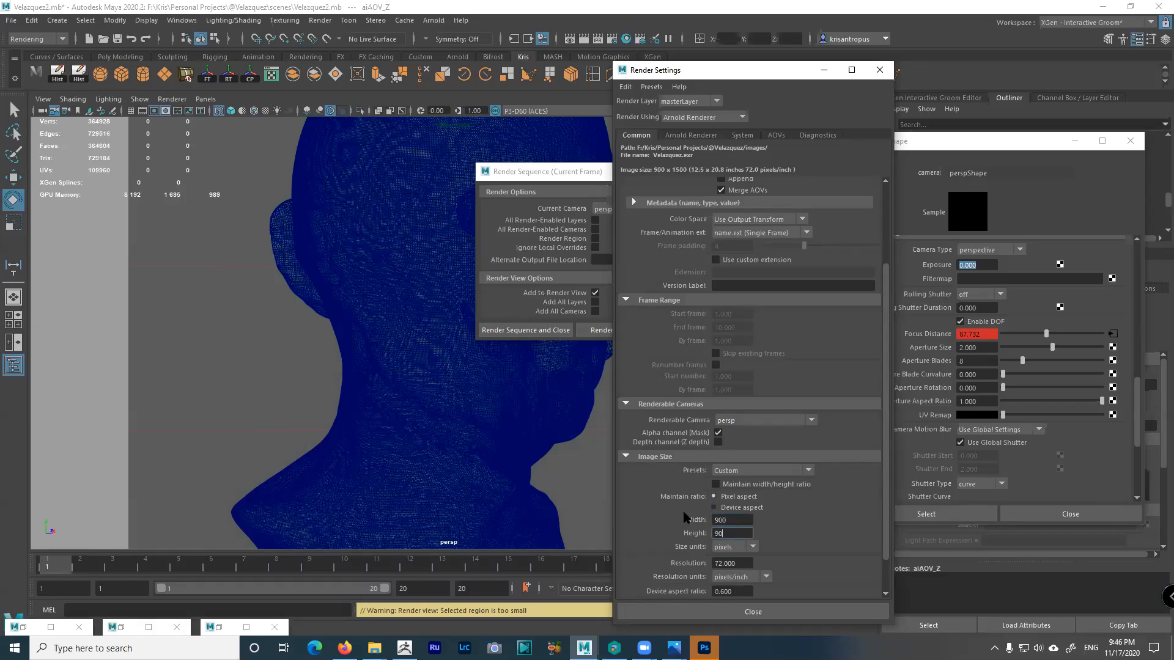
pyautogui.write('0')
pyautogui.press('Return')
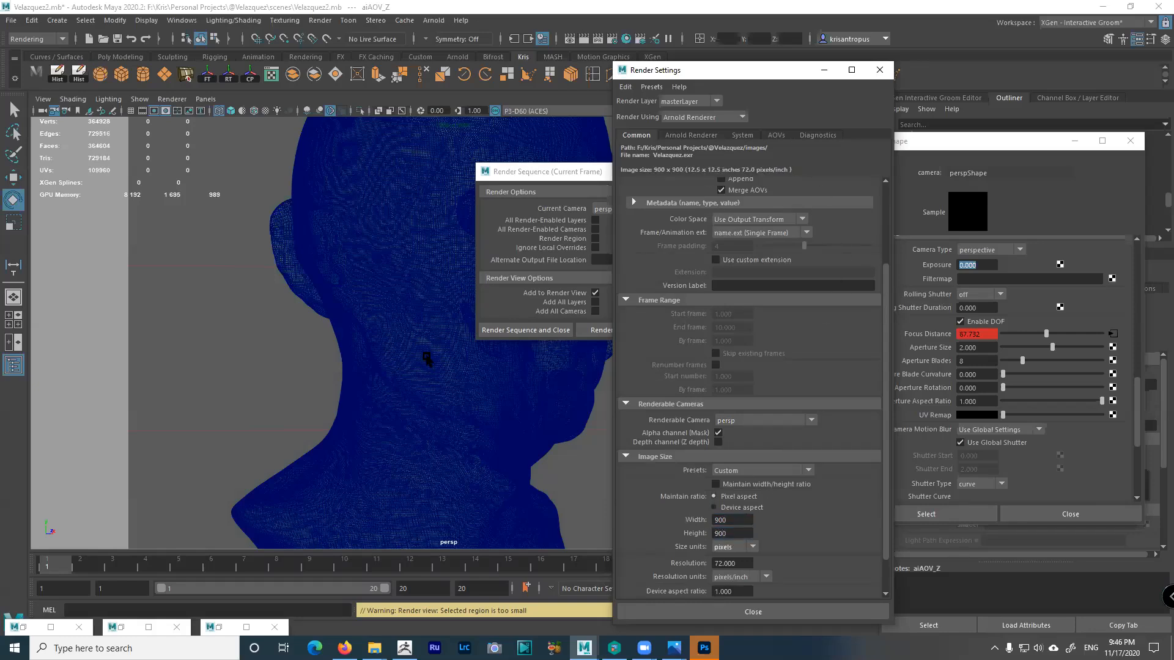
# Re-render the frame at 900 x 900 with Render Sequence
pyautogui.click(218, 629)
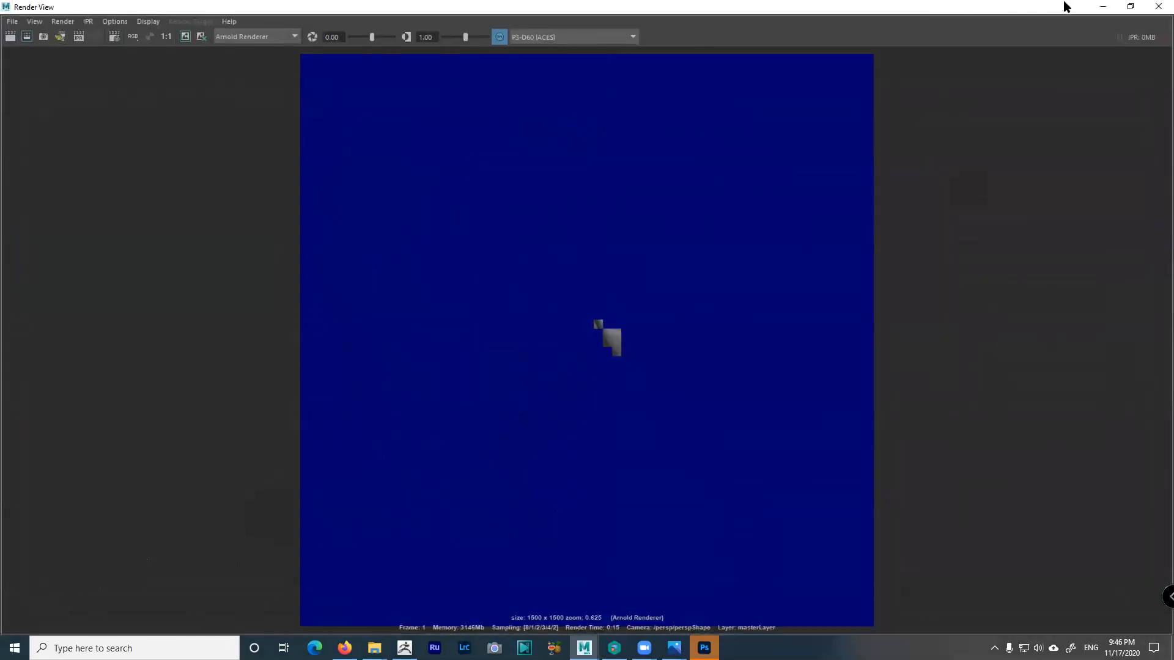
pyautogui.click(1103, 7)
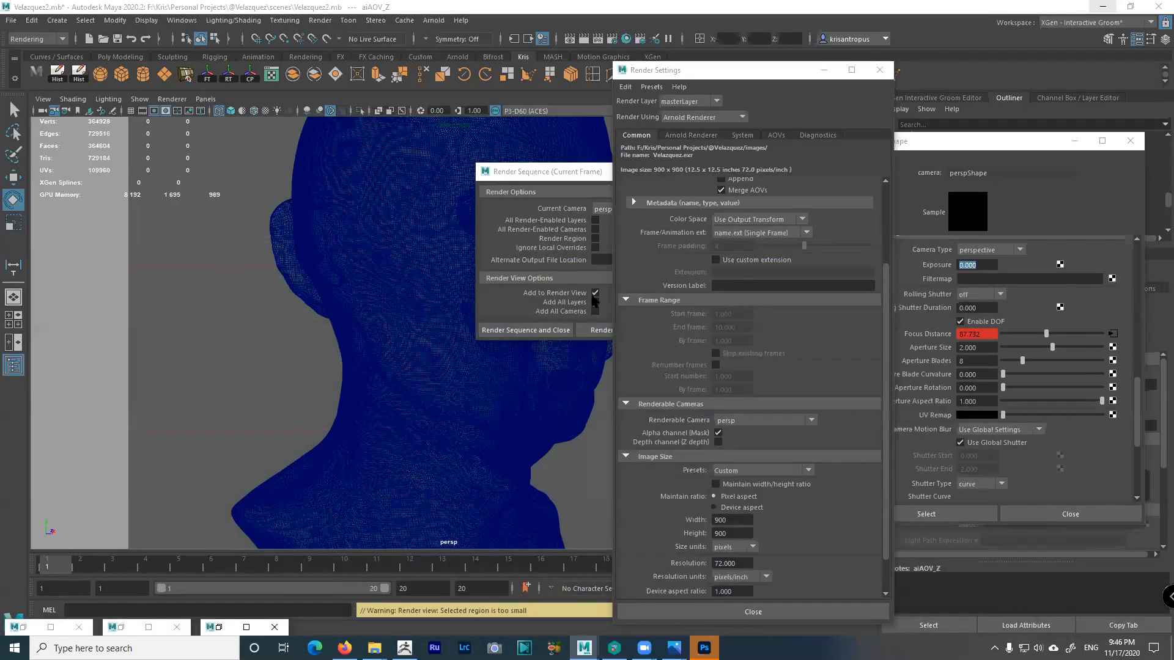
pyautogui.click(596, 330)
pyautogui.click(599, 330)
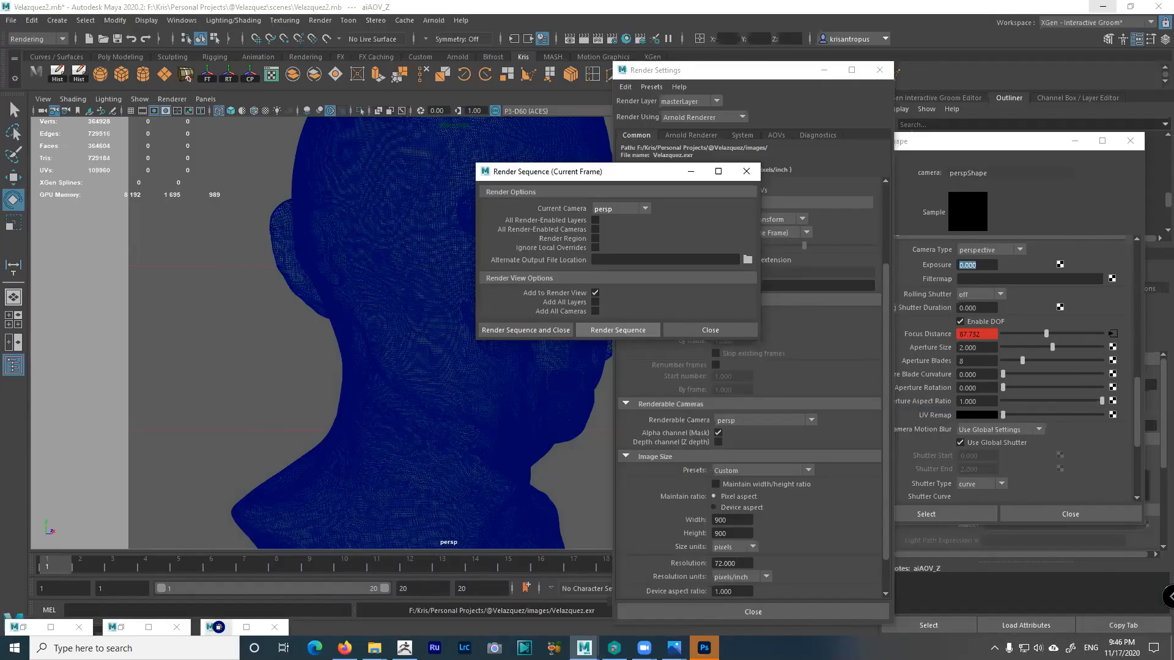
# Close the Render Sequence options and enlarge the Render View to watch the render
pyautogui.click(219, 627)
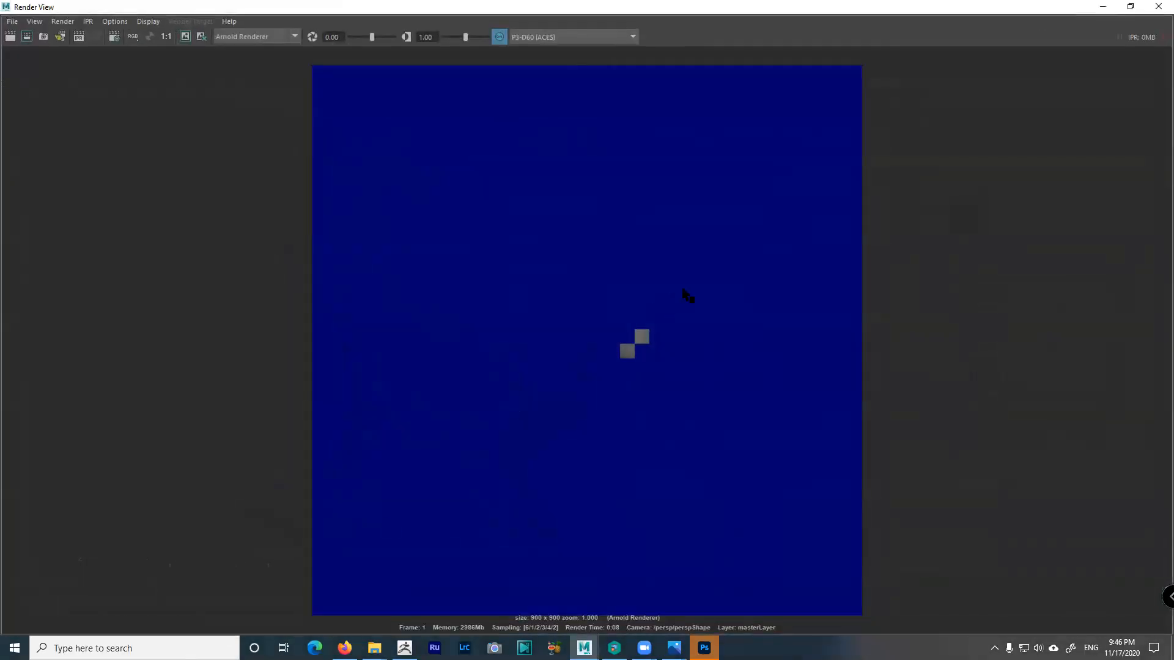
pyautogui.click(1130, 6)
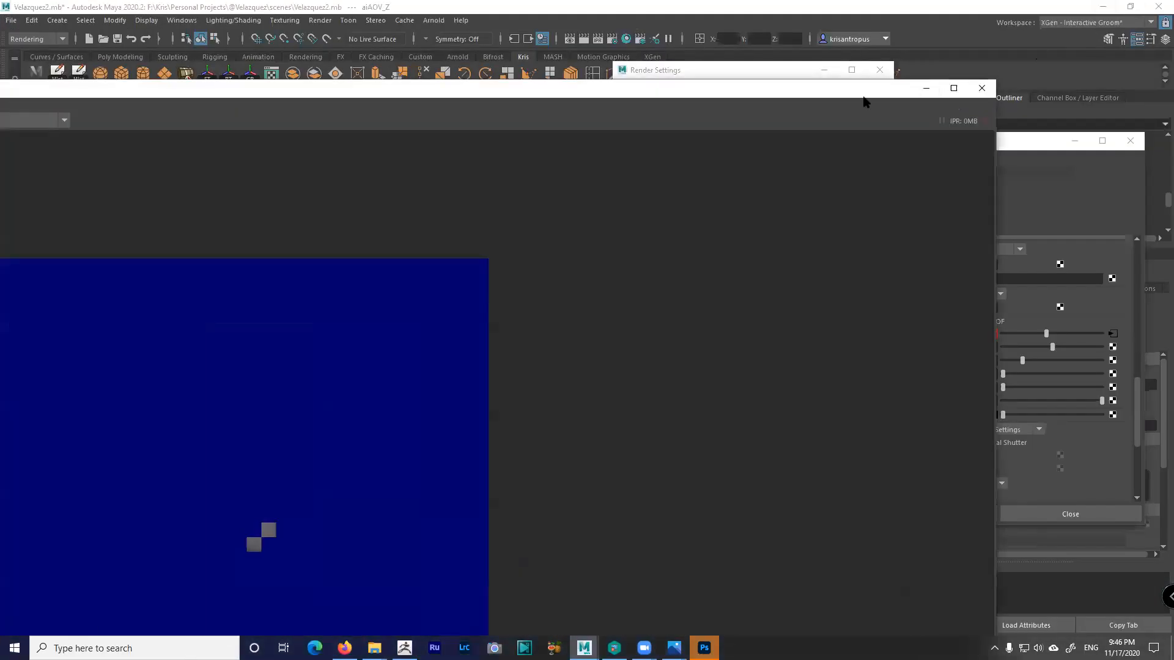
pyautogui.click(765, 82)
pyautogui.click(898, 135)
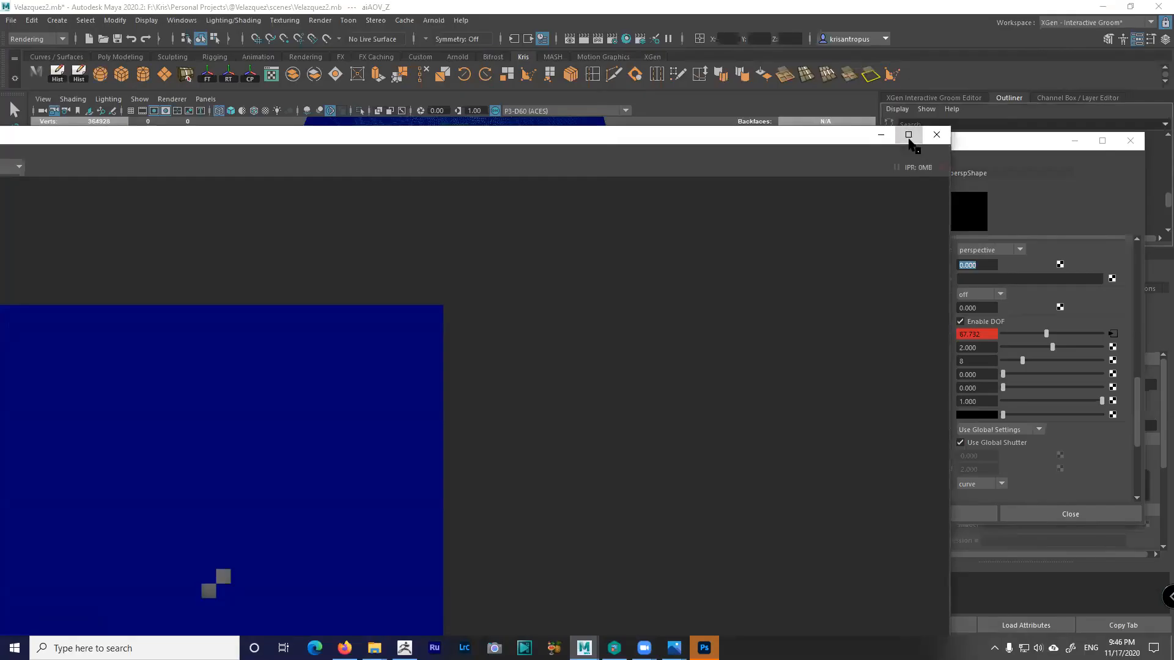
pyautogui.click(908, 134)
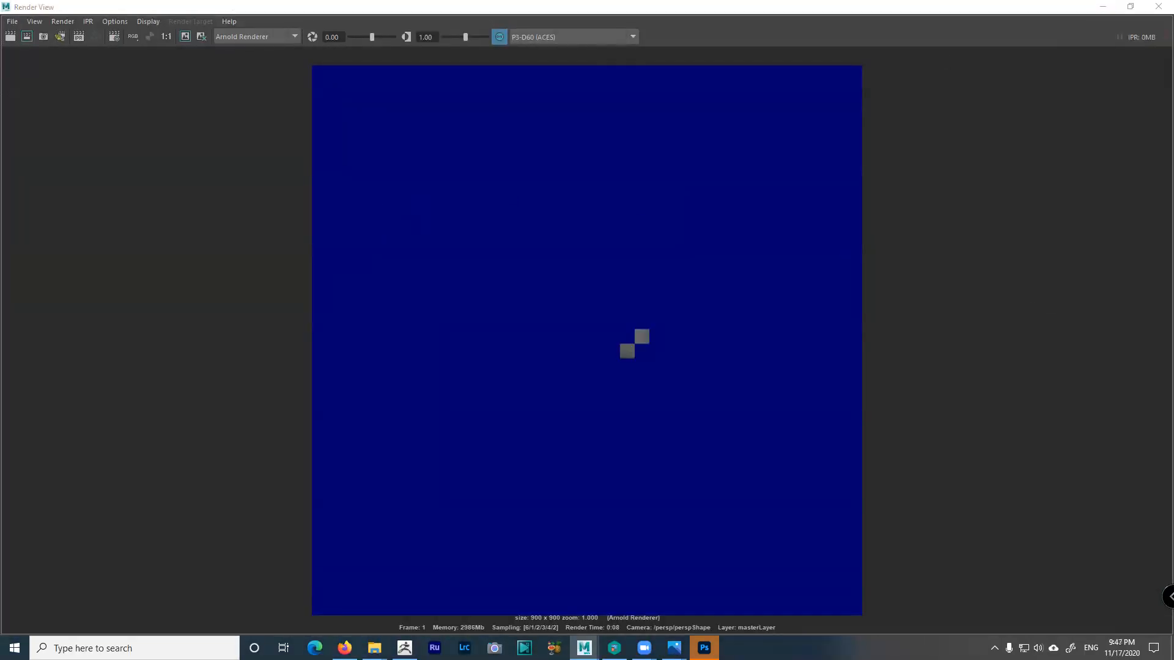
pyautogui.click(1131, 7)
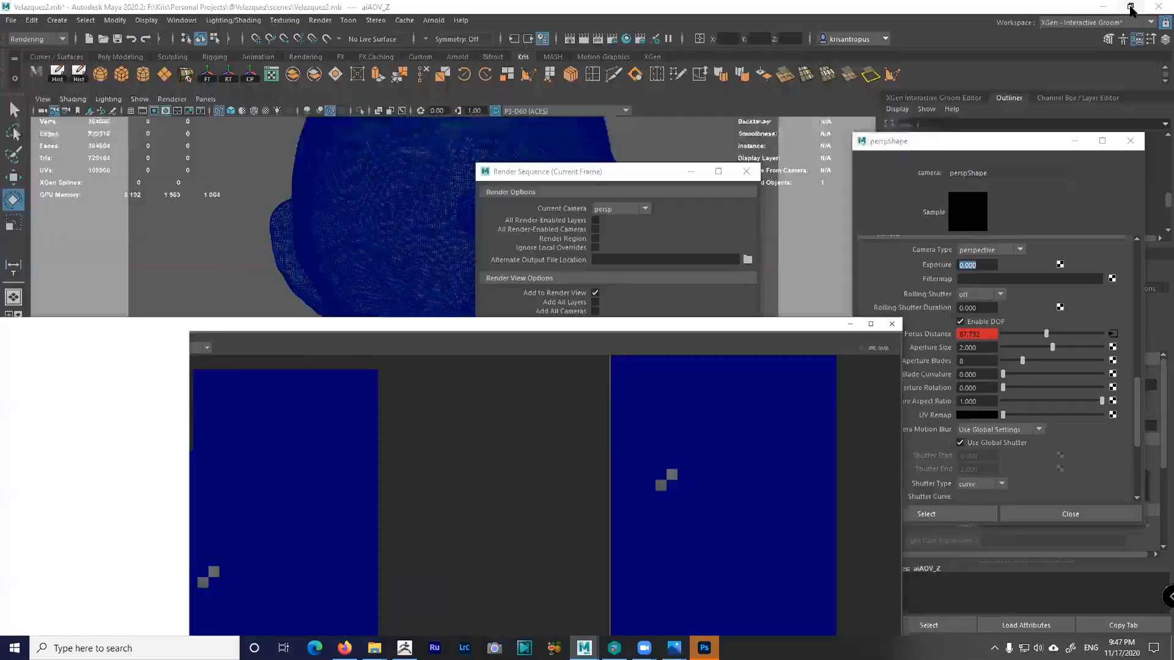
pyautogui.moveTo(735, 141); pyautogui.dragTo(780, 334)
pyautogui.click(631, 174)
pyautogui.click(749, 171)
pyautogui.click(825, 421)
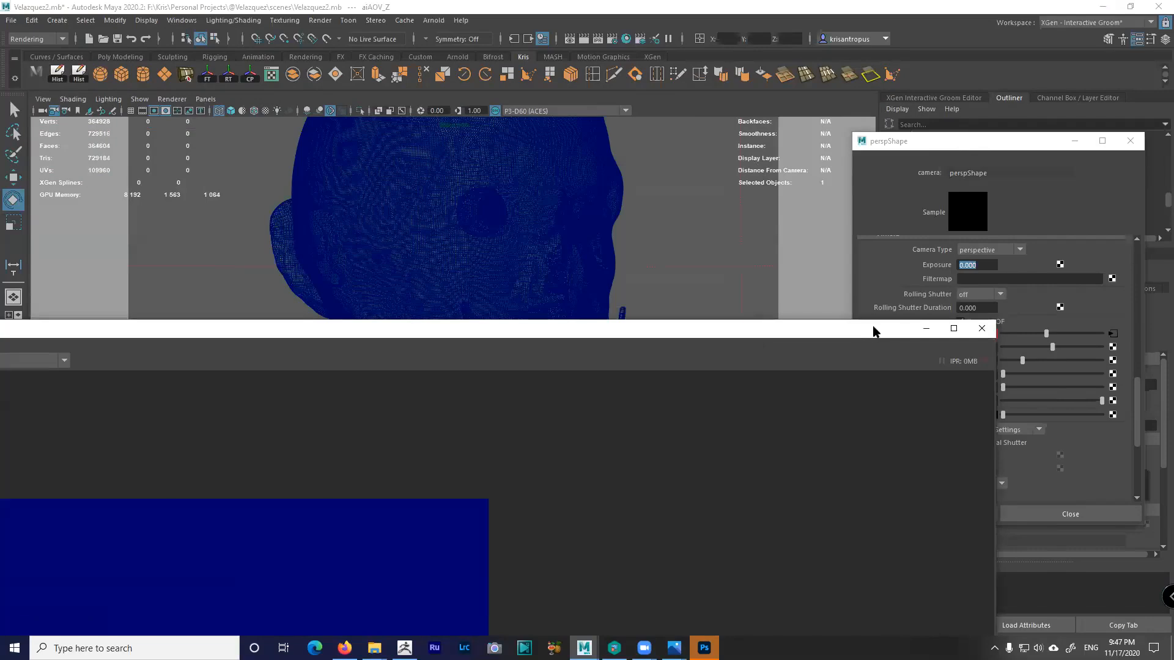
pyautogui.moveTo(875, 330); pyautogui.dragTo(928, 206)
pyautogui.click(1009, 205)
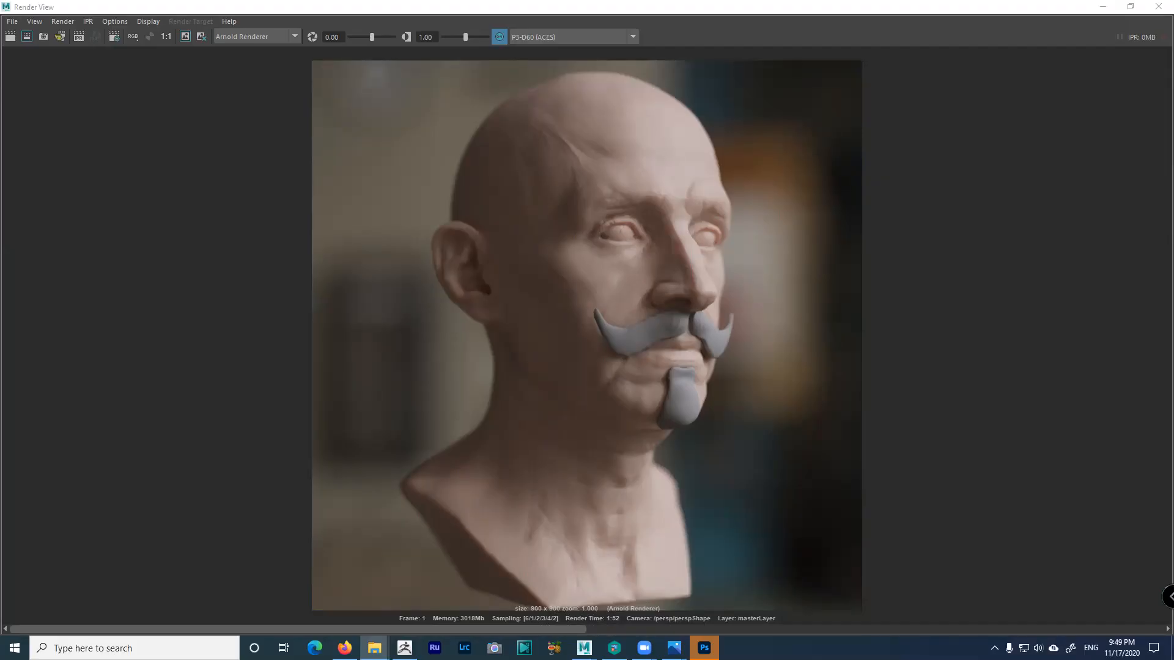
# Restore the finished render window, move it aside, and switch away from Maya
pyautogui.click(1130, 7)
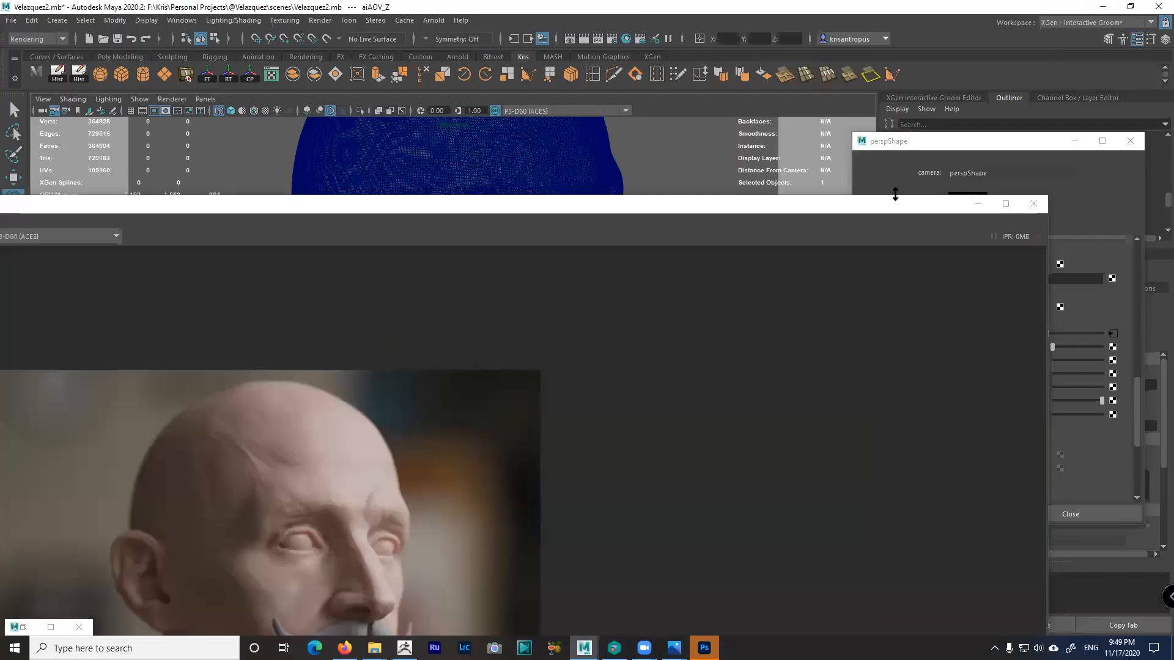
pyautogui.moveTo(936, 210); pyautogui.dragTo(653, 195)
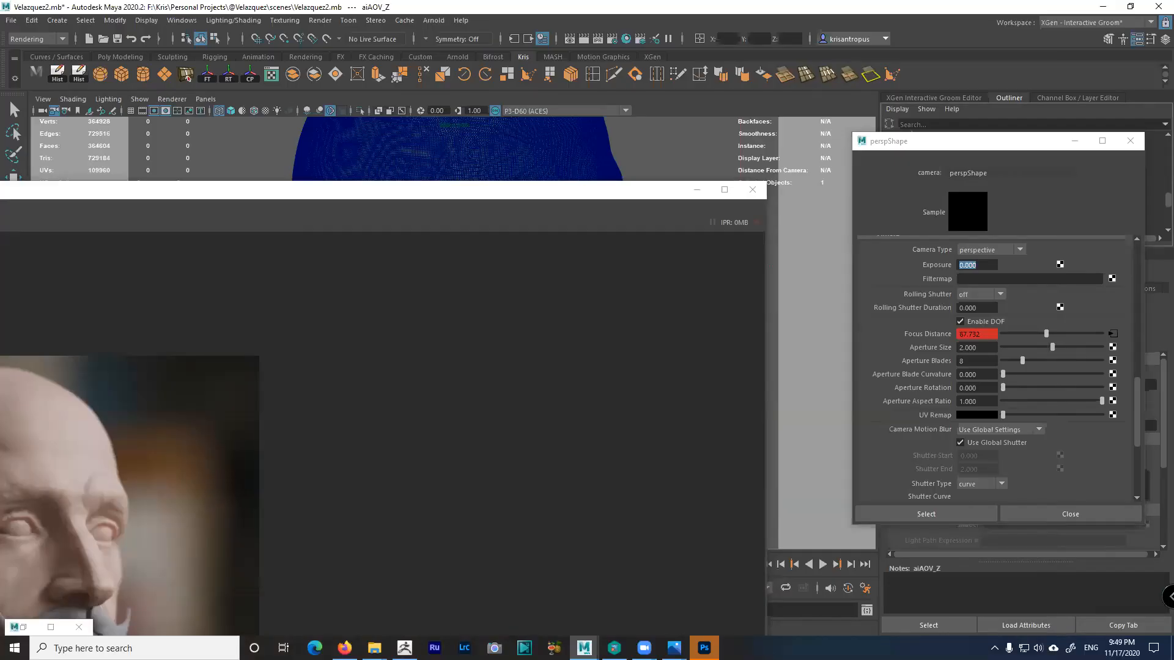
pyautogui.press('super+e')
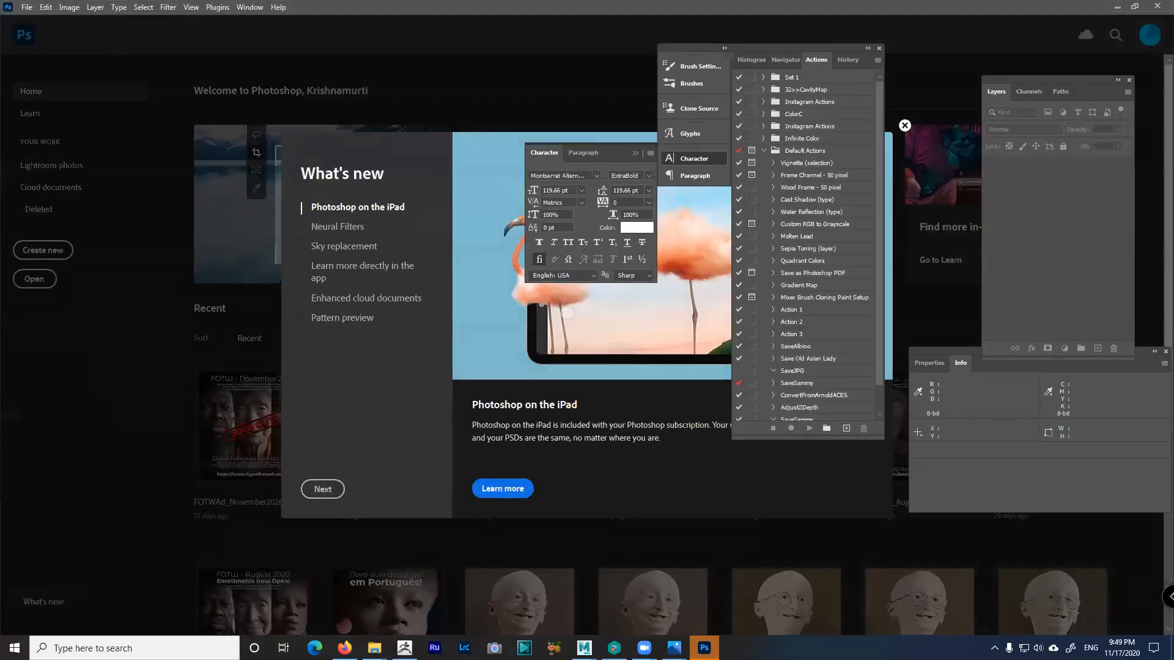
# Open Velazquez.exr, inspect the Load Selection channel list, cancel, and minimize Photoshop
pyautogui.click(590, 212)
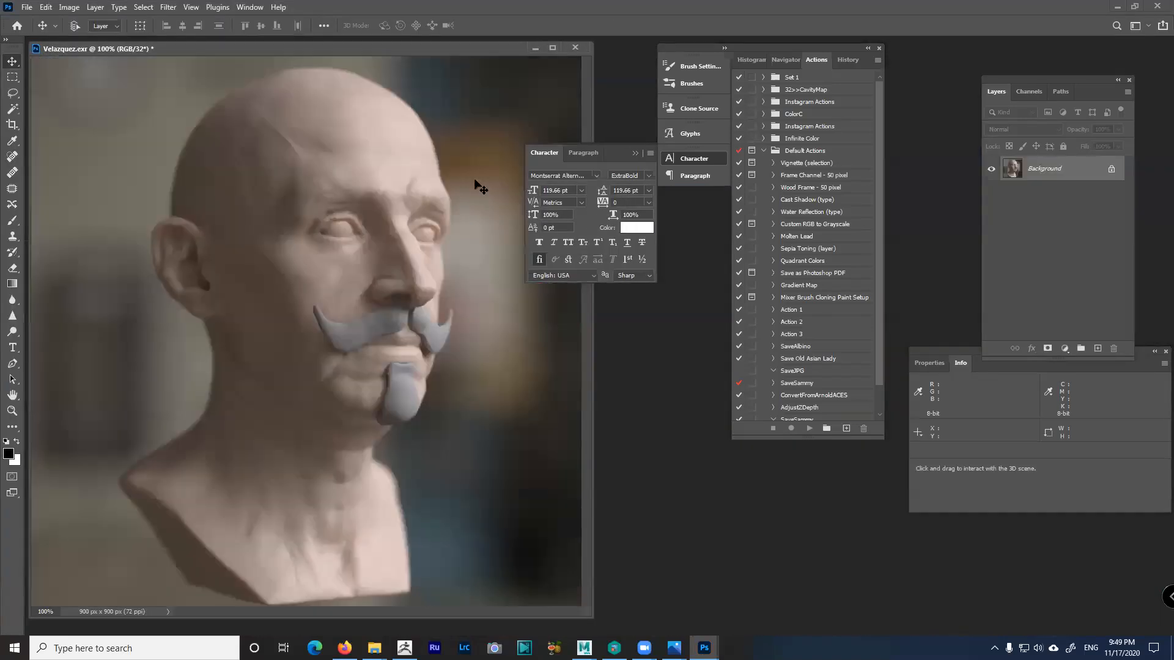
pyautogui.click(139, 7)
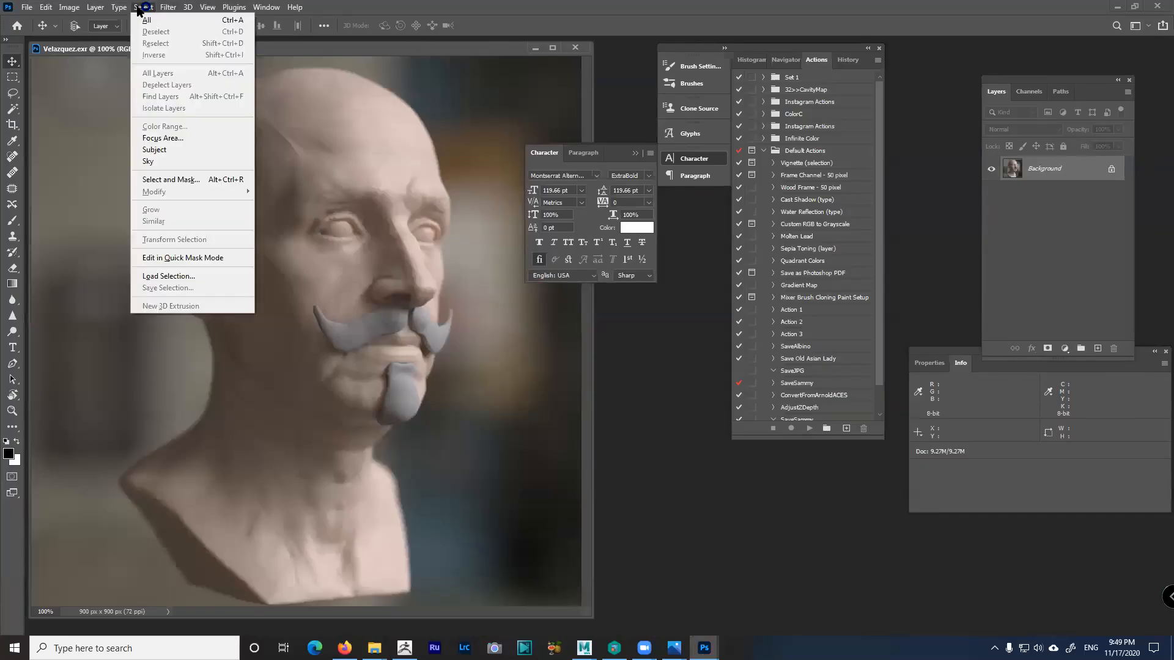
pyautogui.click(182, 275)
pyautogui.click(586, 194)
pyautogui.click(685, 191)
pyautogui.click(685, 191)
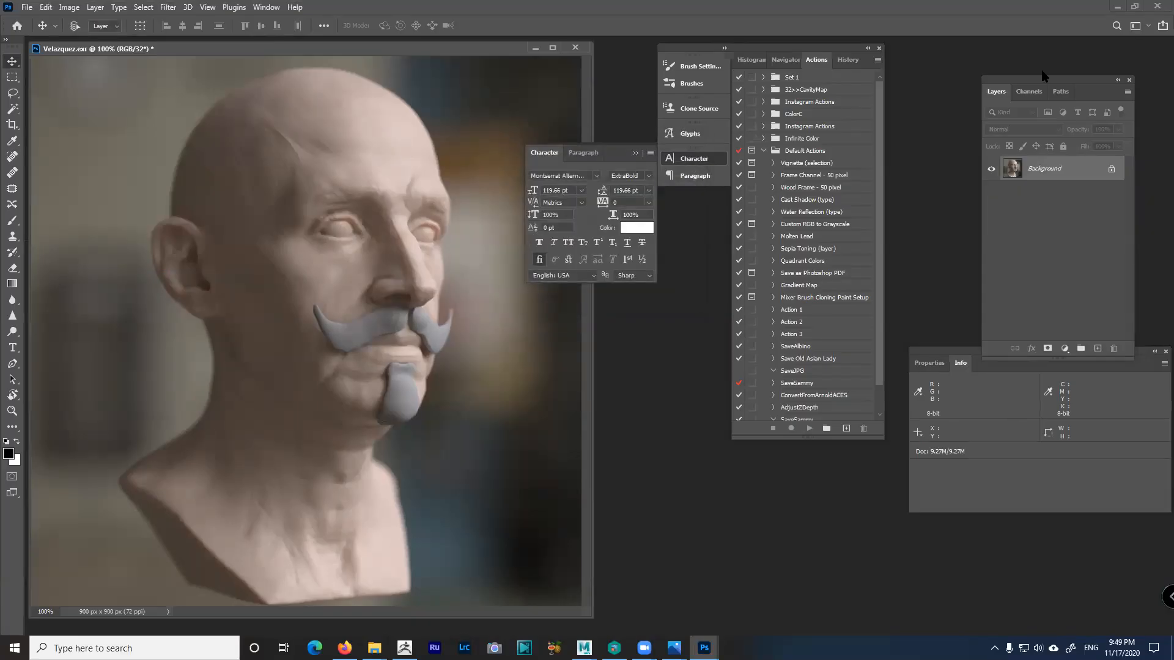
pyautogui.click(1113, 6)
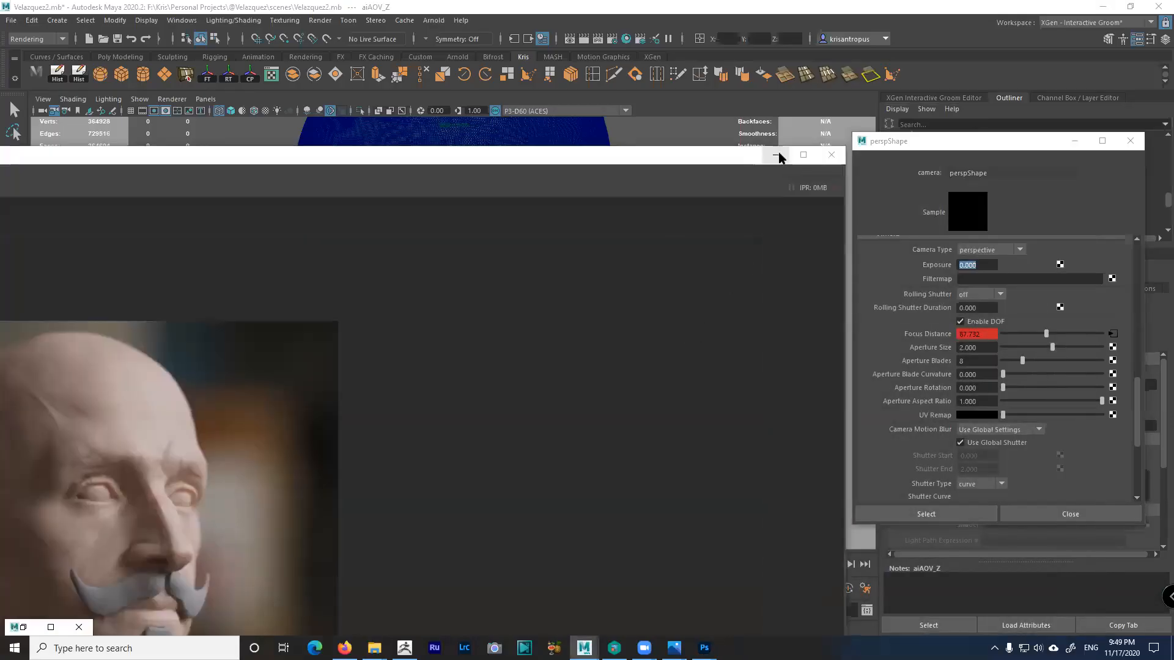
# Minimize the Render View, review the Common tab of Render Settings, and close it
pyautogui.click(696, 190)
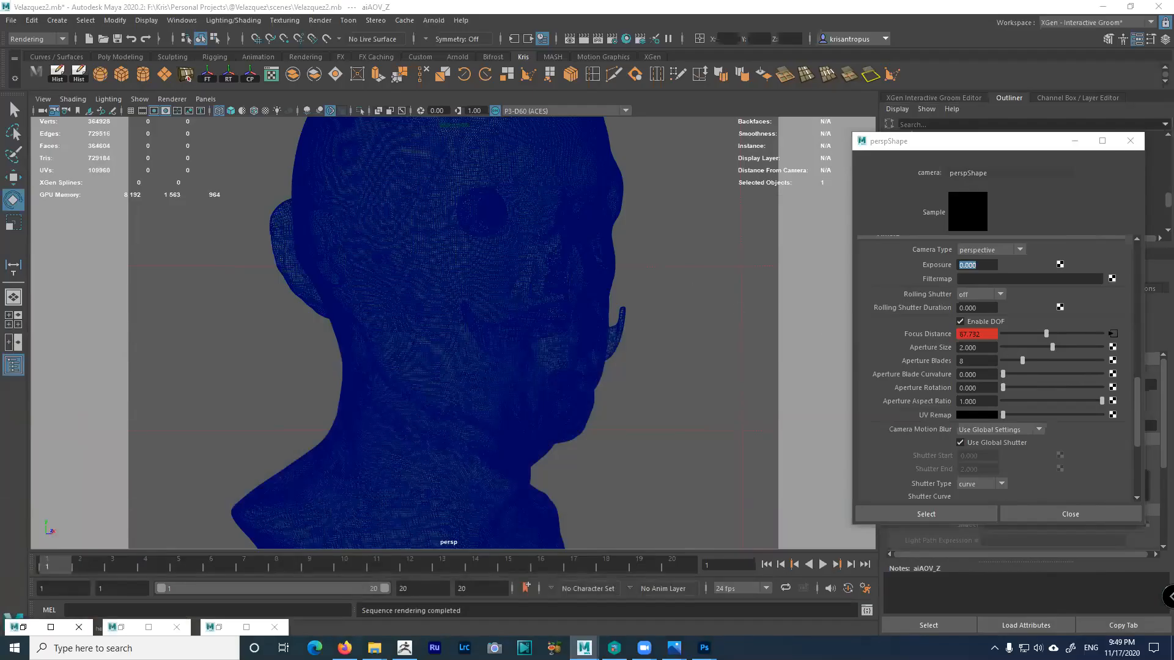
pyautogui.click(612, 39)
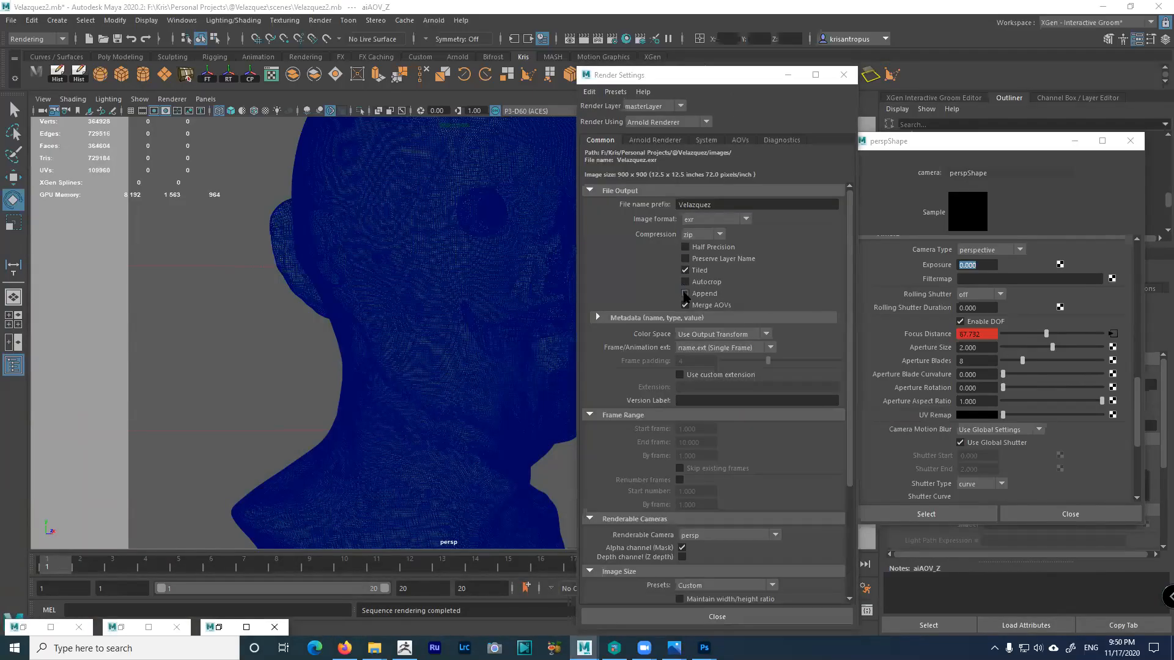
pyautogui.click(844, 75)
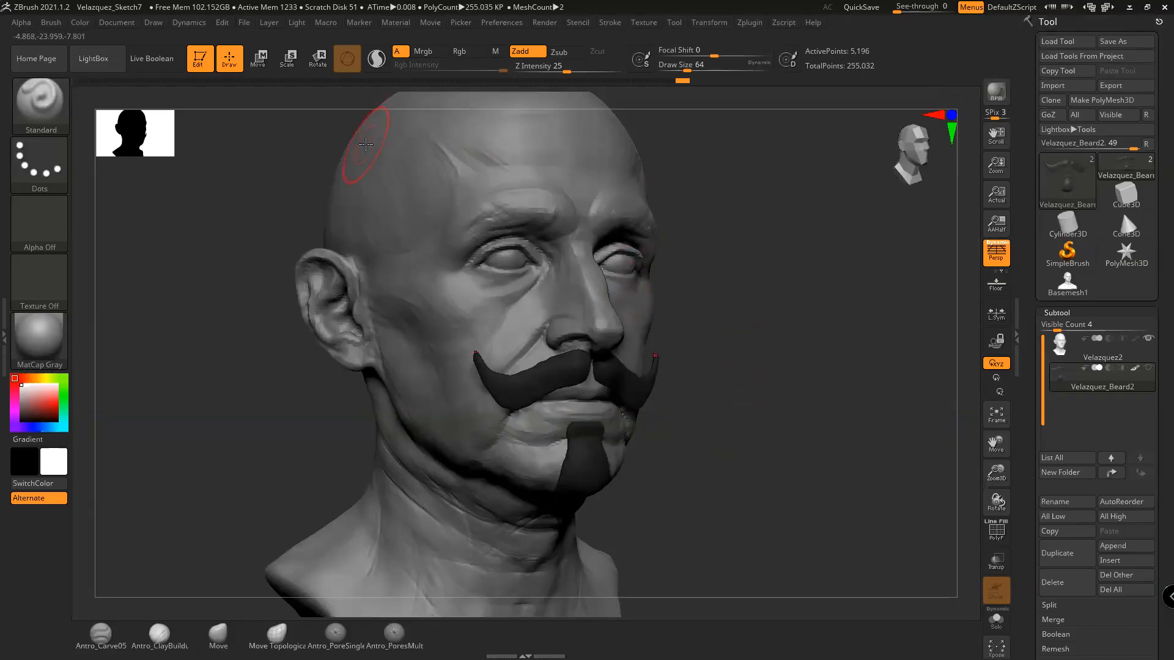
pyautogui.click(119, 24)
pyautogui.click(194, 107)
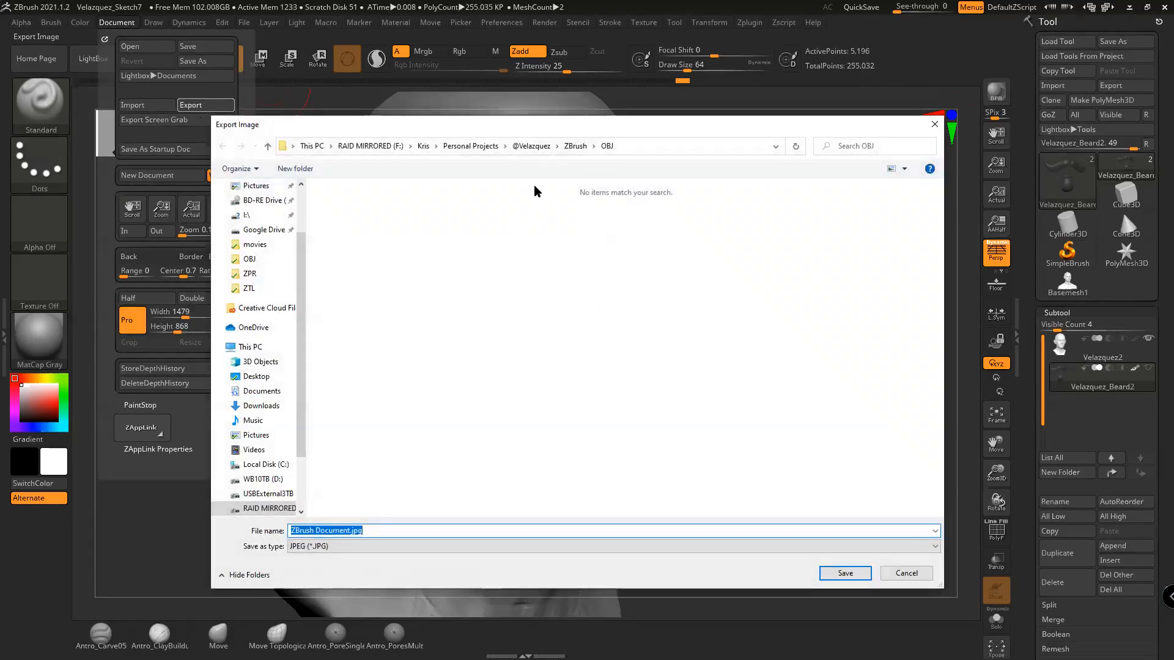
pyautogui.click(575, 146)
pyautogui.click(531, 145)
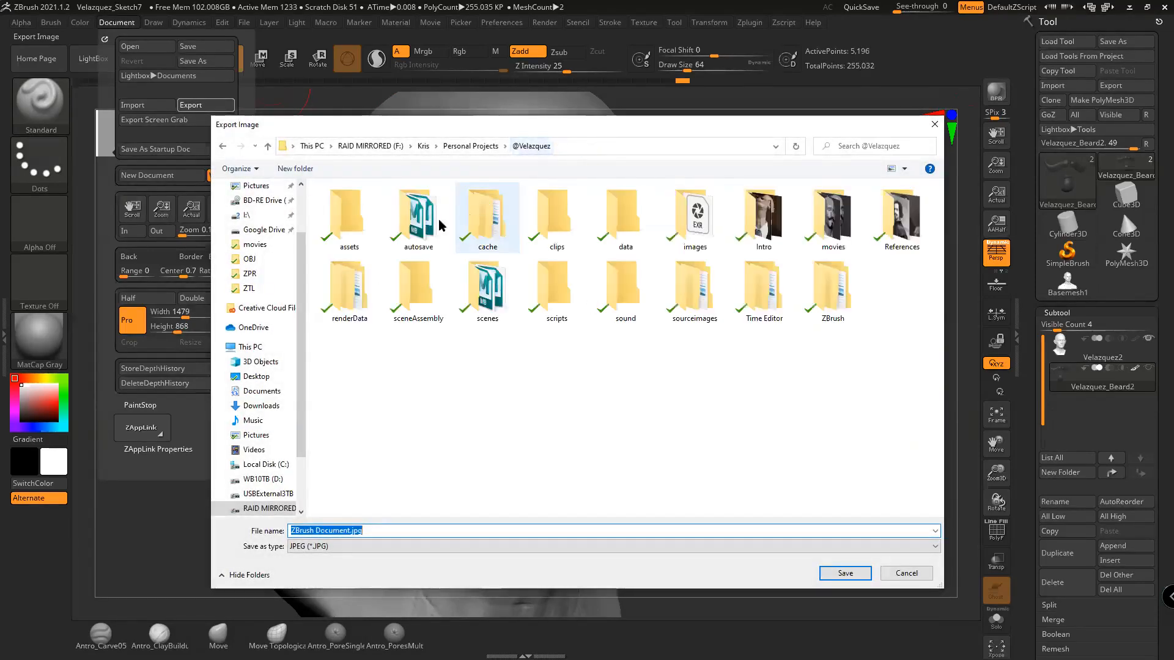
pyautogui.doubleClick(669, 257)
pyautogui.click(343, 530)
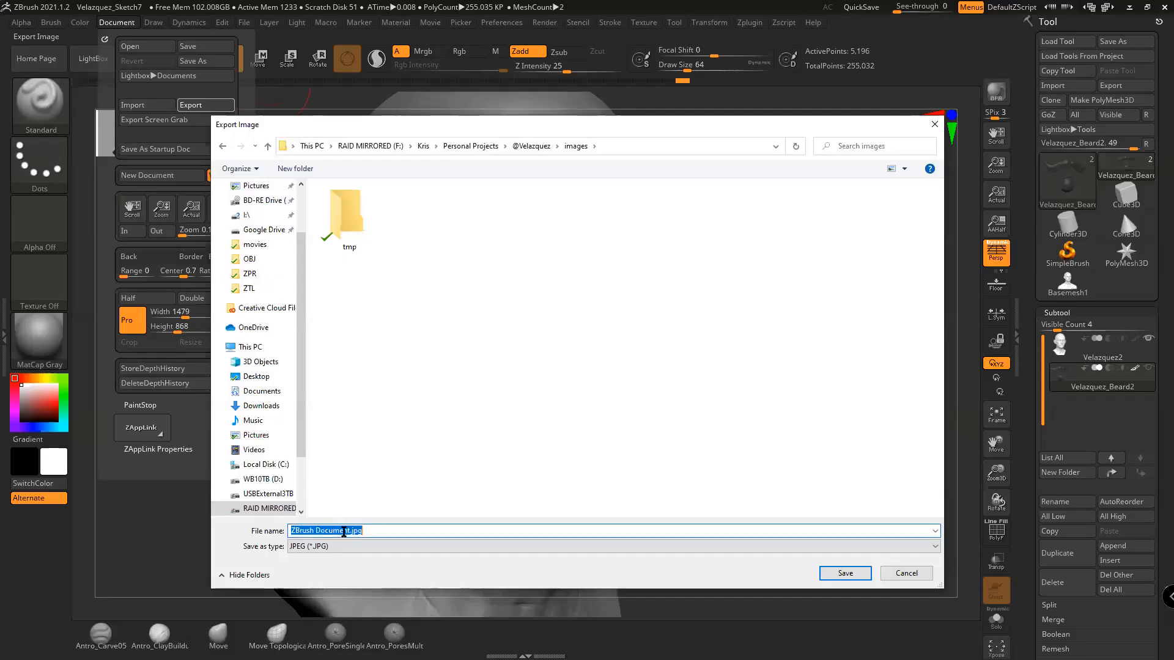
pyautogui.moveTo(351, 531); pyautogui.dragTo(219, 529)
pyautogui.write('ZB1')
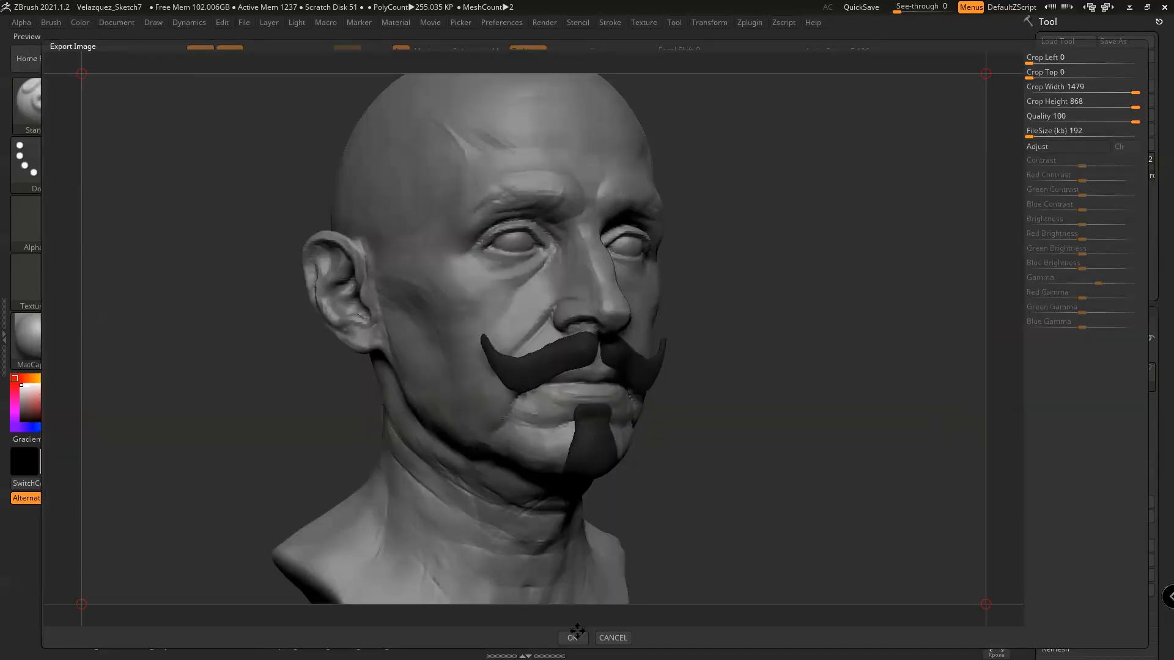
pyautogui.click(572, 638)
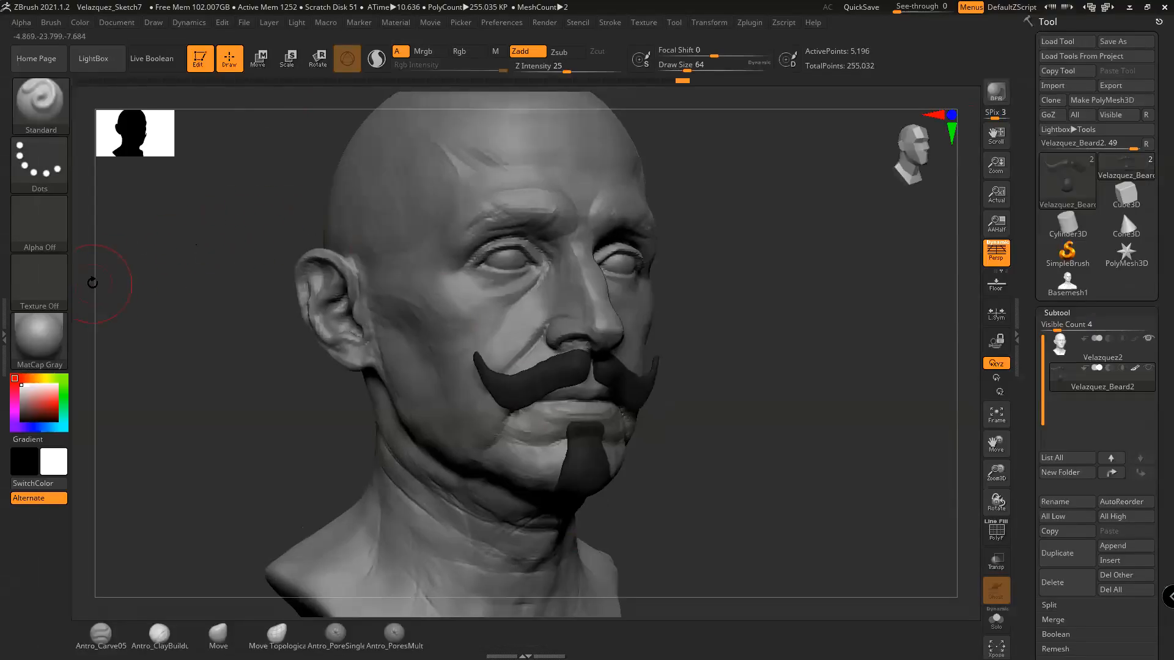
# Grab the canvas depth as an alpha and export it as TIFF named ZB_Z.tif
pyautogui.click(39, 225)
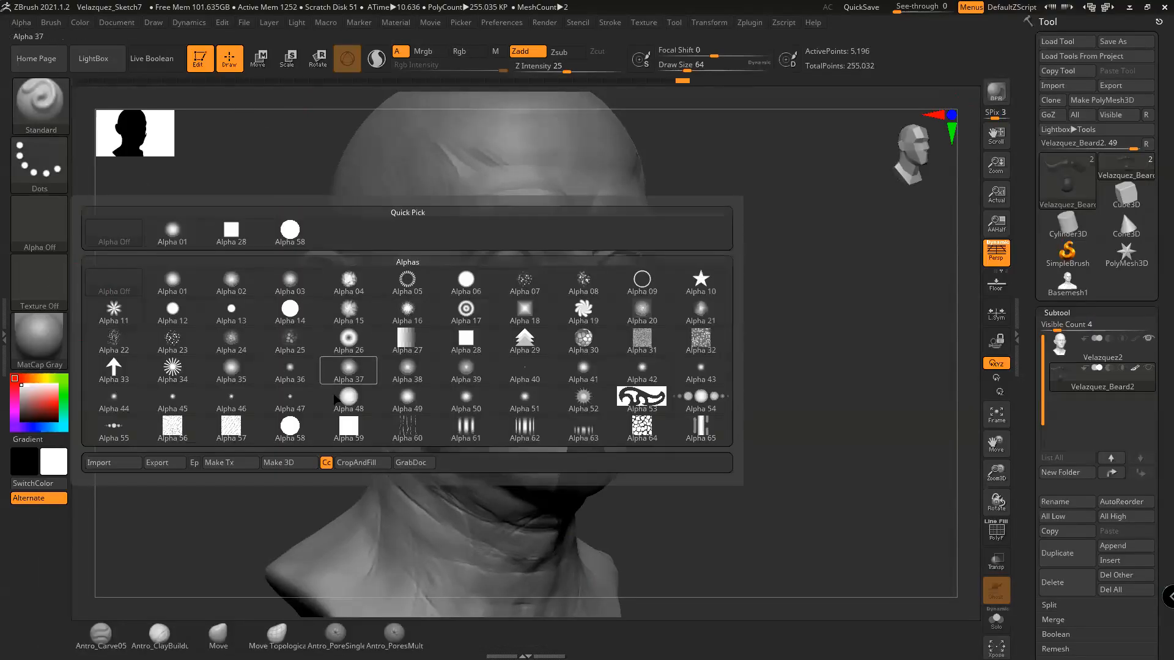
pyautogui.click(413, 463)
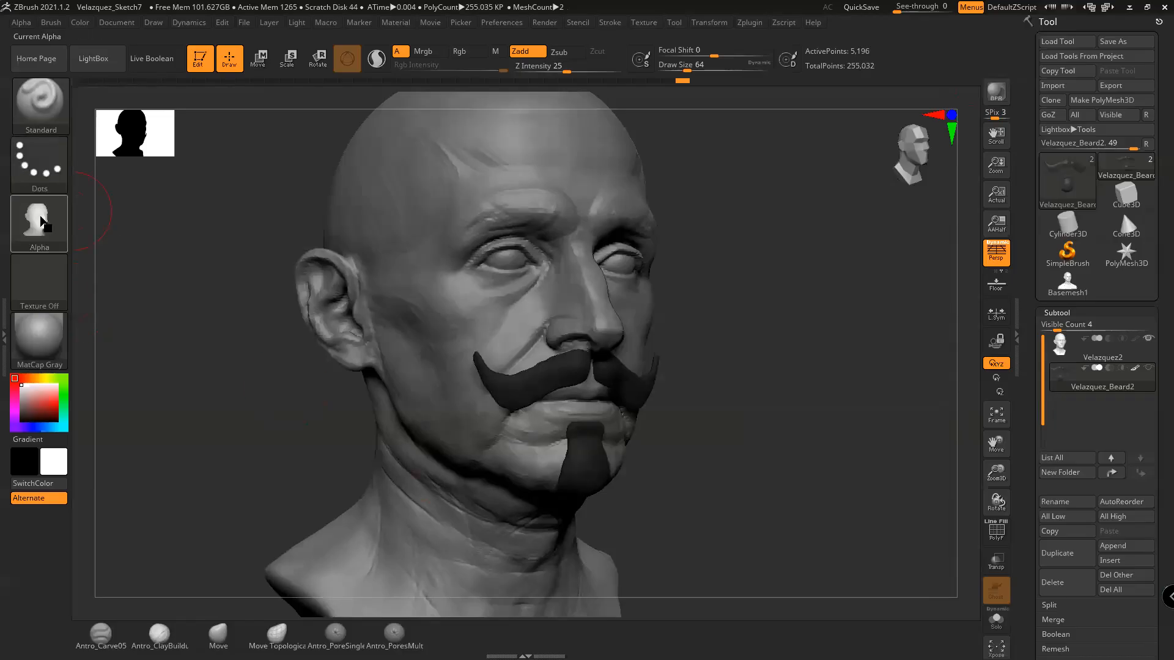
pyautogui.click(39, 223)
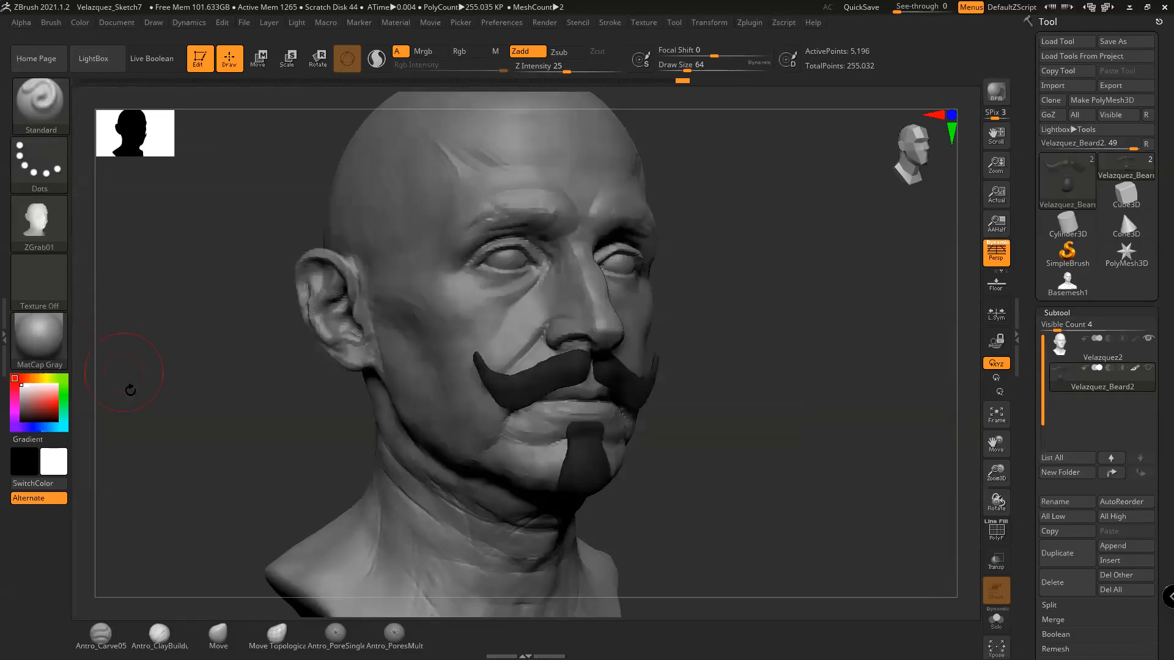
pyautogui.click(40, 223)
pyautogui.click(177, 463)
pyautogui.click(379, 546)
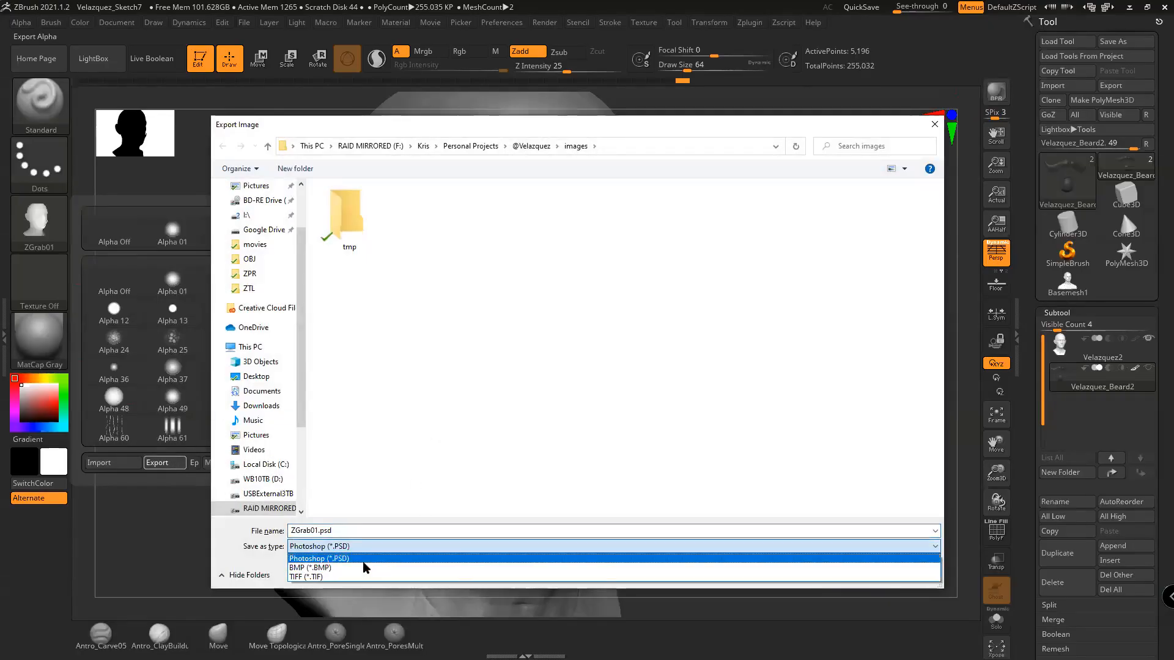
pyautogui.click(365, 576)
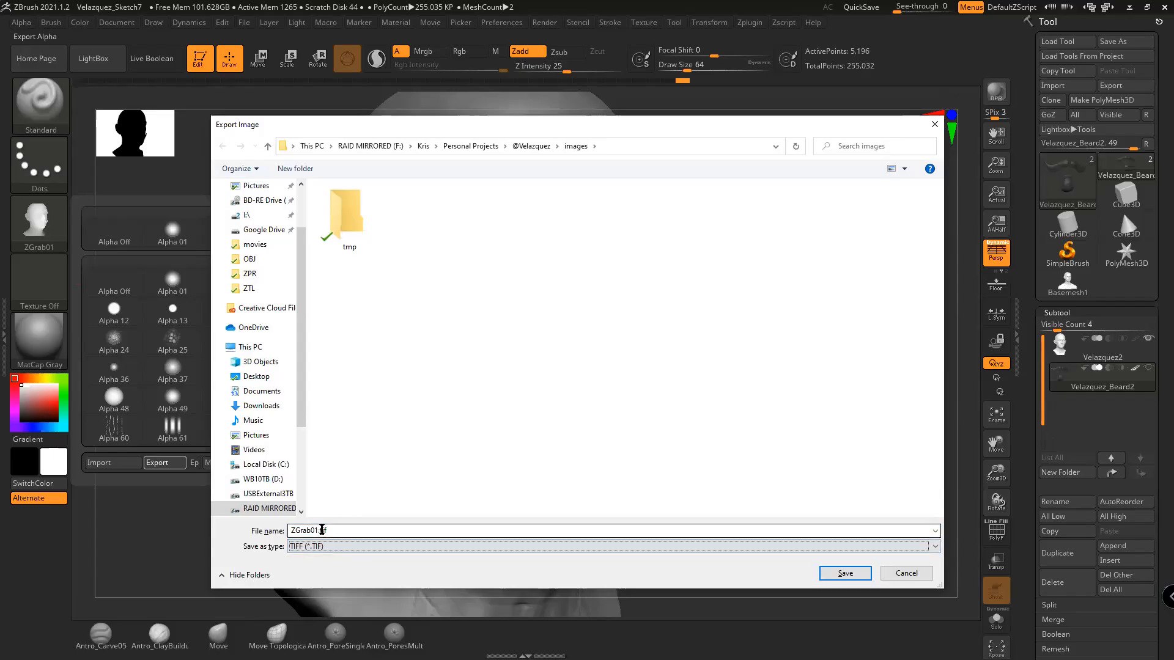
pyautogui.moveTo(319, 531); pyautogui.dragTo(288, 531)
pyautogui.write('ZB')
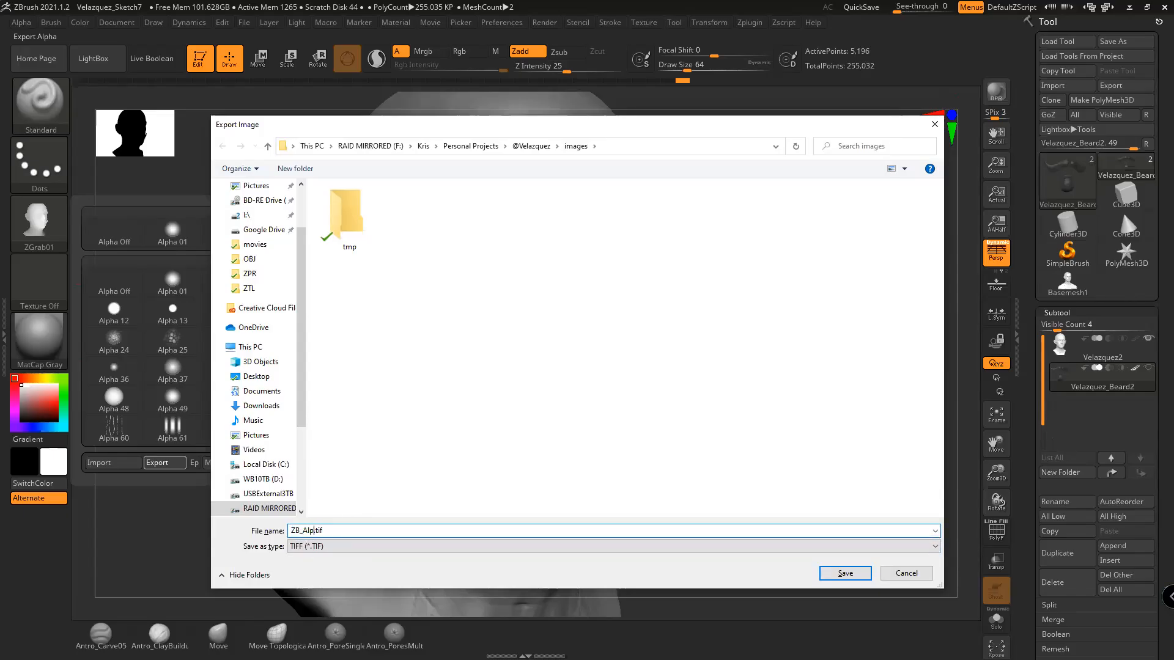
pyautogui.write('_Z')
pyautogui.press('Return')
# Minimize ZBrush, switch to Photoshop, and bring up its Open dialog
pyautogui.click(1128, 7)
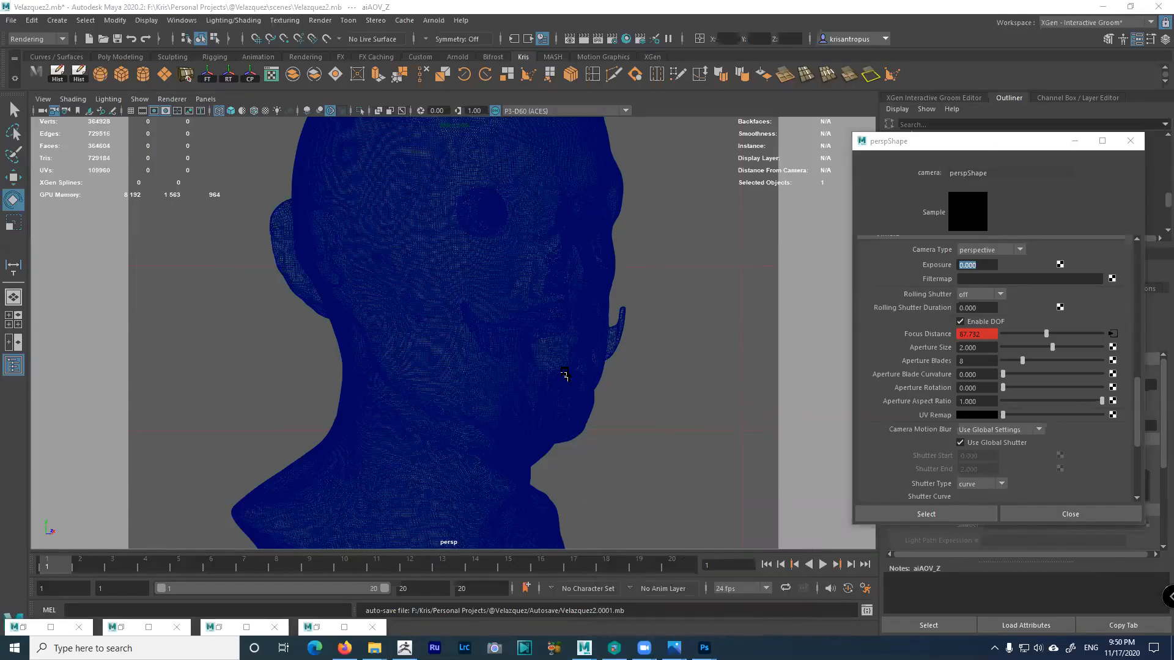
pyautogui.hotkey('alt', 'Tab')
pyautogui.hotkey('alt', 'Tab')
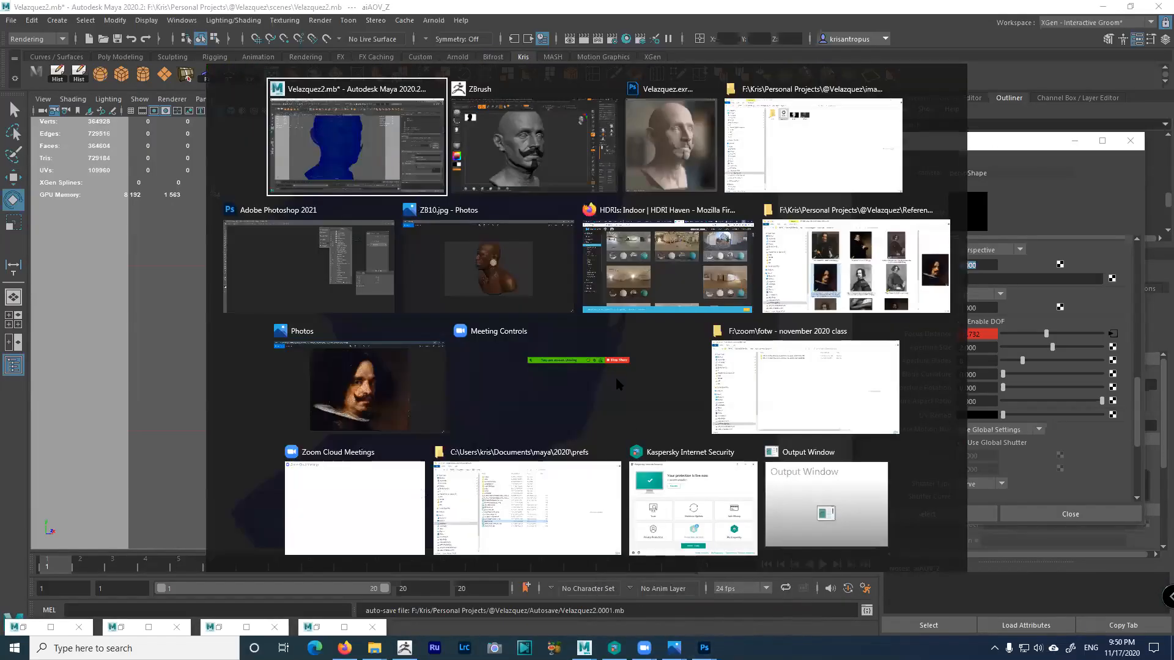
pyautogui.click(27, 8)
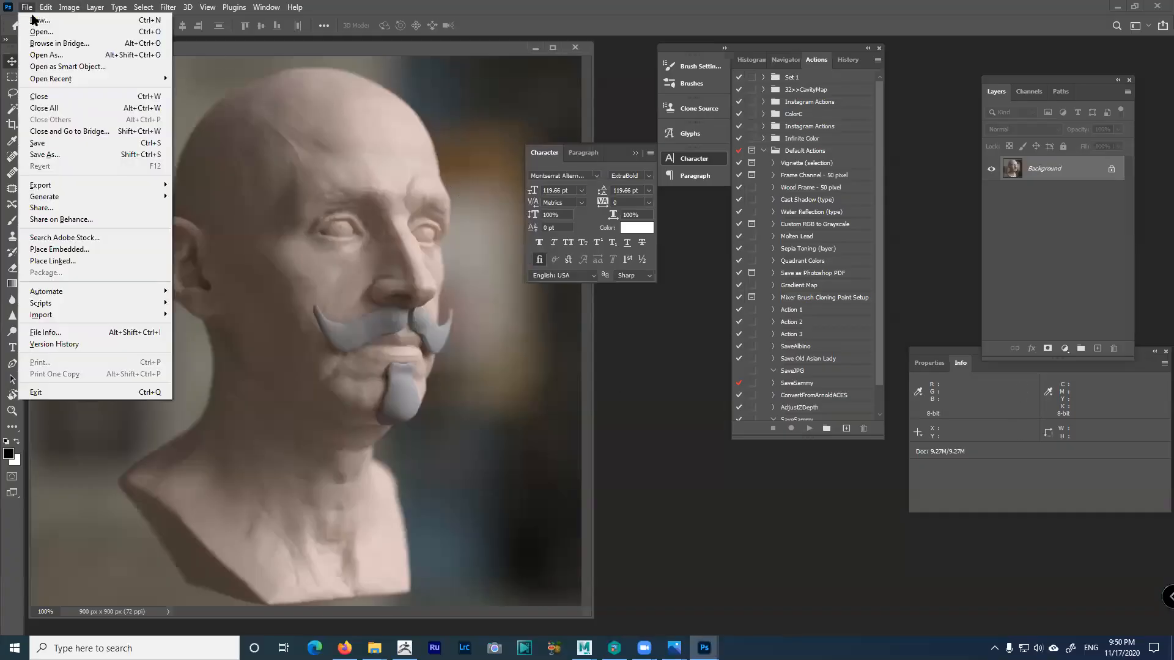
pyautogui.click(38, 31)
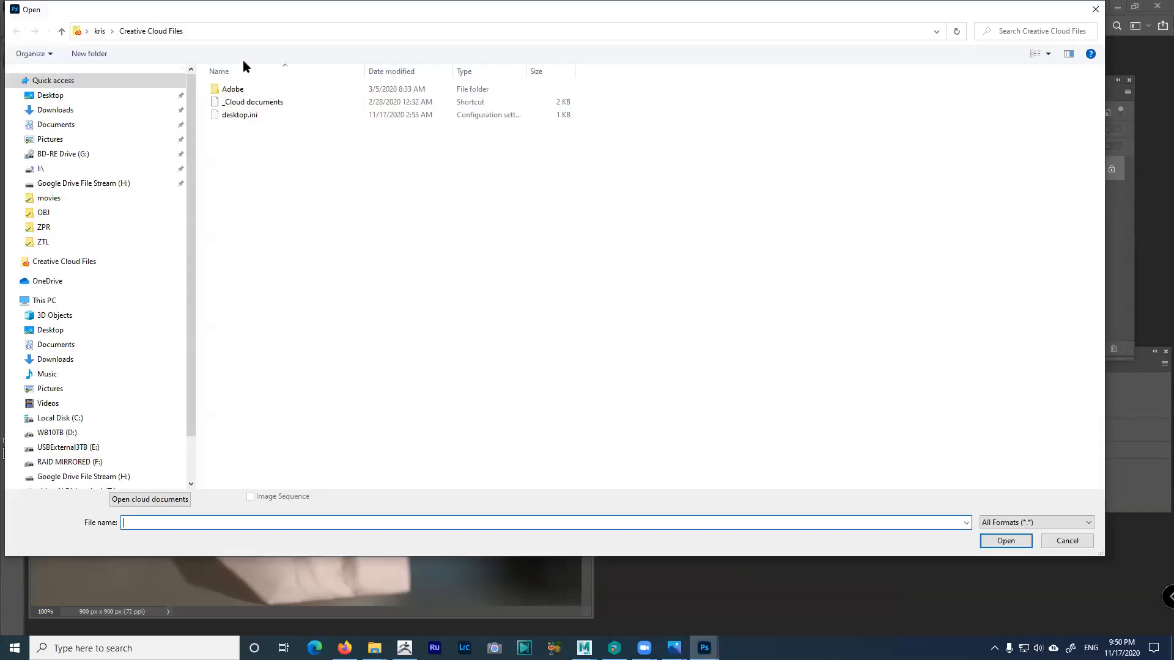
pyautogui.click(123, 462)
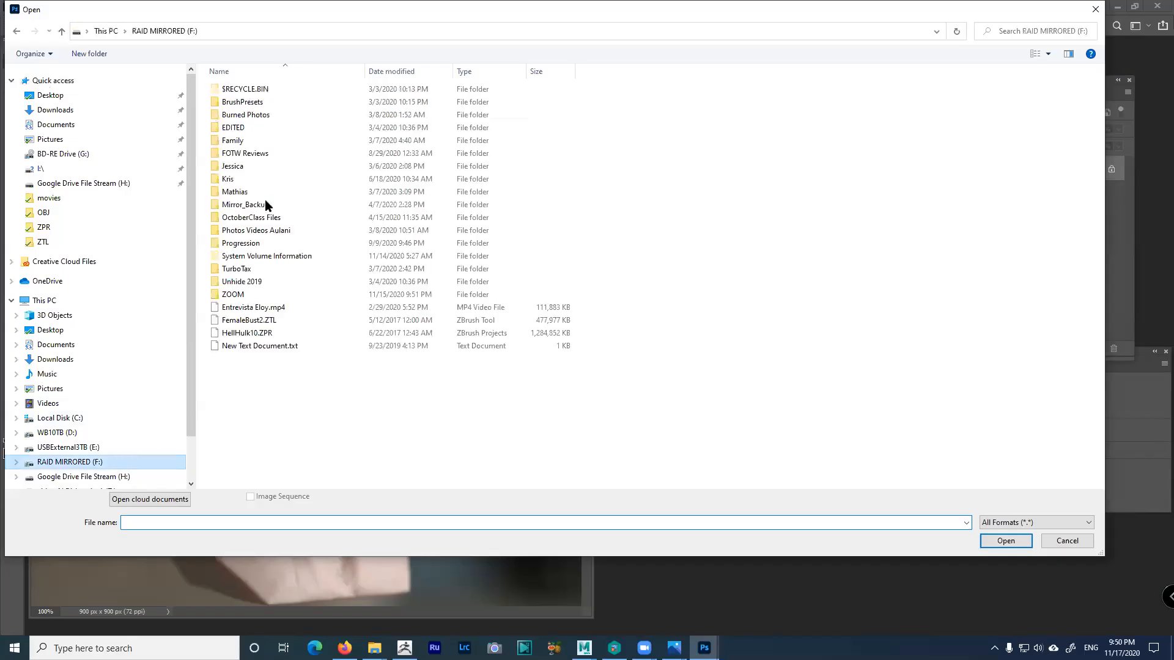
pyautogui.doubleClick(237, 180)
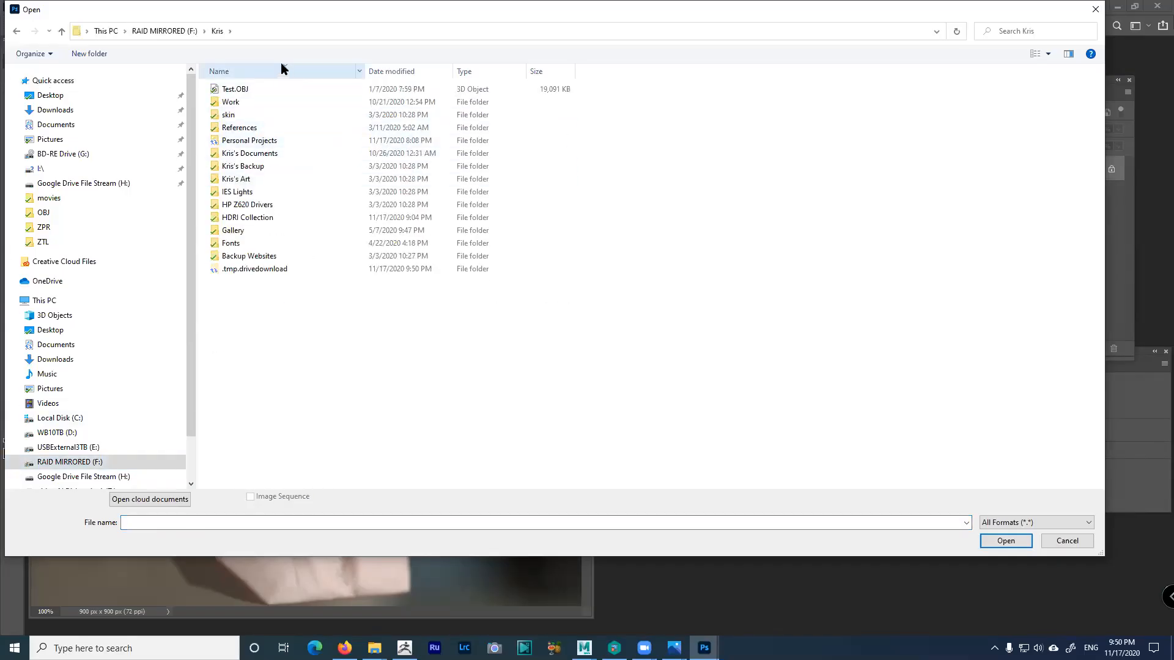
pyautogui.doubleClick(256, 141)
pyautogui.doubleClick(256, 102)
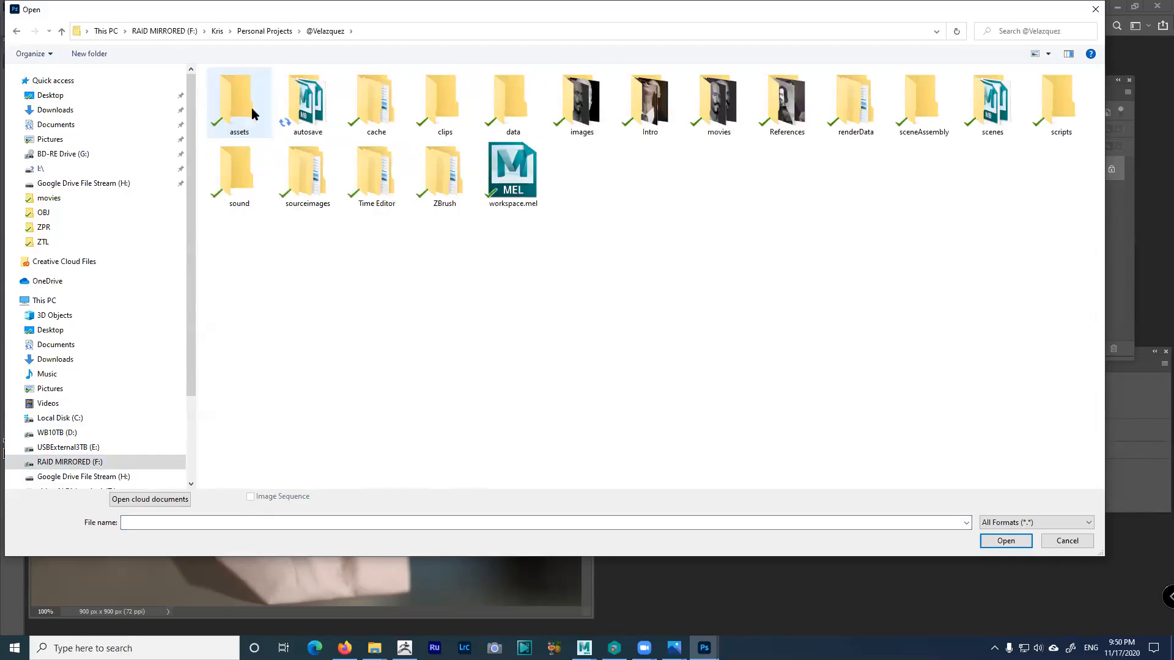
pyautogui.doubleClick(581, 101)
pyautogui.moveTo(498, 167); pyautogui.dragTo(384, 128)
pyautogui.click(1006, 541)
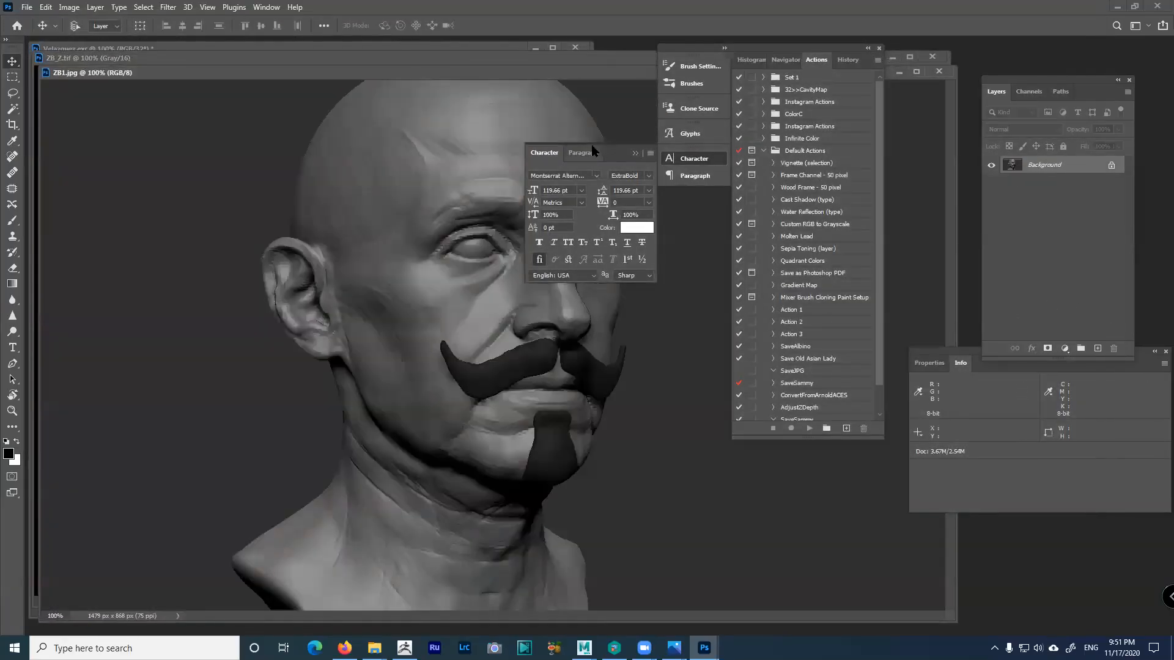
# Try an Exposure adjustment on the ZB_Z depth pass, then delete that layer
pyautogui.moveTo(593, 150); pyautogui.dragTo(1020, 253)
pyautogui.moveTo(585, 77)
pyautogui.mouseDown()
pyautogui.moveTo(551, 112)
pyautogui.moveTo(502, 75)
pyautogui.moveTo(570, 80)
pyautogui.mouseUp()
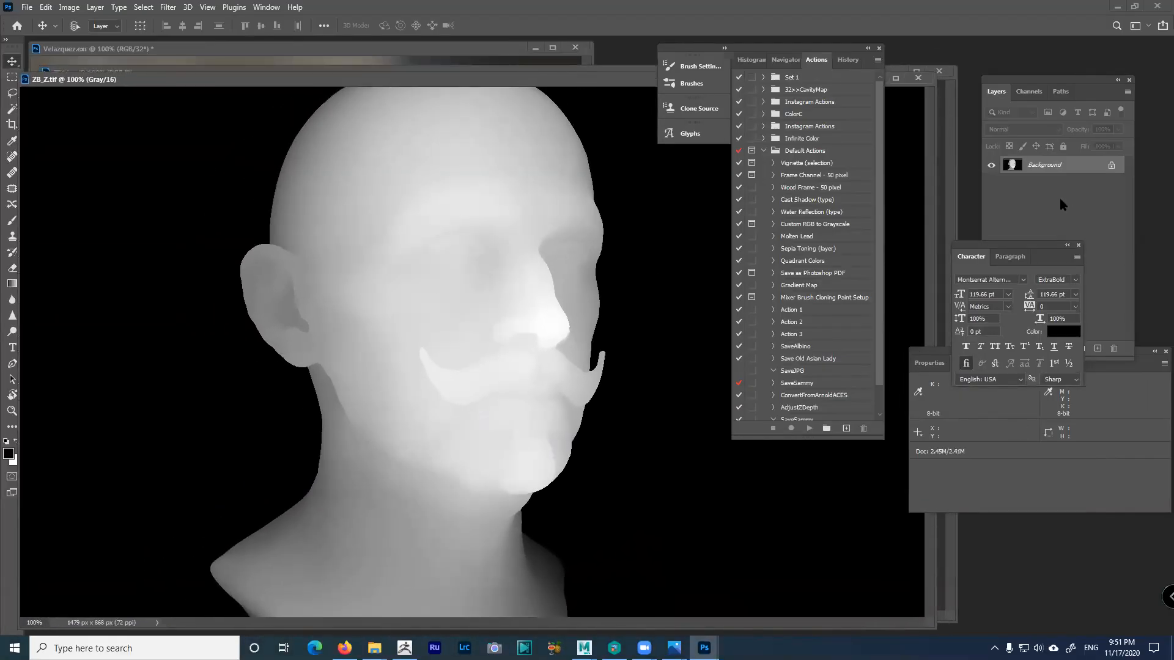
pyautogui.moveTo(1037, 247); pyautogui.dragTo(854, 301)
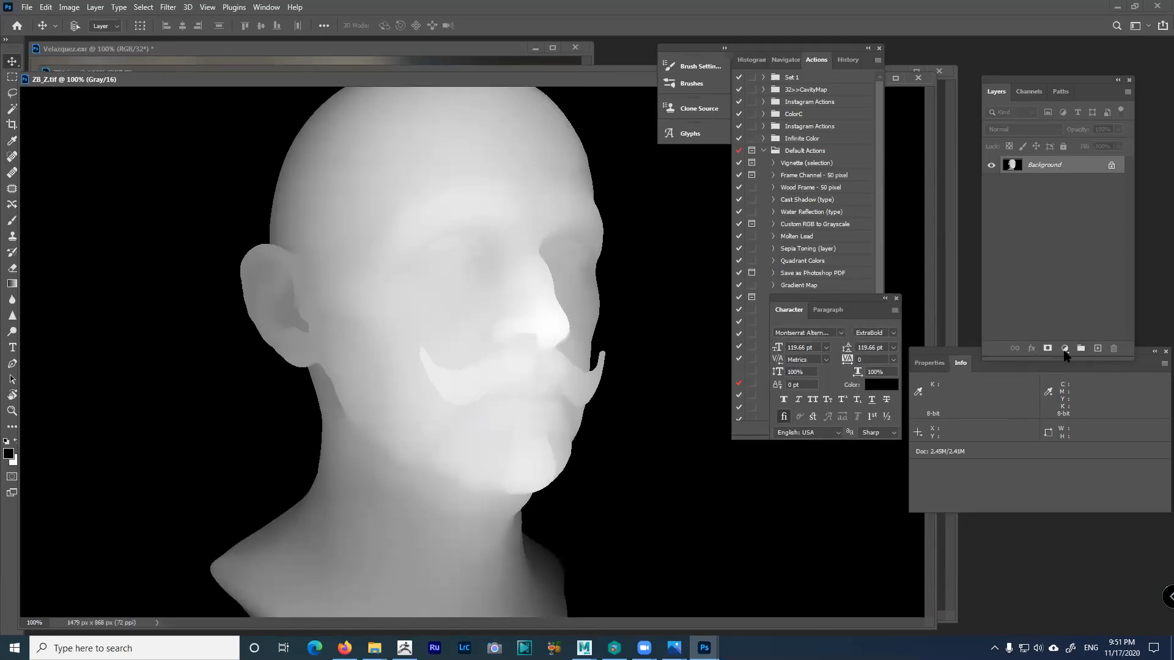
pyautogui.click(1064, 348)
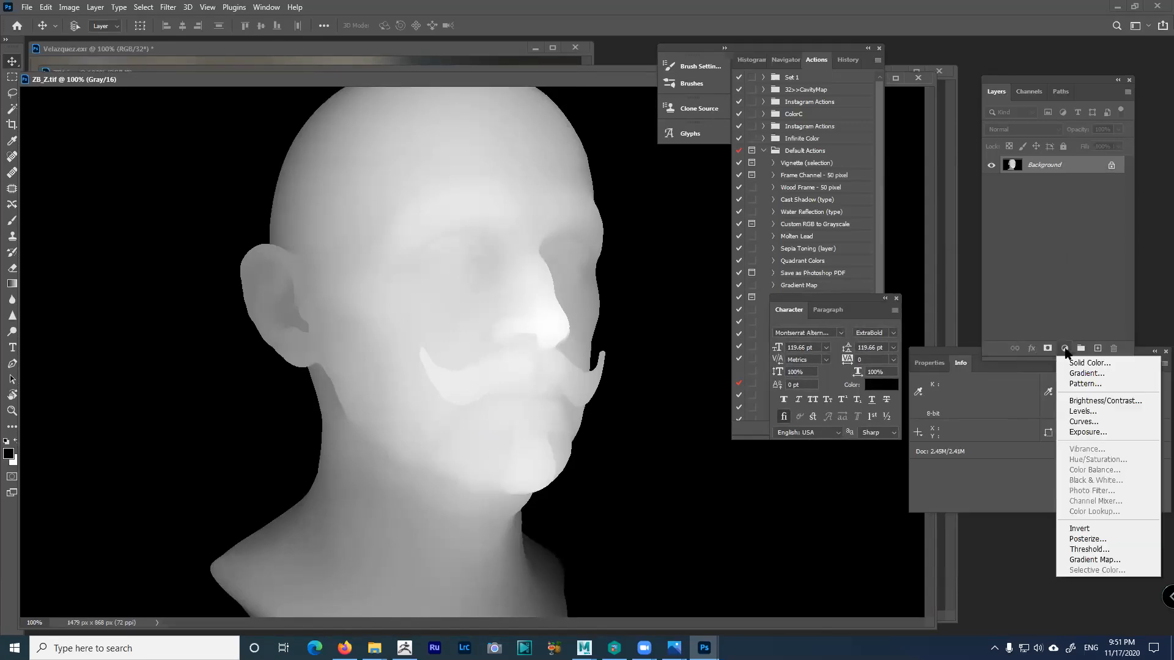
pyautogui.click(1088, 432)
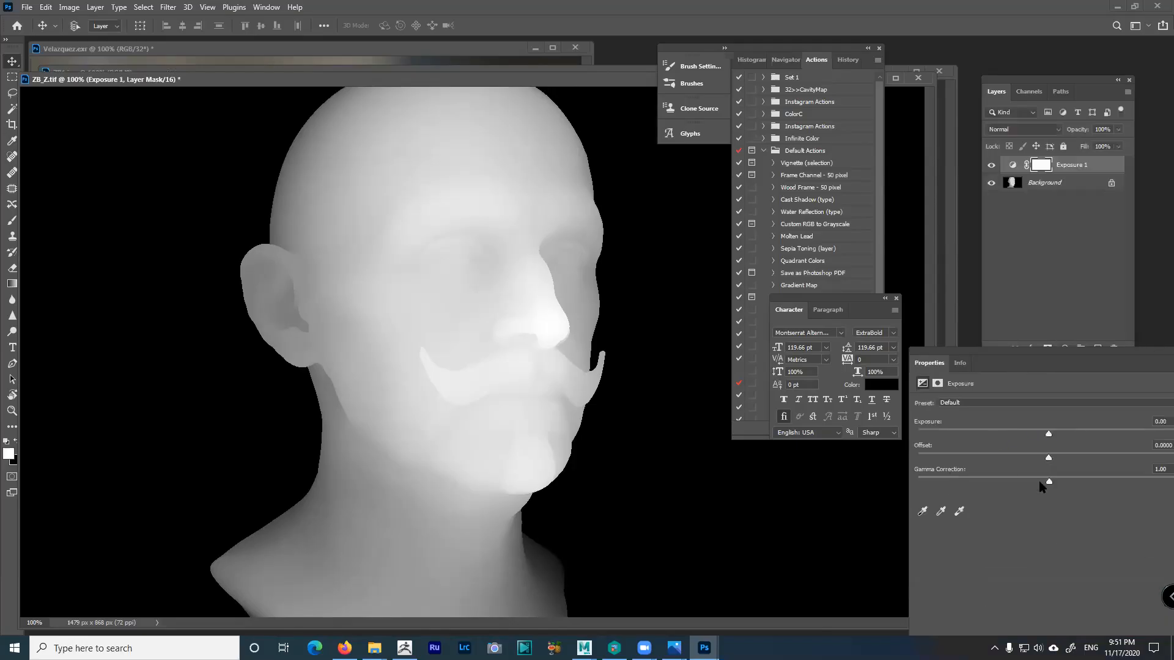
pyautogui.moveTo(1053, 438)
pyautogui.mouseDown()
pyautogui.moveTo(1157, 439)
pyautogui.moveTo(1064, 443)
pyautogui.mouseUp()
pyautogui.moveTo(1062, 485)
pyautogui.mouseDown()
pyautogui.moveTo(1047, 483)
pyautogui.moveTo(1067, 486)
pyautogui.mouseUp()
pyautogui.moveTo(1064, 440); pyautogui.dragTo(1156, 439)
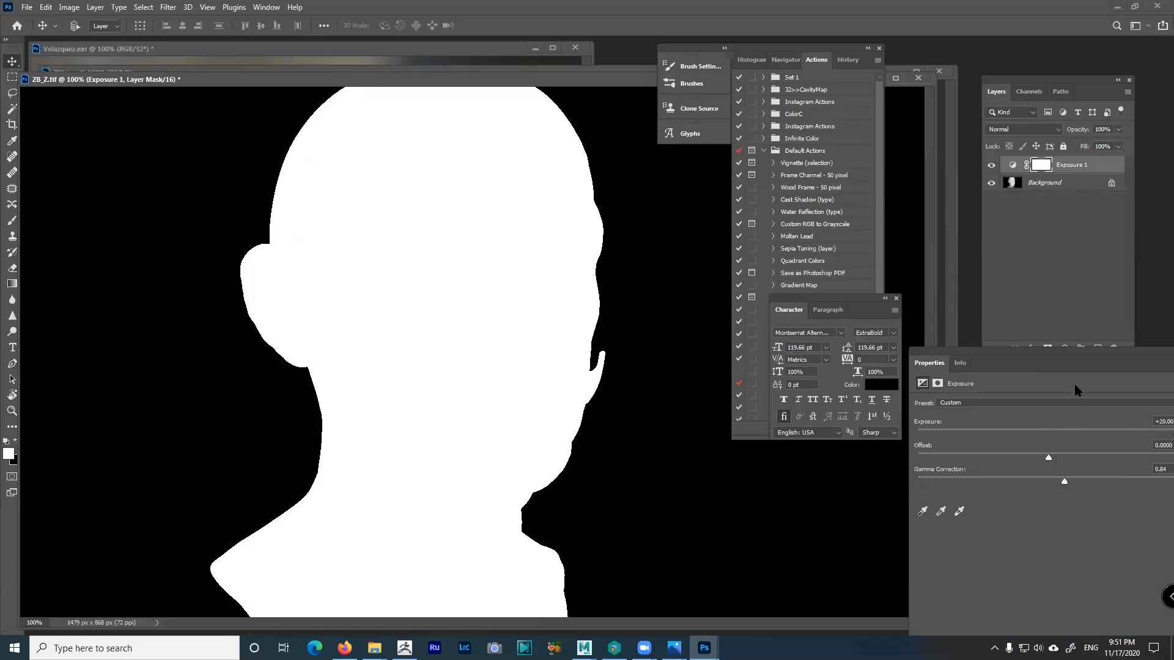
pyautogui.moveTo(1061, 354); pyautogui.dragTo(905, 331)
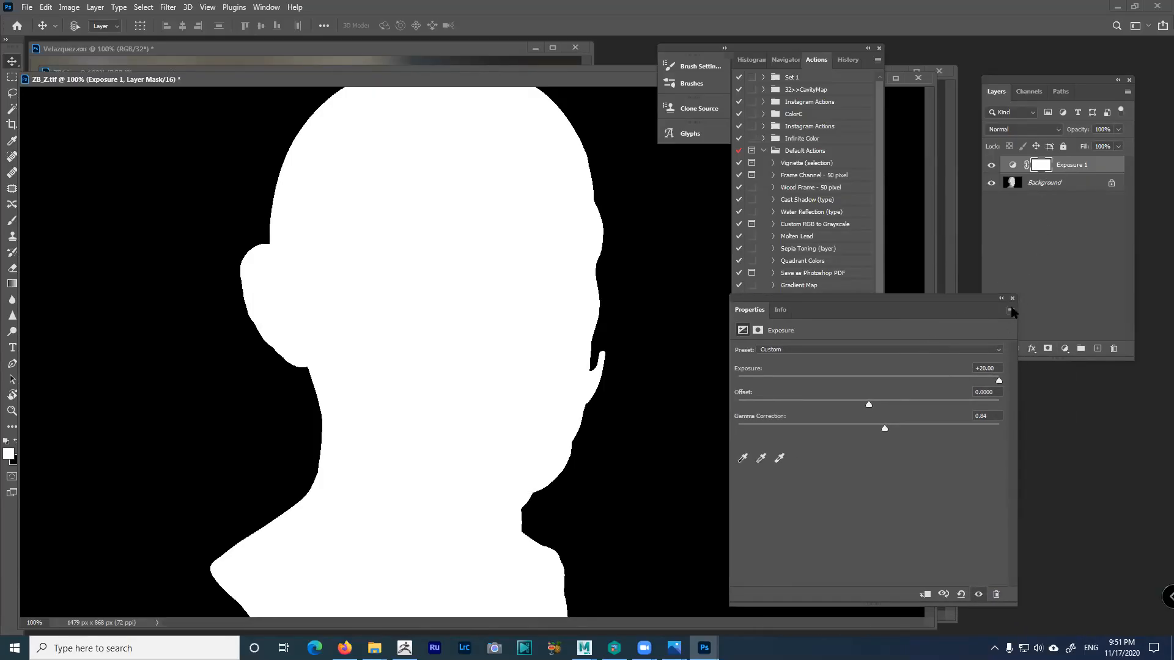
pyautogui.click(1052, 261)
pyautogui.moveTo(1073, 167); pyautogui.dragTo(1114, 349)
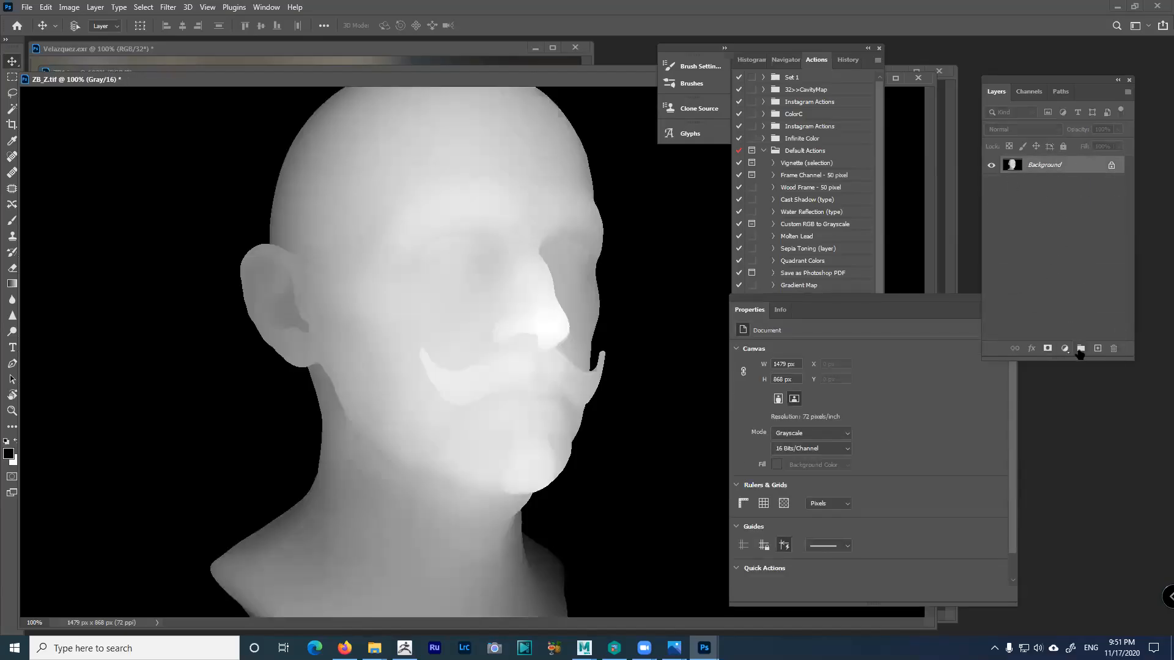
# Add a new Exposure adjustment layer and tune its exposure and gamma on the depth pass
pyautogui.click(1064, 350)
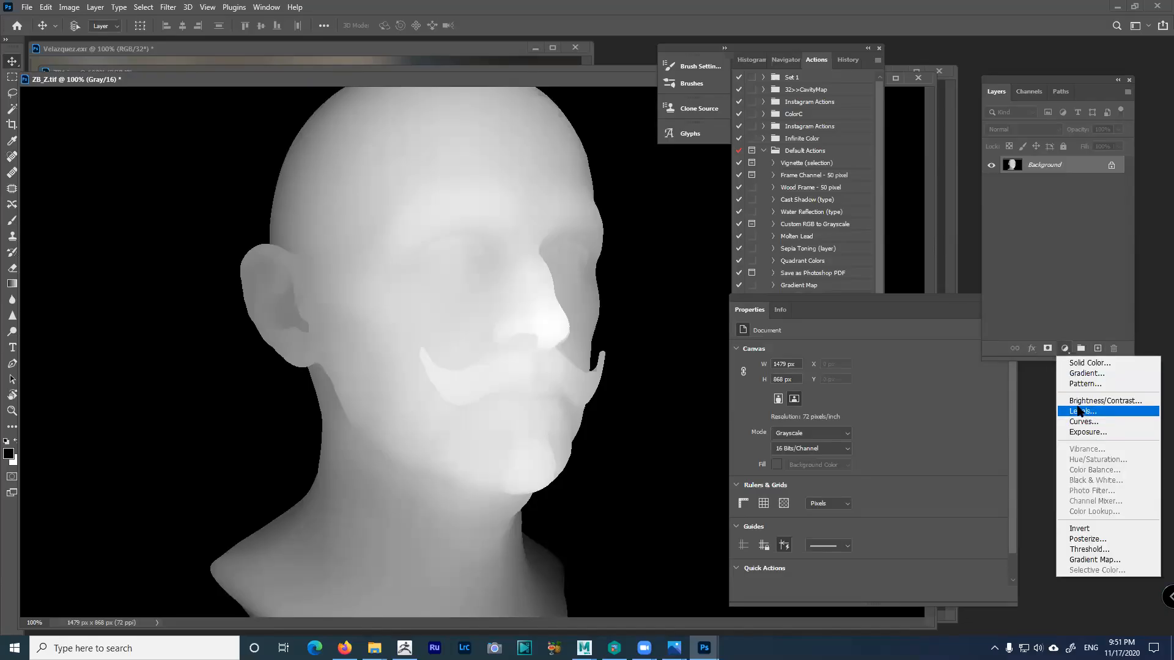
pyautogui.click(1087, 432)
pyautogui.moveTo(871, 385); pyautogui.dragTo(793, 383)
pyautogui.moveTo(873, 429)
pyautogui.mouseDown()
pyautogui.moveTo(838, 427)
pyautogui.moveTo(859, 428)
pyautogui.mouseUp()
pyautogui.moveTo(798, 382); pyautogui.dragTo(827, 383)
pyautogui.moveTo(860, 429); pyautogui.dragTo(813, 429)
pyautogui.moveTo(830, 383); pyautogui.dragTo(804, 383)
pyautogui.moveTo(813, 429); pyautogui.dragTo(858, 429)
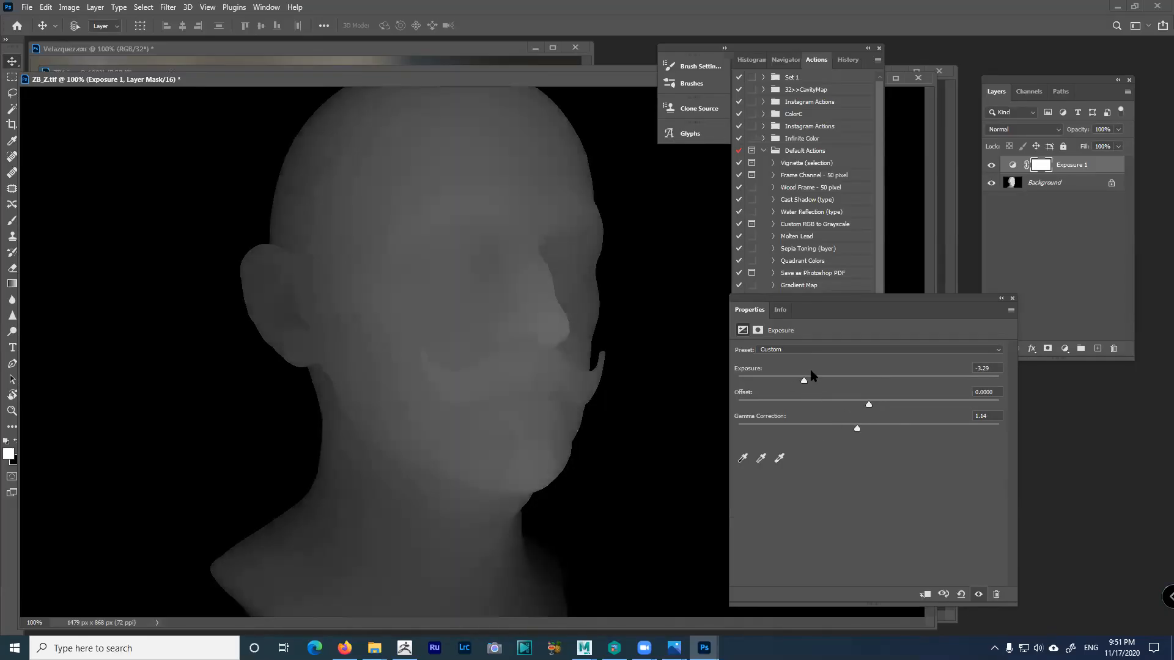
pyautogui.moveTo(804, 382); pyautogui.dragTo(843, 383)
pyautogui.click(1040, 208)
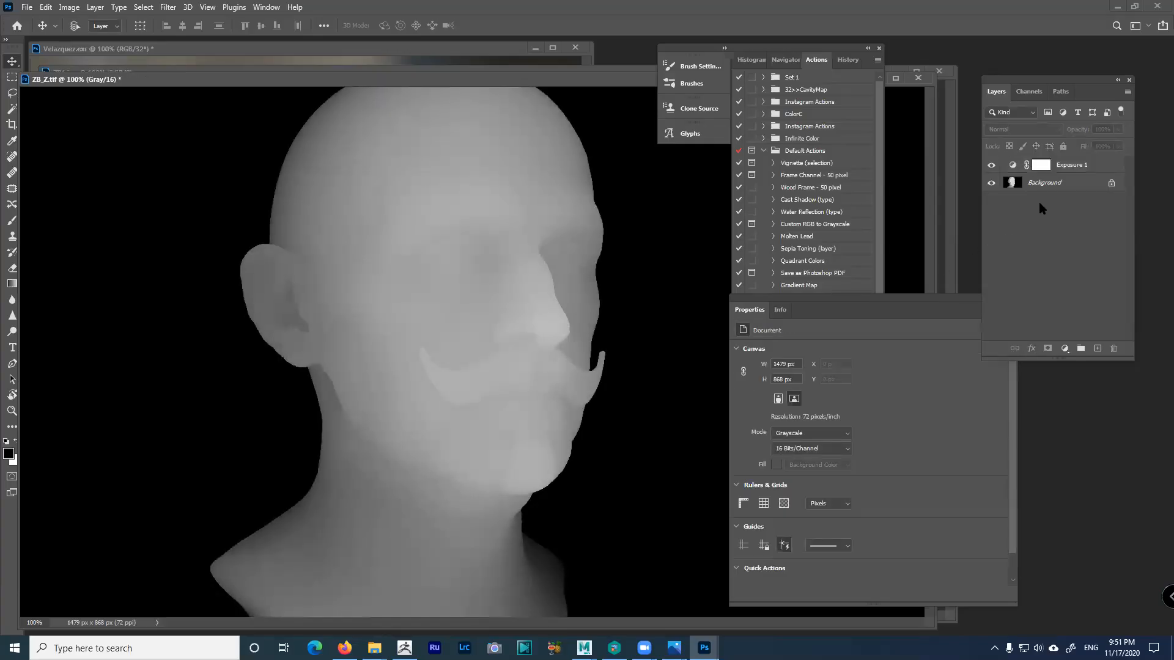
# Flatten the image into a single Background layer and select all of it
pyautogui.click(1128, 92)
pyautogui.click(1092, 485)
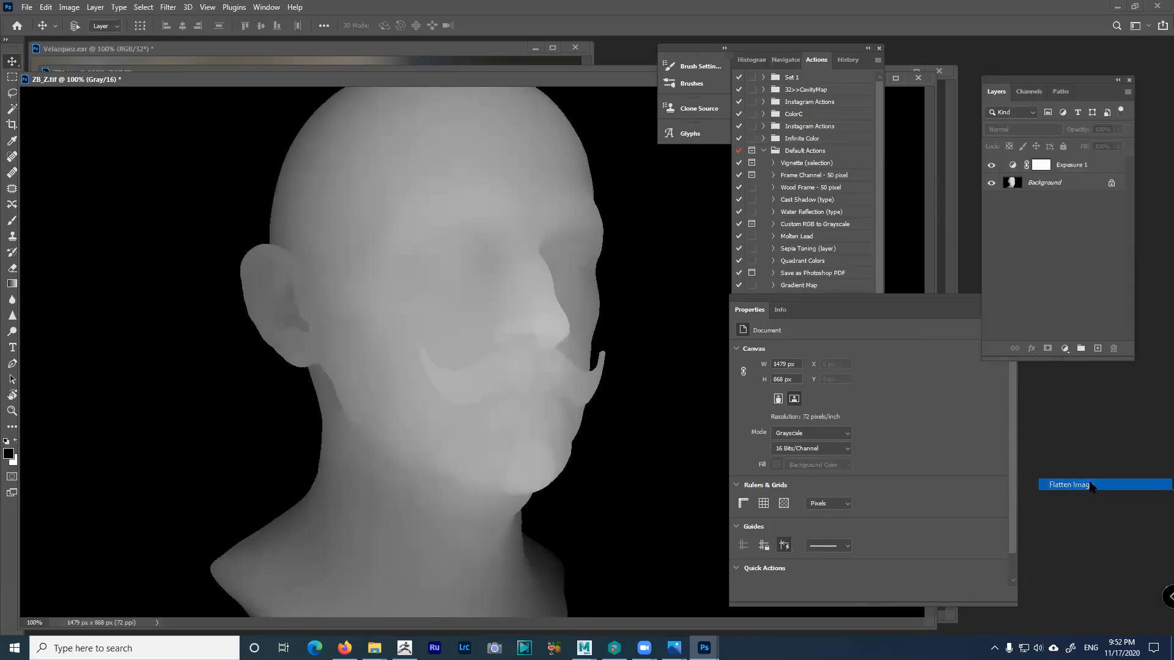
pyautogui.hotkey('ctrl', 'a')
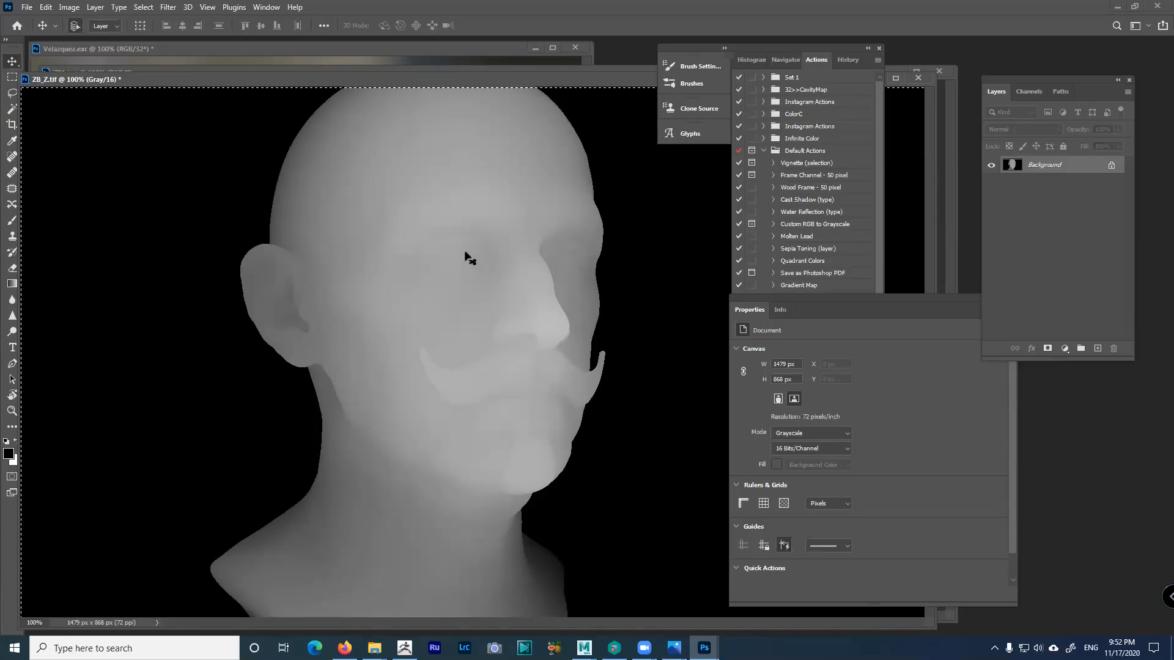
# Paste the depth image into a new Alpha 1 channel in ZB1.jpg, return to RGB and deselect
pyautogui.moveTo(595, 79); pyautogui.dragTo(608, 316)
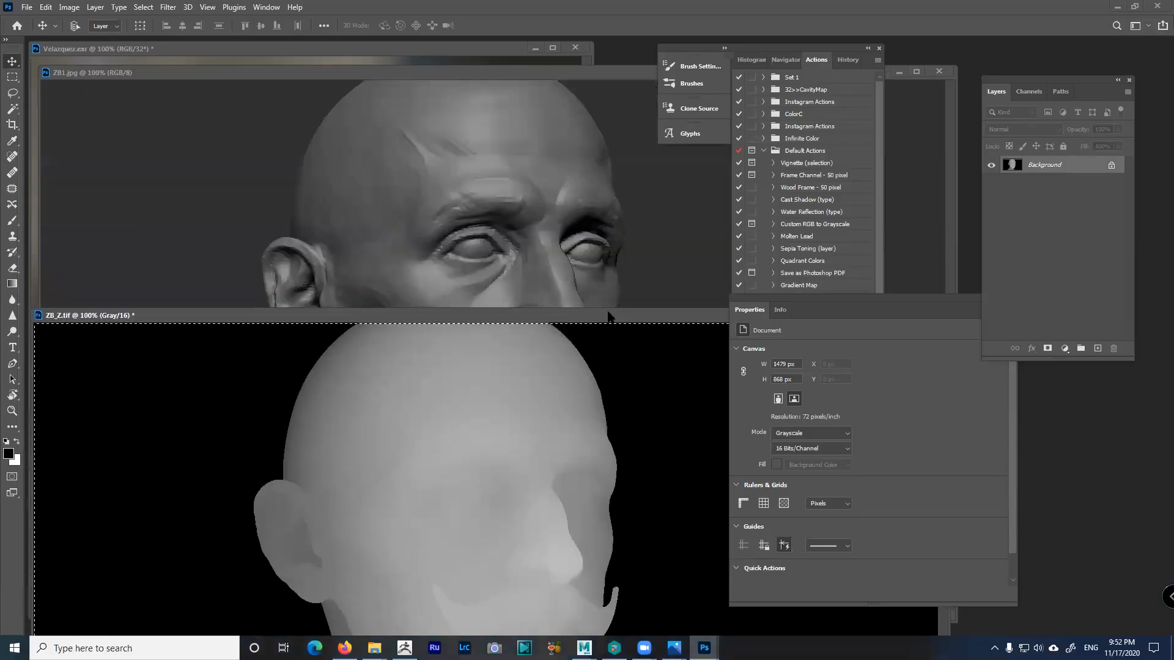
pyautogui.click(596, 74)
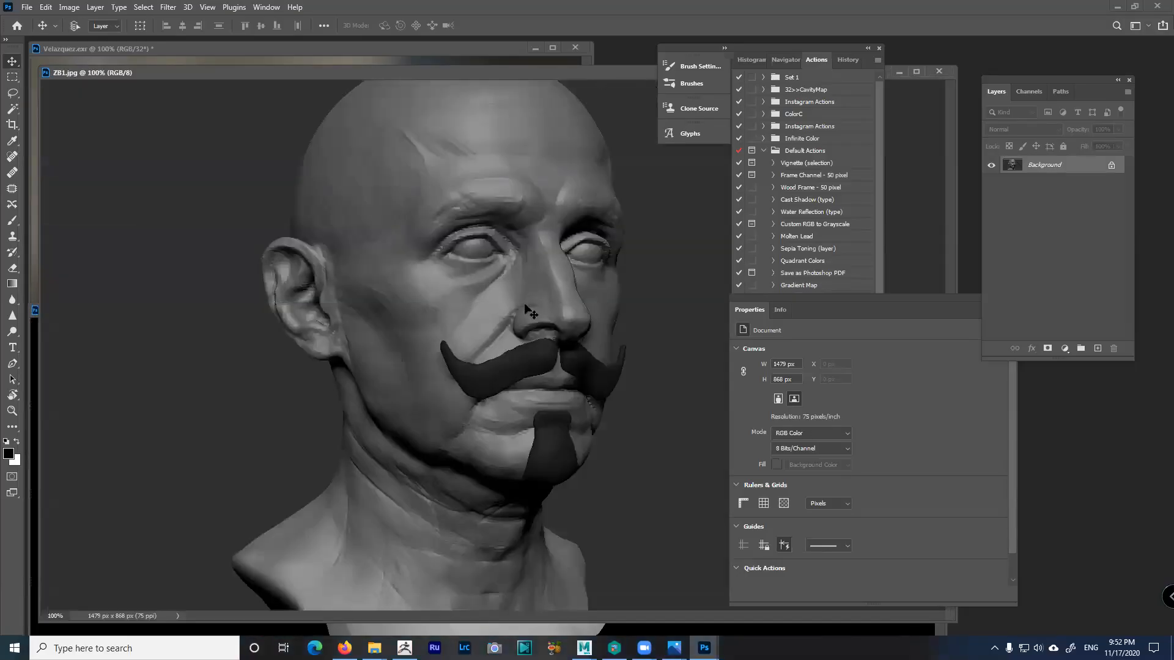
pyautogui.click(1028, 93)
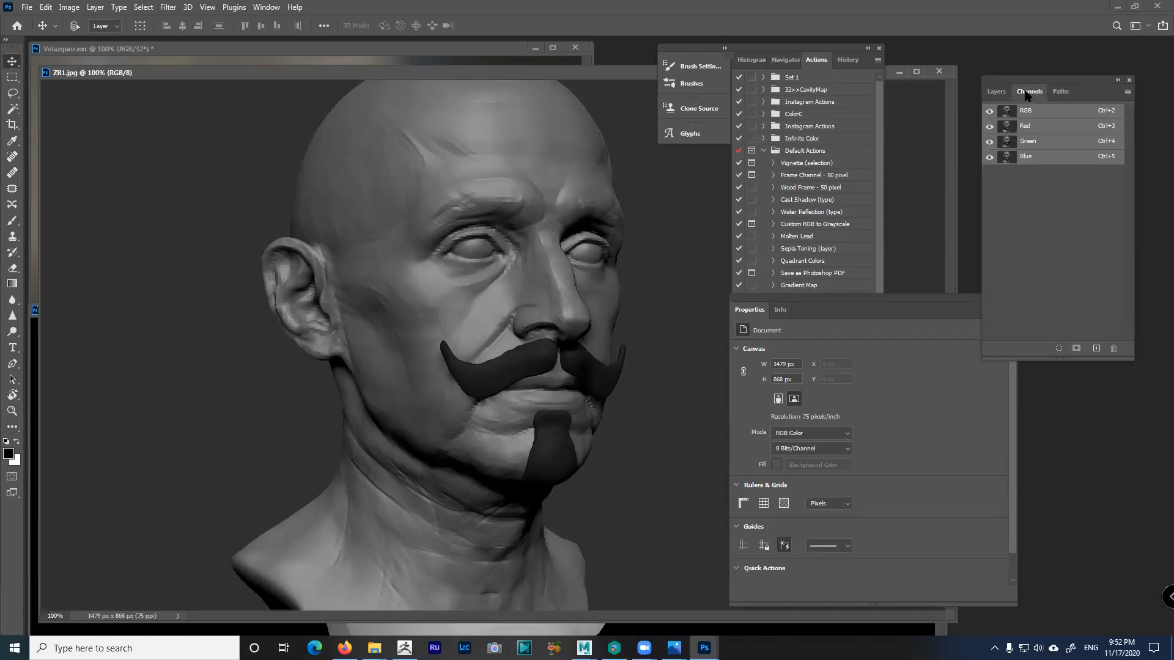
pyautogui.click(1096, 349)
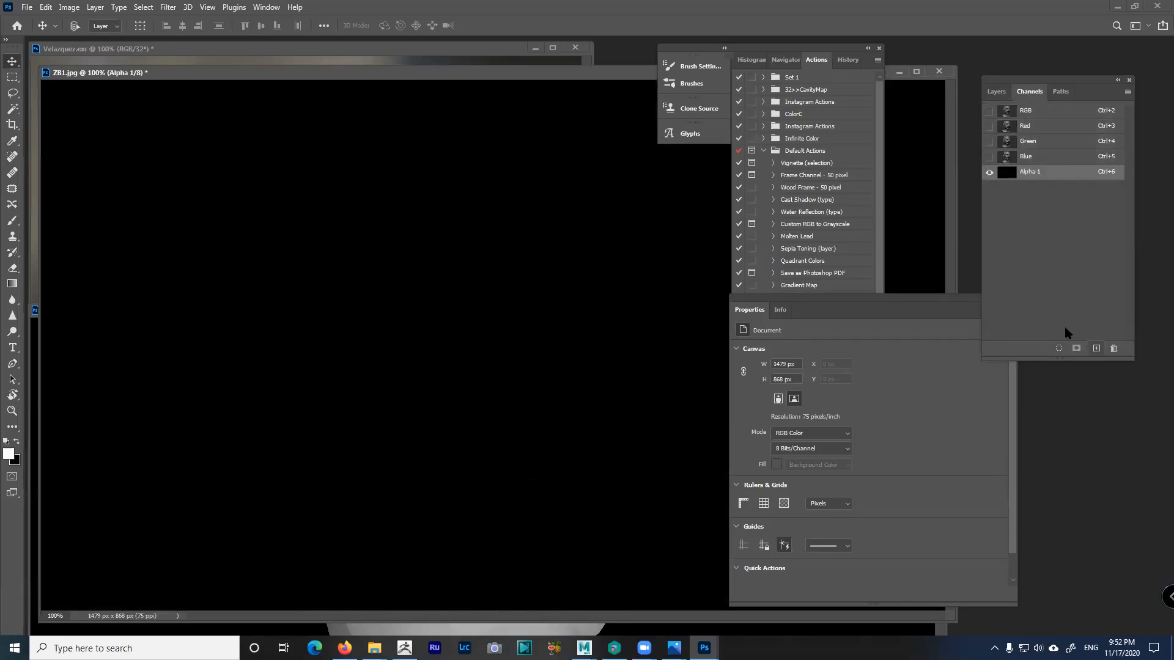
pyautogui.hotkey('ctrl', 'v')
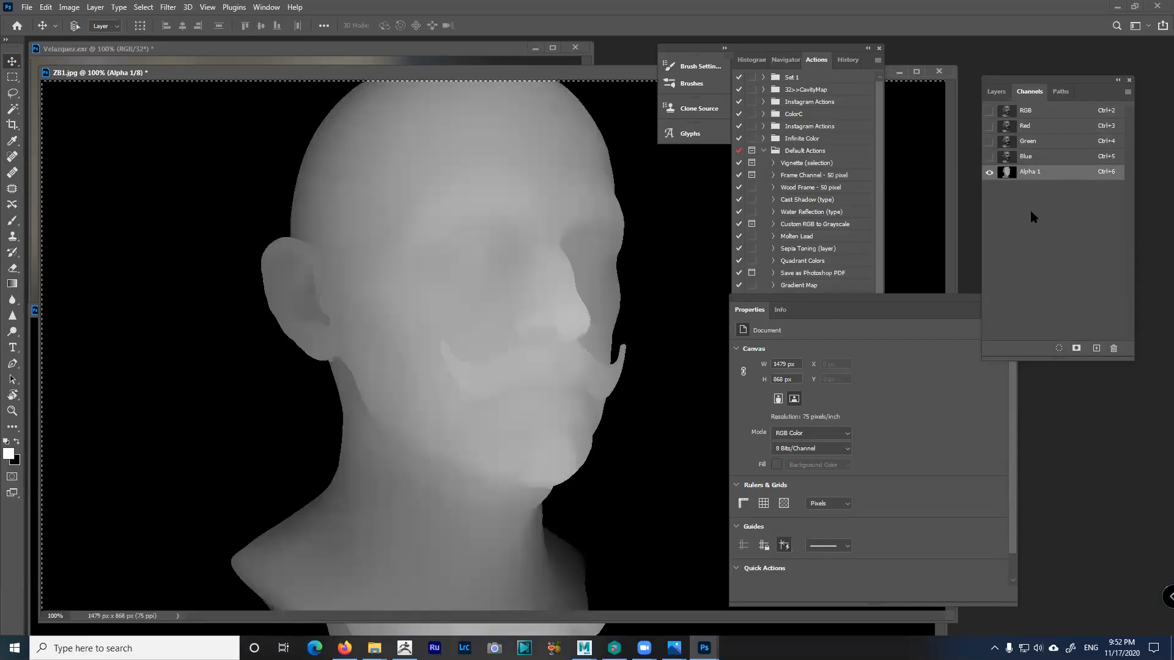
pyautogui.click(1041, 115)
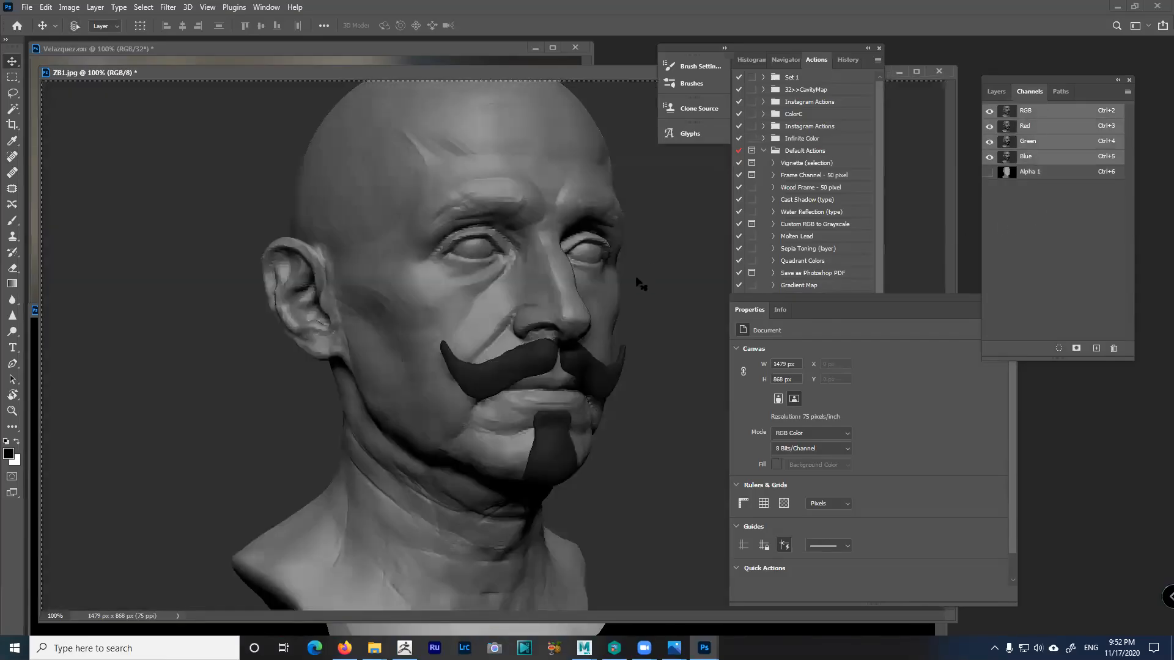
pyautogui.hotkey('ctrl', 'd')
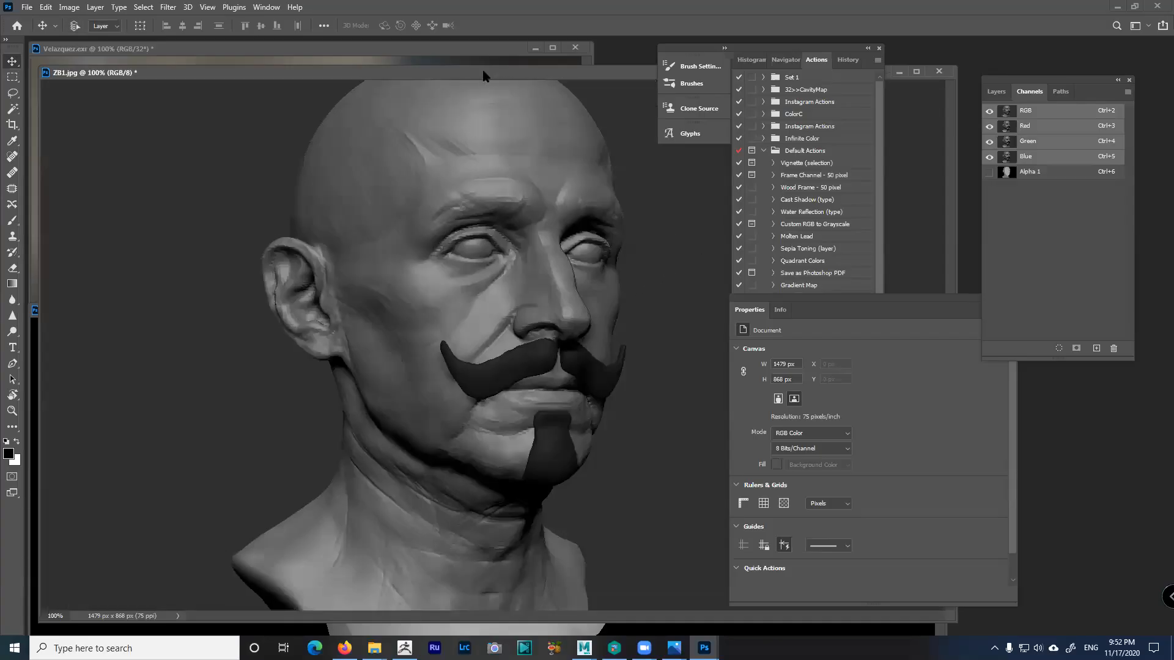
# Open Lens Blur, check its depth map source list, and cancel without applying the filter
pyautogui.click(167, 8)
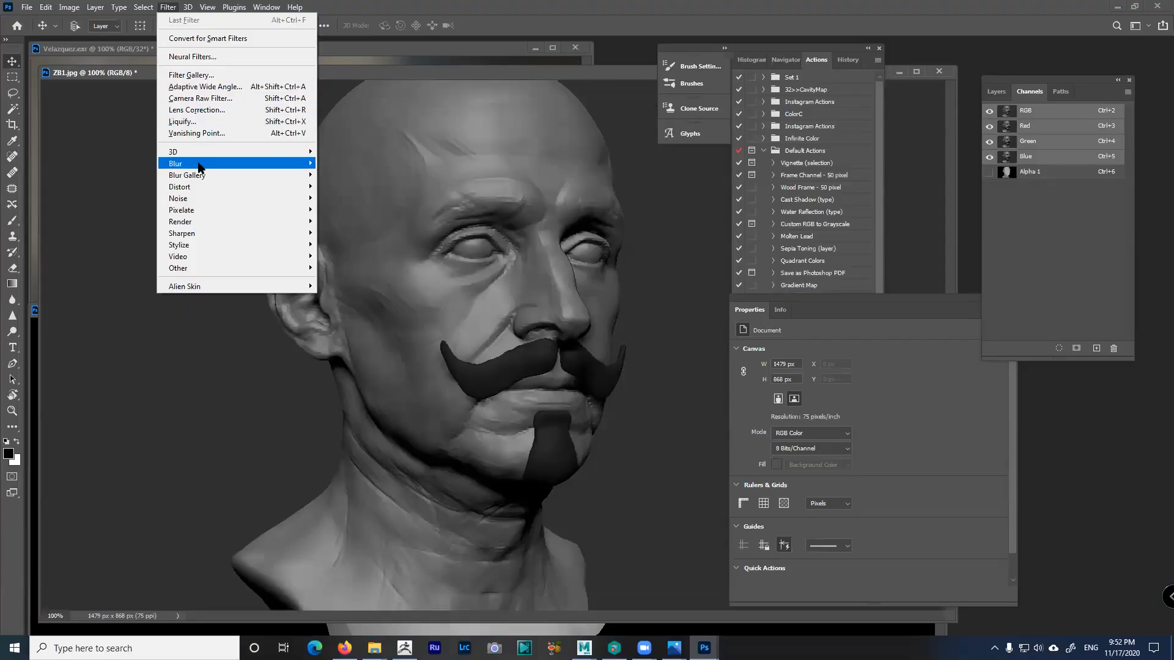
pyautogui.moveTo(200, 169)
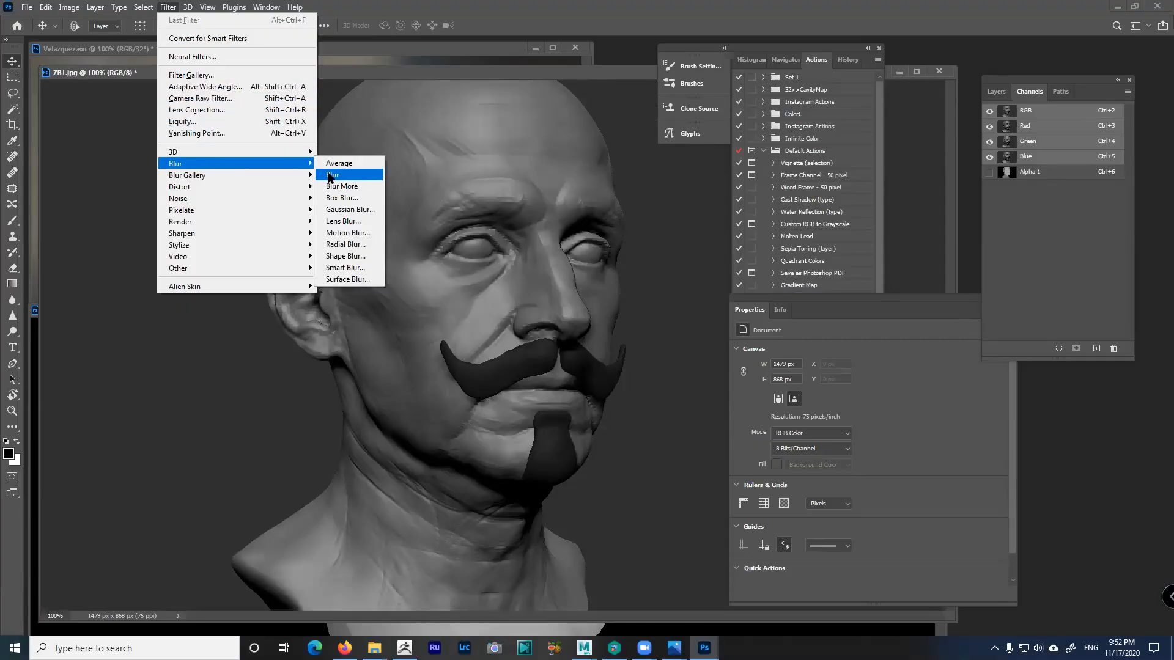
pyautogui.click(344, 221)
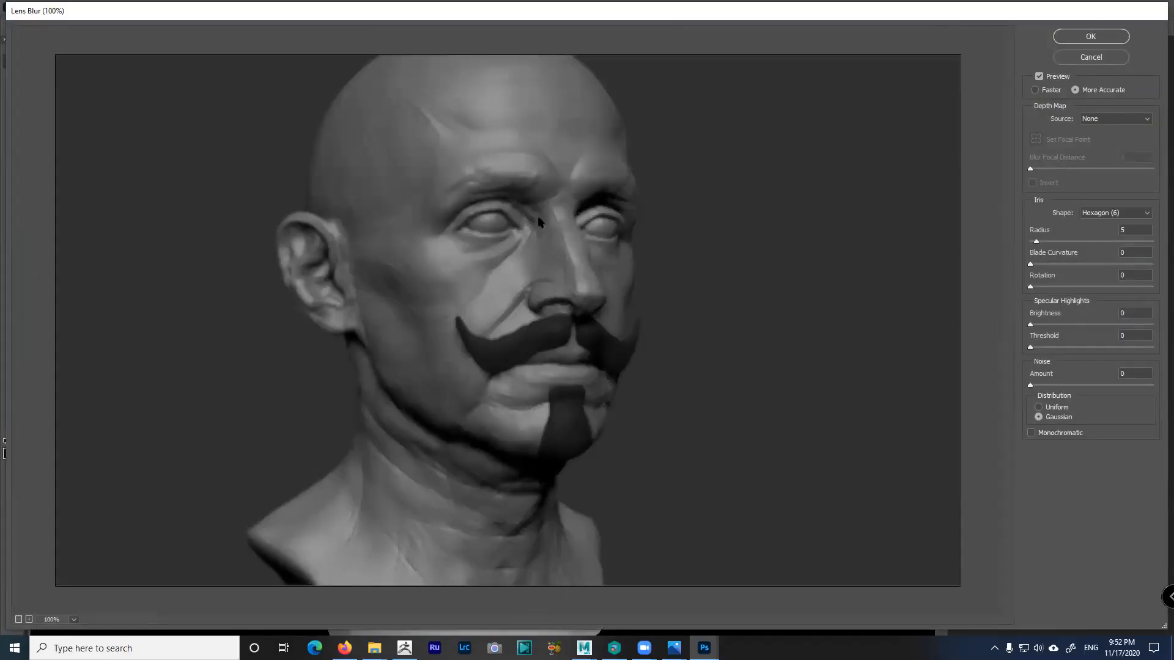
pyautogui.click(1105, 122)
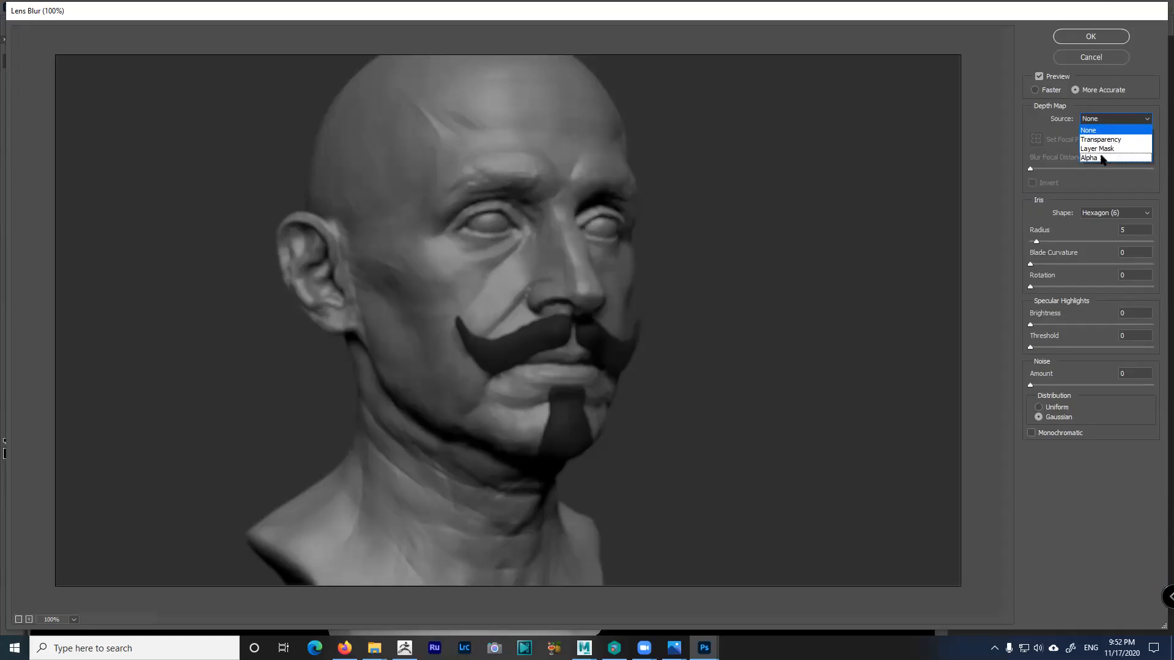
pyautogui.click(1102, 62)
pyautogui.click(1100, 59)
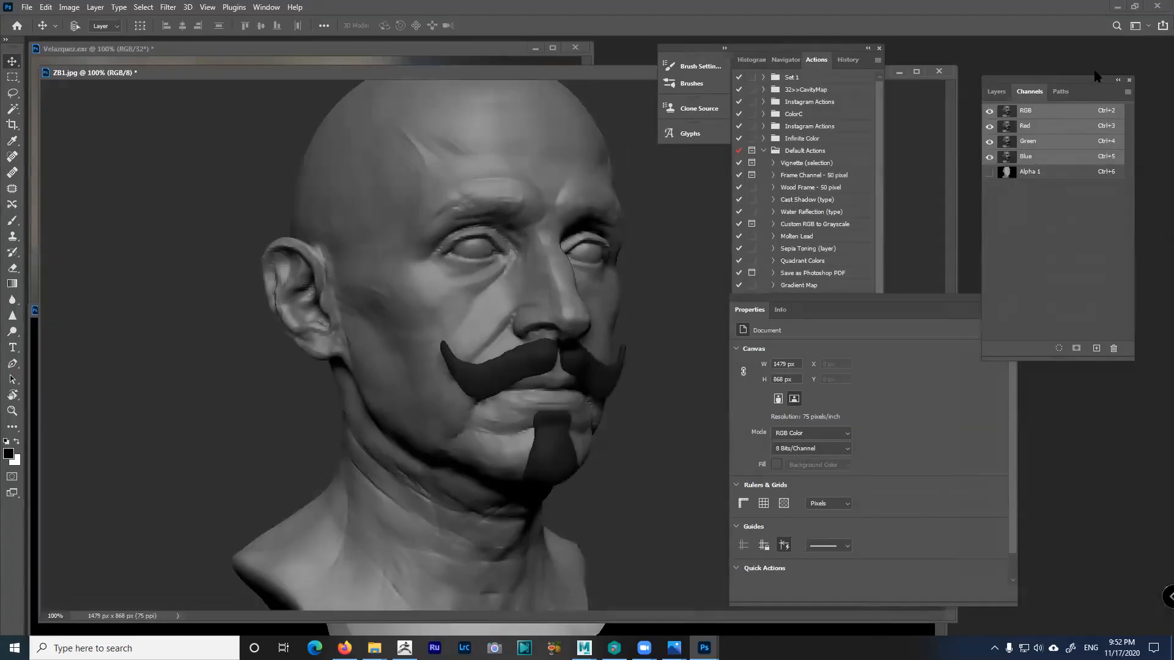
# Rename the Alpha 1 channel to DepthZ and return to the RGB composite
pyautogui.doubleClick(1033, 171)
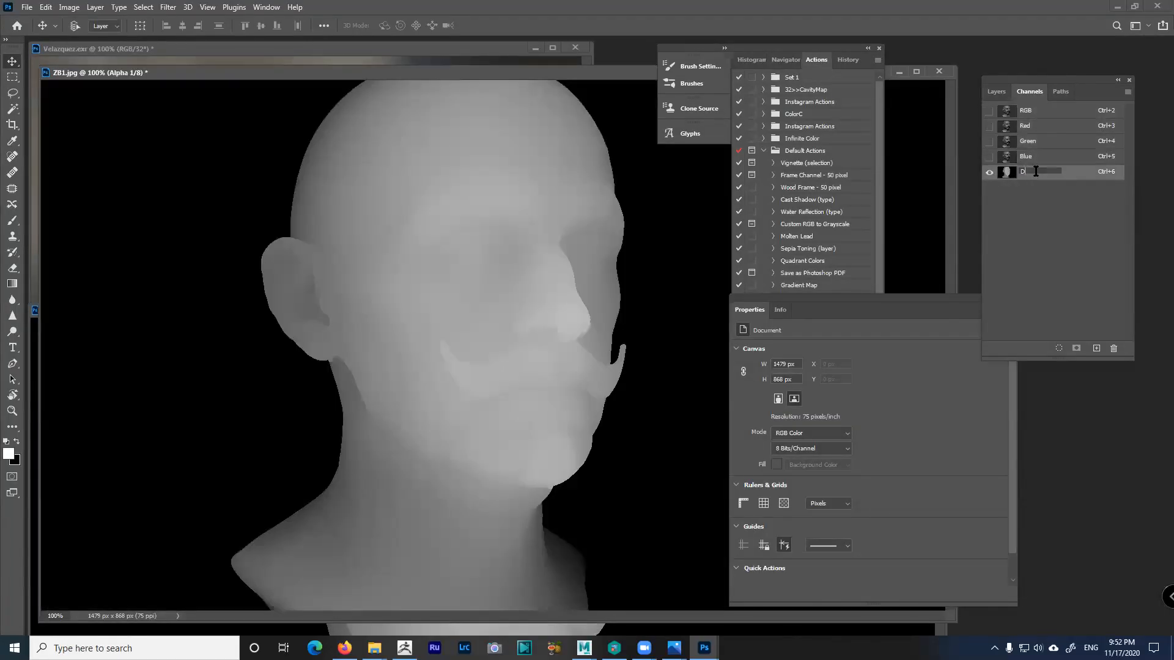
pyautogui.write('DepthZ')
pyautogui.press('Return')
pyautogui.click(1030, 110)
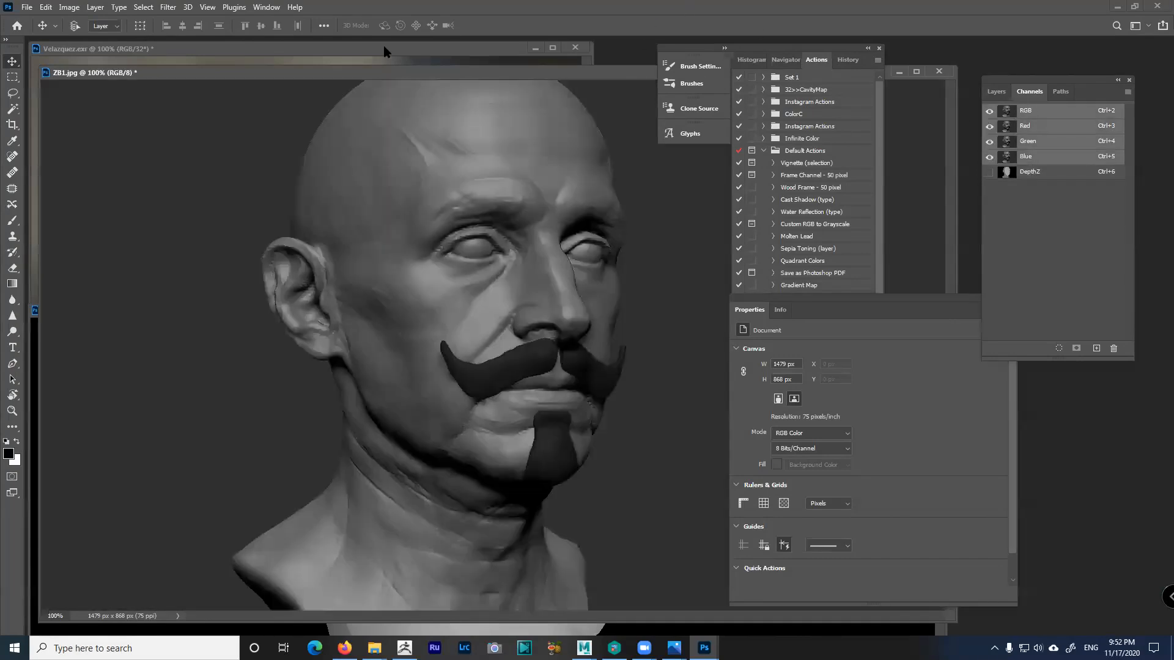
pyautogui.click(167, 7)
pyautogui.moveTo(209, 165)
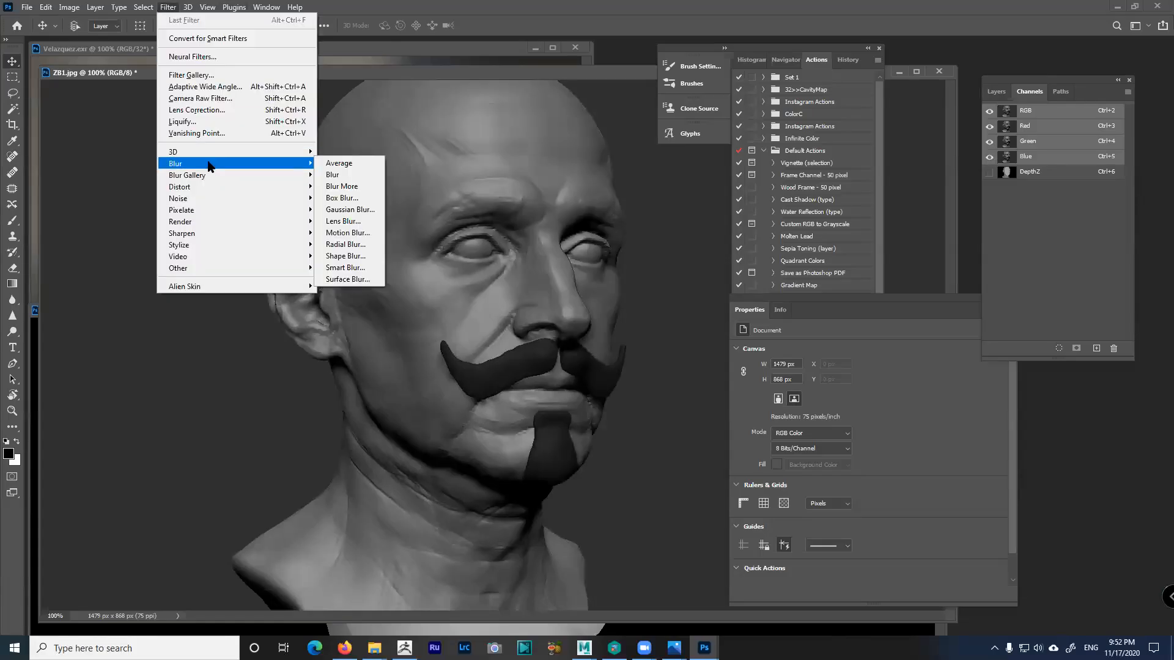
pyautogui.click(343, 221)
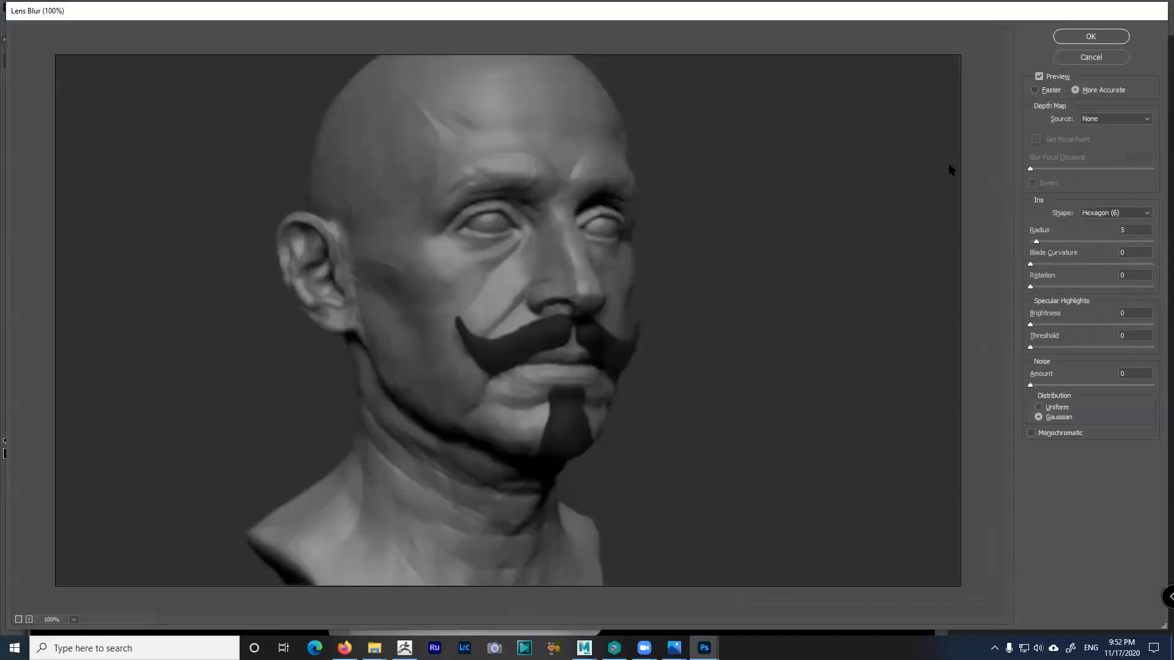
pyautogui.click(1101, 123)
pyautogui.click(1093, 157)
pyautogui.click(301, 270)
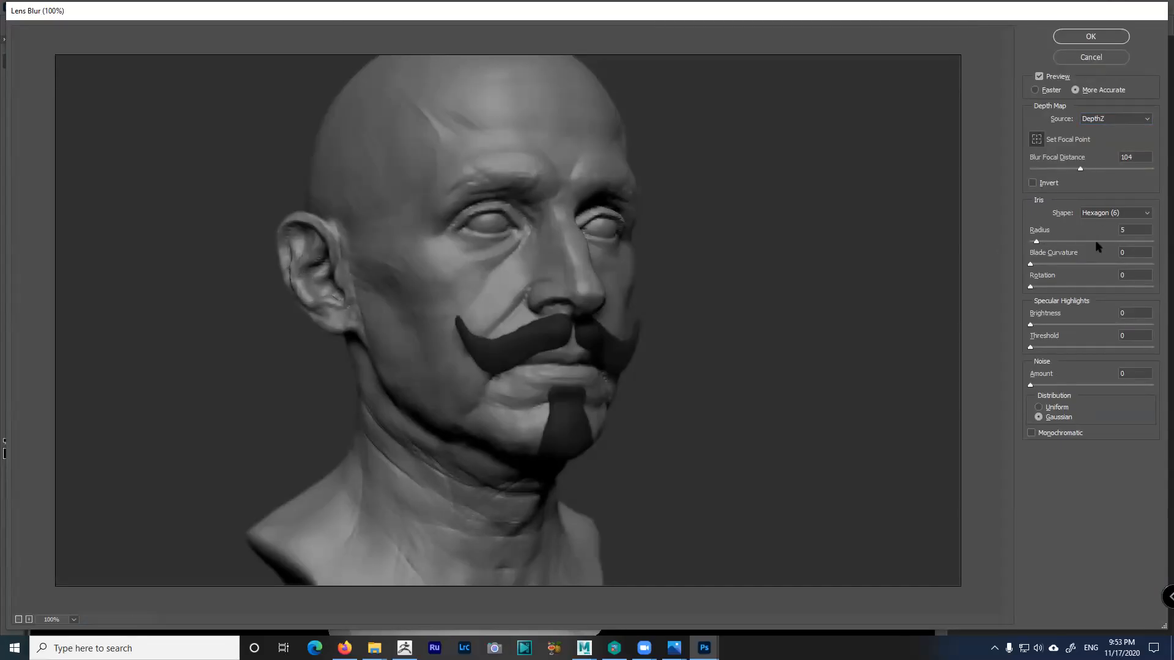
pyautogui.moveTo(1077, 242)
pyautogui.mouseDown()
pyautogui.moveTo(1104, 244)
pyautogui.moveTo(1092, 243)
pyautogui.mouseUp()
pyautogui.click(482, 214)
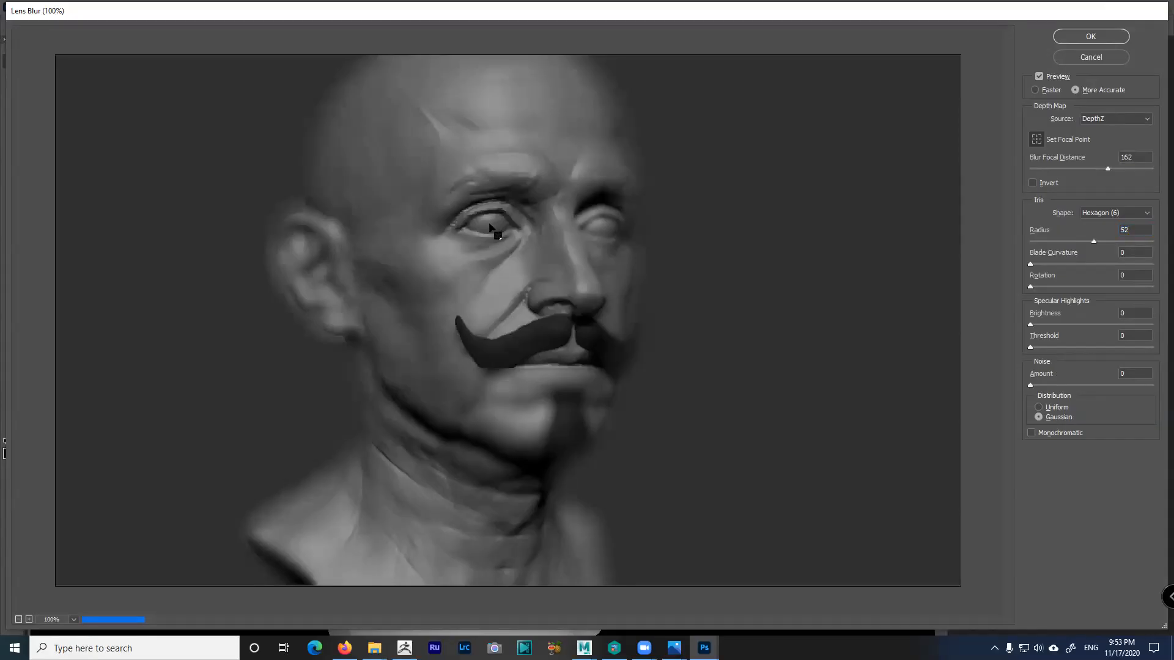
pyautogui.click(497, 230)
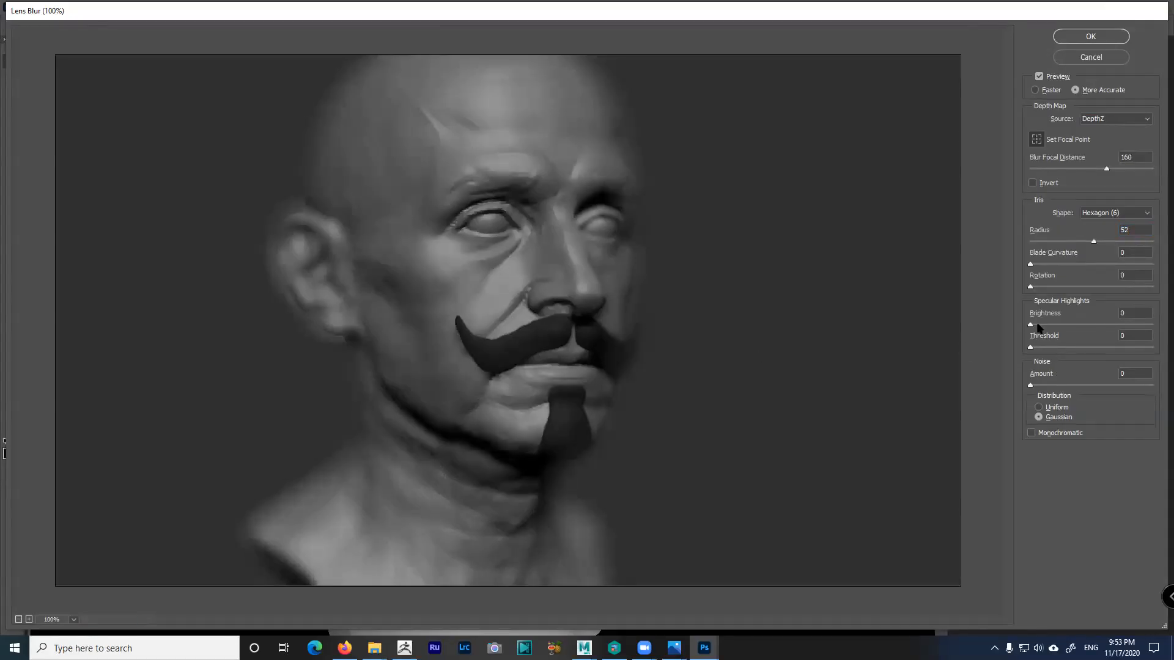
pyautogui.moveTo(1093, 242); pyautogui.dragTo(1076, 244)
pyautogui.moveTo(1057, 269); pyautogui.dragTo(1080, 248)
pyautogui.moveTo(1104, 243); pyautogui.dragTo(1082, 243)
pyautogui.click(1084, 58)
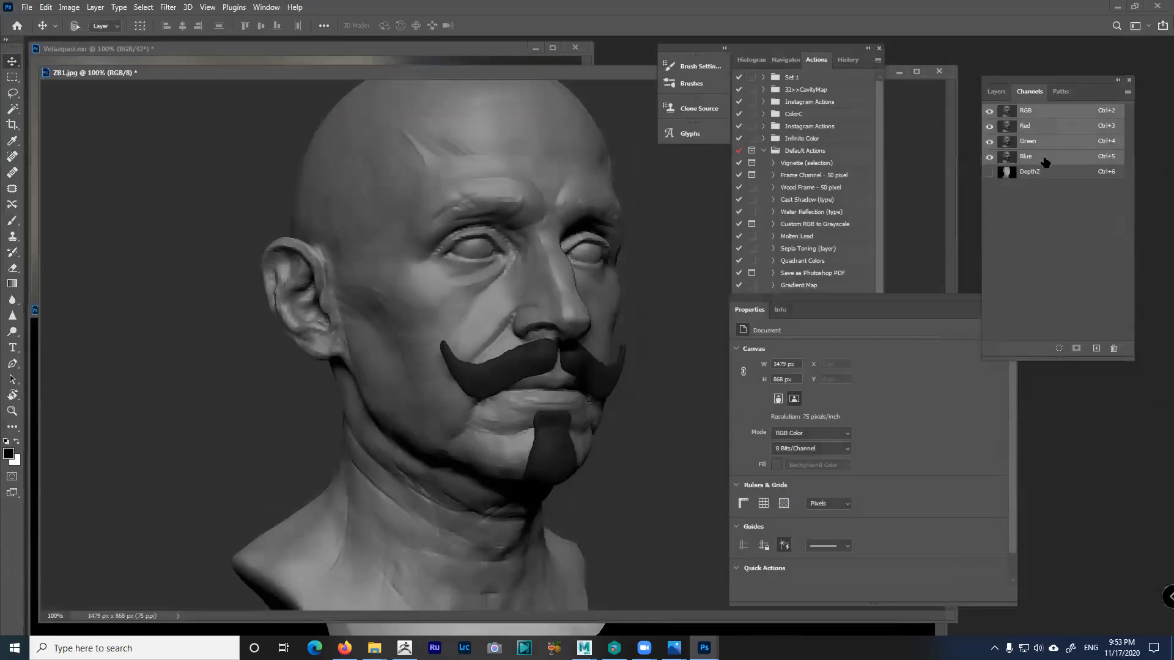
# Inspect the DepthZ channel on its own, then return to the RGB composite view
pyautogui.click(1033, 172)
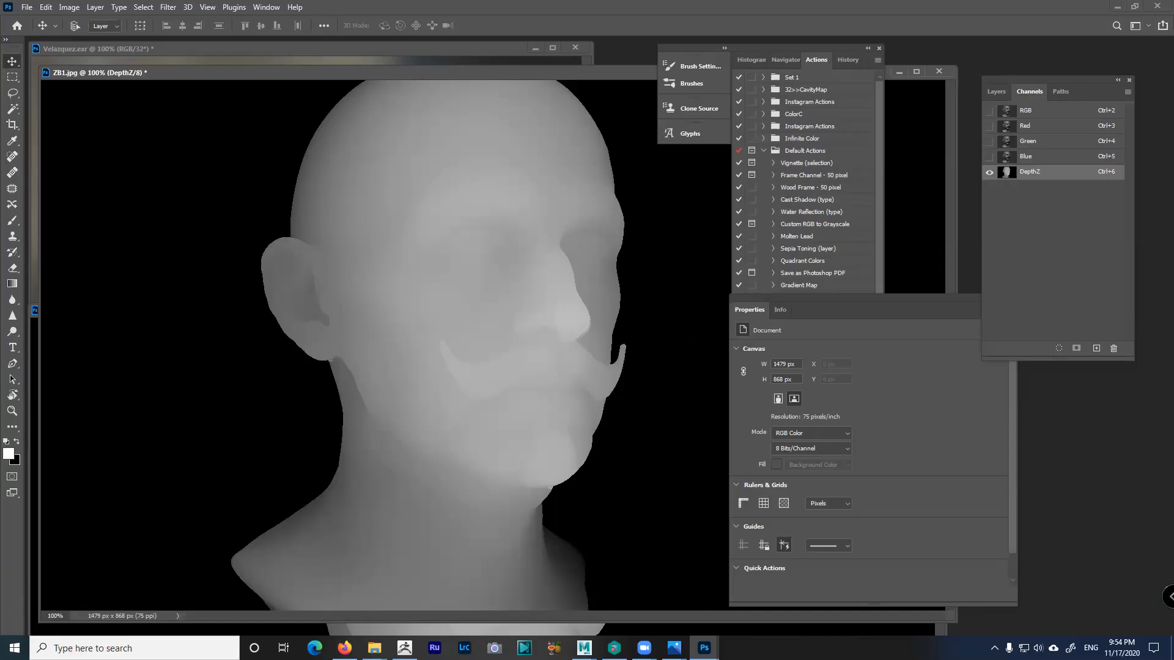
pyautogui.click(1043, 112)
pyautogui.click(234, 7)
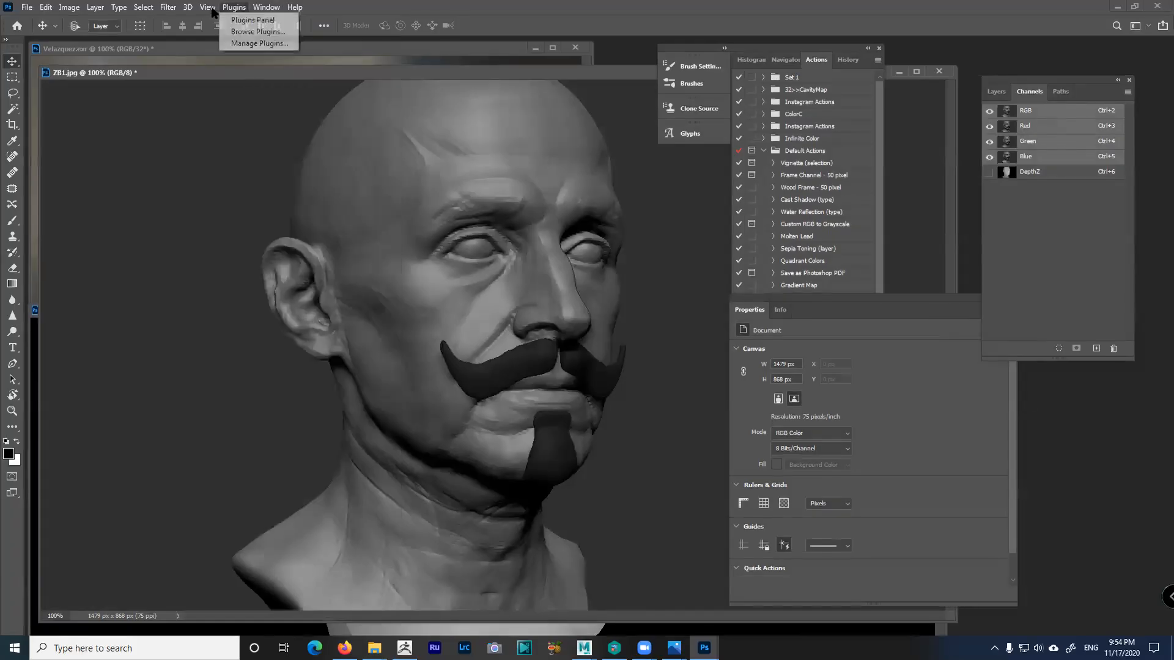
# Preview Lens Blur with radius 14 and DepthZ as the depth map source
pyautogui.moveTo(208, 9)
pyautogui.moveTo(169, 7)
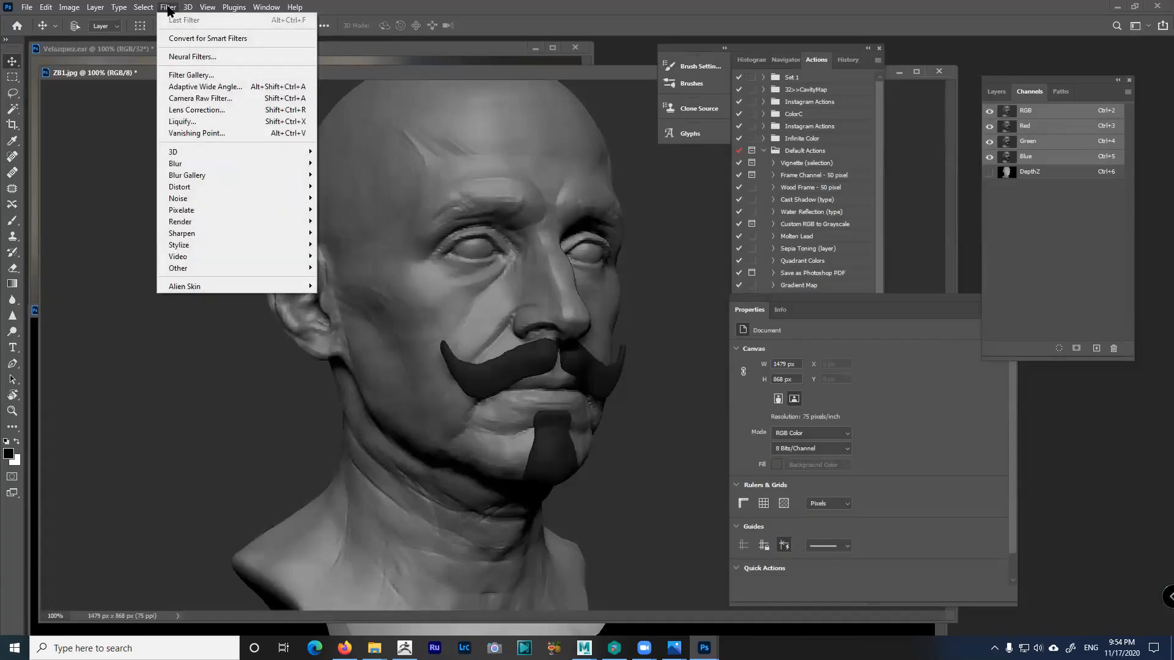
pyautogui.moveTo(194, 168)
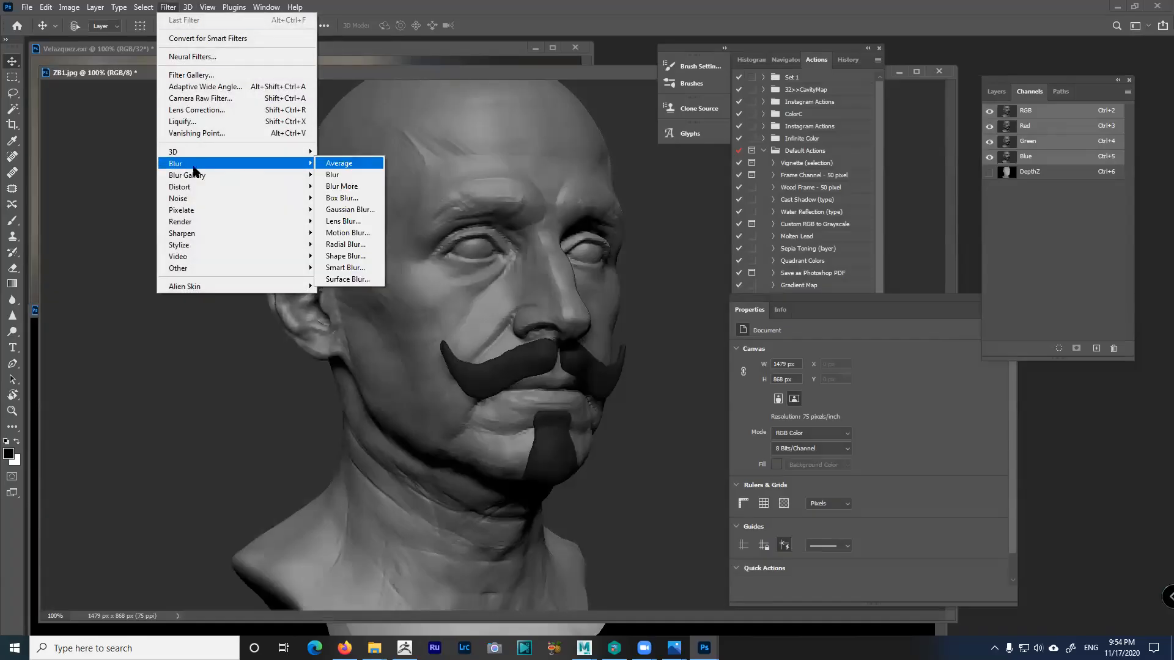
pyautogui.click(345, 223)
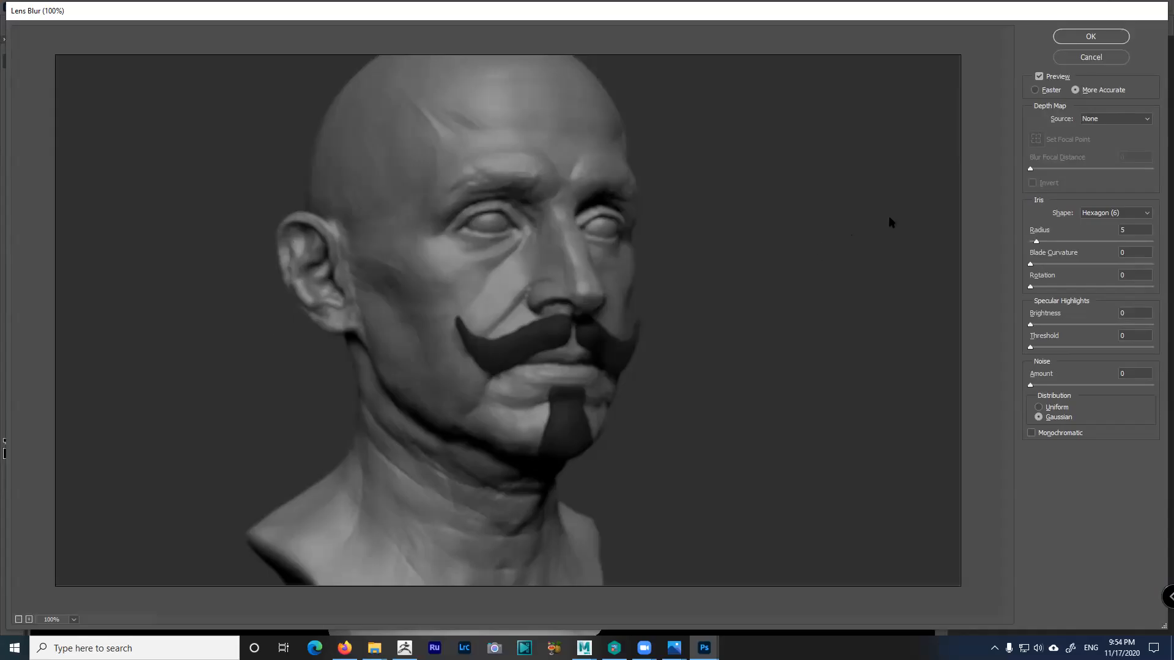
pyautogui.moveTo(1037, 243); pyautogui.dragTo(1047, 245)
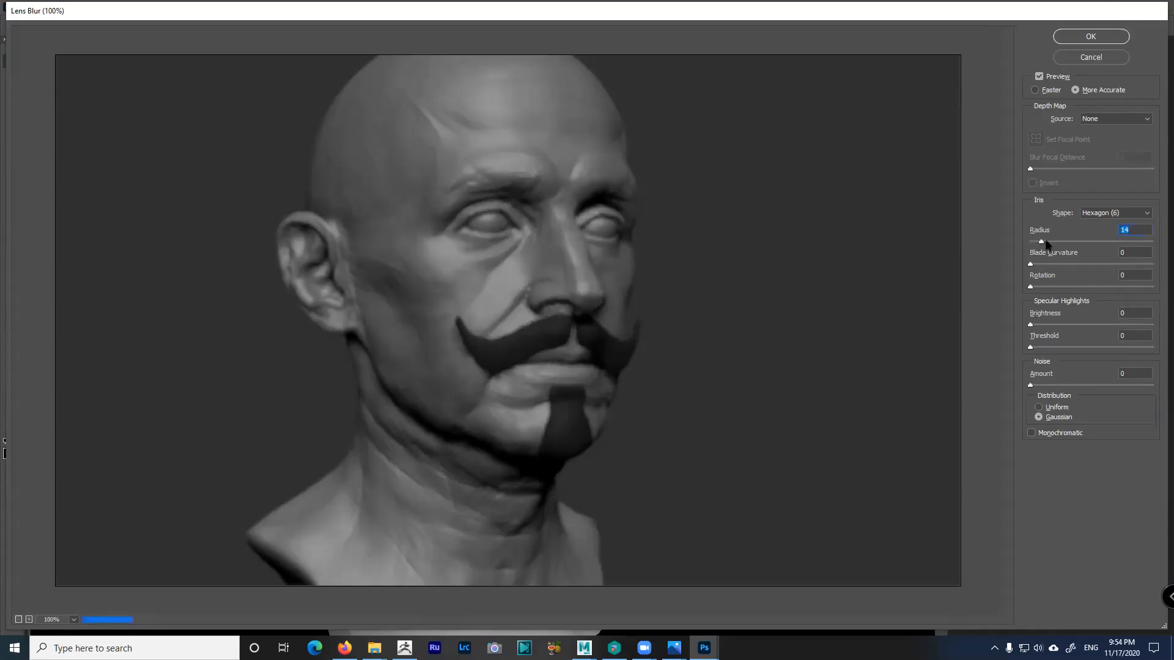
pyautogui.click(1090, 122)
pyautogui.click(1092, 158)
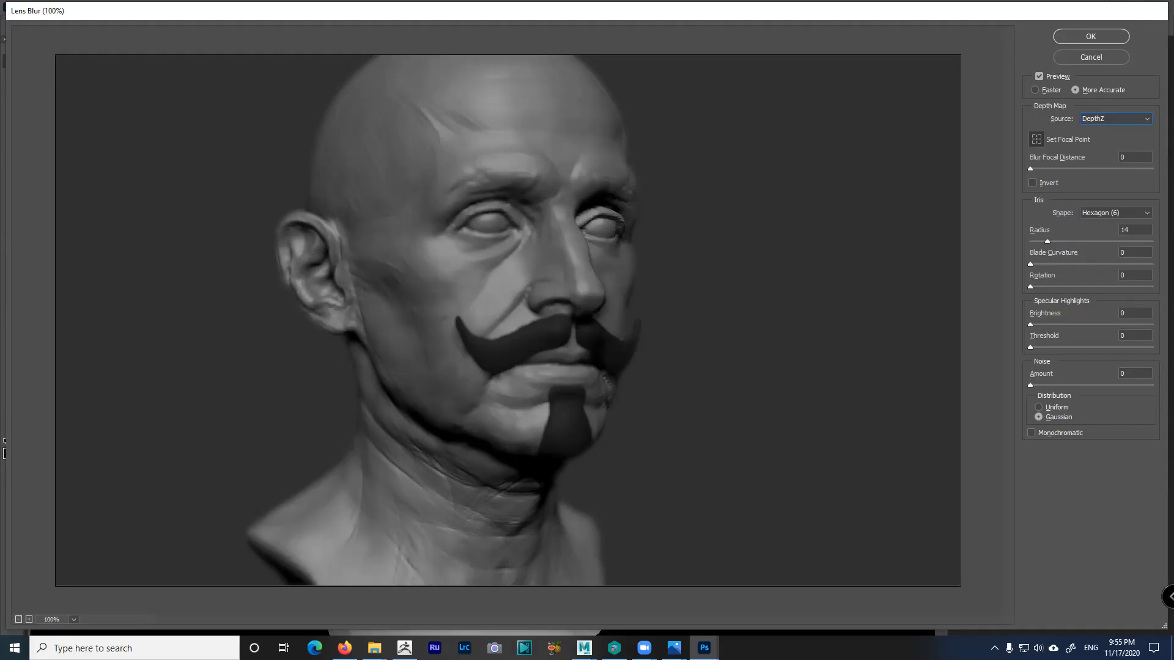
# Apply the Lens Blur with focus on the face near the left eye, then view ZB1.jpg at 50%
pyautogui.moveTo(1049, 170); pyautogui.dragTo(1062, 170)
pyautogui.click(488, 232)
pyautogui.click(1090, 36)
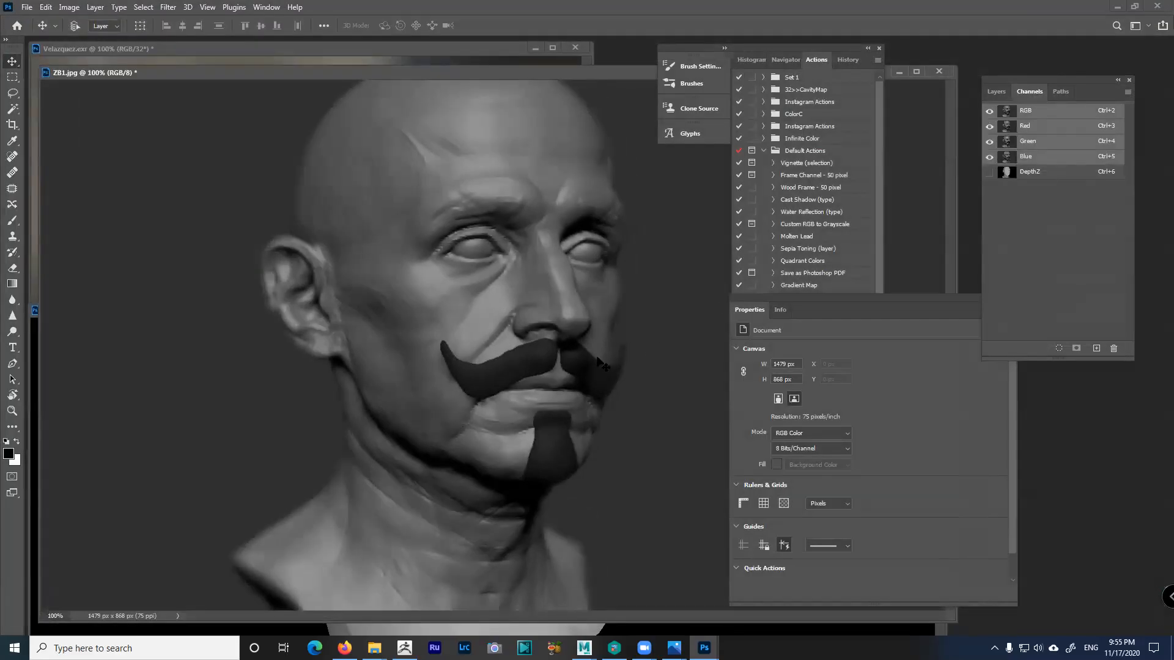
pyautogui.hotkey('ctrl', '-')
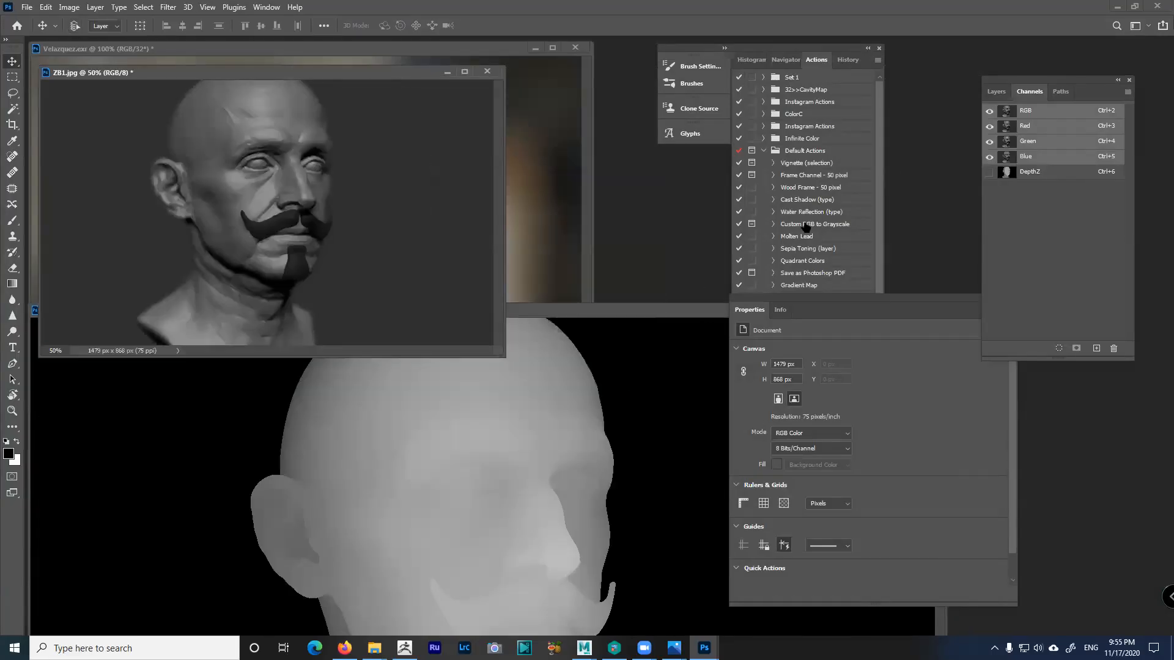
# Switch from Photoshop to ZBrush and select the Velazquez2 head subtool without the beard
pyautogui.click(1117, 7)
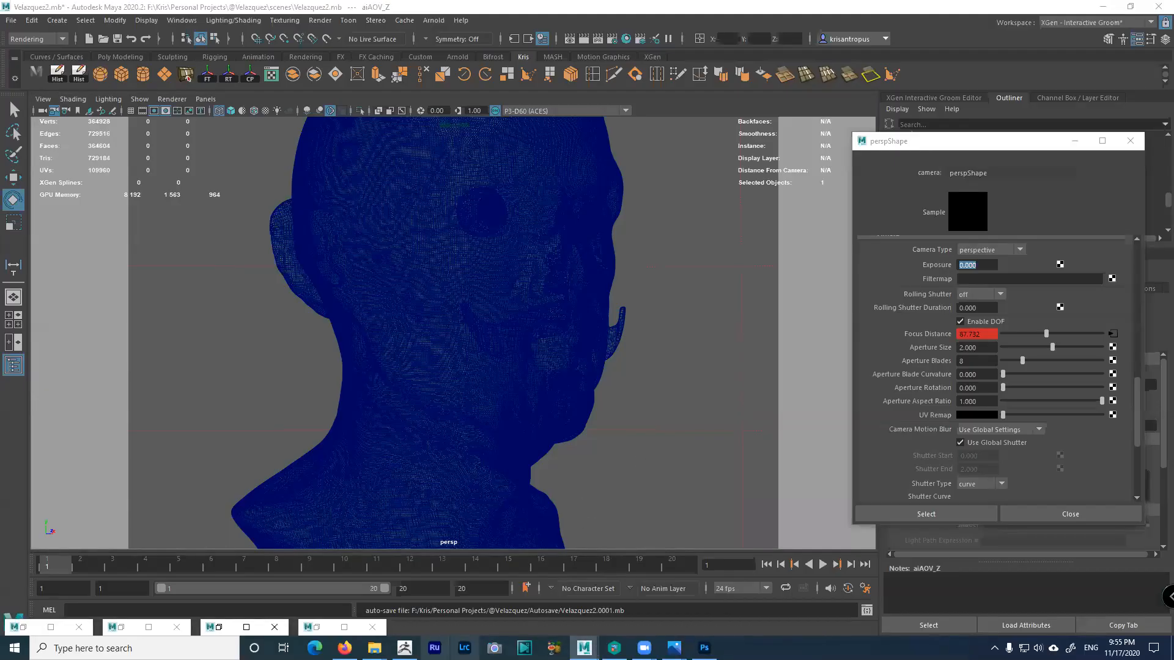
pyautogui.click(404, 648)
pyautogui.moveTo(748, 411); pyautogui.dragTo(833, 396)
pyautogui.click(1074, 353)
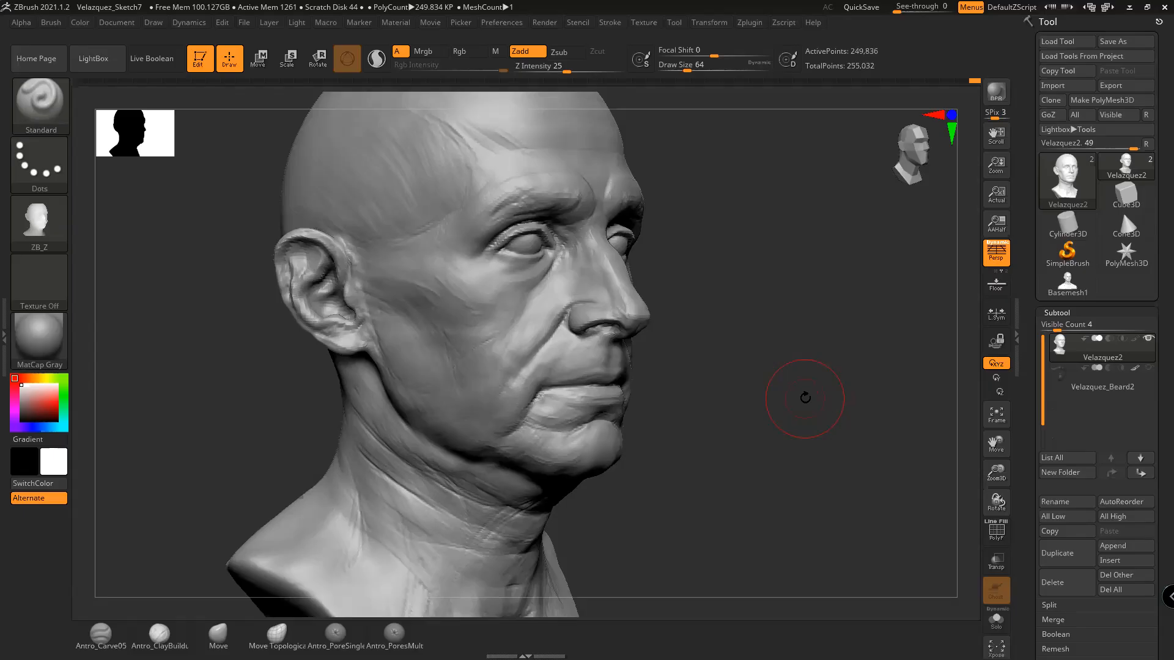
# Undo the stray nose stroke and turn the head back to a straight front view
pyautogui.moveTo(752, 435); pyautogui.dragTo(776, 358)
pyautogui.hotkey('ctrl', 'z')
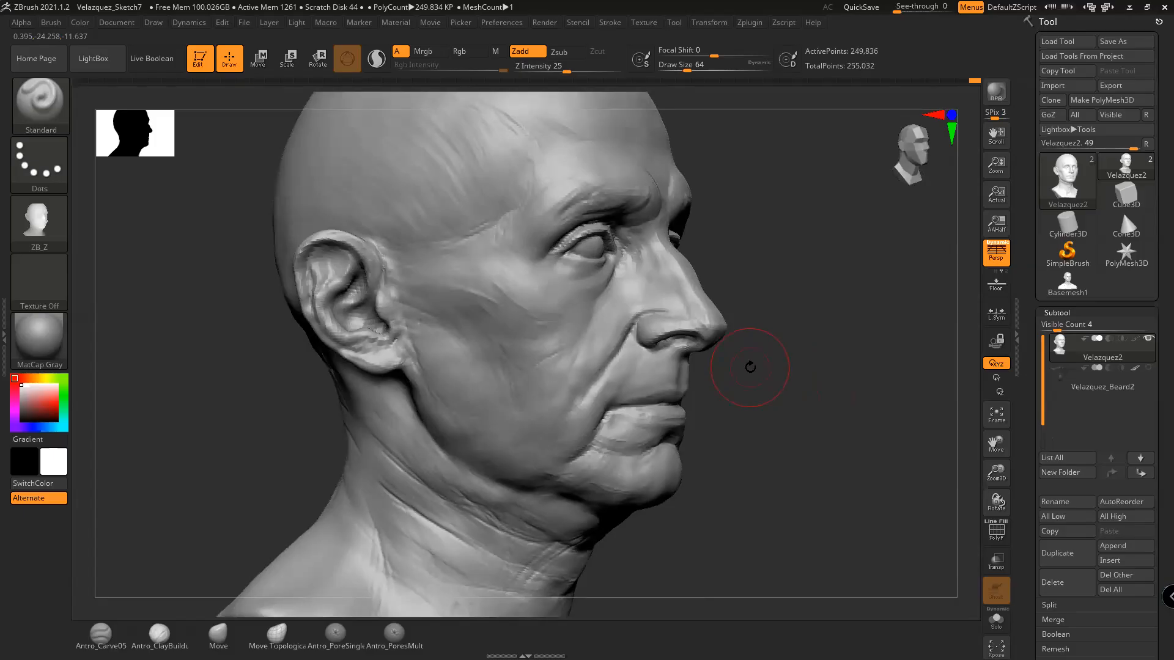
pyautogui.moveTo(757, 336); pyautogui.dragTo(774, 336)
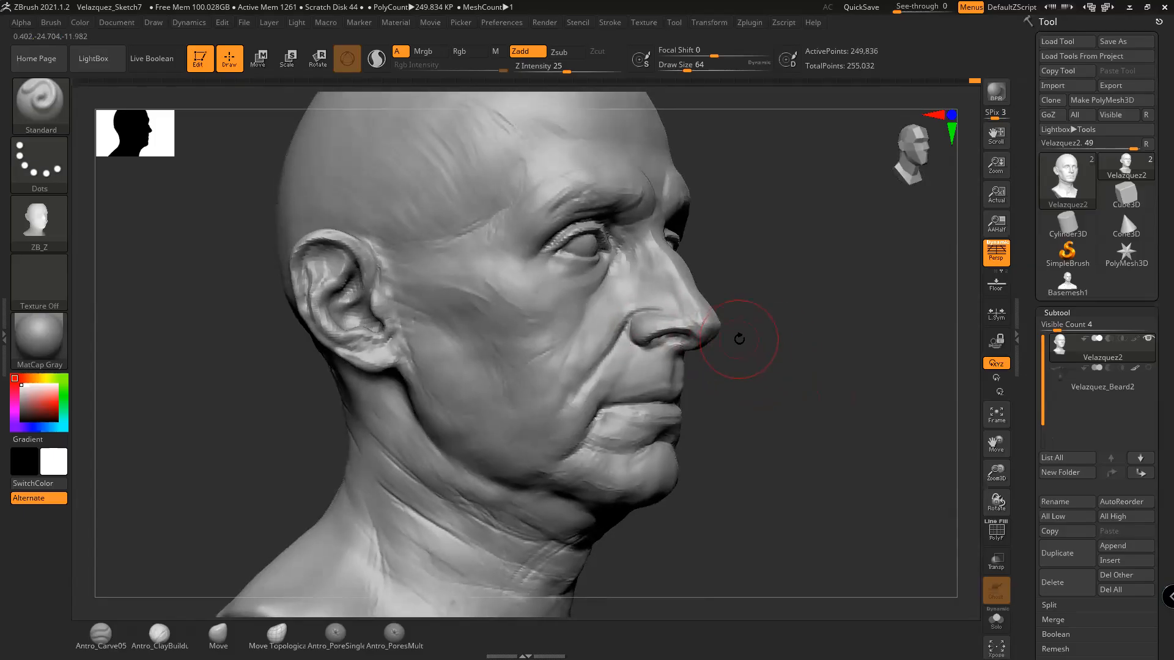
pyautogui.moveTo(765, 344); pyautogui.dragTo(703, 318)
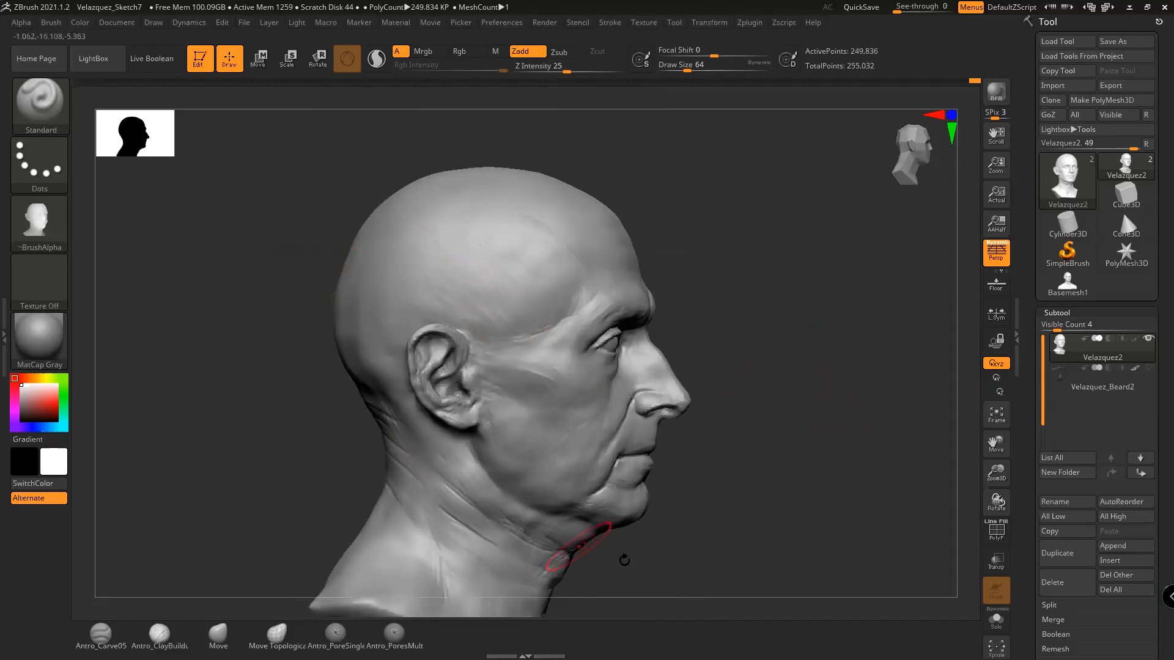
pyautogui.keyDown('alt'); pyautogui.moveTo(786, 558); pyautogui.dragTo(768, 495); pyautogui.keyUp('alt')
pyautogui.moveTo(732, 380); pyautogui.dragTo(709, 389)
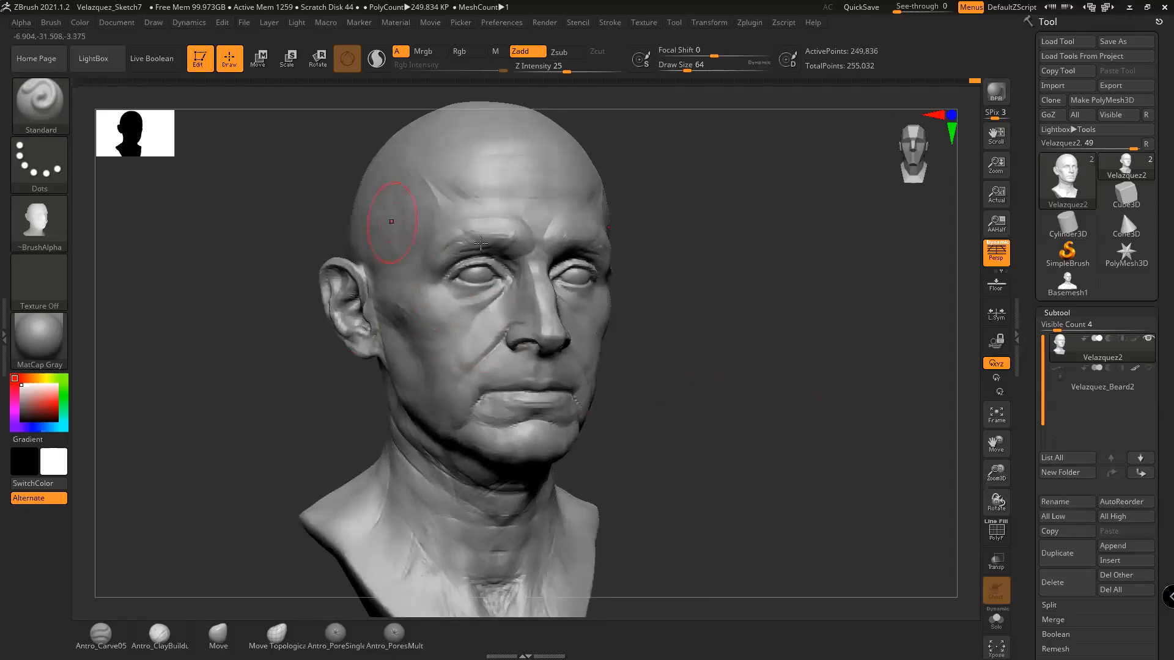
pyautogui.moveTo(681, 336)
pyautogui.mouseDown()
pyautogui.moveTo(751, 329)
pyautogui.moveTo(730, 329)
pyautogui.moveTo(719, 308)
pyautogui.mouseUp()
# With the Move brush at size 274, pull the chin down and the forehead up
pyautogui.press('space')
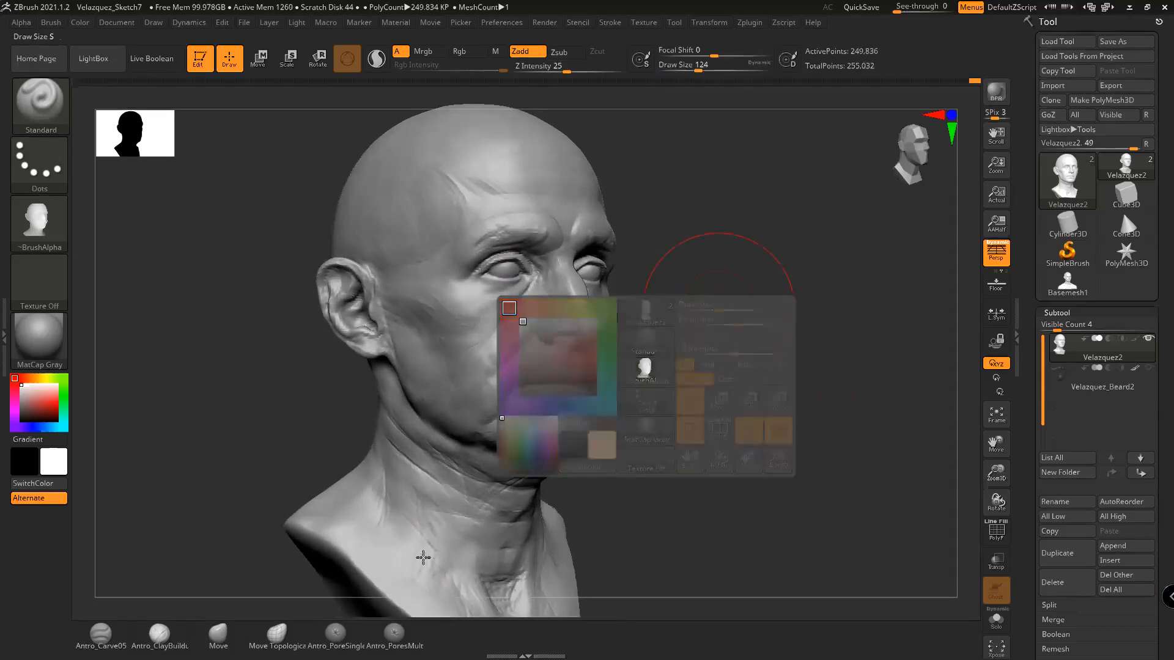
pyautogui.click(218, 636)
pyautogui.press('space')
pyautogui.moveTo(592, 391); pyautogui.dragTo(609, 391)
pyautogui.moveTo(557, 427); pyautogui.dragTo(545, 483)
pyautogui.moveTo(547, 198); pyautogui.dragTo(536, 128)
pyautogui.moveTo(763, 421); pyautogui.dragTo(603, 341)
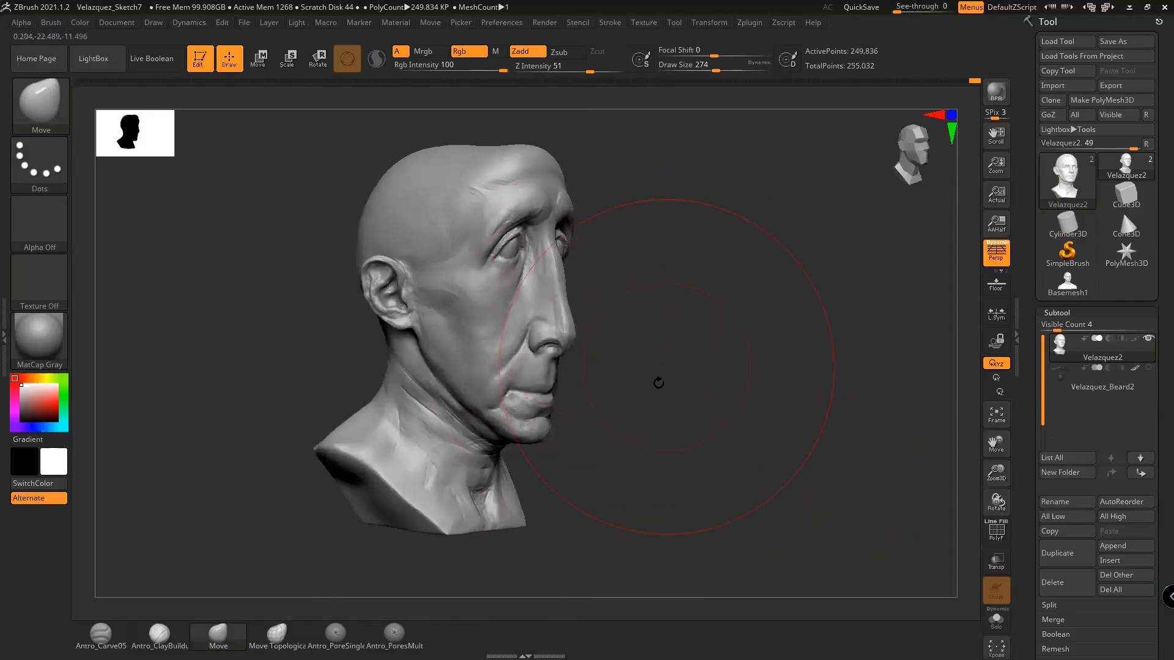
# Undo the chin and forehead stretch and reduce the brush size to 74
pyautogui.hotkey('ctrl', 'z')
pyautogui.hotkey('ctrl', 'z')
pyautogui.moveTo(659, 259)
pyautogui.mouseDown()
pyautogui.moveTo(740, 257)
pyautogui.moveTo(709, 291)
pyautogui.moveTo(686, 265)
pyautogui.moveTo(724, 303)
pyautogui.moveTo(778, 274)
pyautogui.moveTo(760, 278)
pyautogui.mouseUp()
pyautogui.press('space')
pyautogui.moveTo(897, 328)
pyautogui.mouseDown()
pyautogui.moveTo(944, 340)
pyautogui.moveTo(862, 284)
pyautogui.moveTo(879, 282)
pyautogui.moveTo(844, 284)
pyautogui.moveTo(909, 284)
pyautogui.mouseUp()
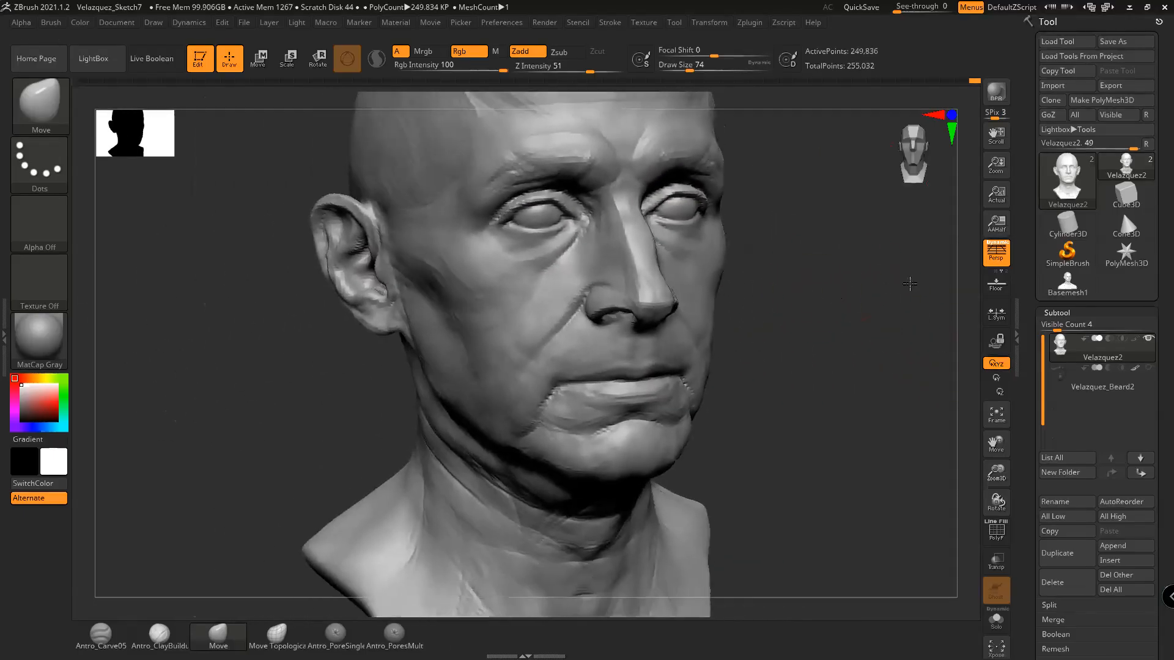
# Inspect the restored head from both profiles and three-quarter views, then set brush size 136
pyautogui.moveTo(793, 367); pyautogui.dragTo(856, 370)
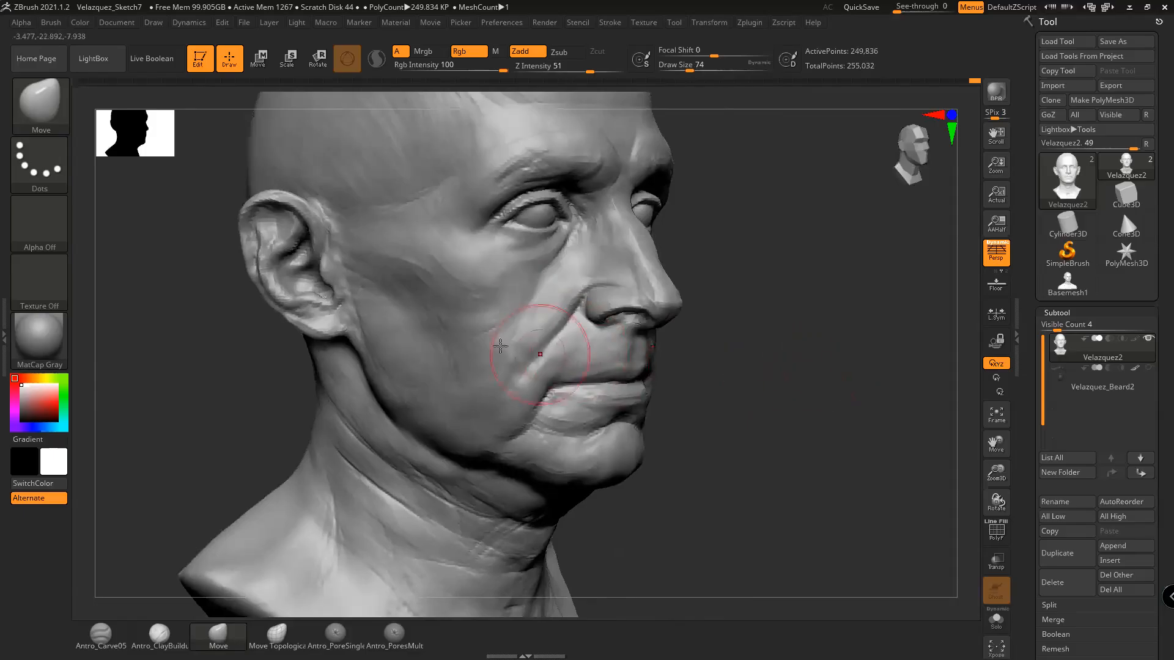
pyautogui.moveTo(749, 385)
pyautogui.mouseDown()
pyautogui.moveTo(772, 361)
pyautogui.moveTo(742, 370)
pyautogui.mouseUp()
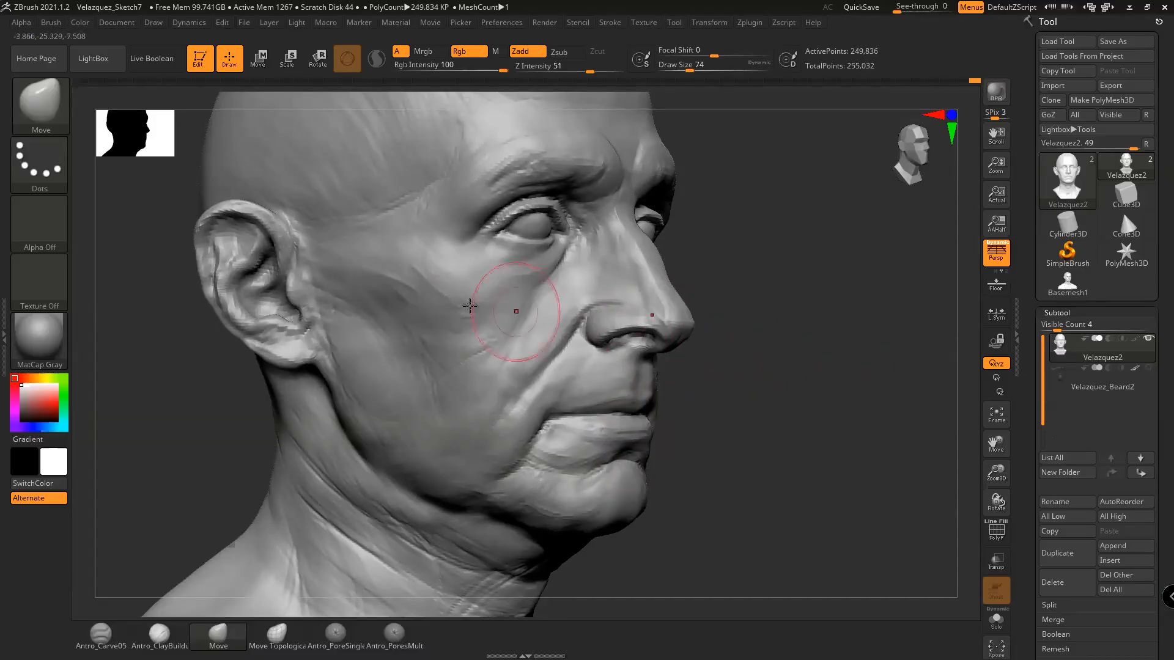
pyautogui.moveTo(786, 359); pyautogui.dragTo(737, 367)
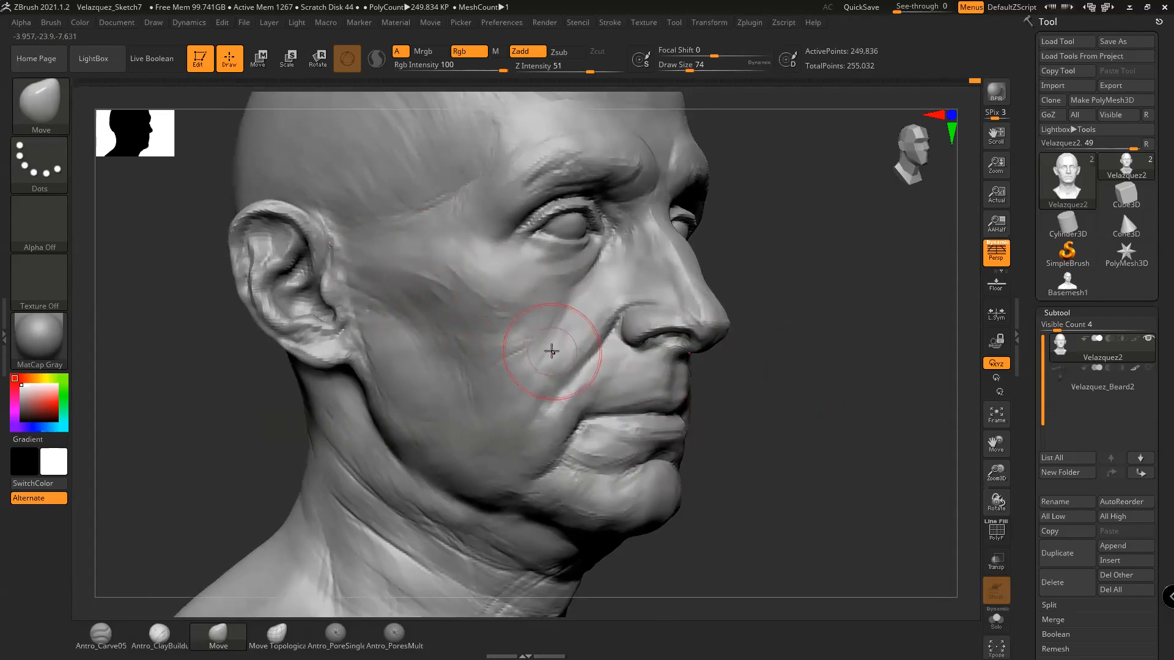
pyautogui.moveTo(734, 387); pyautogui.dragTo(779, 368)
pyautogui.moveTo(369, 400); pyautogui.dragTo(330, 386)
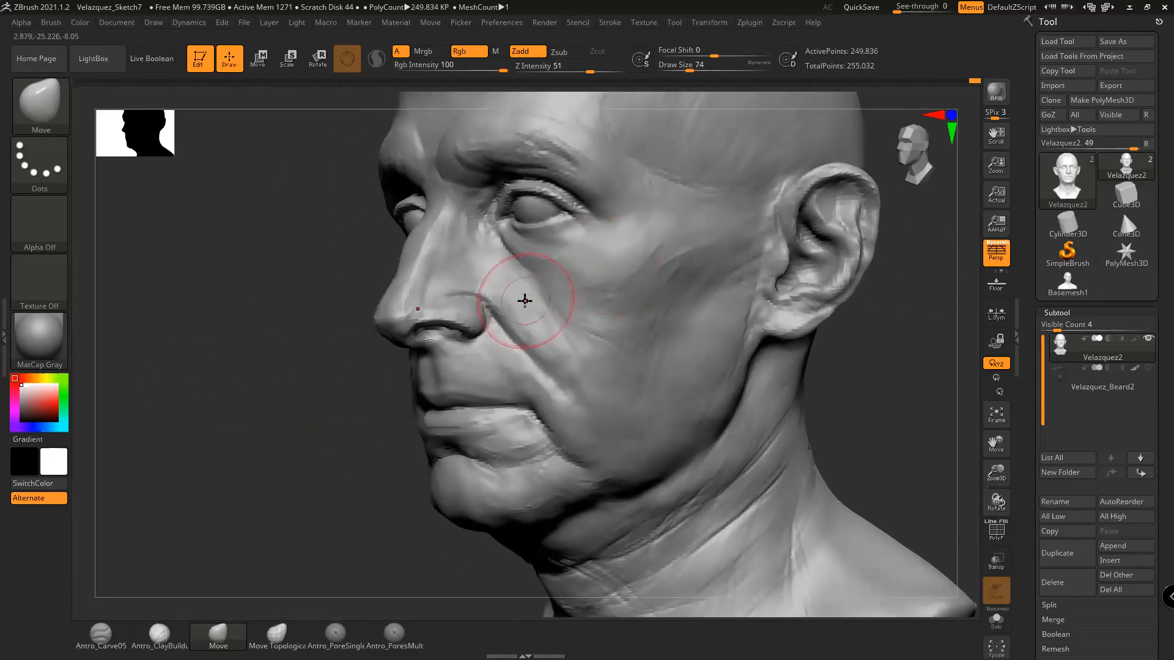
pyautogui.moveTo(892, 387)
pyautogui.mouseDown()
pyautogui.moveTo(917, 379)
pyautogui.moveTo(813, 357)
pyautogui.mouseUp()
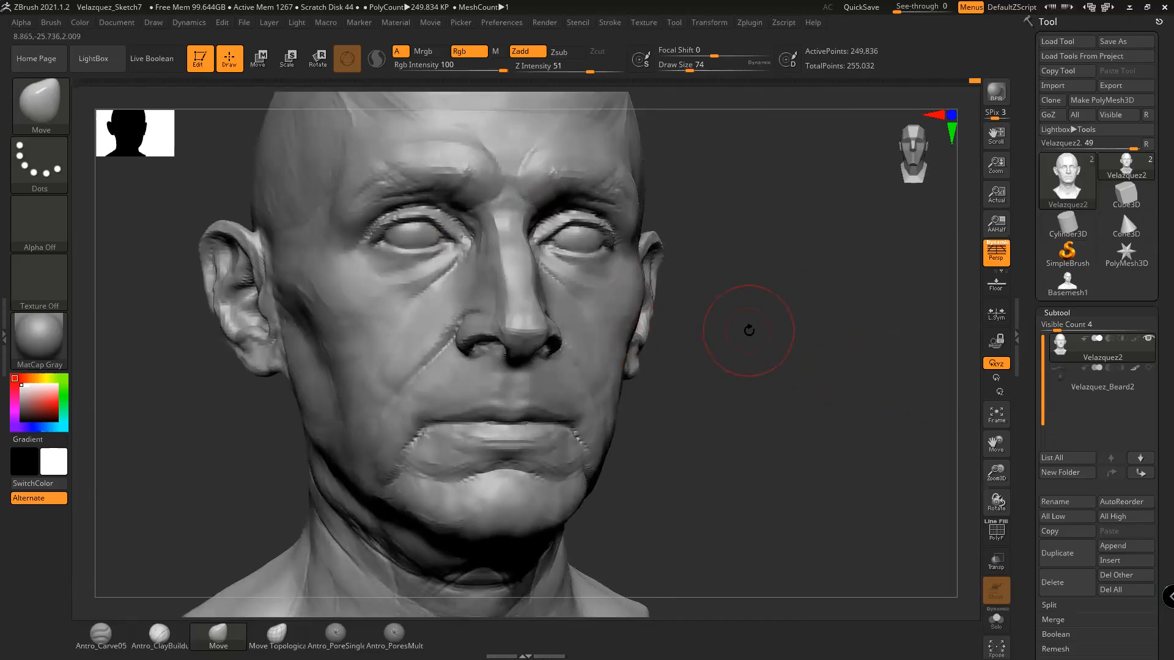
pyautogui.moveTo(774, 345); pyautogui.dragTo(721, 366)
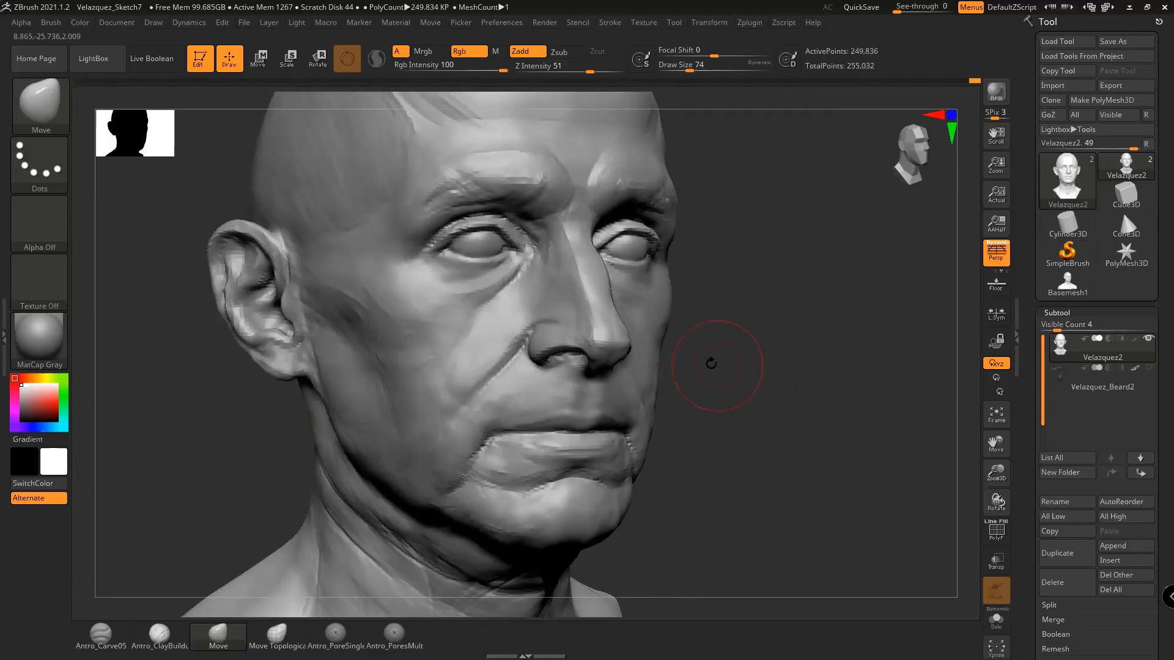
pyautogui.press('space')
pyautogui.moveTo(482, 249)
pyautogui.mouseDown()
pyautogui.moveTo(492, 250)
pyautogui.moveTo(477, 335)
pyautogui.mouseUp()
# Try pulling the eyes down, the nose tip up and reshaping the mouth, undoing each change
pyautogui.hotkey('ctrl', 'z')
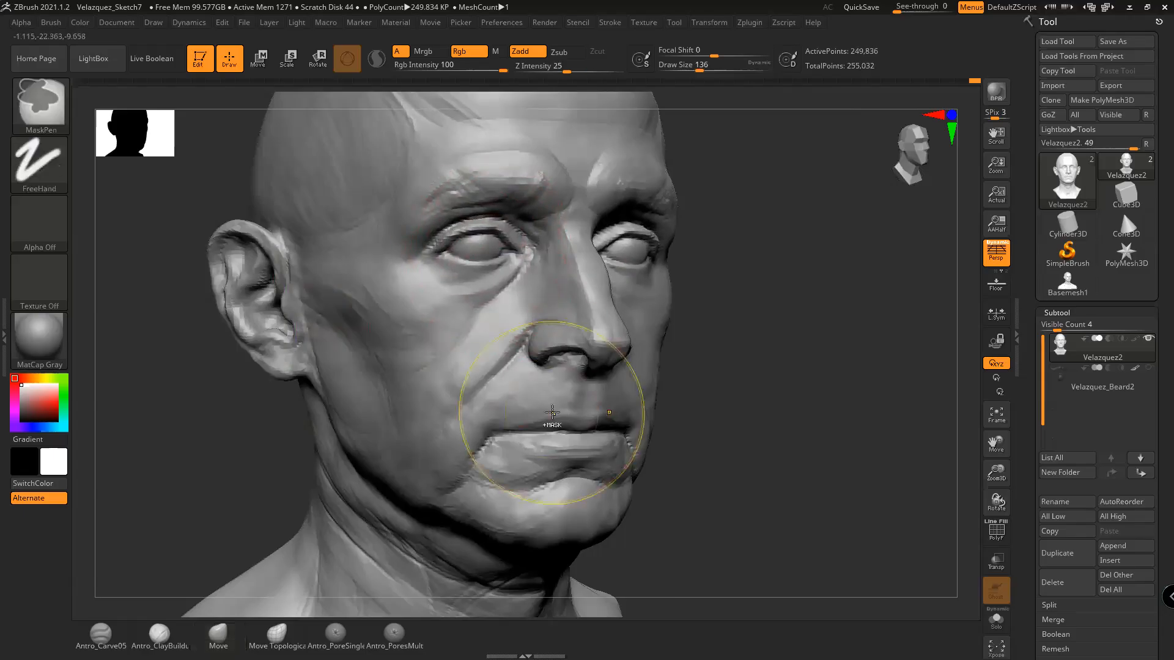
pyautogui.hotkey('ctrl', 'z')
pyautogui.moveTo(485, 245); pyautogui.dragTo(480, 257)
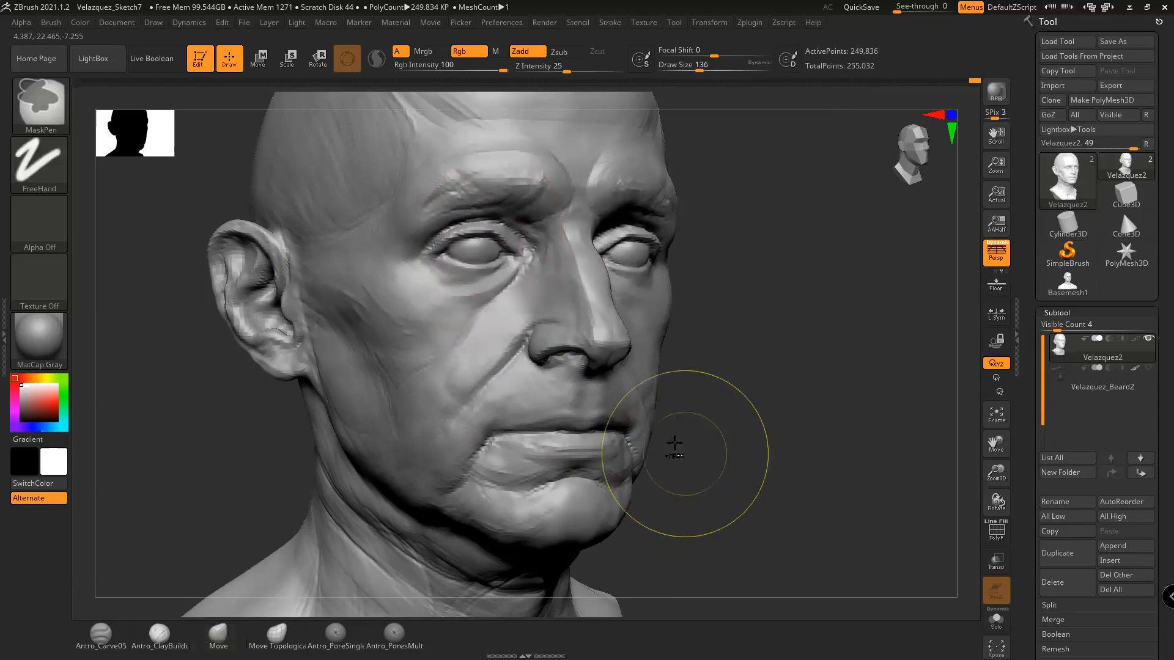
pyautogui.hotkey('ctrl', 'z')
pyautogui.moveTo(599, 338); pyautogui.dragTo(599, 326)
pyautogui.hotkey('ctrl', 'z')
pyautogui.moveTo(538, 430); pyautogui.dragTo(494, 422)
pyautogui.hotkey('ctrl', 'z')
# Undo the mouth-corner pull and settle the brush size at 158 in front view
pyautogui.hotkey('ctrl', 'z')
pyautogui.moveTo(710, 400); pyautogui.dragTo(734, 385)
pyautogui.press('space')
pyautogui.moveTo(551, 328); pyautogui.dragTo(576, 332)
pyautogui.moveTo(758, 362)
pyautogui.mouseDown()
pyautogui.moveTo(809, 363)
pyautogui.moveTo(781, 358)
pyautogui.moveTo(747, 406)
pyautogui.moveTo(756, 484)
pyautogui.mouseUp()
pyautogui.press('space')
pyautogui.moveTo(544, 210)
pyautogui.mouseDown()
pyautogui.moveTo(545, 185)
pyautogui.moveTo(527, 196)
pyautogui.mouseUp()
pyautogui.hotkey('ctrl', 'z')
pyautogui.moveTo(730, 293)
pyautogui.mouseDown()
pyautogui.moveTo(699, 284)
pyautogui.moveTo(738, 313)
pyautogui.mouseUp()
pyautogui.press('space')
pyautogui.moveTo(643, 266); pyautogui.dragTo(616, 267)
# Pull the mouth corner upward into a smile, check it from both sides, then undo it
pyautogui.moveTo(711, 288); pyautogui.dragTo(764, 292)
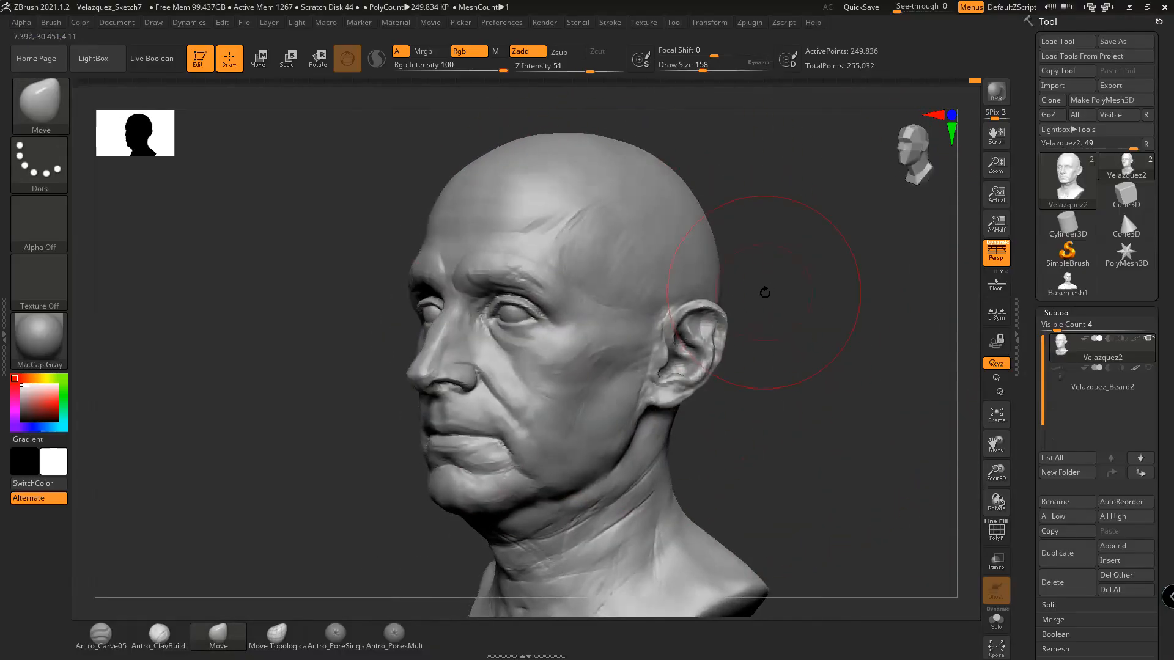
pyautogui.moveTo(838, 416); pyautogui.dragTo(880, 423)
pyautogui.moveTo(856, 397)
pyautogui.keyDown('alt'); pyautogui.mouseDown()
pyautogui.moveTo(813, 350)
pyautogui.moveTo(836, 348)
pyautogui.moveTo(818, 349)
pyautogui.moveTo(802, 310)
pyautogui.mouseUp(); pyautogui.keyUp('alt')
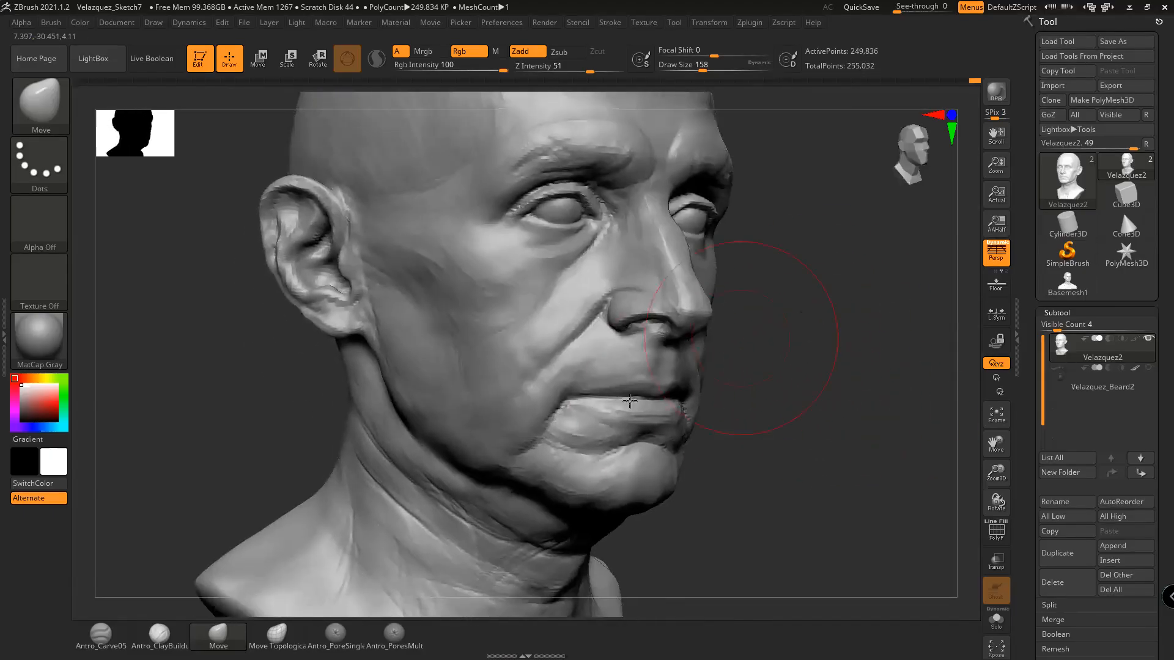
pyautogui.moveTo(561, 406); pyautogui.dragTo(543, 353)
pyautogui.moveTo(866, 478); pyautogui.dragTo(908, 479)
pyautogui.moveTo(675, 406); pyautogui.dragTo(573, 403)
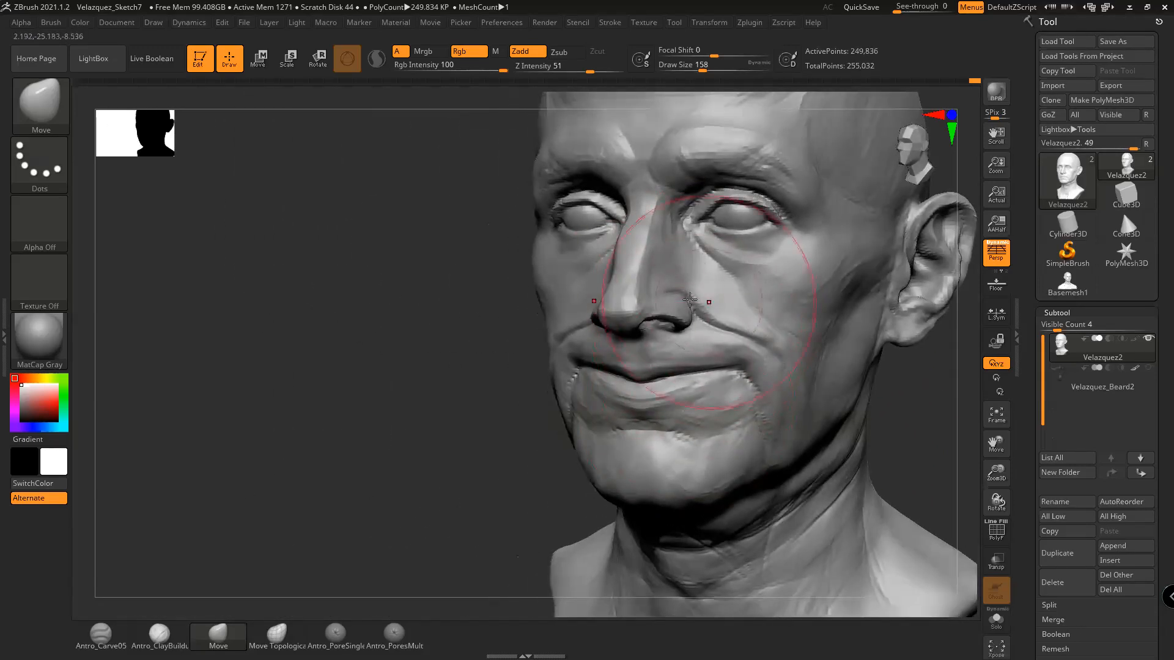
pyautogui.hotkey('ctrl', 'z')
# Switch to the Antro_ClayBuildup brush and set its size to 74
pyautogui.moveTo(422, 410); pyautogui.dragTo(465, 406)
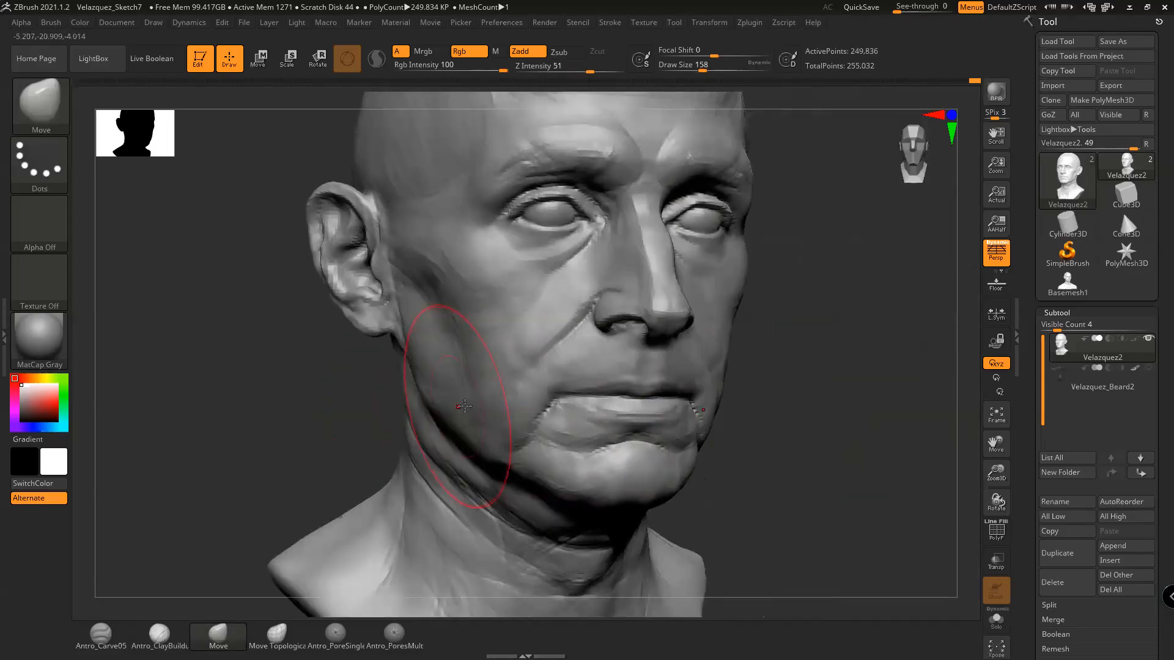
pyautogui.moveTo(766, 338); pyautogui.dragTo(771, 305)
pyautogui.press('space')
pyautogui.moveTo(607, 309); pyautogui.dragTo(613, 310)
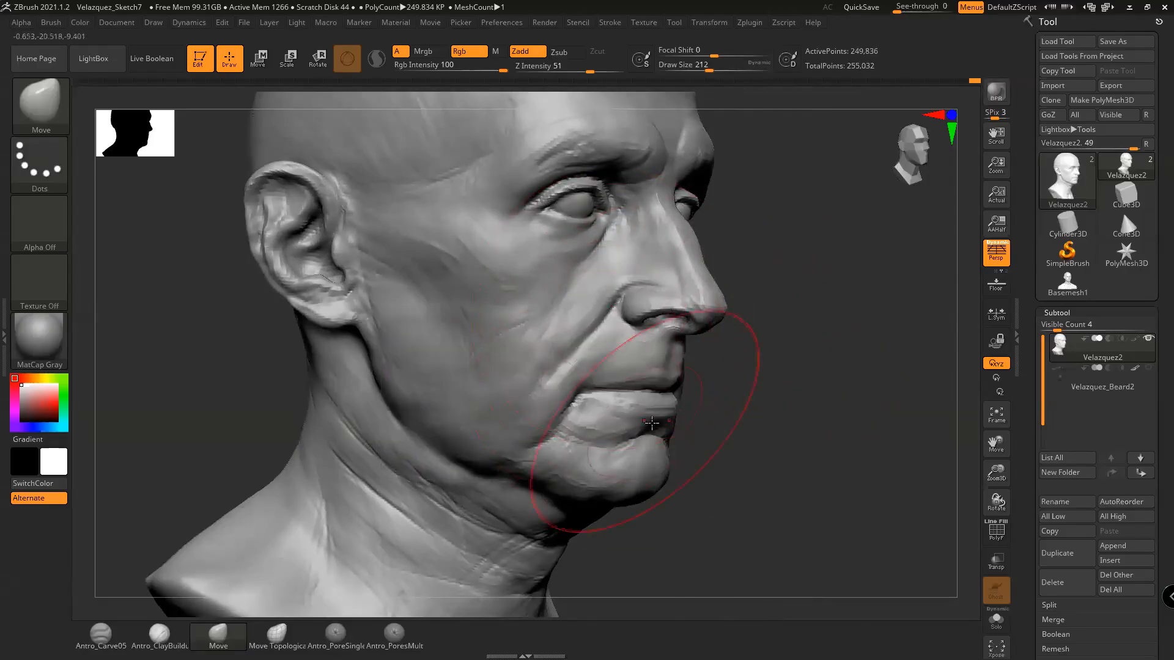
pyautogui.scroll(-3, 717, 423)
pyautogui.moveTo(762, 406)
pyautogui.mouseDown()
pyautogui.moveTo(786, 414)
pyautogui.moveTo(799, 446)
pyautogui.moveTo(835, 427)
pyautogui.moveTo(779, 395)
pyautogui.mouseUp()
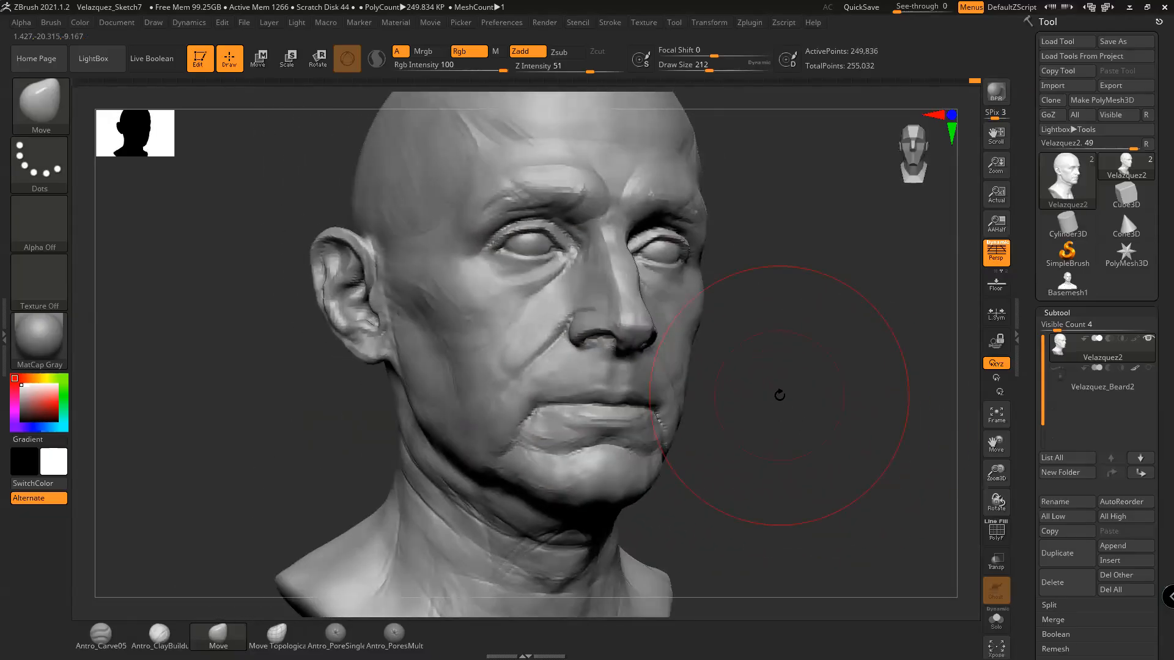
pyautogui.click(159, 634)
pyautogui.moveTo(784, 385)
pyautogui.mouseDown()
pyautogui.moveTo(796, 394)
pyautogui.moveTo(802, 362)
pyautogui.moveTo(888, 401)
pyautogui.mouseUp()
pyautogui.press('space')
pyautogui.press('space')
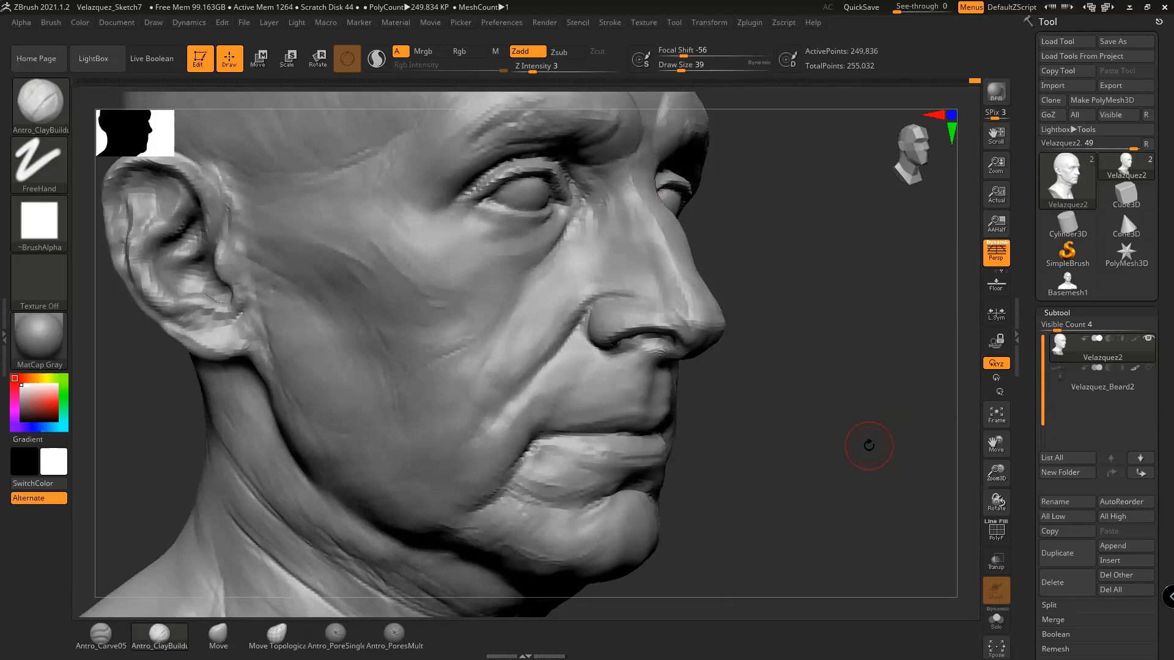
# Build up clay on the cheek beside the nasolabial fold with a size 31 brush
pyautogui.moveTo(781, 321); pyautogui.dragTo(803, 331)
pyautogui.press('space')
pyautogui.moveTo(624, 289); pyautogui.dragTo(619, 288)
pyautogui.press('space')
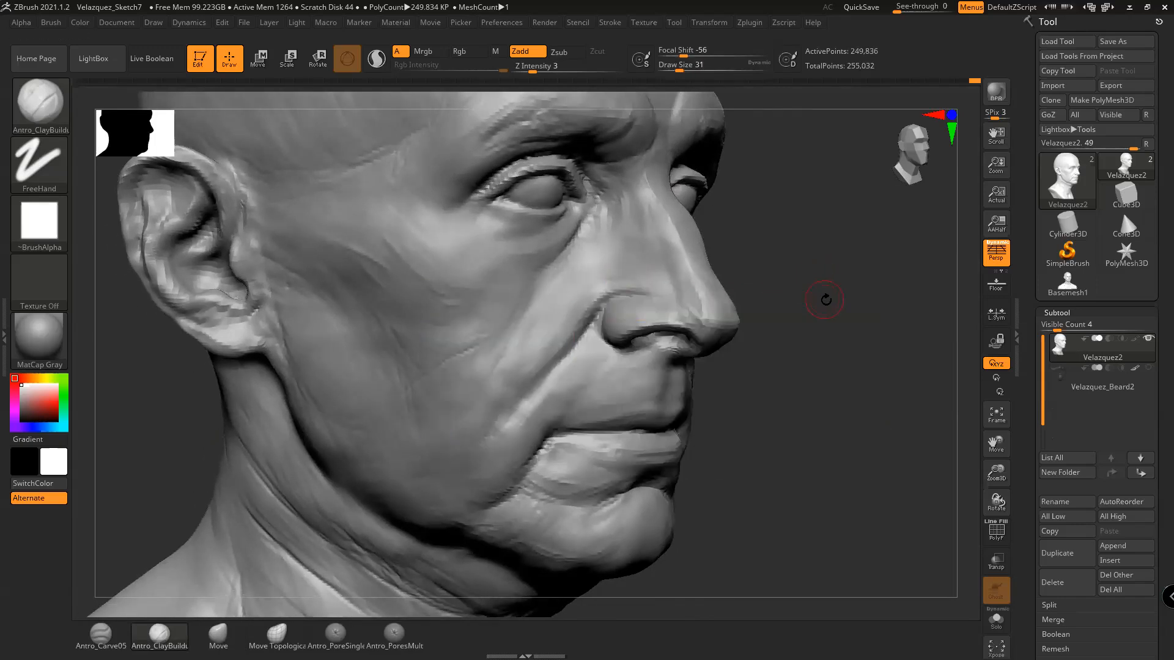
pyautogui.moveTo(825, 300); pyautogui.dragTo(836, 306)
pyautogui.moveTo(595, 326); pyautogui.dragTo(574, 369)
pyautogui.moveTo(579, 292); pyautogui.dragTo(577, 325)
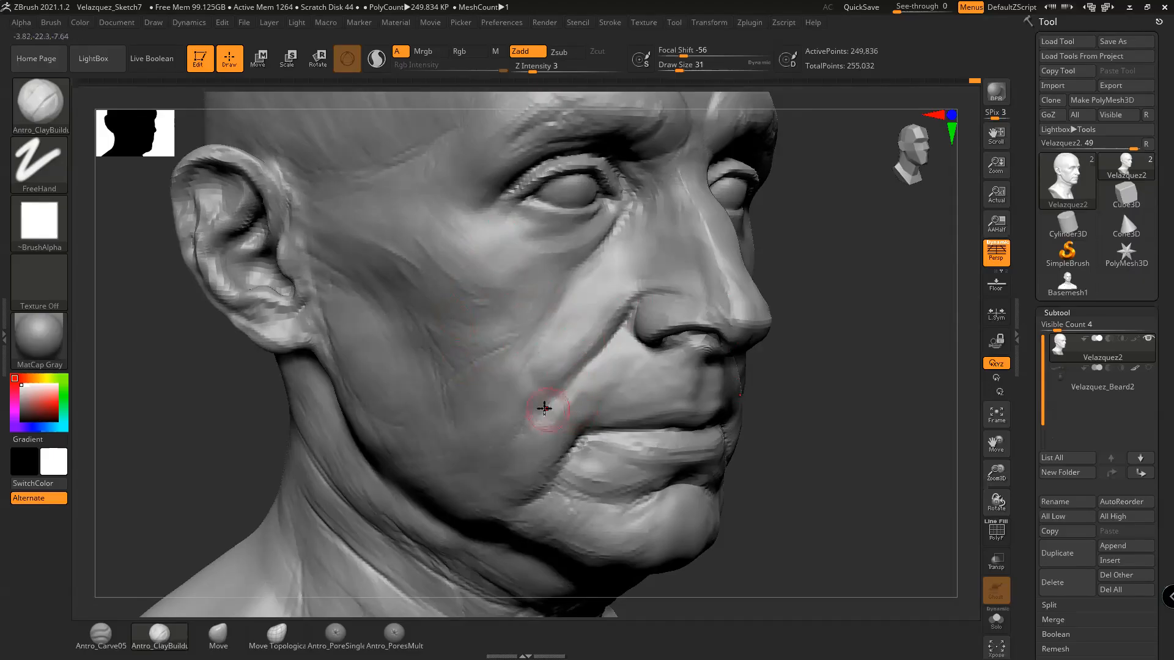
pyautogui.press('space')
pyautogui.click(688, 371)
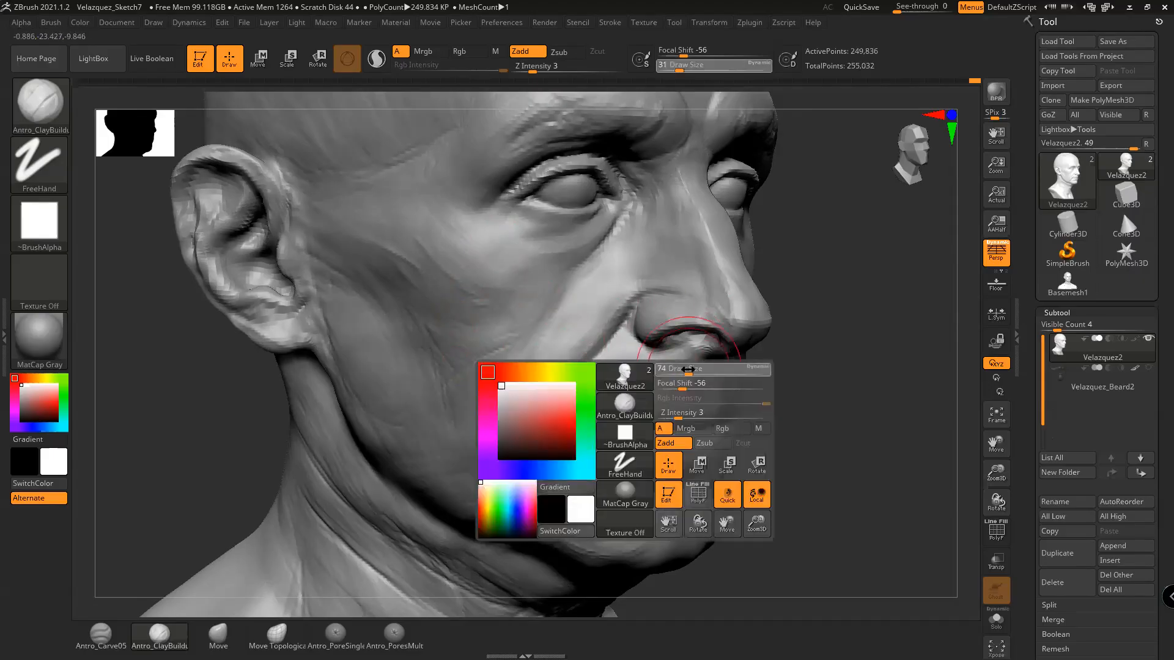
# Switch to the Move brush at size 158 and pull the mouth corner and lips down
pyautogui.press('space')
pyautogui.click(221, 634)
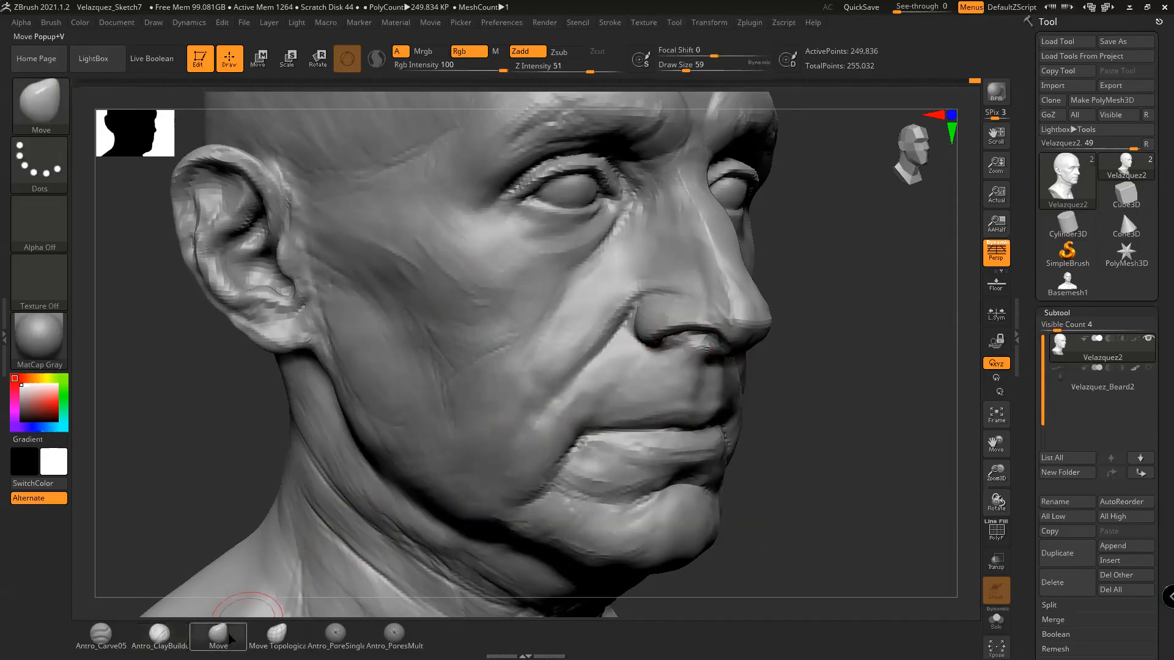
pyautogui.press('space')
pyautogui.moveTo(637, 396); pyautogui.dragTo(639, 395)
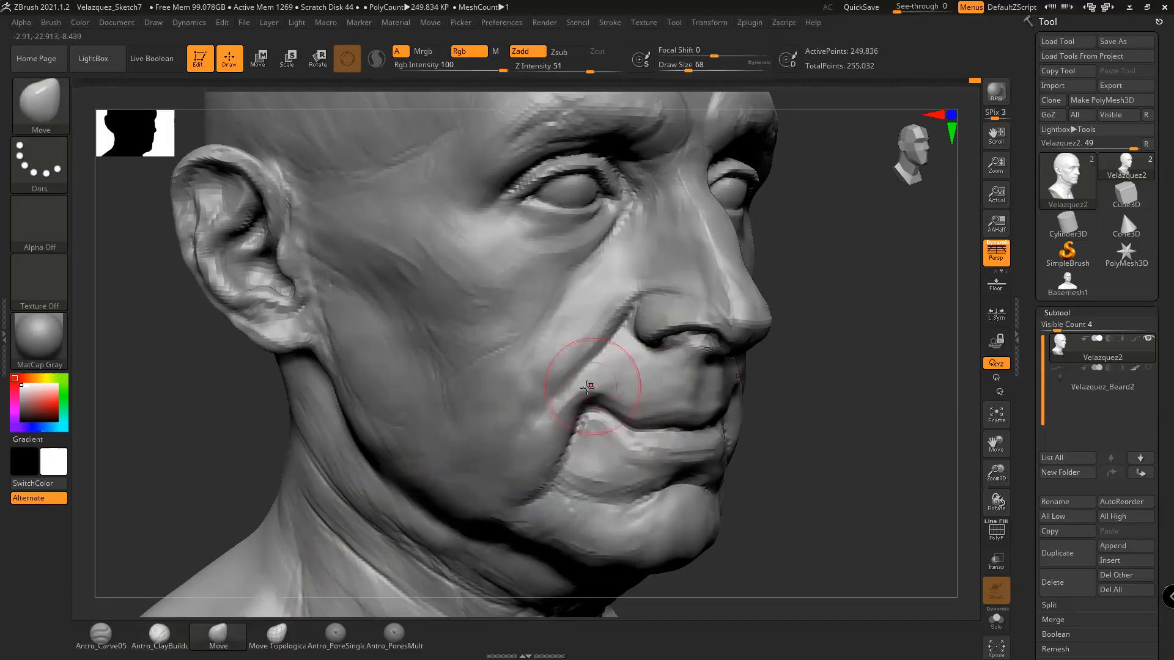
pyautogui.hotkey('ctrl', 'z')
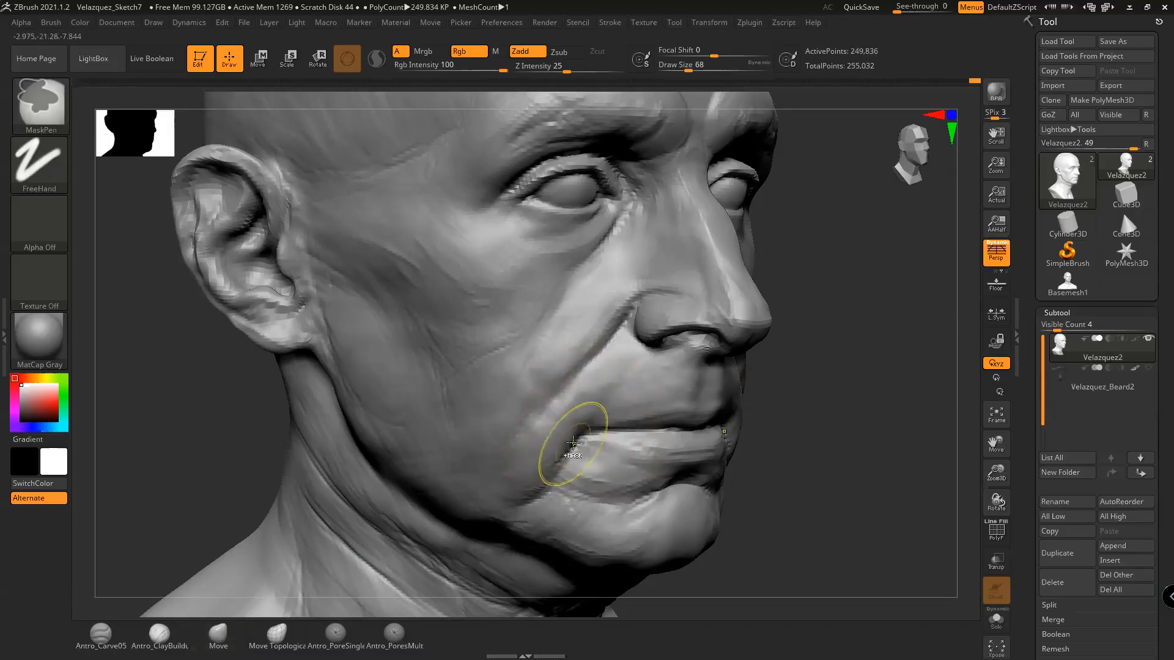
pyautogui.press('space')
pyautogui.moveTo(688, 395); pyautogui.dragTo(712, 395)
pyautogui.moveTo(590, 430); pyautogui.dragTo(588, 437)
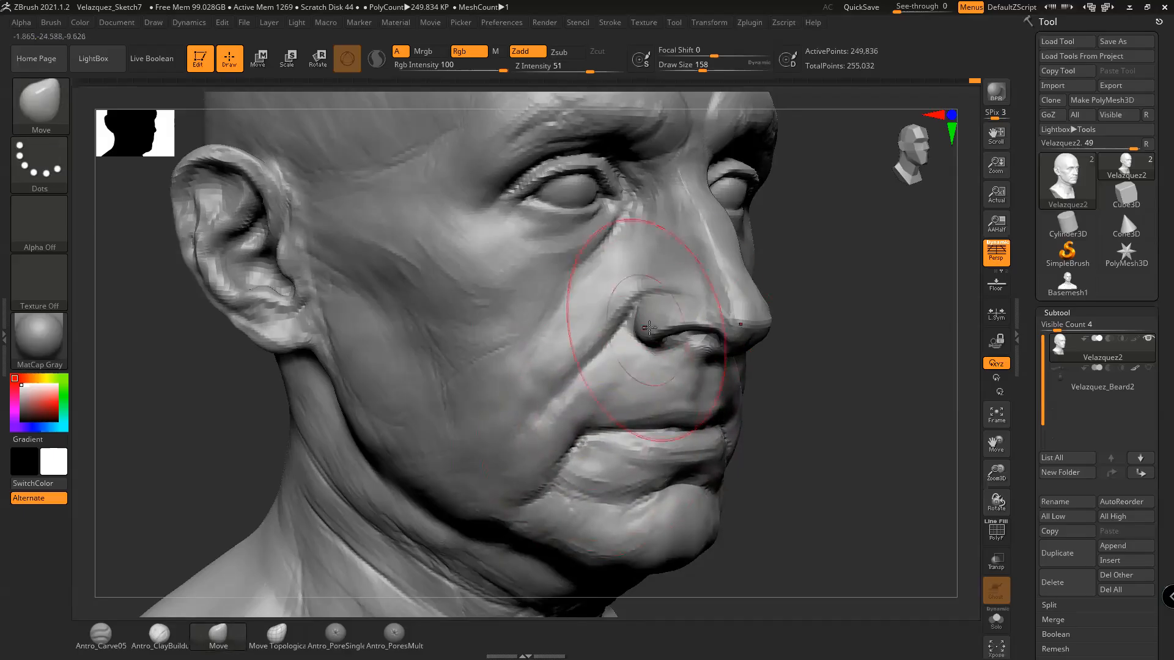
# Enlarge the Move brush to 182 and rotate the head to check the mouth
pyautogui.press('space')
pyautogui.moveTo(710, 328); pyautogui.dragTo(723, 327)
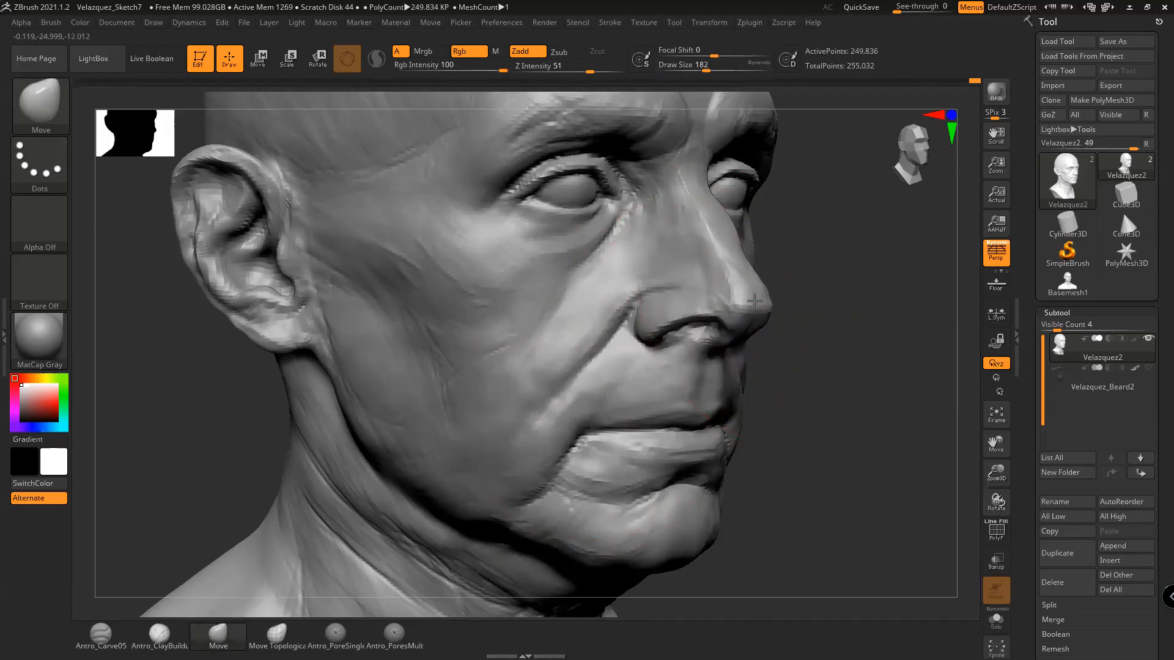
pyautogui.moveTo(845, 377)
pyautogui.mouseDown()
pyautogui.moveTo(809, 424)
pyautogui.moveTo(785, 429)
pyautogui.moveTo(804, 409)
pyautogui.mouseUp()
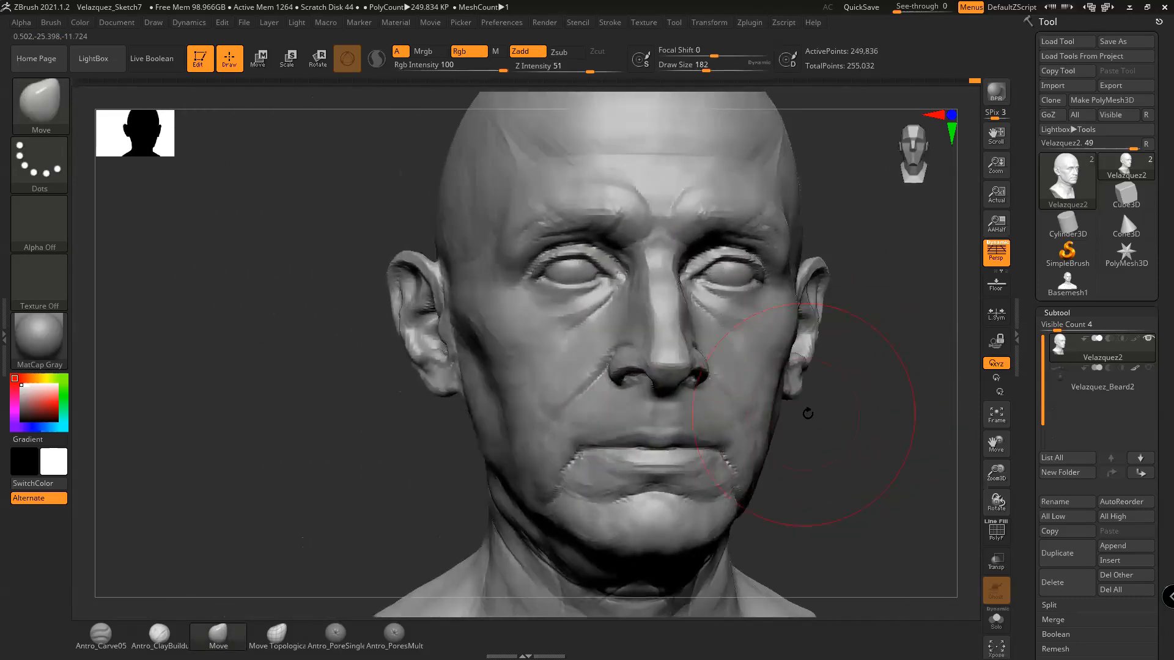
pyautogui.moveTo(862, 433)
pyautogui.mouseDown()
pyautogui.moveTo(825, 440)
pyautogui.moveTo(906, 446)
pyautogui.moveTo(844, 414)
pyautogui.moveTo(853, 433)
pyautogui.moveTo(828, 438)
pyautogui.moveTo(846, 456)
pyautogui.mouseUp()
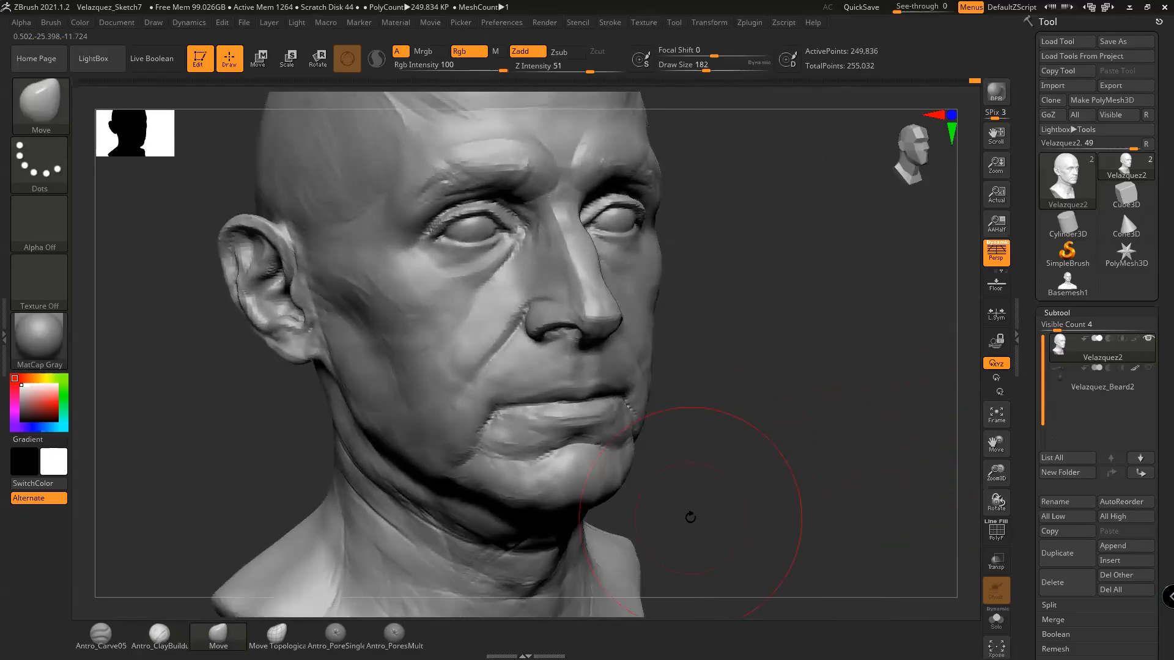
pyautogui.moveTo(795, 395)
pyautogui.mouseDown()
pyautogui.moveTo(835, 400)
pyautogui.moveTo(867, 384)
pyautogui.moveTo(819, 358)
pyautogui.moveTo(877, 380)
pyautogui.mouseUp()
pyautogui.press('space')
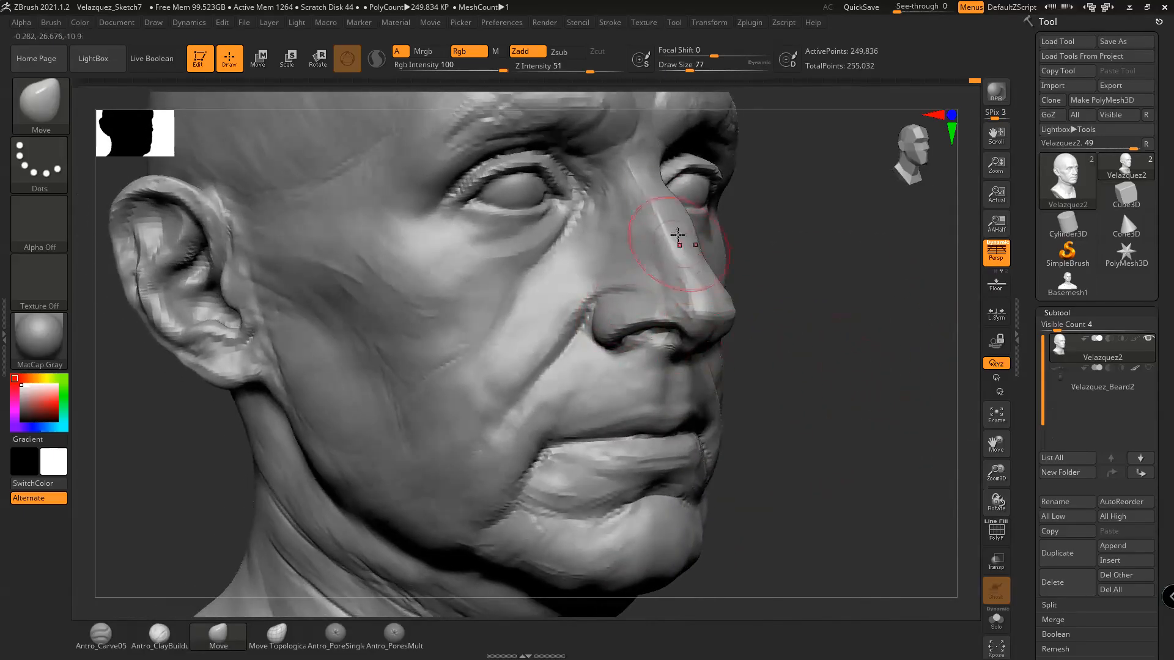
pyautogui.moveTo(813, 340)
pyautogui.mouseDown()
pyautogui.moveTo(864, 393)
pyautogui.moveTo(904, 466)
pyautogui.moveTo(549, 470)
pyautogui.moveTo(432, 427)
pyautogui.moveTo(826, 458)
pyautogui.moveTo(862, 444)
pyautogui.moveTo(838, 446)
pyautogui.mouseUp()
# With the Move brush at size 140, lower the right eye and brow and shift the mouth up-left
pyautogui.press('space')
pyautogui.moveTo(757, 370); pyautogui.dragTo(768, 370)
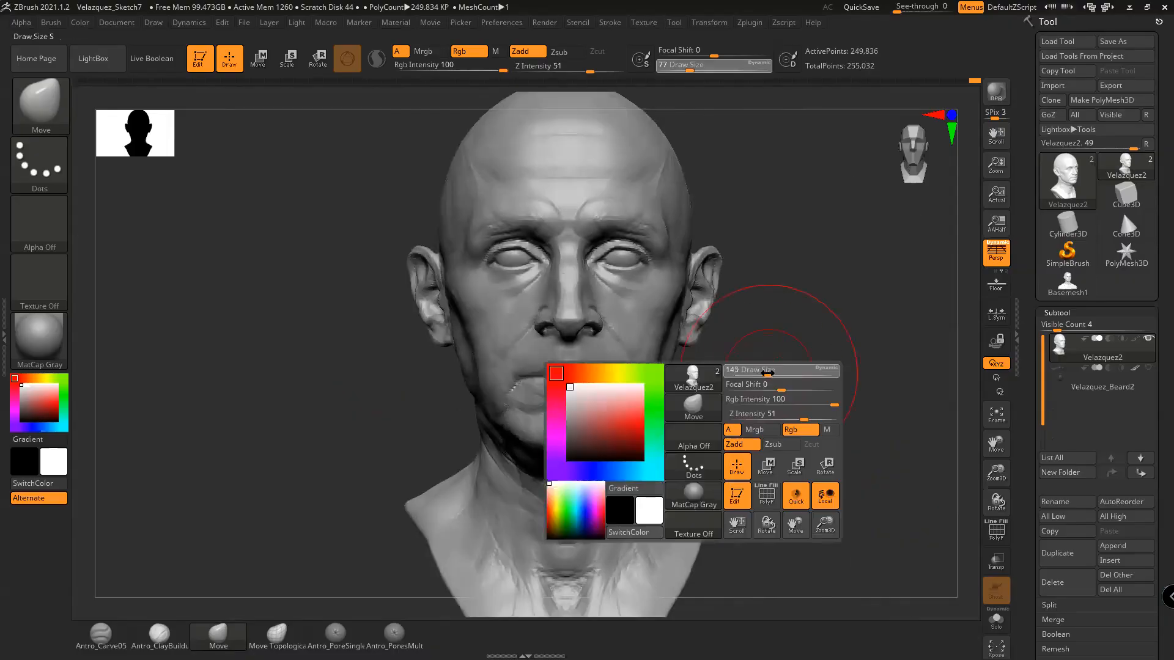
pyautogui.keyDown('alt'); pyautogui.moveTo(822, 401); pyautogui.dragTo(842, 434); pyautogui.keyUp('alt')
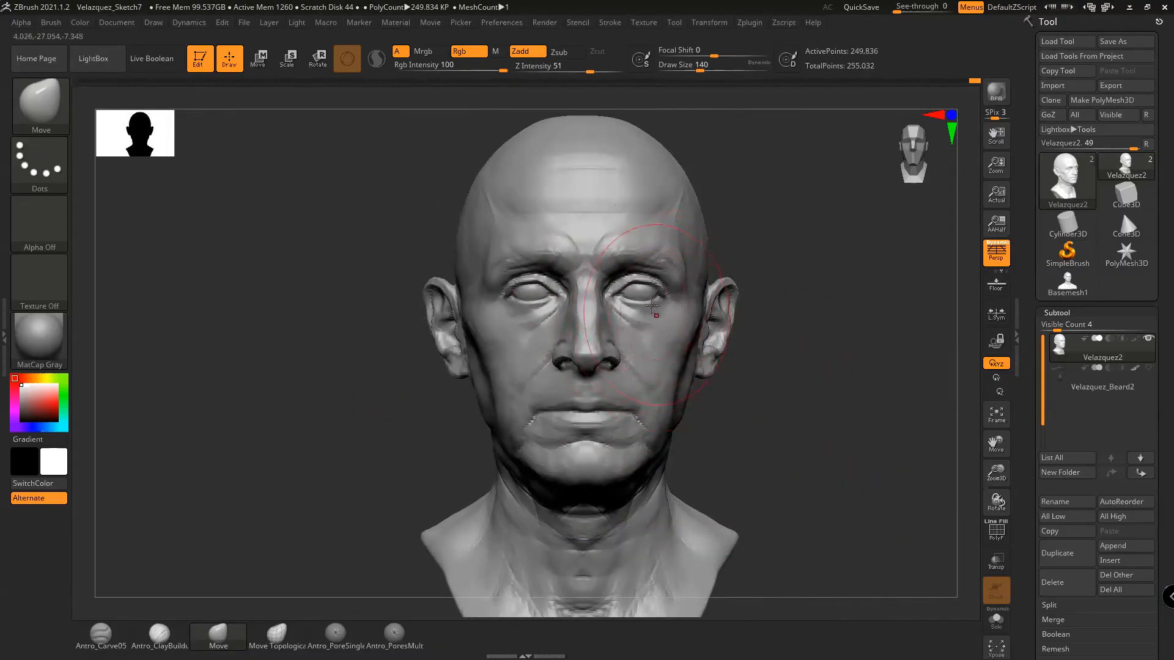
pyautogui.moveTo(644, 302); pyautogui.dragTo(640, 312)
pyautogui.moveTo(586, 432); pyautogui.dragTo(553, 400)
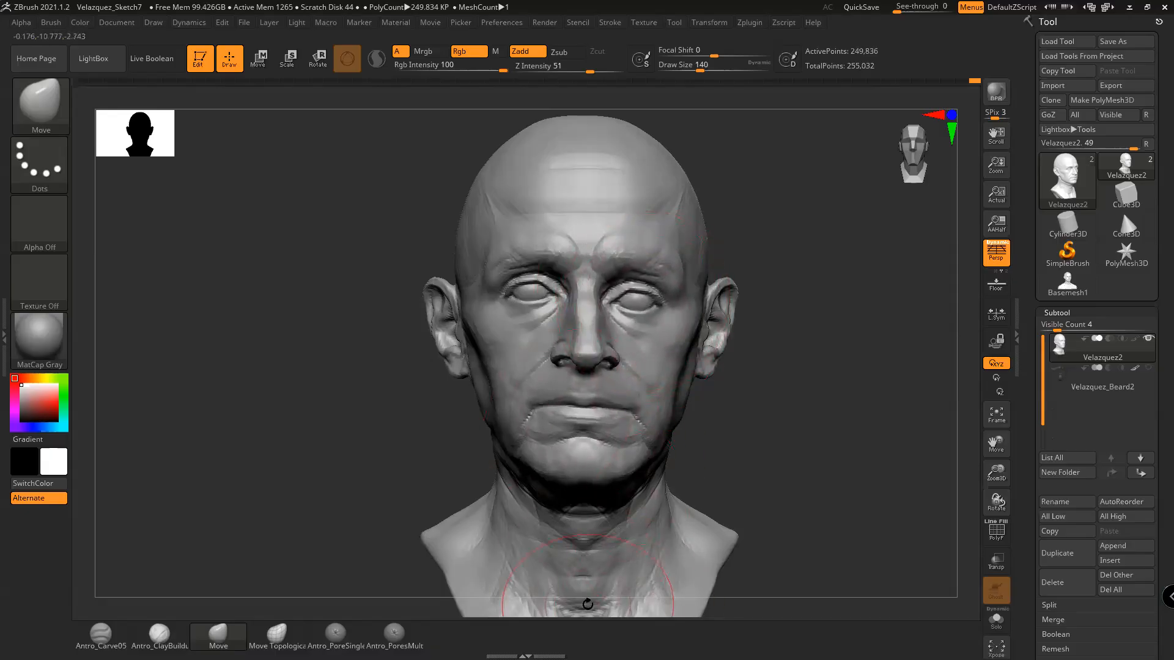
pyautogui.moveTo(736, 278); pyautogui.dragTo(744, 264)
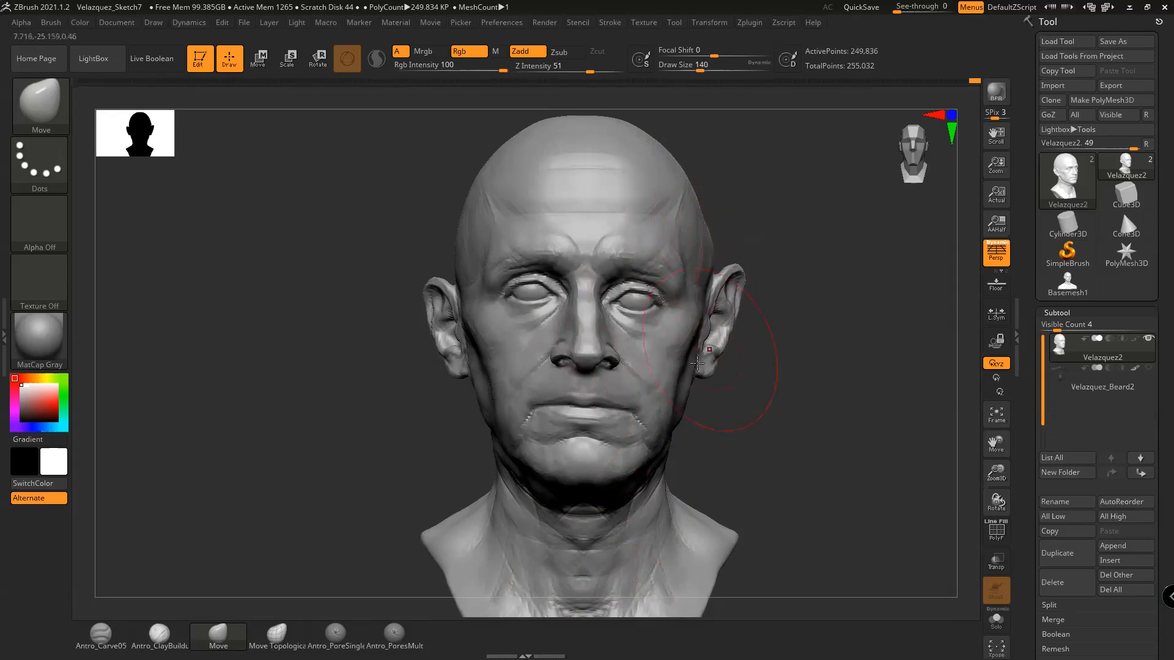
pyautogui.hotkey('ctrl', 'z')
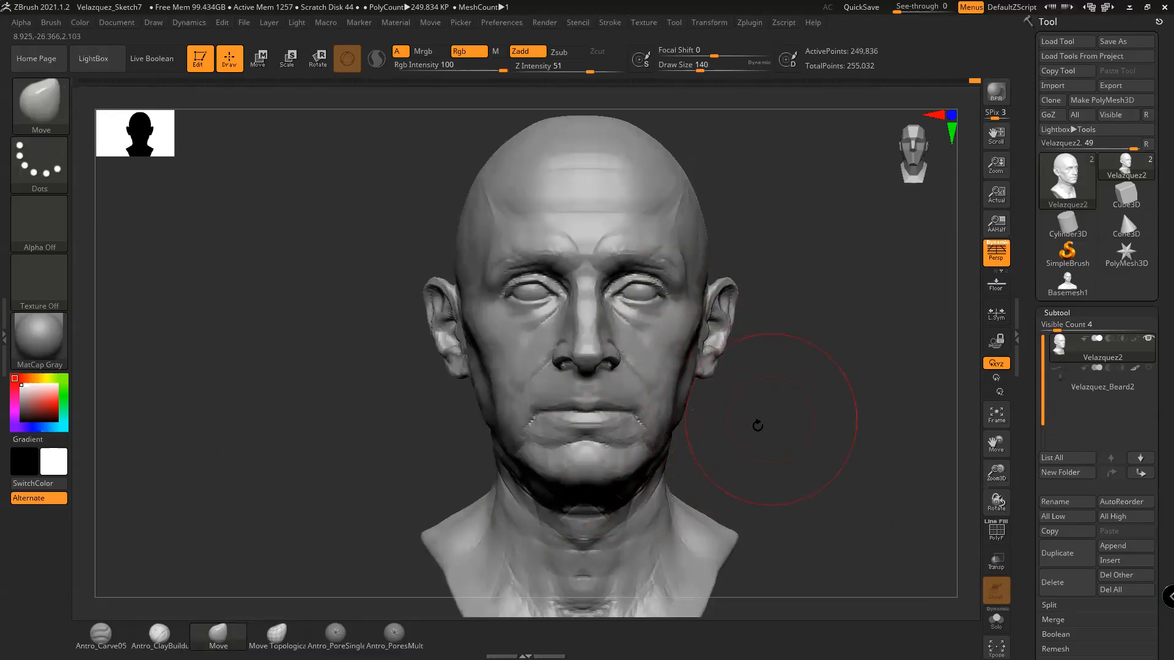
# Inspect the head from three-quarter, front, ear-side and underside views
pyautogui.moveTo(801, 432)
pyautogui.mouseDown()
pyautogui.moveTo(794, 414)
pyautogui.moveTo(795, 437)
pyautogui.mouseUp()
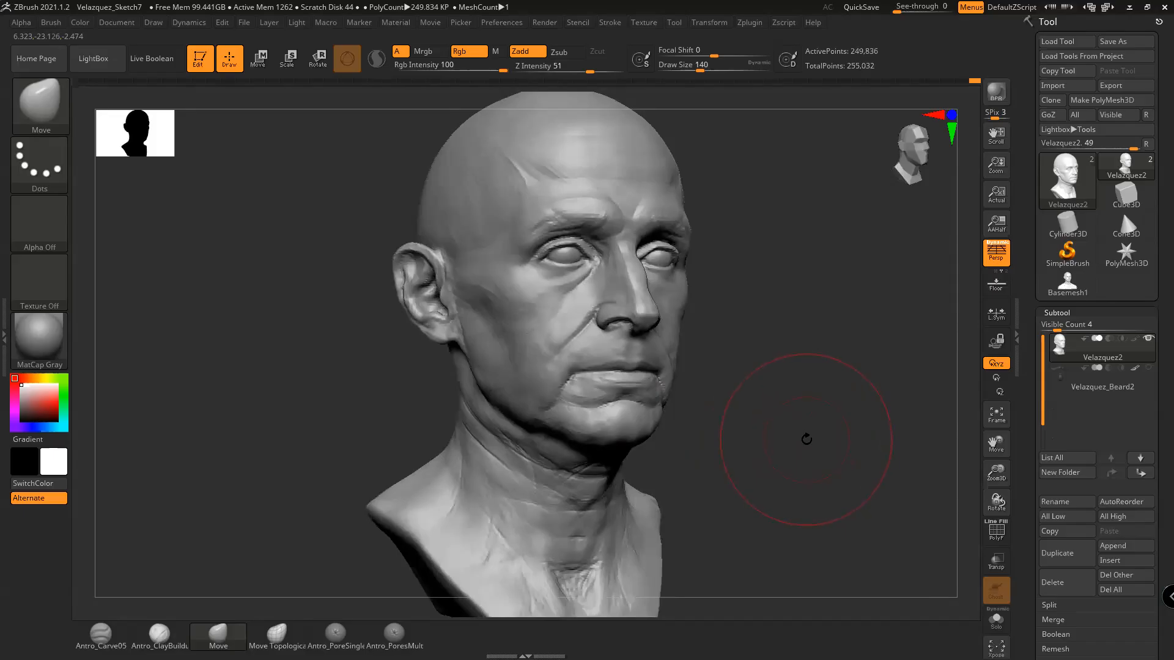
pyautogui.moveTo(775, 440); pyautogui.dragTo(749, 451)
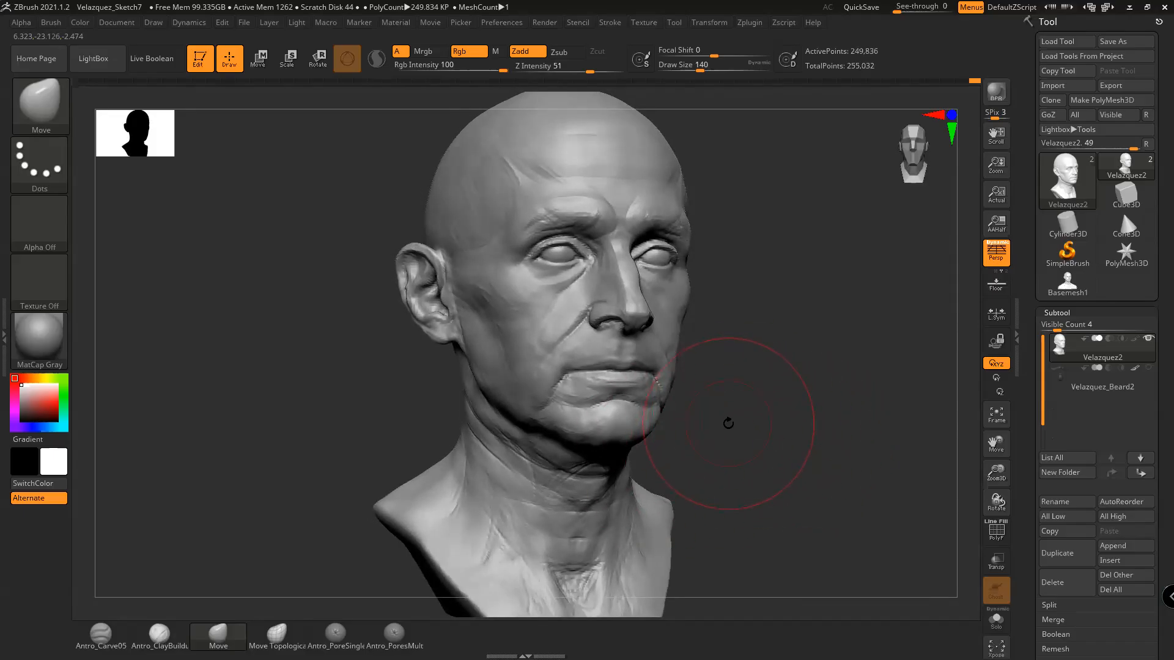
pyautogui.moveTo(748, 436)
pyautogui.mouseDown()
pyautogui.moveTo(758, 438)
pyautogui.moveTo(736, 440)
pyautogui.moveTo(676, 544)
pyautogui.mouseUp()
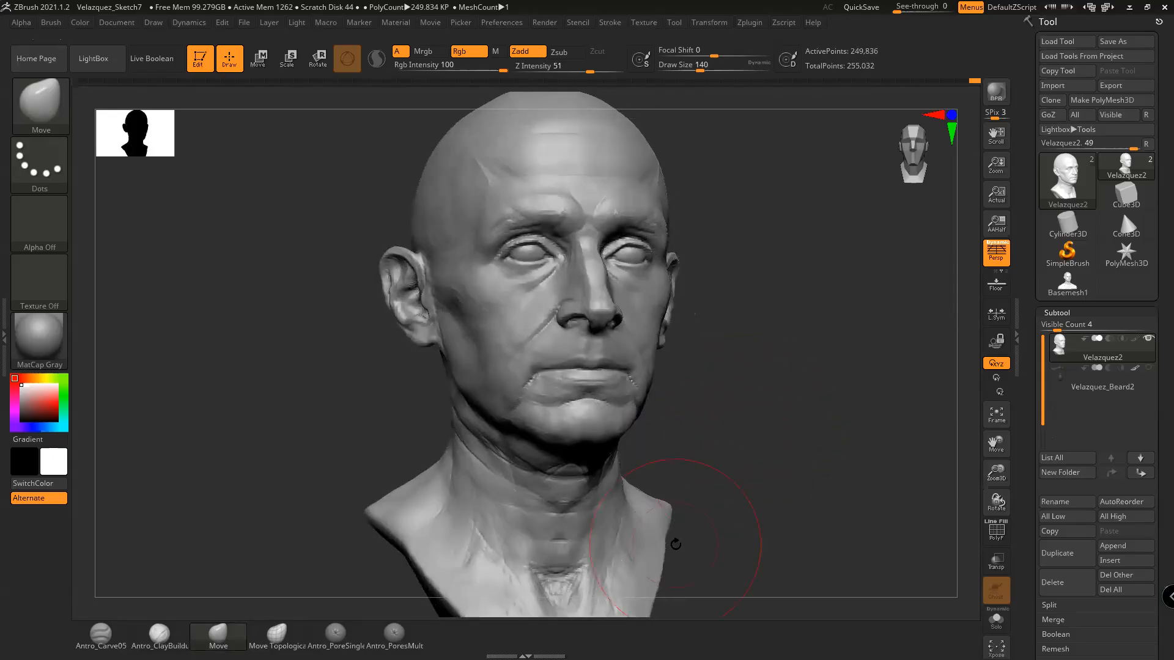
pyautogui.moveTo(1026, 490); pyautogui.dragTo(1041, 464)
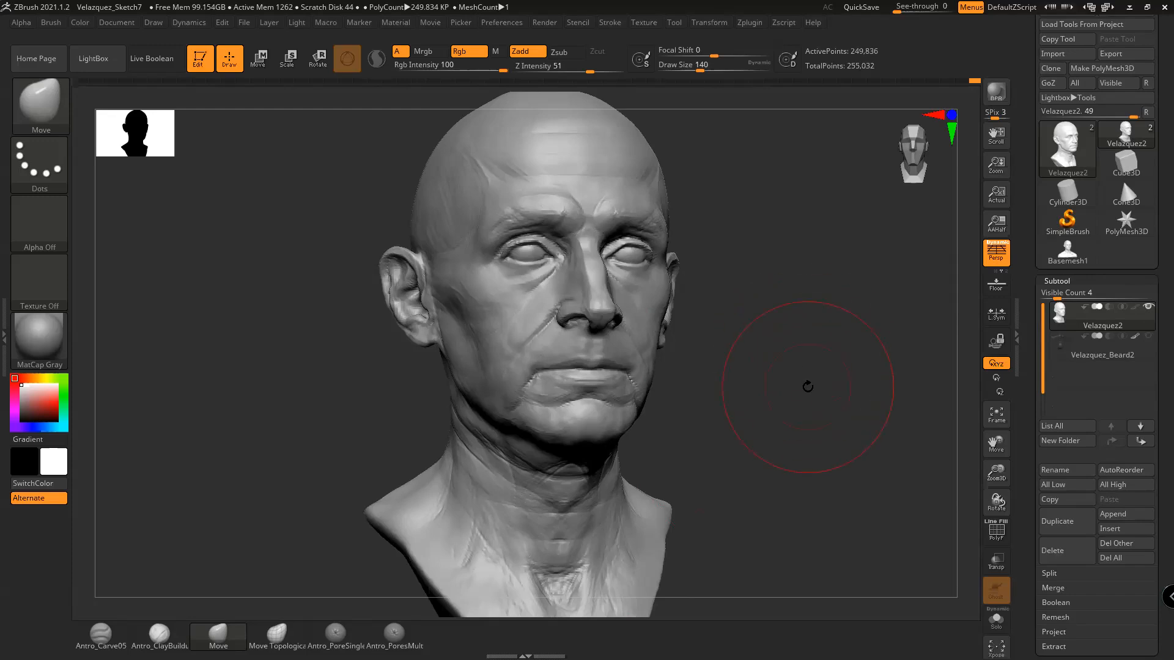
pyautogui.moveTo(817, 395)
pyautogui.mouseDown()
pyautogui.moveTo(768, 388)
pyautogui.moveTo(778, 367)
pyautogui.moveTo(832, 366)
pyautogui.moveTo(815, 380)
pyautogui.mouseUp()
pyautogui.moveTo(838, 323)
pyautogui.mouseDown()
pyautogui.moveTo(833, 296)
pyautogui.moveTo(860, 325)
pyautogui.moveTo(800, 335)
pyautogui.mouseUp()
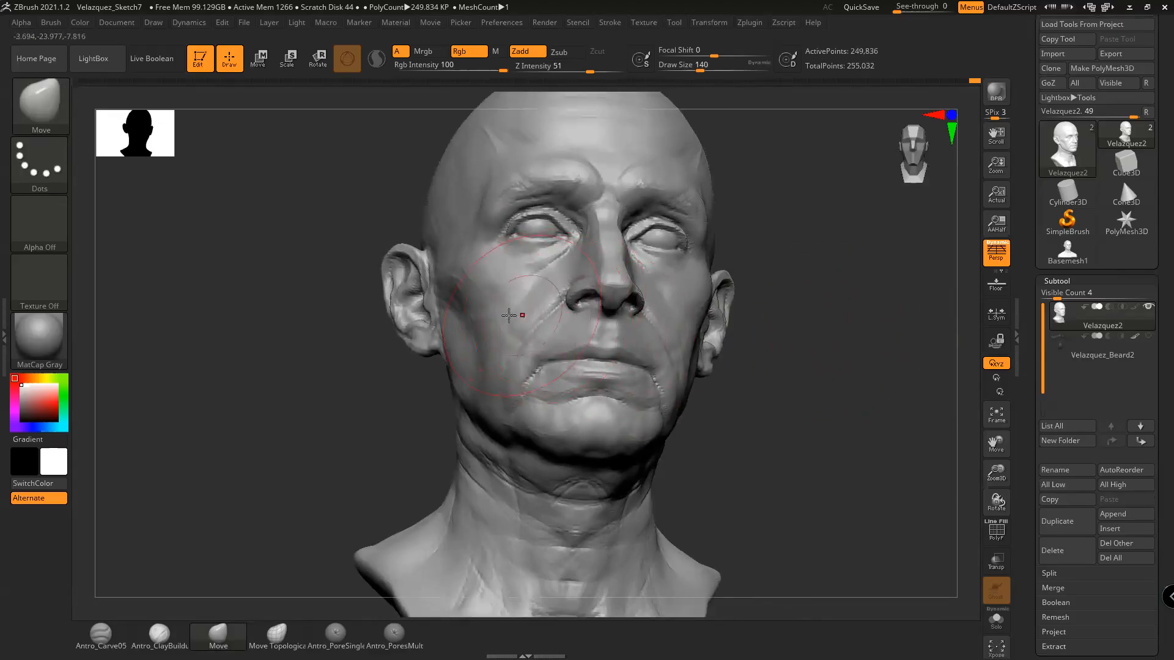
pyautogui.moveTo(814, 390); pyautogui.dragTo(813, 288)
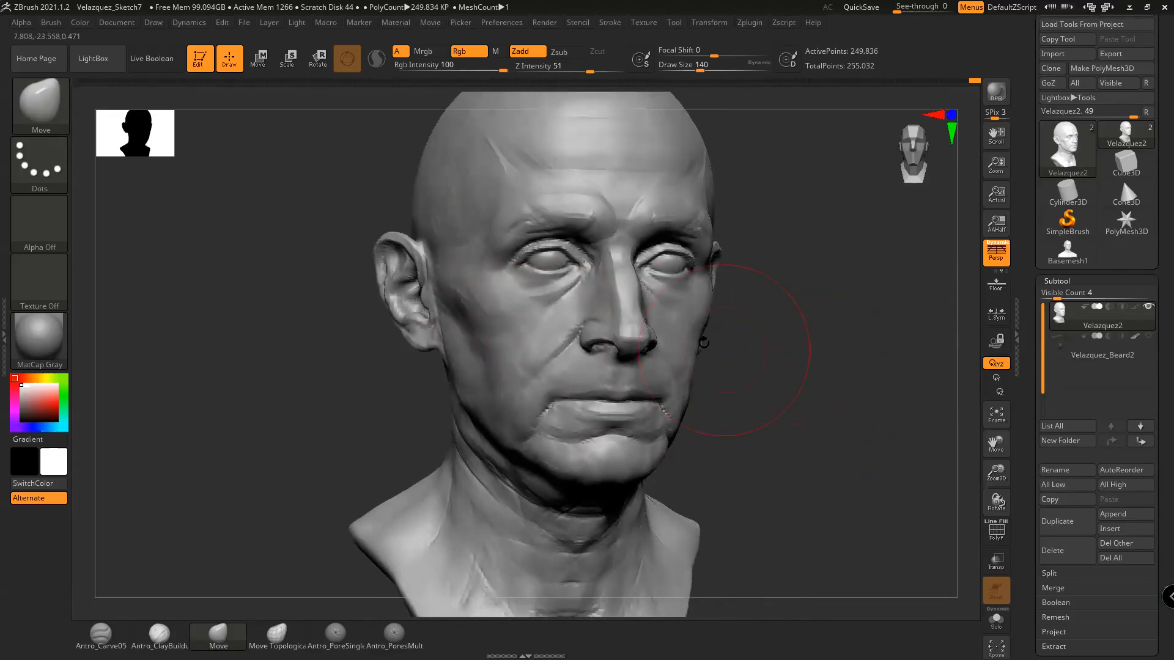
pyautogui.moveTo(789, 355)
pyautogui.mouseDown()
pyautogui.moveTo(832, 354)
pyautogui.moveTo(844, 393)
pyautogui.moveTo(578, 329)
pyautogui.mouseUp()
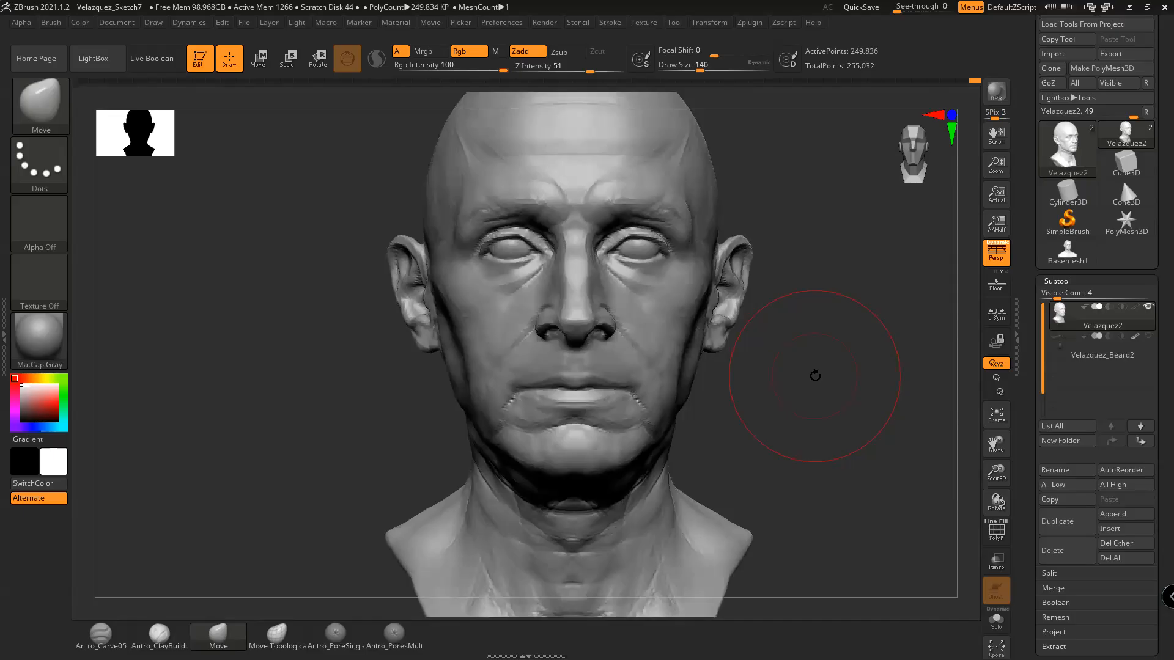
pyautogui.moveTo(817, 402)
pyautogui.mouseDown()
pyautogui.moveTo(867, 391)
pyautogui.moveTo(829, 384)
pyautogui.moveTo(815, 401)
pyautogui.moveTo(880, 395)
pyautogui.moveTo(839, 428)
pyautogui.mouseUp()
# Set Antro_ClayBuildup to size 44 and subdivide the head to about a million points
pyautogui.click(160, 636)
pyautogui.press('space')
pyautogui.moveTo(732, 342); pyautogui.dragTo(720, 343)
pyautogui.press('space')
pyautogui.moveTo(647, 324); pyautogui.dragTo(641, 324)
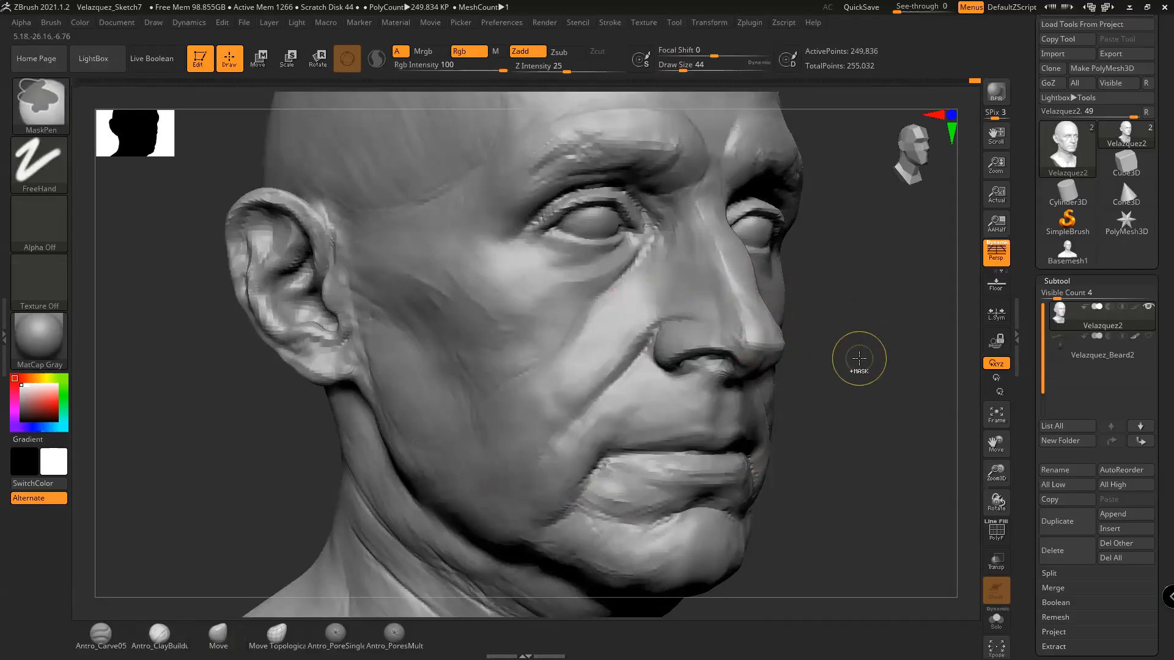
pyautogui.hotkey('ctrl', 'd')
# Zoom in on the cheek and nose, then bring up the Velazquez References image folder
pyautogui.moveTo(858, 363)
pyautogui.mouseDown()
pyautogui.moveTo(870, 367)
pyautogui.moveTo(813, 358)
pyautogui.mouseUp()
pyautogui.press('shift')
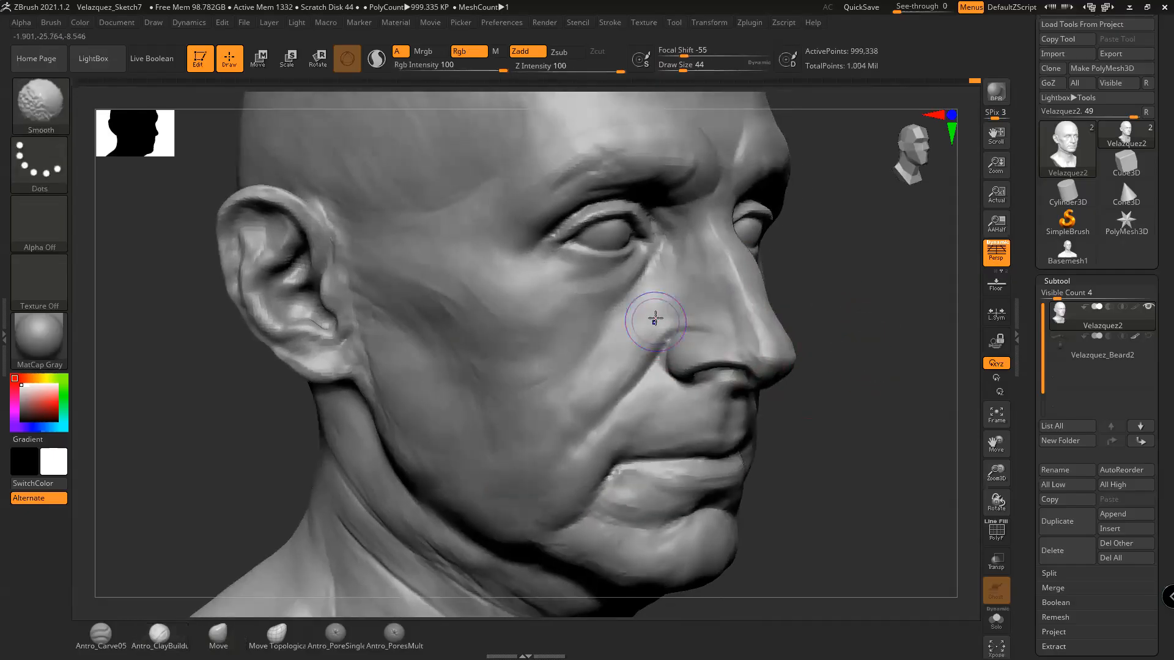
pyautogui.keyDown('alt'); pyautogui.moveTo(840, 354); pyautogui.dragTo(879, 343); pyautogui.keyUp('alt')
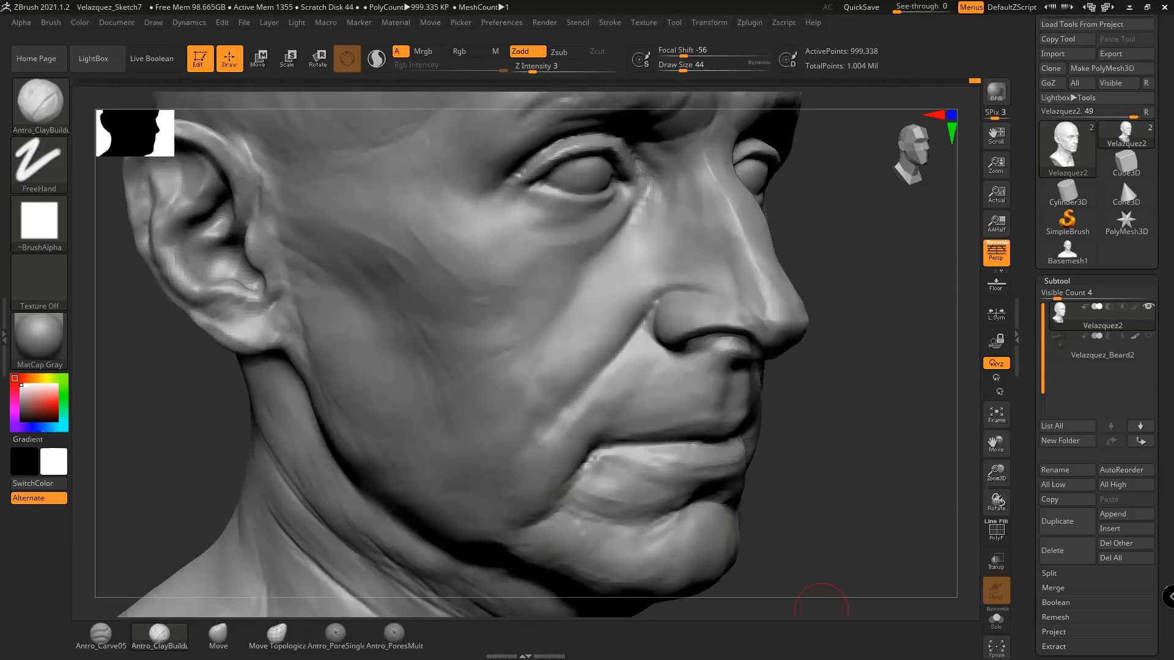
pyautogui.hotkey('alt', 'Tab')
pyautogui.press('Tab')
pyautogui.press('Tab')
pyautogui.press('Tab')
pyautogui.press('Tab')
pyautogui.press('Tab')
pyautogui.press('Tab')
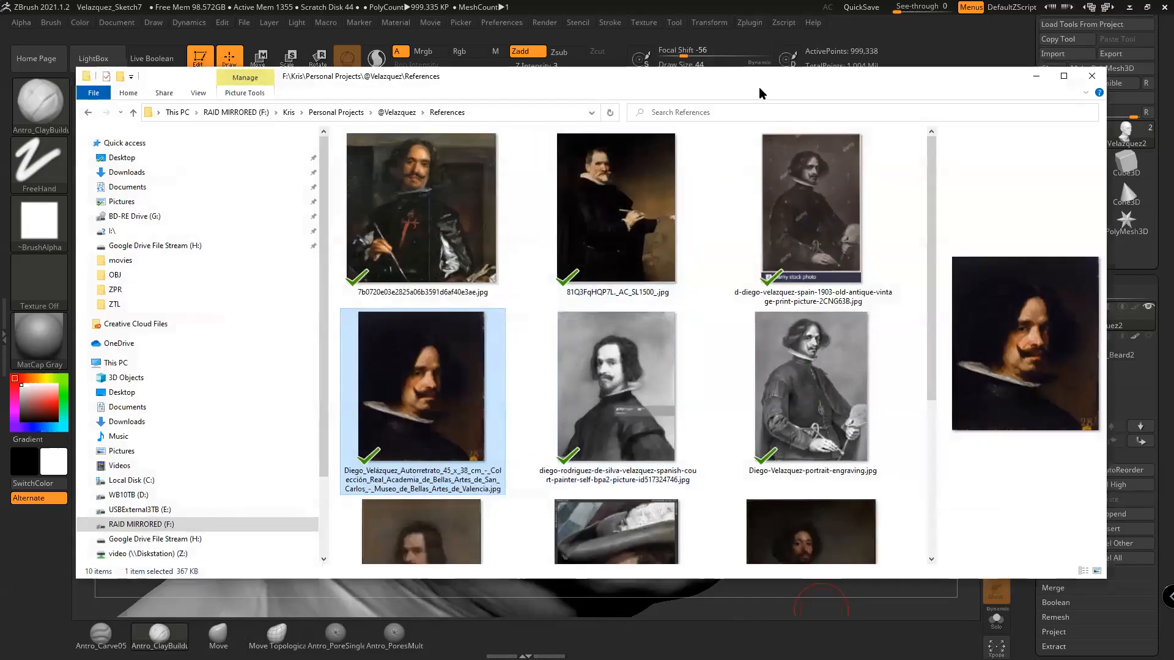
pyautogui.hotkey('alt', 'Tab')
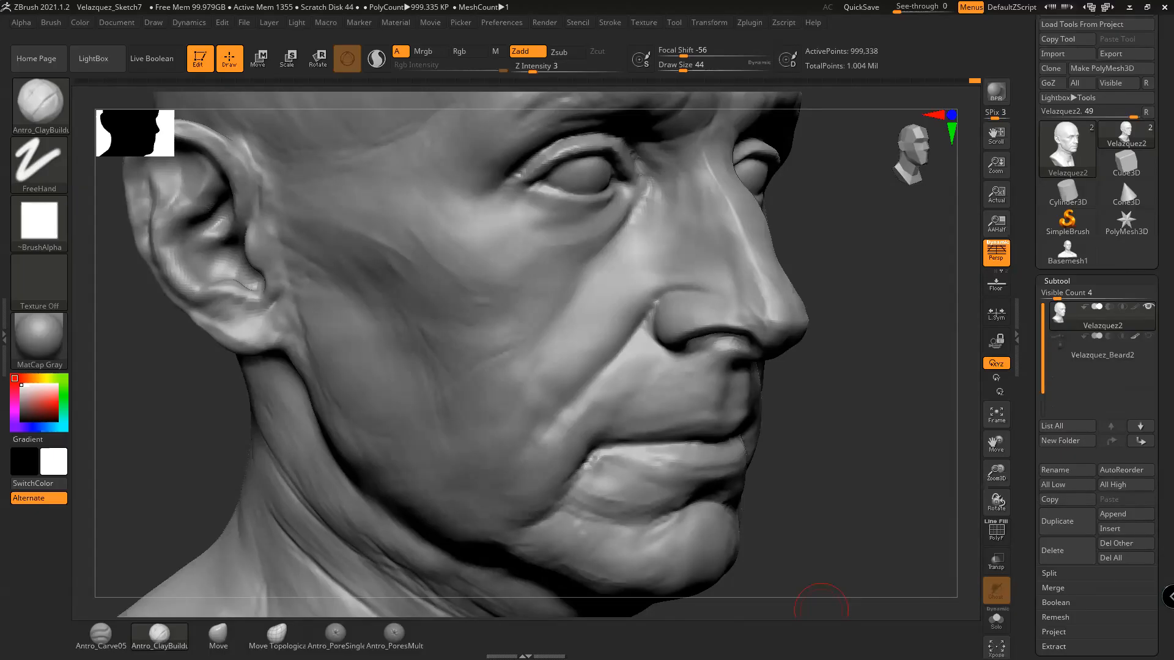
pyautogui.hotkey('alt', 'Tab')
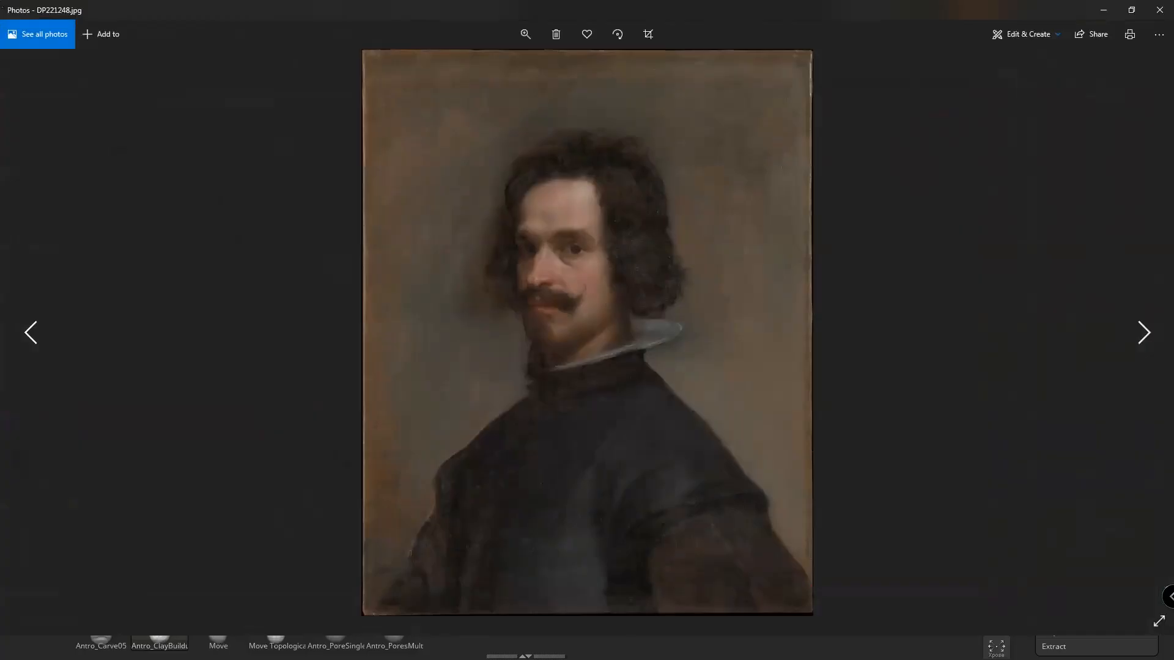
pyautogui.click(1131, 11)
pyautogui.hotkey('alt', 'Tab')
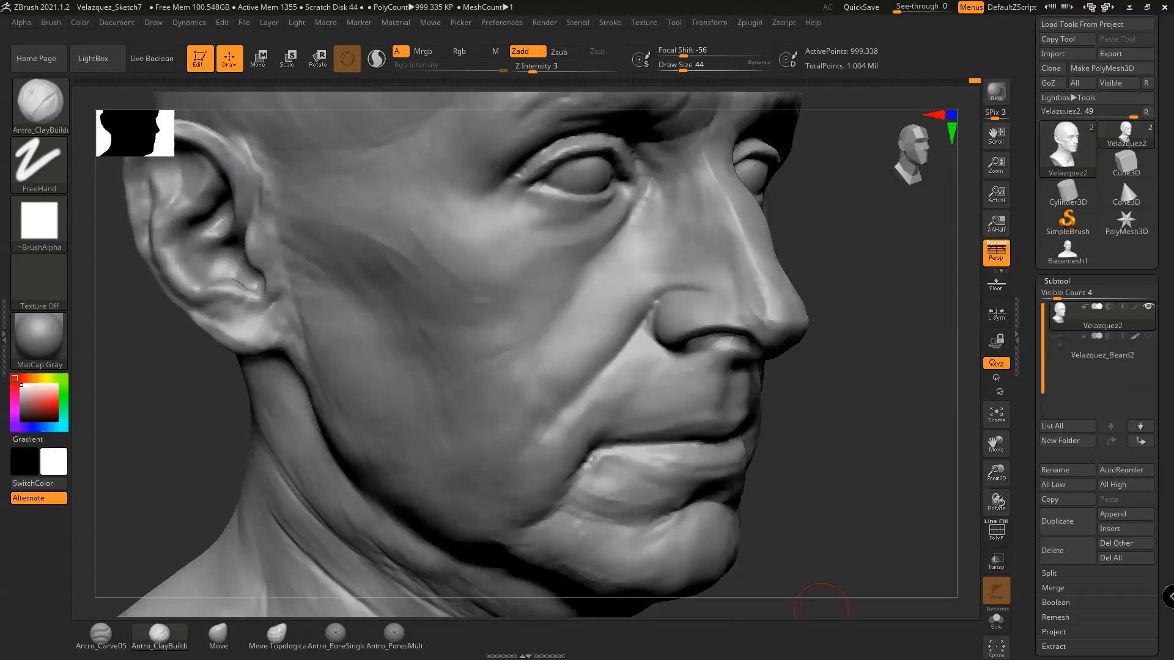
# Pick the Antro_Carve05 carving brush and shrink its draw size to 18 near the nose
pyautogui.moveTo(818, 403); pyautogui.dragTo(824, 398)
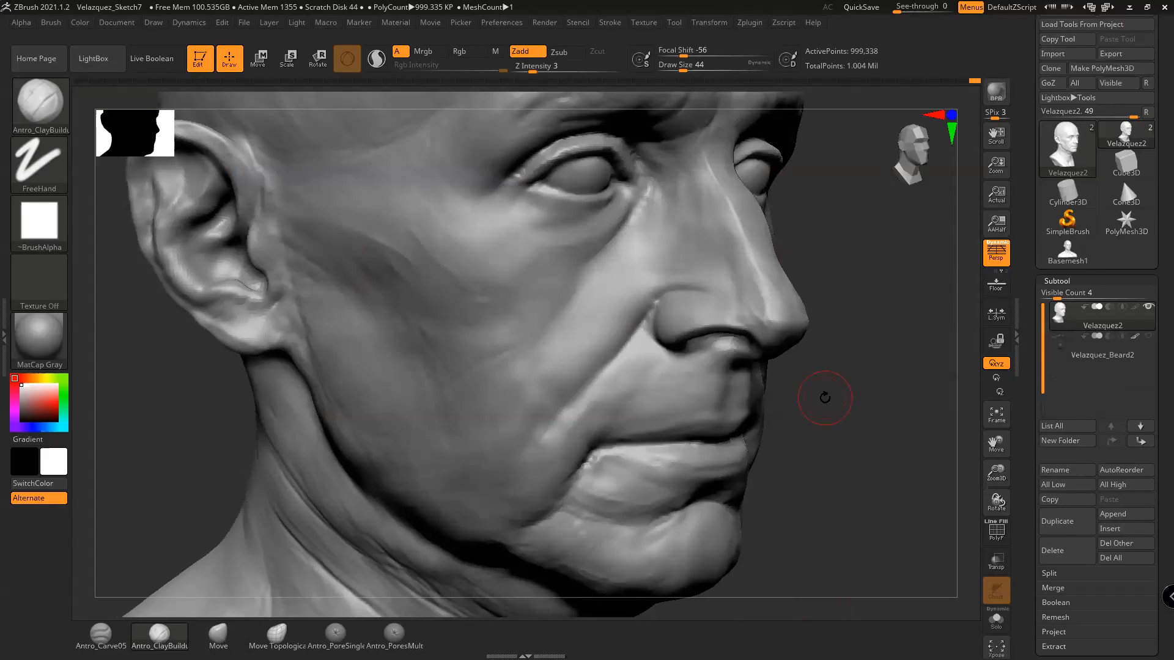
pyautogui.click(101, 634)
pyautogui.press('space')
pyautogui.moveTo(825, 379)
pyautogui.keyDown('alt'); pyautogui.mouseDown()
pyautogui.moveTo(868, 405)
pyautogui.moveTo(863, 384)
pyautogui.mouseUp(); pyautogui.keyUp('alt')
pyautogui.press('space')
pyautogui.moveTo(759, 308)
pyautogui.mouseDown()
pyautogui.moveTo(670, 313)
pyautogui.moveTo(727, 305)
pyautogui.moveTo(669, 323)
pyautogui.moveTo(768, 313)
pyautogui.mouseUp()
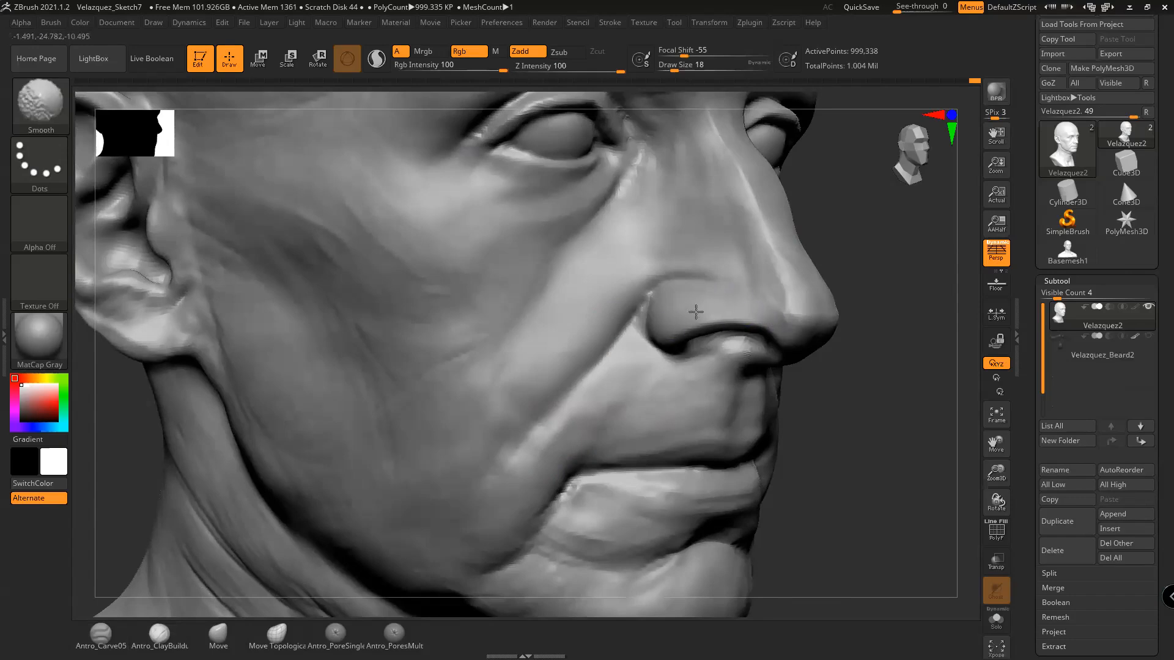
# Shift-smooth the nostril wing and its crease
pyautogui.moveTo(930, 353)
pyautogui.mouseDown()
pyautogui.moveTo(876, 399)
pyautogui.moveTo(862, 391)
pyautogui.mouseUp()
pyautogui.press('shift')
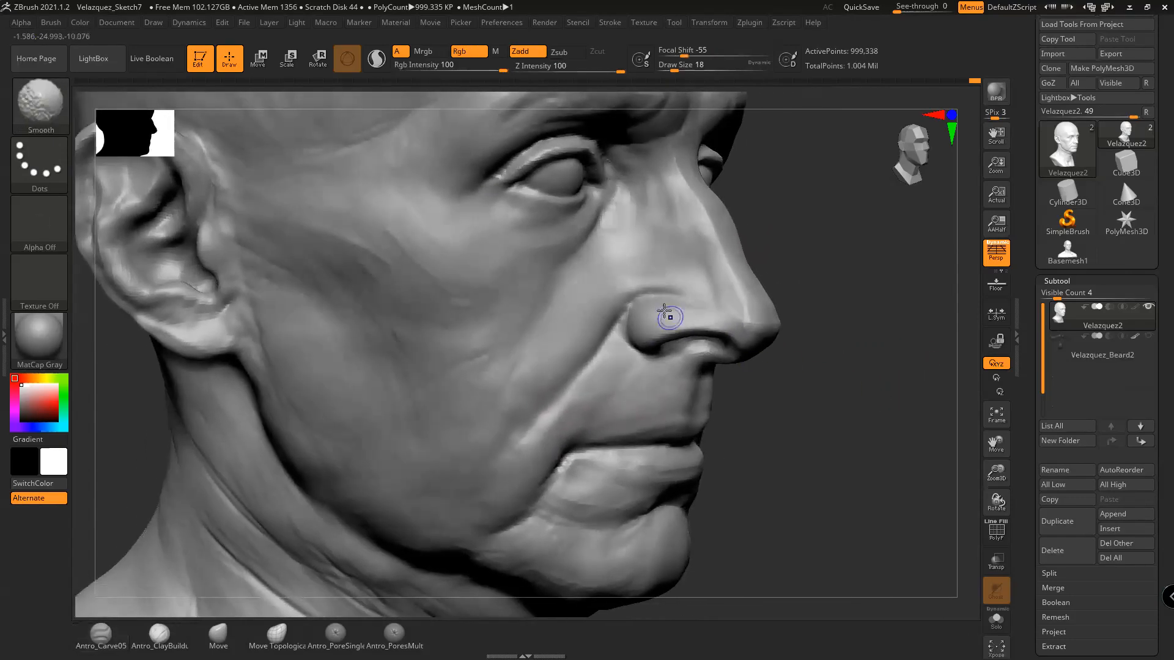
pyautogui.moveTo(659, 314)
pyautogui.keyDown('shift'); pyautogui.mouseDown()
pyautogui.moveTo(707, 300)
pyautogui.moveTo(628, 305)
pyautogui.moveTo(618, 324)
pyautogui.mouseUp(); pyautogui.keyUp('shift')
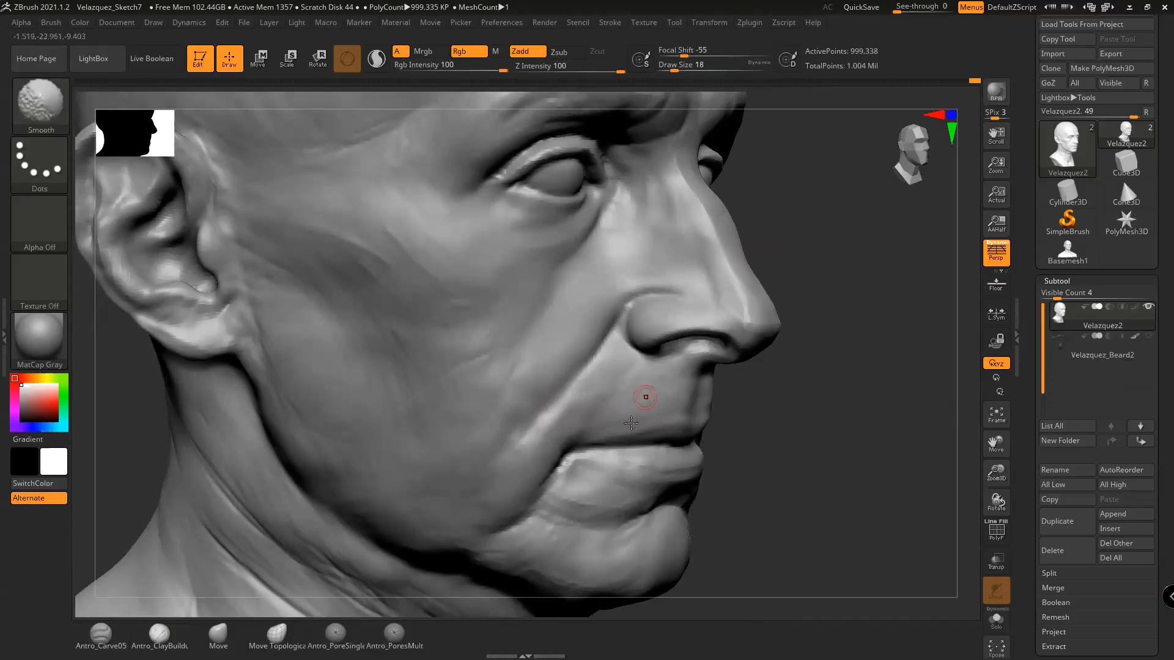
# Switch to the topology-aware Move brush with Z intensity 12 and draw size 23
pyautogui.click(285, 631)
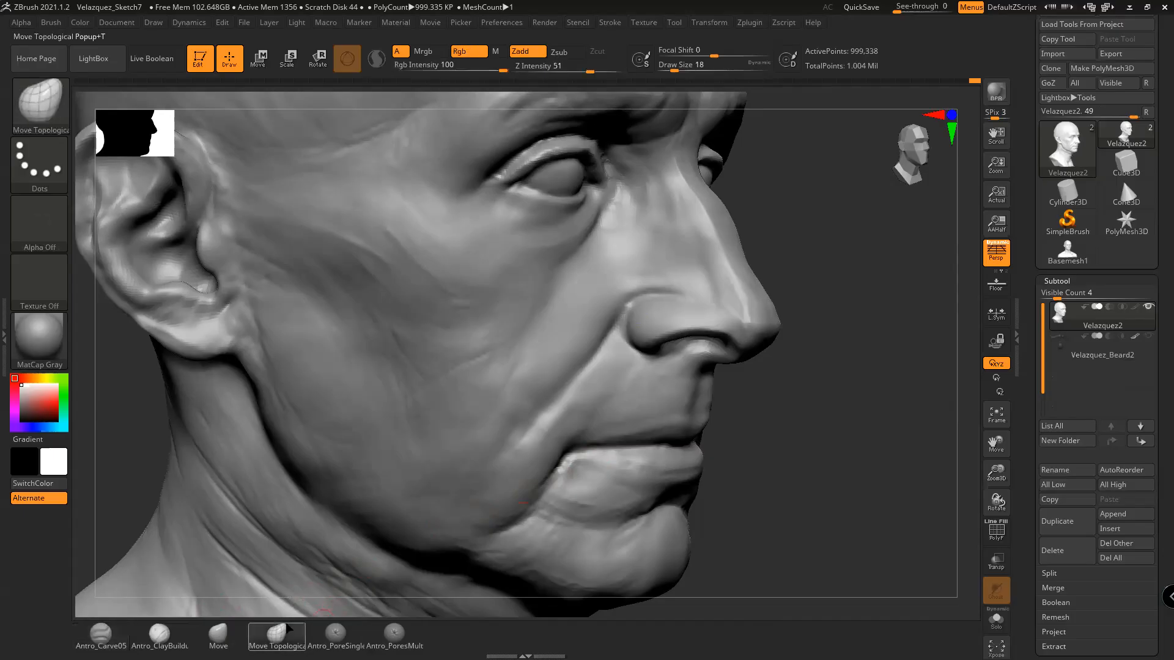
pyautogui.moveTo(831, 446)
pyautogui.keyDown('alt'); pyautogui.mouseDown()
pyautogui.moveTo(854, 459)
pyautogui.moveTo(863, 439)
pyautogui.mouseUp(); pyautogui.keyUp('alt')
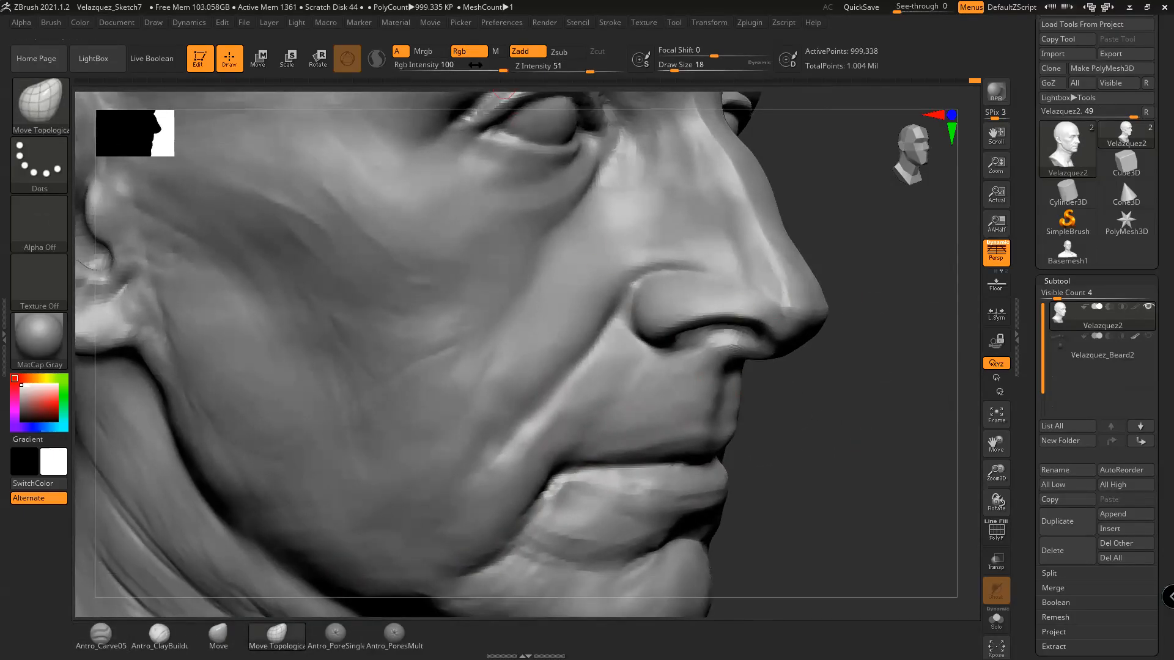
pyautogui.click(544, 66)
pyautogui.write('8')
pyautogui.moveTo(544, 66); pyautogui.dragTo(550, 67)
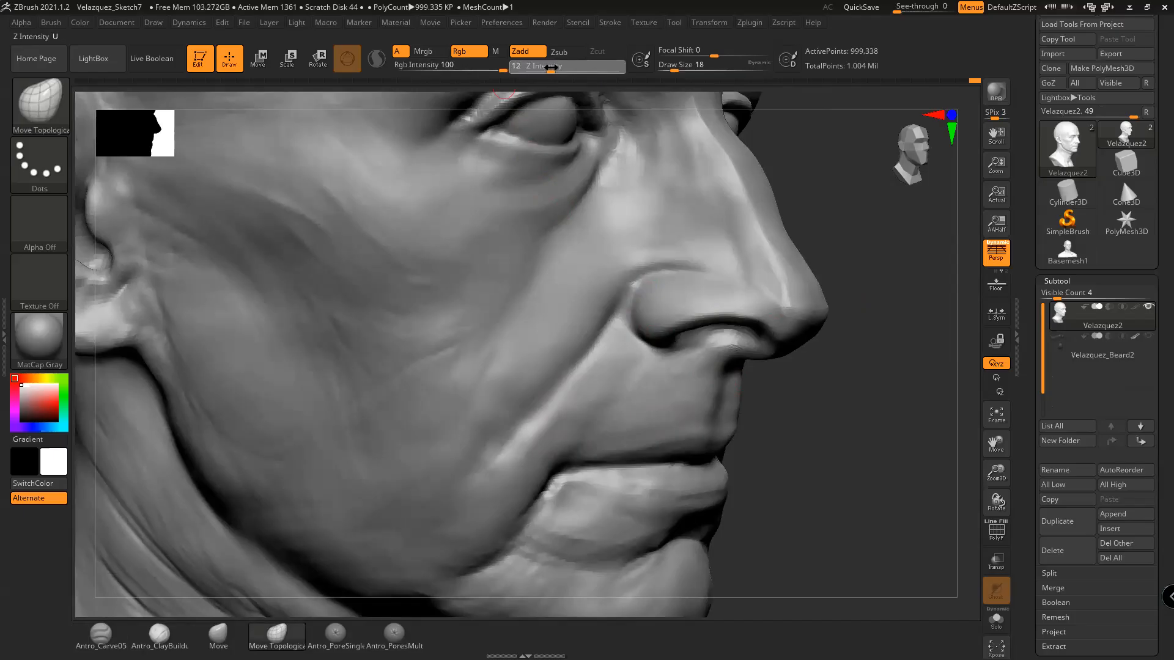
pyautogui.moveTo(886, 296); pyautogui.dragTo(838, 288)
pyautogui.press('space')
pyautogui.moveTo(637, 286); pyautogui.dragTo(639, 287)
# Carve the crease above the nostril at size 22, then undo the bad stroke
pyautogui.press('ctrl')
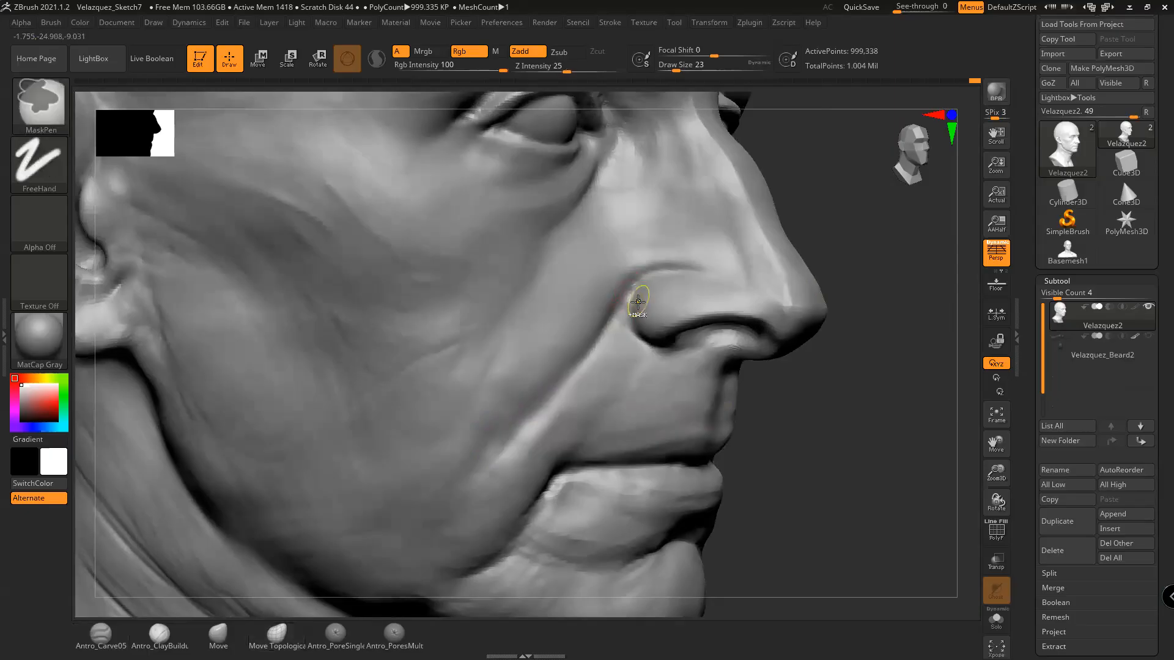
pyautogui.press('space')
pyautogui.moveTo(624, 307); pyautogui.dragTo(622, 306)
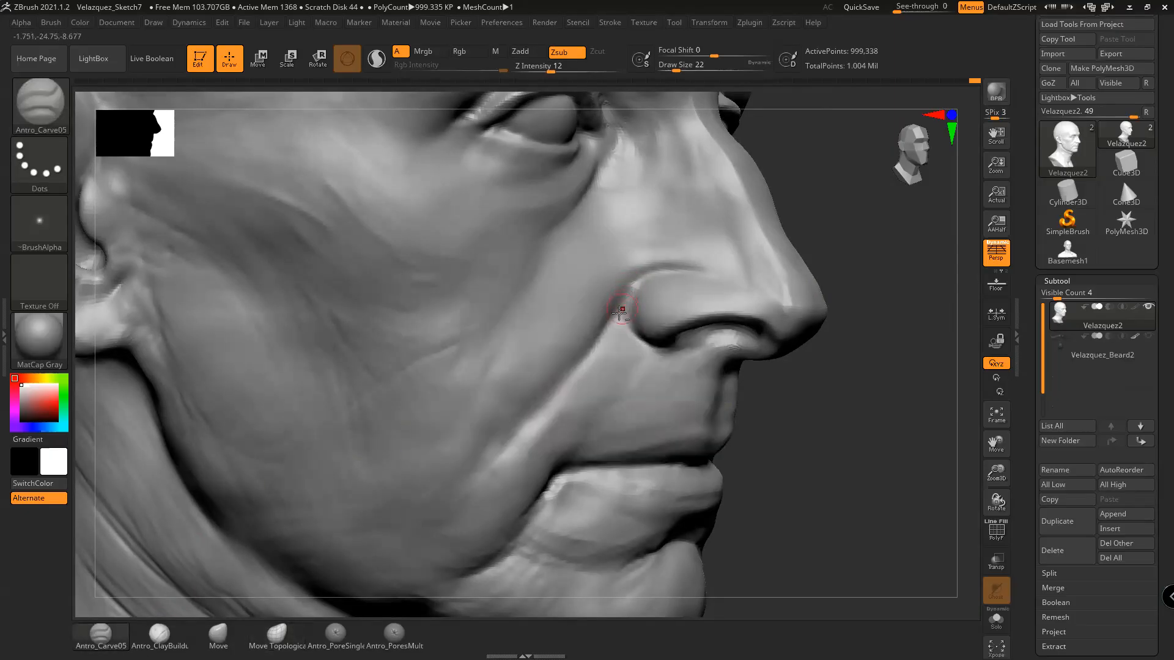
pyautogui.keyDown('shift'); pyautogui.moveTo(638, 289); pyautogui.dragTo(637, 271); pyautogui.keyUp('shift')
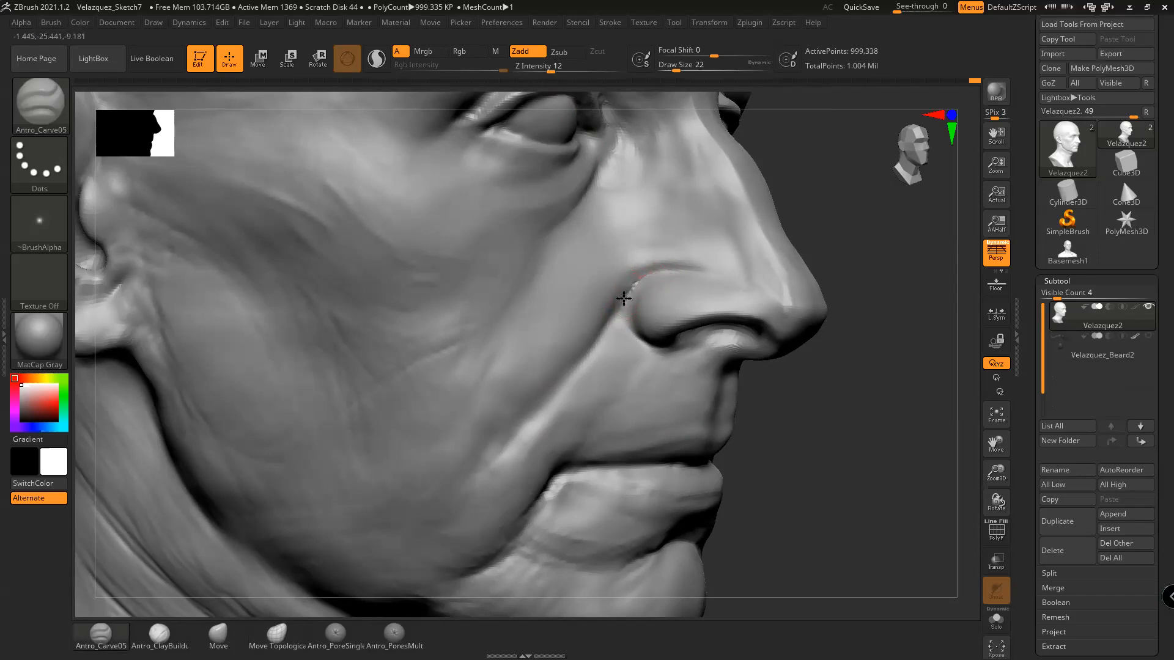
pyautogui.hotkey('ctrl', 'z')
# Carve and deepen the nasolabial fold from beside the nostril, smoothing along the crease
pyautogui.moveTo(632, 293)
pyautogui.keyDown('shift'); pyautogui.mouseDown()
pyautogui.moveTo(636, 283)
pyautogui.moveTo(593, 355)
pyautogui.mouseUp(); pyautogui.keyUp('shift')
pyautogui.moveTo(621, 303); pyautogui.dragTo(606, 327)
pyautogui.keyDown('alt'); pyautogui.moveTo(602, 331); pyautogui.dragTo(531, 408); pyautogui.keyUp('alt')
pyautogui.keyDown('alt'); pyautogui.moveTo(586, 354); pyautogui.dragTo(560, 389); pyautogui.keyUp('alt')
pyautogui.keyDown('shift'); pyautogui.moveTo(609, 320); pyautogui.dragTo(541, 393); pyautogui.keyUp('shift')
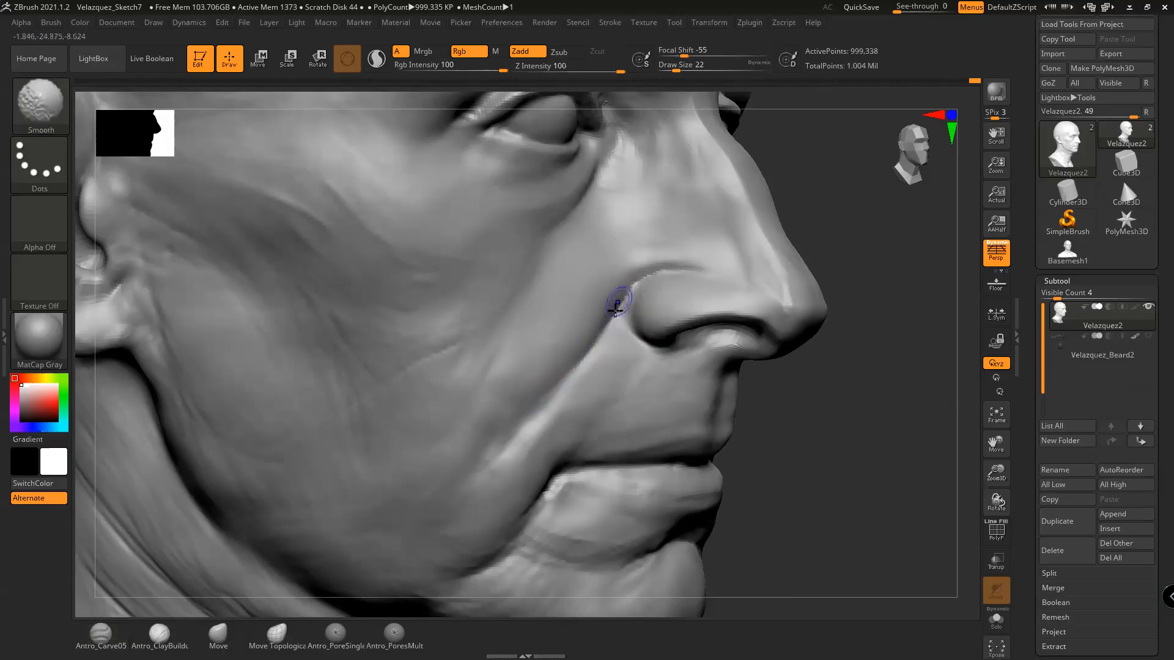
# Set up the plain Move brush, adjusting its draw size from 33 to 27
pyautogui.moveTo(838, 333); pyautogui.dragTo(802, 380)
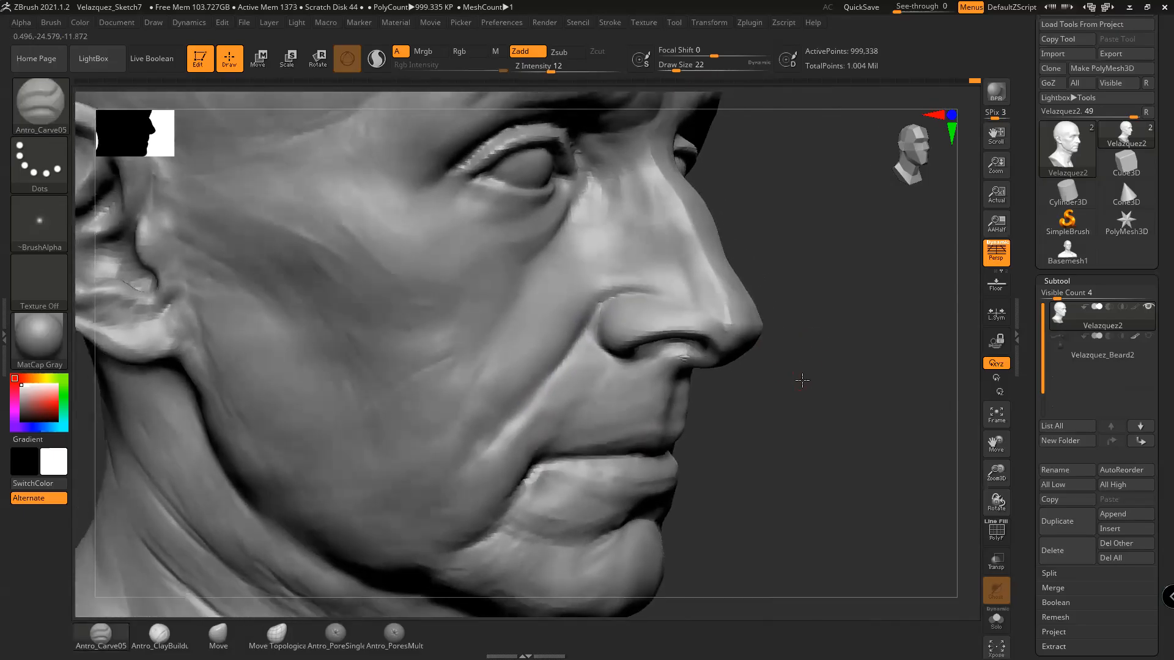
pyautogui.click(232, 633)
pyautogui.press('space')
pyautogui.moveTo(604, 308); pyautogui.dragTo(598, 304)
pyautogui.press('space')
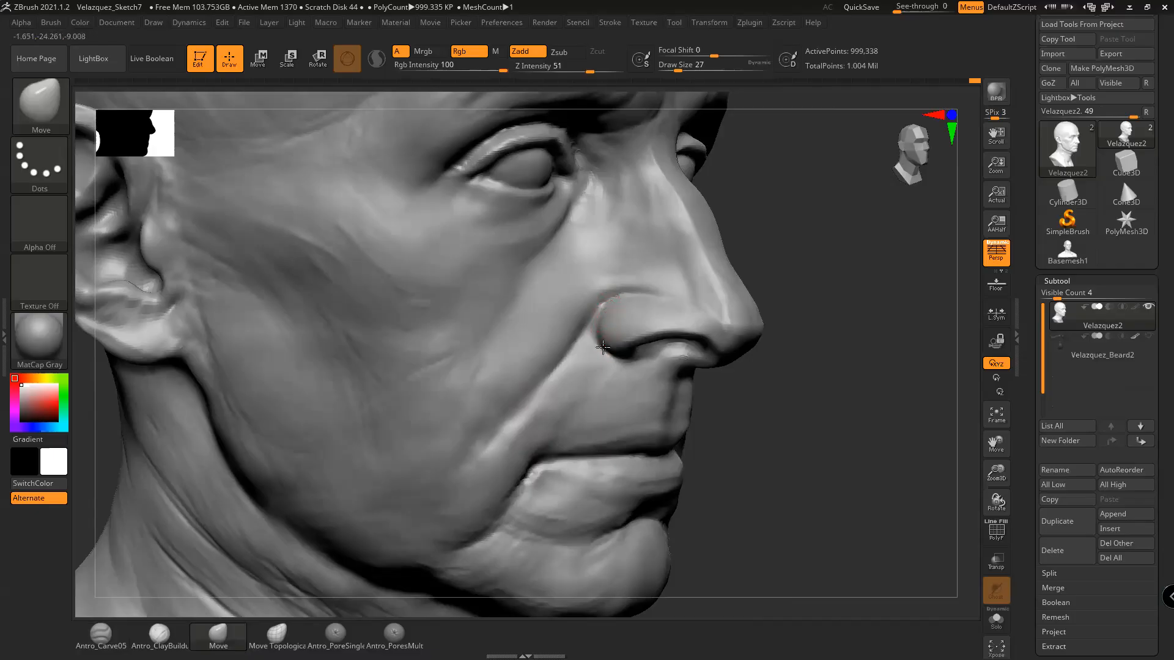
pyautogui.moveTo(807, 406)
pyautogui.mouseDown()
pyautogui.moveTo(768, 398)
pyautogui.moveTo(831, 445)
pyautogui.moveTo(846, 404)
pyautogui.moveTo(703, 313)
pyautogui.mouseUp()
# Return to the carving brush and Shift-smooth the nostril wing and its lower edge
pyautogui.click(111, 638)
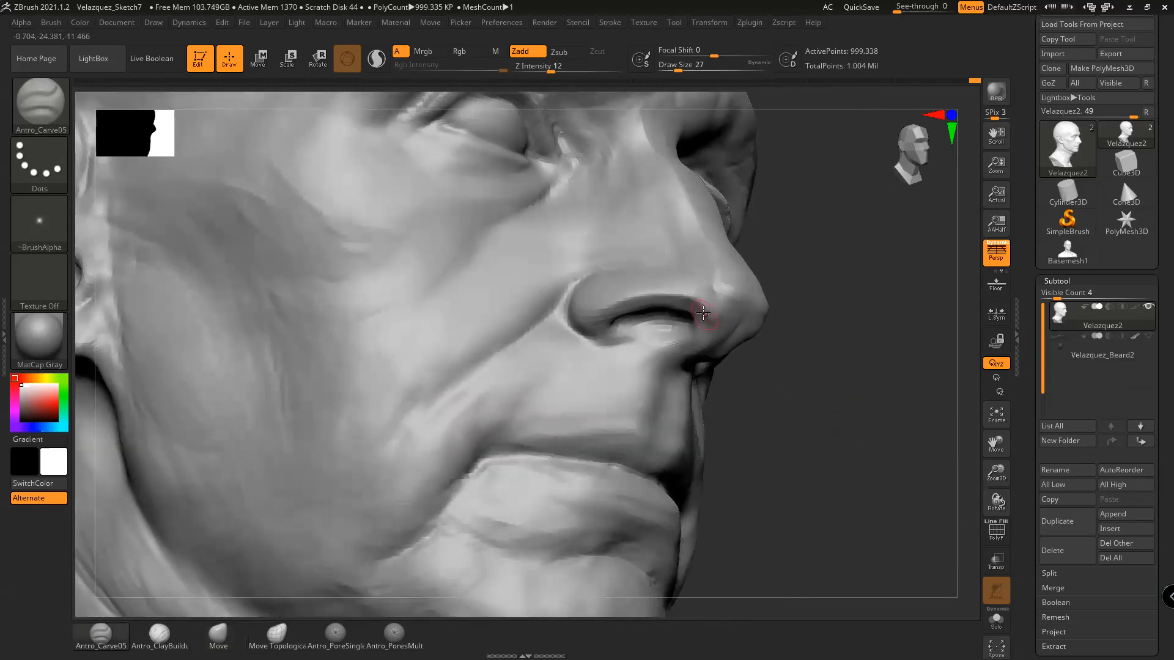
pyautogui.press('shift')
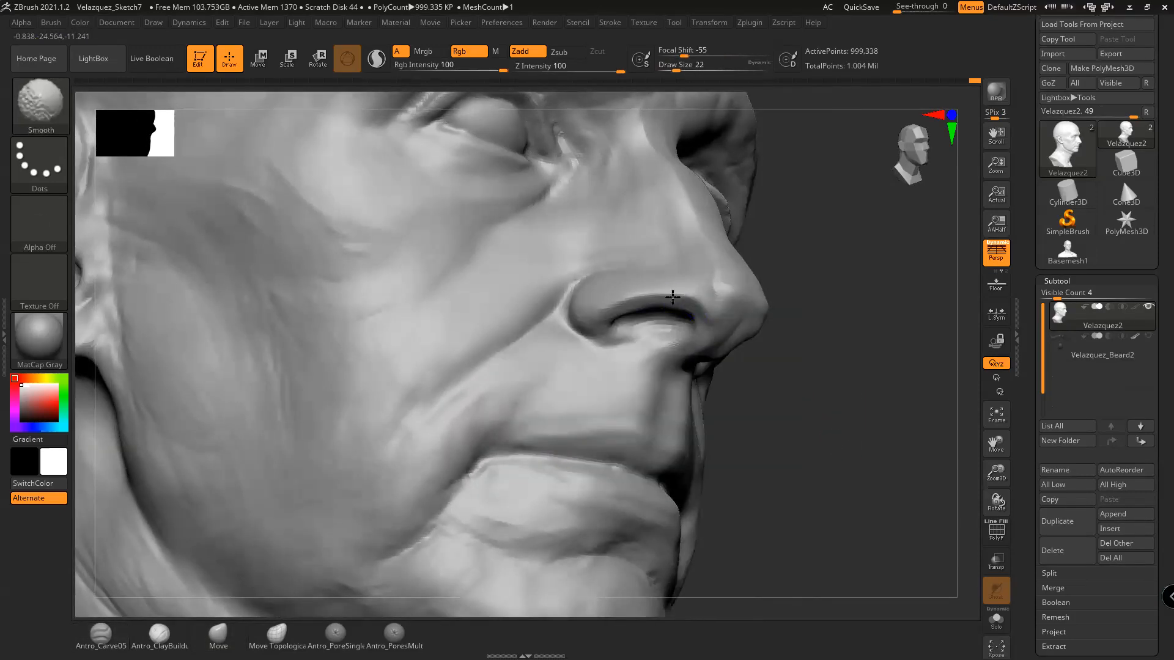
pyautogui.moveTo(694, 292)
pyautogui.keyDown('shift'); pyautogui.mouseDown()
pyautogui.moveTo(647, 283)
pyautogui.moveTo(608, 297)
pyautogui.moveTo(702, 298)
pyautogui.moveTo(636, 300)
pyautogui.moveTo(660, 301)
pyautogui.moveTo(636, 310)
pyautogui.moveTo(668, 327)
pyautogui.mouseUp(); pyautogui.keyUp('shift')
pyautogui.moveTo(808, 331); pyautogui.dragTo(825, 341)
pyautogui.keyDown('shift'); pyautogui.moveTo(598, 320); pyautogui.dragTo(617, 341); pyautogui.keyUp('shift')
# From below the nose, build up clay inside the nostril with an enlarged Antro_ClayBuildup brush
pyautogui.moveTo(833, 348)
pyautogui.mouseDown()
pyautogui.moveTo(704, 395)
pyautogui.moveTo(802, 332)
pyautogui.mouseUp()
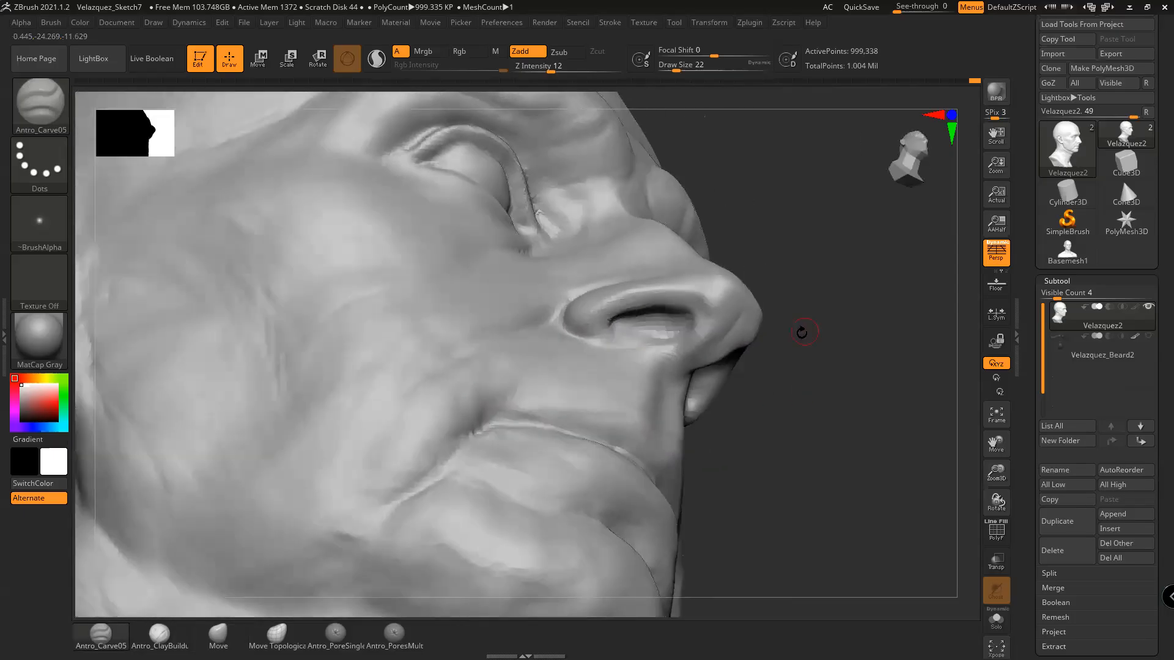
pyautogui.click(159, 633)
pyautogui.moveTo(811, 379); pyautogui.dragTo(848, 367)
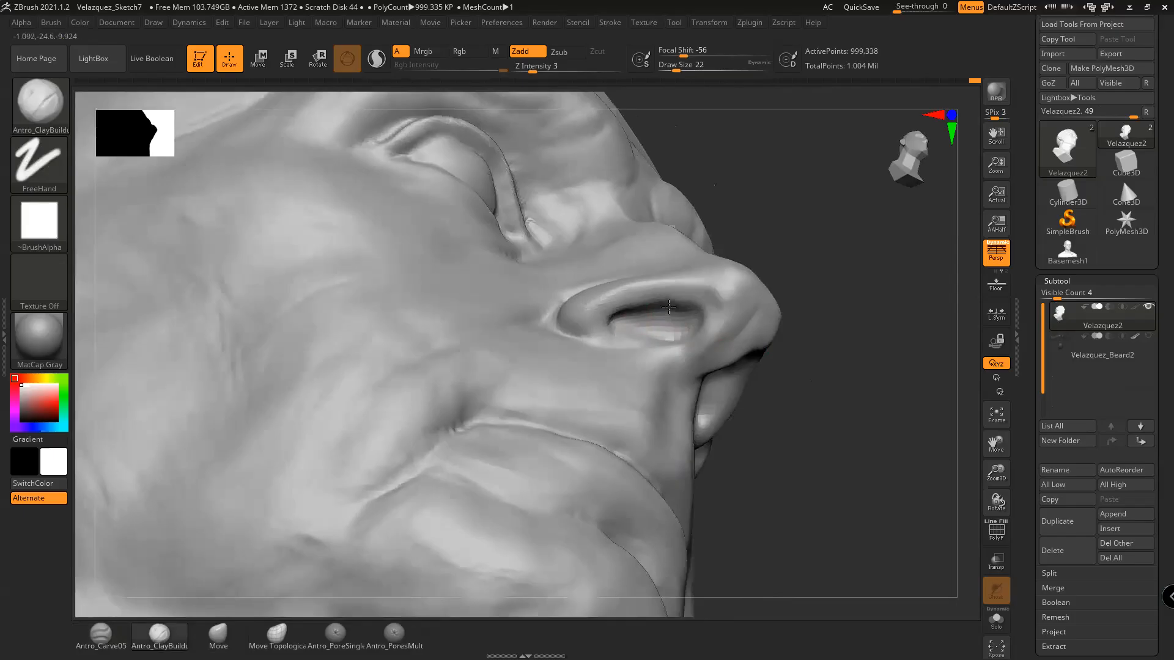
pyautogui.press('space')
pyautogui.moveTo(663, 311); pyautogui.dragTo(630, 316)
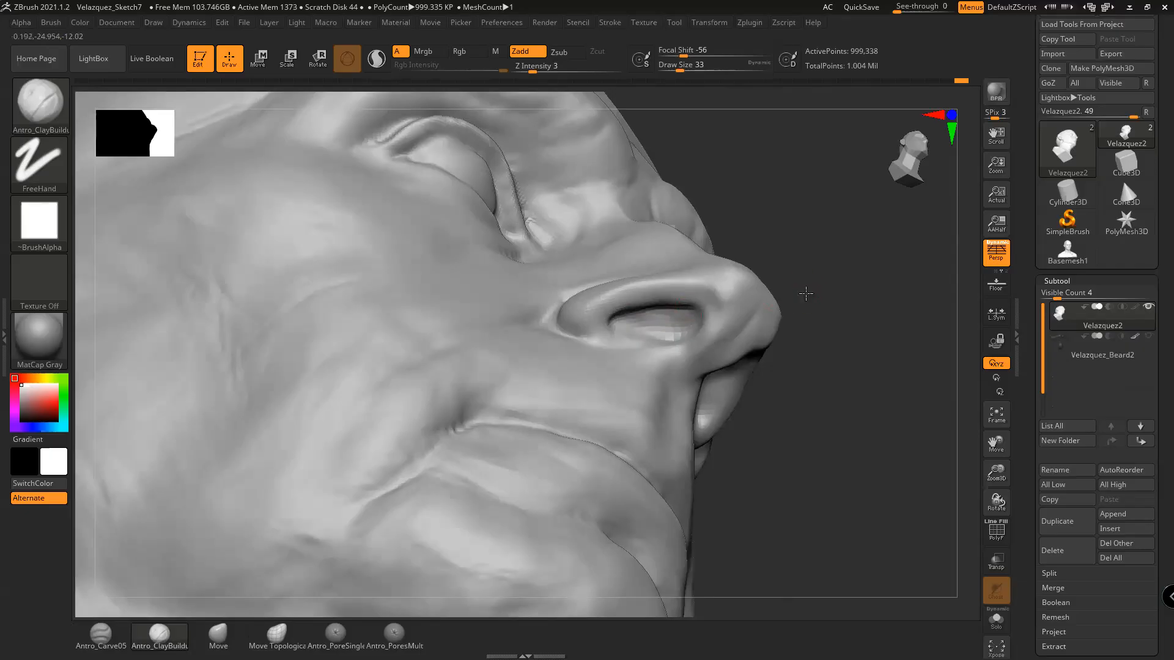
pyautogui.moveTo(805, 293); pyautogui.dragTo(679, 316)
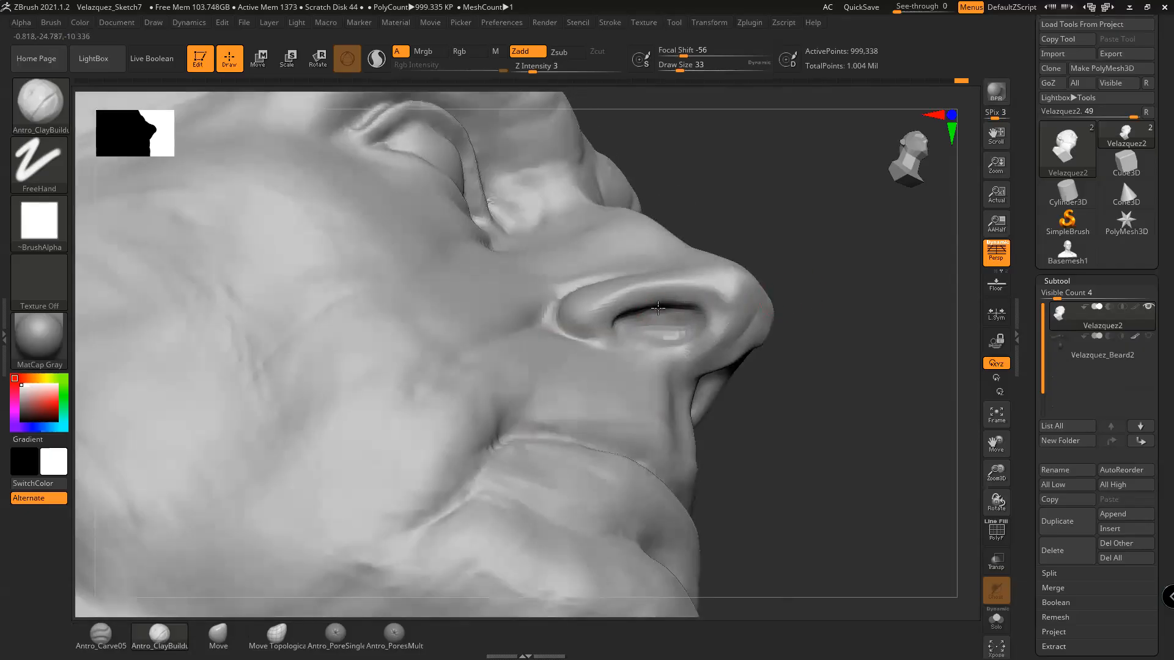
pyautogui.moveTo(817, 314)
pyautogui.mouseDown()
pyautogui.moveTo(831, 367)
pyautogui.moveTo(799, 361)
pyautogui.moveTo(760, 388)
pyautogui.moveTo(846, 511)
pyautogui.moveTo(742, 427)
pyautogui.moveTo(419, 474)
pyautogui.moveTo(370, 423)
pyautogui.mouseUp()
# Reduce the brush to size 25 and Shift-smooth the nostril rim
pyautogui.press('space')
pyautogui.moveTo(541, 259); pyautogui.dragTo(526, 257)
pyautogui.press('shift')
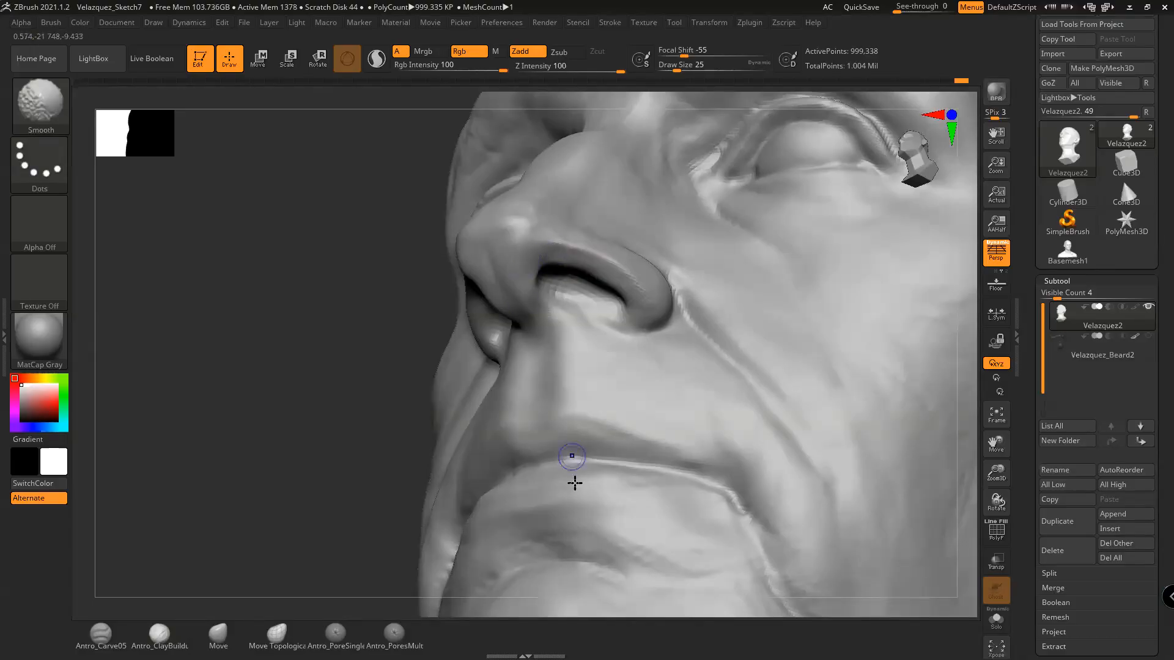
pyautogui.press('shift')
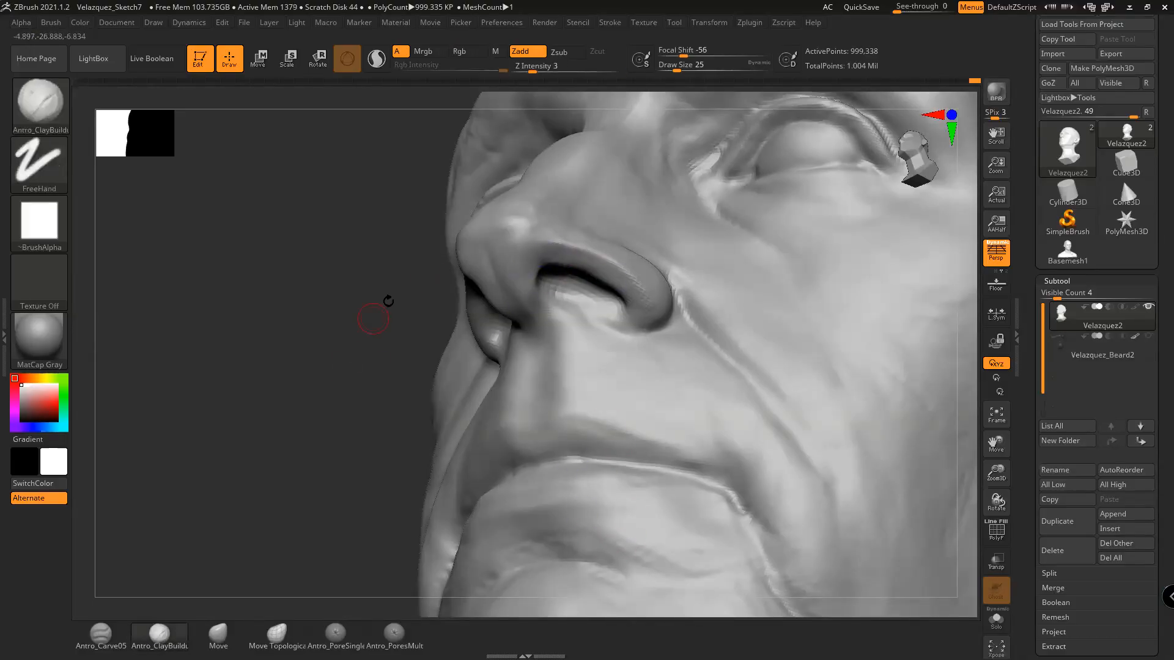
pyautogui.moveTo(605, 260)
pyautogui.keyDown('shift'); pyautogui.mouseDown()
pyautogui.moveTo(582, 263)
pyautogui.moveTo(604, 275)
pyautogui.mouseUp(); pyautogui.keyUp('shift')
pyautogui.moveTo(367, 398)
pyautogui.mouseDown()
pyautogui.moveTo(343, 387)
pyautogui.moveTo(352, 382)
pyautogui.mouseUp()
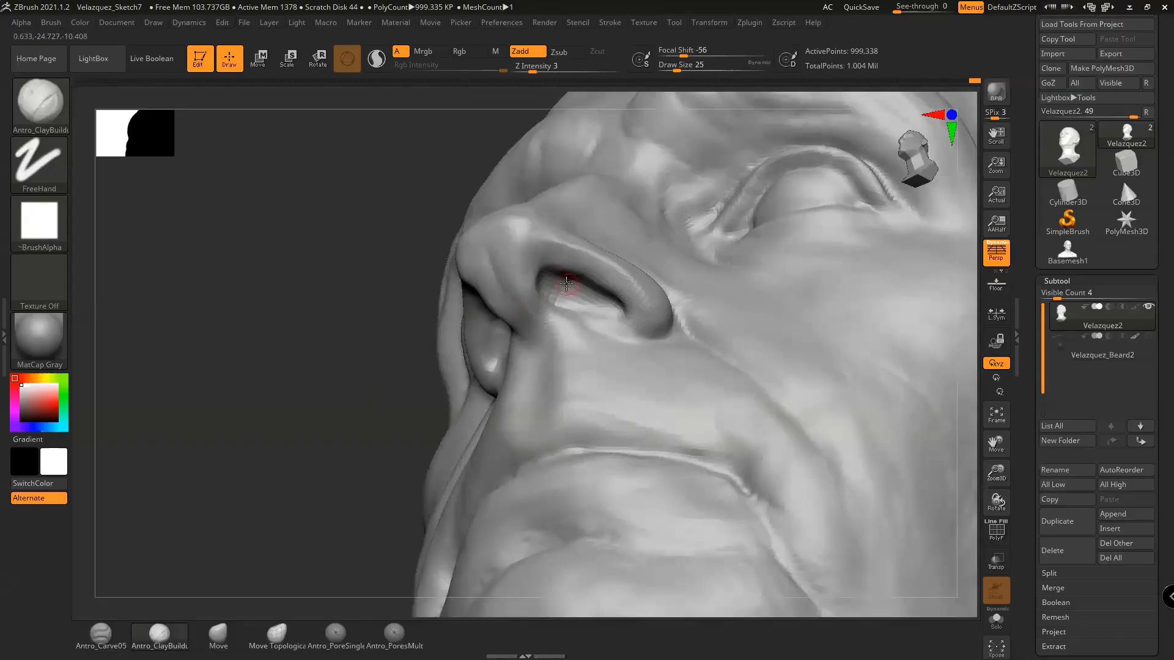
# Reshape the inner nostril with the Move brush, sizing it 37, then 56, then 46
pyautogui.click(219, 635)
pyautogui.press('space')
pyautogui.moveTo(533, 300); pyautogui.dragTo(540, 299)
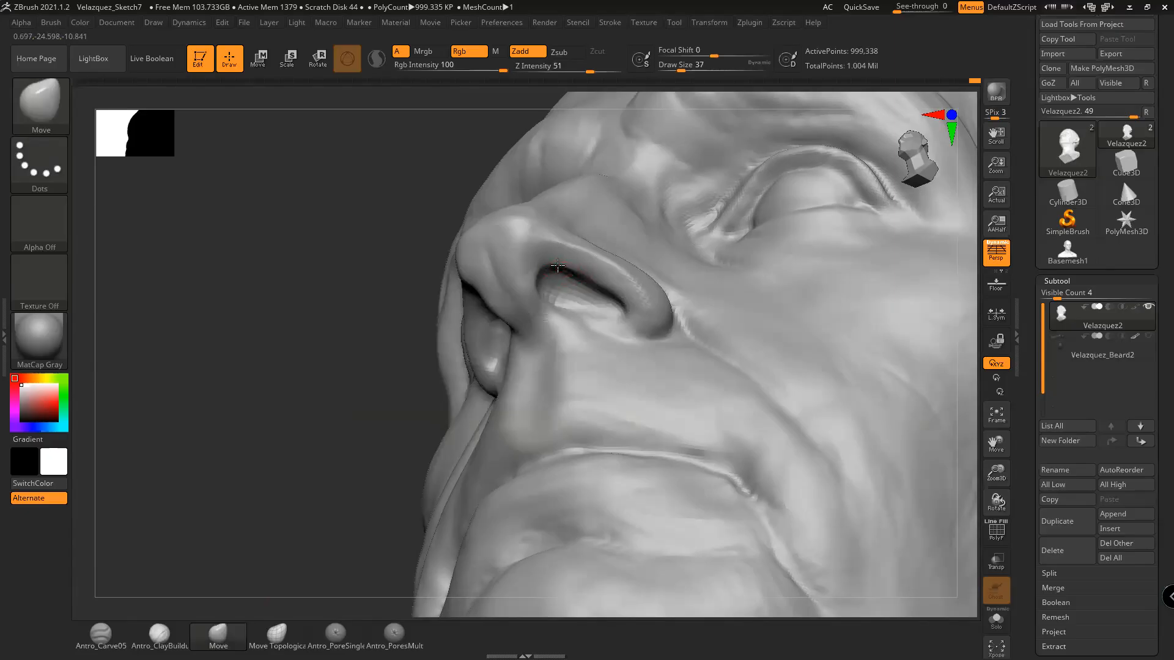
pyautogui.moveTo(585, 283)
pyautogui.keyDown('shift'); pyautogui.mouseDown()
pyautogui.moveTo(607, 304)
pyautogui.moveTo(592, 287)
pyautogui.mouseUp(); pyautogui.keyUp('shift')
pyautogui.press('space')
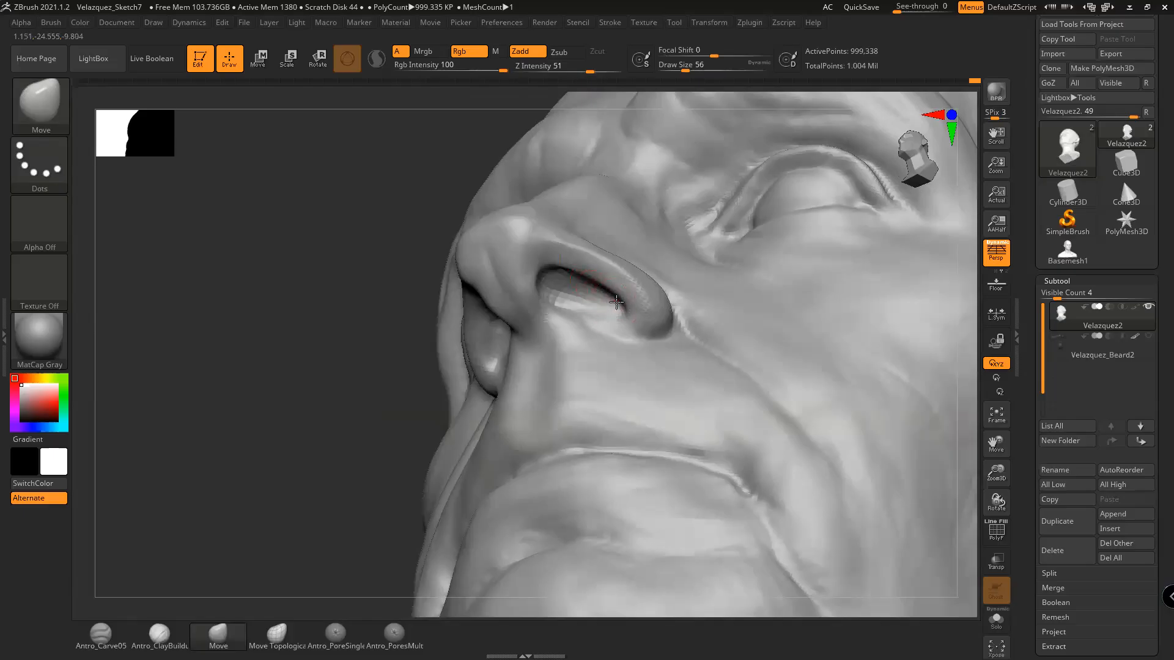
pyautogui.moveTo(330, 488); pyautogui.dragTo(323, 531)
pyautogui.press('space')
pyautogui.moveTo(613, 288); pyautogui.dragTo(604, 293)
pyautogui.moveTo(317, 466); pyautogui.dragTo(357, 451)
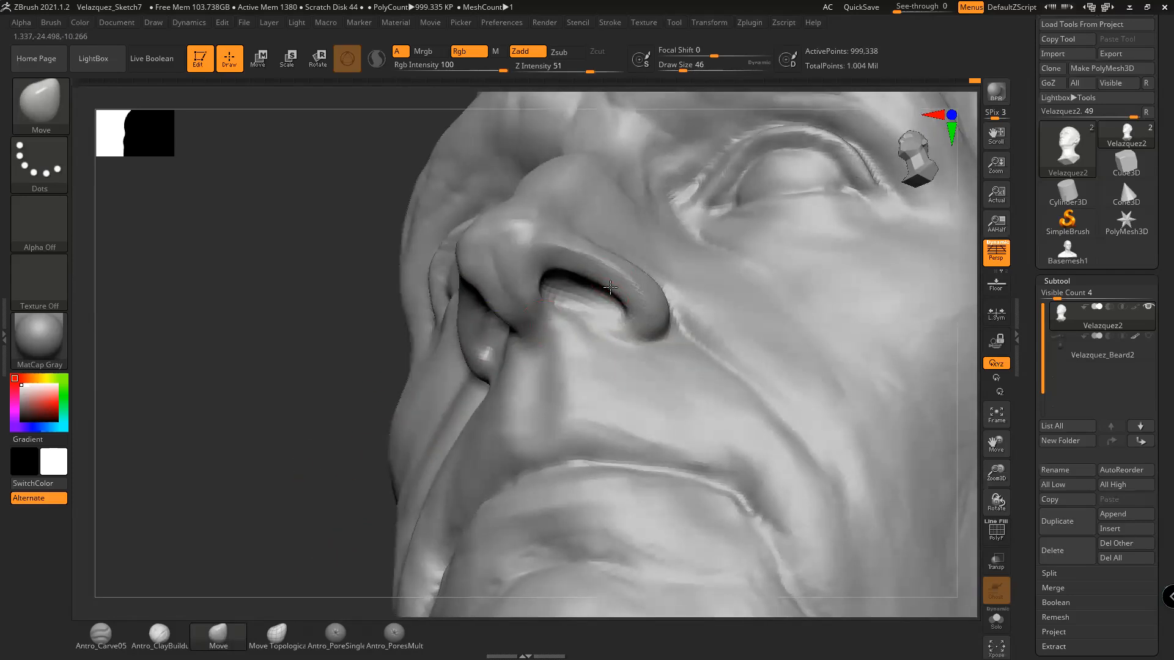
pyautogui.moveTo(270, 461); pyautogui.dragTo(556, 280)
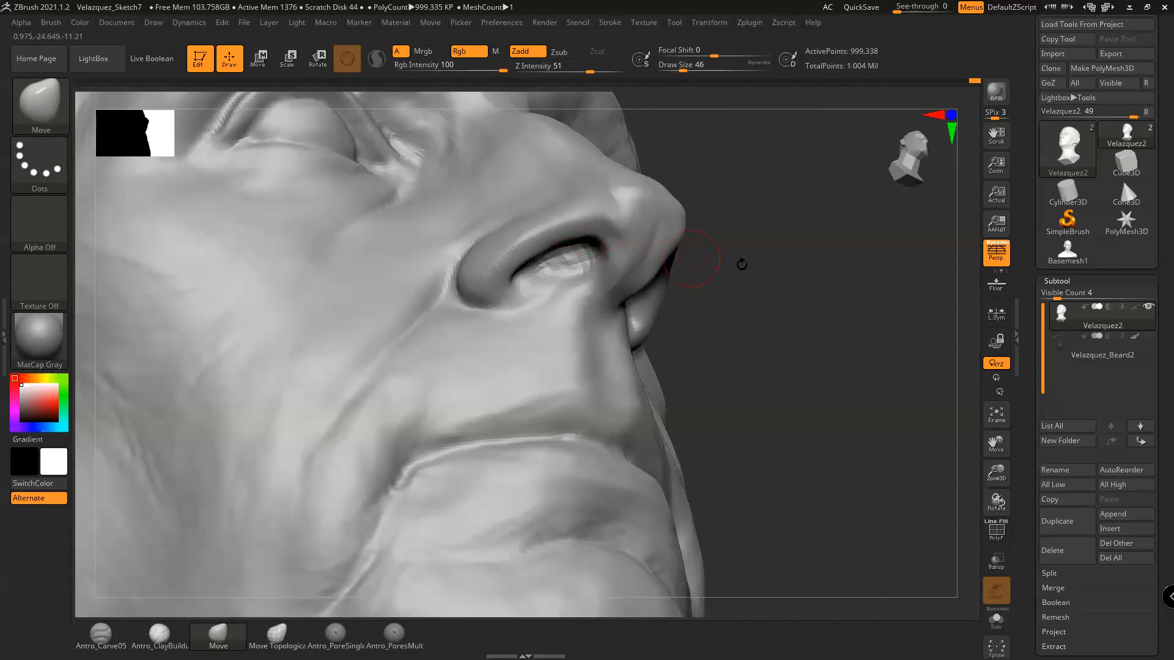
# Orbit around the nose and select Antro_ClayBuildup, reducing its size to 35 then 23
pyautogui.moveTo(691, 258); pyautogui.dragTo(576, 261)
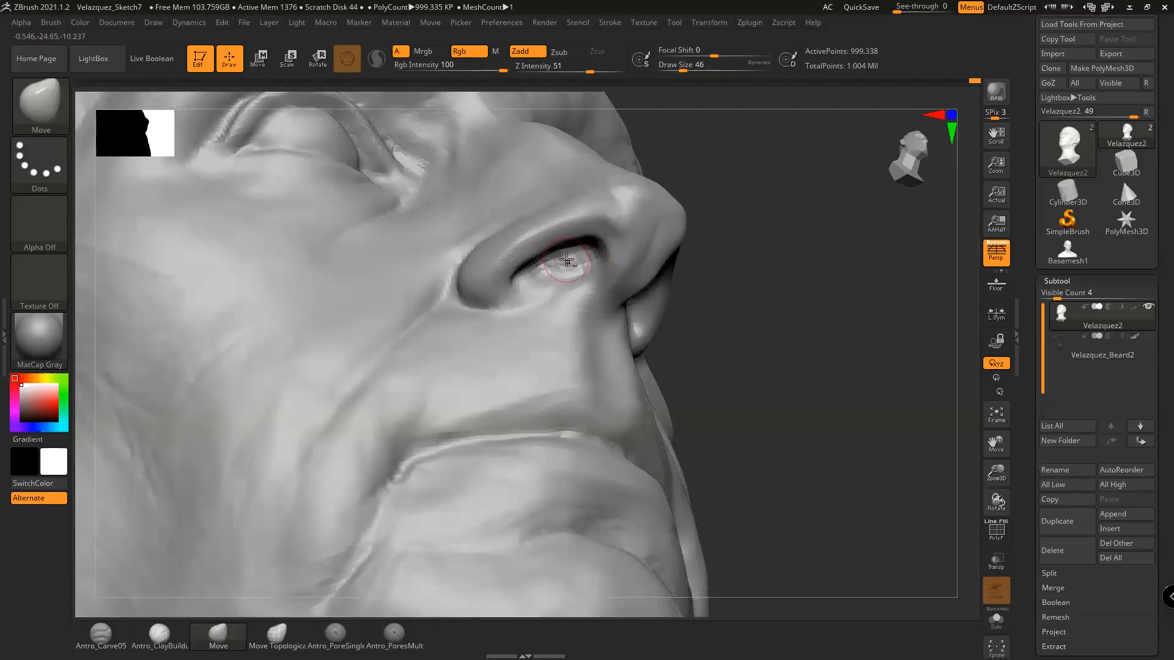
pyautogui.moveTo(694, 258); pyautogui.dragTo(644, 263)
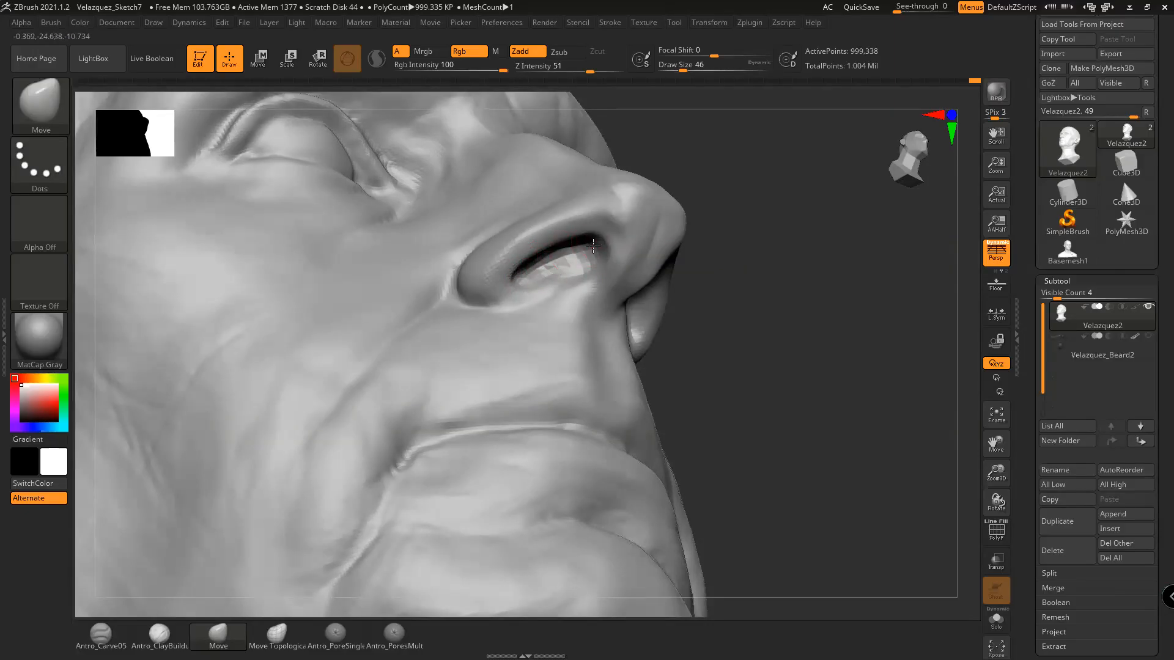
pyautogui.moveTo(740, 257)
pyautogui.mouseDown()
pyautogui.moveTo(674, 259)
pyautogui.moveTo(708, 248)
pyautogui.moveTo(721, 281)
pyautogui.moveTo(726, 270)
pyautogui.moveTo(721, 301)
pyautogui.moveTo(734, 296)
pyautogui.moveTo(747, 372)
pyautogui.moveTo(794, 387)
pyautogui.moveTo(794, 364)
pyautogui.moveTo(813, 364)
pyautogui.moveTo(792, 341)
pyautogui.mouseUp()
pyautogui.click(159, 635)
pyautogui.press('space')
pyautogui.moveTo(614, 297); pyautogui.dragTo(611, 297)
pyautogui.press('shift')
pyautogui.press('space')
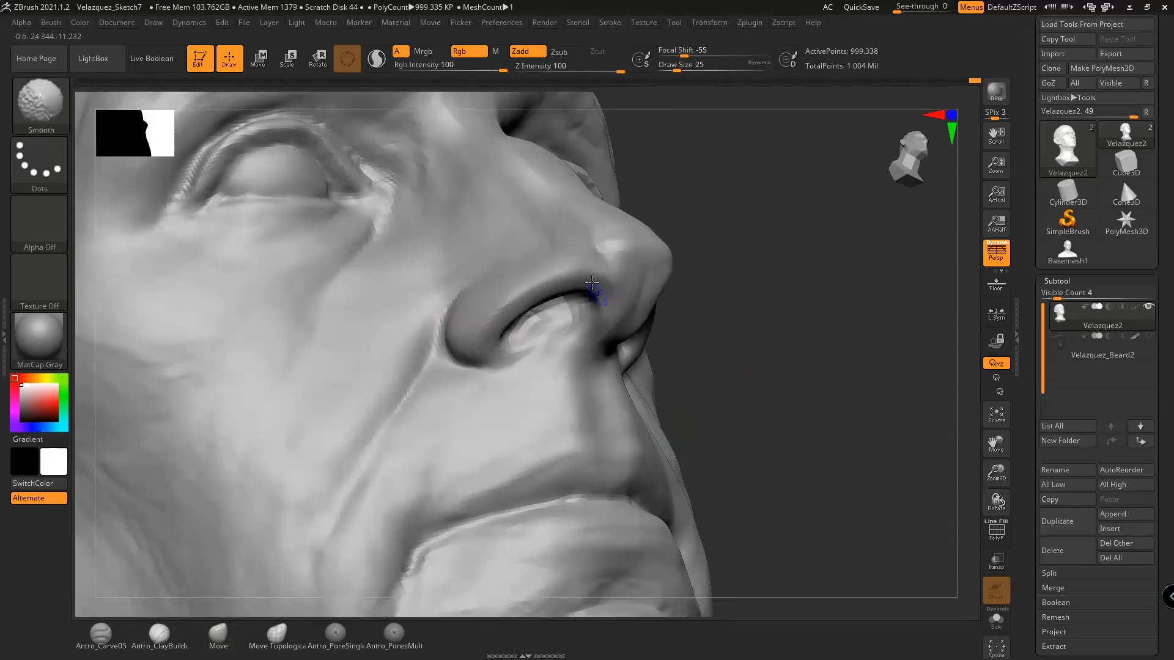
pyautogui.moveTo(724, 315); pyautogui.dragTo(751, 345)
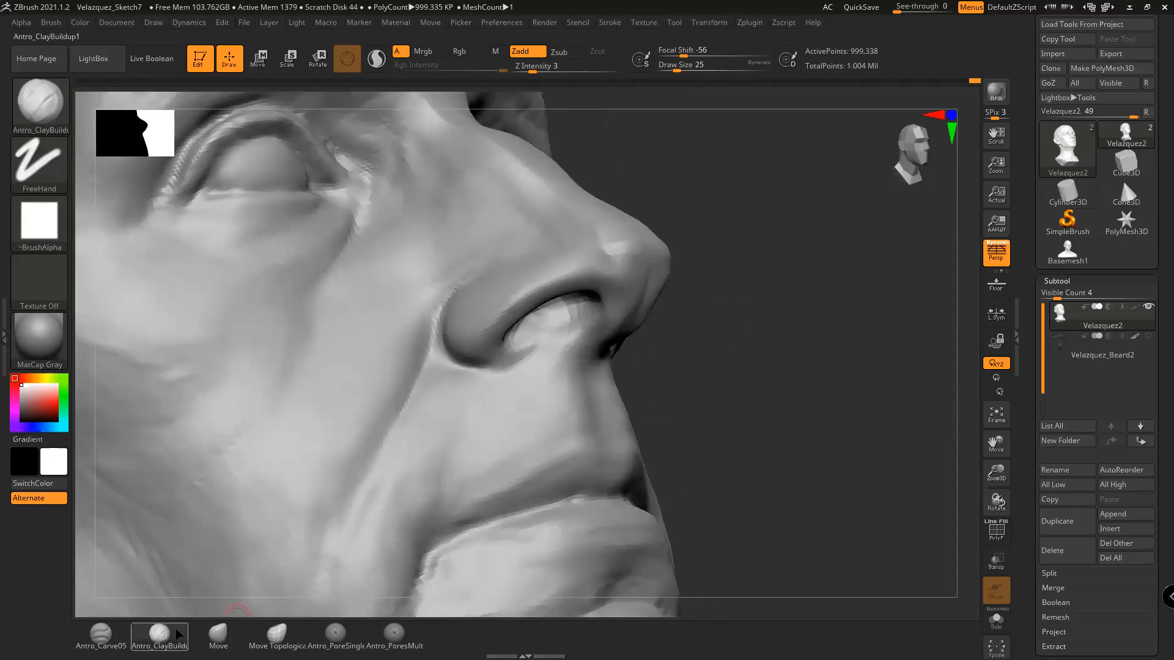
pyautogui.press('space')
pyautogui.moveTo(556, 307)
pyautogui.mouseDown()
pyautogui.moveTo(510, 309)
pyautogui.moveTo(588, 276)
pyautogui.mouseUp()
# With the carving brush, carve a short stroke near the nostril and redo the undone steps
pyautogui.click(101, 633)
pyautogui.press('space')
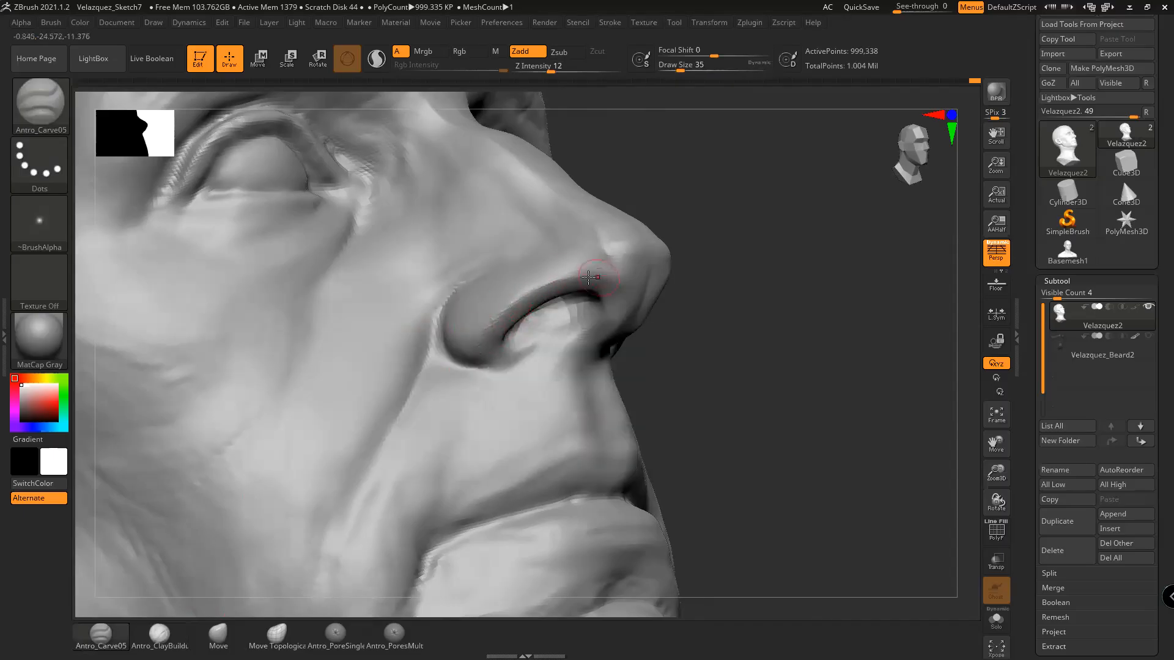
pyautogui.moveTo(711, 286); pyautogui.dragTo(684, 283)
pyautogui.moveTo(614, 271); pyautogui.dragTo(609, 266)
pyautogui.moveTo(747, 275); pyautogui.dragTo(679, 281)
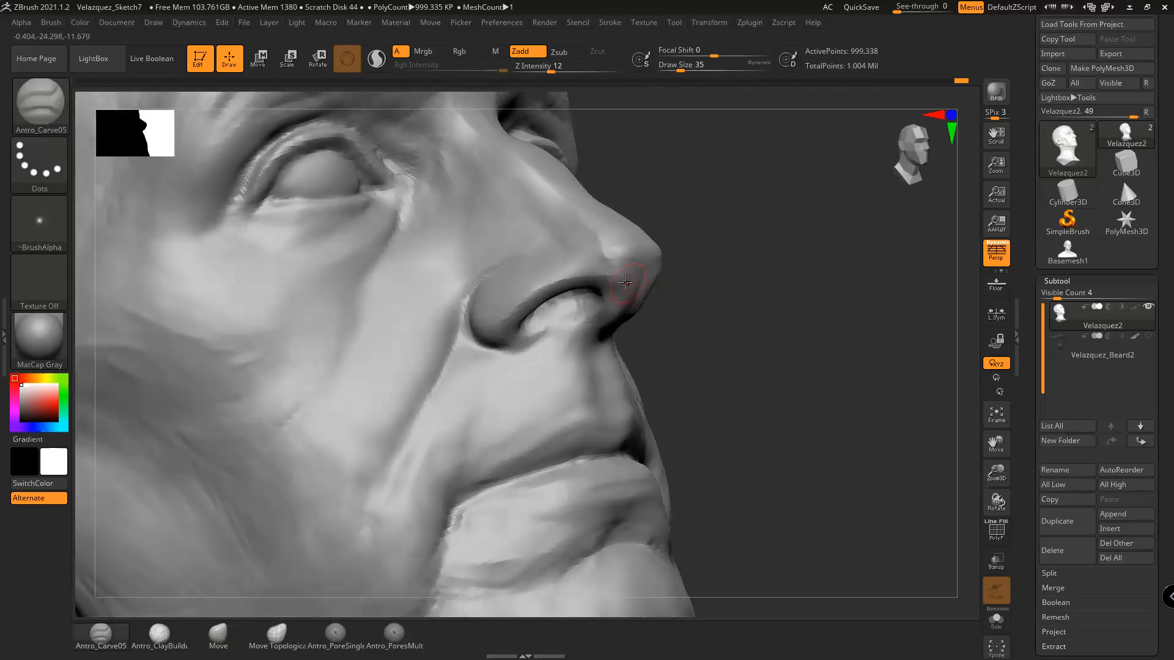
pyautogui.press('shift')
pyautogui.hotkey('ctrl', 'shift', 'z')
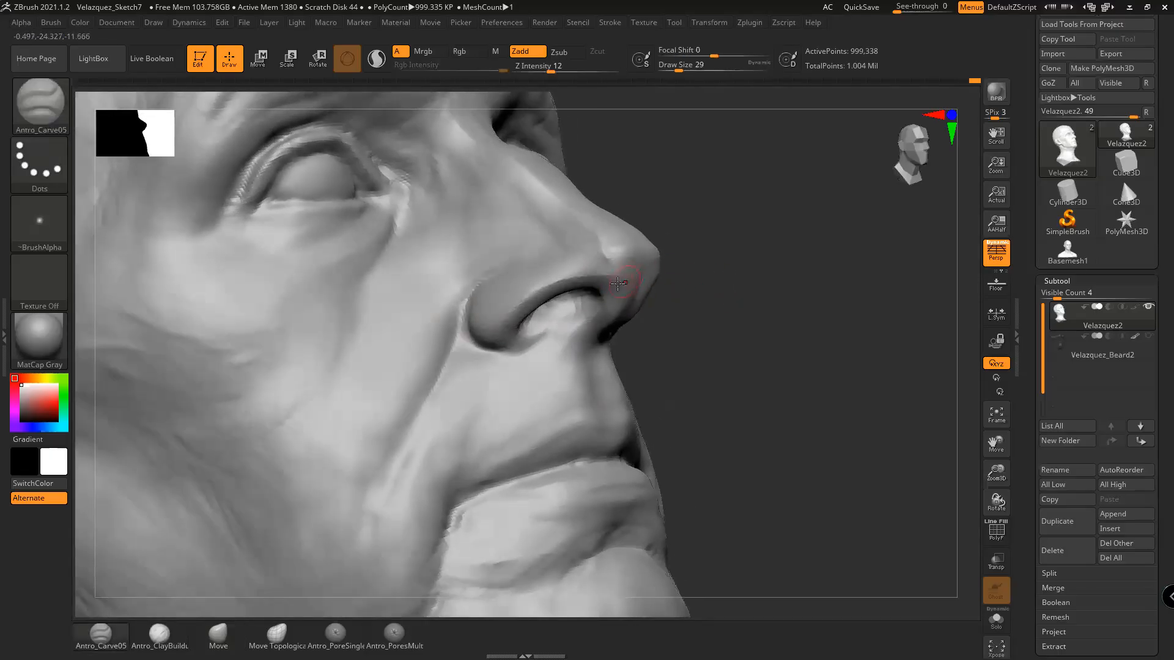
# From a profile angle, smooth the surface near the nose tip at brush size 23
pyautogui.moveTo(688, 283); pyautogui.dragTo(672, 285)
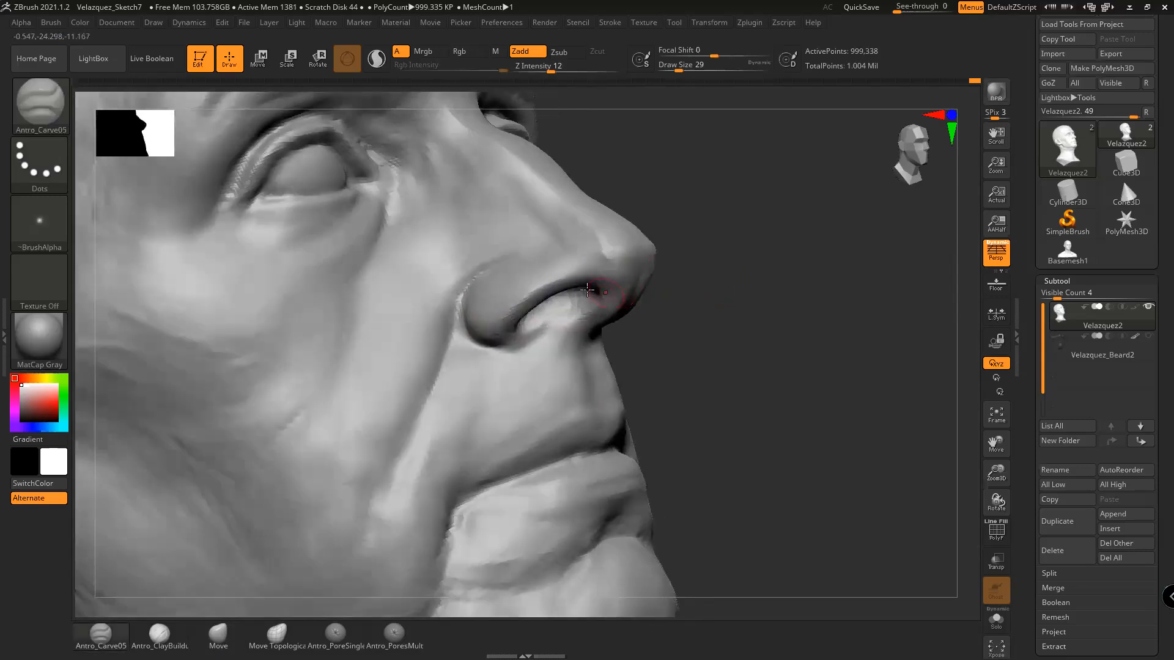
pyautogui.press('space')
pyautogui.moveTo(554, 275); pyautogui.dragTo(550, 275)
pyautogui.moveTo(663, 277)
pyautogui.mouseDown()
pyautogui.moveTo(702, 276)
pyautogui.moveTo(789, 339)
pyautogui.moveTo(872, 332)
pyautogui.moveTo(856, 343)
pyautogui.moveTo(844, 413)
pyautogui.moveTo(397, 527)
pyautogui.moveTo(306, 611)
pyautogui.mouseUp()
pyautogui.press('shift')
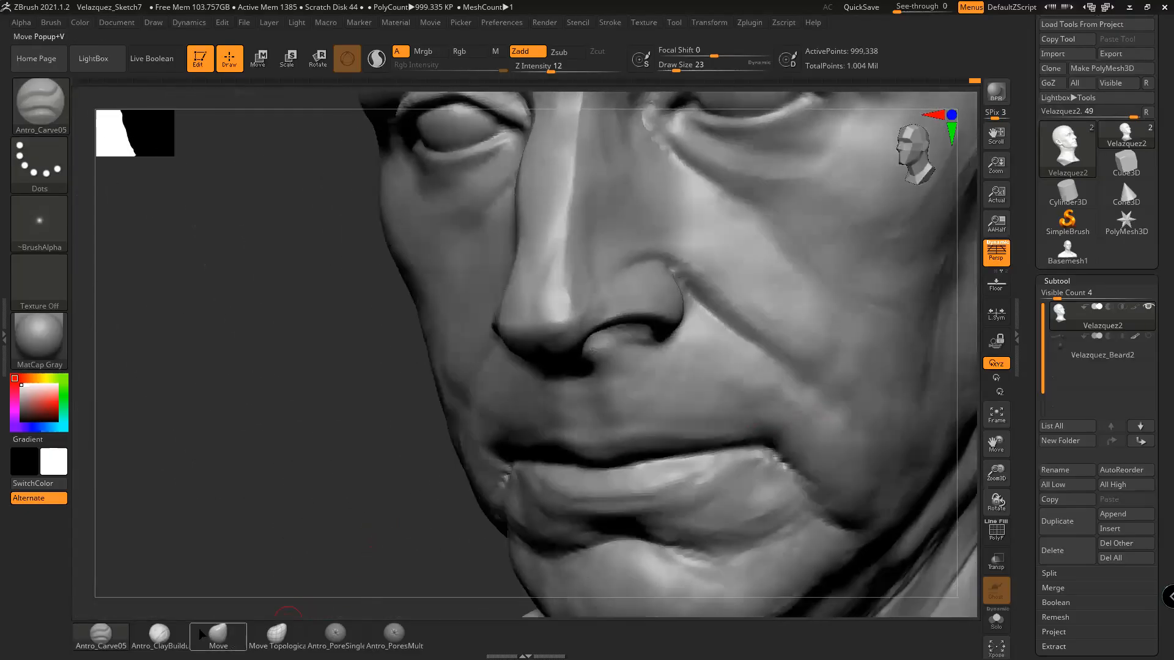
pyautogui.moveTo(404, 465); pyautogui.dragTo(430, 448)
pyautogui.moveTo(383, 483); pyautogui.dragTo(446, 432)
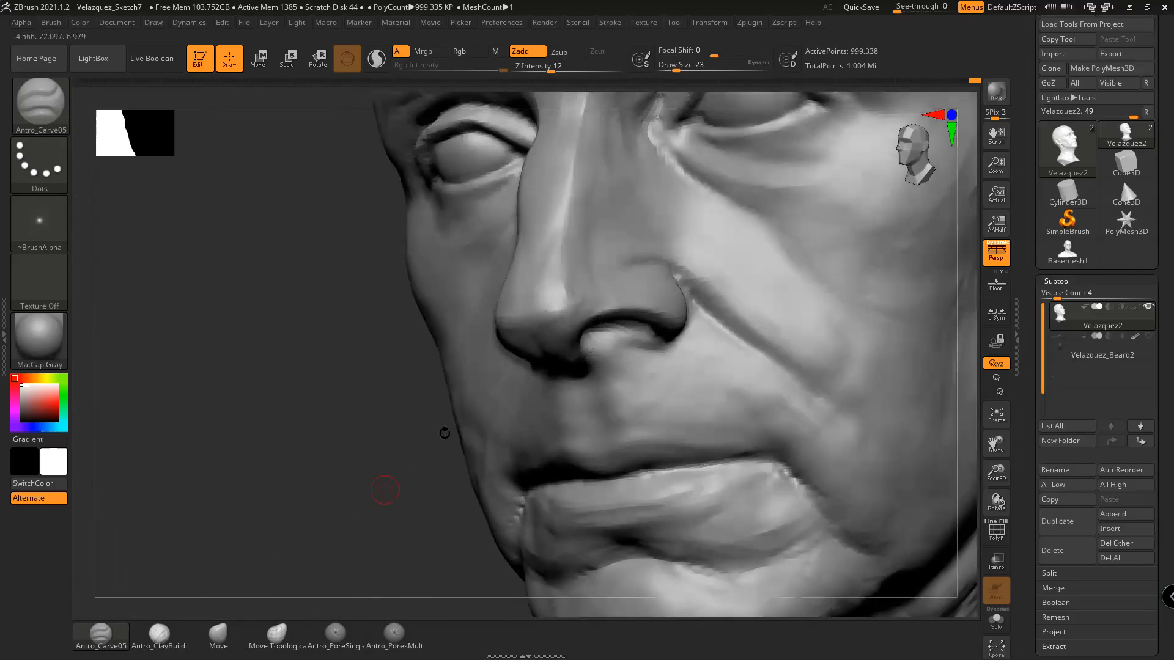
pyautogui.keyDown('shift'); pyautogui.moveTo(542, 331); pyautogui.dragTo(591, 294); pyautogui.keyUp('shift')
# At brush size 16, smooth the nostril and nose tip from frontal and profile angles
pyautogui.press('space')
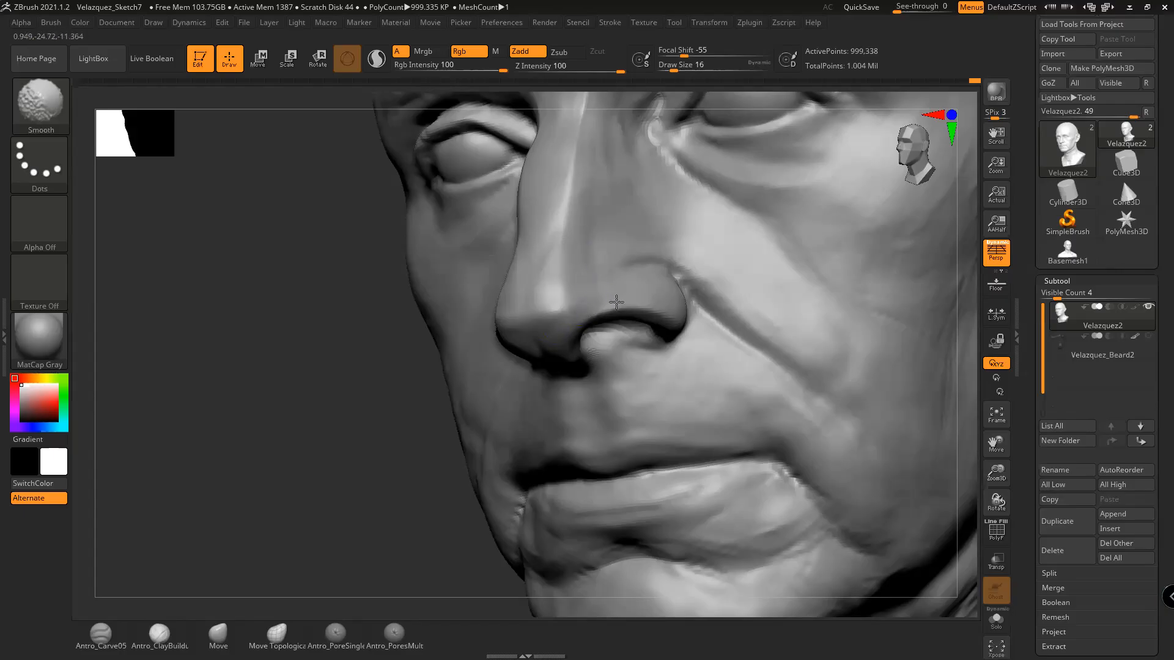
pyautogui.moveTo(394, 450); pyautogui.dragTo(358, 449)
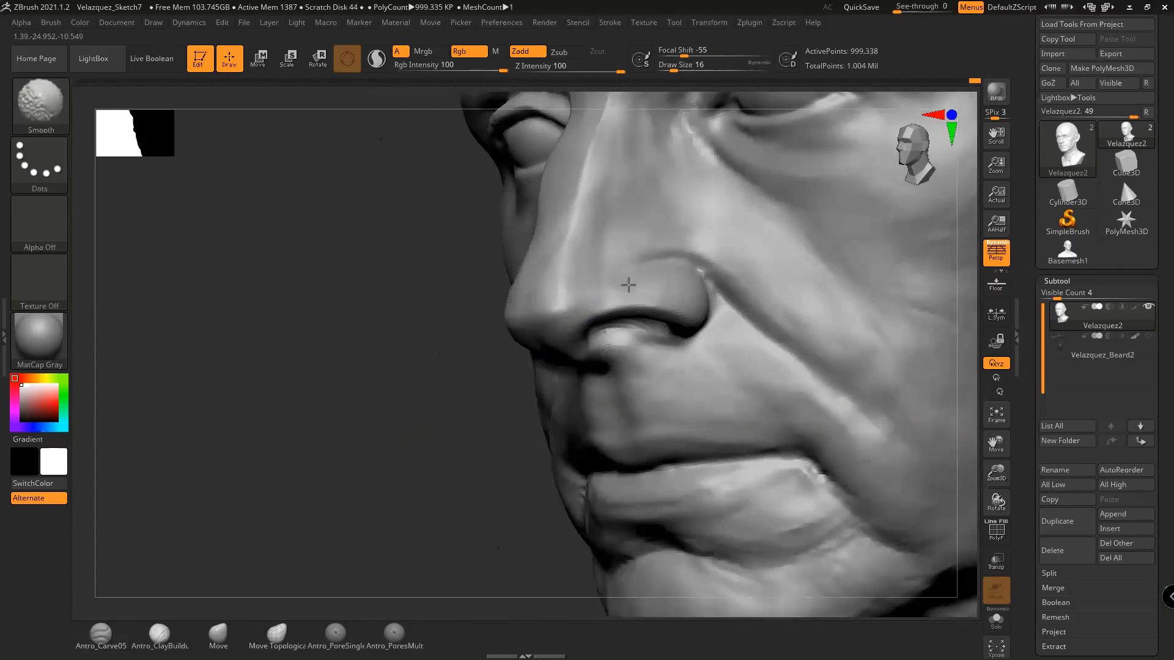
pyautogui.moveTo(471, 393); pyautogui.dragTo(397, 402)
pyautogui.moveTo(310, 490)
pyautogui.mouseDown()
pyautogui.moveTo(336, 508)
pyautogui.moveTo(367, 502)
pyautogui.mouseUp()
pyautogui.moveTo(540, 335)
pyautogui.keyDown('shift'); pyautogui.mouseDown()
pyautogui.moveTo(484, 349)
pyautogui.moveTo(495, 355)
pyautogui.mouseUp(); pyautogui.keyUp('shift')
pyautogui.moveTo(740, 298); pyautogui.dragTo(749, 297)
pyautogui.moveTo(574, 320)
pyautogui.keyDown('shift'); pyautogui.mouseDown()
pyautogui.moveTo(542, 303)
pyautogui.moveTo(560, 288)
pyautogui.mouseUp(); pyautogui.keyUp('shift')
pyautogui.moveTo(751, 276); pyautogui.dragTo(725, 303)
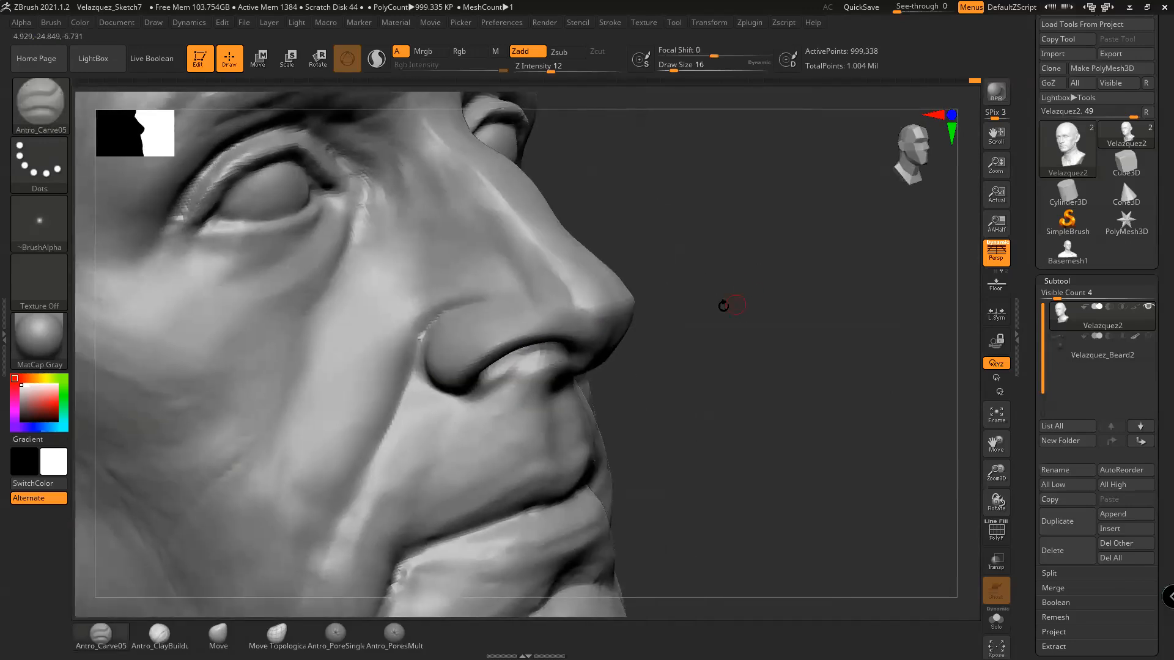
pyautogui.moveTo(573, 312)
pyautogui.keyDown('shift'); pyautogui.mouseDown()
pyautogui.moveTo(555, 289)
pyautogui.moveTo(569, 303)
pyautogui.moveTo(532, 292)
pyautogui.mouseUp(); pyautogui.keyUp('shift')
pyautogui.moveTo(636, 284)
pyautogui.mouseDown()
pyautogui.moveTo(662, 293)
pyautogui.moveTo(768, 269)
pyautogui.moveTo(819, 315)
pyautogui.moveTo(789, 314)
pyautogui.mouseUp()
pyautogui.keyDown('shift'); pyautogui.moveTo(539, 306); pyautogui.dragTo(548, 343); pyautogui.keyUp('shift')
# Continue smoothing the nose tip and along the nostril wing from several angles
pyautogui.moveTo(823, 324)
pyautogui.mouseDown()
pyautogui.moveTo(733, 336)
pyautogui.moveTo(667, 366)
pyautogui.mouseUp()
pyautogui.moveTo(453, 491); pyautogui.dragTo(538, 392)
pyautogui.moveTo(612, 284)
pyautogui.keyDown('shift'); pyautogui.mouseDown()
pyautogui.moveTo(621, 307)
pyautogui.moveTo(614, 257)
pyautogui.moveTo(579, 263)
pyautogui.moveTo(632, 194)
pyautogui.moveTo(605, 220)
pyautogui.moveTo(620, 196)
pyautogui.moveTo(615, 236)
pyautogui.moveTo(619, 222)
pyautogui.mouseUp(); pyautogui.keyUp('shift')
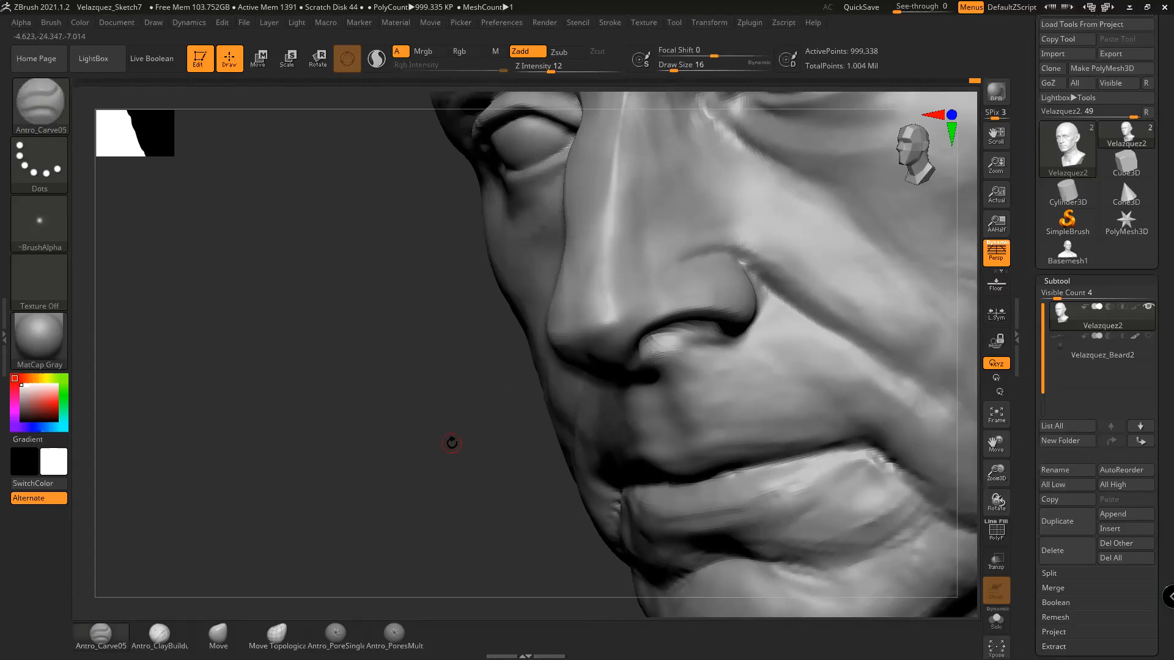
pyautogui.keyDown('alt'); pyautogui.moveTo(450, 443); pyautogui.dragTo(440, 438); pyautogui.keyUp('alt')
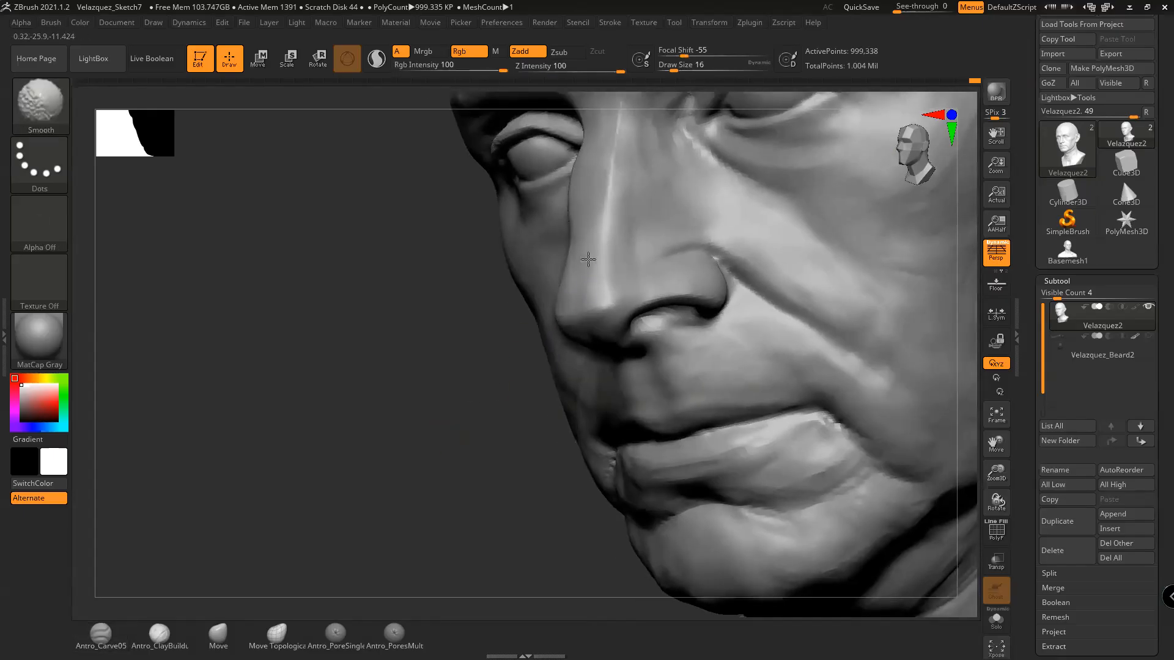
pyautogui.moveTo(438, 446); pyautogui.dragTo(424, 456)
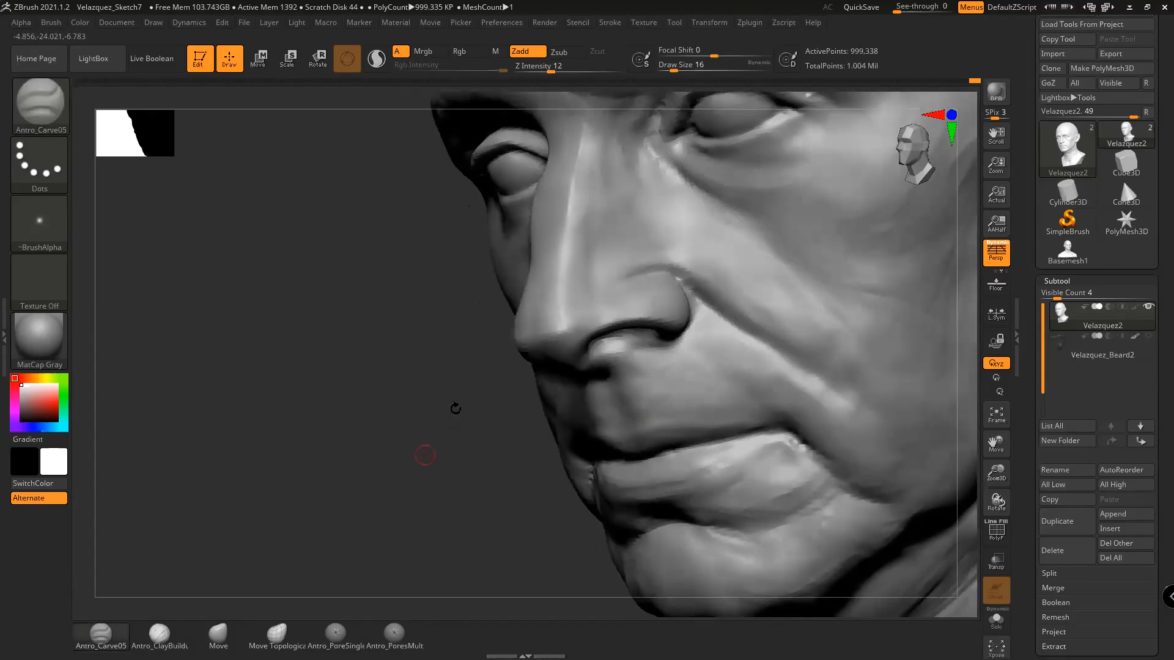
pyautogui.keyDown('shift'); pyautogui.moveTo(561, 335); pyautogui.dragTo(559, 343); pyautogui.keyUp('shift')
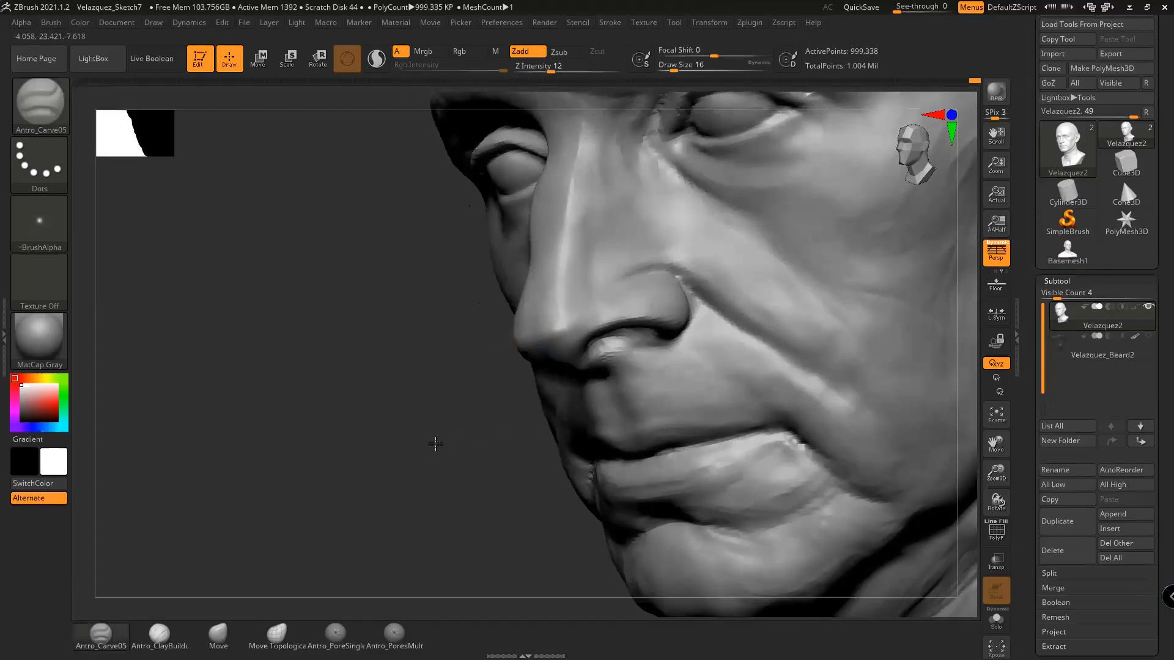
pyautogui.keyDown('alt'); pyautogui.moveTo(435, 446); pyautogui.dragTo(422, 443); pyautogui.keyUp('alt')
pyautogui.moveTo(590, 299)
pyautogui.keyDown('shift'); pyautogui.mouseDown()
pyautogui.moveTo(572, 313)
pyautogui.moveTo(590, 302)
pyautogui.moveTo(609, 327)
pyautogui.moveTo(598, 333)
pyautogui.mouseUp(); pyautogui.keyUp('shift')
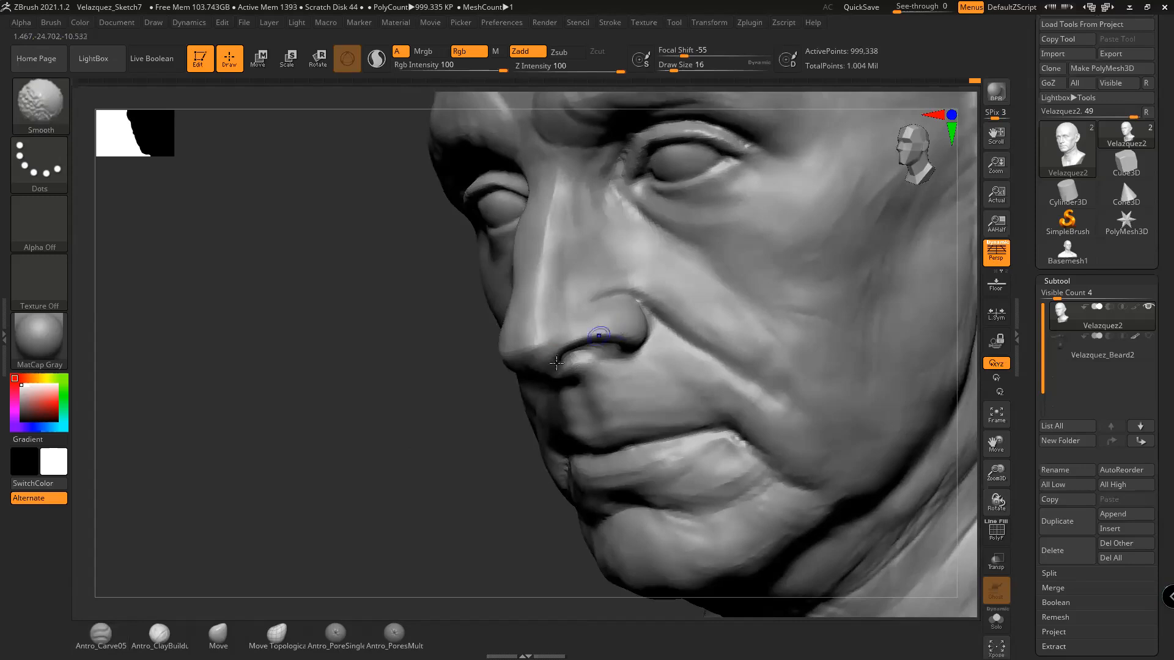
pyautogui.moveTo(412, 483); pyautogui.dragTo(489, 461)
pyautogui.moveTo(665, 396); pyautogui.dragTo(747, 370)
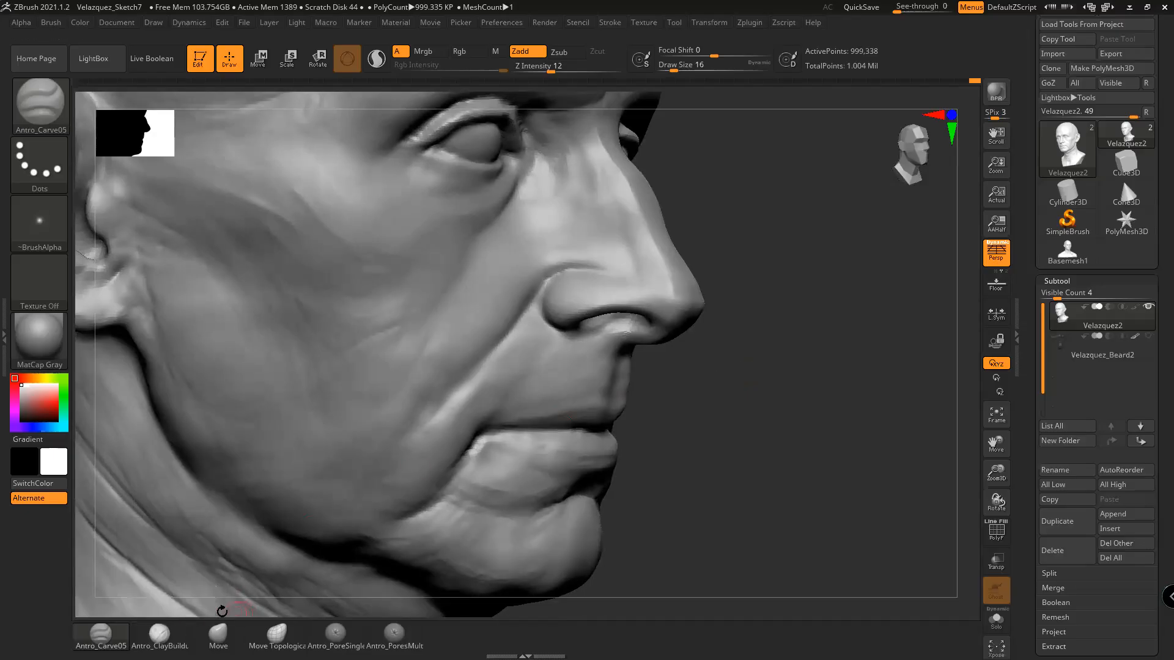
pyautogui.click(159, 634)
# In front view at brush size 17, build up both philtrum ridges, then scroll the Tool palette down
pyautogui.moveTo(751, 398); pyautogui.dragTo(828, 390)
pyautogui.press('space')
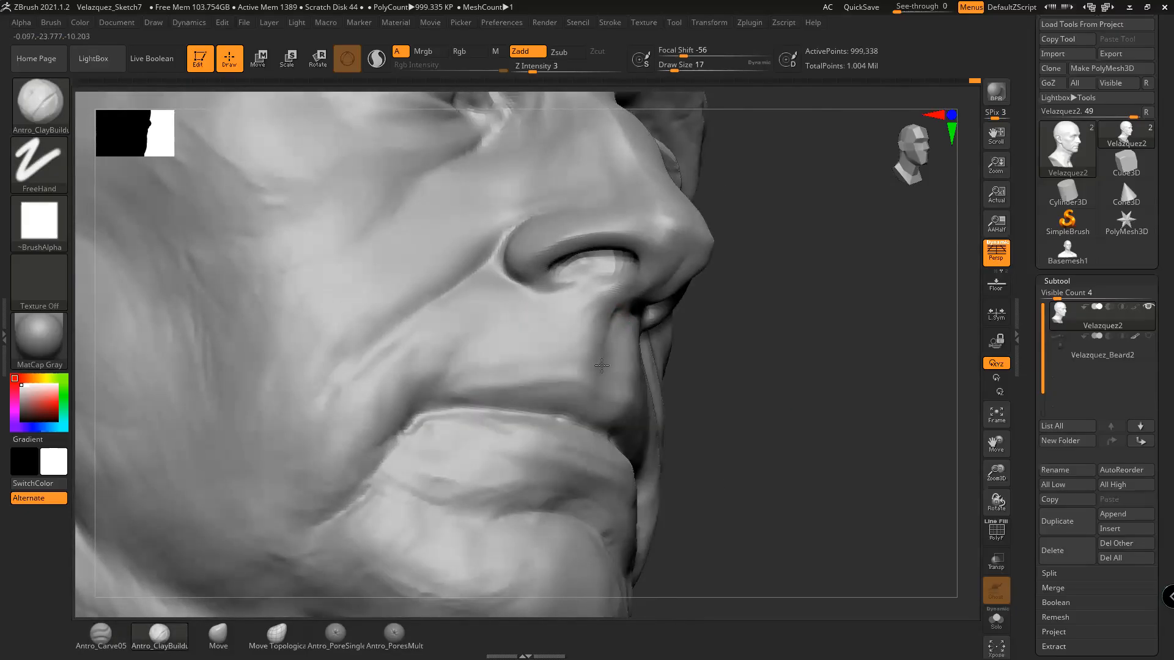
pyautogui.moveTo(715, 336); pyautogui.dragTo(650, 333, button='right')
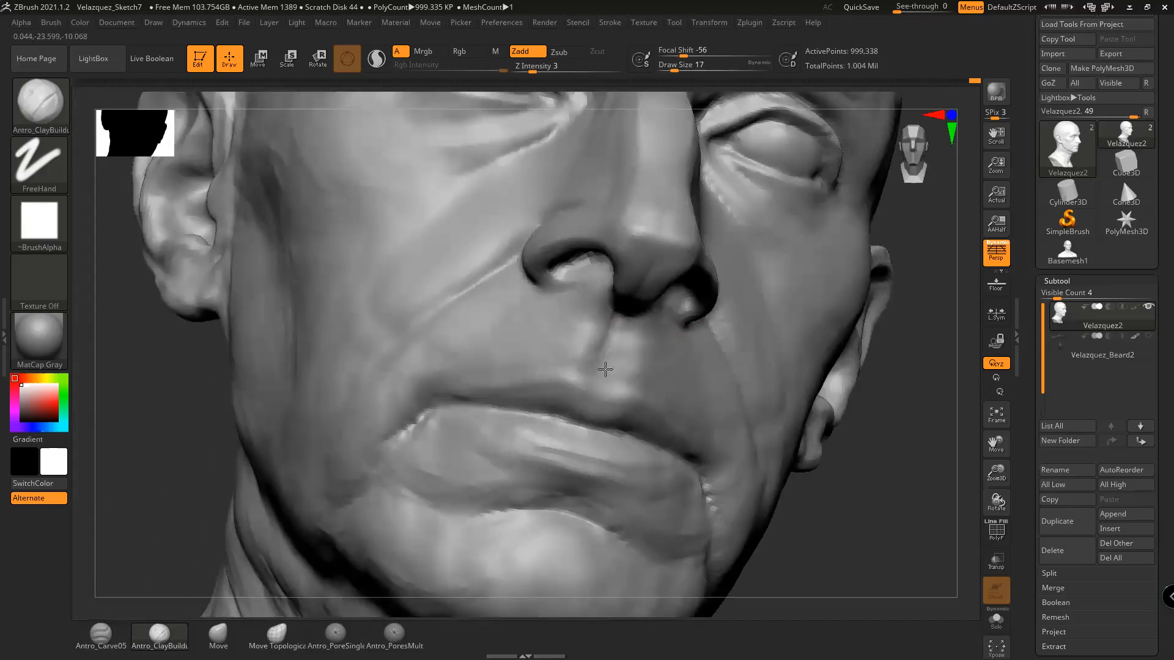
pyautogui.keyDown('shift'); pyautogui.moveTo(838, 428); pyautogui.dragTo(800, 429, button='right'); pyautogui.keyUp('shift')
pyautogui.moveTo(894, 470); pyautogui.dragTo(870, 436, button='right')
pyautogui.keyDown('alt'); pyautogui.moveTo(869, 435); pyautogui.dragTo(816, 436, button='right'); pyautogui.keyUp('alt')
pyautogui.moveTo(580, 335); pyautogui.dragTo(585, 343)
pyautogui.moveTo(826, 470)
pyautogui.mouseDown(button='right')
pyautogui.moveTo(837, 476)
pyautogui.moveTo(778, 514)
pyautogui.mouseUp(button='right')
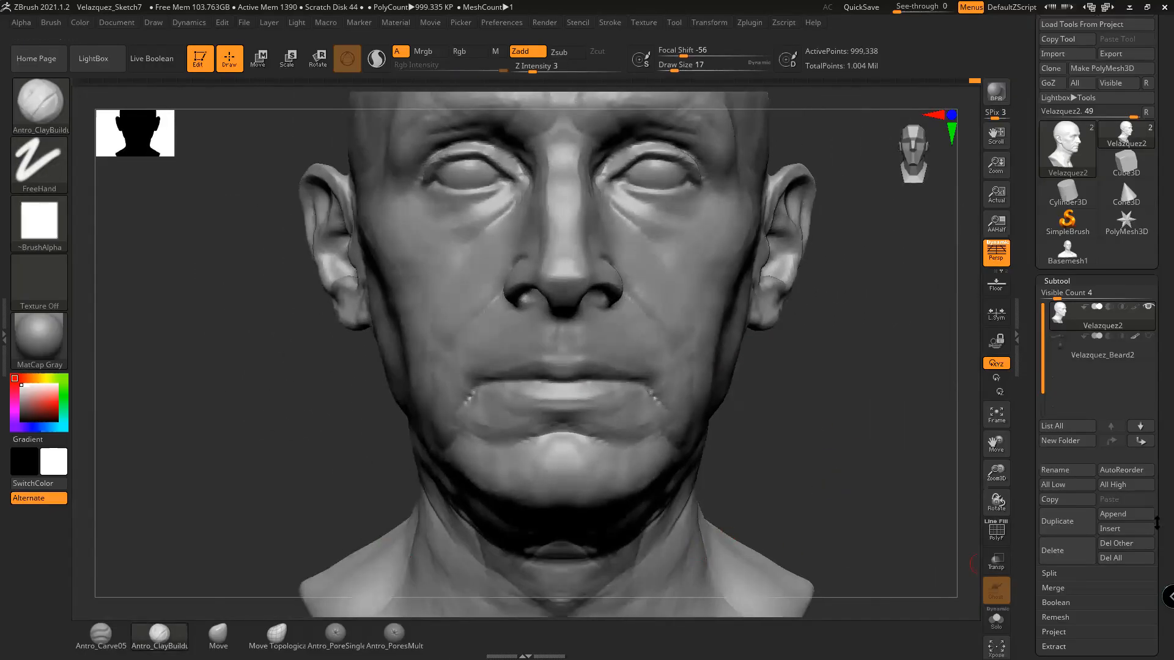
pyautogui.moveTo(1156, 523); pyautogui.dragTo(1031, 420)
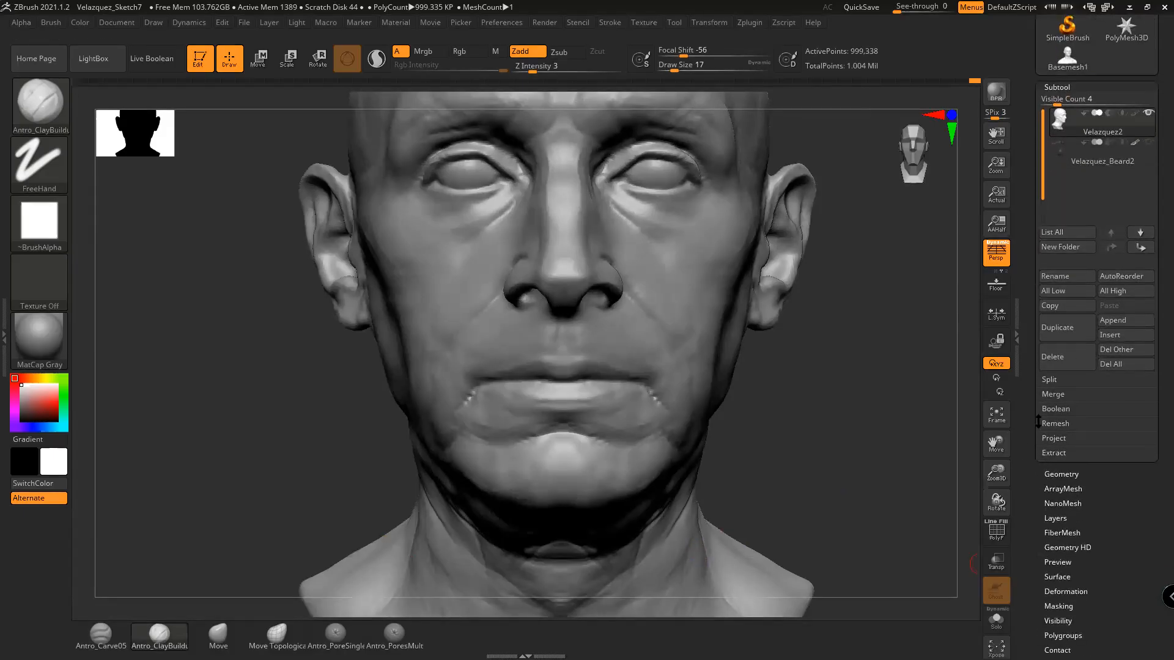
pyautogui.moveTo(1038, 538); pyautogui.dragTo(1042, 508)
# Run Smart ReSym from Tool > Deformation and orbit to confirm 99.59% symmetry
pyautogui.click(1068, 534)
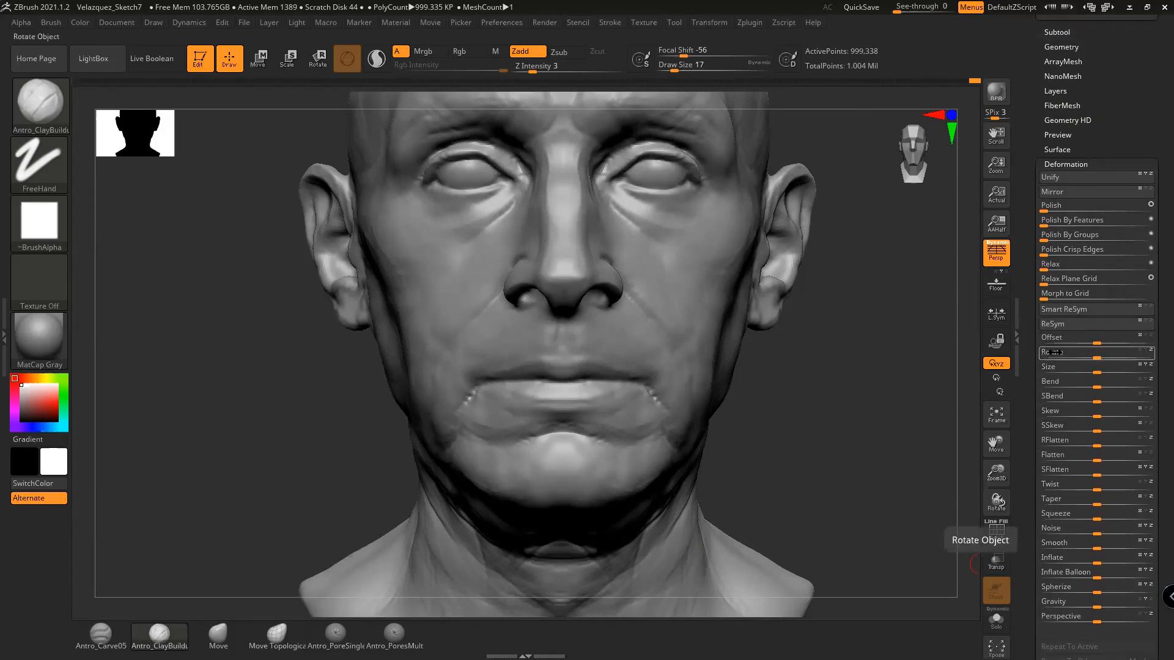
pyautogui.click(1067, 309)
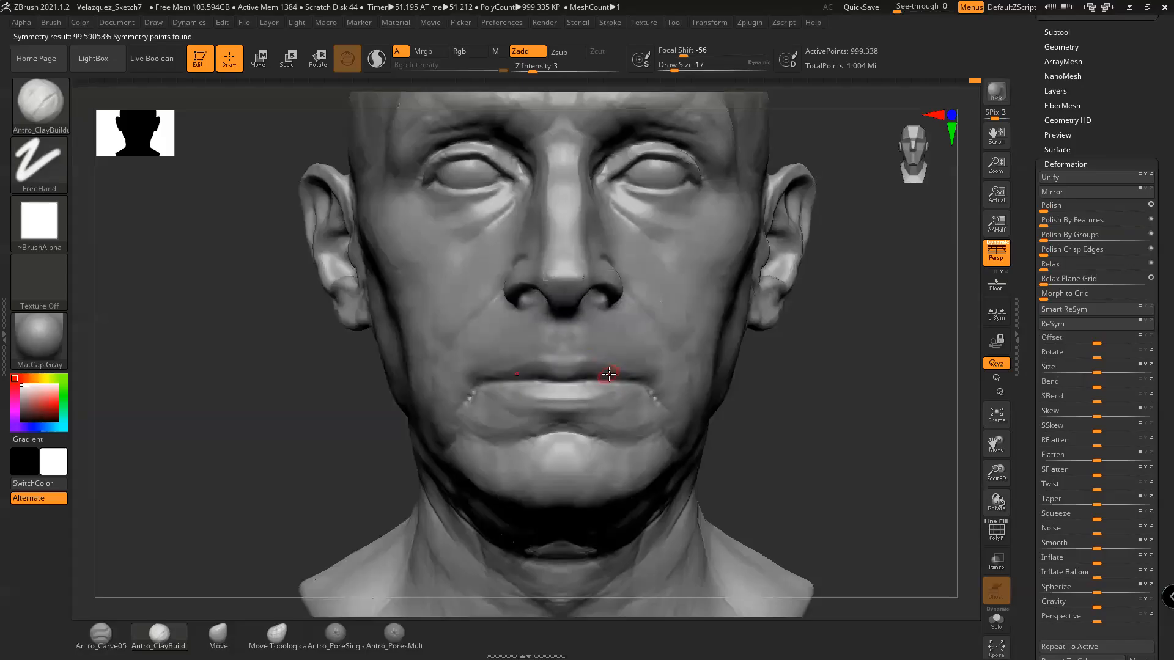
pyautogui.moveTo(803, 428); pyautogui.dragTo(796, 428)
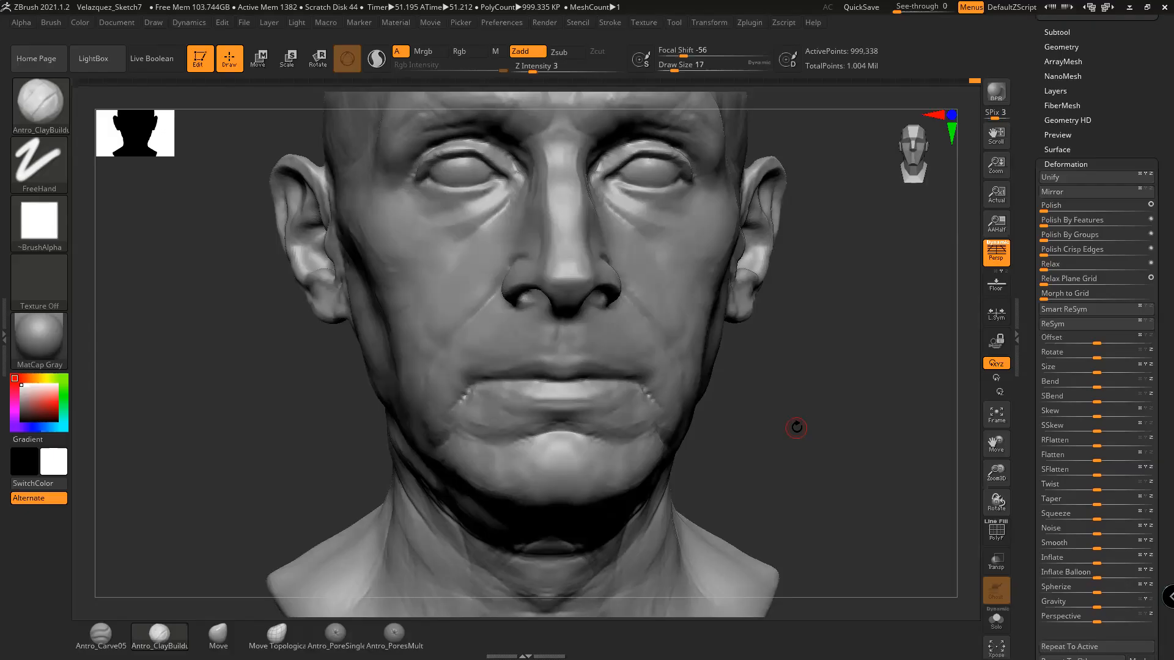
# Soften the nostril-wing crease with Antro_Carve05 and Shift-smoothing, then lower Z Intensity to 8
pyautogui.moveTo(845, 445)
pyautogui.mouseDown()
pyautogui.moveTo(807, 412)
pyautogui.moveTo(799, 423)
pyautogui.moveTo(815, 412)
pyautogui.moveTo(833, 469)
pyautogui.moveTo(639, 398)
pyautogui.mouseUp()
pyautogui.moveTo(825, 477)
pyautogui.mouseDown()
pyautogui.moveTo(844, 482)
pyautogui.moveTo(862, 464)
pyautogui.moveTo(751, 462)
pyautogui.mouseUp()
pyautogui.moveTo(926, 472)
pyautogui.keyDown('shift'); pyautogui.mouseDown()
pyautogui.moveTo(900, 492)
pyautogui.moveTo(838, 440)
pyautogui.moveTo(852, 474)
pyautogui.moveTo(911, 483)
pyautogui.mouseUp(); pyautogui.keyUp('shift')
pyautogui.moveTo(764, 385)
pyautogui.mouseDown()
pyautogui.moveTo(802, 394)
pyautogui.moveTo(743, 373)
pyautogui.moveTo(802, 342)
pyautogui.mouseUp()
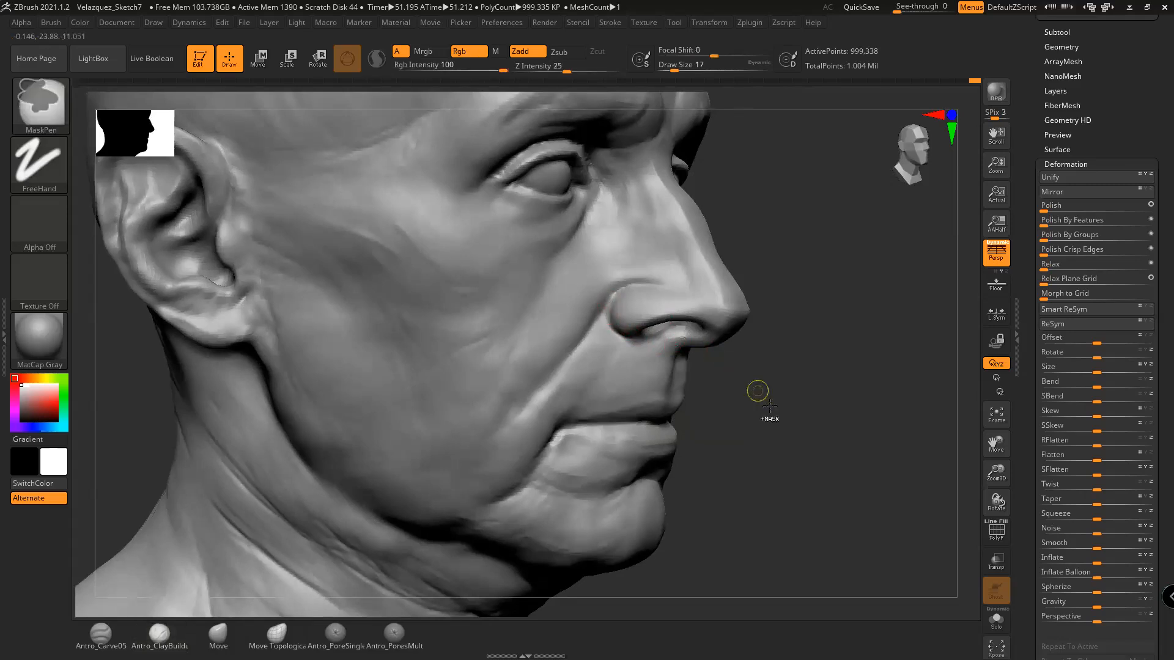
pyautogui.moveTo(801, 466); pyautogui.dragTo(718, 493)
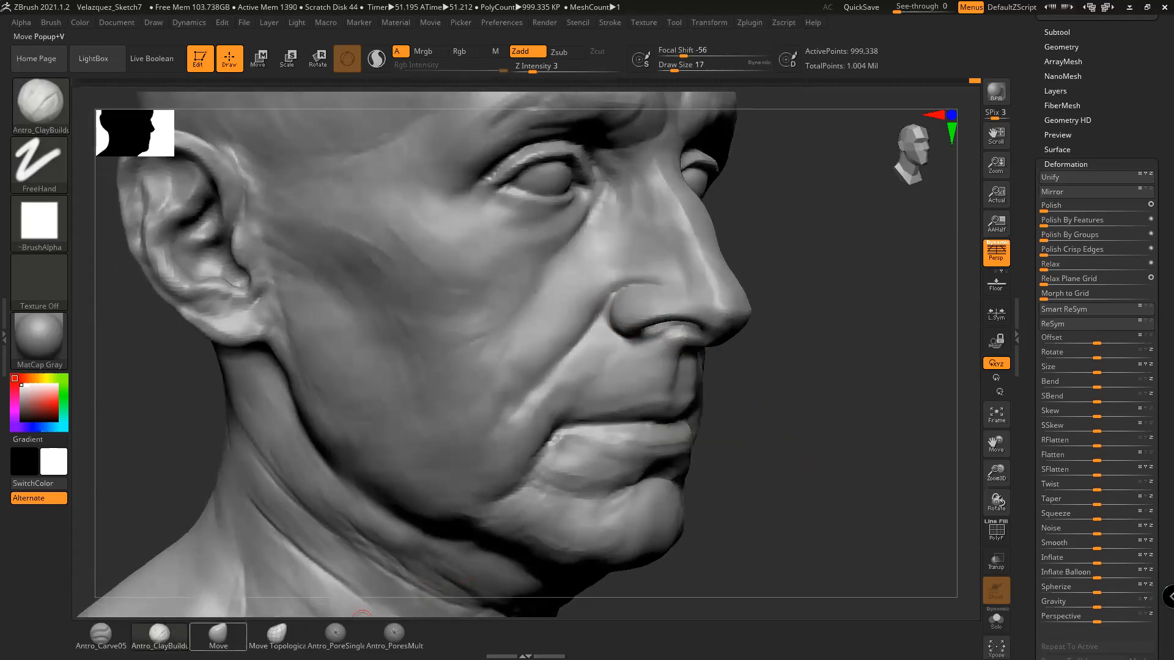
pyautogui.click(101, 633)
pyautogui.keyDown('alt'); pyautogui.moveTo(860, 432); pyautogui.dragTo(901, 461); pyautogui.keyUp('alt')
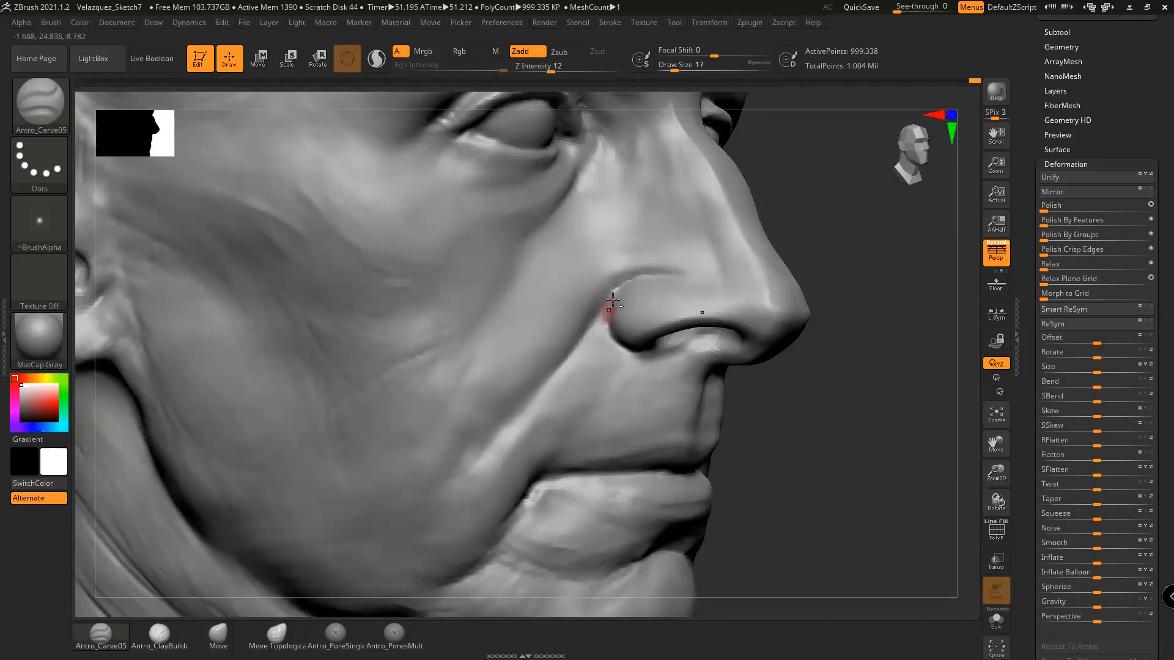
pyautogui.moveTo(604, 324)
pyautogui.keyDown('shift'); pyautogui.mouseDown()
pyautogui.moveTo(608, 305)
pyautogui.moveTo(614, 318)
pyautogui.mouseUp(); pyautogui.keyUp('shift')
pyautogui.press('shift')
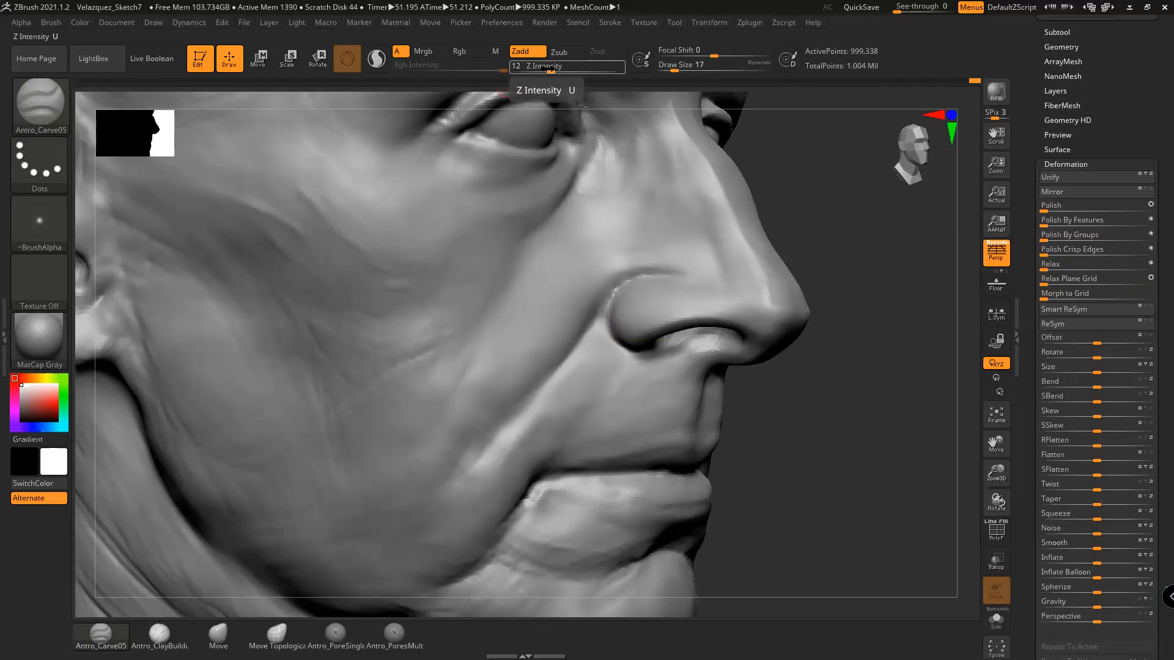
pyautogui.moveTo(550, 71); pyautogui.dragTo(544, 69)
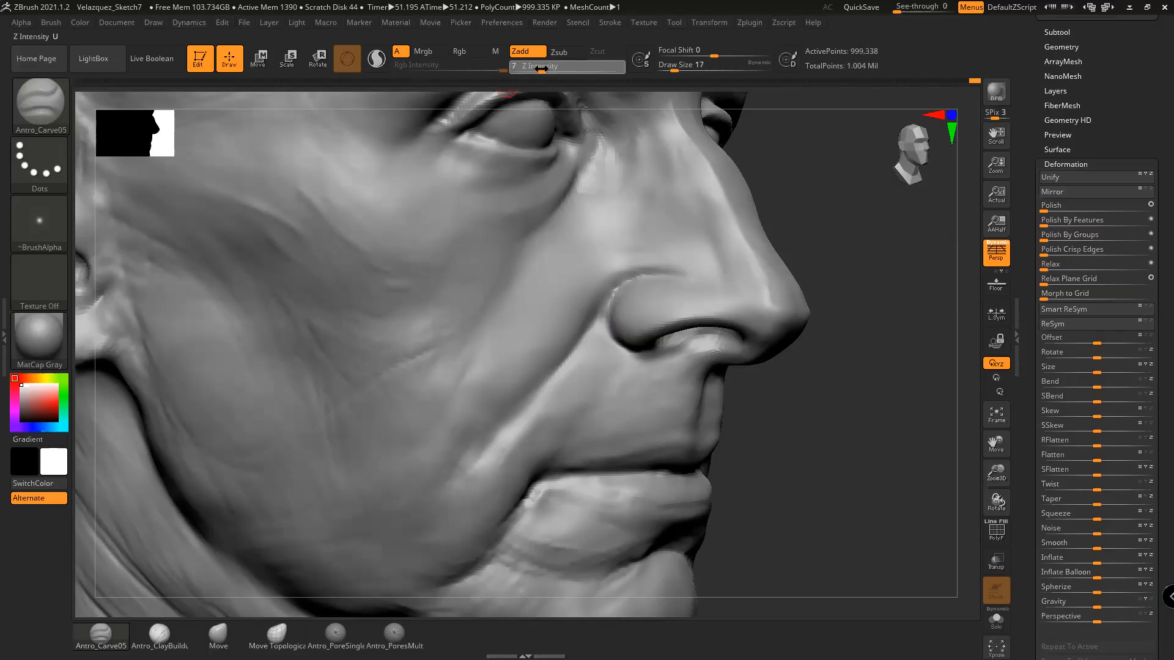
pyautogui.moveTo(819, 342)
pyautogui.mouseDown()
pyautogui.moveTo(859, 382)
pyautogui.moveTo(807, 388)
pyautogui.moveTo(802, 409)
pyautogui.moveTo(833, 422)
pyautogui.mouseUp()
# Use the Move brush, resized from 62 to 37, to nudge the nose tip
pyautogui.click(219, 636)
pyautogui.press('space')
pyautogui.moveTo(601, 327); pyautogui.dragTo(614, 328)
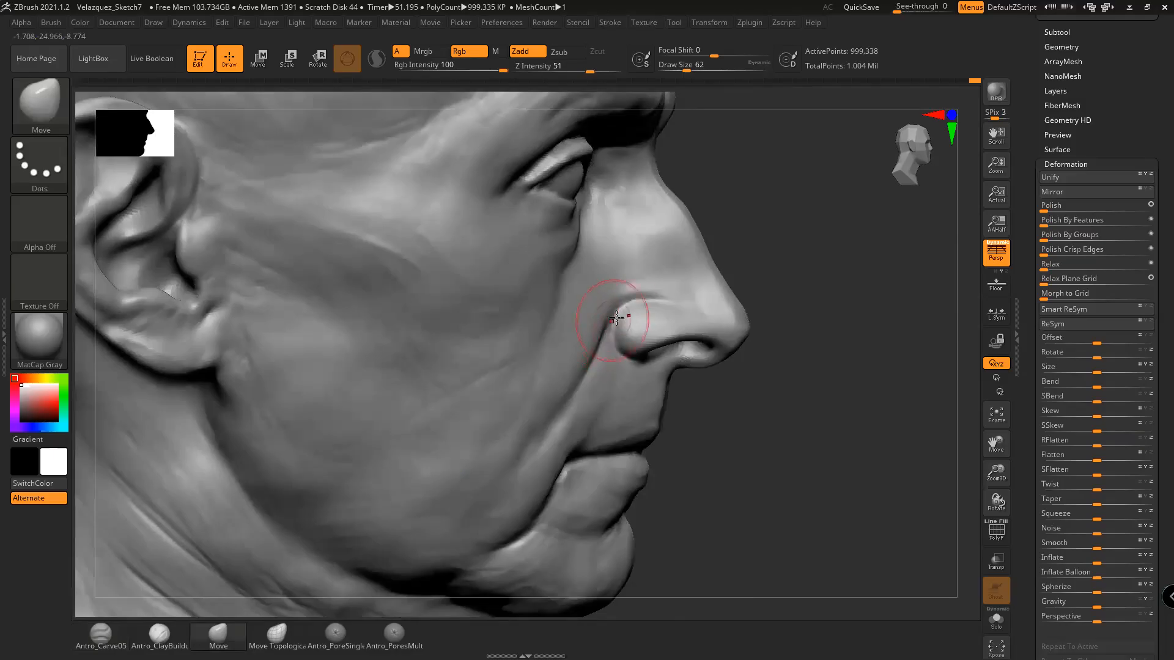
pyautogui.moveTo(813, 445); pyautogui.dragTo(809, 458)
pyautogui.press('space')
pyautogui.moveTo(628, 303); pyautogui.dragTo(618, 302)
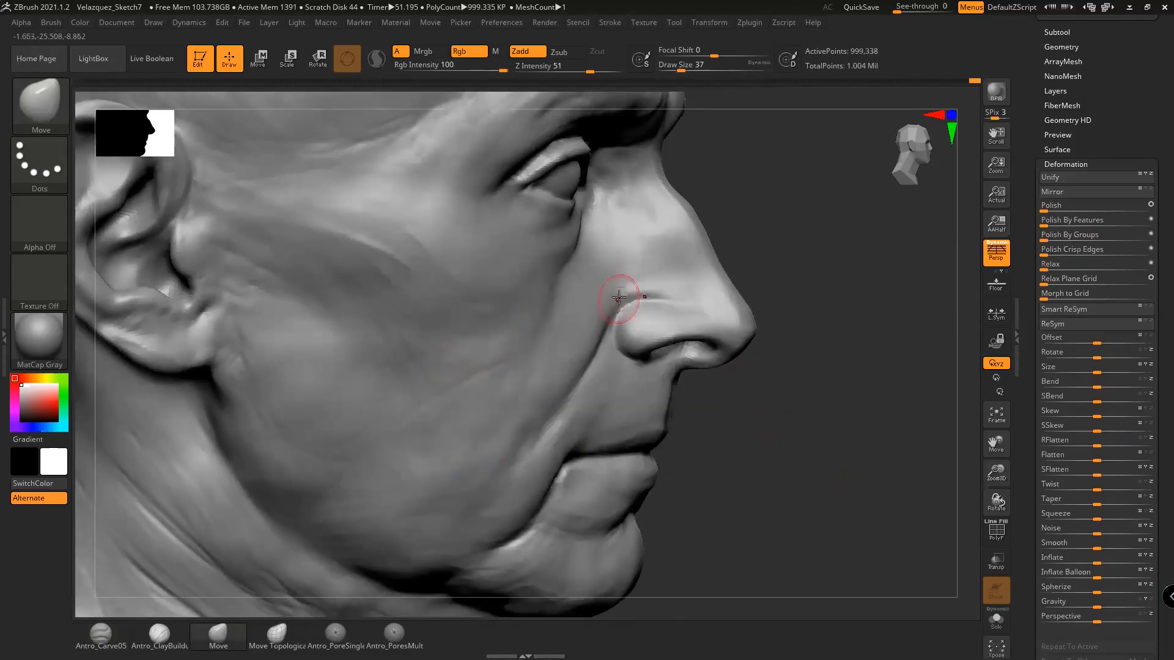
pyautogui.moveTo(786, 474); pyautogui.dragTo(787, 470)
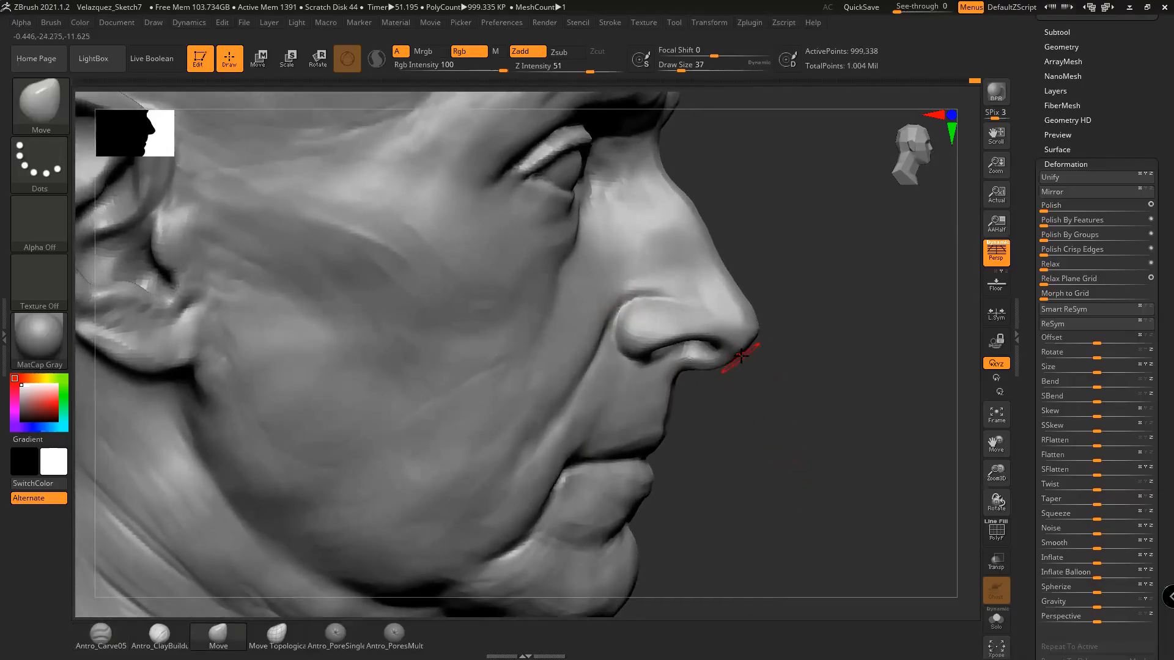
pyautogui.moveTo(778, 401)
pyautogui.mouseDown()
pyautogui.moveTo(781, 451)
pyautogui.moveTo(786, 442)
pyautogui.moveTo(770, 444)
pyautogui.moveTo(773, 434)
pyautogui.moveTo(792, 450)
pyautogui.moveTo(669, 446)
pyautogui.mouseUp()
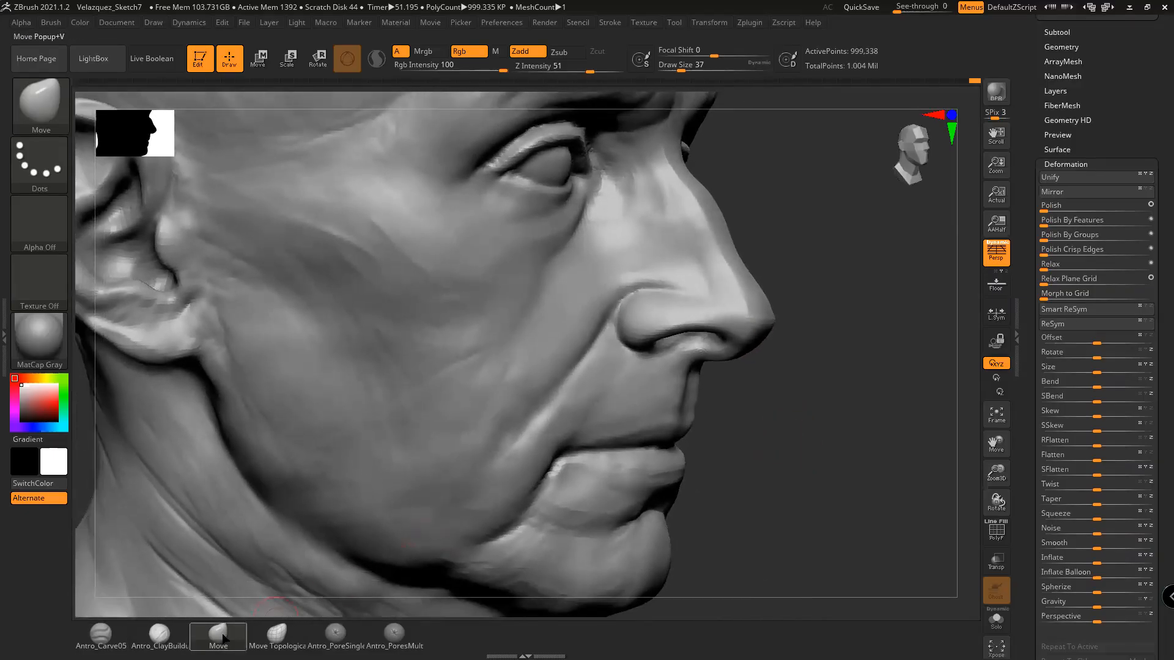
# Return to Antro_Carve05 at draw size 23 and frame the cheek in three-quarter view
pyautogui.click(101, 635)
pyautogui.moveTo(806, 438); pyautogui.dragTo(713, 394)
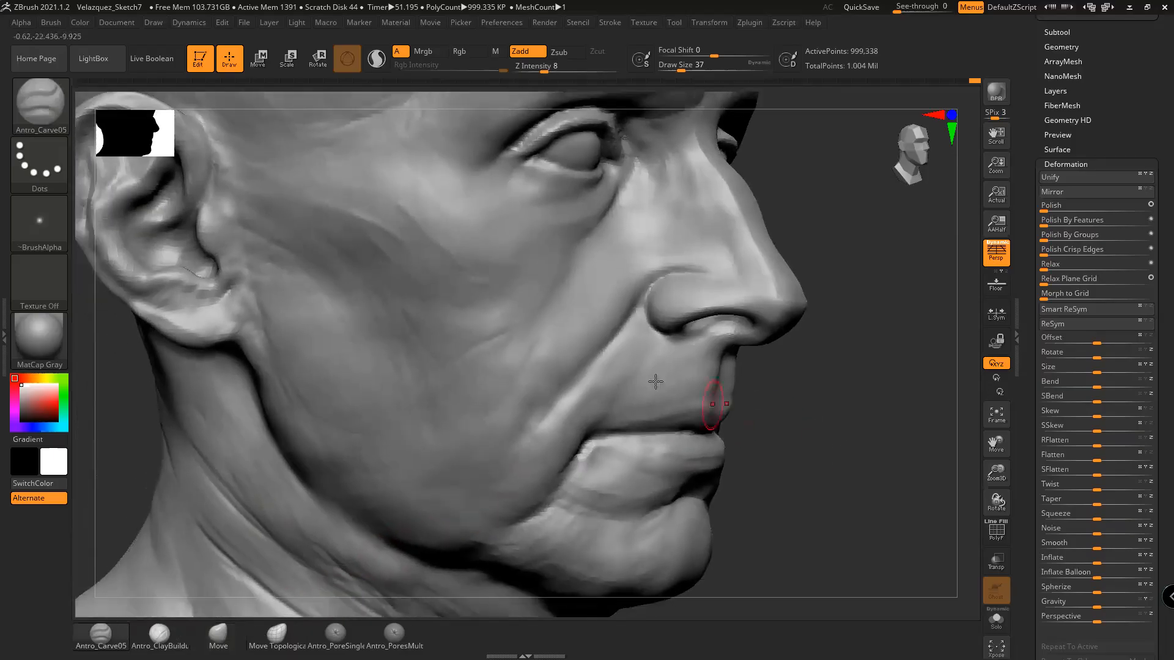
pyautogui.moveTo(822, 444); pyautogui.dragTo(778, 422)
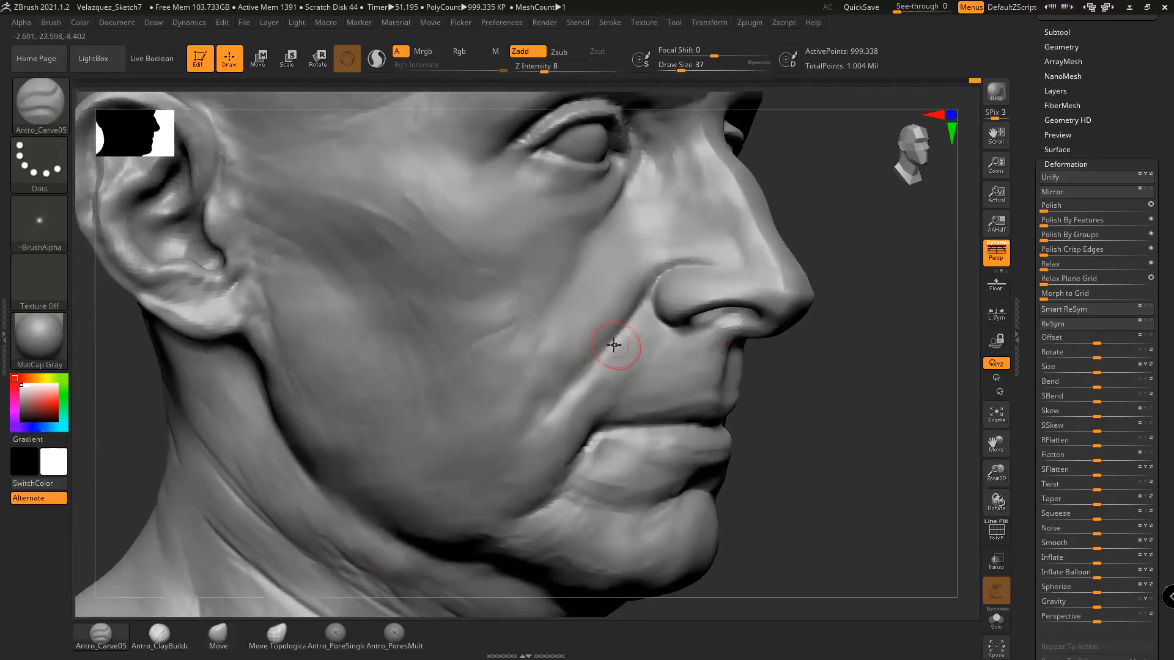
pyautogui.press('space')
pyautogui.moveTo(612, 350); pyautogui.dragTo(603, 352)
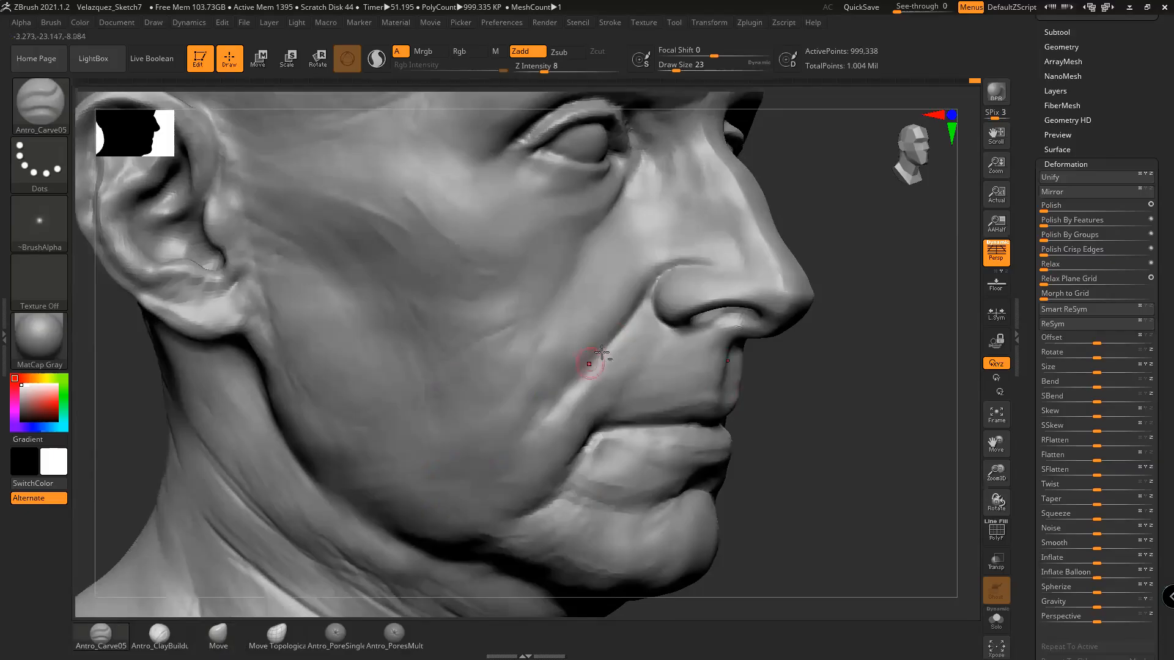
pyautogui.moveTo(830, 404); pyautogui.dragTo(722, 374)
pyautogui.moveTo(785, 399)
pyautogui.mouseDown()
pyautogui.moveTo(799, 399)
pyautogui.moveTo(799, 414)
pyautogui.mouseUp()
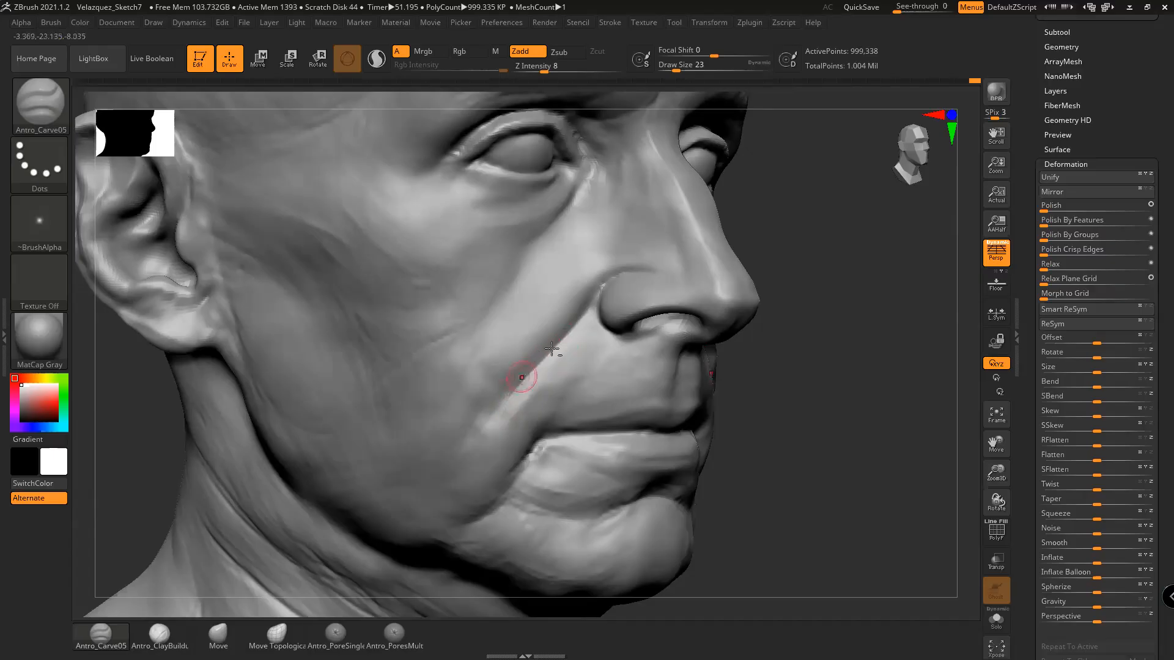
# Shift-smooth the nasolabial fold and the upper lip
pyautogui.press('shift')
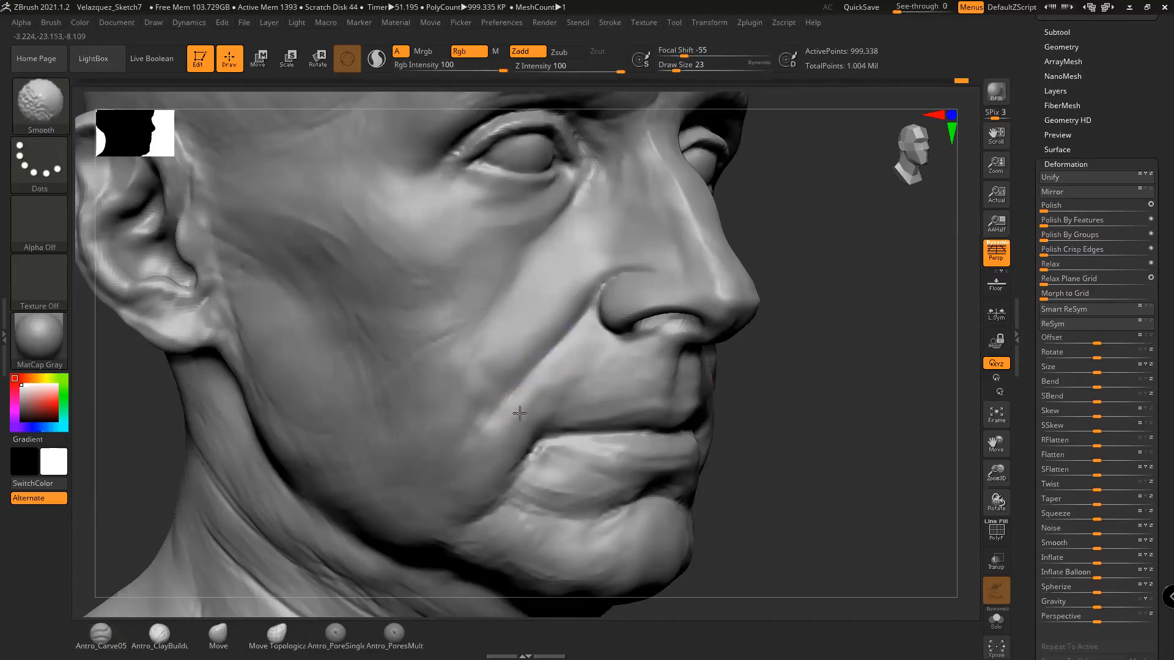
pyautogui.keyDown('shift'); pyautogui.moveTo(547, 397); pyautogui.dragTo(587, 364); pyautogui.keyUp('shift')
pyautogui.moveTo(775, 393); pyautogui.dragTo(745, 397)
pyautogui.press('shift')
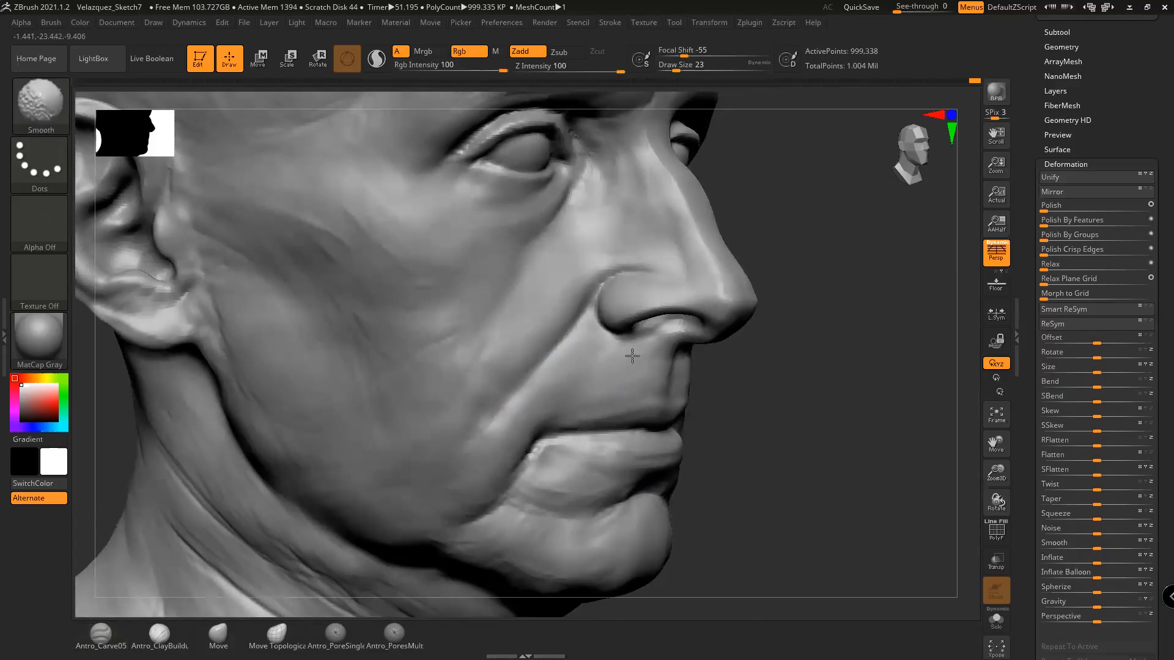
pyautogui.keyDown('shift'); pyautogui.moveTo(602, 361); pyautogui.dragTo(643, 361); pyautogui.keyUp('shift')
pyautogui.moveTo(787, 420)
pyautogui.mouseDown()
pyautogui.moveTo(747, 412)
pyautogui.moveTo(810, 406)
pyautogui.moveTo(764, 400)
pyautogui.mouseUp()
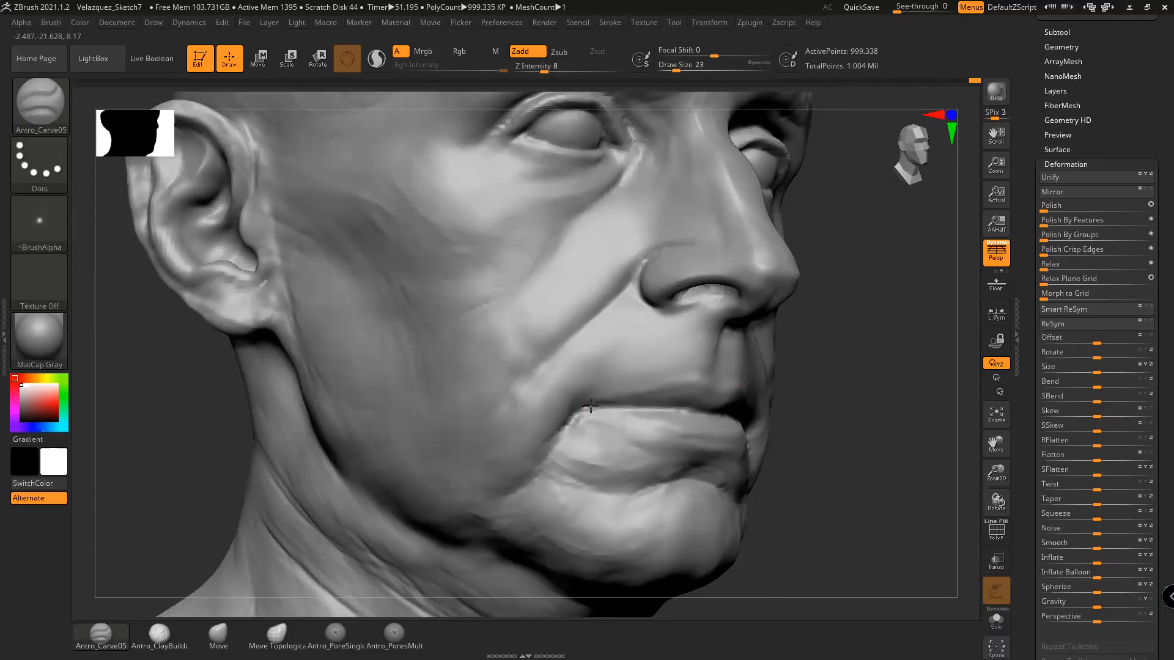
# Carve the line where the lips meet from a near-frontal view
pyautogui.moveTo(795, 407)
pyautogui.mouseDown()
pyautogui.moveTo(878, 423)
pyautogui.moveTo(846, 411)
pyautogui.moveTo(847, 398)
pyautogui.moveTo(900, 419)
pyautogui.moveTo(702, 393)
pyautogui.mouseUp()
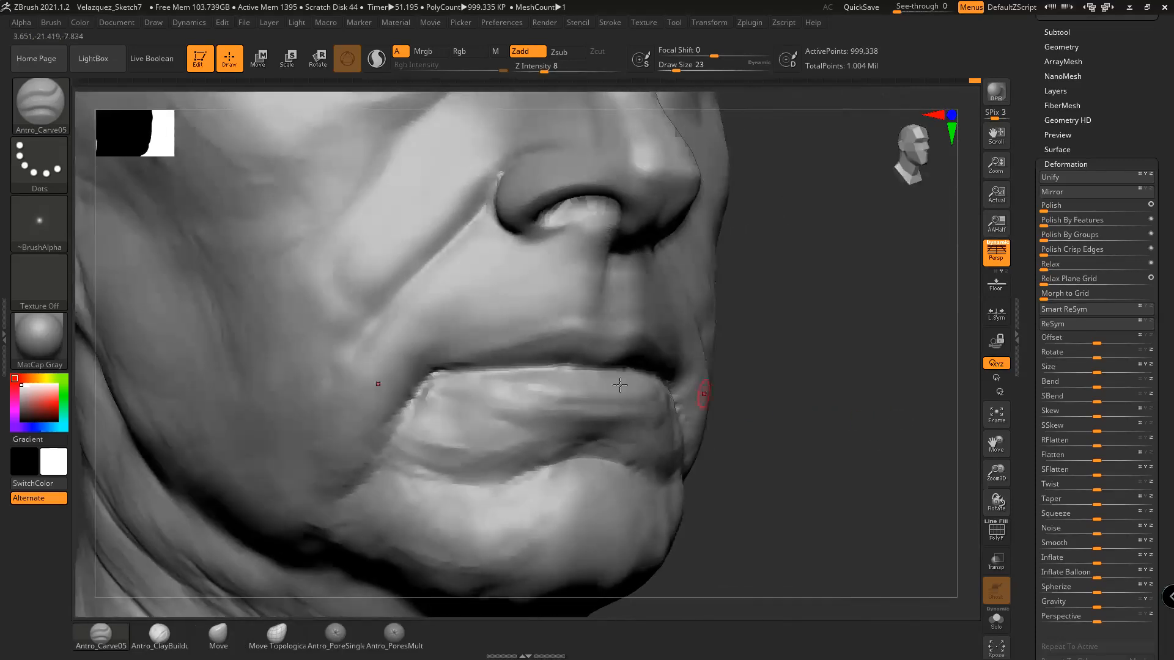
pyautogui.moveTo(468, 369)
pyautogui.mouseDown()
pyautogui.moveTo(506, 368)
pyautogui.moveTo(470, 371)
pyautogui.mouseUp()
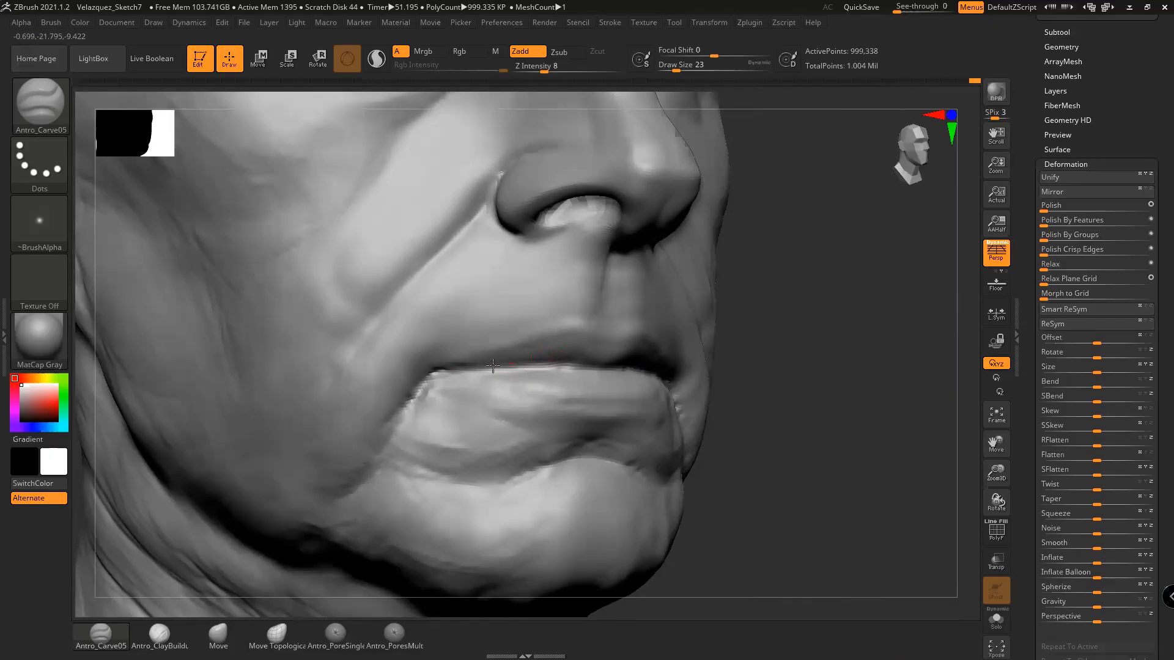
pyautogui.moveTo(715, 385)
pyautogui.mouseDown()
pyautogui.moveTo(760, 406)
pyautogui.moveTo(776, 396)
pyautogui.moveTo(660, 370)
pyautogui.moveTo(786, 380)
pyautogui.moveTo(852, 401)
pyautogui.moveTo(844, 437)
pyautogui.mouseUp()
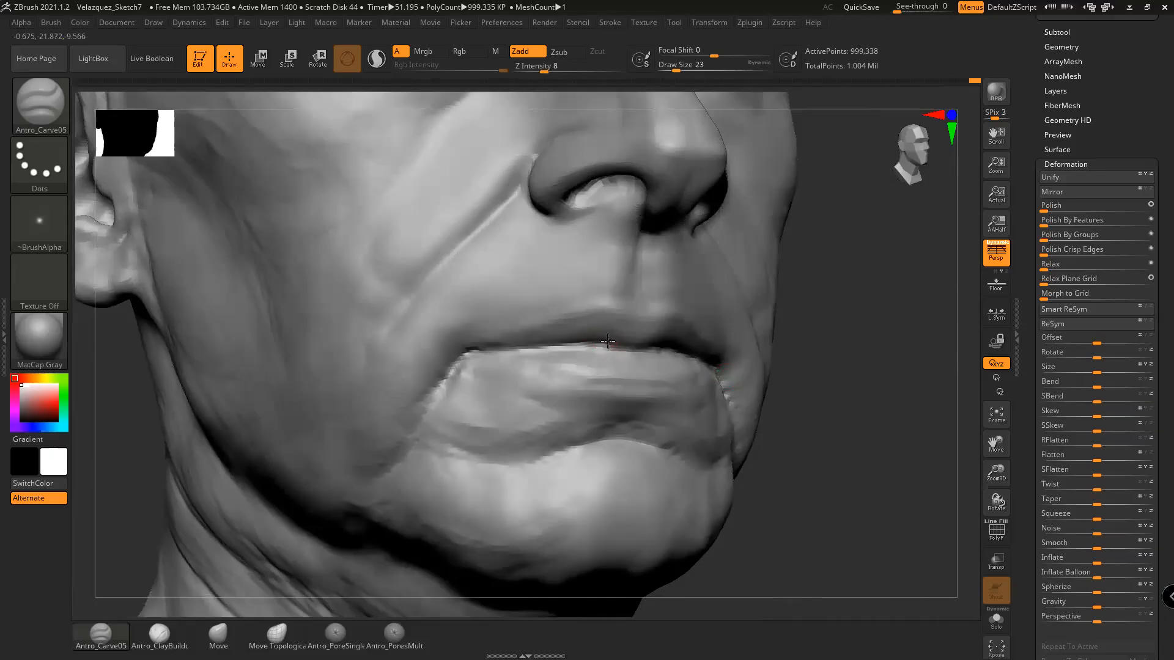
pyautogui.moveTo(838, 387)
pyautogui.mouseDown()
pyautogui.moveTo(864, 398)
pyautogui.moveTo(825, 388)
pyautogui.moveTo(857, 385)
pyautogui.moveTo(838, 383)
pyautogui.mouseUp()
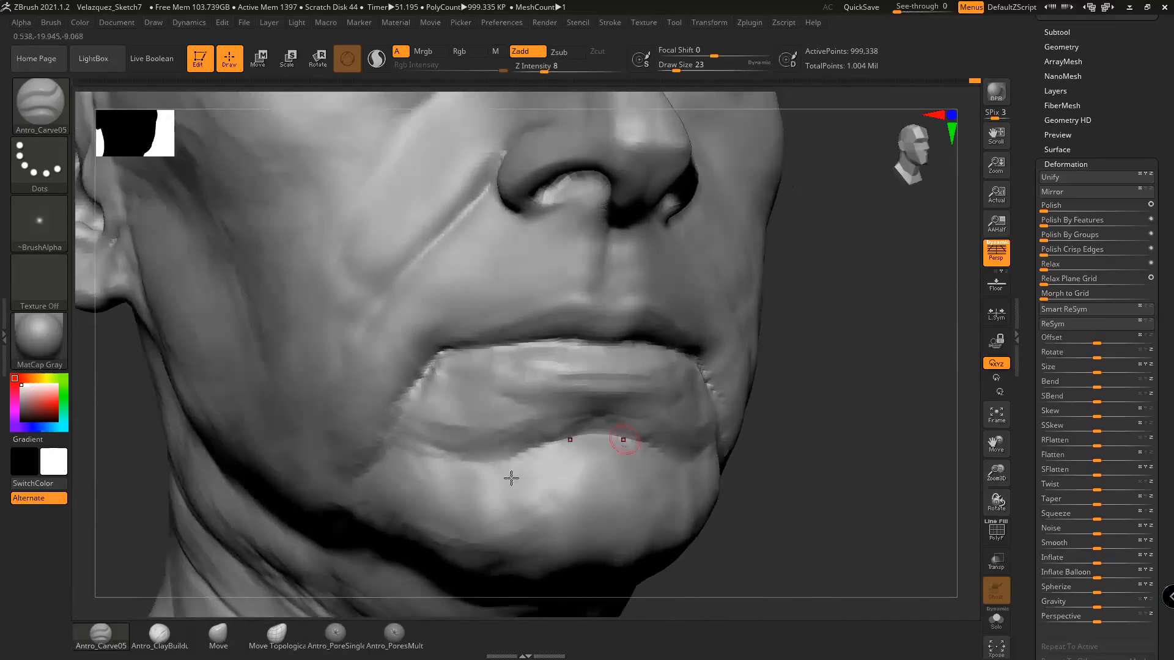
# Build up the upper edge of the lower lip with Antro_ClayBuildup, sizing the brush 29 then 20
pyautogui.click(159, 636)
pyautogui.moveTo(850, 454)
pyautogui.mouseDown()
pyautogui.moveTo(874, 446)
pyautogui.moveTo(818, 444)
pyautogui.mouseUp()
pyautogui.moveTo(652, 364)
pyautogui.mouseDown()
pyautogui.moveTo(675, 360)
pyautogui.moveTo(664, 367)
pyautogui.mouseUp()
pyautogui.press('space')
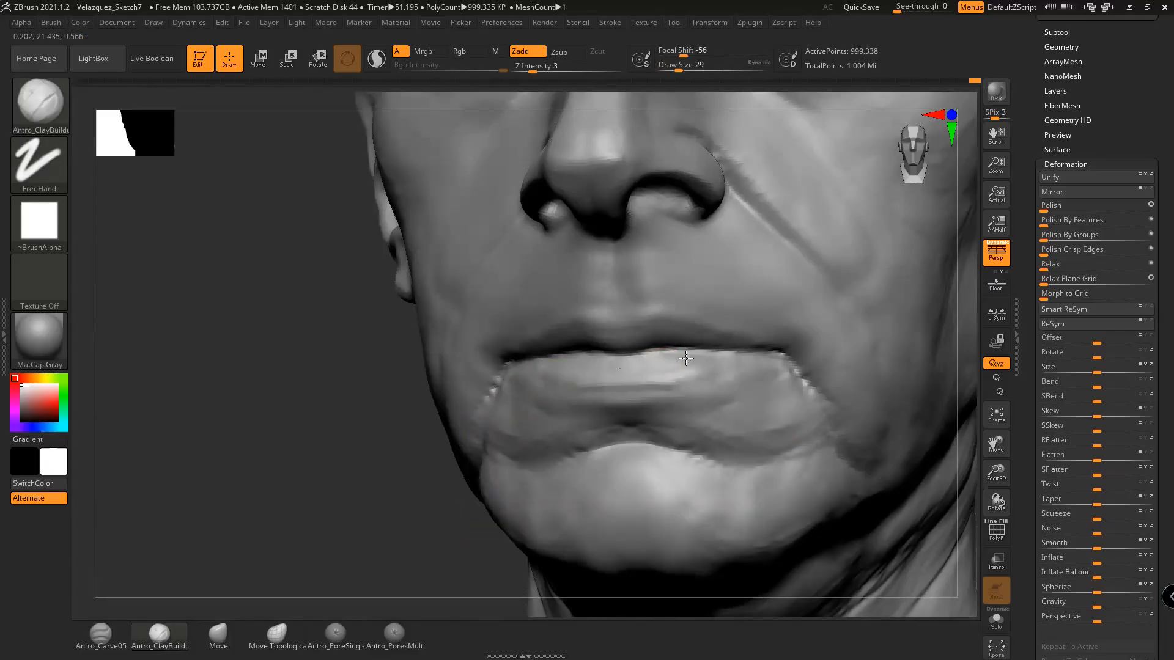
pyautogui.moveTo(416, 480); pyautogui.dragTo(471, 466)
pyautogui.moveTo(806, 424)
pyautogui.mouseDown()
pyautogui.moveTo(853, 436)
pyautogui.moveTo(778, 406)
pyautogui.mouseUp()
pyautogui.press('space')
pyautogui.moveTo(650, 374); pyautogui.dragTo(625, 373)
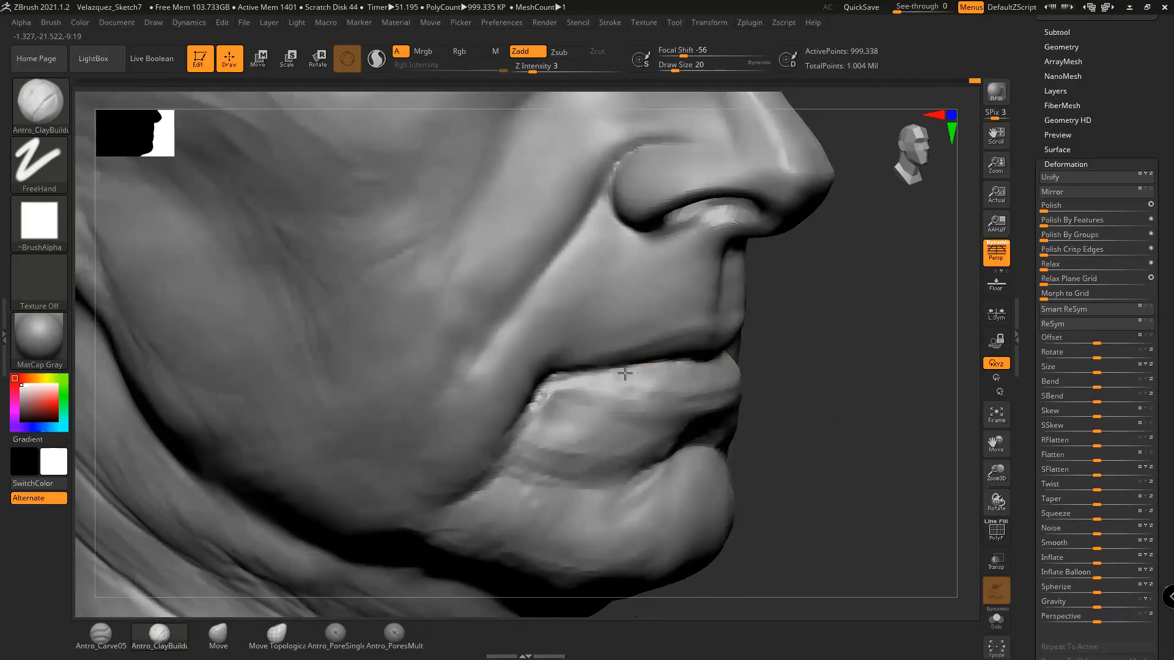
pyautogui.moveTo(799, 367)
pyautogui.mouseDown()
pyautogui.moveTo(788, 385)
pyautogui.moveTo(748, 387)
pyautogui.mouseUp()
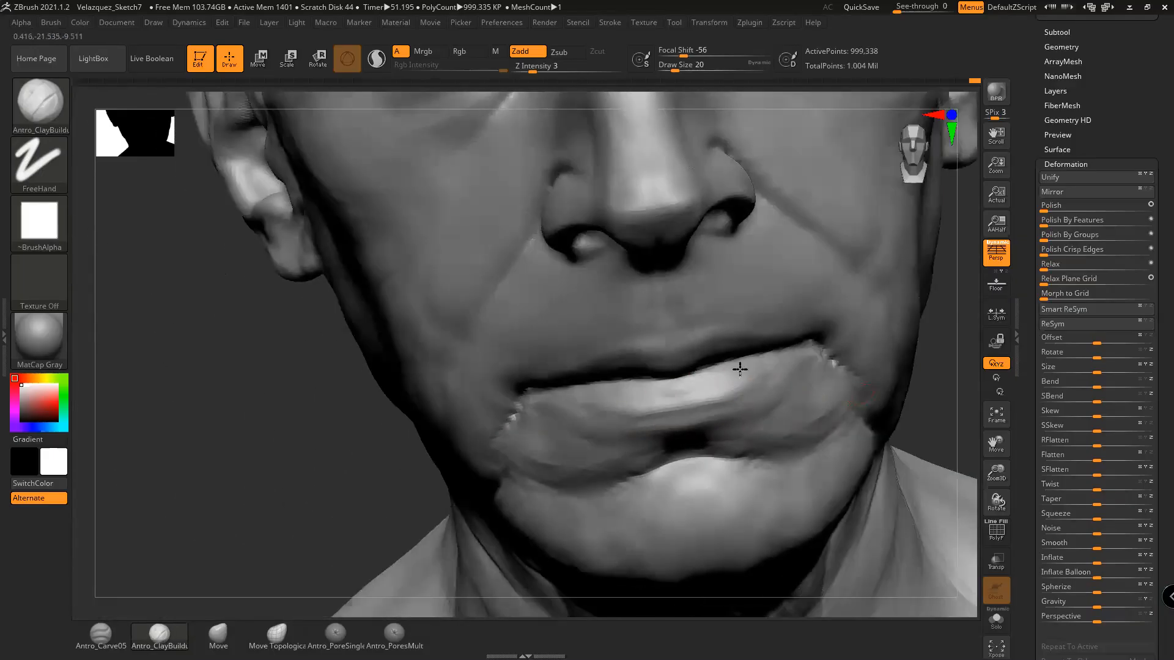
pyautogui.moveTo(893, 384); pyautogui.dragTo(754, 377)
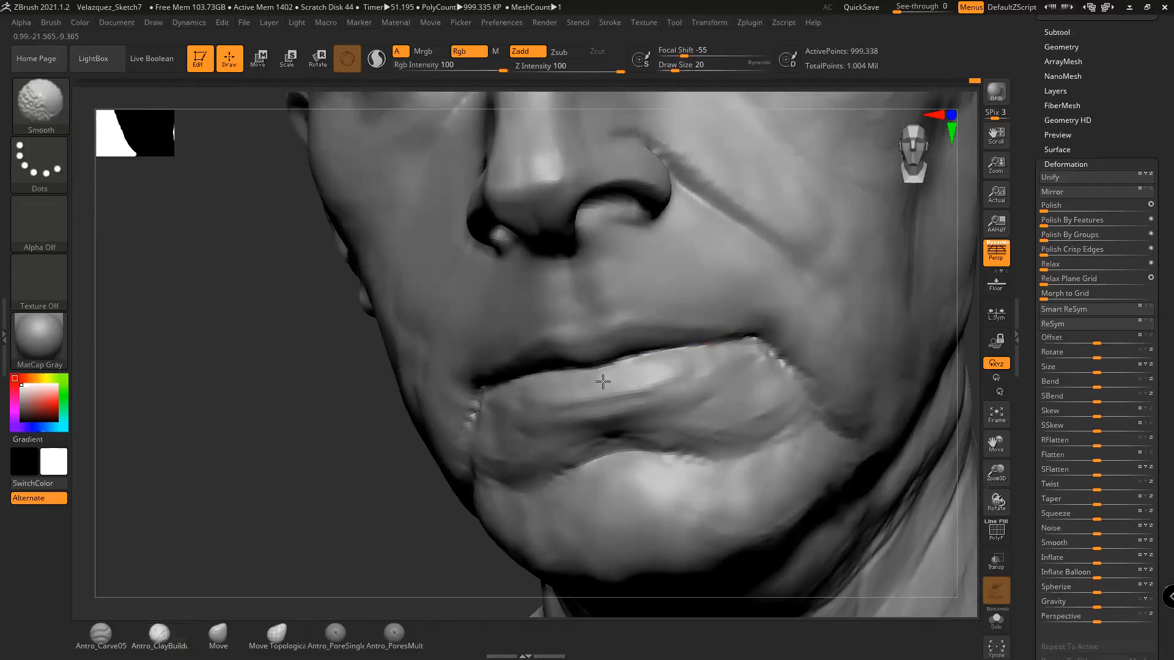
pyautogui.moveTo(415, 499); pyautogui.dragTo(449, 507)
pyautogui.moveTo(833, 416); pyautogui.dragTo(849, 421)
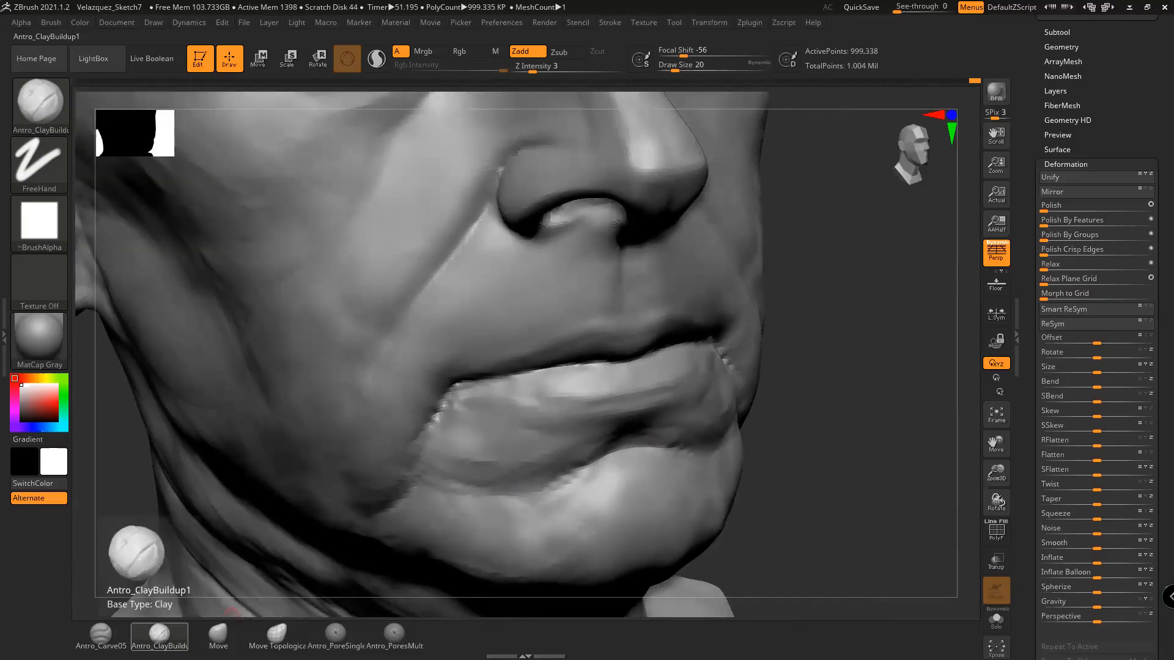
# Shift-smooth the upper lip edge using Antro_Carve05 at draw size 27
pyautogui.click(117, 635)
pyautogui.moveTo(837, 421)
pyautogui.mouseDown()
pyautogui.moveTo(843, 400)
pyautogui.moveTo(883, 412)
pyautogui.mouseUp()
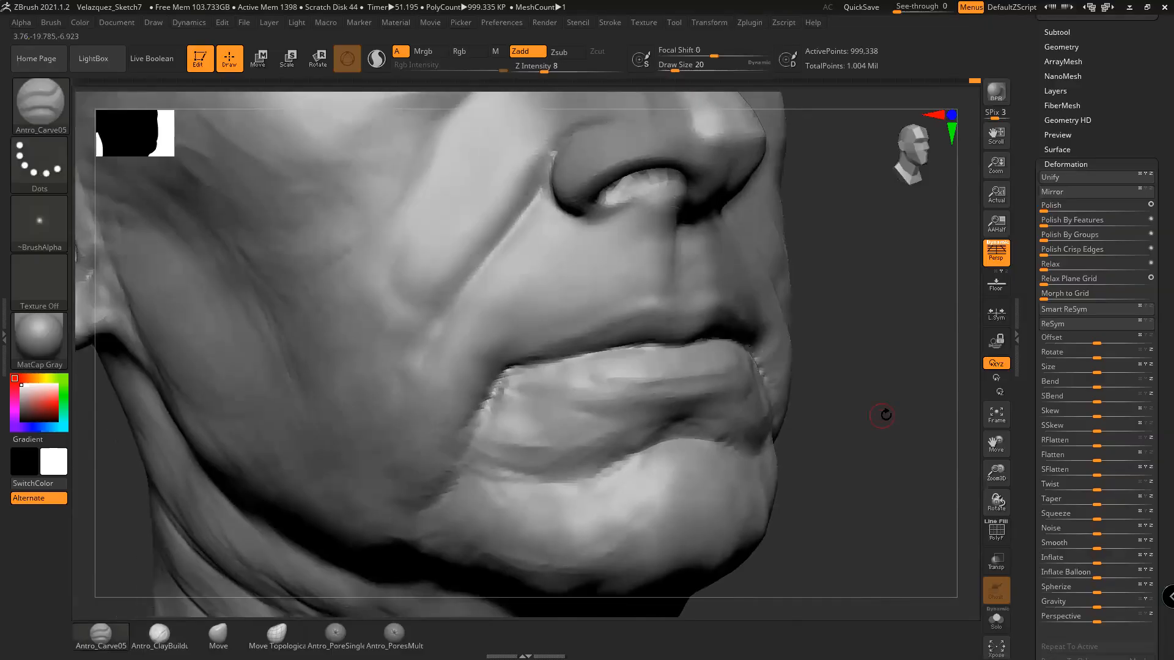
pyautogui.press('space')
pyautogui.moveTo(595, 351); pyautogui.dragTo(599, 351)
pyautogui.moveTo(834, 411); pyautogui.dragTo(729, 367)
pyautogui.moveTo(630, 323)
pyautogui.keyDown('shift'); pyautogui.mouseDown()
pyautogui.moveTo(662, 324)
pyautogui.moveTo(620, 324)
pyautogui.mouseUp(); pyautogui.keyUp('shift')
pyautogui.keyDown('alt'); pyautogui.moveTo(809, 399); pyautogui.dragTo(845, 450); pyautogui.keyUp('alt')
pyautogui.moveTo(703, 336)
pyautogui.keyDown('shift'); pyautogui.mouseDown()
pyautogui.moveTo(629, 330)
pyautogui.moveTo(656, 329)
pyautogui.moveTo(667, 358)
pyautogui.mouseUp(); pyautogui.keyUp('shift')
pyautogui.keyDown('alt'); pyautogui.moveTo(846, 412); pyautogui.dragTo(857, 440); pyautogui.keyUp('alt')
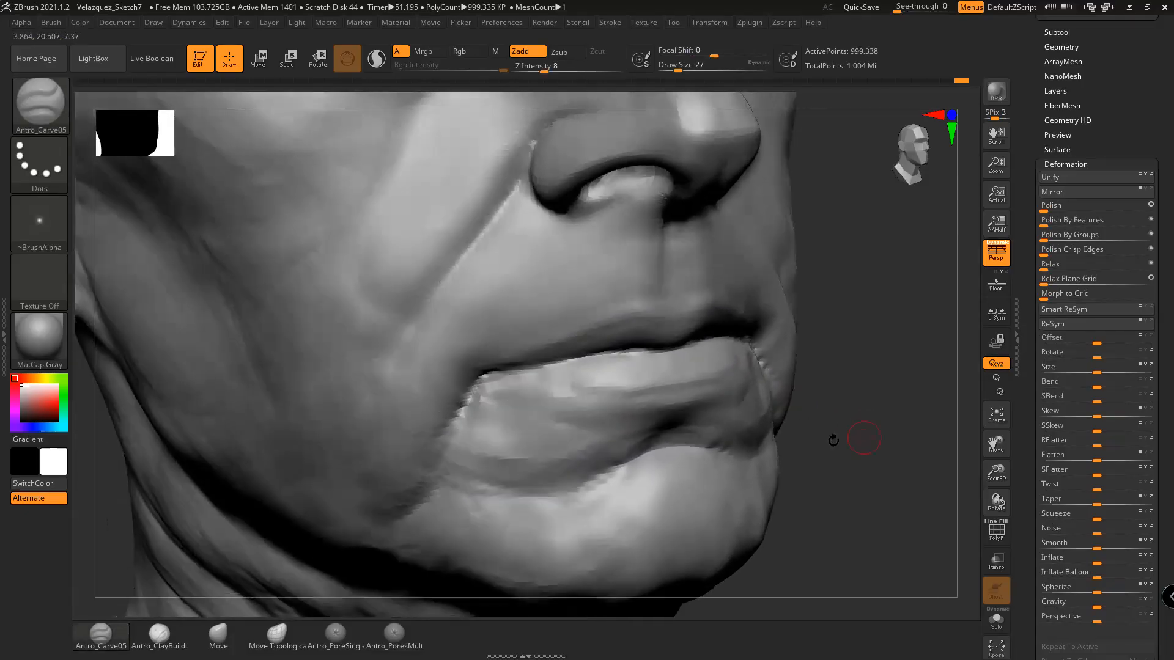
# Reshape the upper lip edge with Antro_ClayBuildup, then briefly smooth it at size 17
pyautogui.click(165, 641)
pyautogui.moveTo(886, 388); pyautogui.dragTo(942, 493)
pyautogui.click(1059, 600)
pyautogui.moveTo(883, 470); pyautogui.dragTo(822, 460)
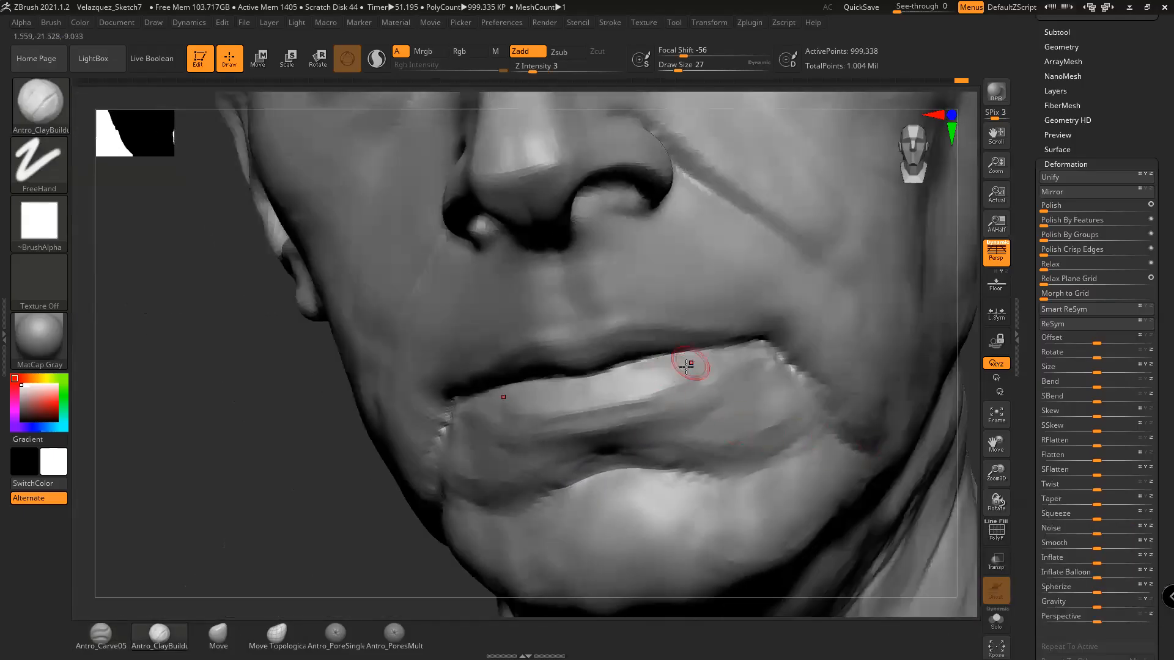
pyautogui.moveTo(349, 555); pyautogui.dragTo(365, 574)
pyautogui.moveTo(643, 369); pyautogui.dragTo(585, 389)
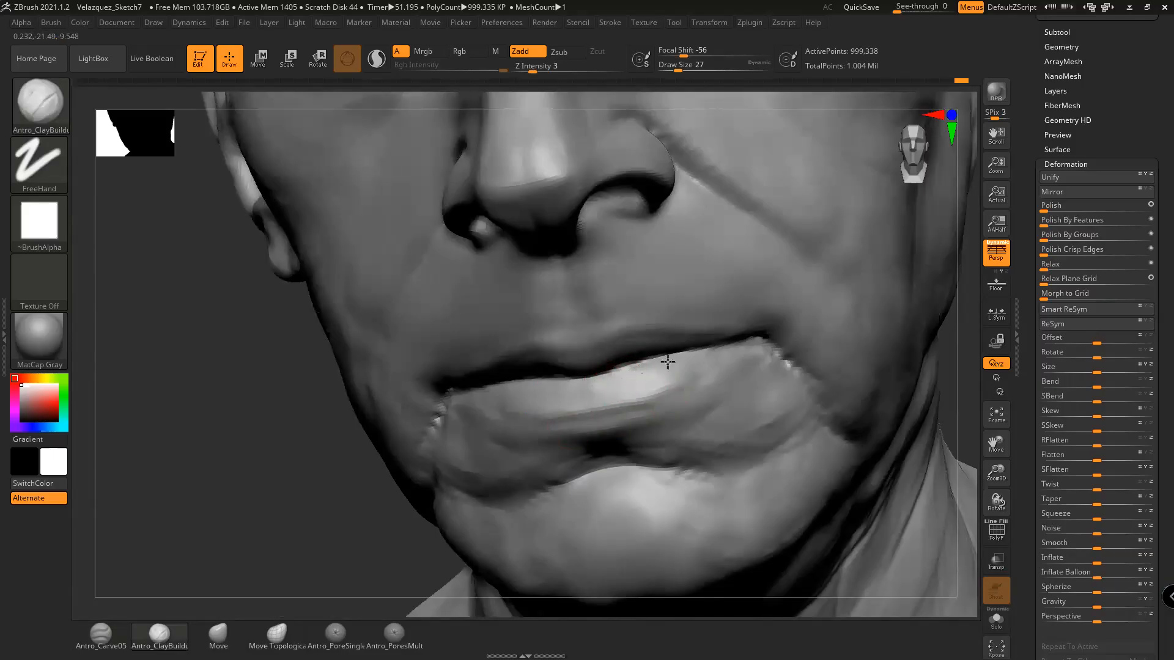
pyautogui.moveTo(366, 550); pyautogui.dragTo(385, 556)
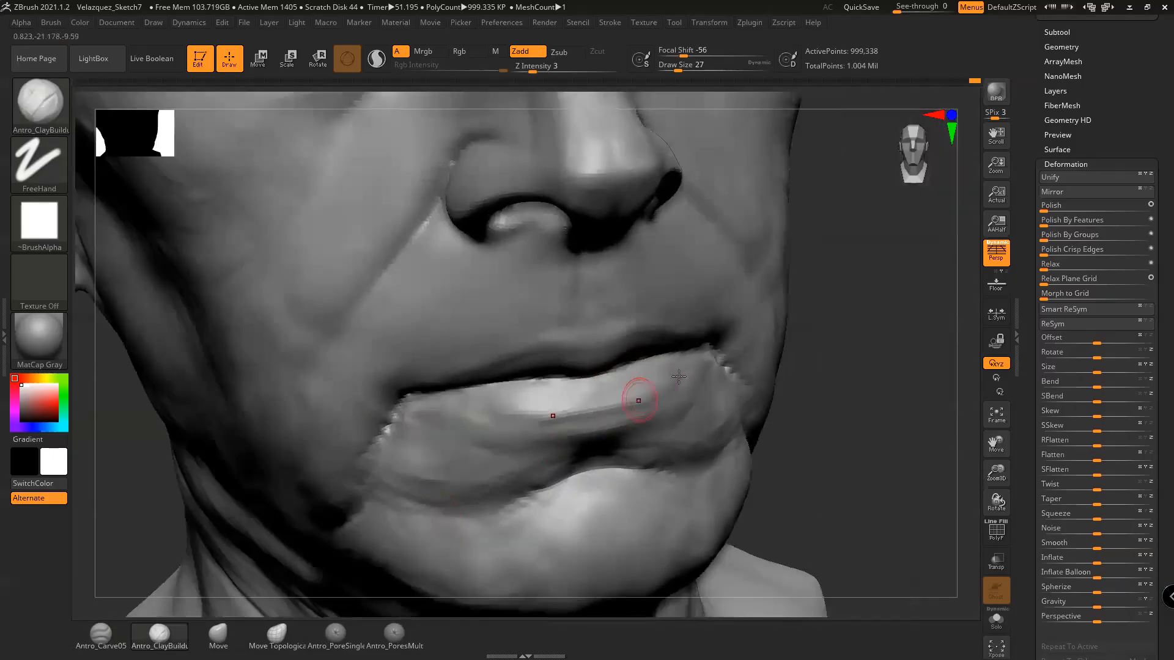
pyautogui.moveTo(763, 383)
pyautogui.mouseDown(button='right')
pyautogui.moveTo(795, 422)
pyautogui.moveTo(778, 423)
pyautogui.mouseUp(button='right')
pyautogui.press('space')
pyautogui.moveTo(656, 386); pyautogui.dragTo(649, 387)
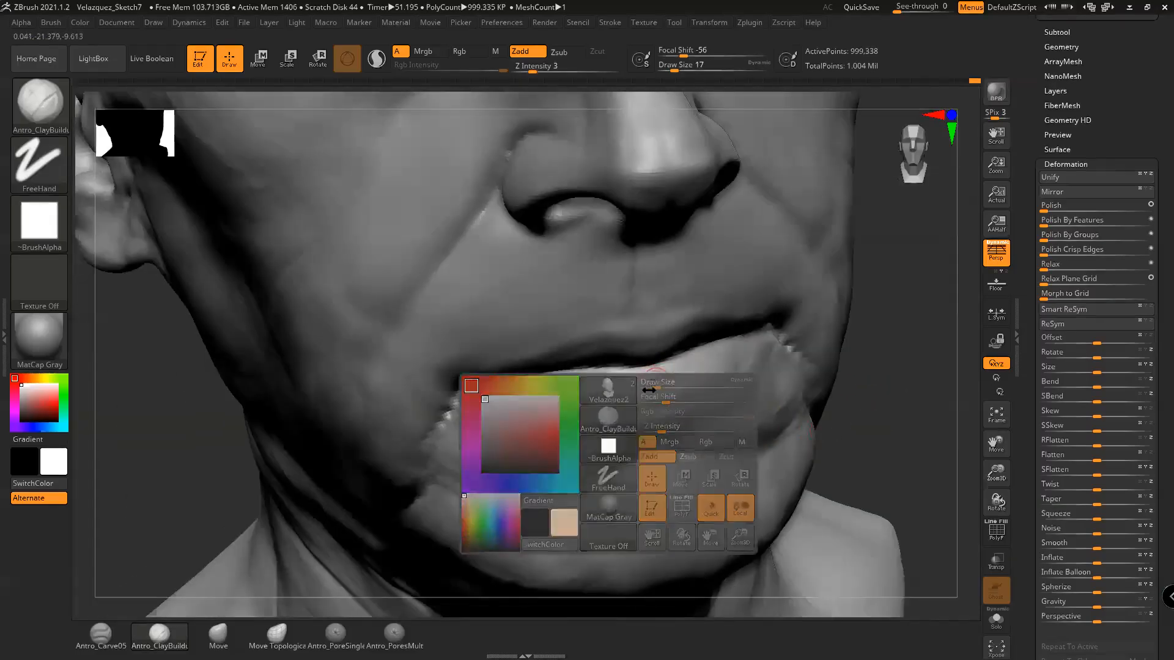
pyautogui.moveTo(837, 392)
pyautogui.mouseDown(button='right')
pyautogui.moveTo(903, 412)
pyautogui.moveTo(886, 413)
pyautogui.mouseUp(button='right')
# Carve and deepen the crease under the lower lip with Antro_Carve05 at size 31
pyautogui.click(101, 636)
pyautogui.press('space')
pyautogui.moveTo(667, 399)
pyautogui.mouseDown()
pyautogui.moveTo(629, 404)
pyautogui.moveTo(665, 399)
pyautogui.mouseUp()
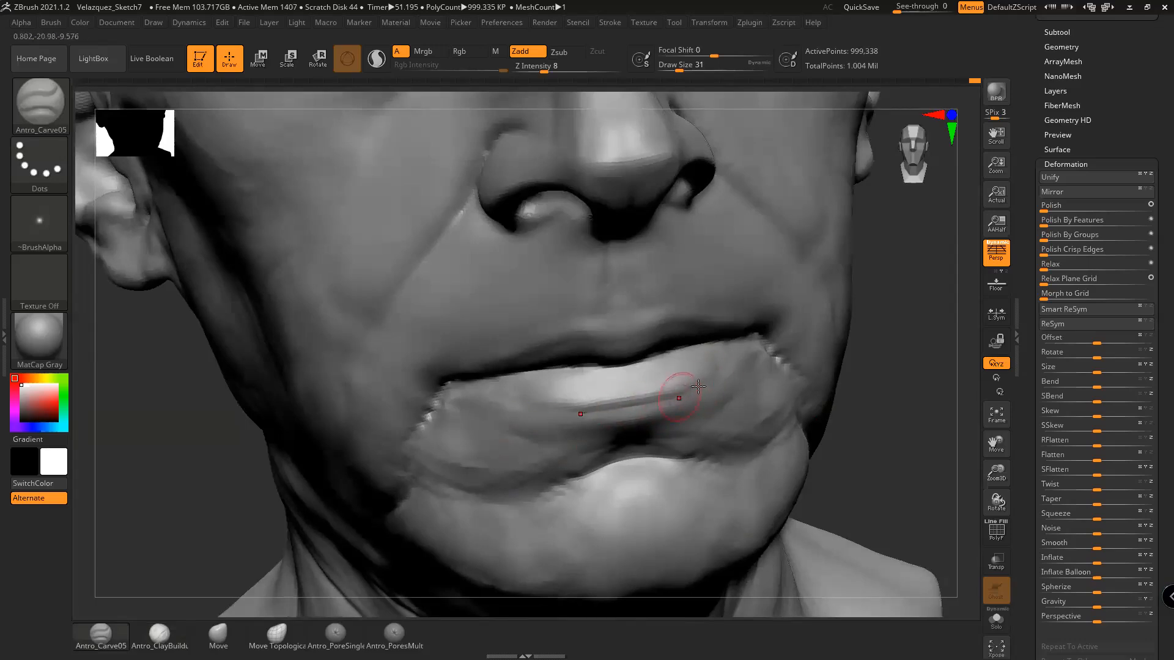
pyautogui.moveTo(632, 406); pyautogui.dragTo(662, 399)
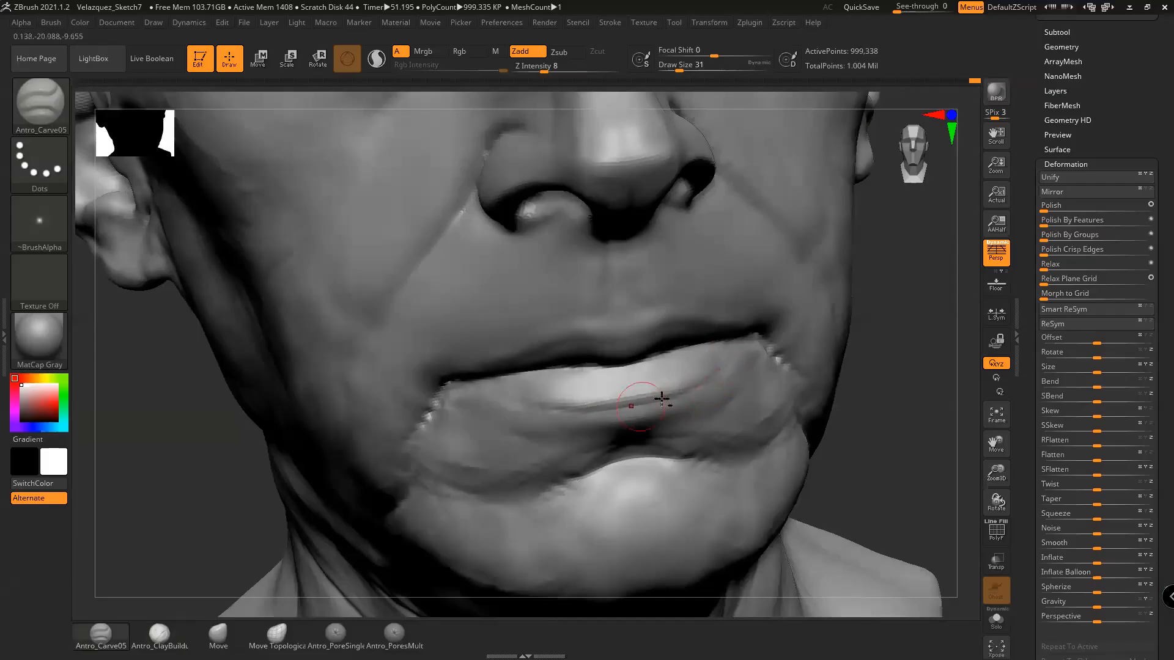
pyautogui.moveTo(932, 366); pyautogui.dragTo(891, 390)
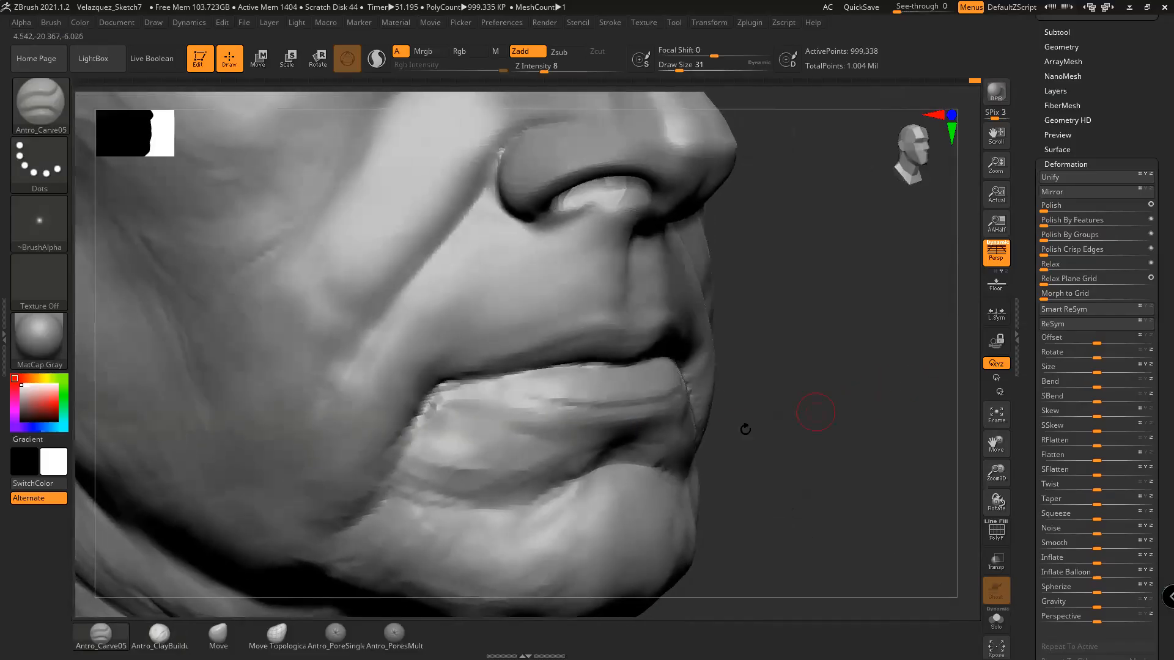
# Build up the lower lip toward its right corner with Antro_ClayBuildup at size 27
pyautogui.click(160, 636)
pyautogui.moveTo(834, 415)
pyautogui.mouseDown()
pyautogui.moveTo(820, 430)
pyautogui.moveTo(862, 424)
pyautogui.moveTo(807, 411)
pyautogui.mouseUp()
pyautogui.press('space')
pyautogui.moveTo(699, 377); pyautogui.dragTo(711, 373)
pyautogui.press('space')
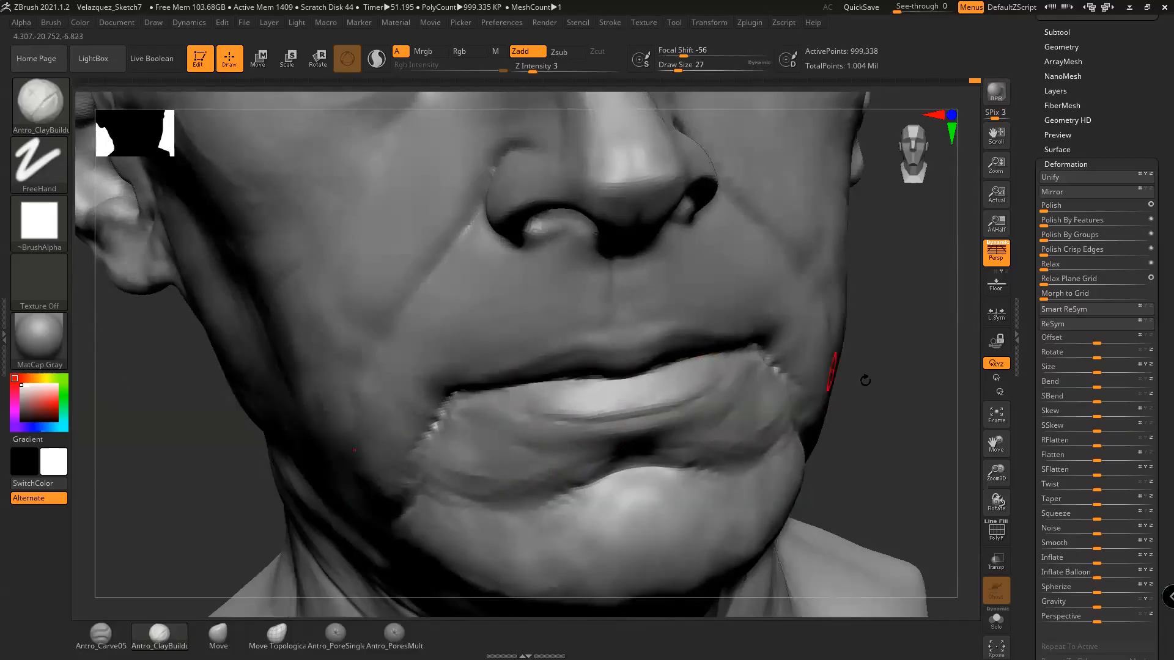
pyautogui.moveTo(864, 379); pyautogui.dragTo(862, 380)
pyautogui.moveTo(700, 379); pyautogui.dragTo(677, 381)
pyautogui.moveTo(844, 374)
pyautogui.mouseDown()
pyautogui.moveTo(686, 362)
pyautogui.moveTo(683, 392)
pyautogui.moveTo(742, 358)
pyautogui.mouseUp()
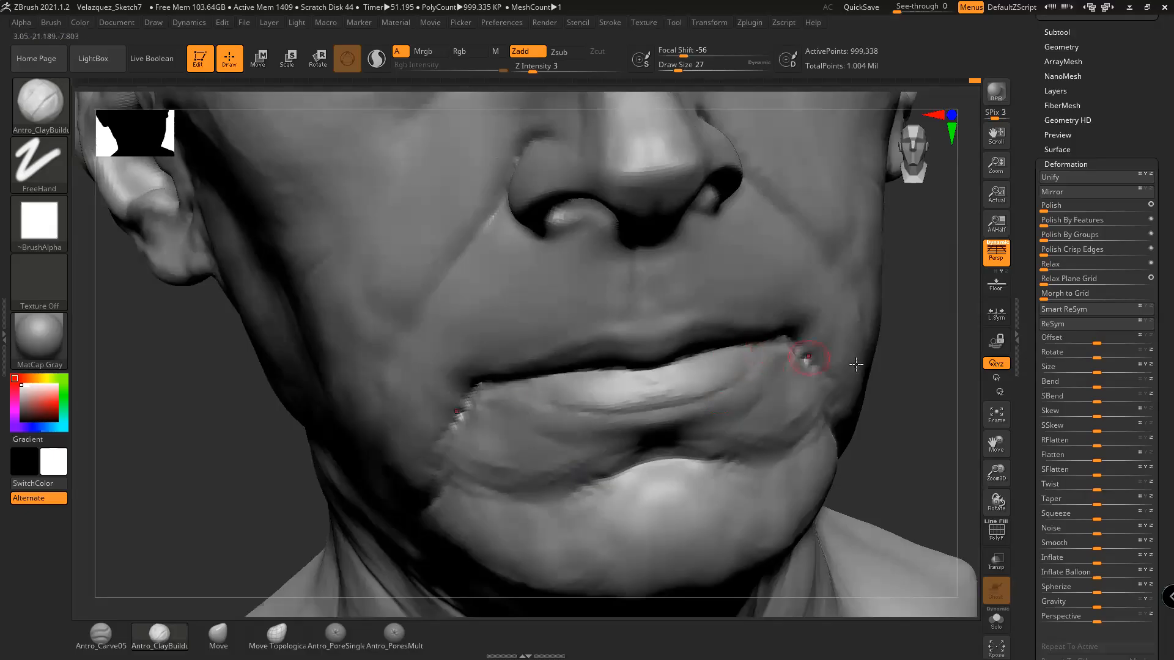
pyautogui.moveTo(896, 365); pyautogui.dragTo(954, 368)
pyautogui.moveTo(737, 379); pyautogui.dragTo(735, 358)
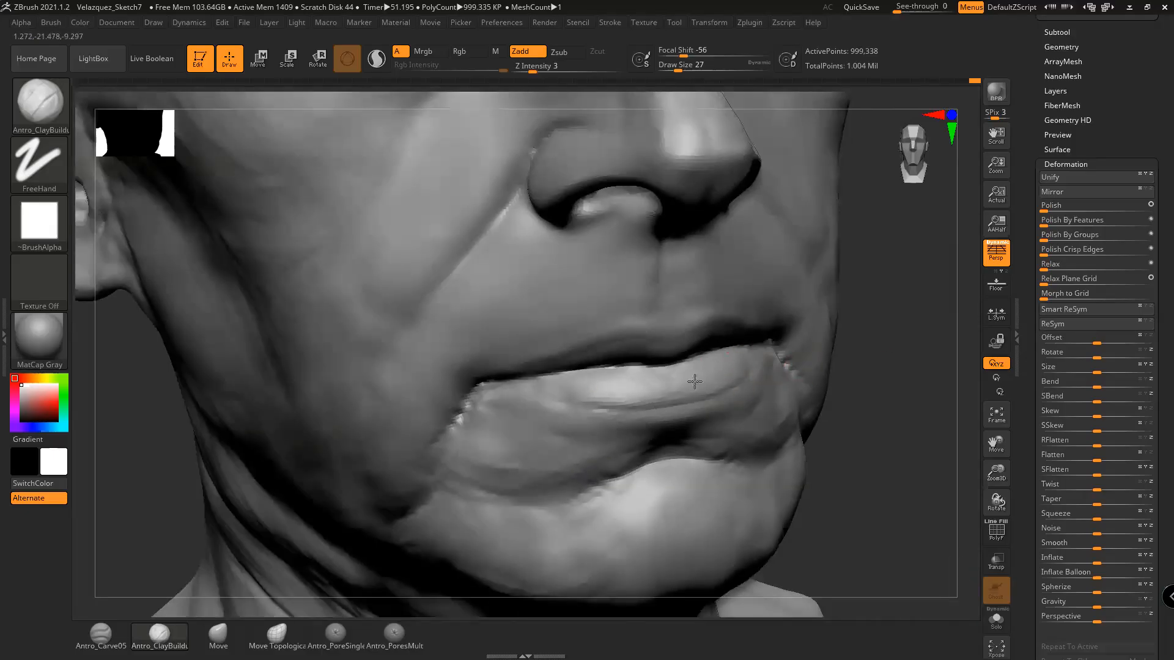
# Turn the face toward profile to review the reshaped lips
pyautogui.moveTo(873, 357); pyautogui.dragTo(849, 372)
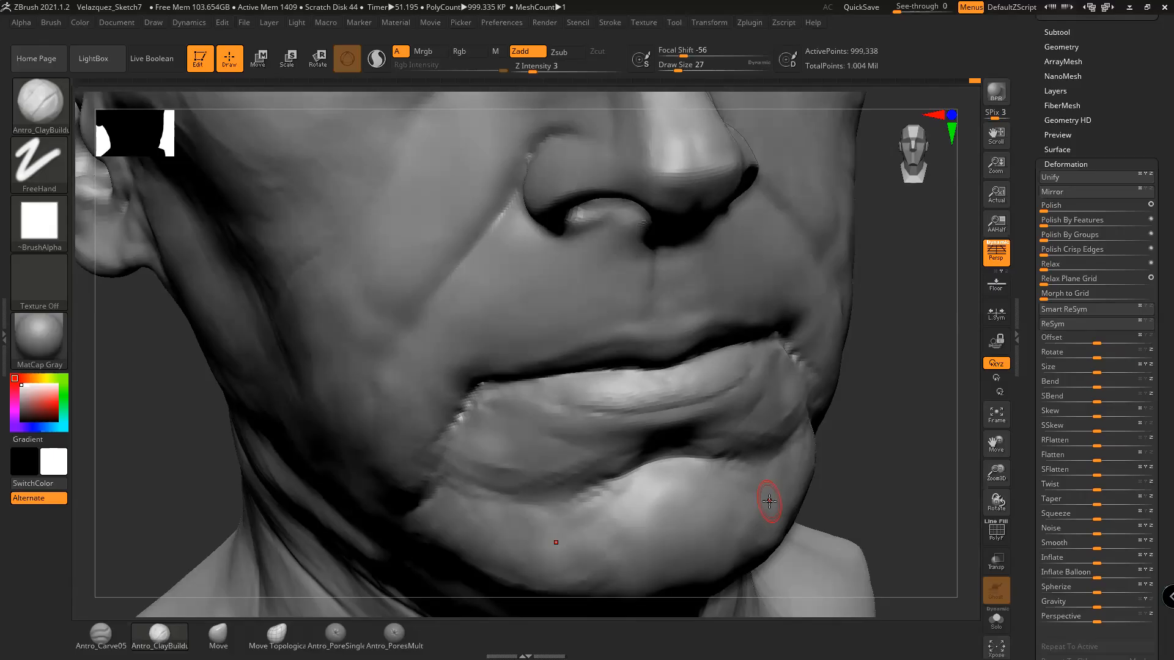
pyautogui.moveTo(881, 403)
pyautogui.mouseDown()
pyautogui.moveTo(882, 413)
pyautogui.moveTo(826, 419)
pyautogui.mouseUp()
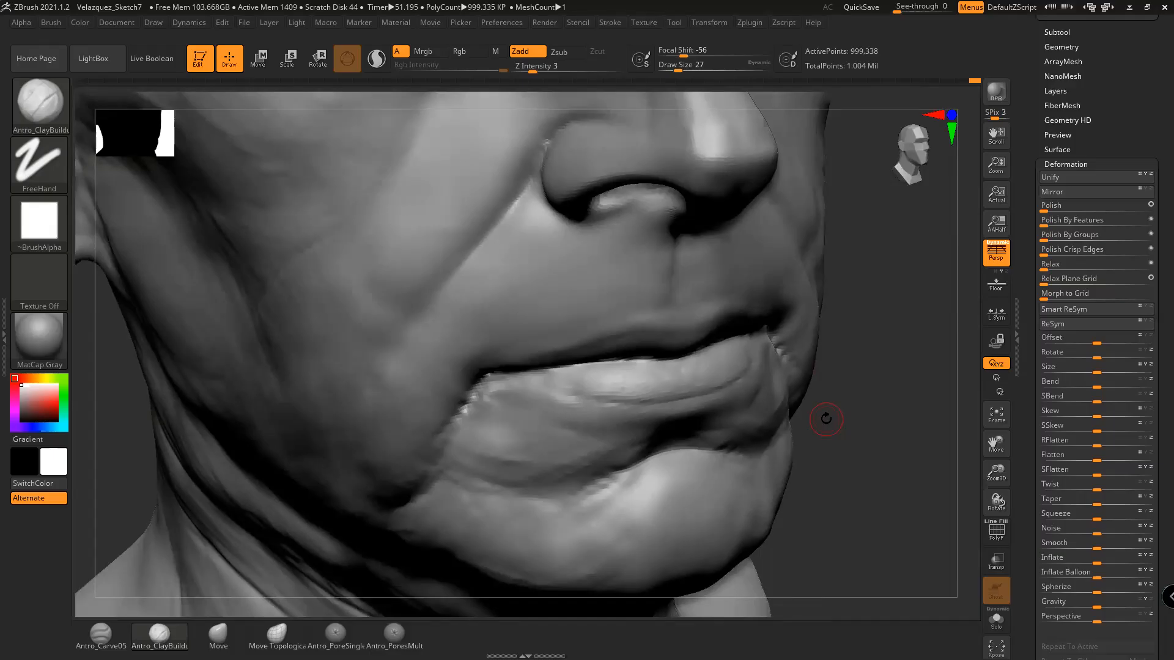
pyautogui.moveTo(826, 420)
pyautogui.mouseDown()
pyautogui.moveTo(868, 373)
pyautogui.moveTo(872, 423)
pyautogui.moveTo(852, 459)
pyautogui.moveTo(872, 475)
pyautogui.moveTo(891, 456)
pyautogui.moveTo(880, 435)
pyautogui.moveTo(909, 438)
pyautogui.moveTo(842, 423)
pyautogui.moveTo(883, 386)
pyautogui.moveTo(875, 370)
pyautogui.moveTo(685, 374)
pyautogui.mouseUp()
pyautogui.click(101, 634)
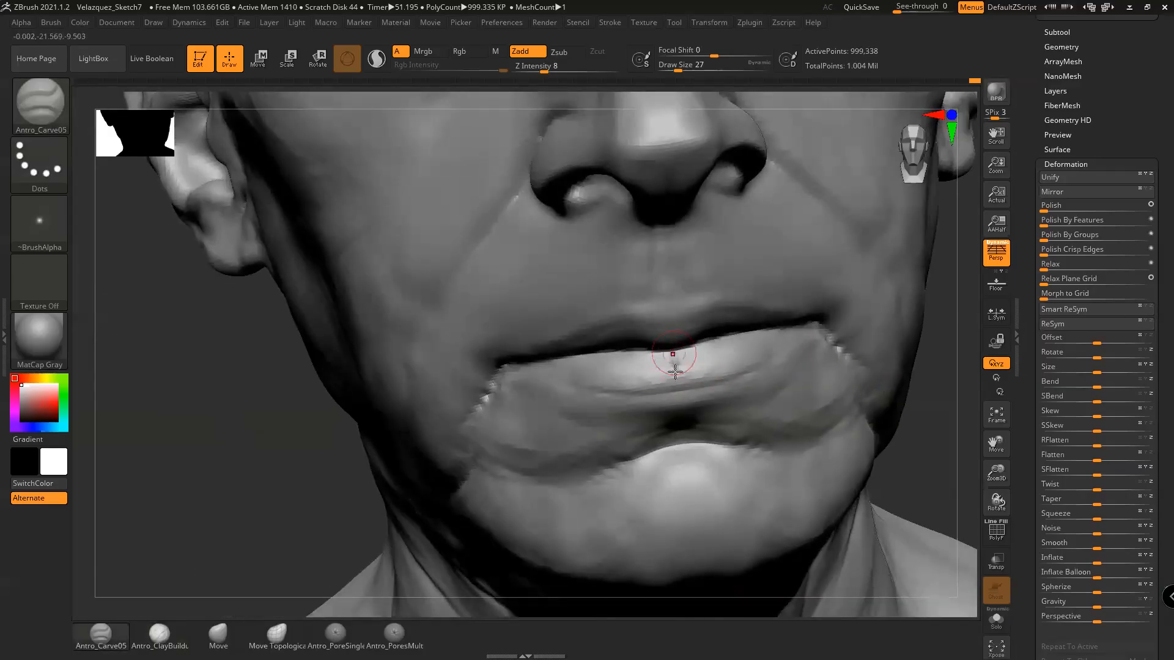
# Carve a crease along the lower lip with Antro_Carve05 from a three-quarter view
pyautogui.moveTo(945, 393); pyautogui.dragTo(676, 363)
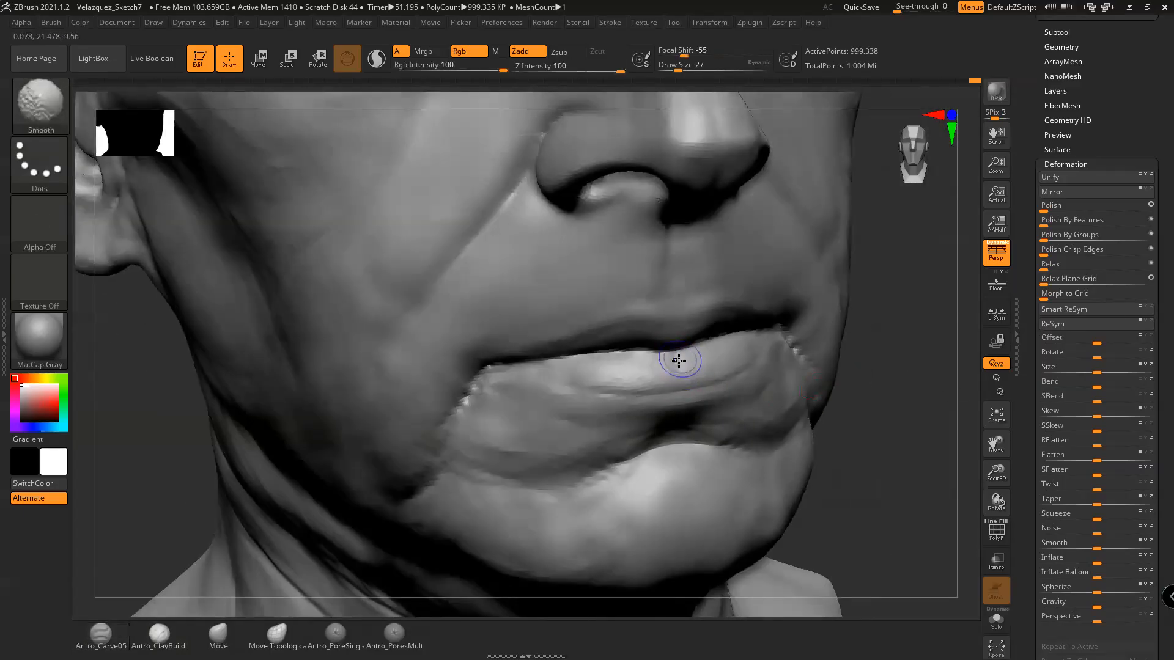
pyautogui.moveTo(889, 387); pyautogui.dragTo(691, 371)
pyautogui.moveTo(878, 359); pyautogui.dragTo(569, 358)
pyautogui.moveTo(802, 366); pyautogui.dragTo(828, 369)
pyautogui.moveTo(530, 363)
pyautogui.keyDown('alt'); pyautogui.mouseDown()
pyautogui.moveTo(594, 353)
pyautogui.moveTo(490, 375)
pyautogui.moveTo(458, 422)
pyautogui.mouseUp(); pyautogui.keyUp('alt')
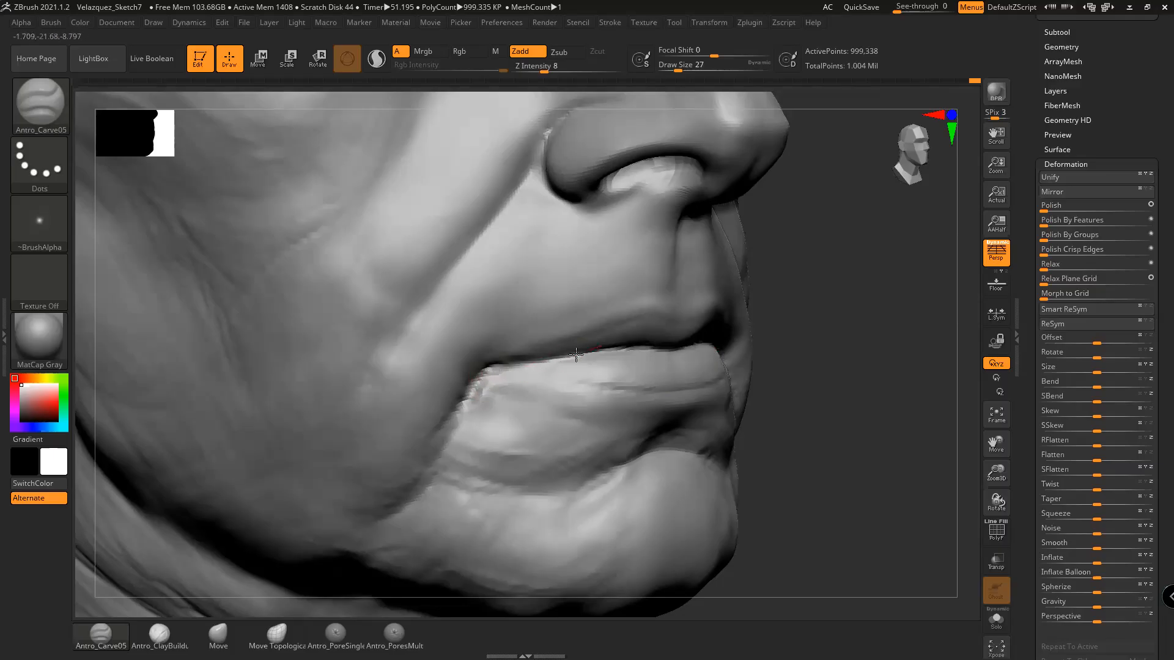
pyautogui.moveTo(794, 368); pyautogui.dragTo(772, 374)
pyautogui.moveTo(667, 396); pyautogui.dragTo(640, 387)
pyautogui.moveTo(769, 377); pyautogui.dragTo(744, 379)
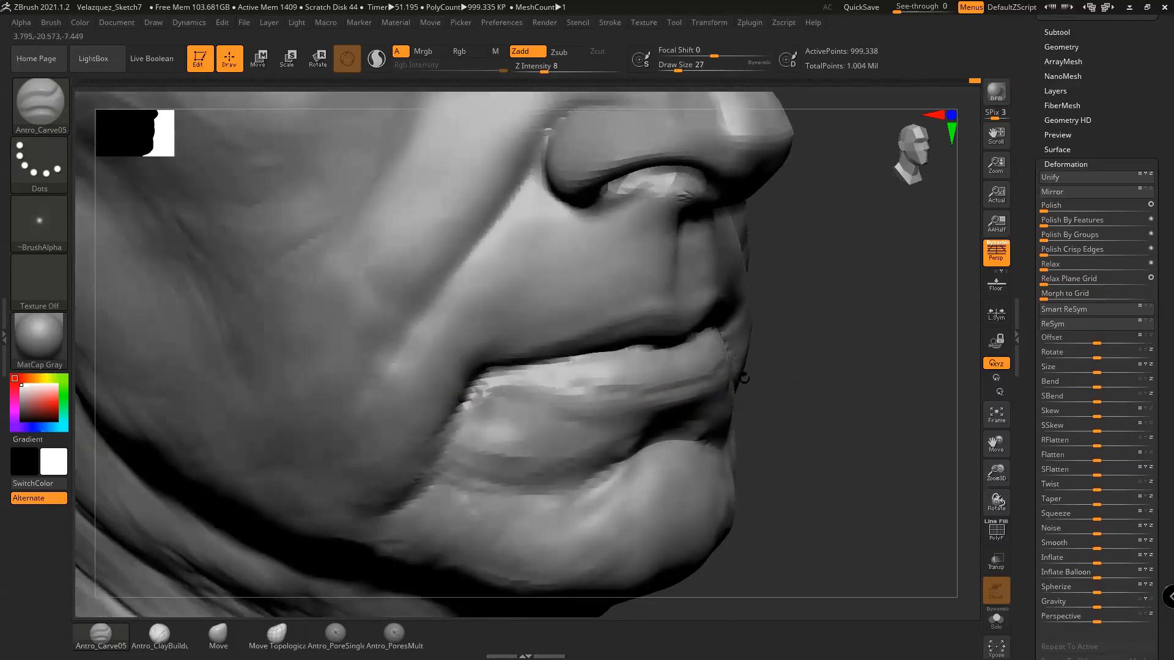
# Shift-smooth the mouth corners, then set Antro_ClayBuildup to draw size 14
pyautogui.press('shift')
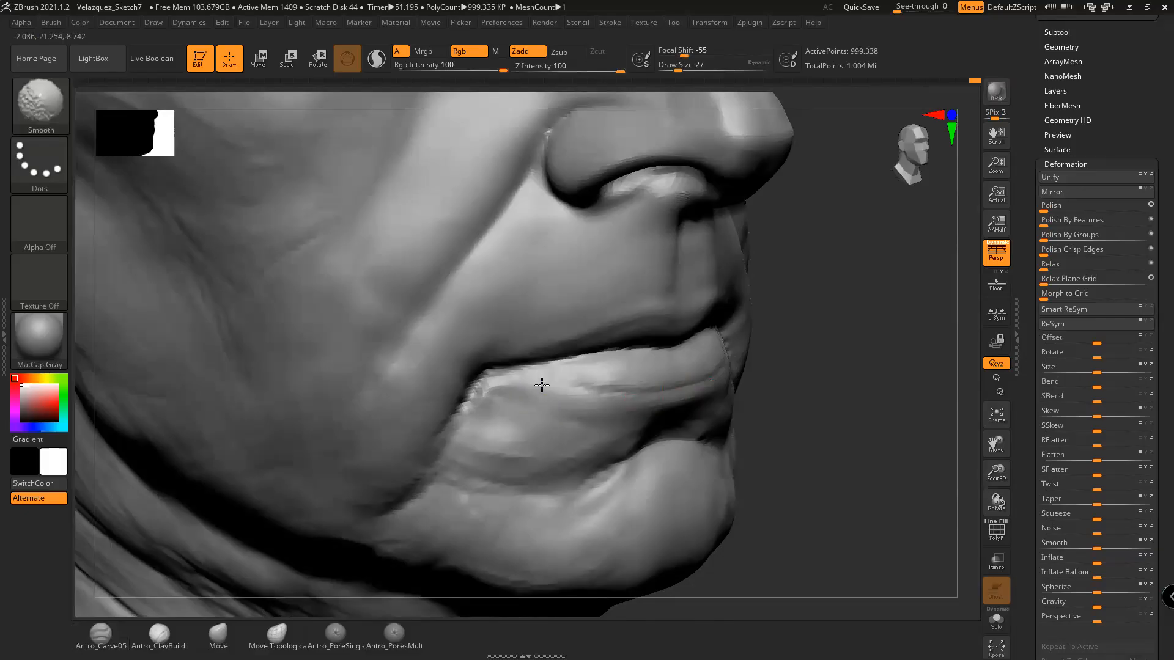
pyautogui.keyDown('shift'); pyautogui.moveTo(486, 403); pyautogui.dragTo(471, 406); pyautogui.keyUp('shift')
pyautogui.moveTo(798, 456)
pyautogui.keyDown('alt'); pyautogui.mouseDown()
pyautogui.moveTo(805, 432)
pyautogui.moveTo(758, 438)
pyautogui.mouseUp(); pyautogui.keyUp('alt')
pyautogui.moveTo(911, 471)
pyautogui.keyDown('alt'); pyautogui.mouseDown()
pyautogui.moveTo(812, 480)
pyautogui.moveTo(732, 459)
pyautogui.mouseUp(); pyautogui.keyUp('alt')
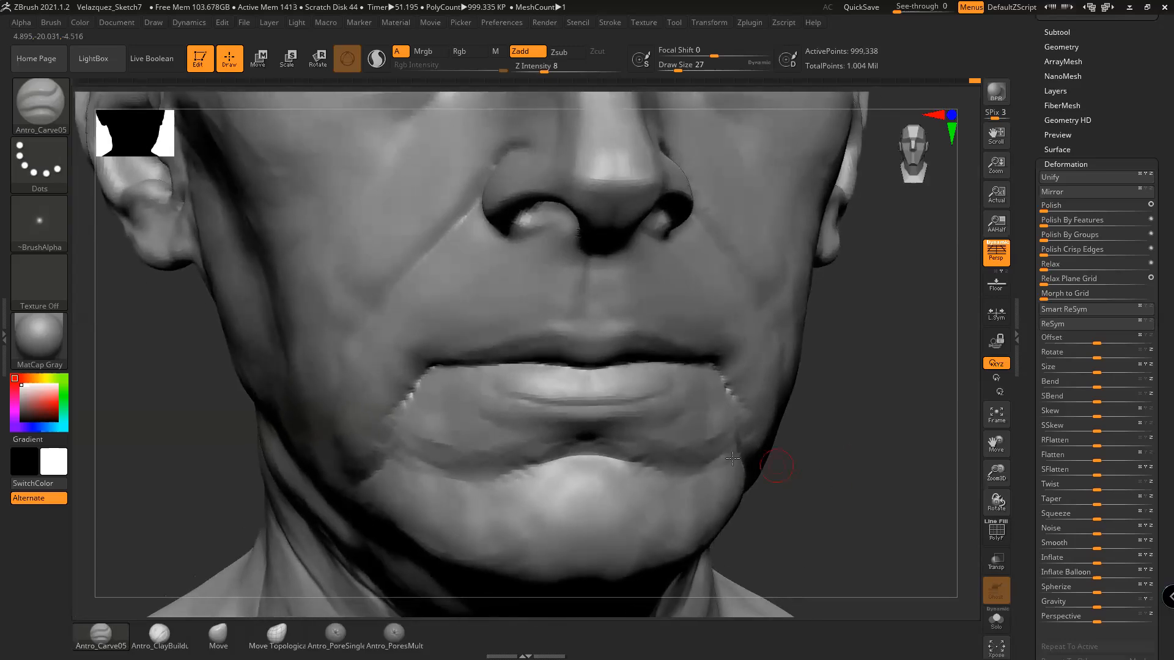
pyautogui.click(159, 636)
pyautogui.moveTo(849, 448); pyautogui.dragTo(778, 434)
pyautogui.press('space')
pyautogui.moveTo(656, 417); pyautogui.dragTo(648, 415)
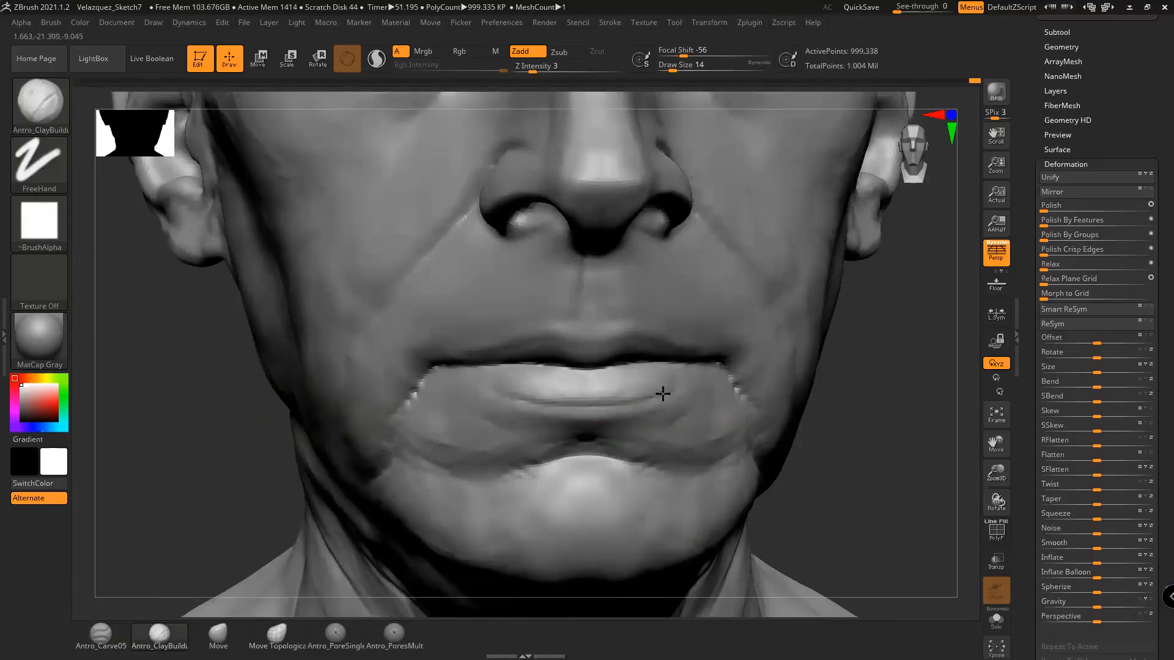
pyautogui.moveTo(812, 396)
pyautogui.mouseDown()
pyautogui.moveTo(849, 411)
pyautogui.moveTo(839, 411)
pyautogui.mouseUp()
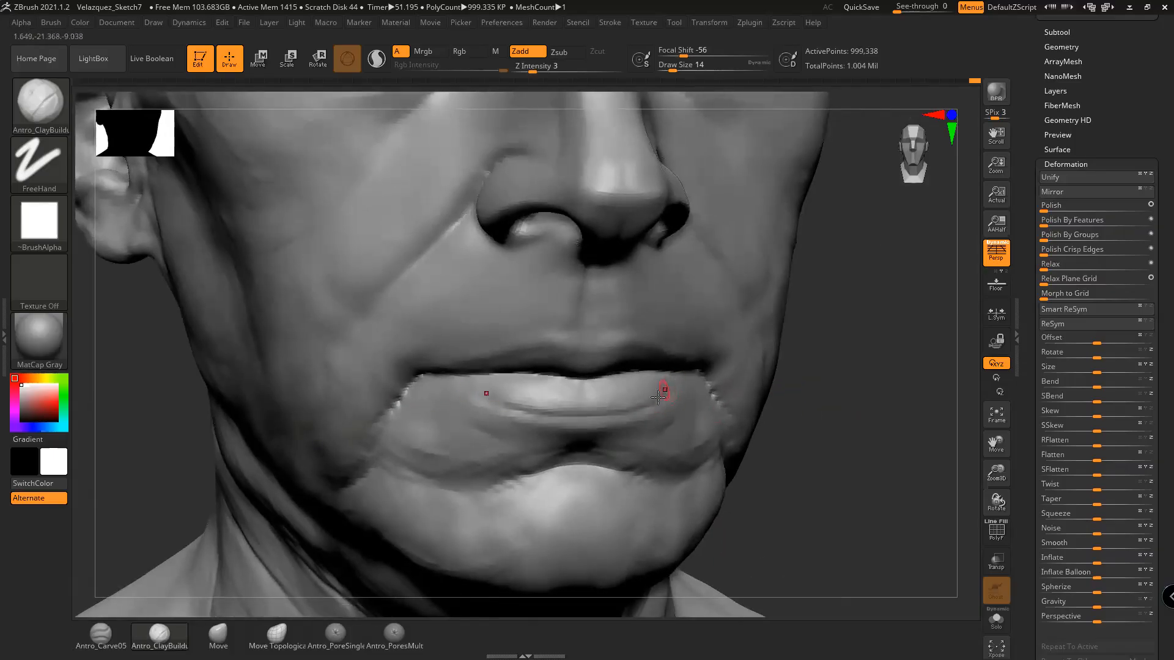
pyautogui.press('shift')
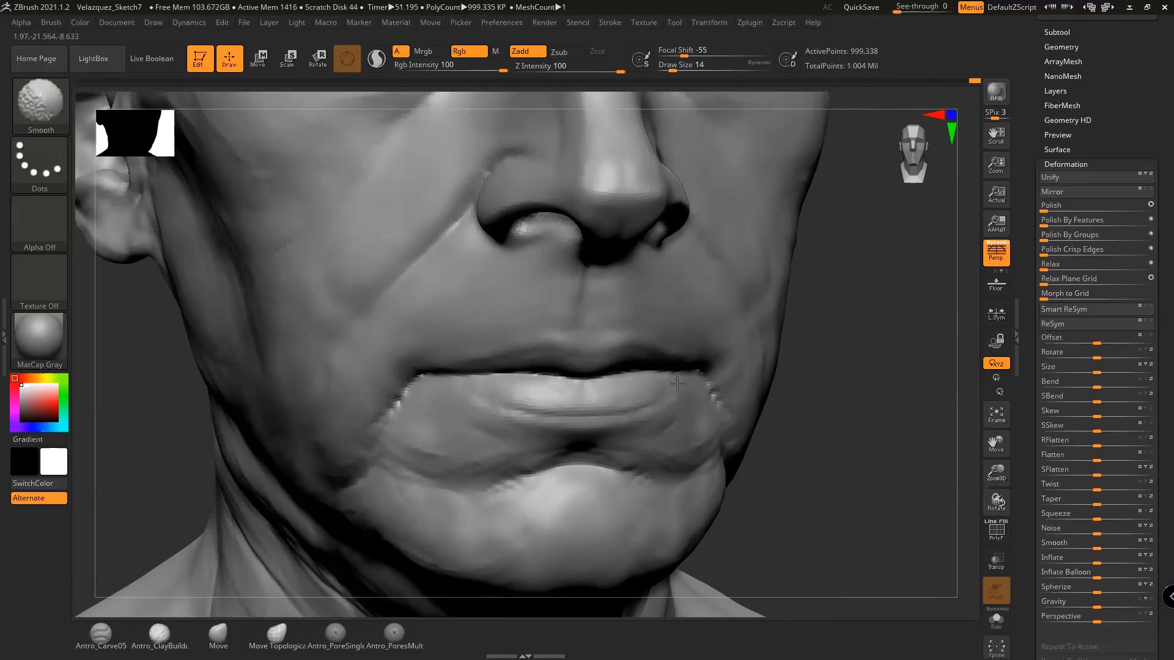
pyautogui.moveTo(783, 452)
pyautogui.keyDown('shift'); pyautogui.mouseDown()
pyautogui.moveTo(817, 472)
pyautogui.moveTo(818, 420)
pyautogui.moveTo(797, 365)
pyautogui.moveTo(857, 496)
pyautogui.mouseUp(); pyautogui.keyUp('shift')
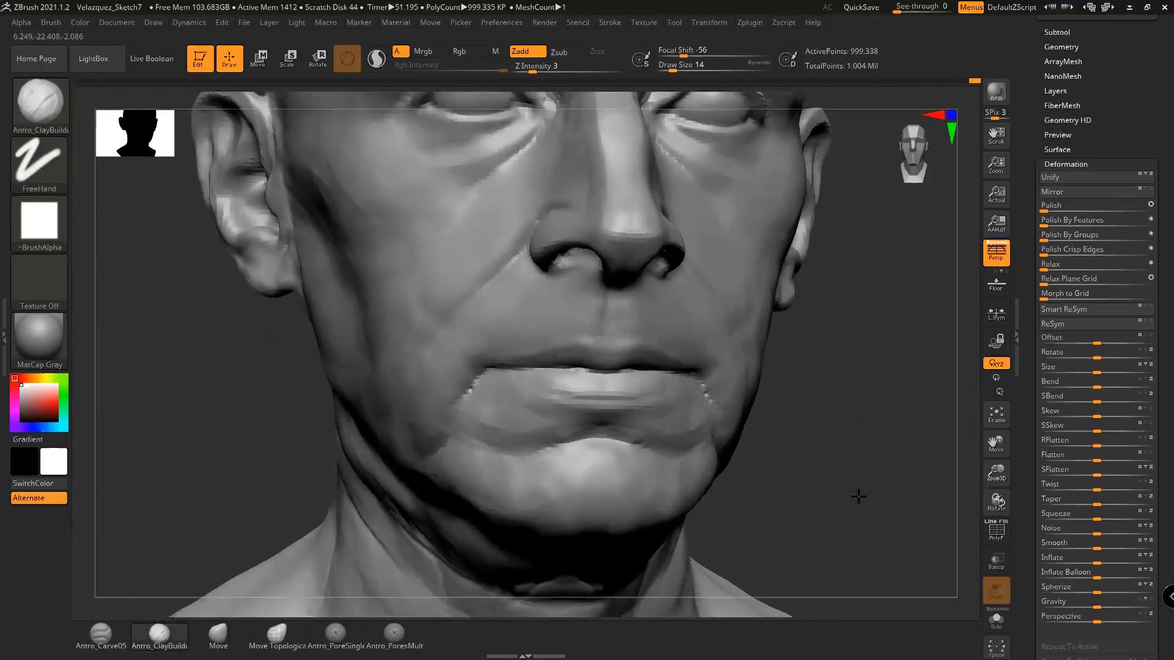
# Enlarge the brush to draw size 27 and smooth the forehead and right temple
pyautogui.press('shift')
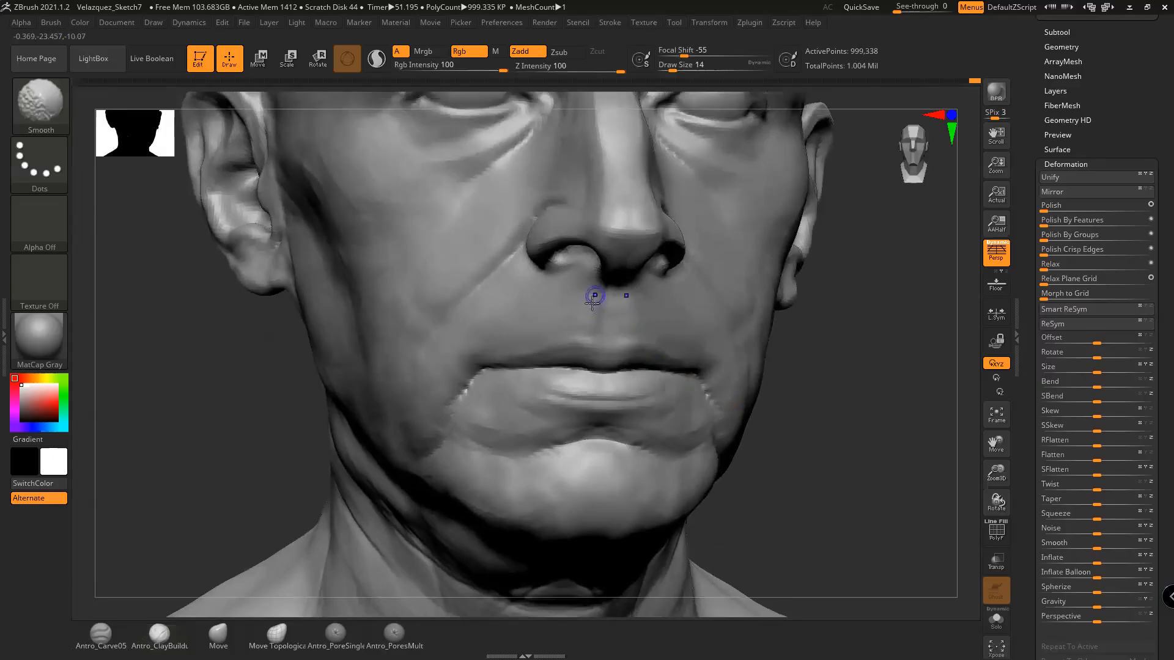
pyautogui.moveTo(813, 406)
pyautogui.mouseDown()
pyautogui.moveTo(865, 474)
pyautogui.moveTo(835, 508)
pyautogui.moveTo(813, 477)
pyautogui.moveTo(826, 480)
pyautogui.mouseUp()
pyautogui.keyDown('shift'); pyautogui.moveTo(511, 226); pyautogui.dragTo(495, 201); pyautogui.keyUp('shift')
pyautogui.press('space')
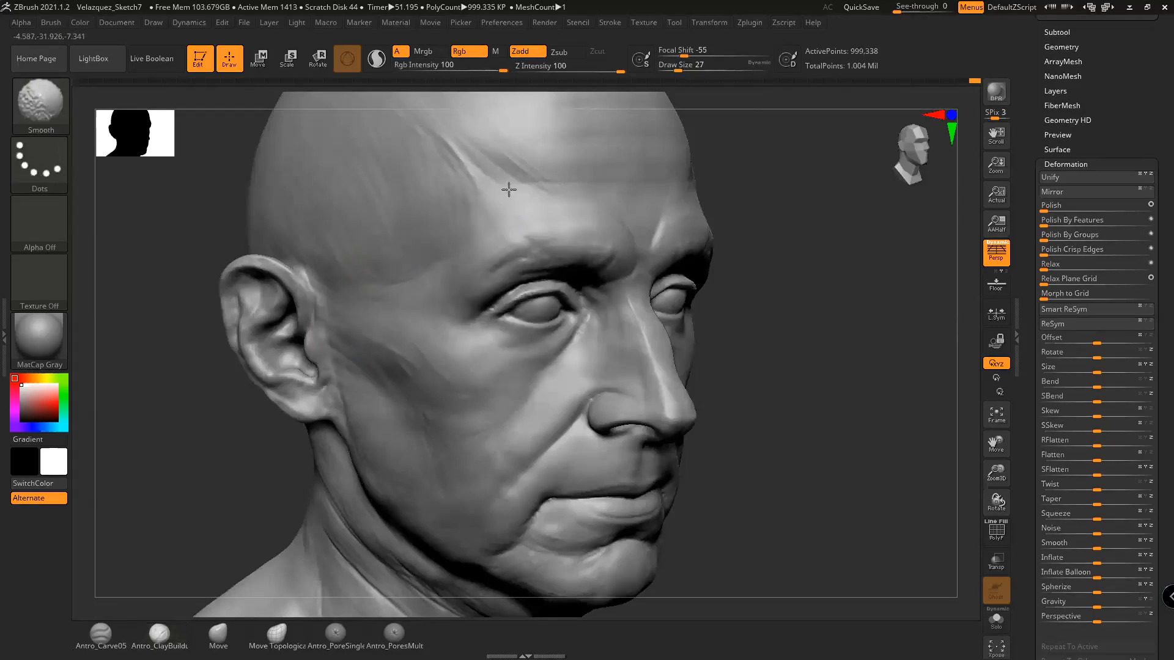
pyautogui.moveTo(754, 246)
pyautogui.mouseDown()
pyautogui.moveTo(857, 311)
pyautogui.moveTo(878, 309)
pyautogui.mouseUp()
pyautogui.keyDown('shift'); pyautogui.moveTo(684, 218); pyautogui.dragTo(653, 216); pyautogui.keyUp('shift')
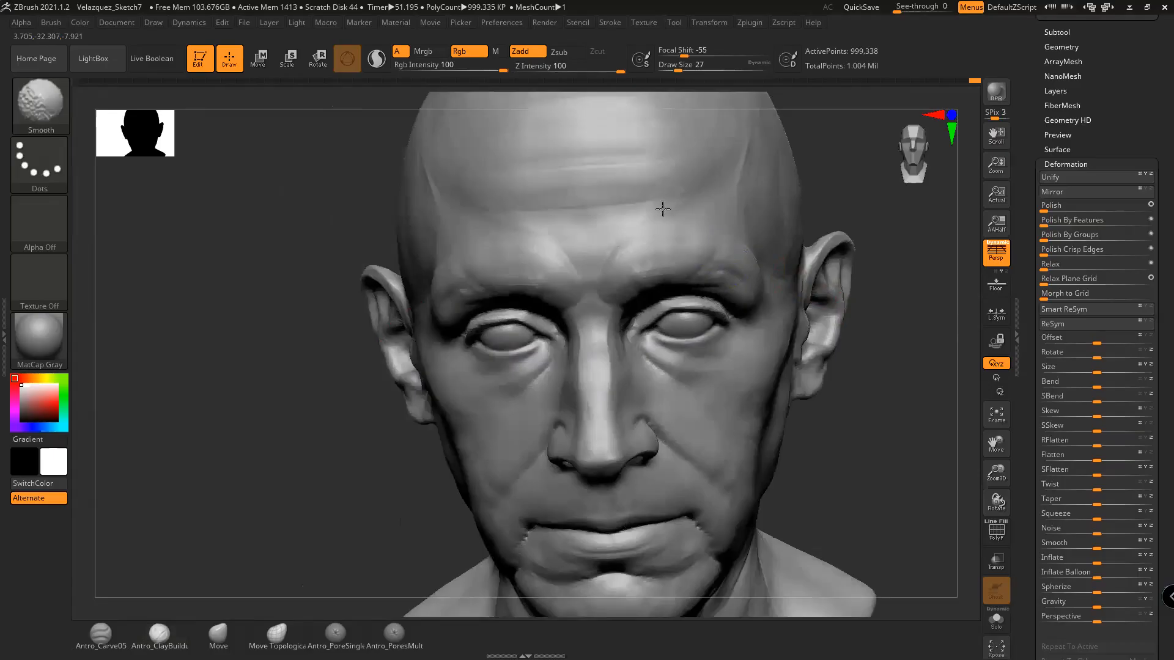
pyautogui.keyDown('shift'); pyautogui.moveTo(752, 230); pyautogui.dragTo(734, 201); pyautogui.keyUp('shift')
# Smooth the outer brow, inner brow and the area above it
pyautogui.moveTo(881, 294)
pyautogui.mouseDown()
pyautogui.moveTo(912, 340)
pyautogui.moveTo(879, 349)
pyautogui.mouseUp()
pyautogui.moveTo(519, 259)
pyautogui.keyDown('shift'); pyautogui.mouseDown()
pyautogui.moveTo(474, 294)
pyautogui.moveTo(540, 256)
pyautogui.moveTo(587, 257)
pyautogui.mouseUp(); pyautogui.keyUp('shift')
pyautogui.keyDown('shift'); pyautogui.moveTo(591, 257); pyautogui.dragTo(615, 260); pyautogui.keyUp('shift')
pyautogui.moveTo(843, 294)
pyautogui.mouseDown()
pyautogui.moveTo(823, 275)
pyautogui.moveTo(835, 323)
pyautogui.moveTo(824, 325)
pyautogui.mouseUp()
pyautogui.moveTo(587, 245)
pyautogui.keyDown('shift'); pyautogui.mouseDown()
pyautogui.moveTo(553, 241)
pyautogui.moveTo(575, 233)
pyautogui.mouseUp(); pyautogui.keyUp('shift')
pyautogui.moveTo(764, 299); pyautogui.dragTo(813, 306)
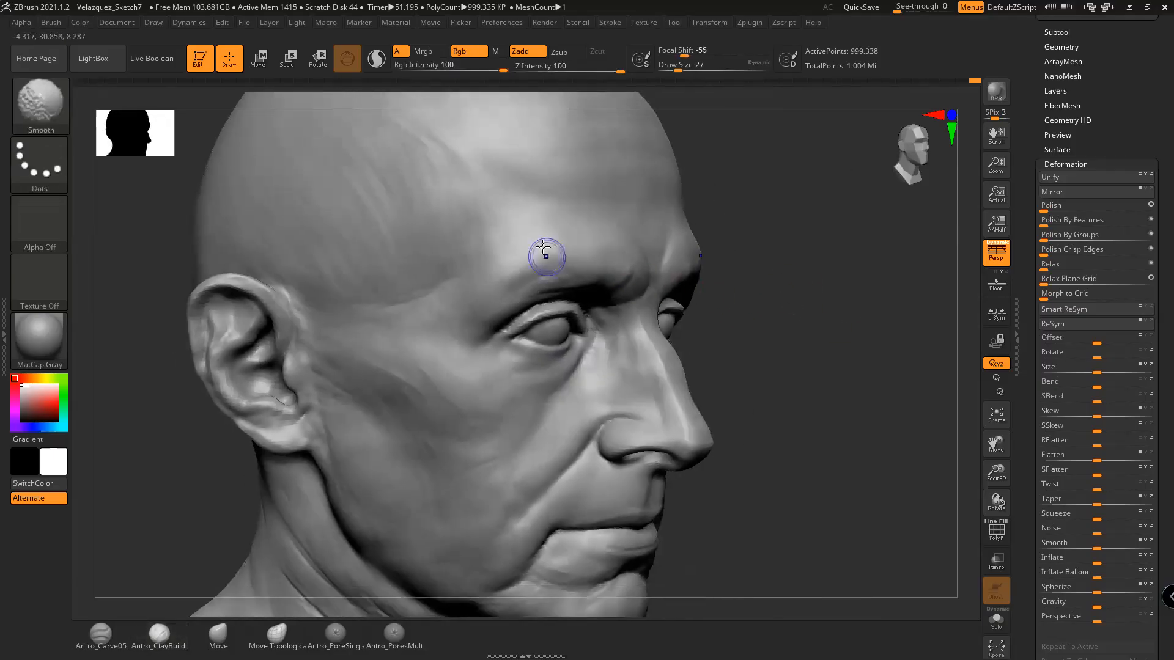
pyautogui.keyDown('shift'); pyautogui.moveTo(483, 279); pyautogui.dragTo(550, 272); pyautogui.keyUp('shift')
pyautogui.moveTo(734, 318)
pyautogui.mouseDown()
pyautogui.moveTo(754, 349)
pyautogui.moveTo(831, 398)
pyautogui.moveTo(805, 409)
pyautogui.moveTo(819, 419)
pyautogui.moveTo(846, 406)
pyautogui.moveTo(844, 427)
pyautogui.moveTo(862, 406)
pyautogui.moveTo(852, 401)
pyautogui.moveTo(899, 401)
pyautogui.moveTo(654, 341)
pyautogui.mouseUp()
# Pick Antro_Carve05, then Antro_ClayBuildup, shrinking the brush size for eye work
pyautogui.click(111, 636)
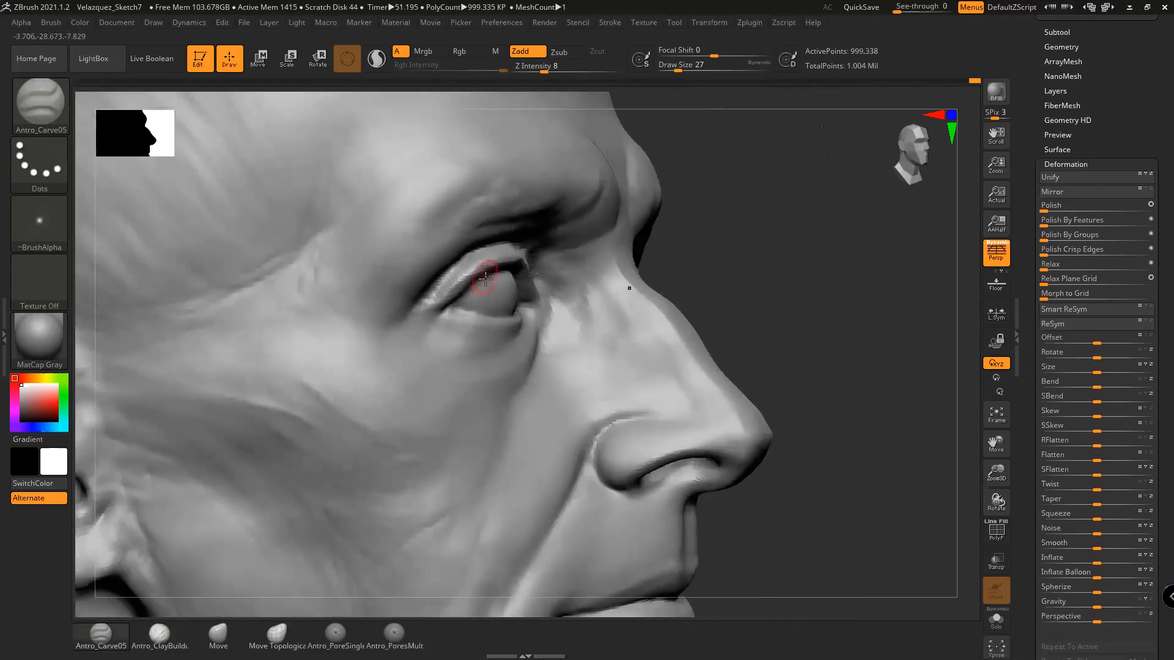
pyautogui.press('space')
pyautogui.moveTo(483, 271); pyautogui.dragTo(480, 271)
pyautogui.click(159, 636)
pyautogui.press('space')
pyautogui.moveTo(468, 273); pyautogui.dragTo(463, 272)
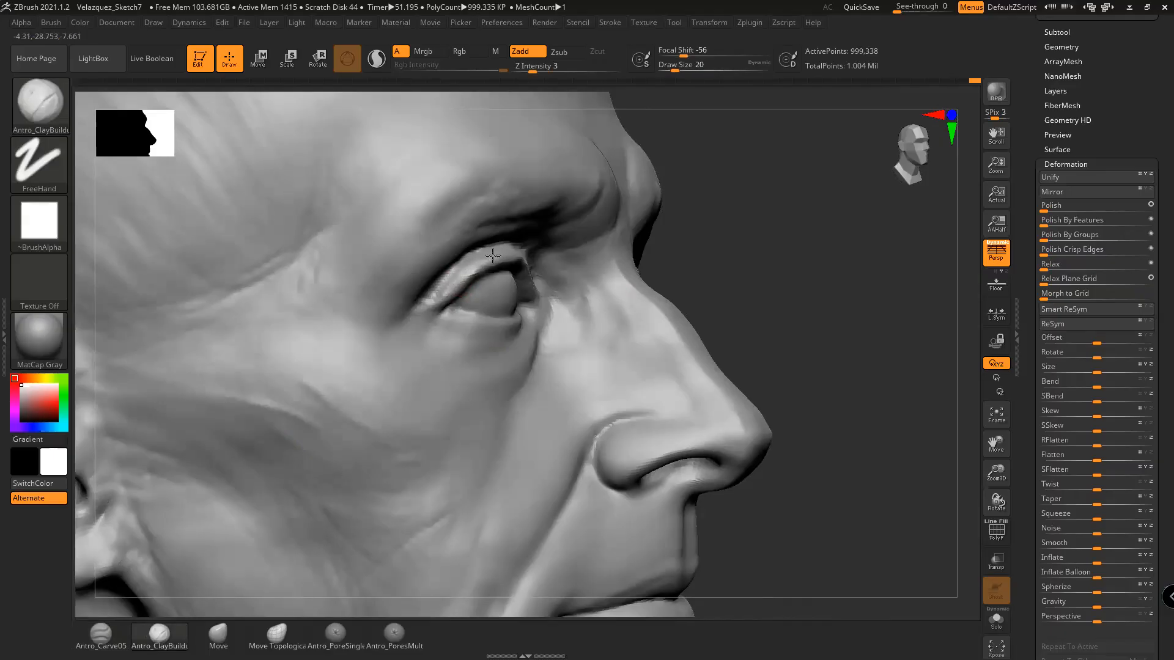
# Shift-smooth the upper eyelid from a three-quarter front view
pyautogui.moveTo(781, 243)
pyautogui.mouseDown()
pyautogui.moveTo(728, 244)
pyautogui.moveTo(903, 288)
pyautogui.mouseUp()
pyautogui.moveTo(954, 217); pyautogui.dragTo(733, 320)
pyautogui.press('shift')
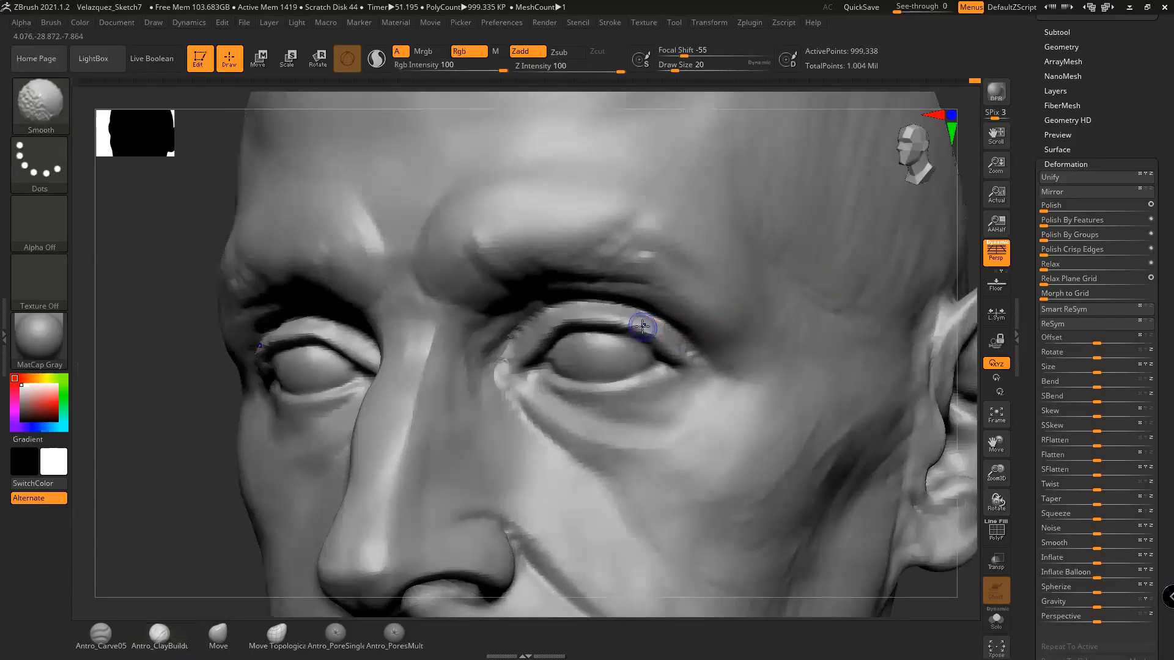
pyautogui.keyDown('shift'); pyautogui.moveTo(671, 348); pyautogui.dragTo(629, 317); pyautogui.keyUp('shift')
pyautogui.moveTo(206, 528)
pyautogui.mouseDown()
pyautogui.moveTo(653, 371)
pyautogui.moveTo(911, 333)
pyautogui.mouseUp()
# Carve the upper eyelid rim with Antro_Carve05, along the eyeball edge from the outer corner
pyautogui.click(117, 637)
pyautogui.moveTo(816, 403)
pyautogui.mouseDown()
pyautogui.moveTo(791, 309)
pyautogui.moveTo(778, 305)
pyautogui.mouseUp()
pyautogui.press('space')
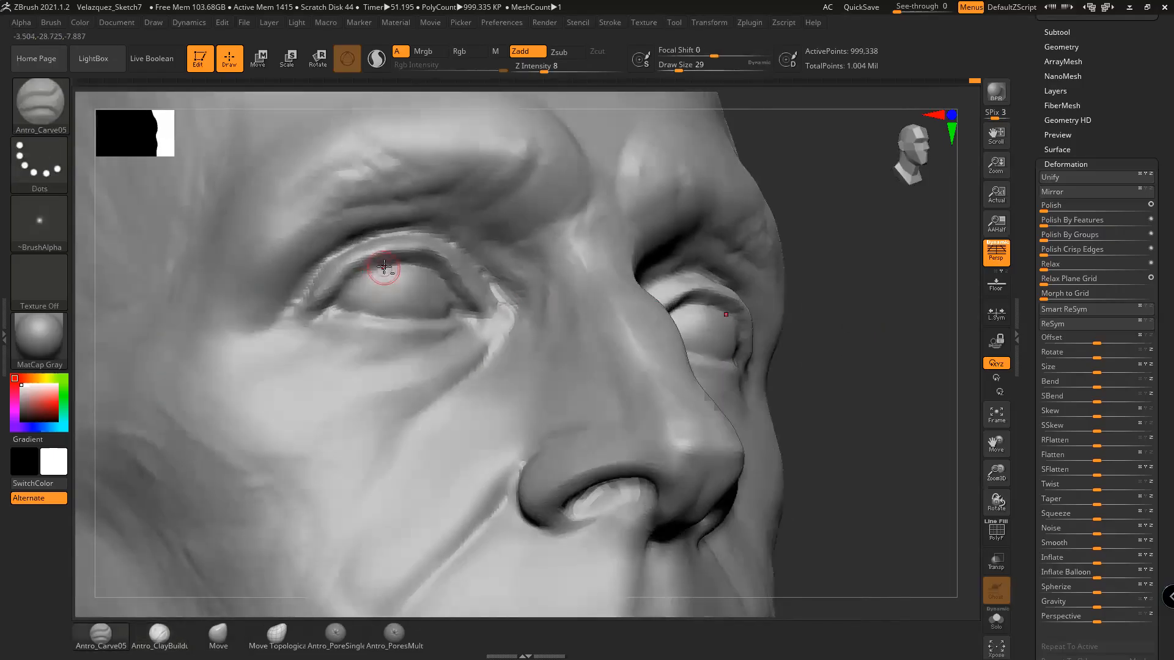
pyautogui.moveTo(369, 270)
pyautogui.mouseDown()
pyautogui.moveTo(336, 313)
pyautogui.moveTo(388, 266)
pyautogui.mouseUp()
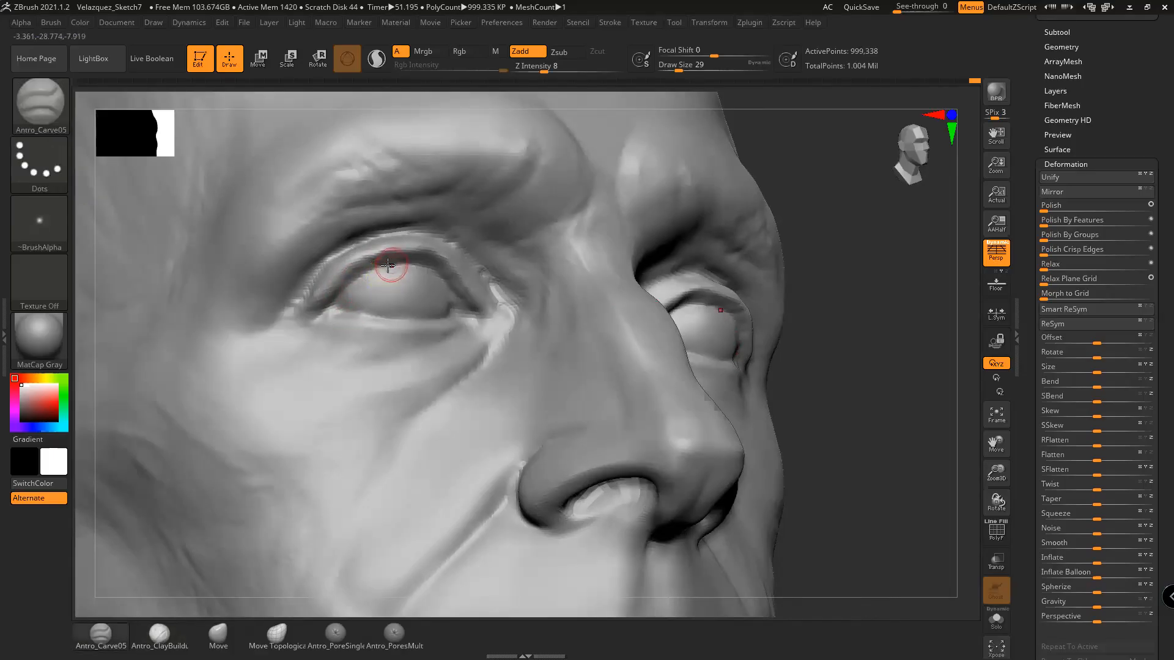
pyautogui.moveTo(334, 304)
pyautogui.mouseDown()
pyautogui.moveTo(394, 261)
pyautogui.moveTo(416, 266)
pyautogui.mouseUp()
pyautogui.moveTo(807, 320)
pyautogui.mouseDown()
pyautogui.moveTo(820, 361)
pyautogui.moveTo(820, 340)
pyautogui.moveTo(832, 361)
pyautogui.moveTo(816, 362)
pyautogui.moveTo(839, 370)
pyautogui.mouseUp()
# Return to Antro_ClayBuildup at size 14 and Shift-smooth the specks at the eyelid's outer corner
pyautogui.click(159, 636)
pyautogui.press('space')
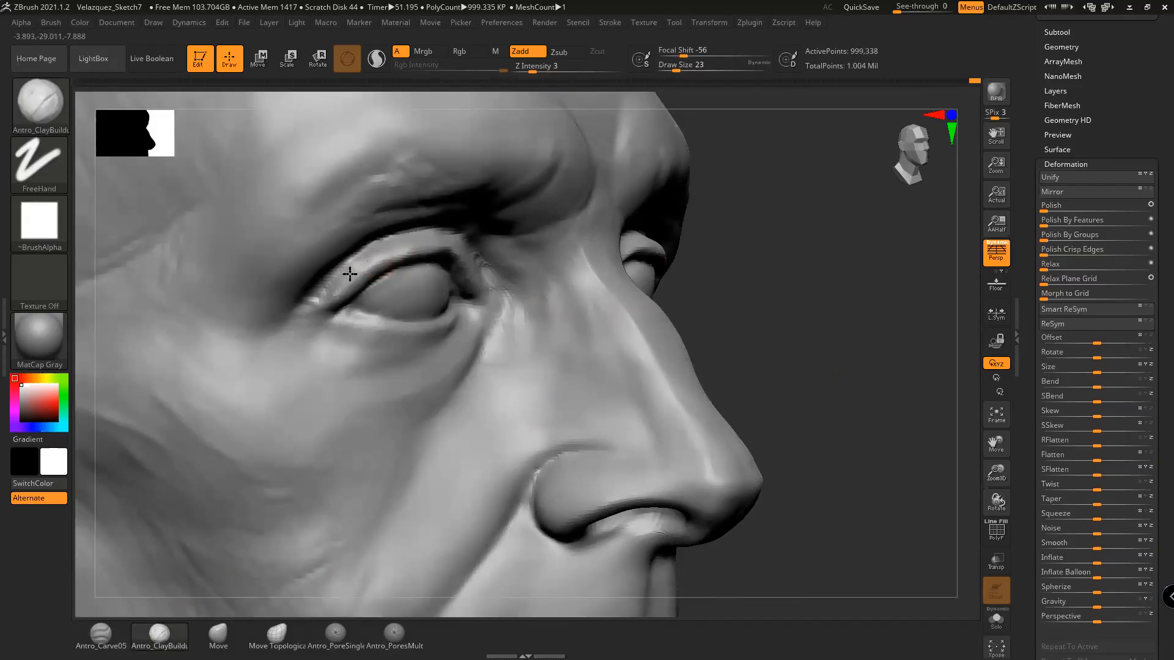
pyautogui.press('space')
pyautogui.press('shift')
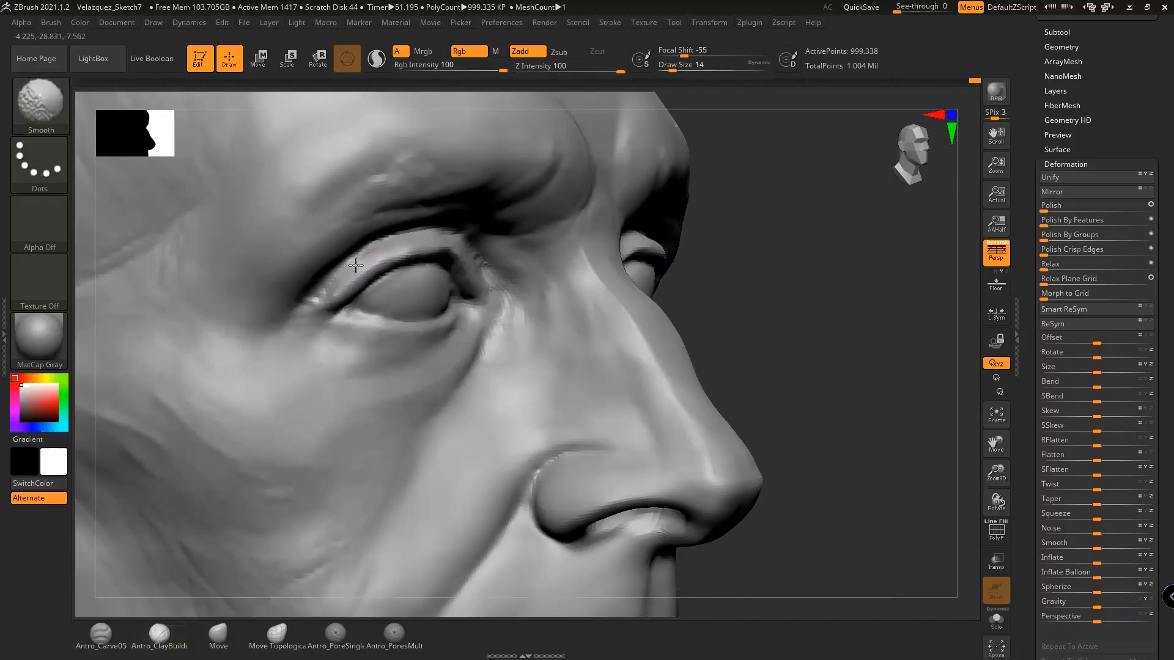
pyautogui.moveTo(344, 279)
pyautogui.keyDown('shift'); pyautogui.mouseDown()
pyautogui.moveTo(402, 243)
pyautogui.moveTo(337, 278)
pyautogui.mouseUp(); pyautogui.keyUp('shift')
pyautogui.moveTo(809, 324)
pyautogui.mouseDown()
pyautogui.moveTo(898, 379)
pyautogui.moveTo(869, 404)
pyautogui.moveTo(870, 419)
pyautogui.moveTo(890, 393)
pyautogui.moveTo(873, 428)
pyautogui.mouseUp()
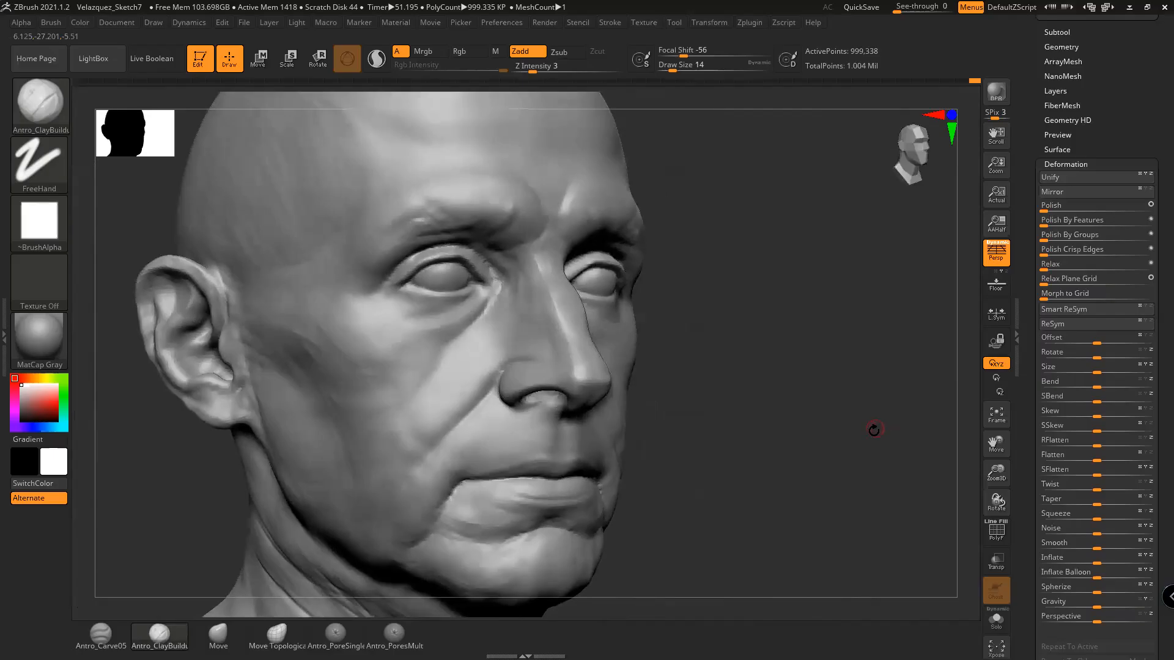
# Shift-smooth the cheek below the first eye
pyautogui.press('shift')
pyautogui.keyDown('shift'); pyautogui.moveTo(430, 356); pyautogui.dragTo(422, 375); pyautogui.keyUp('shift')
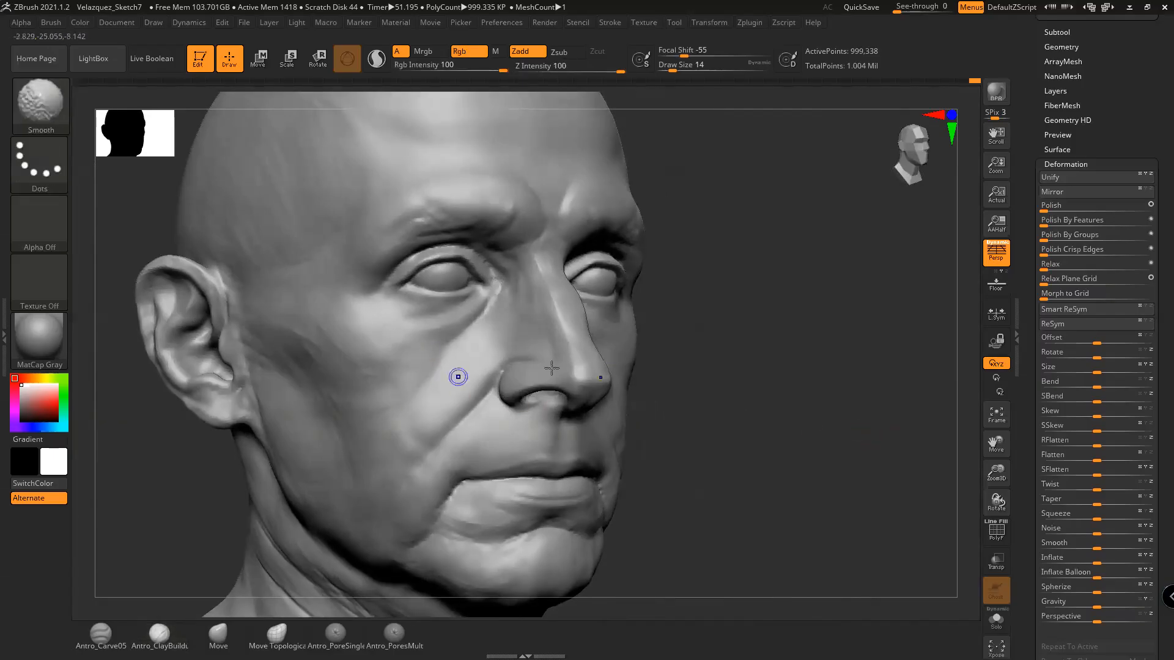
pyautogui.keyDown('alt'); pyautogui.moveTo(787, 414); pyautogui.dragTo(810, 414); pyautogui.keyUp('alt')
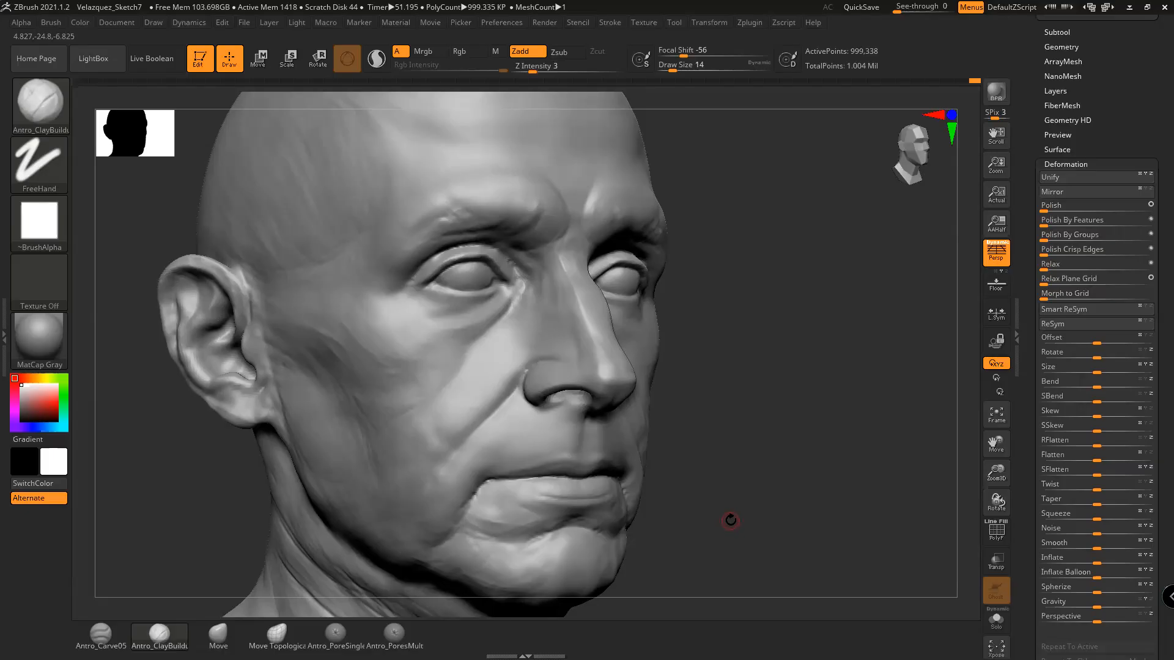
pyautogui.moveTo(789, 462)
pyautogui.keyDown('alt'); pyautogui.mouseDown()
pyautogui.moveTo(802, 483)
pyautogui.moveTo(804, 429)
pyautogui.mouseUp(); pyautogui.keyUp('alt')
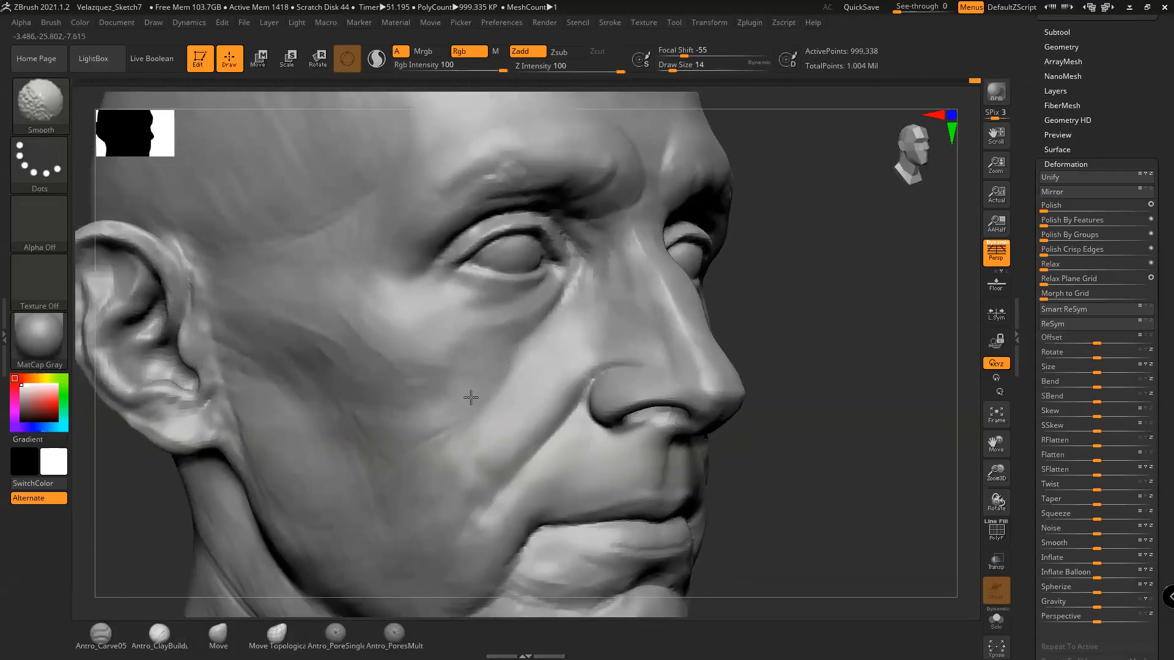
# Raise Draw Size from 14 to 27 and smooth the other cheek, checking front and three-quarter views
pyautogui.press('space')
pyautogui.moveTo(497, 380); pyautogui.dragTo(505, 381)
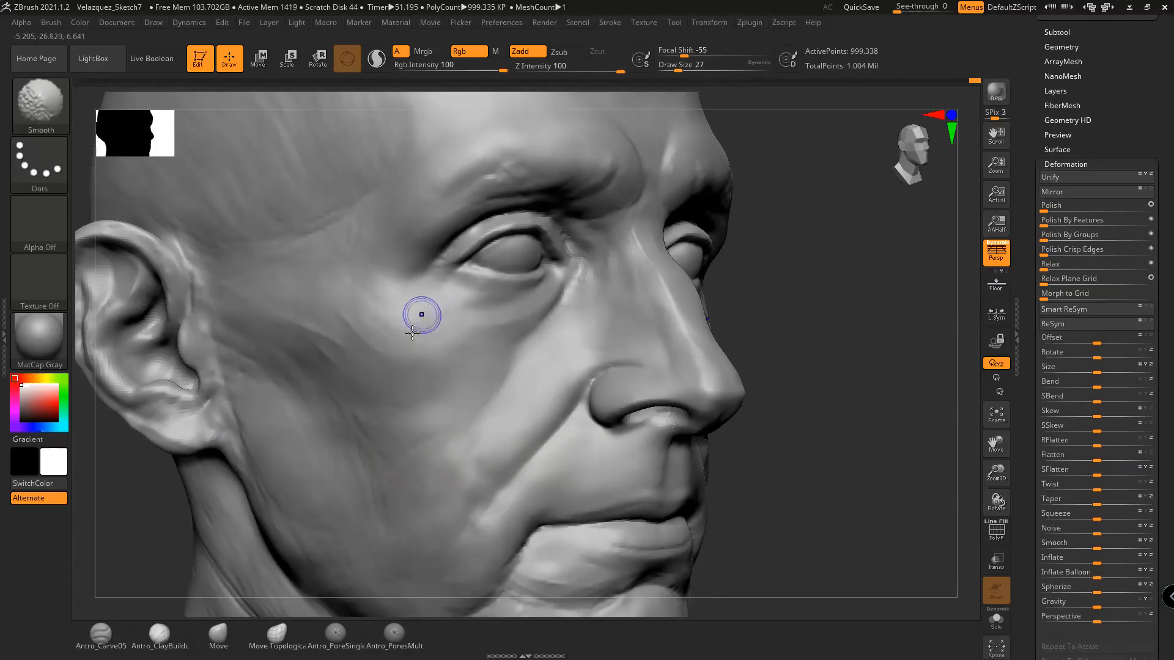
pyautogui.keyDown('shift'); pyautogui.moveTo(379, 295); pyautogui.dragTo(422, 319); pyautogui.keyUp('shift')
pyautogui.moveTo(875, 345); pyautogui.dragTo(787, 367)
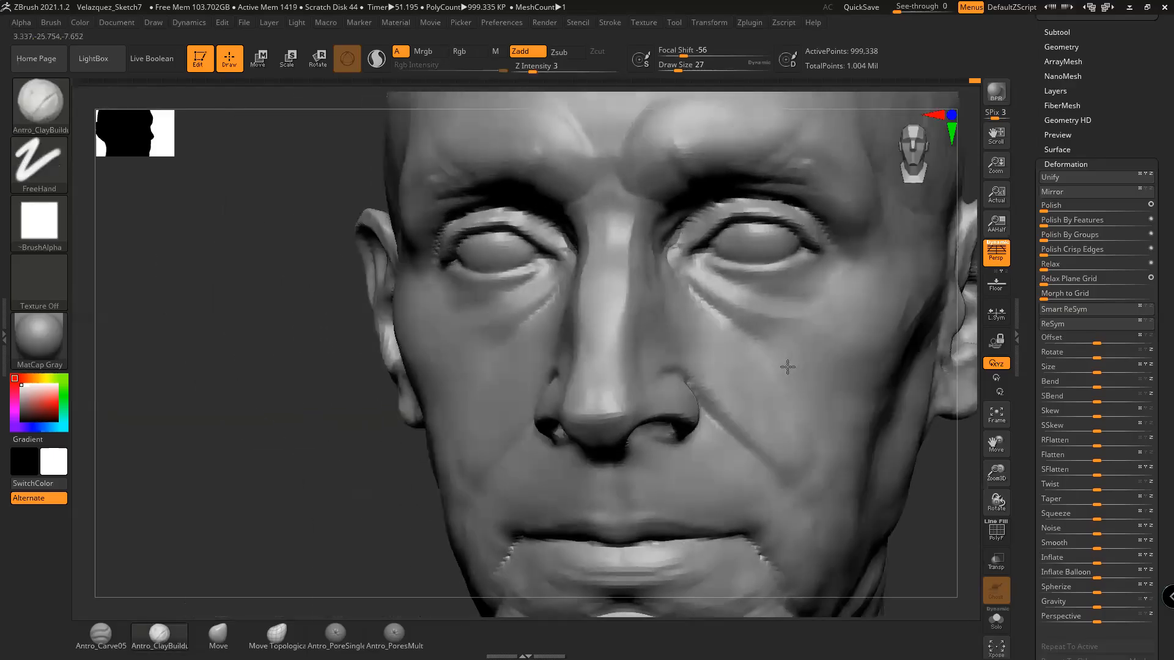
pyautogui.moveTo(914, 534); pyautogui.dragTo(807, 472)
pyautogui.press('shift')
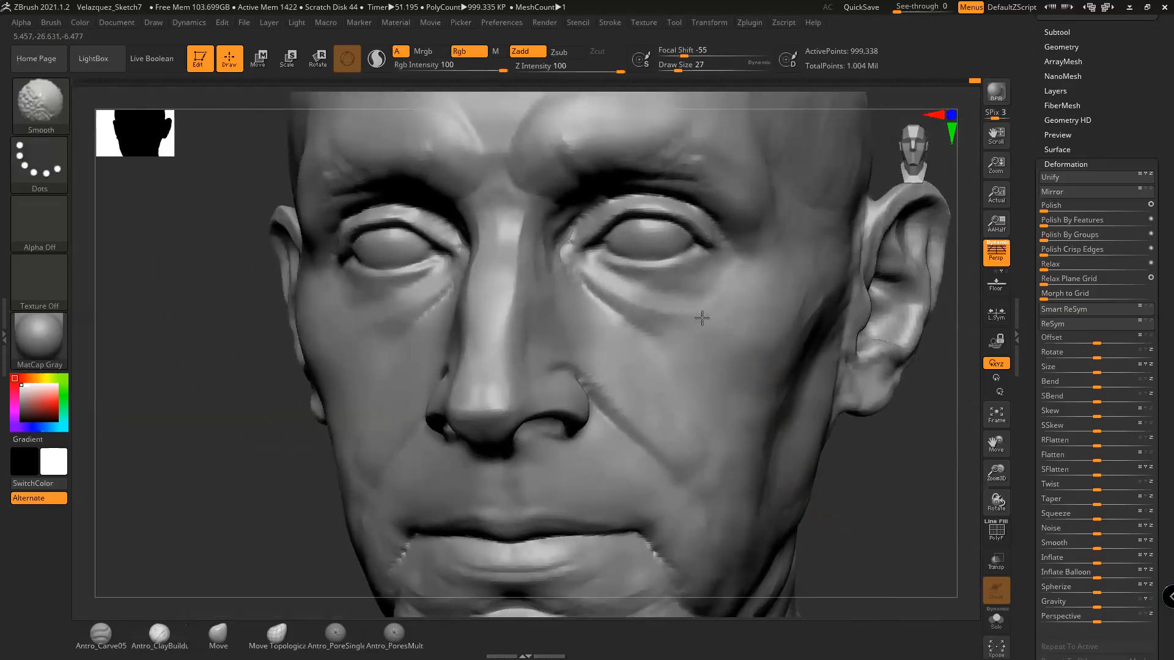
pyautogui.moveTo(874, 480)
pyautogui.mouseDown()
pyautogui.moveTo(828, 477)
pyautogui.moveTo(844, 474)
pyautogui.mouseUp()
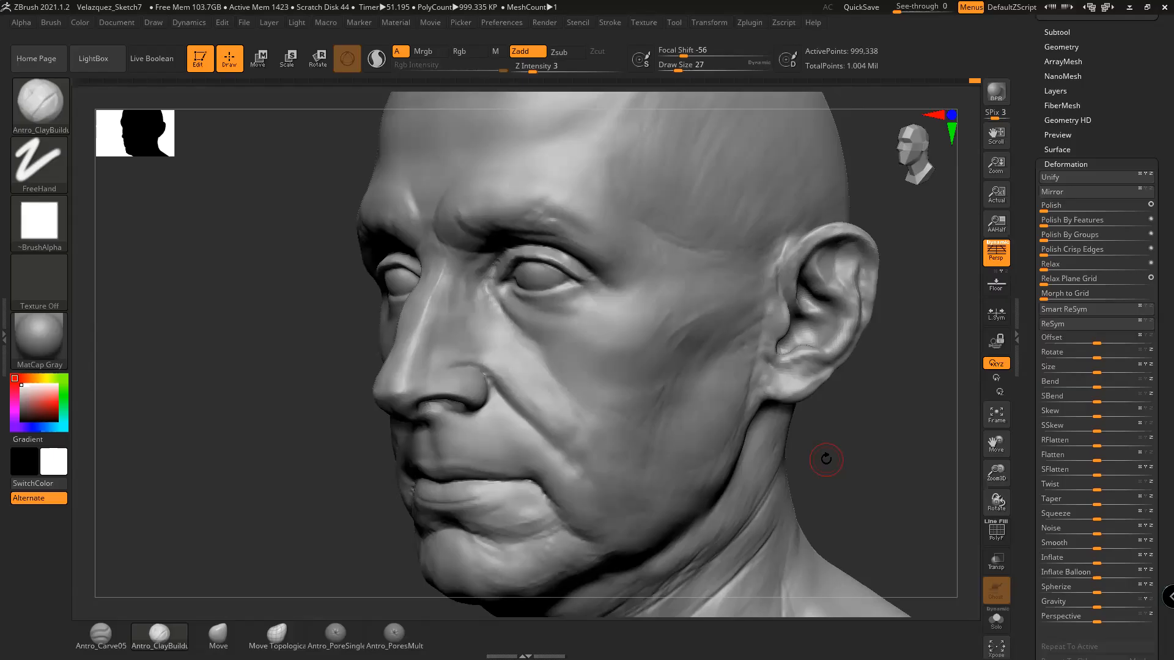
# Shrink the brush to 22 and smooth the mouth corner and nearby cheek
pyautogui.moveTo(899, 458)
pyautogui.mouseDown()
pyautogui.moveTo(917, 450)
pyautogui.moveTo(867, 483)
pyautogui.moveTo(909, 480)
pyautogui.moveTo(887, 468)
pyautogui.mouseUp()
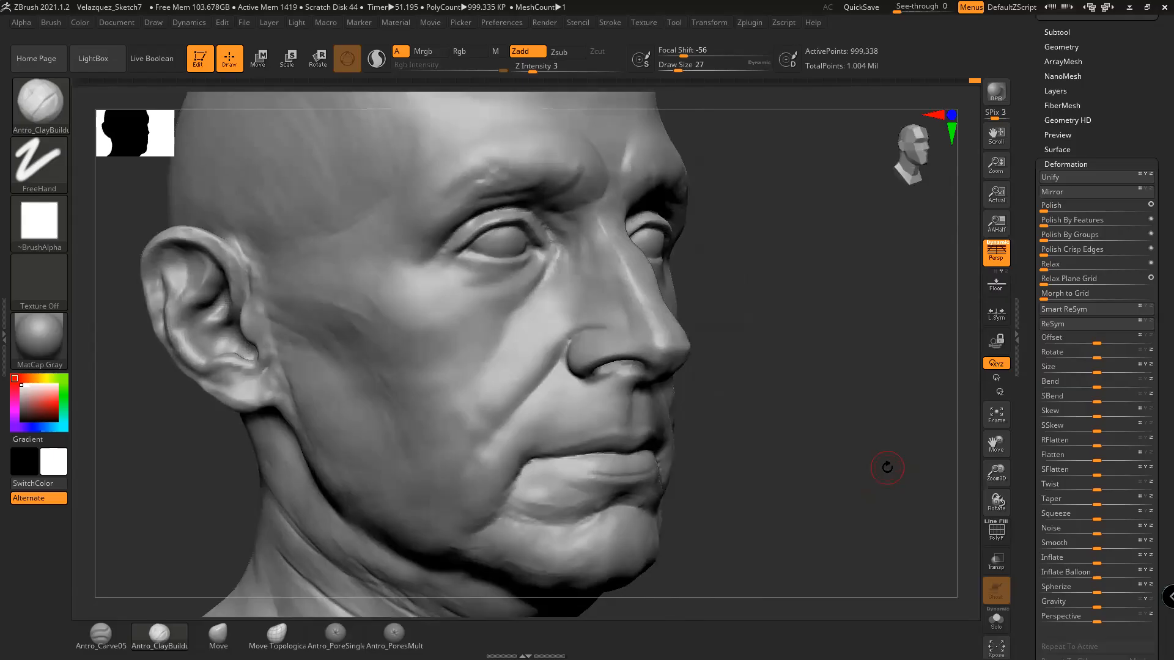
pyautogui.keyDown('alt'); pyautogui.moveTo(798, 428); pyautogui.dragTo(851, 398); pyautogui.keyUp('alt')
pyautogui.press('space')
pyautogui.moveTo(564, 367)
pyautogui.mouseDown()
pyautogui.moveTo(573, 334)
pyautogui.moveTo(518, 409)
pyautogui.mouseUp()
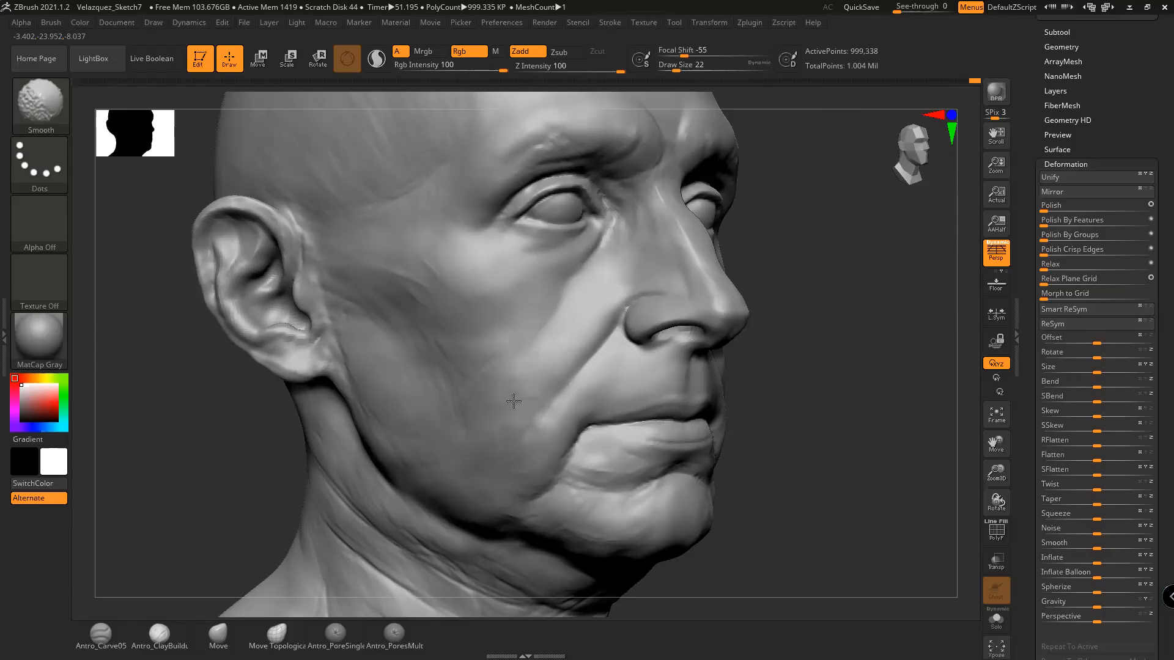
pyautogui.moveTo(780, 474); pyautogui.dragTo(793, 507)
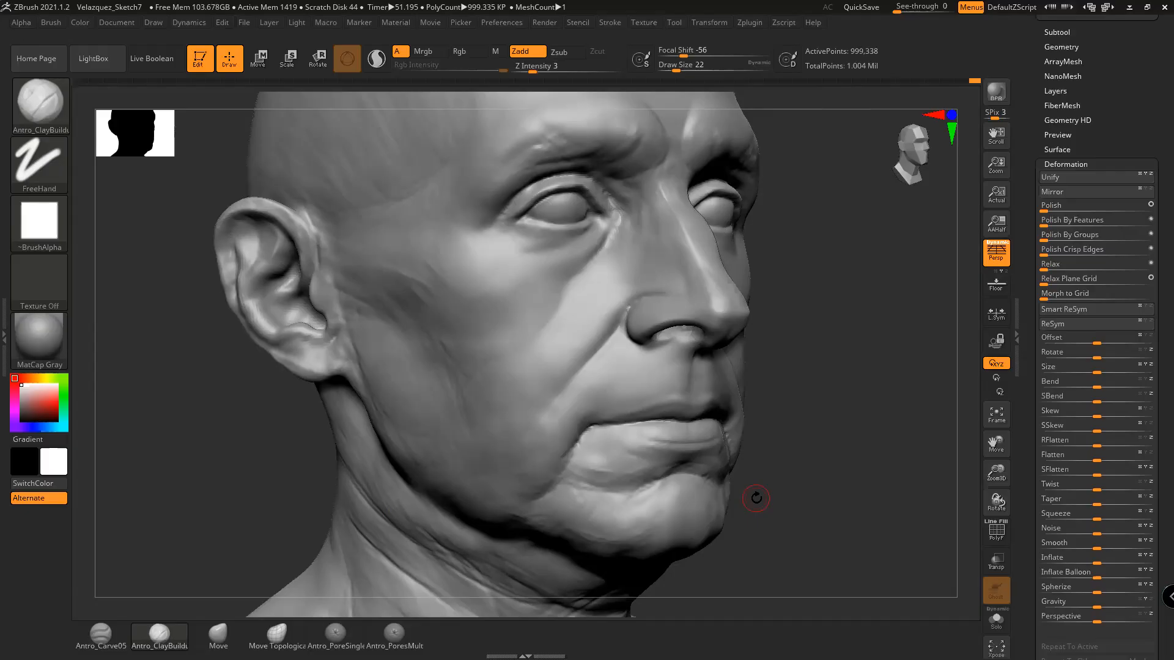
pyautogui.moveTo(826, 431)
pyautogui.mouseDown()
pyautogui.moveTo(840, 440)
pyautogui.moveTo(842, 409)
pyautogui.mouseUp()
pyautogui.moveTo(572, 414)
pyautogui.keyDown('shift'); pyautogui.mouseDown()
pyautogui.moveTo(549, 411)
pyautogui.moveTo(568, 379)
pyautogui.moveTo(555, 378)
pyautogui.mouseUp(); pyautogui.keyUp('shift')
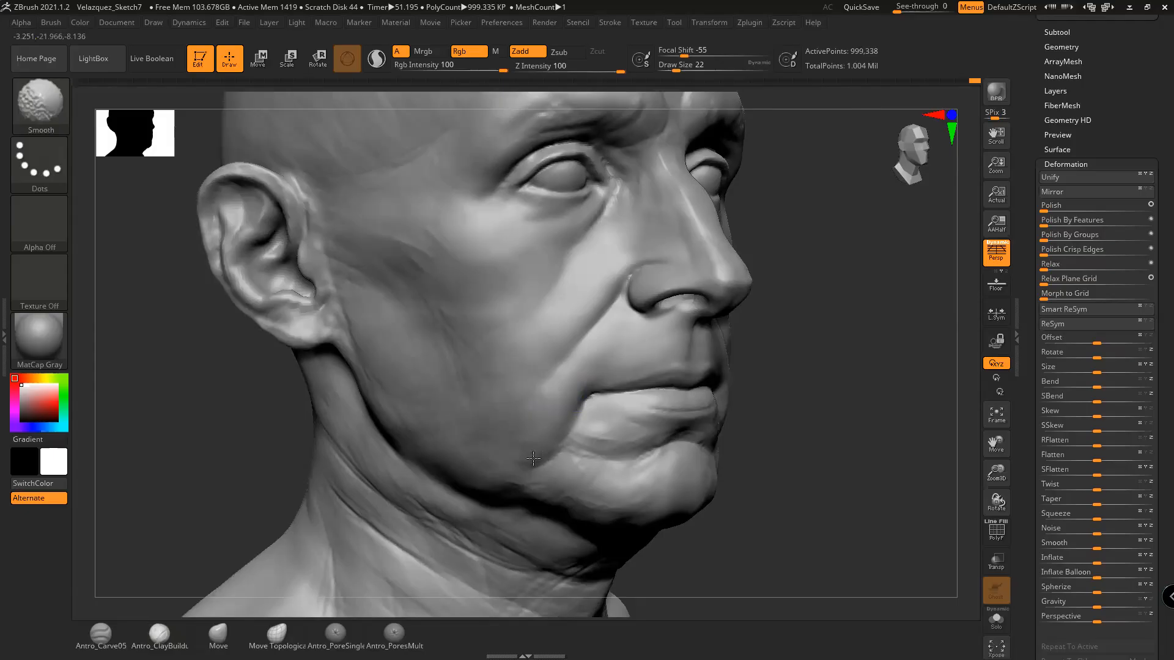
pyautogui.keyDown('shift'); pyautogui.moveTo(532, 441); pyautogui.dragTo(510, 444); pyautogui.keyUp('shift')
pyautogui.moveTo(758, 420); pyautogui.dragTo(798, 424)
pyautogui.moveTo(556, 428)
pyautogui.keyDown('shift'); pyautogui.mouseDown()
pyautogui.moveTo(524, 432)
pyautogui.moveTo(517, 399)
pyautogui.mouseUp(); pyautogui.keyUp('shift')
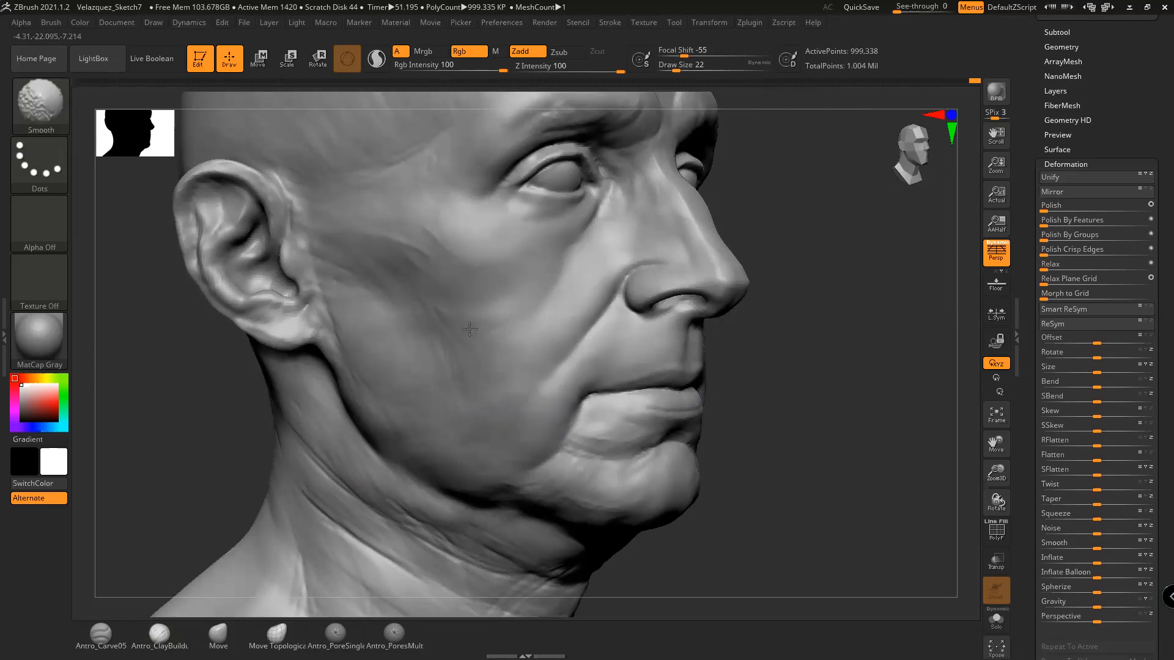
pyautogui.moveTo(764, 398)
pyautogui.mouseDown()
pyautogui.moveTo(828, 427)
pyautogui.moveTo(812, 455)
pyautogui.moveTo(815, 442)
pyautogui.moveTo(861, 450)
pyautogui.mouseUp()
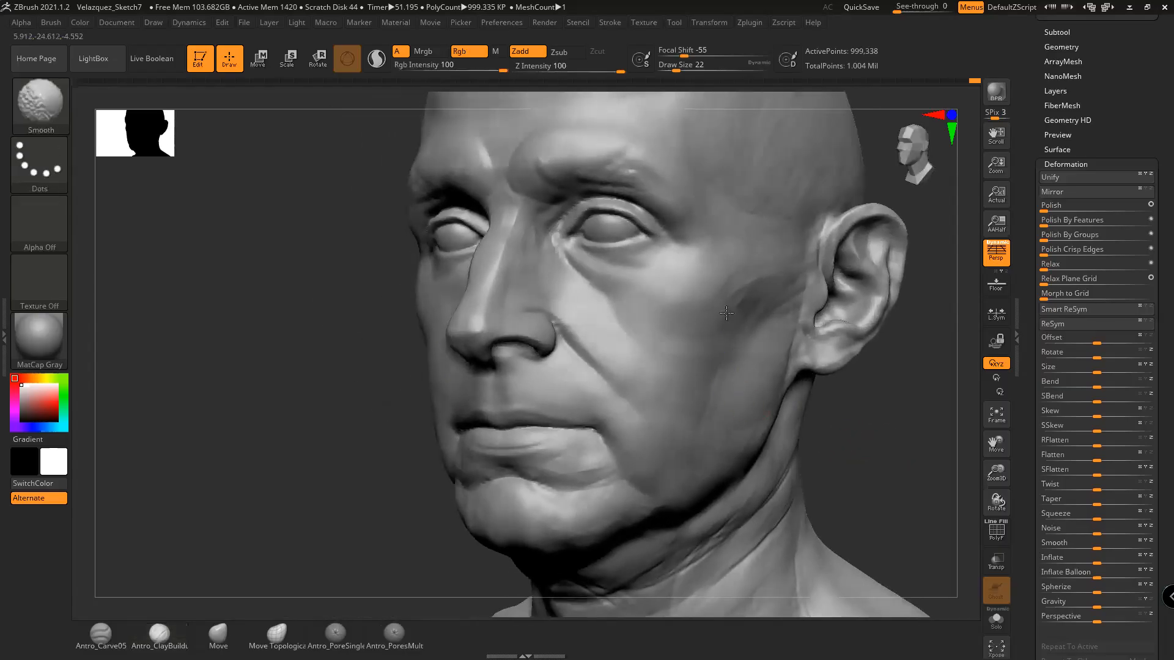
# Enlarge the brush to 33 and Shift-smooth along the jawline
pyautogui.press('space')
pyautogui.moveTo(734, 338); pyautogui.dragTo(738, 339)
pyautogui.press('shift')
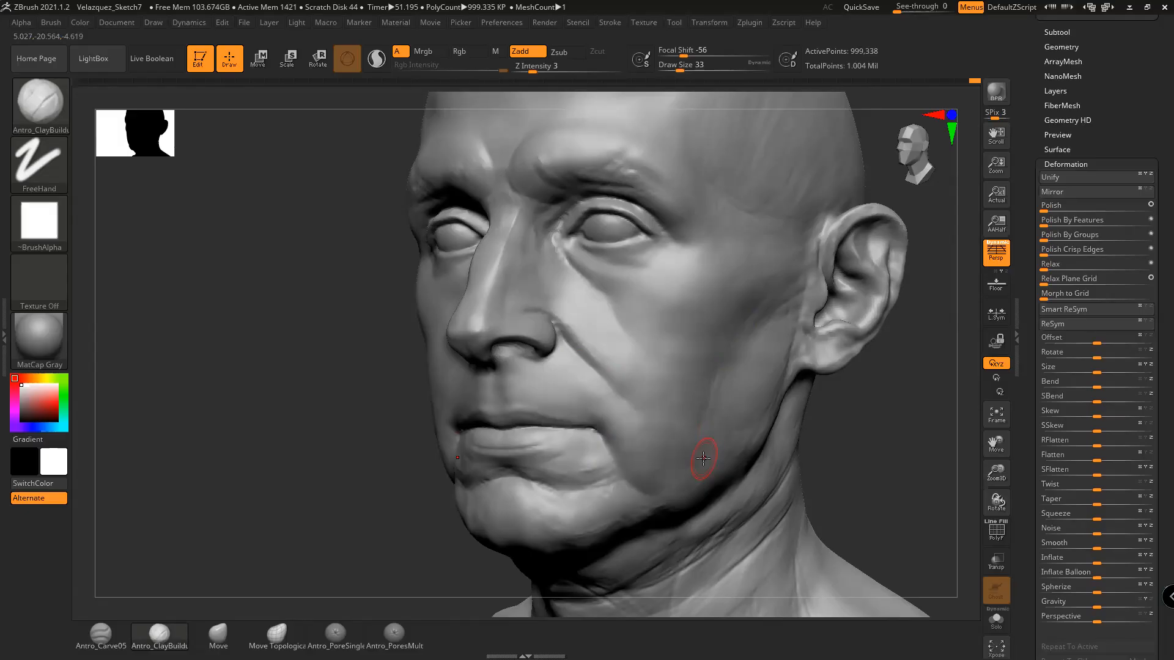
pyautogui.moveTo(865, 420); pyautogui.dragTo(815, 427)
pyautogui.press('space')
pyautogui.press('shift')
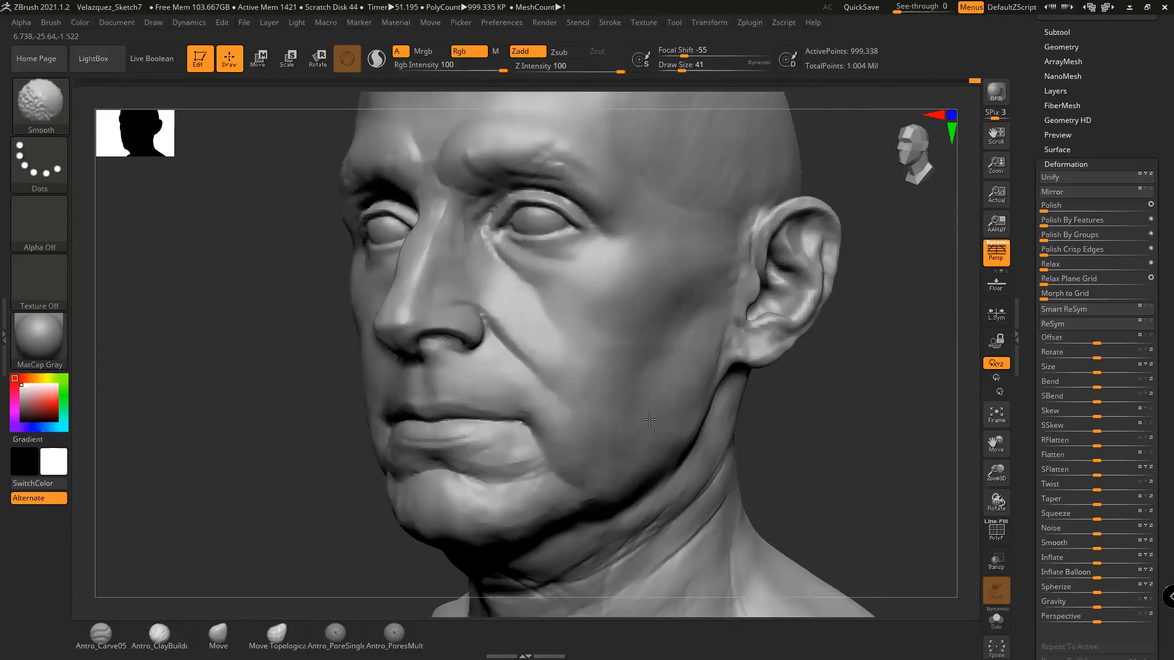
pyautogui.keyDown('shift'); pyautogui.moveTo(642, 484); pyautogui.dragTo(667, 464); pyautogui.keyUp('shift')
pyautogui.keyDown('alt'); pyautogui.moveTo(810, 455); pyautogui.dragTo(816, 430); pyautogui.keyUp('alt')
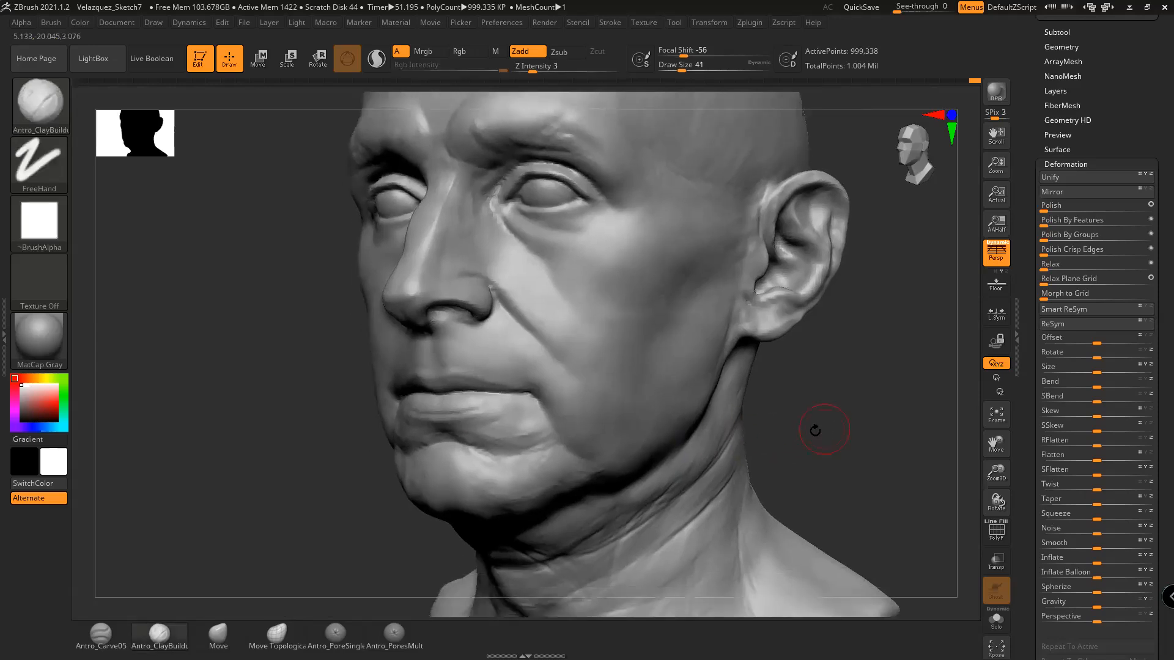
pyautogui.moveTo(642, 433)
pyautogui.keyDown('shift'); pyautogui.mouseDown()
pyautogui.moveTo(622, 449)
pyautogui.moveTo(605, 428)
pyautogui.moveTo(563, 421)
pyautogui.mouseUp(); pyautogui.keyUp('shift')
pyautogui.moveTo(812, 427)
pyautogui.mouseDown()
pyautogui.moveTo(820, 445)
pyautogui.moveTo(833, 412)
pyautogui.moveTo(856, 414)
pyautogui.mouseUp()
# At brush size 20, smooth the soft folds below the mouth corner on the other side
pyautogui.press('space')
pyautogui.moveTo(774, 399); pyautogui.dragTo(764, 396)
pyautogui.keyDown('alt'); pyautogui.moveTo(854, 408); pyautogui.dragTo(828, 400); pyautogui.keyUp('alt')
pyautogui.moveTo(501, 409)
pyautogui.keyDown('shift'); pyautogui.mouseDown()
pyautogui.moveTo(486, 402)
pyautogui.moveTo(571, 416)
pyautogui.moveTo(529, 413)
pyautogui.moveTo(522, 398)
pyautogui.moveTo(537, 396)
pyautogui.moveTo(490, 385)
pyautogui.mouseUp(); pyautogui.keyUp('shift')
# Frame the chin and Shift-smooth the chin and the underside of the jaw
pyautogui.keyDown('alt'); pyautogui.moveTo(691, 419); pyautogui.dragTo(726, 414); pyautogui.keyUp('alt')
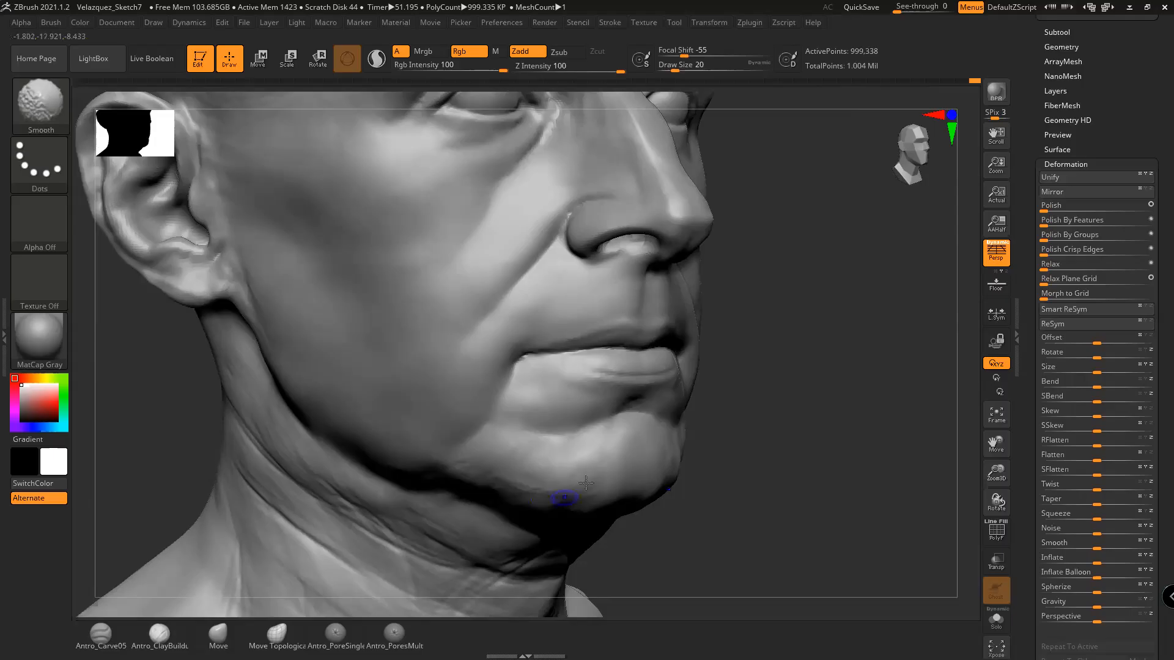
pyautogui.keyDown('alt'); pyautogui.moveTo(559, 497); pyautogui.dragTo(632, 453); pyautogui.keyUp('alt')
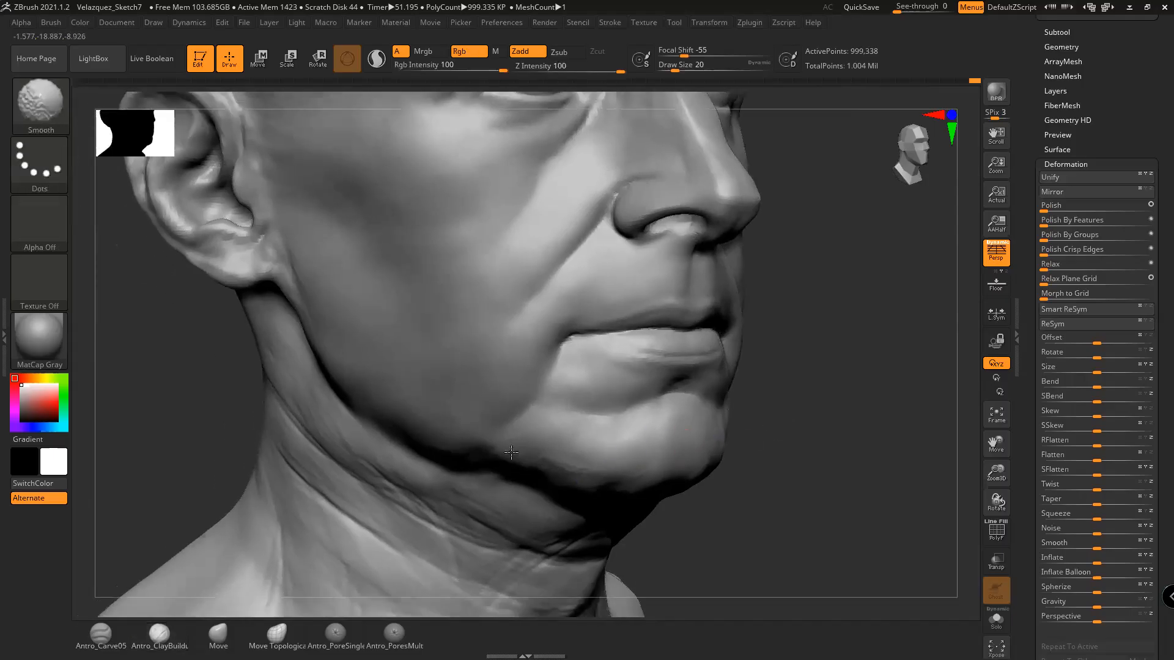
pyautogui.moveTo(775, 450)
pyautogui.mouseDown()
pyautogui.moveTo(893, 423)
pyautogui.moveTo(920, 390)
pyautogui.moveTo(937, 394)
pyautogui.mouseUp()
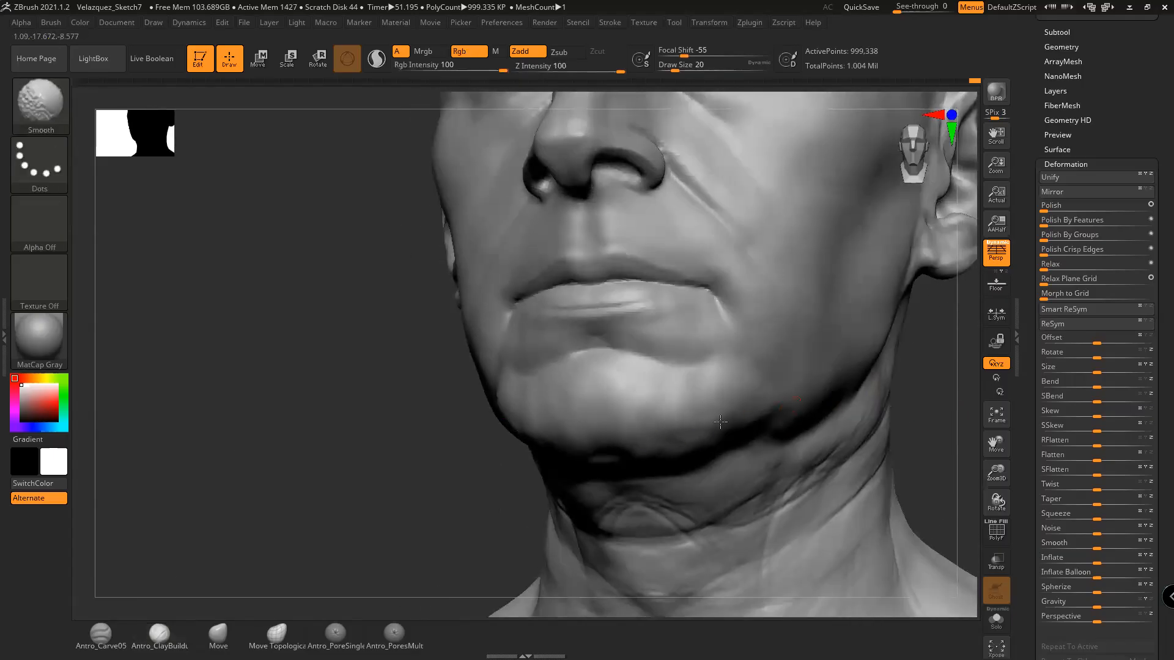
pyautogui.moveTo(923, 412)
pyautogui.mouseDown()
pyautogui.moveTo(828, 421)
pyautogui.moveTo(836, 401)
pyautogui.mouseUp()
pyautogui.press('shift')
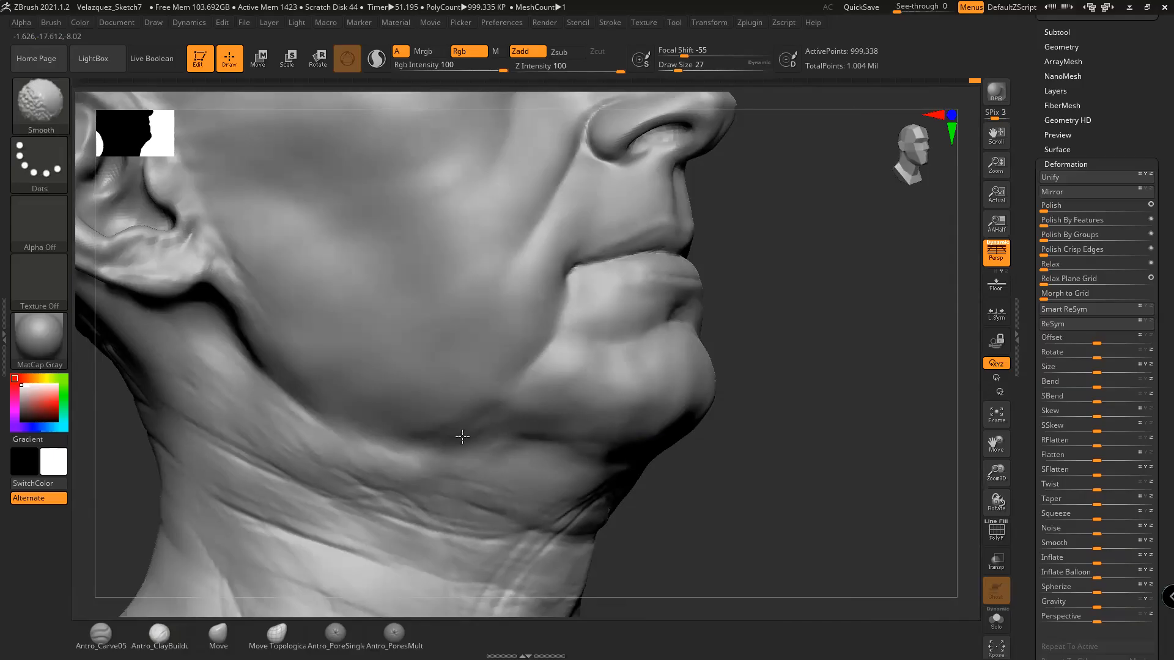
pyautogui.moveTo(691, 501)
pyautogui.mouseDown()
pyautogui.moveTo(865, 438)
pyautogui.moveTo(852, 405)
pyautogui.moveTo(878, 384)
pyautogui.moveTo(810, 472)
pyautogui.moveTo(823, 469)
pyautogui.moveTo(815, 461)
pyautogui.moveTo(822, 474)
pyautogui.moveTo(776, 472)
pyautogui.mouseUp()
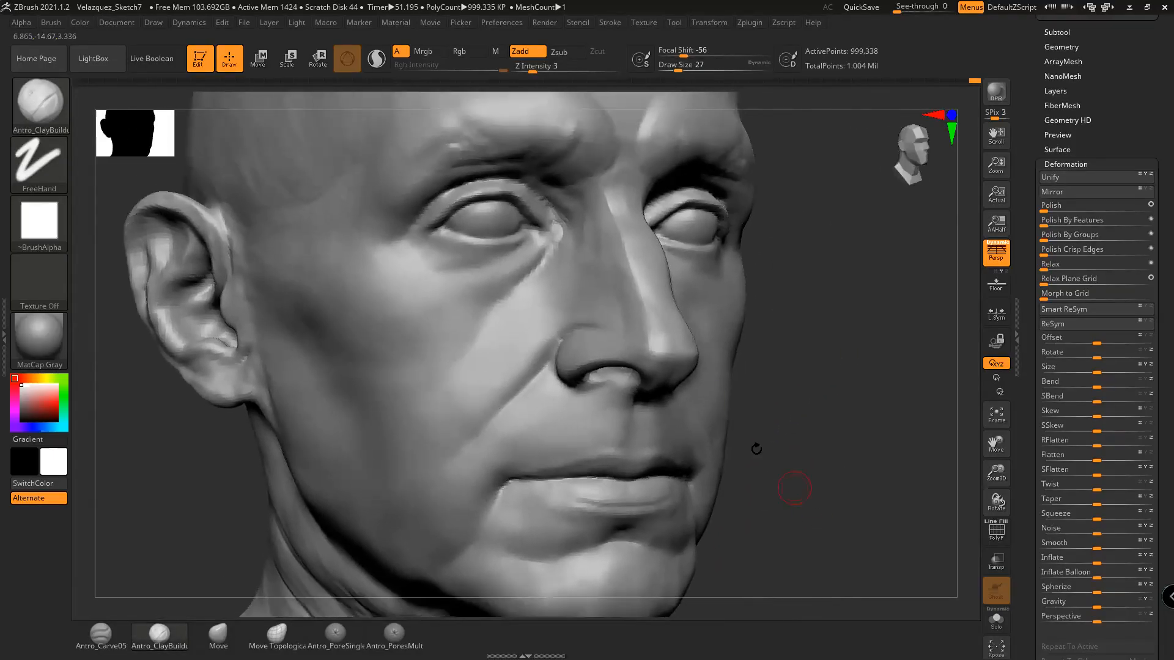
# Shift-smooth beside the nose bridge and across the brow
pyautogui.press('shift')
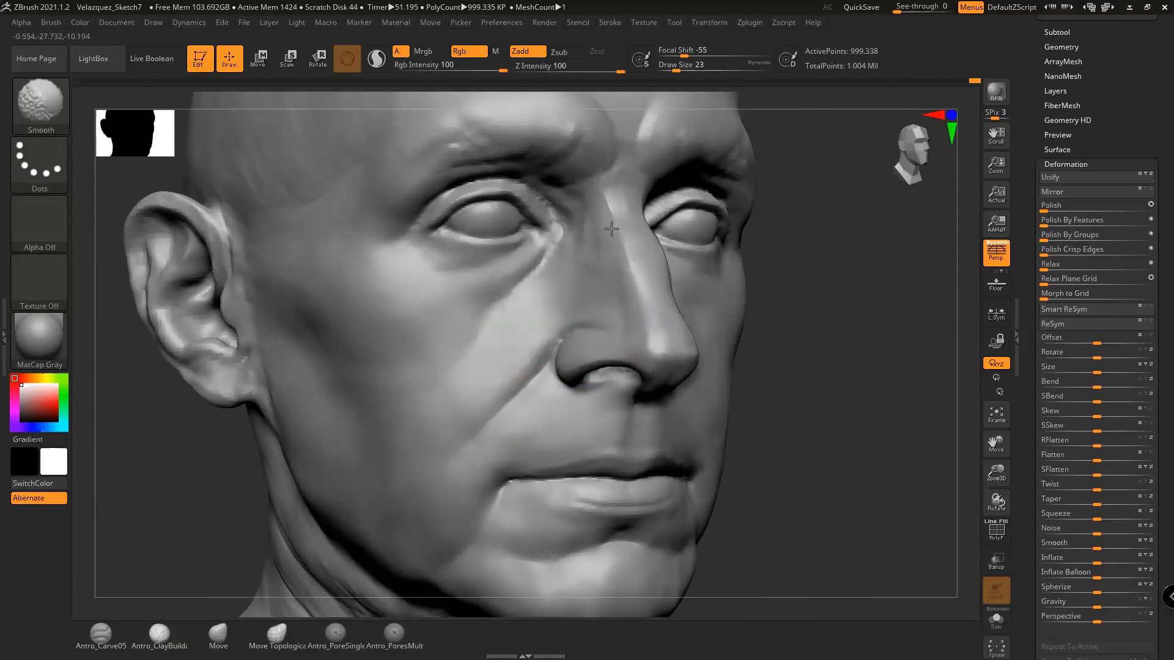
pyautogui.moveTo(815, 343)
pyautogui.mouseDown()
pyautogui.moveTo(836, 421)
pyautogui.moveTo(721, 341)
pyautogui.mouseUp()
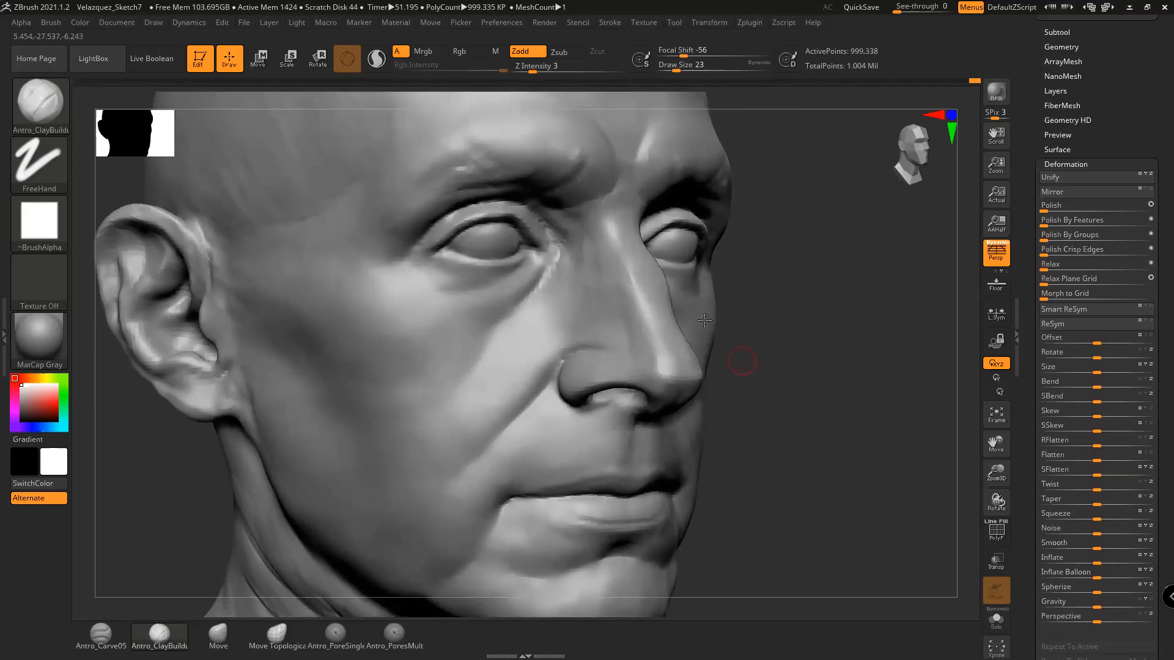
pyautogui.press('shift')
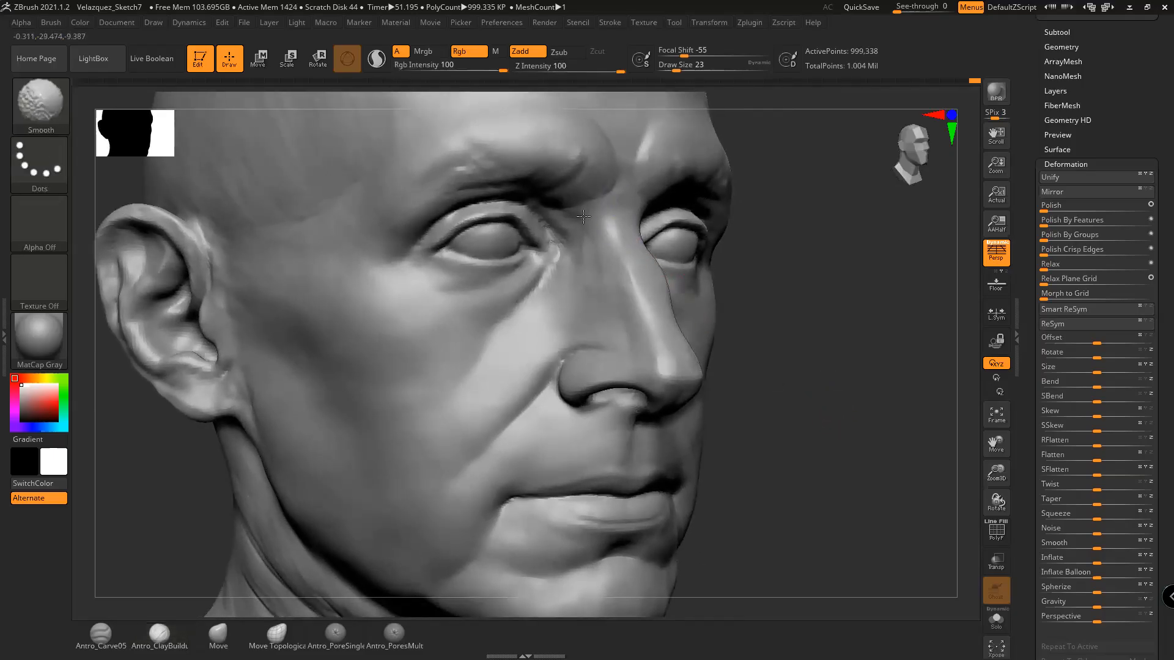
pyautogui.moveTo(813, 324)
pyautogui.mouseDown()
pyautogui.moveTo(835, 263)
pyautogui.moveTo(607, 255)
pyautogui.mouseUp()
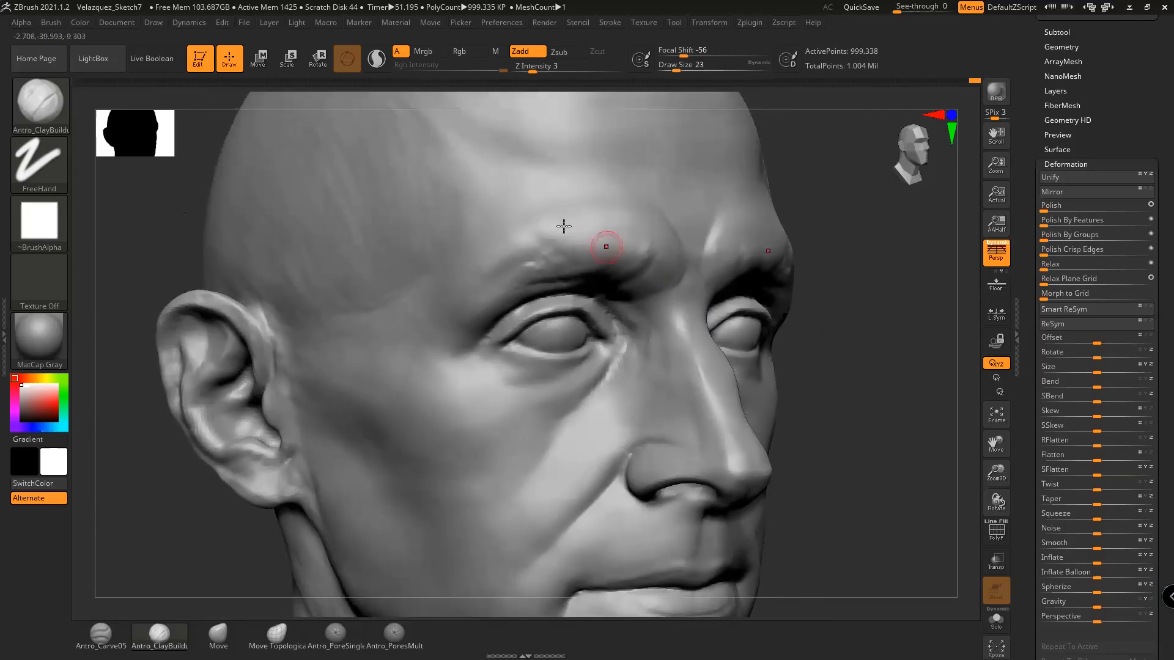
pyautogui.press('shift')
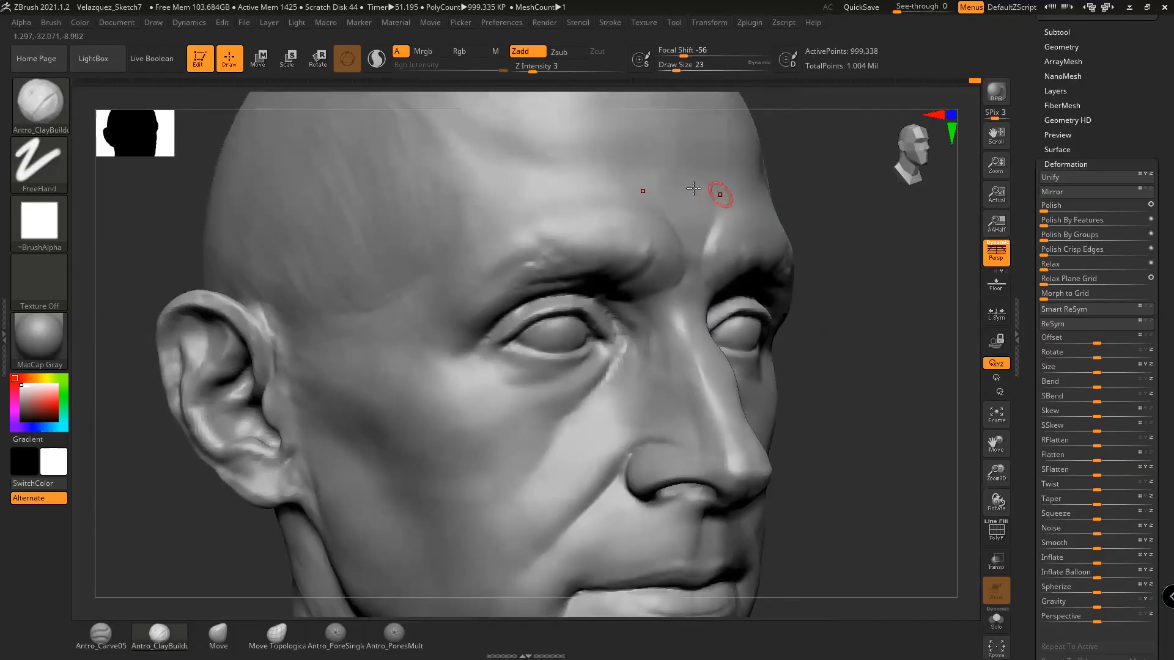
pyautogui.keyDown('alt'); pyautogui.moveTo(856, 328); pyautogui.dragTo(833, 347); pyautogui.keyUp('alt')
pyautogui.moveTo(786, 257); pyautogui.dragTo(664, 334)
pyautogui.moveTo(841, 431)
pyautogui.mouseDown()
pyautogui.moveTo(886, 461)
pyautogui.moveTo(896, 450)
pyautogui.moveTo(855, 418)
pyautogui.moveTo(870, 414)
pyautogui.moveTo(843, 428)
pyautogui.mouseUp()
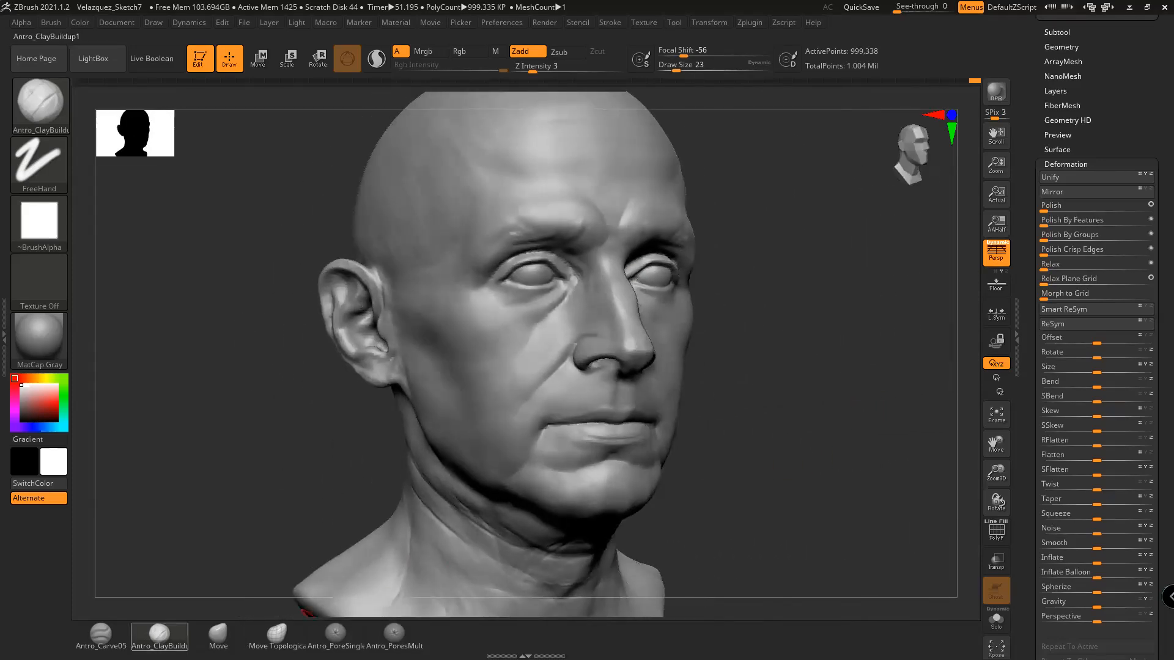
# Set the ClayBuildup Z Intensity to 2 and Draw Size to 37, framing the cheek
pyautogui.click(160, 636)
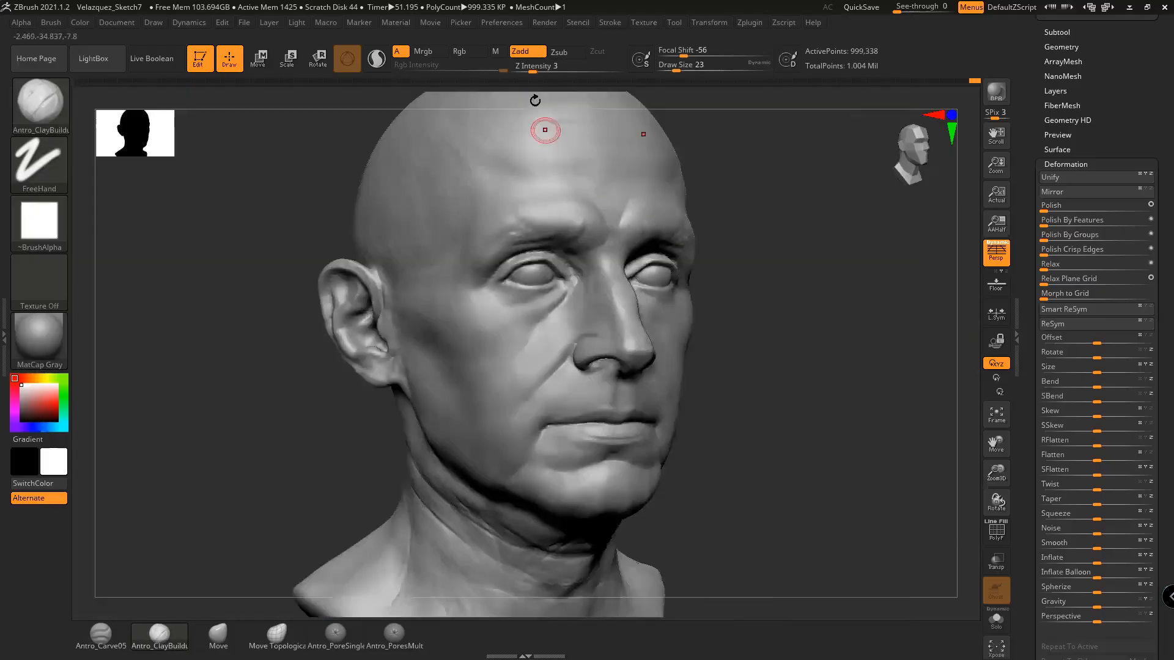
pyautogui.moveTo(534, 70); pyautogui.dragTo(527, 70)
pyautogui.moveTo(820, 361)
pyautogui.keyDown('alt'); pyautogui.mouseDown()
pyautogui.moveTo(825, 399)
pyautogui.moveTo(894, 361)
pyautogui.mouseUp(); pyautogui.keyUp('alt')
pyautogui.press('space')
pyautogui.moveTo(558, 343); pyautogui.dragTo(566, 336)
pyautogui.moveTo(758, 380)
pyautogui.mouseDown()
pyautogui.moveTo(823, 377)
pyautogui.moveTo(856, 357)
pyautogui.mouseUp()
pyautogui.keyDown('alt'); pyautogui.moveTo(832, 396); pyautogui.dragTo(827, 366); pyautogui.keyUp('alt')
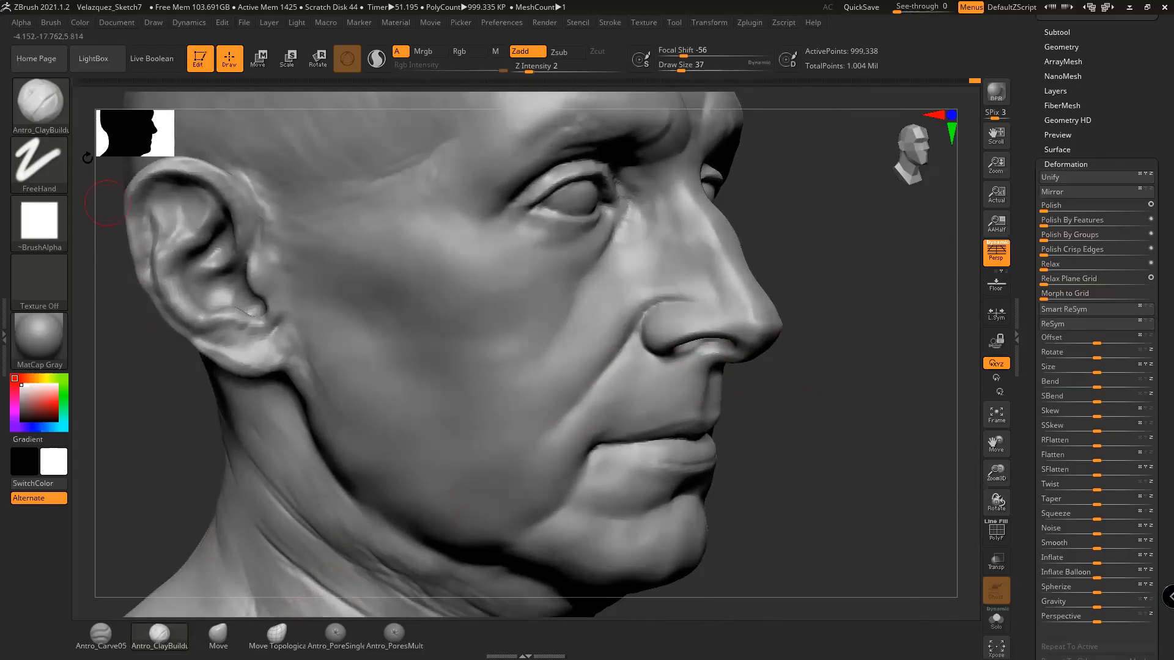
# Switch to the Standard brush with Z Intensity 8 and the alpha turned off
pyautogui.click(68, 119)
pyautogui.click(530, 119)
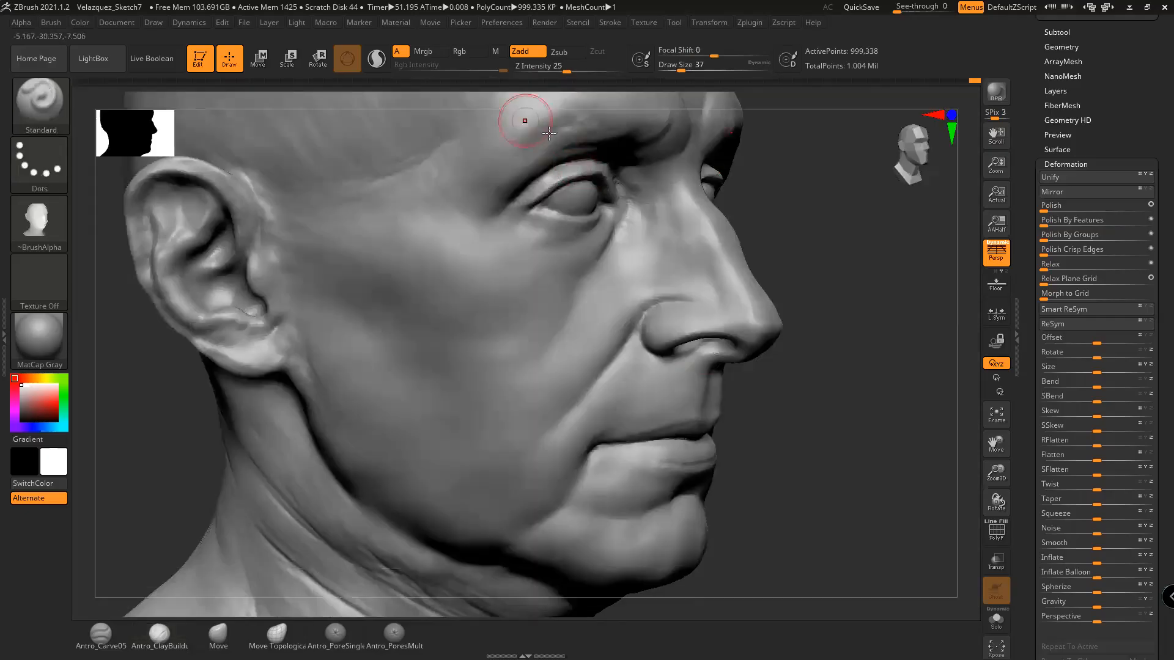
pyautogui.press('space')
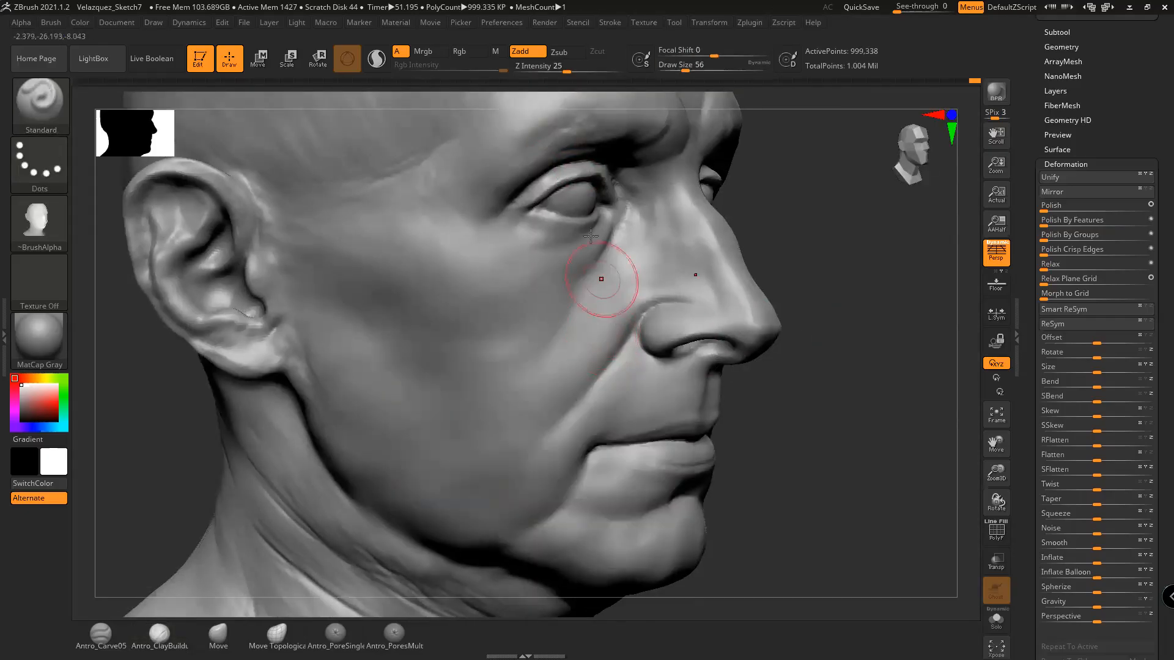
pyautogui.moveTo(566, 71); pyautogui.dragTo(544, 71)
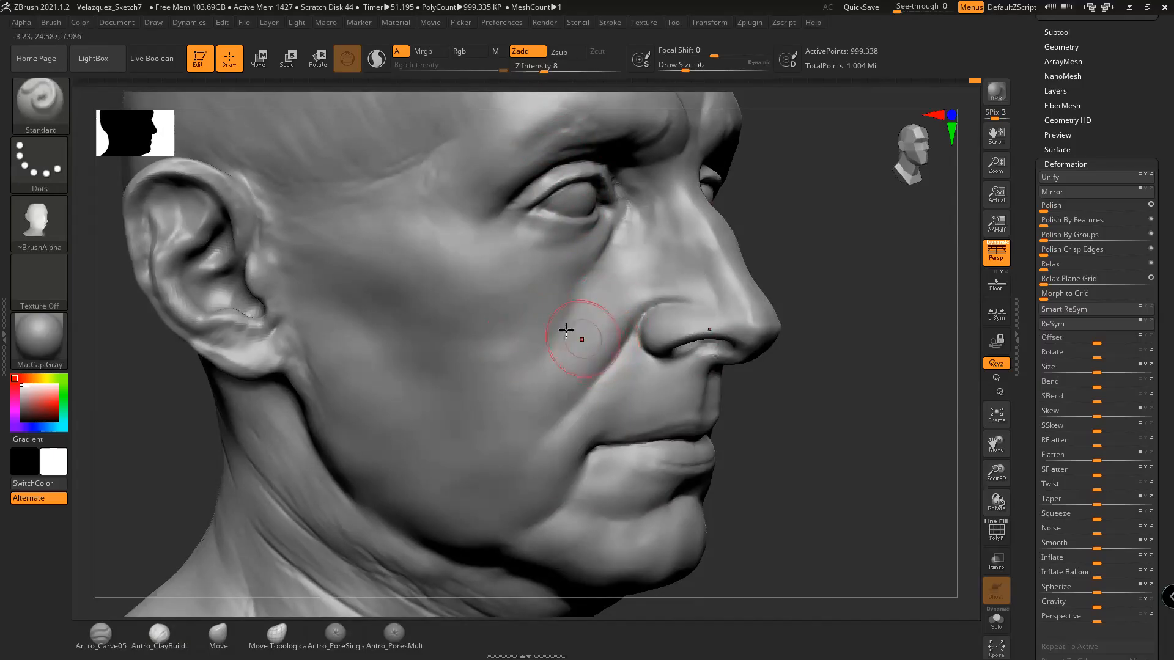
pyautogui.click(40, 223)
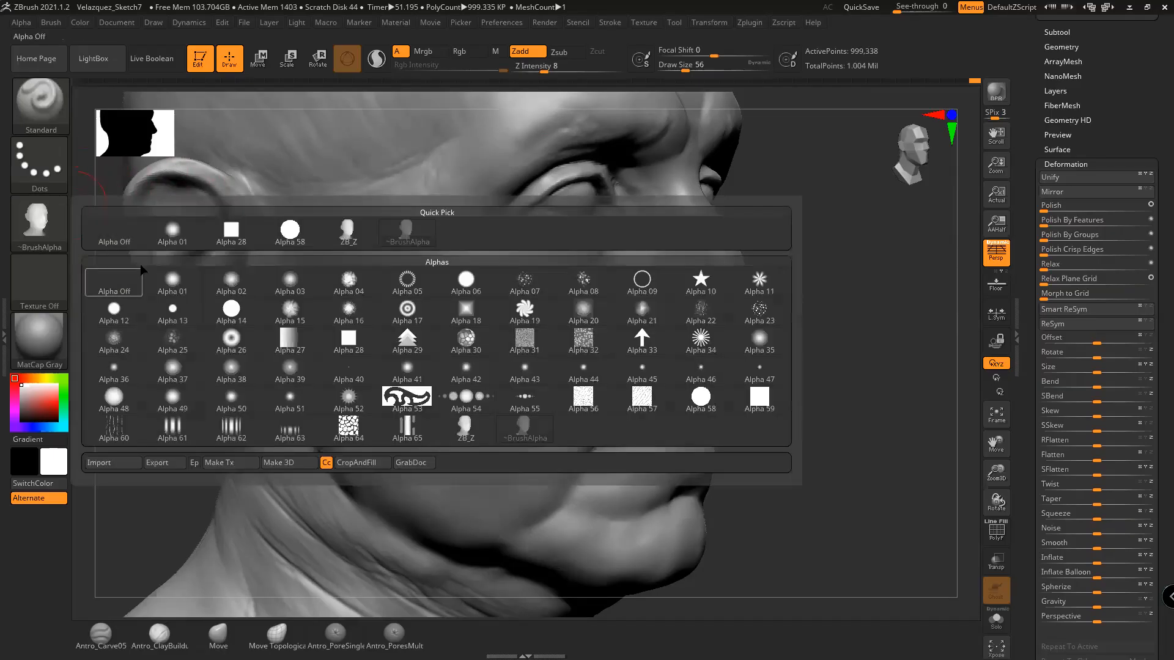
pyautogui.click(99, 233)
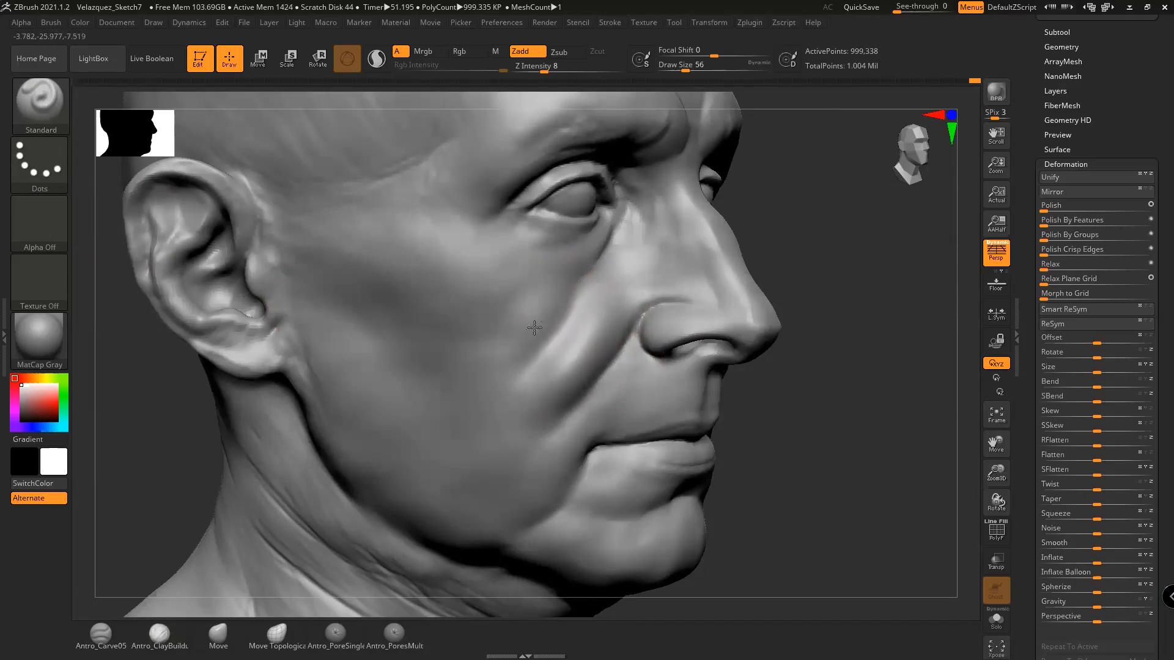
# Stroke a subtle diagonal crease on the cheek beside the nose and check it in profile
pyautogui.moveTo(552, 303); pyautogui.dragTo(530, 296)
pyautogui.moveTo(817, 425); pyautogui.dragTo(722, 415)
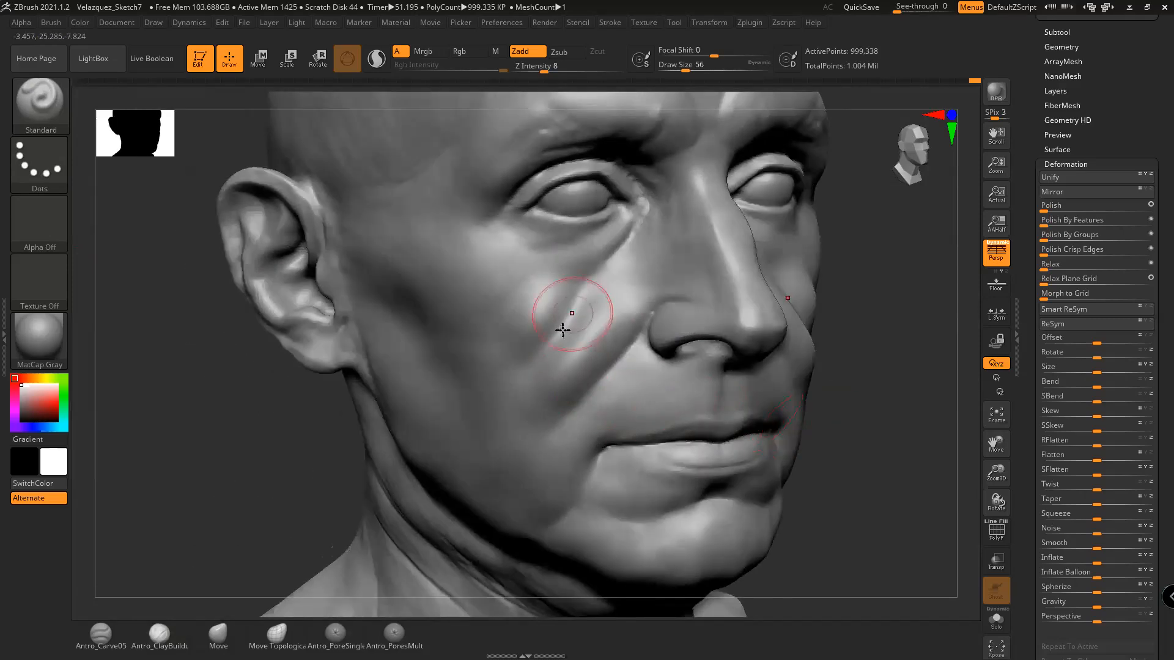
pyautogui.moveTo(839, 392); pyautogui.dragTo(904, 378)
pyautogui.moveTo(829, 364); pyautogui.dragTo(847, 351)
pyautogui.press('ctrl')
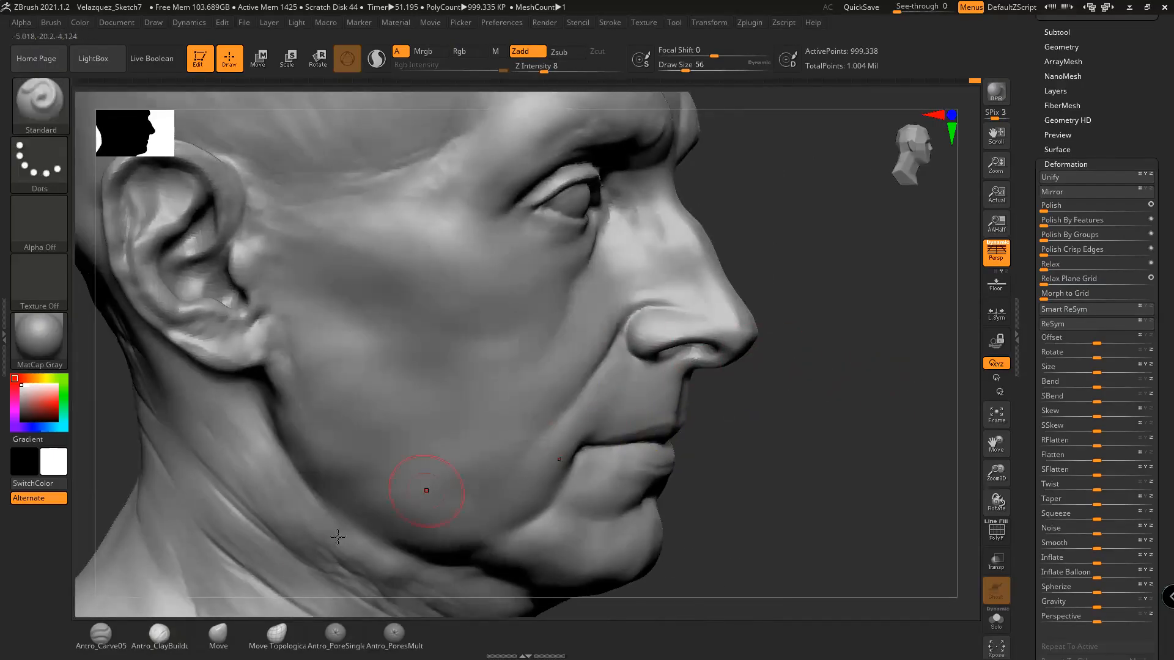
pyautogui.press('space')
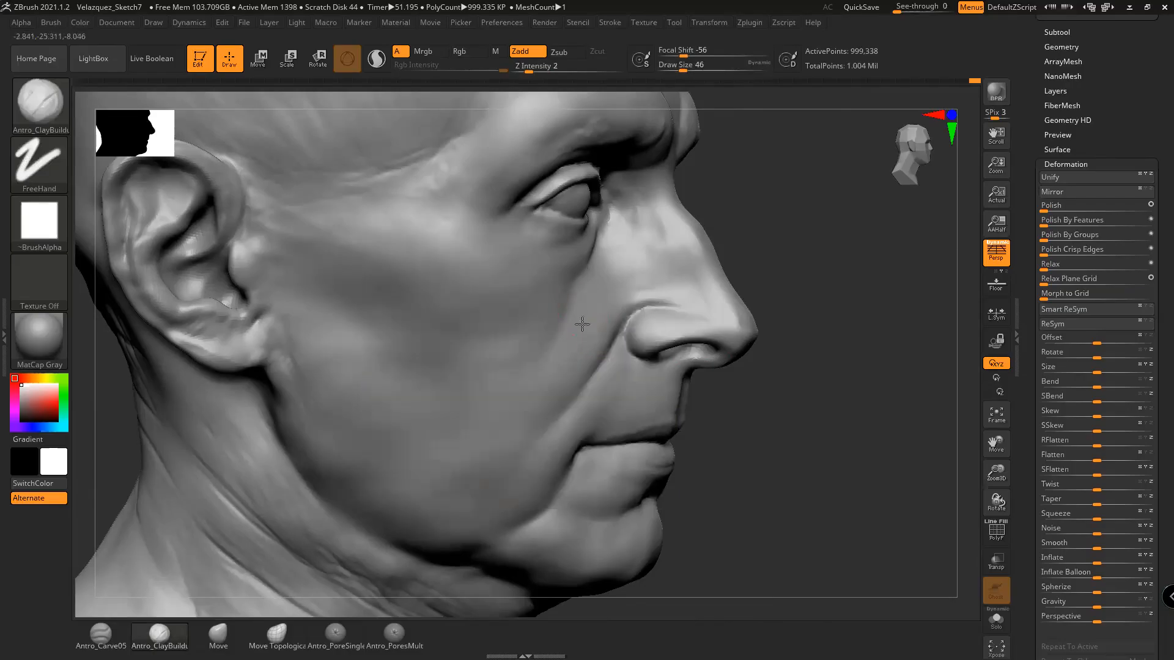
# Stroke a second diagonal ridge across the cheek
pyautogui.moveTo(560, 346)
pyautogui.mouseDown()
pyautogui.moveTo(537, 330)
pyautogui.moveTo(520, 347)
pyautogui.mouseUp()
pyautogui.moveTo(841, 331)
pyautogui.mouseDown()
pyautogui.moveTo(545, 327)
pyautogui.moveTo(599, 332)
pyautogui.mouseUp()
pyautogui.press('ctrl')
pyautogui.moveTo(872, 319); pyautogui.dragTo(609, 332)
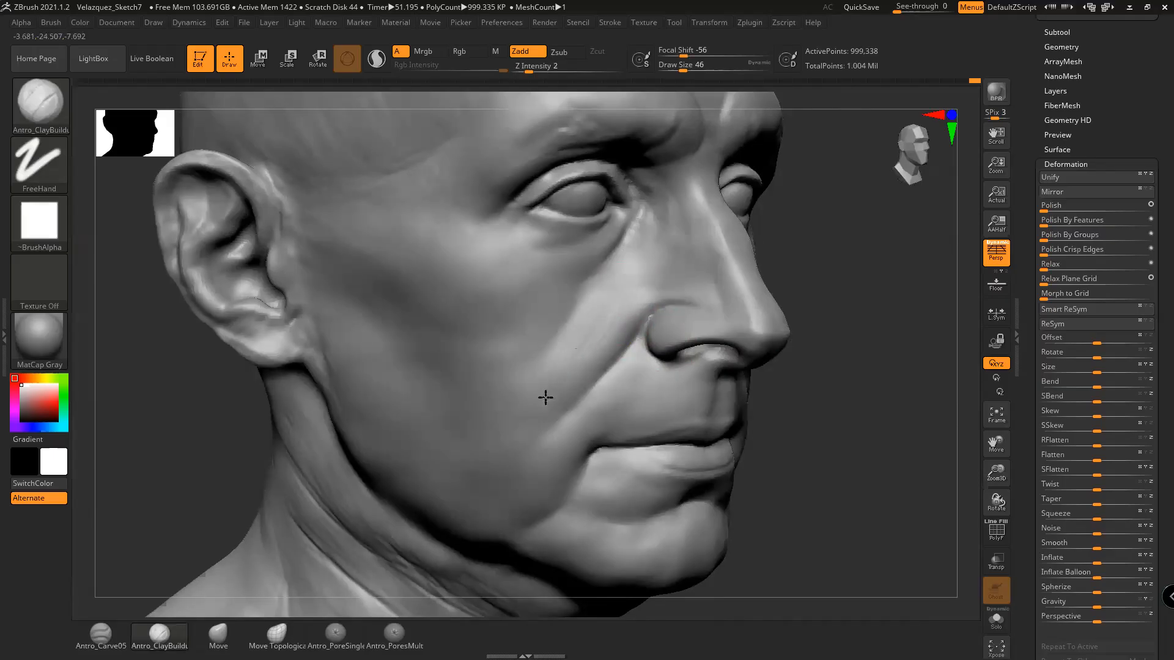
# Zoom out and orbit around the whole bust to review the cheek creases
pyautogui.moveTo(838, 359); pyautogui.dragTo(817, 361)
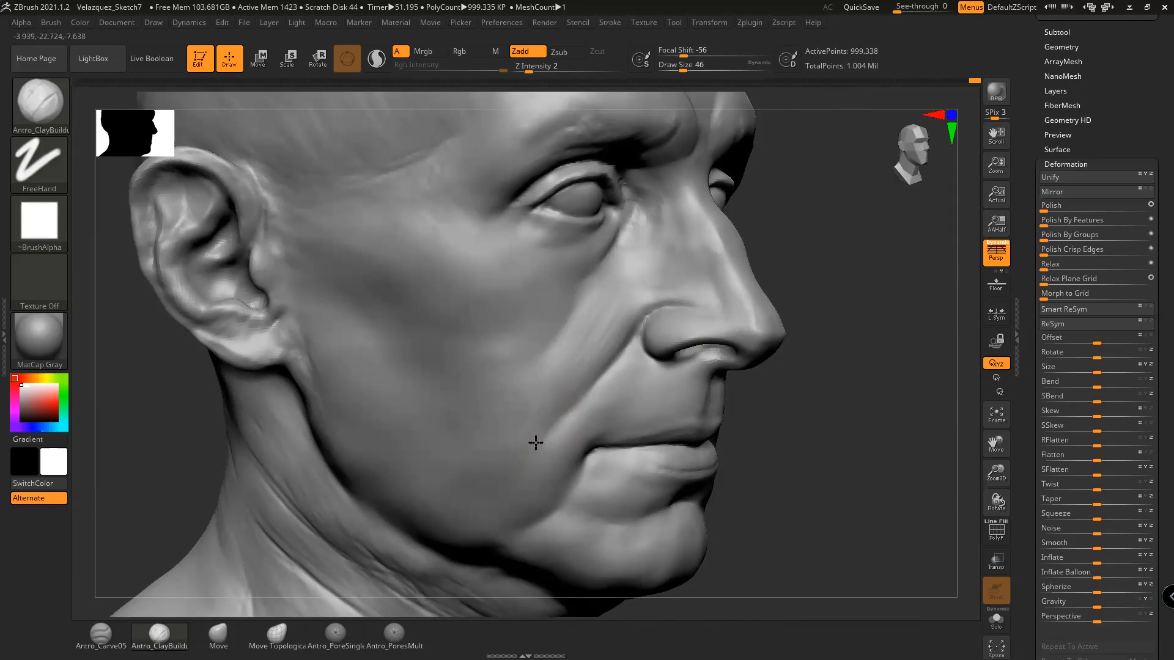
pyautogui.keyDown('alt'); pyautogui.moveTo(779, 459); pyautogui.dragTo(794, 427); pyautogui.keyUp('alt')
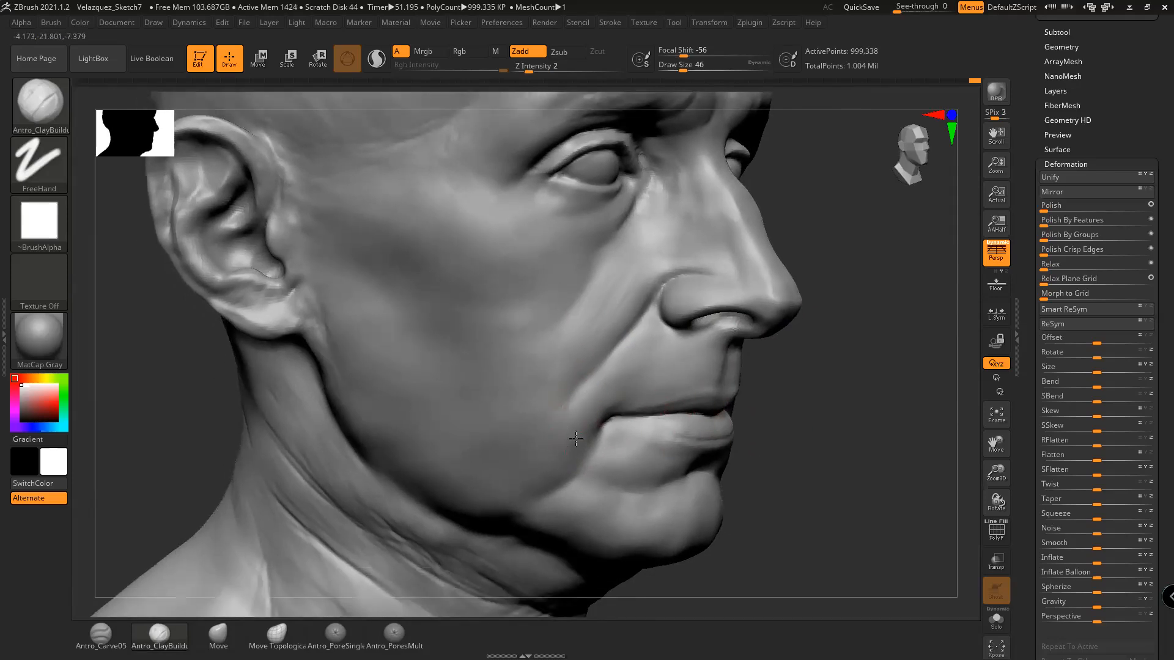
pyautogui.keyDown('alt'); pyautogui.moveTo(802, 445); pyautogui.dragTo(682, 300); pyautogui.keyUp('alt')
pyautogui.moveTo(761, 412); pyautogui.dragTo(735, 440)
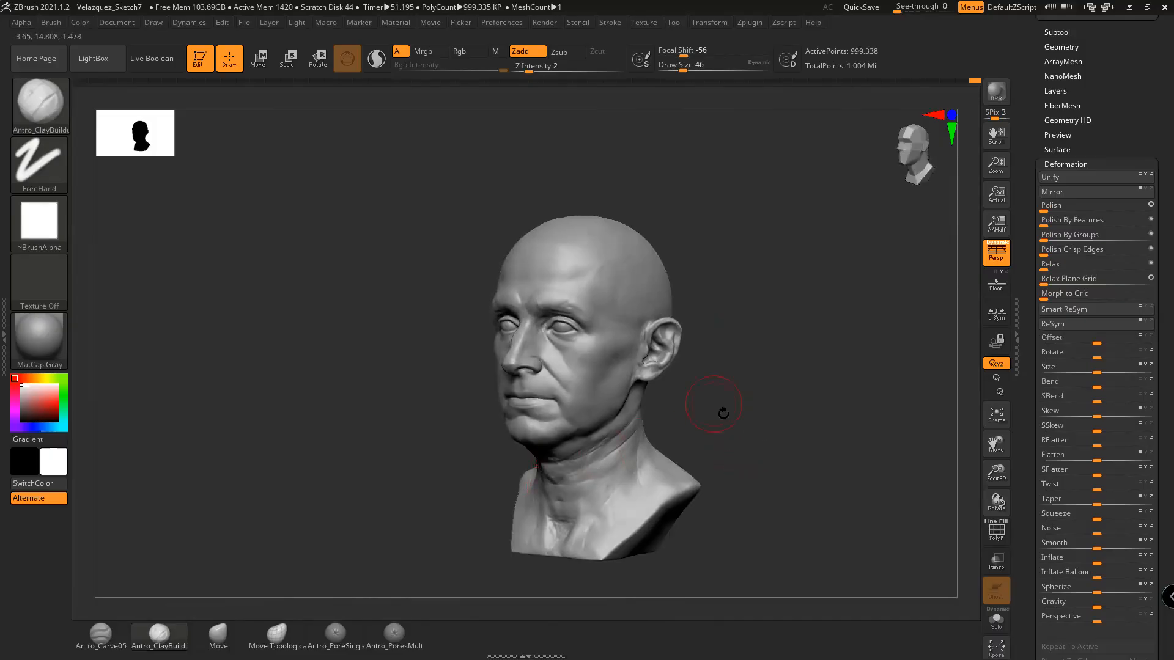
pyautogui.moveTo(733, 435); pyautogui.dragTo(863, 472)
pyautogui.keyDown('alt'); pyautogui.moveTo(445, 474); pyautogui.dragTo(220, 474); pyautogui.keyUp('alt')
pyautogui.moveTo(904, 482); pyautogui.dragTo(713, 395)
pyautogui.moveTo(692, 434)
pyautogui.mouseDown()
pyautogui.moveTo(657, 446)
pyautogui.moveTo(878, 442)
pyautogui.moveTo(868, 440)
pyautogui.moveTo(853, 475)
pyautogui.moveTo(868, 475)
pyautogui.moveTo(836, 453)
pyautogui.mouseUp()
# Reduce the brush to 22 and smooth the cheek toward the nasolabial fold
pyautogui.press('space')
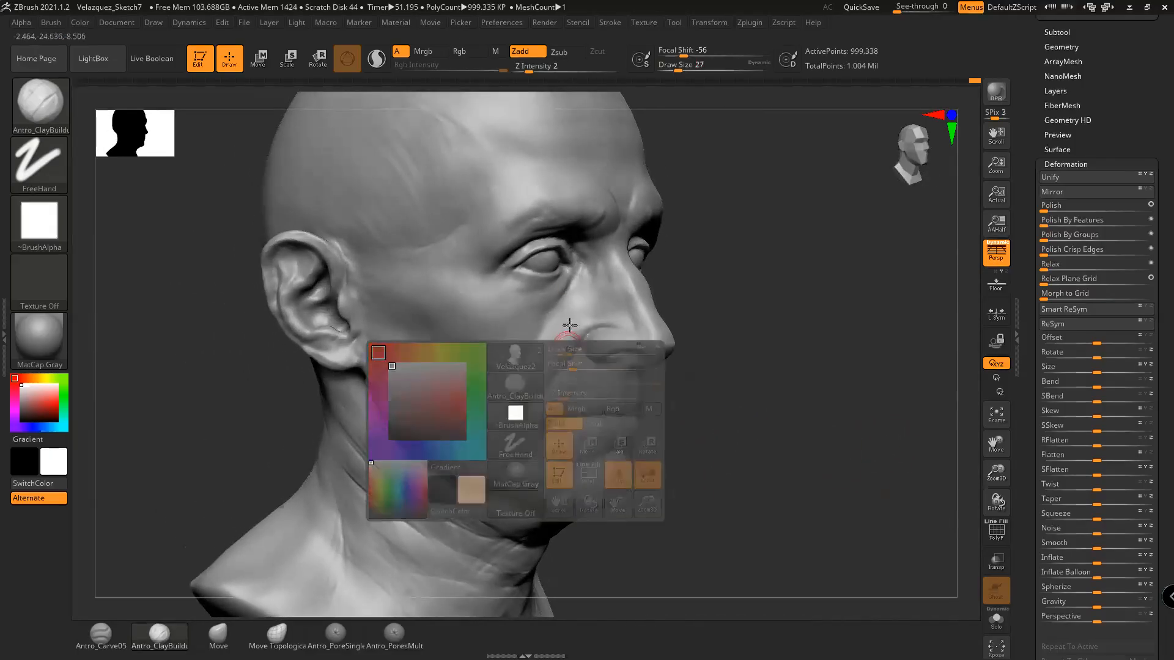
pyautogui.press('space')
pyautogui.moveTo(569, 330); pyautogui.dragTo(565, 321)
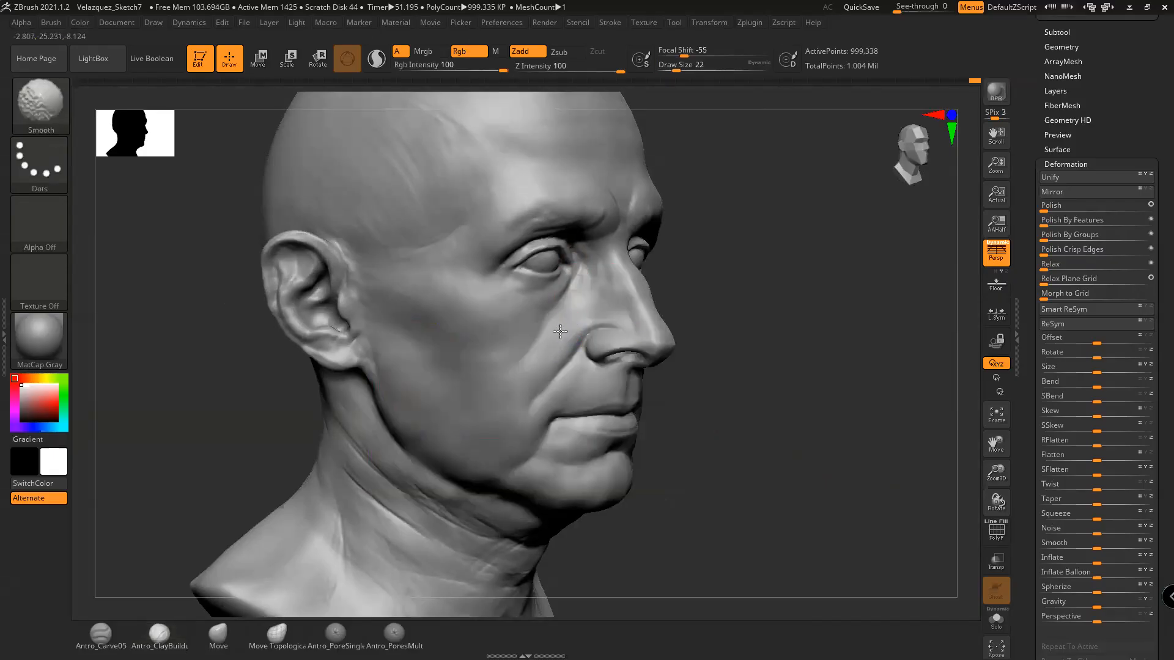
pyautogui.keyDown('shift'); pyautogui.moveTo(540, 359); pyautogui.dragTo(520, 400); pyautogui.keyUp('shift')
pyautogui.keyDown('alt'); pyautogui.moveTo(712, 382); pyautogui.dragTo(717, 433); pyautogui.keyUp('alt')
pyautogui.keyDown('shift'); pyautogui.moveTo(542, 387); pyautogui.dragTo(546, 390); pyautogui.keyUp('shift')
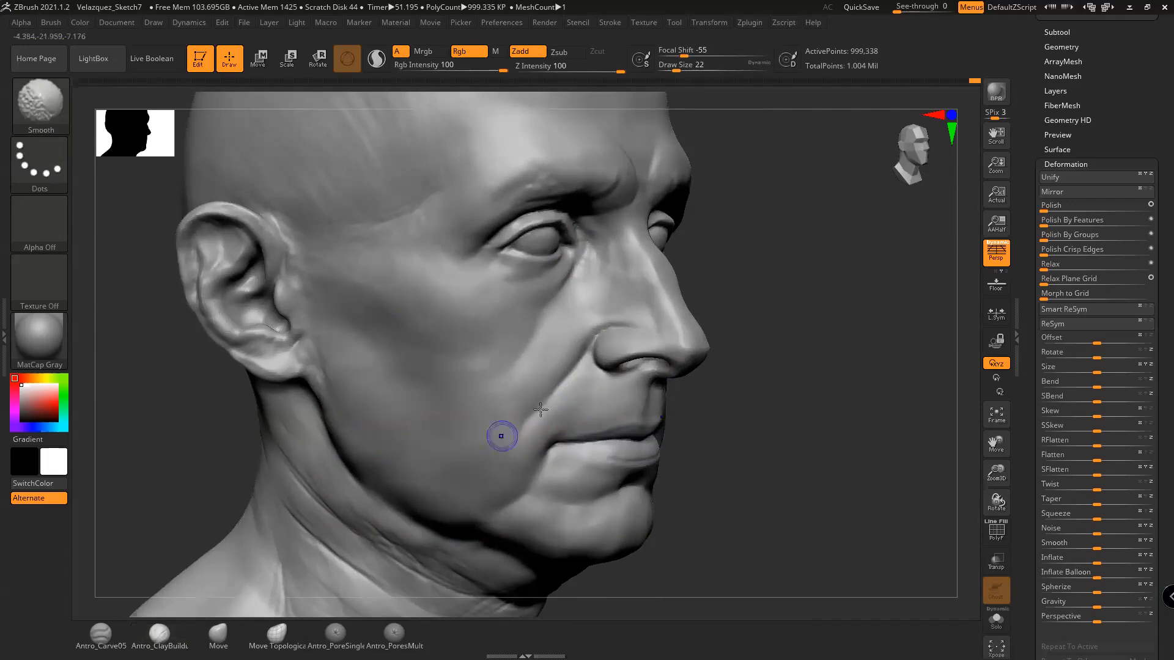
pyautogui.keyDown('alt'); pyautogui.moveTo(709, 398); pyautogui.dragTo(734, 382); pyautogui.keyUp('alt')
pyautogui.keyDown('shift'); pyautogui.moveTo(514, 352); pyautogui.dragTo(503, 369); pyautogui.keyUp('shift')
pyautogui.moveTo(571, 353); pyautogui.dragTo(589, 365)
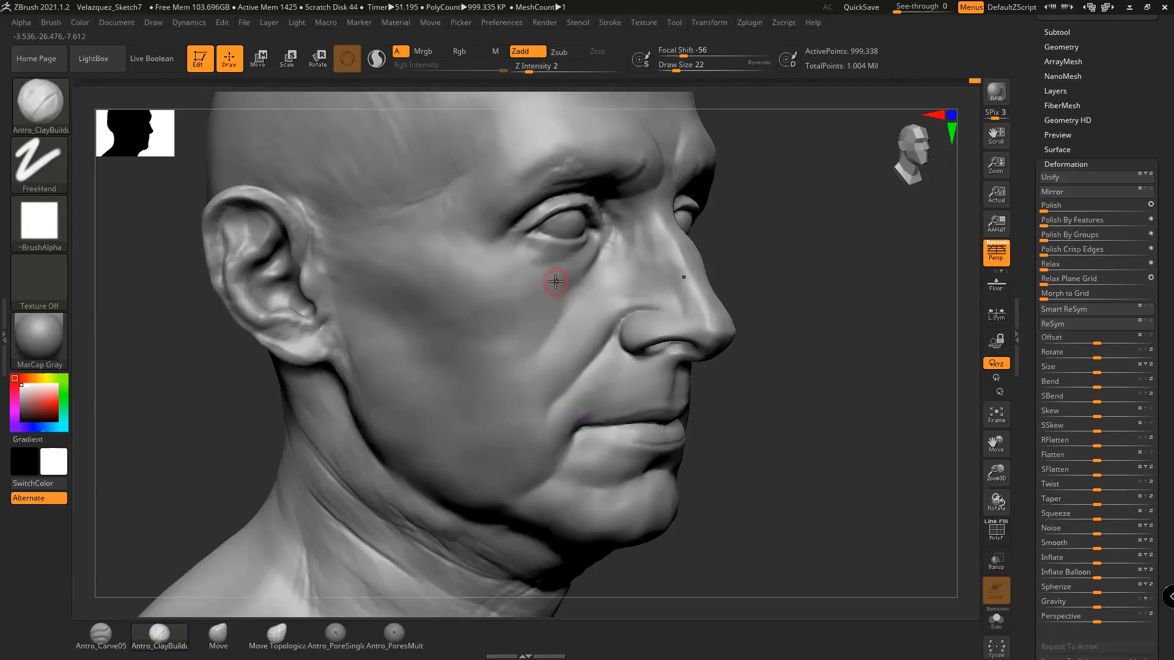
# Soften the shading beside the nasolabial fold and by the mouth corner, enlarging the brush to 35
pyautogui.press('shift')
pyautogui.keyDown('shift'); pyautogui.moveTo(591, 316); pyautogui.dragTo(544, 410); pyautogui.keyUp('shift')
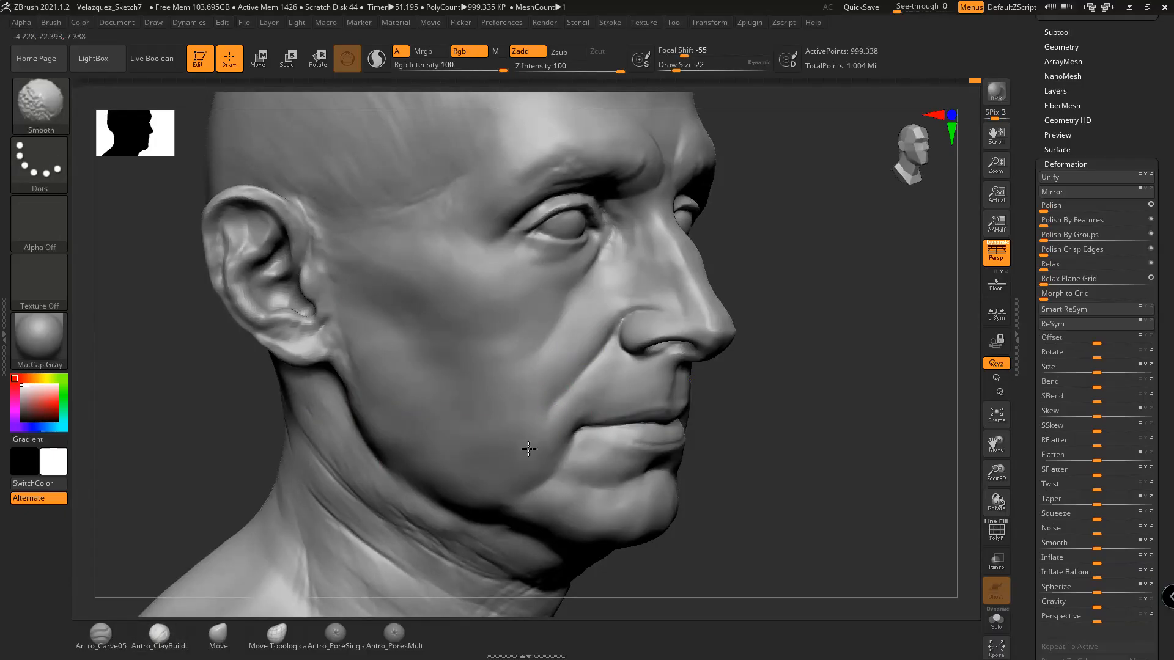
pyautogui.keyDown('alt'); pyautogui.moveTo(697, 436); pyautogui.dragTo(712, 420); pyautogui.keyUp('alt')
pyautogui.keyDown('shift'); pyautogui.moveTo(593, 427); pyautogui.dragTo(561, 450); pyautogui.keyUp('shift')
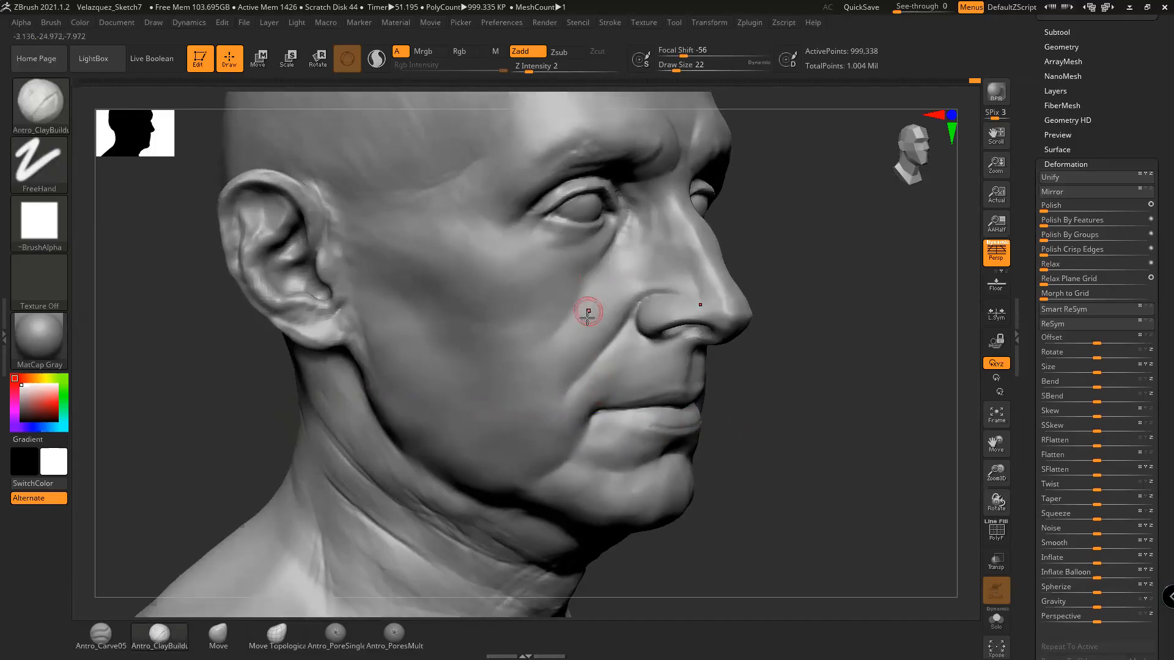
pyautogui.moveTo(747, 384)
pyautogui.keyDown('alt'); pyautogui.mouseDown()
pyautogui.moveTo(818, 385)
pyautogui.moveTo(795, 387)
pyautogui.mouseUp(); pyautogui.keyUp('alt')
pyautogui.press('space')
pyautogui.moveTo(618, 385); pyautogui.dragTo(625, 385)
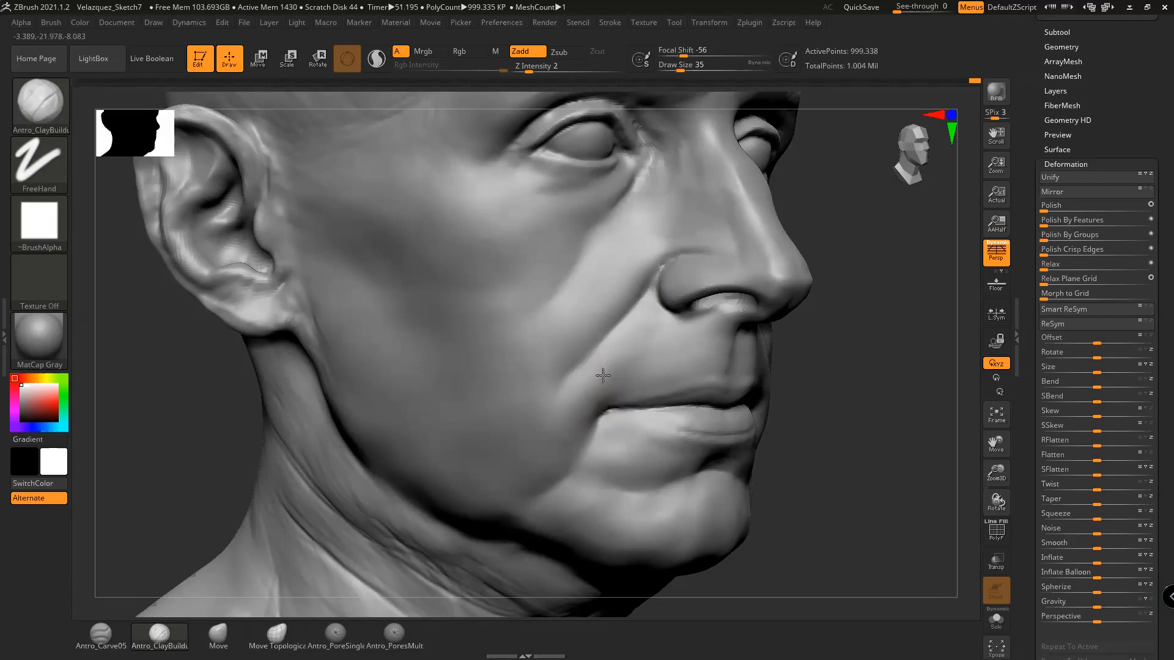
pyautogui.moveTo(639, 352); pyautogui.dragTo(701, 383, button='right')
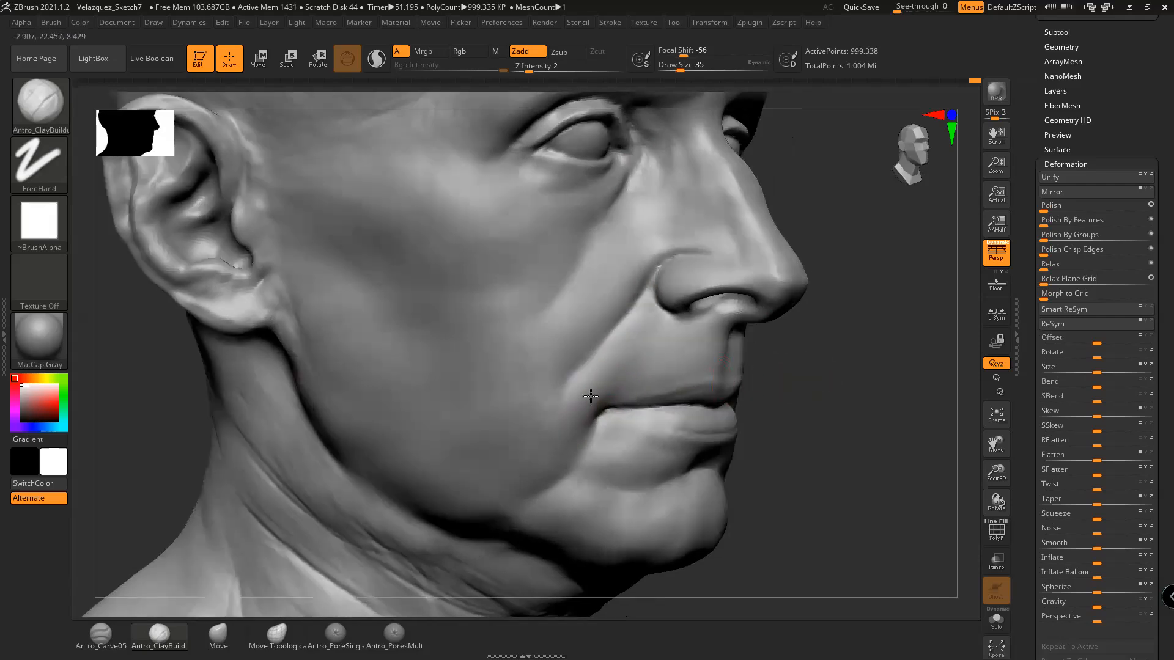
# Set the brush size to 31 and build up clay at the mouth corner
pyautogui.press('shift')
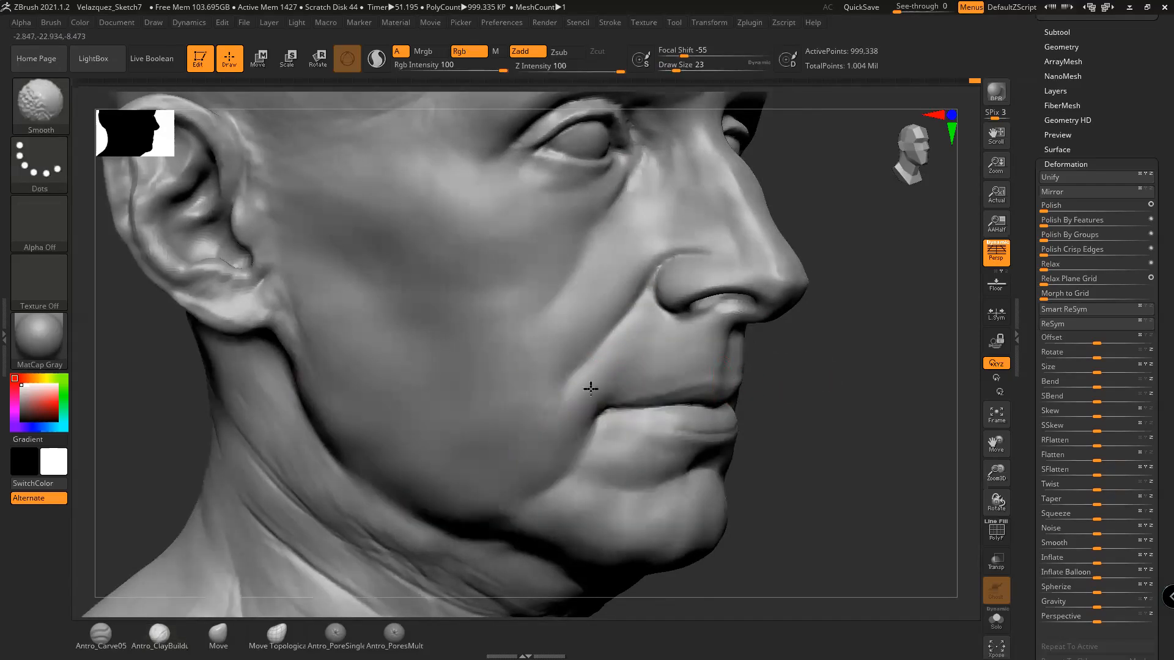
pyautogui.moveTo(775, 430)
pyautogui.mouseDown()
pyautogui.moveTo(811, 432)
pyautogui.moveTo(777, 410)
pyautogui.moveTo(809, 391)
pyautogui.moveTo(805, 405)
pyautogui.mouseUp()
pyautogui.press('space')
pyautogui.click(596, 419)
pyautogui.moveTo(583, 420)
pyautogui.mouseDown()
pyautogui.moveTo(571, 437)
pyautogui.moveTo(585, 415)
pyautogui.mouseUp()
pyautogui.moveTo(792, 445)
pyautogui.mouseDown()
pyautogui.moveTo(799, 436)
pyautogui.moveTo(802, 453)
pyautogui.moveTo(773, 406)
pyautogui.mouseUp()
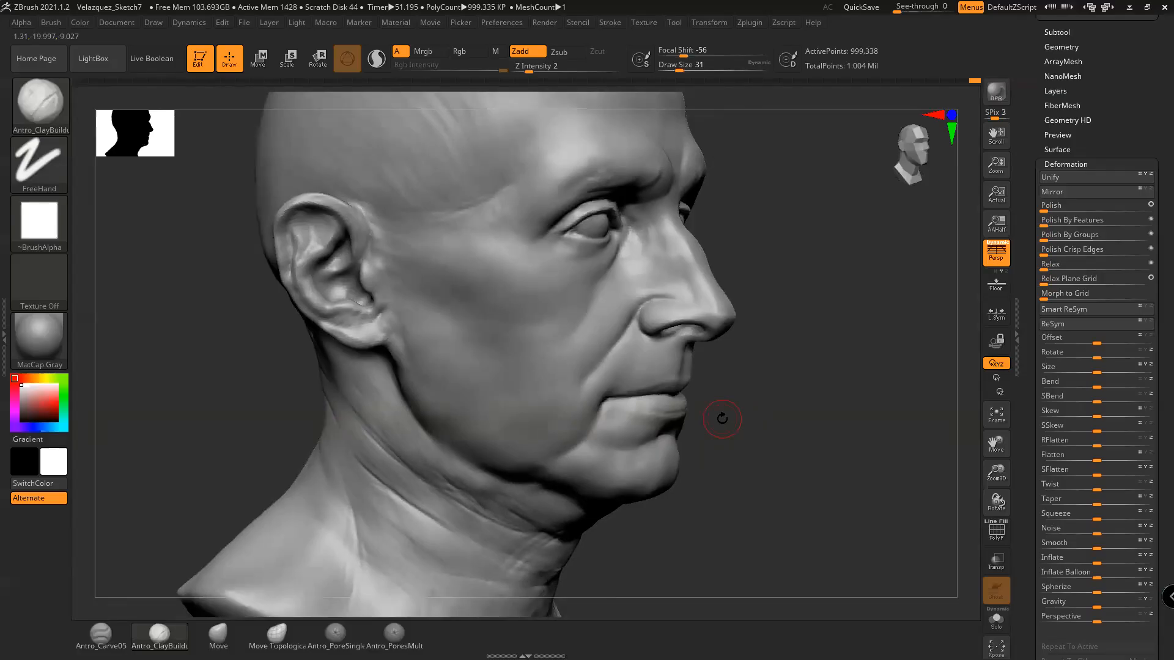
pyautogui.moveTo(784, 435)
pyautogui.mouseDown()
pyautogui.moveTo(762, 438)
pyautogui.moveTo(805, 430)
pyautogui.moveTo(810, 466)
pyautogui.moveTo(815, 440)
pyautogui.moveTo(875, 432)
pyautogui.moveTo(832, 452)
pyautogui.moveTo(841, 451)
pyautogui.mouseUp()
# Reshape the under-eye forms with the Move brush, sizing it to 71 and then 56
pyautogui.click(218, 636)
pyautogui.press('space')
pyautogui.moveTo(432, 368); pyautogui.dragTo(441, 368)
pyautogui.moveTo(807, 411); pyautogui.dragTo(815, 431)
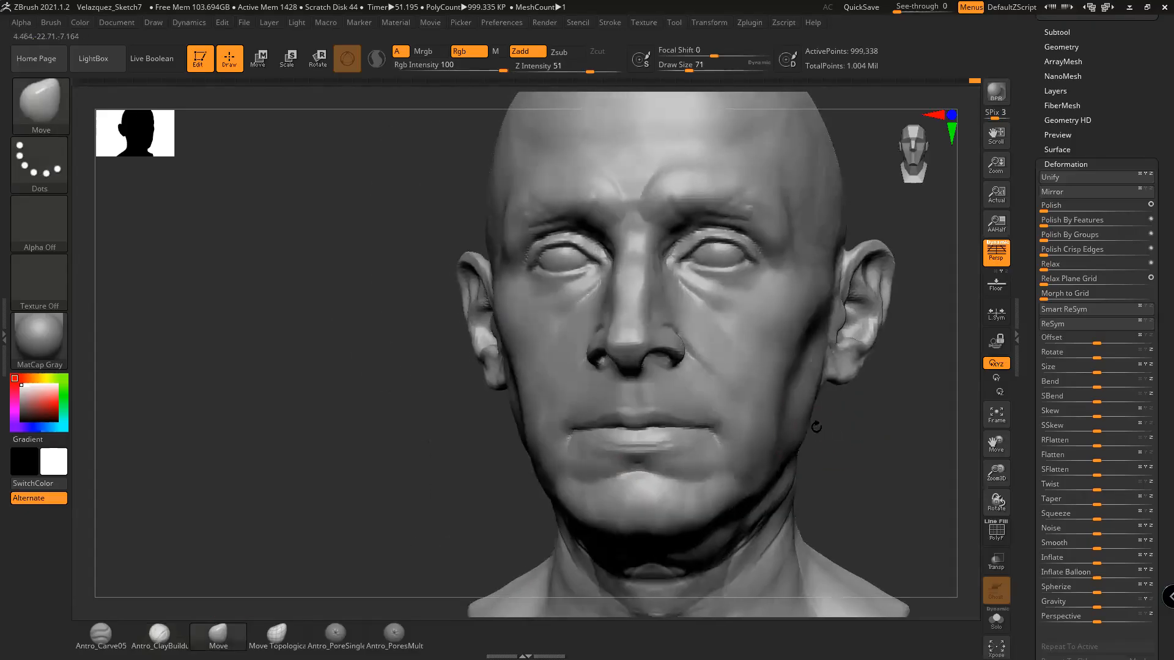
pyautogui.moveTo(904, 420)
pyautogui.mouseDown()
pyautogui.moveTo(850, 362)
pyautogui.moveTo(856, 447)
pyautogui.mouseUp()
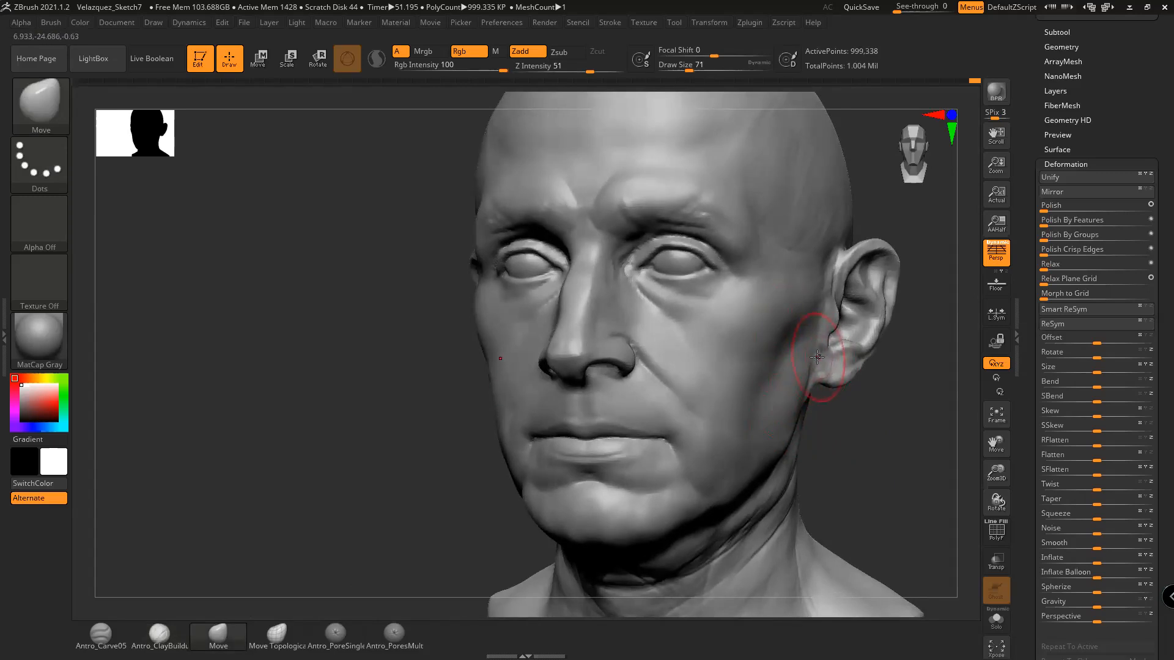
pyautogui.press('space')
pyautogui.moveTo(811, 367)
pyautogui.mouseDown()
pyautogui.moveTo(802, 384)
pyautogui.moveTo(852, 419)
pyautogui.moveTo(868, 412)
pyautogui.moveTo(876, 441)
pyautogui.moveTo(864, 444)
pyautogui.mouseUp()
# Build up the under-eye bags with Antro_ClayBuildup, reducing the brush to 49 and then 35
pyautogui.click(159, 636)
pyautogui.press('space')
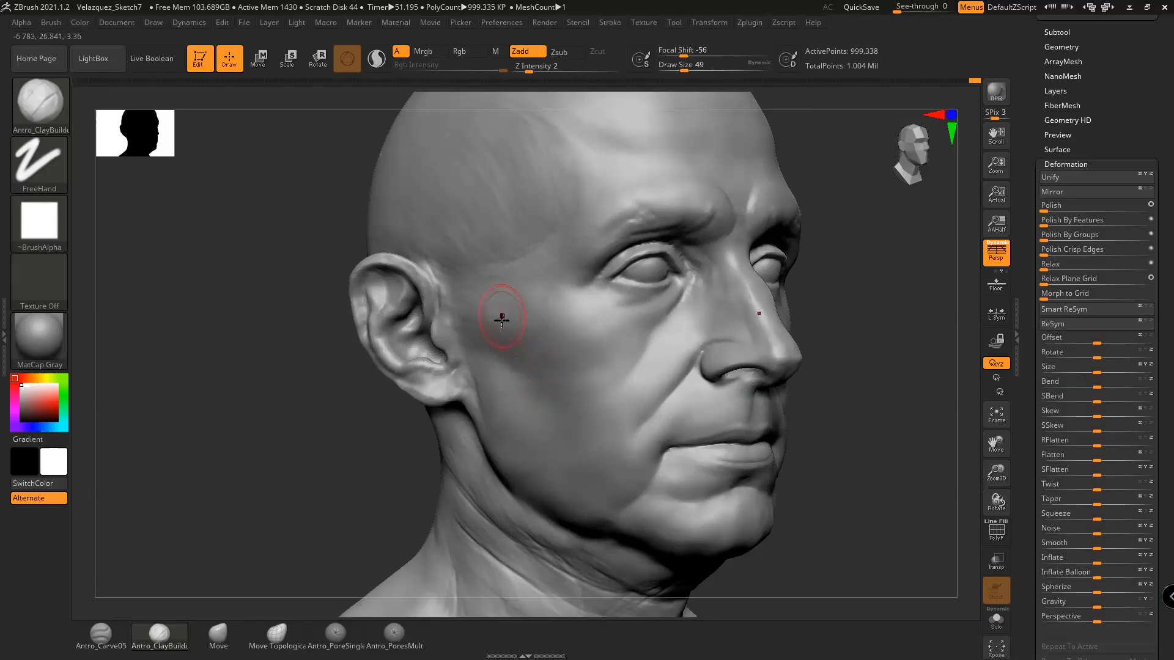
pyautogui.moveTo(830, 367)
pyautogui.mouseDown()
pyautogui.moveTo(862, 412)
pyautogui.moveTo(853, 406)
pyautogui.mouseUp()
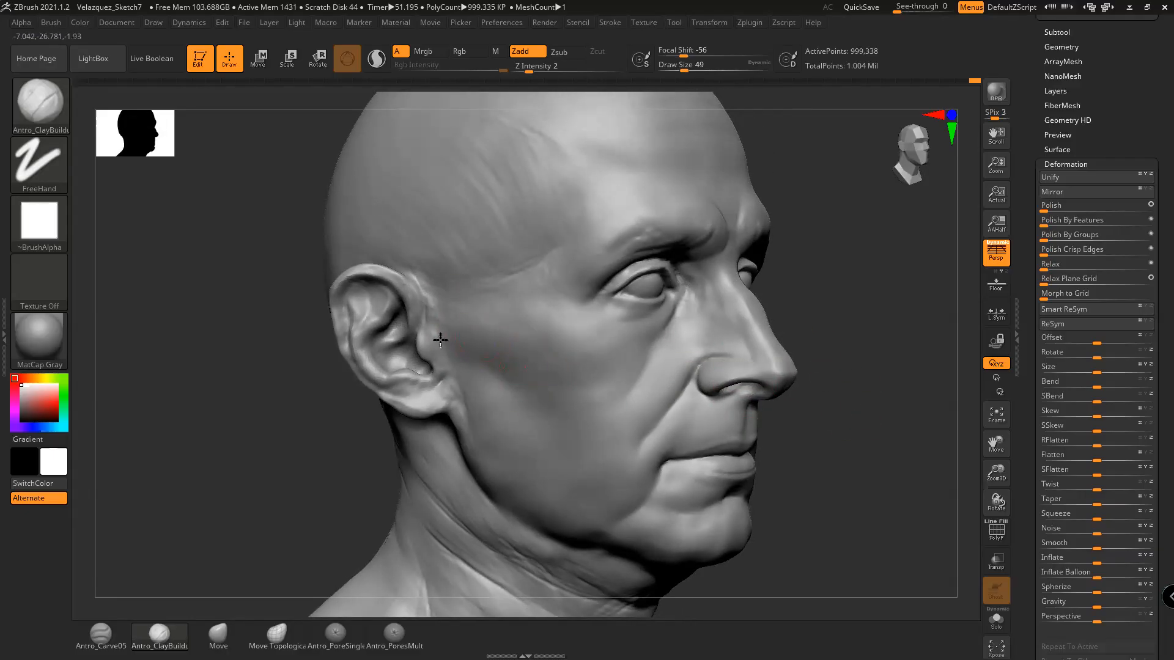
pyautogui.moveTo(824, 343)
pyautogui.mouseDown()
pyautogui.moveTo(876, 367)
pyautogui.moveTo(856, 360)
pyautogui.mouseUp()
pyautogui.press('space')
pyautogui.moveTo(576, 343); pyautogui.dragTo(558, 343)
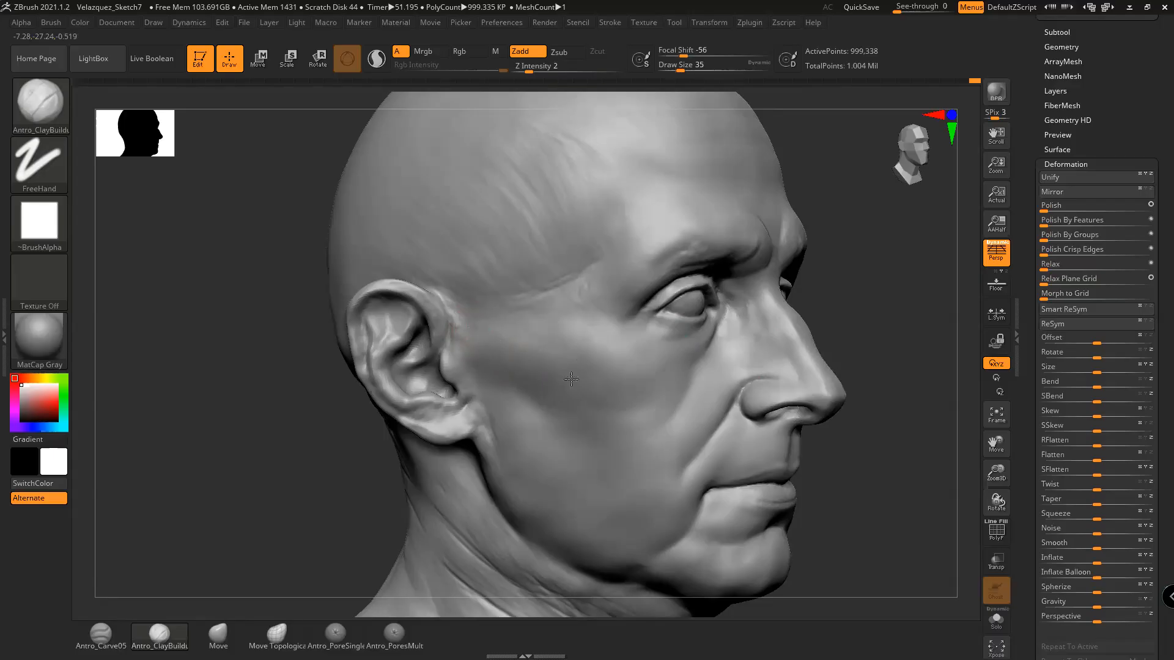
pyautogui.moveTo(872, 369); pyautogui.dragTo(703, 376)
pyautogui.moveTo(809, 407); pyautogui.dragTo(687, 327)
pyautogui.moveTo(799, 450); pyautogui.dragTo(779, 424)
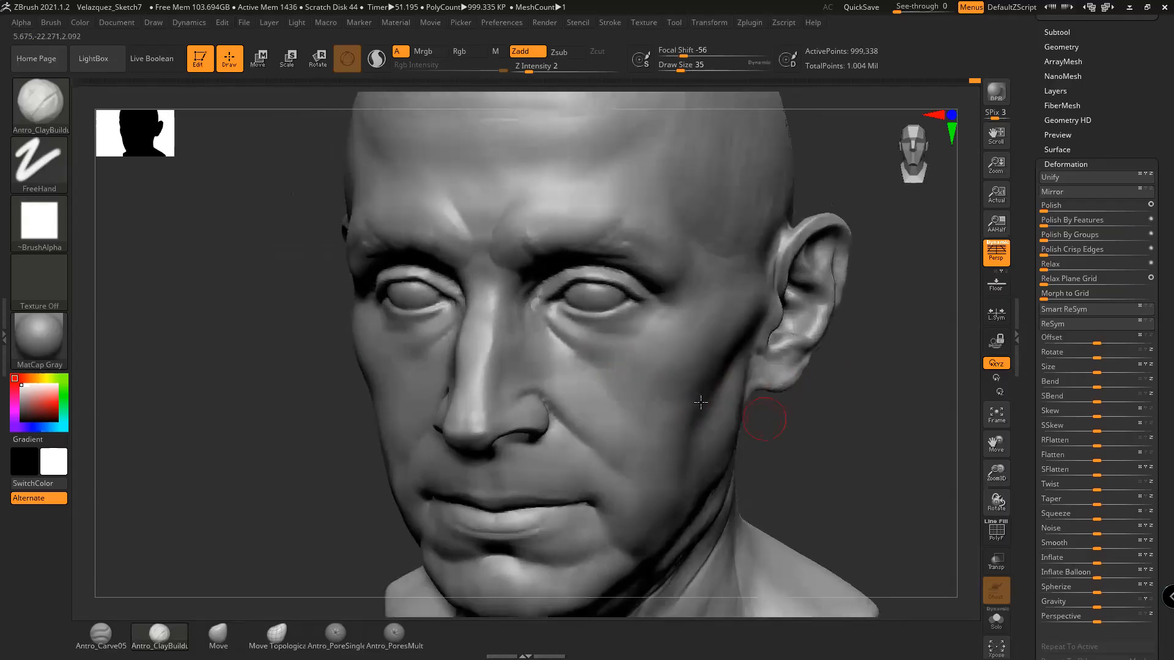
# Shift-smooth the bag under the eye with the brush at size 12
pyautogui.press('s')
pyautogui.moveTo(613, 361); pyautogui.dragTo(609, 361)
pyautogui.moveTo(806, 418); pyautogui.dragTo(822, 416)
pyautogui.press('s')
pyautogui.moveTo(656, 340); pyautogui.dragTo(650, 341)
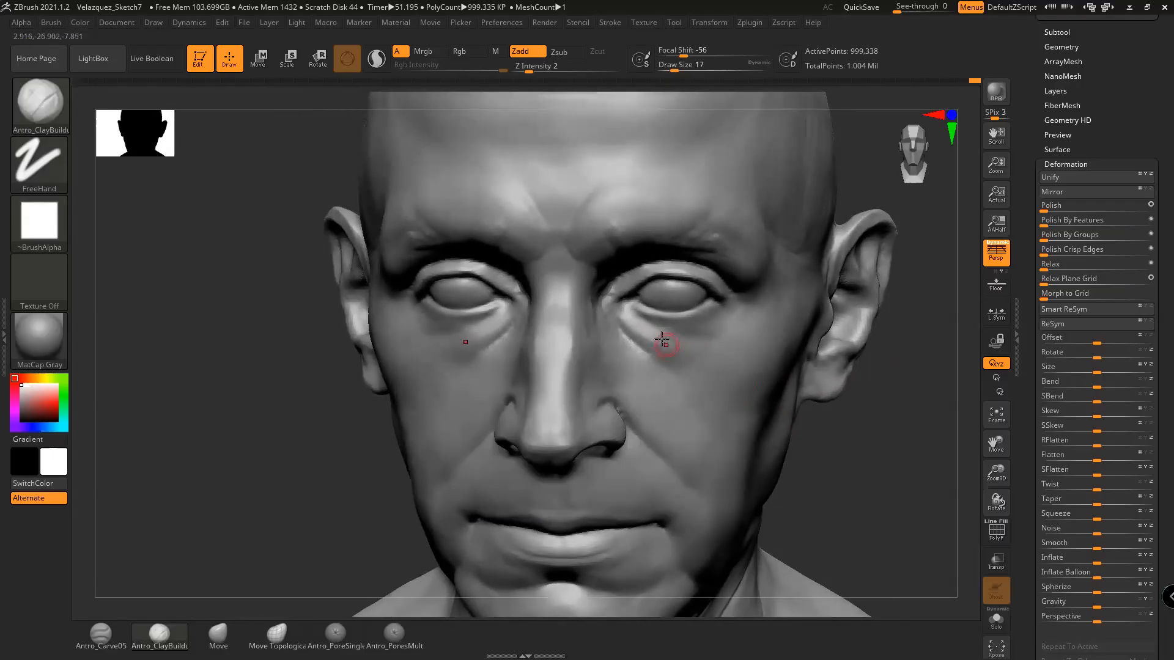
pyautogui.moveTo(869, 391)
pyautogui.keyDown('alt'); pyautogui.mouseDown()
pyautogui.moveTo(941, 410)
pyautogui.moveTo(917, 415)
pyautogui.mouseUp(); pyautogui.keyUp('alt')
pyautogui.press('s')
pyautogui.moveTo(492, 323); pyautogui.dragTo(447, 324)
pyautogui.press('space')
pyautogui.click(447, 316)
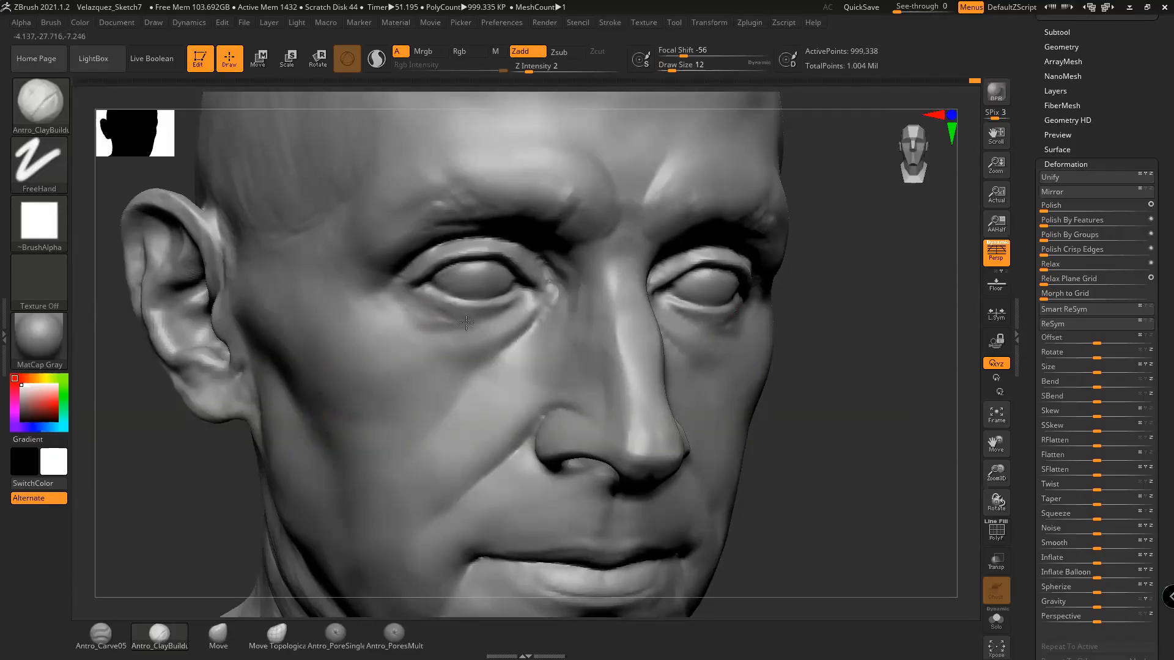
pyautogui.press('shift')
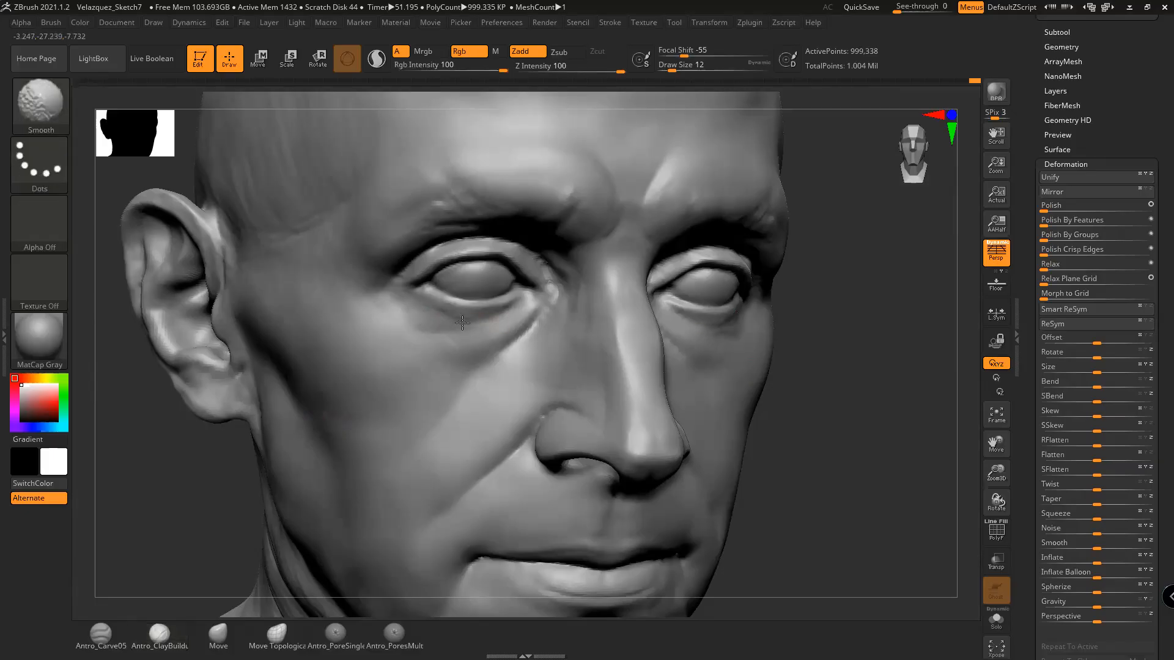
pyautogui.keyDown('shift'); pyautogui.moveTo(439, 310); pyautogui.dragTo(456, 309); pyautogui.keyUp('shift')
# Keep smoothing the other under-eye bag, raising the brush size to 25 and then 35
pyautogui.moveTo(796, 348); pyautogui.dragTo(727, 339)
pyautogui.press('shift')
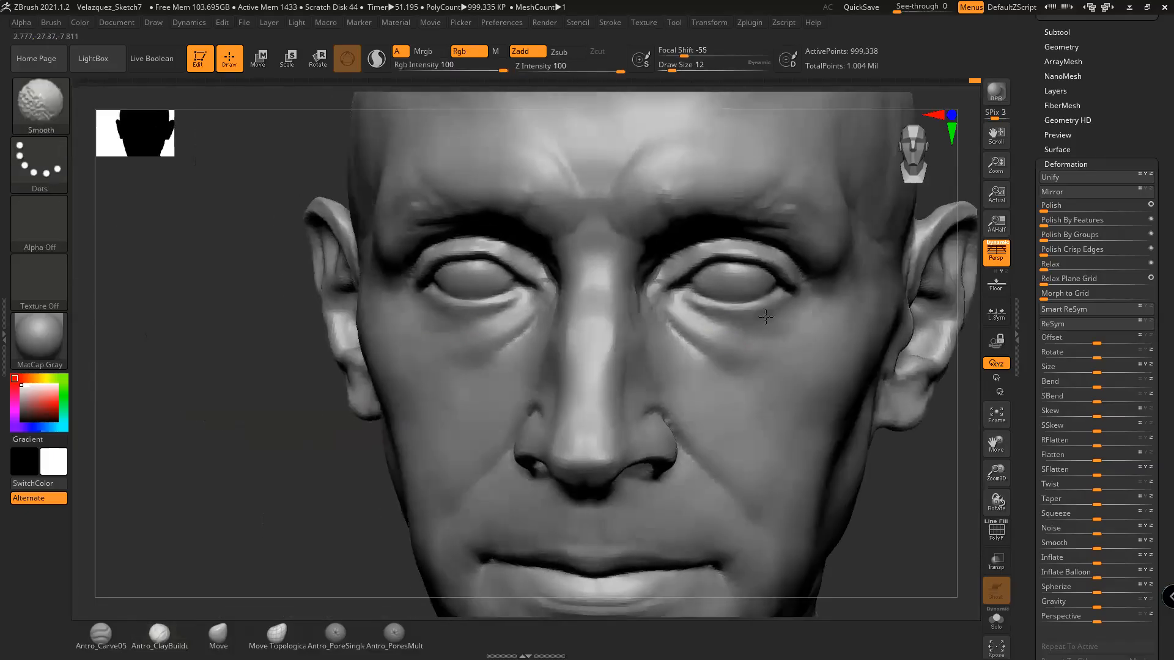
pyautogui.moveTo(909, 448)
pyautogui.mouseDown()
pyautogui.moveTo(871, 436)
pyautogui.moveTo(868, 463)
pyautogui.mouseUp()
pyautogui.press('space')
pyautogui.moveTo(746, 369); pyautogui.dragTo(752, 369)
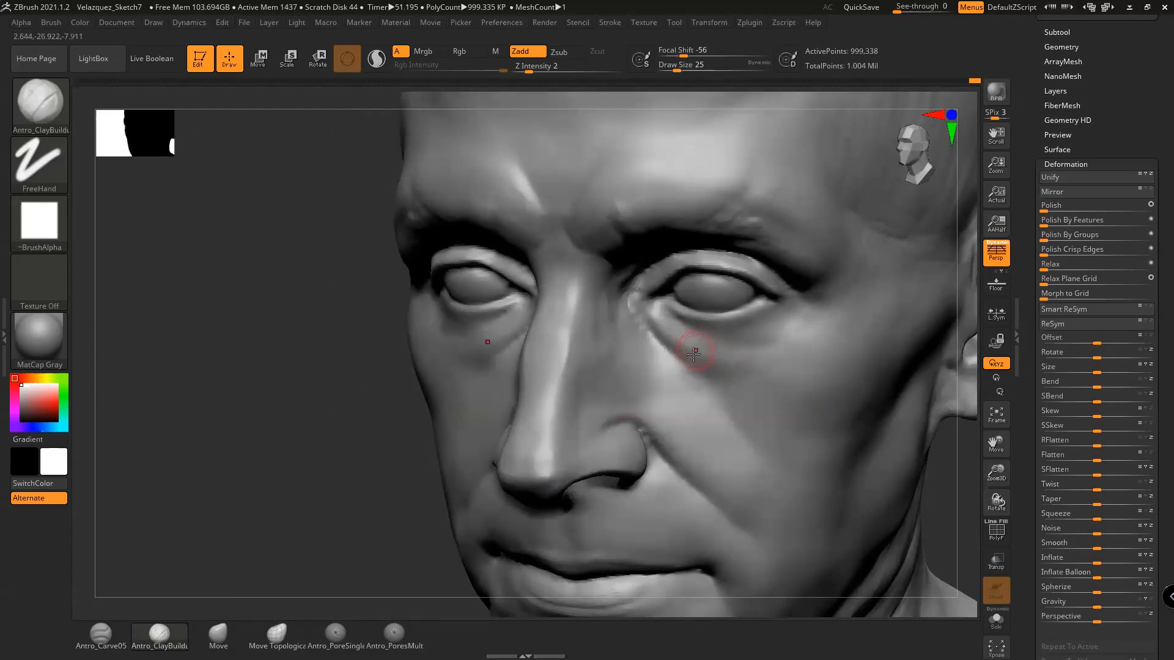
pyautogui.moveTo(423, 447); pyautogui.dragTo(459, 393)
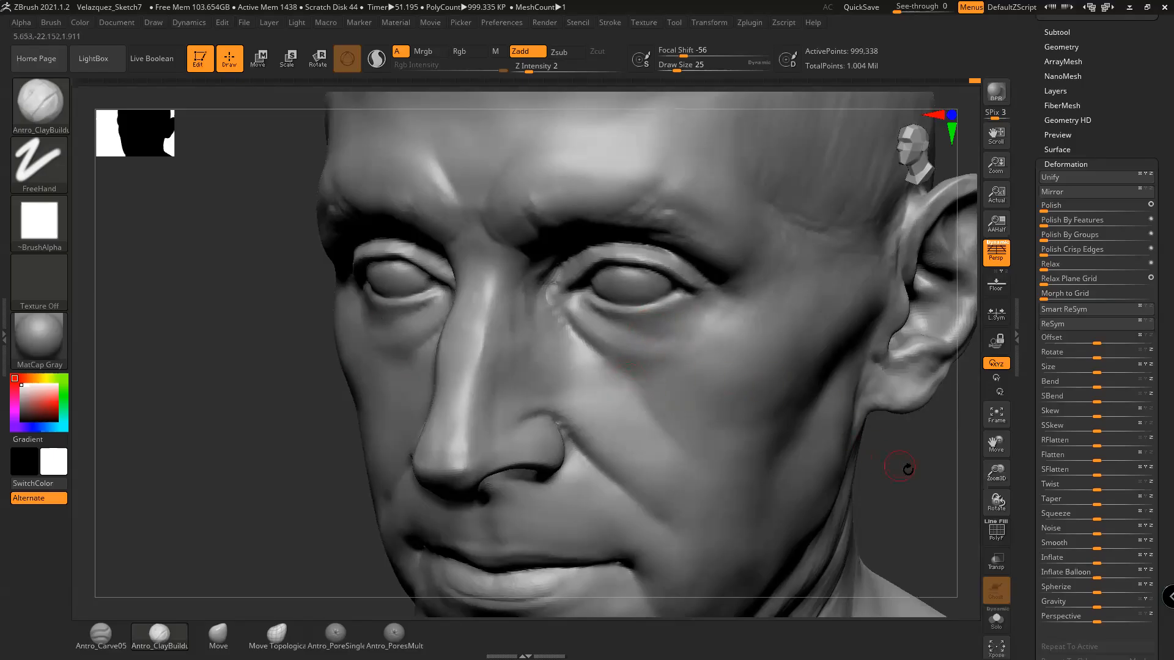
pyautogui.keyDown('alt'); pyautogui.moveTo(907, 469); pyautogui.dragTo(855, 468); pyautogui.keyUp('alt')
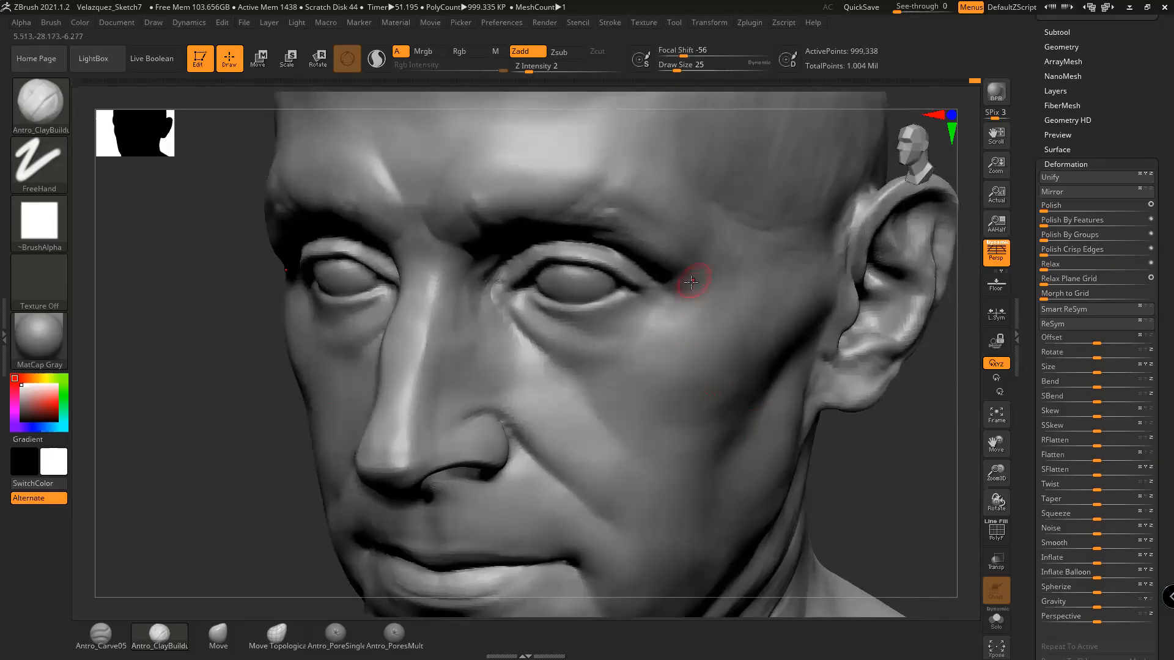
pyautogui.press('space')
pyautogui.moveTo(683, 356); pyautogui.dragTo(694, 355)
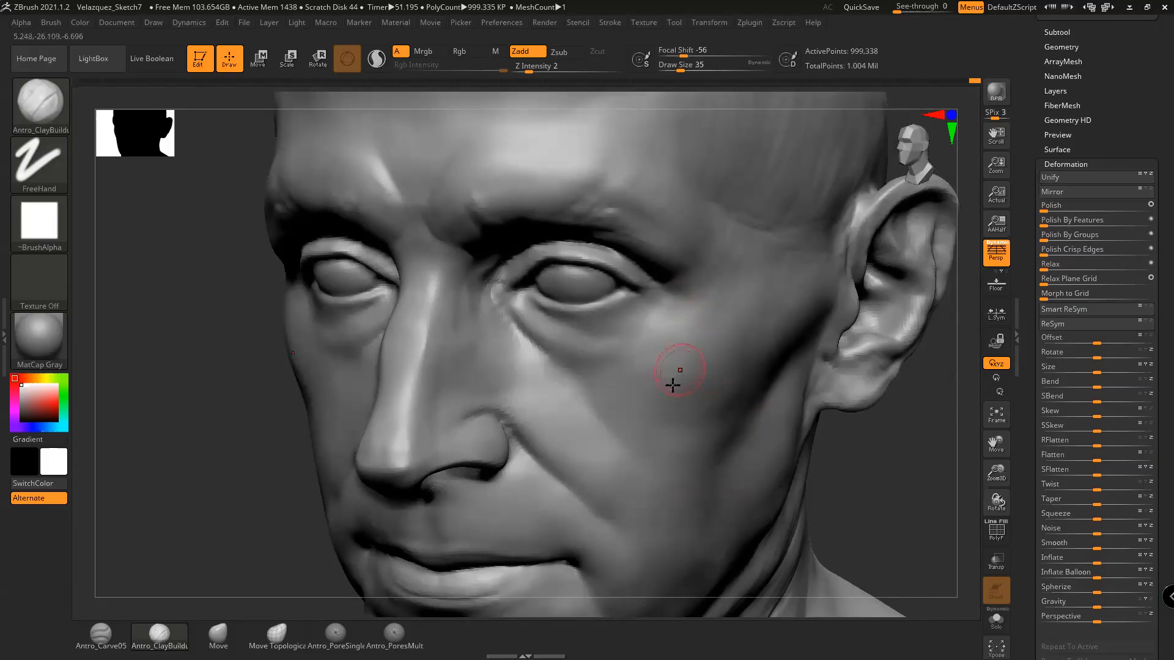
# Sculpt trial diagonal cheek creases below the outer eye, then undo them with Ctrl+Z
pyautogui.moveTo(861, 457); pyautogui.dragTo(701, 416)
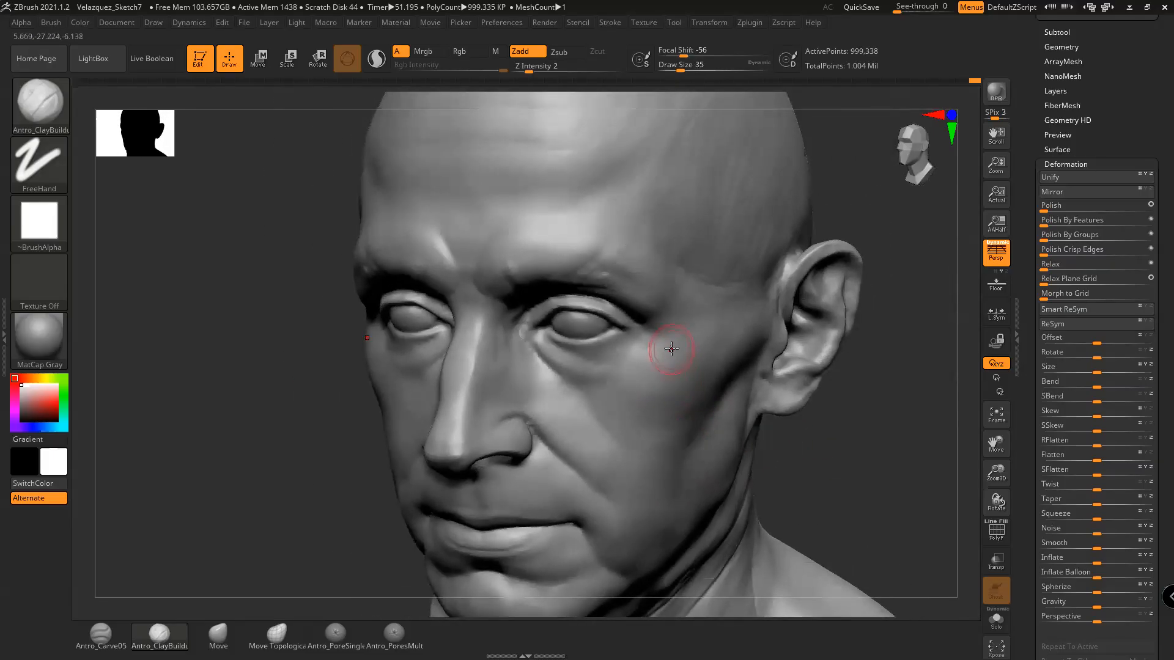
pyautogui.moveTo(833, 451); pyautogui.dragTo(805, 459)
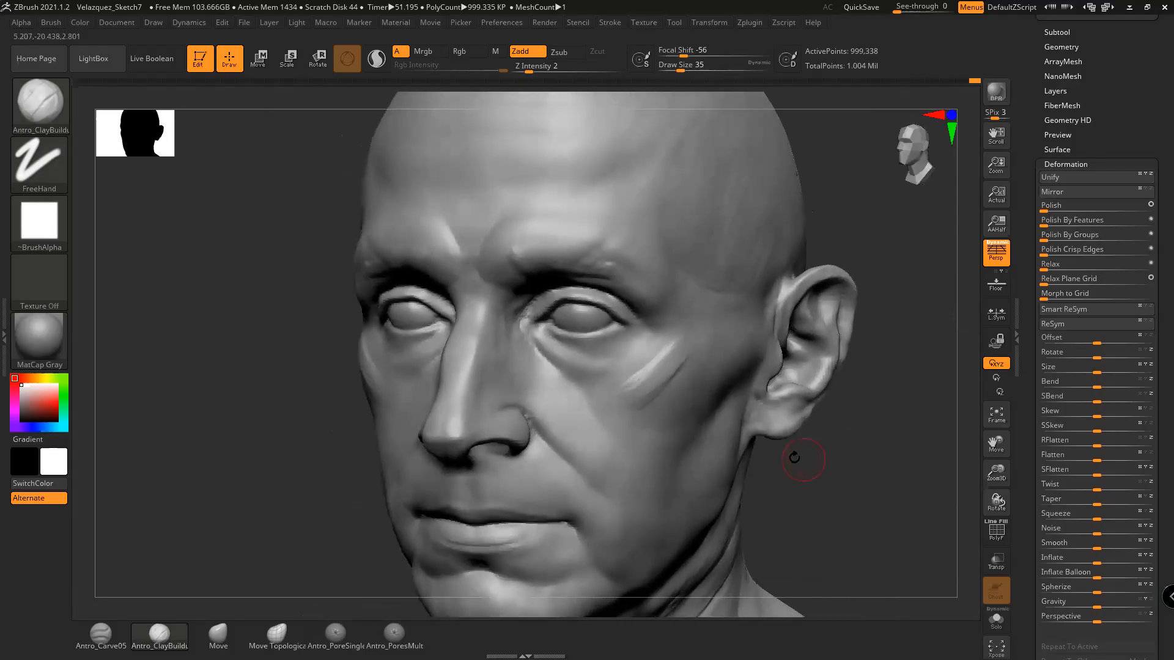
pyautogui.moveTo(686, 348); pyautogui.dragTo(654, 389)
pyautogui.moveTo(676, 342); pyautogui.dragTo(639, 379)
pyautogui.hotkey('ctrl', 'z')
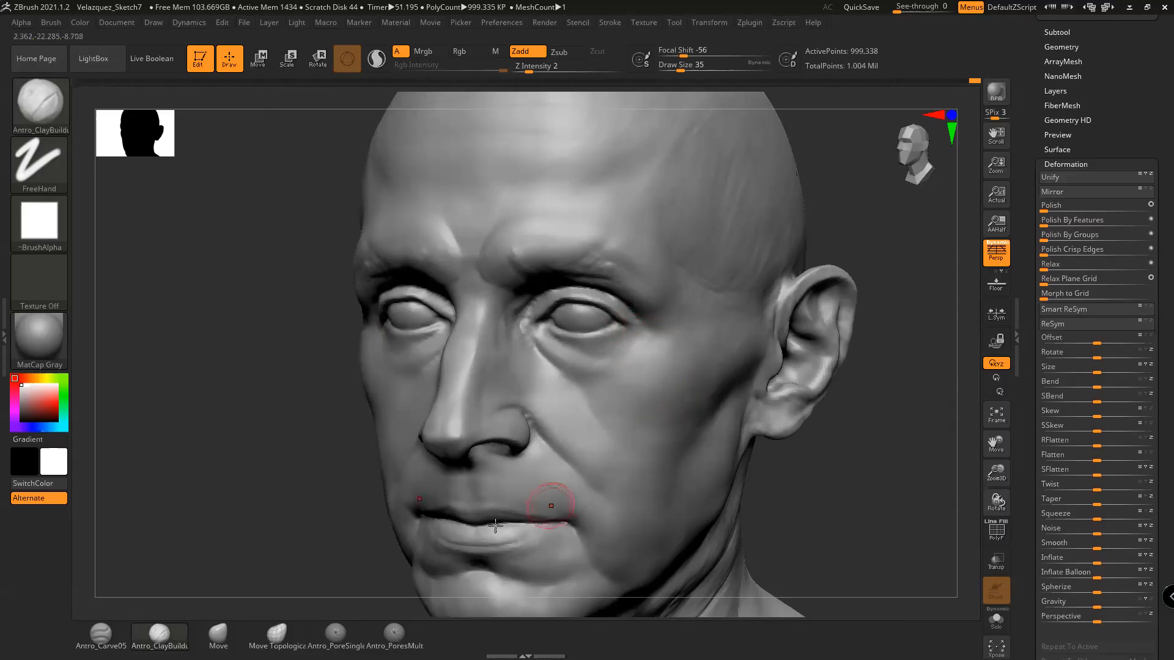
pyautogui.moveTo(810, 452)
pyautogui.mouseDown()
pyautogui.moveTo(833, 471)
pyautogui.moveTo(790, 455)
pyautogui.mouseUp()
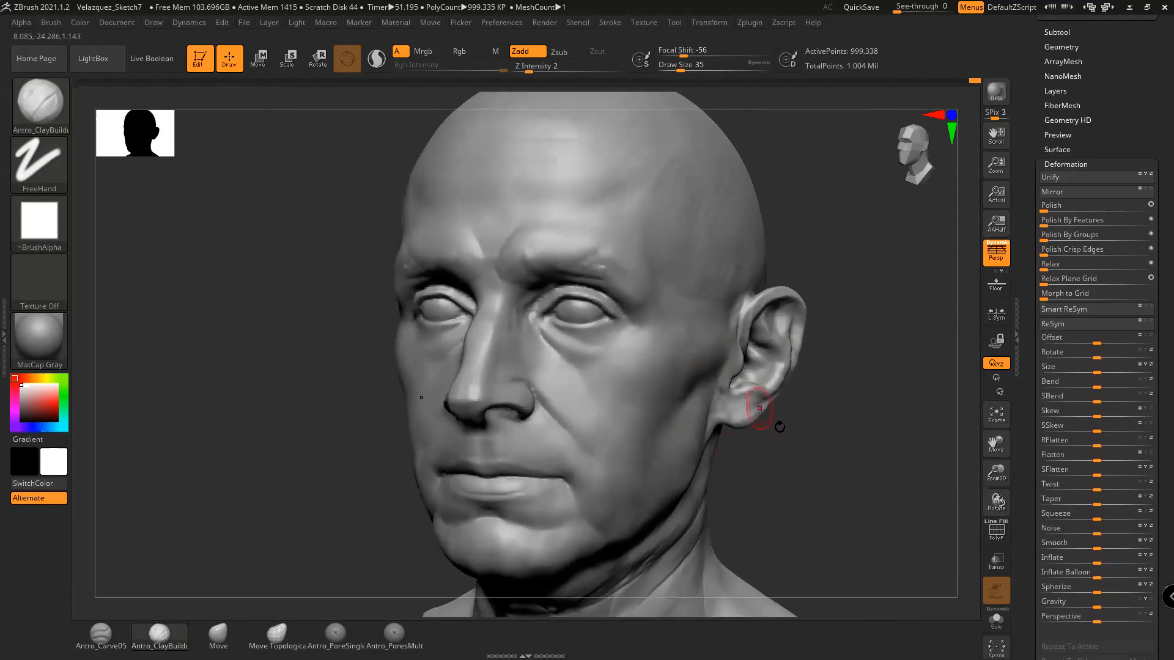
pyautogui.click(39, 100)
pyautogui.press('h')
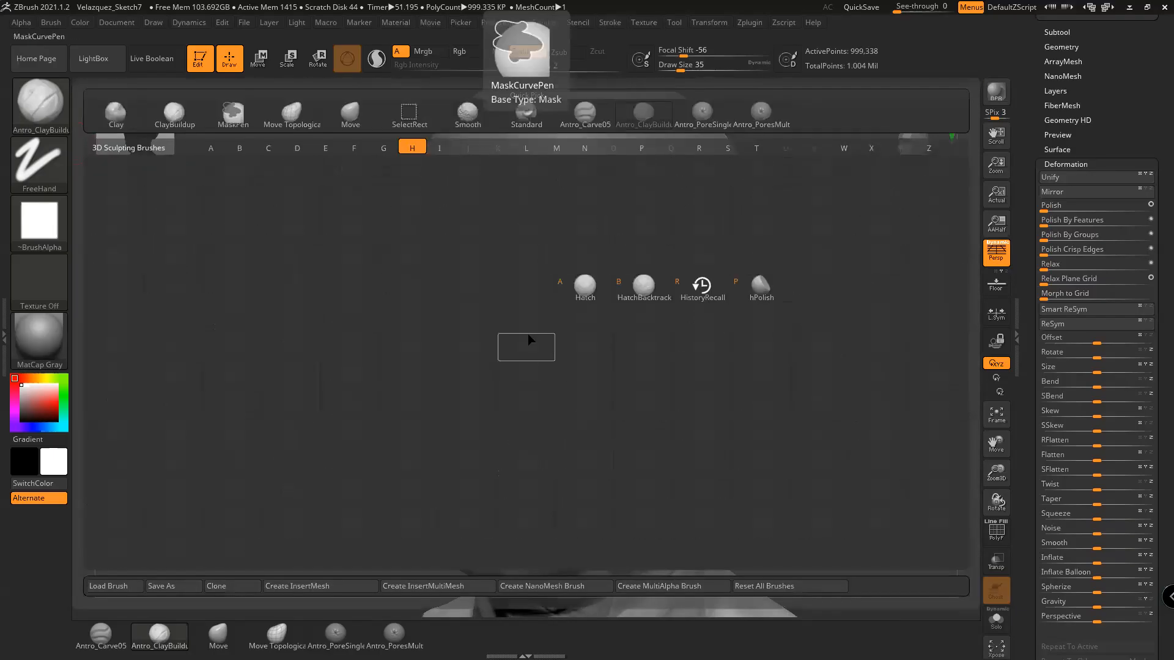
pyautogui.click(754, 296)
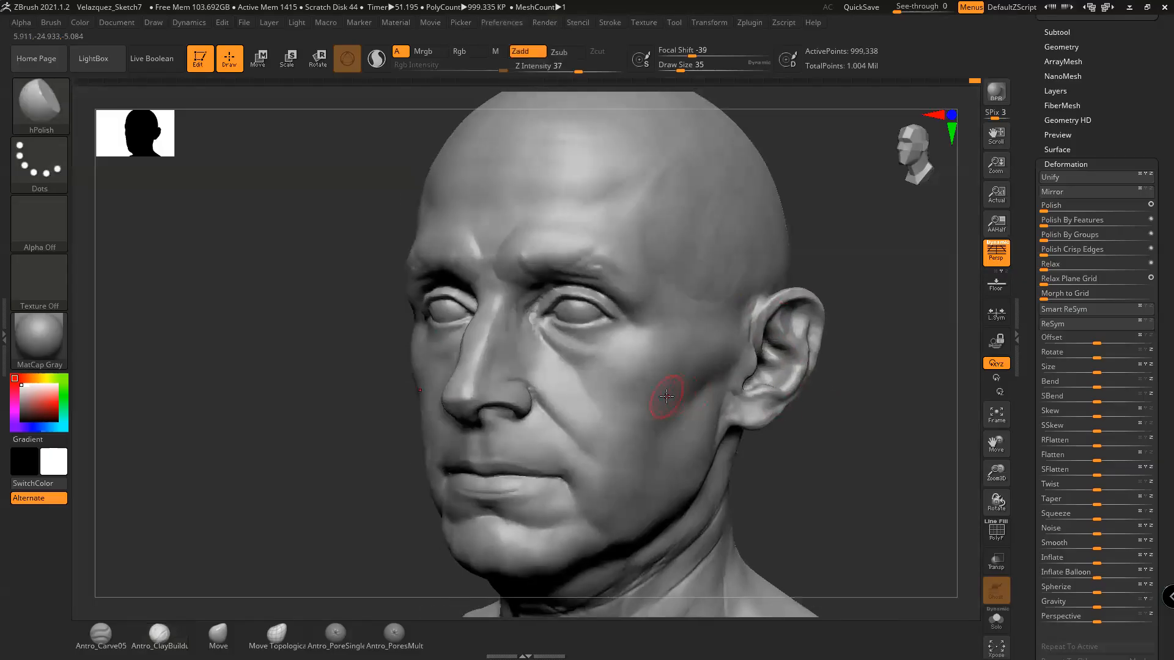
pyautogui.press('space')
pyautogui.moveTo(808, 438)
pyautogui.keyDown('alt'); pyautogui.mouseDown()
pyautogui.moveTo(818, 451)
pyautogui.moveTo(797, 450)
pyautogui.mouseUp(); pyautogui.keyUp('alt')
pyautogui.press('space')
pyautogui.moveTo(645, 393); pyautogui.dragTo(642, 393)
pyautogui.moveTo(817, 461)
pyautogui.mouseDown()
pyautogui.moveTo(807, 442)
pyautogui.moveTo(843, 448)
pyautogui.moveTo(828, 464)
pyautogui.moveTo(813, 455)
pyautogui.mouseUp()
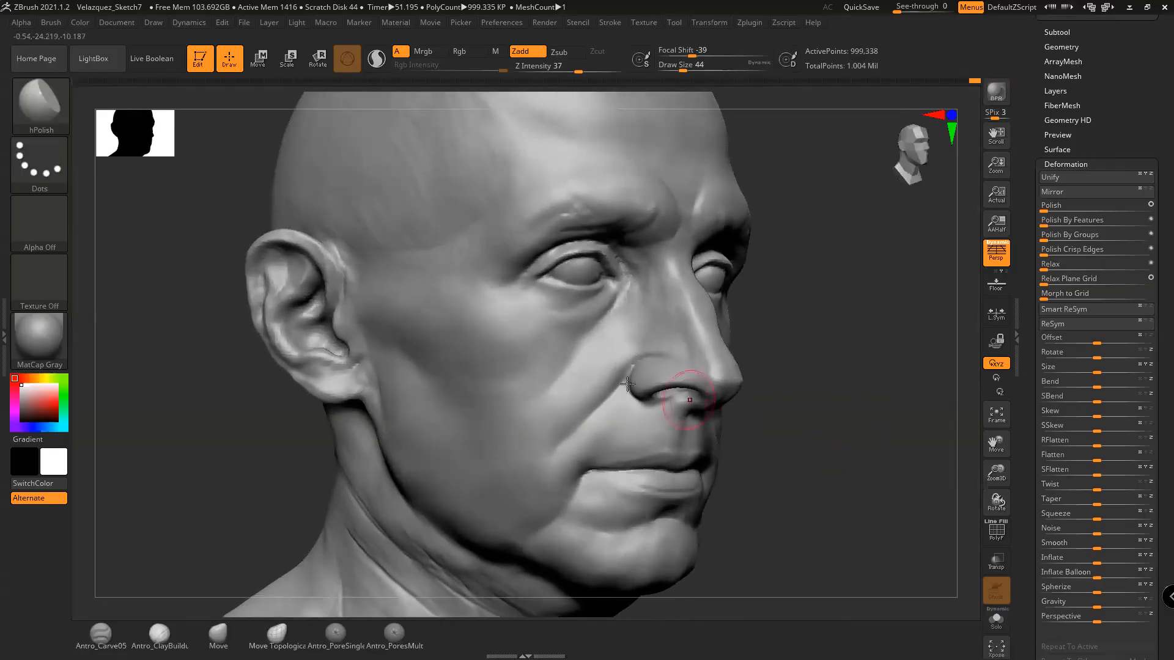
pyautogui.press('space')
pyautogui.moveTo(550, 348); pyautogui.dragTo(538, 349)
pyautogui.keyDown('alt'); pyautogui.moveTo(764, 313); pyautogui.dragTo(781, 336); pyautogui.keyUp('alt')
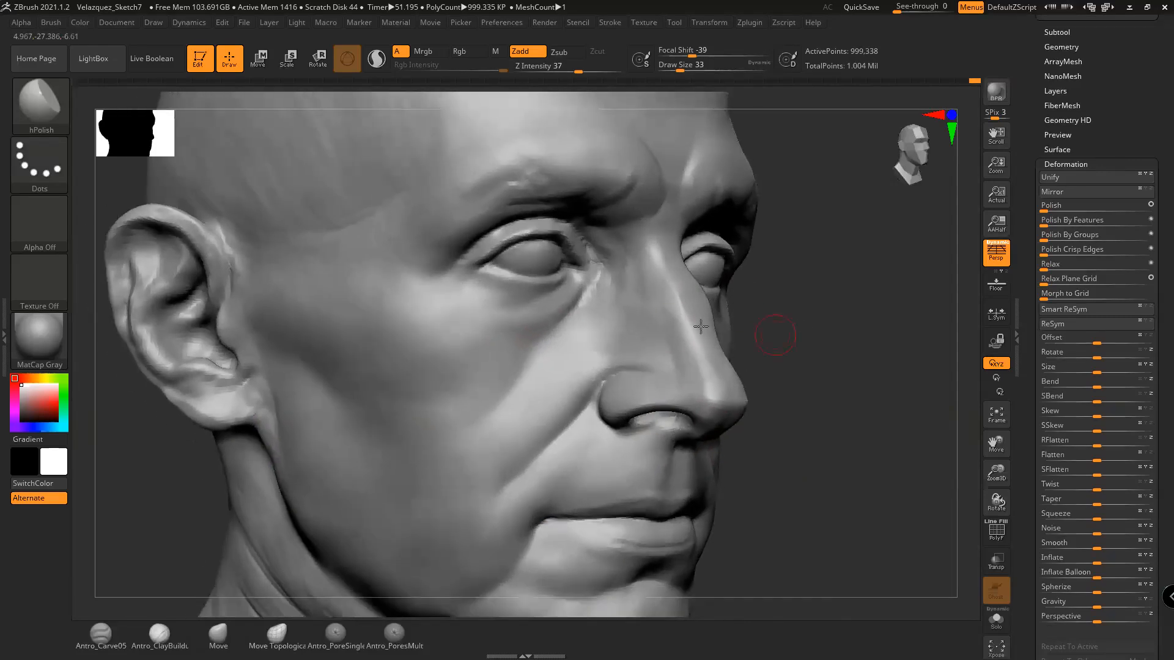
pyautogui.press('space')
pyautogui.moveTo(552, 309); pyautogui.dragTo(549, 309)
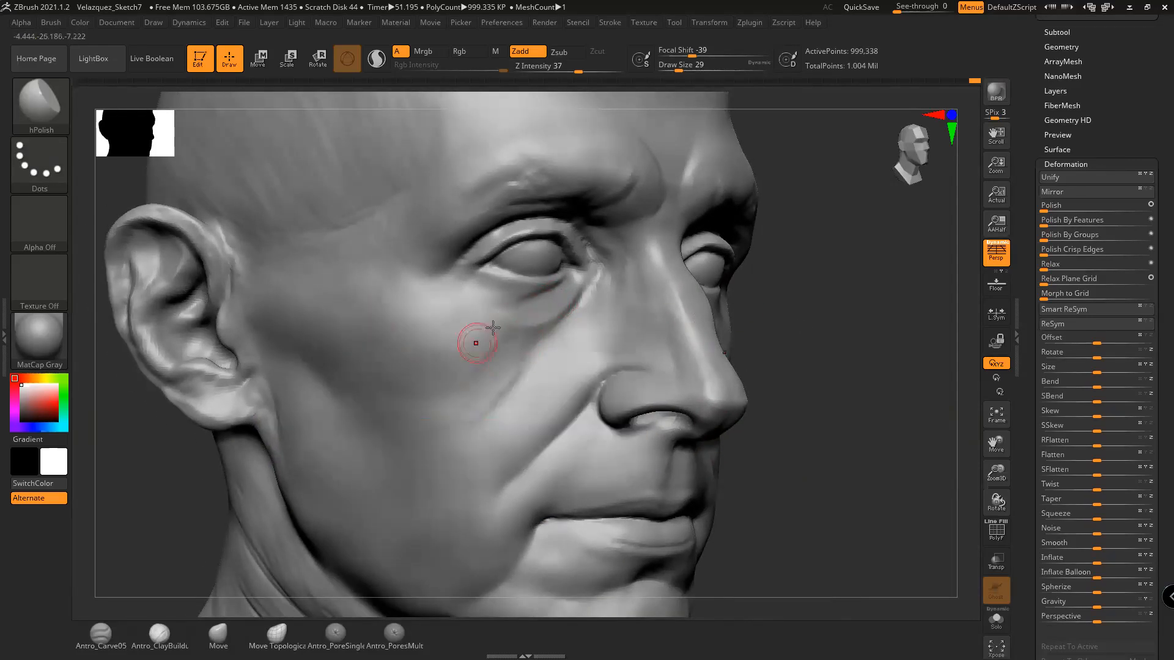
pyautogui.press('ctrl')
pyautogui.moveTo(853, 425); pyautogui.dragTo(749, 428)
pyautogui.moveTo(877, 421); pyautogui.dragTo(825, 469)
pyautogui.press('ctrl')
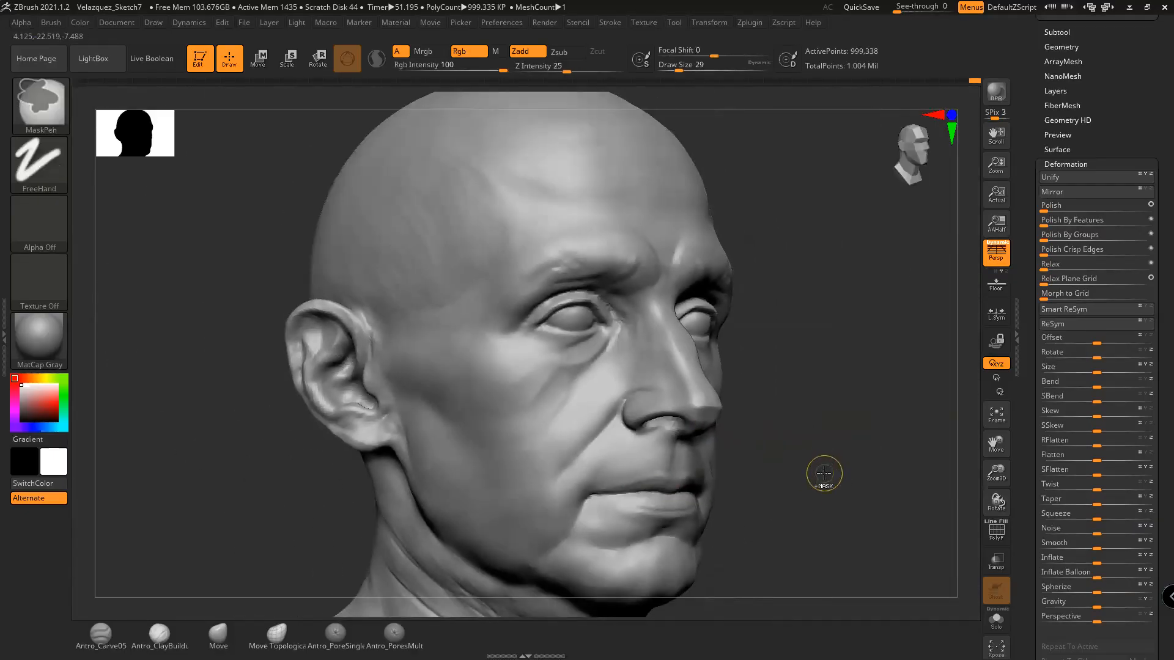
pyautogui.press('ctrl')
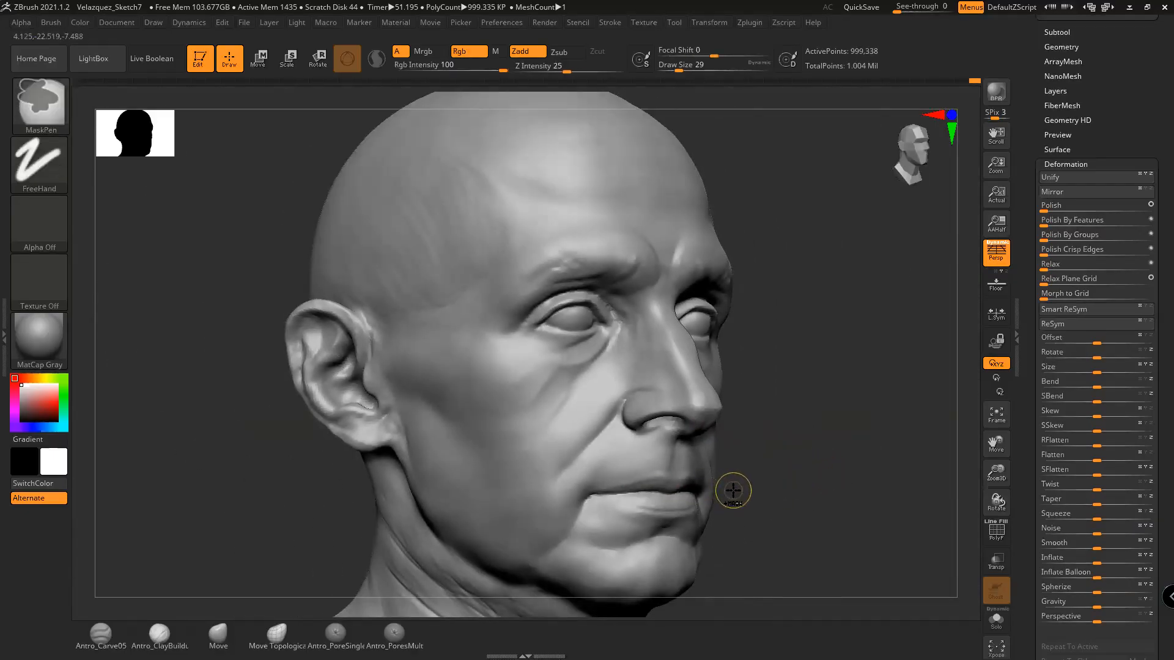
pyautogui.moveTo(746, 474)
pyautogui.mouseDown()
pyautogui.moveTo(856, 467)
pyautogui.moveTo(855, 476)
pyautogui.moveTo(784, 450)
pyautogui.moveTo(322, 536)
pyautogui.mouseUp()
# Carve a thin diagonal crease below the cheekbone with Antro_Carve05 at draw size 44
pyautogui.click(101, 635)
pyautogui.moveTo(857, 462); pyautogui.dragTo(792, 441)
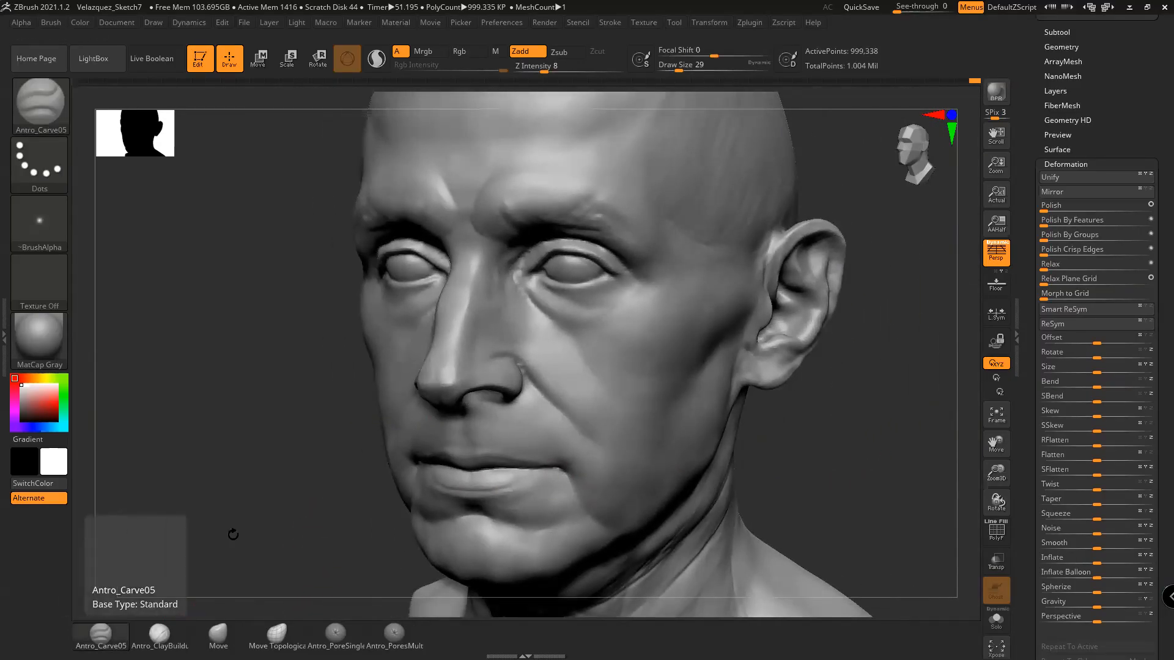
pyautogui.press('space')
pyautogui.moveTo(676, 345); pyautogui.dragTo(680, 345)
pyautogui.moveTo(849, 422)
pyautogui.mouseDown()
pyautogui.moveTo(829, 414)
pyautogui.moveTo(807, 432)
pyautogui.moveTo(779, 417)
pyautogui.mouseUp()
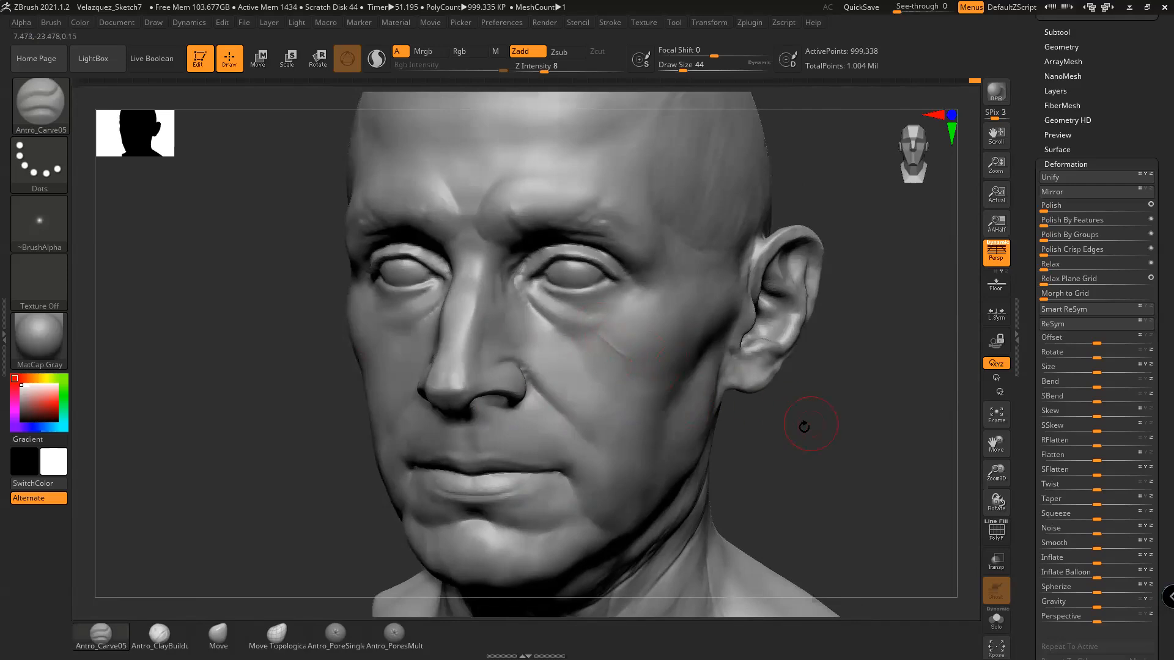
pyautogui.moveTo(809, 425); pyautogui.dragTo(637, 369)
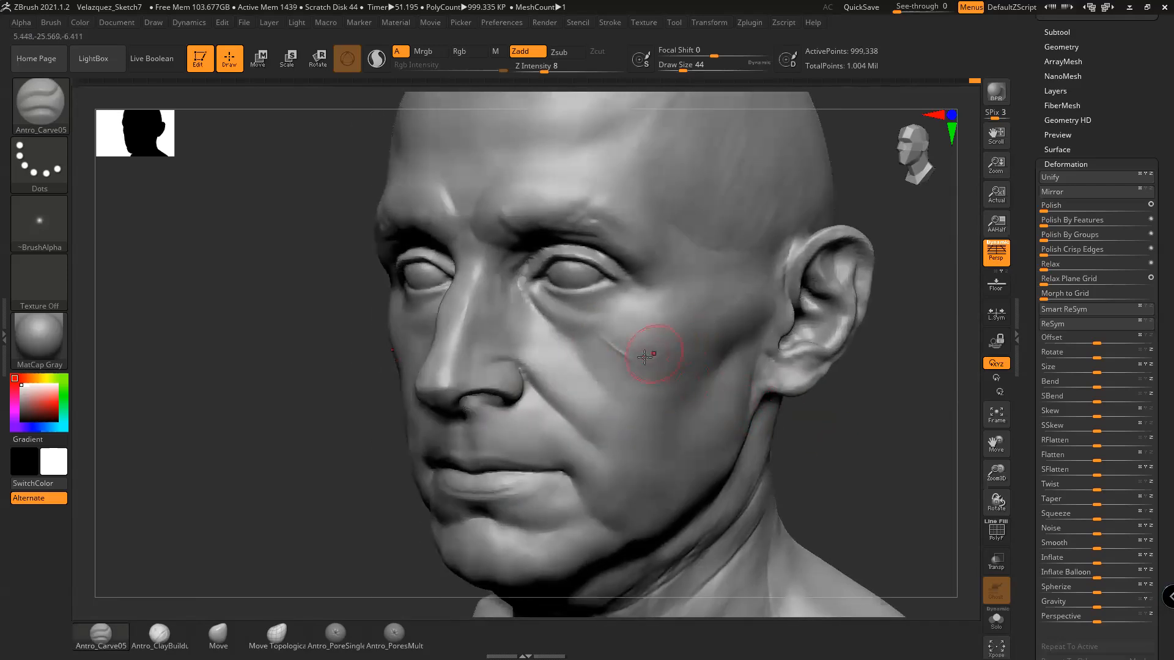
pyautogui.keyDown('shift'); pyautogui.moveTo(859, 404); pyautogui.dragTo(726, 406); pyautogui.keyUp('shift')
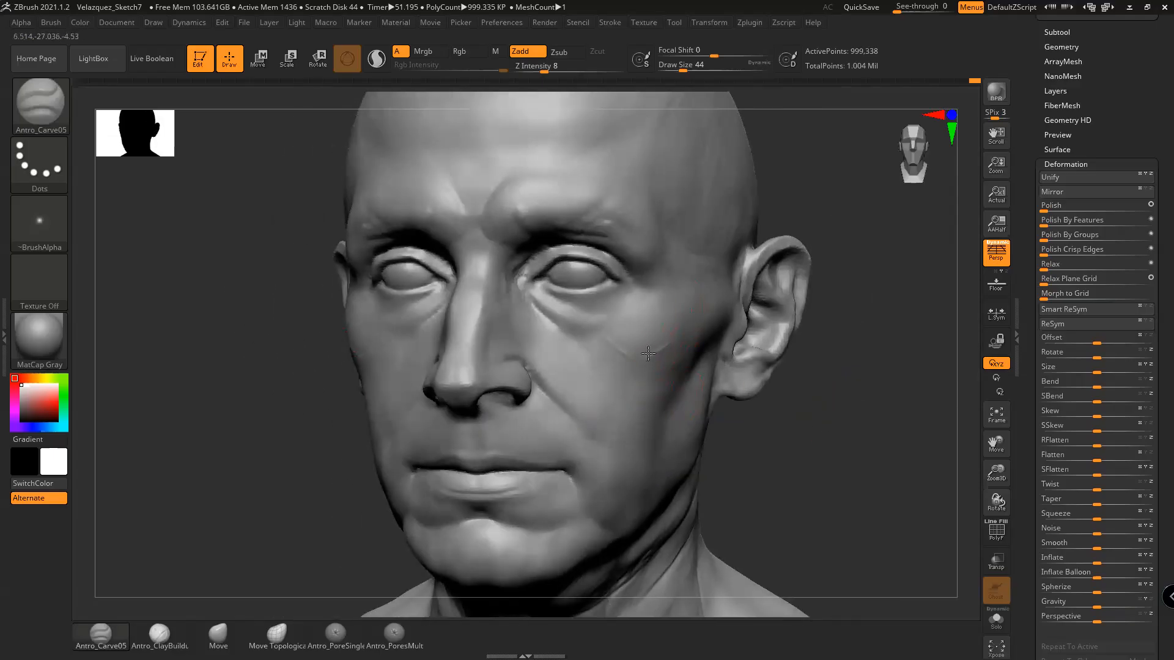
pyautogui.moveTo(810, 417); pyautogui.dragTo(783, 397)
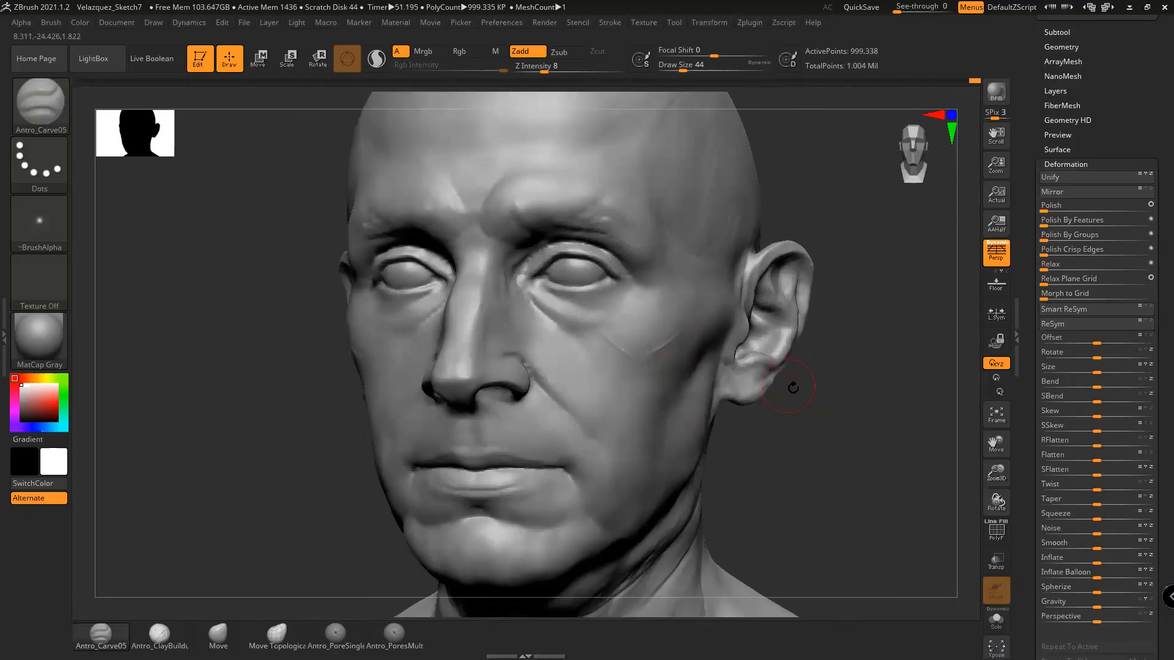
pyautogui.moveTo(792, 386); pyautogui.dragTo(696, 309)
pyautogui.moveTo(592, 332)
pyautogui.mouseDown()
pyautogui.moveTo(618, 353)
pyautogui.moveTo(673, 336)
pyautogui.mouseUp()
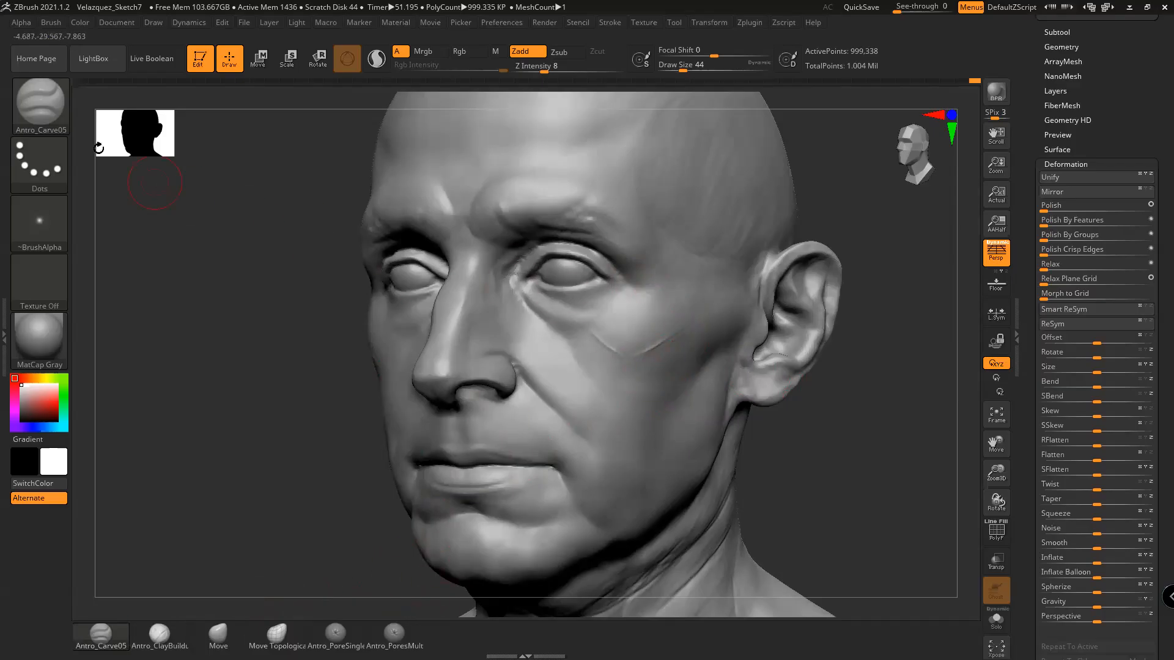
pyautogui.click(40, 104)
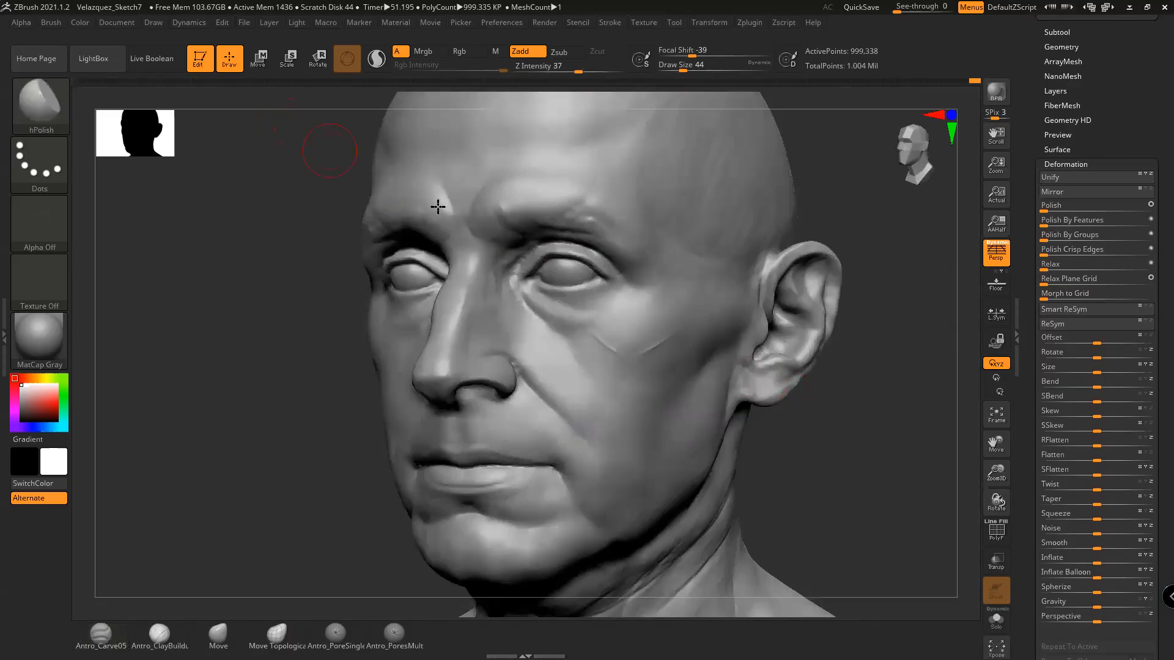
# Soften the cheek crease edges with hPolish, resizing the brush from 54 to 51 to 35
pyautogui.click(233, 113)
pyautogui.moveTo(850, 373); pyautogui.dragTo(830, 369)
pyautogui.press('space')
pyautogui.moveTo(679, 353); pyautogui.dragTo(685, 354)
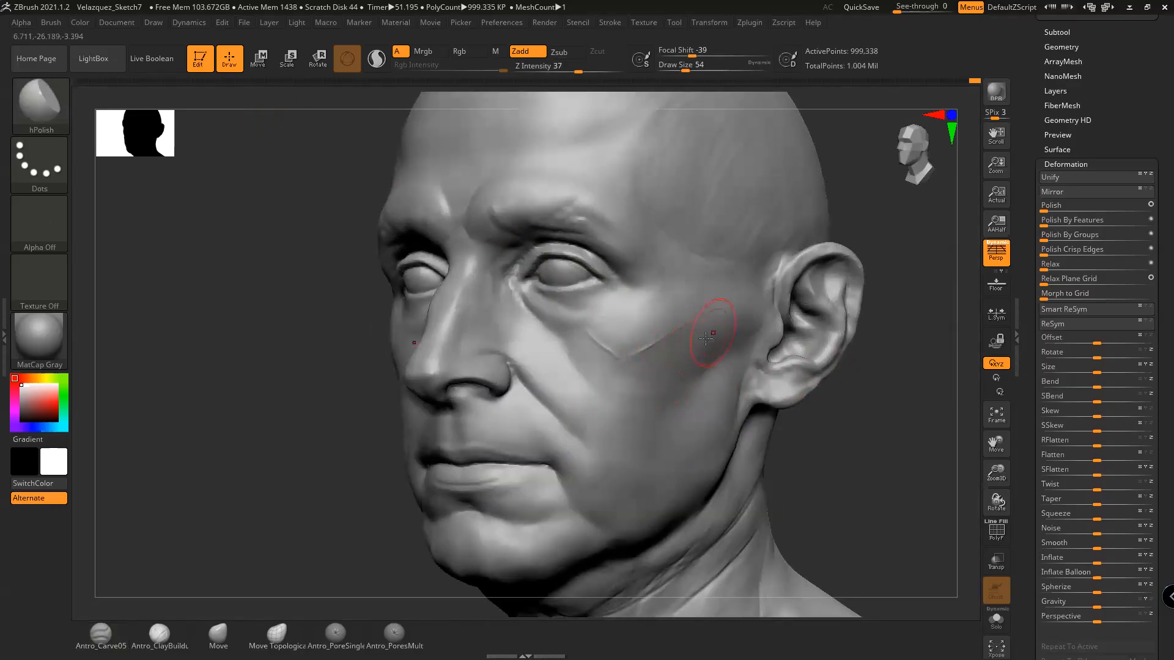
pyautogui.moveTo(852, 385); pyautogui.dragTo(651, 325)
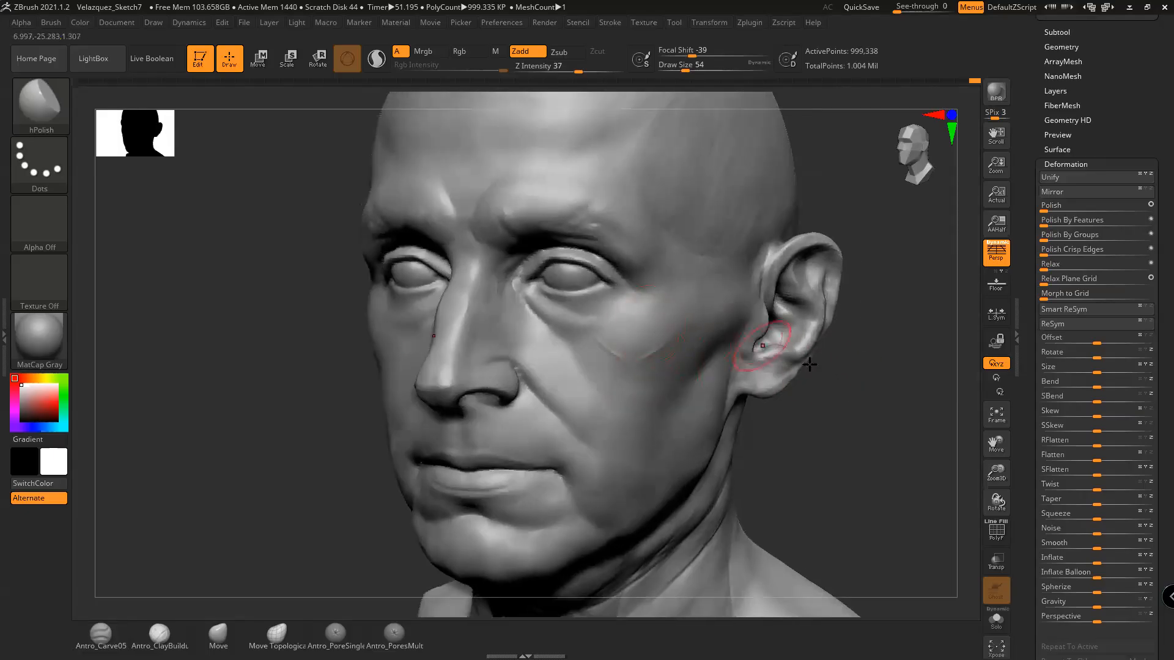
pyautogui.moveTo(846, 374); pyautogui.dragTo(728, 355)
pyautogui.press('space')
pyautogui.moveTo(653, 353); pyautogui.dragTo(650, 354)
pyautogui.moveTo(822, 396); pyautogui.dragTo(734, 391)
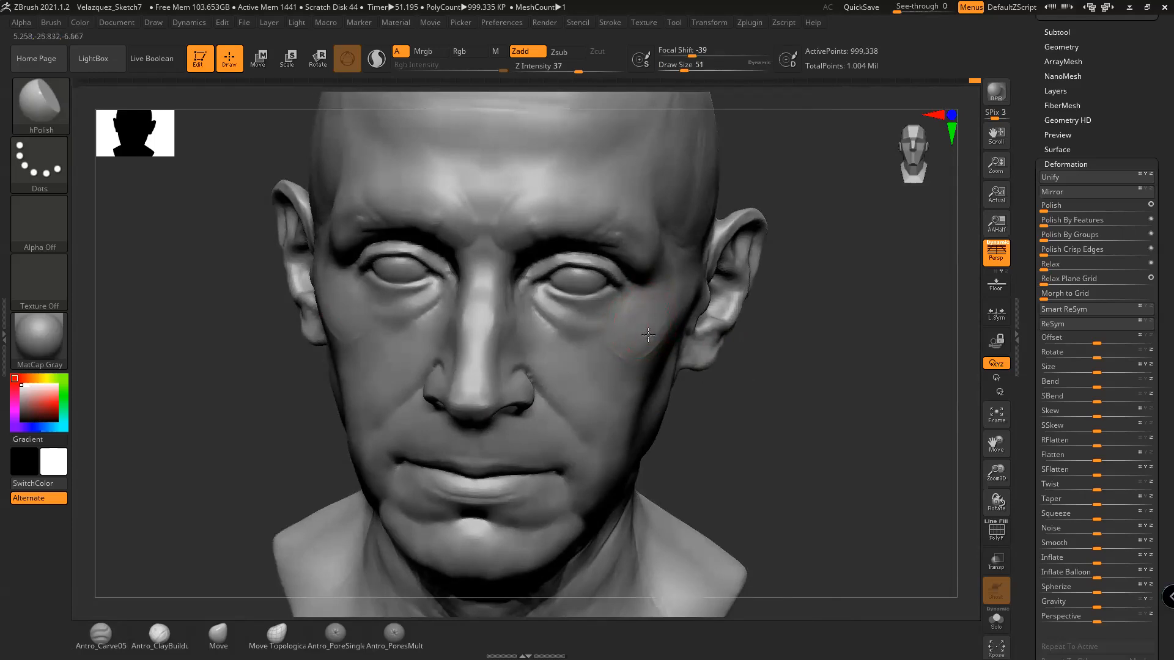
pyautogui.moveTo(753, 380)
pyautogui.mouseDown()
pyautogui.moveTo(652, 342)
pyautogui.moveTo(615, 351)
pyautogui.mouseUp()
pyautogui.press('space')
pyautogui.moveTo(614, 347)
pyautogui.keyDown('shift'); pyautogui.mouseDown()
pyautogui.moveTo(605, 353)
pyautogui.moveTo(624, 367)
pyautogui.moveTo(664, 343)
pyautogui.moveTo(652, 365)
pyautogui.mouseUp(); pyautogui.keyUp('shift')
pyautogui.moveTo(692, 322)
pyautogui.keyDown('shift'); pyautogui.mouseDown()
pyautogui.moveTo(628, 365)
pyautogui.moveTo(676, 343)
pyautogui.mouseUp(); pyautogui.keyUp('shift')
pyautogui.moveTo(789, 404); pyautogui.dragTo(755, 386)
pyautogui.keyDown('shift'); pyautogui.moveTo(680, 364); pyautogui.dragTo(673, 366); pyautogui.keyUp('shift')
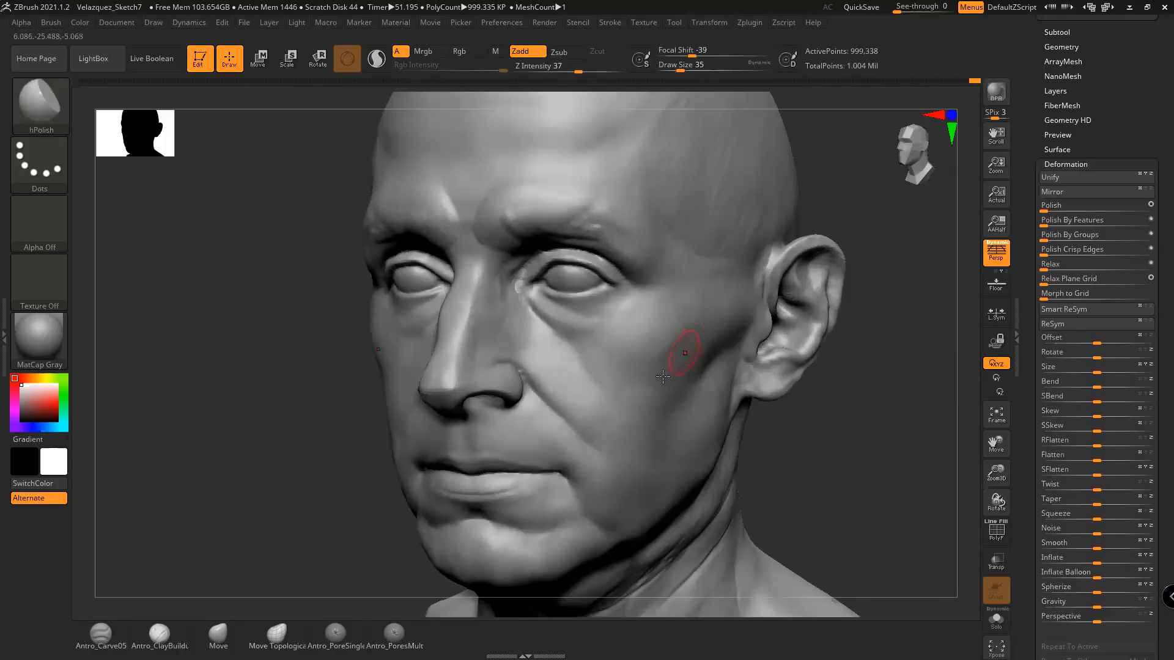
# Shift-smooth the cheek around the creases and the area near the ear
pyautogui.press('shift')
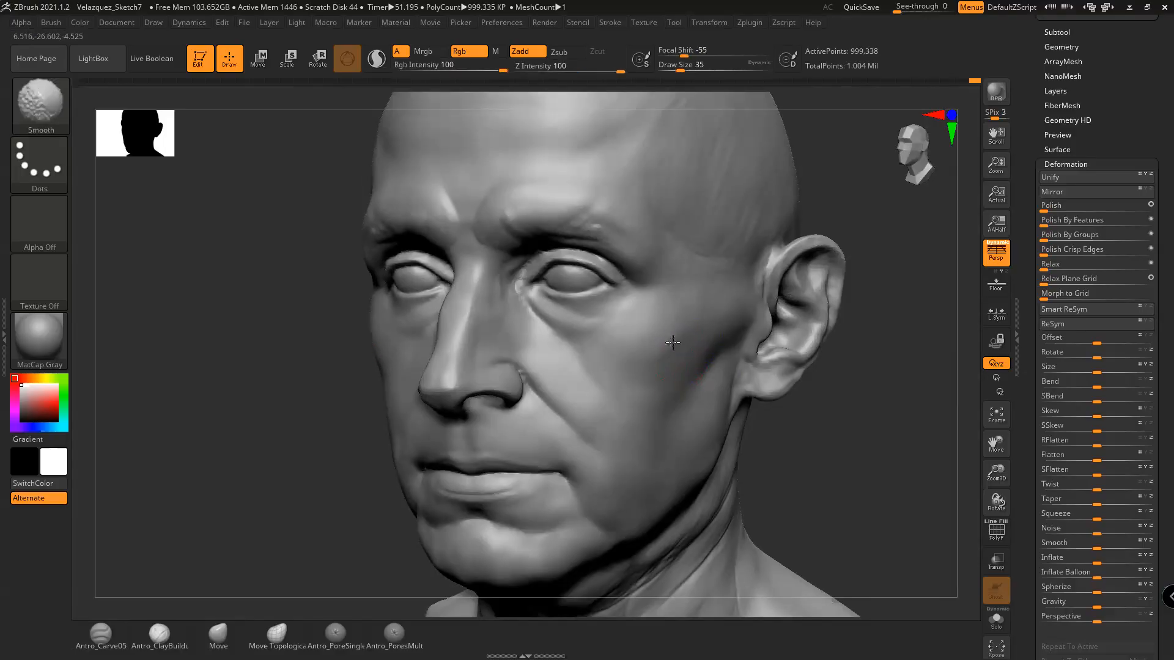
pyautogui.keyDown('shift'); pyautogui.moveTo(714, 333); pyautogui.dragTo(734, 330); pyautogui.keyUp('shift')
pyautogui.moveTo(828, 387); pyautogui.dragTo(848, 386)
pyautogui.keyDown('shift'); pyautogui.moveTo(711, 335); pyautogui.dragTo(747, 351); pyautogui.keyUp('shift')
pyautogui.moveTo(771, 401)
pyautogui.mouseDown()
pyautogui.moveTo(818, 392)
pyautogui.moveTo(813, 383)
pyautogui.moveTo(797, 374)
pyautogui.moveTo(787, 402)
pyautogui.moveTo(820, 406)
pyautogui.moveTo(813, 415)
pyautogui.moveTo(764, 435)
pyautogui.moveTo(760, 419)
pyautogui.moveTo(836, 463)
pyautogui.moveTo(817, 428)
pyautogui.mouseUp()
pyautogui.click(218, 635)
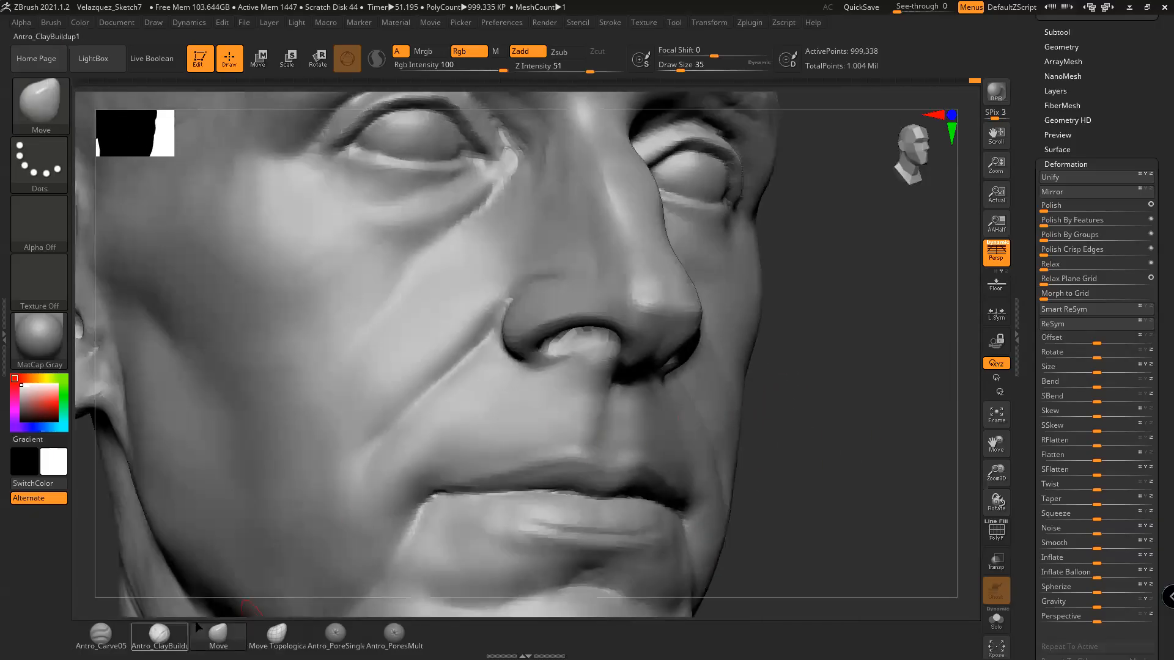
# Smooth the skin beside the nostril with hPolish at draw size 27
pyautogui.click(56, 106)
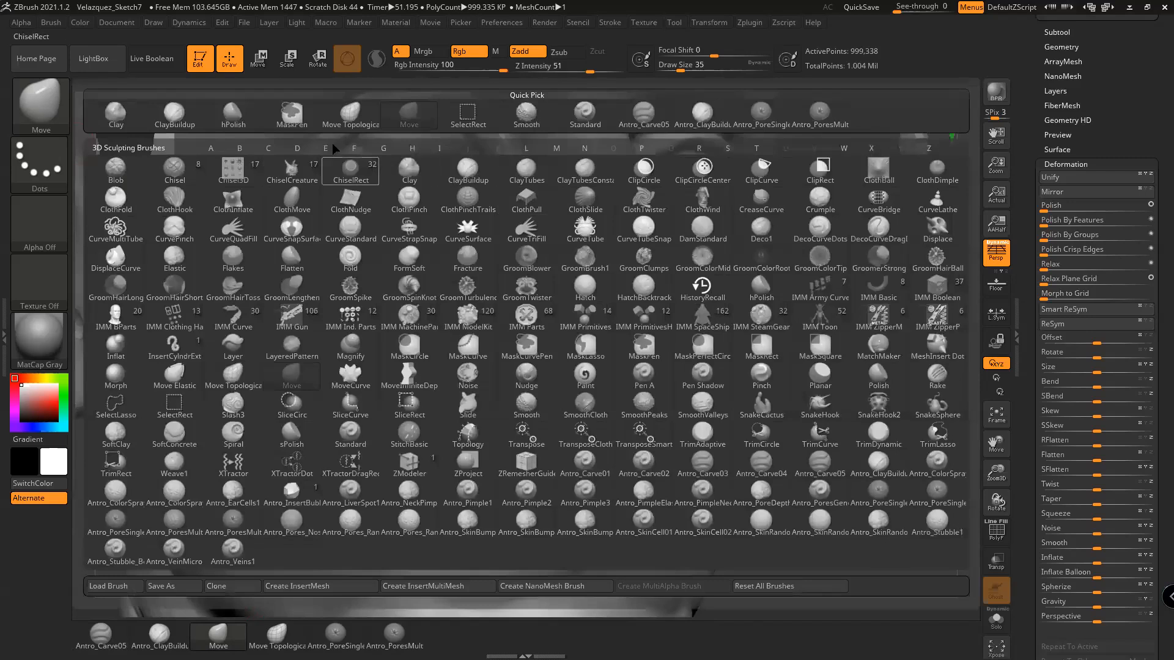
pyautogui.click(251, 123)
pyautogui.moveTo(810, 310)
pyautogui.mouseDown()
pyautogui.moveTo(861, 283)
pyautogui.moveTo(832, 315)
pyautogui.mouseUp()
pyautogui.press('space')
pyautogui.moveTo(657, 269); pyautogui.dragTo(706, 254)
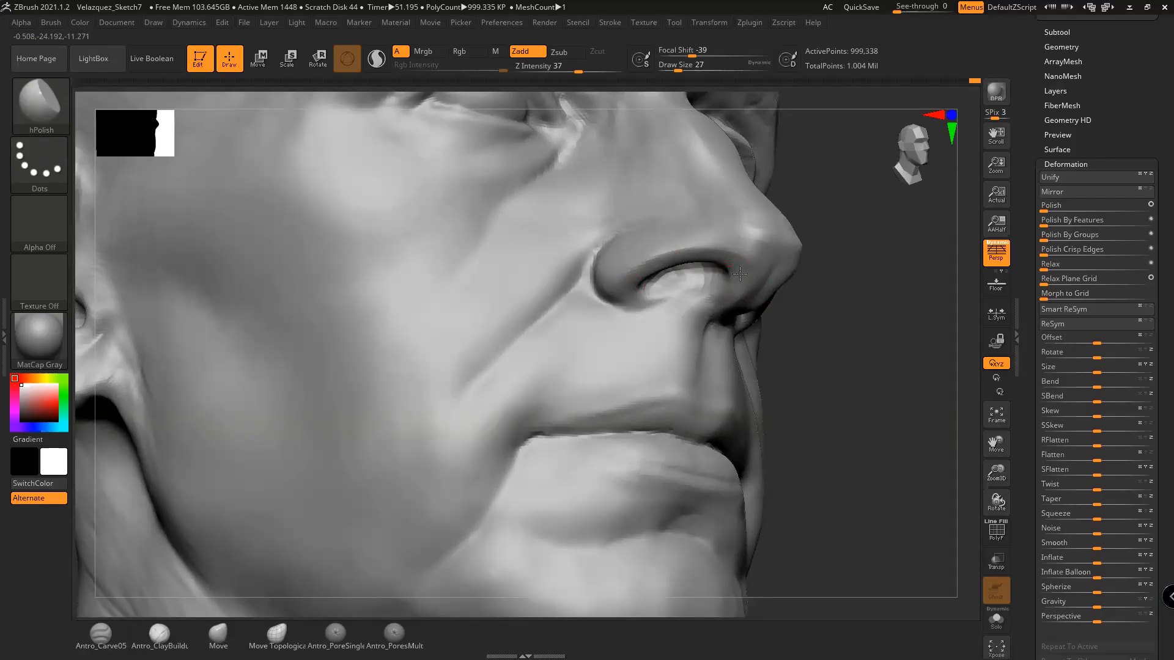
pyautogui.moveTo(841, 299)
pyautogui.mouseDown()
pyautogui.moveTo(761, 260)
pyautogui.moveTo(771, 283)
pyautogui.moveTo(761, 261)
pyautogui.mouseUp()
pyautogui.moveTo(857, 306); pyautogui.dragTo(848, 354)
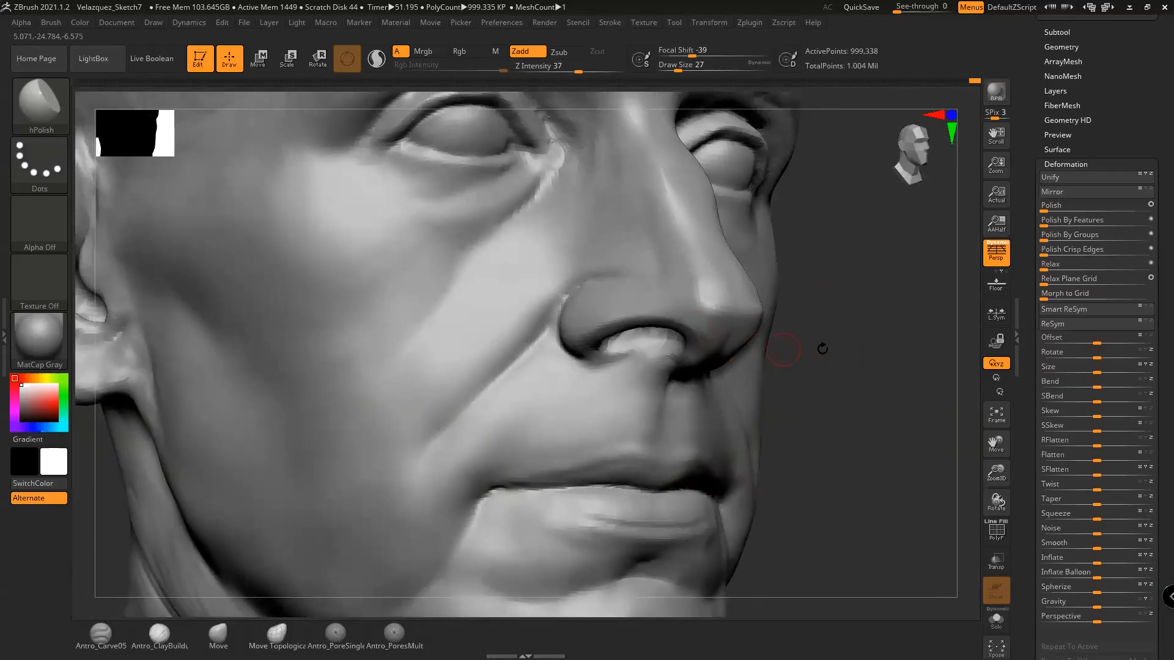
pyautogui.moveTo(818, 346); pyautogui.dragTo(823, 328)
pyautogui.keyDown('shift'); pyautogui.moveTo(702, 322); pyautogui.dragTo(681, 321); pyautogui.keyUp('shift')
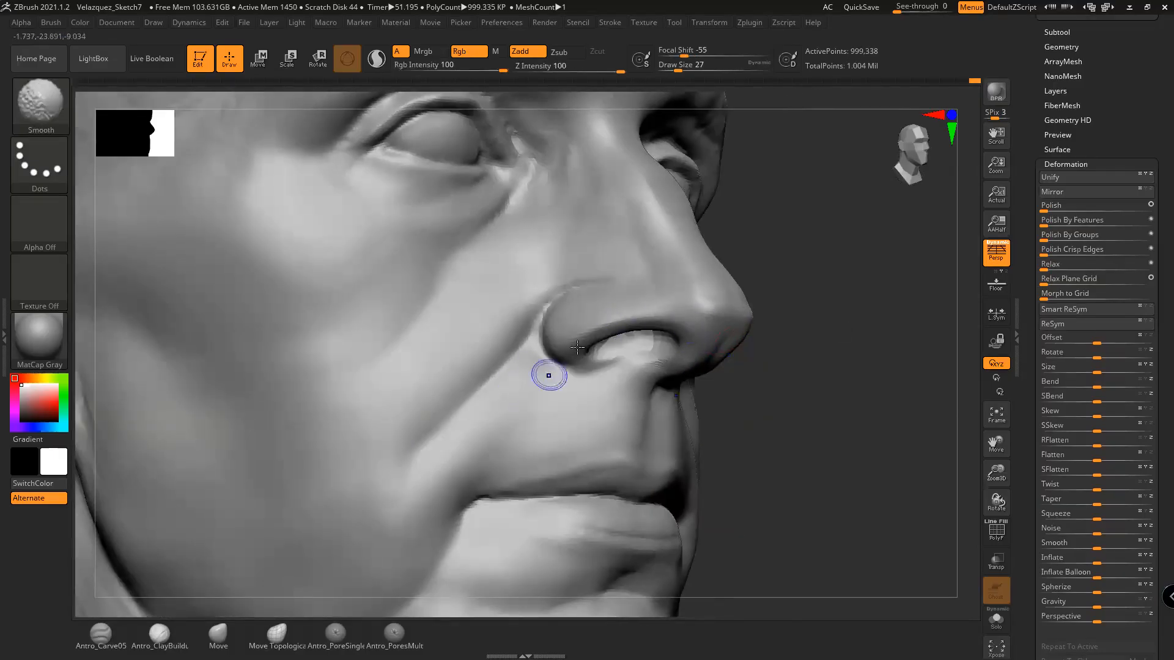
# Polish the lower lip near the mouth corner from a three-quarter view
pyautogui.moveTo(817, 411)
pyautogui.mouseDown()
pyautogui.moveTo(828, 412)
pyautogui.moveTo(817, 378)
pyautogui.moveTo(799, 445)
pyautogui.moveTo(786, 406)
pyautogui.moveTo(759, 454)
pyautogui.mouseUp()
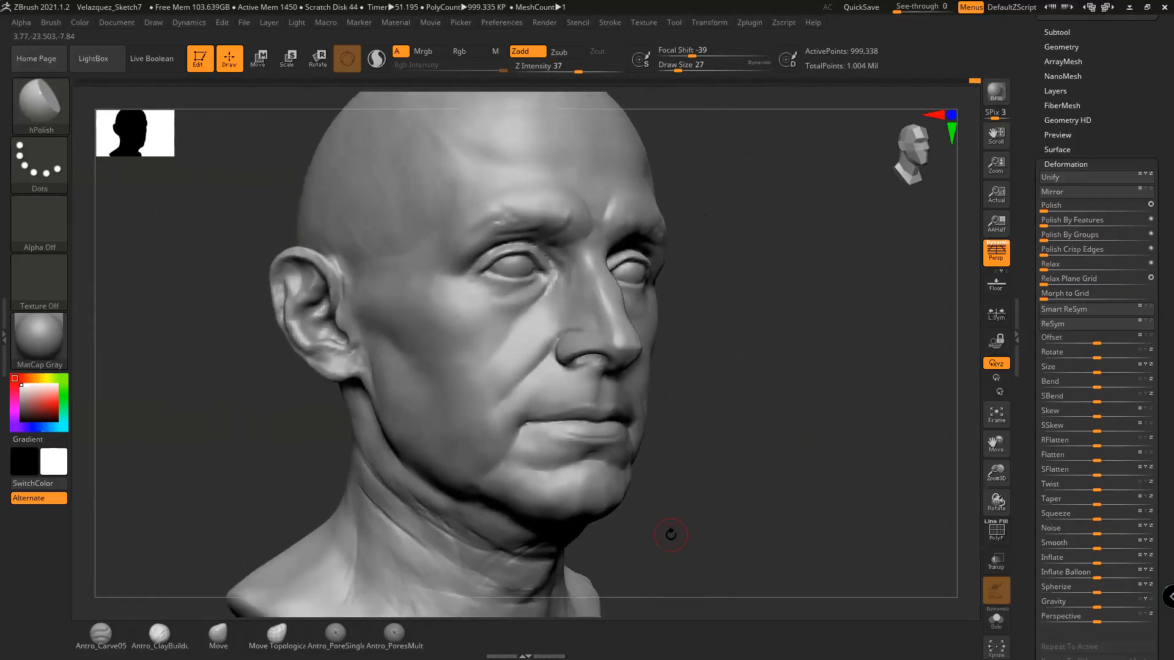
pyautogui.moveTo(667, 368)
pyautogui.mouseDown()
pyautogui.moveTo(710, 424)
pyautogui.moveTo(636, 404)
pyautogui.mouseUp()
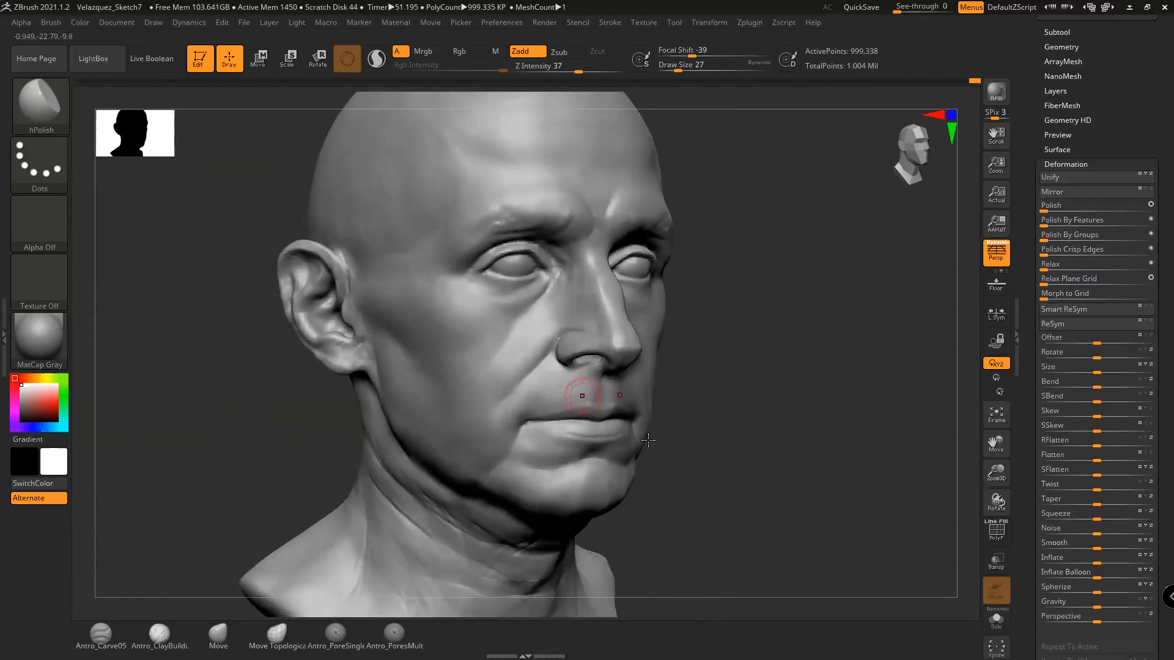
pyautogui.moveTo(759, 388)
pyautogui.mouseDown()
pyautogui.moveTo(757, 364)
pyautogui.moveTo(762, 386)
pyautogui.mouseUp()
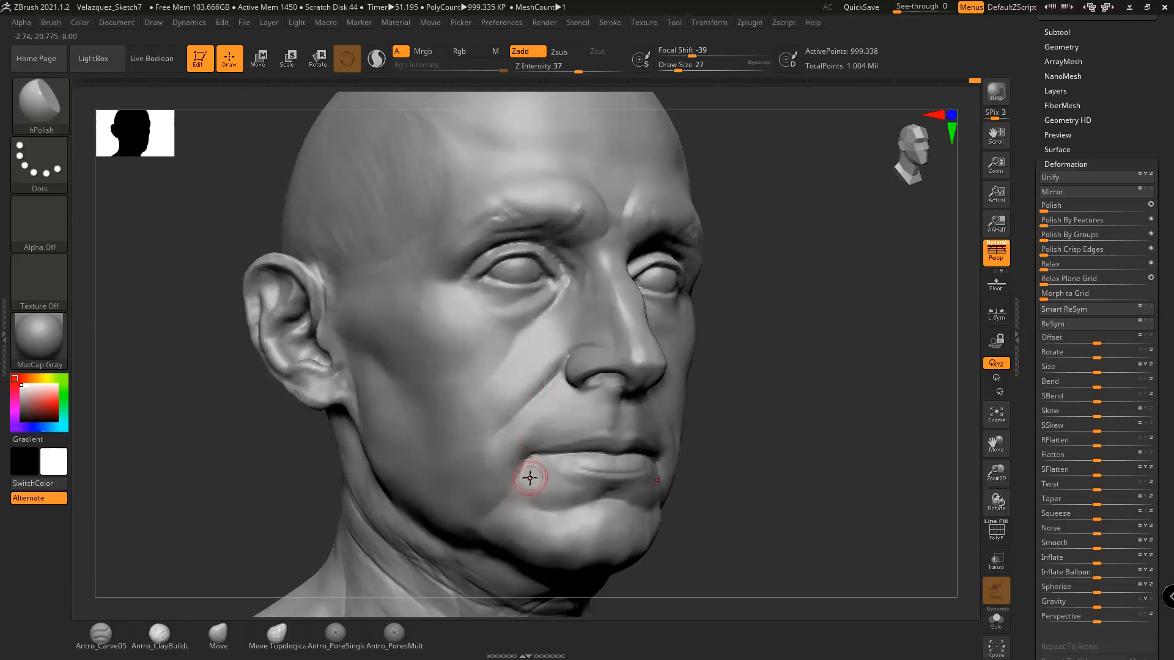
pyautogui.moveTo(530, 477); pyautogui.dragTo(543, 474)
pyautogui.moveTo(862, 486)
pyautogui.mouseDown()
pyautogui.moveTo(828, 485)
pyautogui.moveTo(817, 498)
pyautogui.moveTo(831, 480)
pyautogui.moveTo(790, 472)
pyautogui.moveTo(823, 428)
pyautogui.moveTo(802, 438)
pyautogui.moveTo(825, 430)
pyautogui.mouseUp()
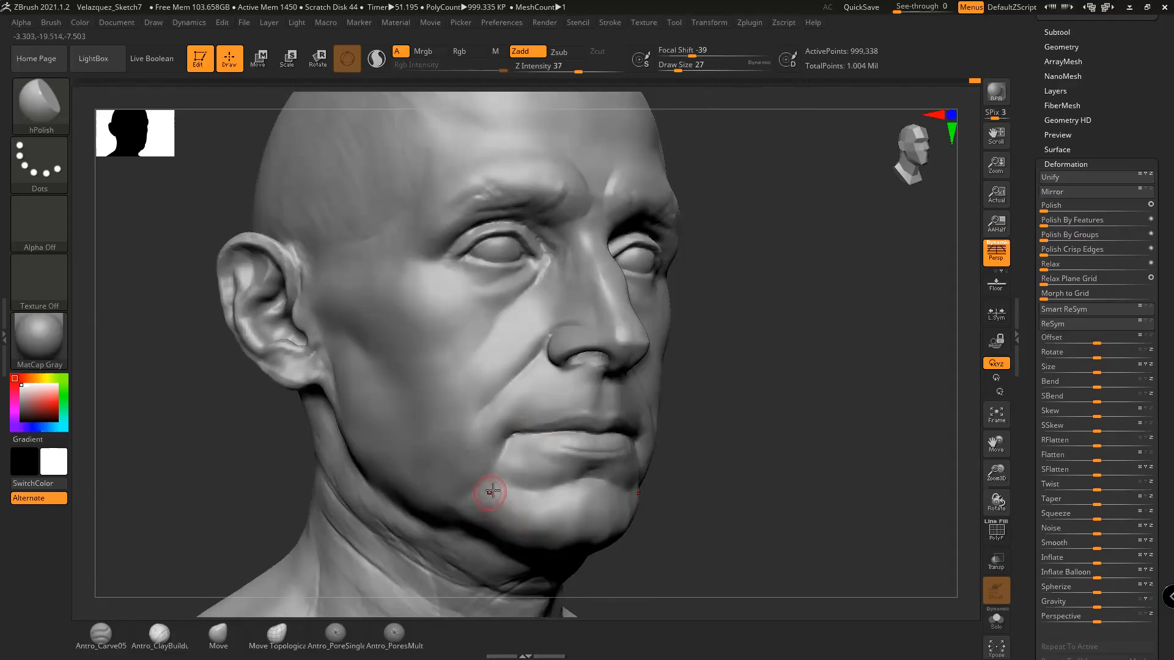
# Build up the nostril with faint Antro_ClayBuildup strokes at draw size 22
pyautogui.moveTo(736, 404); pyautogui.dragTo(825, 377)
pyautogui.click(159, 634)
pyautogui.moveTo(782, 428)
pyautogui.mouseDown()
pyautogui.moveTo(870, 391)
pyautogui.moveTo(758, 380)
pyautogui.mouseUp()
pyautogui.press('space')
pyautogui.moveTo(617, 357); pyautogui.dragTo(613, 359)
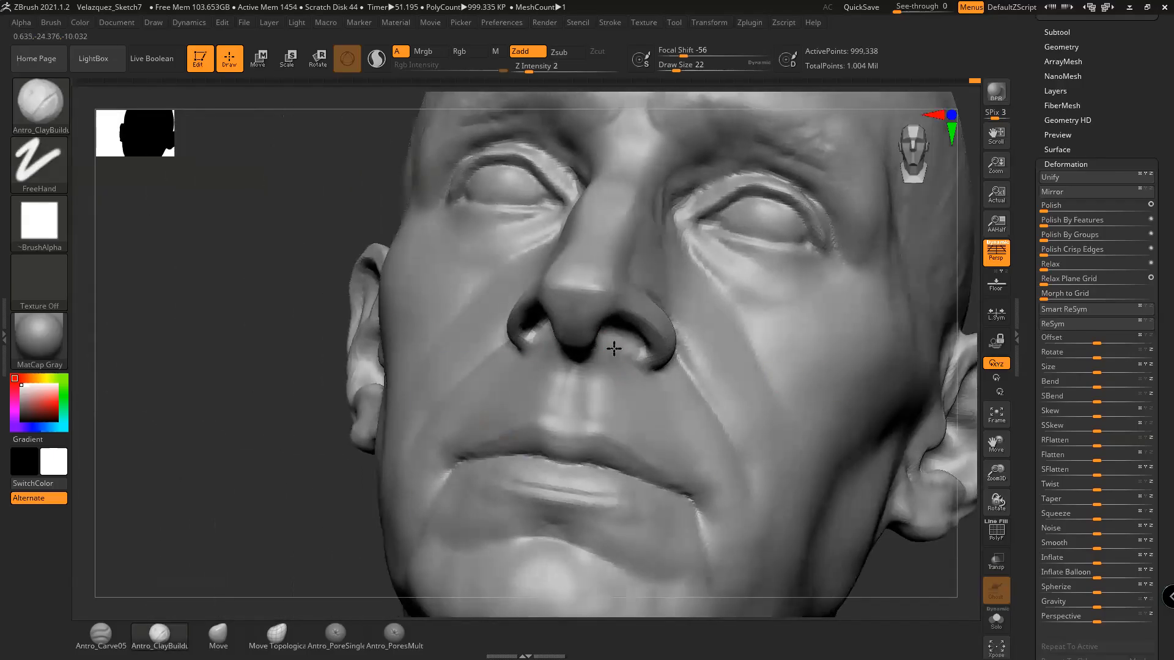
pyautogui.moveTo(264, 516); pyautogui.dragTo(384, 496)
pyautogui.moveTo(553, 346); pyautogui.dragTo(546, 394)
pyautogui.moveTo(823, 369); pyautogui.dragTo(871, 367)
pyautogui.moveTo(561, 347)
pyautogui.mouseDown()
pyautogui.moveTo(544, 366)
pyautogui.moveTo(544, 338)
pyautogui.moveTo(529, 340)
pyautogui.mouseUp()
pyautogui.moveTo(758, 344); pyautogui.dragTo(793, 313)
# Shrink the brush to size 14, then smooth and retouch the nostril edge
pyautogui.press('space')
pyautogui.moveTo(514, 336); pyautogui.dragTo(507, 348)
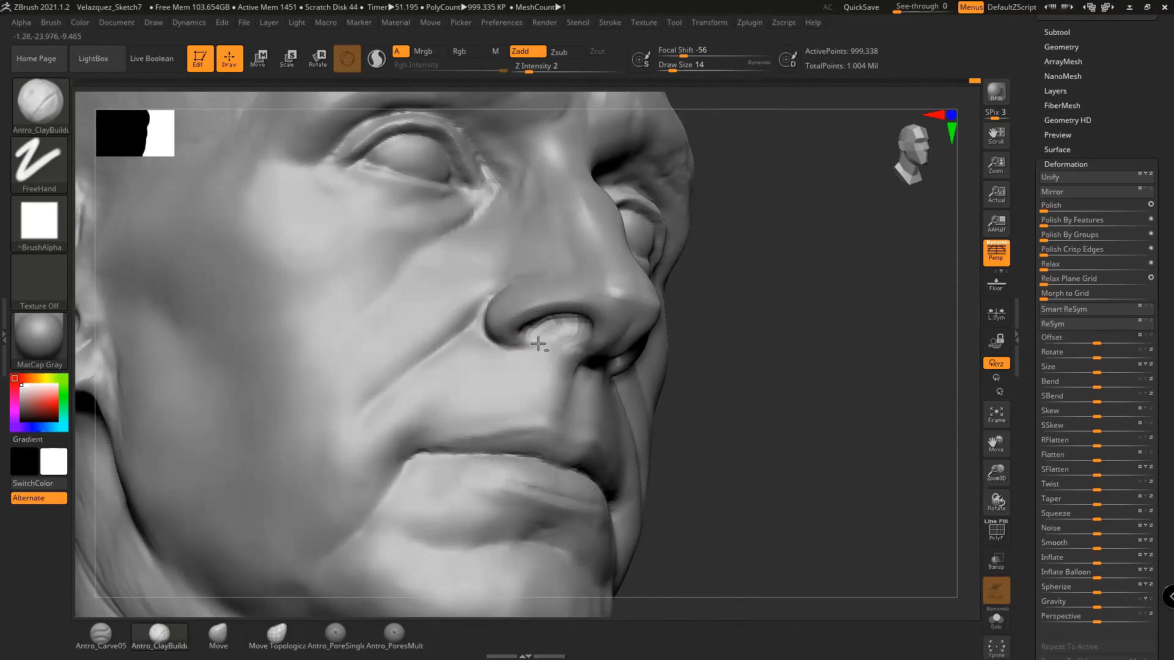
pyautogui.moveTo(537, 347); pyautogui.dragTo(538, 347)
pyautogui.moveTo(781, 358); pyautogui.dragTo(802, 361)
pyautogui.moveTo(535, 340)
pyautogui.keyDown('shift'); pyautogui.mouseDown()
pyautogui.moveTo(513, 345)
pyautogui.moveTo(511, 332)
pyautogui.mouseUp(); pyautogui.keyUp('shift')
pyautogui.moveTo(671, 372)
pyautogui.mouseDown()
pyautogui.moveTo(733, 353)
pyautogui.moveTo(722, 361)
pyautogui.moveTo(757, 410)
pyautogui.moveTo(760, 399)
pyautogui.mouseUp()
pyautogui.moveTo(540, 340); pyautogui.dragTo(548, 335)
pyautogui.moveTo(642, 331); pyautogui.dragTo(728, 363)
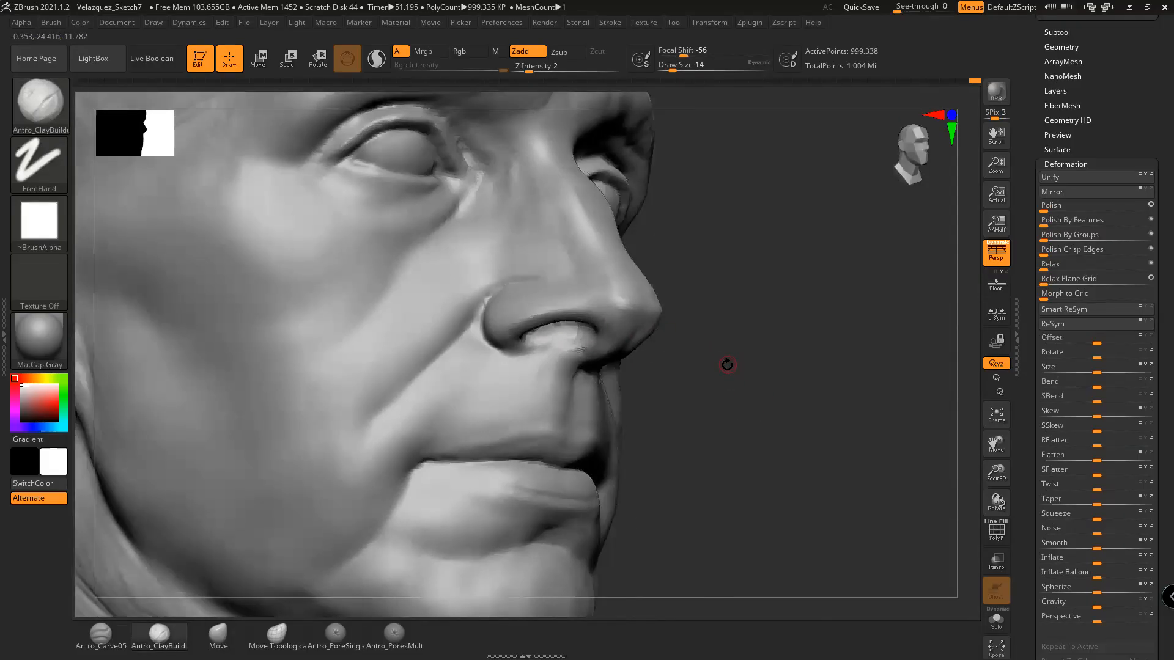
pyautogui.moveTo(722, 404); pyautogui.dragTo(555, 367)
pyautogui.moveTo(665, 385); pyautogui.dragTo(709, 392)
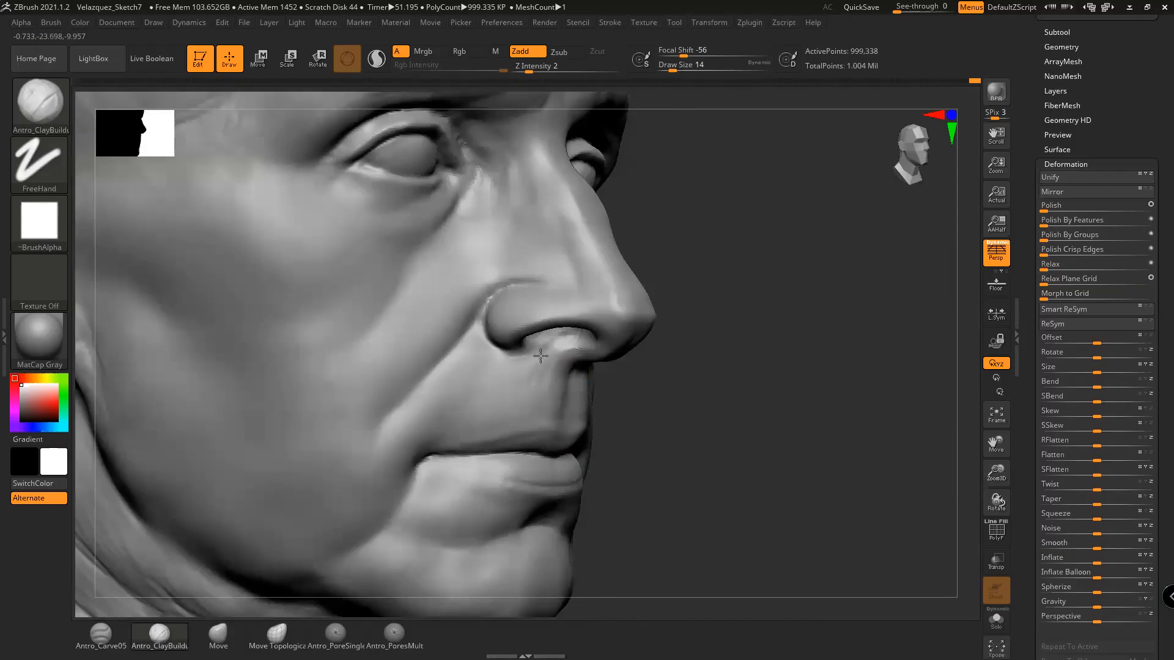
# Shift-smooth the surface around the nose and upper lip
pyautogui.press('shift')
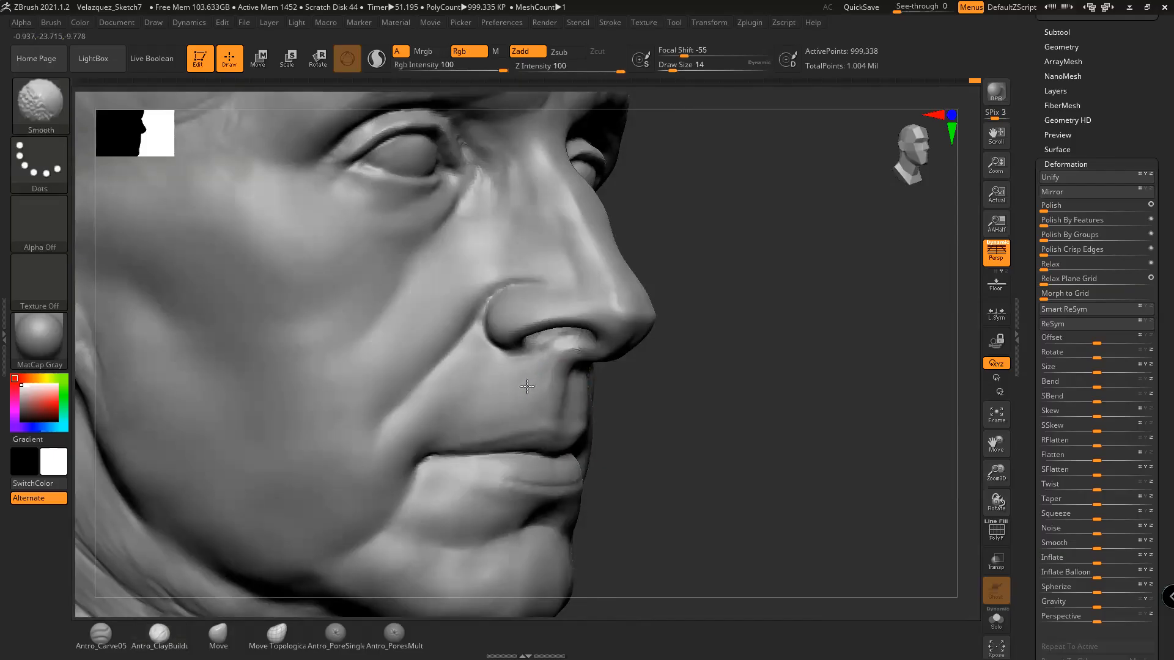
pyautogui.moveTo(618, 416)
pyautogui.mouseDown()
pyautogui.moveTo(689, 414)
pyautogui.moveTo(769, 365)
pyautogui.moveTo(767, 380)
pyautogui.mouseUp()
pyautogui.press('shift')
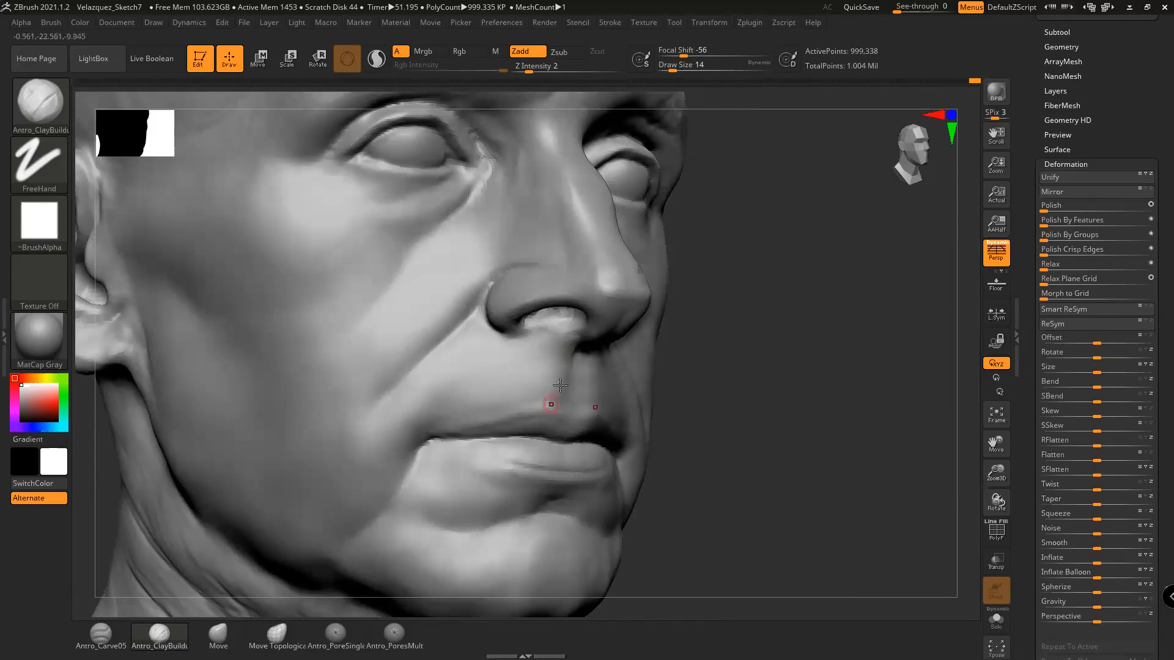
pyautogui.moveTo(673, 380); pyautogui.dragTo(686, 375)
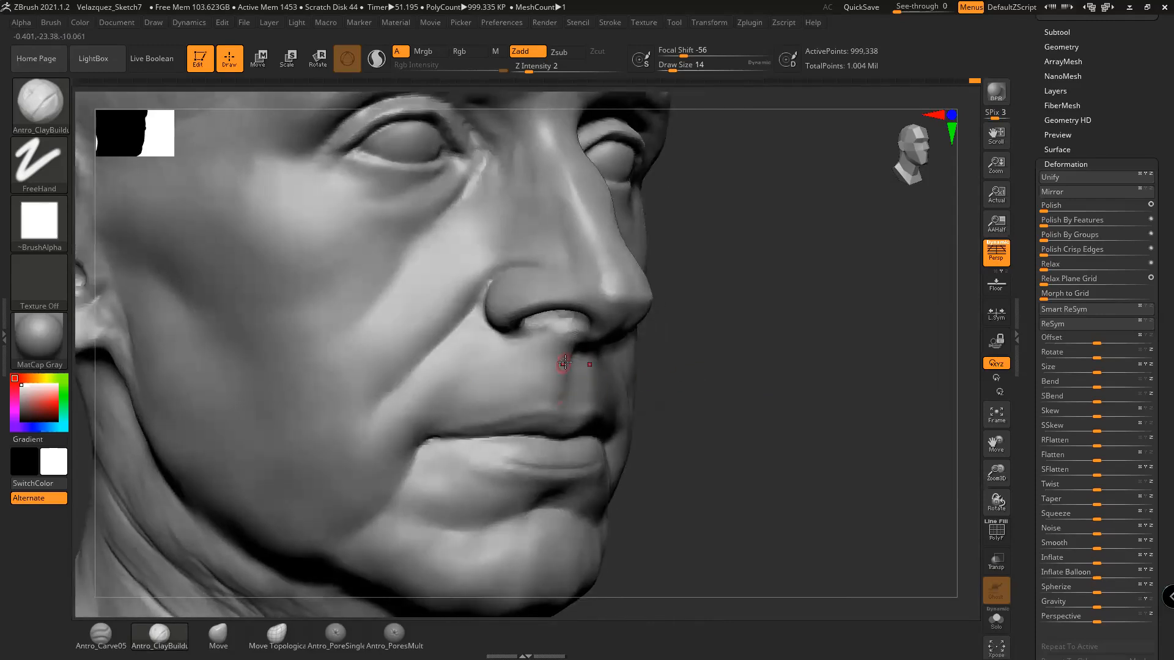
pyautogui.moveTo(697, 340); pyautogui.dragTo(712, 339)
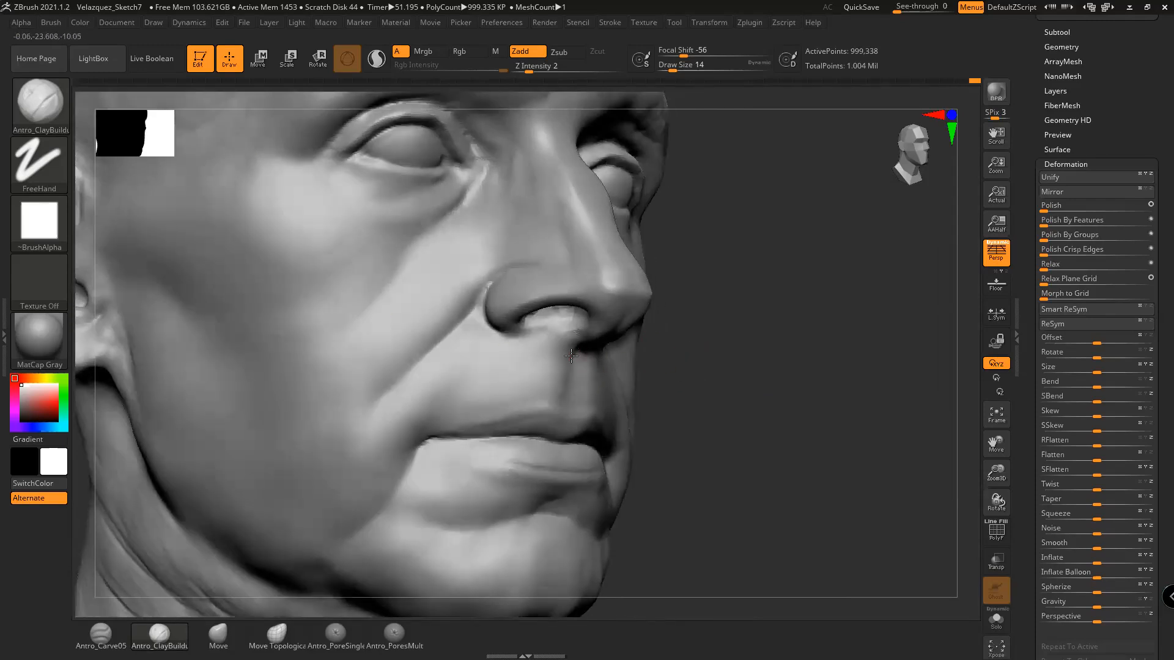
pyautogui.press('shift')
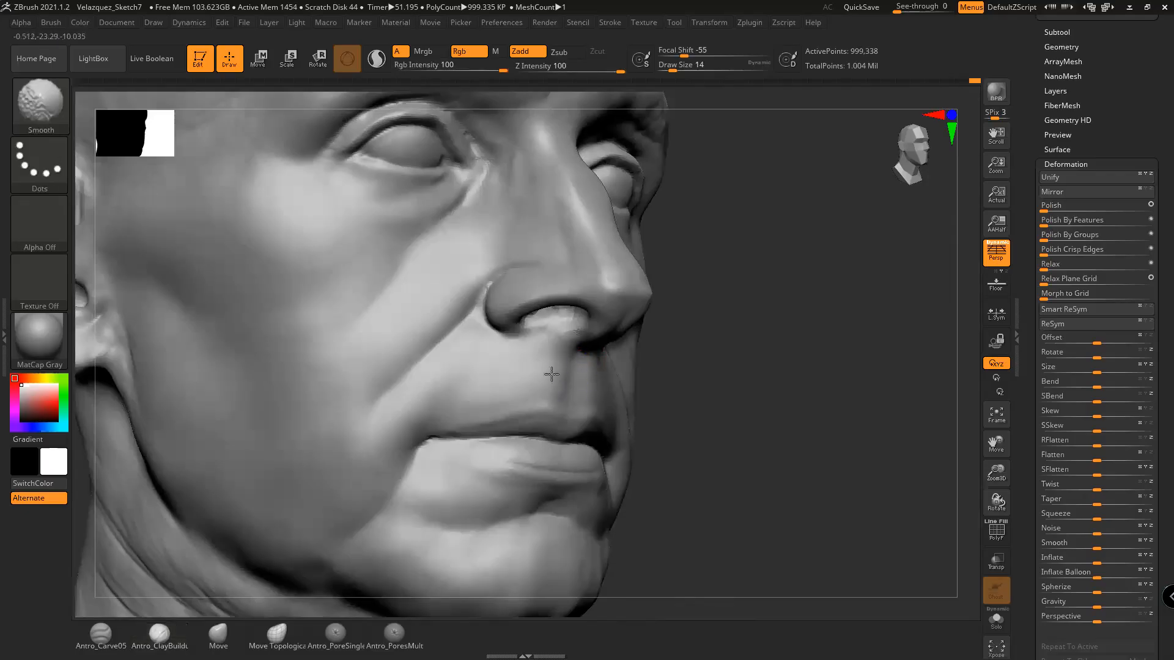
pyautogui.moveTo(684, 361); pyautogui.dragTo(579, 385)
pyautogui.moveTo(736, 369); pyautogui.dragTo(559, 386)
# Turn the head from near-frontal round to show its left side
pyautogui.press('space')
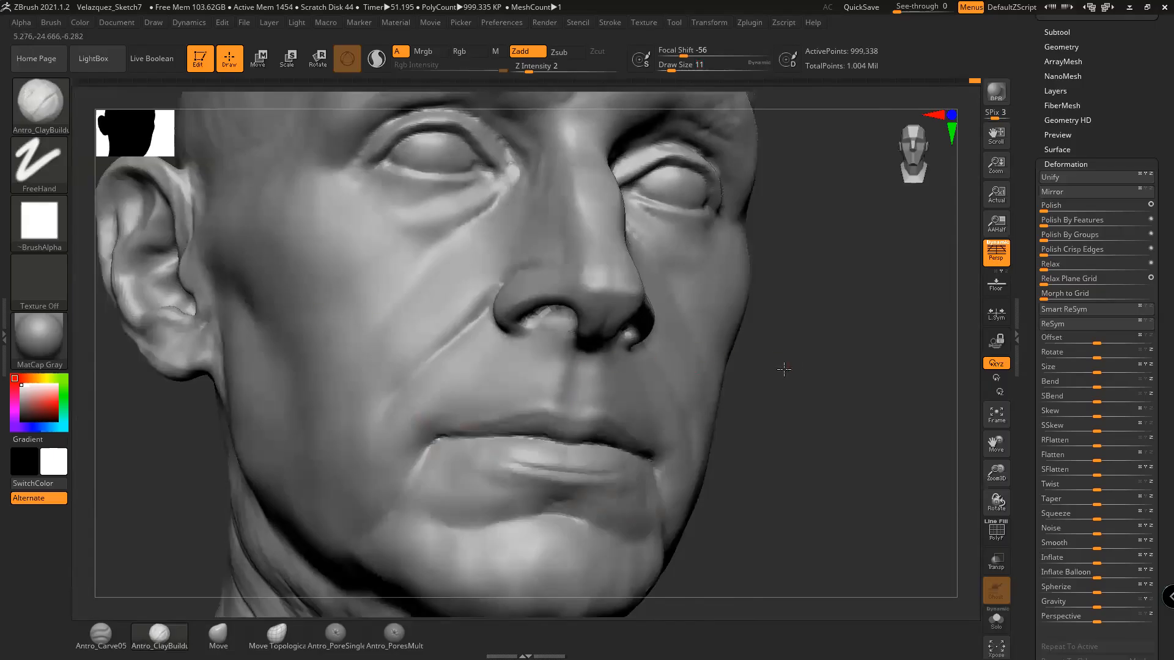
pyautogui.moveTo(785, 369); pyautogui.dragTo(577, 405)
pyautogui.moveTo(908, 480); pyautogui.dragTo(749, 460)
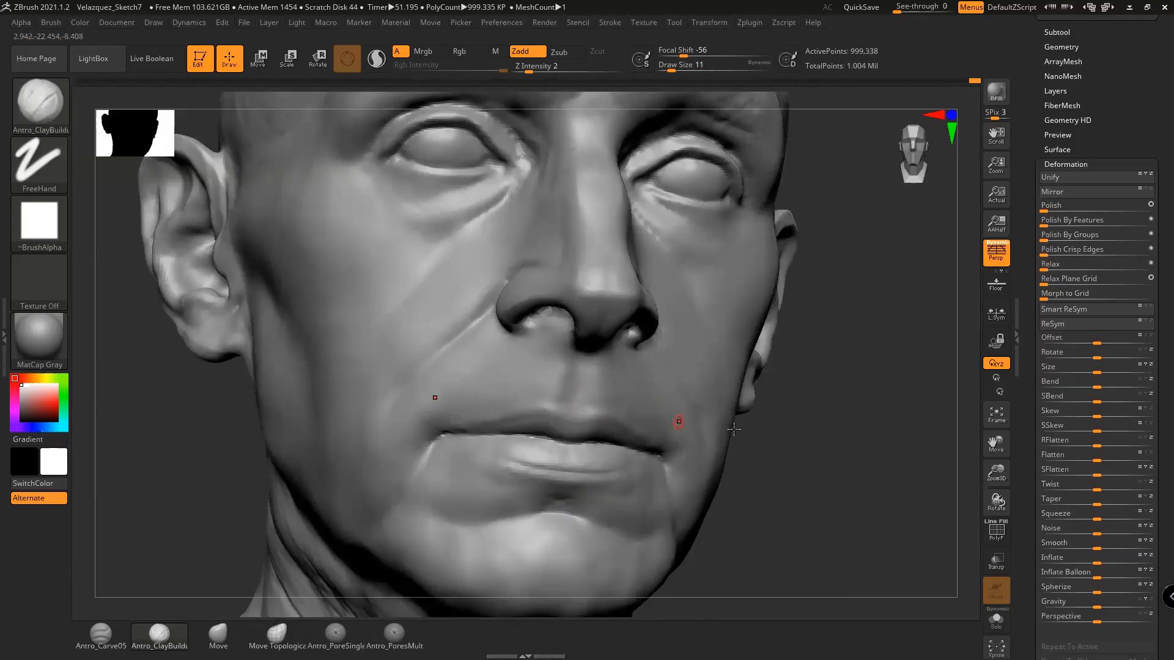
pyautogui.moveTo(808, 449); pyautogui.dragTo(646, 414)
pyautogui.moveTo(813, 449); pyautogui.dragTo(572, 409)
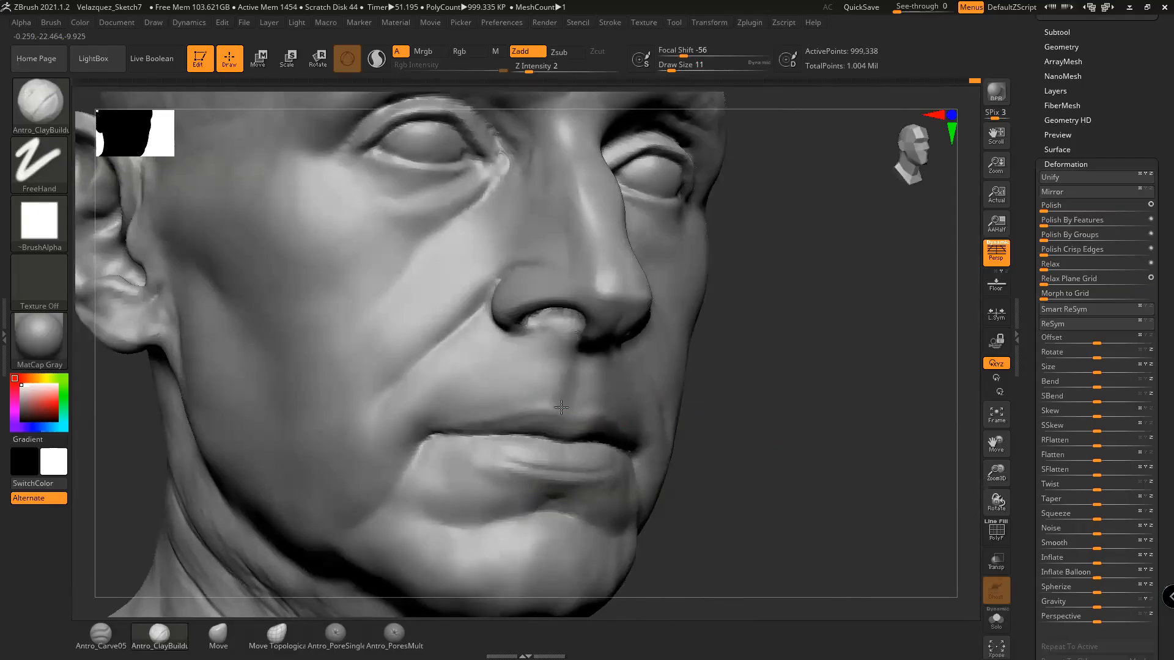
pyautogui.moveTo(723, 399); pyautogui.dragTo(566, 411)
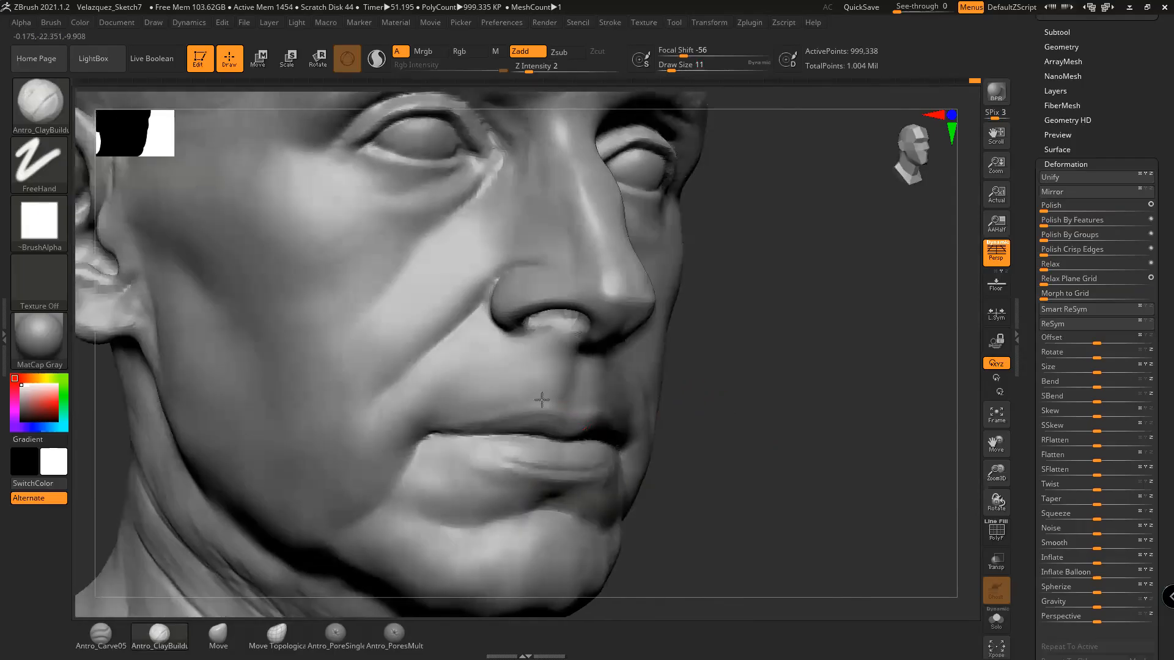
pyautogui.moveTo(681, 406); pyautogui.dragTo(810, 412)
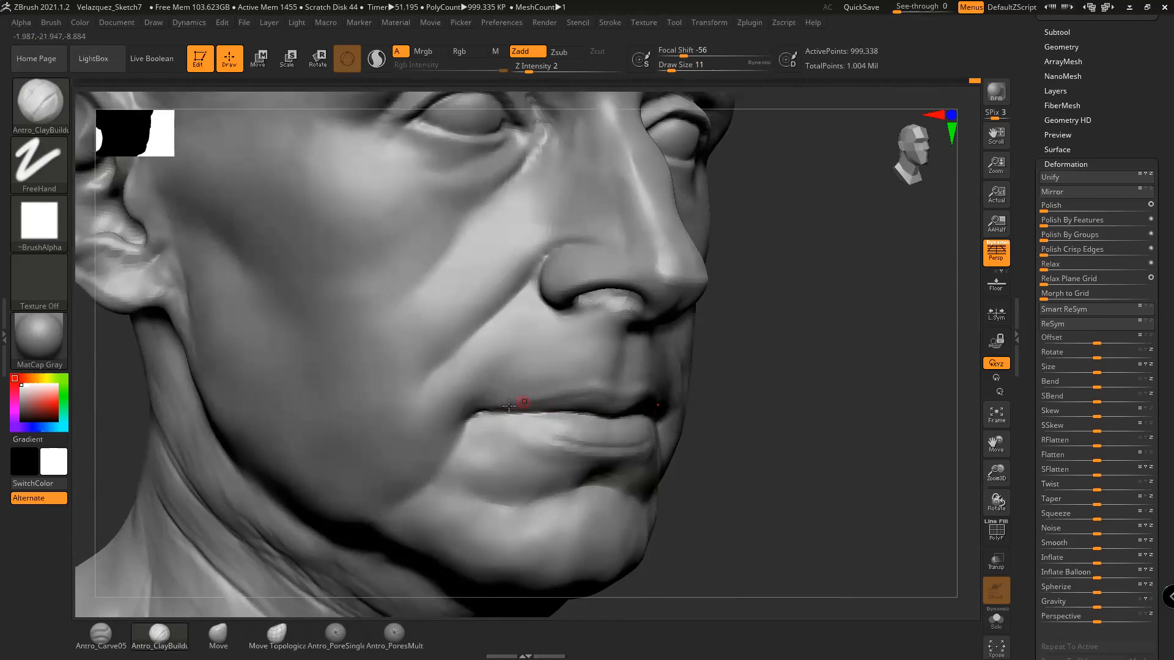
# Enlarge the brush to size 16 and frame the jaw and ear
pyautogui.press('space')
pyautogui.click(580, 392)
pyautogui.moveTo(759, 443)
pyautogui.keyDown('alt'); pyautogui.mouseDown()
pyautogui.moveTo(744, 420)
pyautogui.moveTo(738, 450)
pyautogui.mouseUp(); pyautogui.keyUp('alt')
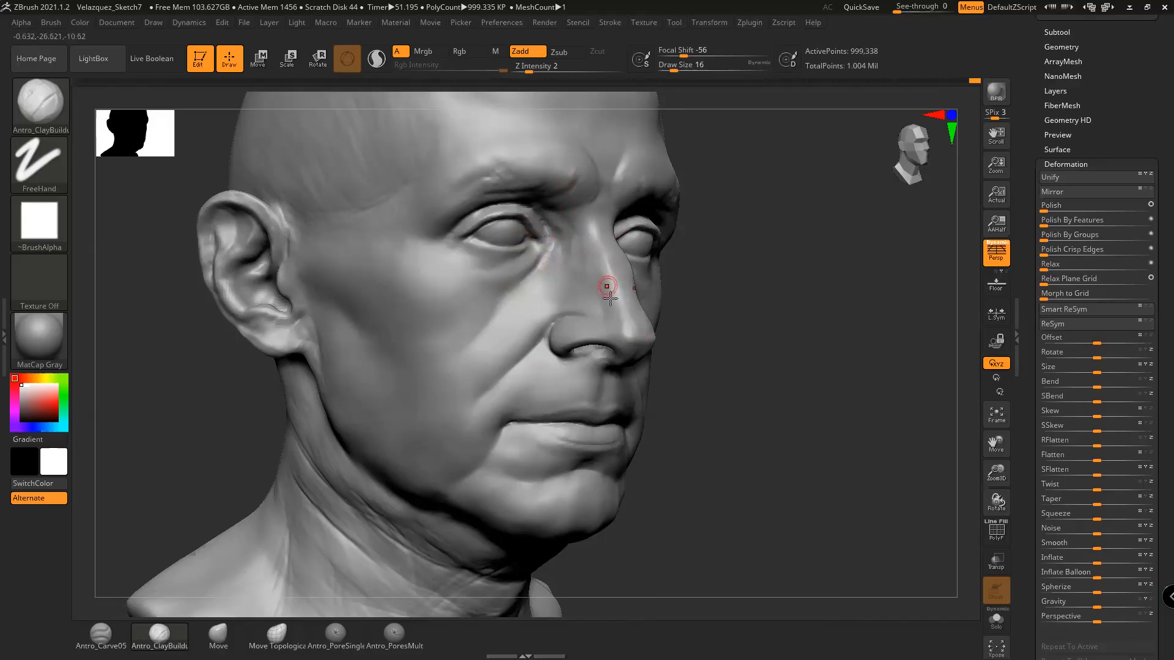
pyautogui.moveTo(697, 493); pyautogui.dragTo(760, 459)
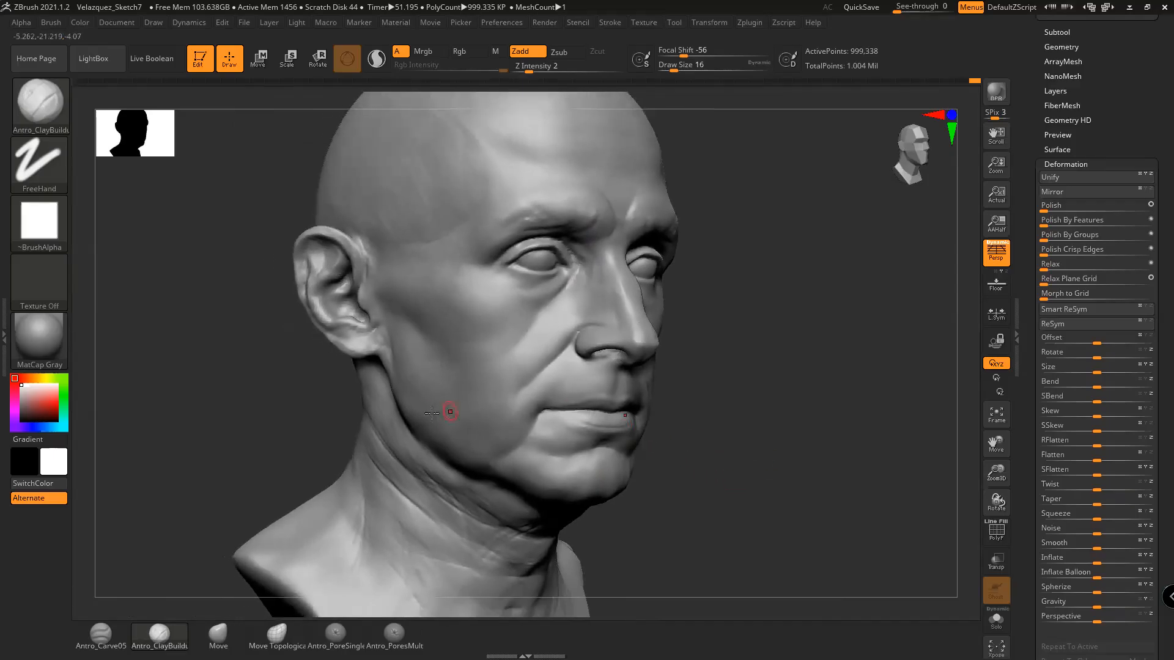
# Smooth the creases down the side of the neck at draw size 27
pyautogui.press('shift')
pyautogui.press('space')
pyautogui.moveTo(409, 391); pyautogui.dragTo(373, 395)
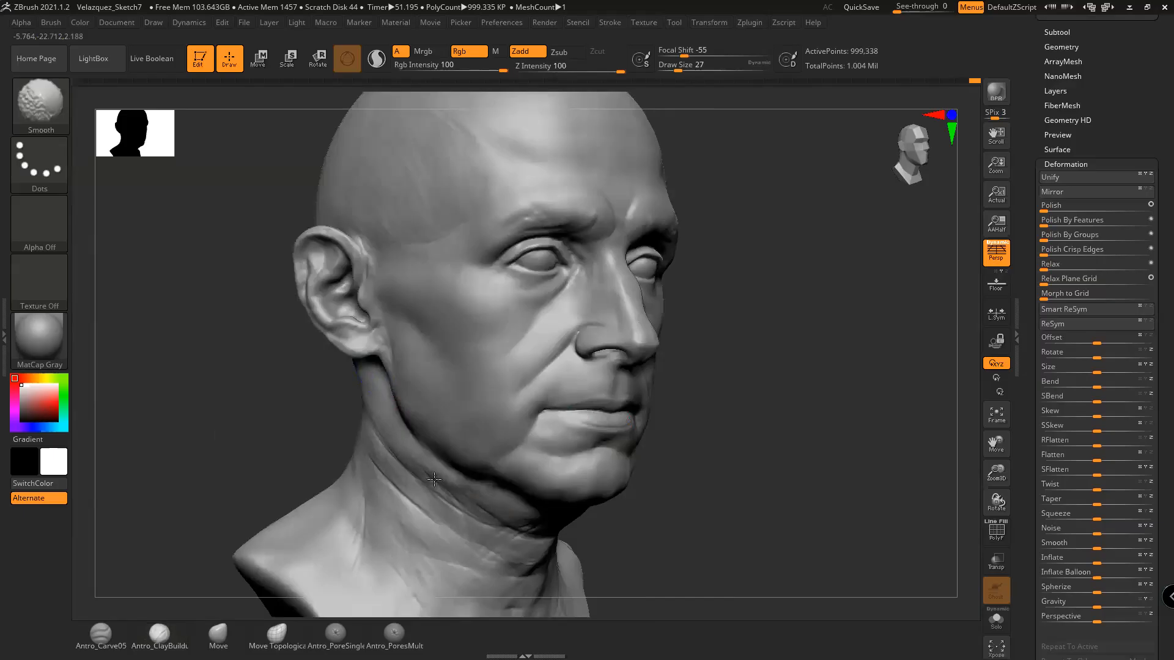
pyautogui.moveTo(368, 403)
pyautogui.keyDown('shift'); pyautogui.mouseDown()
pyautogui.moveTo(472, 502)
pyautogui.moveTo(458, 485)
pyautogui.moveTo(396, 471)
pyautogui.mouseUp(); pyautogui.keyUp('shift')
pyautogui.keyDown('alt'); pyautogui.moveTo(620, 519); pyautogui.dragTo(648, 489); pyautogui.keyUp('alt')
pyautogui.keyDown('shift'); pyautogui.moveTo(544, 514); pyautogui.dragTo(546, 527); pyautogui.keyUp('shift')
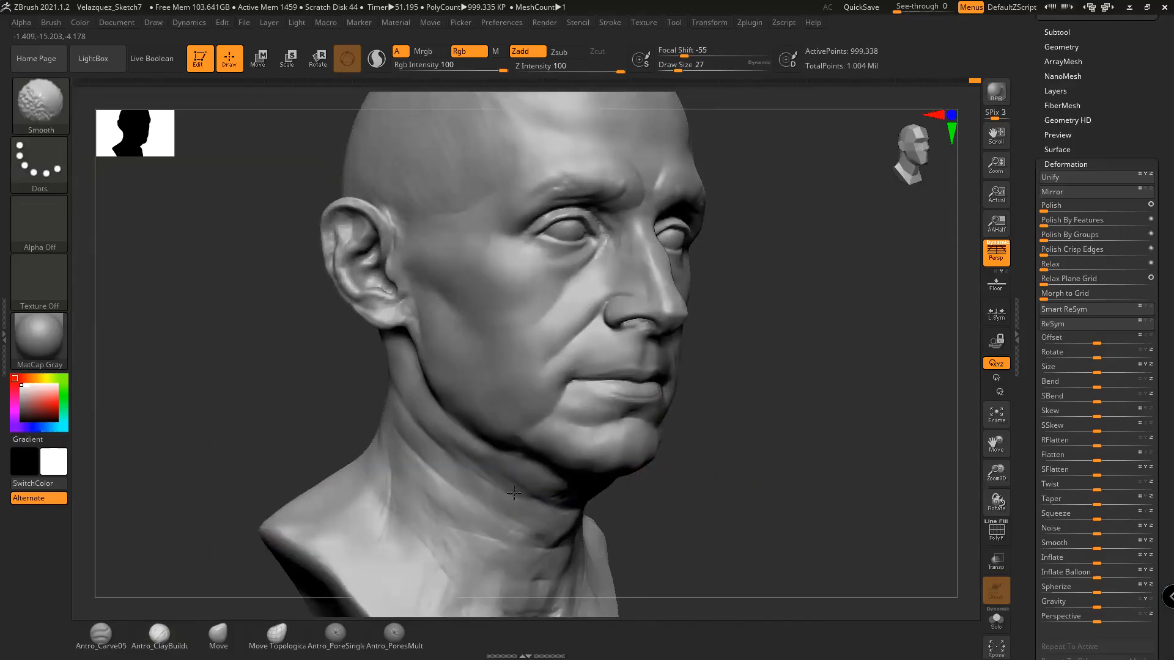
pyautogui.keyDown('shift'); pyautogui.moveTo(474, 476); pyautogui.dragTo(557, 514); pyautogui.keyUp('shift')
# Smooth the remaining neck stretches and the throat area
pyautogui.keyDown('alt'); pyautogui.moveTo(707, 511); pyautogui.dragTo(712, 487); pyautogui.keyUp('alt')
pyautogui.keyDown('shift'); pyautogui.moveTo(453, 467); pyautogui.dragTo(497, 505); pyautogui.keyUp('shift')
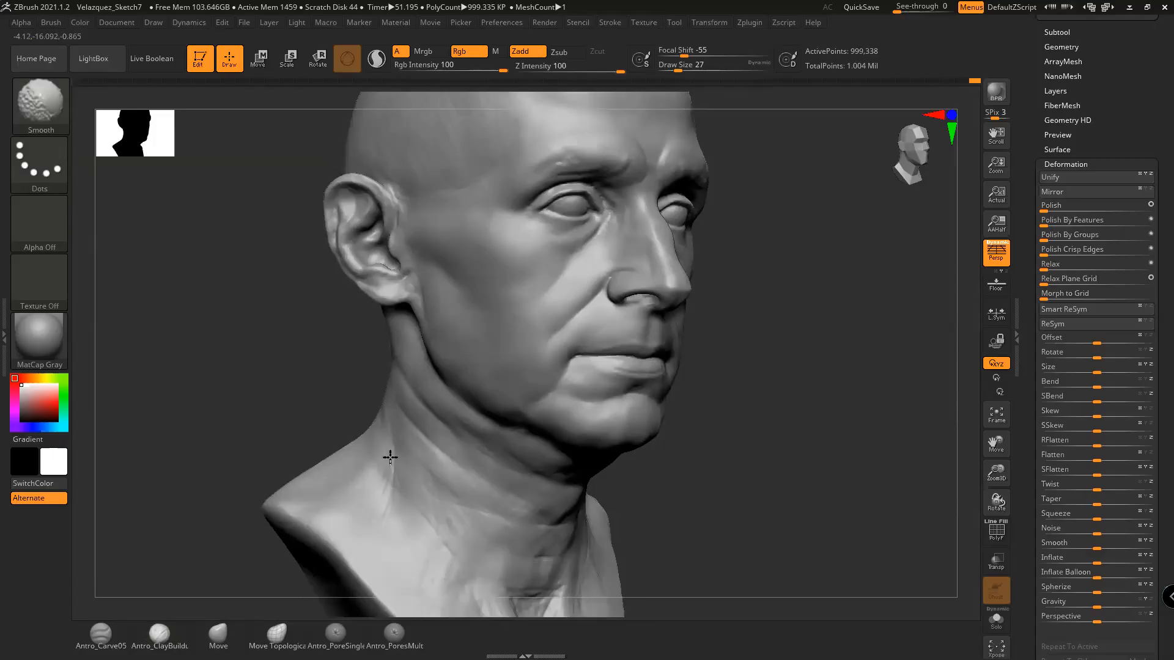
pyautogui.moveTo(430, 482)
pyautogui.keyDown('shift'); pyautogui.mouseDown()
pyautogui.moveTo(398, 474)
pyautogui.moveTo(393, 507)
pyautogui.mouseUp(); pyautogui.keyUp('shift')
pyautogui.keyDown('alt'); pyautogui.moveTo(703, 505); pyautogui.dragTo(697, 458); pyautogui.keyUp('alt')
pyautogui.keyDown('shift'); pyautogui.moveTo(495, 519); pyautogui.dragTo(483, 509); pyautogui.keyUp('shift')
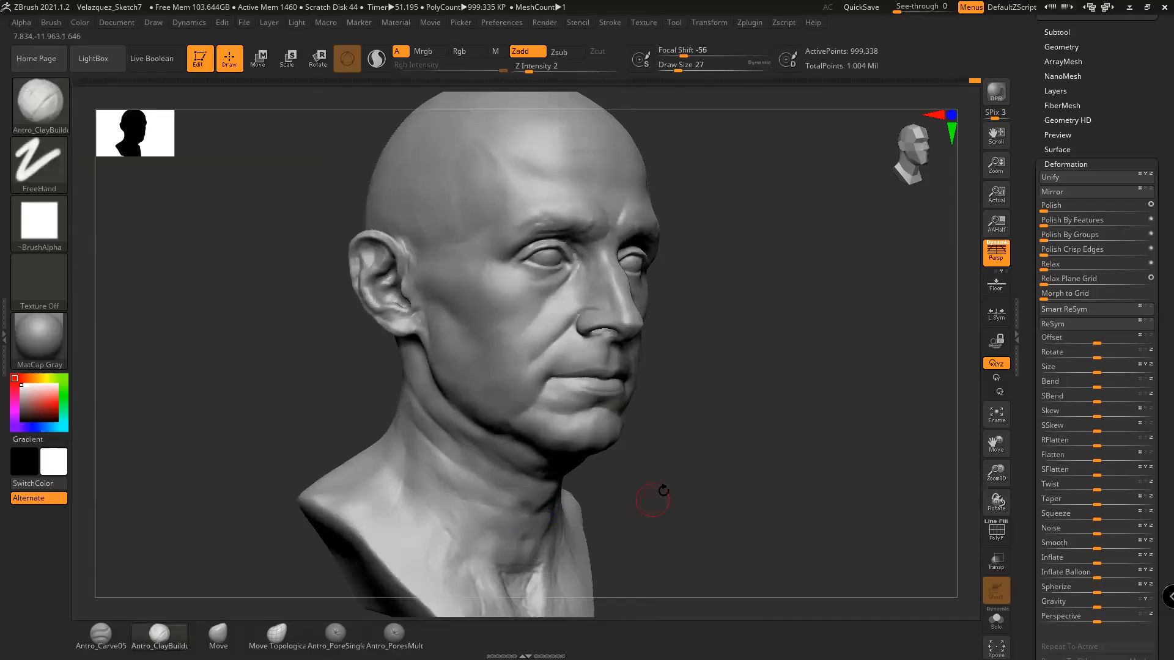
# Smooth the lower neck from front and left three-quarter views
pyautogui.keyDown('shift'); pyautogui.moveTo(655, 492); pyautogui.dragTo(658, 461); pyautogui.keyUp('shift')
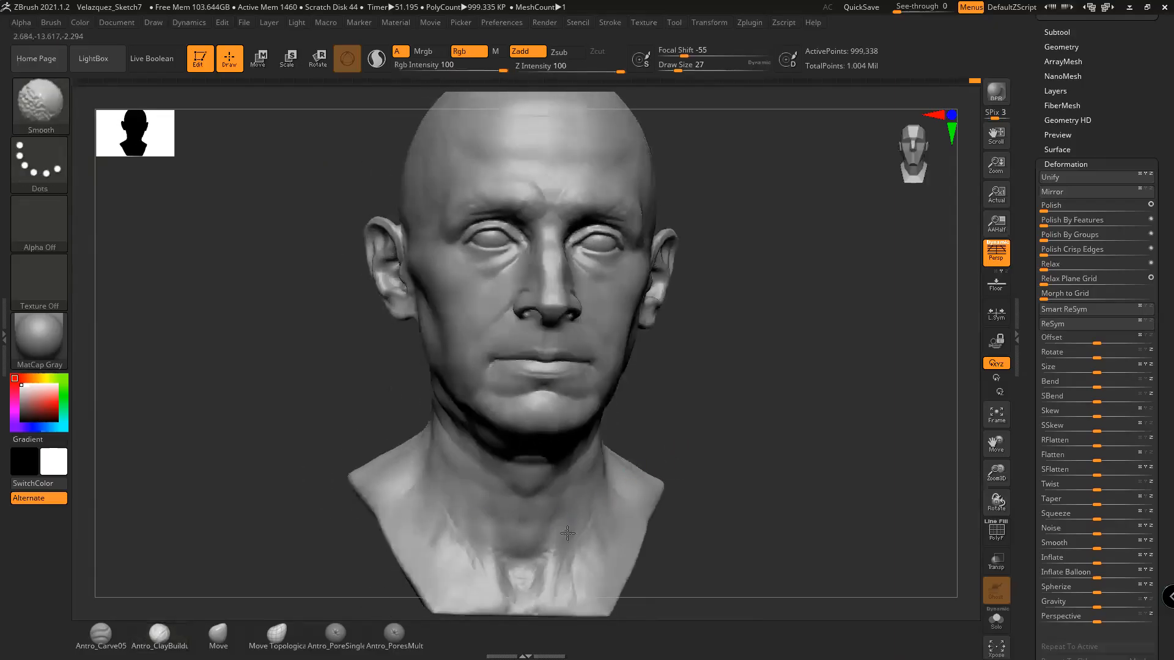
pyautogui.keyDown('shift'); pyautogui.moveTo(579, 523); pyautogui.dragTo(601, 508); pyautogui.keyUp('shift')
pyautogui.moveTo(741, 442); pyautogui.dragTo(703, 436)
pyautogui.keyDown('shift'); pyautogui.moveTo(605, 489); pyautogui.dragTo(585, 516); pyautogui.keyUp('shift')
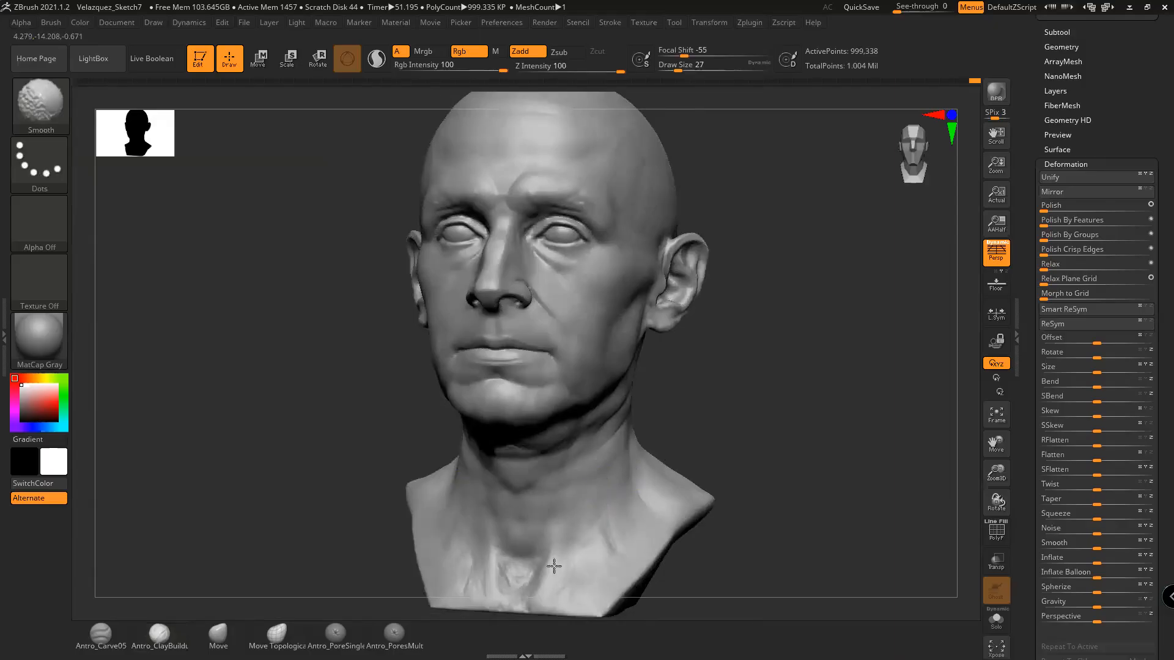
pyautogui.keyDown('shift'); pyautogui.moveTo(525, 560); pyautogui.dragTo(540, 561); pyautogui.keyUp('shift')
pyautogui.keyDown('alt'); pyautogui.moveTo(735, 439); pyautogui.dragTo(752, 404); pyautogui.keyUp('alt')
pyautogui.moveTo(542, 527)
pyautogui.keyDown('shift'); pyautogui.mouseDown()
pyautogui.moveTo(533, 549)
pyautogui.moveTo(566, 538)
pyautogui.moveTo(553, 548)
pyautogui.moveTo(579, 556)
pyautogui.mouseUp(); pyautogui.keyUp('shift')
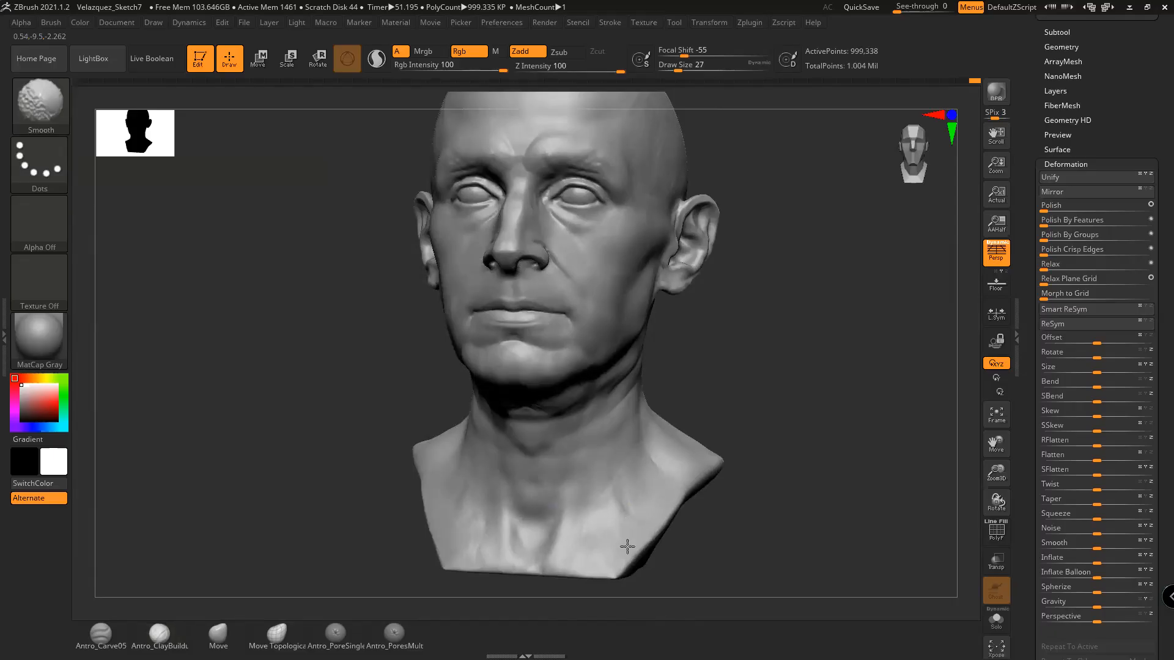
pyautogui.keyDown('shift'); pyautogui.moveTo(651, 496); pyautogui.dragTo(643, 474); pyautogui.keyUp('shift')
# Smooth the neck again from a three-quarter view turned further left
pyautogui.moveTo(755, 428)
pyautogui.mouseDown()
pyautogui.moveTo(707, 423)
pyautogui.moveTo(657, 459)
pyautogui.moveTo(649, 412)
pyautogui.mouseUp()
pyautogui.moveTo(721, 384); pyautogui.dragTo(696, 387)
pyautogui.keyDown('shift'); pyautogui.moveTo(656, 428); pyautogui.dragTo(644, 402); pyautogui.keyUp('shift')
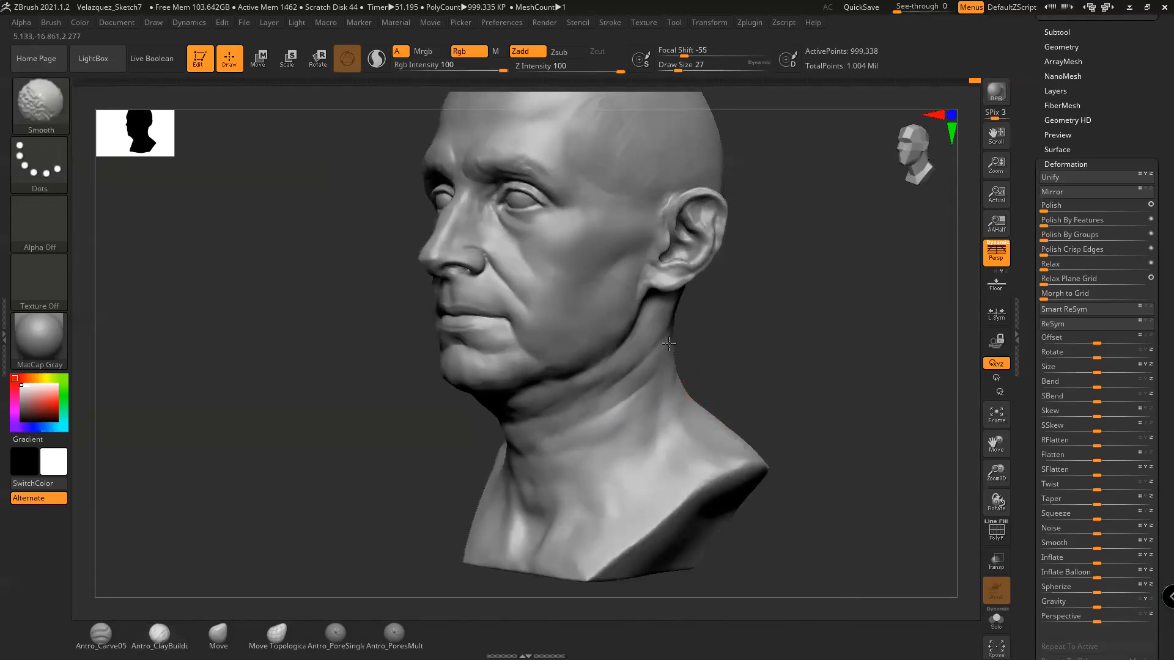
pyautogui.moveTo(728, 397)
pyautogui.mouseDown()
pyautogui.moveTo(767, 407)
pyautogui.moveTo(706, 395)
pyautogui.mouseUp()
pyautogui.press('shift')
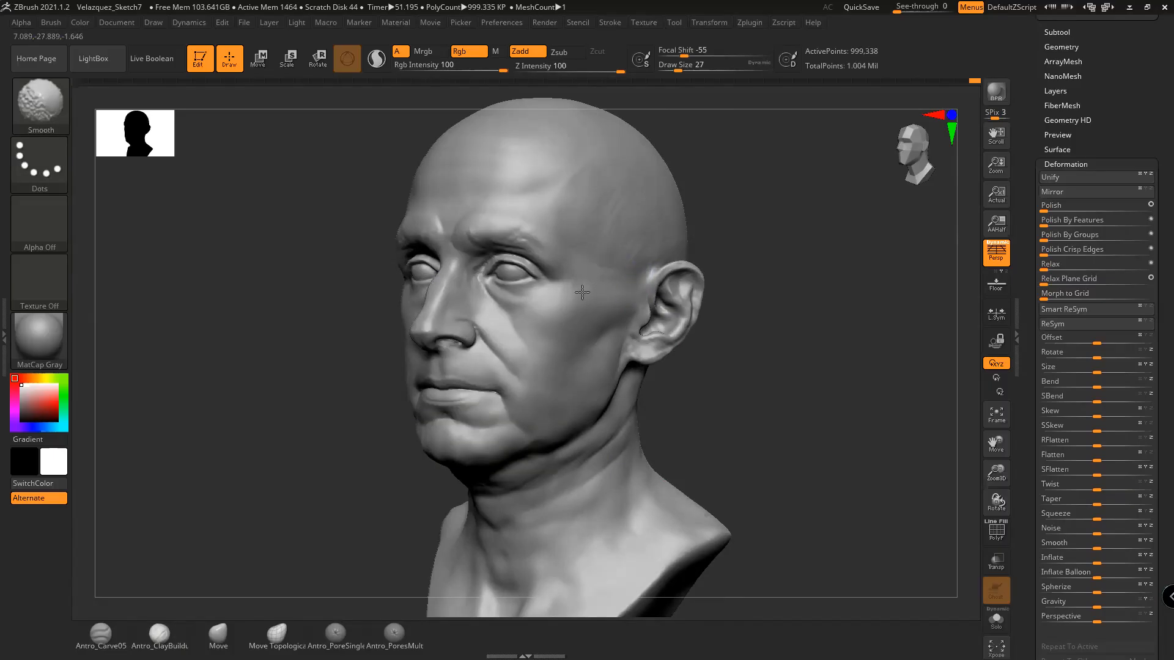
pyautogui.moveTo(737, 350); pyautogui.dragTo(745, 384)
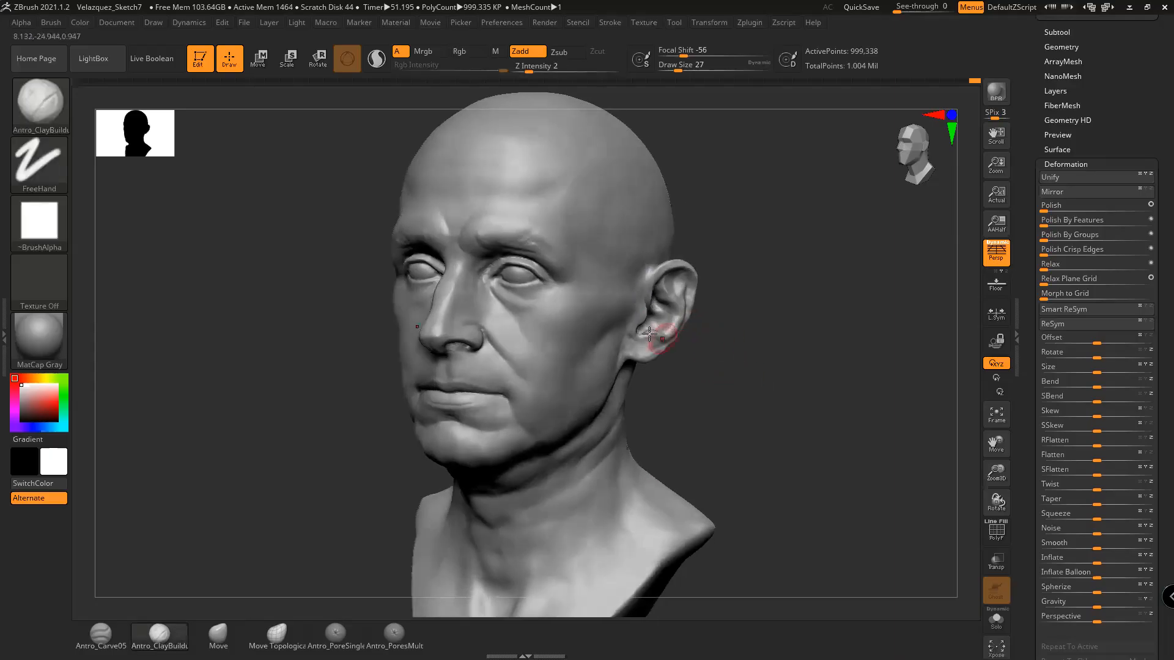
pyautogui.press('shift')
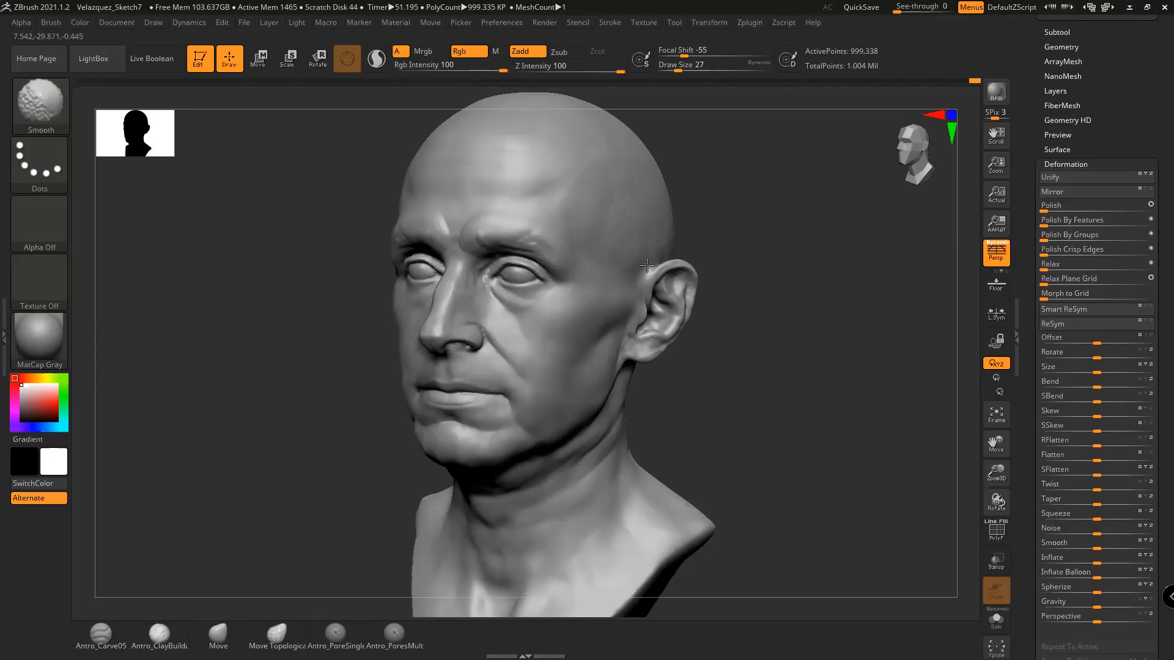
# Raise draw size to 44 and smooth the brow and scalp
pyautogui.press('space')
pyautogui.moveTo(653, 221); pyautogui.dragTo(661, 218)
pyautogui.keyDown('shift'); pyautogui.moveTo(792, 316); pyautogui.dragTo(794, 321); pyautogui.keyUp('shift')
pyautogui.moveTo(798, 373); pyautogui.dragTo(841, 400)
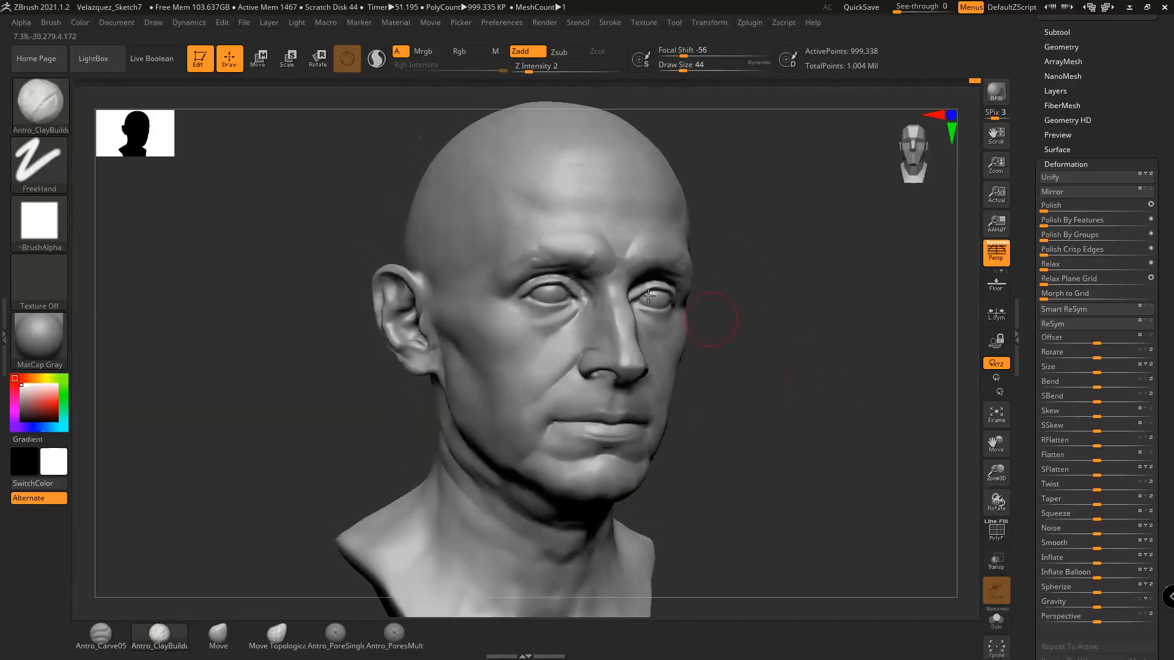
pyautogui.press('shift')
pyautogui.keyDown('shift'); pyautogui.moveTo(417, 202); pyautogui.dragTo(431, 205); pyautogui.keyUp('shift')
pyautogui.moveTo(744, 286); pyautogui.dragTo(774, 335)
pyautogui.keyDown('shift'); pyautogui.moveTo(471, 201); pyautogui.dragTo(470, 243); pyautogui.keyUp('shift')
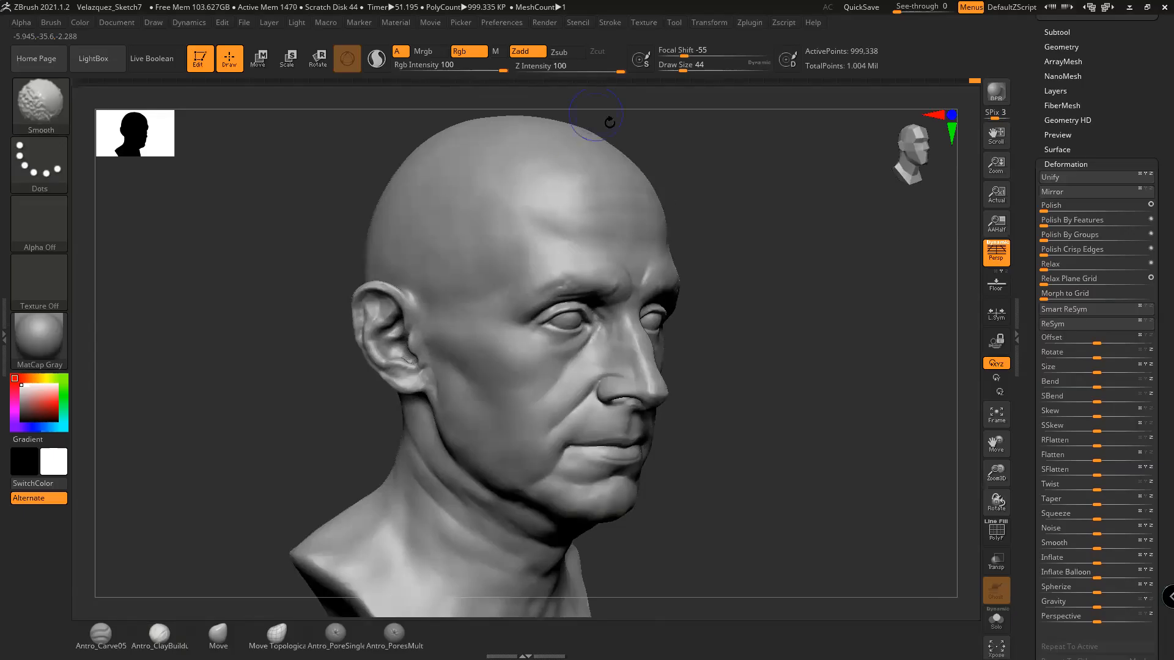
pyautogui.moveTo(747, 296); pyautogui.dragTo(774, 324)
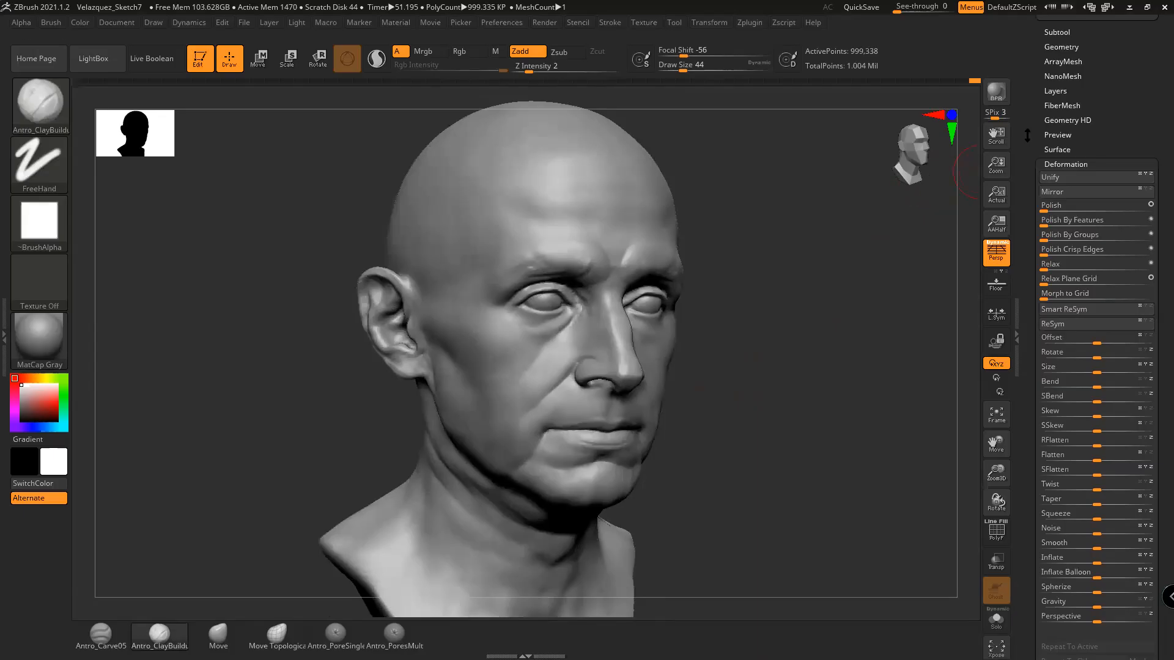
pyautogui.scroll(3, 1049, 186)
# Show the moustache and goatee subtool again and zoom in on the jaw in side profile
pyautogui.click(1057, 110)
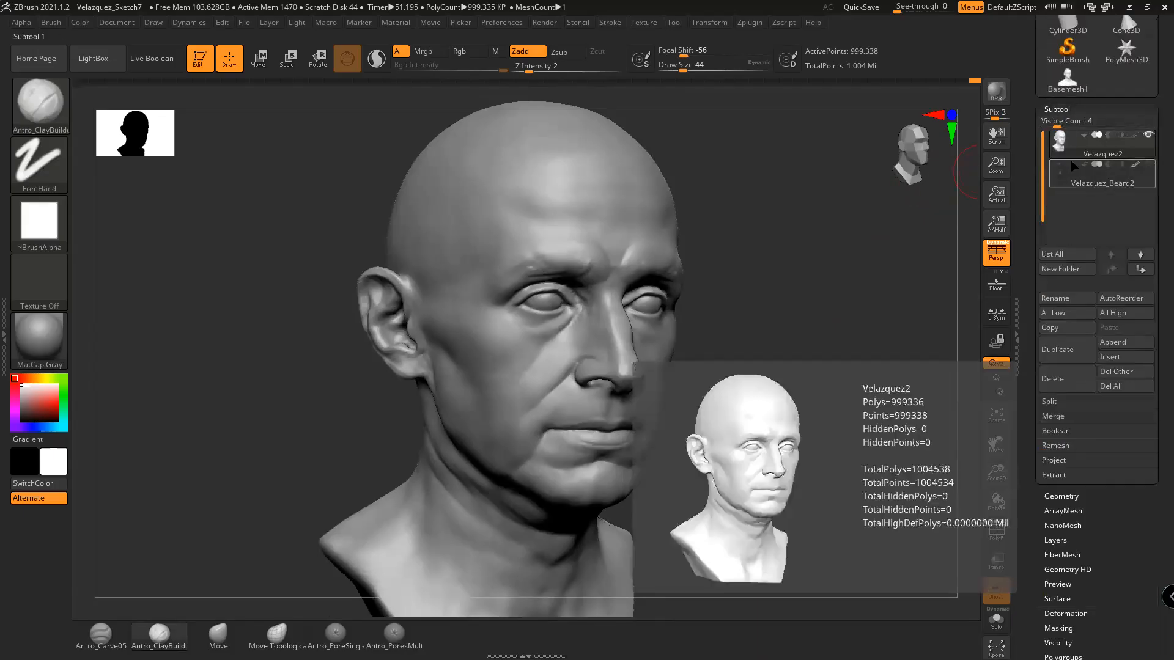
pyautogui.moveTo(867, 270); pyautogui.dragTo(813, 243)
pyautogui.click(1148, 164)
pyautogui.moveTo(865, 306); pyautogui.dragTo(791, 317)
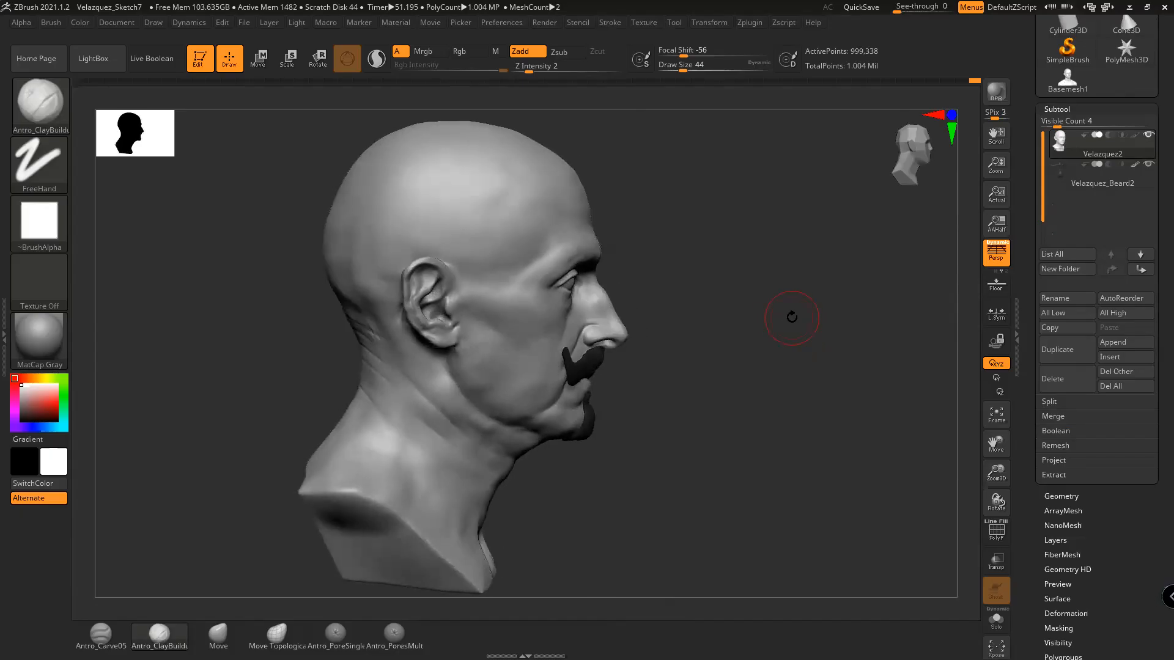
pyautogui.moveTo(735, 394); pyautogui.dragTo(756, 445)
pyautogui.keyDown('shift'); pyautogui.moveTo(469, 395); pyautogui.dragTo(460, 404); pyautogui.keyUp('shift')
# Build up clay below the ear along the jaw with a halved brush, then smooth the jawline
pyautogui.moveTo(760, 374)
pyautogui.keyDown('alt'); pyautogui.mouseDown()
pyautogui.moveTo(765, 396)
pyautogui.moveTo(771, 369)
pyautogui.mouseUp(); pyautogui.keyUp('alt')
pyautogui.press('space')
pyautogui.moveTo(514, 449); pyautogui.dragTo(505, 449)
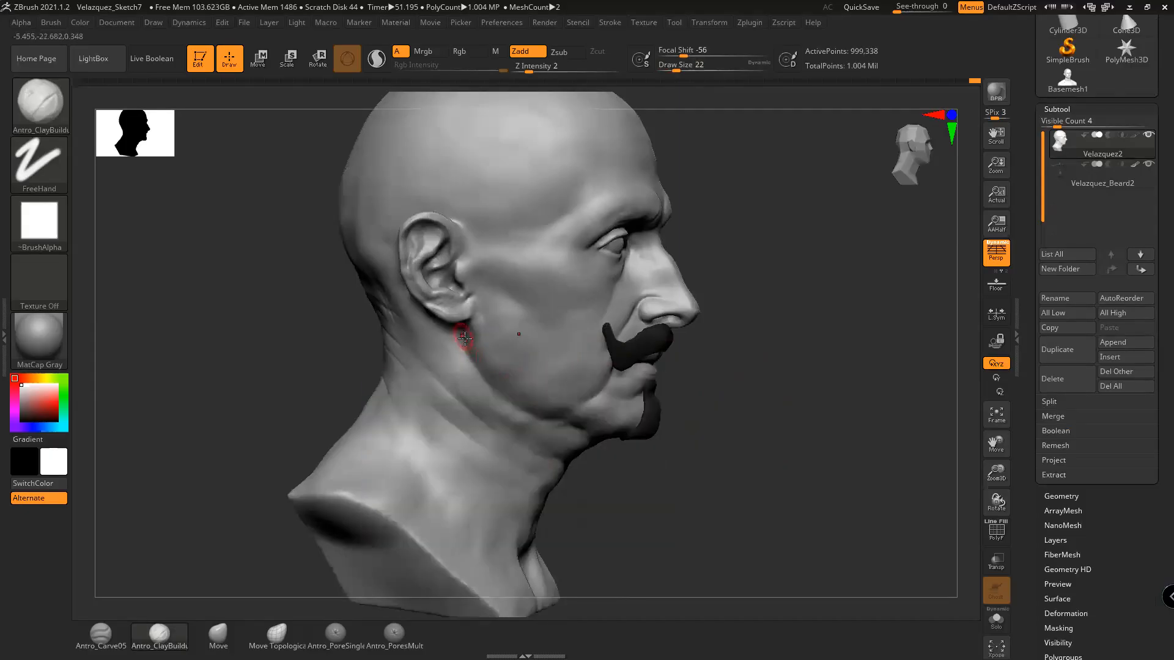
pyautogui.moveTo(467, 341)
pyautogui.mouseDown()
pyautogui.moveTo(479, 397)
pyautogui.moveTo(472, 379)
pyautogui.mouseUp()
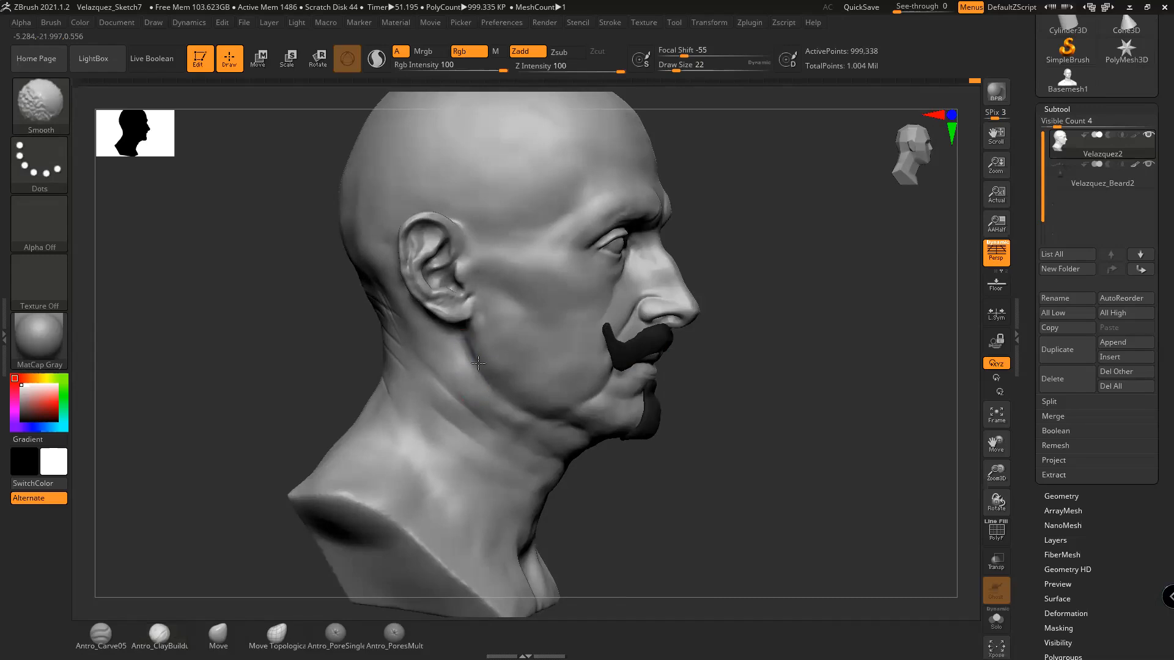
pyautogui.moveTo(716, 485)
pyautogui.mouseDown()
pyautogui.moveTo(763, 495)
pyautogui.moveTo(799, 466)
pyautogui.moveTo(789, 462)
pyautogui.mouseUp()
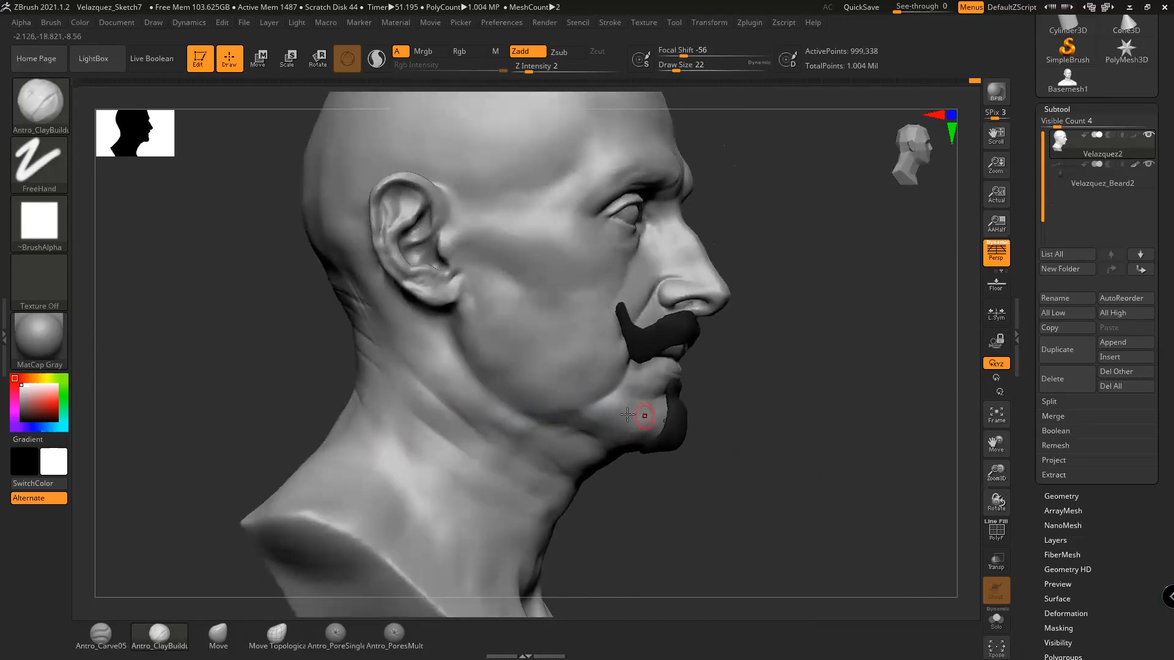
pyautogui.keyDown('alt'); pyautogui.moveTo(604, 415); pyautogui.dragTo(619, 406, button='right'); pyautogui.keyUp('alt')
# Smooth along the jawline with brush size 27, checking it from several angles
pyautogui.press('space')
pyautogui.click(585, 404)
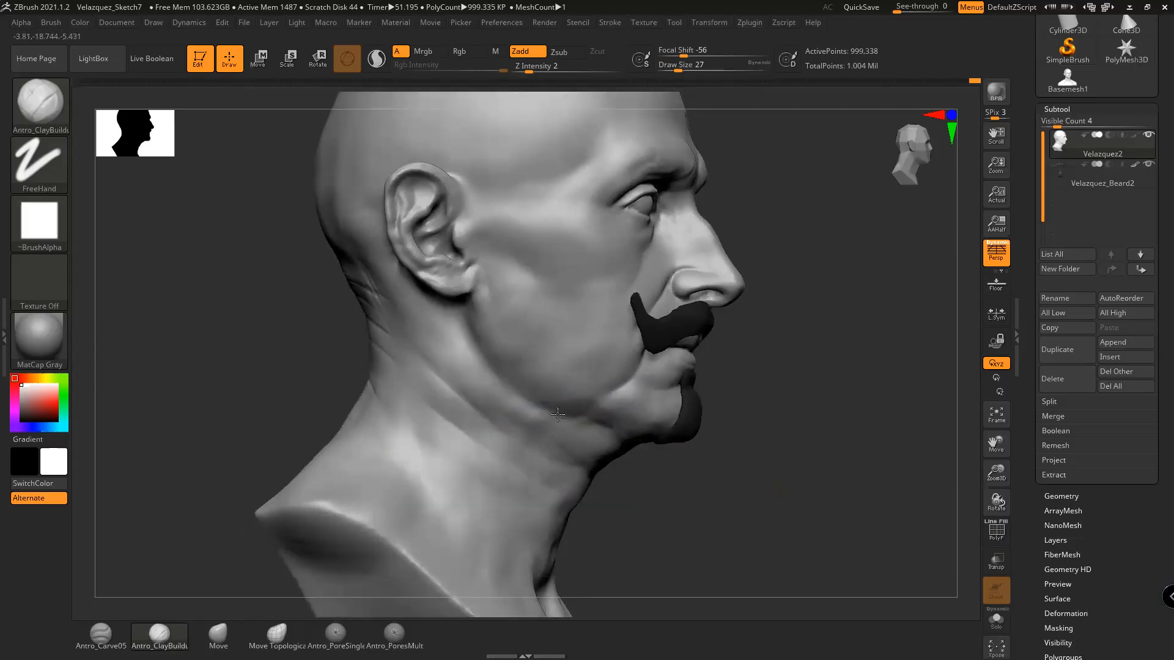
pyautogui.press('shift')
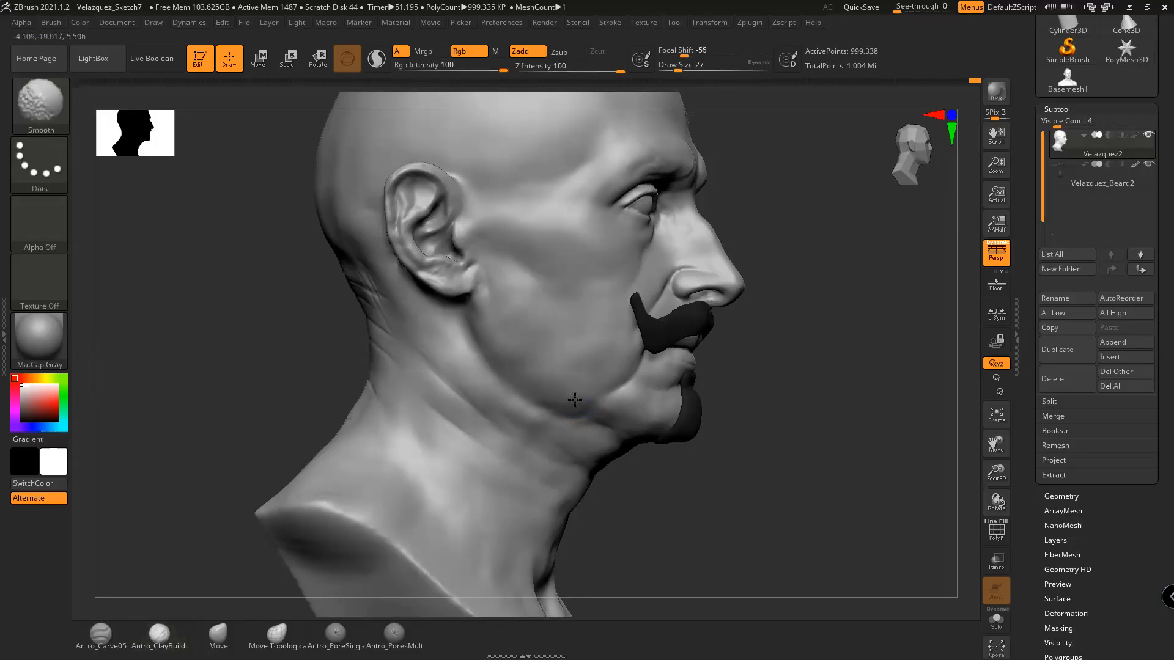
pyautogui.moveTo(713, 477)
pyautogui.mouseDown()
pyautogui.moveTo(706, 492)
pyautogui.moveTo(621, 433)
pyautogui.mouseUp()
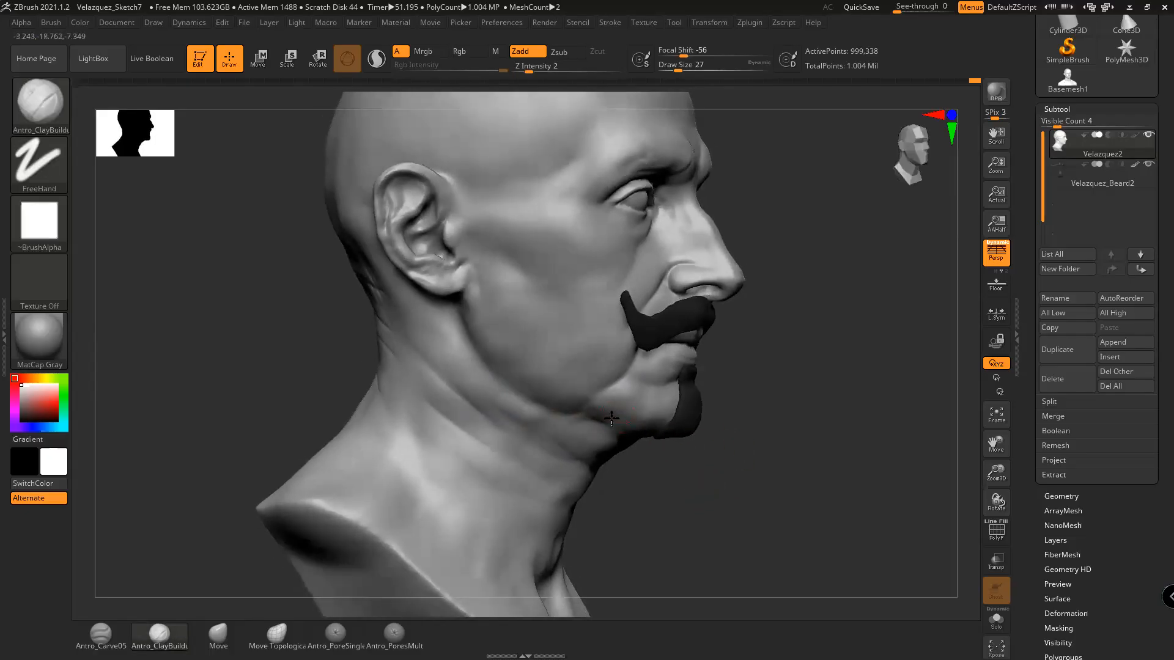
pyautogui.moveTo(741, 441); pyautogui.dragTo(621, 451)
pyautogui.moveTo(736, 464); pyautogui.dragTo(587, 459)
pyautogui.moveTo(914, 370); pyautogui.dragTo(683, 396)
pyautogui.moveTo(553, 479)
pyautogui.mouseDown()
pyautogui.moveTo(458, 485)
pyautogui.moveTo(670, 400)
pyautogui.moveTo(663, 406)
pyautogui.moveTo(658, 385)
pyautogui.mouseUp()
pyautogui.press('space')
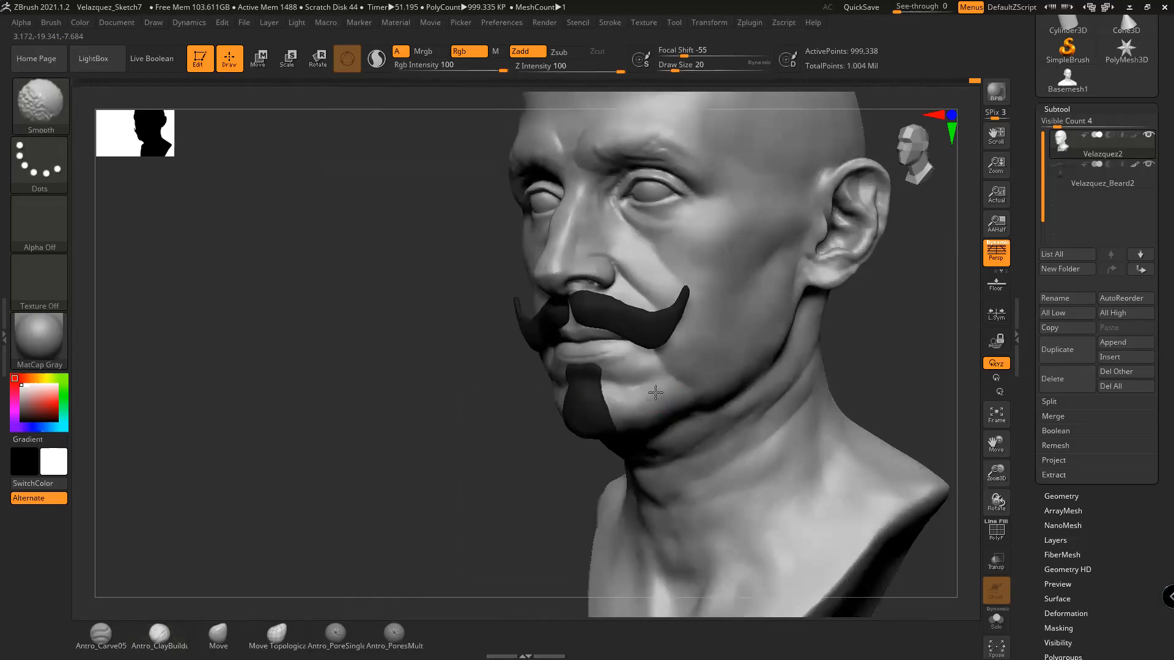
pyautogui.moveTo(883, 359); pyautogui.dragTo(851, 349)
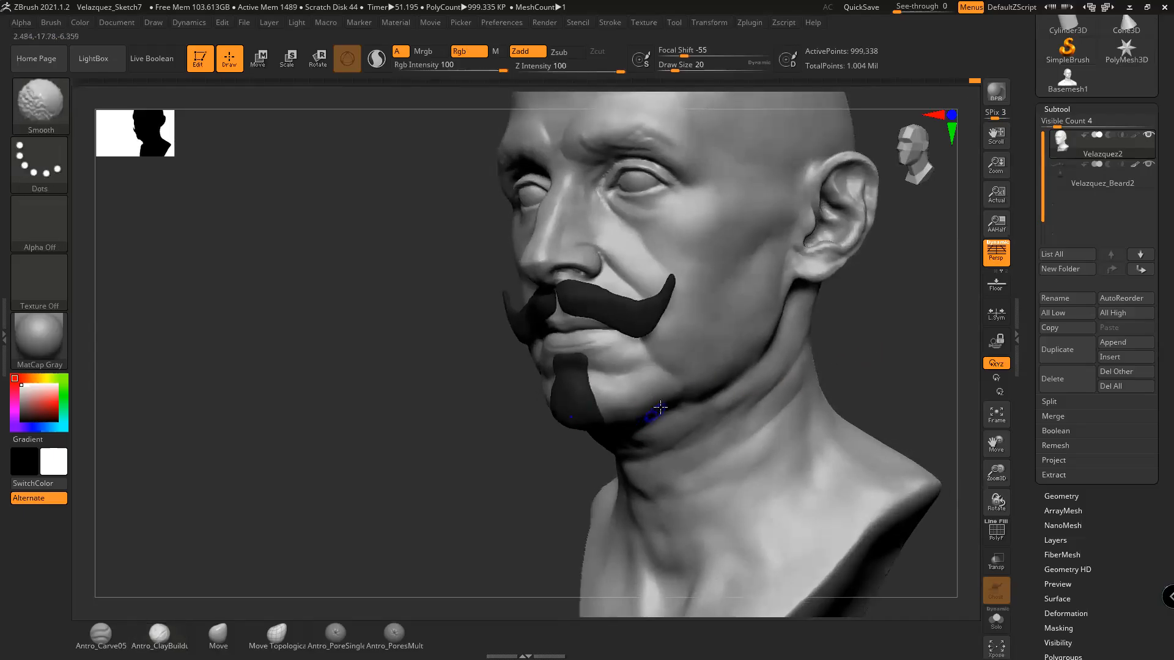
pyautogui.keyDown('shift'); pyautogui.moveTo(679, 398); pyautogui.dragTo(677, 419); pyautogui.keyUp('shift')
pyautogui.moveTo(873, 357); pyautogui.dragTo(820, 334)
# Add short clay strokes to the cheek and build up the chin slightly
pyautogui.moveTo(558, 361); pyautogui.dragTo(573, 346)
pyautogui.moveTo(836, 342); pyautogui.dragTo(826, 334)
pyautogui.moveTo(485, 367); pyautogui.dragTo(499, 354)
pyautogui.moveTo(810, 362); pyautogui.dragTo(841, 381)
pyautogui.moveTo(553, 404); pyautogui.dragTo(569, 385)
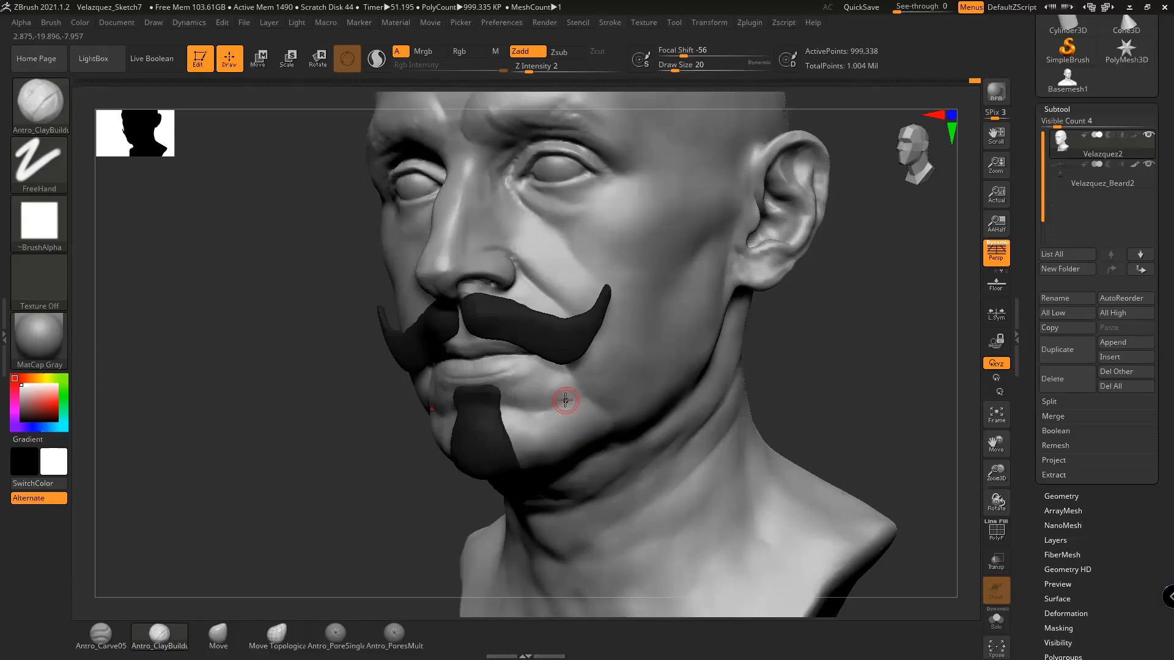
pyautogui.moveTo(786, 363); pyautogui.dragTo(762, 339)
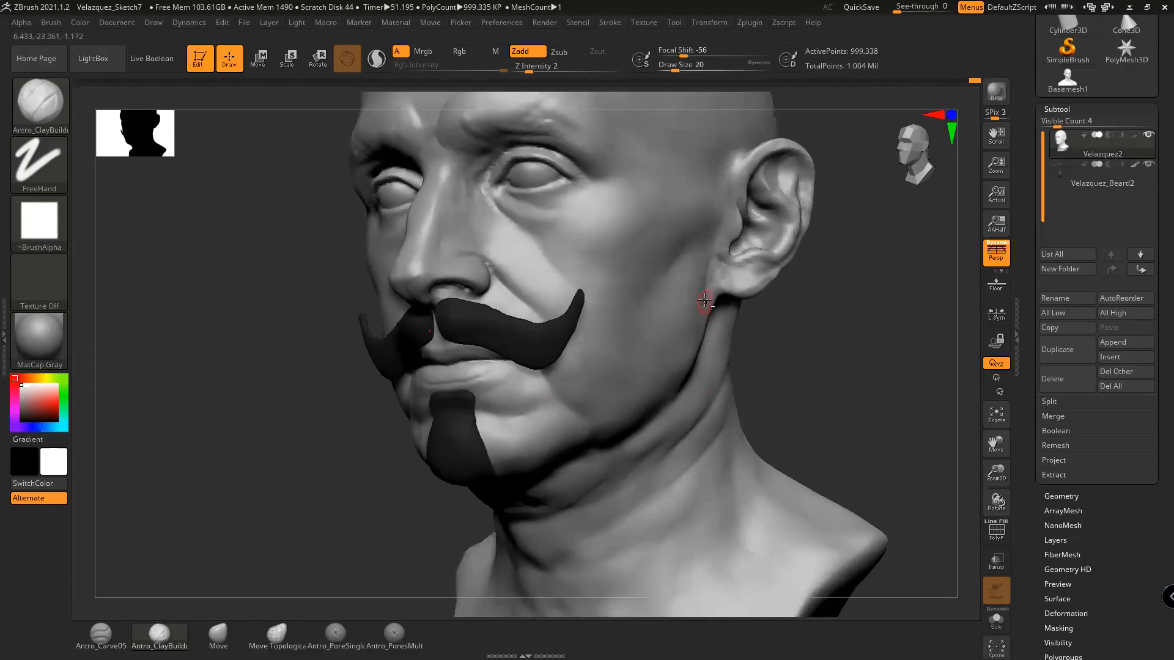
pyautogui.moveTo(765, 337)
pyautogui.mouseDown()
pyautogui.moveTo(741, 329)
pyautogui.moveTo(784, 305)
pyautogui.mouseUp()
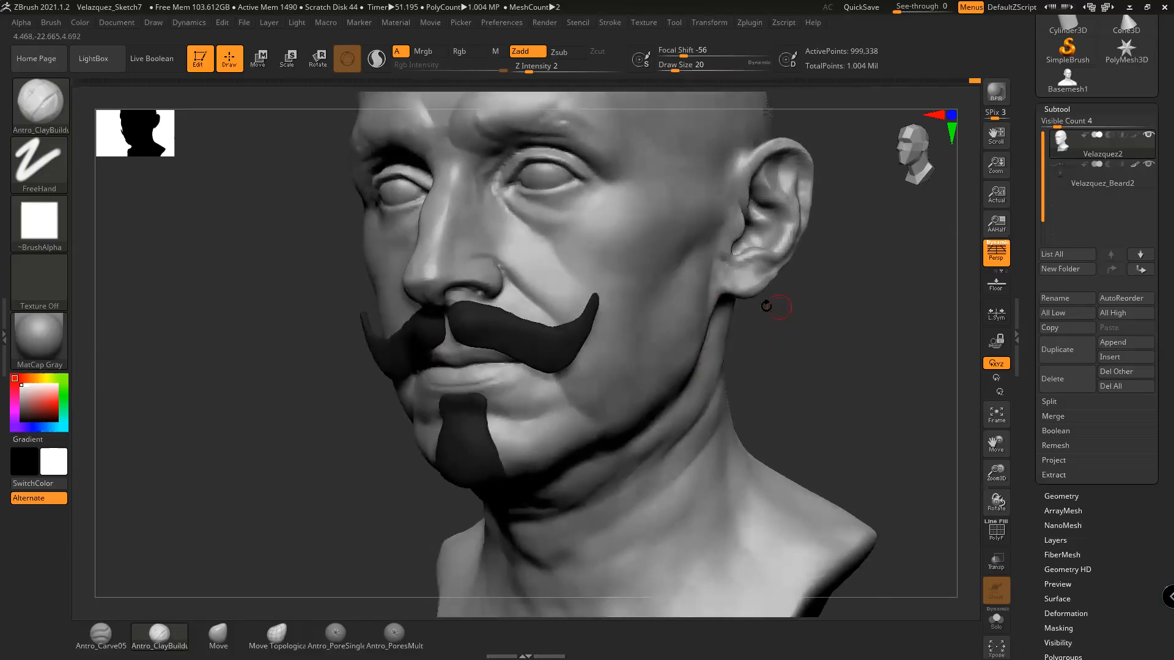
# Undo the stray stroke near the ear and return to the clay build-up brush
pyautogui.click(219, 635)
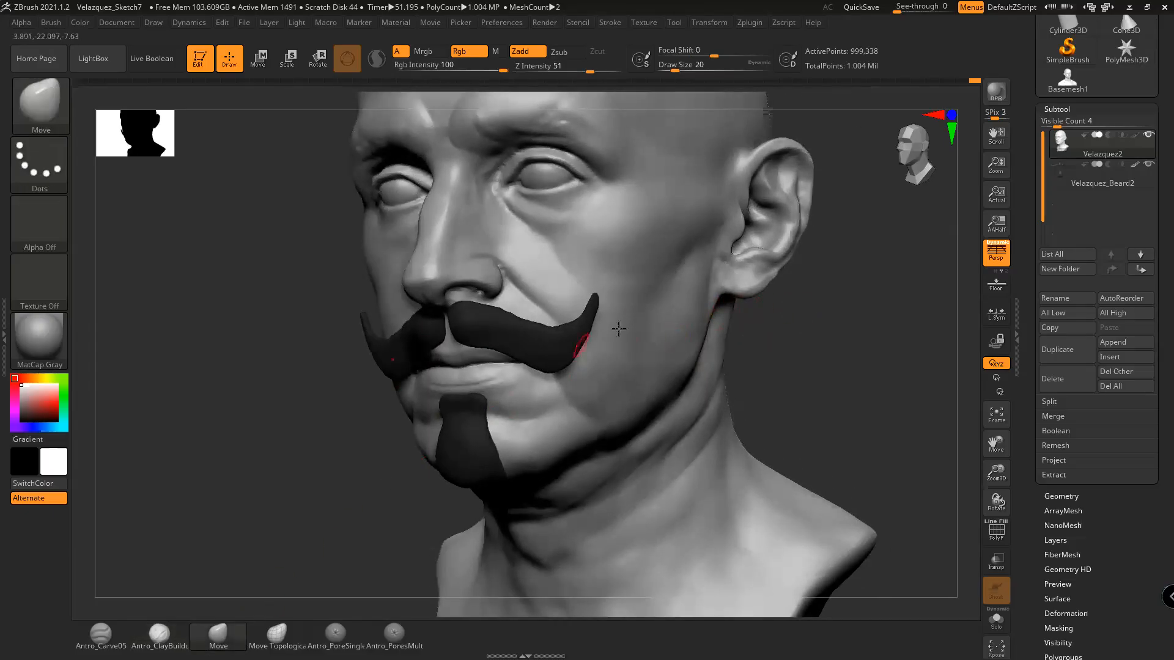
pyautogui.press('space')
pyautogui.hotkey('ctrl', 'z')
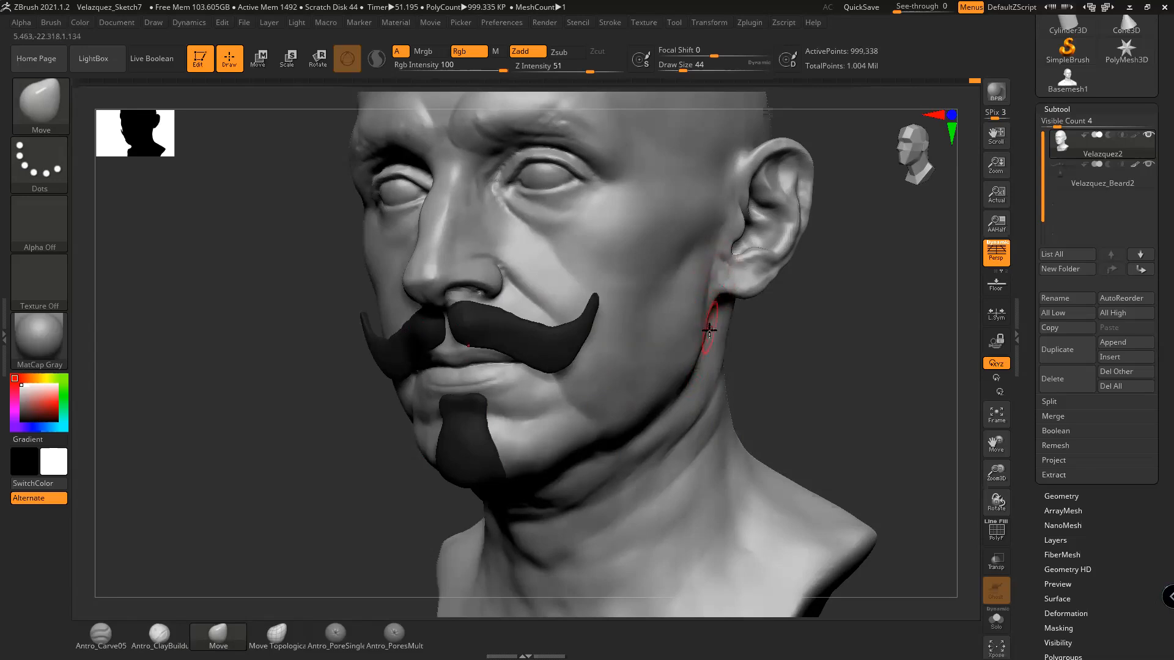
pyautogui.moveTo(778, 334); pyautogui.dragTo(713, 331)
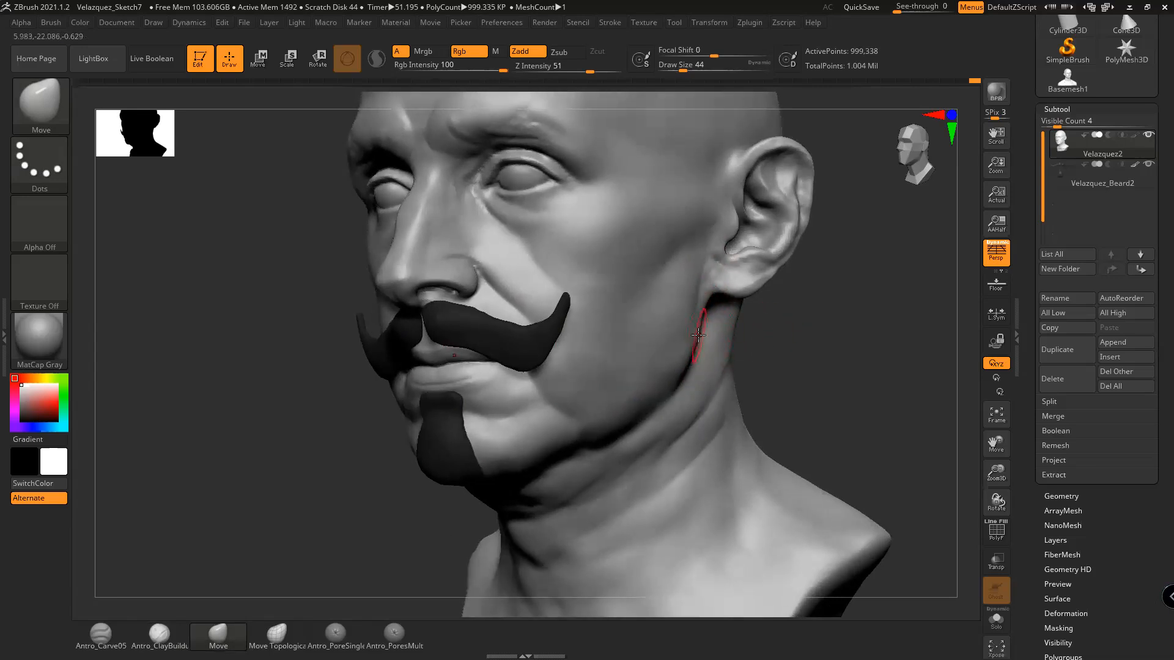
pyautogui.press('shift')
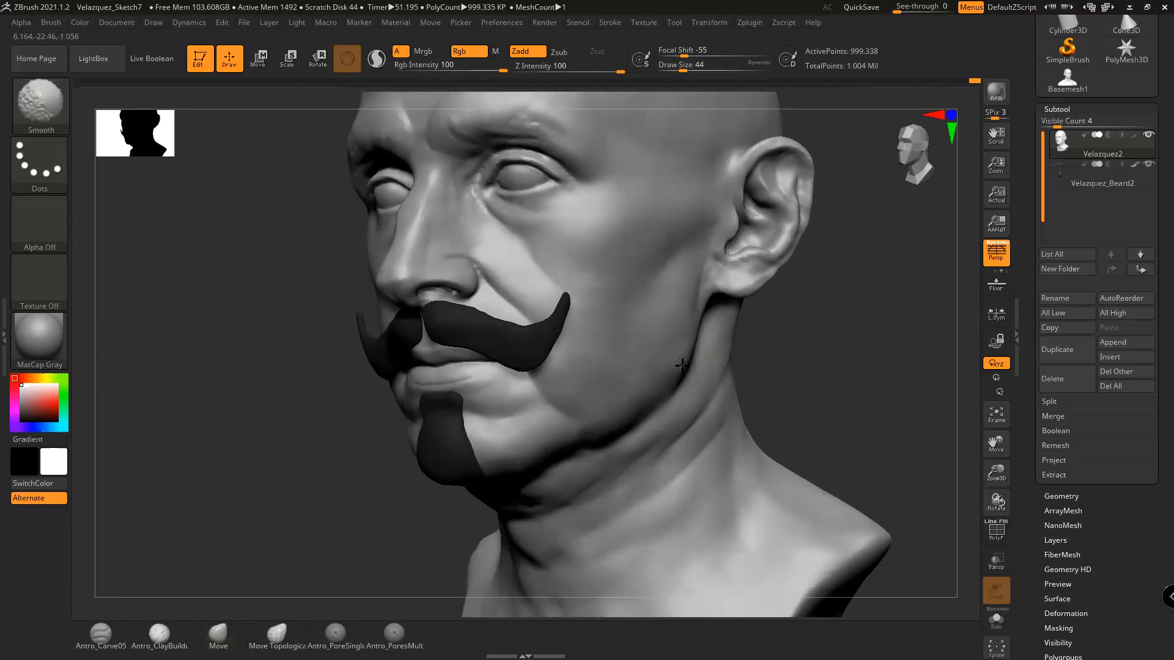
pyautogui.click(159, 633)
# Resize the brush from 22 to 27 and bring the head back to a three-quarter view
pyautogui.moveTo(815, 362)
pyautogui.mouseDown()
pyautogui.moveTo(815, 406)
pyautogui.moveTo(843, 398)
pyautogui.moveTo(829, 385)
pyautogui.mouseUp()
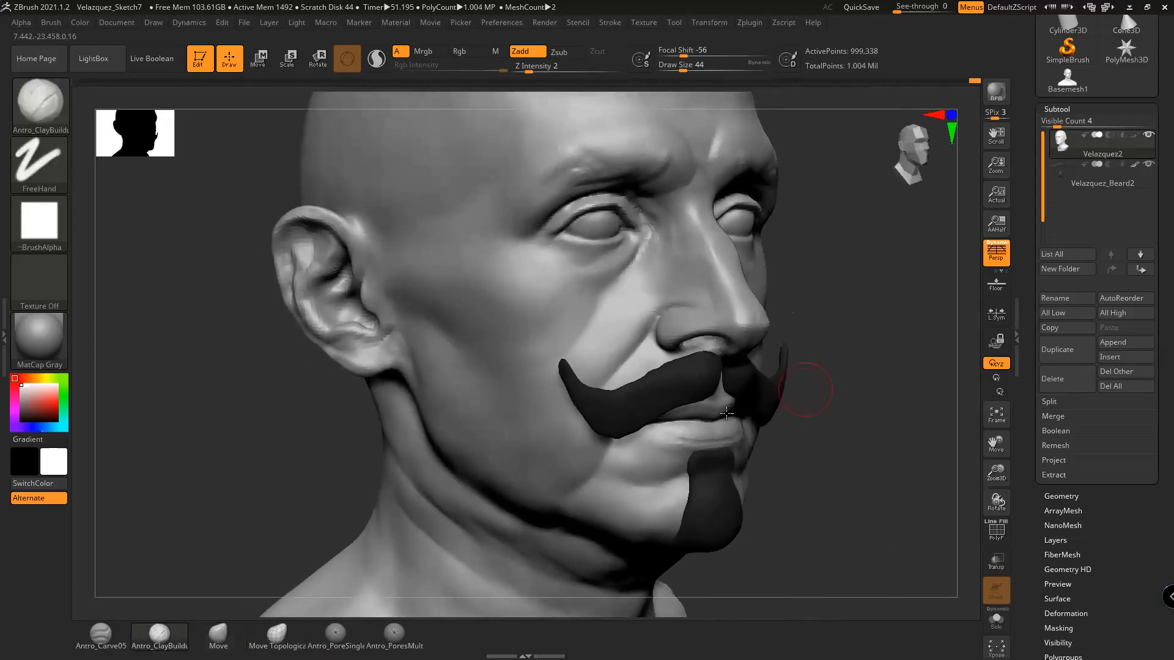
pyautogui.keyDown('alt'); pyautogui.moveTo(820, 428); pyautogui.dragTo(843, 395); pyautogui.keyUp('alt')
pyautogui.press('space')
pyautogui.moveTo(650, 439); pyautogui.dragTo(603, 439)
pyautogui.moveTo(835, 435)
pyautogui.keyDown('alt'); pyautogui.mouseDown()
pyautogui.moveTo(857, 400)
pyautogui.moveTo(636, 414)
pyautogui.mouseUp(); pyautogui.keyUp('alt')
pyautogui.press('space')
pyautogui.click(653, 408)
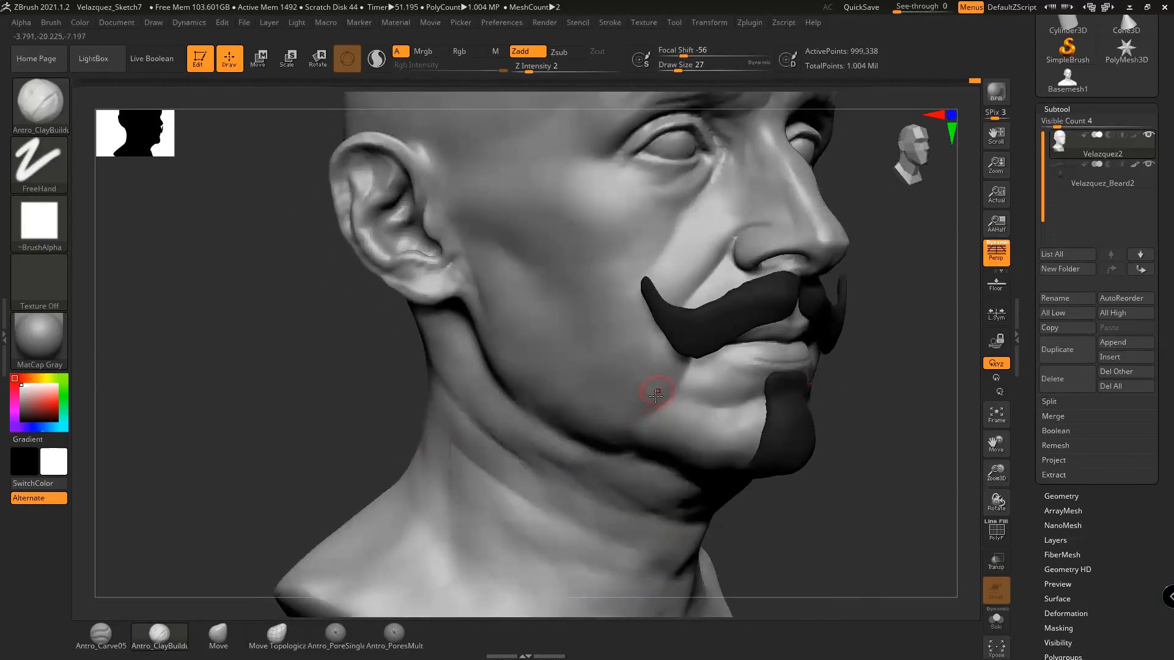
pyautogui.moveTo(857, 382); pyautogui.dragTo(689, 380)
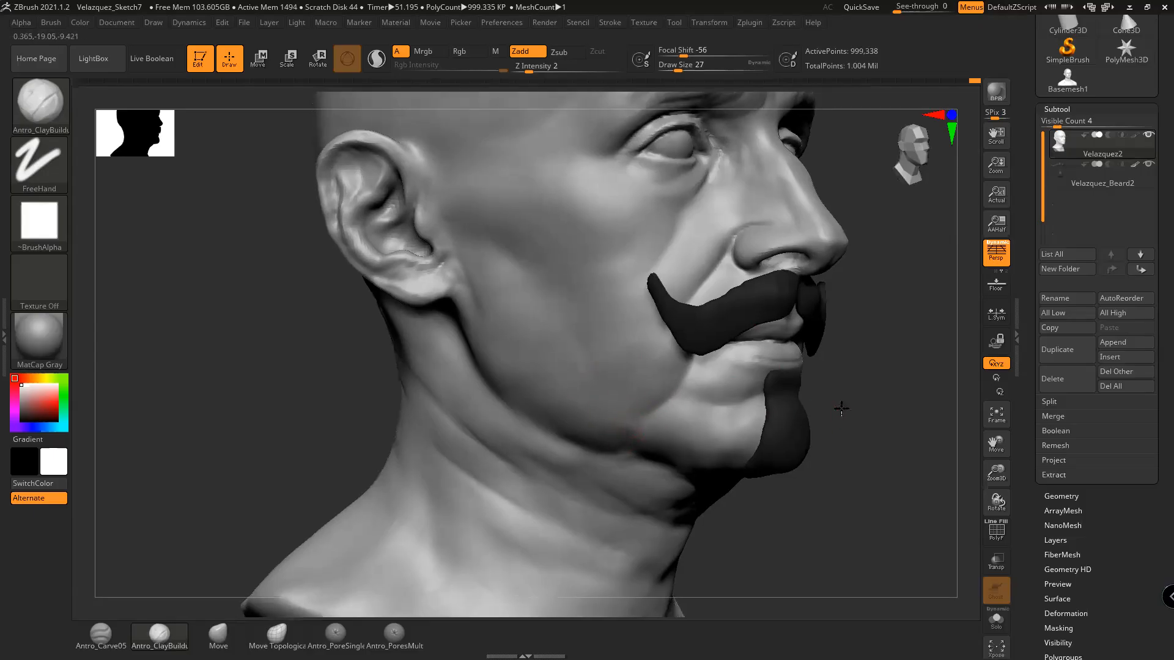
pyautogui.moveTo(841, 408); pyautogui.dragTo(742, 400)
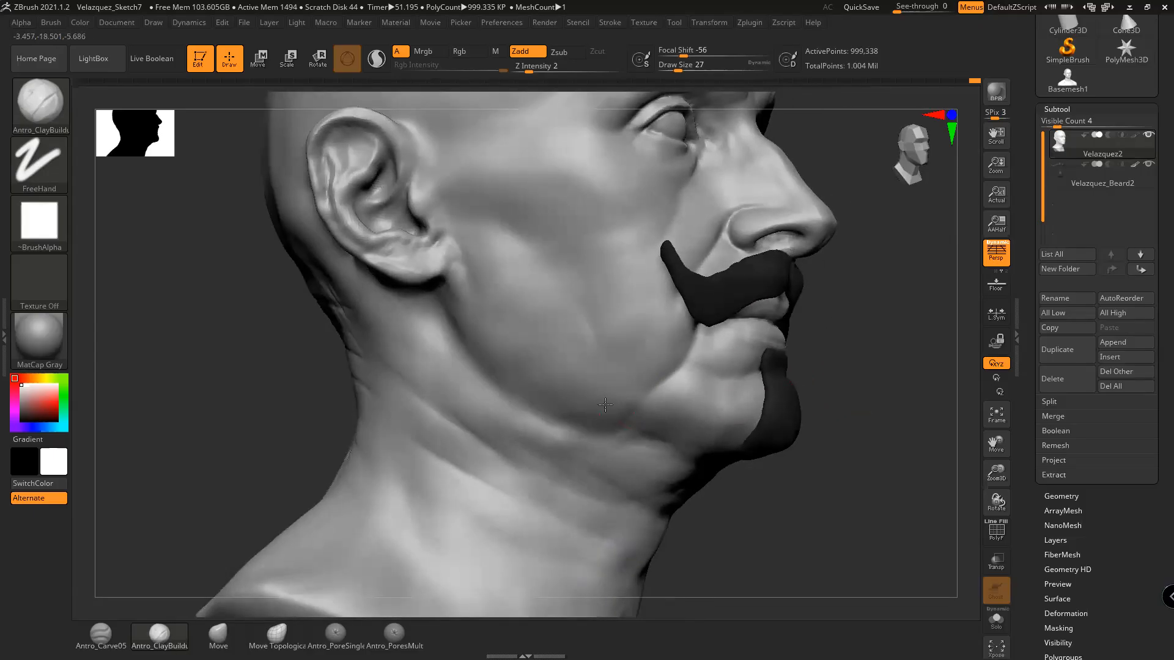
pyautogui.moveTo(816, 396); pyautogui.dragTo(829, 440)
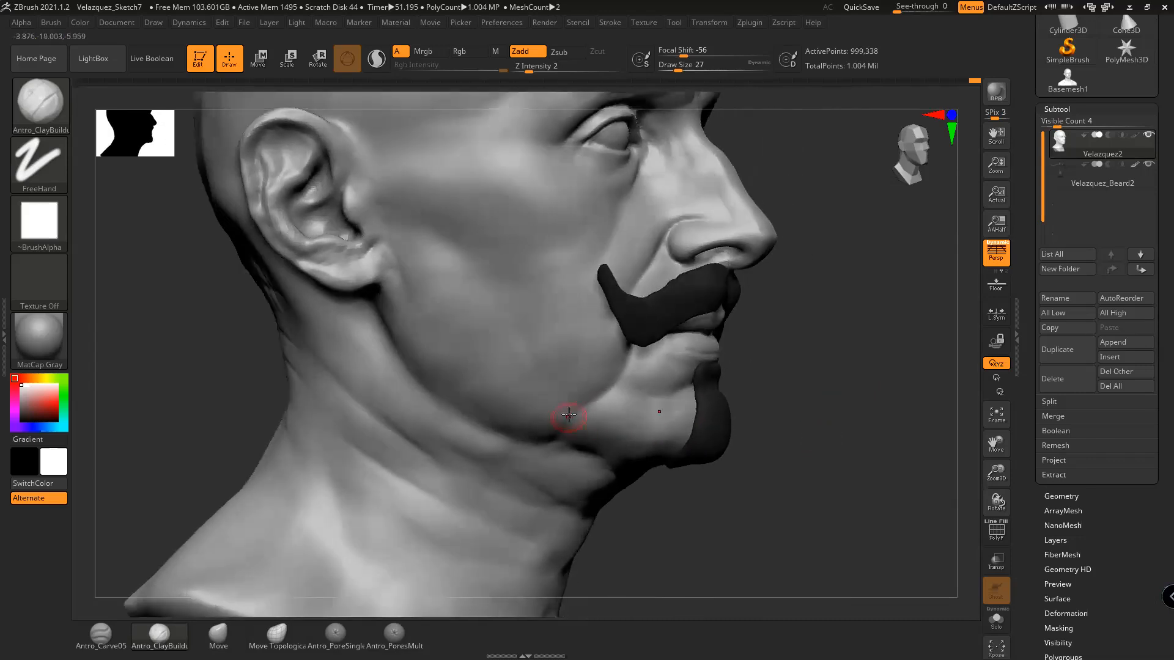
# Deepen and smooth the mouth-corner crease, then add a subtle stroke with brush size 39
pyautogui.keyDown('alt'); pyautogui.moveTo(754, 380); pyautogui.dragTo(808, 426); pyautogui.keyUp('alt')
pyautogui.moveTo(630, 370)
pyautogui.mouseDown()
pyautogui.moveTo(603, 398)
pyautogui.moveTo(650, 354)
pyautogui.moveTo(602, 408)
pyautogui.moveTo(573, 419)
pyautogui.mouseUp()
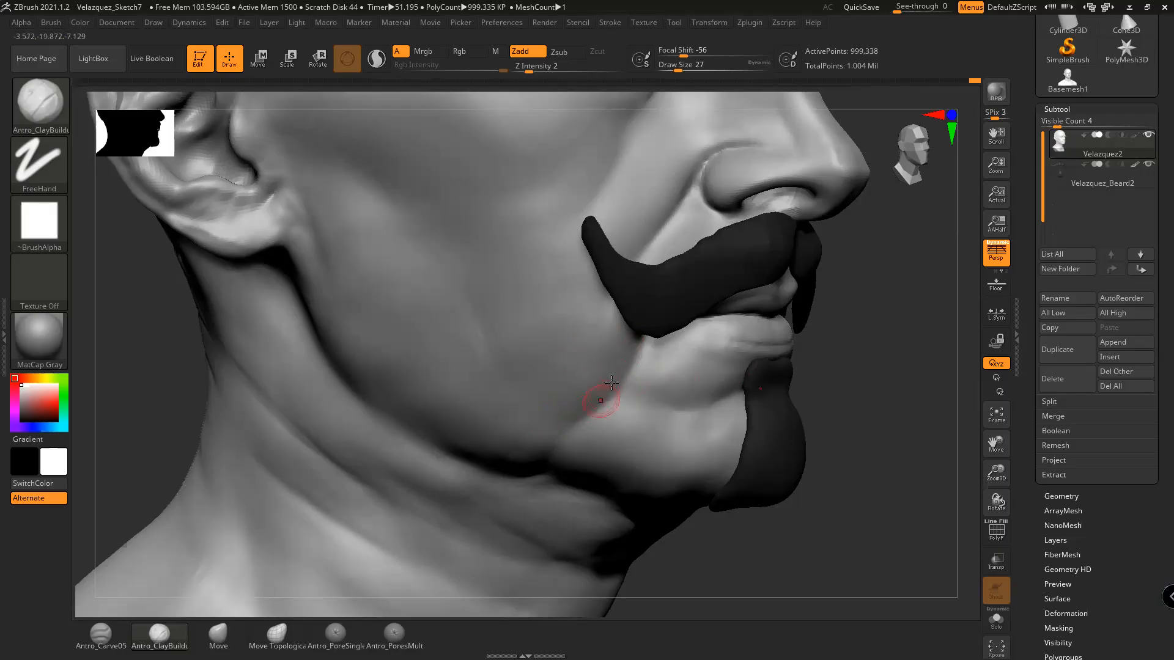
pyautogui.press('shift')
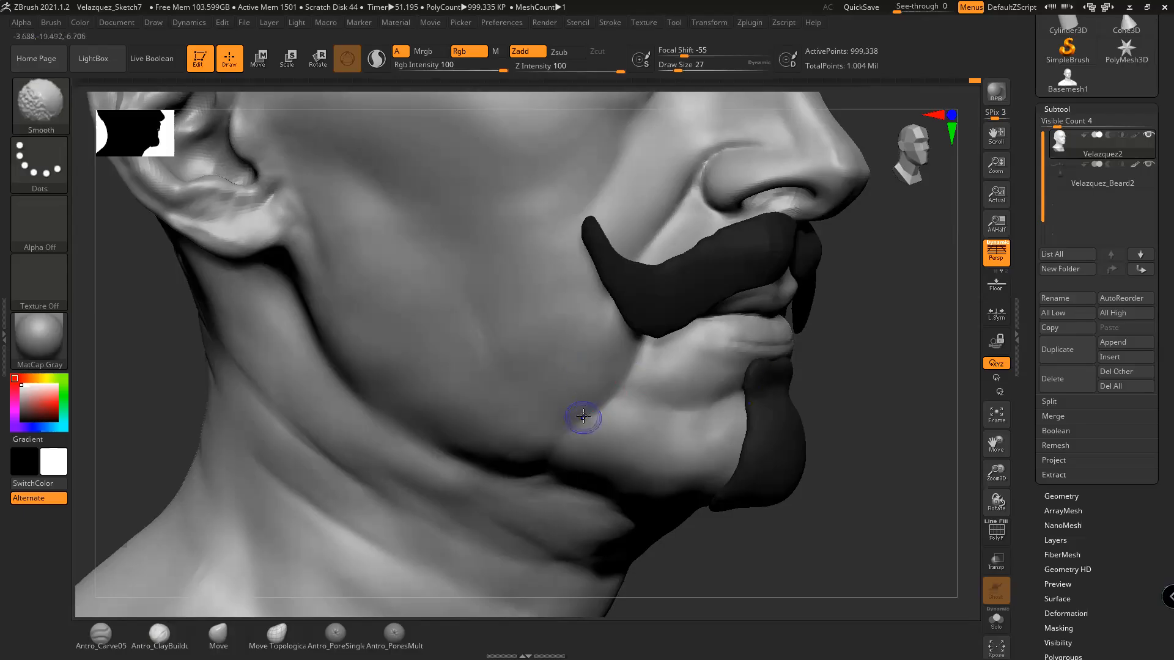
pyautogui.keyDown('shift'); pyautogui.moveTo(560, 438); pyautogui.dragTo(552, 435); pyautogui.keyUp('shift')
pyautogui.moveTo(851, 401); pyautogui.dragTo(824, 387)
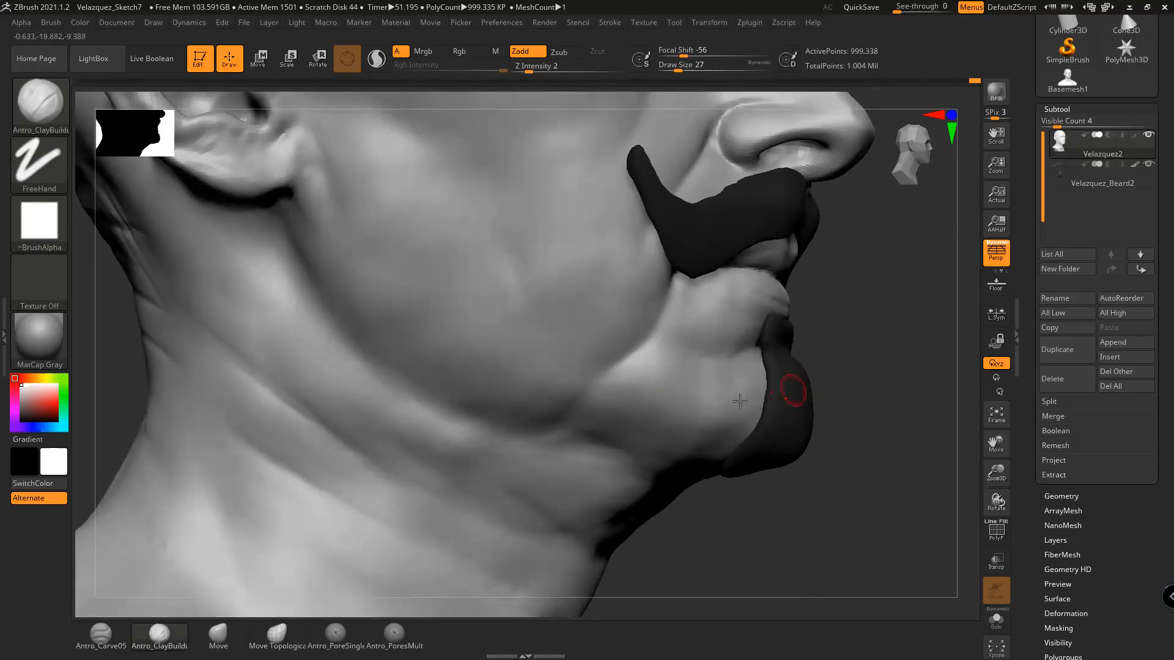
pyautogui.press('space')
pyautogui.moveTo(586, 401); pyautogui.dragTo(570, 423)
pyautogui.hotkey('ctrl', 'z')
pyautogui.press('space')
pyautogui.click(592, 398)
pyautogui.moveTo(581, 422); pyautogui.dragTo(605, 406)
# In front view, add clay along the nose fold at size 33 and smooth beside the moustache
pyautogui.moveTo(894, 489)
pyautogui.mouseDown()
pyautogui.moveTo(848, 494)
pyautogui.moveTo(849, 466)
pyautogui.moveTo(791, 490)
pyautogui.moveTo(865, 425)
pyautogui.moveTo(786, 438)
pyautogui.moveTo(815, 450)
pyautogui.moveTo(807, 463)
pyautogui.moveTo(820, 446)
pyautogui.moveTo(815, 467)
pyautogui.moveTo(801, 433)
pyautogui.mouseUp()
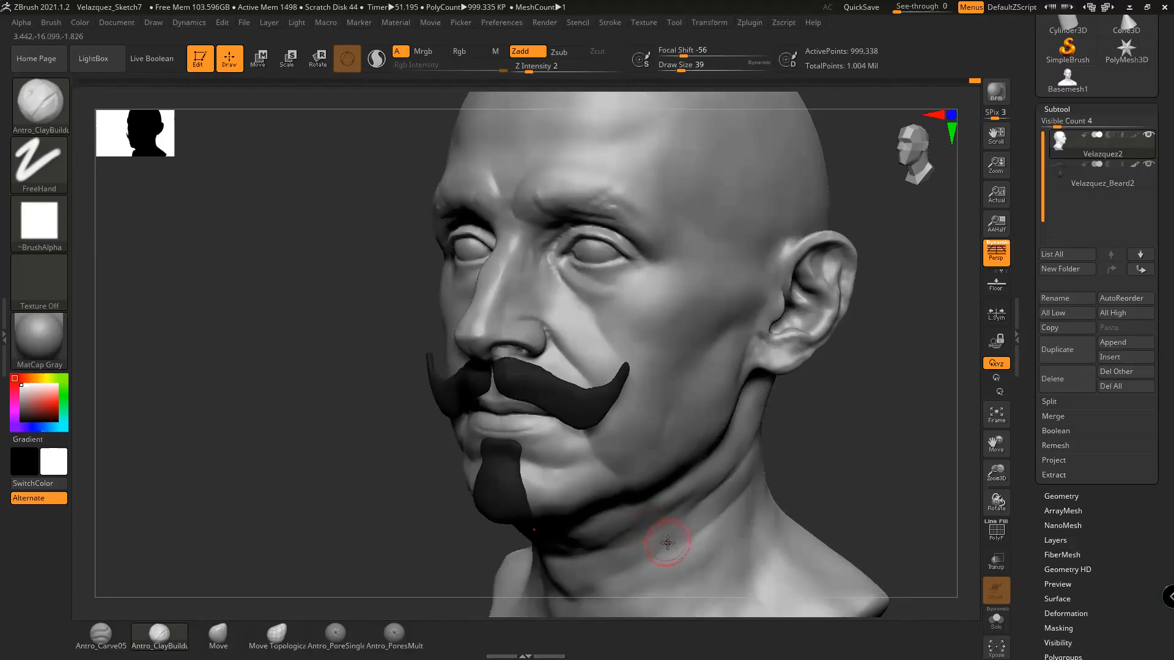
pyautogui.keyDown('shift'); pyautogui.moveTo(881, 440); pyautogui.dragTo(760, 408); pyautogui.keyUp('shift')
pyautogui.moveTo(765, 459); pyautogui.dragTo(779, 460)
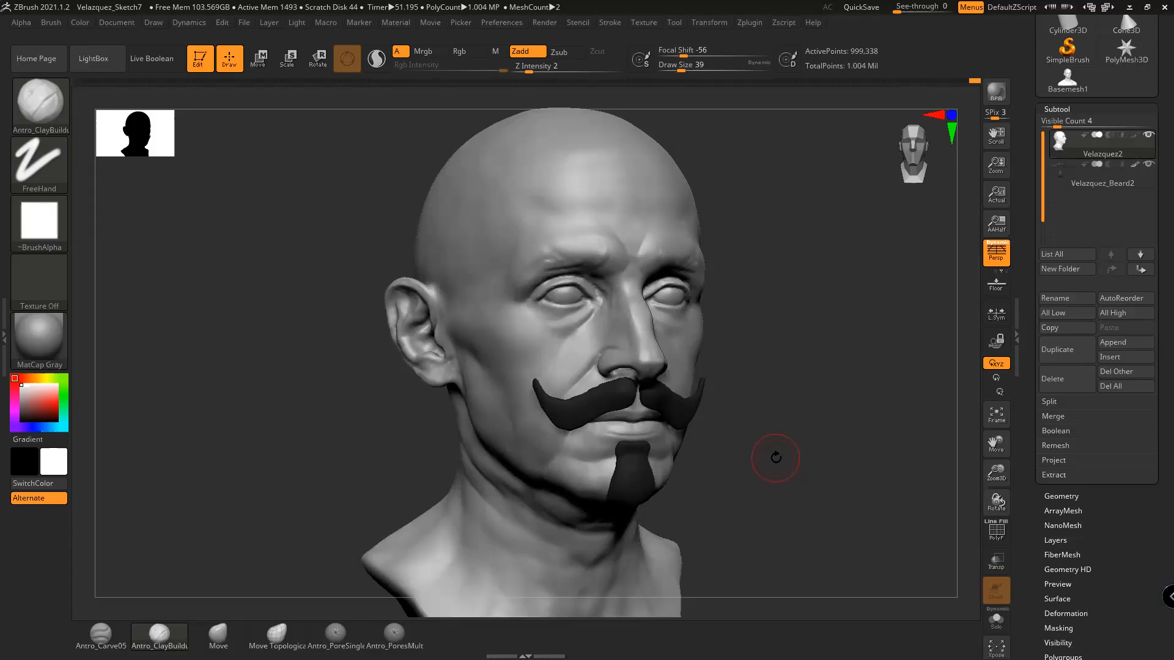
pyautogui.press('space')
pyautogui.moveTo(627, 370); pyautogui.dragTo(576, 391)
pyautogui.keyDown('shift'); pyautogui.moveTo(520, 420); pyautogui.dragTo(515, 442); pyautogui.keyUp('shift')
pyautogui.moveTo(746, 456); pyautogui.dragTo(786, 480)
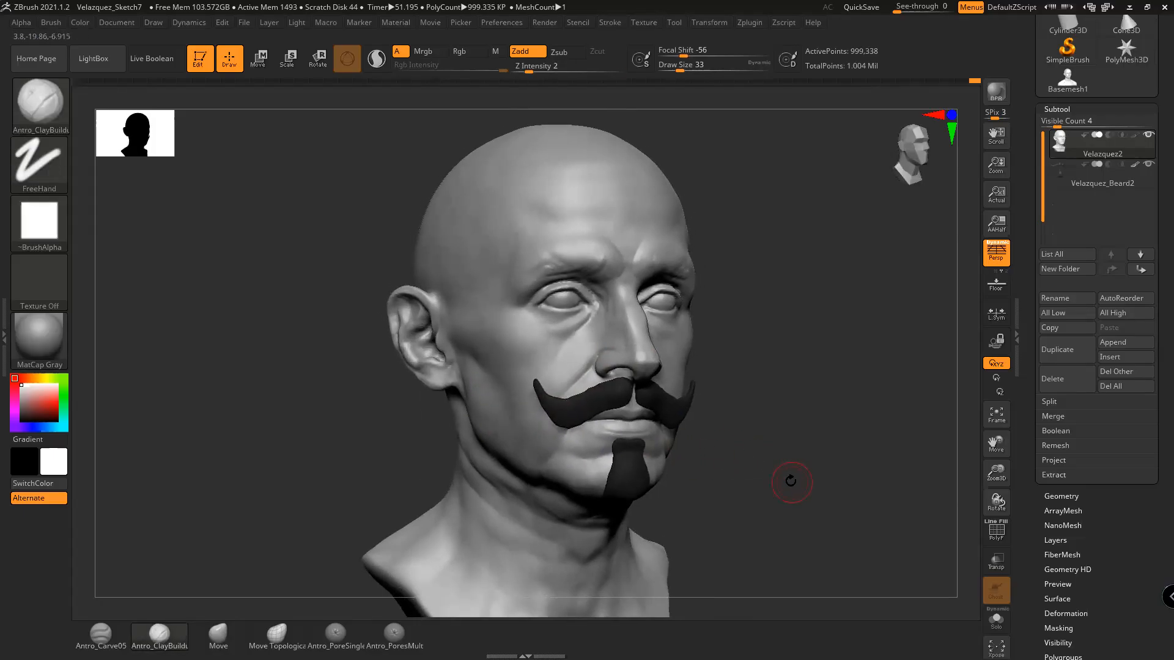
# Smooth between the brows and over the left brow with brush size 17
pyautogui.press('space')
pyautogui.moveTo(696, 285); pyautogui.dragTo(689, 284)
pyautogui.keyDown('shift'); pyautogui.moveTo(602, 257); pyautogui.dragTo(622, 258); pyautogui.keyUp('shift')
pyautogui.keyDown('alt'); pyautogui.moveTo(801, 423); pyautogui.dragTo(807, 426); pyautogui.keyUp('alt')
pyautogui.keyDown('shift'); pyautogui.moveTo(557, 261); pyautogui.dragTo(550, 274); pyautogui.keyUp('shift')
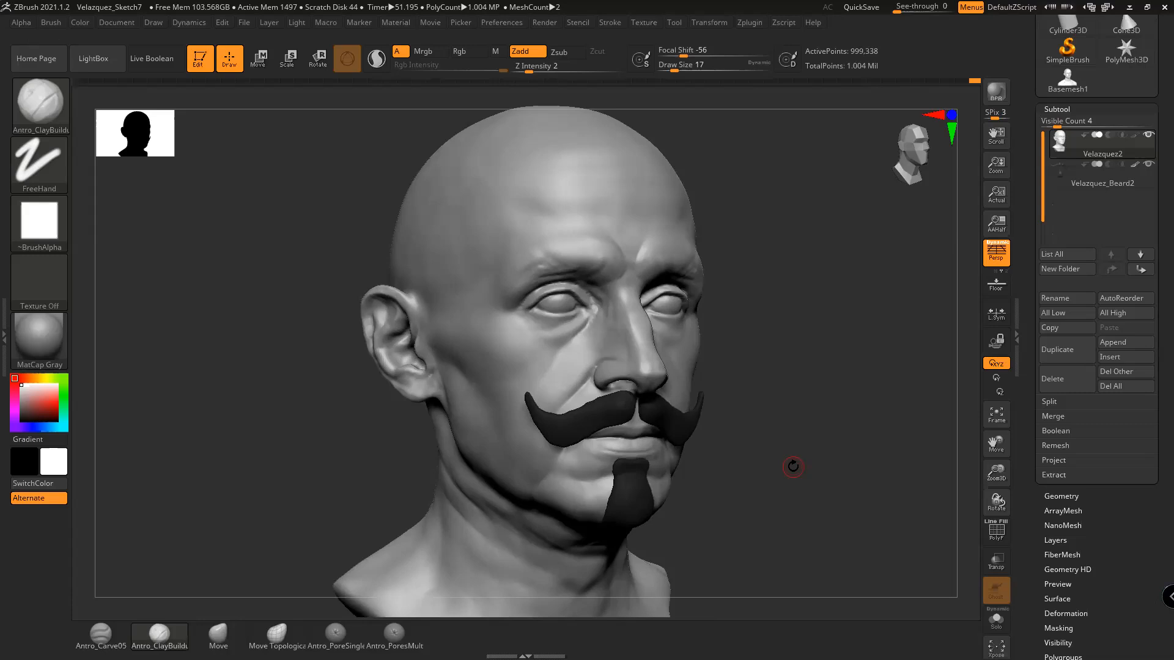
# Turn the bust upside down and smooth the eye creases with brush size 23
pyautogui.moveTo(800, 467); pyautogui.dragTo(723, 445)
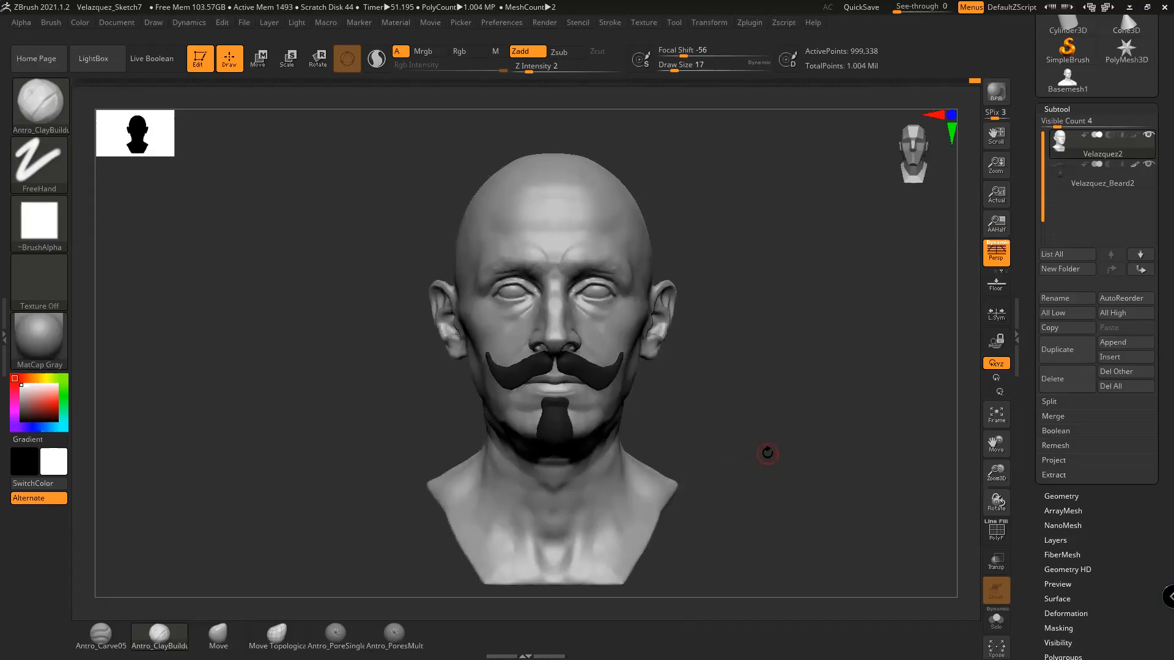
pyautogui.moveTo(765, 477); pyautogui.dragTo(790, 453)
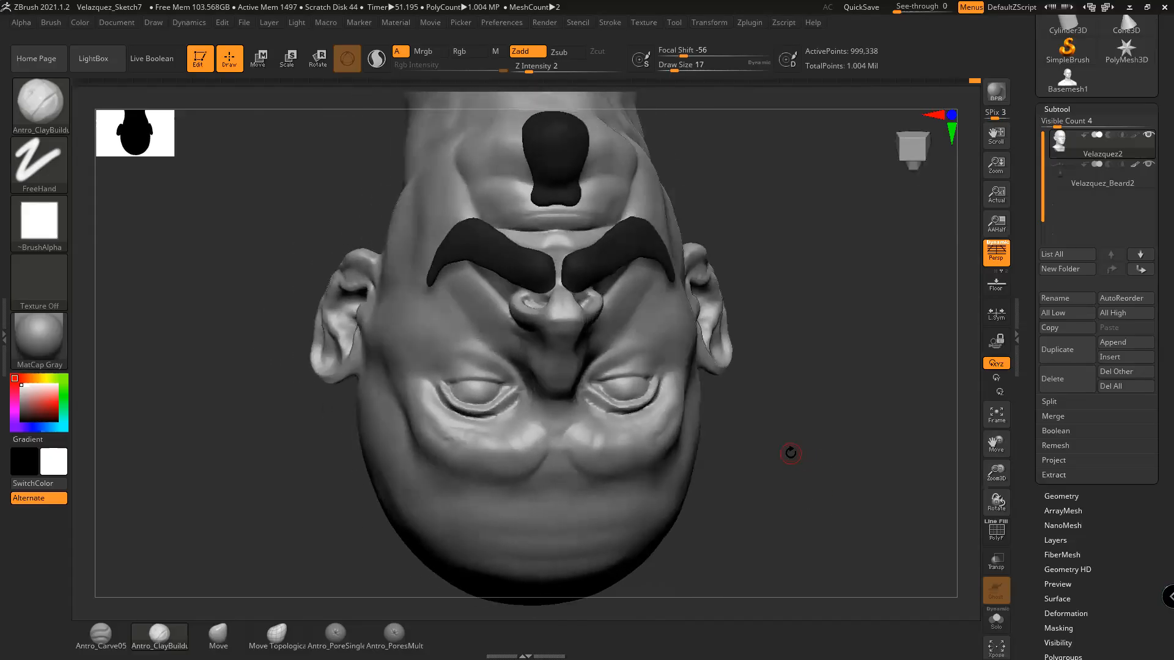
pyautogui.moveTo(790, 410)
pyautogui.mouseDown()
pyautogui.moveTo(841, 438)
pyautogui.moveTo(831, 414)
pyautogui.mouseUp()
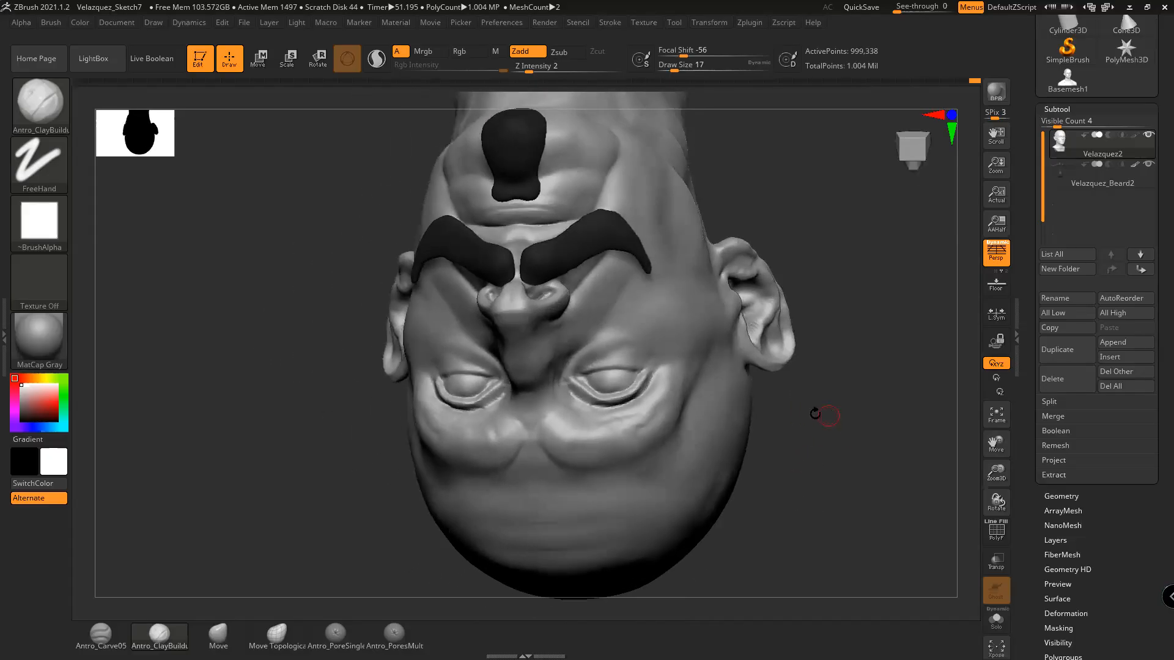
pyautogui.press('shift')
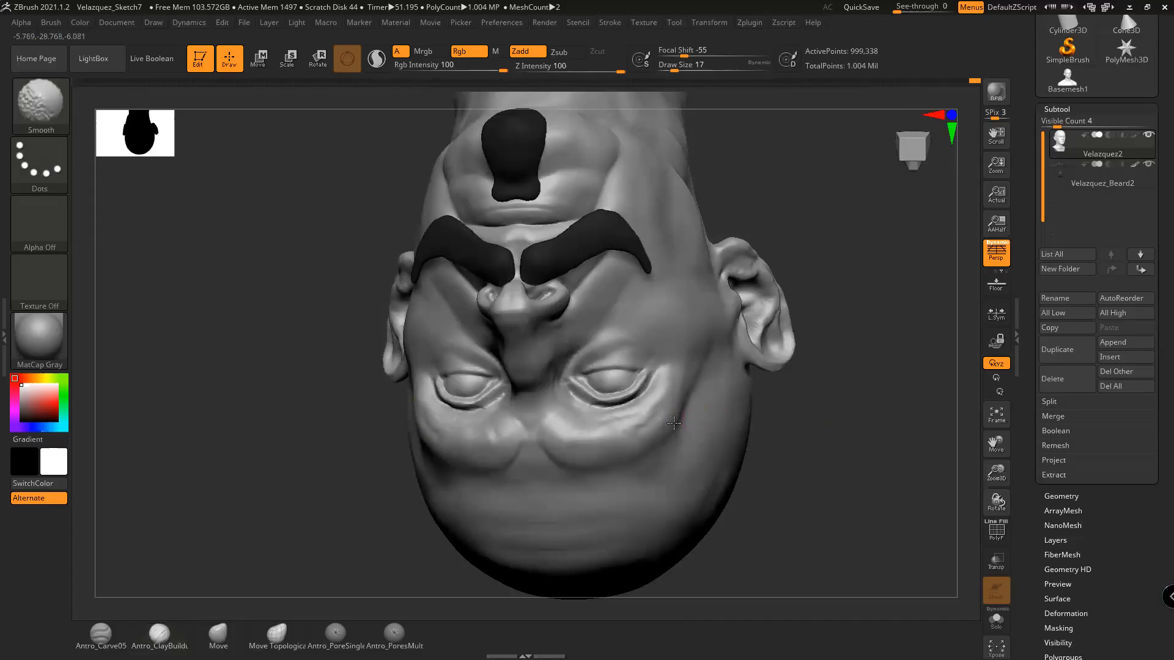
pyautogui.moveTo(695, 451)
pyautogui.mouseDown()
pyautogui.moveTo(811, 432)
pyautogui.moveTo(864, 448)
pyautogui.moveTo(890, 440)
pyautogui.mouseUp()
pyautogui.press('shift')
pyautogui.keyDown('shift'); pyautogui.moveTo(596, 467); pyautogui.dragTo(569, 479); pyautogui.keyUp('shift')
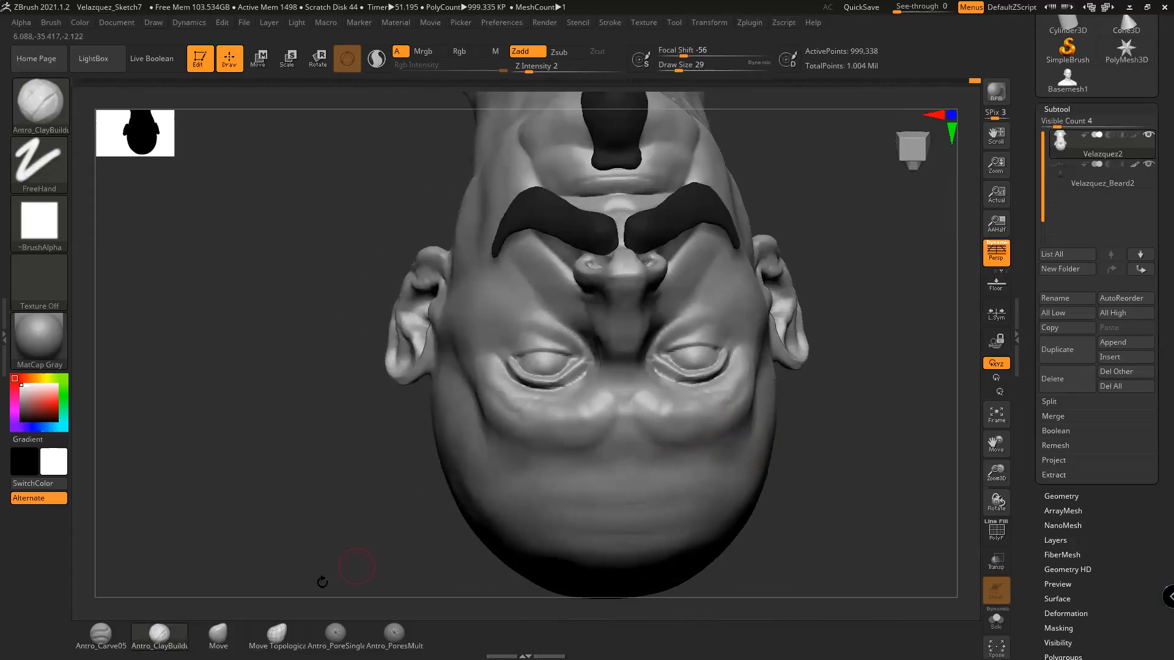
pyautogui.press('b')
pyautogui.press('space')
pyautogui.moveTo(893, 448); pyautogui.dragTo(674, 466)
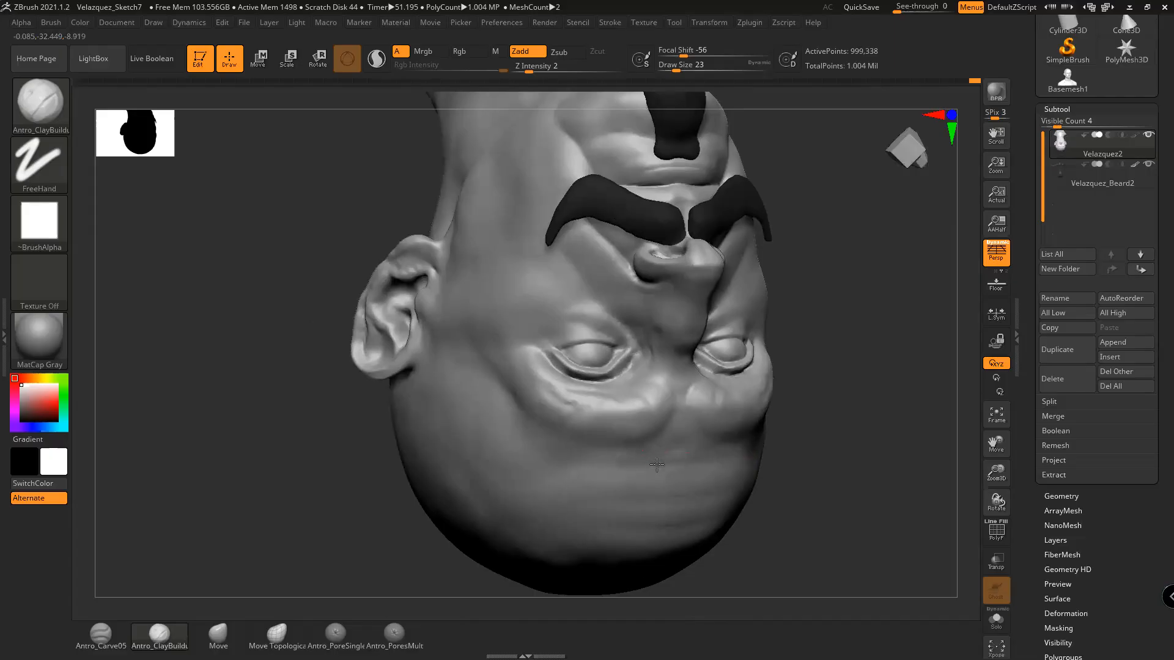
pyautogui.press('shift')
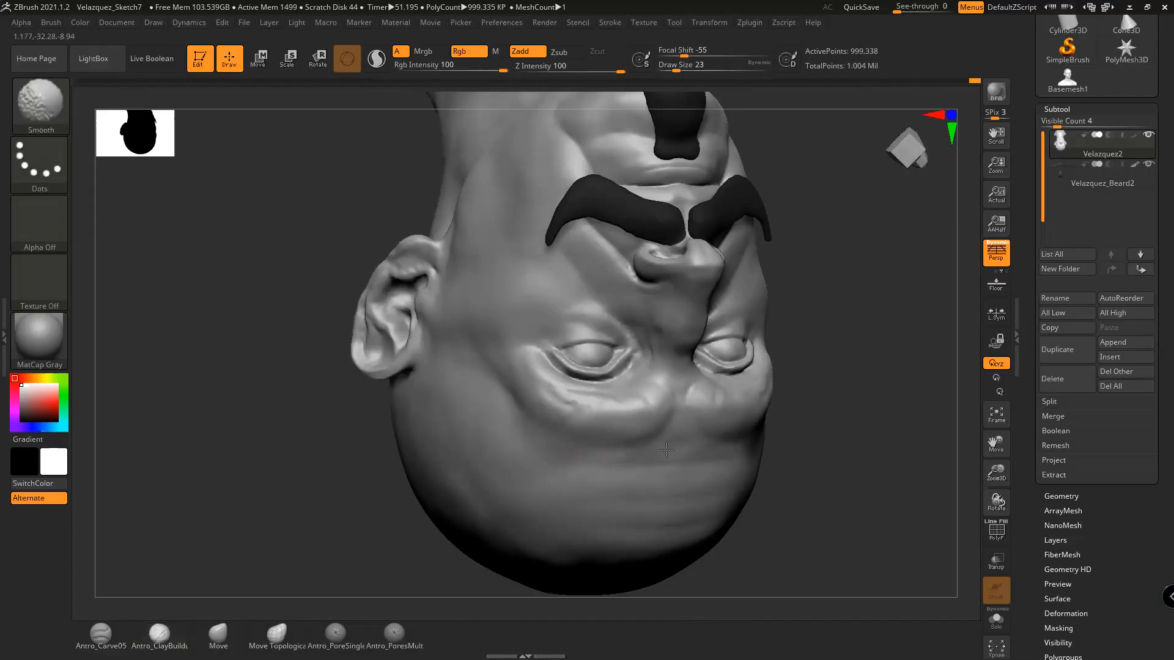
# Keep smoothing the eye creases in the upside-down frontal view with brush size 29
pyautogui.moveTo(924, 468); pyautogui.dragTo(819, 475)
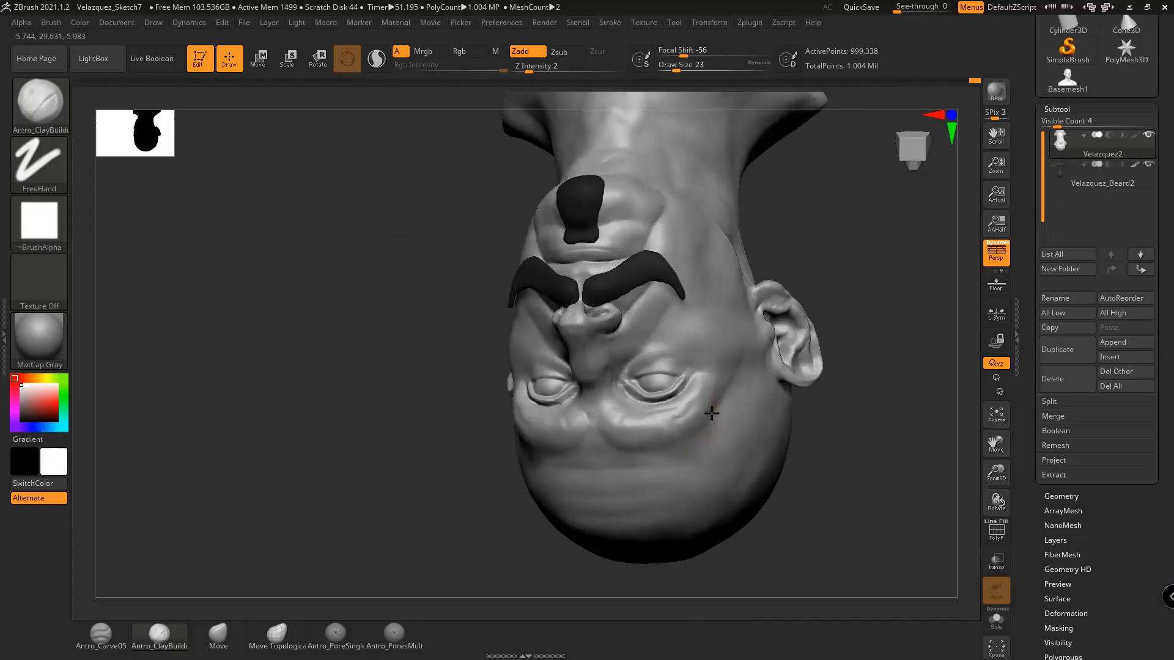
pyautogui.press('shift')
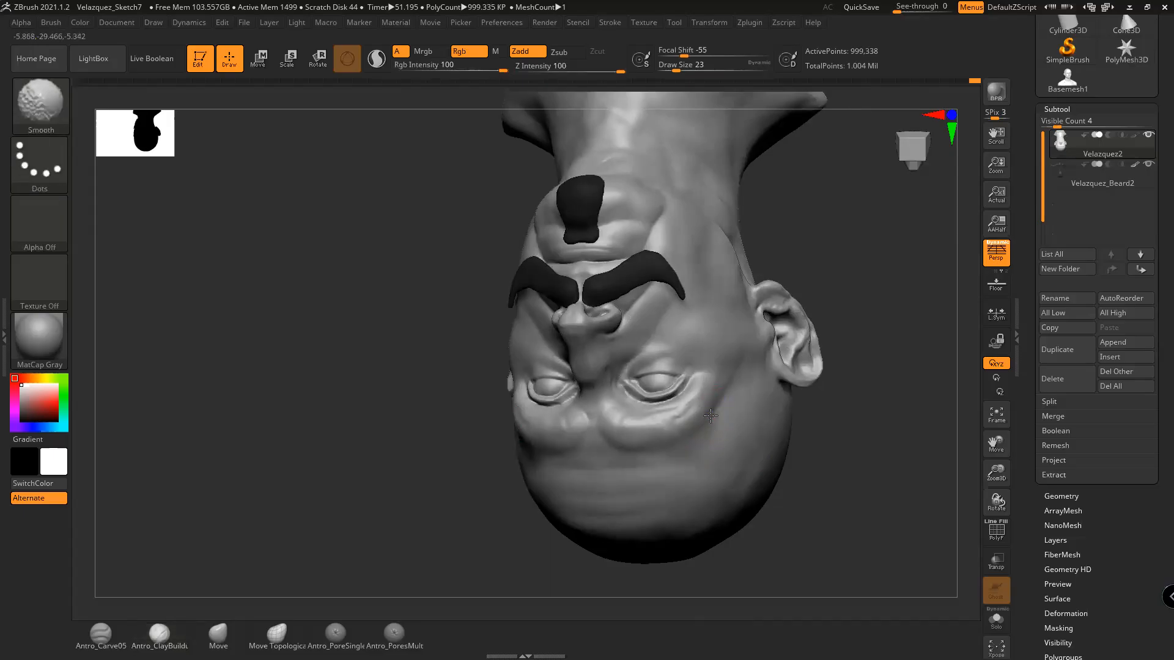
pyautogui.moveTo(844, 427)
pyautogui.mouseDown()
pyautogui.moveTo(837, 454)
pyautogui.moveTo(741, 406)
pyautogui.moveTo(706, 402)
pyautogui.mouseUp()
pyautogui.press('shift')
pyautogui.press('space')
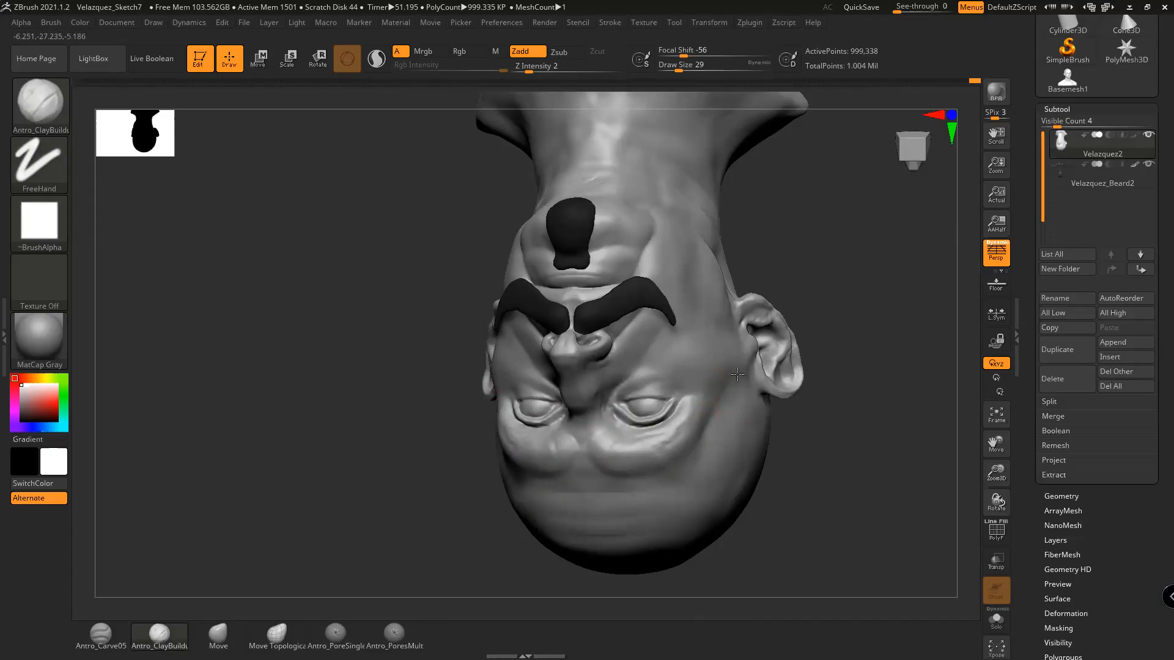
pyautogui.press('shift')
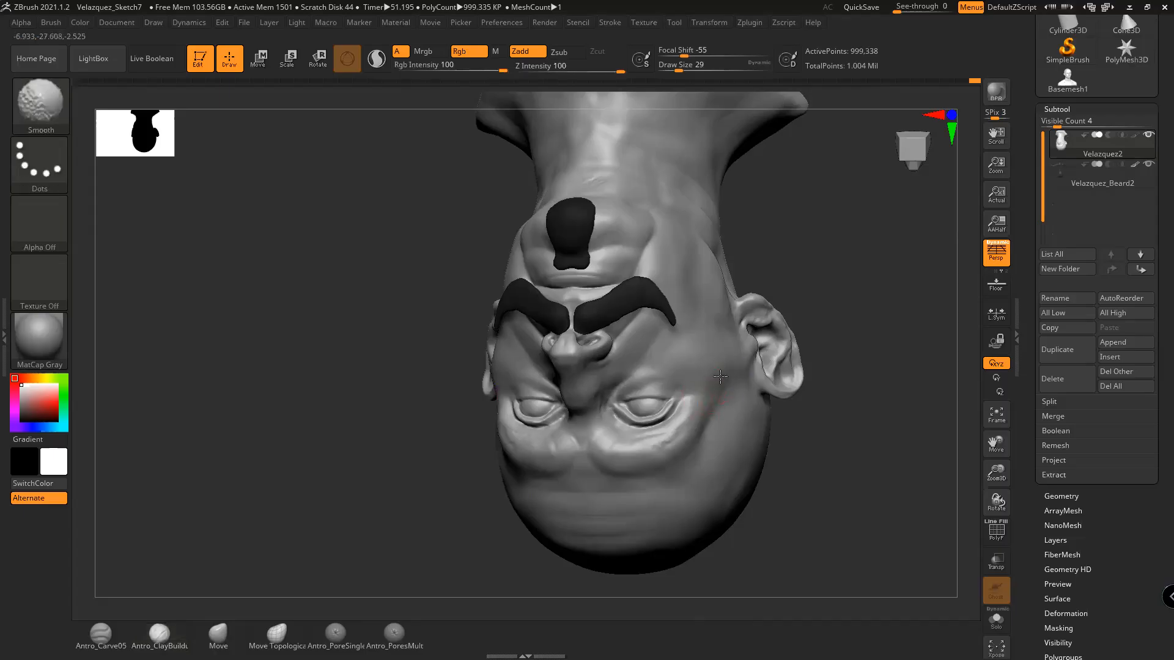
pyautogui.moveTo(795, 428)
pyautogui.mouseDown()
pyautogui.moveTo(833, 451)
pyautogui.moveTo(770, 496)
pyautogui.moveTo(712, 387)
pyautogui.mouseUp()
pyautogui.moveTo(736, 432); pyautogui.dragTo(680, 471)
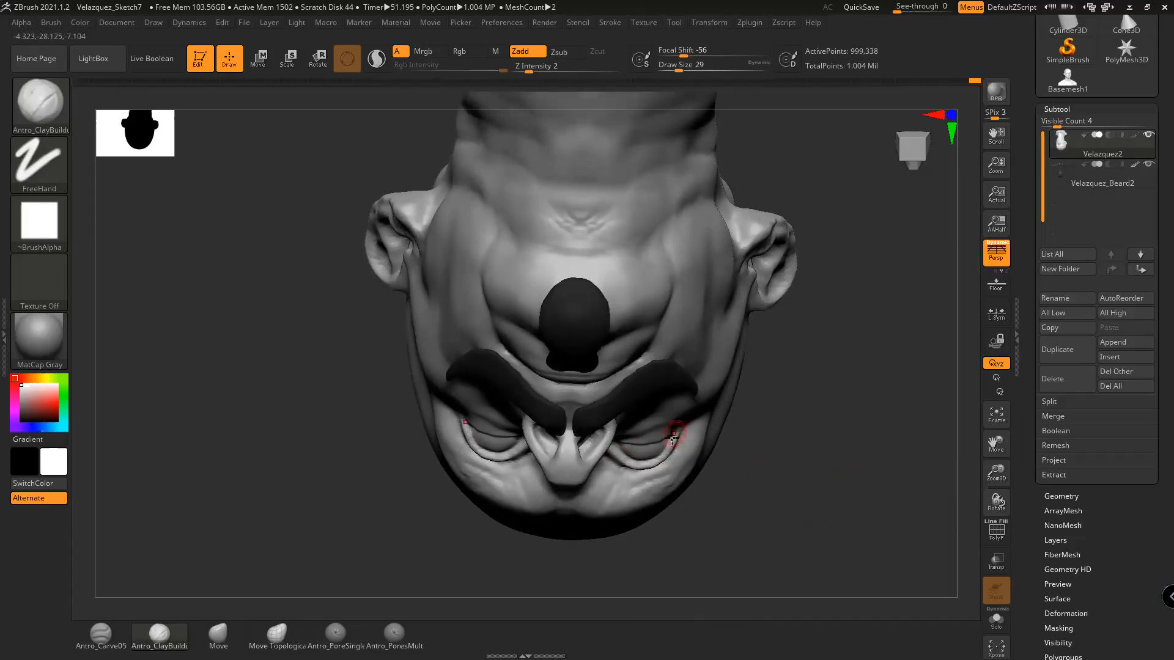
pyautogui.moveTo(754, 453)
pyautogui.keyDown('alt'); pyautogui.mouseDown()
pyautogui.moveTo(795, 485)
pyautogui.moveTo(765, 438)
pyautogui.mouseUp(); pyautogui.keyUp('alt')
pyautogui.keyDown('alt'); pyautogui.moveTo(763, 483); pyautogui.dragTo(785, 446); pyautogui.keyUp('alt')
# Switch to the Move brush at size 44 and nudge the inner eye corner into shape
pyautogui.press('space')
pyautogui.moveTo(648, 427); pyautogui.dragTo(654, 427)
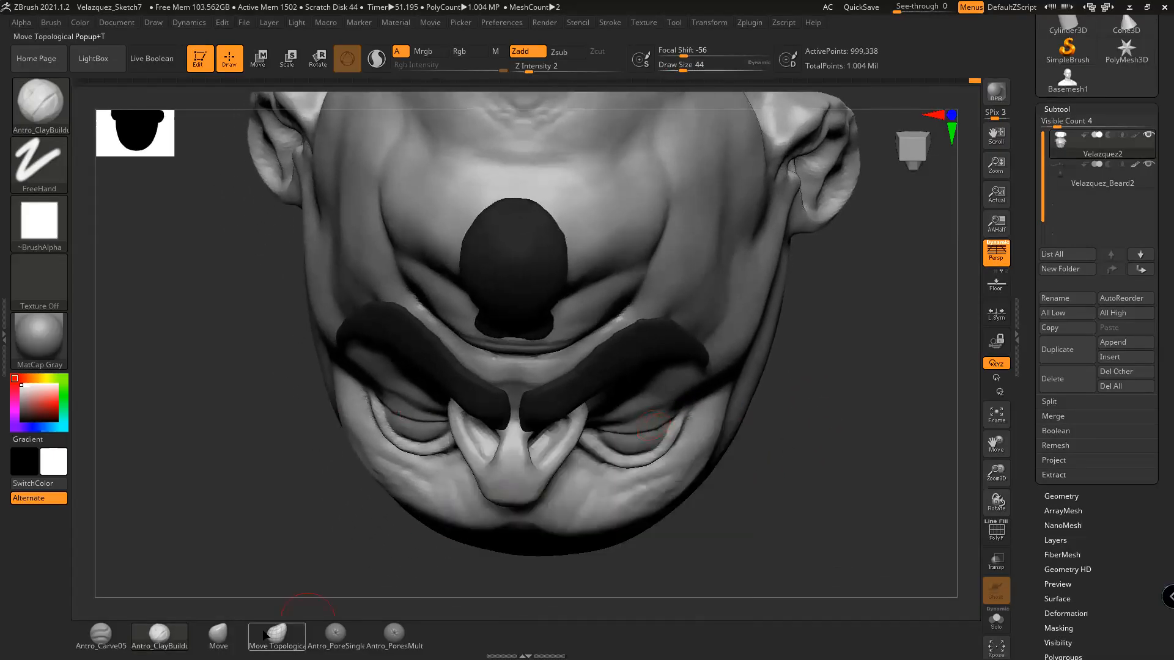
pyautogui.click(218, 636)
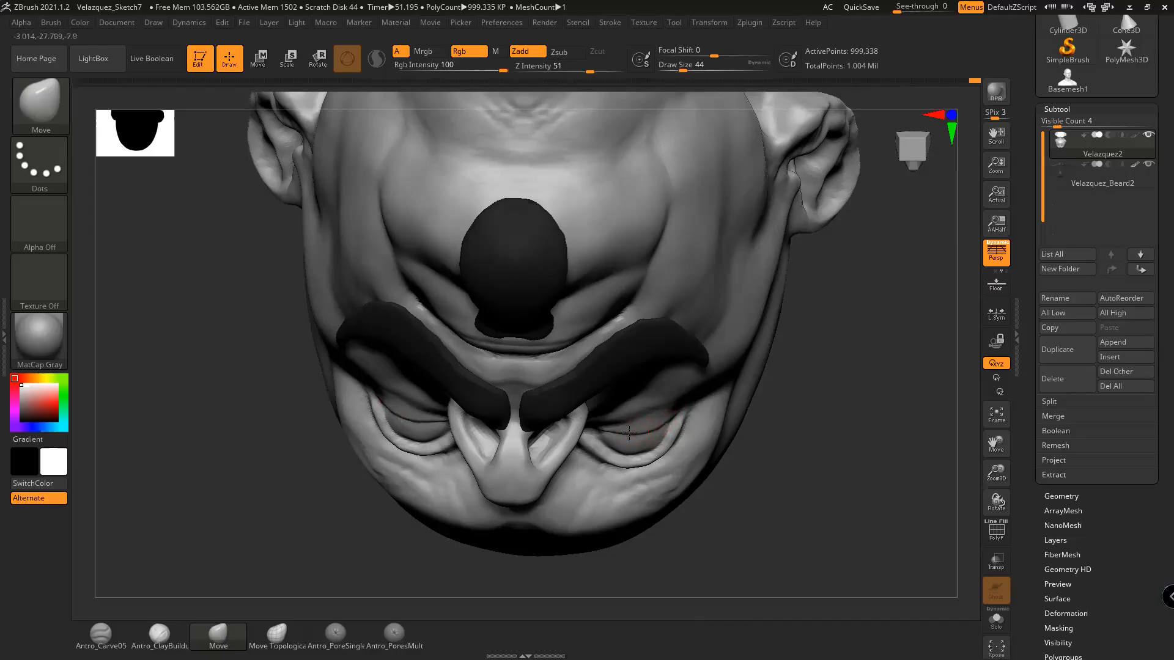
pyautogui.moveTo(779, 438); pyautogui.dragTo(596, 448, button='right')
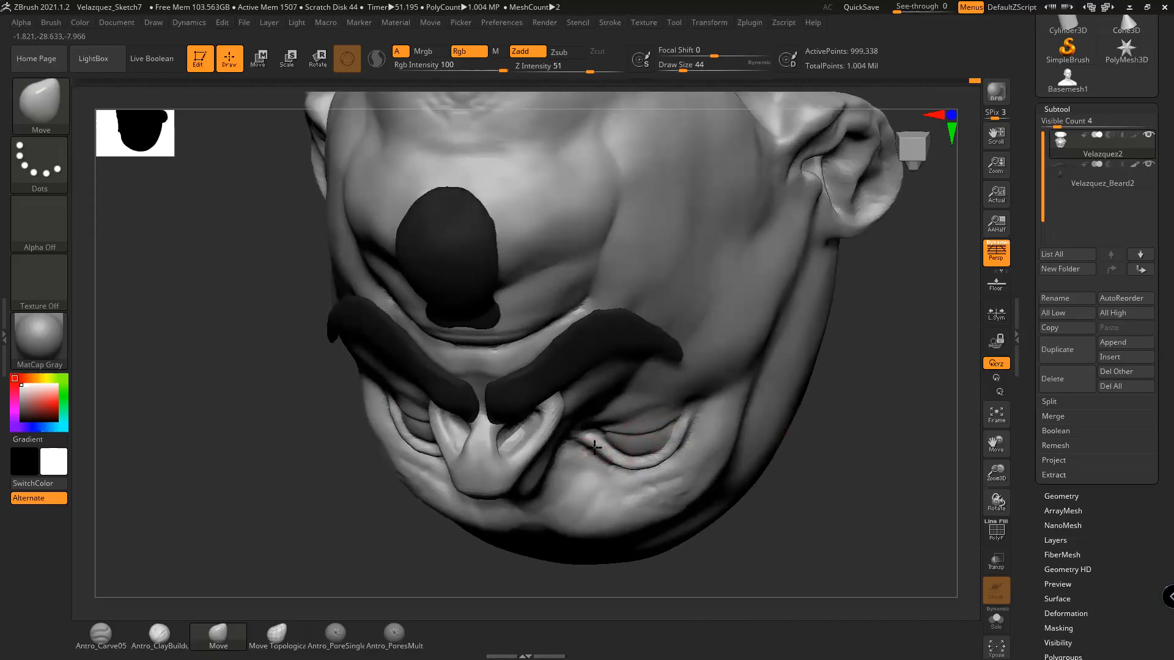
pyautogui.moveTo(611, 463); pyautogui.dragTo(610, 457)
pyautogui.moveTo(811, 453); pyautogui.dragTo(870, 466)
# Reshape the left nostril and push the right nostril's edge, setting the Move brush to 51
pyautogui.moveTo(553, 438); pyautogui.dragTo(553, 413)
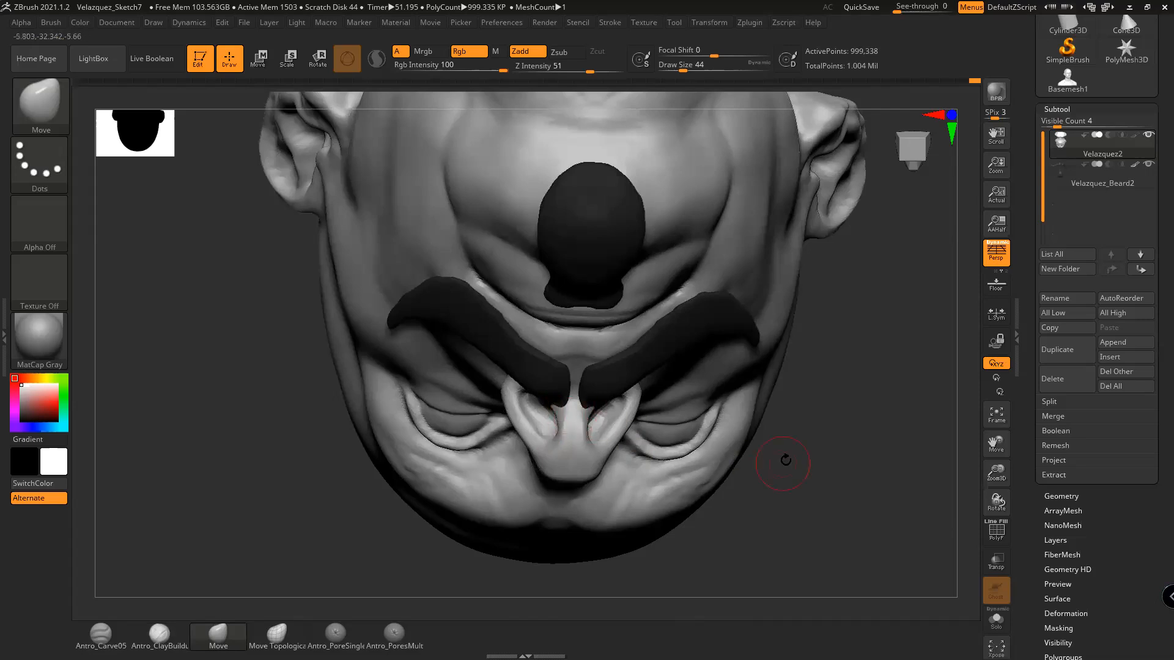
pyautogui.moveTo(782, 464); pyautogui.dragTo(794, 445)
pyautogui.moveTo(602, 420); pyautogui.dragTo(617, 426)
pyautogui.press('space')
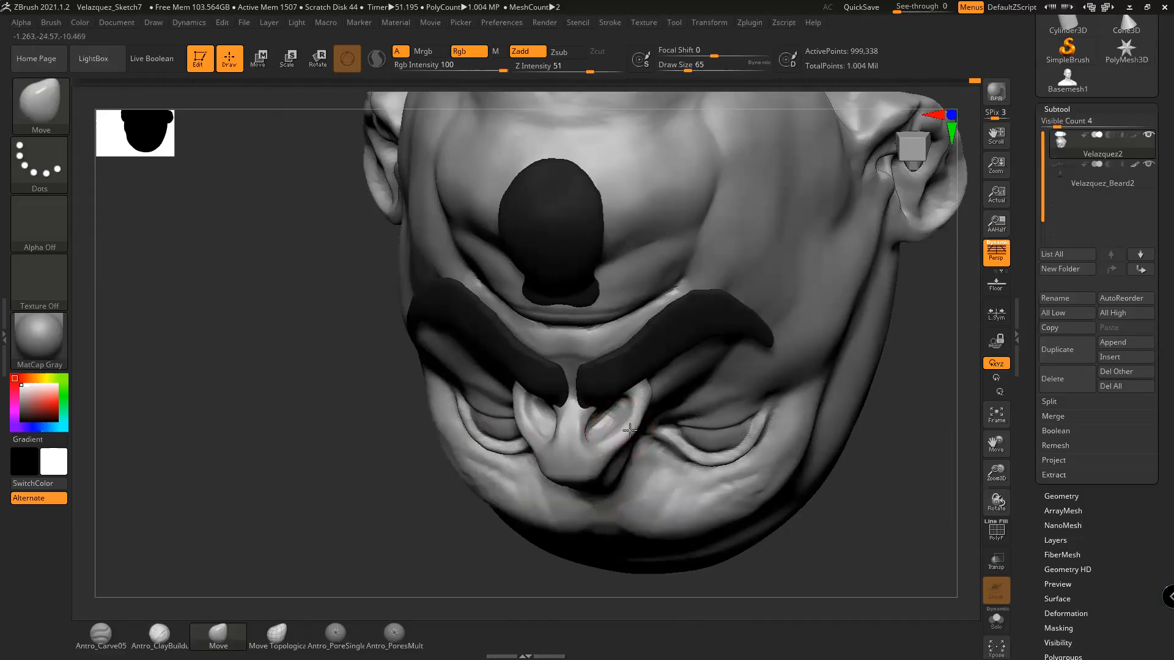
pyautogui.press('space')
pyautogui.moveTo(629, 428); pyautogui.dragTo(614, 423)
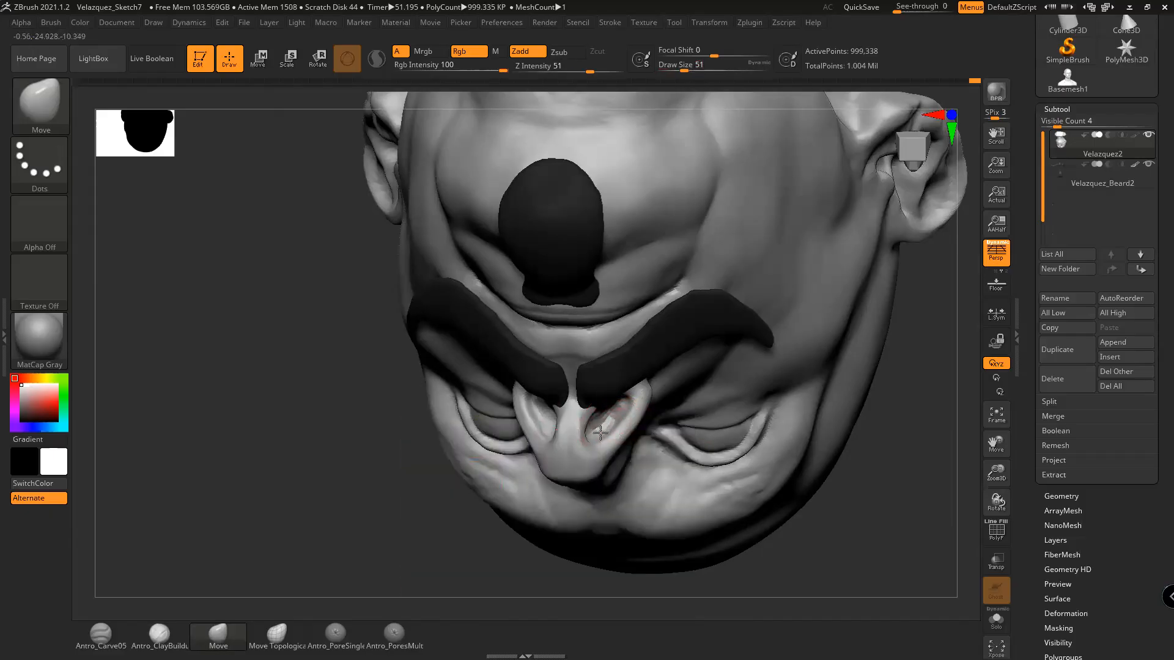
pyautogui.moveTo(890, 474)
pyautogui.mouseDown()
pyautogui.moveTo(922, 441)
pyautogui.moveTo(902, 465)
pyautogui.mouseUp()
# Reshape the nose septum with the Move brush at size 41, undoing a stroke near the right nostril
pyautogui.moveTo(755, 397); pyautogui.dragTo(775, 398)
pyautogui.press('space')
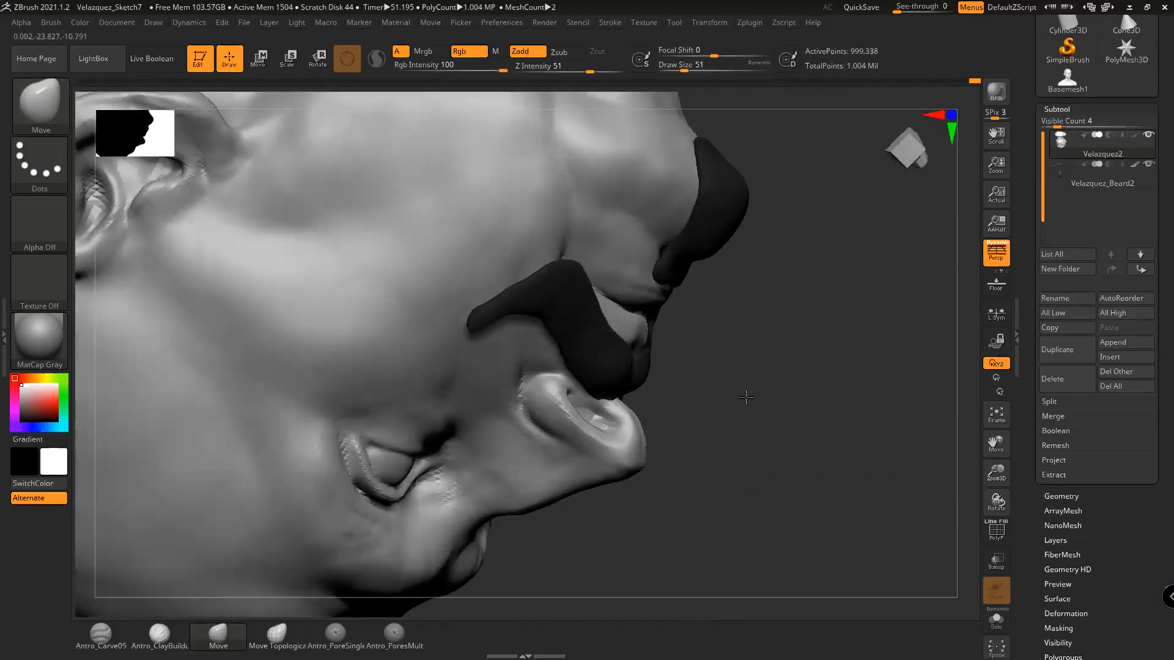
pyautogui.moveTo(609, 413); pyautogui.dragTo(601, 414)
pyautogui.moveTo(742, 430)
pyautogui.mouseDown()
pyautogui.moveTo(734, 336)
pyautogui.moveTo(794, 259)
pyautogui.moveTo(746, 351)
pyautogui.moveTo(722, 327)
pyautogui.moveTo(794, 325)
pyautogui.moveTo(781, 312)
pyautogui.moveTo(708, 364)
pyautogui.moveTo(779, 388)
pyautogui.moveTo(737, 385)
pyautogui.moveTo(752, 379)
pyautogui.moveTo(741, 392)
pyautogui.mouseUp()
pyautogui.moveTo(594, 390); pyautogui.dragTo(609, 398)
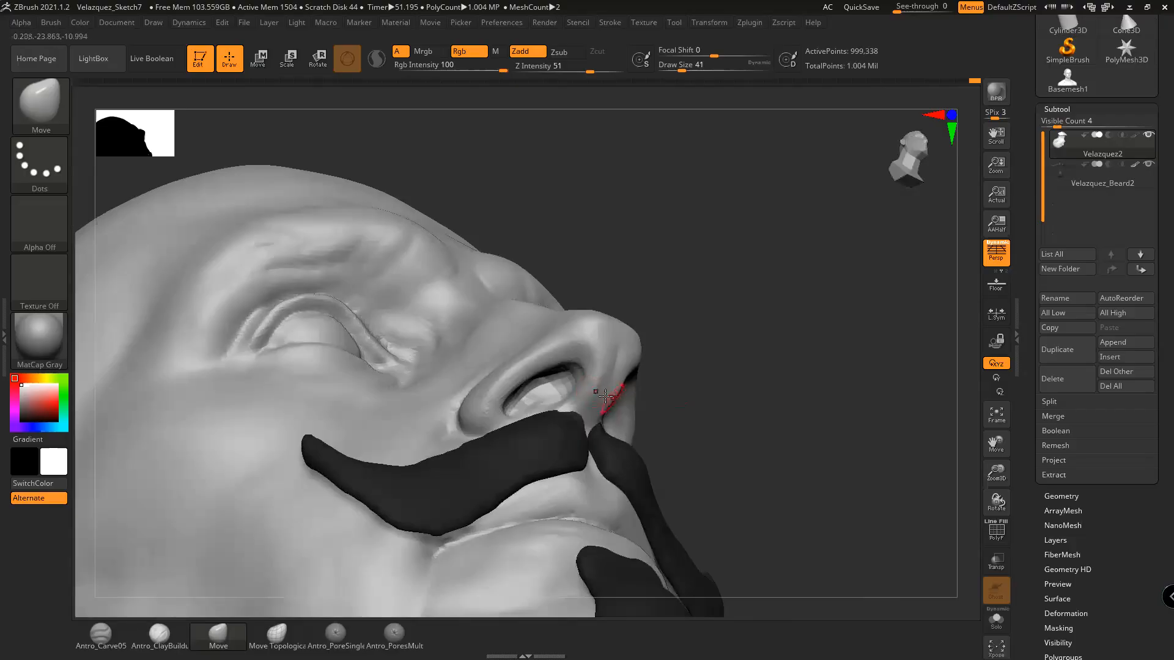
pyautogui.moveTo(758, 394); pyautogui.dragTo(691, 388)
pyautogui.press('space')
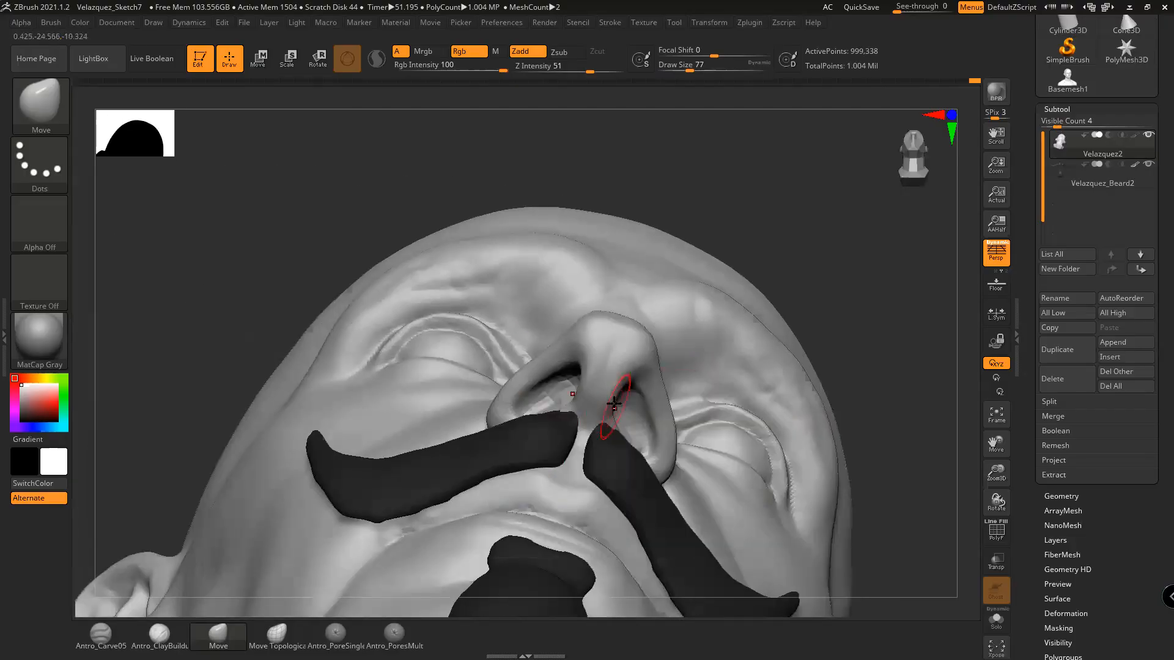
pyautogui.moveTo(663, 455); pyautogui.dragTo(672, 475)
pyautogui.hotkey('ctrl', 'z')
# Push the underside of the nose upward with a size-97 Move brush, then reduce it to 39
pyautogui.moveTo(841, 396)
pyautogui.mouseDown()
pyautogui.moveTo(862, 398)
pyautogui.moveTo(839, 396)
pyautogui.moveTo(810, 456)
pyautogui.moveTo(672, 393)
pyautogui.mouseUp()
pyautogui.press('space')
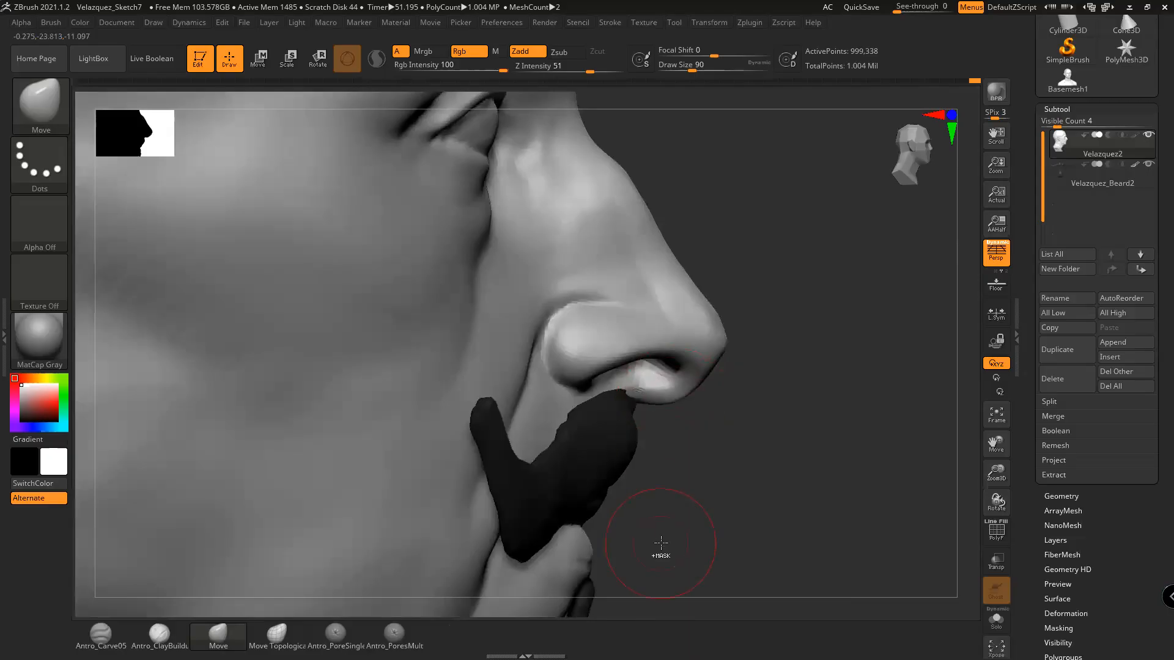
pyautogui.press('space')
pyautogui.moveTo(648, 392); pyautogui.dragTo(637, 398)
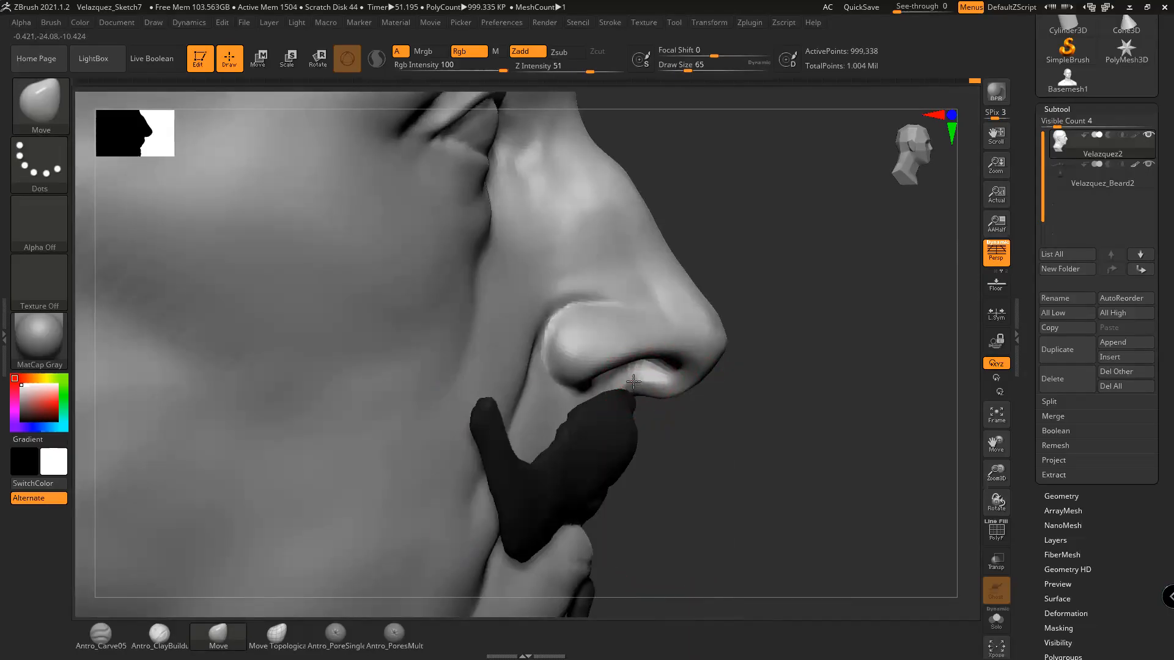
pyautogui.press('space')
pyautogui.moveTo(662, 394); pyautogui.dragTo(664, 383)
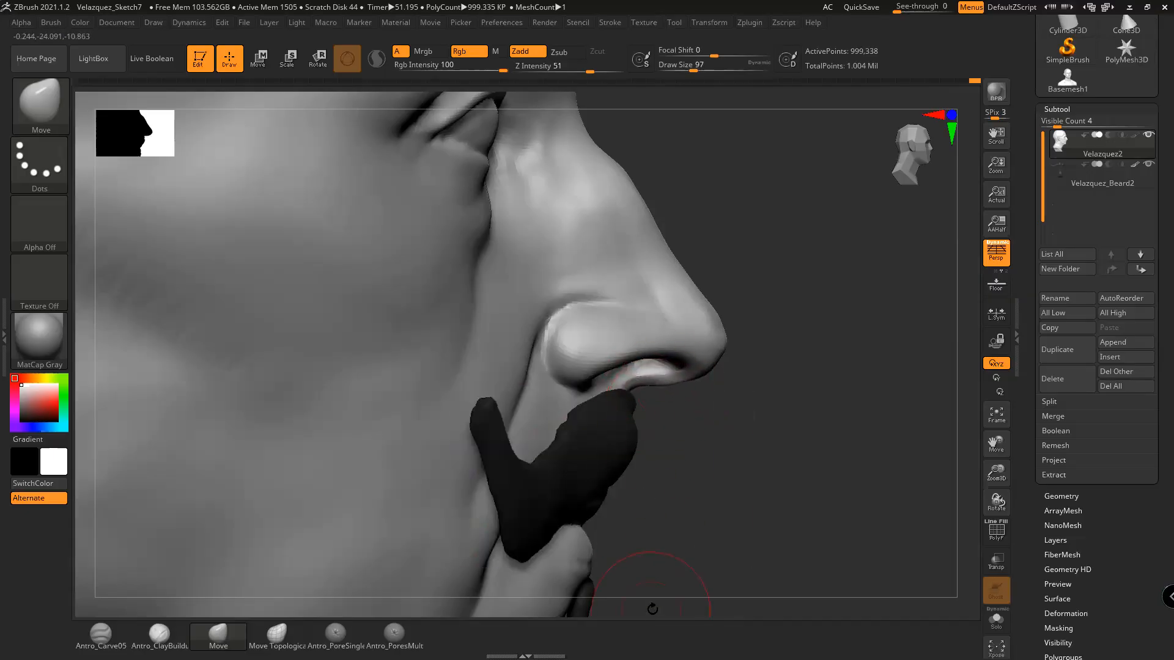
pyautogui.hotkey('ctrl', 'z')
pyautogui.moveTo(672, 393); pyautogui.dragTo(669, 372)
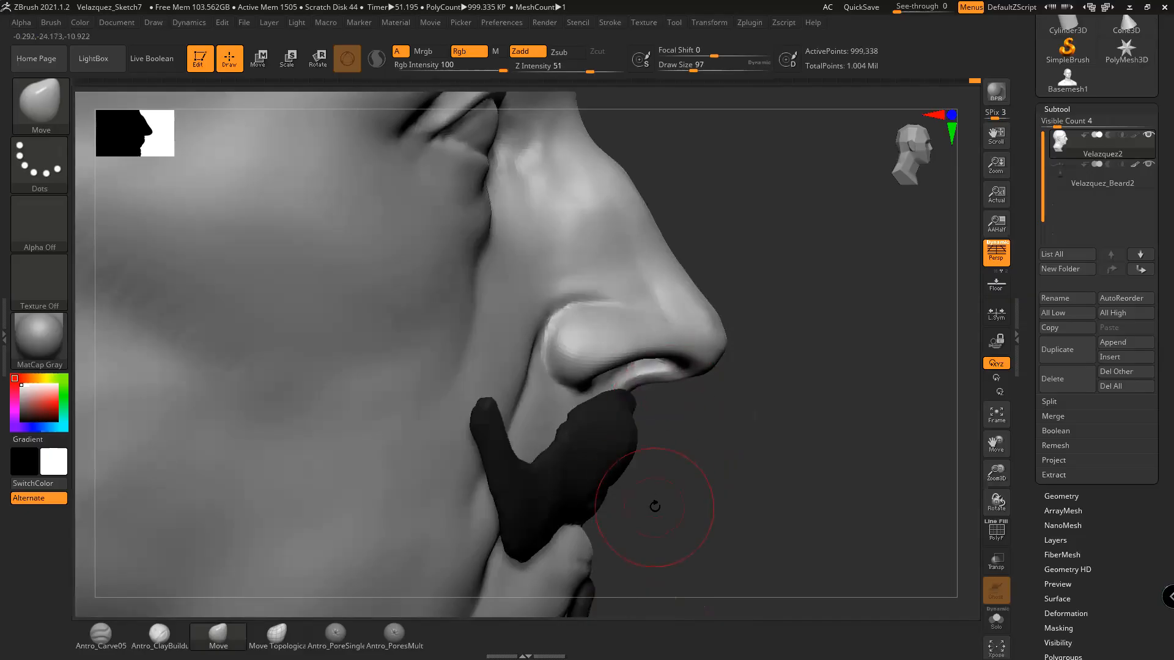
pyautogui.moveTo(707, 503); pyautogui.dragTo(708, 474)
pyautogui.press('space')
pyautogui.moveTo(675, 398)
pyautogui.mouseDown()
pyautogui.moveTo(686, 417)
pyautogui.moveTo(677, 389)
pyautogui.mouseUp()
pyautogui.press('space')
pyautogui.press('space')
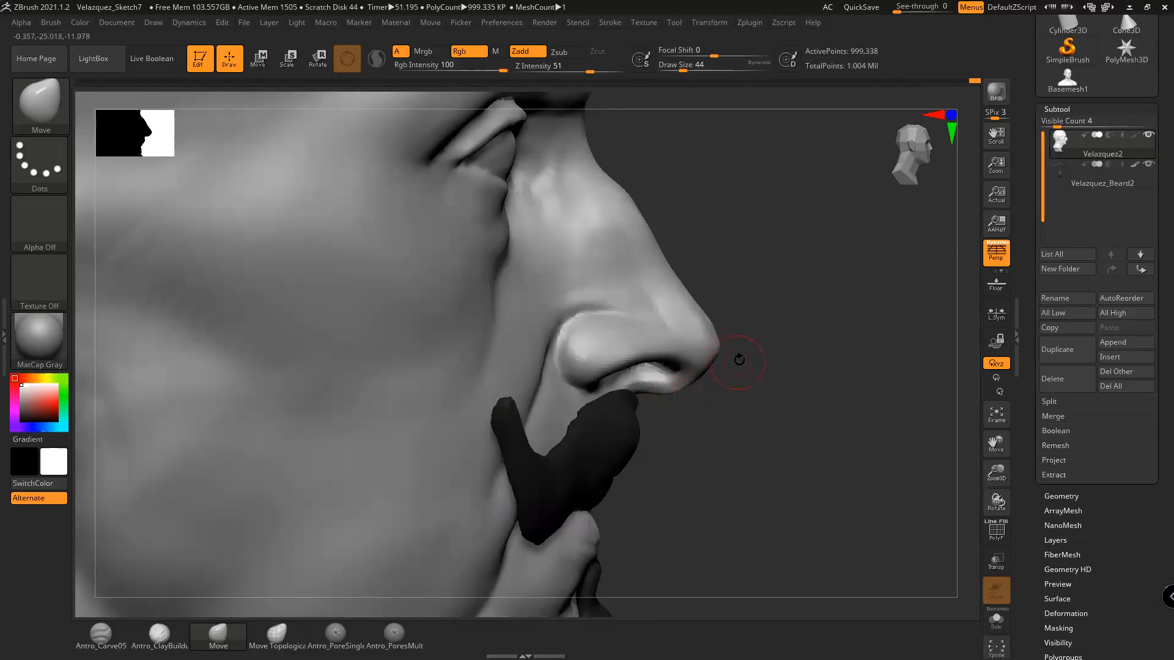
pyautogui.press('space')
pyautogui.moveTo(578, 370); pyautogui.dragTo(569, 370)
pyautogui.moveTo(776, 469)
pyautogui.keyDown('alt'); pyautogui.mouseDown()
pyautogui.moveTo(741, 441)
pyautogui.moveTo(722, 445)
pyautogui.moveTo(747, 459)
pyautogui.moveTo(690, 474)
pyautogui.moveTo(776, 474)
pyautogui.moveTo(771, 484)
pyautogui.moveTo(846, 467)
pyautogui.moveTo(795, 474)
pyautogui.moveTo(844, 450)
pyautogui.moveTo(848, 469)
pyautogui.mouseUp(); pyautogui.keyUp('alt')
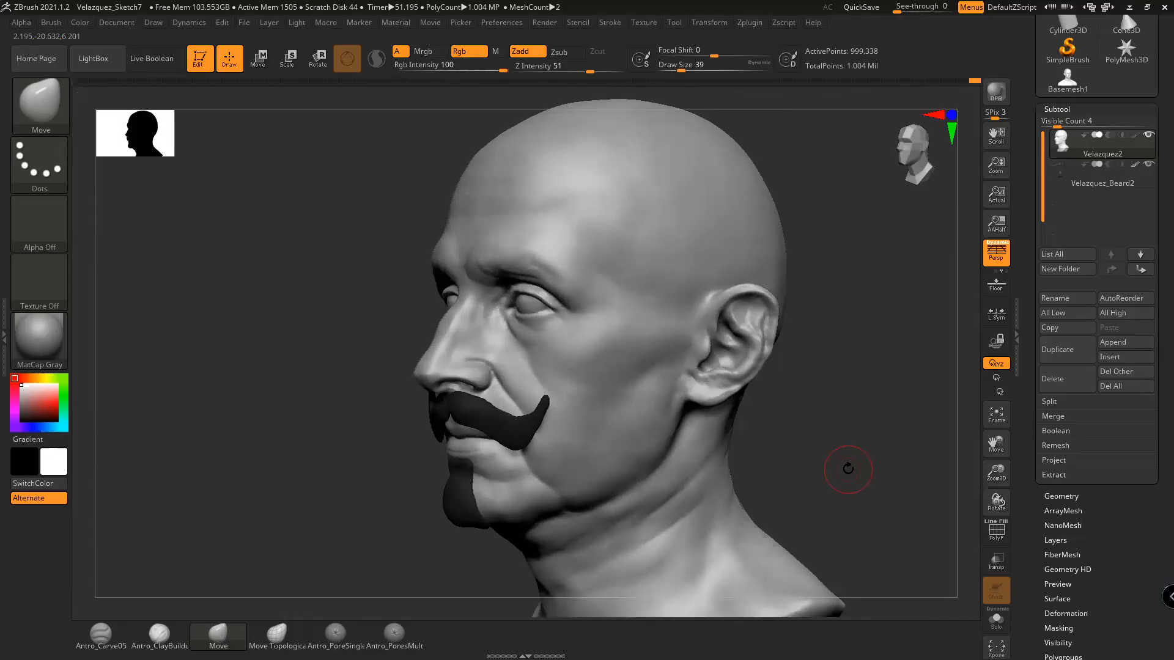
# Turn the head from front to three-quarter view and switch to smoothing for the cheek beside the moustache
pyautogui.moveTo(841, 455)
pyautogui.mouseDown()
pyautogui.moveTo(878, 453)
pyautogui.moveTo(863, 448)
pyautogui.moveTo(878, 488)
pyautogui.moveTo(846, 464)
pyautogui.mouseUp()
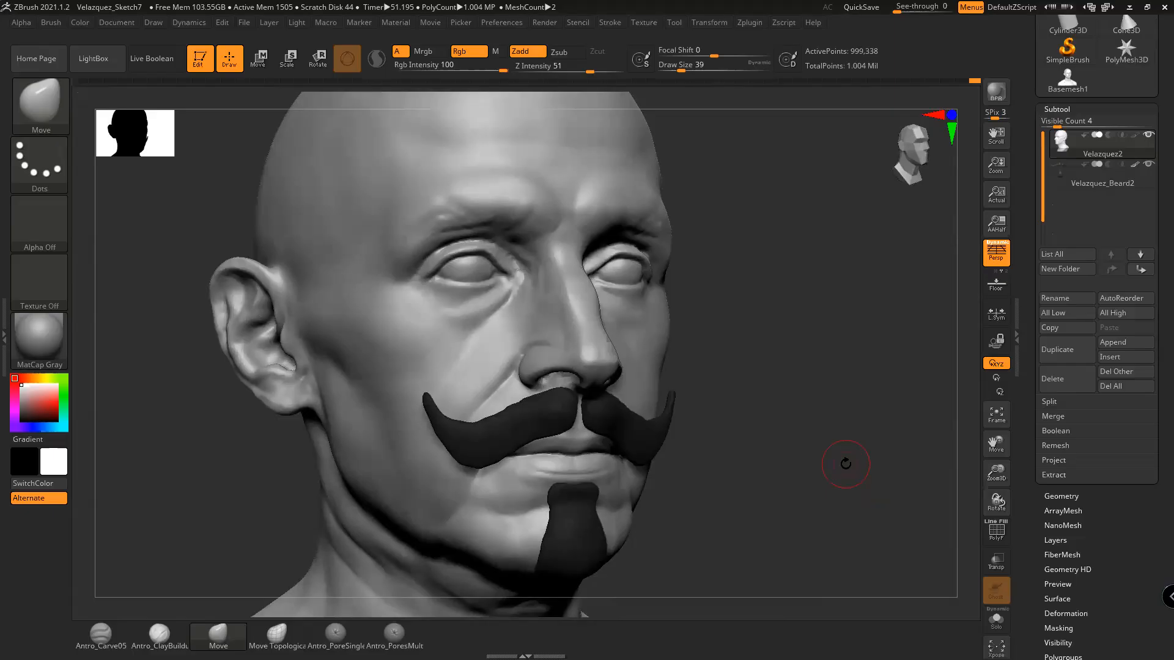
pyautogui.moveTo(768, 348)
pyautogui.mouseDown()
pyautogui.moveTo(799, 387)
pyautogui.moveTo(862, 411)
pyautogui.mouseUp()
pyautogui.press('shift')
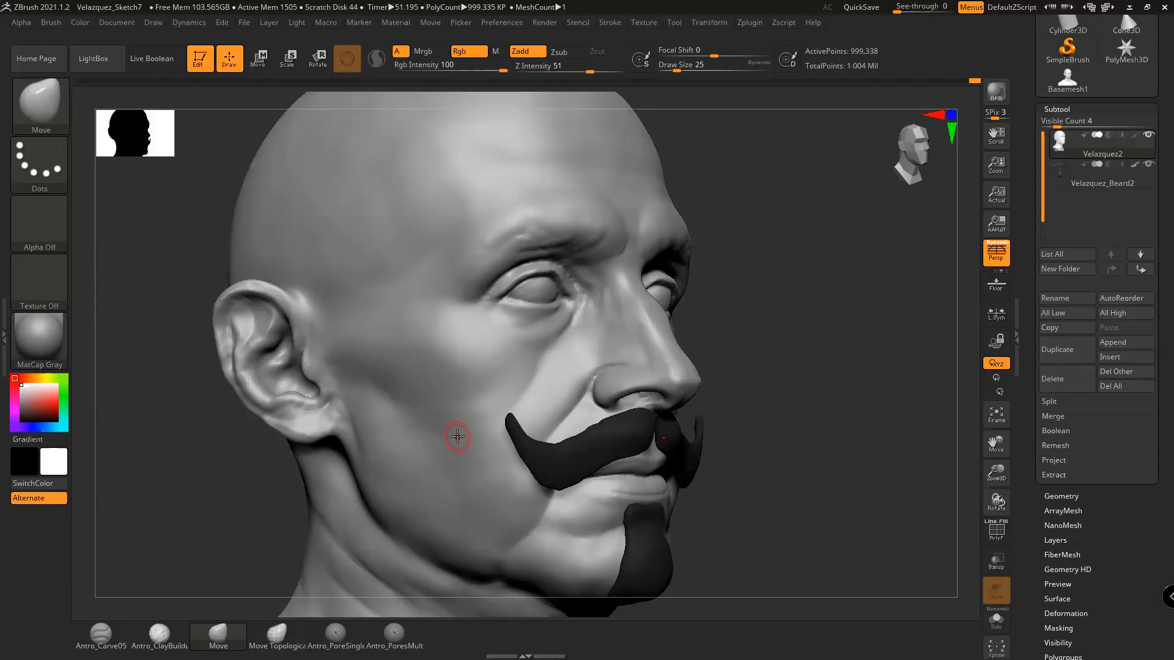
pyautogui.moveTo(804, 406)
pyautogui.mouseDown()
pyautogui.moveTo(822, 444)
pyautogui.moveTo(911, 449)
pyautogui.moveTo(880, 452)
pyautogui.mouseUp()
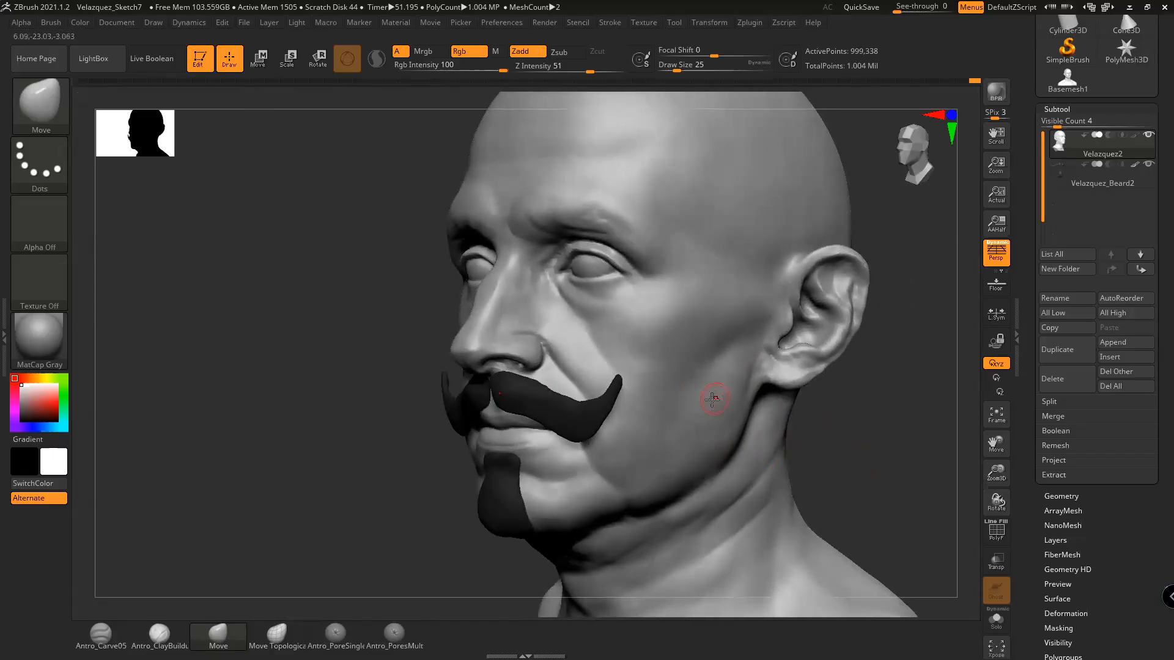
pyautogui.moveTo(836, 428); pyautogui.dragTo(857, 427)
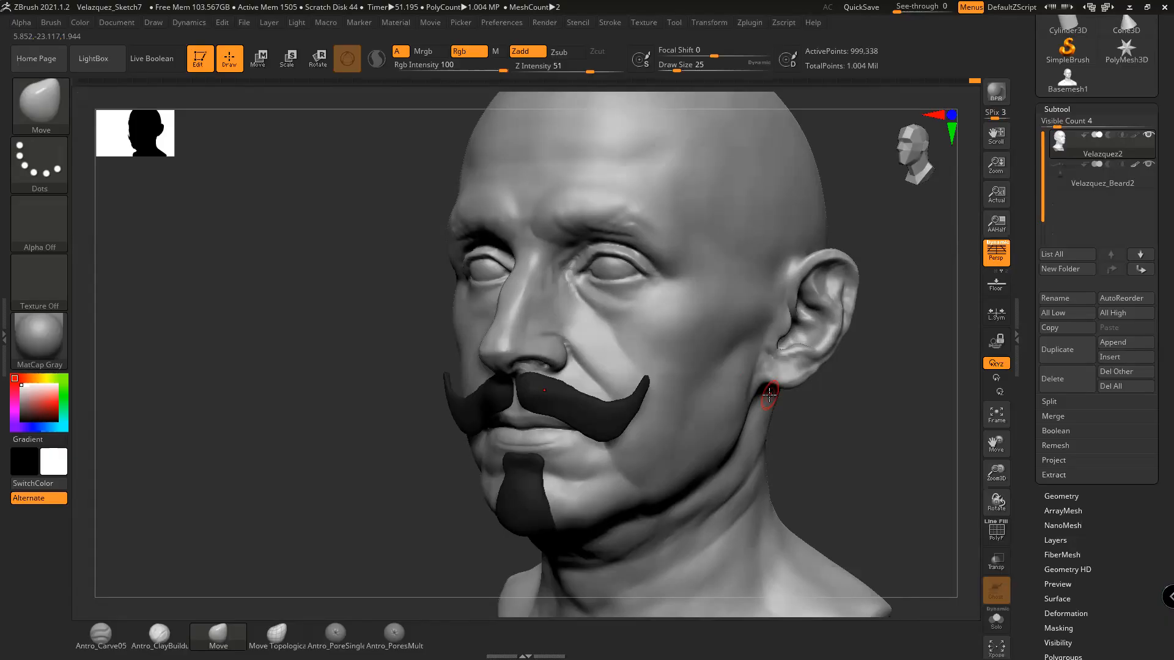
pyautogui.moveTo(834, 435); pyautogui.dragTo(673, 347)
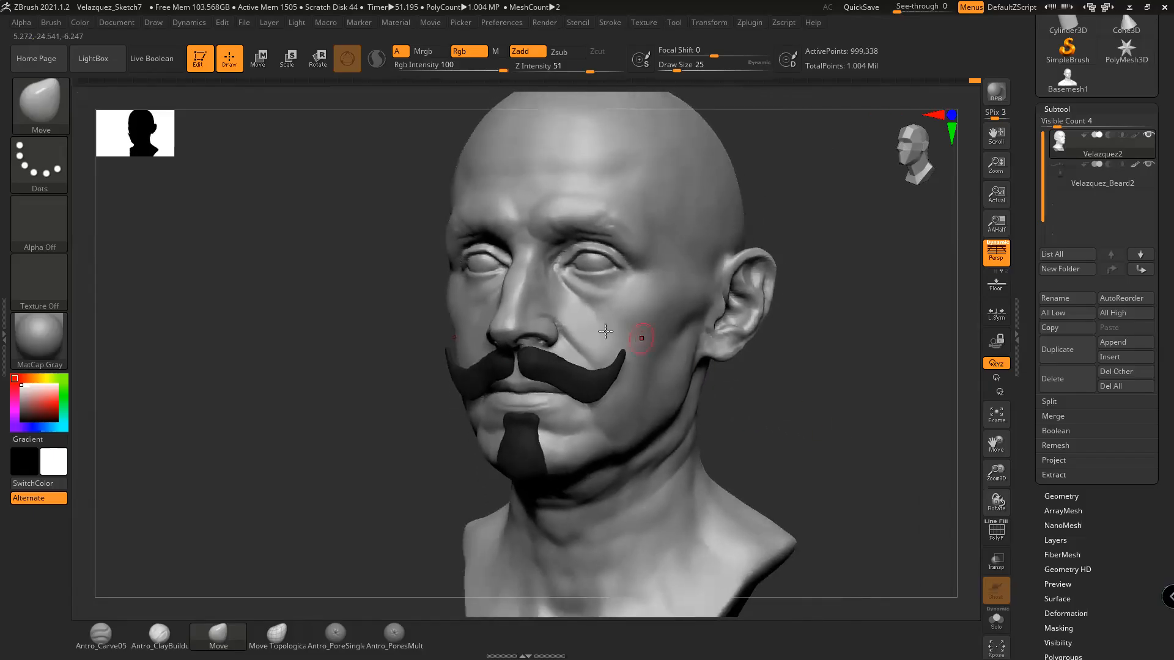
pyautogui.moveTo(779, 414); pyautogui.dragTo(817, 470)
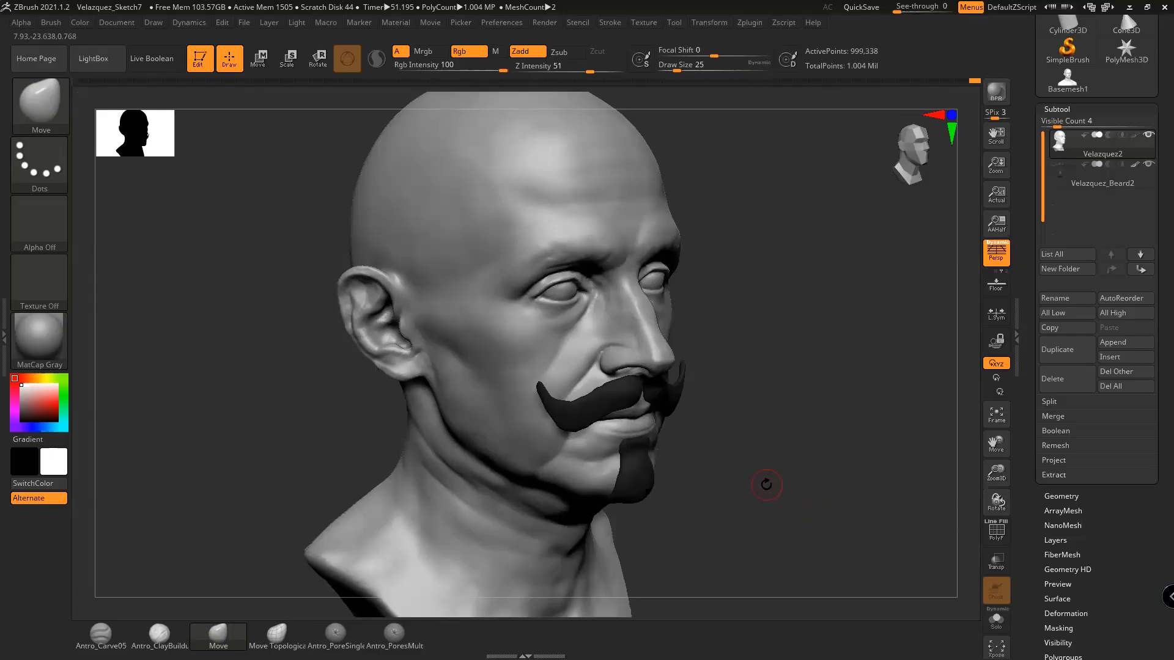
pyautogui.moveTo(762, 471)
pyautogui.keyDown('shift'); pyautogui.mouseDown()
pyautogui.moveTo(746, 464)
pyautogui.moveTo(768, 438)
pyautogui.moveTo(819, 429)
pyautogui.mouseUp(); pyautogui.keyUp('shift')
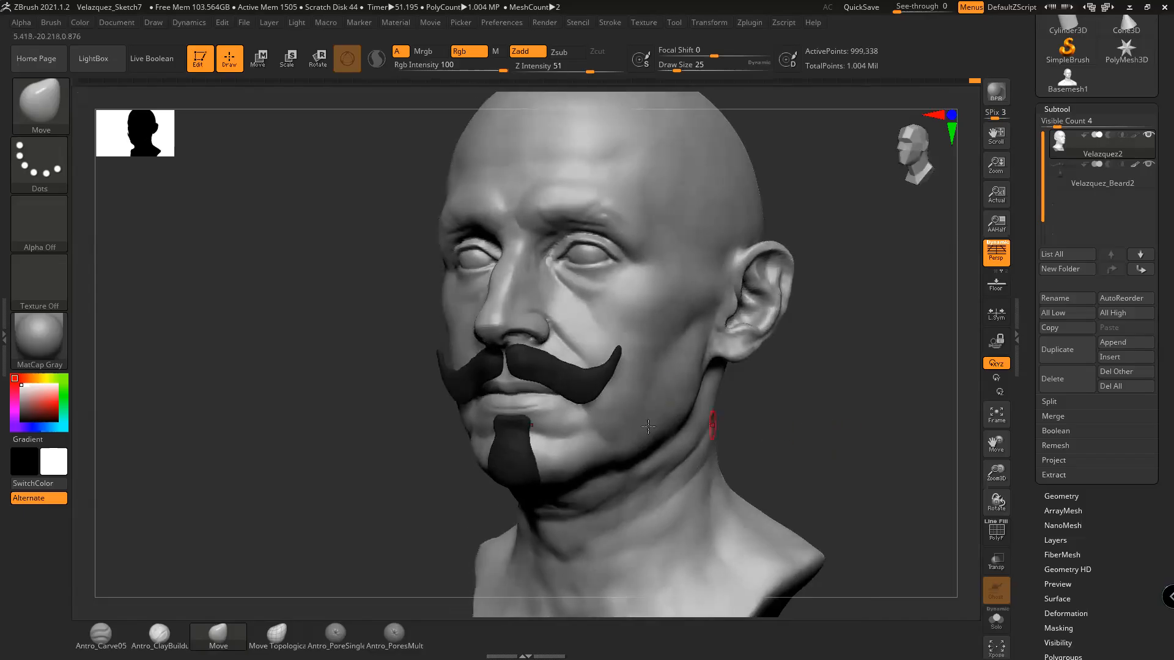
pyautogui.moveTo(867, 414); pyautogui.dragTo(835, 421)
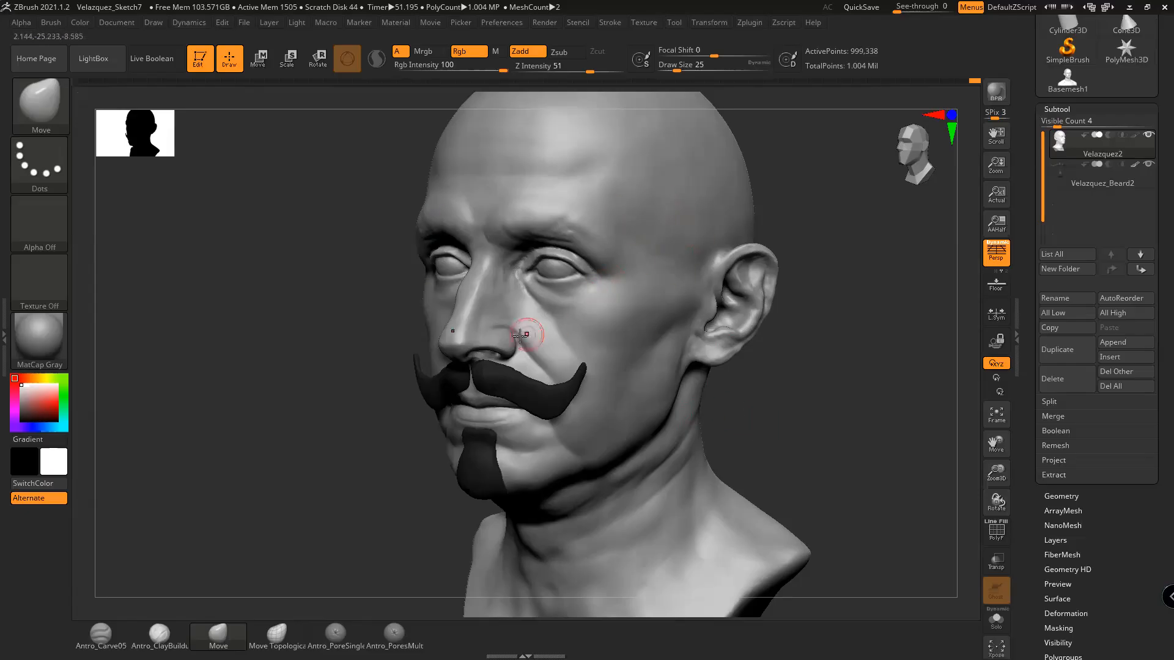
pyautogui.moveTo(846, 361)
pyautogui.keyDown('shift'); pyautogui.mouseDown()
pyautogui.moveTo(879, 358)
pyautogui.moveTo(846, 349)
pyautogui.mouseUp(); pyautogui.keyUp('shift')
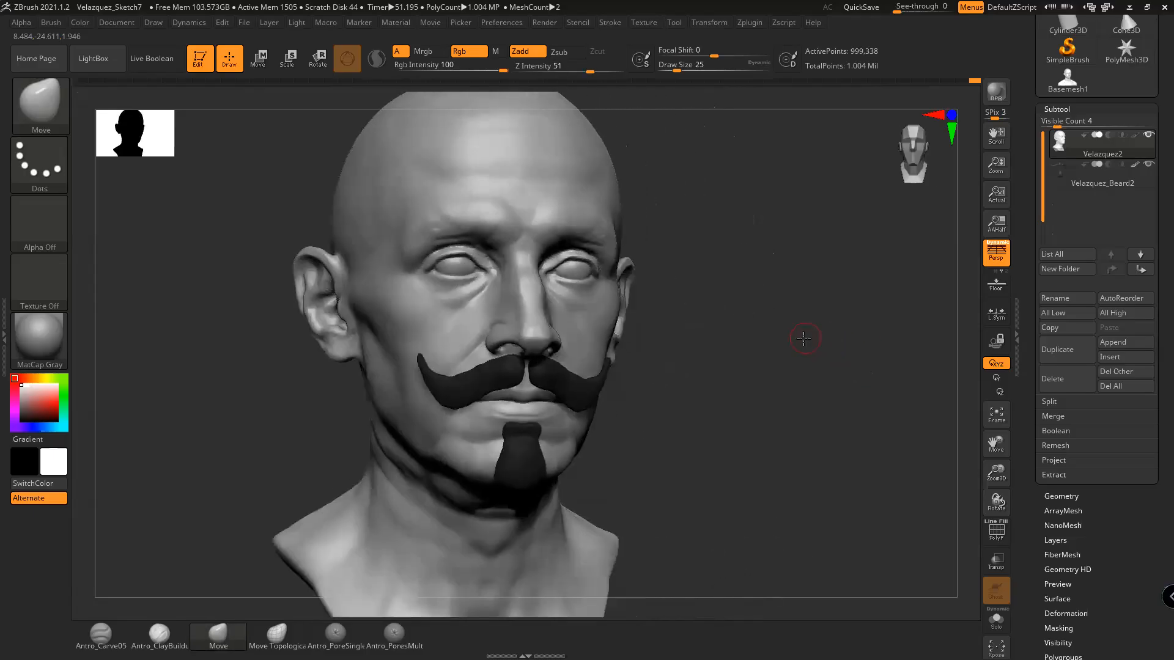
# Shrink ZBrush aside and view the DP221248.jpg portrait maximized in Photos
pyautogui.click(1147, 8)
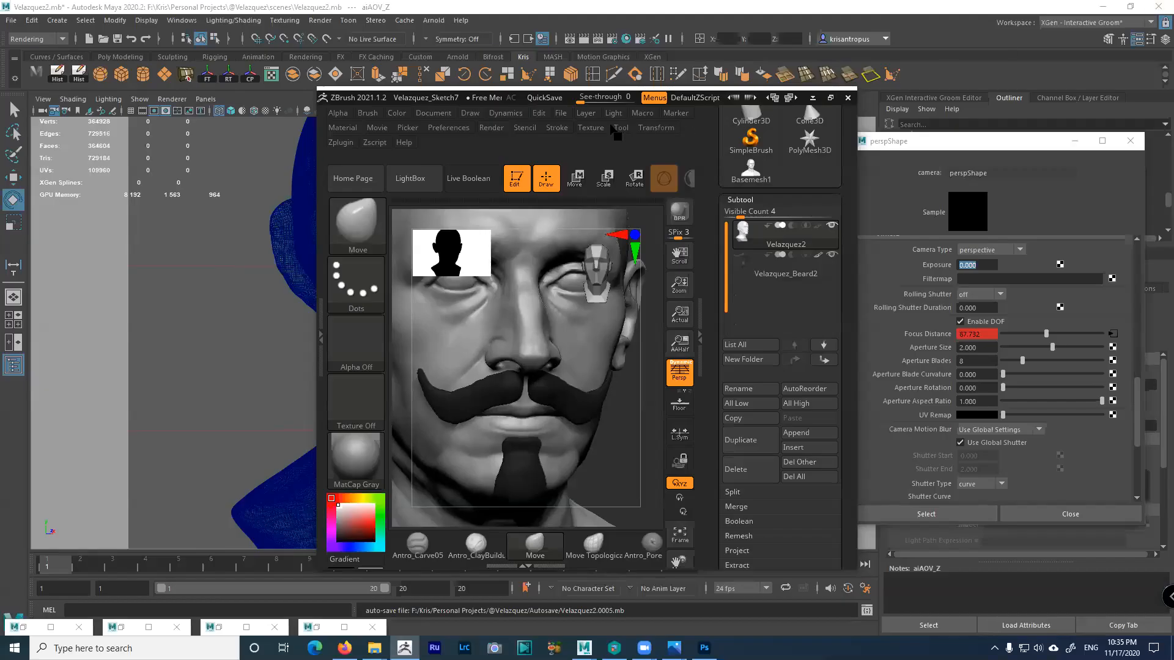
pyautogui.moveTo(464, 100); pyautogui.dragTo(134, 107)
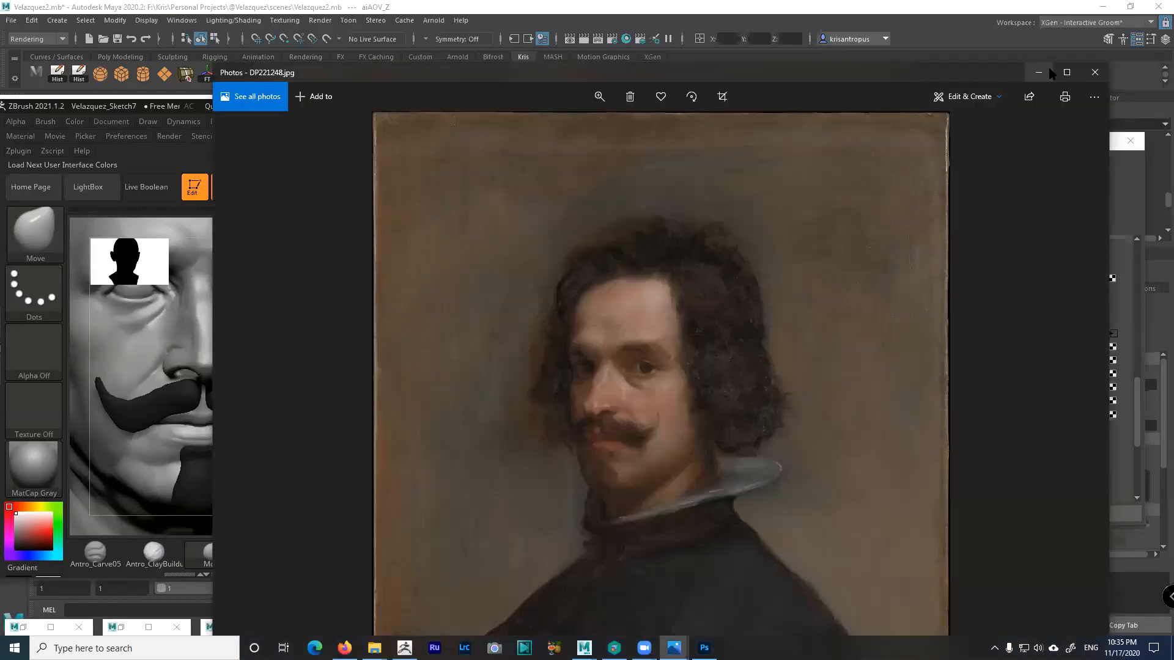
pyautogui.click(1066, 72)
pyautogui.scroll(2, 624, 320)
pyautogui.scroll(-2, 659, 294)
pyautogui.moveTo(668, 266)
pyautogui.mouseDown()
pyautogui.moveTo(728, 371)
pyautogui.moveTo(681, 281)
pyautogui.mouseUp()
pyautogui.scroll(5, 718, 359)
pyautogui.scroll(-4, 732, 529)
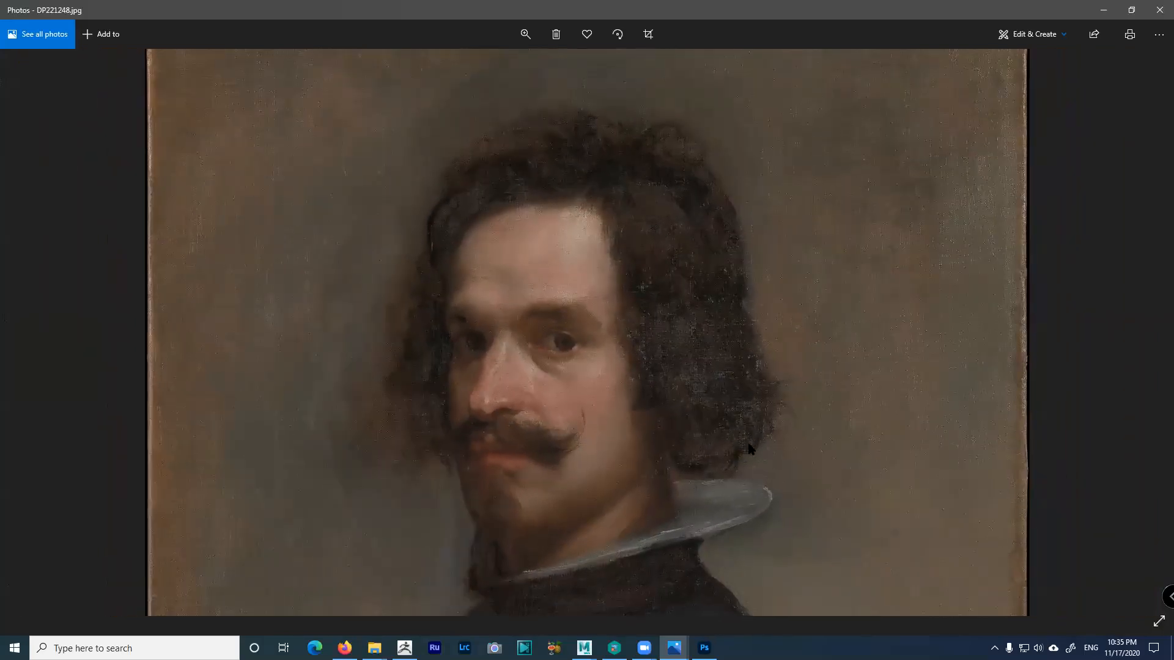
pyautogui.moveTo(747, 447); pyautogui.dragTo(763, 421)
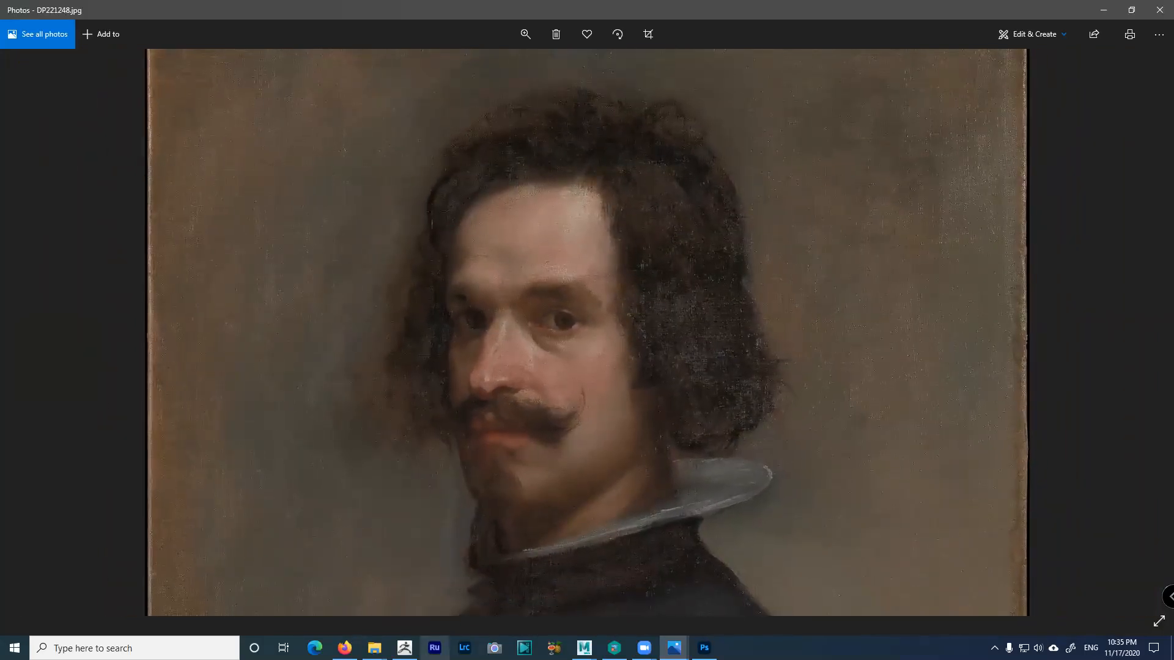
# Return ZBrush to full screen and orbit the bust to a three-quarter view
pyautogui.click(404, 648)
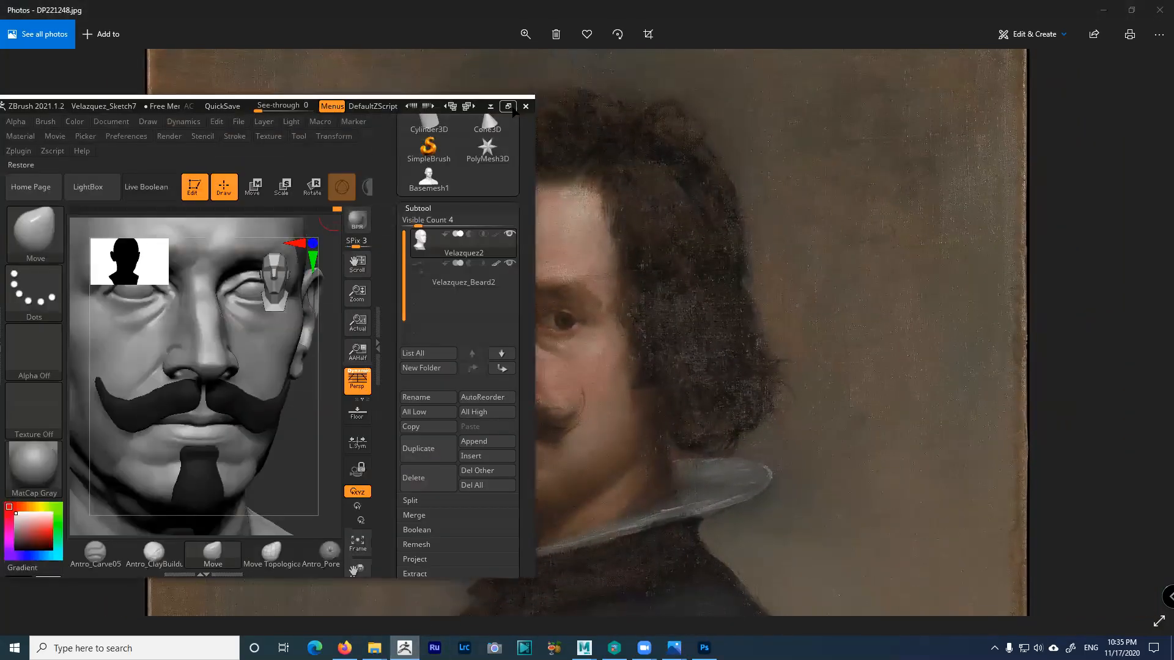
pyautogui.click(508, 106)
pyautogui.moveTo(768, 320); pyautogui.dragTo(847, 332)
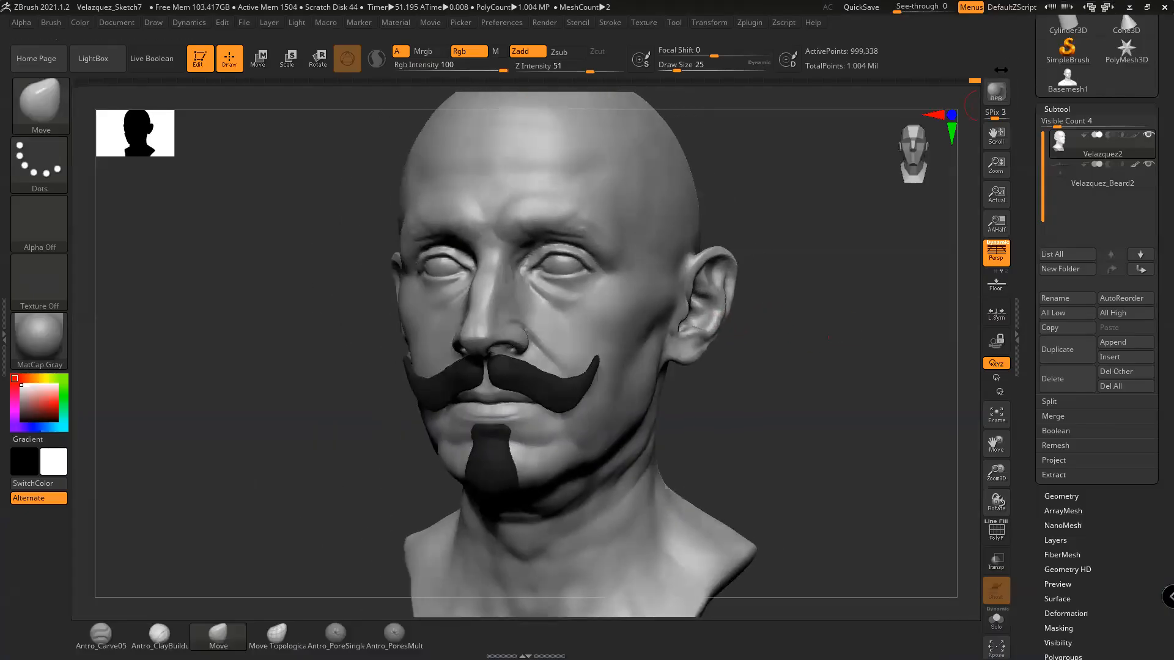
pyautogui.moveTo(909, 8)
pyautogui.mouseDown()
pyautogui.moveTo(935, 11)
pyautogui.moveTo(890, 11)
pyautogui.moveTo(935, 18)
pyautogui.moveTo(916, 12)
pyautogui.mouseUp()
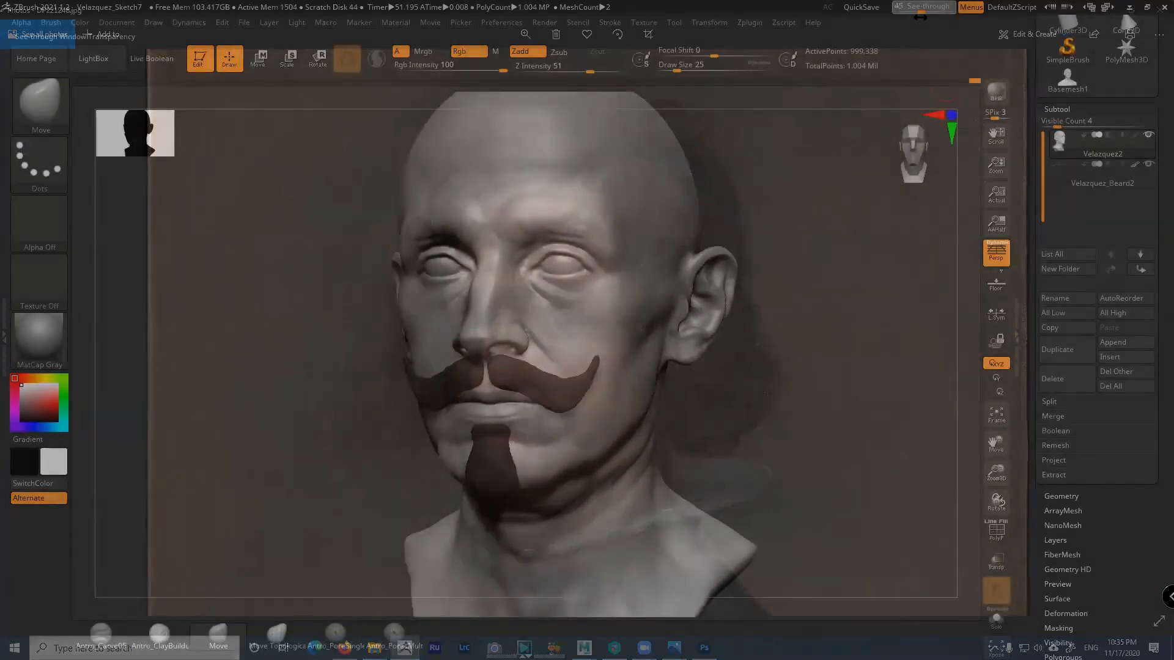
pyautogui.click(998, 533)
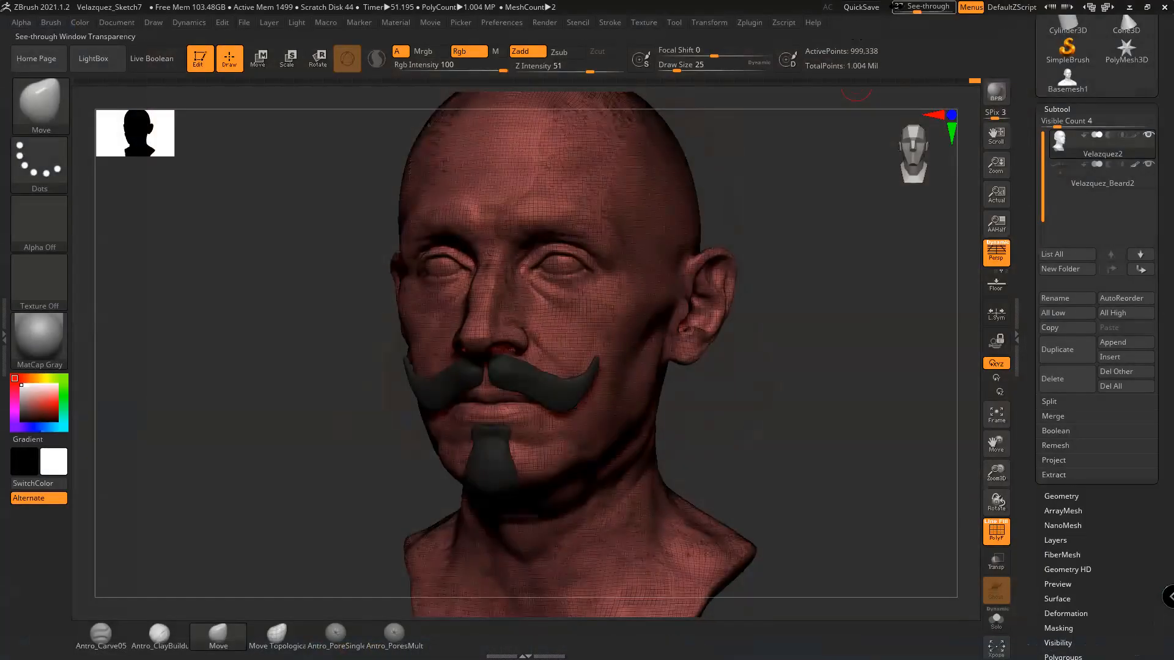
pyautogui.moveTo(917, 12); pyautogui.dragTo(937, 15)
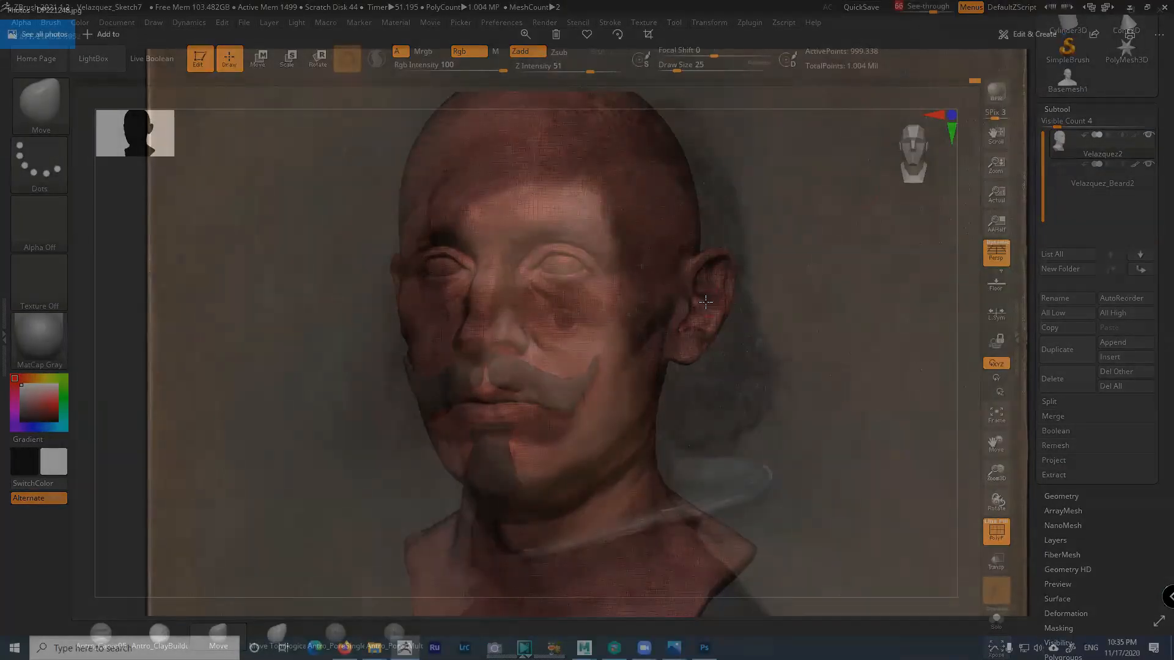
pyautogui.keyDown('alt'); pyautogui.moveTo(808, 265); pyautogui.dragTo(822, 301); pyautogui.keyUp('alt')
pyautogui.moveTo(932, 8); pyautogui.dragTo(856, 42)
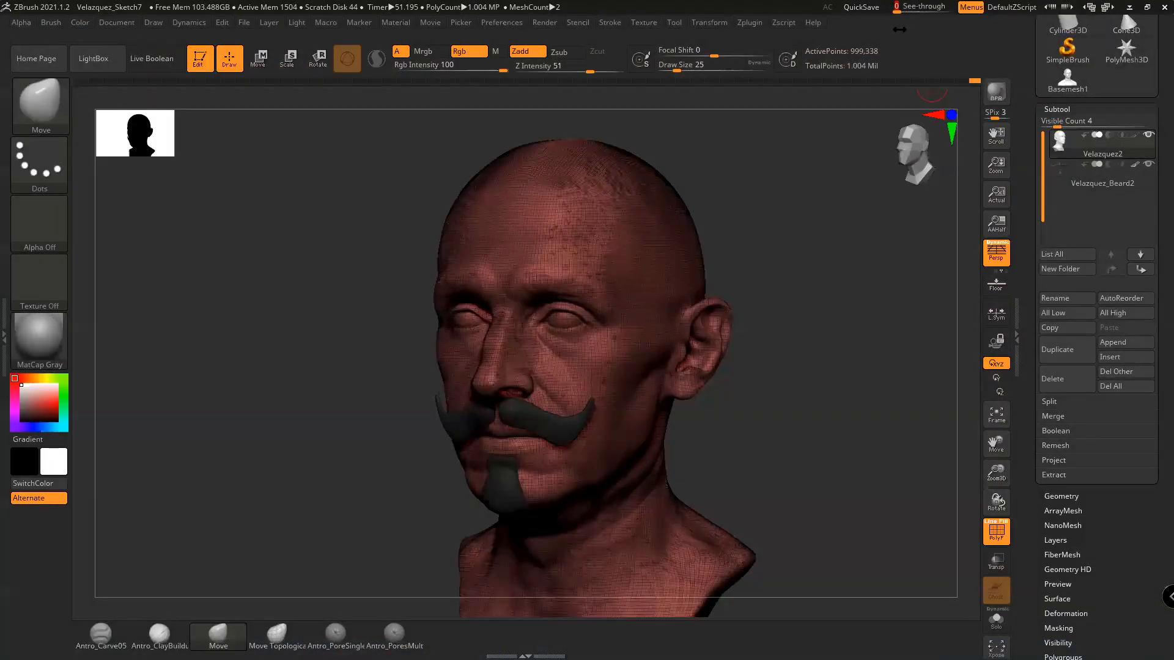
pyautogui.click(996, 531)
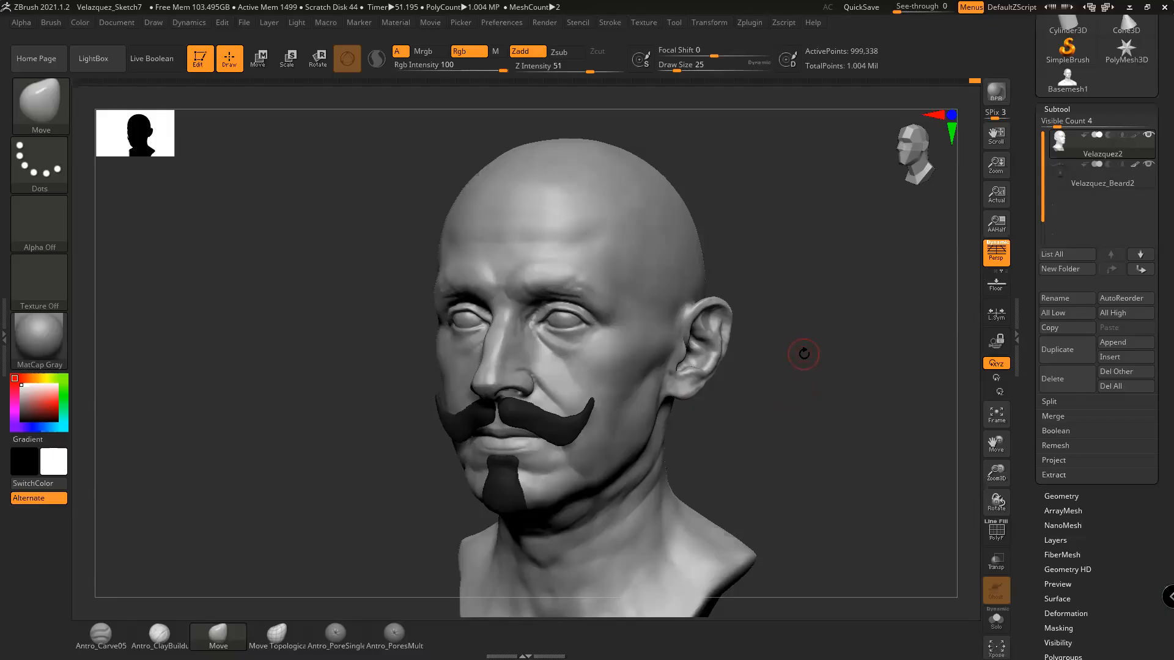
pyautogui.moveTo(804, 354)
pyautogui.keyDown('alt'); pyautogui.mouseDown()
pyautogui.moveTo(891, 507)
pyautogui.moveTo(805, 450)
pyautogui.moveTo(766, 329)
pyautogui.moveTo(799, 611)
pyautogui.moveTo(857, 560)
pyautogui.moveTo(778, 292)
pyautogui.moveTo(839, 428)
pyautogui.moveTo(755, 140)
pyautogui.moveTo(813, 530)
pyautogui.moveTo(758, 156)
pyautogui.moveTo(793, 489)
pyautogui.moveTo(416, 582)
pyautogui.moveTo(141, 273)
pyautogui.moveTo(919, 272)
pyautogui.moveTo(816, 333)
pyautogui.moveTo(944, 304)
pyautogui.moveTo(822, 330)
pyautogui.moveTo(889, 266)
pyautogui.mouseUp(); pyautogui.keyUp('alt')
pyautogui.moveTo(776, 254)
pyautogui.keyDown('shift'); pyautogui.mouseDown()
pyautogui.moveTo(810, 506)
pyautogui.moveTo(328, 13)
pyautogui.moveTo(839, 494)
pyautogui.moveTo(733, 249)
pyautogui.moveTo(767, 254)
pyautogui.moveTo(824, 405)
pyautogui.moveTo(742, 258)
pyautogui.moveTo(703, 287)
pyautogui.moveTo(752, 291)
pyautogui.mouseUp(); pyautogui.keyUp('shift')
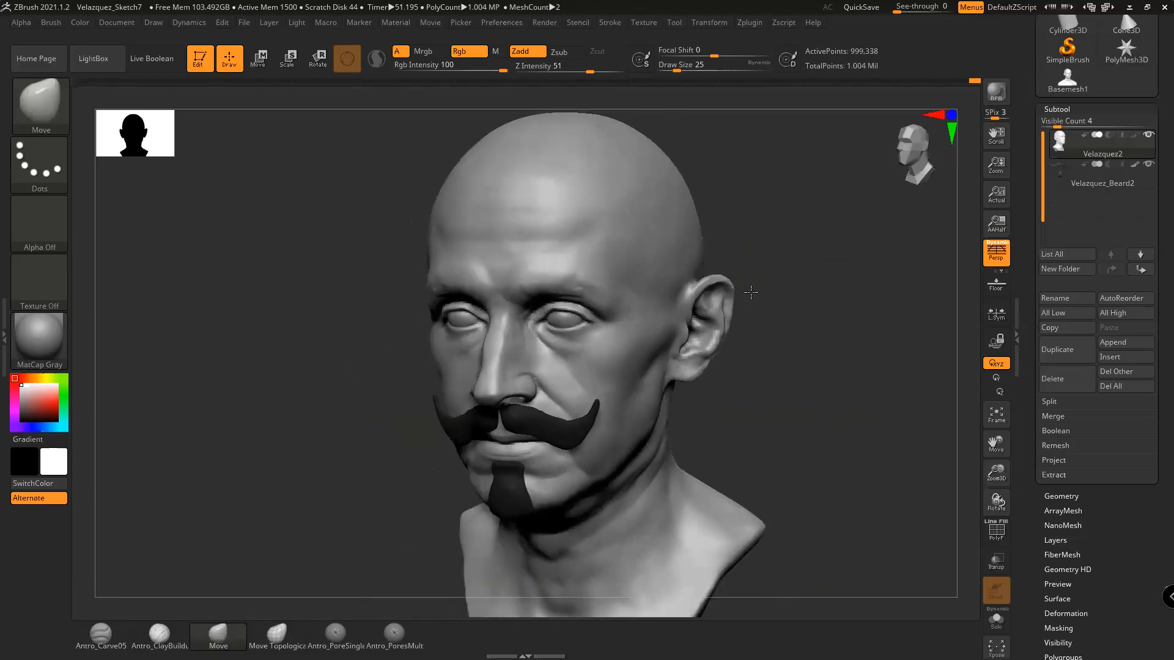
pyautogui.moveTo(896, 8); pyautogui.dragTo(949, 14)
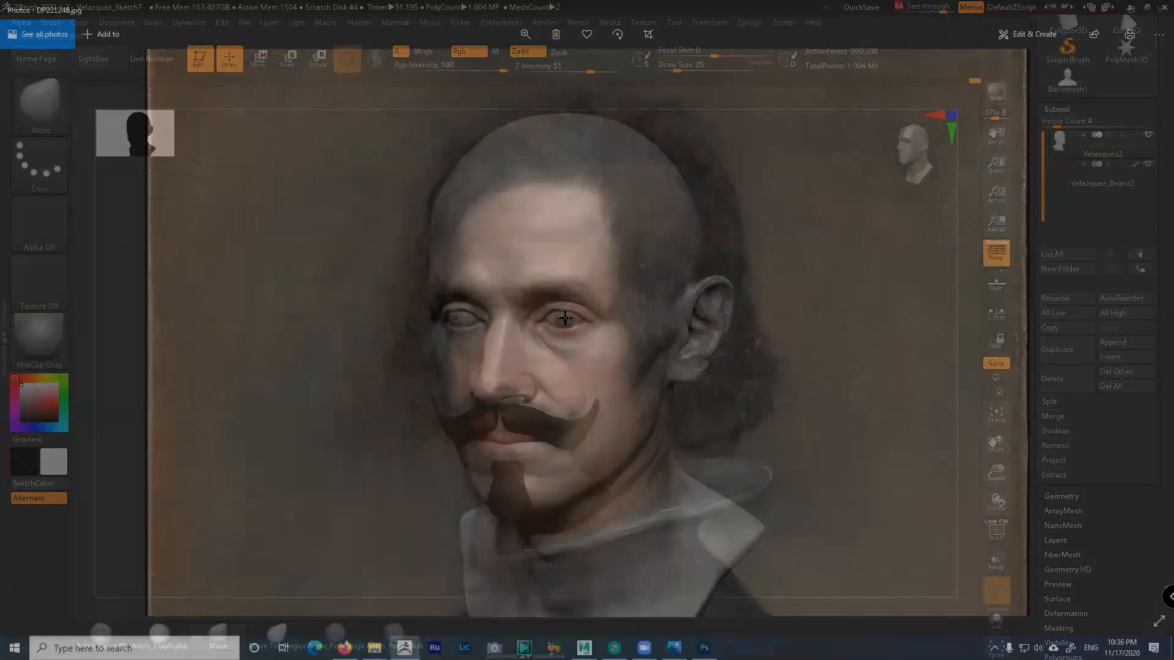
# Rotate the bust to match the painting's pose seen through the translucent window
pyautogui.moveTo(835, 281)
pyautogui.mouseDown()
pyautogui.moveTo(838, 265)
pyautogui.moveTo(823, 277)
pyautogui.mouseUp()
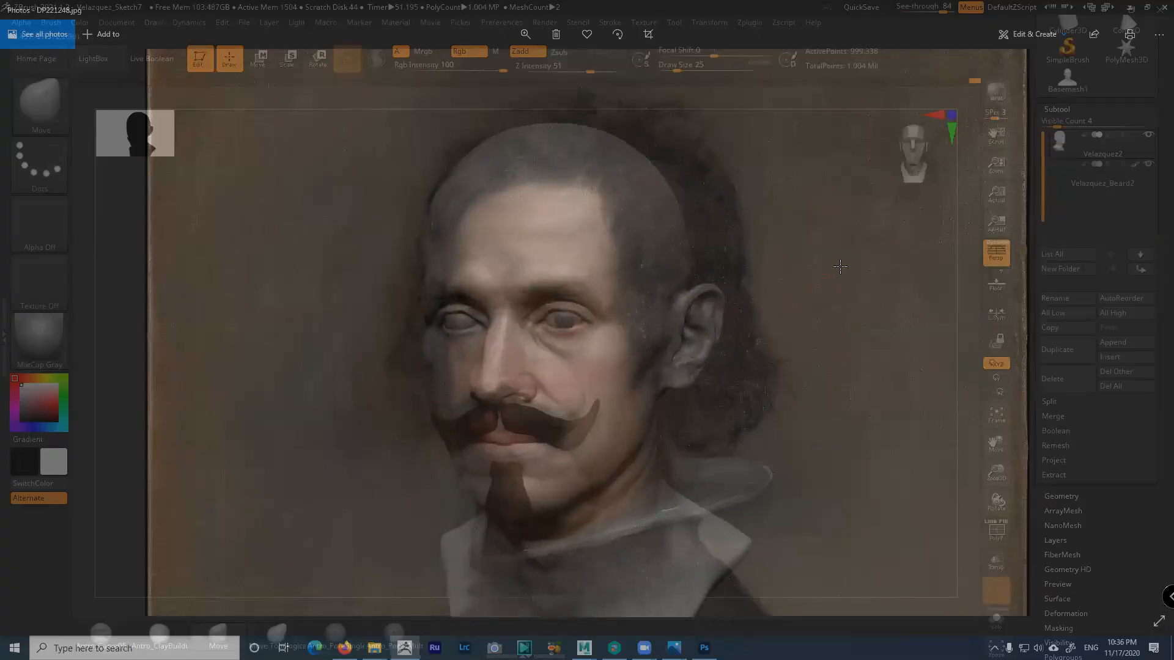
pyautogui.moveTo(813, 337); pyautogui.dragTo(818, 354)
pyautogui.moveTo(823, 302)
pyautogui.keyDown('shift'); pyautogui.mouseDown()
pyautogui.moveTo(835, 353)
pyautogui.moveTo(815, 327)
pyautogui.mouseUp(); pyautogui.keyUp('shift')
pyautogui.moveTo(815, 330); pyautogui.dragTo(810, 321)
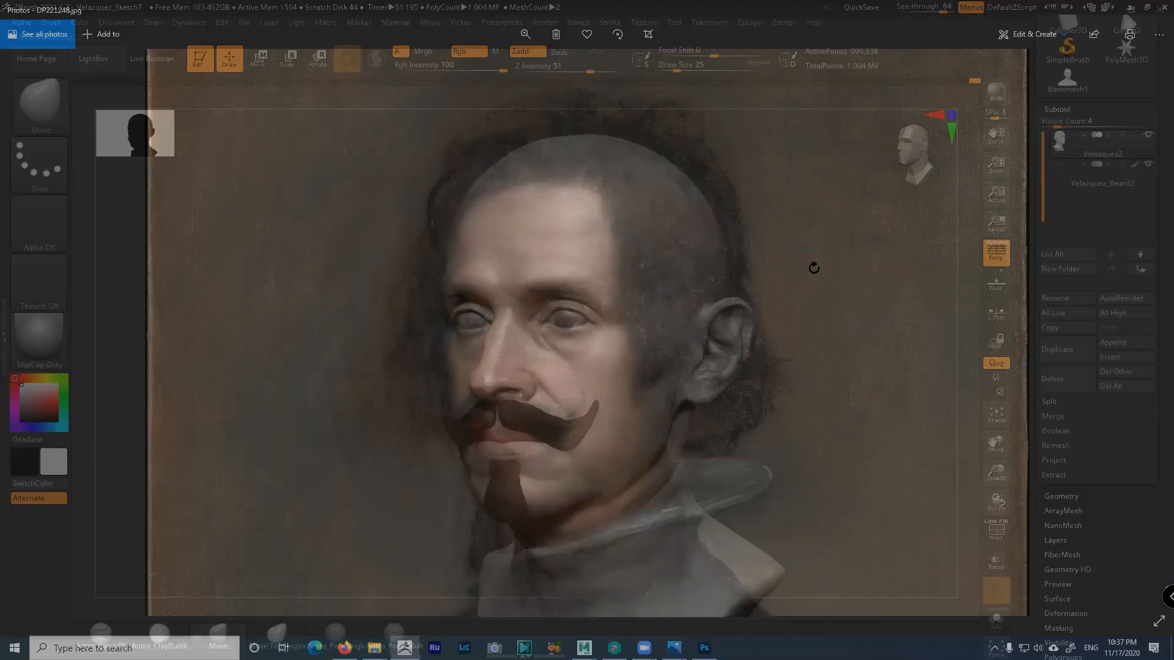
pyautogui.moveTo(813, 269); pyautogui.dragTo(838, 272)
# Reset See-through to 0 and minimize ZBrush so the portrait fills the screen
pyautogui.moveTo(945, 11); pyautogui.dragTo(887, 11)
pyautogui.moveTo(733, 343)
pyautogui.mouseDown()
pyautogui.moveTo(707, 349)
pyautogui.moveTo(733, 337)
pyautogui.mouseUp()
pyautogui.click(1129, 8)
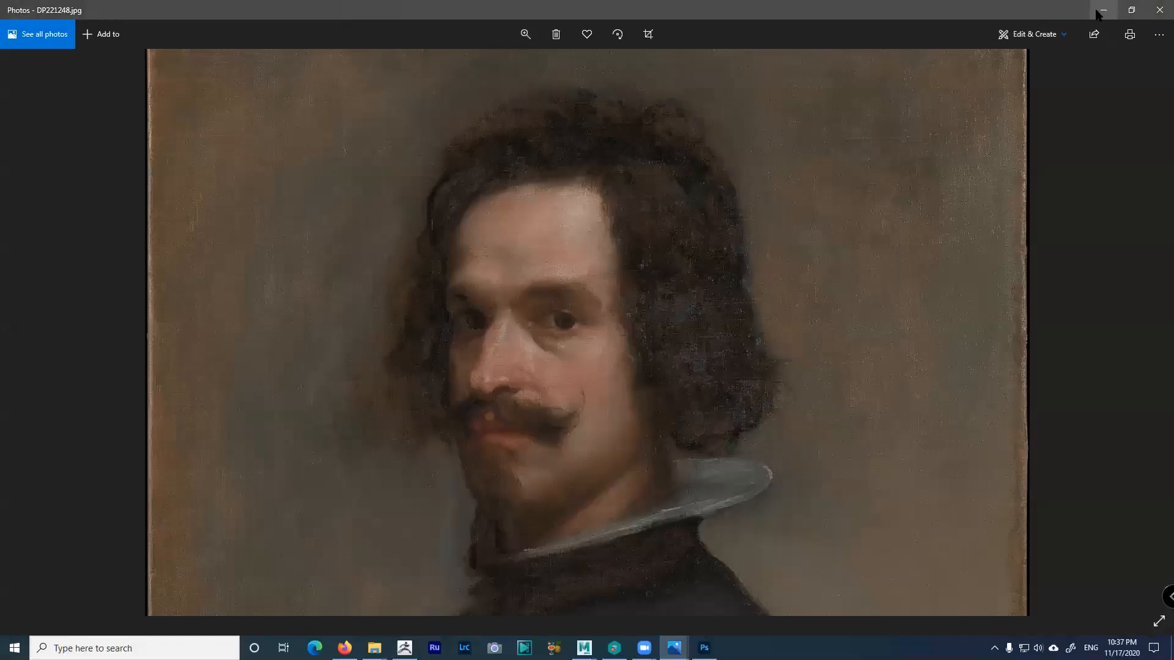
# Move the Photos portrait window to the other monitor, minimize Maya, and bring ZBrush back full screen
pyautogui.click(1129, 9)
pyautogui.click(855, 60)
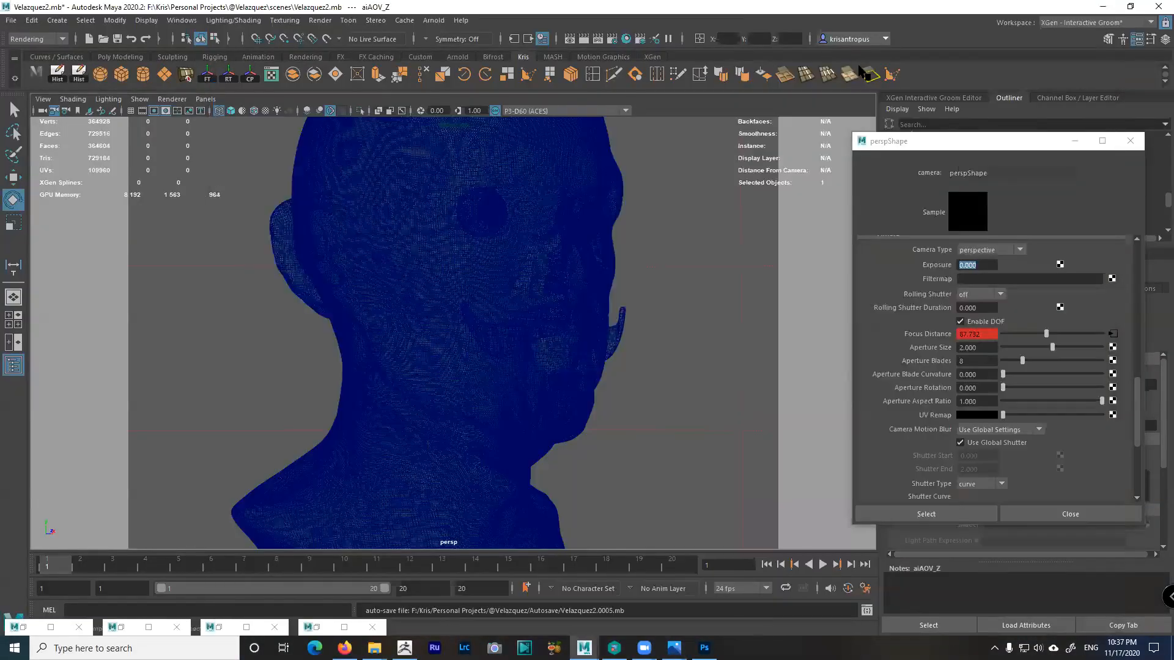
pyautogui.click(1103, 7)
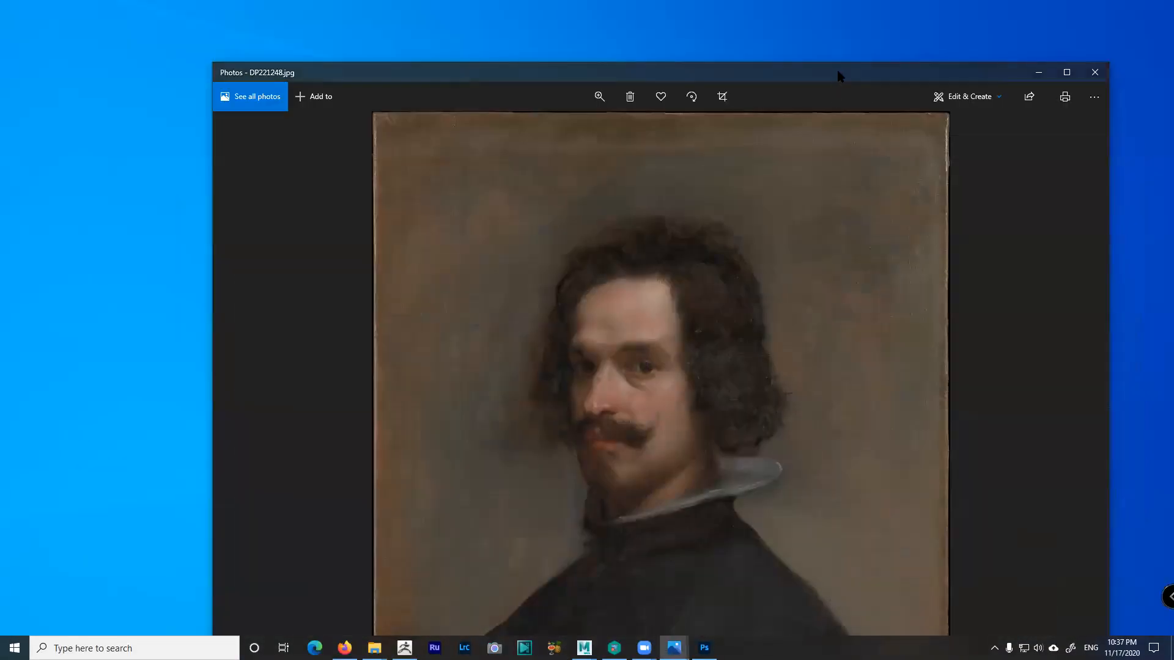
pyautogui.moveTo(838, 71); pyautogui.dragTo(1173, 72)
pyautogui.click(404, 647)
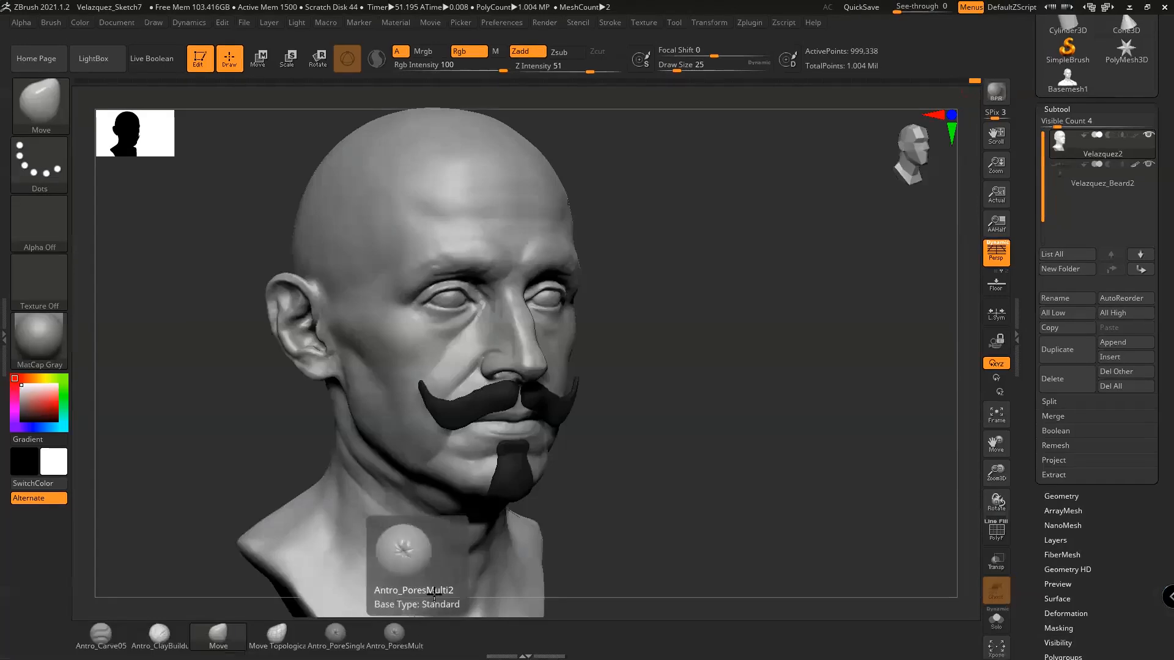
# Set the Draw Size to 46 and orbit the head toward a right profile
pyautogui.moveTo(891, 327); pyautogui.dragTo(885, 334)
pyautogui.press('space')
pyautogui.moveTo(621, 341); pyautogui.dragTo(636, 342)
pyautogui.keyDown('alt'); pyautogui.moveTo(858, 411); pyautogui.dragTo(855, 446); pyautogui.keyUp('alt')
pyautogui.press('space')
pyautogui.moveTo(588, 331); pyautogui.dragTo(588, 320)
pyautogui.moveTo(835, 462)
pyautogui.mouseDown()
pyautogui.moveTo(872, 463)
pyautogui.moveTo(789, 398)
pyautogui.moveTo(813, 375)
pyautogui.mouseUp()
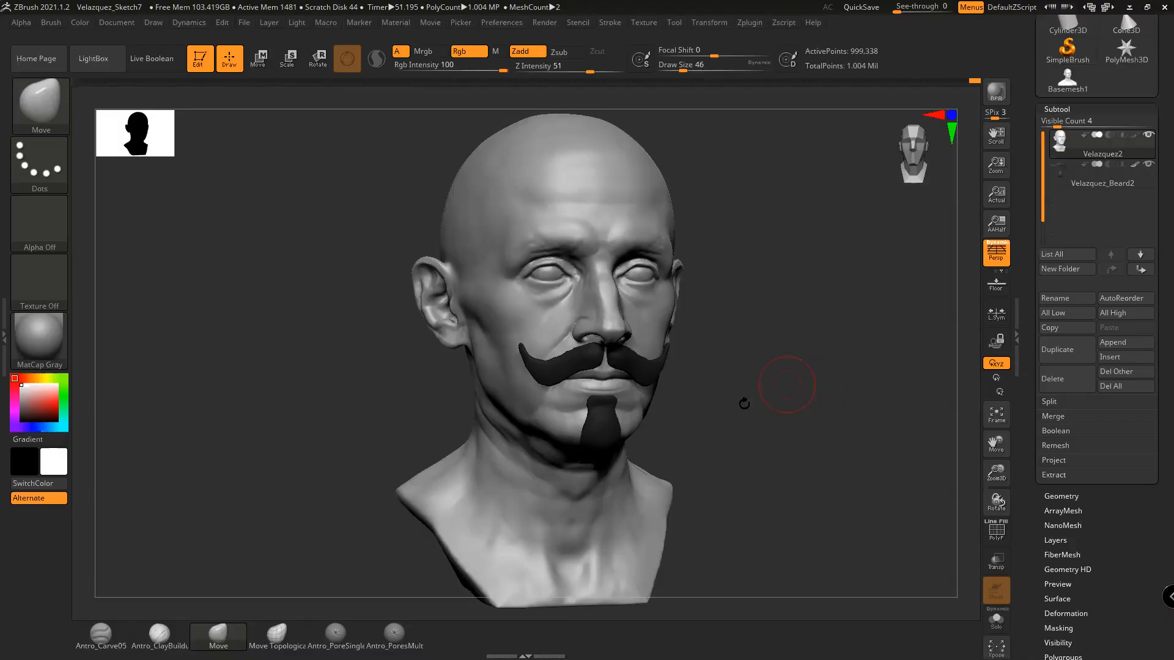
pyautogui.moveTo(742, 406)
pyautogui.mouseDown()
pyautogui.moveTo(754, 406)
pyautogui.moveTo(706, 386)
pyautogui.moveTo(718, 397)
pyautogui.moveTo(739, 388)
pyautogui.mouseUp()
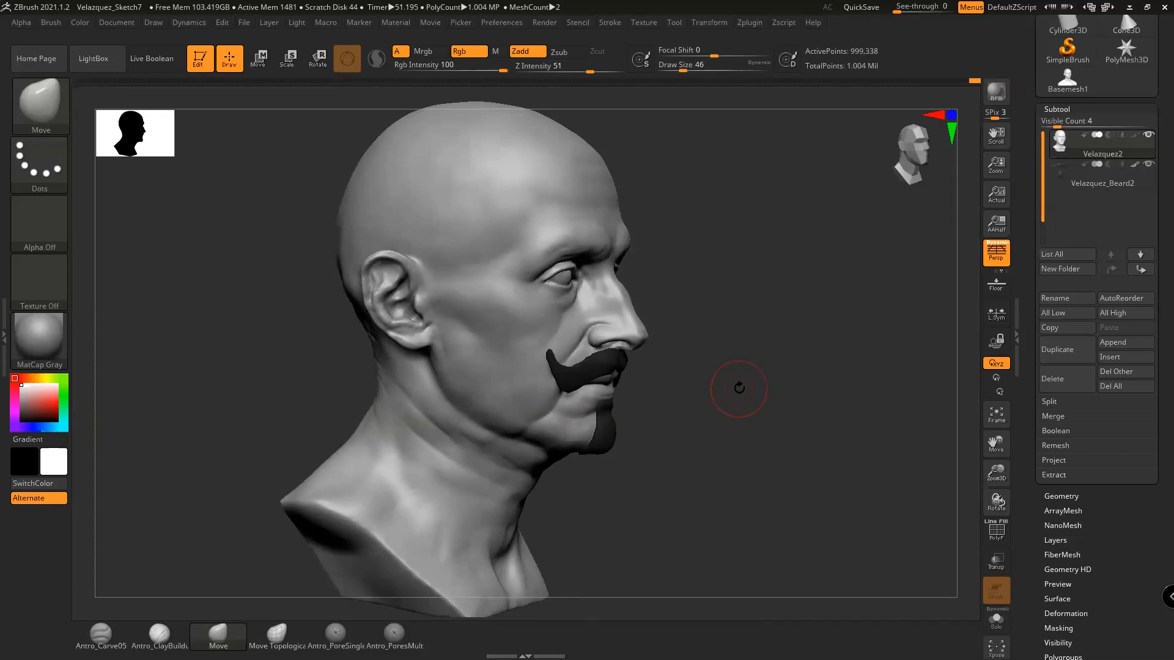